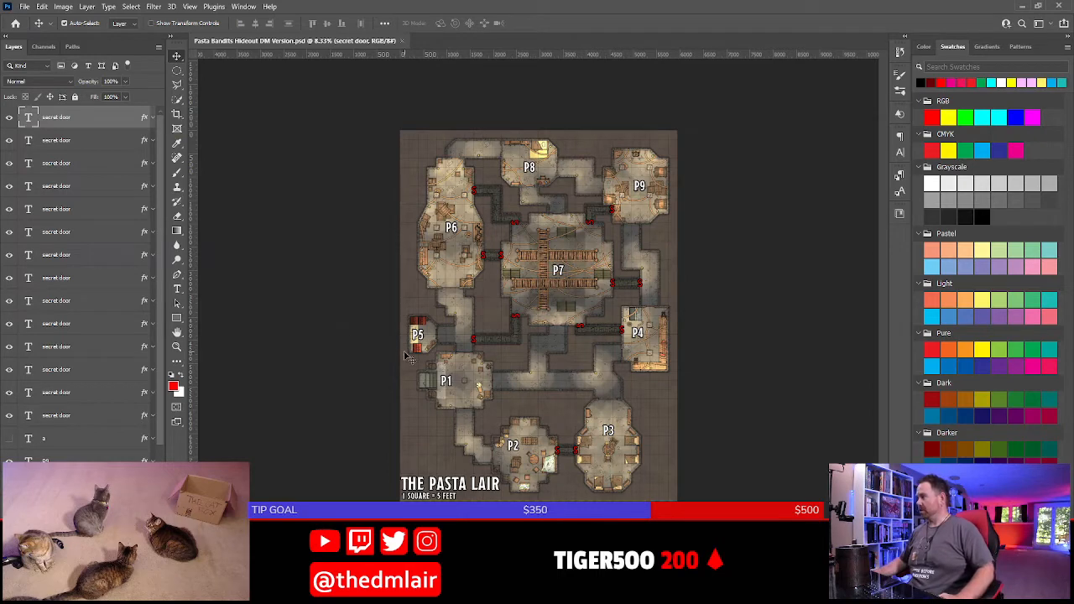
Look over the whole Pasta Lair map, including its numbered rooms and secret doors
scroll(436, 354, "up", 2)
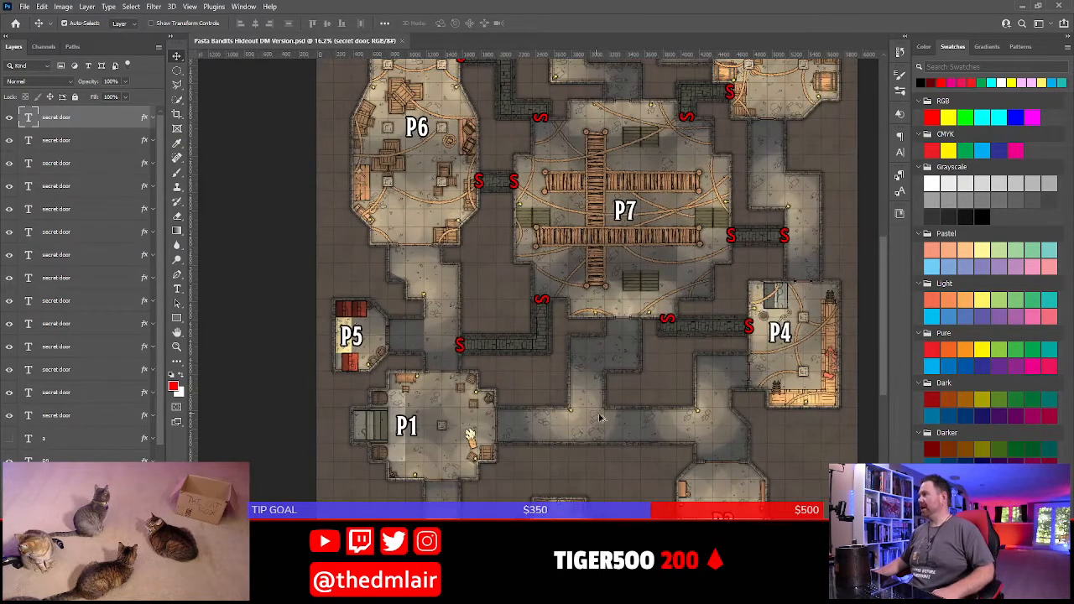
scroll(600, 417, "down", 4)
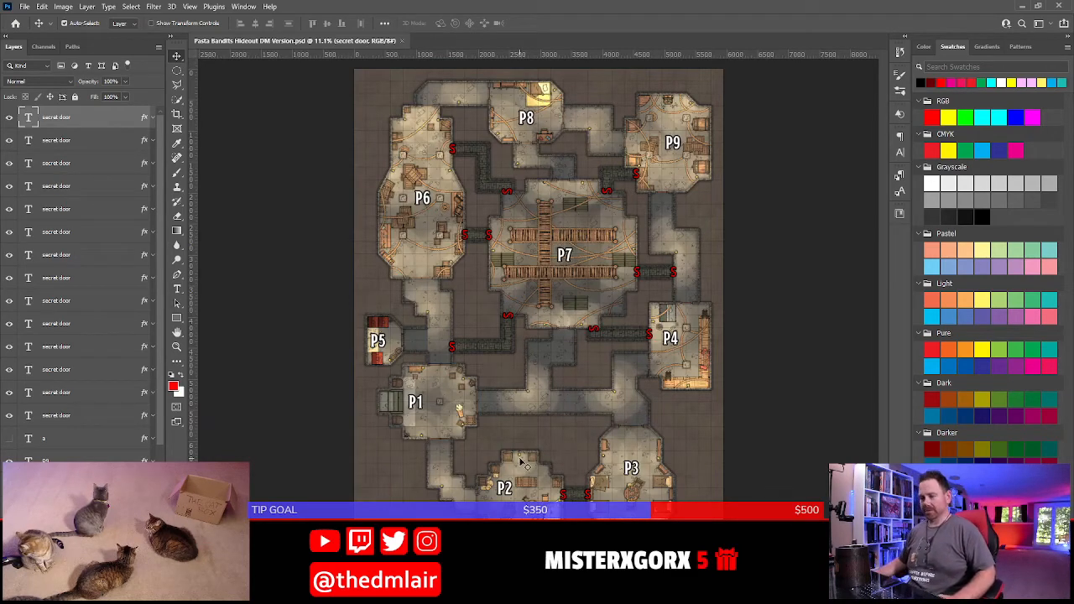
scroll(520, 462, "down", 3)
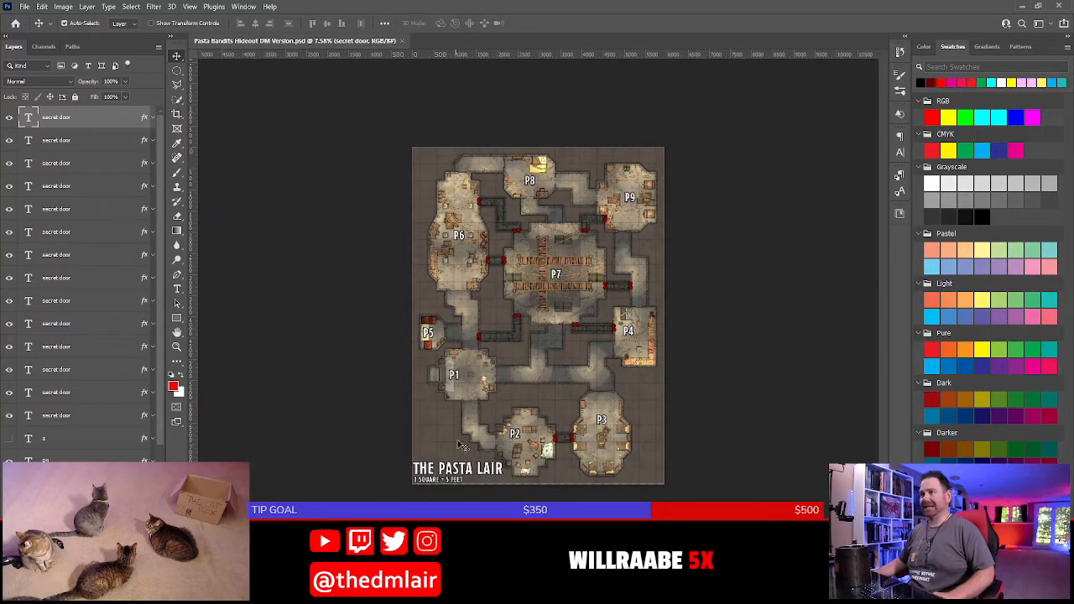
scroll(460, 443, "up", 3)
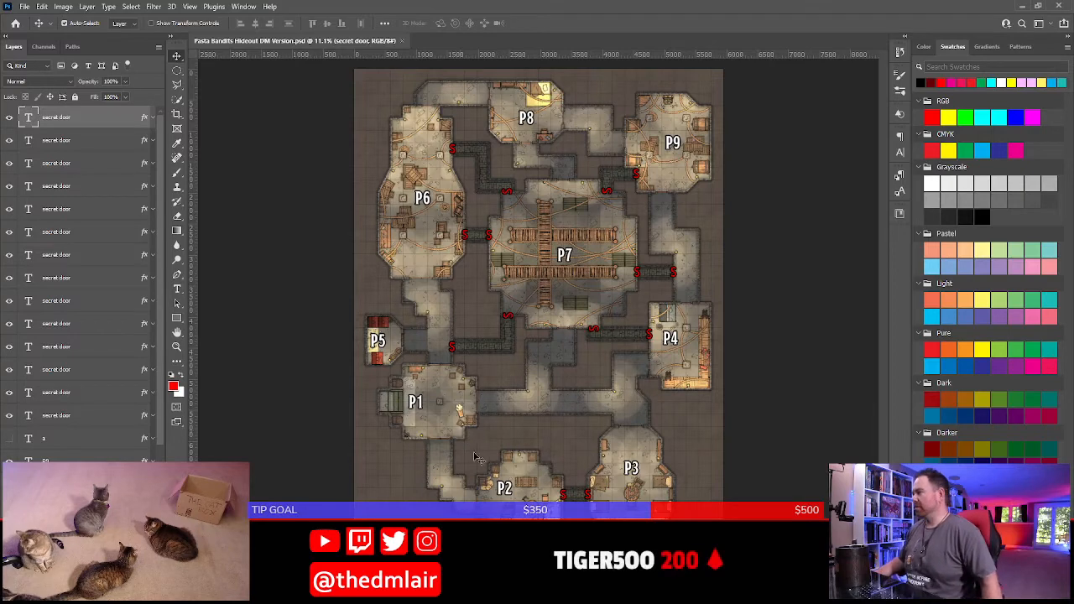
Switch to the Pasta Bandits adventure document in Word and review its opening sections from Creatures through the Locations entry for The Pasta Lair
key("alt+Tab")
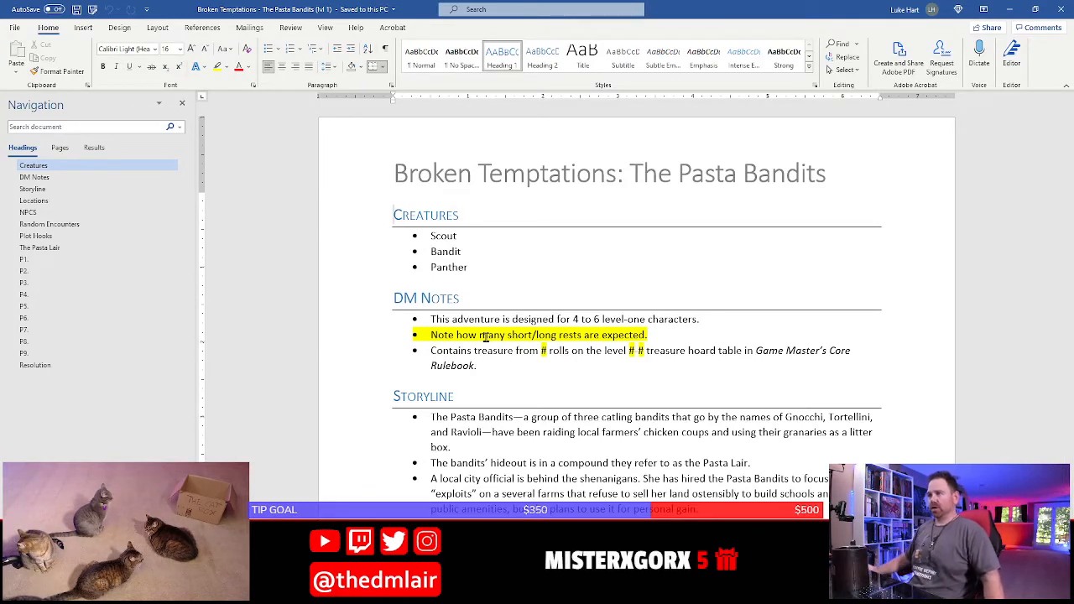
left_click(460, 396)
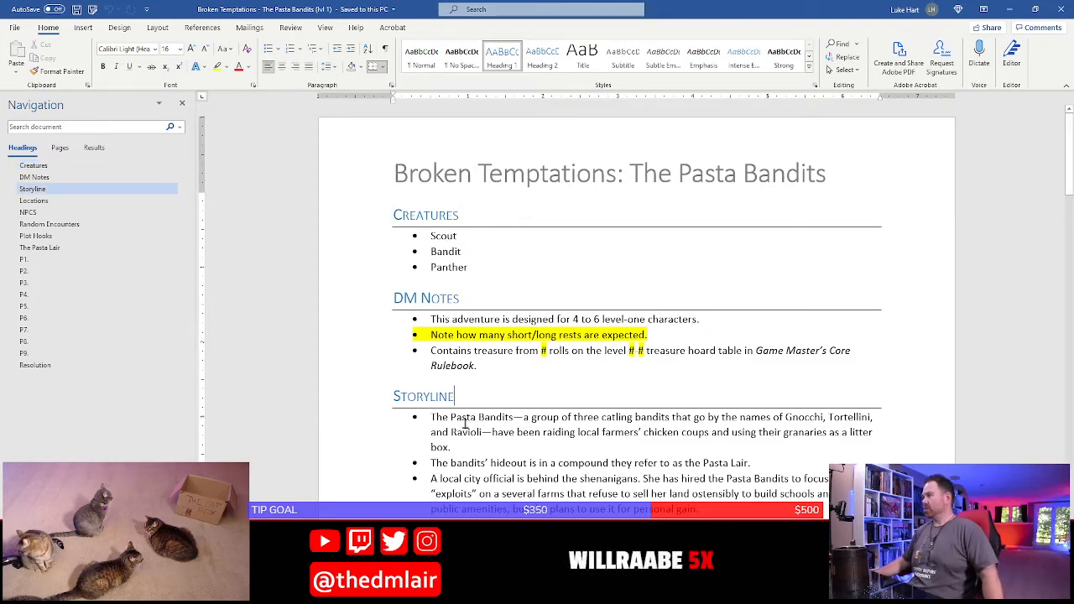
scroll(465, 424, "down", 4)
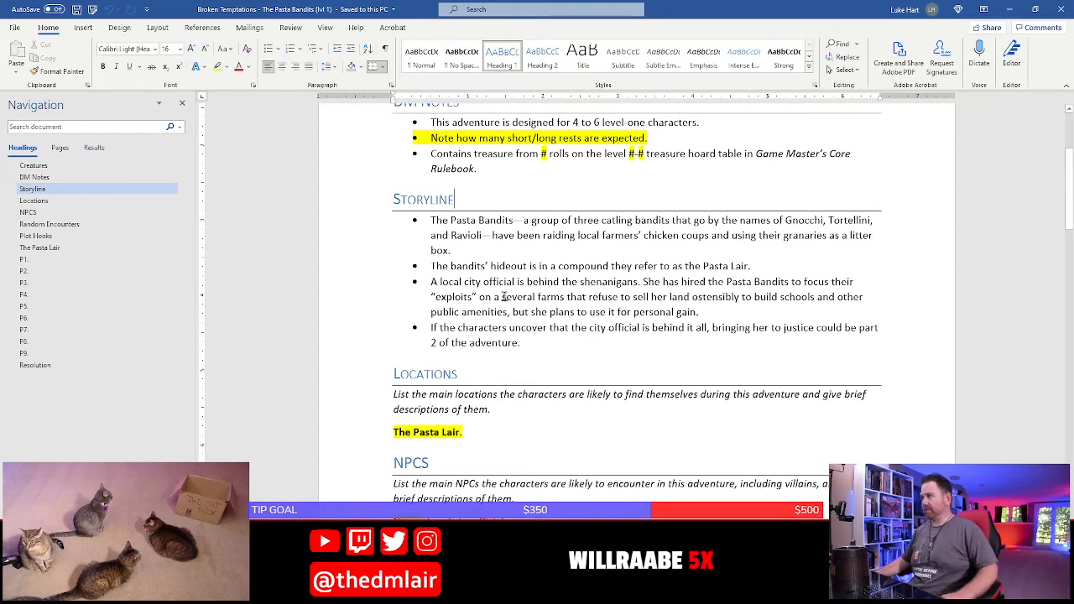
scroll(504, 297, "up", 3, "ctrl")
left_click(481, 284)
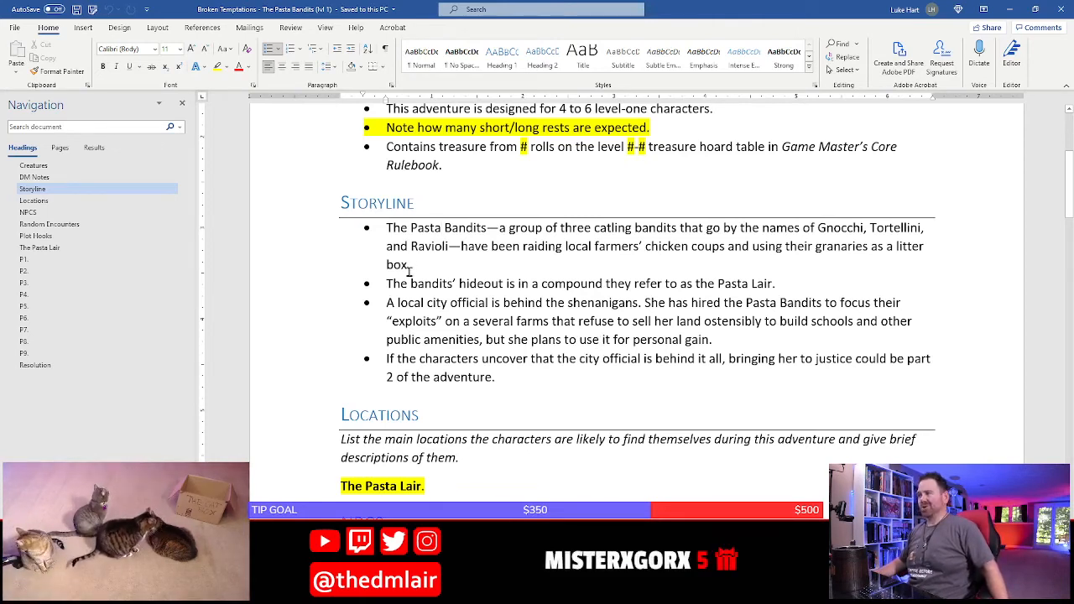
left_click_drag(388, 228, 430, 302)
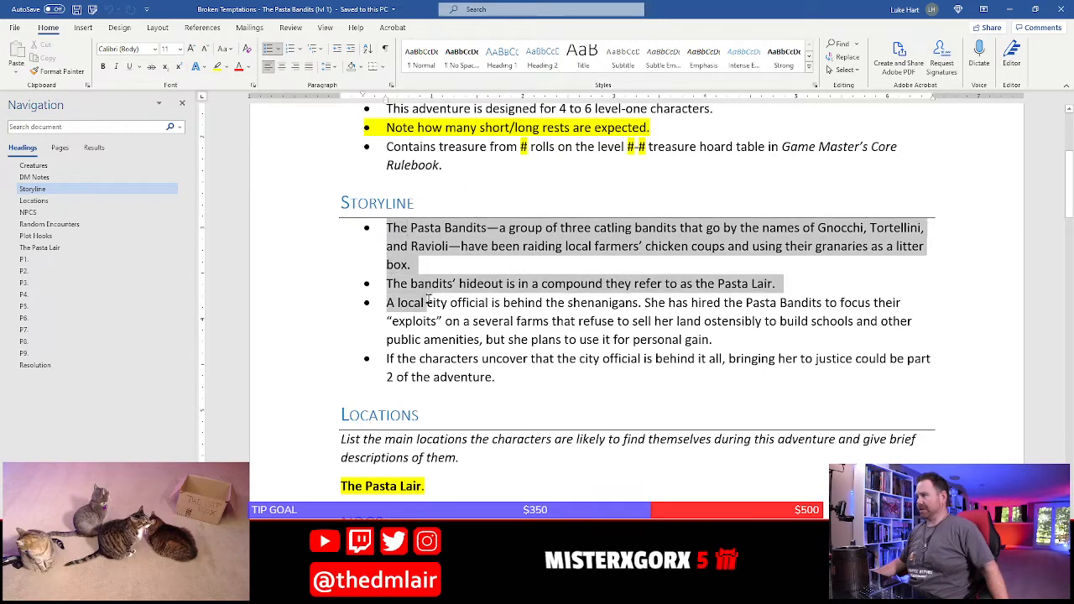
left_click(408, 246)
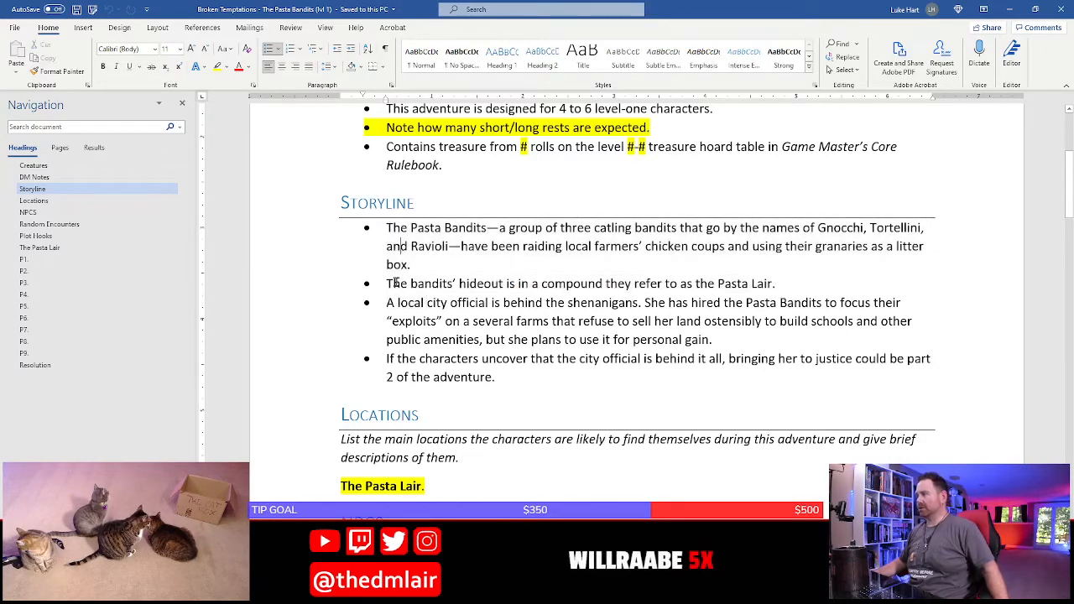
scroll(403, 337, "up", 5)
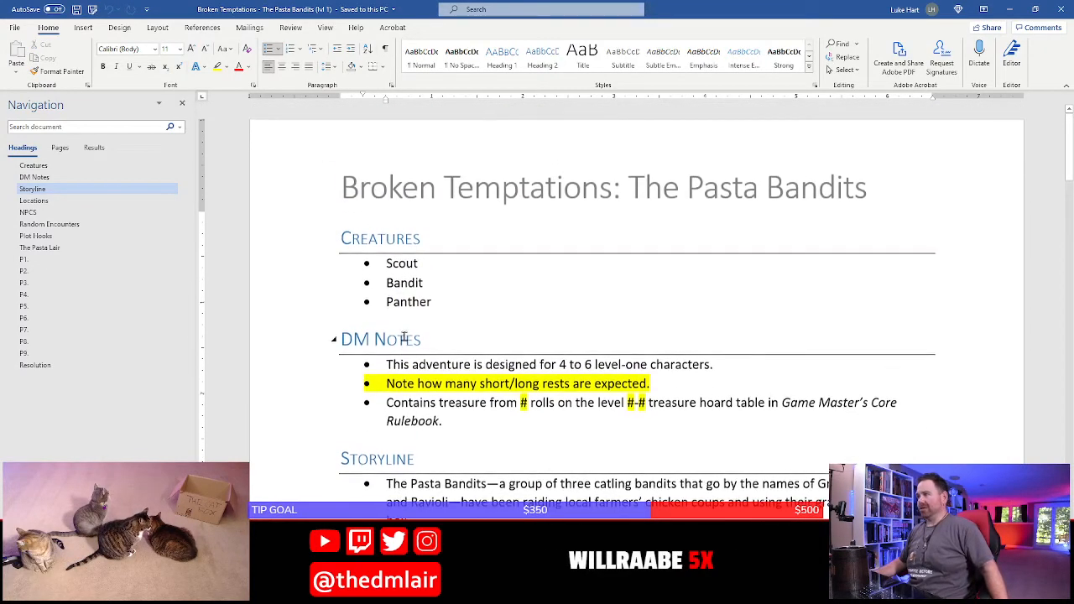
scroll(393, 404, "down", 2)
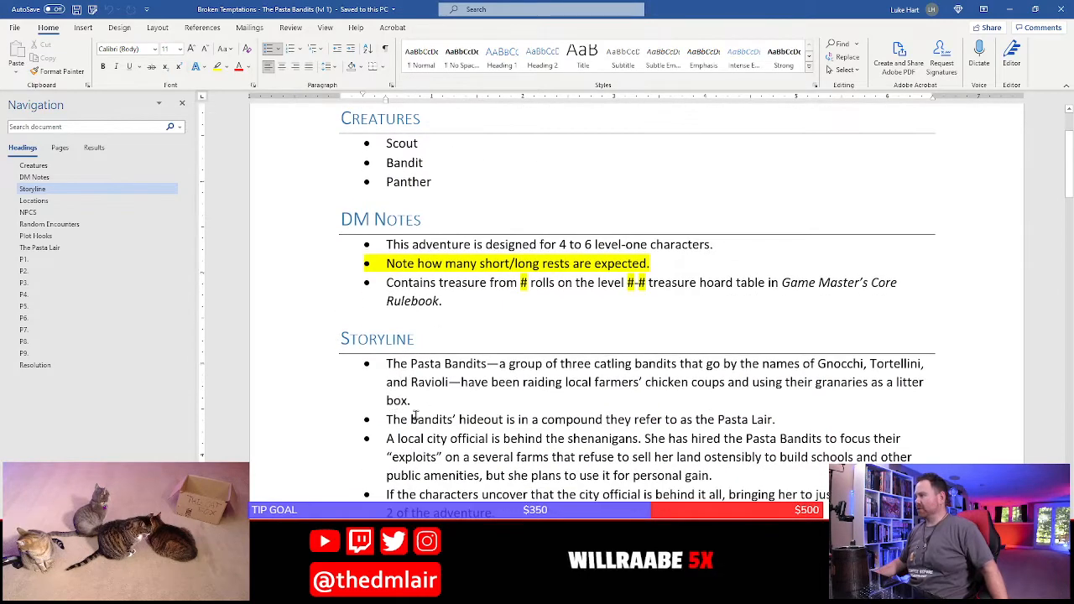
scroll(403, 411, "down", 4)
scroll(414, 414, "down", 3)
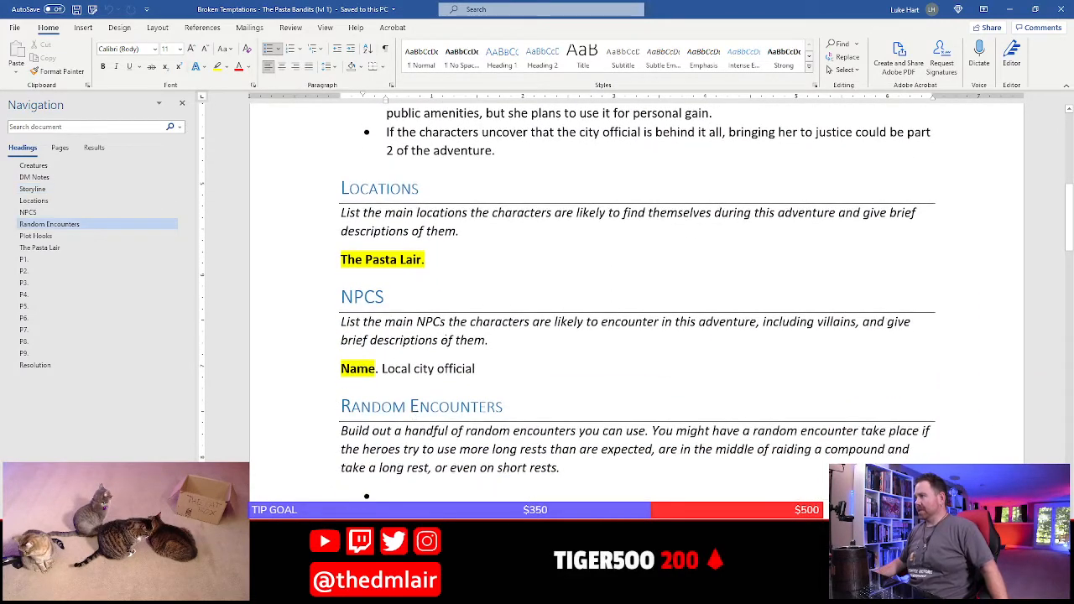
left_click(480, 260)
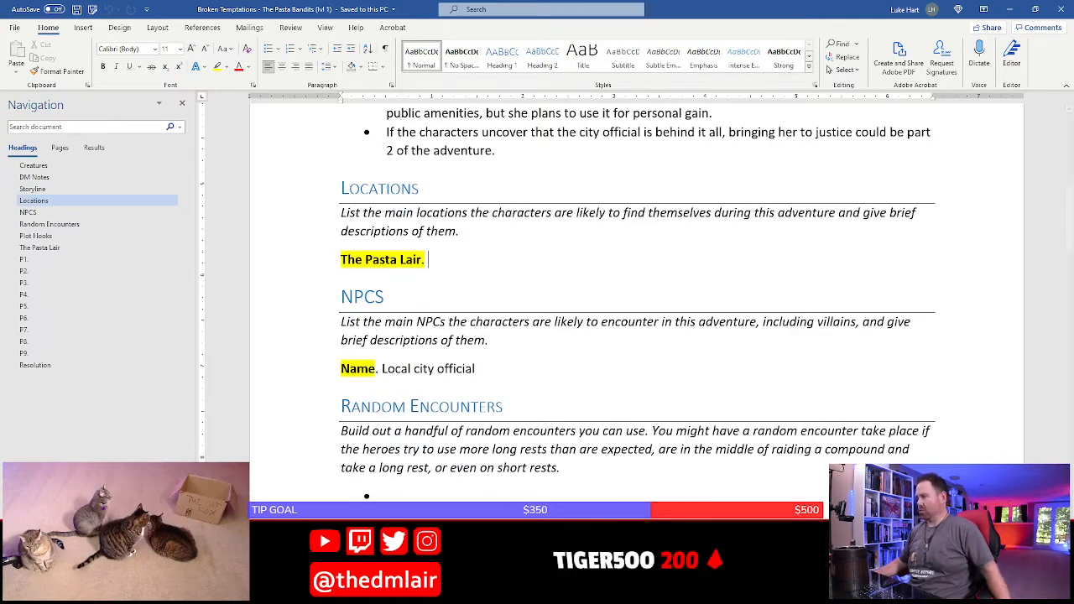
Switch to the Pasta Lair map in Photoshop and examine rooms P1 to P9 and their connecting passages up close
left_click(520, 594)
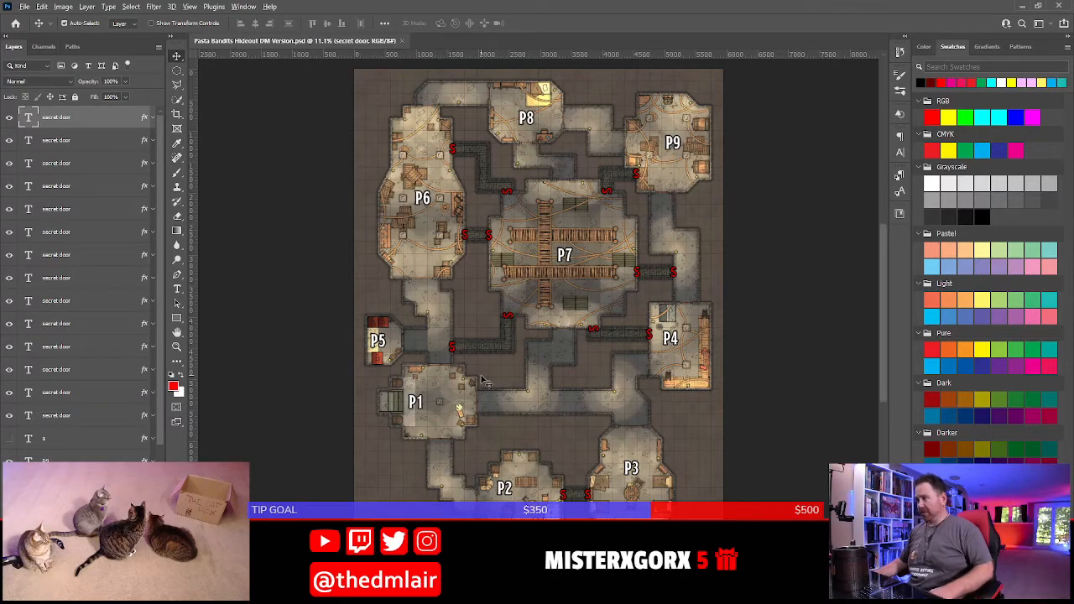
scroll(484, 380, "up", 2)
scroll(485, 380, "up", 1)
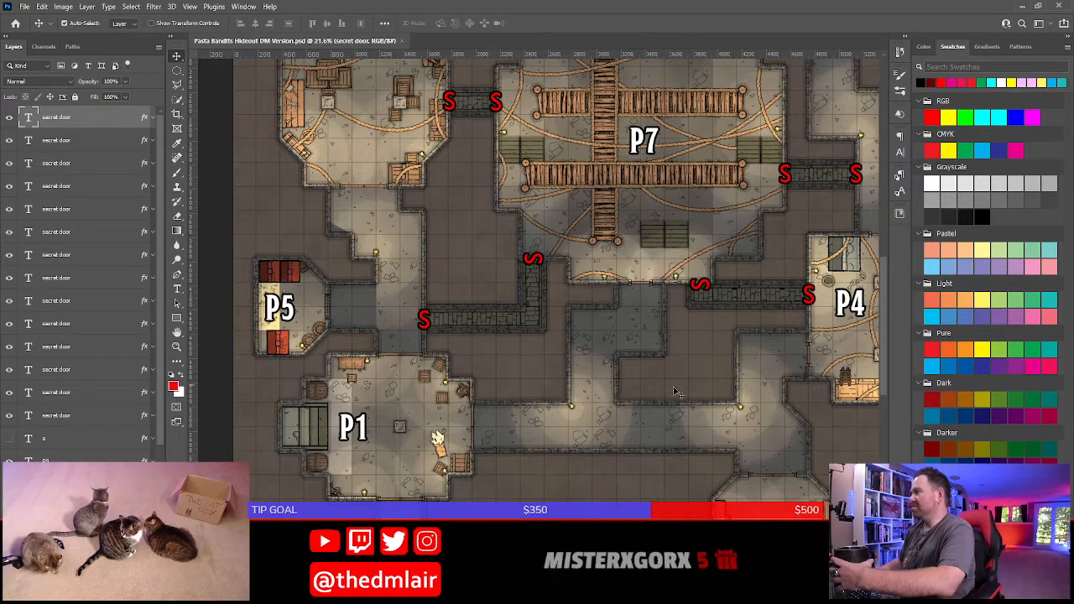
left_click_drag(635, 488, 648, 420)
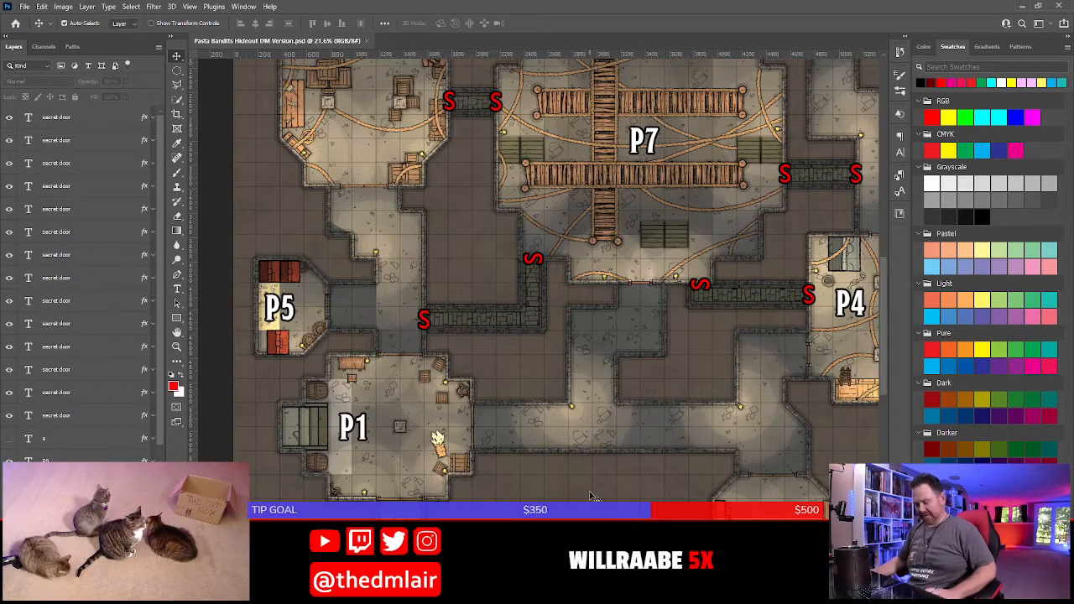
left_click_drag(594, 488, 593, 283)
left_click_drag(621, 179, 585, 470)
left_click_drag(532, 215, 542, 344)
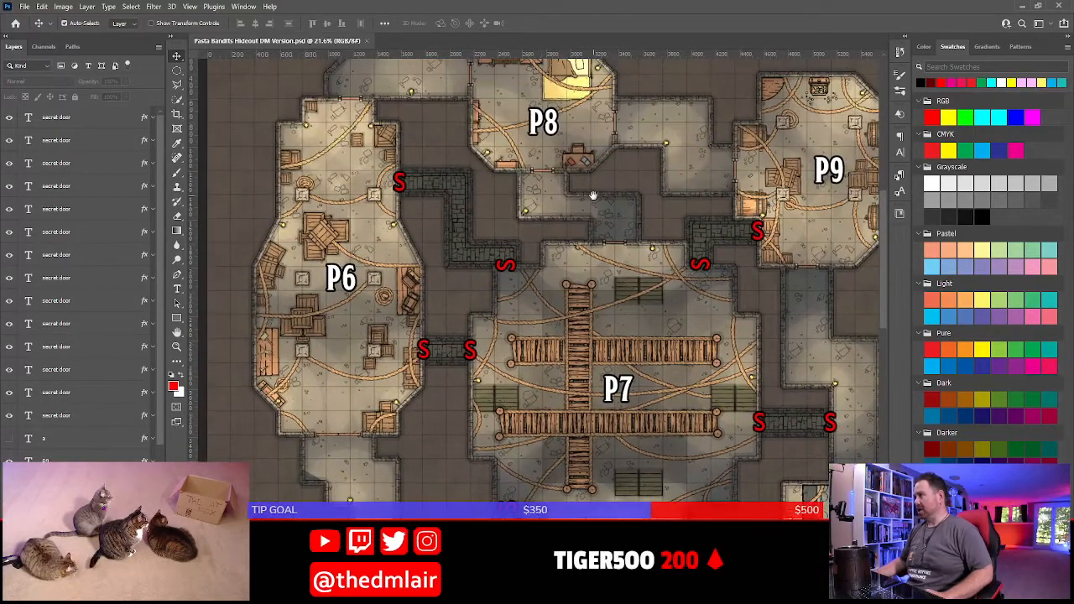
left_click_drag(593, 195, 583, 248)
left_click_drag(589, 501, 551, 255)
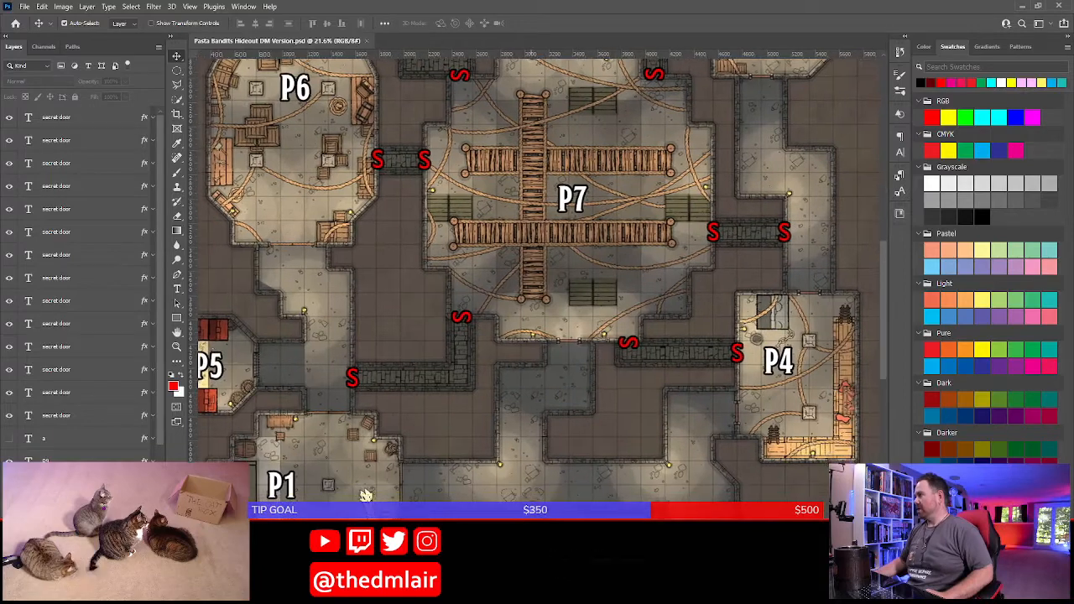
left_click_drag(538, 513, 573, 357)
left_click_drag(593, 418, 594, 366)
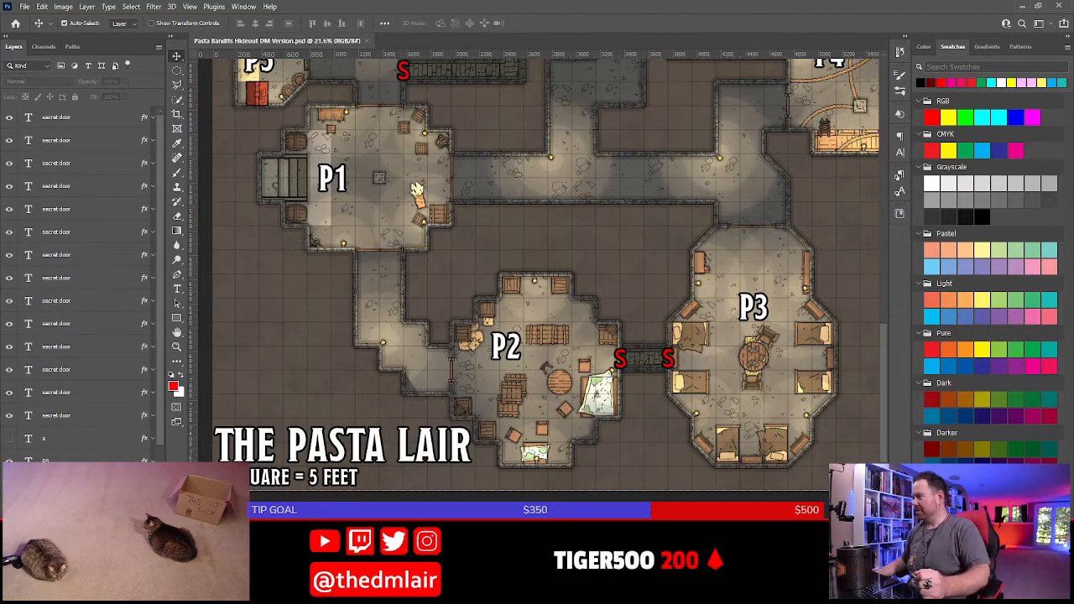
Switch to the Chrome browser and search Google for "flying spaghetti monster" in a new tab
key("alt+Tab")
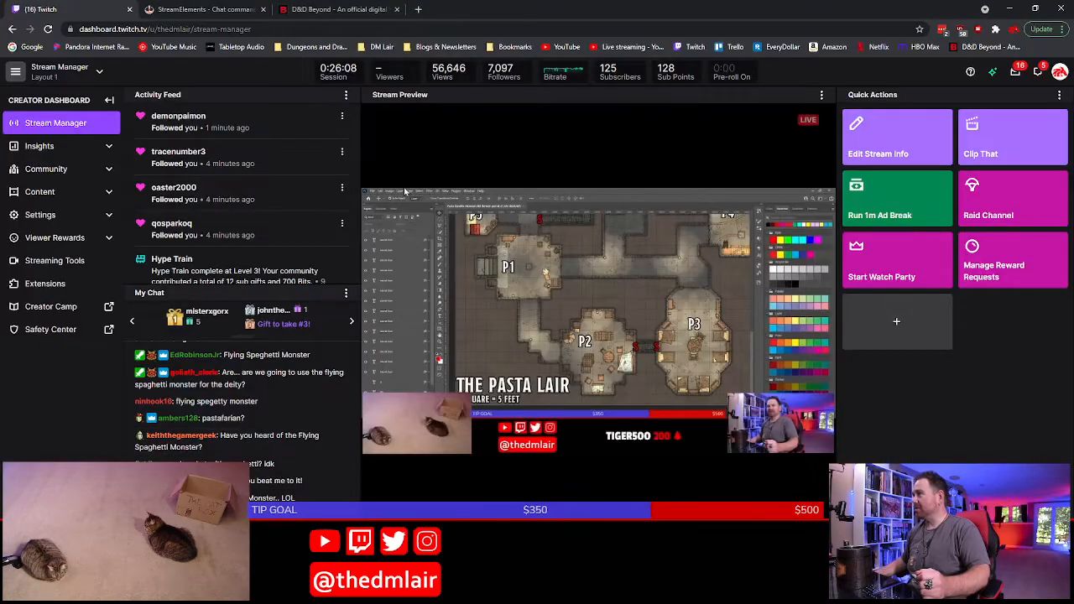
left_click(418, 9)
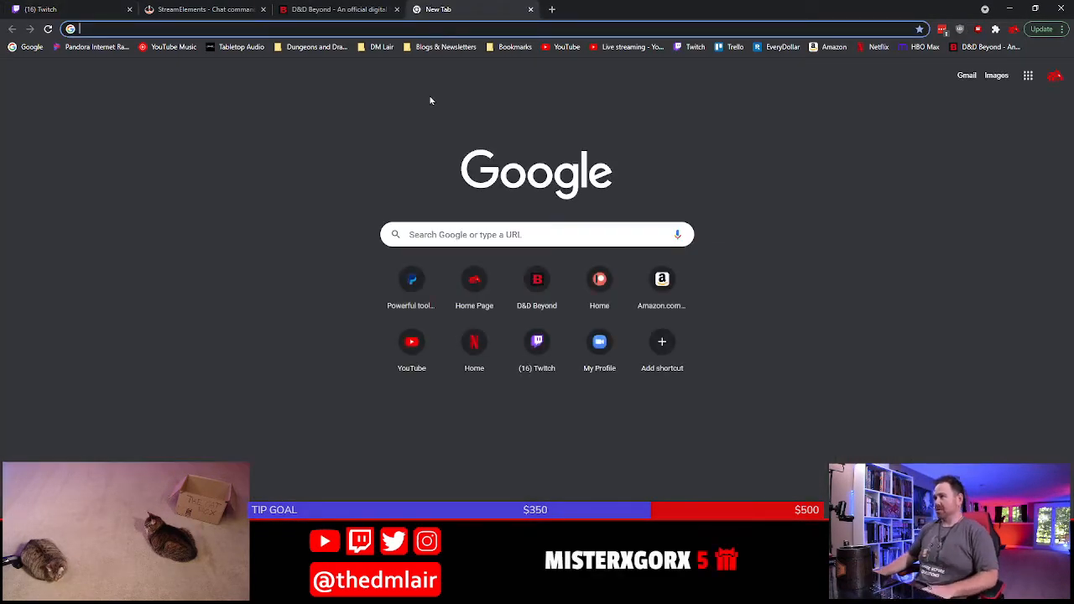
type("flying ")
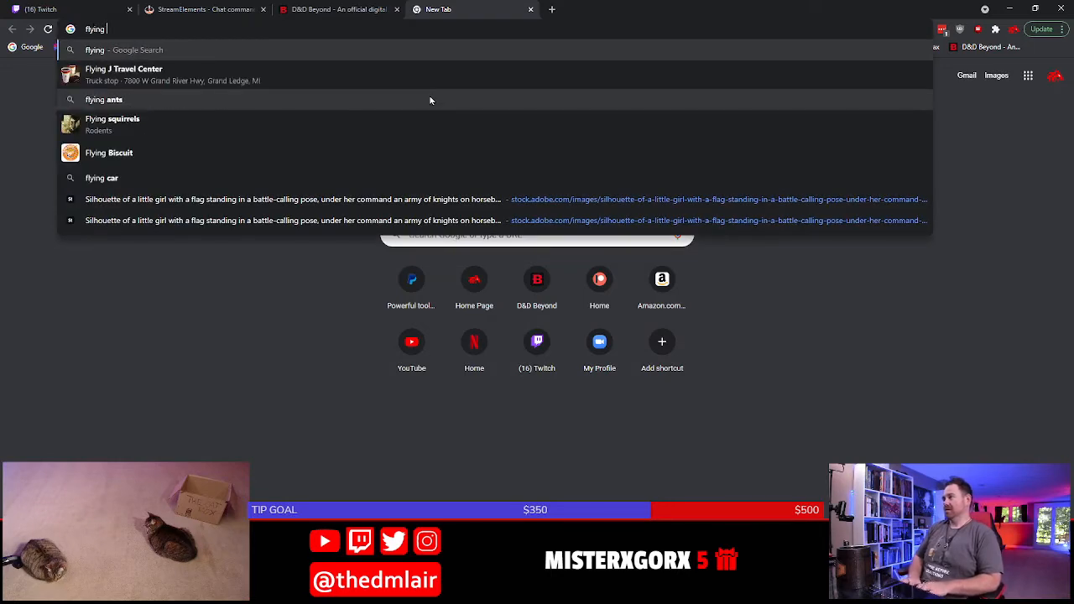
type("spa")
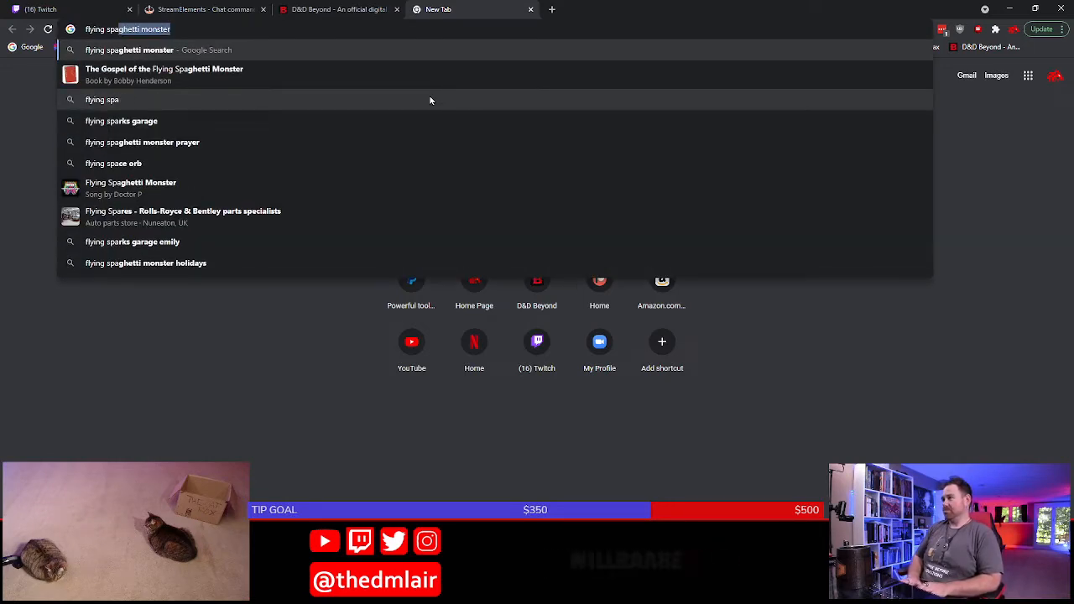
key("Return")
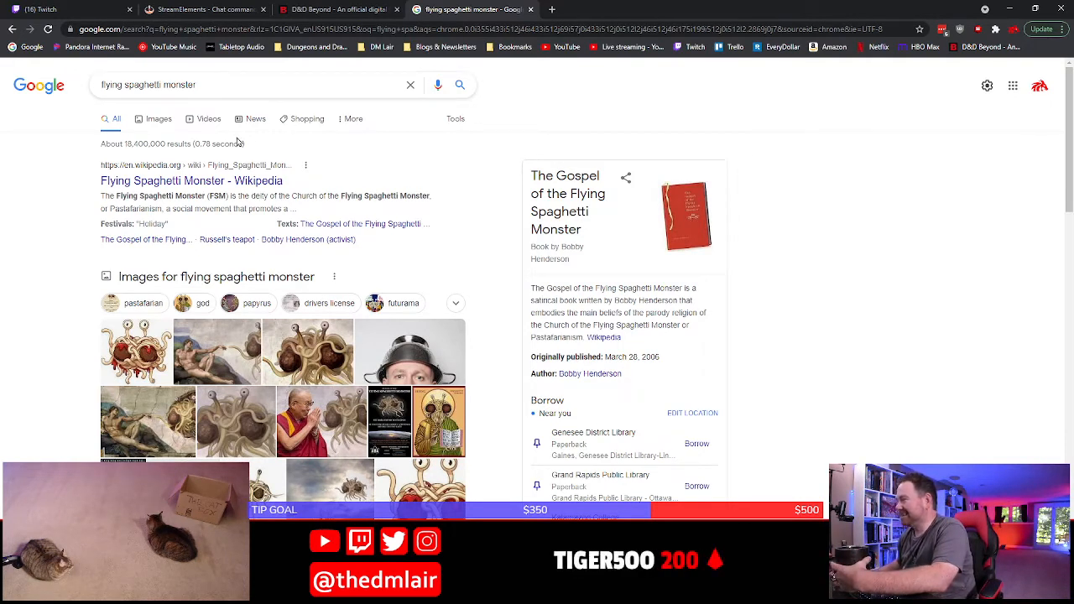
Open the Wikipedia article on the Flying Spaghetti Monster, skim its introduction and history, and close the page
left_click(122, 182)
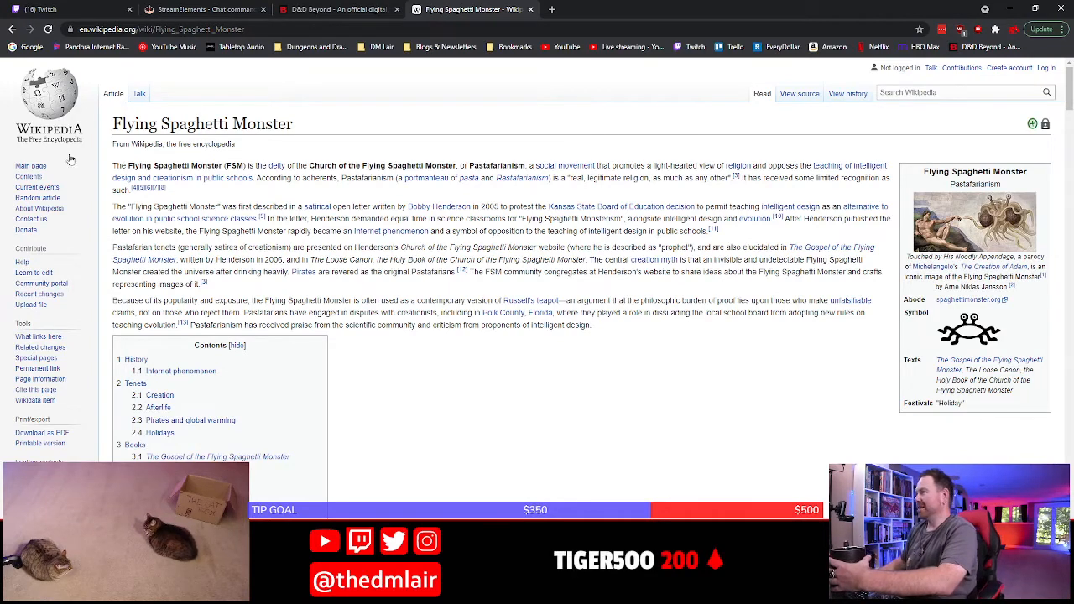
scroll(470, 293, "down", 12)
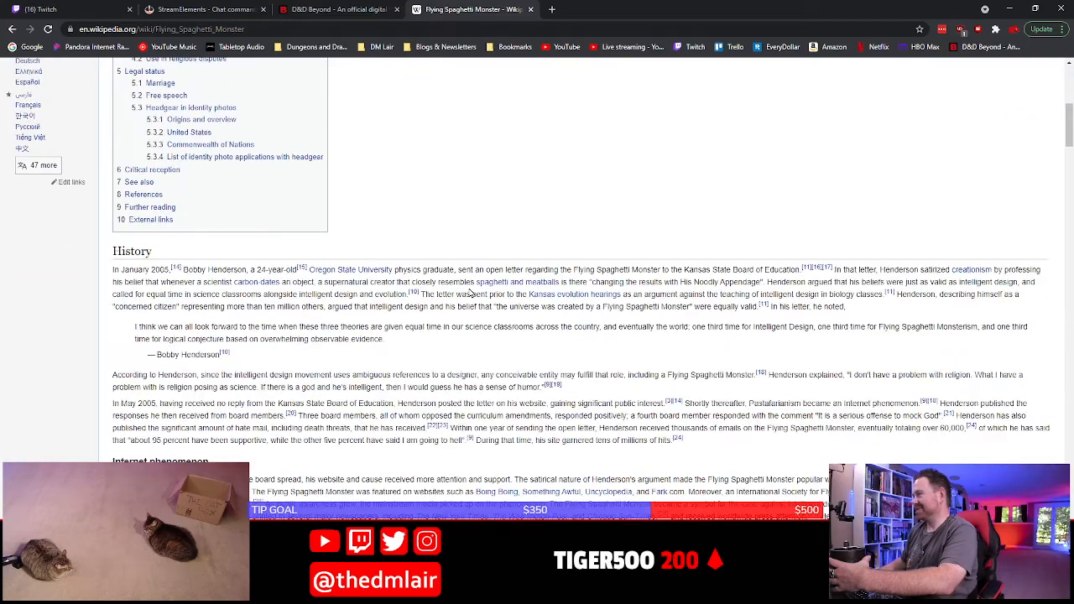
scroll(470, 293, "up", 10)
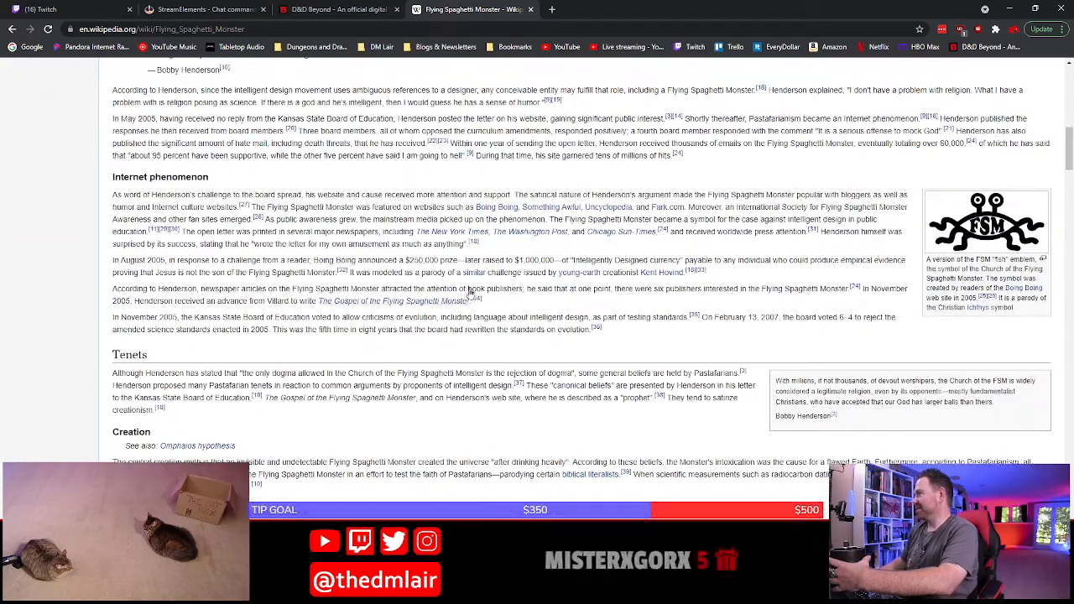
left_click(531, 9)
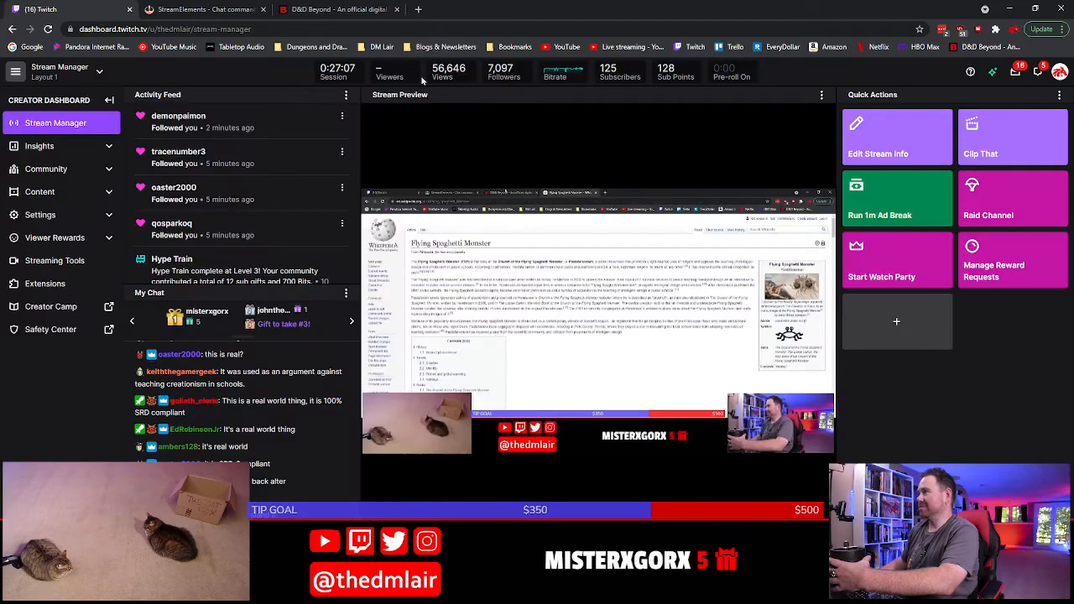
Open the Encounter Builder tool on the D&D Beyond site
left_click(420, 10)
left_click(380, 8)
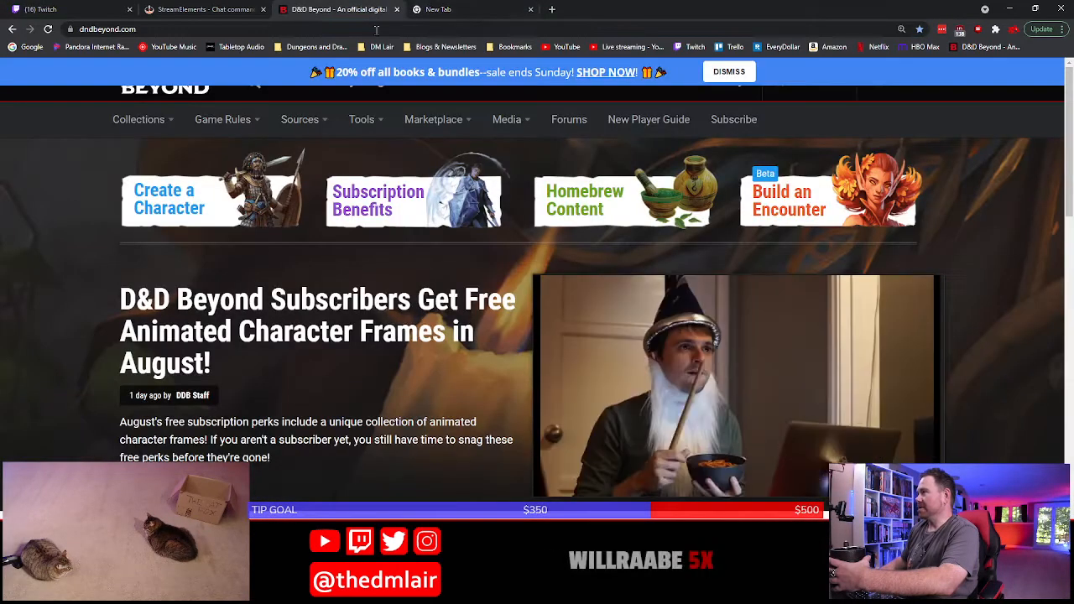
left_click(530, 9)
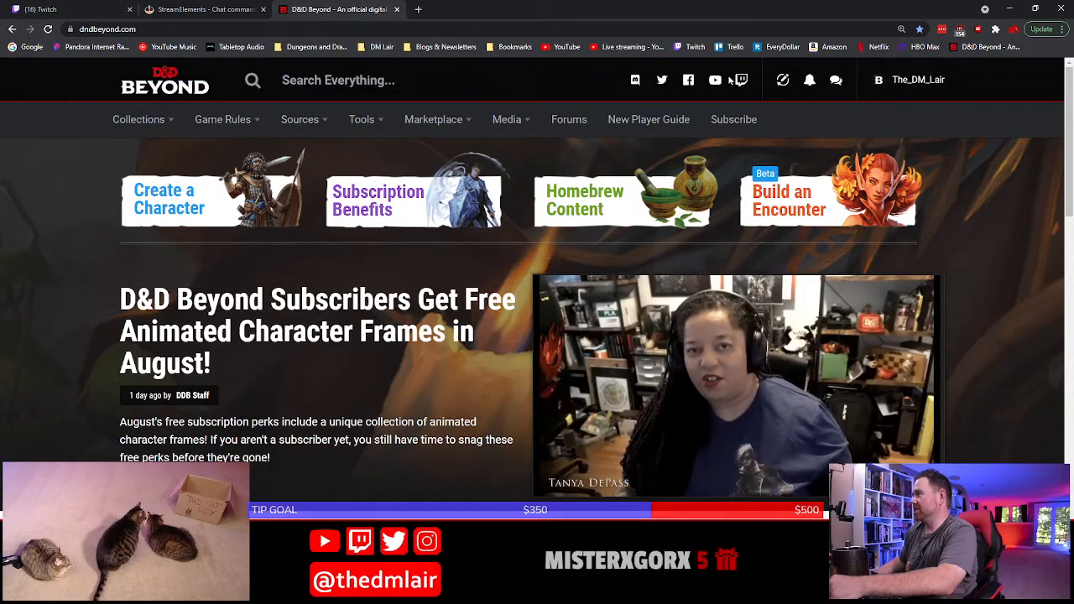
left_click(356, 123)
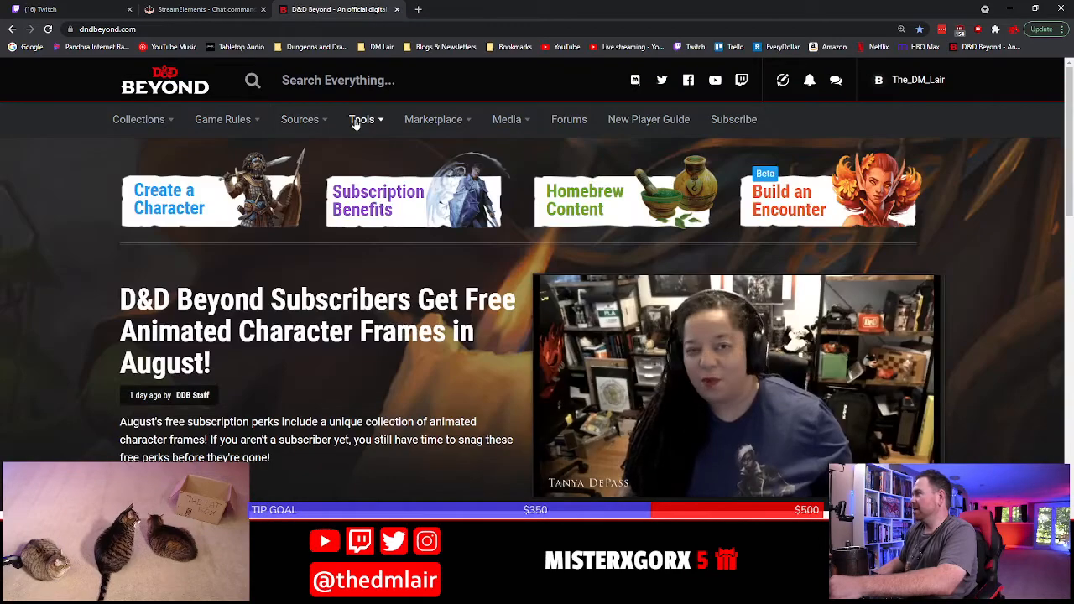
left_click(356, 124)
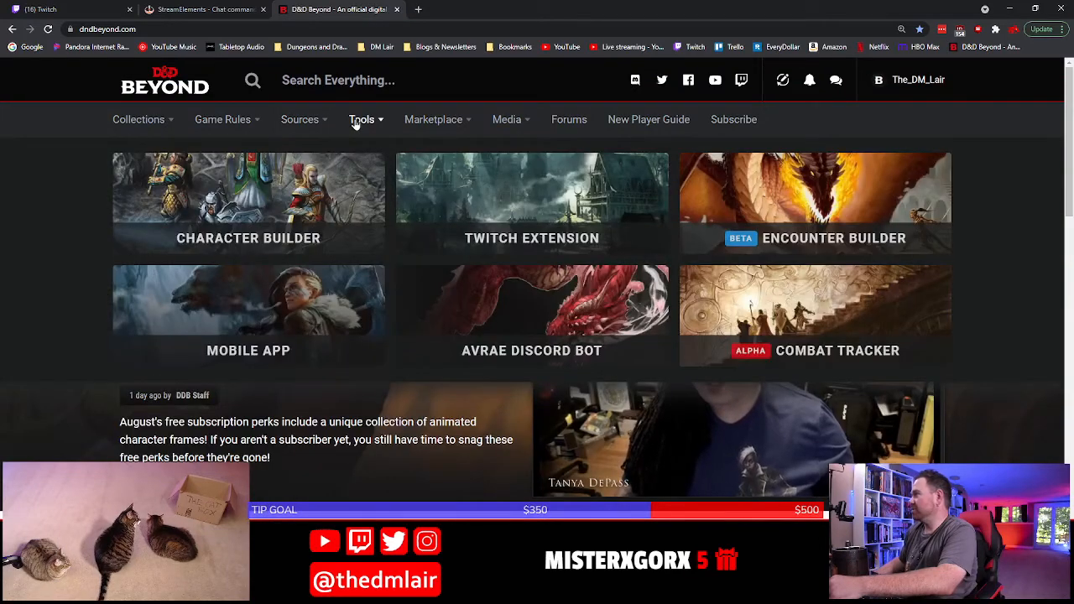
left_click(790, 197)
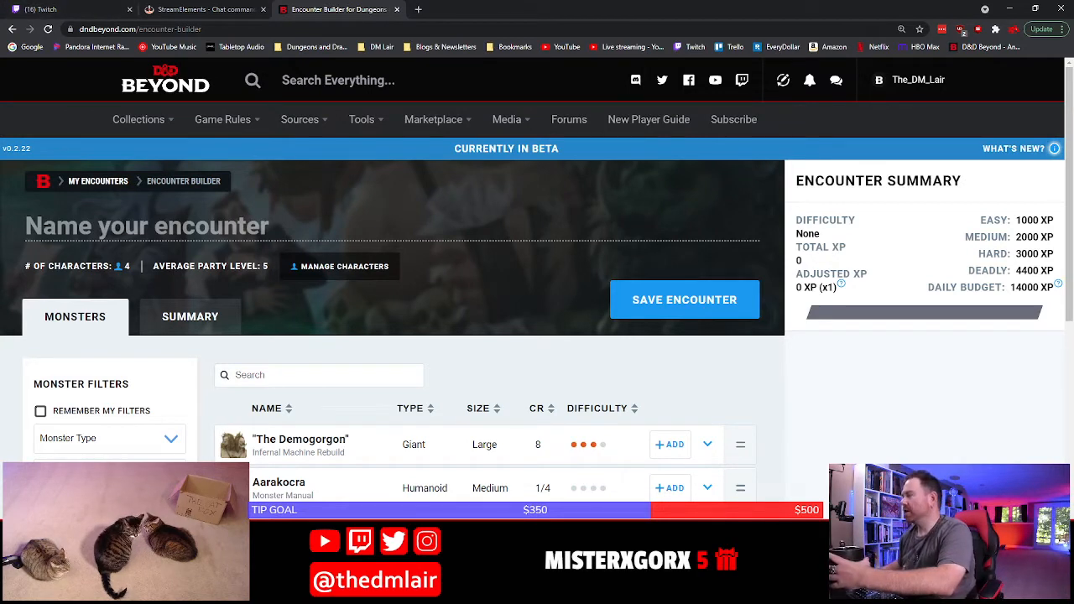
Switch to the Word adventure document and describe The Pasta Lair under Locations with "This is the hideout of the Pasta Bandits"
key("alt+Tab")
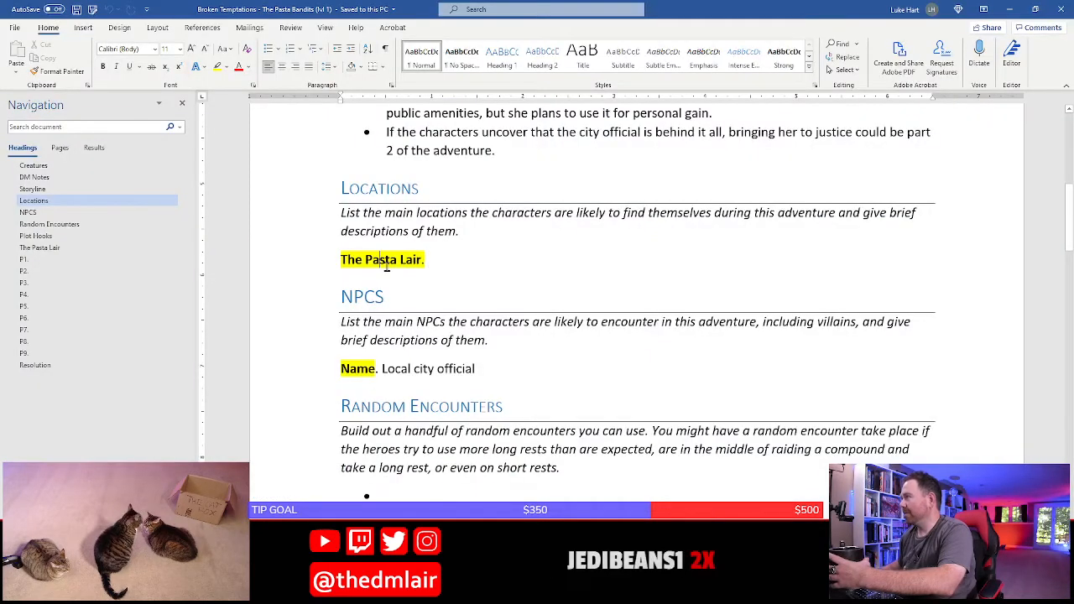
left_click(436, 262)
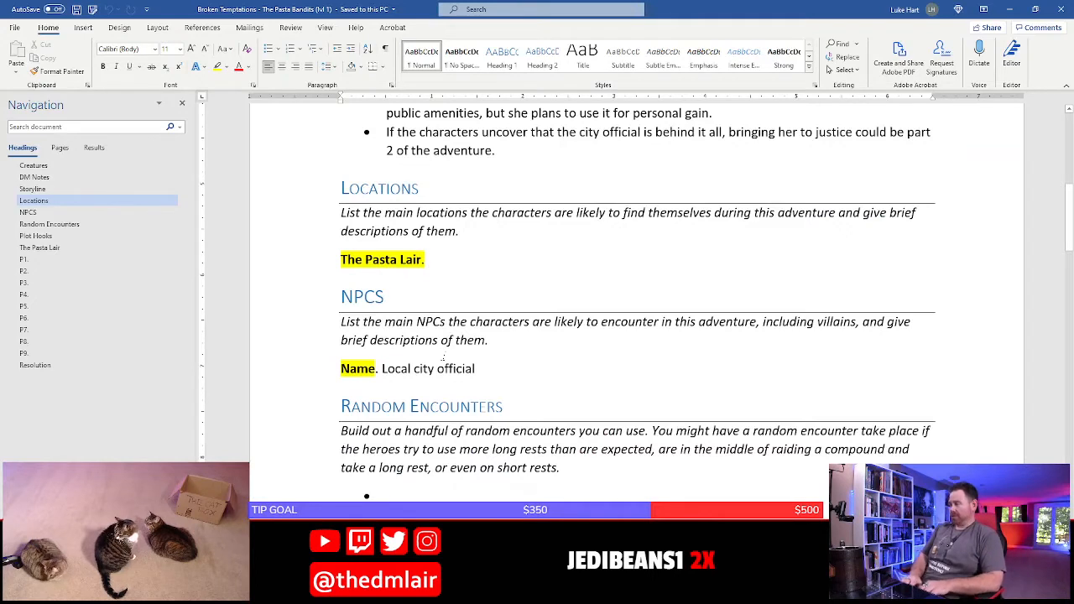
type("This is the hideo")
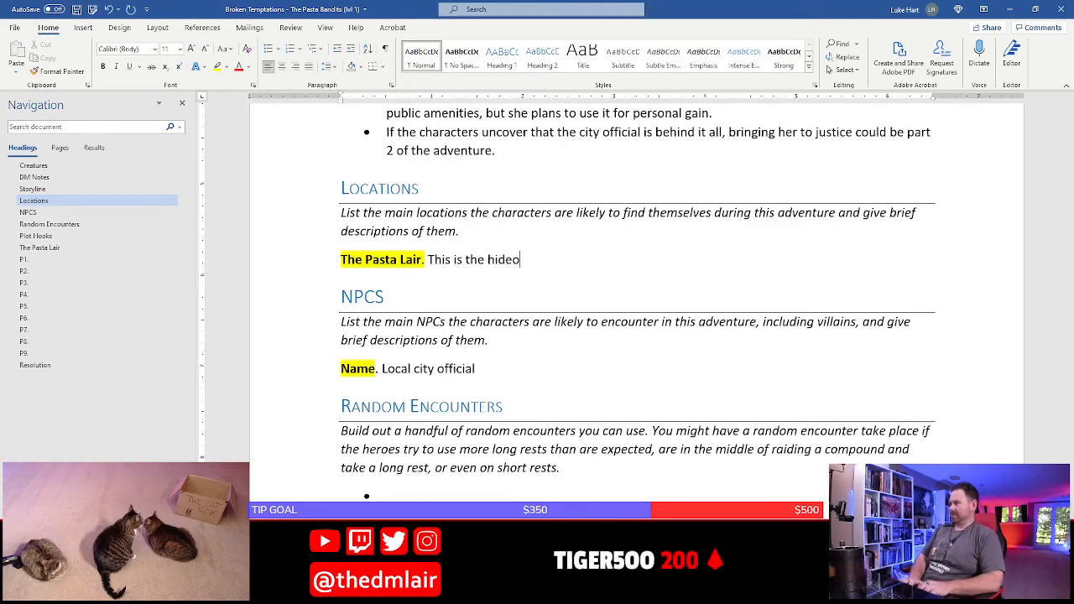
type("ut of the Pa")
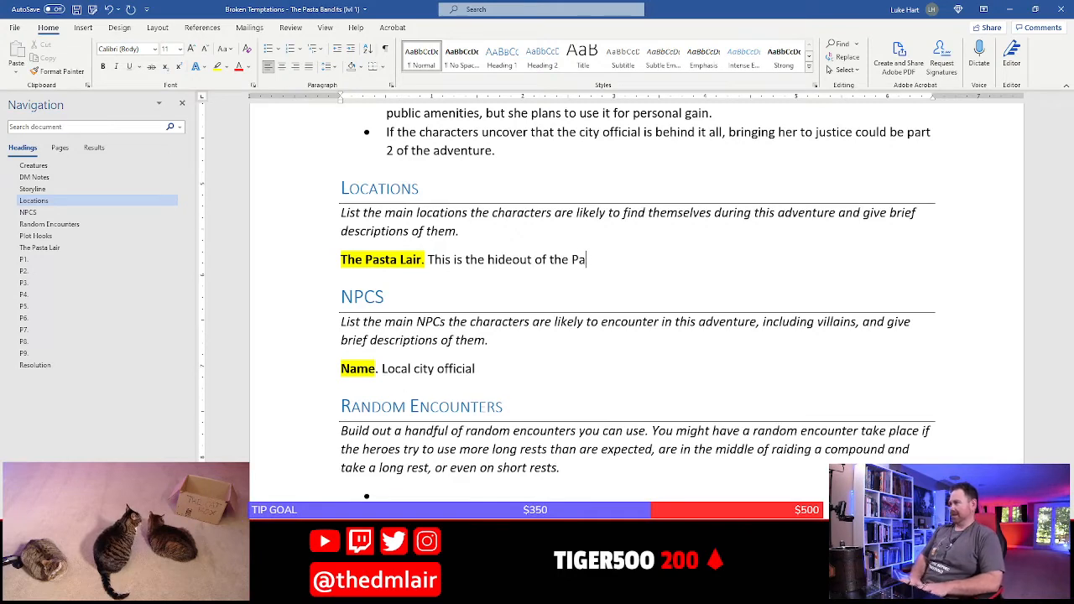
type("sta Bandits")
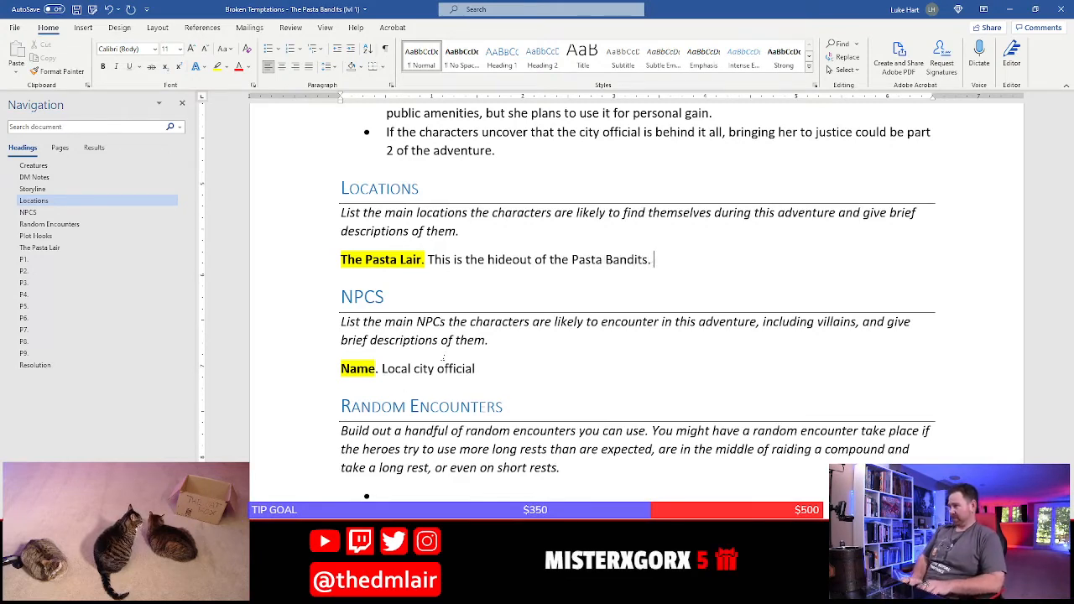
Continue the Pasta Lair description with a second sentence beginning "They established it recently in an old ruined temple"
type(". They established ")
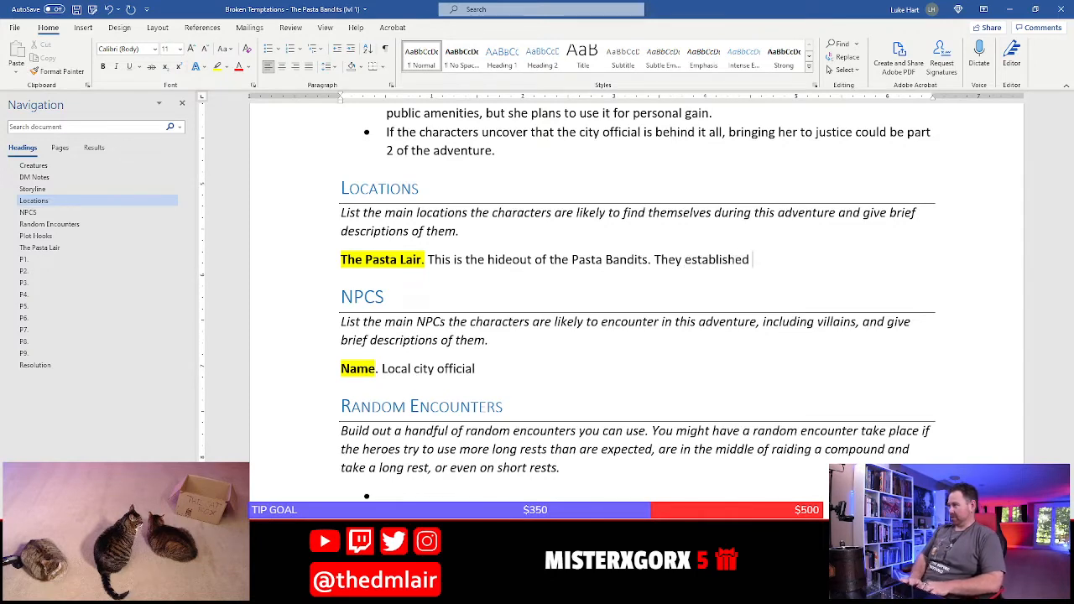
type("it")
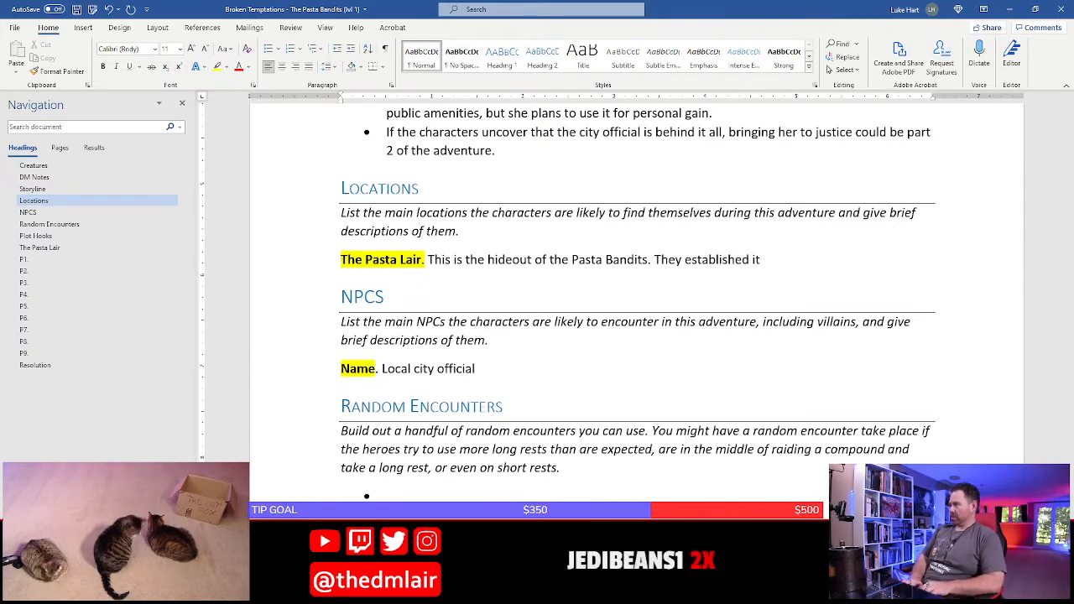
type(" re")
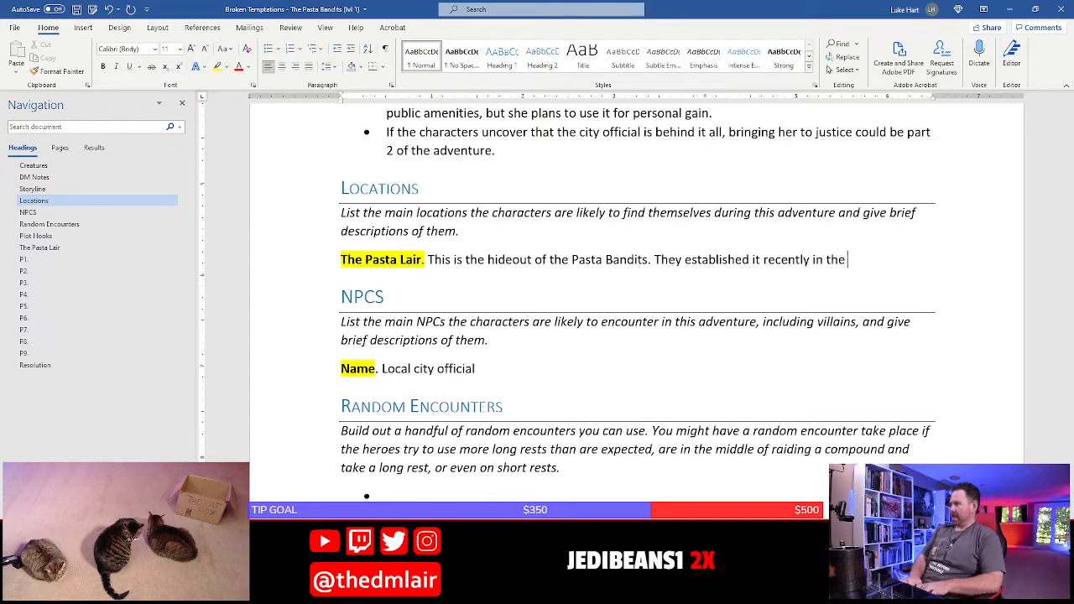
type("cently in the")
key("BackSpace")
key("BackSpace")
key("BackSpace")
key("BackSpace")
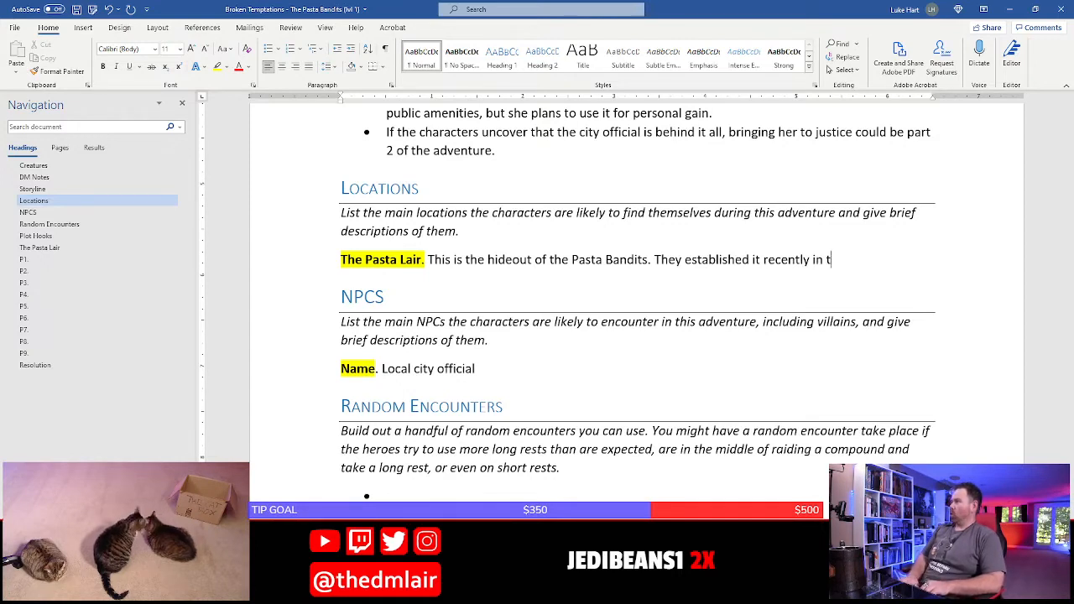
type("an old r")
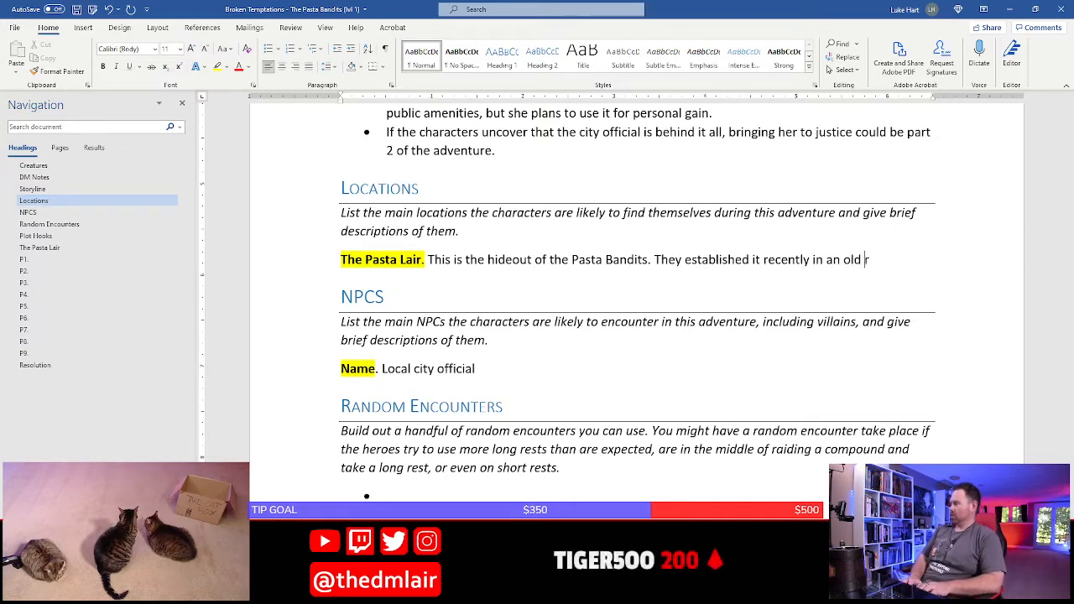
type("uined temple d")
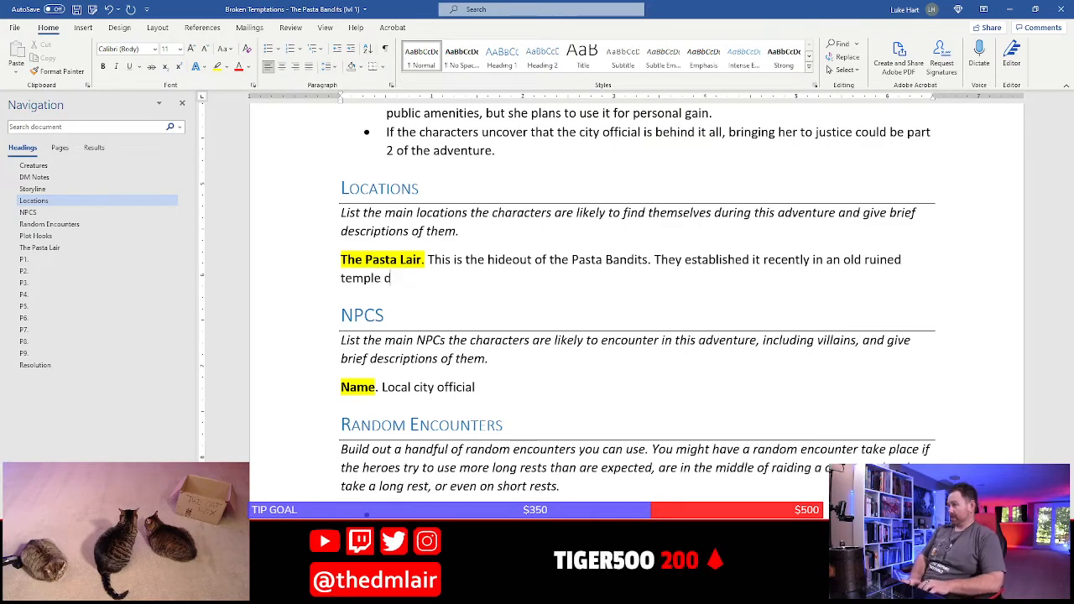
type("edicated to th")
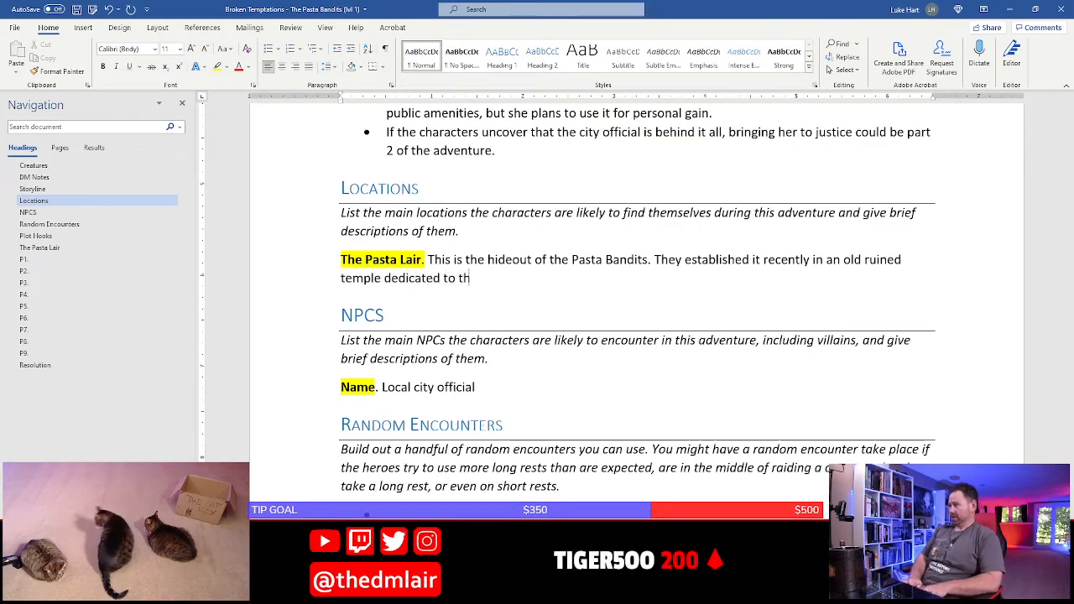
type("e Flying Sp")
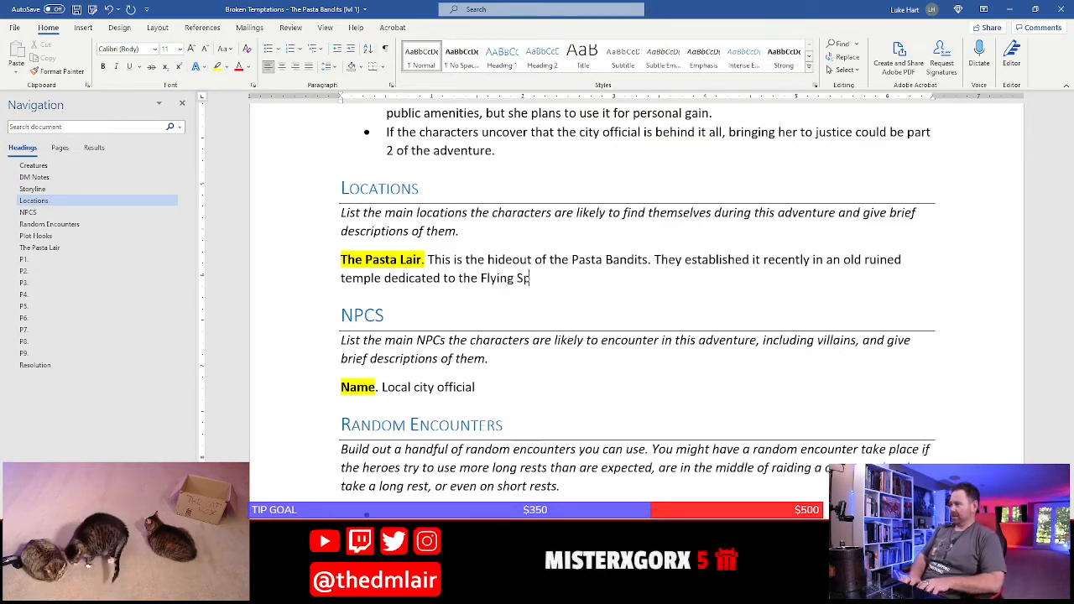
type("aggetti Monst")
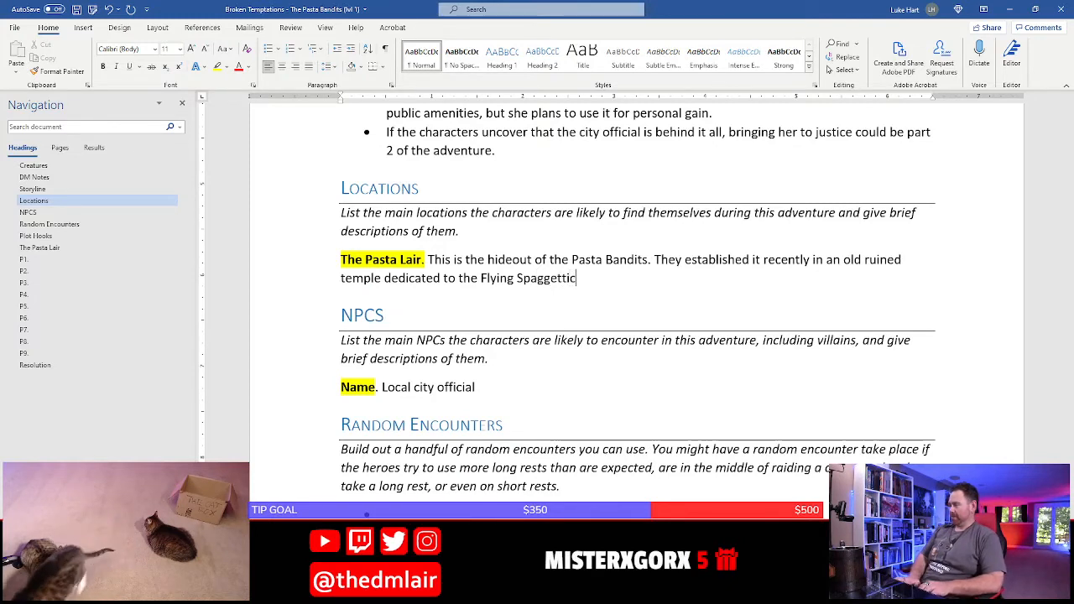
type("er")
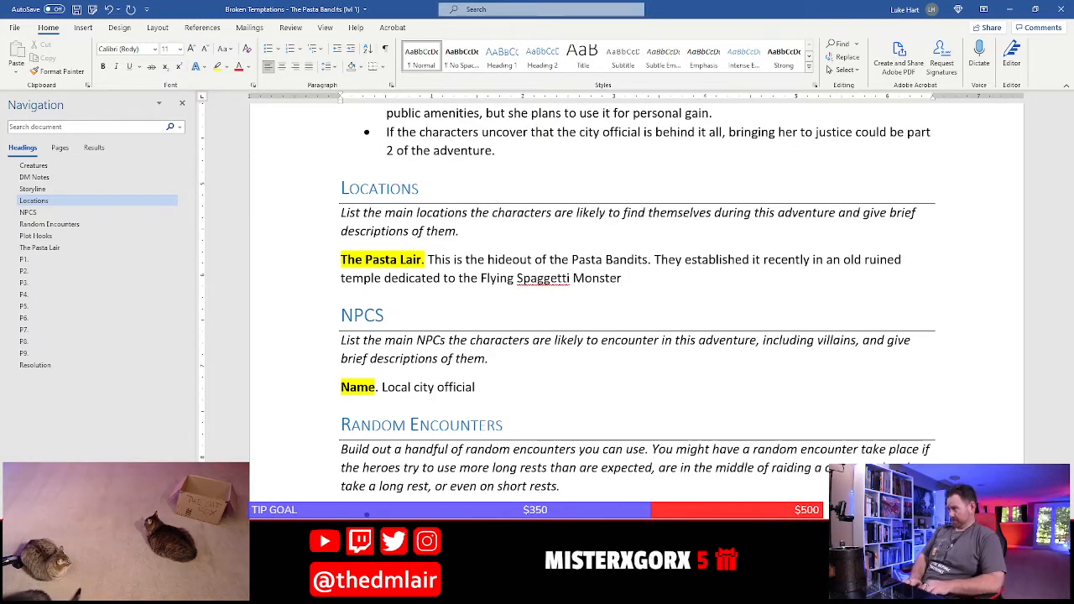
type(" -- a")
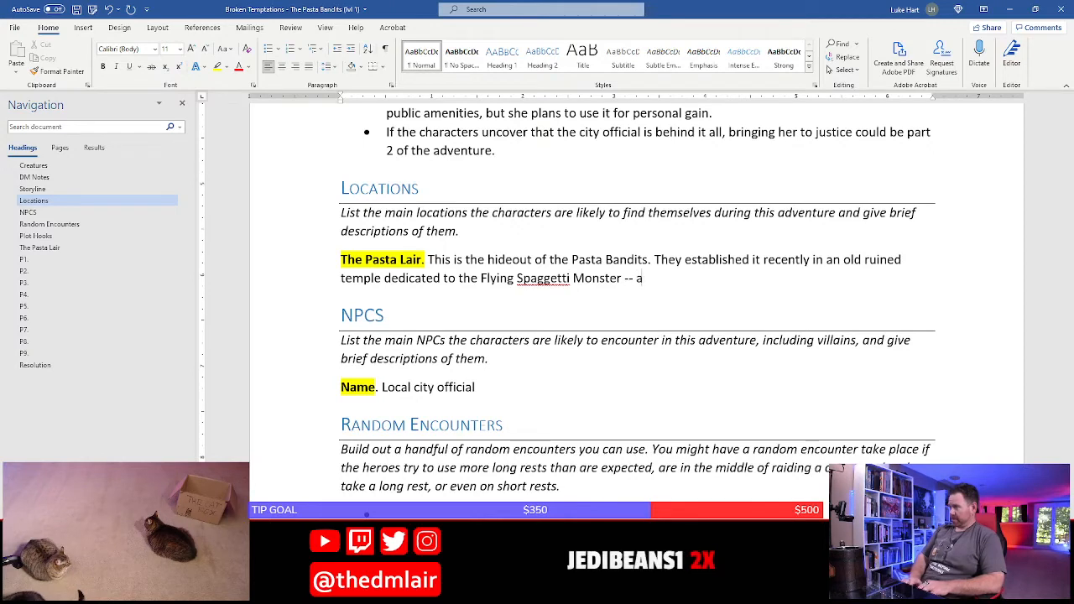
type("n")
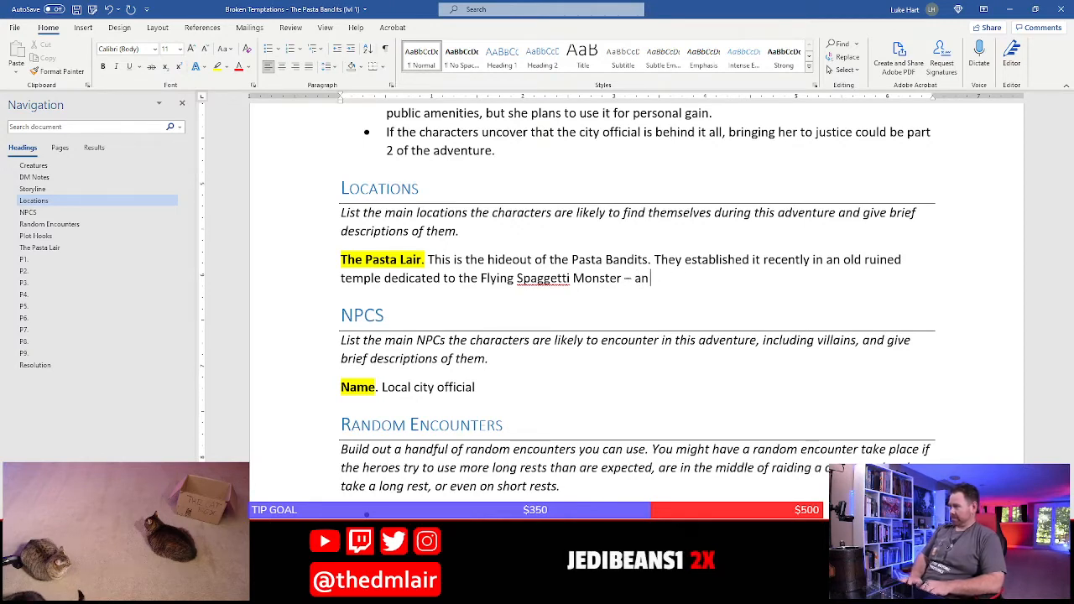
type(" ancient deity of ")
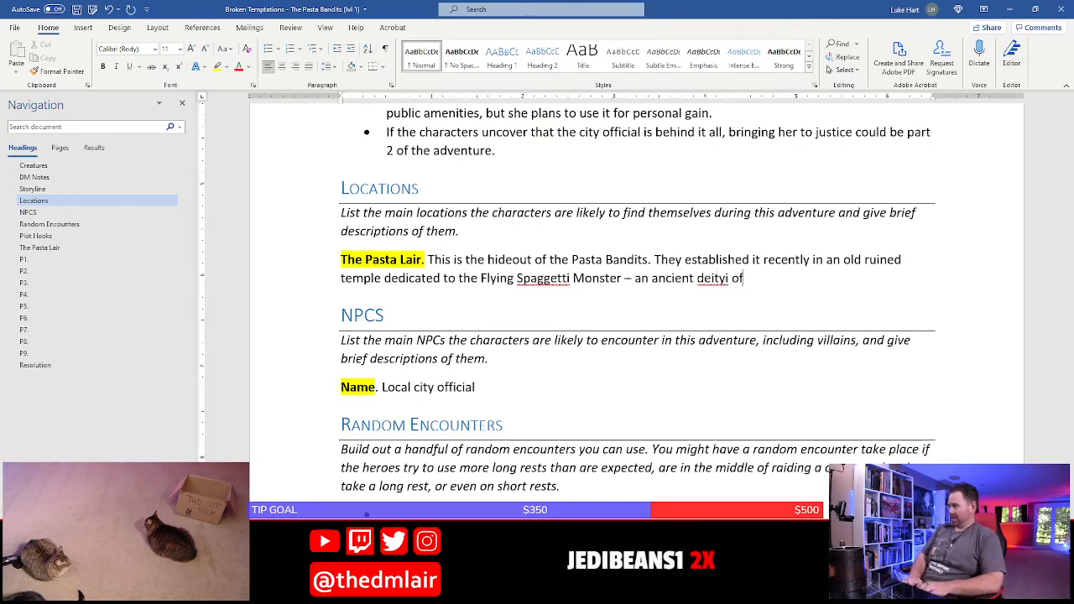
type("lore ")
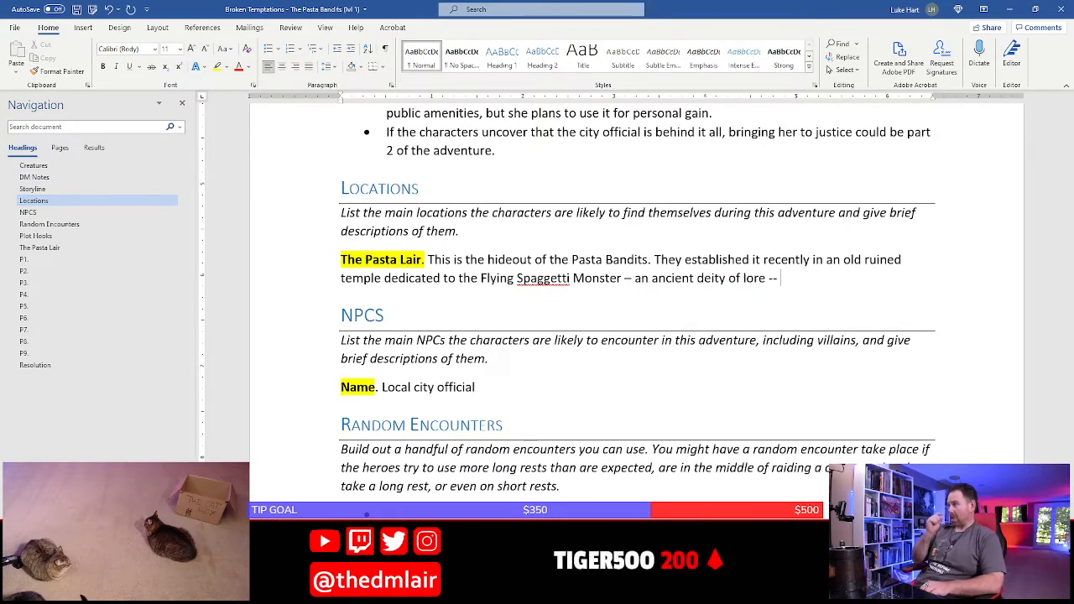
type("--")
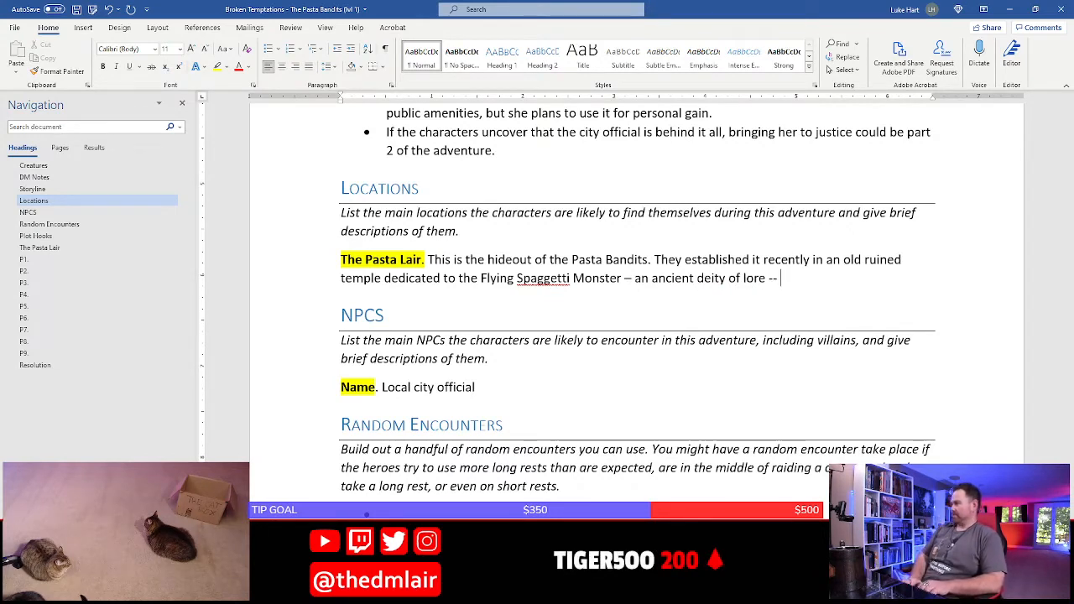
type(" that lies on the slops")
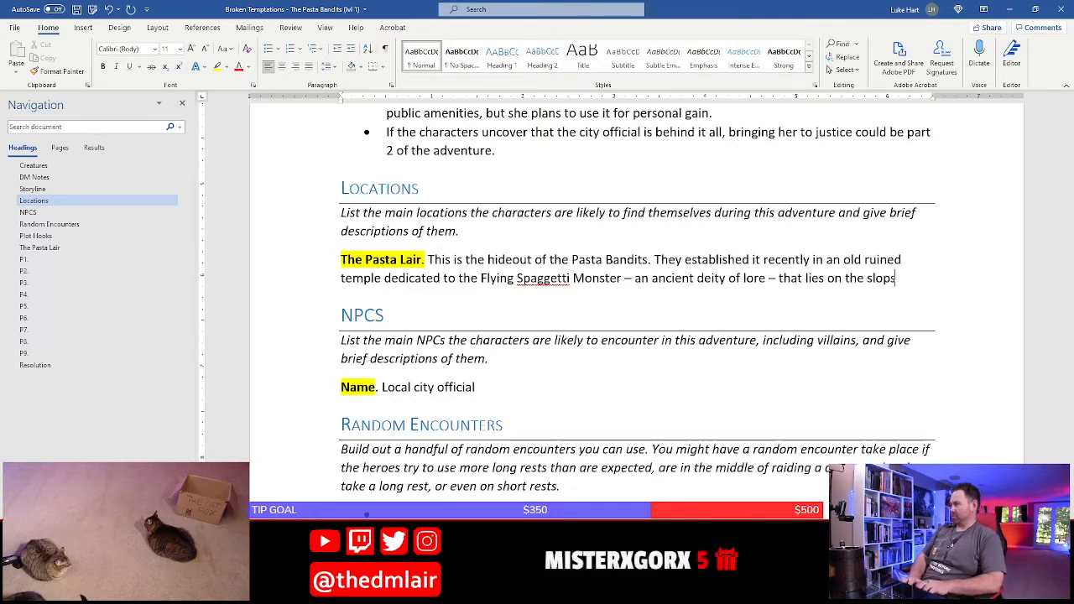
type(" of a nearby mountain.")
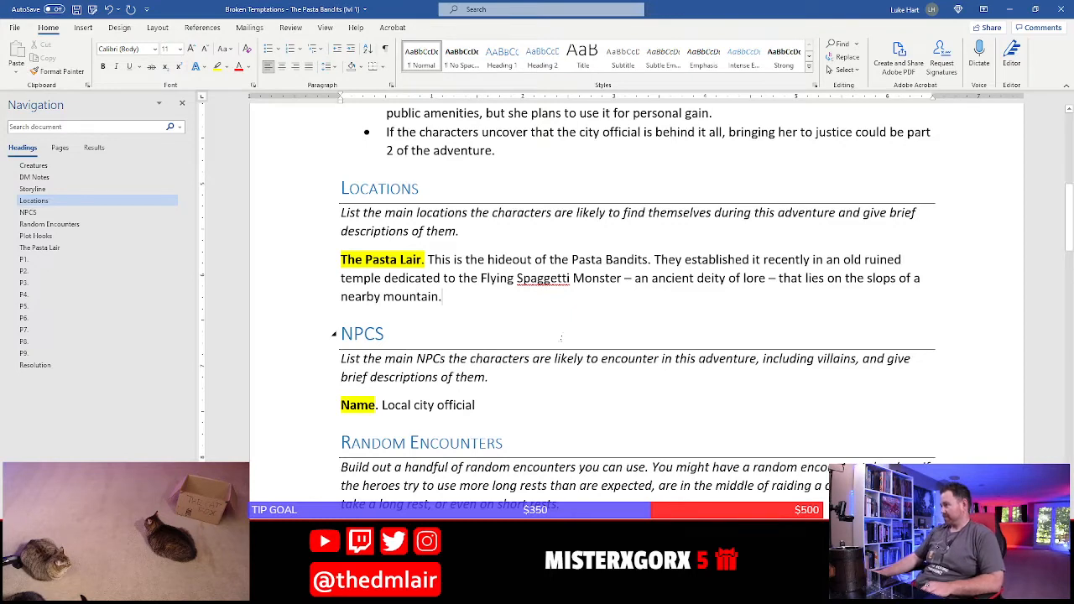
Finish the sentence with "– that lies on the slops of a nearby mountain." and correct the misspelled word to "Spaghetti"
right_click(541, 279)
left_click(611, 313)
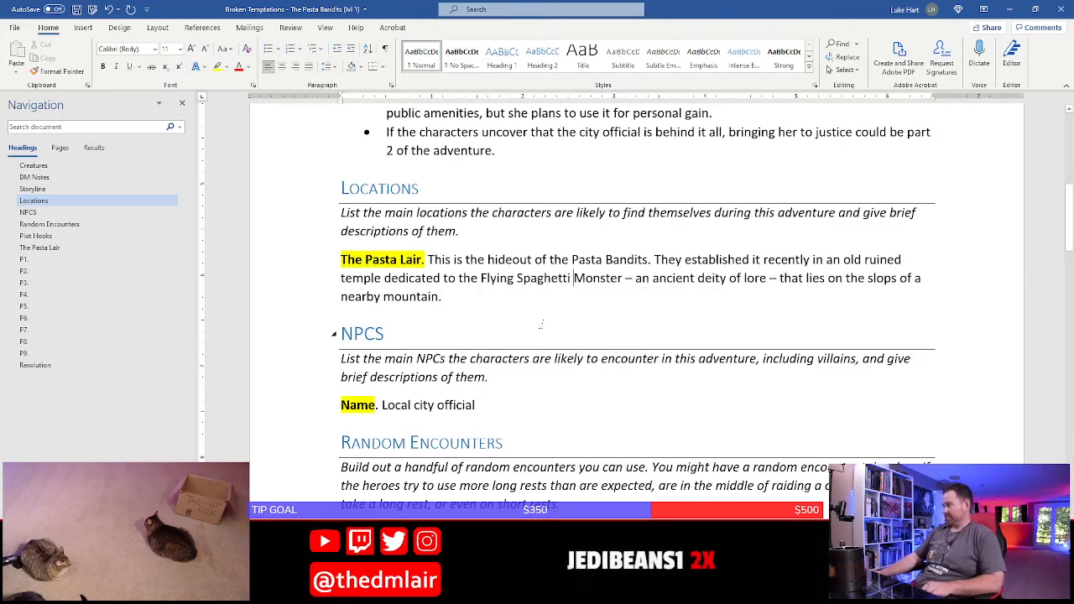
Remove the yellow highlight from the Pasta Lair heading text and delete the italic instructions under Locations
left_click(312, 270)
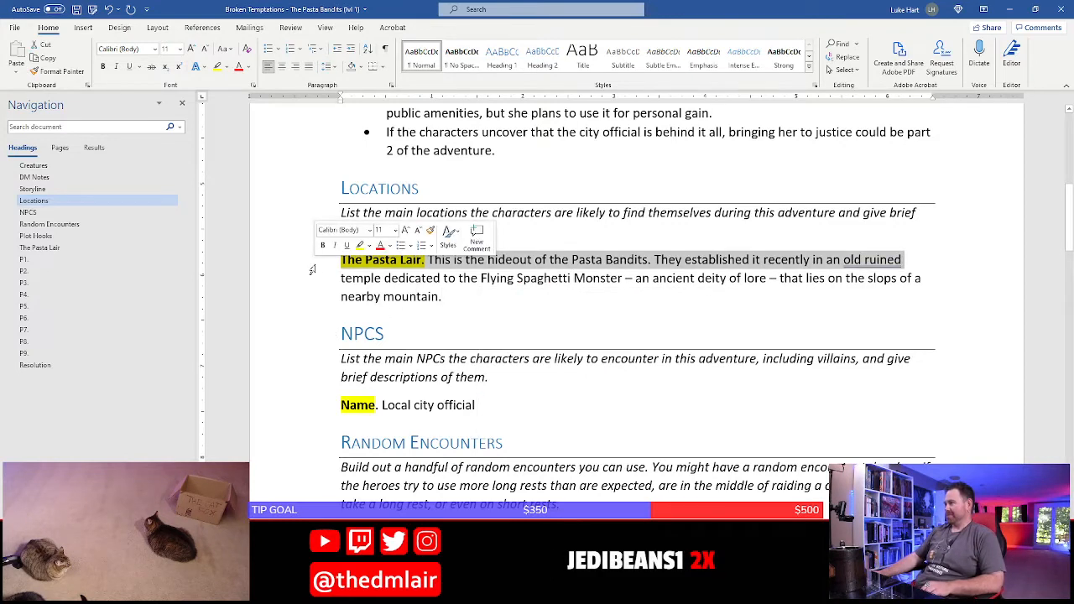
left_click(226, 69)
left_click(239, 135)
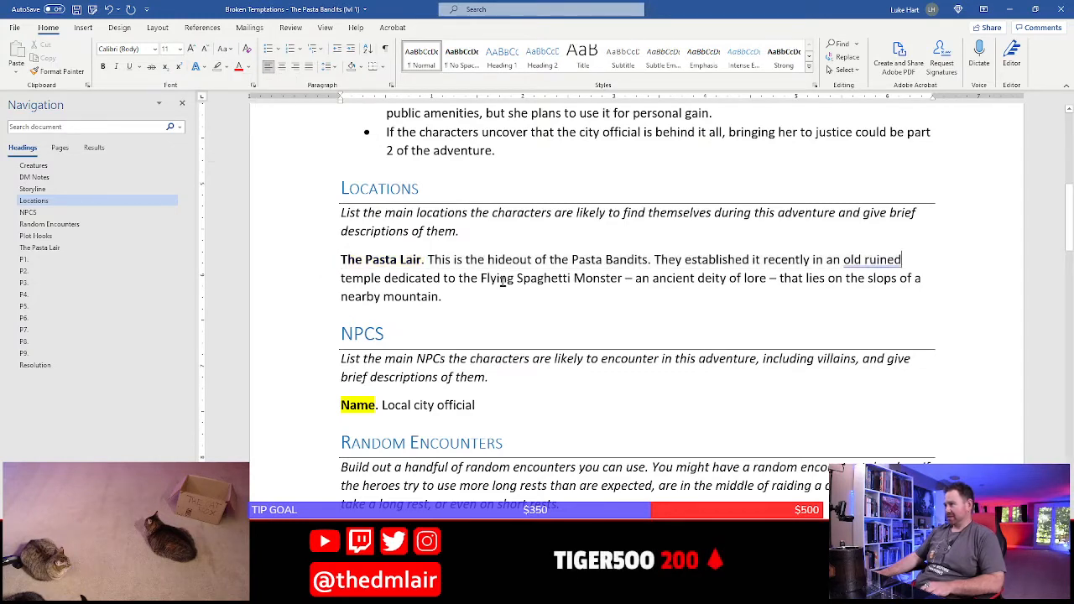
left_click_drag(296, 215, 290, 233)
key("Delete")
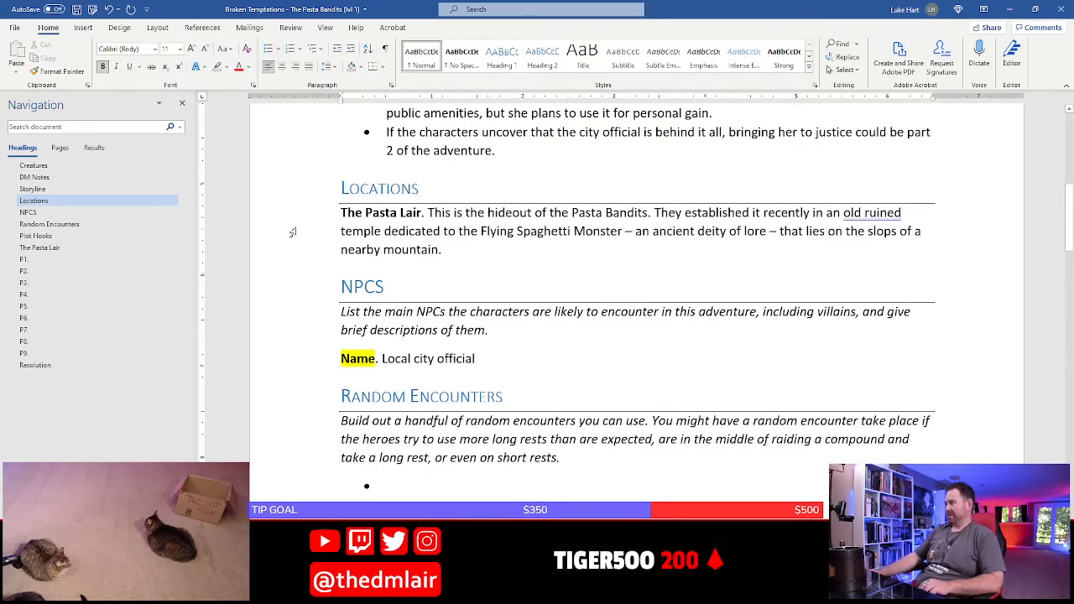
Check the Storyline bullet about the local city official, then rename the location entry "The Pasta Lair" as "Rigatoni Redoubt"
scroll(521, 287, "up", 5)
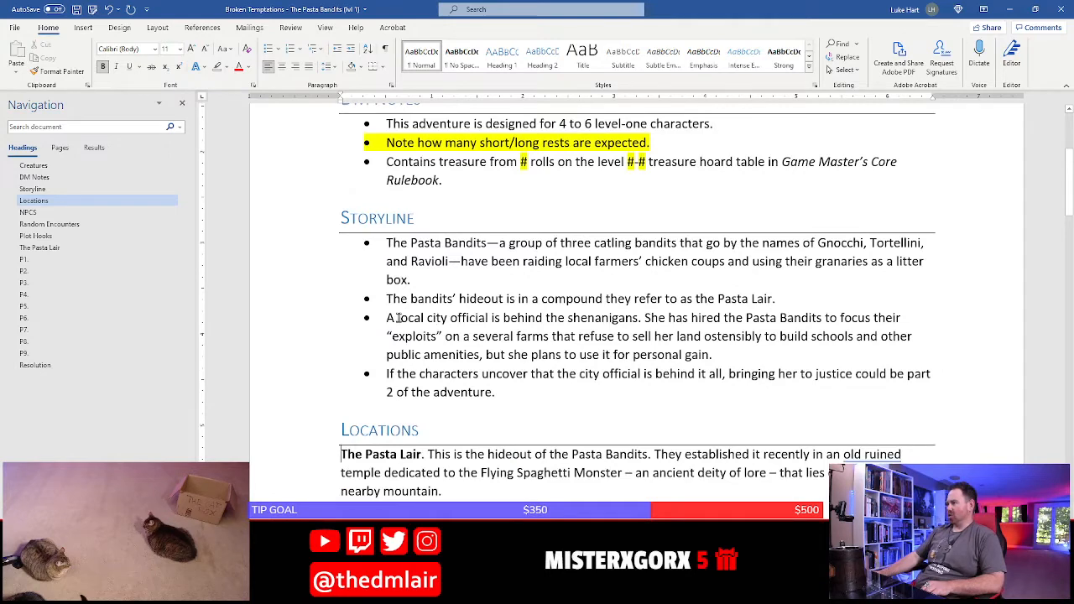
left_click_drag(398, 318, 628, 318)
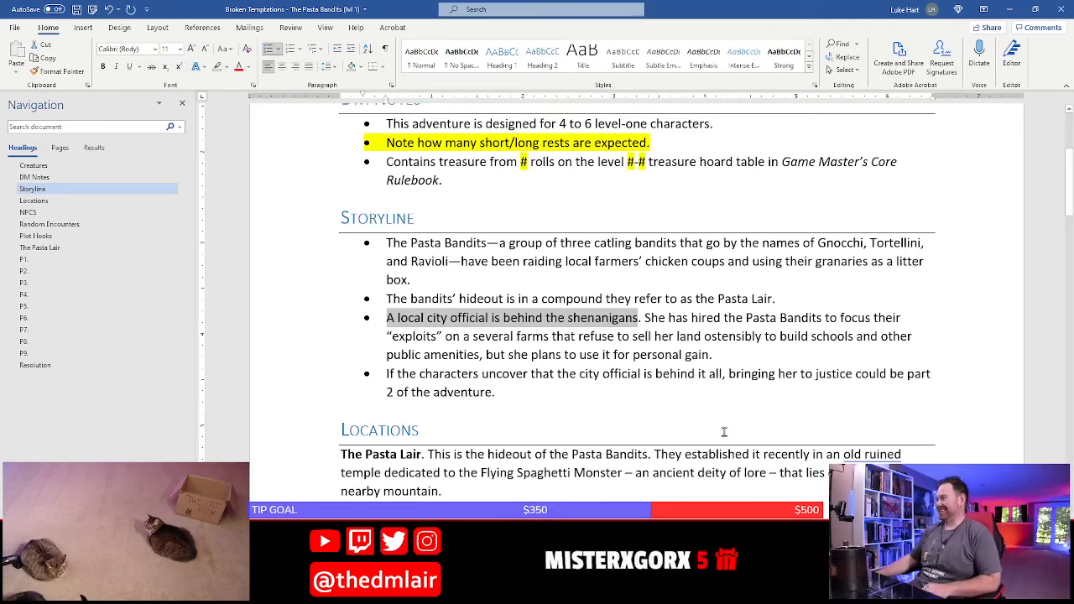
scroll(726, 432, "down", 5)
left_click(423, 212)
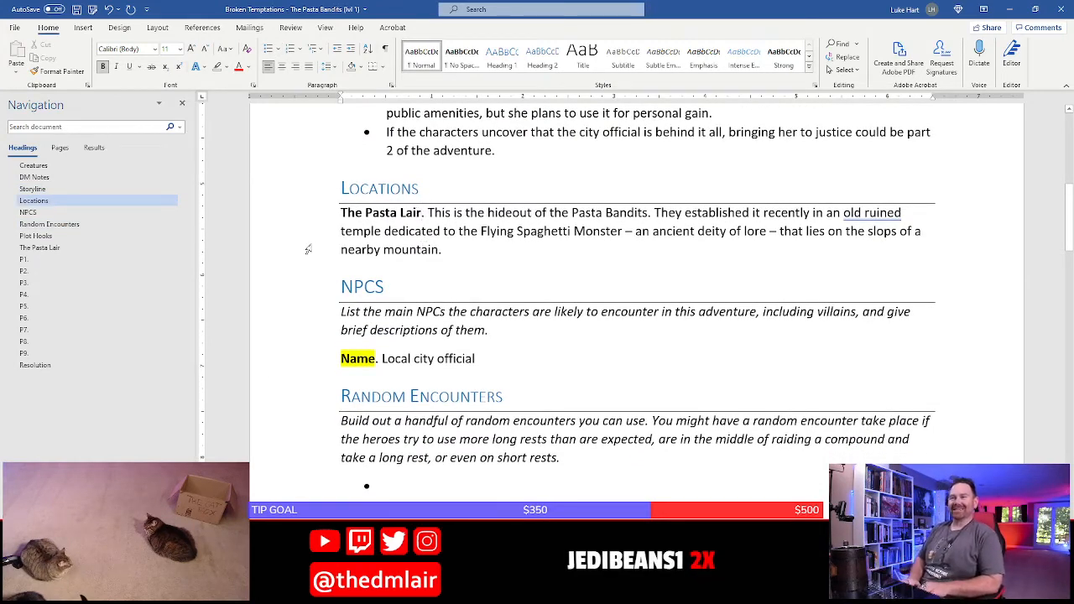
key("shift+Home")
type("Ri")
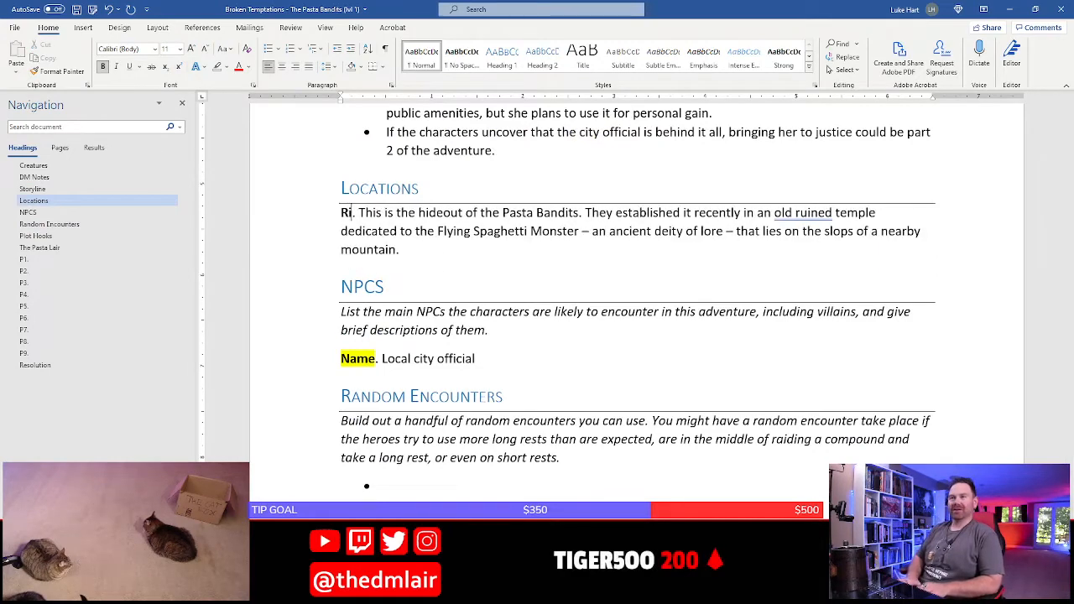
type("gatoni Re")
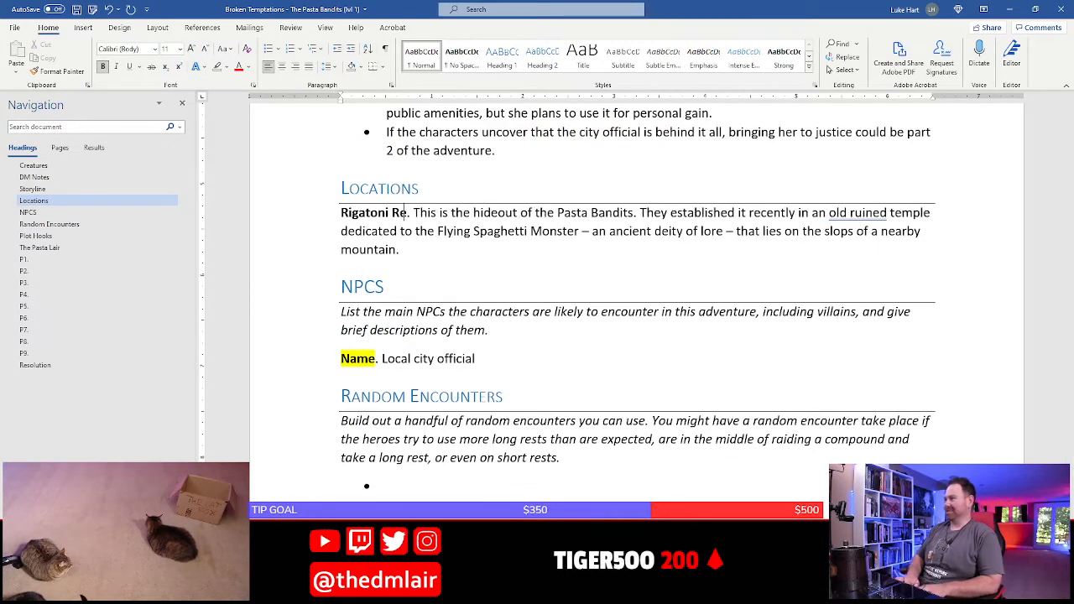
type("doubt")
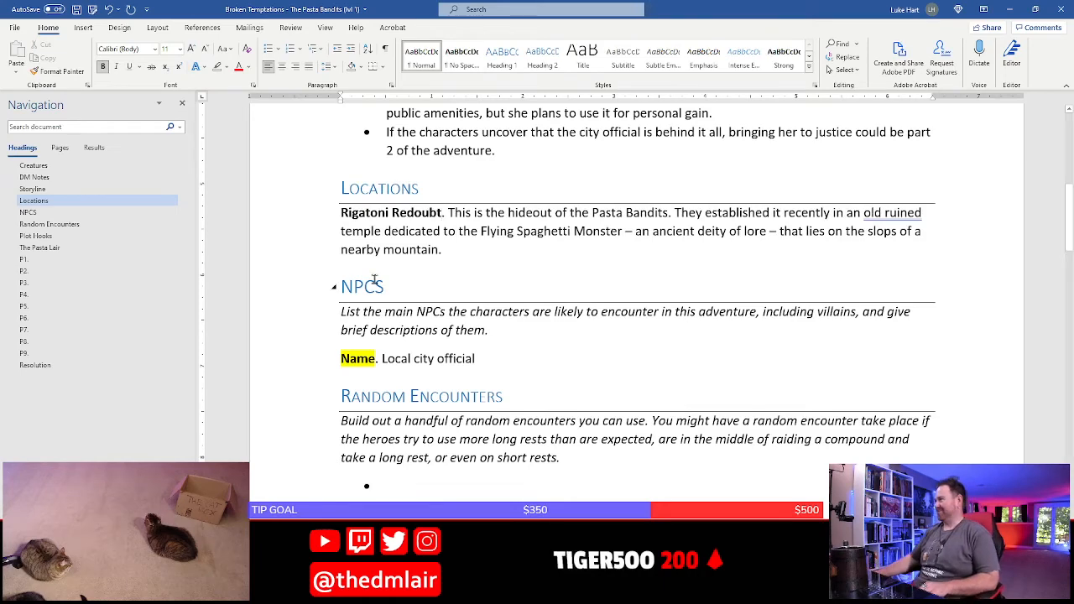
left_click(461, 231)
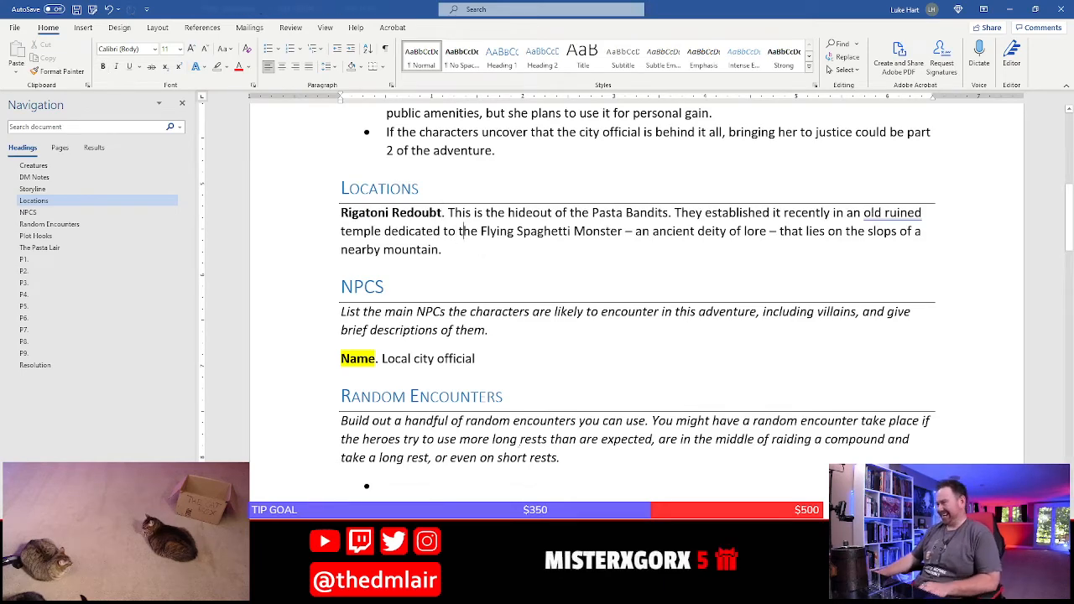
Switch to the Photoshop map, replace its title "The Pasta Lair" with "Rigatoni Redoubt", and save the file
key("alt+Tab")
double_click(334, 441)
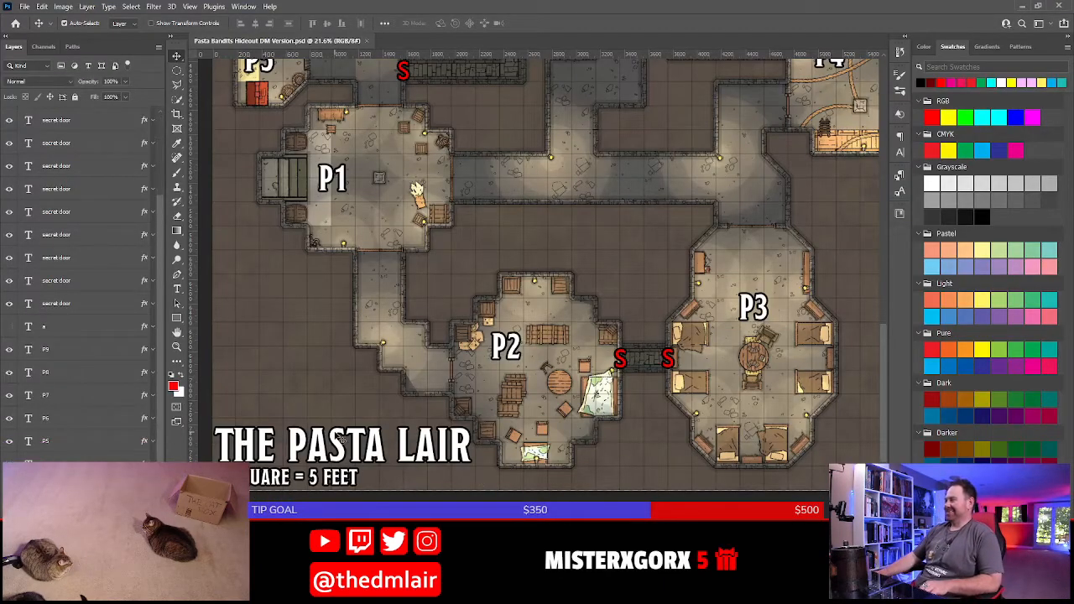
type("Riga")
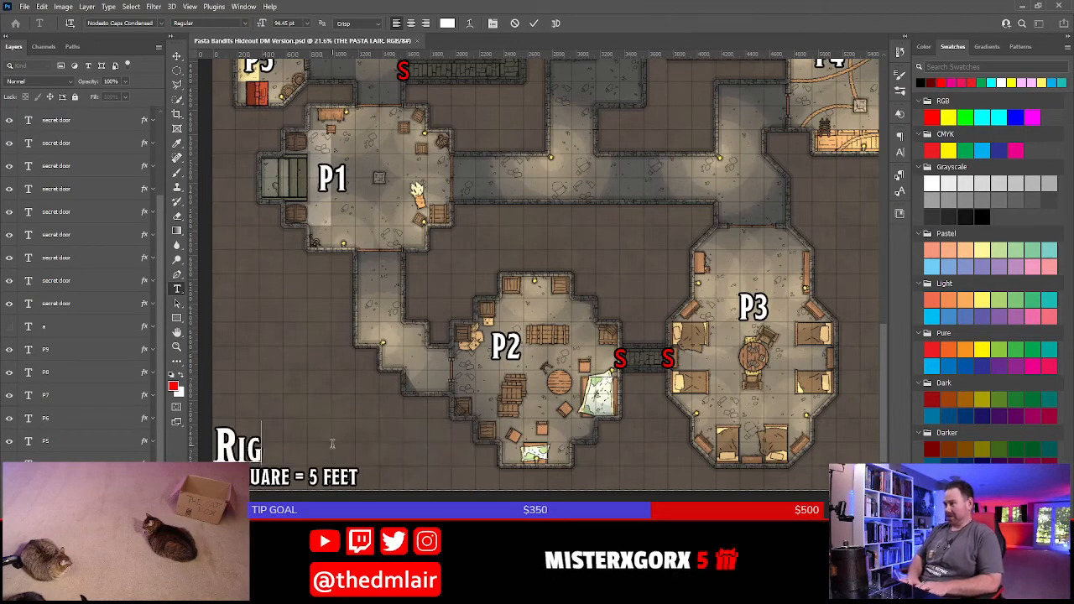
key("BackSpace")
key("BackSpace")
key("BackSpace")
type("ga")
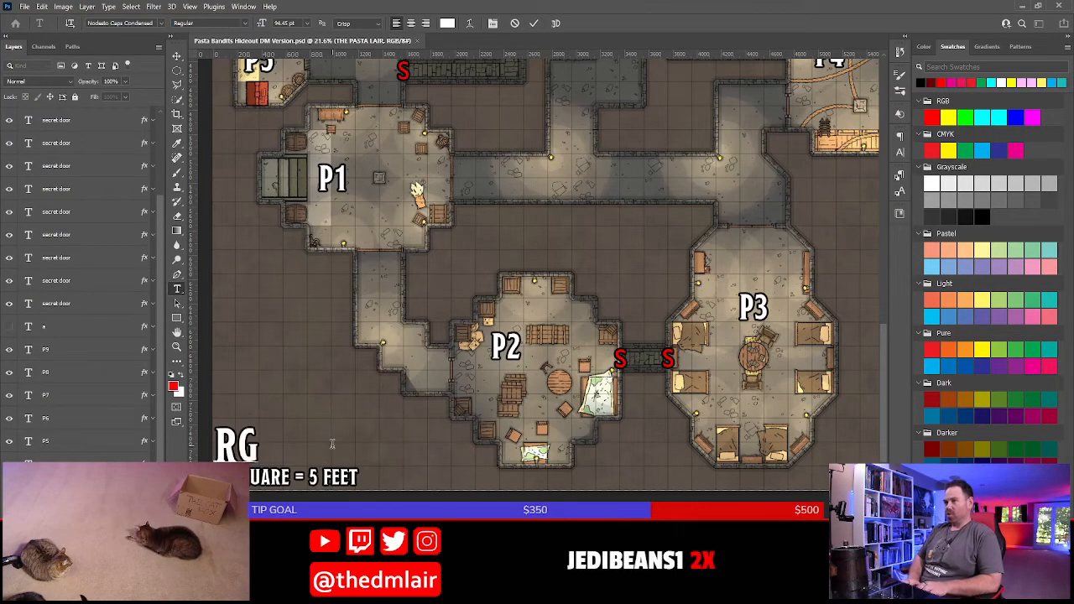
key("BackSpace")
key("BackSpace")
type("igatoni redoubt")
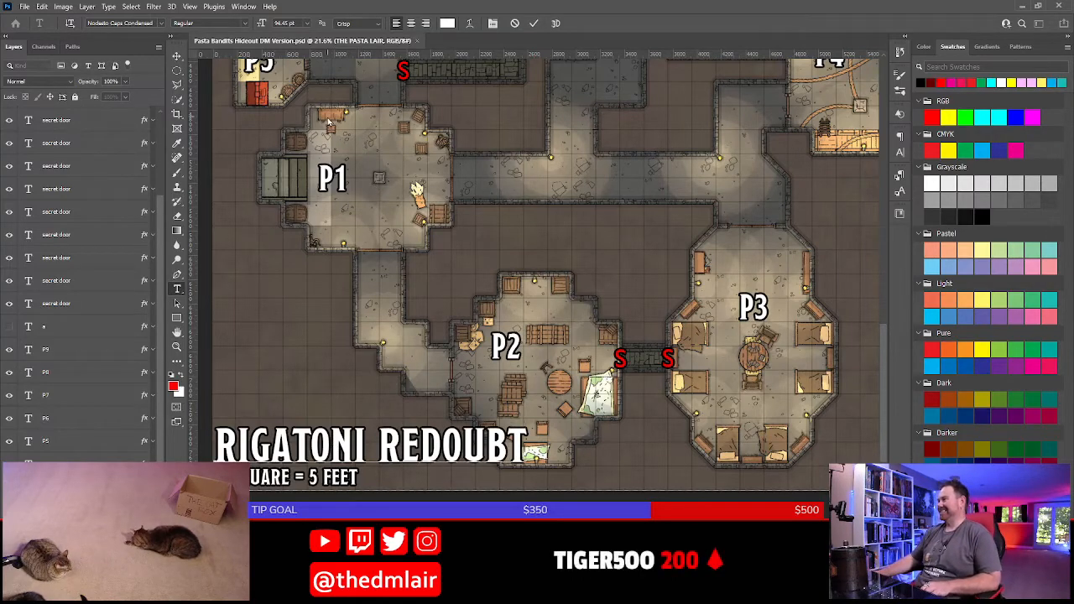
left_click(534, 22)
key("v")
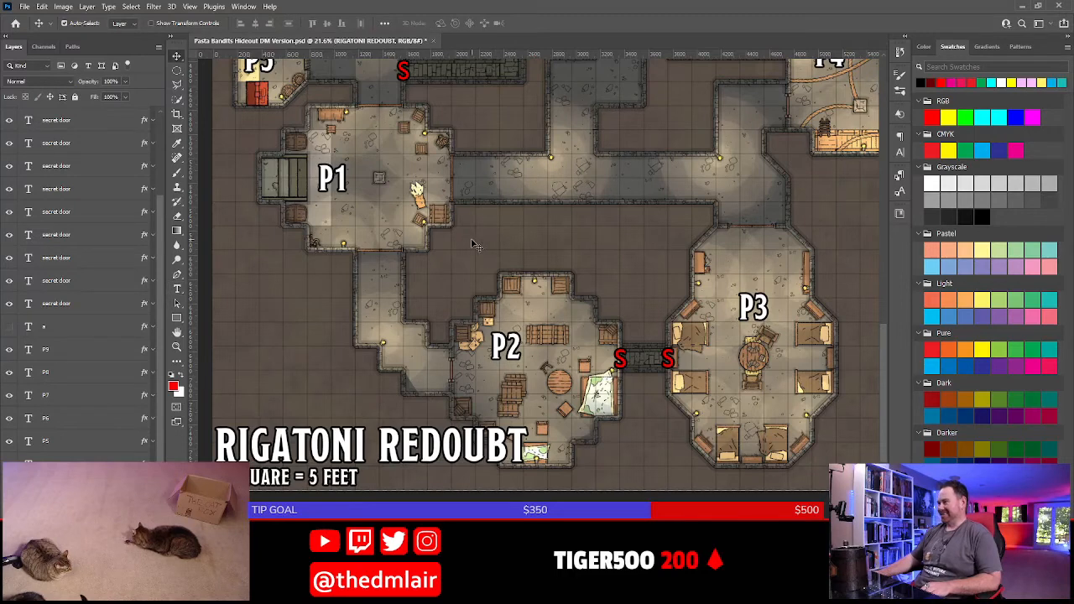
key("ctrl+s")
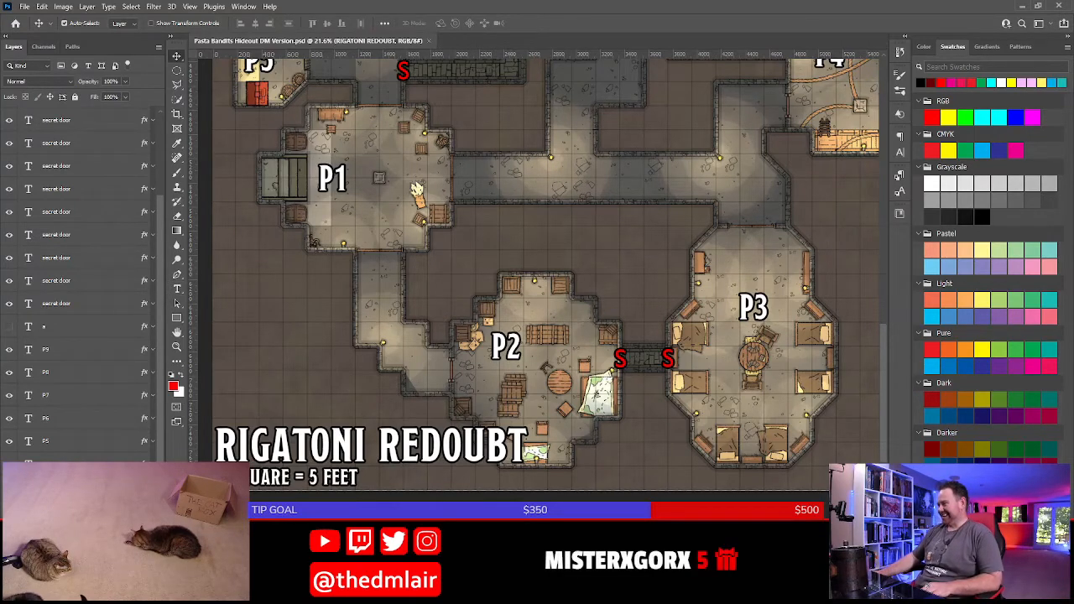
Return to the Word document and replace the highlighted Name placeholder under NPCs with "Antonia Penne"
key("alt+Tab")
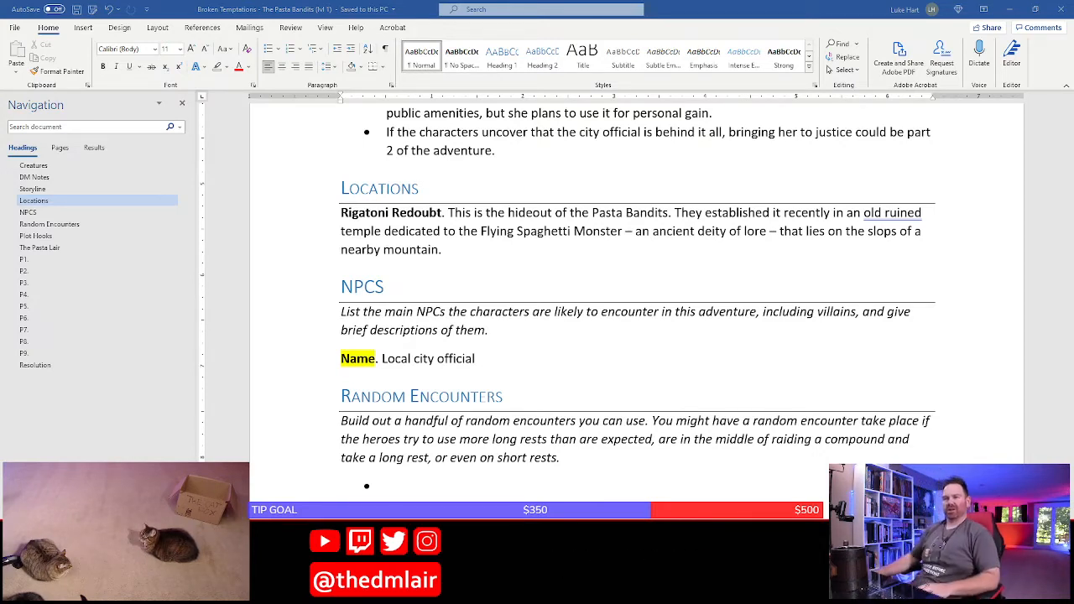
left_click(376, 367)
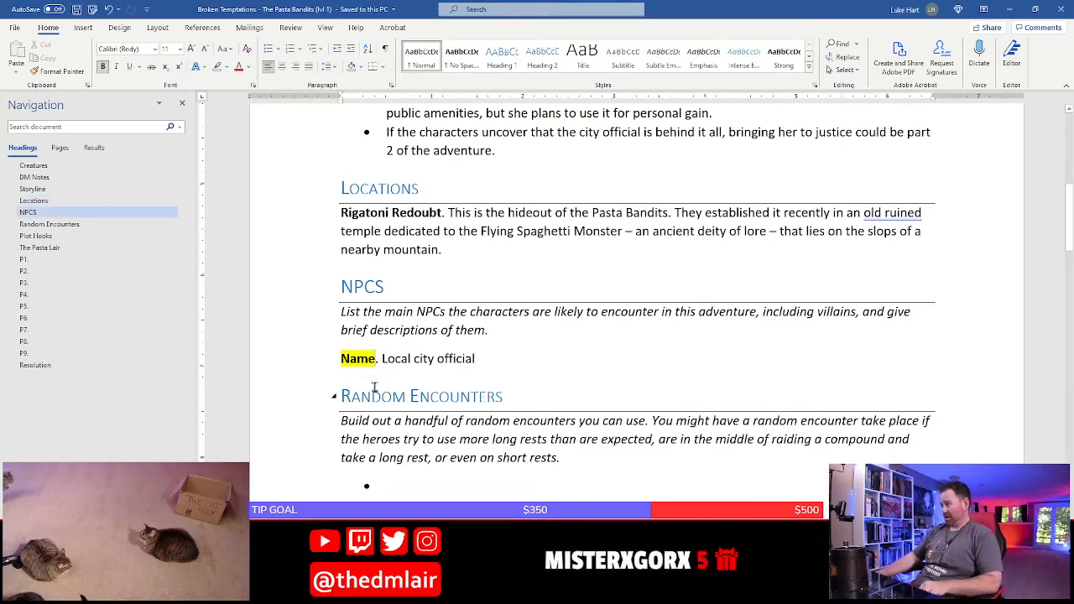
key("BackSpace")
key("BackSpace")
key("BackSpace")
key("BackSpace")
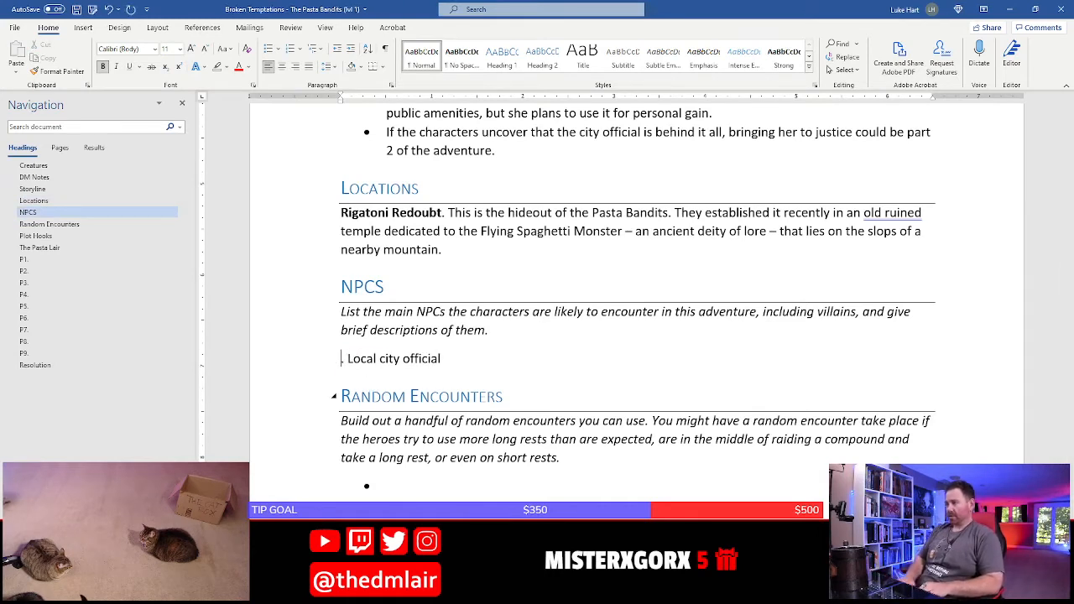
type("Antonia")
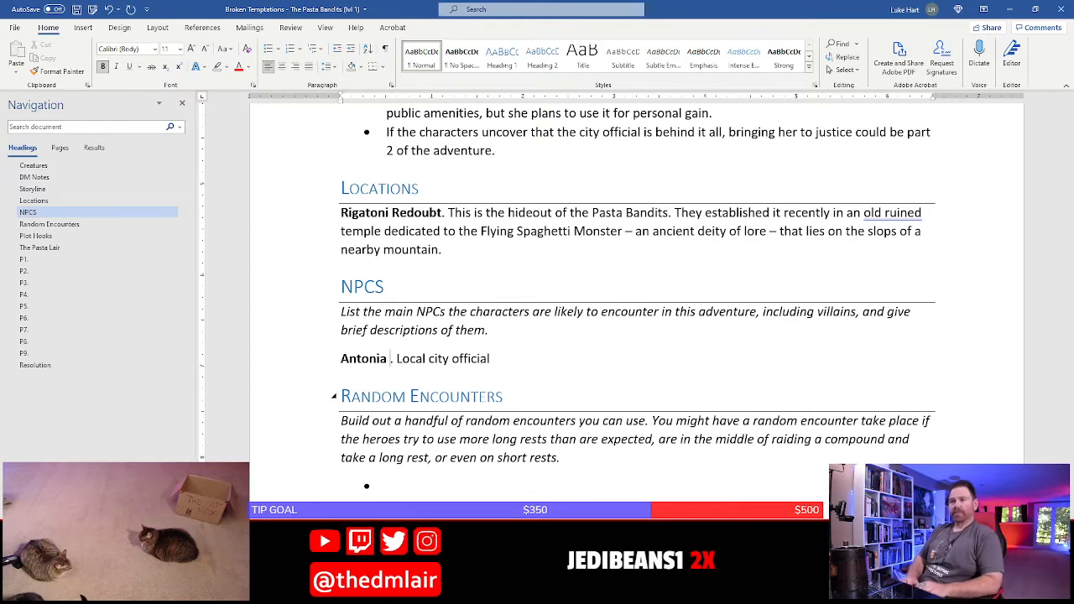
type(" P")
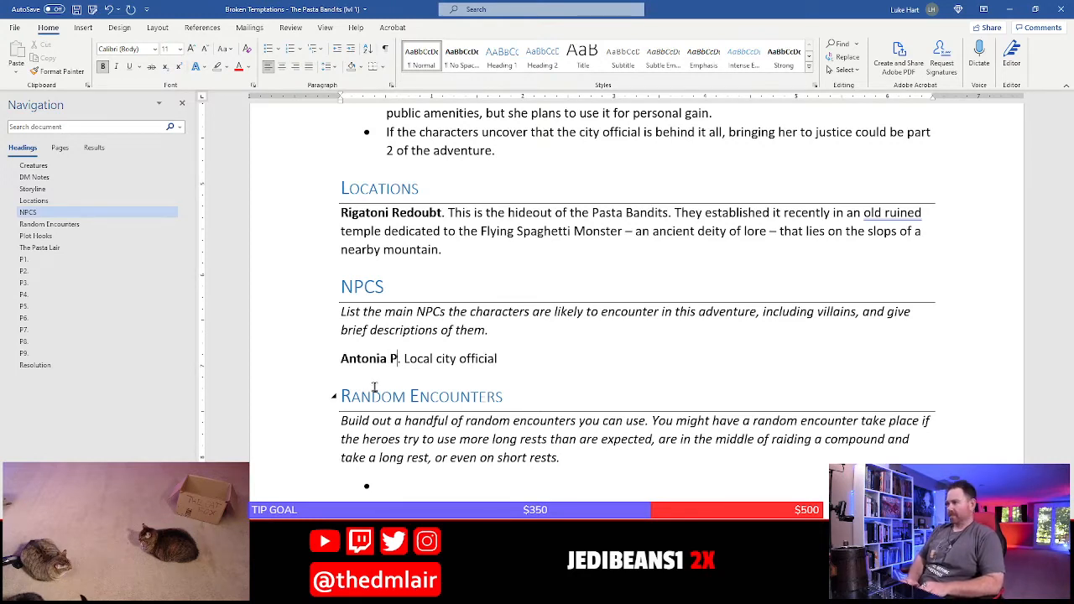
type("enne")
key("Right")
key("Right")
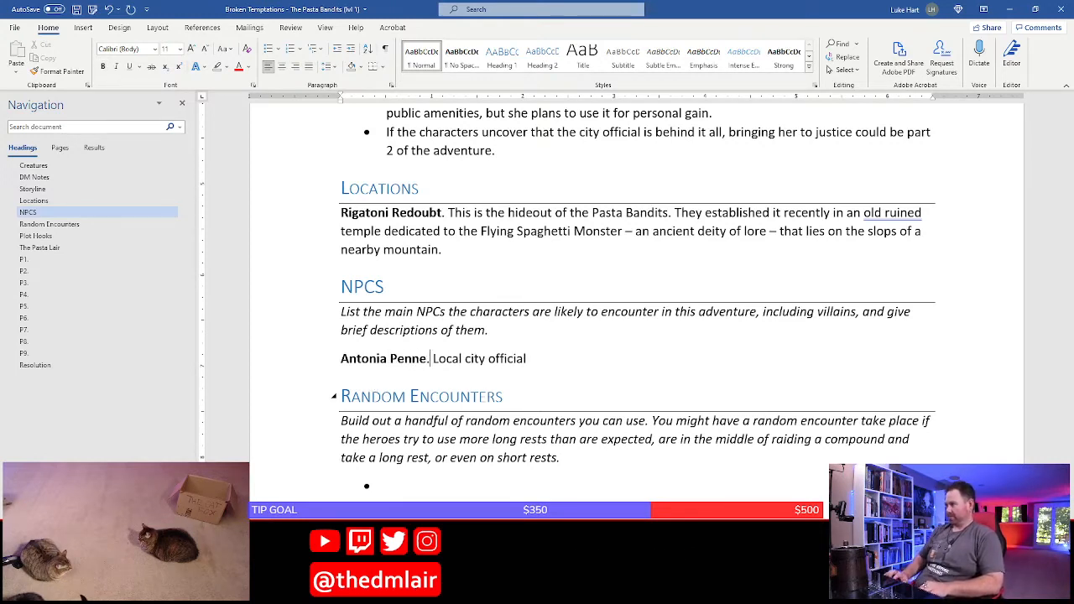
Reword the NPC's description to "A local city official who has hired the Pasta Bandits."
key("shift+End")
key("Left")
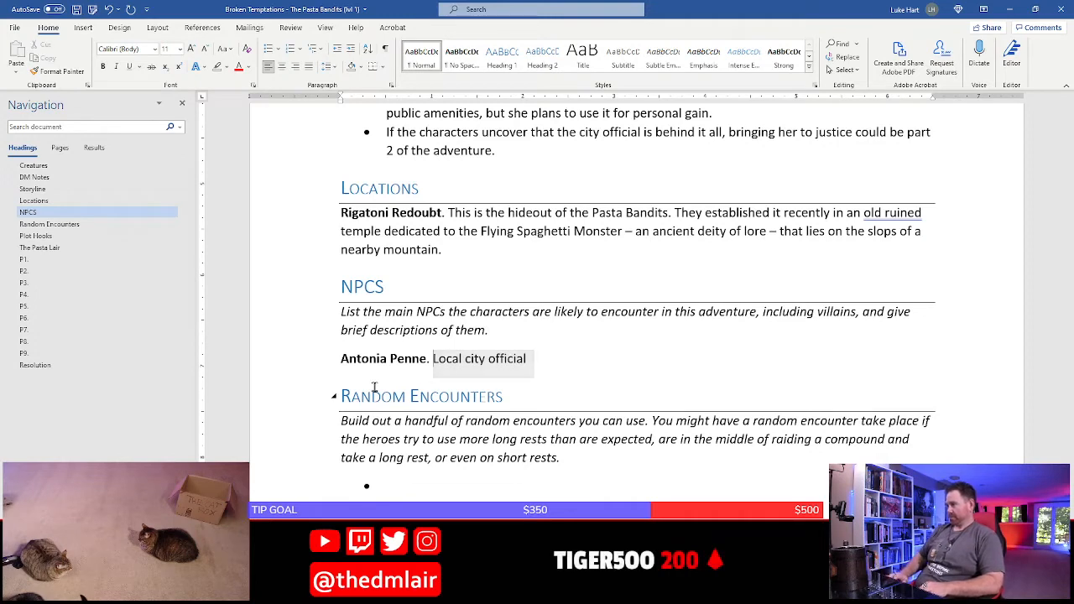
type("A")
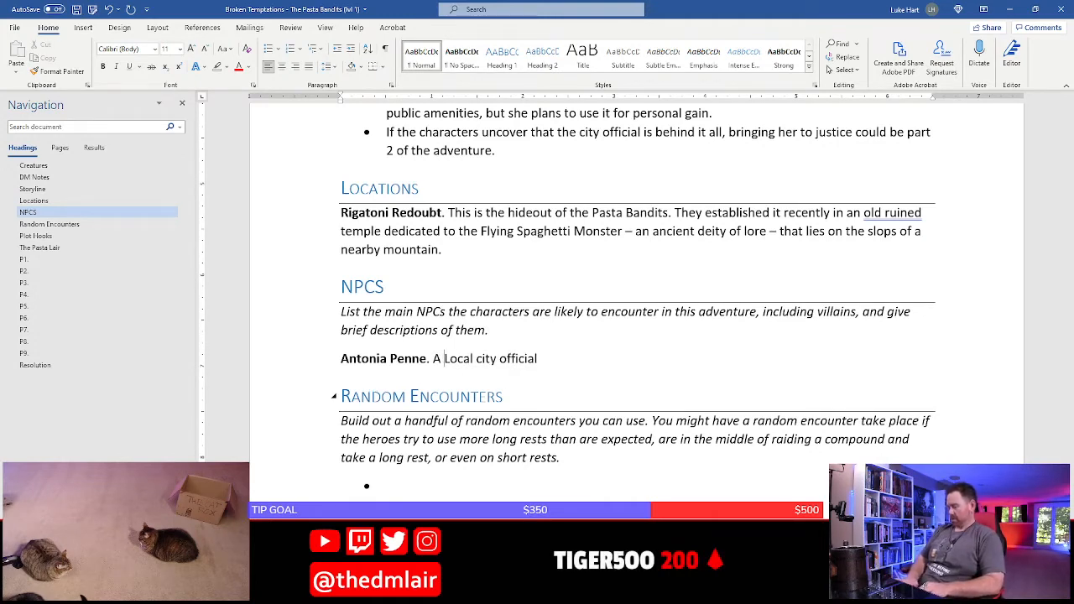
key("Delete")
type("l")
key("End")
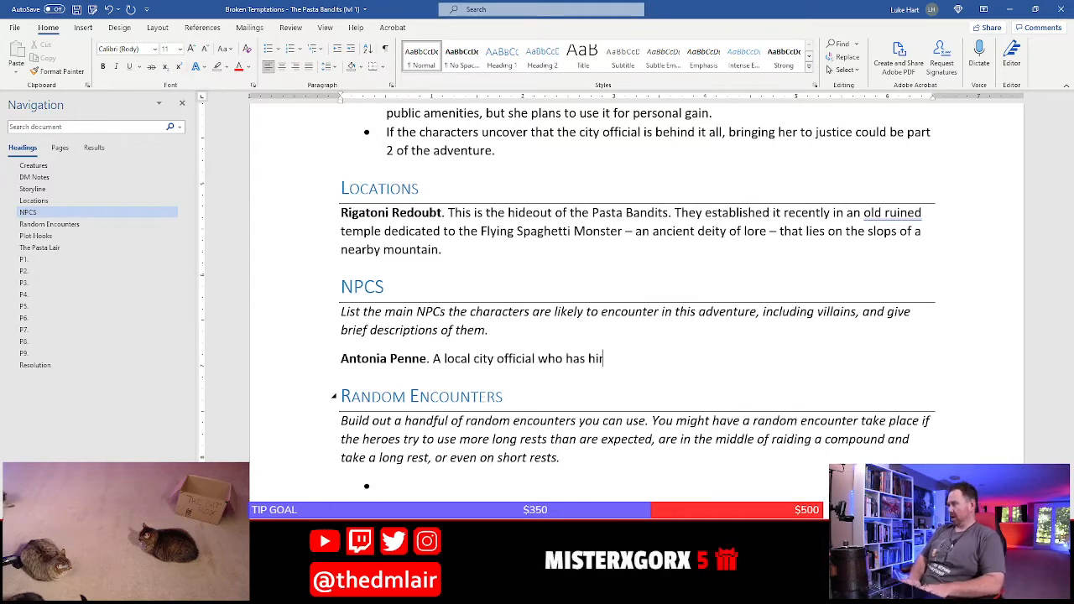
type("who has hired the Pasta Ban")
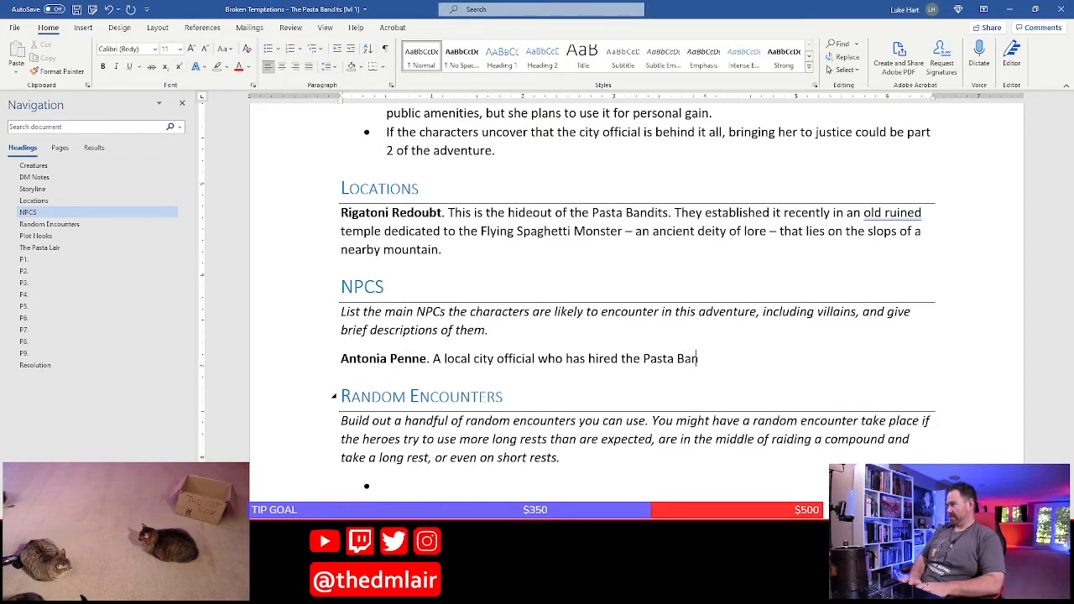
type("dits.")
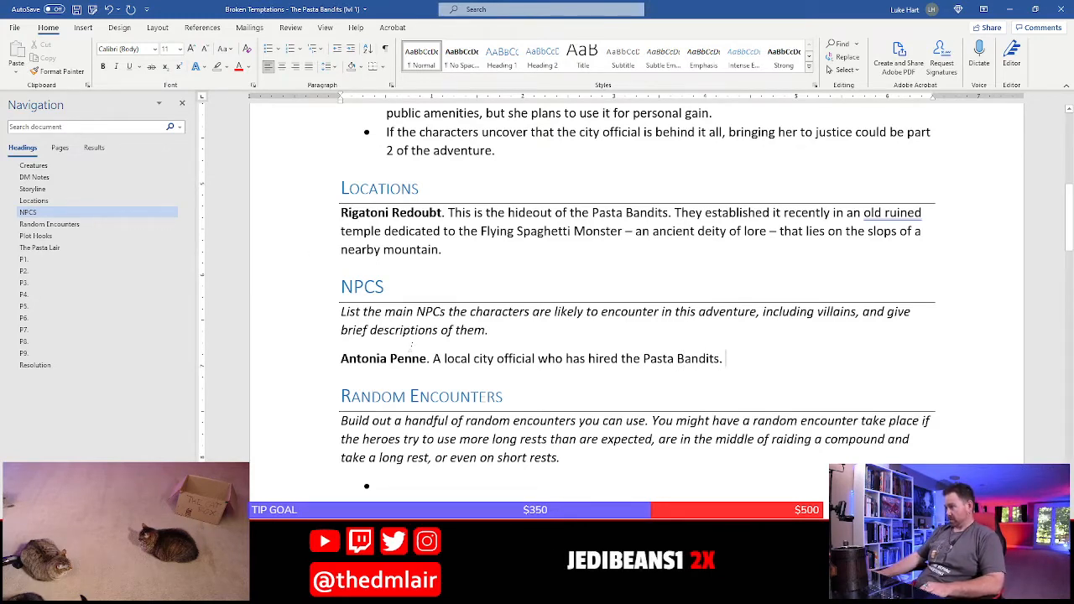
Insert the nickname “Toni” in quotation marks between the city official's first and last names
left_click(390, 359)
type("\"Tr")
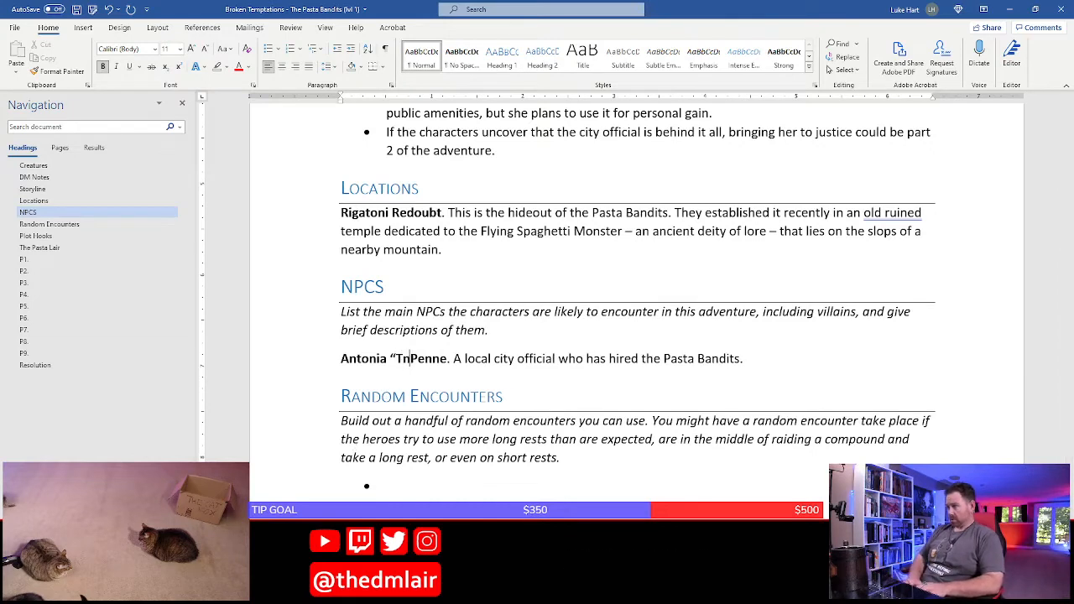
key("BackSpace")
type("oni\"")
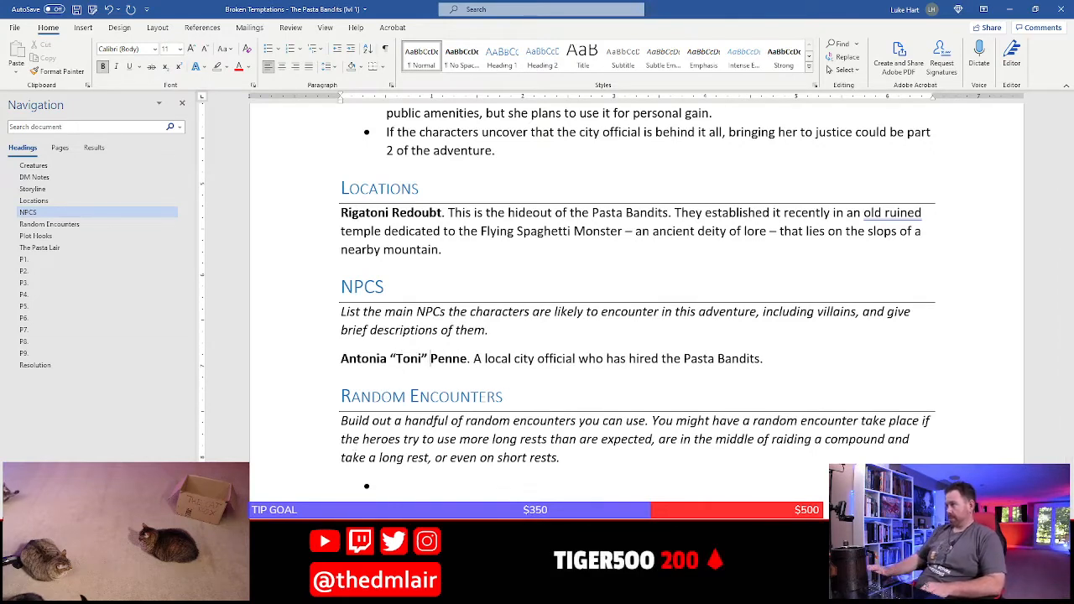
Delete the italic instructions under the NPCs heading
left_click_drag(311, 320, 301, 331)
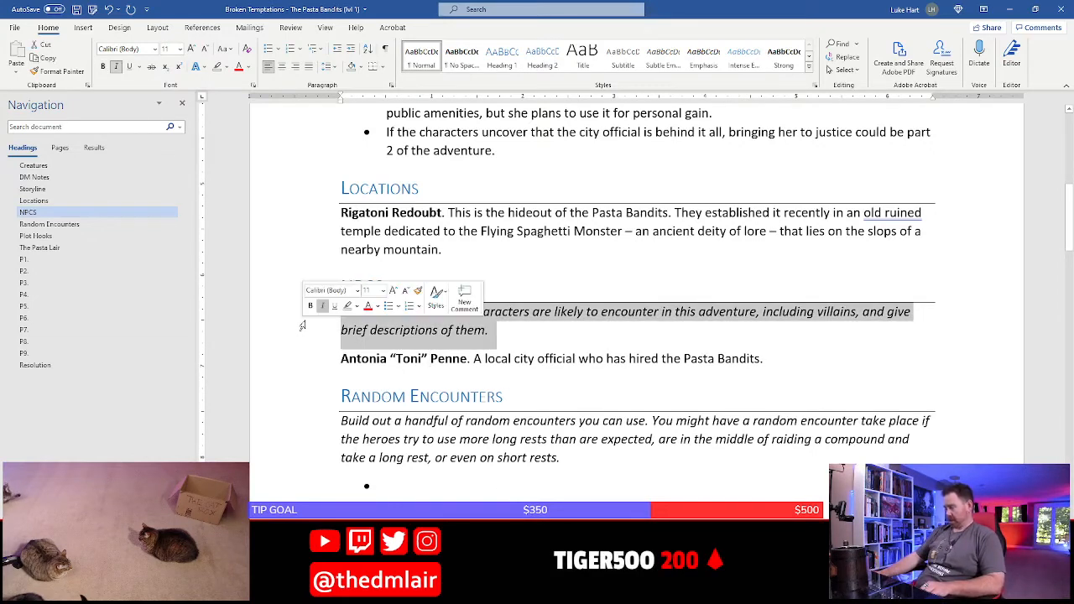
key("Delete")
key("Left")
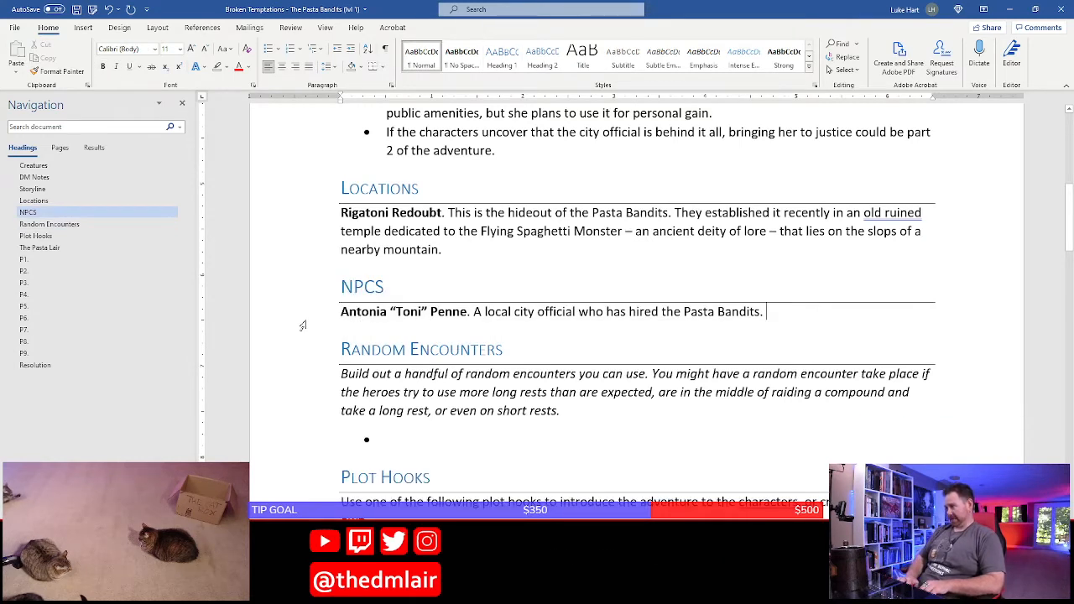
Add a new paragraph below the city official's entry that begins "The Pasta Bandits. Three catling thieves"
key("Return")
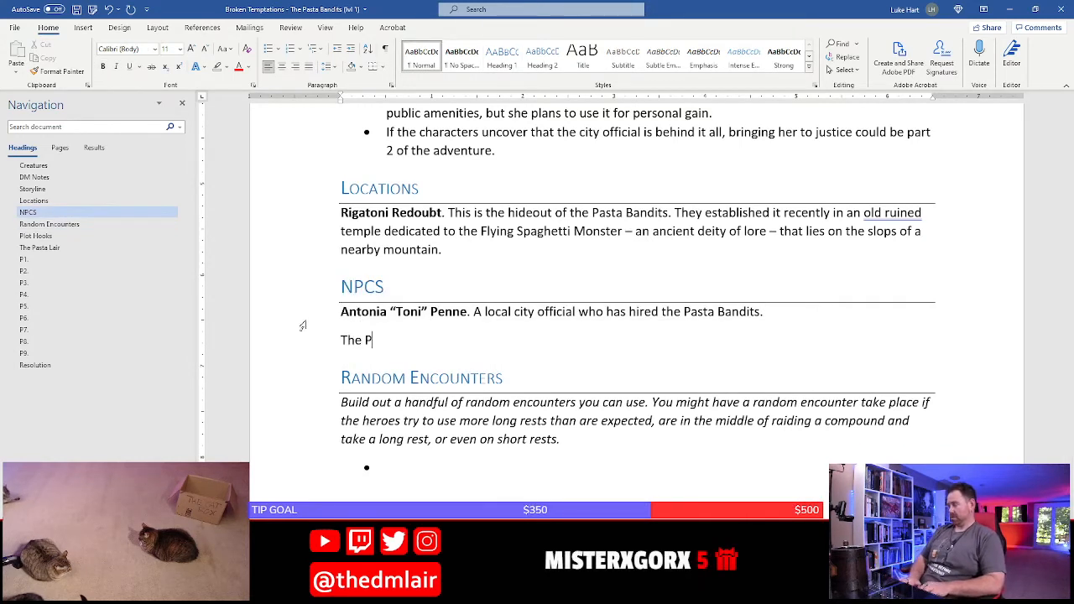
type("The Pasta Bandits")
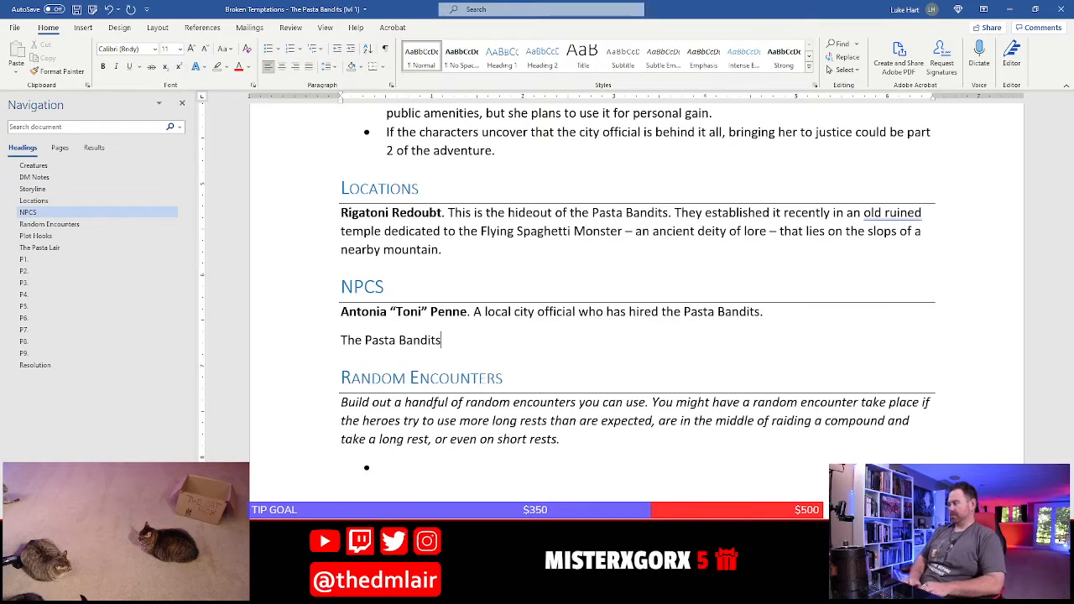
type(". Three")
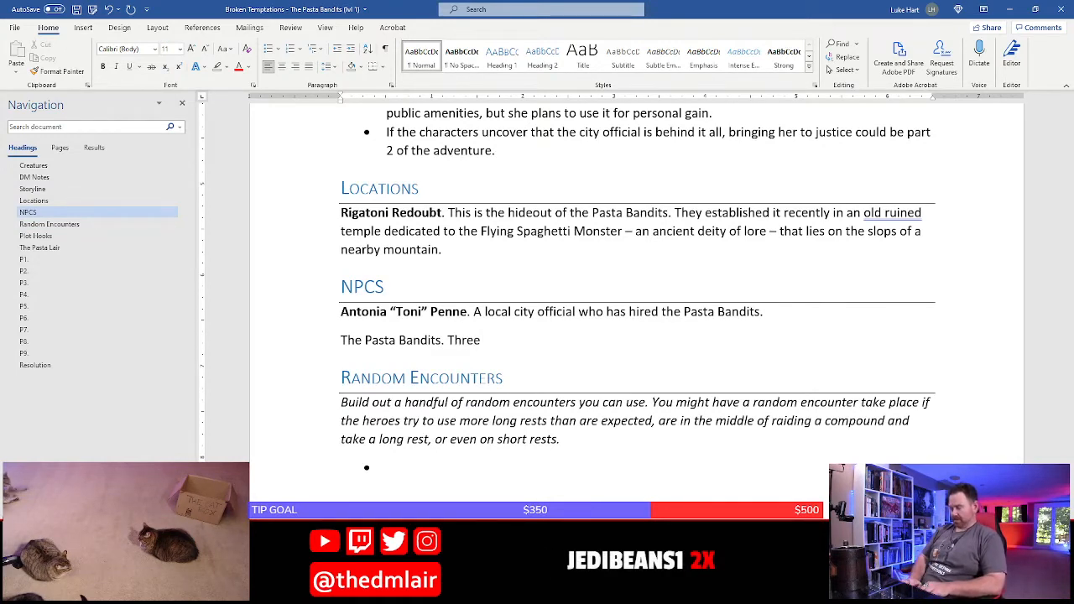
type(" catling")
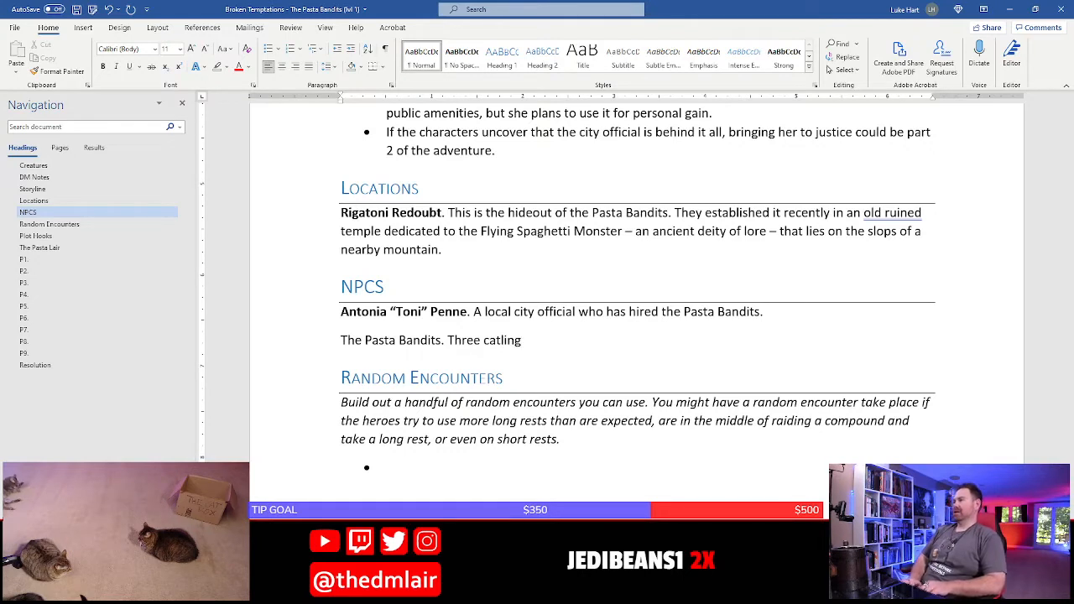
type(" thieves ")
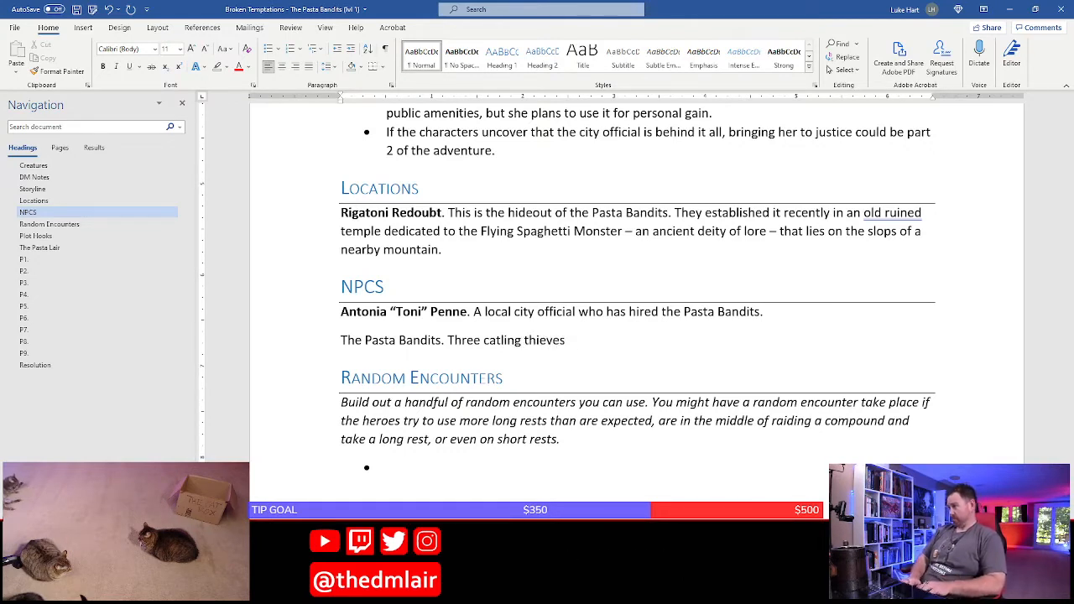
type("who go by the om")
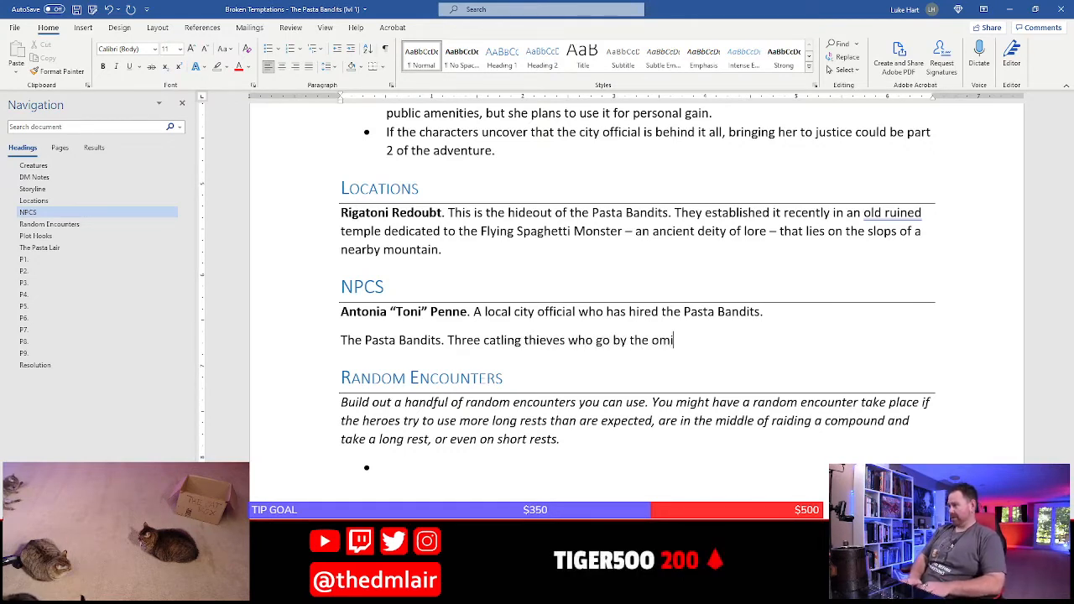
Continue the Pasta Bandits sentence with "who go by the monikers Gnochi, Tor"
key("BackSpace")
key("BackSpace")
type("monikers T")
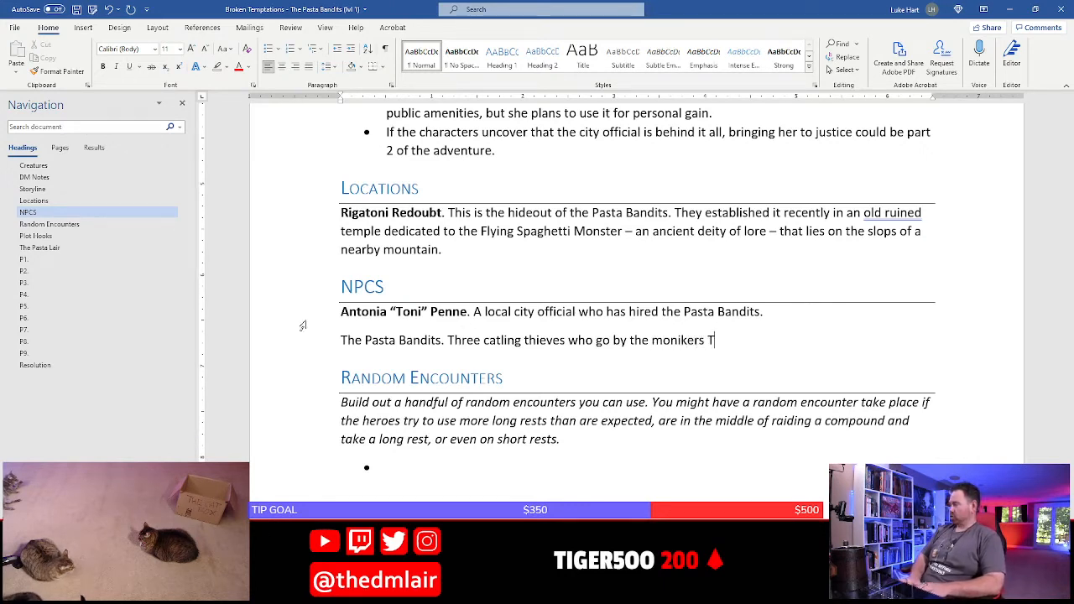
key("BackSpace")
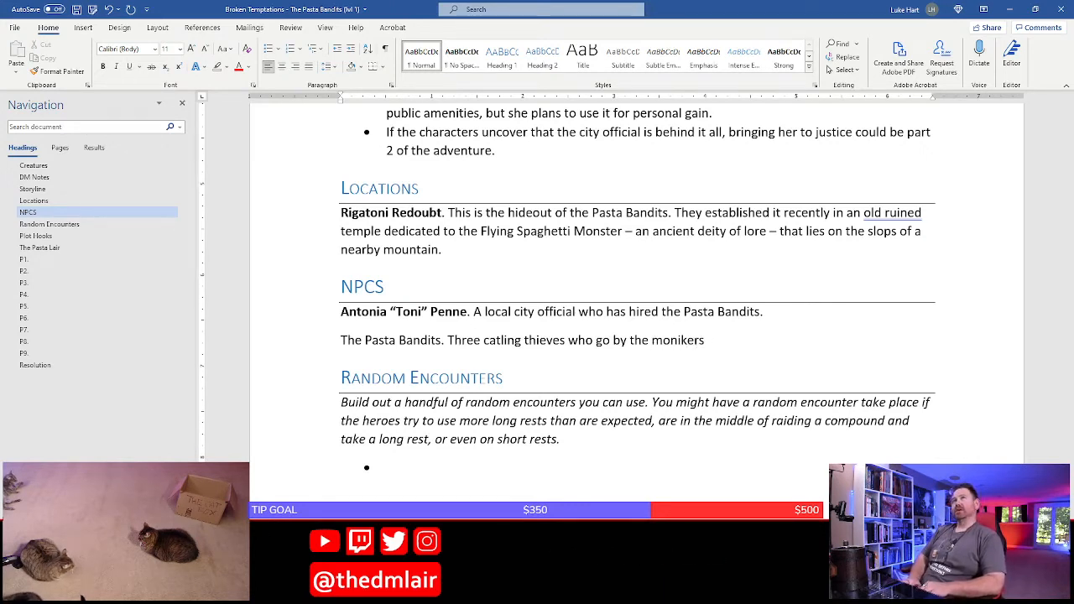
type("Gnochi")
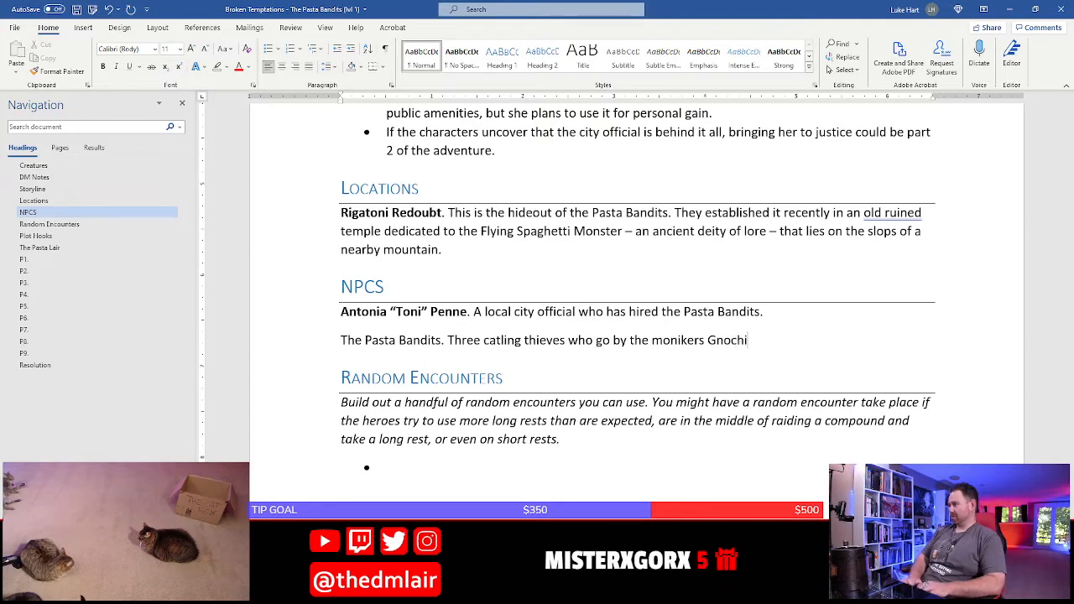
type(", Tor")
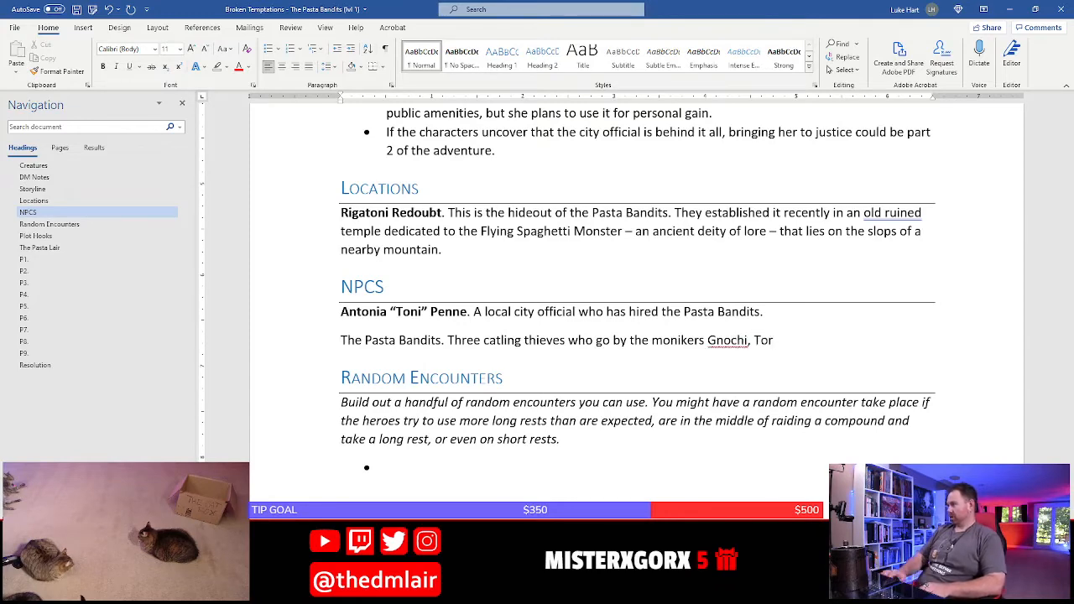
Copy the names "Gnocchi, Tortellini, and Ravioli" from the first Storyline bullet
scroll(659, 344, "up", 7)
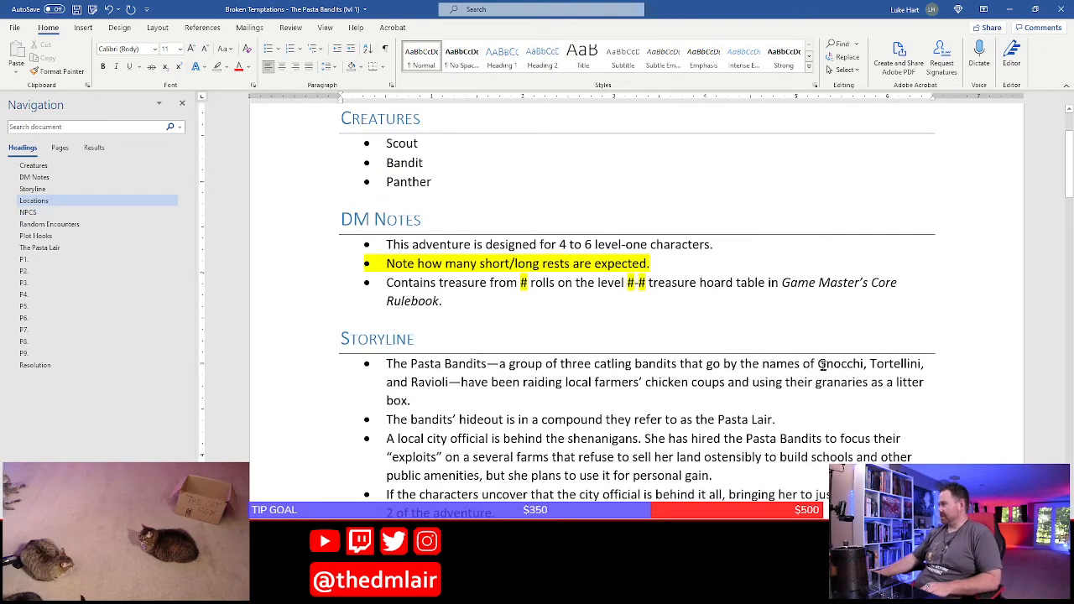
key("shift+Down")
key("shift+Home")
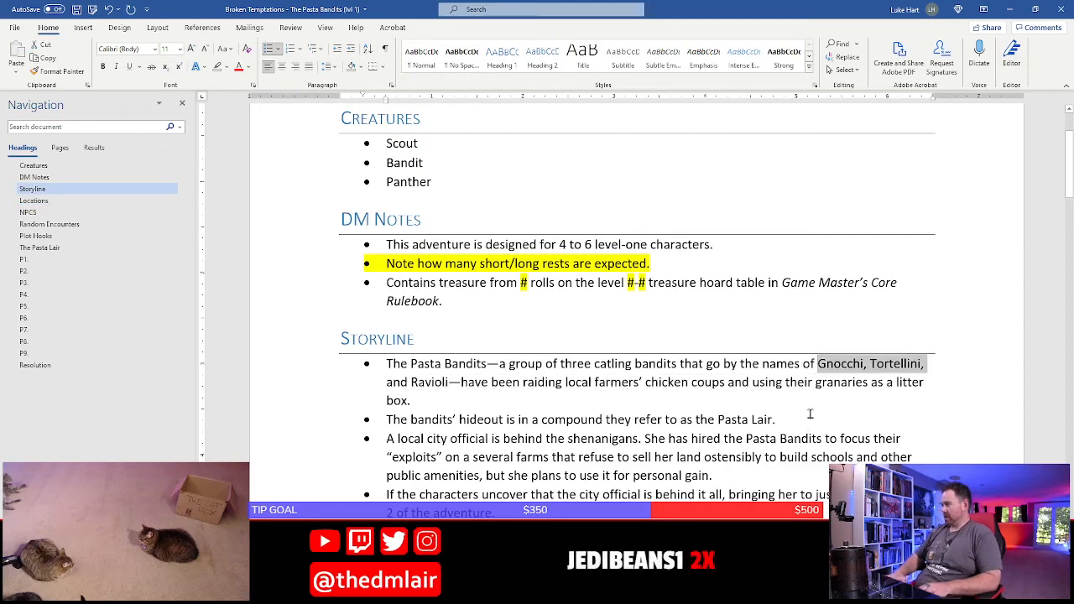
key("shift+Right")
key("shift+Right")
key("shift+Right")
key("shift+Right")
key("shift+Right")
key("shift+Right")
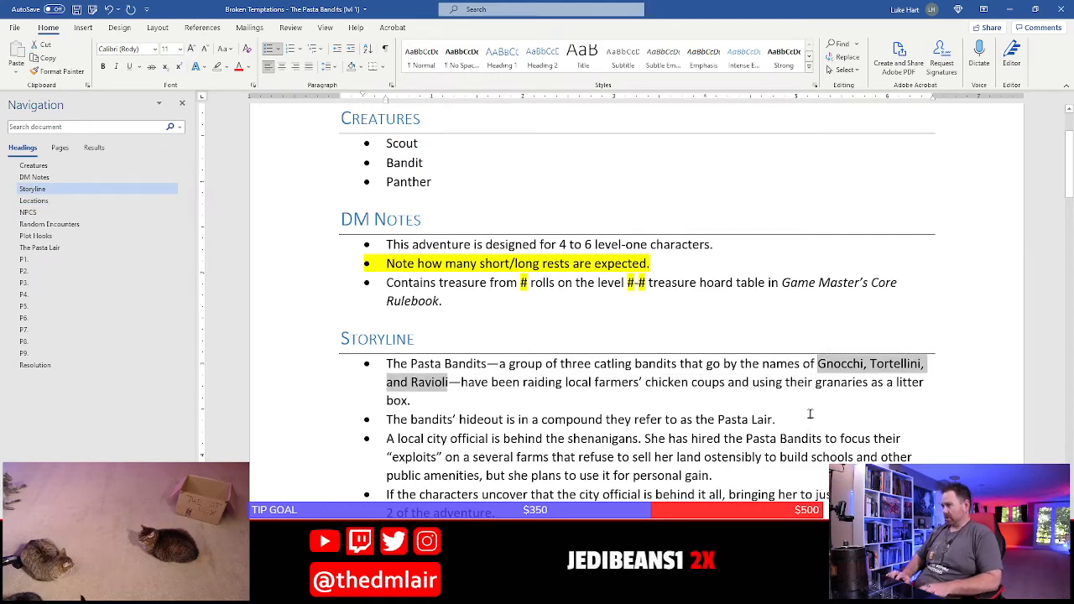
Replace the misspelled, partial names ending the Pasta Bandits NPC entry with the copied "Gnocchi, Tortellini, and Ravioli" and a closing period
scroll(781, 382, "down", 7)
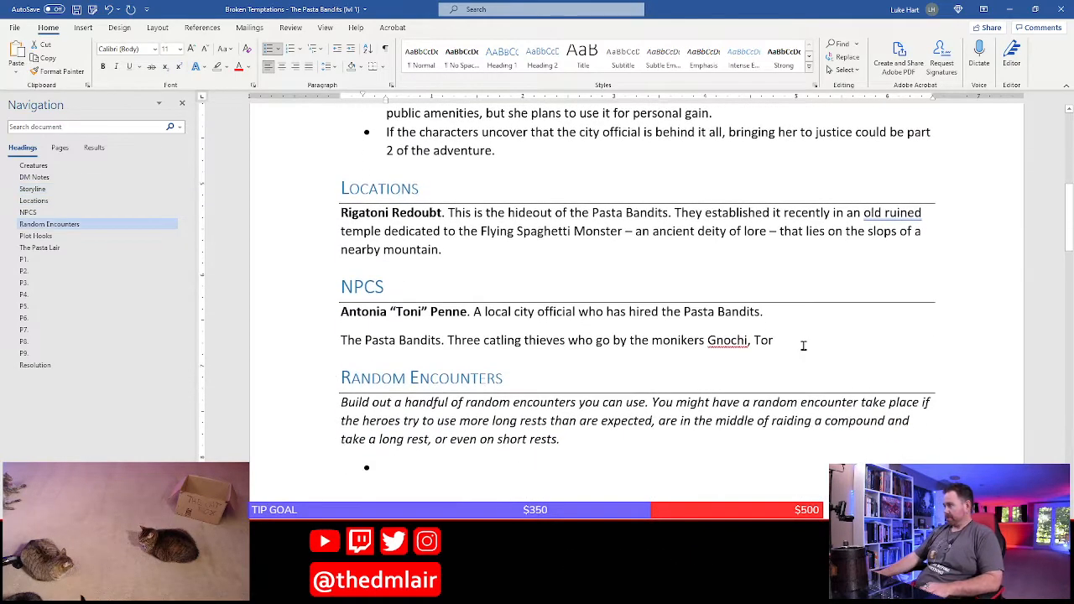
left_click(802, 341)
key("BackSpace")
key("BackSpace")
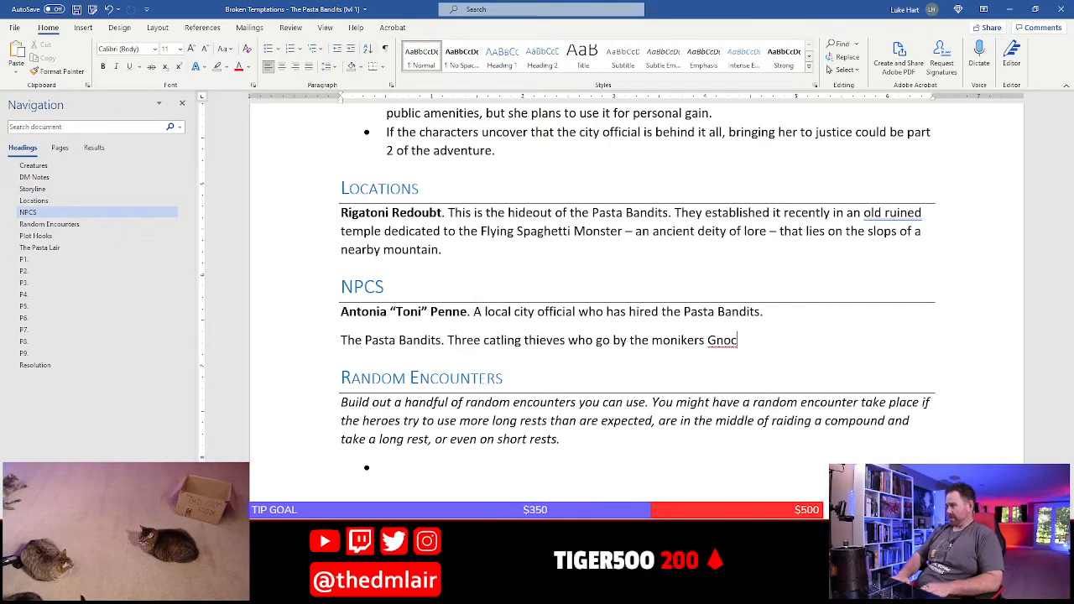
key("BackSpace")
key("BackSpace")
key("BackSpace")
key("BackSpace")
type("Gnocchi, Tortellini, and Ravioli")
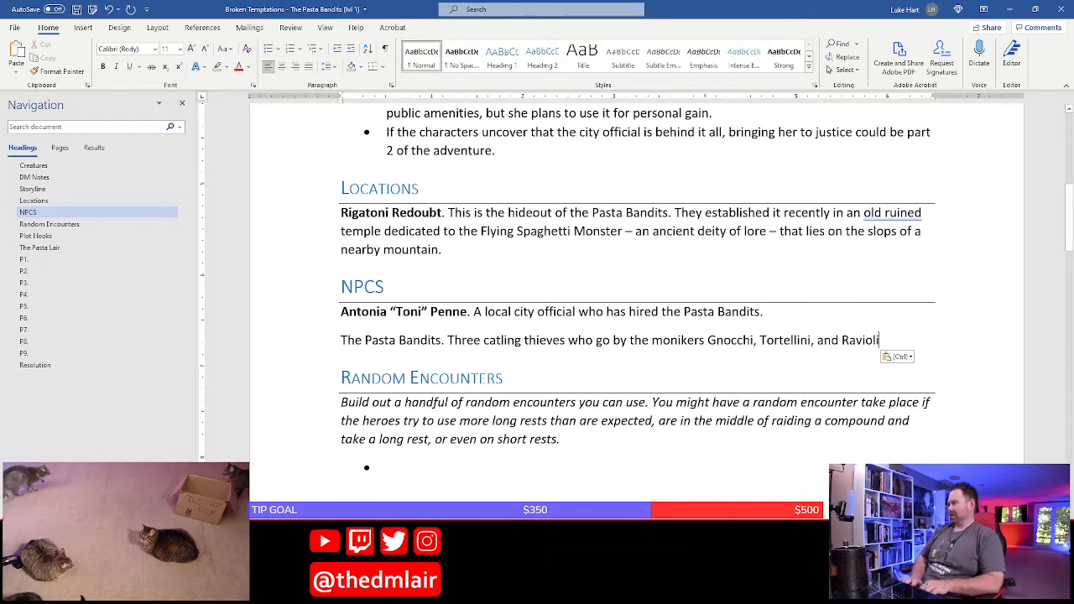
type(".")
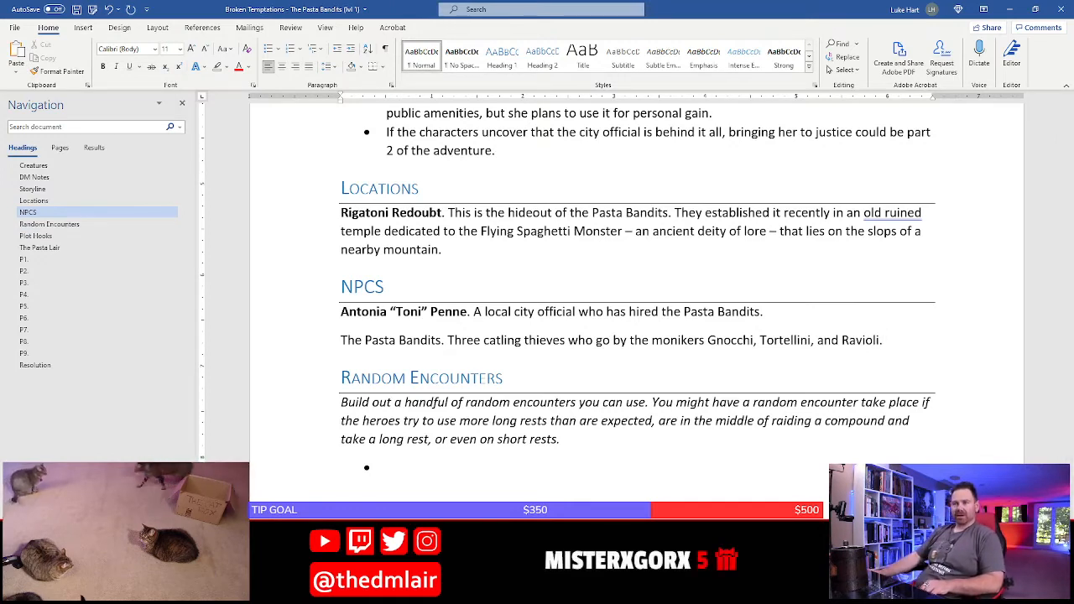
Look up synonyms for "monikers" in the Pasta Bandits entry
left_click(717, 346)
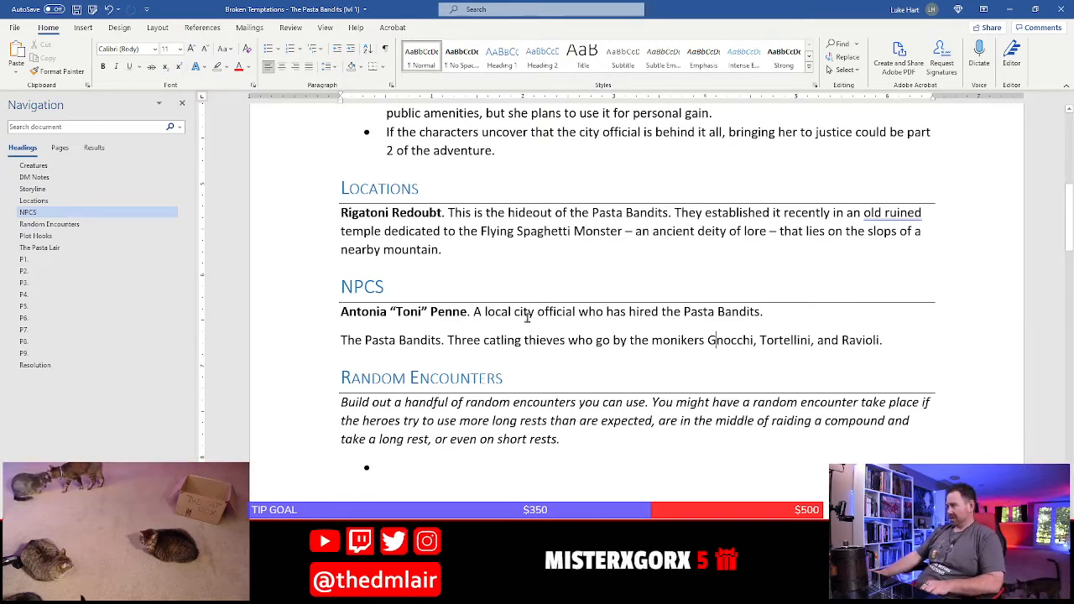
right_click(682, 340)
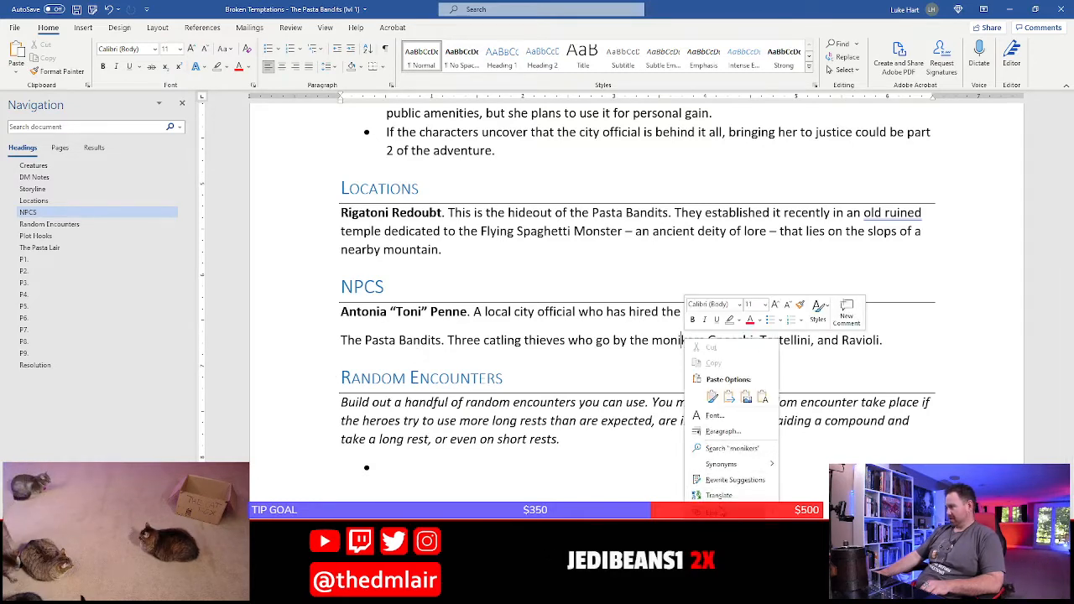
mouse_move(723, 464)
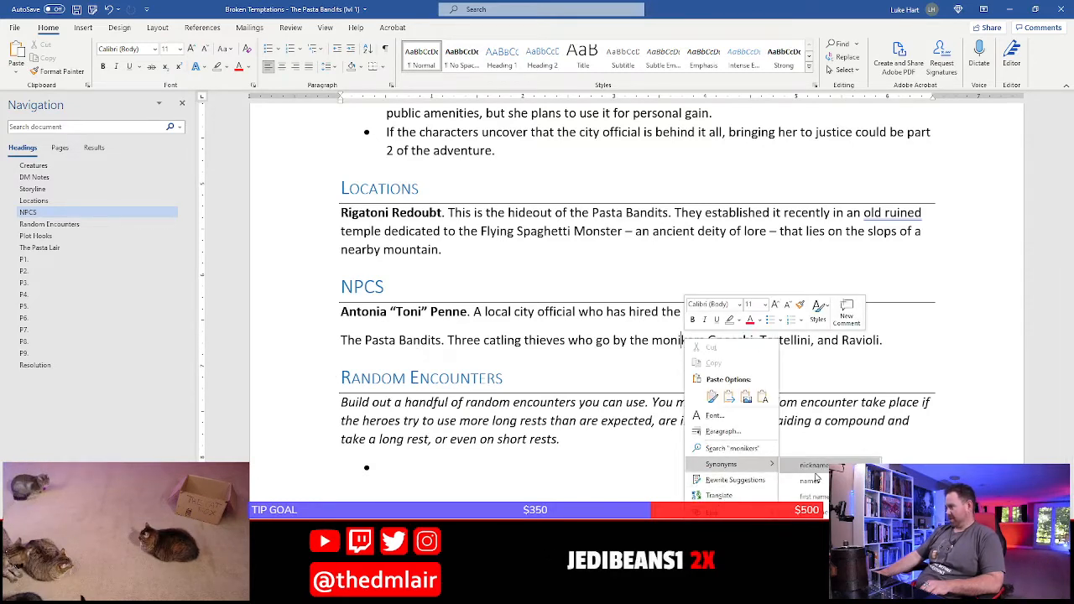
key("Escape")
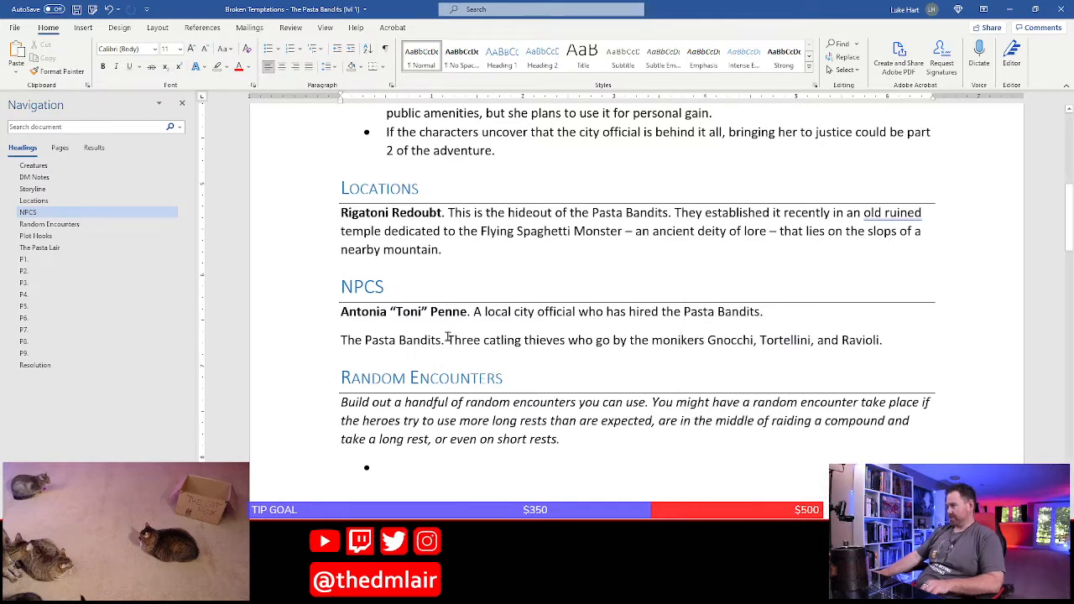
Make the lead-in "The Pasta Bandits." under NPCs bold and save the document
key("shift+Home")
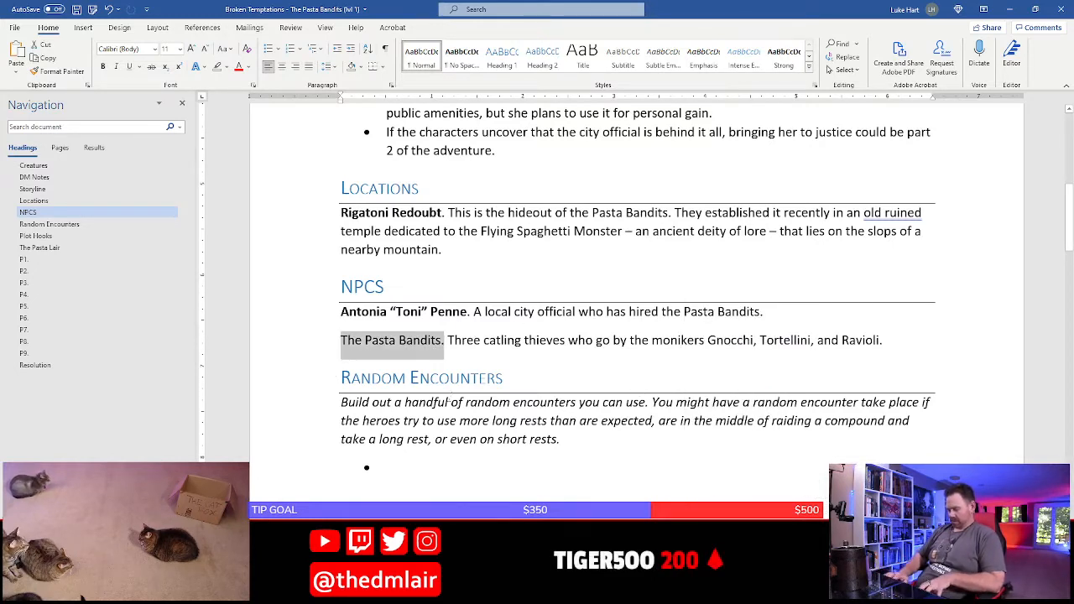
key("ctrl+b")
left_click(451, 377)
key("ctrl+s")
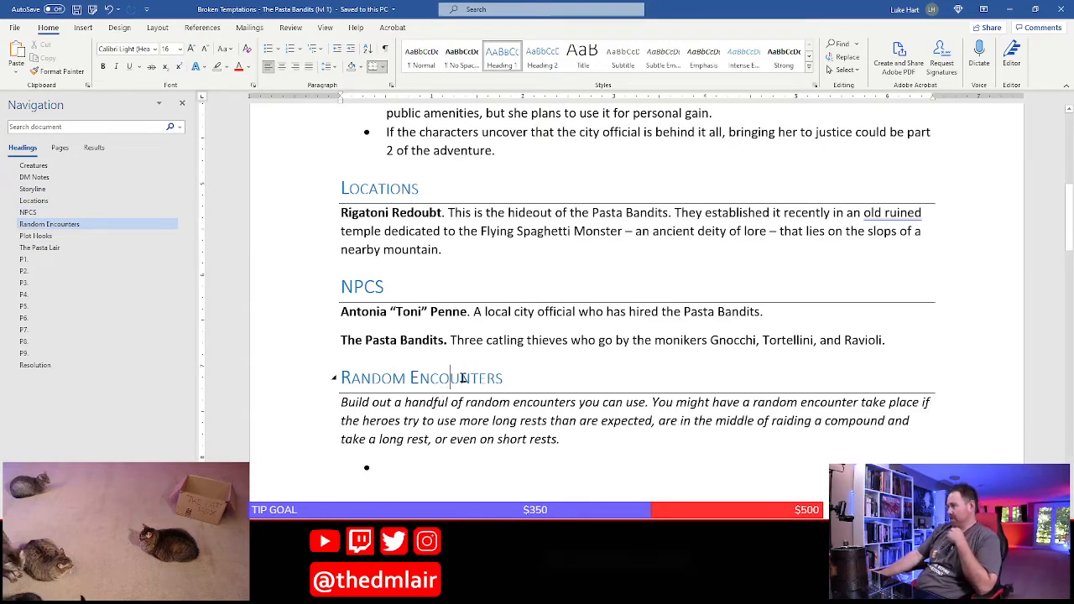
Highlight the Random Encounters heading, its italic instructions and the empty bullet in yellow
scroll(389, 341, "down", 2)
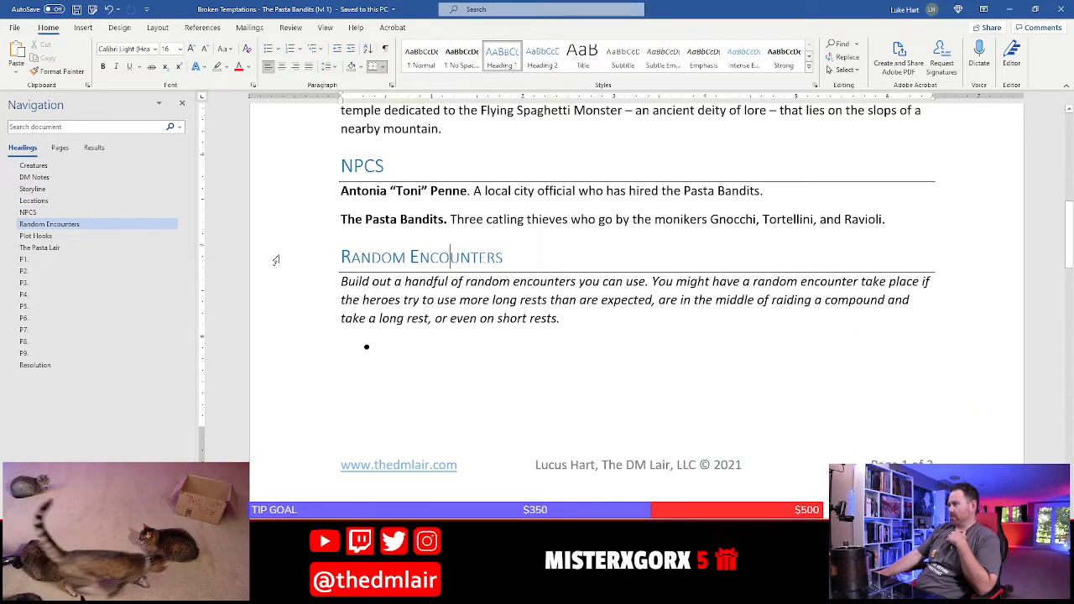
left_click_drag(276, 260, 283, 357)
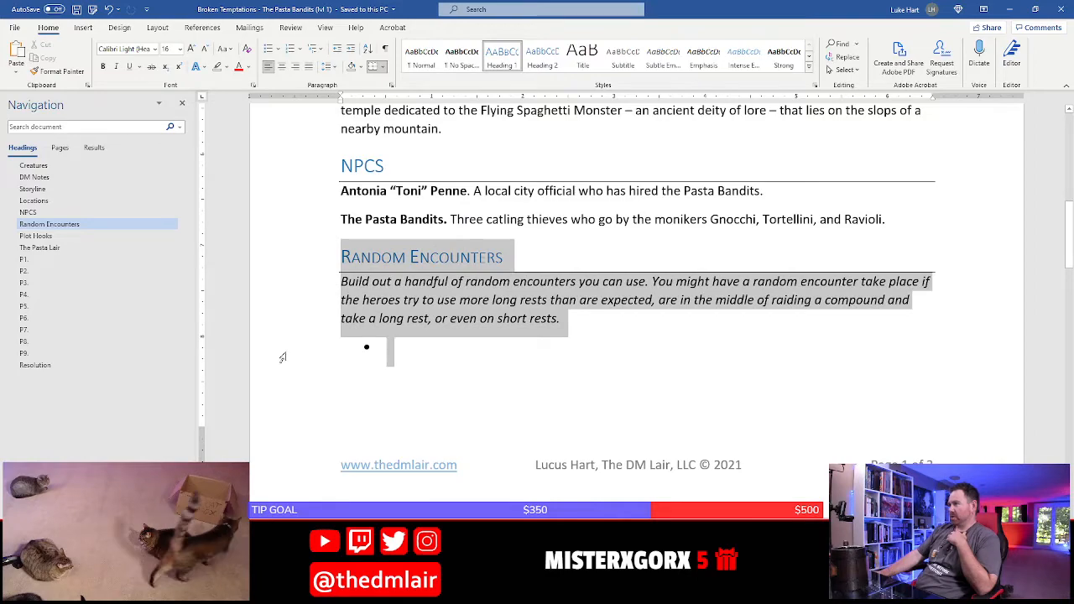
left_click(225, 67)
left_click(222, 85)
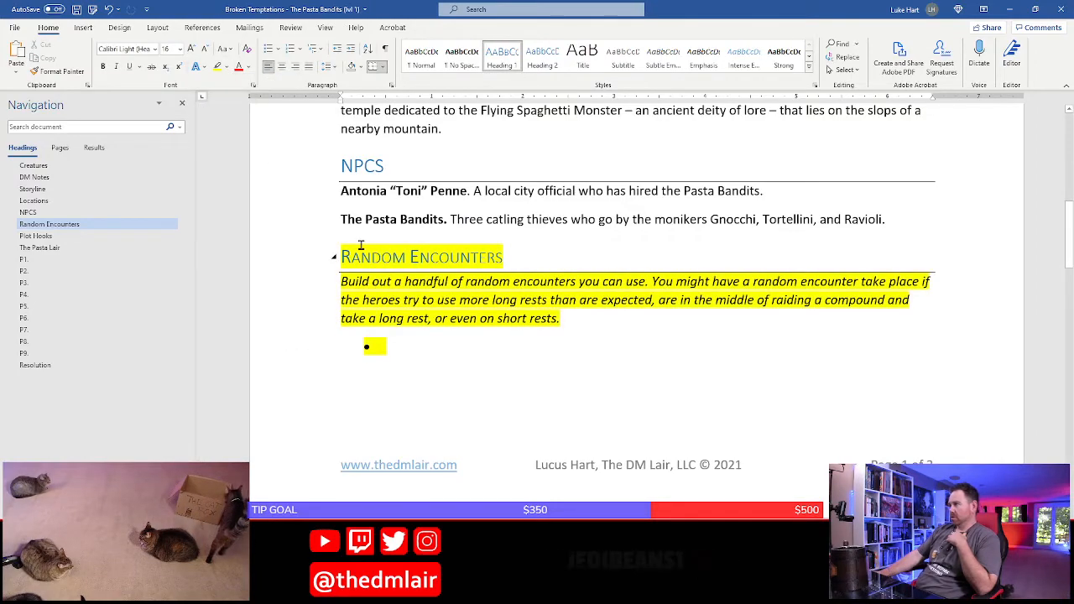
Review the DM Notes, Storyline, Random Encounters and Plot Hooks sections for what still needs writing
scroll(582, 263, "up", 10)
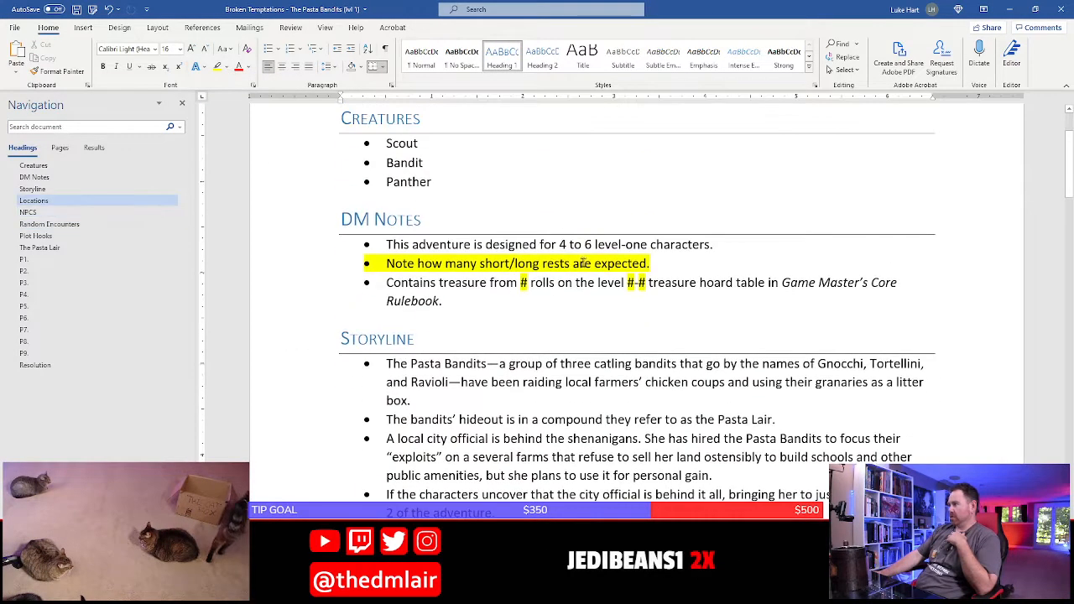
left_click(472, 304)
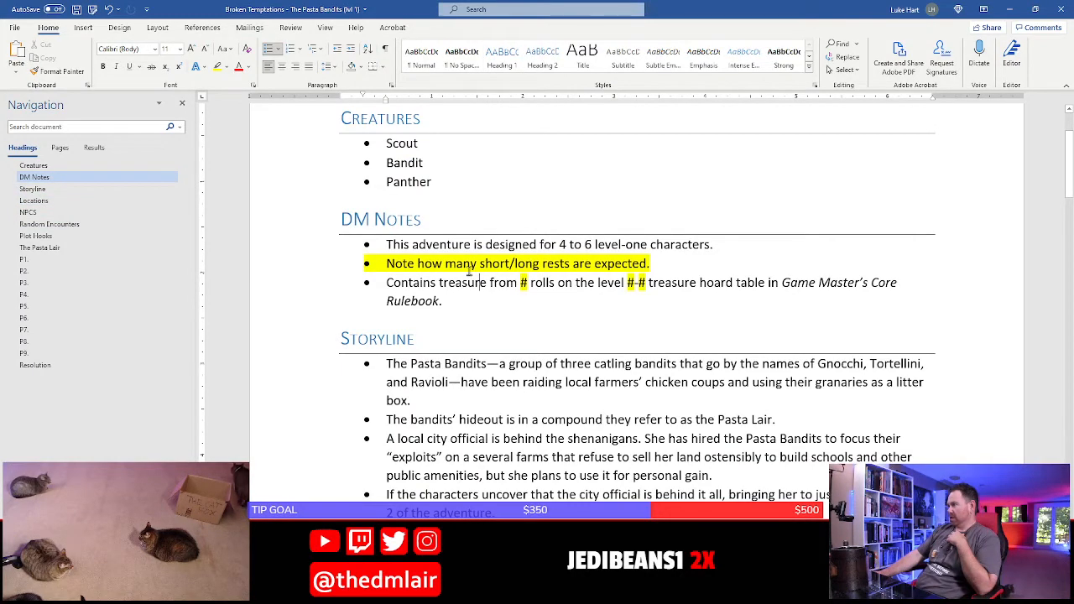
scroll(439, 303, "down", 3)
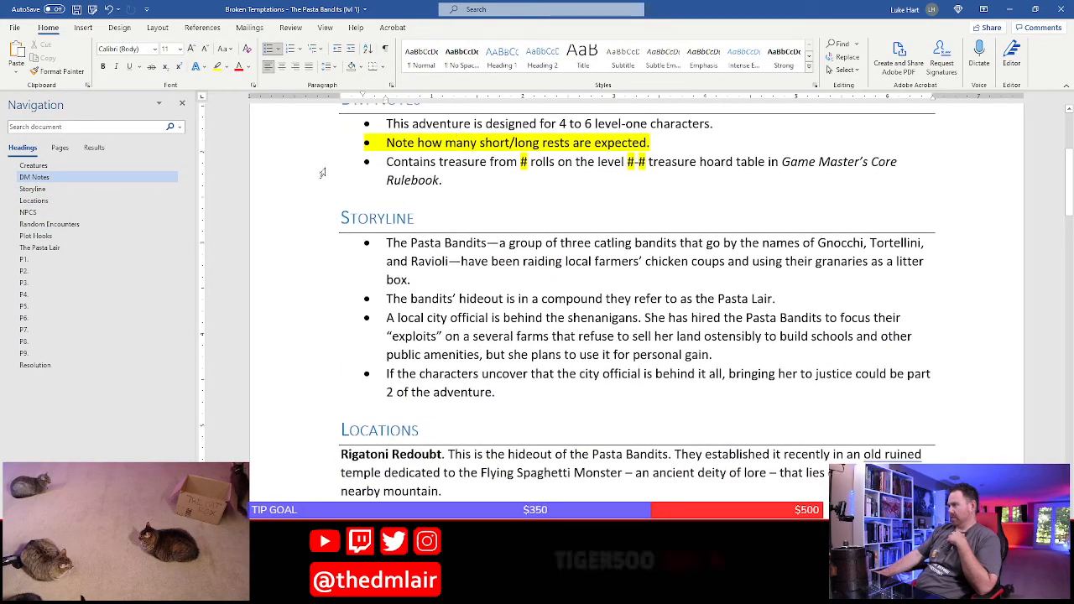
left_click(515, 335)
scroll(512, 335, "down", 17)
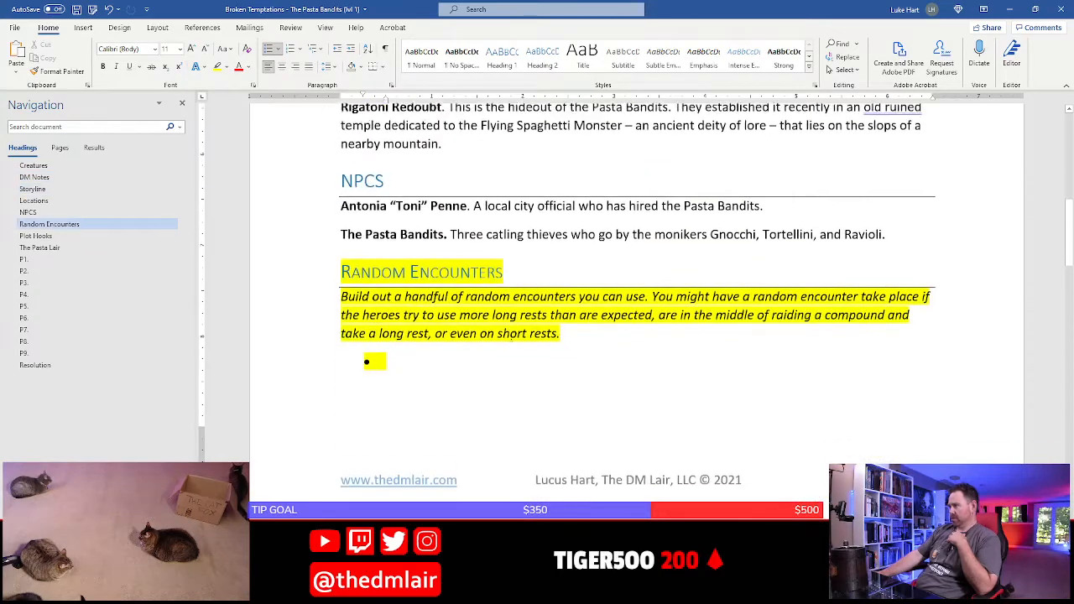
left_click(445, 323)
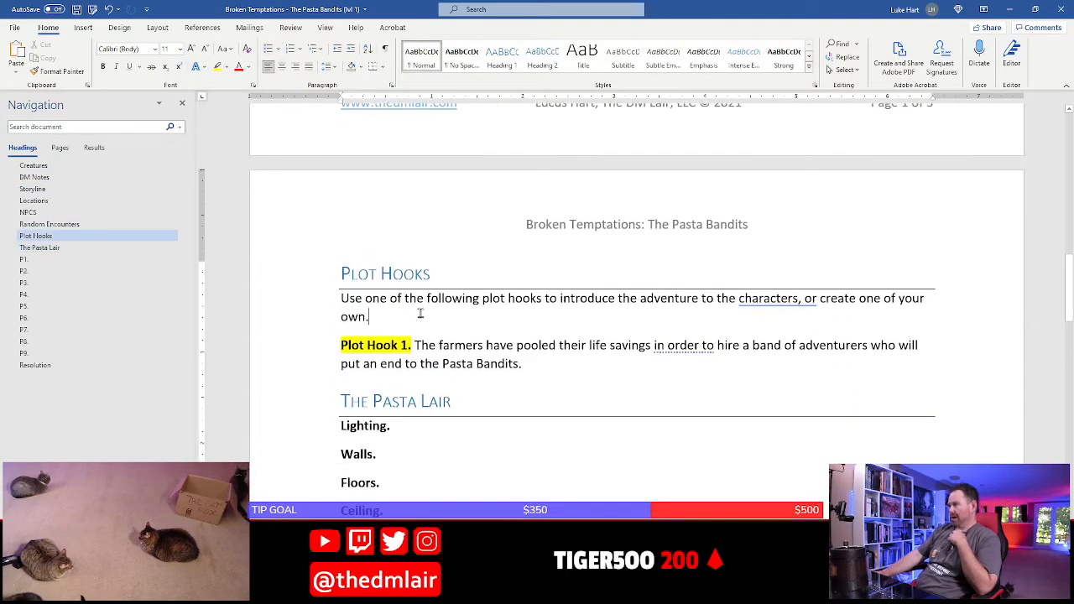
left_click(467, 366)
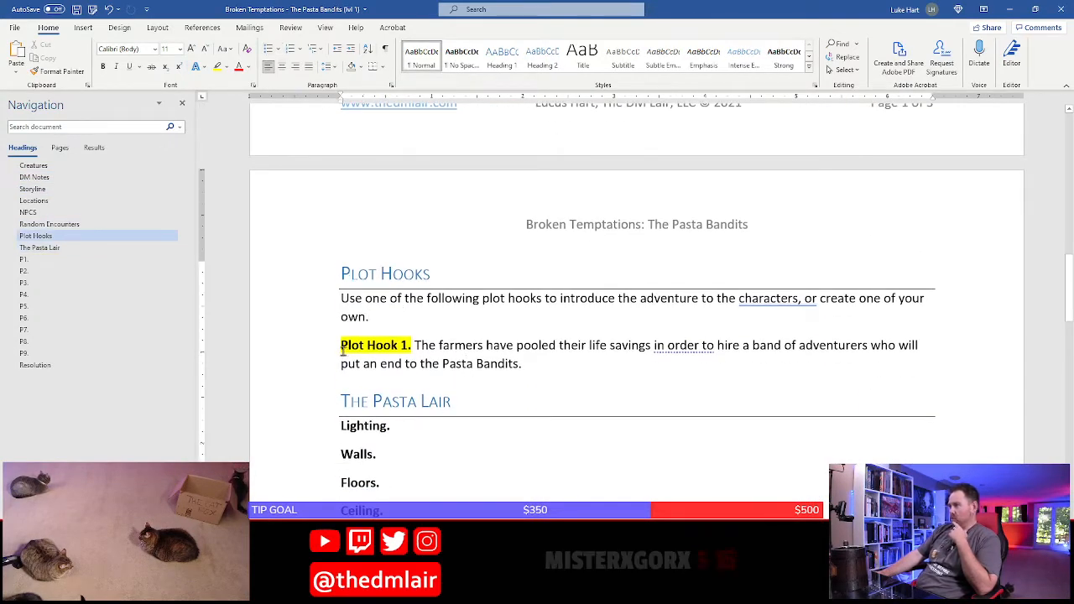
left_click(490, 345)
scroll(461, 372, "down", 3)
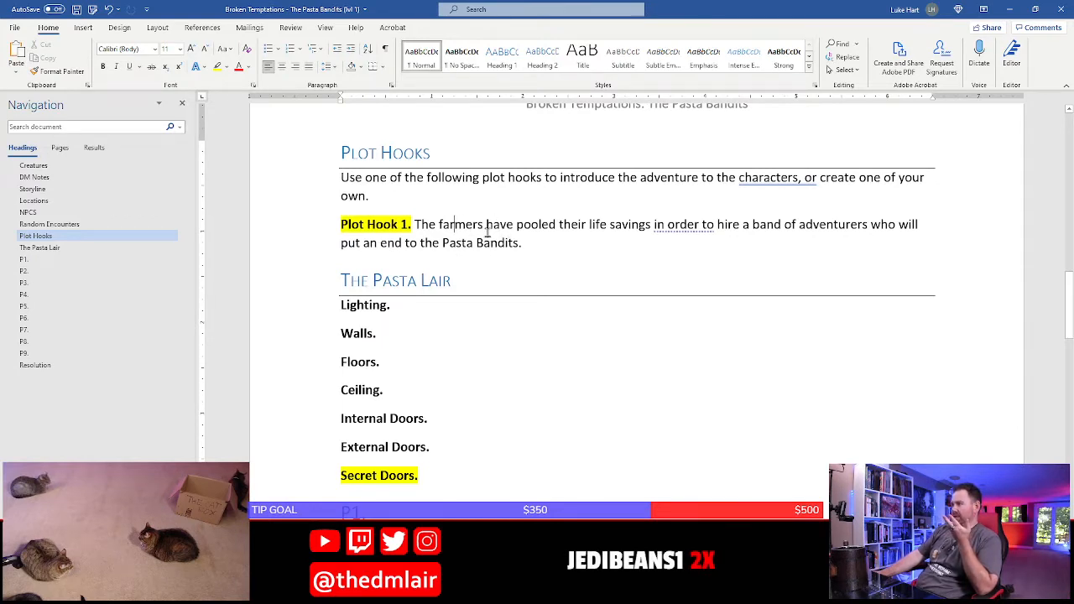
Insert the word "local" before "farmers" in Plot Hook 1
left_click(441, 225)
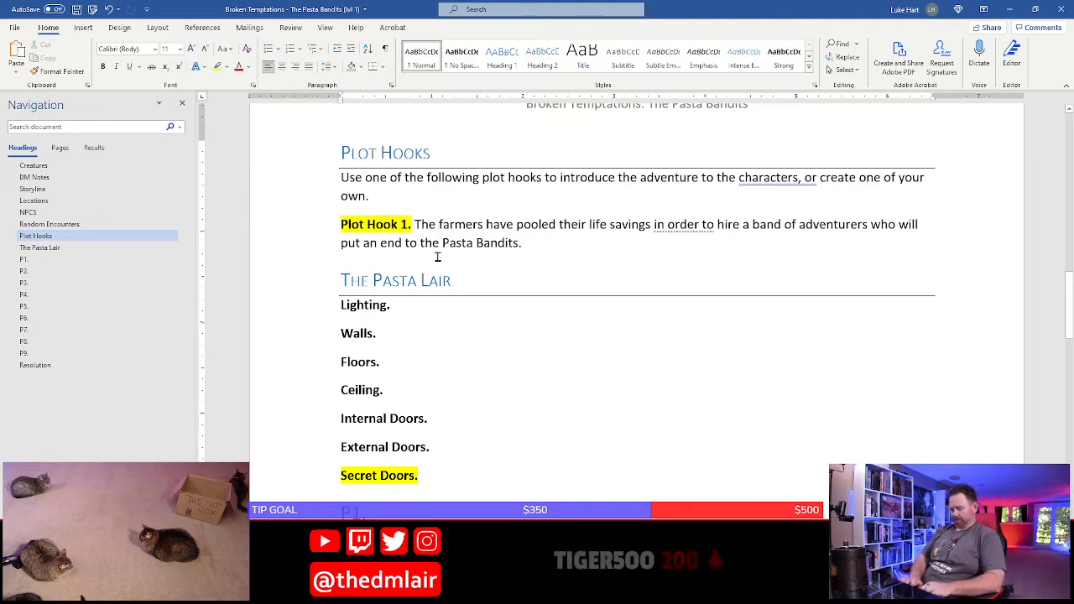
type("lco")
key("BackSpace")
key("BackSpace")
type("ocal")
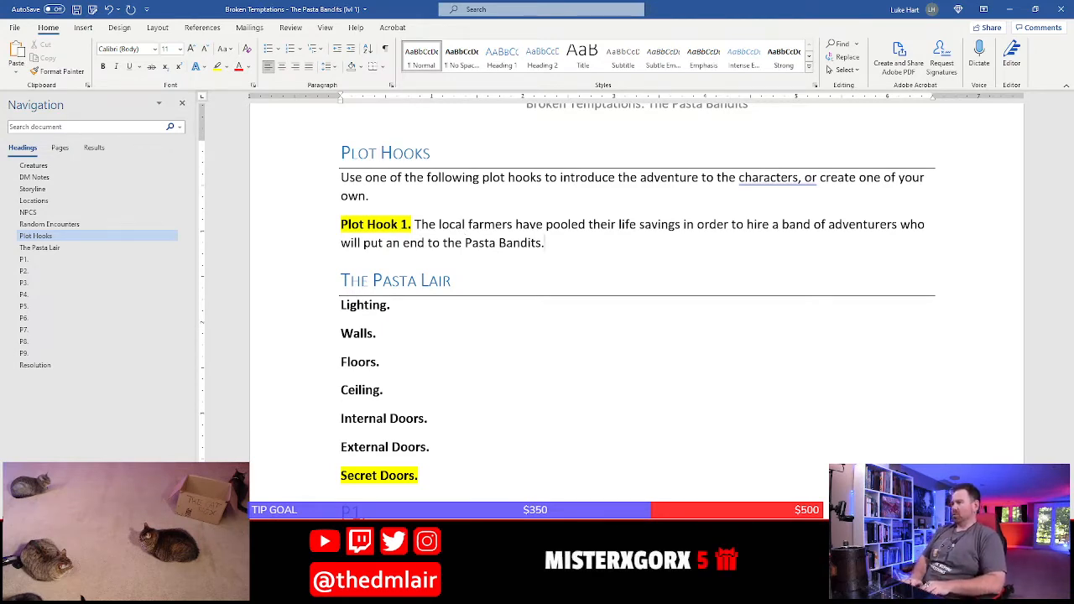
Add a new paragraph below Plot Hook 1 that begins "Plot Hook 2."
key("Return")
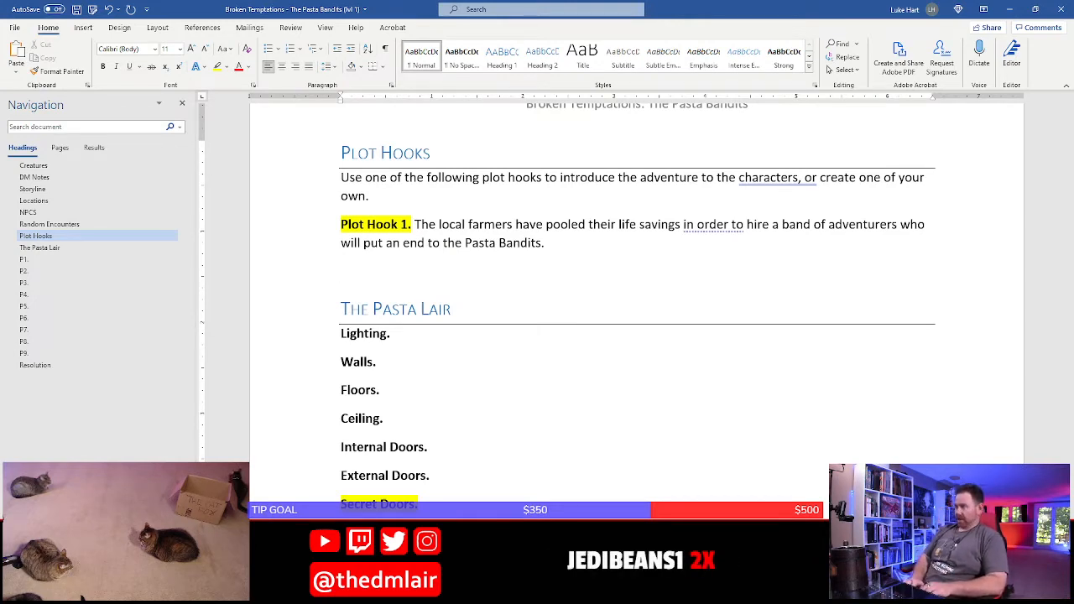
type("lot Ho")
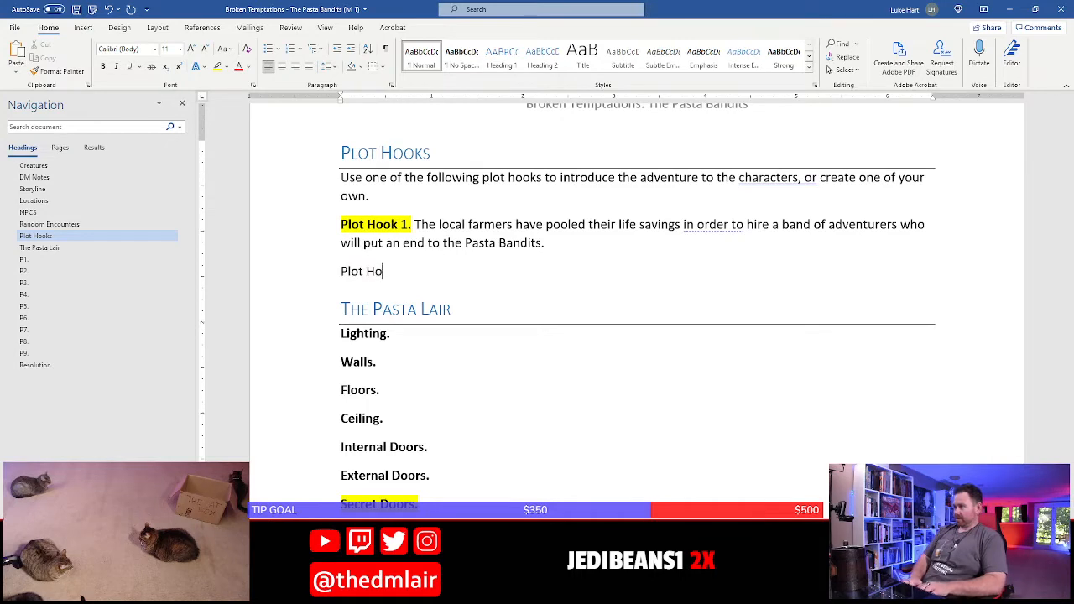
type("ok 2.")
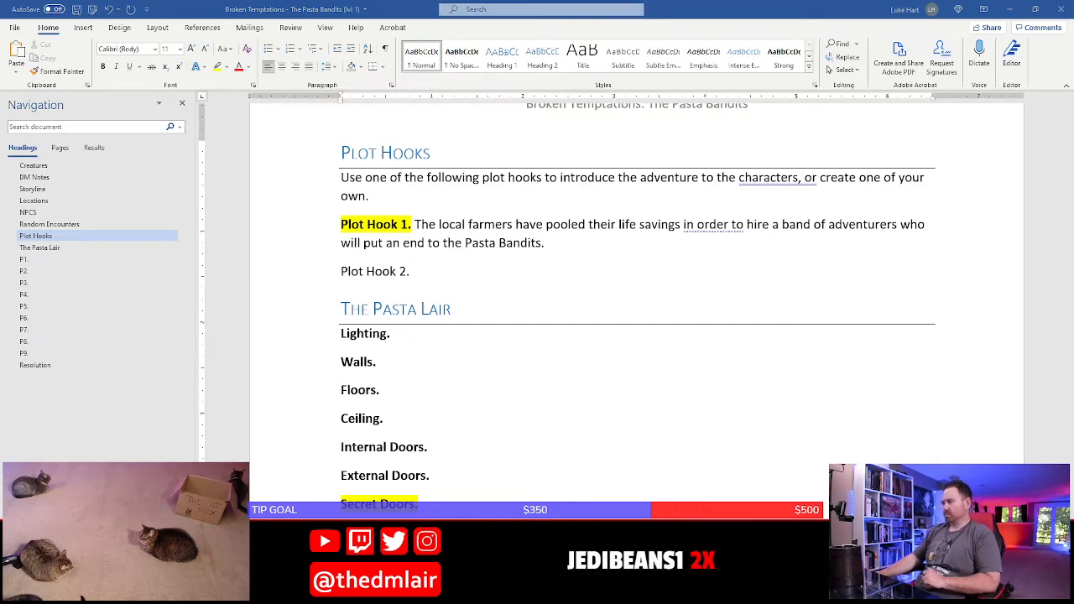
Begin the Plot Hook 2 text with "Toni, the city official, is concerned that the city watch is getting close to uncovering who"
scroll(445, 378, "up", 5)
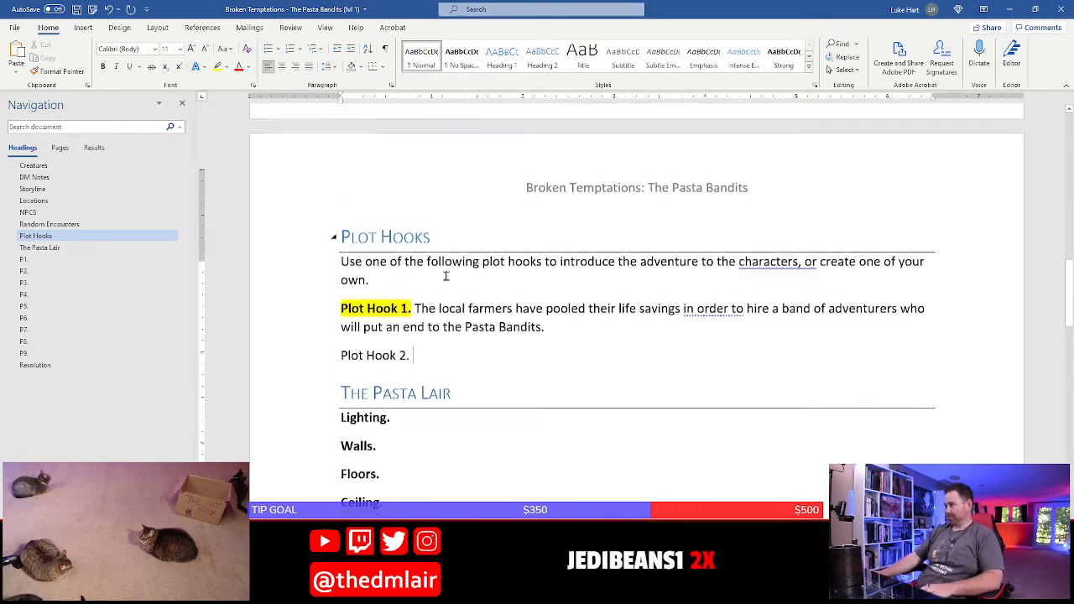
scroll(446, 385, "down", 5)
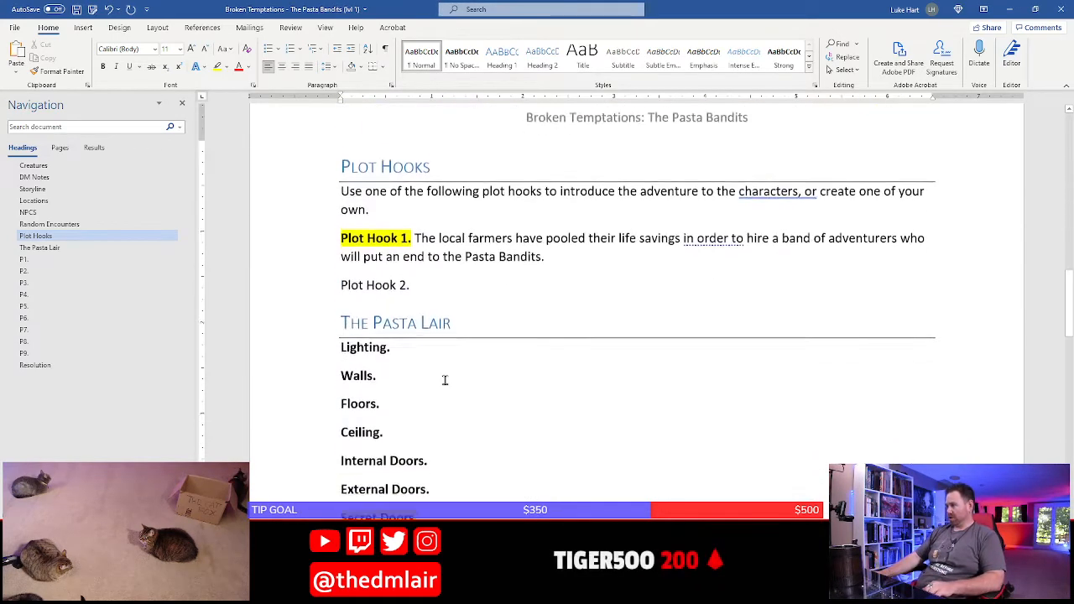
type("Toni, the city")
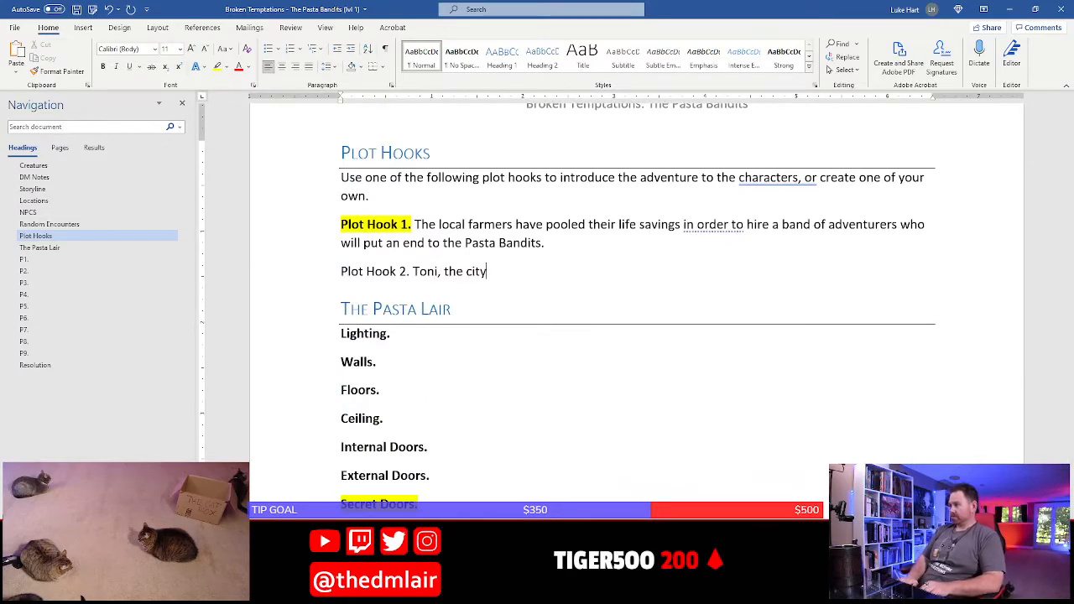
type("i o official")
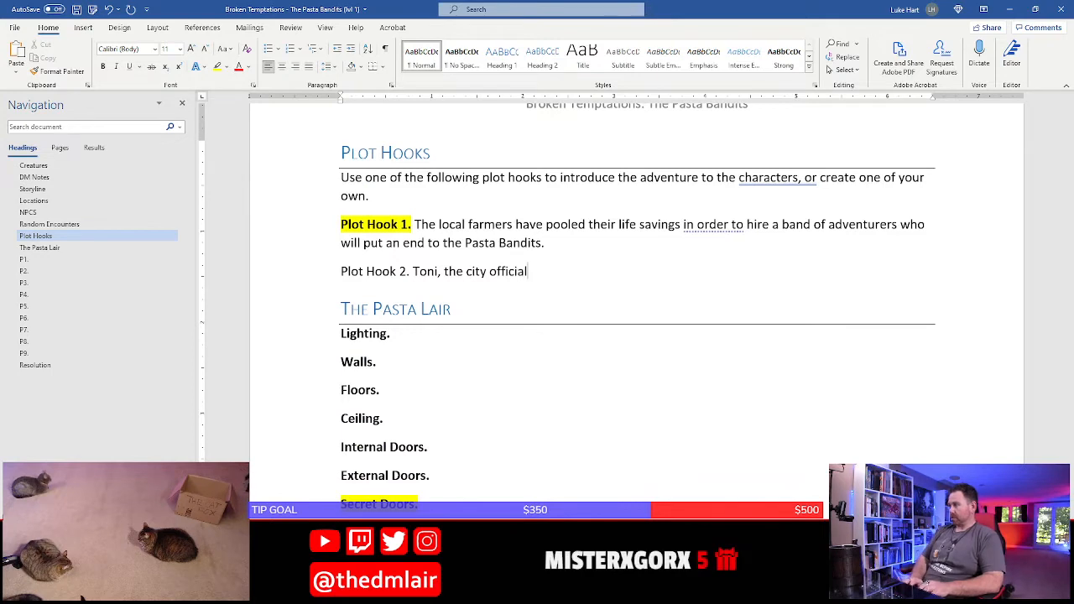
type(", is concerned")
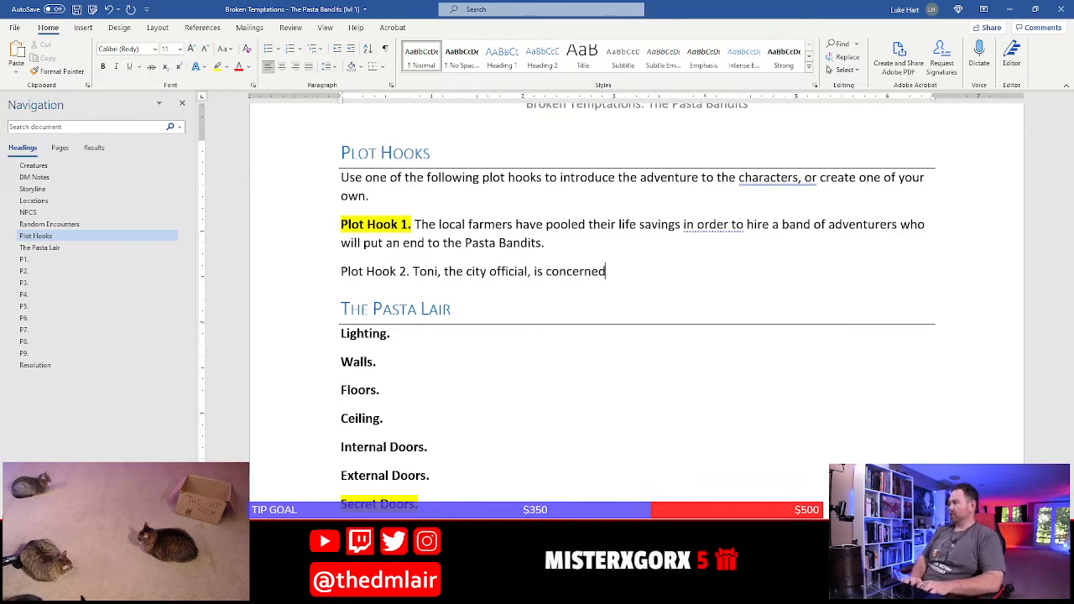
type(" that the city")
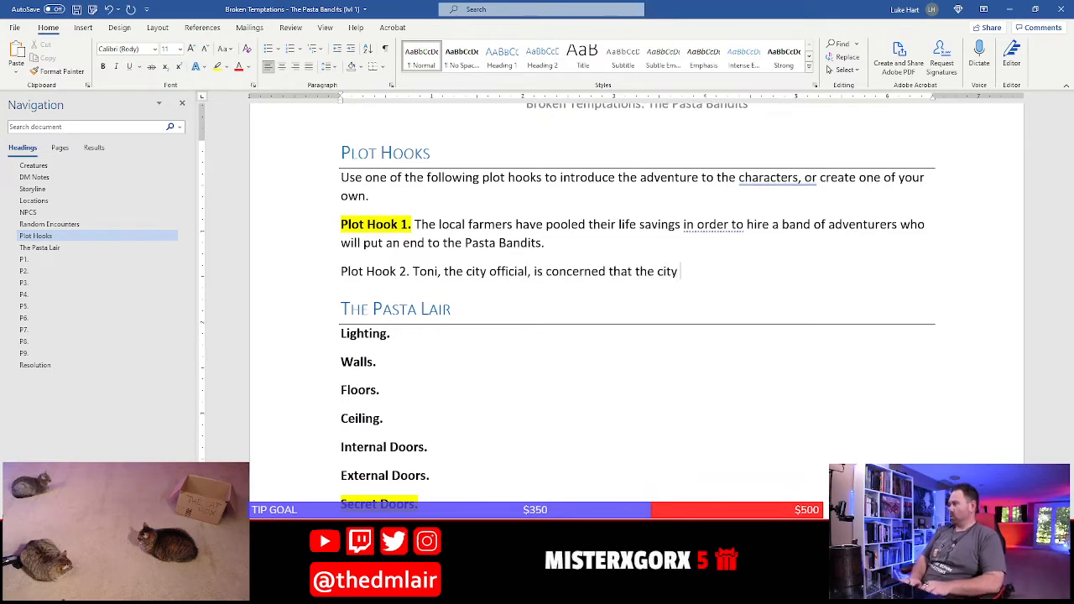
type(" watch is get")
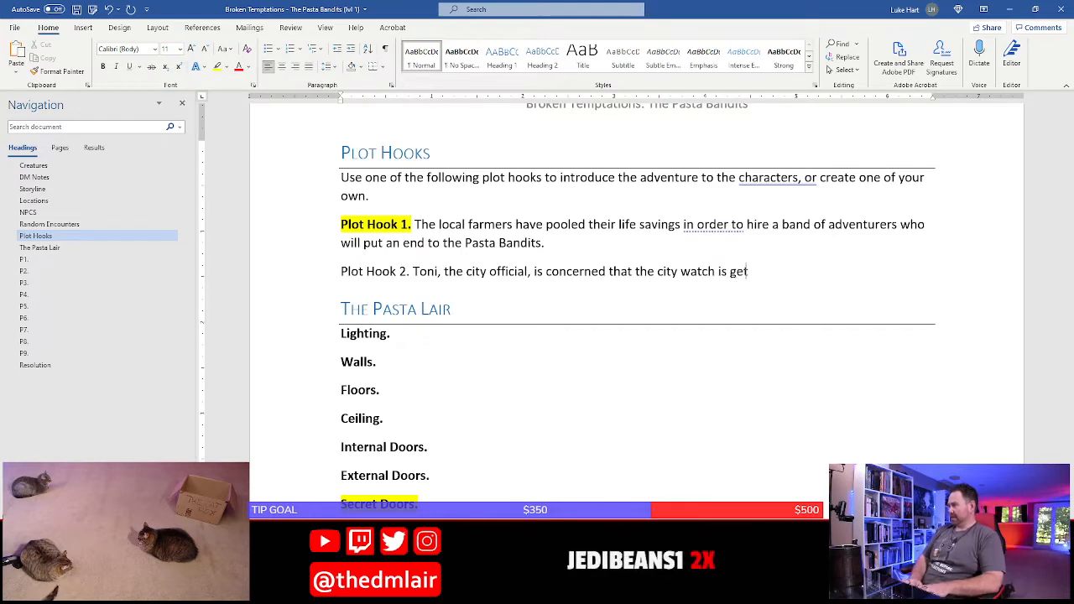
type("ting close to un")
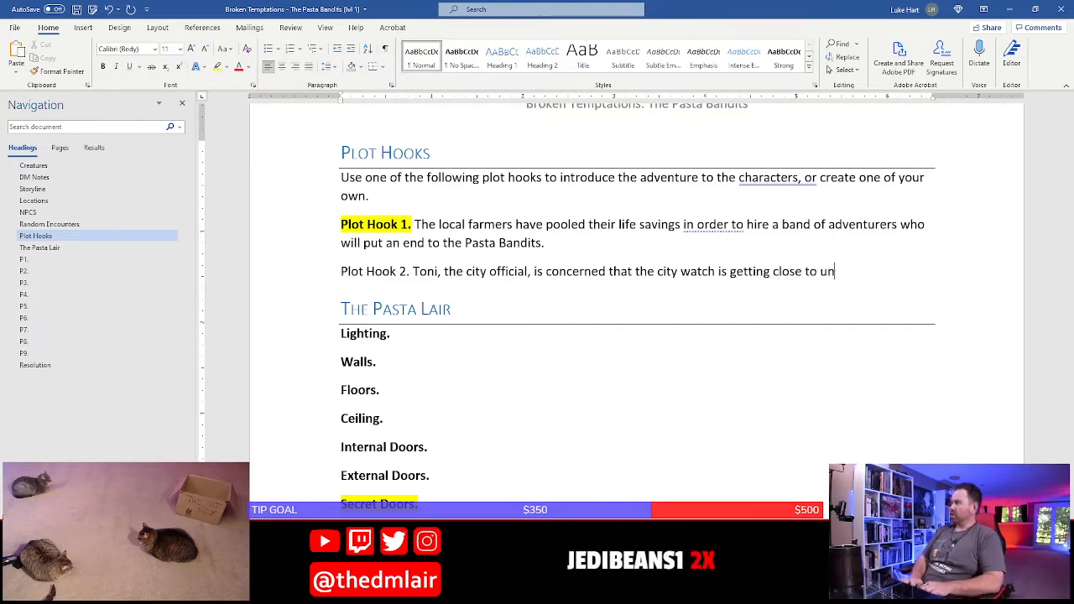
type("covering who")
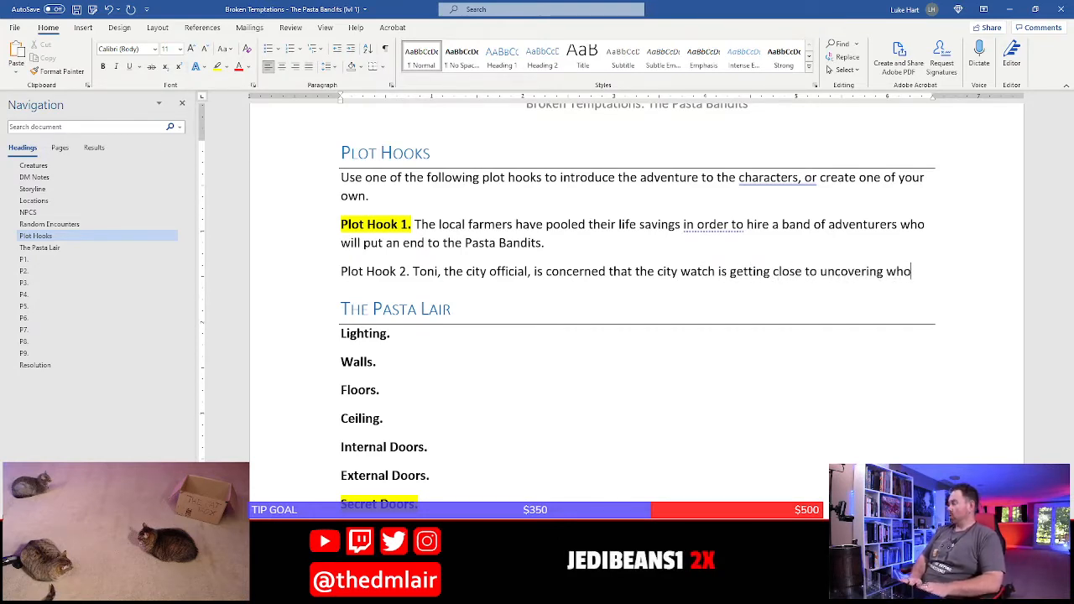
type(" the")
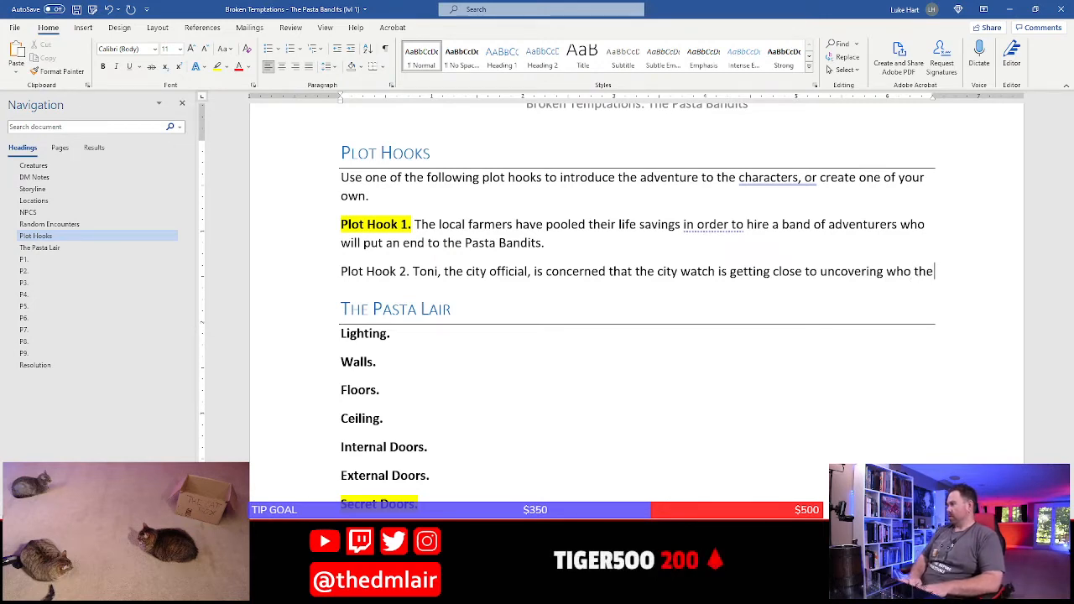
type(" Pasta Bandi")
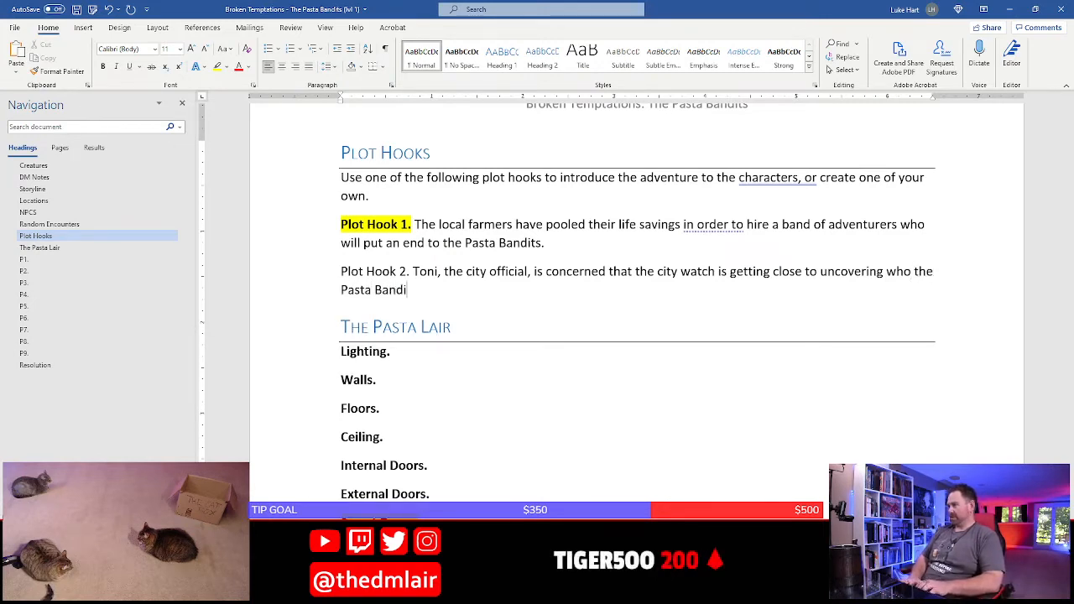
type("ts are and where their")
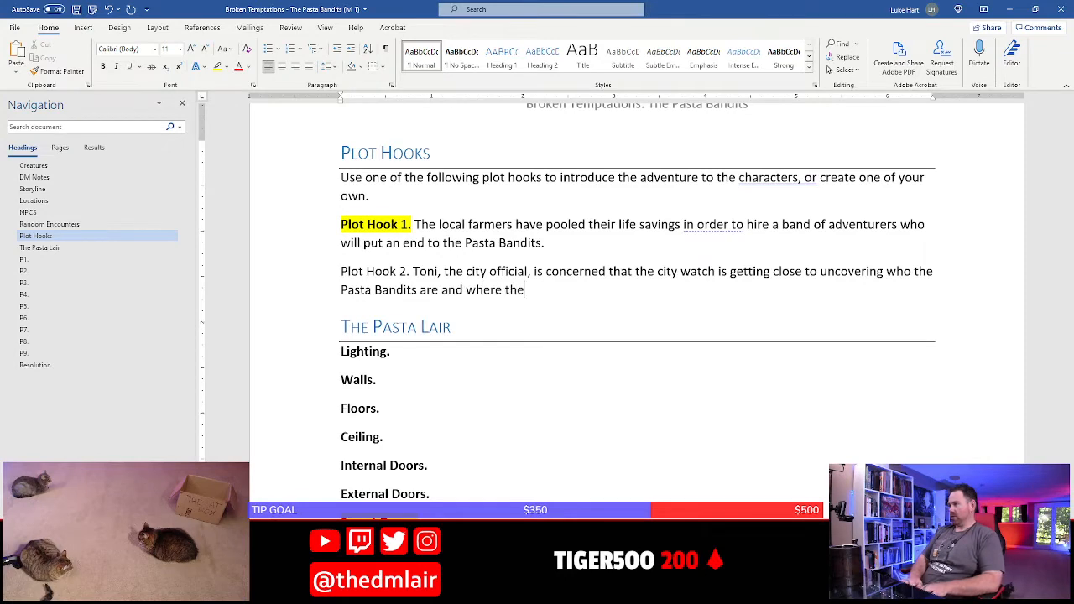
Finish the first sentence of Plot Hook 2 with "the Pasta Bandits are and where they lair."
key("BackSpace")
key("BackSpace")
key("BackSpace")
type("y a")
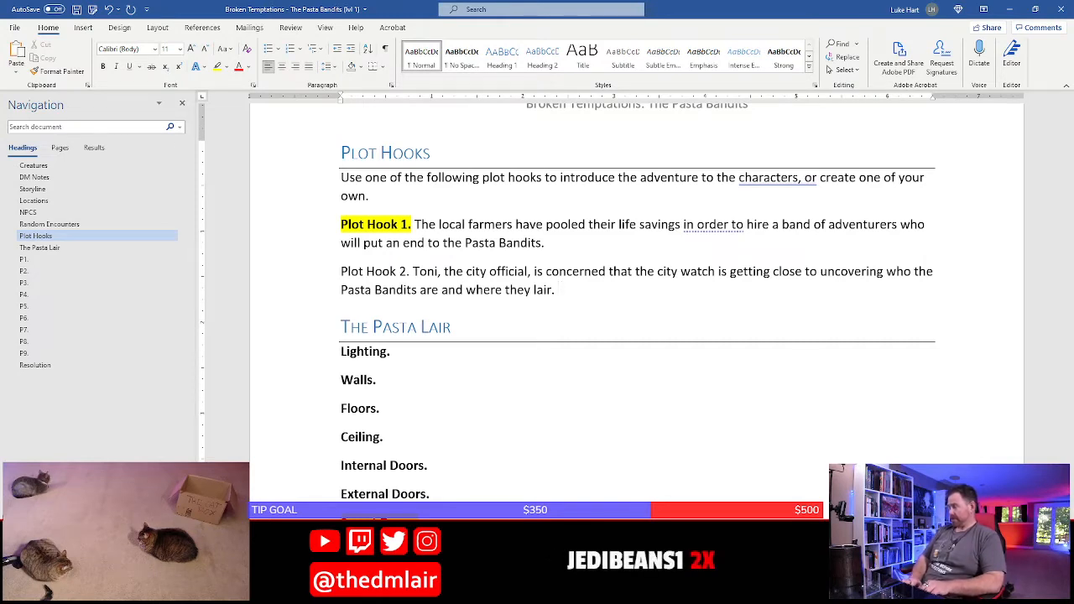
Add the sentence "Their discovery by the watch could lead back to her and implicate her in their crimes." to Plot Hook 2
type("Their")
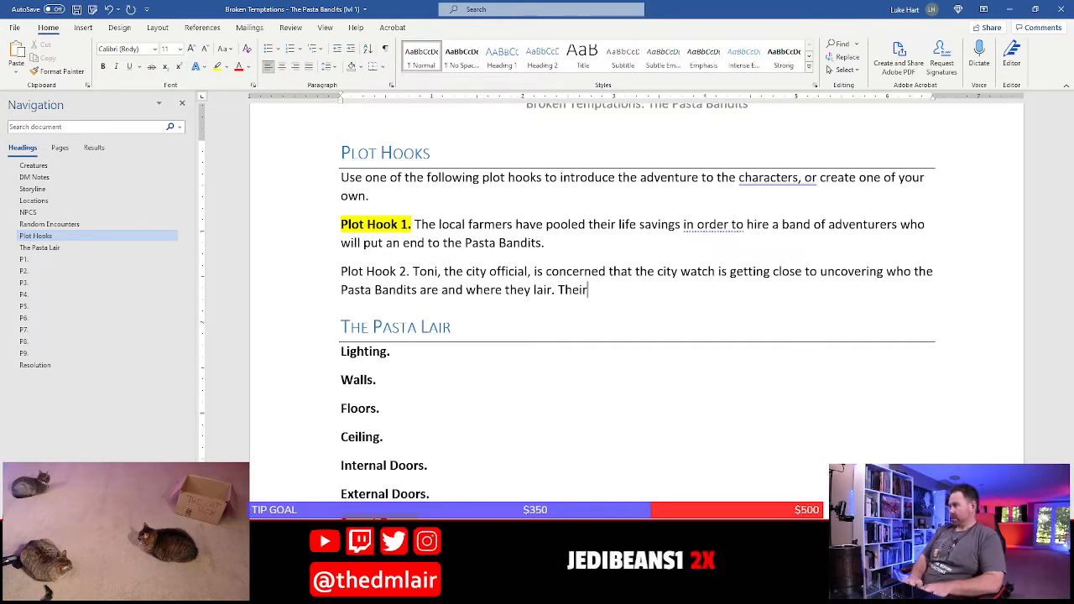
type(" discovere b")
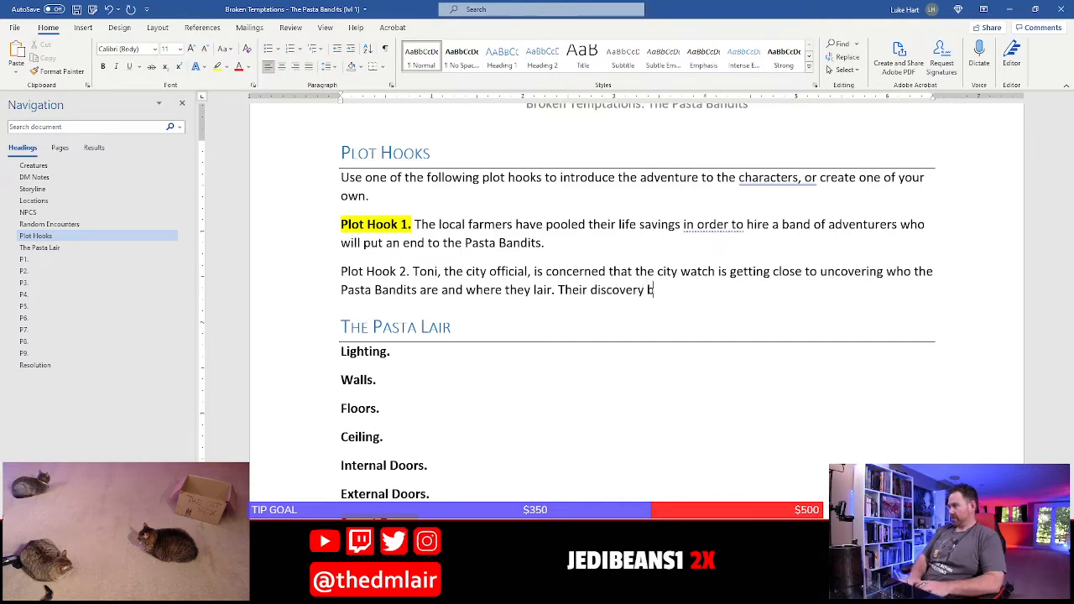
type("y the watch")
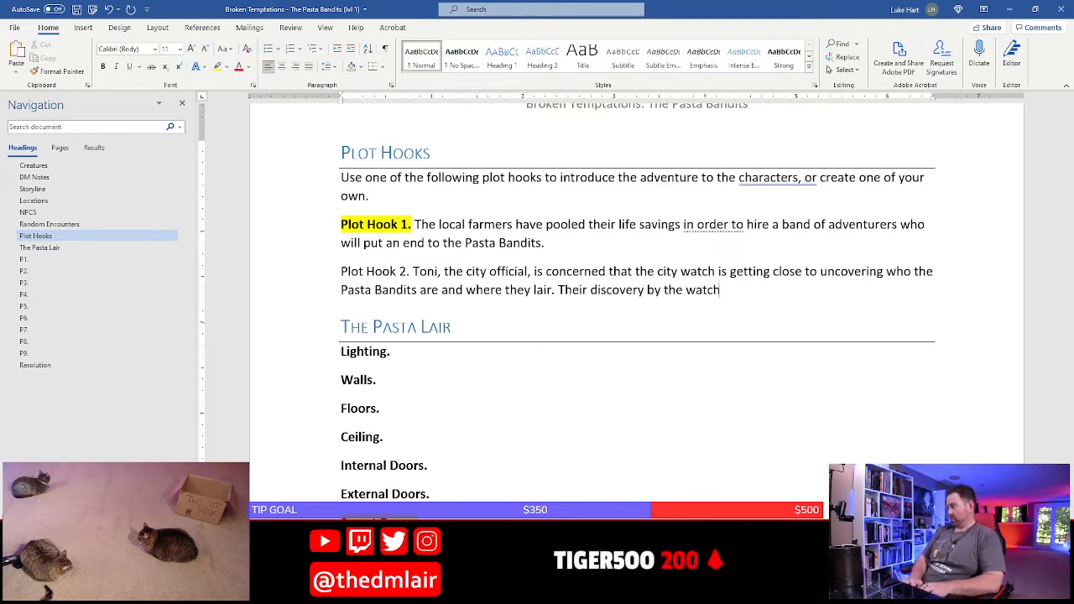
type(" f")
key("BackSpace")
type("could le")
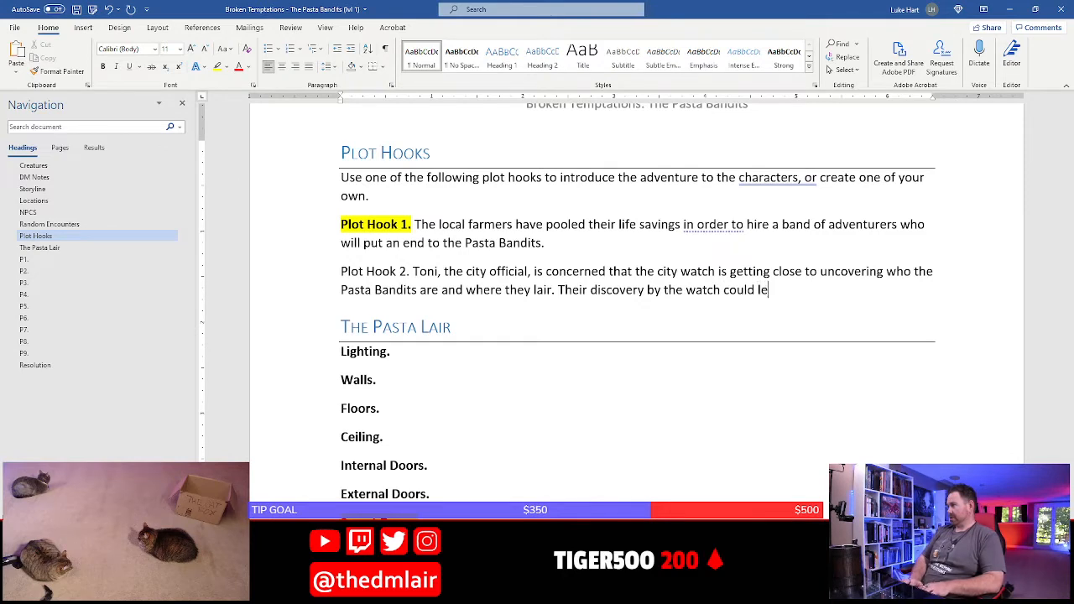
type("ad back to ")
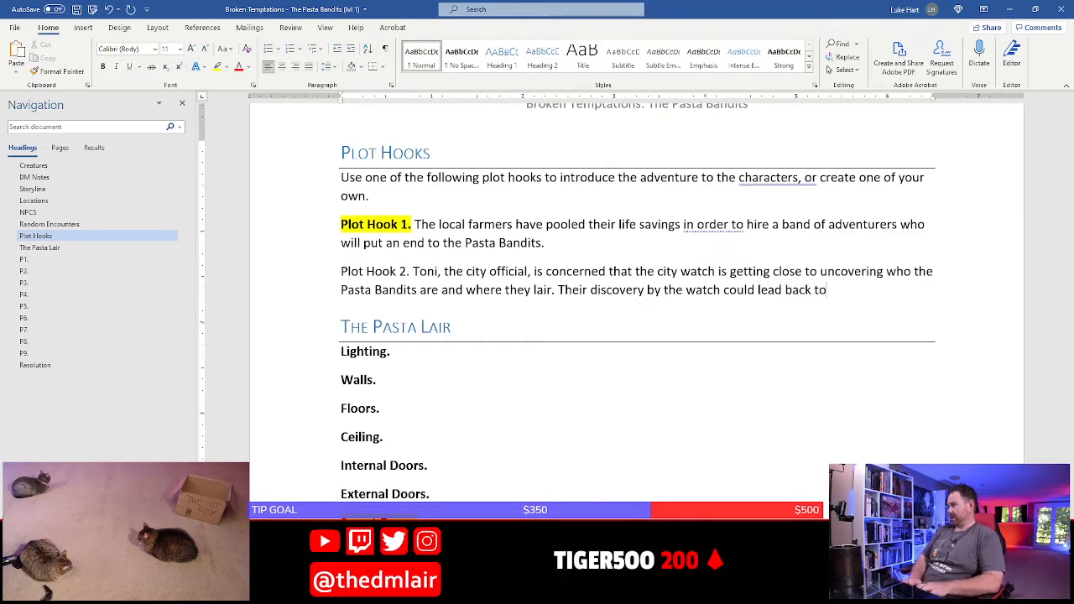
type("her and i")
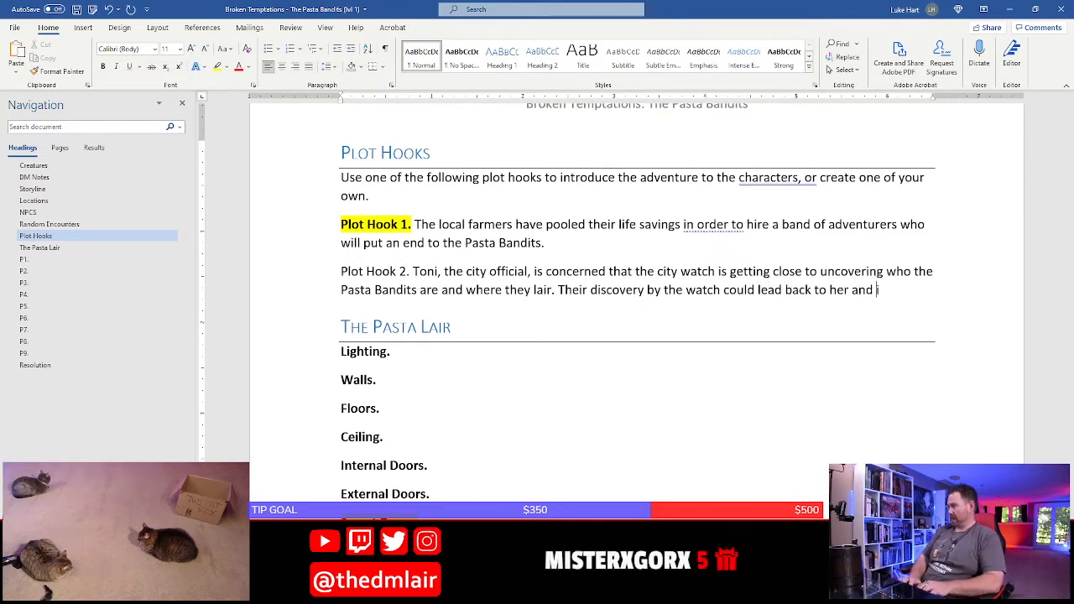
type("mplicate her")
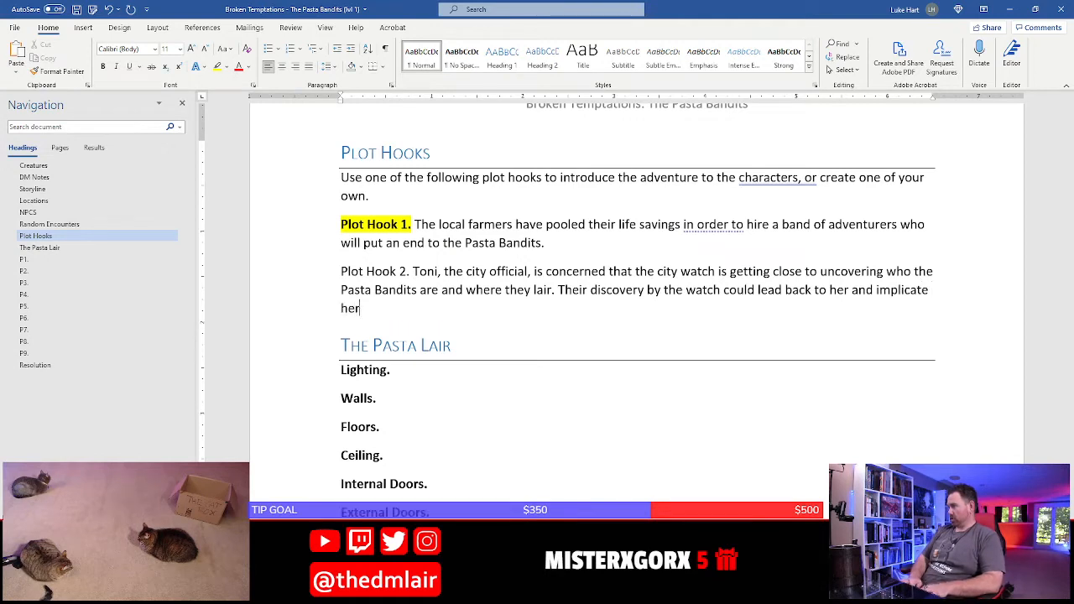
type(" in their crimes. She")
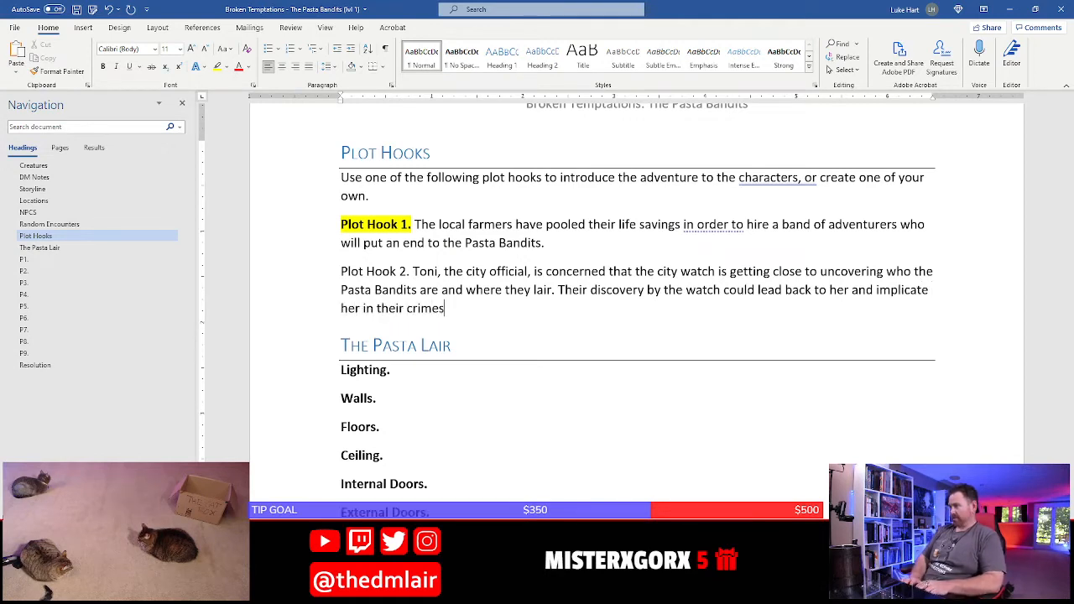
Start the third sentence of Plot Hook 2 with "Thus, she hires the adventurers to"
key("BackSpace")
key("BackSpace")
key("BackSpace")
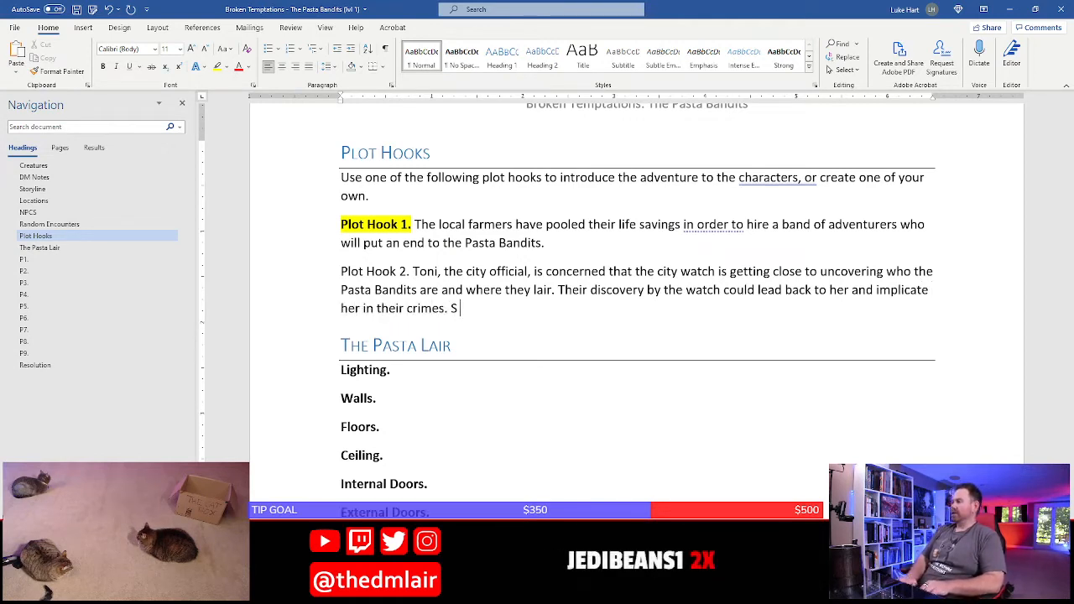
type("hus, she hi")
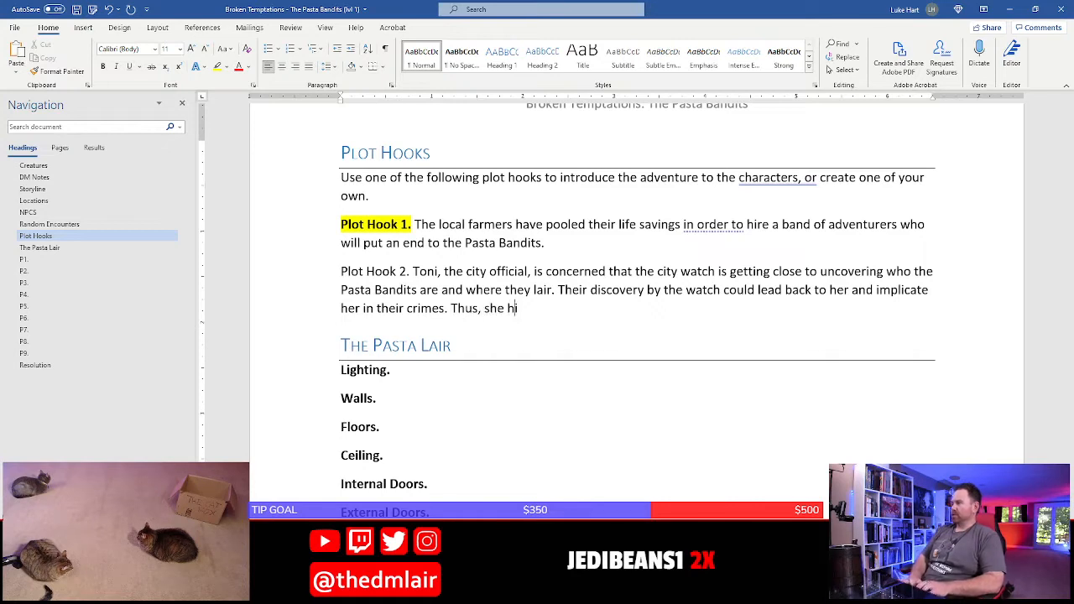
type("res the adve")
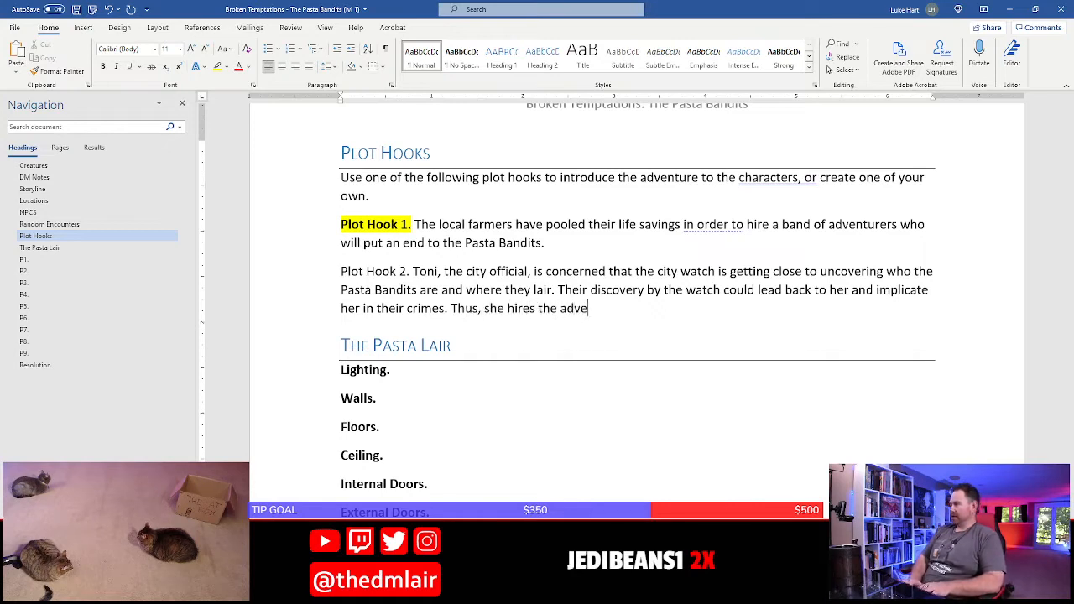
type("nturers to ")
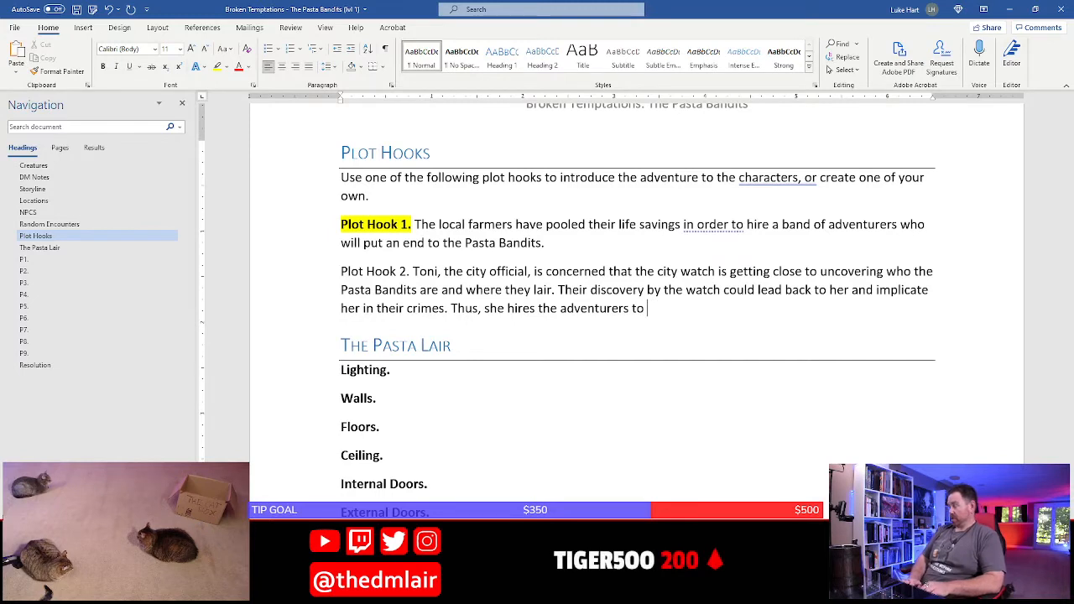
type("clearn out t")
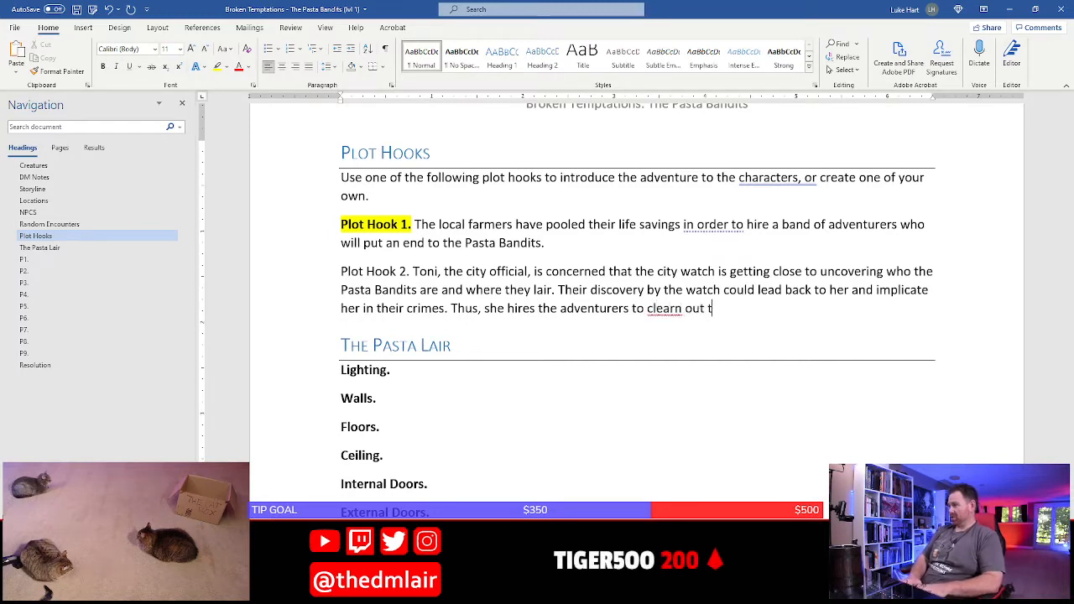
key("BackSpace")
key("BackSpace")
key("BackSpace")
key("BackSpace")
key("BackSpace")
key("BackSpace")
key("BackSpace")
key("BackSpace")
type("n out the")
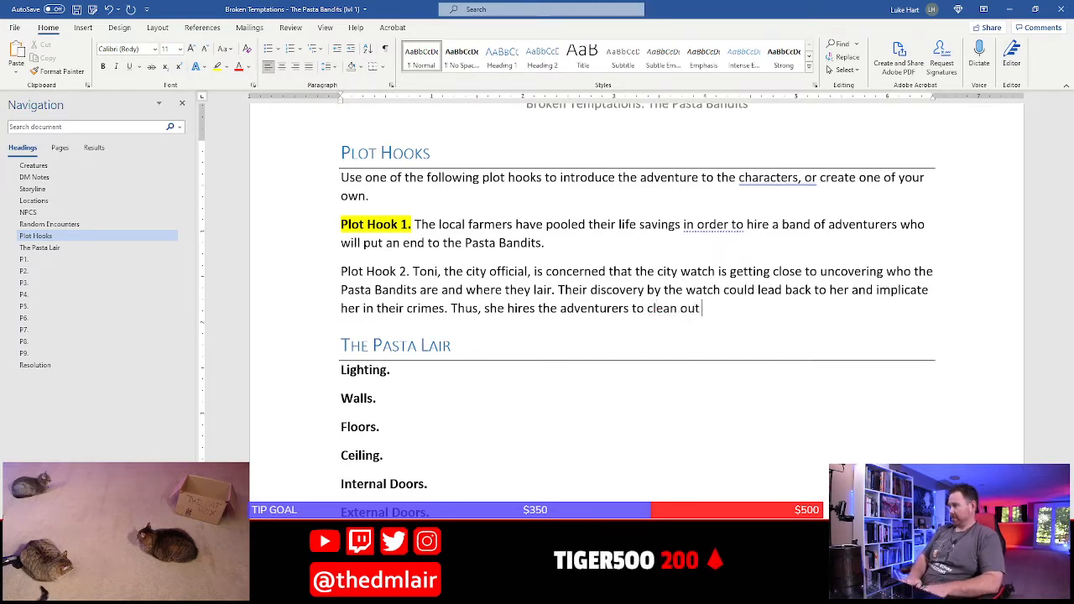
key("BackSpace")
key("BackSpace")
key("BackSpace")
key("BackSpace")
key("BackSpace")
key("BackSpace")
key("BackSpace")
key("BackSpace")
key("BackSpace")
key("BackSpace")
key("BackSpace")
key("BackSpace")
key("BackSpace")
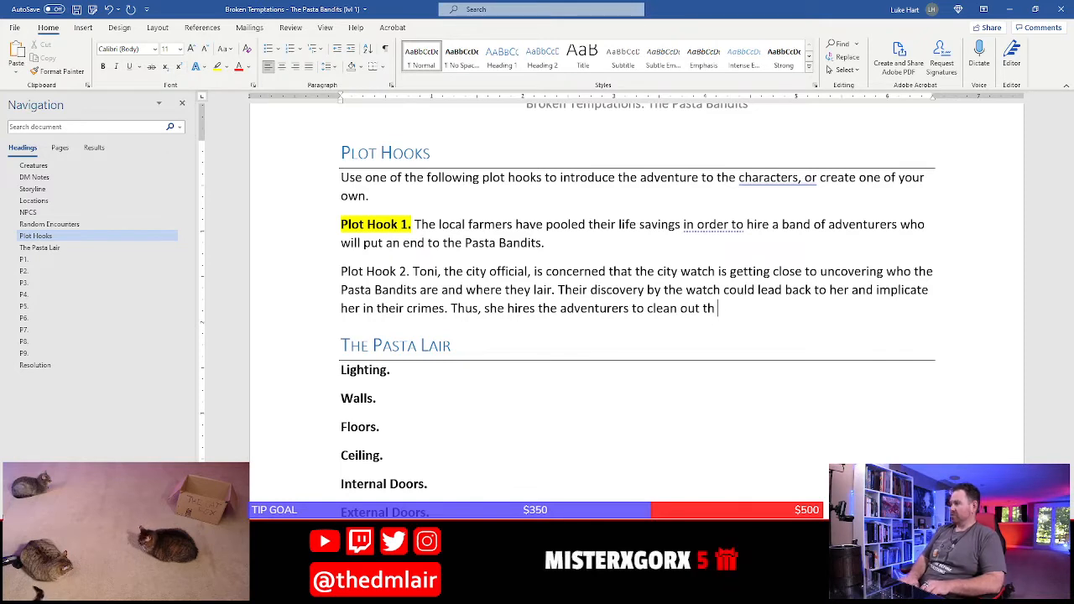
Complete the third sentence of Plot Hook 2 with "track down the Pasta Bandits and kill them."
type("track d")
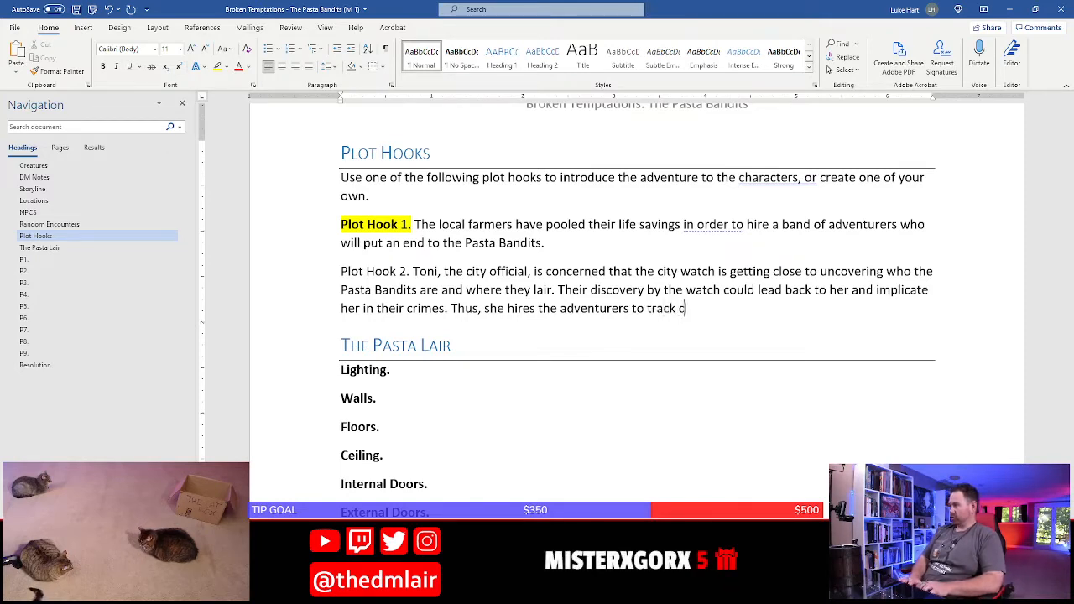
type("ownt he")
key("BackSpace")
key("BackSpace")
key("BackSpace")
key("BackSpace")
type("the ")
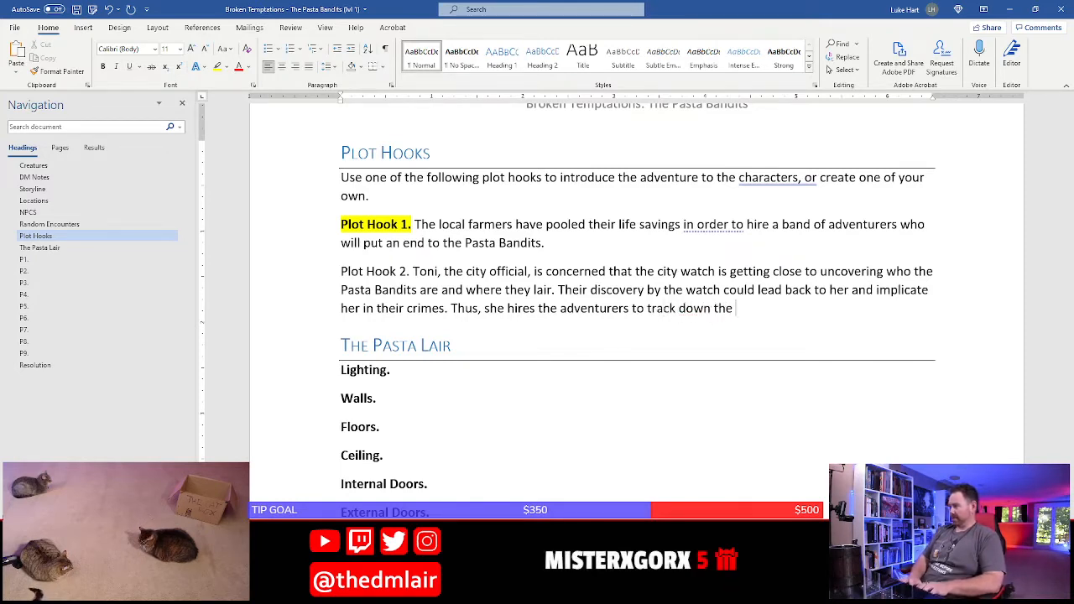
type("Pasta Band")
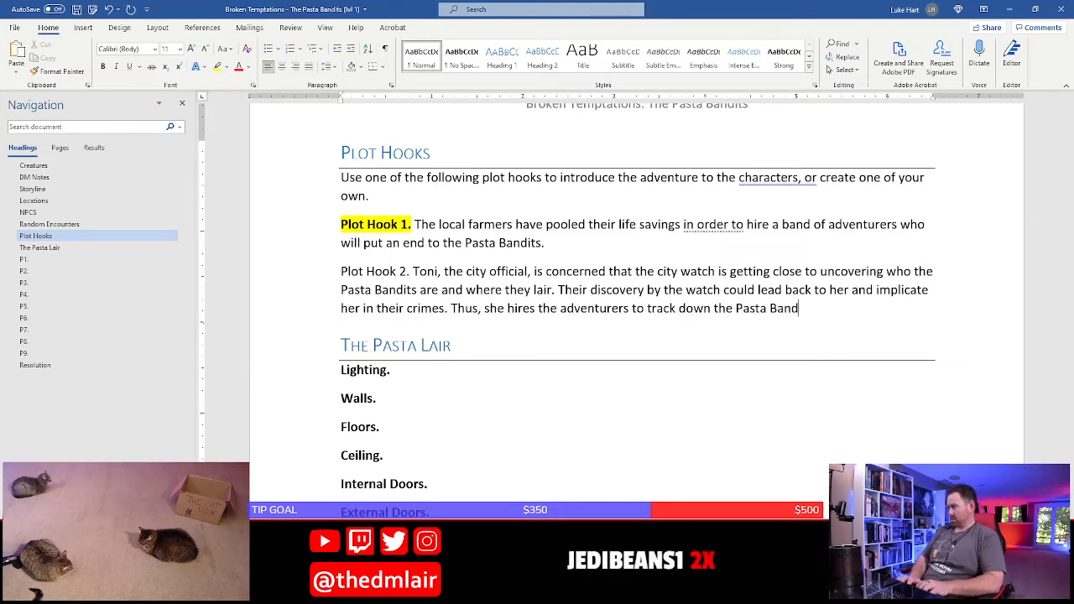
type("its an")
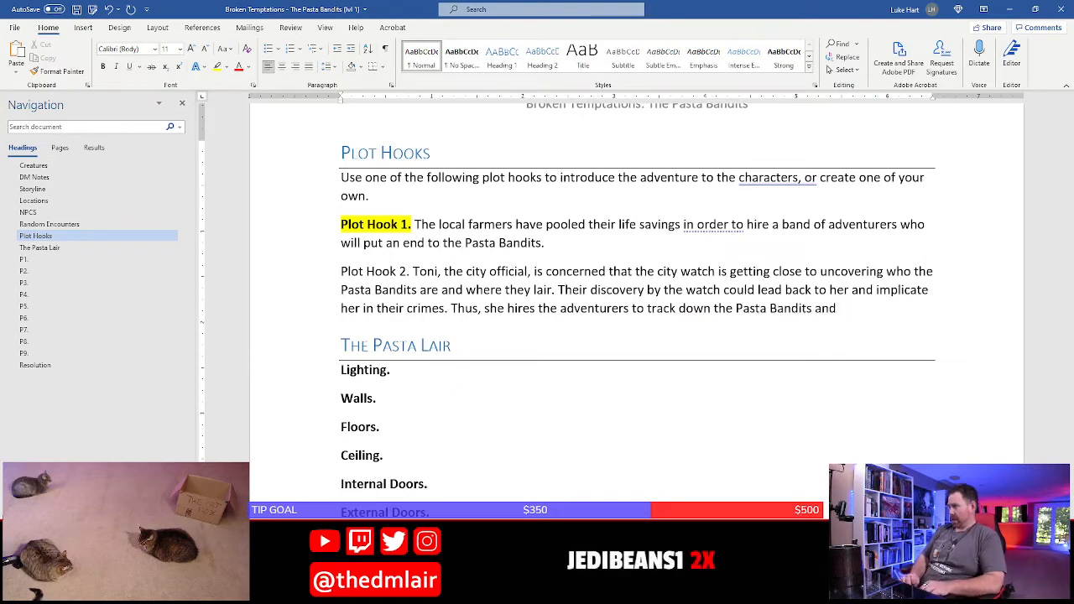
type("d ")
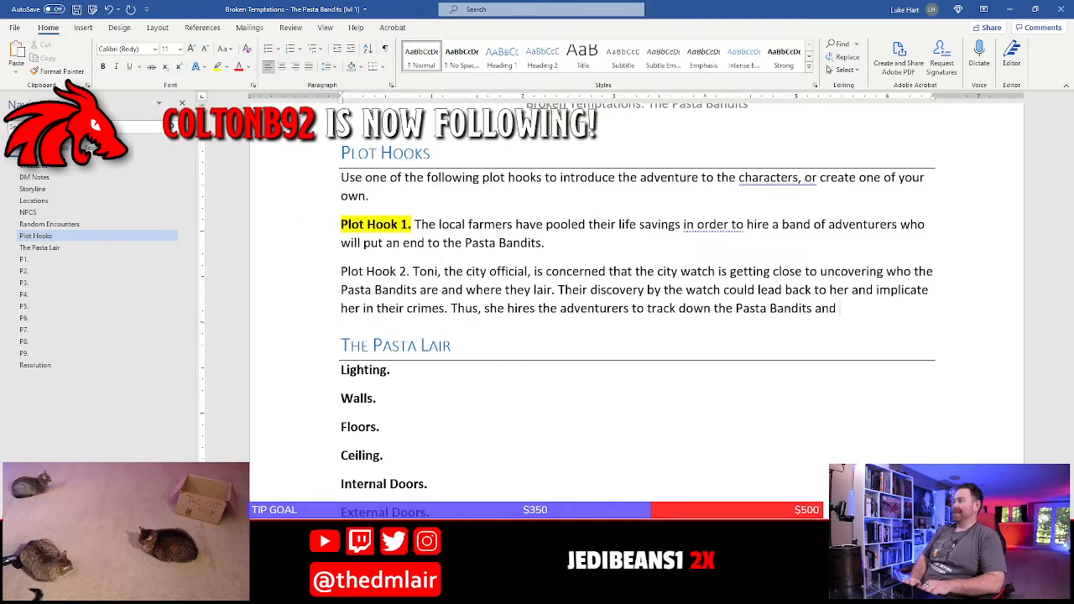
type("kill them.")
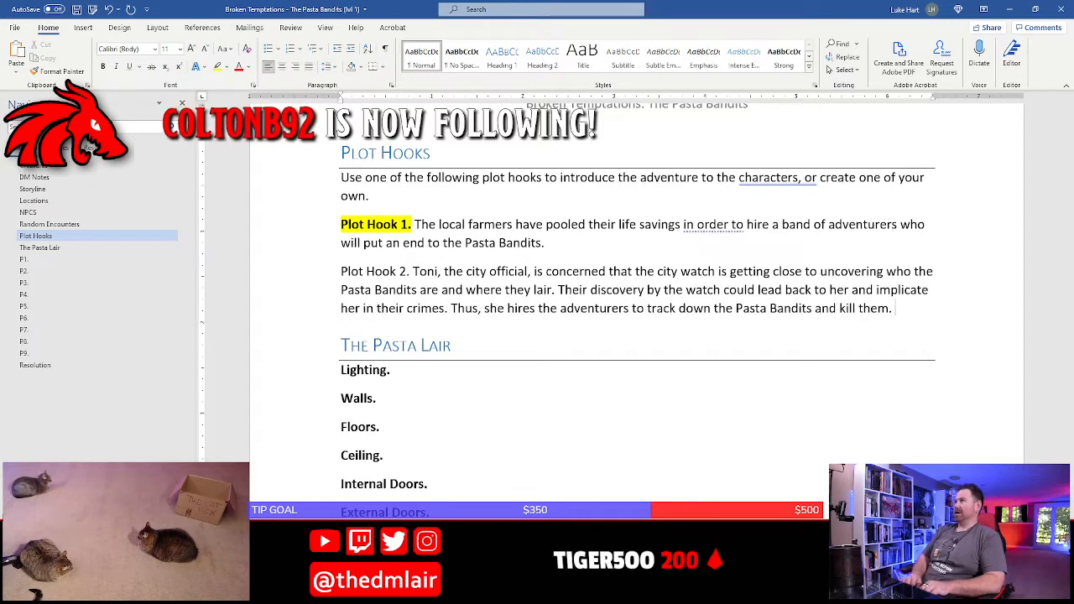
key("Up")
key("Up")
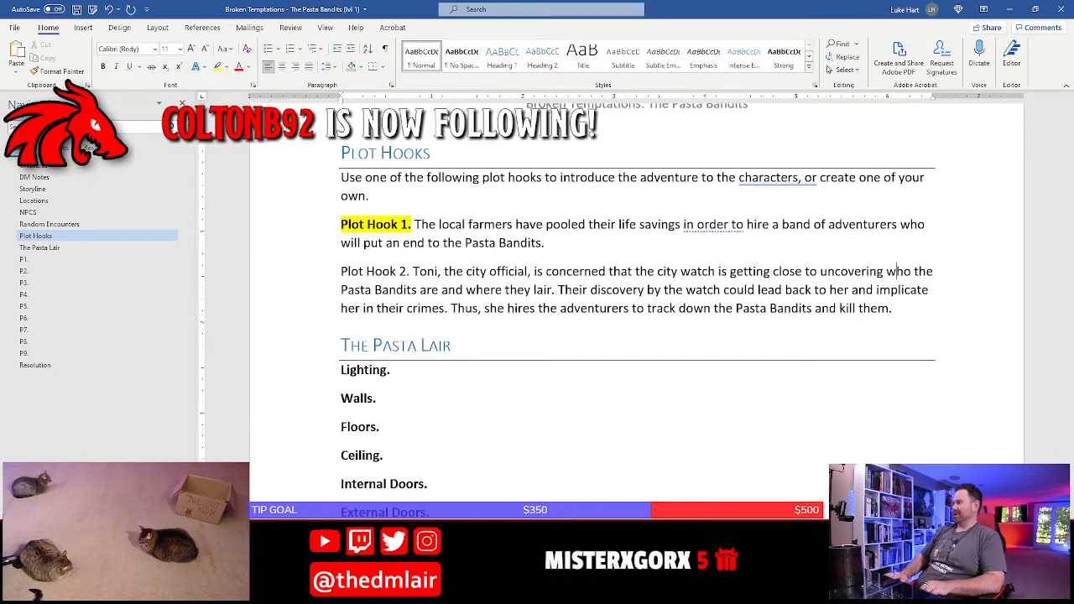
Make the "Plot Hook 2." label bold
key("Home")
key("ctrl+shift+Right")
key("ctrl+shift+Right")
key("ctrl+shift+Right")
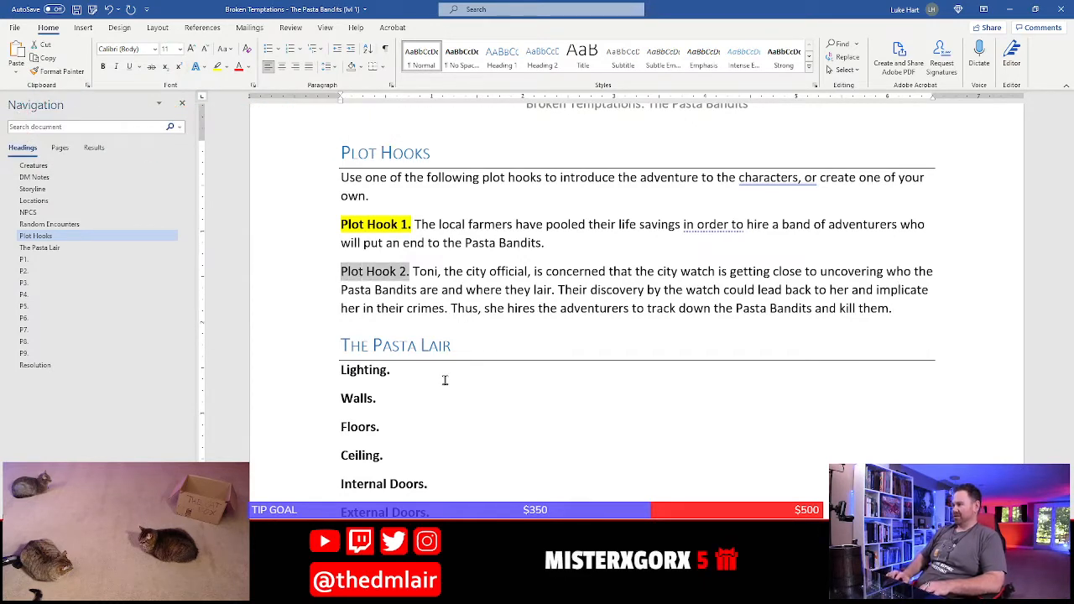
key("ctrl+b")
key("Right")
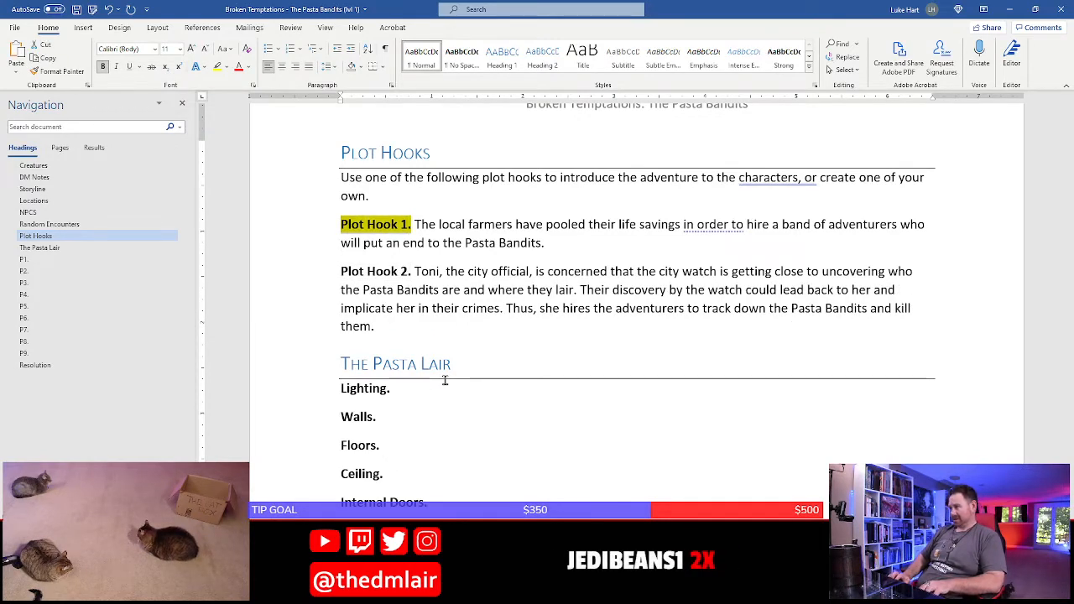
key("ctrl+b")
key("Up")
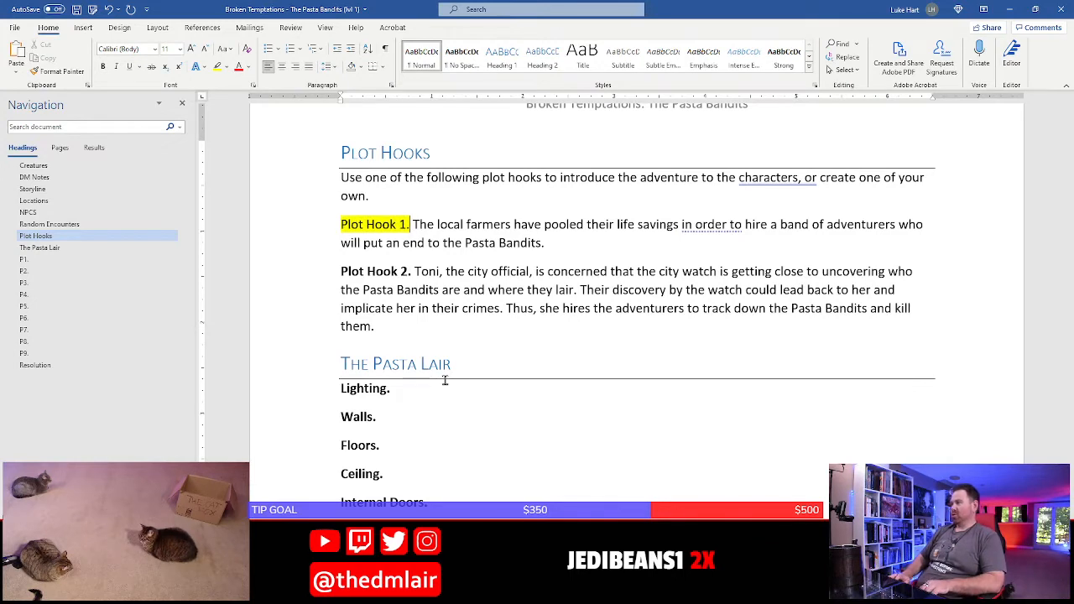
key("shift+Home")
key("ctrl+b")
key("Right")
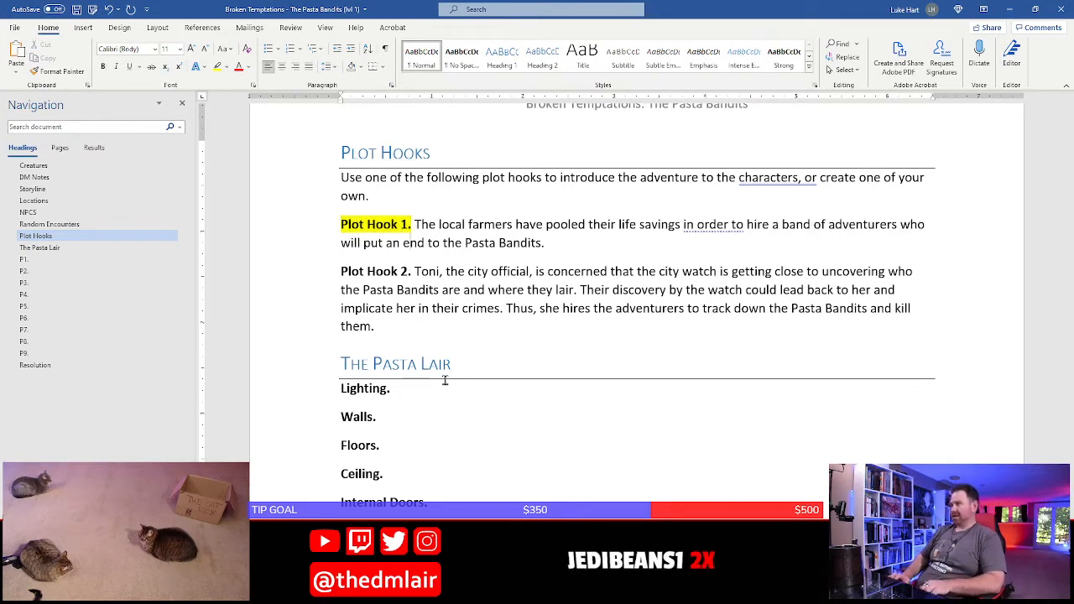
Remove the yellow highlight from the "Plot Hook 1." label
key("shift+Home")
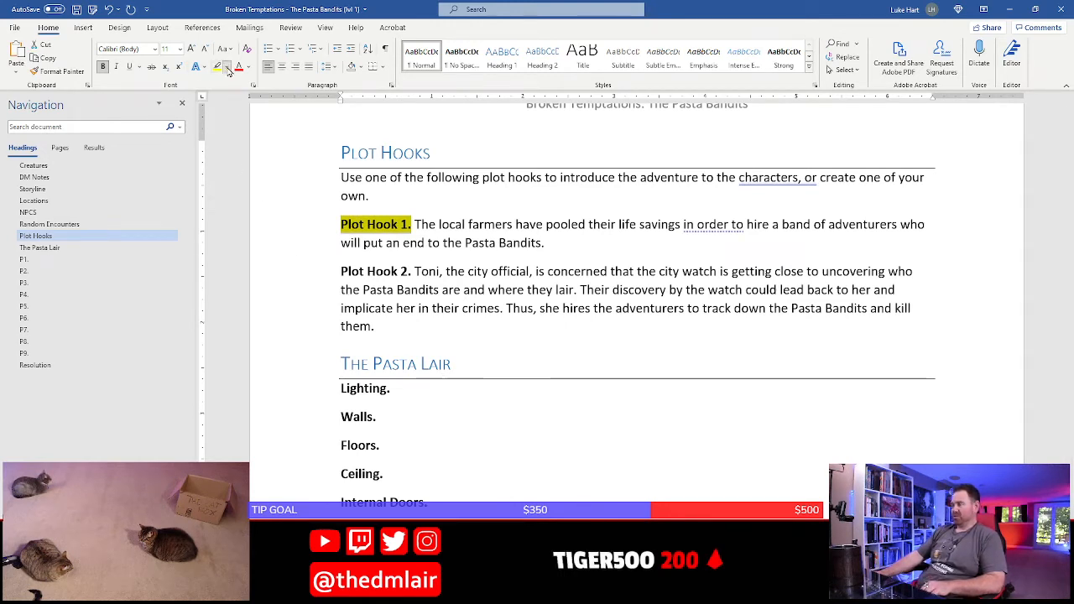
left_click(225, 67)
left_click(239, 135)
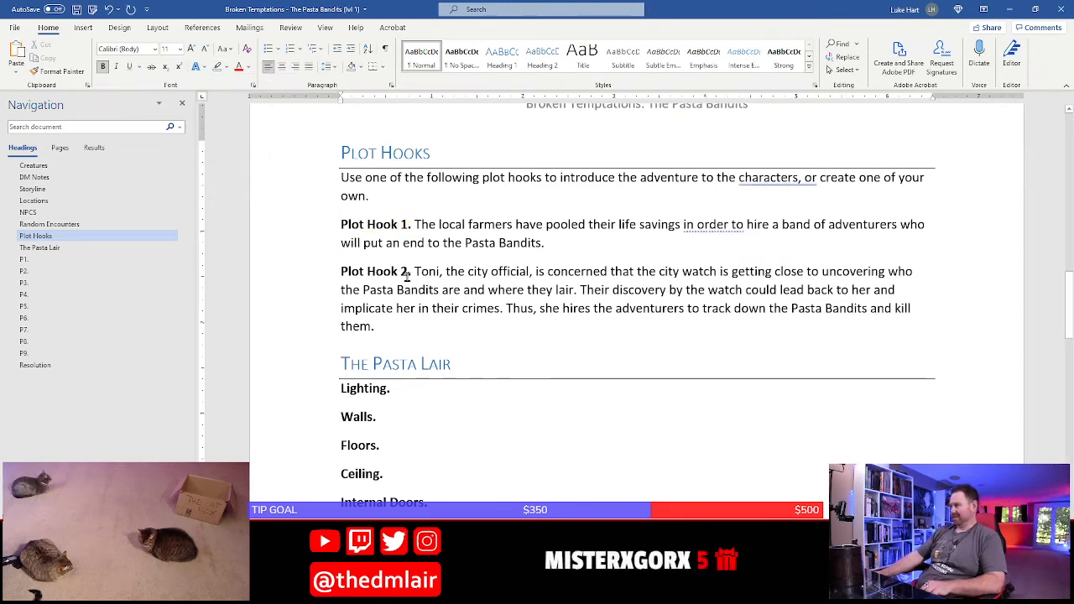
Replace the "Plot Hook 2" label with the title "Covering Her Tracks", keeping the closing period
key("shift+Home")
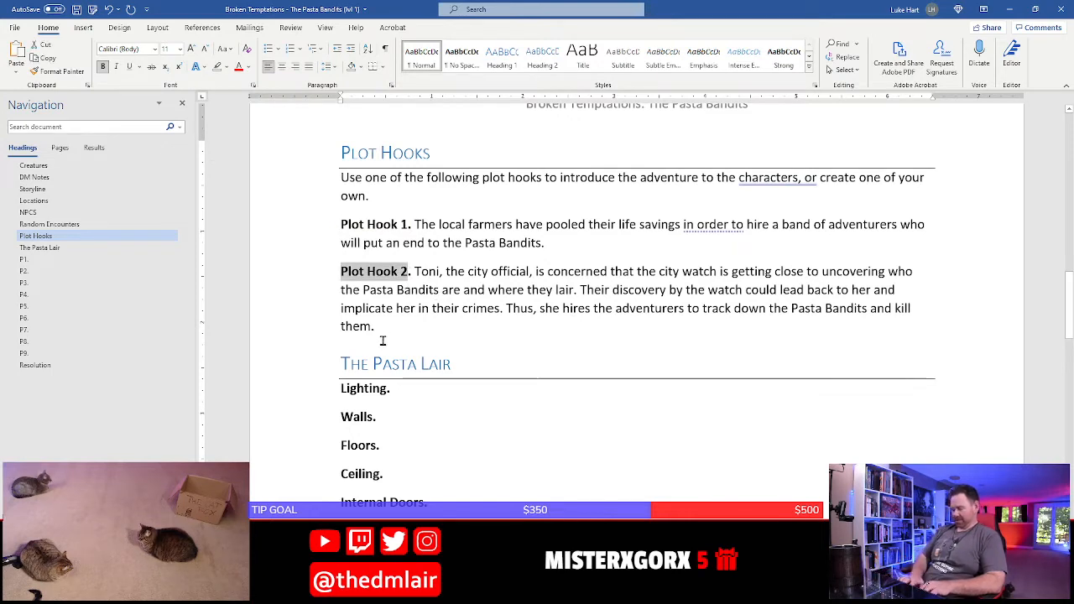
type("Covering")
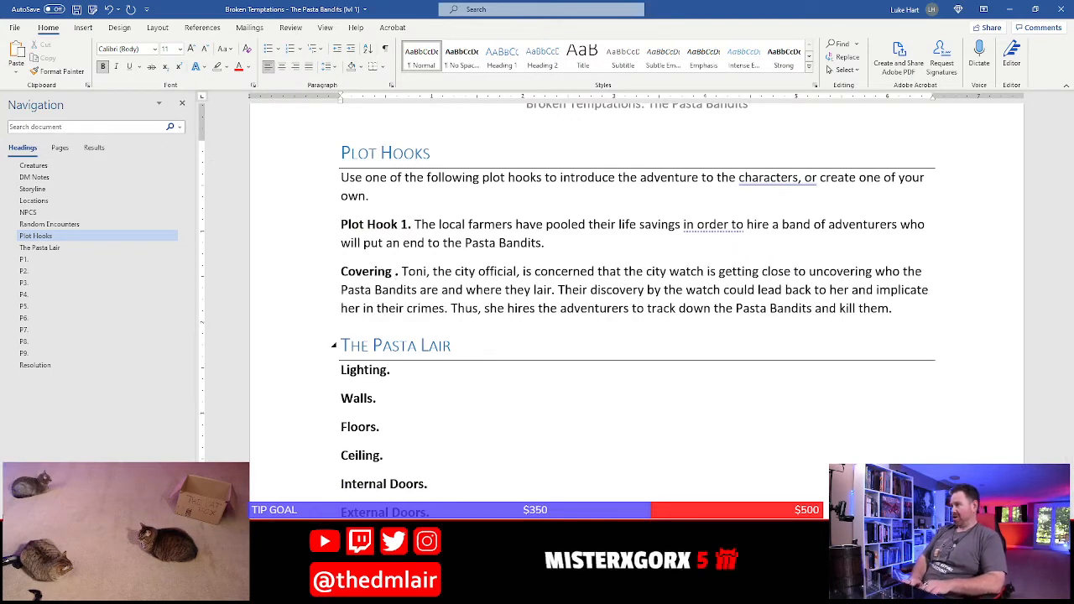
type(" M")
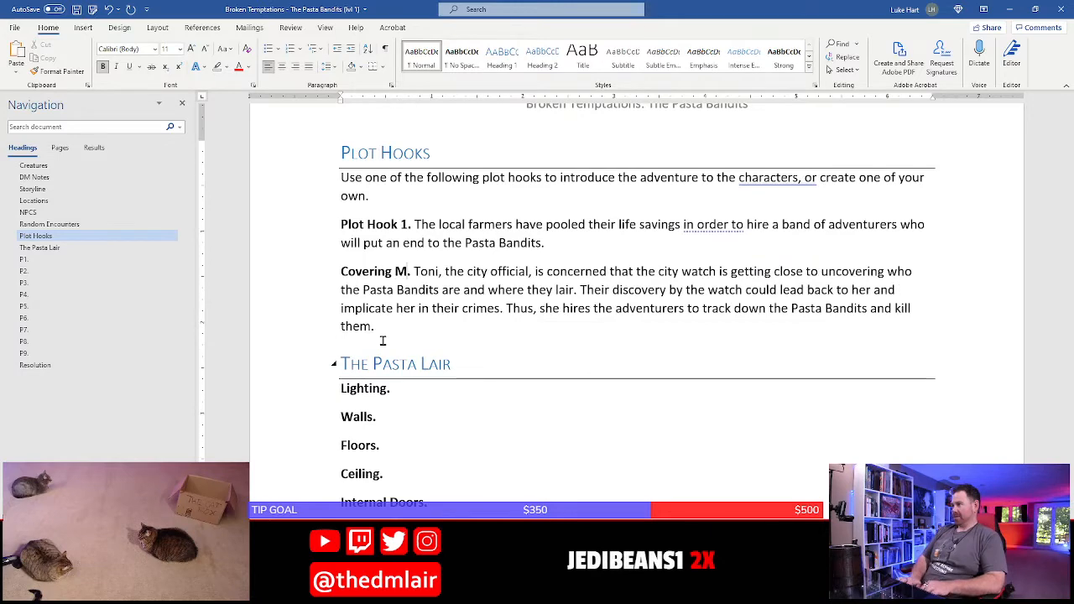
key("BackSpace")
type("Her Tracks")
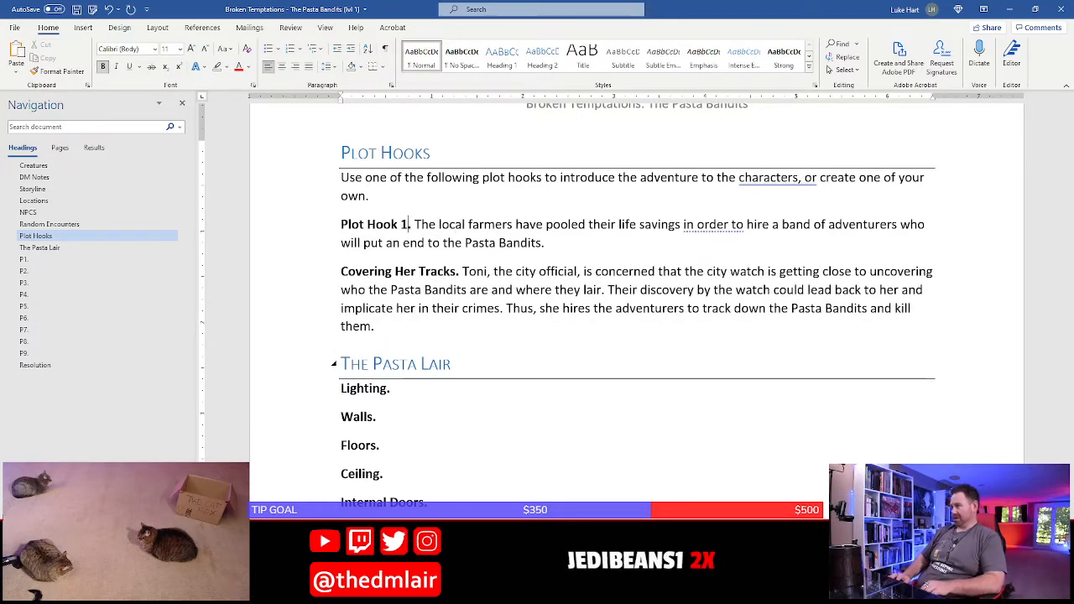
Replace the "Plot Hook 1" label with the title "Mission Impastable", keeping the closing period
key("Left")
key("Left")
key("shift+Home")
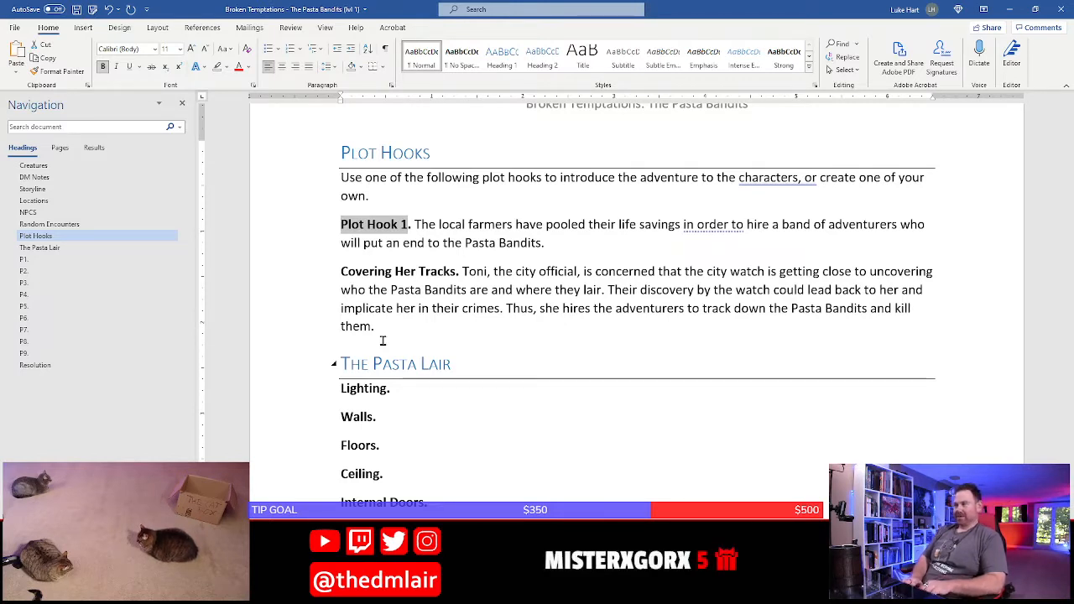
type("Immi")
key("BackSpace")
key("BackSpace")
key("BackSpace")
key("BackSpace")
type("M")
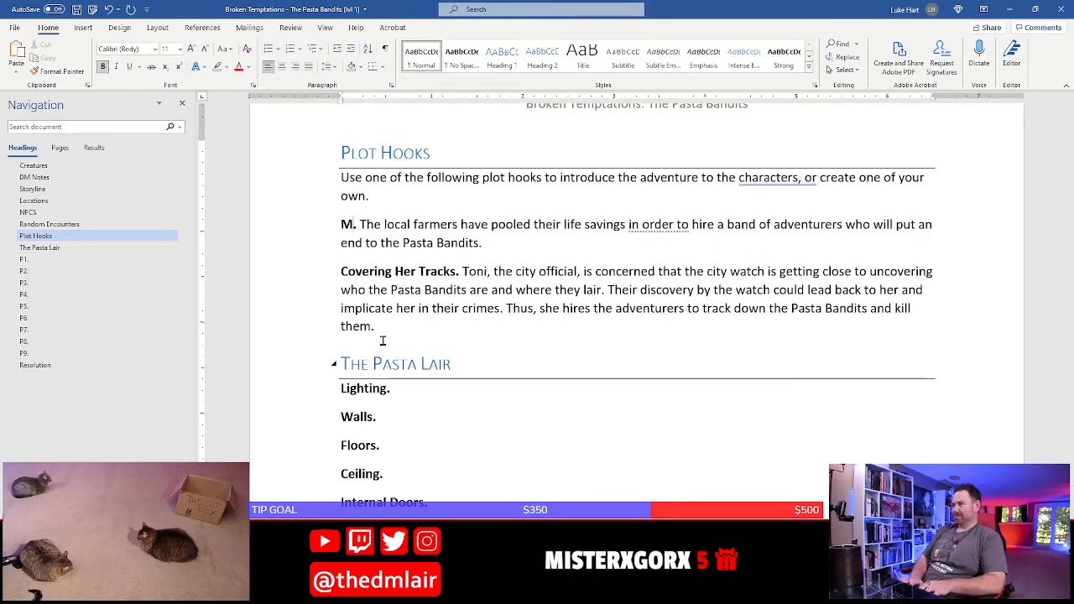
type("ission ")
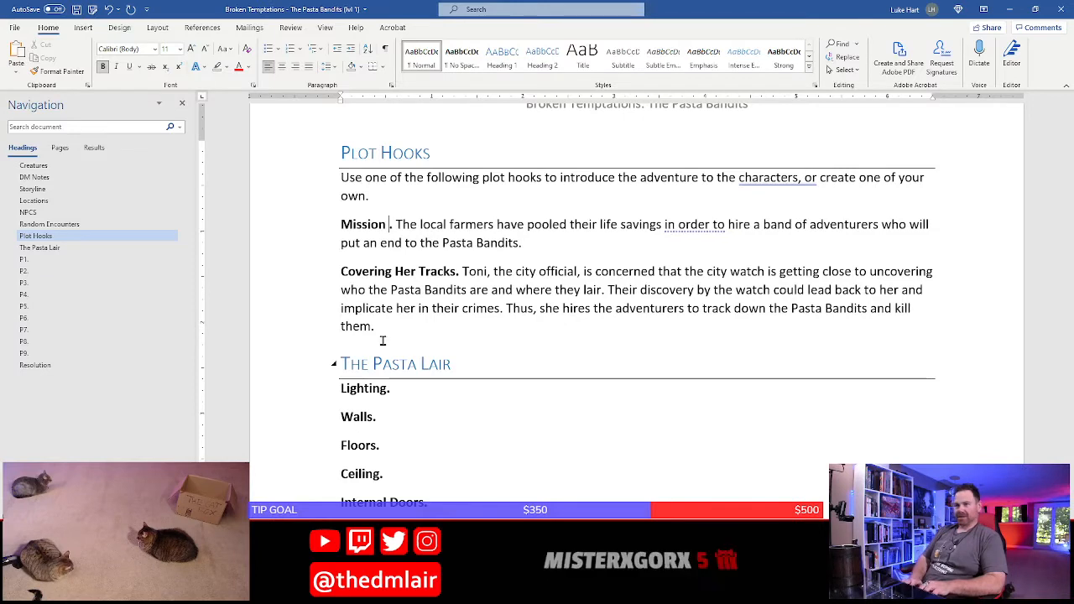
type("Impastable")
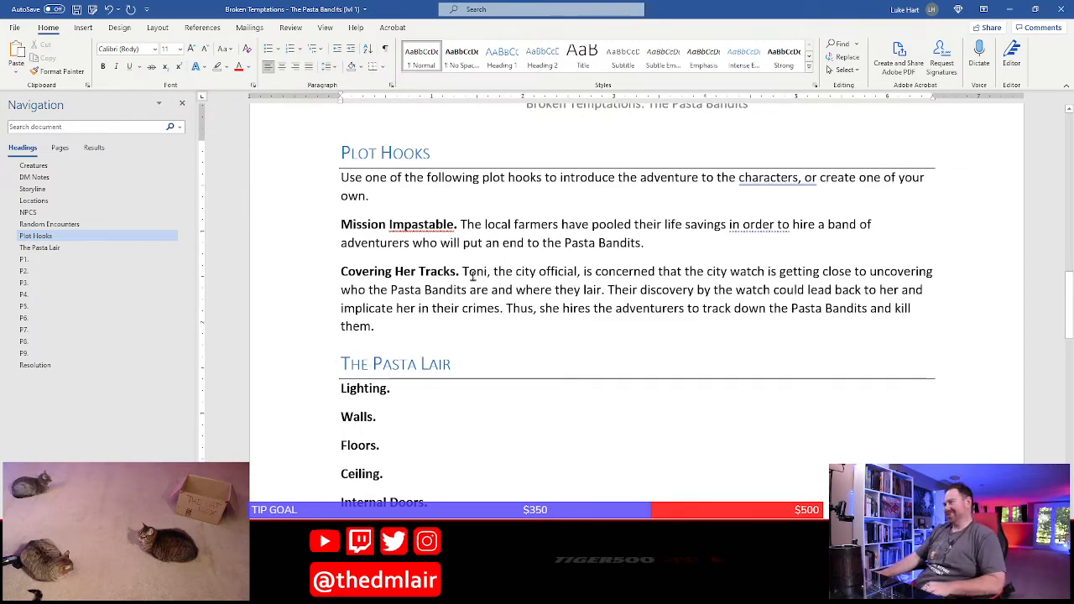
Retitle the plot hook about Toni, the city official, as "Cleaning Up the Sauce"
key("Up")
key("shift+Home")
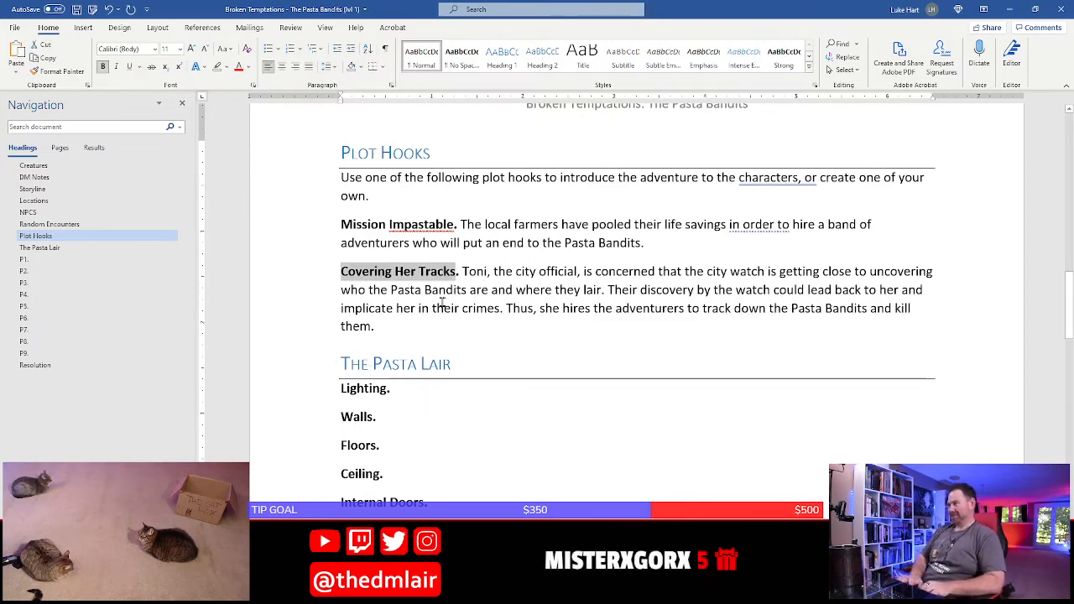
type("Clear")
type("ing Up the Sau")
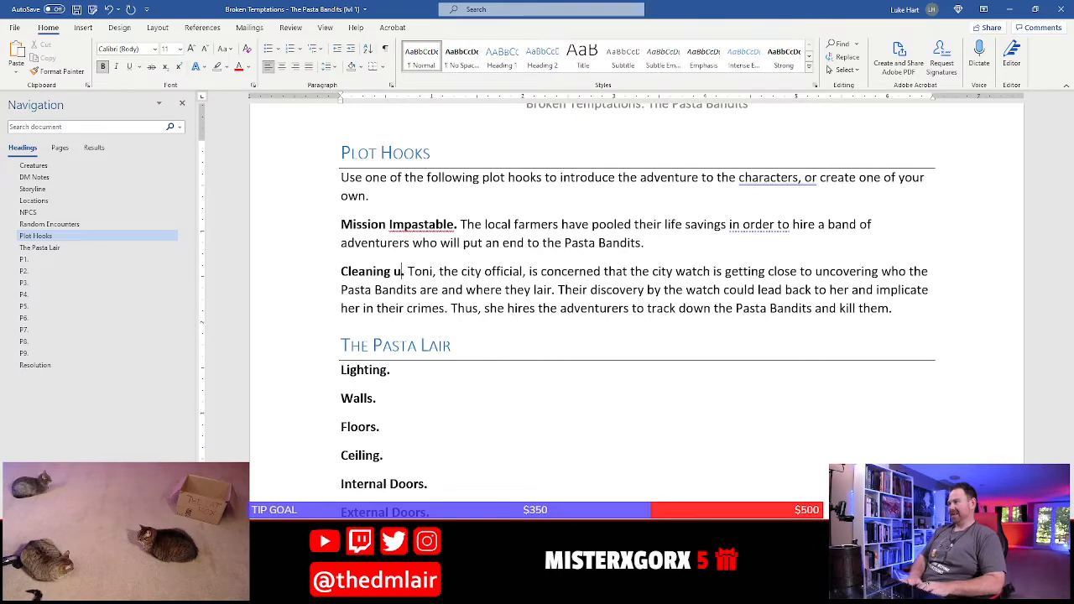
type("ce")
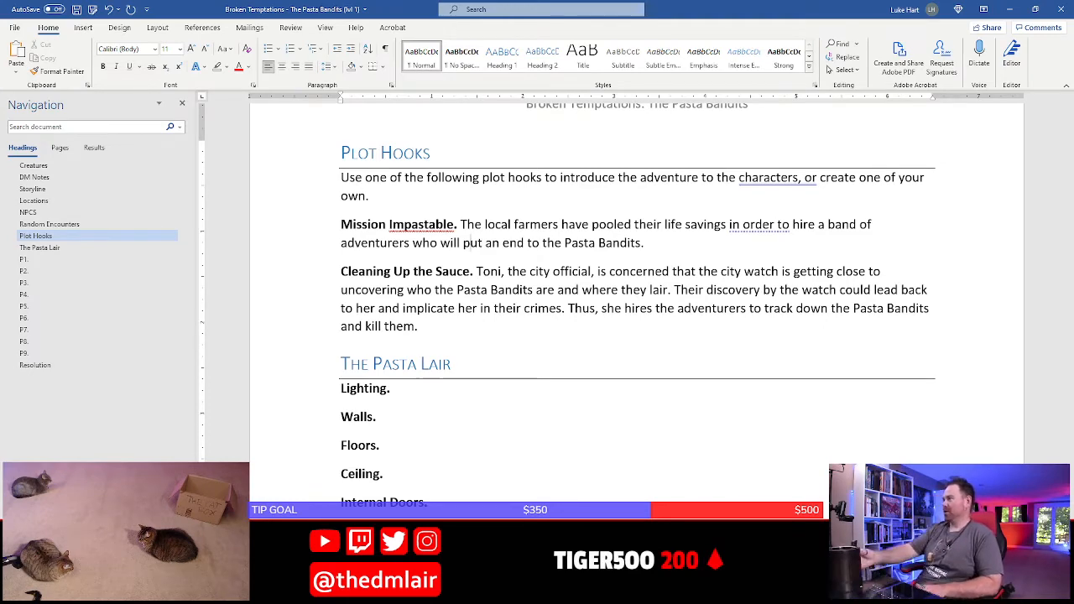
Save the adventure document
scroll(387, 249, "down", 3)
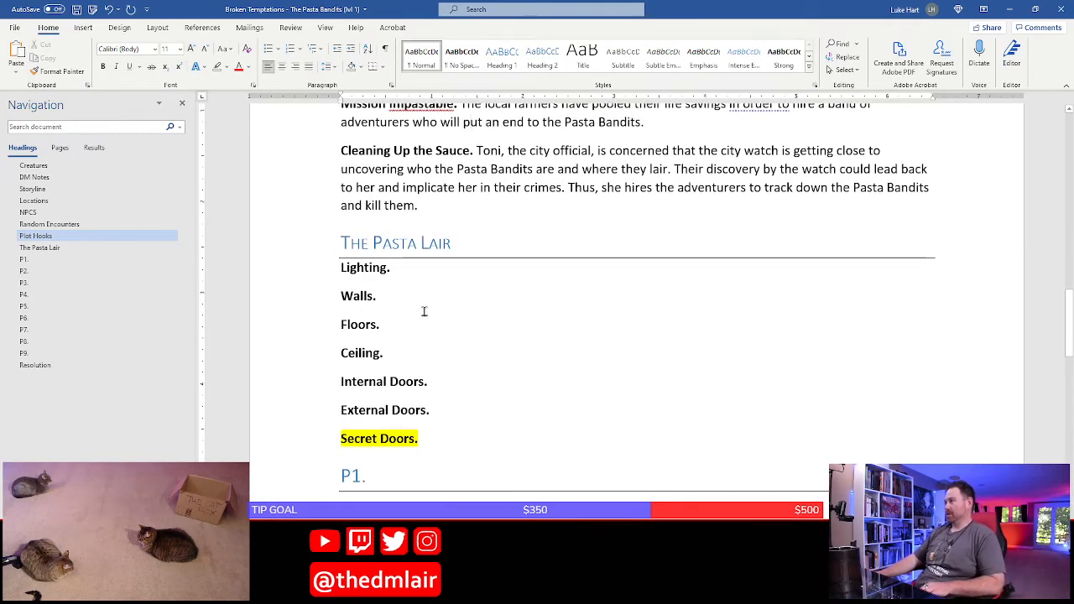
left_click(414, 243)
left_click(77, 9)
scroll(575, 281, "up", 3)
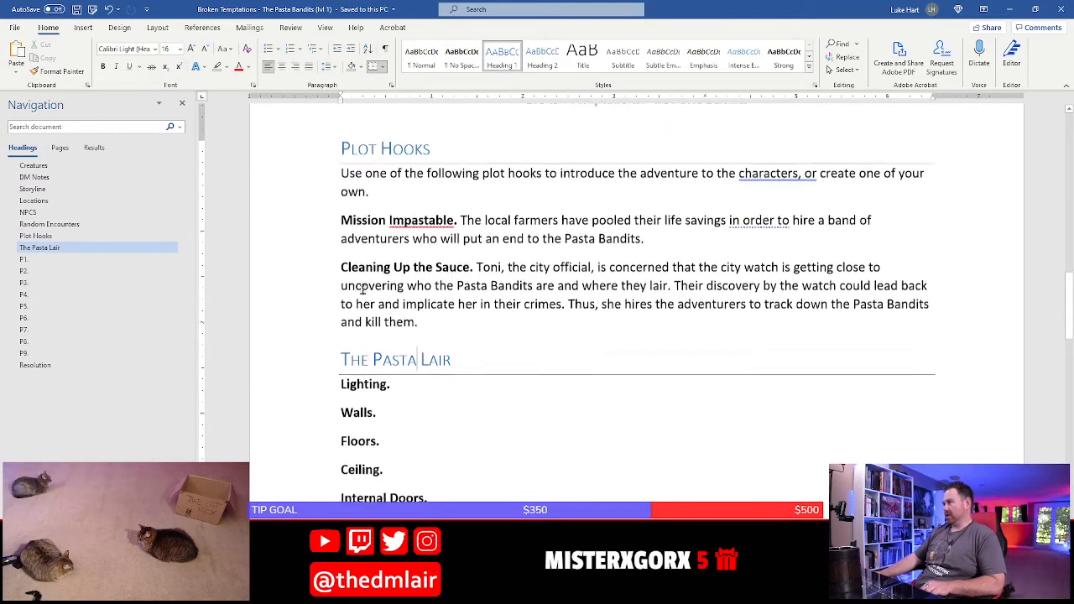
scroll(576, 280, "down", 3)
scroll(438, 225, "up", 15)
scroll(438, 225, "down", 18)
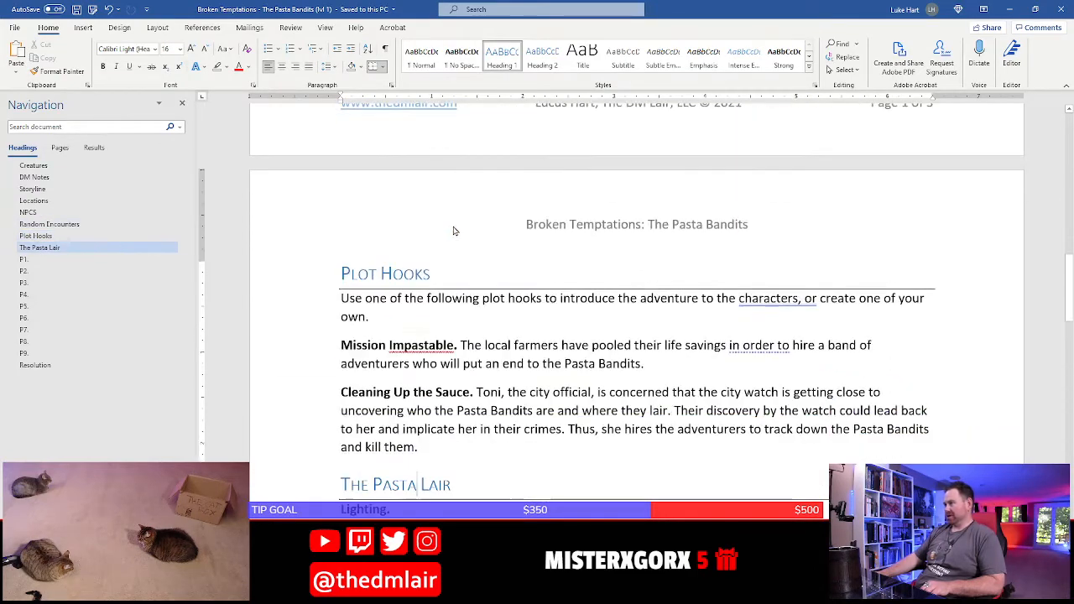
scroll(522, 213, "up", 3)
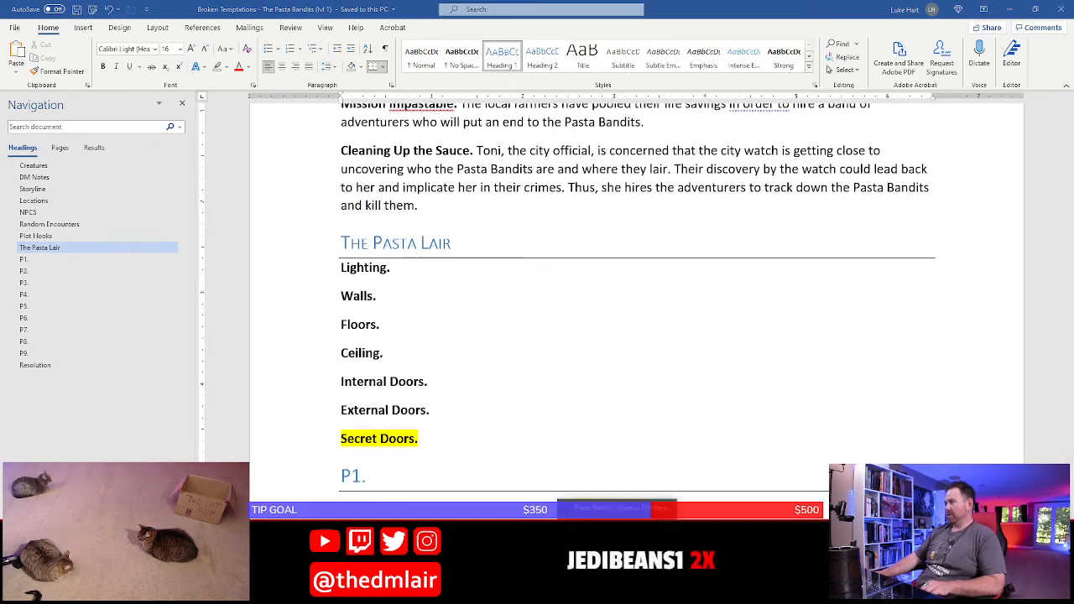
Switch to the Pasta Bandits hideout map in Photoshop and examine the Rigatoni Redoubt layout, especially room P1
key("alt+Tab")
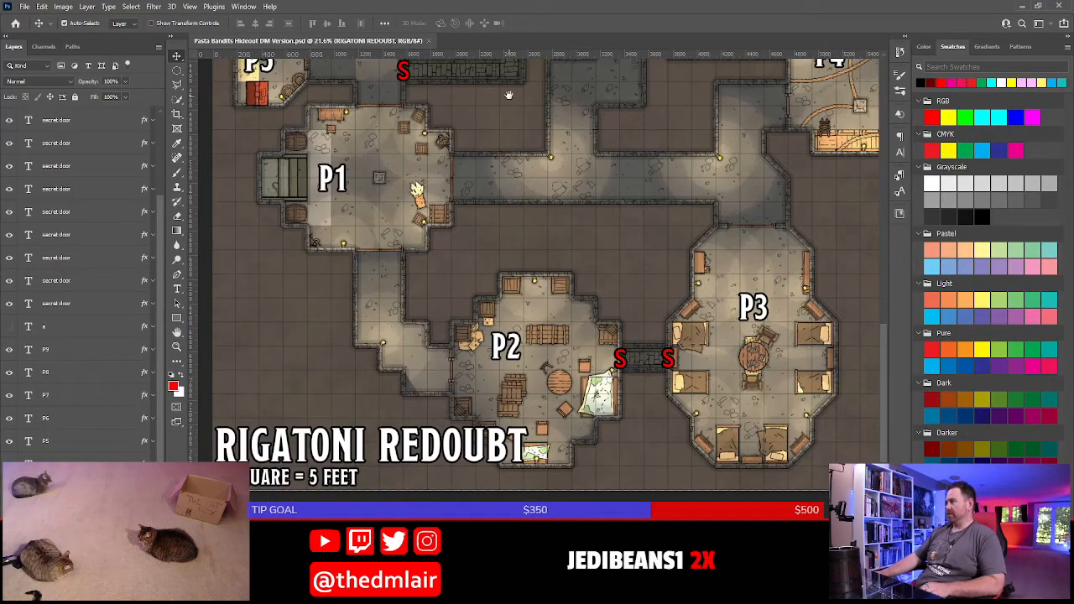
left_click_drag(508, 95, 523, 326)
left_click_drag(598, 258, 574, 526)
left_click_drag(557, 454, 562, 168)
left_click_drag(562, 436, 563, 237)
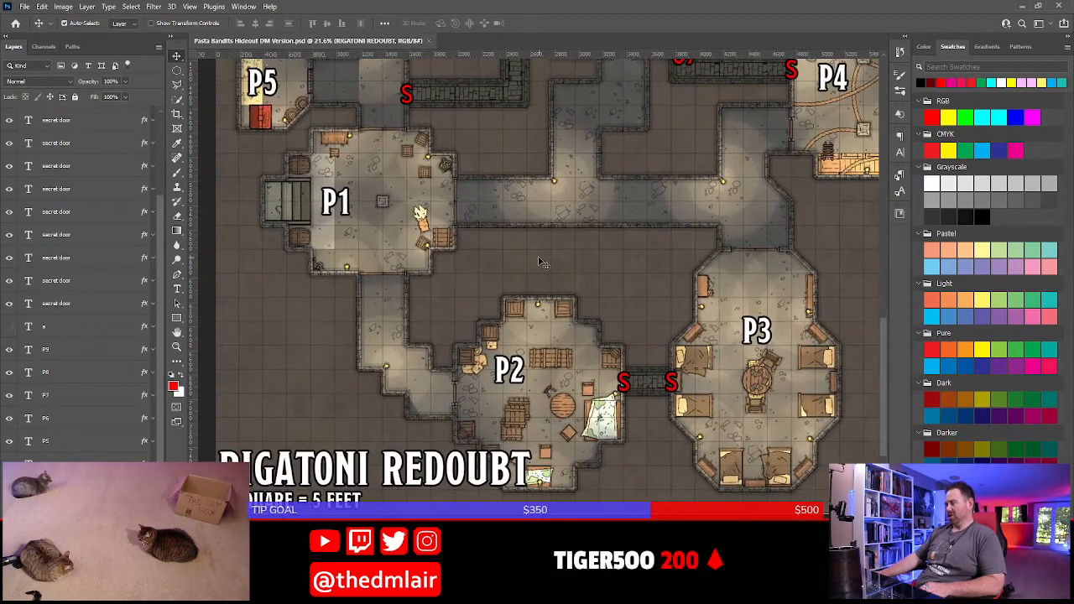
left_click_drag(541, 170, 554, 223)
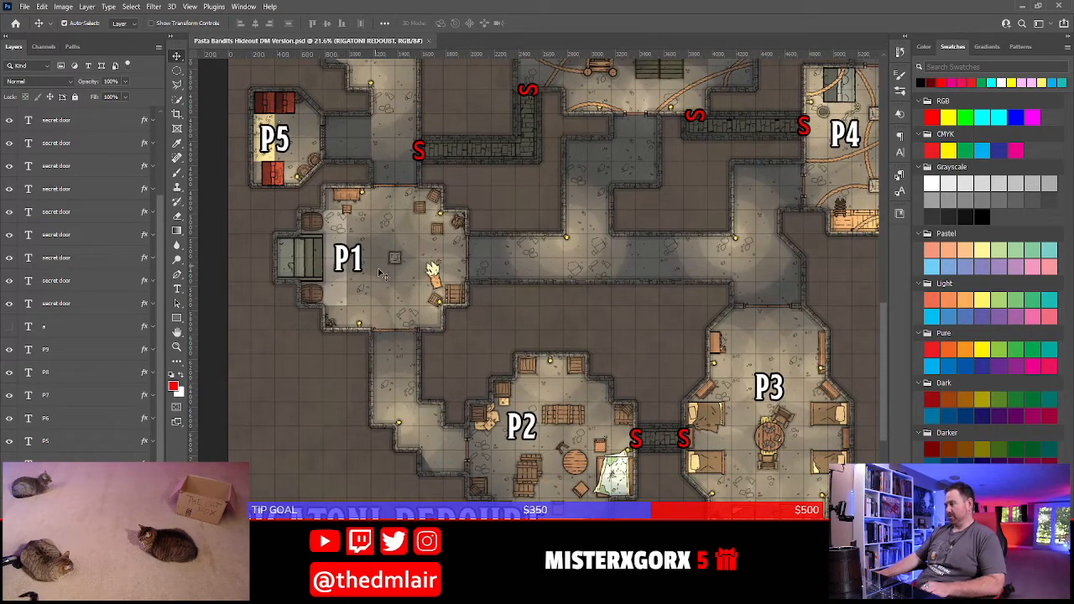
left_click_drag(382, 275, 429, 295)
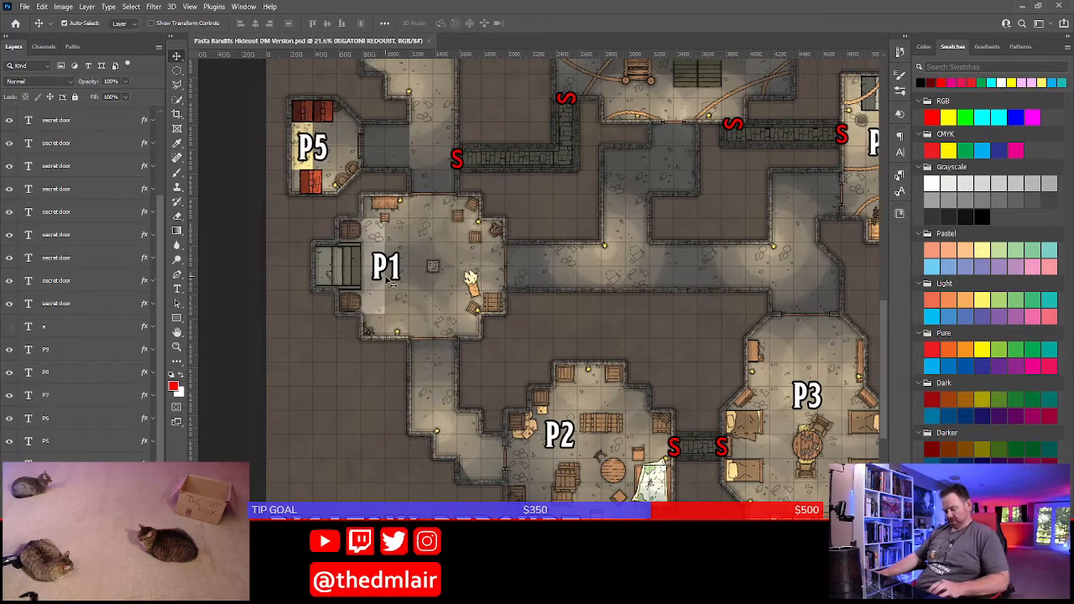
scroll(387, 282, "up", 2)
scroll(389, 283, "up", 2)
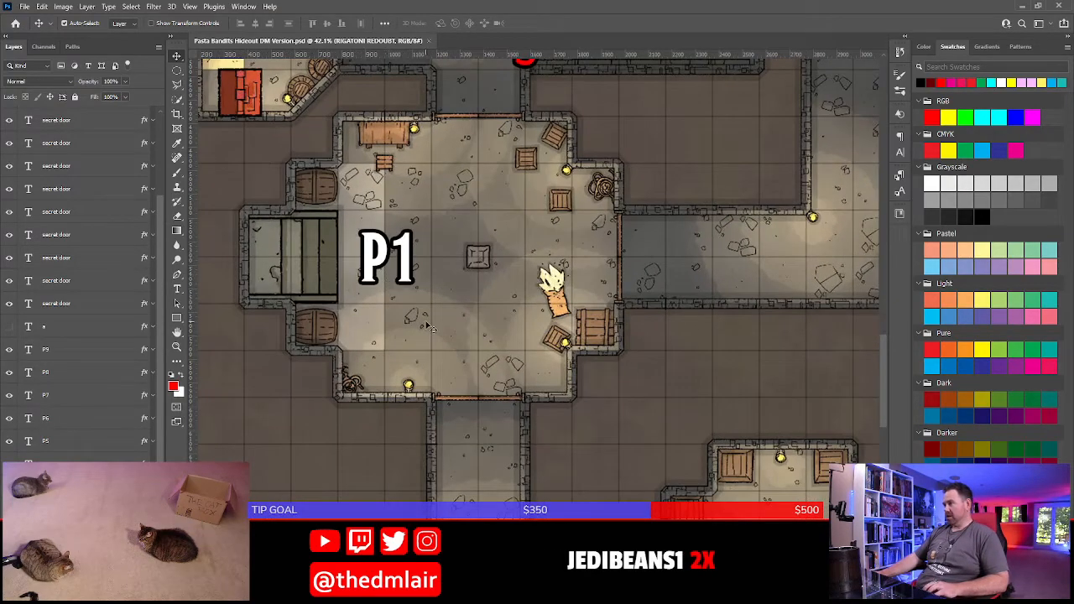
mouse_move(427, 322)
left_mouse_down()
mouse_move(492, 397)
mouse_move(438, 327)
left_mouse_up()
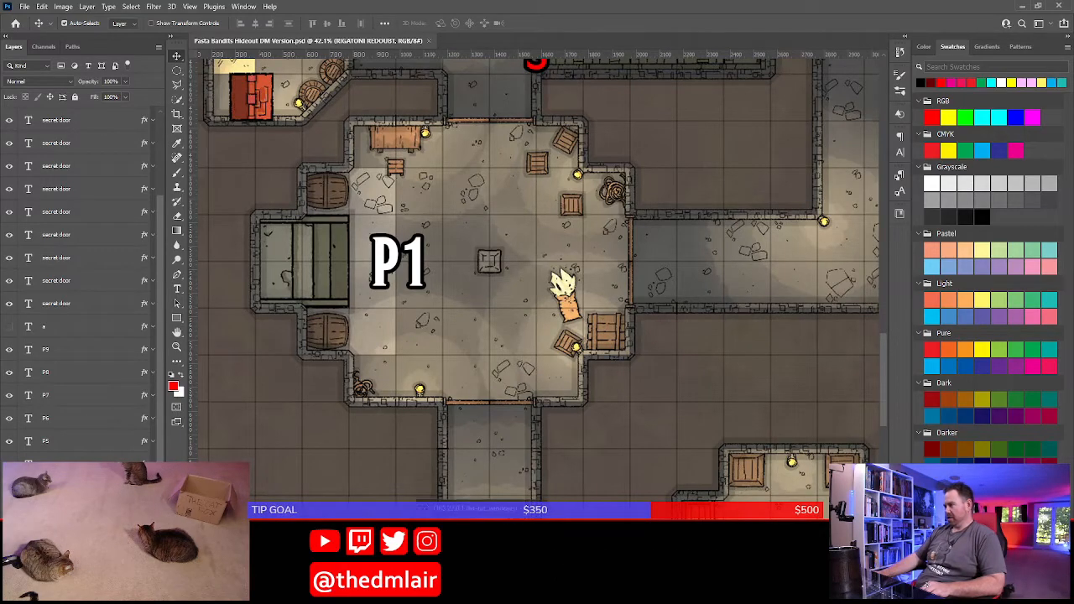
Switch back to Word and insert "the basement of" before "an old ruined temple" in the Rigatoni Redoubt description
key("alt+Tab")
scroll(428, 335, "up", 15)
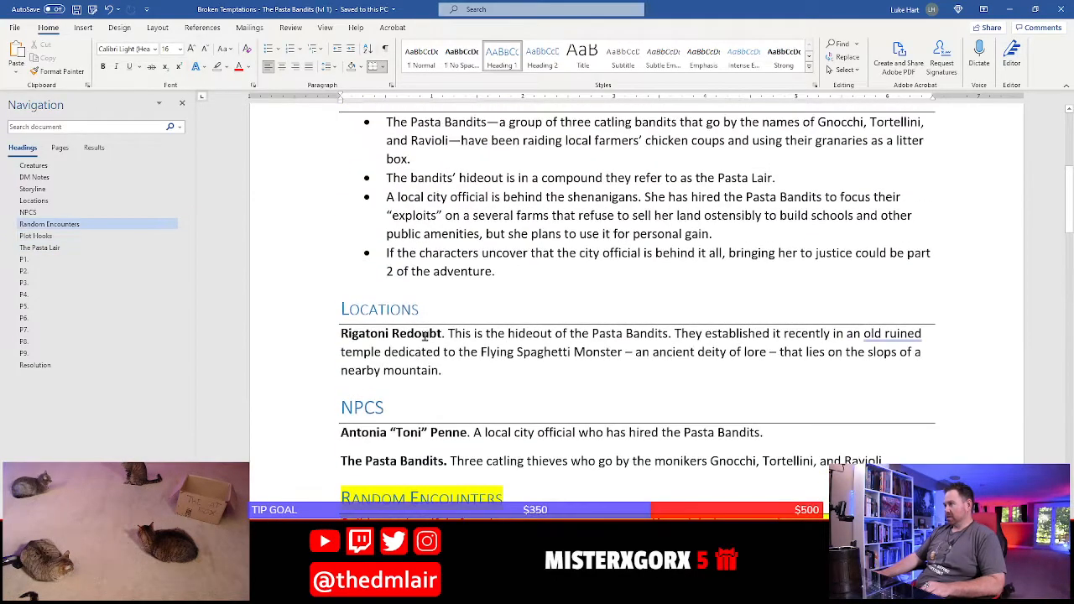
scroll(444, 271, "down", 2)
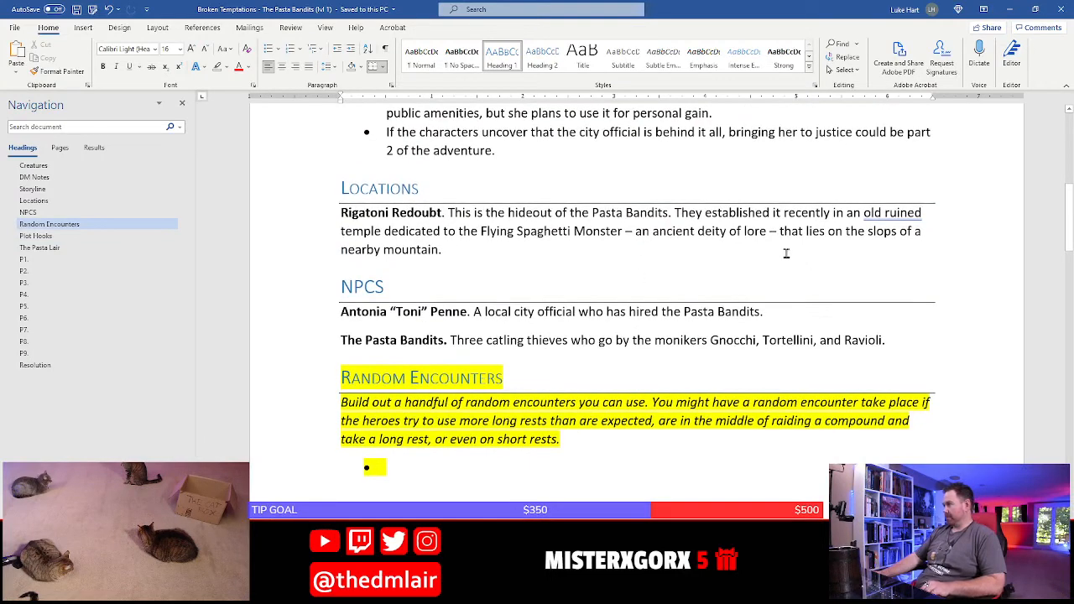
left_click(838, 251)
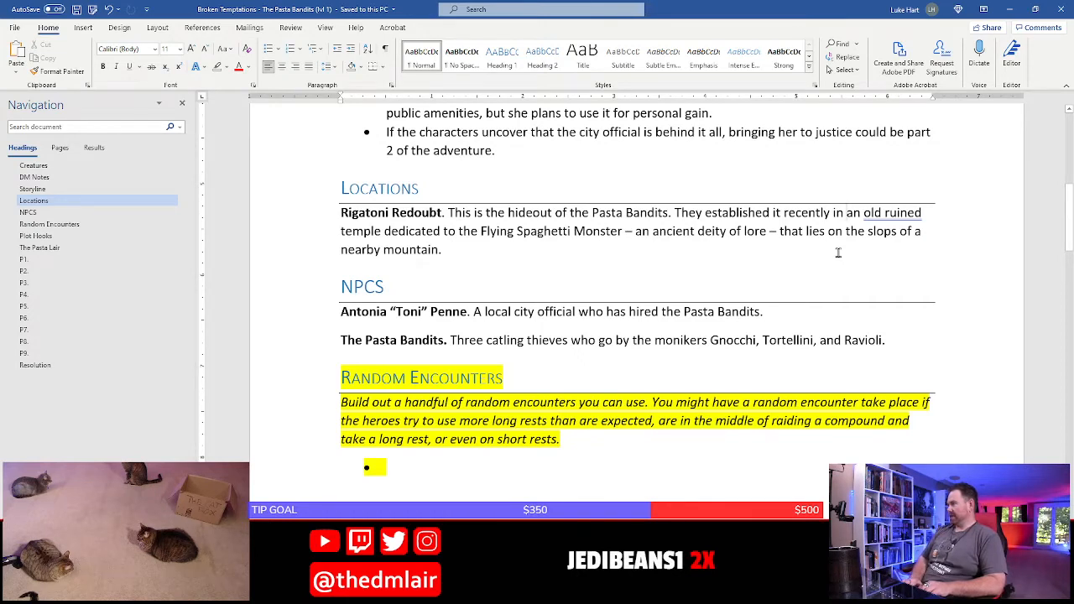
type("the basement")
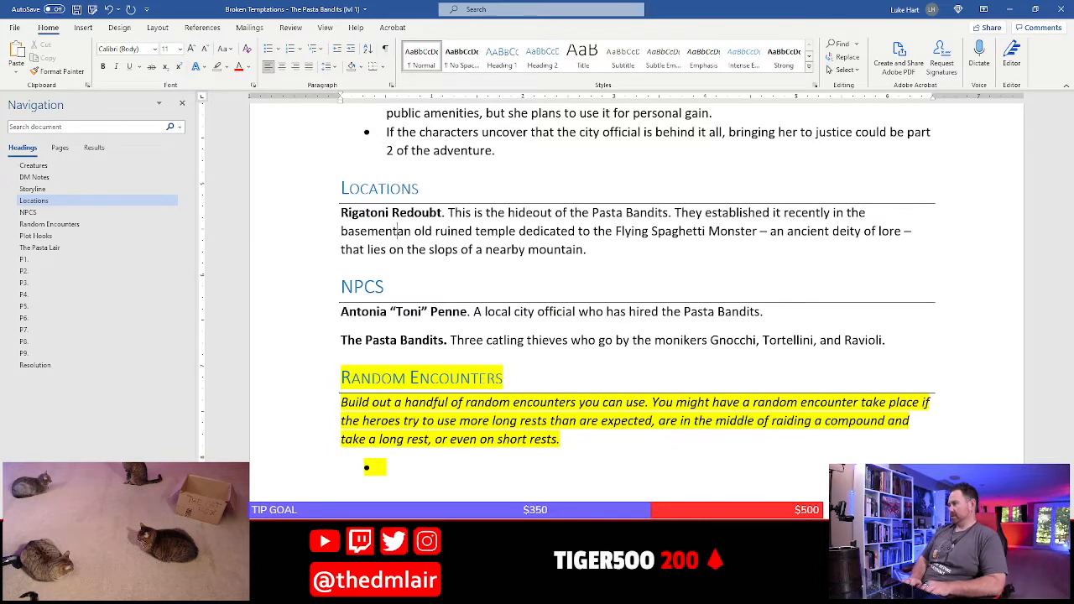
type(" of")
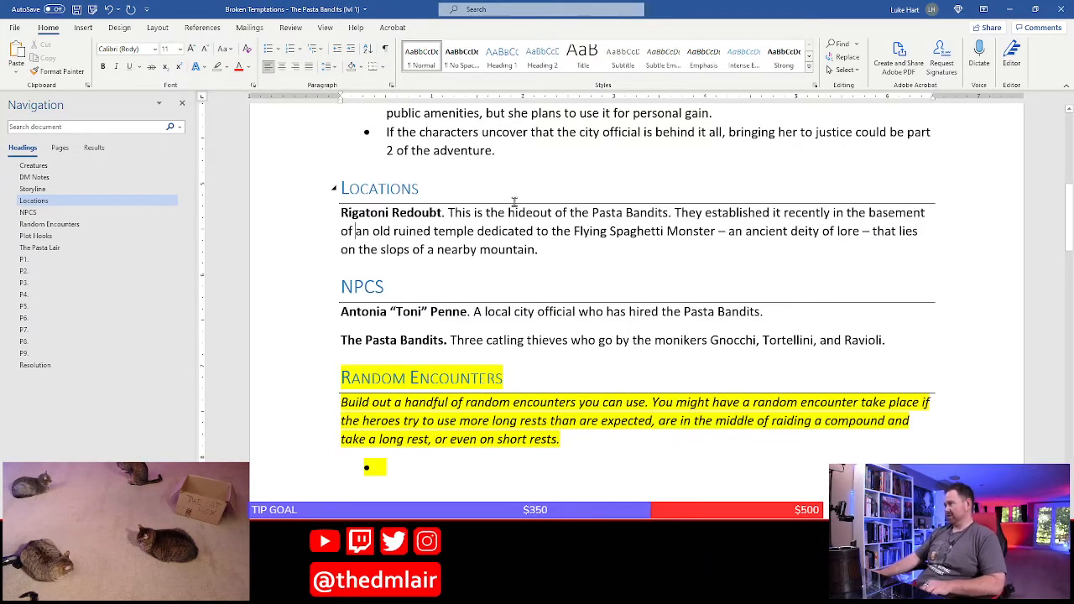
Review the feature list under The Pasta Lair heading and place the cursor after the Secret Doors label
scroll(541, 280, "down", 5)
scroll(542, 281, "up", 1)
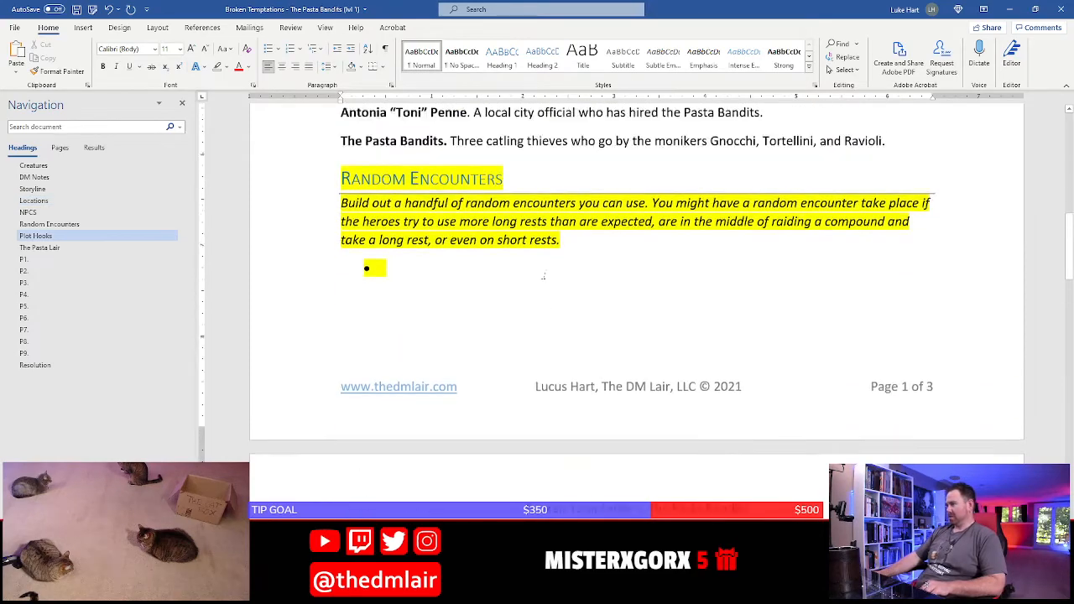
scroll(543, 278, "down", 15)
scroll(541, 267, "up", 4)
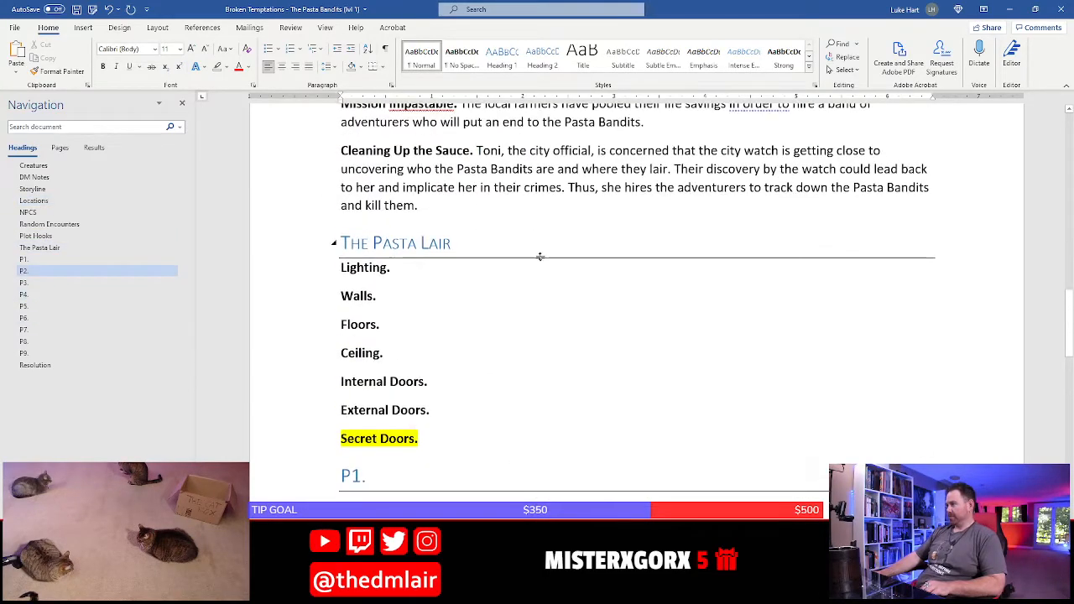
left_click(388, 292)
left_click_drag(316, 280, 287, 416)
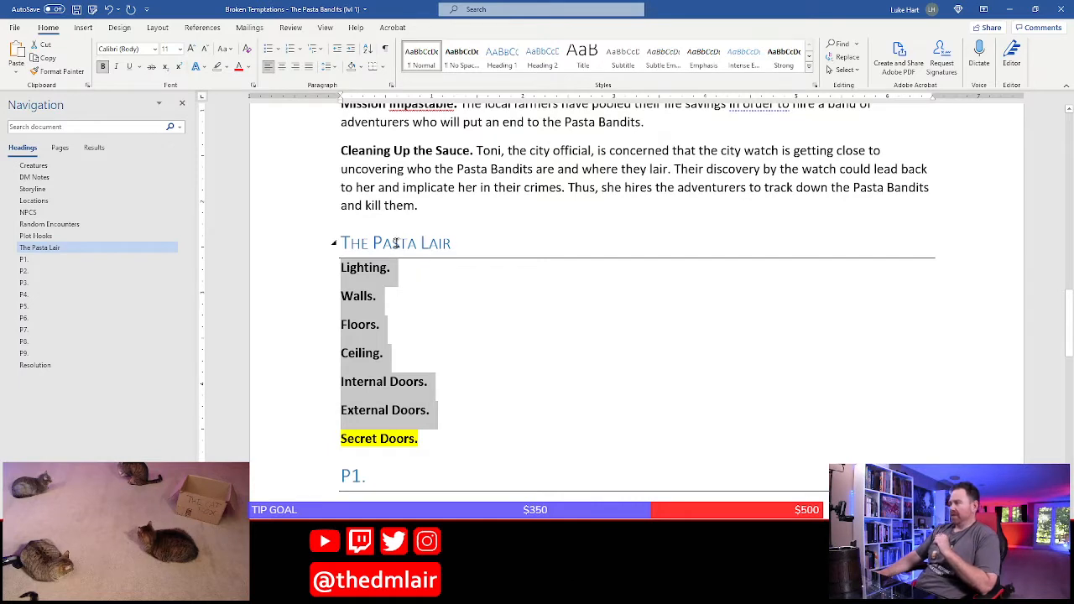
left_click(414, 441)
Switch to the hideout map in Photoshop and examine the secret passage north of room P1
key("alt+Tab")
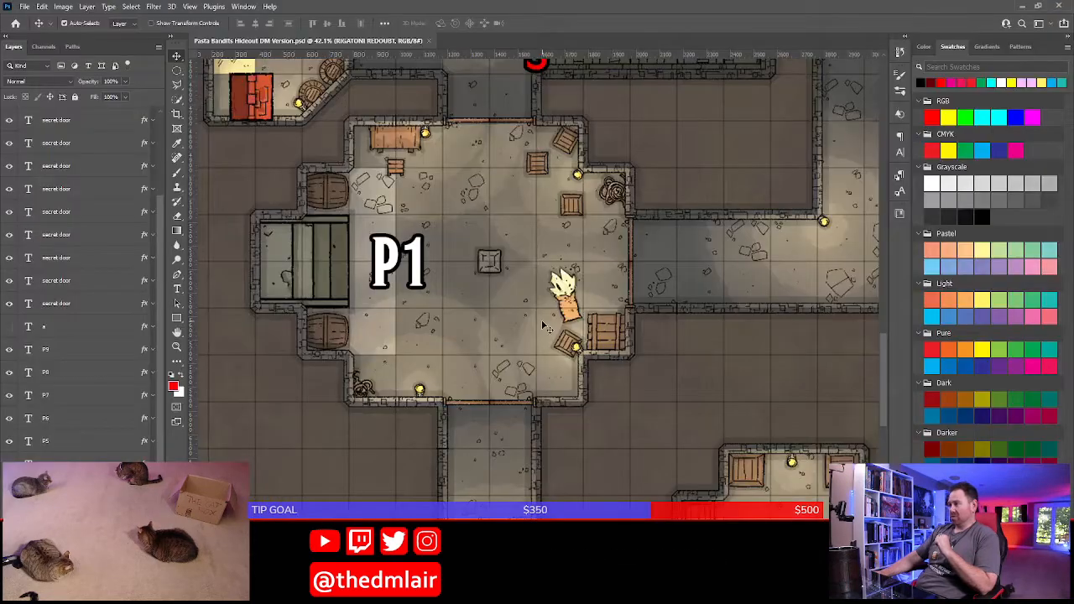
left_click_drag(641, 152, 580, 305)
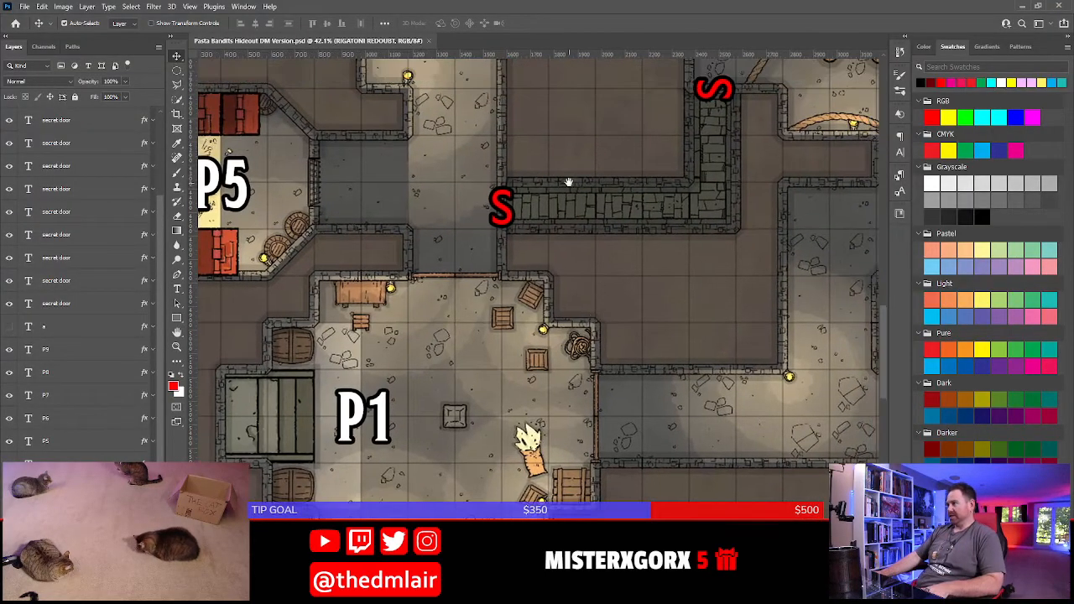
left_click_drag(612, 158, 593, 214)
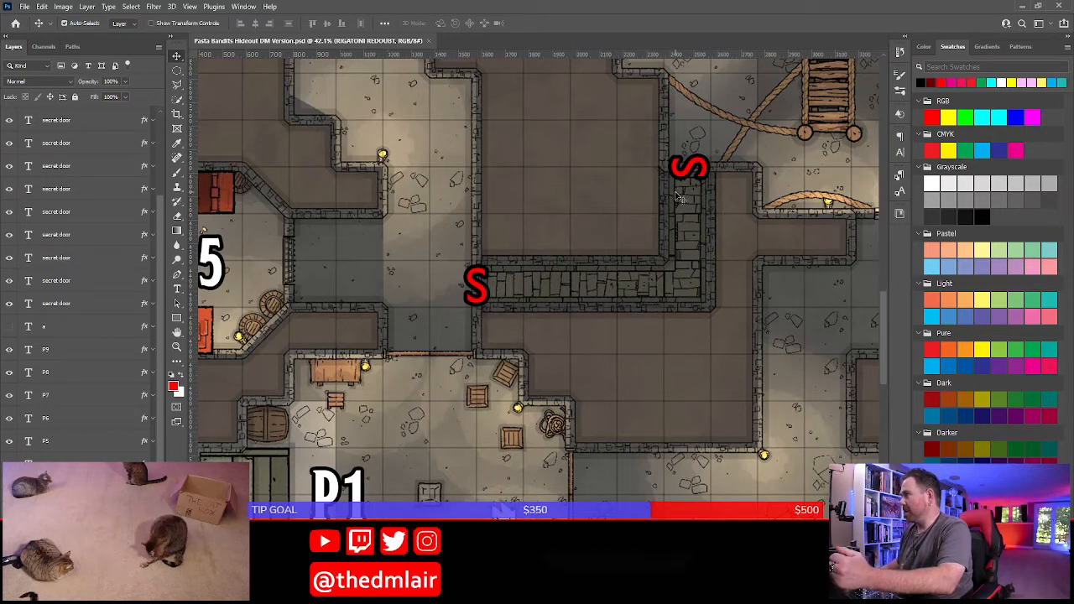
Reposition the red S secret door marker at the west end of the hidden passage north of P1 and save the map
double_click(486, 294)
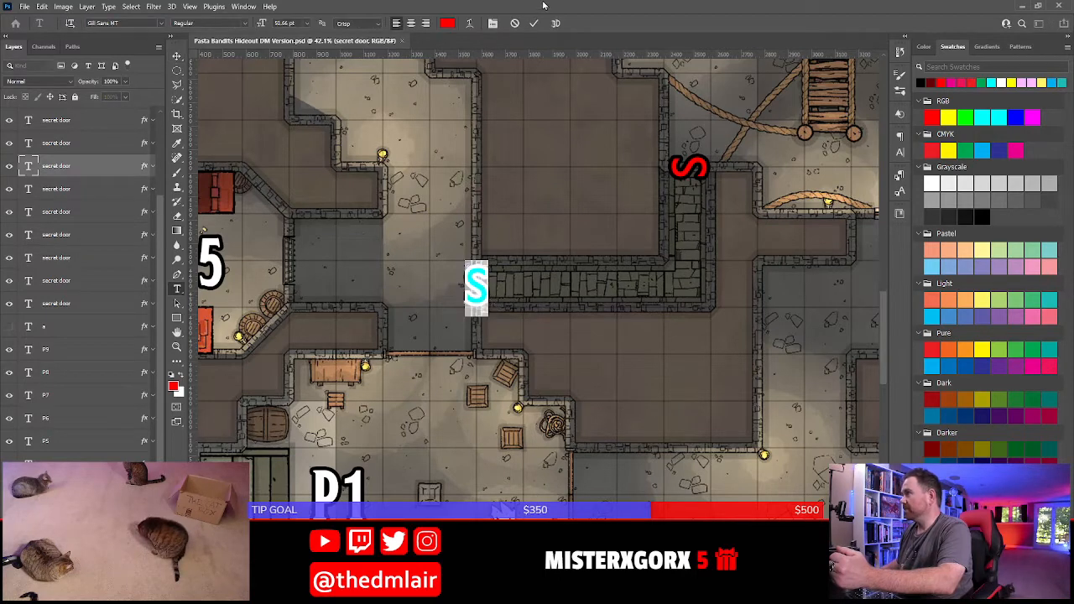
left_click(534, 24)
key("v")
left_click_drag(548, 228, 627, 332)
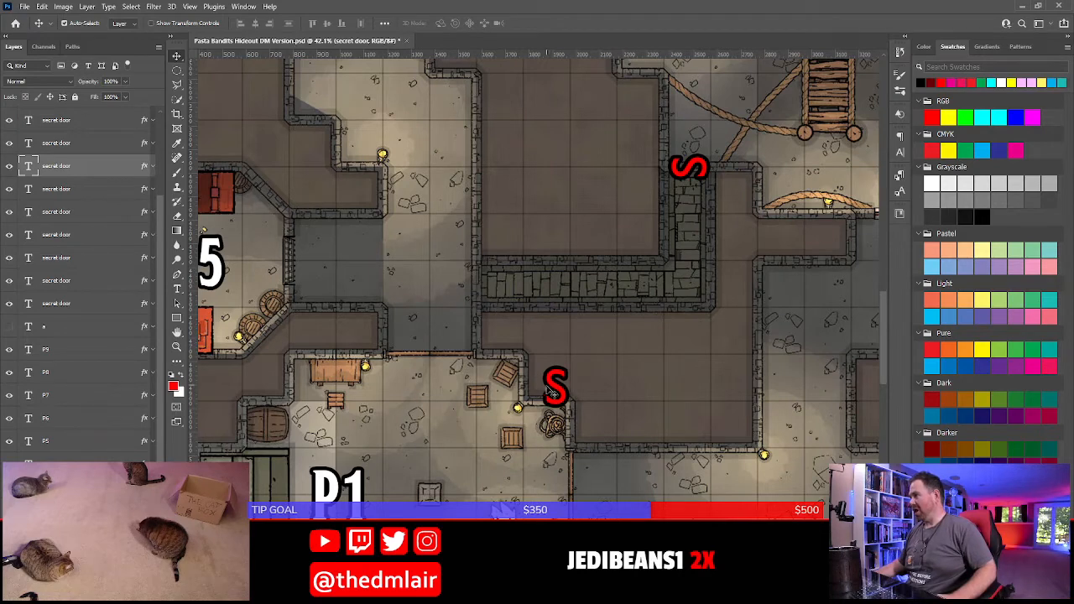
left_click_drag(549, 390, 471, 287)
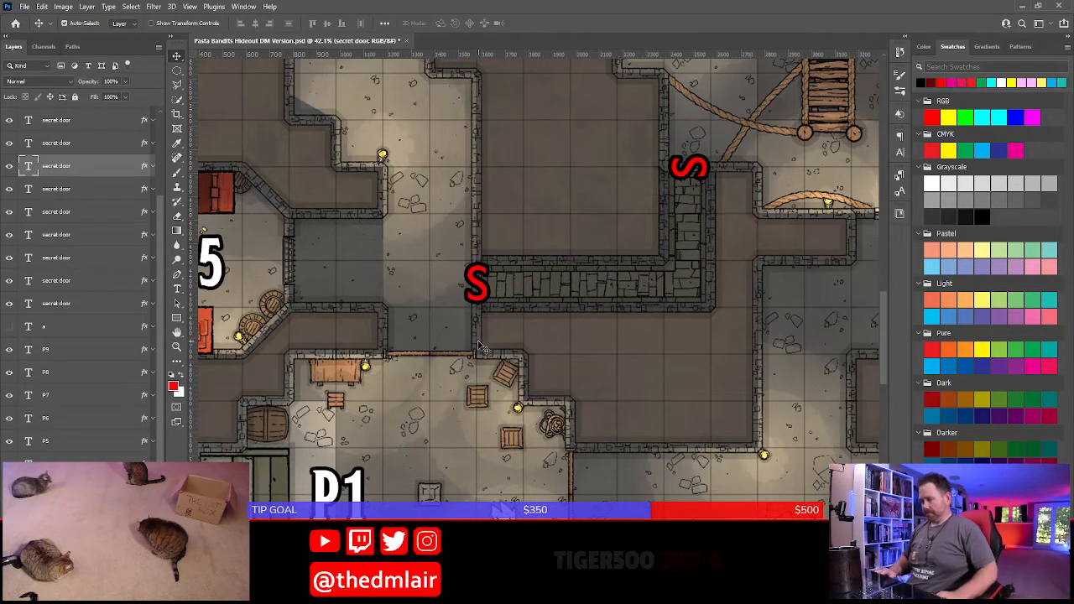
key("ctrl+s")
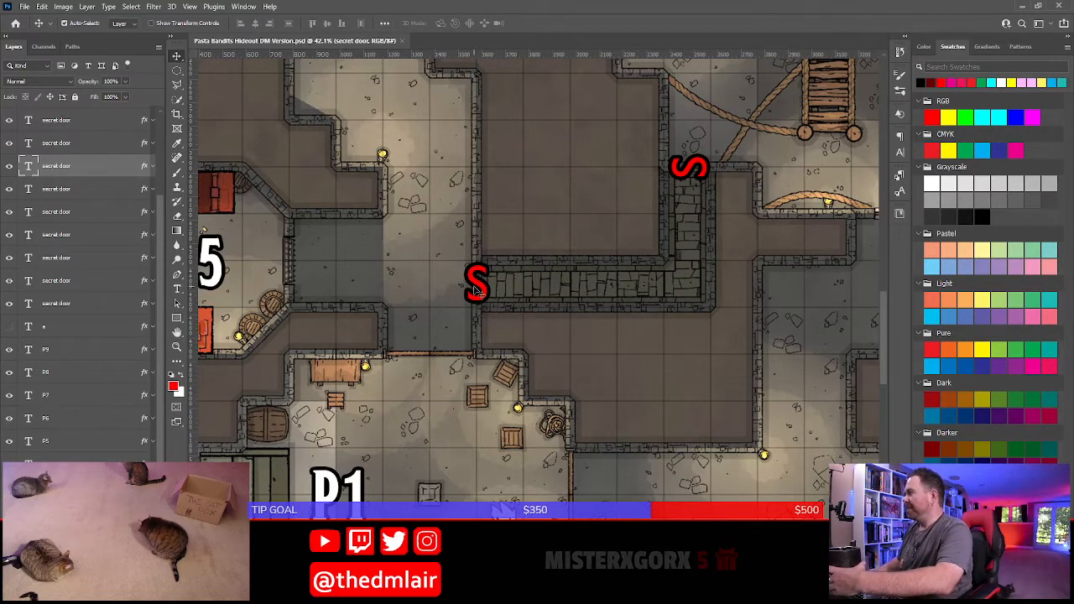
Switch back to Word and begin the Secret Doors entry with "Secret doors are scattered throughout the" in regular weight
key("alt+Tab")
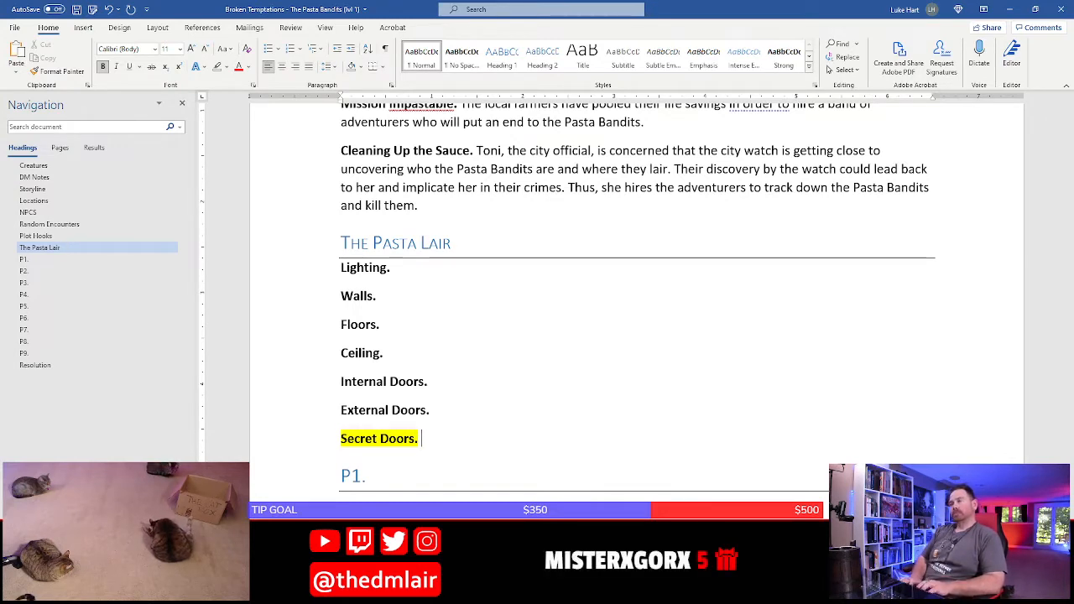
type("Sec")
key("BackSpace")
key("BackSpace")
key("BackSpace")
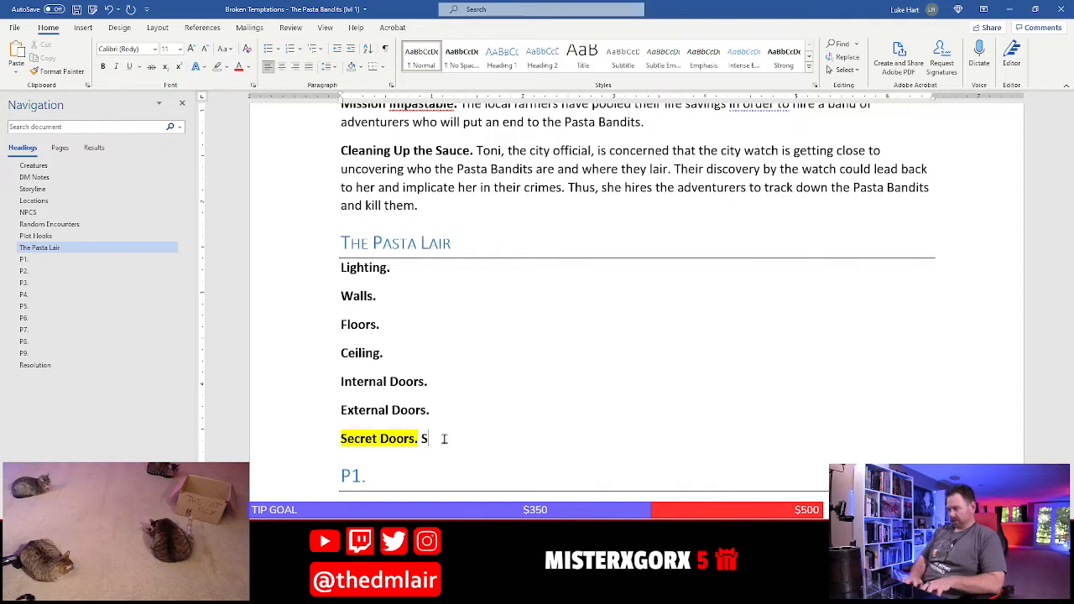
key("BackSpace")
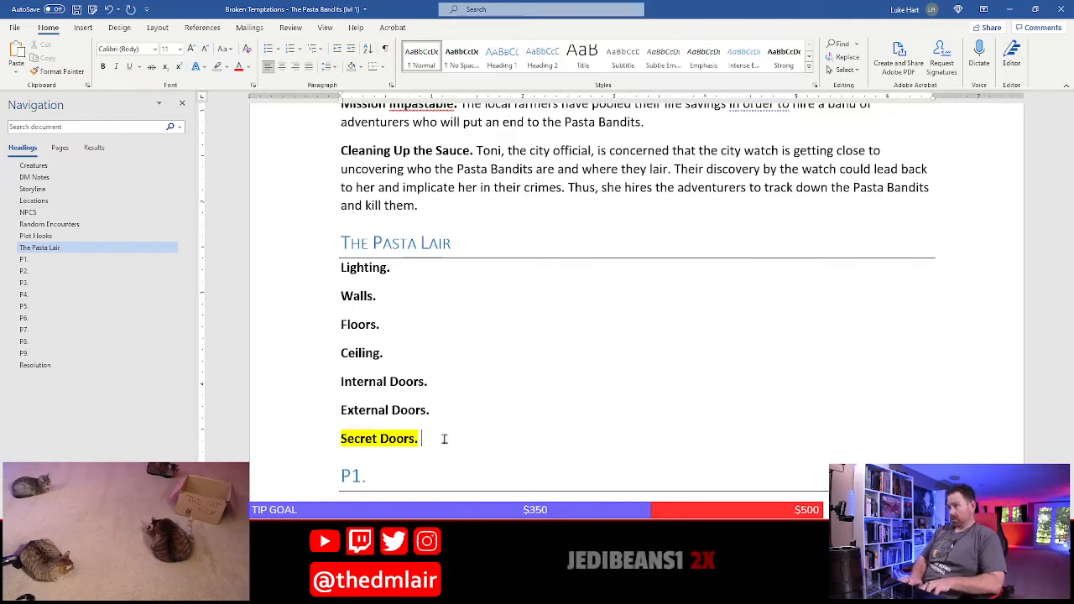
type("Secret doors are")
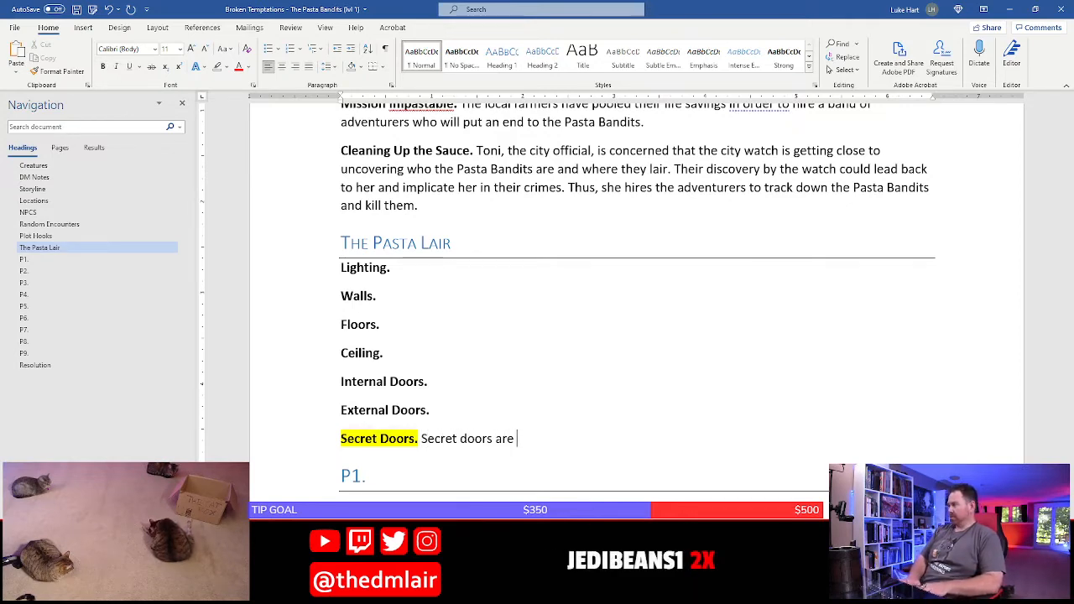
type("scattered thor")
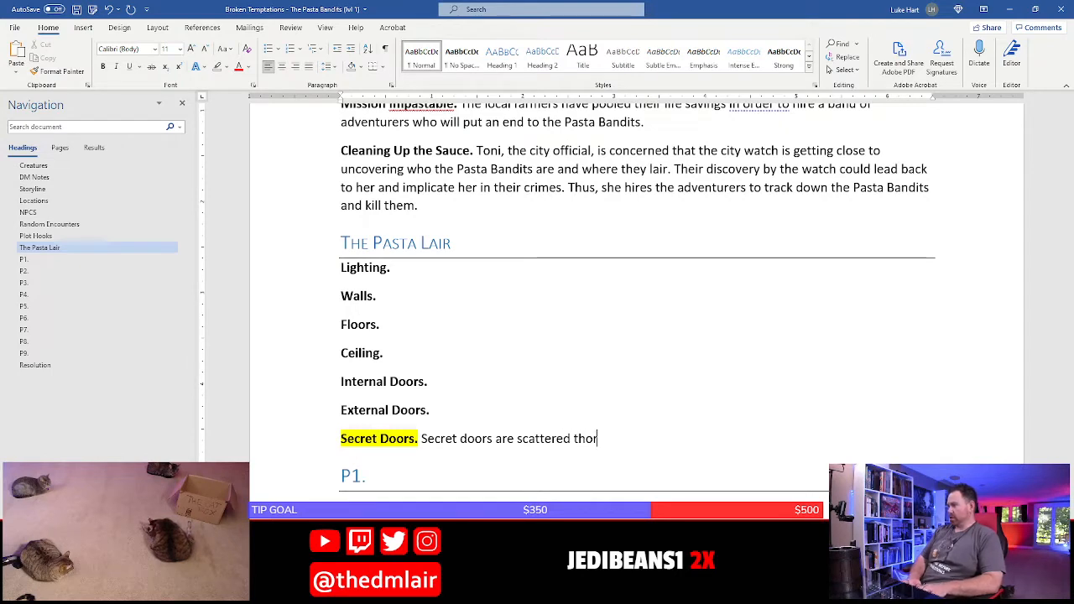
type("the")
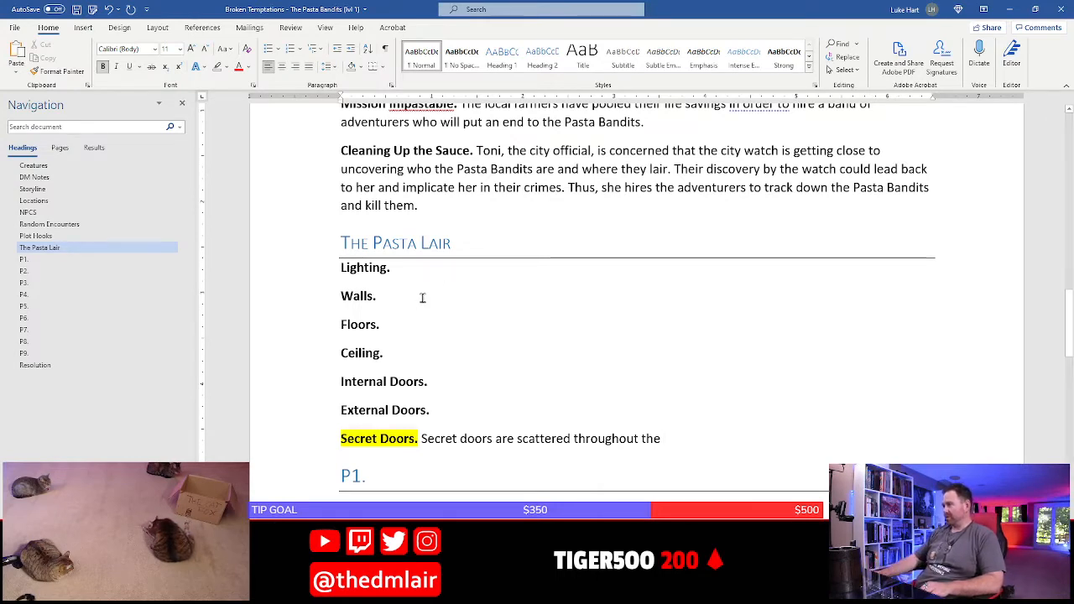
Retitle The Pasta Lair heading as "Rigatoni Redoubt"
left_click(486, 241)
triple_click(487, 244)
type("Ri")
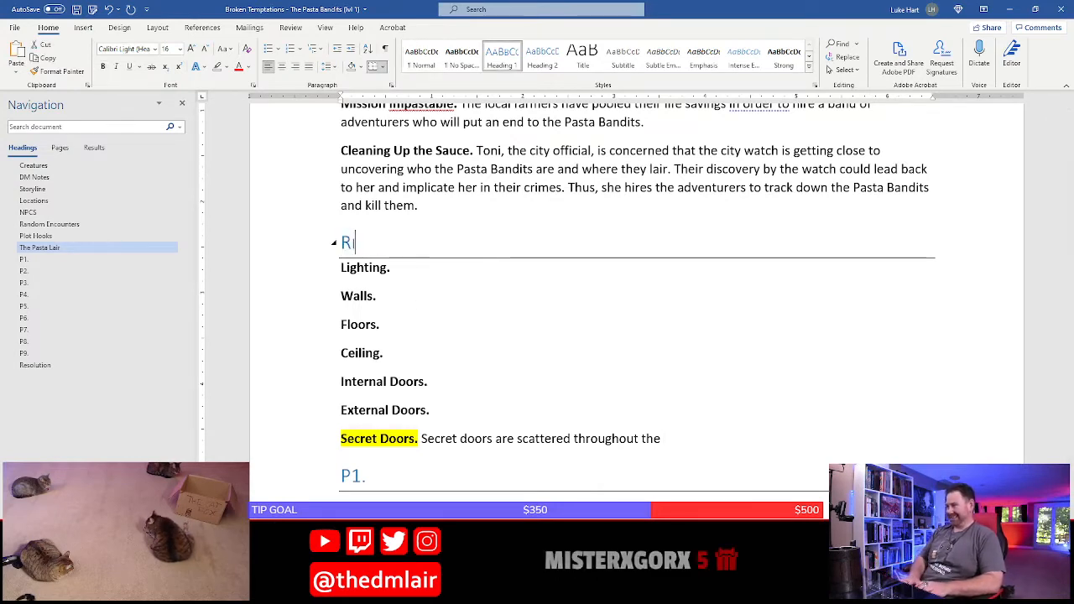
type("gatoni Redoubt")
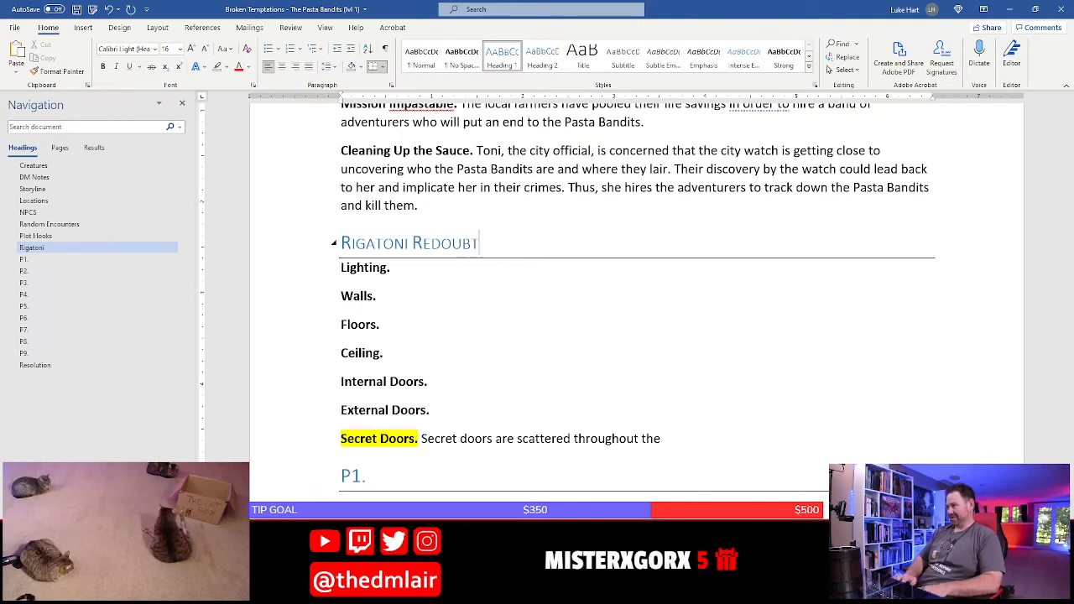
Replace the final "the" in the Secret Doors entry with "Rigatoni Redoubt and look identical to the walls."
left_click(382, 285)
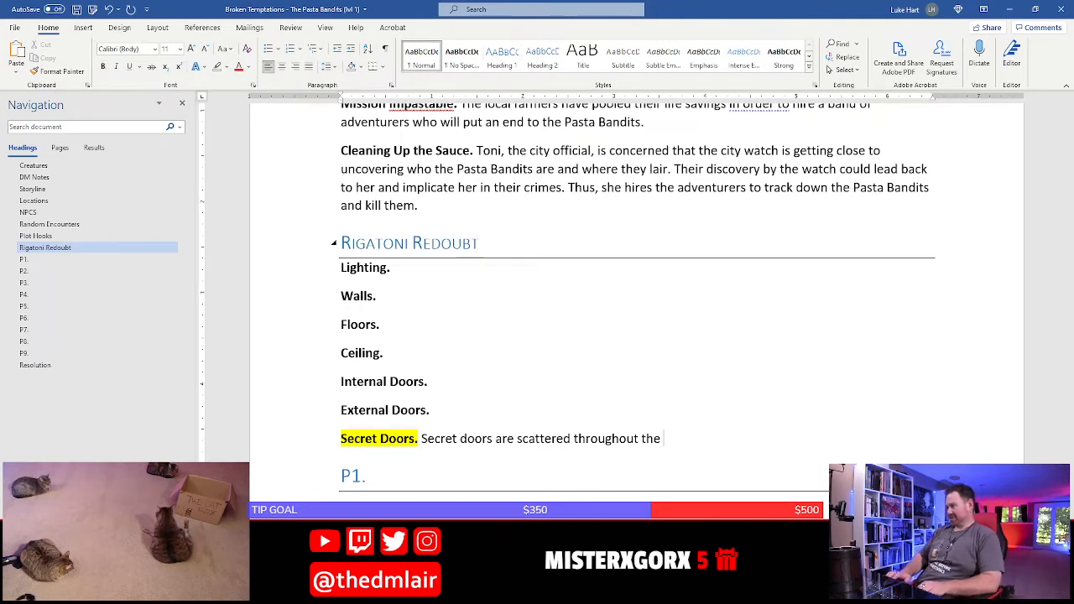
key("BackSpace")
key("BackSpace")
key("BackSpace")
type("Rigato")
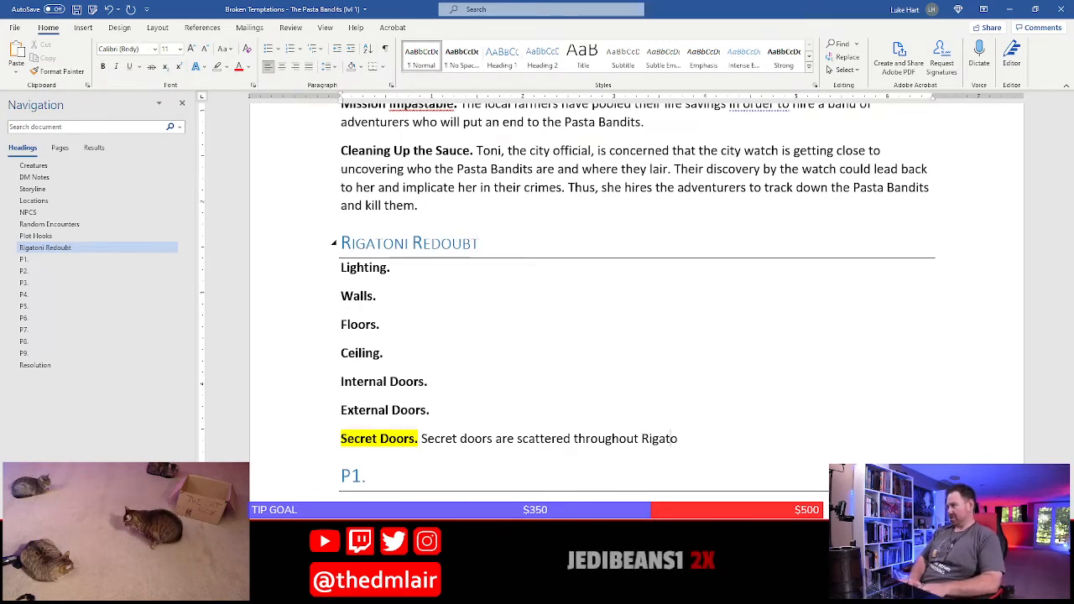
type("ni Redoubt")
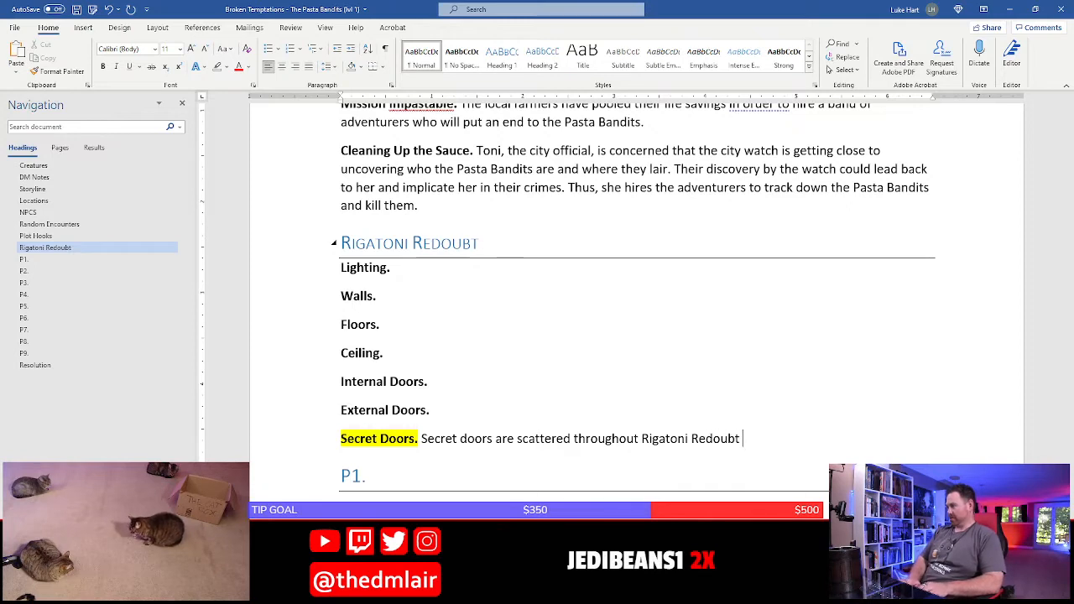
type(" and look")
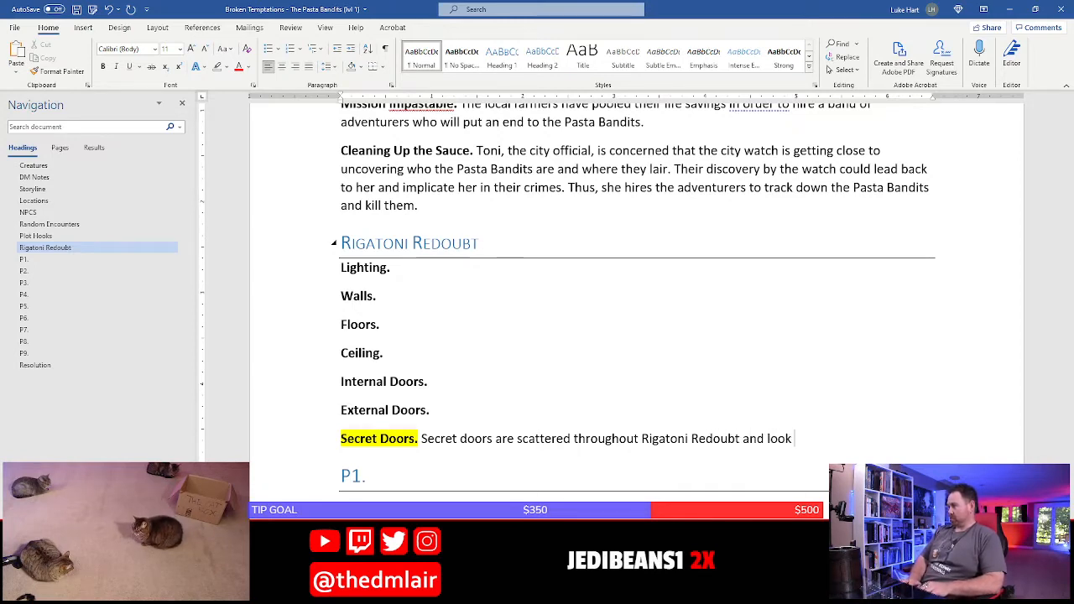
type(" identical to the walls.")
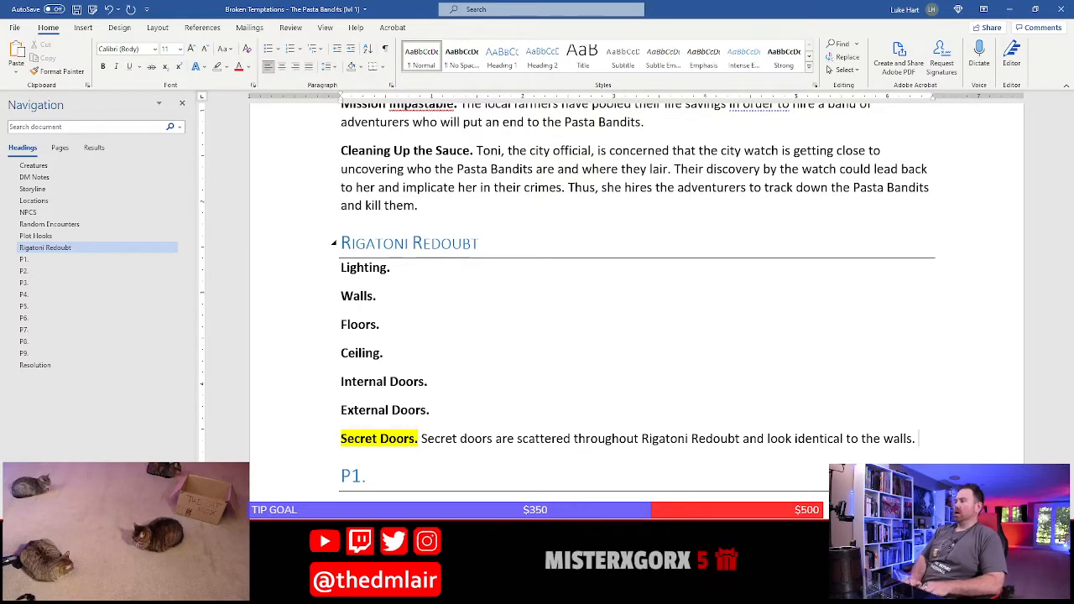
Add to the Secret Doors entry "A DC 12 Wisdom (Perception) check reveals the presence of a secret door, and a DC"
type("A d")
key("BackSpace")
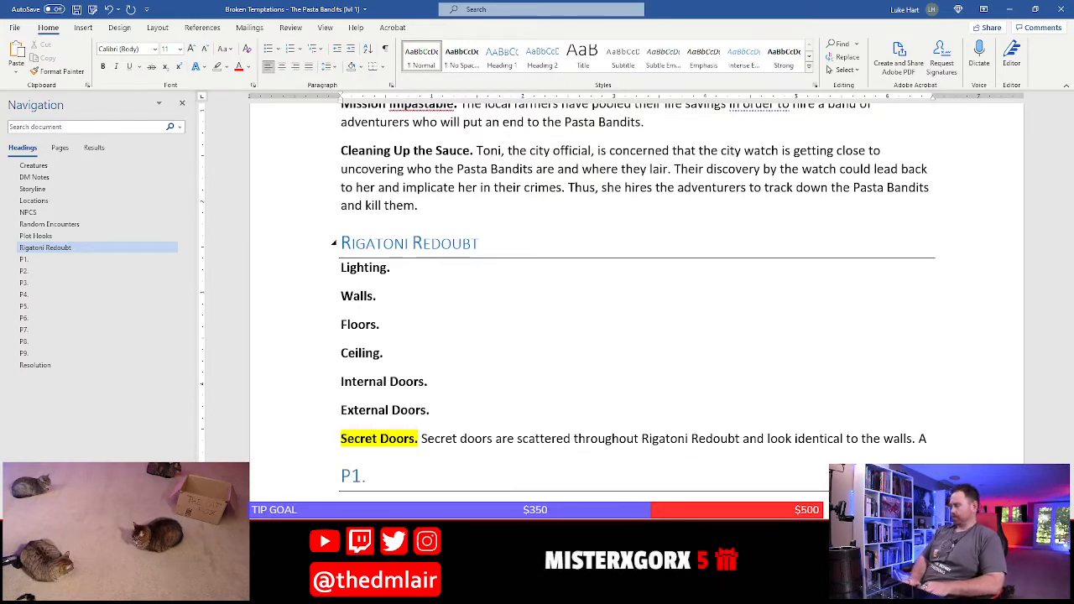
type("DC")
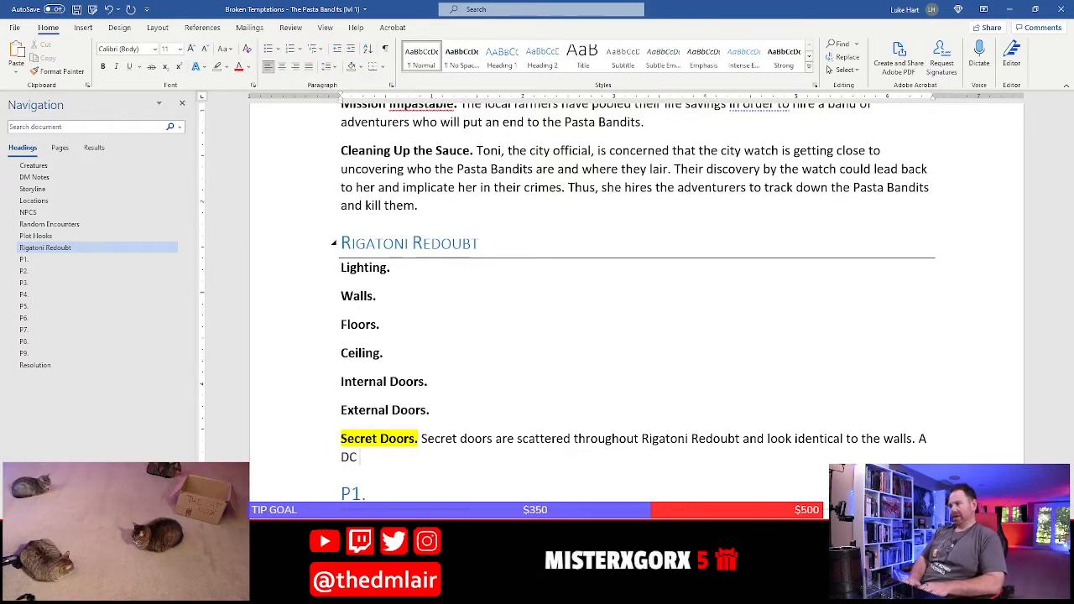
type(" 12 ")
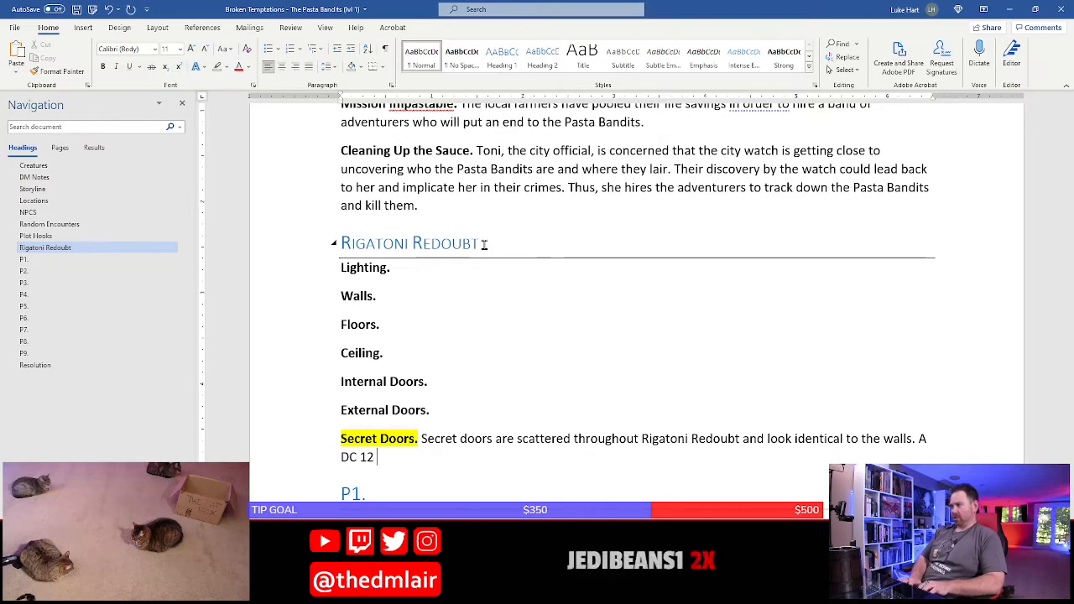
type("Wisdom")
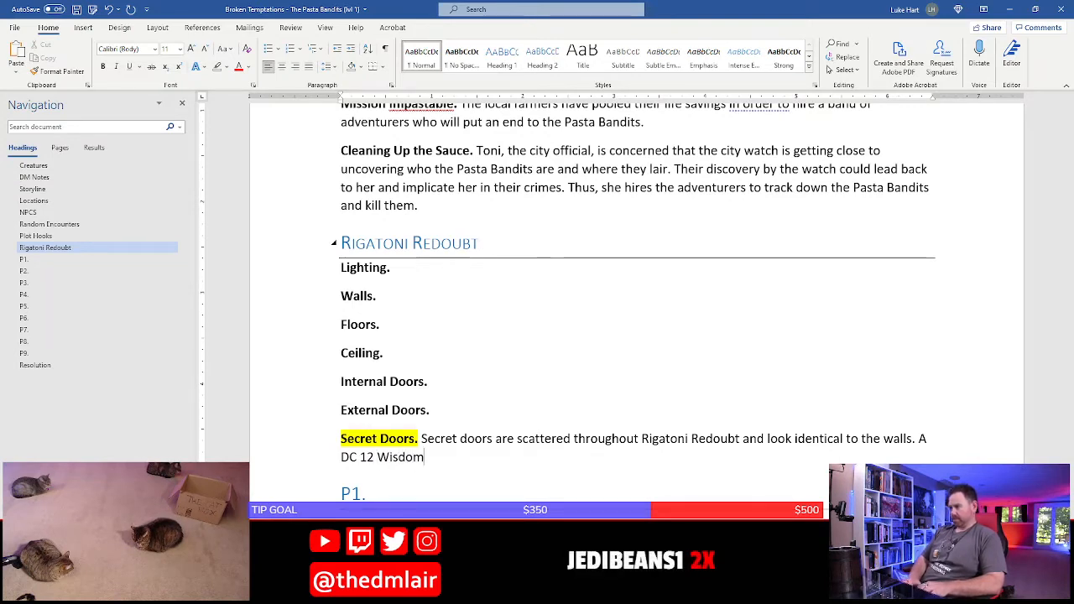
type(" (Perception)")
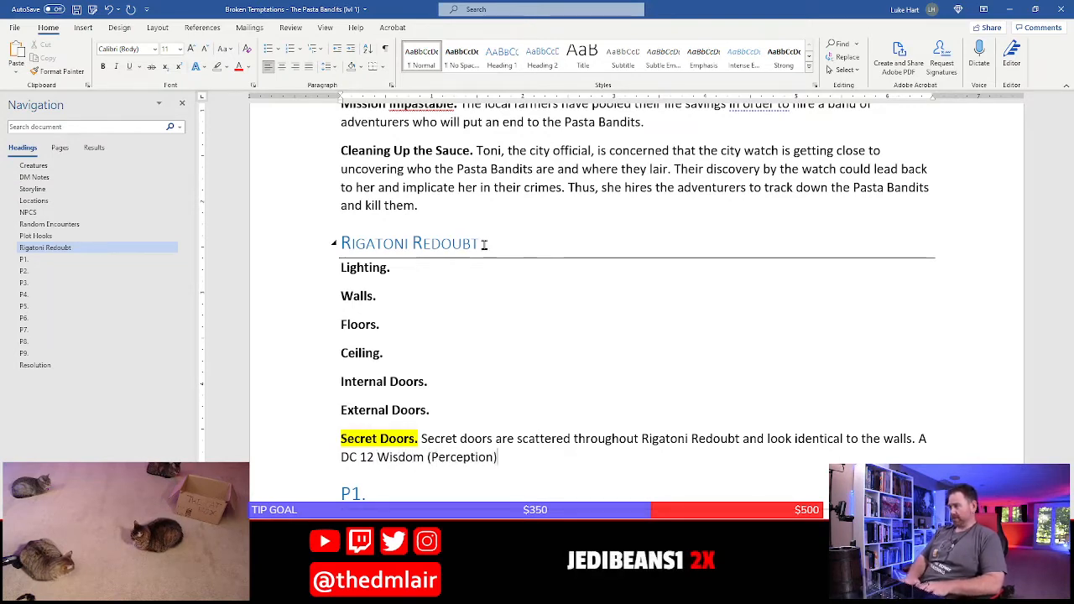
type(" check revea")
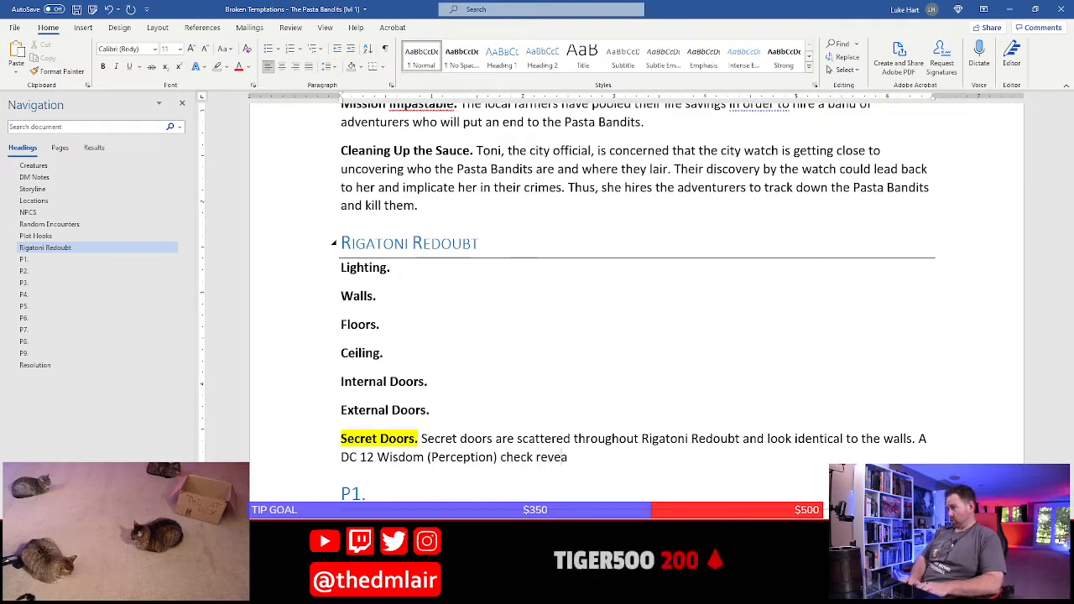
type("ls the presen")
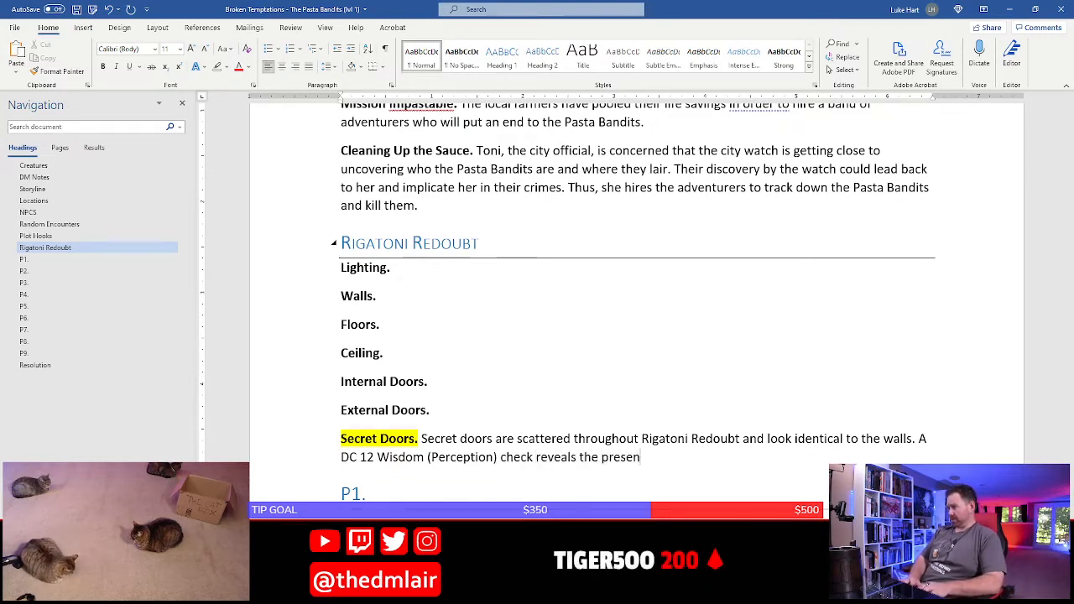
type("ce of a secret")
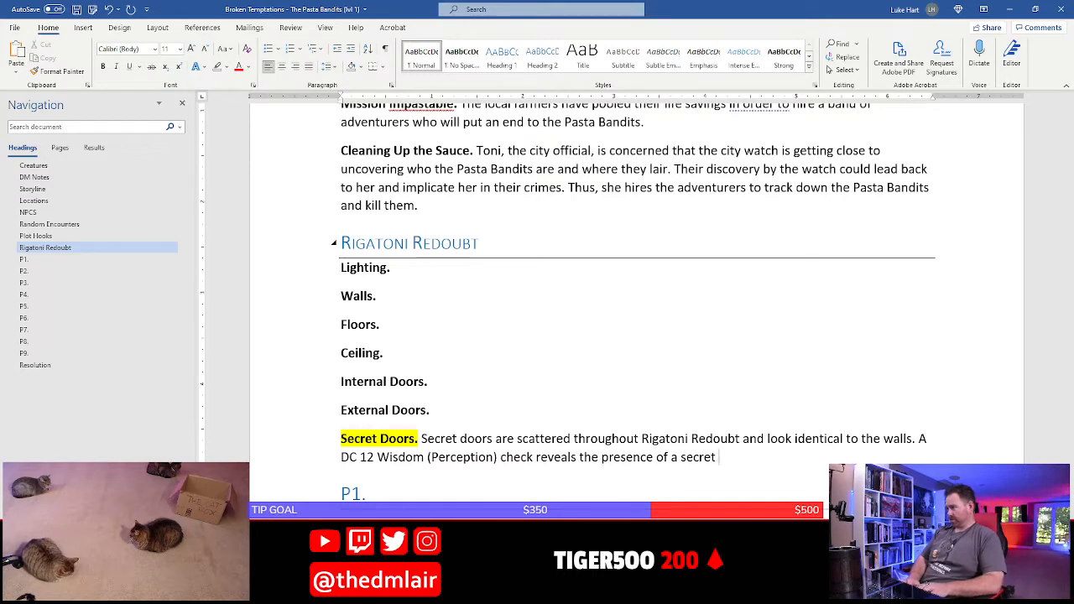
type(" door, and a DC ")
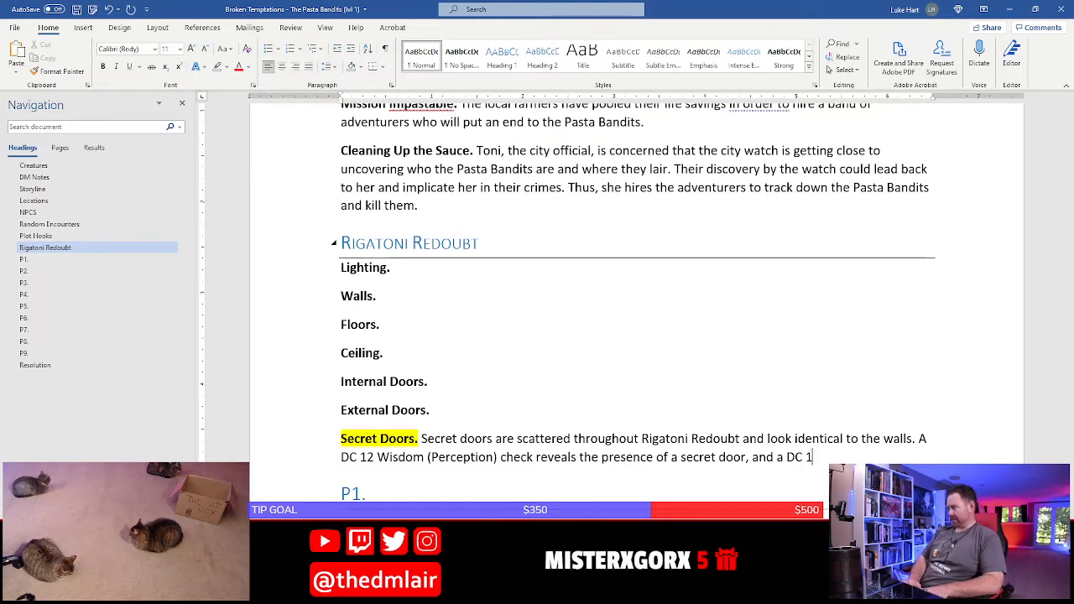
type("11")
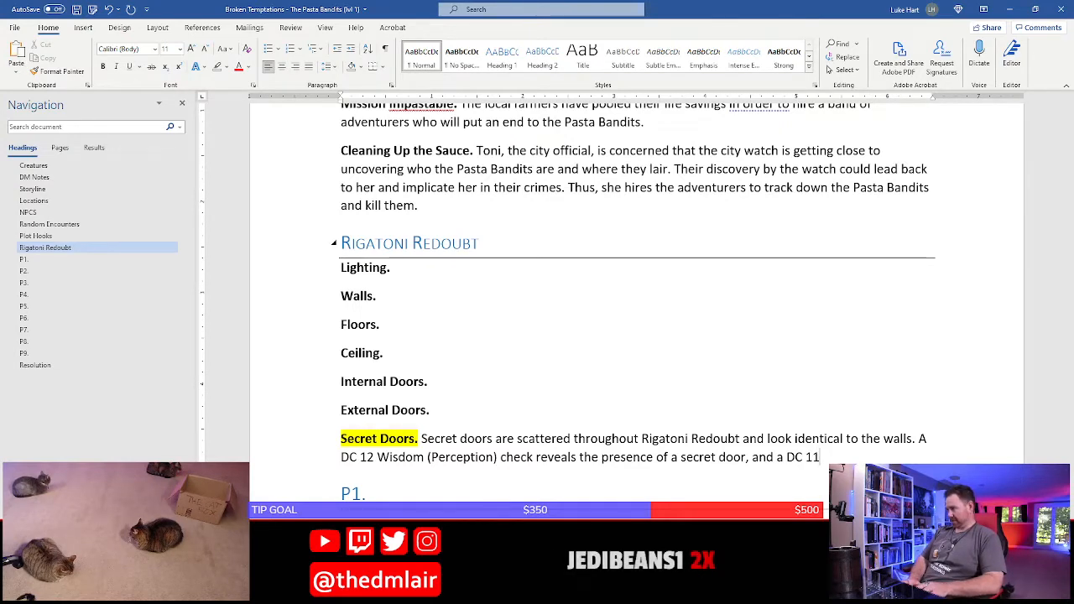
type(" Intelligre")
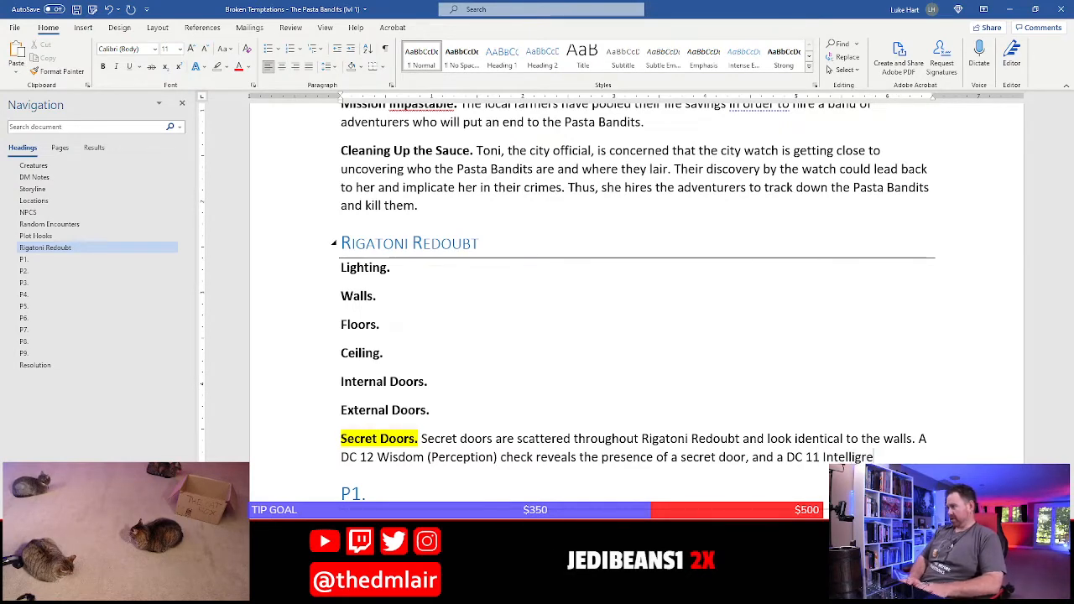
Continue the Secret Doors sentence with "11 Intelligence (Perception) check reveals that a nearby sconce can be"
key("BackSpace")
key("BackSpace")
type("ence (Perception) check ")
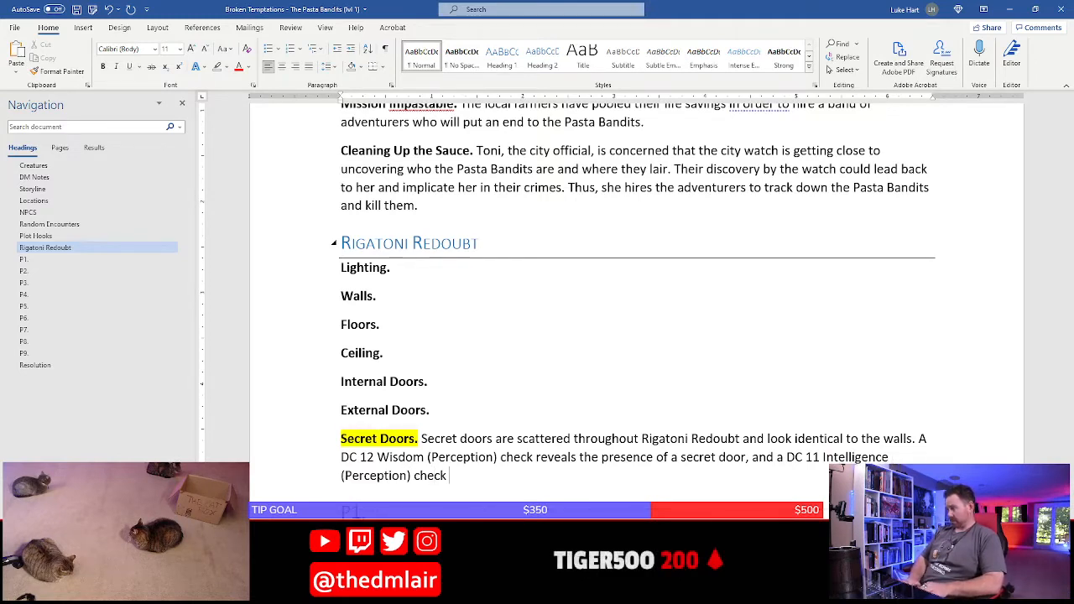
type("reveals that")
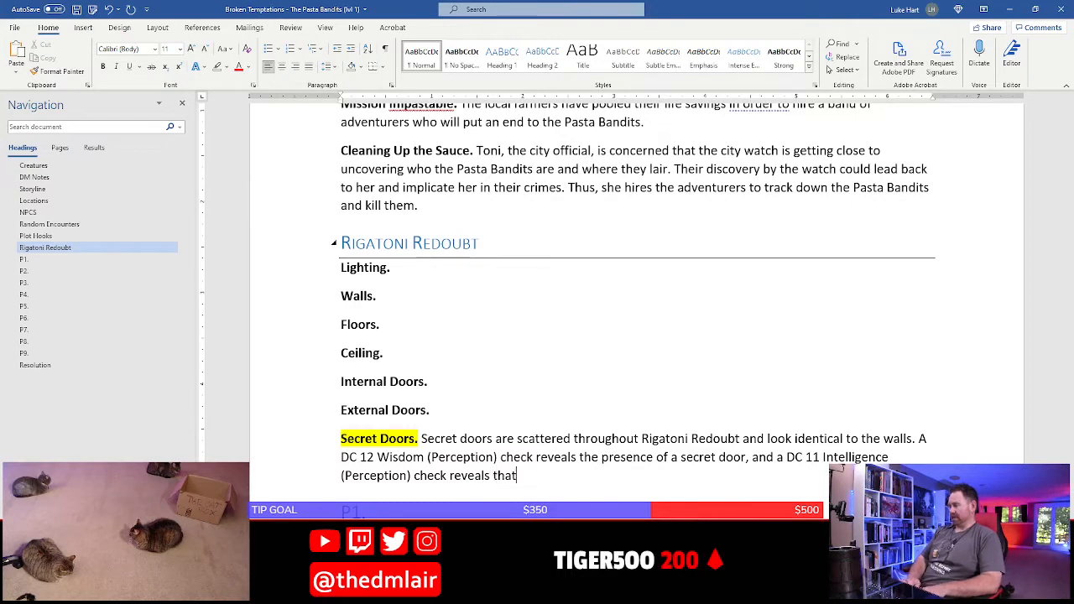
type(" a nearby sconce")
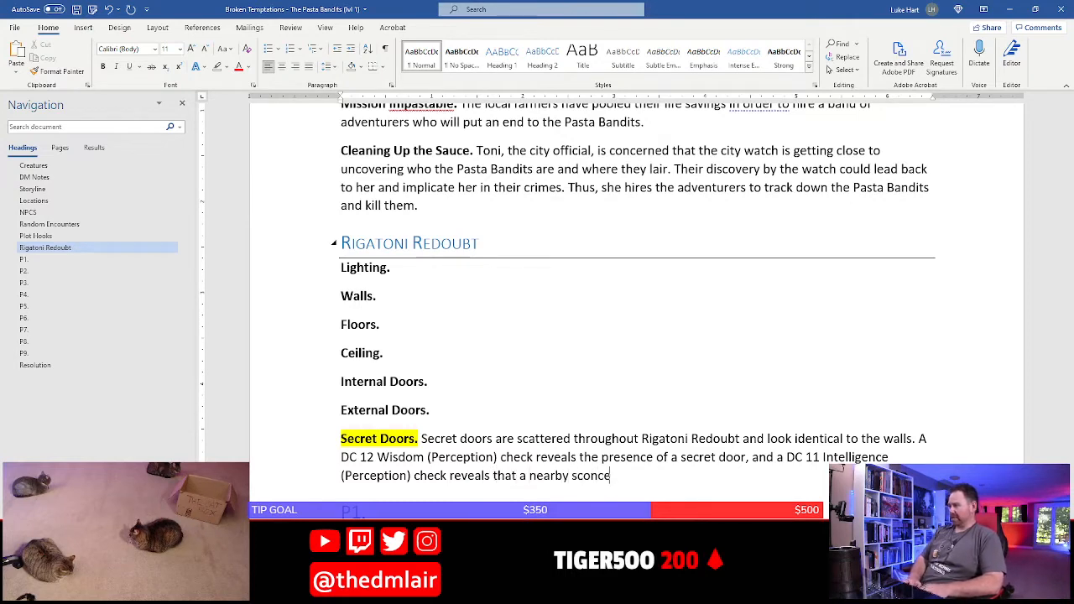
type(" c")
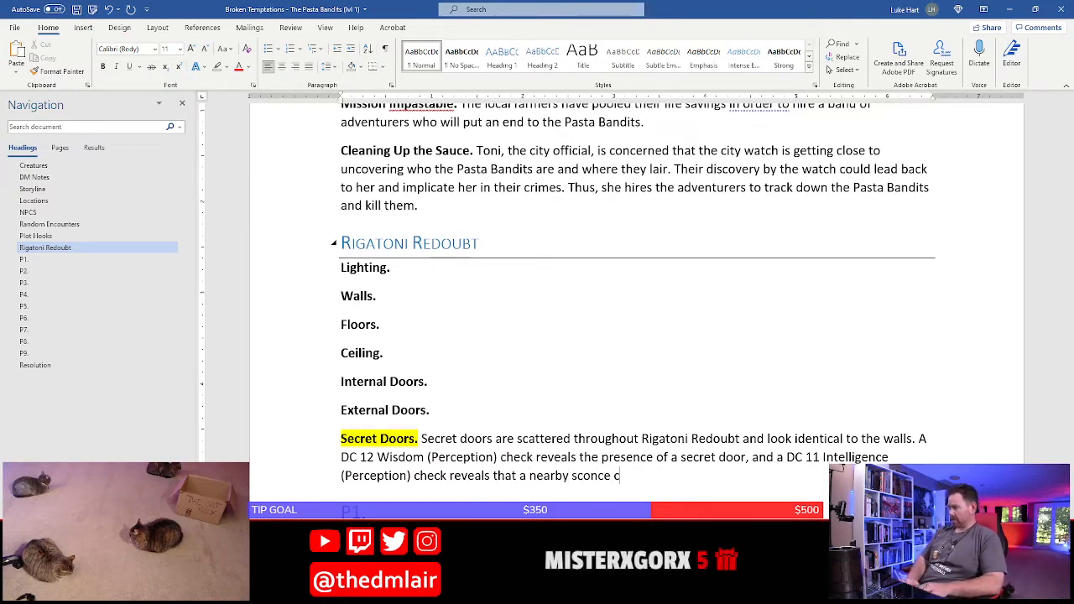
type("an be")
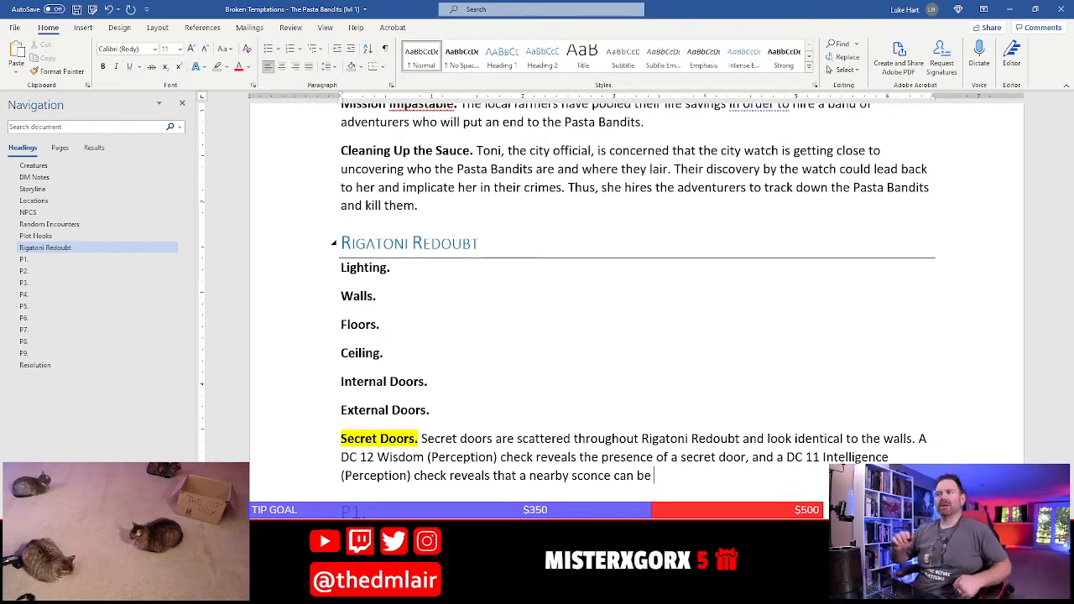
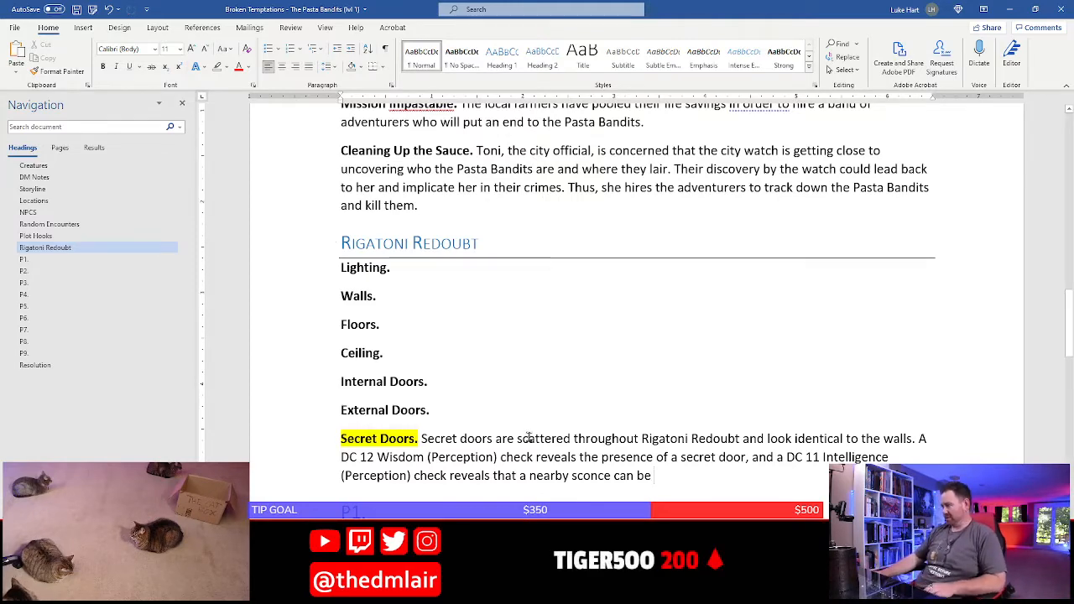
Finish the Secret Doors sentence about the nearby sconce with "twisted to open the door."
scroll(529, 438, "down", 3)
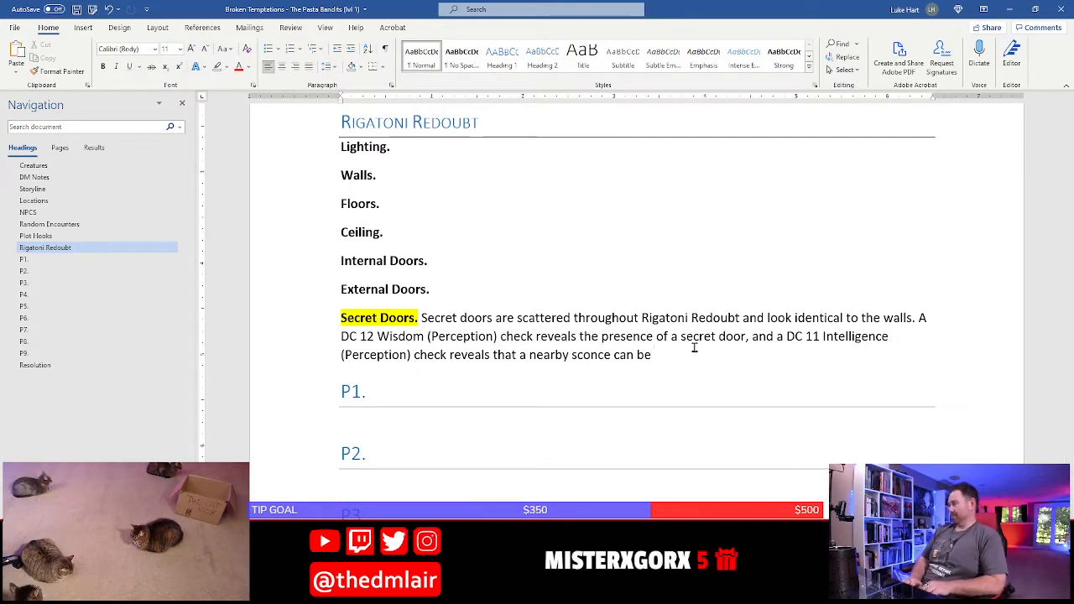
type("twitsted to open the")
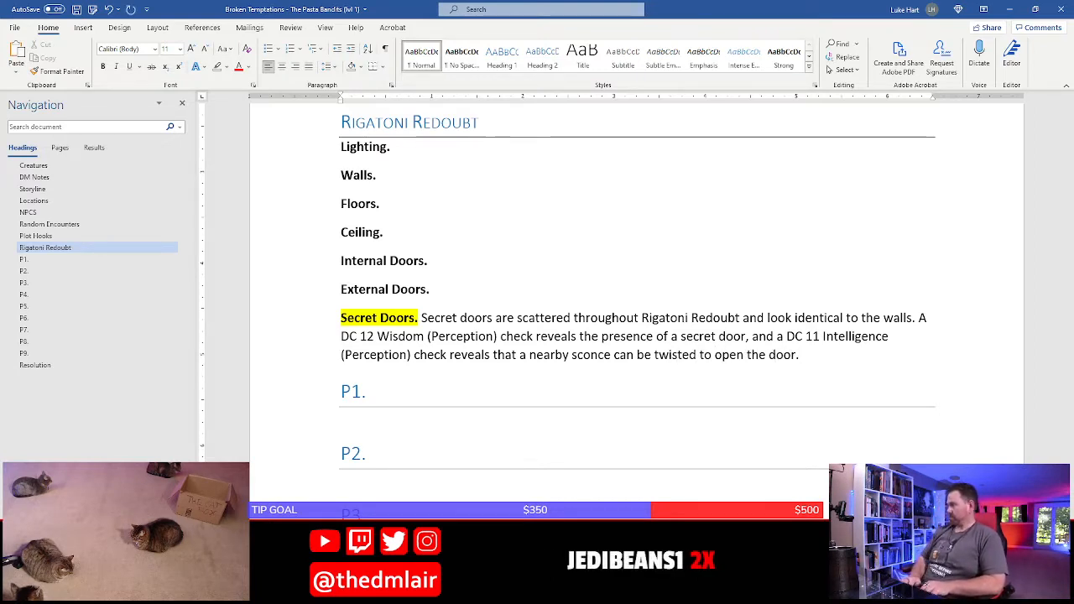
type("door. ")
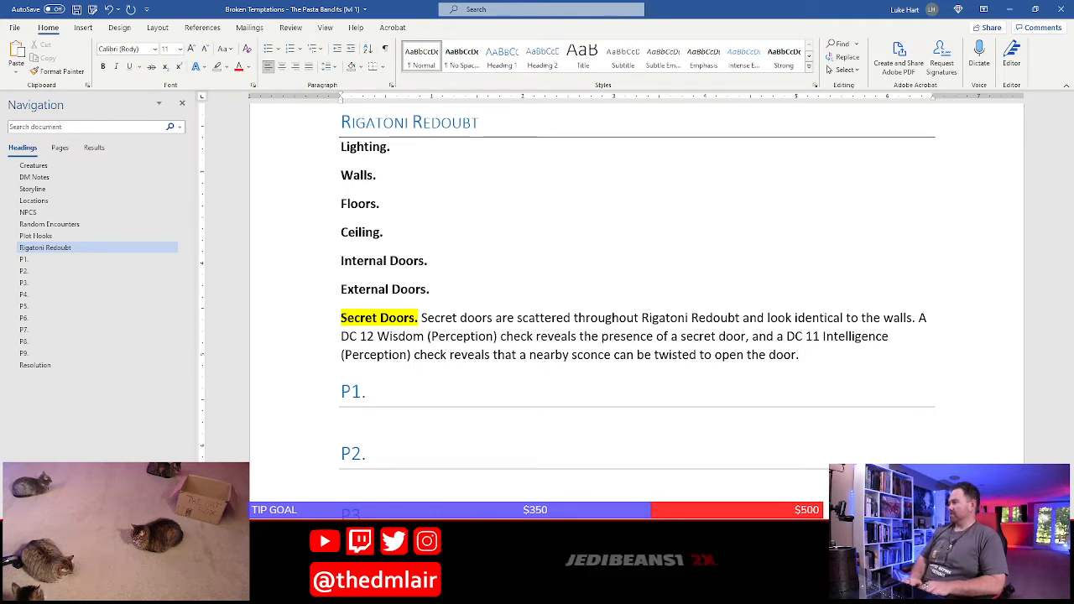
type("The interior pa")
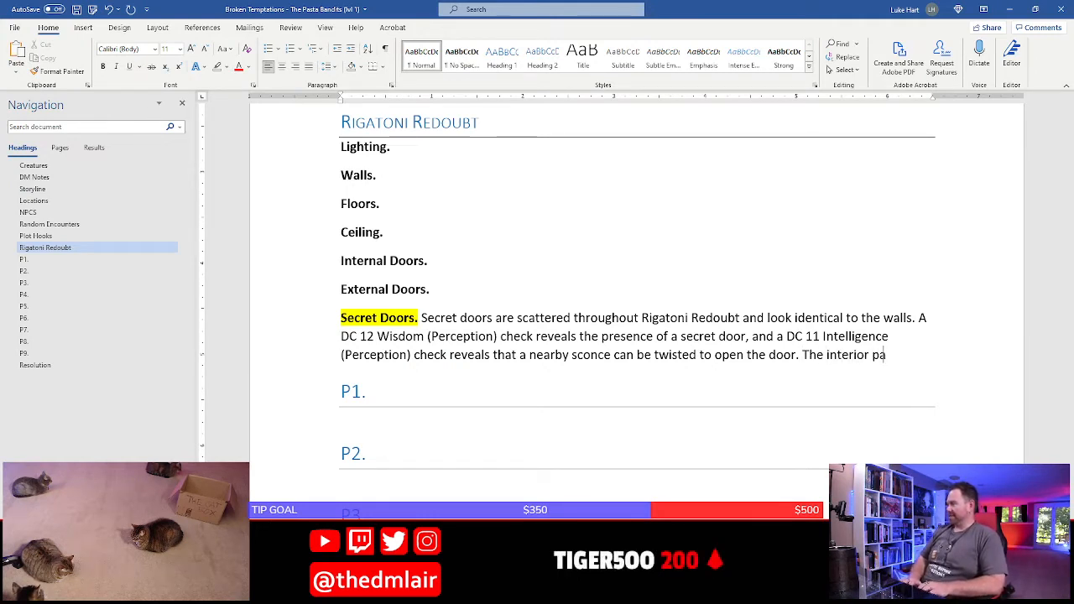
type("ssages")
Add to the Secret Doors entry "The interior passages are narrow and contain more sconces that open and close the doors." and save the document
type("are ")
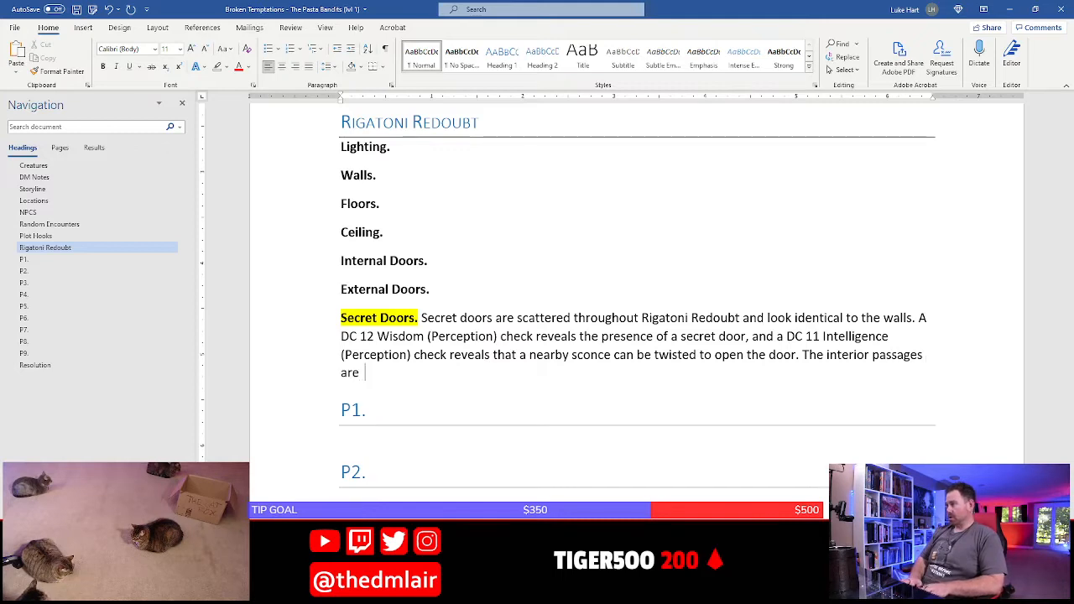
type("narrow")
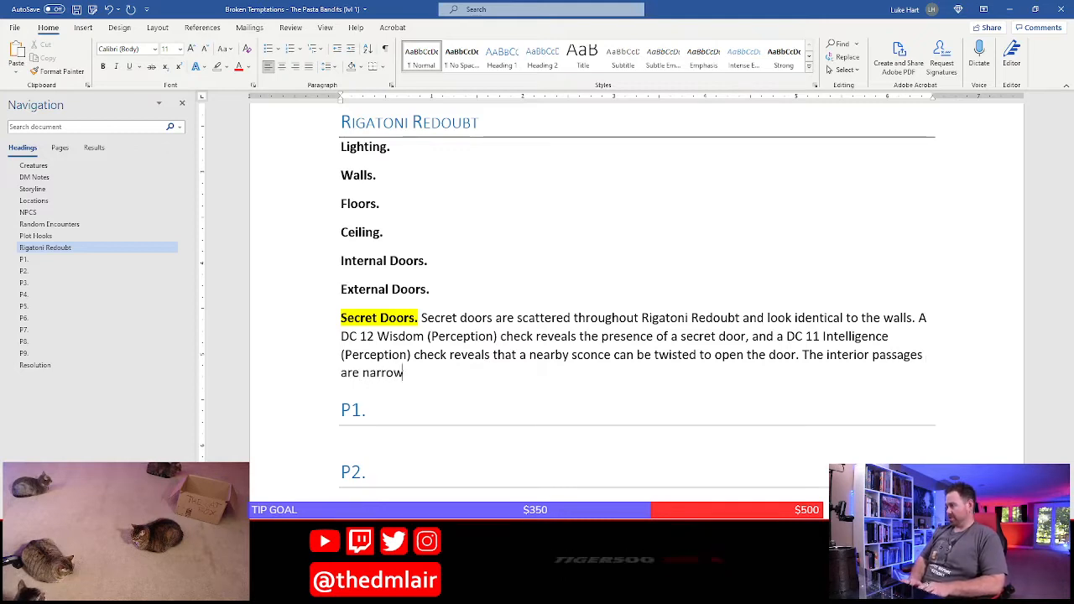
type(" and contain ")
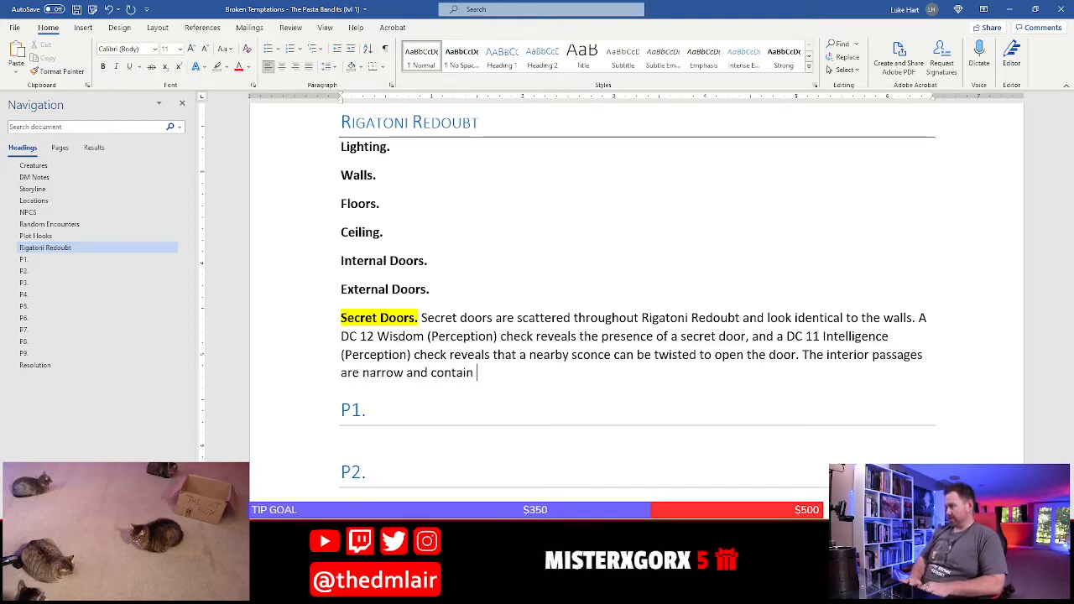
type("more sco")
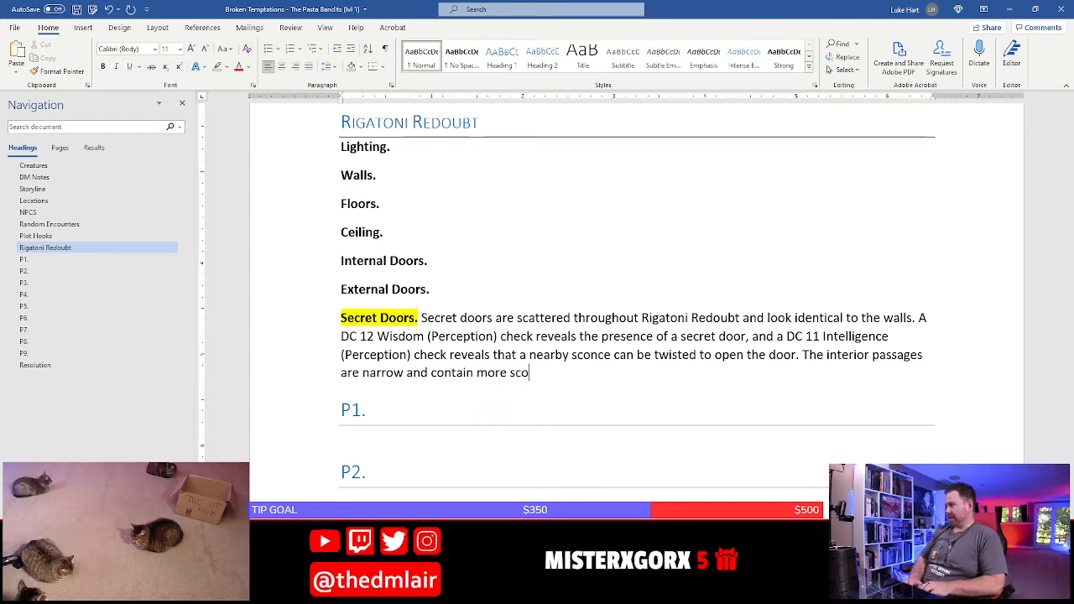
type("nes that")
key("BackSpace")
key("BackSpace")
key("BackSpace")
key("BackSpace")
key("BackSpace")
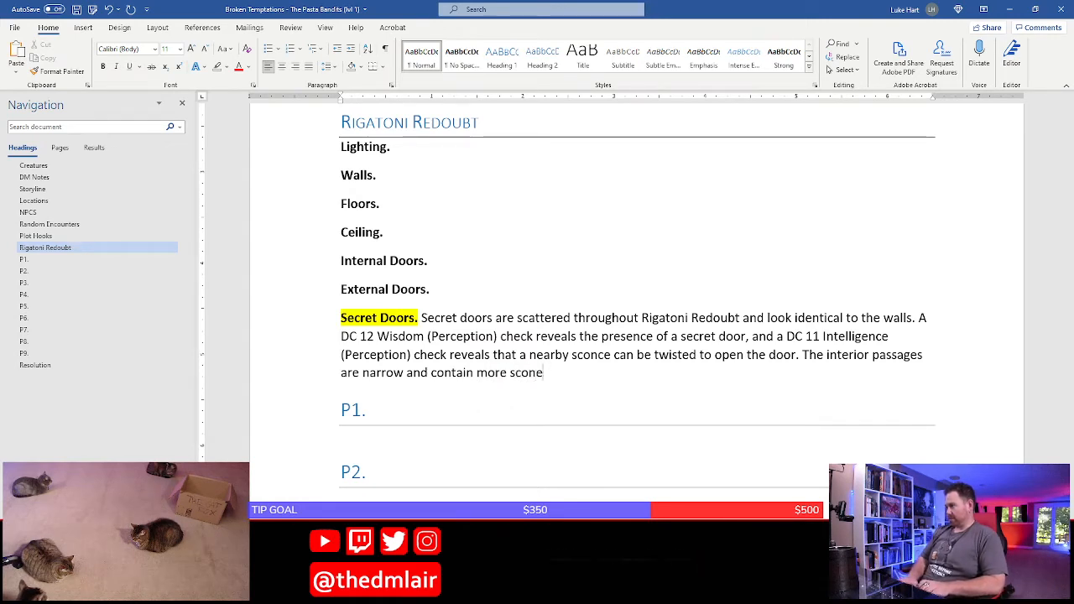
type("ces that op")
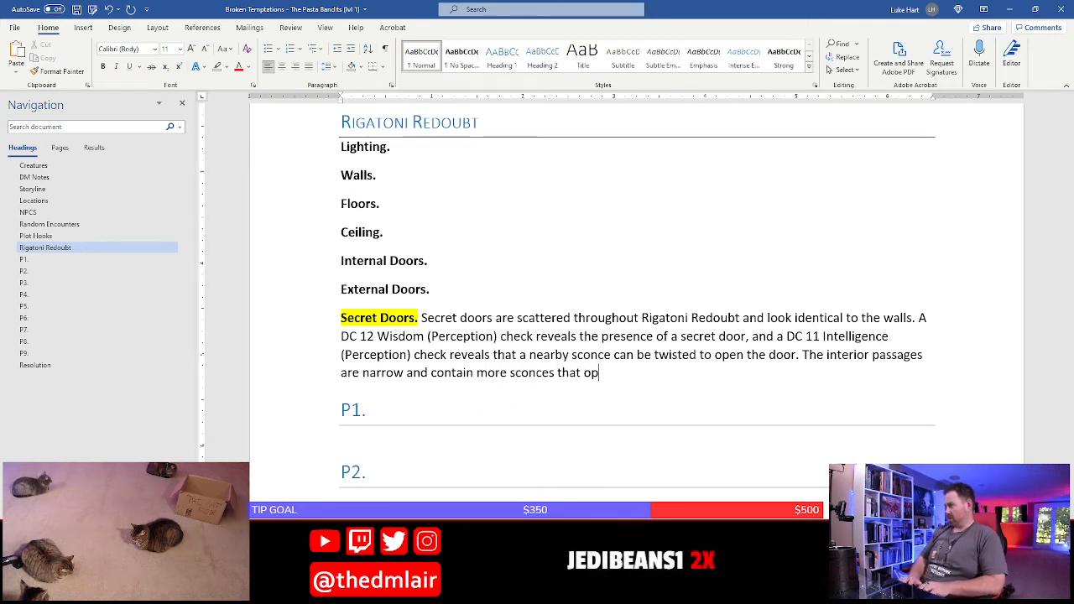
type("en and close the doors.")
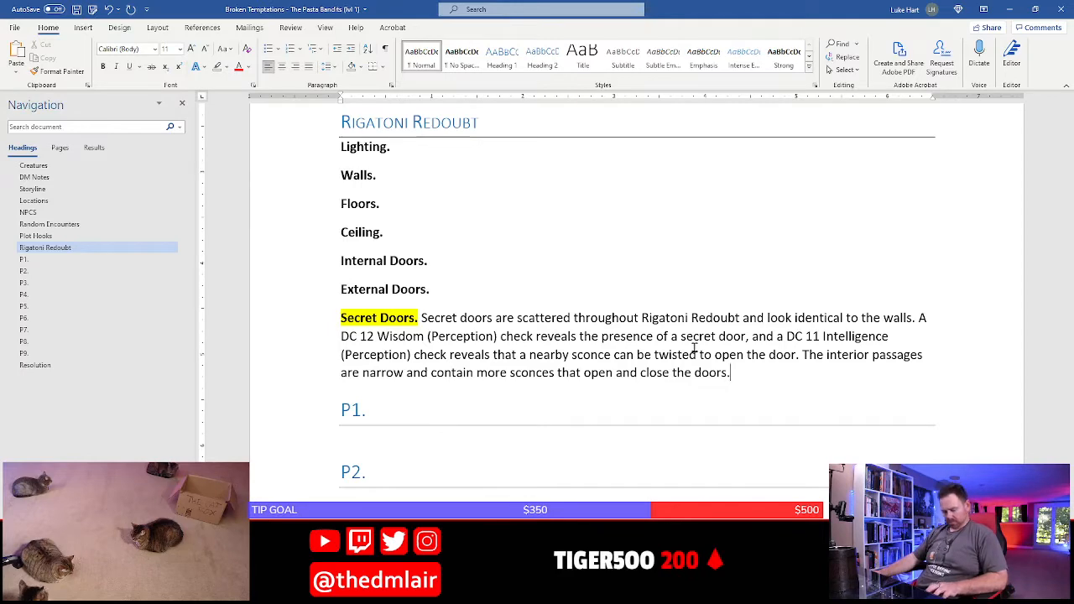
key("ctrl+s")
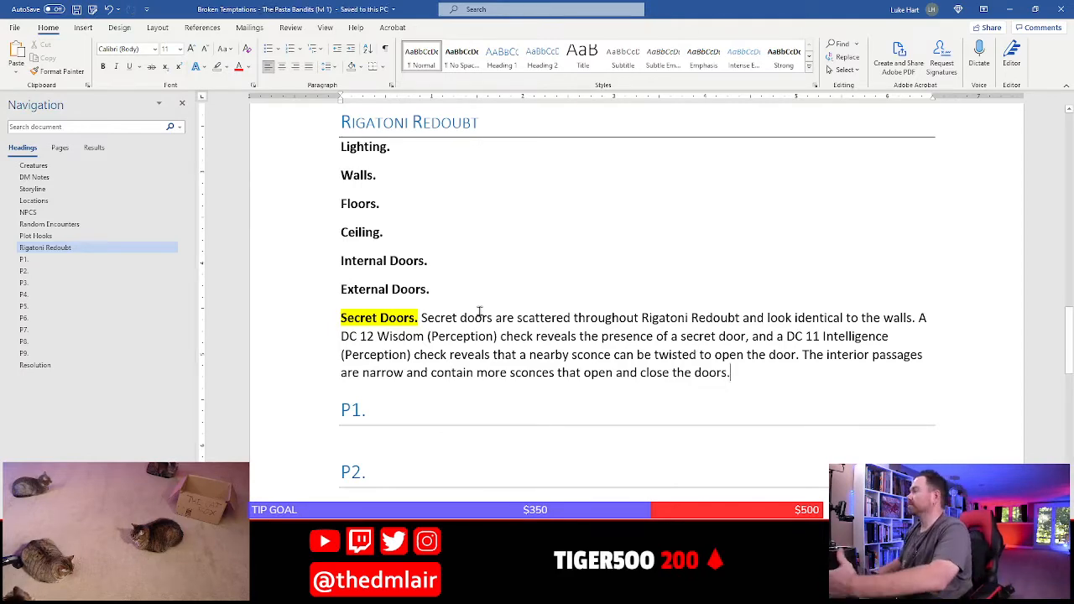
Remove the yellow highlight from the "Secret Doors." label and save the document
scroll(422, 331, "down", 2)
scroll(423, 278, "up", 2)
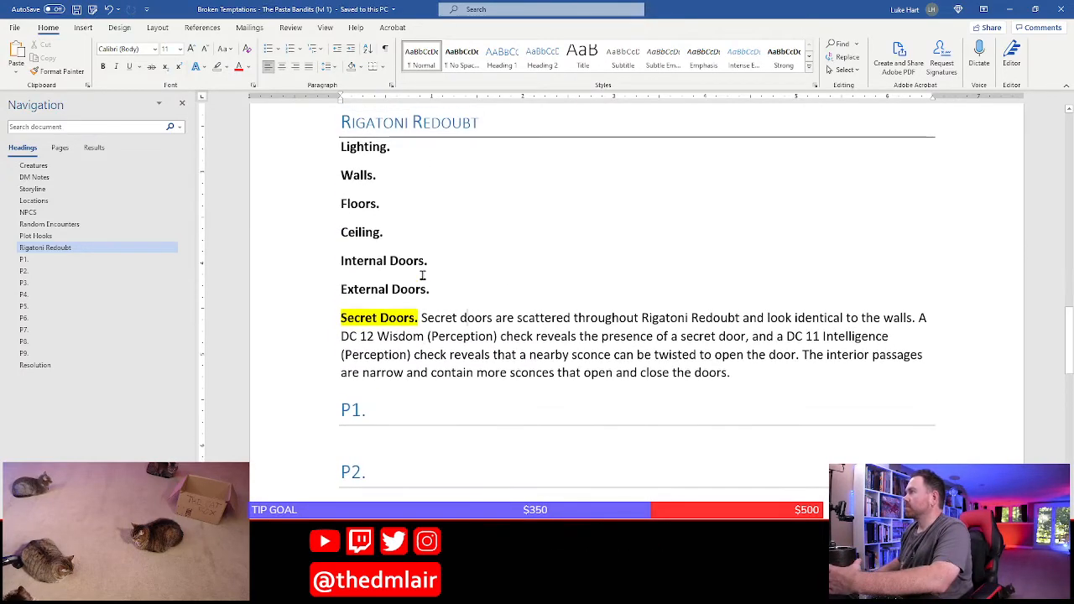
left_click(421, 318)
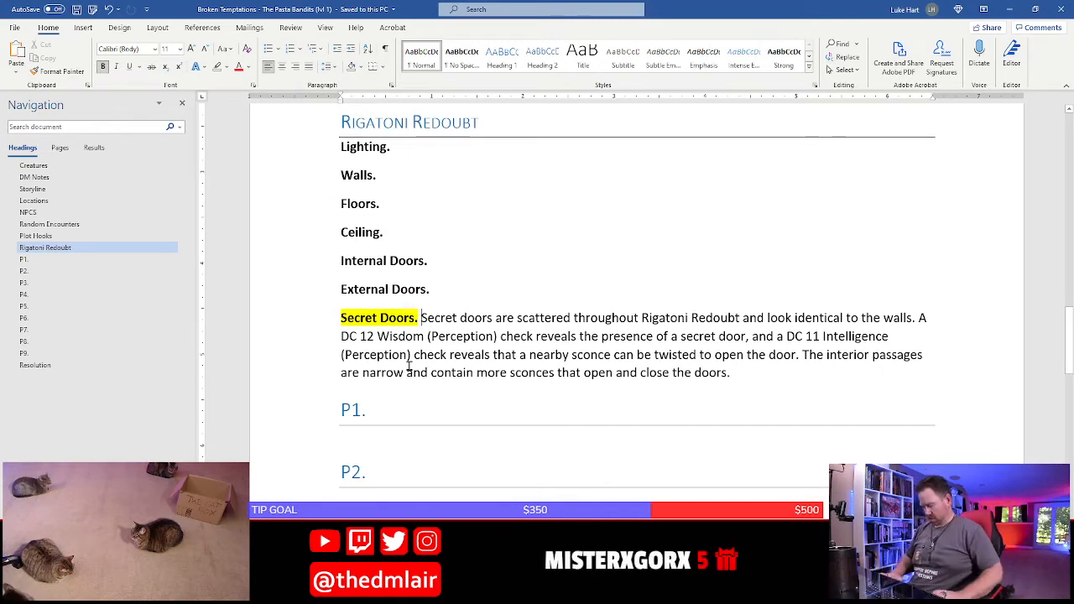
key("shift+Home")
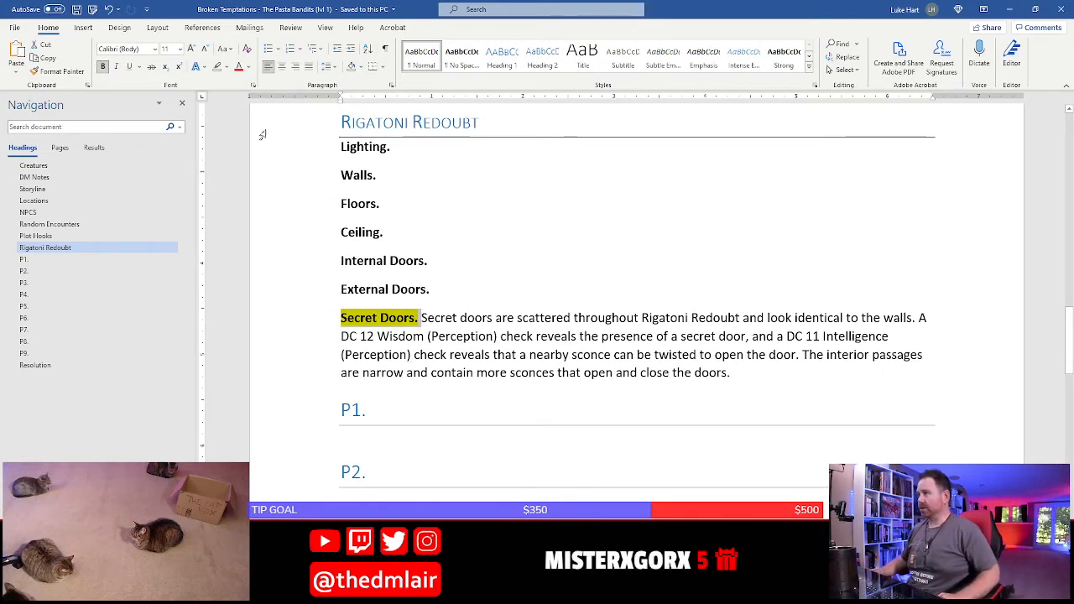
left_click(221, 67)
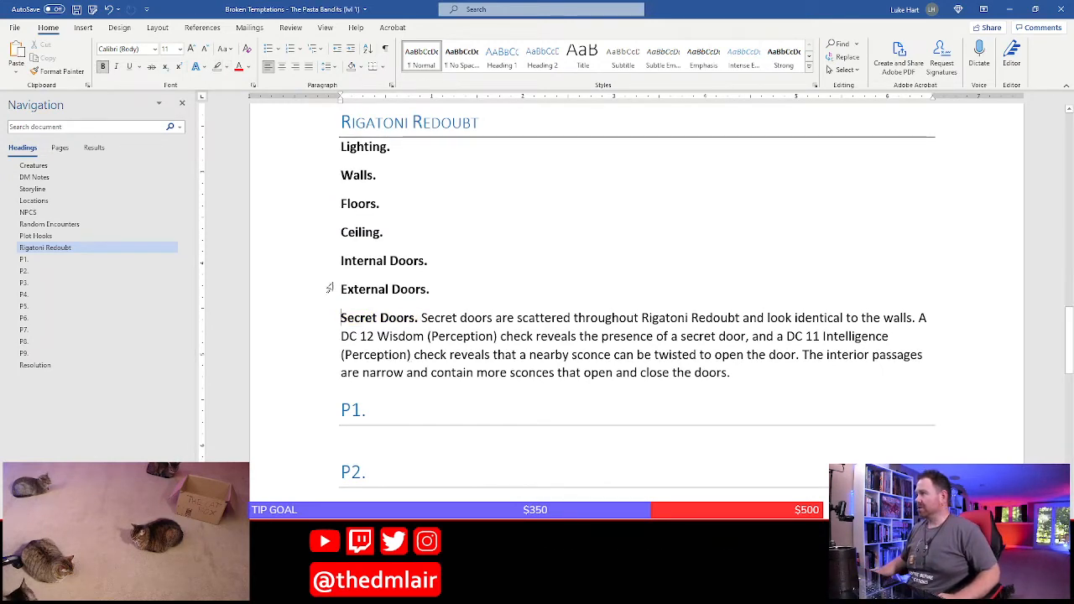
left_click(402, 333)
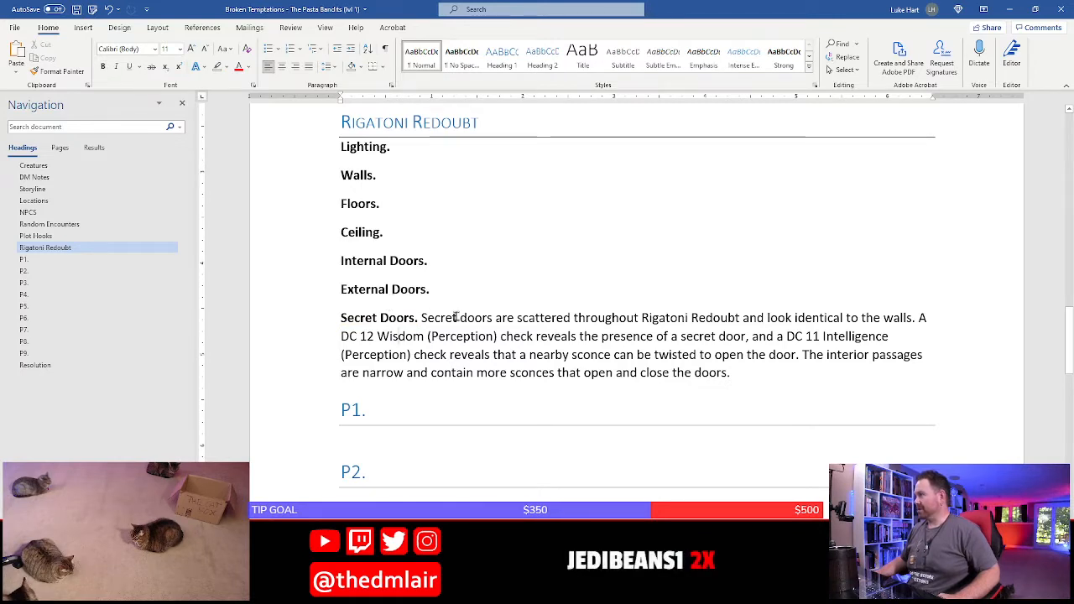
key("ctrl+s")
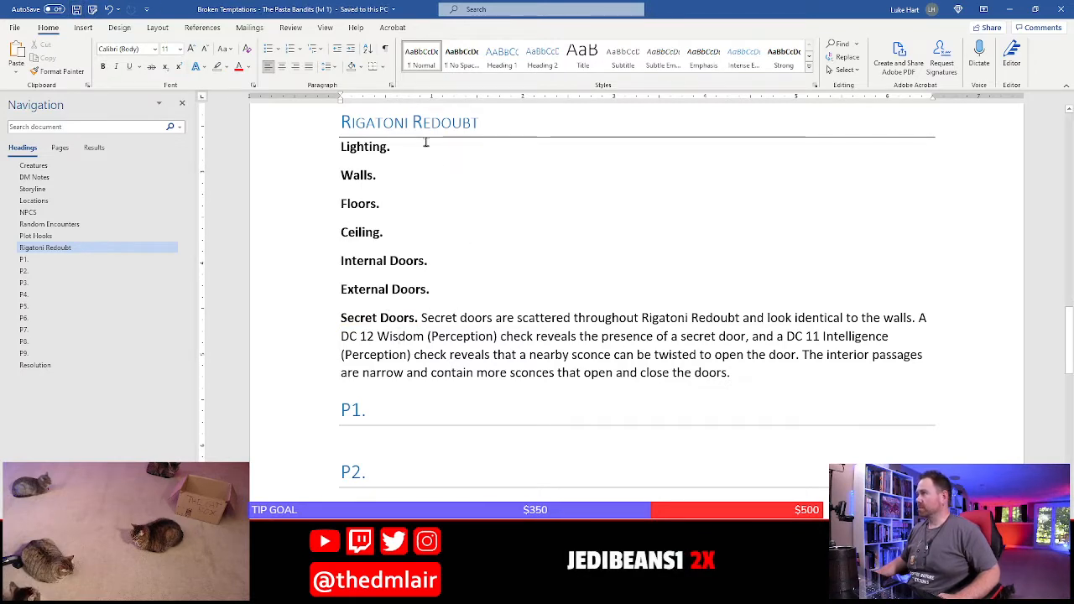
Start the Lighting entry with "Rigatoni Redoubt is not lit as the" in regular, non-bold text
left_click(425, 145)
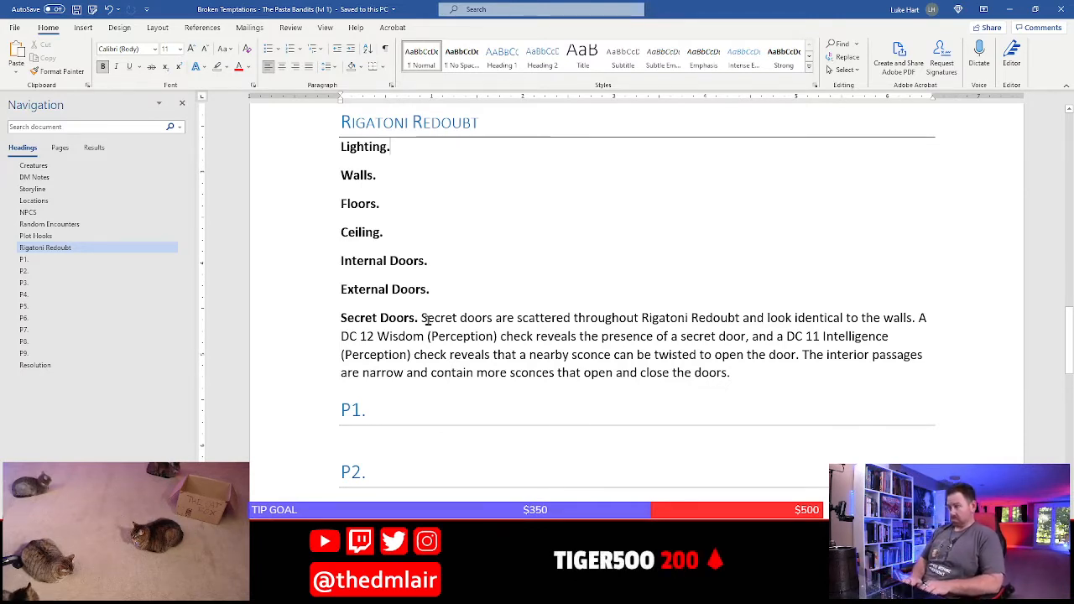
type("Rigat")
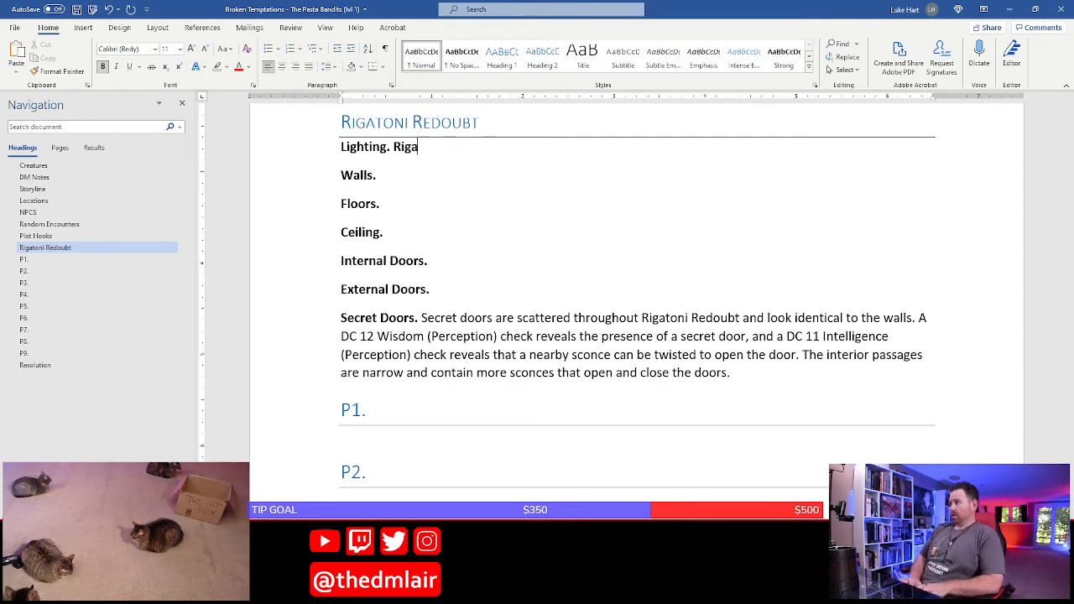
key("shift+Left")
key("shift+Left")
key("shift+Left")
key("shift+Left")
key("shift+Left")
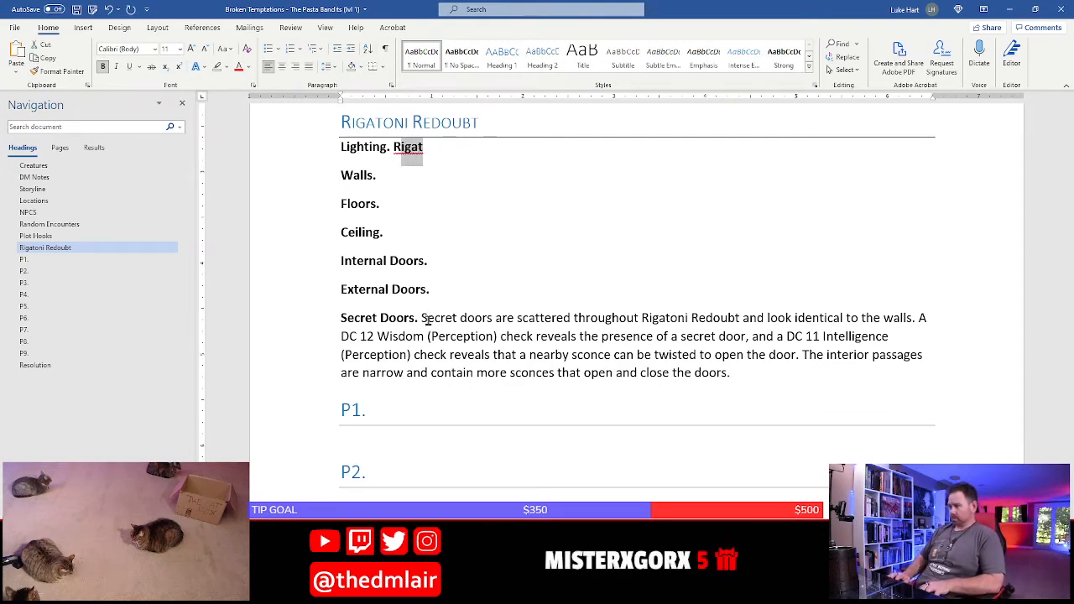
key("Right")
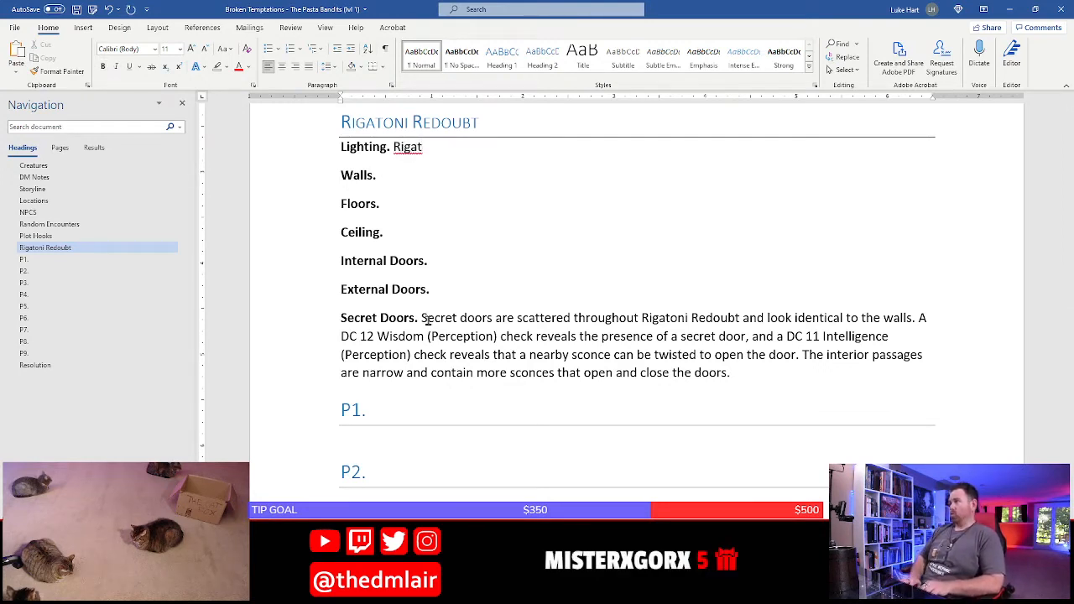
type("oni Red")
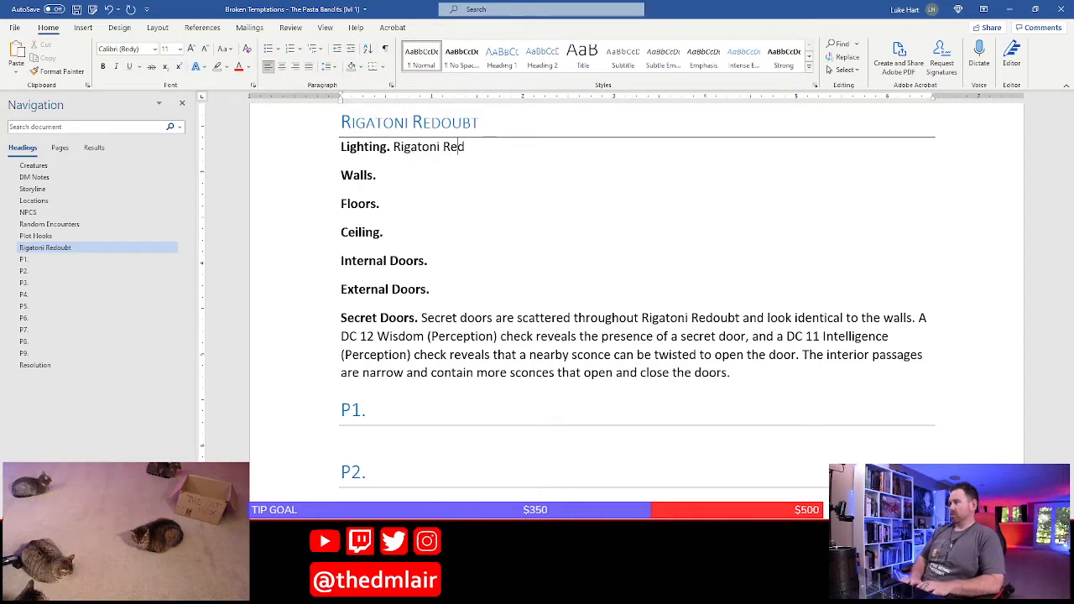
type("oubt is not li")
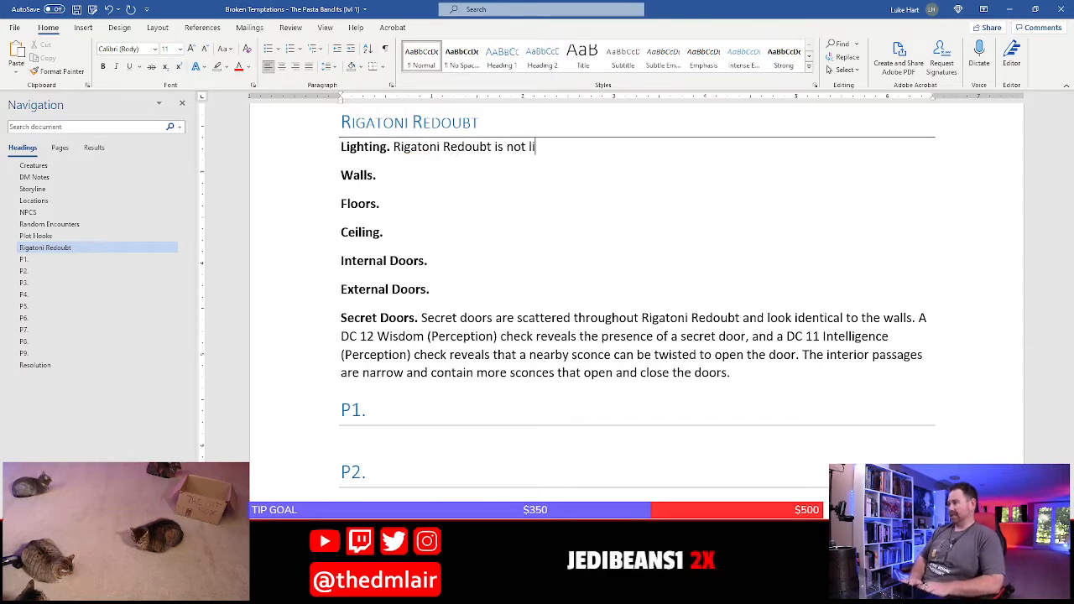
type("t")
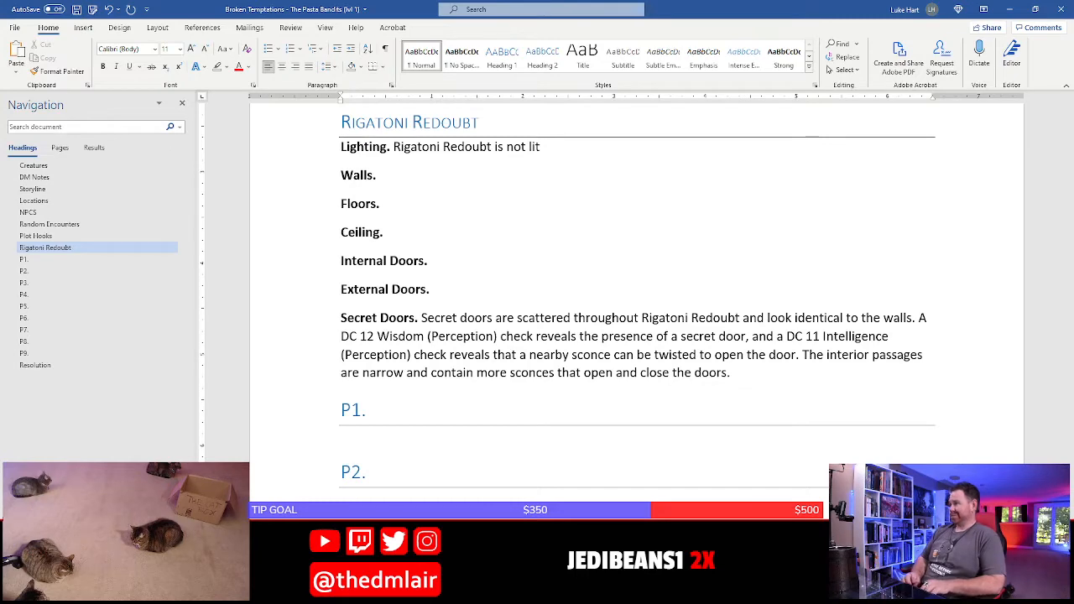
type(" as th")
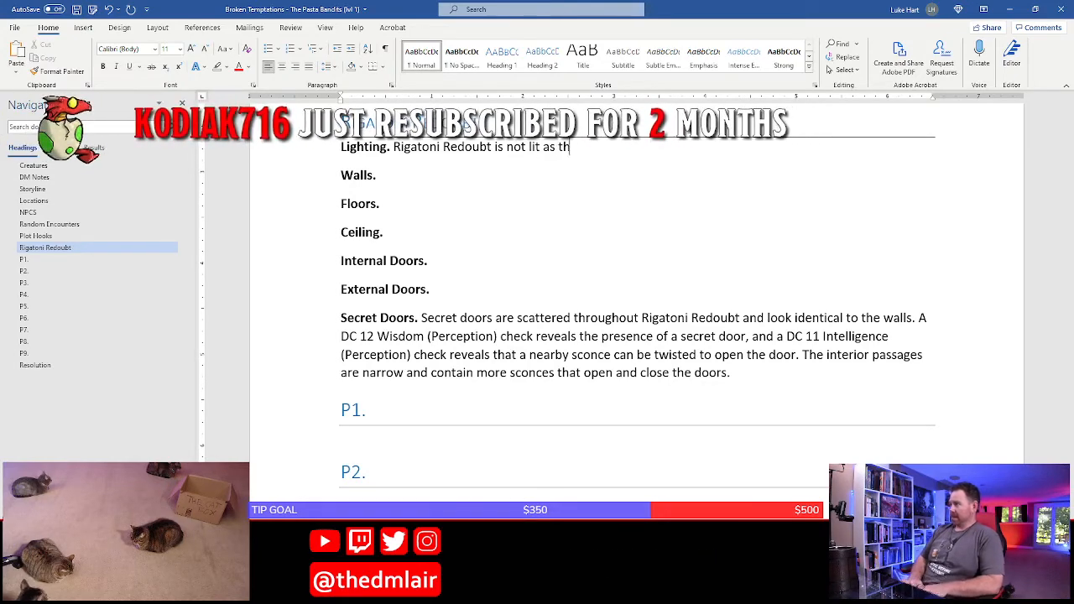
type("e catlings ")
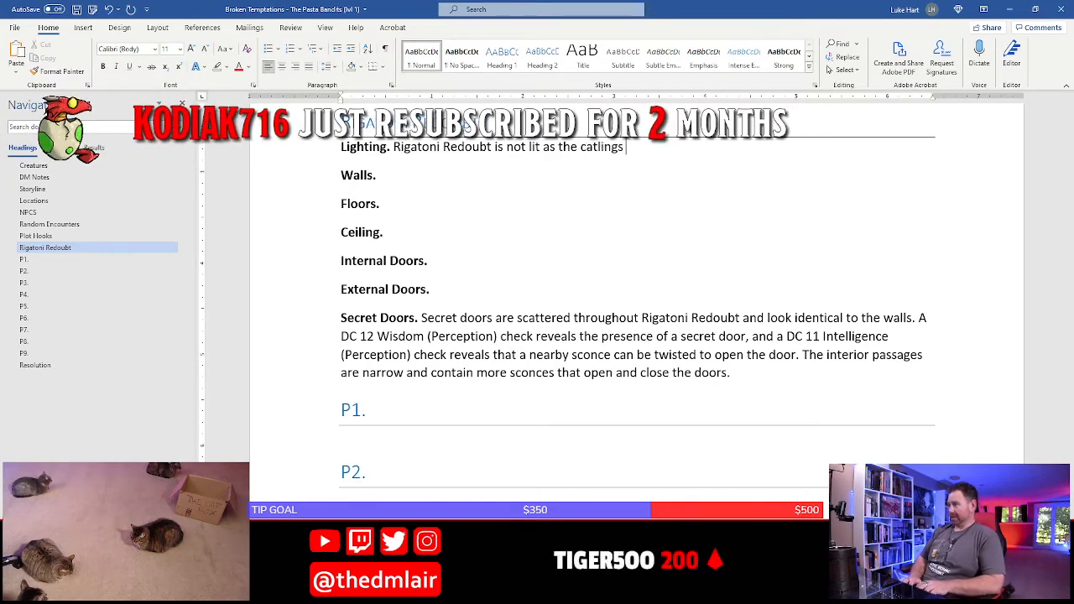
type("have darknes")
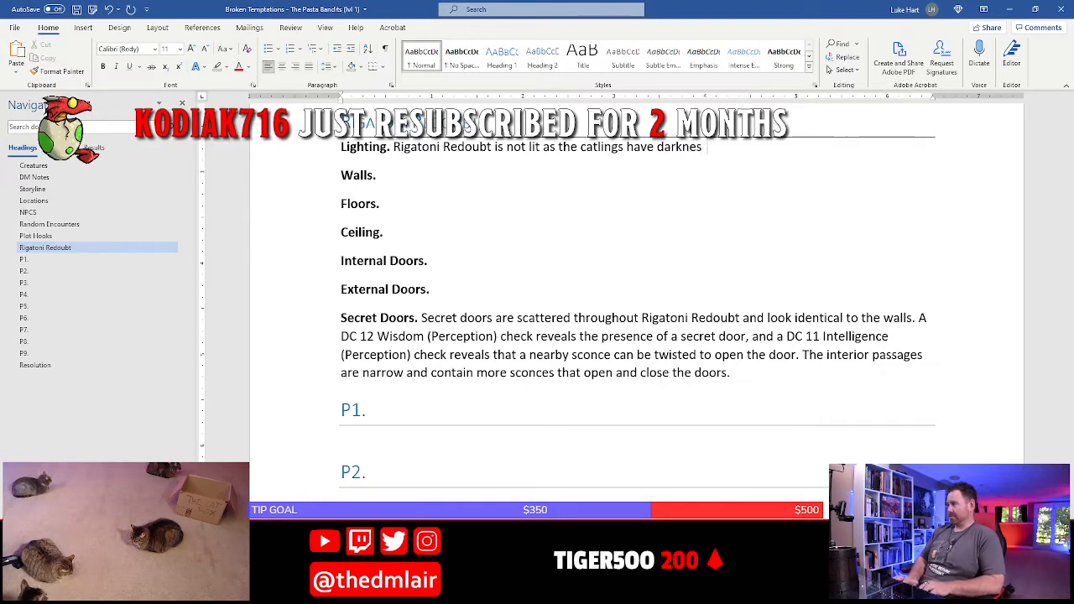
key("BackSpace")
key("BackSpace")
key("BackSpace")
key("BackSpace")
key("BackSpace")
key("BackSpace")
key("BackSpace")
key("BackSpace")
key("BackSpace")
key("BackSpace")
key("BackSpace")
key("BackSpace")
key("BackSpace")
key("BackSpace")
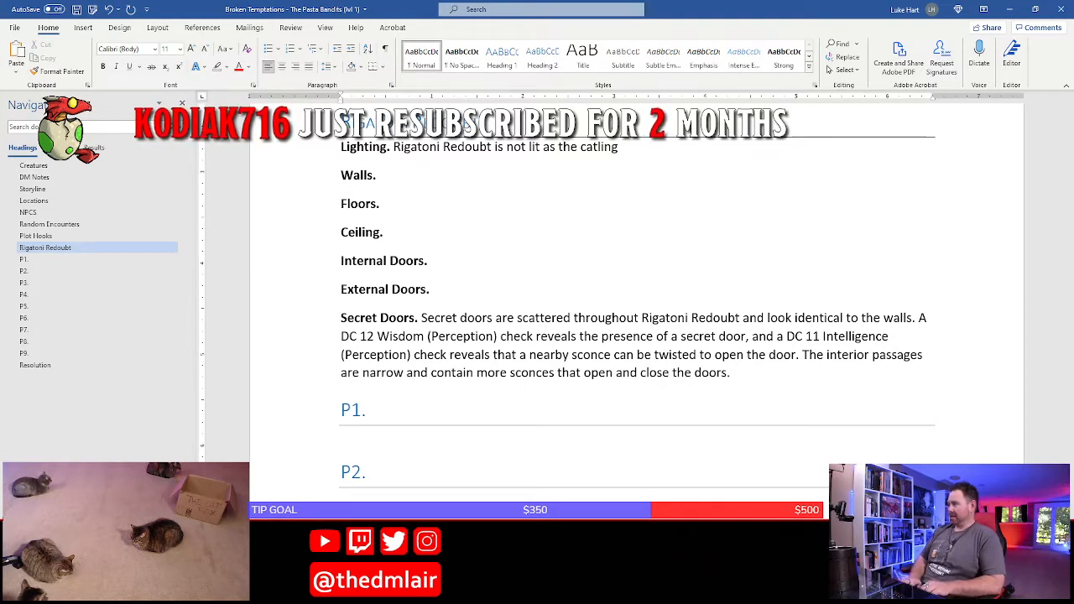
type("bandit")
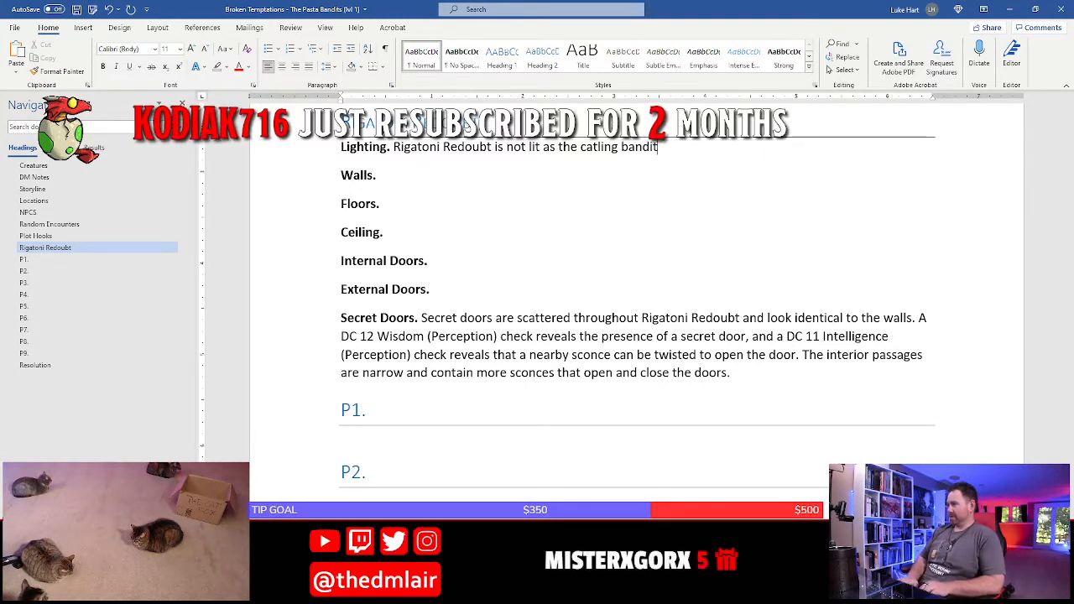
key("BackSpace")
key("BackSpace")
key("BackSpace")
key("BackSpace")
key("BackSpace")
key("BackSpace")
key("BackSpace")
key("BackSpace")
key("BackSpace")
key("BackSpace")
key("BackSpace")
key("BackSpace")
key("BackSpace")
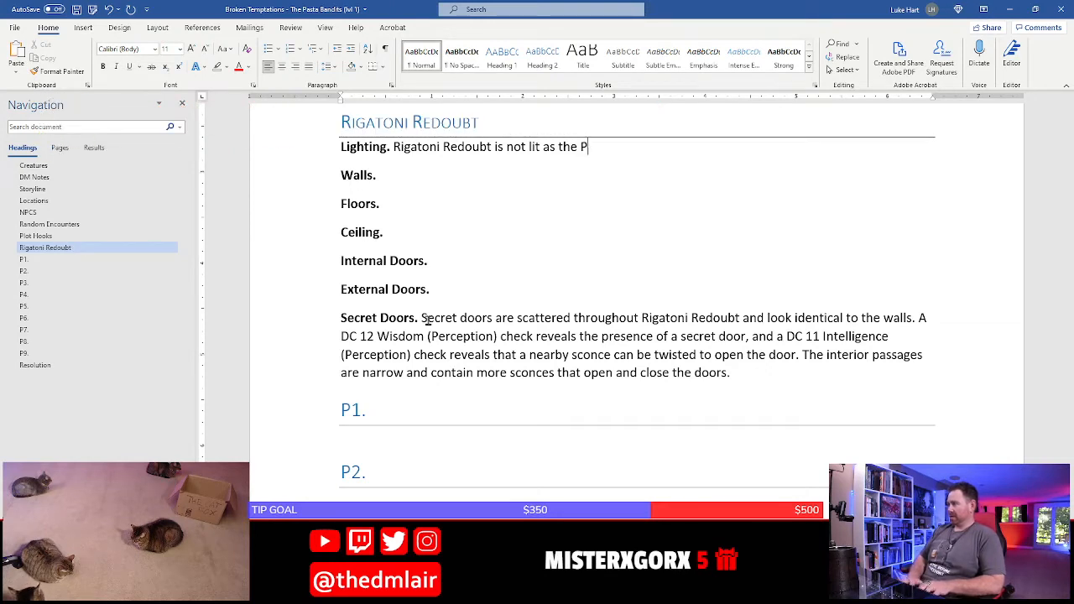
Complete the Lighting sentence with "Pasta Bandits have darkvision." and place the cursor in the Walls entry
type("Pasta Bandits hav ed")
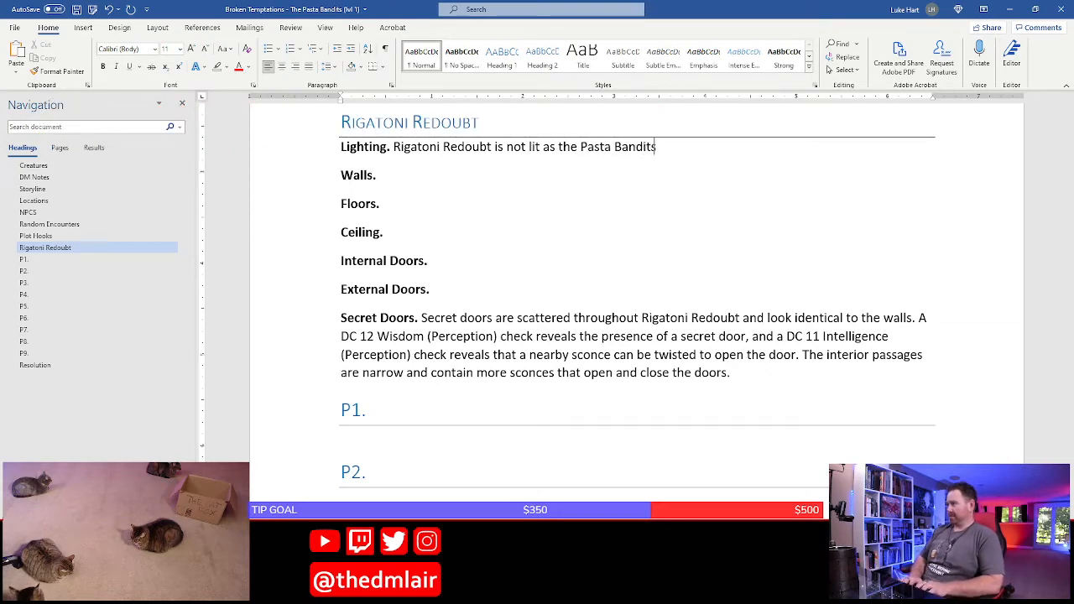
key("BackSpace")
key("BackSpace")
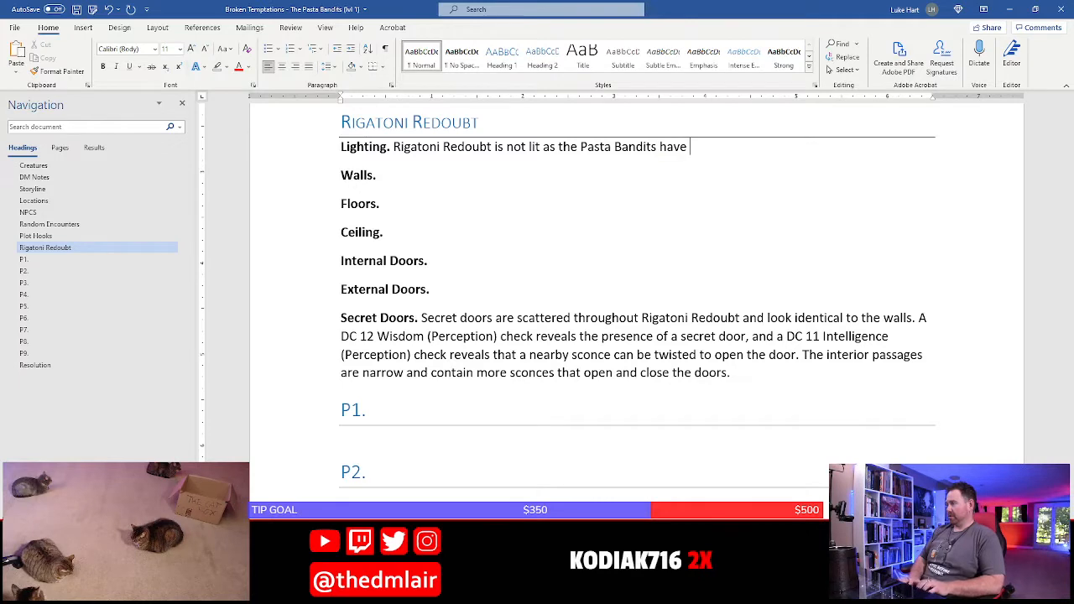
type("darkvision.")
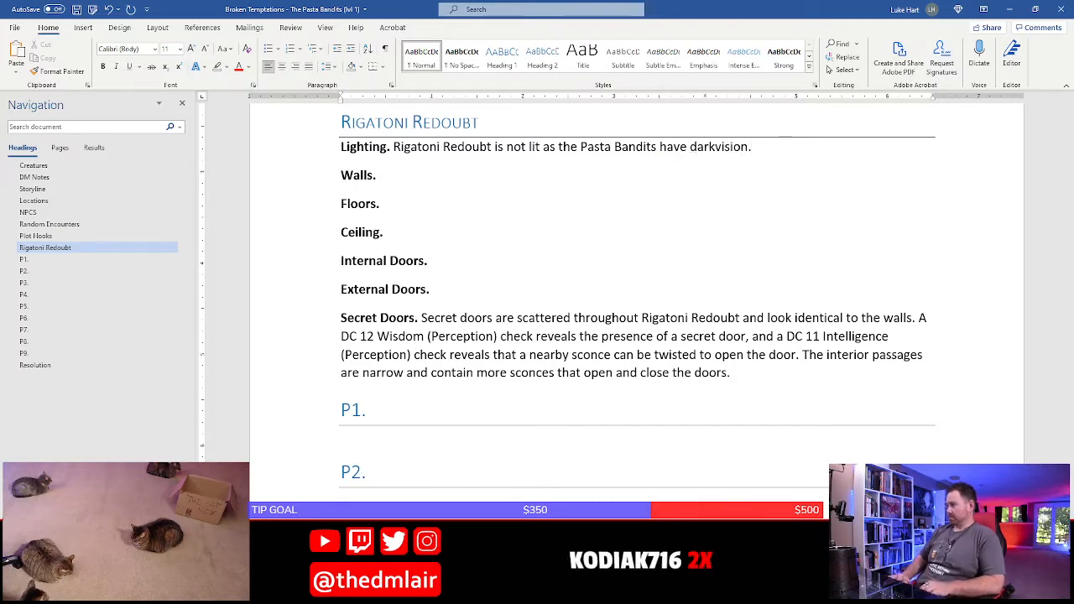
left_click(377, 176)
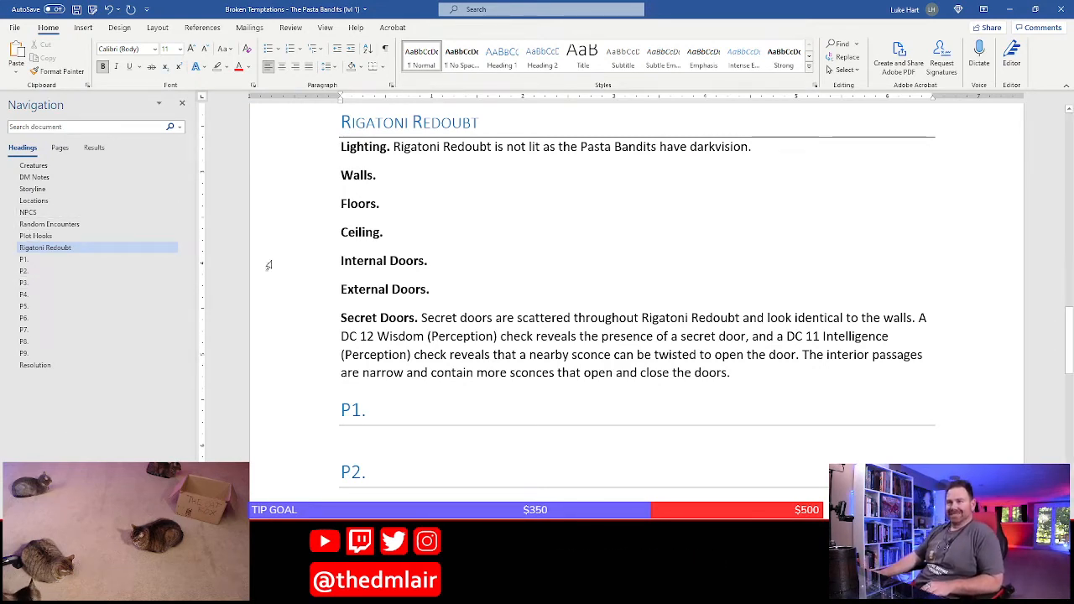
Place the cursor in the Walls entry, save the document, and check the Pasta Bandits hideout map in Photoshop
left_click(453, 171)
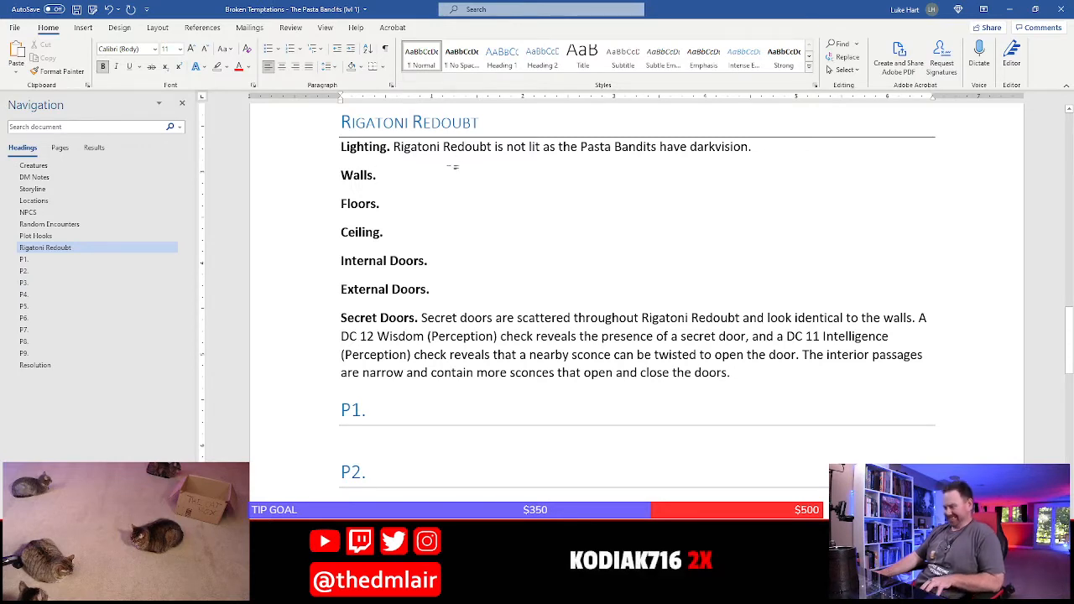
key("ctrl+s")
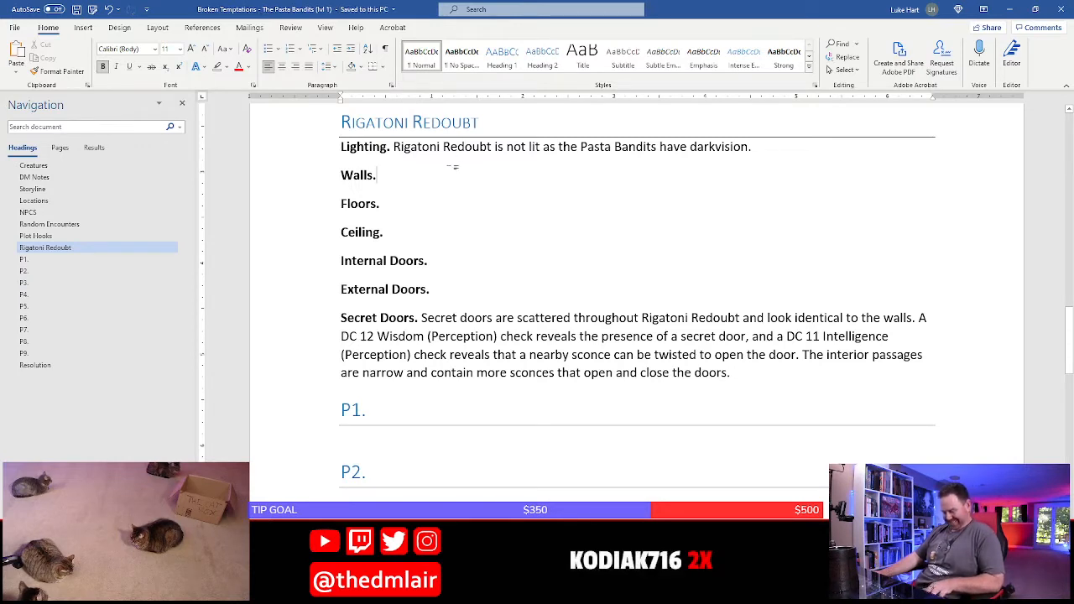
left_click(508, 149)
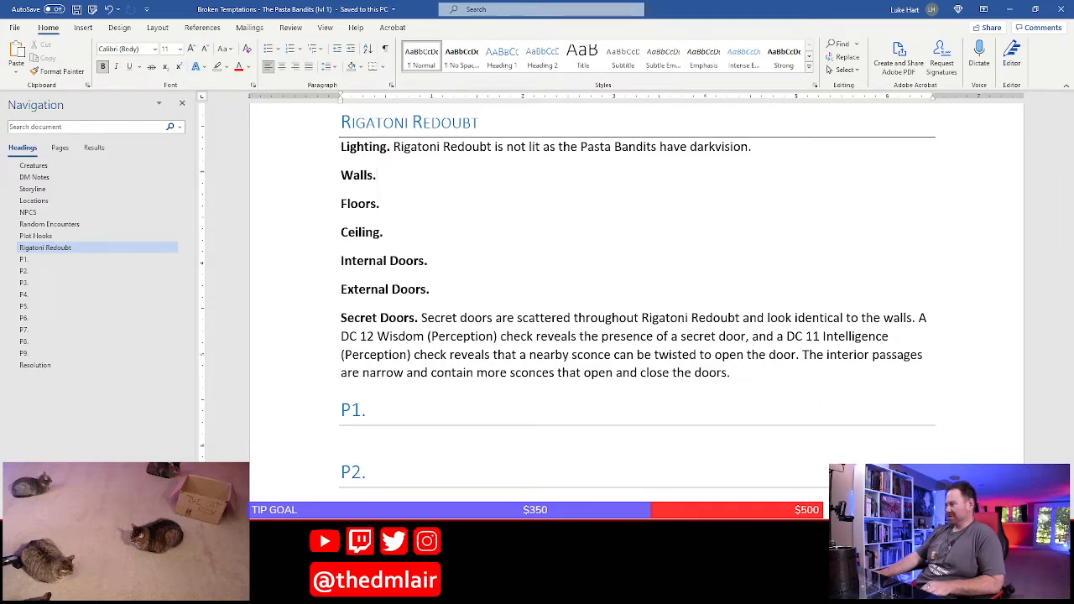
key("alt+Tab")
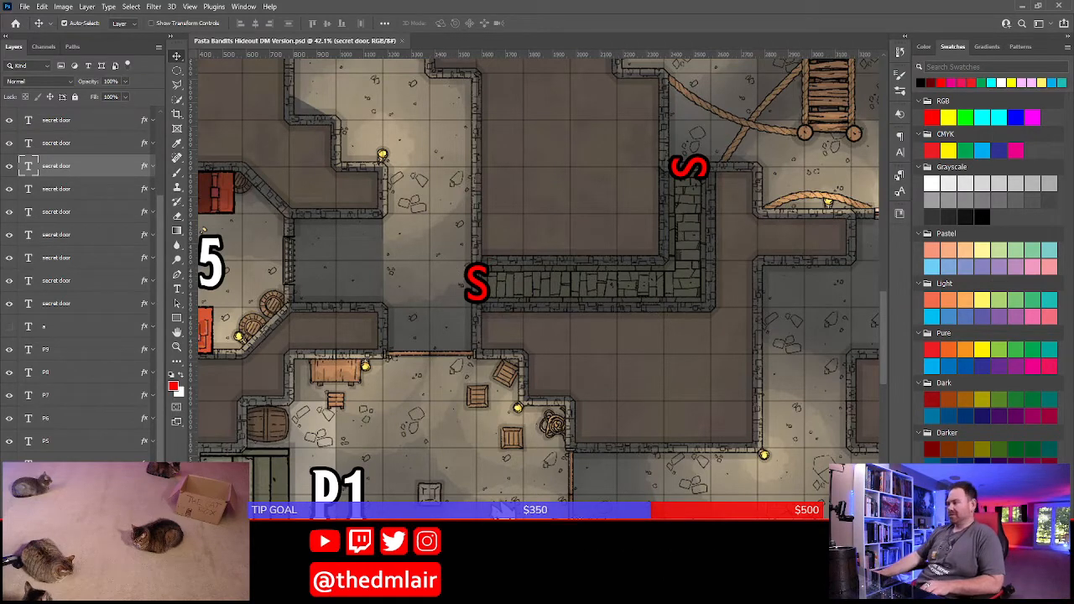
key("alt+Tab")
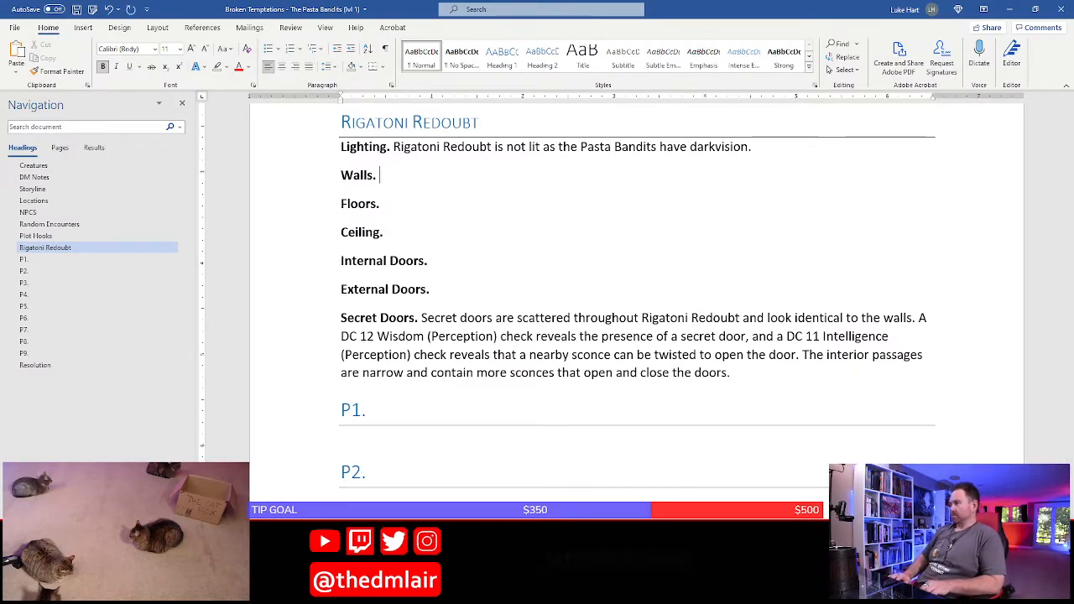
Rename the "Walls." label to "Architecture."
double_click(371, 175)
type("Arch")
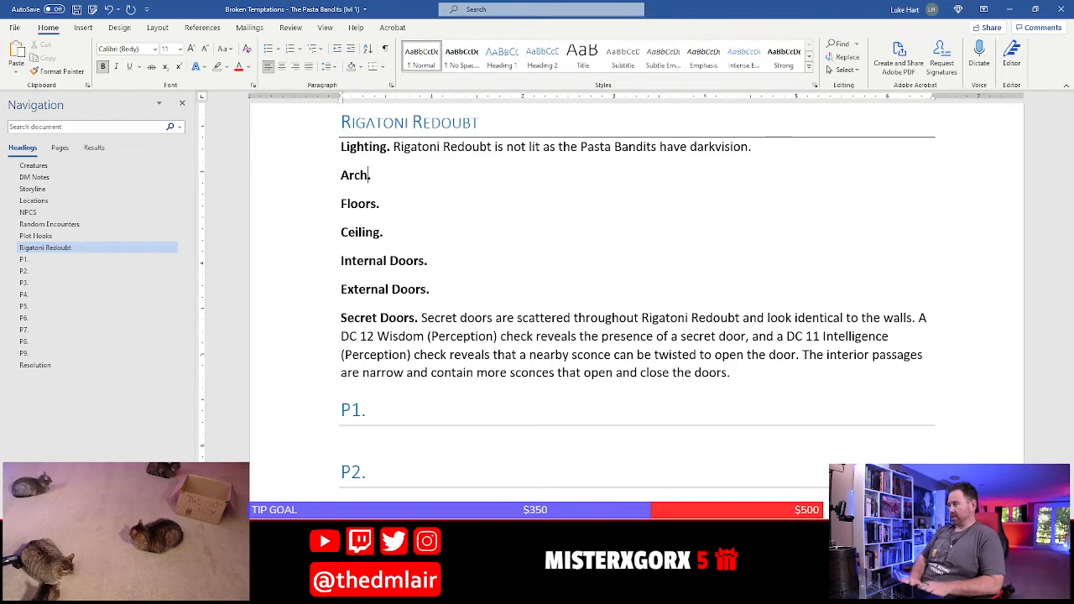
type("itecture")
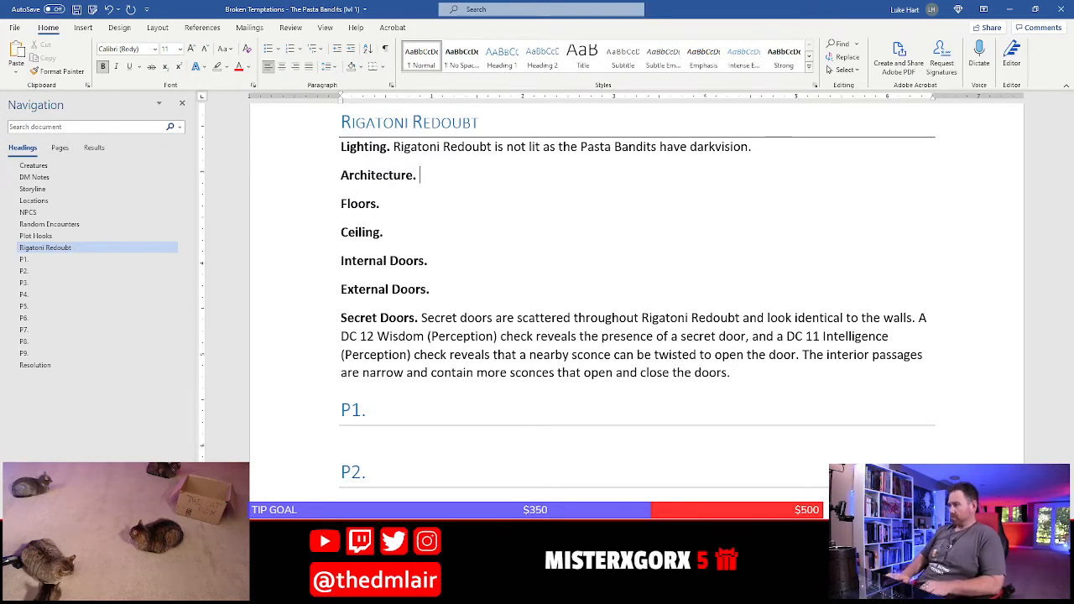
type(" The")
Start the Architecture entry with "The walls are made of old, crumbling" in regular, non-bold text
key("BackSpace")
key("BackSpace")
key("BackSpace")
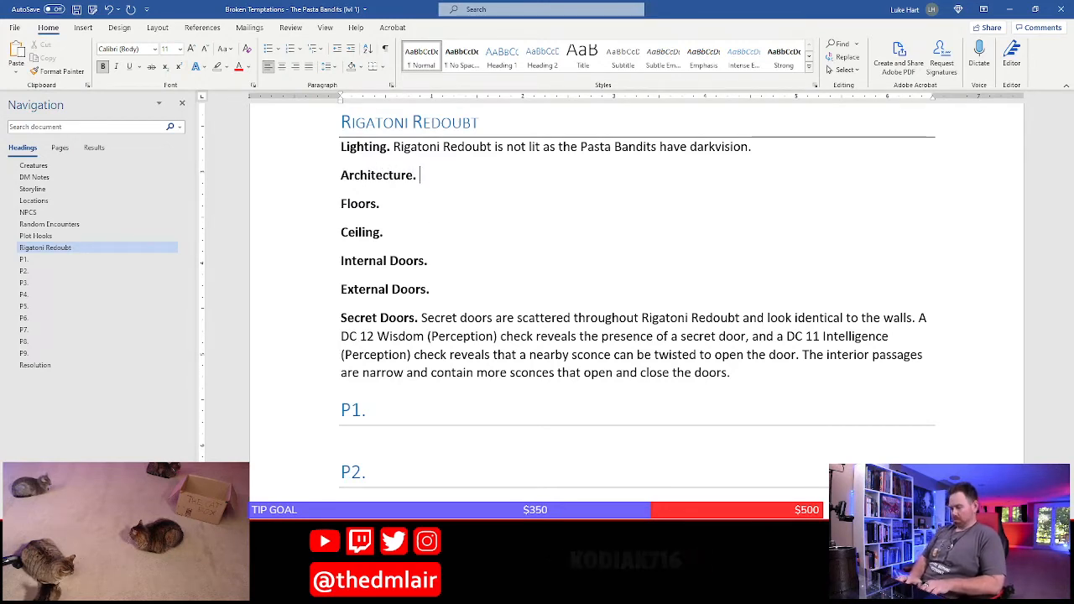
type("The walls are mad")
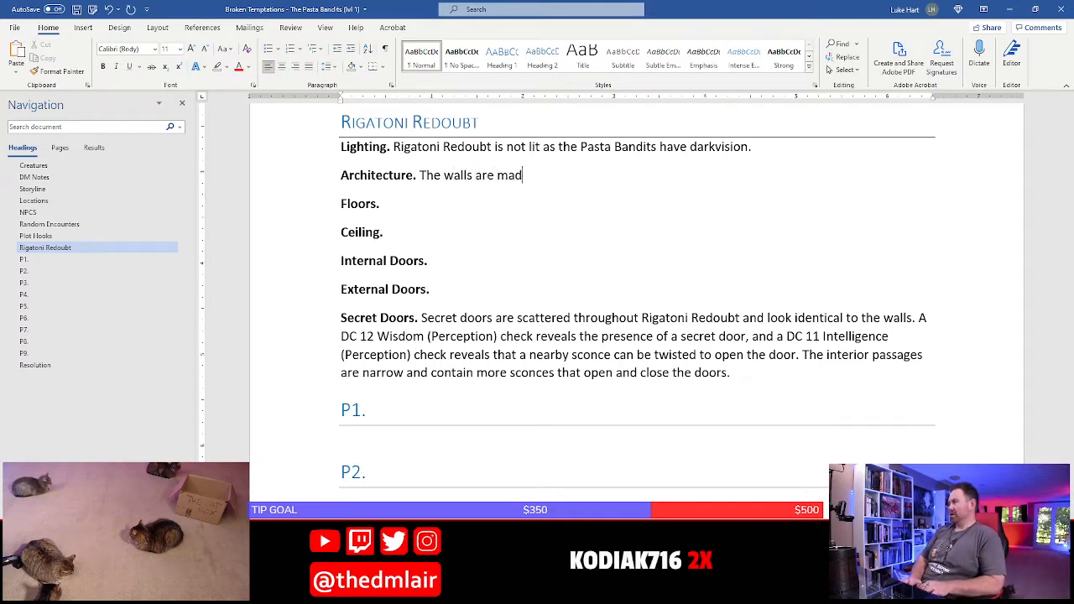
type("e of old, c")
key("BackSpace")
type("old")
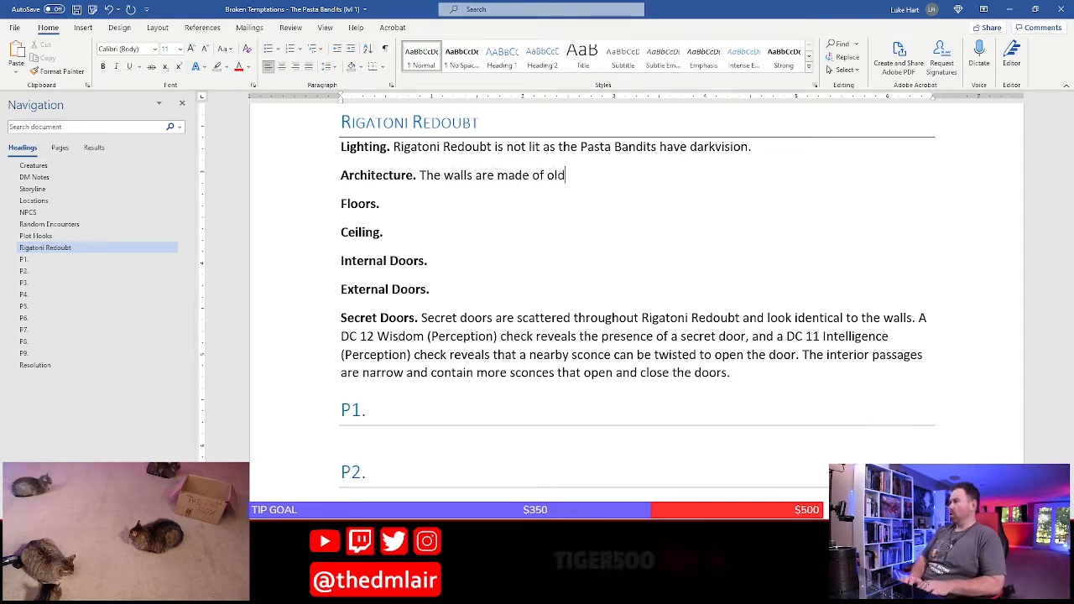
type(", cumbling ")
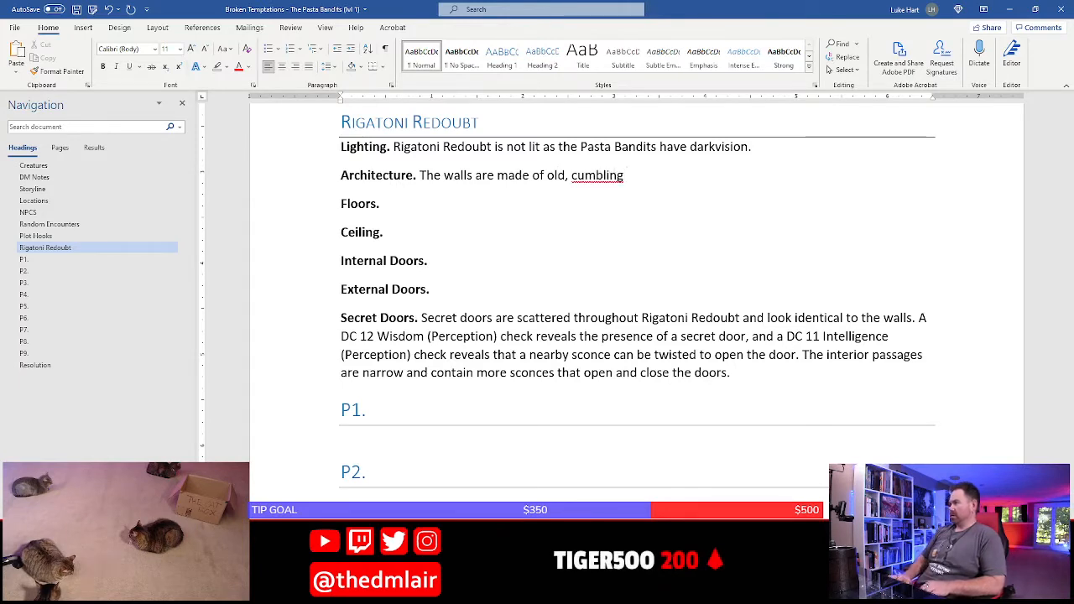
type("r")
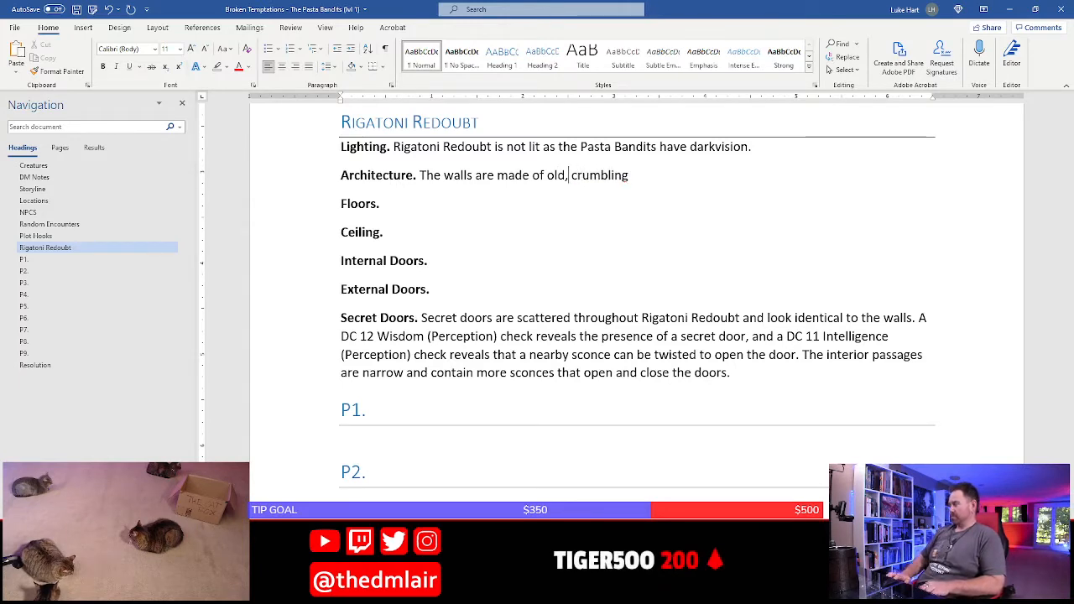
Remove the comma after "old" and continue the Architecture sentence with "brick, and sagging wooden beams support a"
key("BackSpace")
key("End")
type("bri")
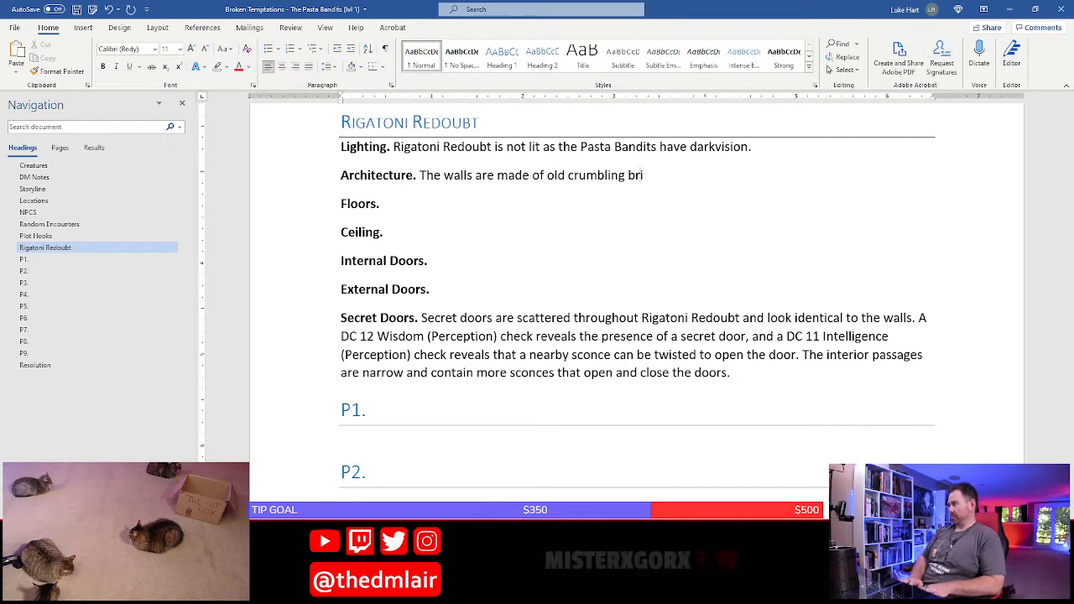
type("ck")
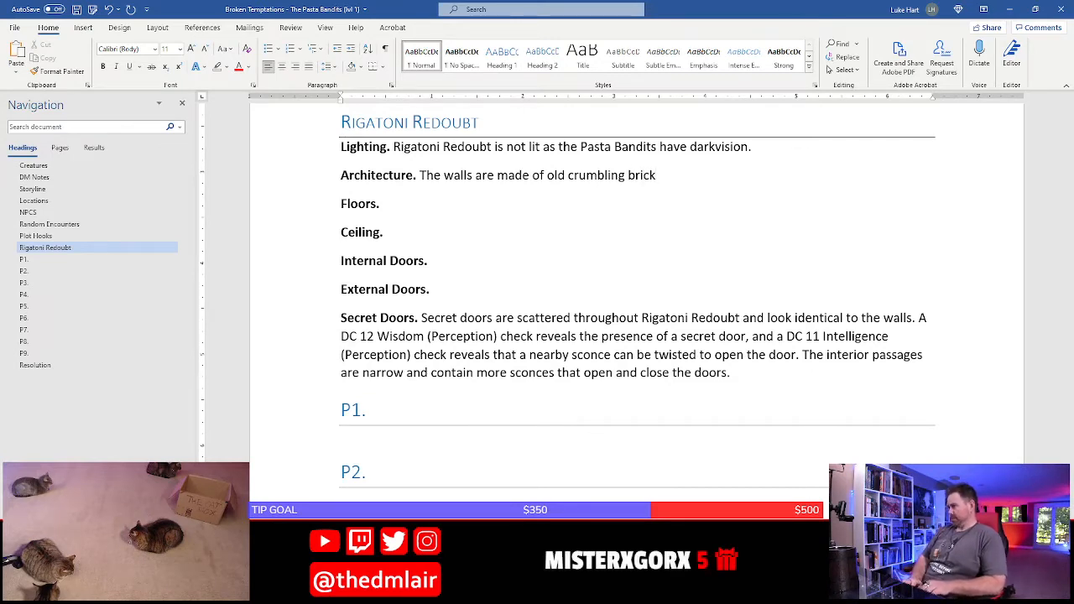
type(", and ")
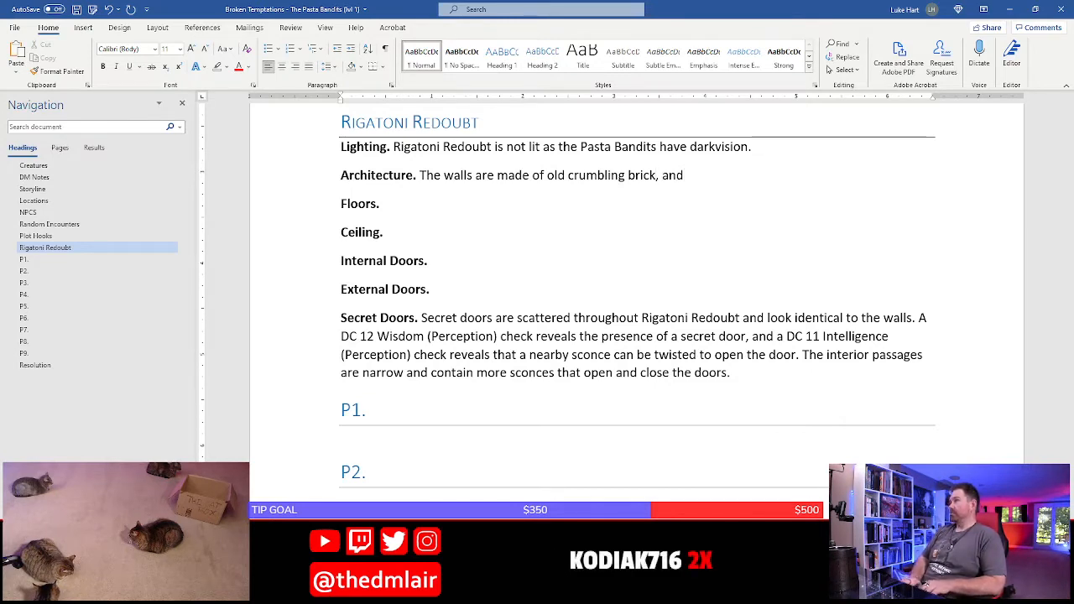
type("sagging woo")
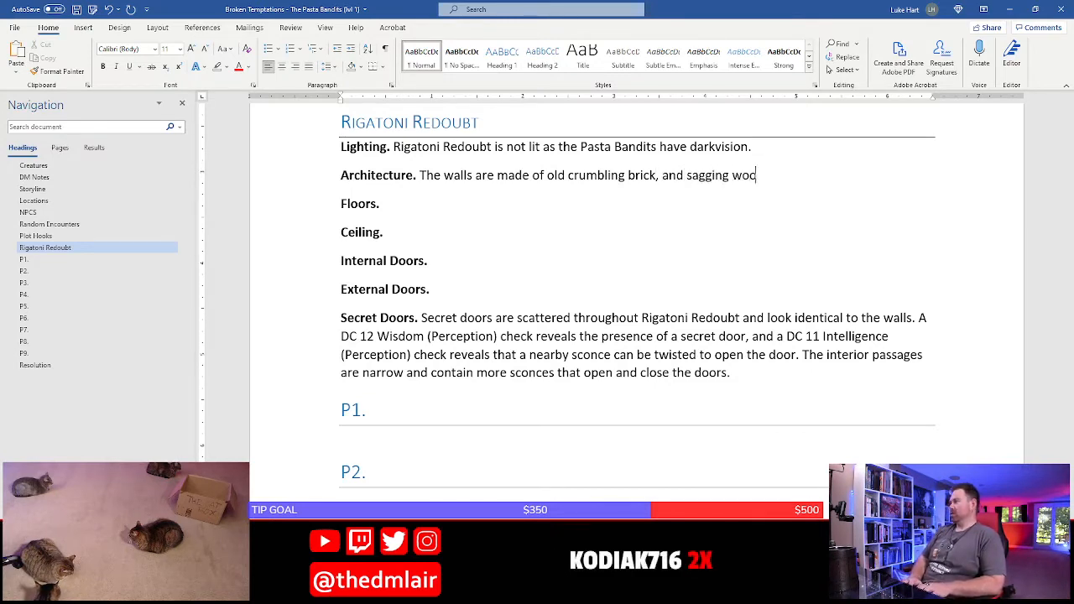
type("den beams support")
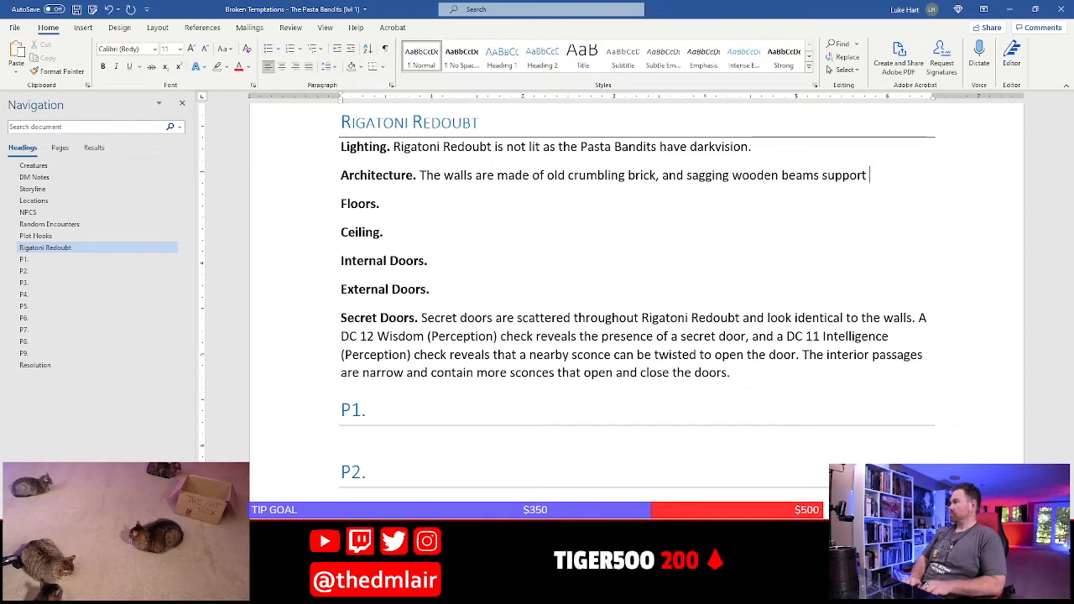
type("a")
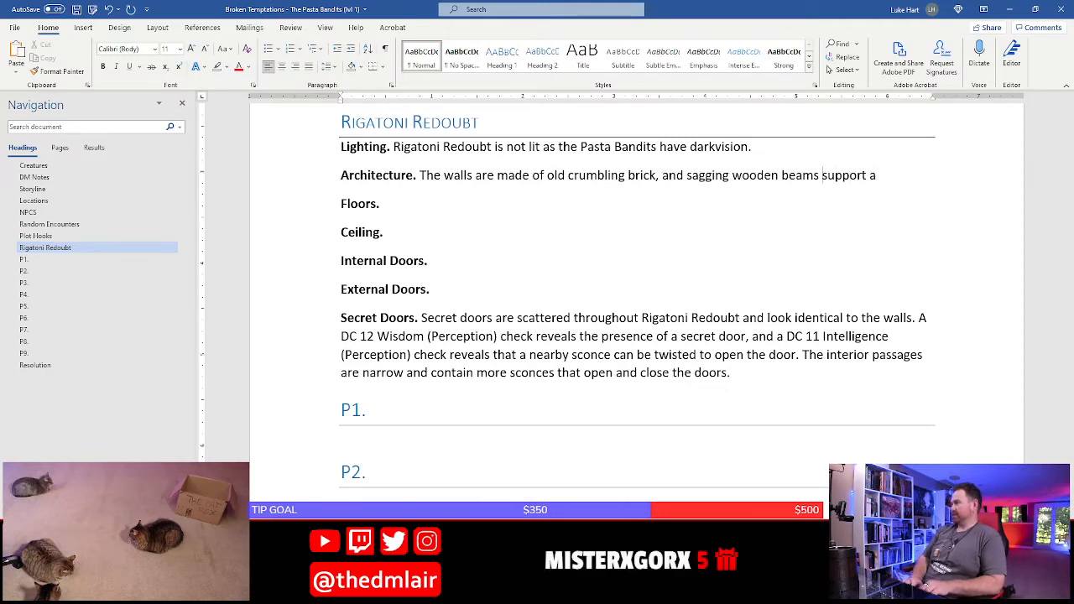
Insert "and tresses" after "beams" and finish the sentence so it ends "support an arched brick ceiling some seven feet high."
type("and tress")
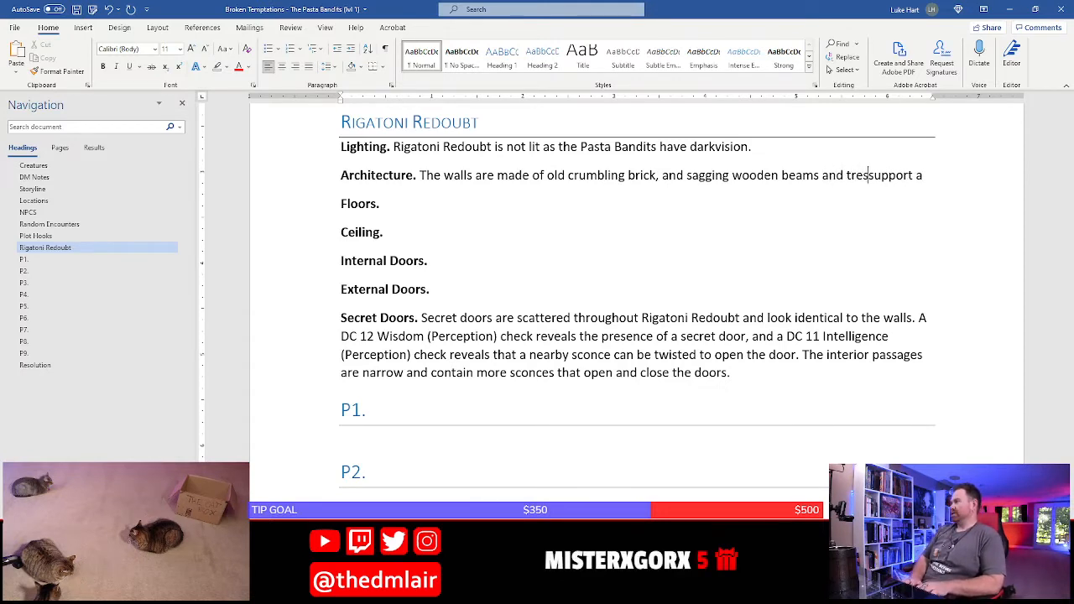
type("es")
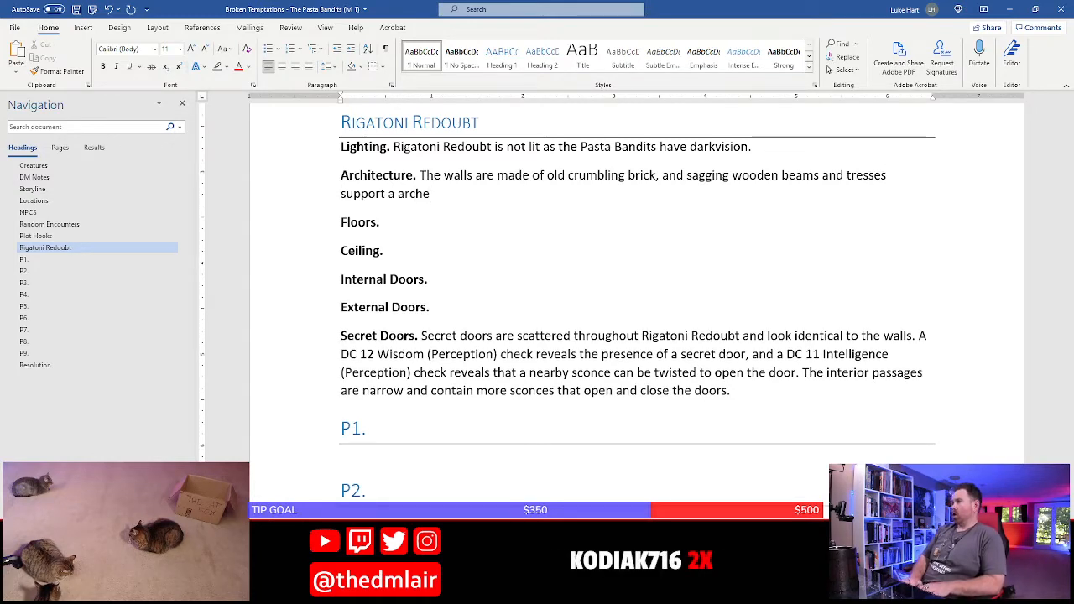
key("BackSpace")
key("BackSpace")
key("BackSpace")
key("BackSpace")
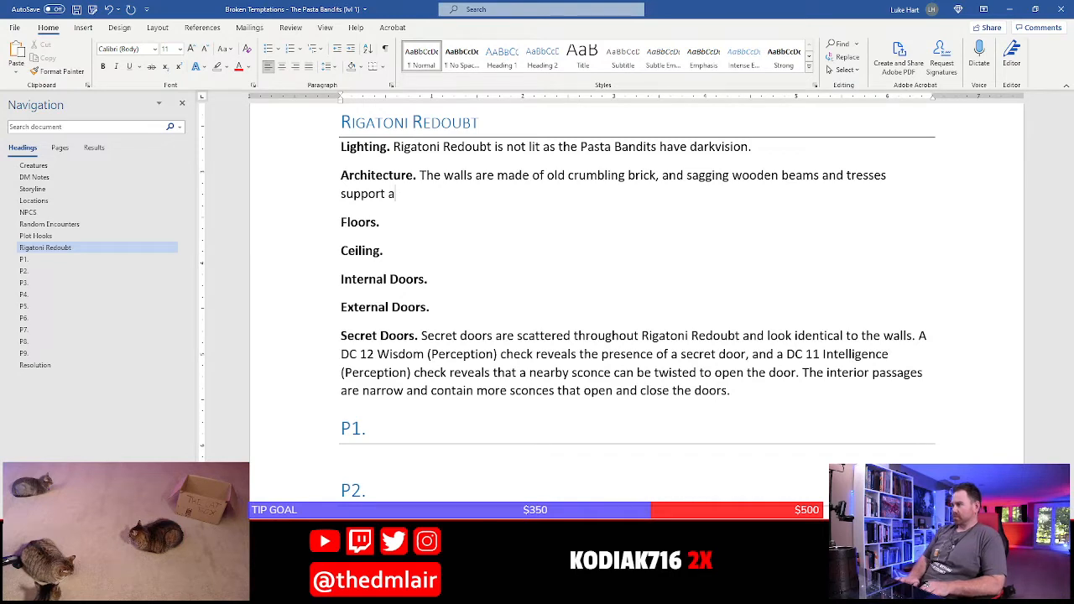
type("n arched brick ce")
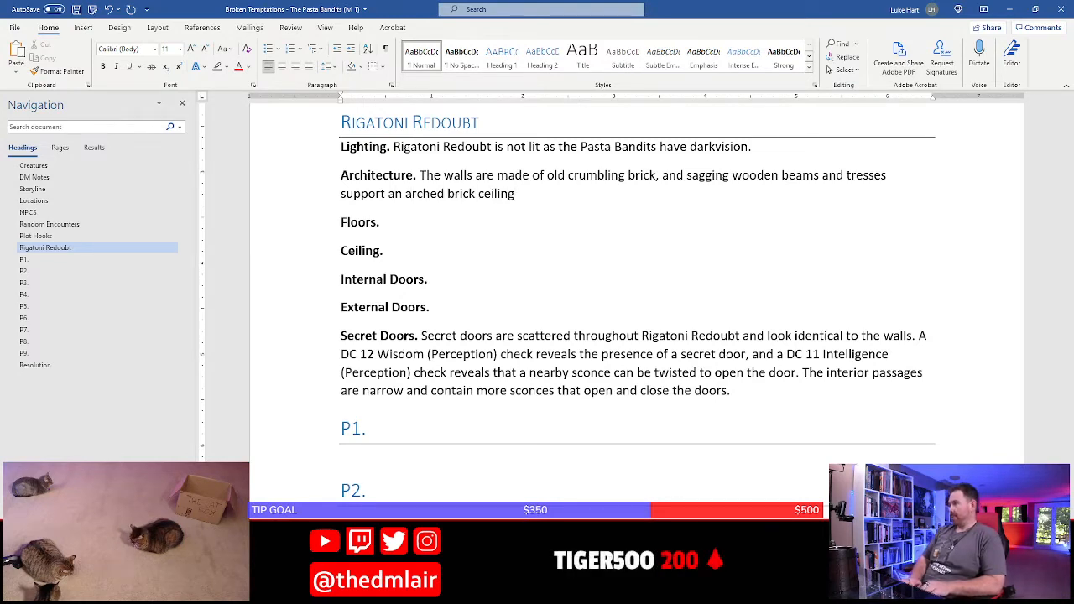
type("iling some")
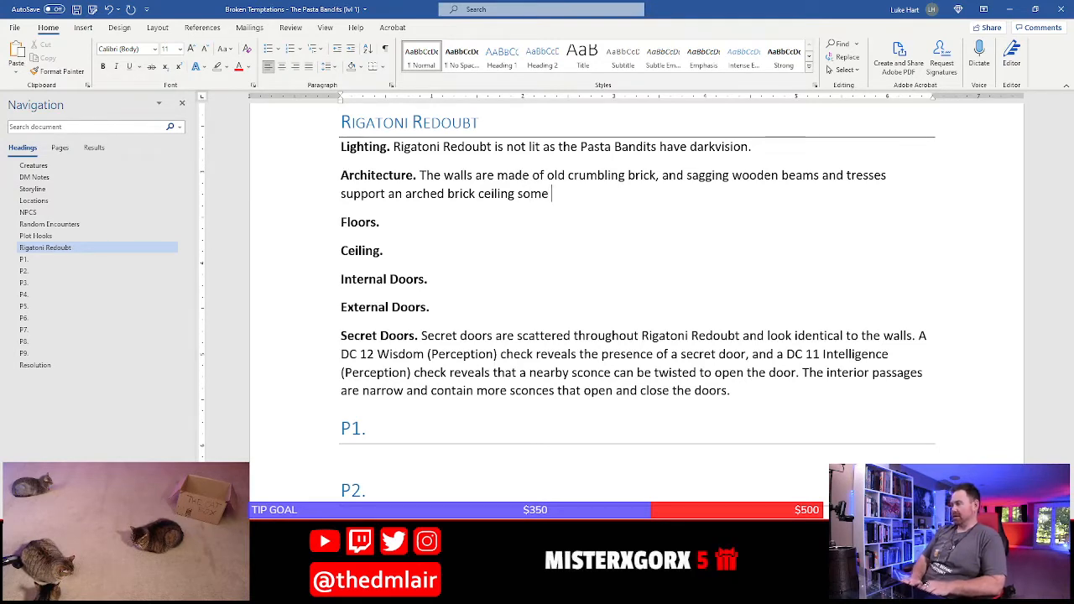
type("7eve")
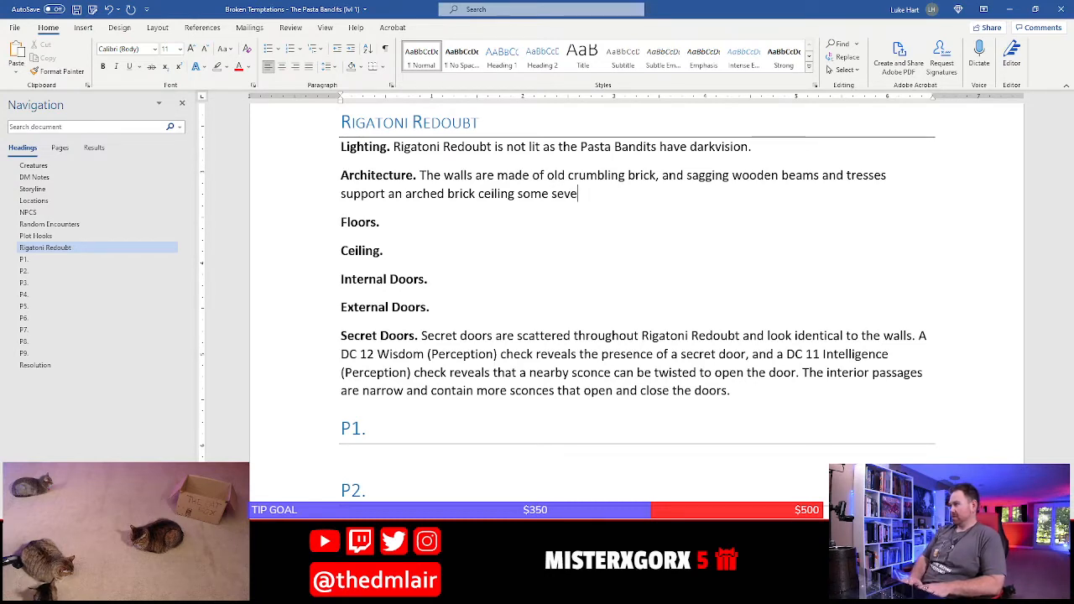
type("n feet high. ")
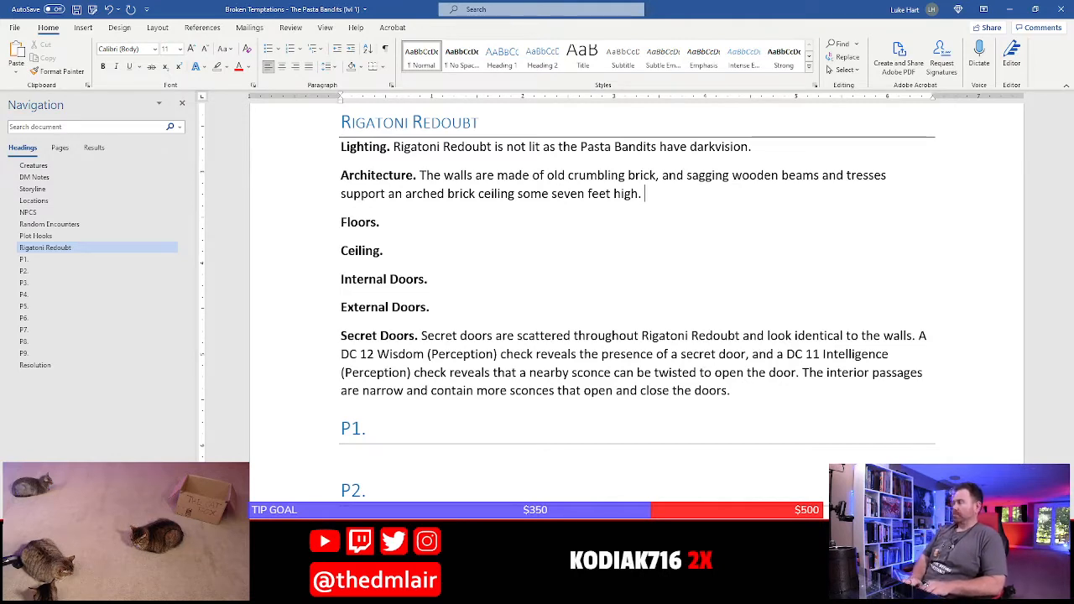
type("Cracked a")
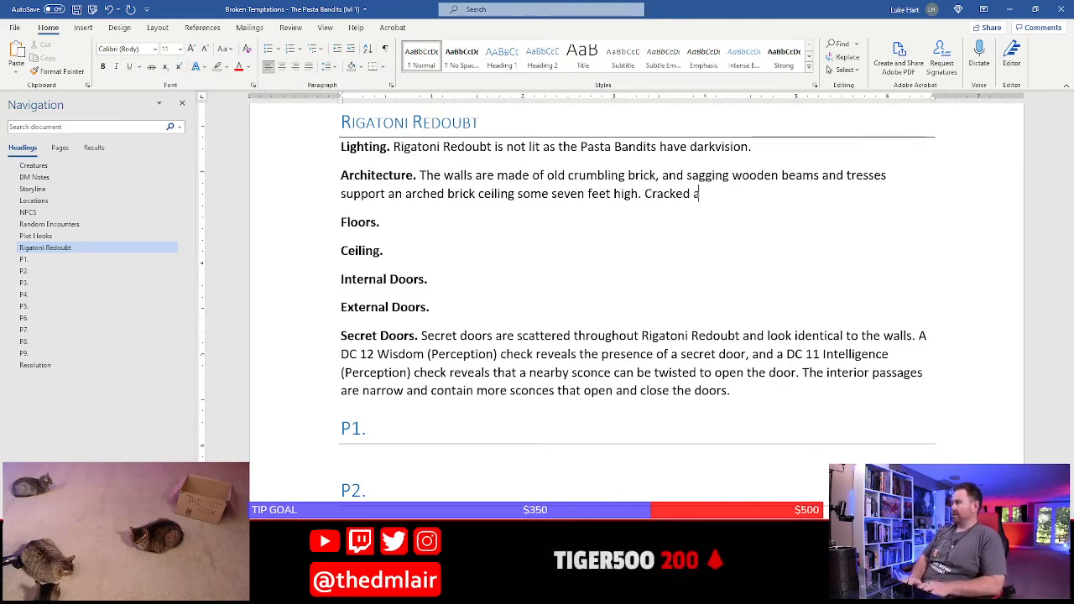
type("nd aging tiles")
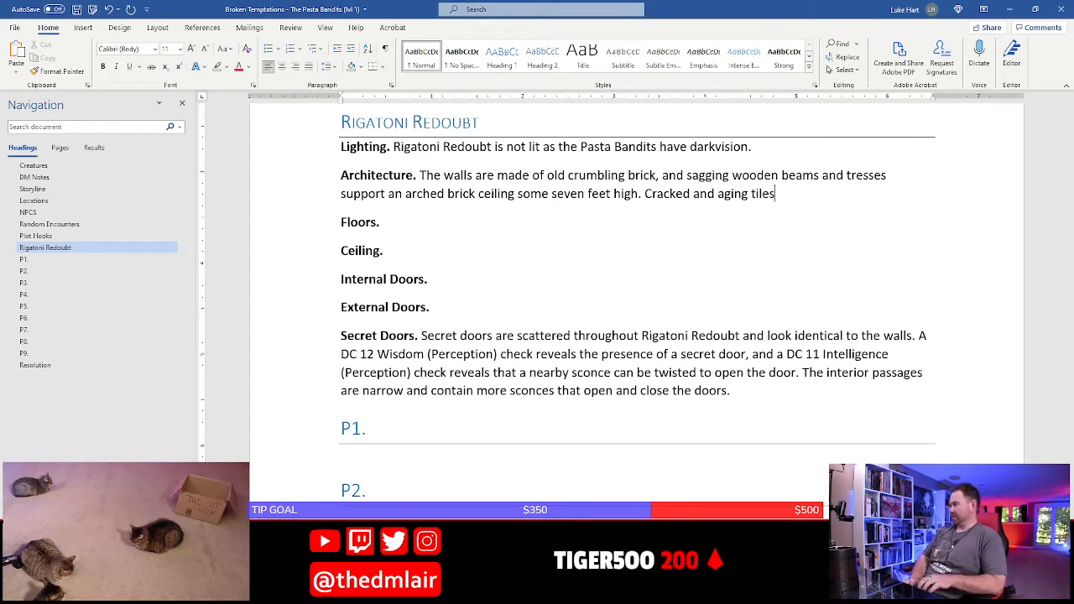
type(" cov")
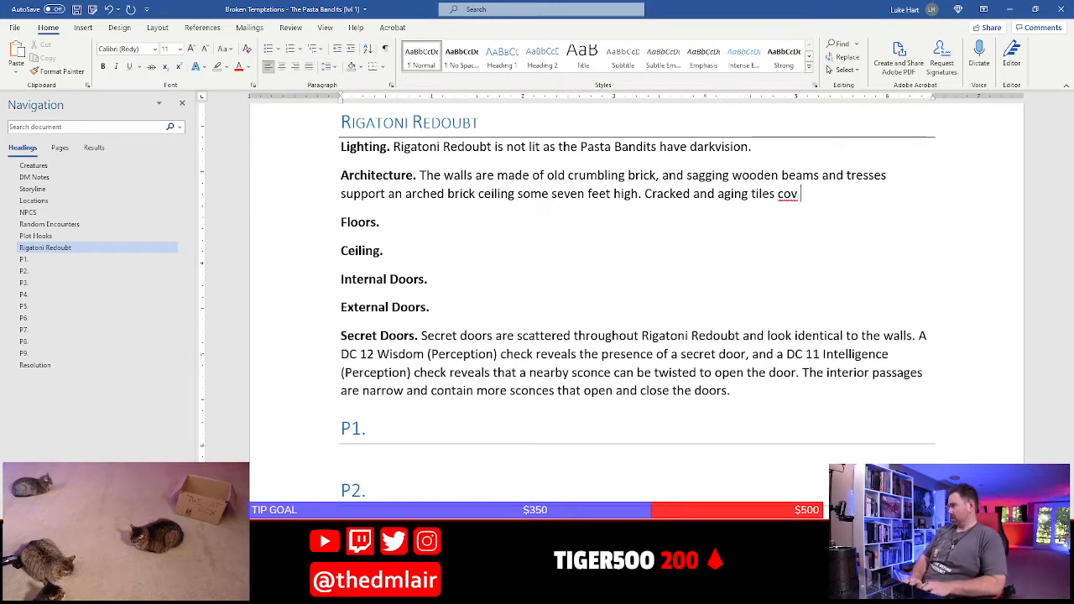
type("er much of the")
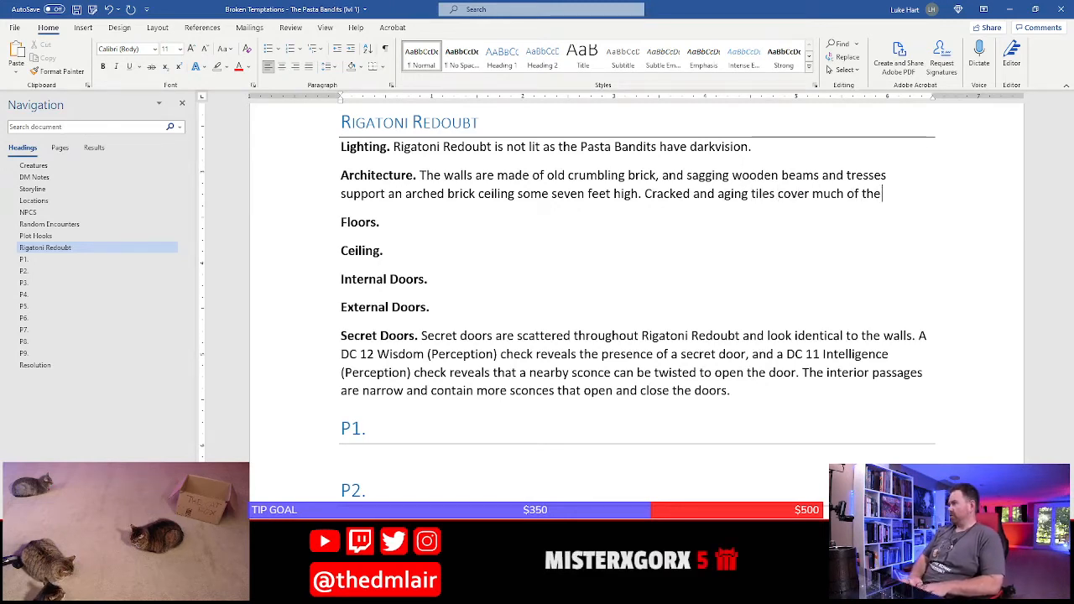
type(" floor, though")
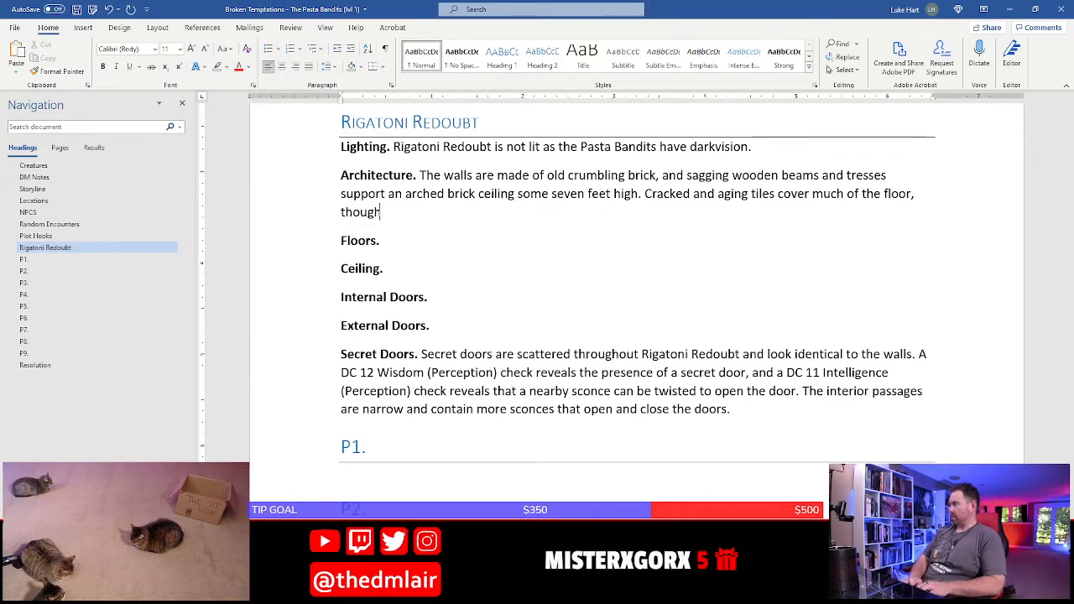
type(" dirt a")
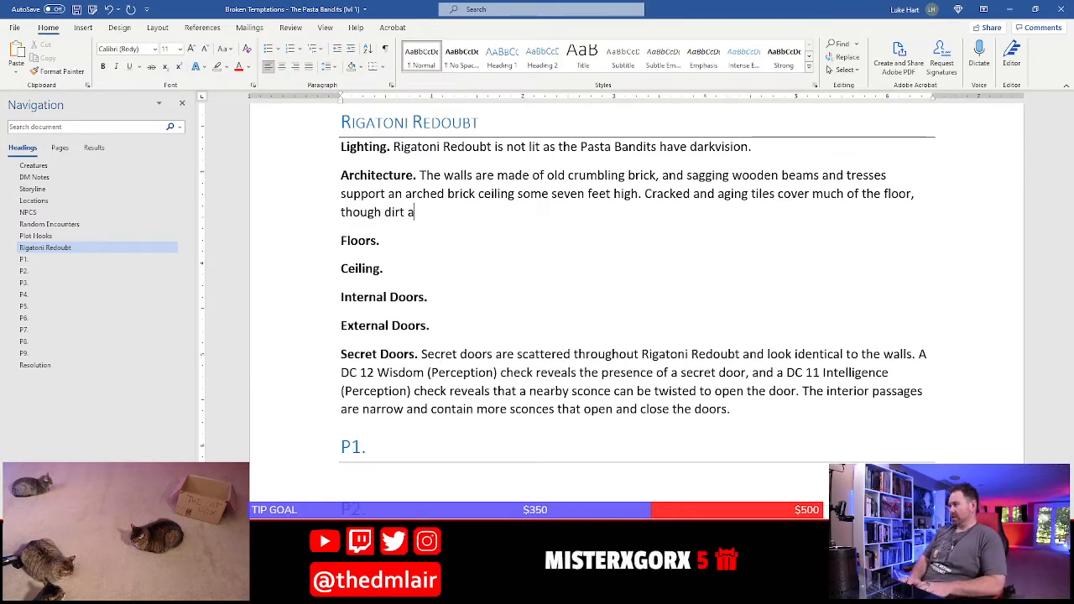
type("nd graven")
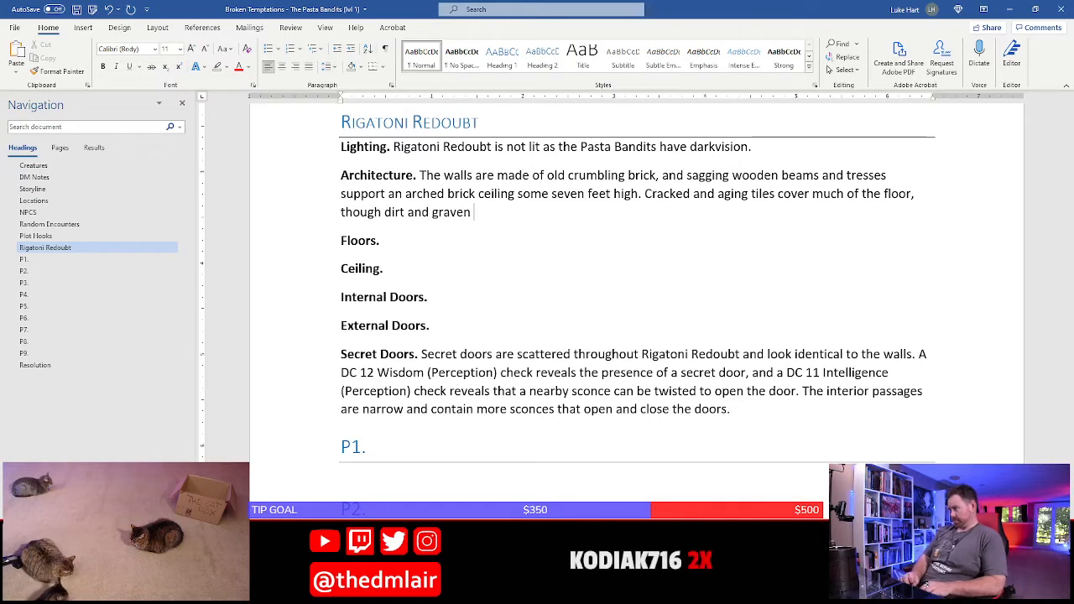
Finish the Architecture sentence about the floor tiles with "dirt and gravel show through where the tiles are missing."
key("BackSpace")
key("BackSpace")
type("l show throug")
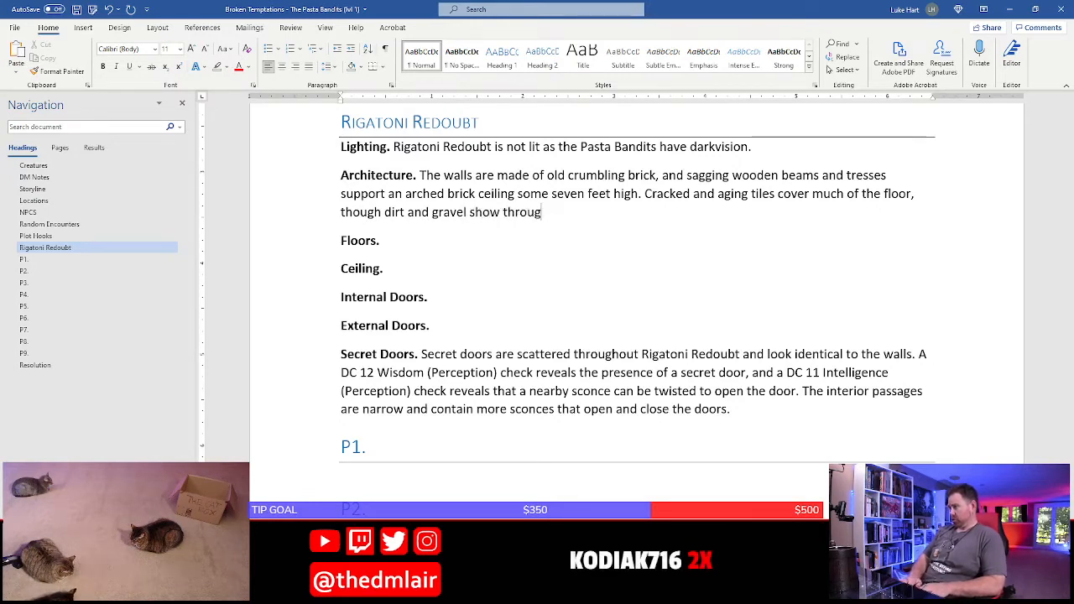
type("h where the ")
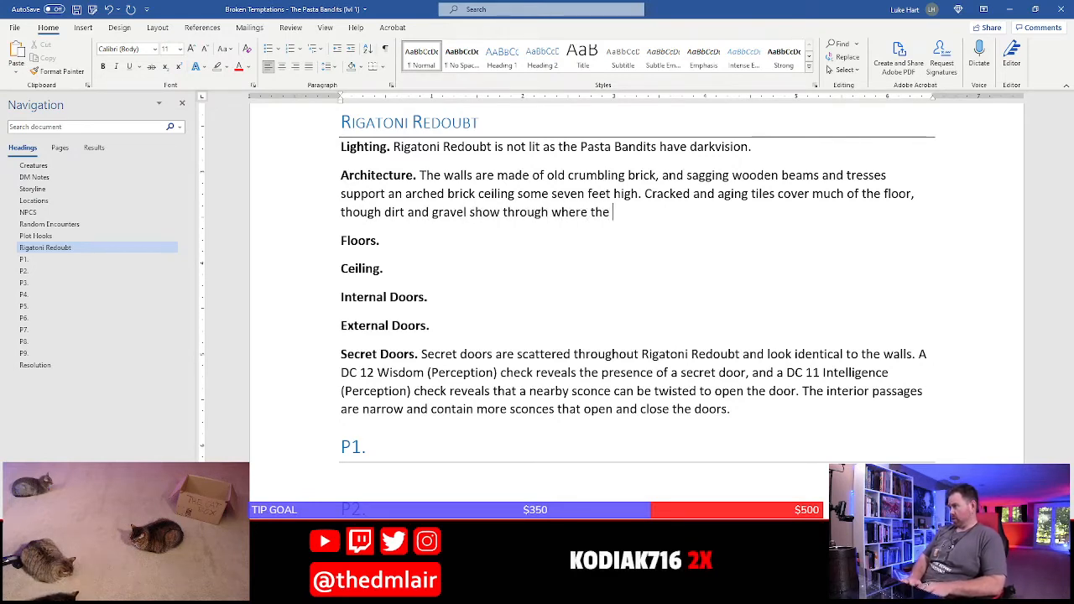
type("tiles hav")
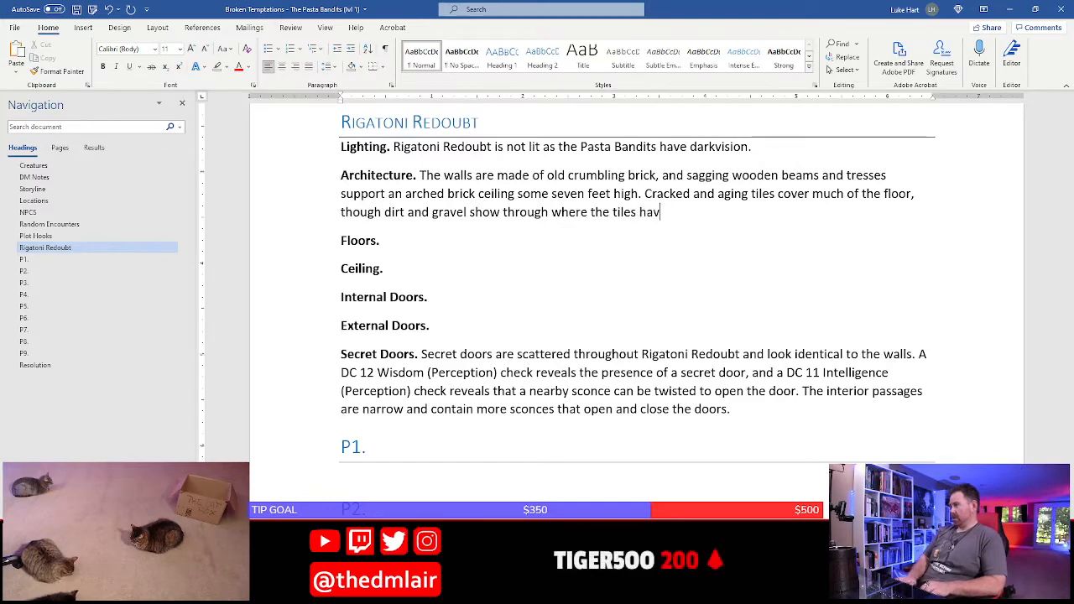
key("BackSpace")
key("BackSpace")
key("BackSpace")
type("are missing.")
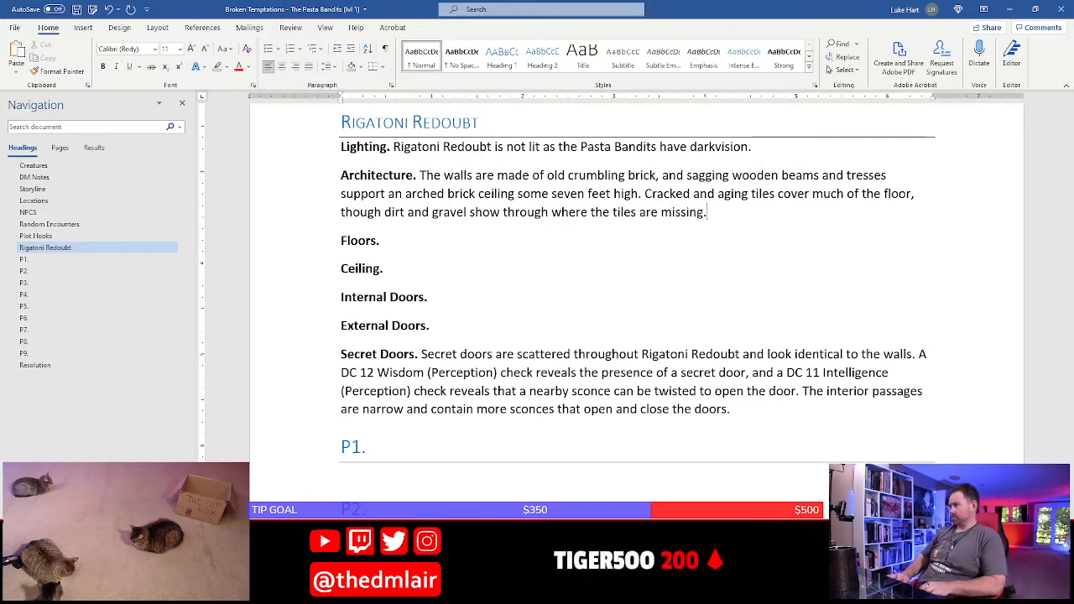
Delete the empty "Floors." and "Ceiling." entries below the Architecture paragraph
key("ctrl+Down")
key("shift+Down")
key("shift+Down")
key("Delete")
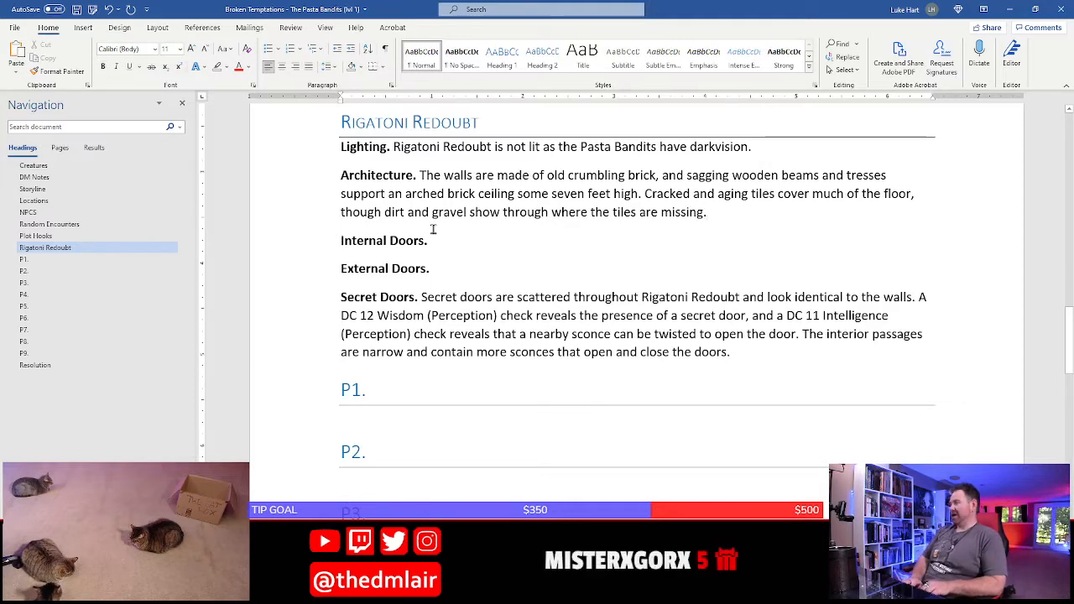
Begin another sentence at the end of the Architecture paragraph with "Roots poke through the brick through the redbout"
key("Left")
type("Root")
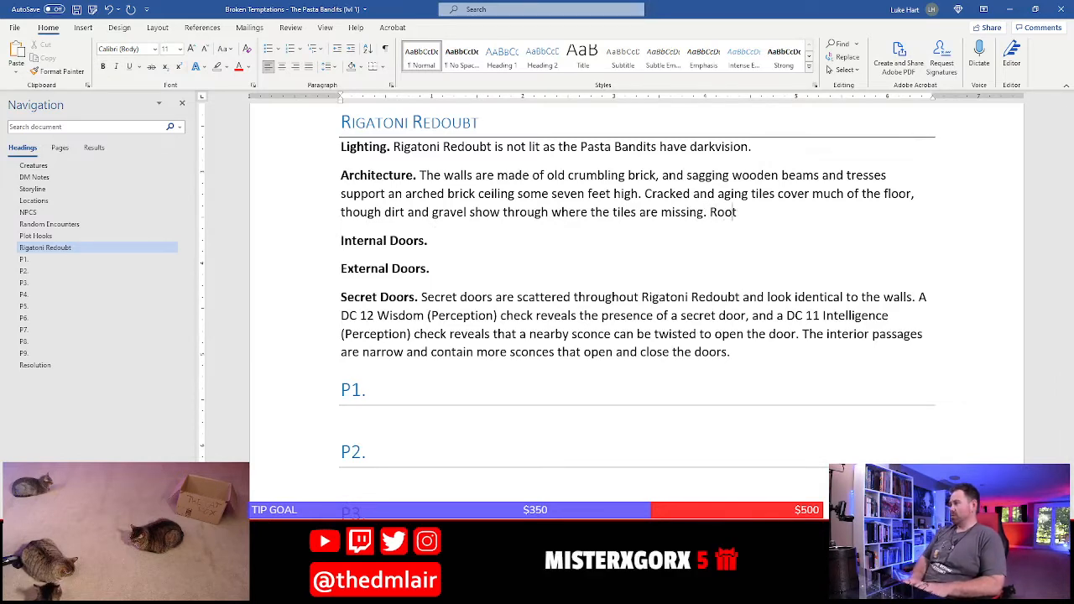
type("s poke")
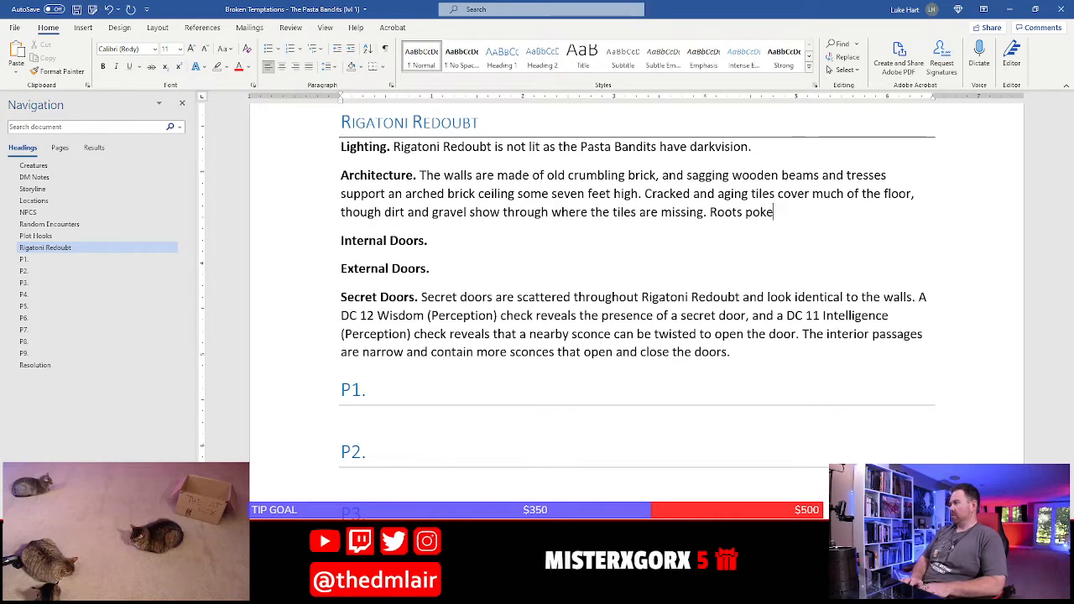
type(" through the brick")
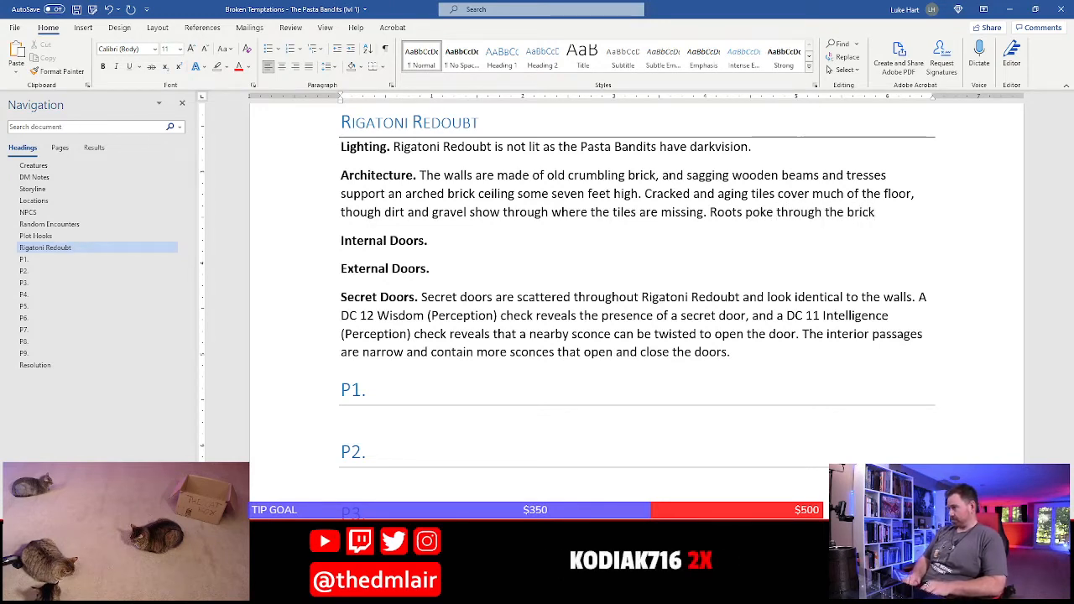
type(" through the ")
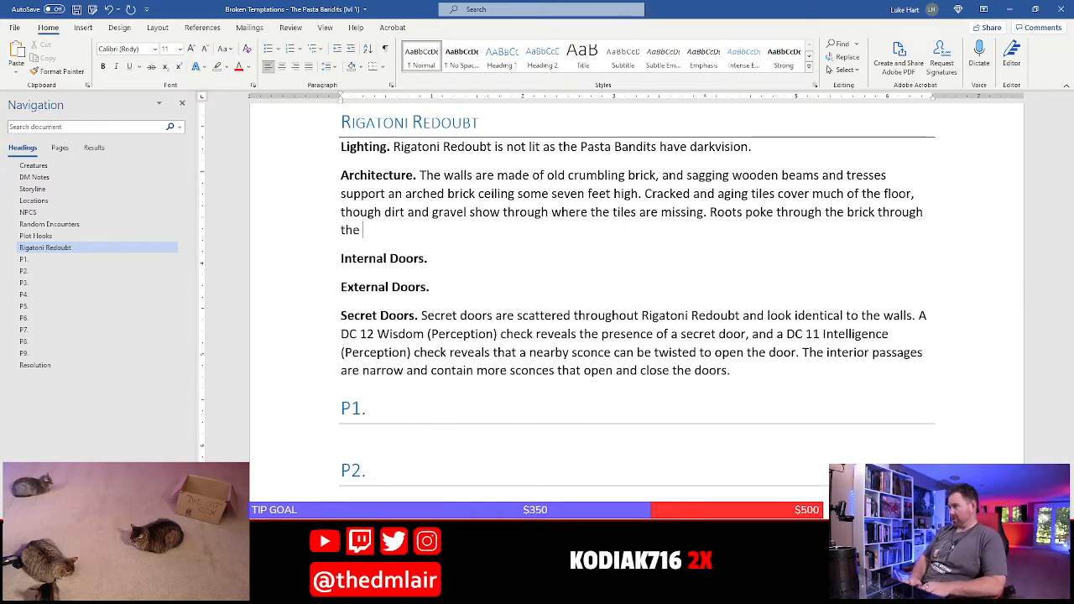
type("re")
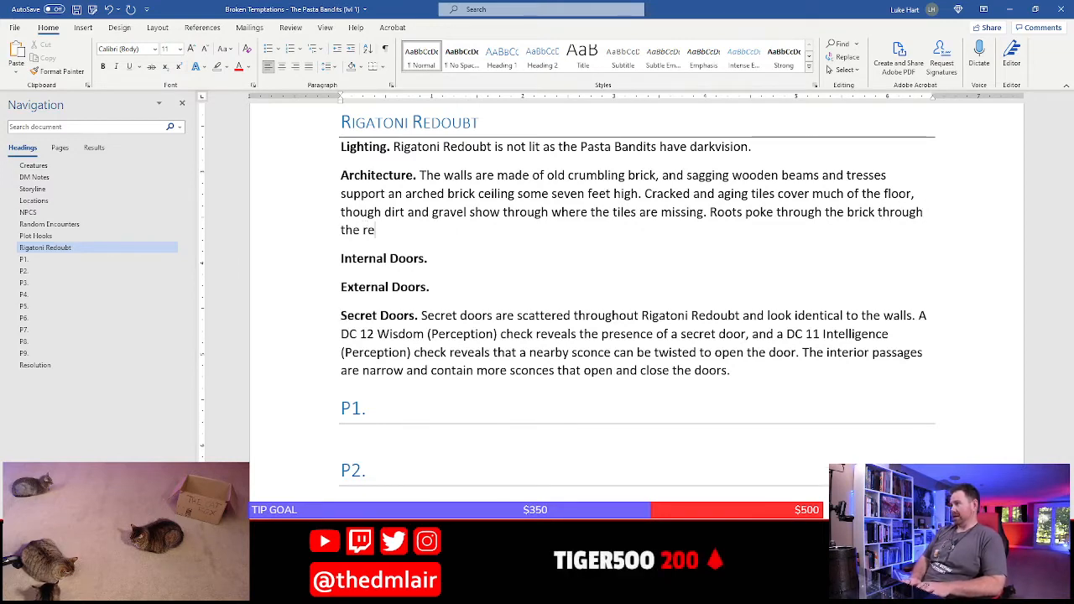
type("dbout, and a musty")
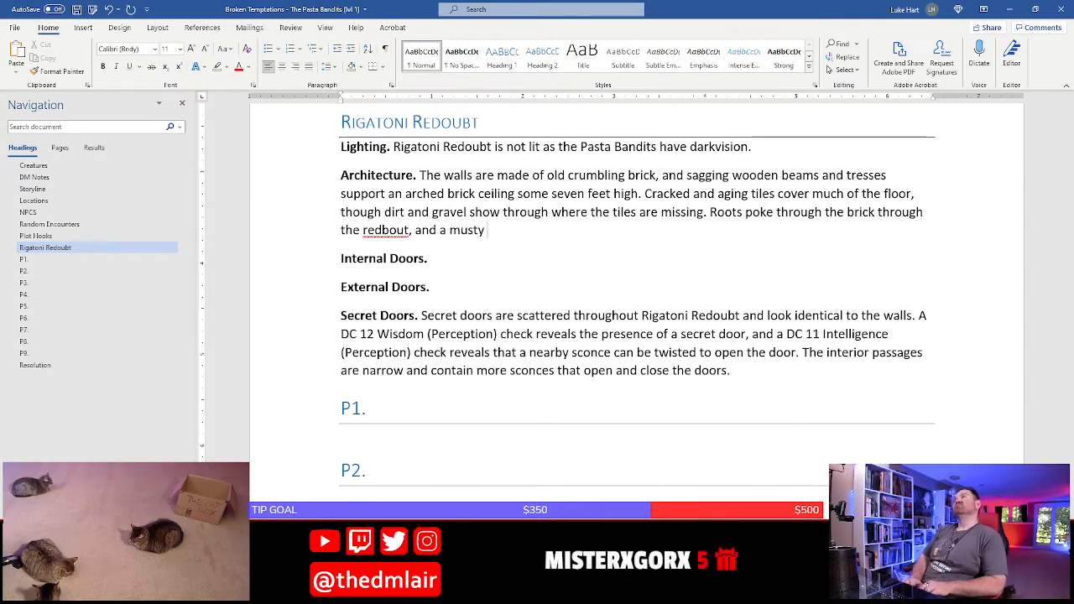
Continue the sentence about the roots with ", and the musty odor of old"
type("o")
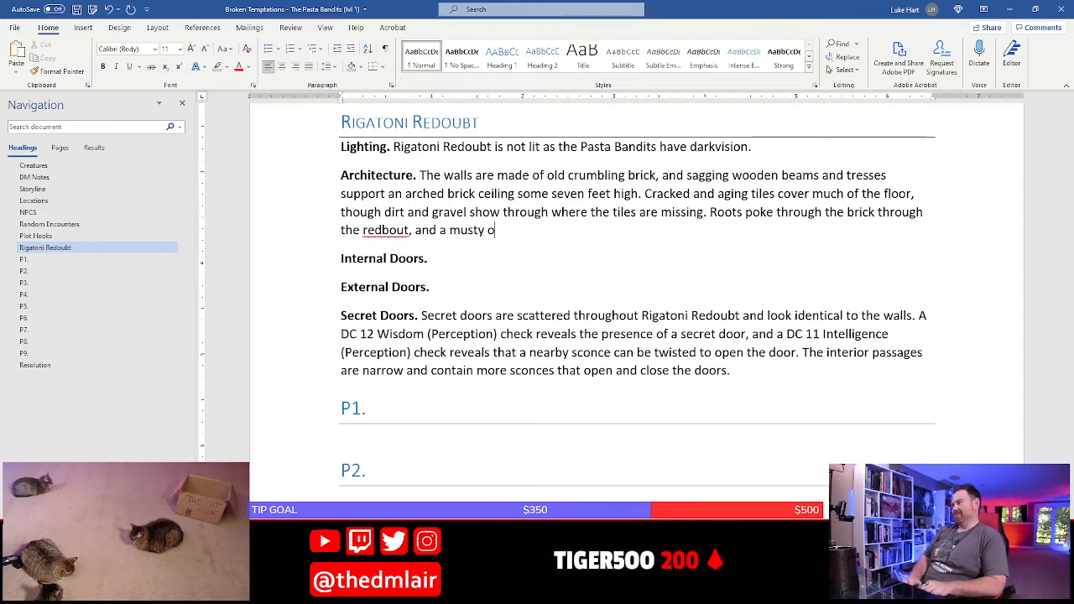
key("BackSpace")
key("BackSpace")
key("BackSpace")
key("BackSpace")
key("BackSpace")
key("BackSpace")
key("BackSpace")
key("BackSpace")
key("BackSpace")
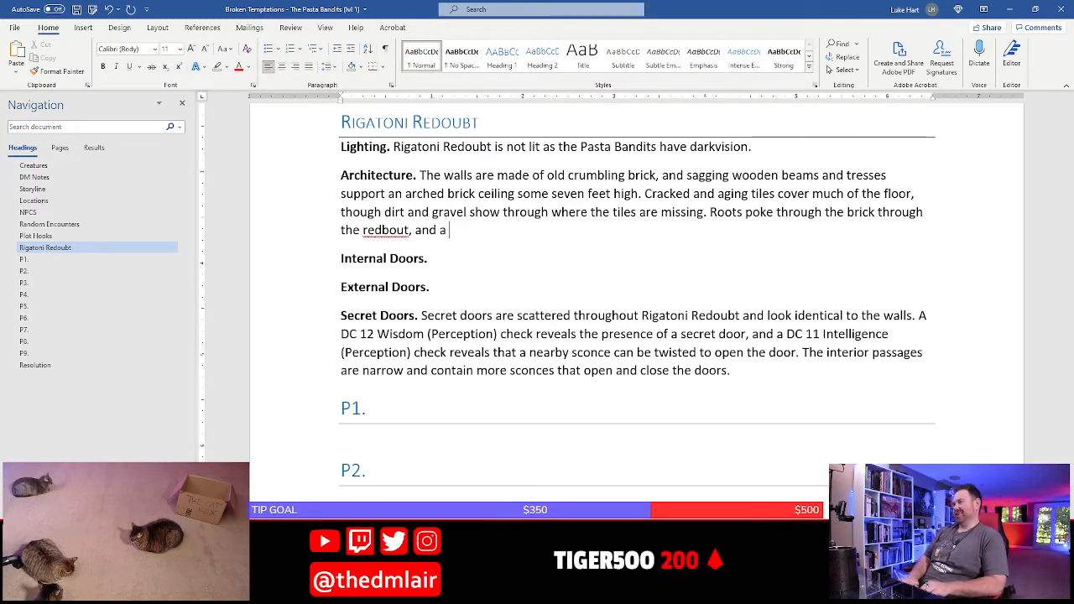
type("the musty o")
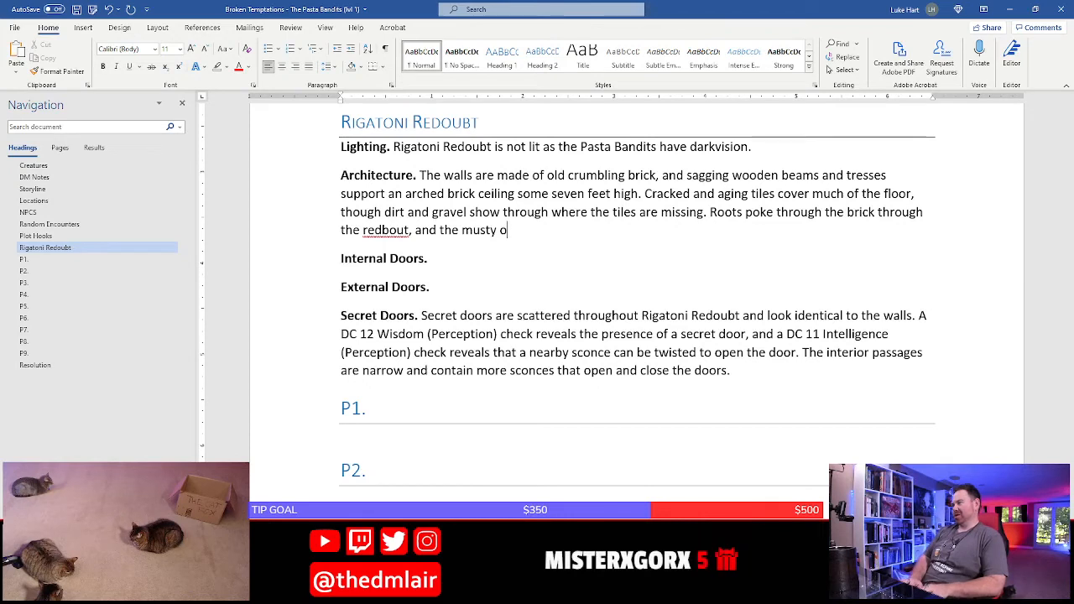
type("dor of old ")
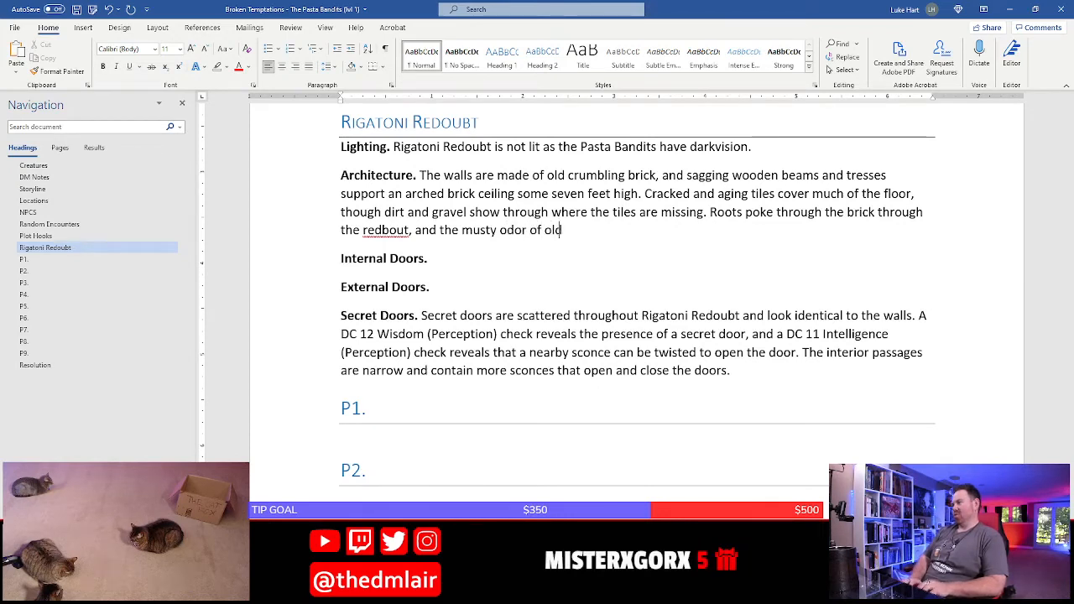
type("(and fresh) ur")
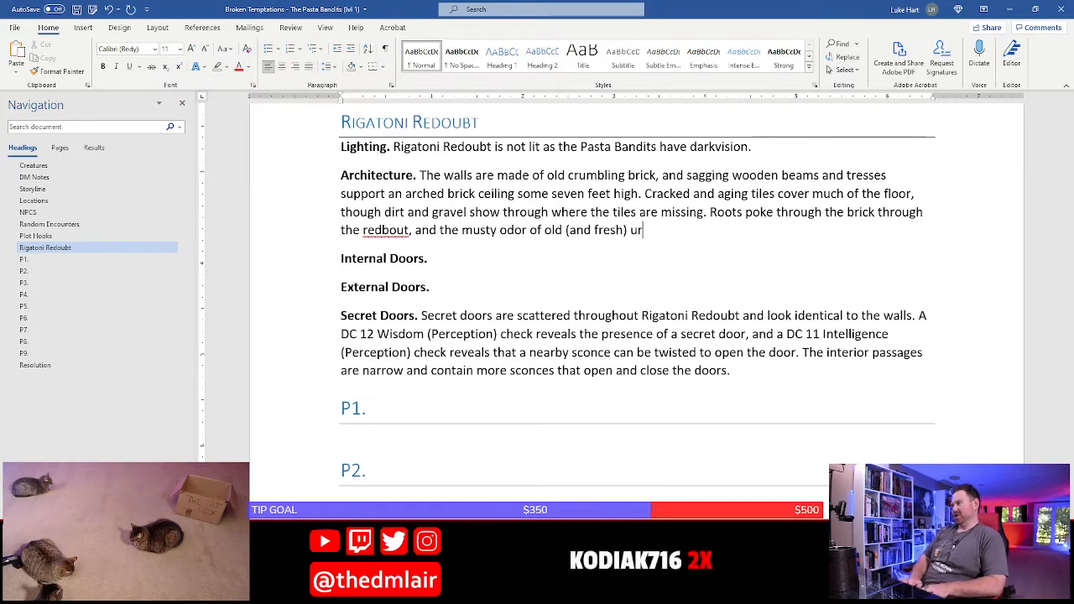
type("ine")
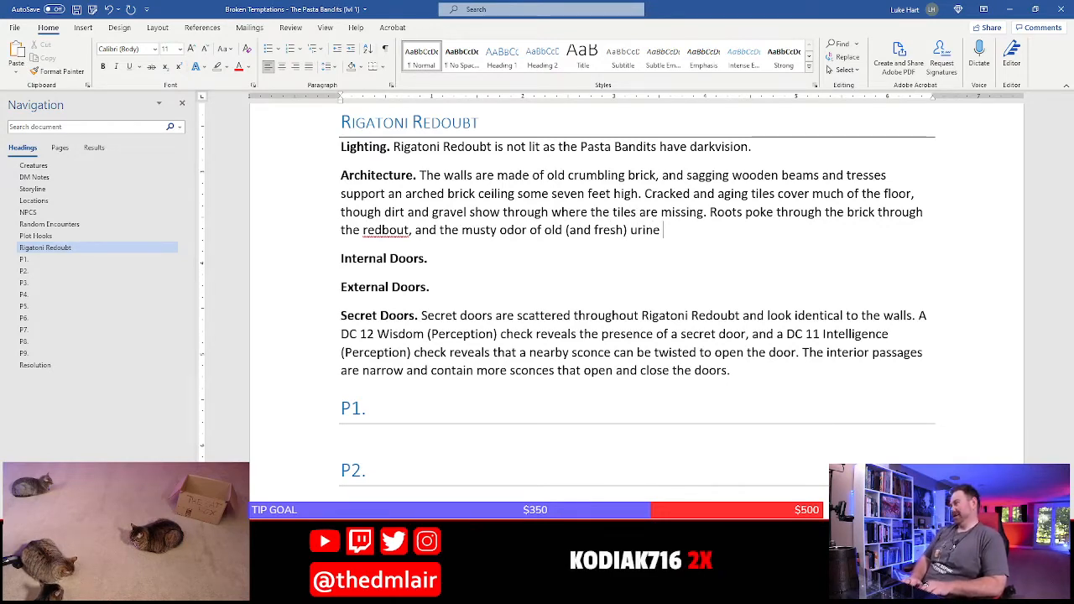
type(" fills the")
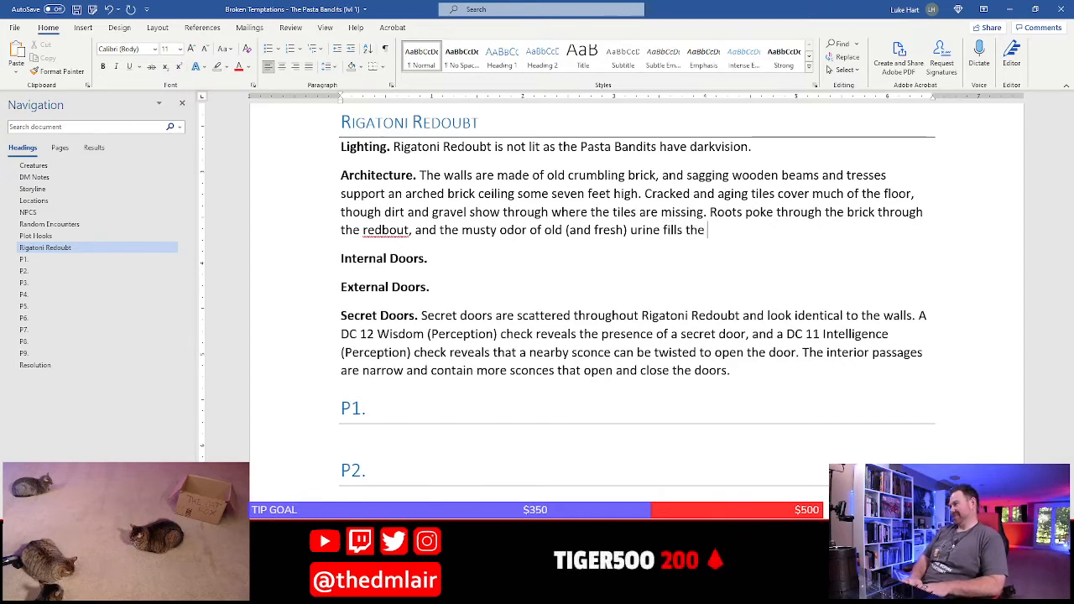
type(" compound.")
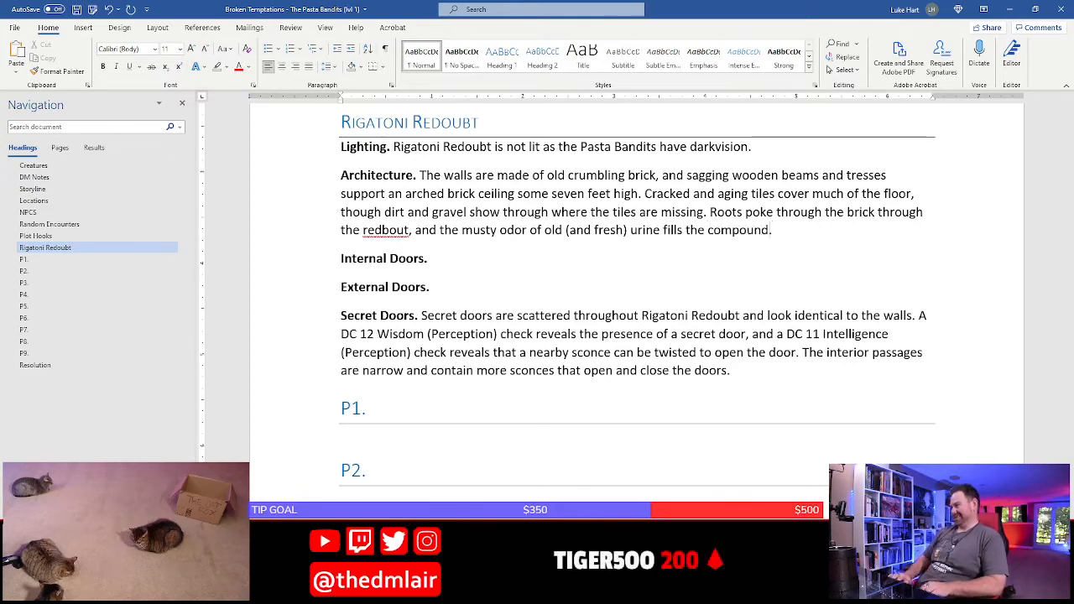
Complete the musty odor sentence so it ends "(and fresh) urine fills much of the compound."
left_click(680, 230)
type("much of")
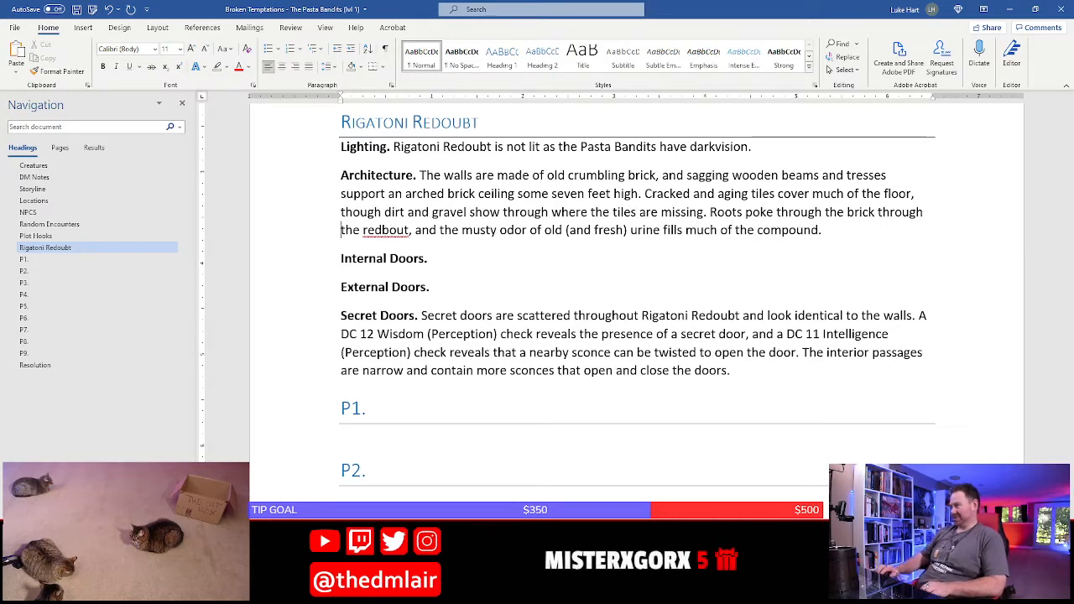
Correct the misspelled "redbout" in the Architecture paragraph to "redoubt" and save the document
right_click(404, 238)
left_click(459, 247)
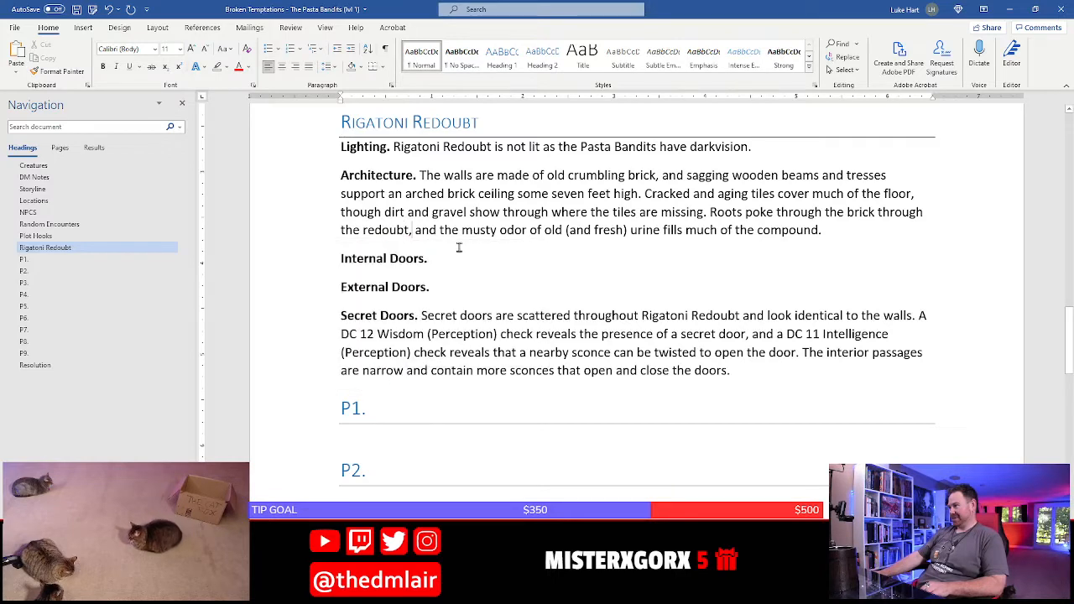
left_click(498, 239)
key("ctrl+s")
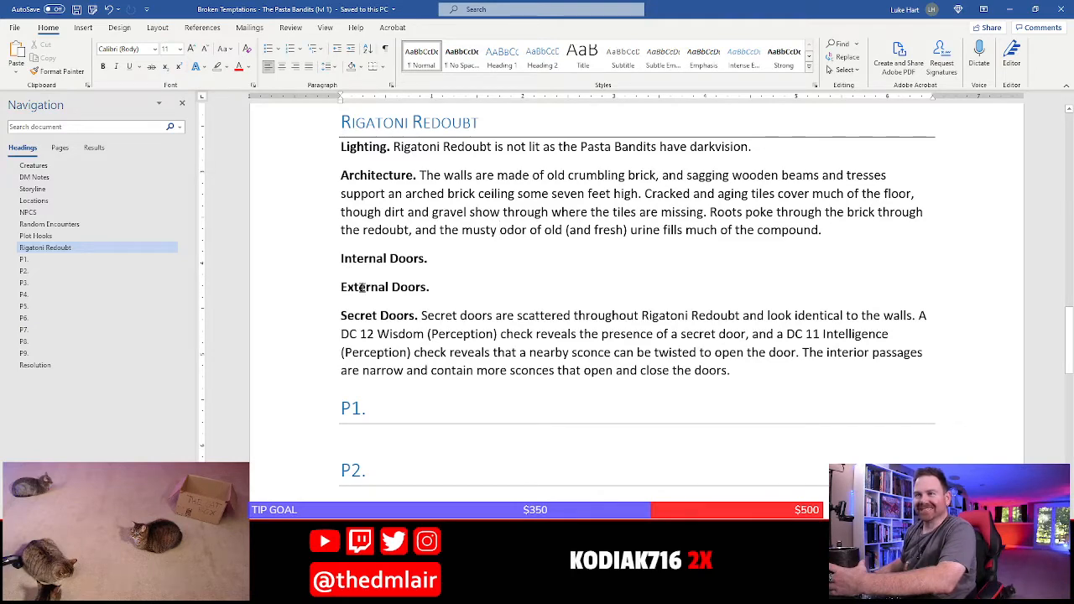
Switch to the Pasta Bandits Hideout map in Photoshop to examine the hideout's doors, and return to the Word document
scroll(478, 292, "down", 2)
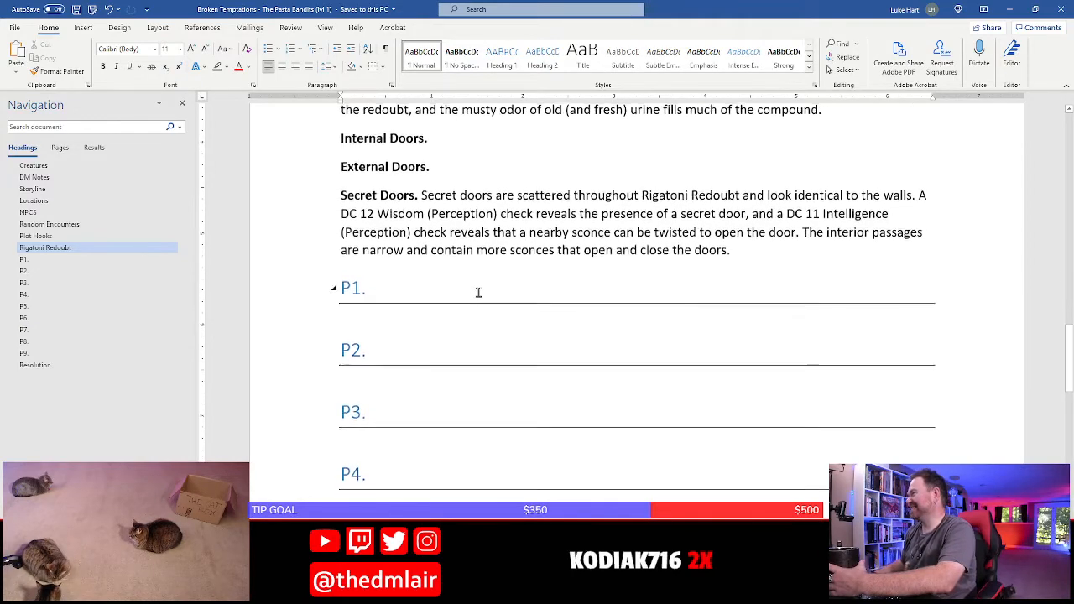
scroll(479, 292, "up", 3)
left_click(463, 259)
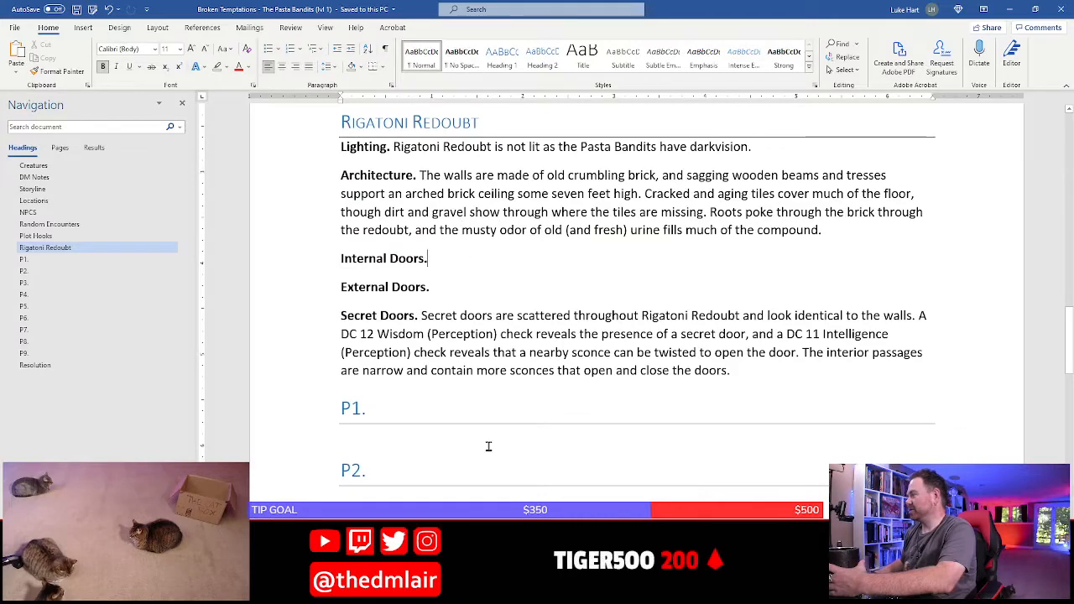
key("alt+Tab")
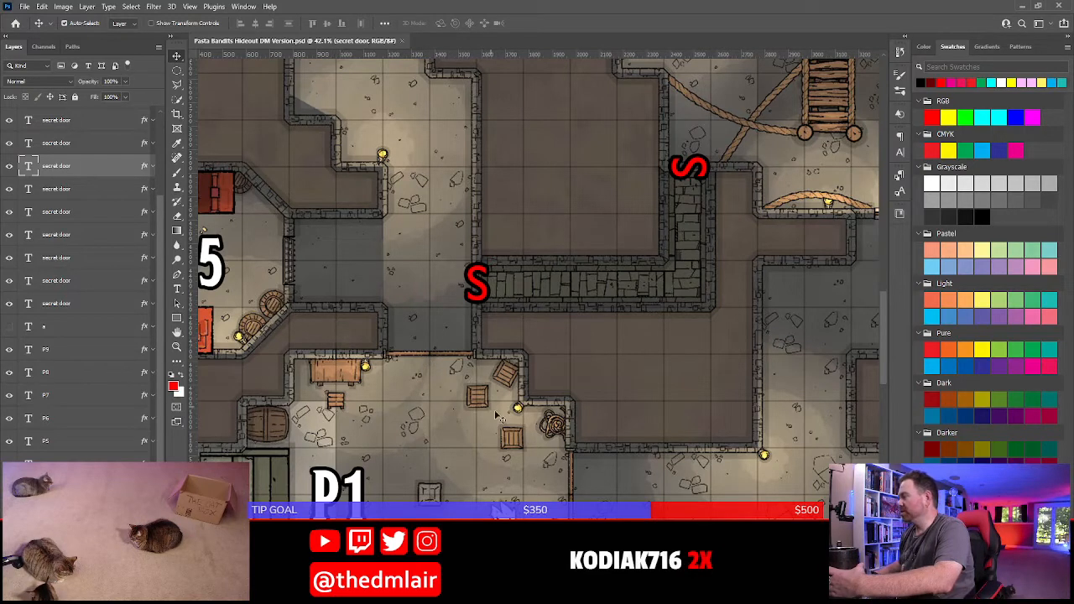
left_click_drag(616, 506, 594, 459)
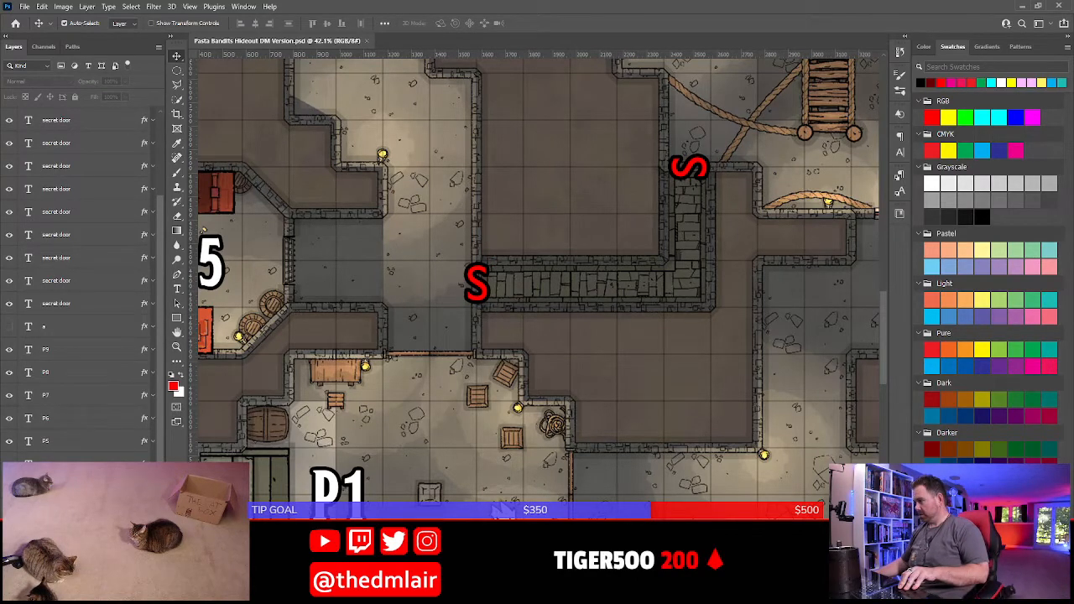
key("alt+Tab")
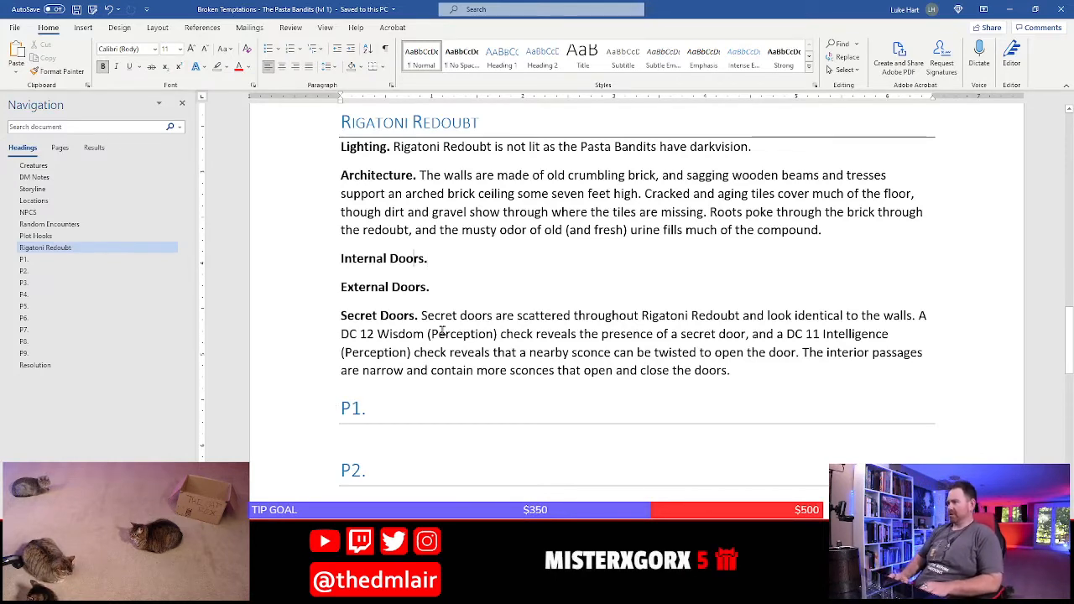
Shorten the "Internal Doors." label to "Doors." and begin its non-bold description with "The wooden doors throughout"
key("ctrl+BackSpace")
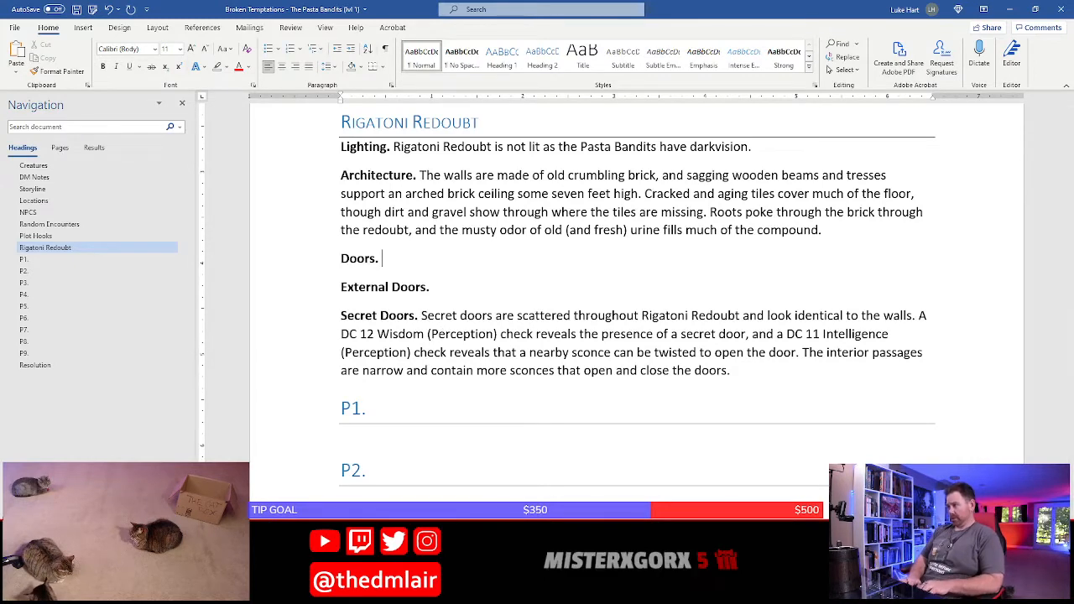
type("The wooden do")
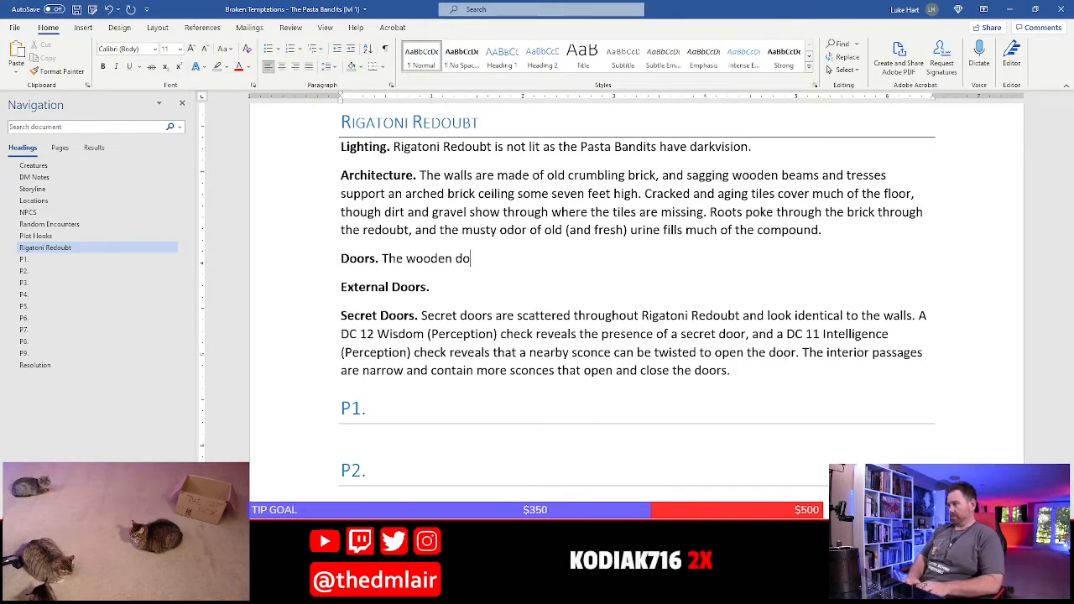
type("ors tyhrou")
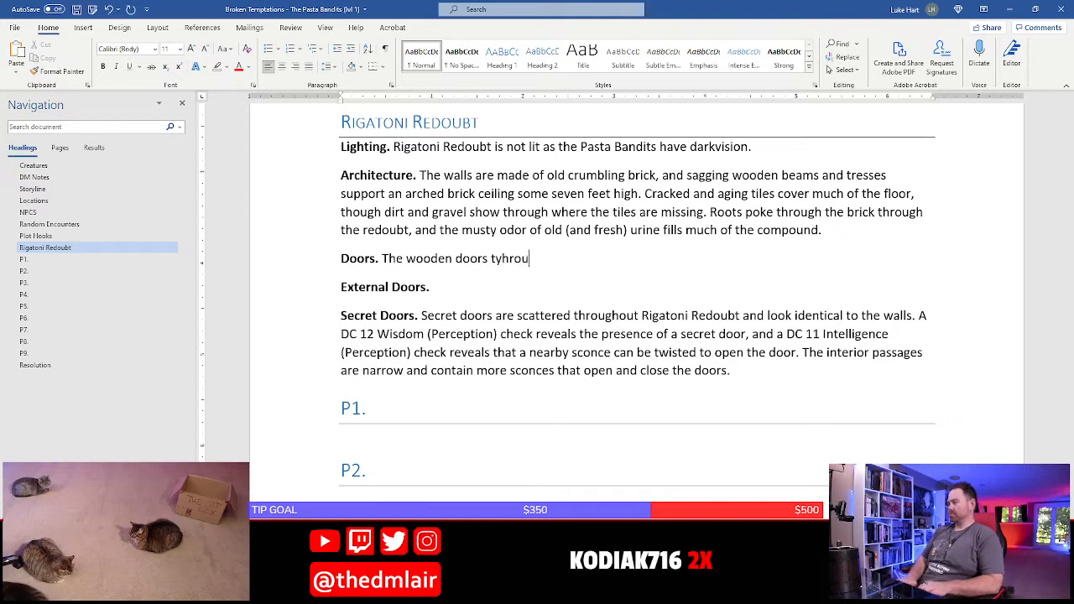
key("BackSpace")
key("BackSpace")
key("BackSpace")
key("BackSpace")
key("BackSpace")
type("hrougho")
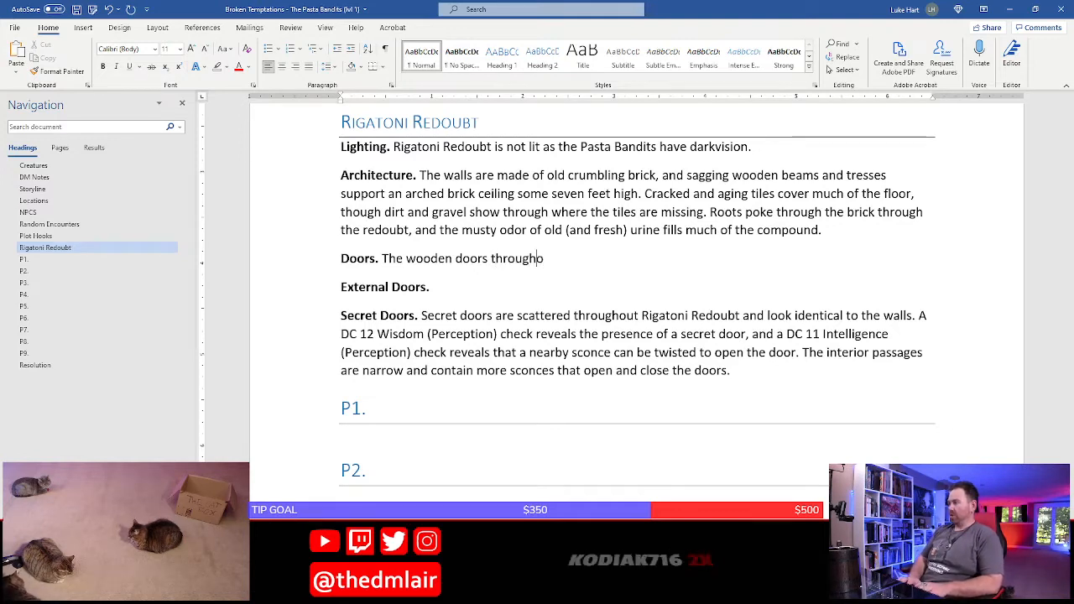
type("ut the redbout")
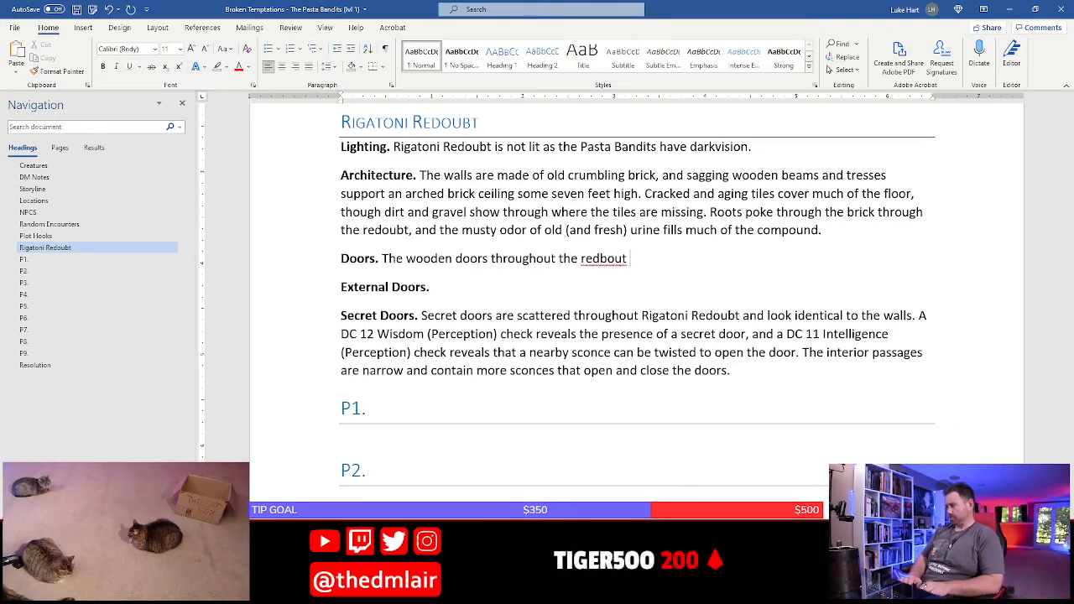
Complete the first Doors sentence to read "The wooden doors throughout the redoubt are of new construction."
key("BackSpace")
key("BackSpace")
key("BackSpace")
key("BackSpace")
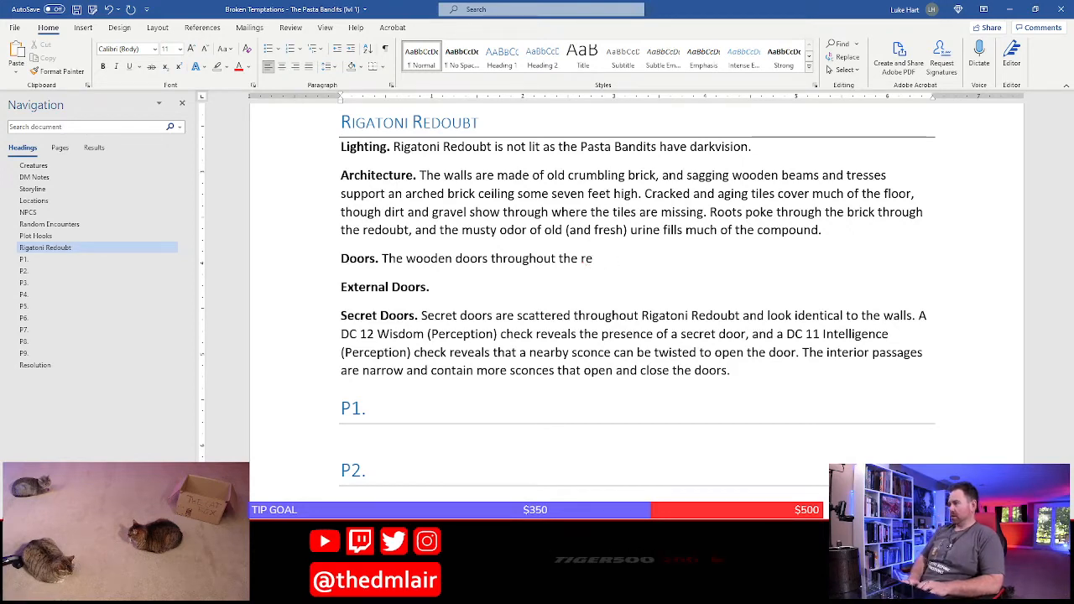
type("doubt ")
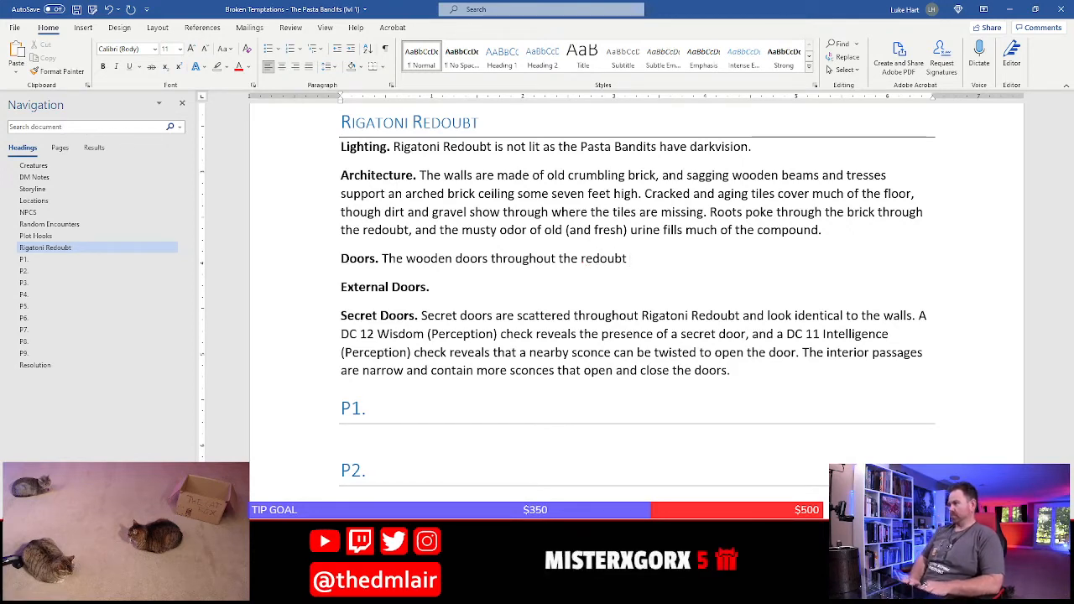
type("ar")
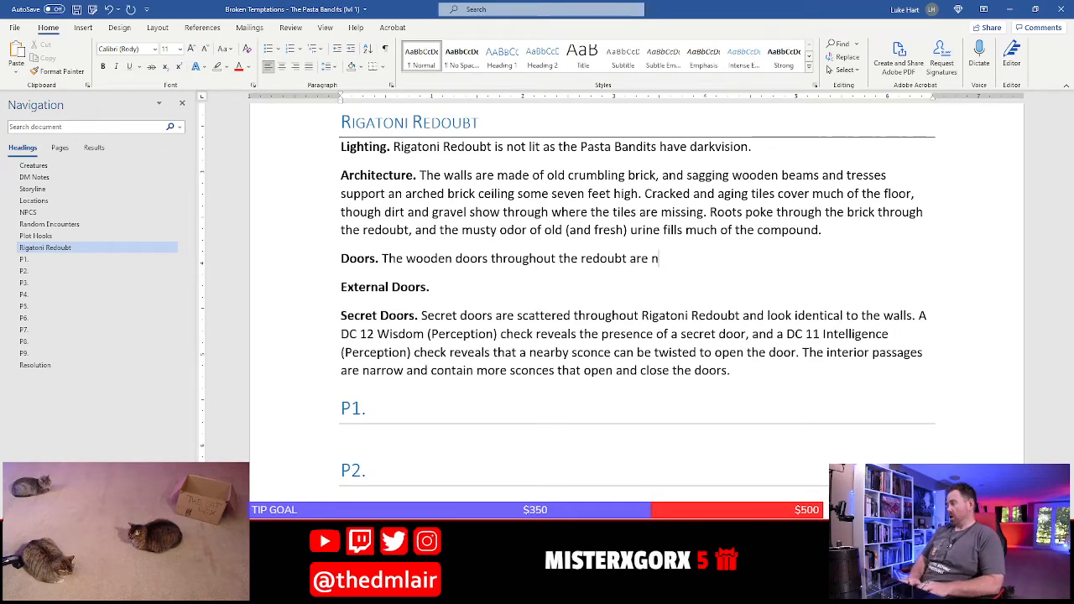
type("e of new constru")
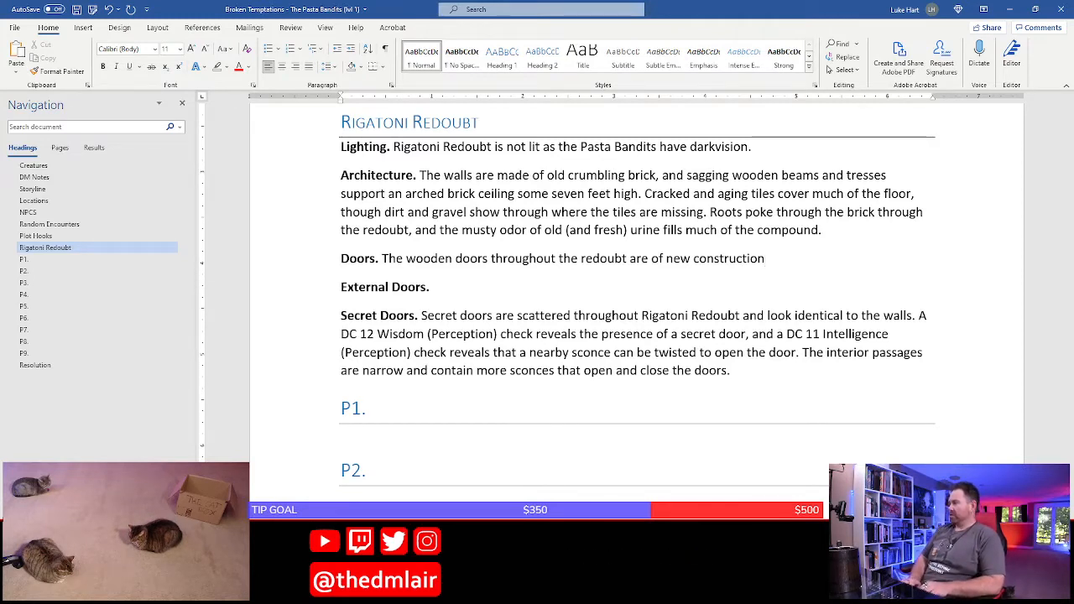
type("ction.")
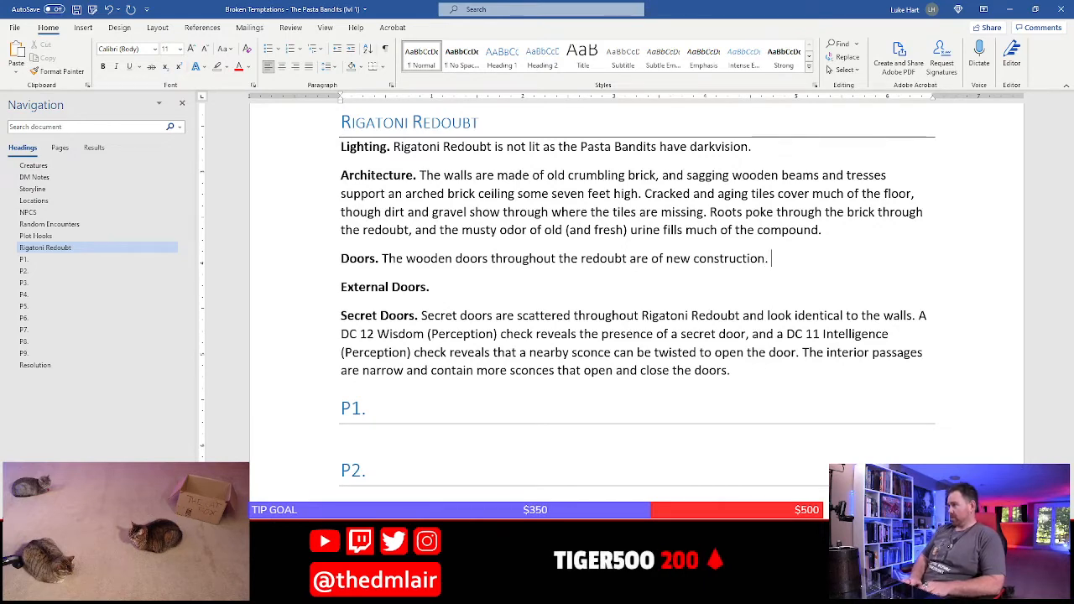
type(" Ma")
key("BackSpace")
key("BackSpace")
type("Door sthat")
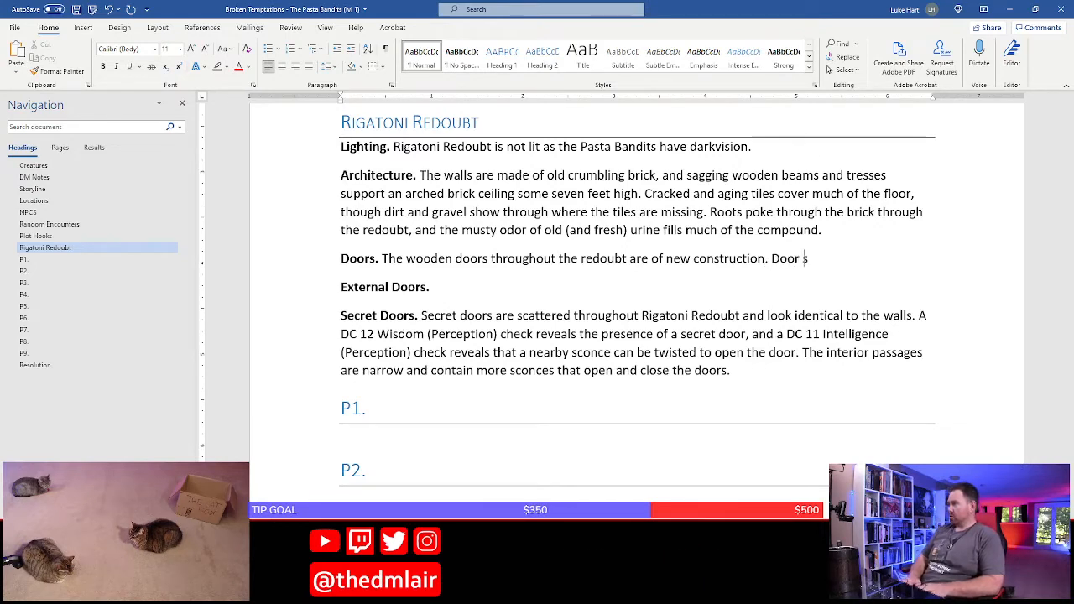
key("BackSpace")
key("BackSpace")
key("BackSpace")
key("BackSpace")
key("BackSpace")
key("BackSpace")
key("BackSpace")
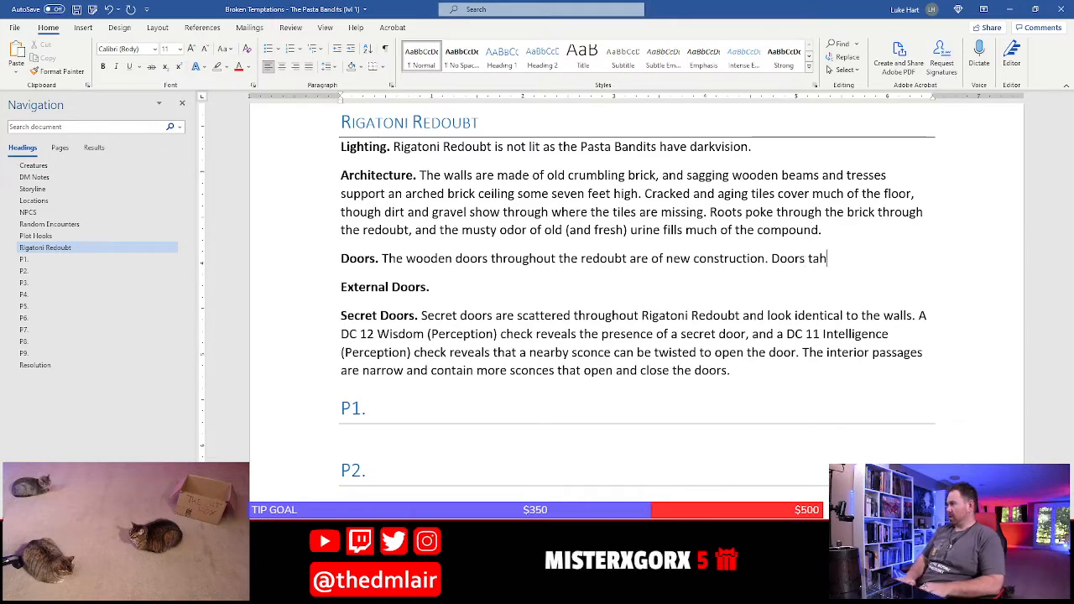
key("BackSpace")
key("BackSpace")
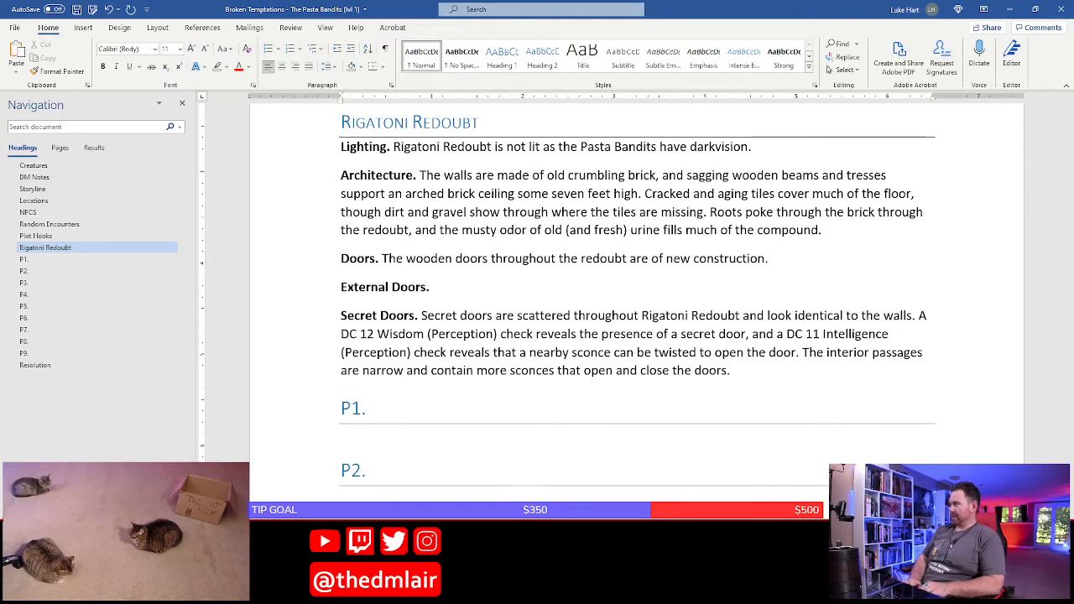
Begin a second sentence in the Doors paragraph with "The doors can be locked, though many aren't,"
type("The do")
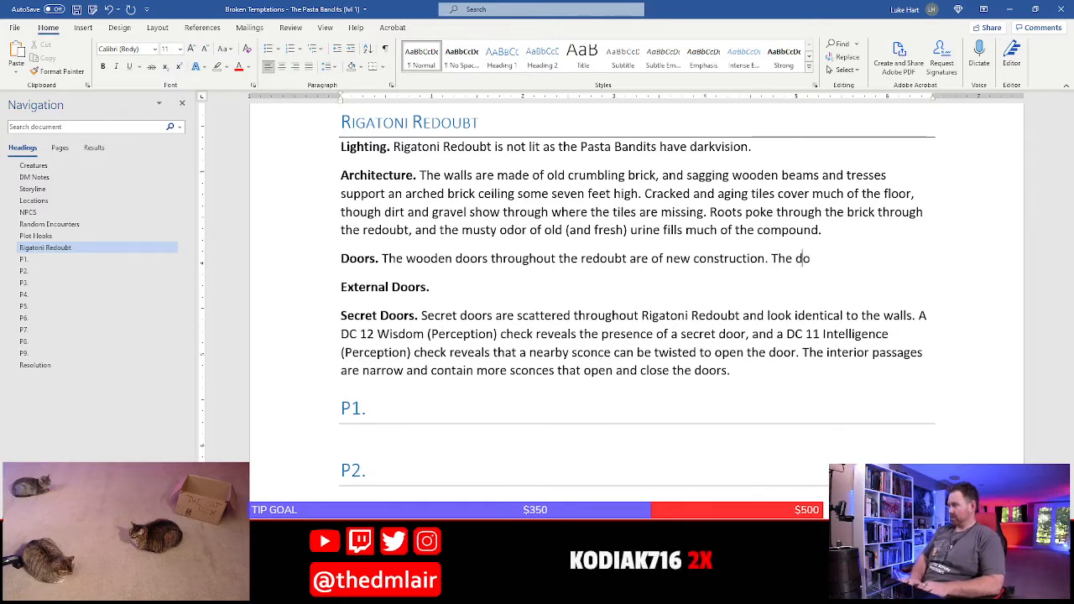
type("ors can be lock")
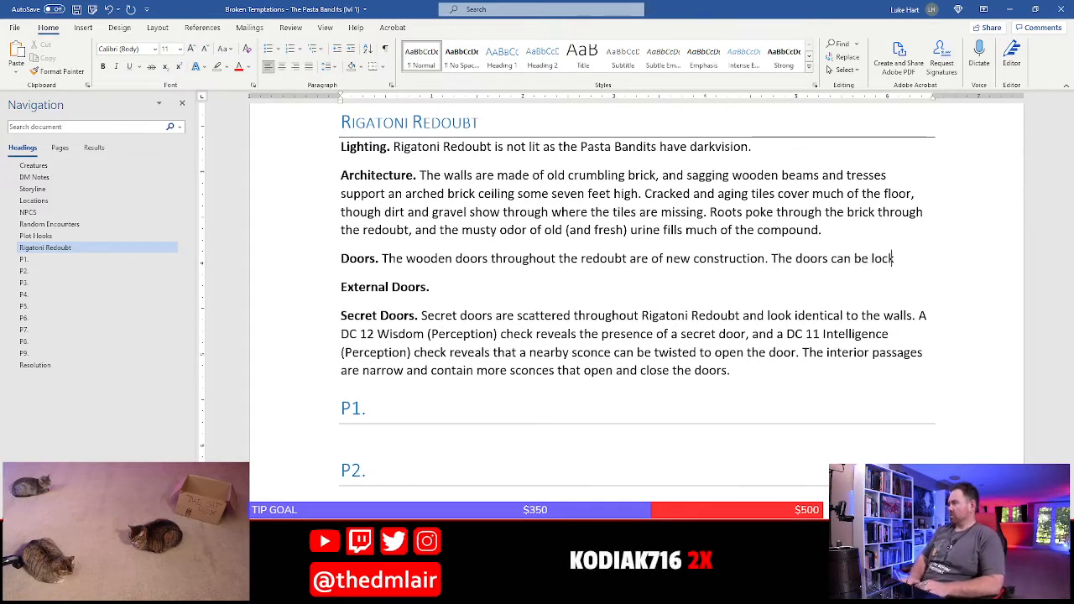
type("ed, though ")
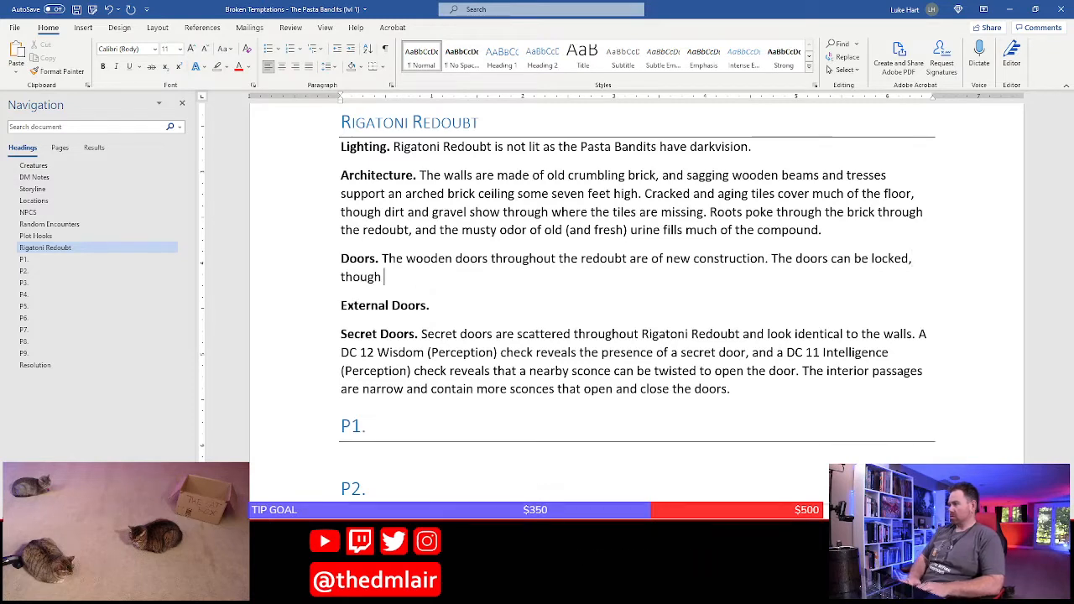
type("many aren't,")
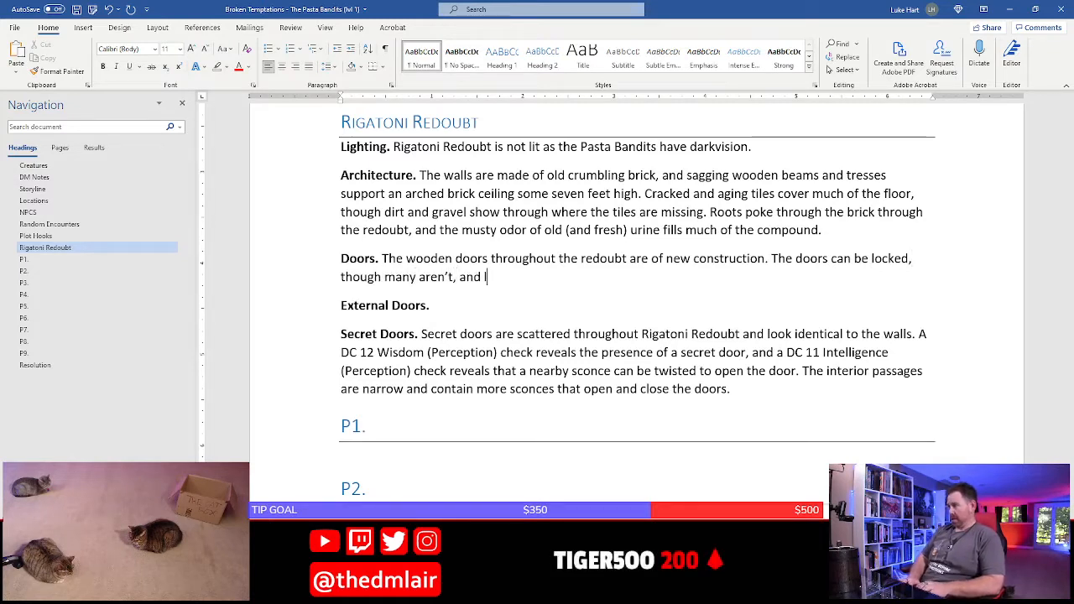
type(" and locked doors can")
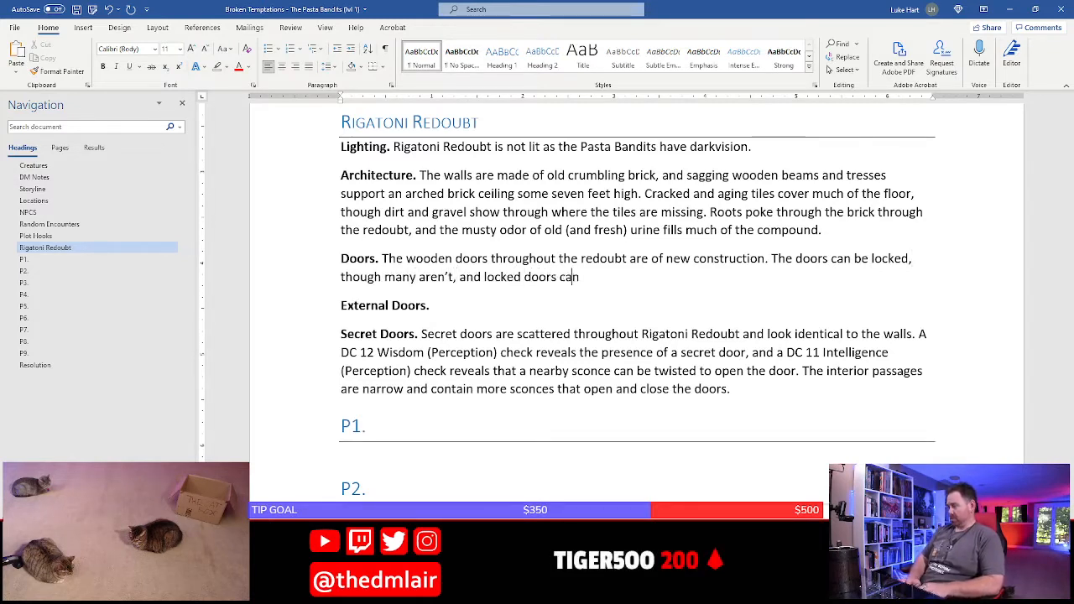
type(" be opened with a d")
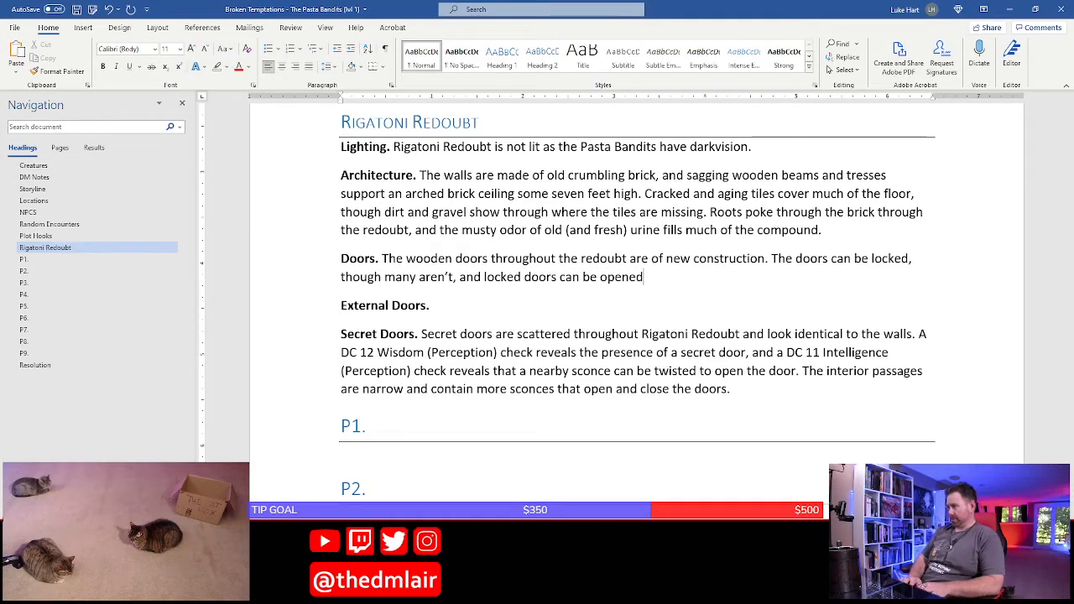
Continue the Doors sentence with "and locked doors can be opened with a DC 13 Dexterity (Thieves' Tools)"
key("BackSpace")
type("DC")
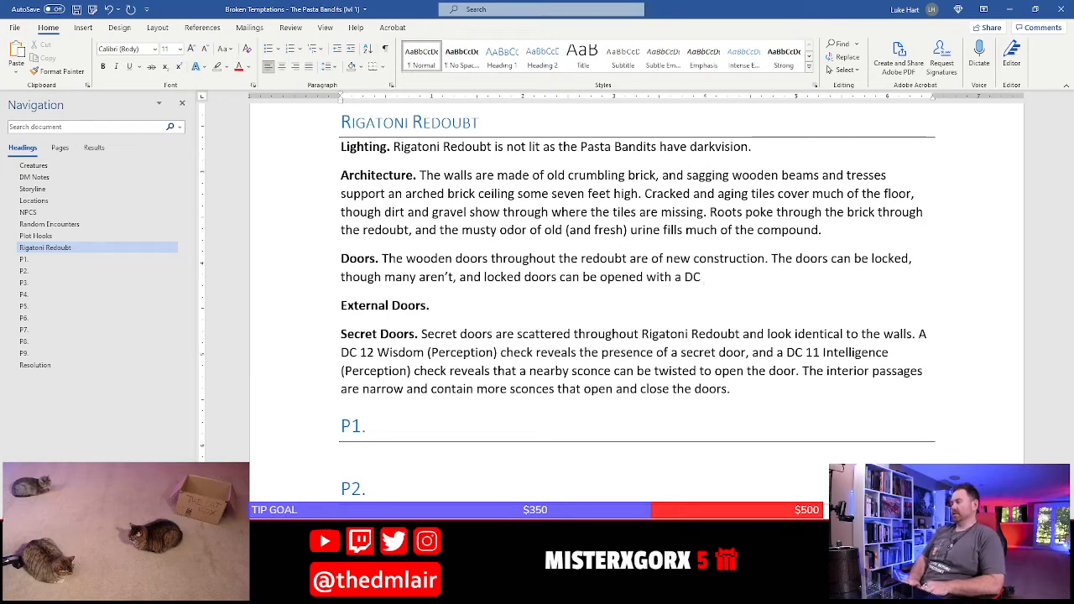
type("3")
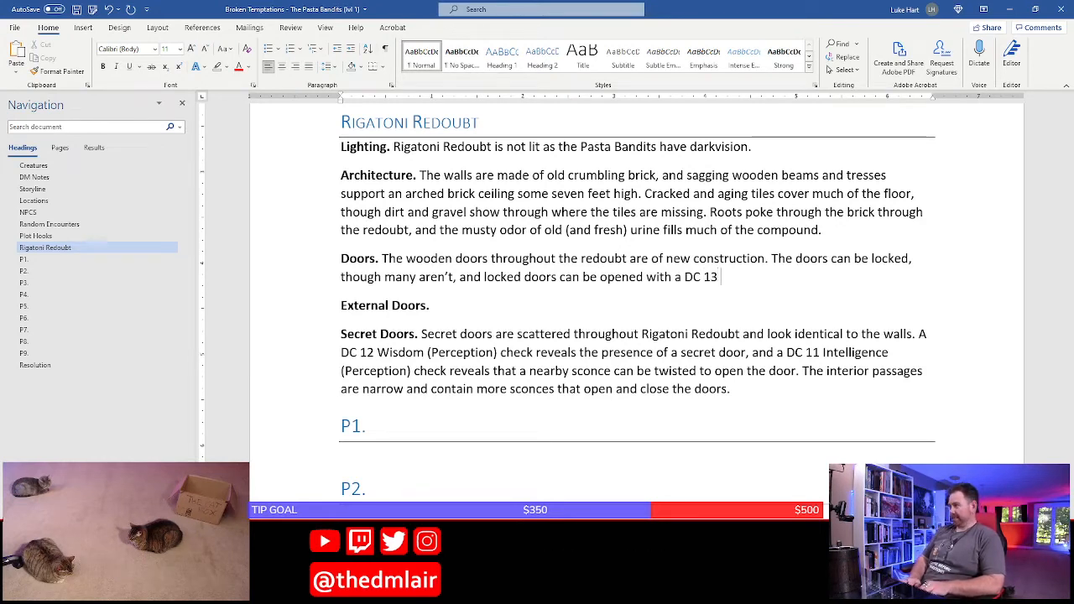
type(" Dexterity (Thie")
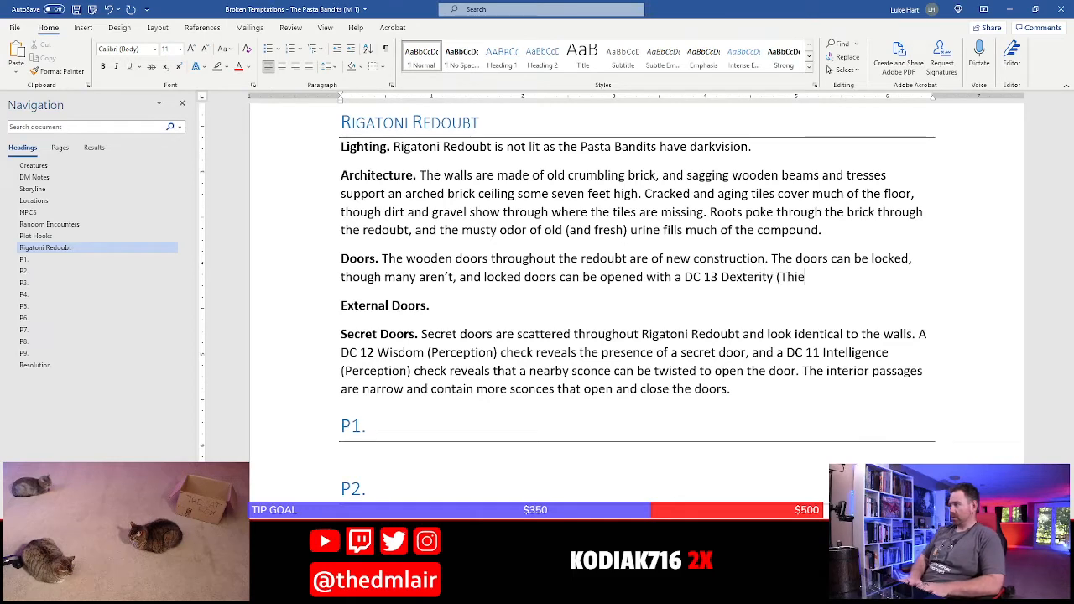
type("ves' Tools c")
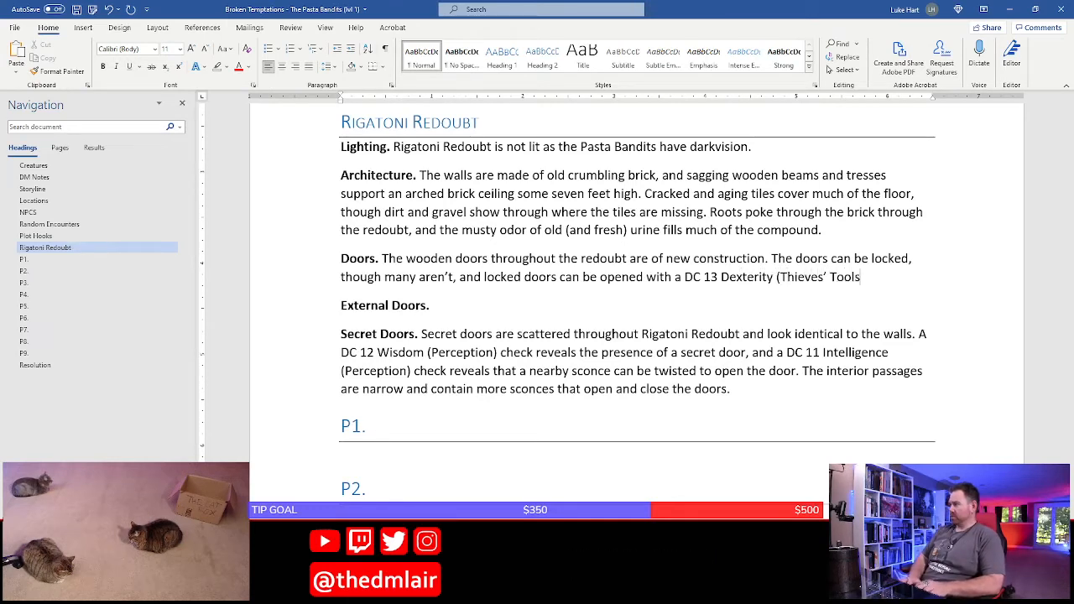
key("BackSpace")
type(") che")
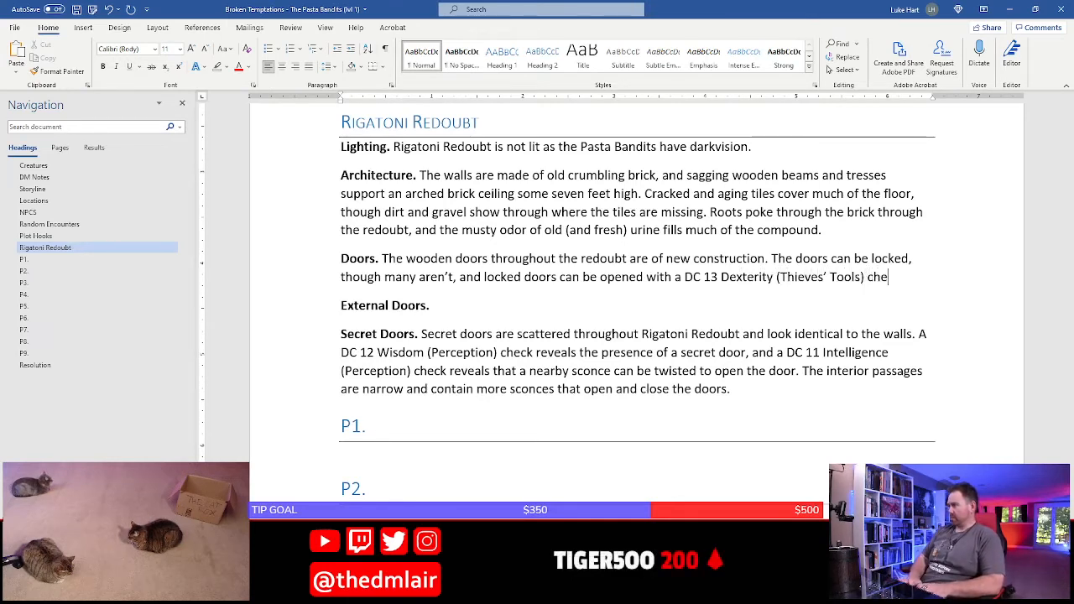
type("ck or a ")
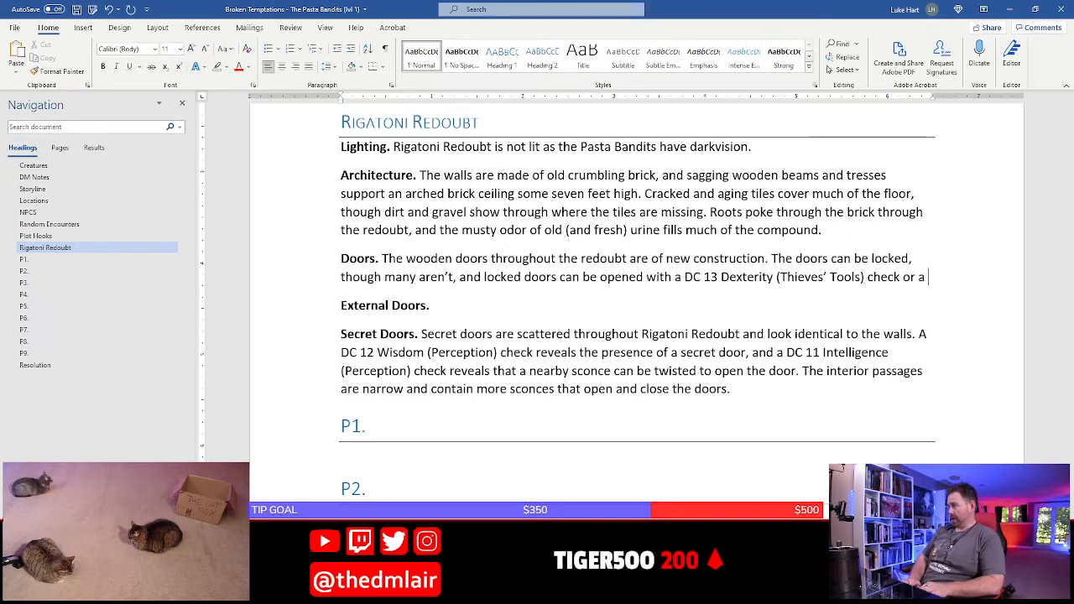
type("DC 12")
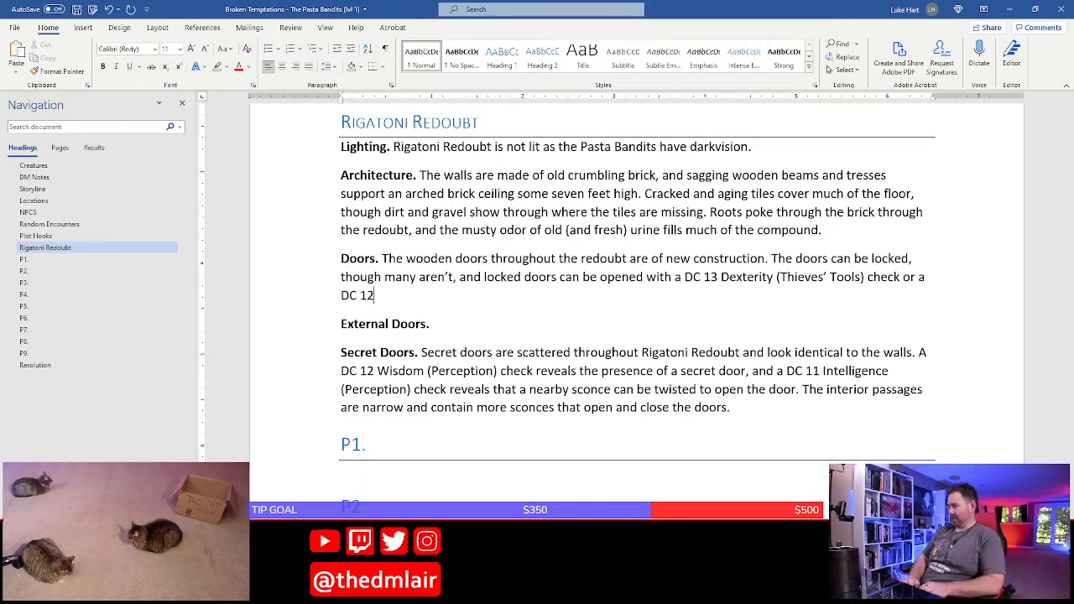
type(" Strength (Athletics")
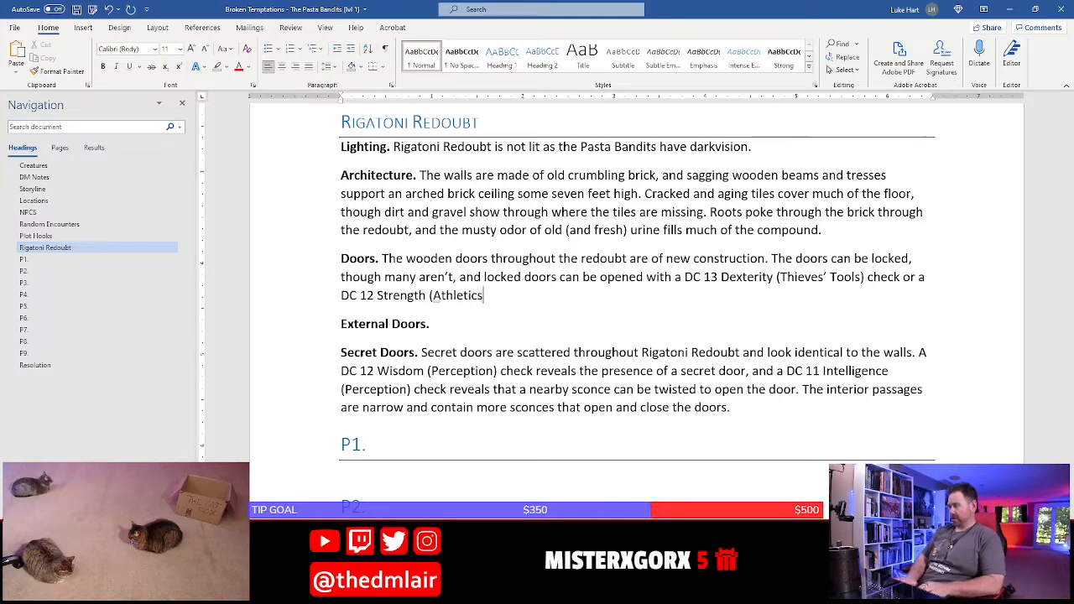
type(") check.")
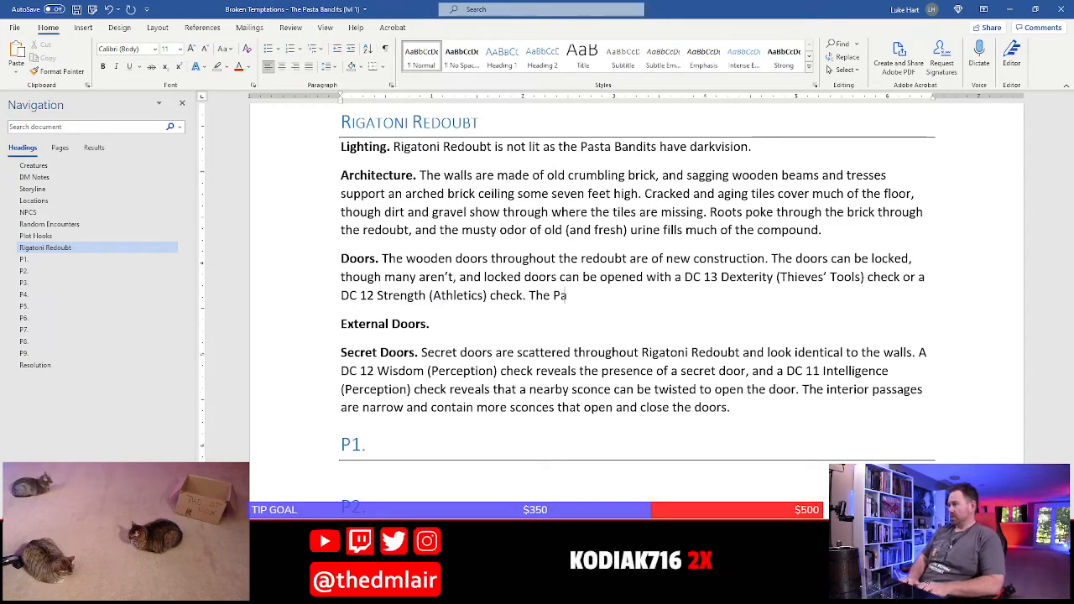
Add "The Pasta Bandits carry keys to locked doors." at the end of the Doors paragraph
type("The Pasta Bandits carry")
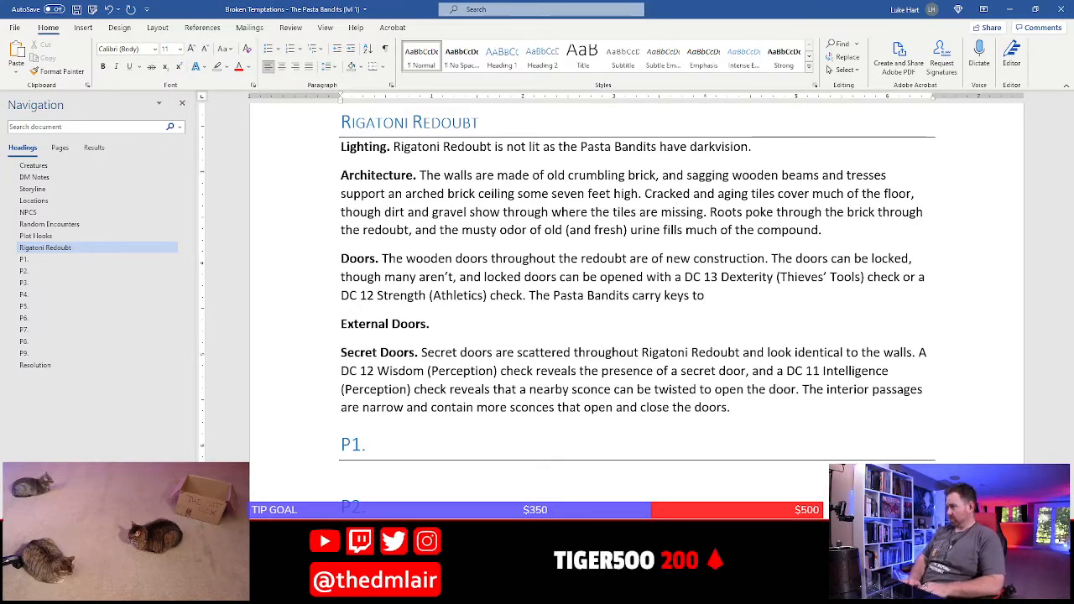
type("keys to locked doors.")
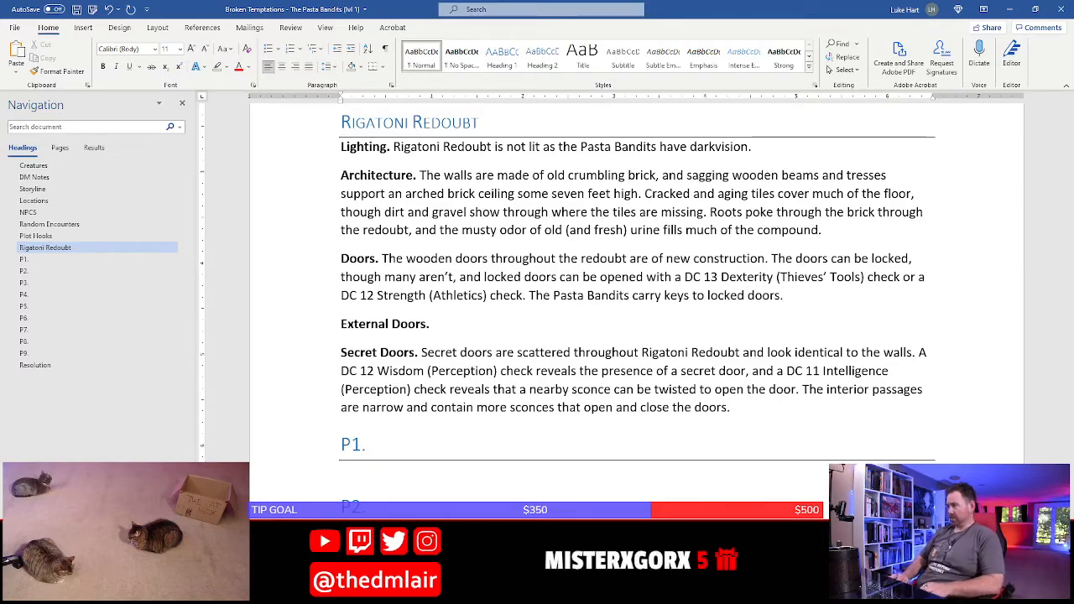
Delete the empty "External Doors." paragraph and save the document
triple_click(443, 330)
key("Delete")
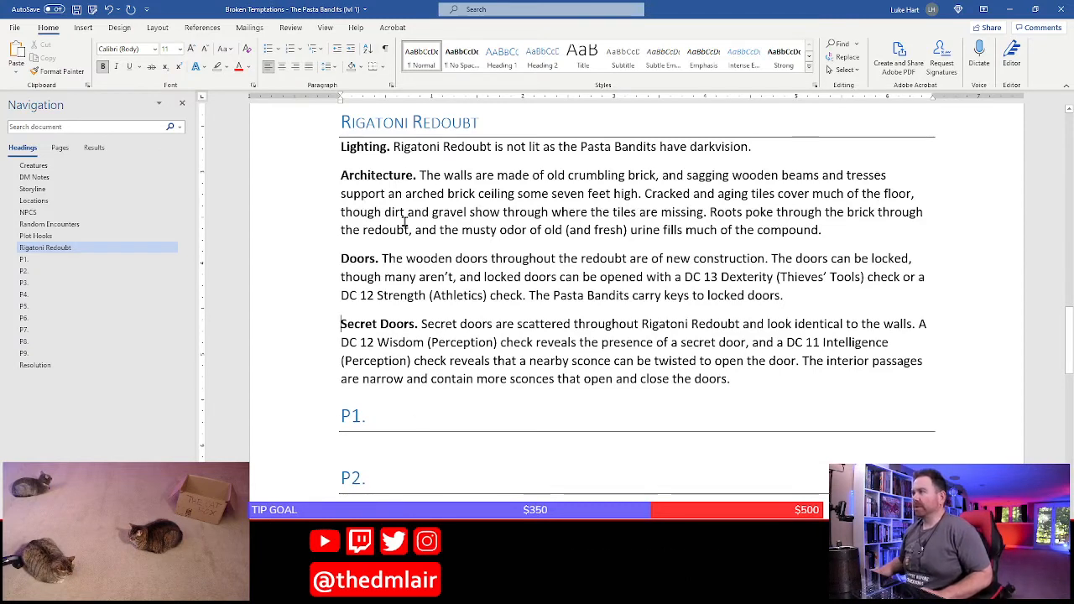
left_click(437, 259)
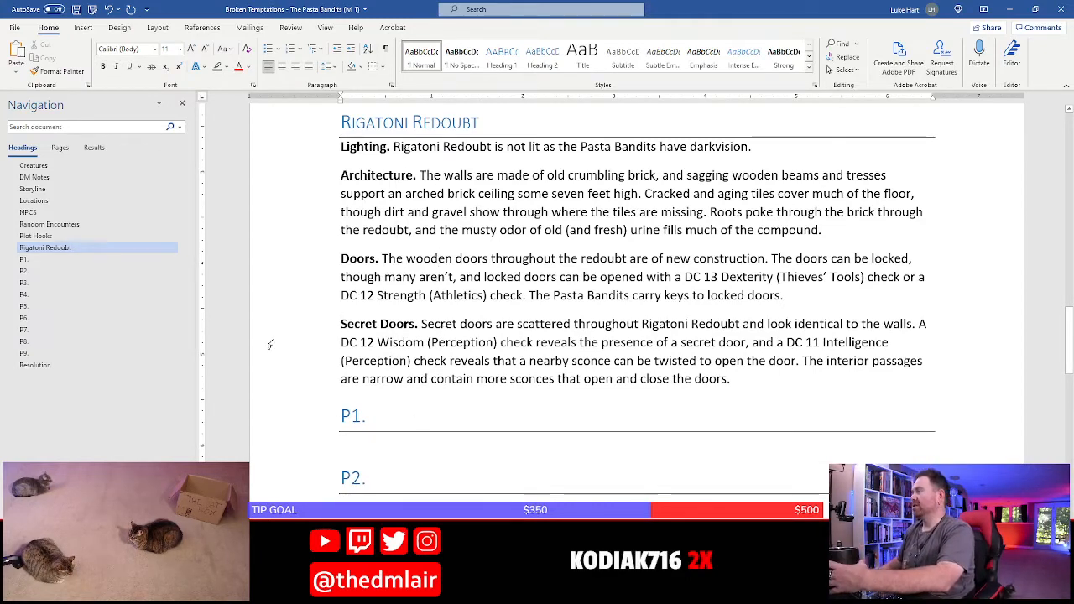
key("Up")
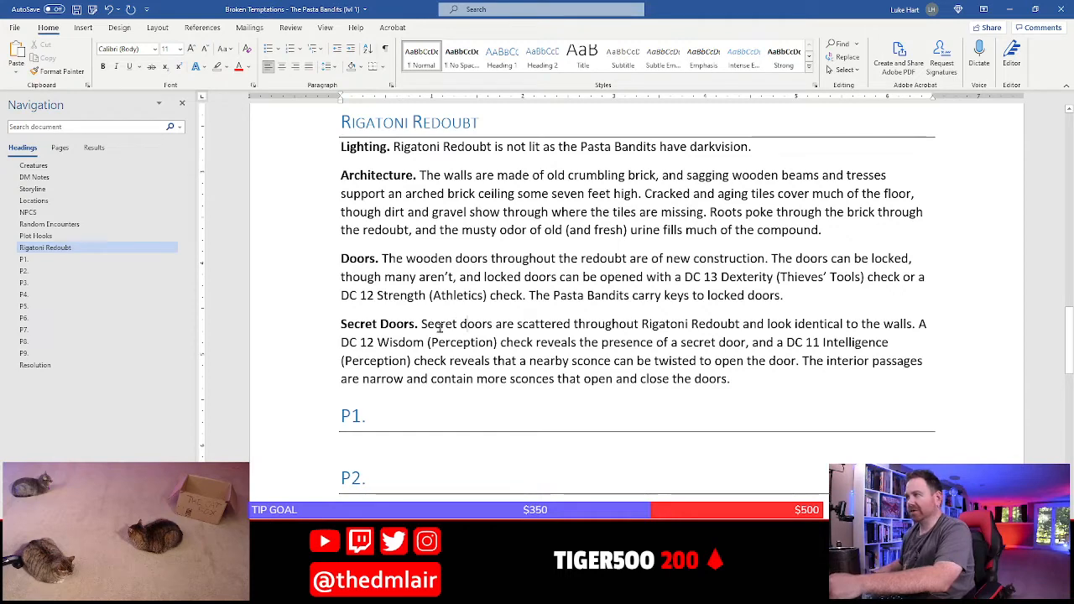
left_click_drag(364, 151, 440, 361)
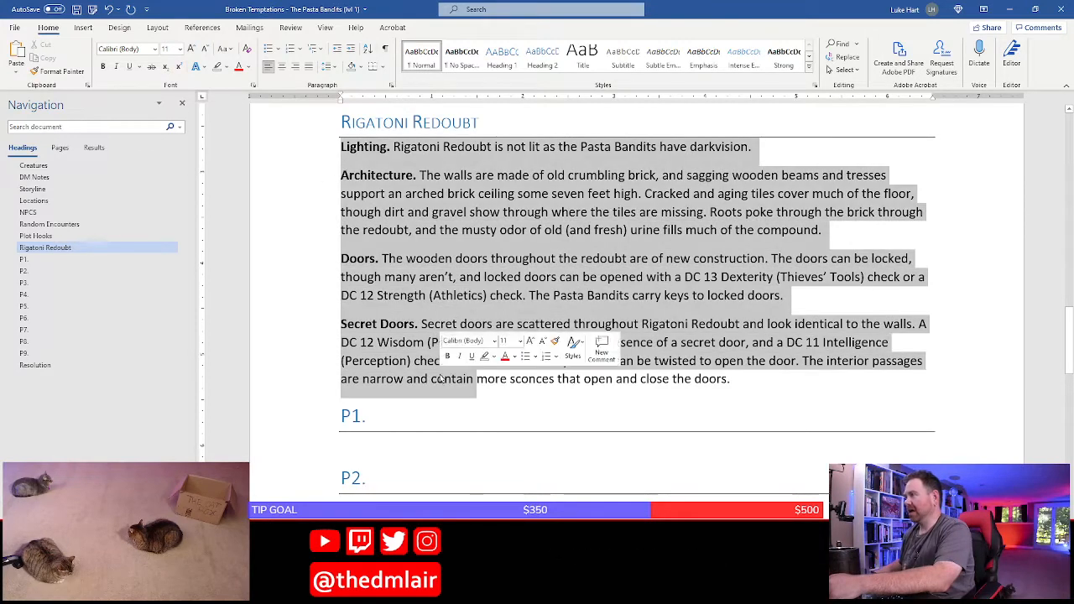
left_click(404, 244)
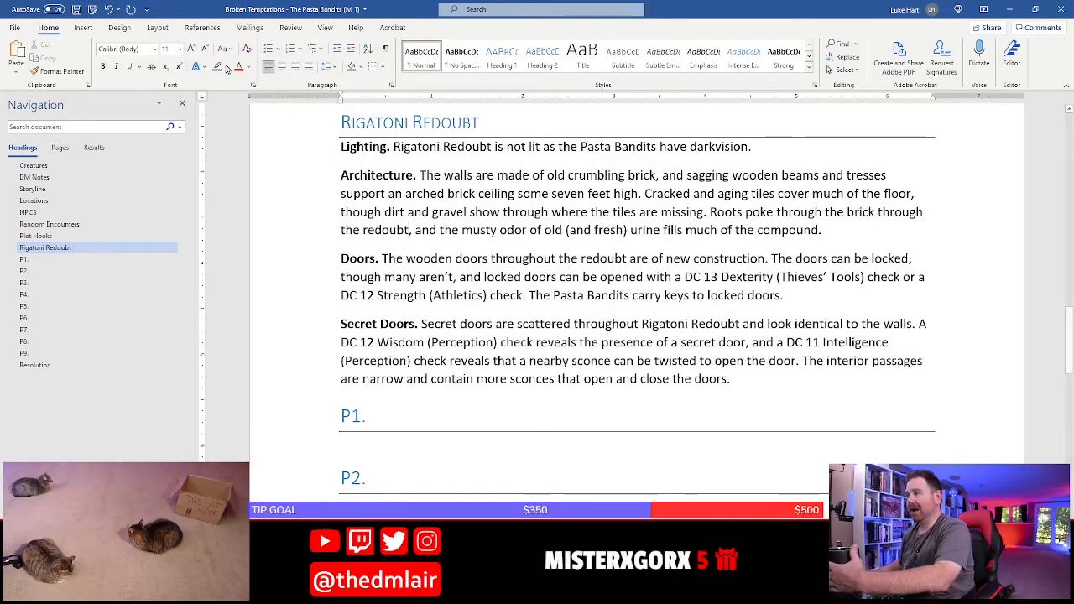
left_click(77, 10)
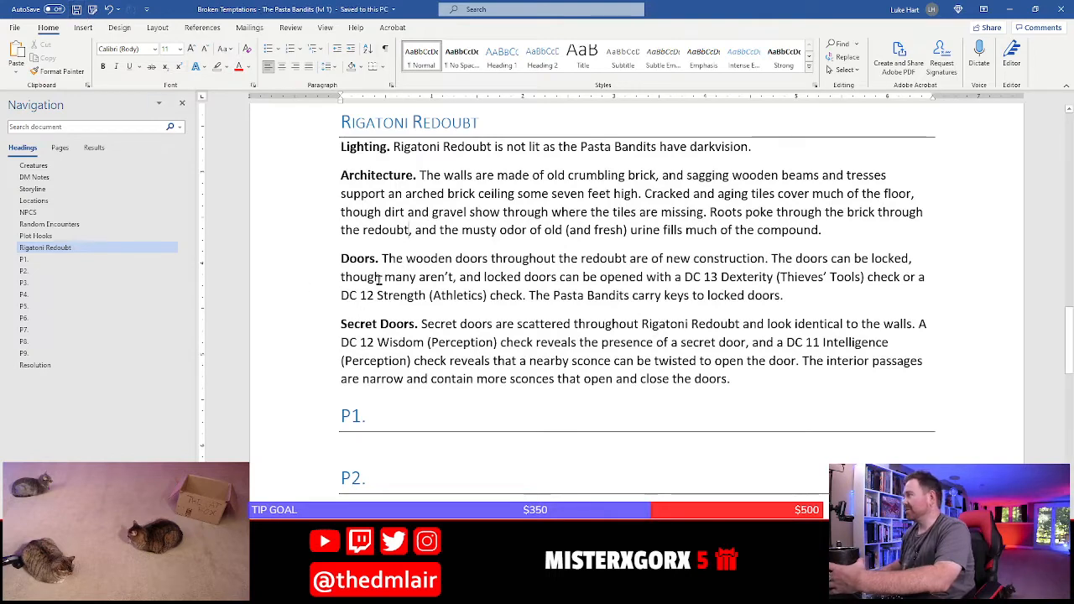
Place the insertion point in the empty line under the P1 heading and switch to the Pasta Bandits Hideout map in Photoshop
scroll(346, 261, "down", 2)
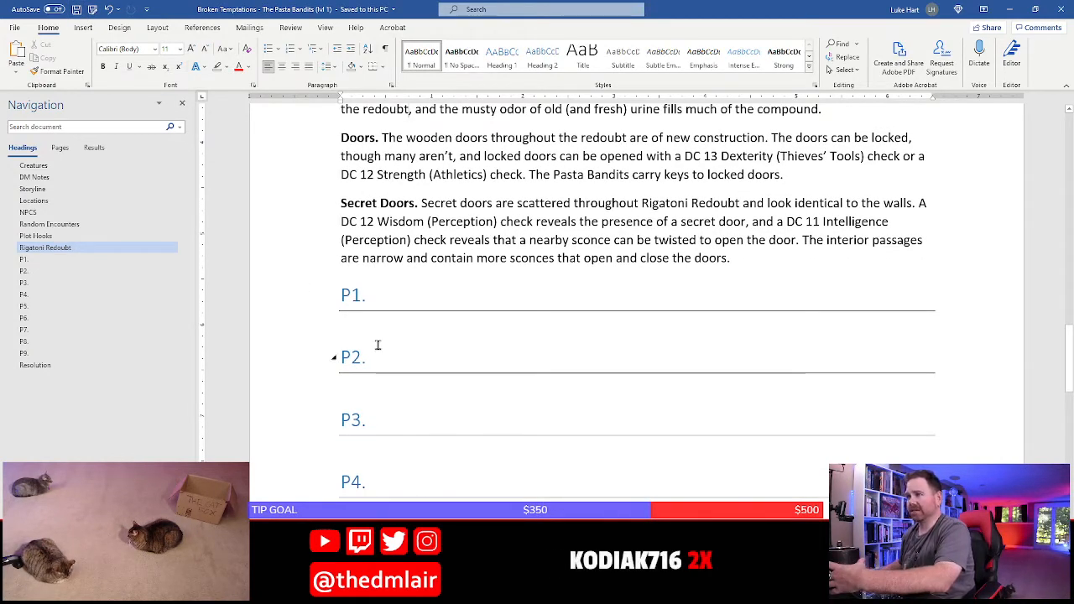
left_click(387, 320)
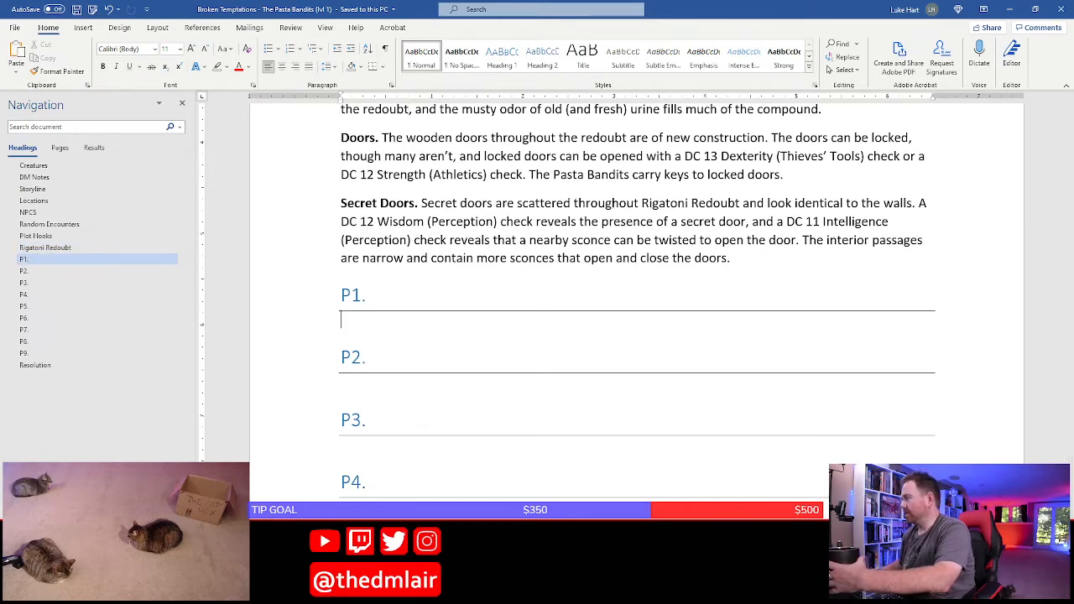
key("alt+Tab")
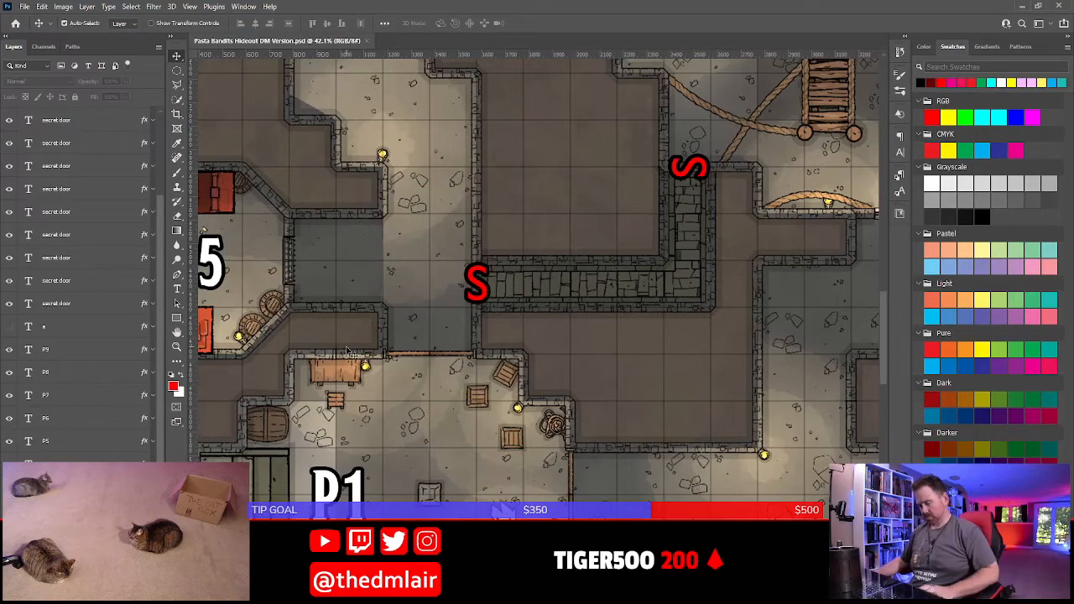
Examine the rooms, corridors and secret passages across the Pasta Bandits Hideout map, from P1 around to P6 and back to P1
left_click_drag(348, 351, 440, 141)
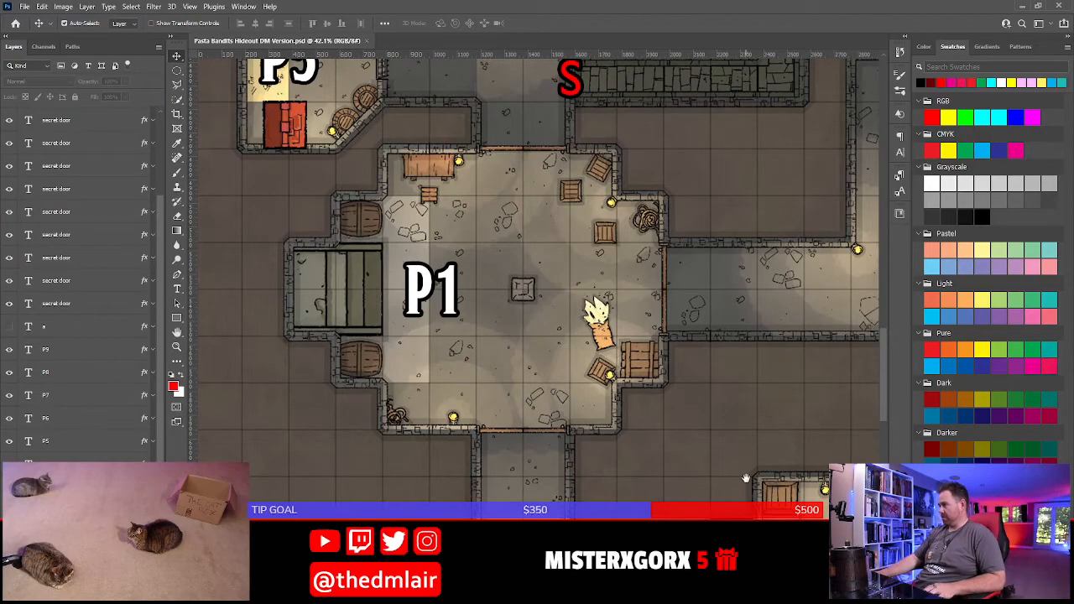
left_click_drag(746, 479, 550, 189)
mouse_move(723, 336)
left_mouse_down()
mouse_move(353, 207)
mouse_move(325, 221)
left_mouse_up()
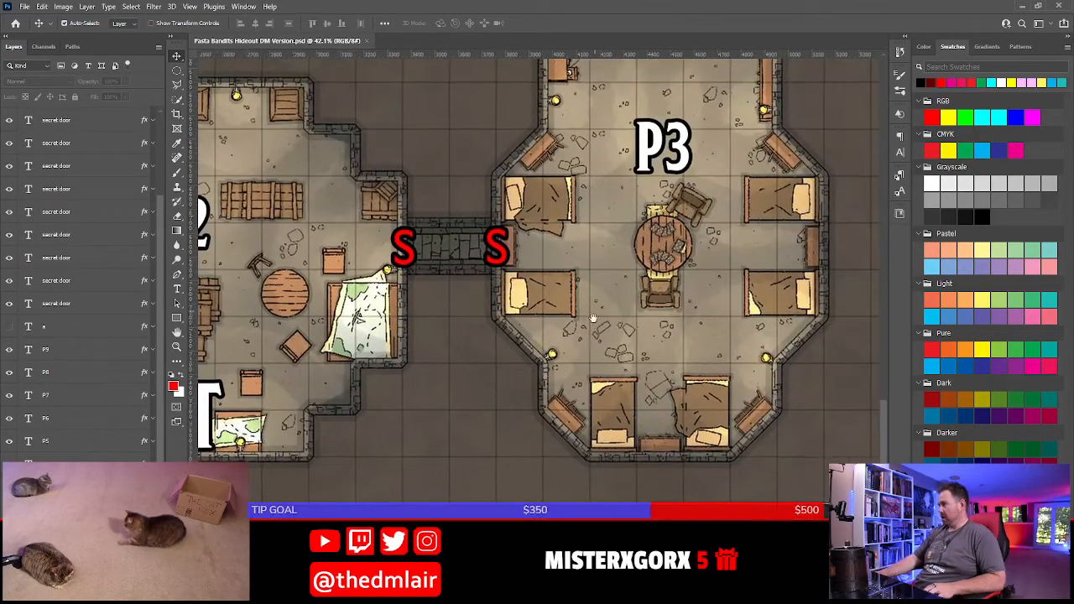
left_click_drag(594, 318, 588, 477)
left_click_drag(534, 171, 622, 420)
mouse_move(703, 290)
left_mouse_down()
mouse_move(480, 466)
mouse_move(384, 514)
left_mouse_up()
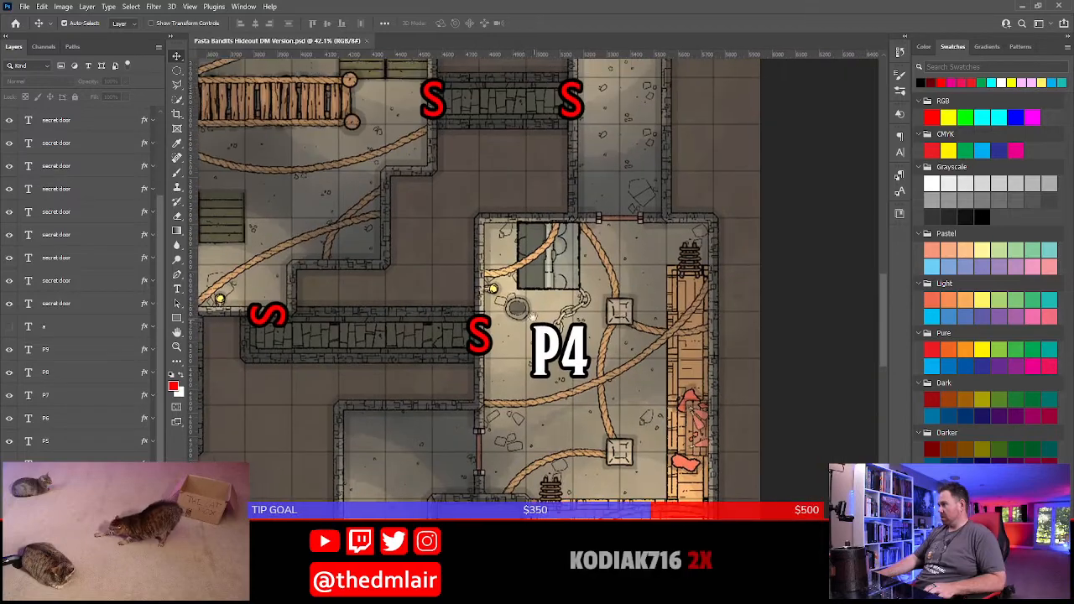
left_click_drag(439, 218, 470, 200)
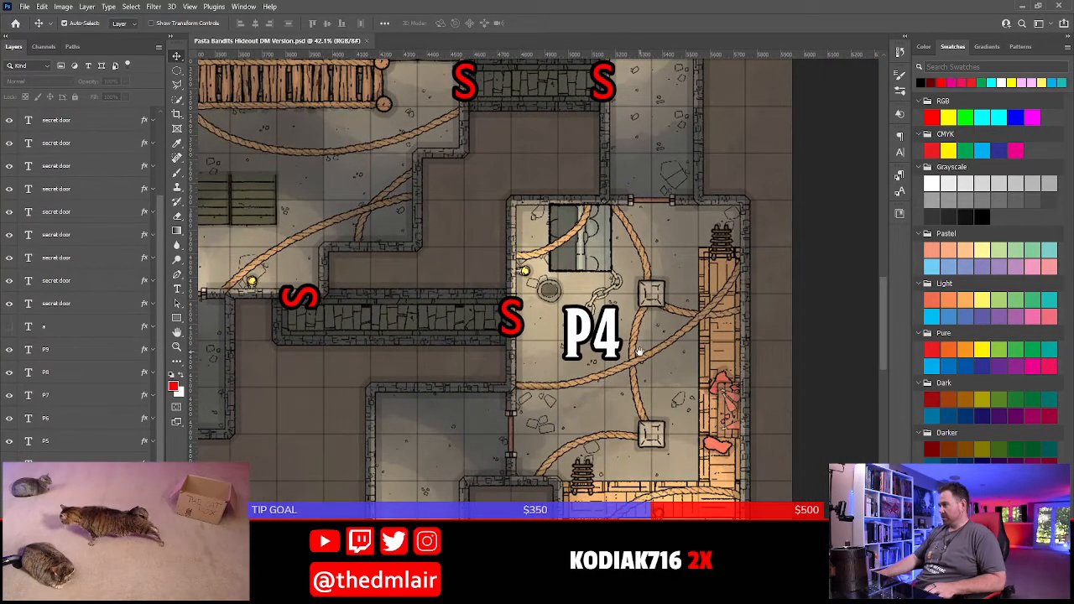
left_click_drag(427, 190, 646, 495)
mouse_move(641, 87)
left_mouse_down()
mouse_move(696, 174)
mouse_move(710, 245)
mouse_move(579, 444)
left_mouse_up()
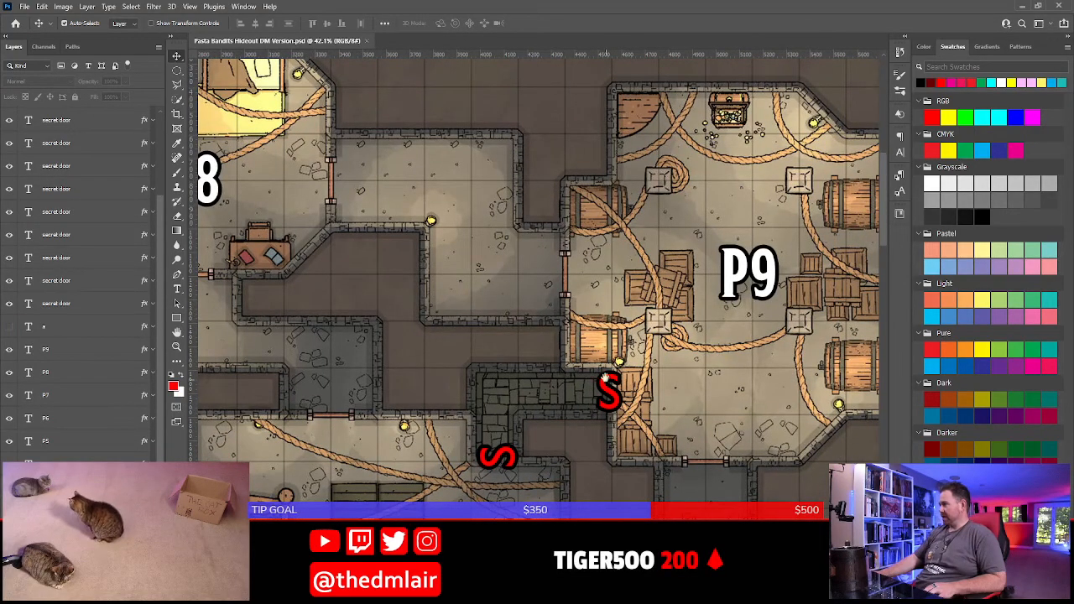
left_click_drag(495, 429, 680, 416)
left_click_drag(356, 207, 471, 386)
left_click_drag(215, 543, 553, 361)
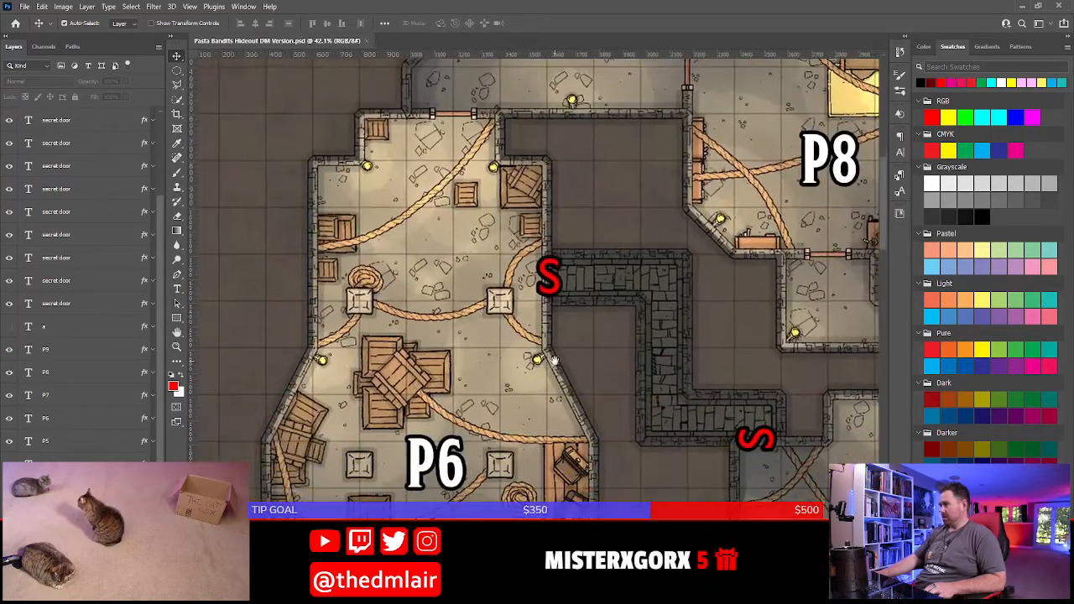
left_click_drag(528, 461, 573, 363)
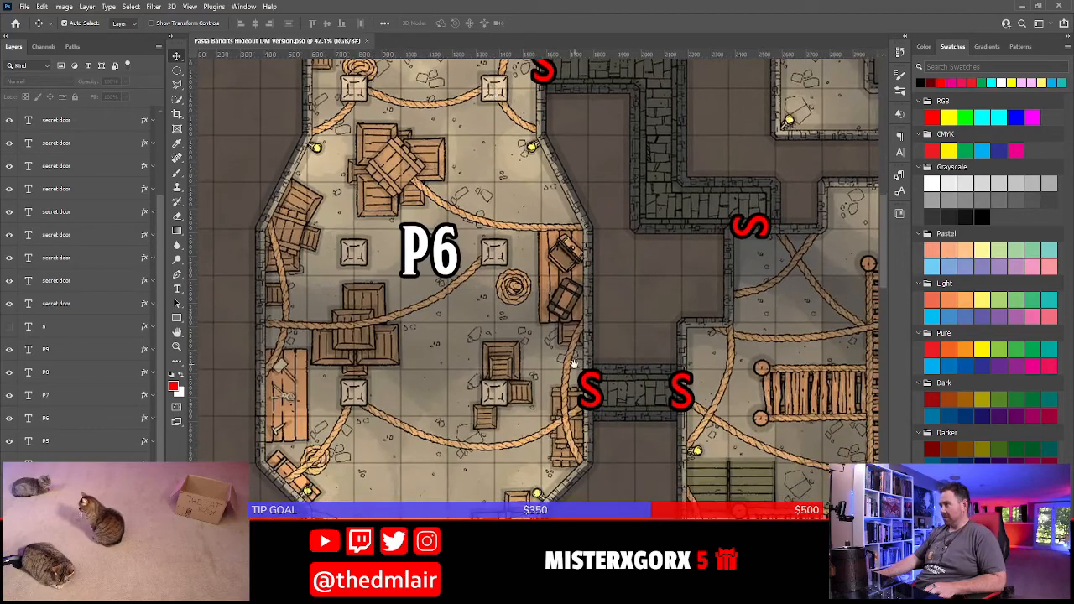
left_click_drag(418, 404, 393, 109)
left_click_drag(601, 473, 637, 200)
left_click_drag(541, 402, 541, 375)
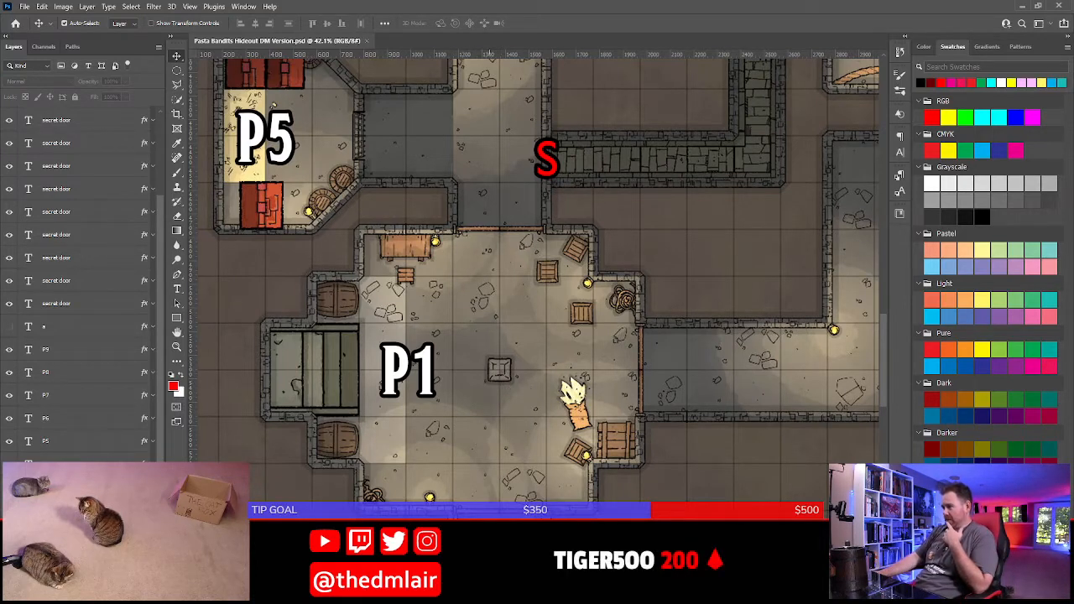
Switch back to Word and insert "Motifs to the Flying Spaghetti God" before the "Roots poke through" sentence in the Architecture paragraph
key("alt+Tab")
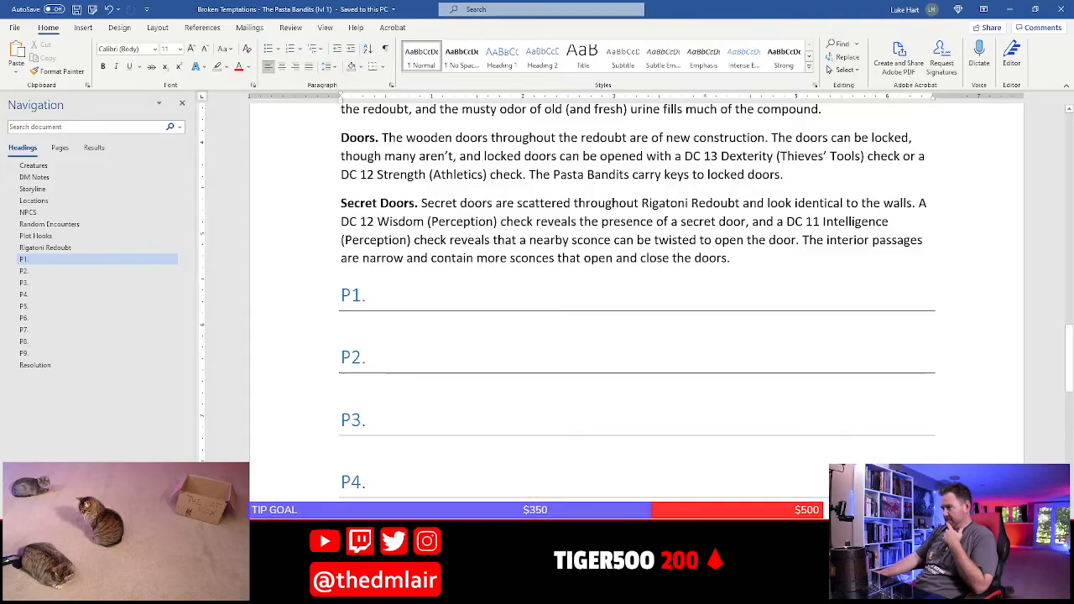
scroll(509, 374, "up", 5)
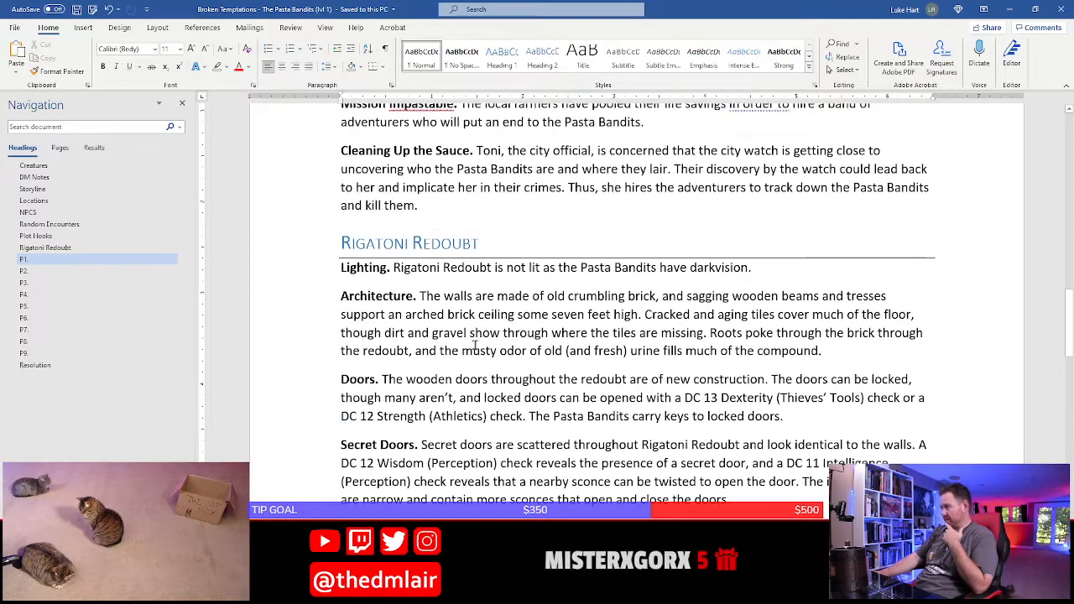
left_click(713, 334)
type("M")
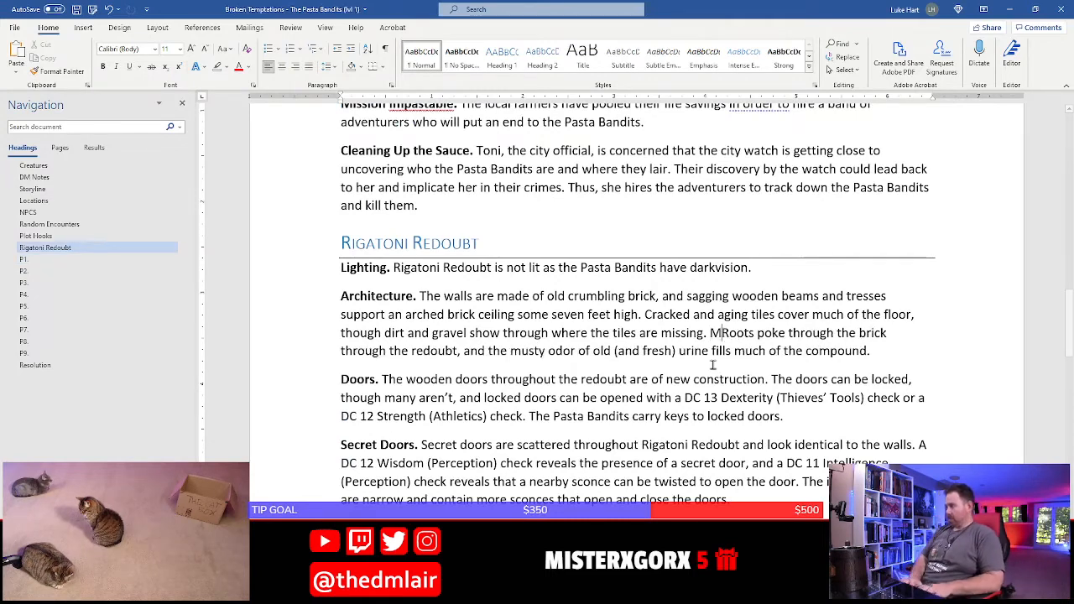
type("otifs to ")
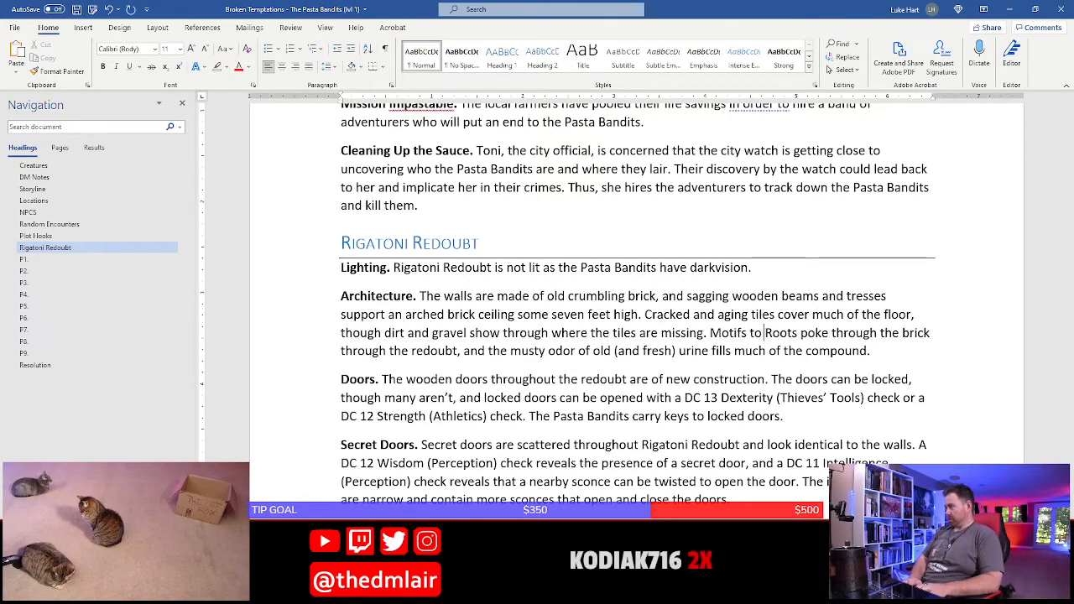
type("the Flying Sp")
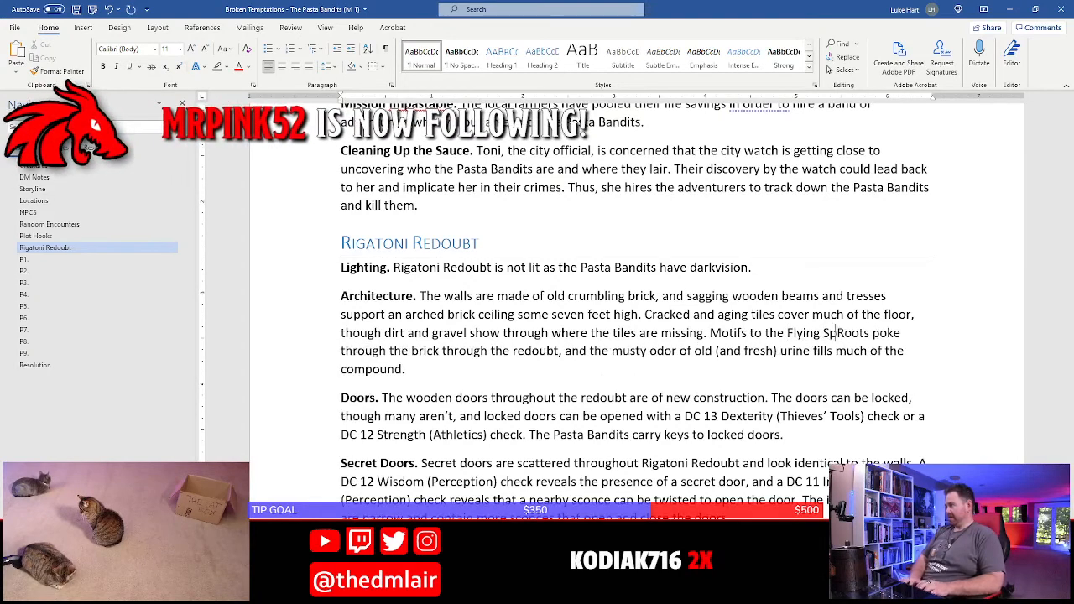
type("aghetti ")
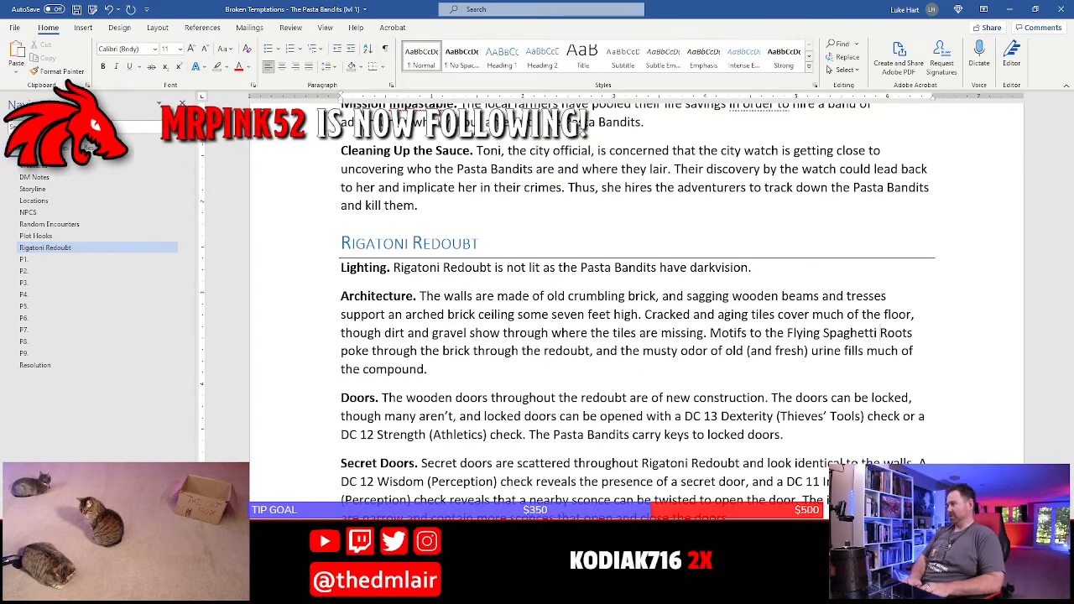
type("God d")
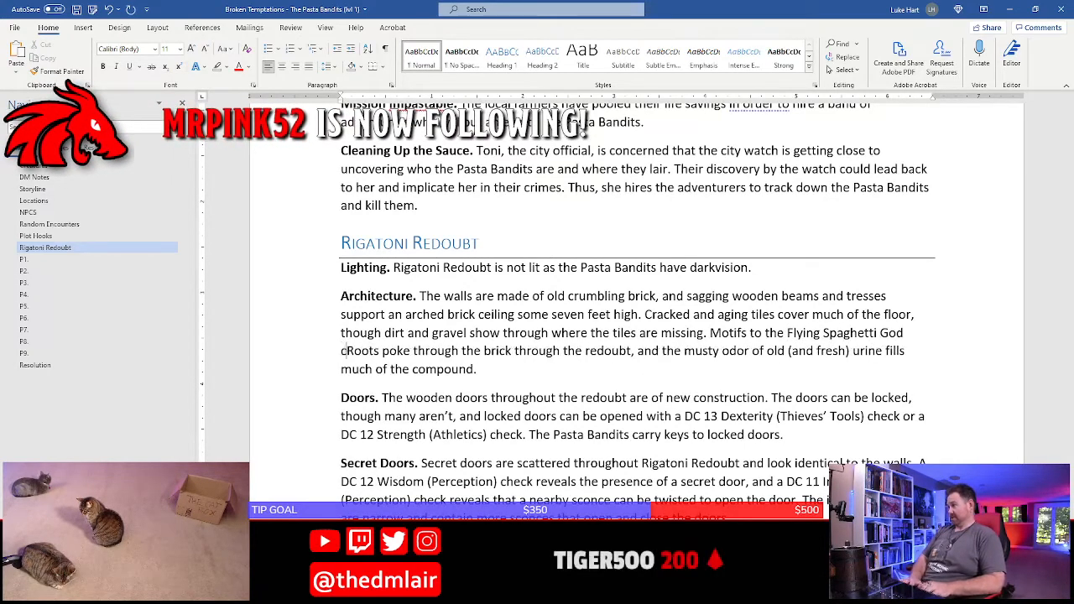
key("BackSpace")
Continue the Flying Spaghetti God sentence with "cover the floor tiles and the"
type("cover the ")
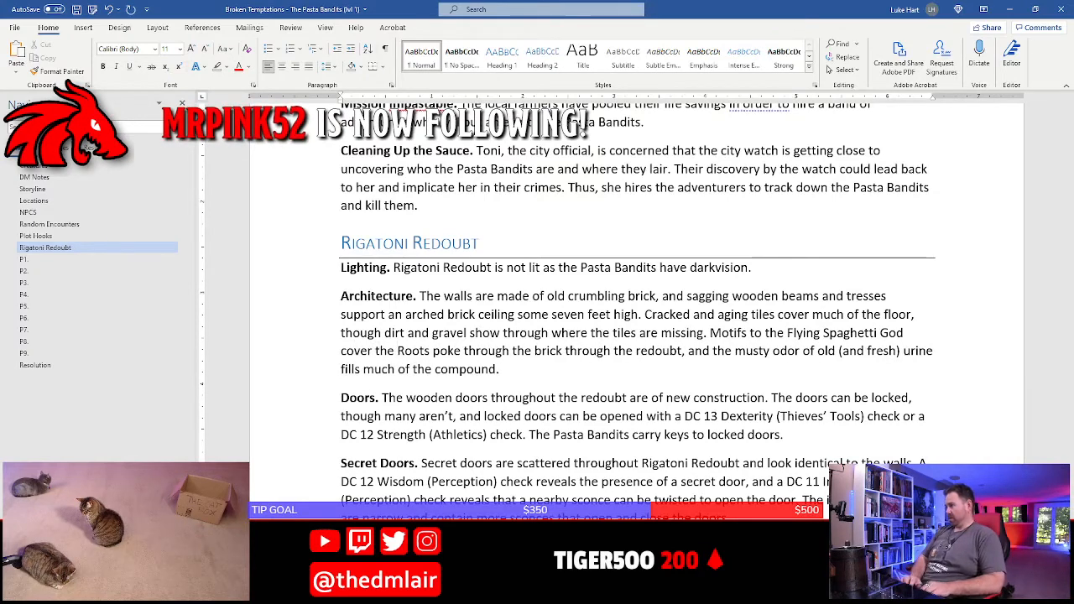
type("floors")
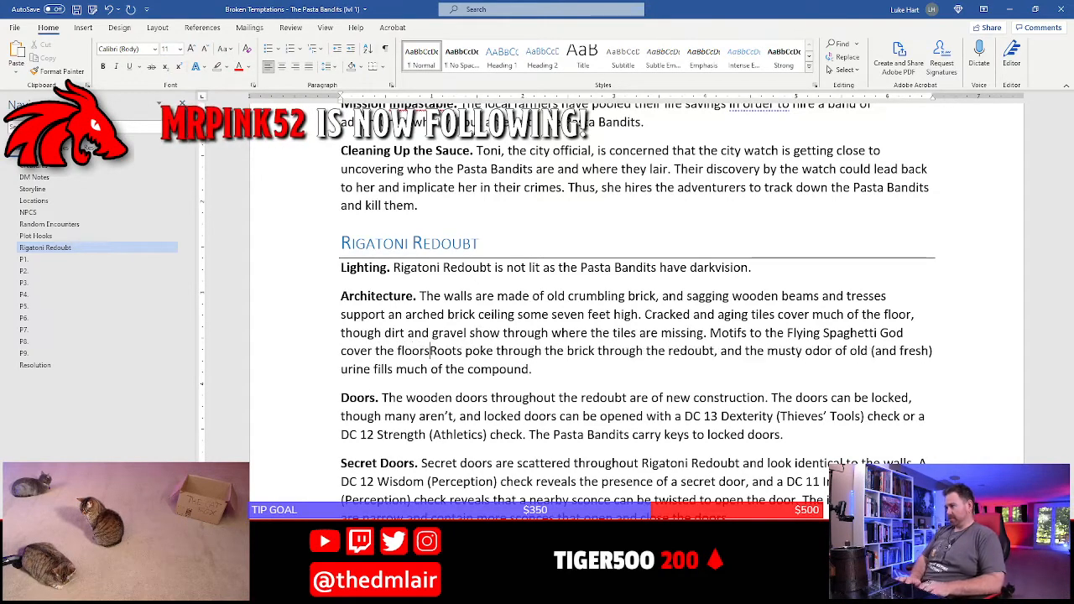
key("BackSpace")
type("tiles and the")
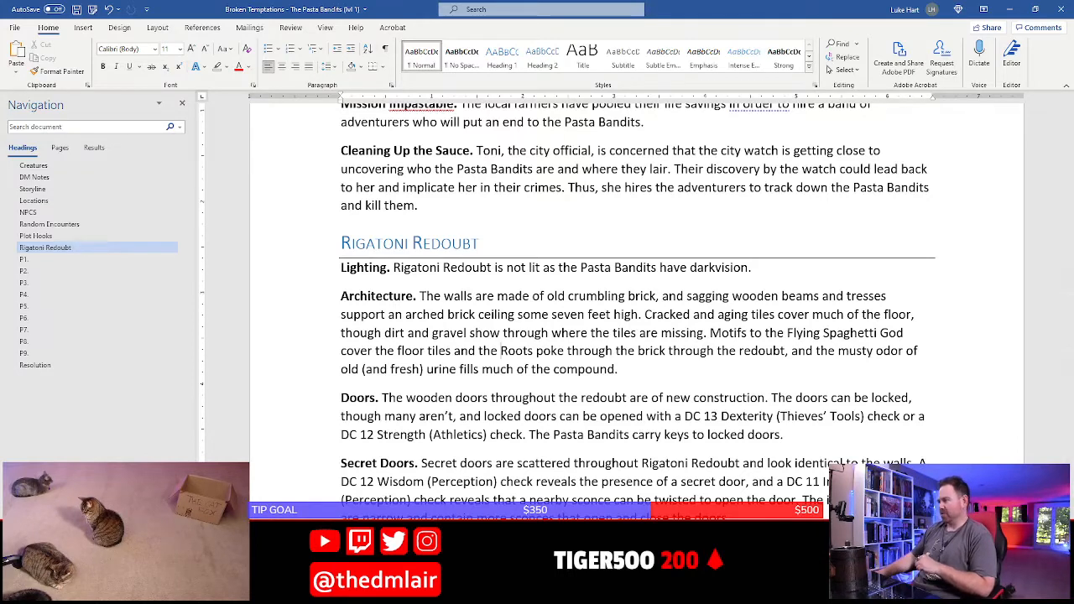
Switch to Chrome, search Google for "fluted column terms" in a new tab and look through the results
left_click(403, 546)
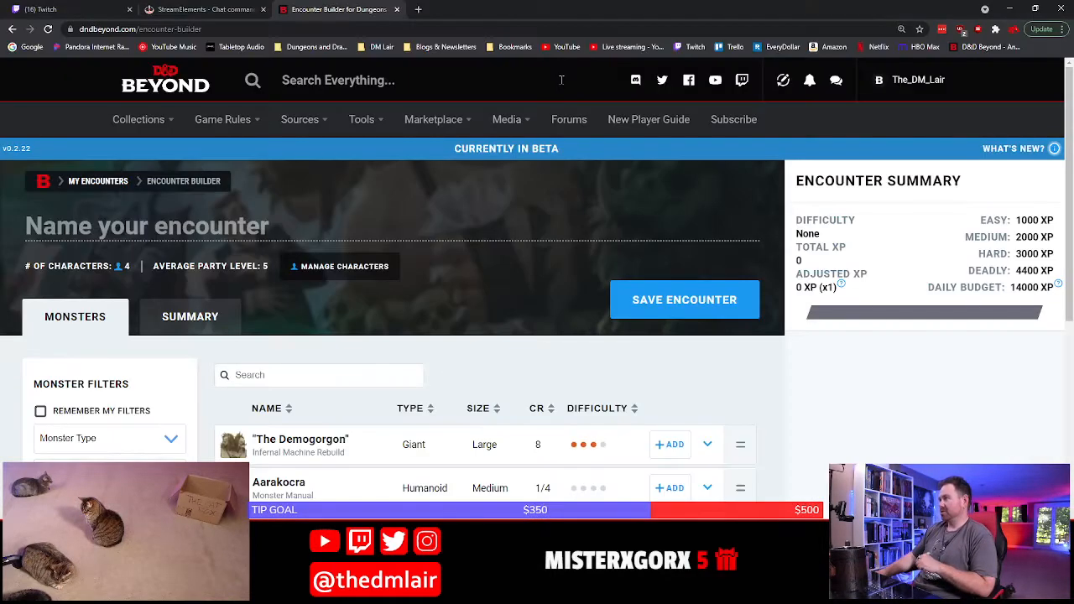
left_click(422, 9)
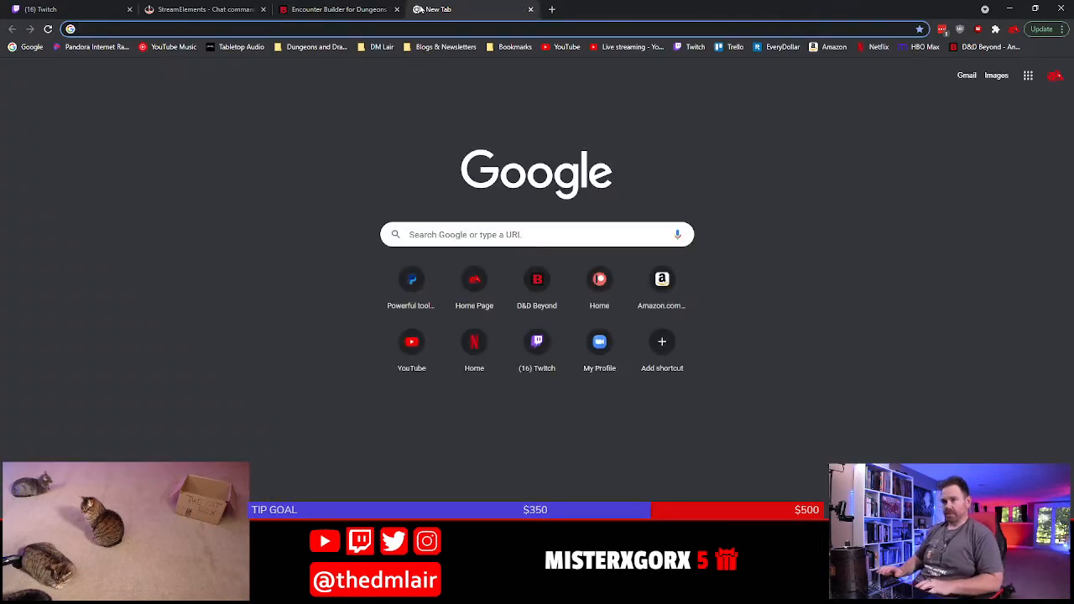
type("column")
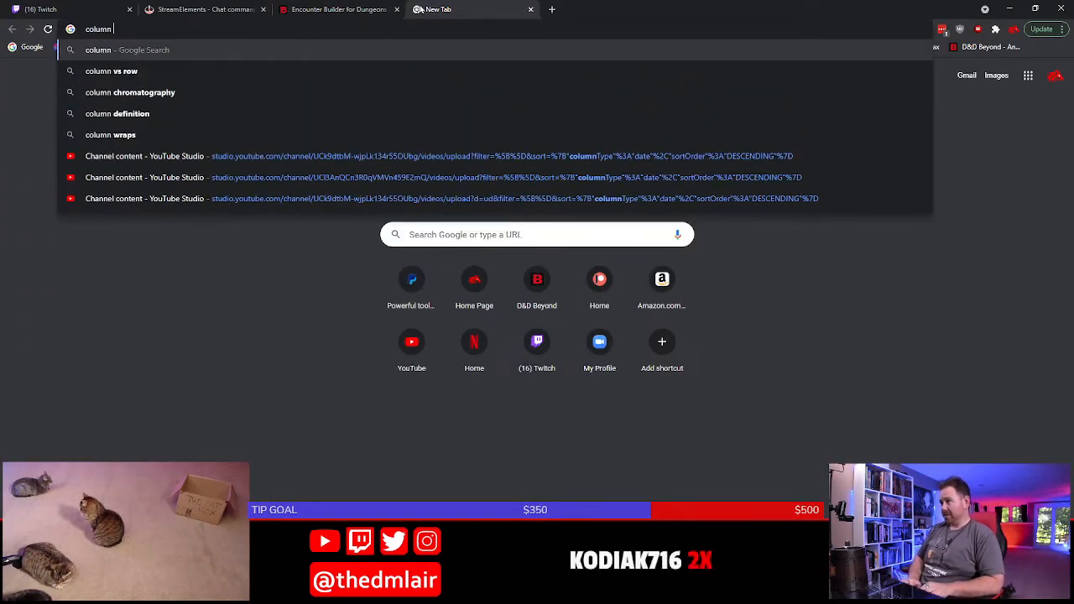
type(" terms")
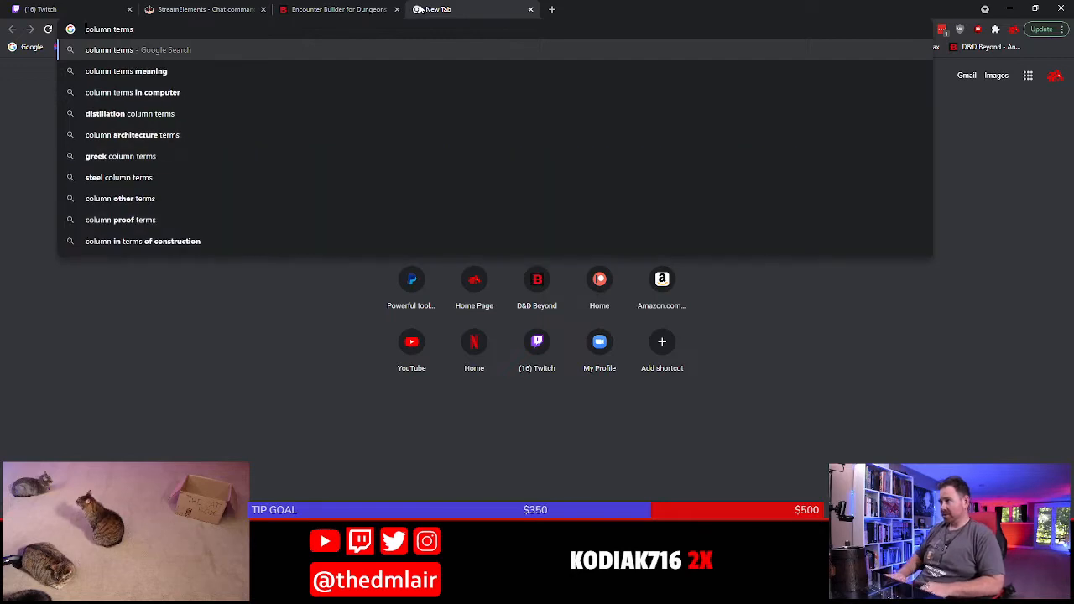
type("fluted")
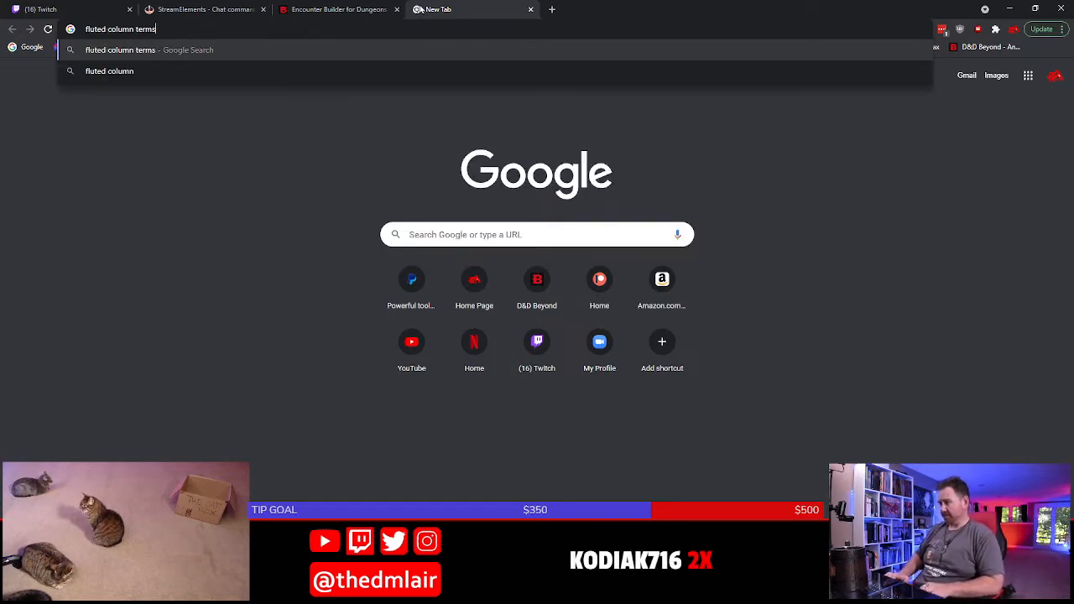
key("Return")
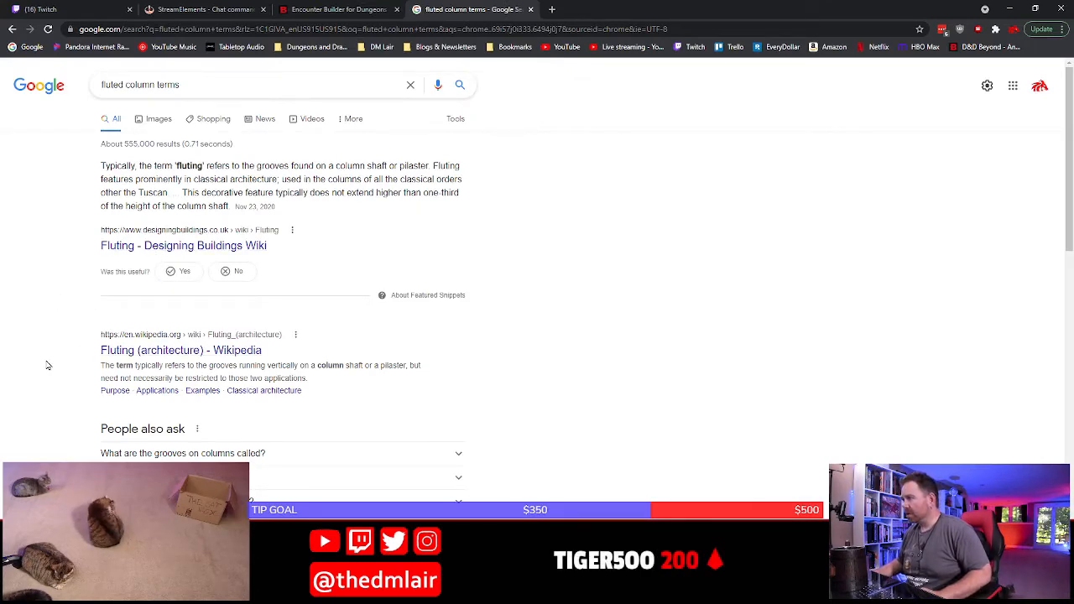
scroll(44, 366, "down", 2)
scroll(134, 344, "down", 2)
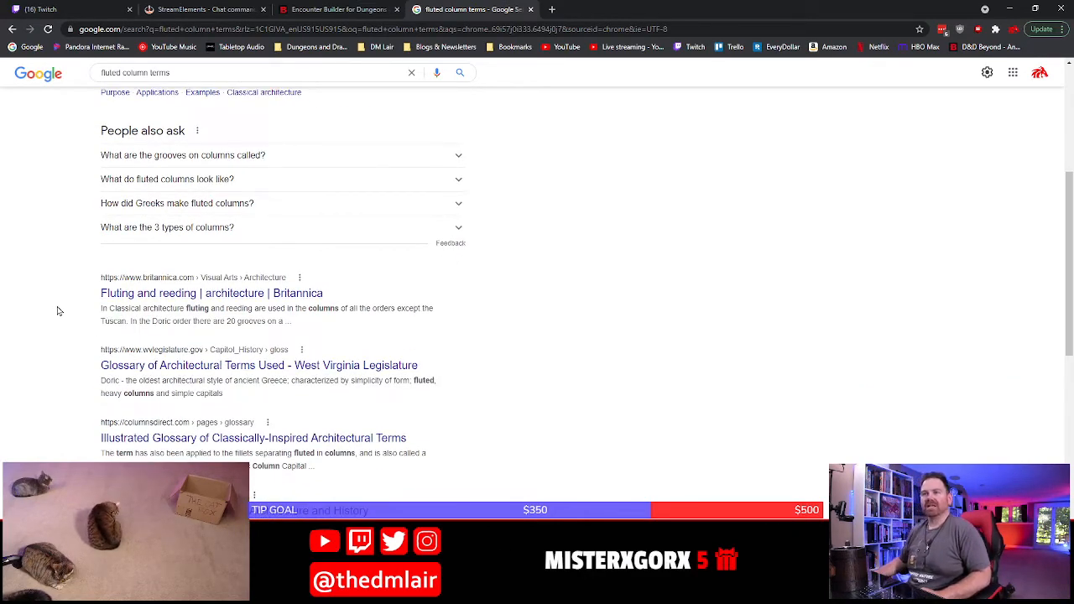
Search Google for "capital columns" and look through the results for column terminology
scroll(84, 235, "up", 4)
left_click_drag(207, 86, 13, 83)
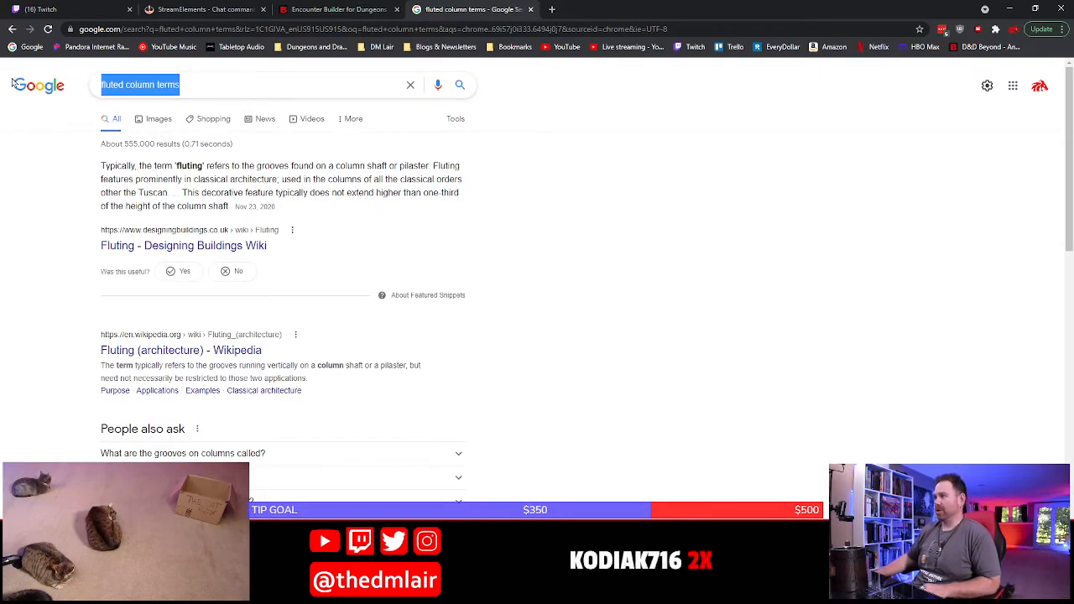
type("capt")
key("BackSpace")
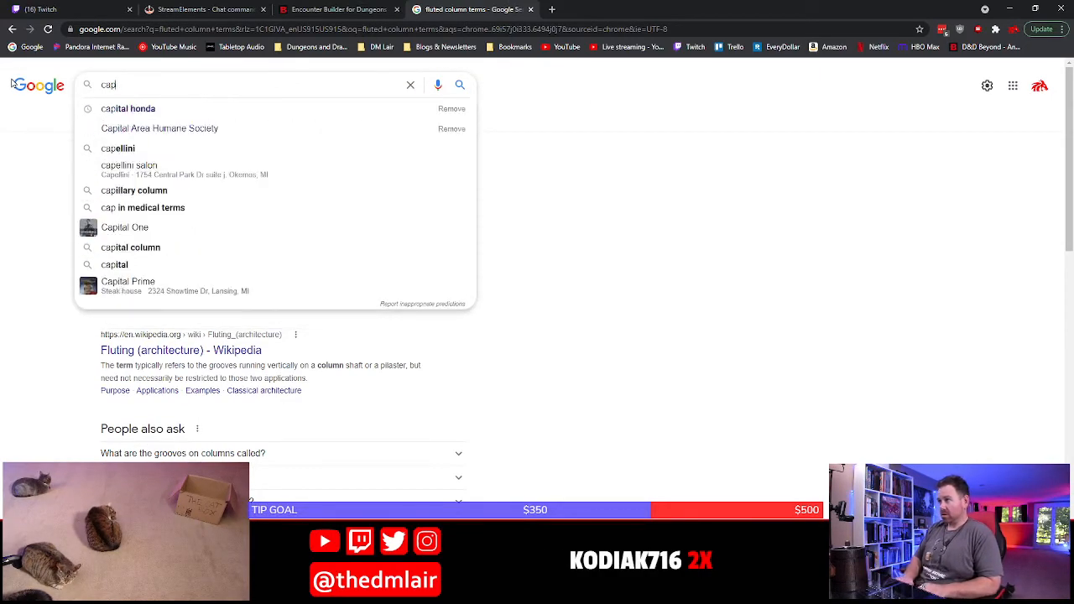
type("ital columns")
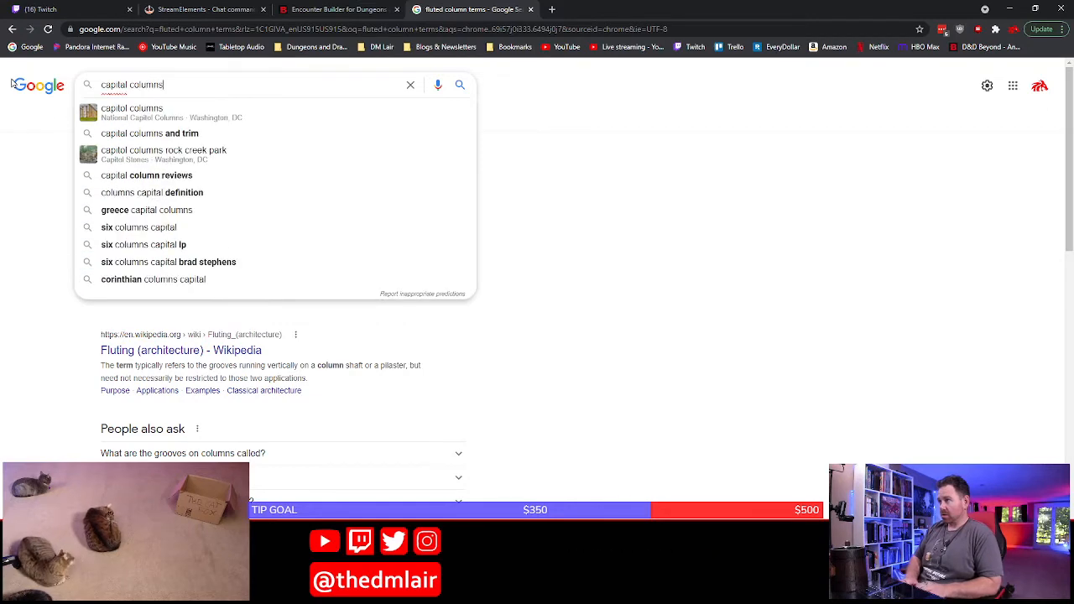
key("Return")
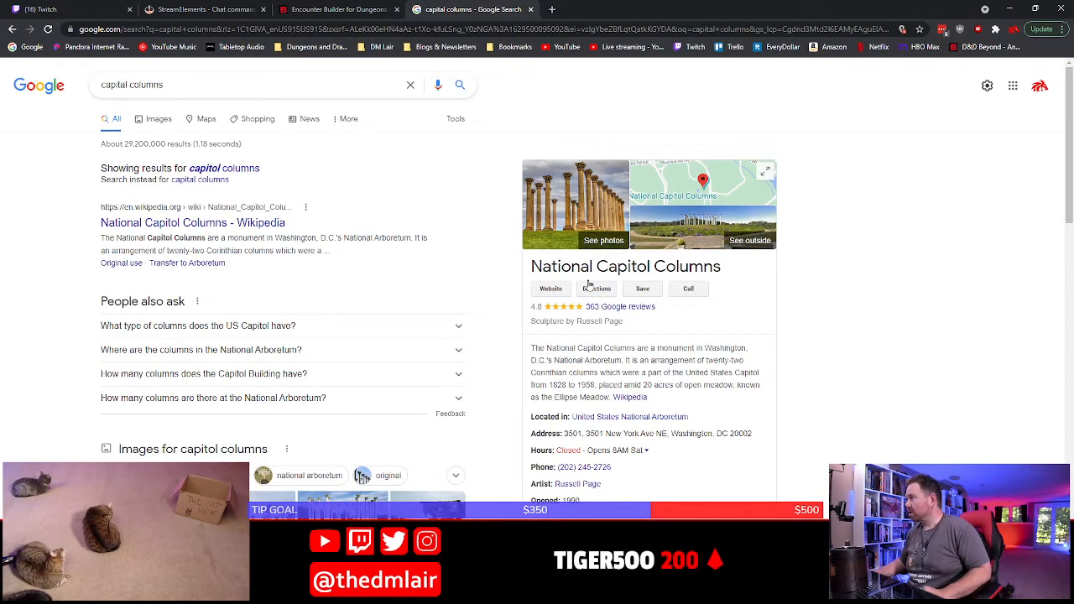
scroll(70, 394, "down", 5)
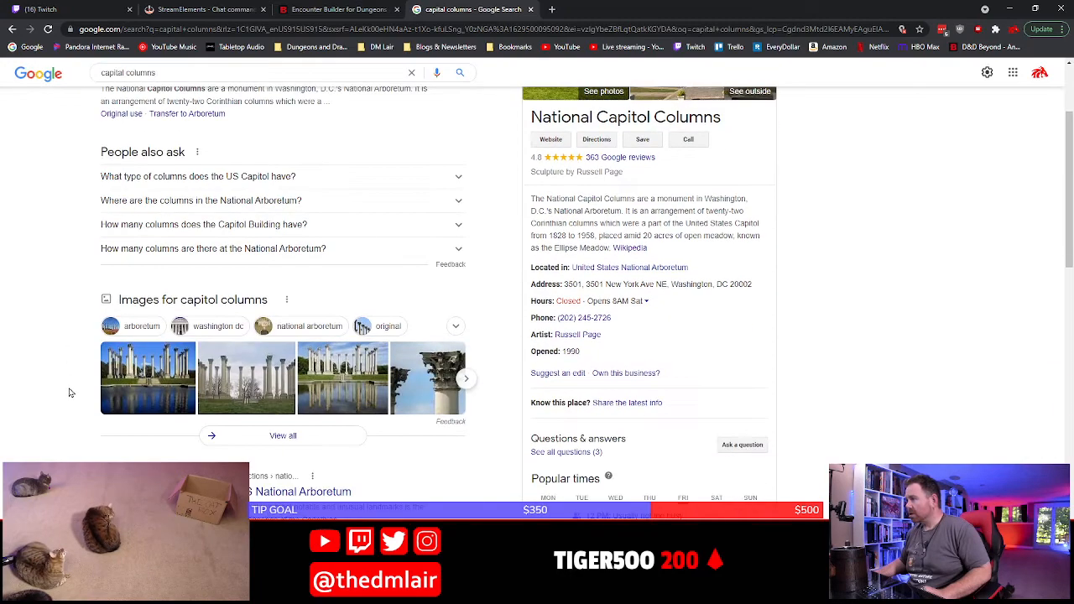
scroll(403, 338, "down", 2)
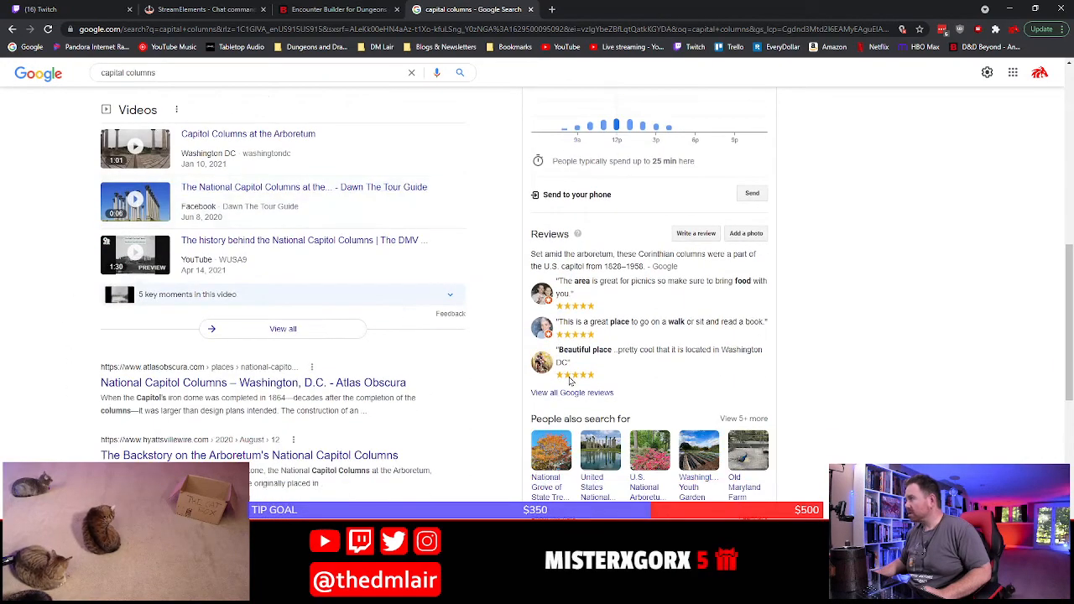
scroll(316, 391, "down", 5)
scroll(315, 391, "down", 2)
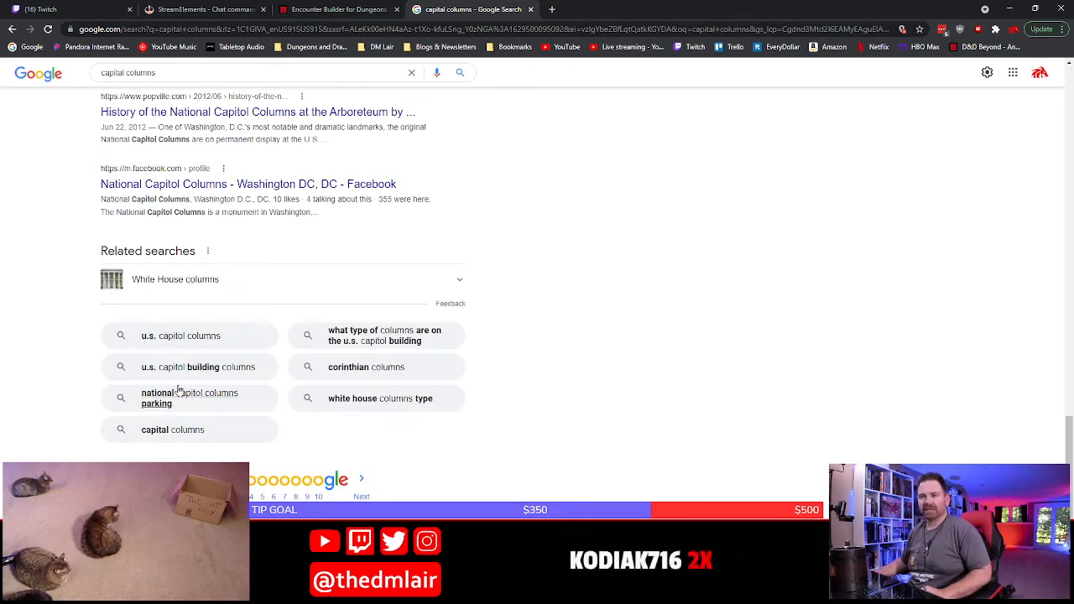
Search Google for "base and capital of columns" and examine the labelled image of column capitals
scroll(178, 390, "up", 20)
triple_click(168, 92)
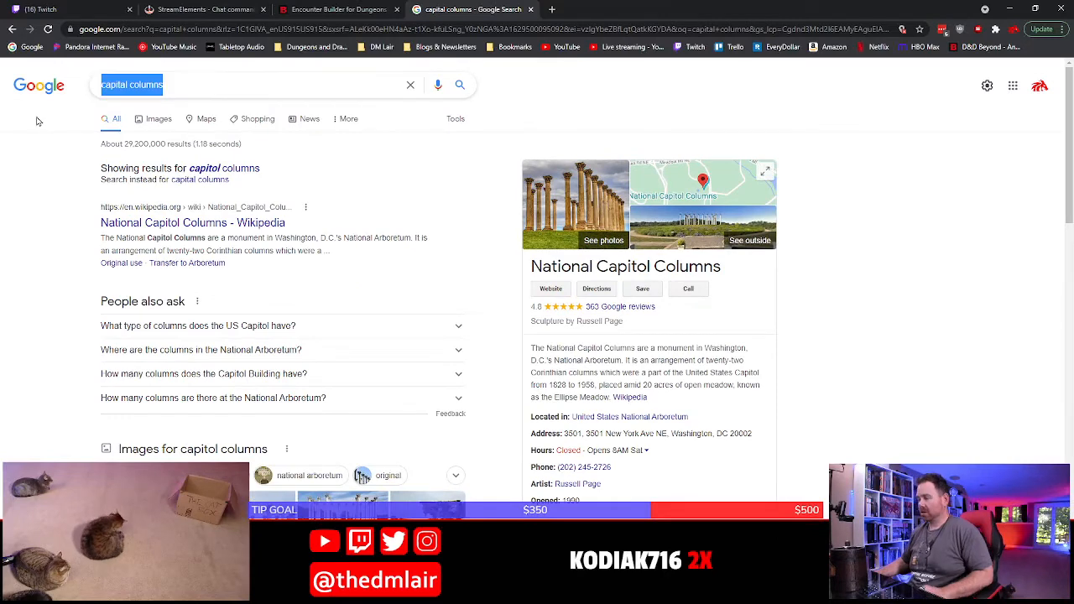
type("base and capita")
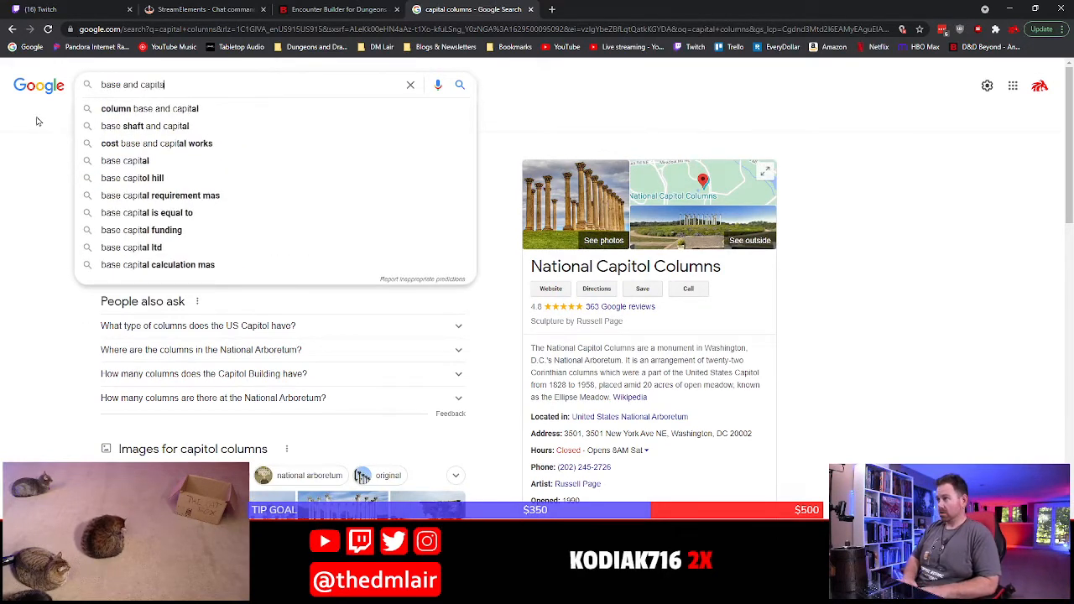
type("l of columns")
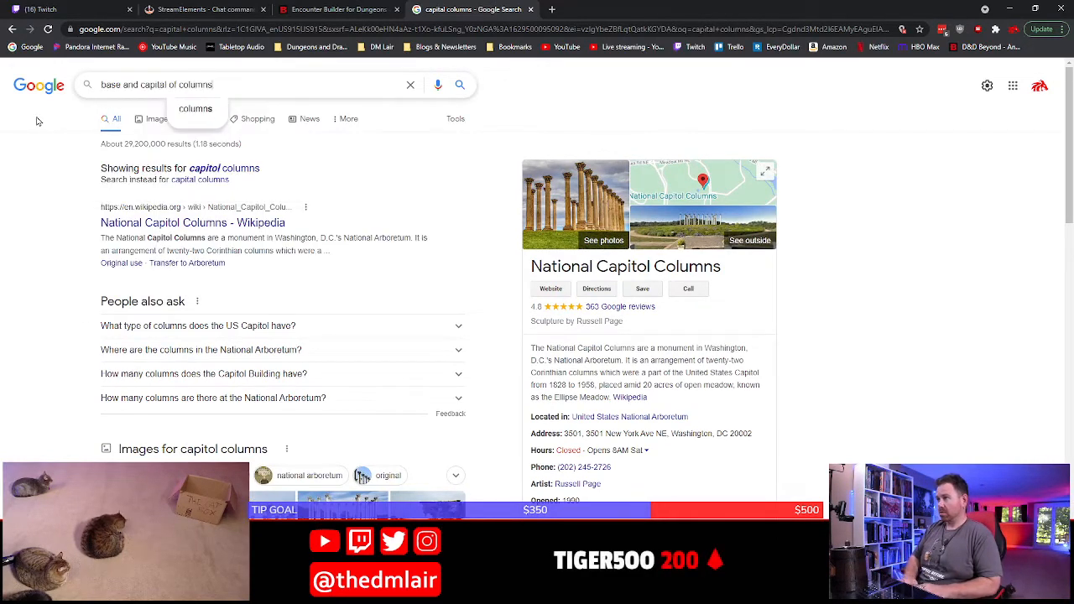
key("Return")
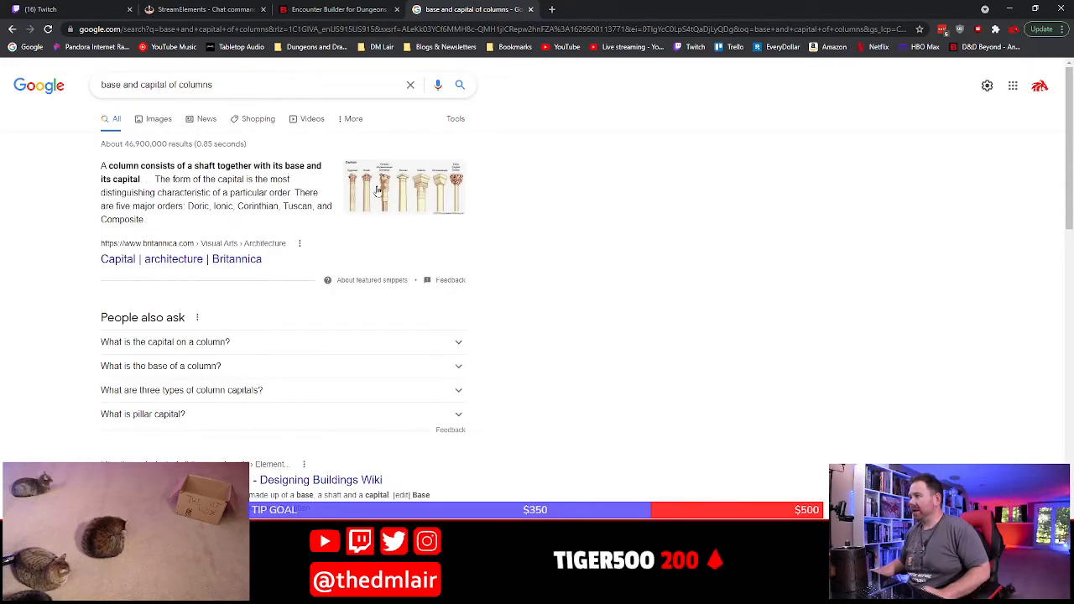
left_click(363, 210)
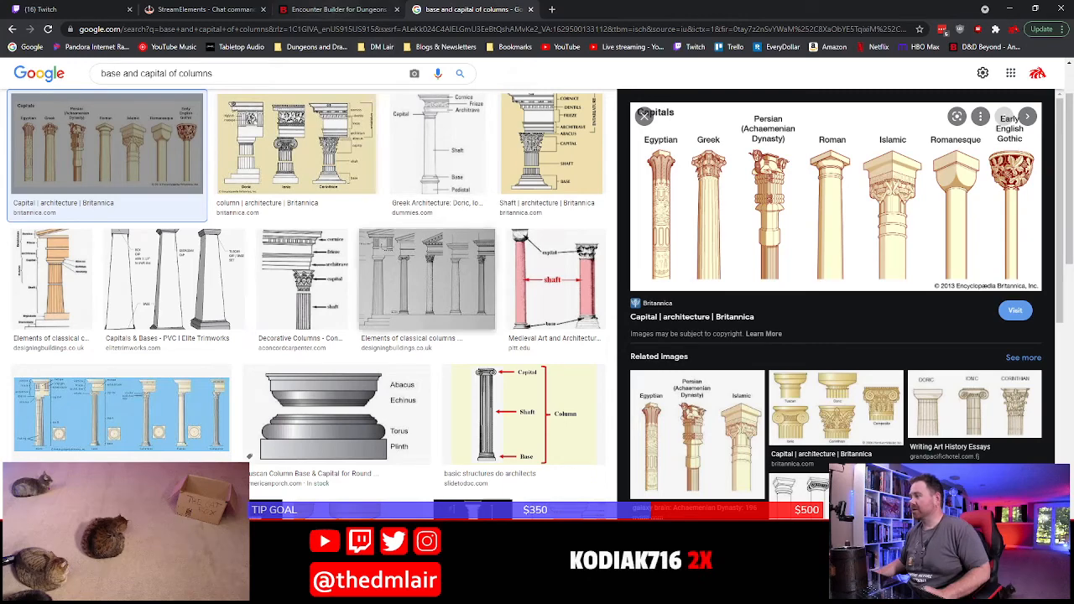
left_click(335, 10)
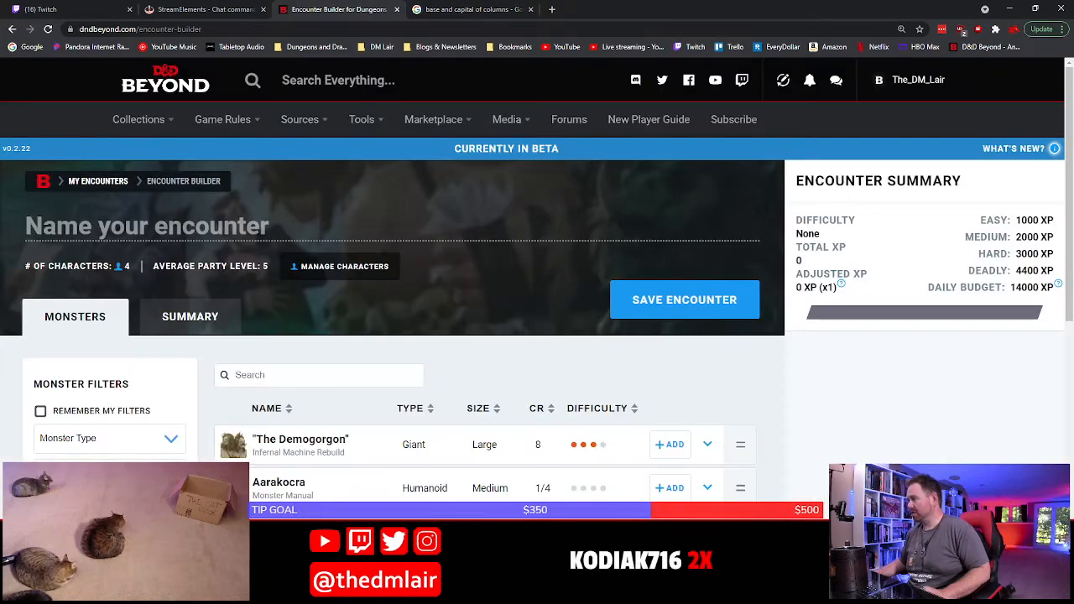
Switch back to Word and insert "bases and capitals of the various" after "floor tiles and the" in the Architecture paragraph
key("alt+Tab")
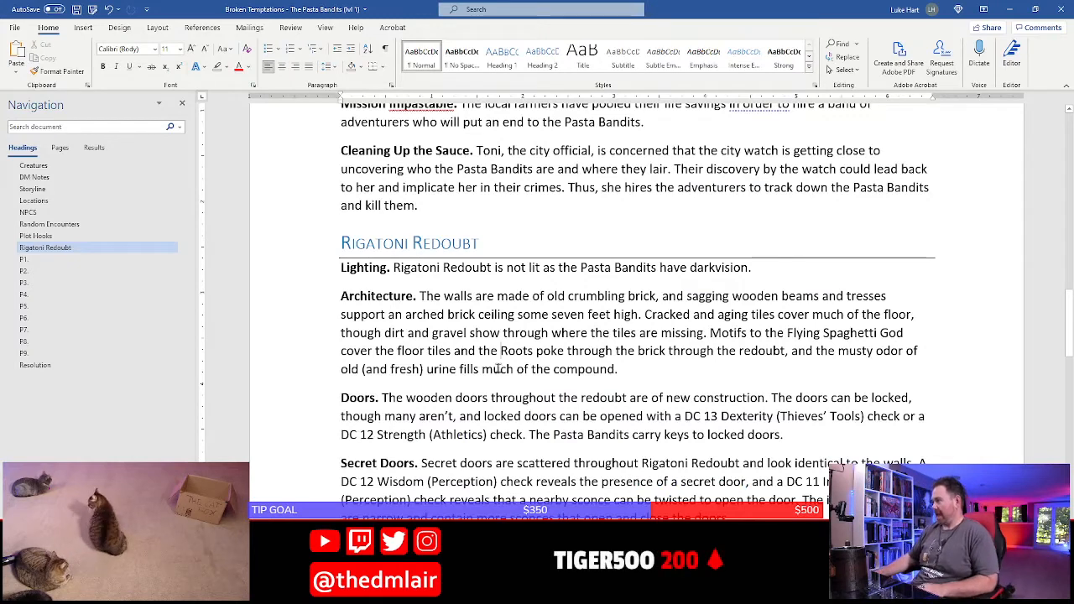
left_click(501, 351)
type("bases and cap")
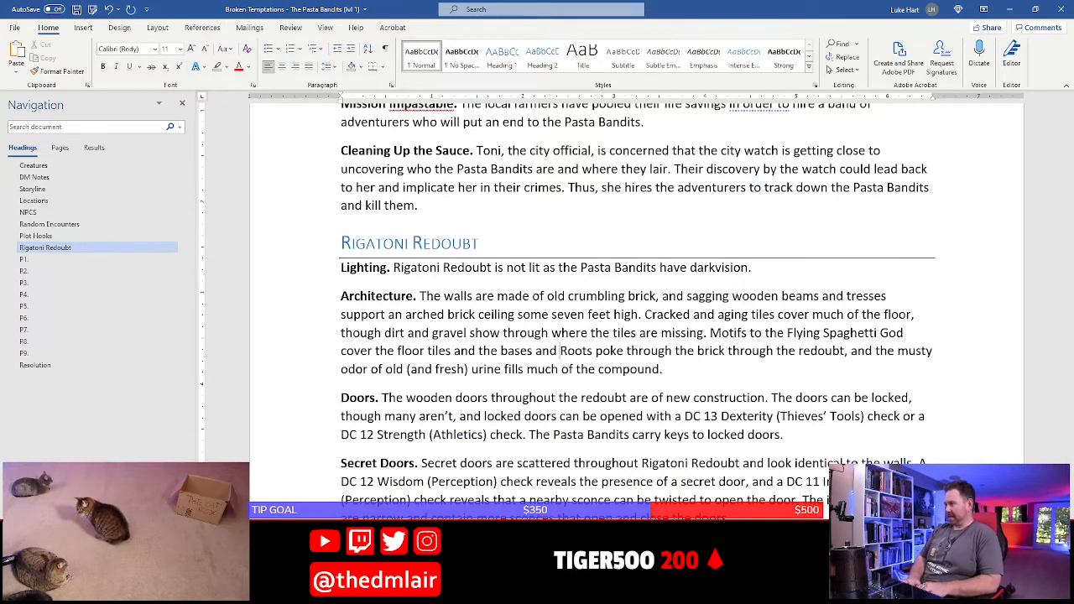
type("itals of the v")
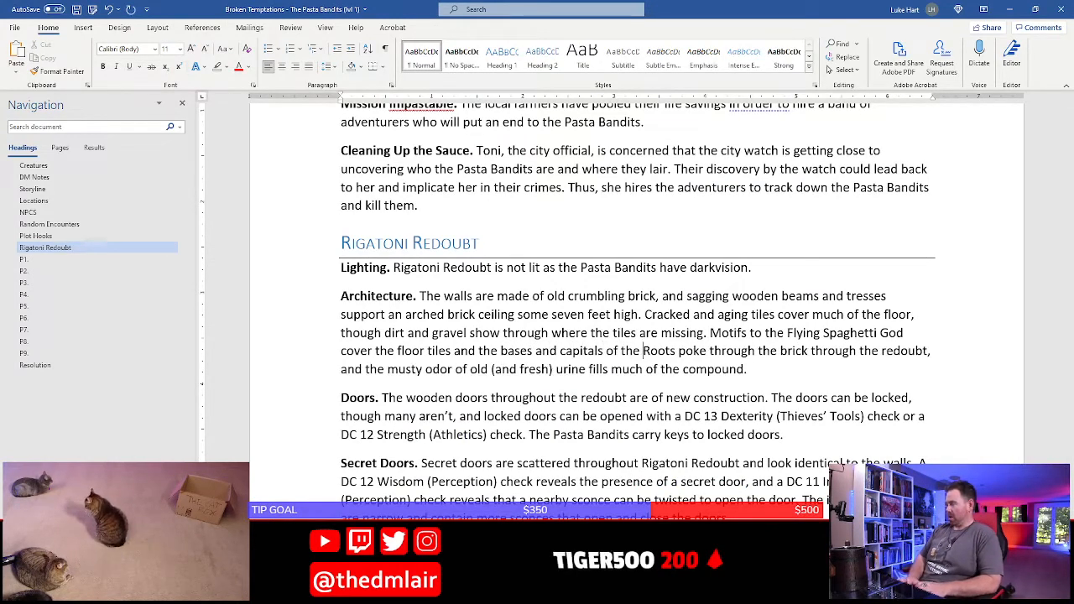
type("arious co")
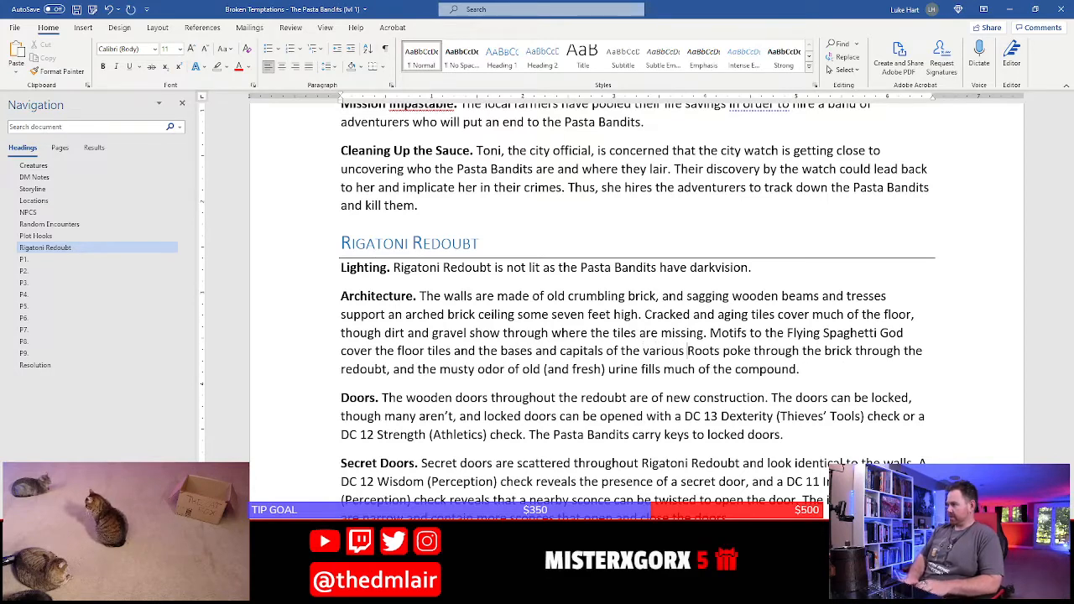
type("lumn")
key("BackSpace")
key("BackSpace")
key("BackSpace")
key("BackSpace")
key("BackSpace")
key("BackSpace")
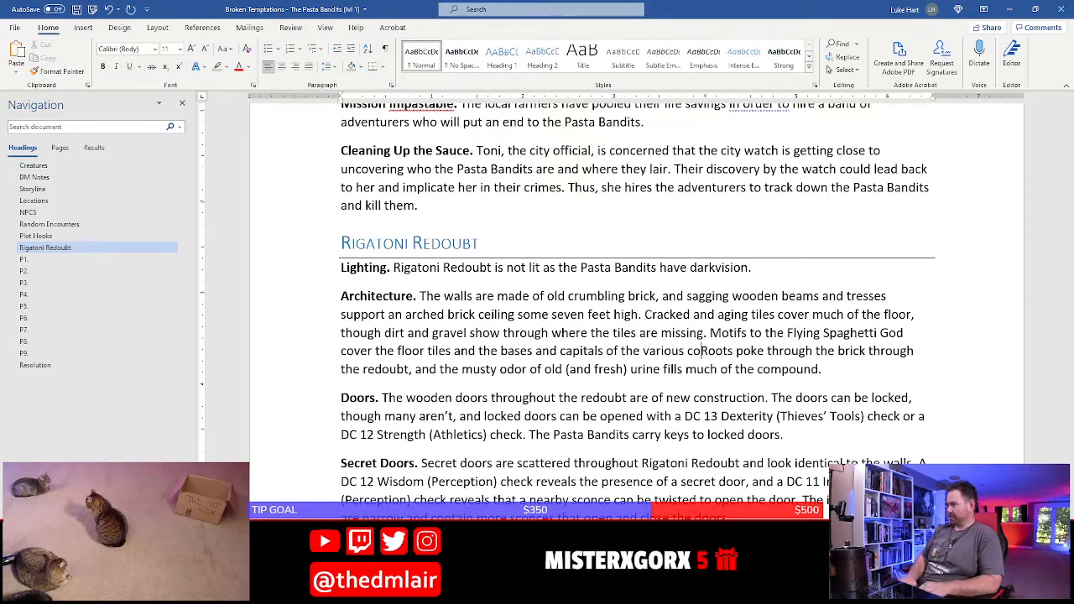
Continue the Flying Spaghetti God sentence with "fluted columns", correcting the misspellings
type("fulted")
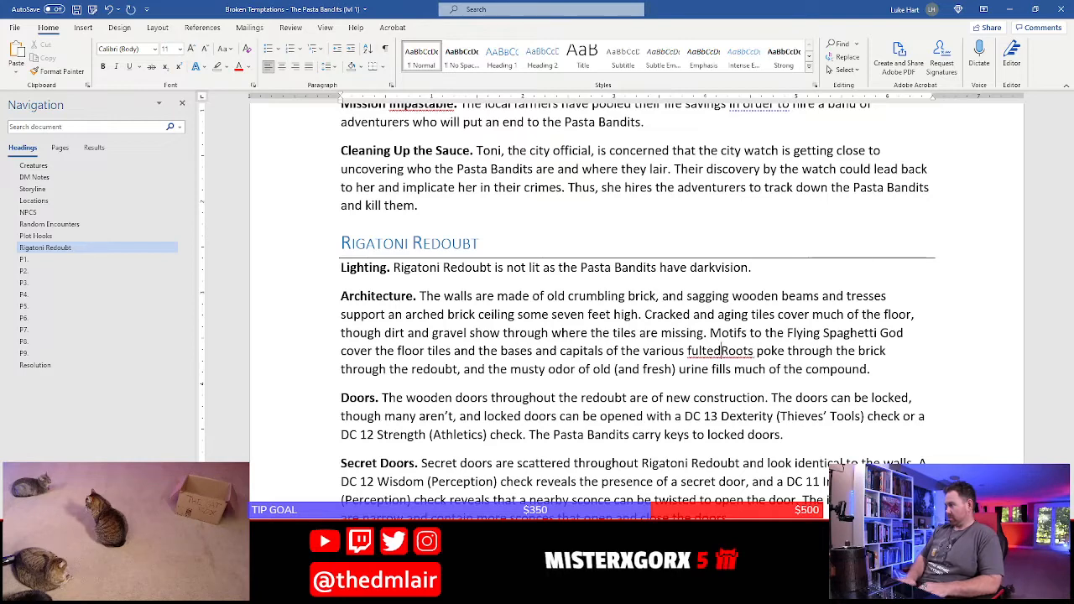
key("BackSpace")
key("BackSpace")
key("BackSpace")
key("BackSpace")
key("BackSpace")
type("l;u")
key("BackSpace")
key("BackSpace")
type("uted co")
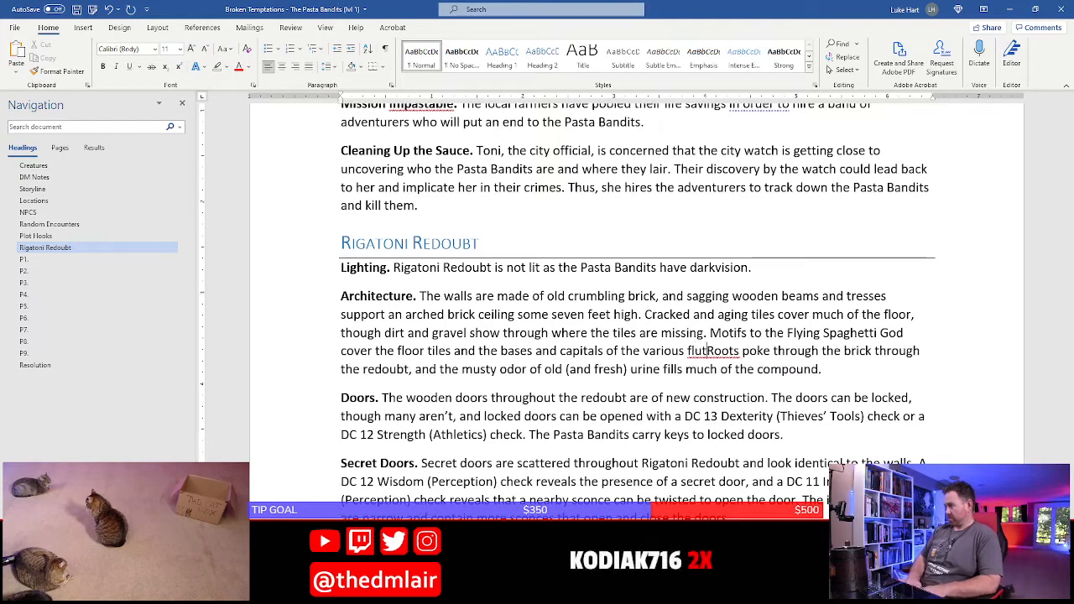
type("luns that")
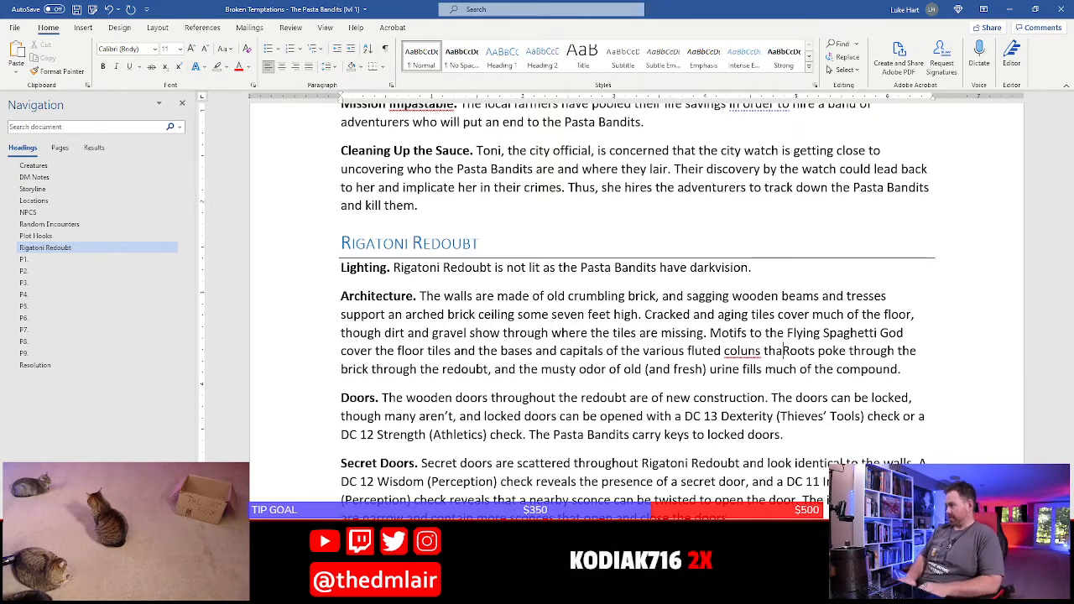
key("BackSpace")
key("BackSpace")
key("BackSpace")
key("BackSpace")
type("ns")
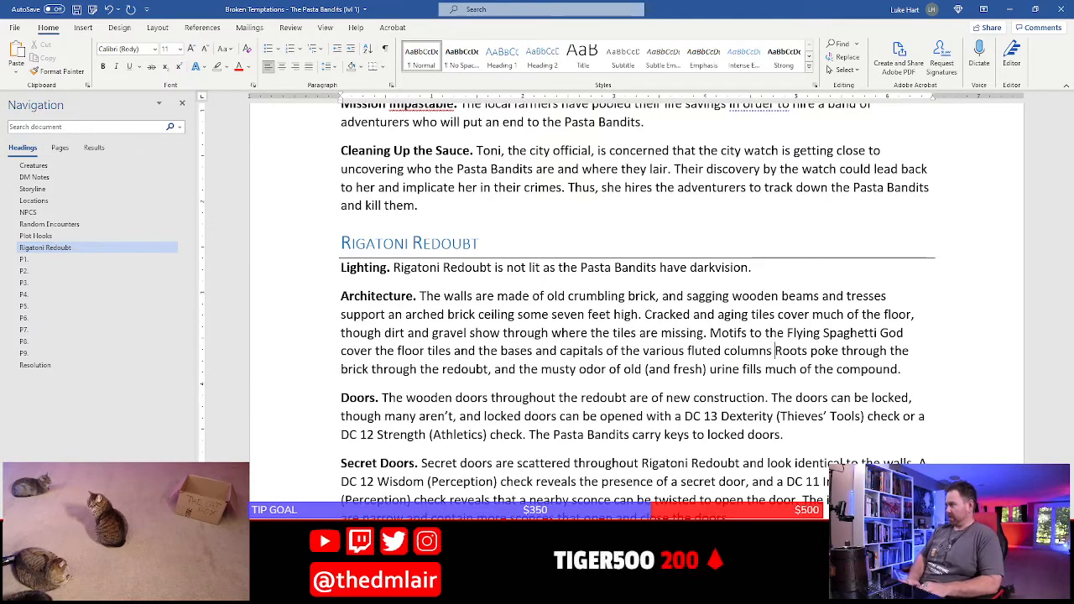
type(" sc")
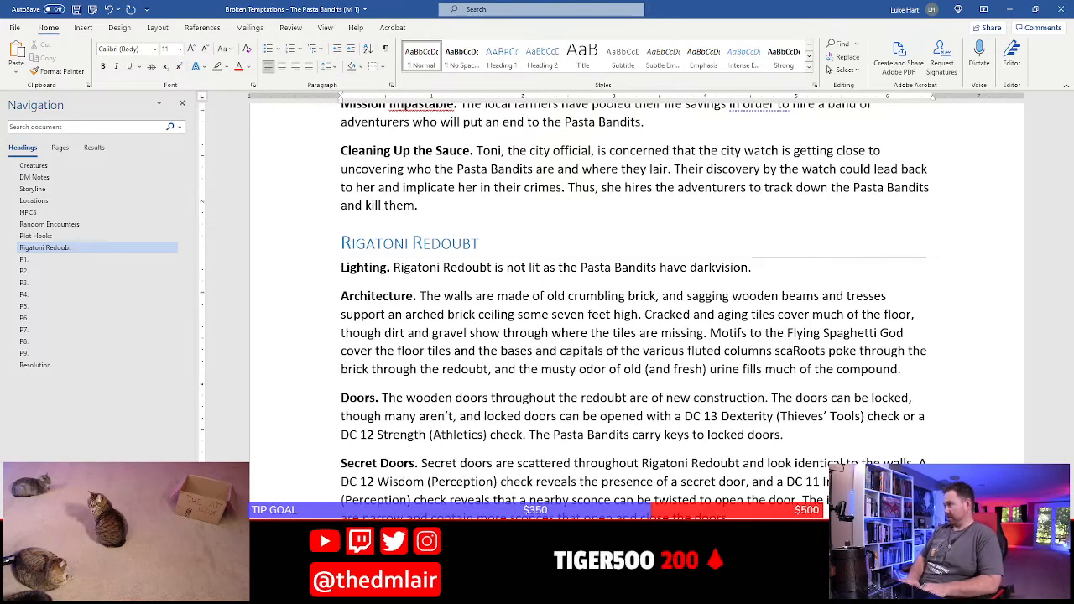
type("atterd thr")
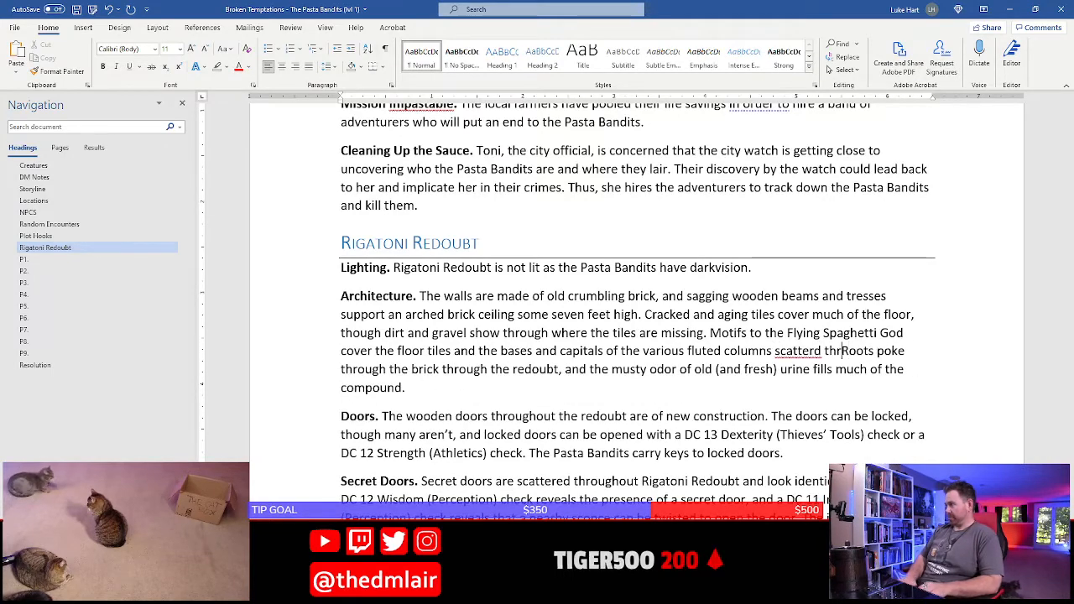
Finish the Flying Spaghetti God sentence with "scattered throughout the redoubt." and save the document
key("BackSpace")
key("BackSpace")
key("BackSpace")
key("BackSpace")
key("BackSpace")
type("ed throughout t")
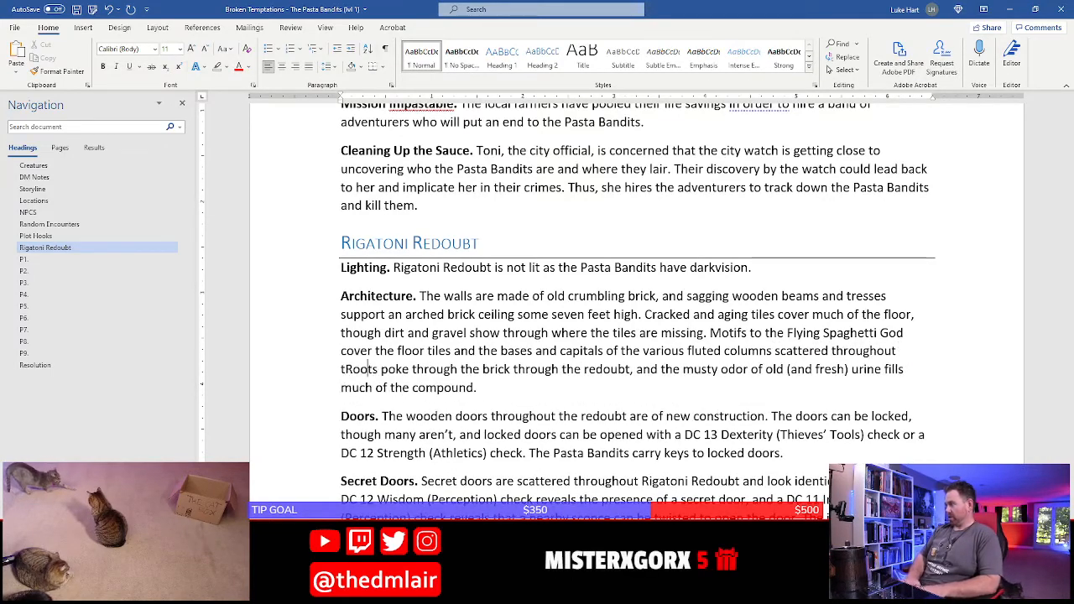
type("he redoubt.")
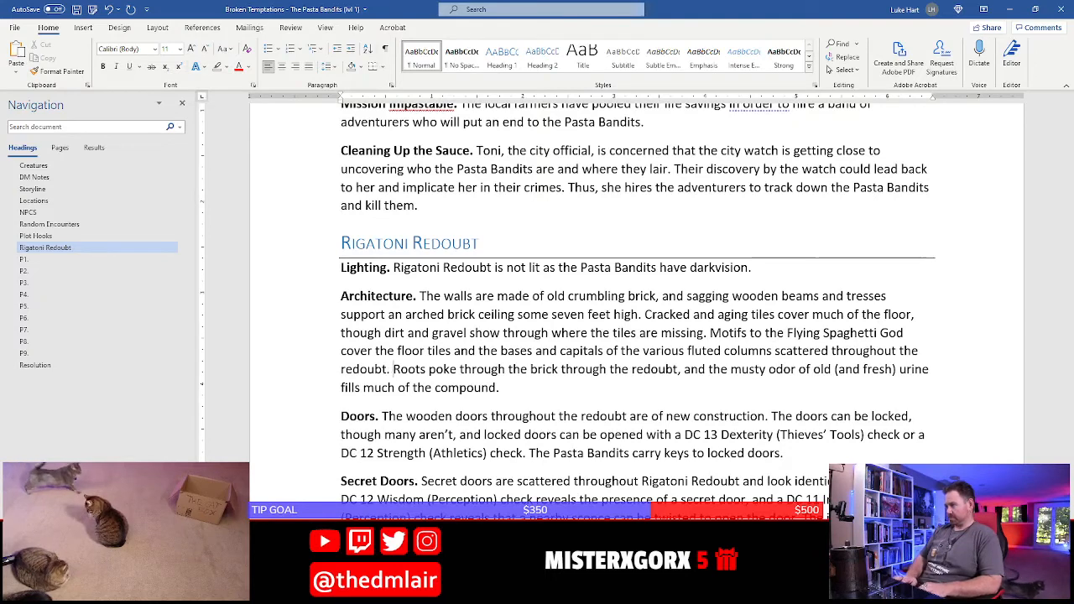
key("ctrl+s")
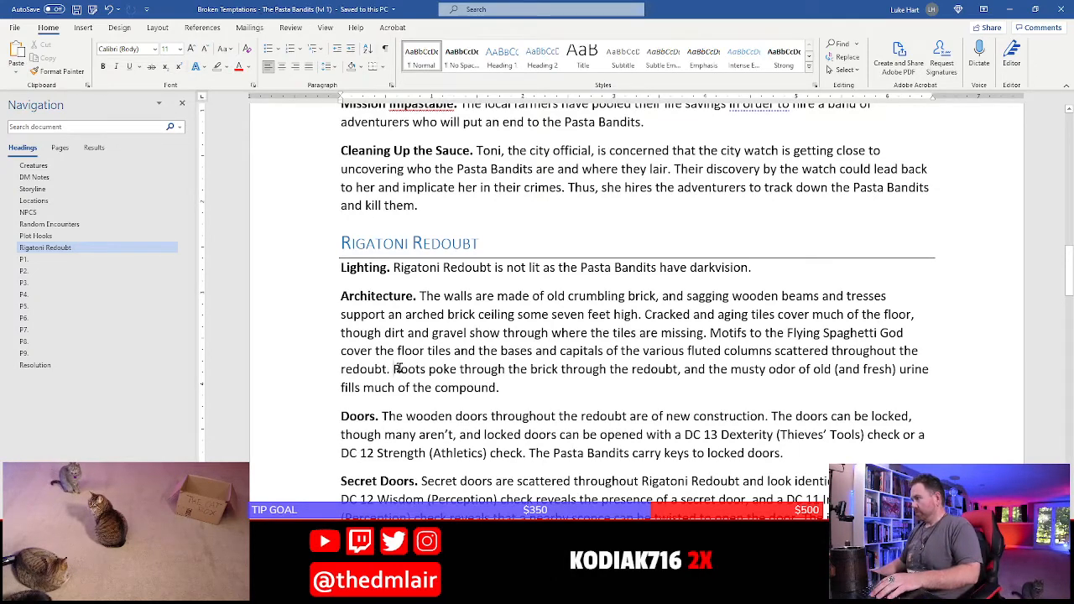
Replace "redoubt" with "compound" at the end of the Flying Spaghetti God sentence and save the document
double_click(363, 369)
type("compound")
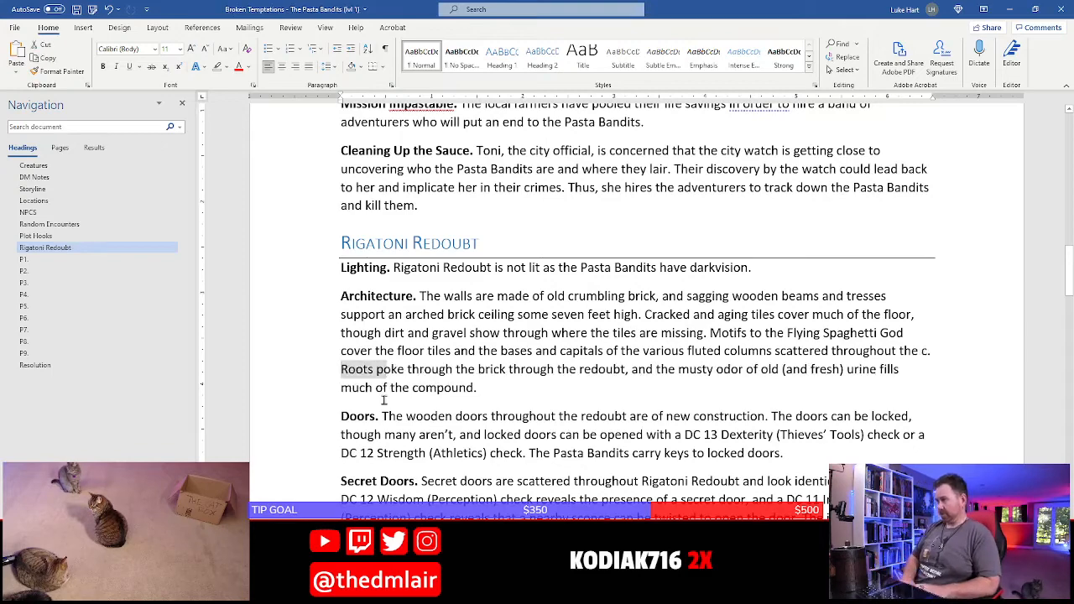
key("ctrl+s")
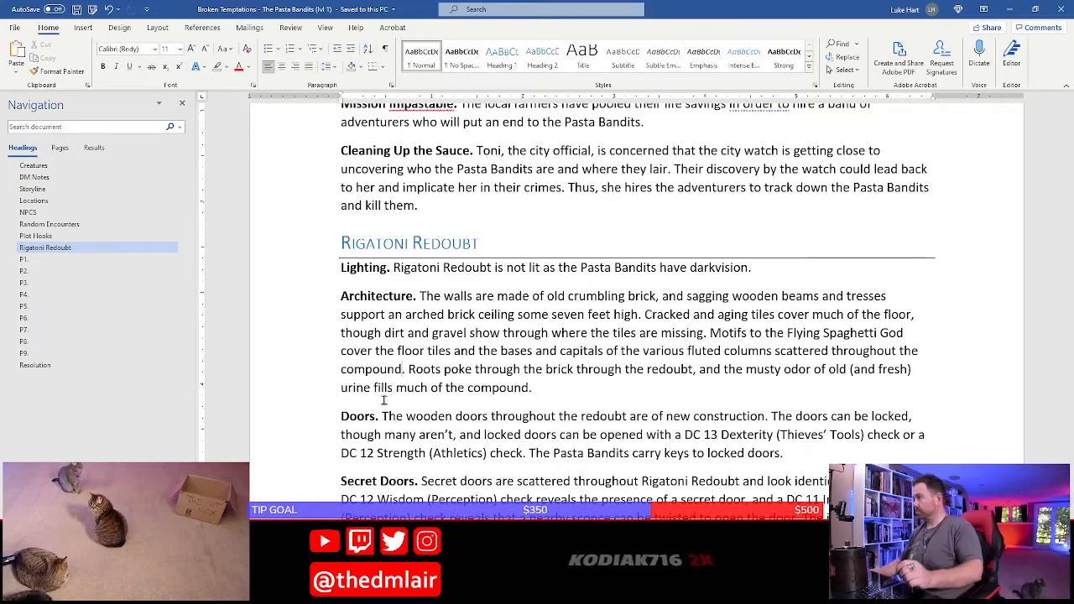
Place the text cursor on the blank line below the P1 heading
scroll(409, 349, "down", 5)
scroll(410, 348, "up", 3)
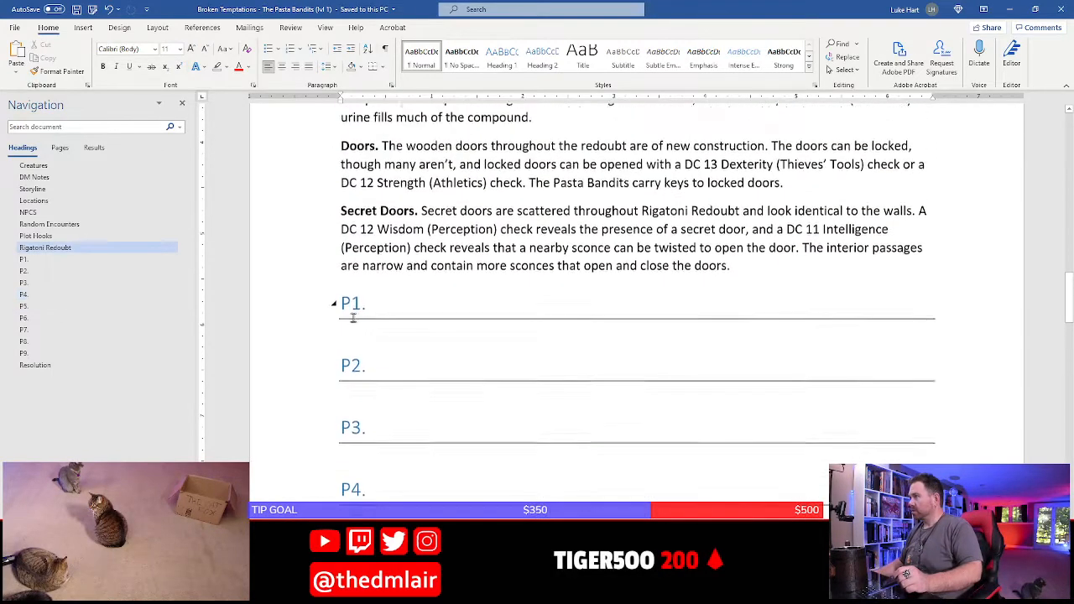
left_click(381, 368)
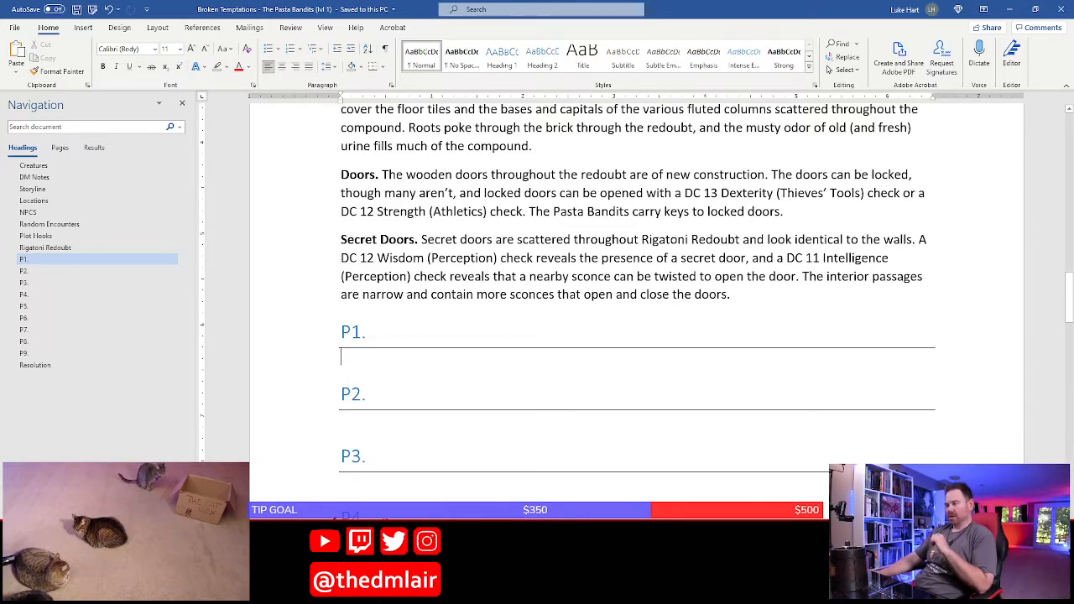
Switch to the D&D Beyond Encounter Builder in Chrome and search the monster list for "bandit"
left_click(343, 594)
left_click(382, 544)
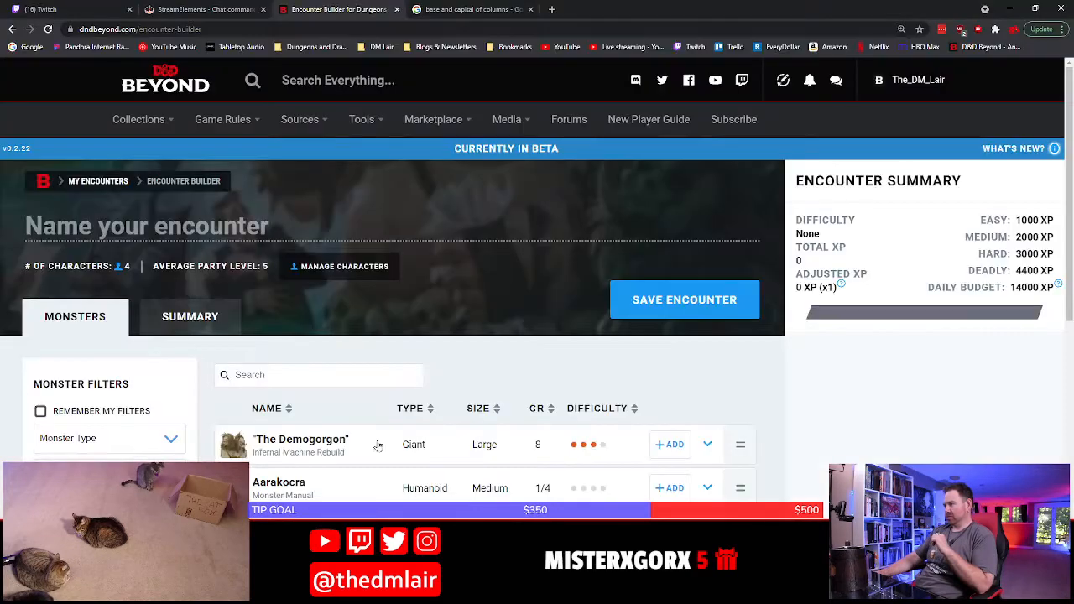
scroll(359, 480, "down", 3)
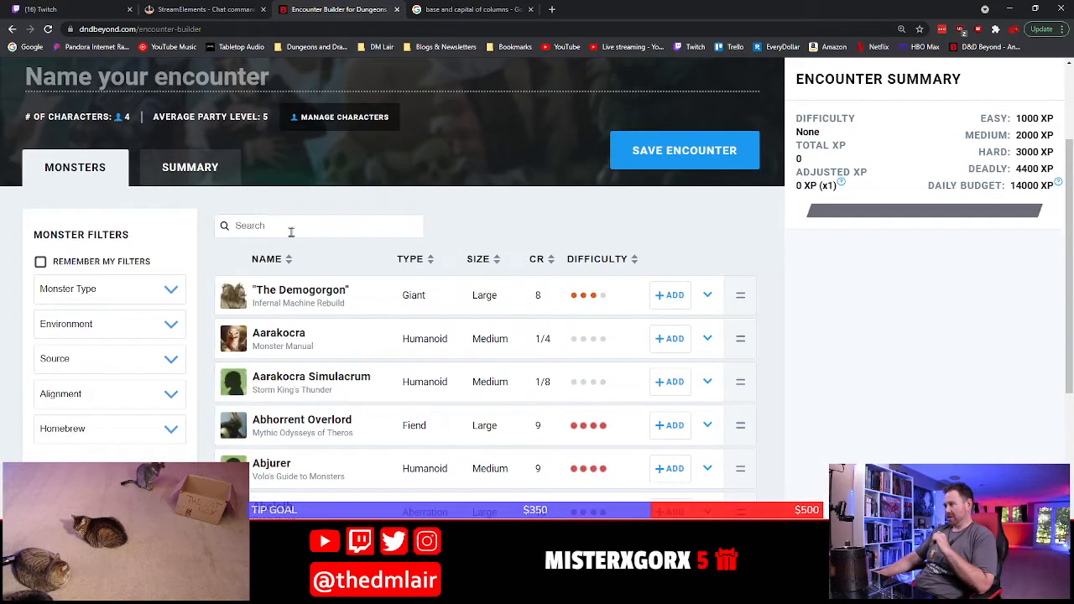
left_click(291, 231)
type("bandit")
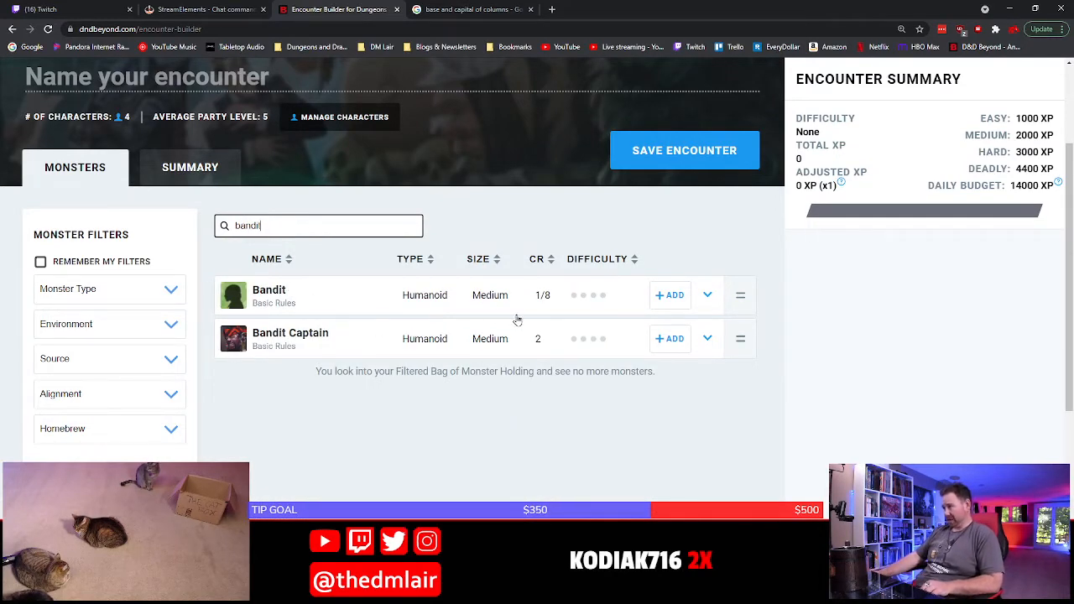
Expand the Bandit entry to read its stat block and reduce the page zoom to 100%
left_click(344, 296)
scroll(369, 353, "down", 3)
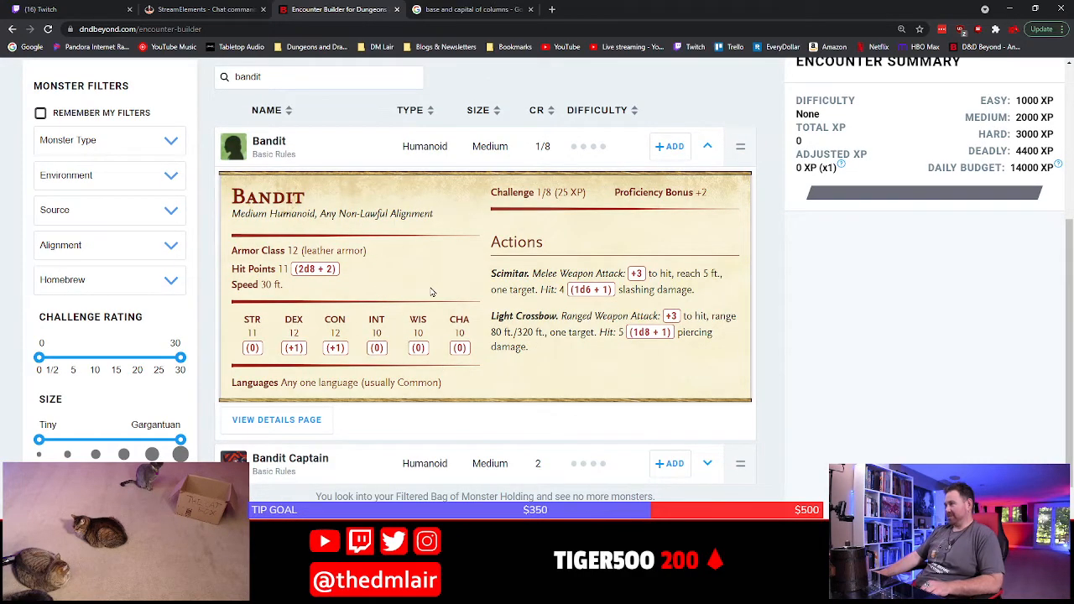
scroll(426, 297, "up", 3)
key("ctrl+plus")
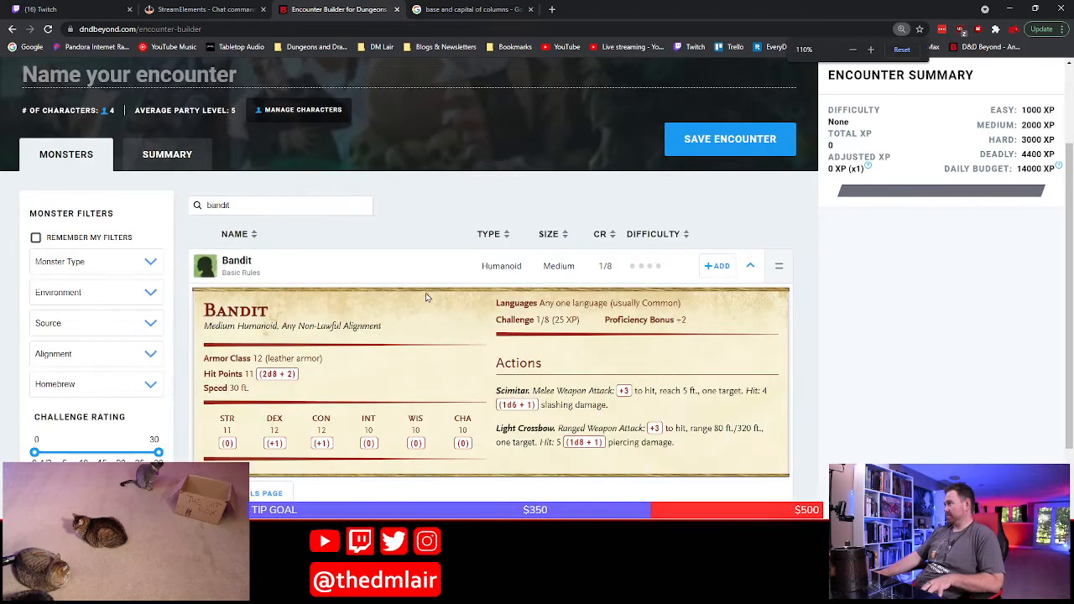
key("ctrl+minus")
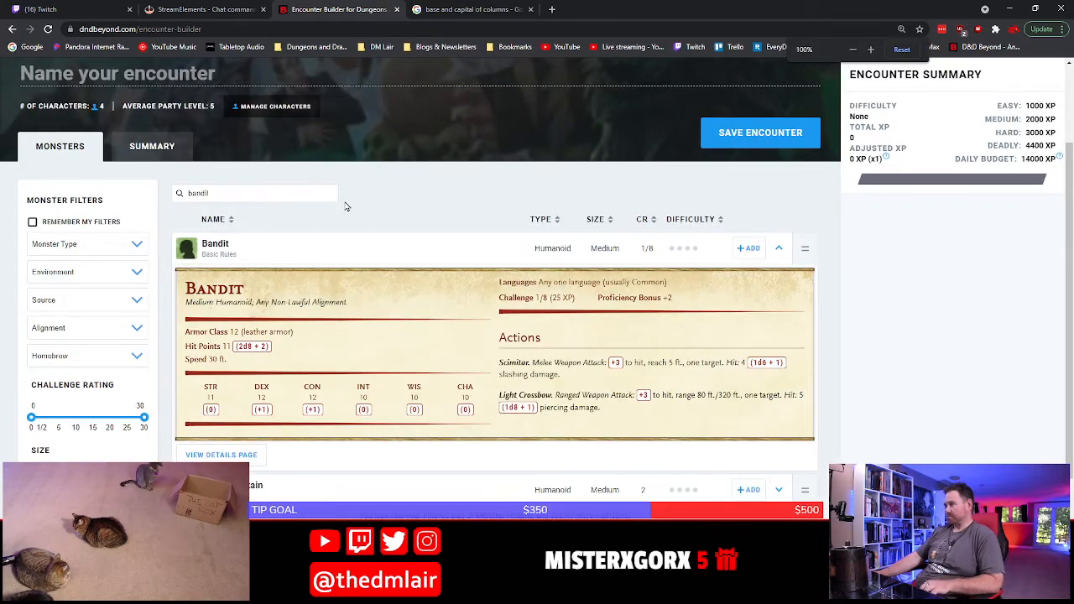
Open the encounter's character management and add a fifth character to the party
scroll(339, 234, "up", 2)
left_click(253, 225)
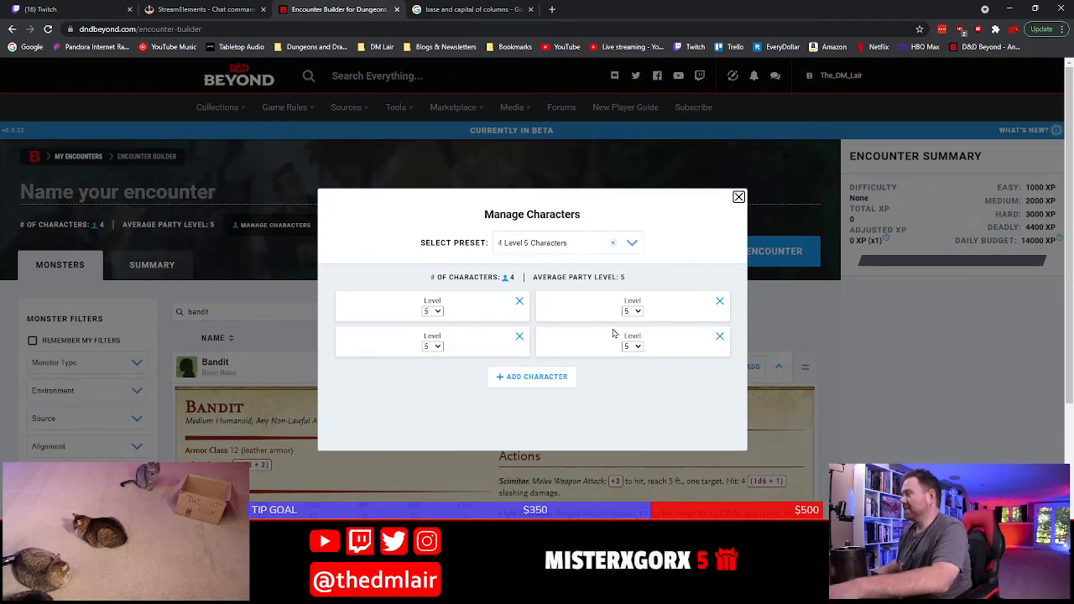
left_click(514, 377)
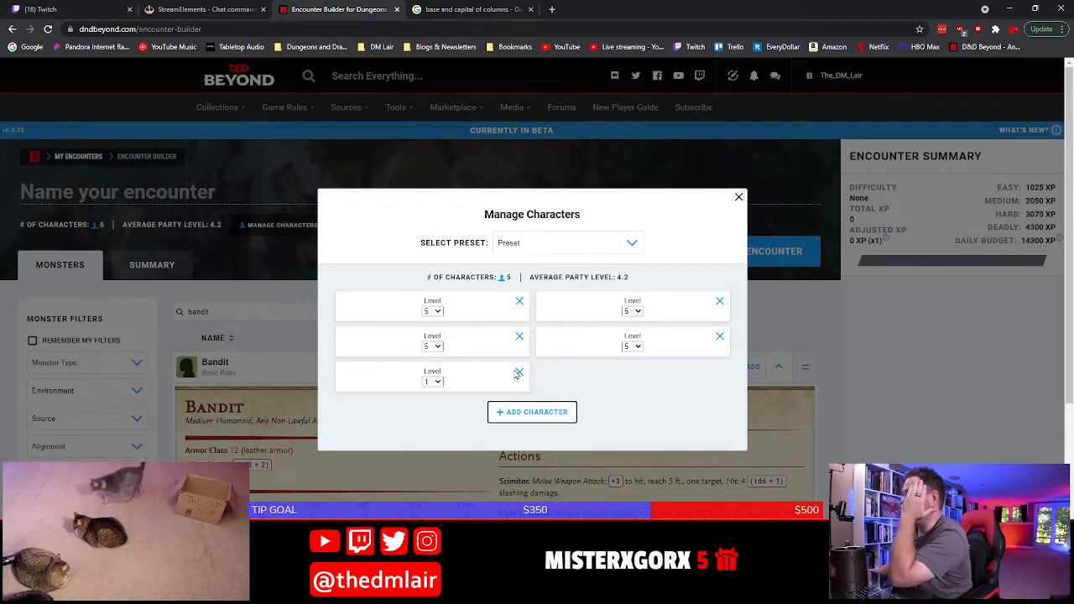
Set the four level 5 characters in the party to level 1 and close the character management
left_click(433, 311)
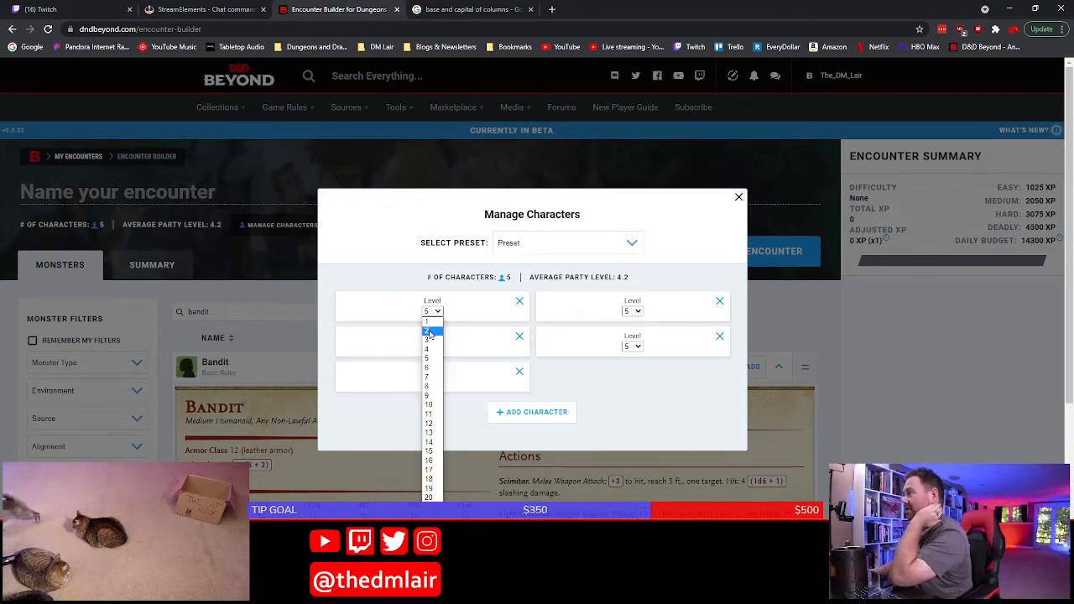
left_click(428, 321)
left_click(631, 312)
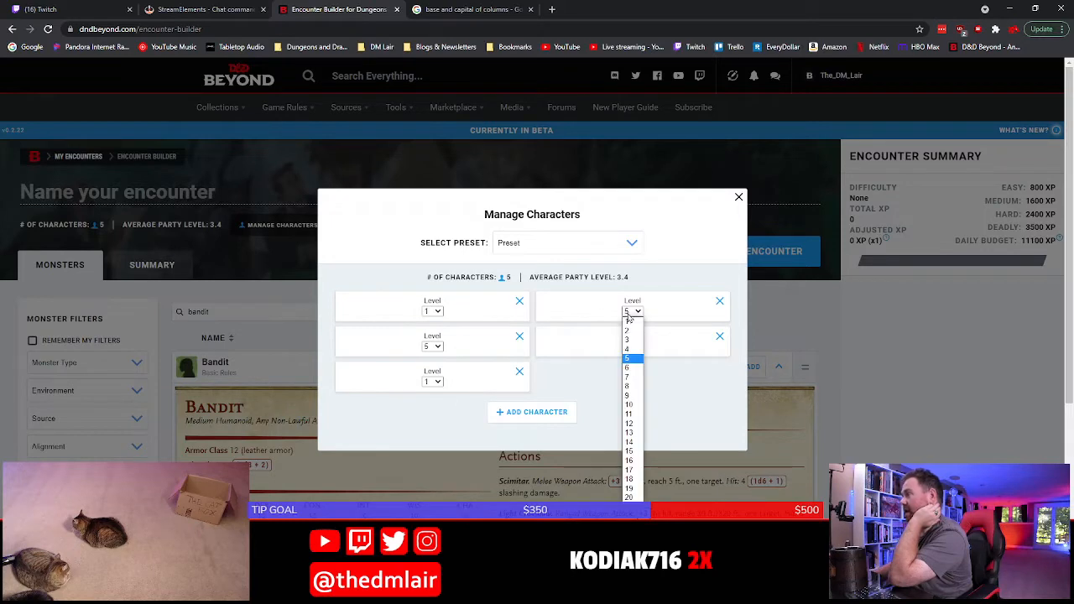
left_click(629, 320)
left_click(432, 346)
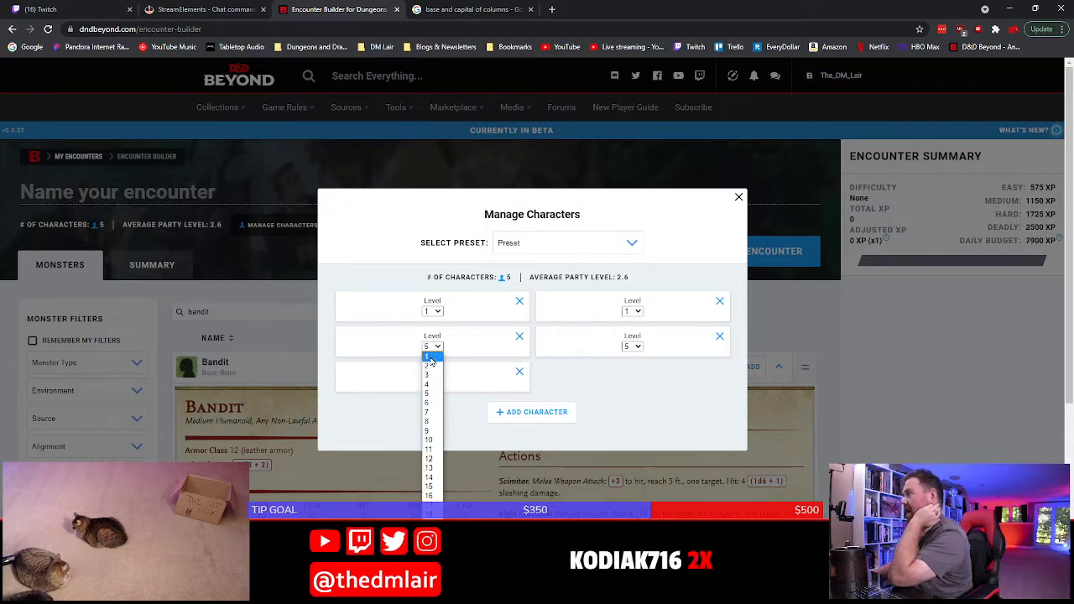
left_click(429, 357)
left_click(632, 346)
left_click(630, 356)
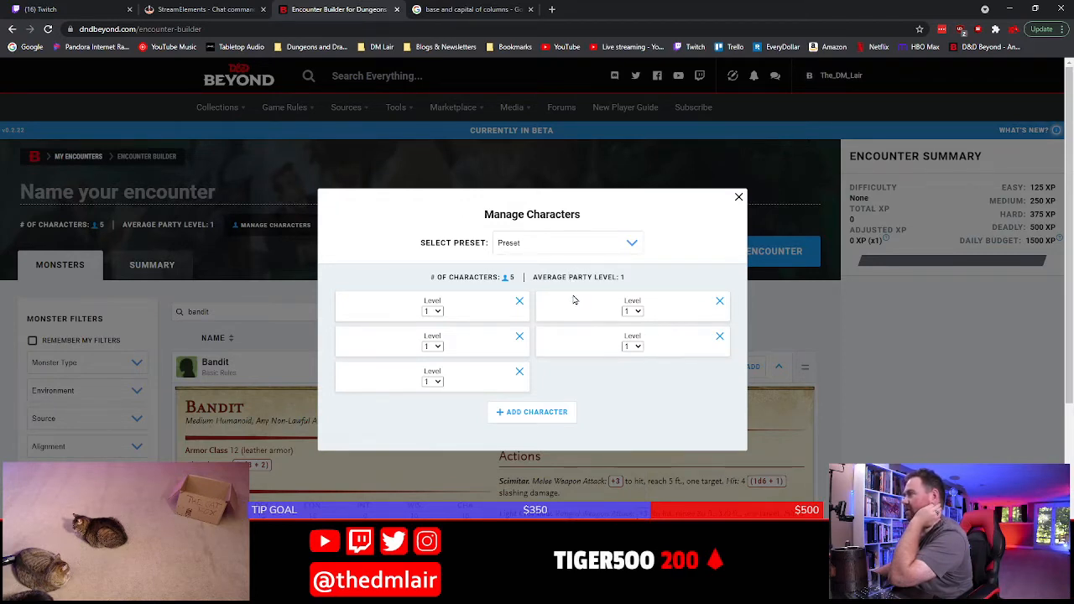
left_click(872, 350)
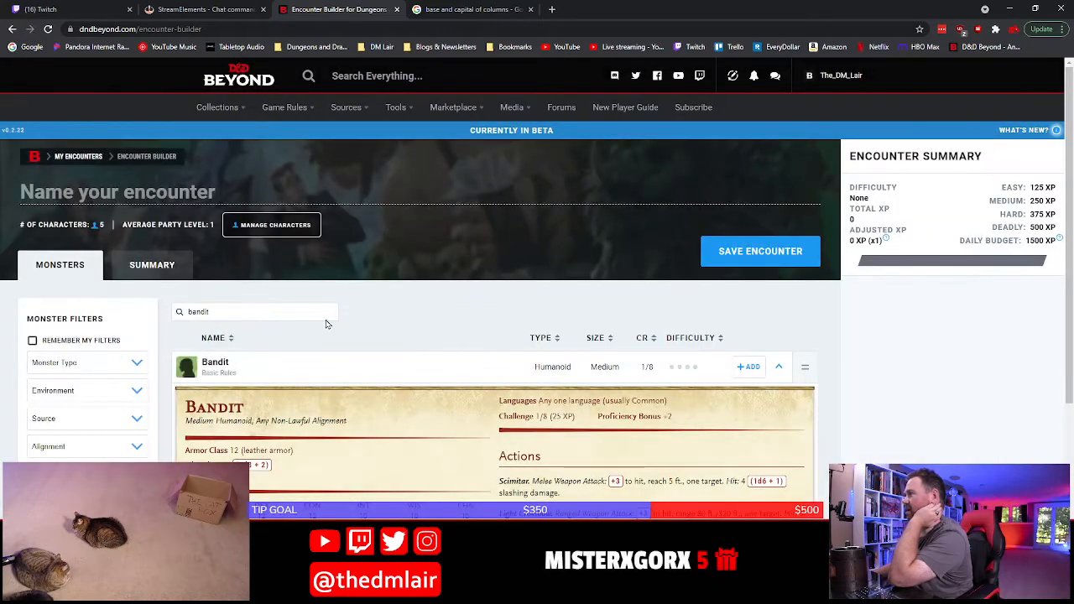
left_click(288, 224)
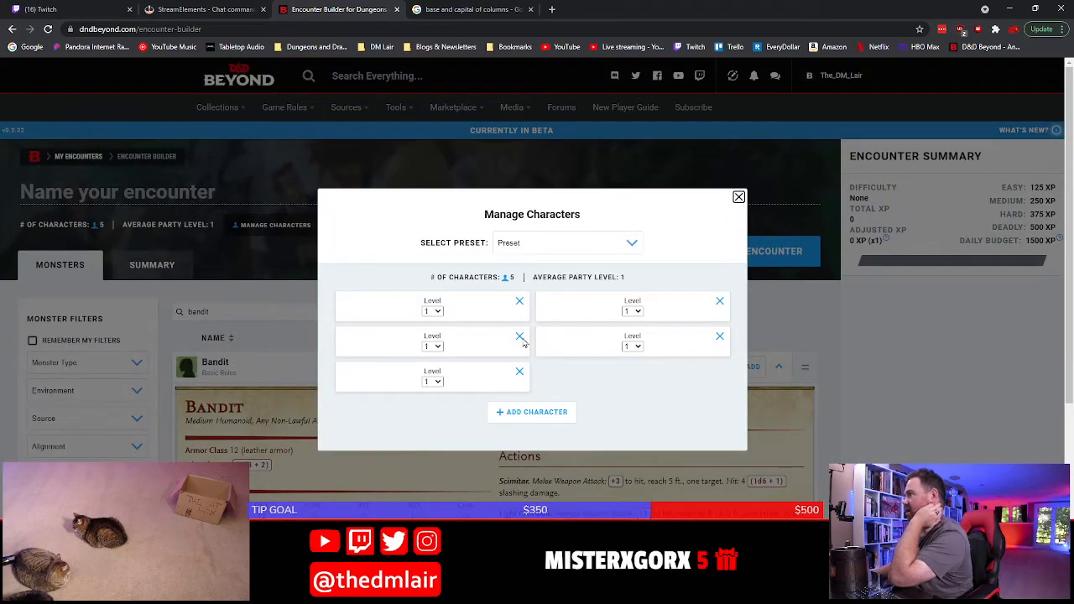
left_click(739, 196)
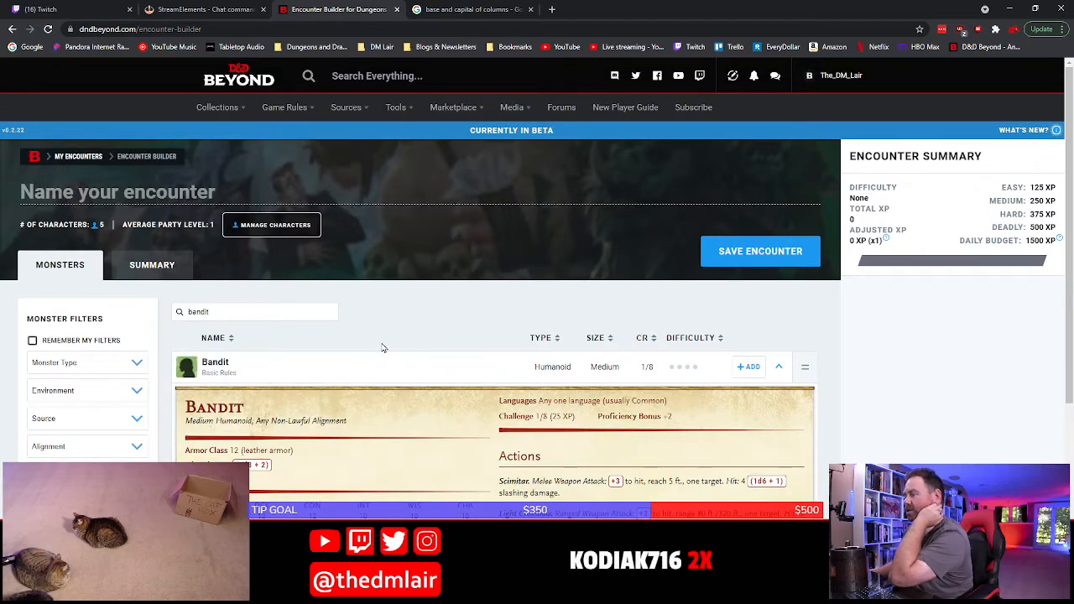
Add the Bandit to the encounter and raise its quantity to 3
scroll(383, 348, "down", 3)
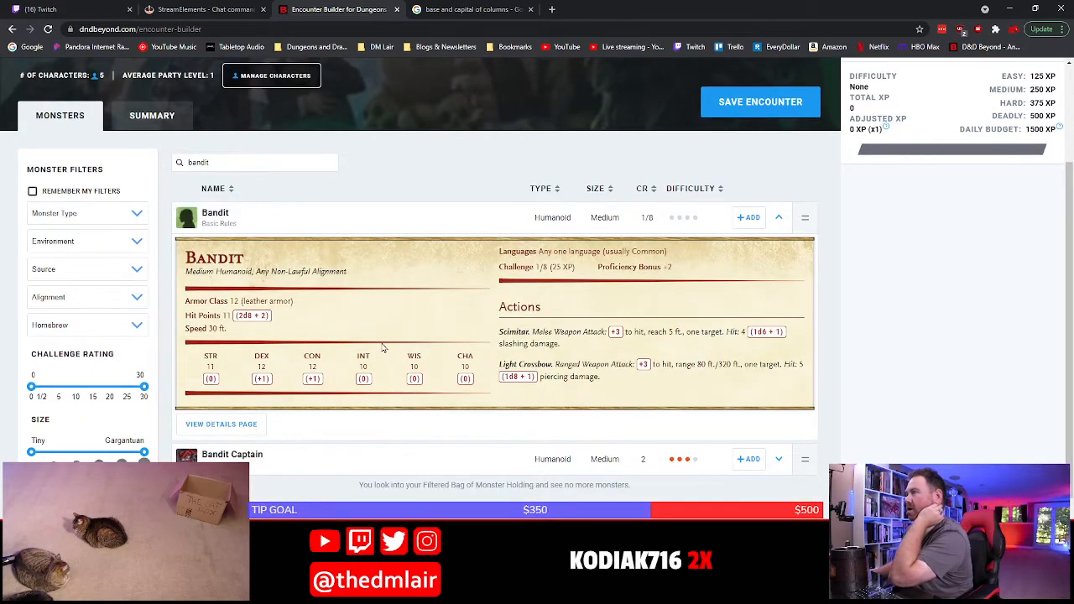
scroll(383, 348, "up", 3)
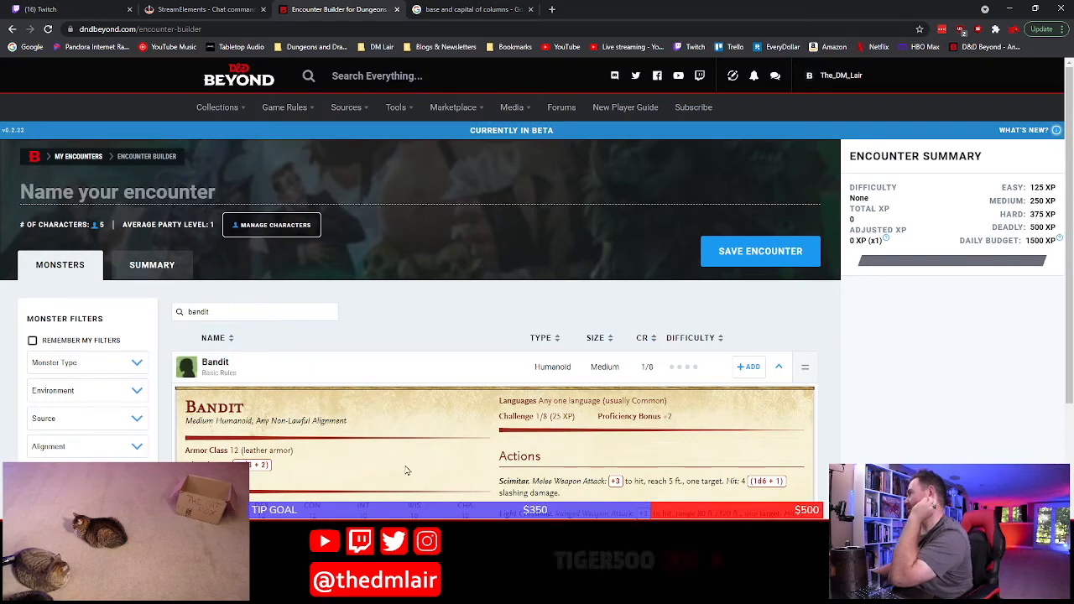
scroll(382, 394, "down", 3)
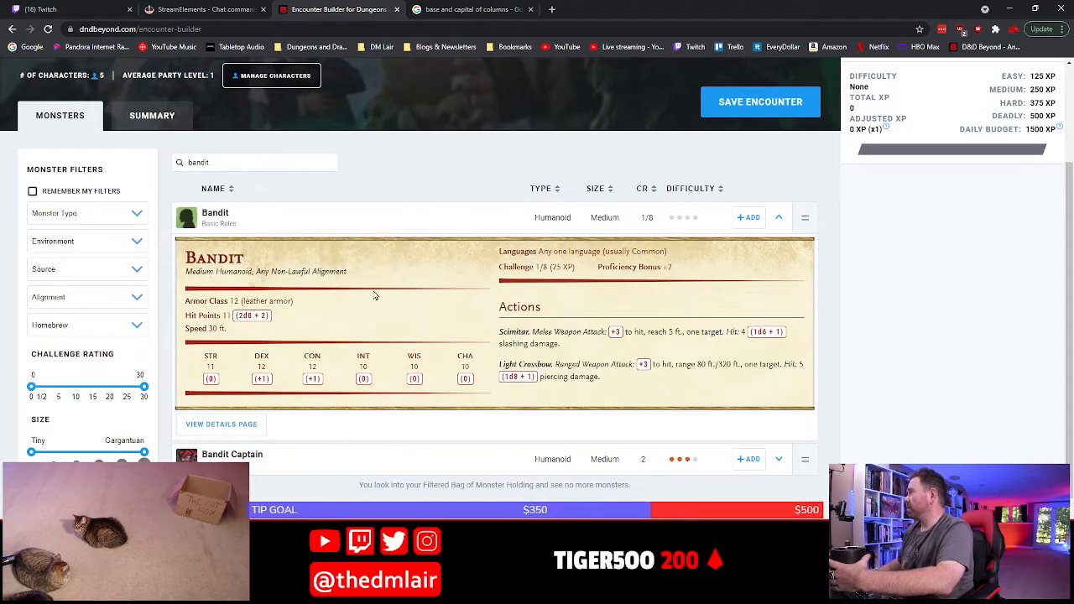
scroll(376, 298, "up", 3)
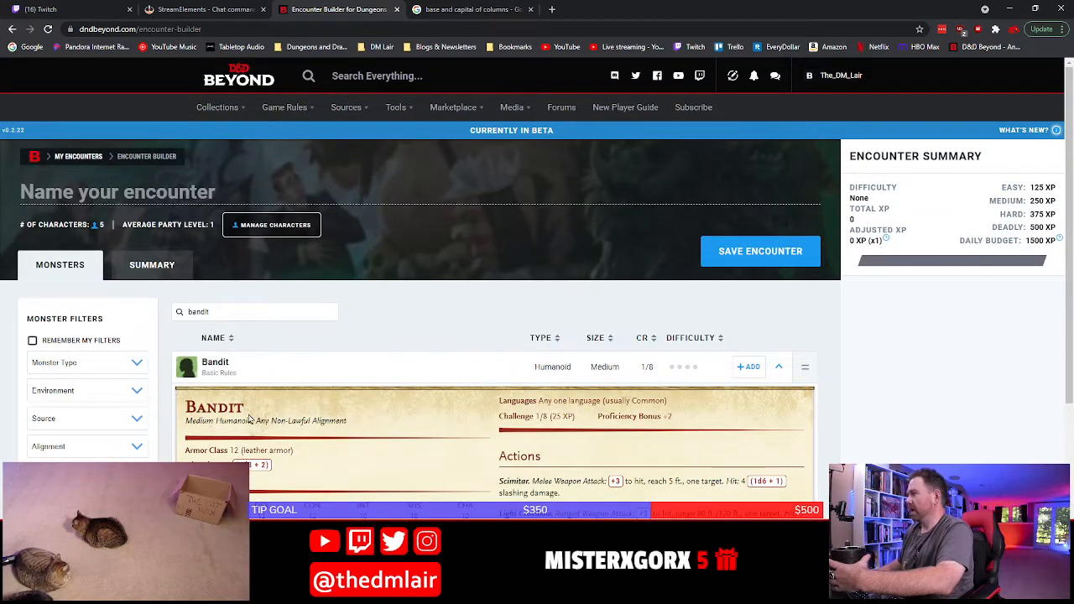
scroll(464, 367, "down", 3)
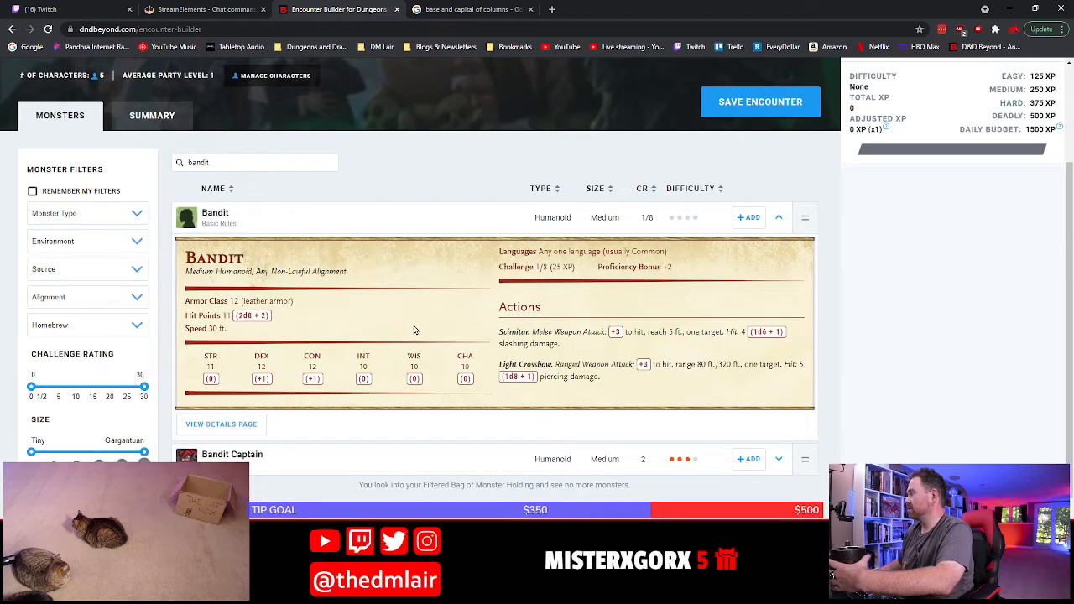
left_click(748, 217)
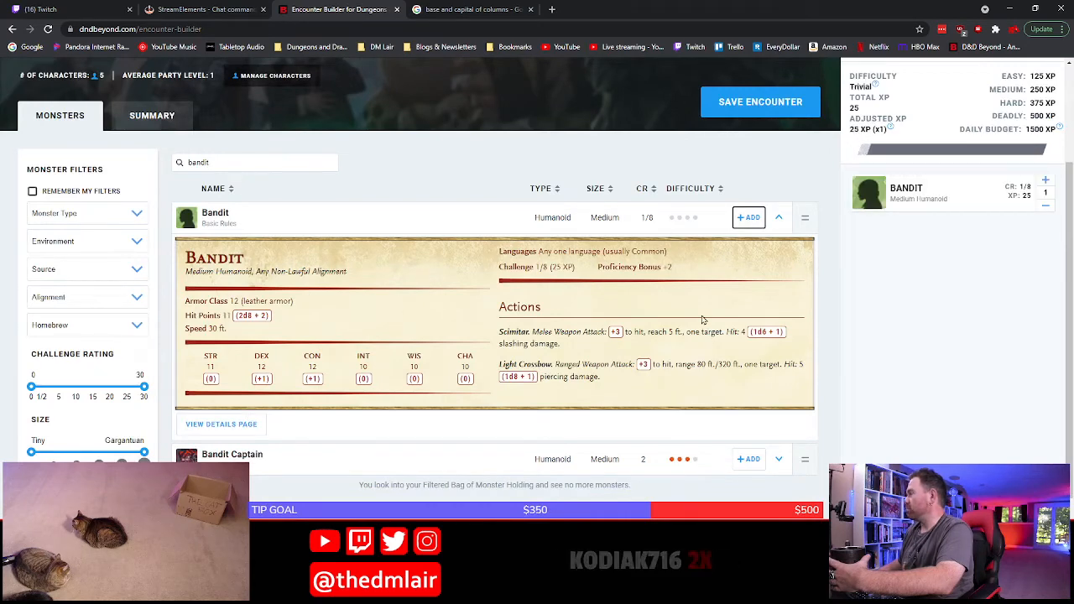
scroll(1072, 303, "up", 3)
left_click(1046, 291)
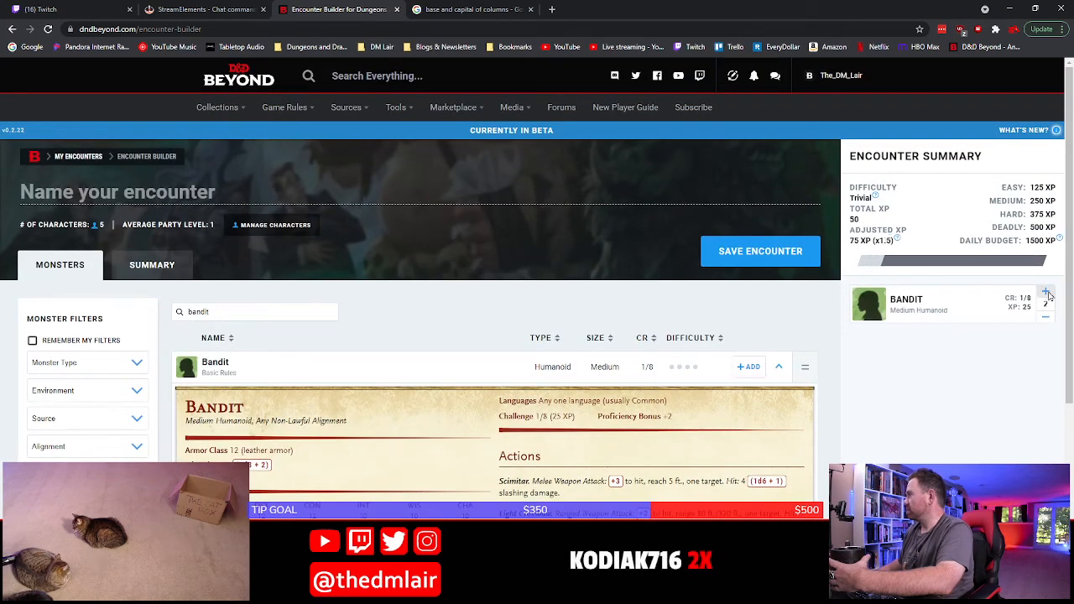
left_click(1046, 292)
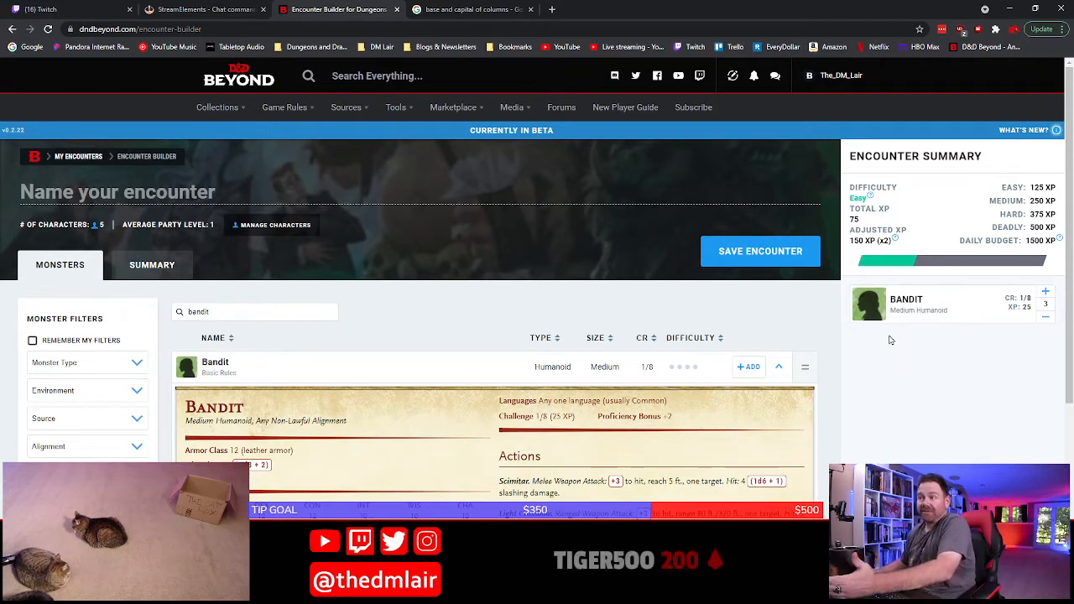
Reopen the character management to check the party's size and levels, and close it again
left_click(268, 225)
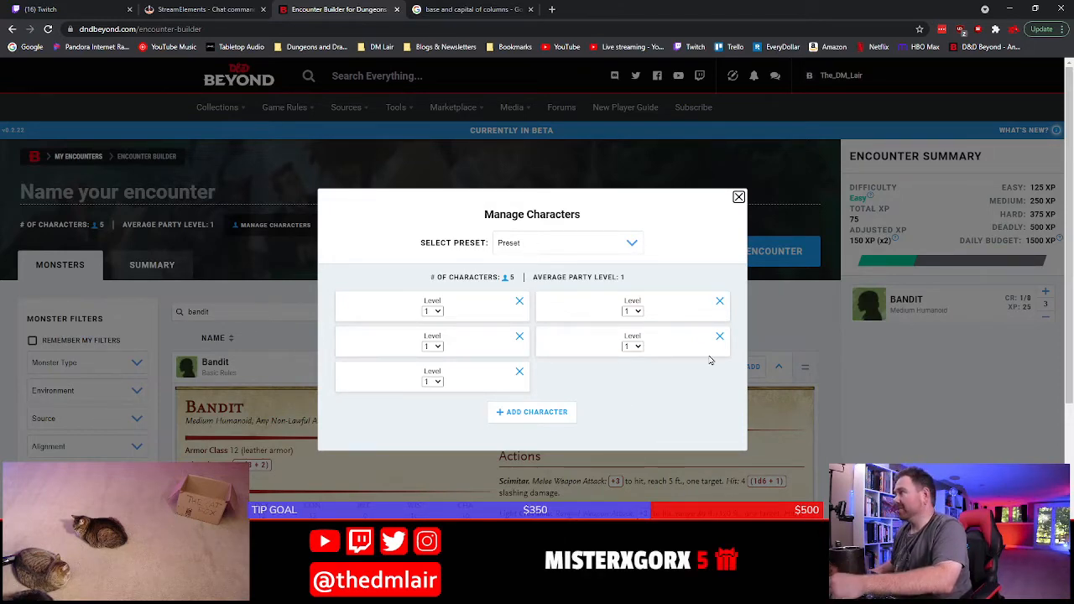
left_click(794, 327)
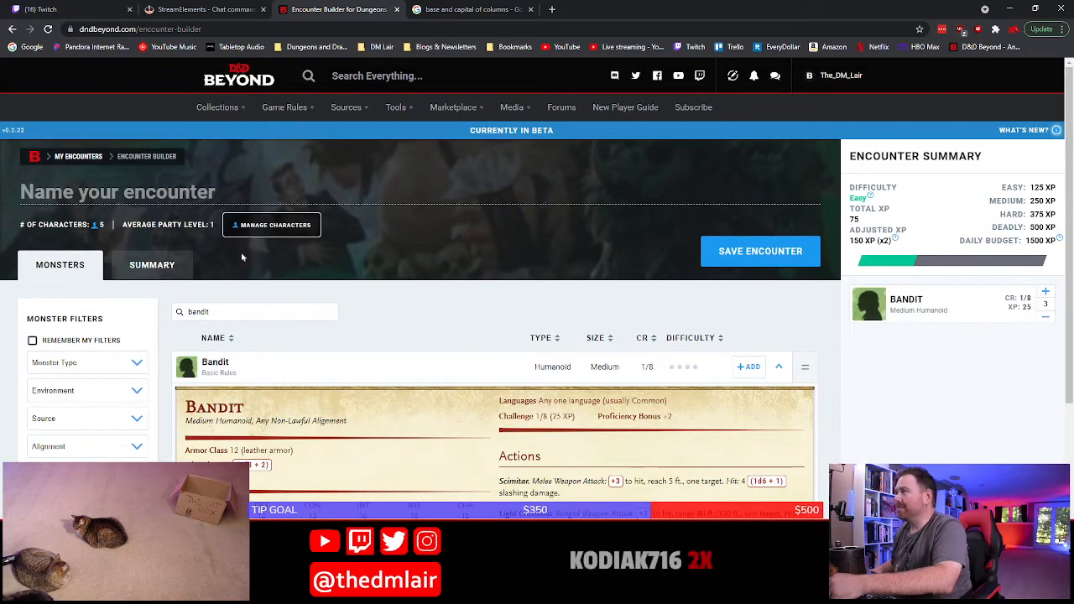
left_click(236, 225)
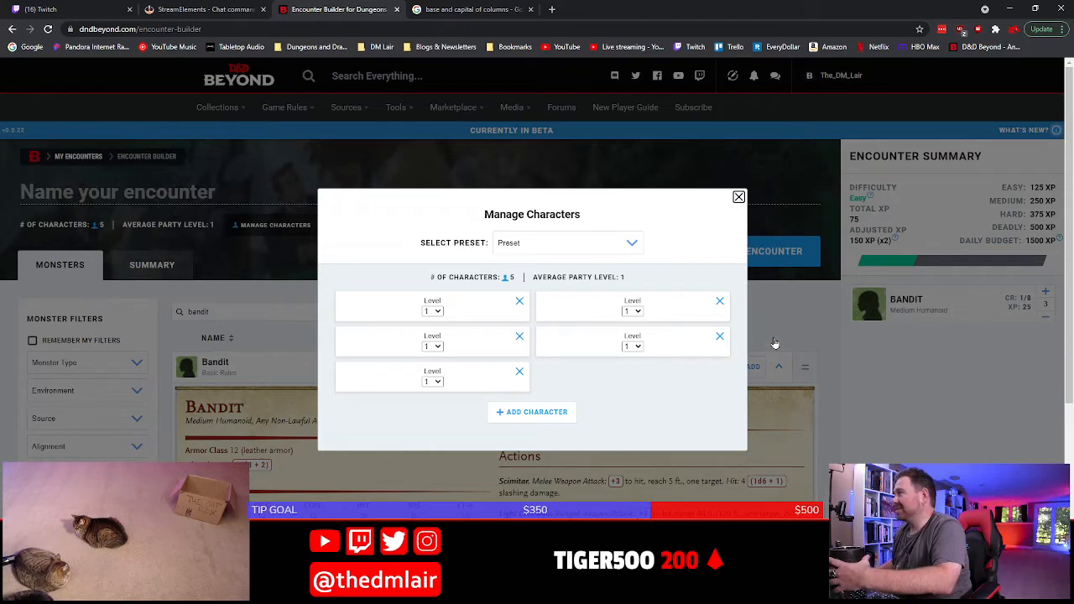
left_click(738, 196)
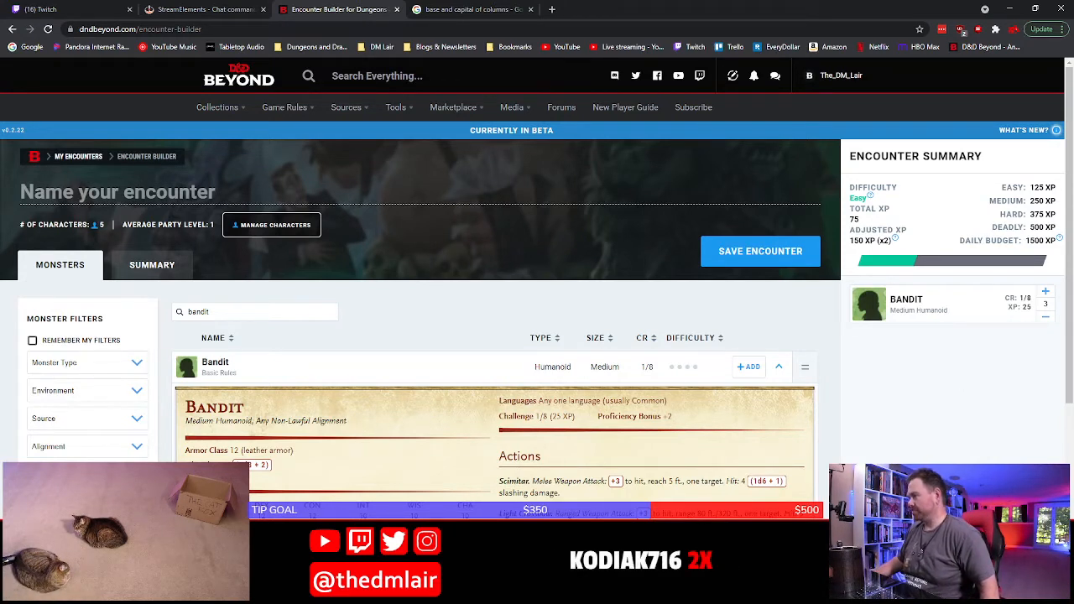
Switch to Word and start a bullet under P1 reading "3 catling bandit lookouts are posted in this room.", with "bandit" in bold
key("alt+Tab")
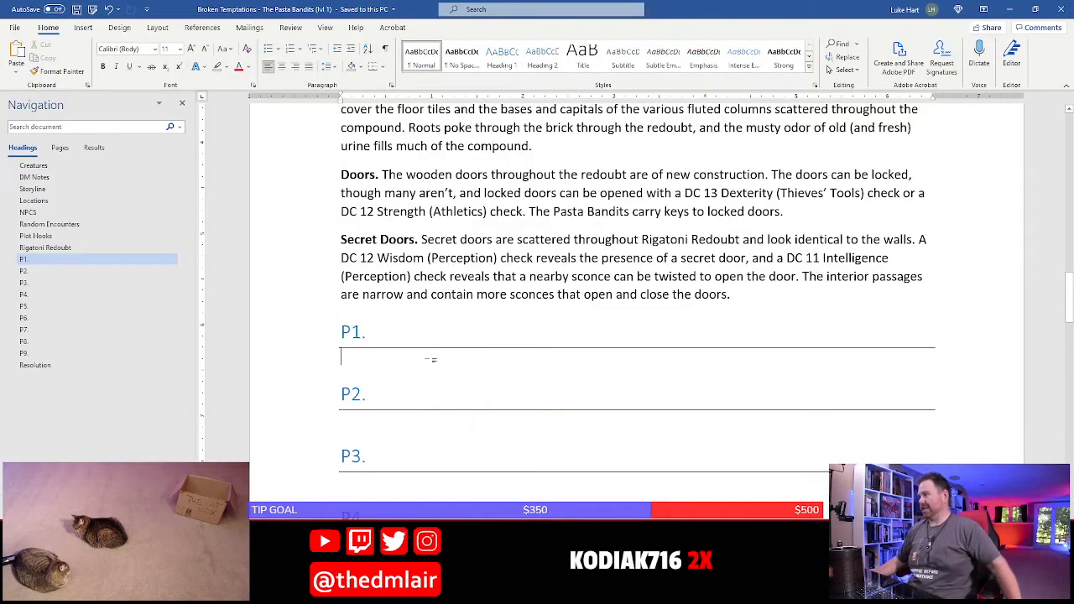
type("* ")
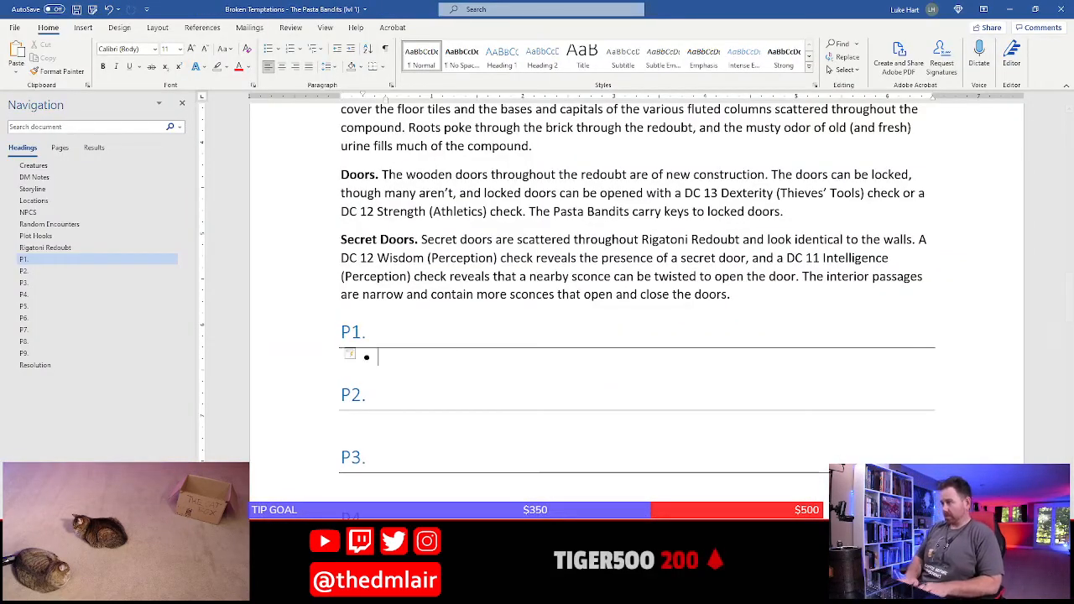
type("3")
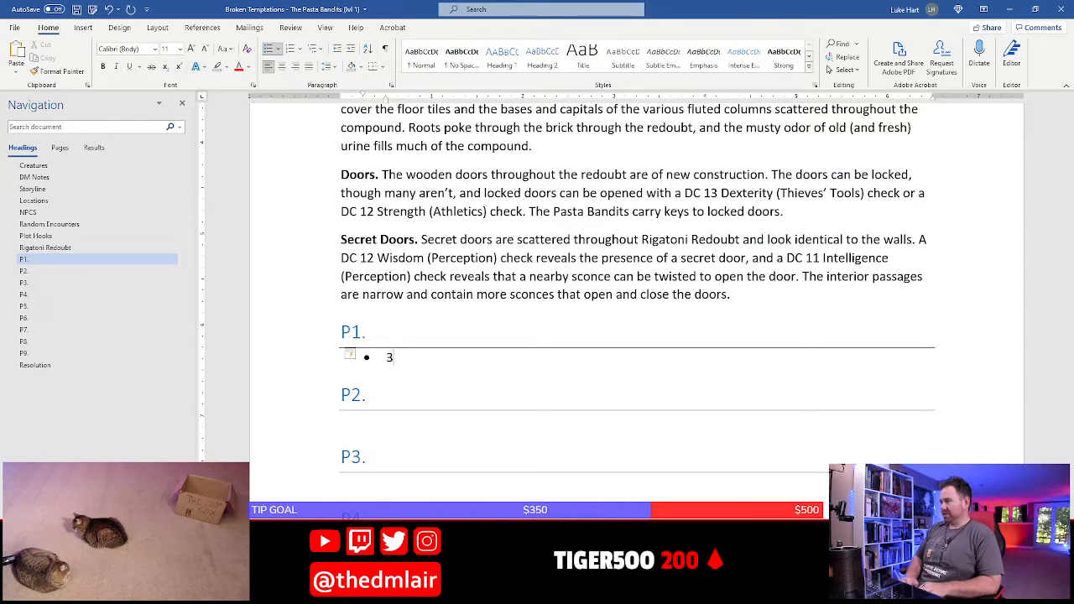
type(" catlin")
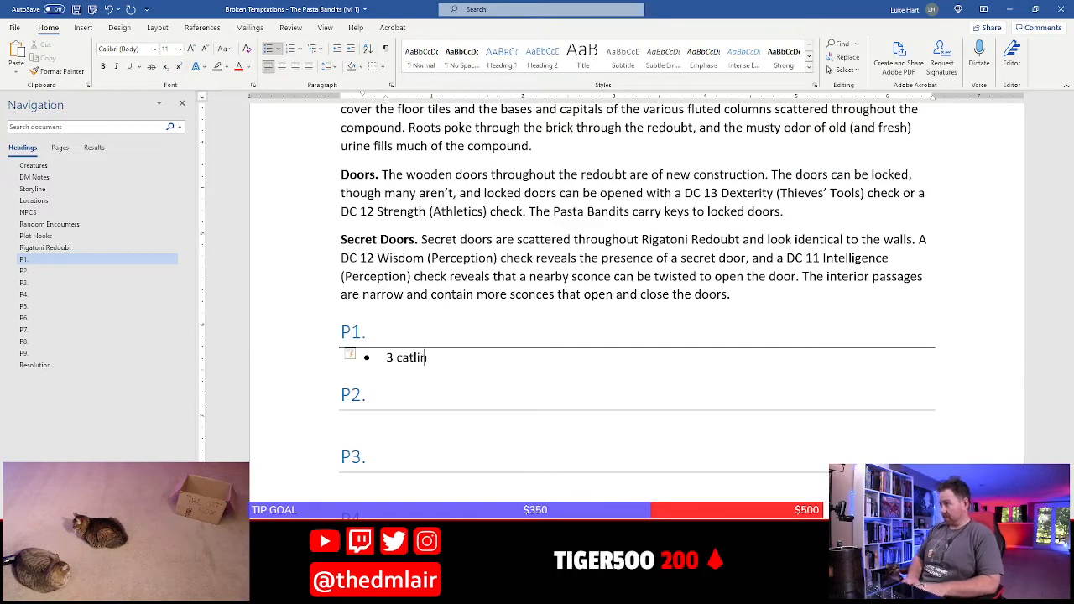
type("g")
key("ctrl+b")
type("bandit")
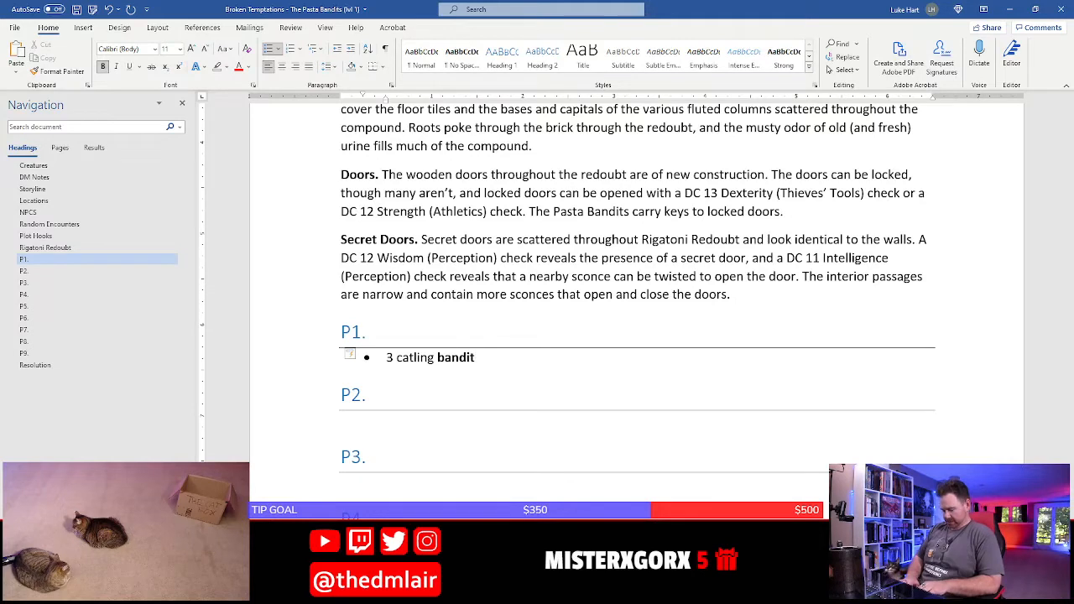
key("ctrl+b")
type("look")
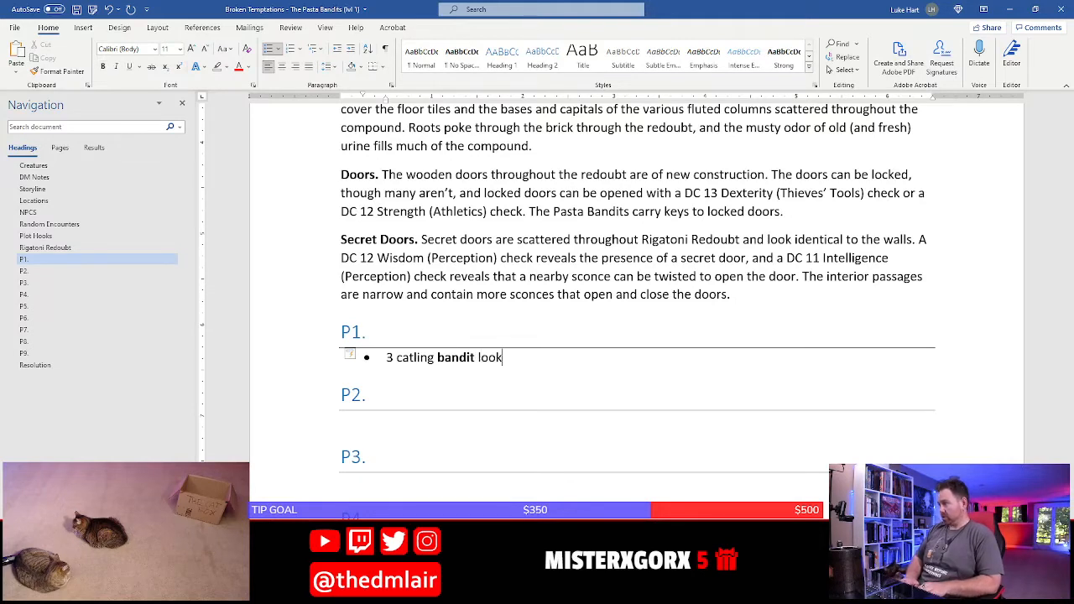
type("outs are poste")
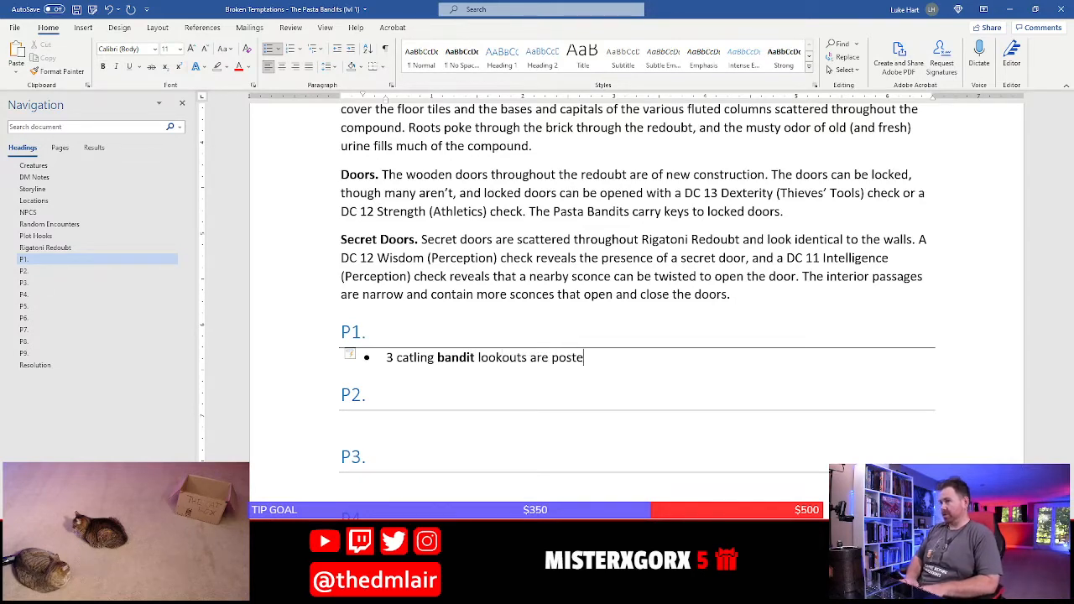
type("d in this room.")
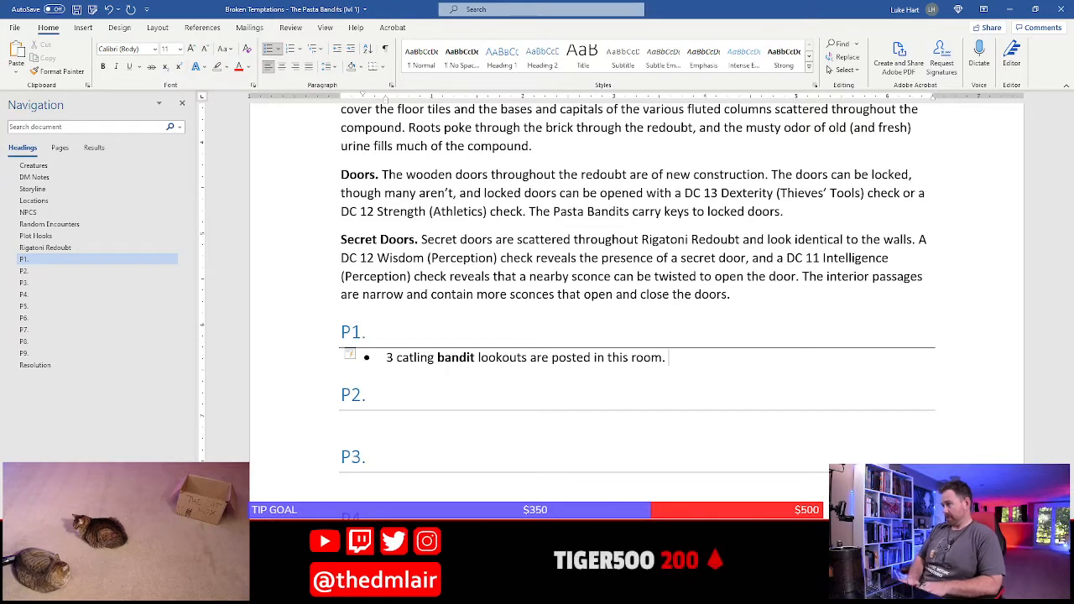
Continue the P1 bullet with the wording "Two of them confront any intruders, question"
type("The con")
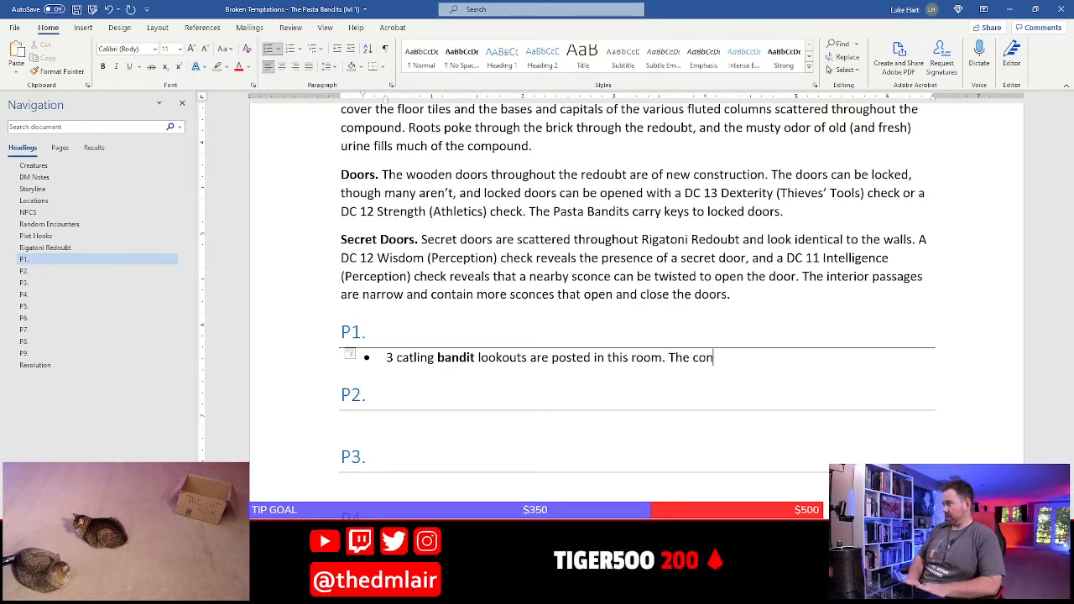
type("front any intru")
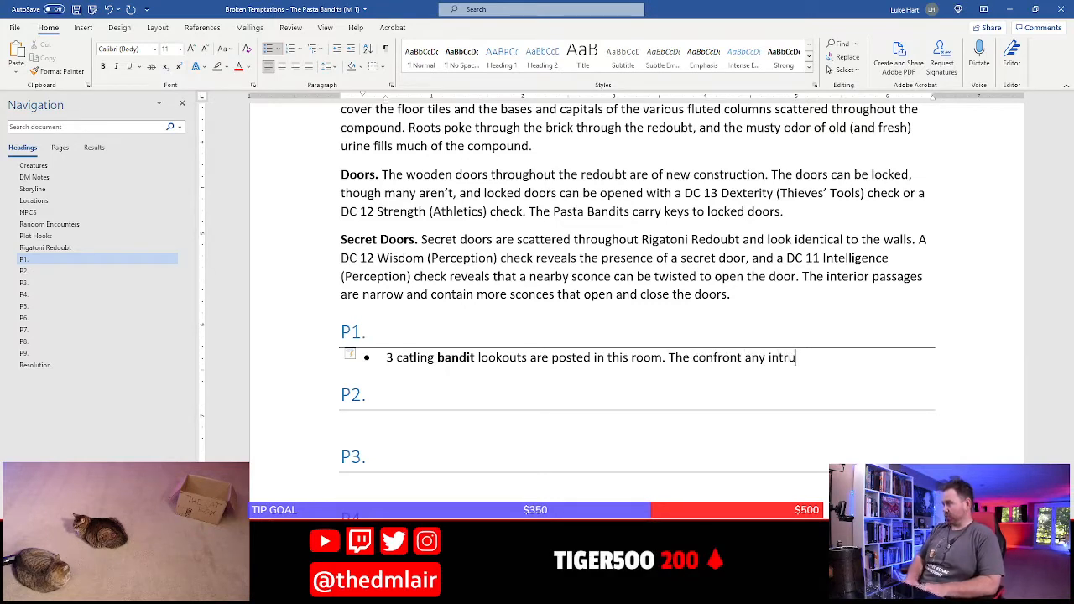
type("ders")
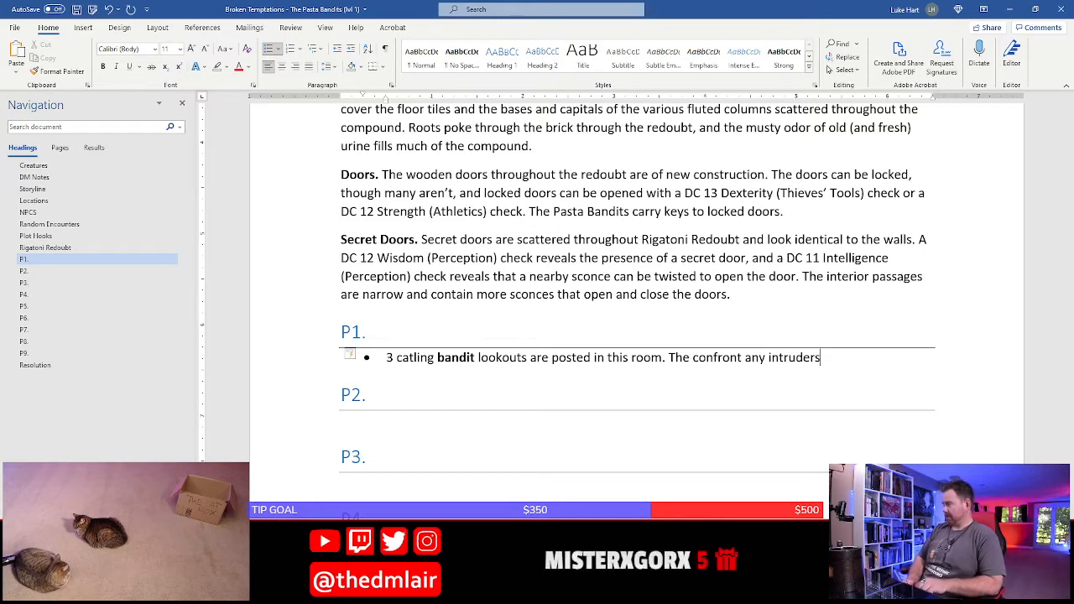
type(", question")
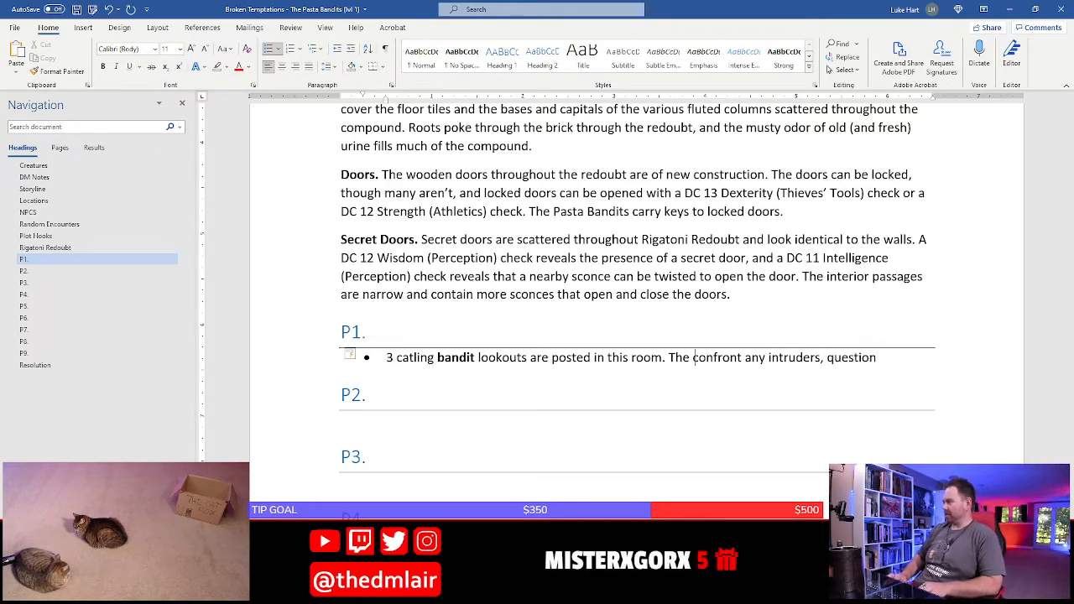
key("BackSpace")
key("BackSpace")
type("wo of the")
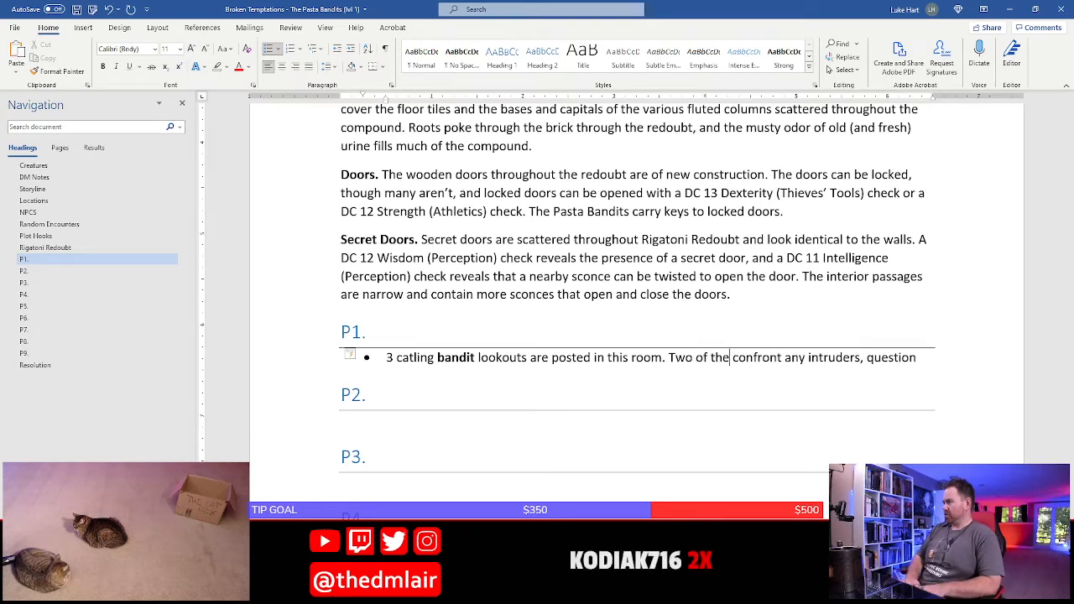
type("m")
type("ing their presn")
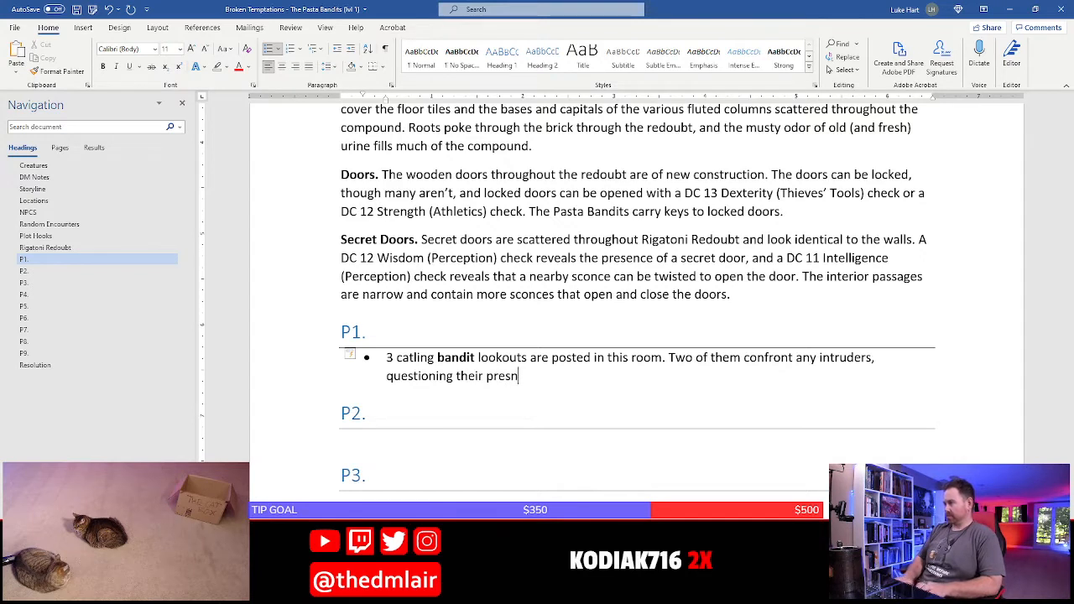
Extend the P1 bullet to read "Two of them confront any intruders, questioning their presence while the third"
key("BackSpace")
type("ence hwile th")
key("BackSpace")
key("BackSpace")
key("BackSpace")
key("BackSpace")
key("BackSpace")
key("BackSpace")
key("BackSpace")
key("BackSpace")
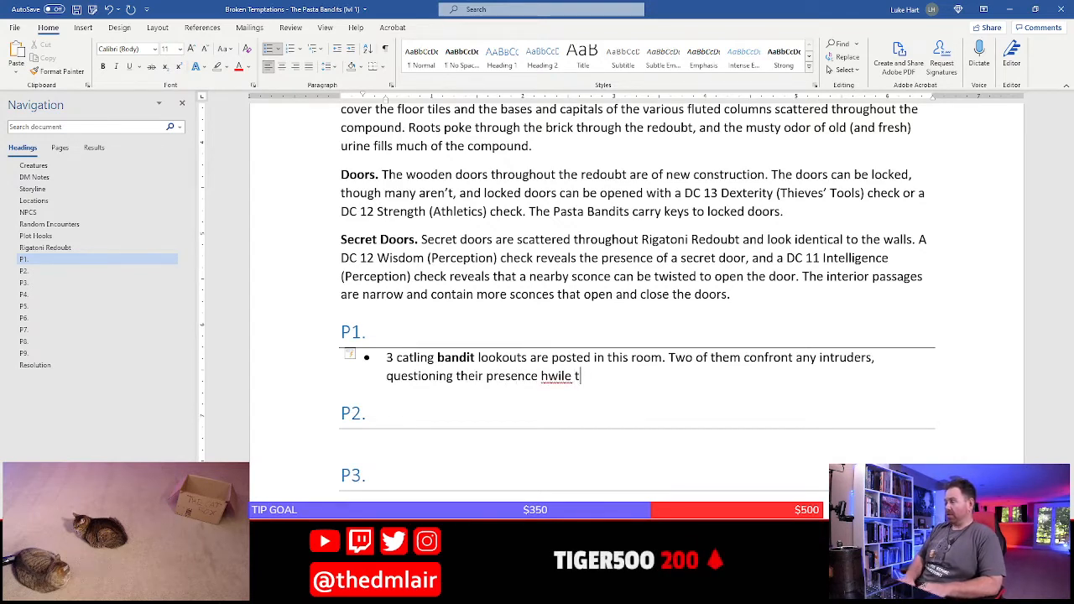
type("while th")
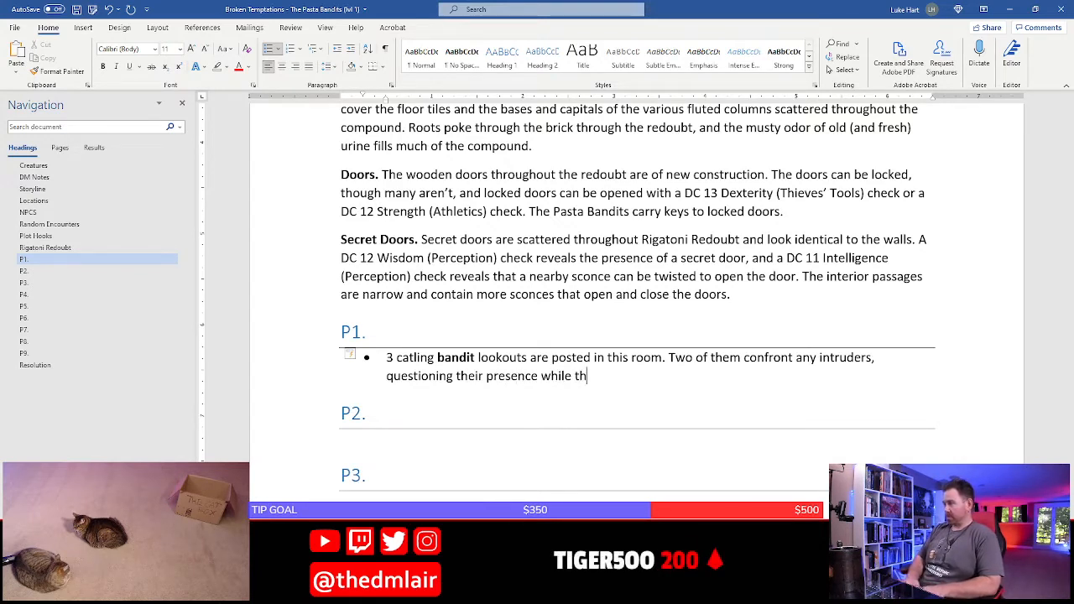
type("e third sli")
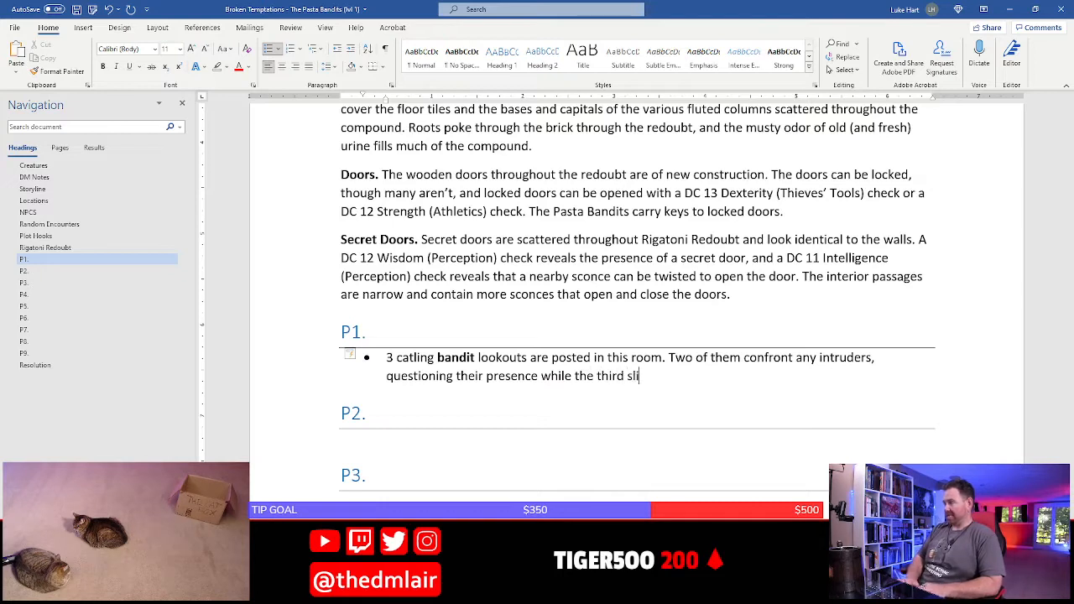
Complete that sentence in the P1 bullet with "tries to slip away to alert the Pasta Bandits."
key("BackSpace")
key("BackSpace")
key("BackSpace")
type("trys to")
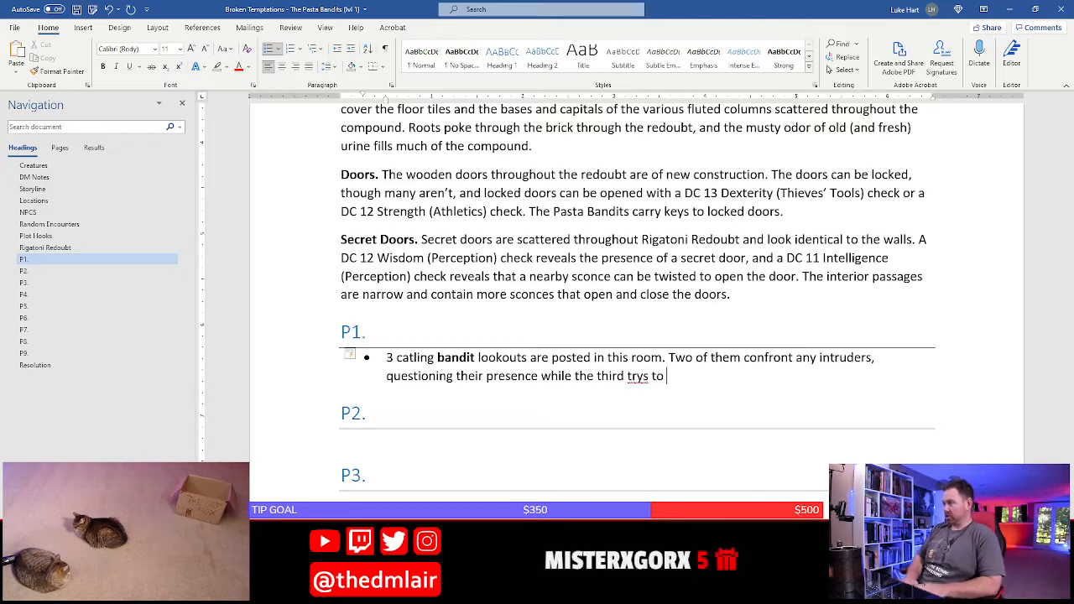
key("BackSpace")
key("BackSpace")
key("BackSpace")
key("BackSpace")
key("BackSpace")
key("BackSpace")
type("ies to slip ")
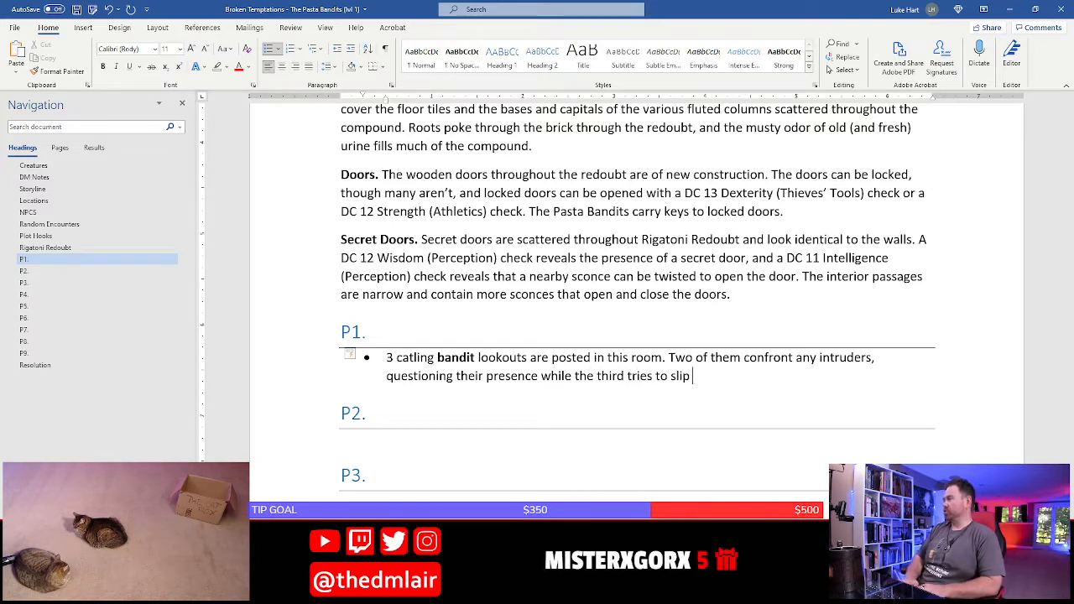
type("away to alert ")
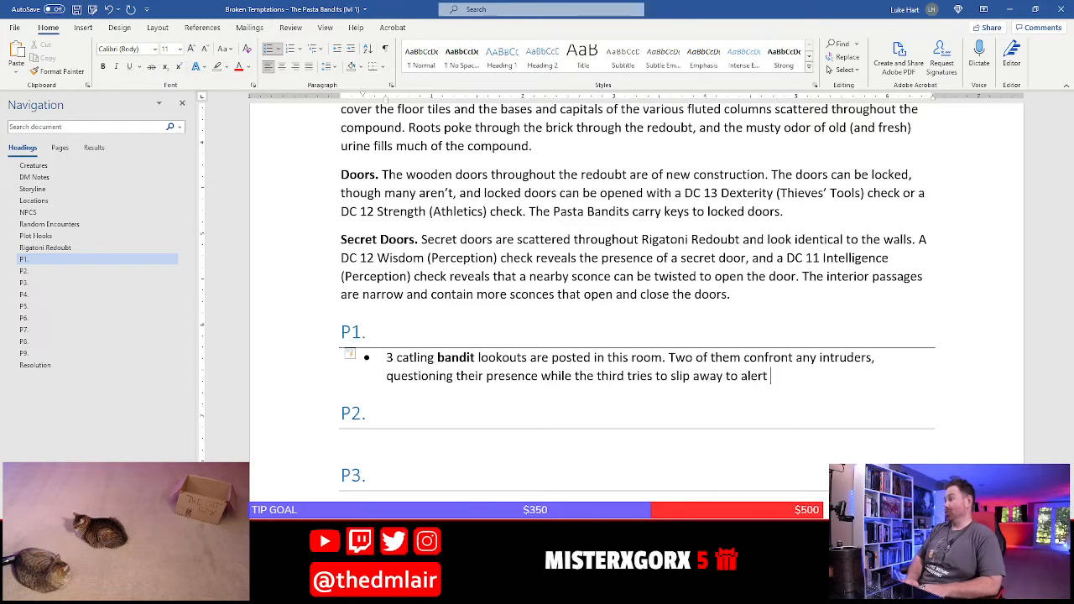
type("the Pasta ")
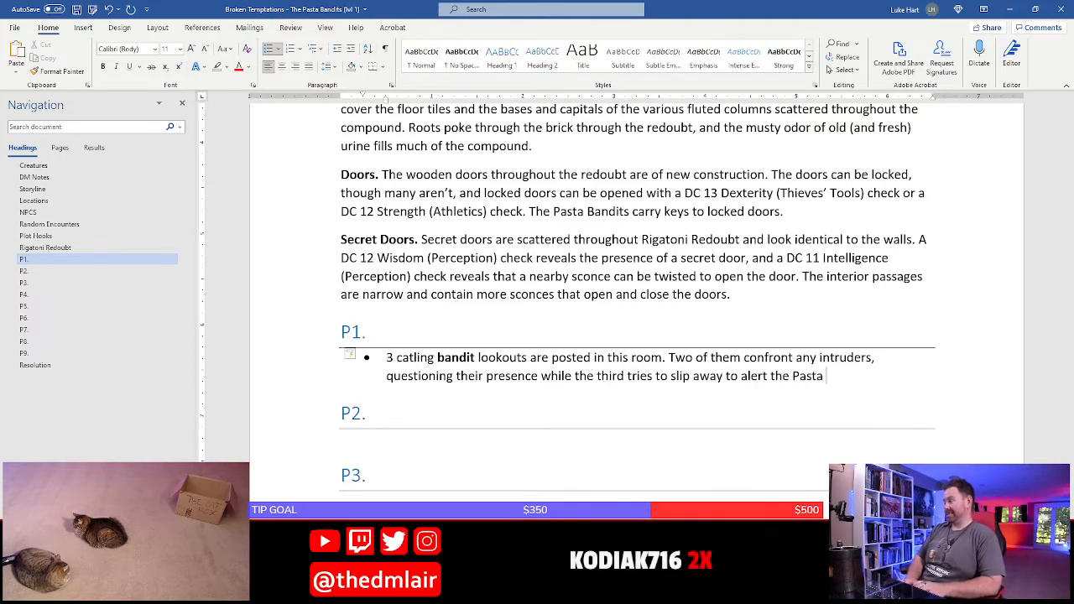
type("Bandits.")
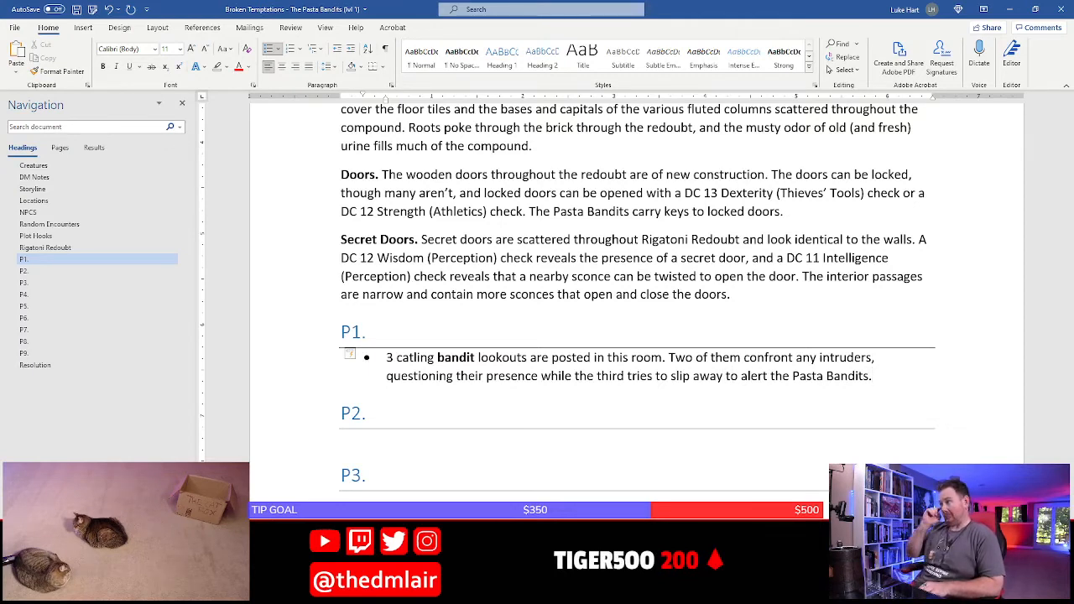
Add to the P1 bullet "If the PCs try to stop the bandit from slipping away, the other two"
type("If ")
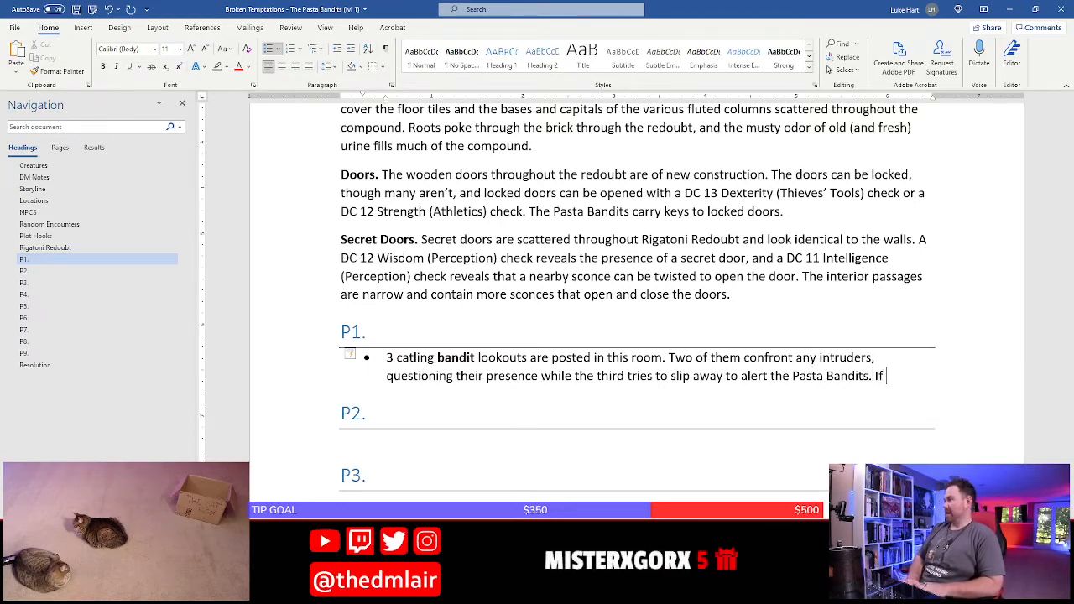
type("the PC")
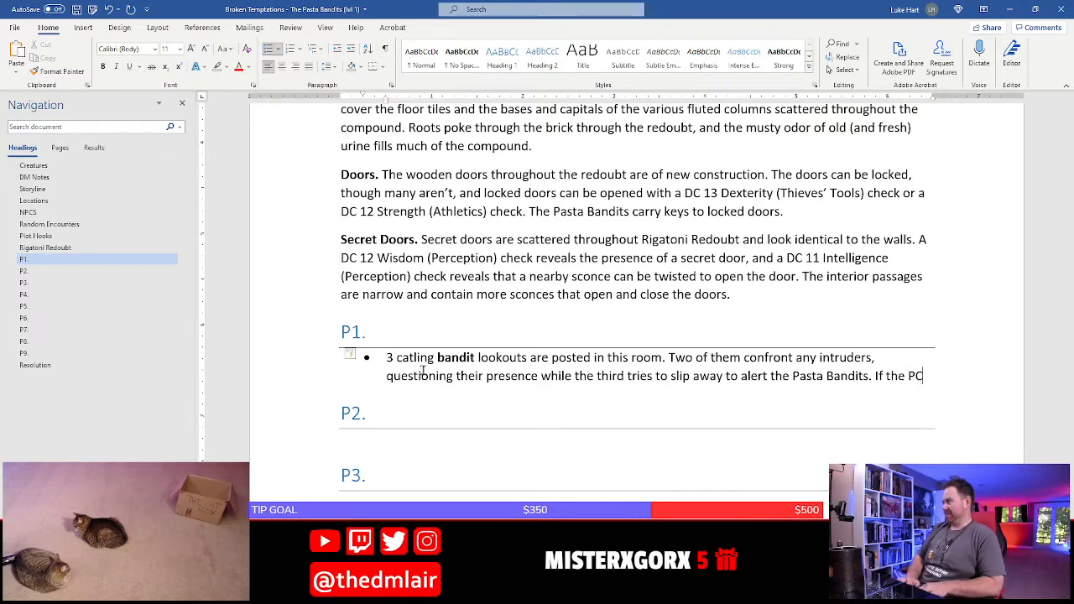
type("s try to s")
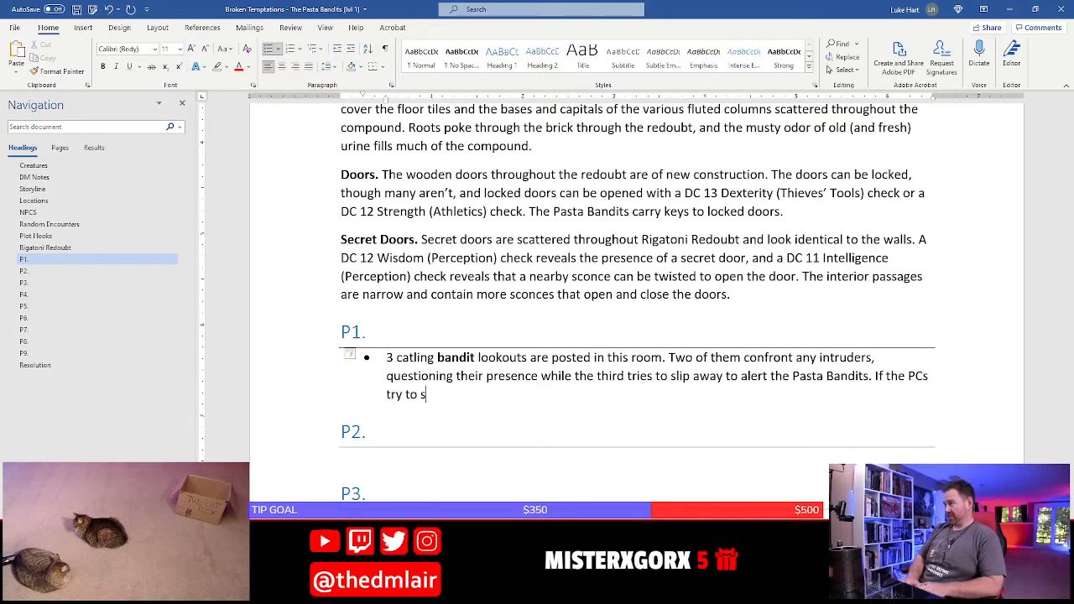
type("top the bandit ")
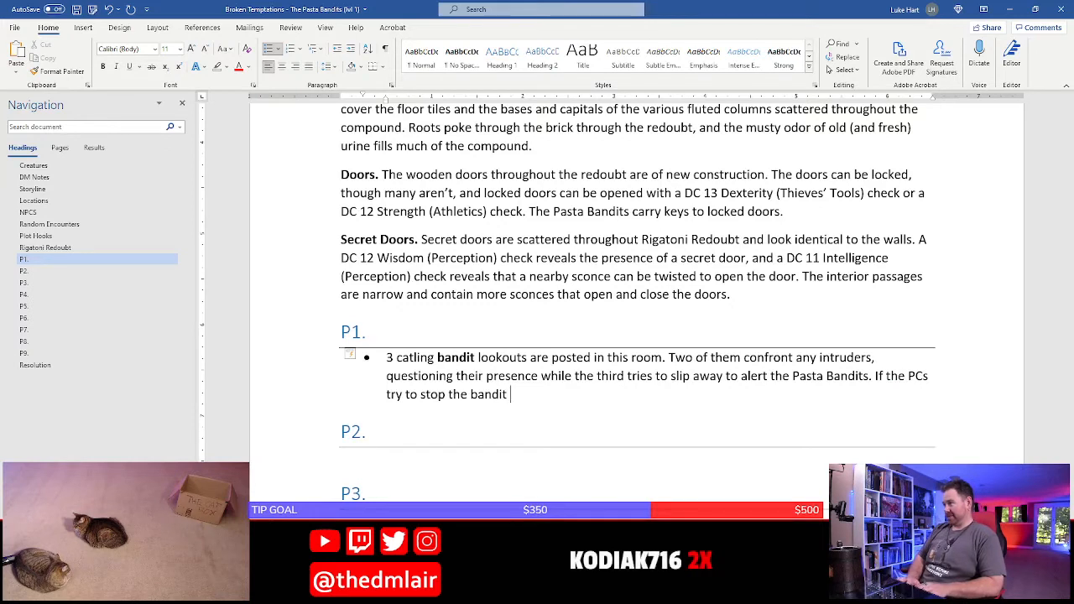
type("form")
type("m slip")
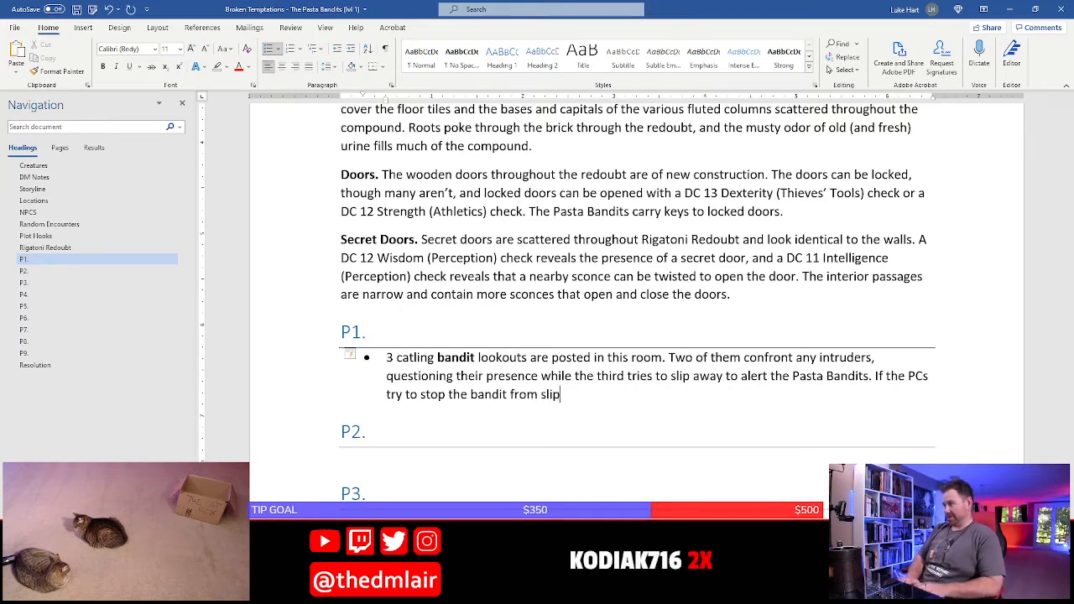
type("ping away, the oth")
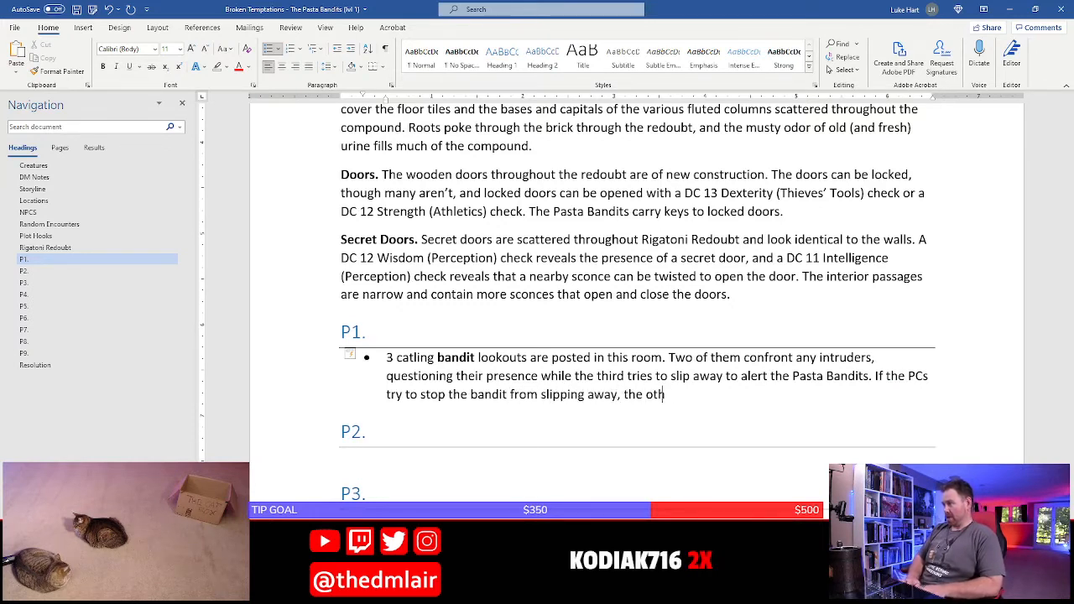
type("er two atta")
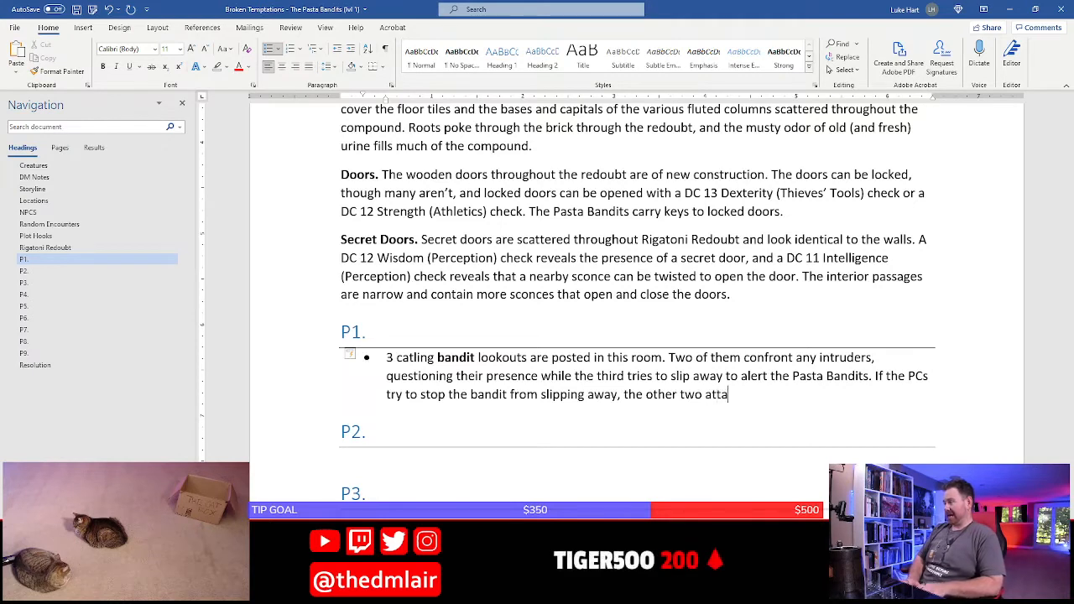
type("ck to")
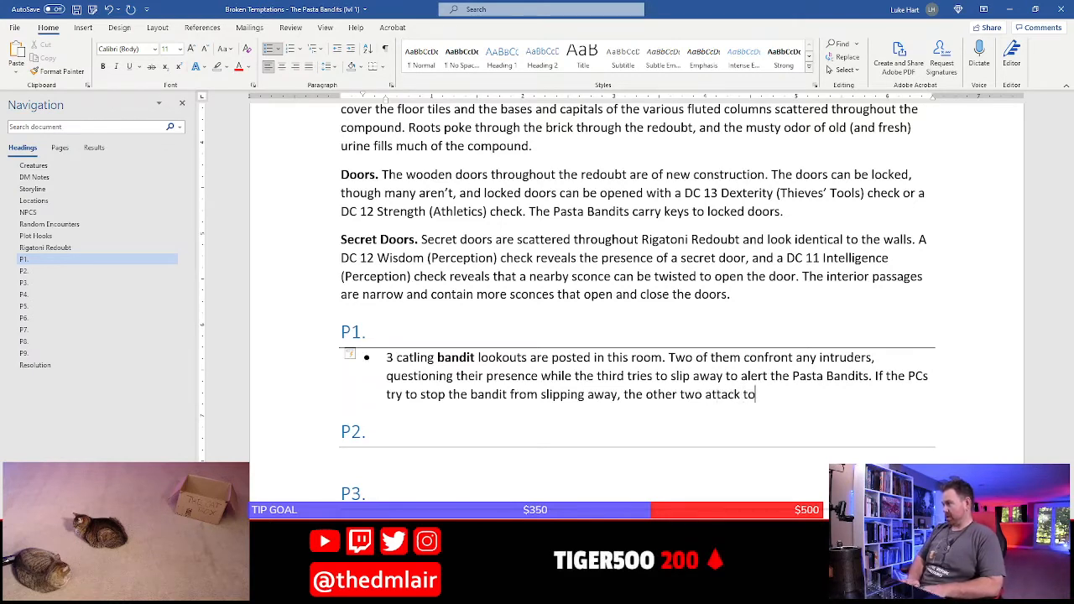
type("byk th")
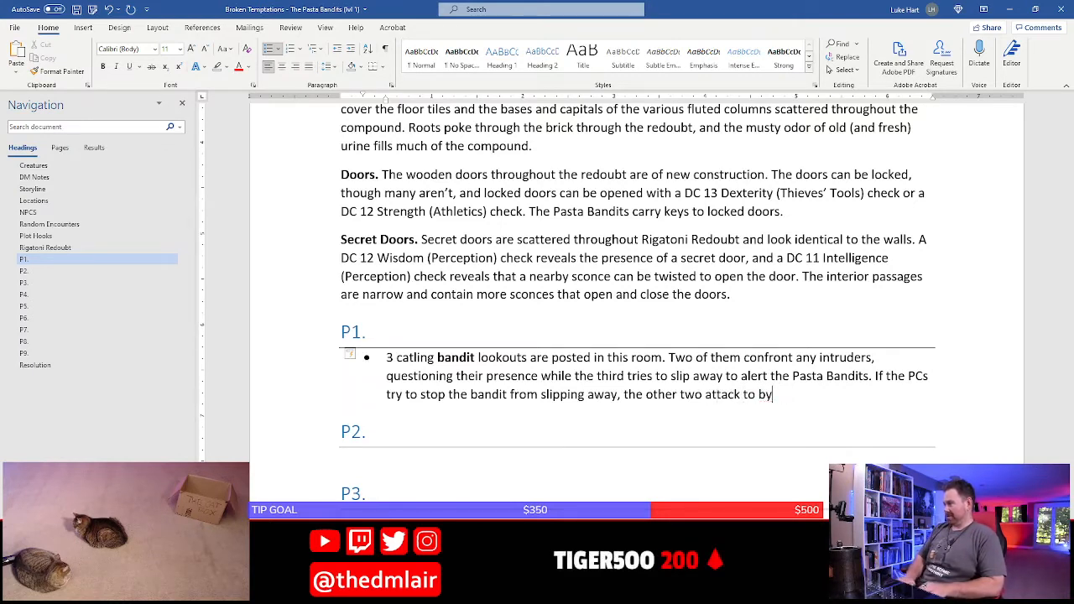
Finish the P1 bullet's last sentence with "attack to buy the third time to warn the Pasta Bandits."
key("BackSpace")
type("uy the third ti")
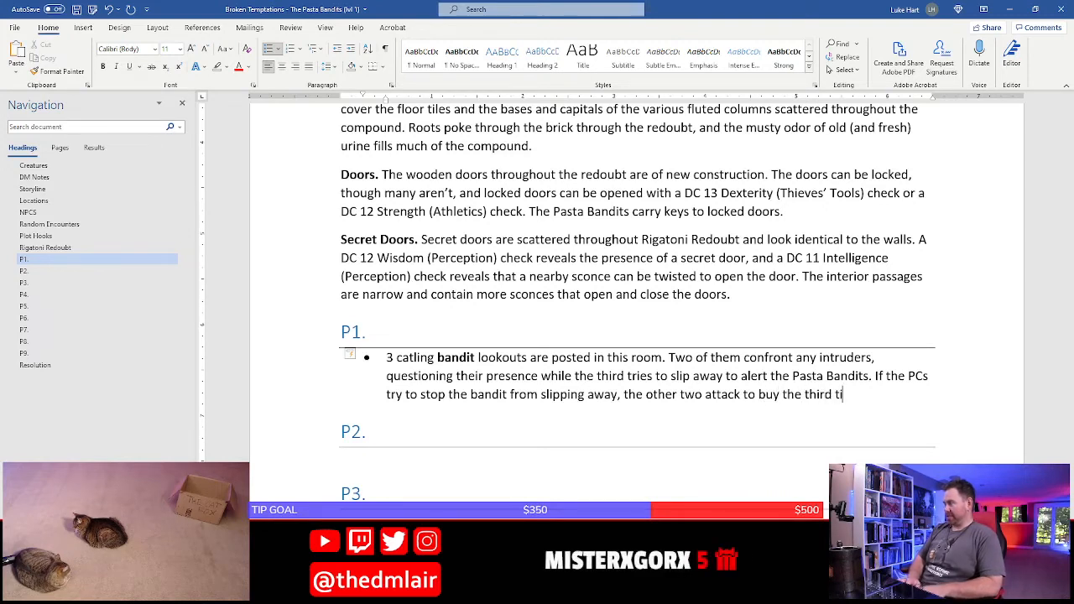
type("me to warn")
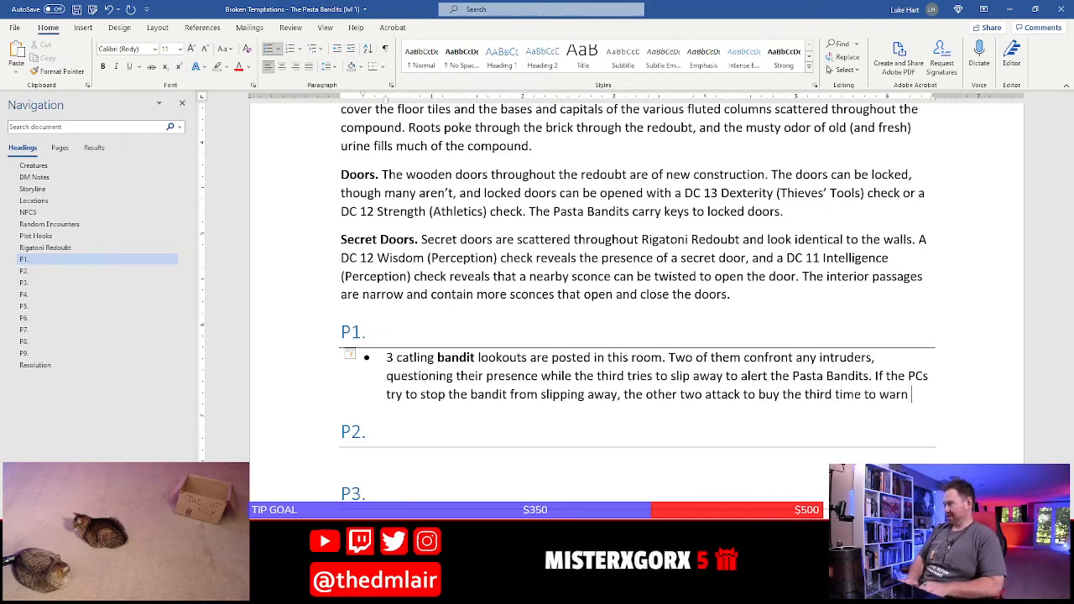
type(" the P")
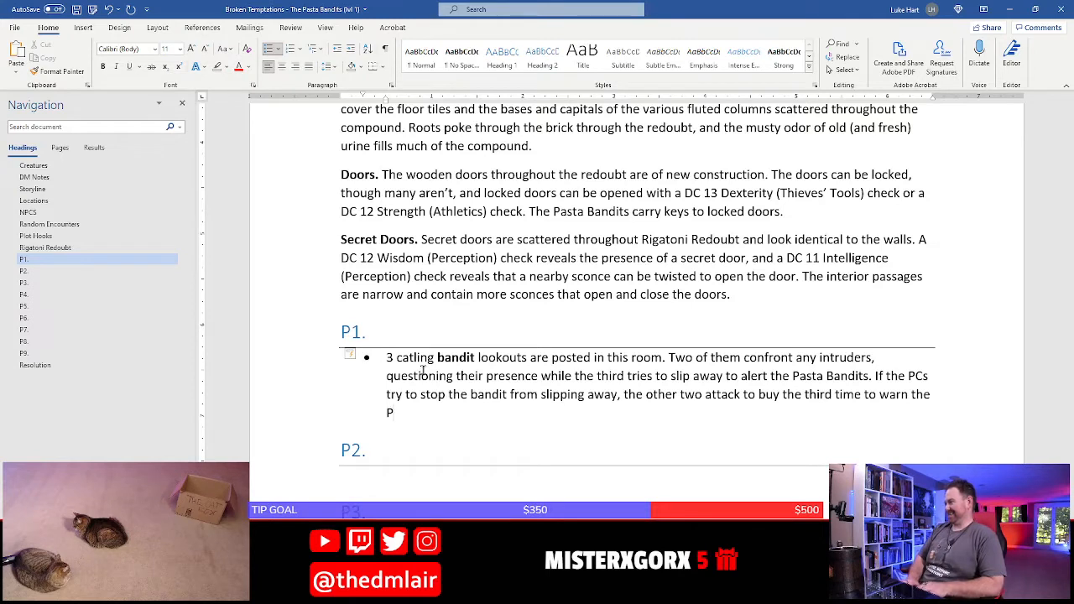
type("asta Bandits")
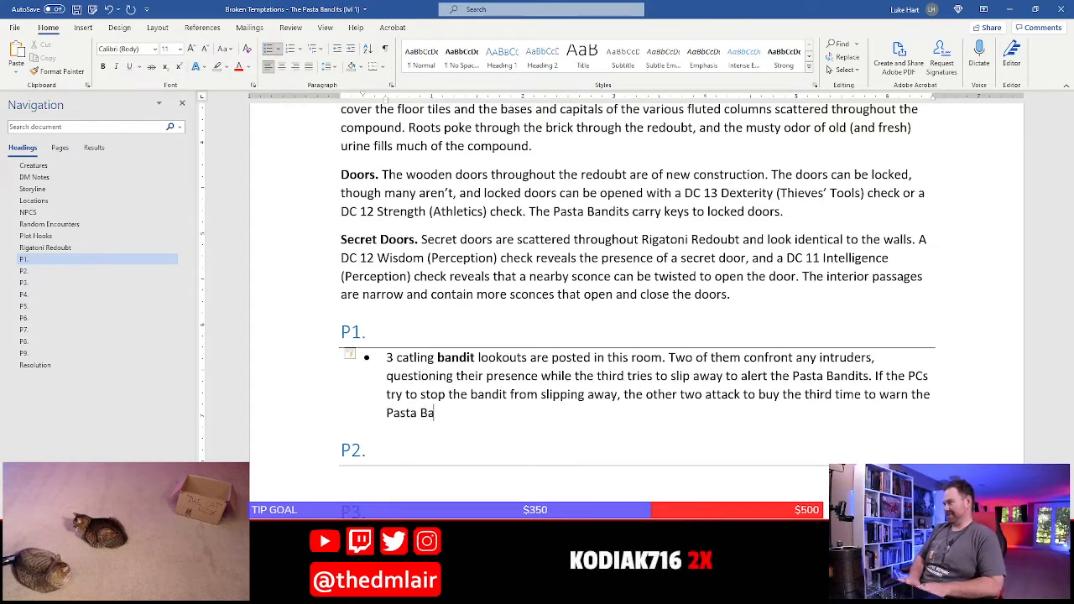
Replace the closing words "the Pasta Bandits." of the P1 bullet with "their bosses."
key("ctrl+shift+Left")
key("ctrl+shift+Left")
key("ctrl+shift+Left")
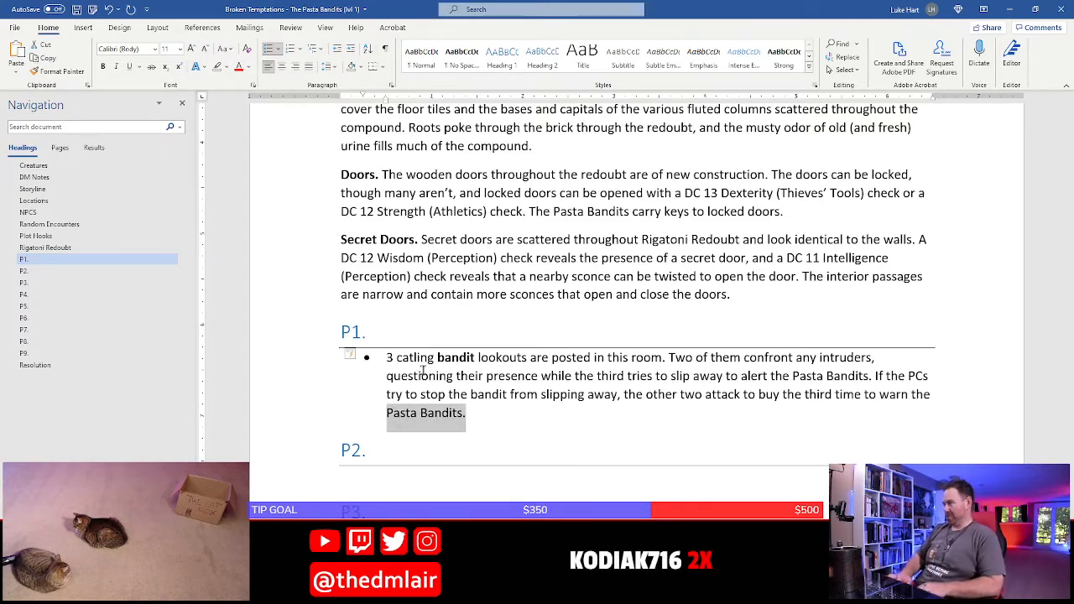
key("BackSpace")
key("BackSpace")
type("ir bosses.")
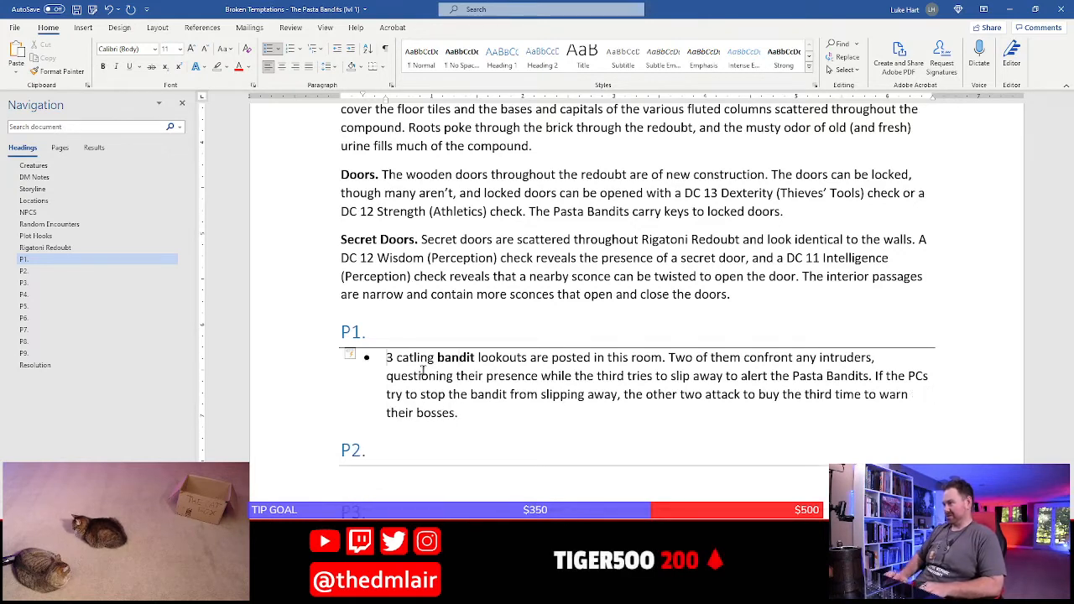
Replace the numeral at the start of the P1 bullet with the word "Three"
type("Theree")
key("BackSpace")
key("BackSpace")
key("BackSpace")
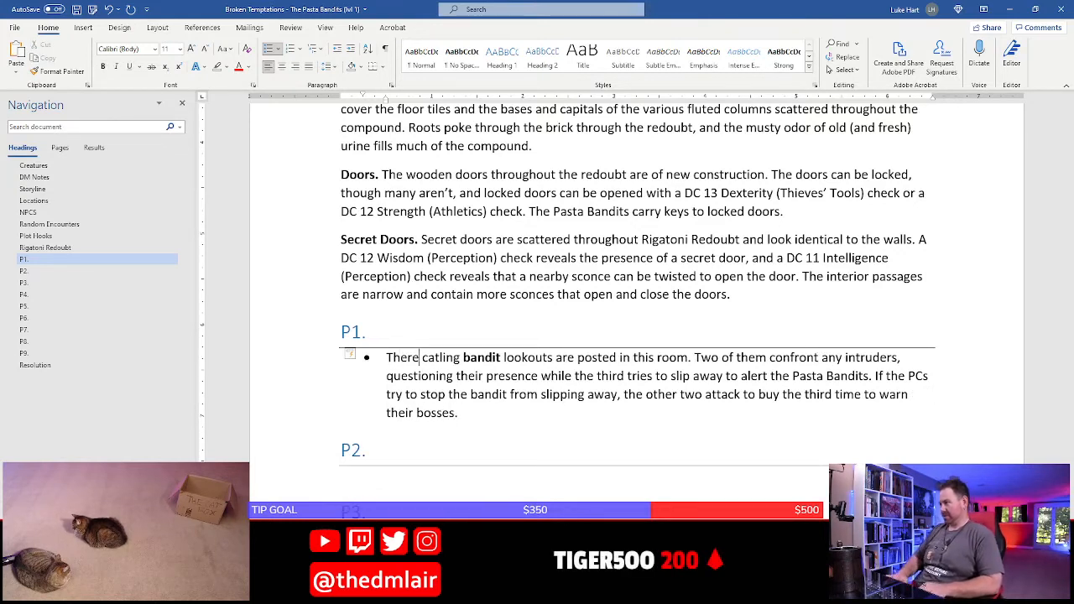
key("BackSpace")
type("ree")
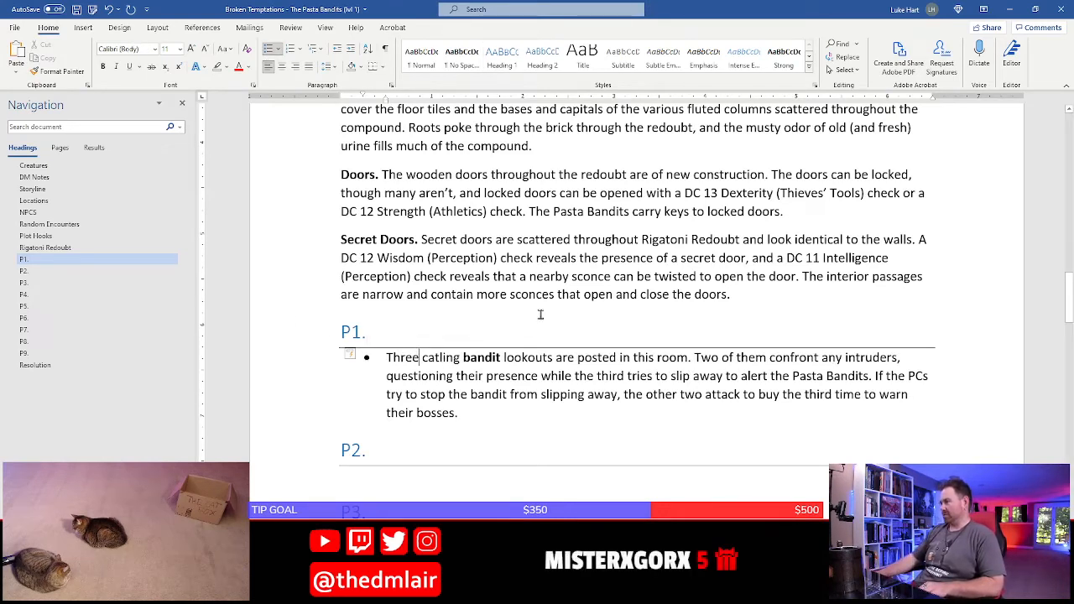
left_click(456, 377)
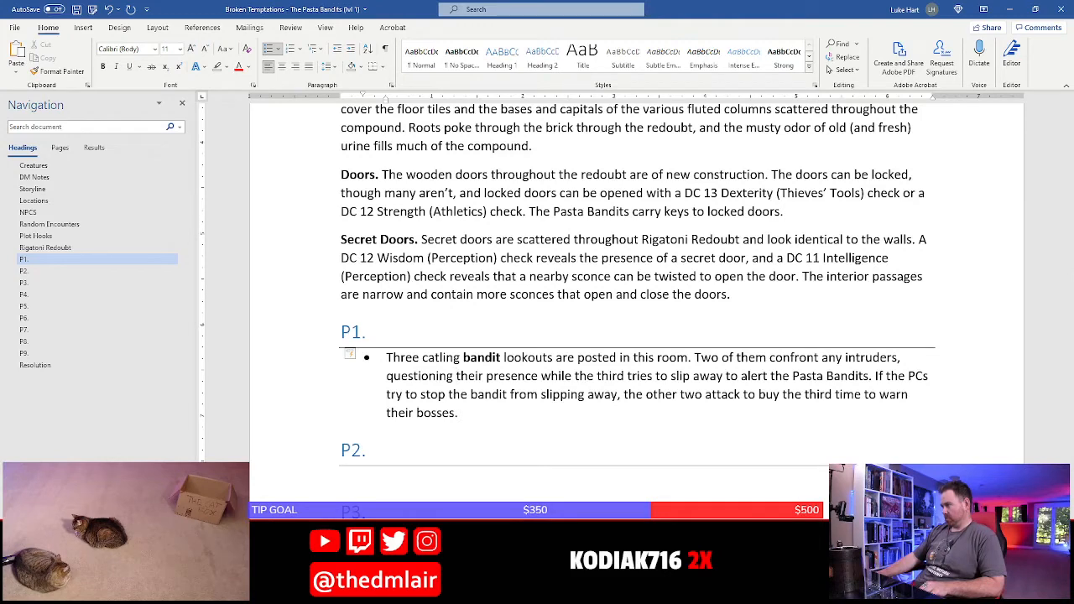
Examine room P1's furnishings on the hideout map in Photoshop and check the bandit encounter in D&D Beyond
key("alt+Tab")
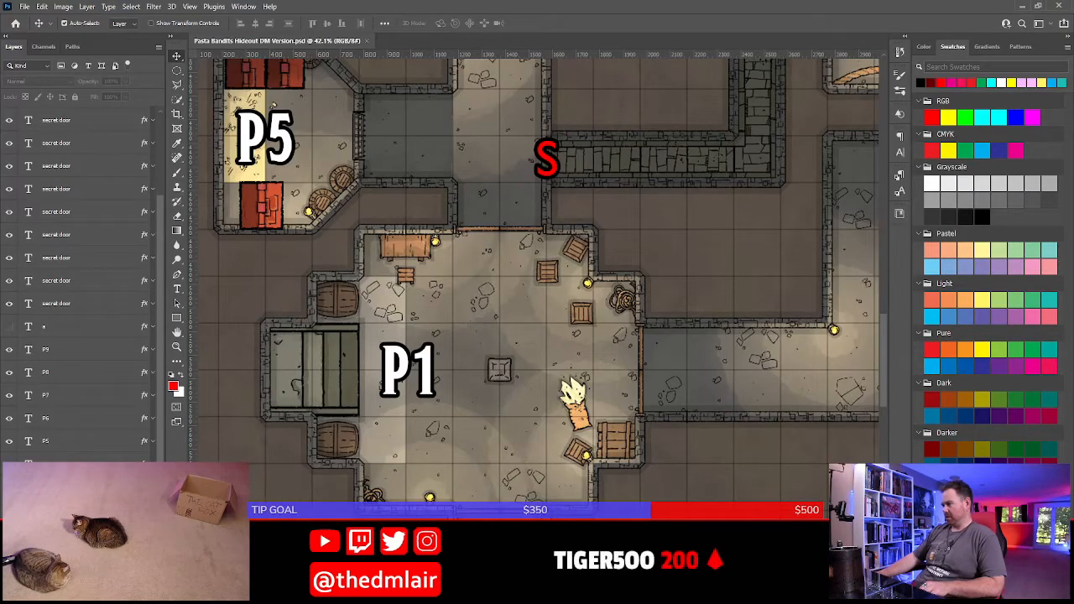
key("alt+Tab")
left_click(577, 248)
key("alt+Tab")
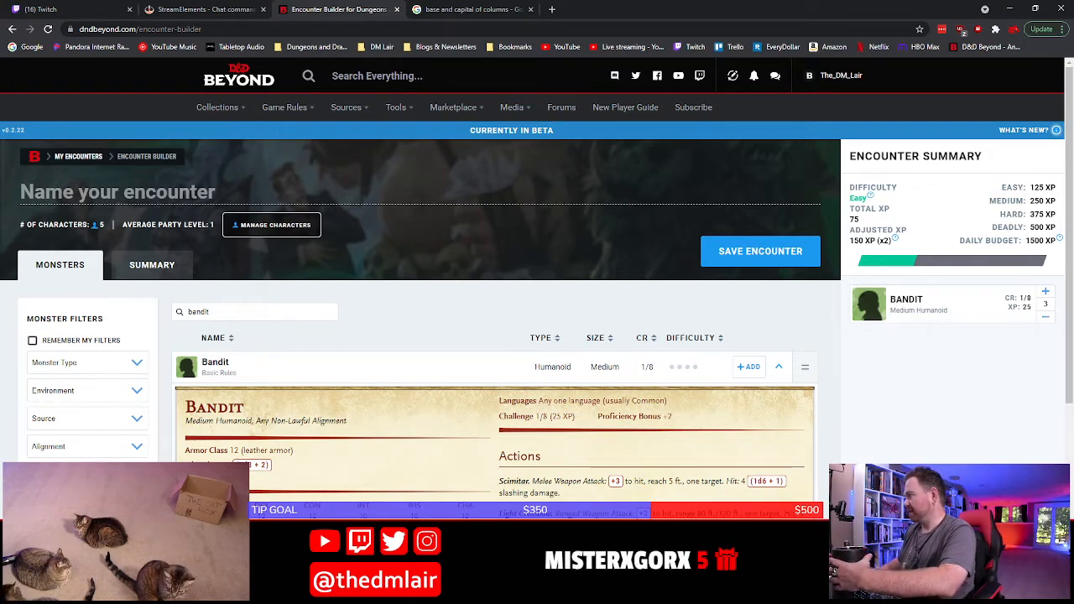
key("alt+Tab")
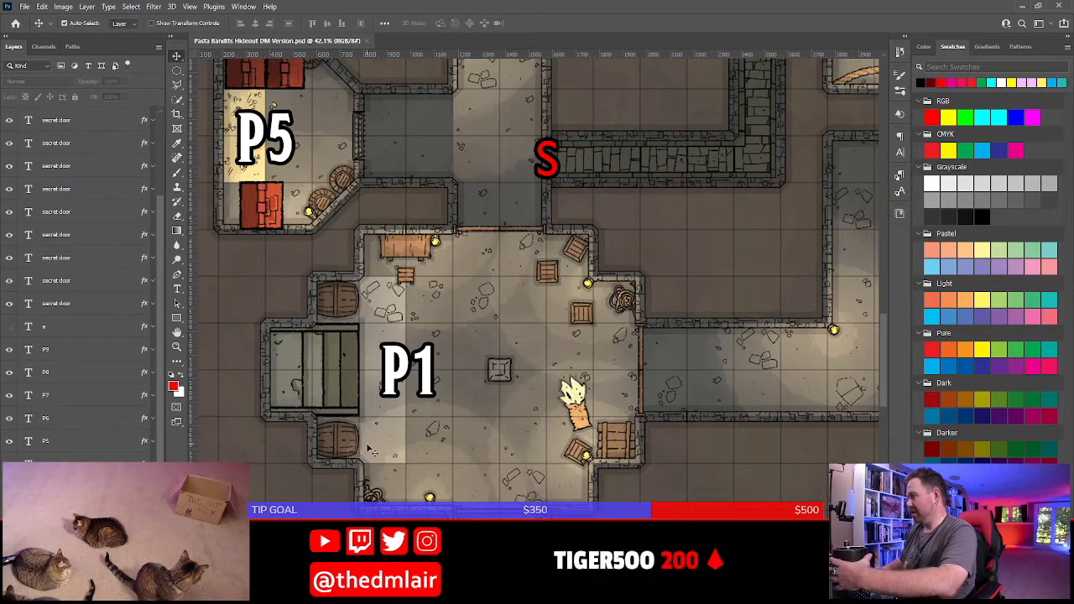
Switch to Word and add a second P1 bullet starting "There are crates, barrels, and furnishes scattered about the room"
key("alt+Tab")
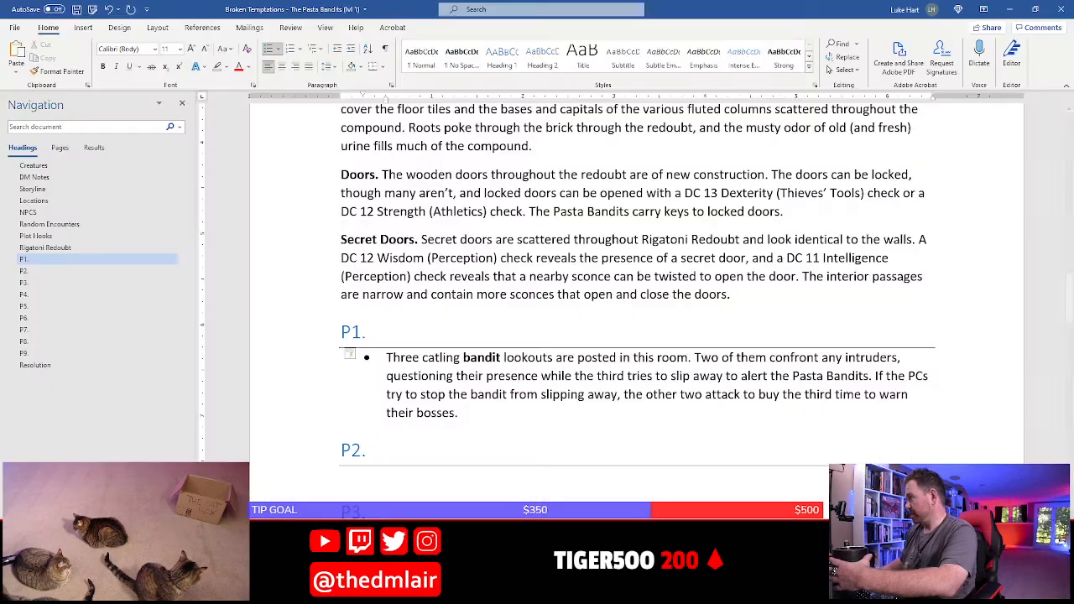
left_click(493, 409)
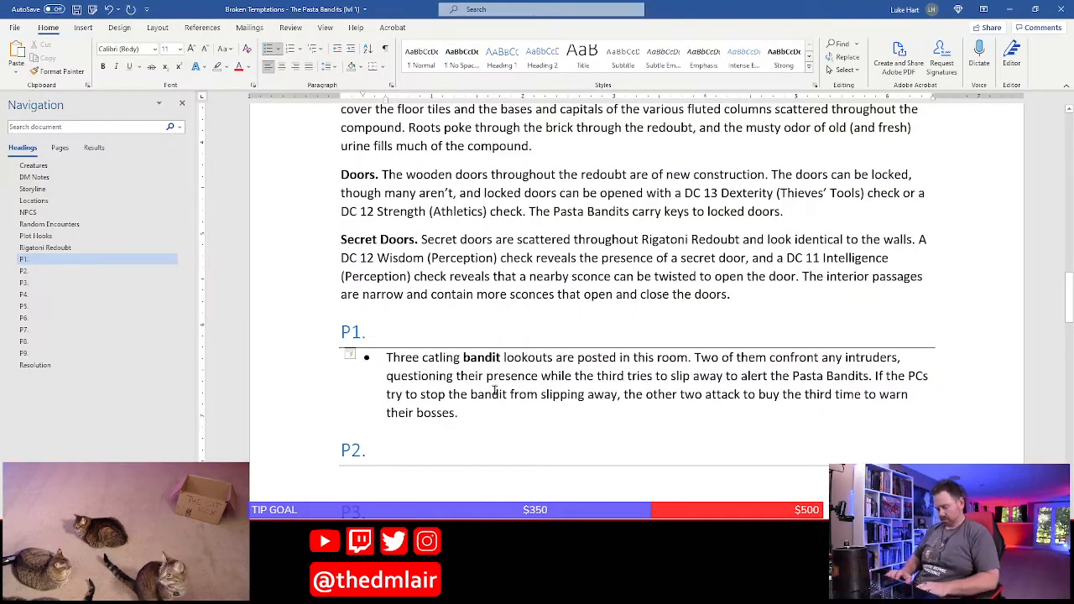
key("Return")
type("There are crates")
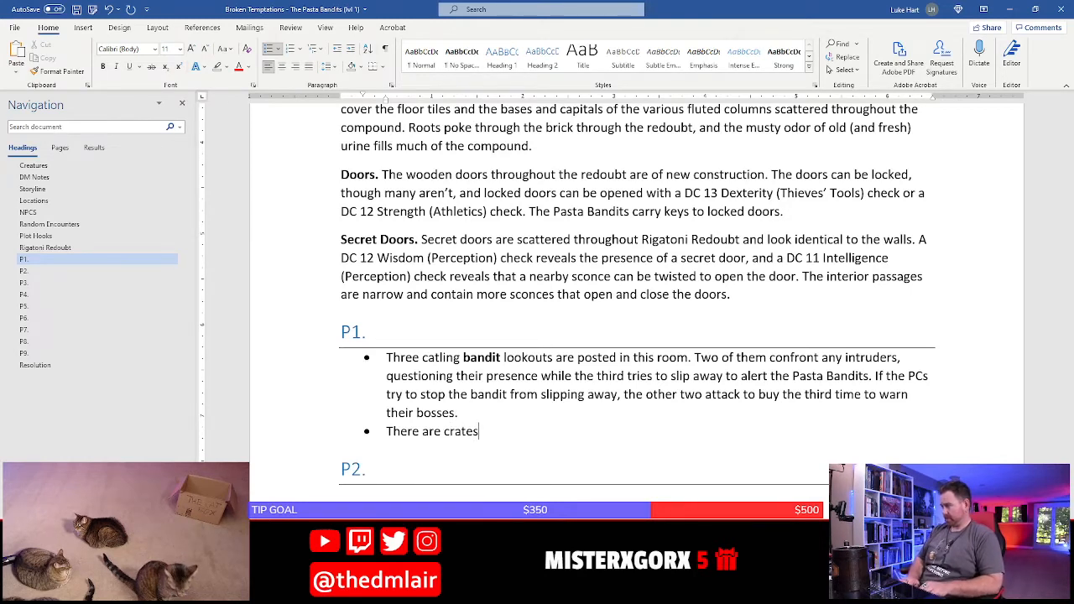
type(", barr")
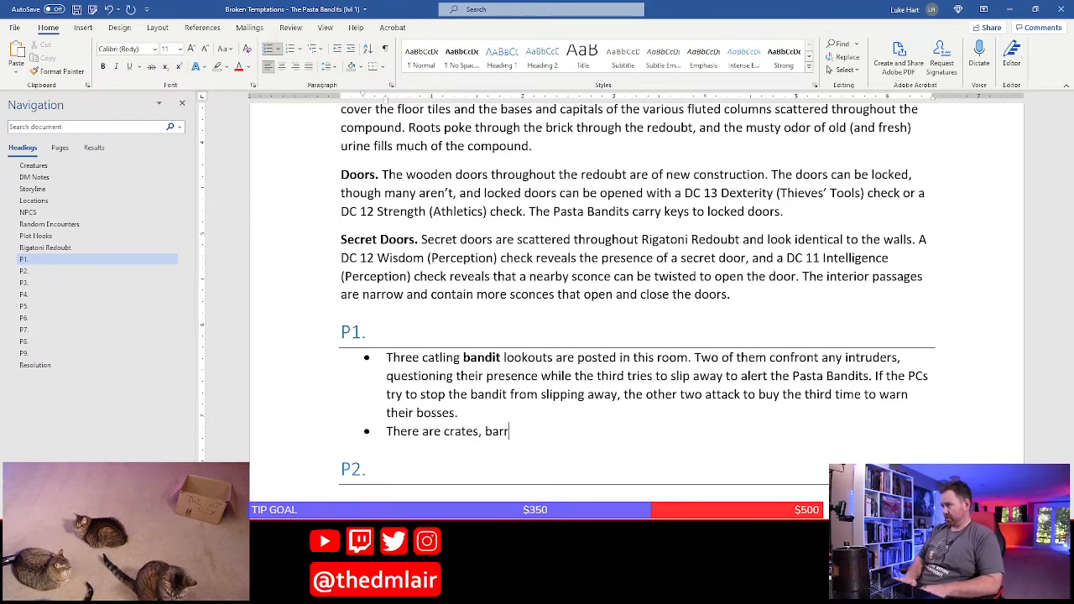
type("els, and fur")
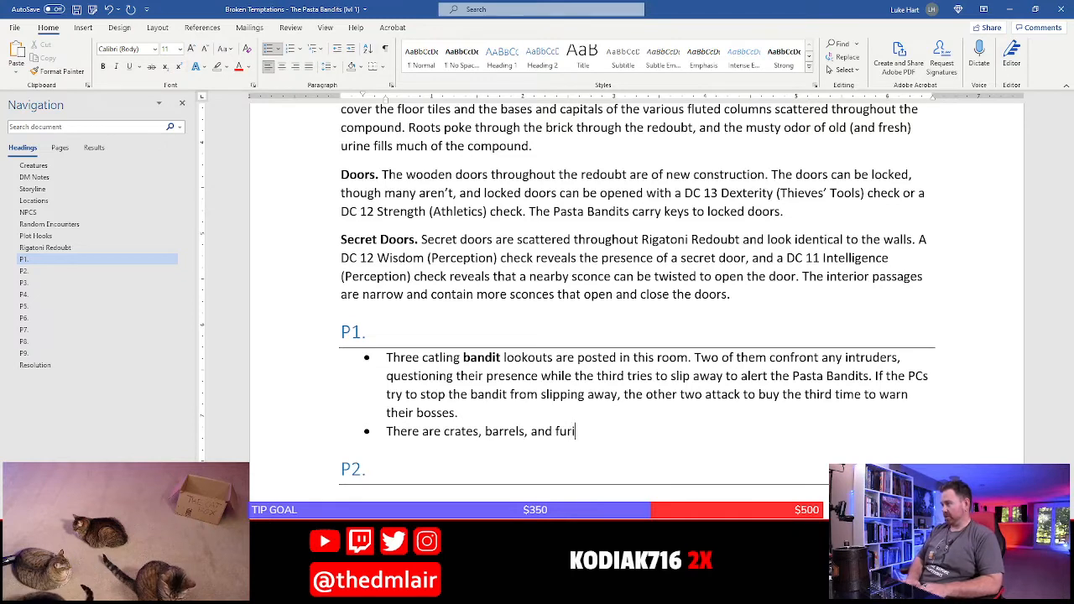
type("nishes scatt")
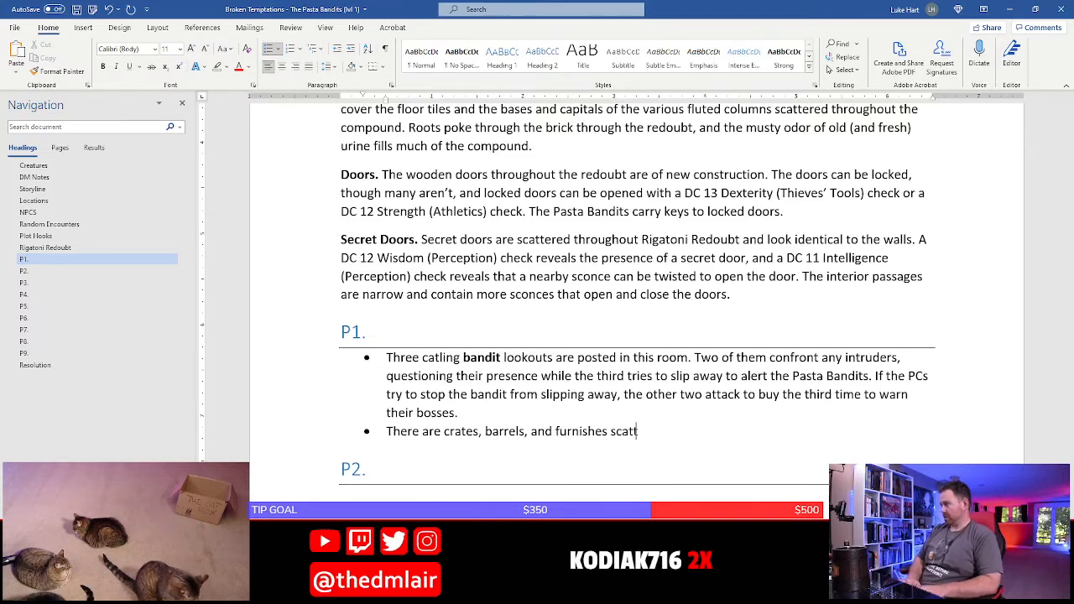
type("ered about the r")
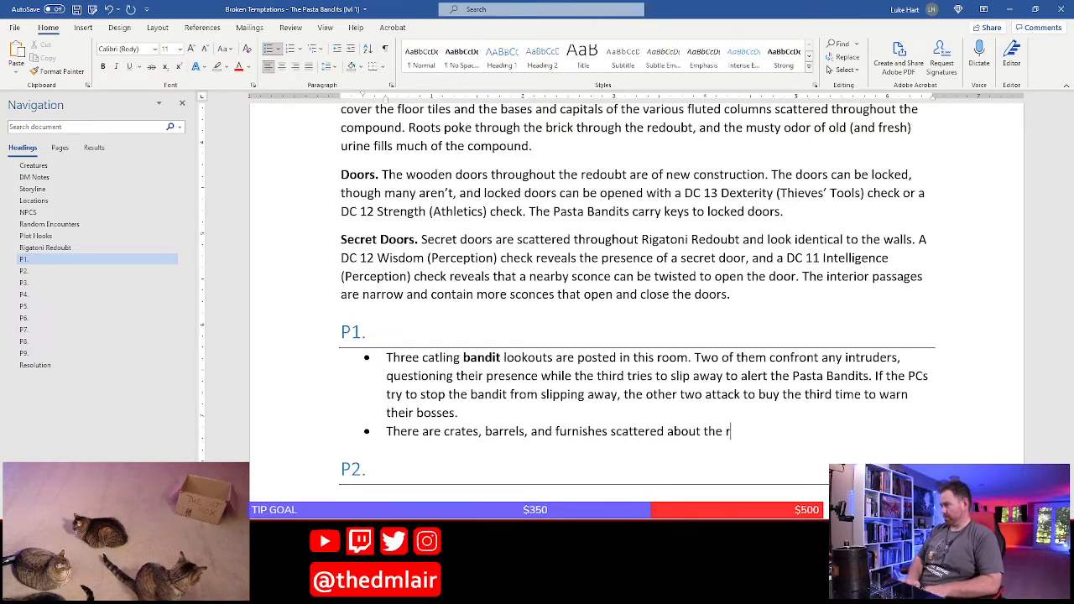
type("oom, but the")
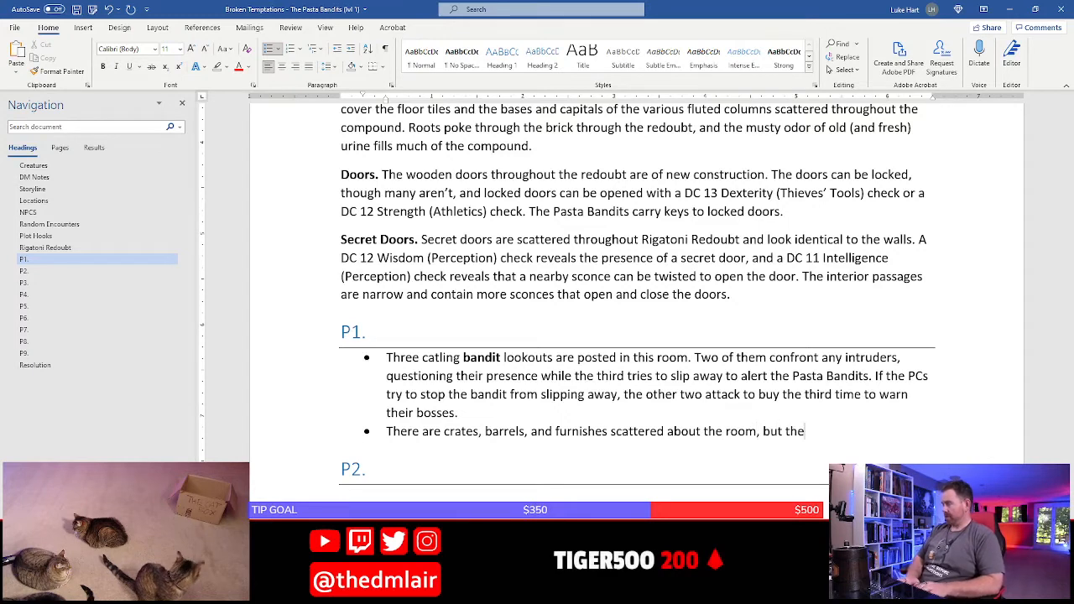
End the new bullet's first sentence after "room" and add the sentence "They are all old and rotting to pieces."
key("BackSpace")
key("BackSpace")
key("BackSpace")
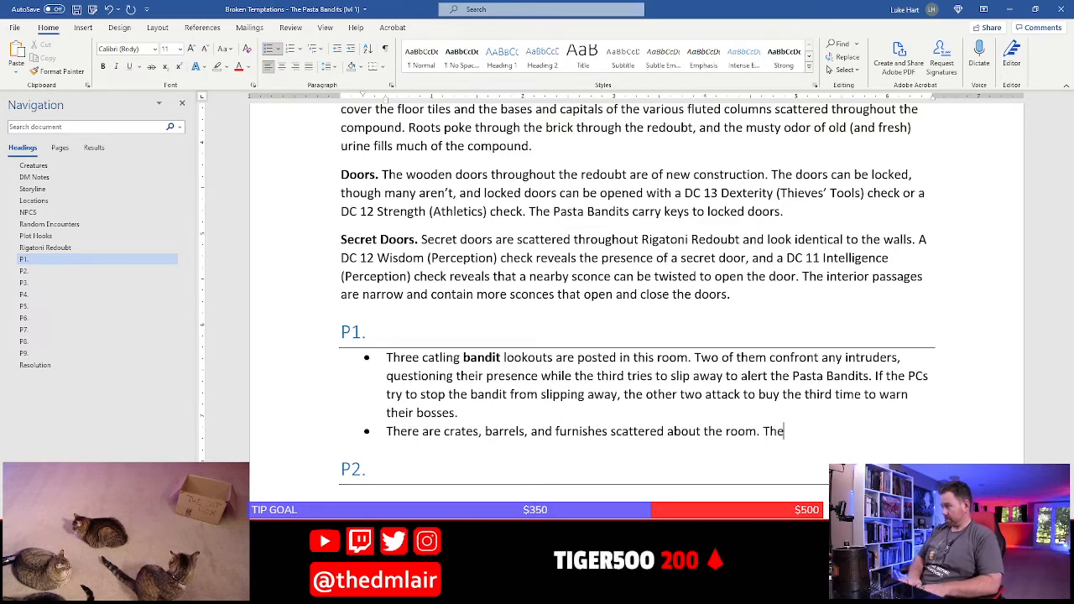
type("all old,")
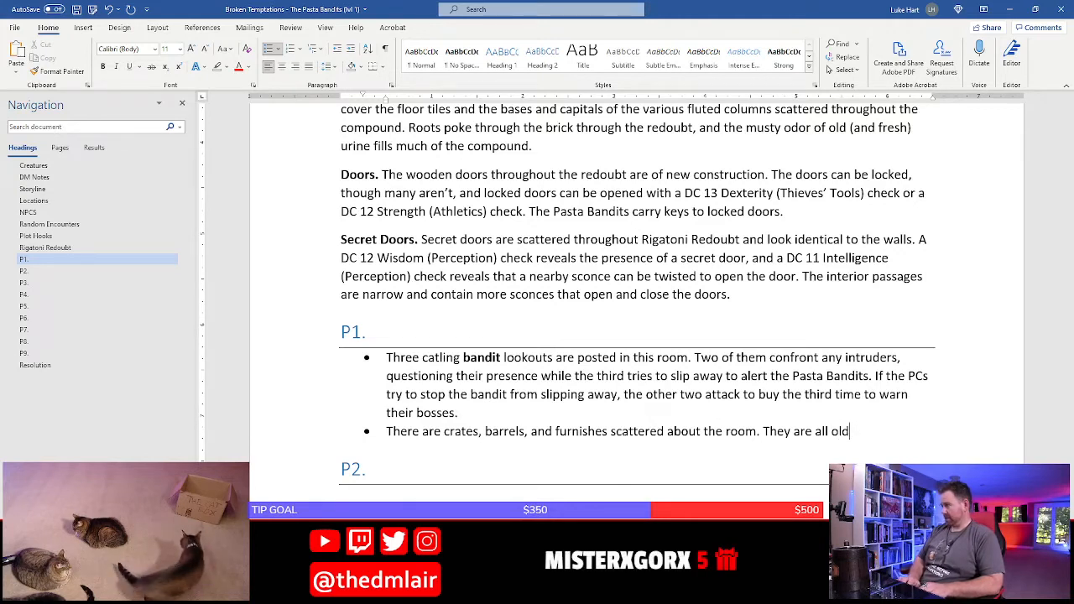
key("BackSpace")
key("BackSpace")
type("and ")
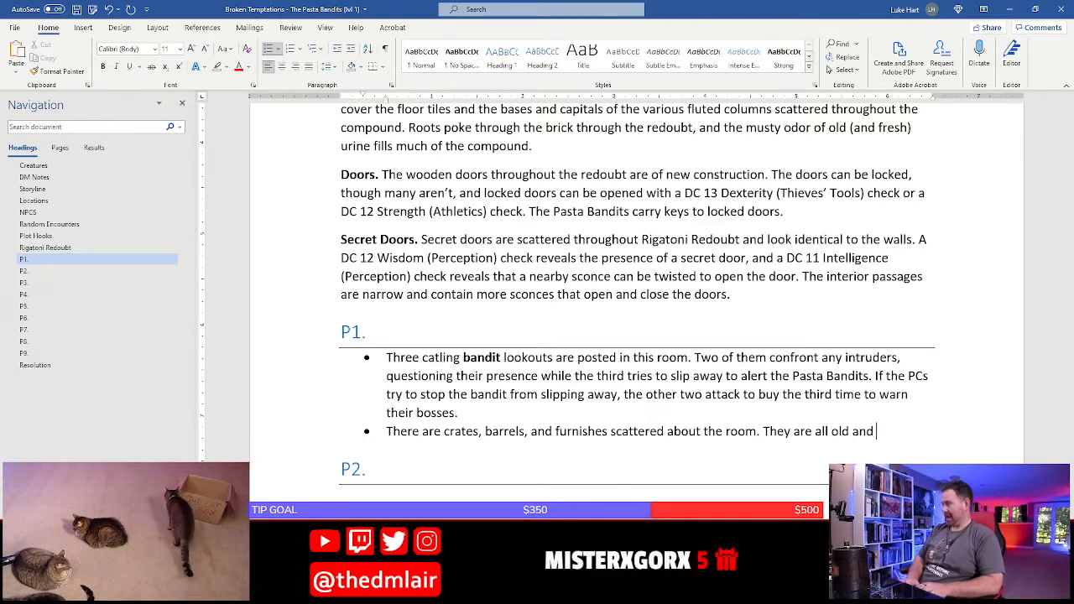
type("rotting to pieces. The")
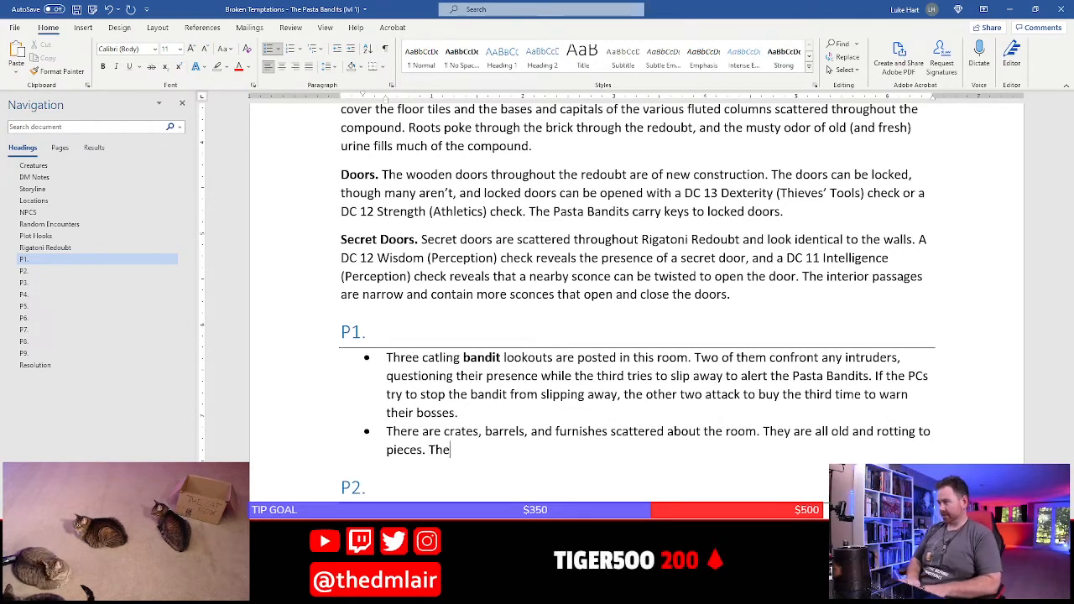
Begin the bullet's next sentence with "The desk to the north" and check the desk on the hideout map in Photoshop
type("k to the north")
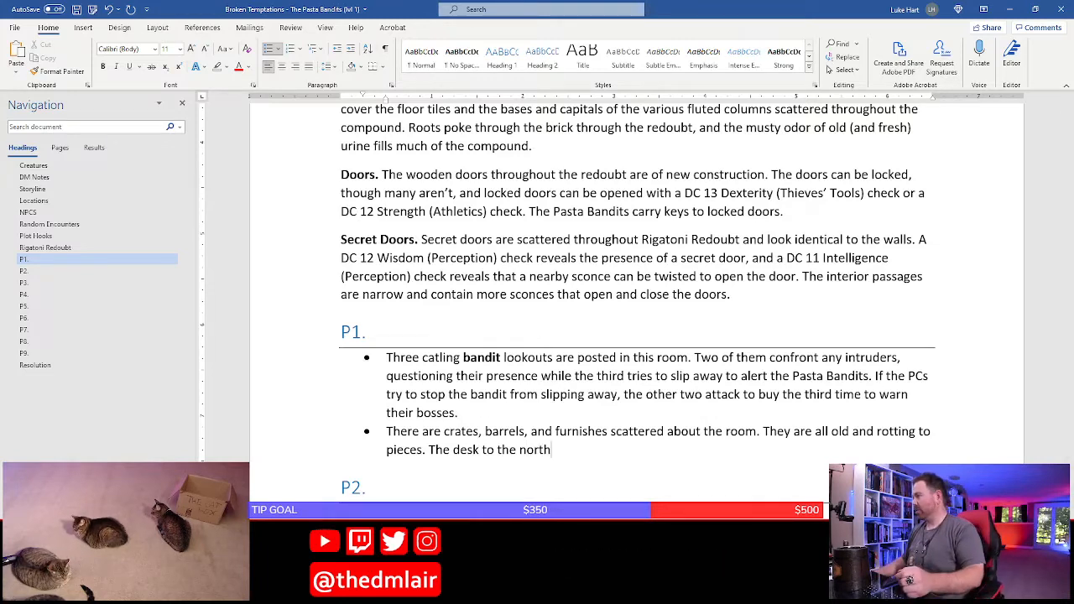
key("alt+Tab")
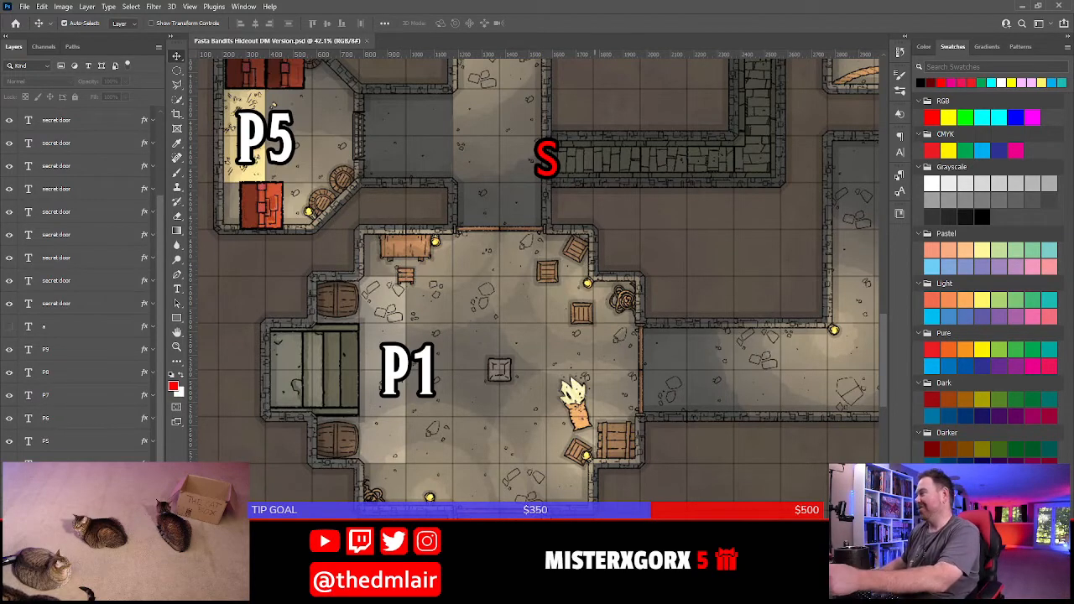
key("alt+Tab")
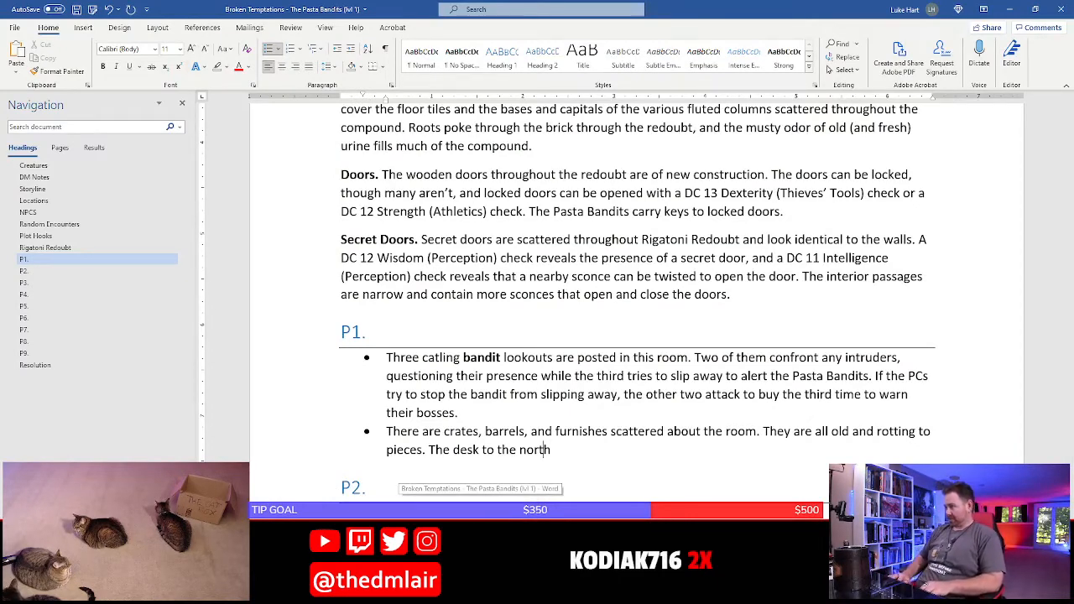
Rework the unfinished sentence to read "Stuffed in the back of a drawer in the desk to the north"
key("Left")
key("Left")
key("BackSpace")
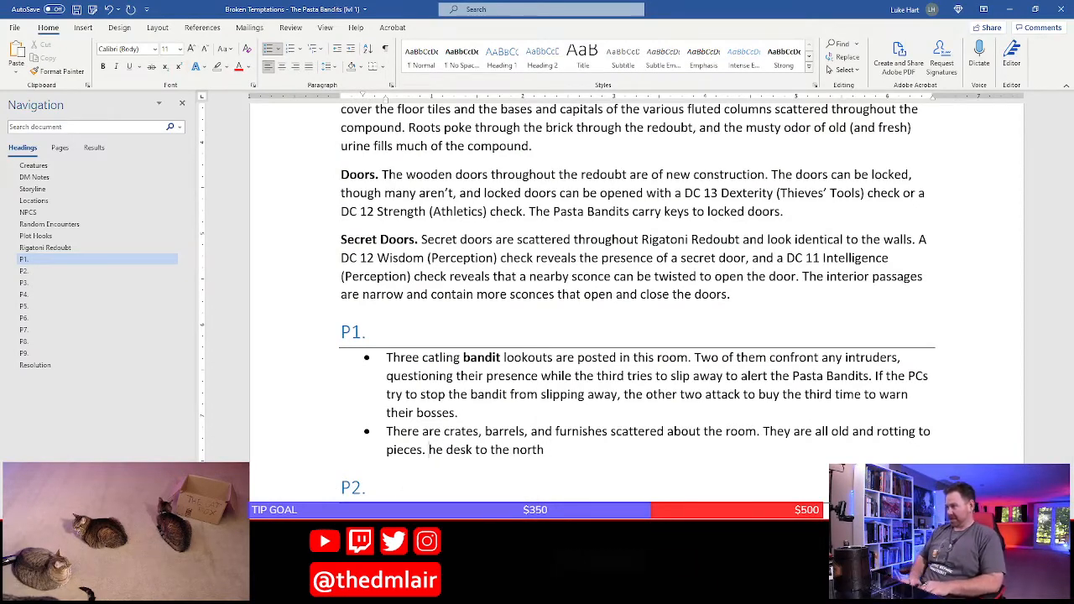
type("In")
key("BackSpace")
key("BackSpace")
key("BackSpace")
type("Stuff")
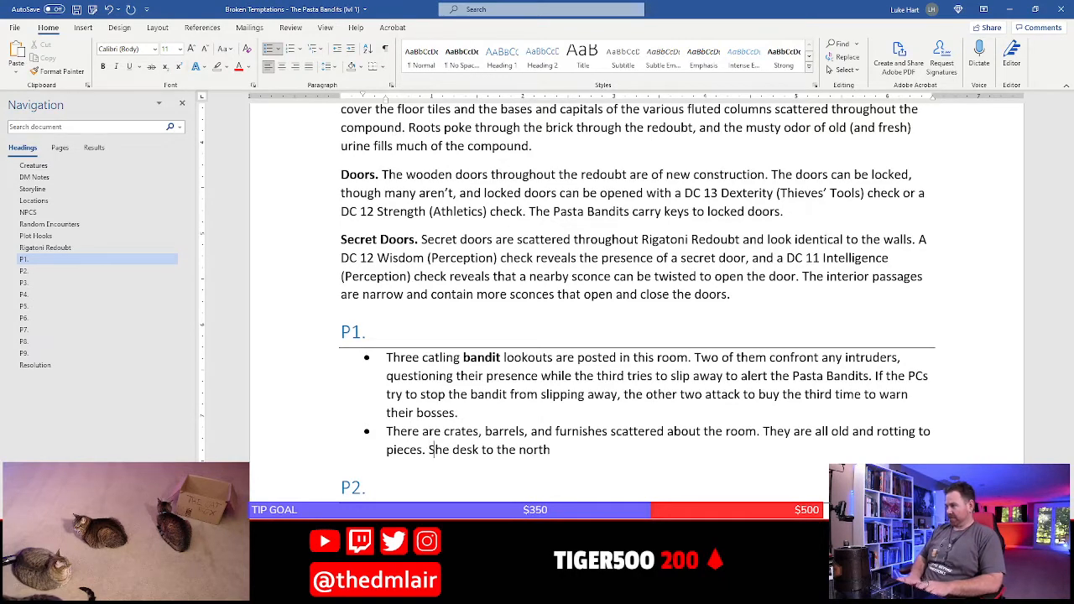
type("ed in the back o")
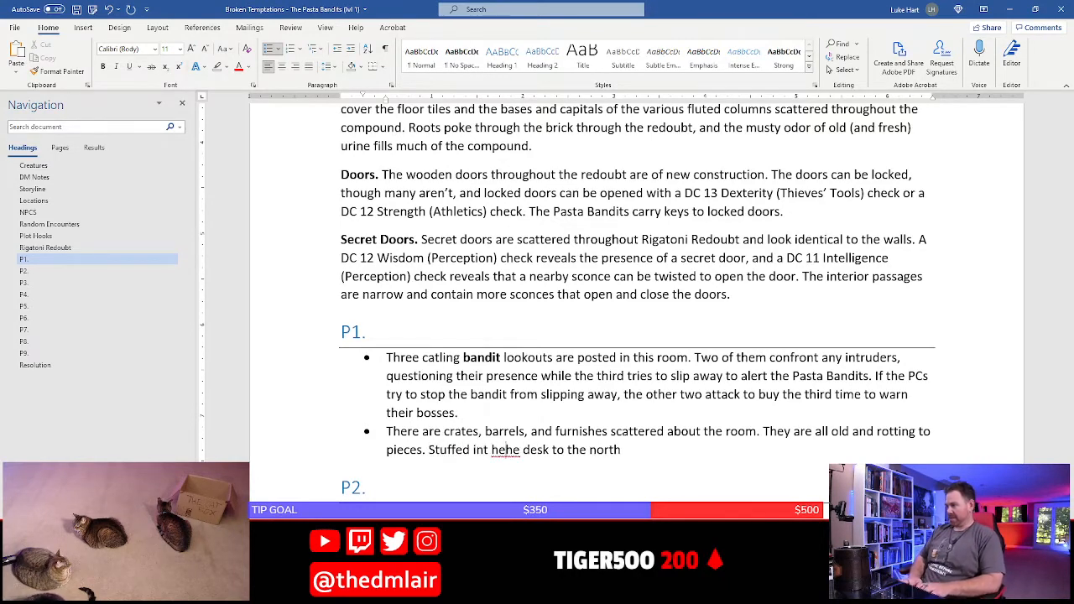
type("f a drawer ")
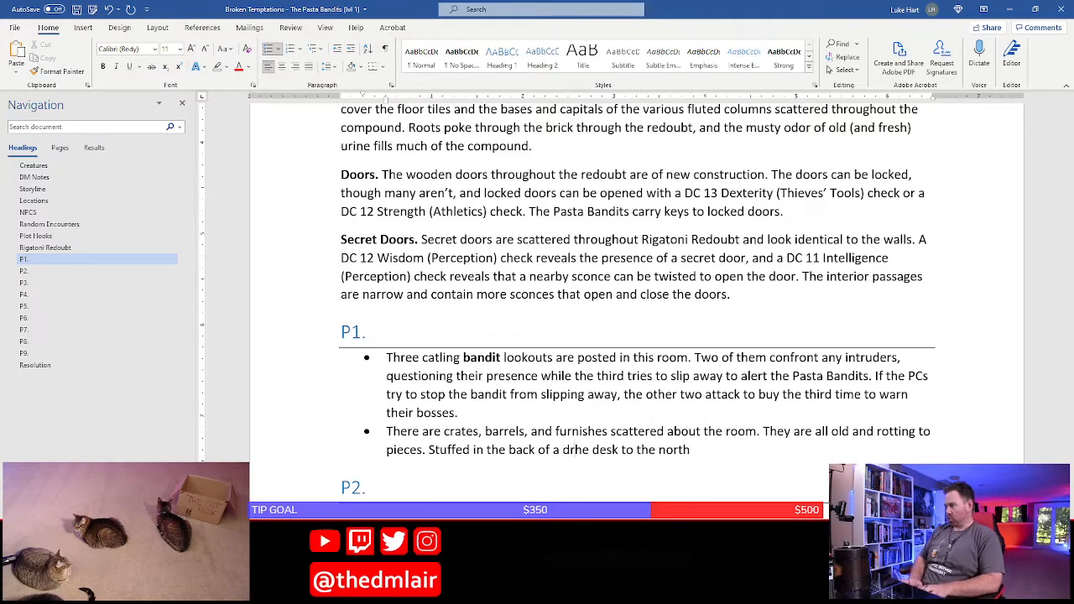
type("in t")
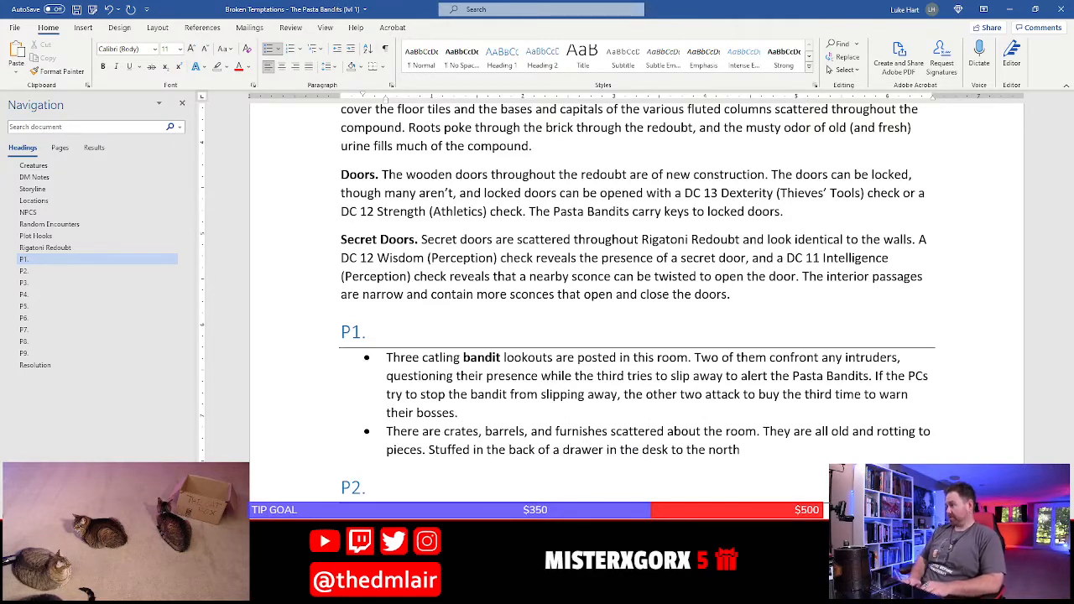
type("lden spta")
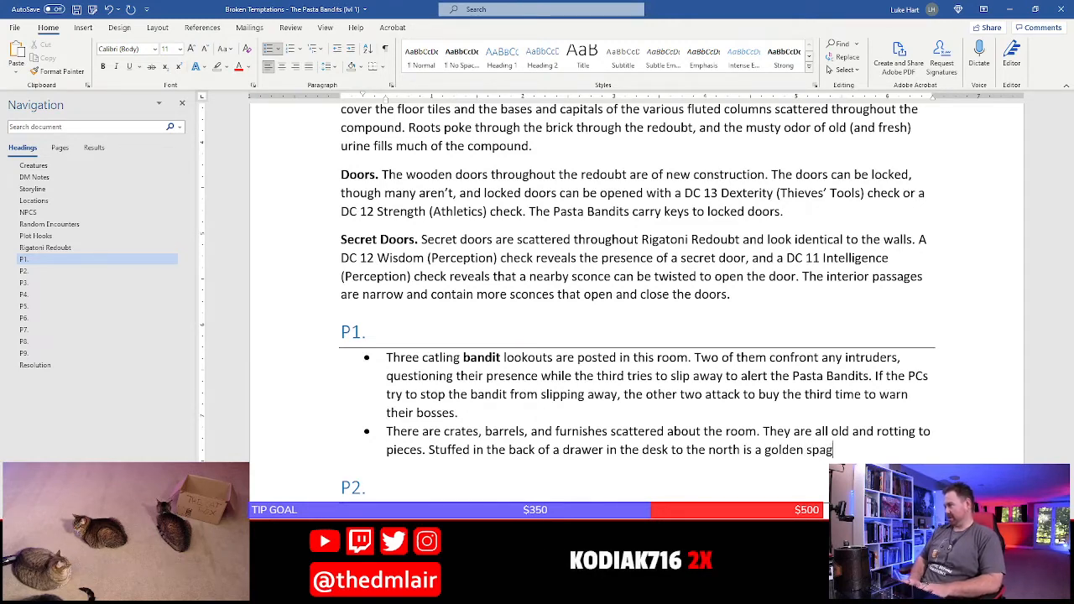
type("i statue worth 25")
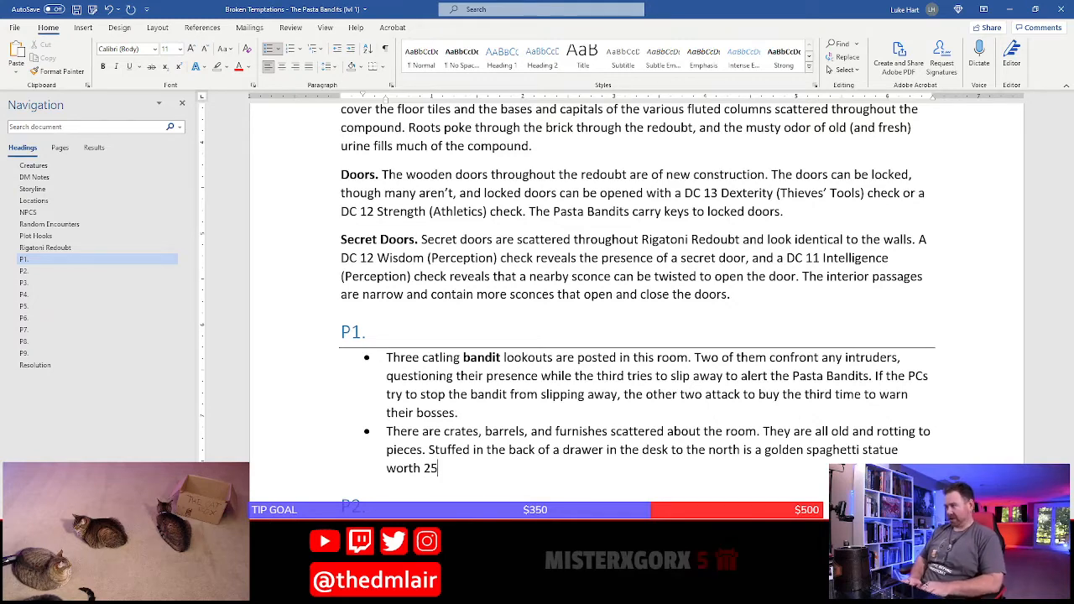
Finish the desk sentence with "is a golden spaghetti statue worth 10 gp."
type("10 gp")
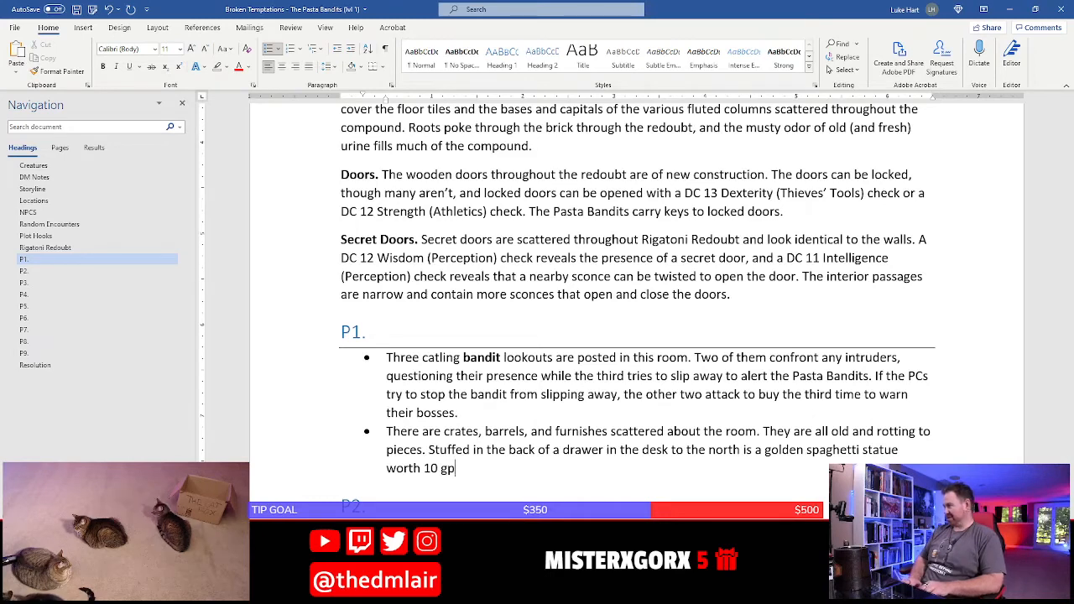
type(".")
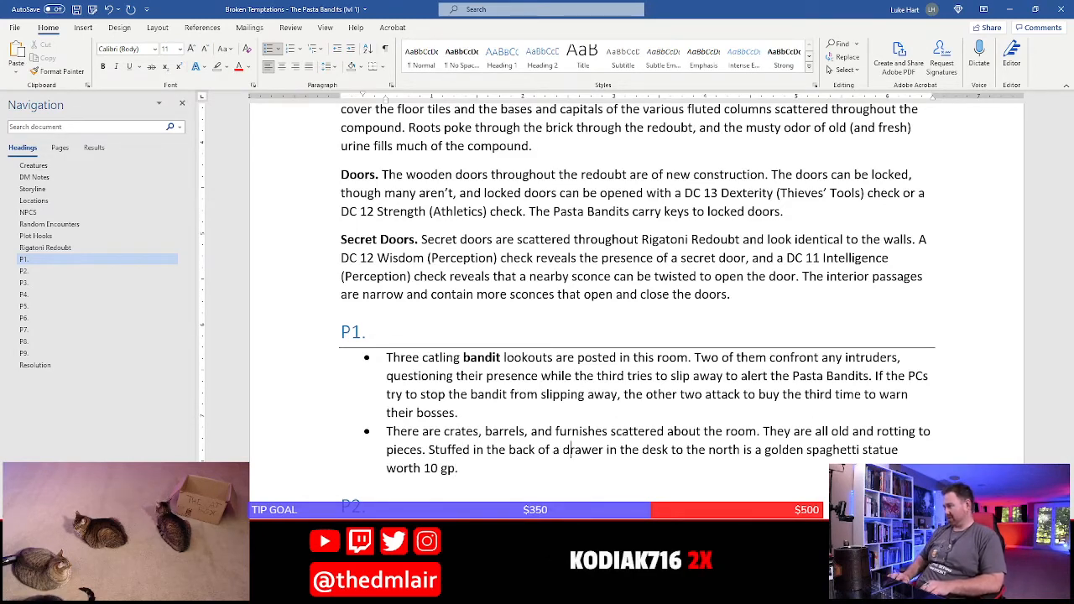
type("and wrappe")
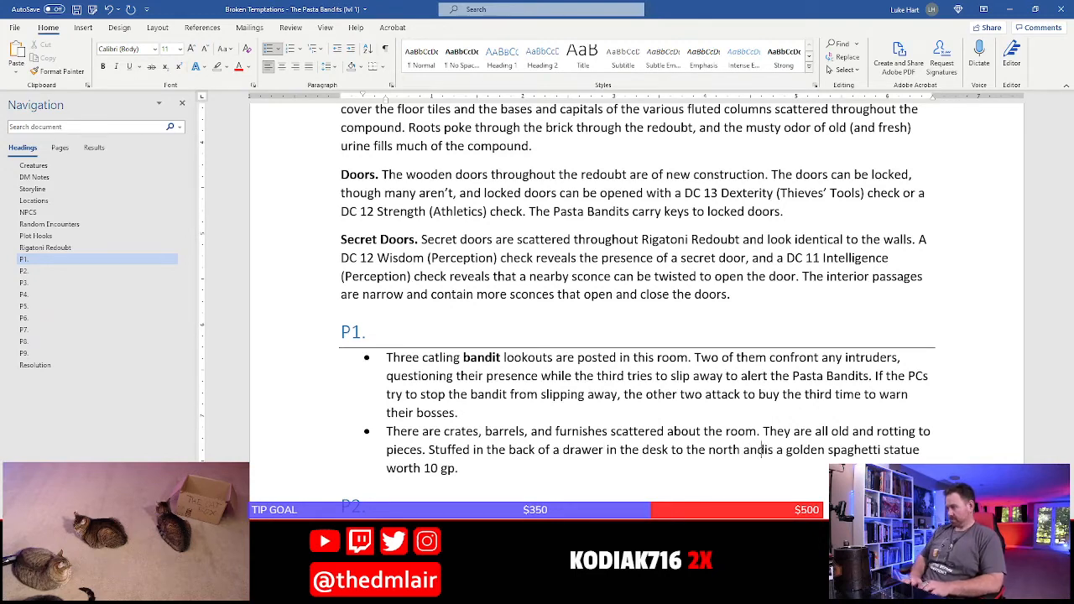
type("d in ")
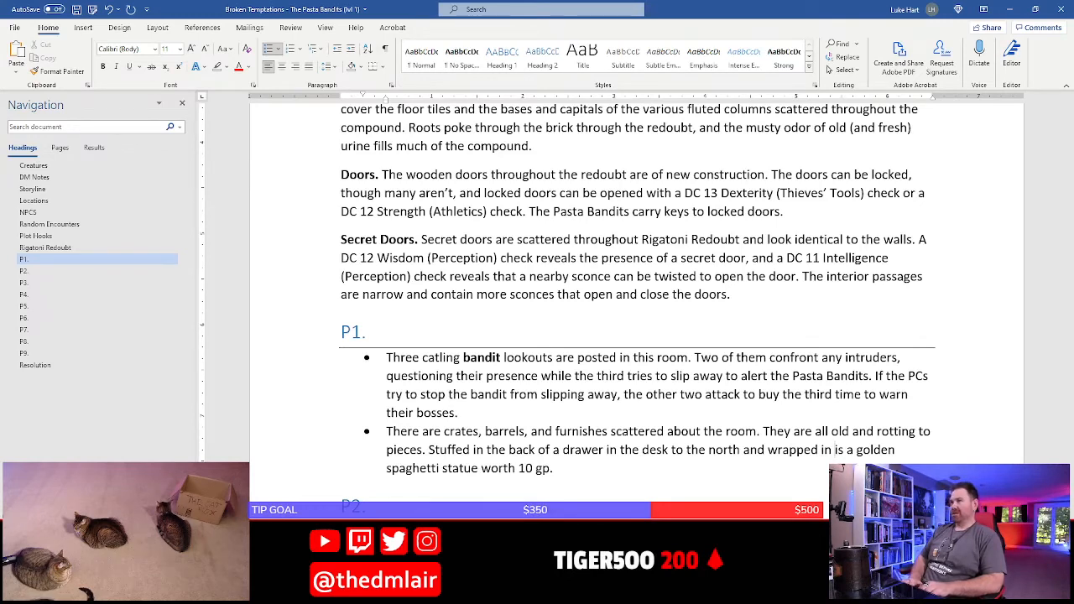
type("old rags")
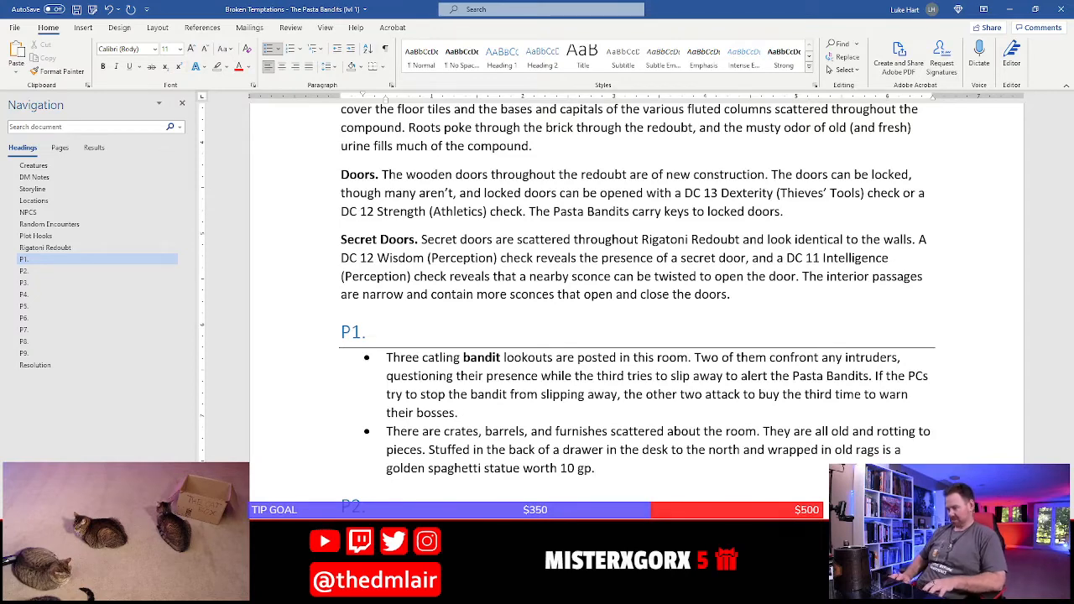
Insert "and wrapped in old rags" after "the desk to the north" in the second P1 bullet and save the document
key("ctrl+s")
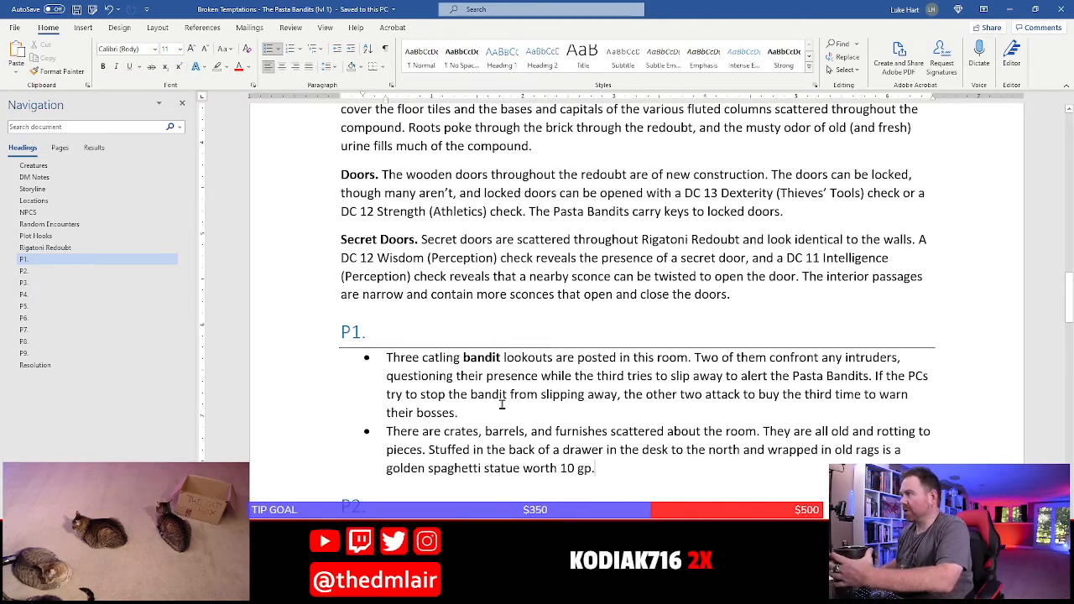
Review the P1 section against room P1 on the hideout map in Photoshop and return to Word
left_click(395, 339)
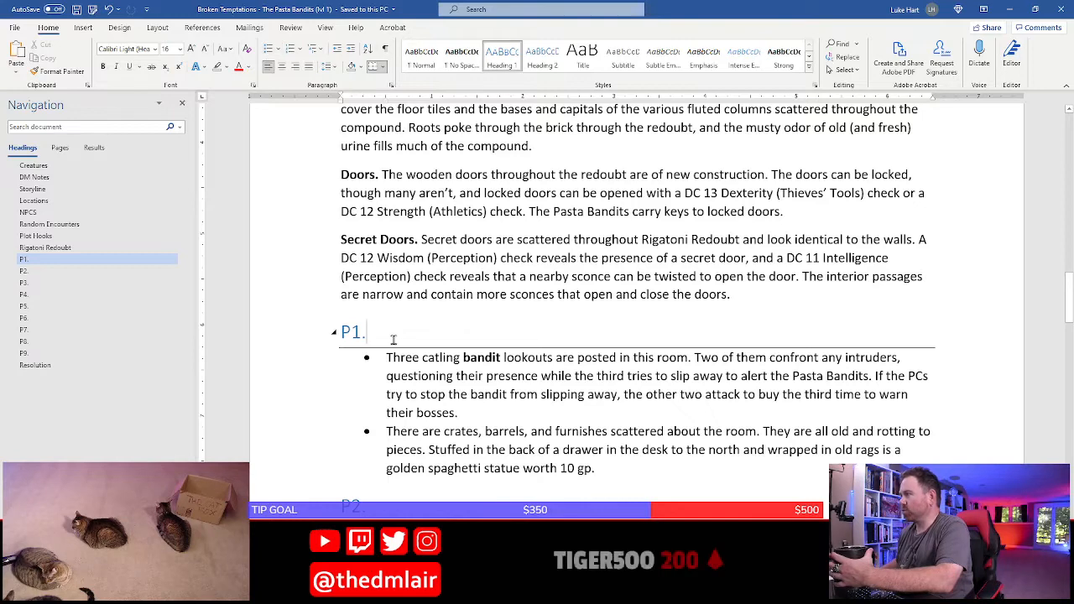
left_click(476, 394)
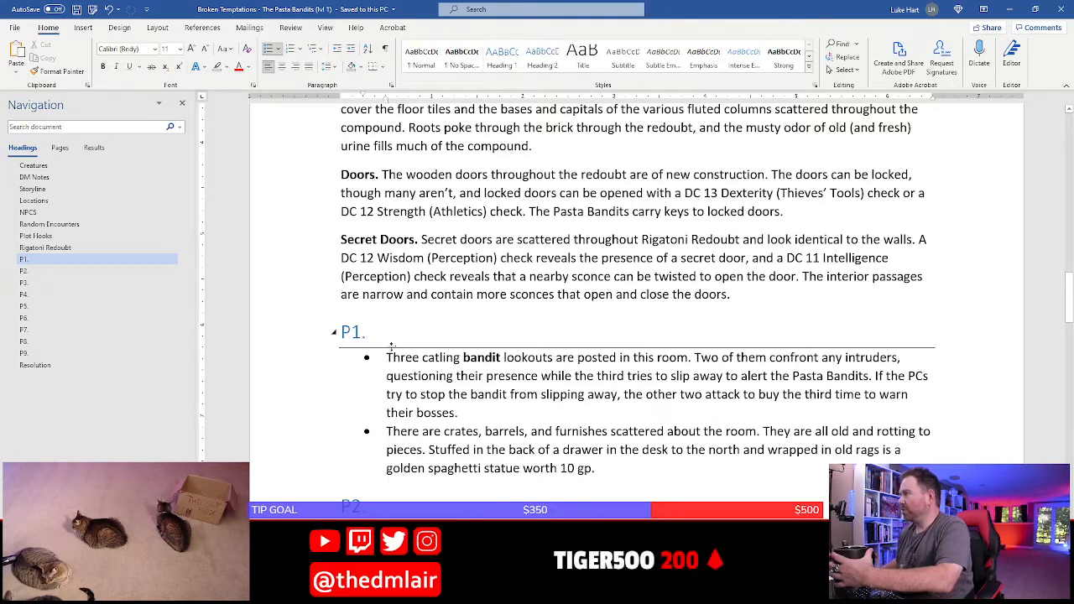
key("alt+Tab")
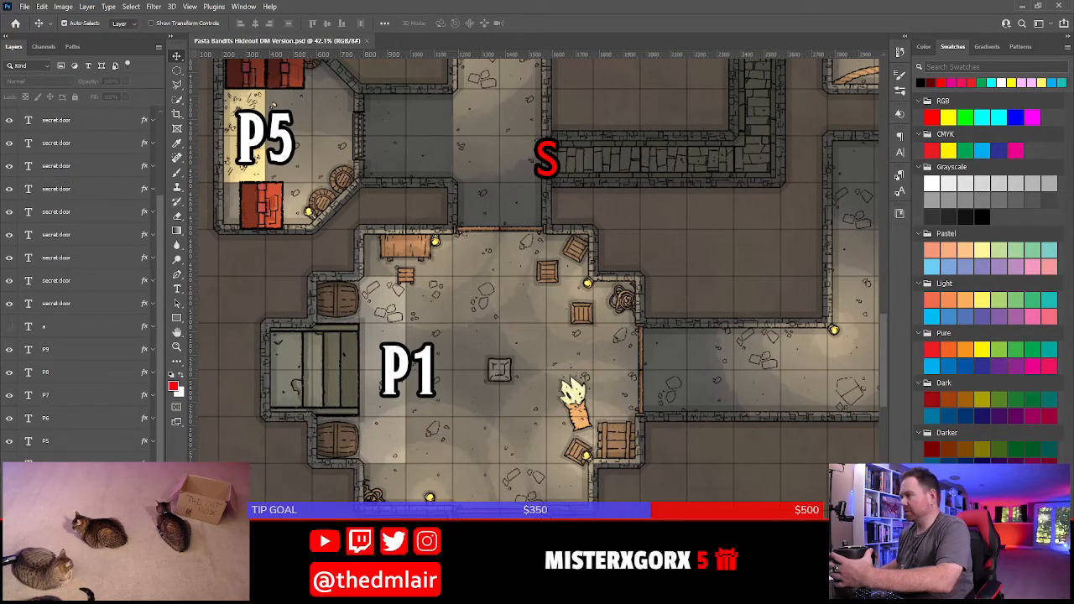
key("alt+Tab")
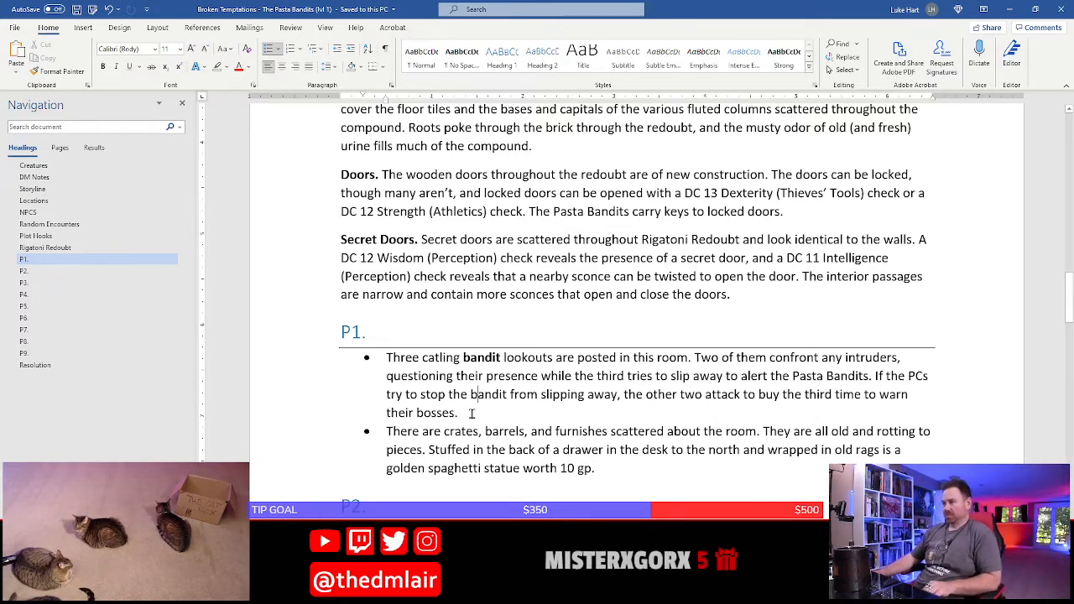
Extend the P1 heading with the title "The Appetizer" and save the document
left_click(430, 335)
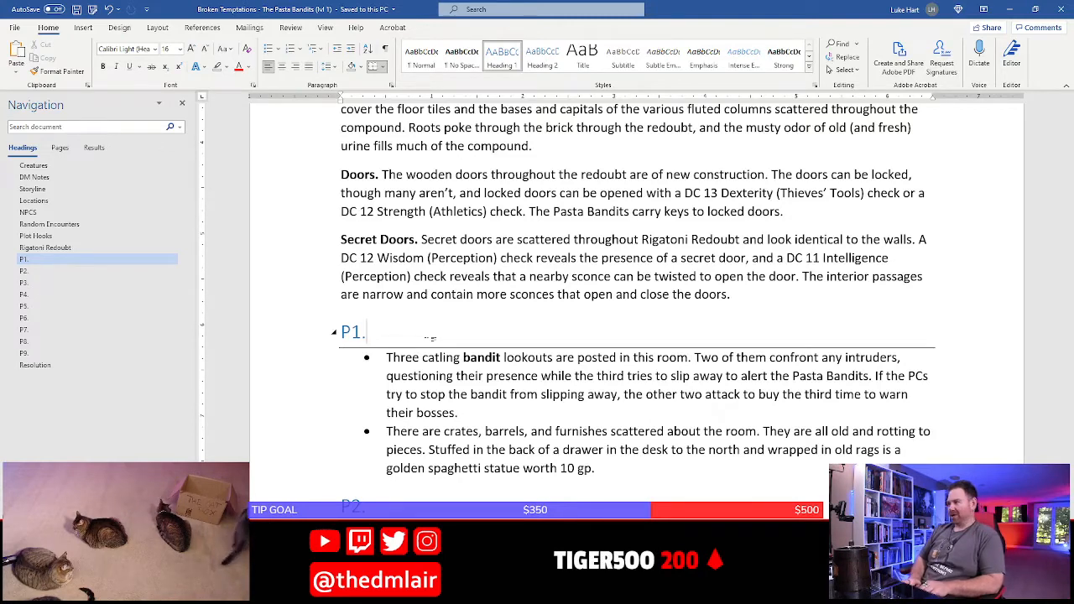
type("The Appetizer")
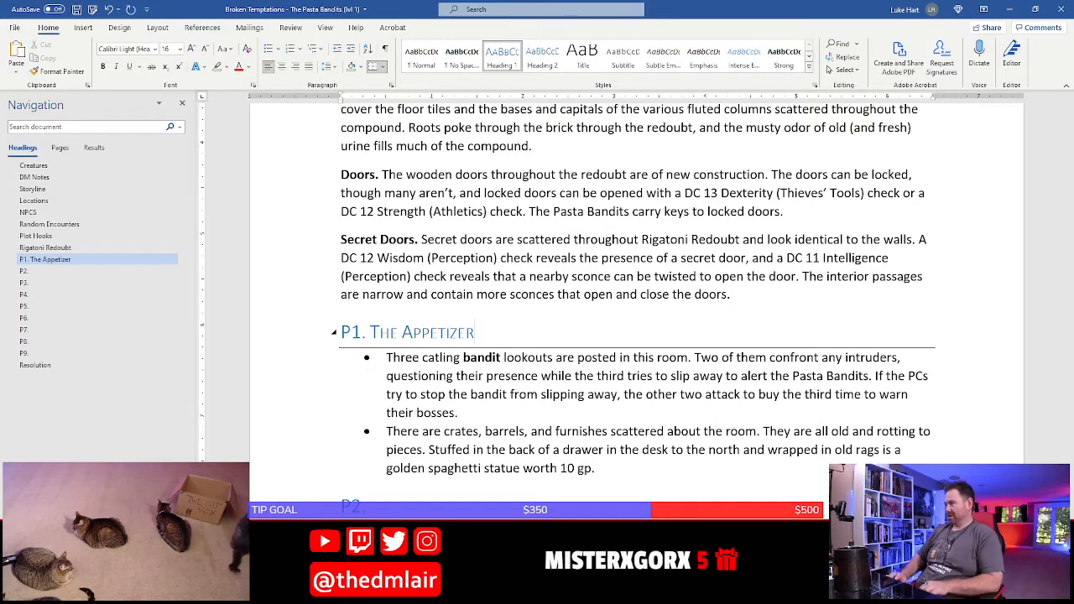
key("Down")
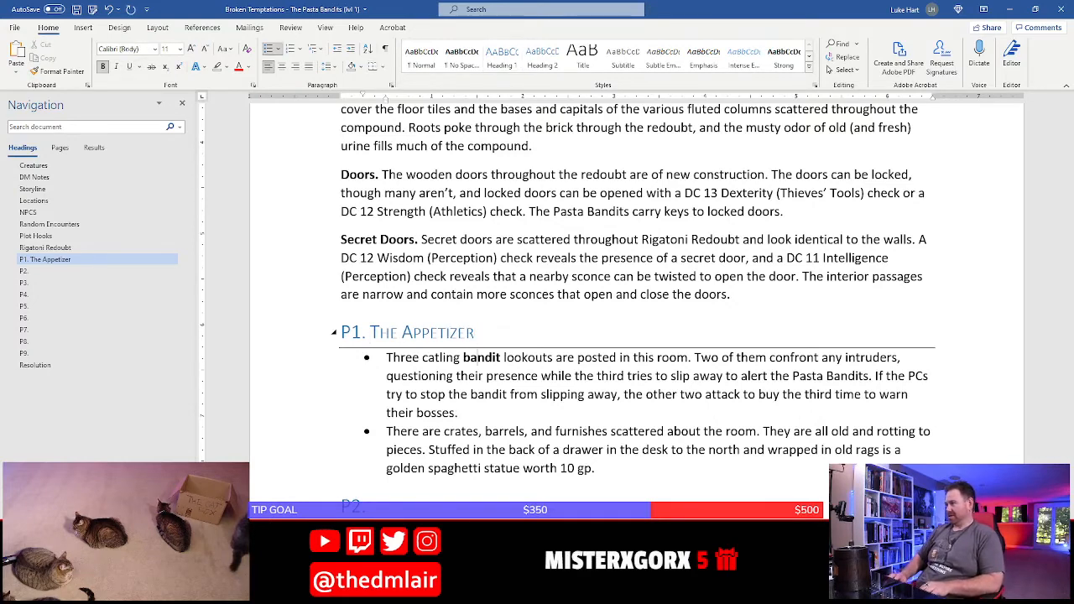
key("ctrl+s")
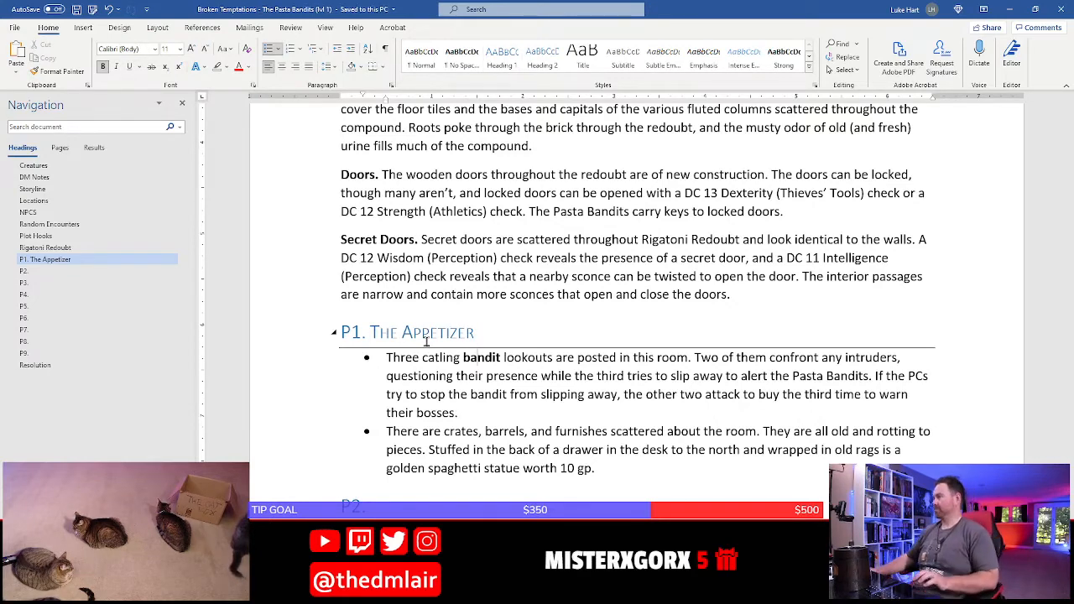
scroll(426, 340, "down", 2)
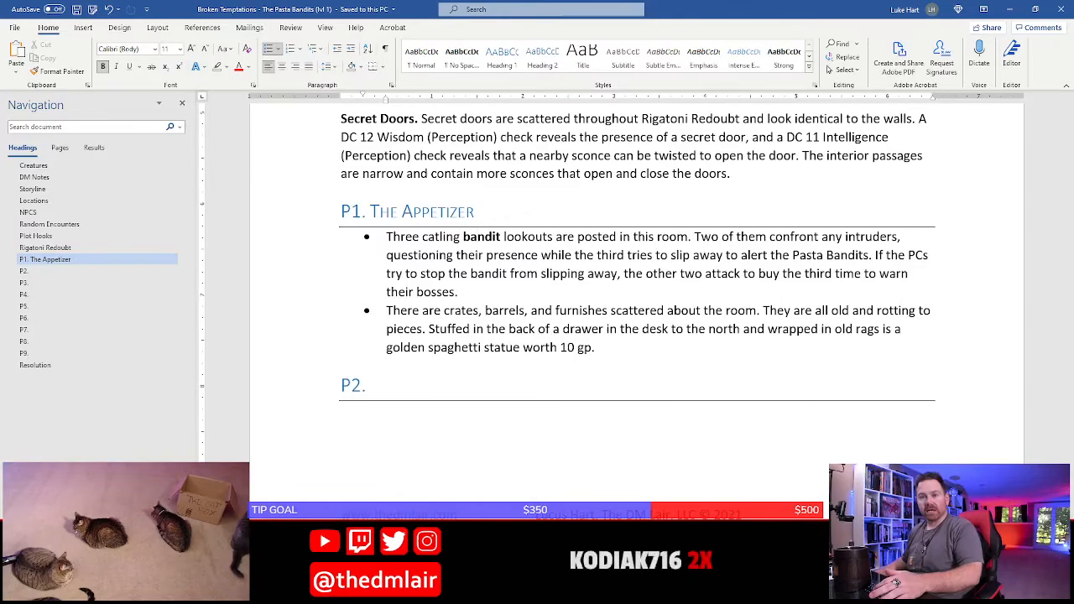
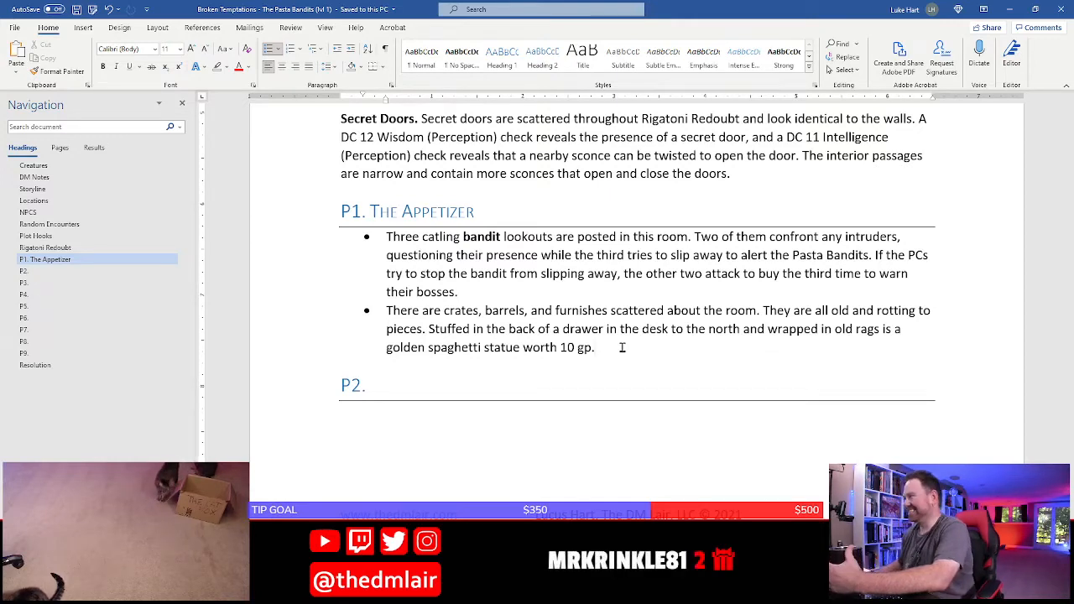
Examine the Rigatoni Redoubt map in Photoshop, covering areas P1 to P9 and focusing on rooms P2 and P3
left_click(539, 361)
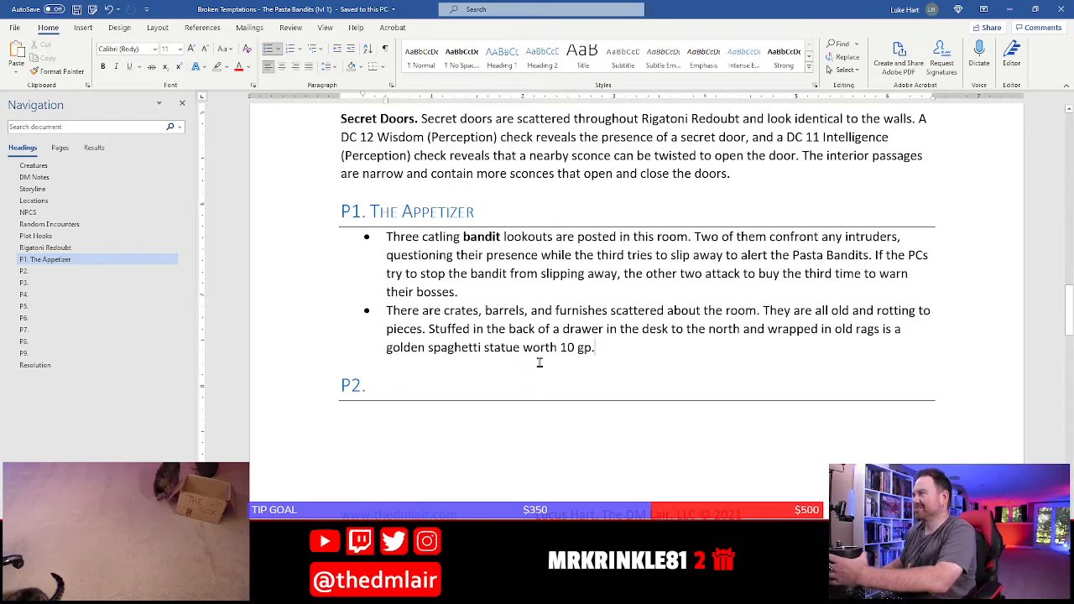
key("Down")
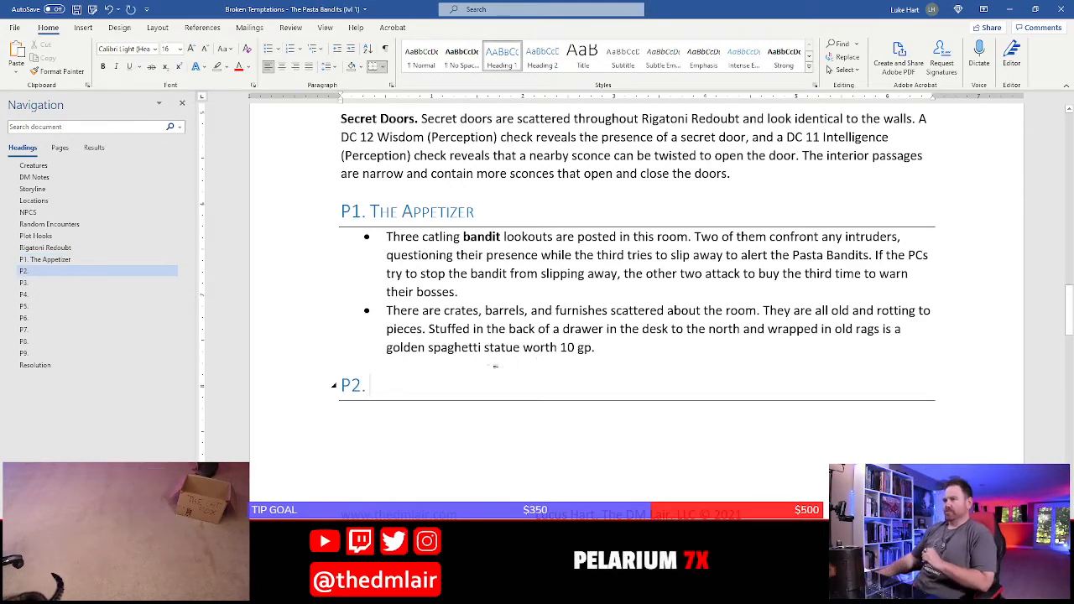
scroll(598, 392, "down", 1)
scroll(597, 392, "down", 2)
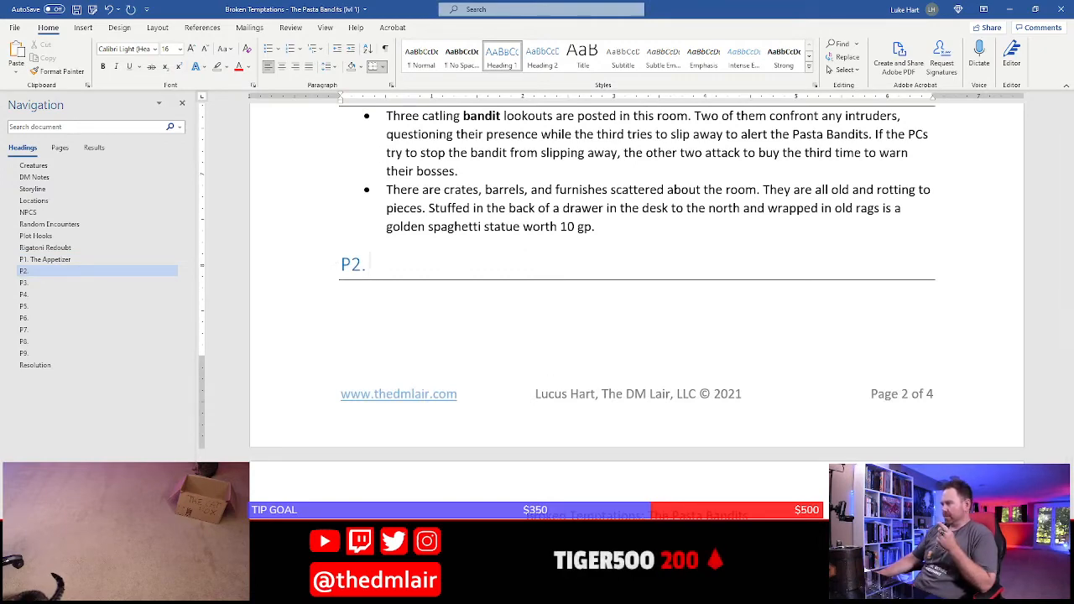
key("alt+Tab")
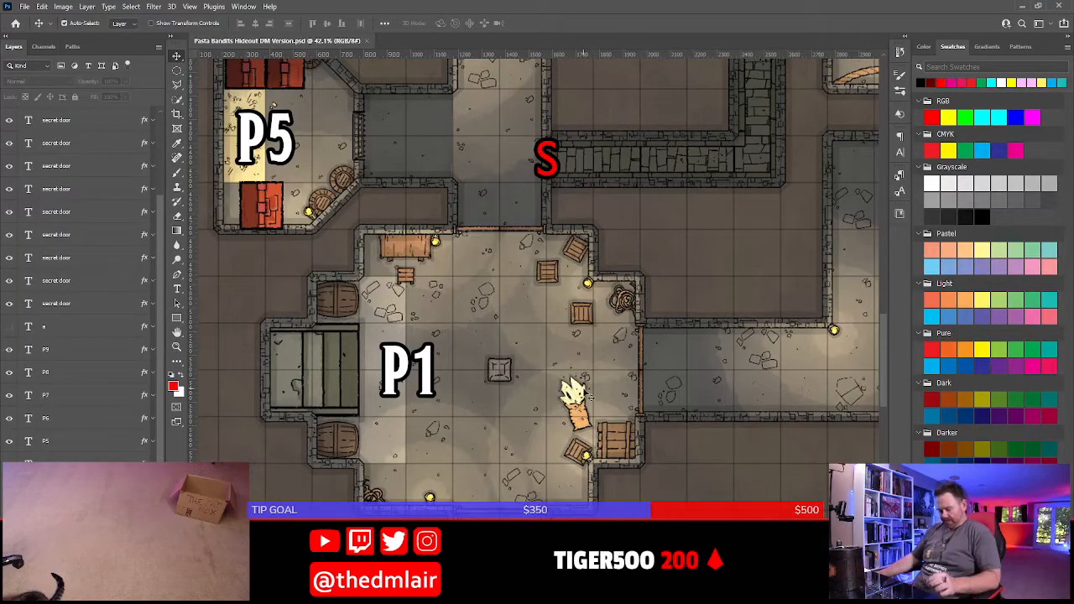
scroll(590, 396, "down", 1)
scroll(589, 396, "down", 4)
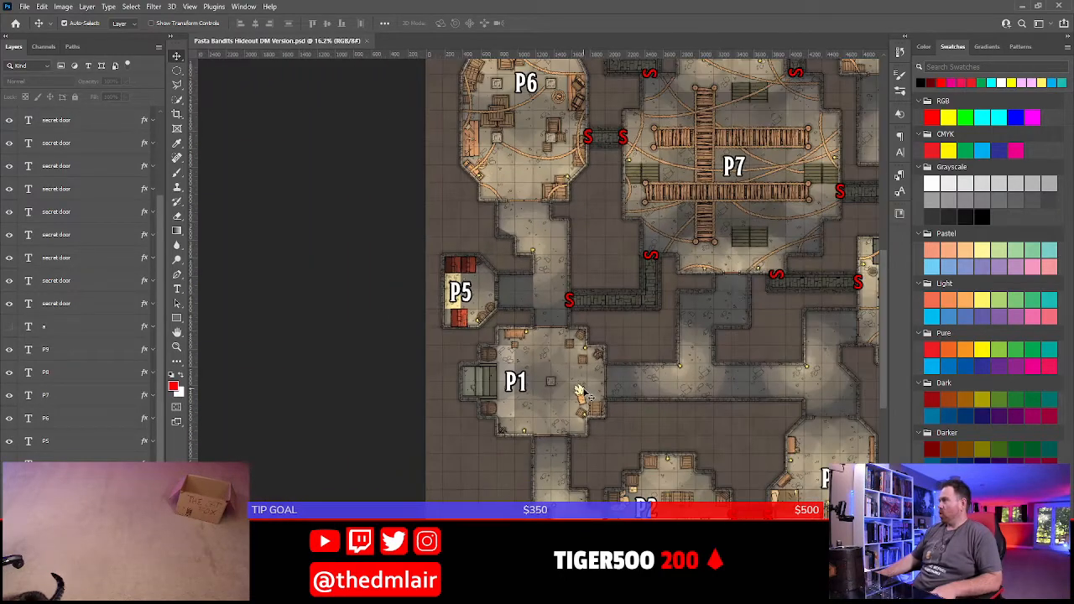
left_click_drag(746, 320, 645, 282)
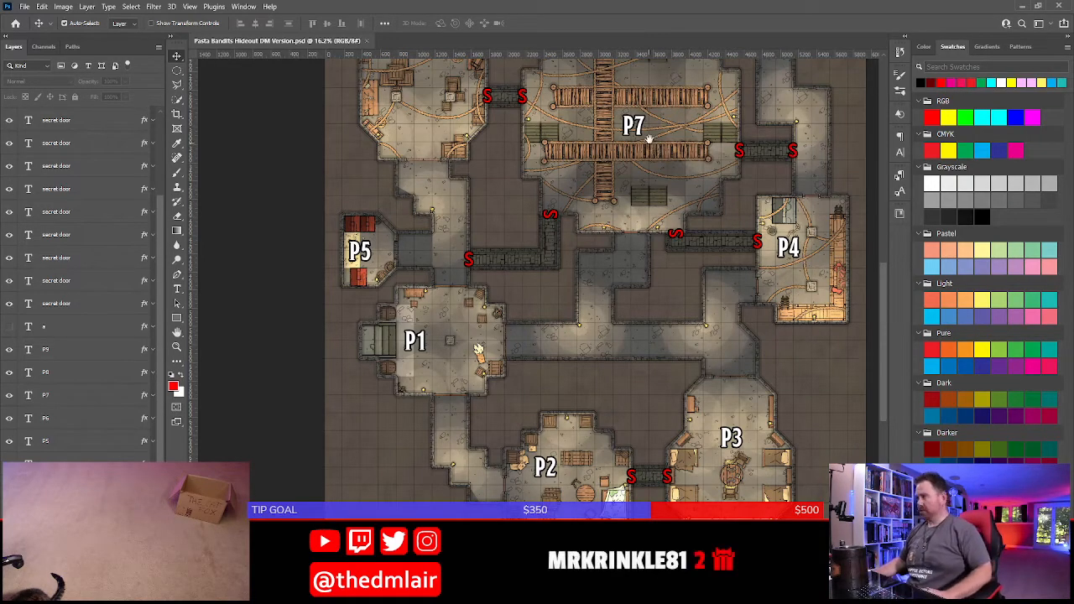
left_click_drag(654, 135, 632, 305)
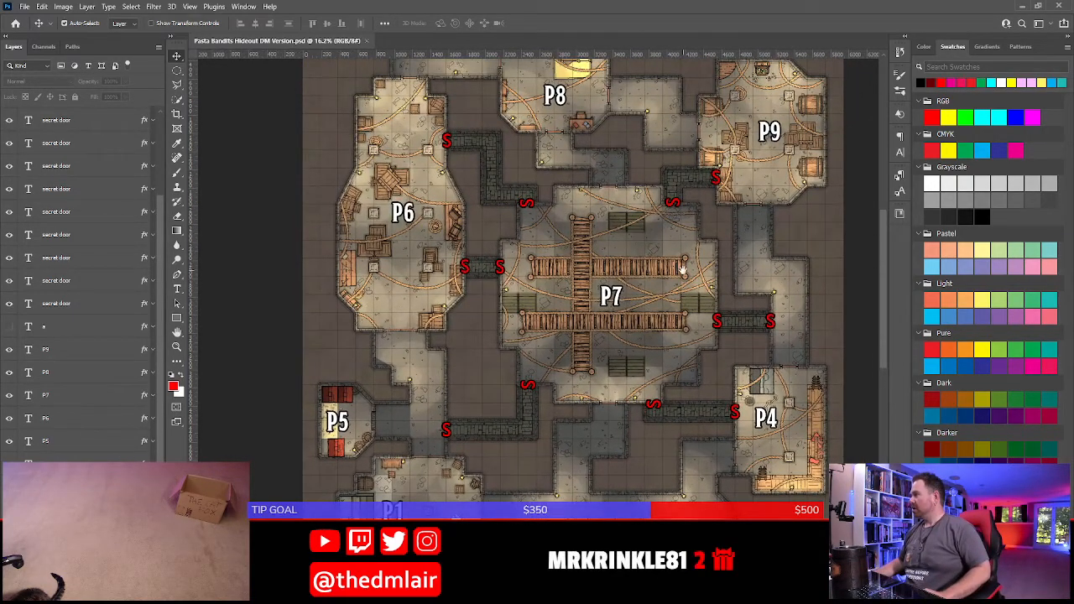
left_click_drag(682, 268, 666, 326)
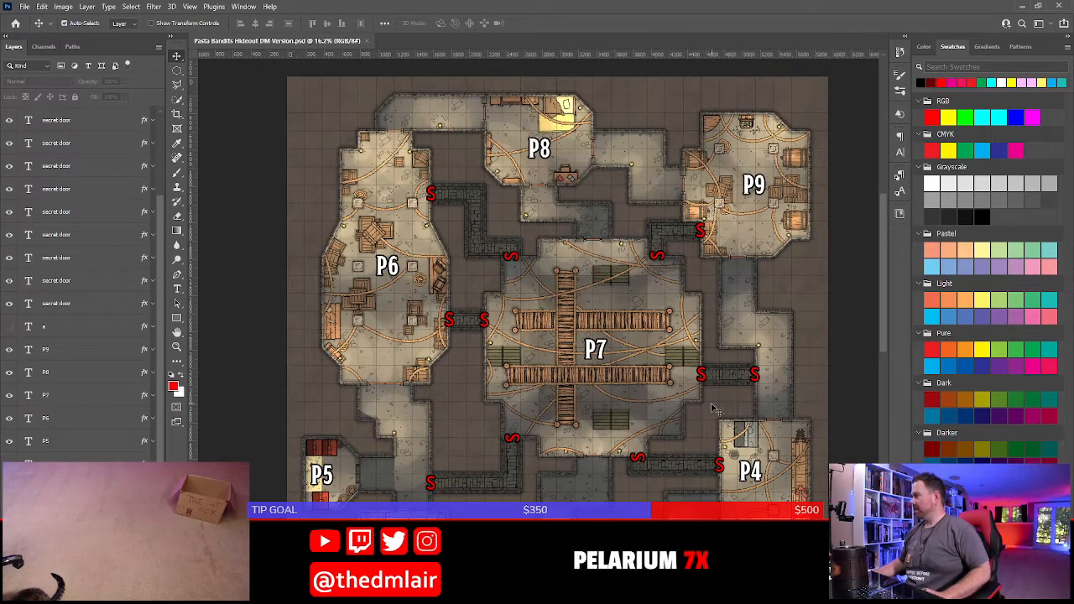
left_click_drag(730, 359, 696, 165)
left_click_drag(720, 516, 631, 352)
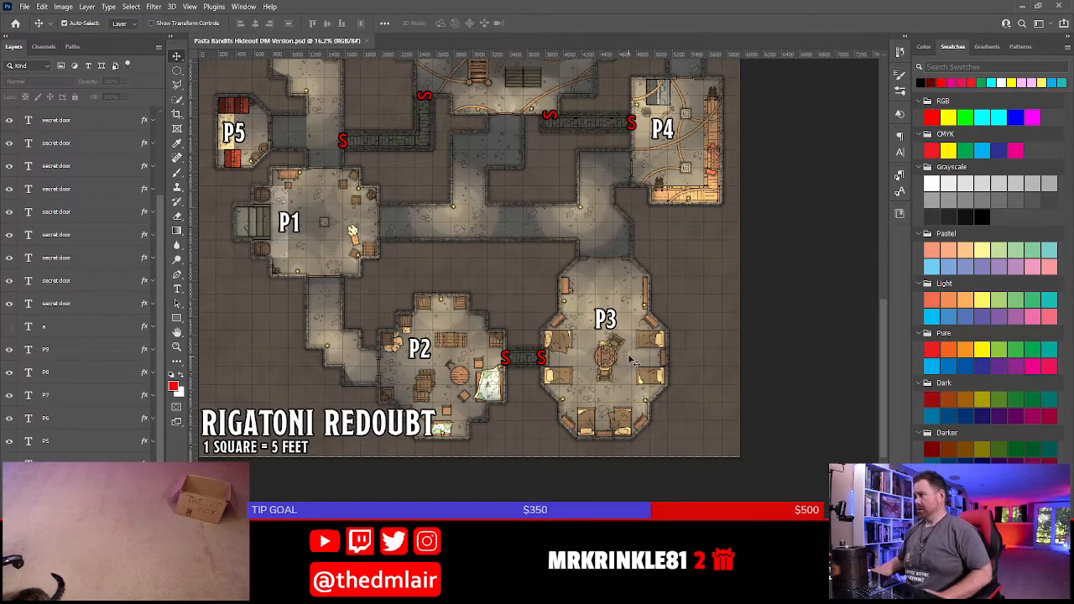
scroll(633, 360, "up", 5)
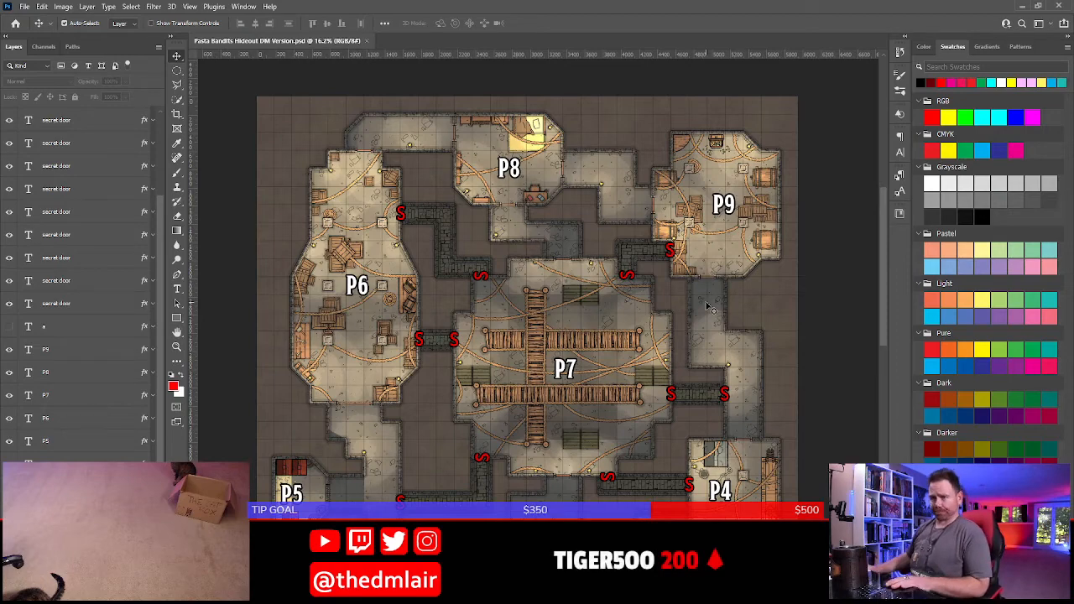
left_click_drag(582, 502, 568, 290)
left_click_drag(634, 450, 634, 389)
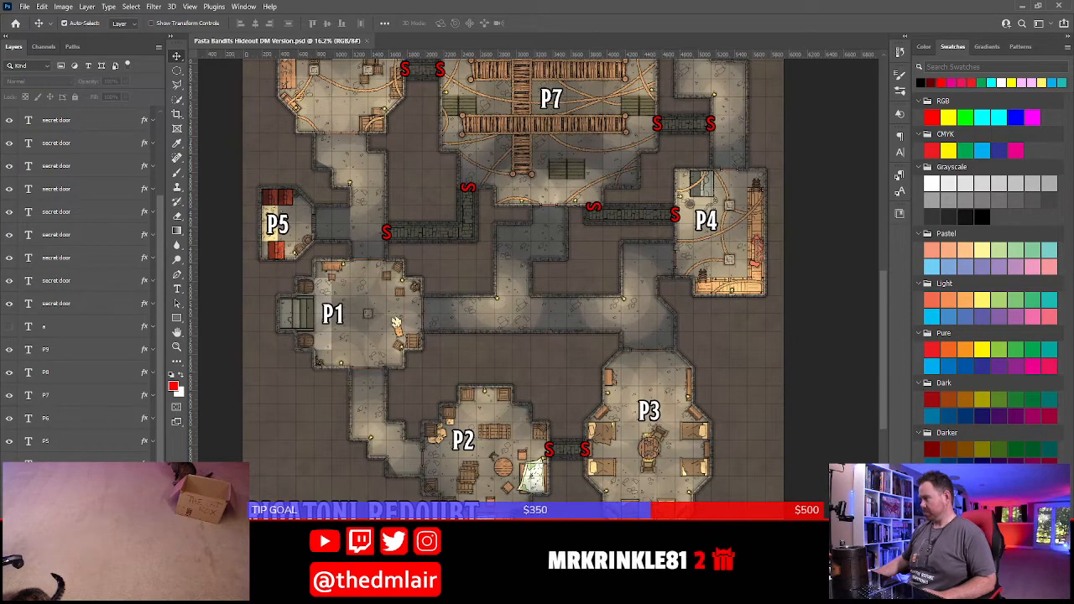
scroll(653, 451, "up", 2)
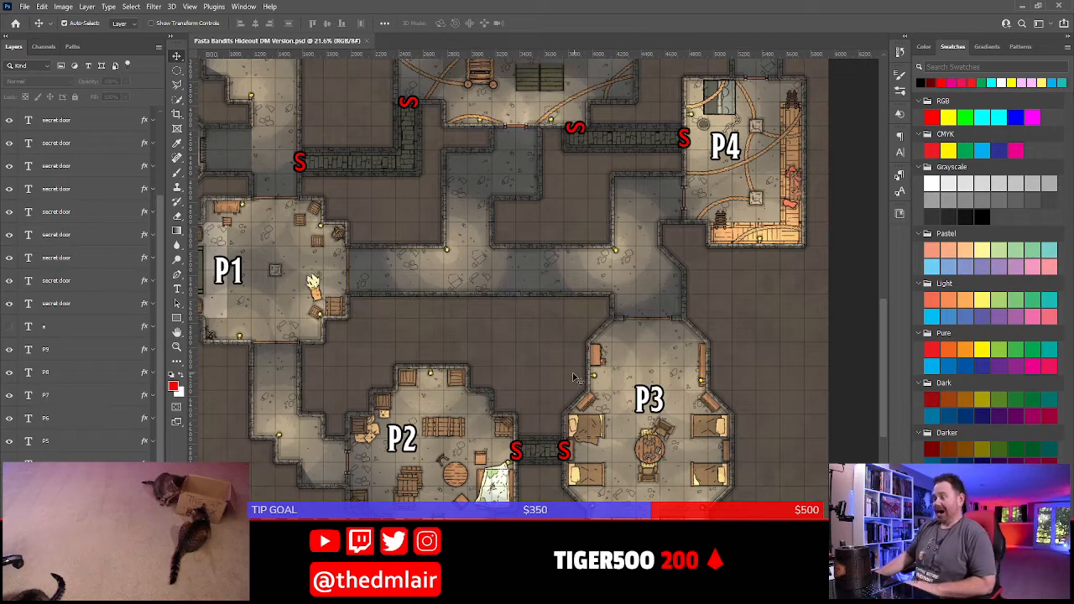
left_click_drag(538, 349, 530, 234)
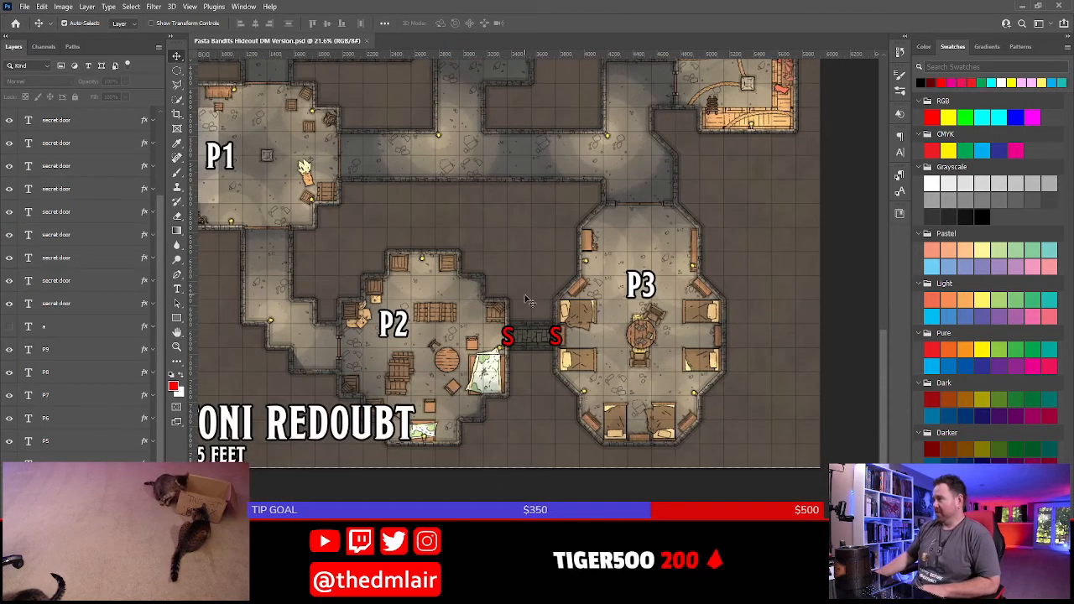
scroll(528, 302, "up", 2)
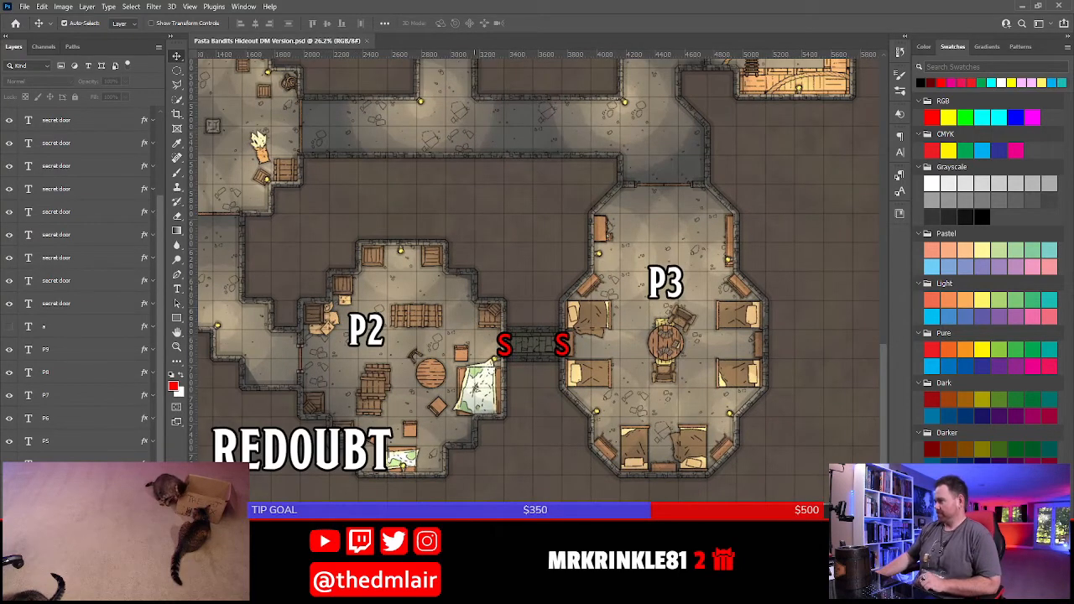
Return to Word and start a bullet under the P3 heading with "Tortellini (", applying the suggested spelling for the pasta name
left_click(479, 592)
scroll(422, 324, "down", 3)
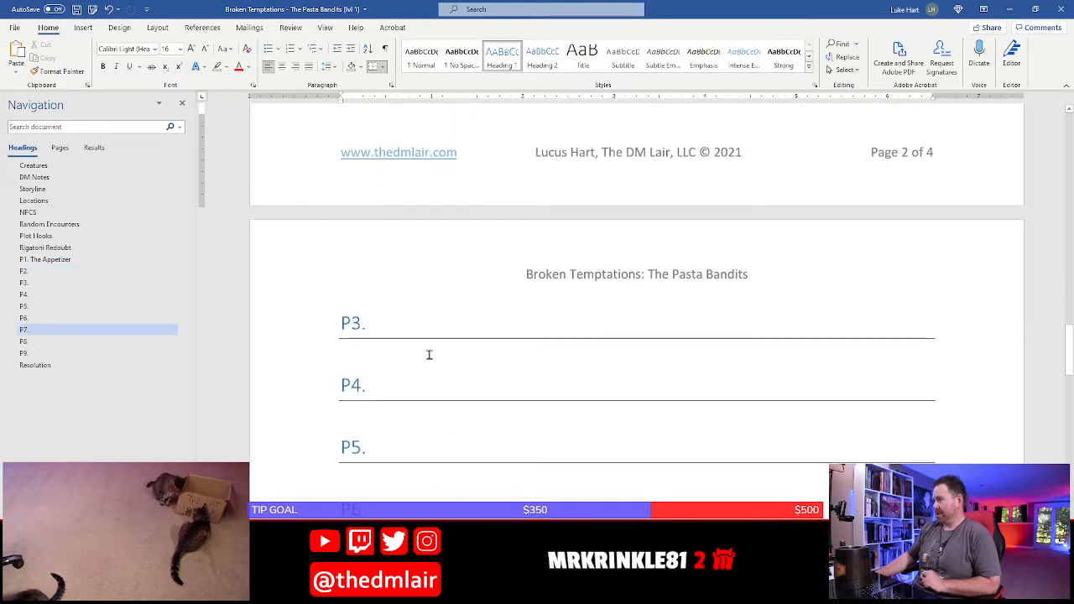
left_click(430, 352)
type("* ")
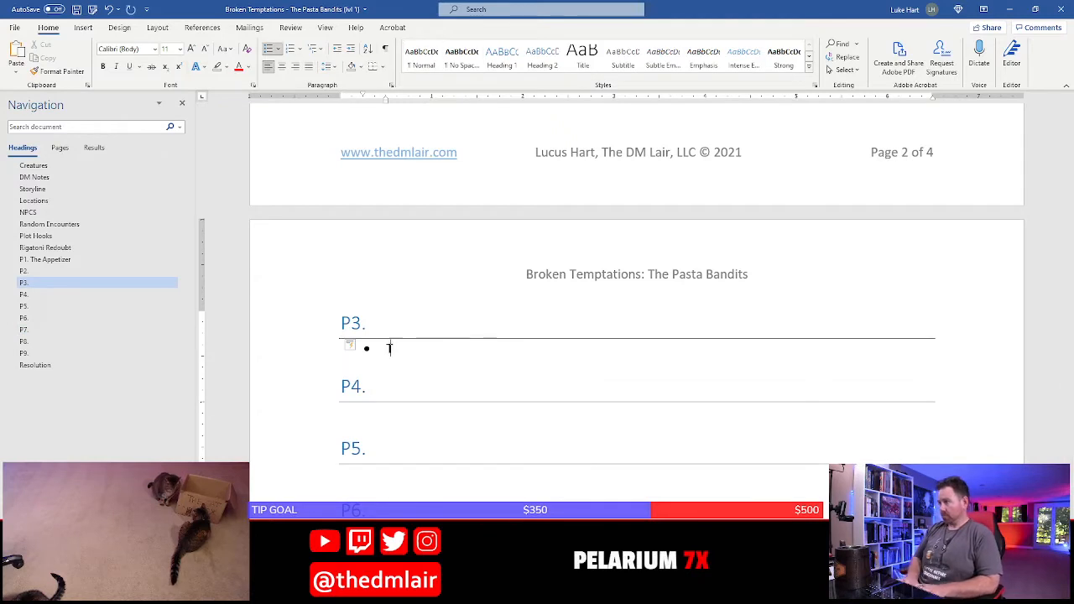
type("Torti")
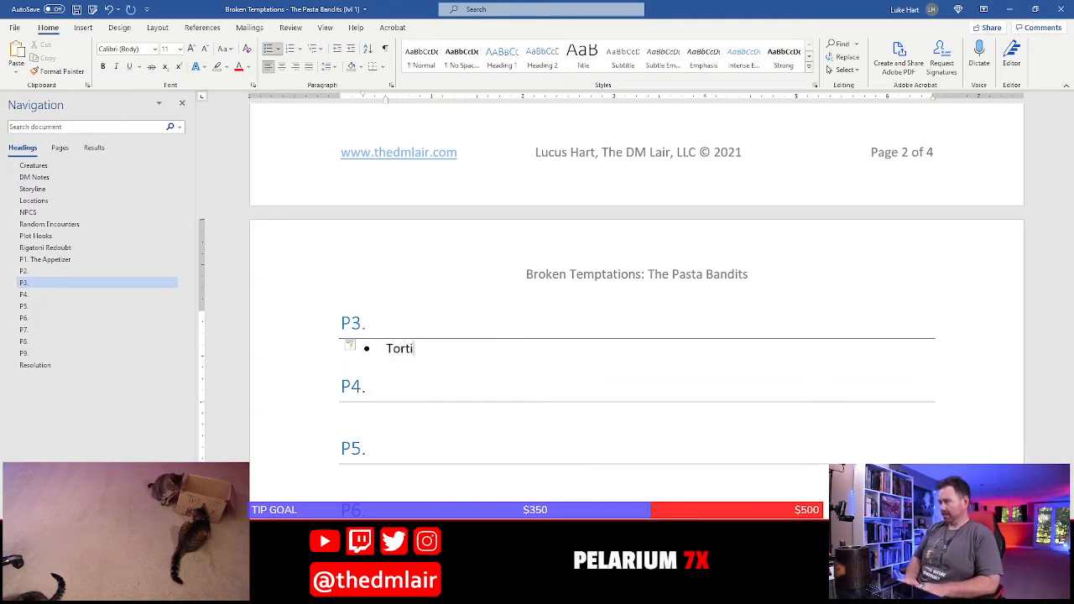
type("lini")
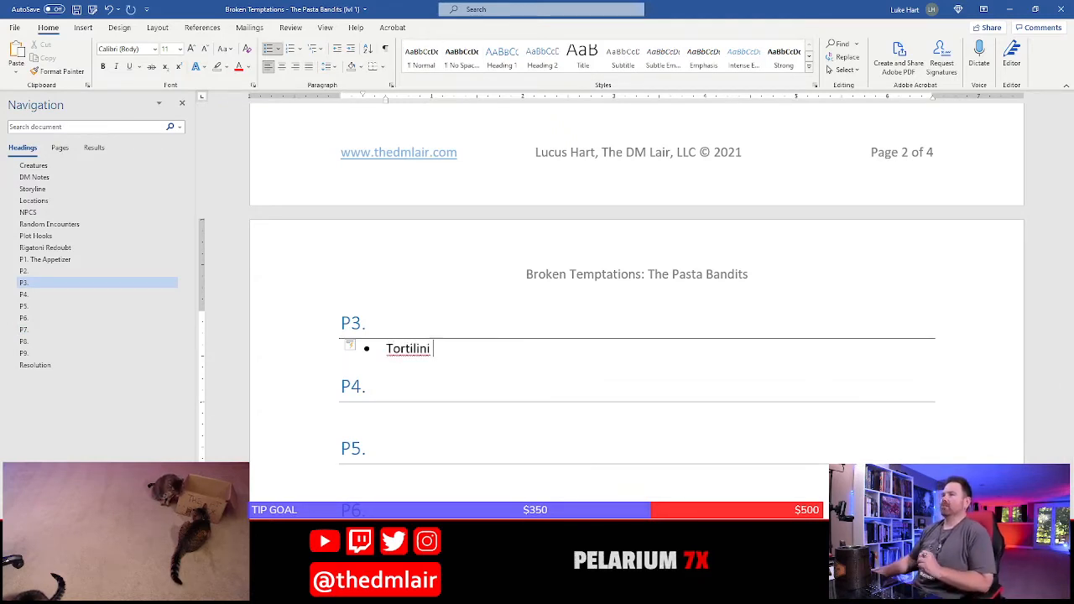
right_click(419, 350)
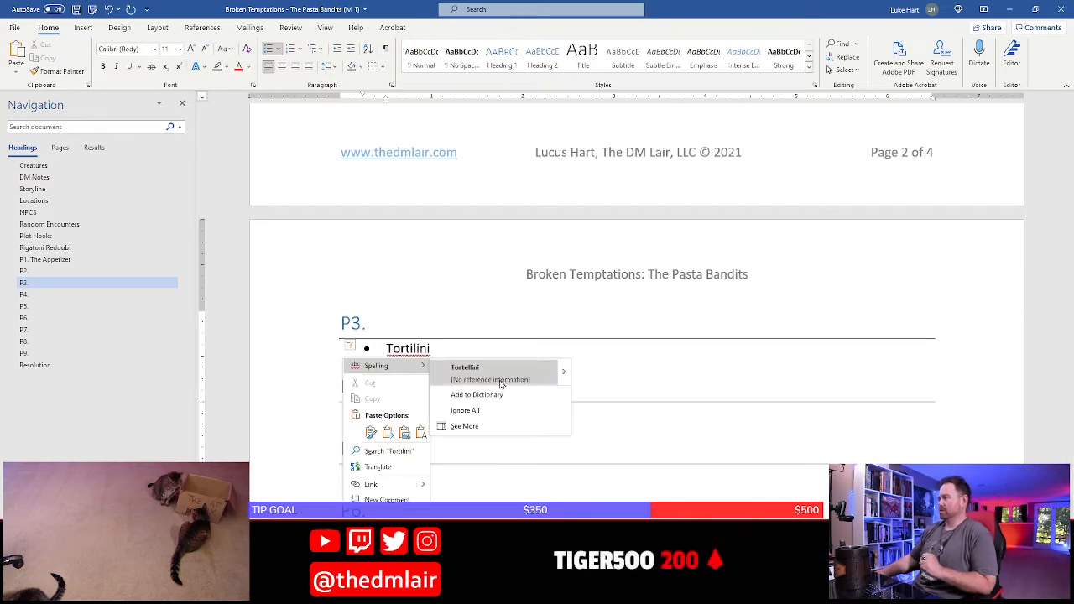
left_click(475, 373)
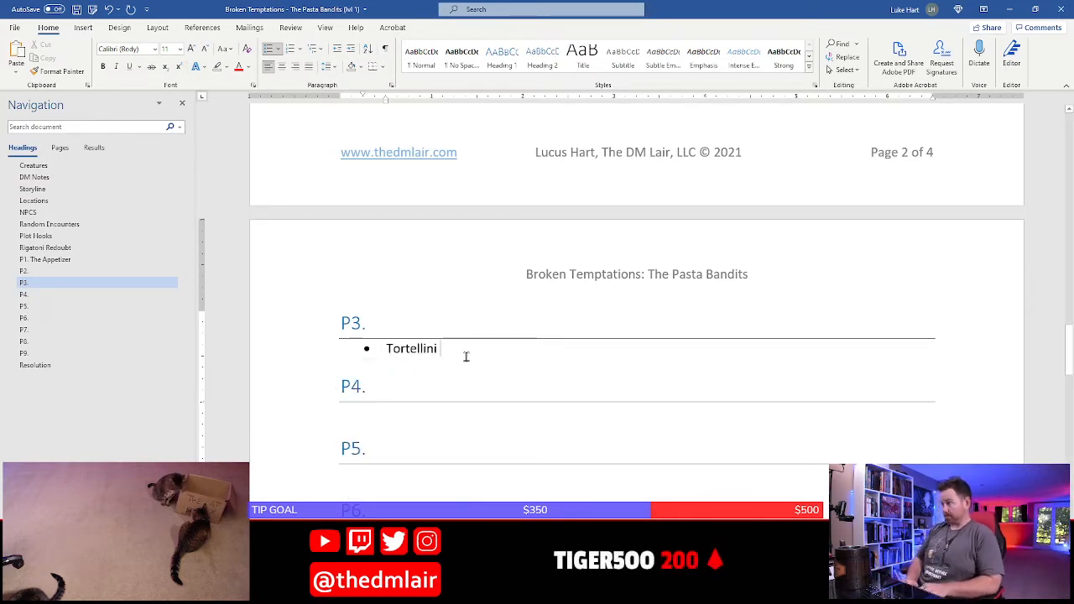
type("(")
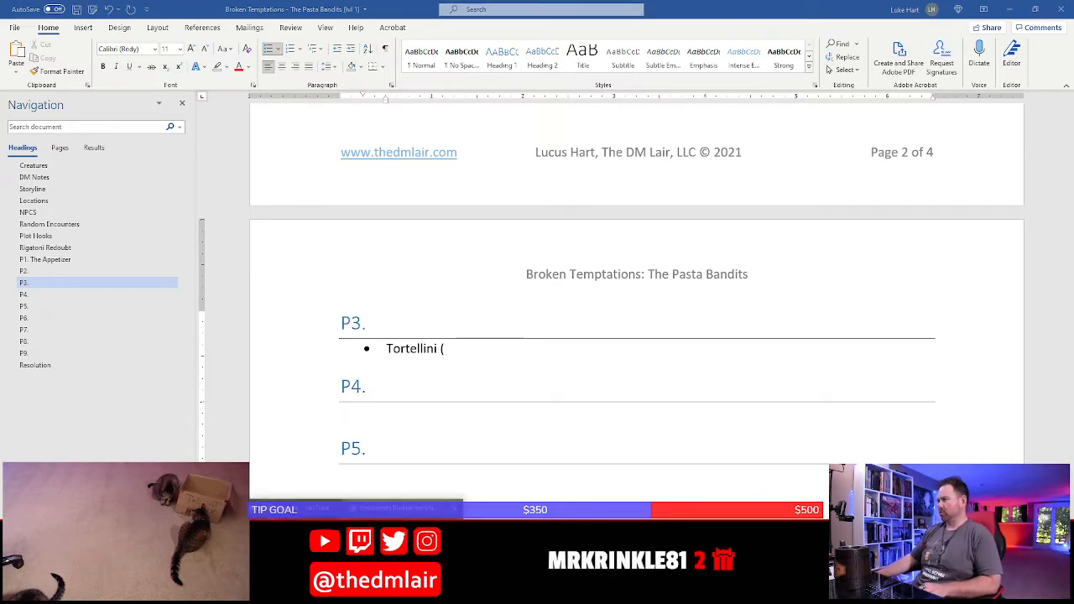
Switch to the D&D Beyond encounter builder, search for "scout" and add one Basic Rules Scout to the encounter
key("alt+Tab")
left_click_drag(252, 311, 176, 310)
type("scout")
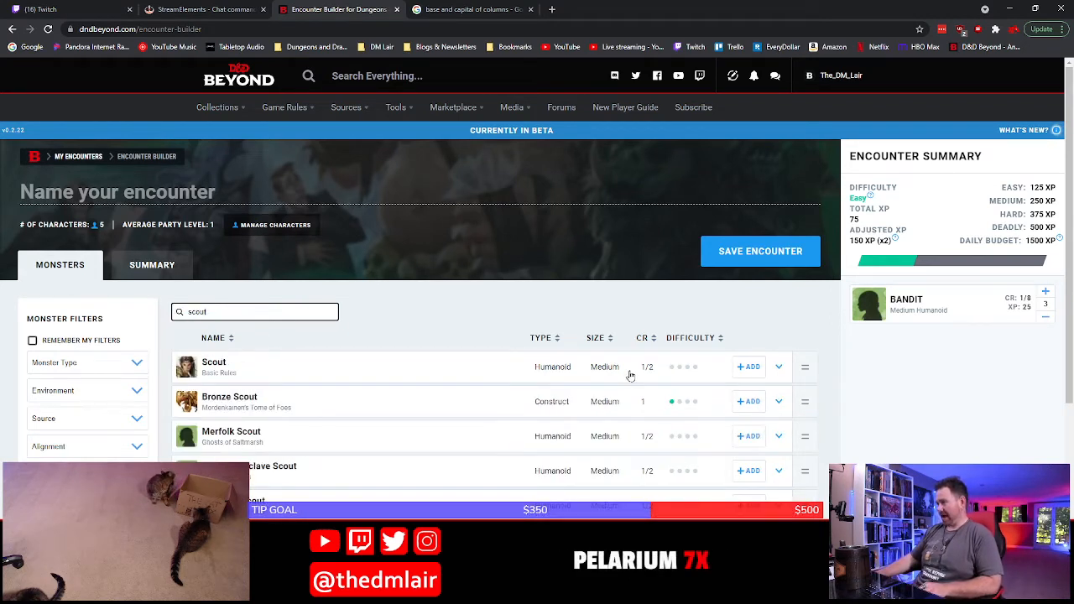
left_click(749, 366)
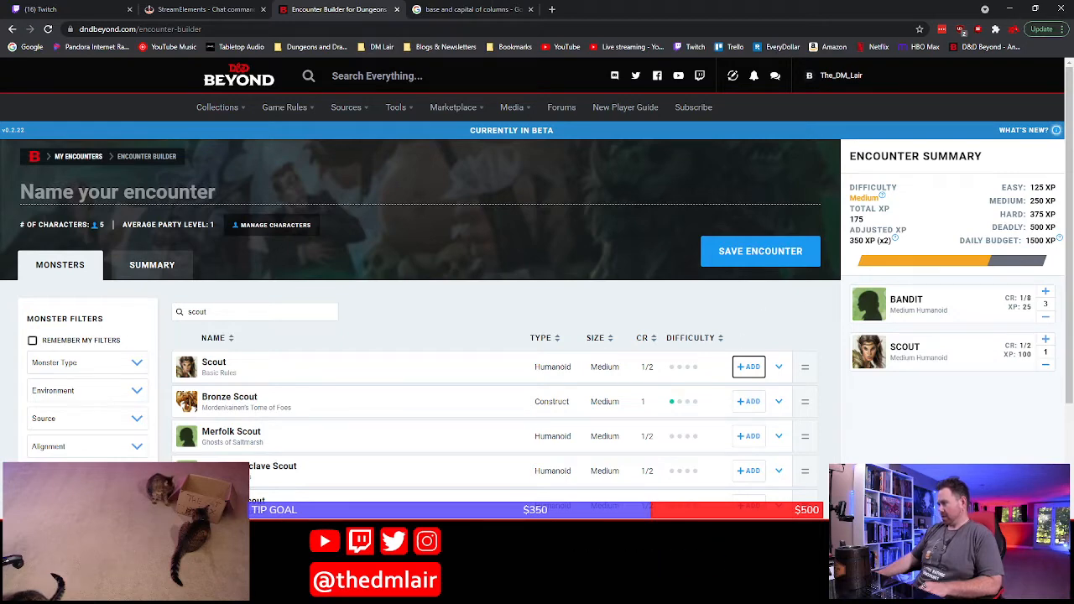
Return to Word and continue the P3 bullet with "scout) is here lecturing", making only the word "scout" bold
key("alt+Tab")
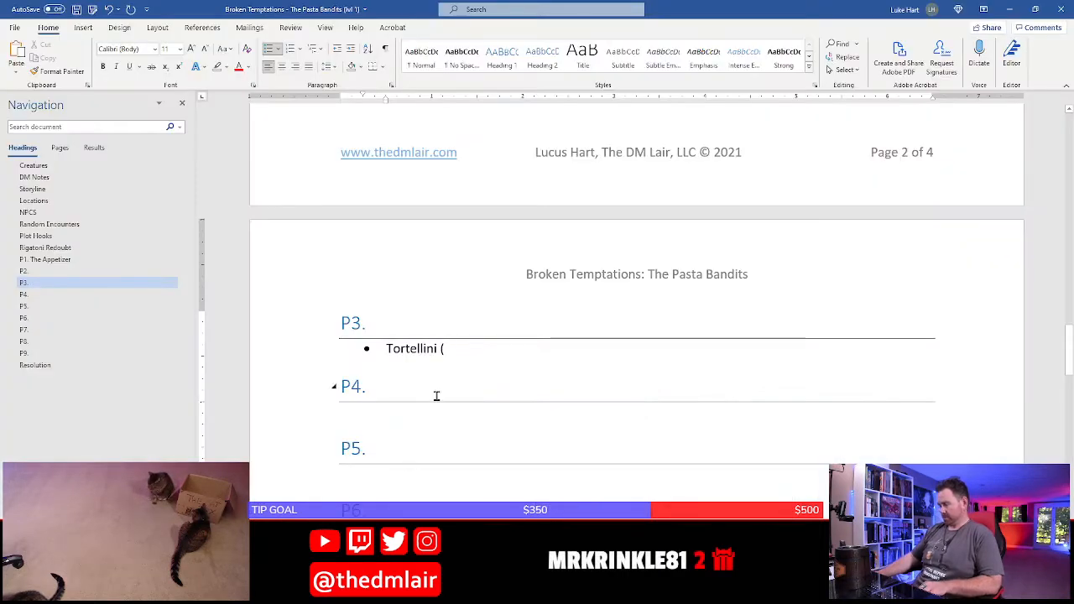
key("ctrl+b")
type("scout")
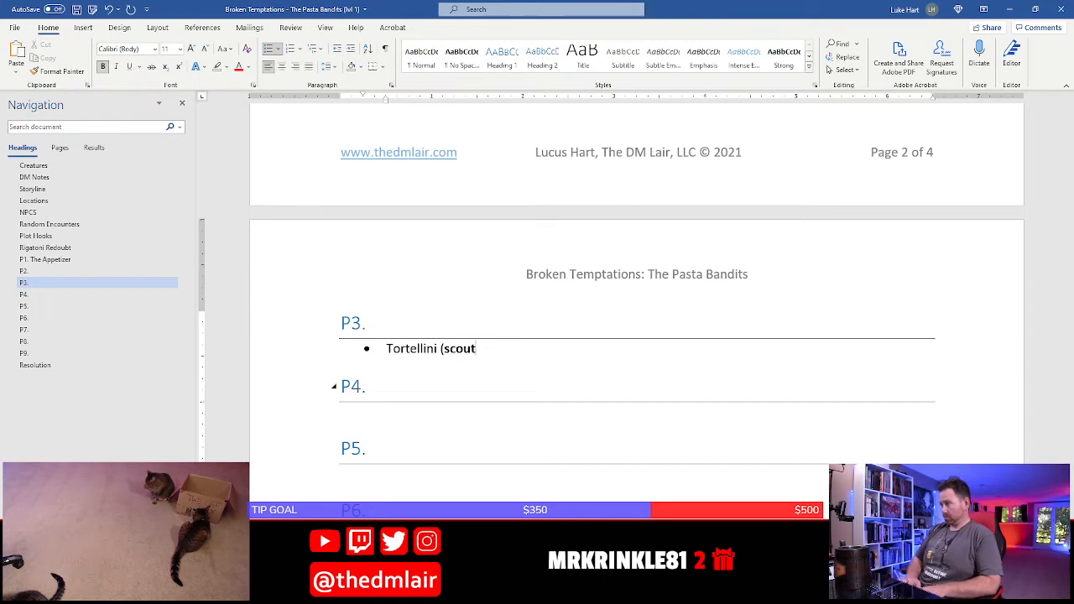
type(")")
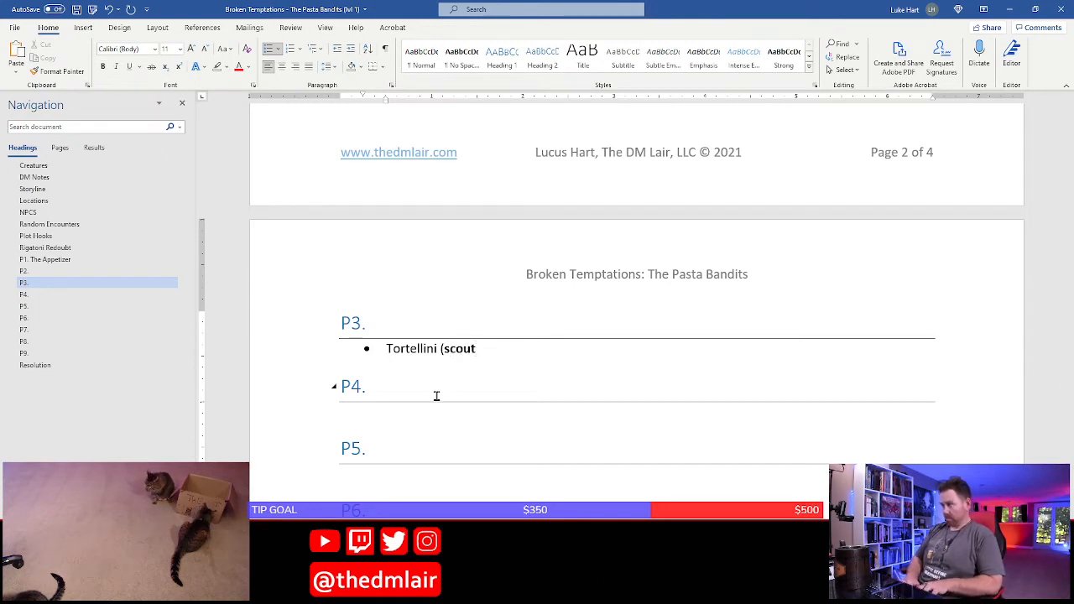
key("ctrl+b")
type("is here ")
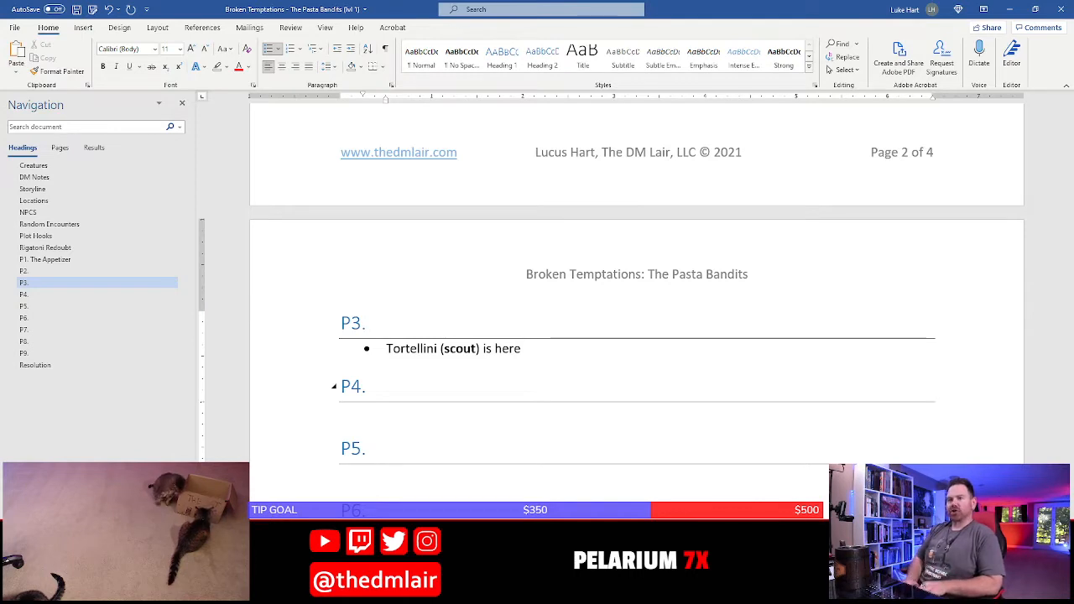
type("lecturing")
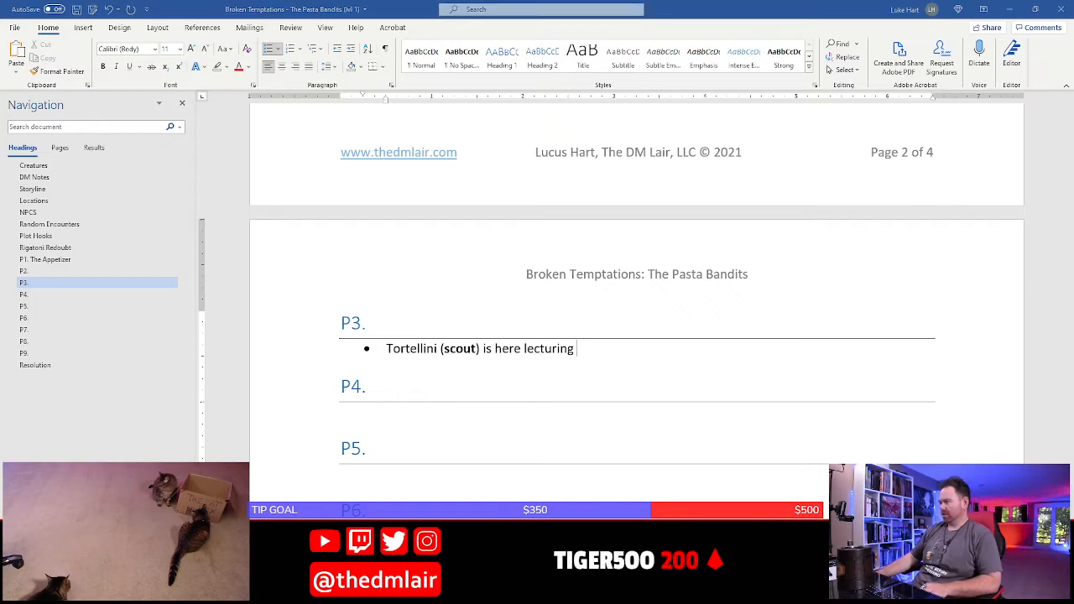
Switch to the D&D Beyond encounter builder and remove all the bandits from the encounter
key("alt+Tab")
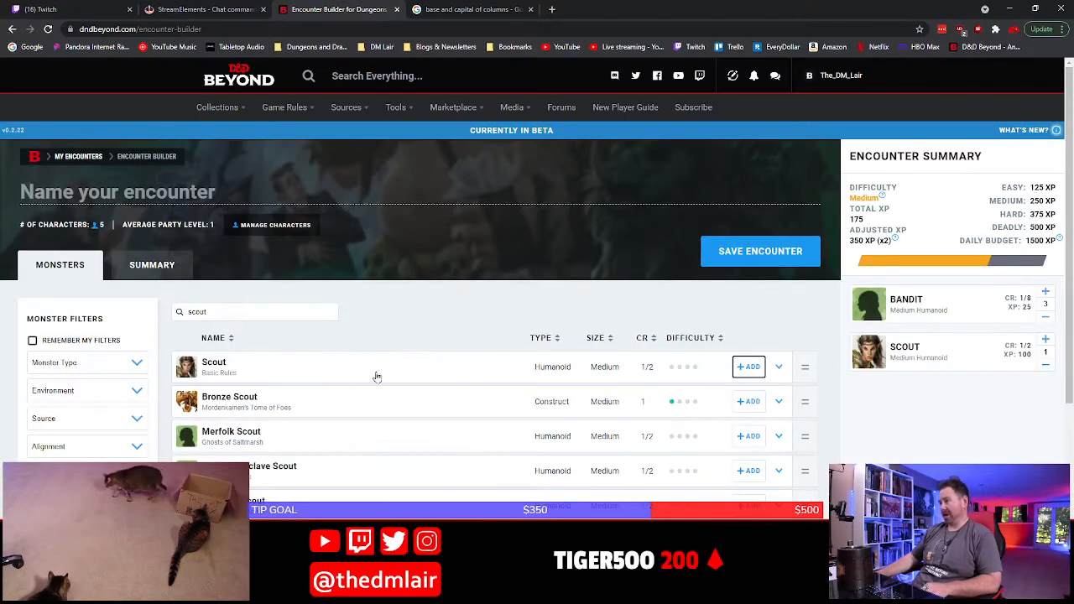
double_click(259, 316)
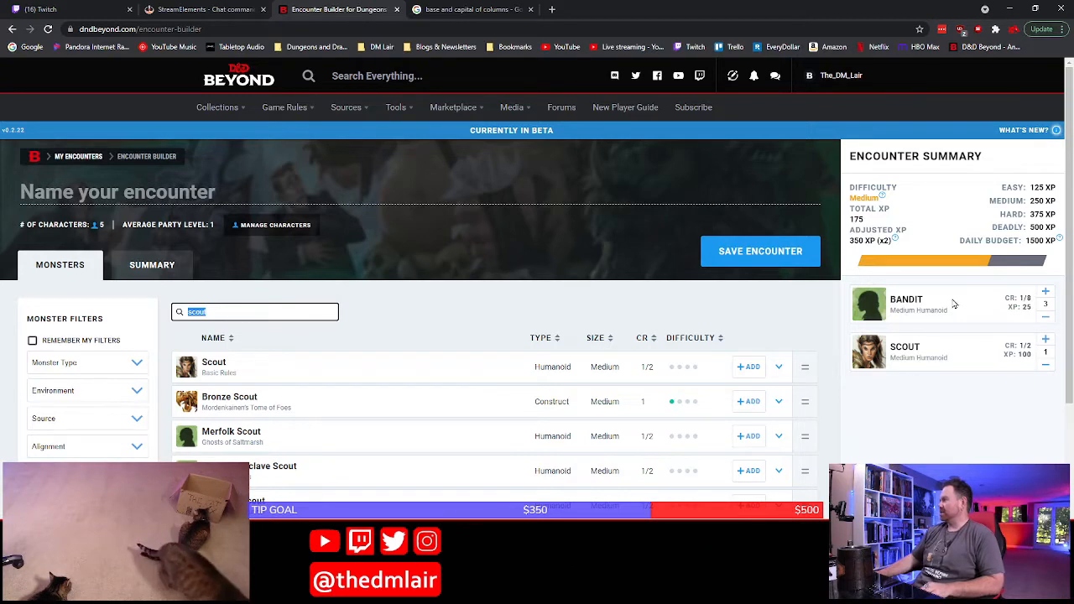
left_click(1046, 315)
left_click(1046, 315)
left_click(1046, 315)
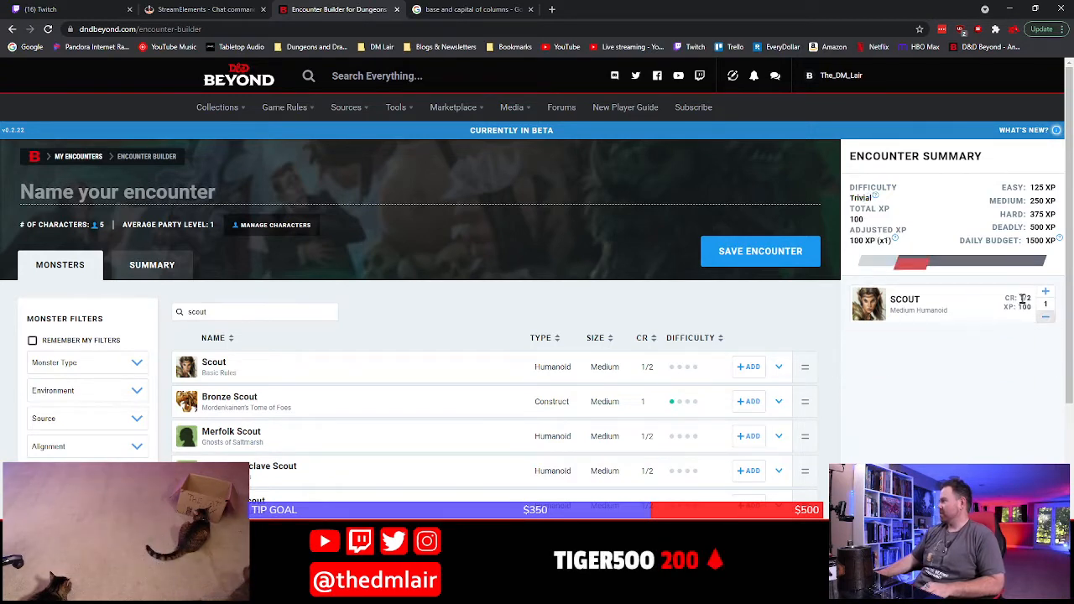
Search the monster list for "cultist" and add two Basic Rules Cultists to the encounter
double_click(207, 311)
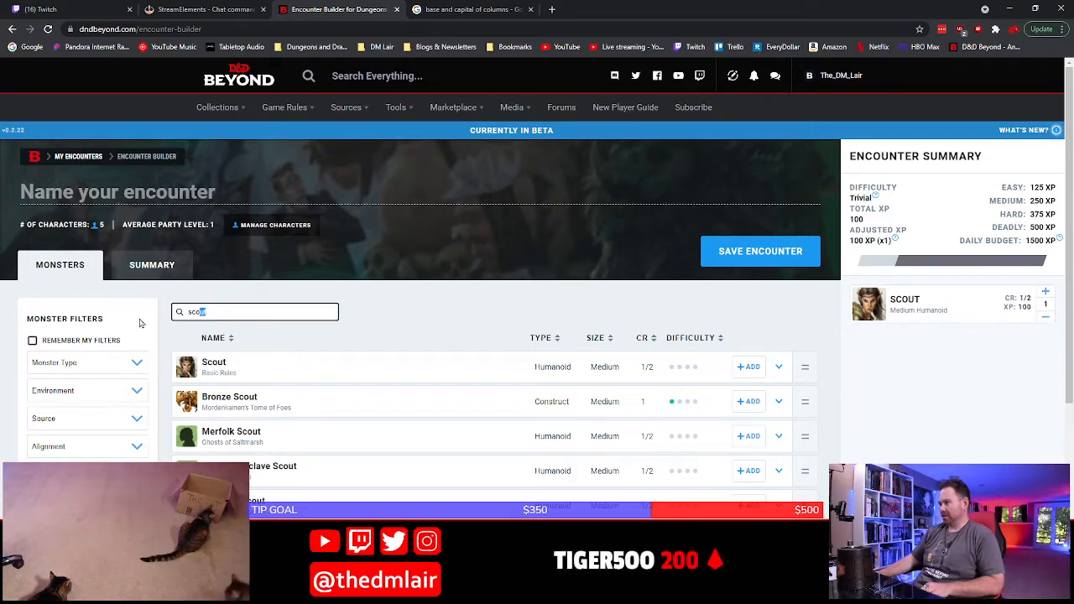
type("cultist")
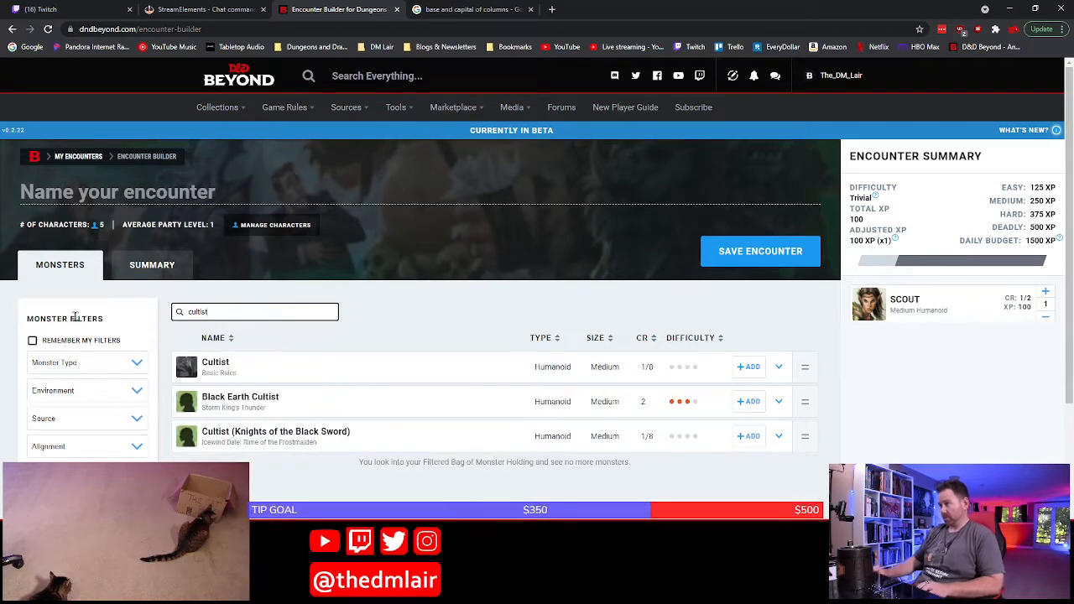
left_click(750, 367)
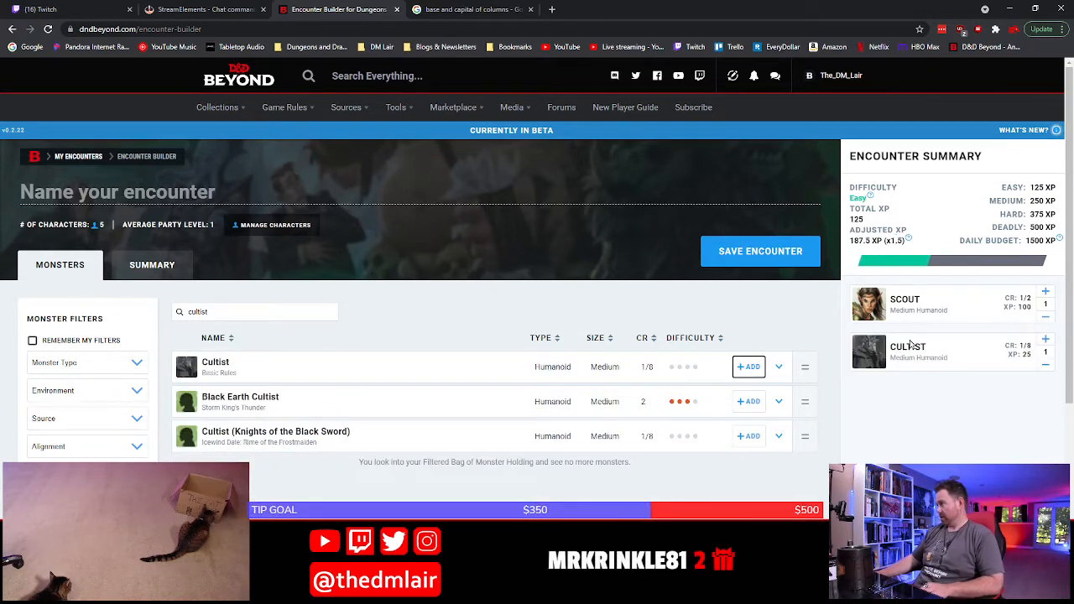
left_click(1045, 340)
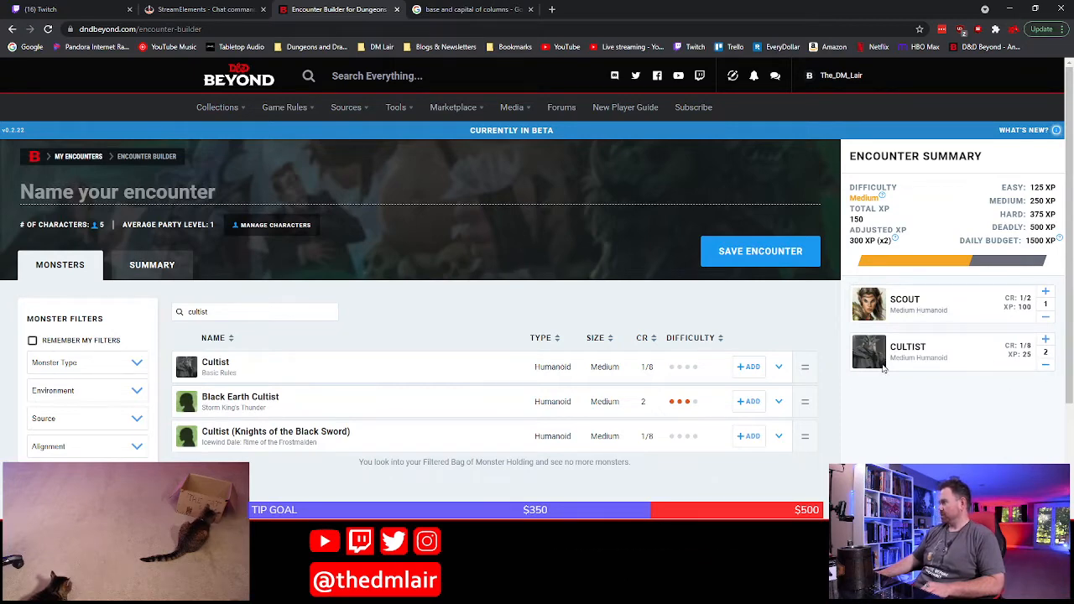
Return to Word and continue the P3 bullet with "two cultists", making only the word "cultists" bold
key("alt+Tab")
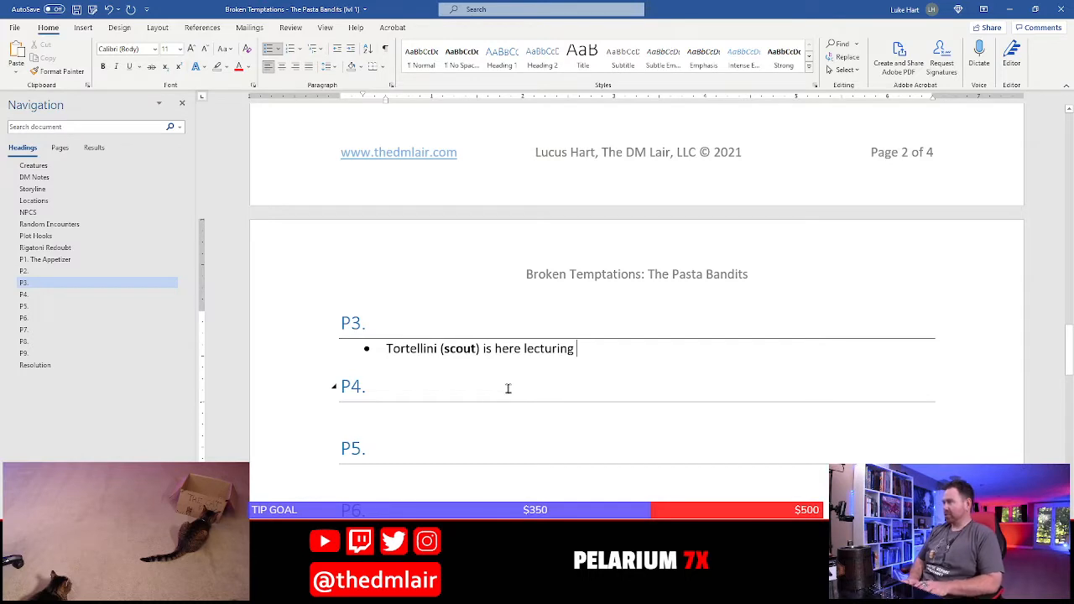
type("two other membe")
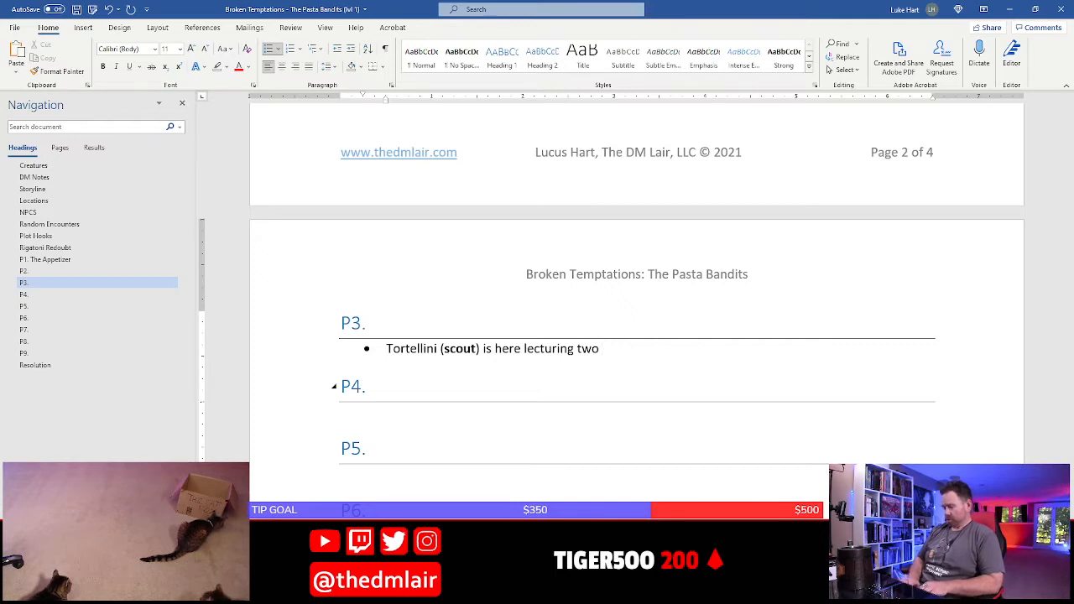
key("ctrl+b")
type("cultists")
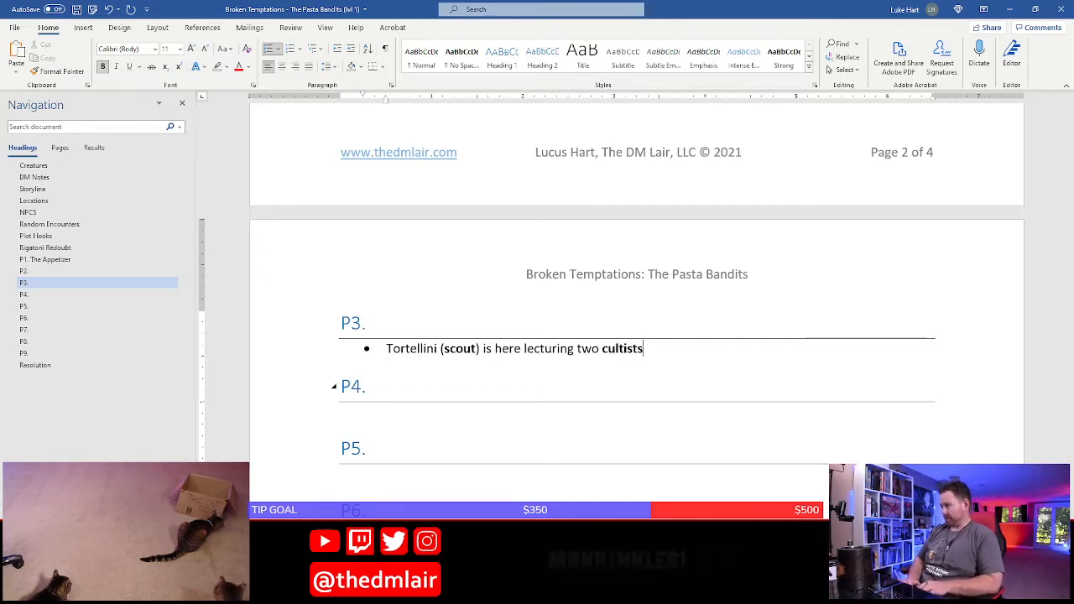
key("ctrl+b")
type("cultists")
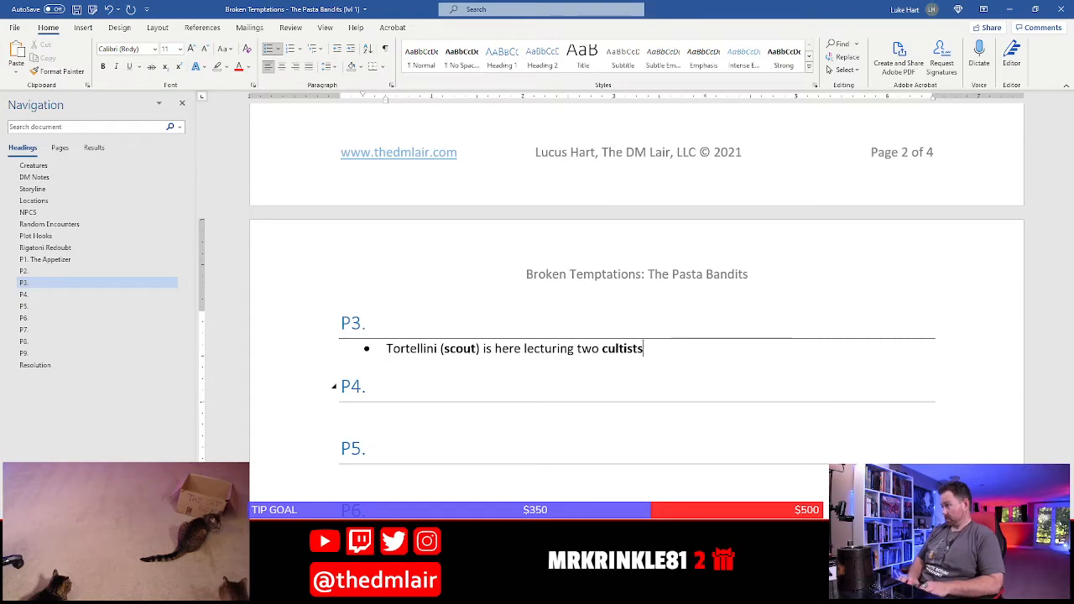
type(", al")
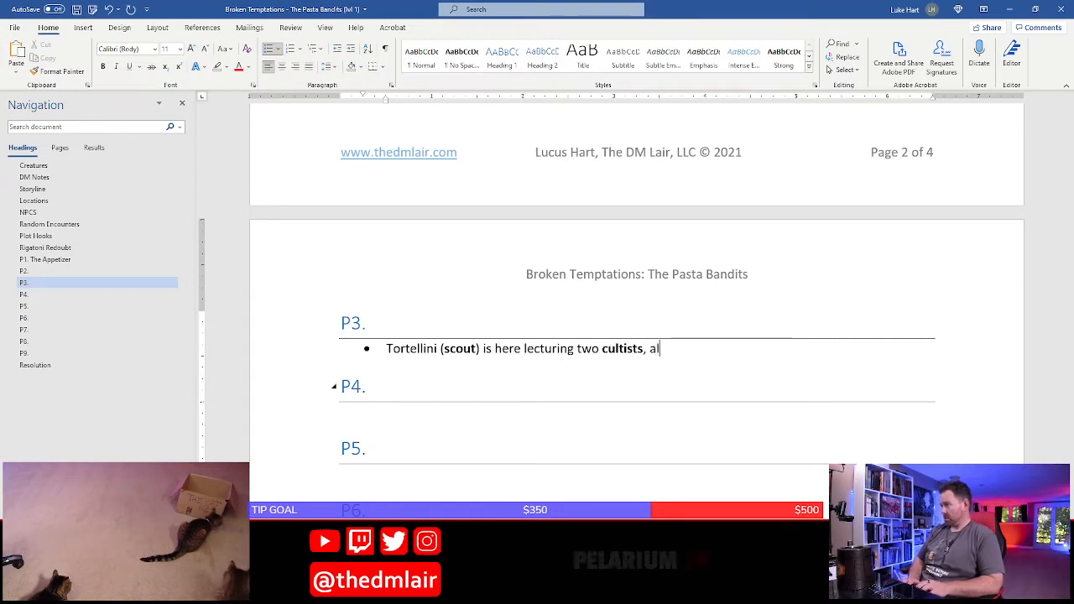
type("so members of the band")
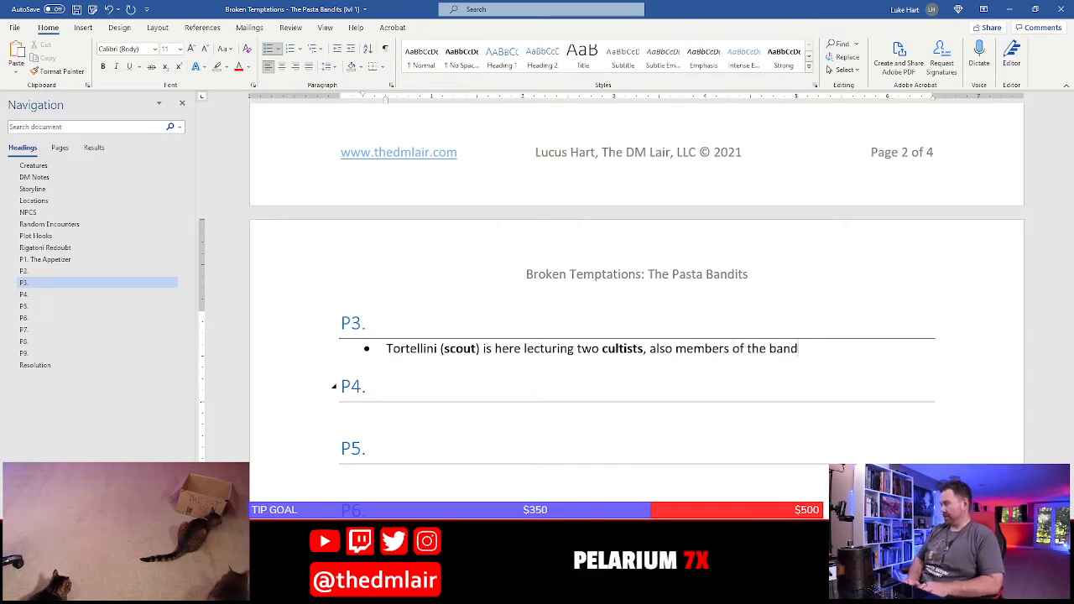
type(", on the ")
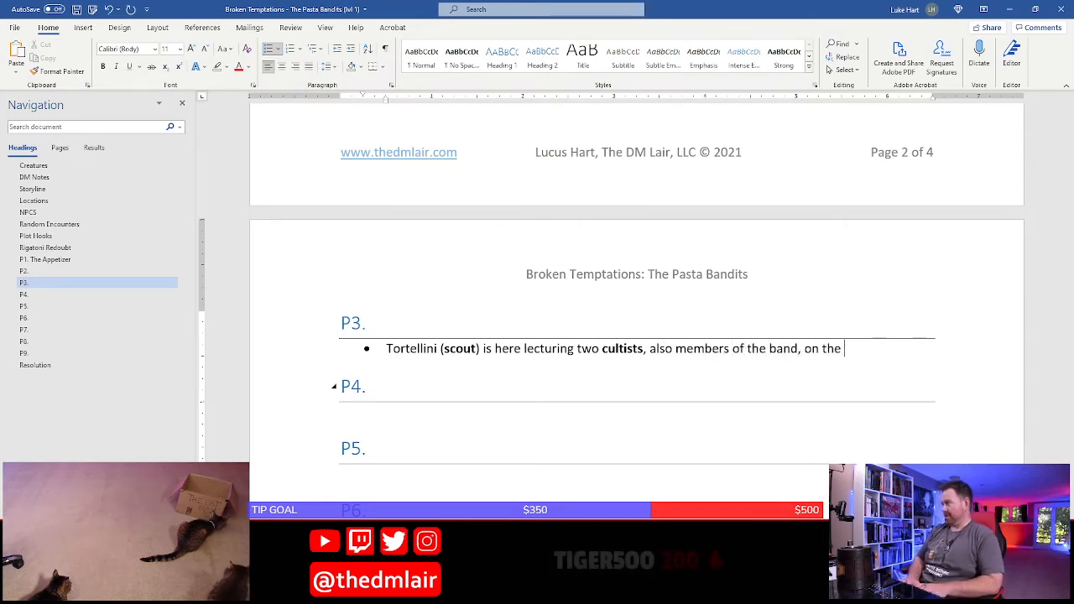
type("import")
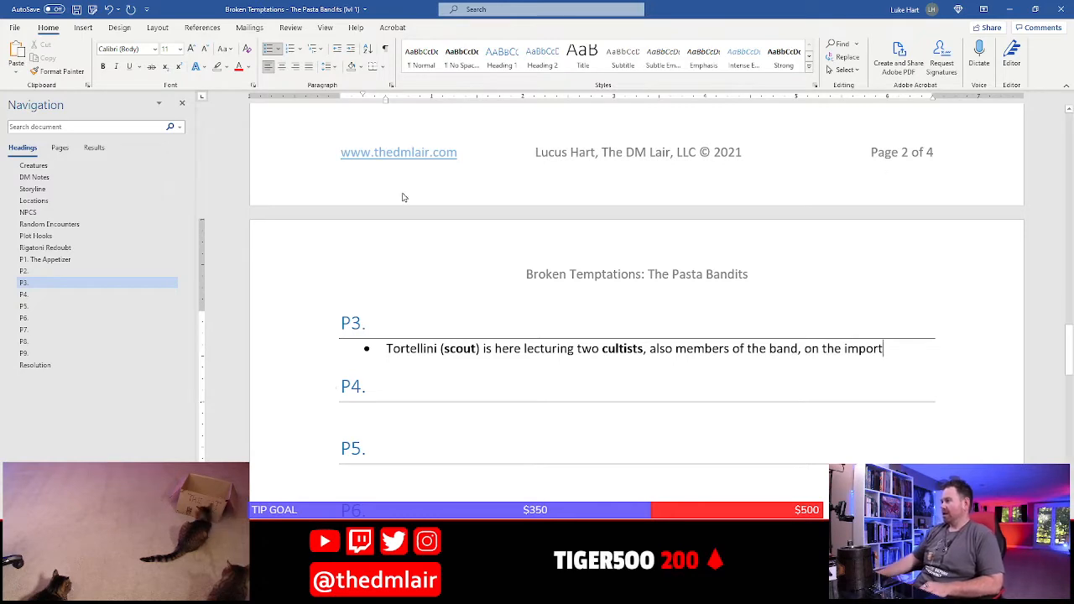
Continue the P3 bullet in regular text with ", also members of the band, on the import"
left_click(401, 351)
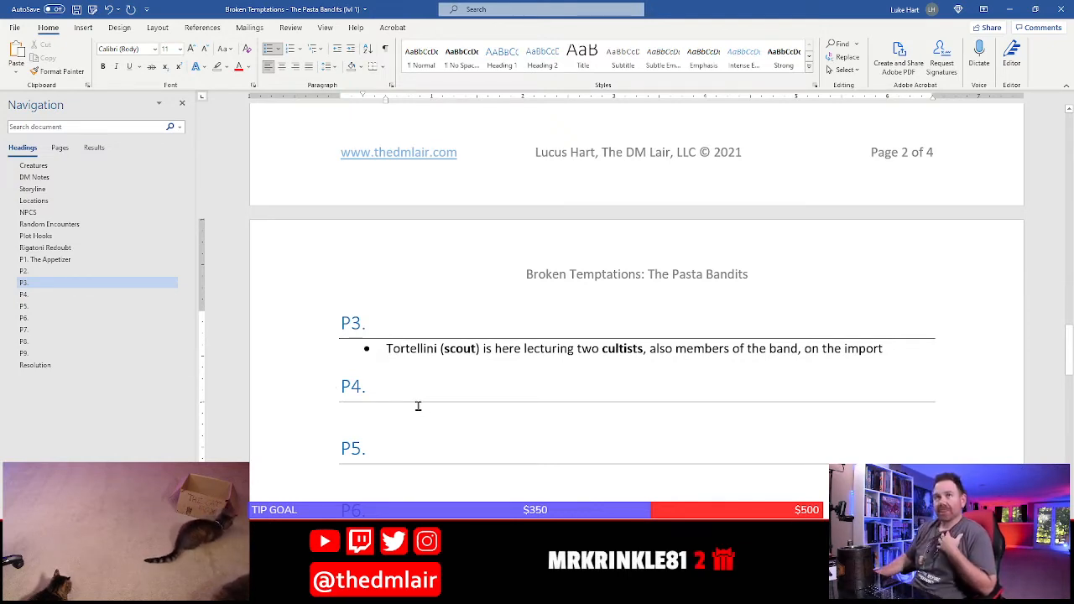
Start a new paragraph below Secret Doors in the Rigatoni Redoubt section with the bold lead-in "The Pasta Bandit Syndicate."
scroll(418, 406, "up", 10)
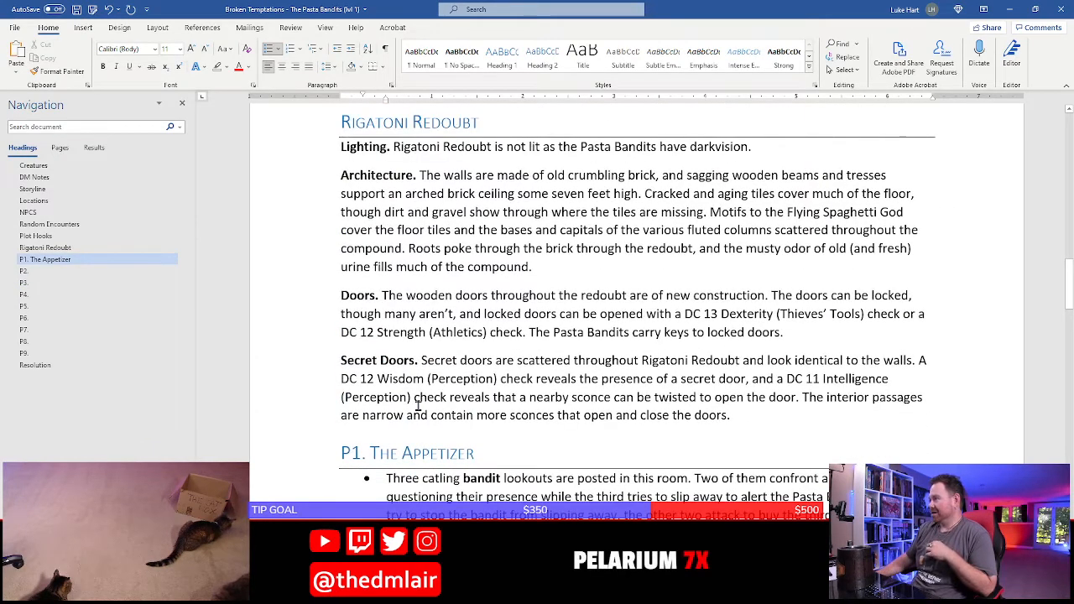
left_click(752, 423)
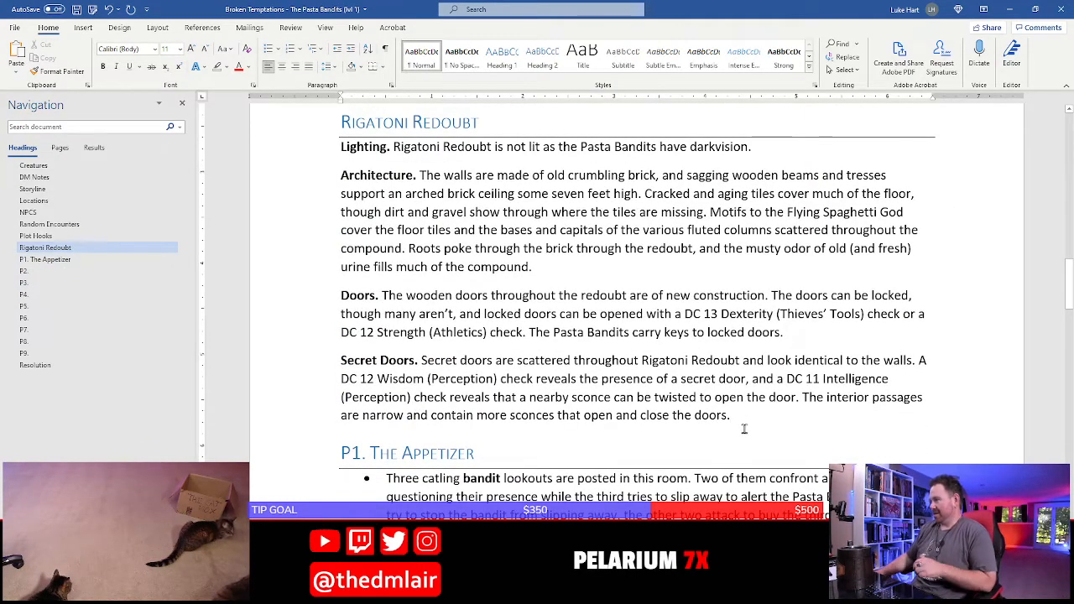
key("Return")
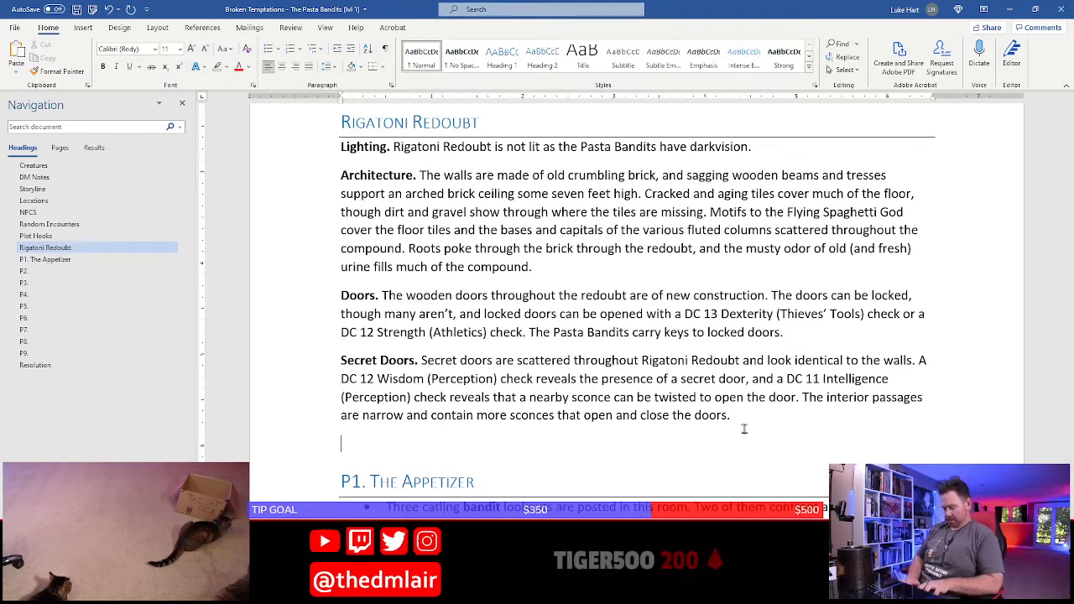
key("ctrl+b")
type("The Pasta ")
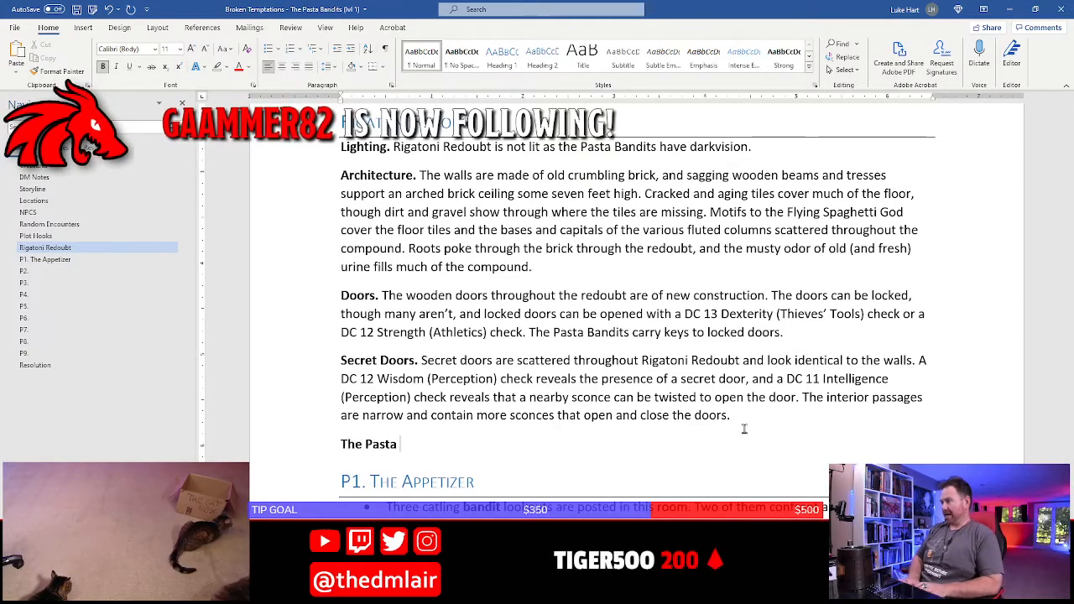
type("Bandit")
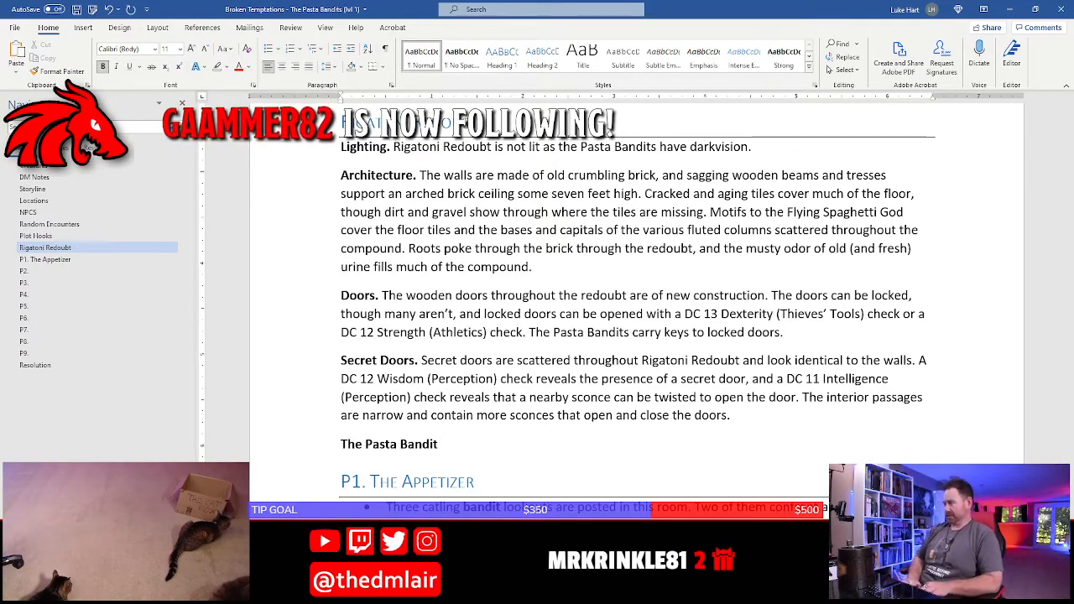
key("BackSpace")
key("BackSpace")
key("BackSpace")
key("BackSpace")
key("BackSpace")
key("BackSpace")
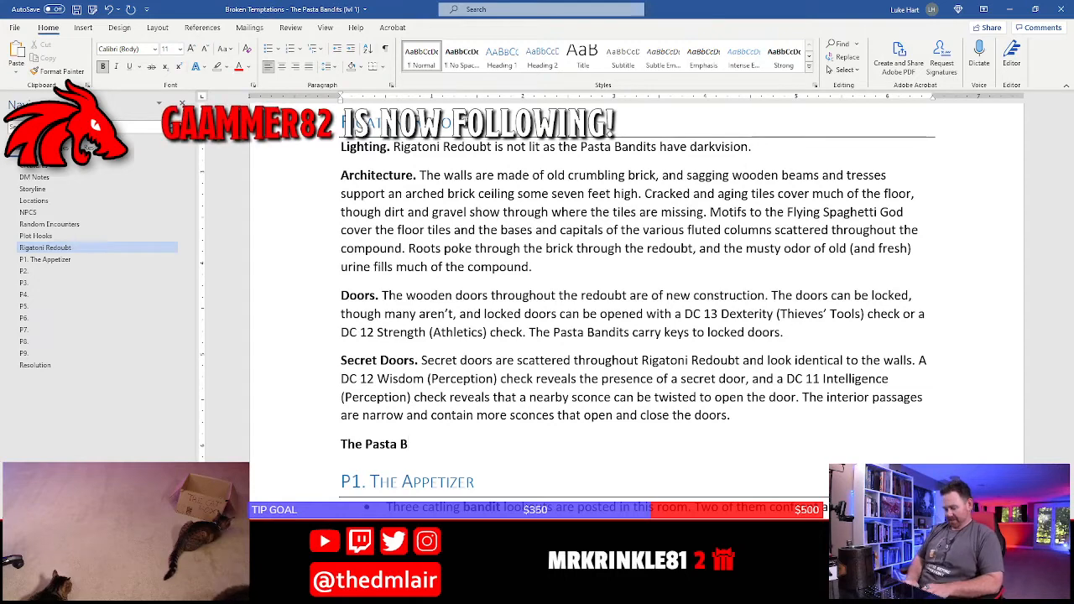
type("andit S")
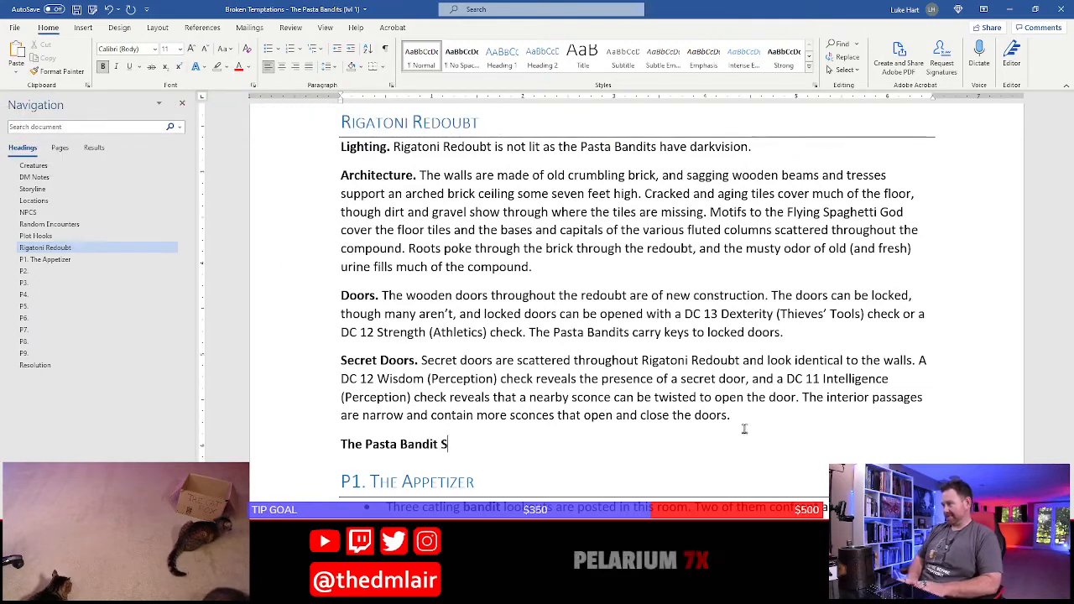
type("yndicate.")
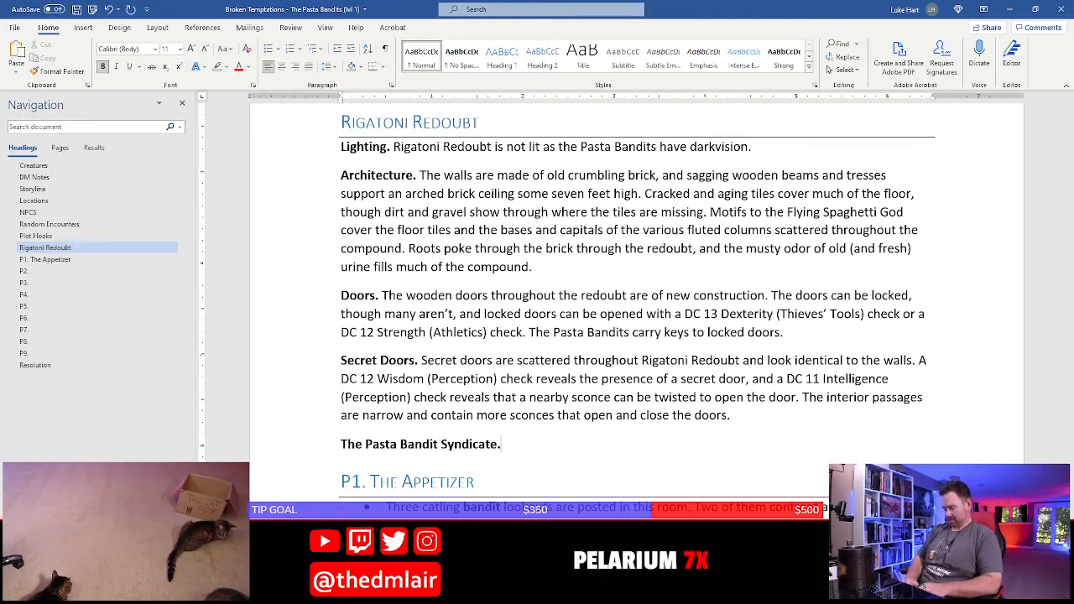
Follow the bold lead-in with the regular text "All members of this criminal syndicate are catlings."
key("ctrl+b")
type("All members of")
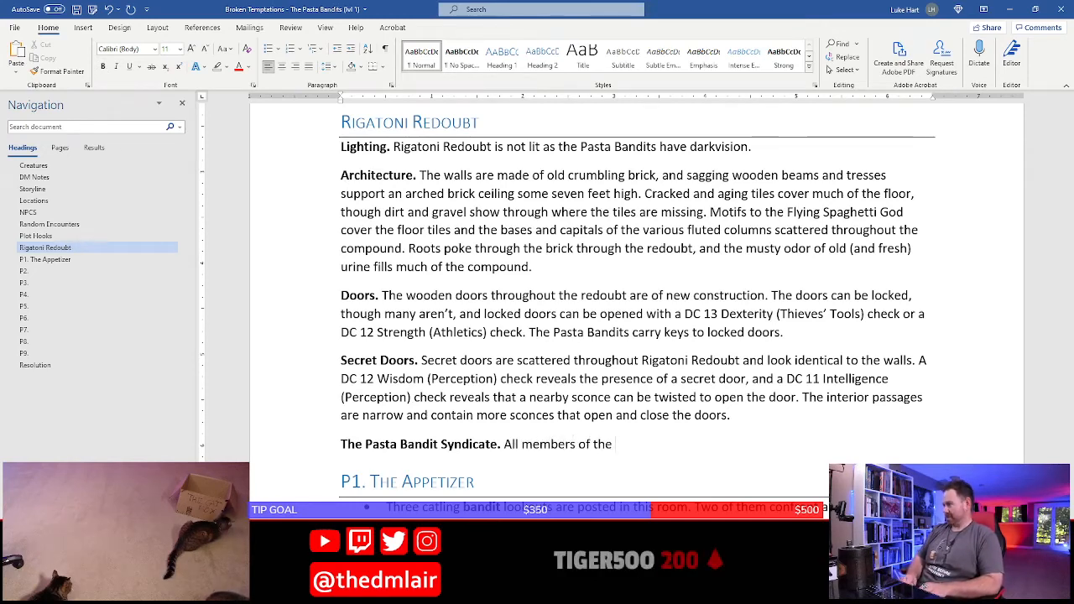
type(" the")
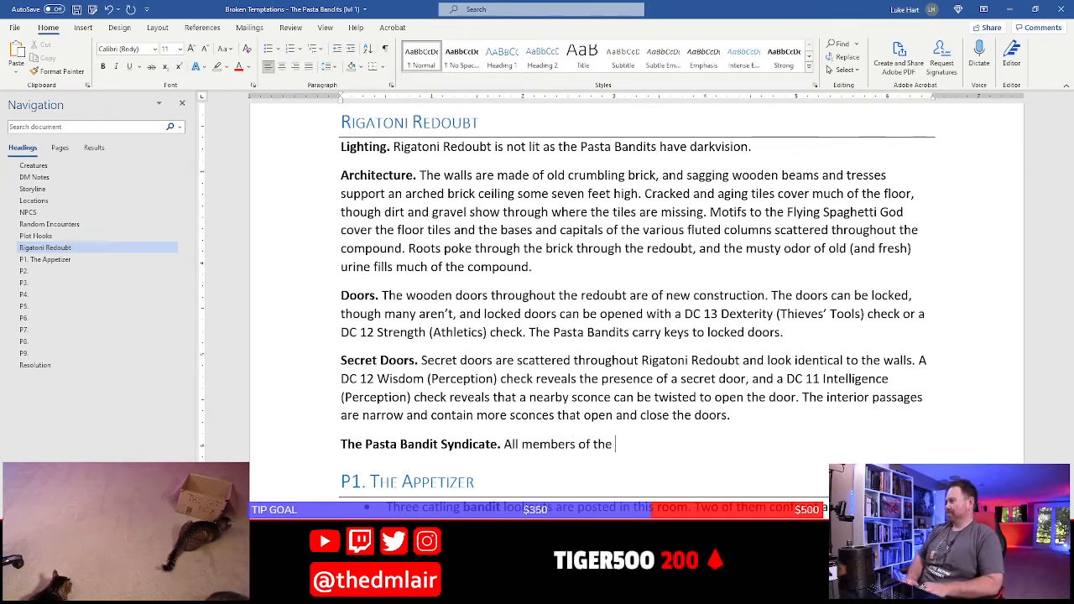
key("BackSpace")
key("BackSpace")
type("is criminal")
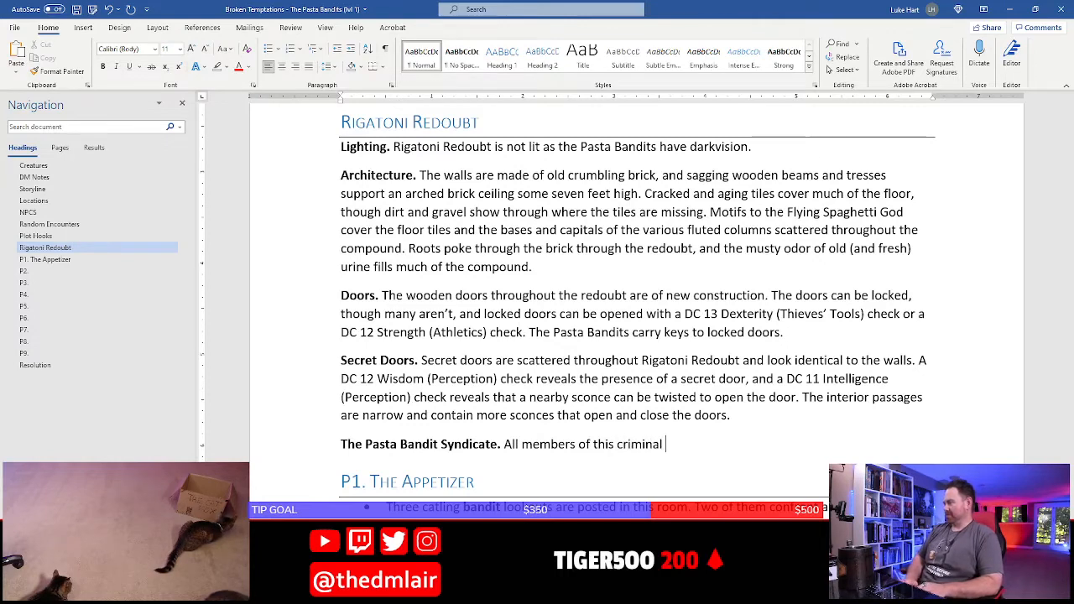
type(" syndicate are catlings.")
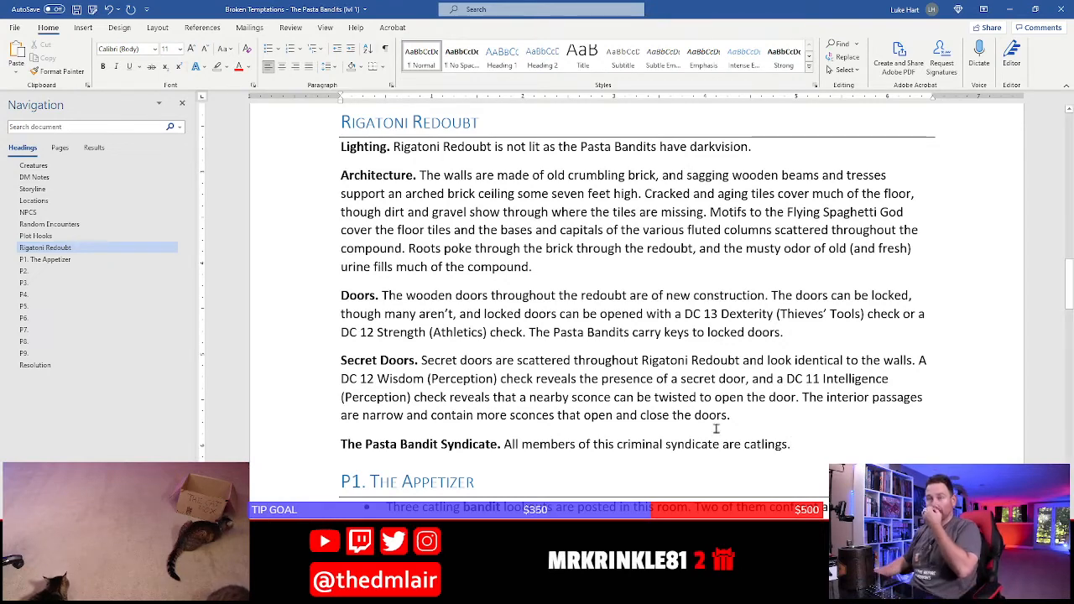
Insert the abbreviation "(PBS)" after "Syndicate" in the paragraph's bold lead-in
left_click(500, 446)
type("(")
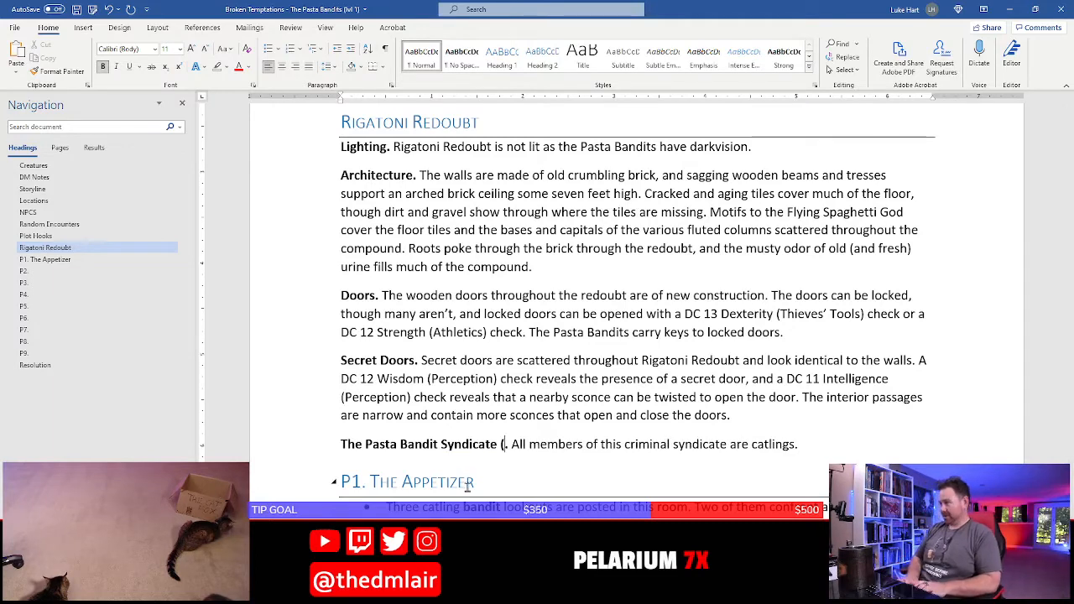
type("PBS)")
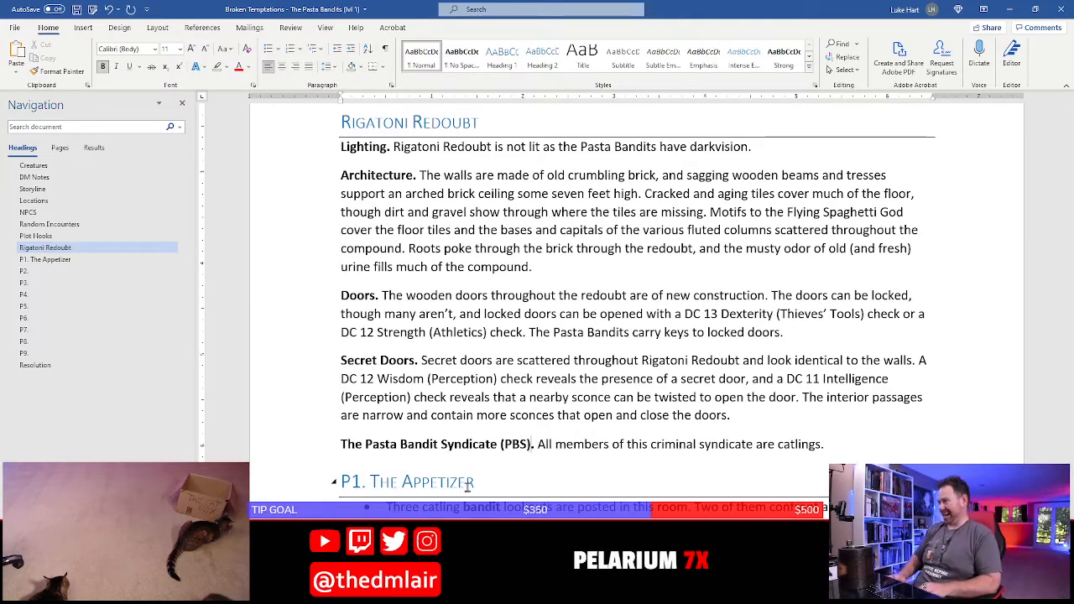
Move the Pasta Bandit Syndicate paragraph to the NPCS section, directly above the "The Pasta Bandits." entry
key("End")
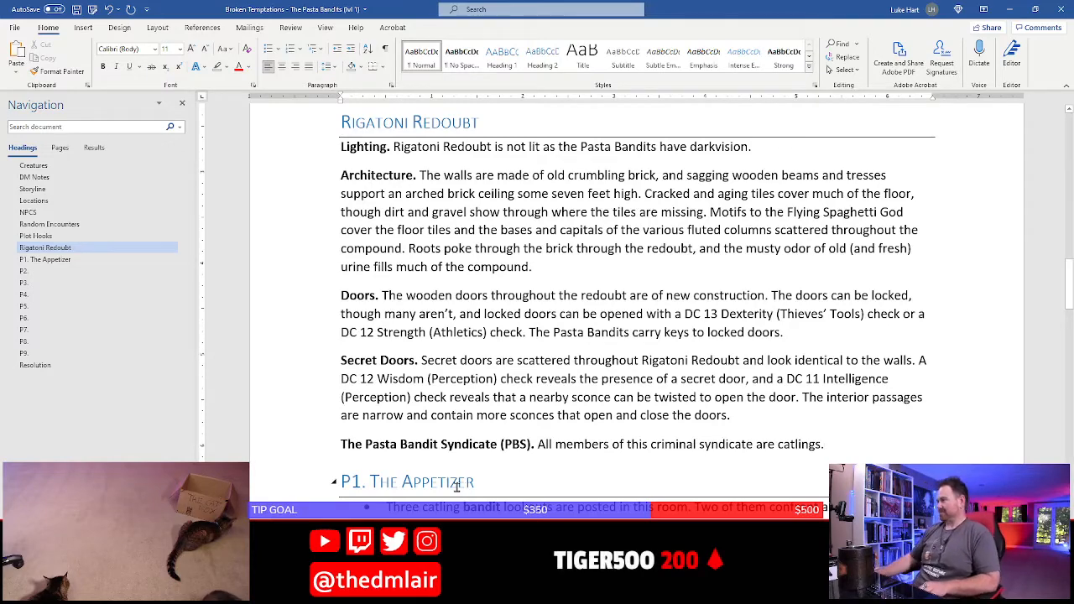
key("shift+Home")
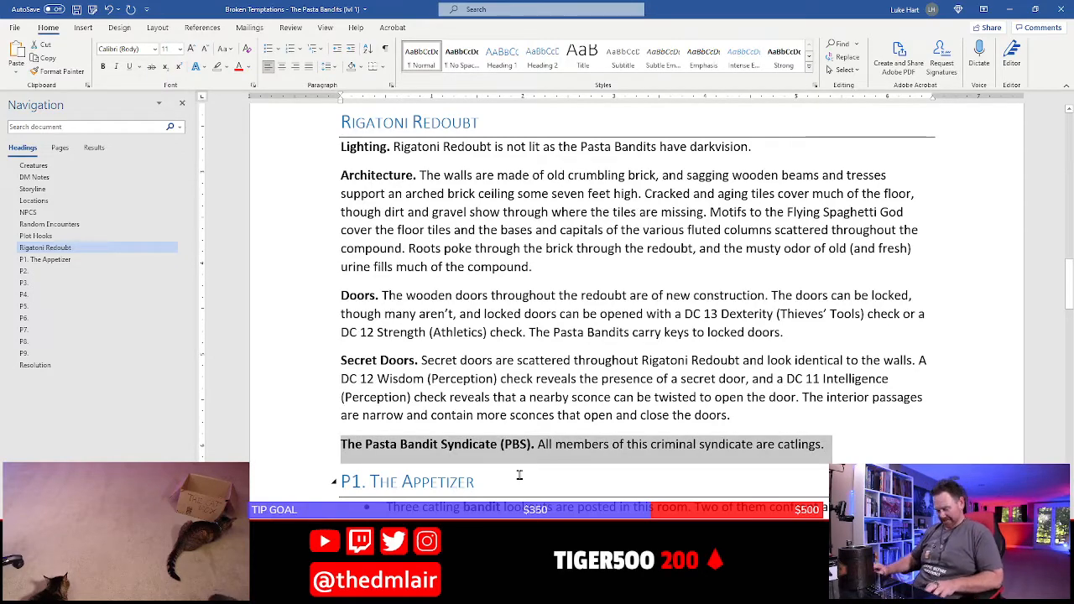
key("ctrl+x")
scroll(519, 476, "up", 18)
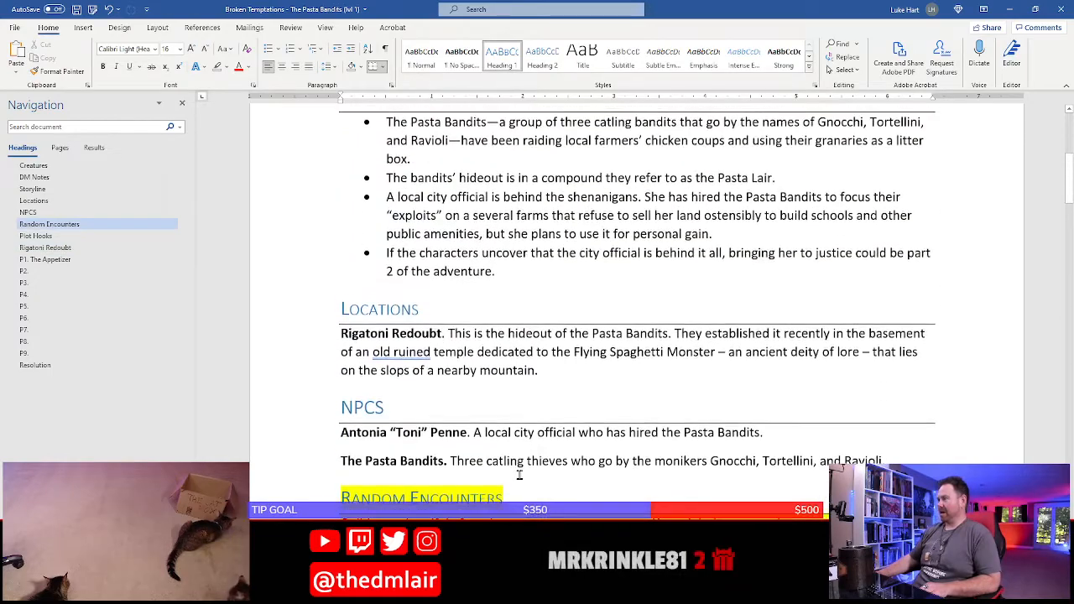
scroll(520, 475, "up", 7)
scroll(453, 332, "down", 9)
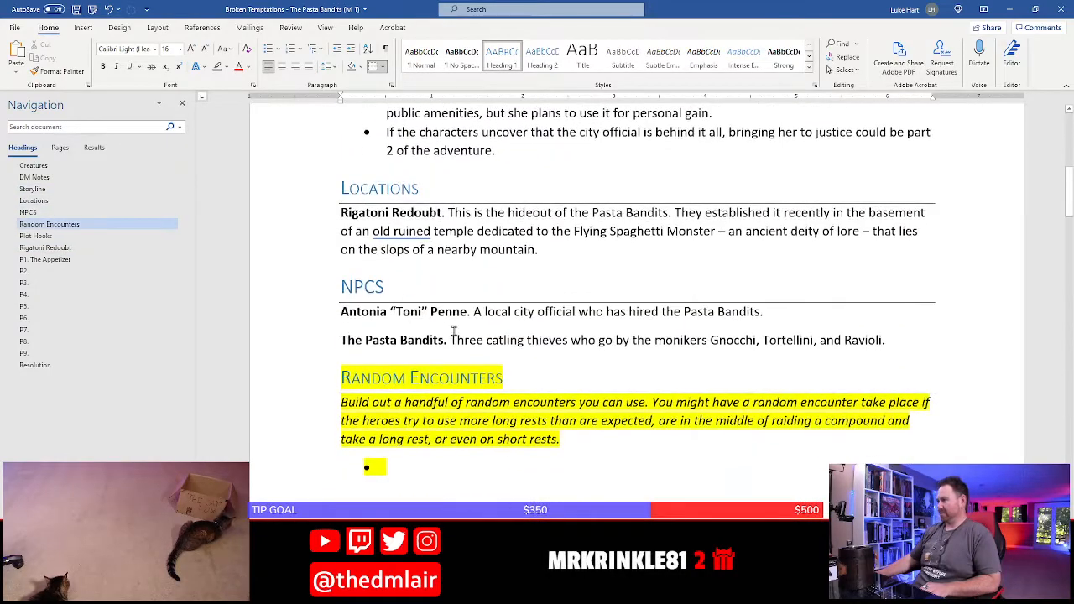
left_click(896, 353)
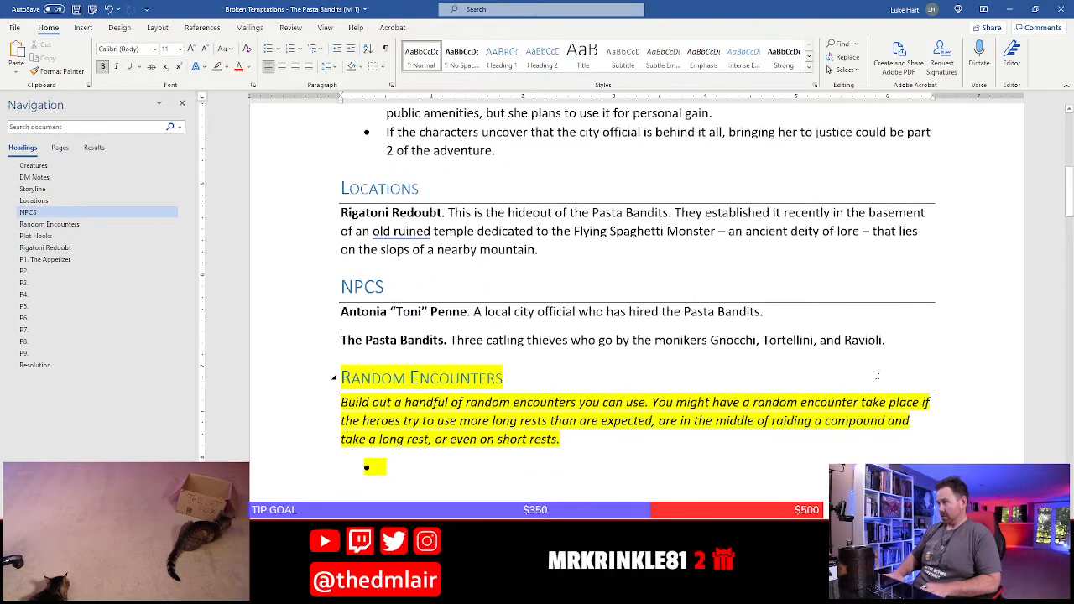
key("Return")
key("Up")
key("ctrl+v")
key("Delete")
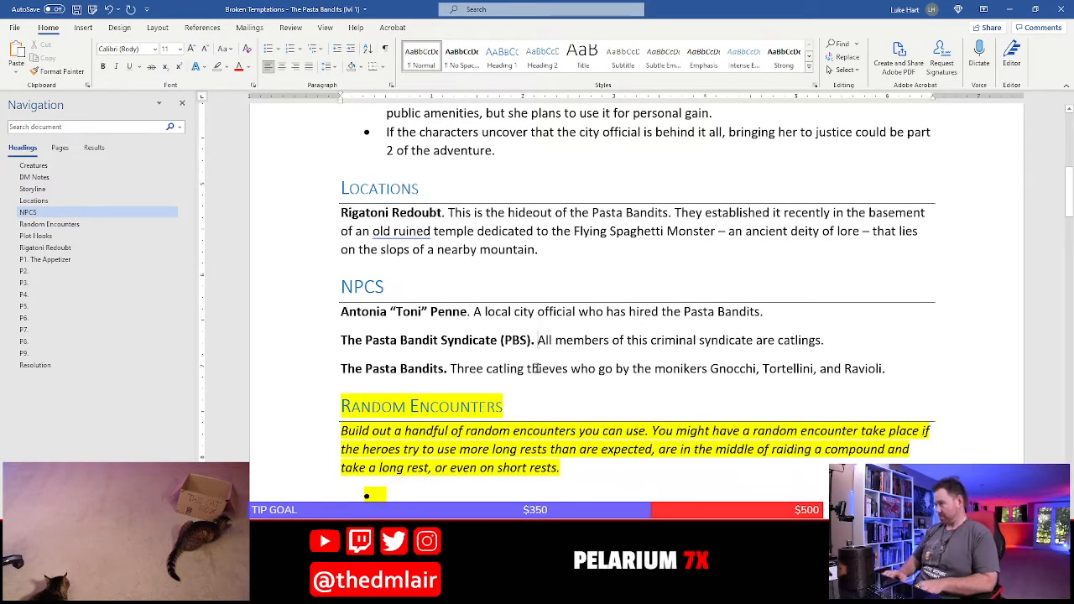
Insert "This is a criminal organization composed of all catling members that is lead by" directly after the Pasta Bandit Syndicate entry's bold lead-in
type("This is a crim")
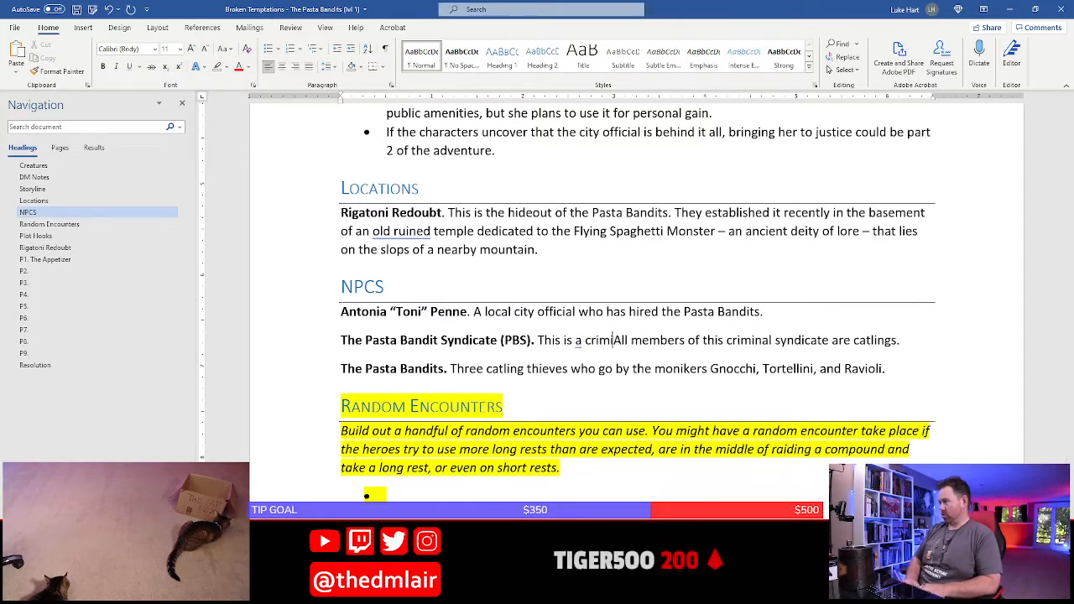
type("inal organization")
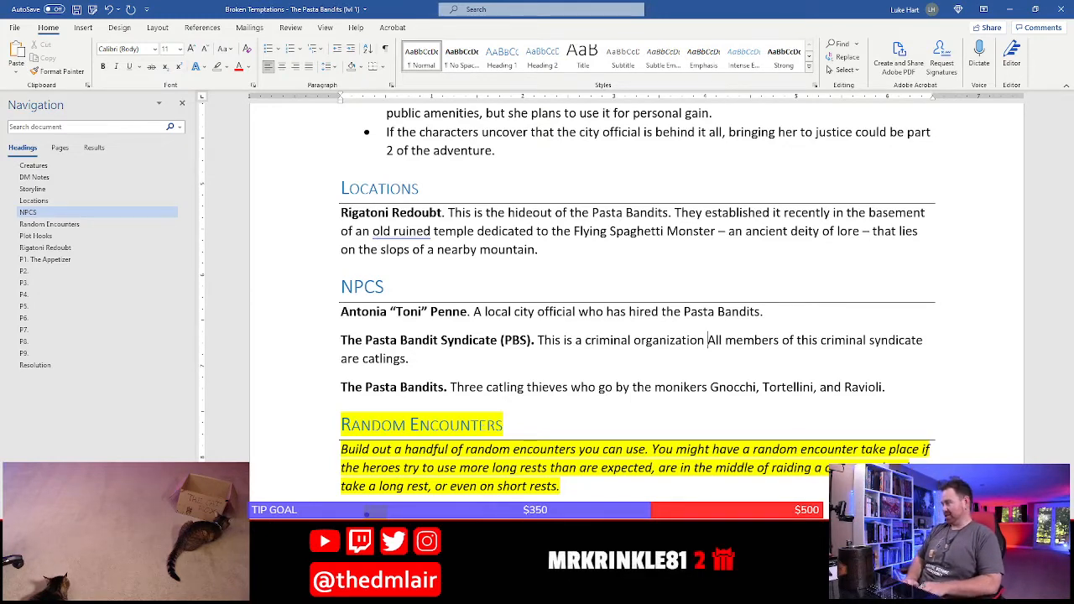
type("lead")
key("BackSpace")
key("BackSpace")
key("BackSpace")
key("BackSpace")
type("compose")
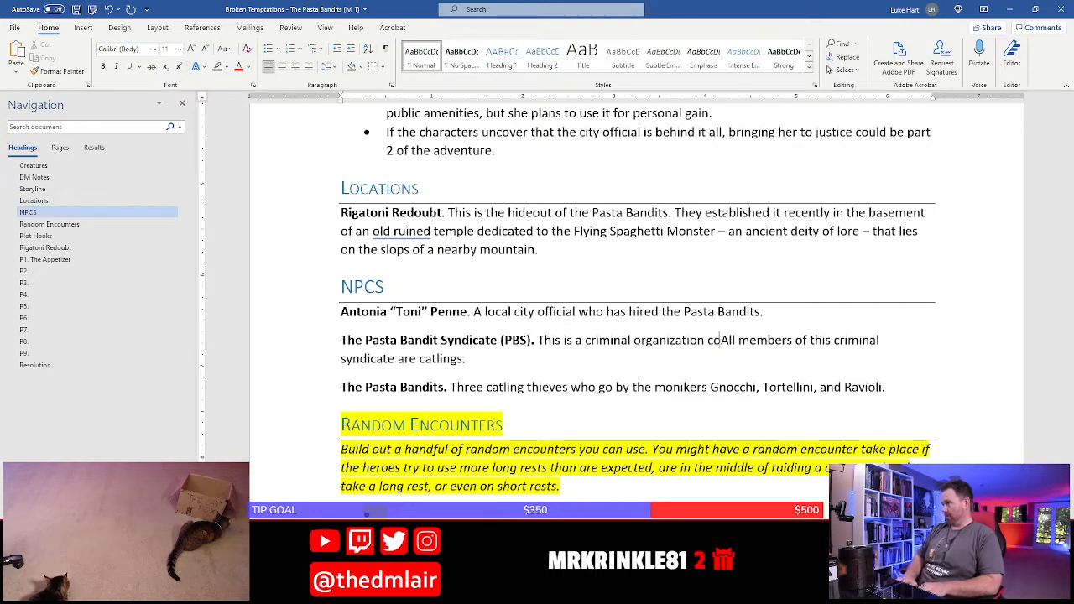
type("d of all ")
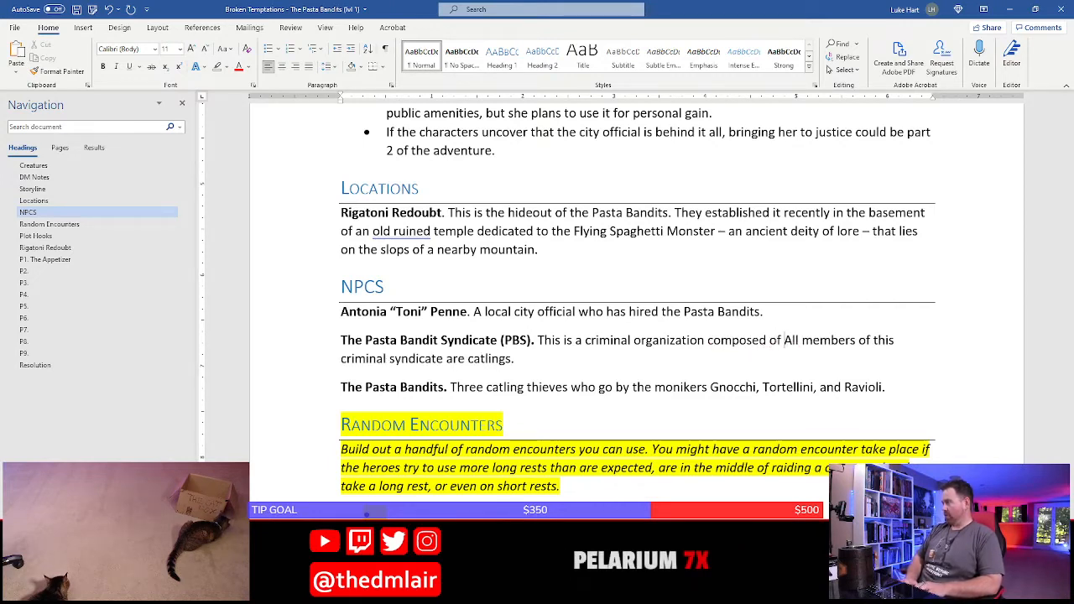
type("catling ")
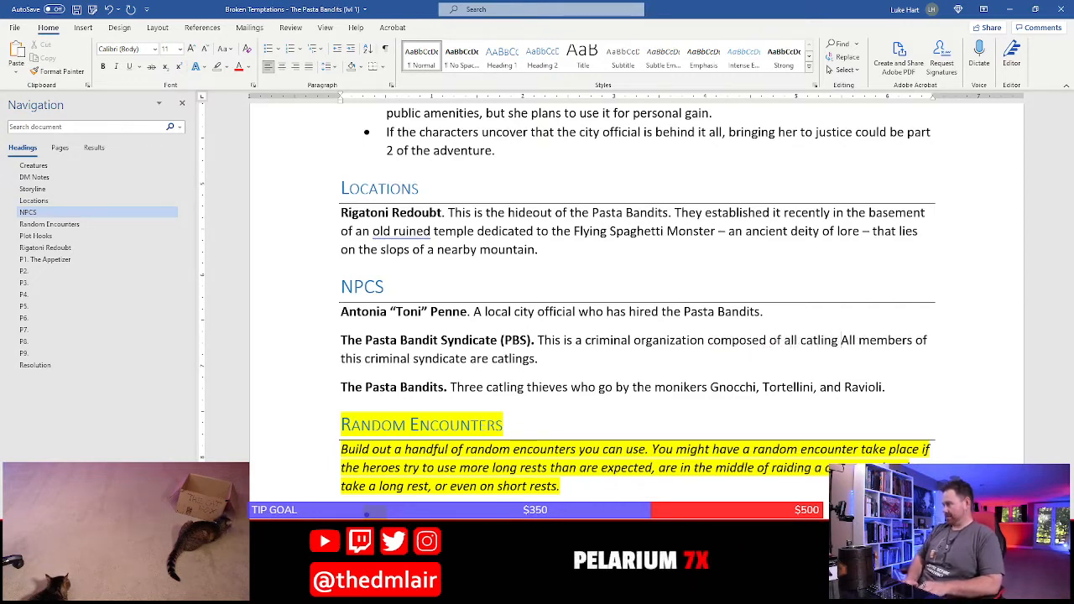
type("members")
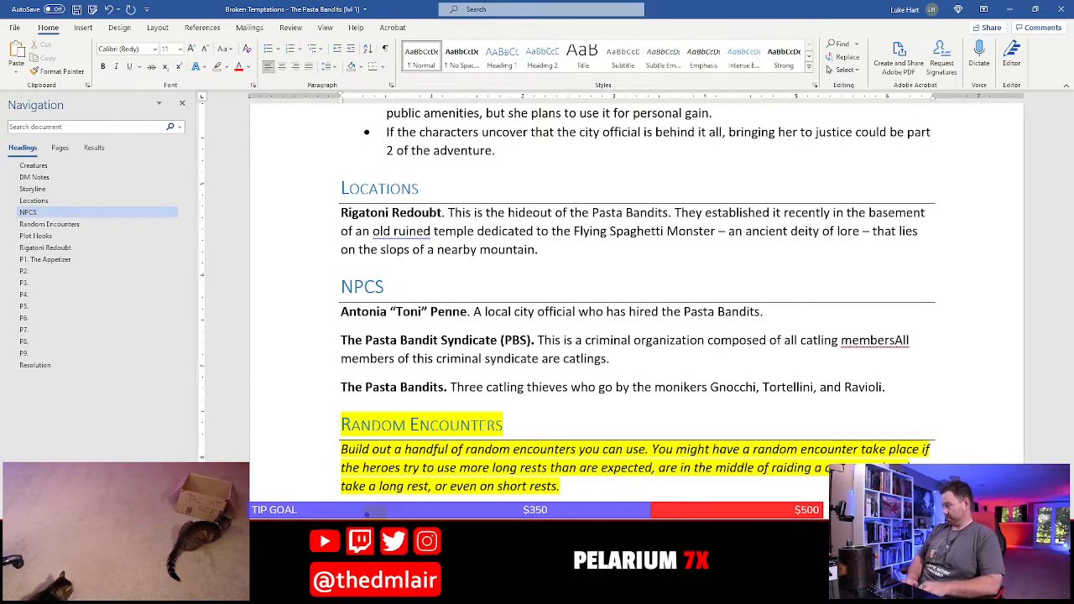
type(" that is lead b")
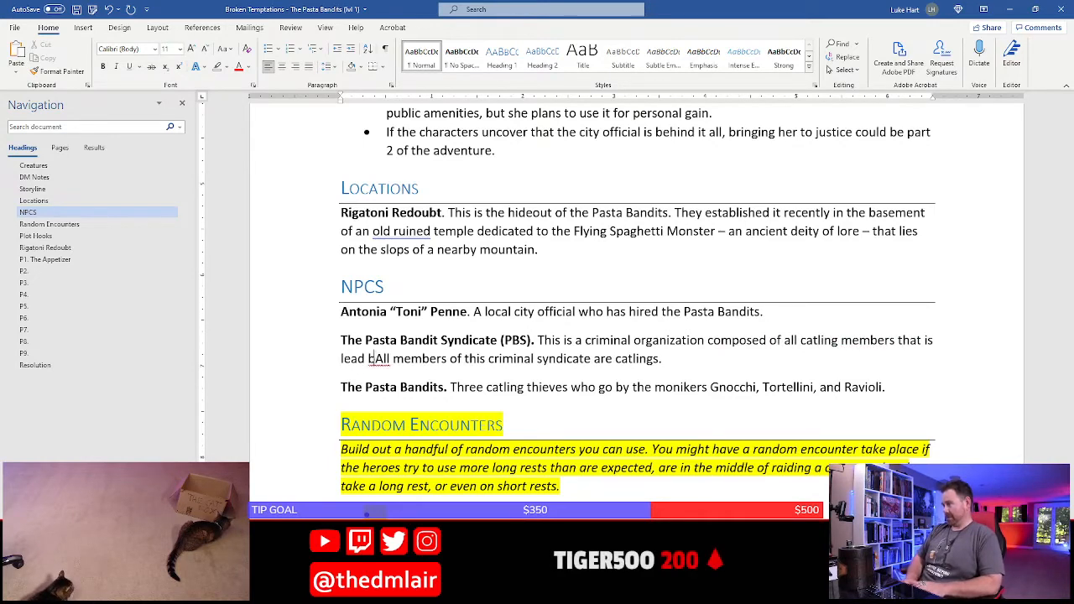
type("y")
Delete the old "All members" sentence and "The Pasta Bandits." lead-in, joining both entries so the text continues with "three catling thieves"
key("shift+Down")
key("ctrl+shift+Right")
key("ctrl+shift+Right")
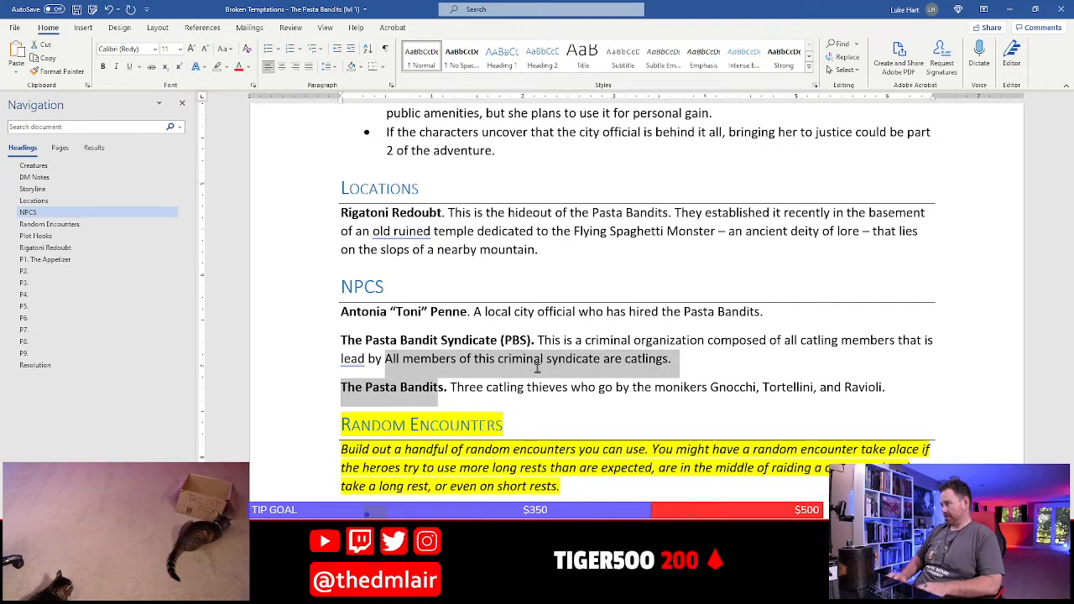
key("shift+Right")
key("BackSpace")
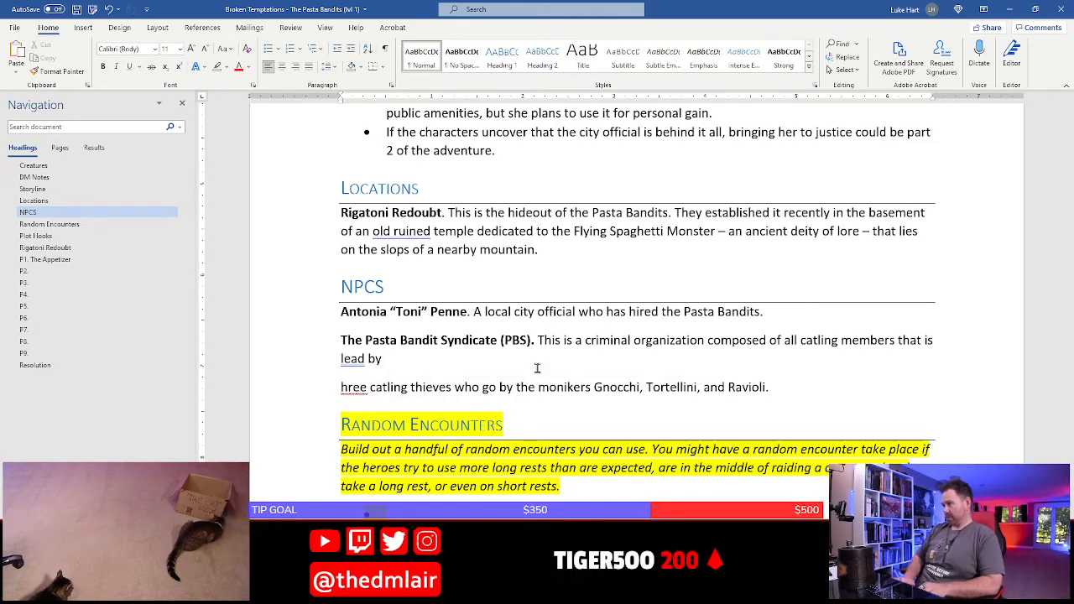
key("Delete")
type("t")
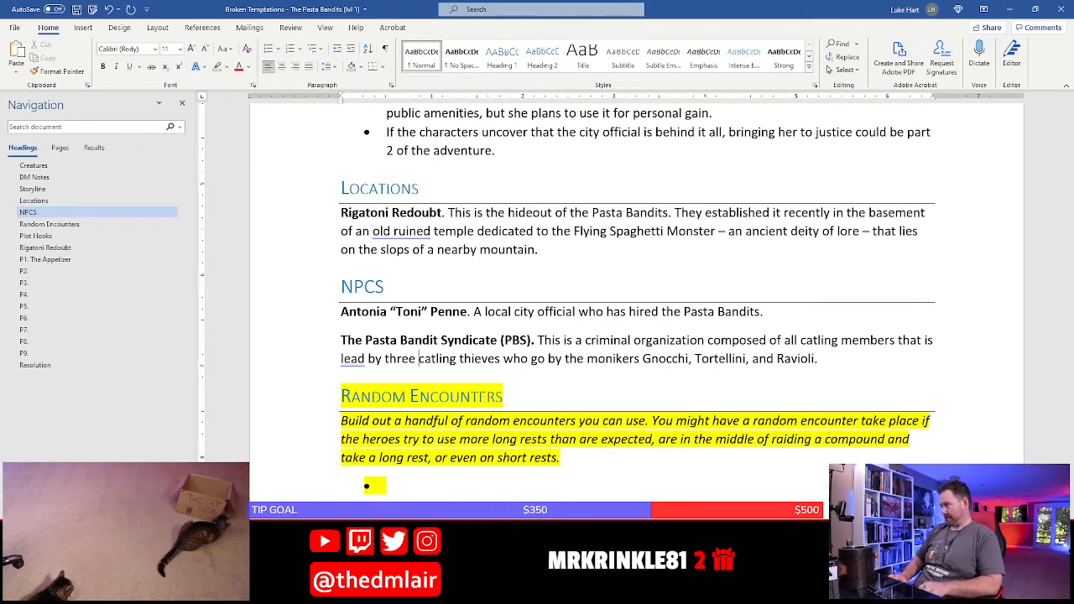
Replace "thieves" with "dons" in the Pasta Bandit Syndicate entry
key("Right")
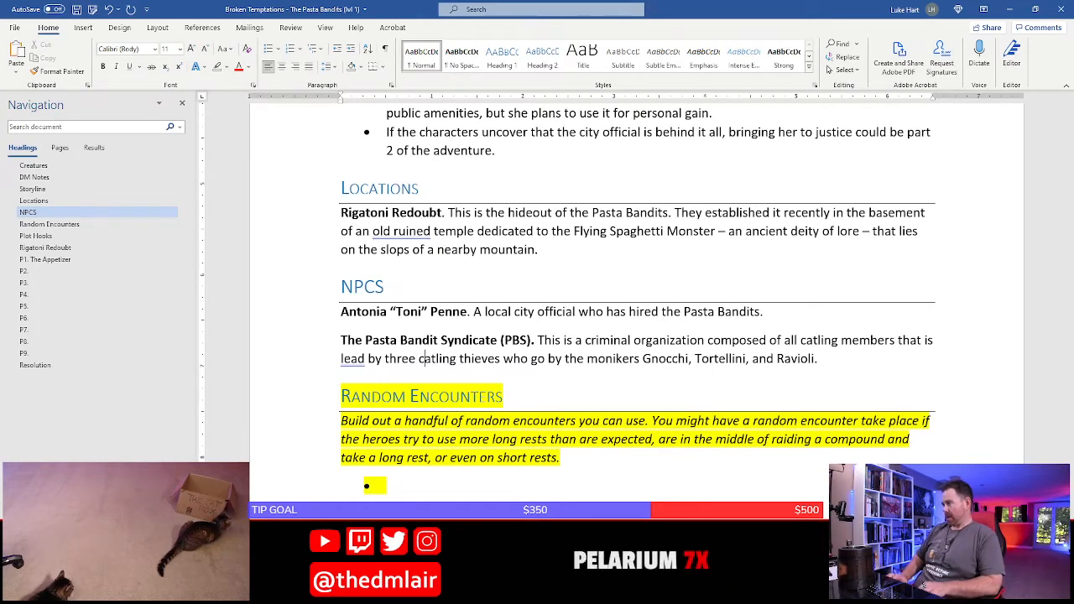
key("ctrl+Right")
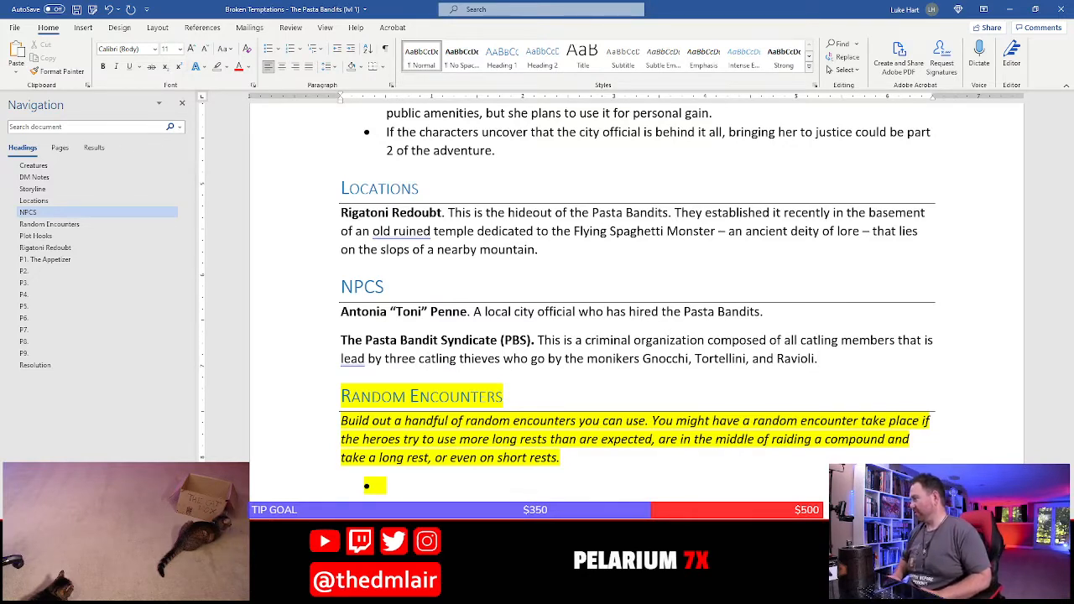
key("End")
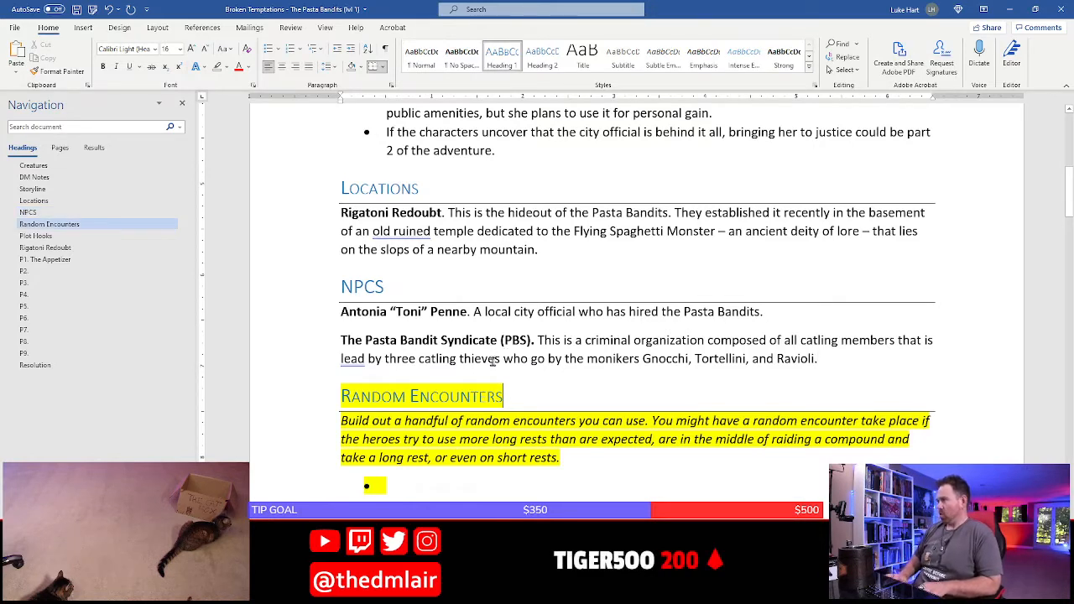
left_click(499, 359)
key("BackSpace")
key("BackSpace")
key("BackSpace")
key("BackSpace")
key("BackSpace")
key("BackSpace")
key("BackSpace")
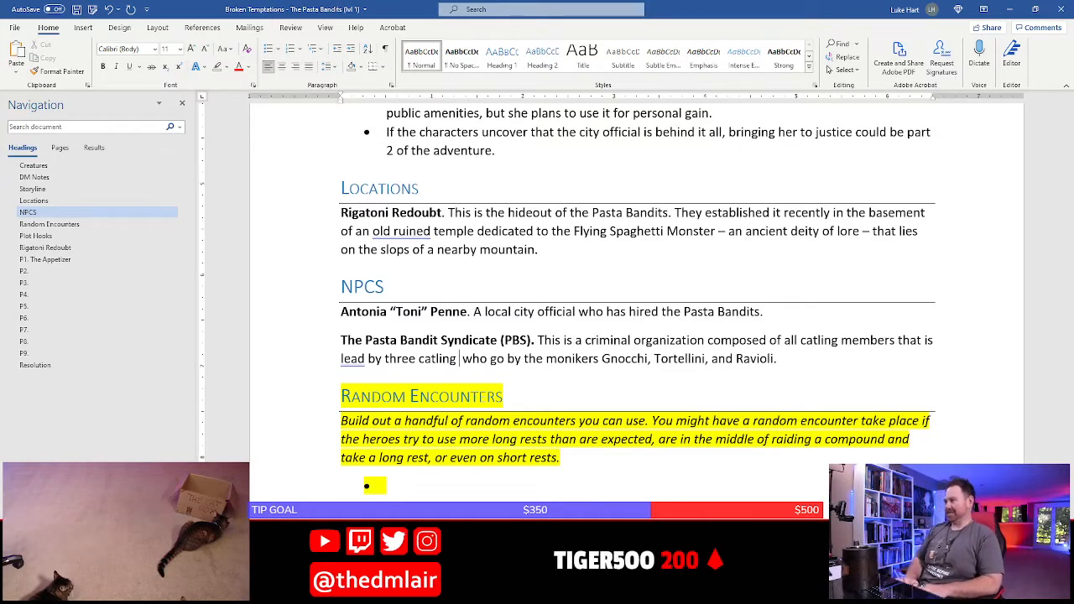
type("dons")
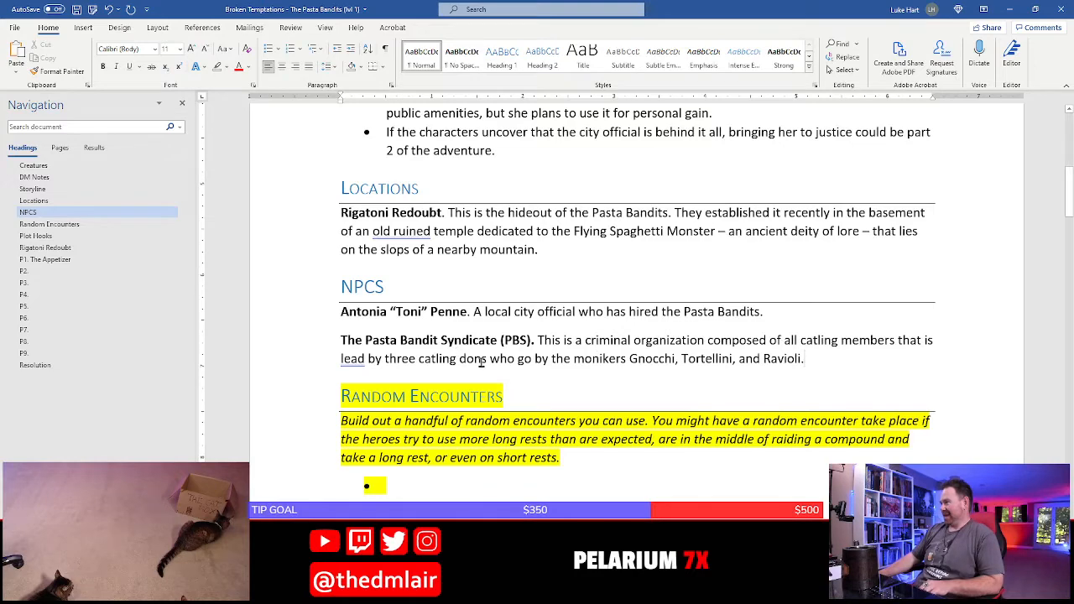
Correct "lead" to "led" in the Pasta Bandit Syndicate entry and save the document
right_click(355, 361)
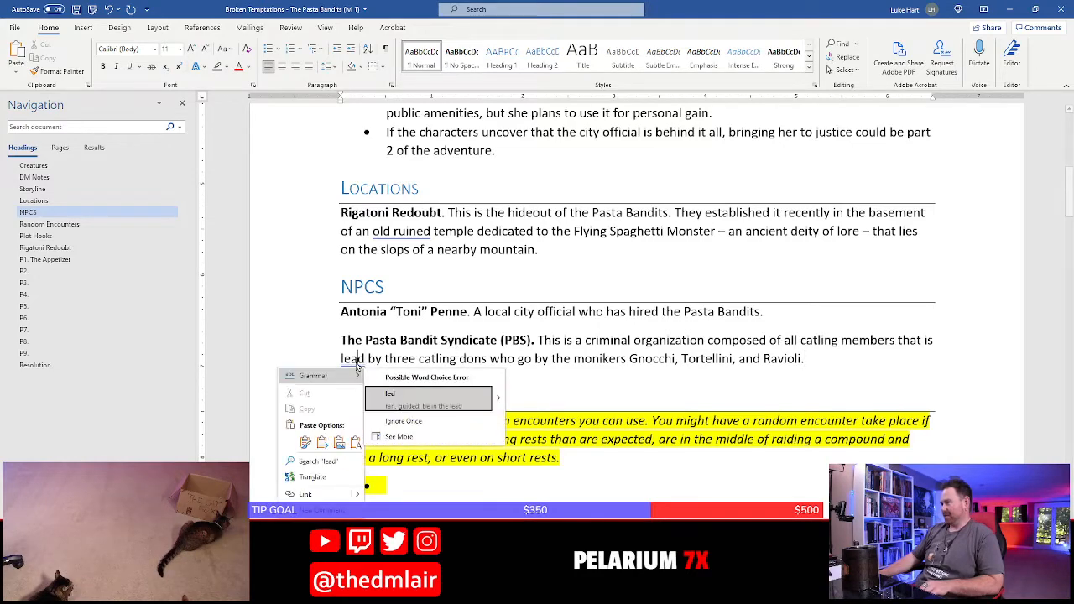
left_click(400, 404)
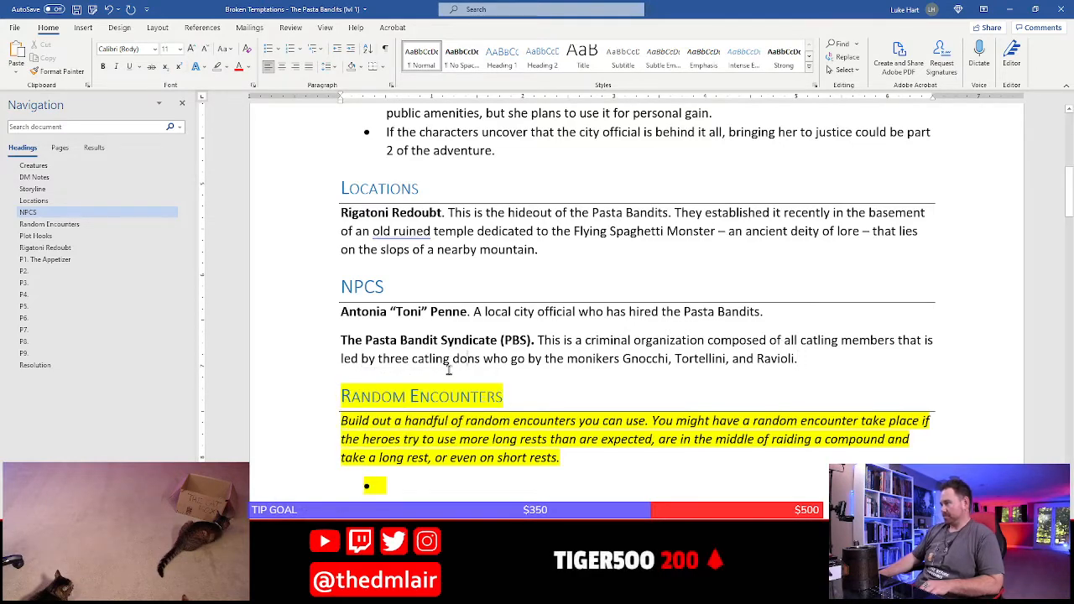
key("ctrl+s")
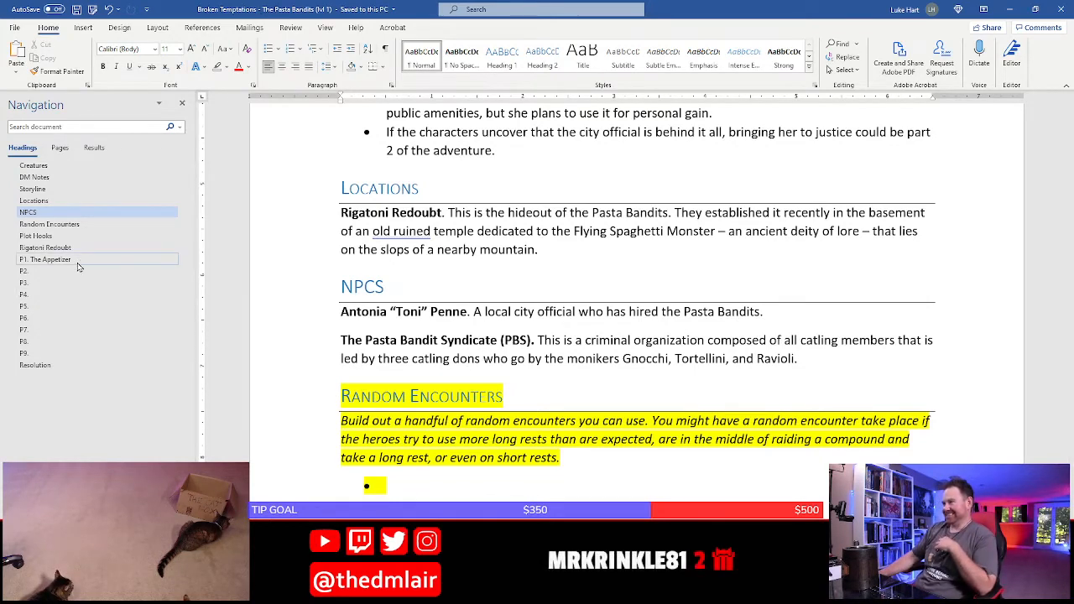
In area P3's Tortellini bullet, replace "the band" with "PBS"
left_click(49, 271)
left_click(40, 284)
scroll(495, 399, "up", 3)
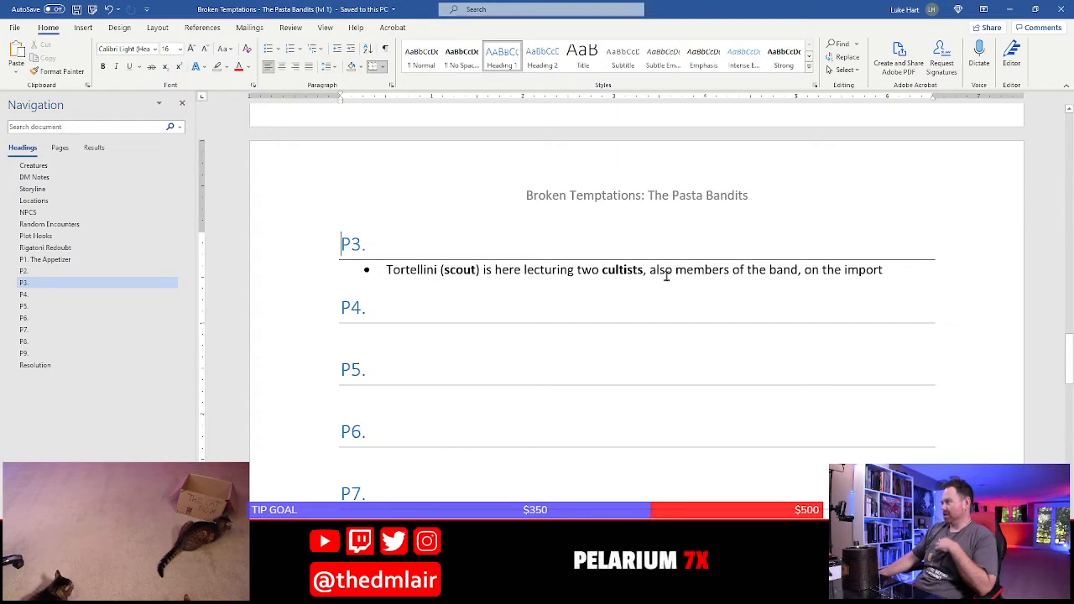
left_click(789, 271)
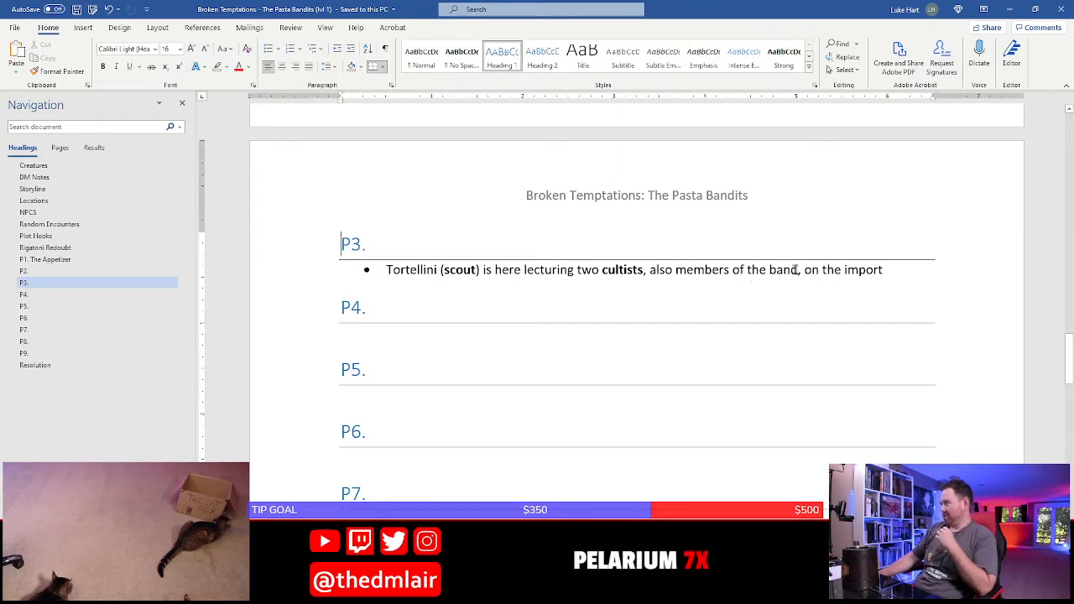
key("BackSpace")
key("BackSpace")
key("BackSpace")
key("BackSpace")
key("BackSpace")
key("BackSpace")
key("BackSpace")
key("BackSpace")
type("PBS")
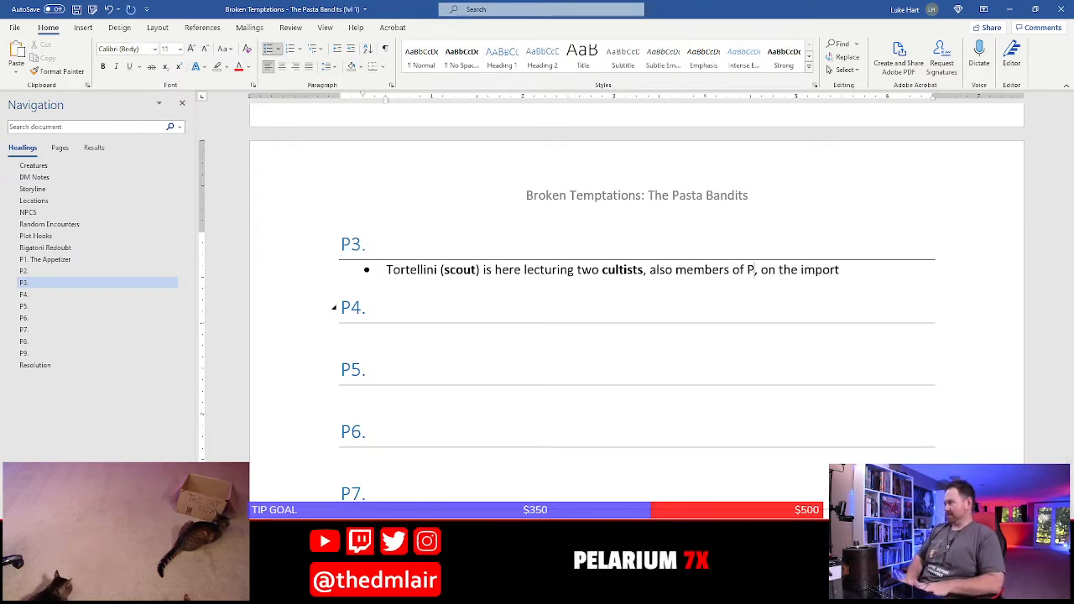
Complete the P3 bullet's ending as "importance of using designating litter stations and covering it up afterwards." and start a new bullet below it
key("End")
type("a")
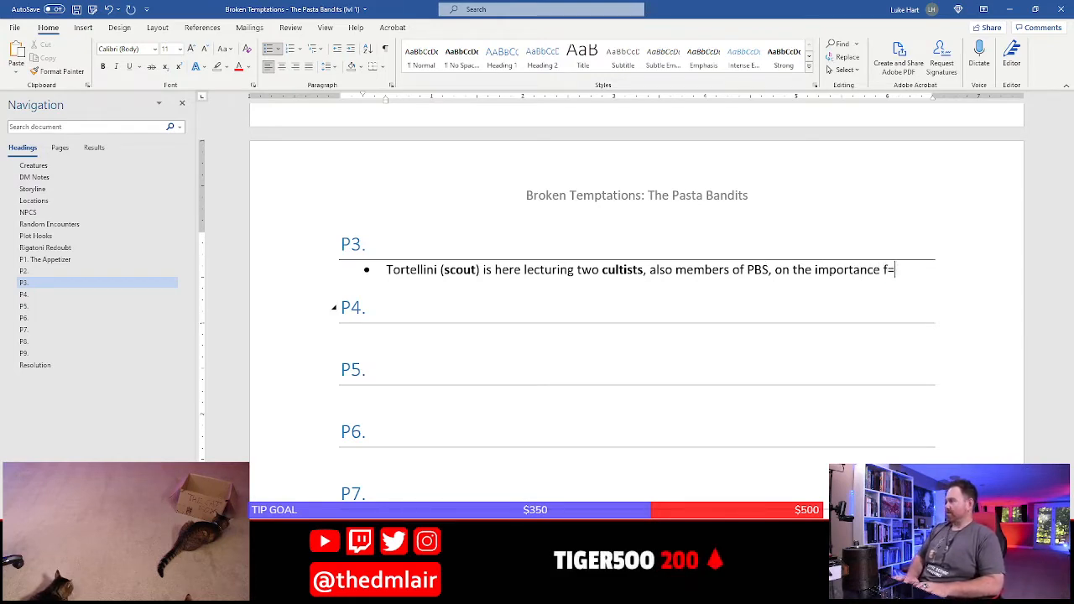
type("nce of using")
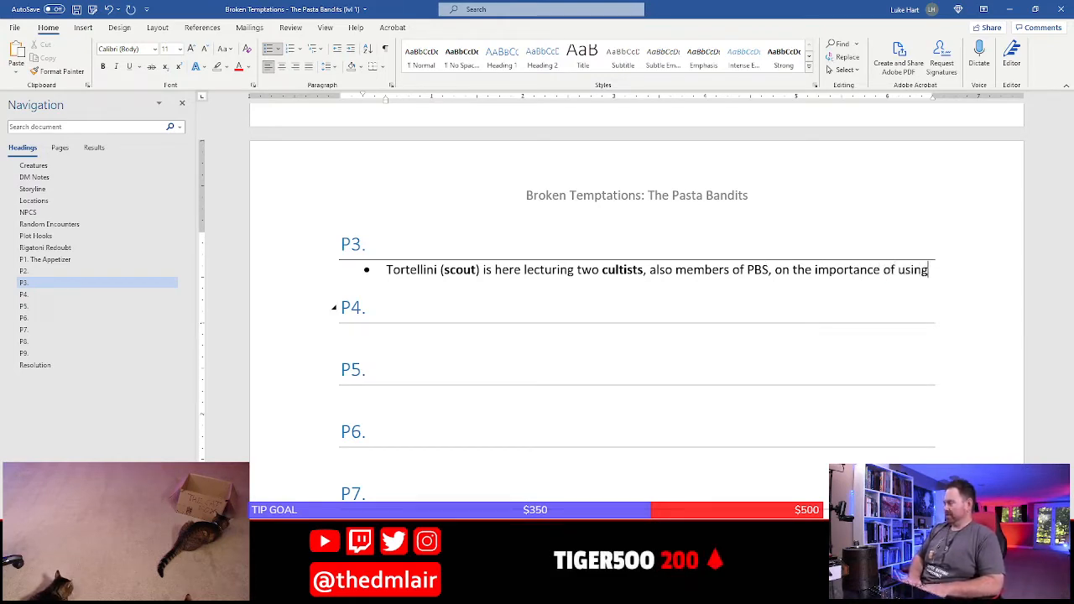
type(" designating lit")
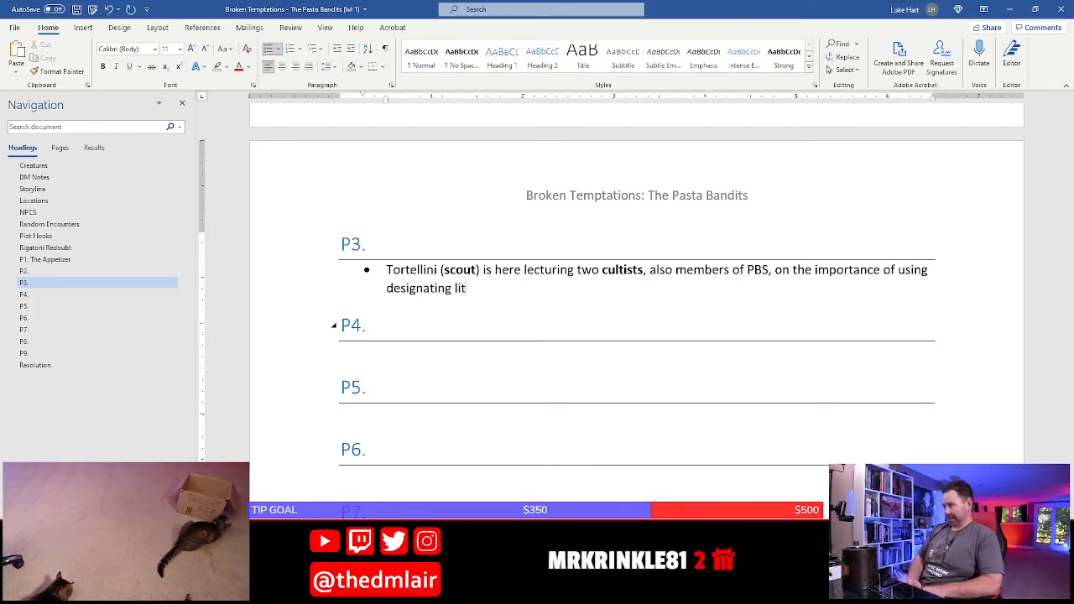
type("ter stations")
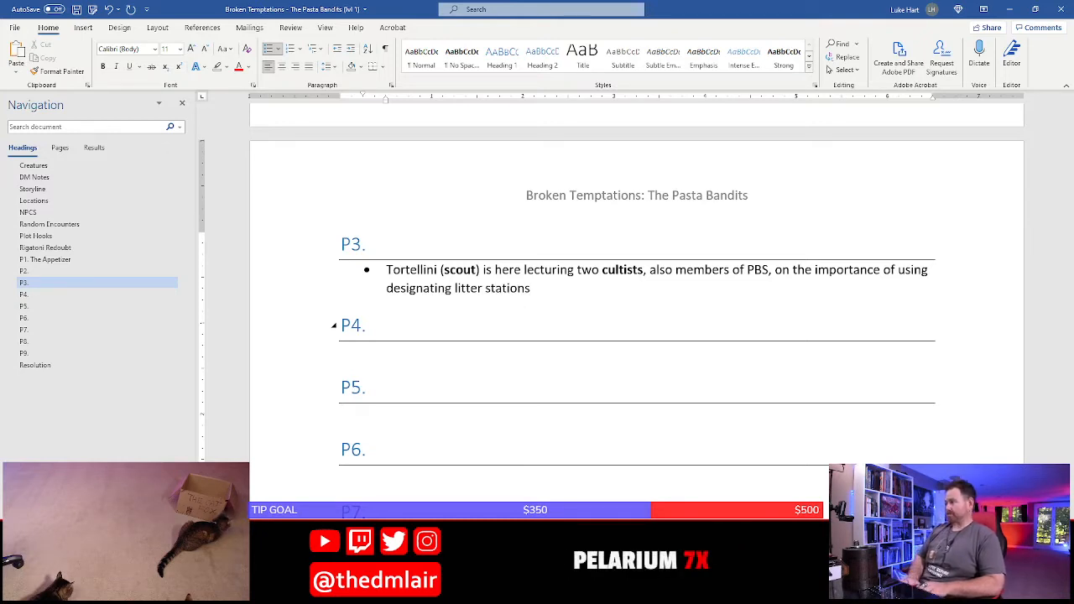
type(" and covering")
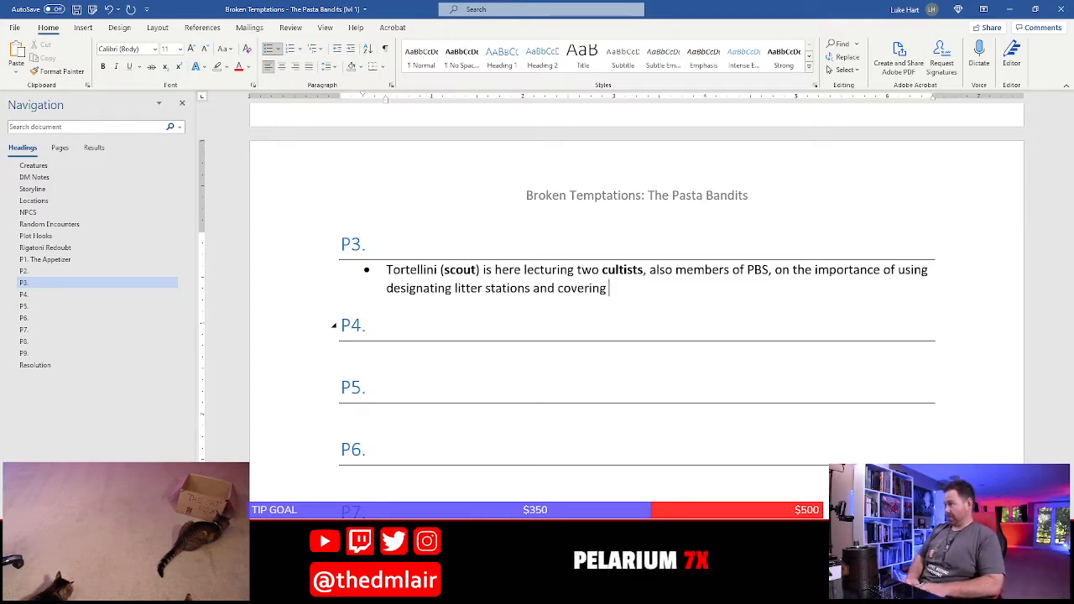
type(" it up afterwards.")
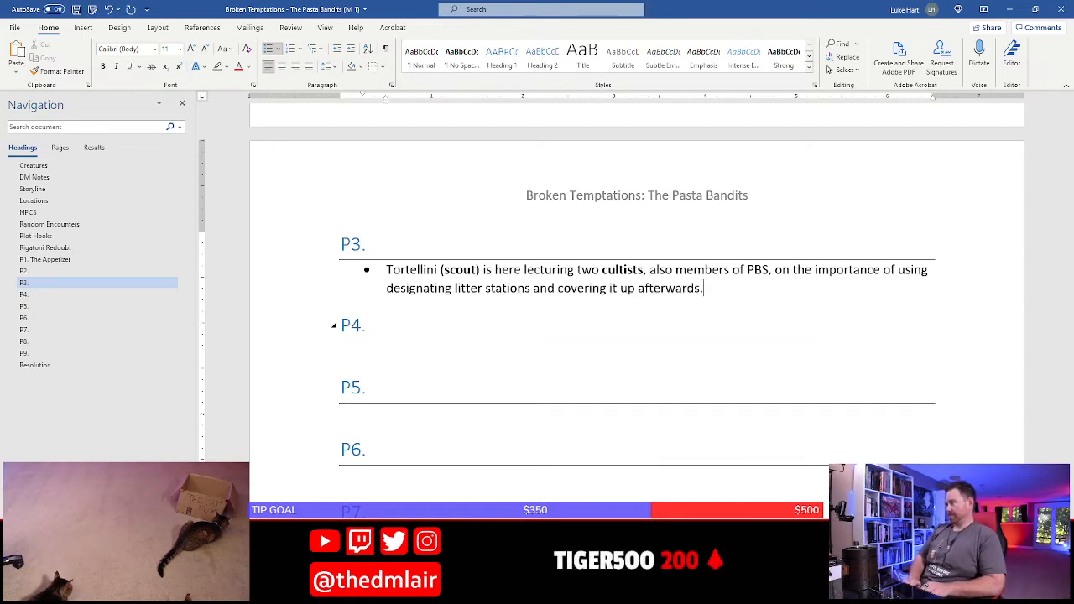
key("Return")
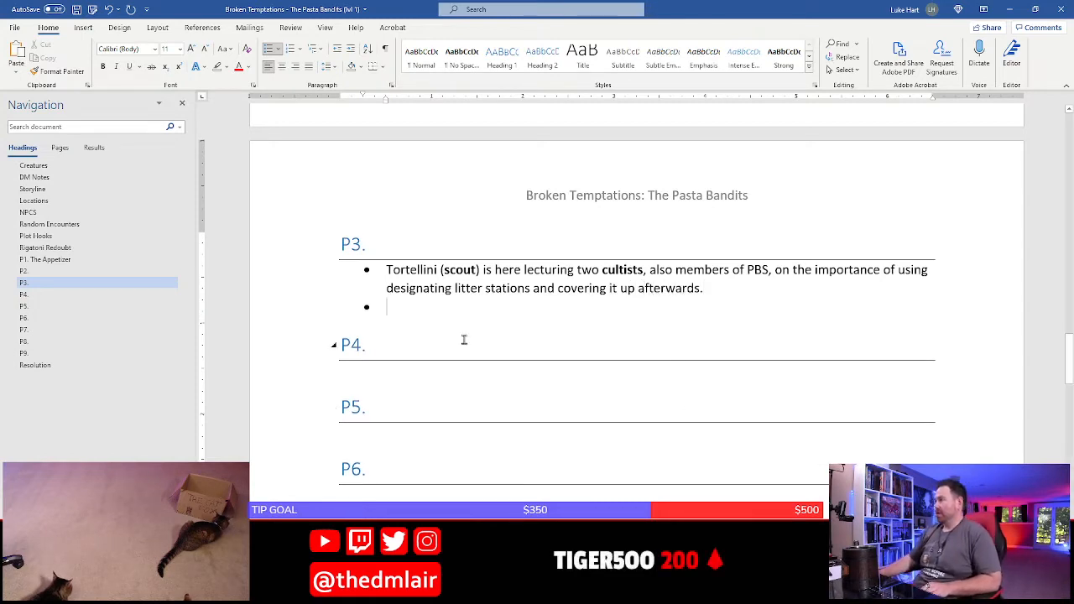
Highlight the P3 heading in yellow and return to the empty bullet beneath the Tortellini text
left_click(309, 315)
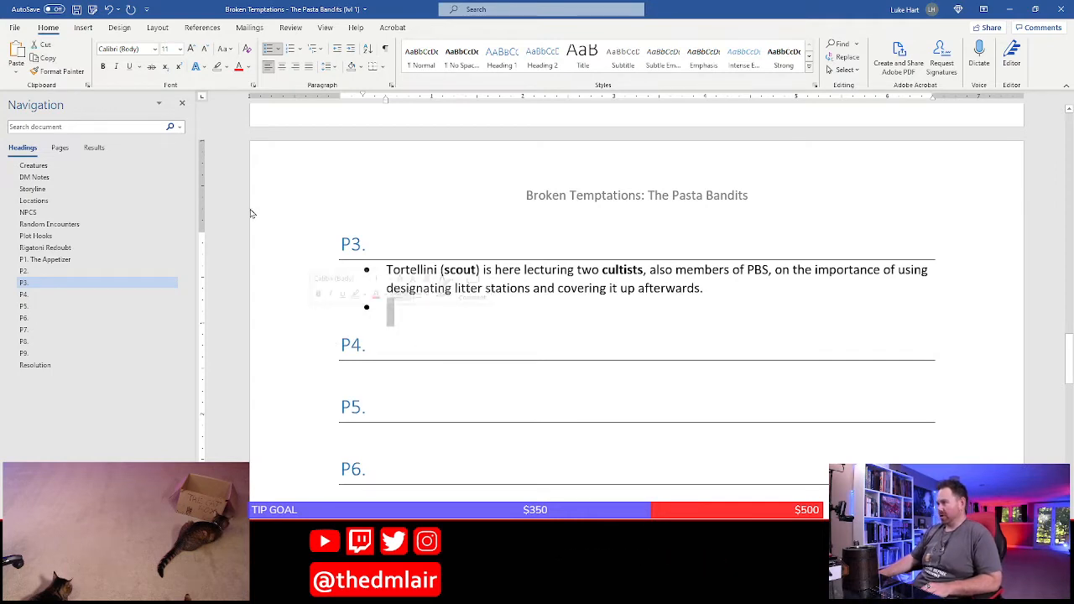
left_click(228, 69)
left_click(225, 86)
left_click(411, 266)
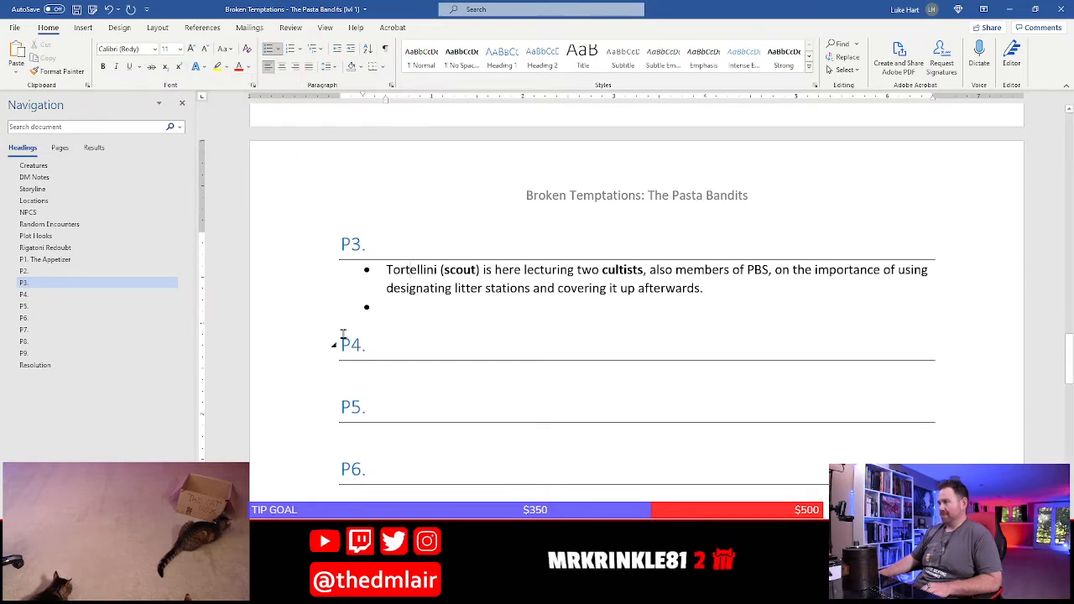
left_click(298, 241)
left_click(218, 67)
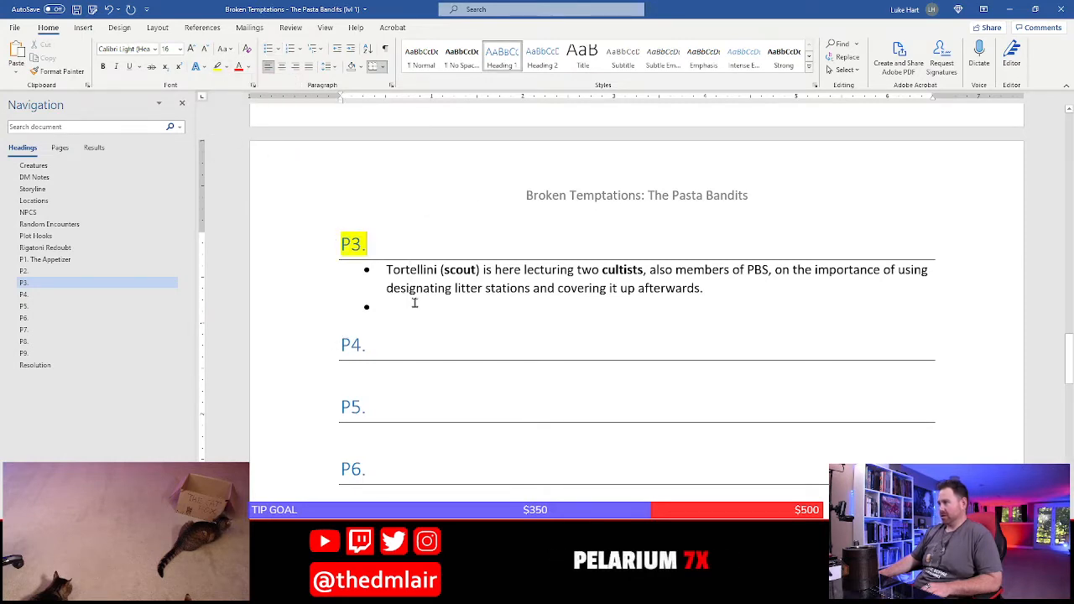
left_click(415, 303)
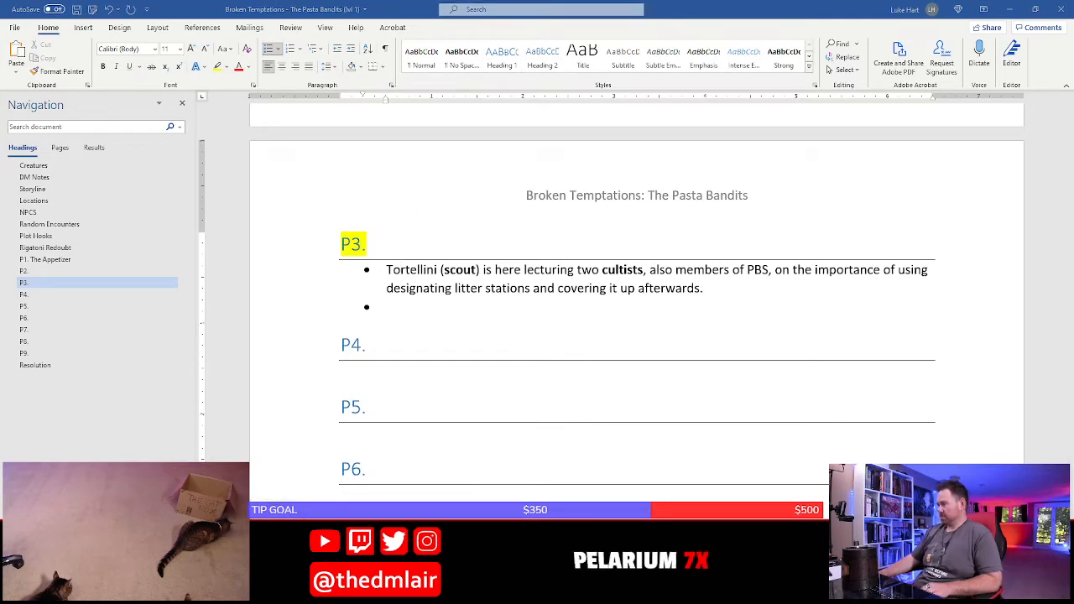
Check room P3 on the hideout map in Photoshop and the scout and cultist encounter in the D&D Beyond encounter builder
key("alt+Tab")
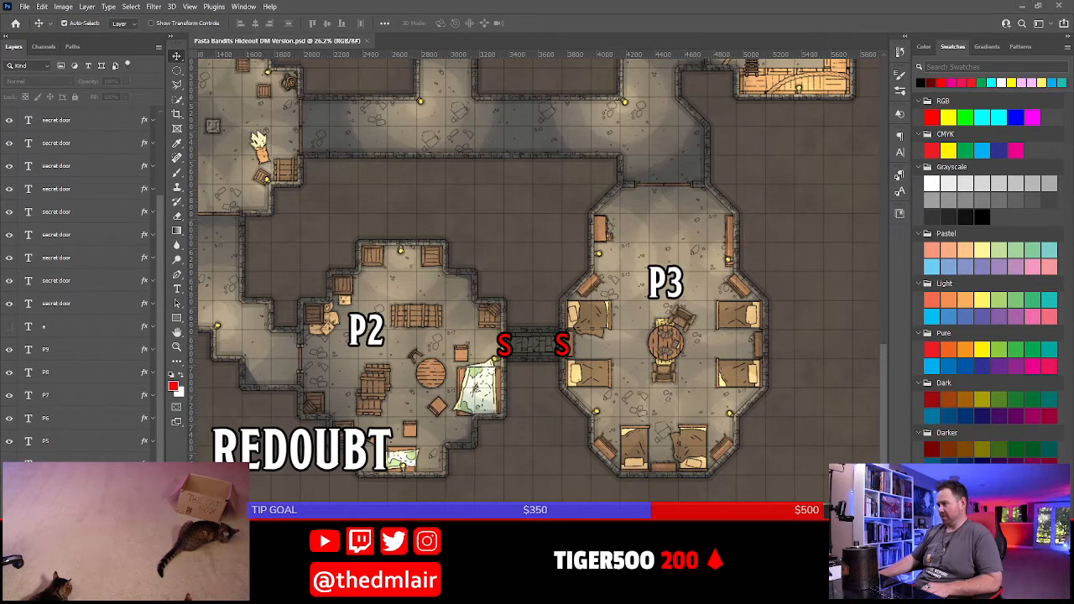
key("alt+Tab")
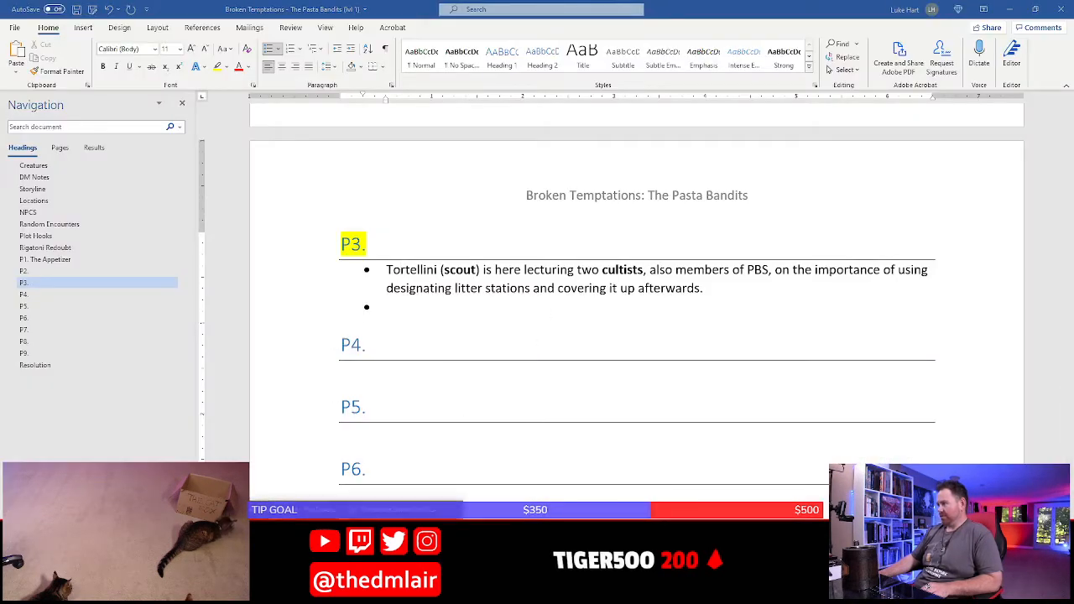
key("alt+Tab")
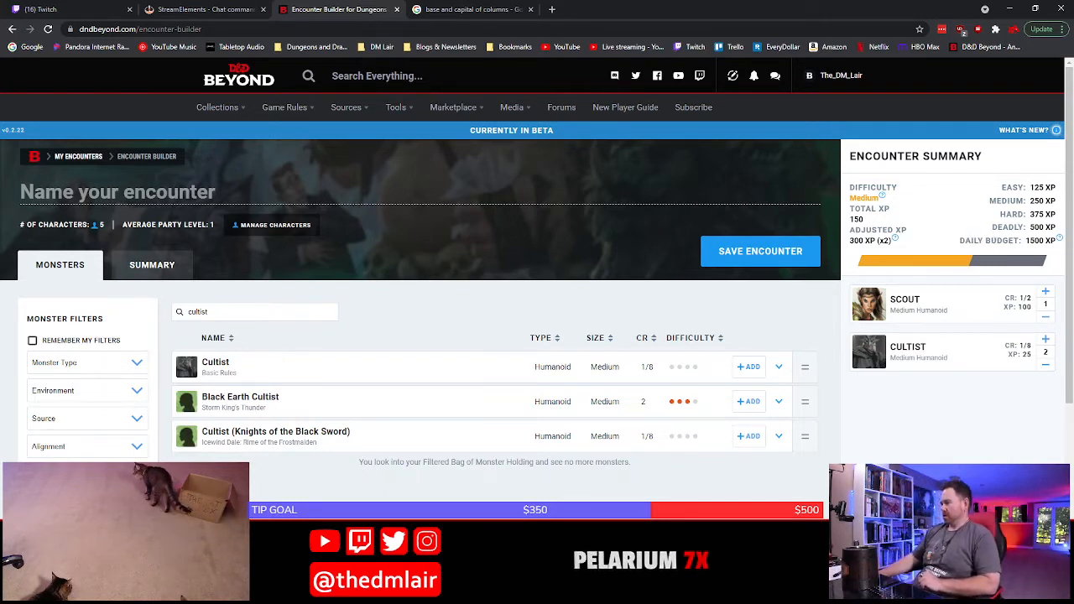
Switch to the hideout map in Photoshop and examine room P7 and the passages and secret doors around it
key("alt+Tab")
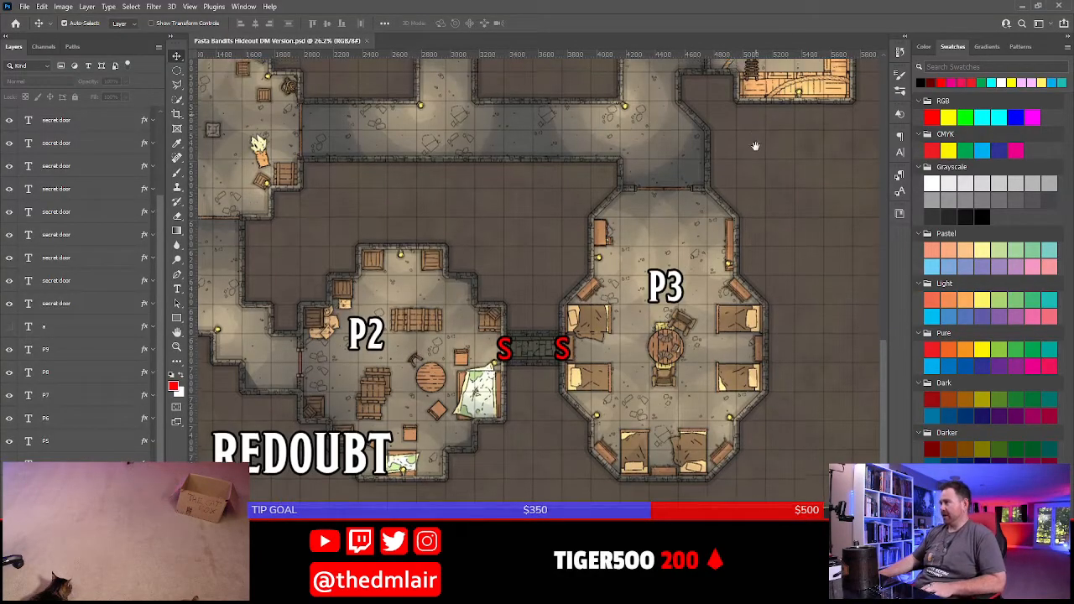
left_click_drag(588, 178, 560, 377)
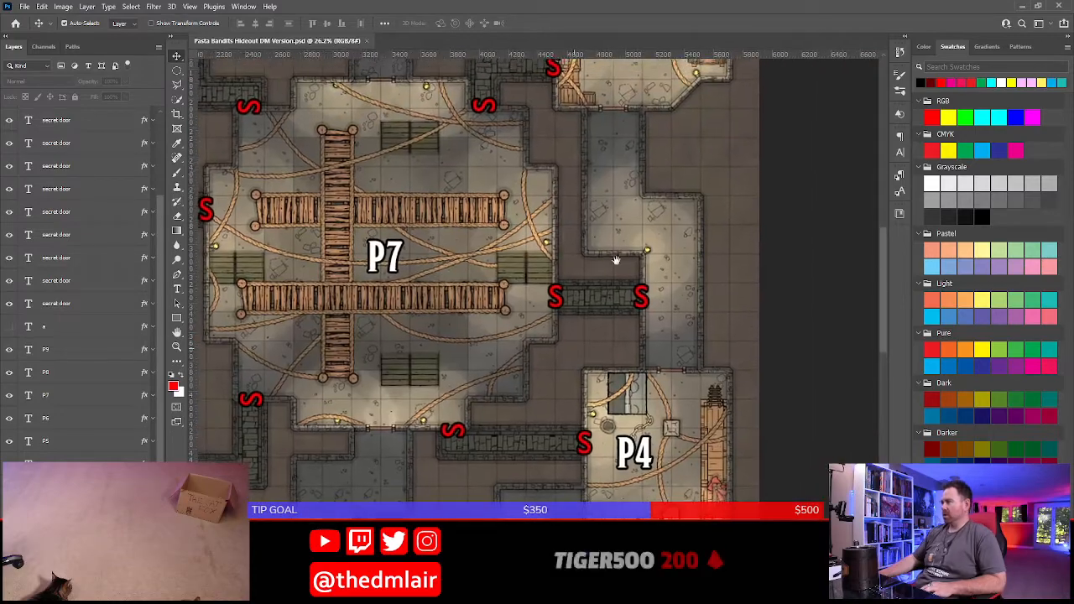
left_click_drag(602, 251, 626, 356)
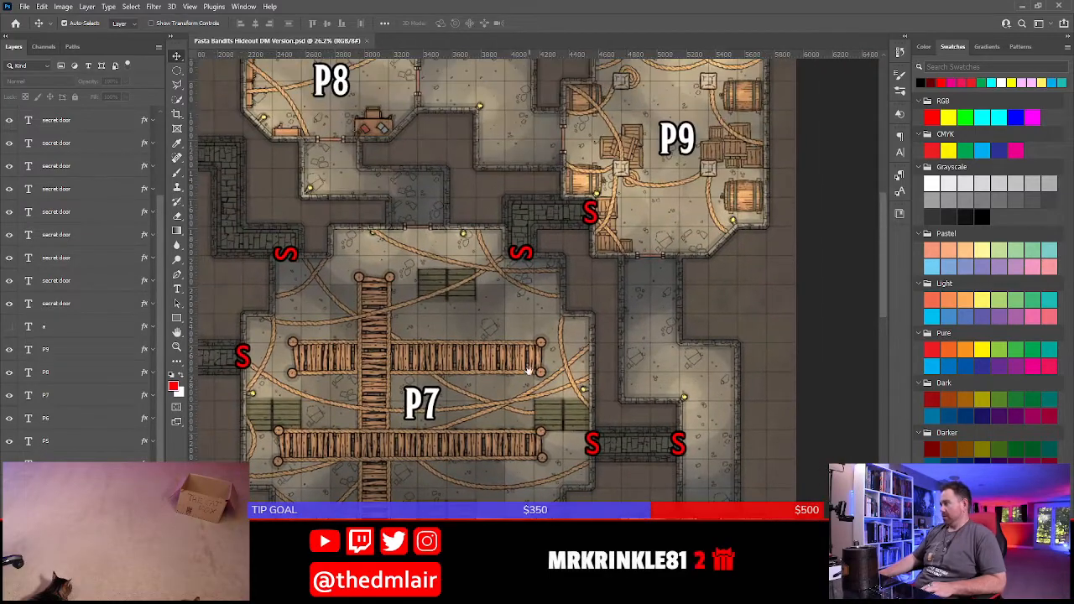
left_click_drag(529, 369, 580, 326)
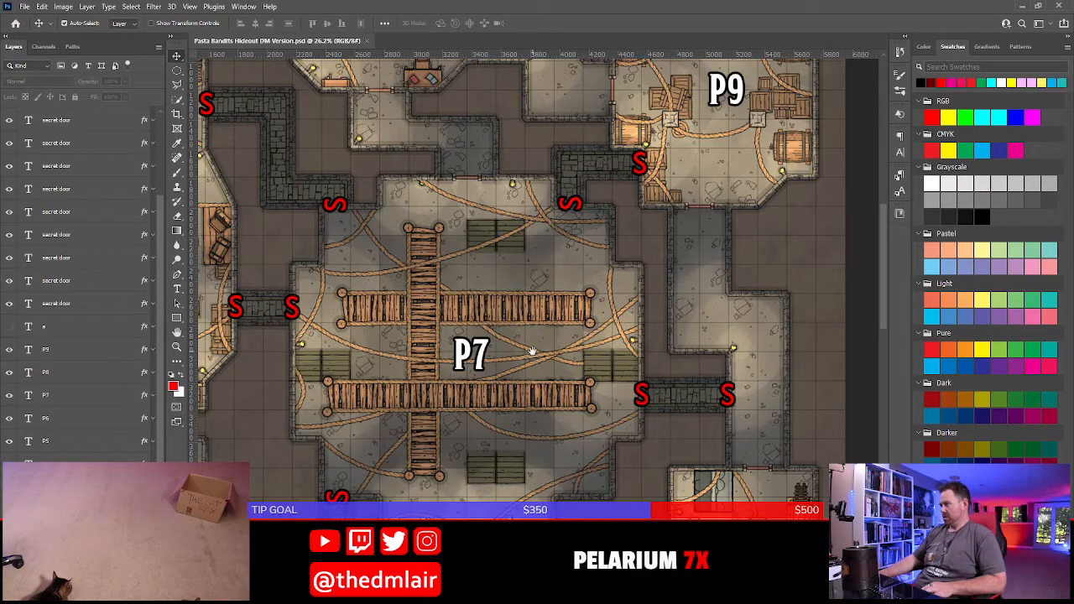
left_click_drag(521, 275, 547, 288)
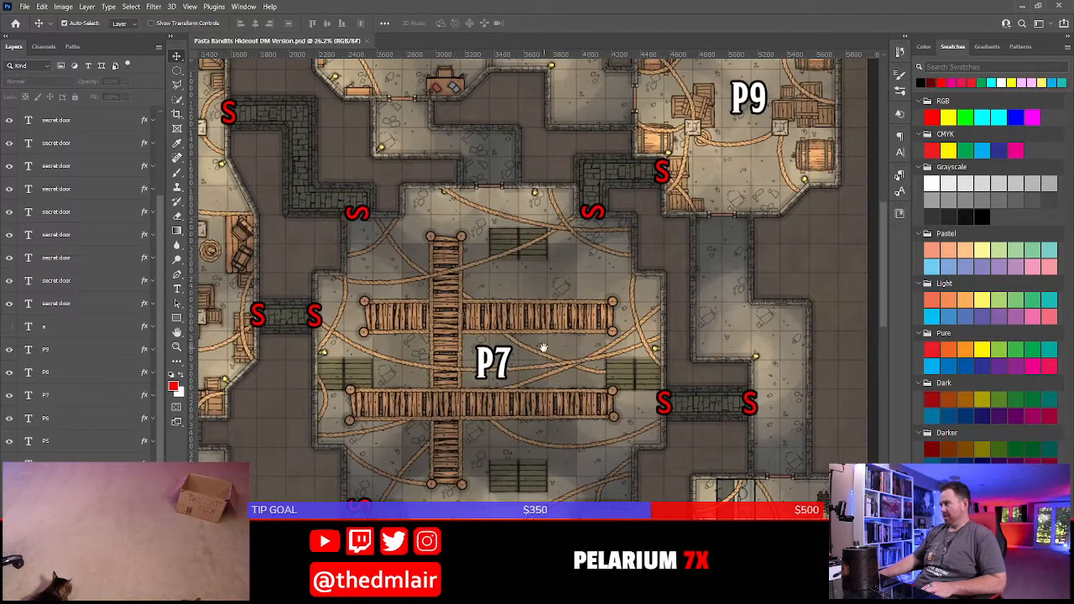
left_click_drag(544, 350, 559, 302)
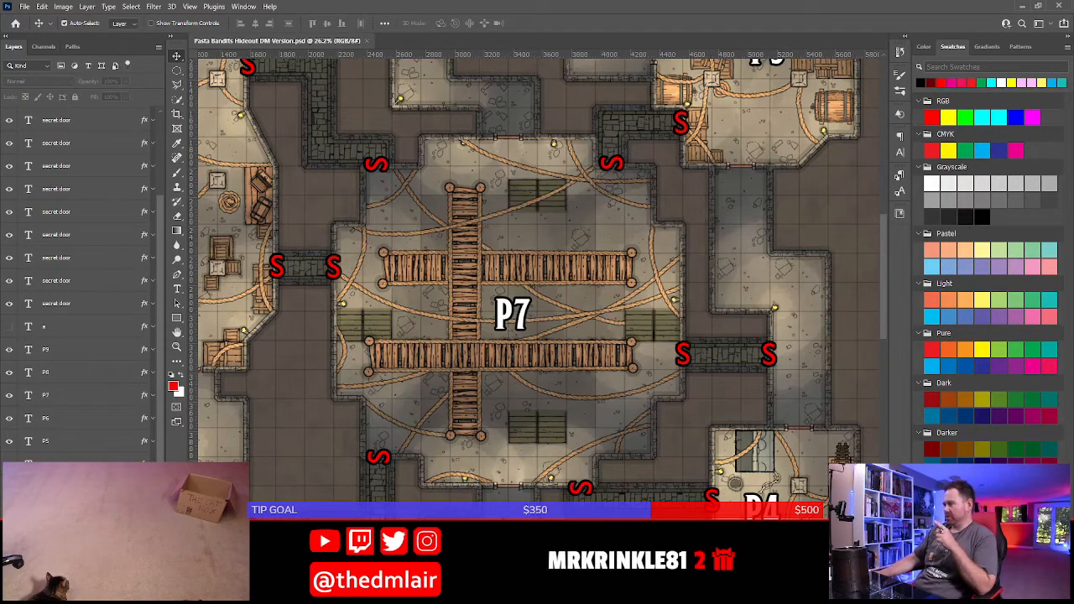
key("alt+Tab")
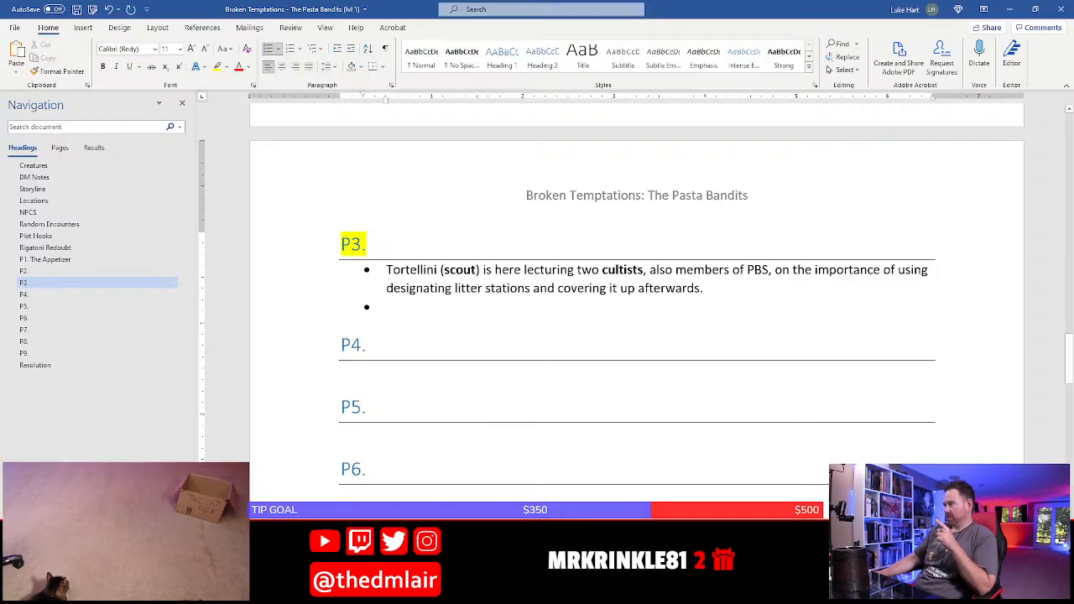
key("alt+Tab")
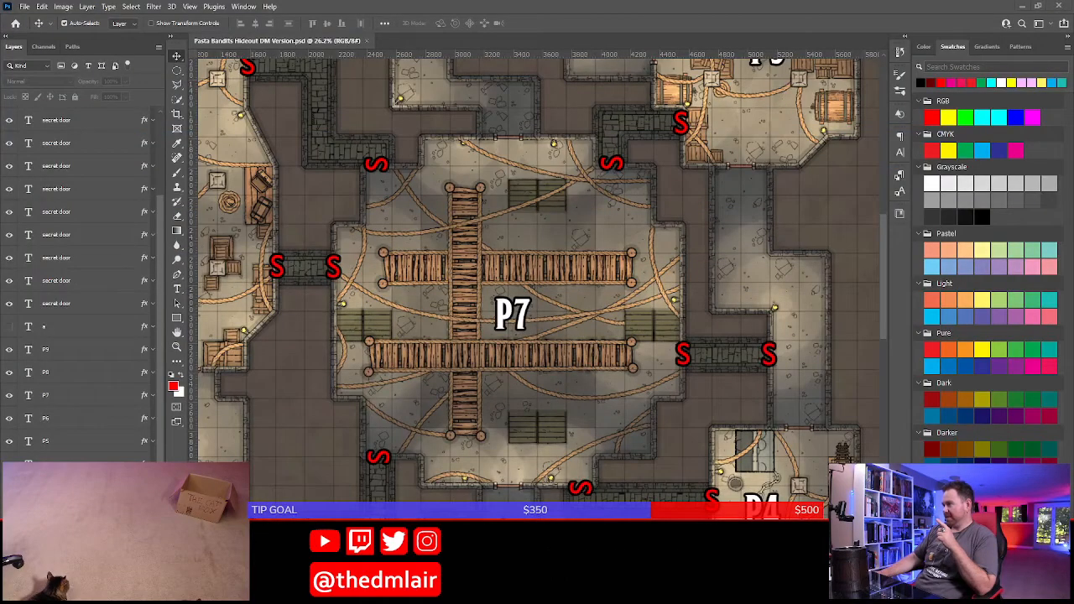
In the Word adventure, start a bullet under P7 reading "Gnocchi (", correcting the name's spelling with the suggested word
key("alt+Tab")
scroll(429, 490, "down", 2)
left_click(431, 440)
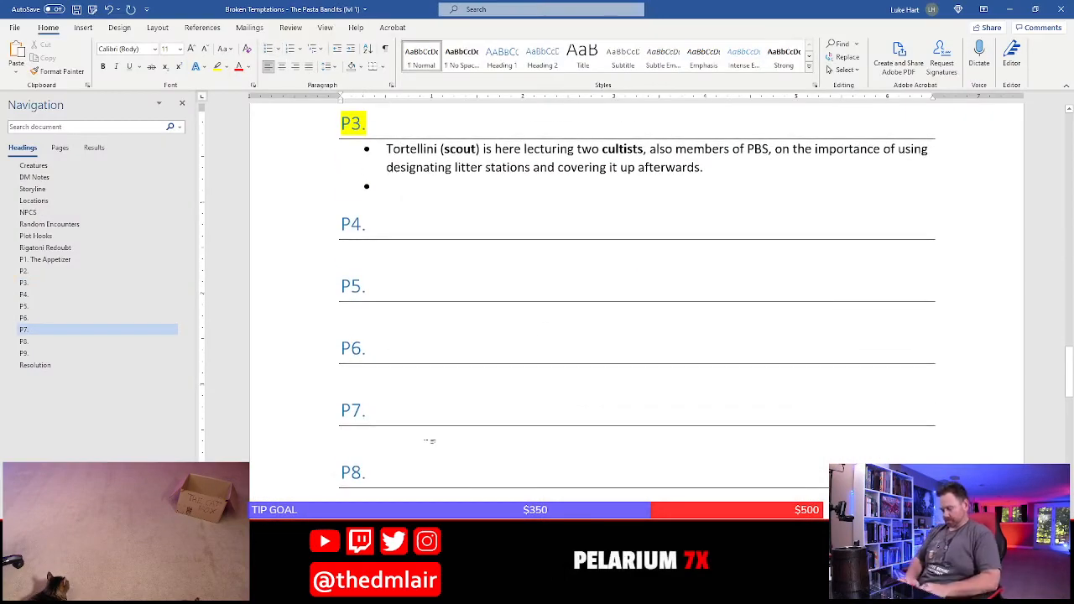
type("*")
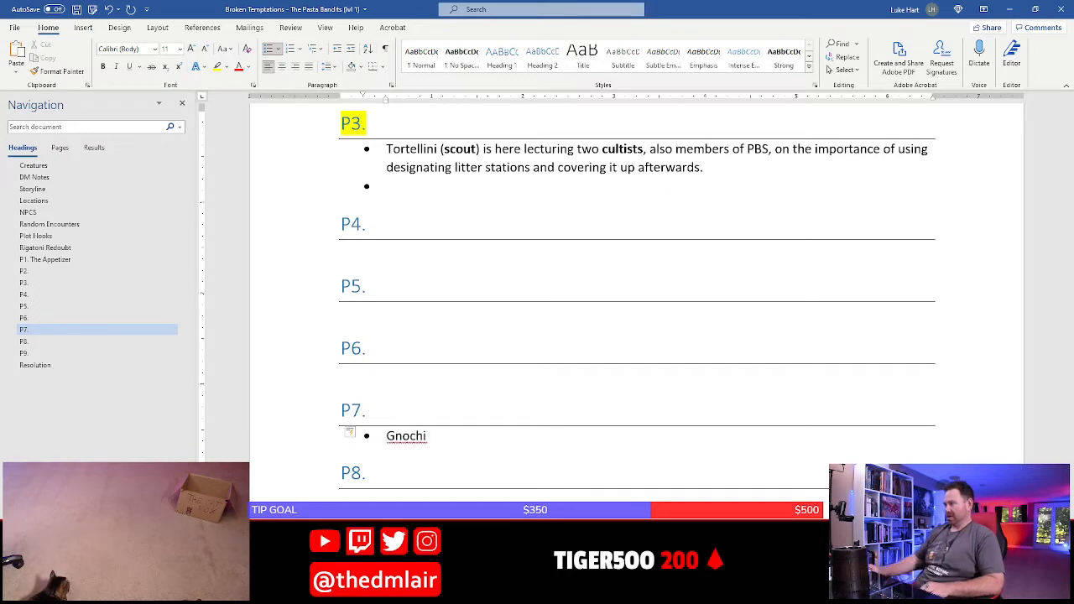
right_click(403, 440)
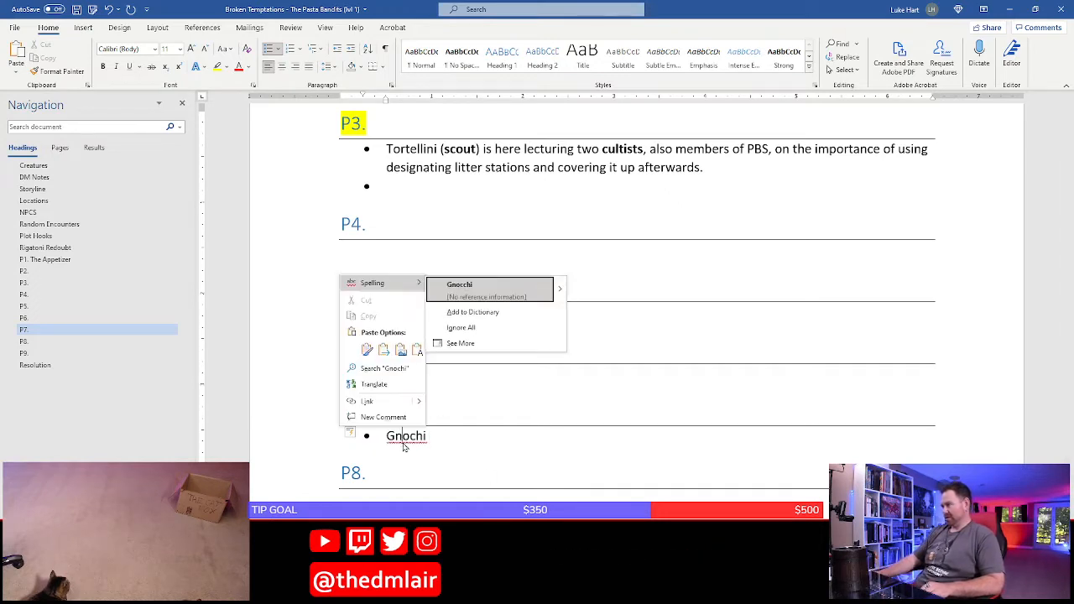
left_click(463, 287)
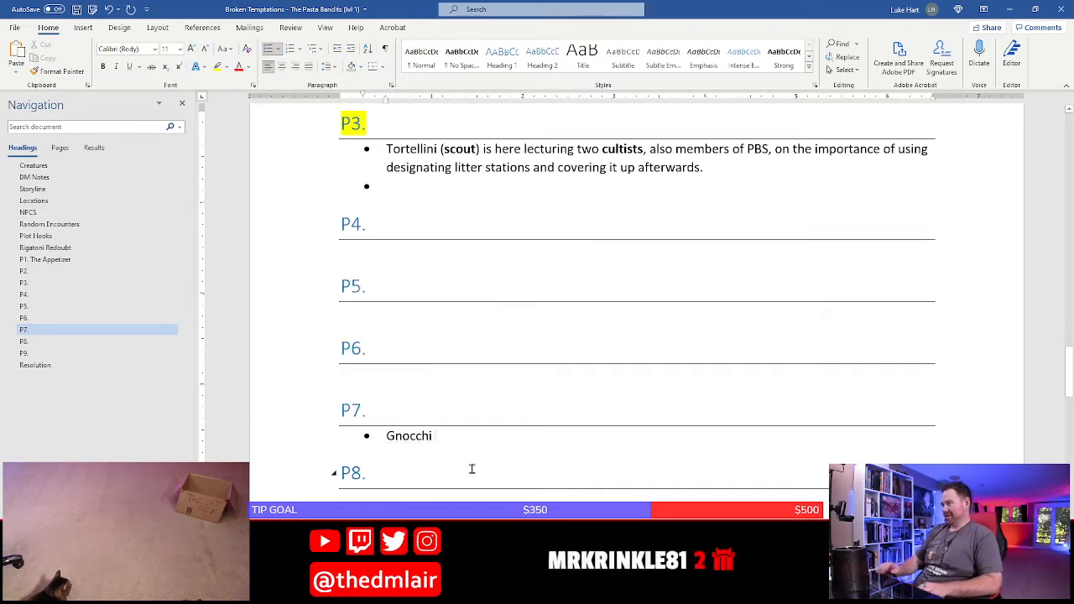
type("(")
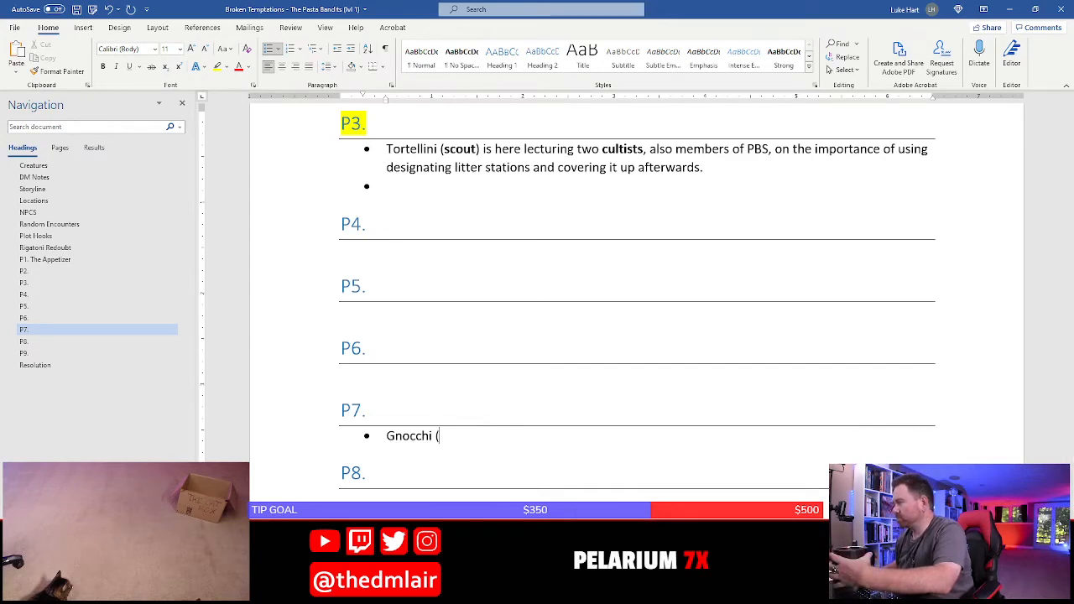
Switch to the D&D Beyond encounter builder and remove both cultists and the scout from the encounter
key("alt+Tab")
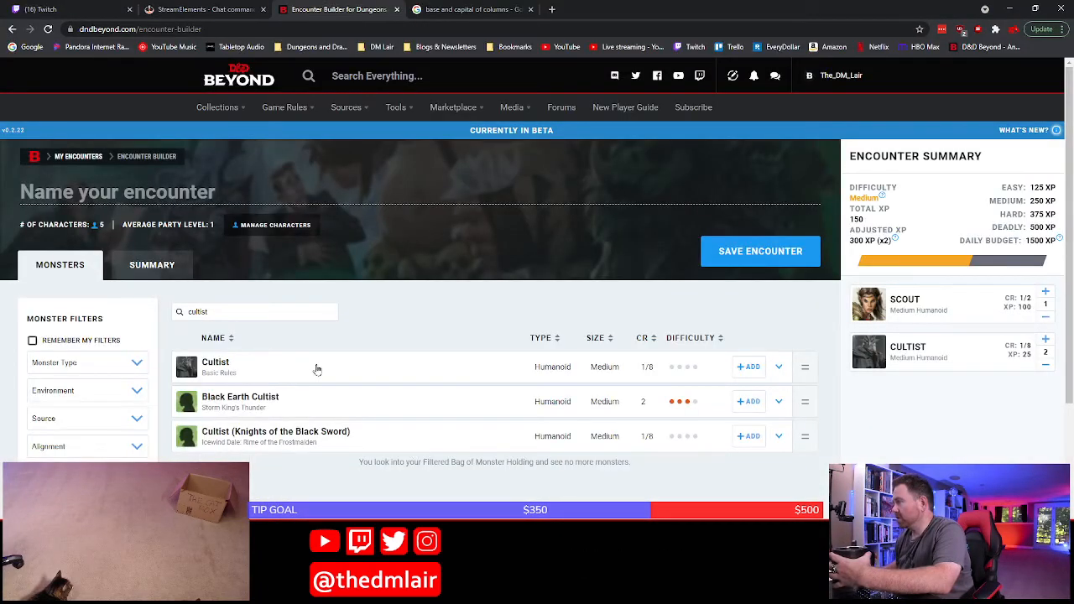
left_click(1045, 370)
left_click(1046, 370)
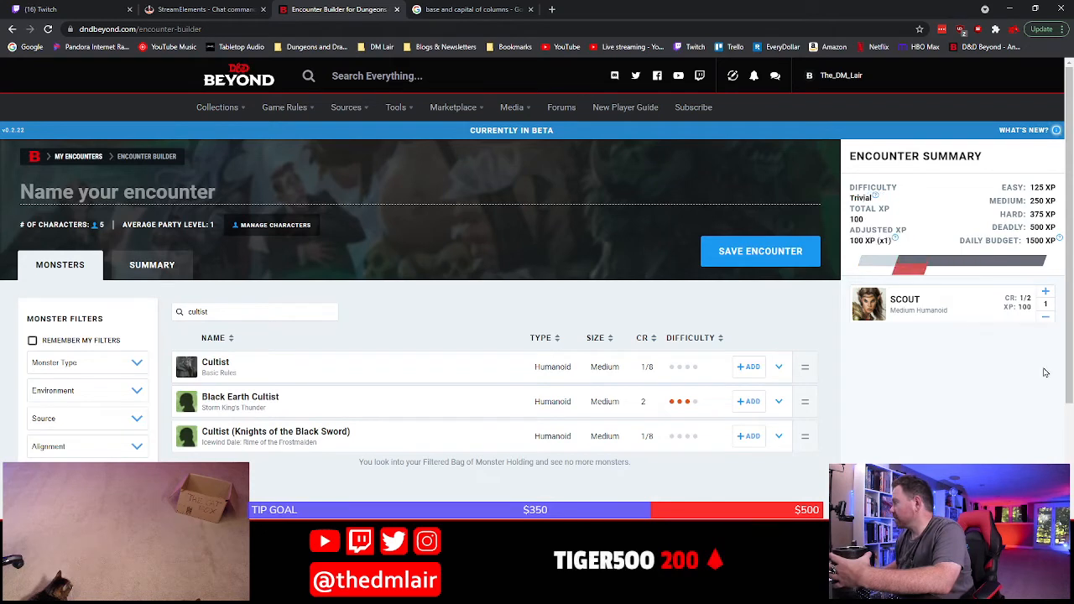
left_click(1047, 320)
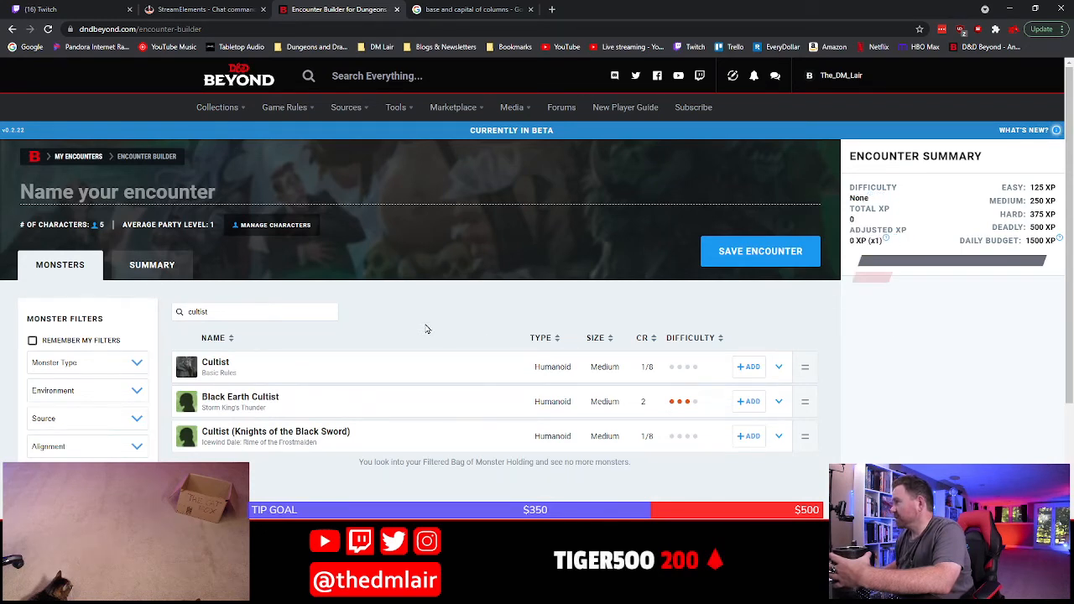
Search the encounter builder's monsters for "apprentice"
left_click(237, 311)
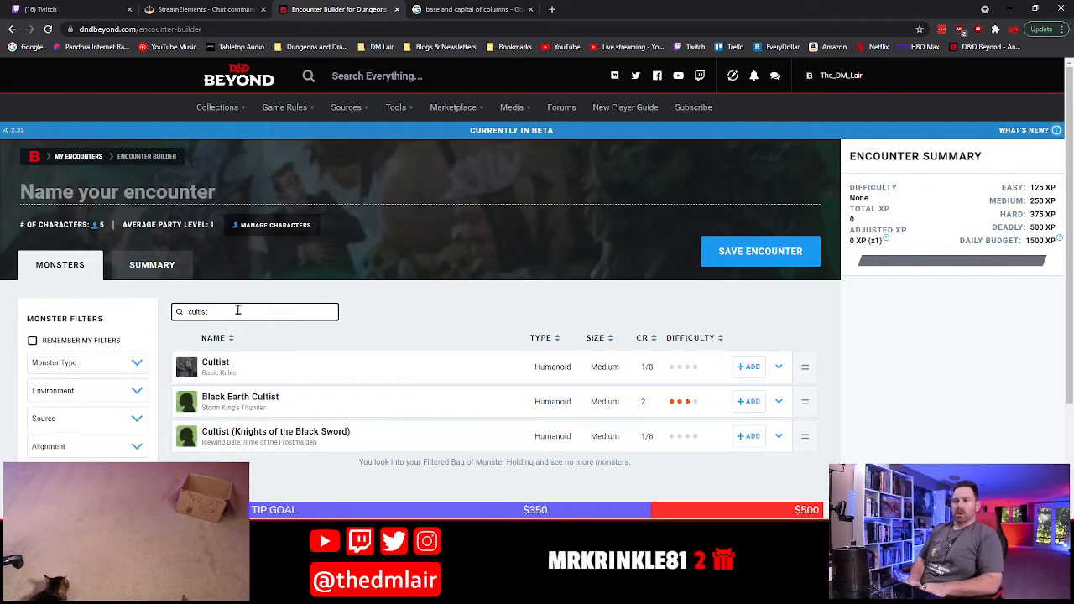
type("cultist")
key("BackSpace")
key("BackSpace")
key("BackSpace")
key("BackSpace")
key("BackSpace")
key("BackSpace")
key("BackSpace")
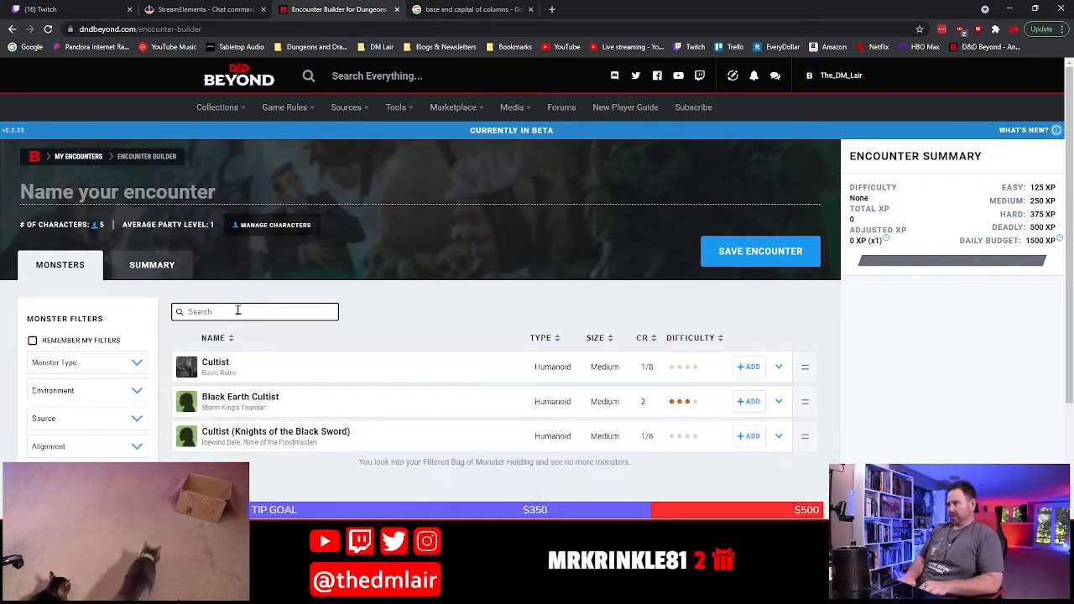
type("apprentice")
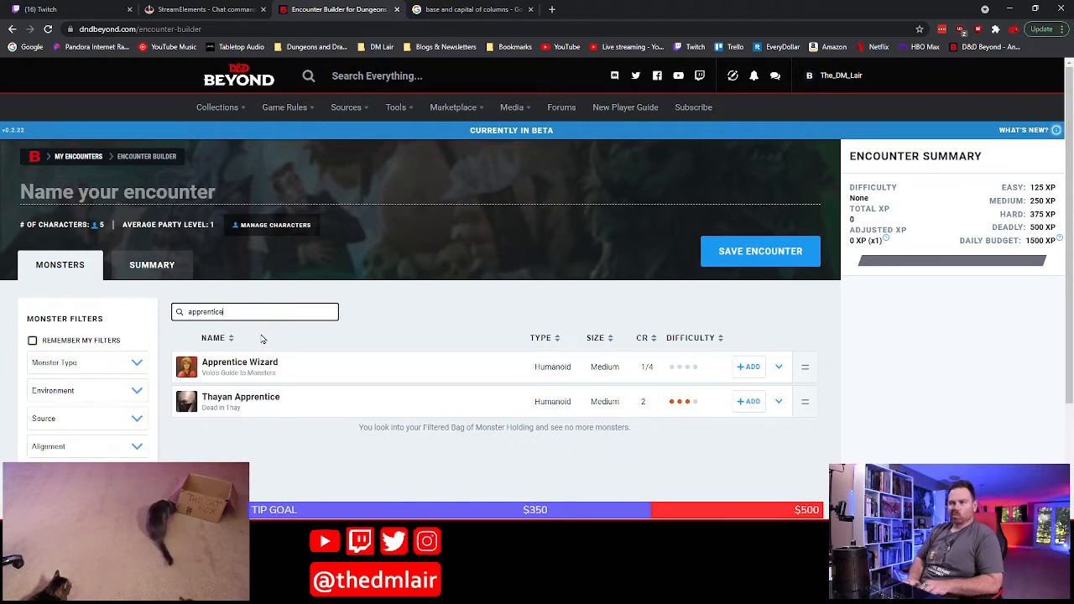
Replace the monster search with "cult fana"
key("BackSpace")
key("BackSpace")
key("BackSpace")
key("BackSpace")
key("BackSpace")
key("BackSpace")
key("BackSpace")
key("BackSpace")
key("BackSpace")
key("BackSpace")
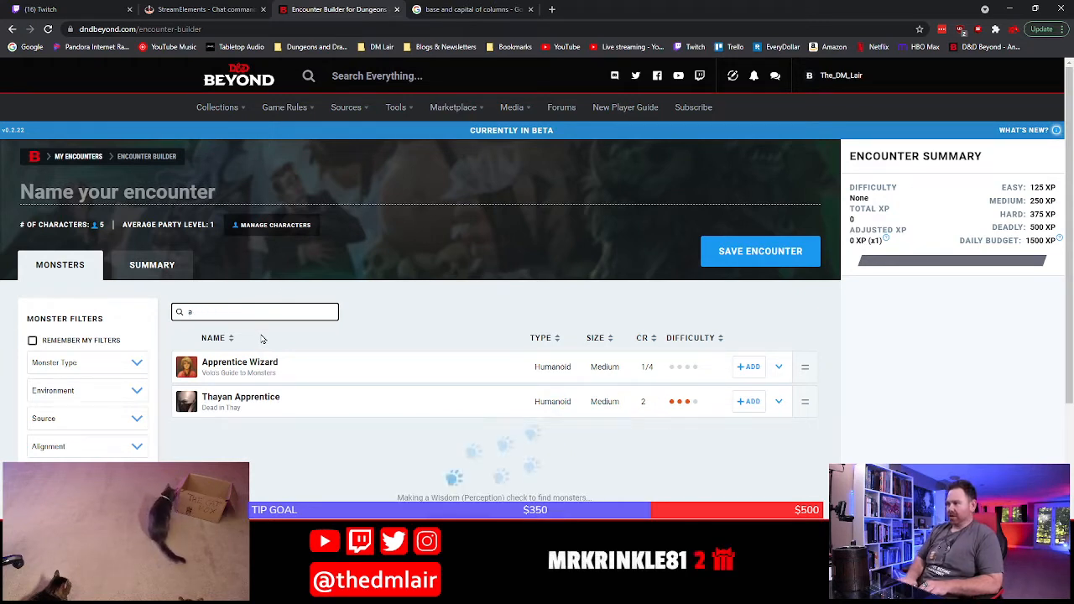
type("cult fana")
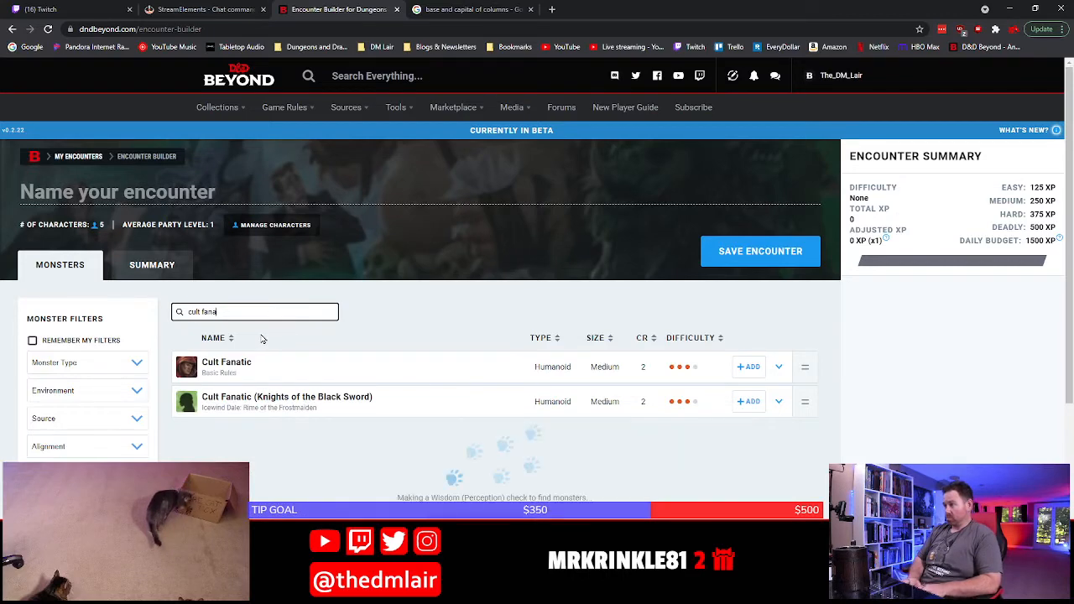
Review the Basic Rules Cult Fanatic's stat block and spells, and add one Cult Fanatic to the encounter
left_click(302, 370)
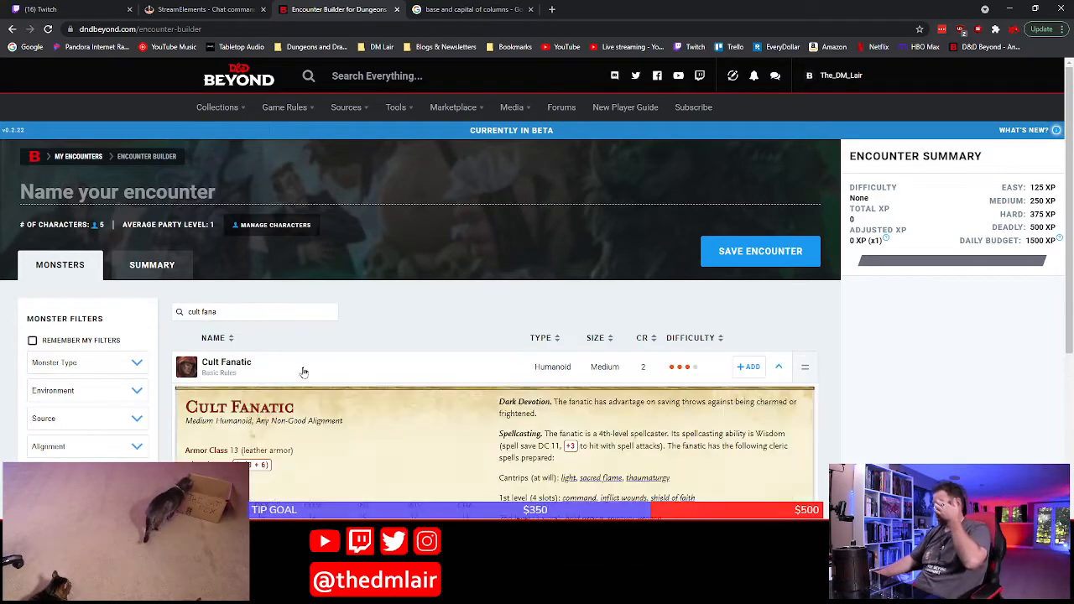
scroll(327, 418, "down", 2)
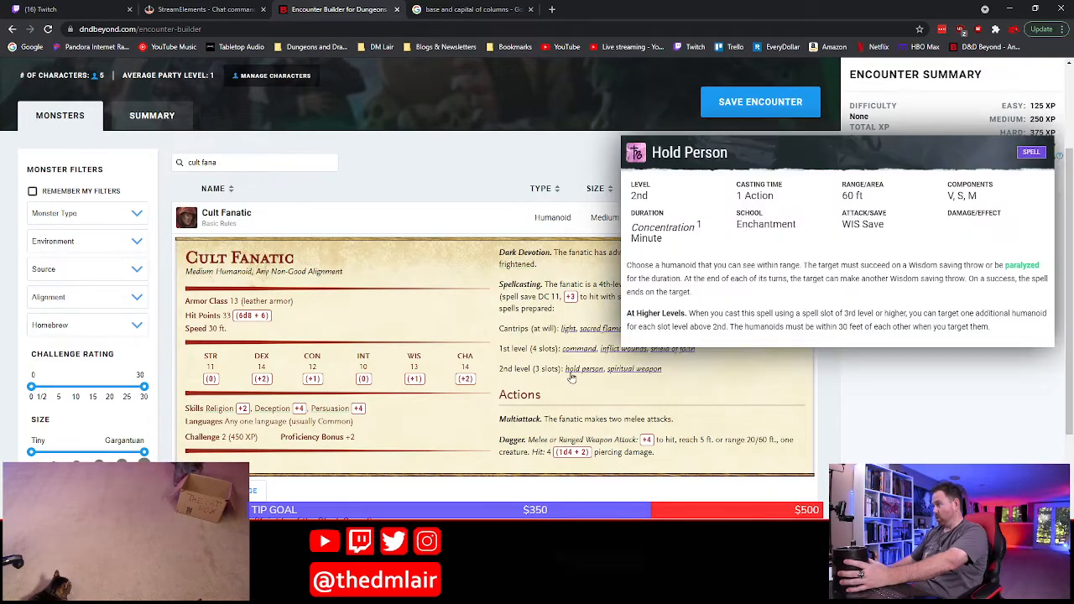
mouse_move(598, 334)
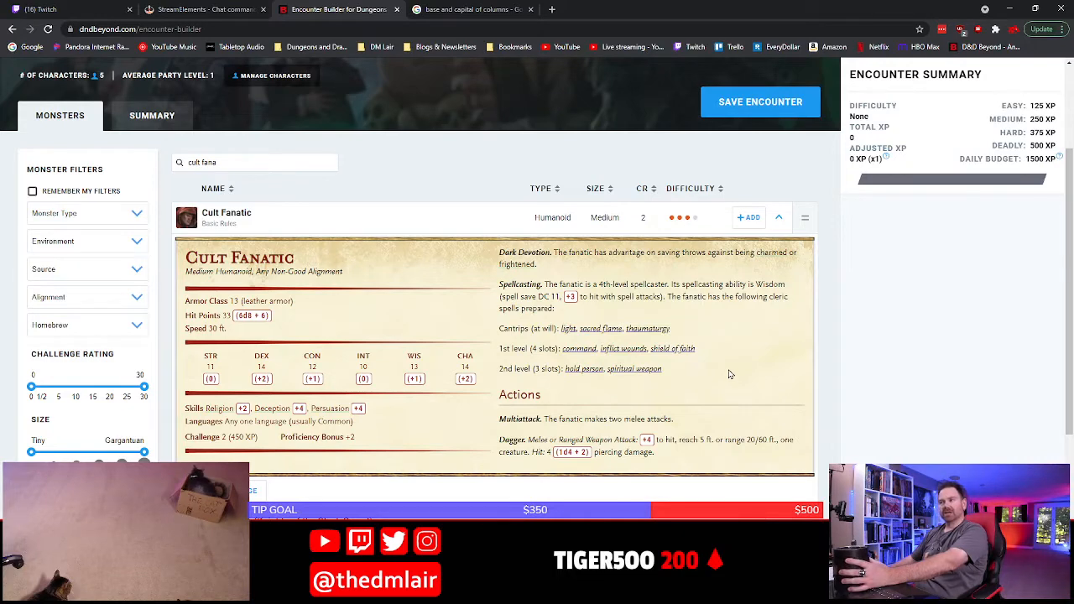
mouse_move(676, 352)
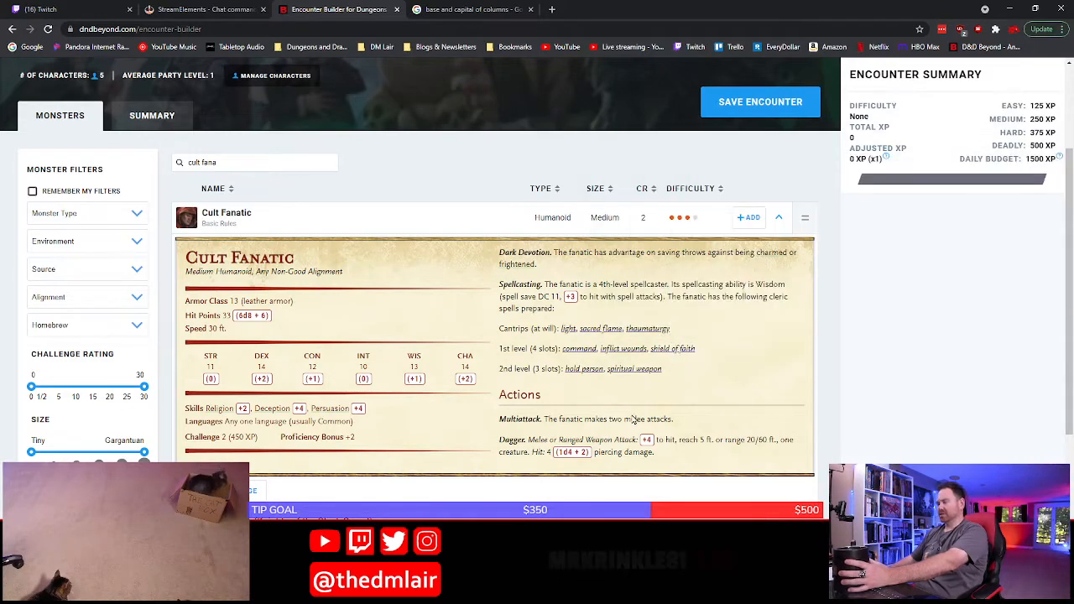
scroll(638, 403, "down", 2)
scroll(633, 420, "up", 2)
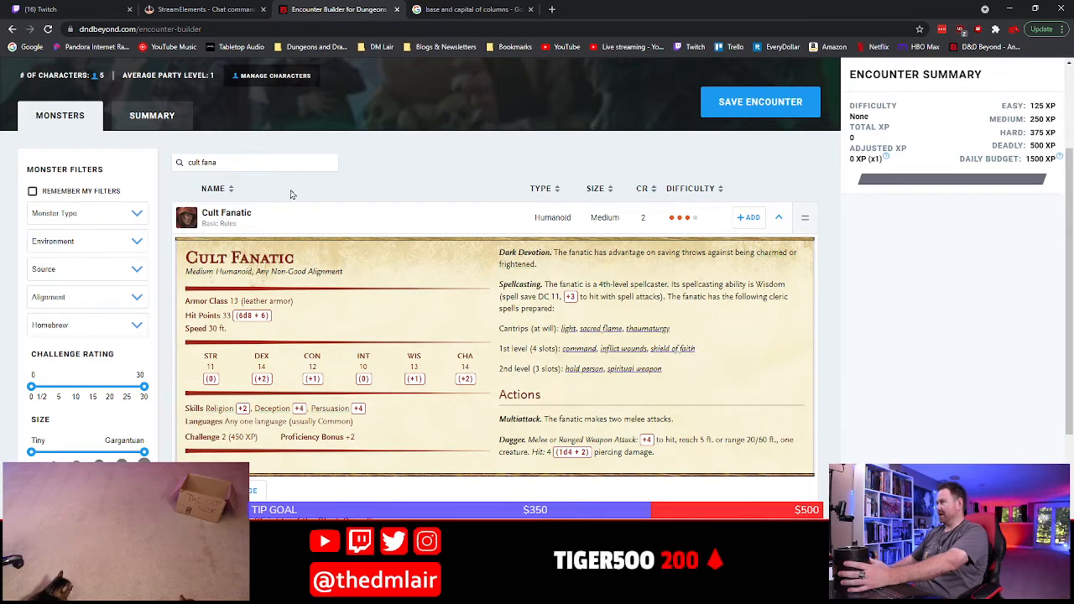
left_click(748, 218)
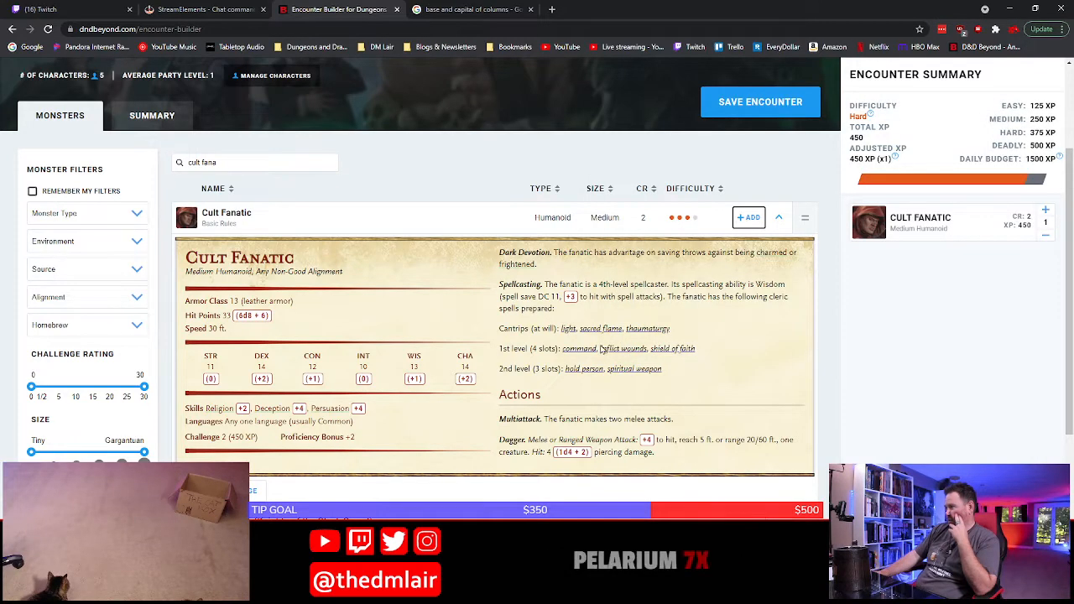
mouse_move(632, 375)
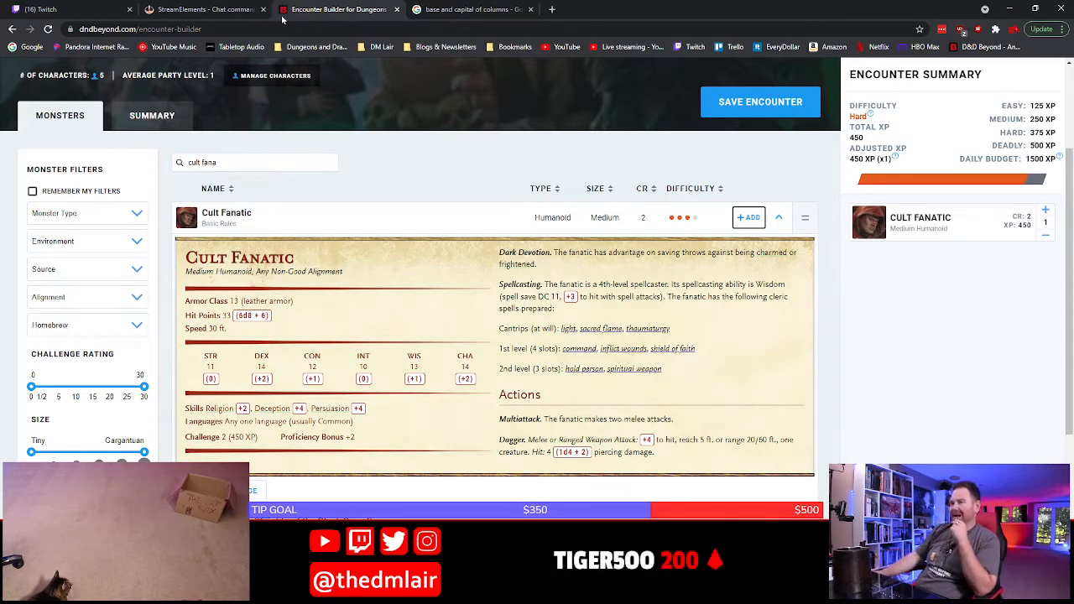
Search the monsters for "apprentice" and examine the Apprentice Wizard's stat block and spells
triple_click(175, 164)
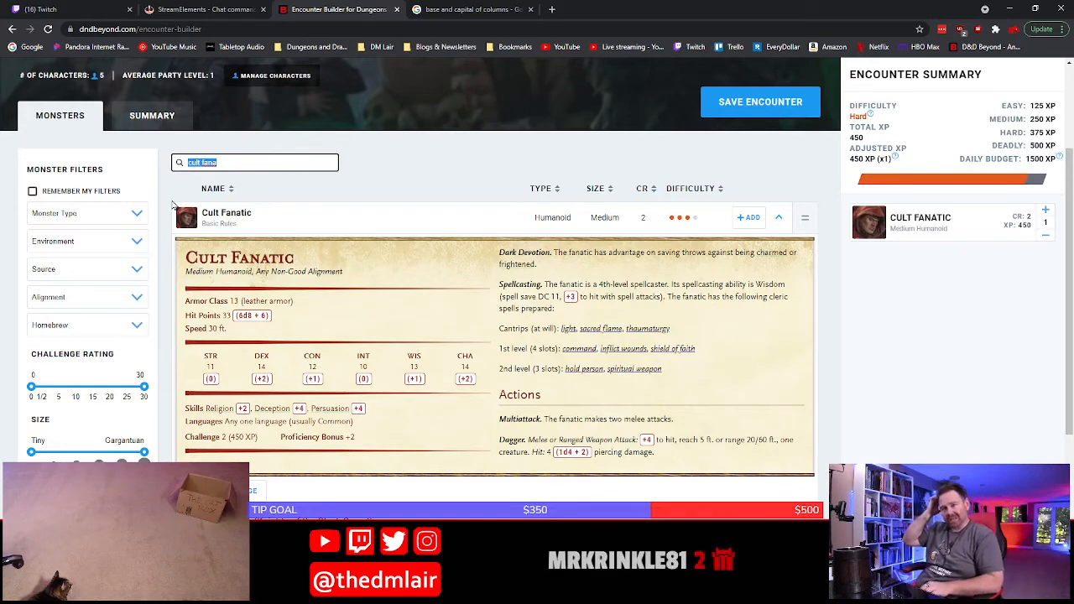
type("apprentice")
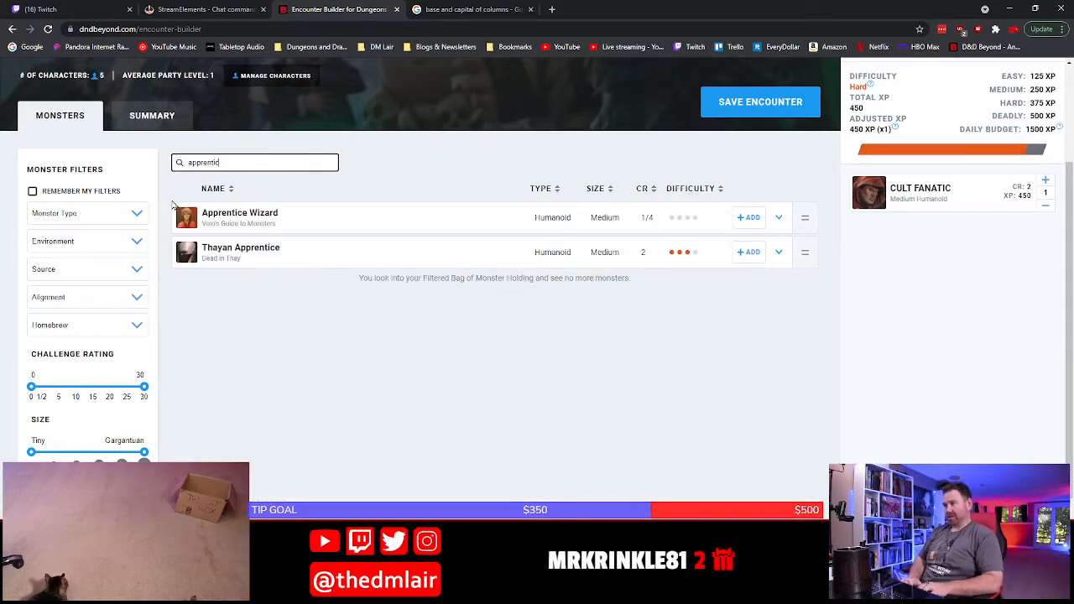
left_click(322, 225)
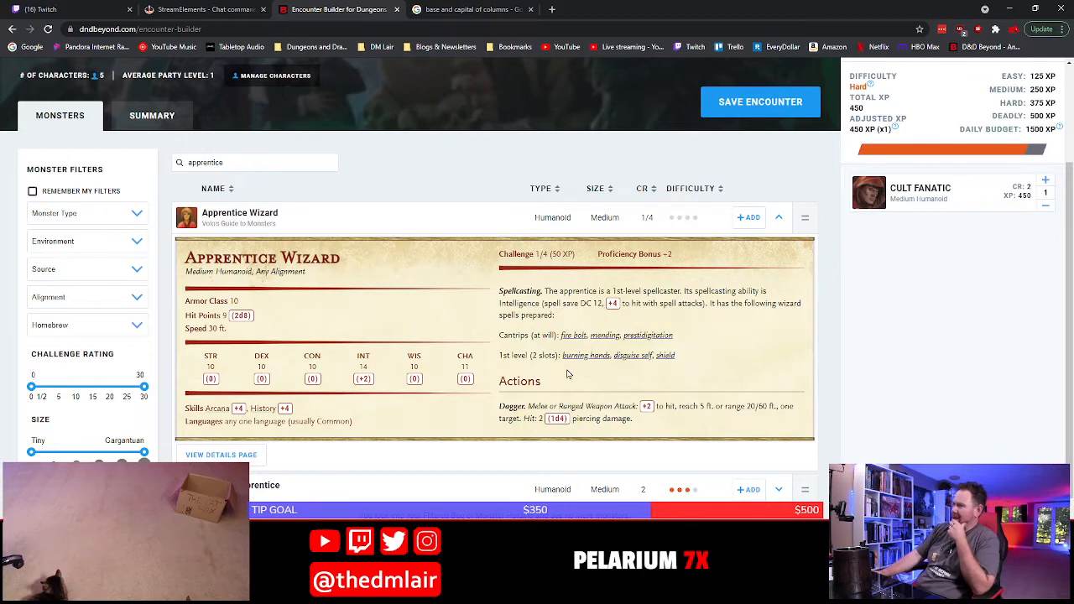
mouse_move(584, 362)
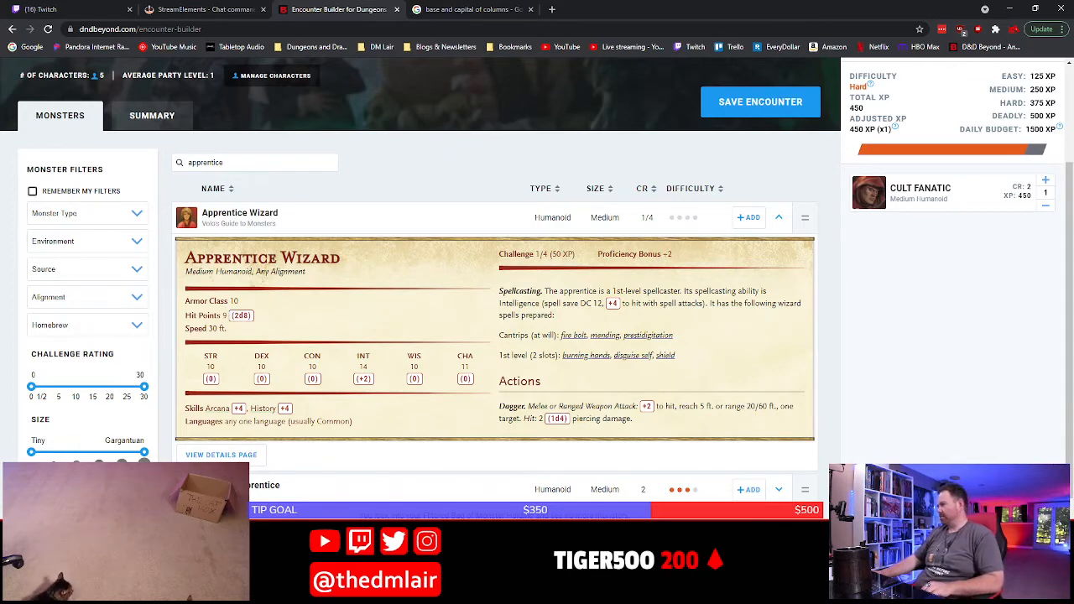
scroll(372, 412, "down", 1)
scroll(372, 412, "up", 3)
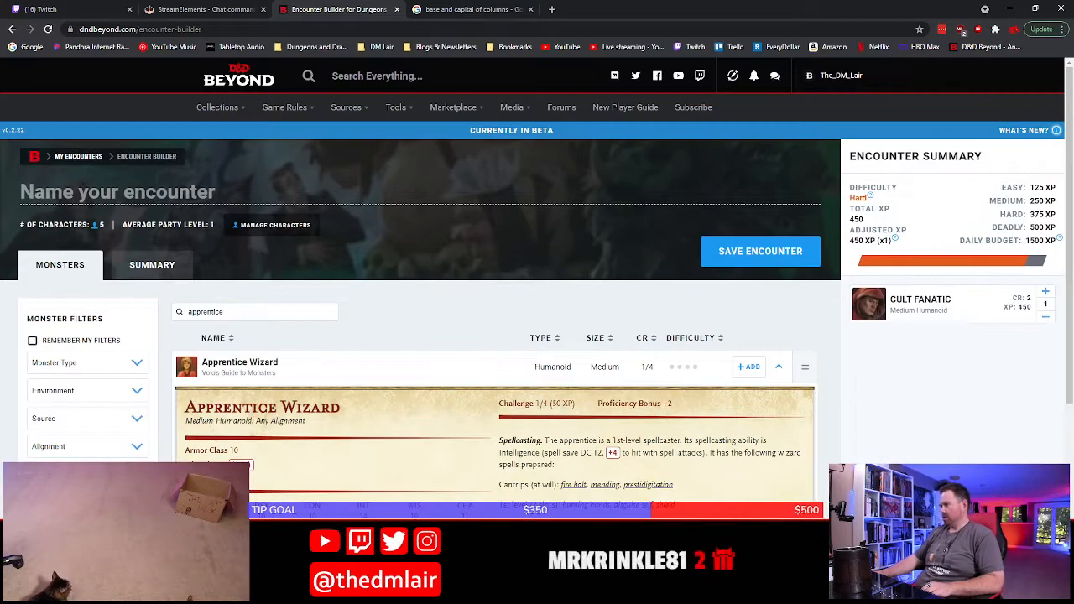
Switch to Word, complete P7's Gnocchi entry with a bold "apprentice wizard" and a plain "*)", and start another bullet
key("alt+Tab")
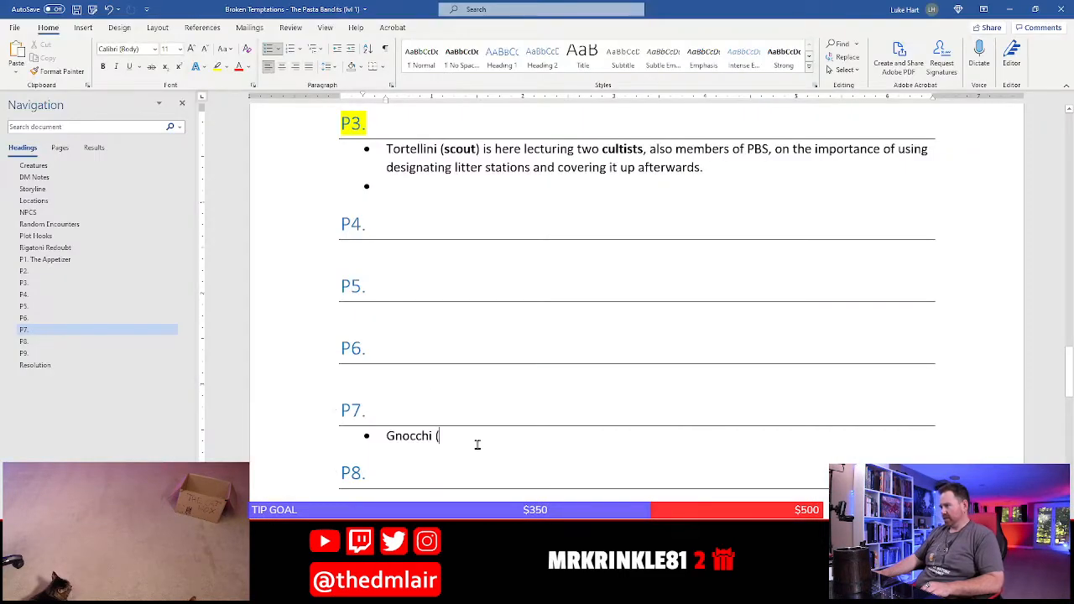
key("ctrl+b")
type("appre")
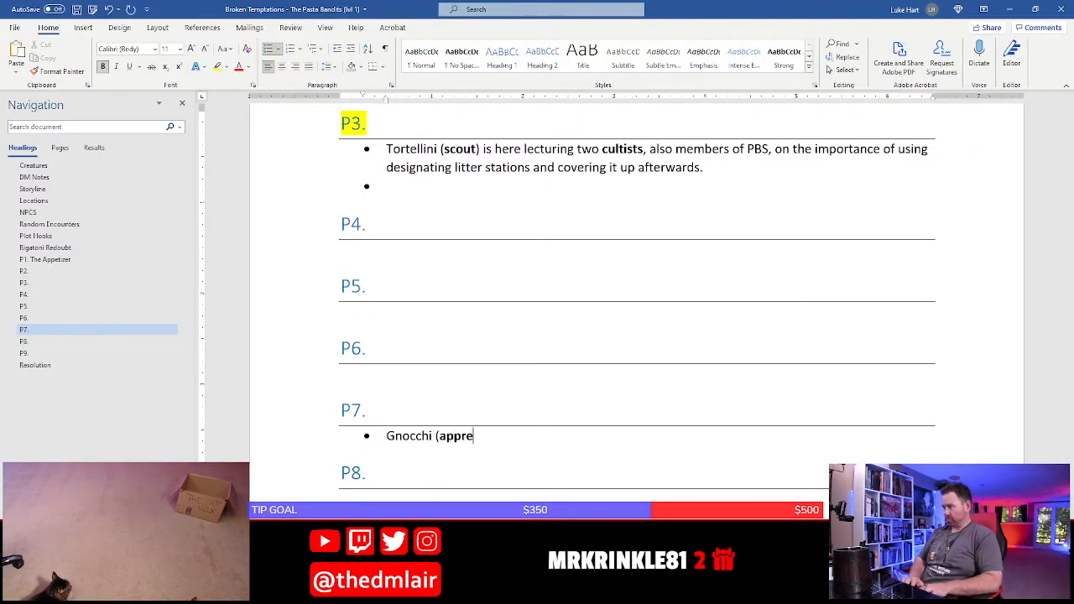
type("ntice wizard")
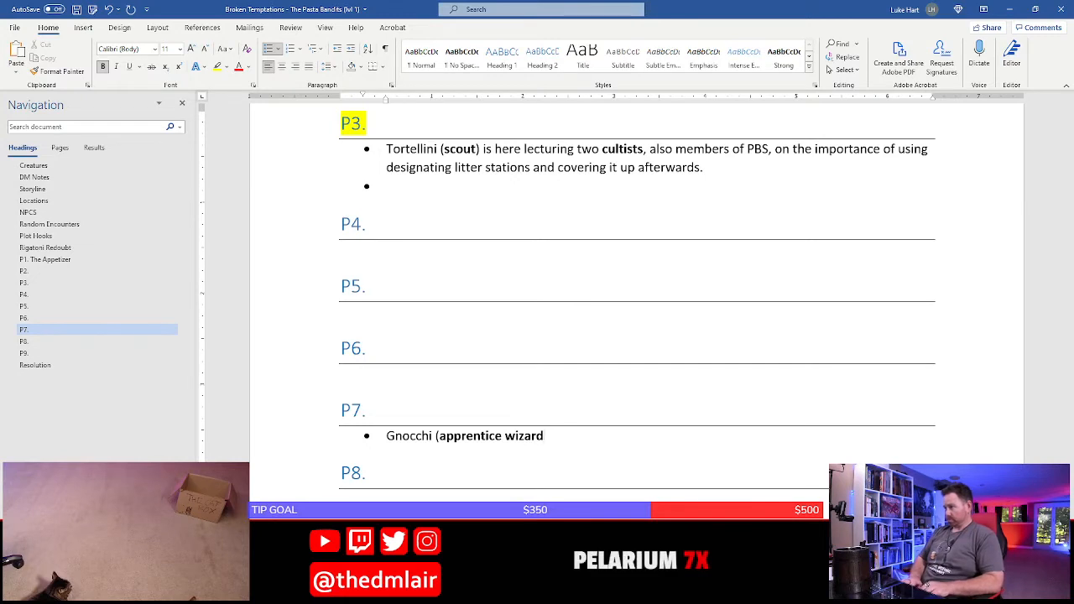
key("ctrl+b")
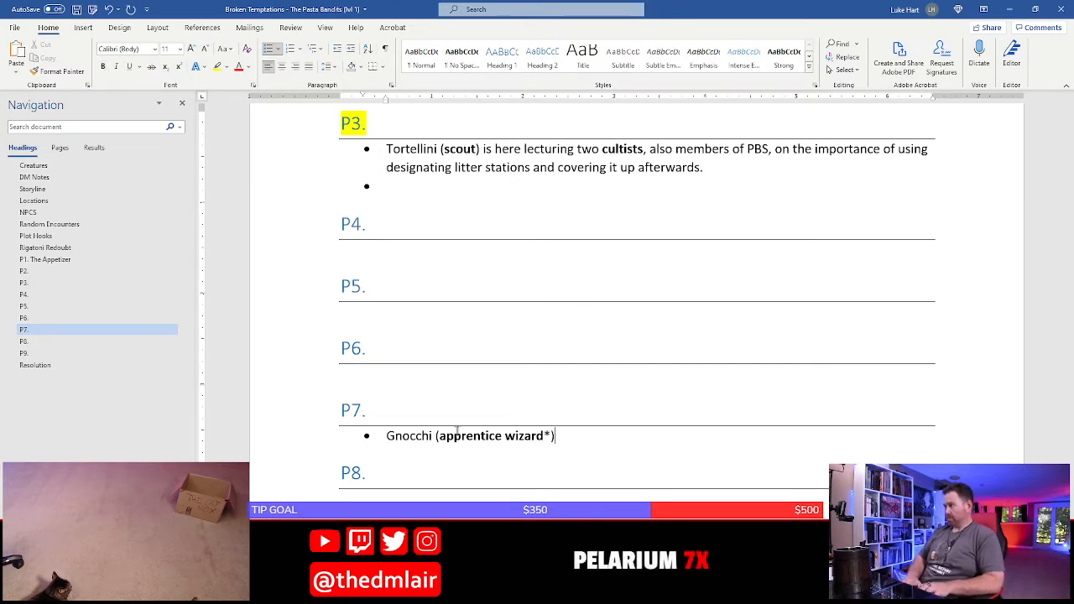
type("*)")
key("Return")
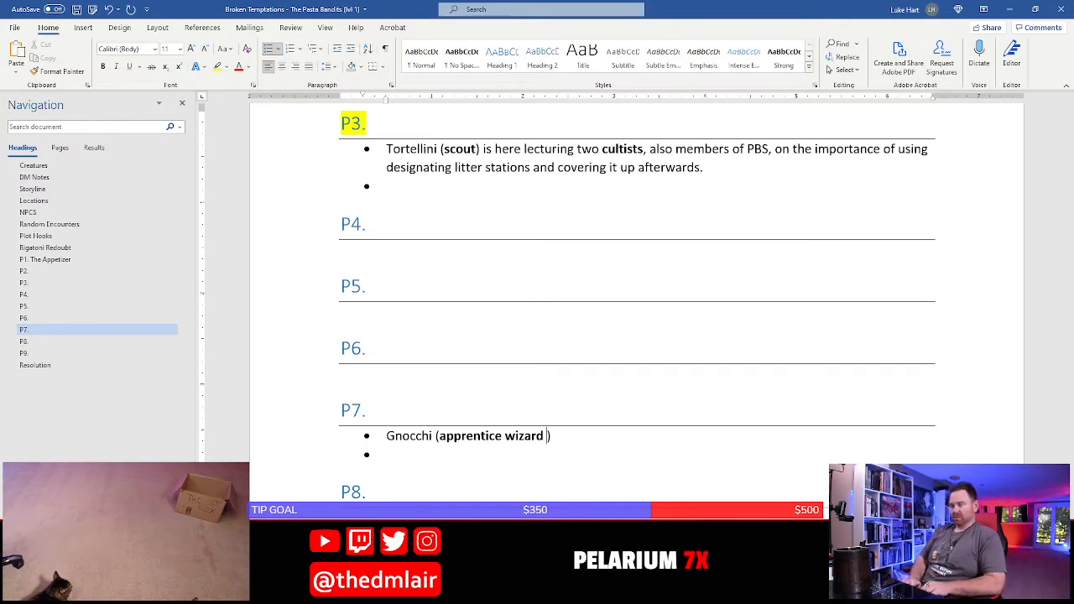
Replace the asterisk after "apprentice wizard" with "with AC 14 and 22 hit points", checking its stat block, and add "and two" after the parenthesis
type("with AC ")
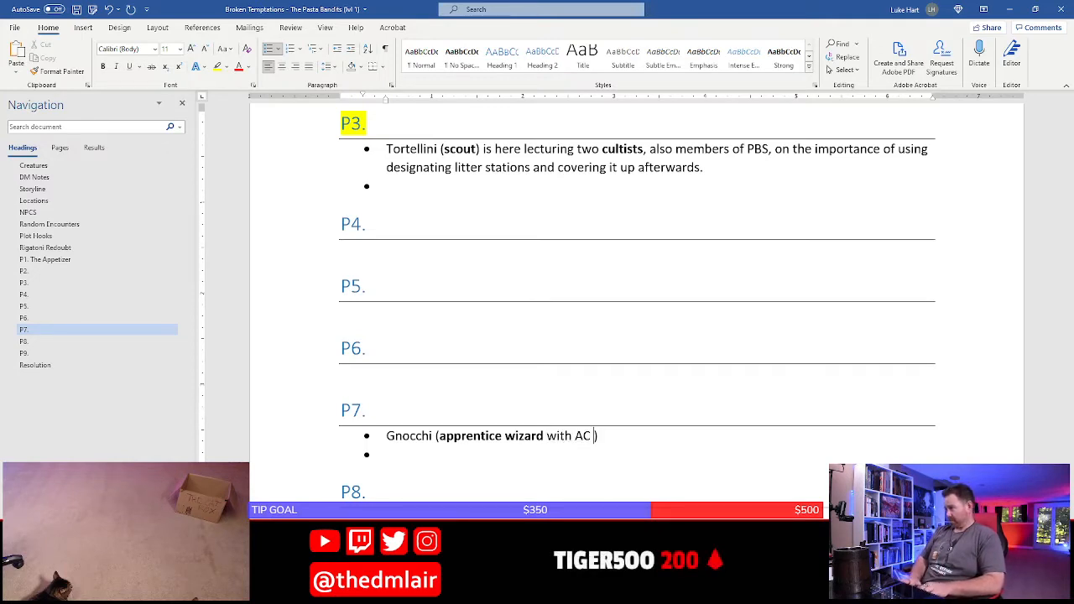
type("14 and")
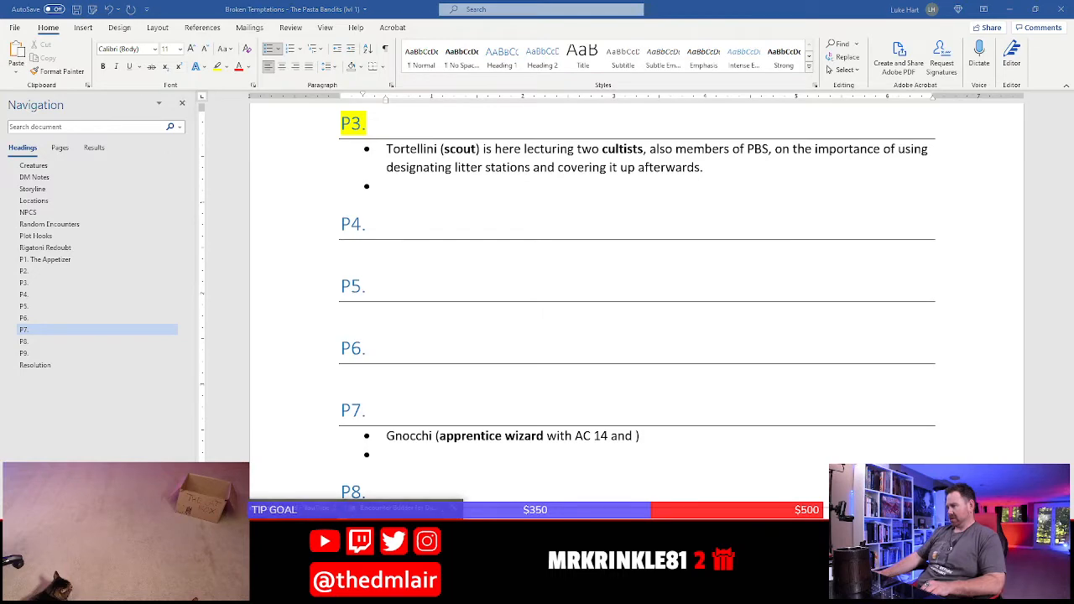
key("alt+Tab")
scroll(418, 497, "down", 2)
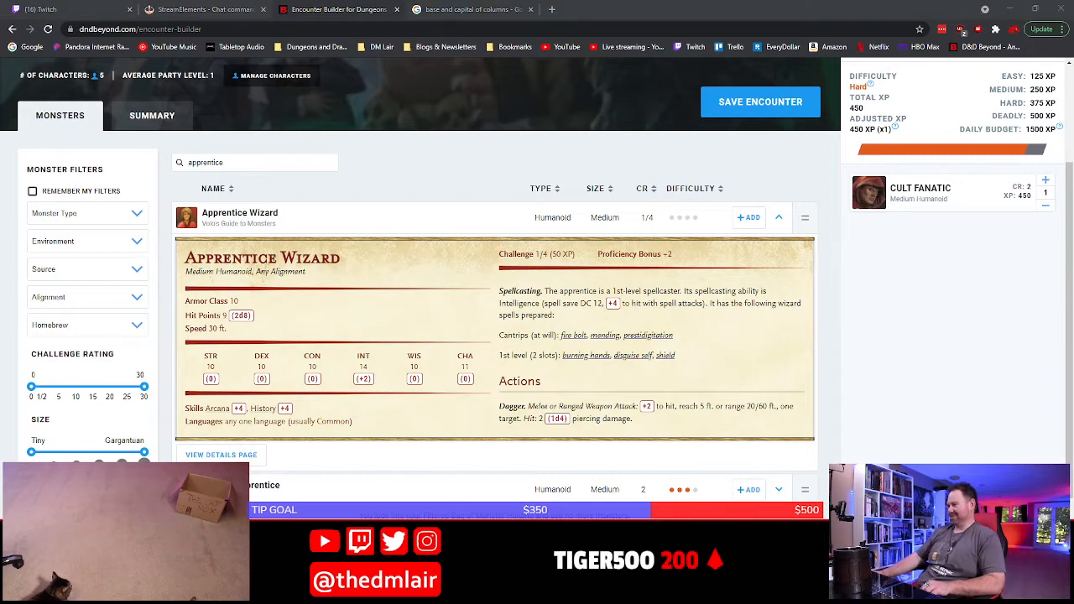
key("alt+Tab")
type("22 ghd")
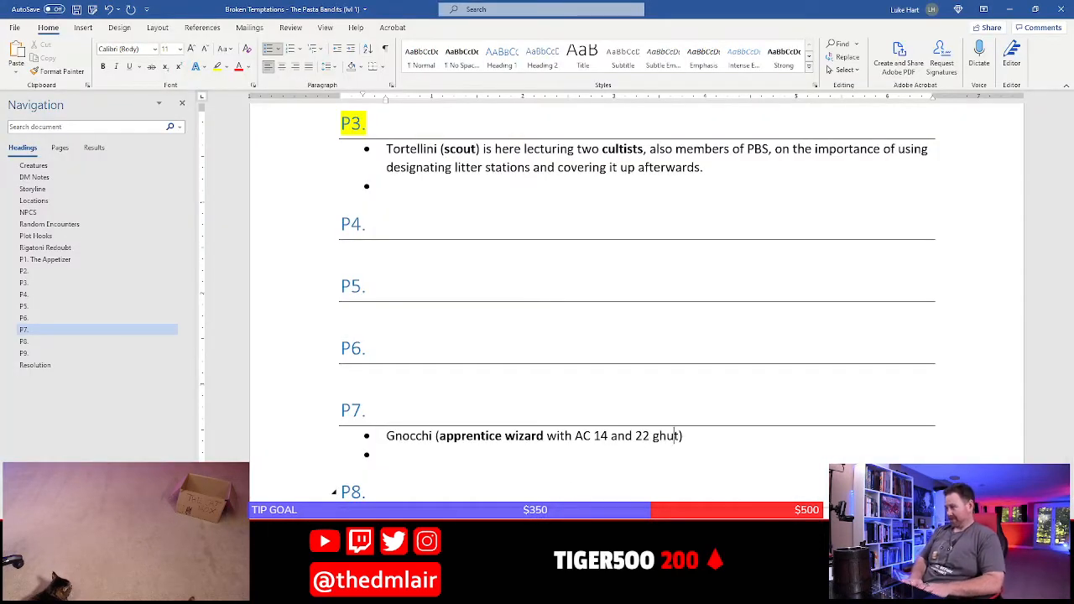
key("BackSpace")
key("BackSpace")
key("BackSpace")
type("t points")
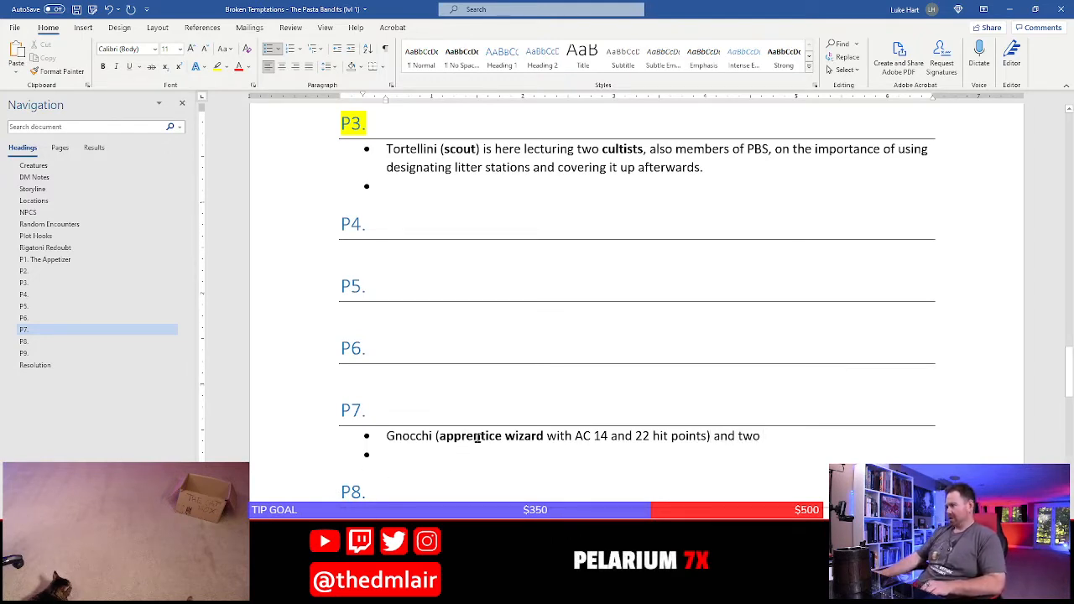
Switch to the D&D Beyond encounter builder and replace the Cult Fanatic in the encounter with one Apprentice Wizard
left_click(358, 592)
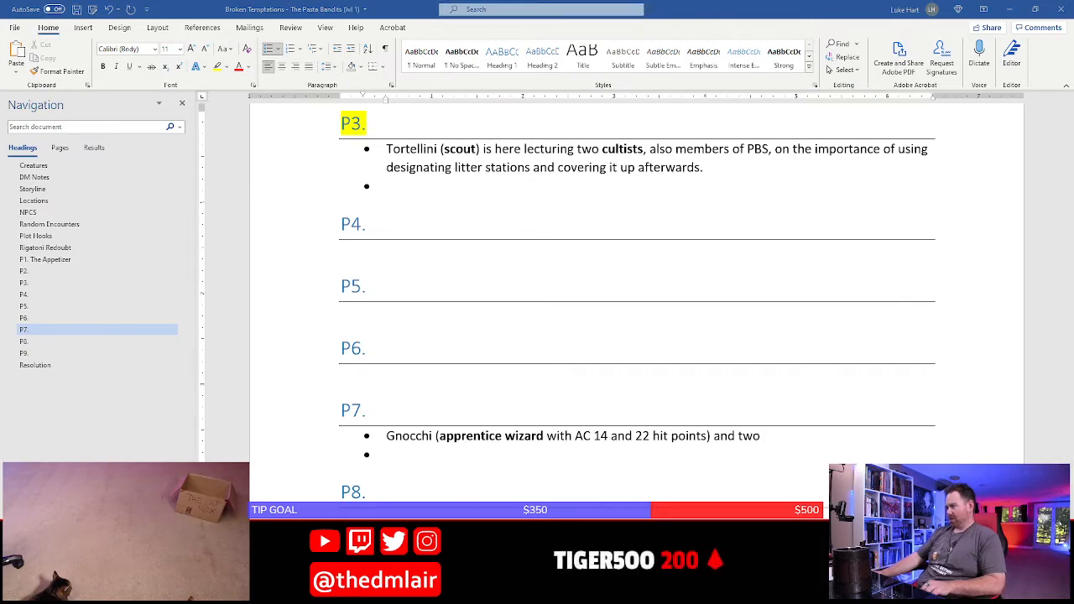
left_click(412, 547)
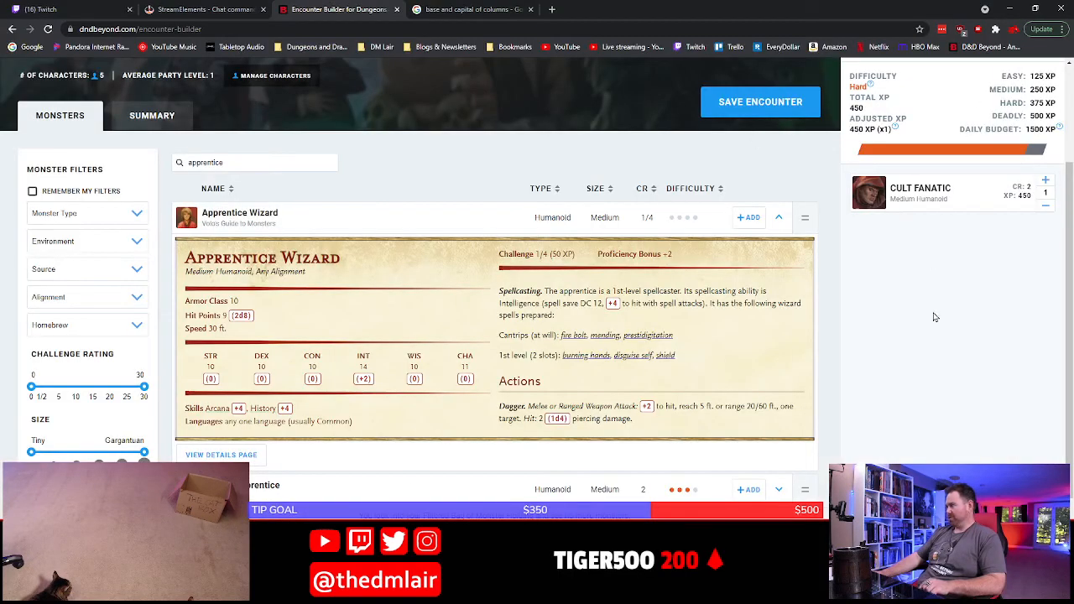
left_click(1046, 206)
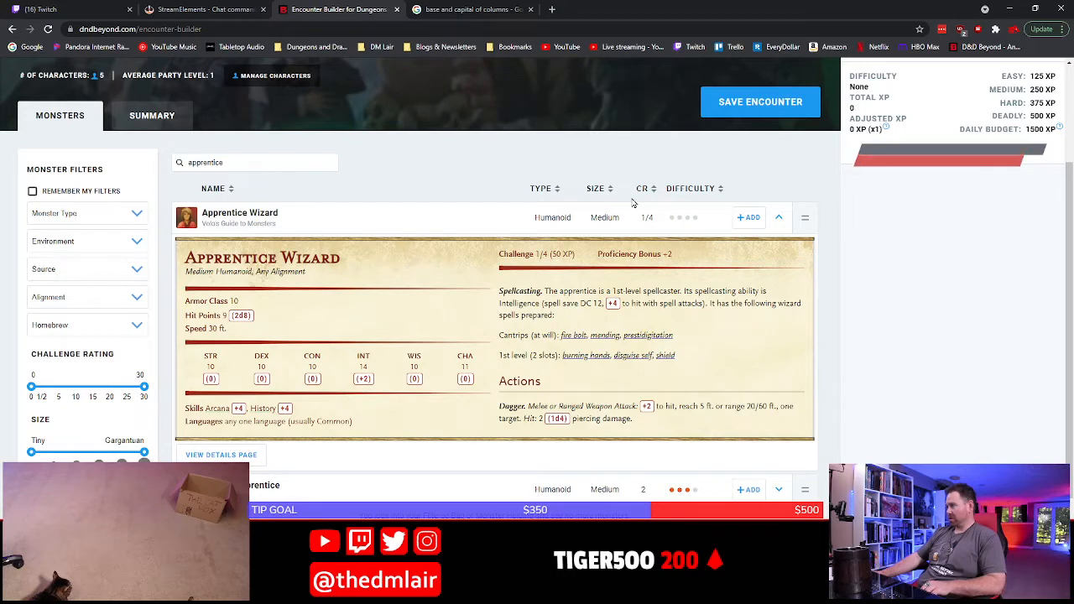
left_click(753, 219)
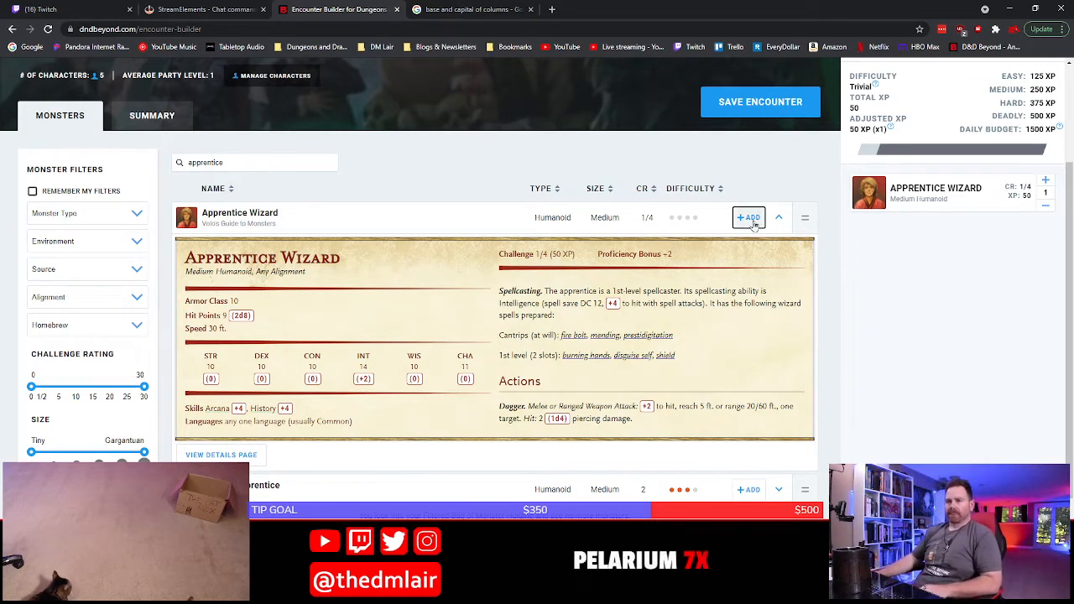
Search the monsters for "thug", try two Basic Rules Thugs in the encounter, and remove both
left_click_drag(256, 157, 173, 160)
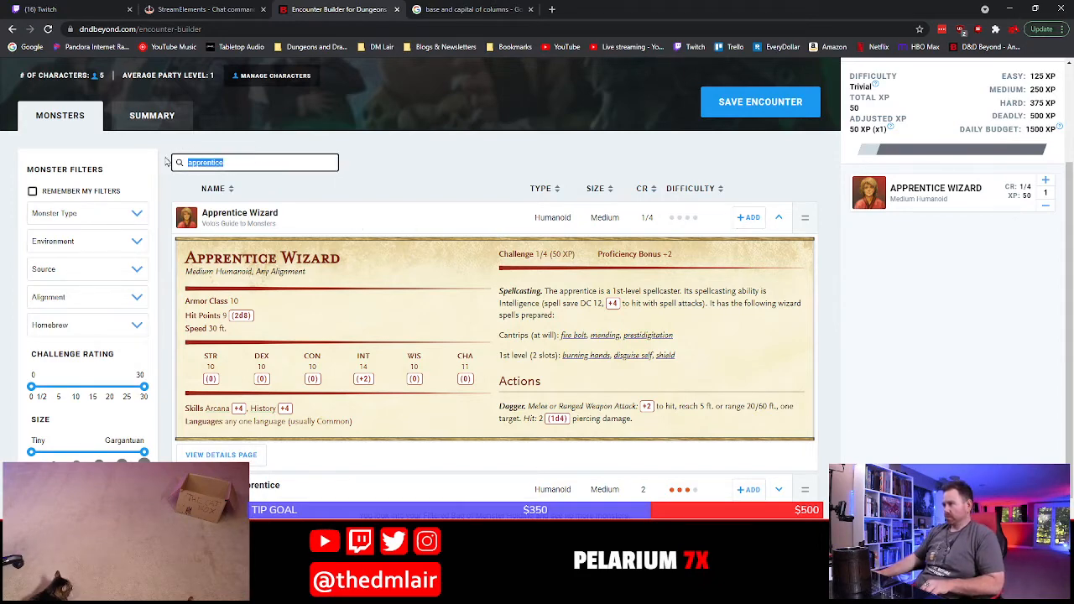
type("thug")
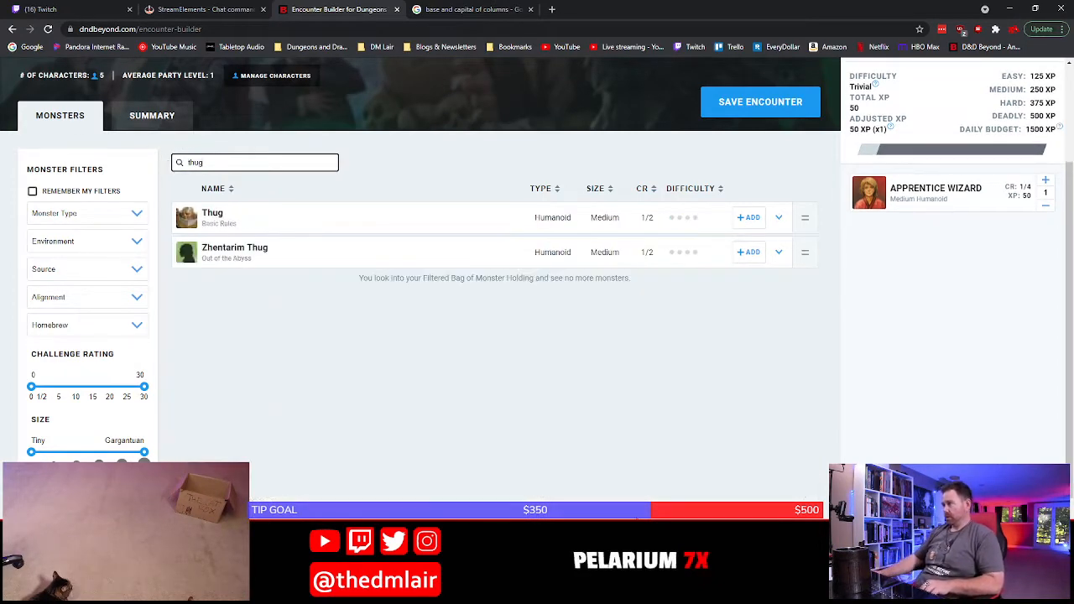
left_click(750, 220)
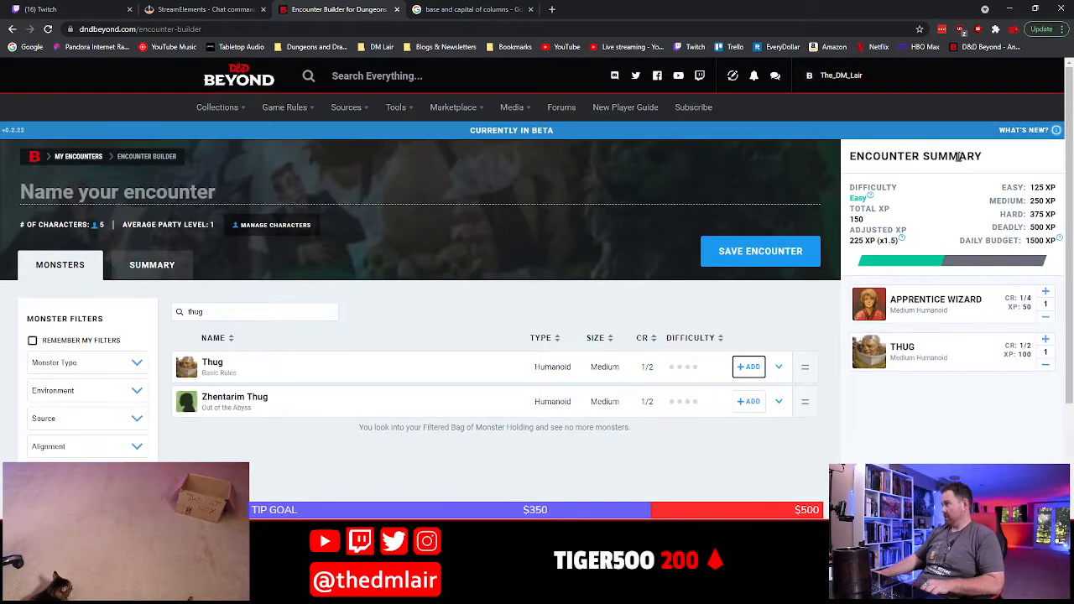
left_click(760, 371)
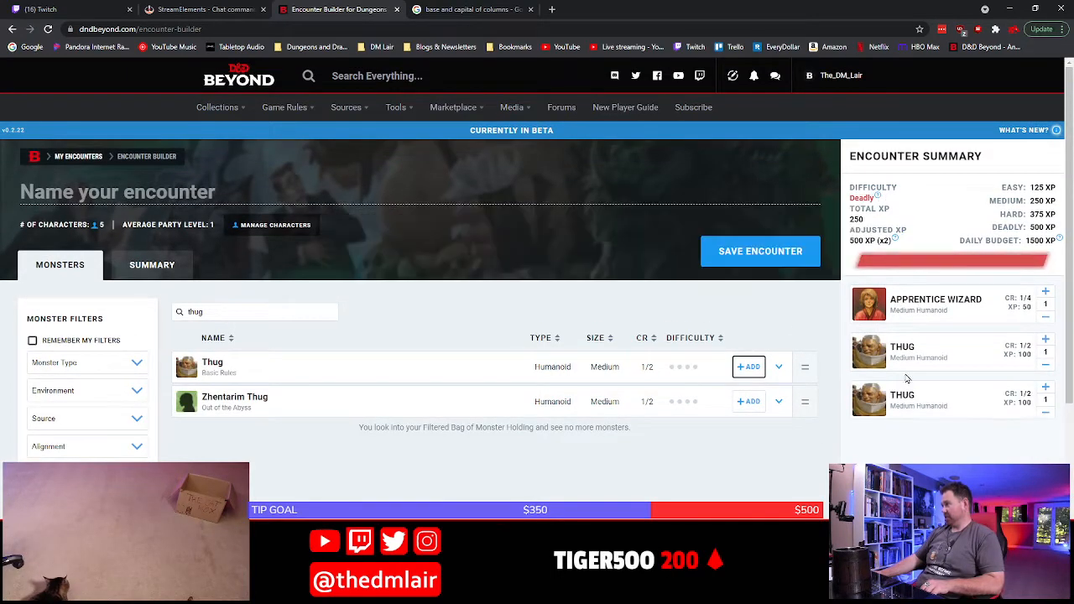
left_click(1045, 413)
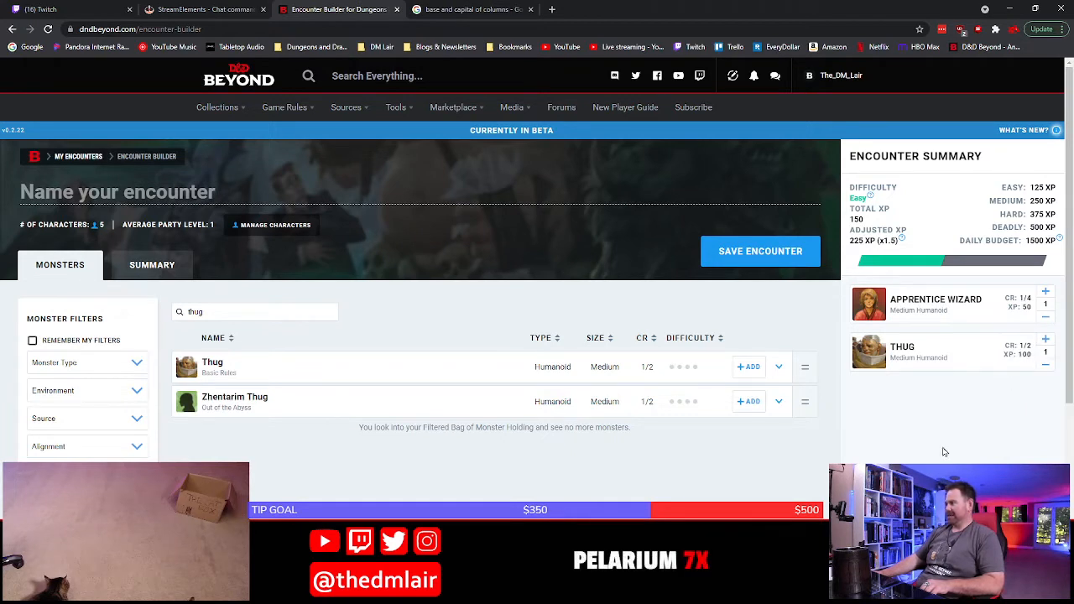
left_click(1046, 364)
Search the monsters for "guard", and replace that search with "panth"
double_click(251, 318)
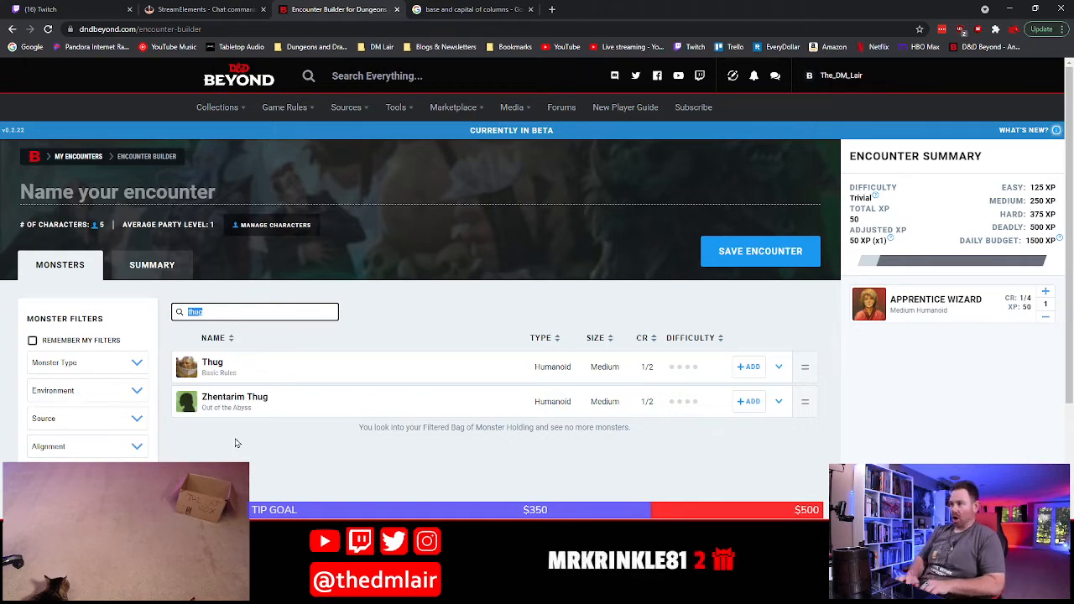
type("guard")
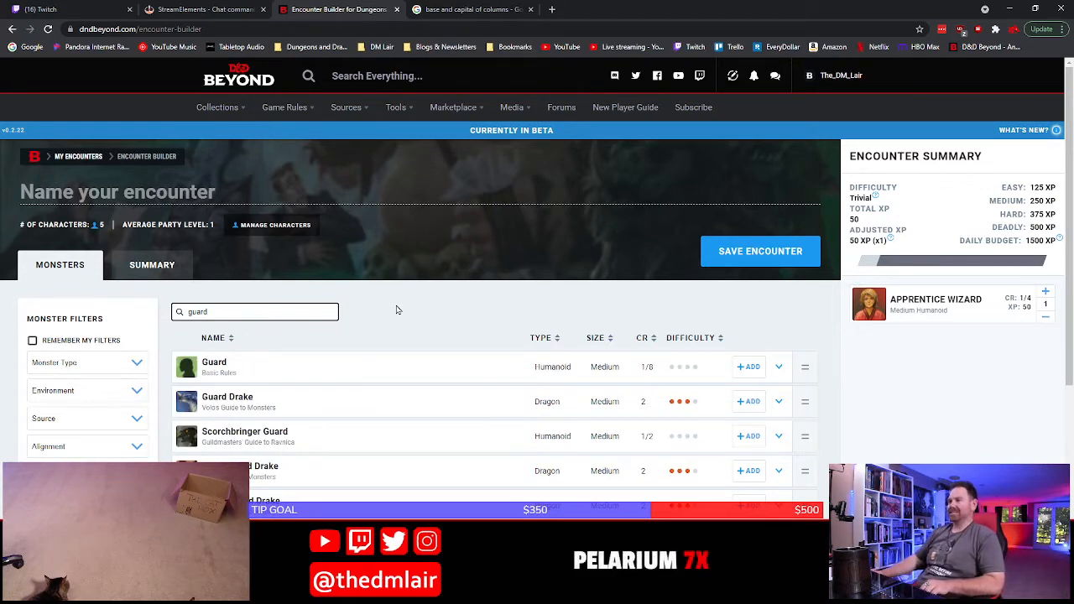
double_click(286, 315)
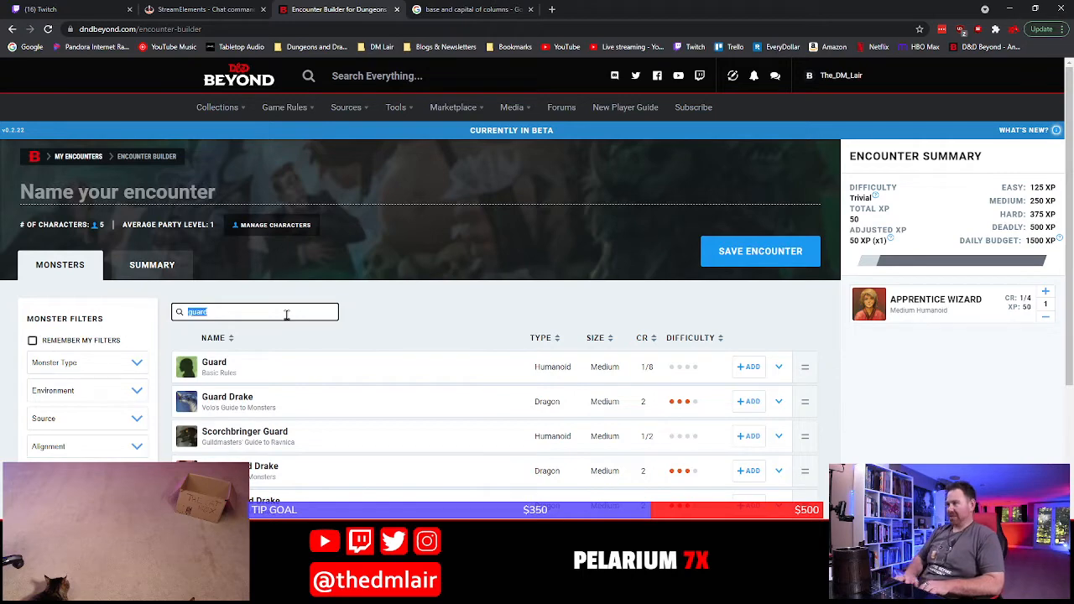
type("panth")
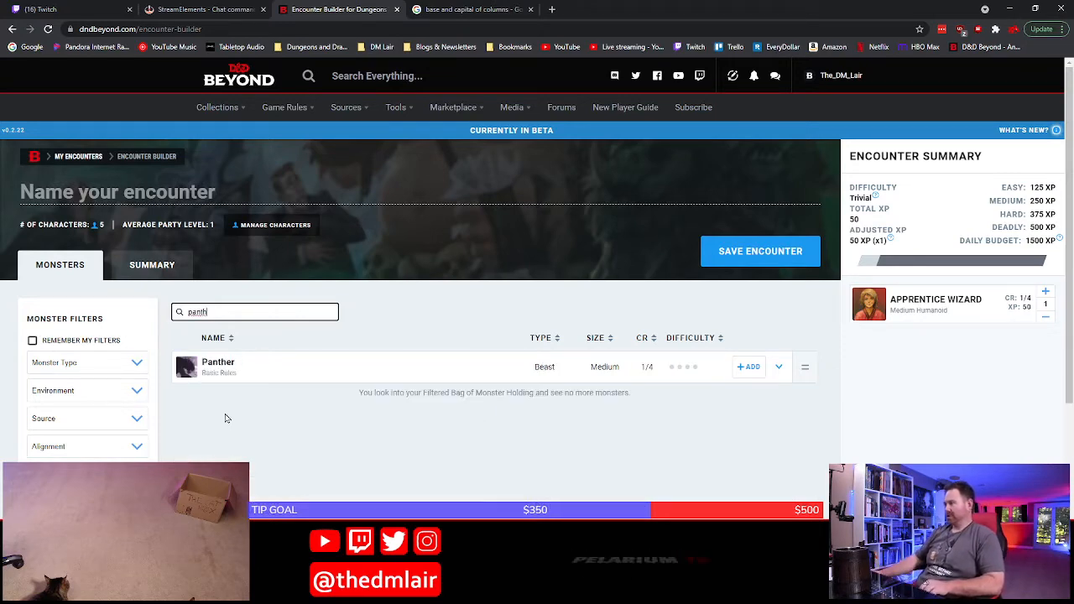
Review the Panther's stat block and add two Panthers to the encounter
left_click(318, 375)
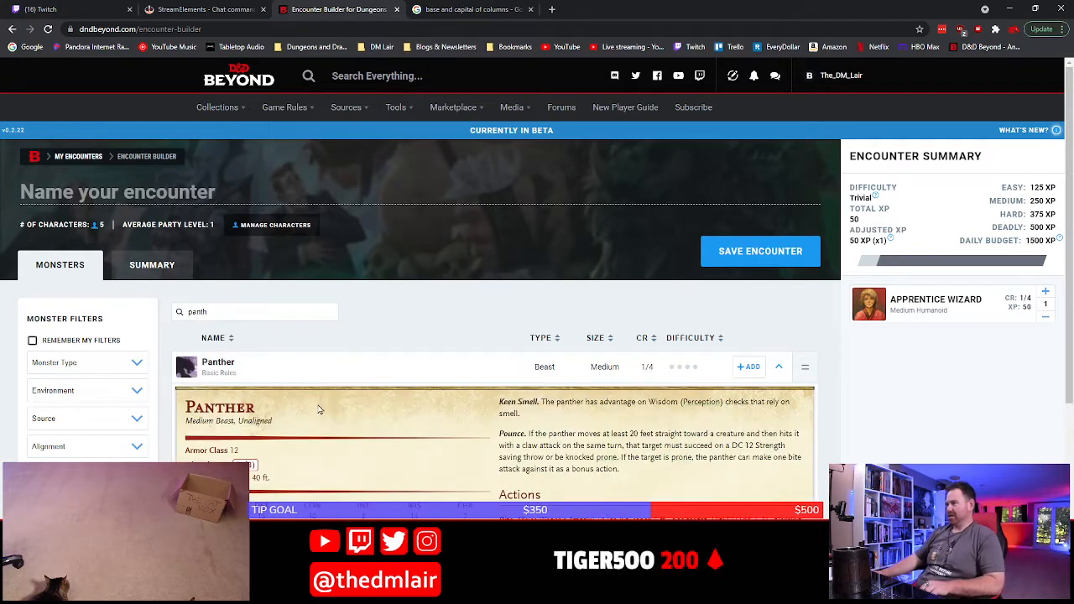
scroll(315, 411, "down", 2)
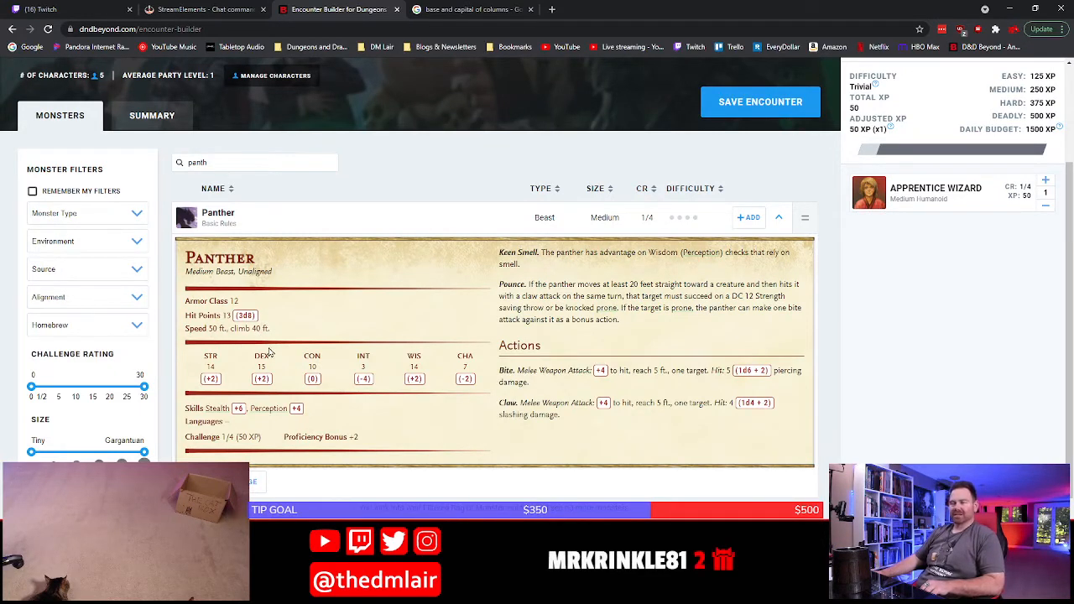
scroll(267, 360, "up", 2)
left_click(749, 367)
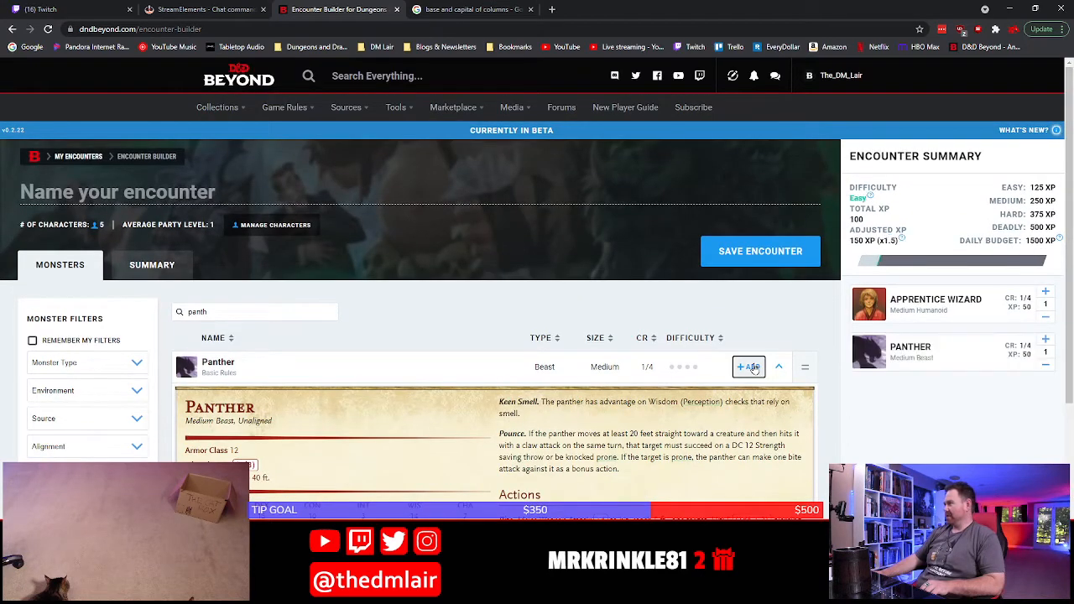
left_click(1046, 339)
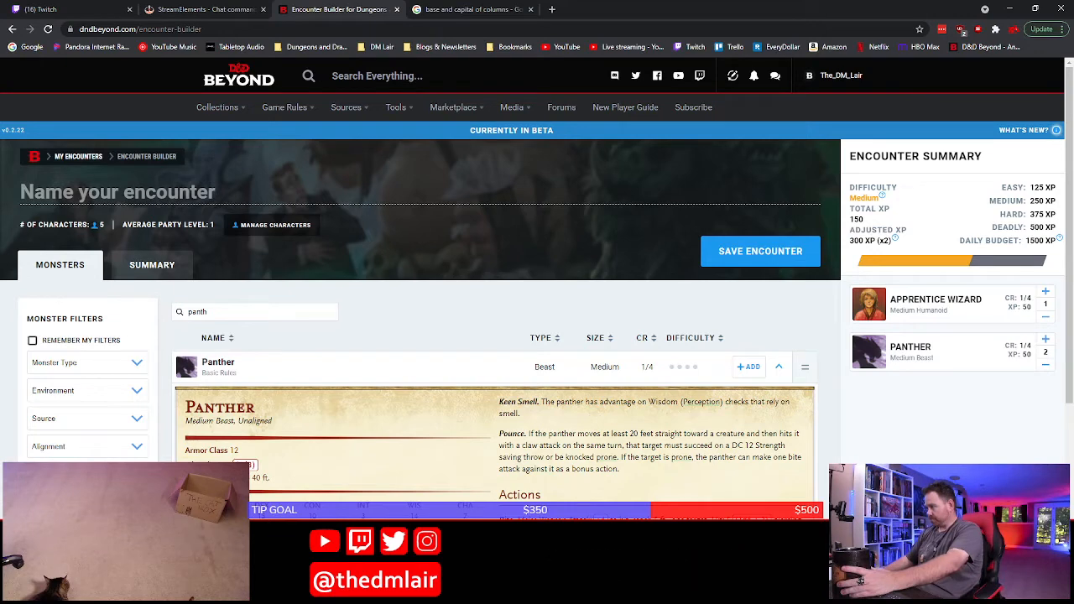
Switch back to Word, glancing at the P7 map in Photoshop, and add a bold "panthers" after "and two" in the Gnocchi bullet
key("alt+Tab")
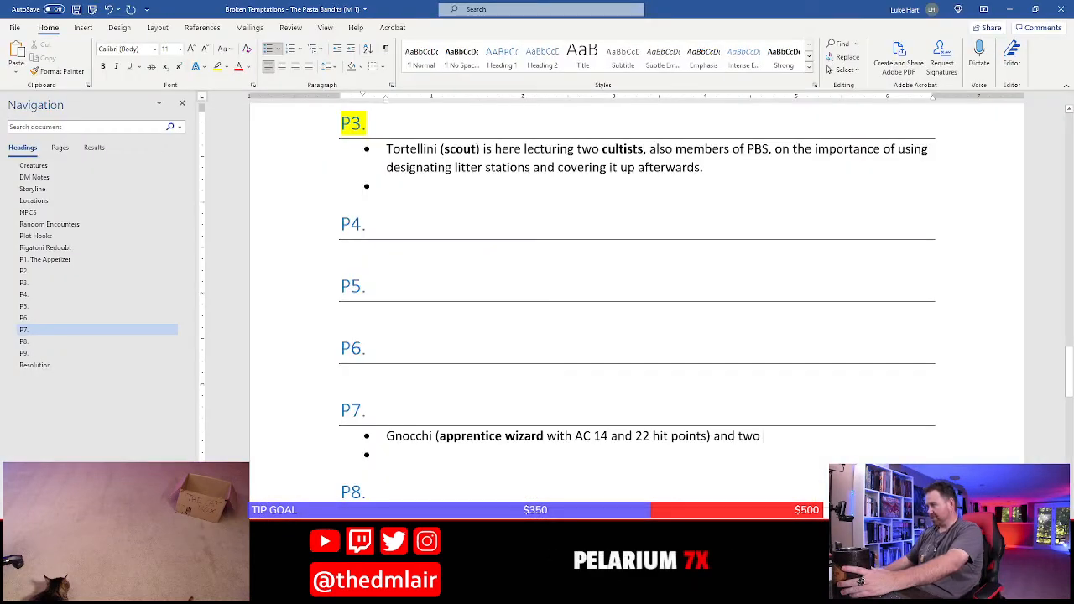
key("alt+Tab")
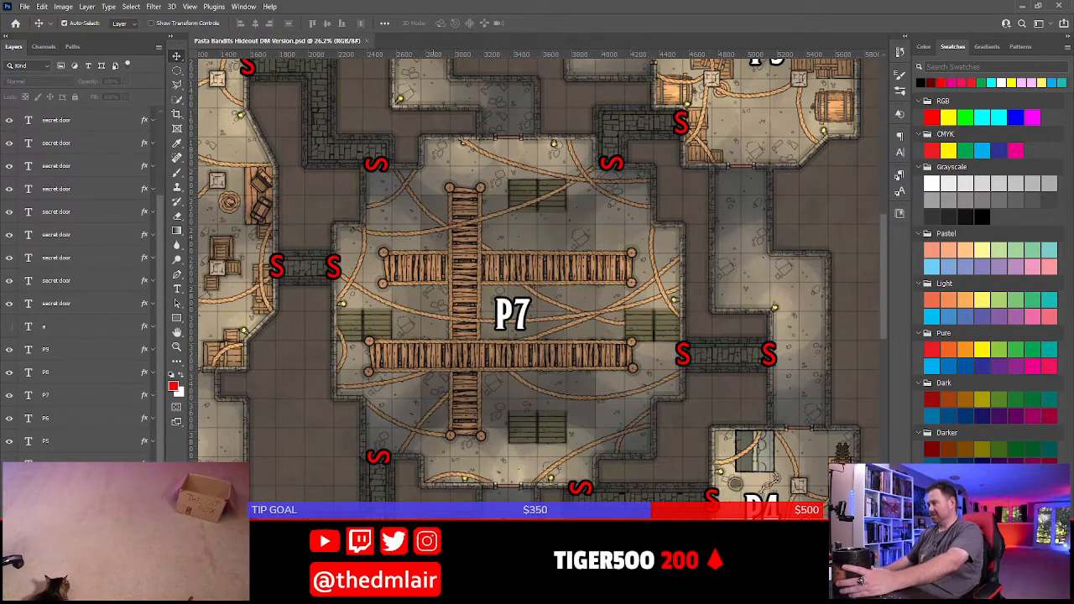
key("alt+Tab")
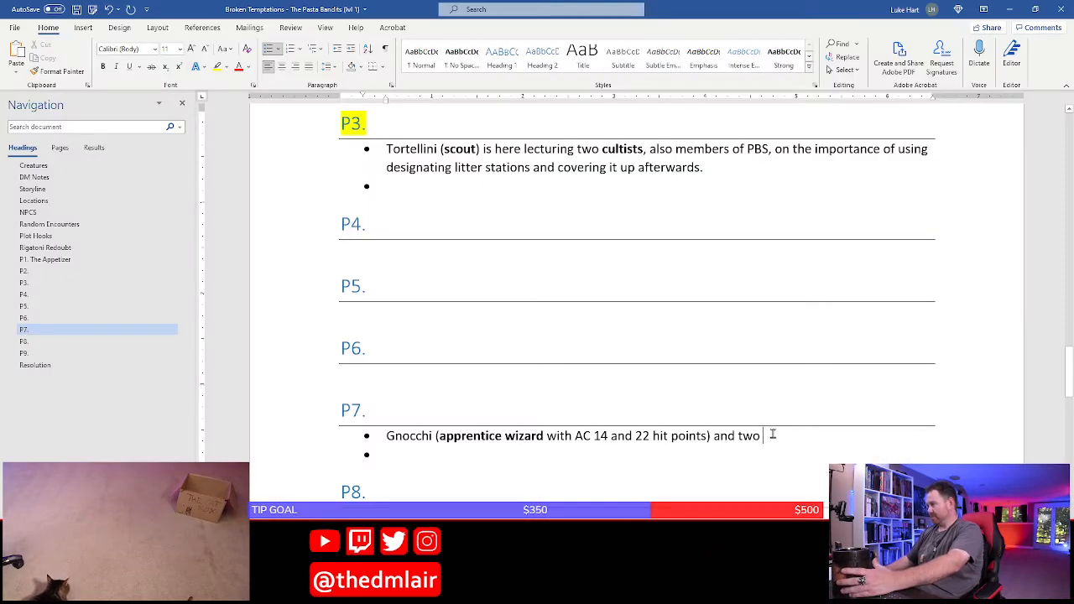
key("ctrl+b")
type("p")
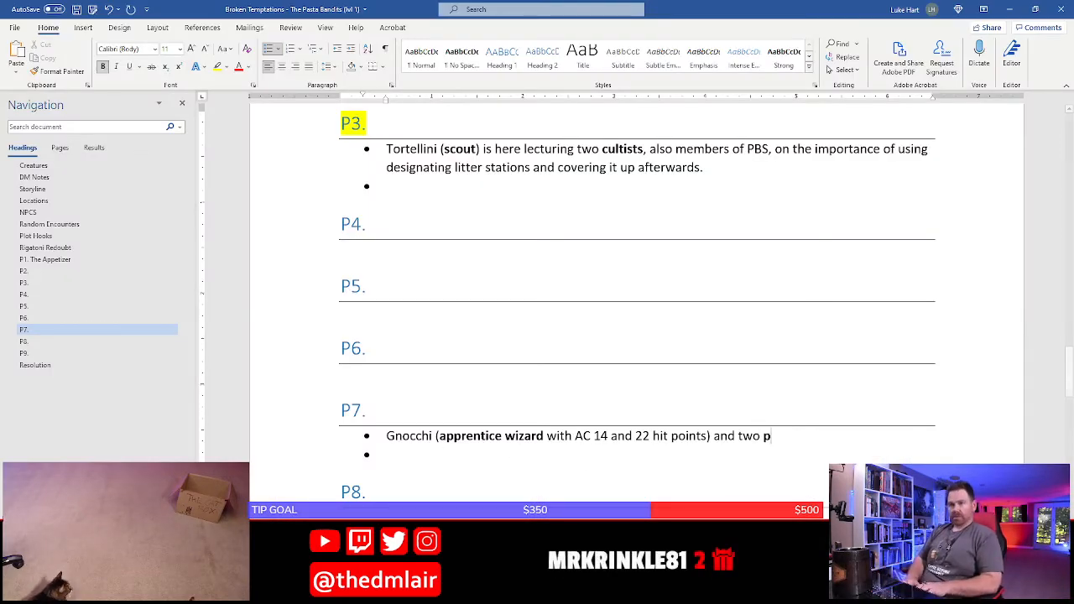
type("anthers")
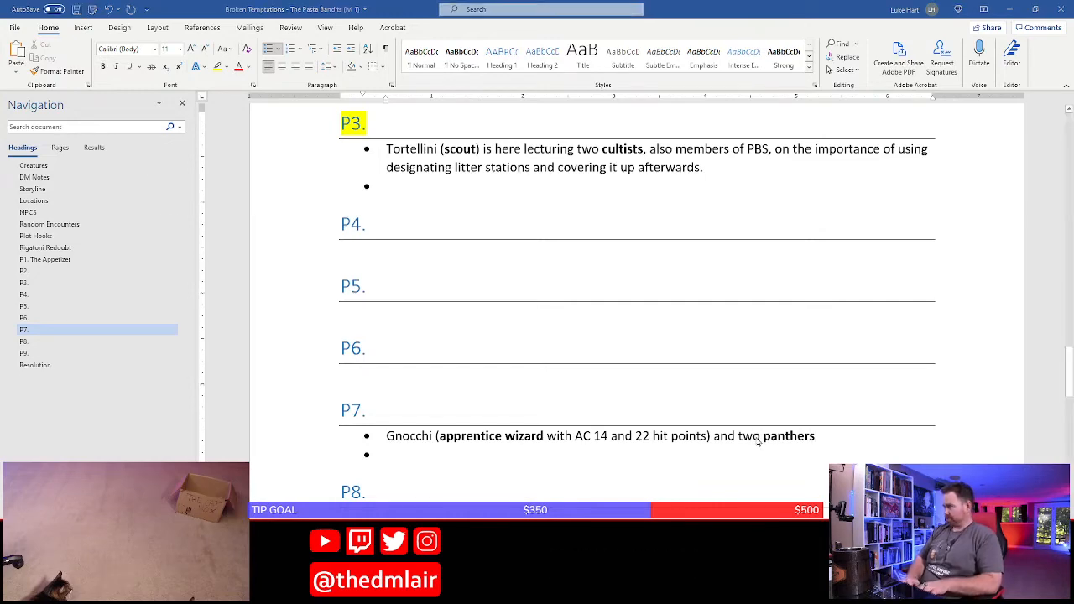
key("ctrl+n")
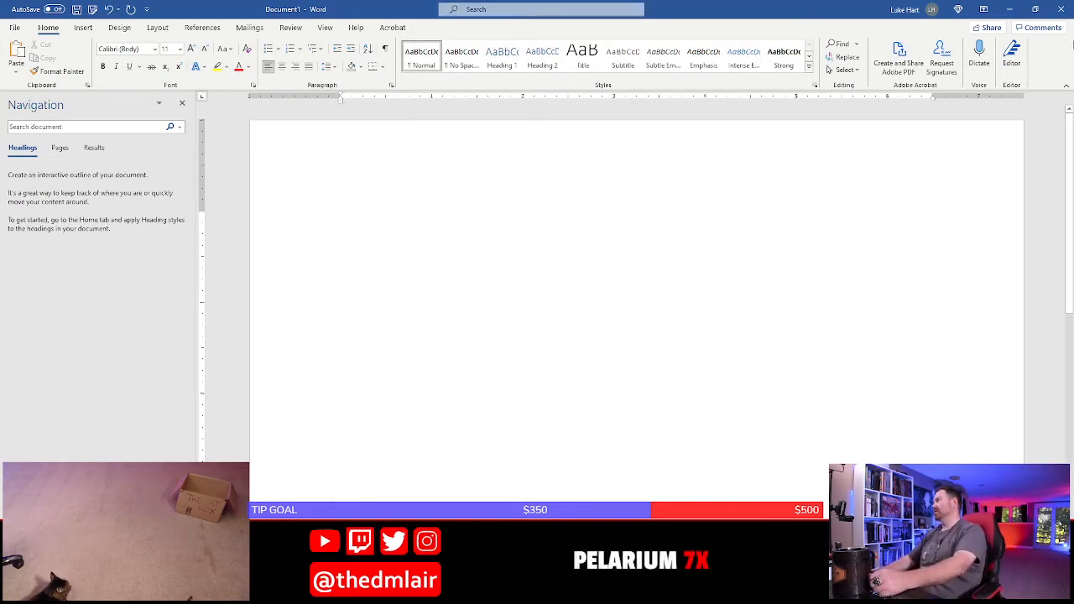
left_click(1061, 8)
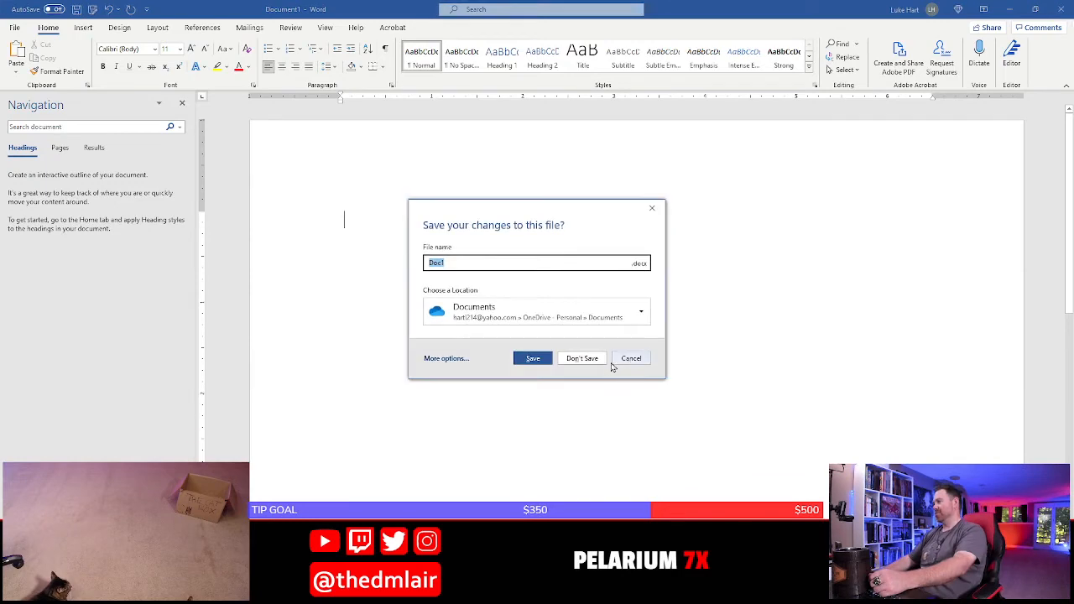
left_click(581, 358)
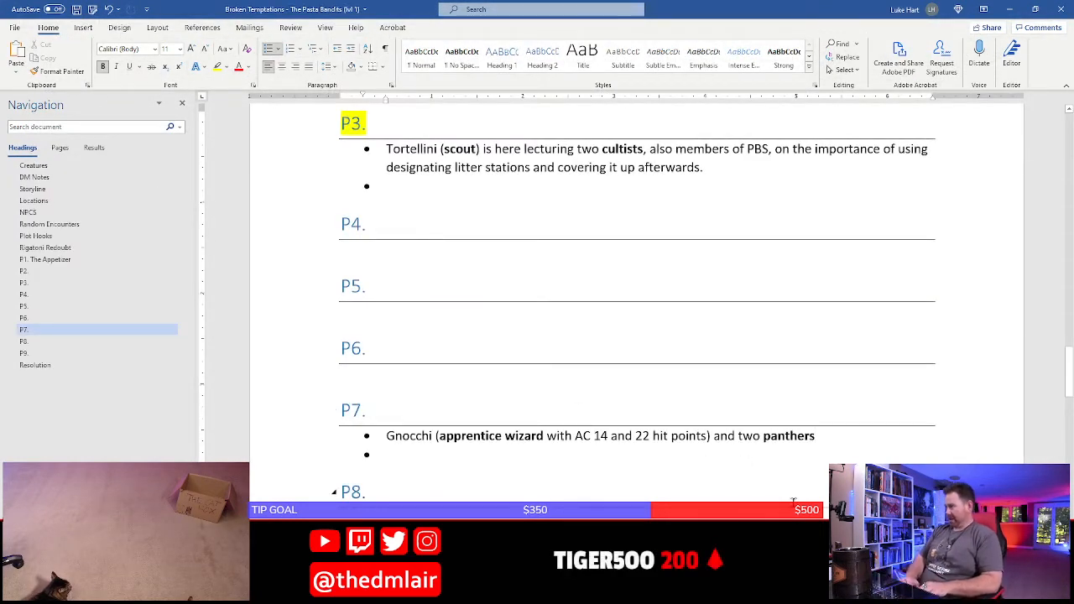
Finish the opening sentence of P7's Gnocchi bullet after "panthers" with "are here, poised on the ropes"
type("are here")
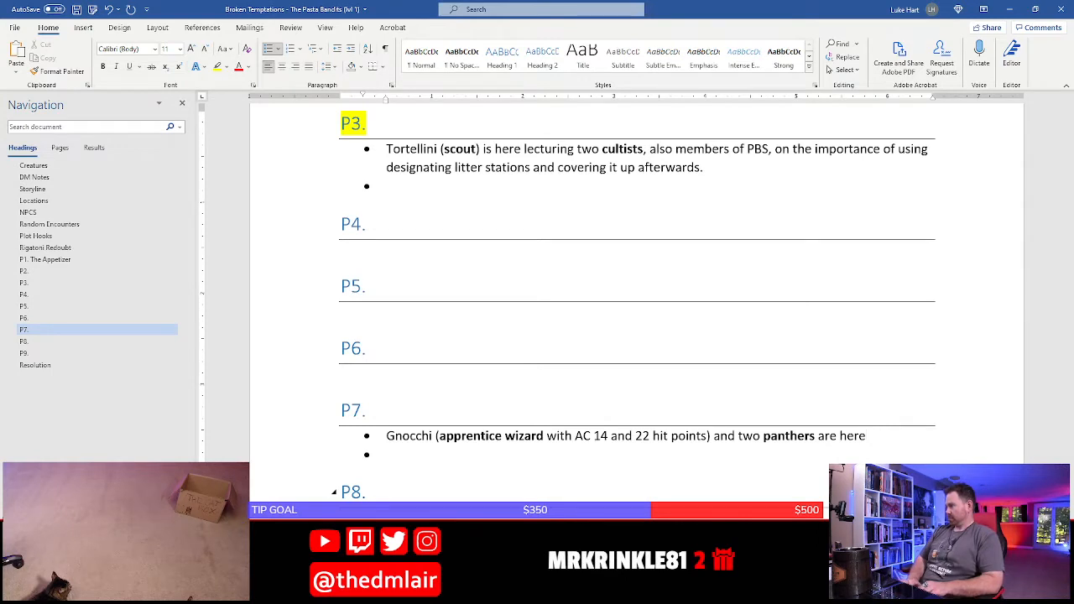
type("on the rops")
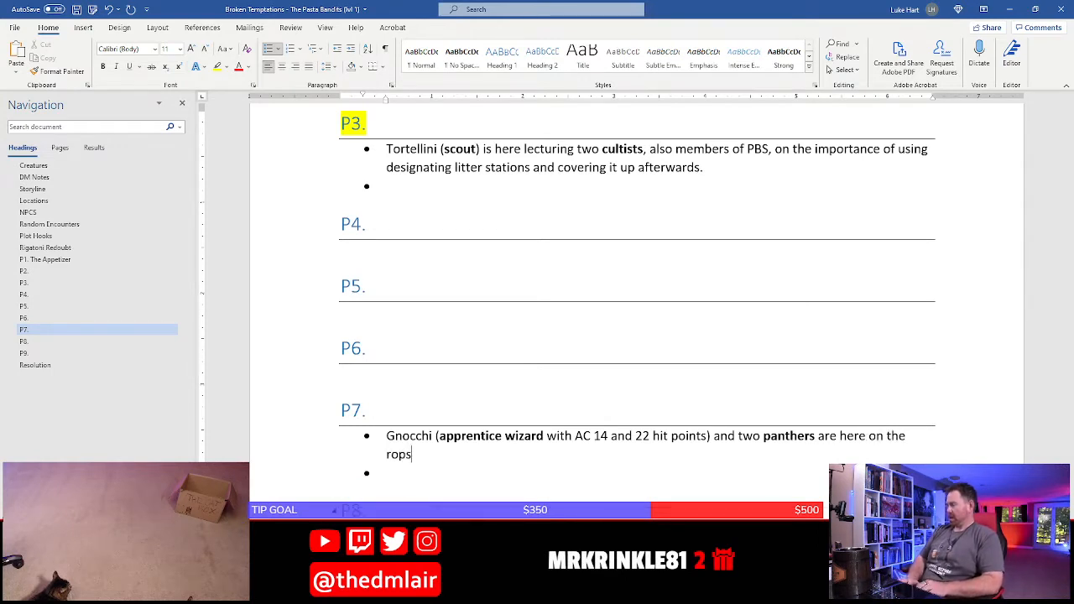
key("BackSpace")
key("BackSpace")
key("BackSpace")
key("BackSpace")
key("BackSpace")
key("BackSpace")
key("BackSpace")
key("BackSpace")
key("BackSpace")
key("BackSpace")
key("BackSpace")
key("BackSpace")
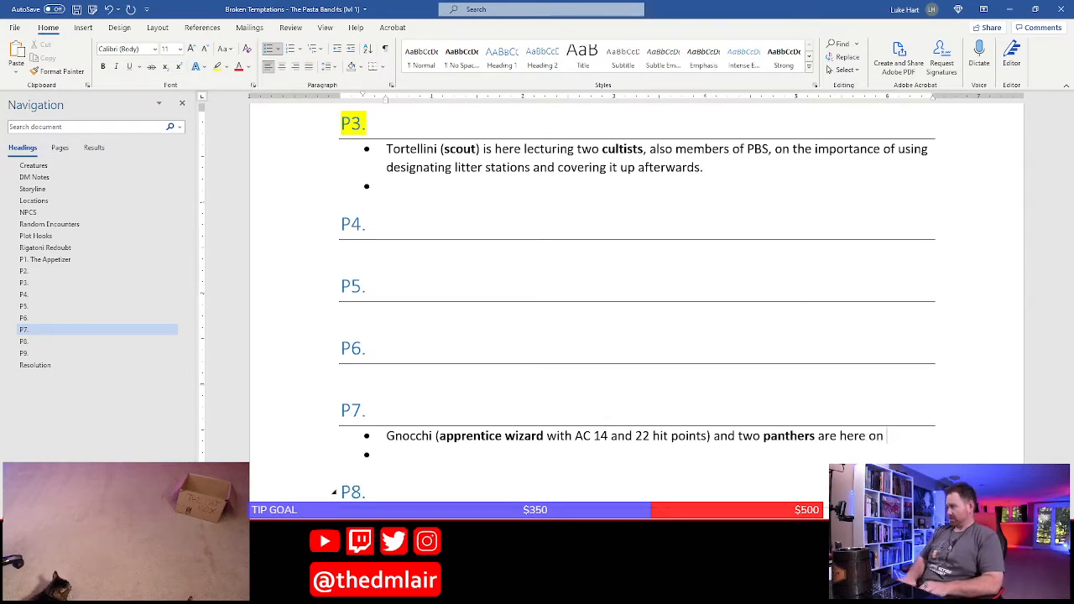
type(", poised on th")
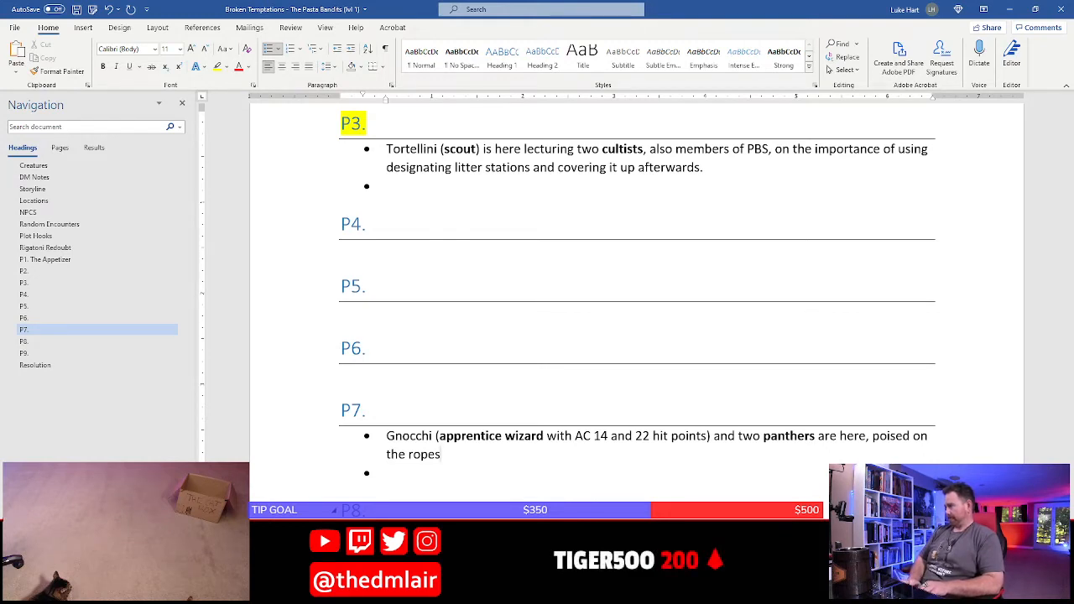
Continue the P7 Gnocchi bullet with "The panthers dwell in this room, using the large pit below as their litter box."
type("e ropes. The pan")
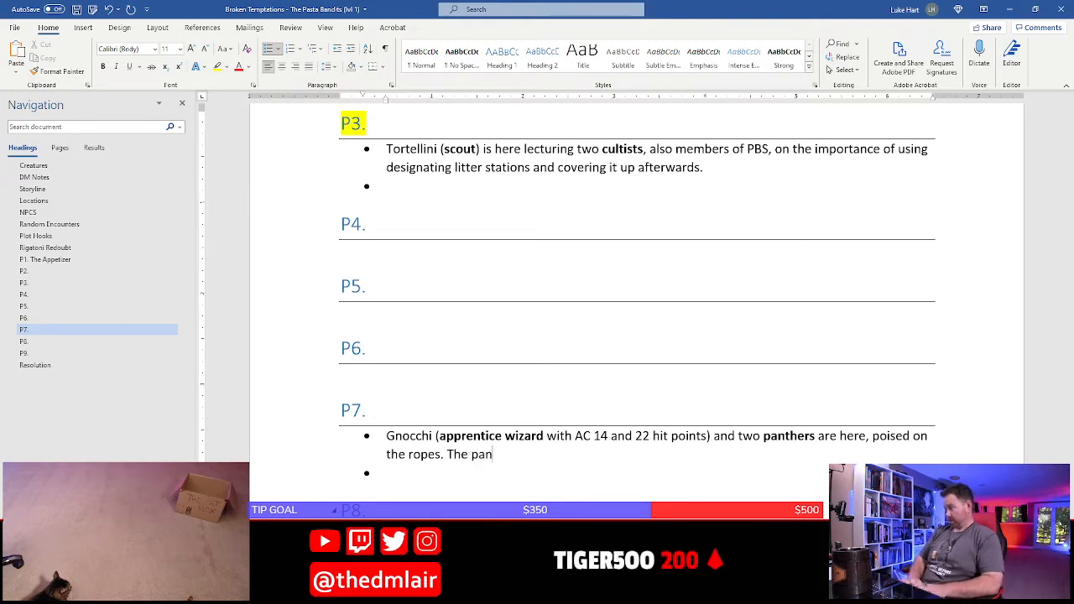
type("thers dwell in this ")
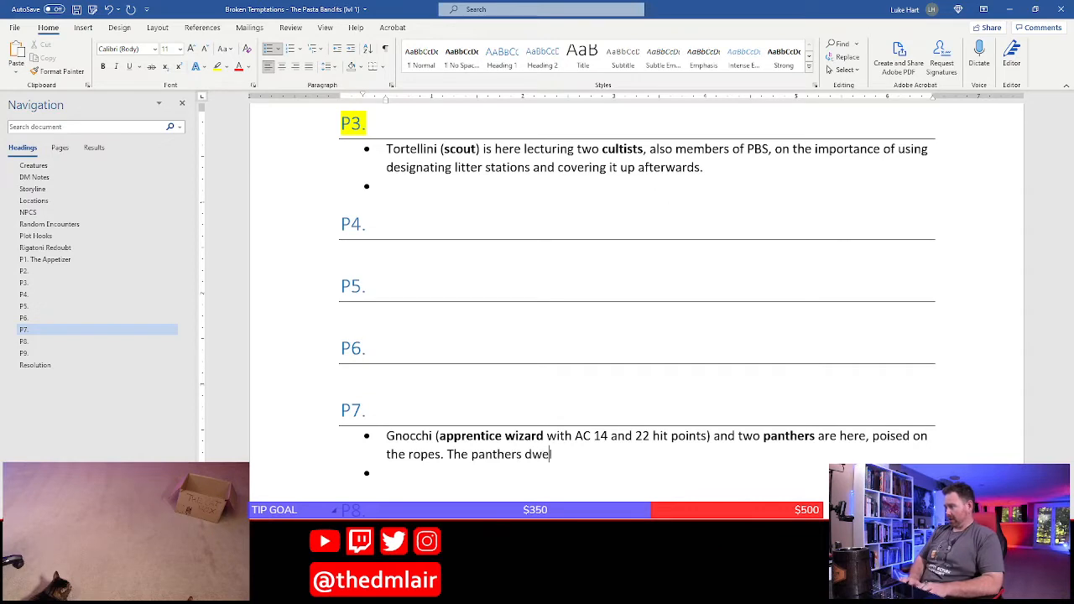
type("room")
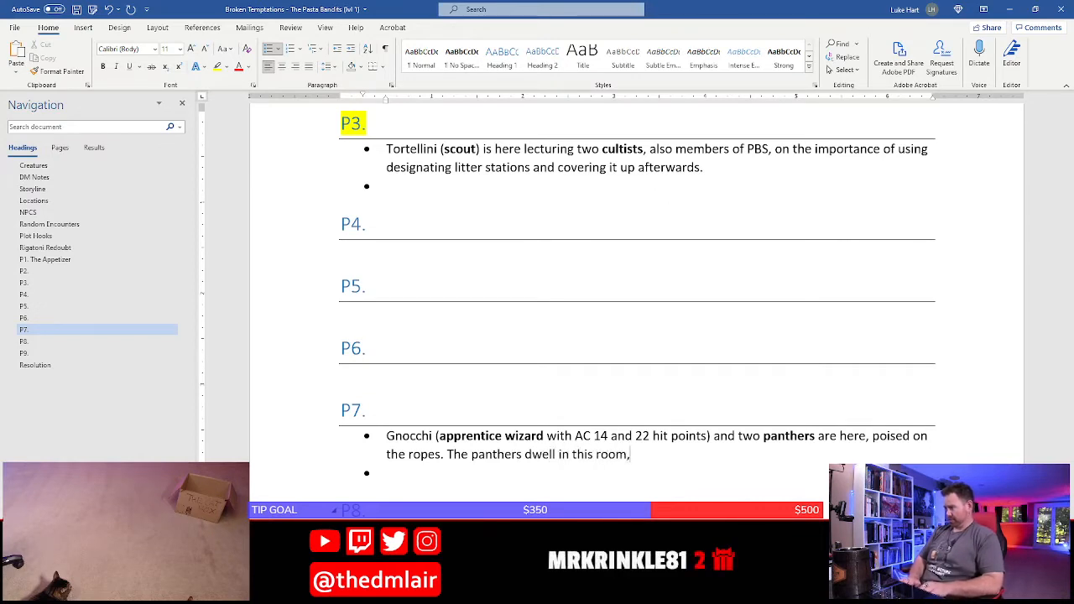
type(", using the large p")
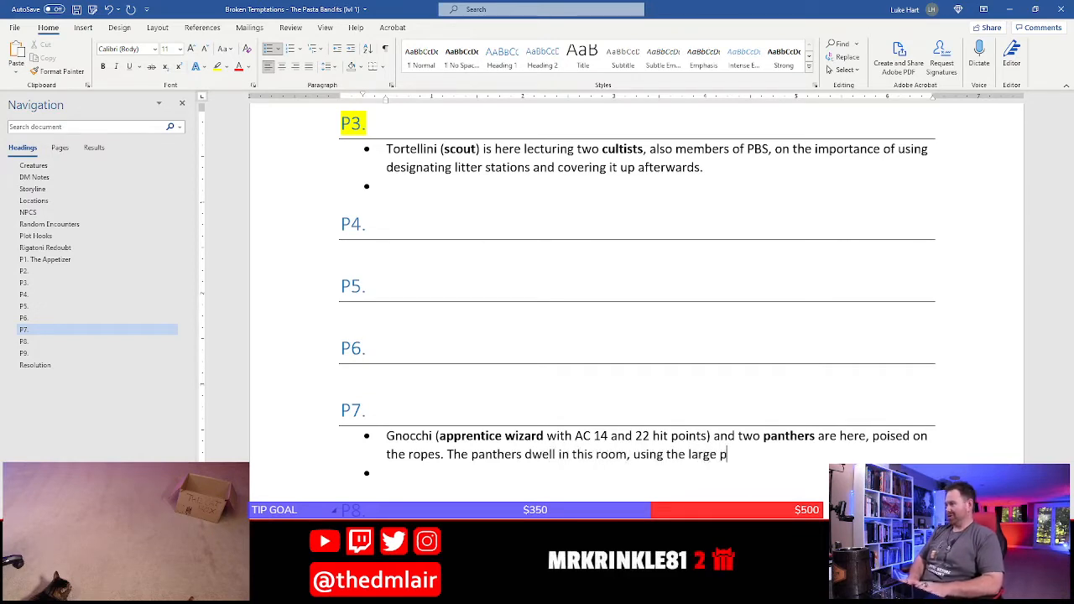
type("it below as their")
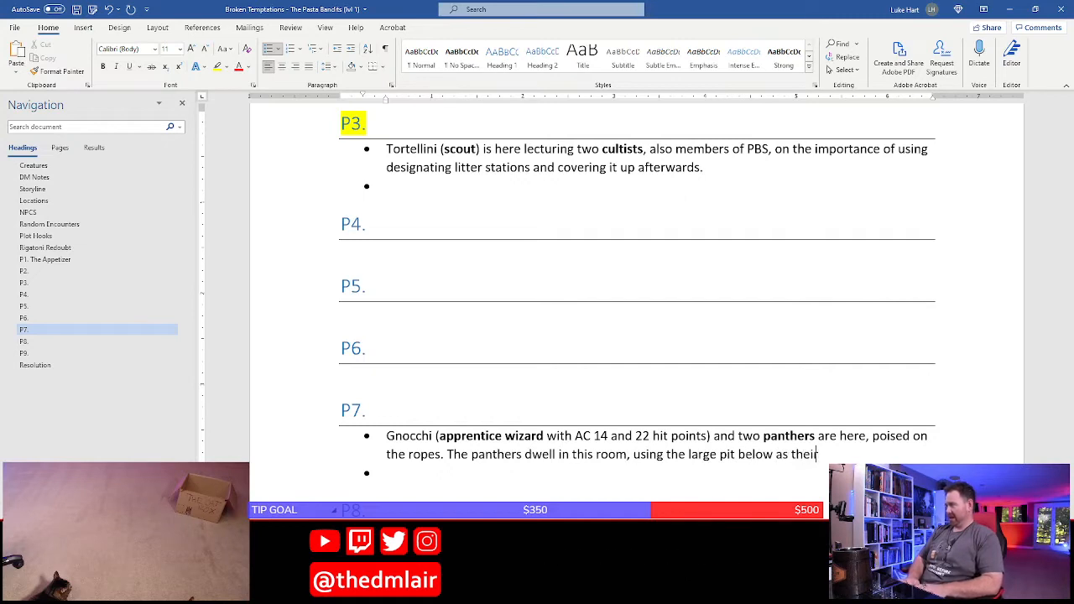
type(" litter pos")
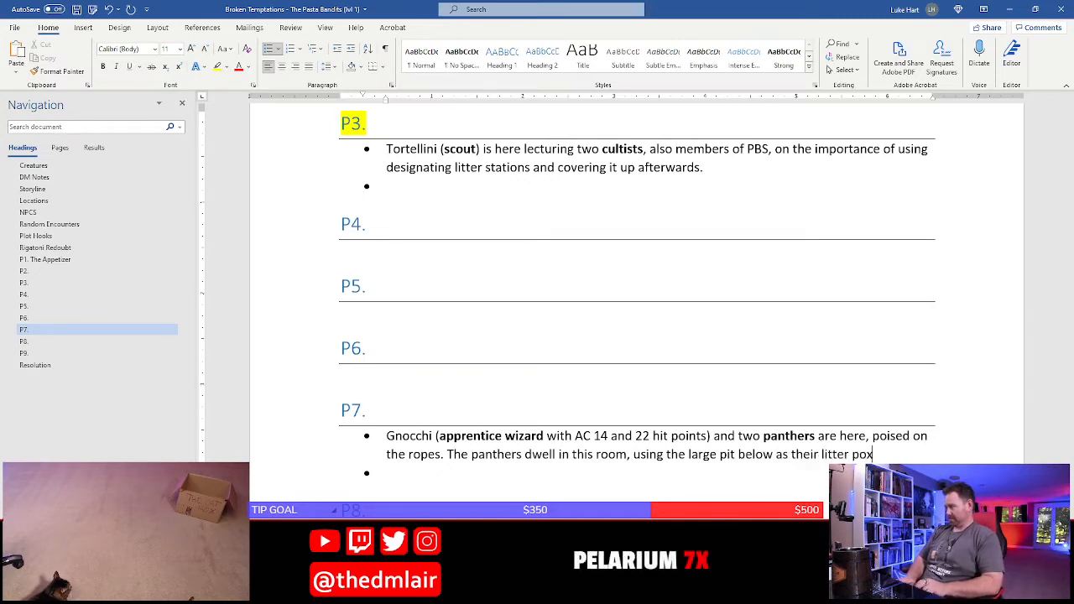
type(". ")
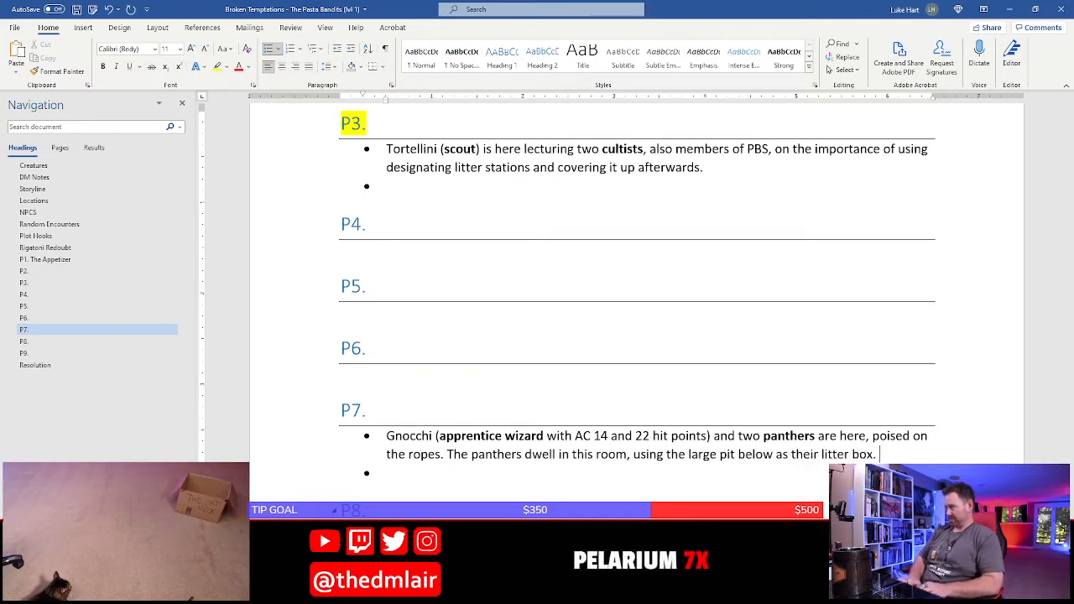
type("Gnoch")
Add "Gnocchi is here combing their fur down for fleas as she does once a week." to the P7 bullet and save the document
key("BackSpace")
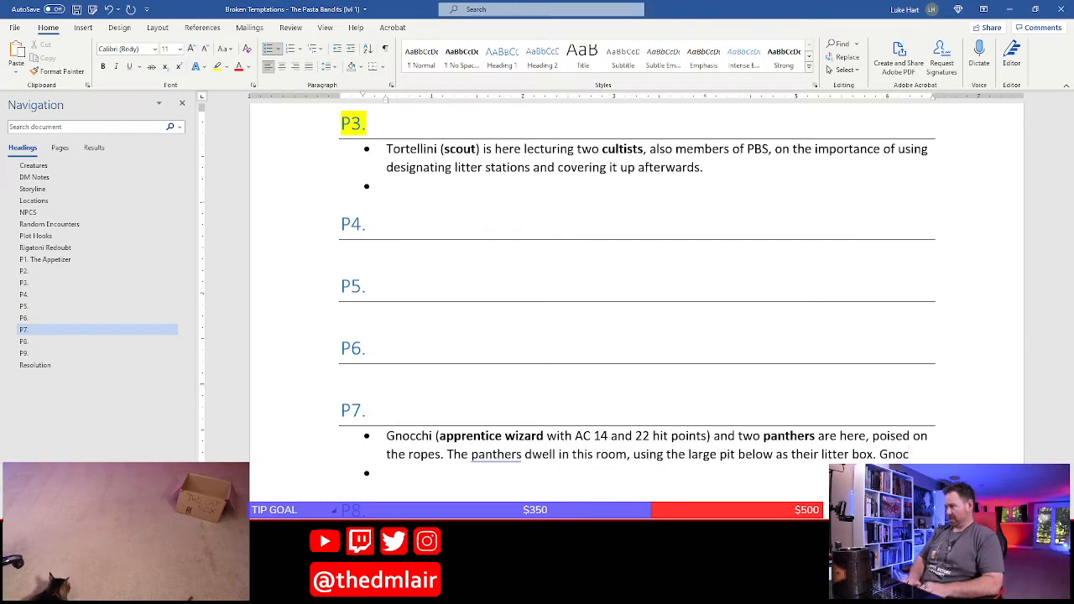
type("chi is ")
type("here")
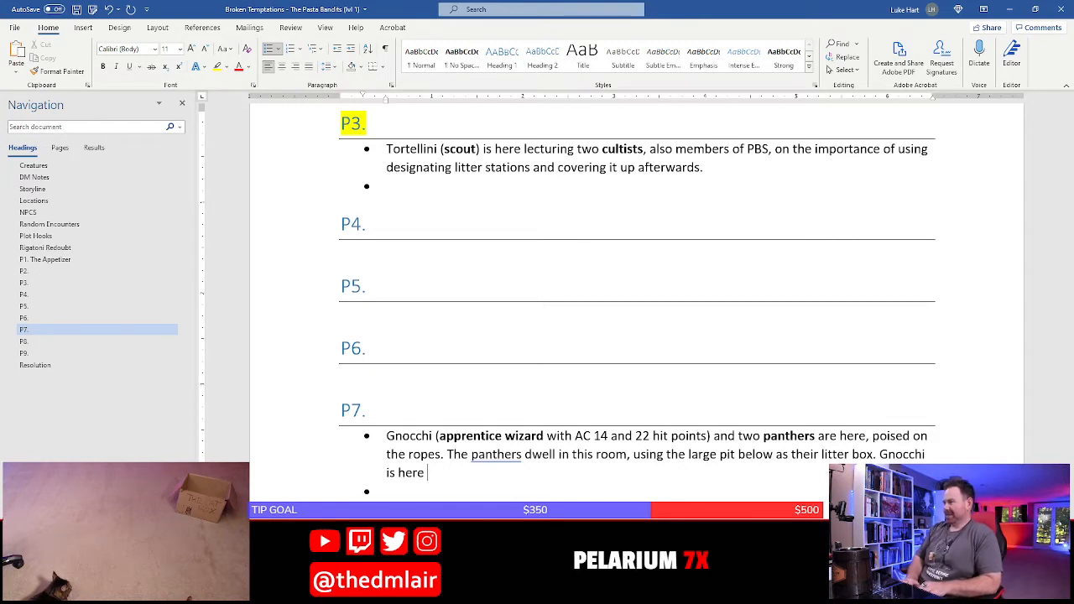
type("combing th")
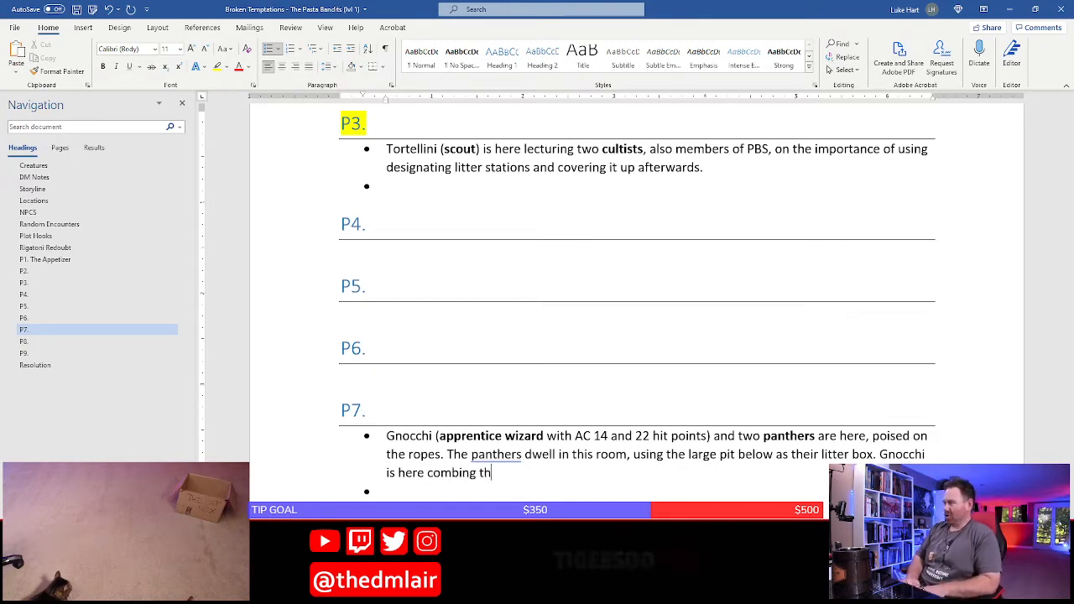
type("eir fur down for fl")
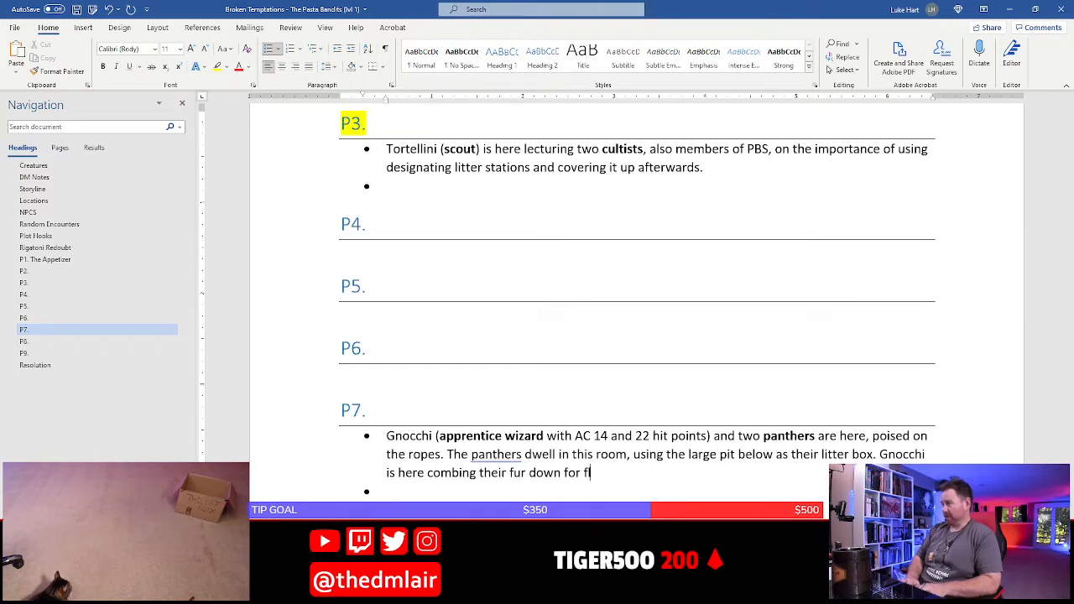
type("eas as she does")
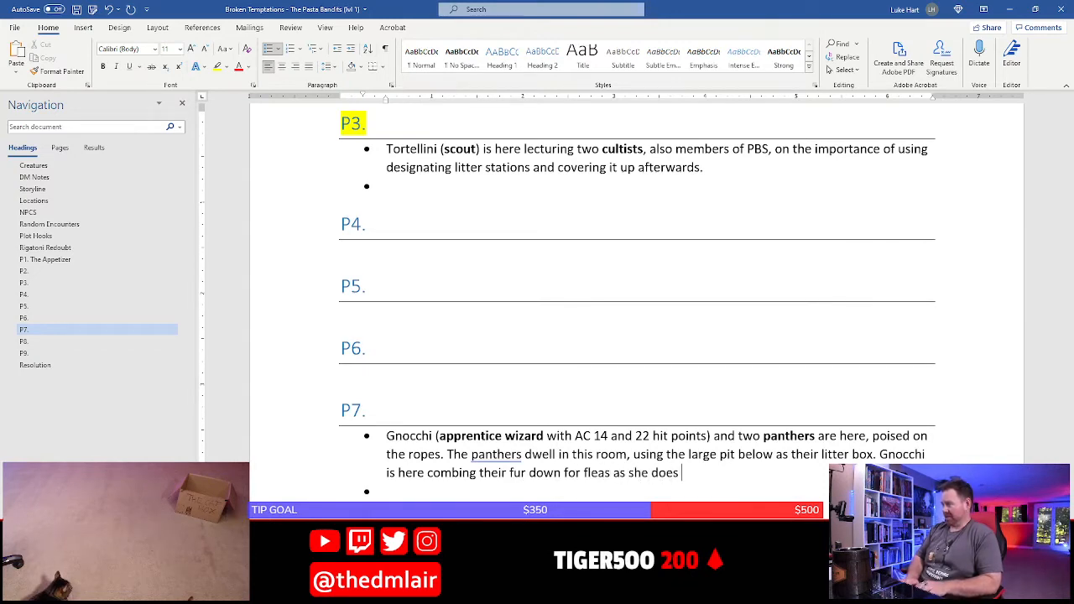
type(" once a")
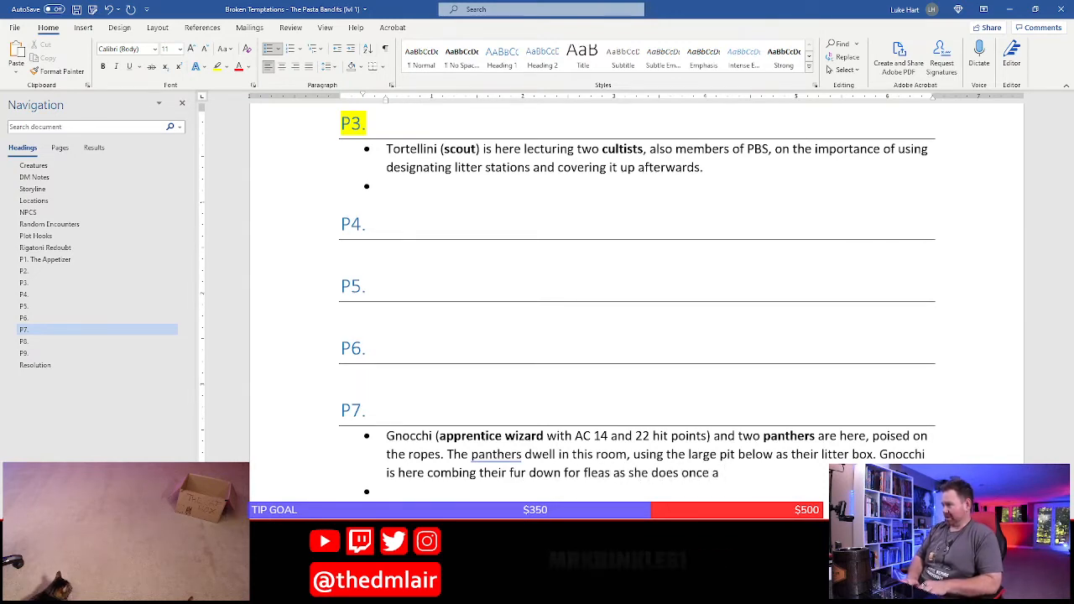
type(" week..")
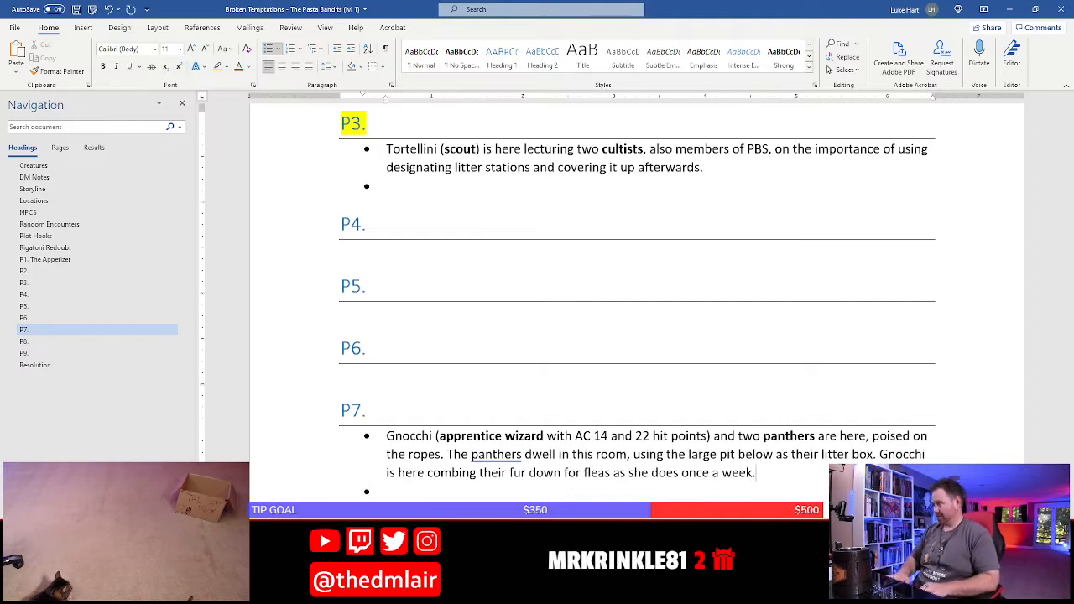
key("ctrl+s")
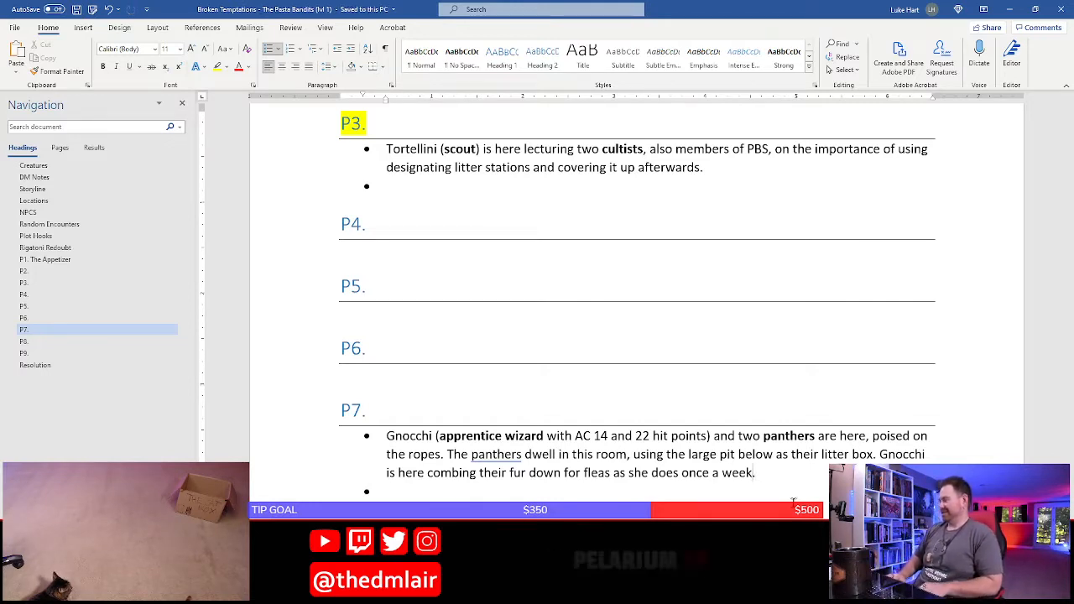
Insert "and grooming them" after "fleas" in the last sentence of the Gnocchi bullet and save the document
key("Left")
key("Left")
key("Left")
key("Left")
key("Left")
key("Left")
key("Left")
key("Left")
key("Left")
key("Left")
key("Left")
key("Left")
key("Left")
key("Left")
key("Left")
key("Left")
key("Left")
key("Left")
key("Left")
key("Left")
type("and grooming them")
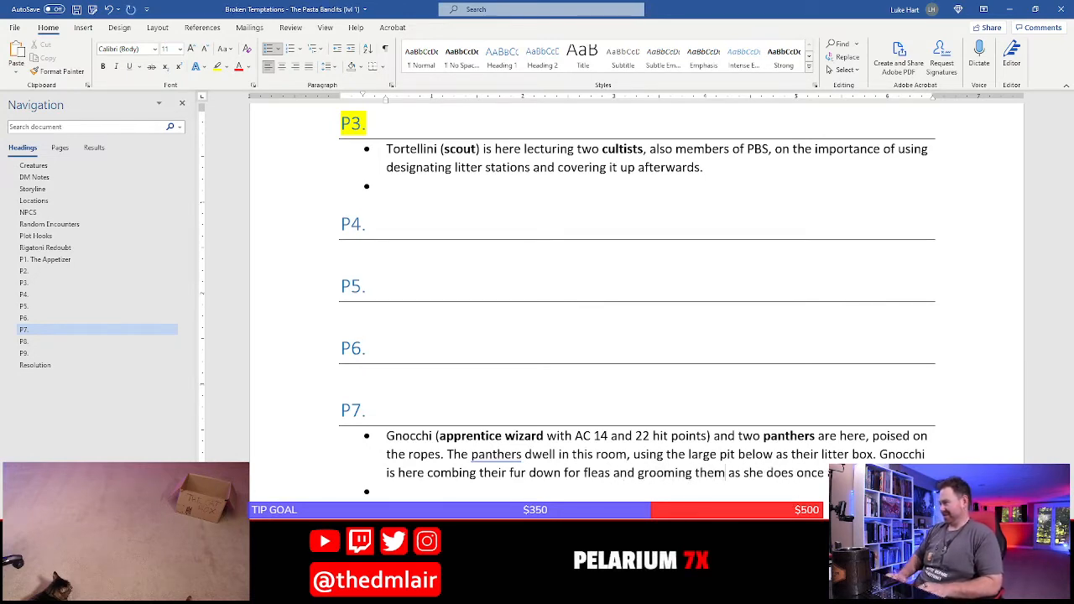
key("ctrl+s")
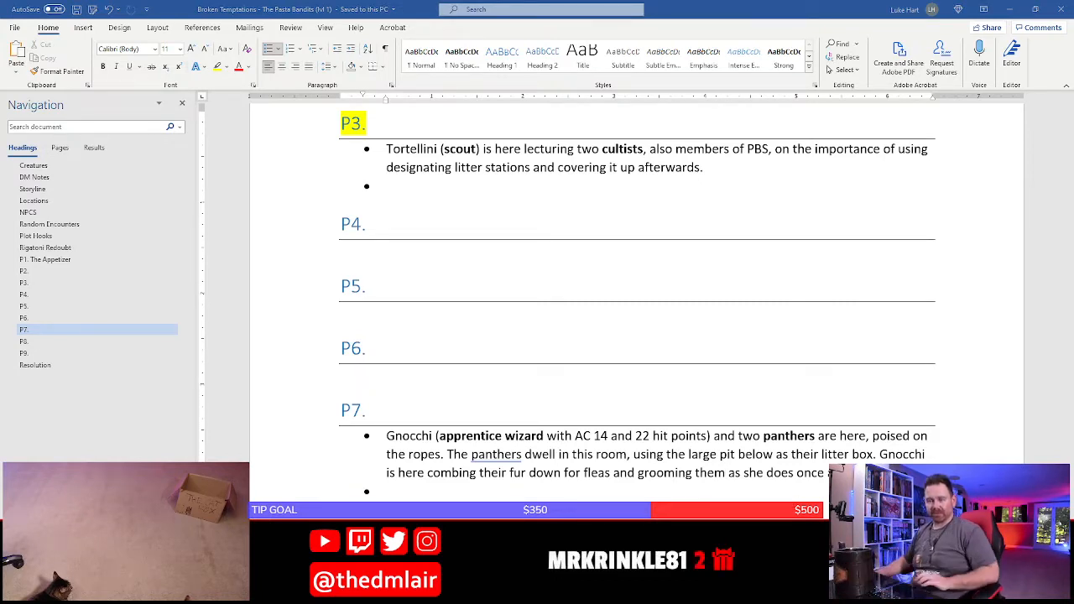
Paste the copied rule about creatures moving across the ropes, as text only, into the empty second bullet under P7
left_click(437, 497)
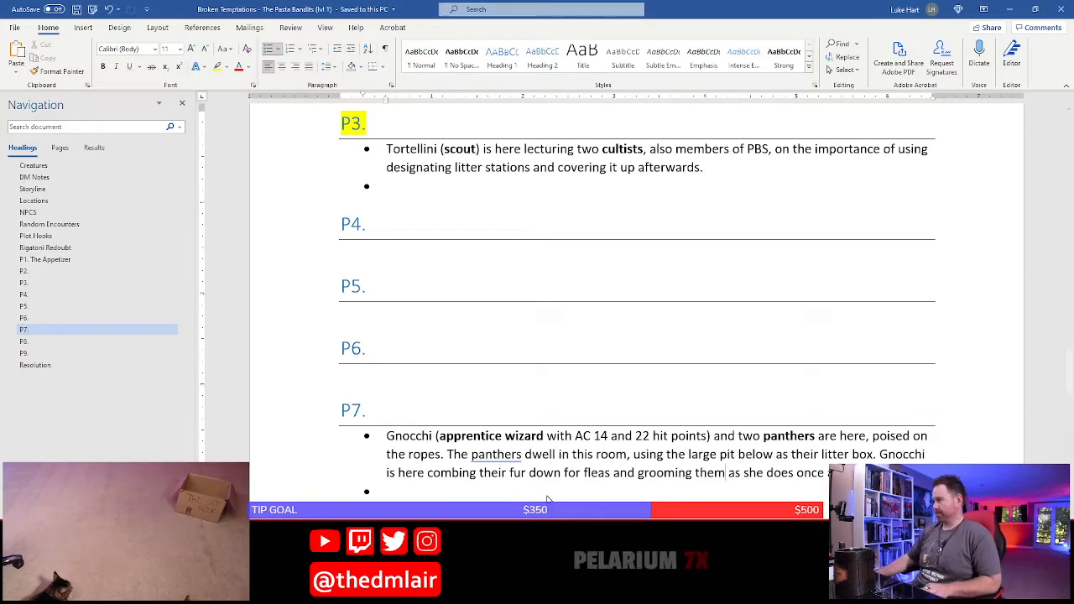
left_click(16, 74)
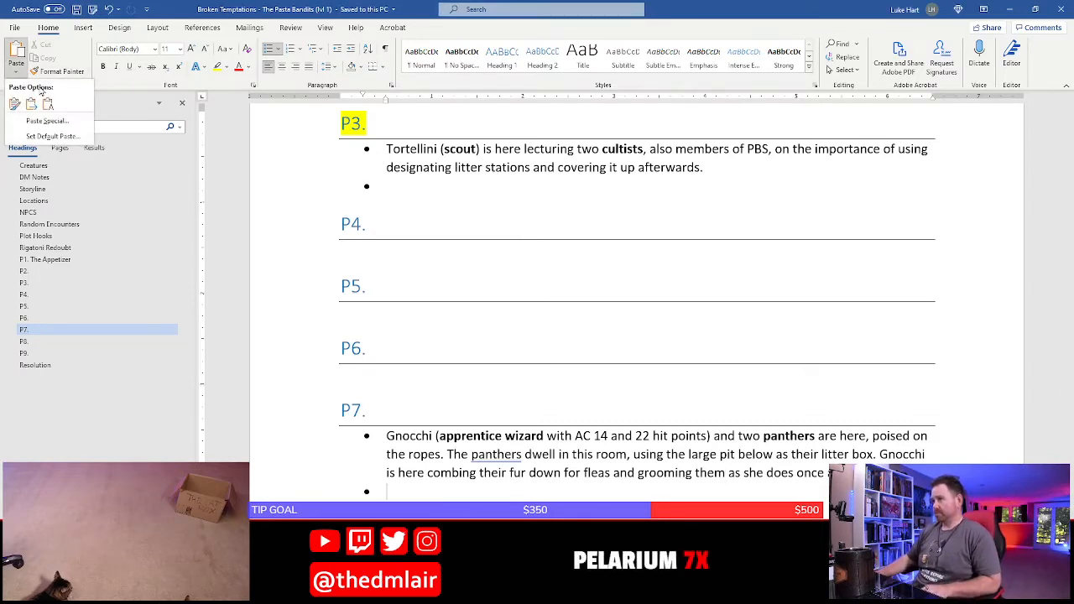
left_click(49, 105)
scroll(638, 479, "down", 2)
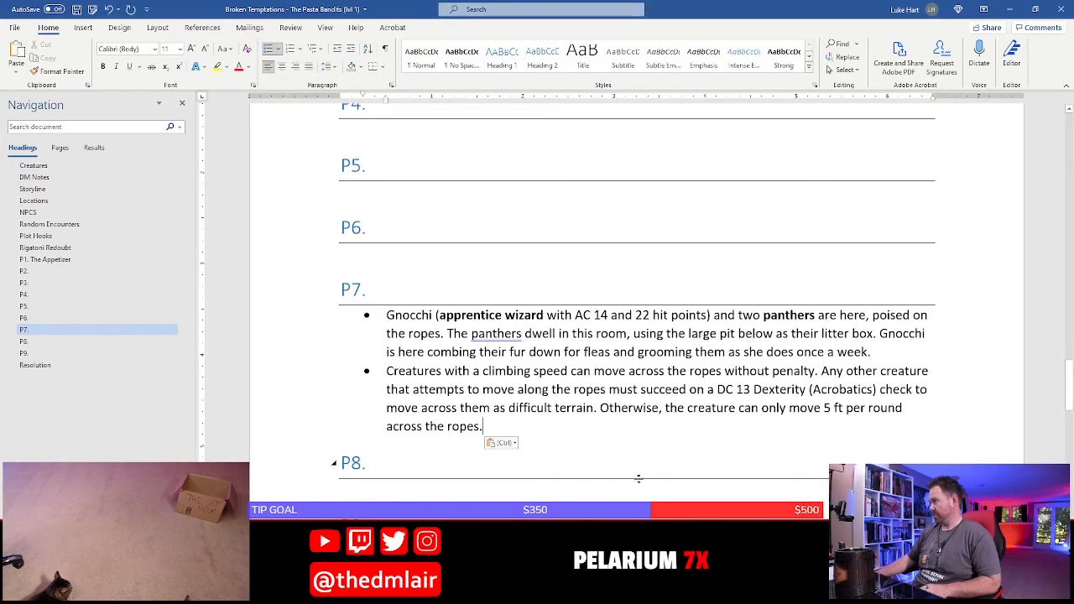
left_click(553, 338)
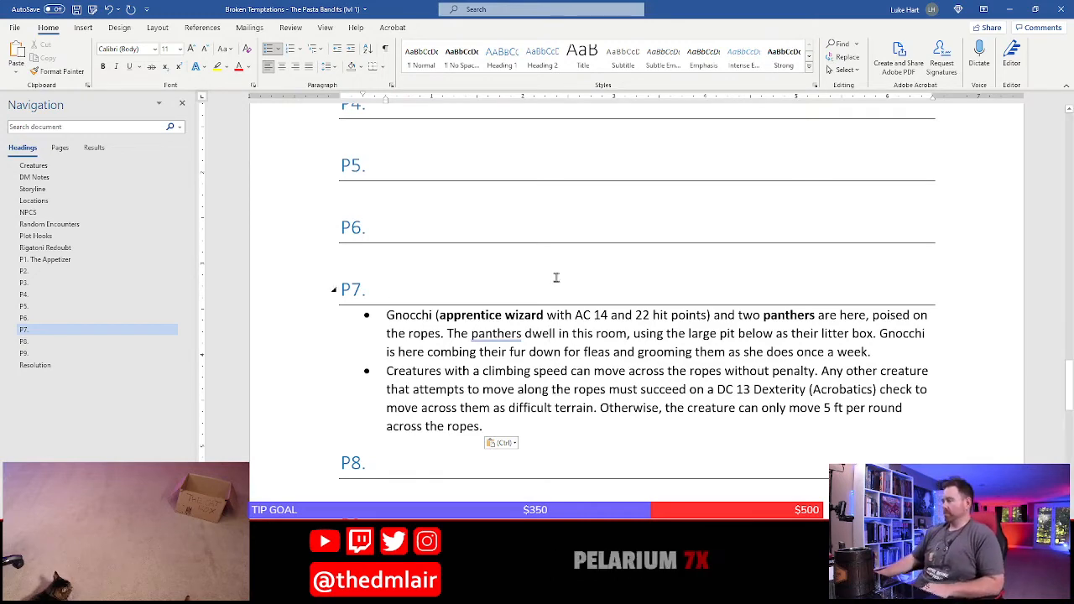
Add "Note: all catlings have a climb speed of 20 feet." to the end of the Pasta Bandit Syndicate entry under NPCS and save
scroll(548, 277, "up", 20)
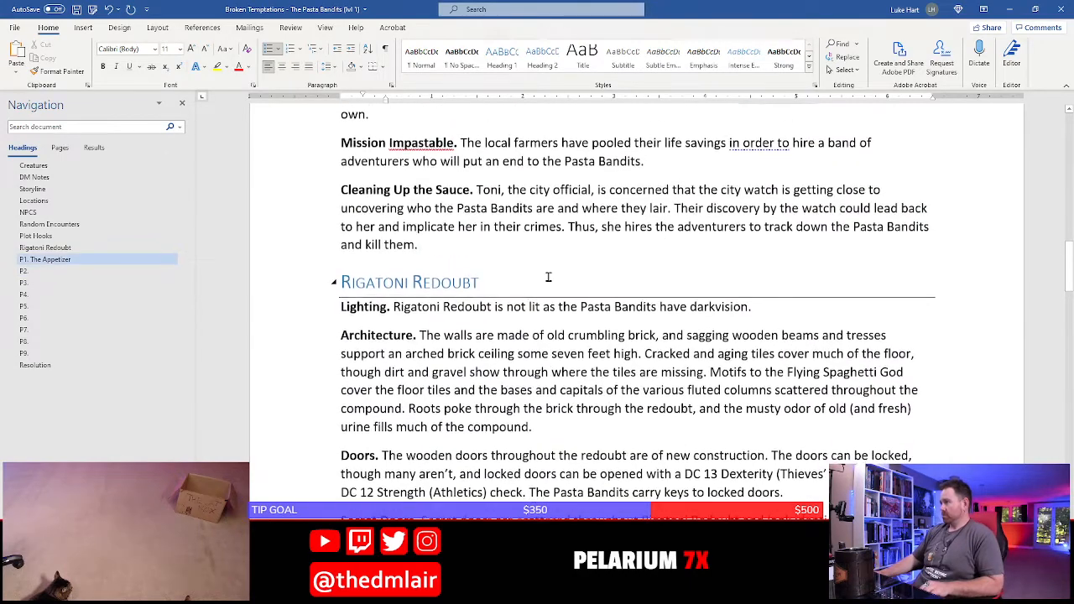
scroll(548, 277, "up", 10)
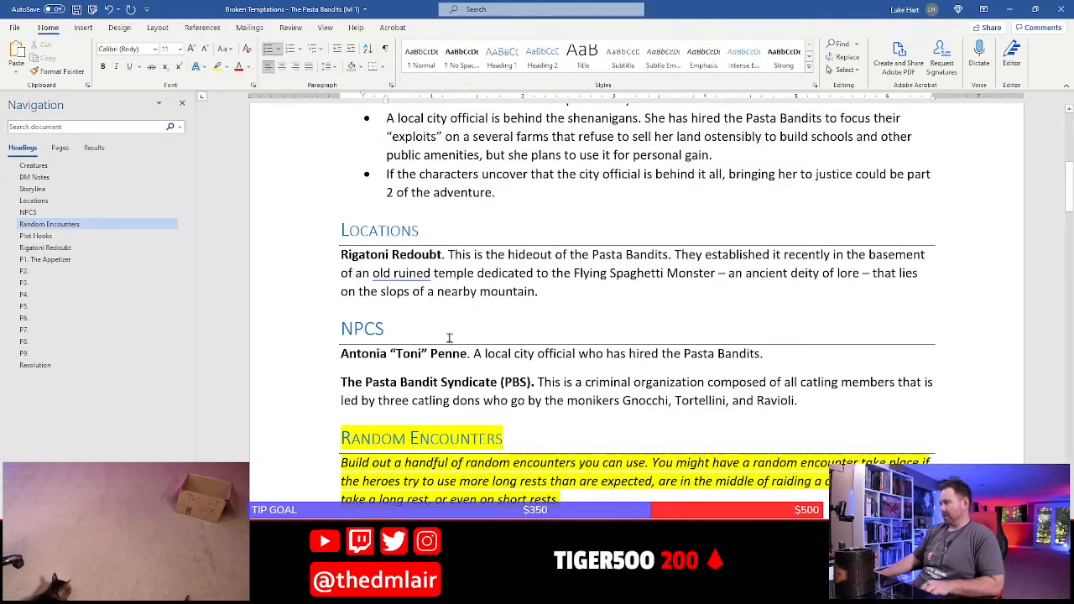
left_click(829, 405)
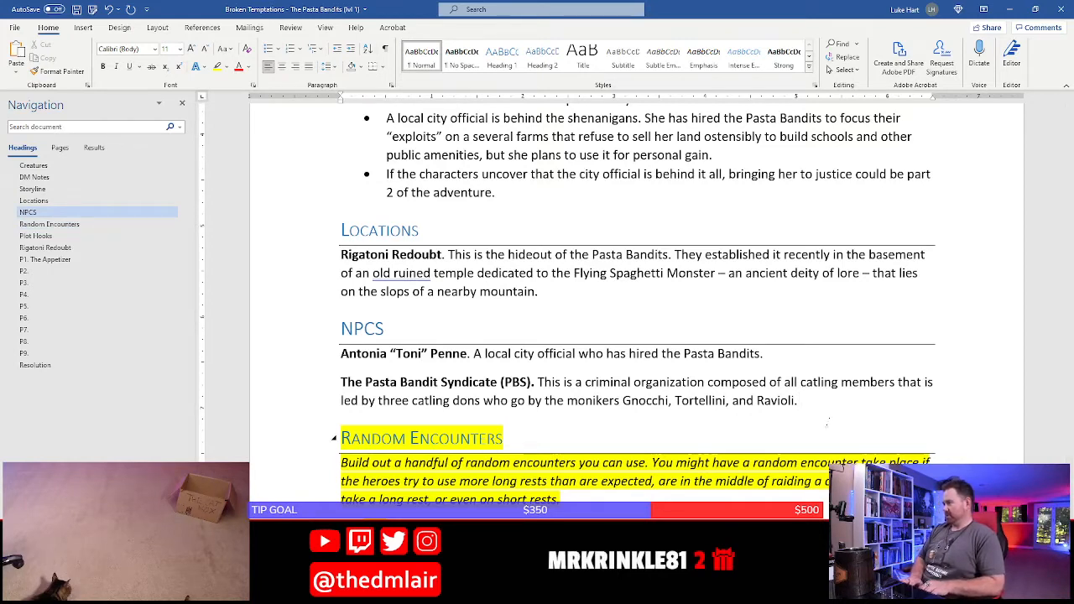
type("Note: all catl")
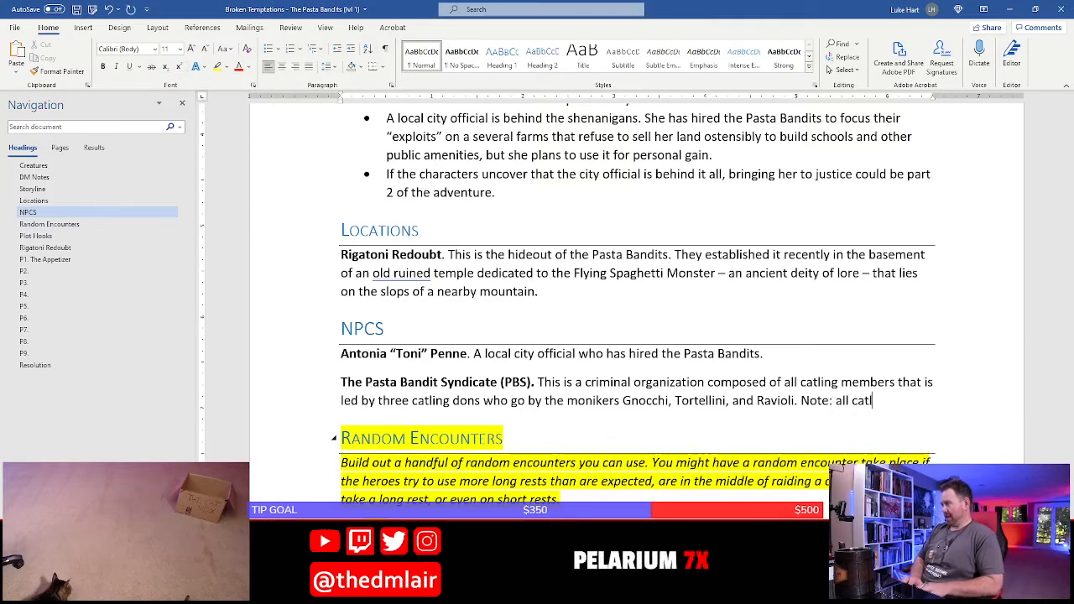
type("ings have a cling")
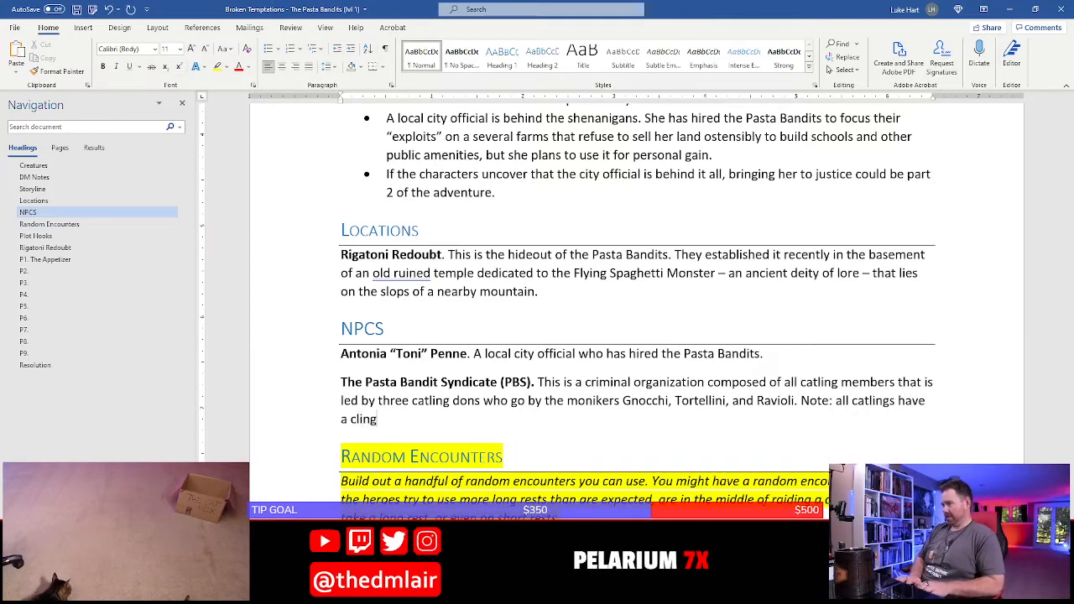
key("BackSpace")
type("mb spped")
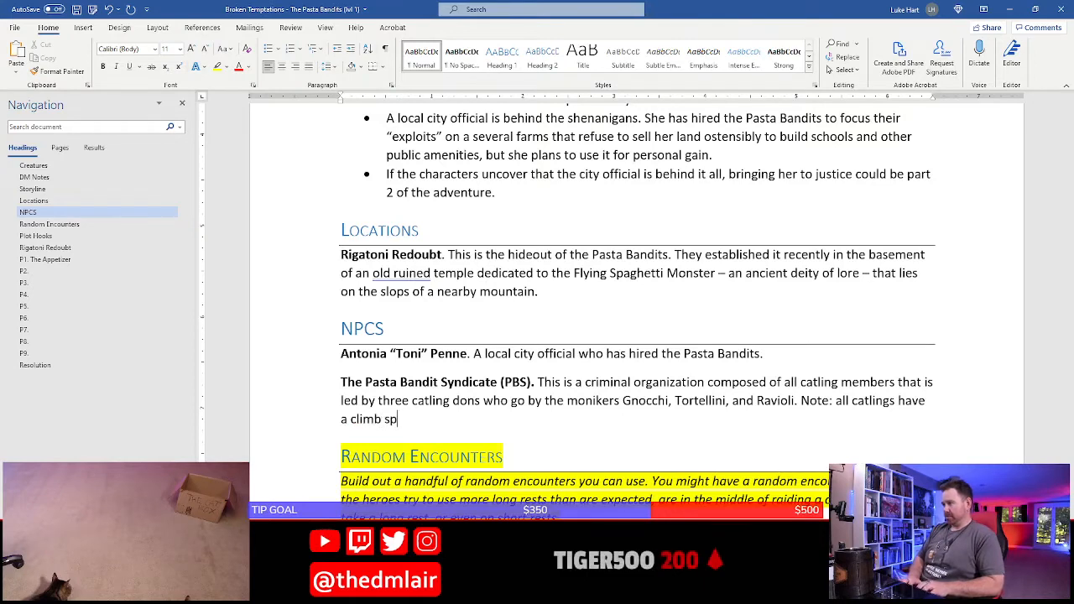
key("BackSpace")
key("BackSpace")
key("BackSpace")
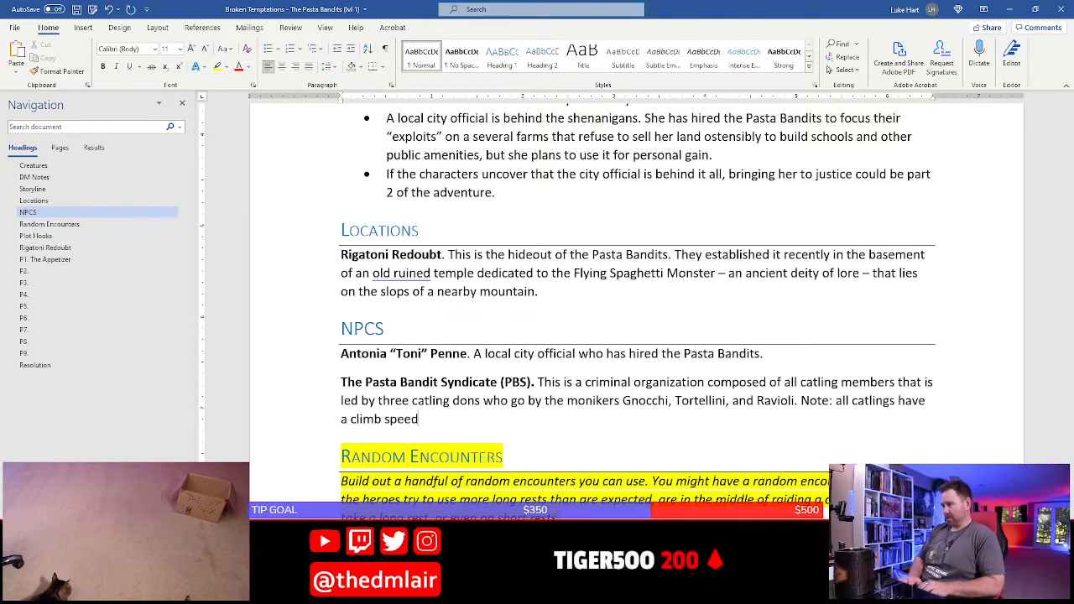
type("eed of 20 feet.")
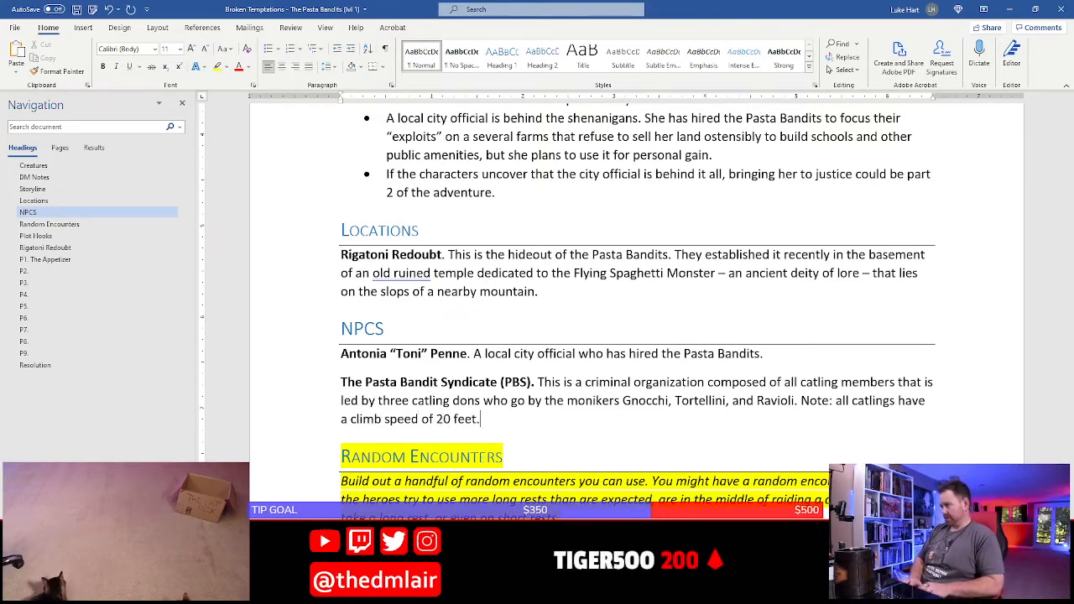
left_click(821, 400)
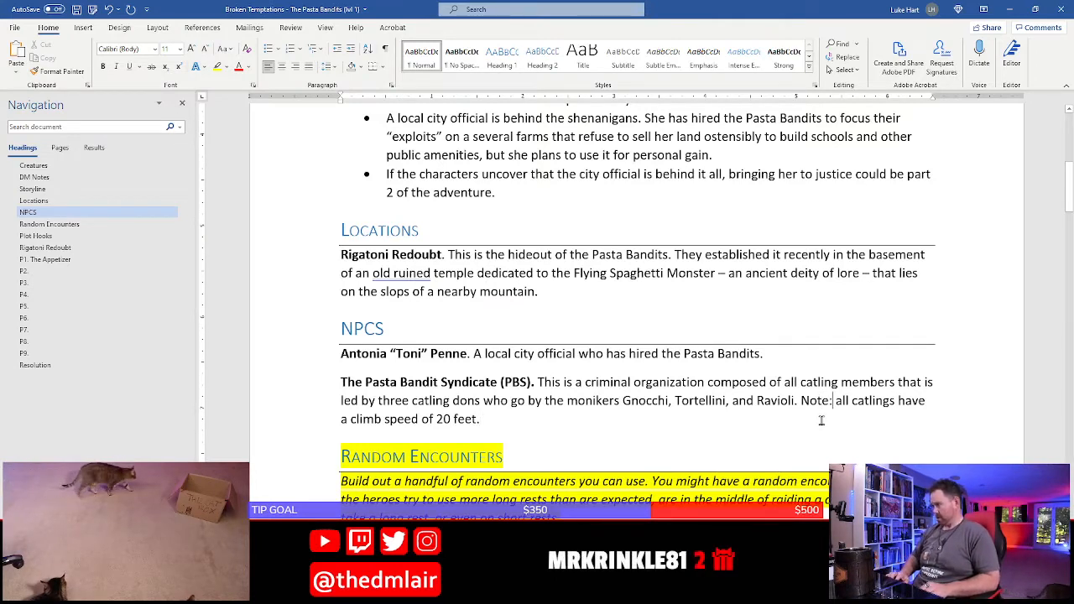
key("Right")
key("Right")
key("ctrl+s")
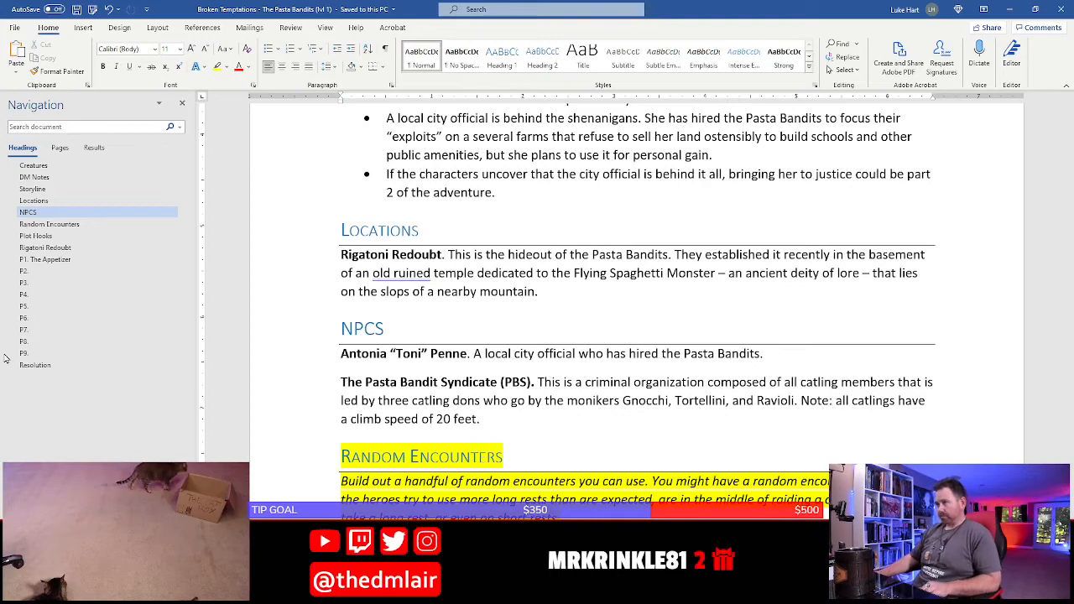
In the second bullet under P7, change "ft" to "feet" in the movement rule for creatures crossing the ropes
left_click(56, 331)
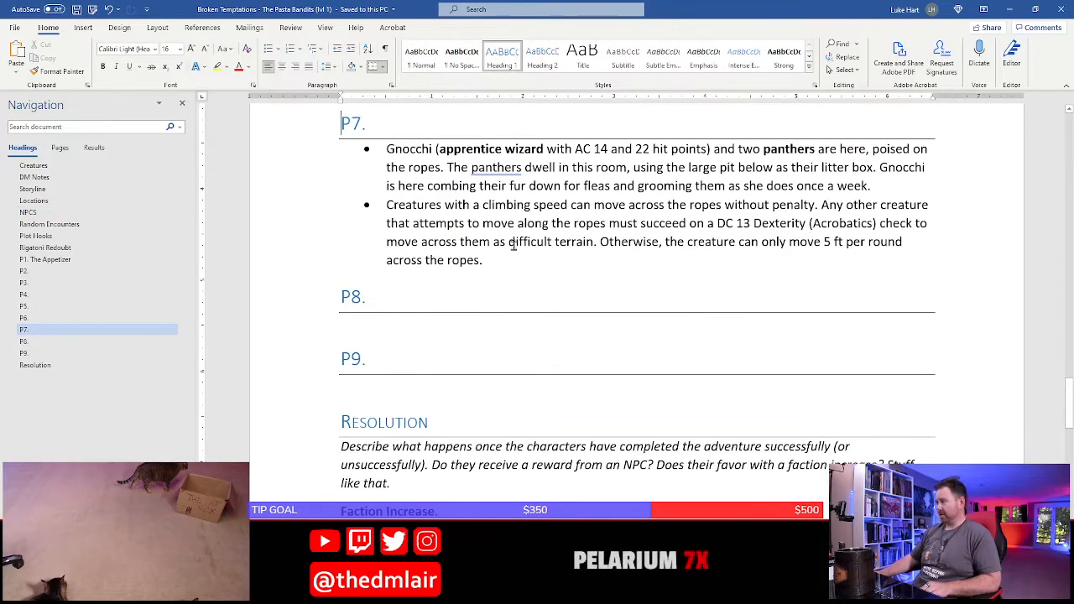
left_click(527, 285)
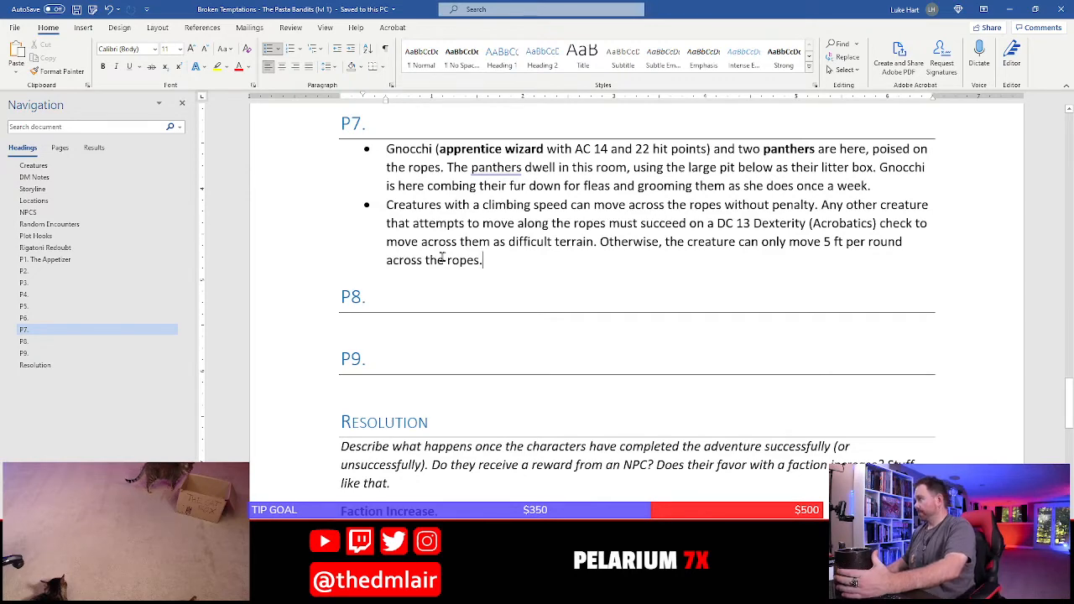
scroll(473, 251, "up", 2)
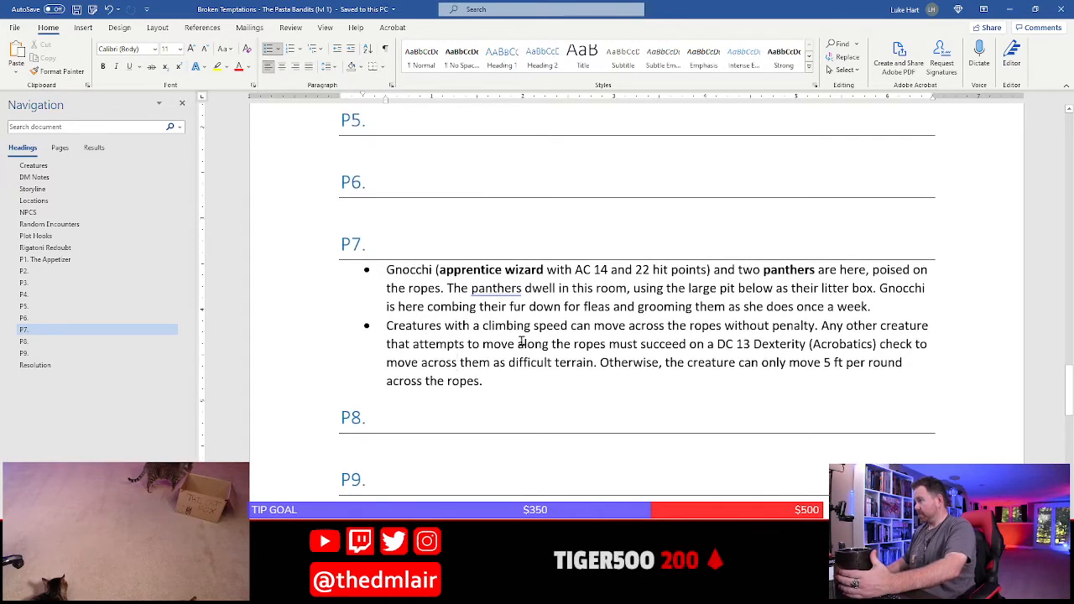
left_click(480, 328)
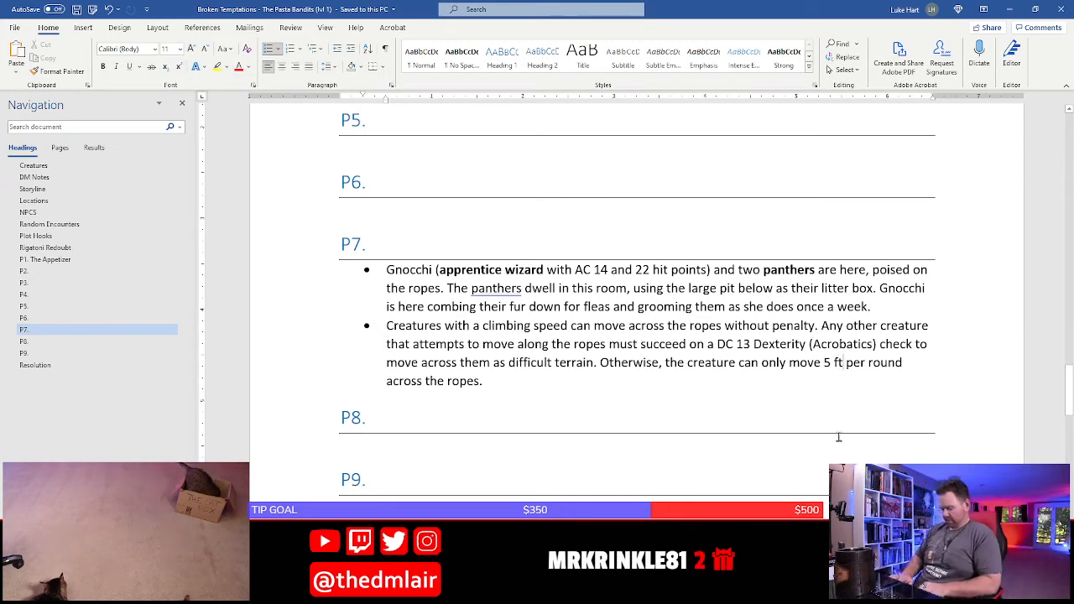
key("Delete")
type("eet")
key("Down")
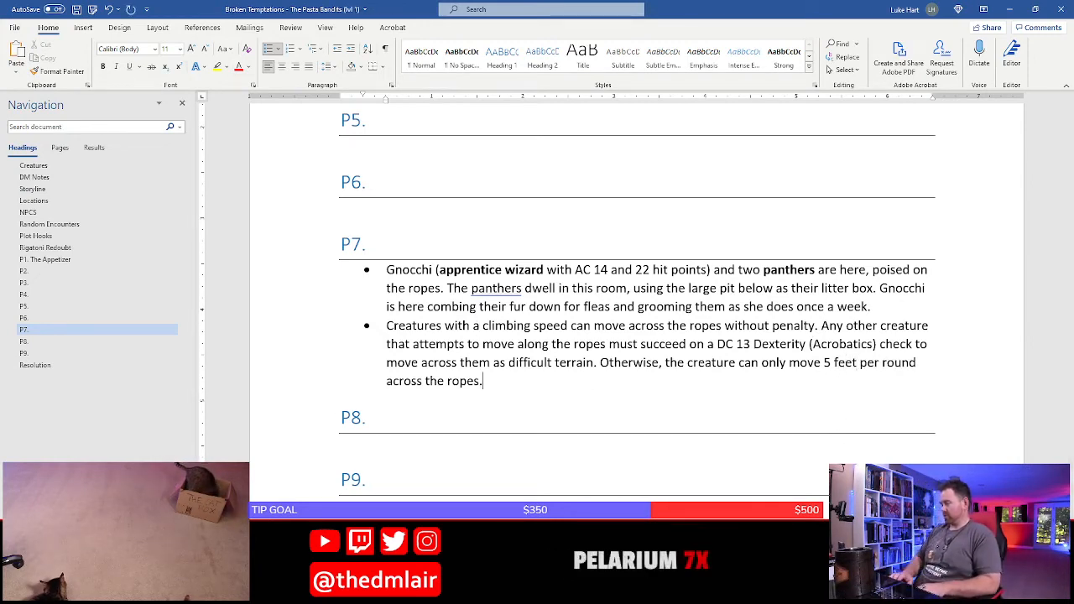
Add a third bullet under P7 starting with "There is a large pit occupying the center of this room"
key("Return")
type("There is a la")
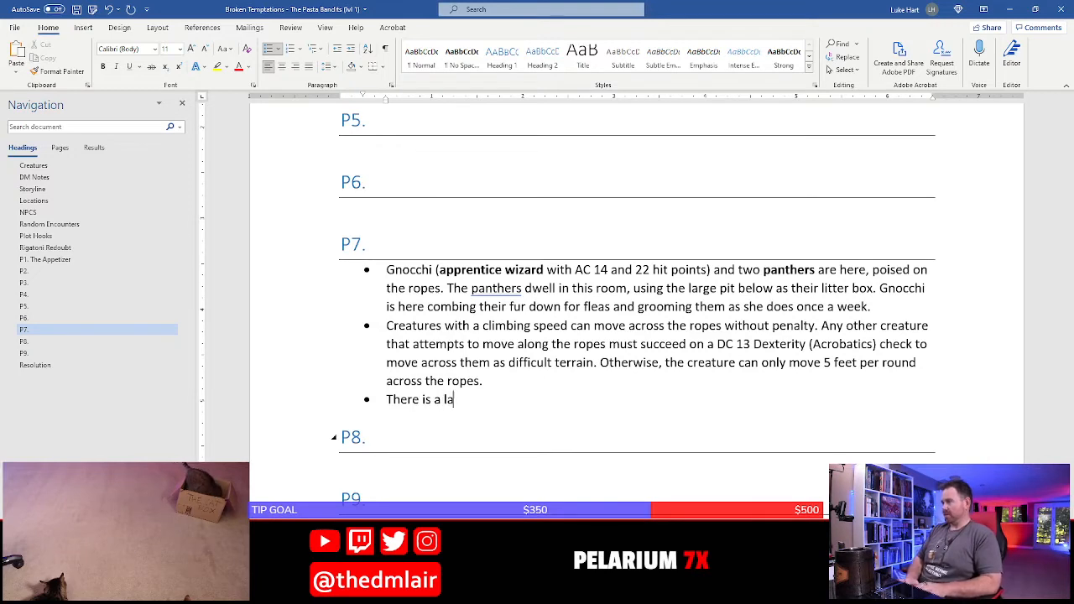
type("rge pit ")
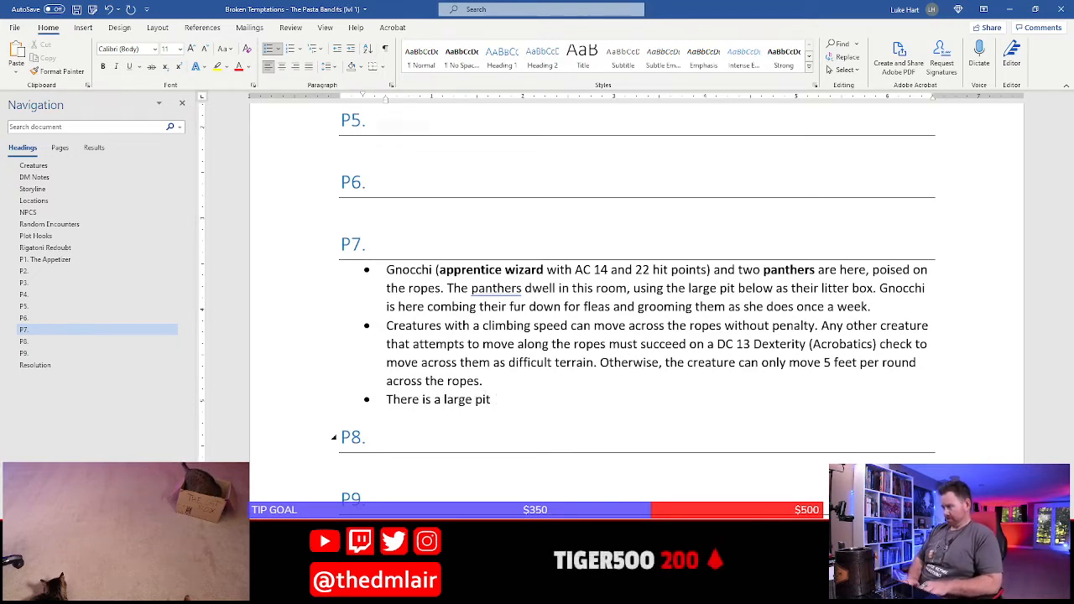
type("occupying th")
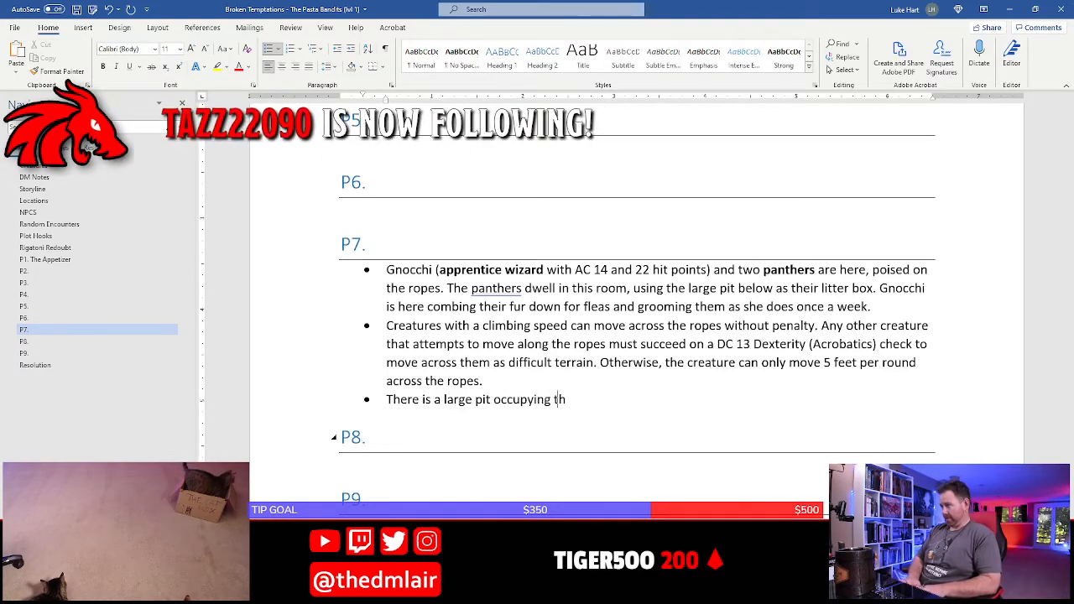
type("e center fo ")
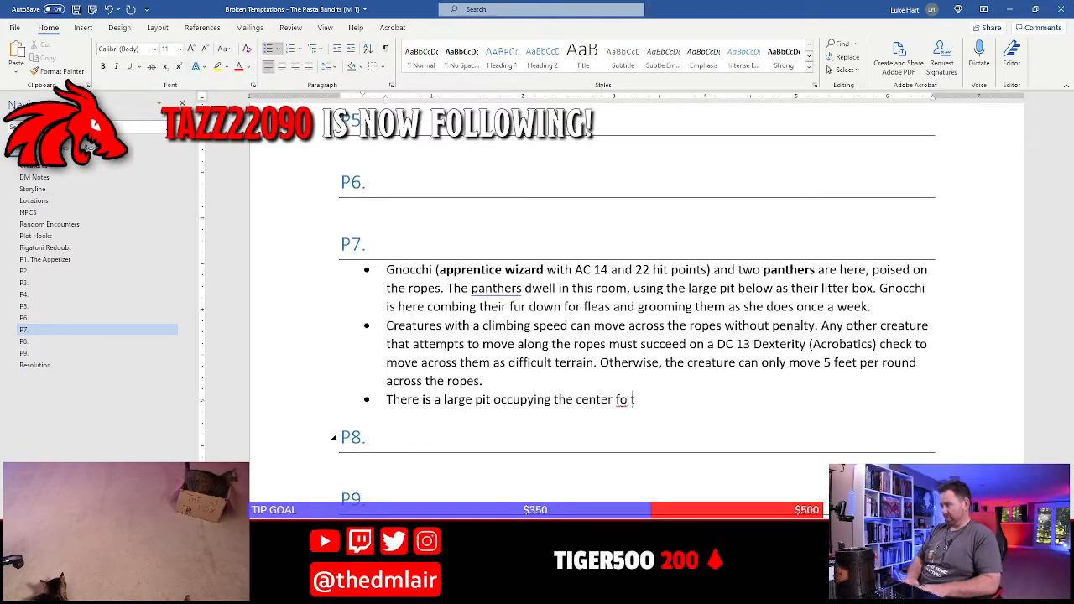
type("thi")
key("BackSpace")
key("BackSpace")
key("BackSpace")
key("BackSpace")
key("BackSpace")
key("BackSpace")
type("of ")
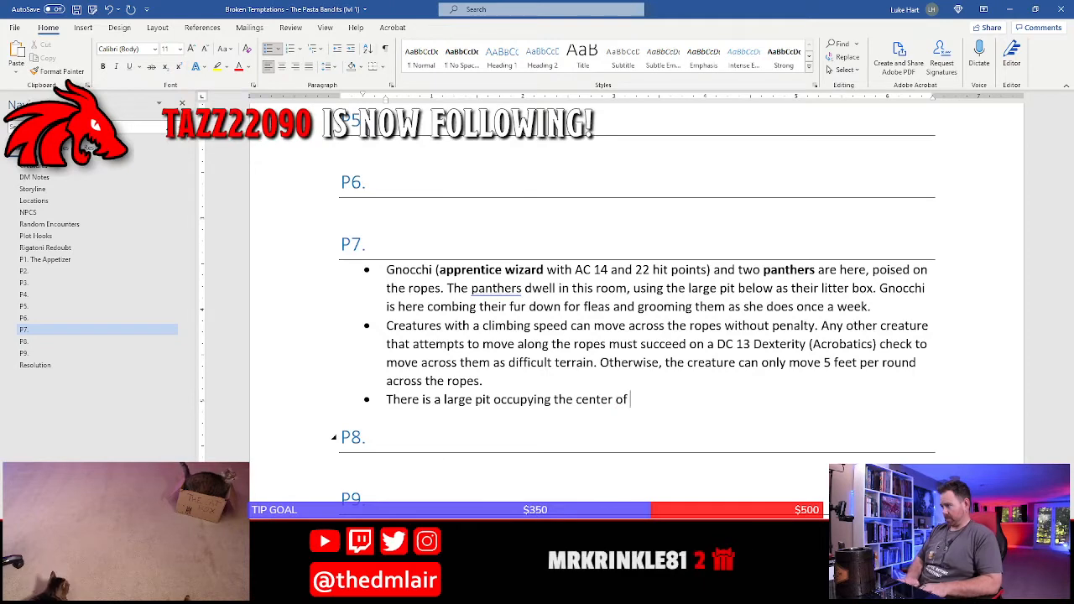
type("this room")
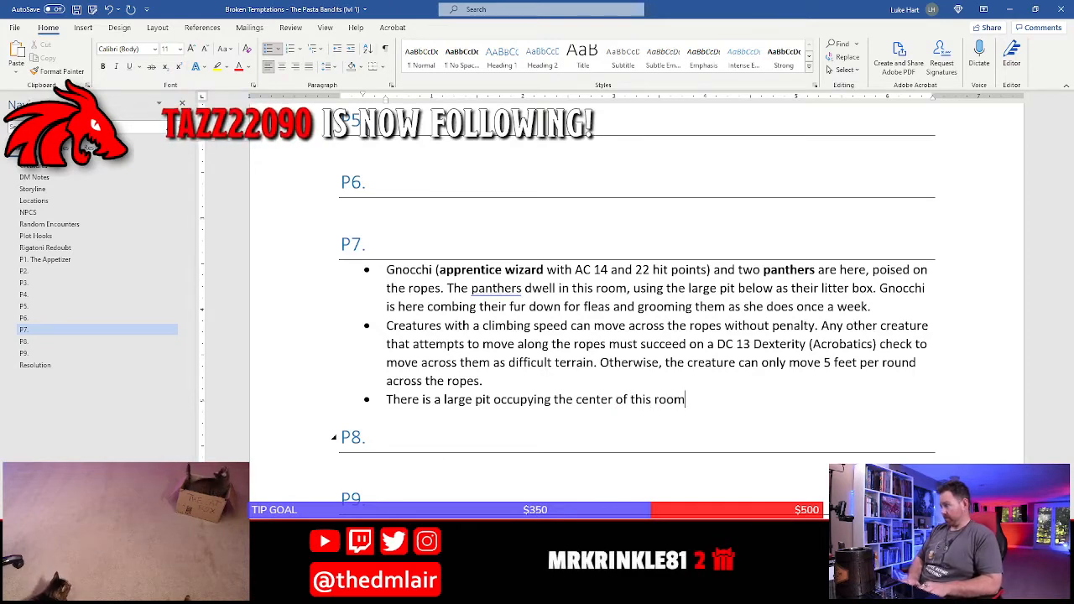
type(", and two")
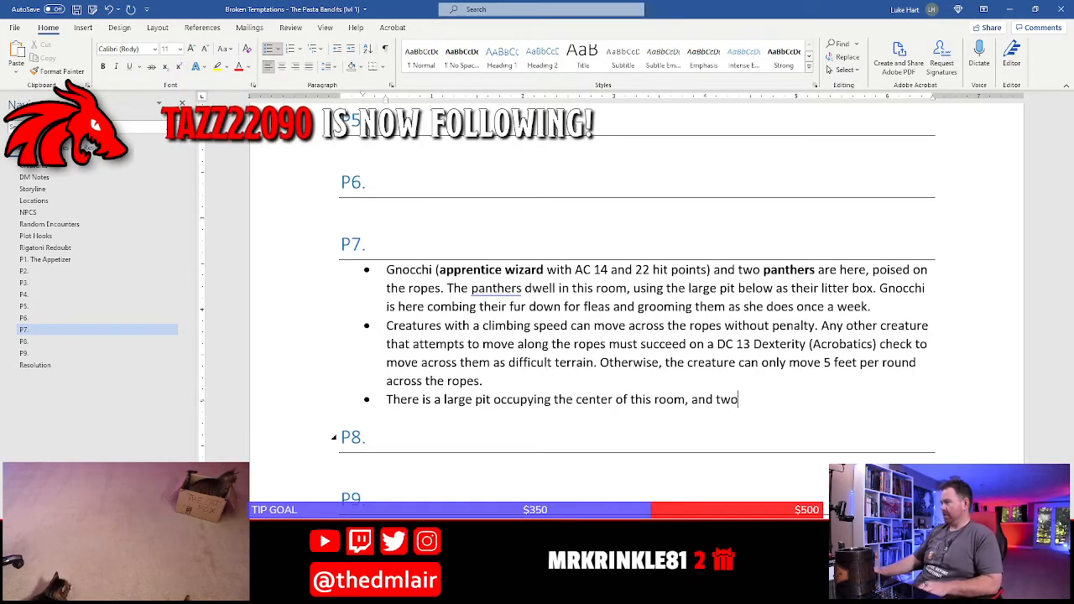
Check P7's bridges on the Photoshop map and finish the pit sentence in Word with ", and three rope bridges stretching across them."
key("alt+Tab")
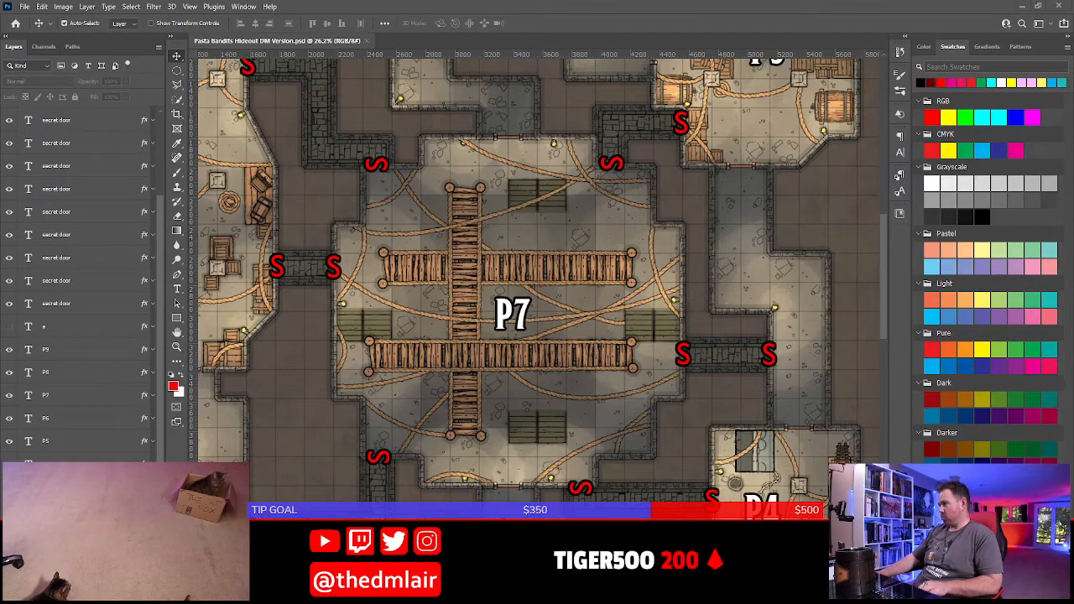
key("alt+Tab")
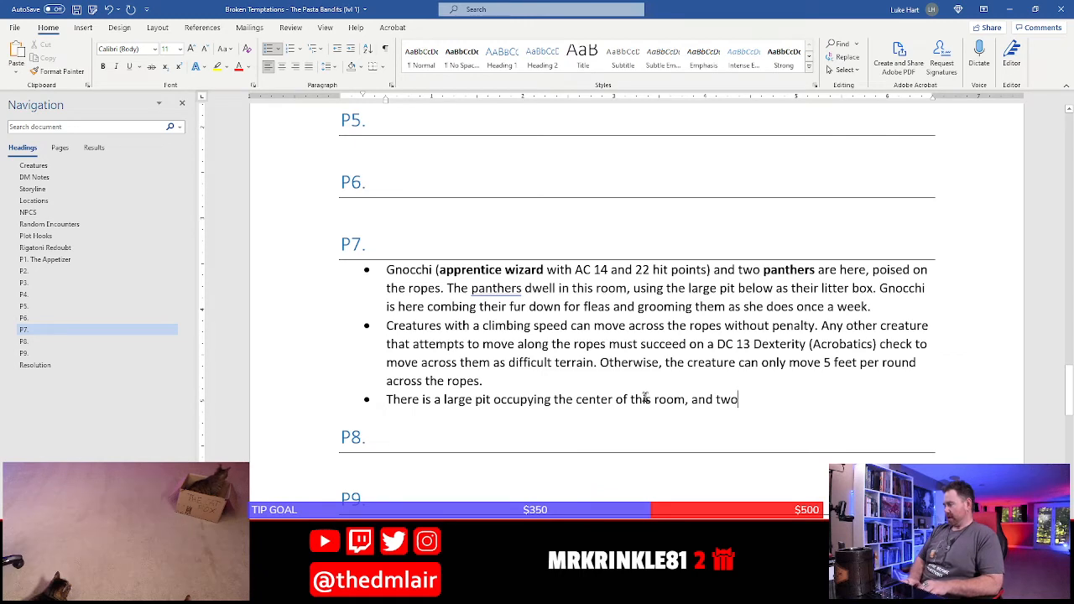
key("BackSpace")
key("BackSpace")
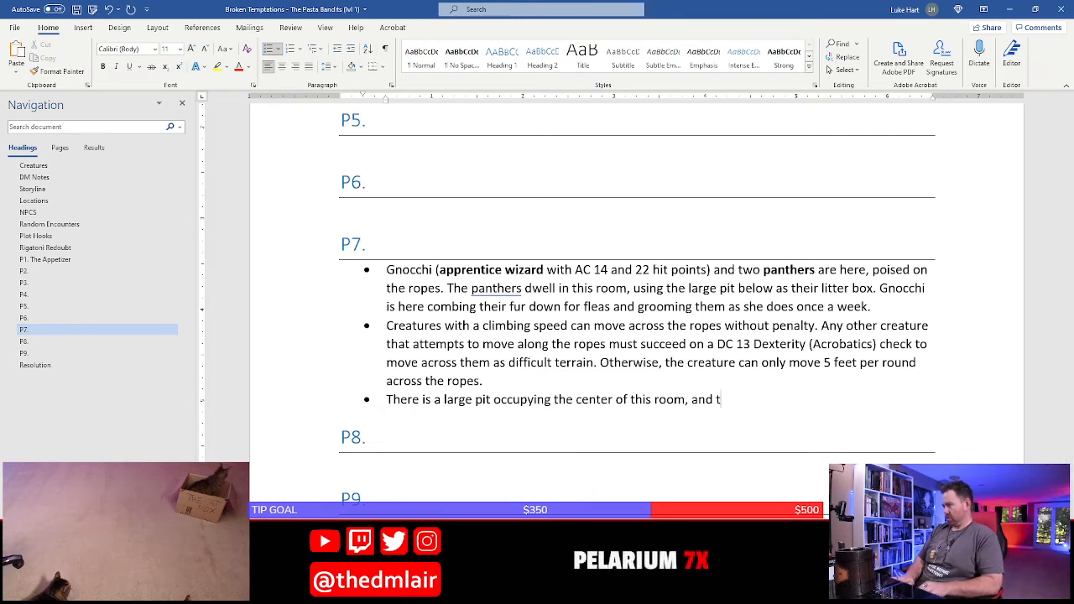
type("hree rope ")
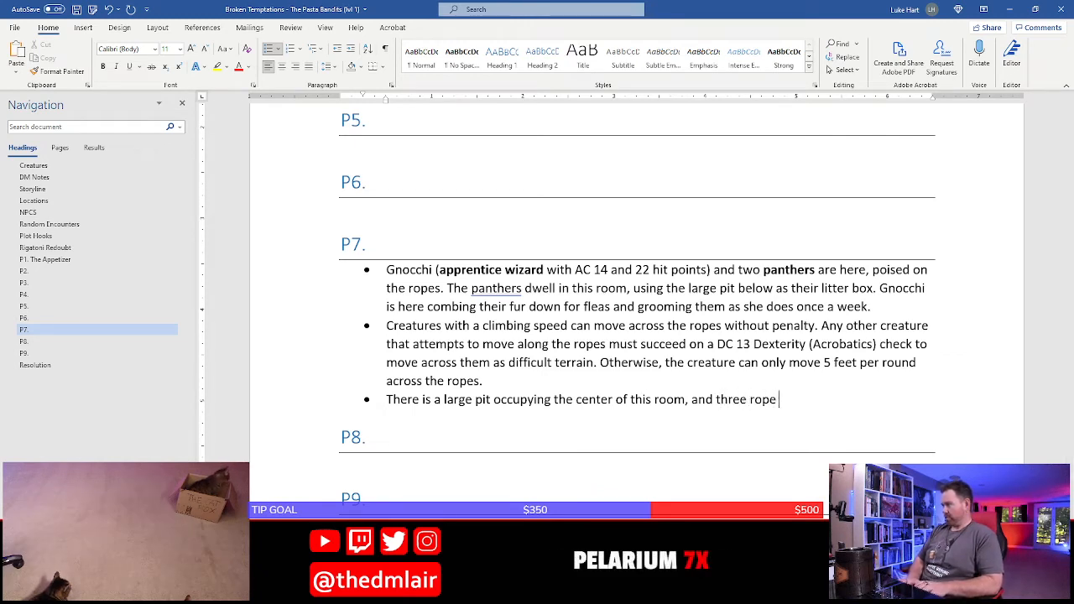
type("bridges stre")
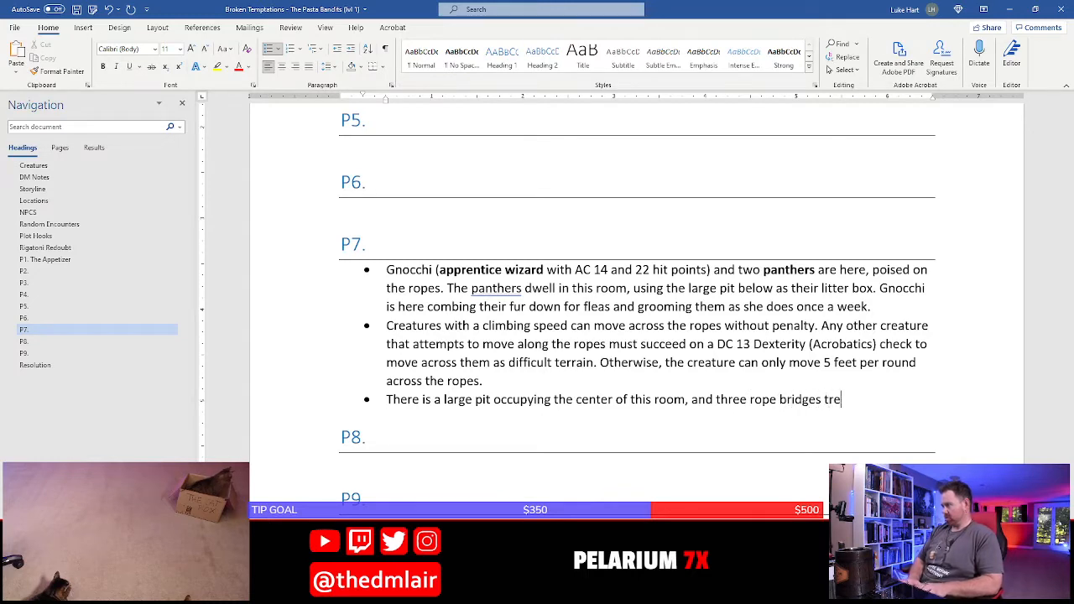
key("BackSpace")
key("BackSpace")
key("BackSpace")
type("stret")
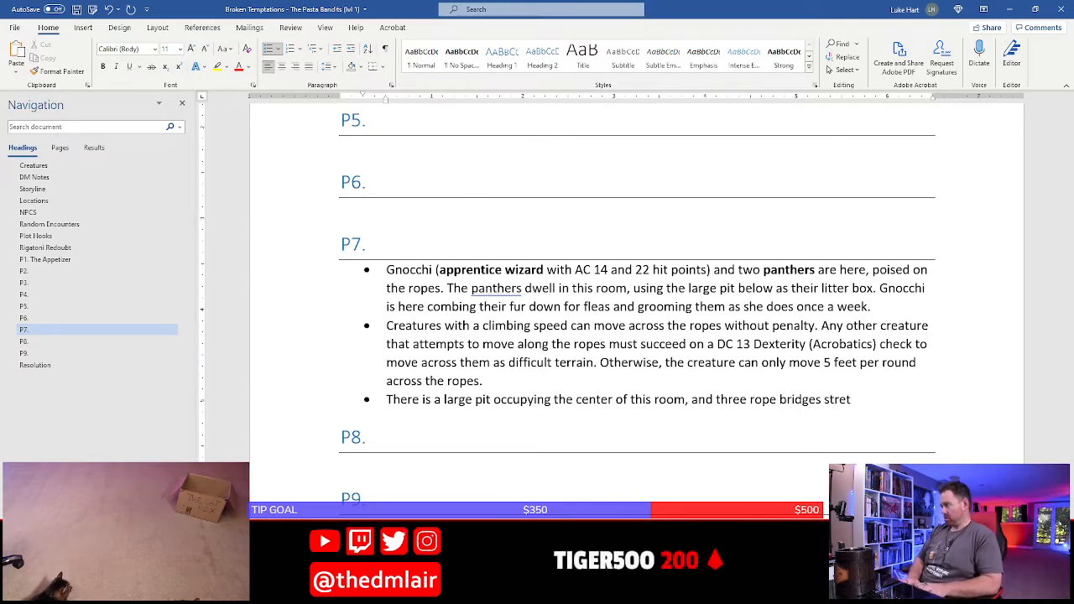
type("ching acr")
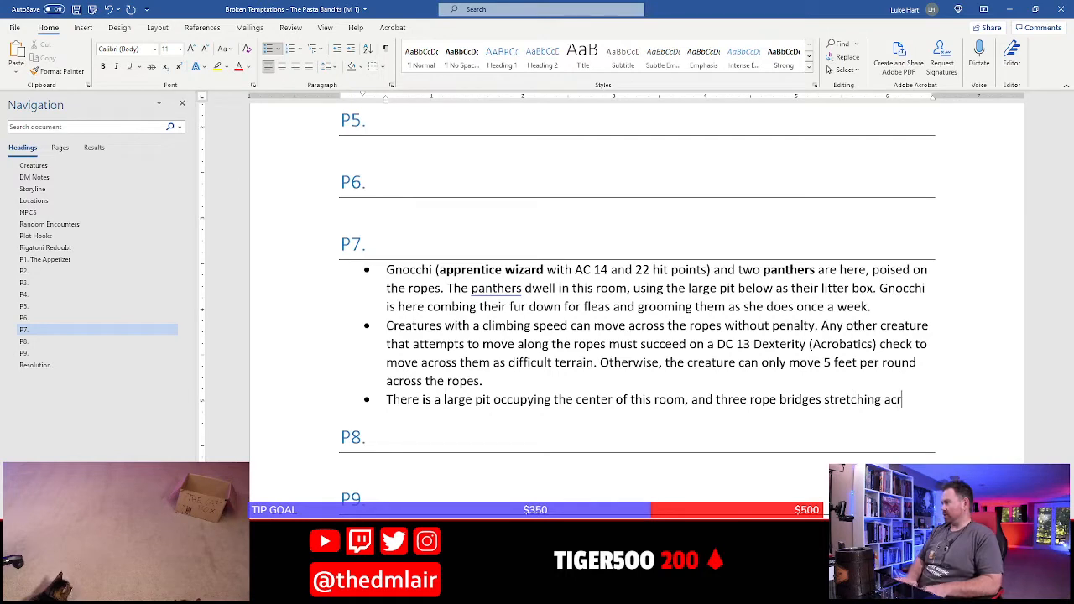
type("oss them.")
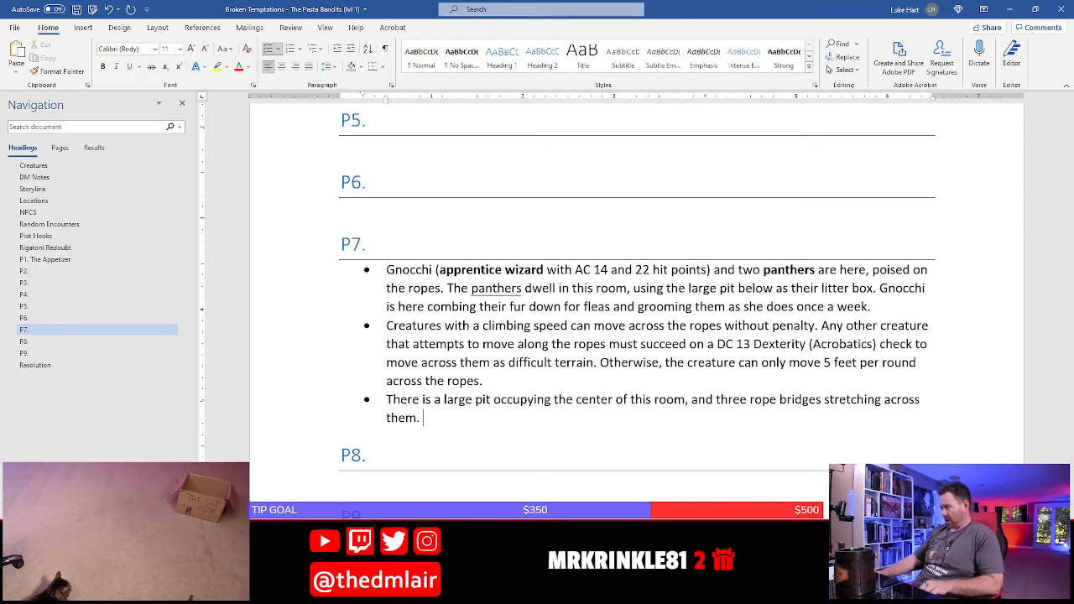
Review P7 on the Photoshop map again, and continue the Word bullet with "The rope bridges are rigged to collapse should"
key("alt+Tab")
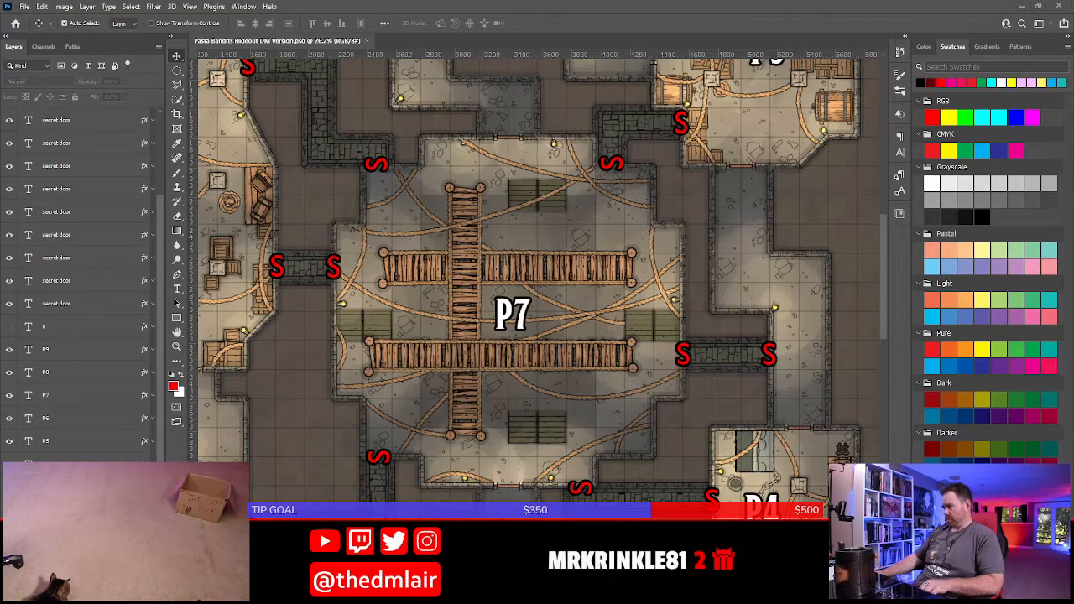
key("alt+Tab")
type("The ")
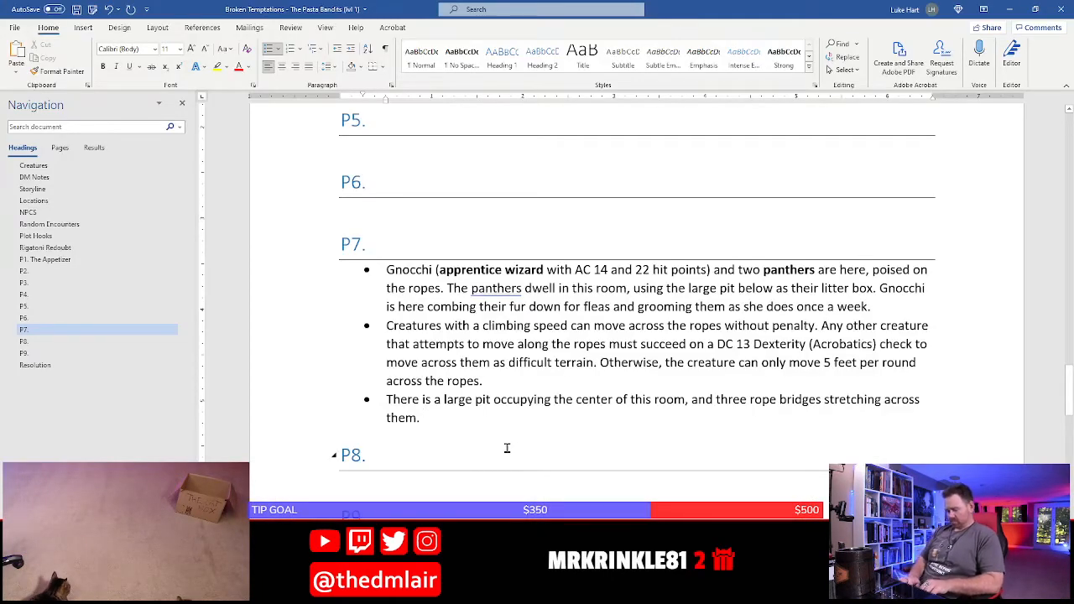
type("rope bridges are")
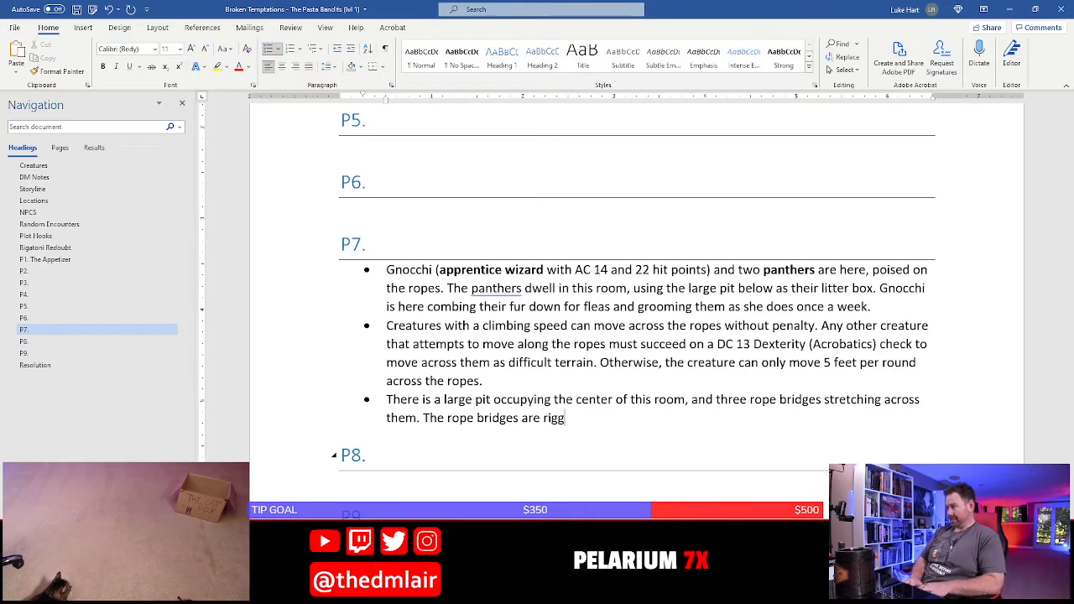
type("rigged to collapse")
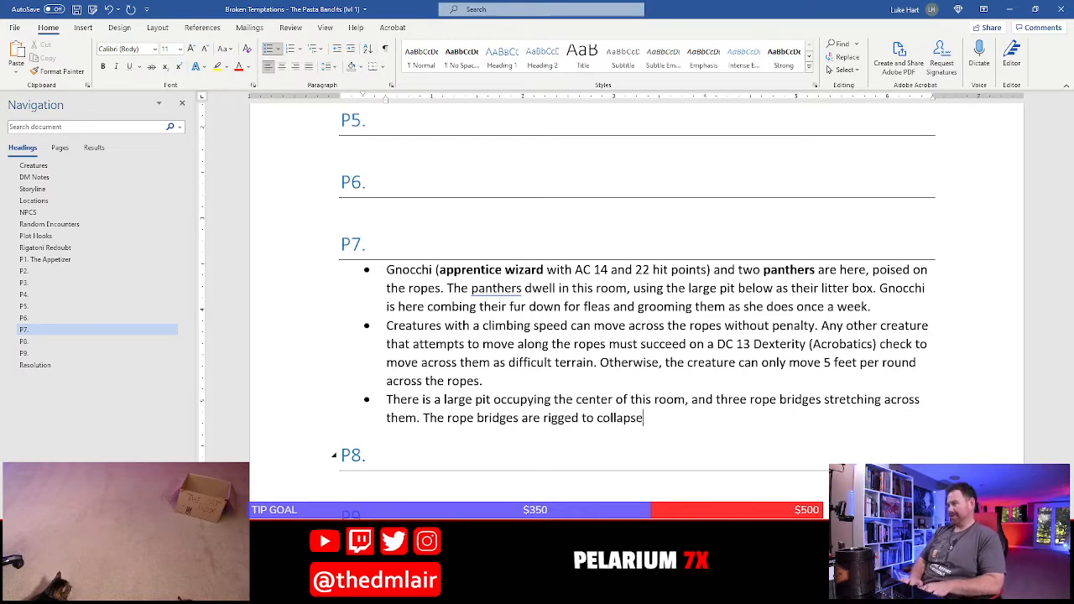
type(" should ")
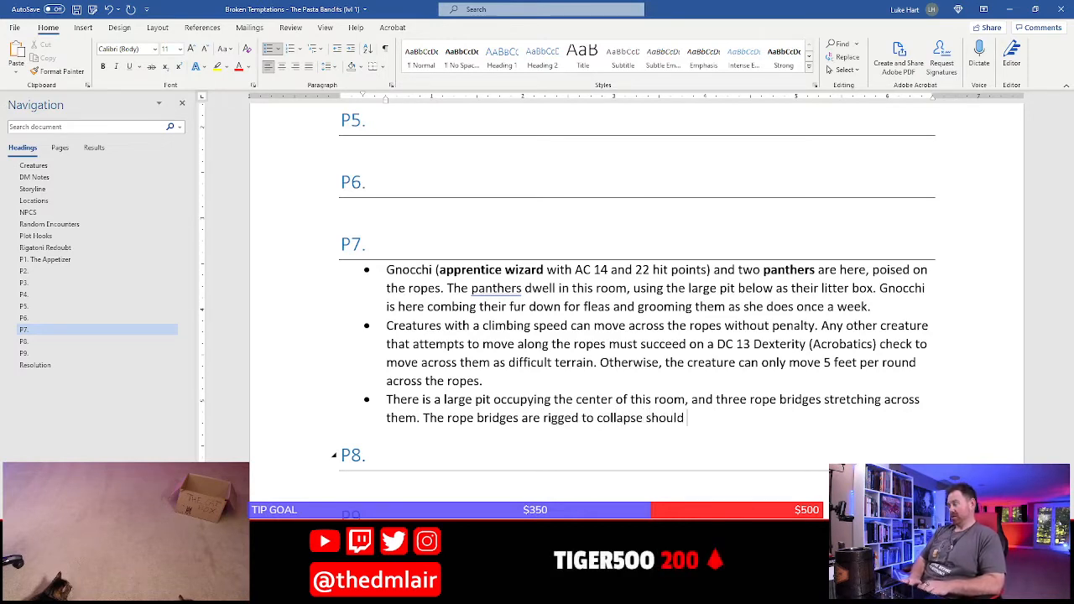
type("any creatur")
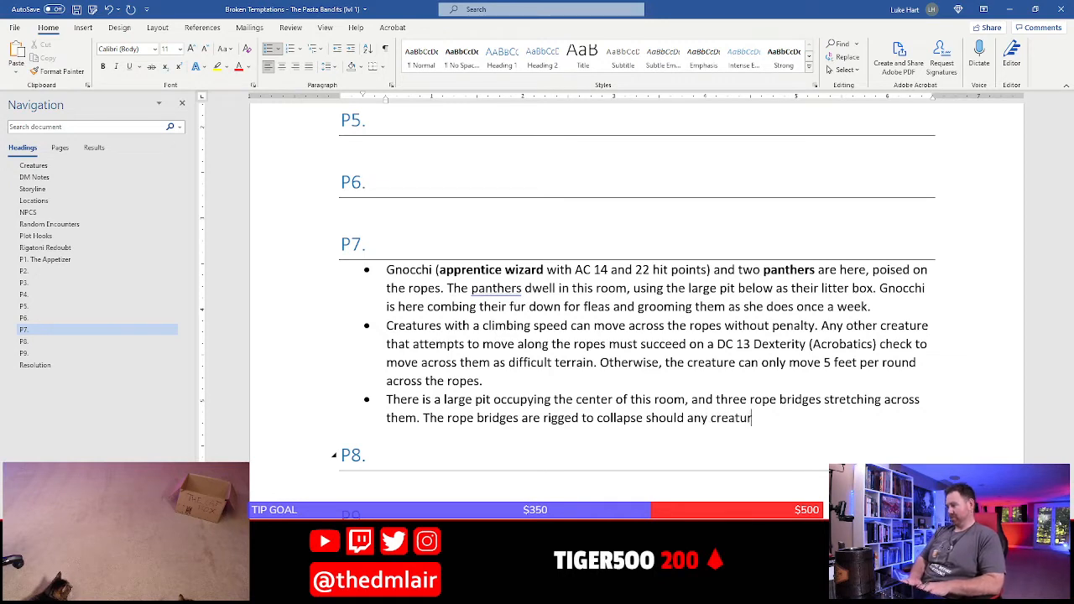
type("e wai")
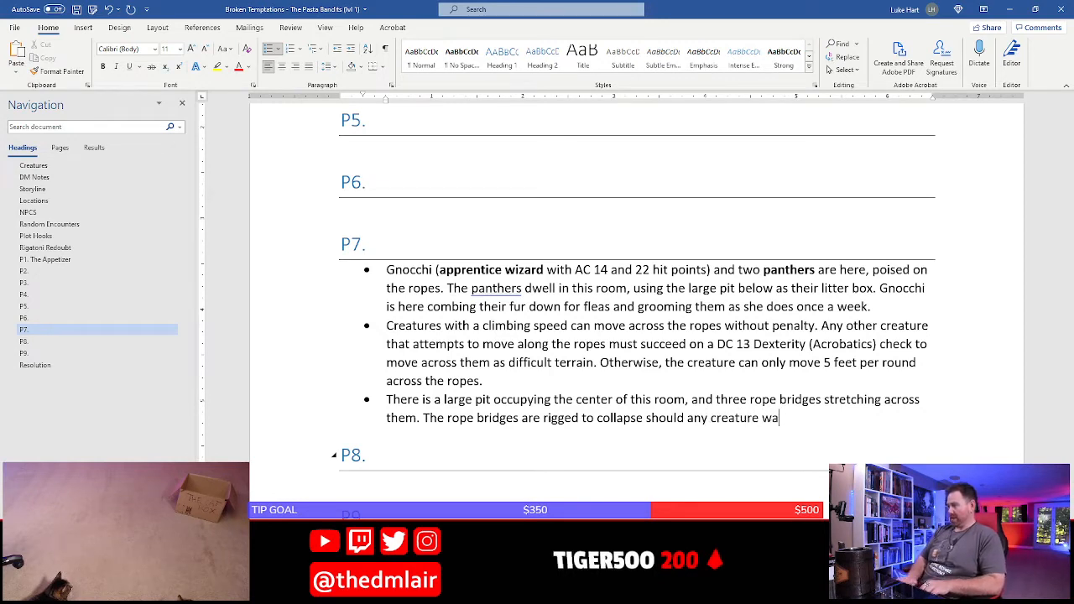
Continue the rope bridge sentence with the trigger condition "any creature weighing fifty pounds or more"
key("BackSpace")
key("BackSpace")
type("eigt")
key("BackSpace")
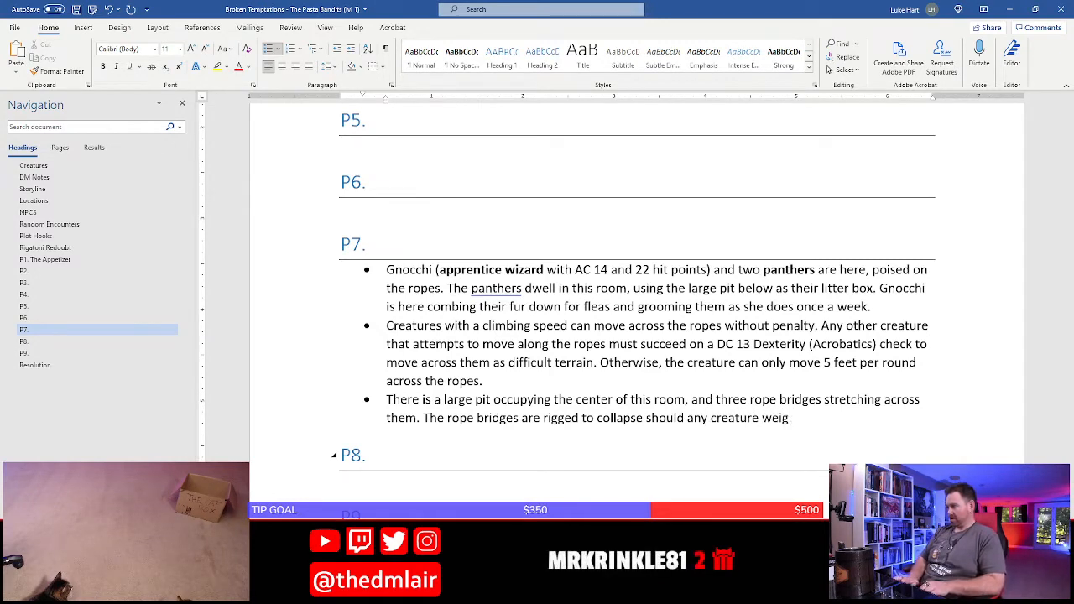
type("hing fi")
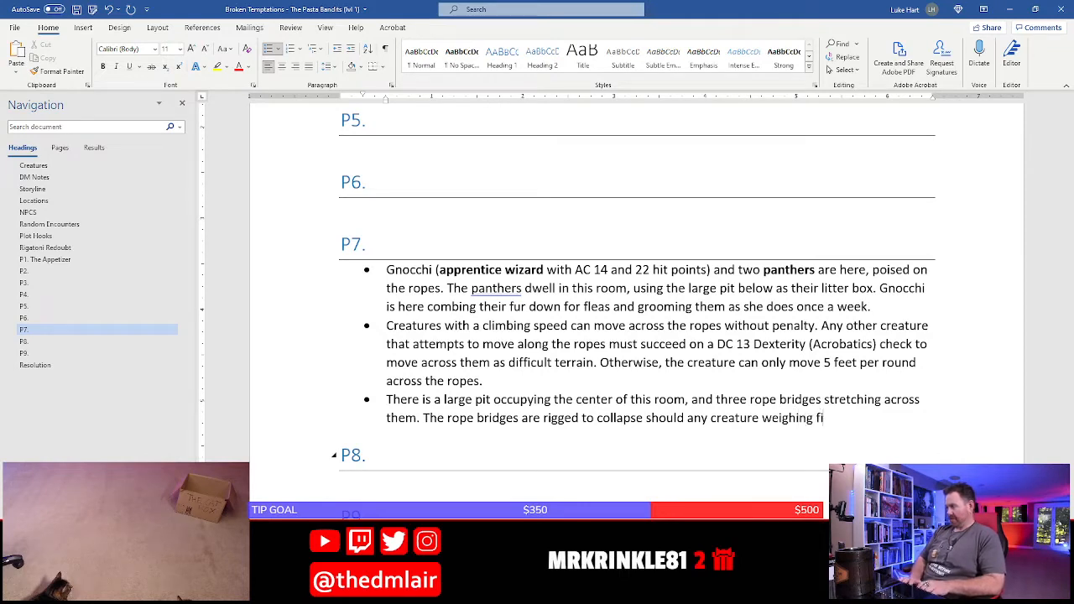
type("fty poutnds")
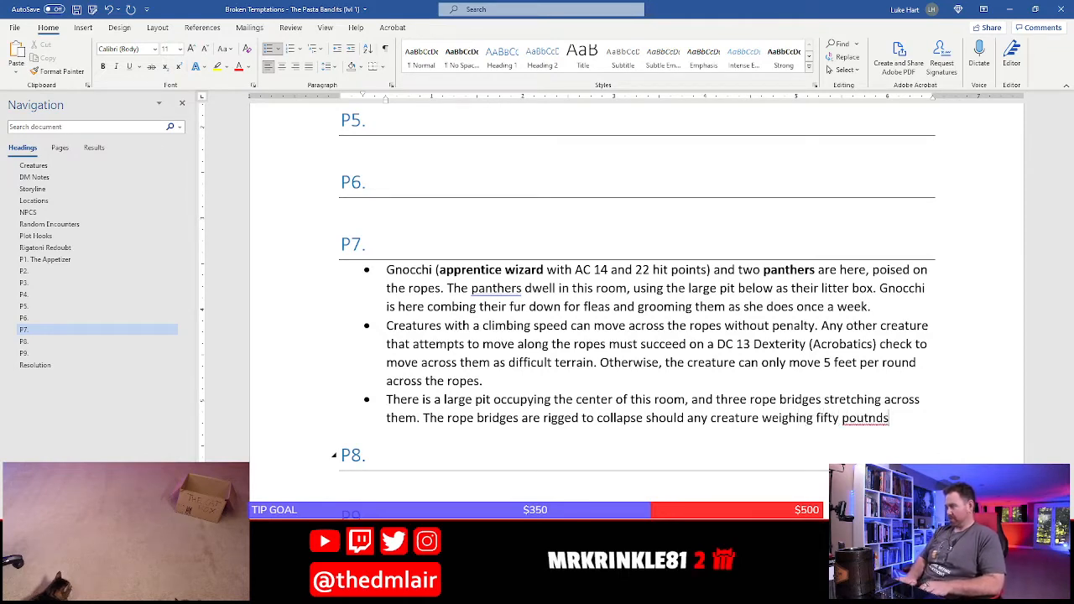
key("BackSpace")
key("BackSpace")
key("BackSpace")
key("BackSpace")
type("nds")
type("re ")
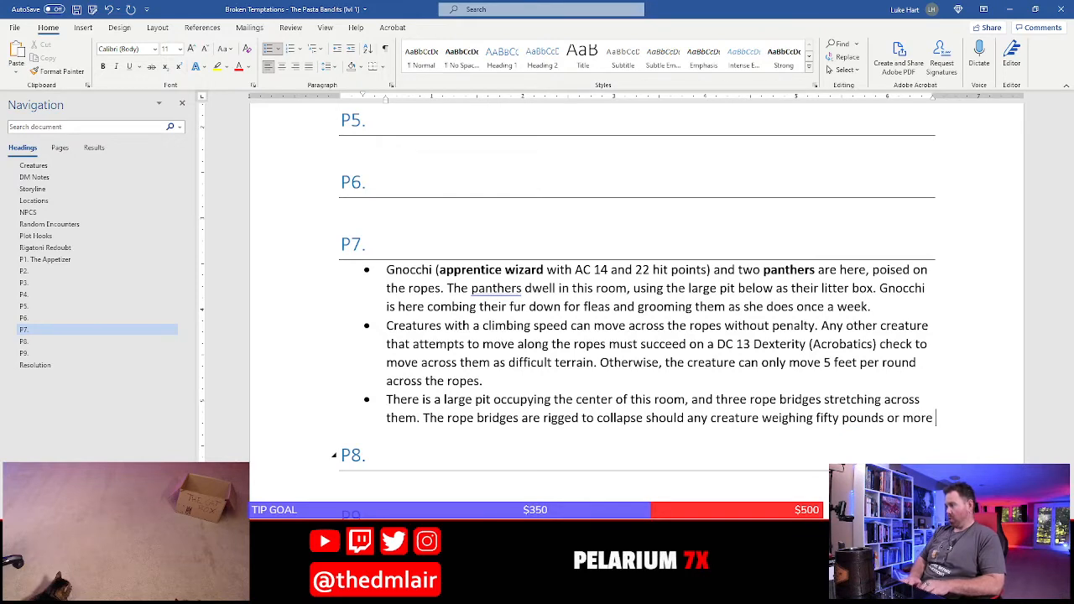
type("step into")
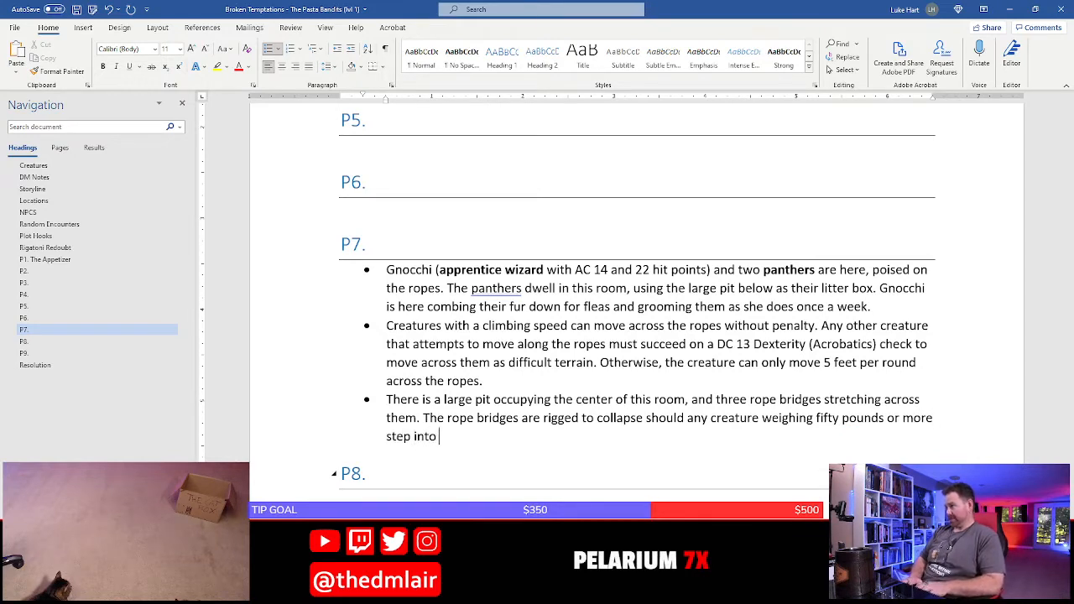
type(" the center ")
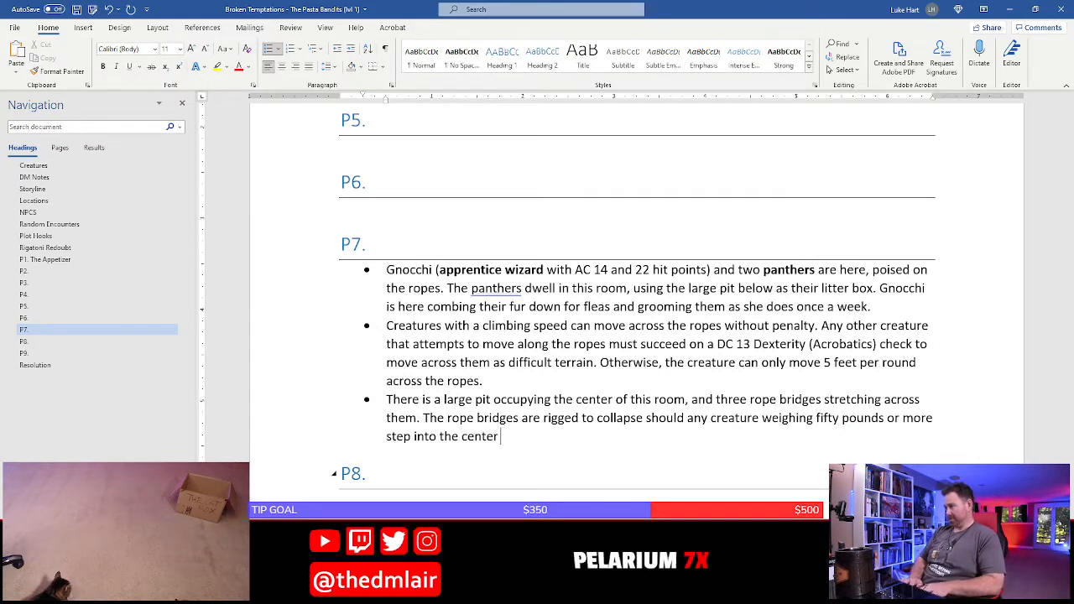
type("of a bridge.")
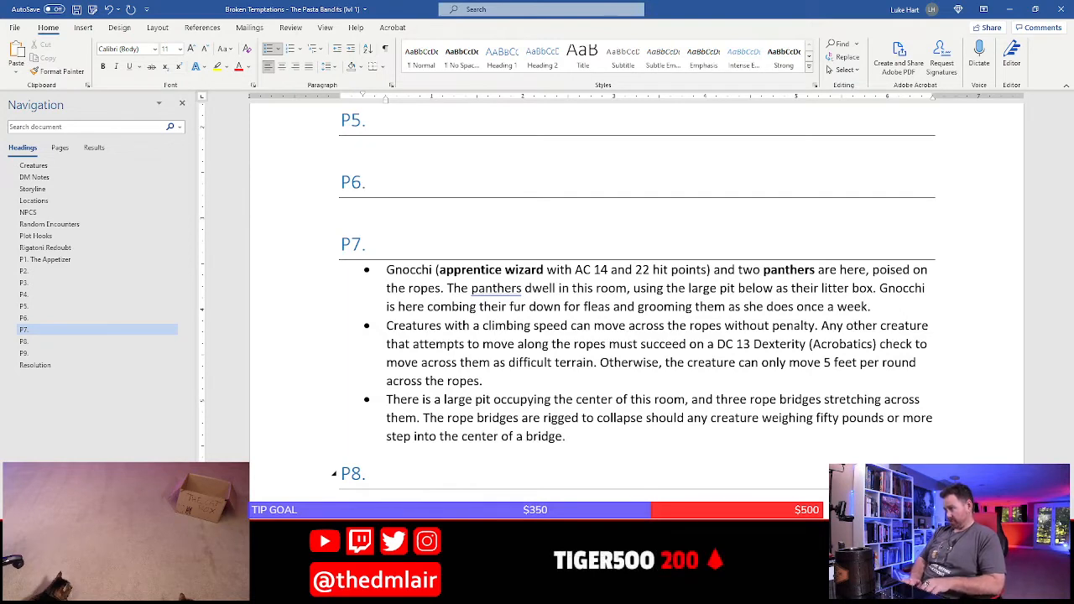
type(" When a bridge c")
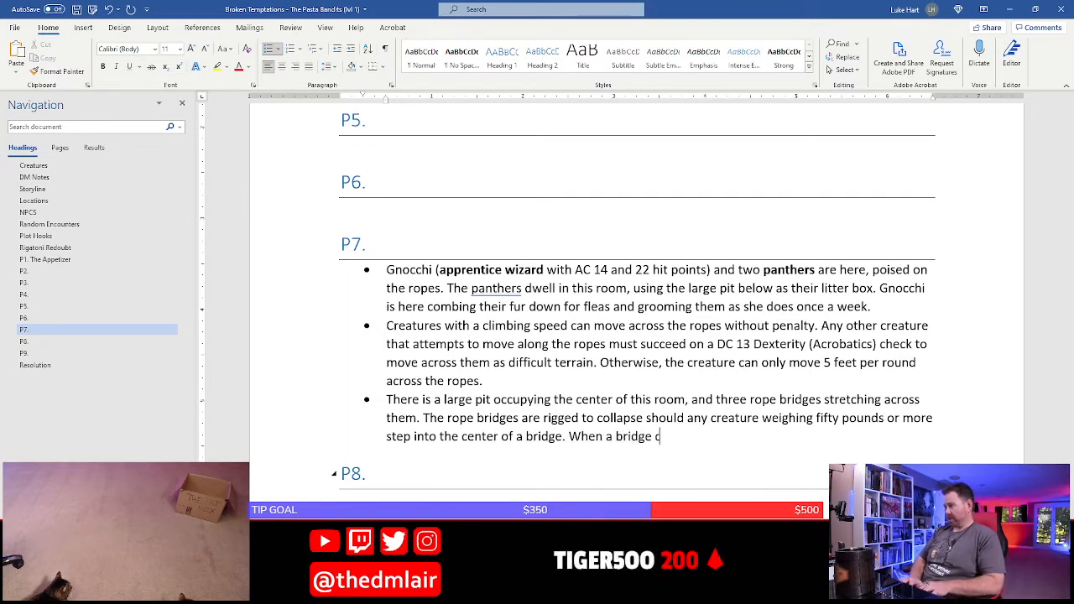
type("ollapses, ")
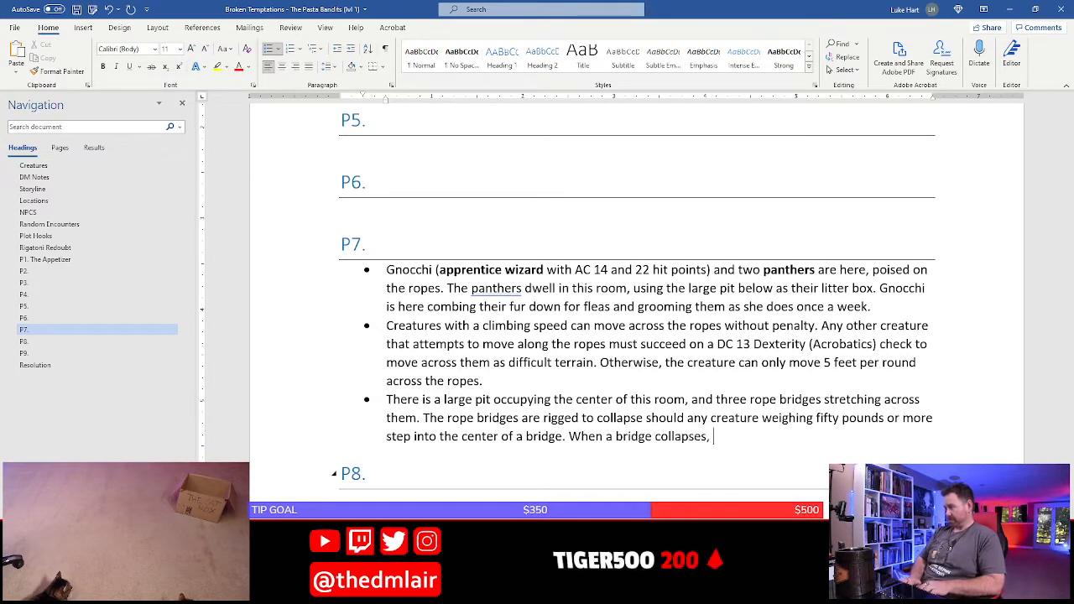
type("all creatures are d")
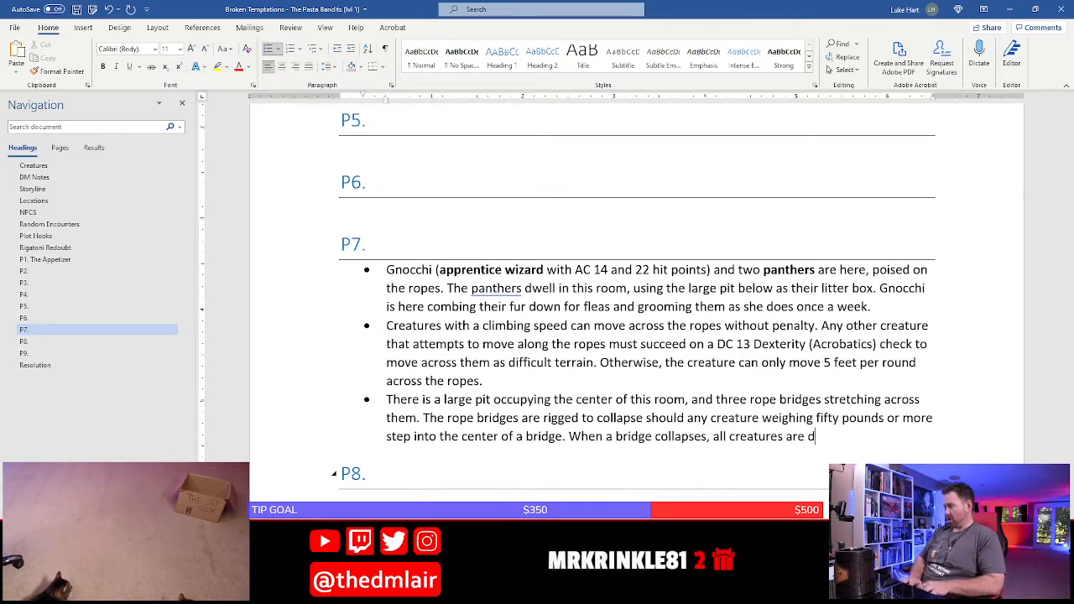
type("ropped down into th")
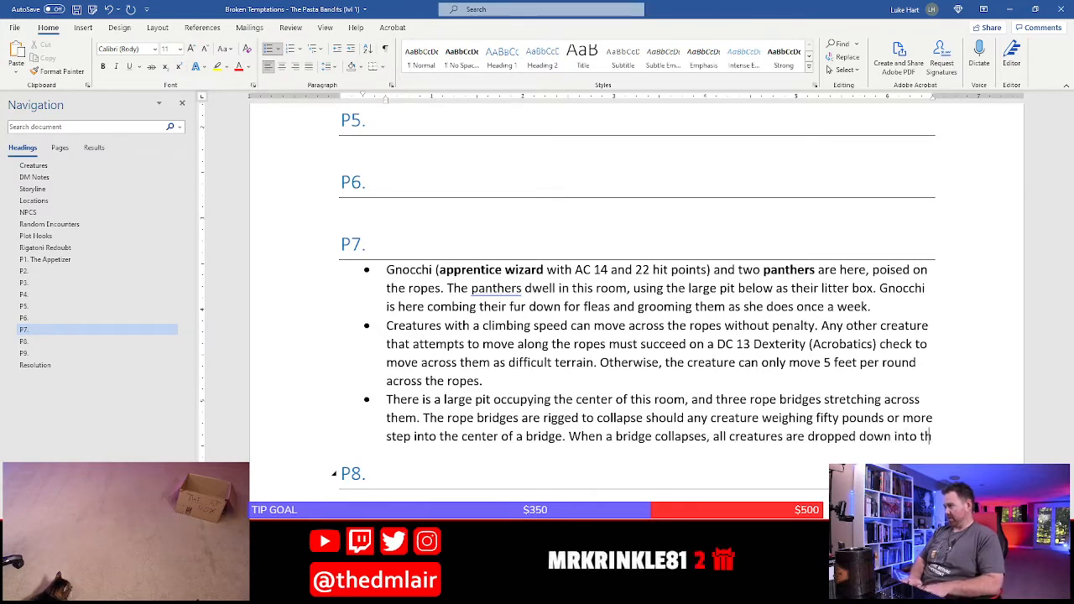
type("e pit")
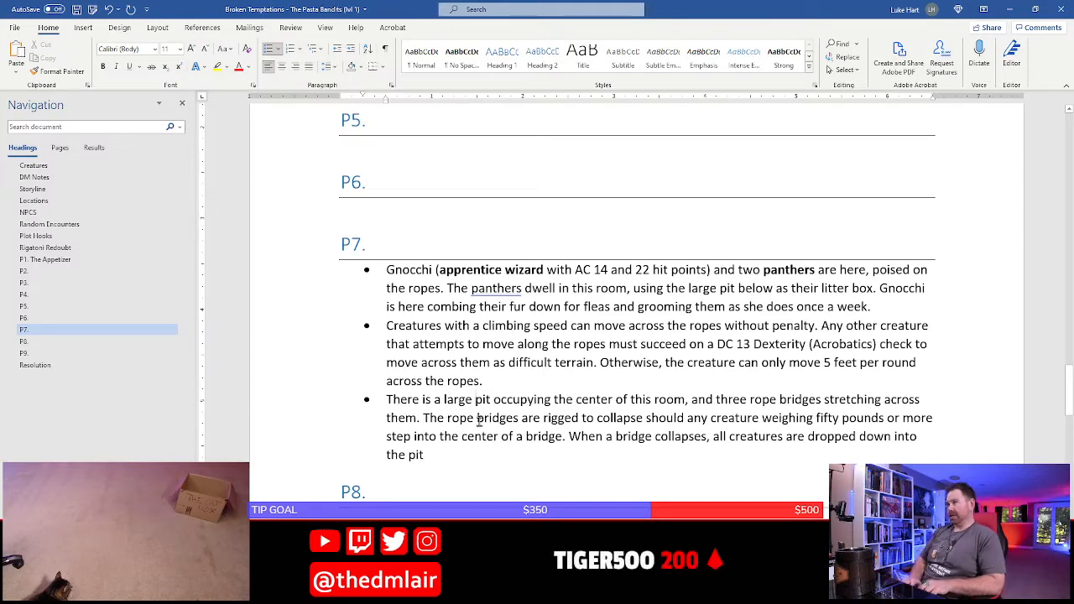
Insert "fifteen-foot deep" before "pit" in the opening sentence of P7's third bullet
type("fifteen-f")
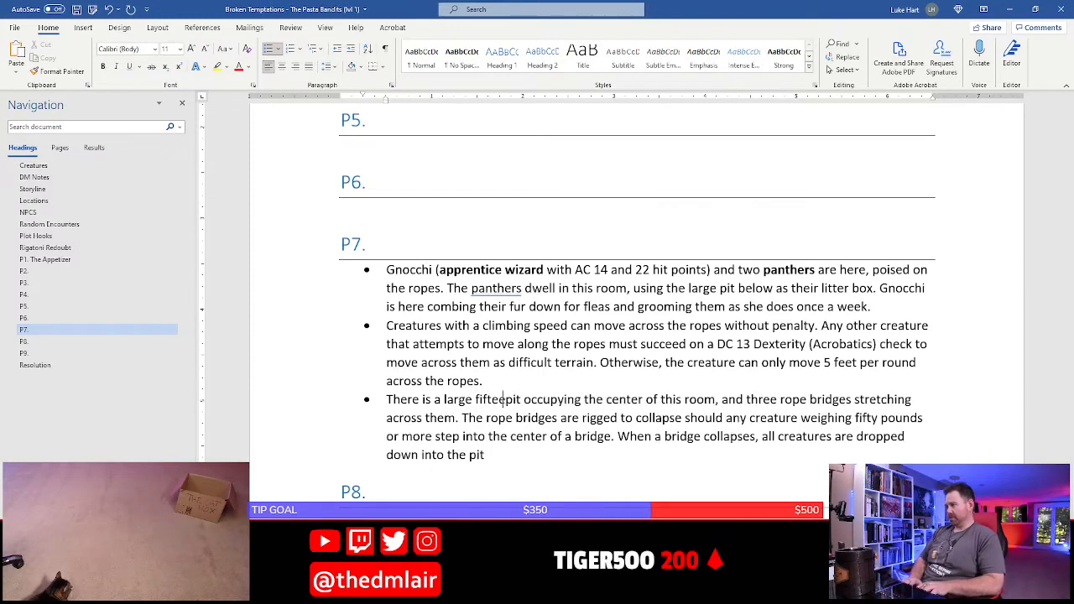
type("eet de")
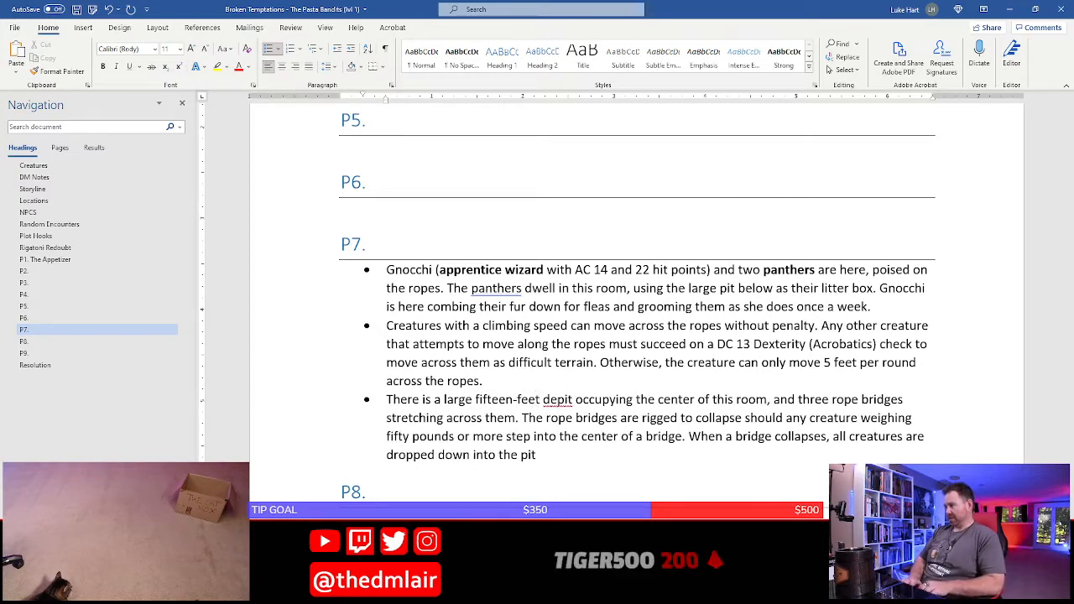
type("ep")
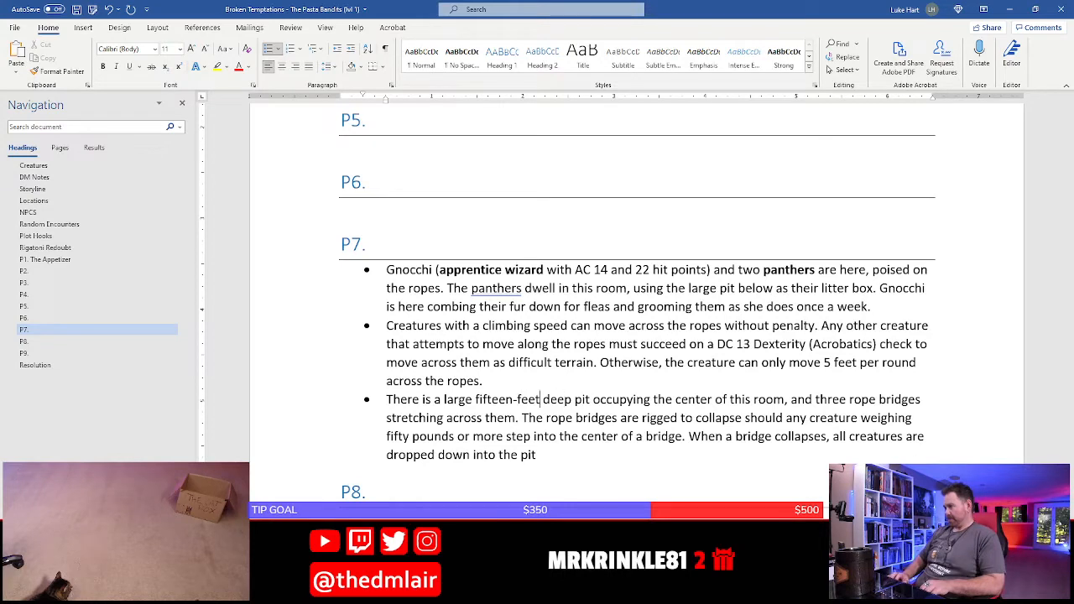
key("BackSpace")
key("BackSpace")
key("BackSpace")
type("oot")
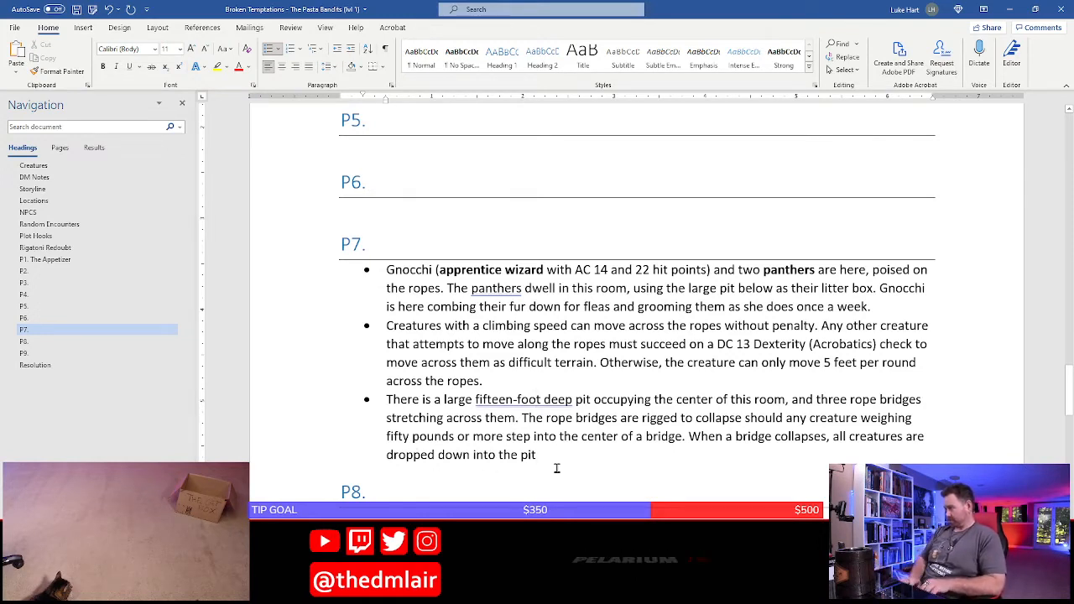
End the collapse sentence and start the save rule: "Creatures that succeed on a DC 12 Dexterity saving throw are able to"
type(". Creatures")
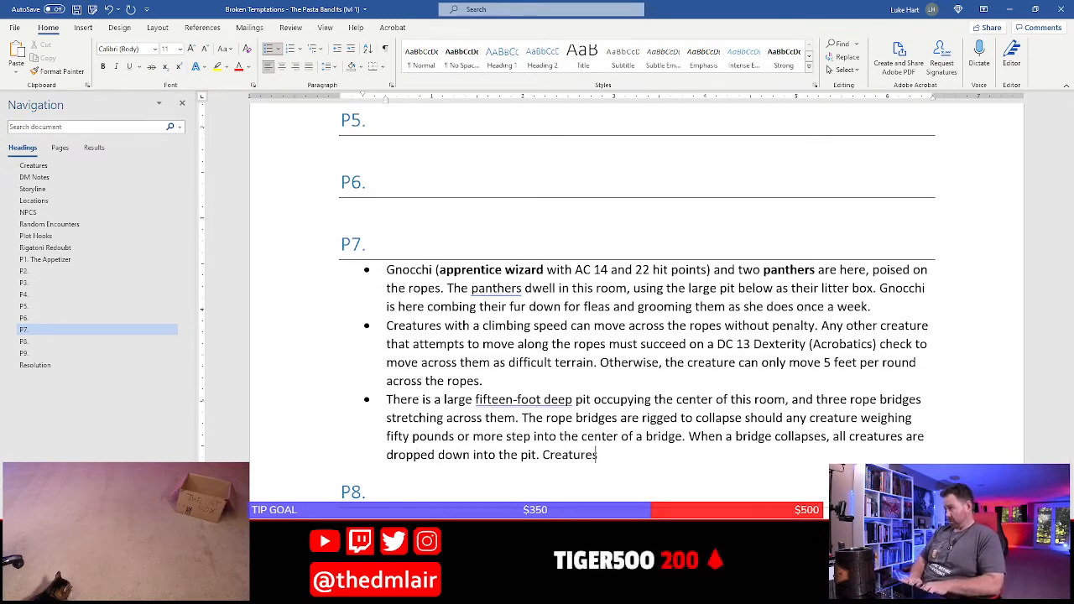
type(" that succeed on")
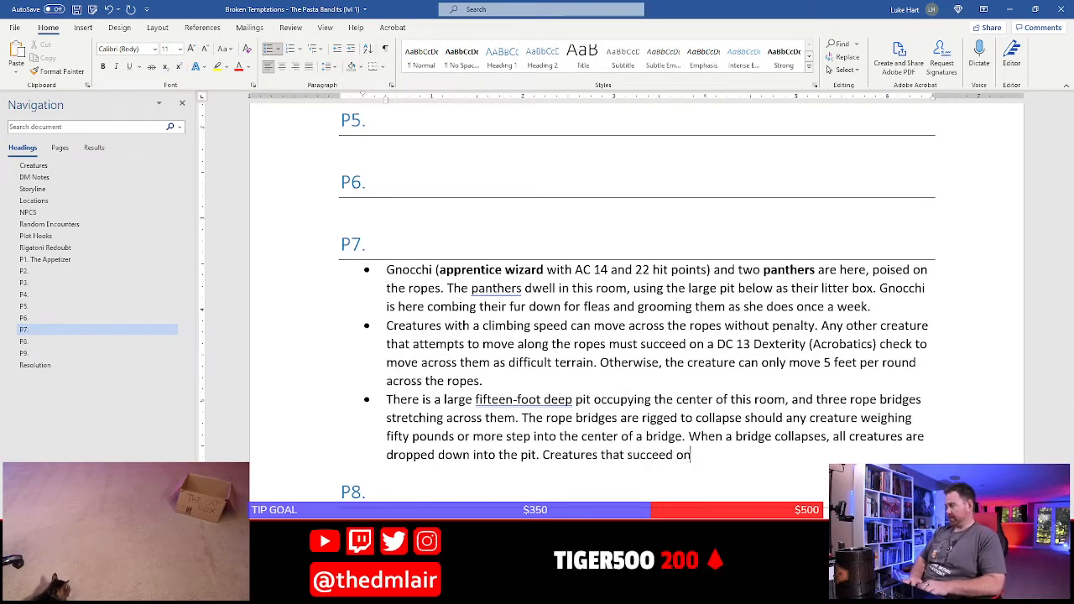
type(" a DC ")
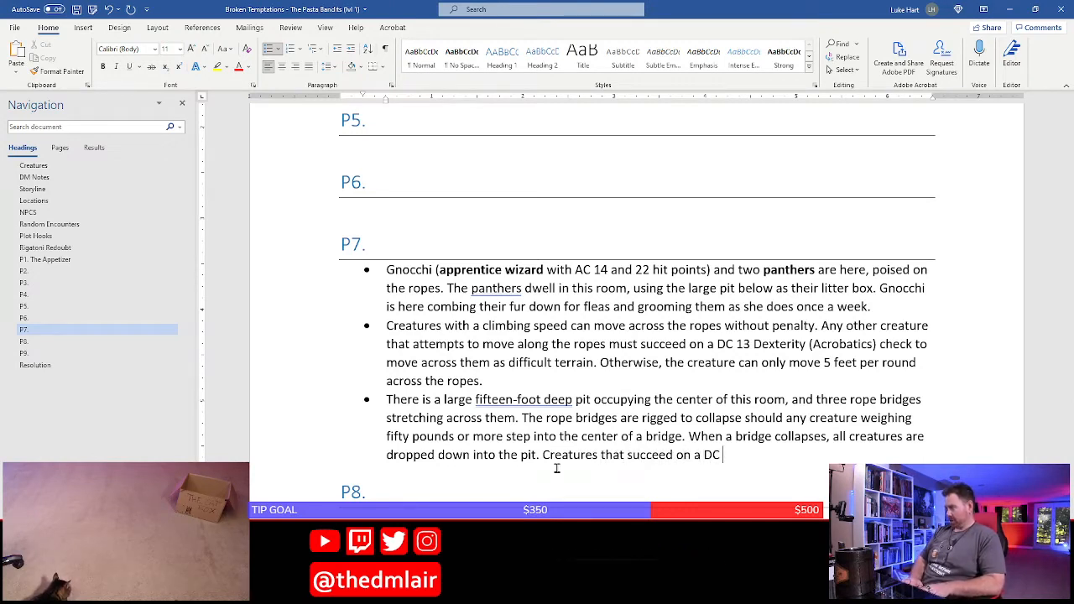
type("12")
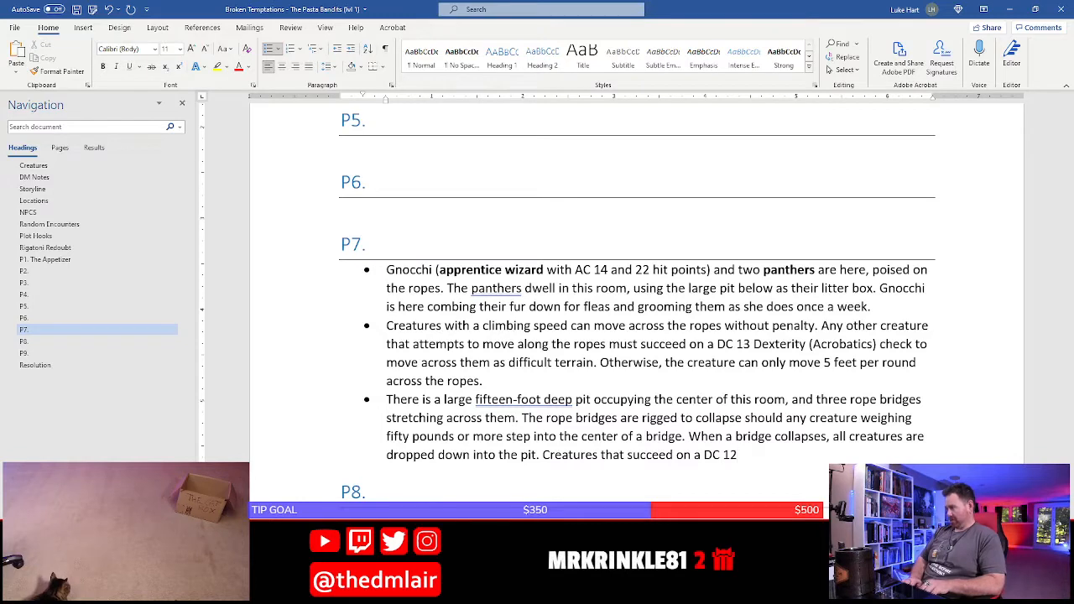
type(" Dextiger")
key("BackSpace")
key("BackSpace")
key("BackSpace")
key("BackSpace")
type("erityi s")
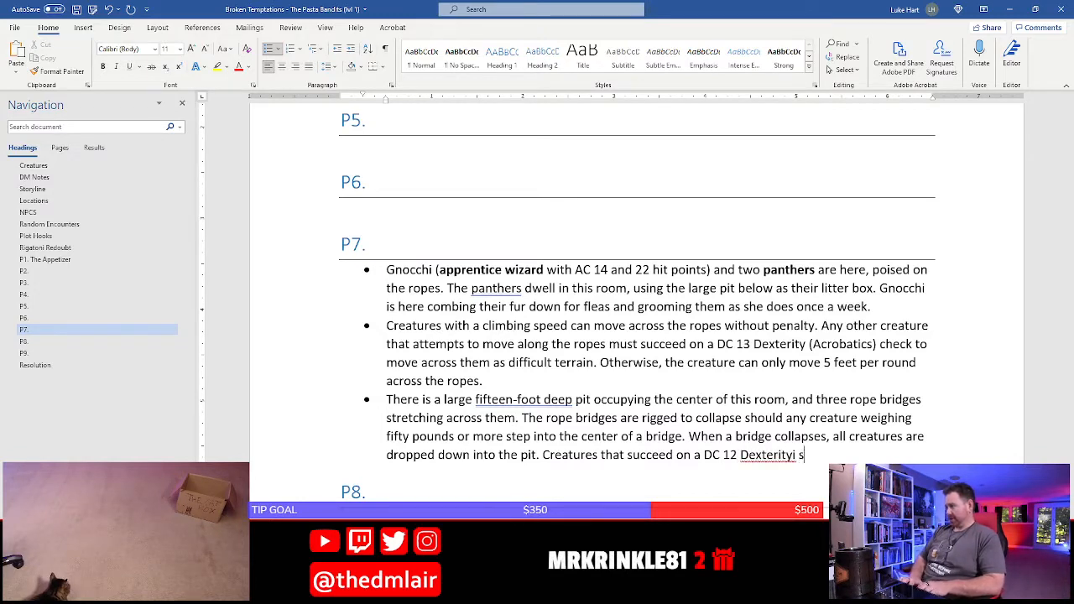
key("BackSpace")
type("save")
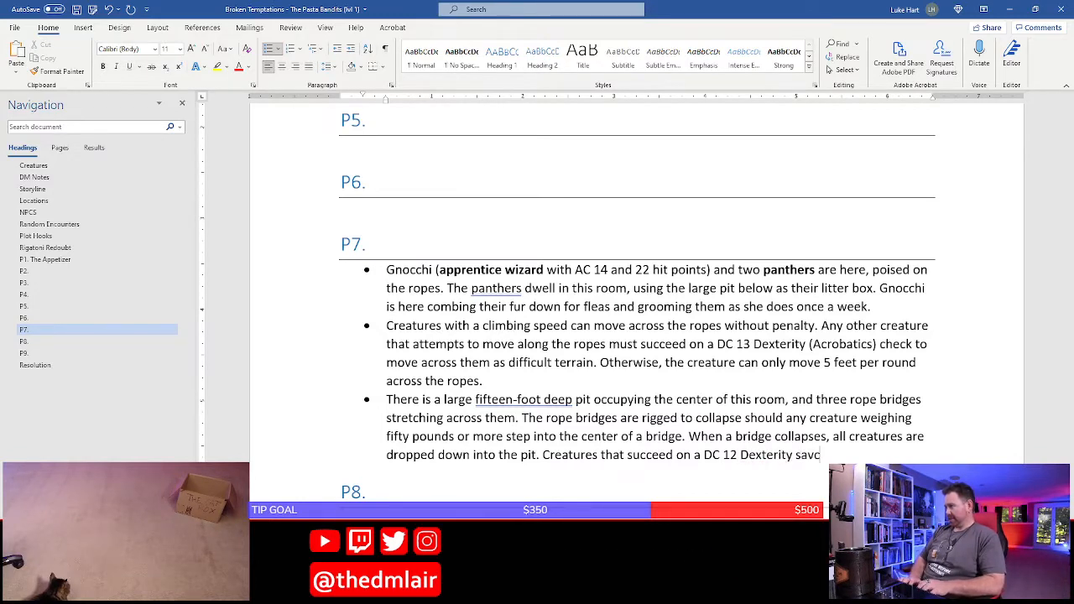
key("BackSpace")
type("ing throw are a")
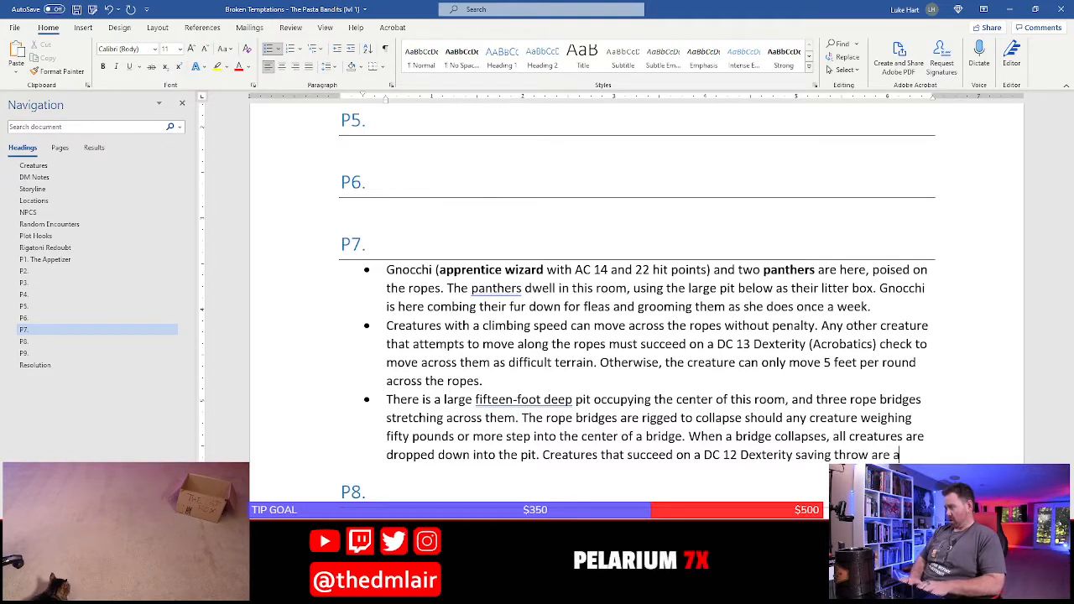
type("ble to")
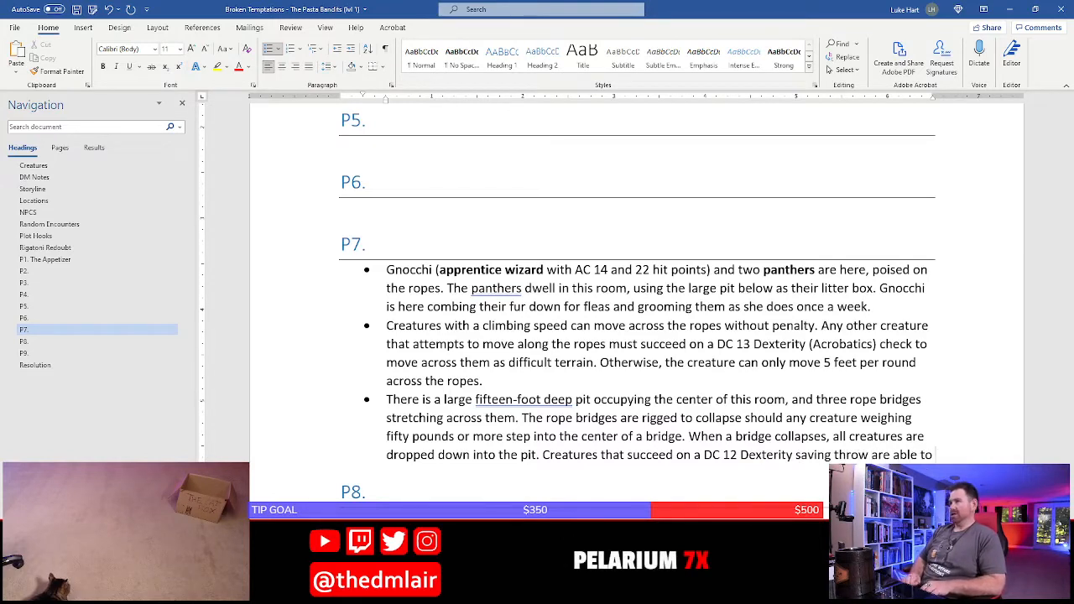
type(" brace themselves ga")
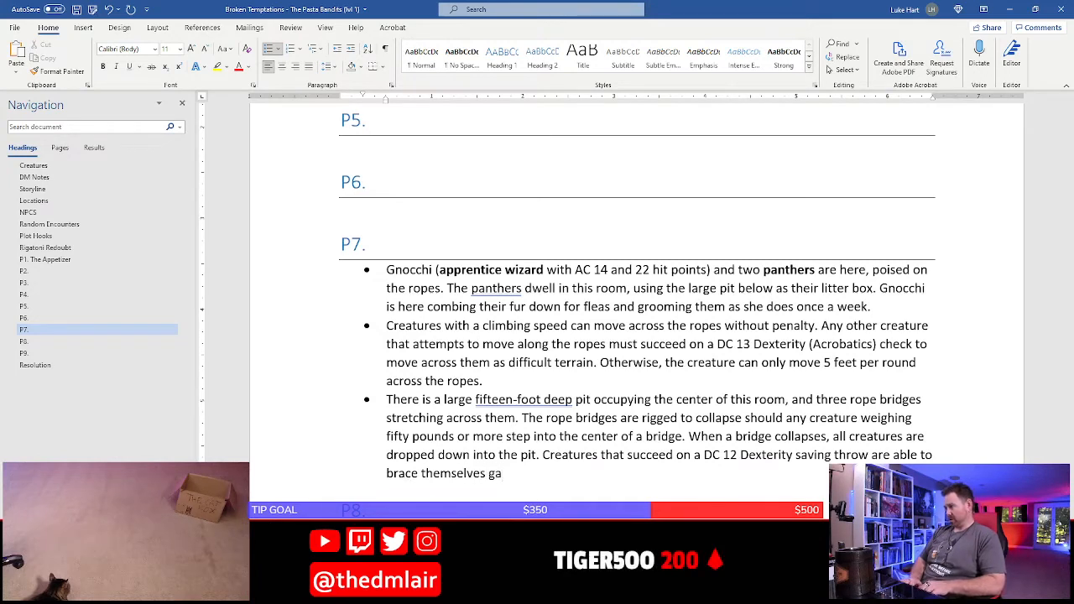
Continue the saving throw sentence with "brace themselves against the ropes of the bridge"
key("BackSpace")
type("agin")
key("BackSpace")
key("BackSpace")
type("ains")
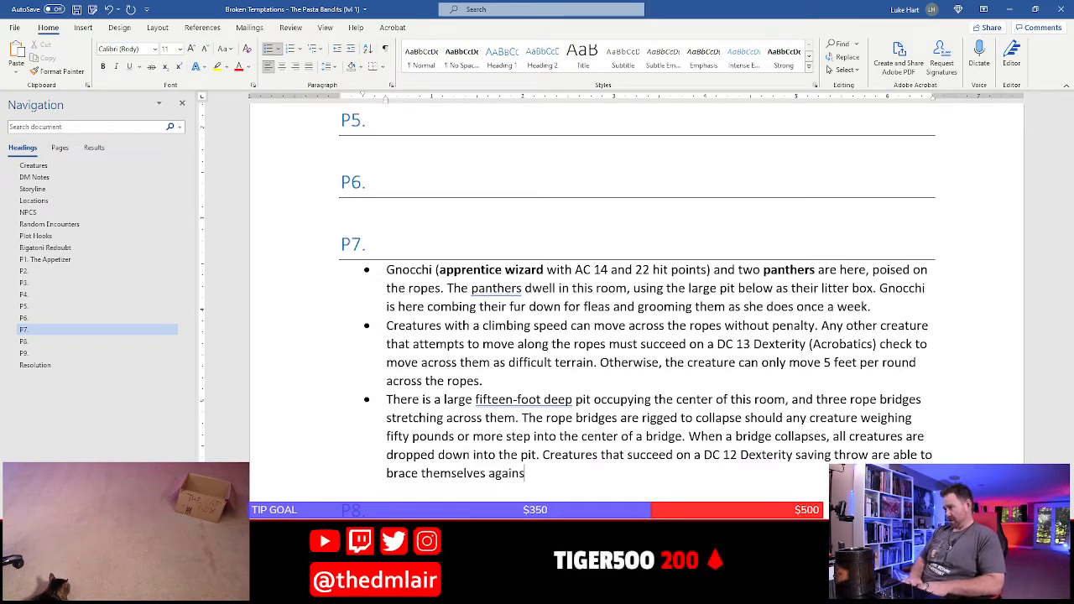
type("t the ropes of the birdg")
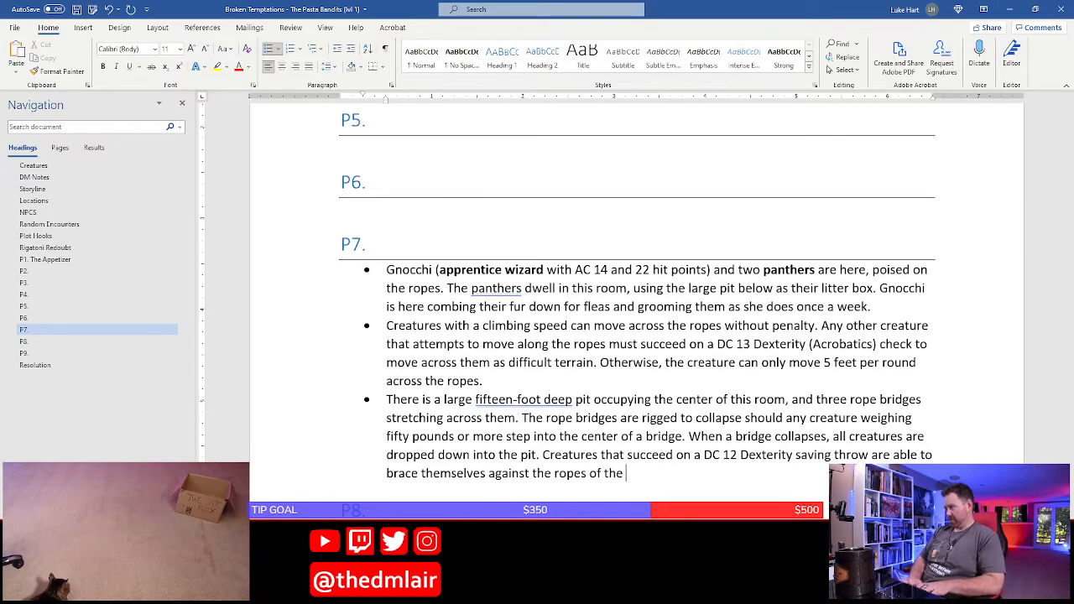
key("BackSpace")
key("BackSpace")
key("BackSpace")
key("BackSpace")
type("rid")
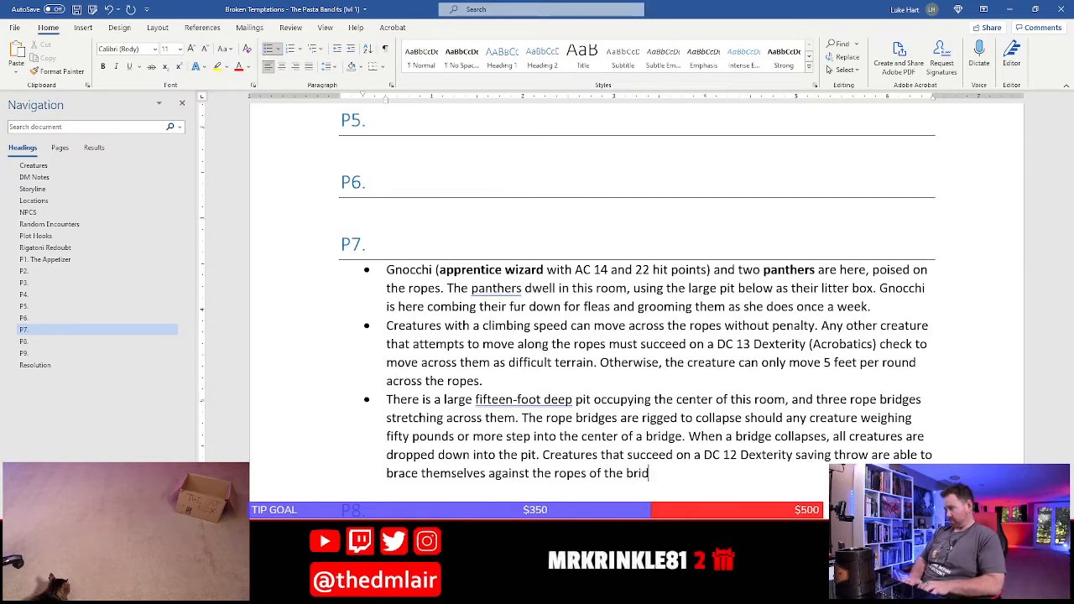
type("ge and take")
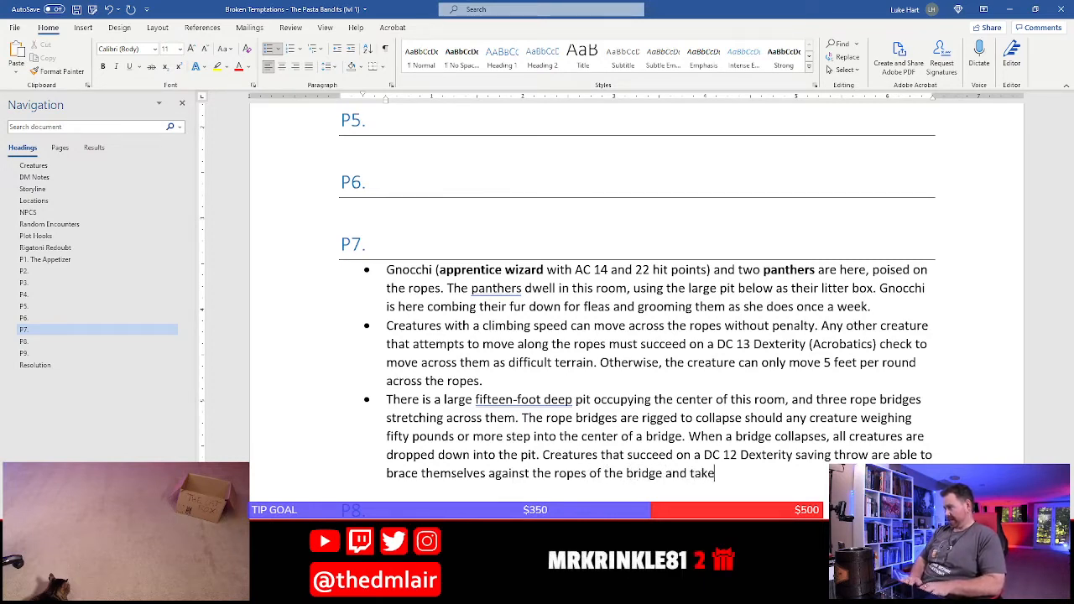
type(" no fall")
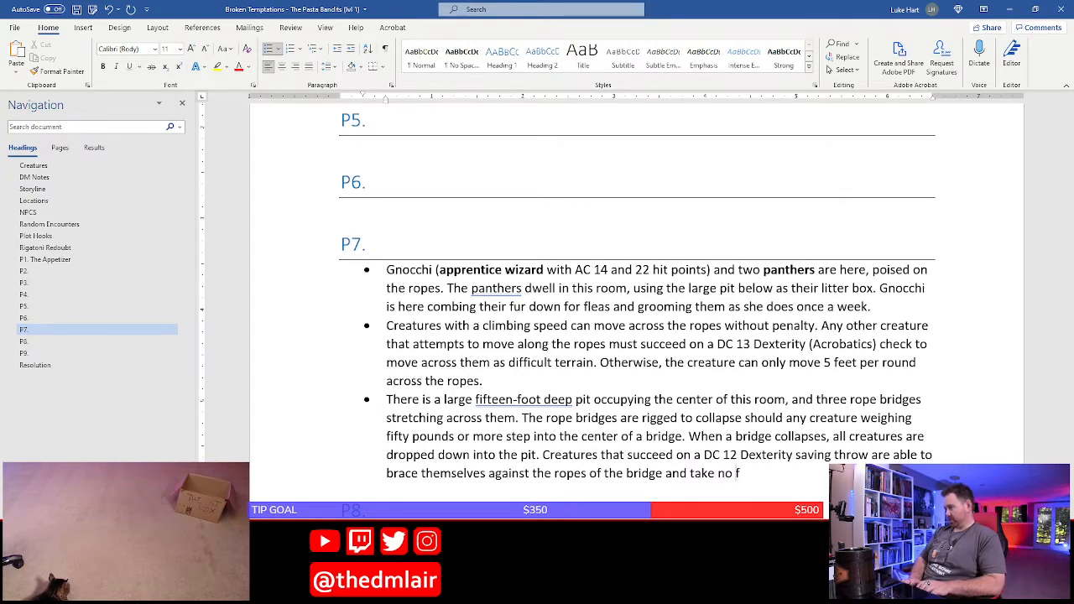
Extend the saving throw sentence with the outcome "and take no damage from the"
key("BackSpace")
key("BackSpace")
key("BackSpace")
key("BackSpace")
type("damage from the")
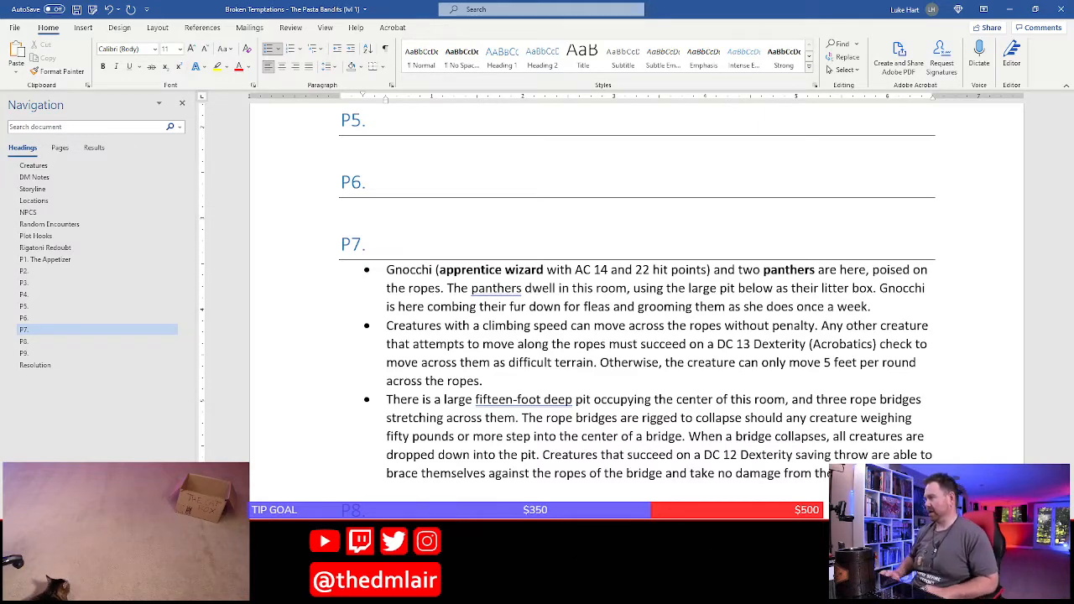
Accept the grammar suggestion "fifteen-foot-deep" in the pit description and save the document
right_click(527, 405)
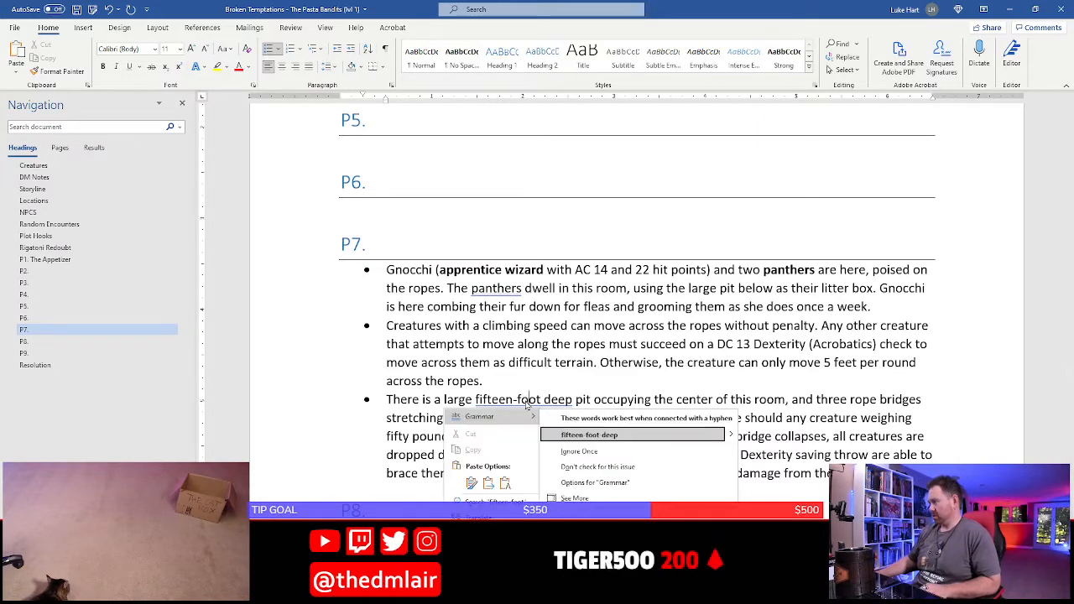
left_click(601, 435)
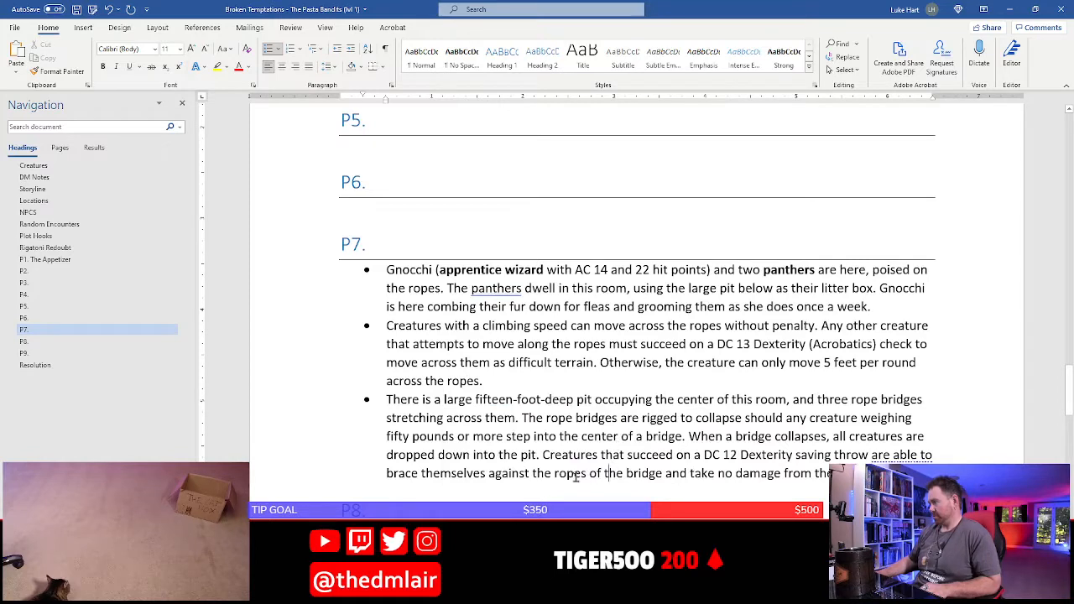
key("ctrl+s")
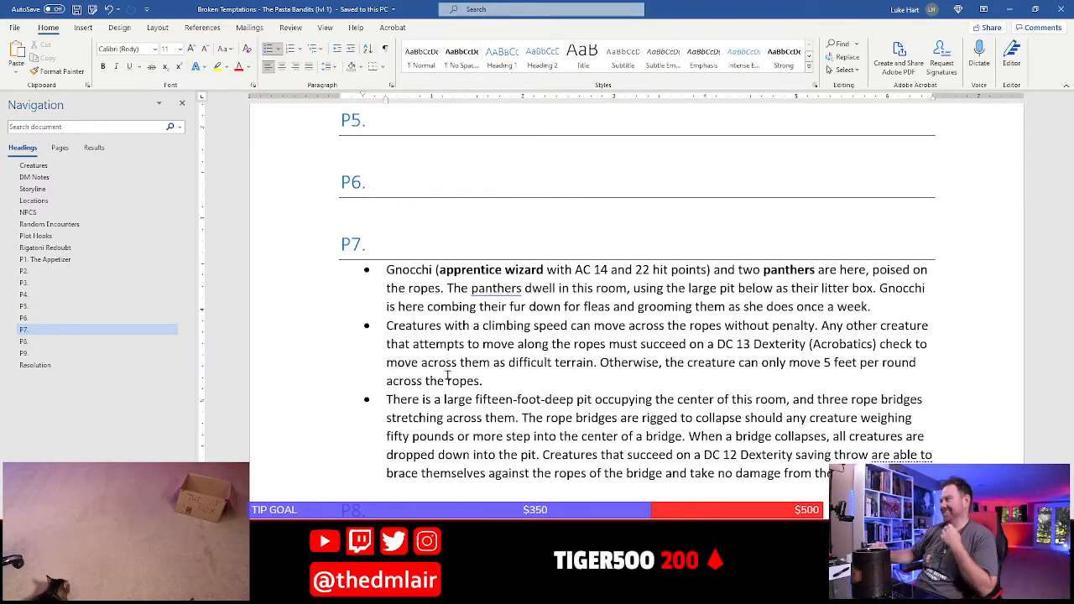
Move the bullet about the fifteen-foot-deep pit and rope bridges to the start of P7's list
left_click(388, 401)
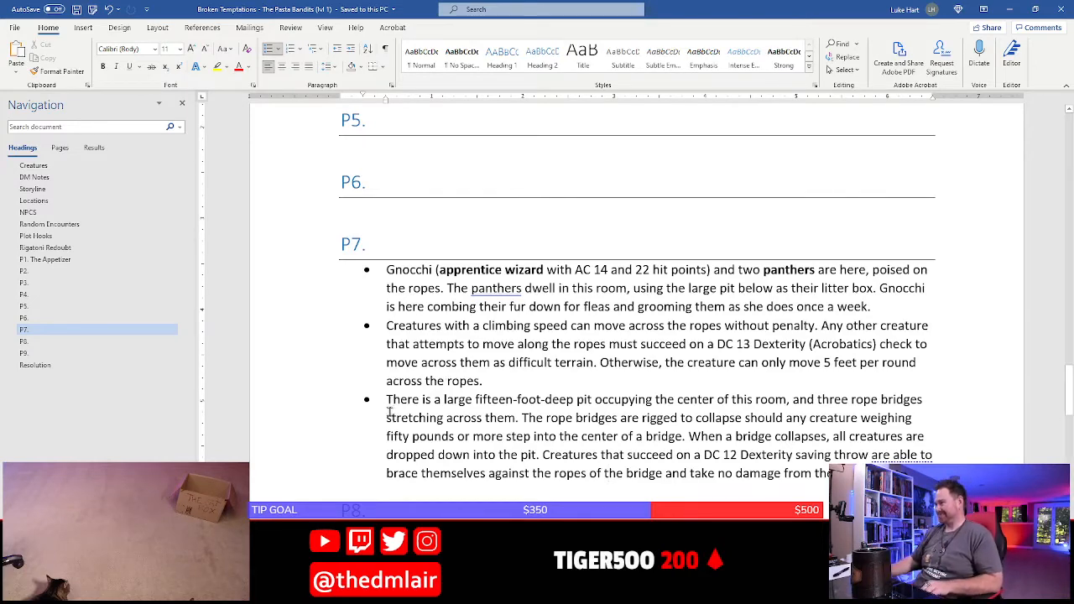
key("shift+Down")
key("shift+Down")
key("shift+Down")
key("shift+Down")
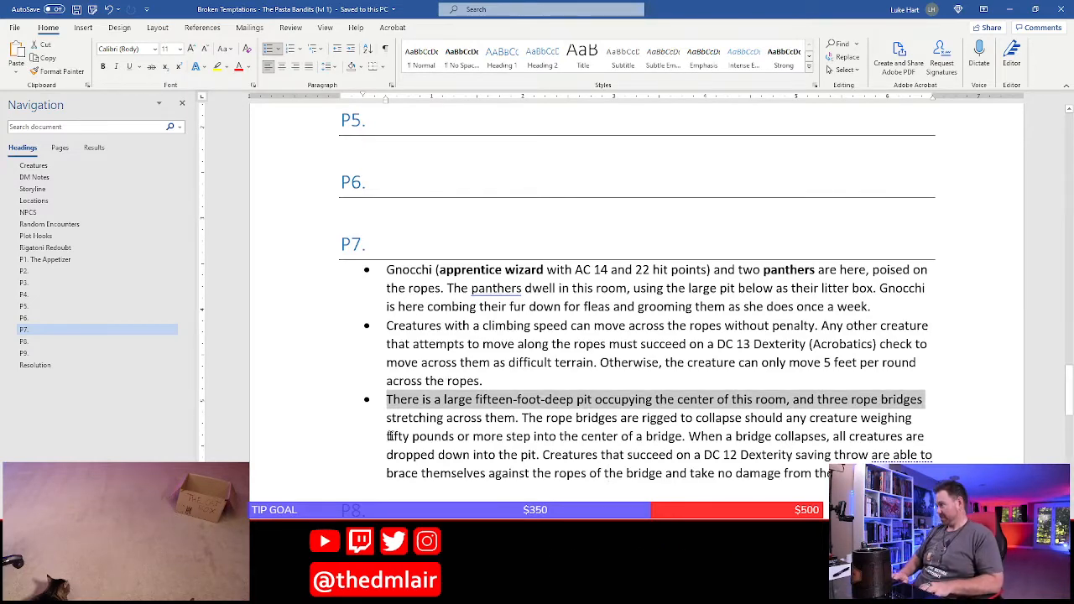
key("shift+Down")
key("ctrl+c")
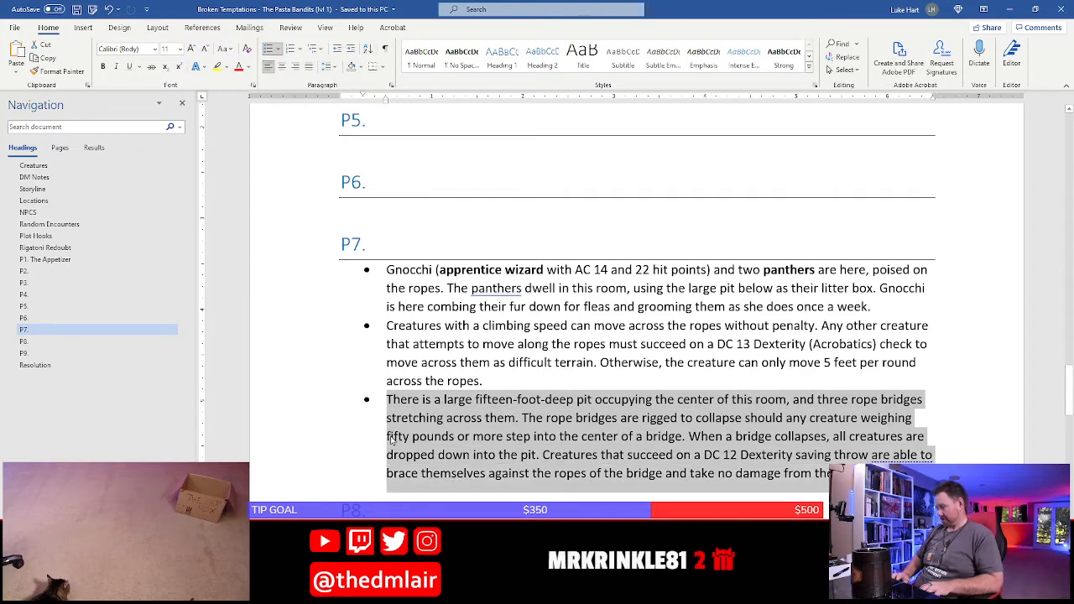
key("Delete")
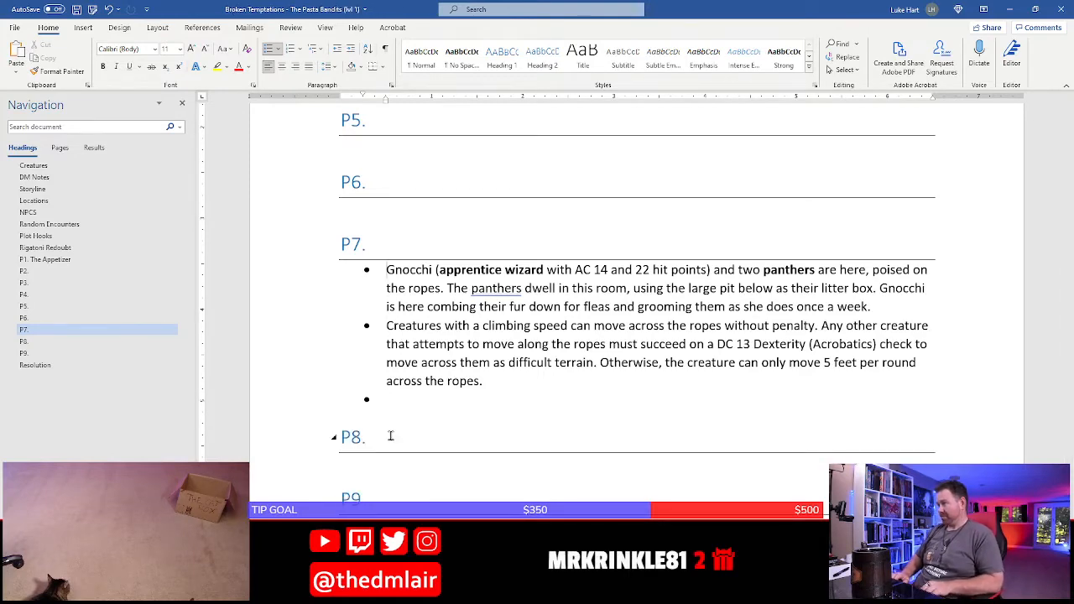
key("Return")
key("Up")
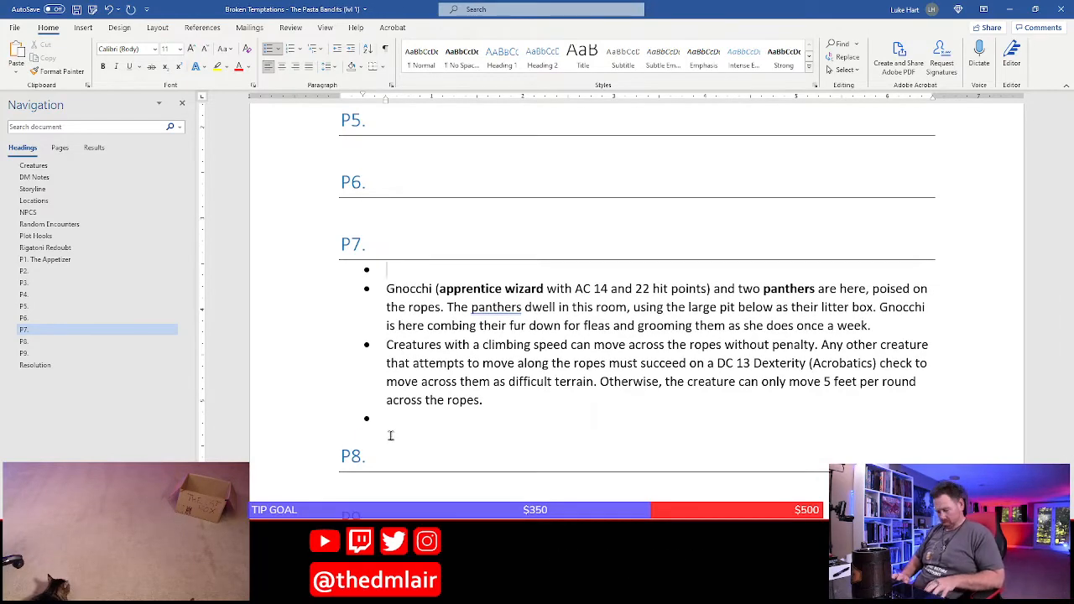
key("ctrl+v")
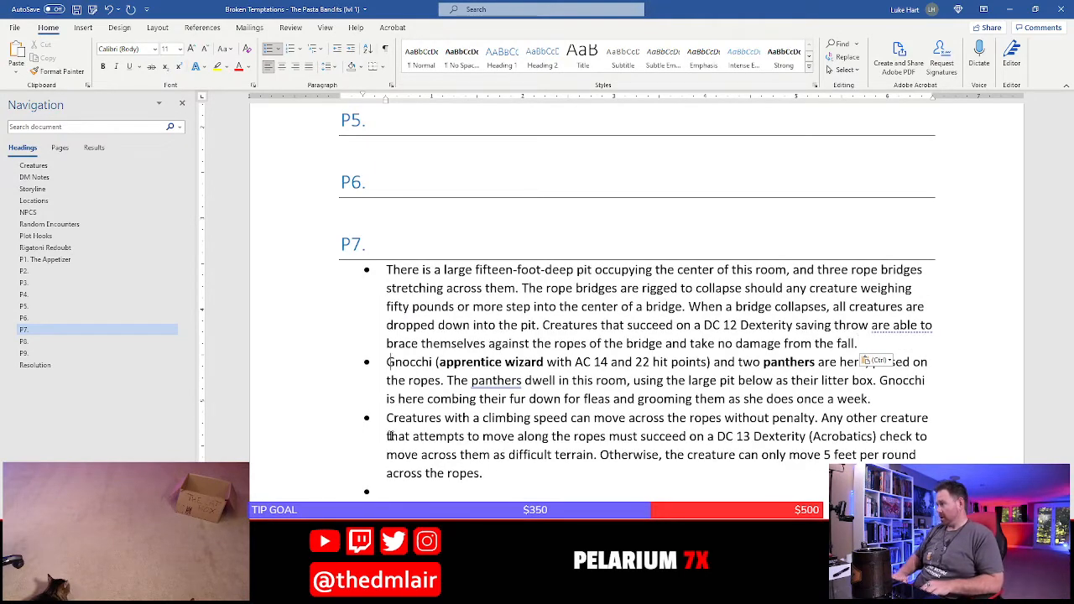
Move the Gnocchi and panthers bullet below the climbing speed bullet and remove the empty bullet at the list's end
key("Right")
key("shift+Down")
key("shift+Down")
key("shift+Down")
key("ctrl+x")
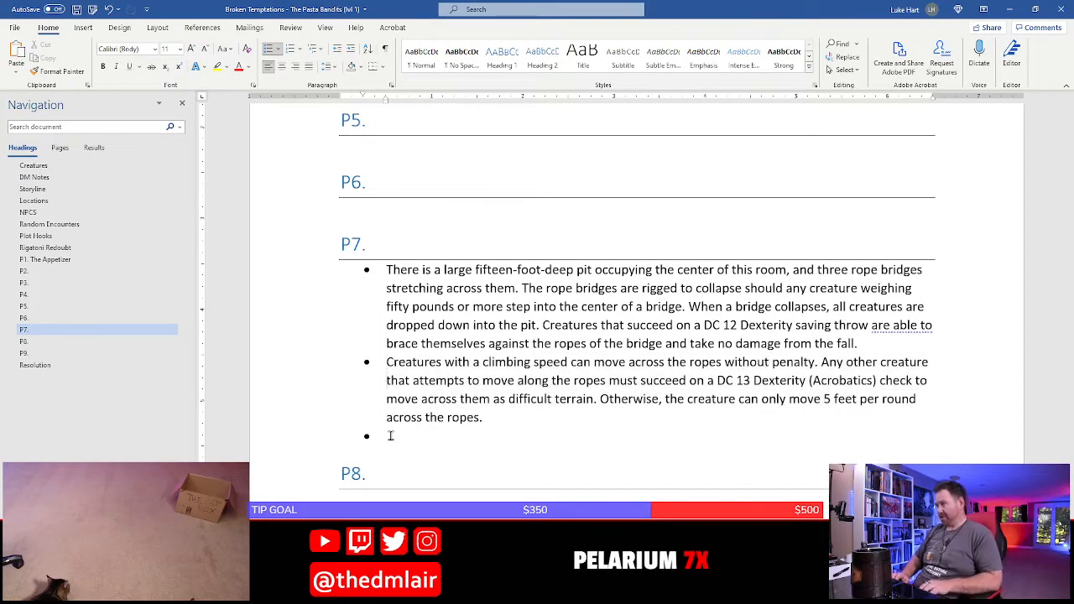
key("ctrl+v")
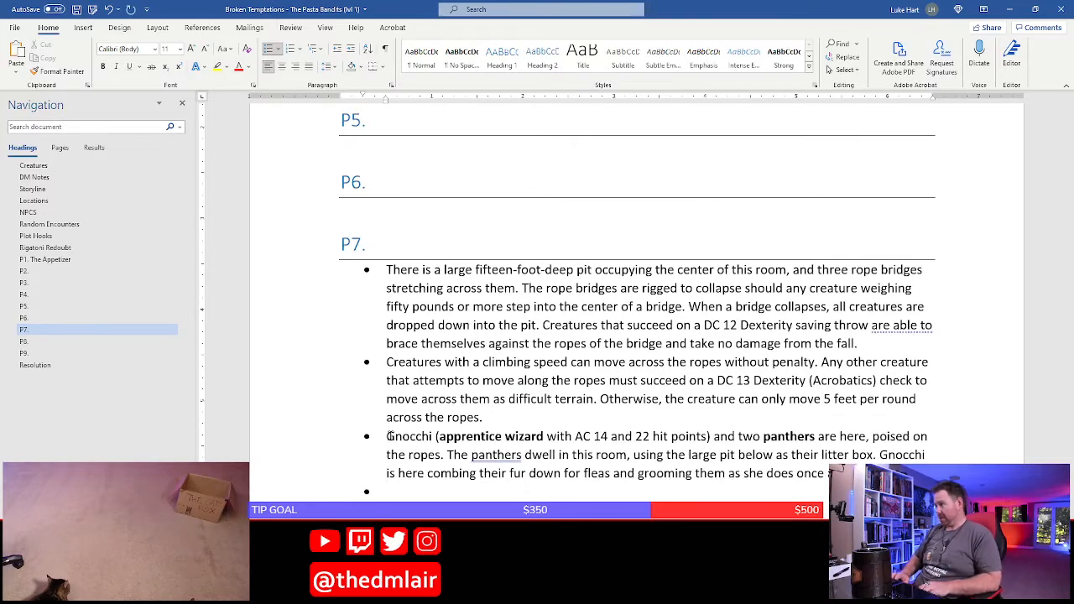
key("BackSpace")
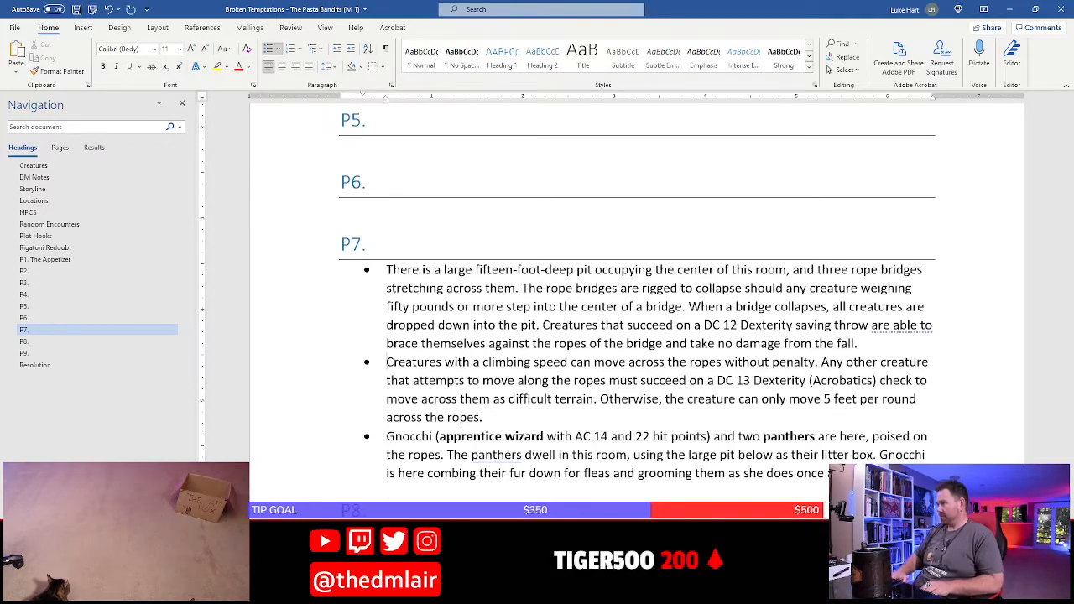
Insert a bullet above the climbing speed bullet and start it with "Ropes stretch all across the room,"
key("Return")
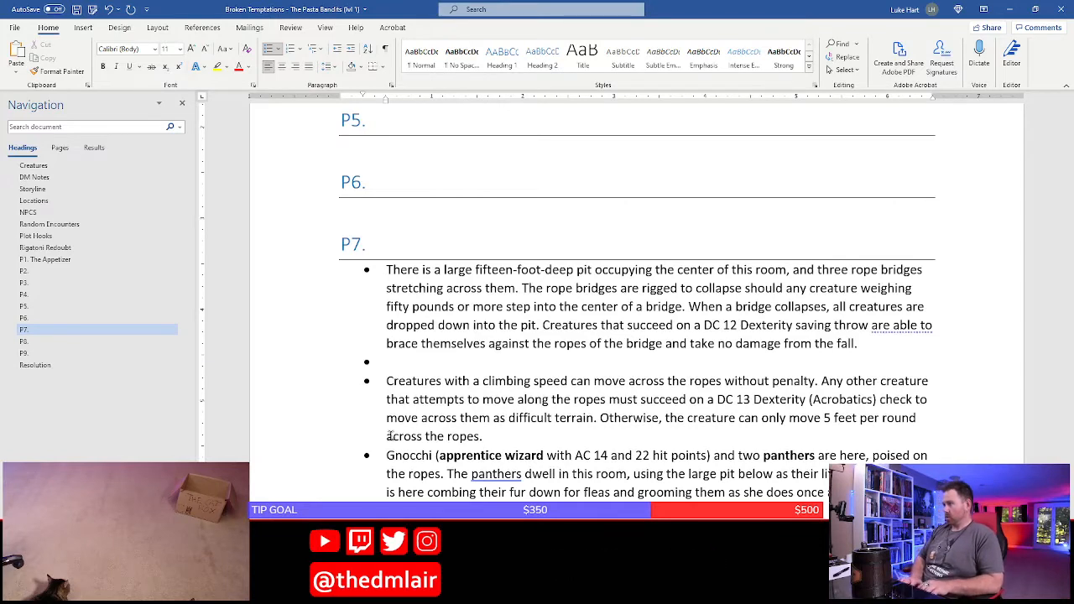
type("Ropes stretc")
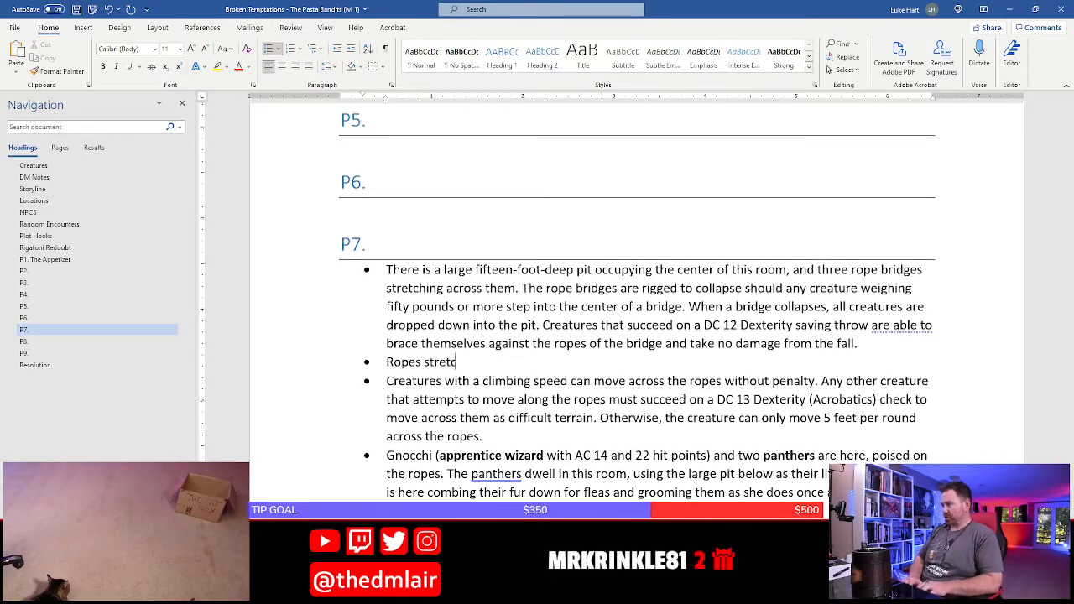
type("h all across s")
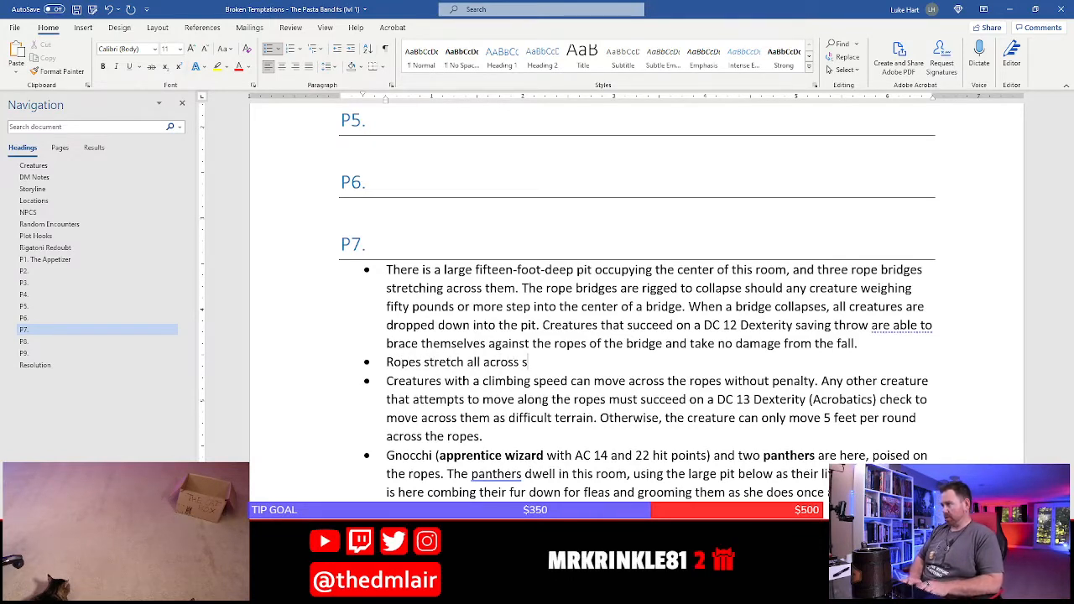
type("the room, adnt he")
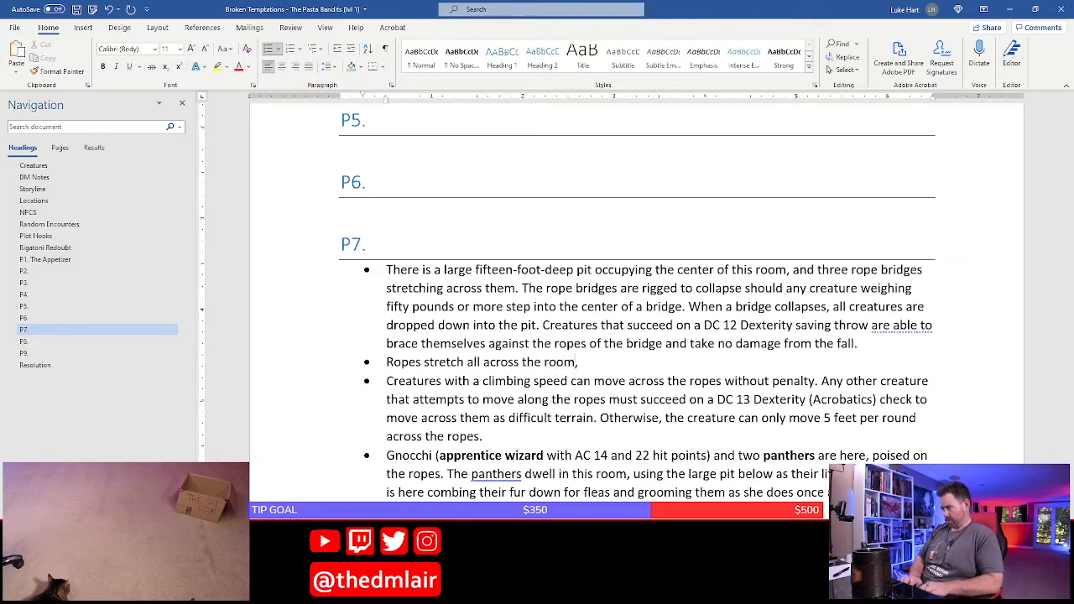
key("BackSpace")
key("BackSpace")
key("BackSpace")
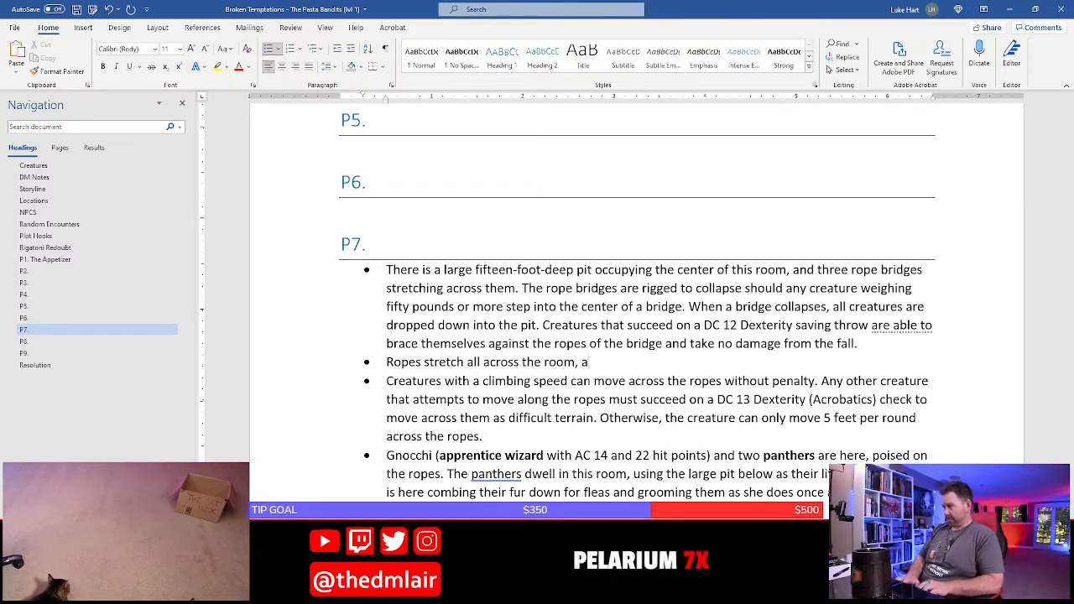
Continue the ropes sentence with "and the bandits and other occupants of the redoubt"
type("nd the ban")
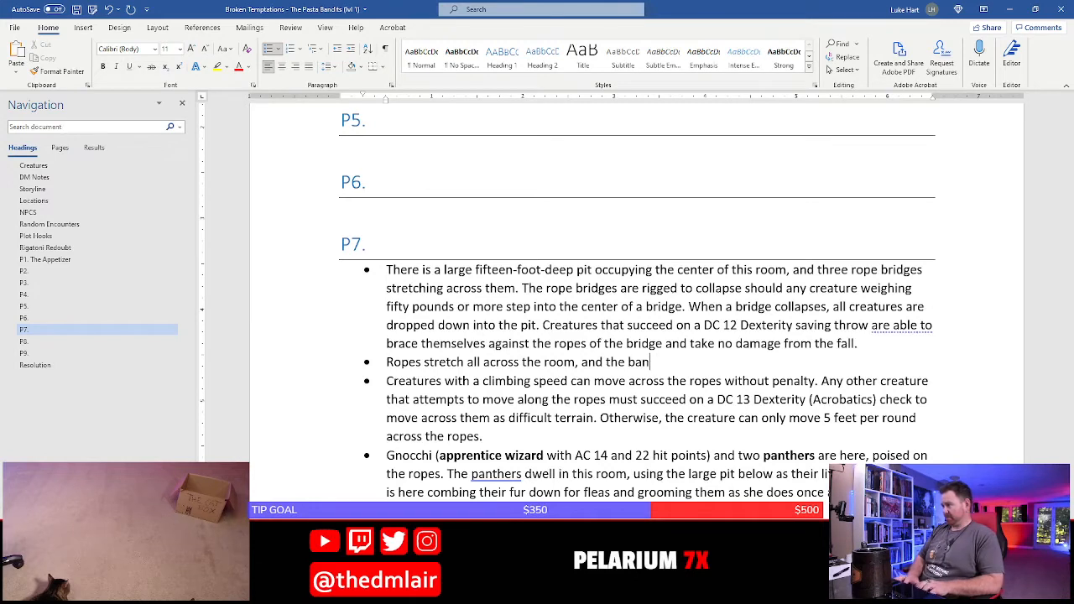
type("dits and")
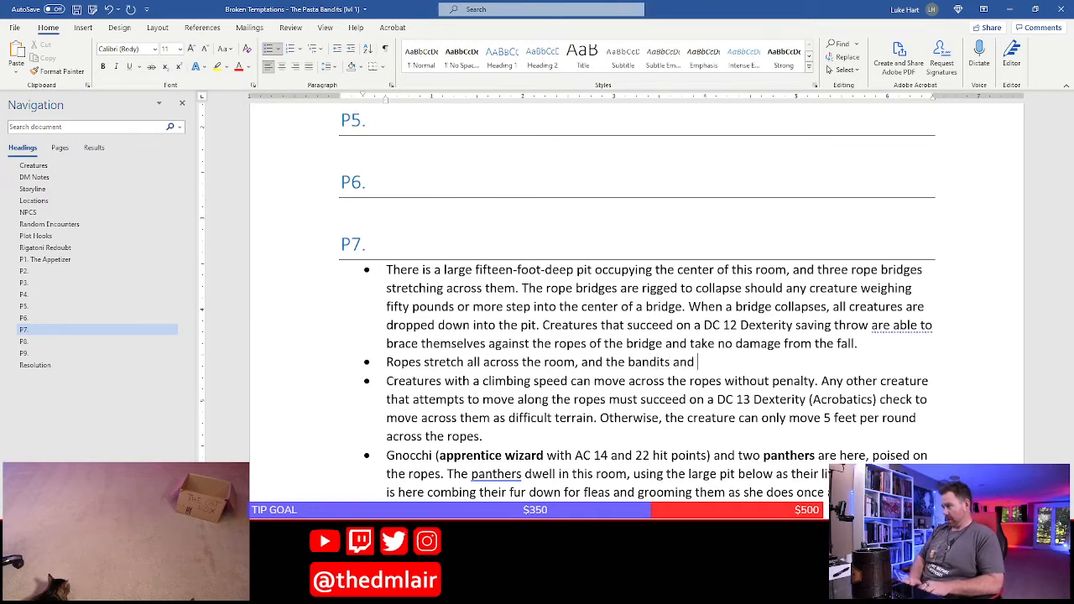
type(" other occupa")
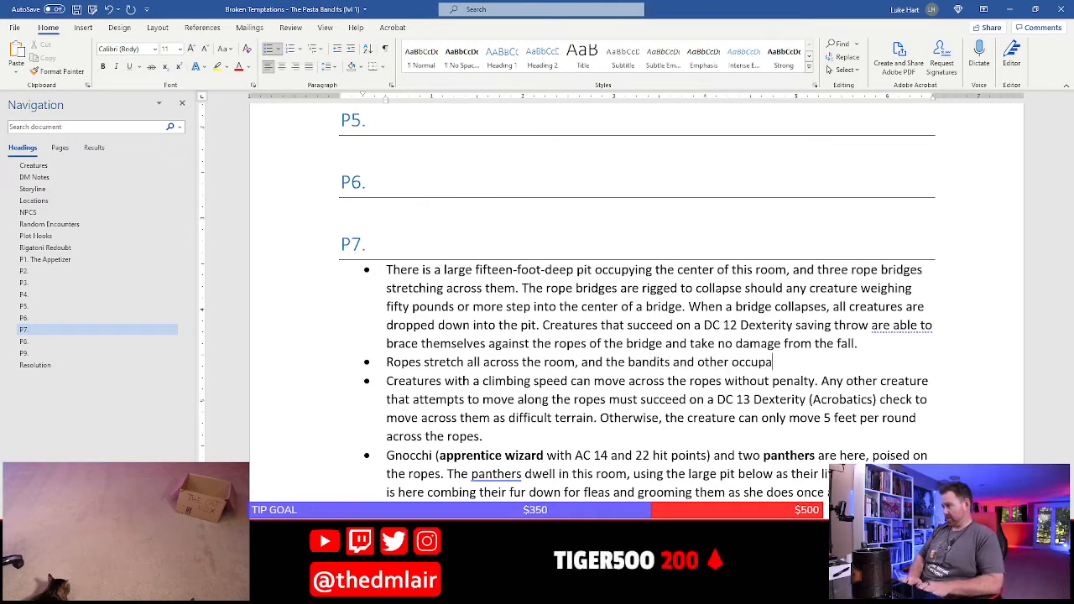
type("nts of the red")
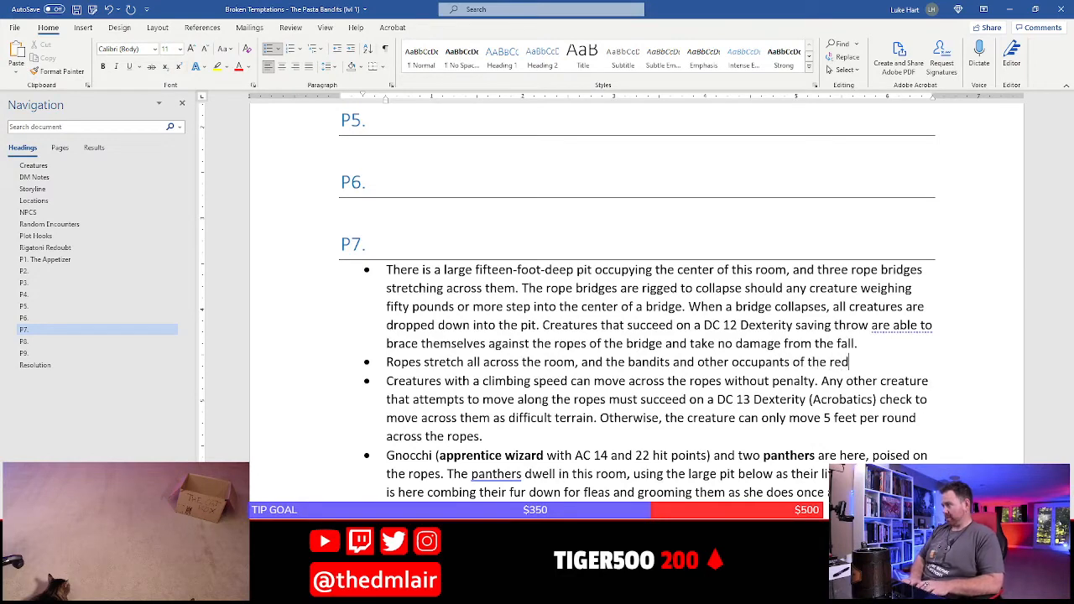
type("oubt use them t")
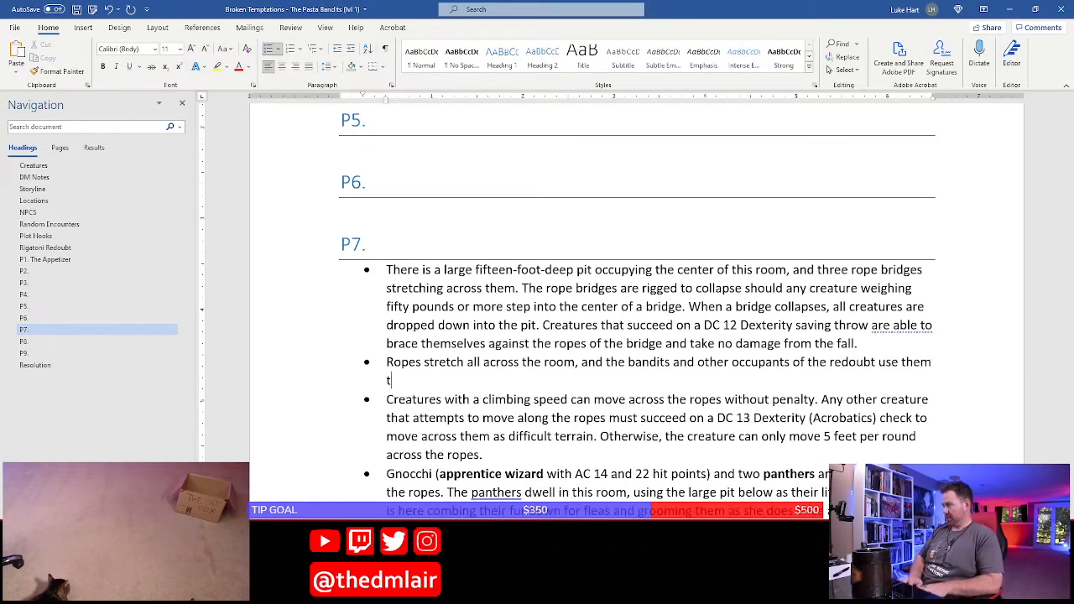
type("o traverse this")
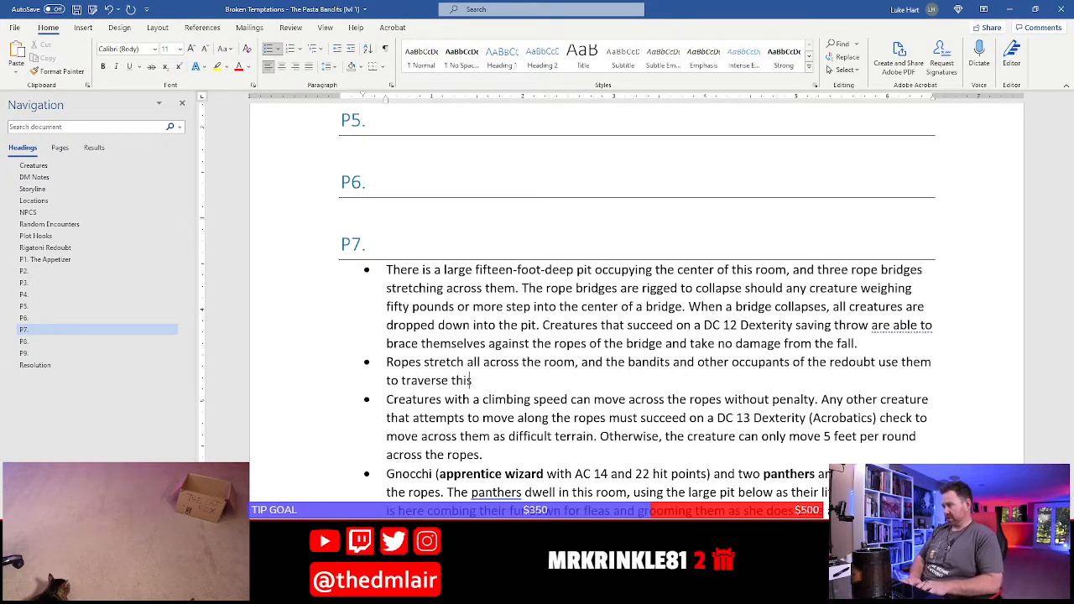
type(" room")
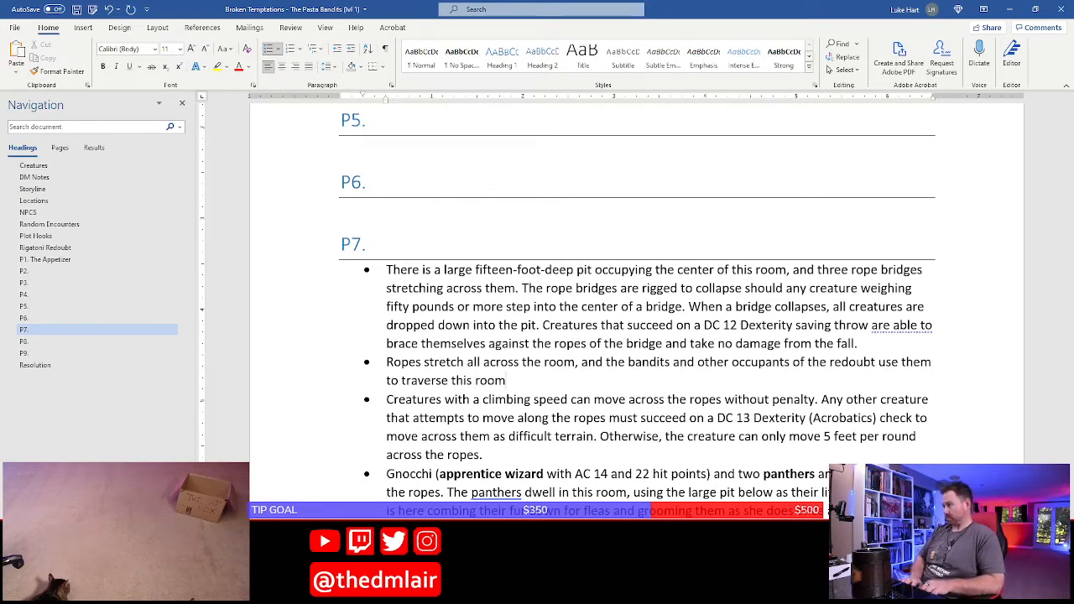
type(".")
Finish the ropes sentence with "use them to traverse this room."
key("Down")
key("Down")
key("Down")
key("Down")
key("Down")
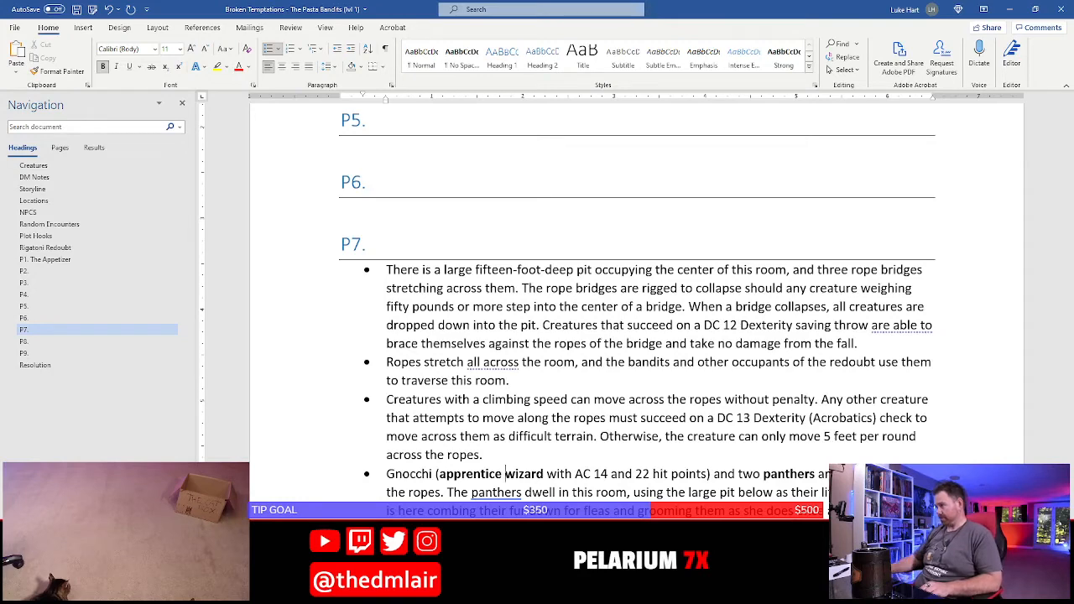
Review P7's bullets, then switch to the Pasta Bandits hideout map in Photoshop to check room P7
scroll(532, 213, "down", 2)
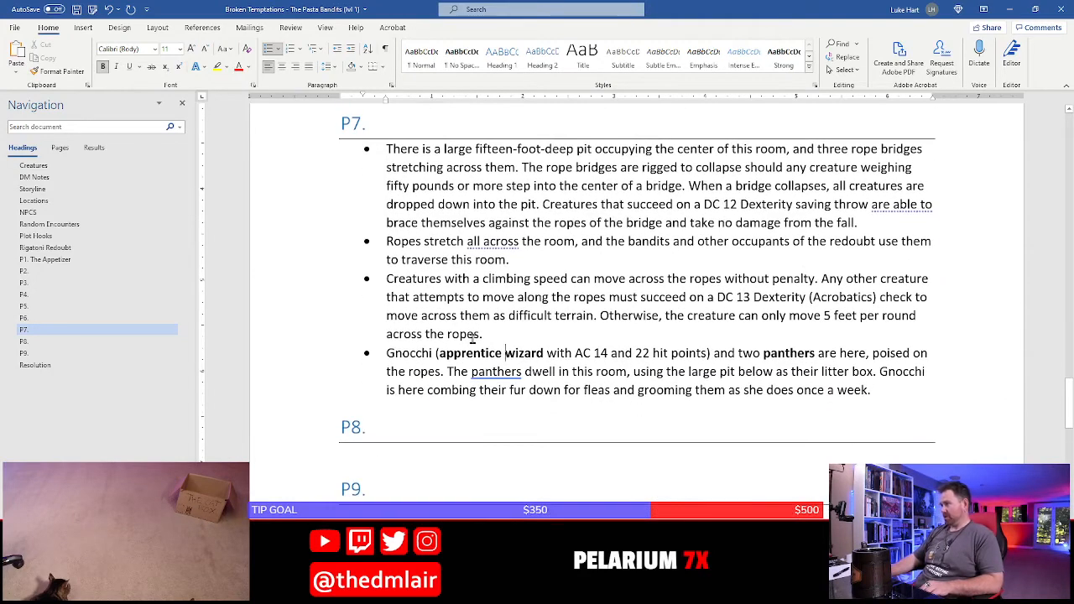
scroll(473, 340, "up", 2)
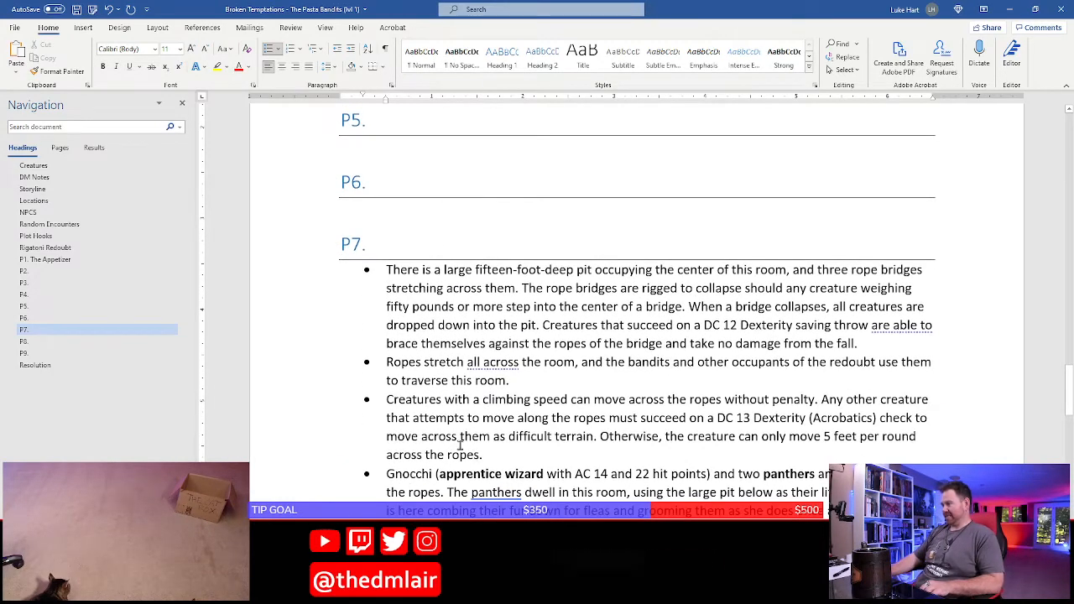
left_click(510, 361)
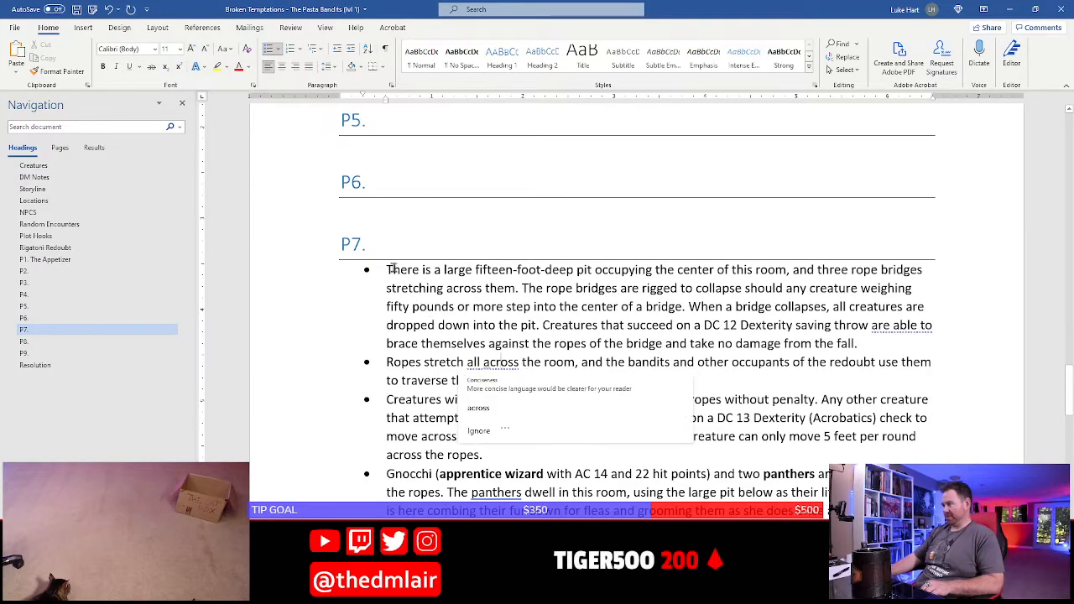
left_click_drag(391, 269, 479, 511)
left_click(417, 400)
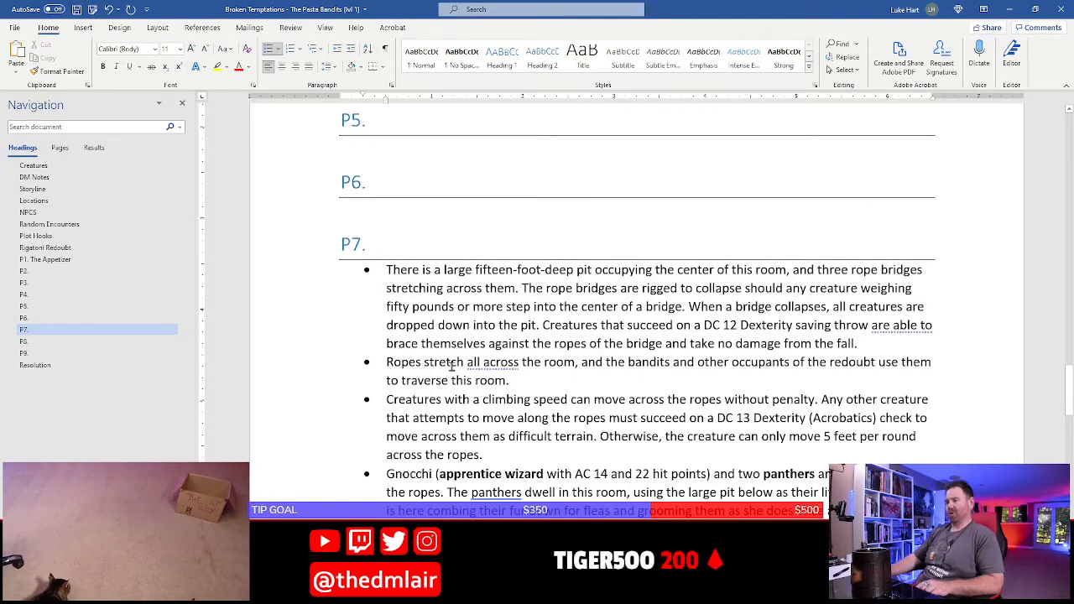
scroll(452, 366, "down", 2)
key("alt+Tab")
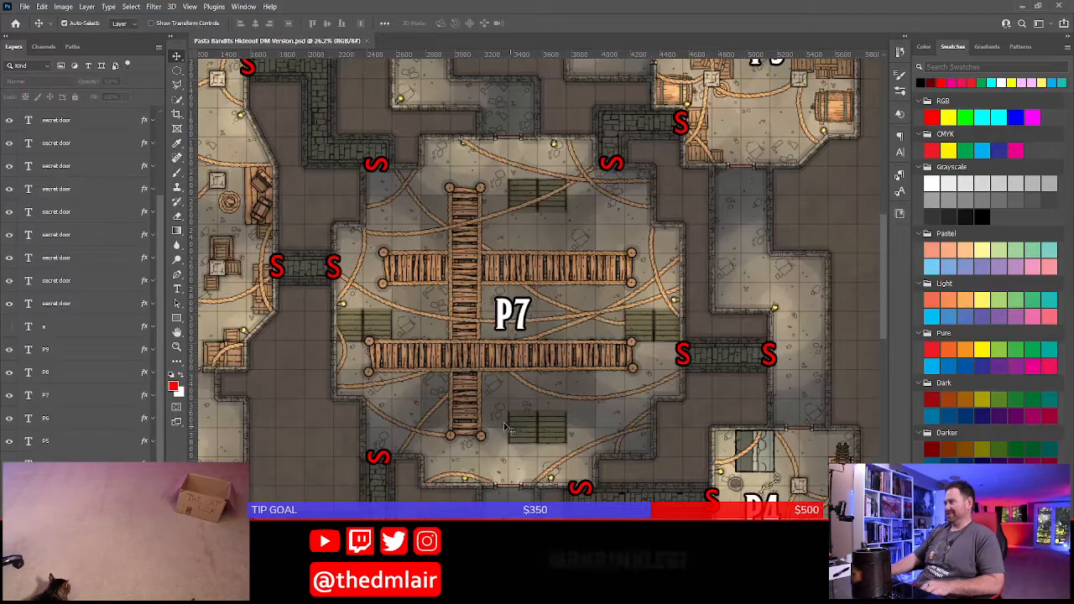
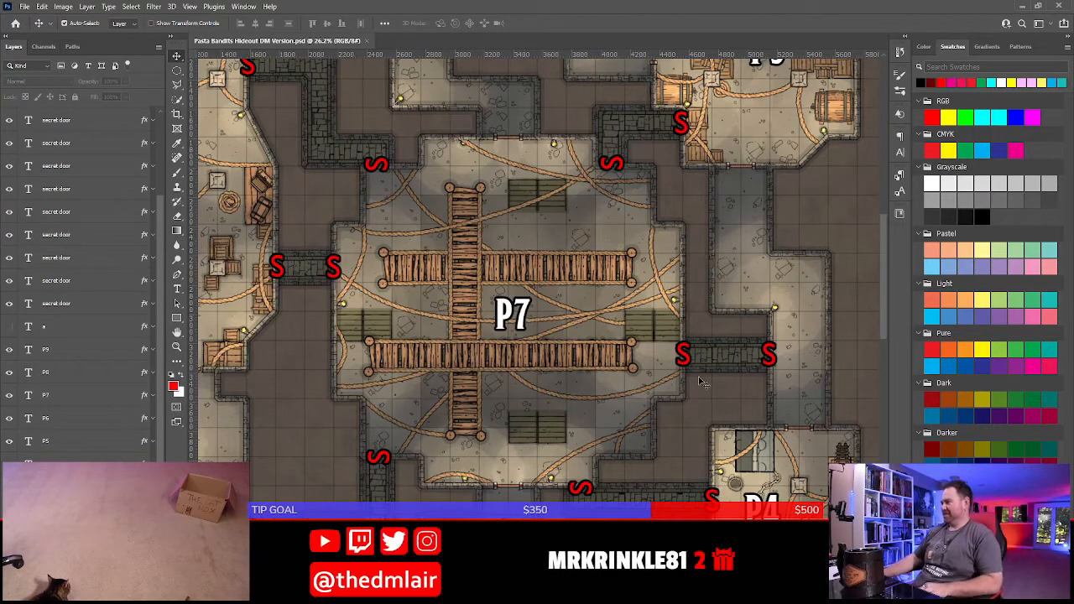
Switch to the Word adventure document and title the P7 heading "The Litter Box"
key("alt+Tab")
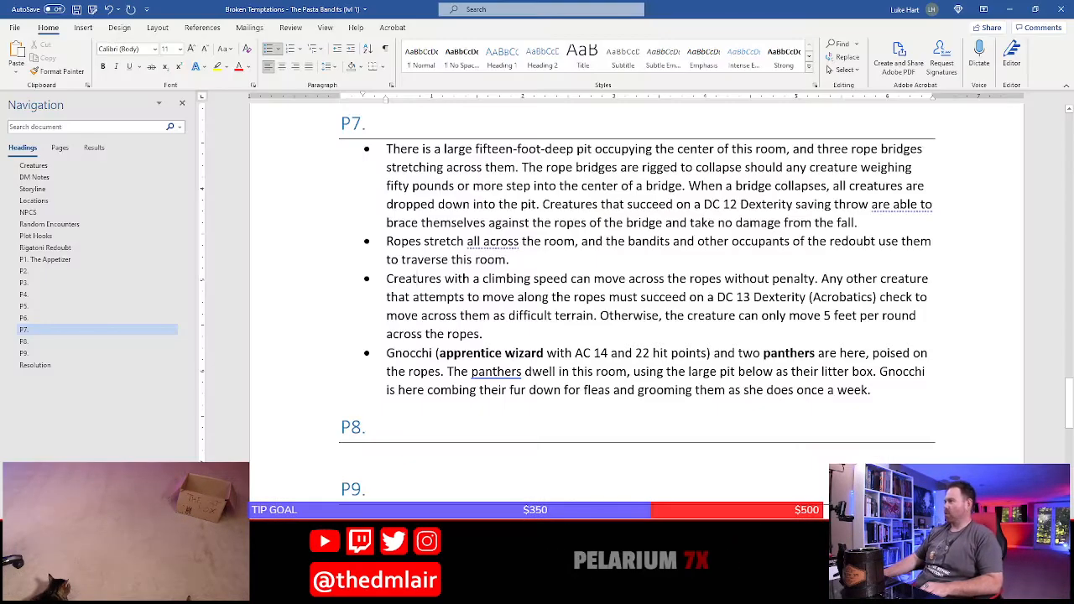
scroll(429, 263, "up", 3)
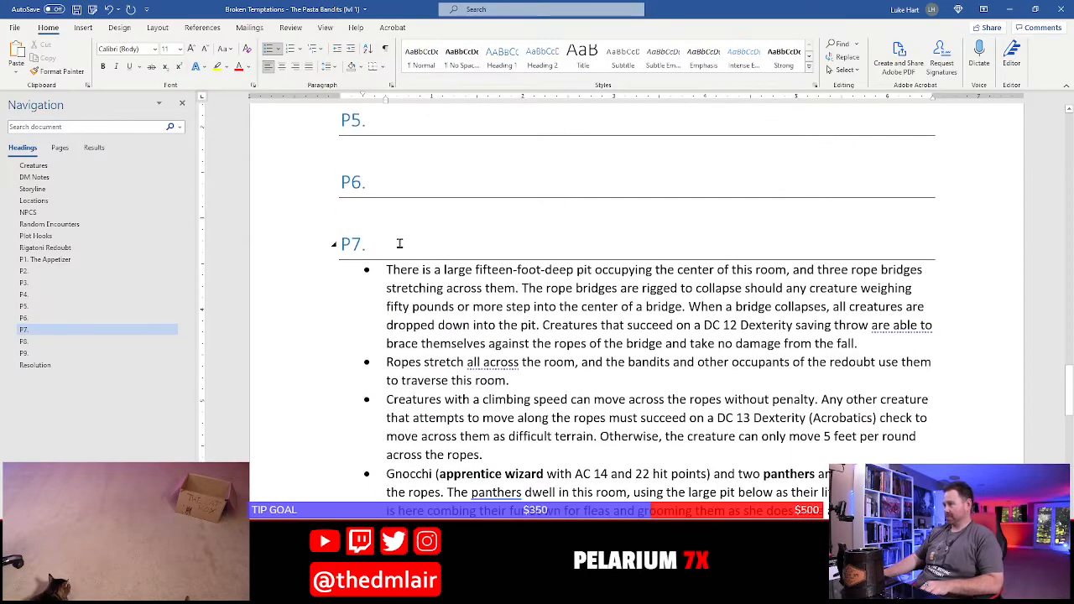
left_click(399, 243)
type("The")
type("Litter Box")
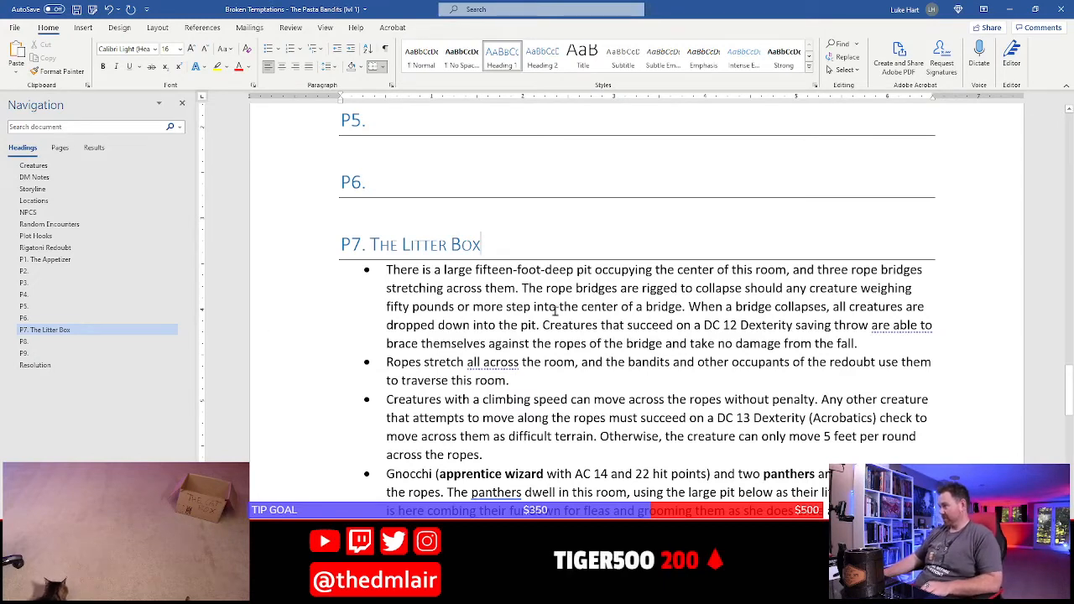
Split the first P7 bullet after "this room", removing the comma, so the rope bridge text starts its own bullet
left_click(520, 347)
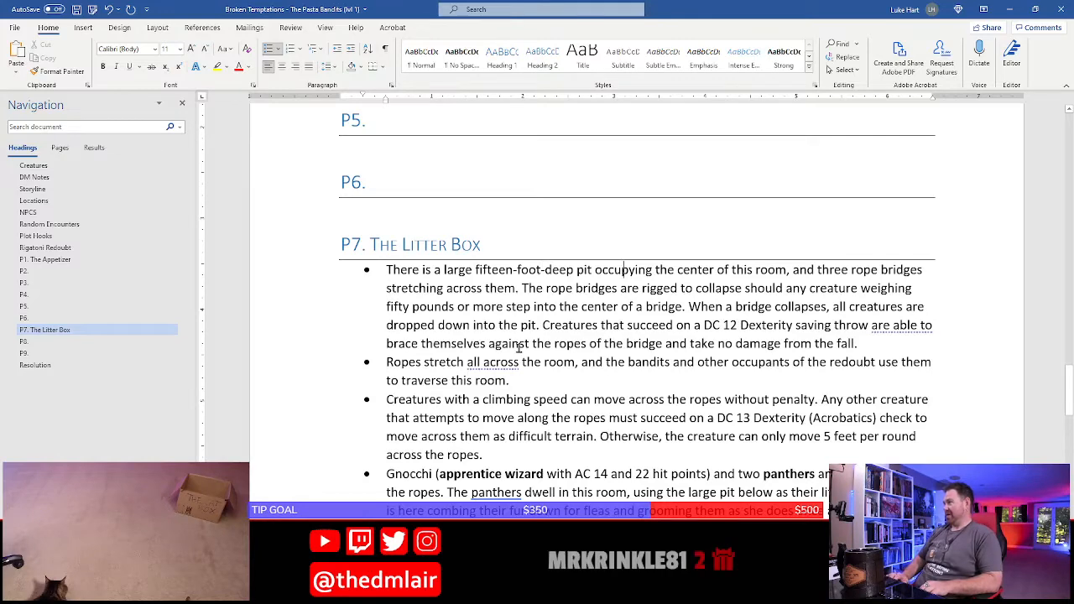
key("Left")
key("BackSpace")
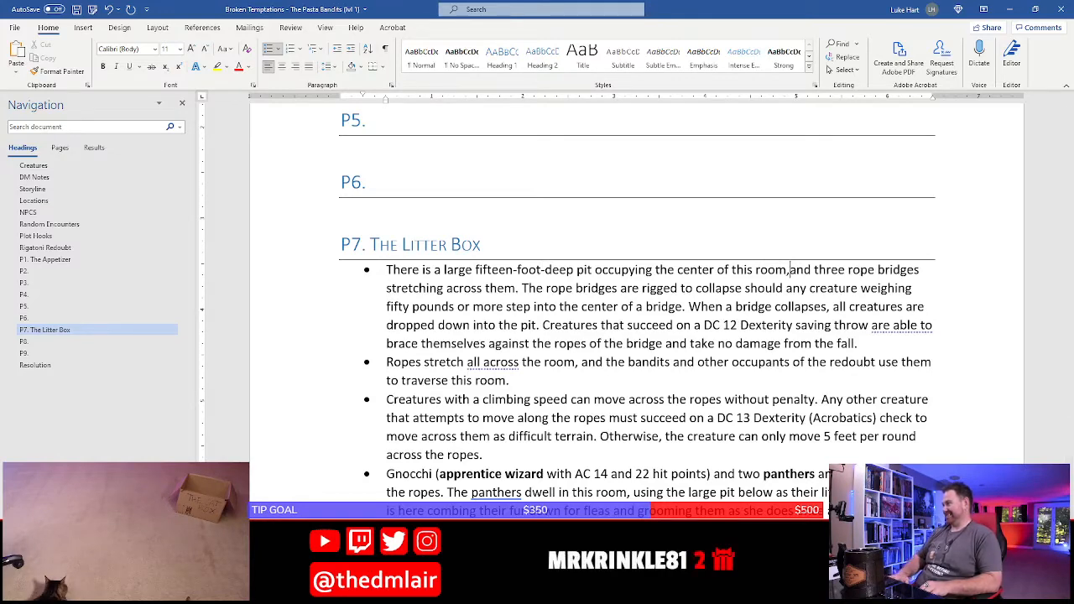
key("BackSpace")
key("Return")
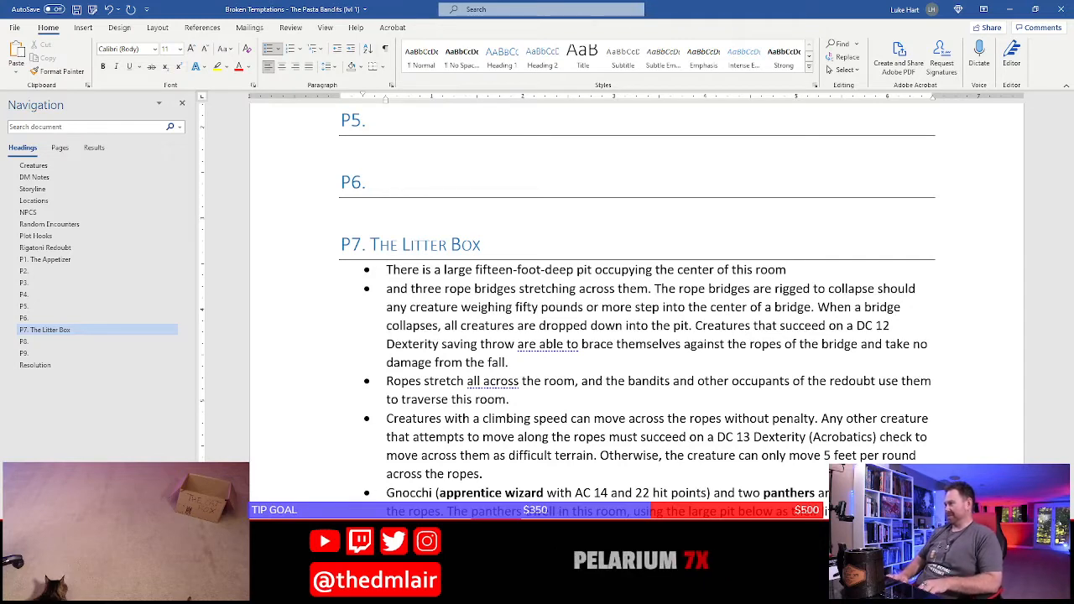
Extend the first P7 bullet with "that the Pasta Bandit Sydicate and their allies use as a communual litter box"
type("hat the")
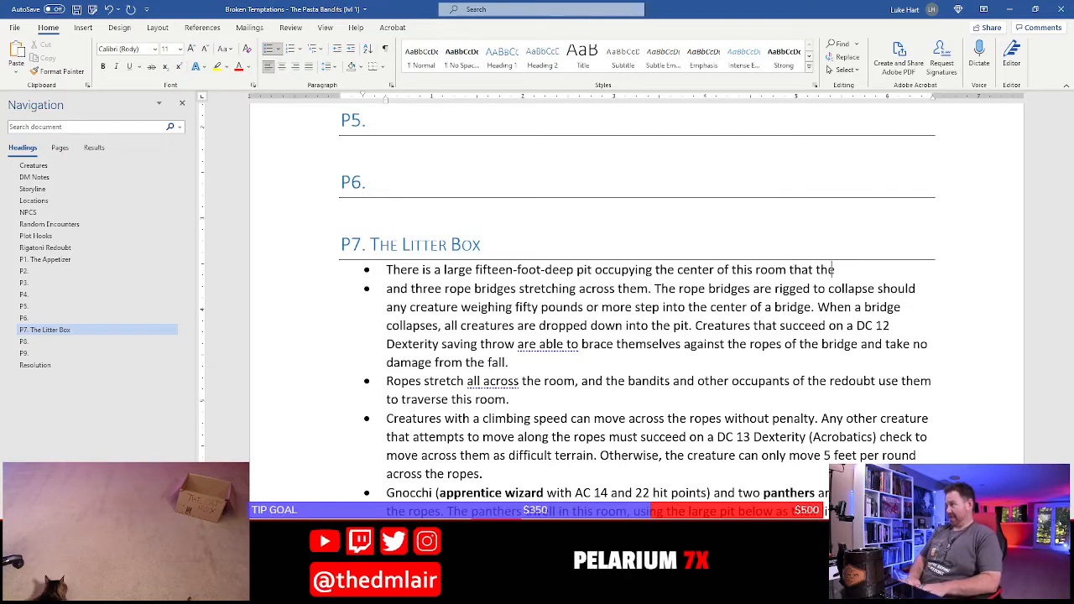
type(" Pasta Ba")
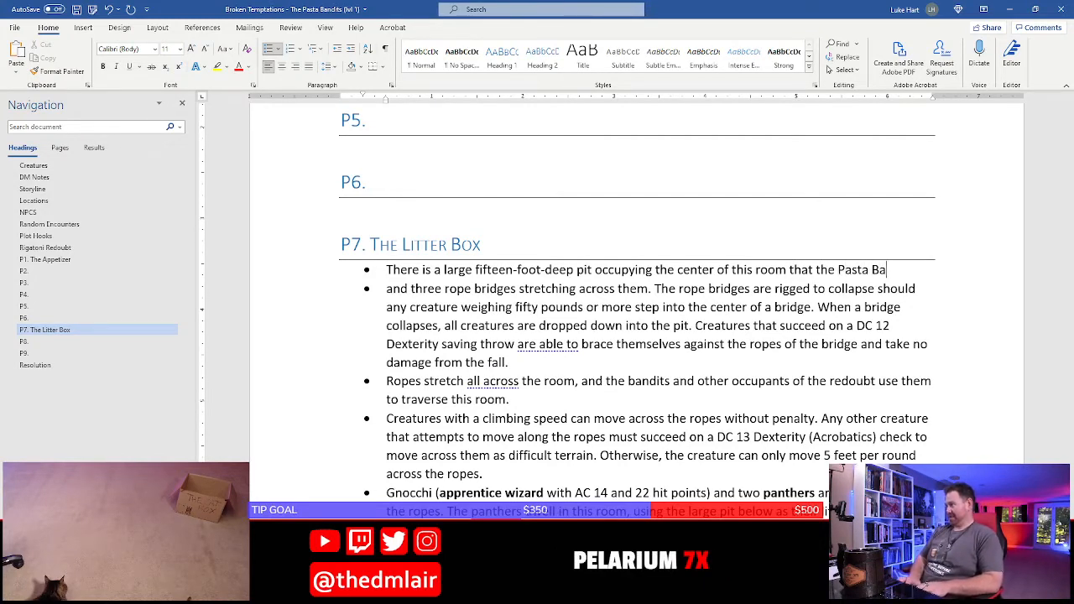
type("ndit Sydicate anx th")
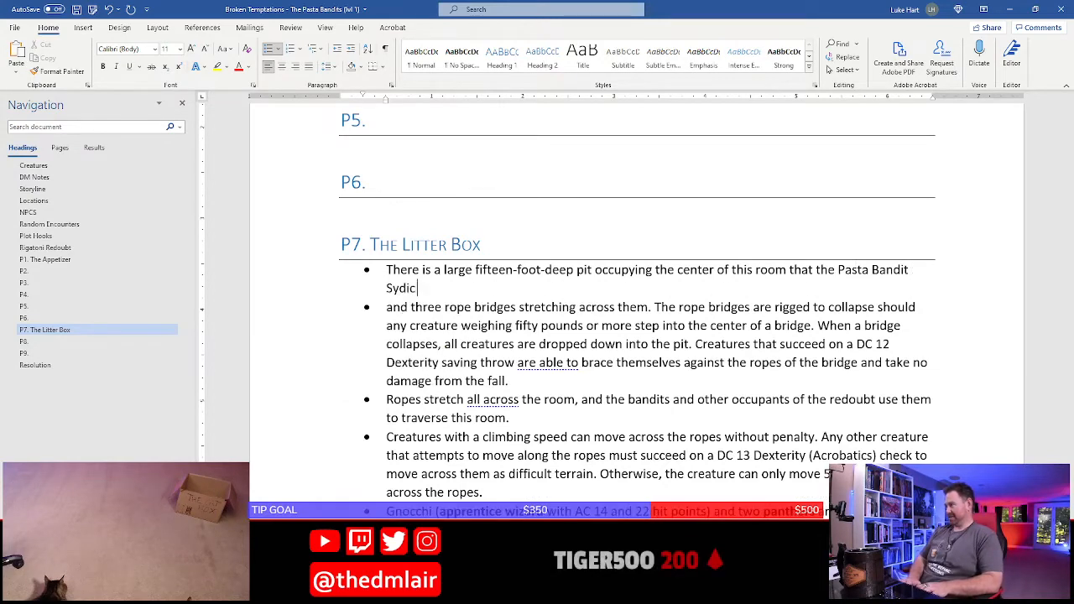
key("BackSpace")
type("d the")
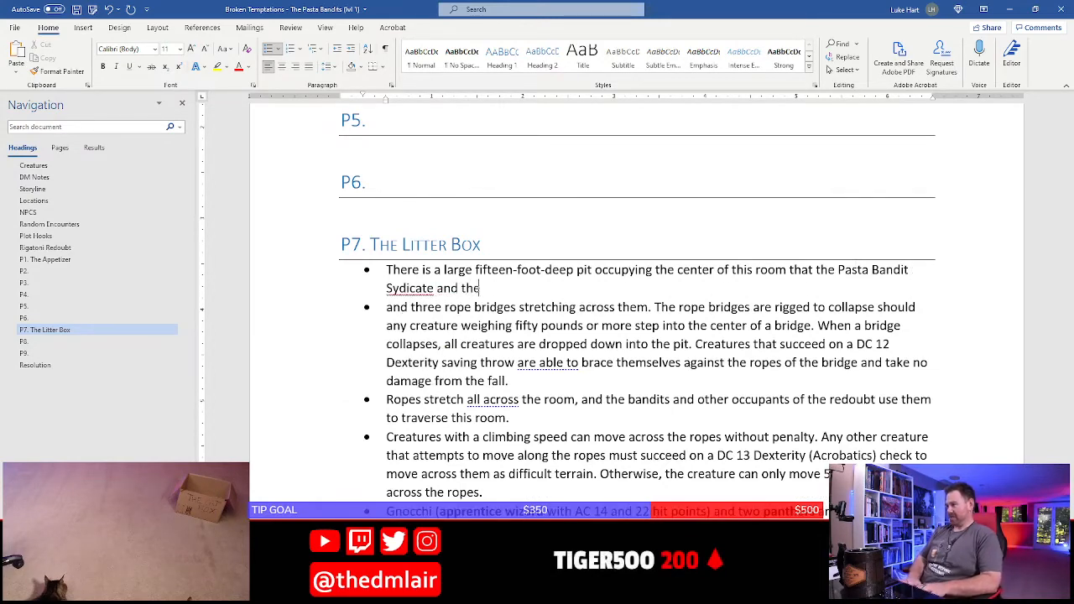
type("ir allies use as a")
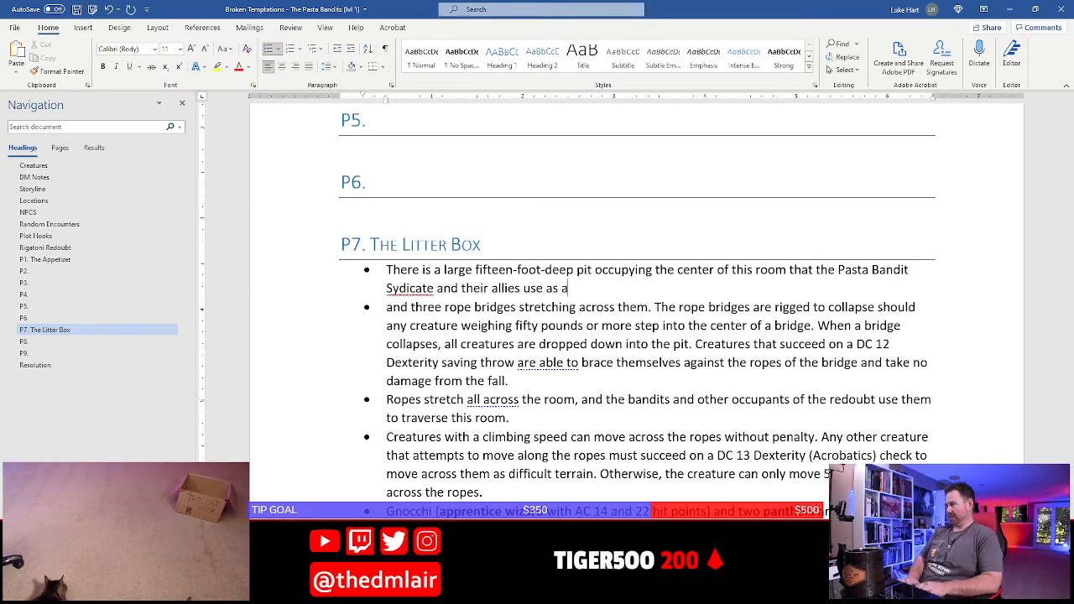
type(" litter")
key("BackSpace")
key("BackSpace")
key("BackSpace")
key("BackSpace")
key("BackSpace")
key("BackSpace")
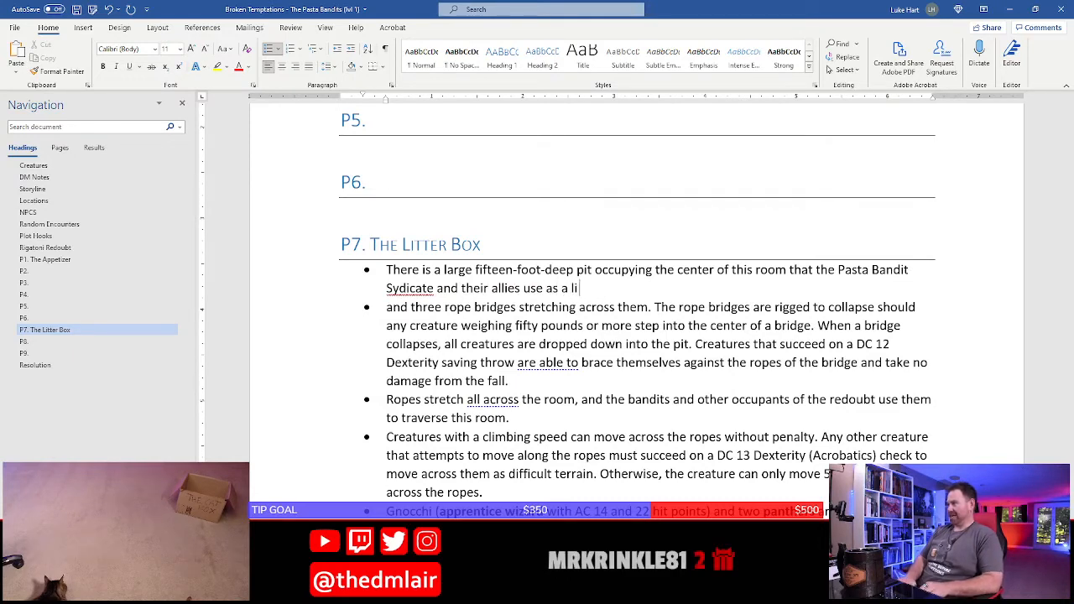
type("commun")
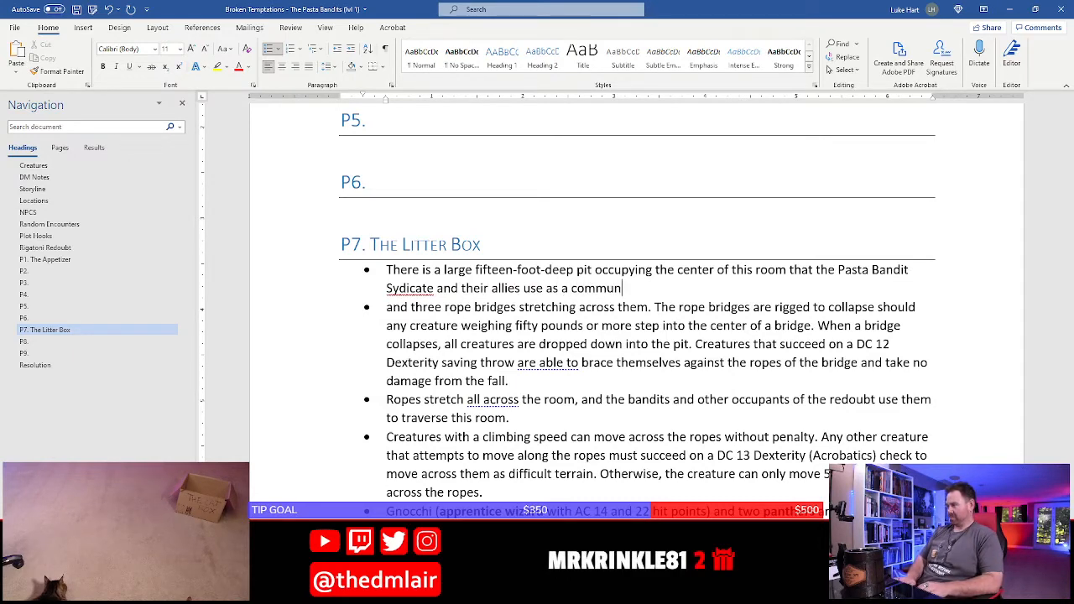
type("ual li")
key("BackSpace")
key("BackSpace")
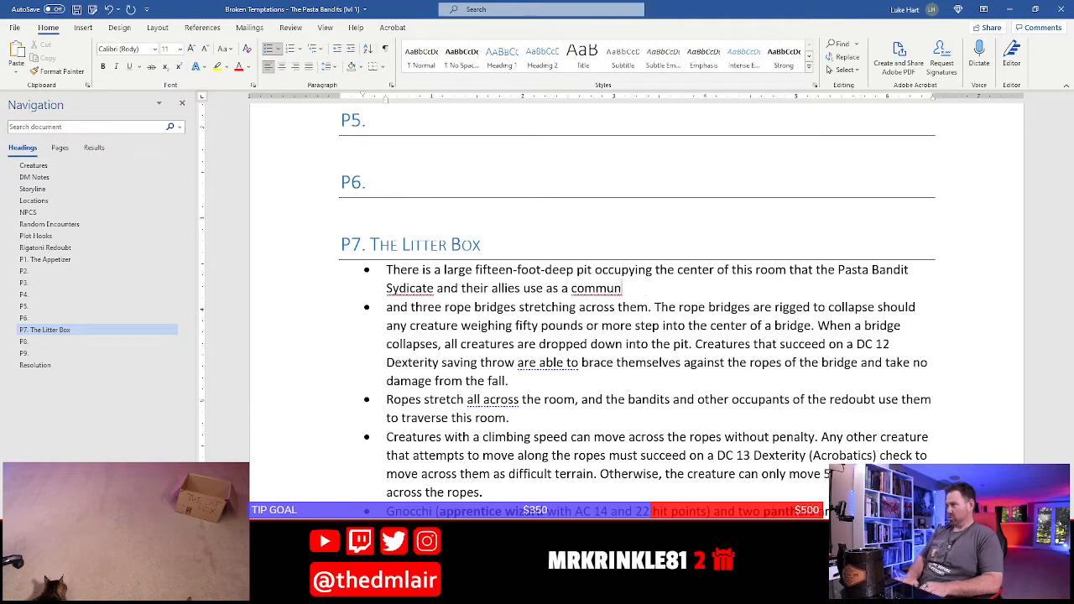
type("ual litter box")
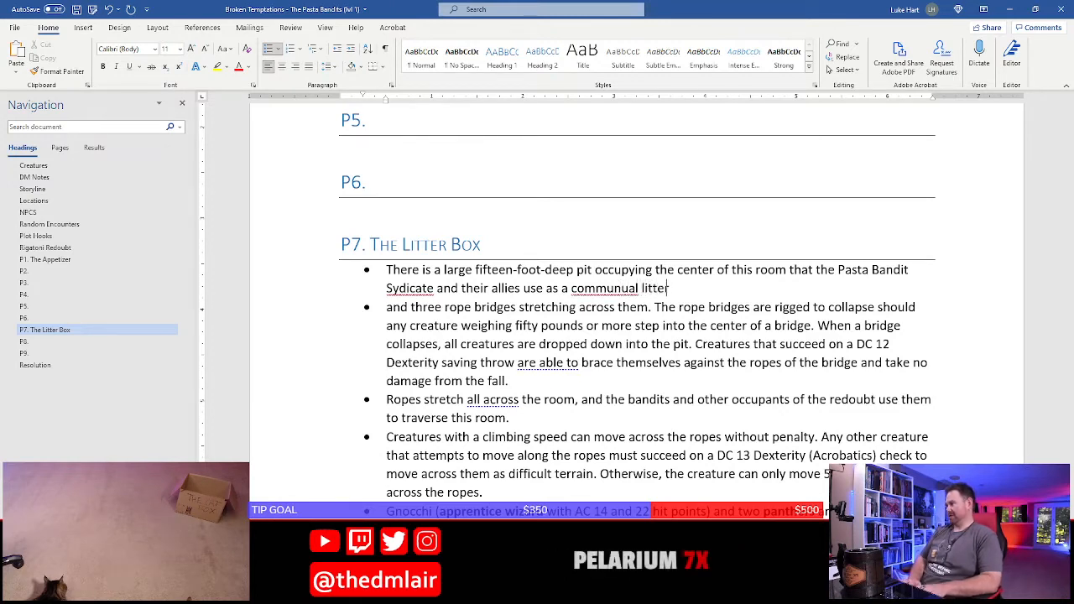
type(". The ")
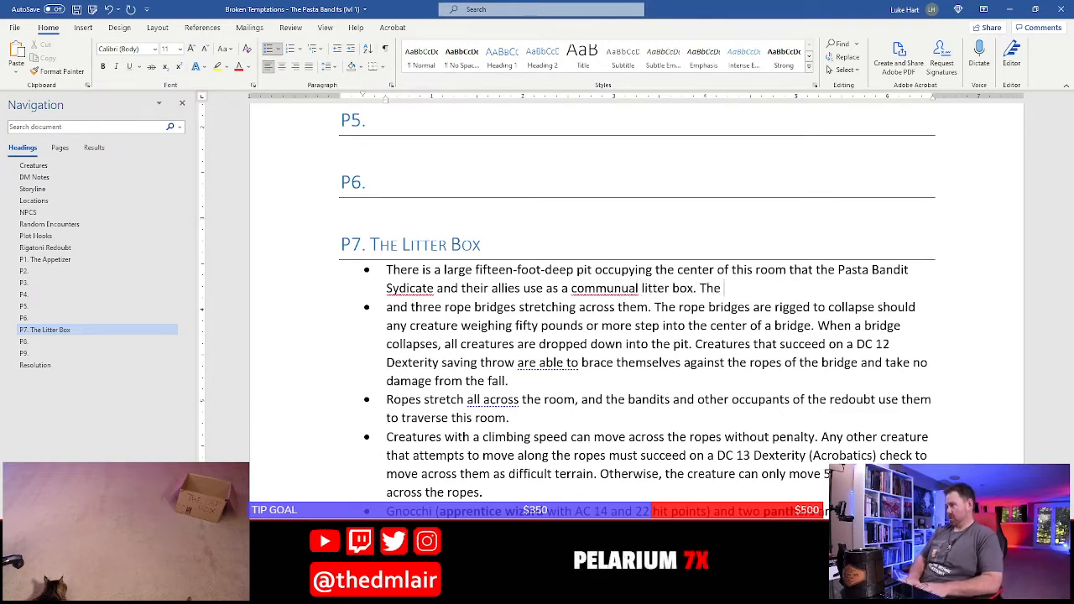
type("room reeks ")
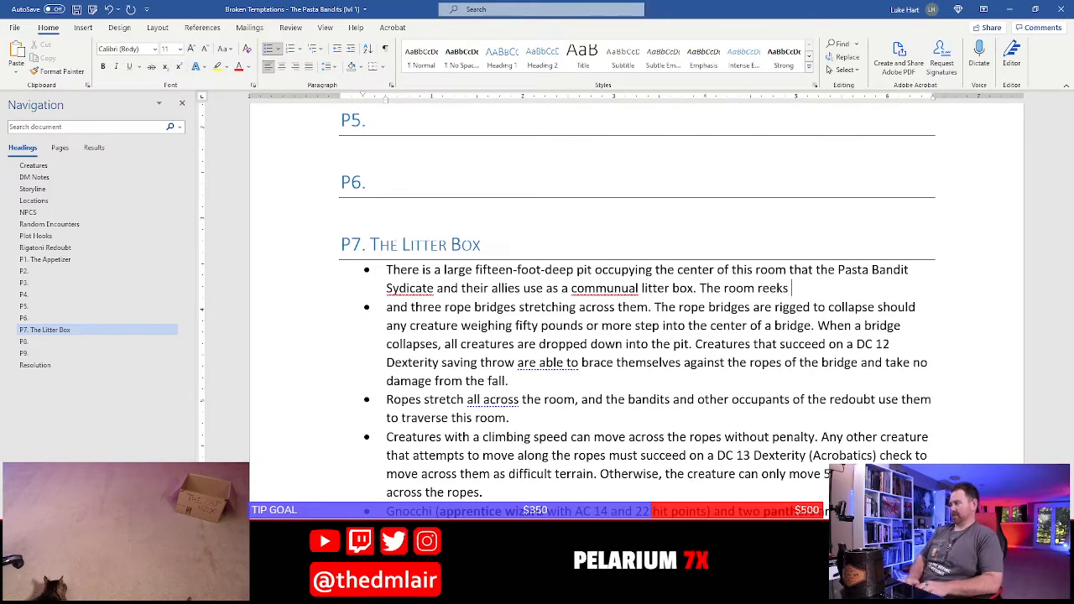
type("of")
End the litter box sentence with a period and add "The room reeks of ammonia and musk."
key("BackSpace")
type("of ammo")
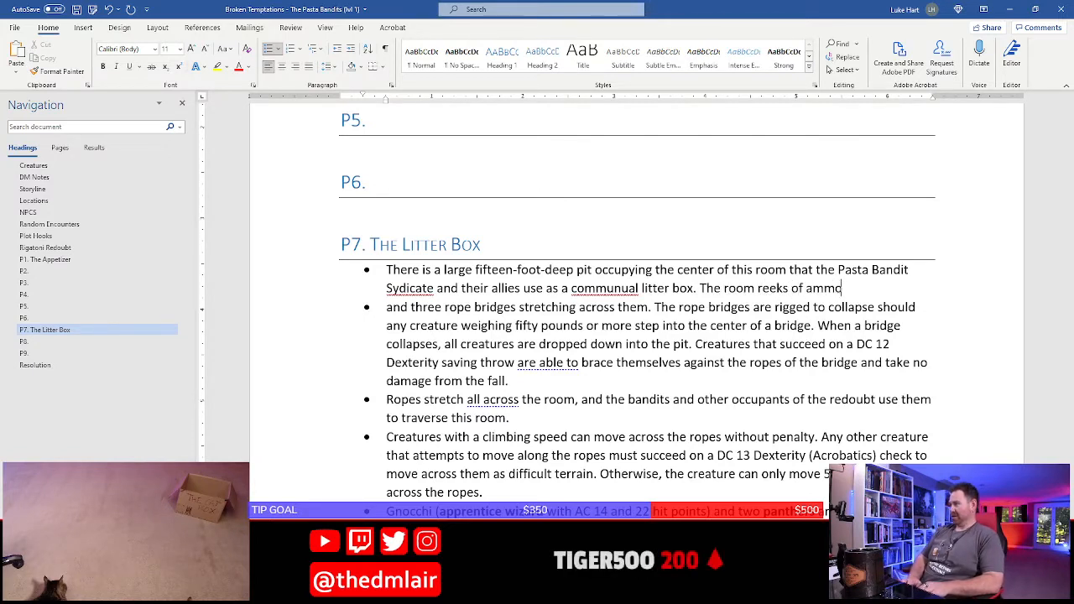
type("nia an")
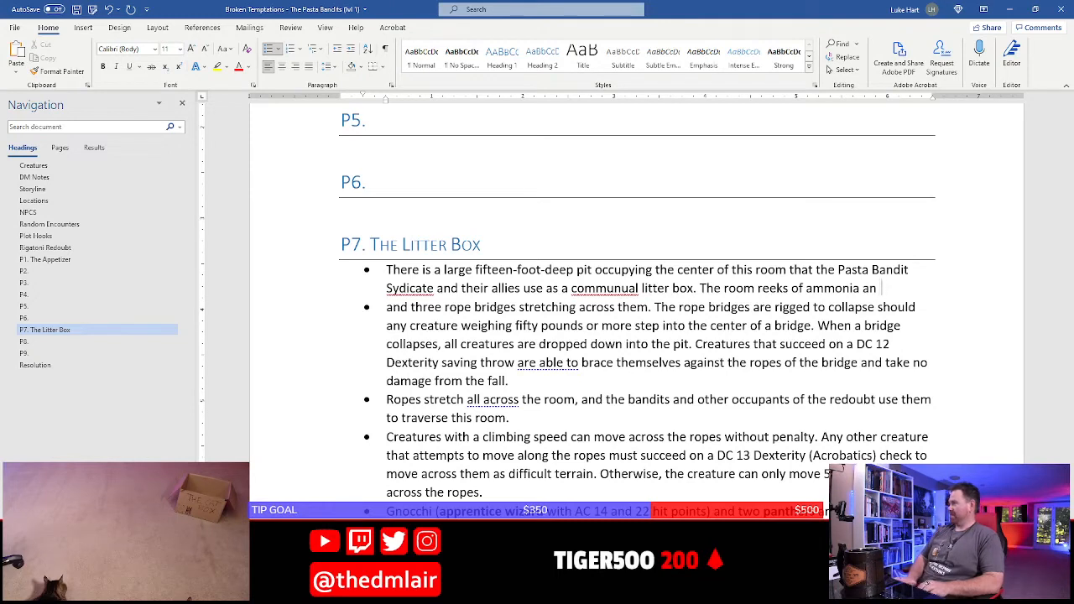
type("d musk")
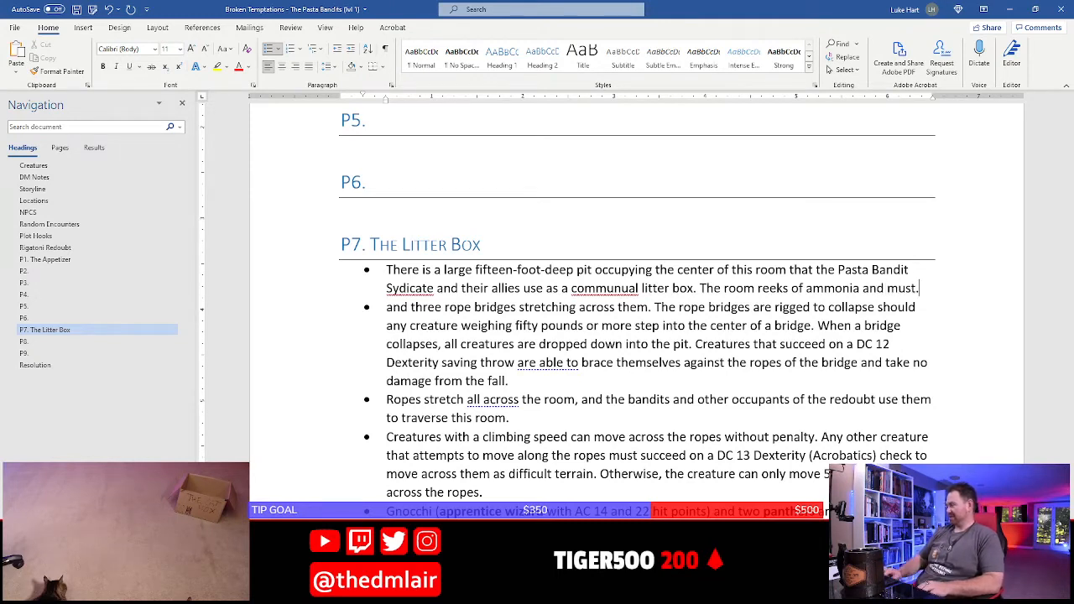
type(".")
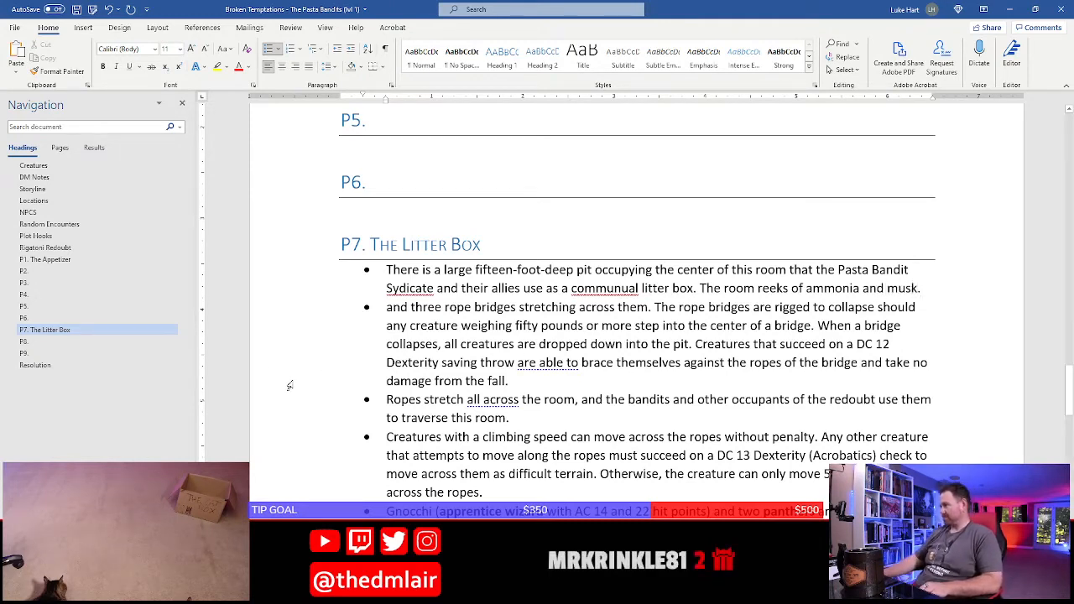
Correct the two misspelled words in the first P7 bullet to "Syndicate" and "communal"
right_click(407, 288)
mouse_move(394, 302)
left_click(470, 304)
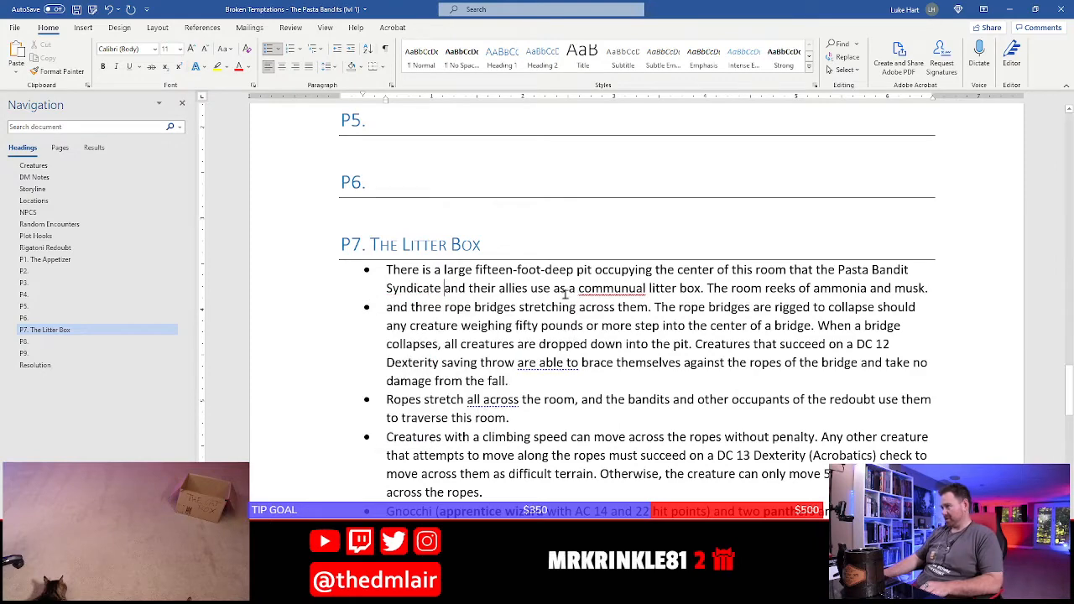
right_click(614, 289)
left_click(688, 308)
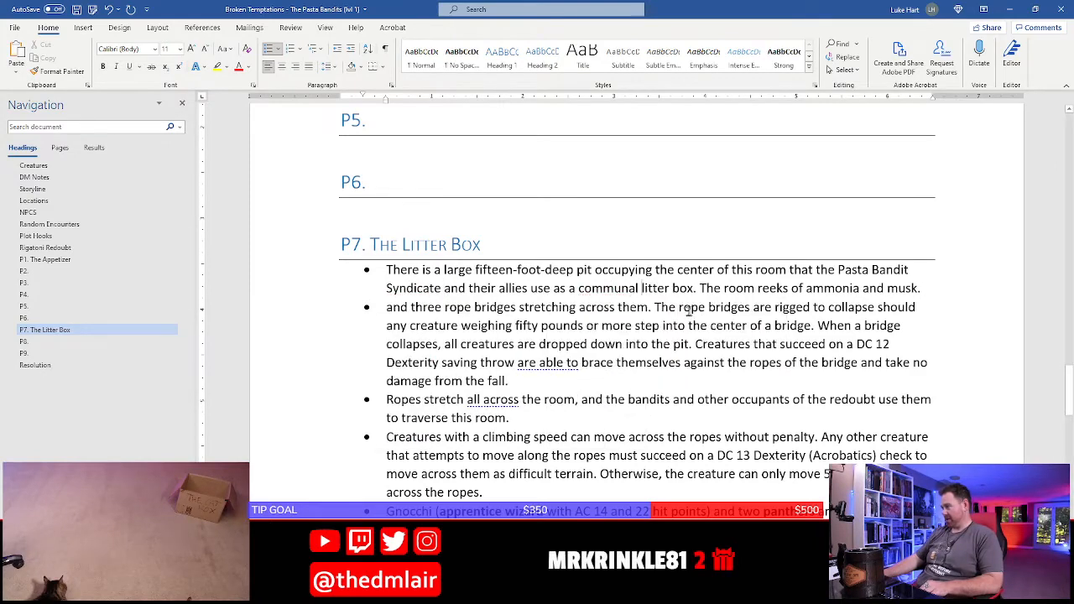
Remove "and" from the start of the rope bridge bullet and capitalize it as "Three"
left_click(412, 308)
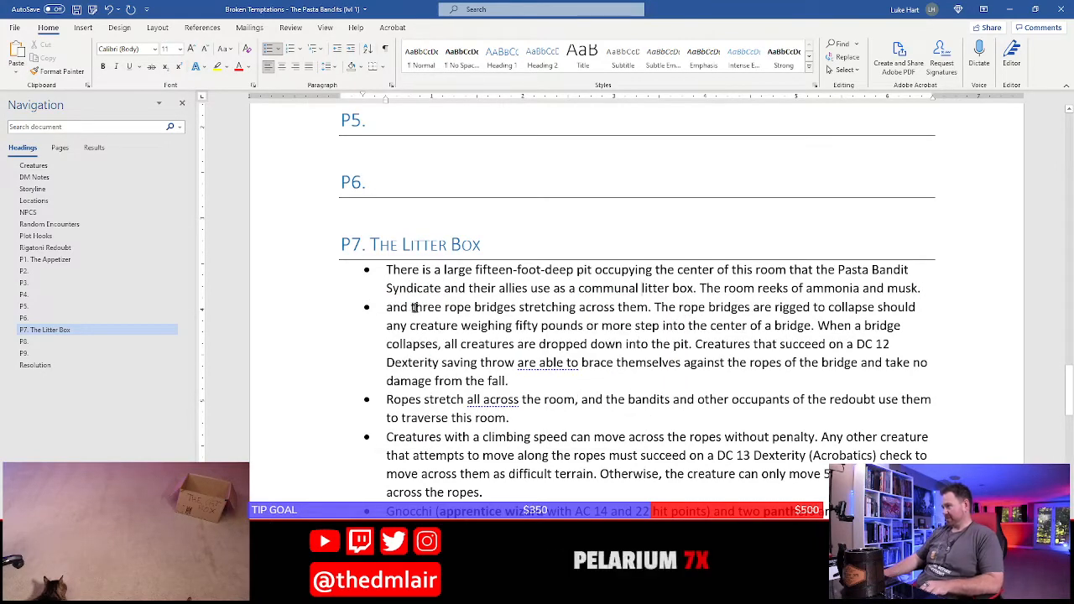
key("shift+Home")
type("T")
Replace "them" with "the pit" in the first sentence of the rope bridge bullet
key("Right")
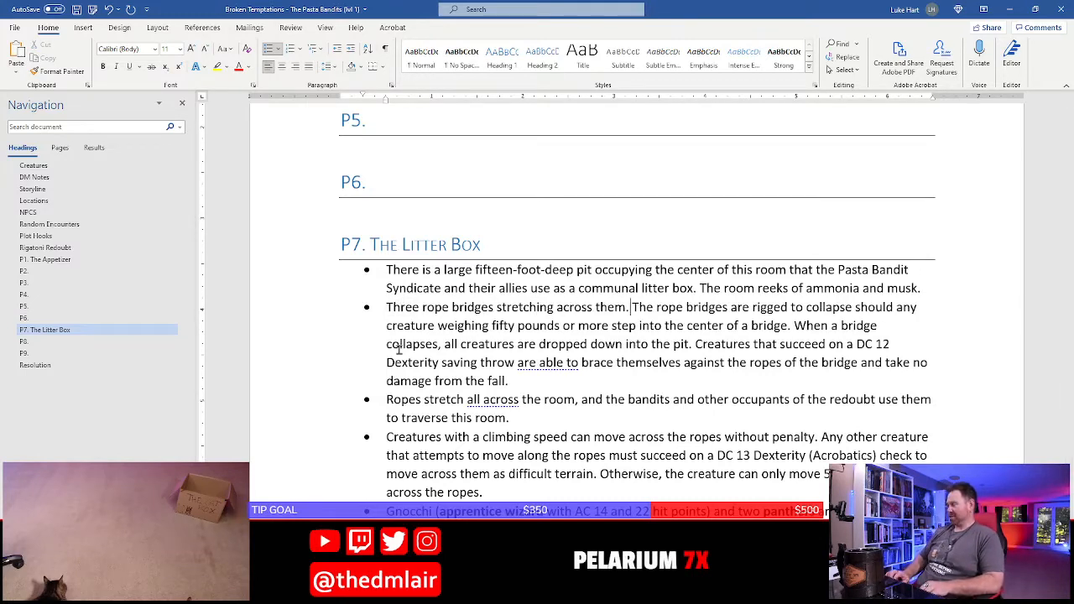
key("Left")
key("Left")
key("BackSpace")
key("BackSpace")
key("BackSpace")
key("BackSpace")
type("the pit")
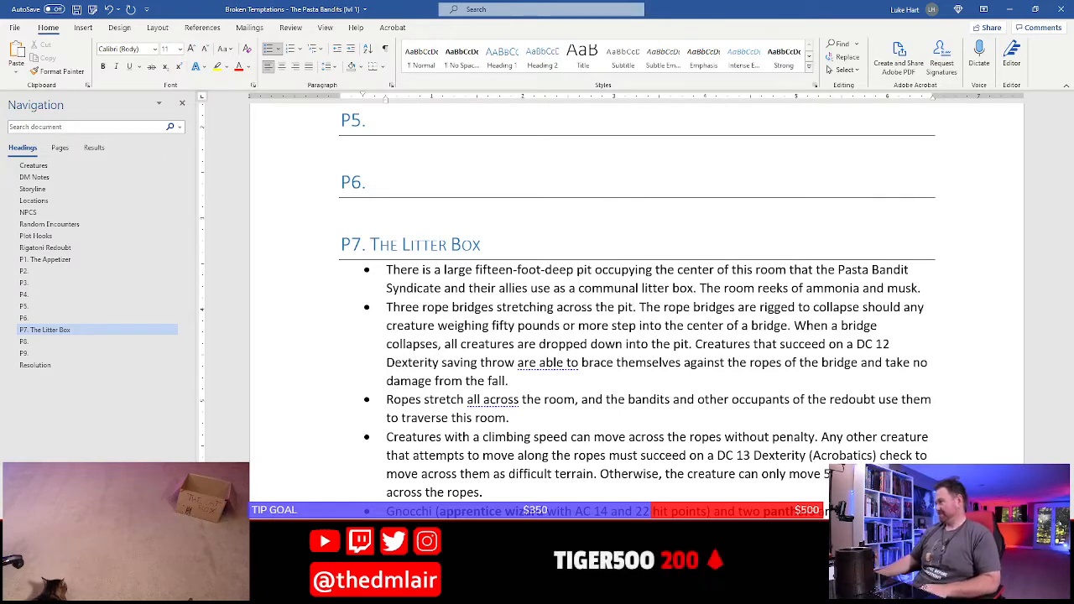
Add a bullet below the rope bridge bullet reading "Creatures that fall into the pit are covered with dirty sand"
left_click(555, 378)
key("Return")
type("Creatures")
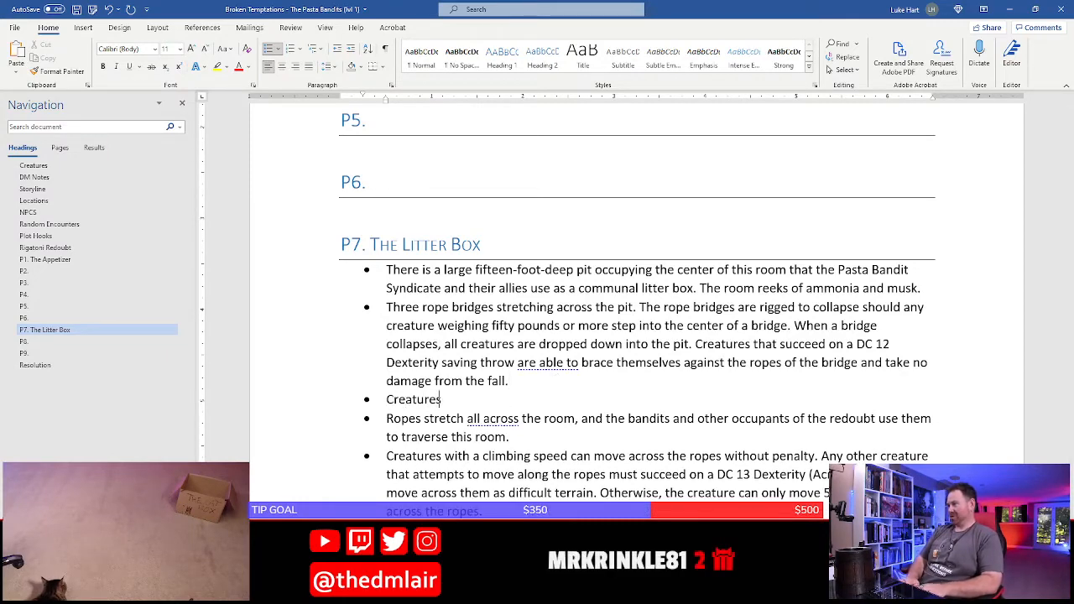
type(" that fall into the l")
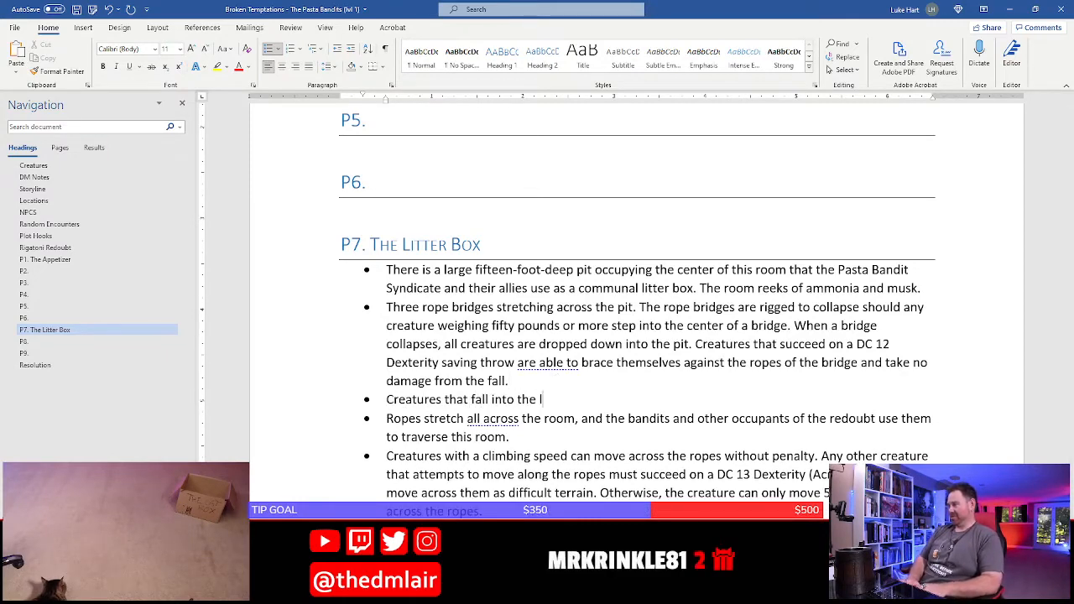
type("itter")
key("BackSpace")
key("BackSpace")
key("BackSpace")
key("BackSpace")
key("BackSpace")
key("BackSpace")
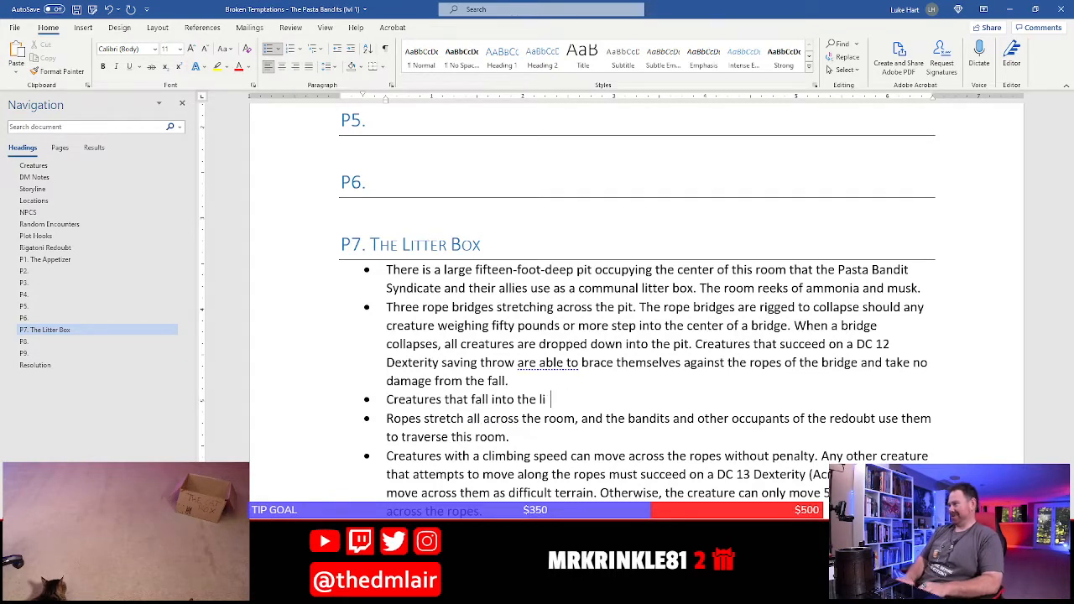
type("pit ")
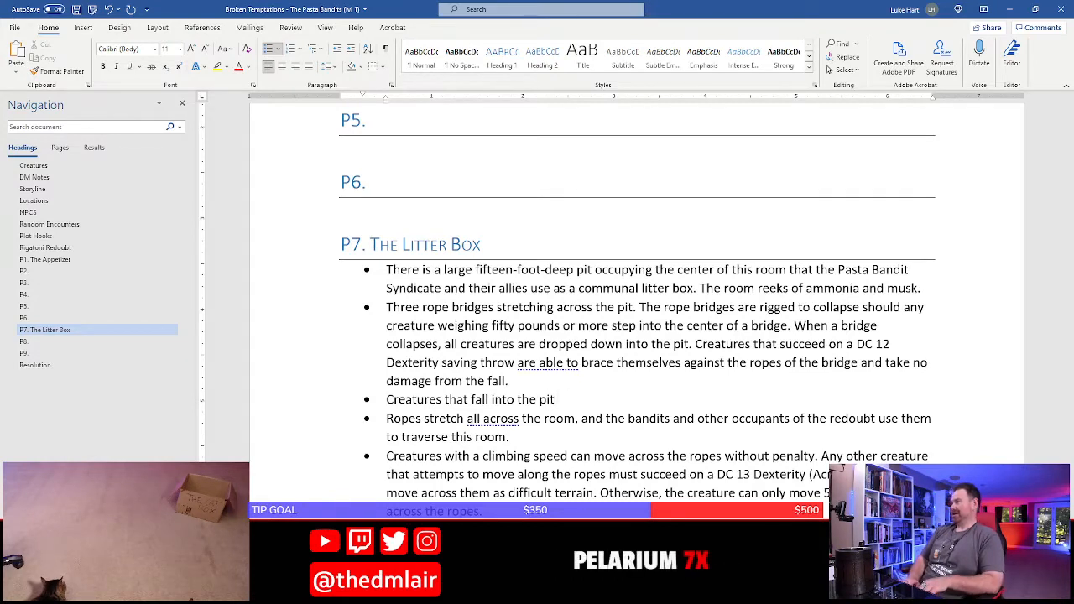
type("are covered wit")
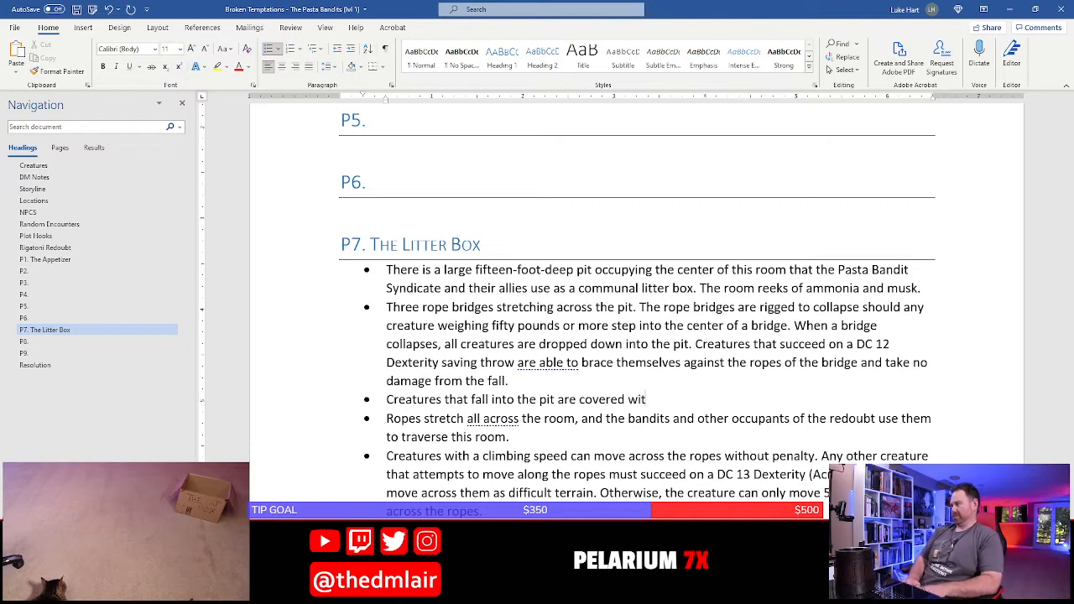
type("h dirty sand")
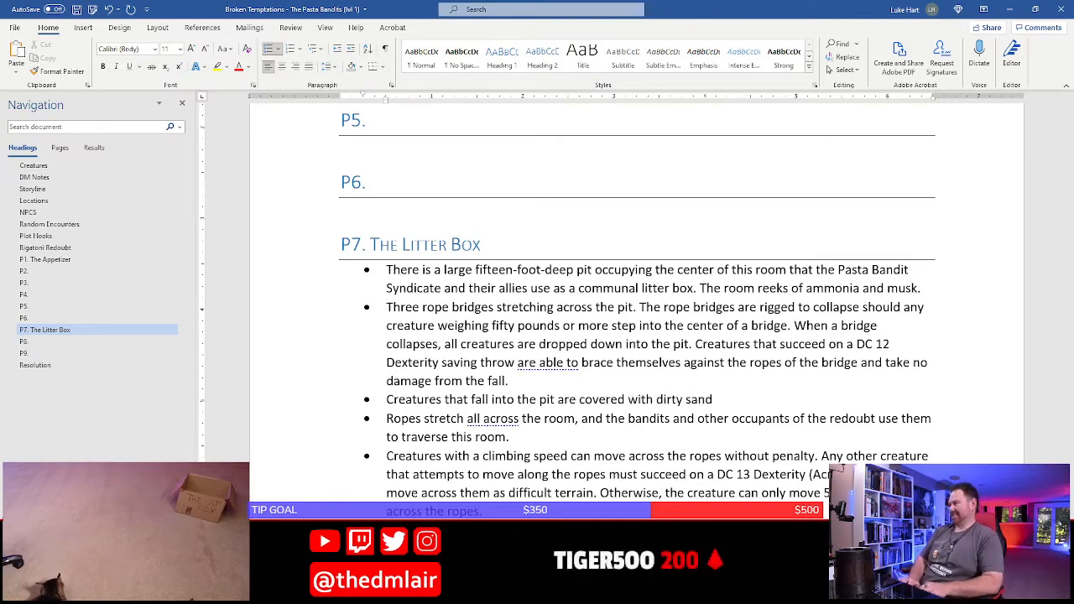
type(", clumps")
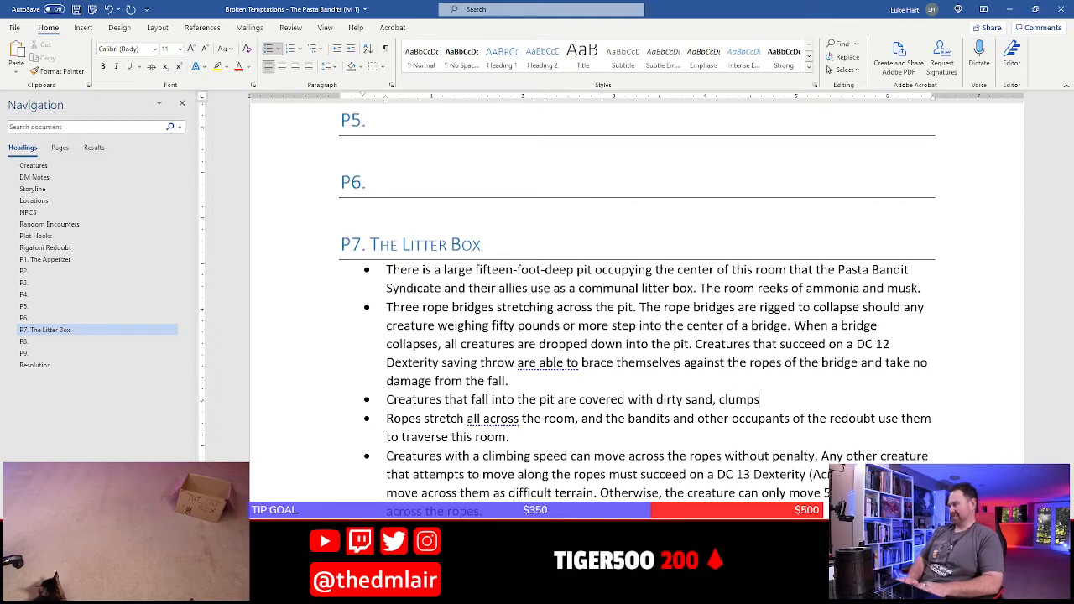
type(" of")
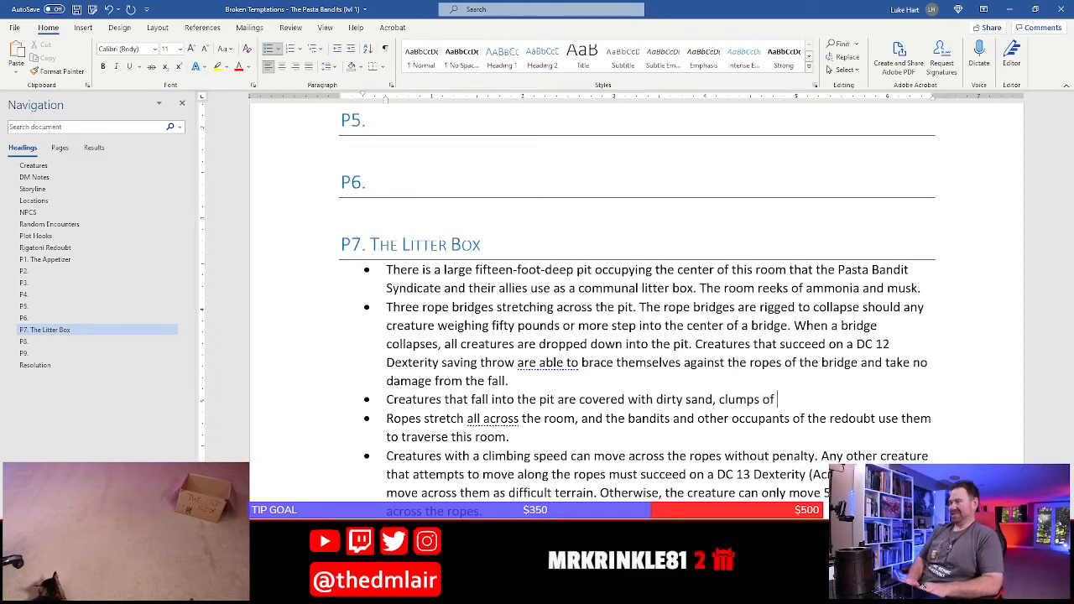
key("BackSpace")
key("BackSpace")
key("BackSpace")
key("BackSpace")
key("BackSpace")
key("BackSpace")
key("BackSpace")
key("BackSpace")
key("BackSpace")
key("BackSpace")
key("BackSpace")
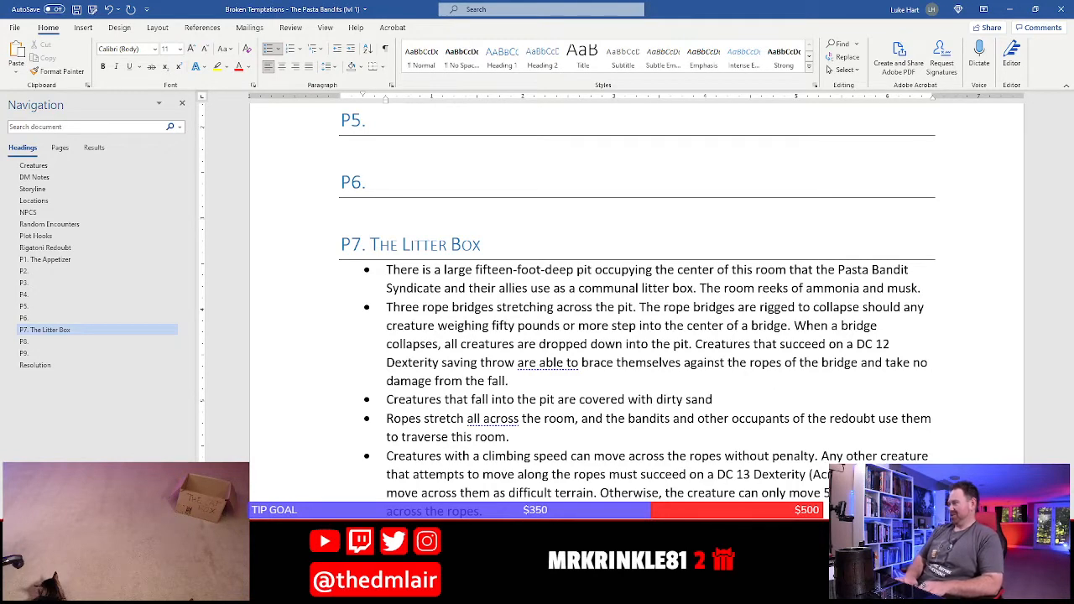
Change the sand description at the end of the new pit bullet to "dirty, nasty sand"
key("BackSpace")
key("BackSpace")
key("BackSpace")
key("BackSpace")
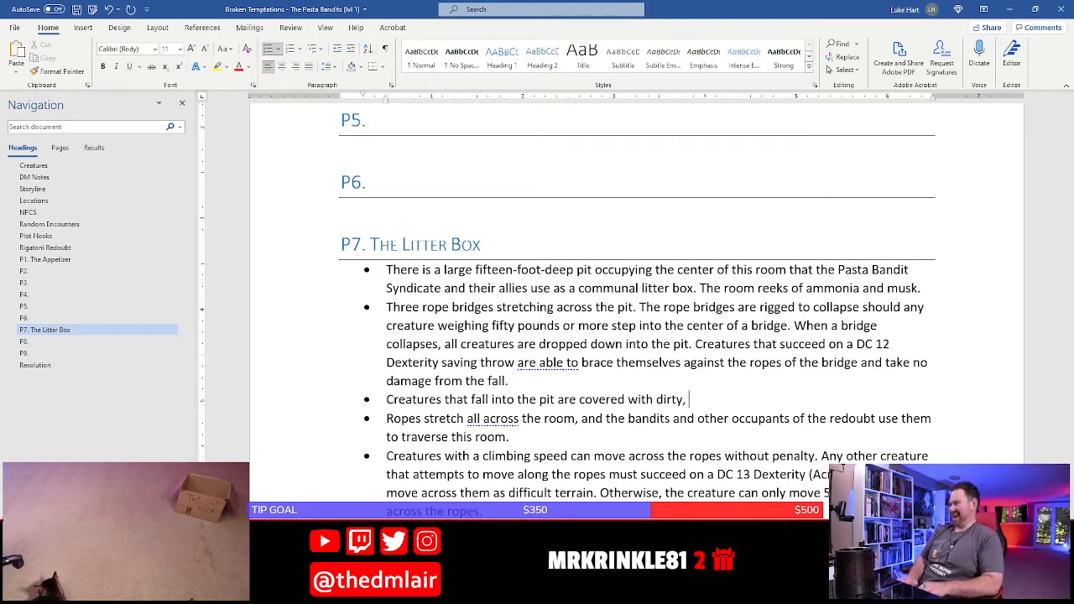
type("nasty ")
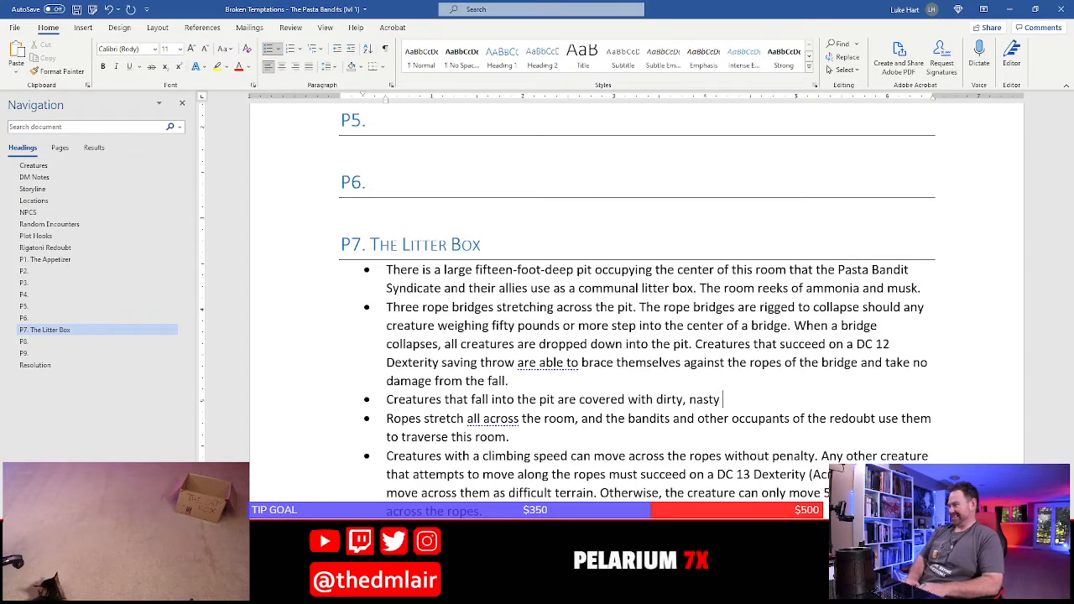
type("sand")
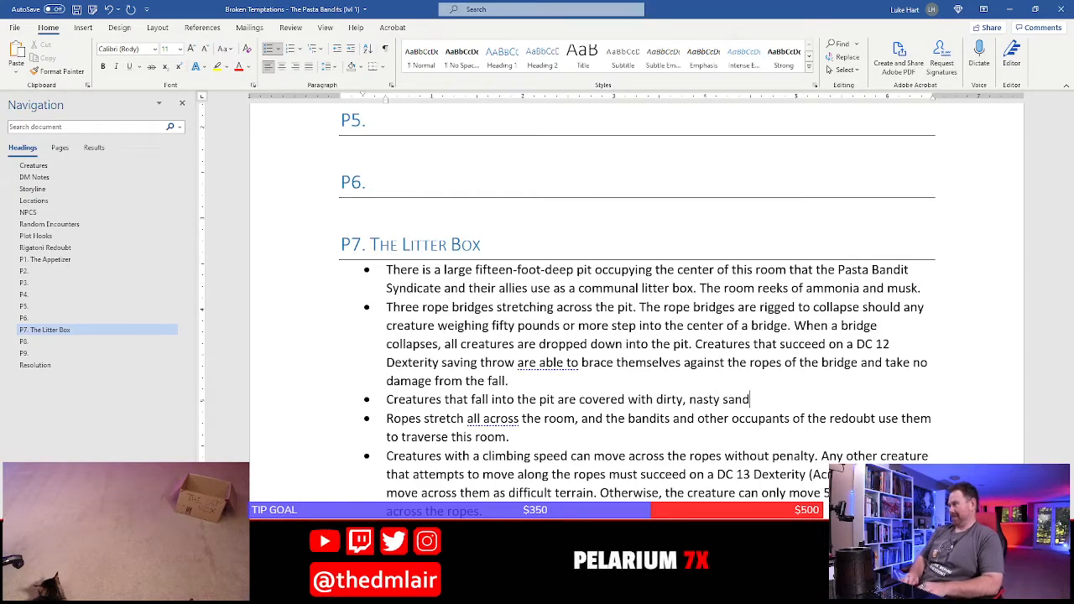
type(" and m")
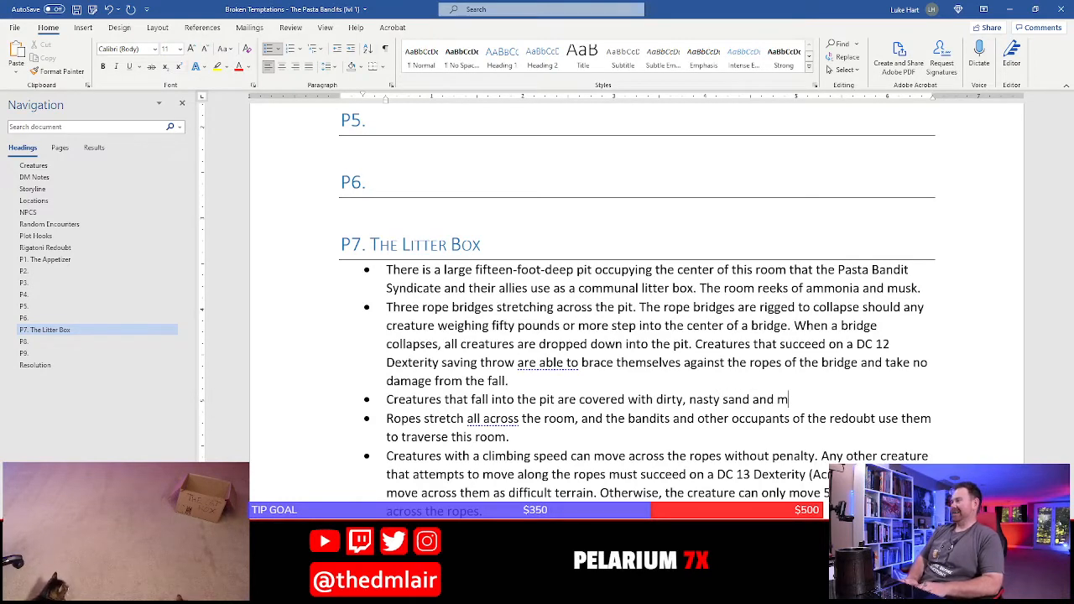
type("ust make a ")
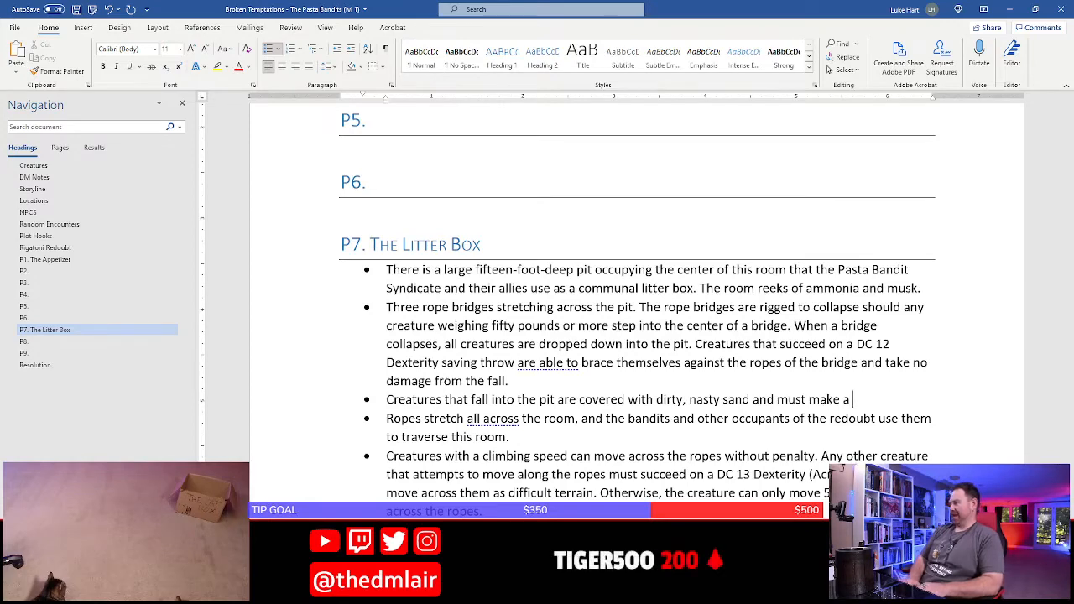
type("DC ")
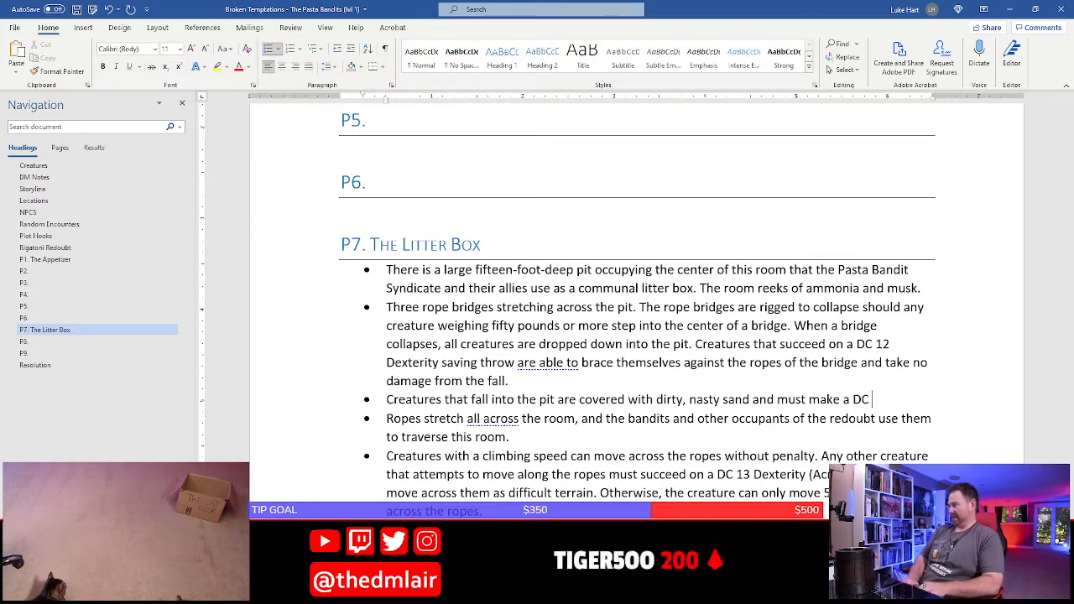
type("13 Constit")
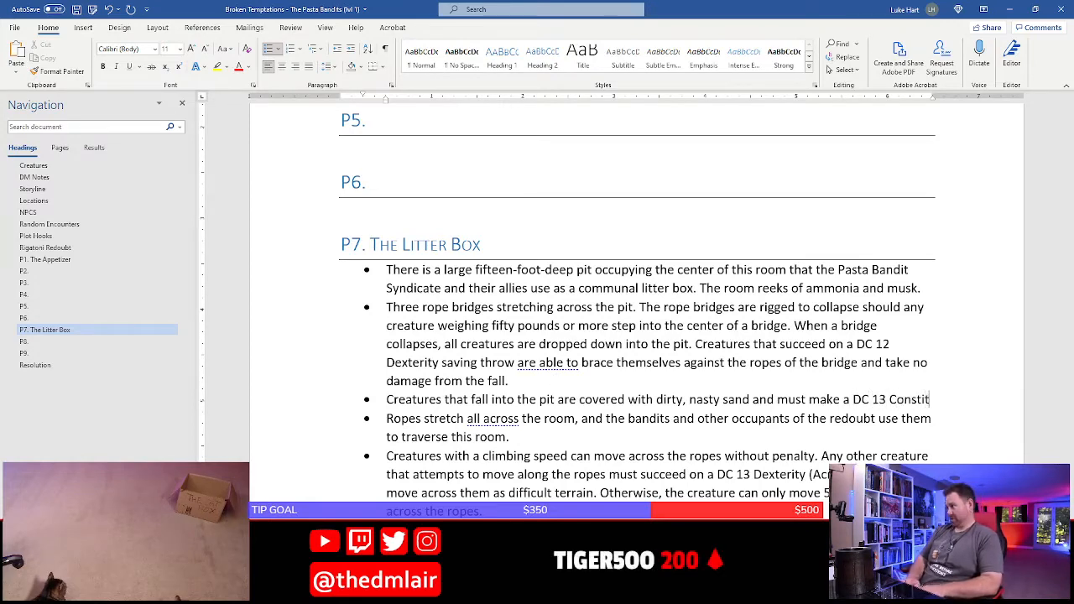
type("ution saving throw.")
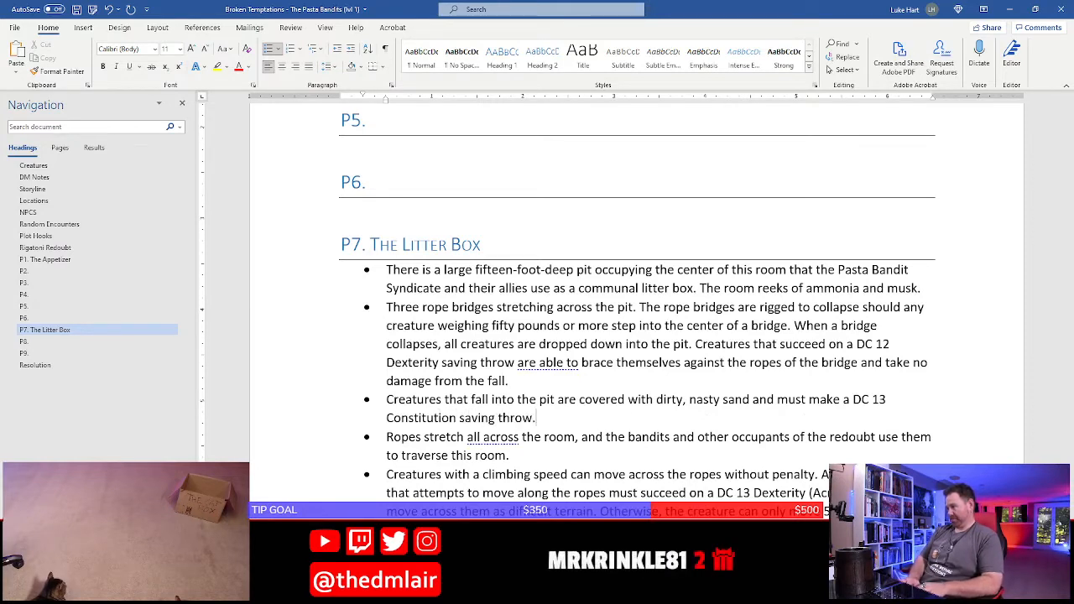
type(" On a failed sa")
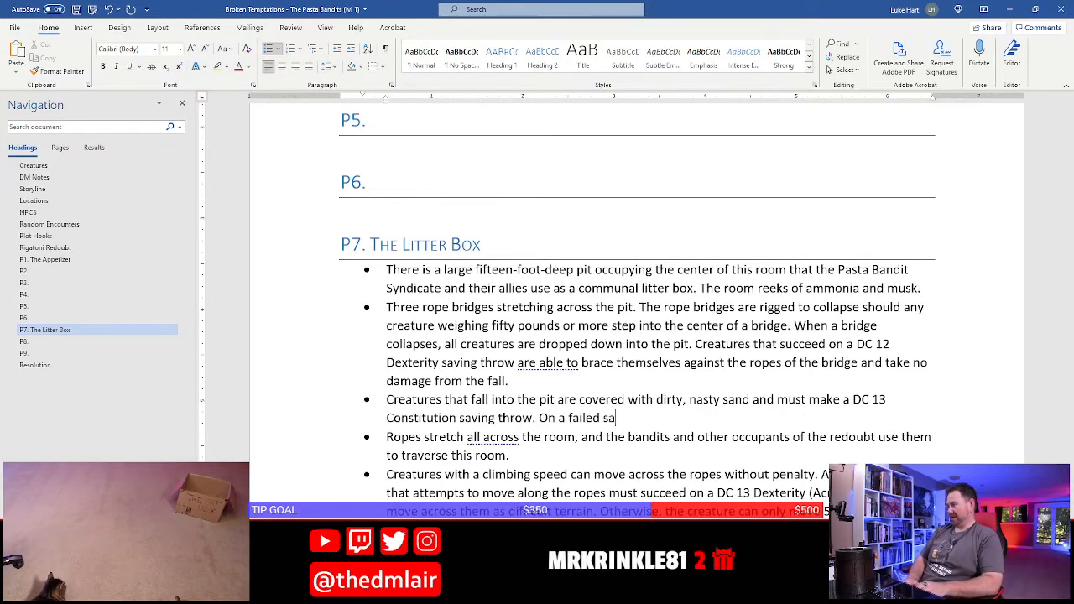
type("ve,")
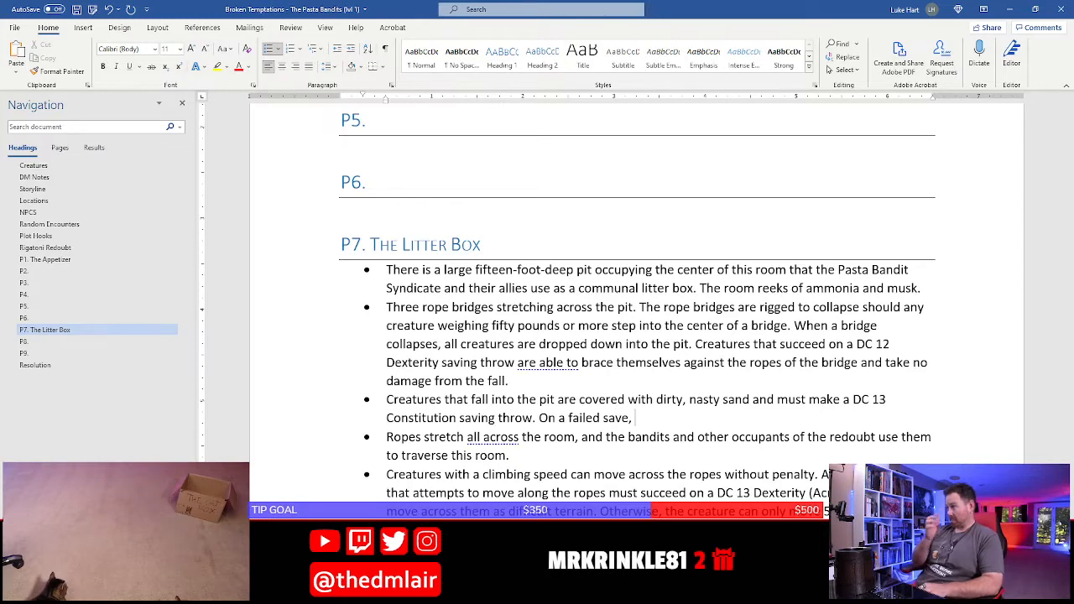
type("the c")
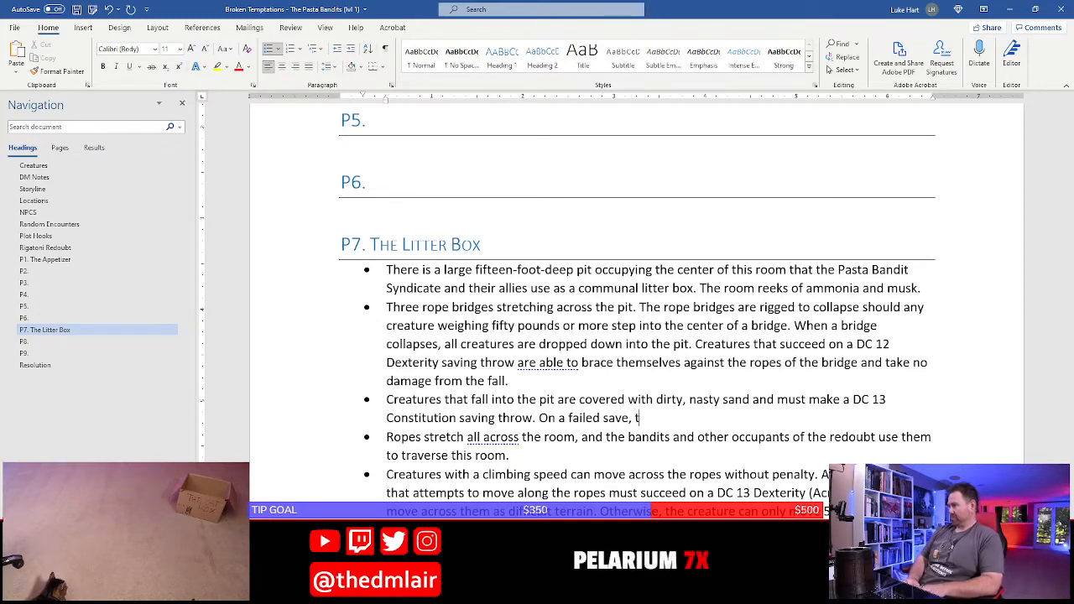
Add the sentence "On a failed save, a creature is poisoned for the next hour." to the pit bullet
key("BackSpace")
key("BackSpace")
key("BackSpace")
key("BackSpace")
type("a creat")
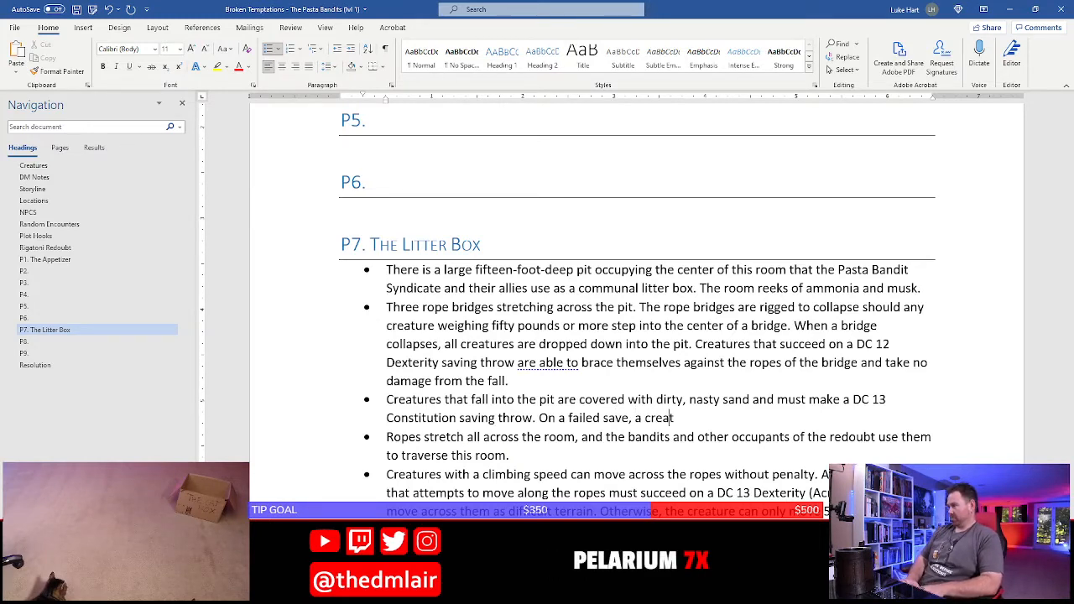
type("ure is poison")
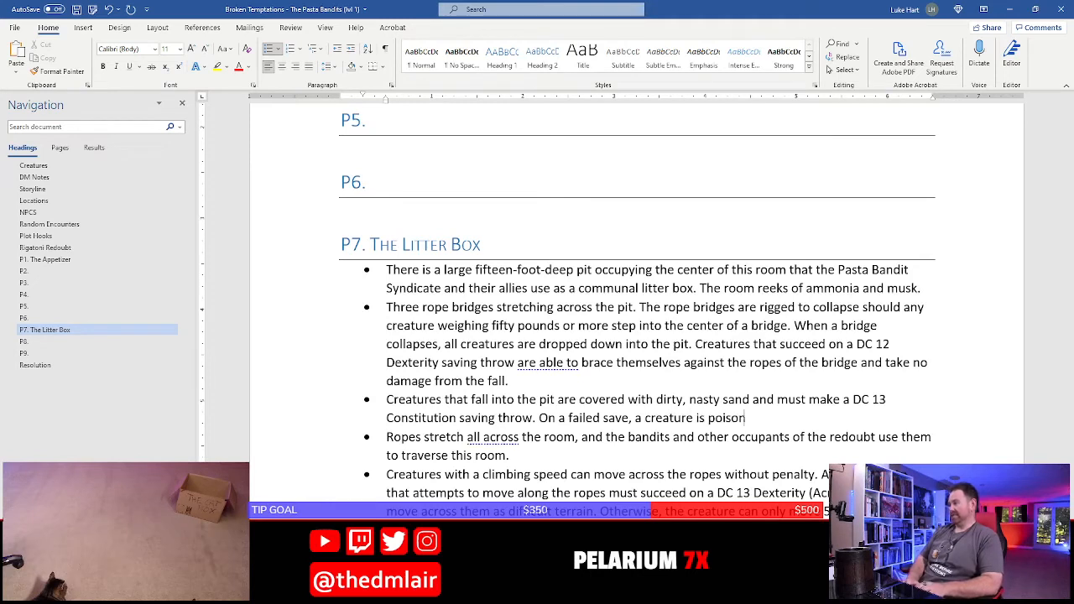
type("ed for the ")
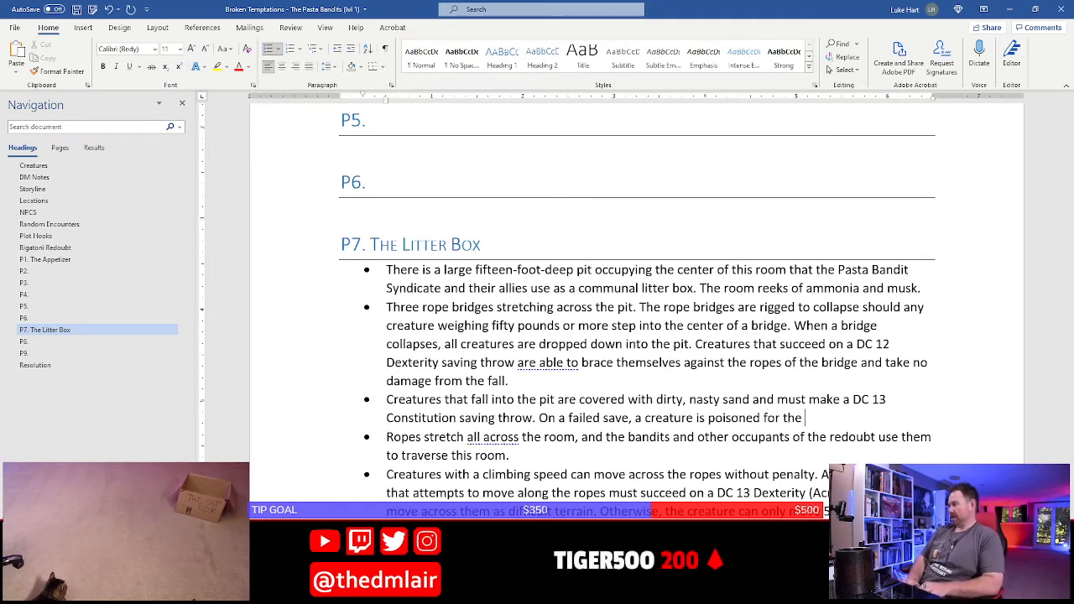
type("next hour.")
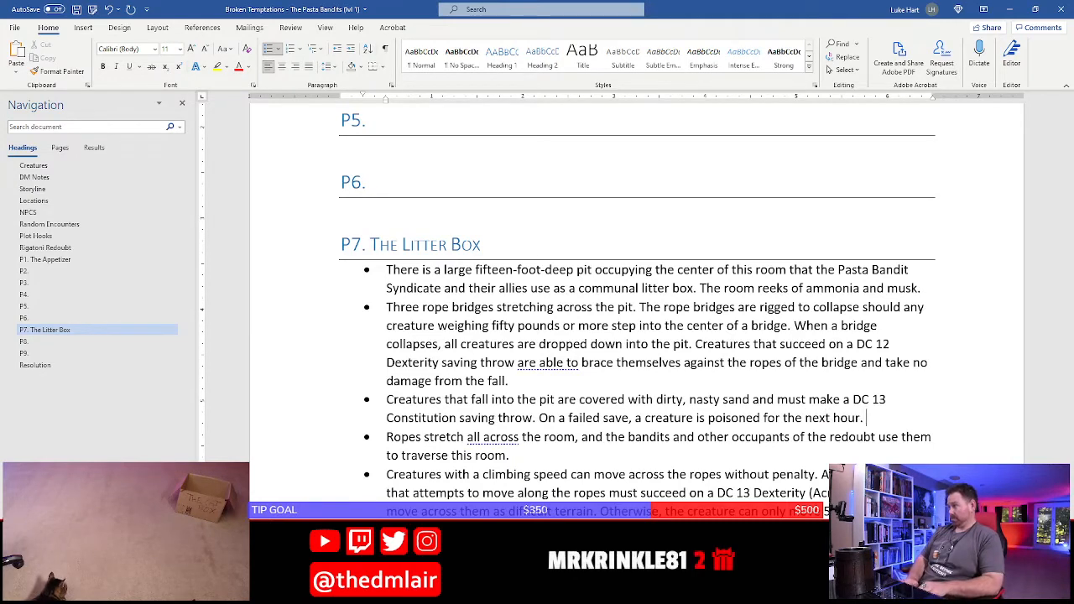
type(" A creature that ")
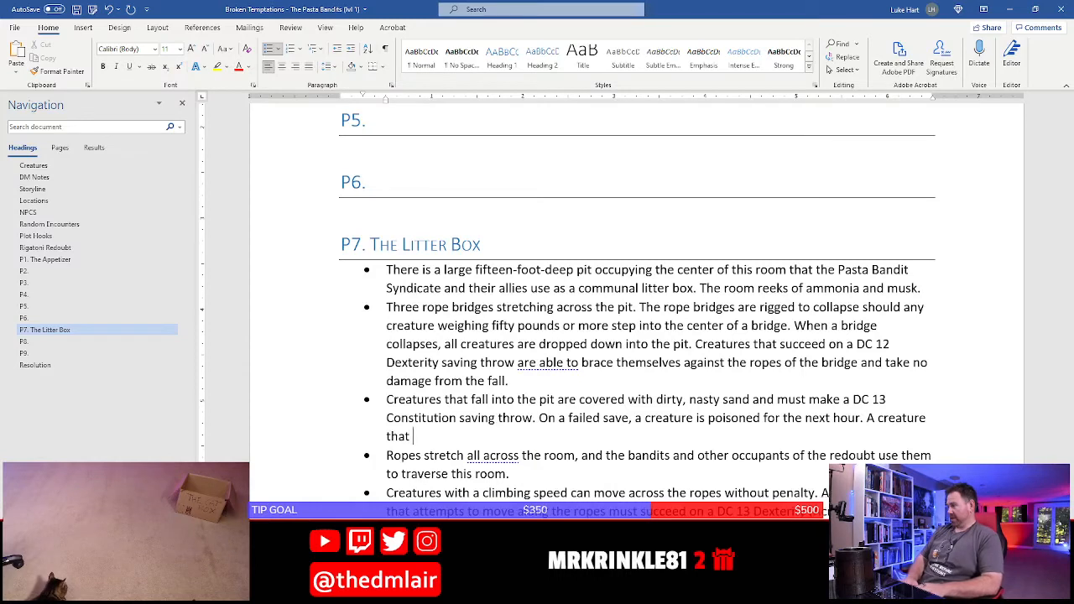
type("thor")
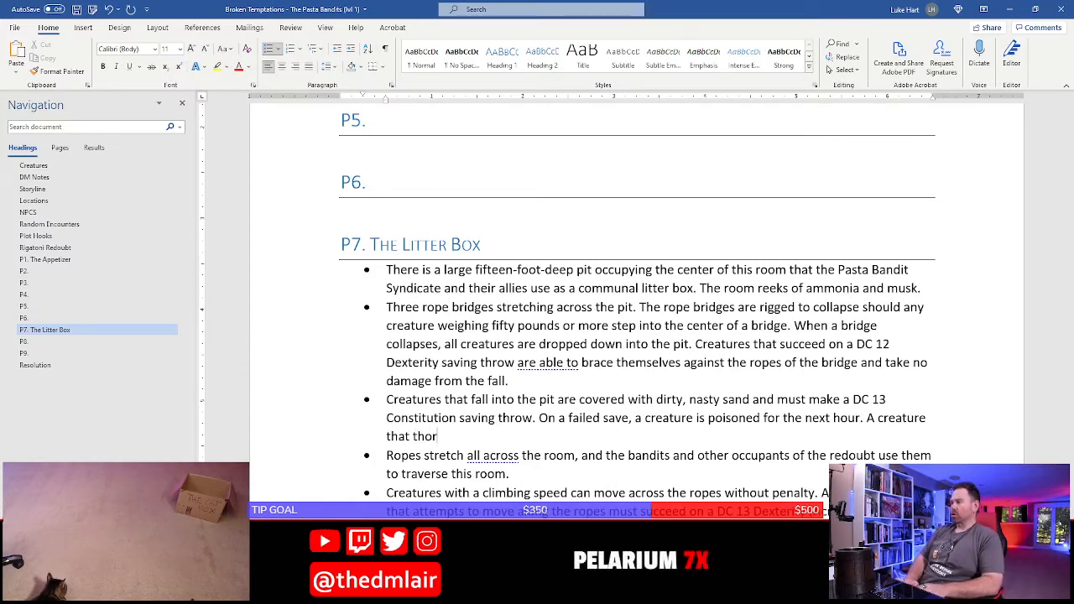
type("uoughly clea")
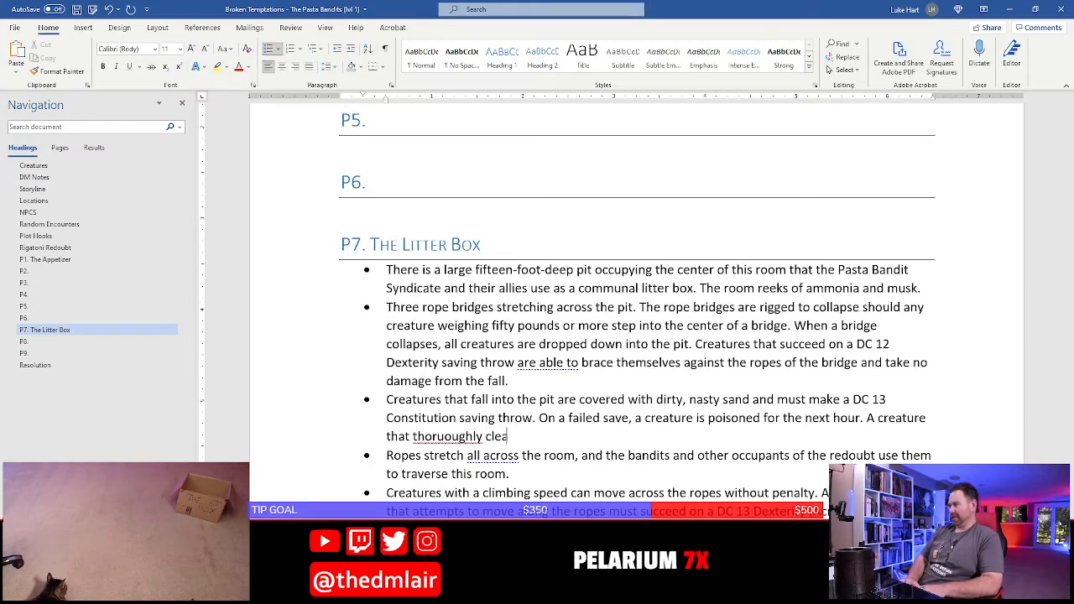
type("ns all the sand")
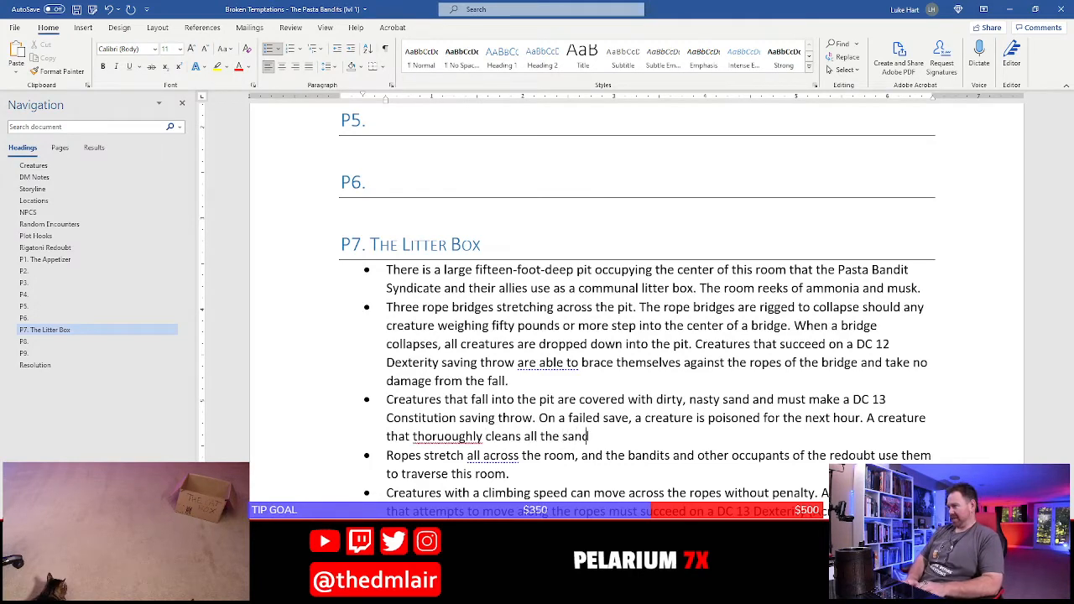
type(" from t")
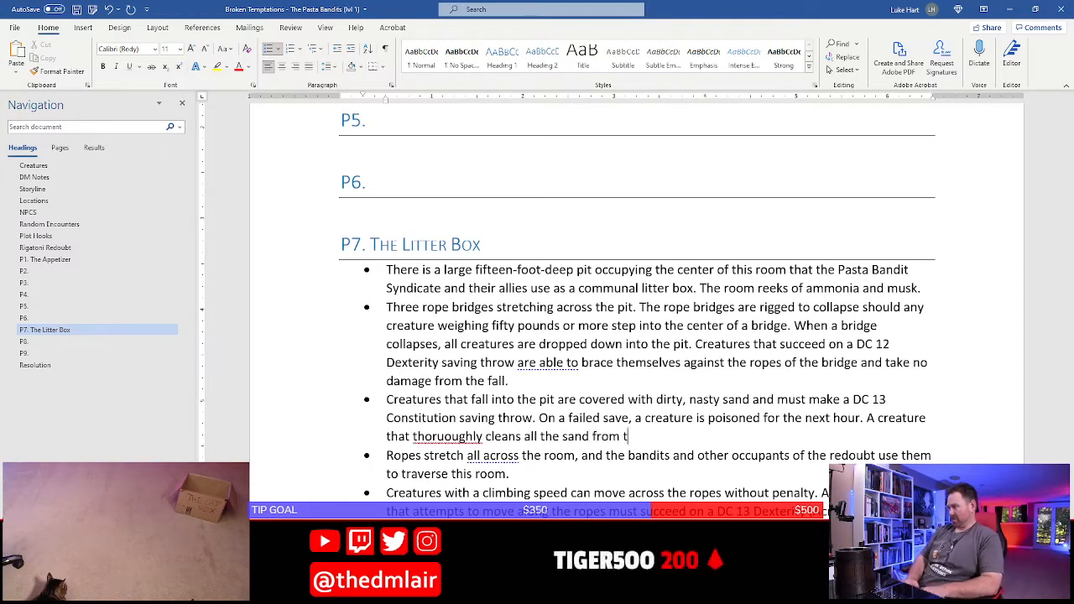
type("hemselves and their clothin")
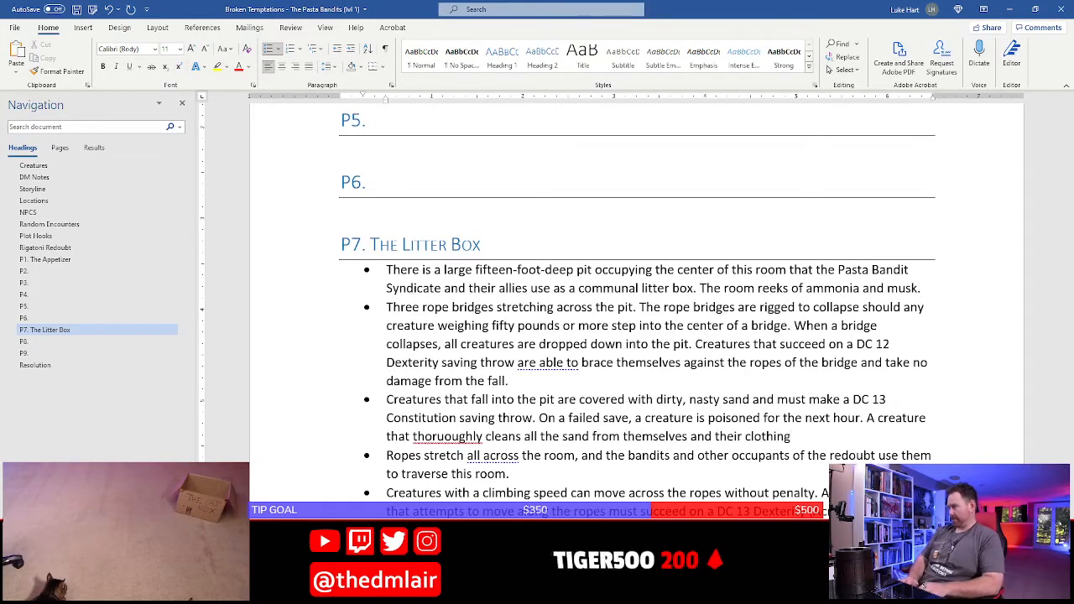
type("g ")
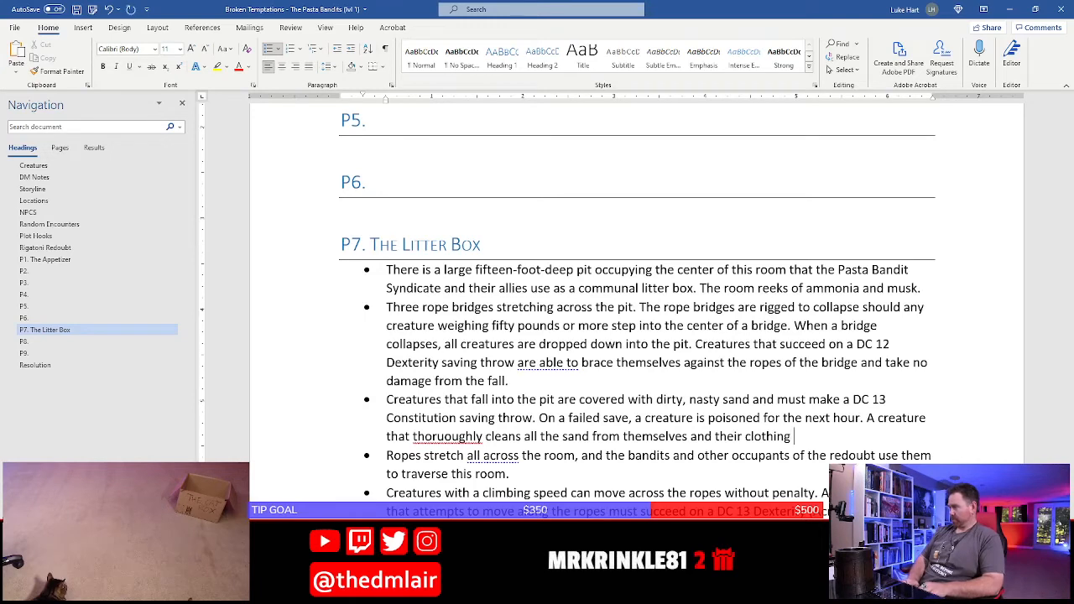
type("may make a ")
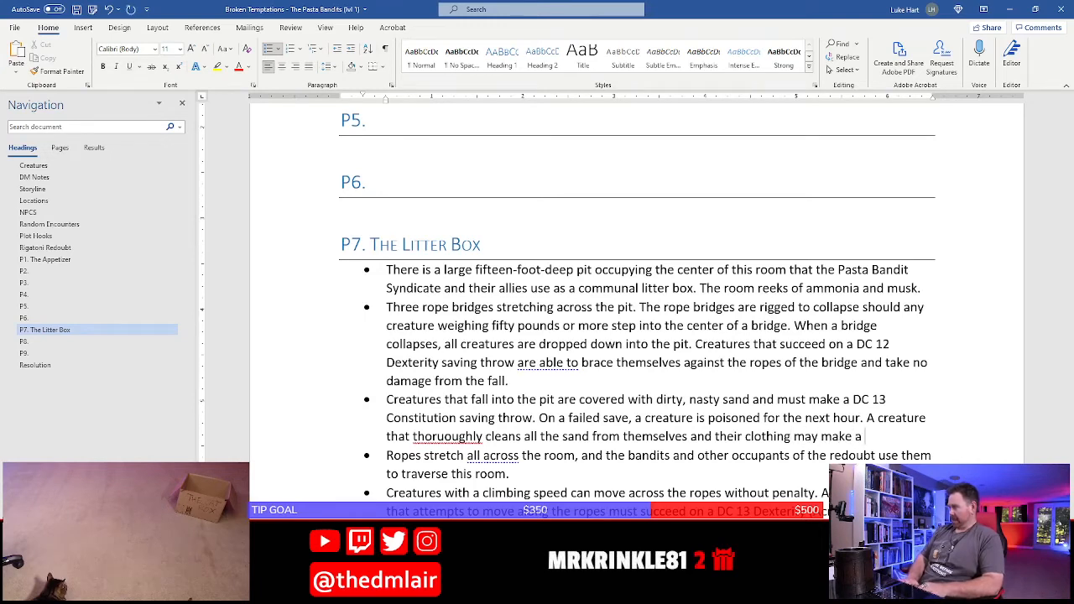
type("new saving throw ")
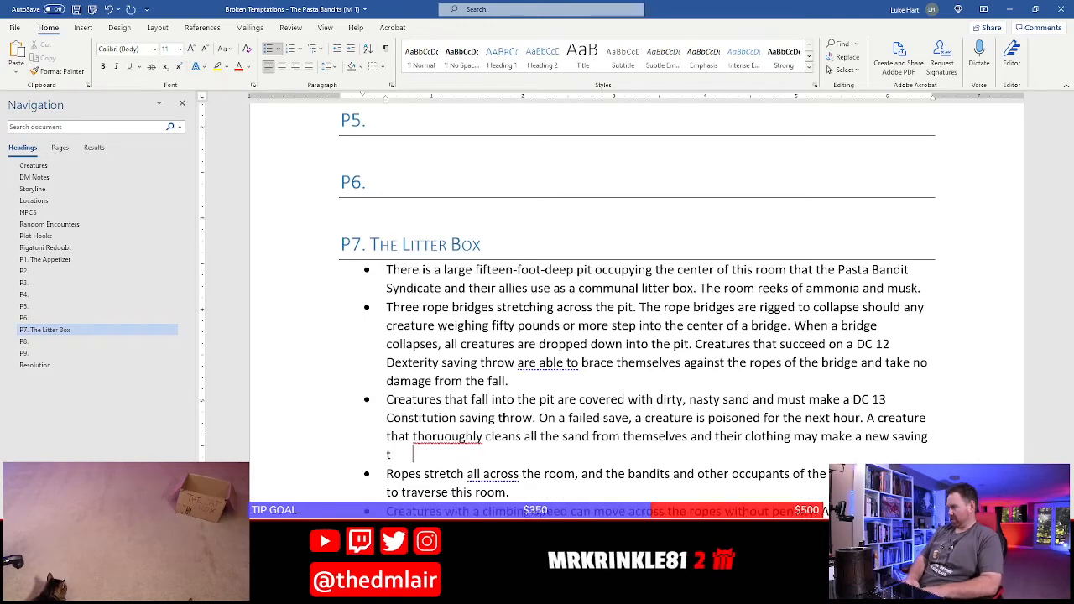
type("eve")
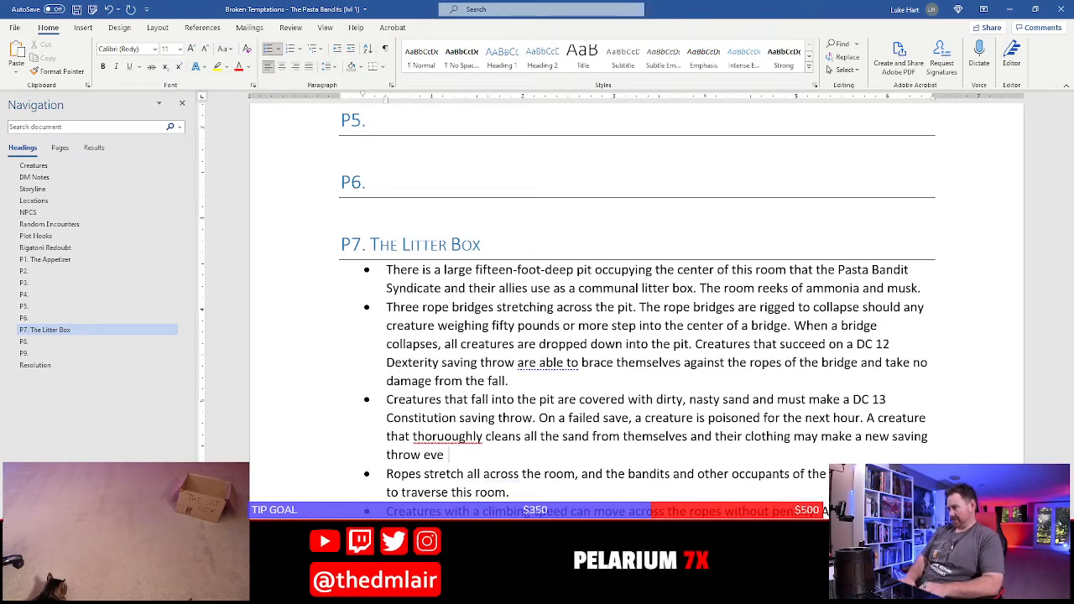
Finish the cleaning sentence in the pit bullet with "with advantage to remove the poisoned condition."
key("BackSpace")
key("BackSpace")
key("BackSpace")
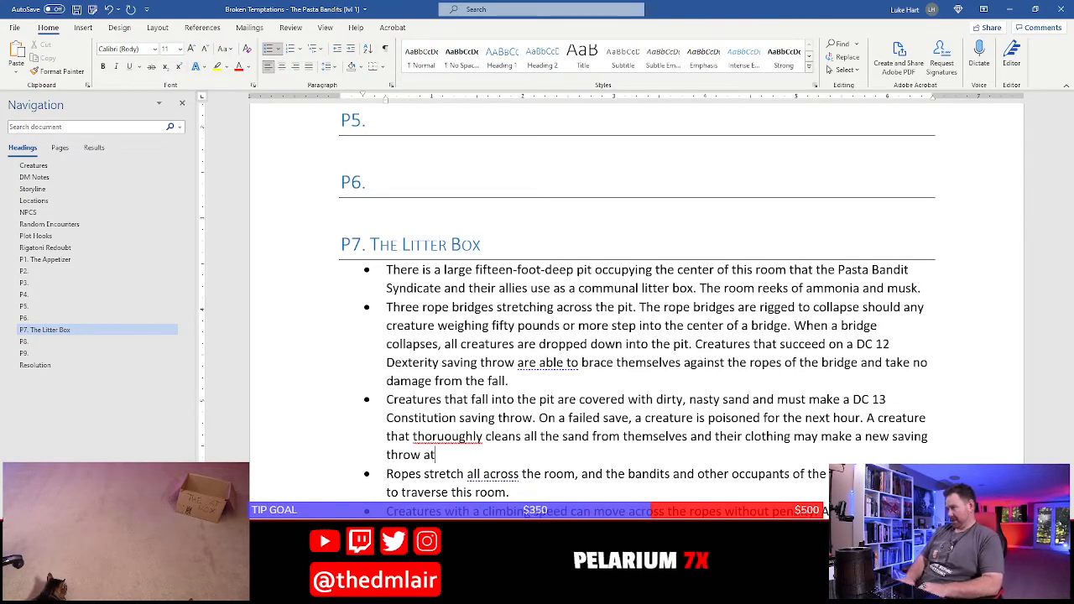
key("BackSpace")
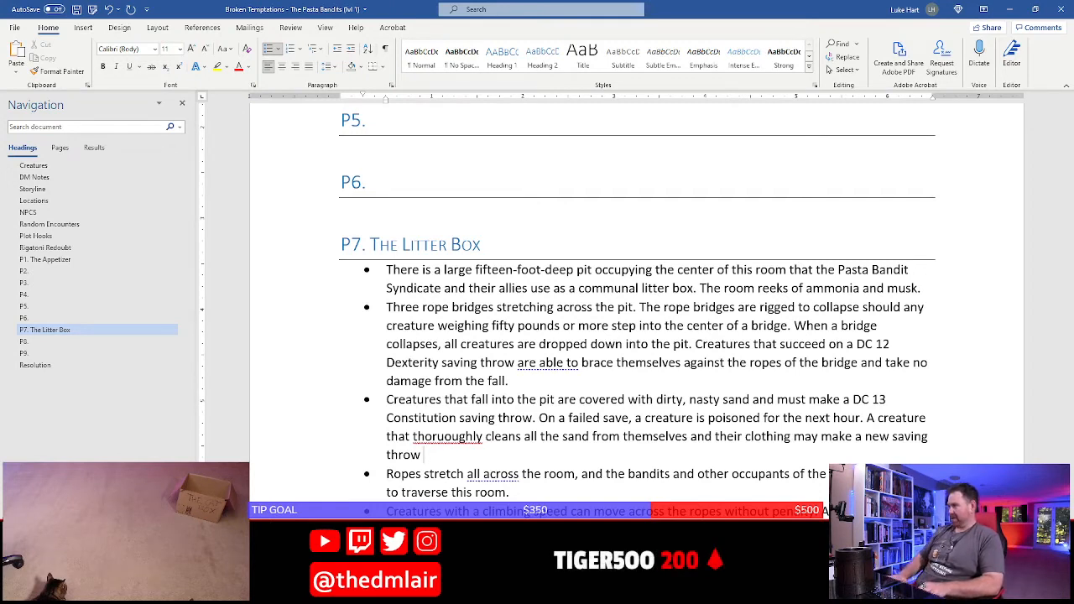
type("with a")
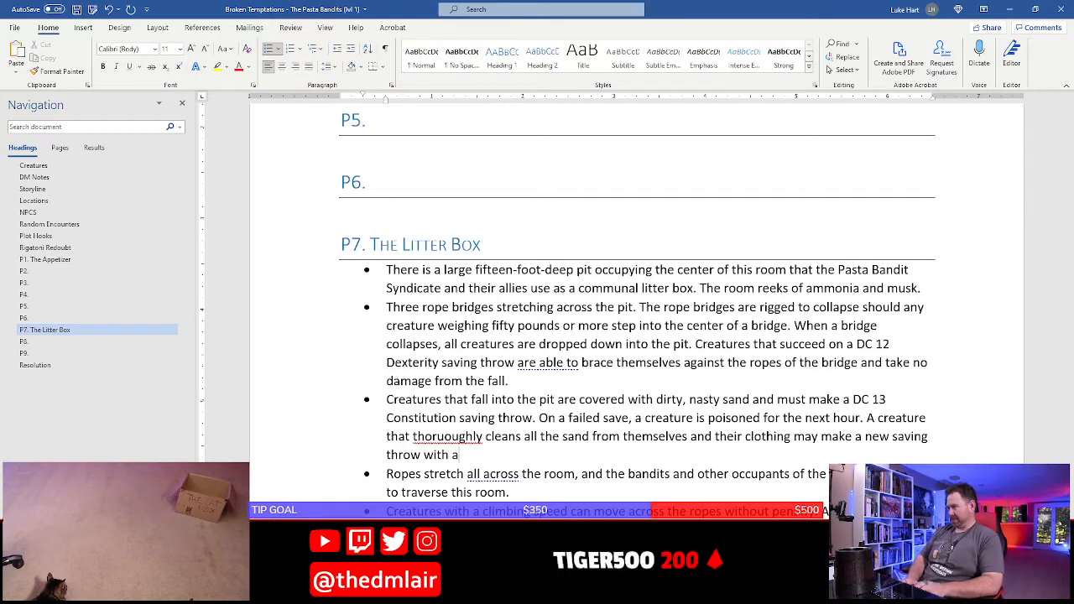
type("dvantage to r")
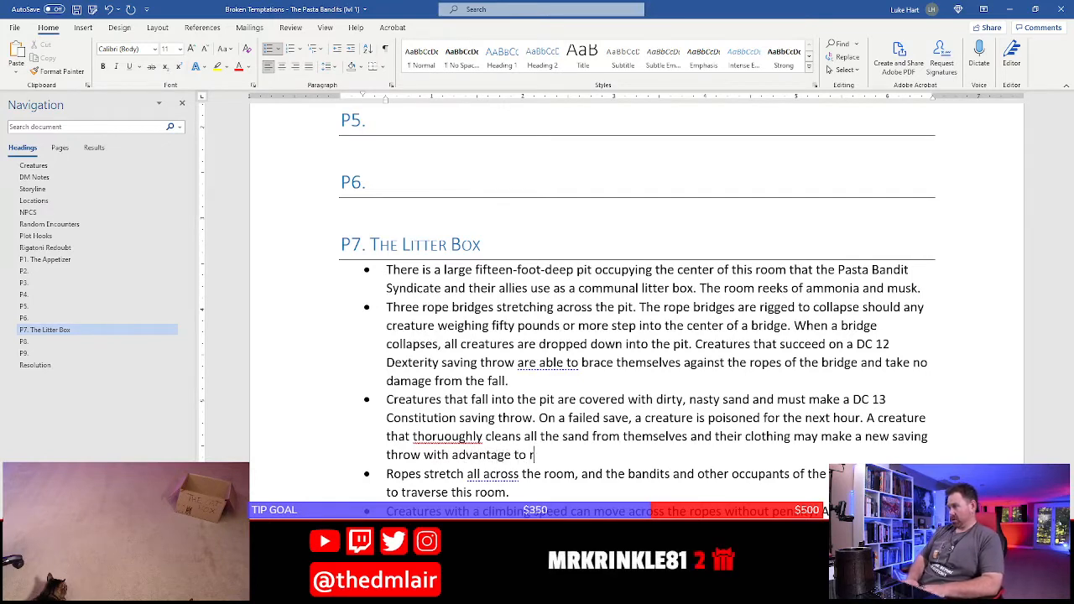
type("emove the pois")
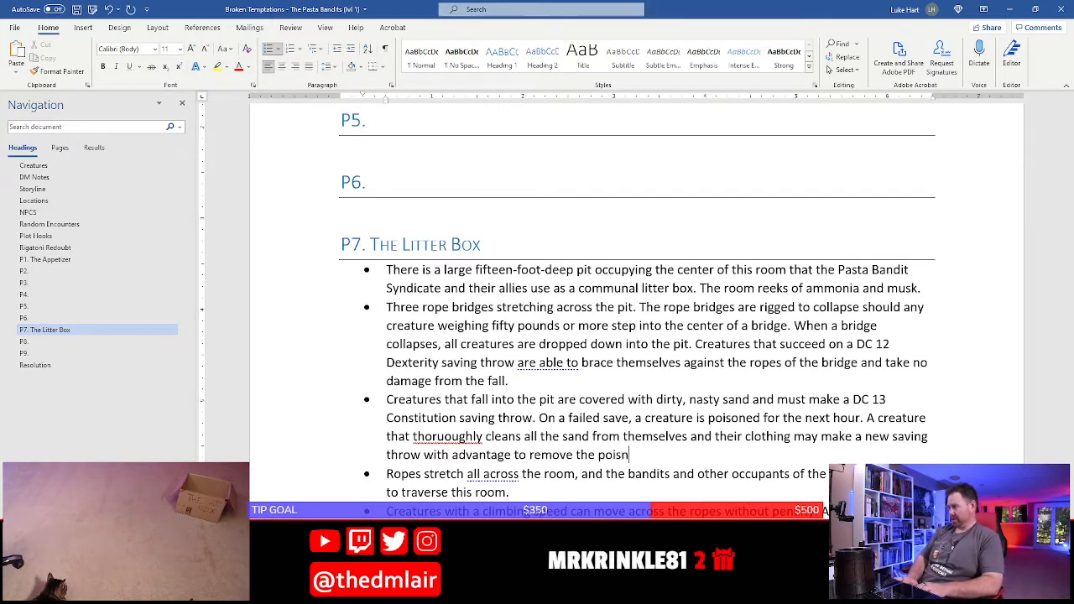
type("oned condition.")
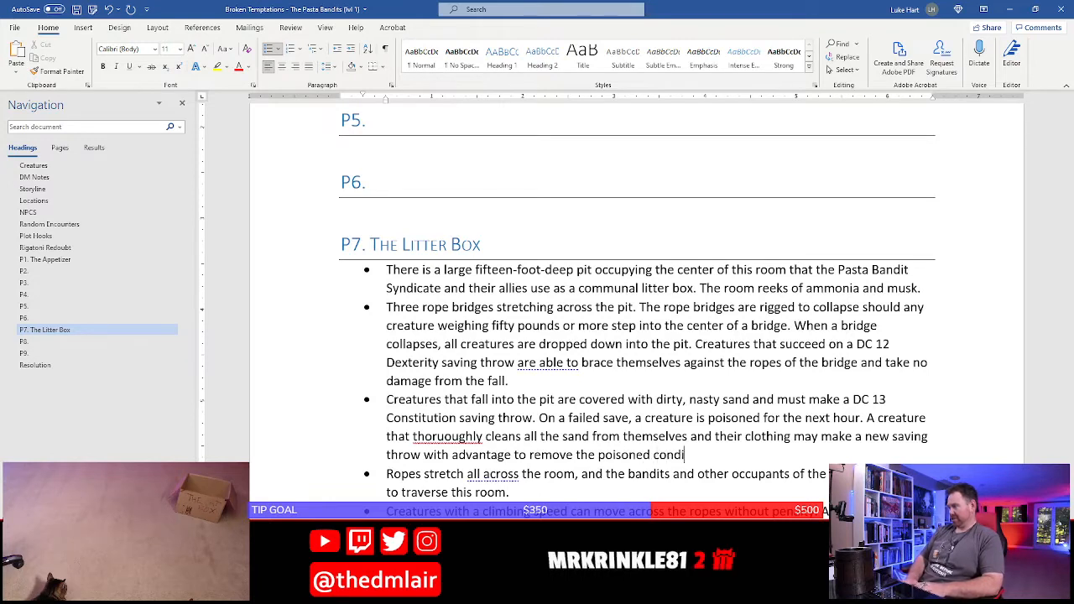
Correct the misspelled adverb before "cleans" in the pit bullet to "thoroughly"
right_click(462, 437)
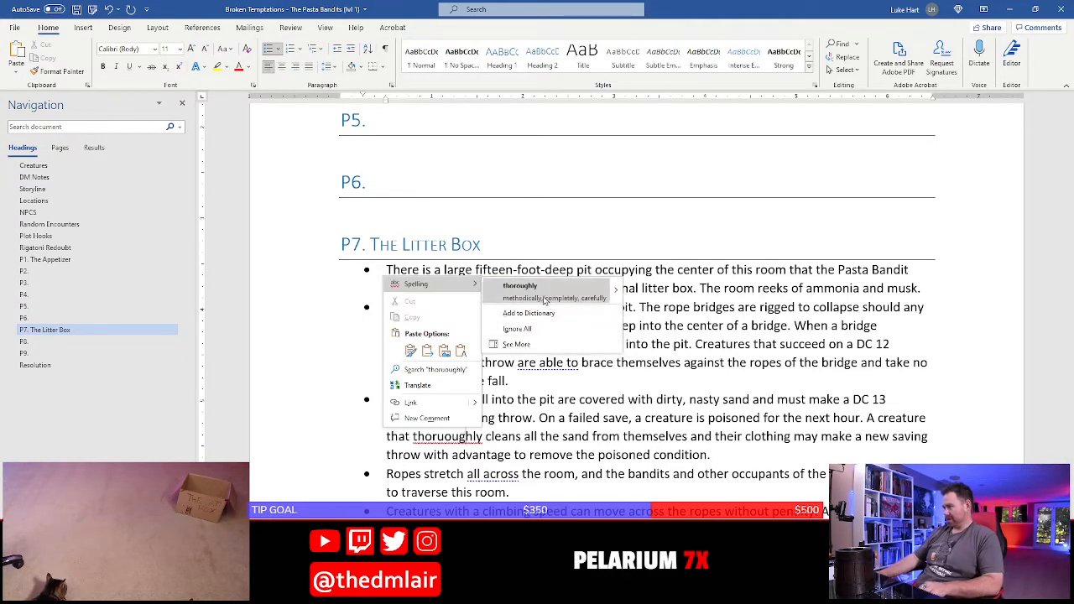
left_click(537, 283)
left_click(800, 439)
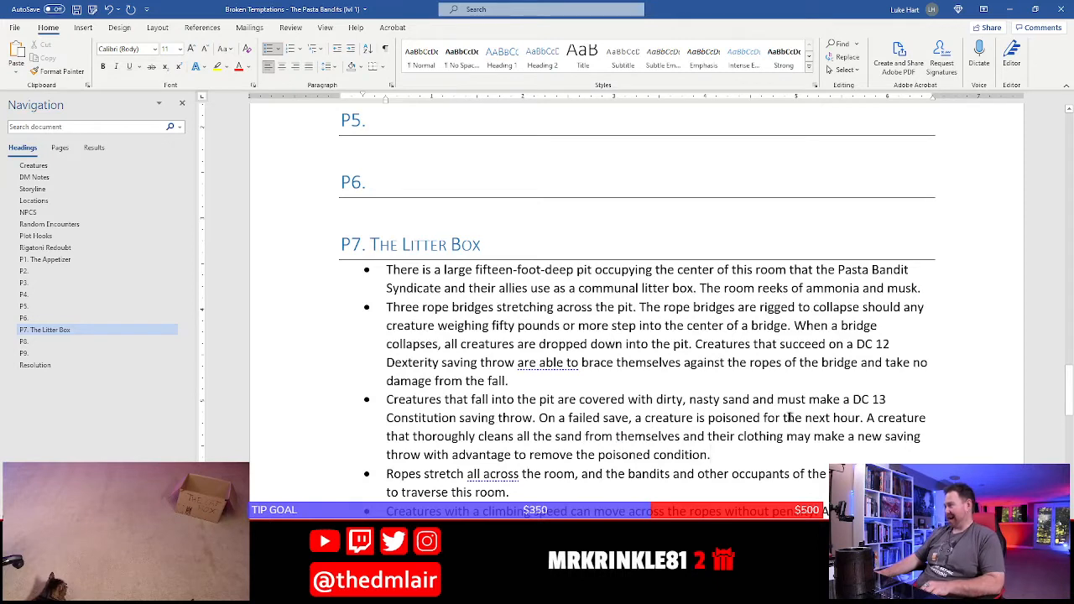
left_click_drag(763, 418, 863, 418)
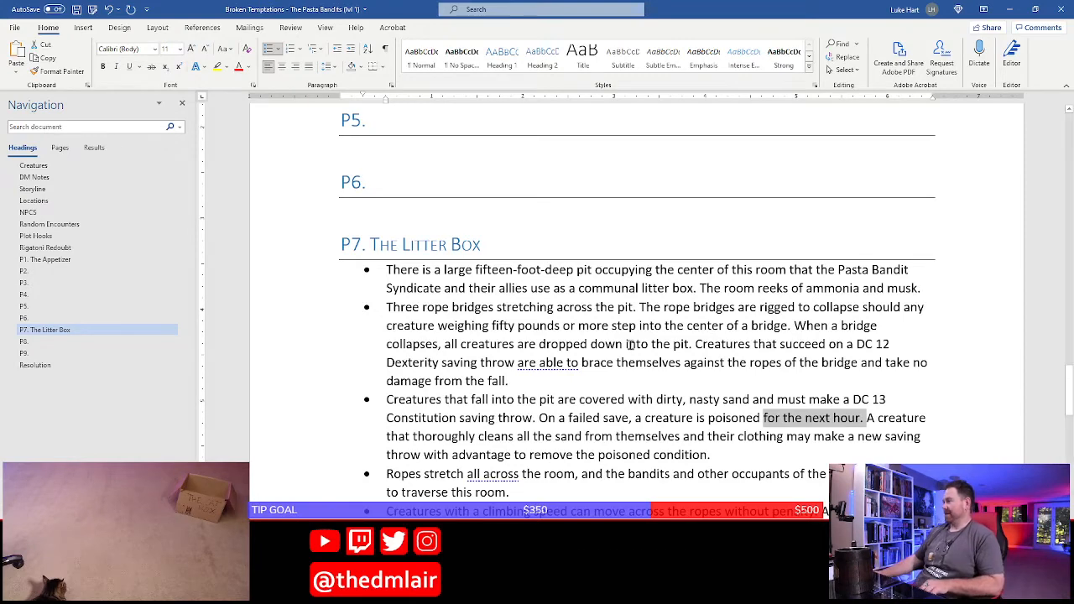
left_click(520, 428)
scroll(518, 428, "down", 2)
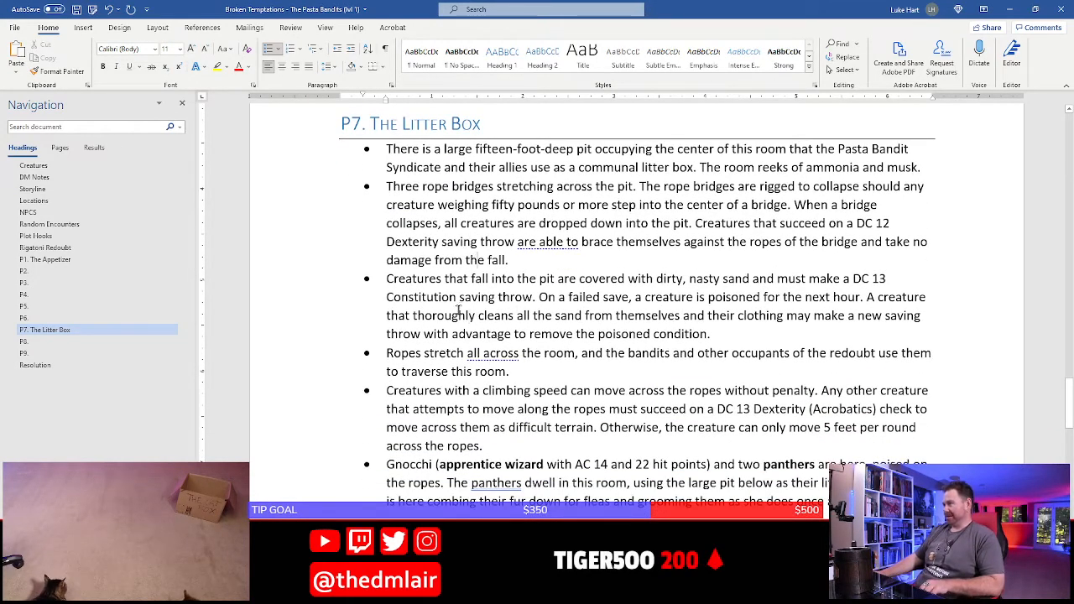
Save the document and go back to the Tortellini bullet under P3
key("ctrl+s")
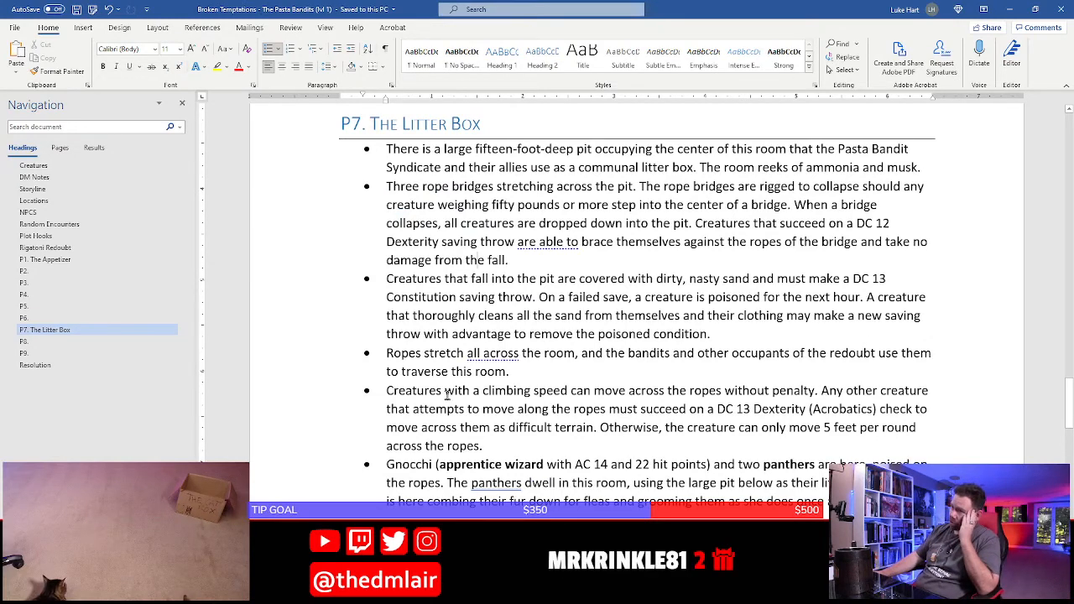
scroll(379, 379, "down", 10)
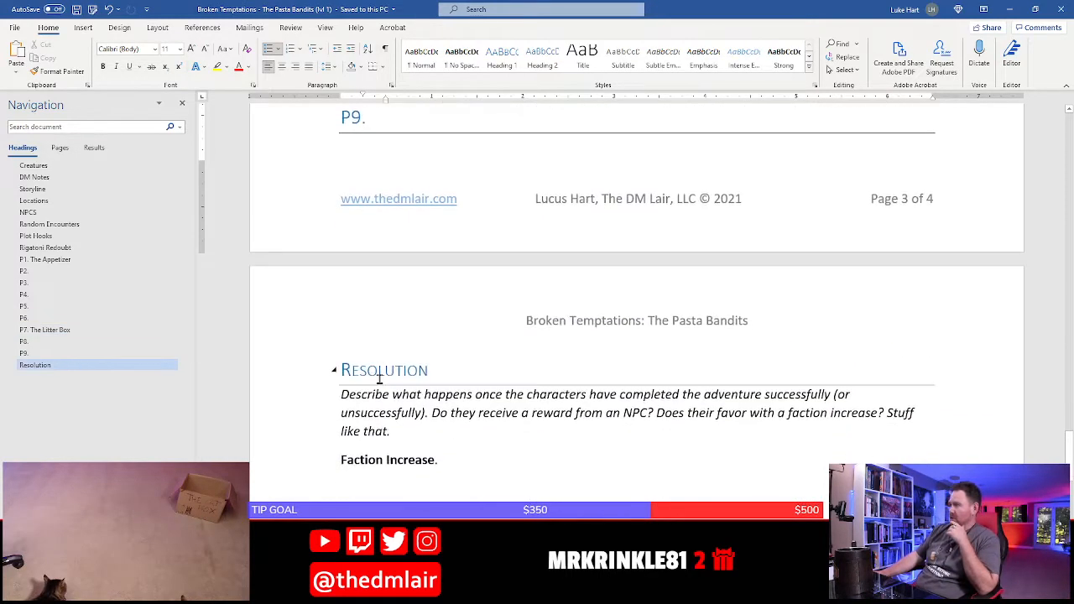
scroll(379, 379, "up", 8)
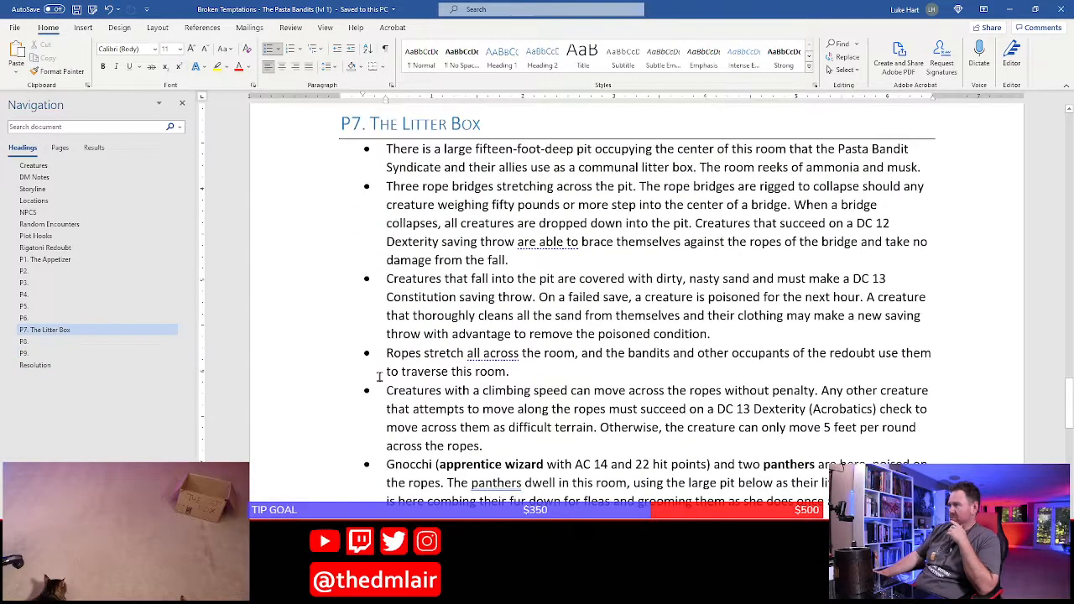
scroll(393, 413, "up", 3)
scroll(393, 413, "up", 1)
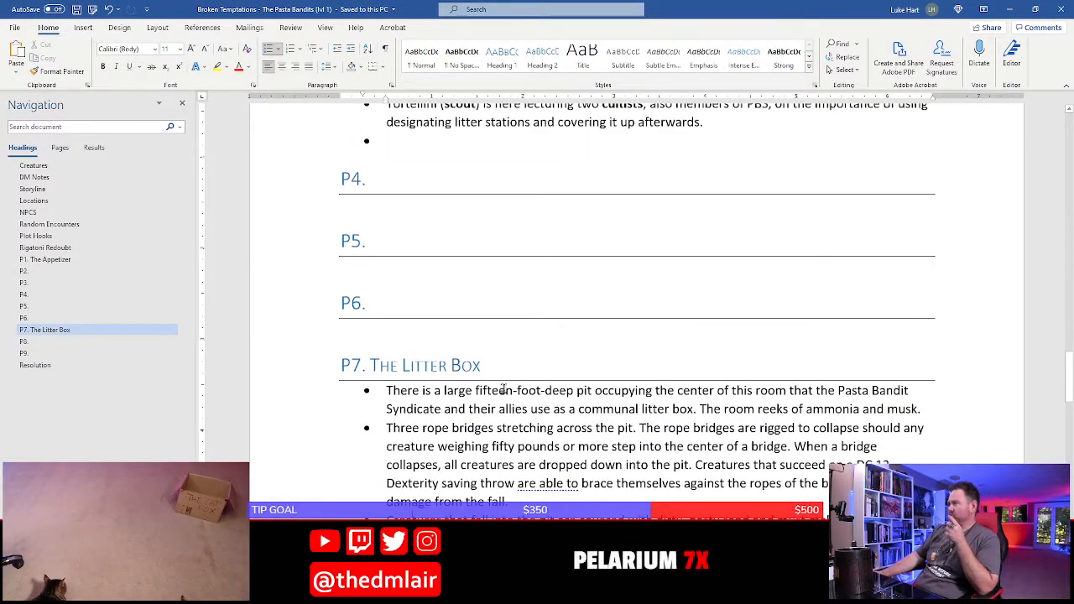
scroll(503, 388, "up", 3)
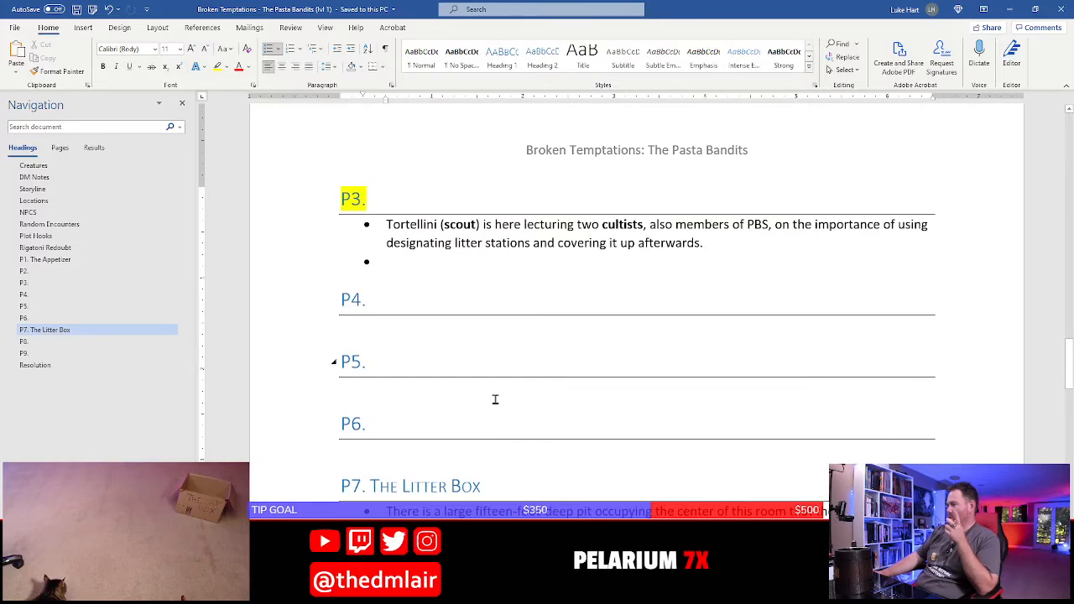
scroll(495, 399, "down", 5)
scroll(491, 454, "up", 5)
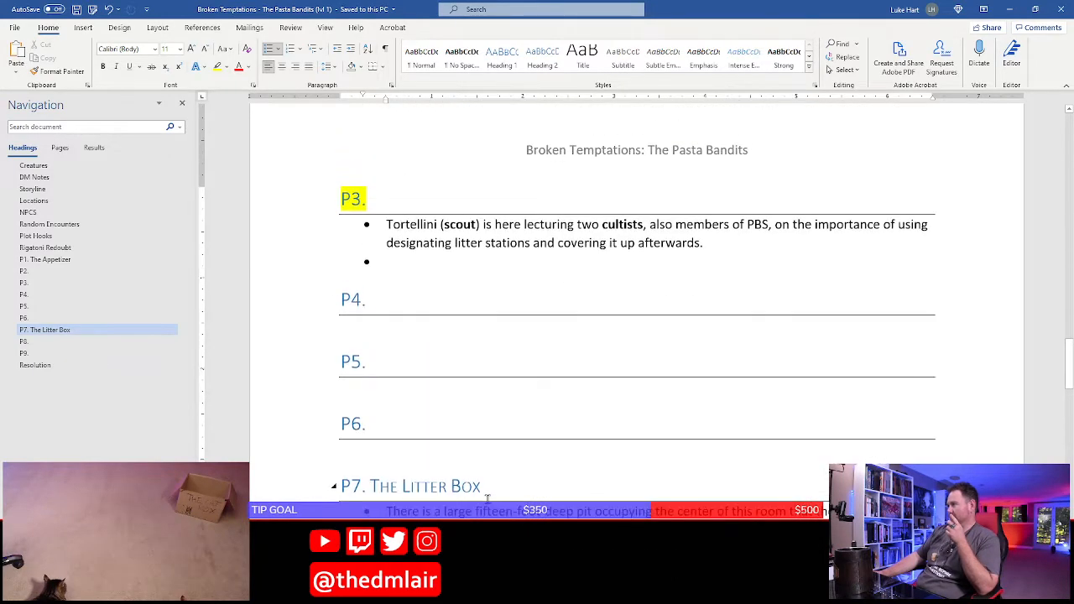
Change "designating litter stations" to "the designated litter stations" in the P3 Tortellini bullet
left_click(388, 243)
type("the")
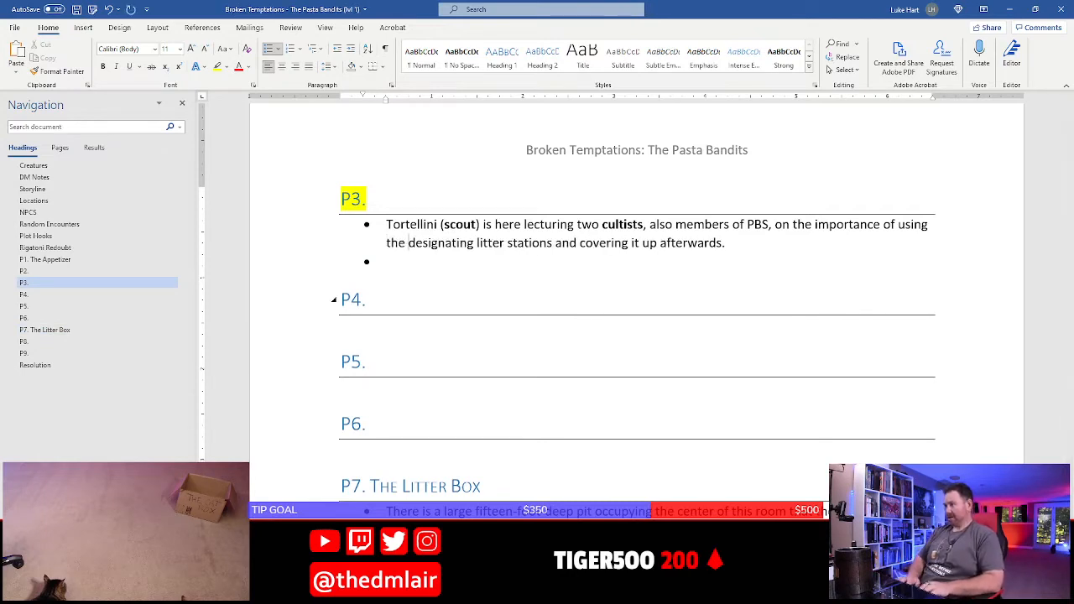
left_click(461, 242)
key("Delete")
key("Delete")
key("Delete")
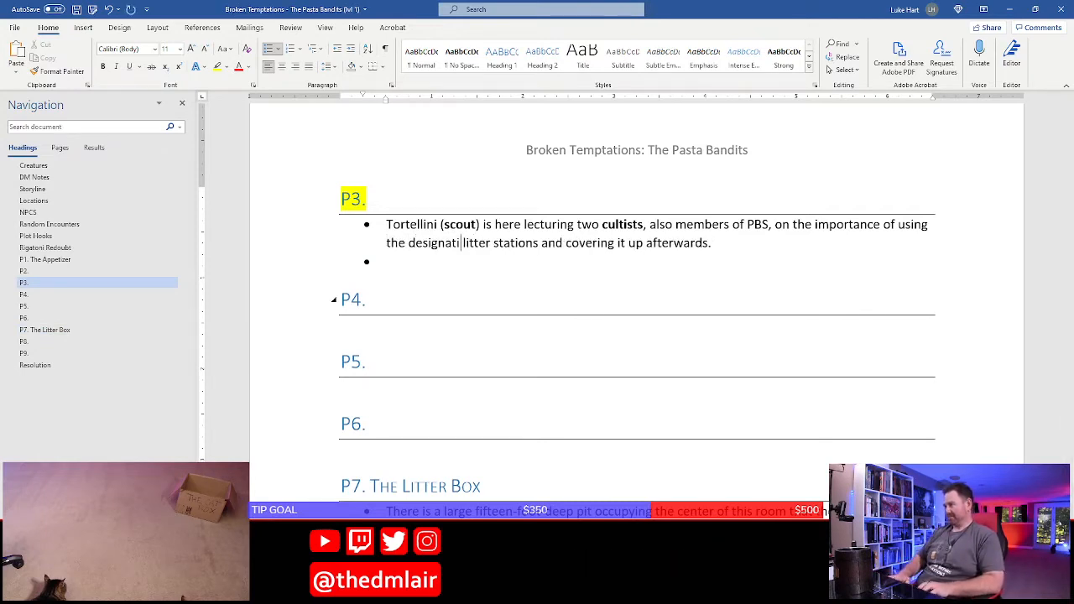
type("ed")
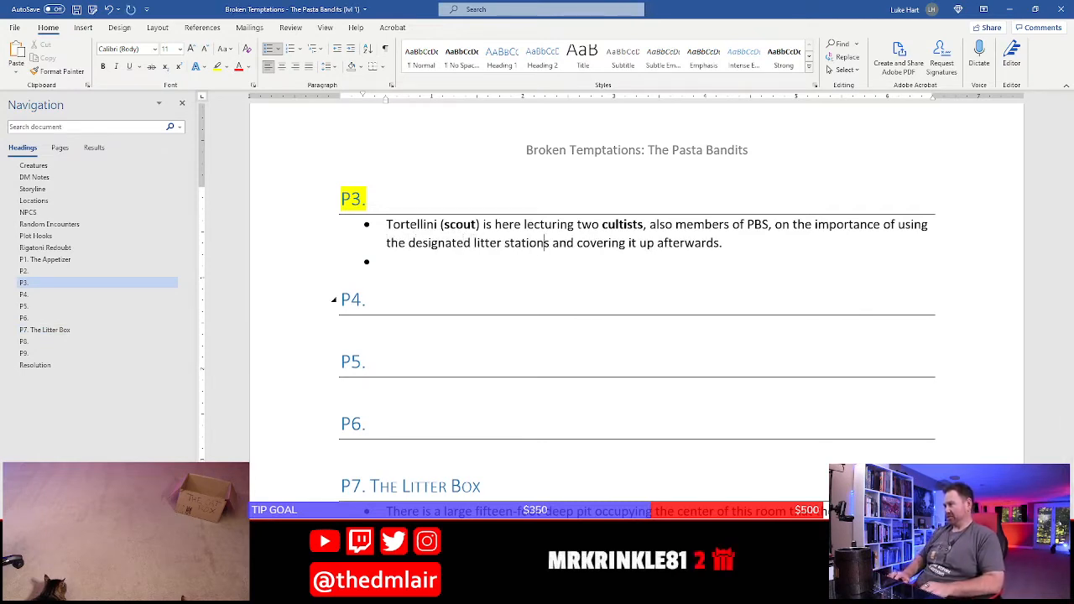
Make "stations" singular in the P3 bullet and add "in area P7" after it
left_click(548, 242)
key("Delete")
type("in area Pt")
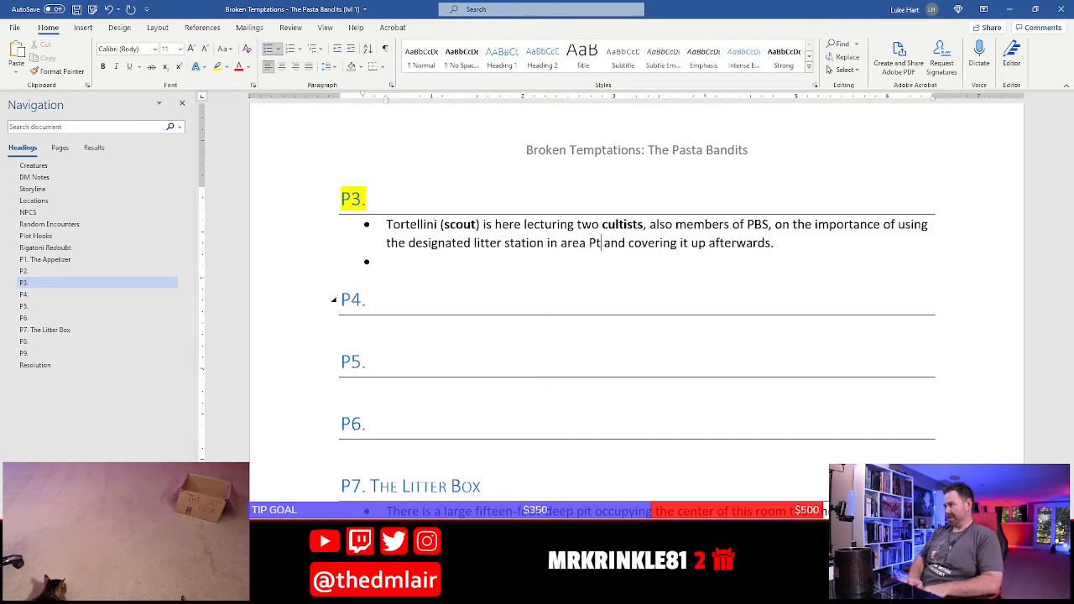
key("BackSpace")
type("7")
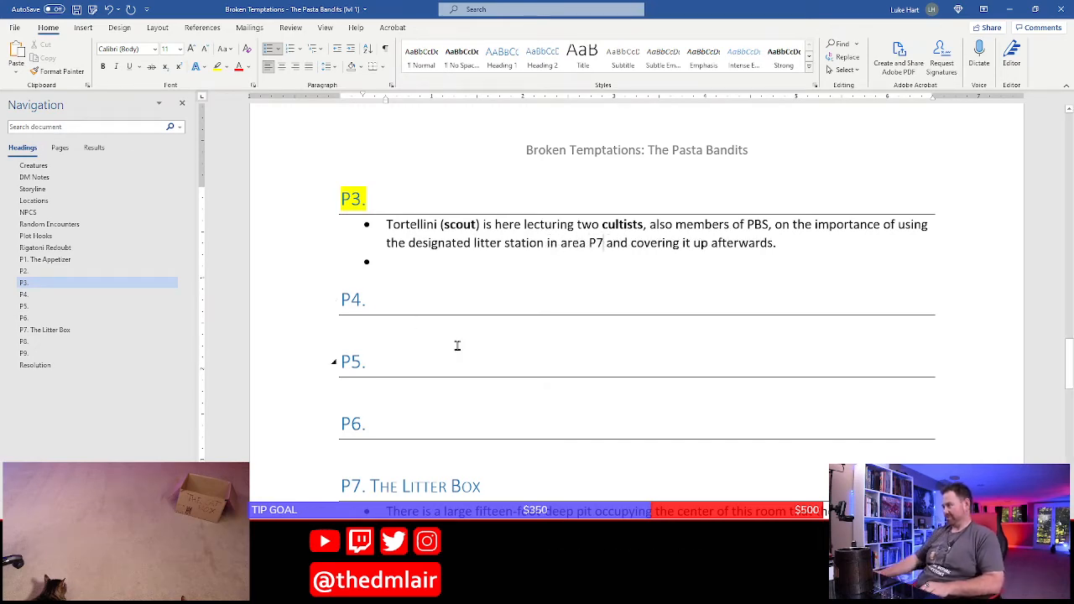
Switch to the Pasta Bandits hideout map in Photoshop and examine room P7 and its connections to the surrounding rooms, including P8 and P9
scroll(457, 345, "down", 4)
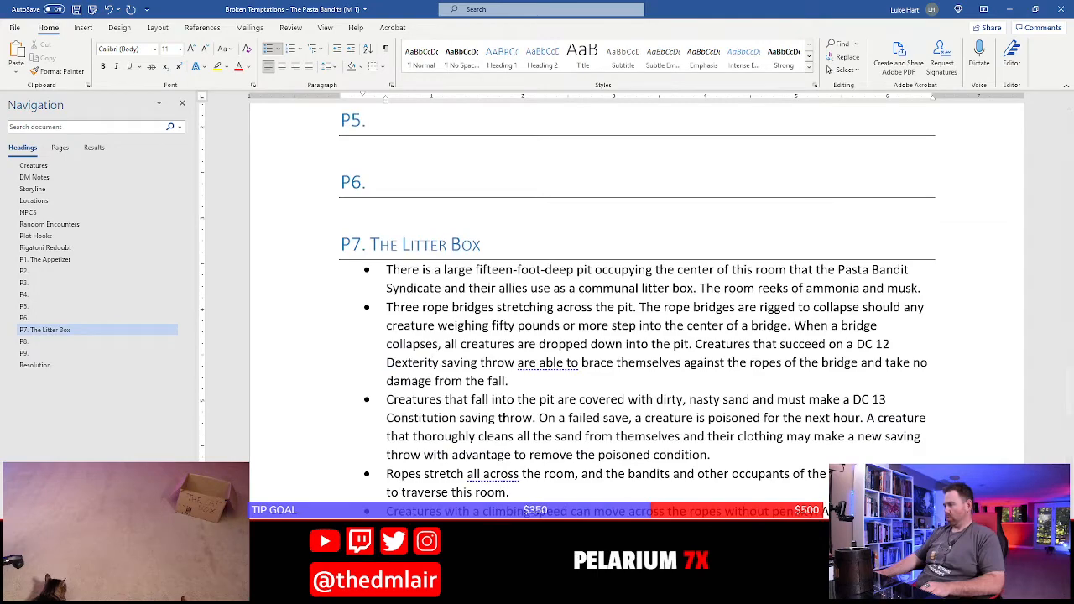
key("alt+Tab")
left_click_drag(583, 433, 484, 8)
left_click_drag(612, 400, 586, 498)
left_click_drag(507, 94, 515, 351)
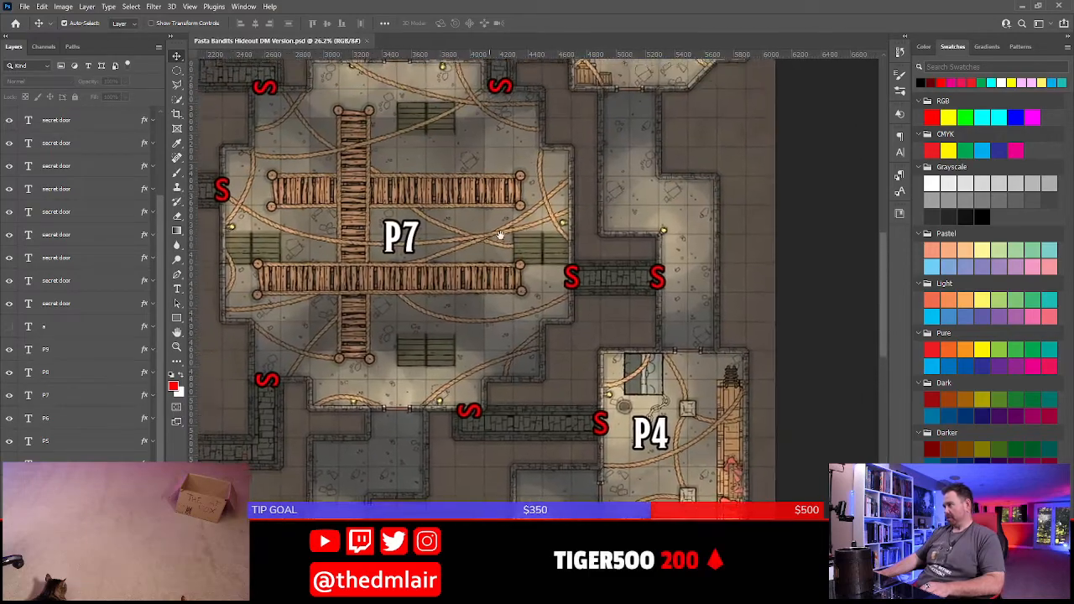
left_click_drag(460, 146, 532, 412)
left_click_drag(502, 230, 659, 229)
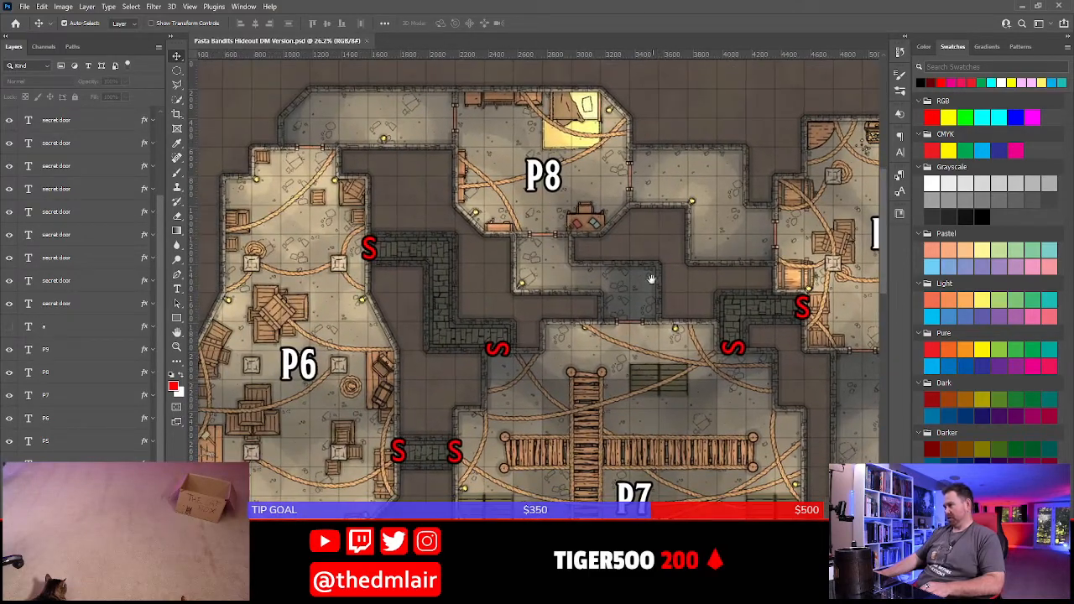
left_click_drag(664, 449, 561, 448)
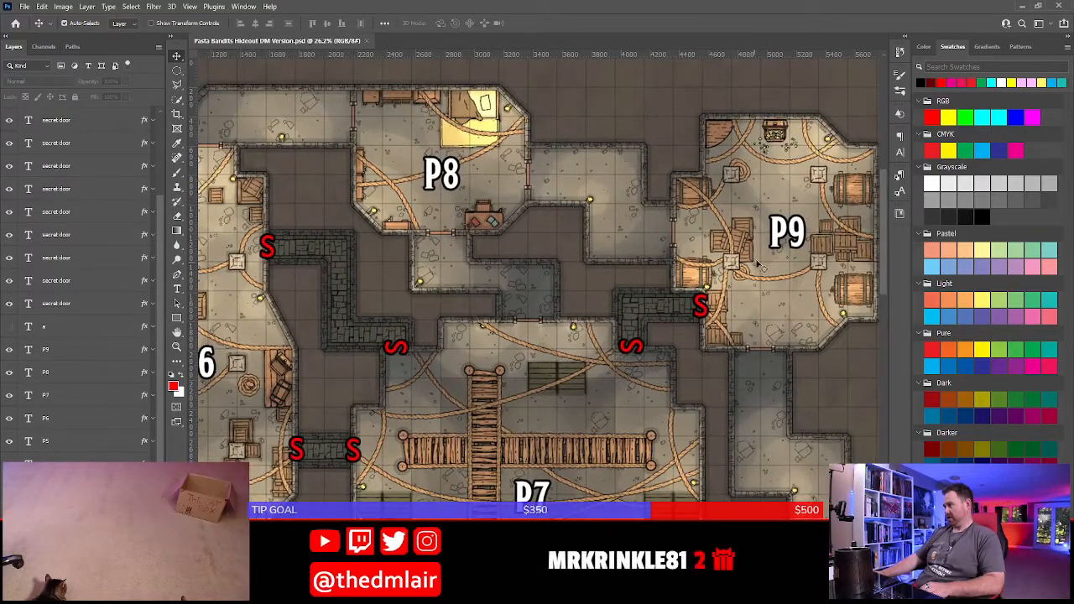
left_click_drag(758, 264, 634, 334)
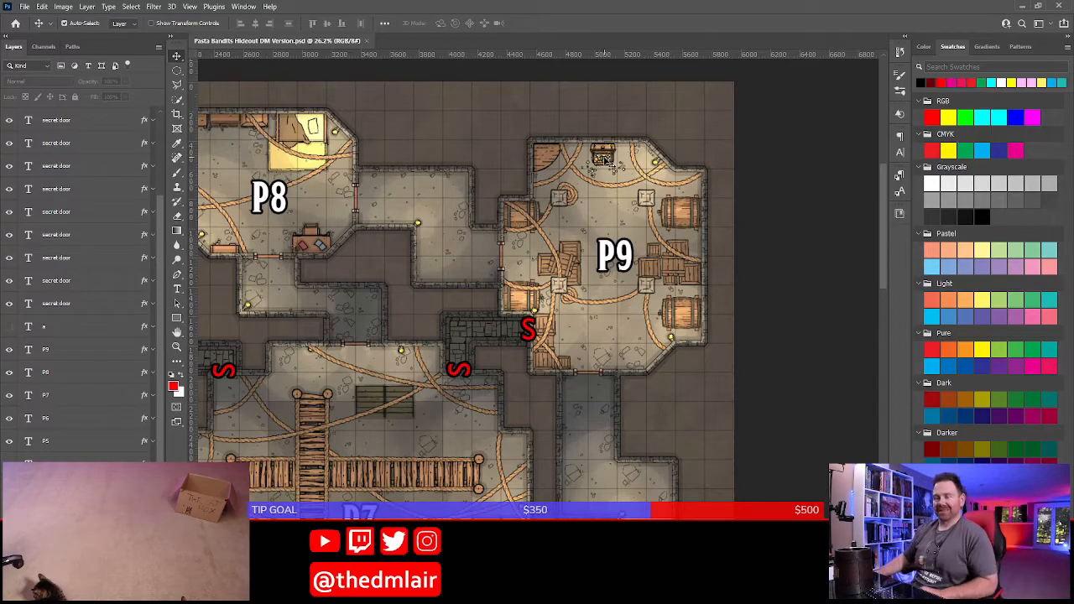
left_click_drag(467, 395, 522, 178)
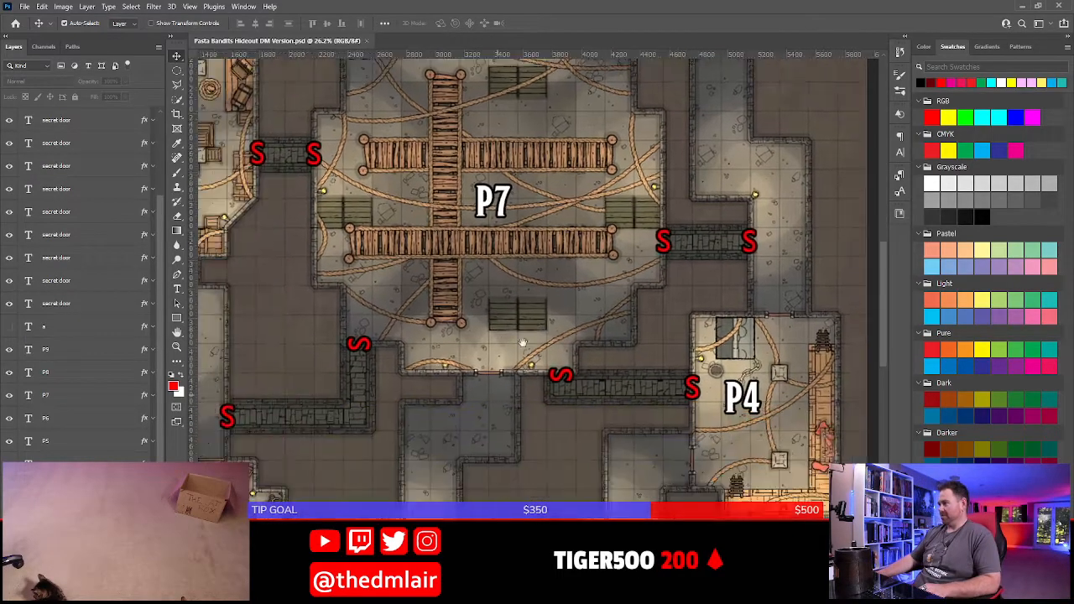
left_click_drag(487, 395, 620, 280)
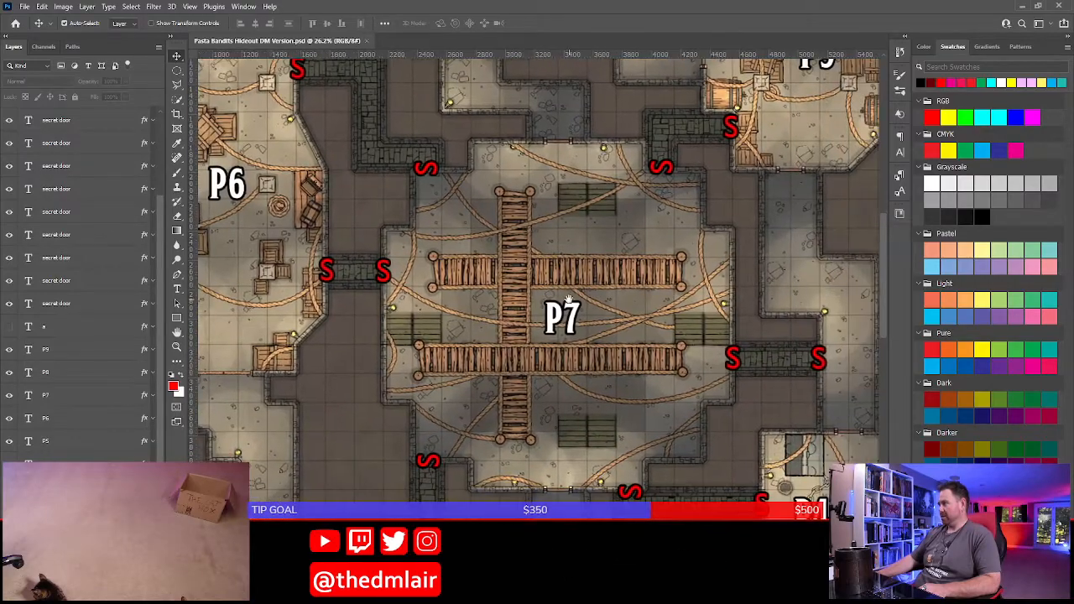
left_click_drag(758, 221, 690, 327)
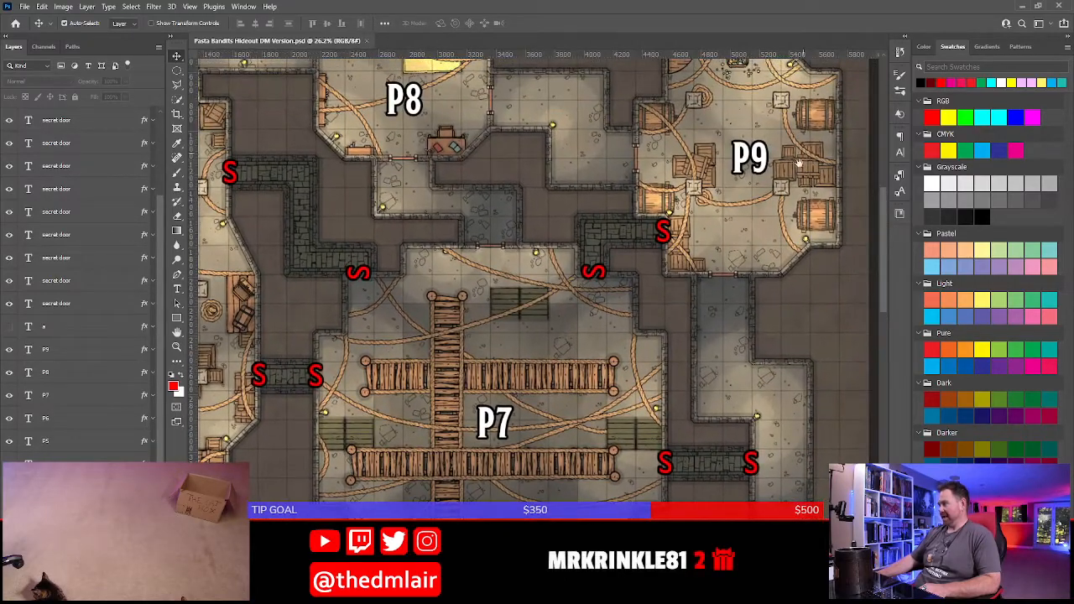
left_click_drag(485, 351, 600, 307)
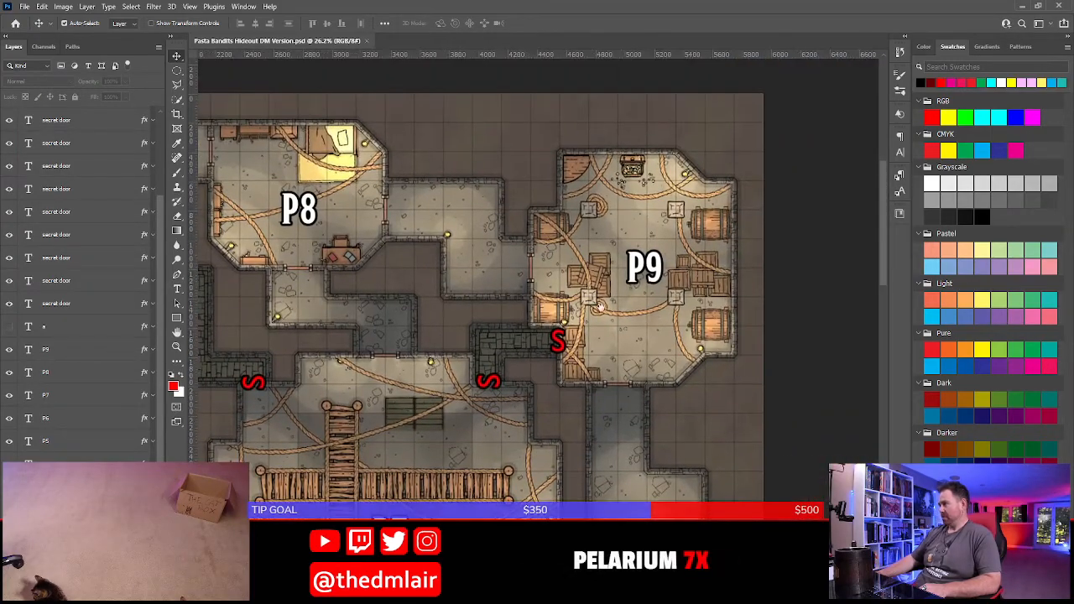
left_click_drag(486, 398, 319, 293)
left_click_drag(847, 202, 595, 288)
Return to the Word document and start a bulleted list under the P9 heading
key("alt+Tab")
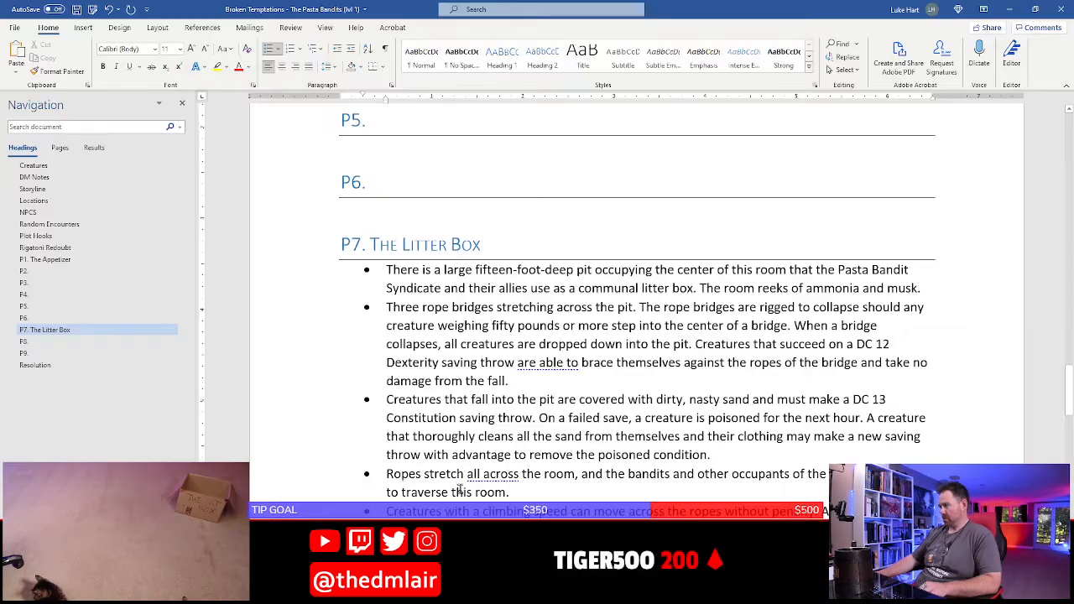
scroll(351, 278, "down", 10)
left_click(351, 277)
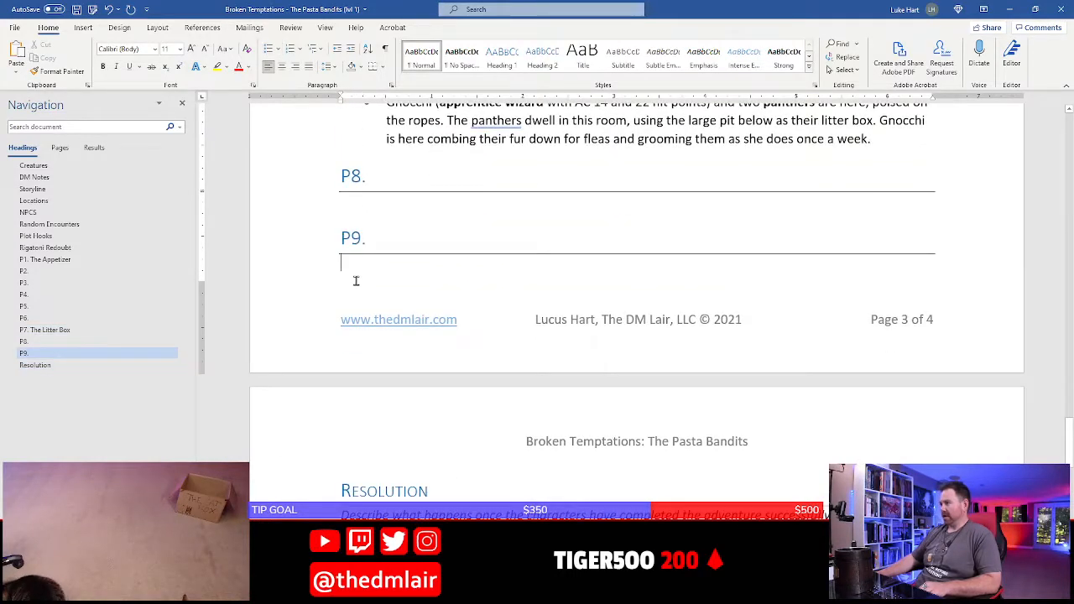
type("*")
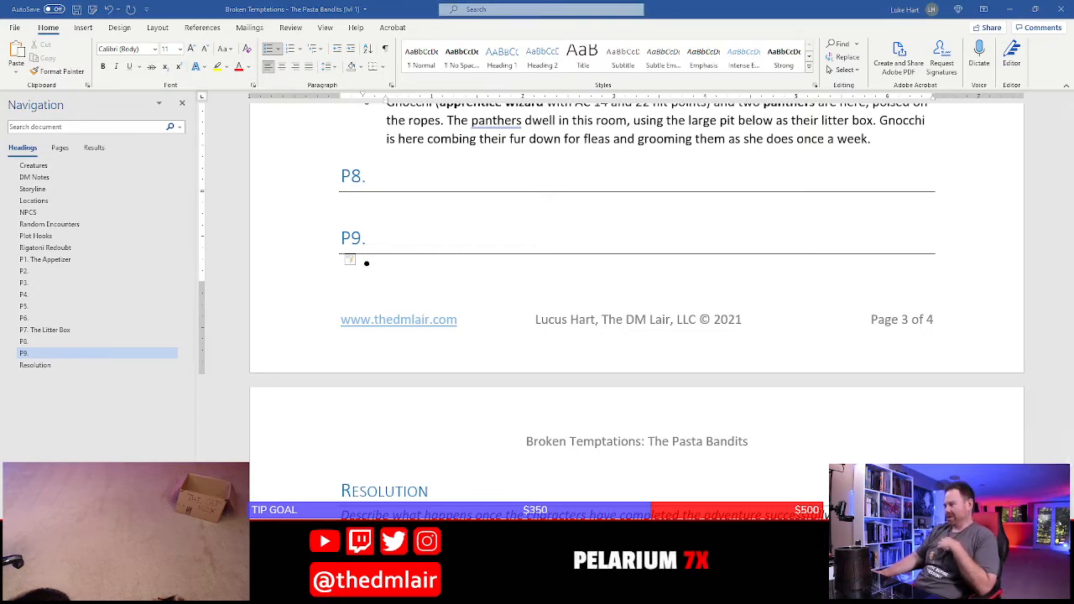
Switch to the D&D Beyond encounter builder and remove the apprentice wizard and both panthers from the encounter
key("alt+Tab")
scroll(366, 370, "down", 3)
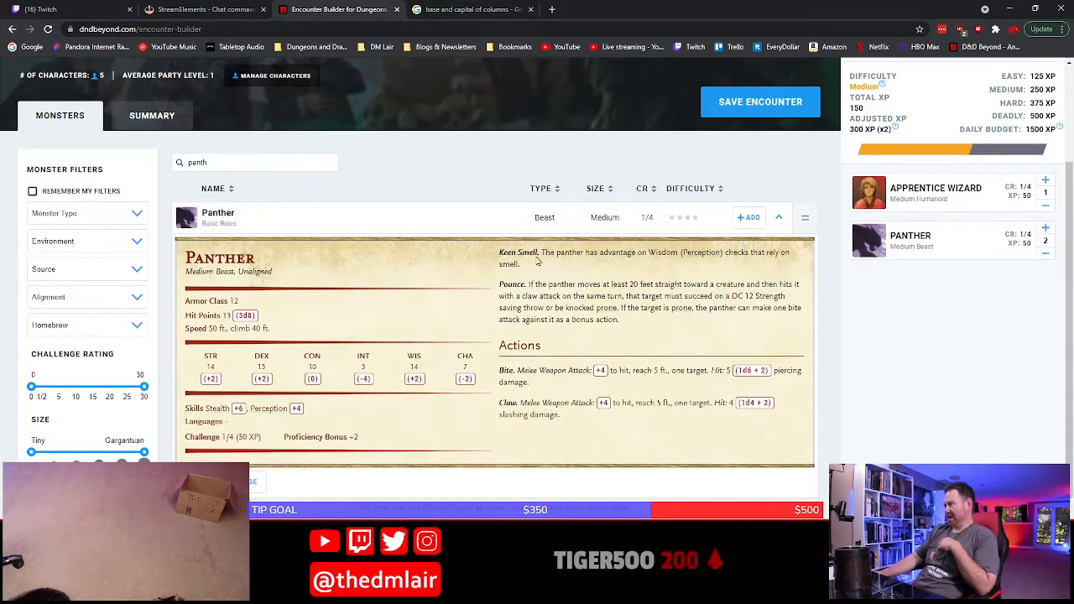
left_click(1047, 206)
left_click(1047, 206)
left_click(1047, 206)
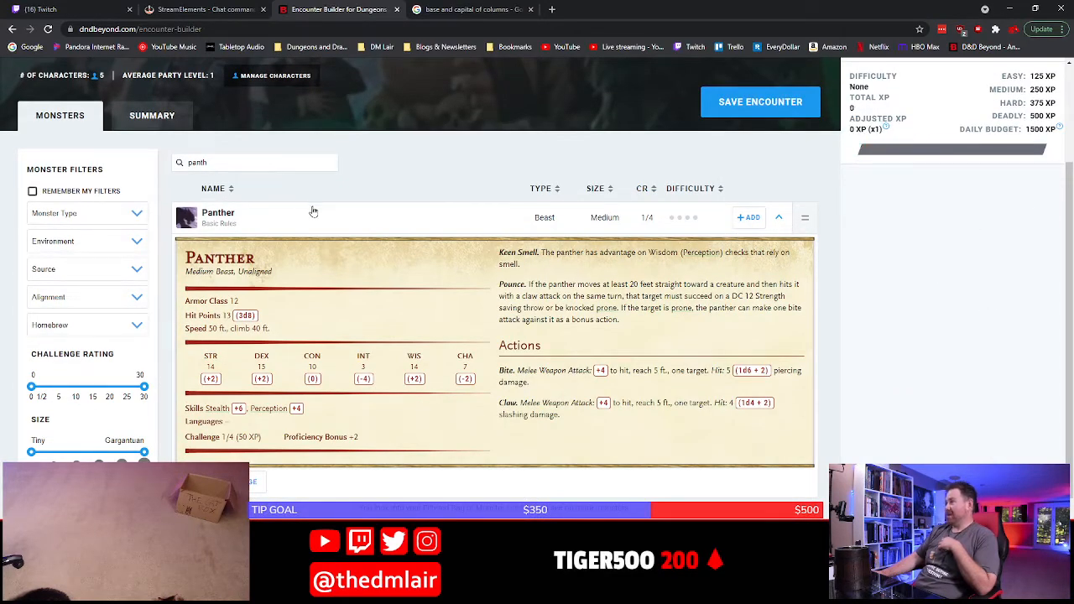
Search the monster list for "bugbear" and add one Bugbear to the encounter
left_click(271, 158)
double_click(197, 162)
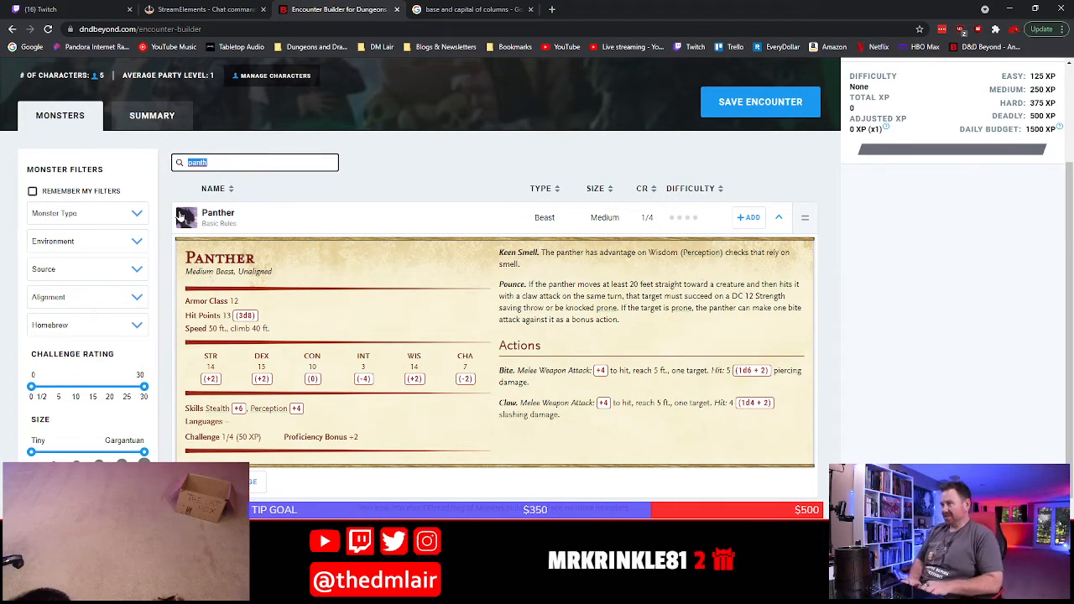
type("bugbear")
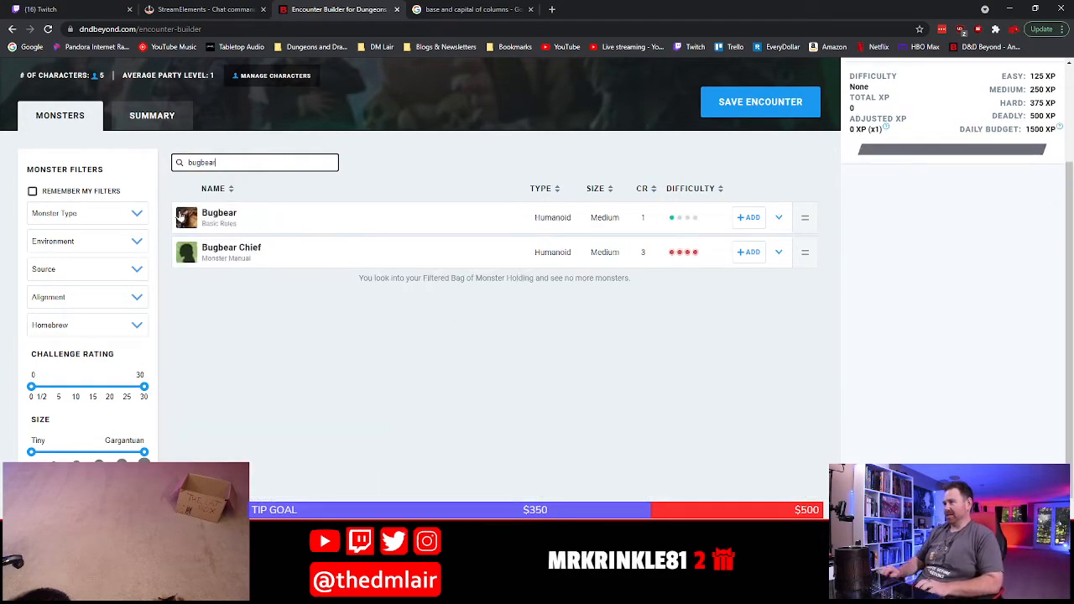
left_click(753, 217)
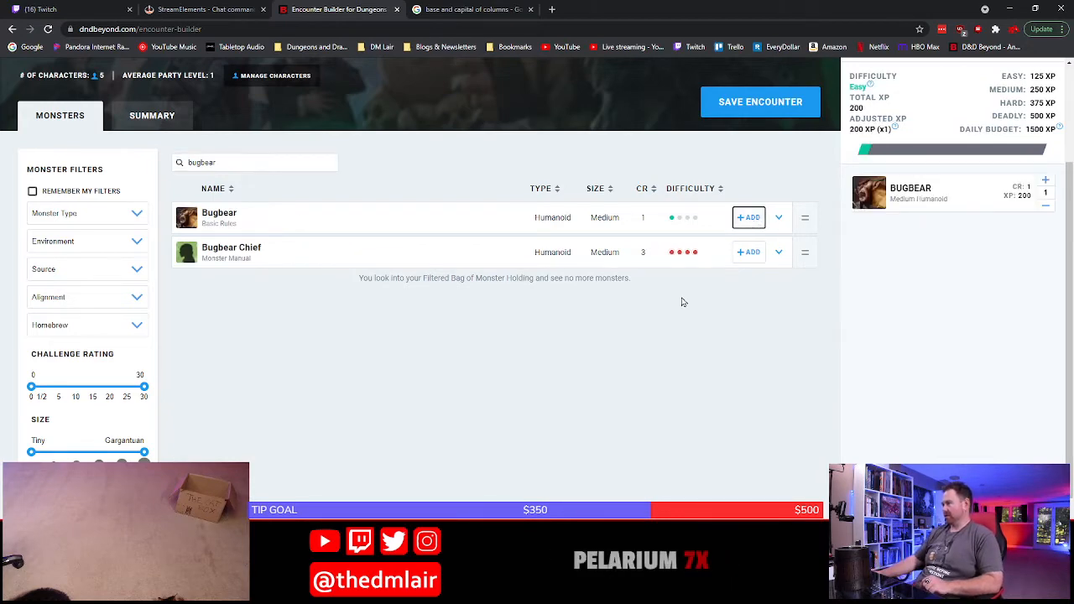
scroll(608, 373, "up", 2)
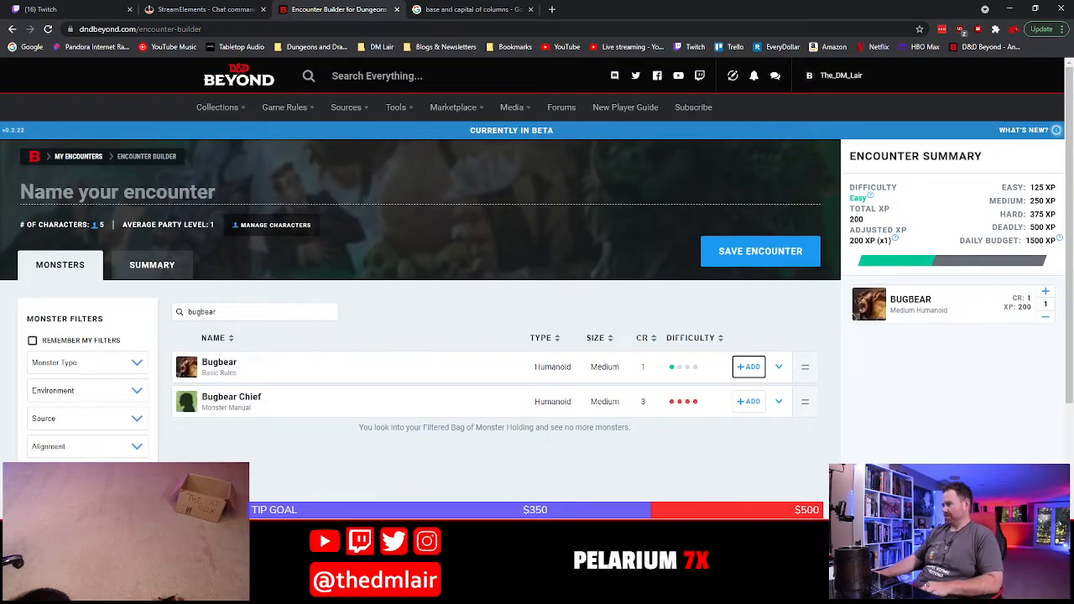
Back in the Word document, begin the P9 bullet with "Ravioli (use bugbear stat block) is here with", setting "bugbear" in bold
key("alt+Tab")
type("Ravi")
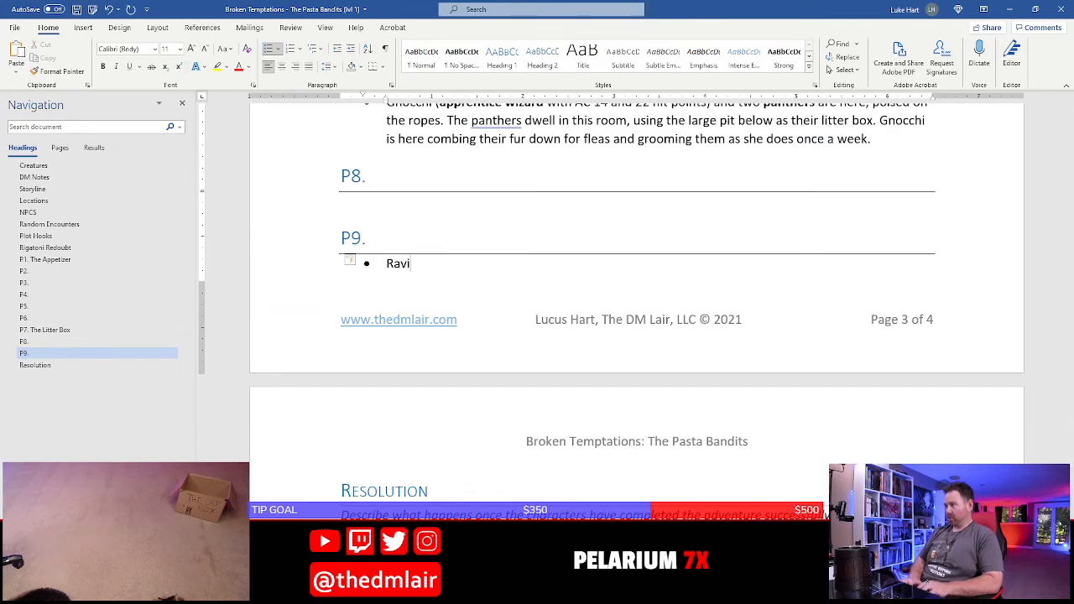
type("oli")
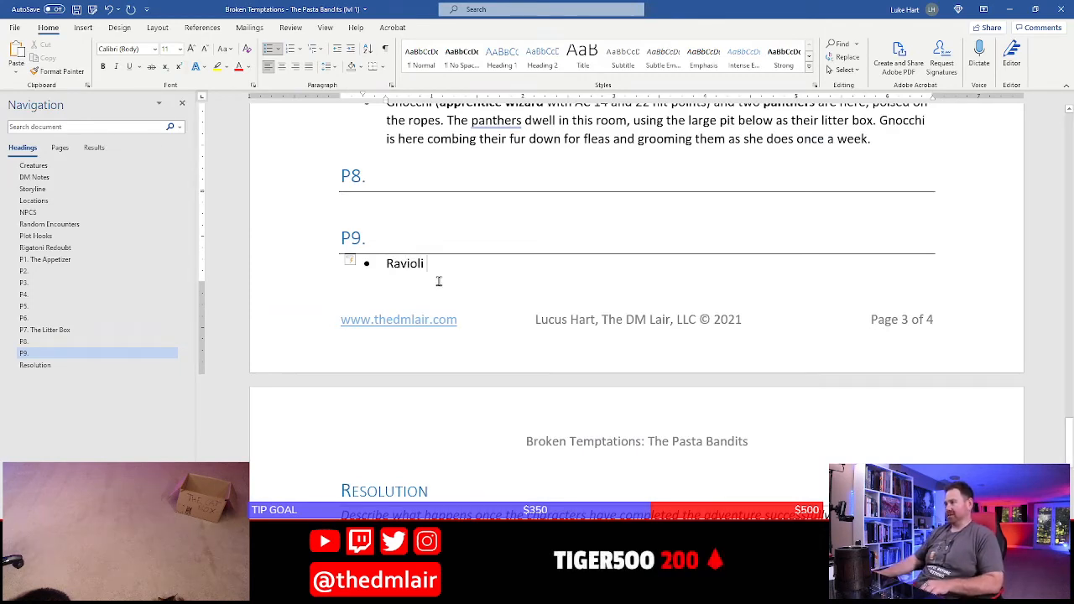
type(" (")
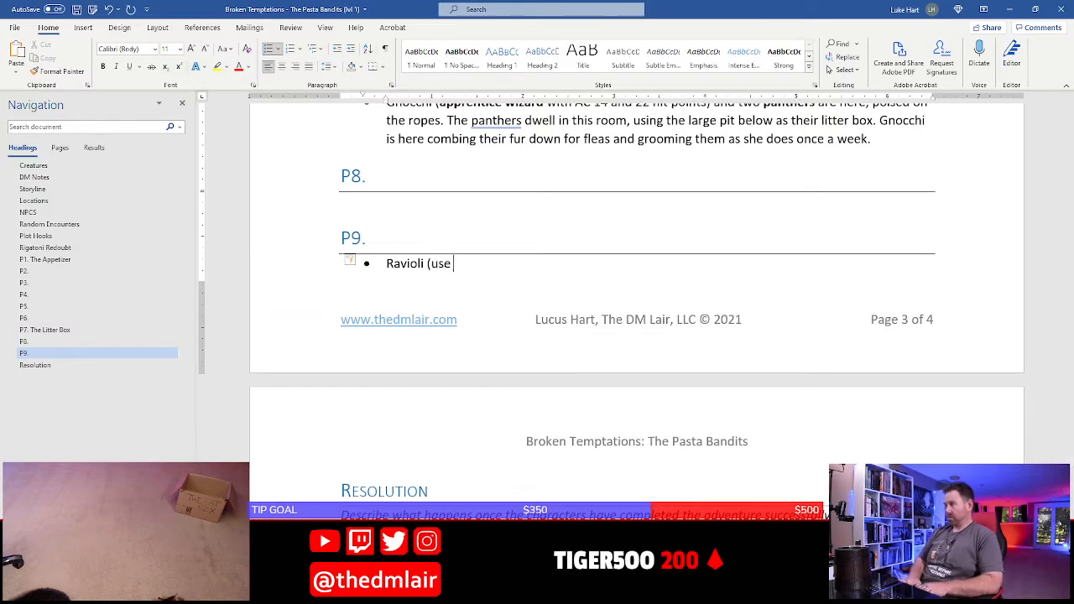
type("use")
key("ctrl+b")
type("bugbear stat block")
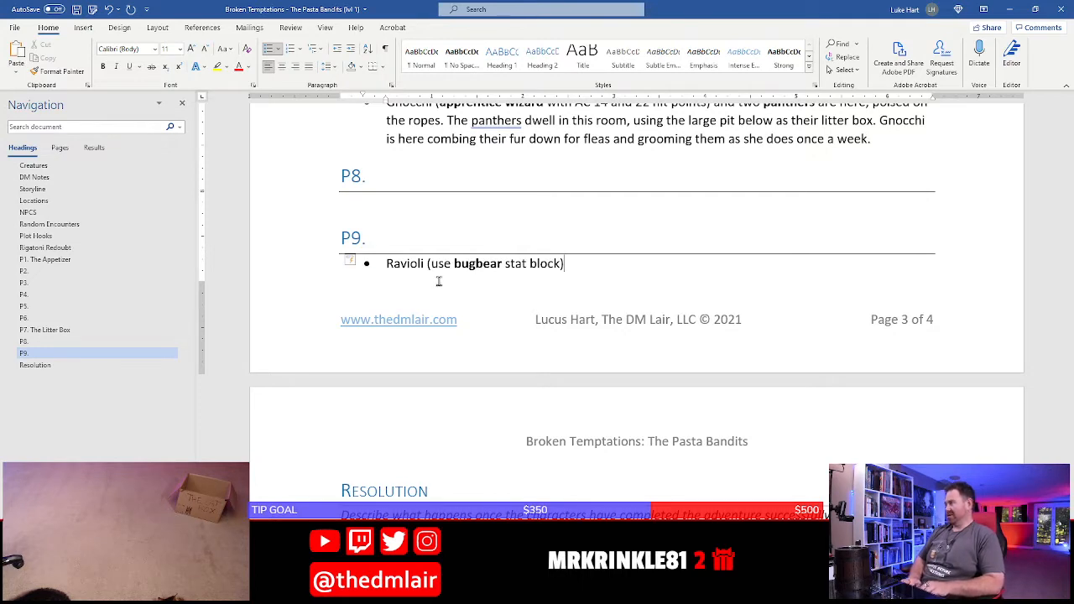
type(") is here with")
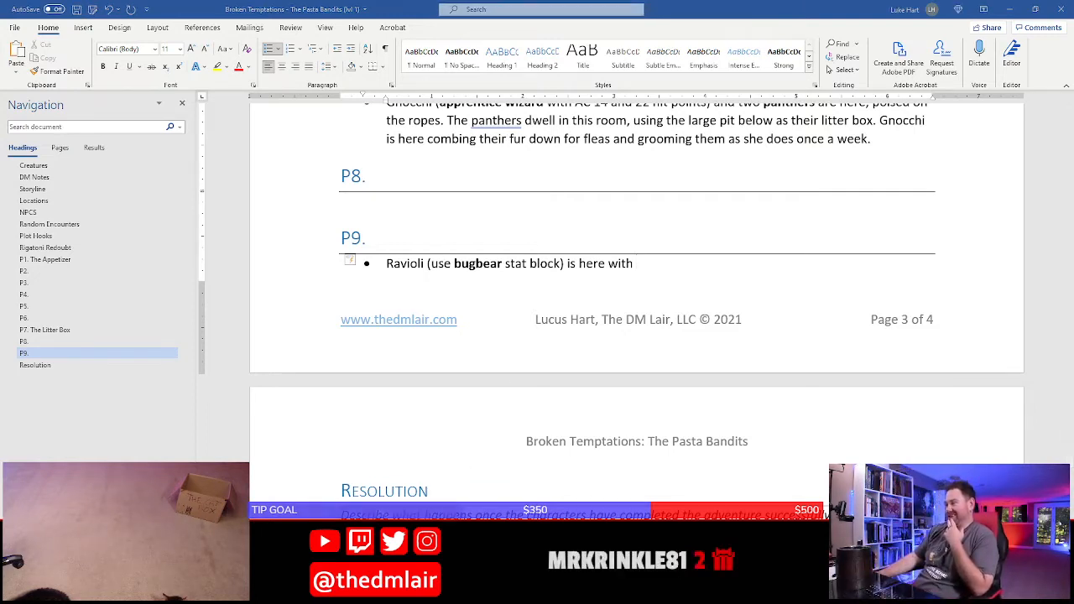
Switch to the D&D Beyond encounter builder, replace the Bugbear with a Swashbuckler, and look over the Swashbuckler's stat block
key("alt+Tab")
left_click(215, 312)
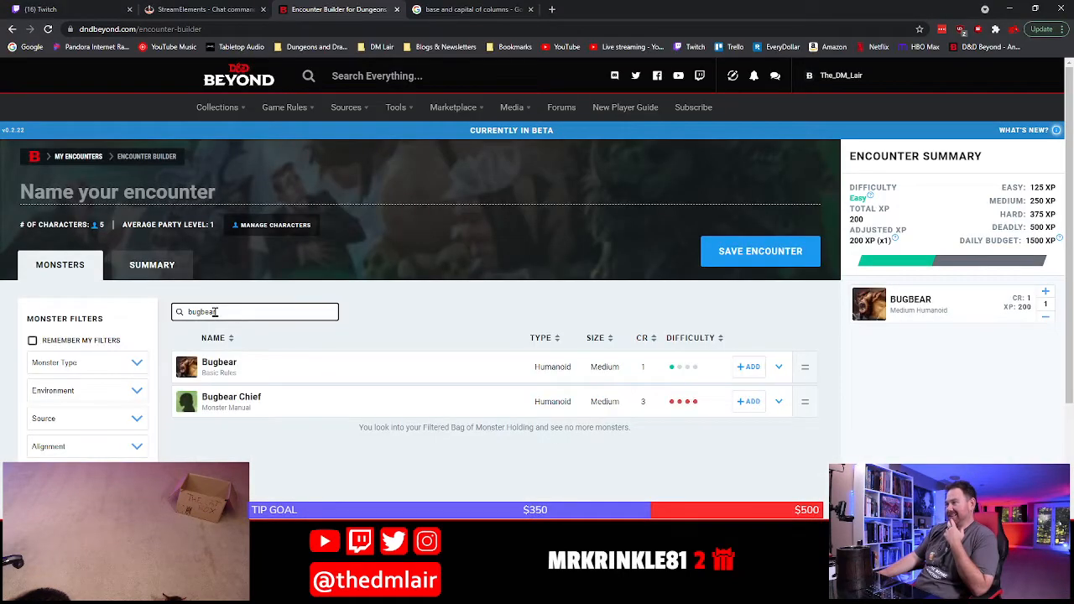
type("swa")
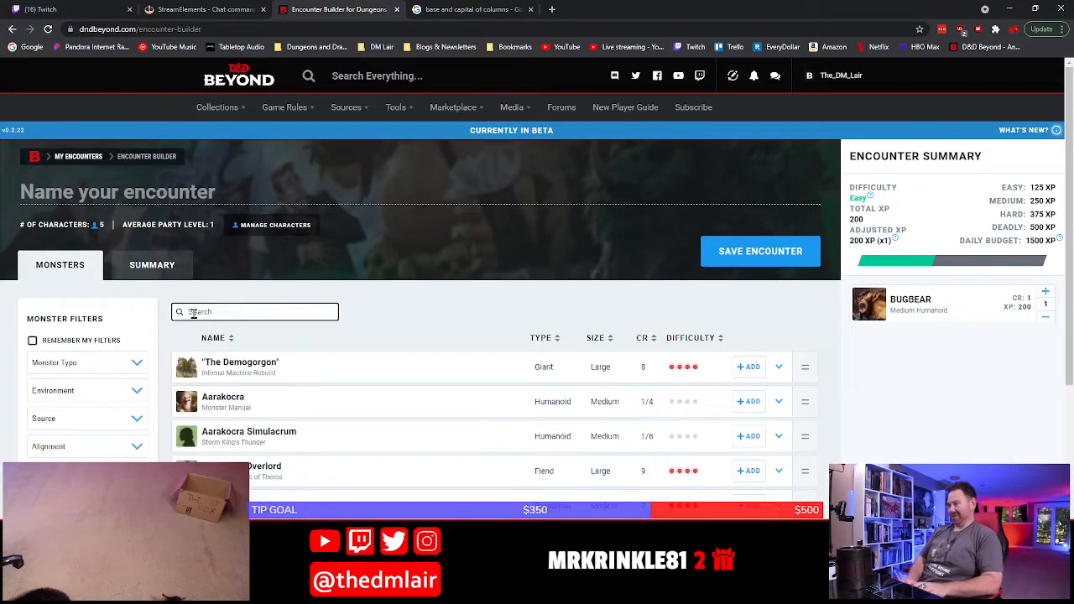
type("shbuckler")
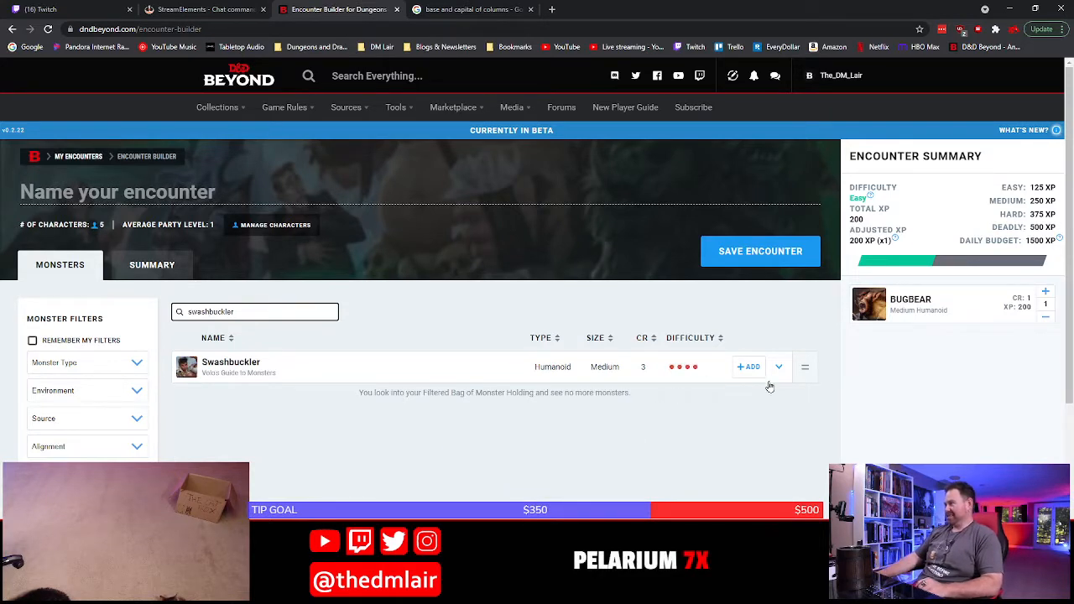
left_click(747, 367)
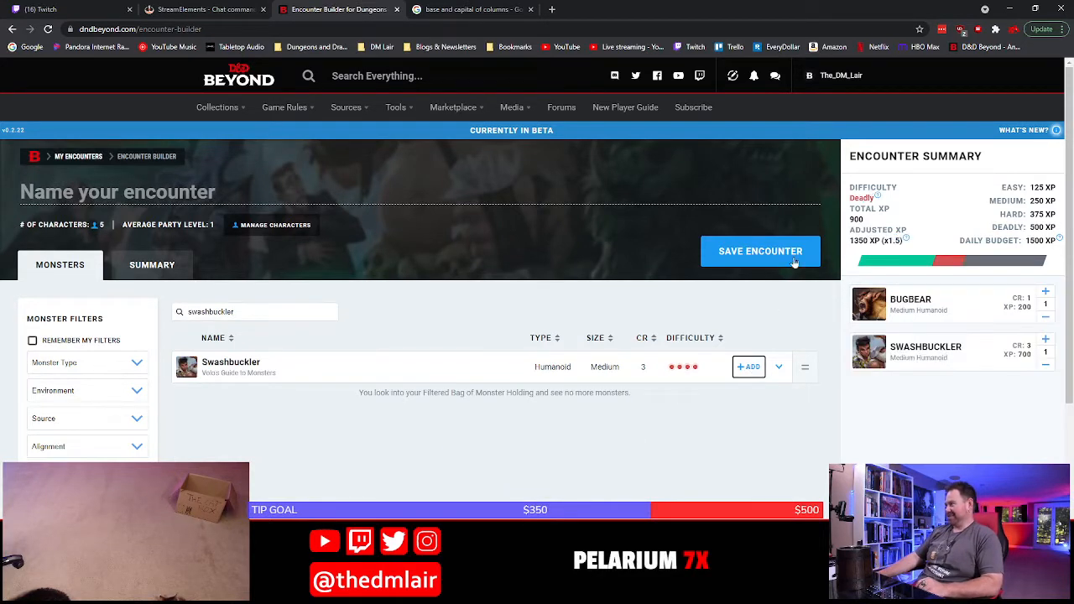
left_click(1048, 318)
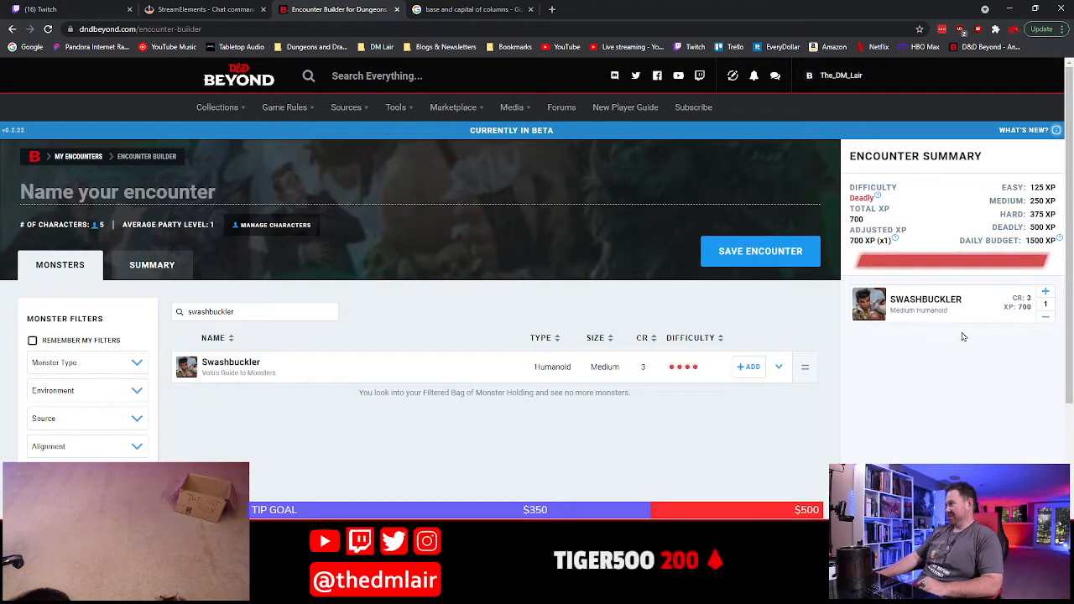
left_click(359, 371)
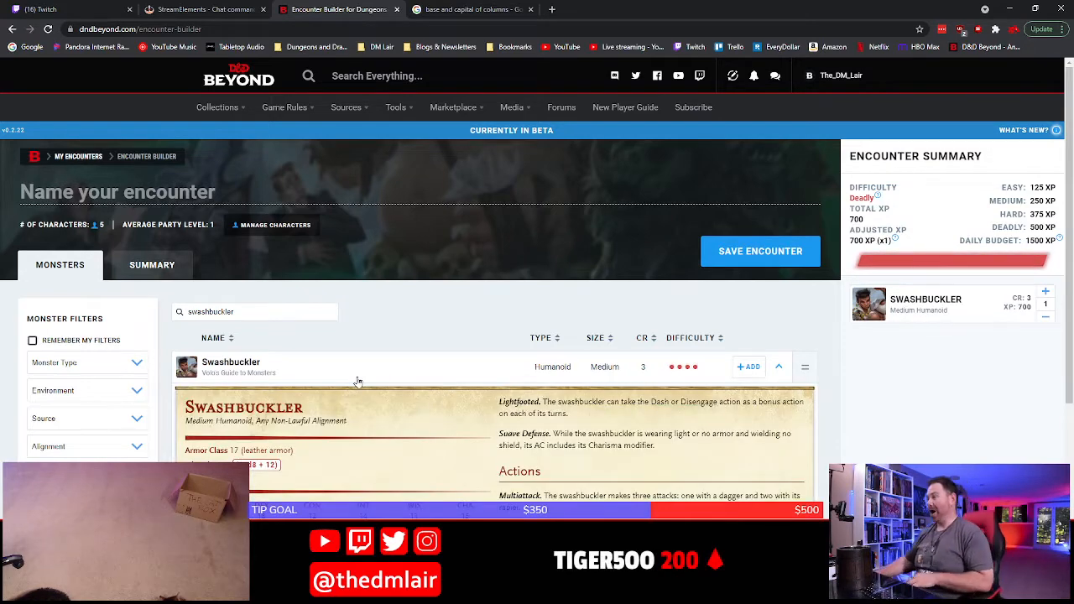
scroll(359, 382, "down", 2)
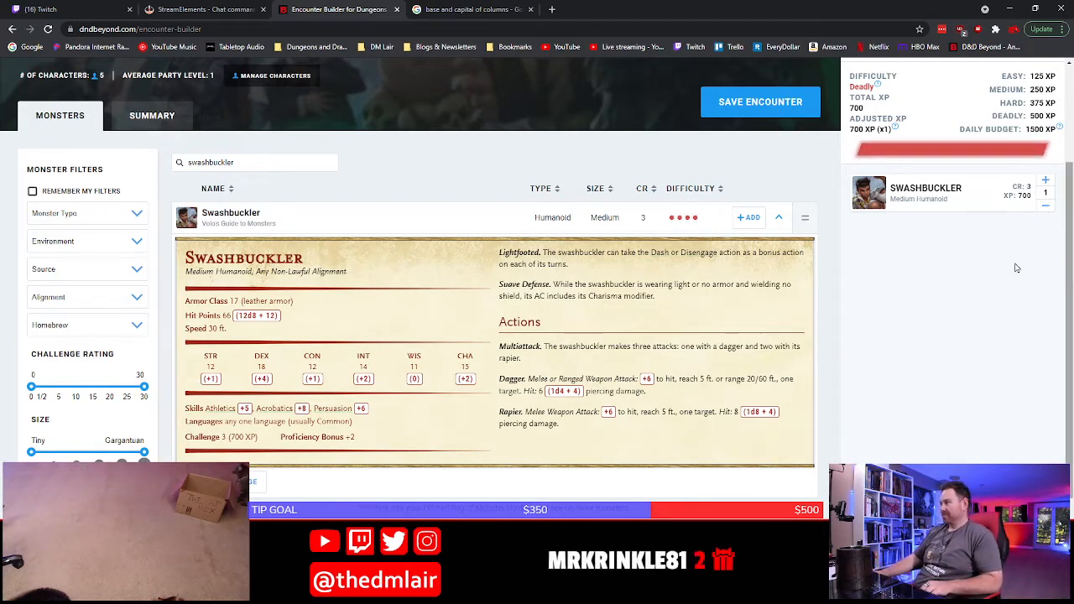
Search the monster list for "spy", replace the Swashbuckler with one basic Spy, and open the Spy's stat block
left_click(228, 162)
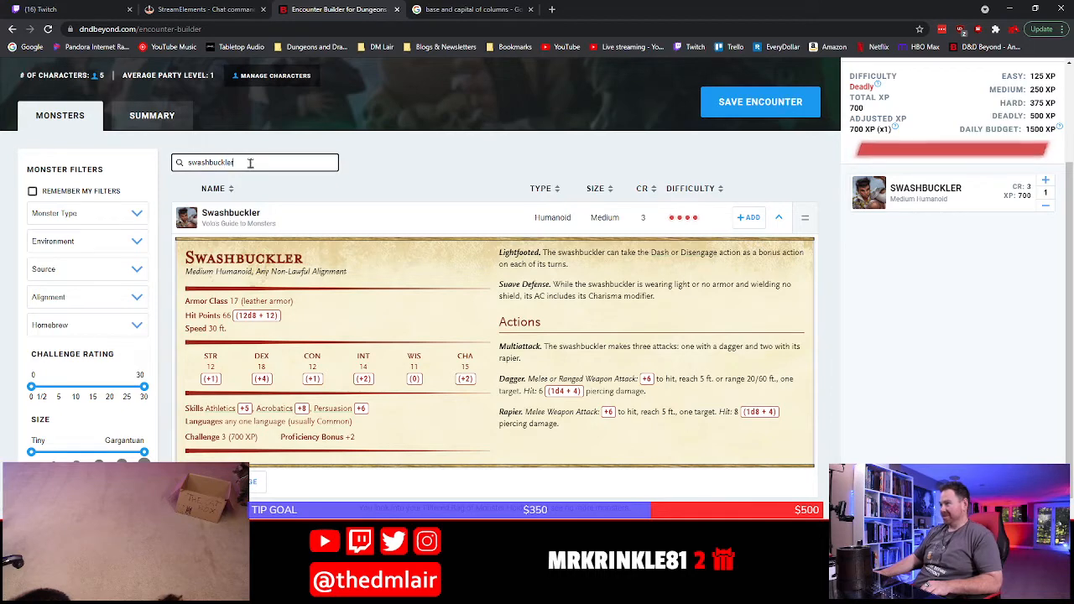
left_click_drag(251, 164, 163, 162)
type("spy")
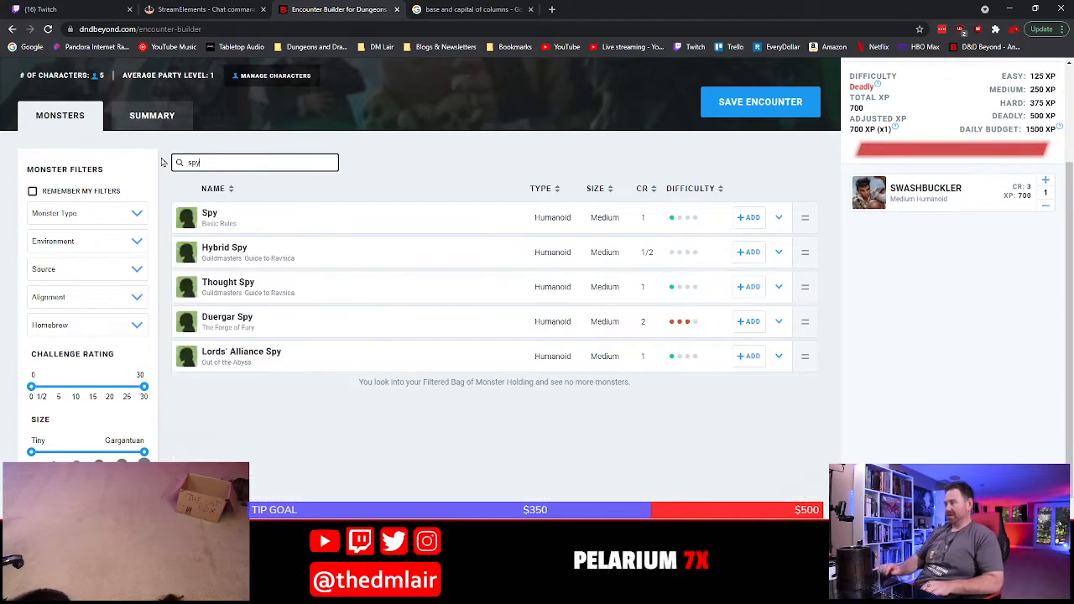
left_click(756, 217)
left_click(1046, 205)
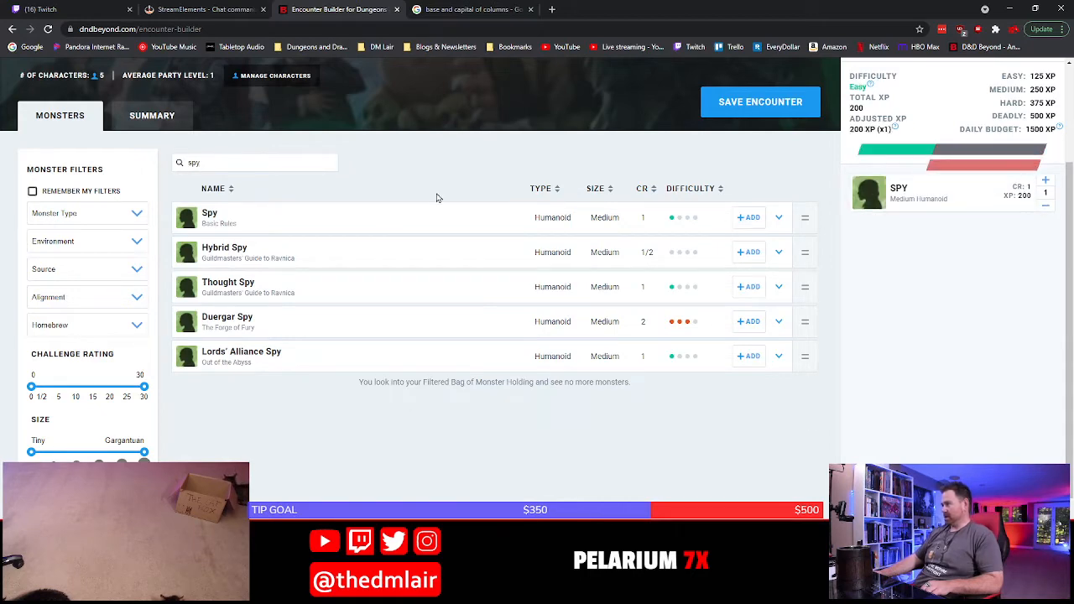
left_click(371, 229)
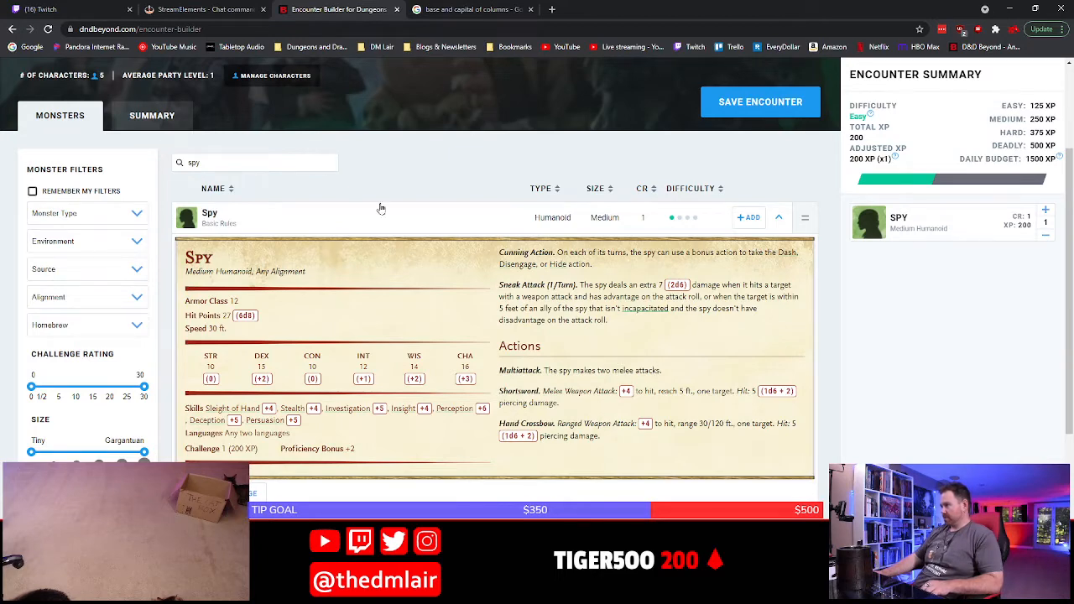
Compare the stat blocks of the Bugbear and the basic Spy by looking up each in the monster list
left_click_drag(252, 162, 170, 170)
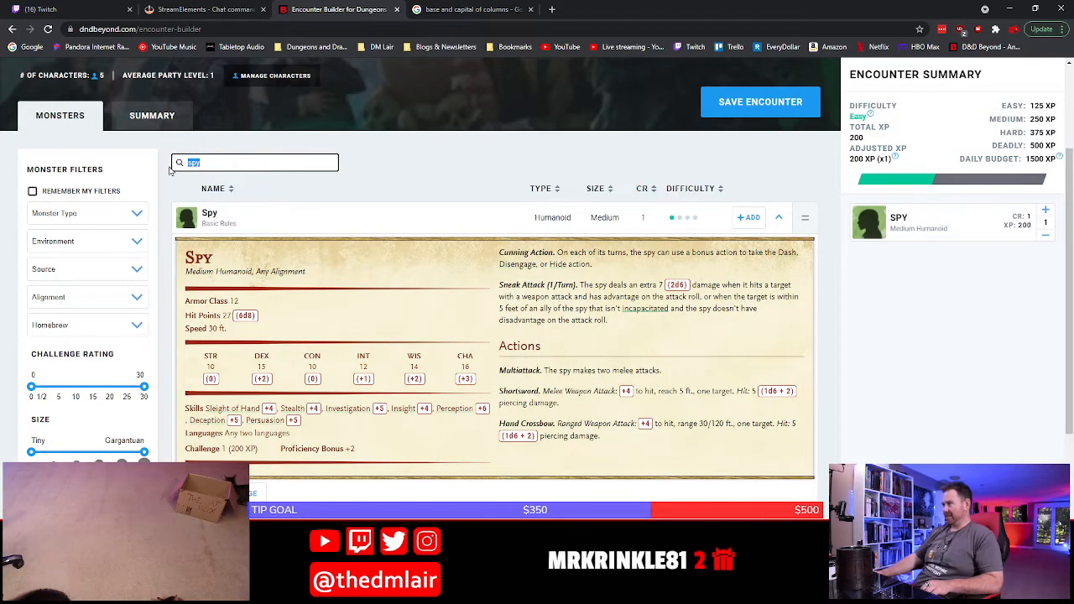
type("bugbear")
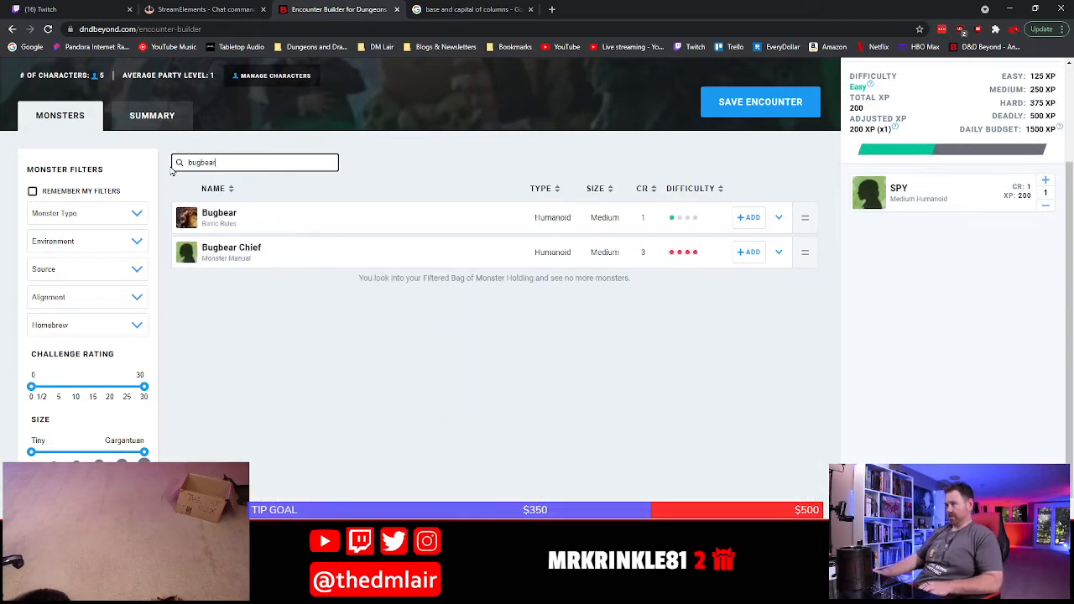
left_click(446, 216)
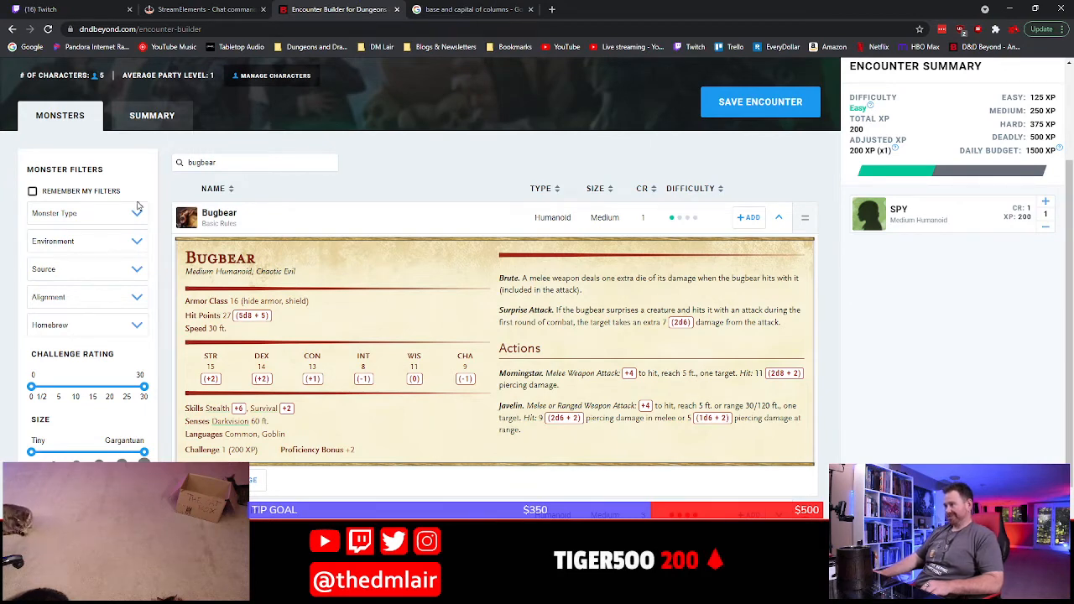
double_click(231, 162)
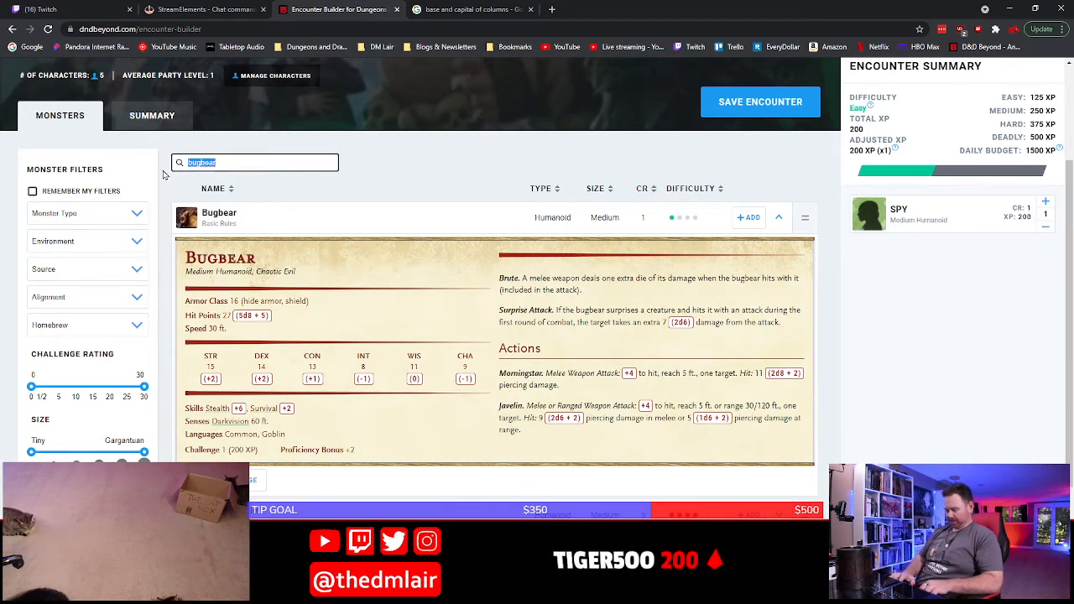
type("spo")
key("BackSpace")
type("y")
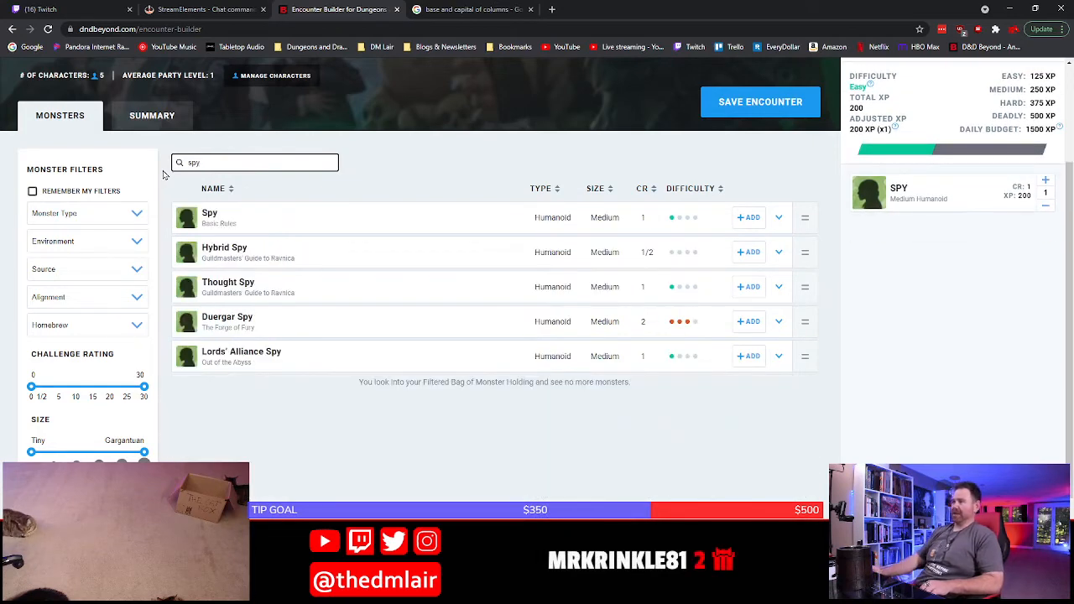
left_click(361, 211)
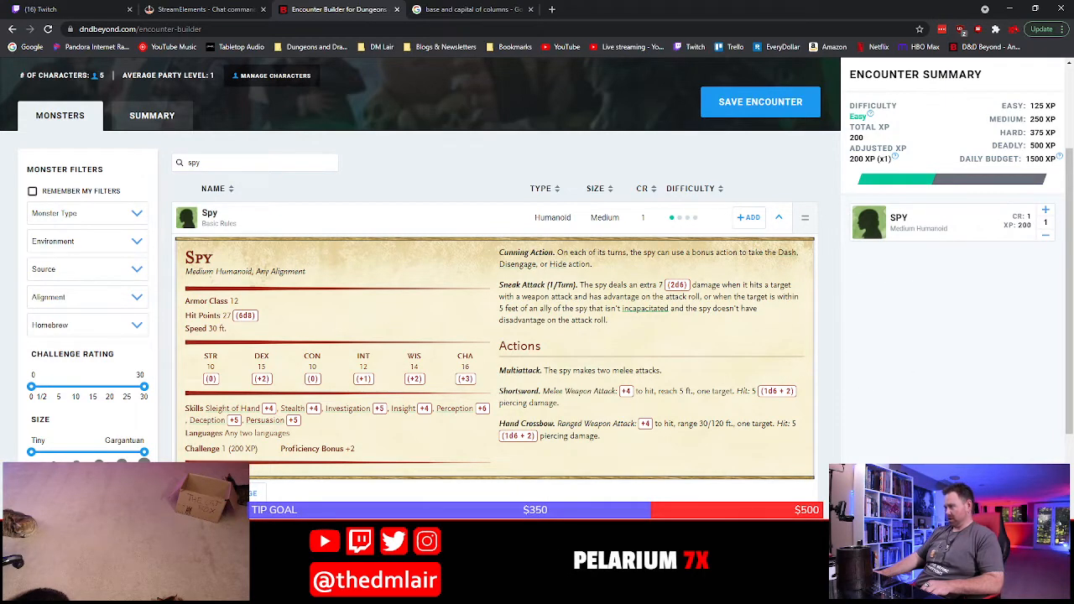
Back in the Word document, replace "use bugbear stat block" in the P9 Ravioli bullet with "spy"
key("alt+Tab")
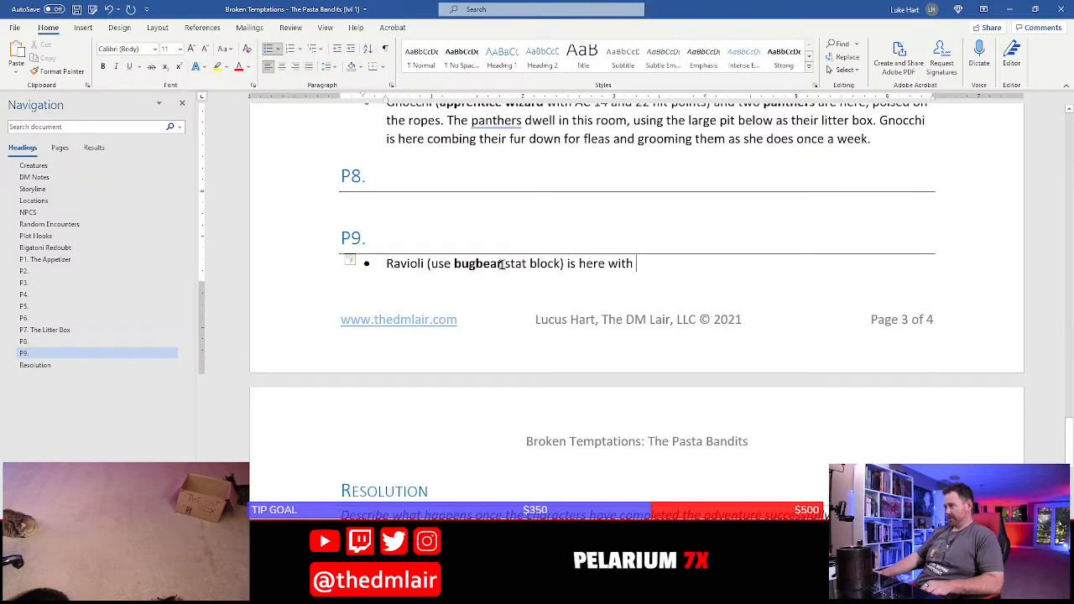
left_click_drag(504, 267, 434, 277)
type("spy")
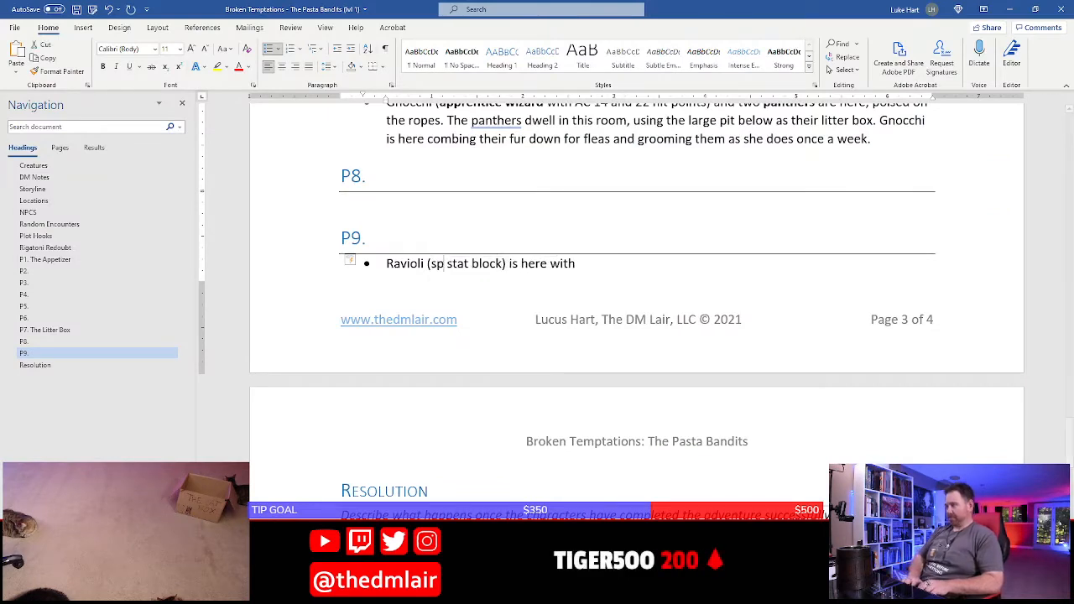
key("shift+Right")
key("shift+Right")
key("shift+Right")
key("shift+Right")
key("shift+Right")
key("shift+Right")
key("shift+Right")
key("shift+Right")
key("shift+Right")
key("shift+Right")
key("shift+Right")
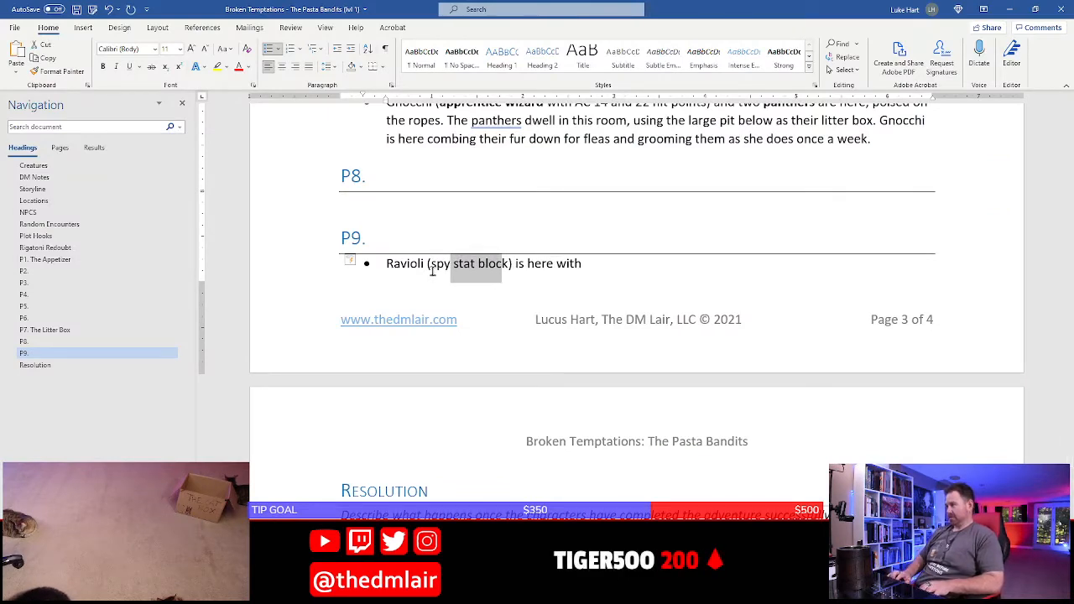
key("BackSpace")
Set the word "spy" in the Ravioli bullet in bold and save the document
key("shift+Left")
key("shift+Left")
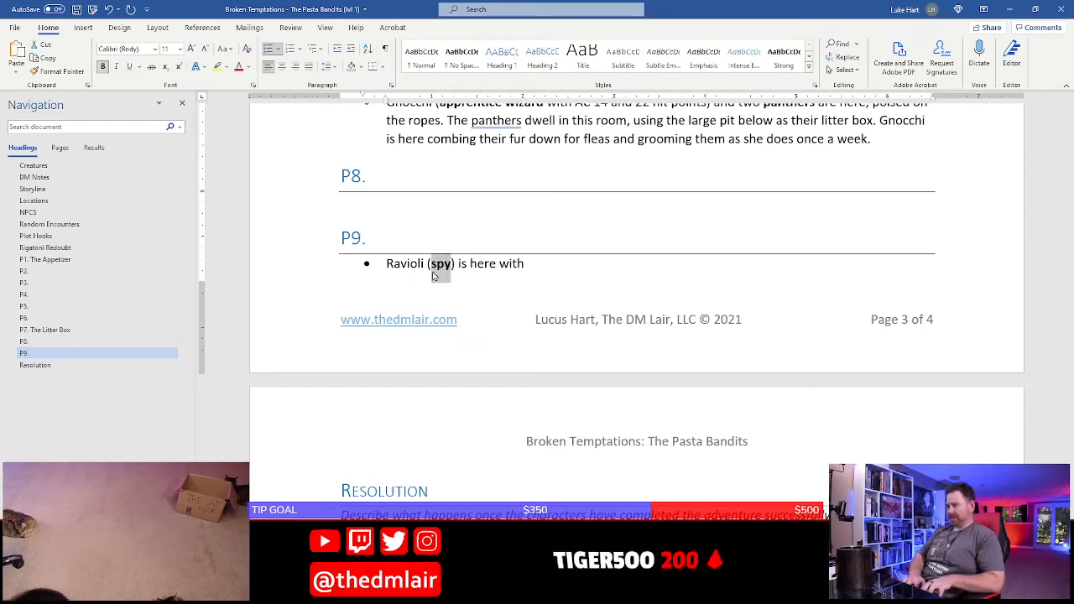
key("ctrl+b")
key("ctrl+s")
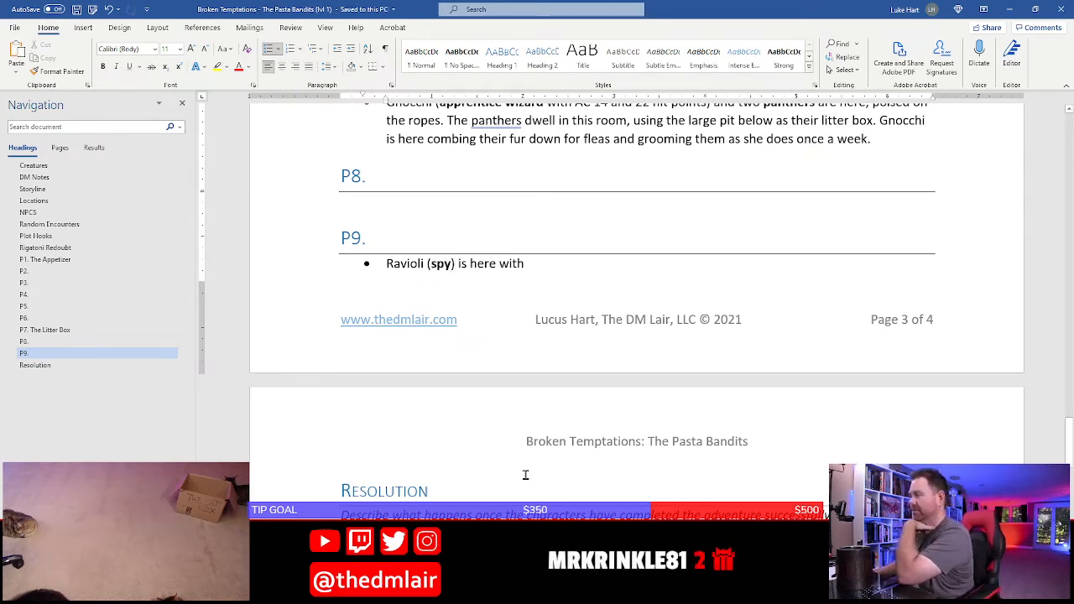
Return to the D&D Beyond encounter builder, search for "thug", and try out one Thug alongside the Spy before removing it
key("alt+Tab")
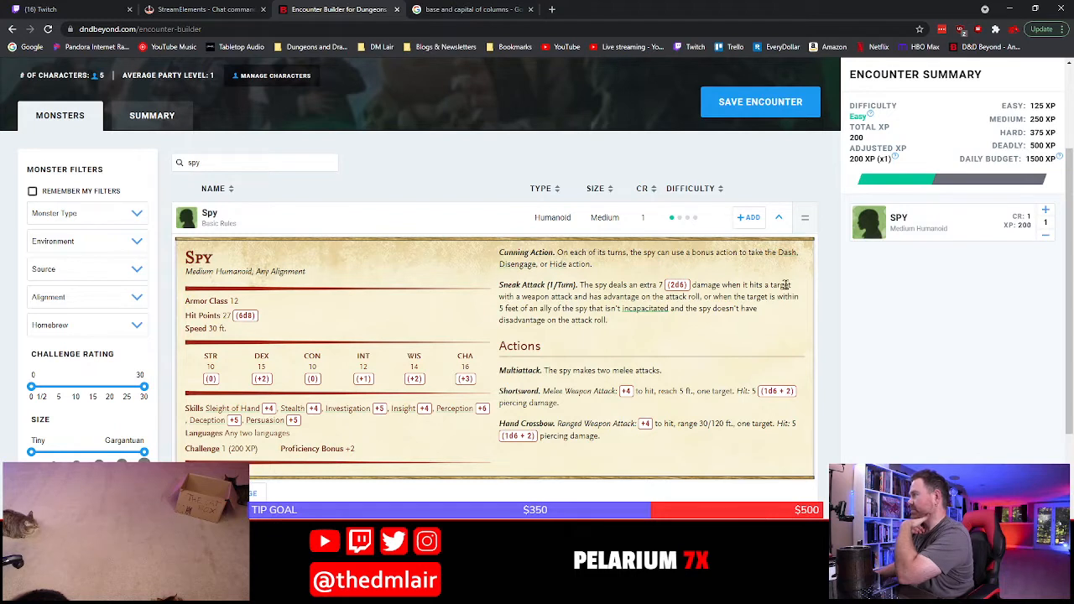
left_click(221, 160)
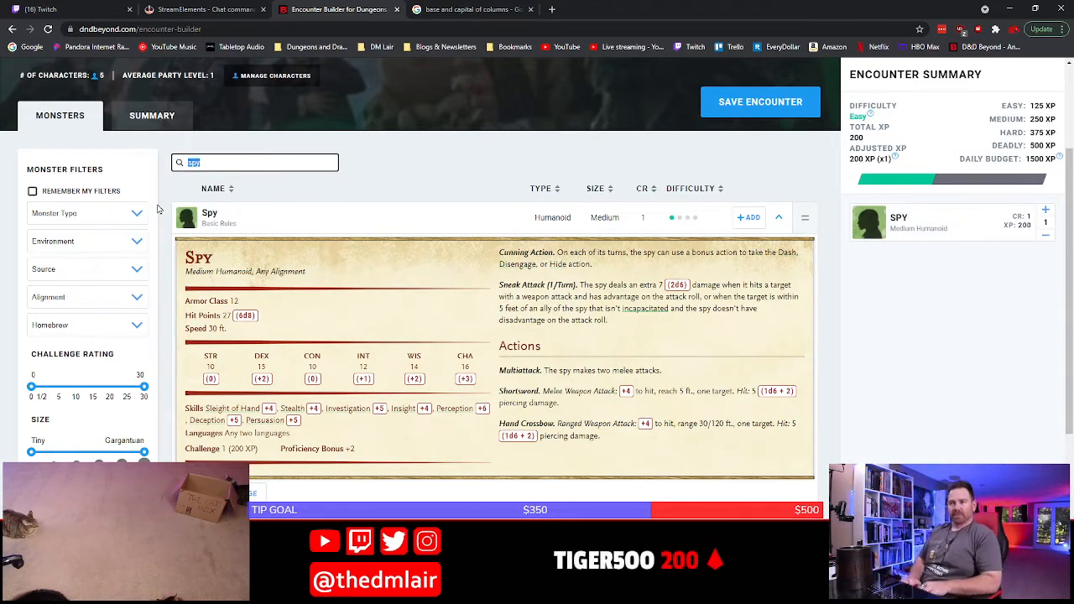
type("thug")
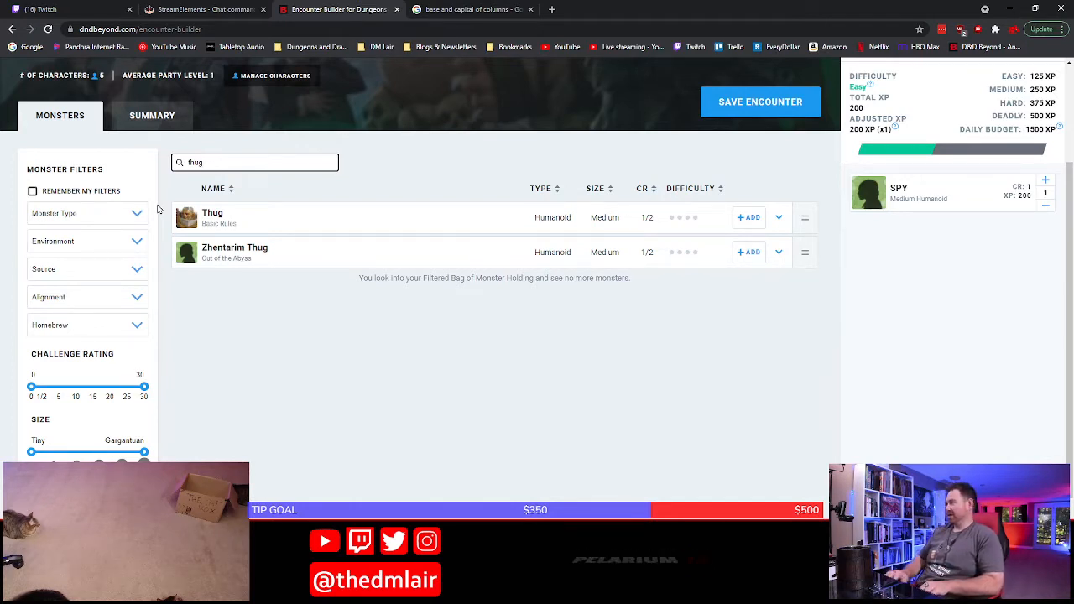
left_click(756, 219)
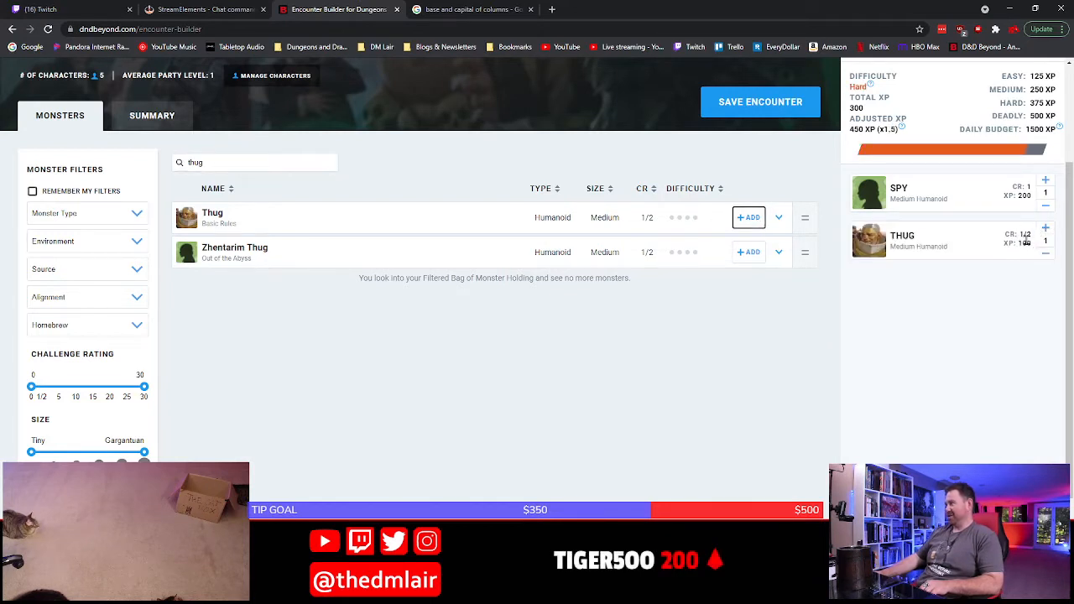
left_click(1046, 255)
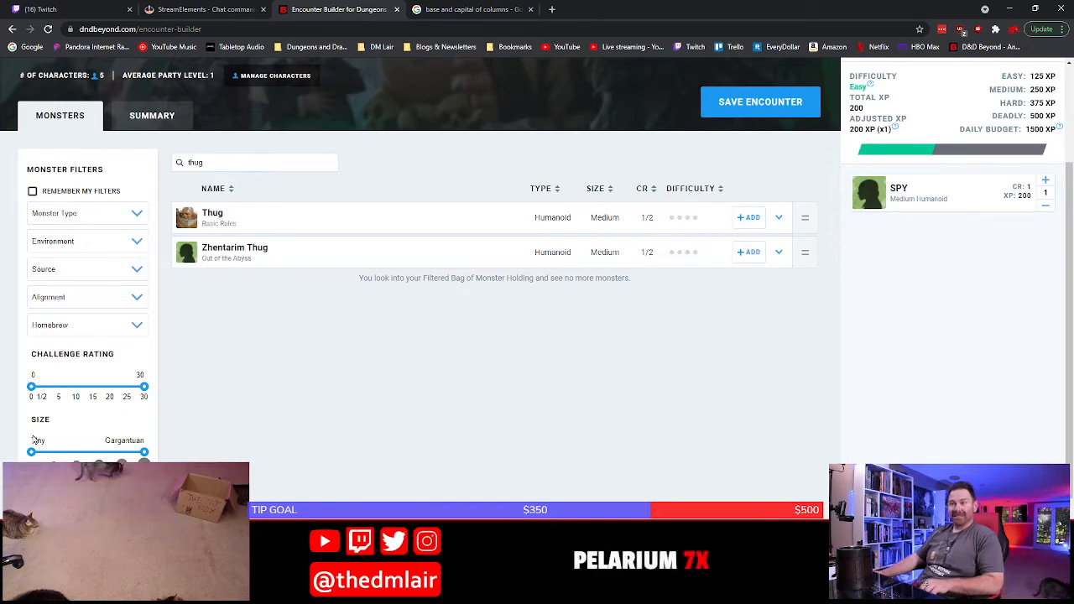
Search the monster list for "gnoll" and add two basic Gnolls to the encounter
double_click(220, 165)
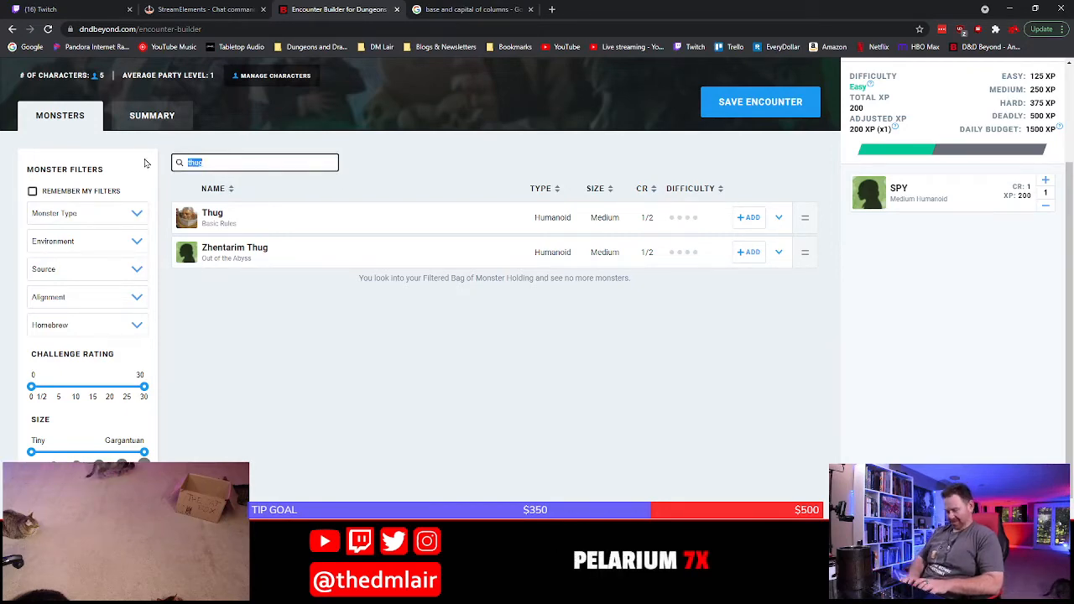
type("gnoll")
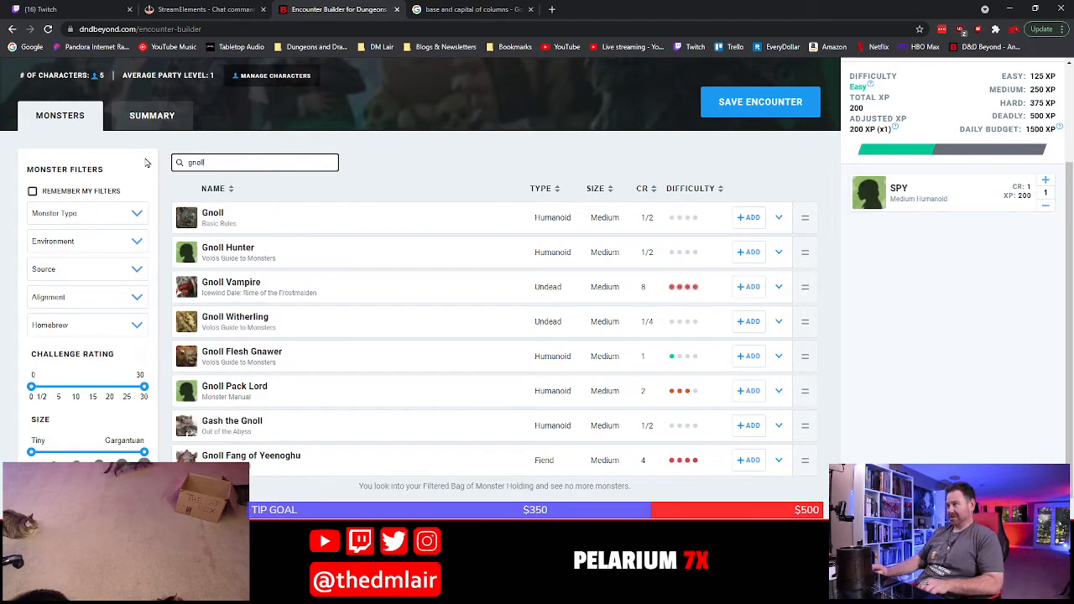
left_click(748, 218)
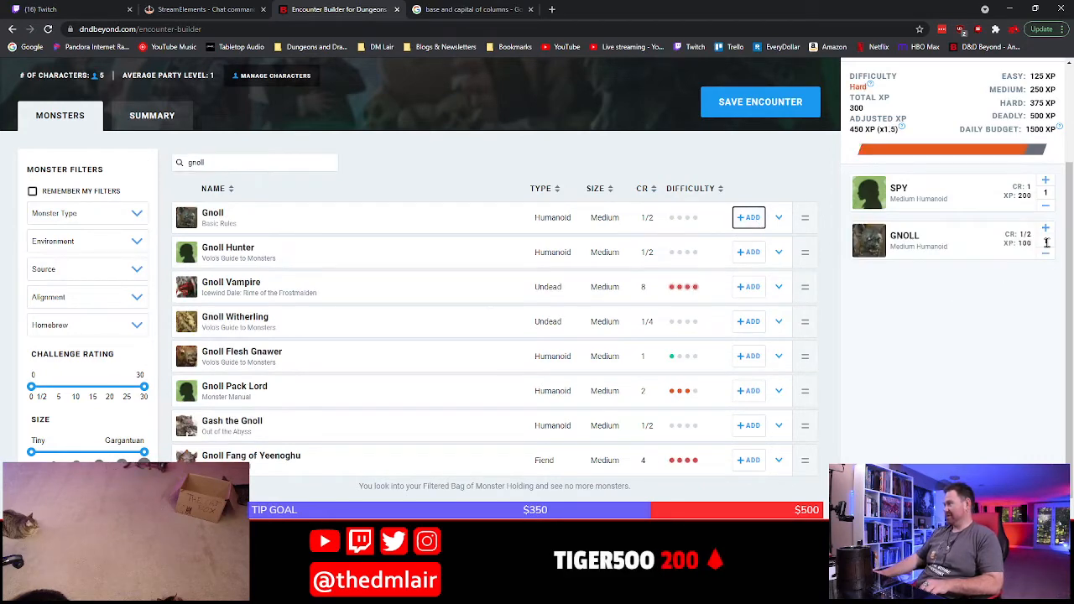
left_click(1046, 229)
scroll(952, 197, "up", 2)
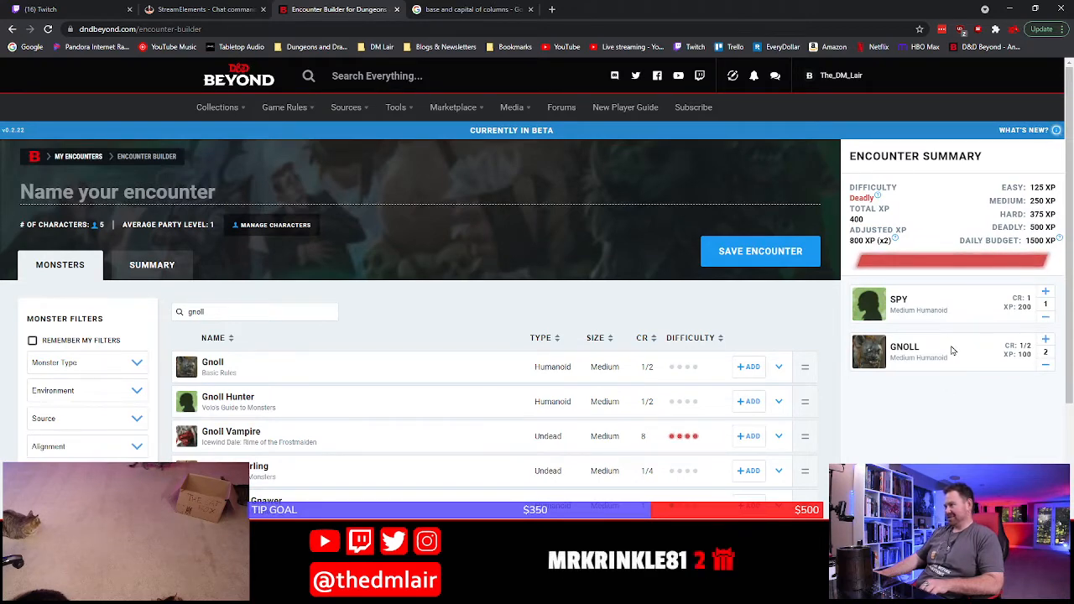
scroll(953, 350, "down", 2)
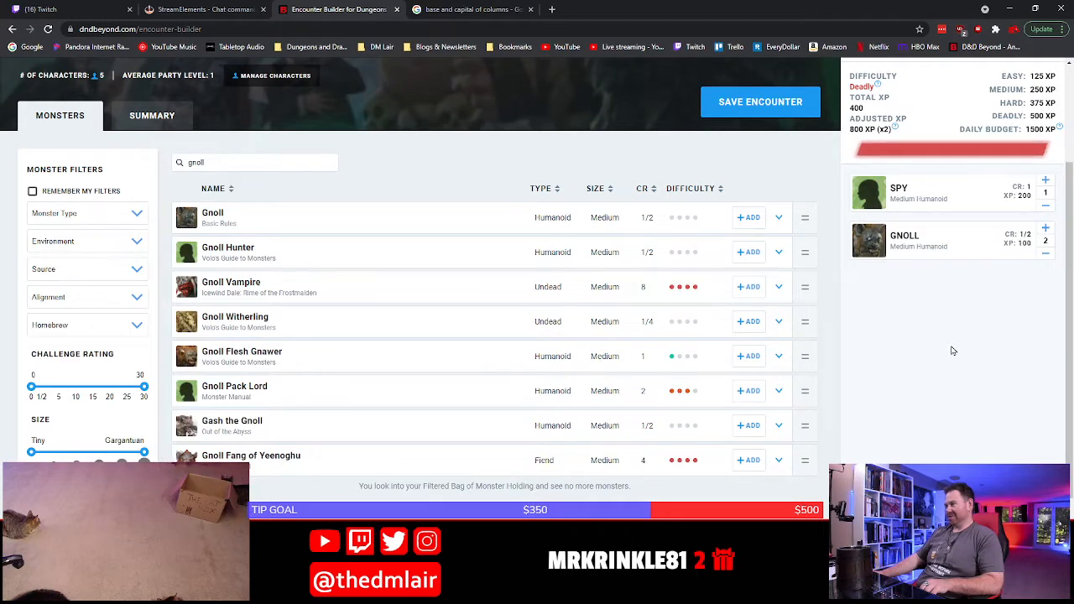
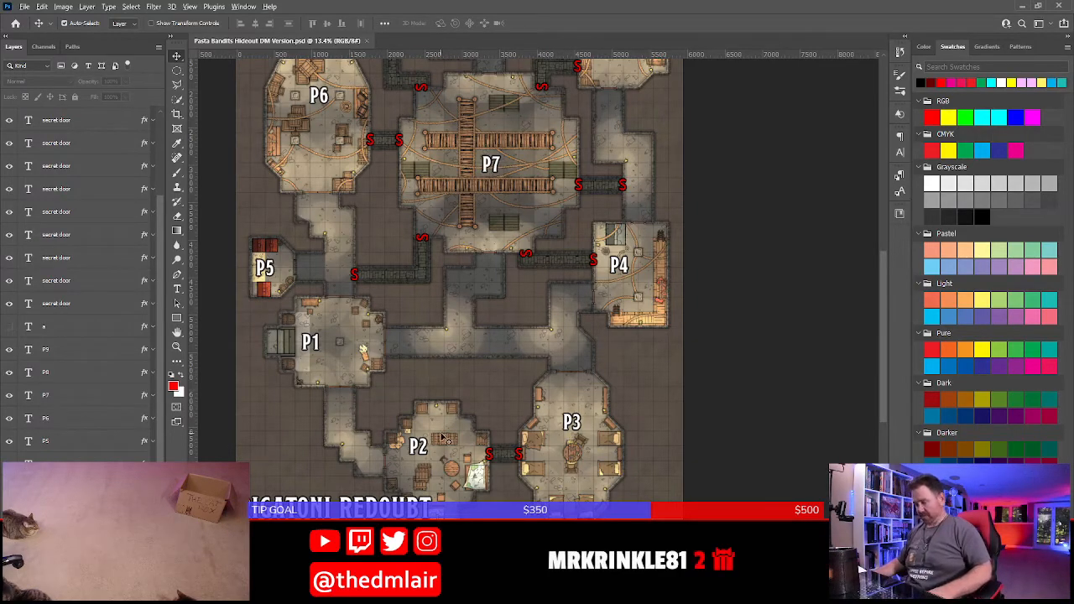
Examine room P2 on the hideout map, and start a bulleted list under the P2 heading in the Word document
scroll(443, 437, "up", 8)
left_click_drag(493, 487, 521, 315)
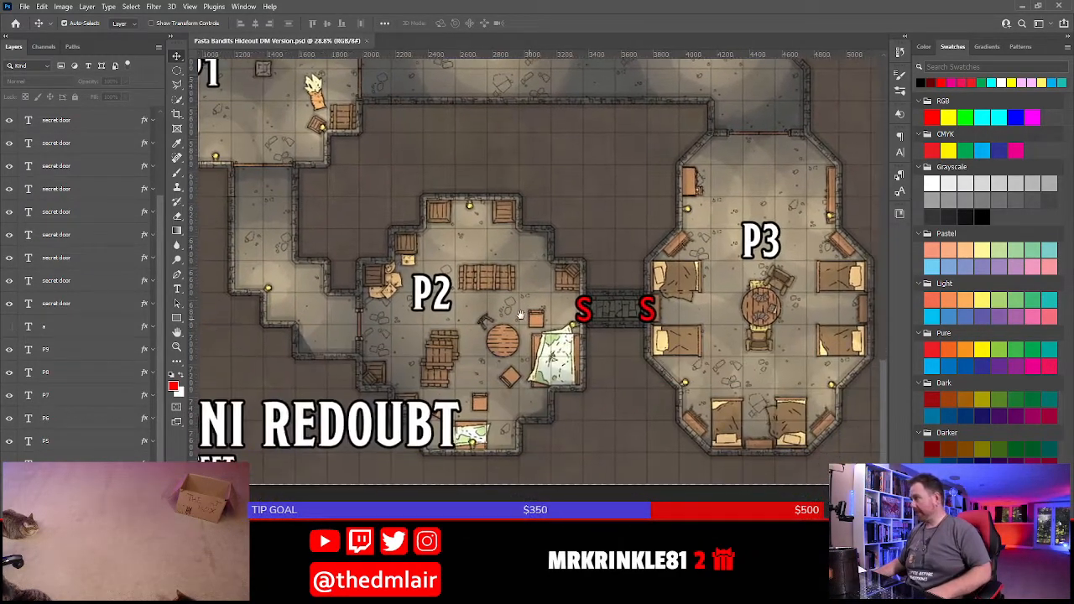
scroll(520, 315, "up", 3)
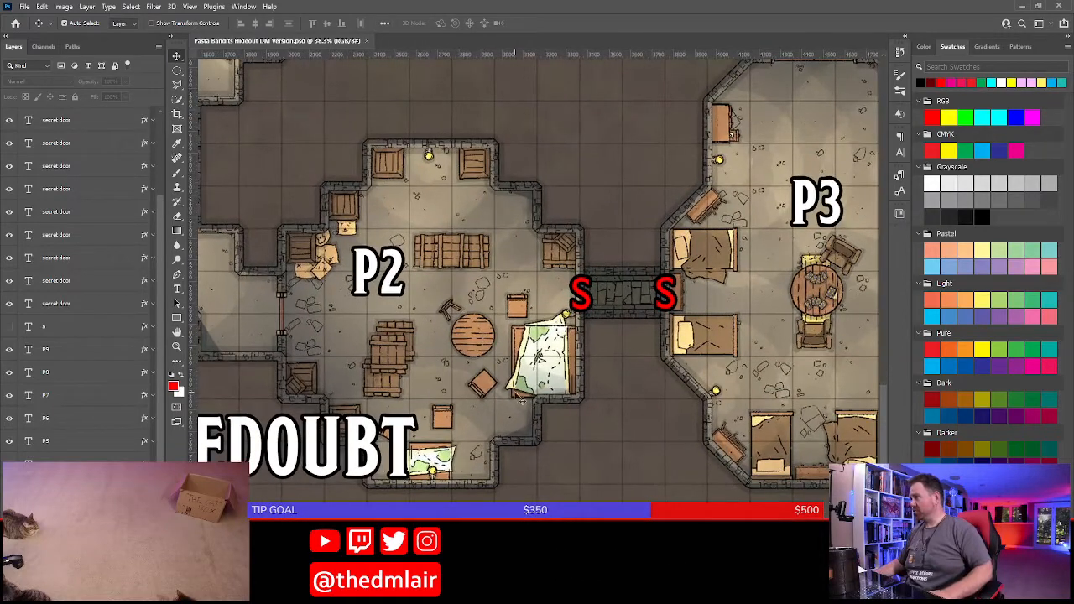
left_click_drag(520, 401, 554, 335)
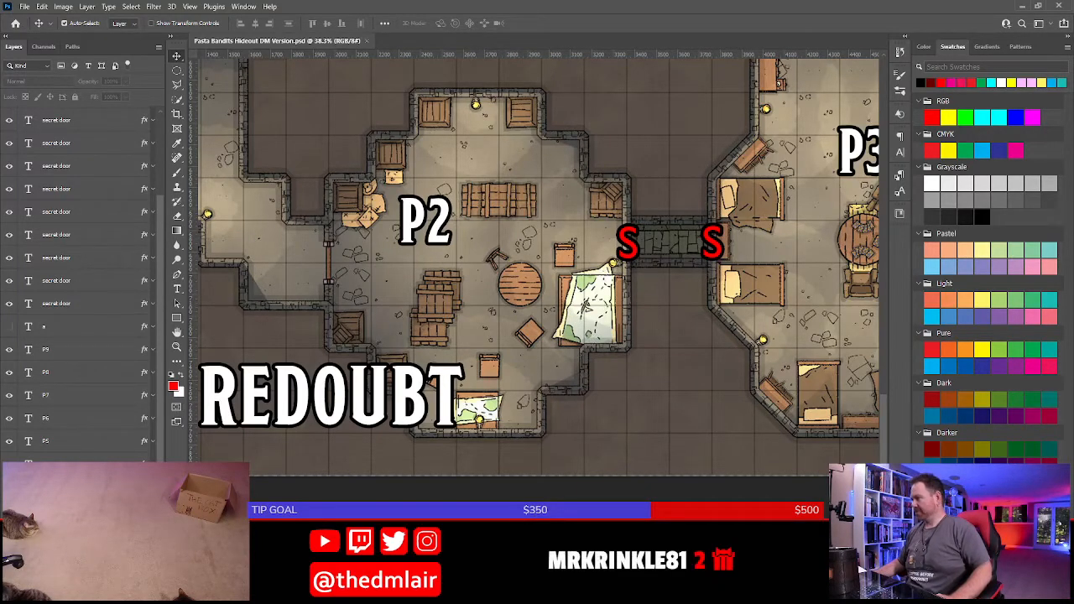
key("alt+Tab")
scroll(405, 396, "up", 20)
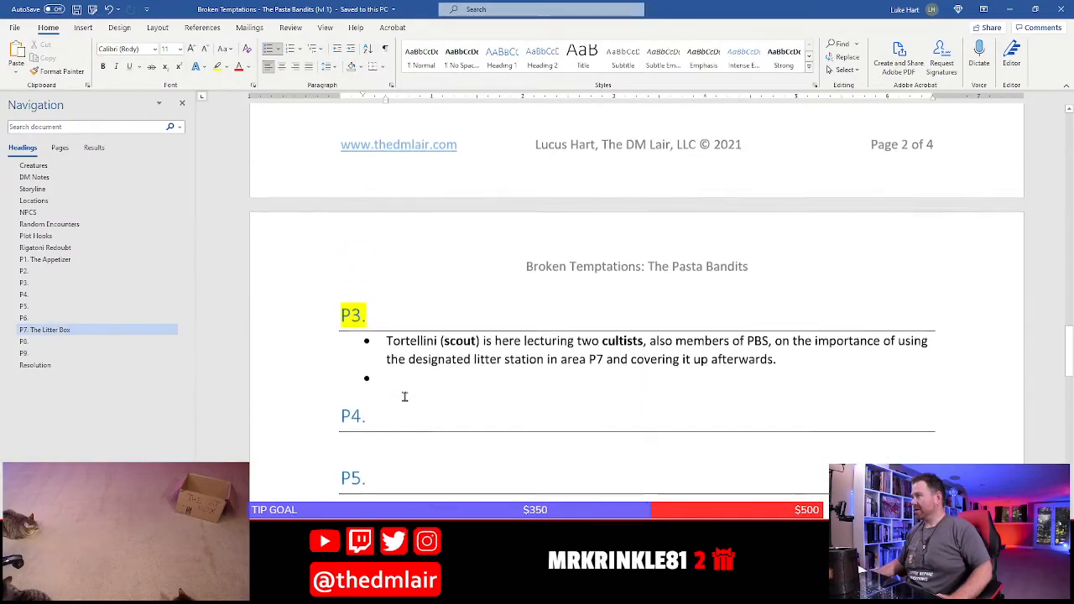
scroll(404, 397, "up", 8)
scroll(406, 402, "down", 5)
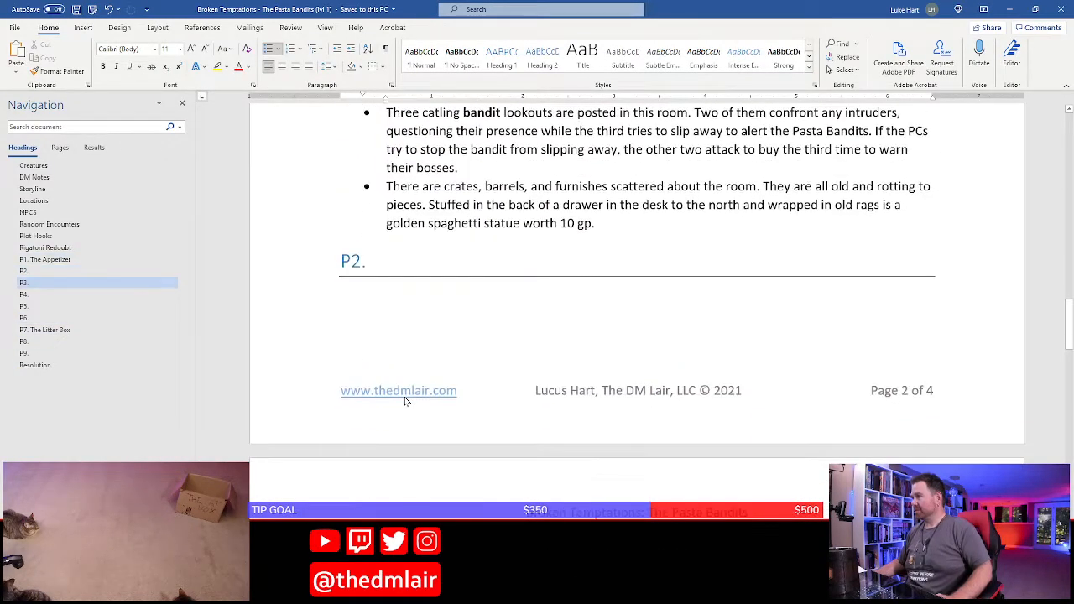
scroll(406, 401, "up", 3)
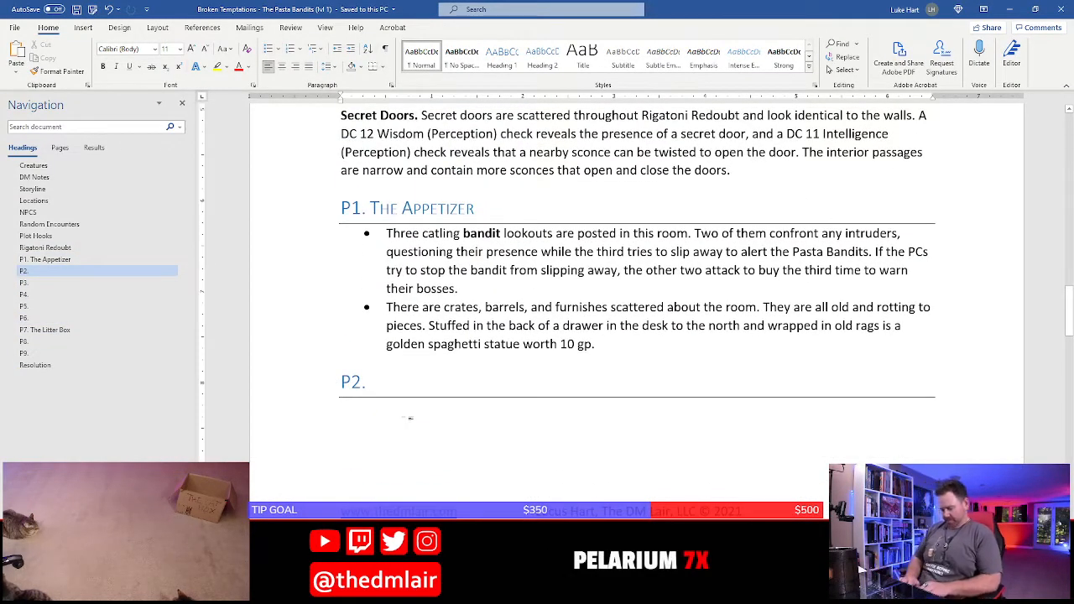
type("*")
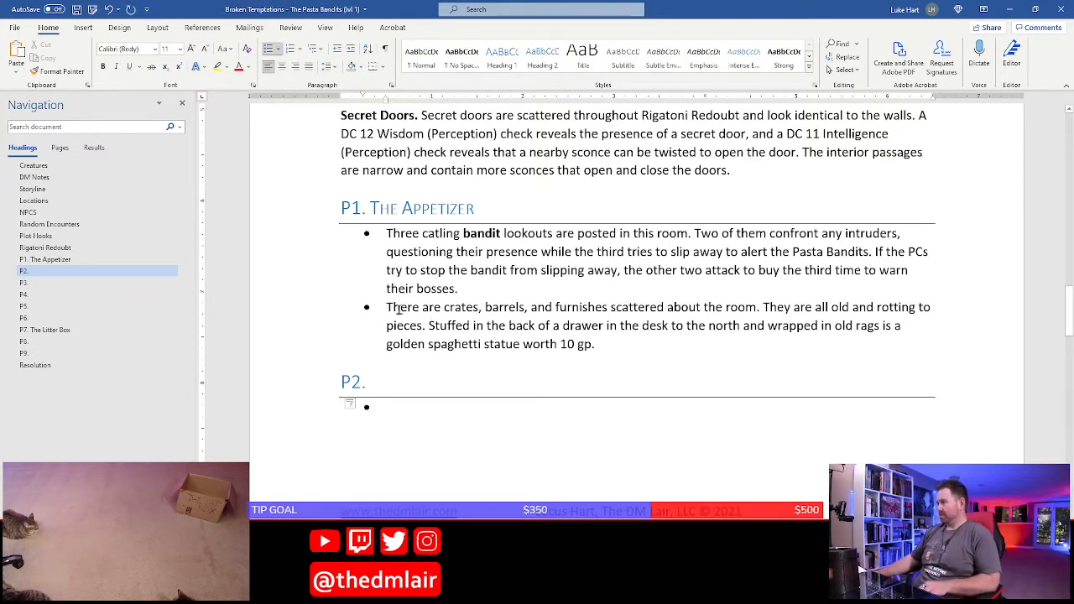
Change the word "furnishes" to "furnishing" in the second bullet of P1. The Appetizer
left_click_drag(387, 308, 760, 308)
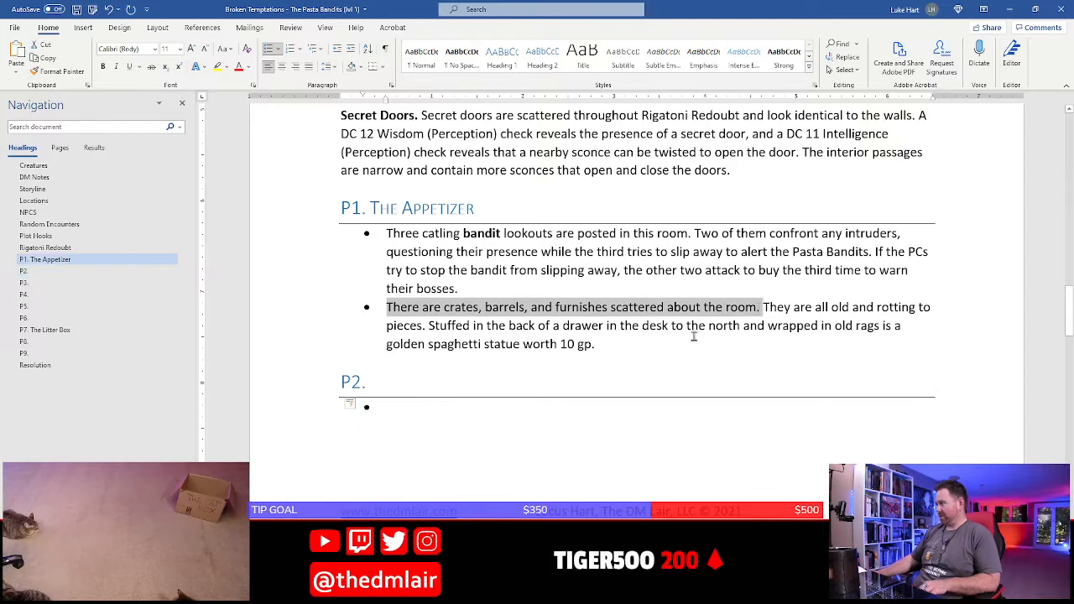
left_click(601, 311)
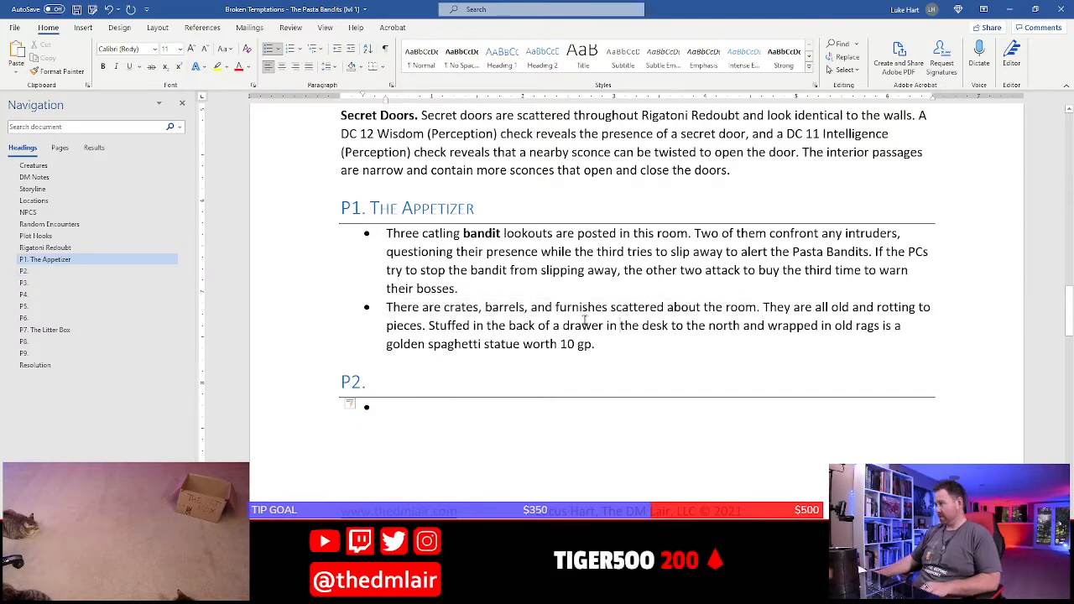
key("BackSpace")
key("BackSpace")
type("ing")
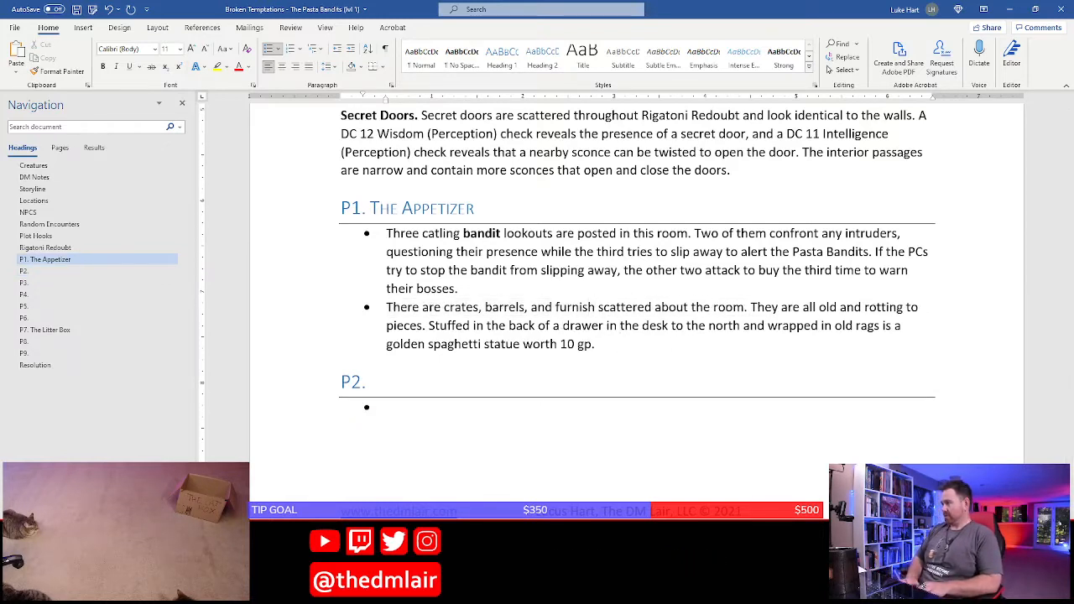
key("BackSpace")
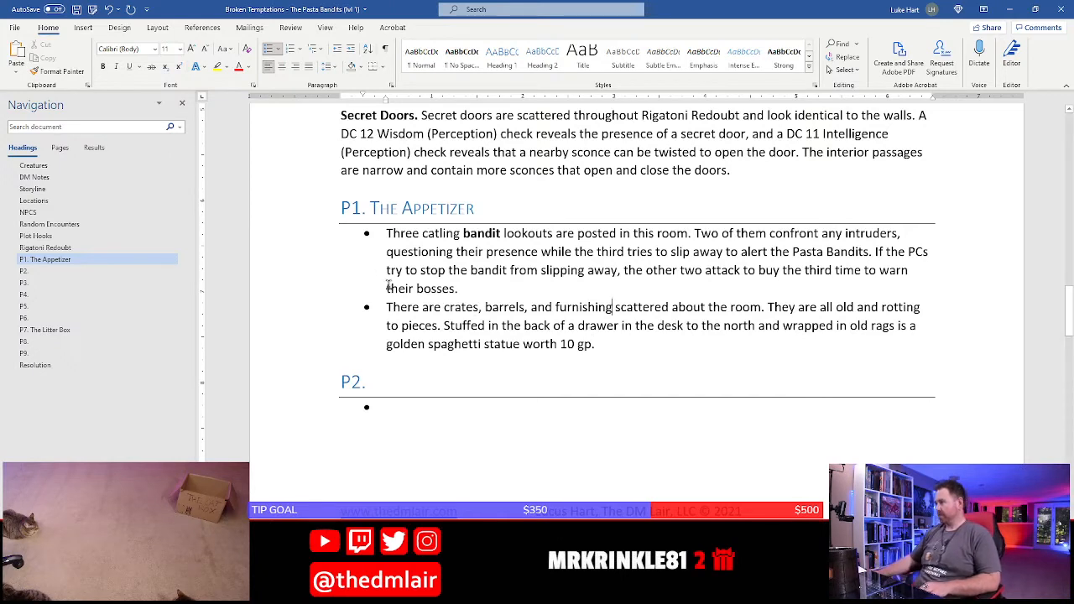
Copy the P1 sentences from "There are crates, barrels" through "rotting to pieces." into the empty P2 bullet
left_click_drag(388, 306, 443, 326)
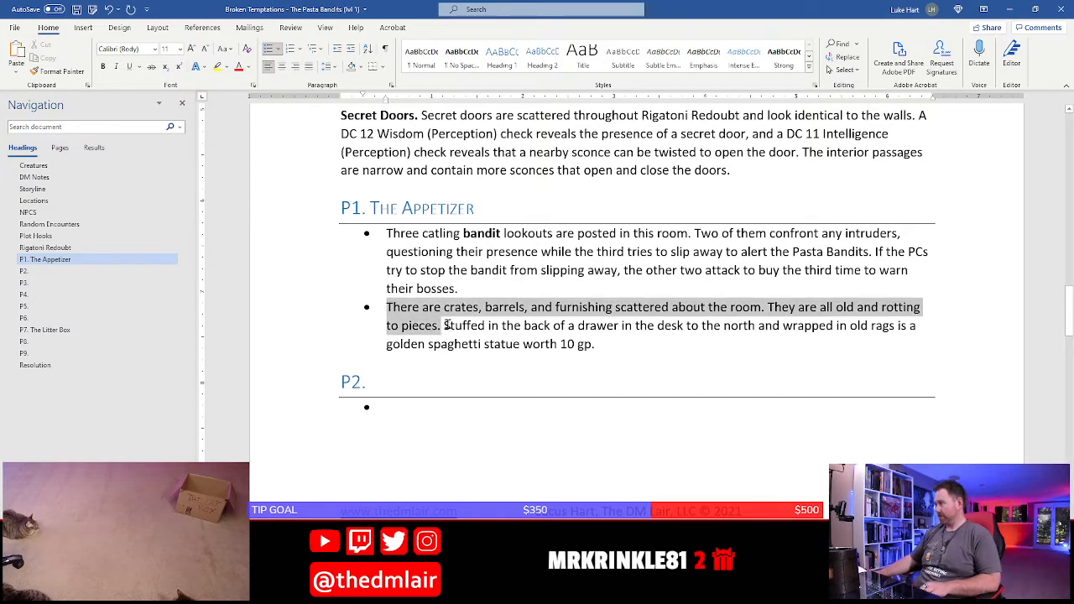
key("ctrl+c")
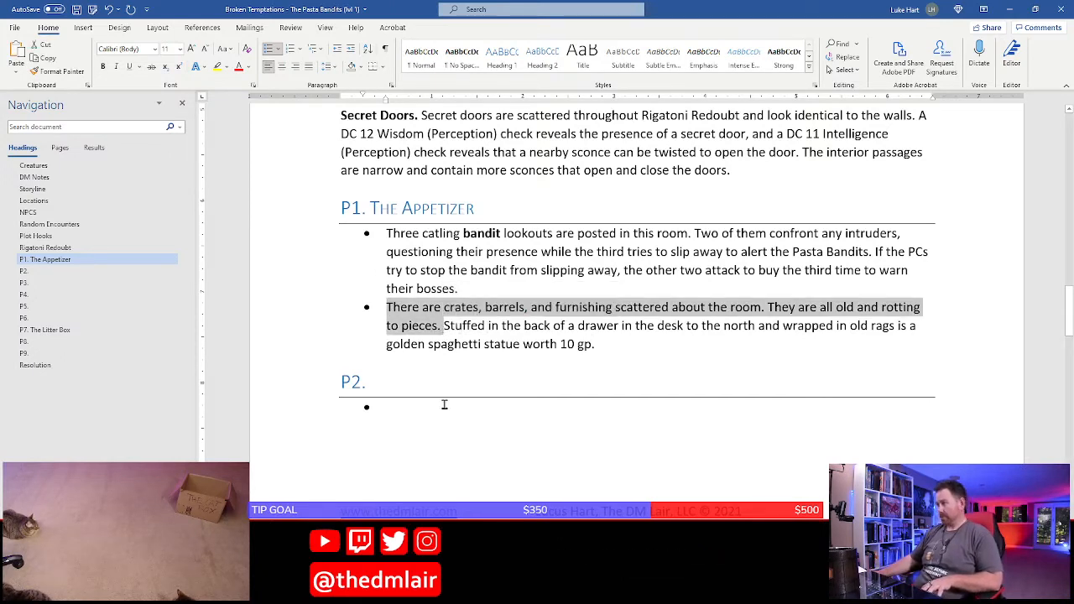
left_click(445, 406)
key("ctrl+v")
scroll(408, 480, "down", 2)
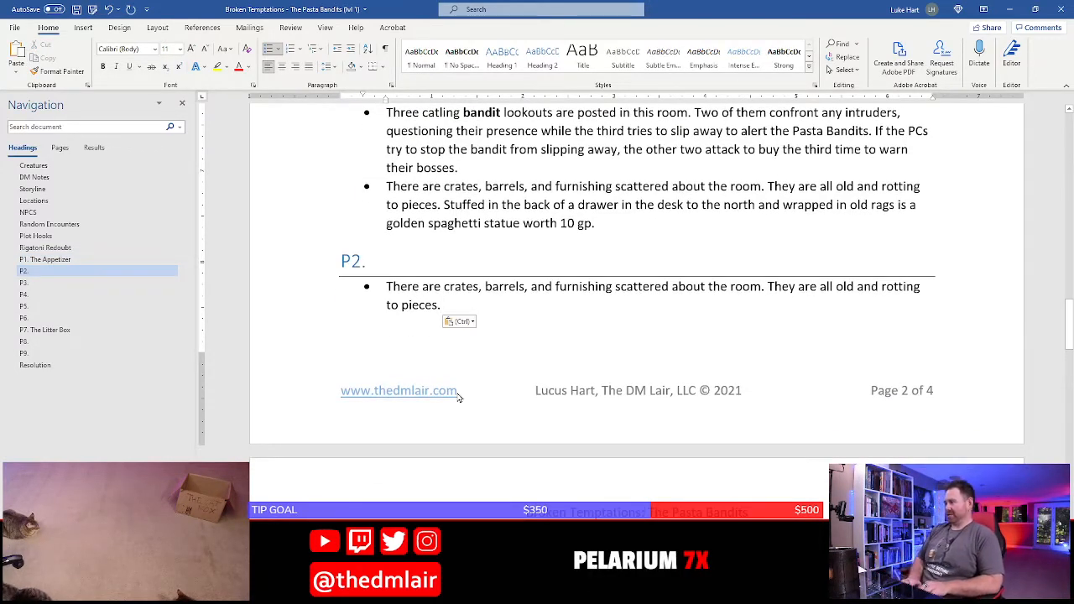
Add a second P2 bullet beginning "On two of the", checking room P2's furnishings on the Photoshop map
key("Return")
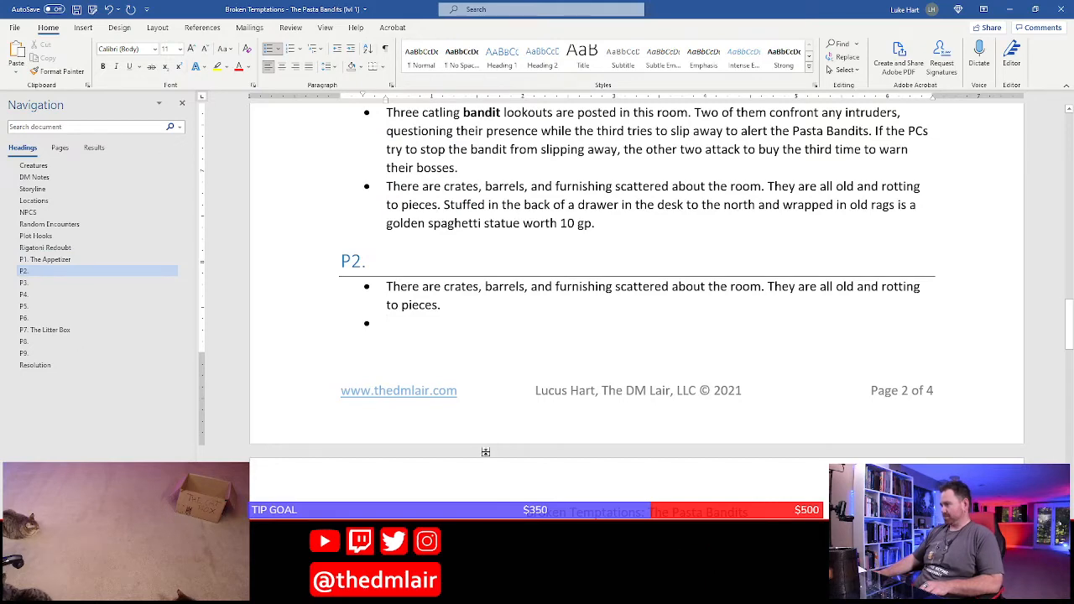
scroll(470, 328, "down", 2)
type("On two oc")
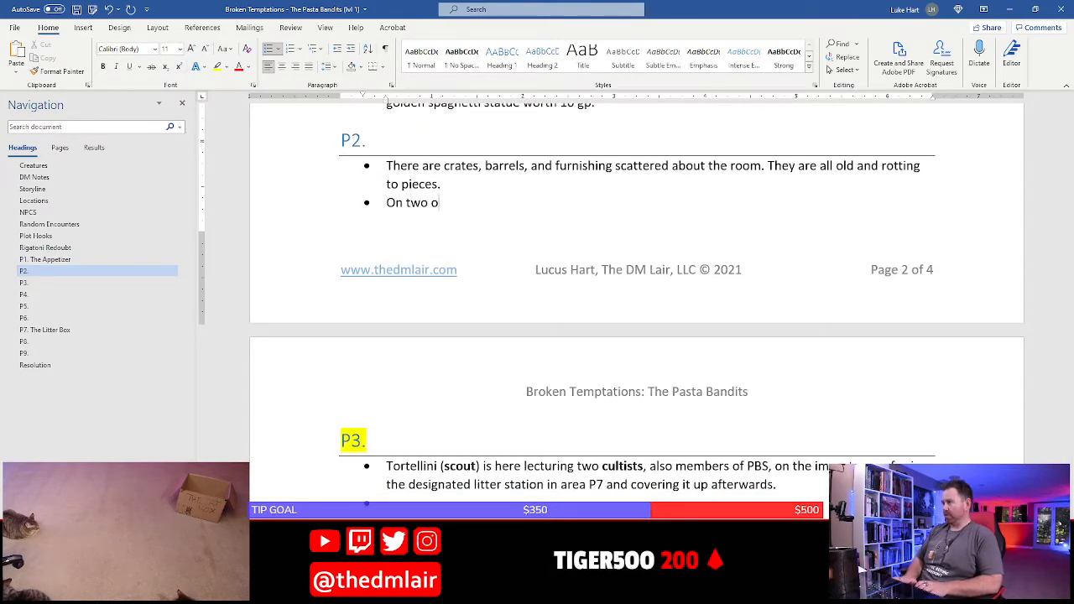
key("alt+Tab")
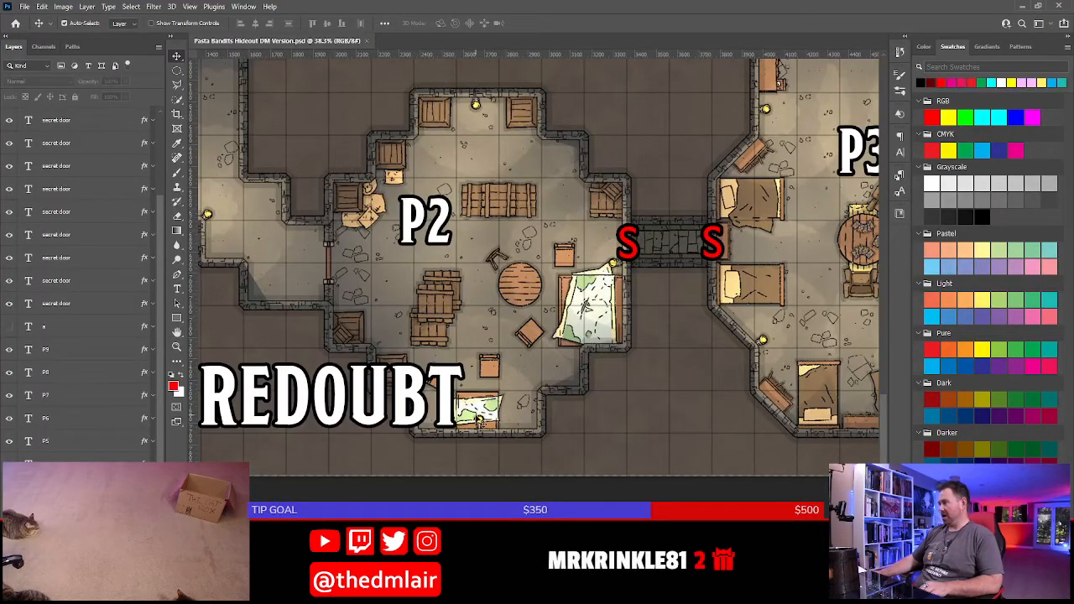
key("alt+Tab")
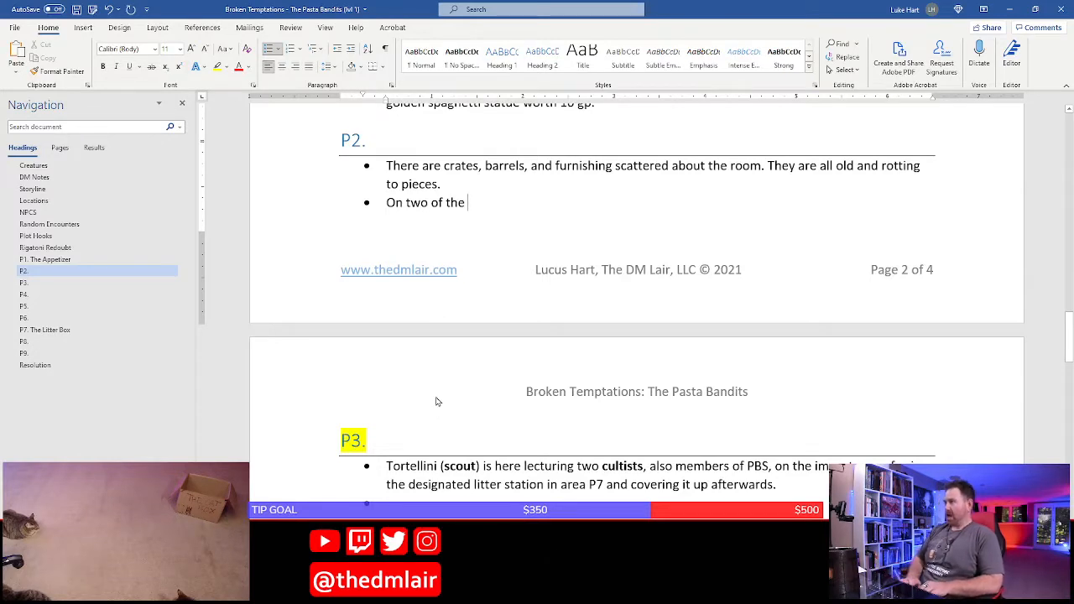
Reword the second P2 bullet to "Spread across two tables in the room are large maps where PBS has"
type("Spread across ")
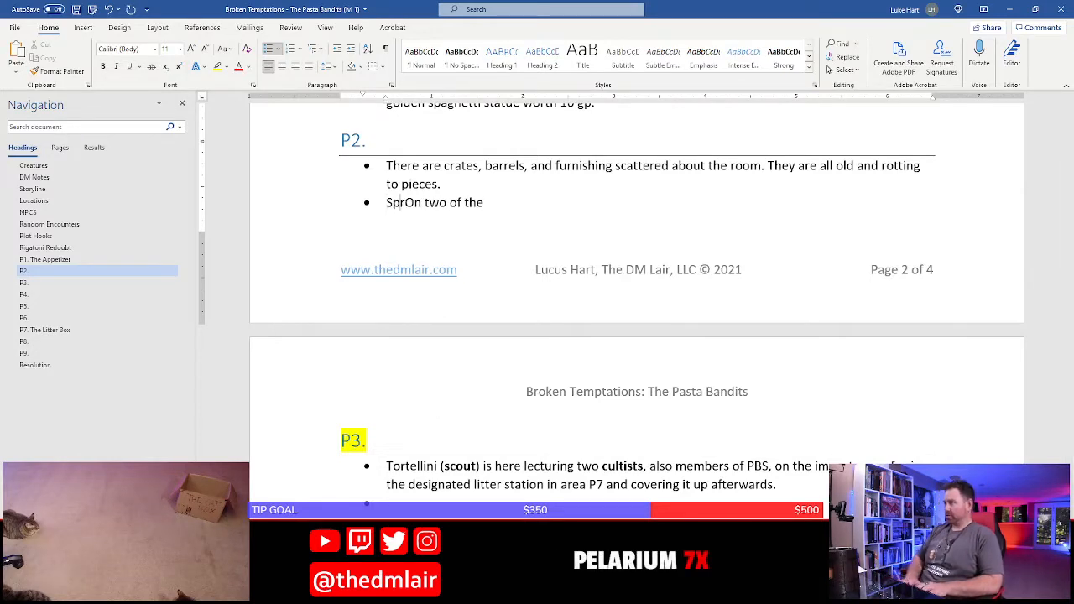
type("two ta")
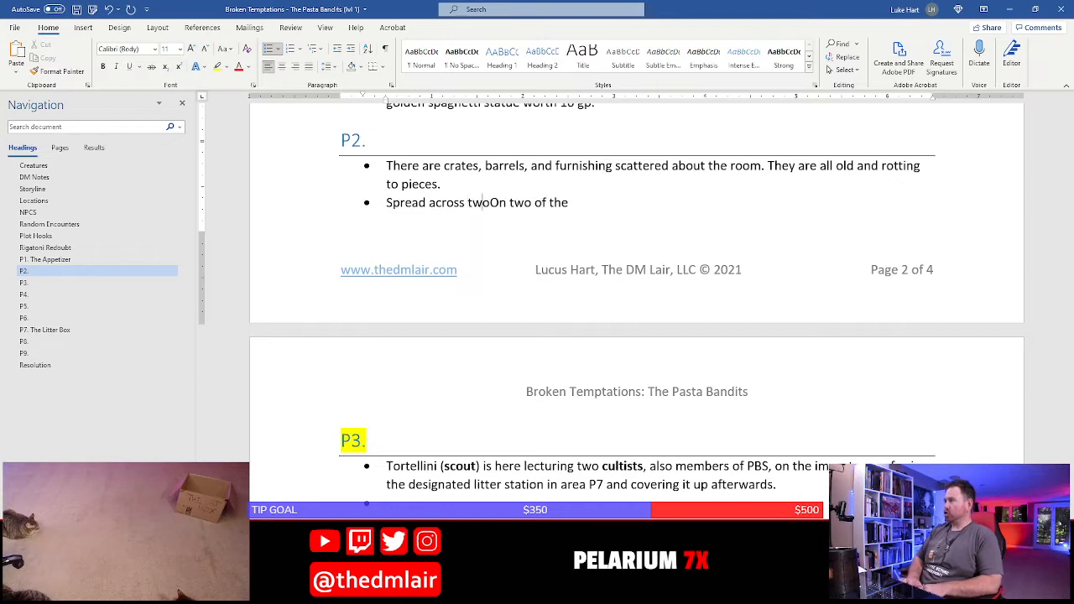
type("bles in the room are ")
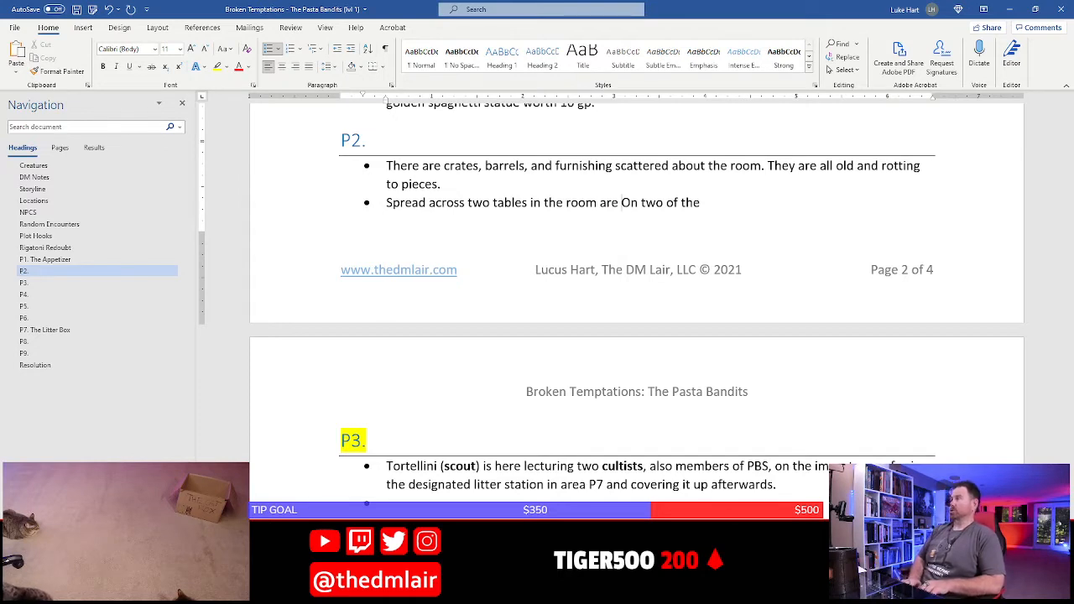
type("large")
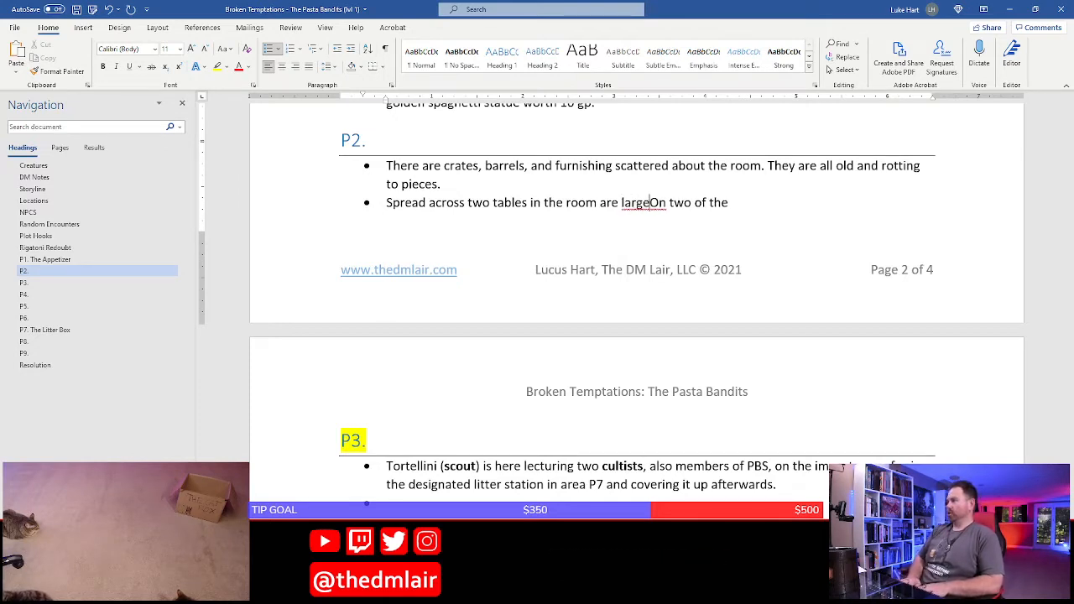
type(" maps where")
key("shift+End")
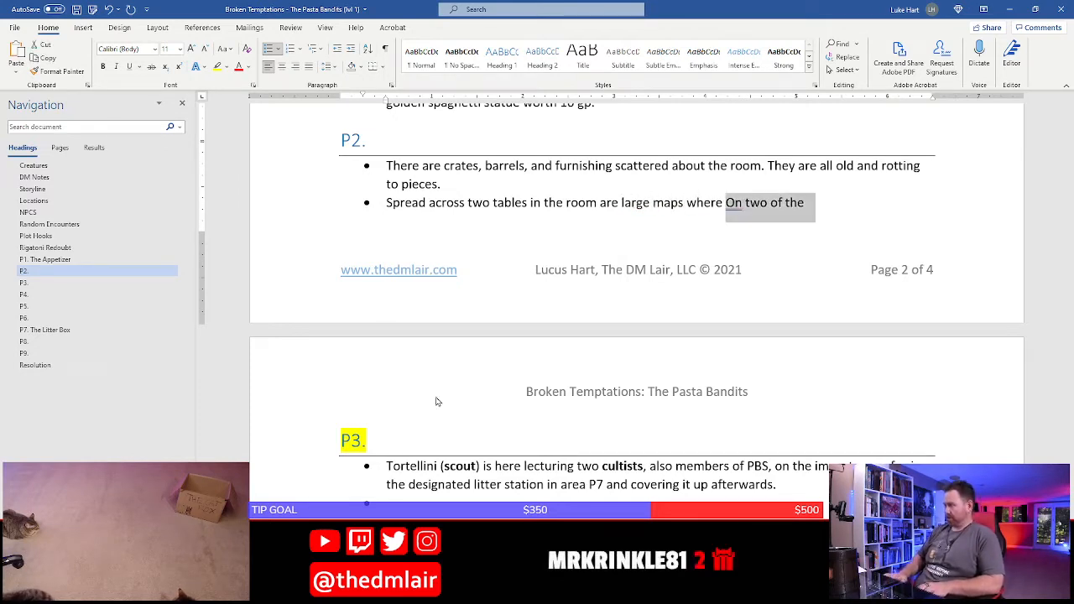
type("the")
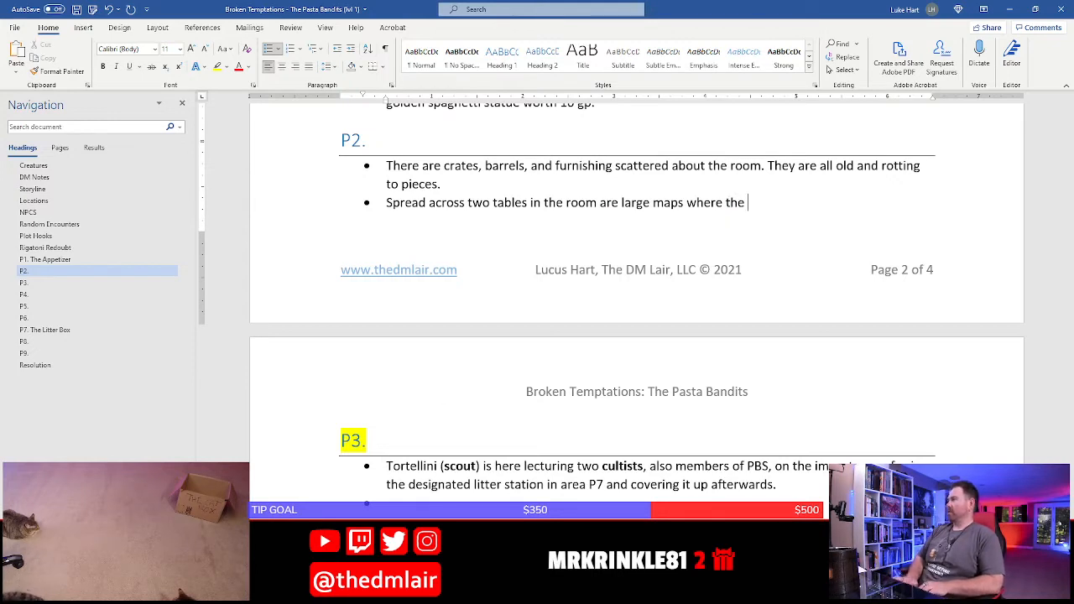
key("BackSpace")
key("BackSpace")
key("BackSpace")
key("BackSpace")
type("PBS")
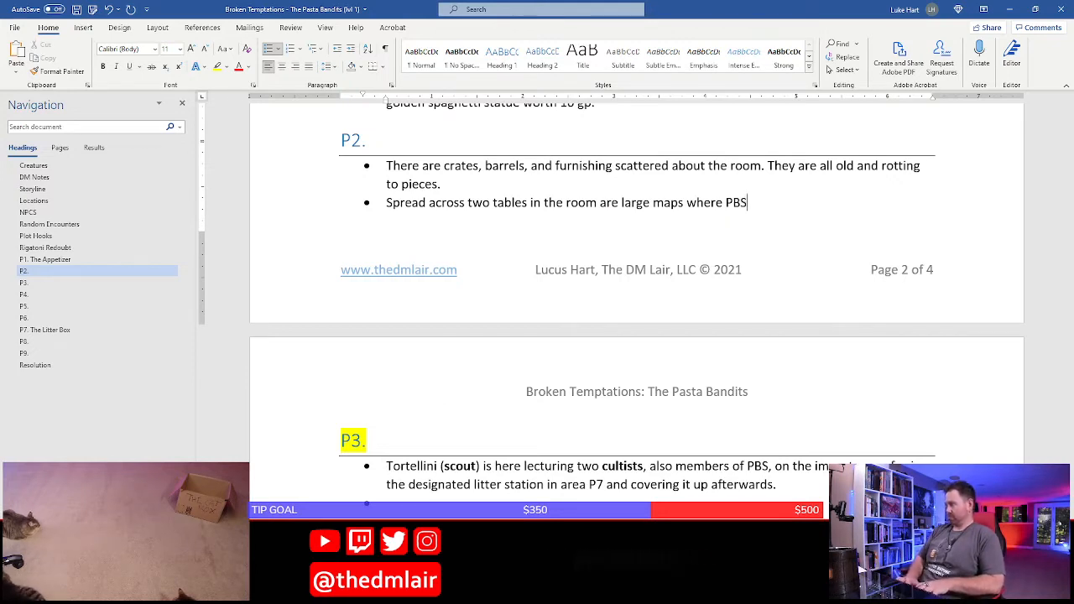
type(" has")
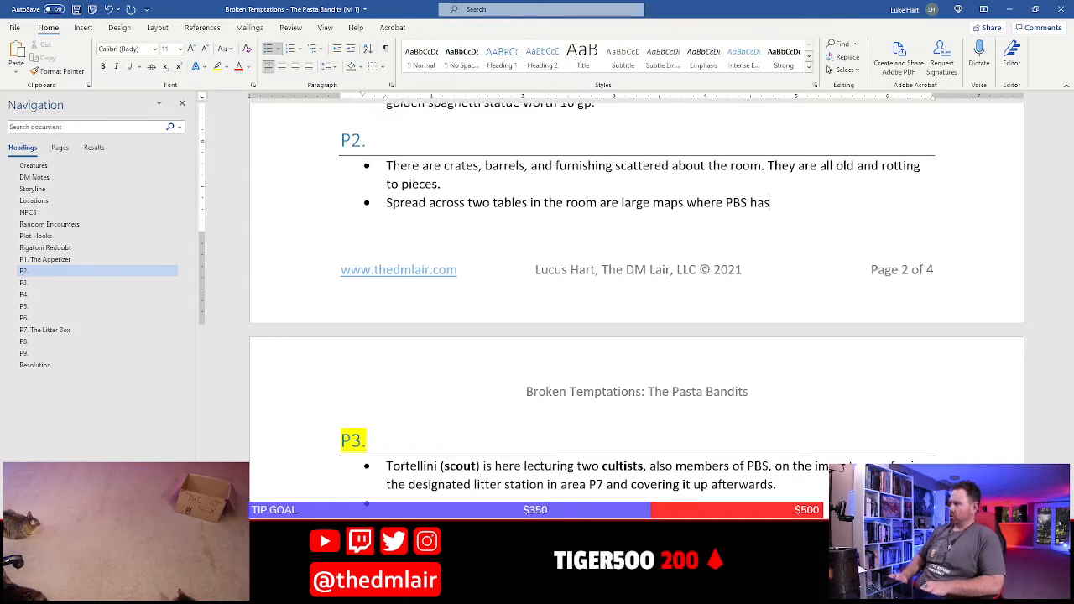
Insert "of the city and the surrounding farms" after "large maps" in the second P2 bullet
left_click(686, 202)
type("of the ")
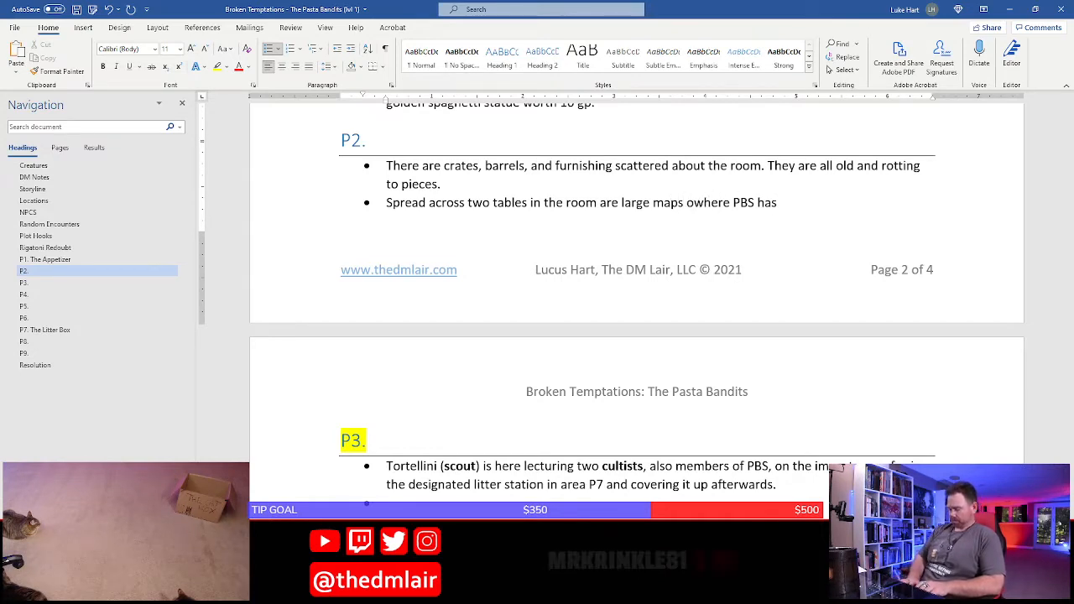
type("city and the ")
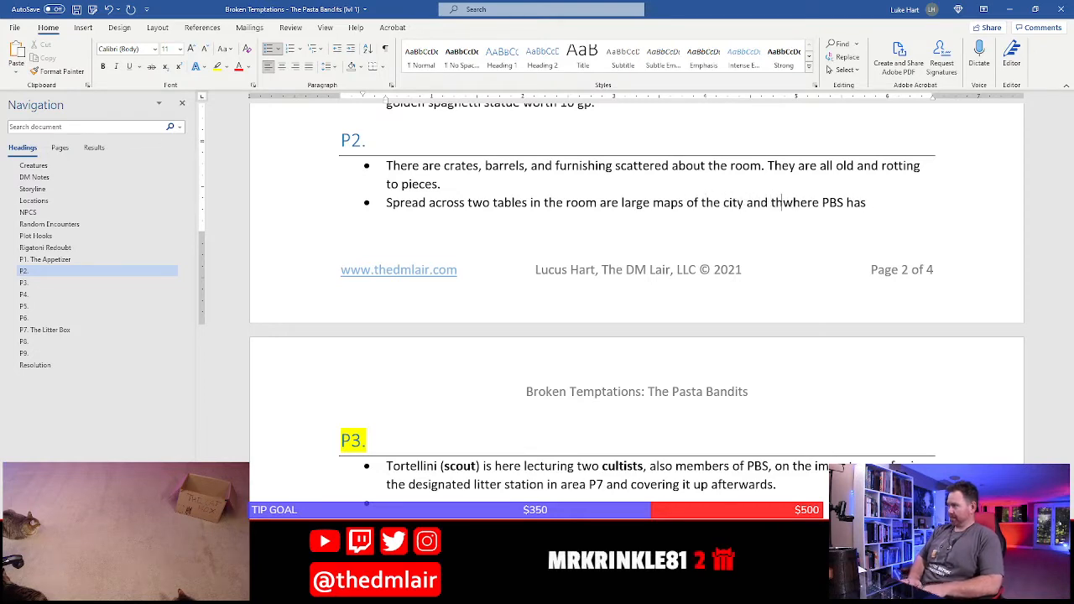
type("sukrround")
key("BackSpace")
key("BackSpace")
key("BackSpace")
key("BackSpace")
key("BackSpace")
key("BackSpace")
key("BackSpace")
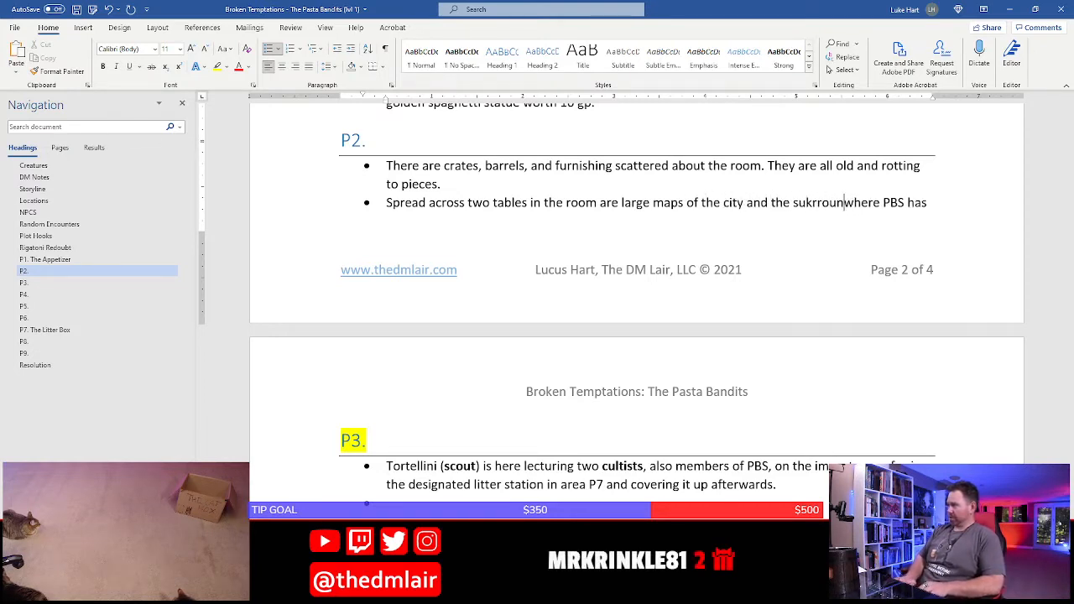
type("rrounding farms")
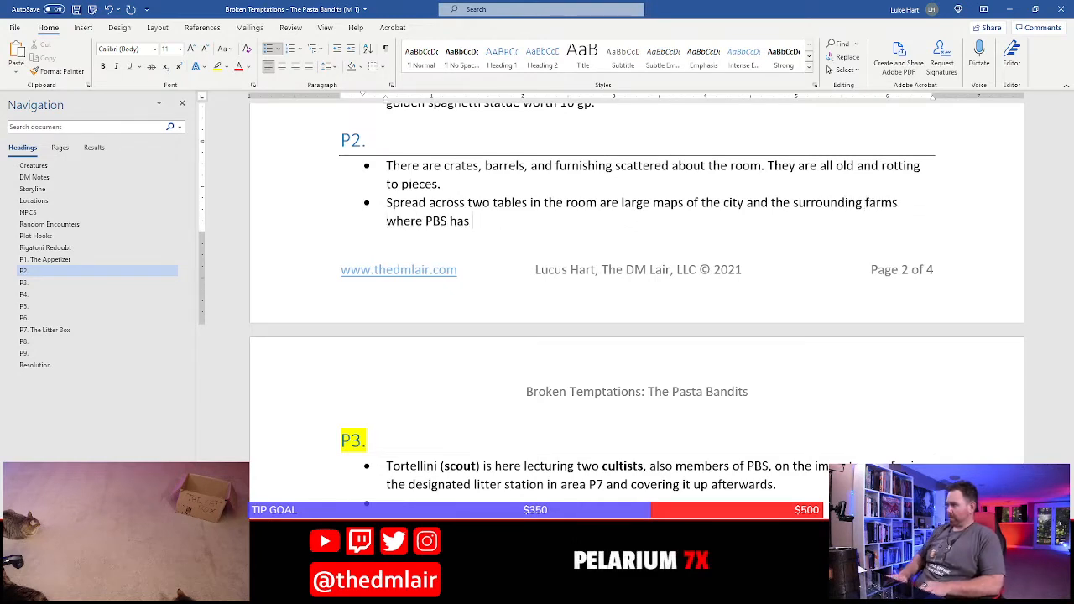
Replace "where PBS has" in the second P2 bullet with a new sentence: "The maps contain markings of past PBS targets and future ones."
key("BackSpace")
key("BackSpace")
key("BackSpace")
key("BackSpace")
key("BackSpace")
key("BackSpace")
key("BackSpace")
key("BackSpace")
key("BackSpace")
key("BackSpace")
key("BackSpace")
key("BackSpace")
key("BackSpace")
key("BackSpace")
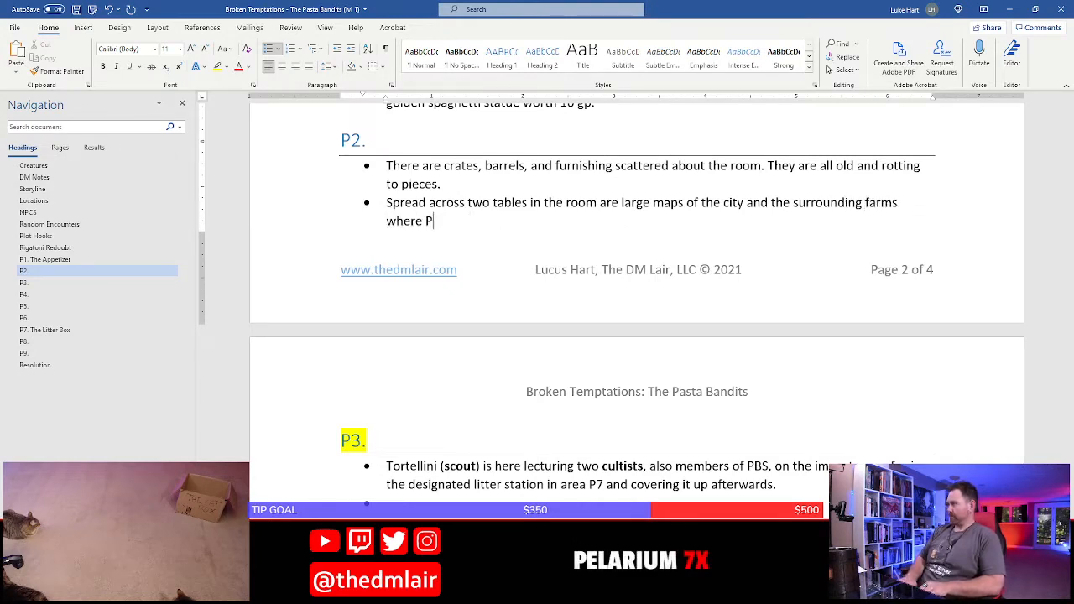
type(". ")
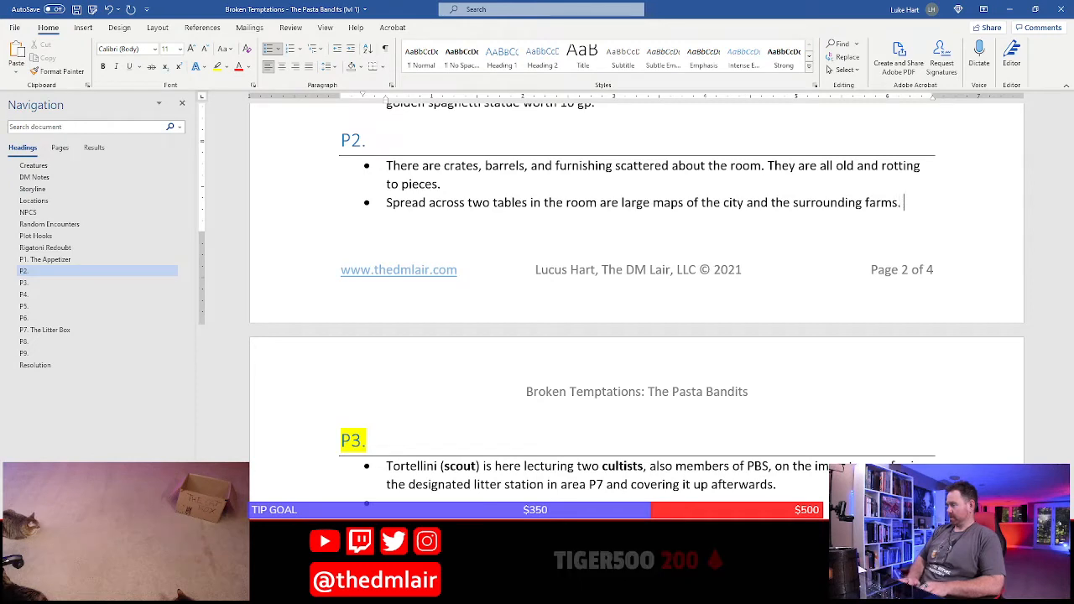
type("The maps conta")
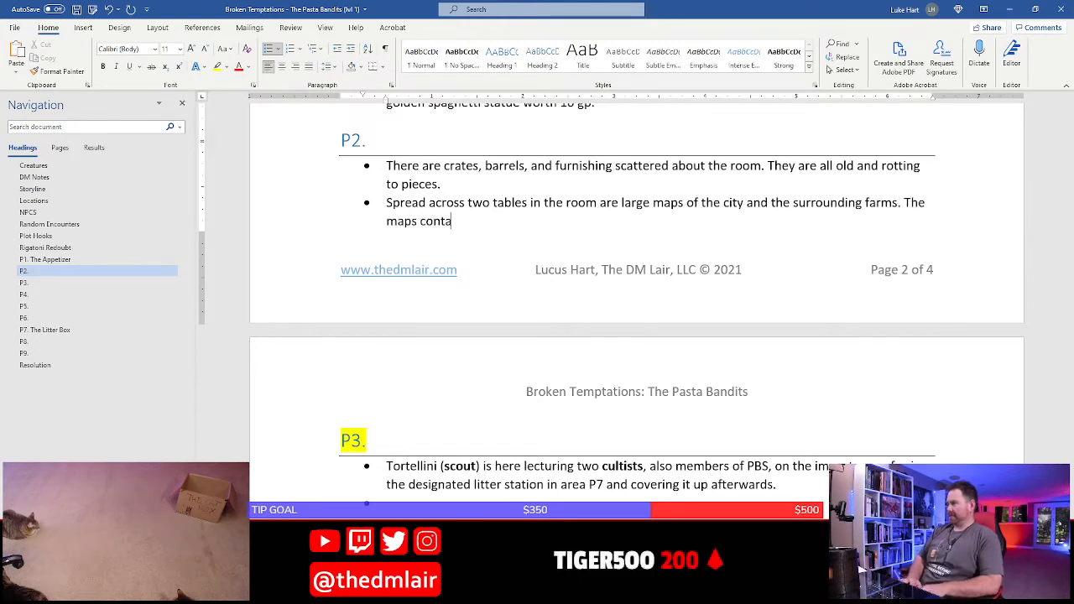
type("in marker")
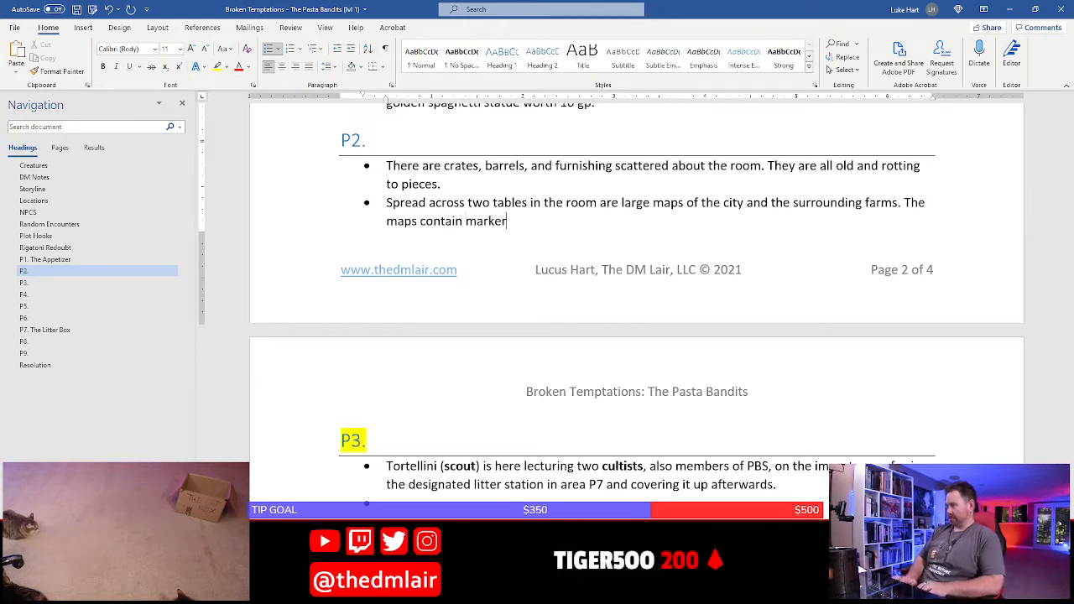
key("BackSpace")
key("BackSpace")
type("ings of past")
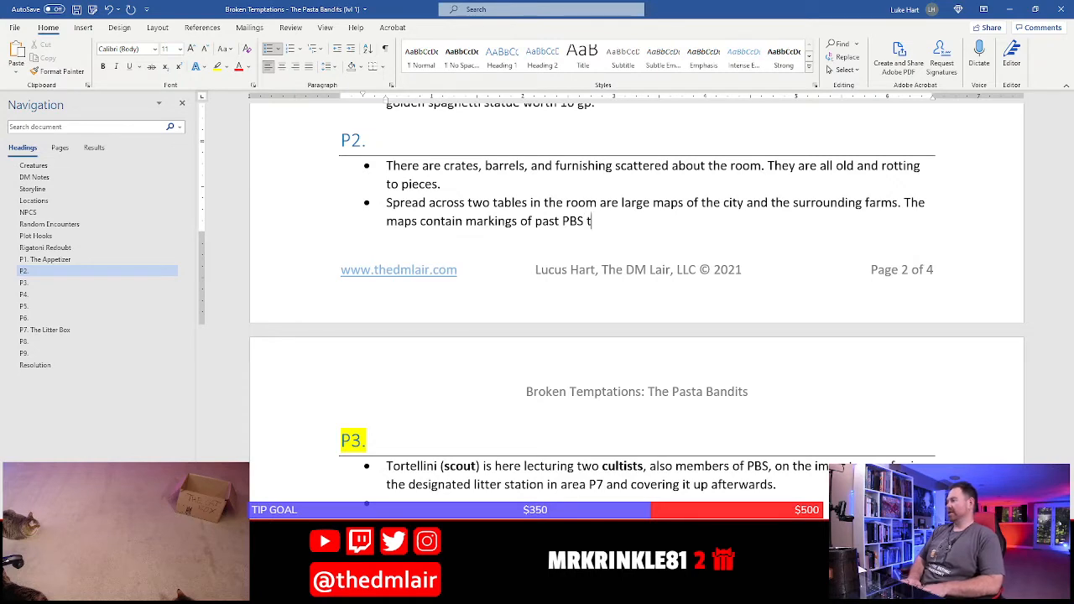
type("PBS targets and ")
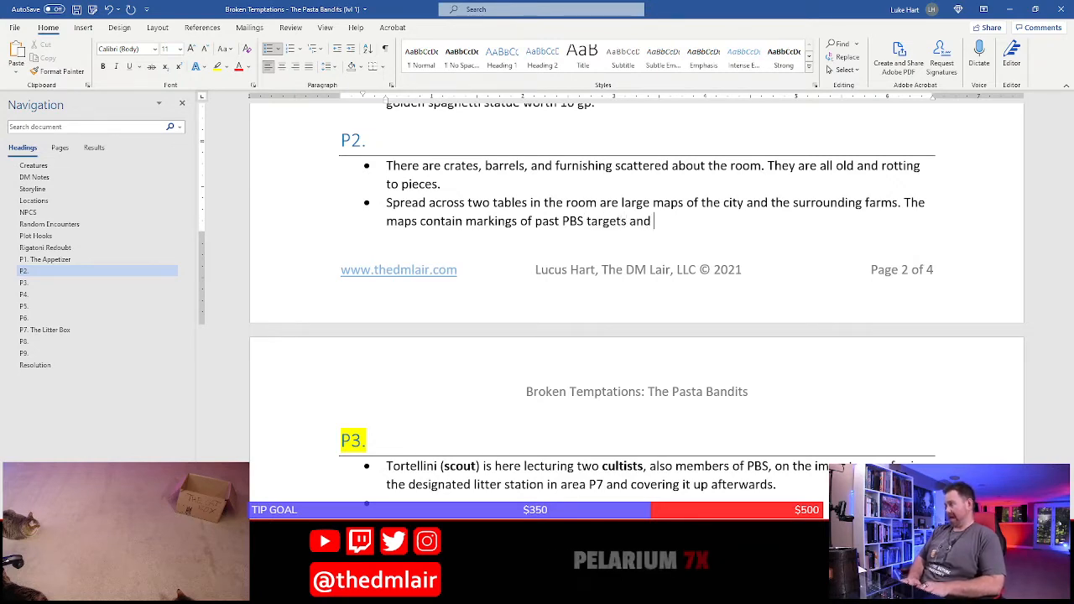
type("future ones.")
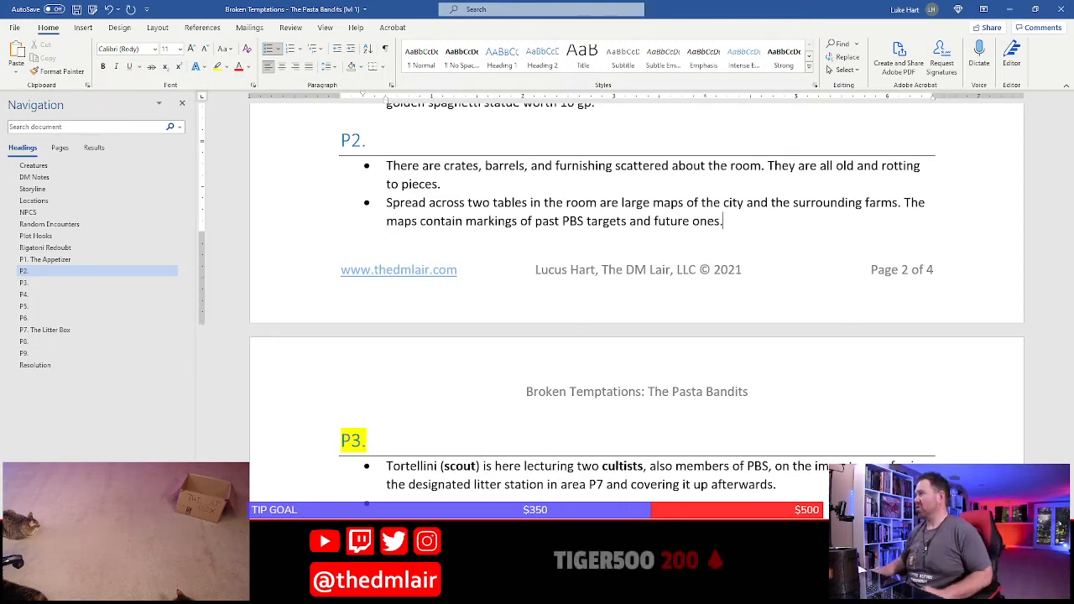
Add the sentence "These maps are evidence that PBS is behind all of the problems at the farms." to the second P2 bullet
scroll(451, 278, "up", 3)
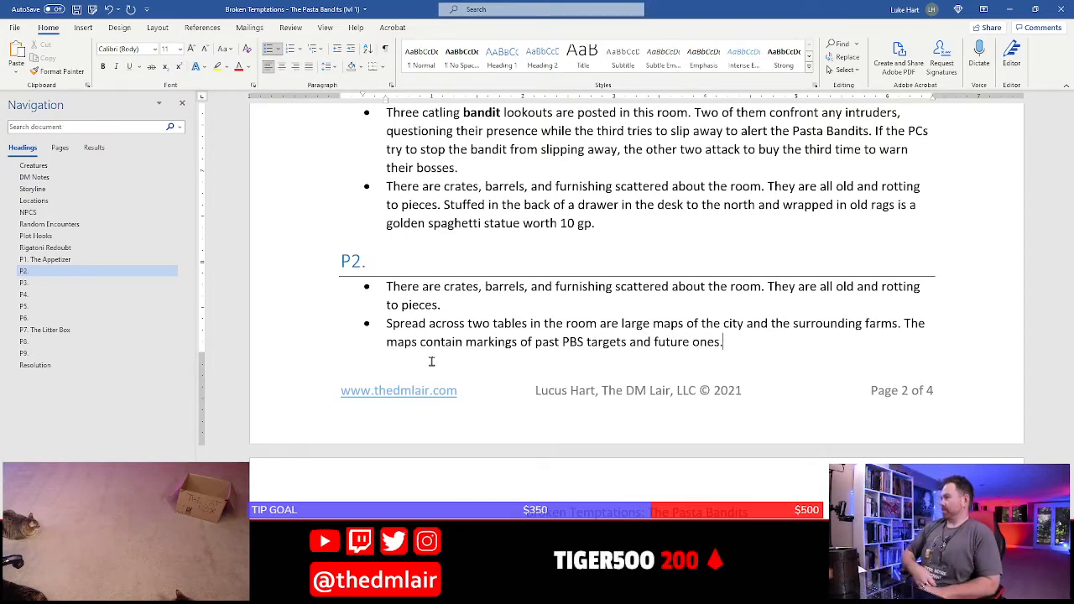
type("These maps are")
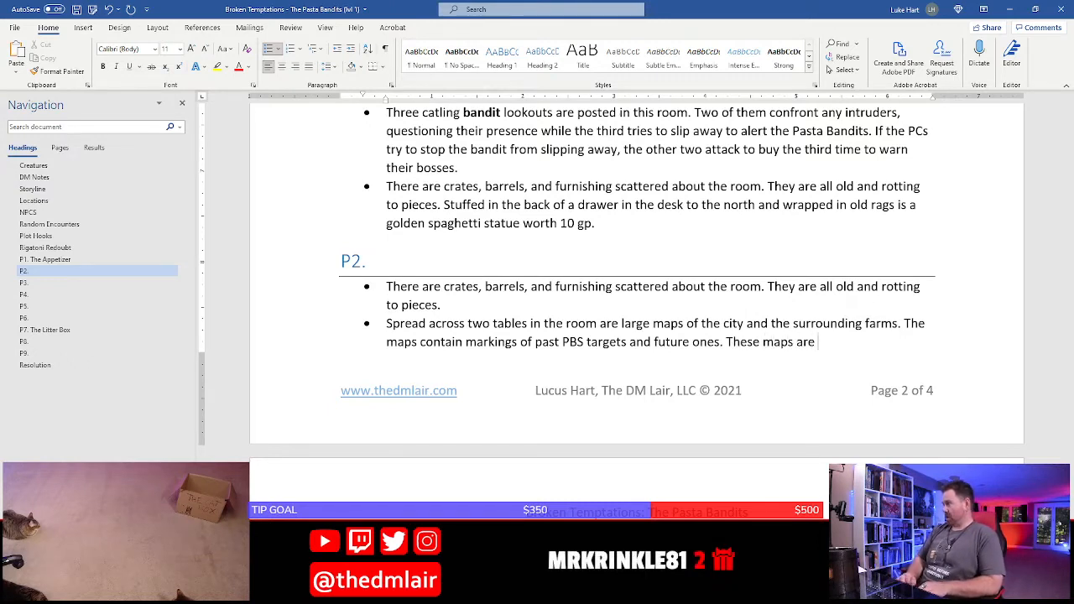
type(" evide")
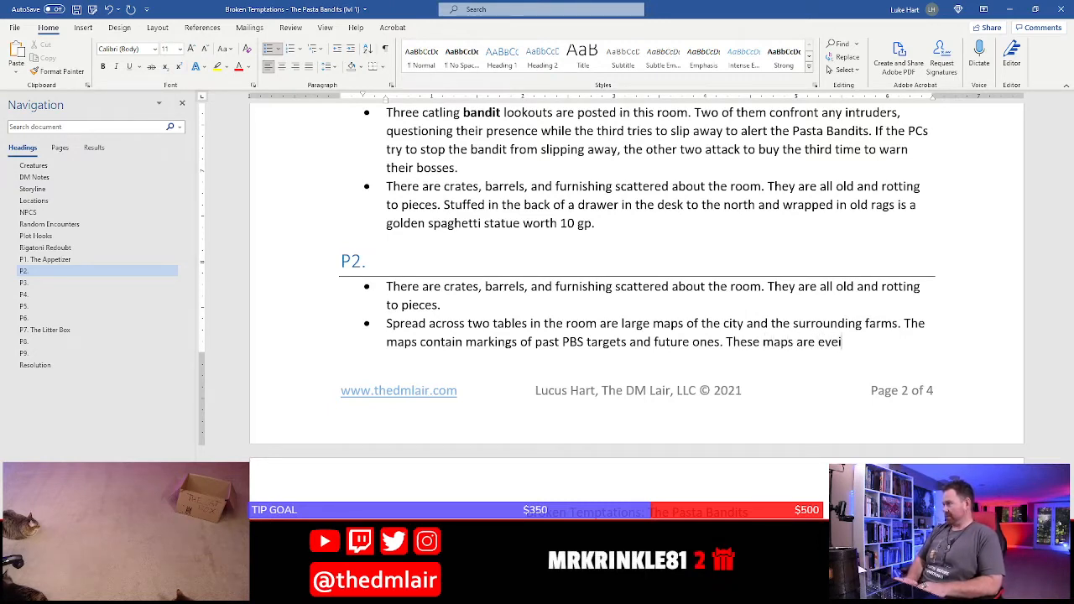
key("BackSpace")
type("idence that th")
type("e")
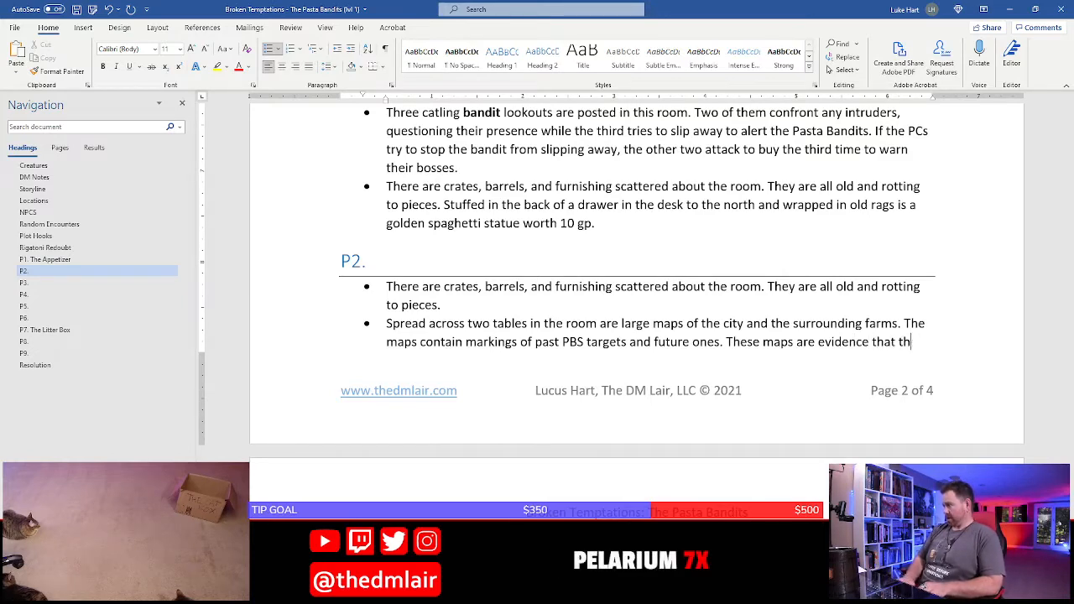
type("PBS is")
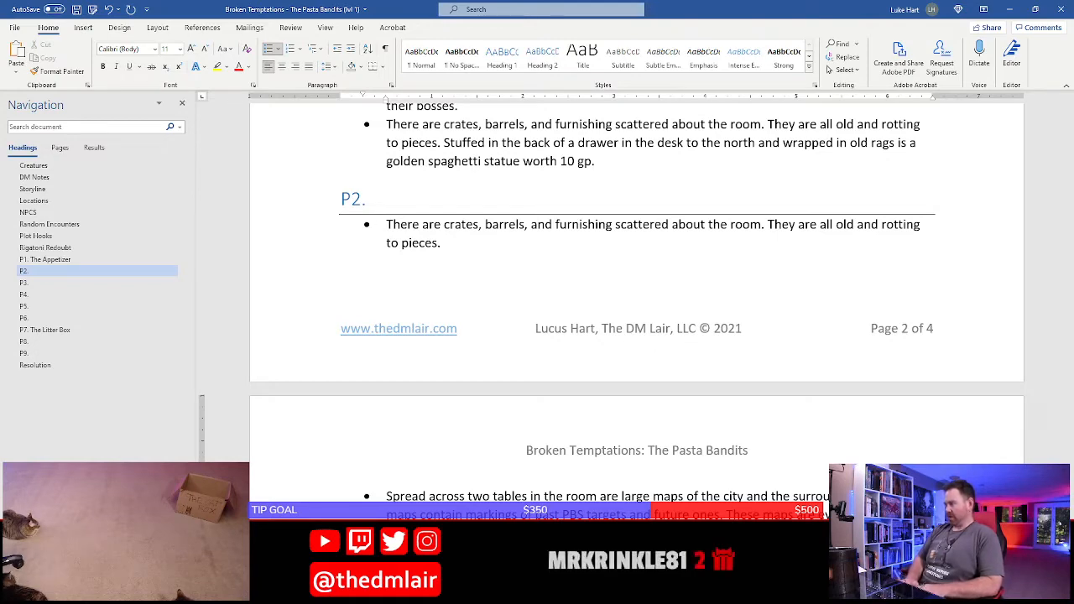
scroll(424, 359, "down", 5)
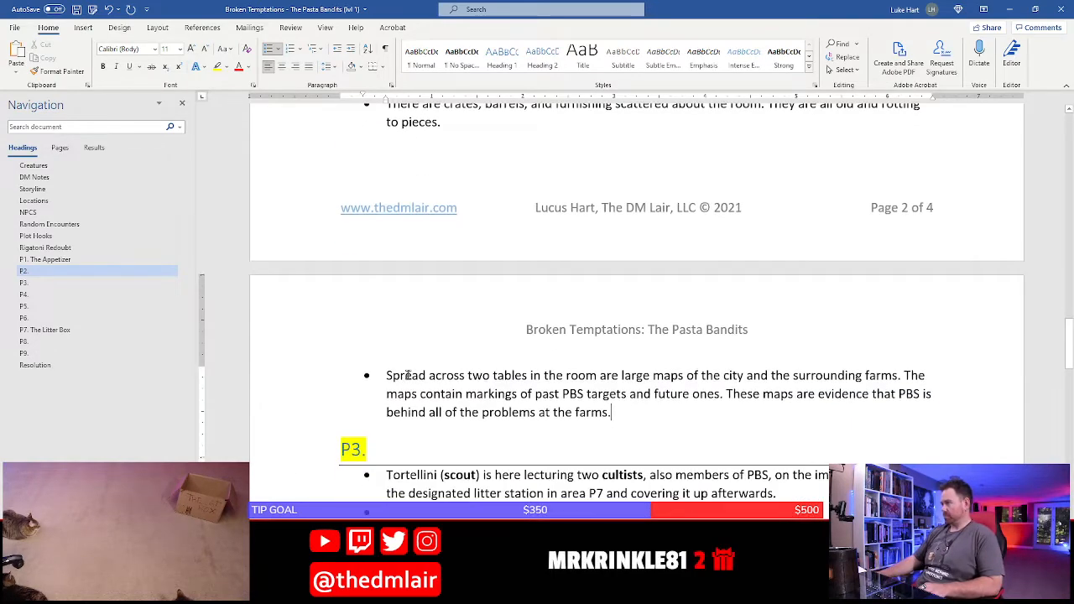
Check room P2 on the Photoshop map, and insert ", stash locations, and safehouses" after "future ones" in the Word document's P2 maps bullet
left_click(631, 286)
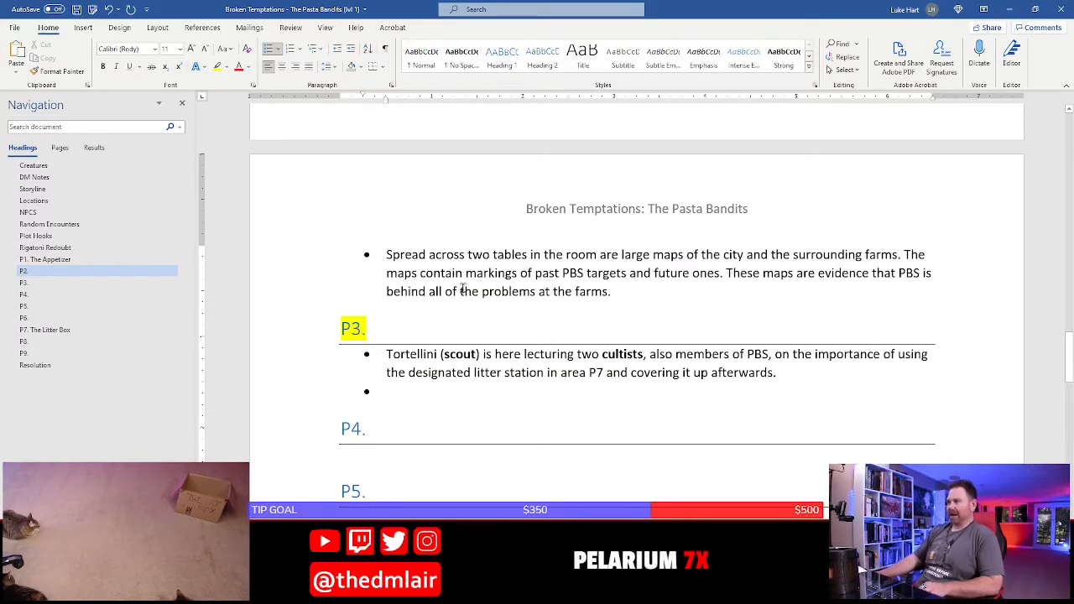
scroll(510, 294, "up", 5)
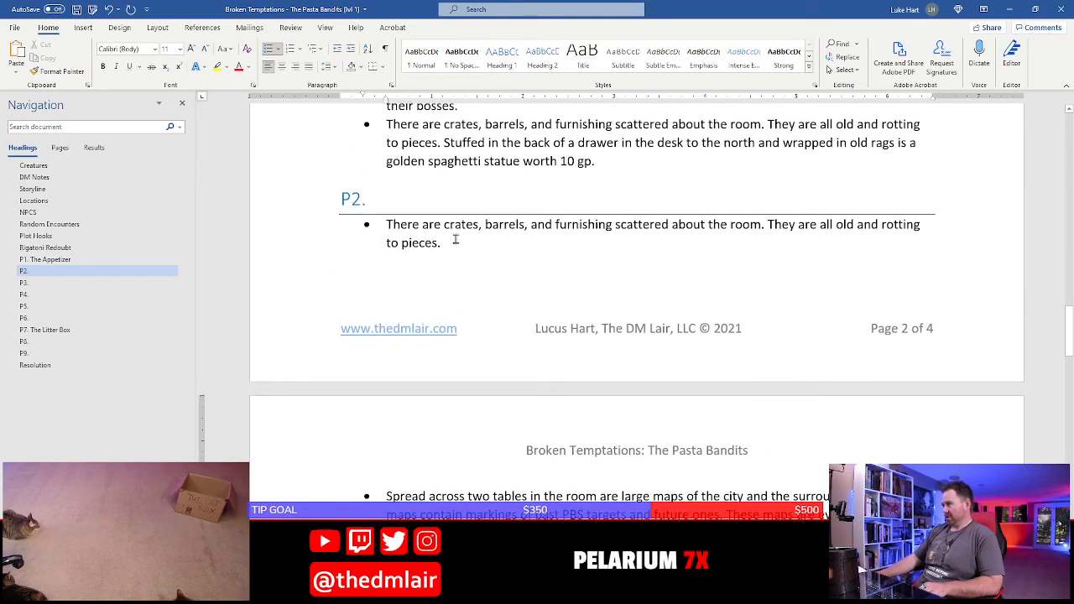
scroll(438, 228, "up", 4)
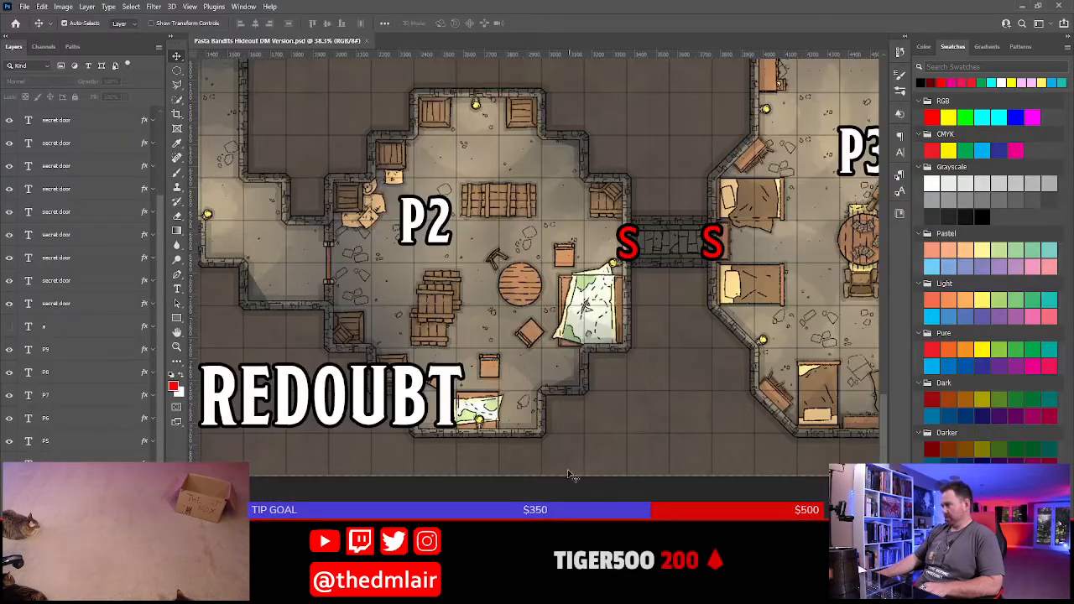
key("alt+Tab")
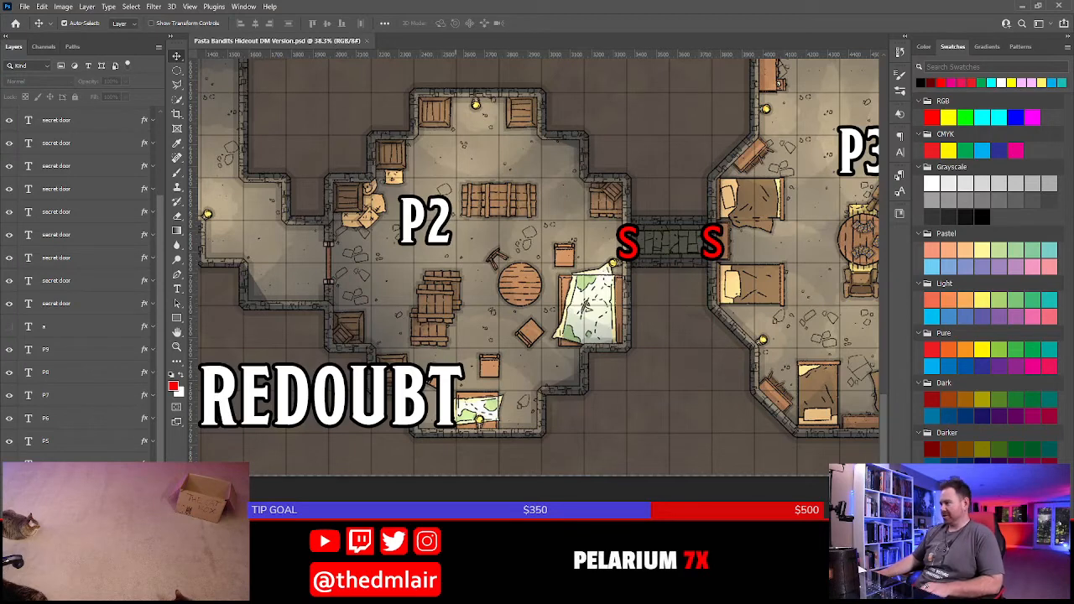
key("alt+Tab")
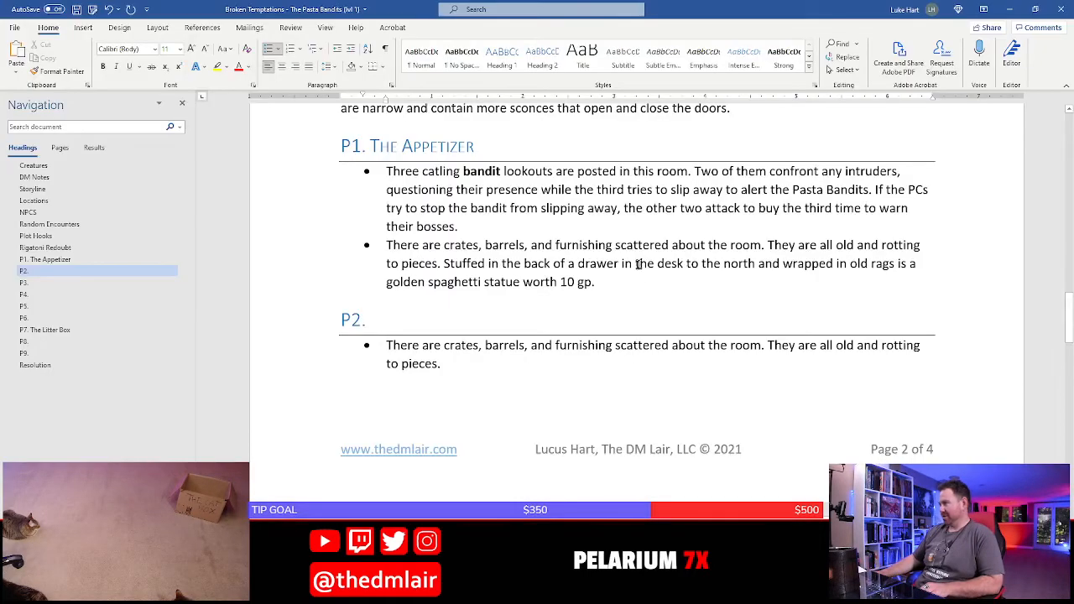
scroll(561, 366, "down", 8)
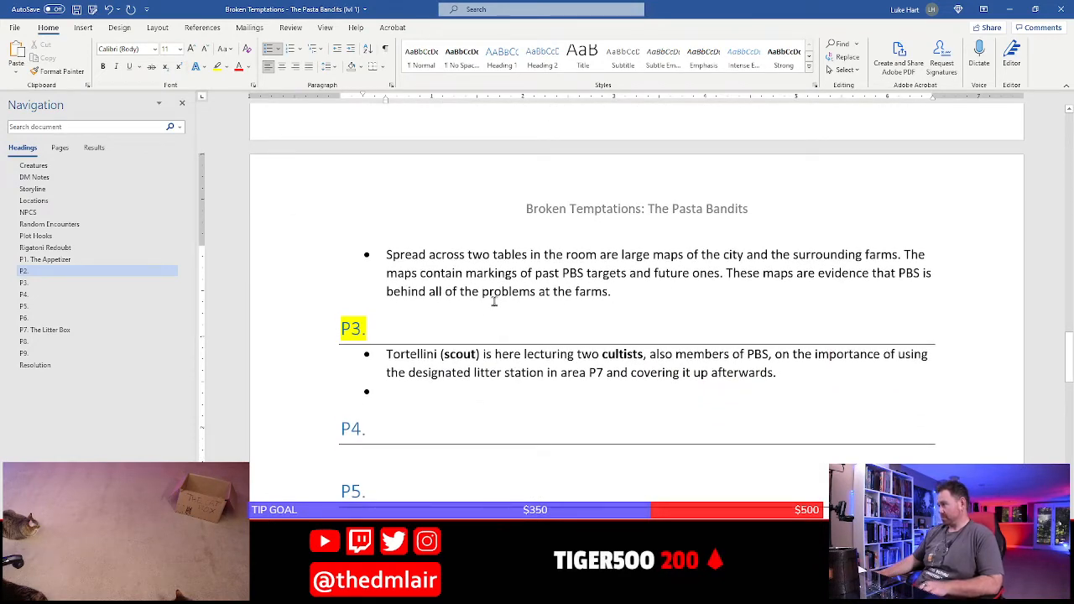
left_click(717, 277)
type(", stash")
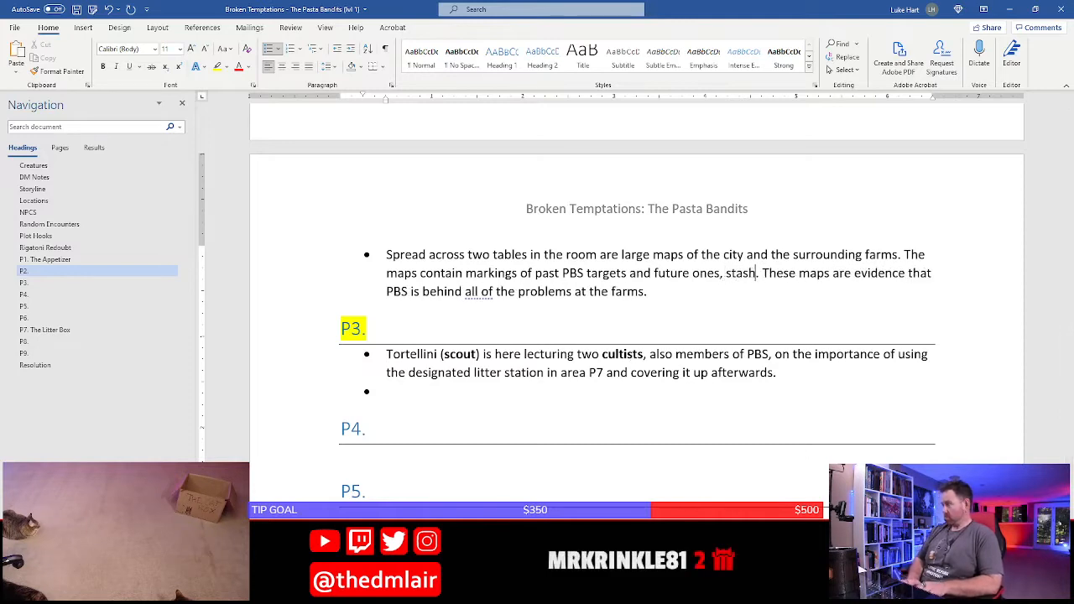
type(" p")
key("BackSpace")
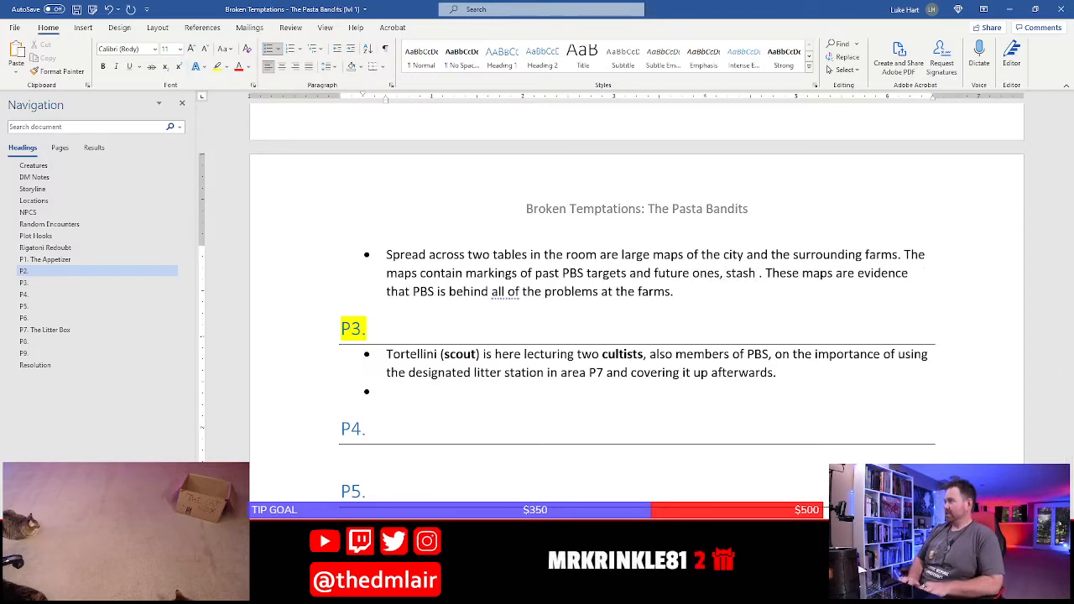
type("locations, and ")
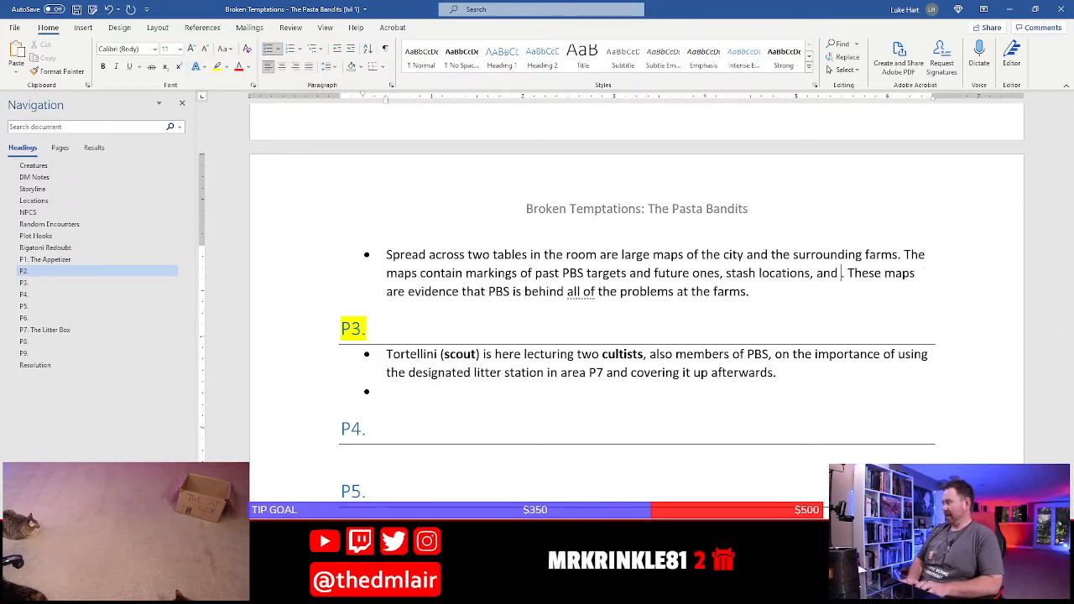
type("safehouses.")
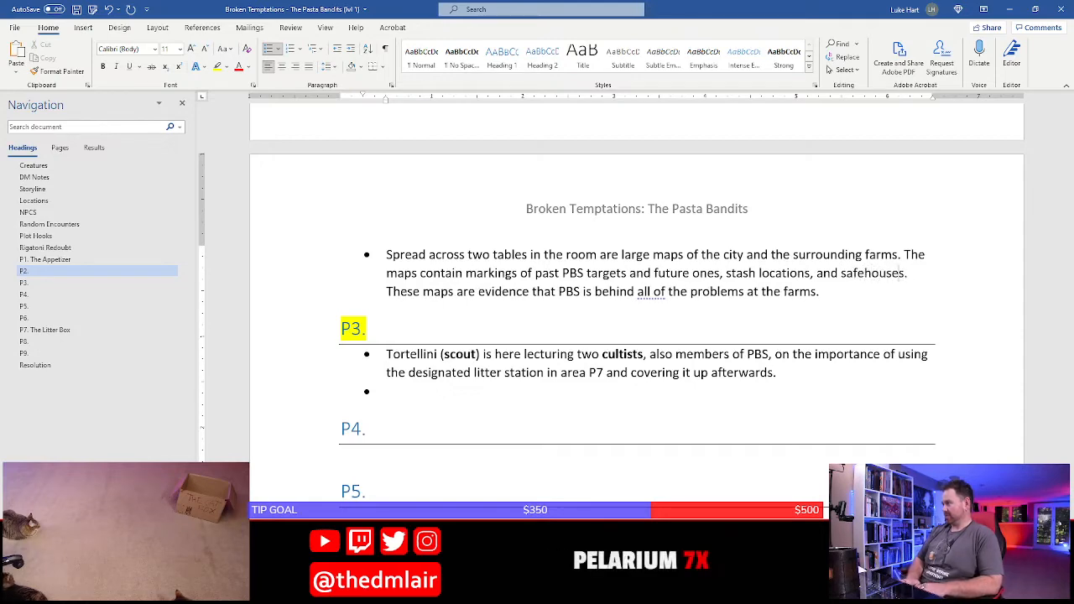
Add the title "Heist Hole" to the P2 heading
scroll(462, 391, "up", 6)
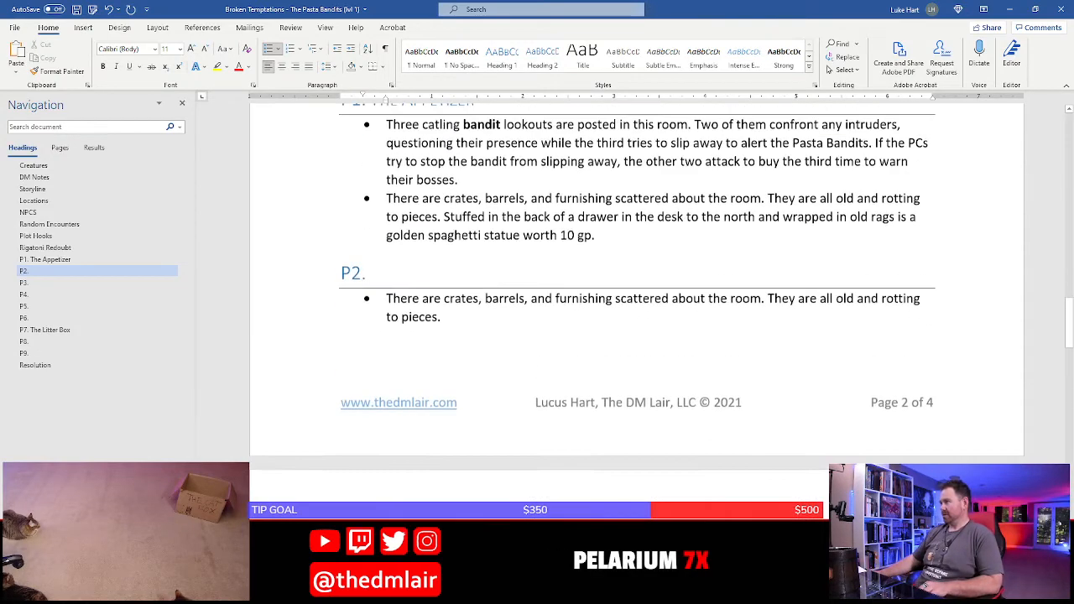
left_click(449, 314)
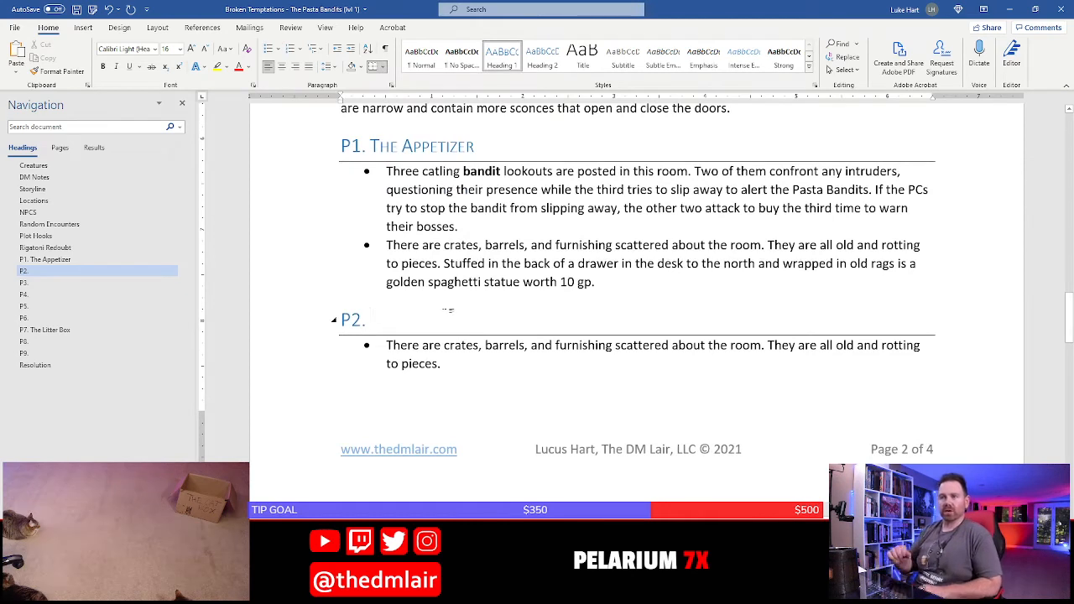
type("Heist Hole")
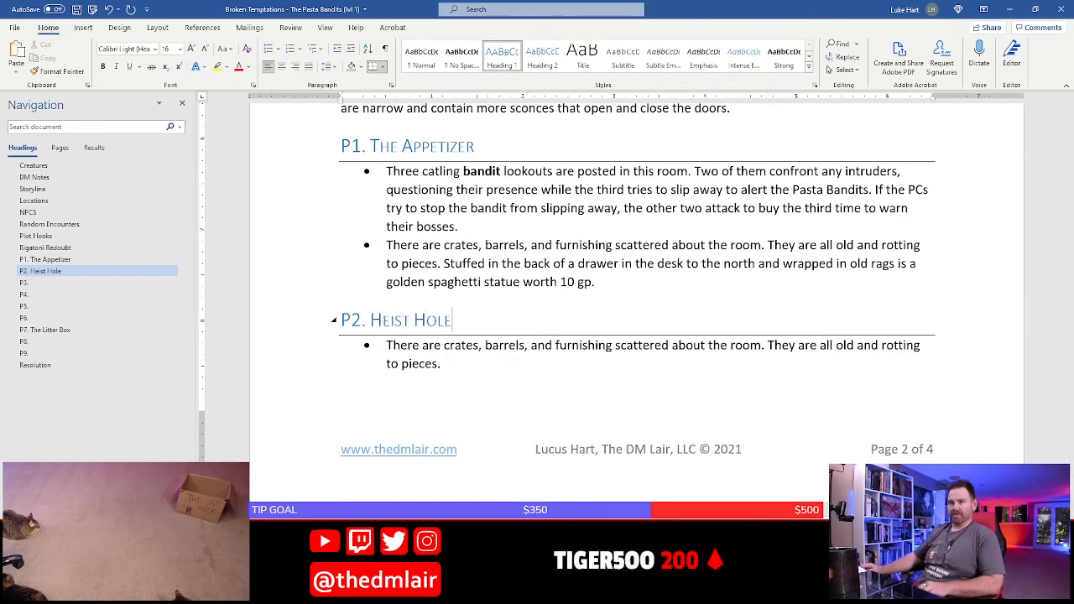
Switch to the hideout map in Photoshop and examine room P8 and its adjoining passages
scroll(419, 333, "down", 10)
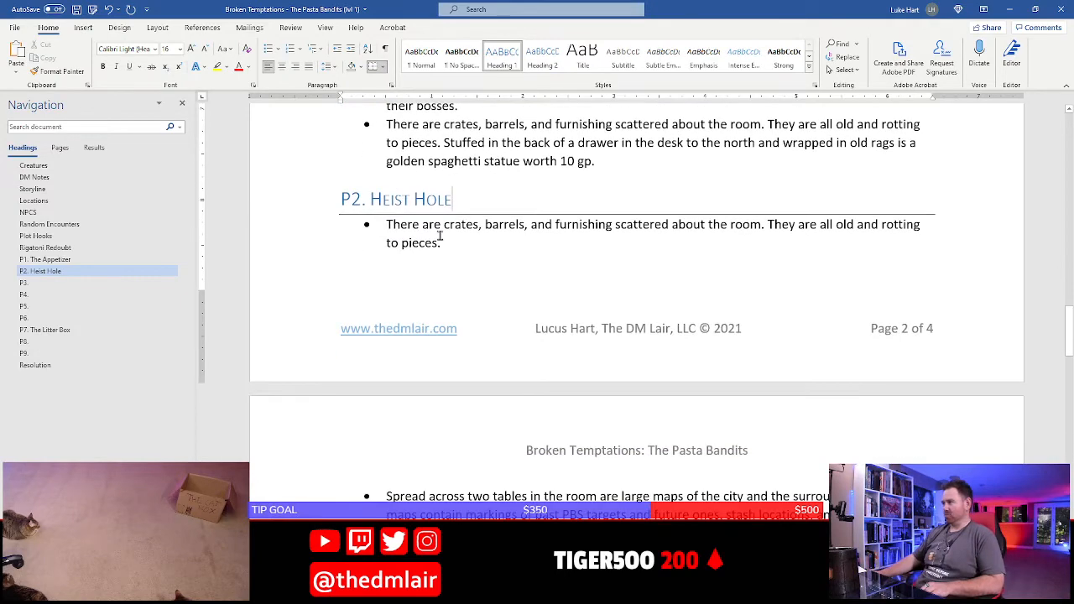
scroll(436, 269, "down", 3)
left_click(395, 212)
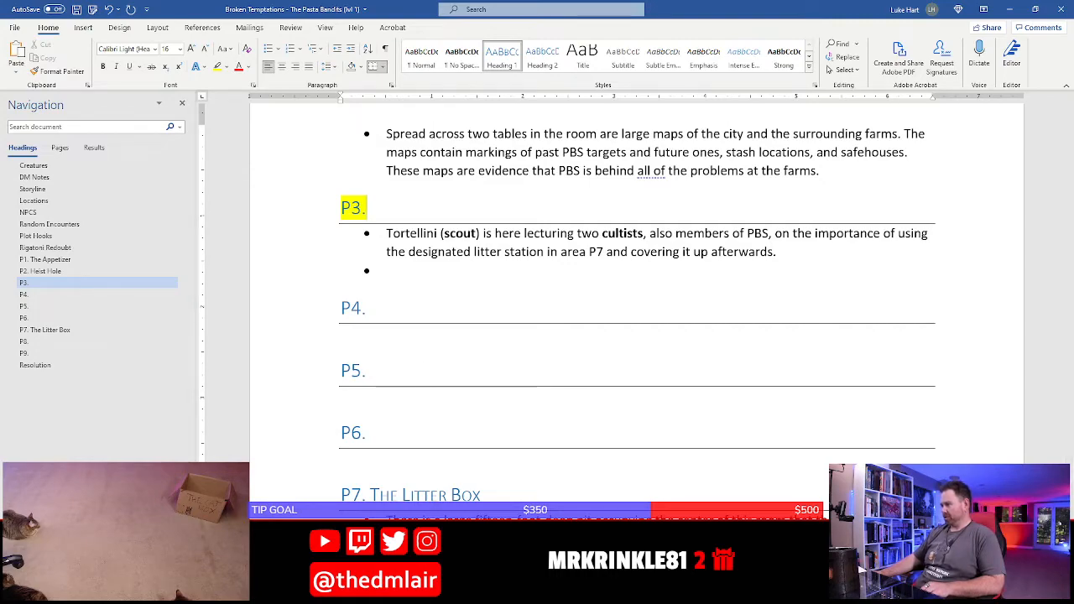
key("alt+Tab")
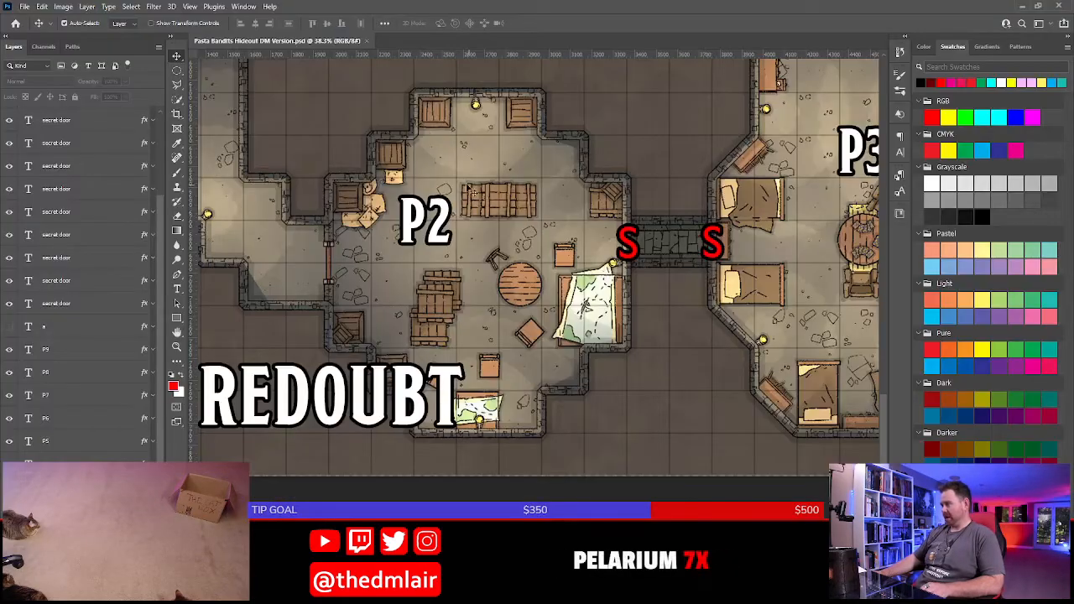
left_click_drag(445, 138, 579, 357)
left_click_drag(470, 164, 566, 358)
left_click_drag(487, 114, 542, 498)
left_click_drag(546, 169, 513, 353)
left_click_drag(775, 80, 573, 252)
left_click_drag(681, 166, 566, 378)
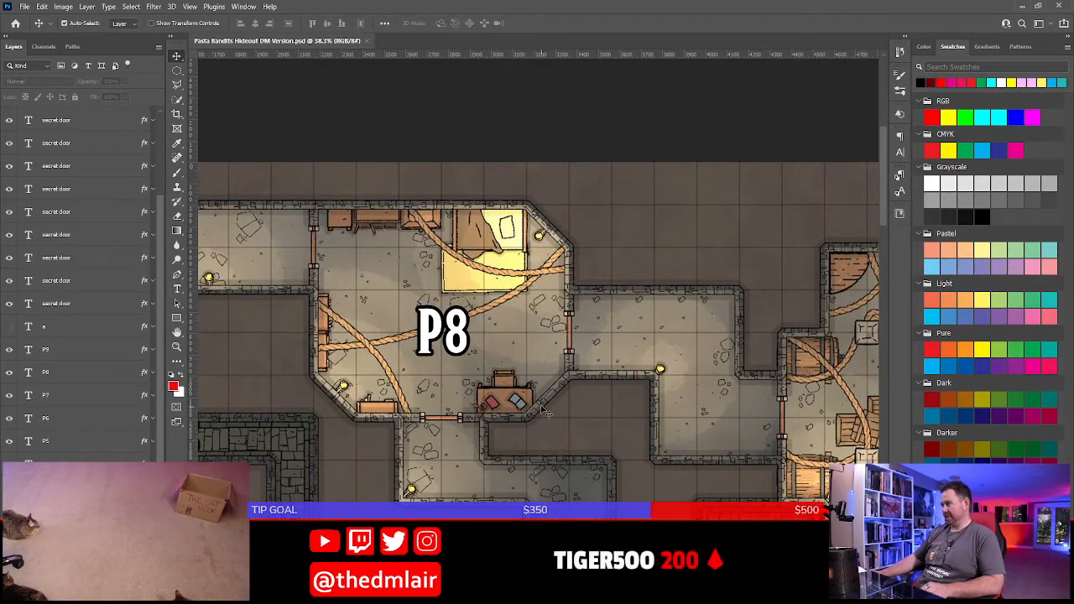
scroll(632, 429, "down", 2)
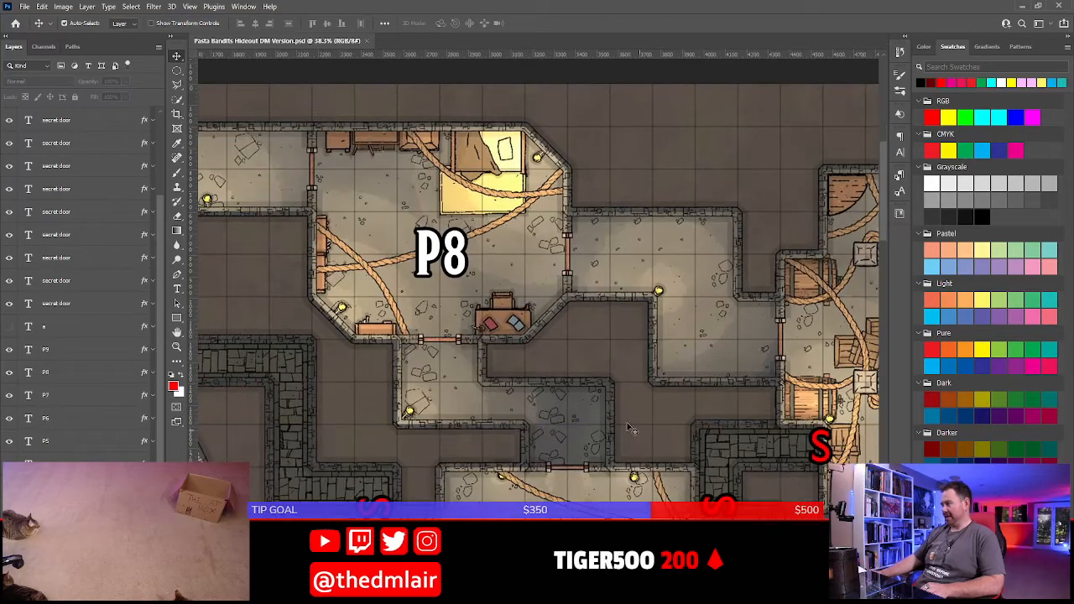
key("alt+Tab")
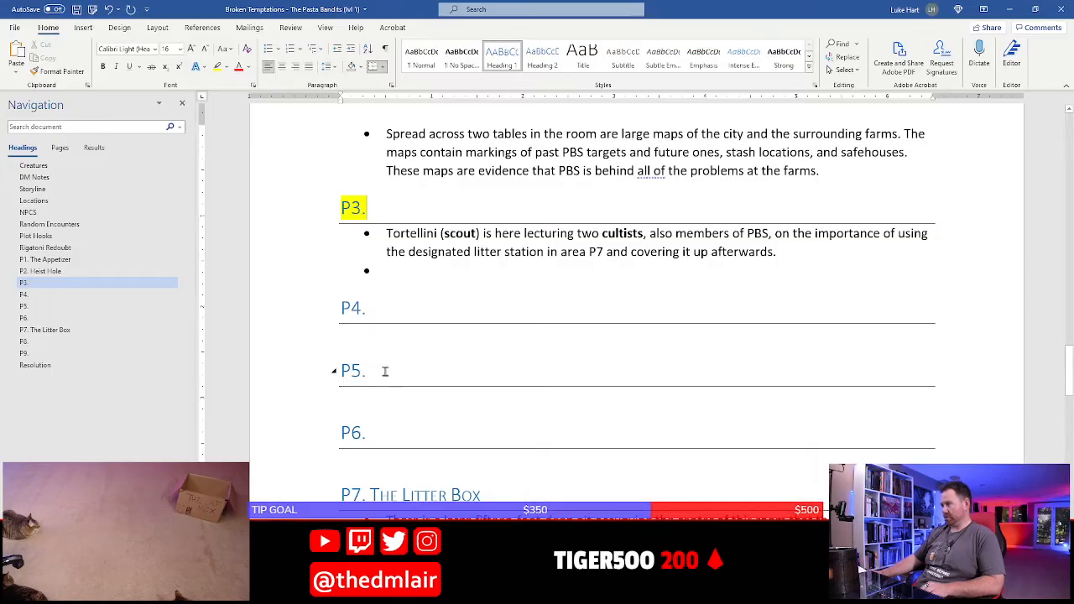
Add the bullet "Note implicating Toni, the city official, in the crimes." under the P8 heading and save the document
scroll(385, 372, "down", 15)
left_click(408, 345)
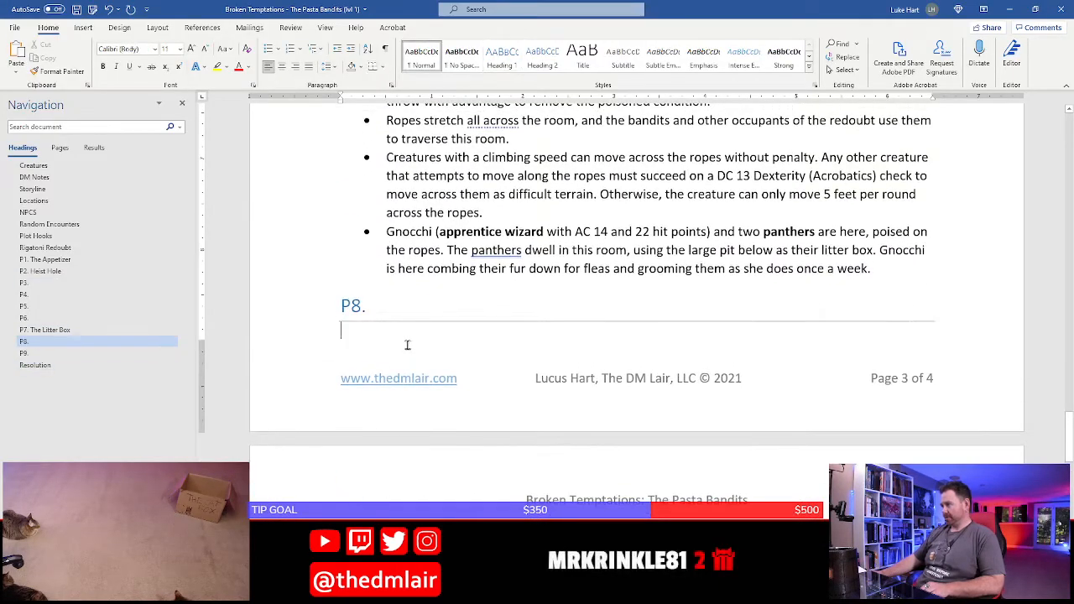
type("* Note ")
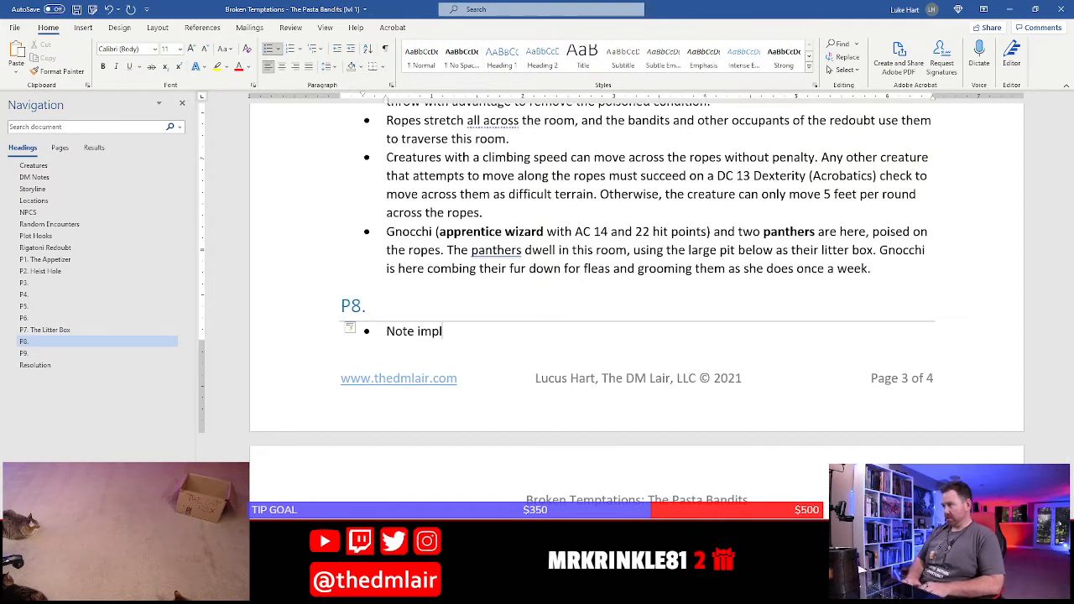
type("implicating")
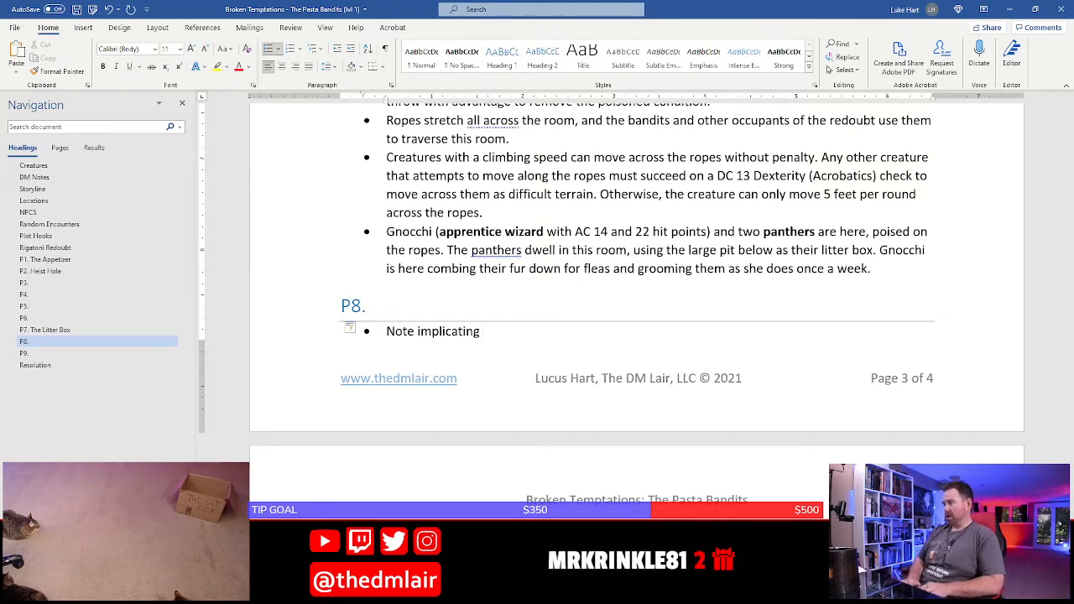
type(" Toni, the city official, in the crimes.")
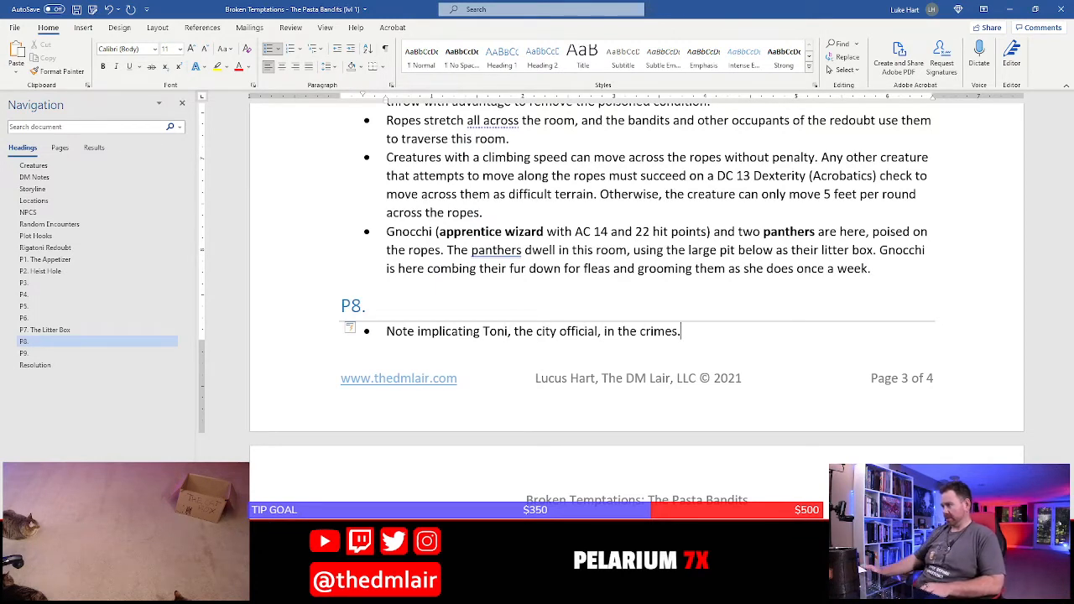
key("ctrl+s")
Switch to the hideout map in Photoshop, examine the furnishings of room P3, and return to the Word document
scroll(407, 344, "up", 15)
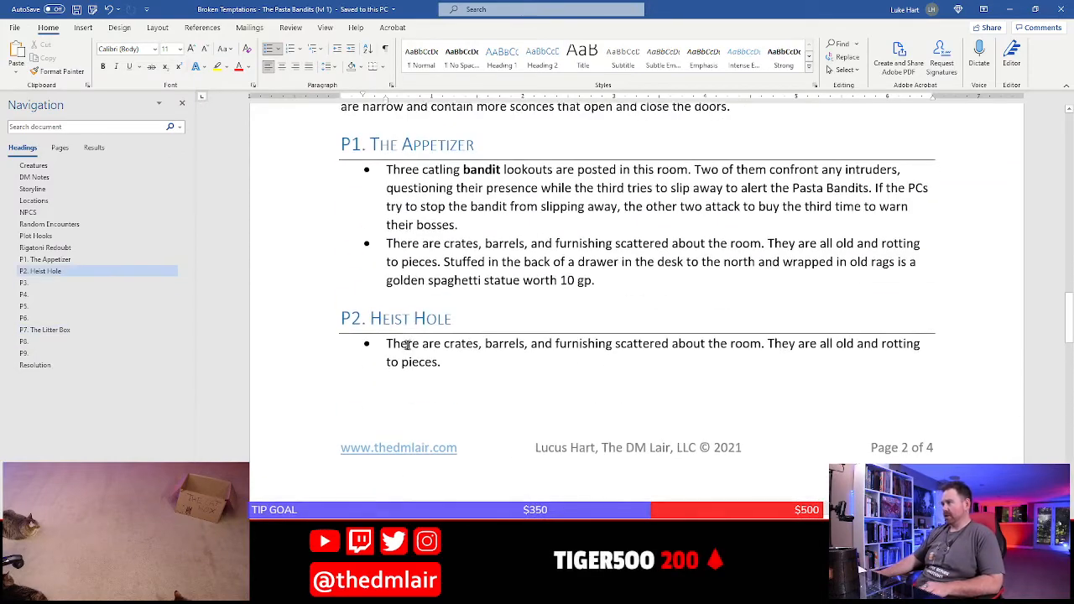
scroll(407, 345, "down", 5)
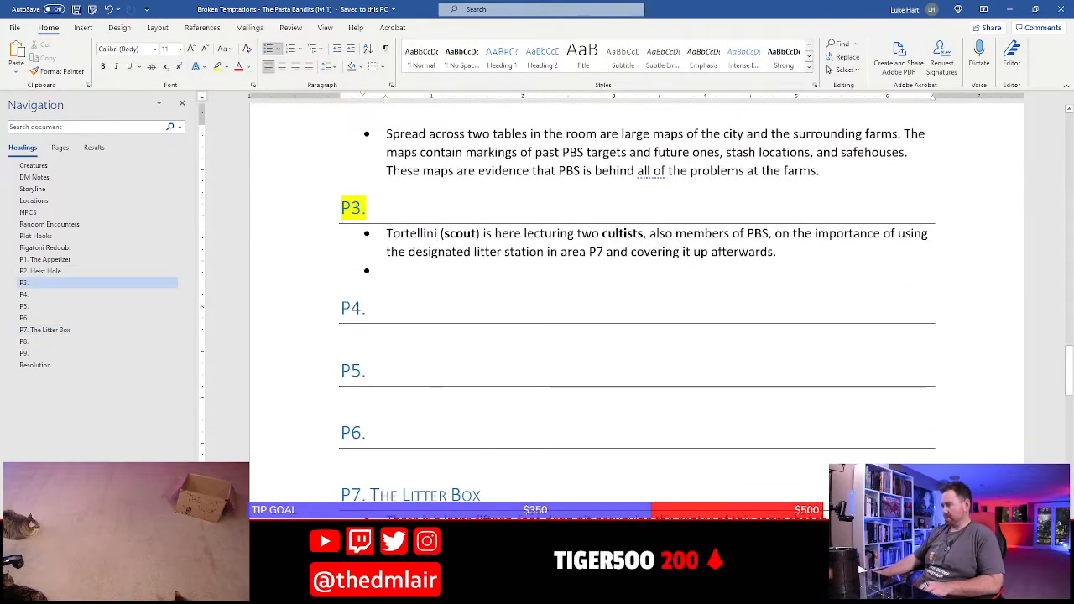
key("alt+Tab")
scroll(528, 228, "down", 10)
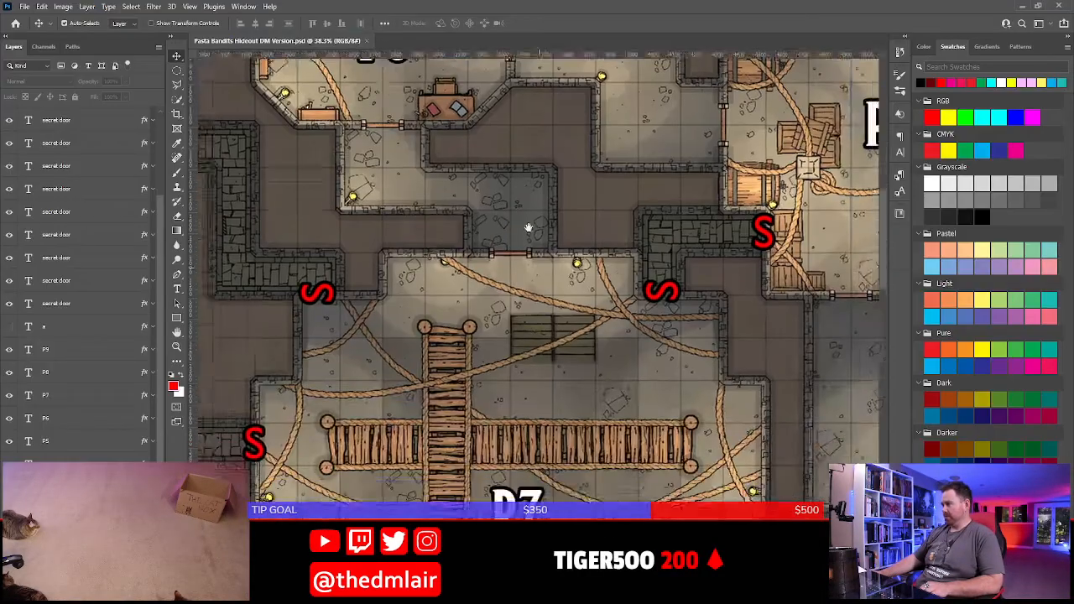
scroll(620, 456, "down", 10)
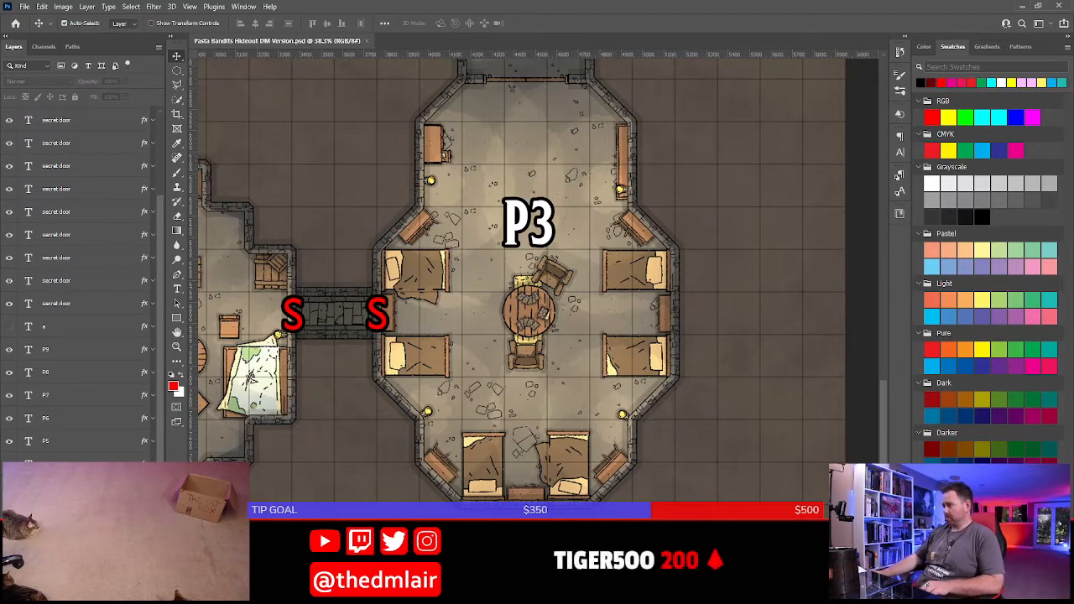
key("alt+Tab")
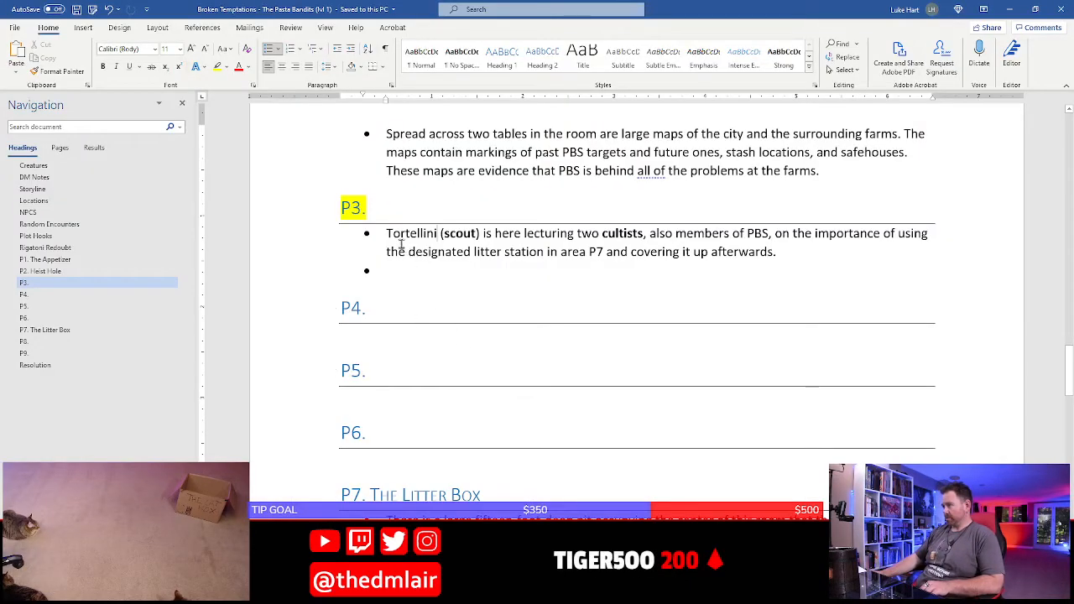
Insert a new first bullet under P3: "This room contains several beds, dressers, and a bookcase, all in decent repair."
key("Left")
key("Return")
key("Up")
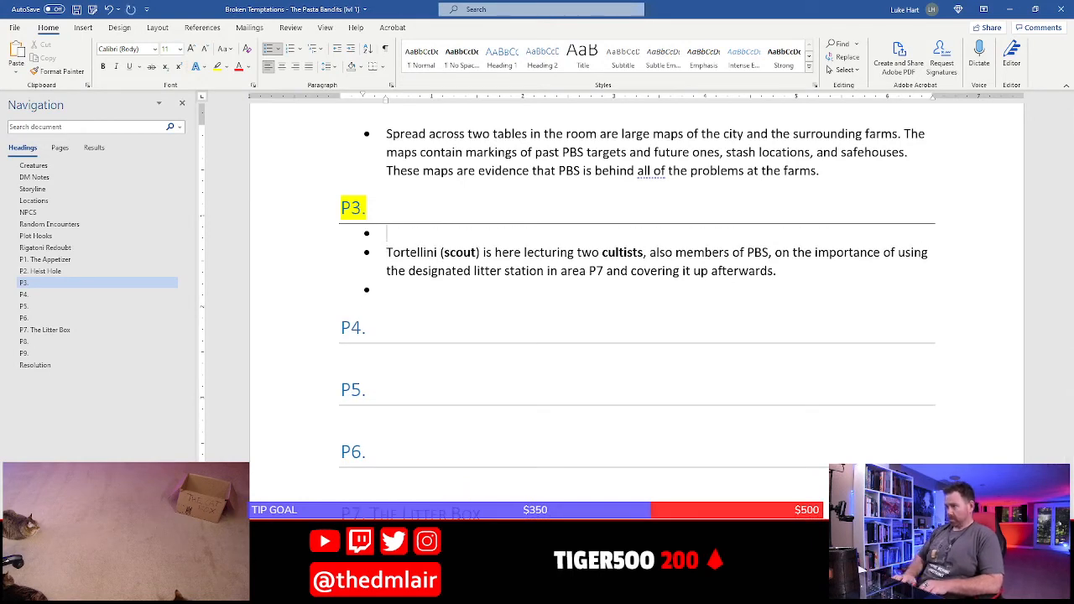
type("This room cor")
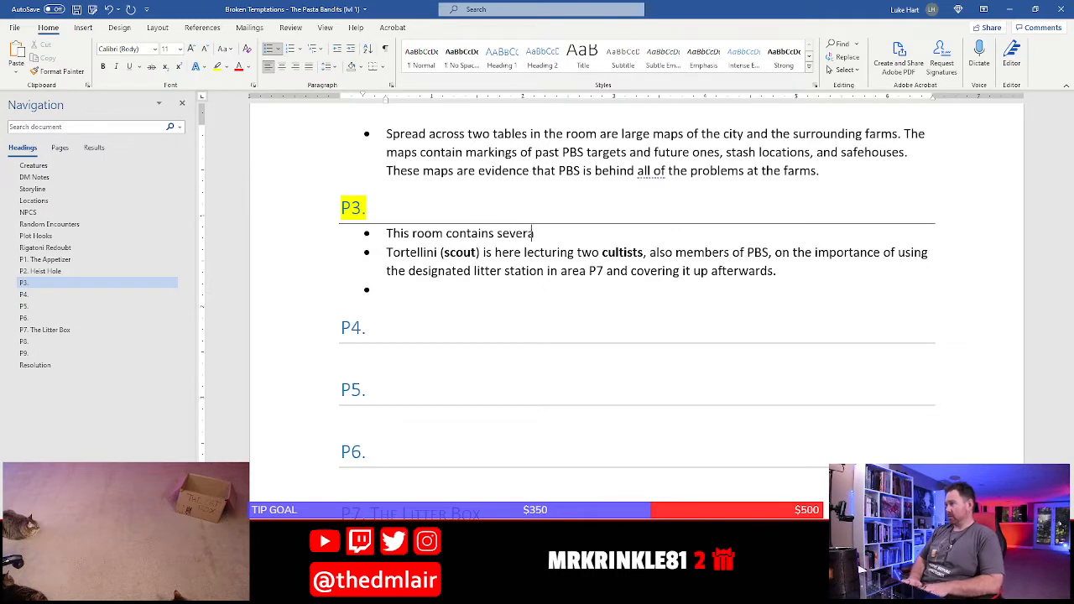
type("tains several beds, ")
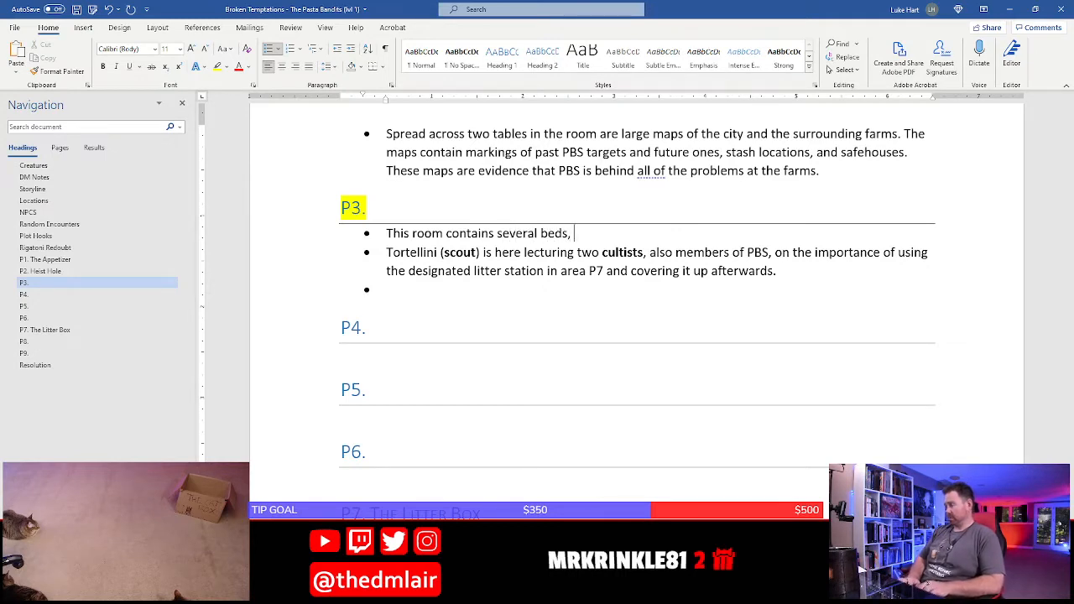
type("dressers, and a bookcase.")
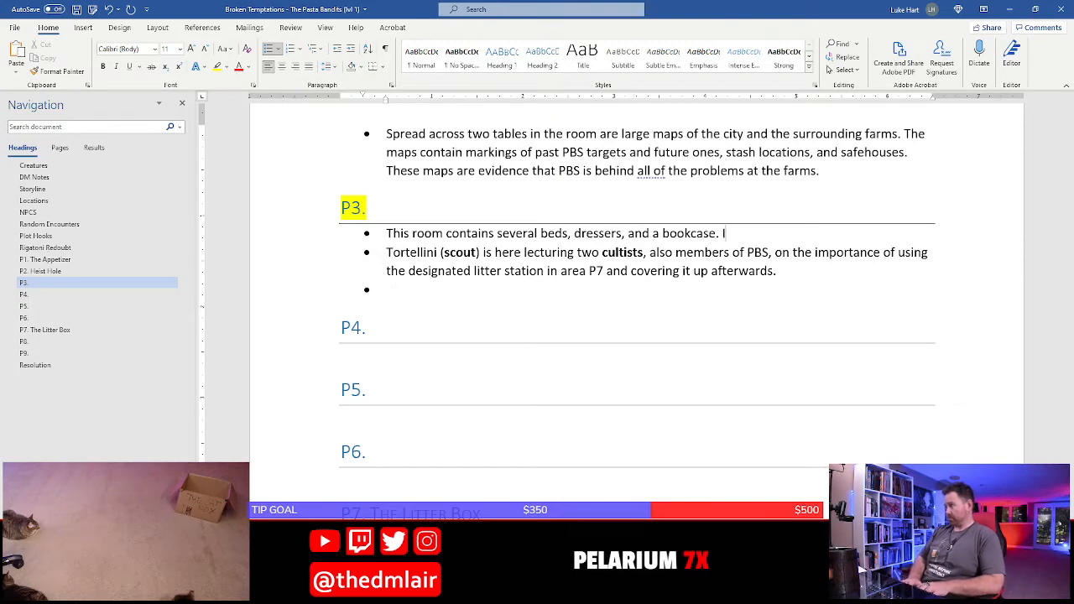
type(" It")
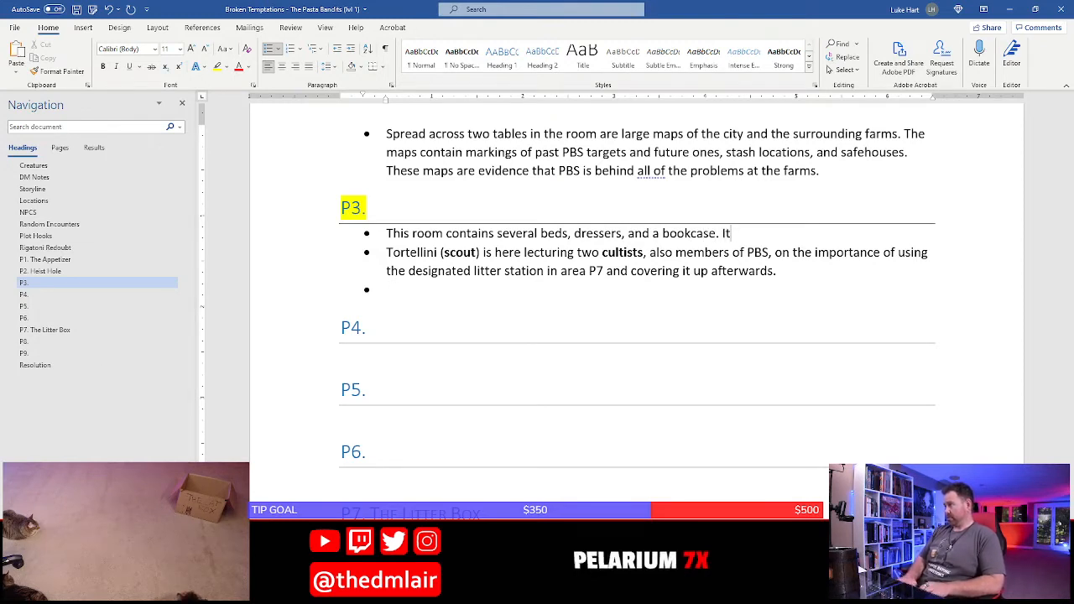
key("BackSpace")
key("BackSpace")
key("BackSpace")
key("BackSpace")
type(", all in ")
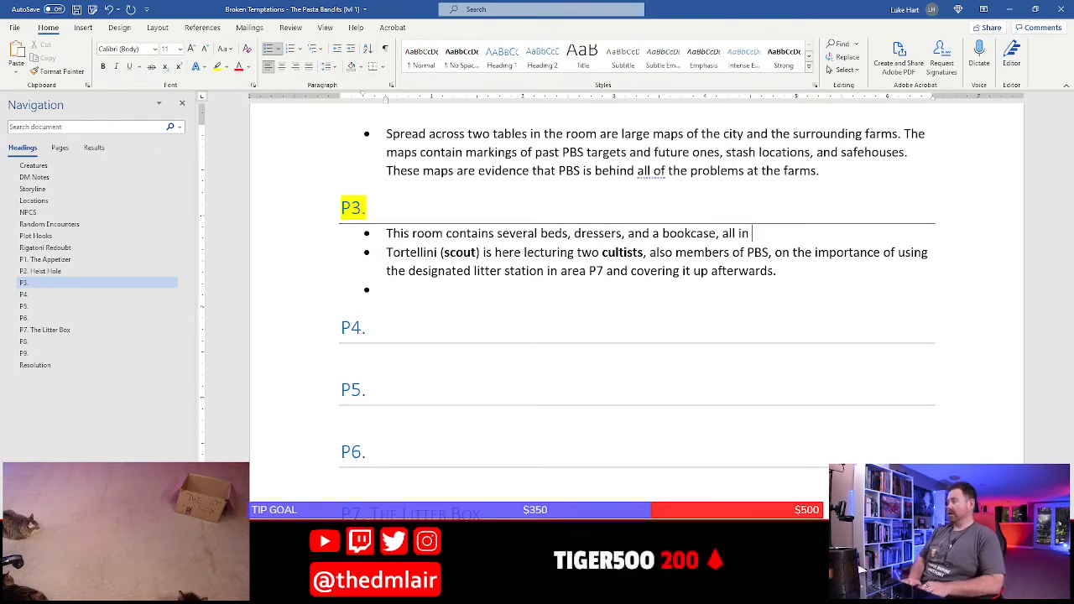
type("decent")
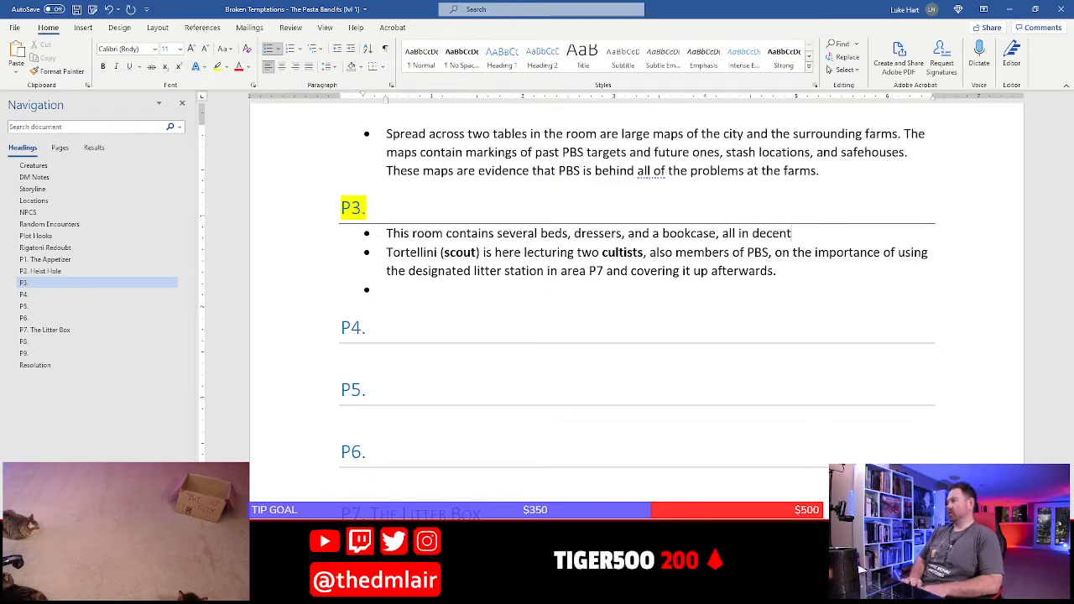
type(" repair.")
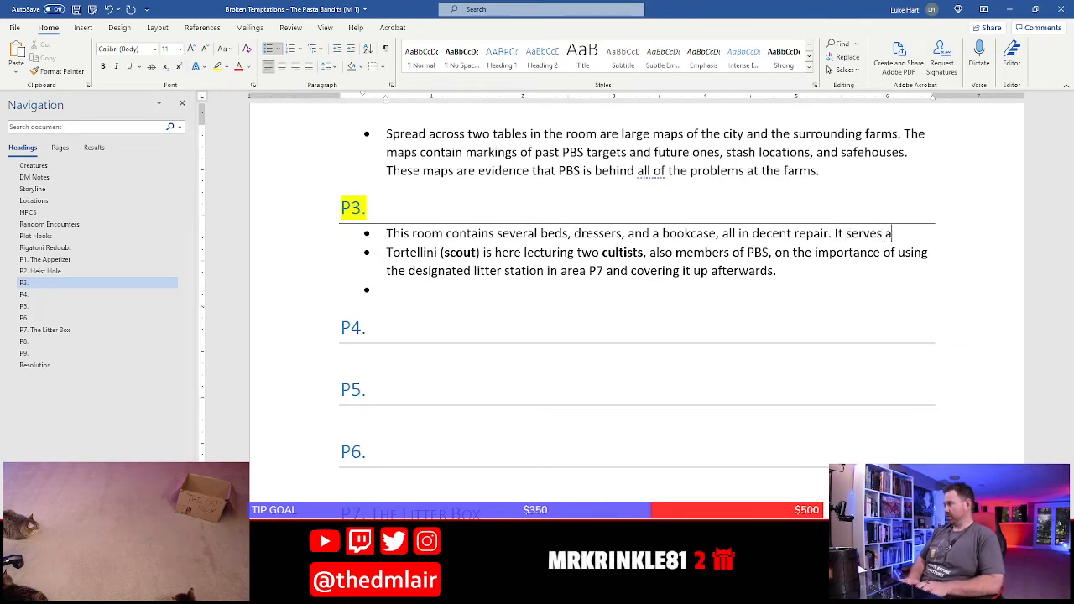
type(" It serves as the general bara")
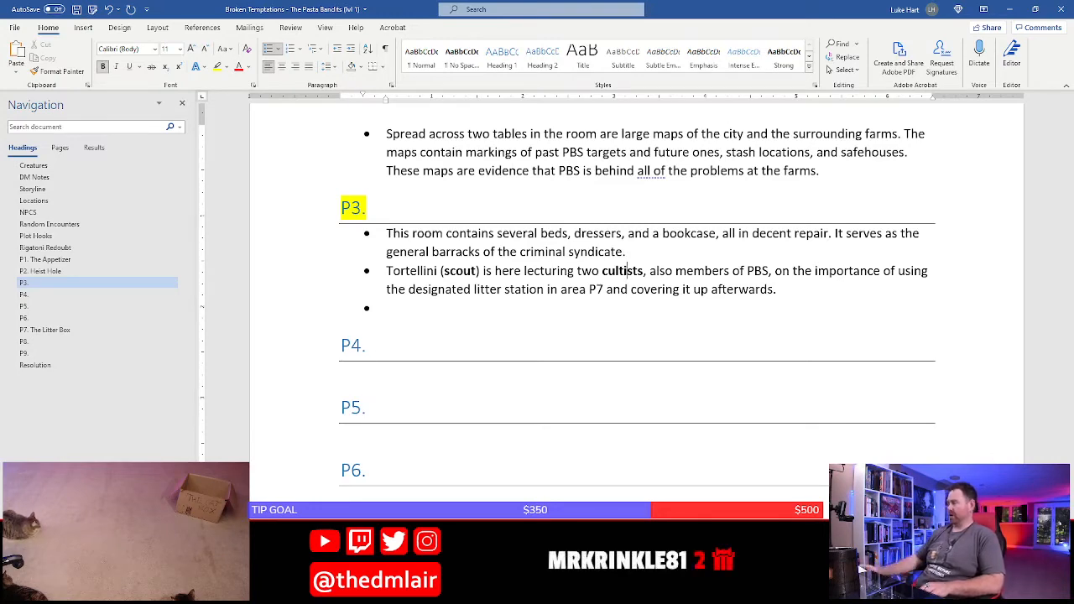
Add the sentence "It serves as the general barracks of the criminal syndicate." to the first P3 bullet and save the document
scroll(471, 273, "up", 5)
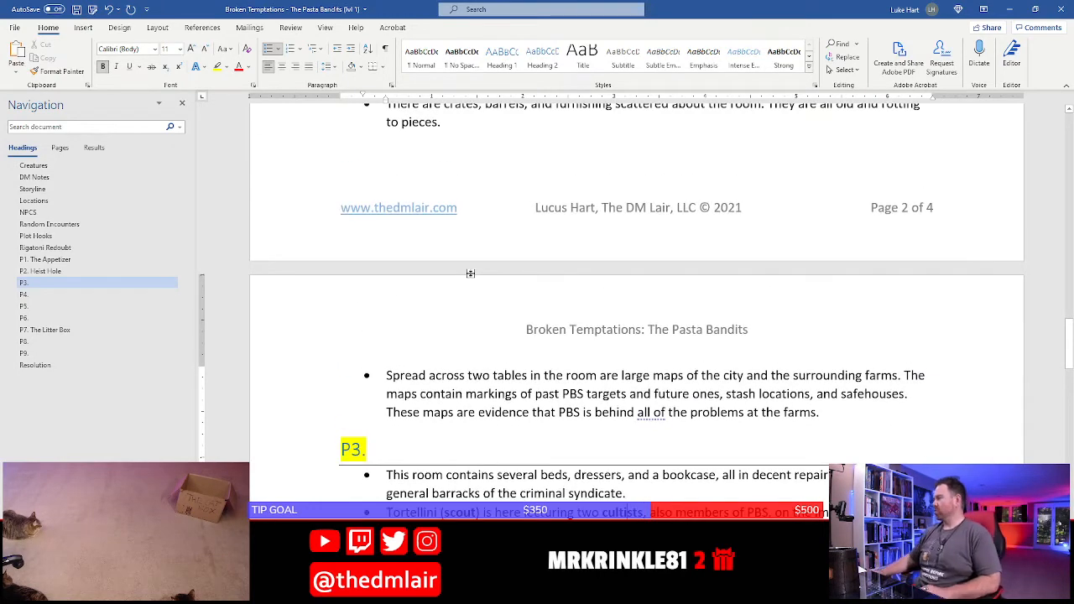
scroll(471, 273, "up", 4)
scroll(465, 348, "down", 6)
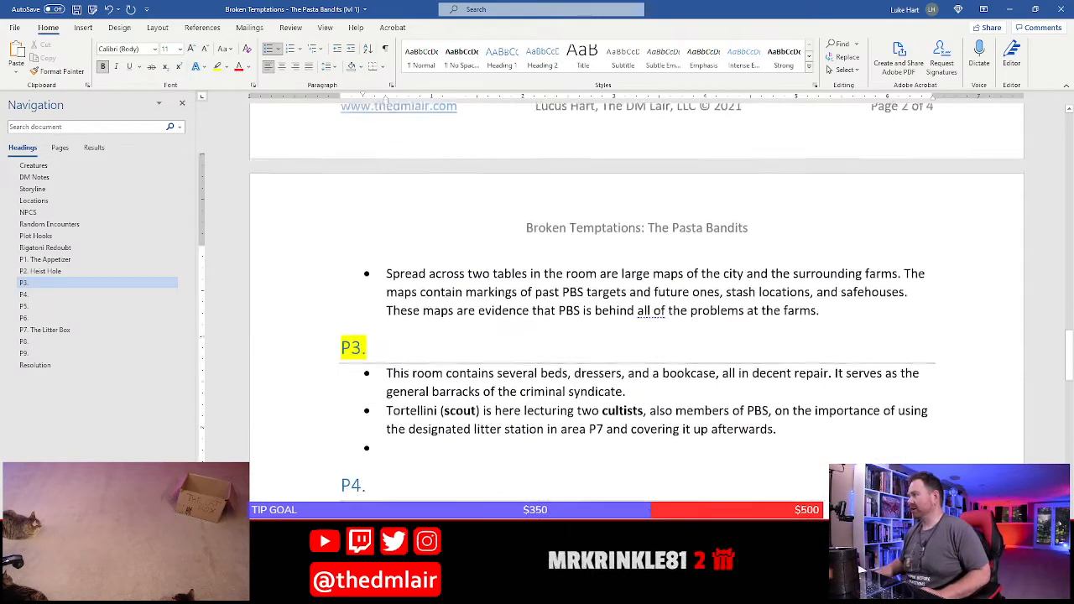
left_click(510, 369)
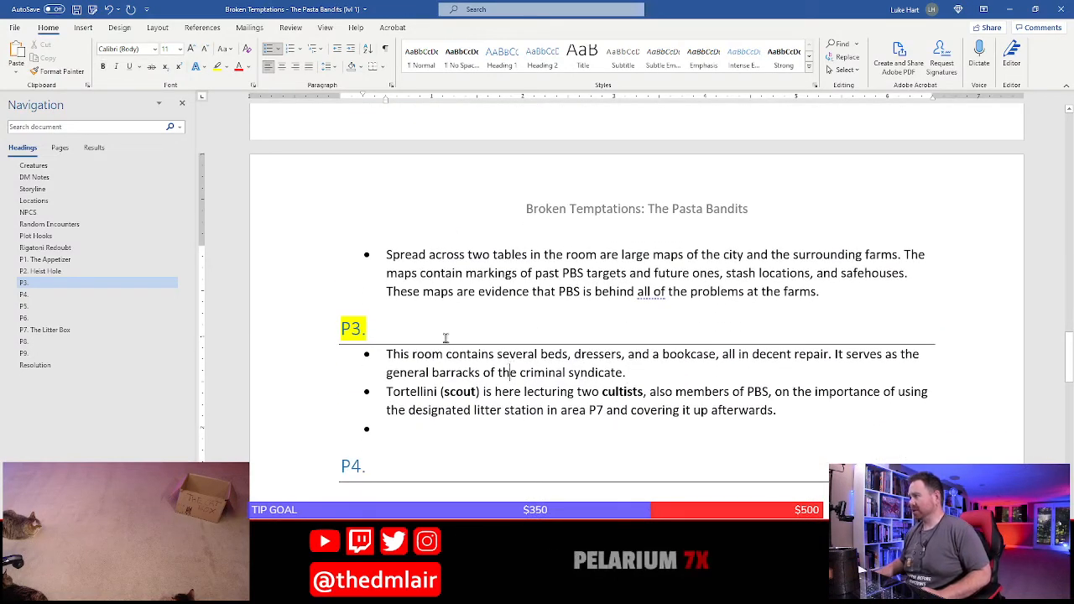
left_click(77, 9)
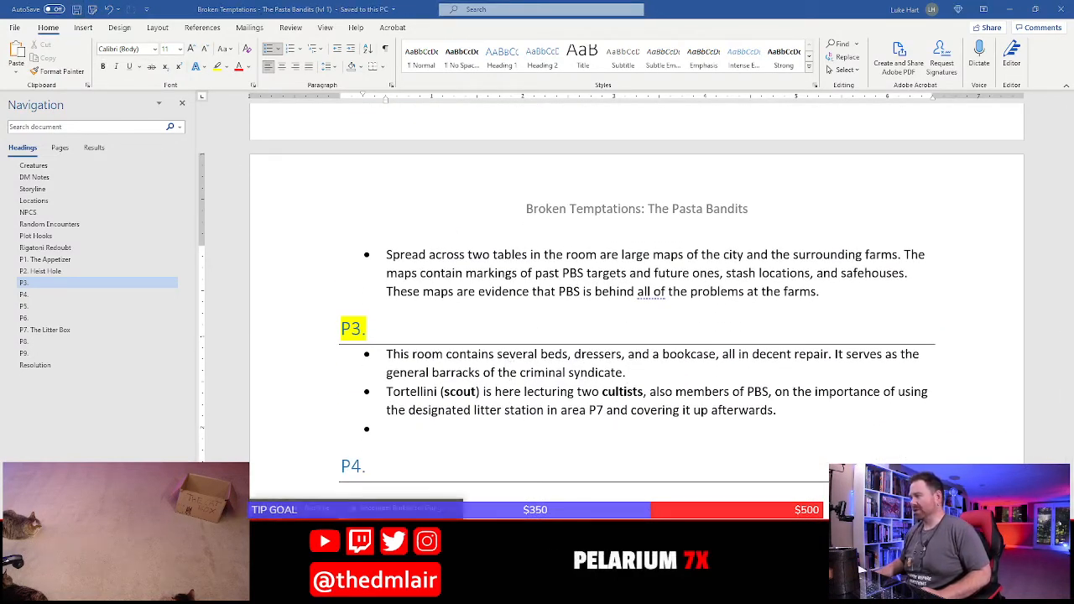
Switch to the browser and open the Treasure chapter of the Dungeon Master's Guide on D&D Beyond
left_click(405, 550)
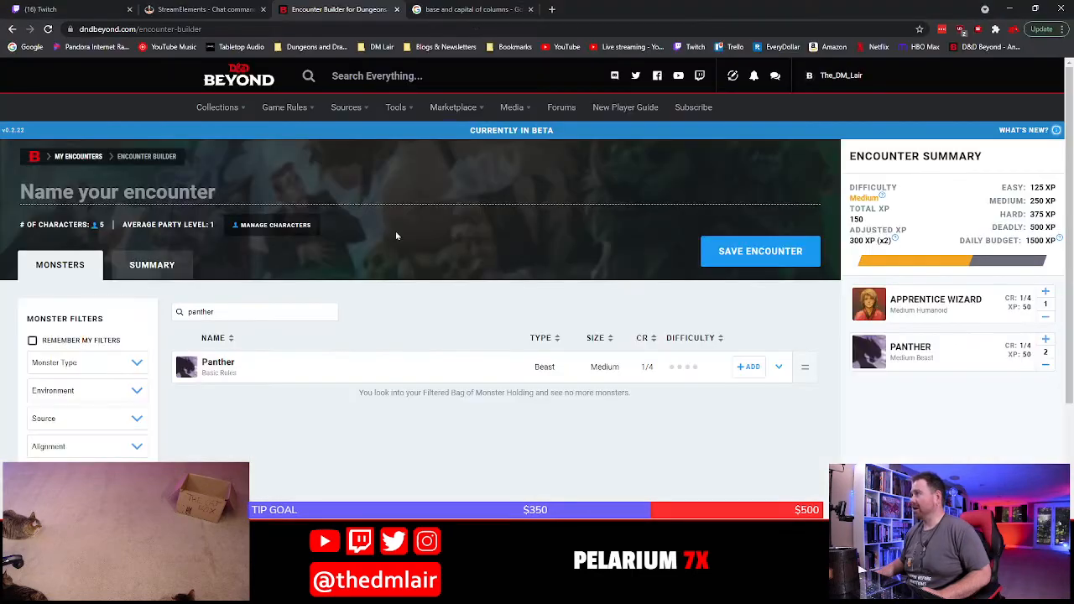
left_click(446, 11)
left_click(982, 47)
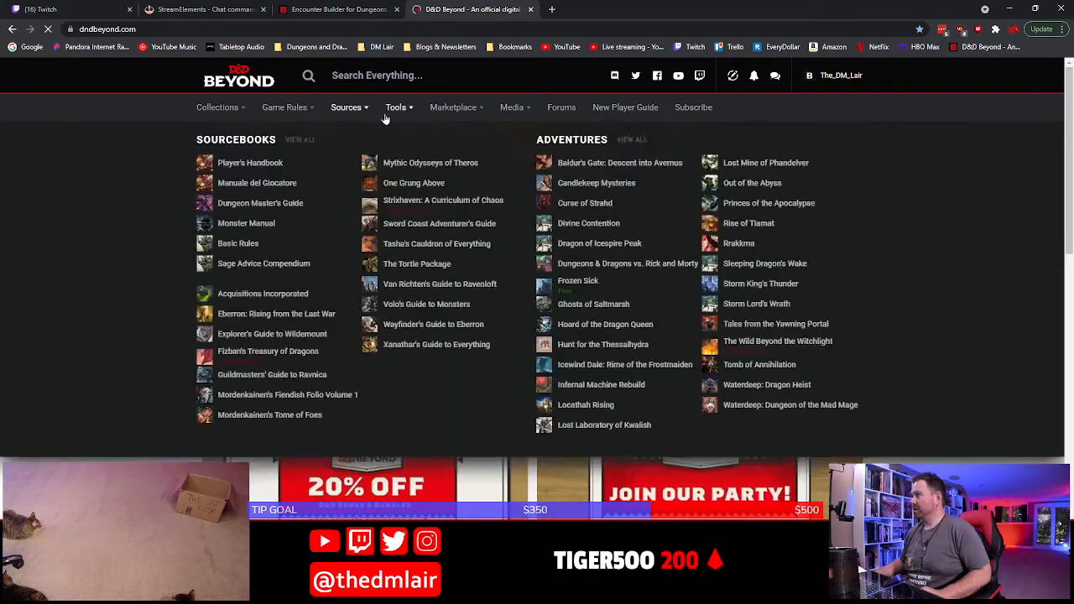
mouse_move(391, 118)
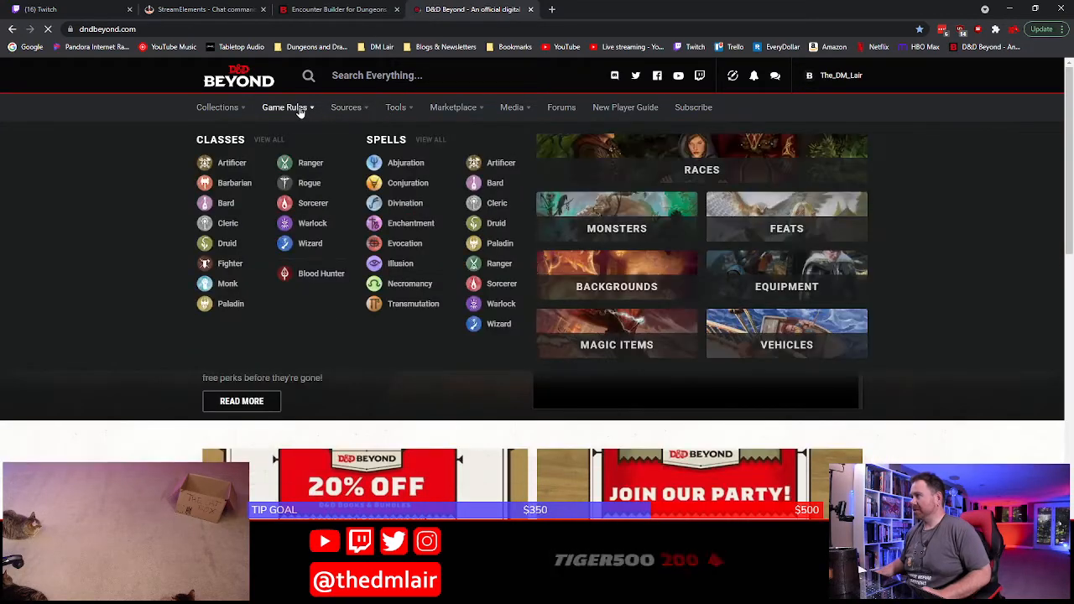
mouse_move(226, 114)
mouse_move(303, 115)
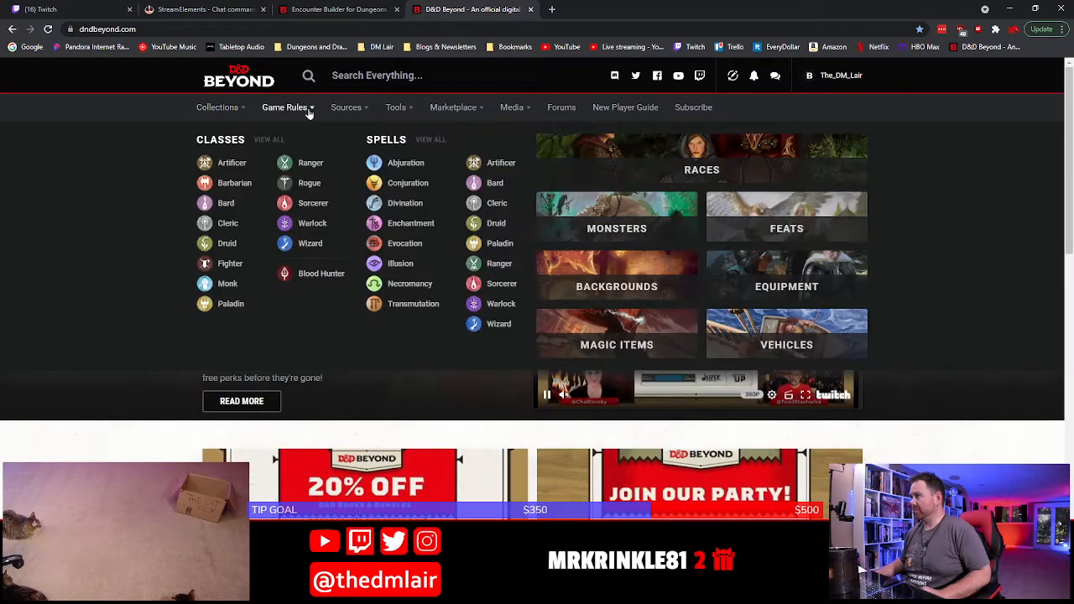
mouse_move(349, 114)
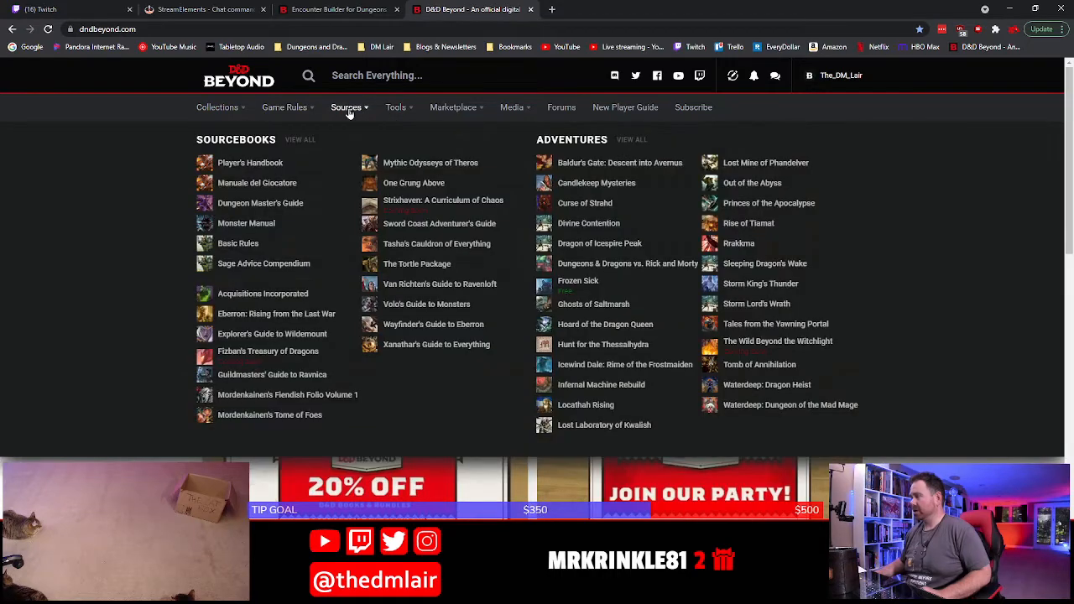
left_click(267, 203)
scroll(336, 268, "down", 2)
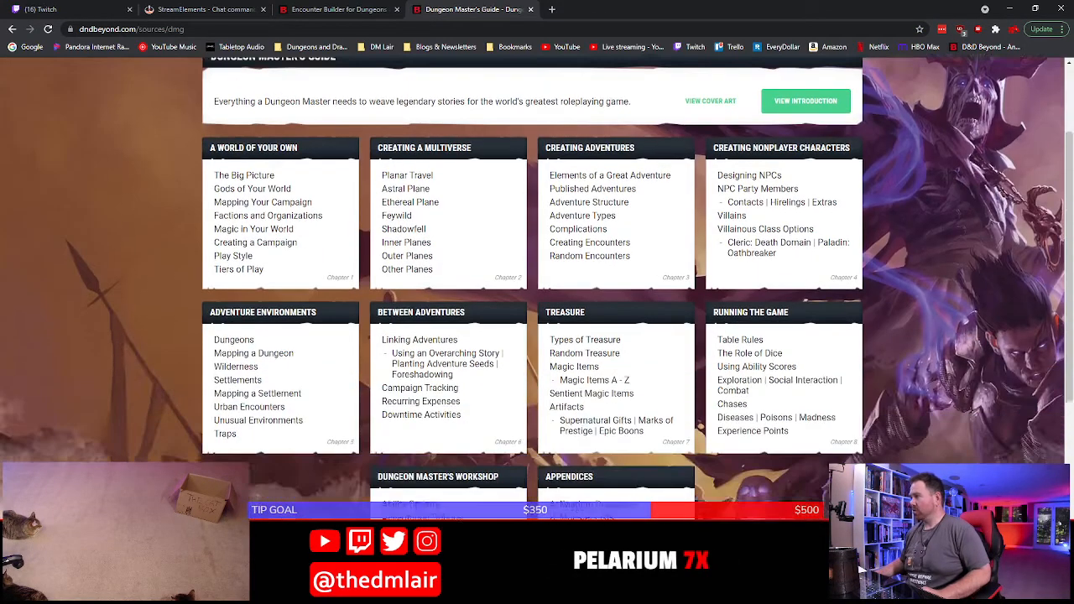
left_click(582, 319)
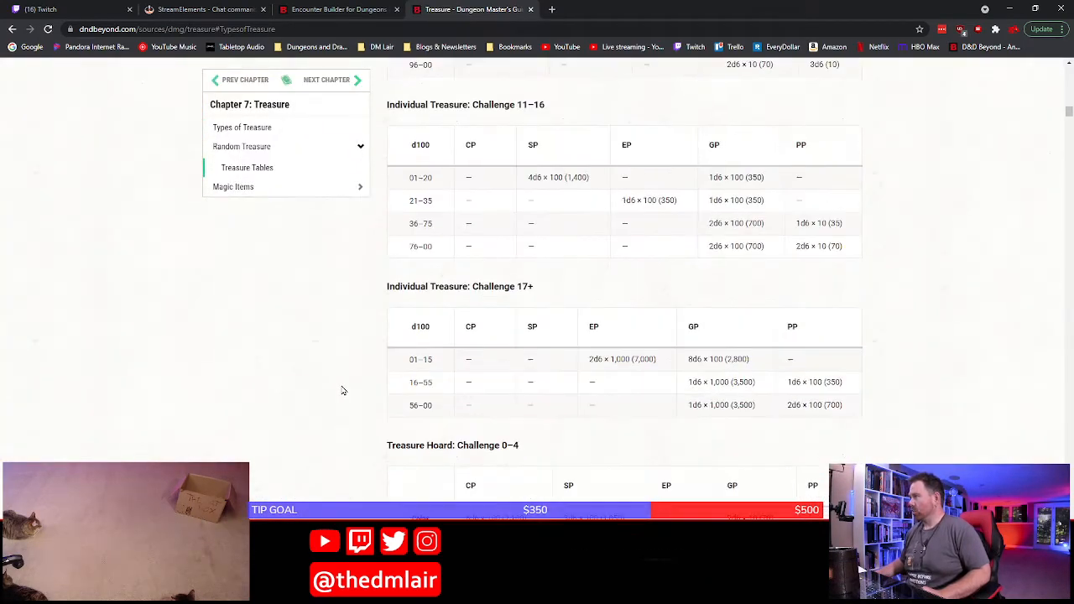
Examine the Treasure Hoard: Challenge 0–4 tables for coins, gems, art objects, and magic items
scroll(475, 302, "down", 12)
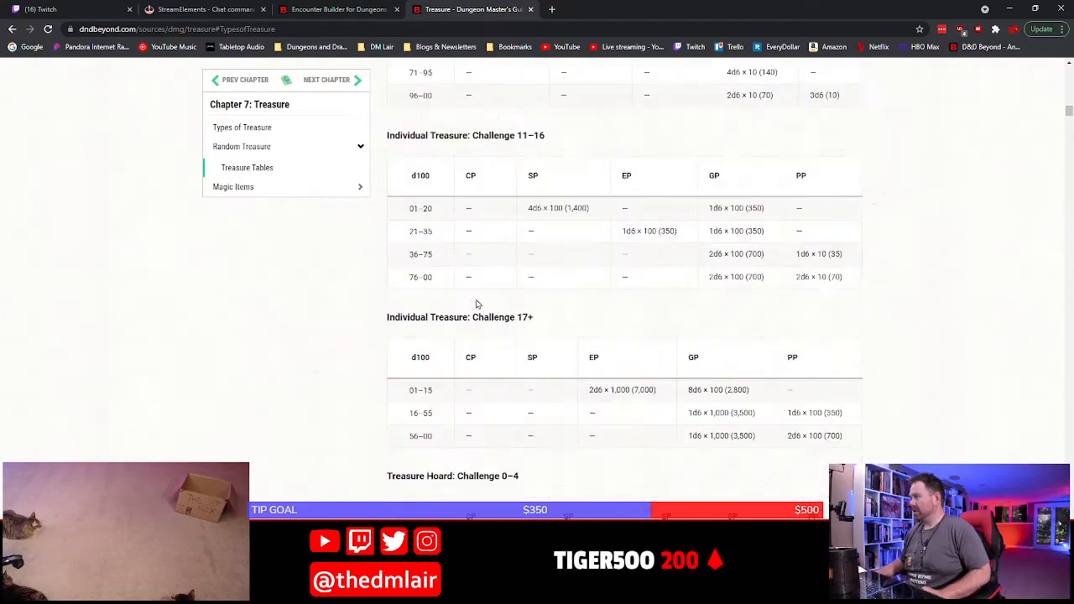
scroll(475, 301, "down", 5)
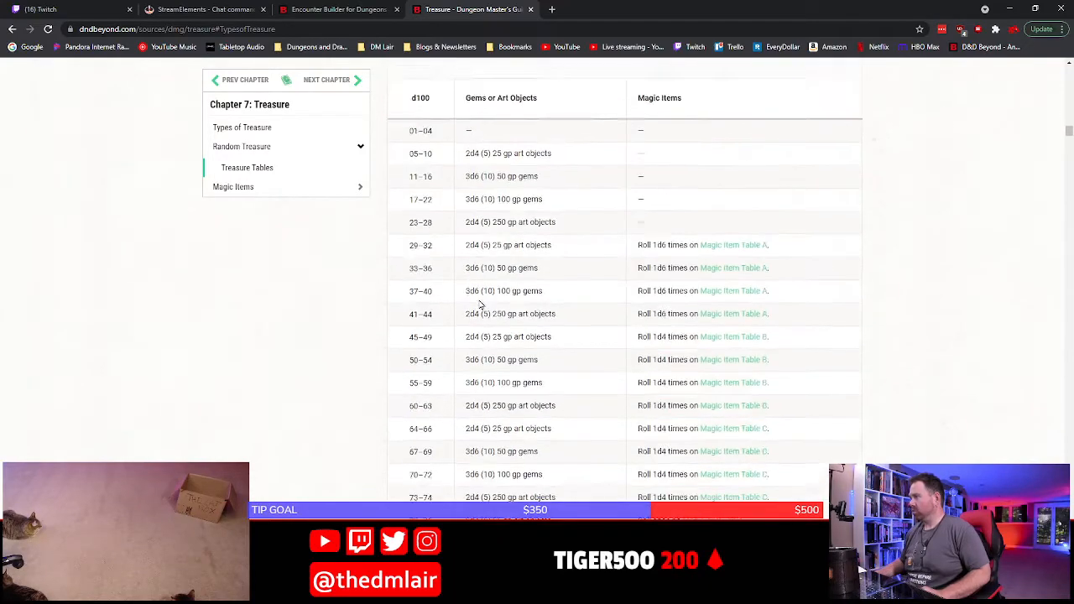
scroll(478, 302, "up", 9)
scroll(480, 305, "up", 4)
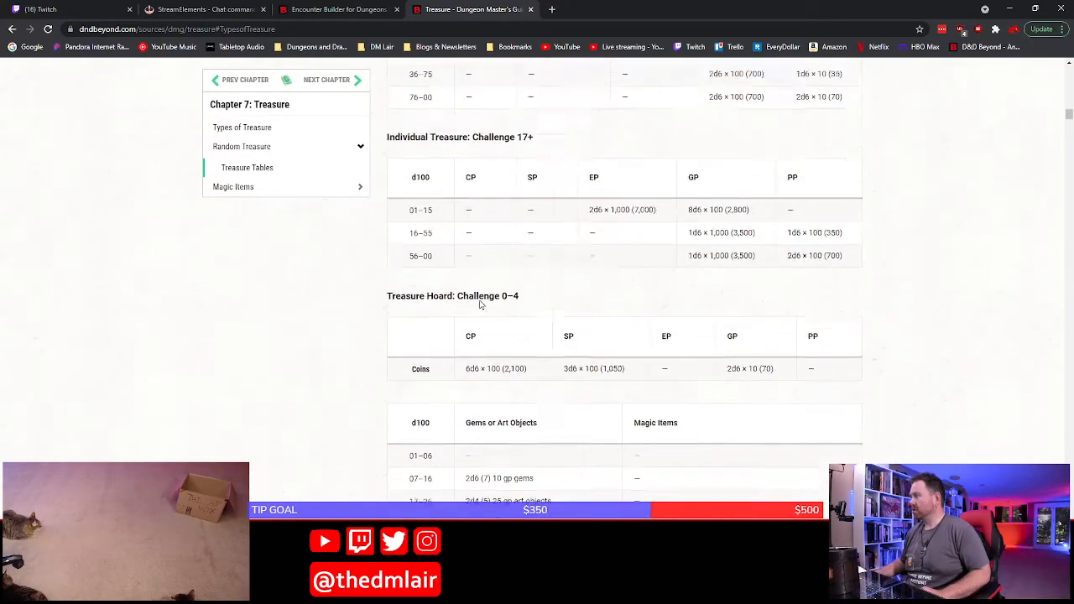
scroll(475, 413, "down", 4)
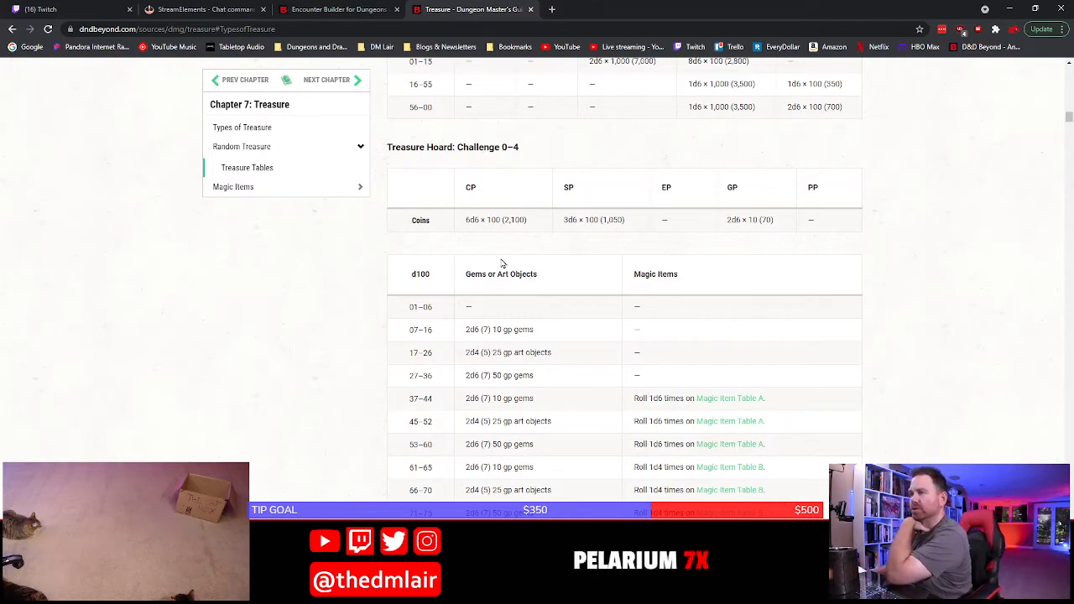
Open the bookmarked Dungeons & Dragons Dice Roller in a new browser tab
left_click(559, 8)
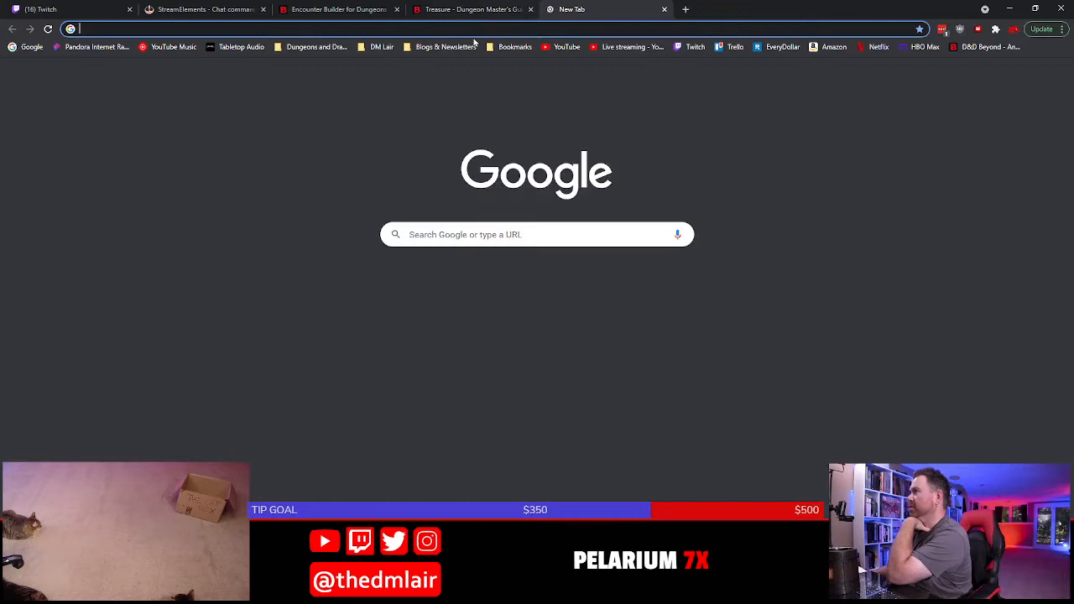
left_click(317, 47)
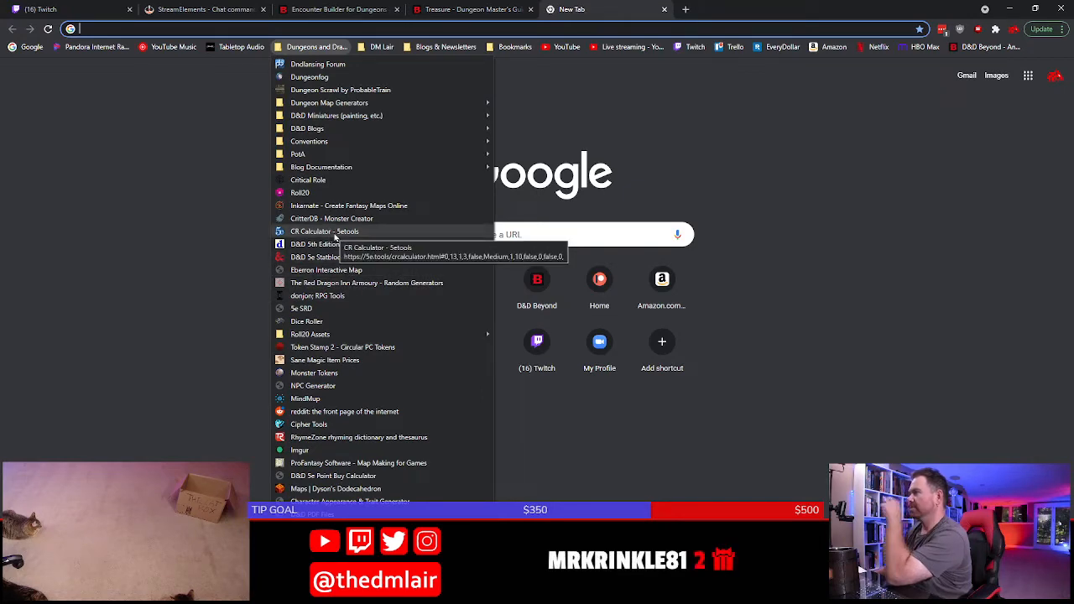
left_click(298, 323)
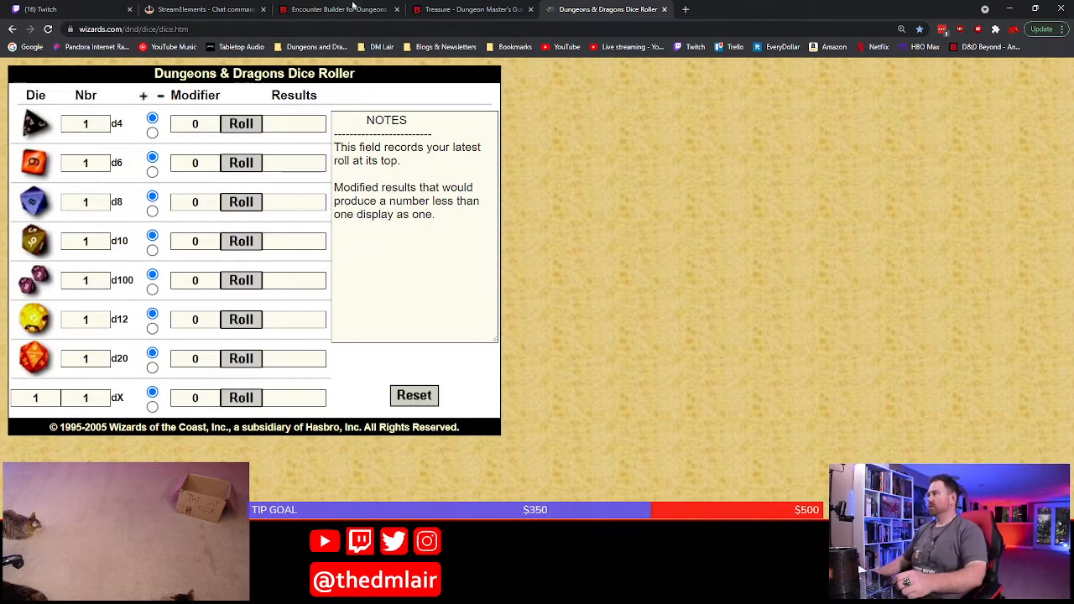
Check the copper coin formula in the Challenge 0–4 hoard table and roll 6d6 in the dice roller
left_click(434, 5)
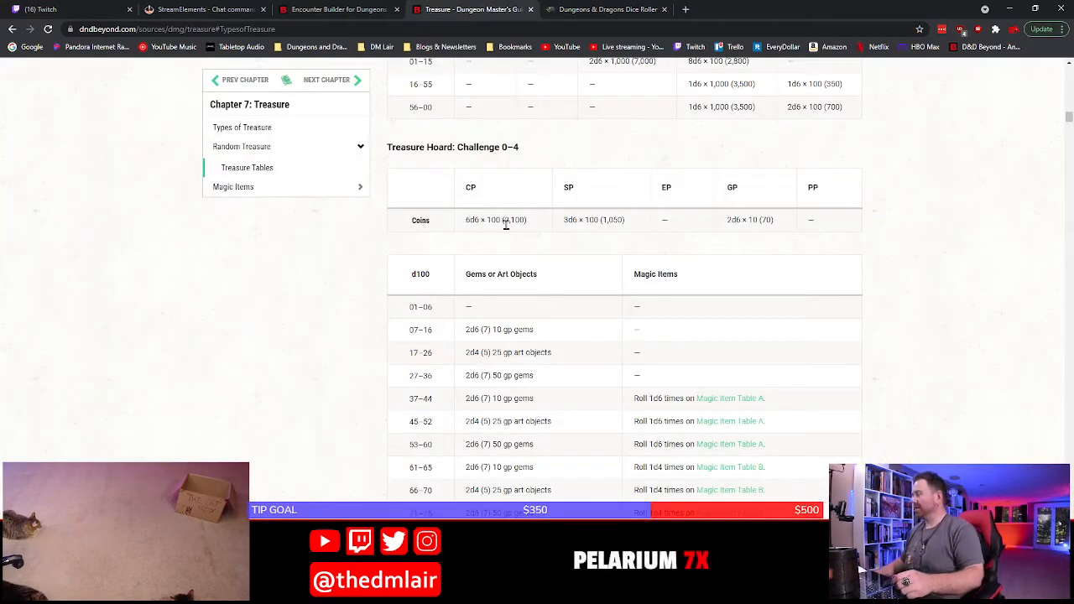
left_click(588, 8)
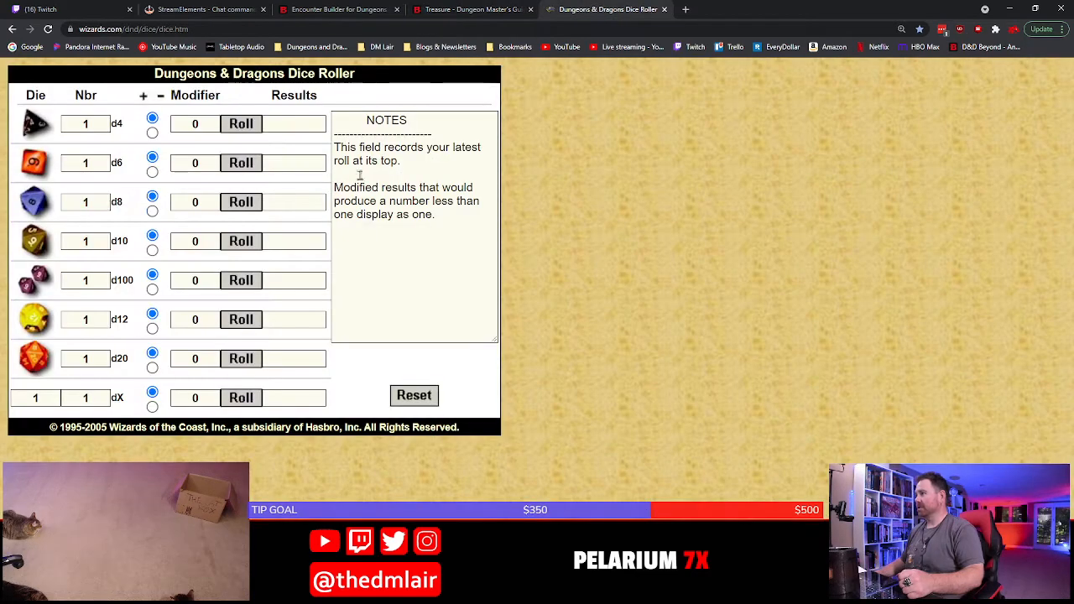
double_click(100, 164)
type("6")
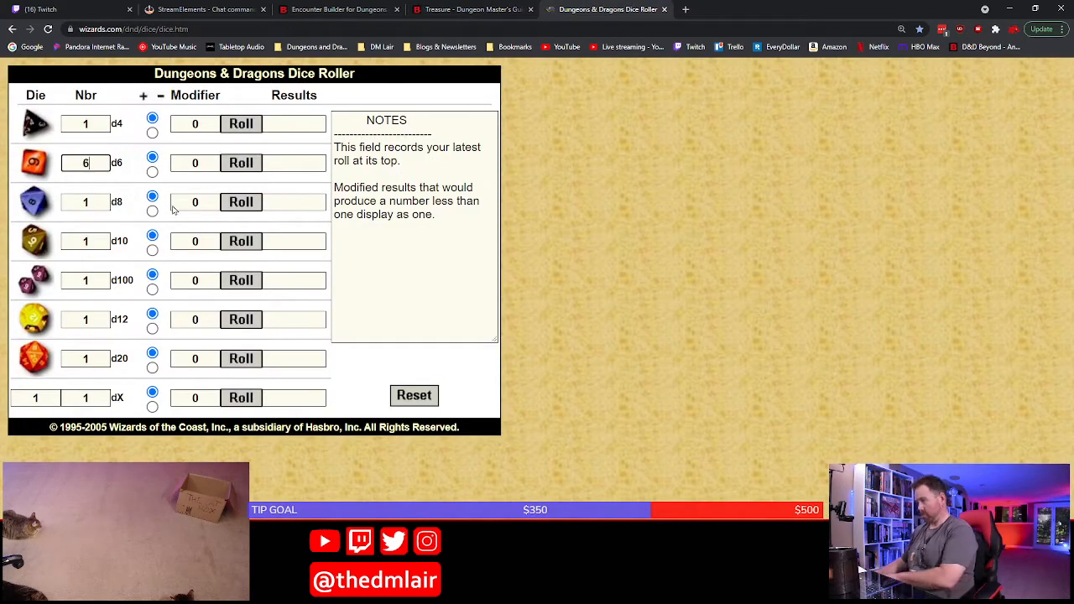
left_click(241, 166)
left_click(481, 7)
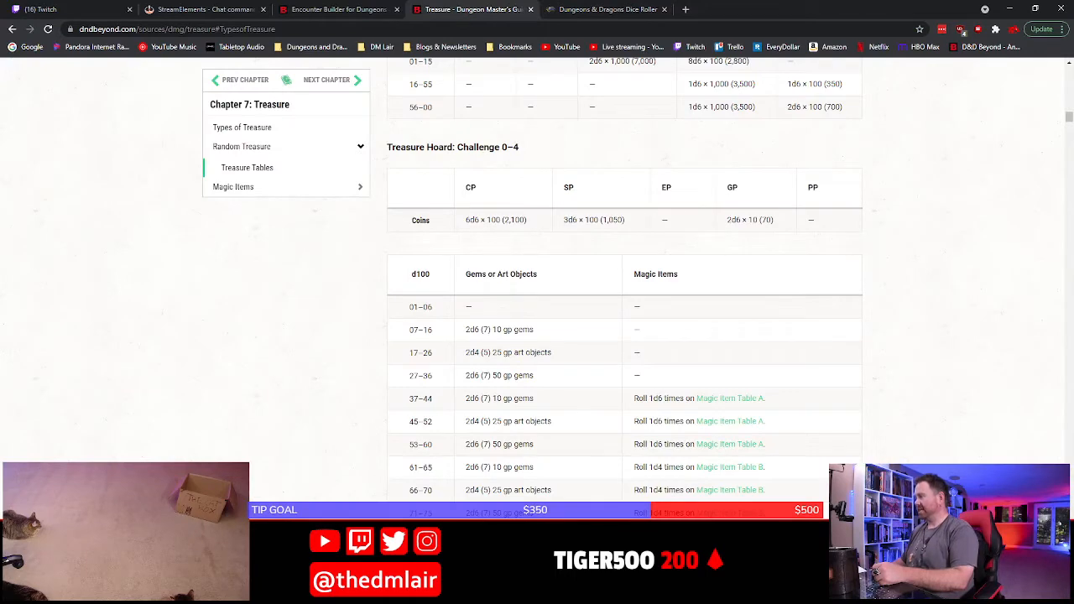
In Word, add a Heading 1 titled "Loot" after the Resolution section and enter "1300 cp," beneath it
key("alt+Tab")
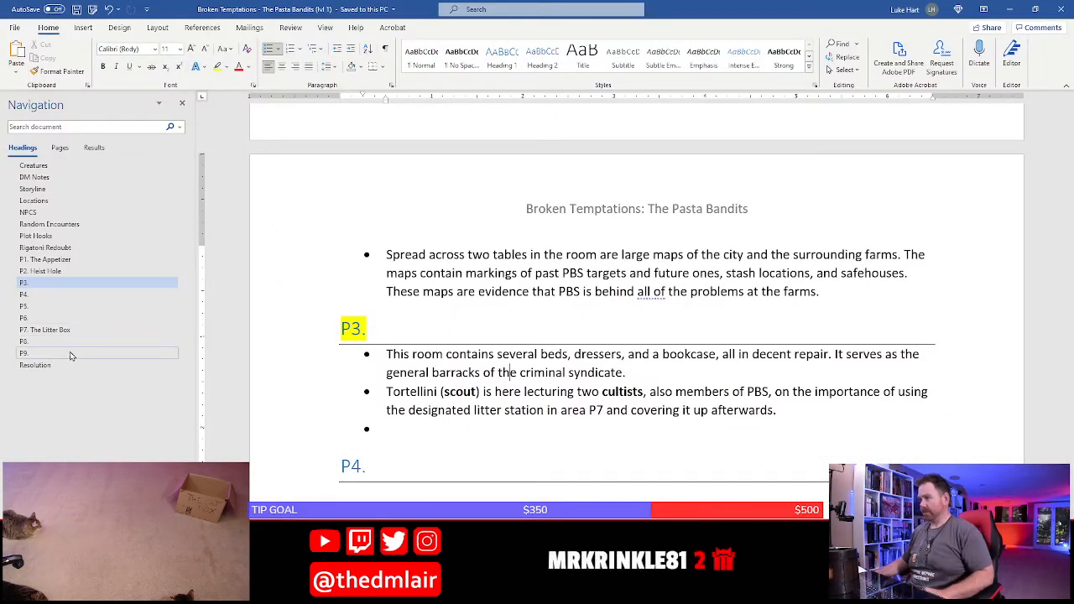
left_click(47, 366)
left_click(492, 185)
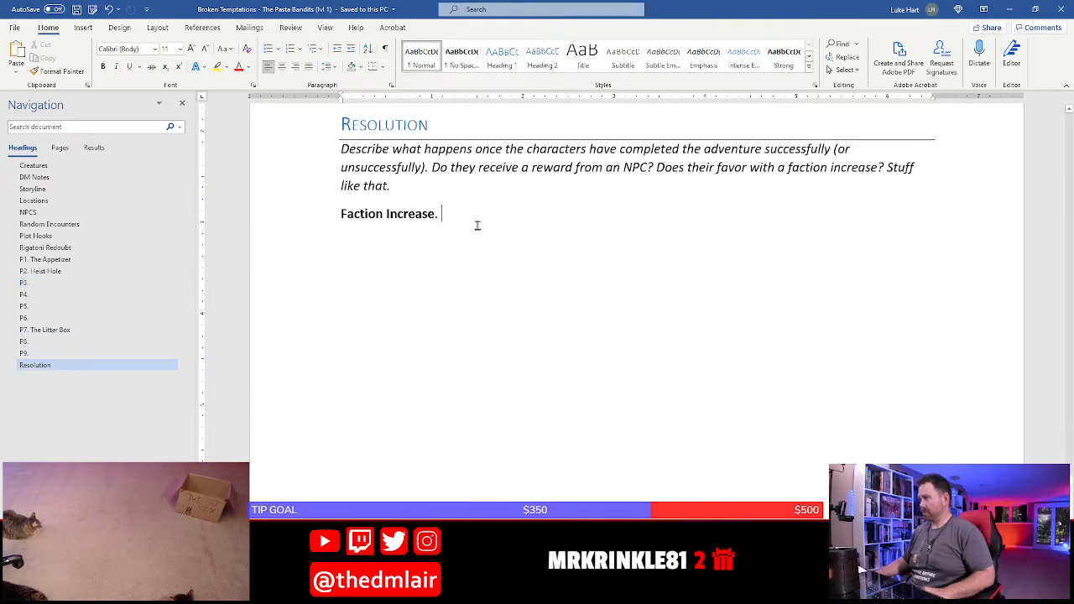
key("Return")
type("Loot")
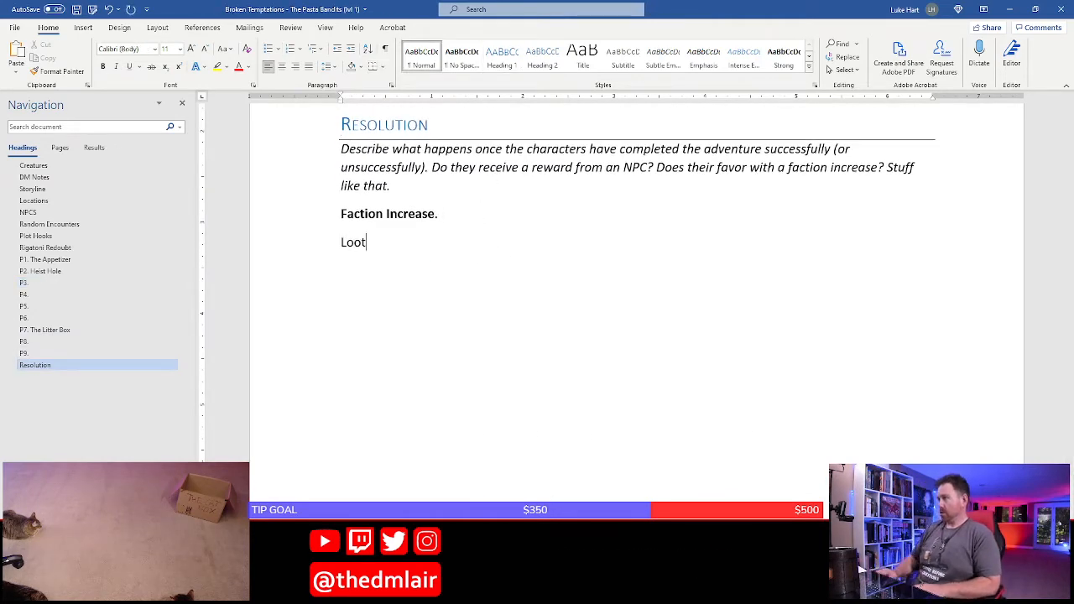
key("Return")
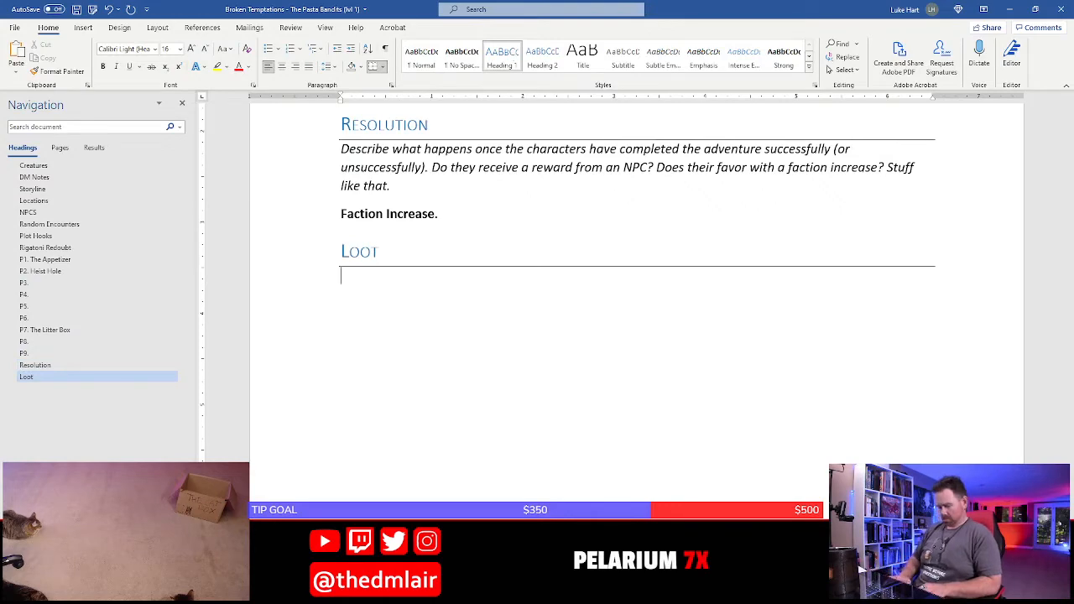
type("1300 cp,")
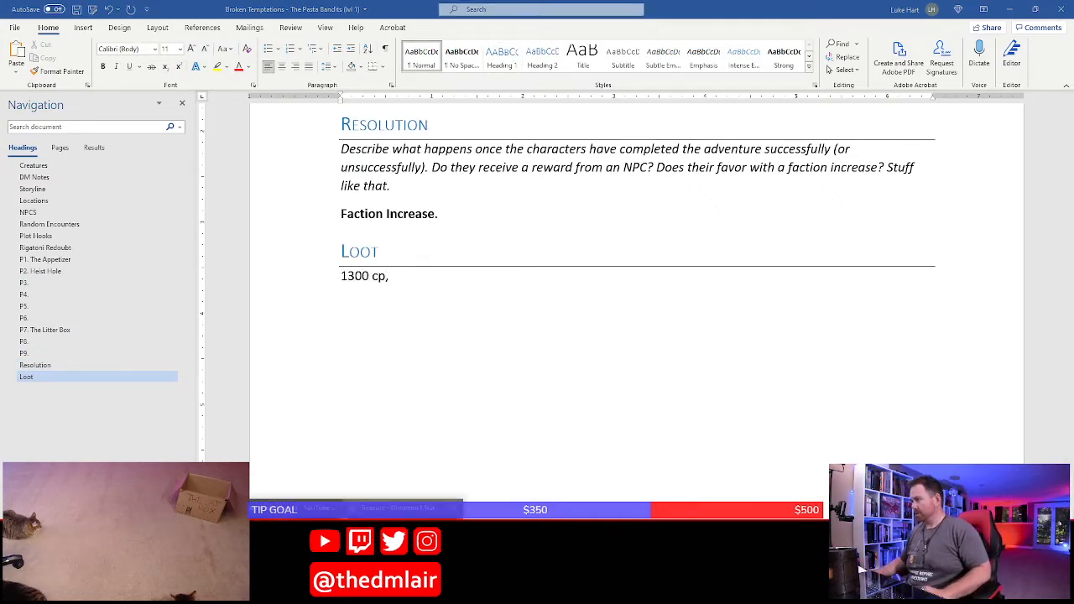
Roll 3d6 in the browser's dice roller for the hoard's silver and add "1600 sp," to the Loot line in Word
key("alt+Tab")
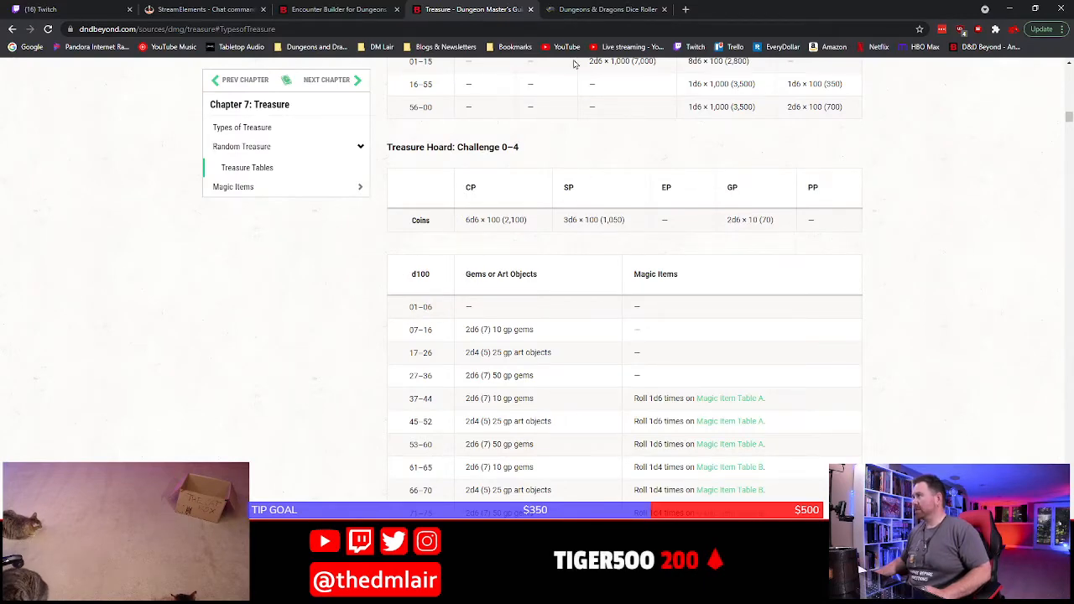
left_click(600, 10)
double_click(86, 163)
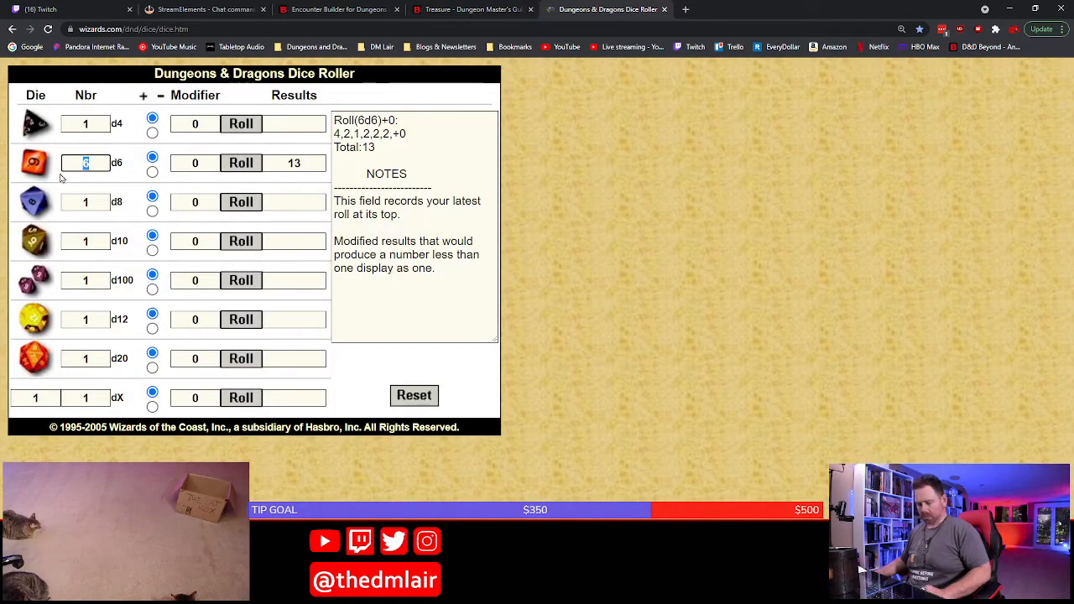
type("3")
left_click(242, 168)
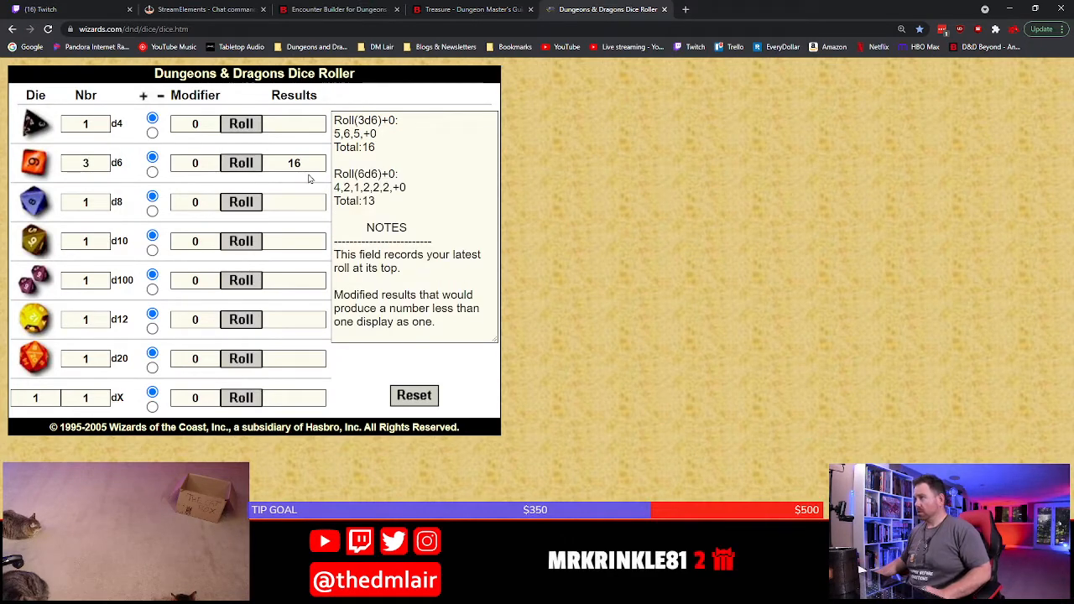
left_click(449, 10)
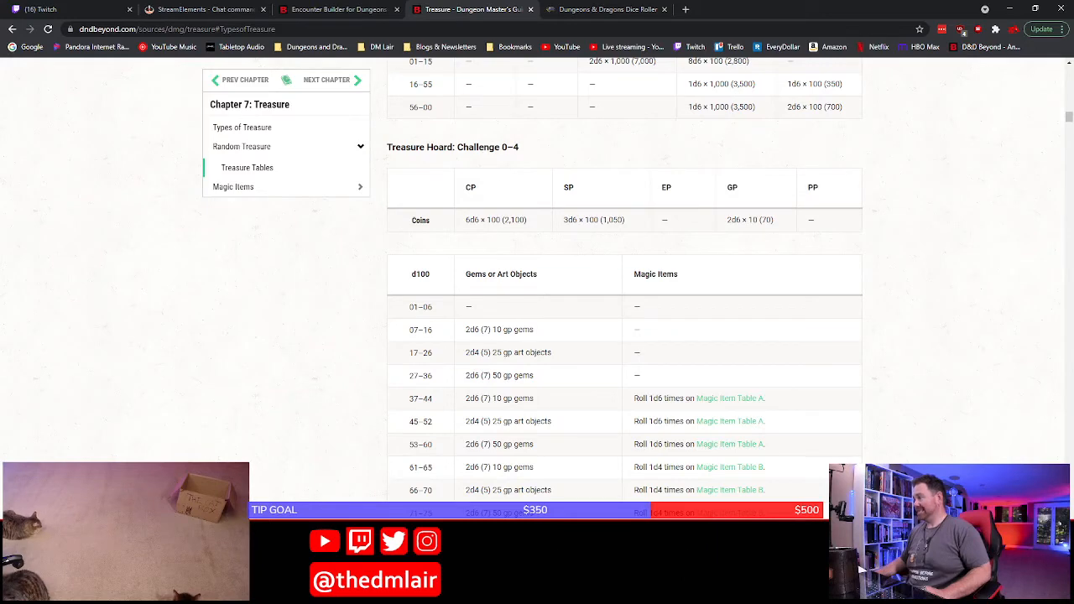
key("alt+Tab")
type("1")
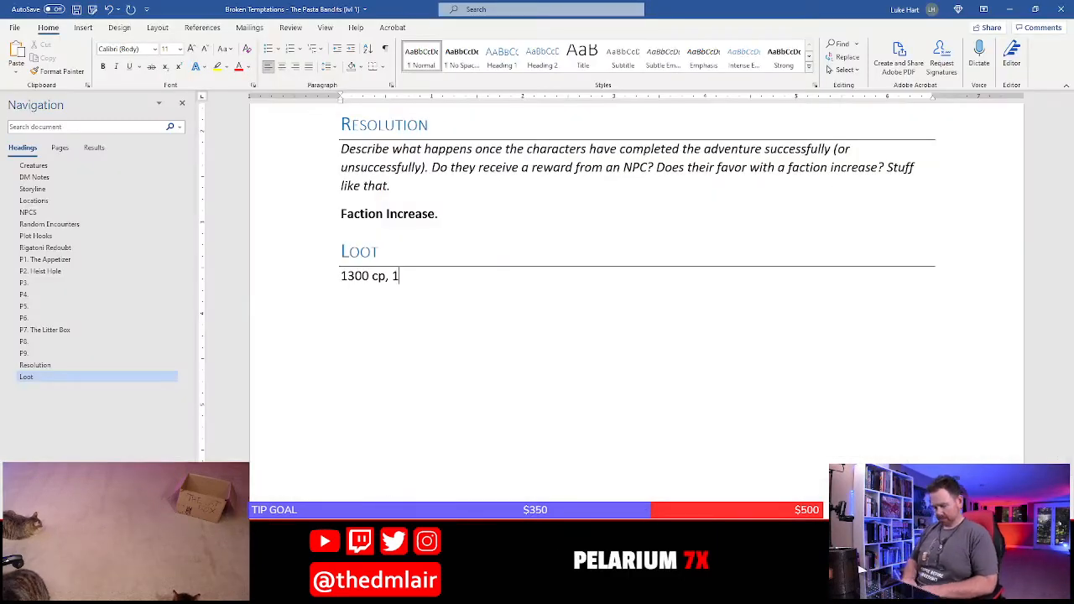
type("600 sp,")
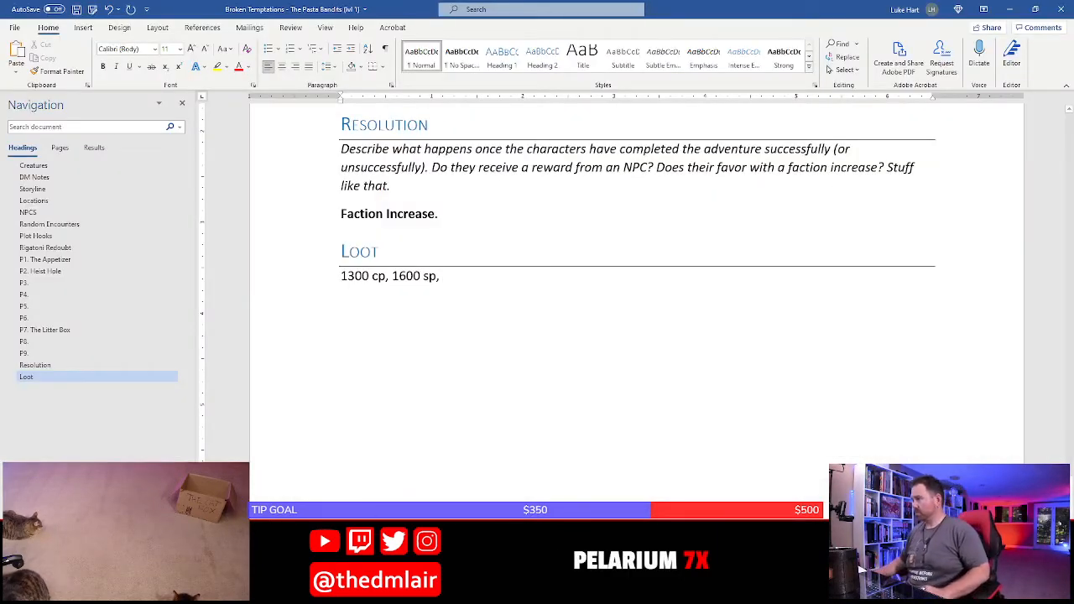
Roll 2d6 in the browser's dice roller for the hoard's gold and add "40 gp," to the Loot line in Word
key("alt+Tab")
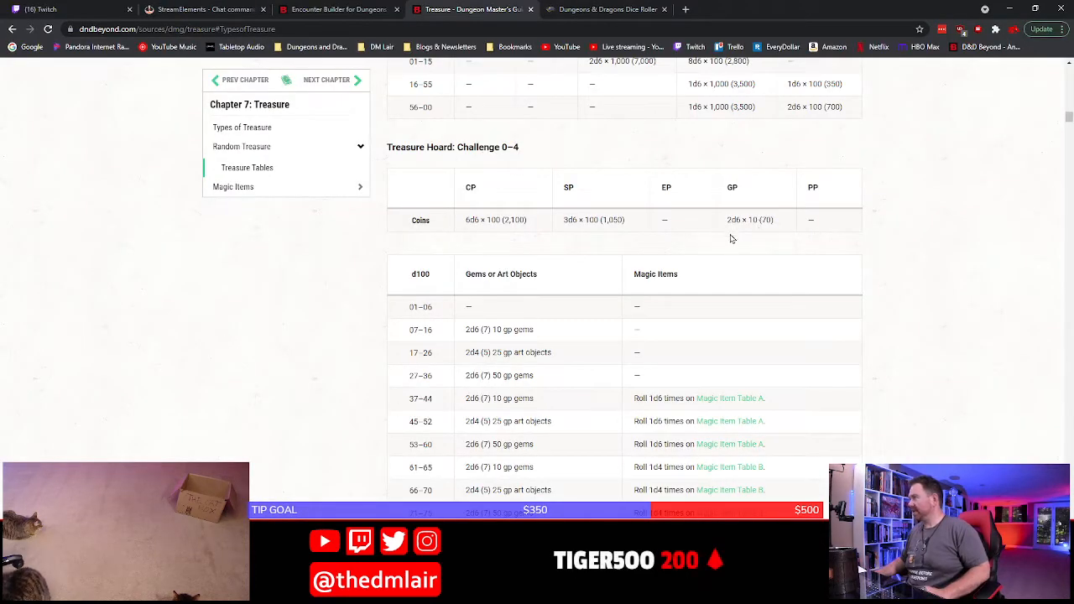
left_click(591, 8)
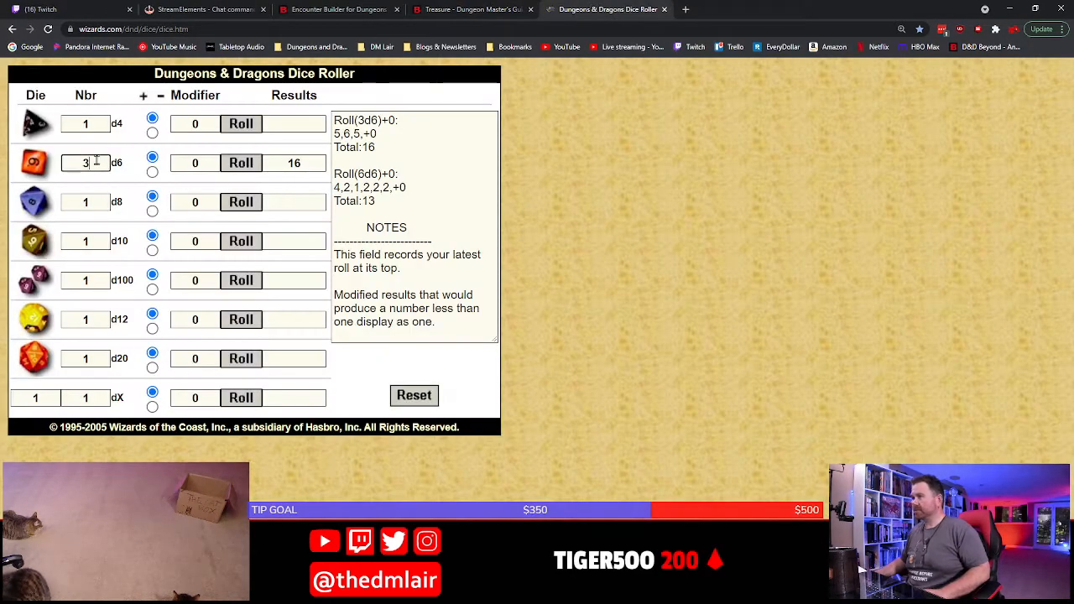
key("BackSpace")
type("2")
left_click(228, 167)
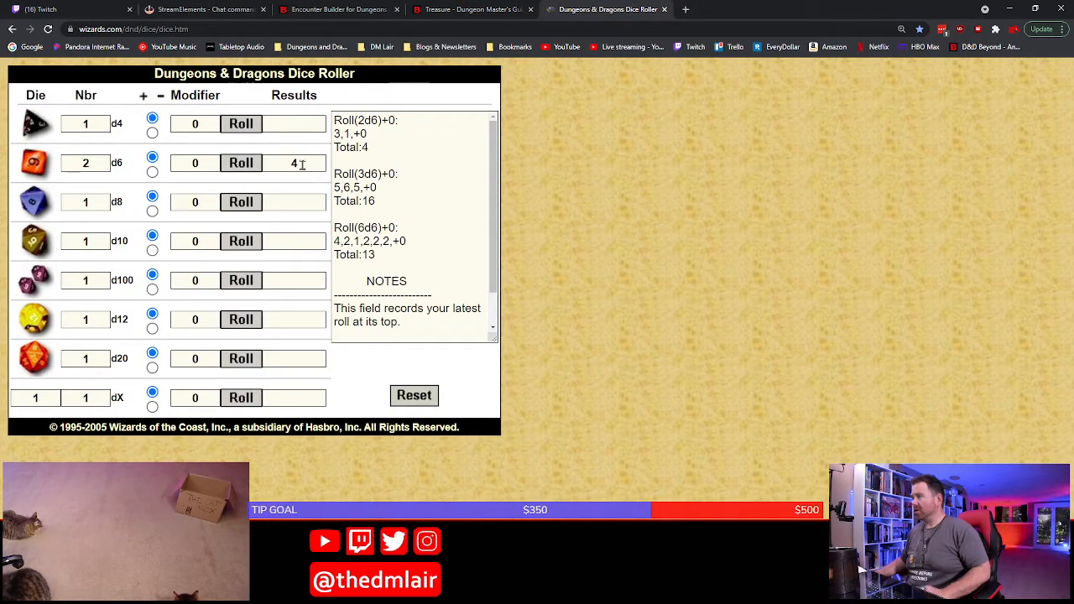
key("alt+Tab")
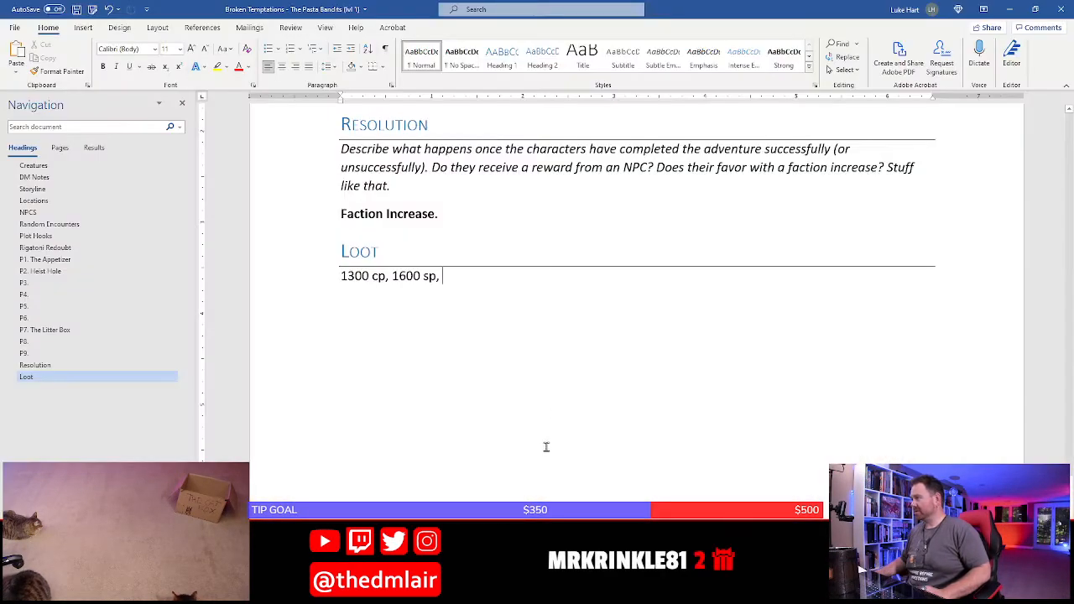
type("40 gp,")
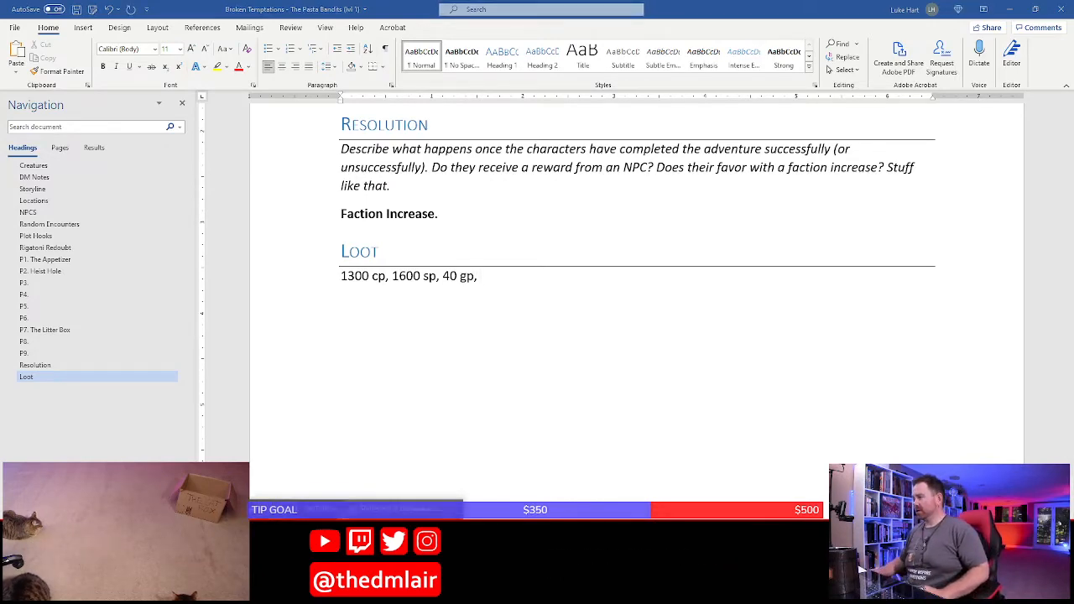
Back in the browser, roll 1d100 and look up the matching gems or art objects row in the Challenge 0–4 hoard table
key("alt+Tab")
key("ctrl+shift+Tab")
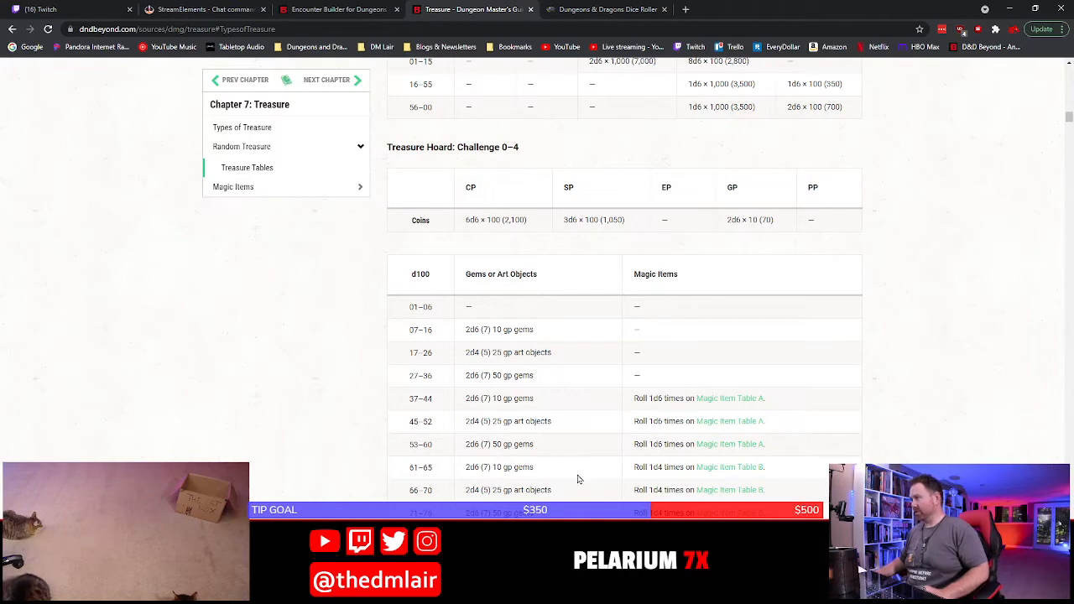
left_click(582, 8)
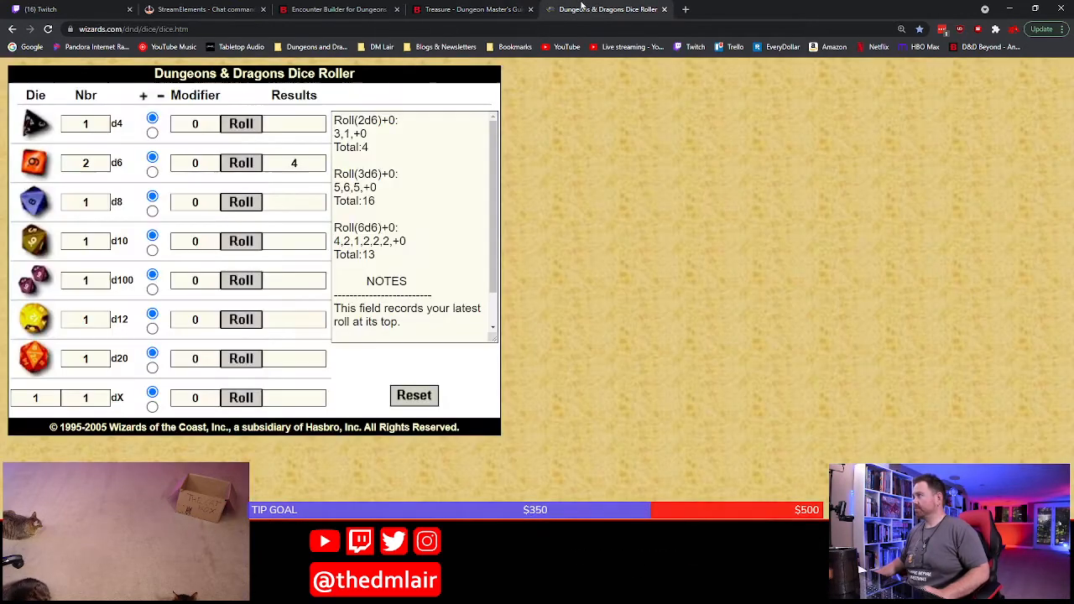
left_click(225, 282)
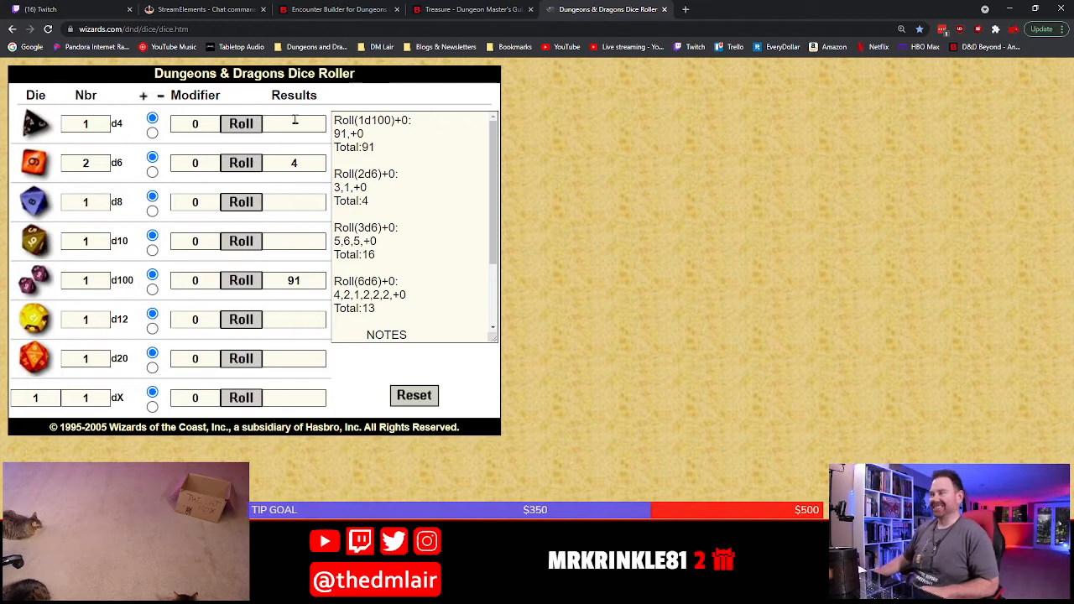
left_click(458, 10)
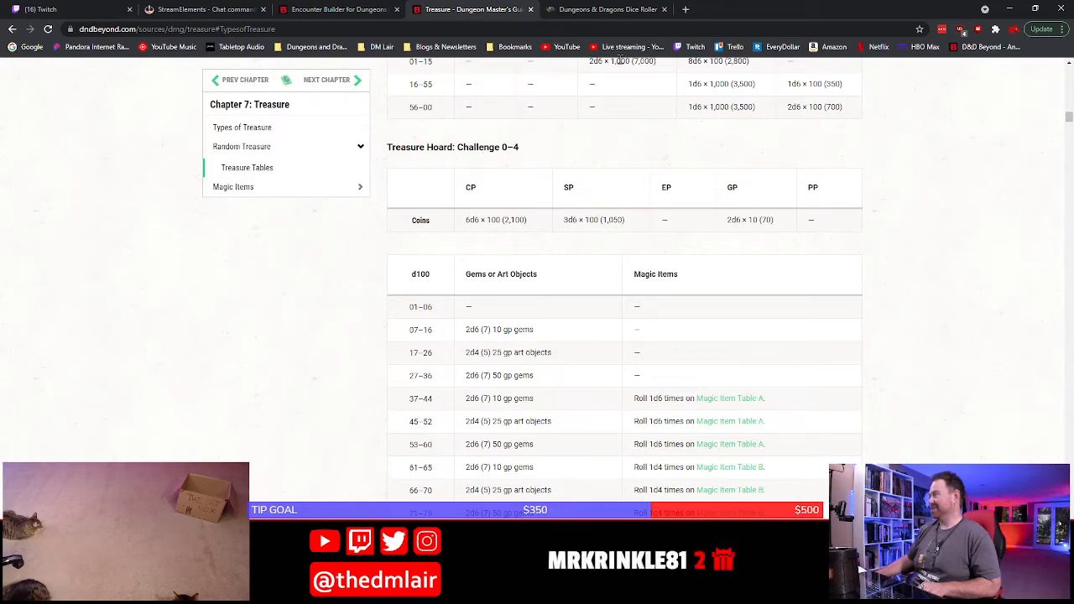
scroll(513, 352, "down", 4)
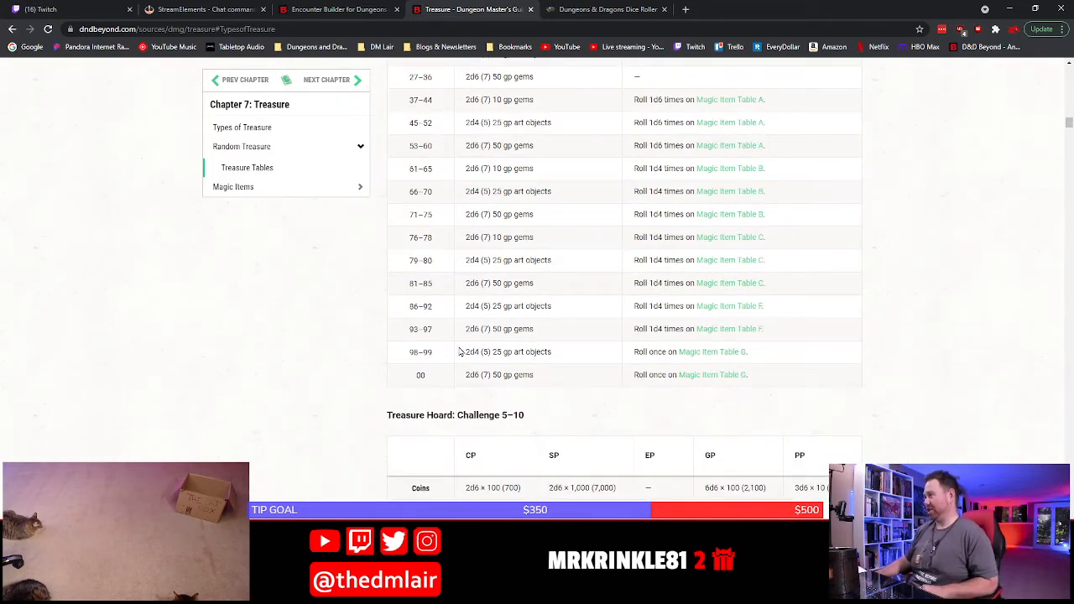
left_click_drag(466, 306, 560, 306)
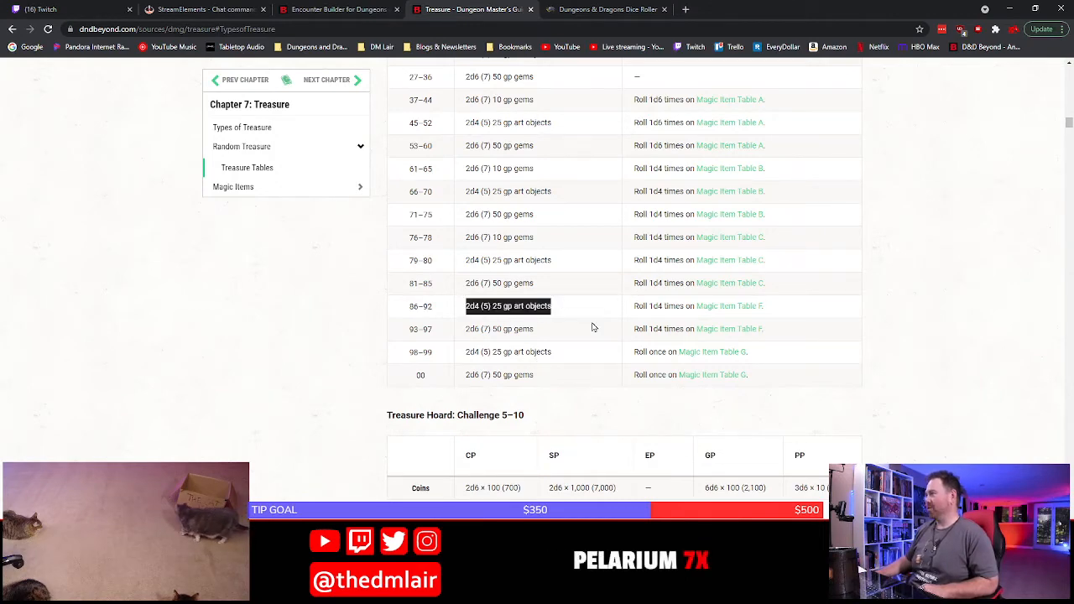
left_click(582, 306)
Roll 2d4 in the dice roller for the number of 25 gp art objects
left_click(605, 9)
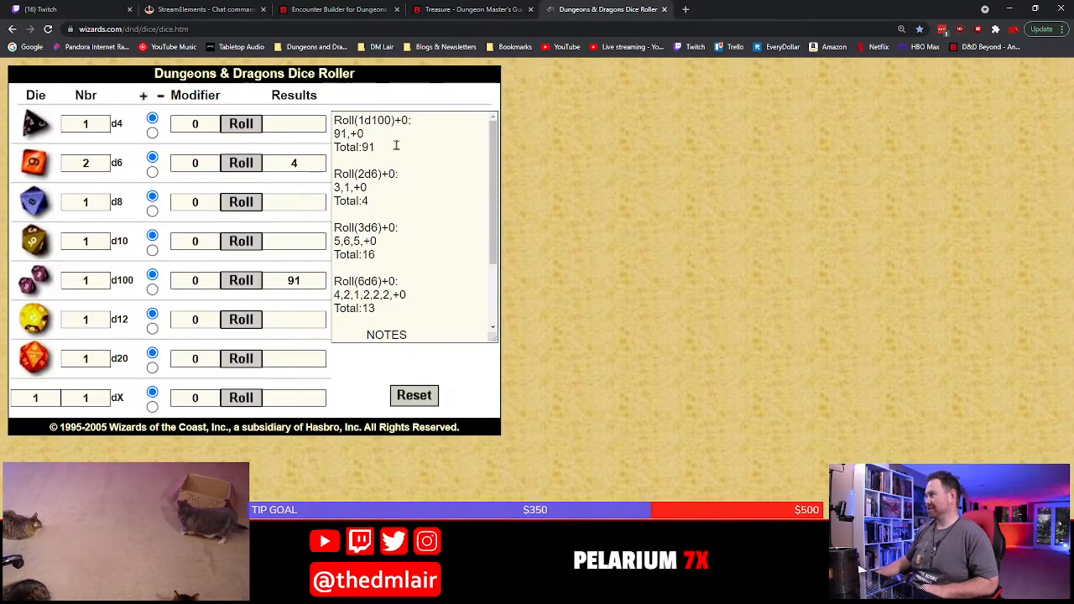
double_click(85, 126)
type("2")
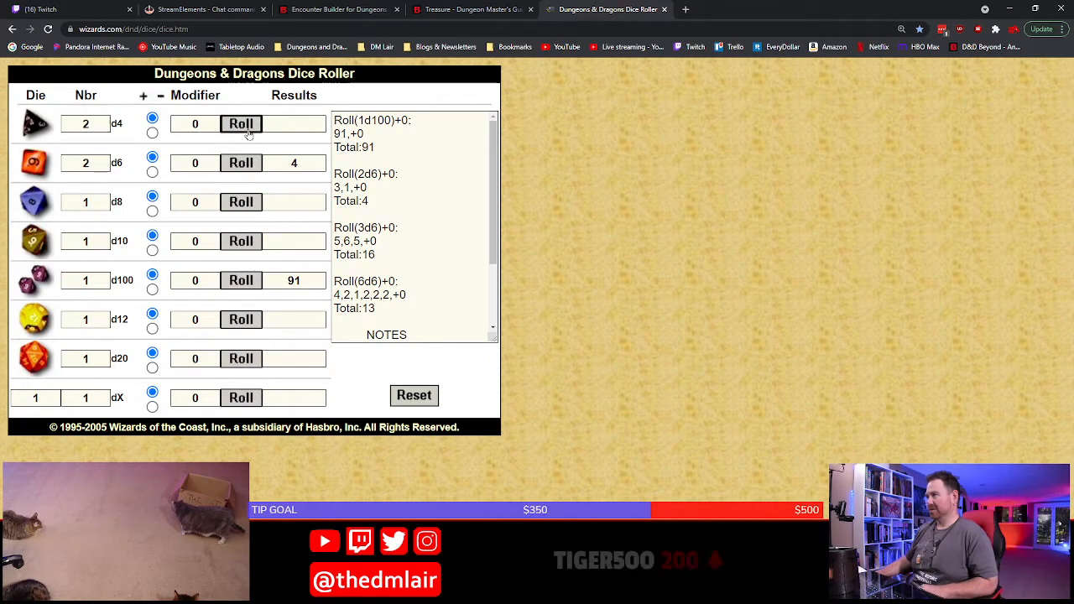
left_click(242, 124)
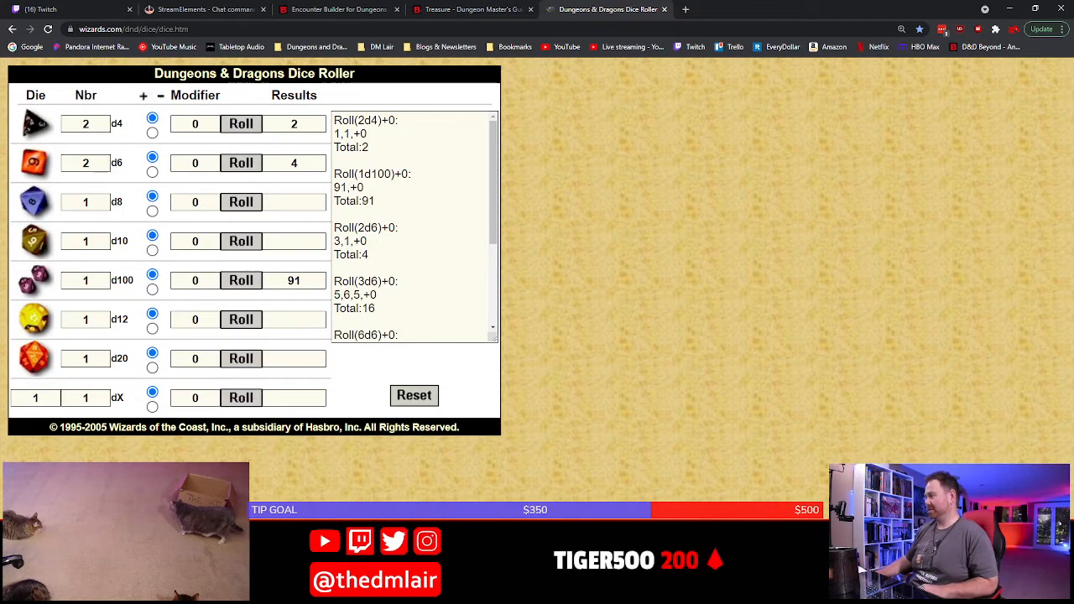
Add "2 art objects (25 gp each)," after the gold on the Loot line in Word
key("alt+Tab")
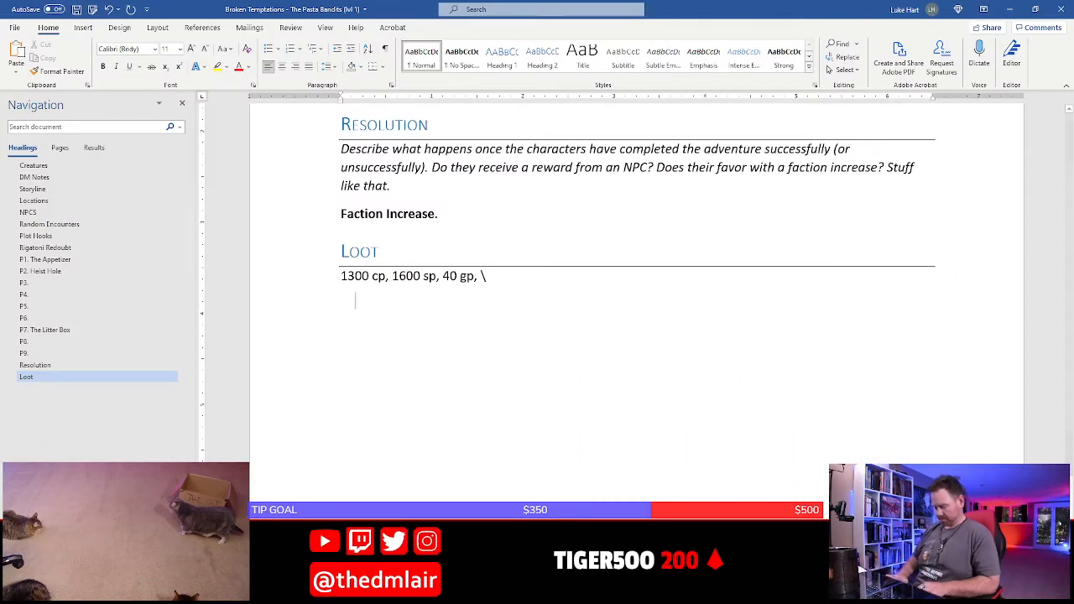
key("BackSpace")
type("2 a")
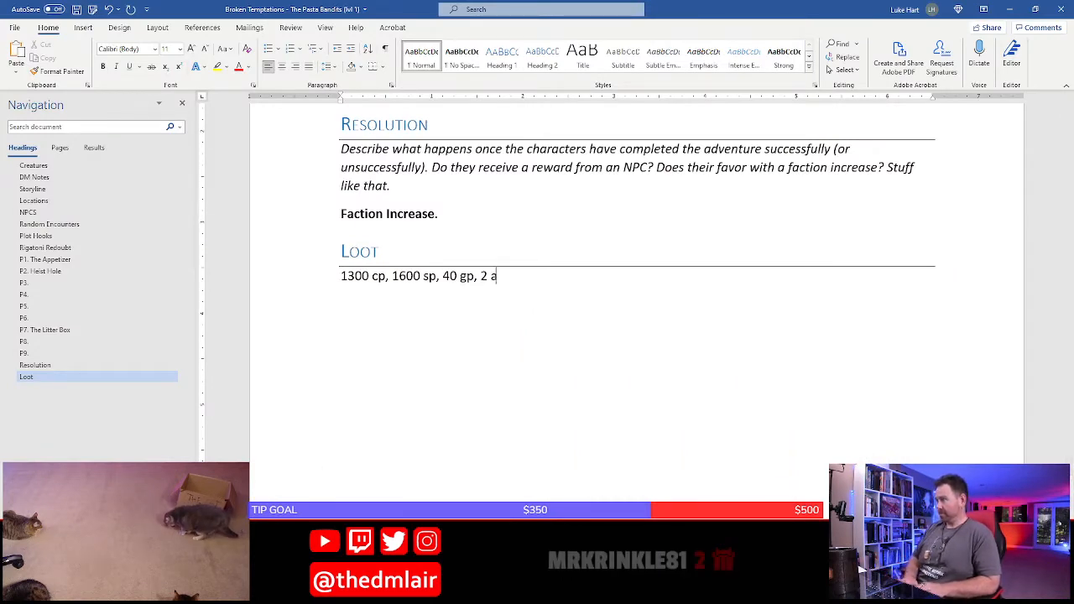
type("rt ob")
type("ejcts (")
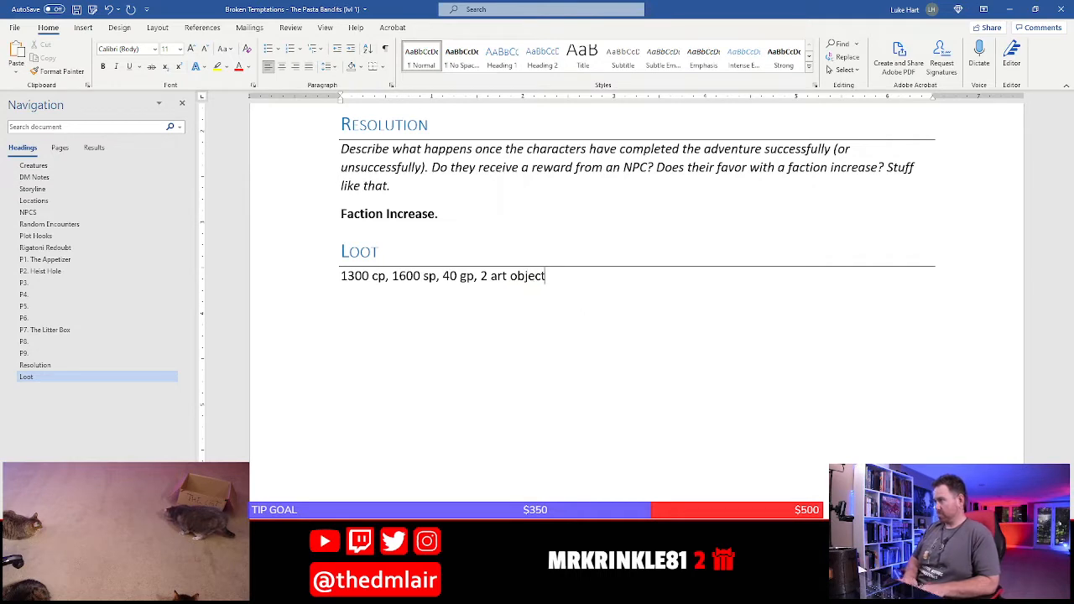
type("25 gp each),")
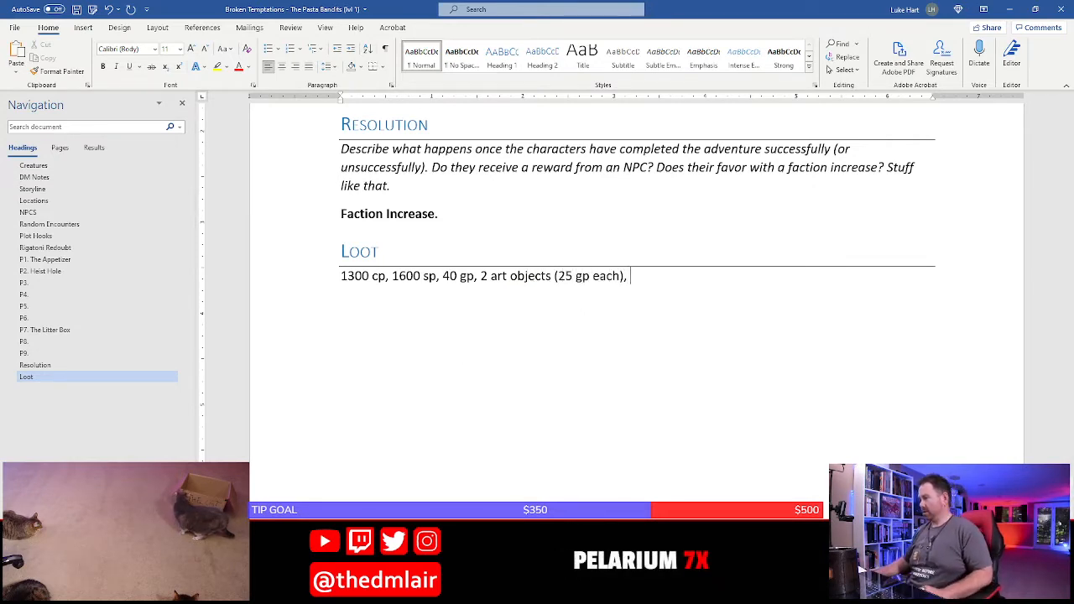
In the browser, open Magic Item Table F from the hoard table's 86–92 row in a separate tab and look through its items
key("alt+Tab")
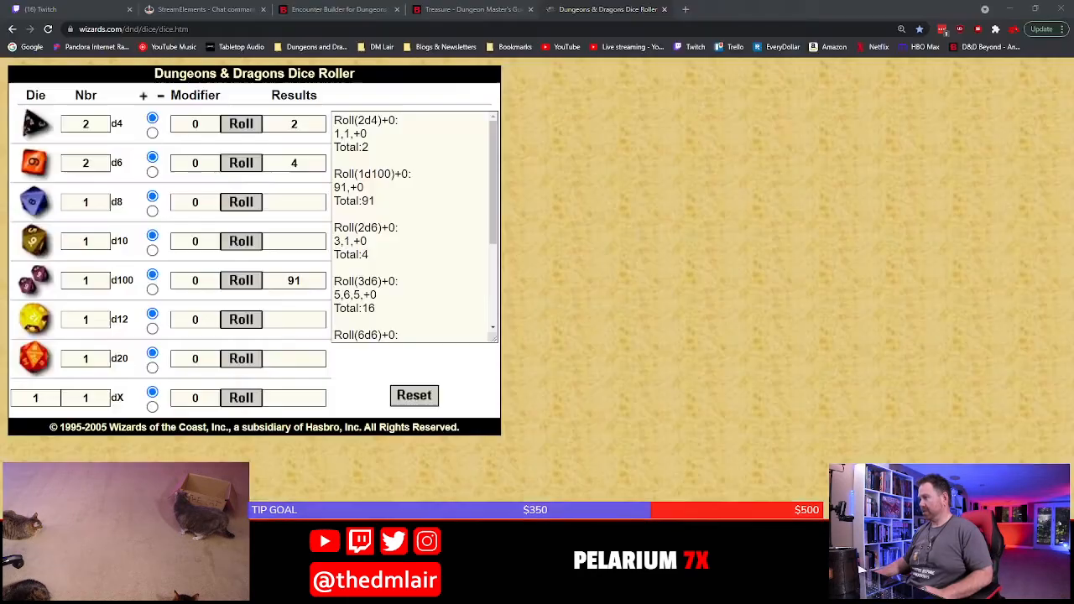
left_click(475, 9)
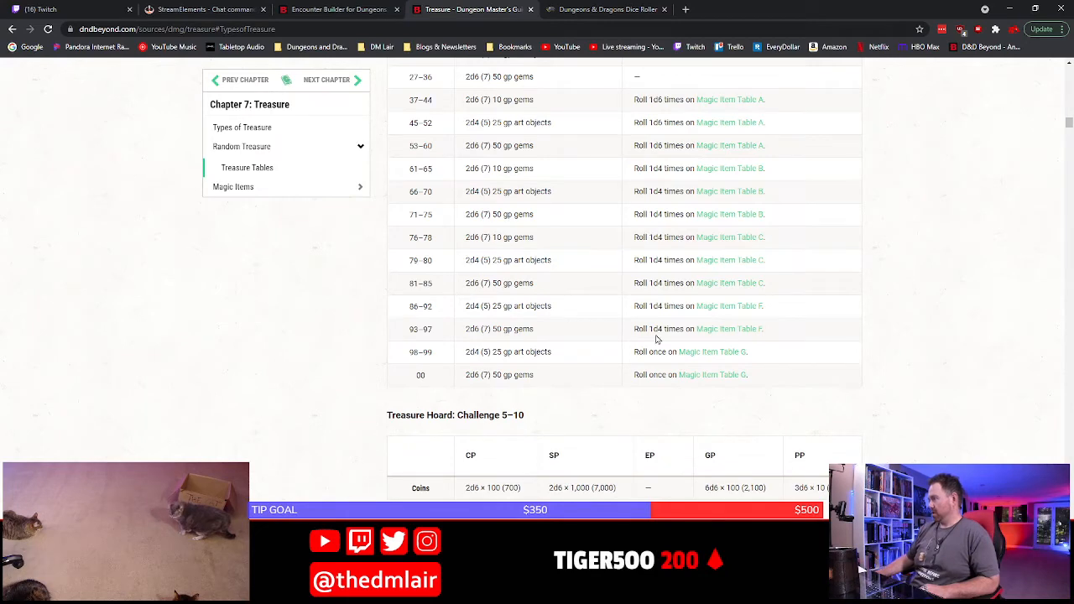
middle_click(710, 308)
left_click(604, 9)
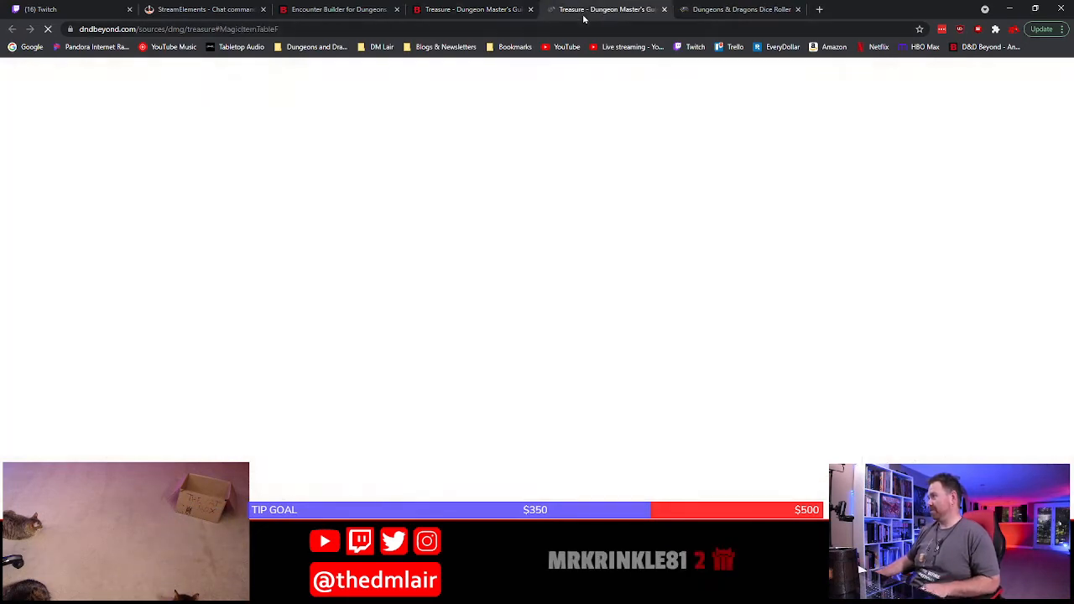
scroll(604, 373, "down", 7)
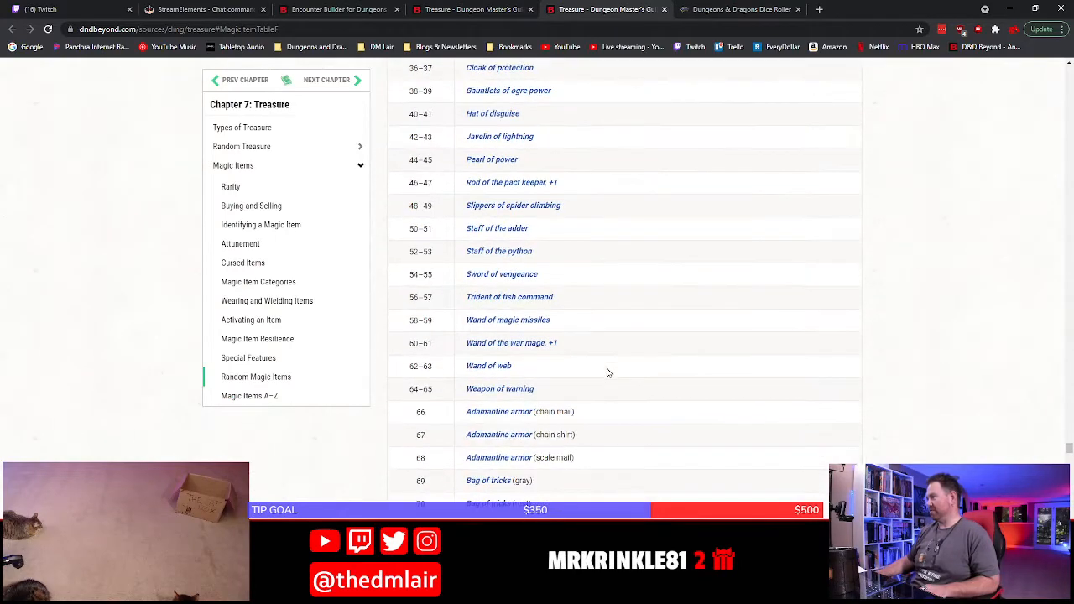
scroll(610, 373, "down", 3)
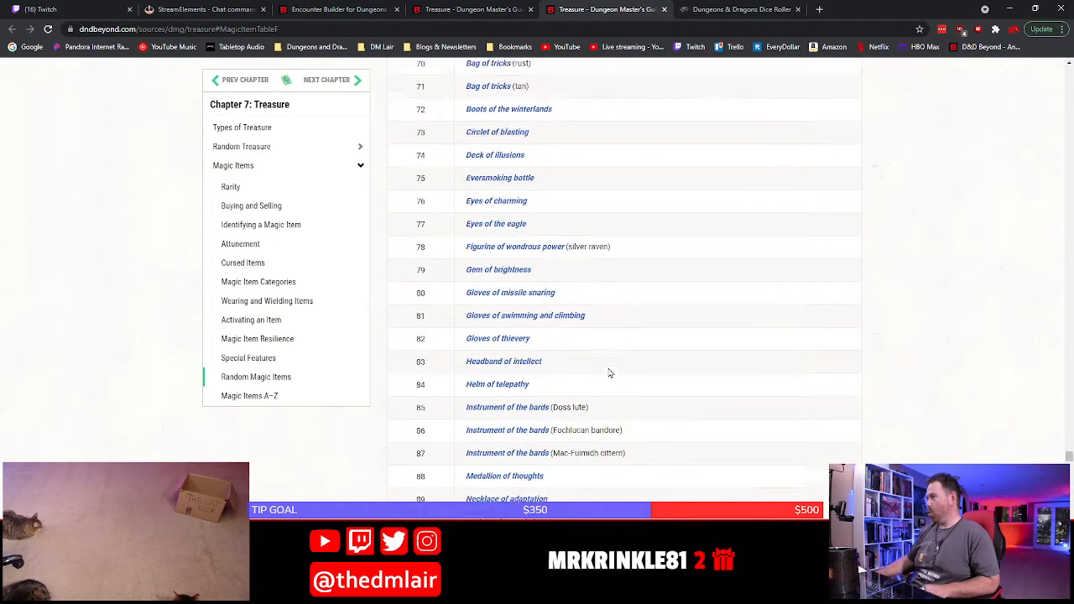
scroll(612, 374, "up", 8)
scroll(613, 373, "up", 2)
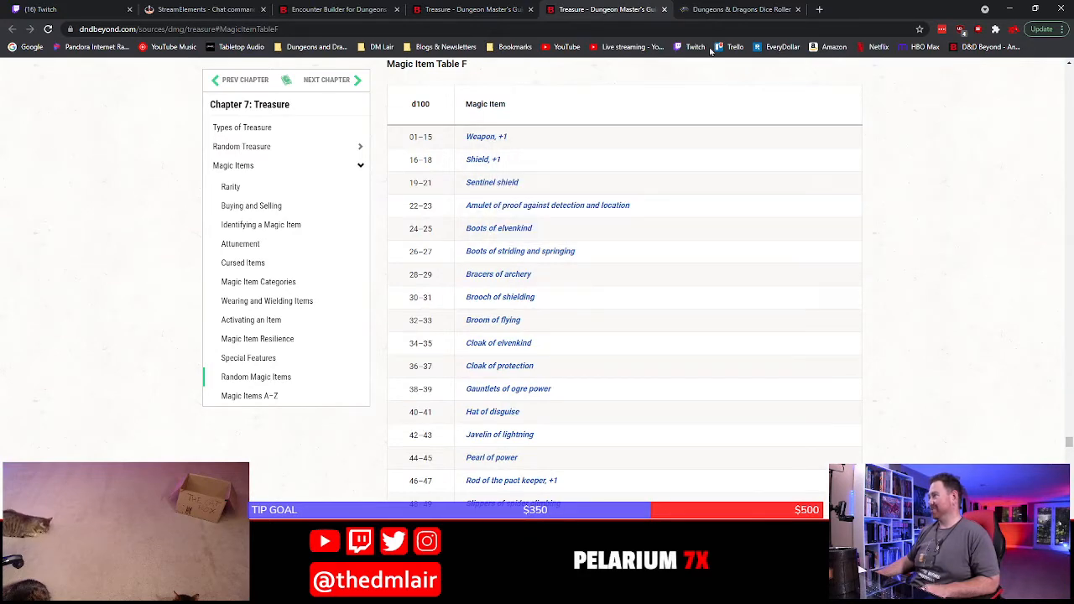
Reset the dice roller, check the hoard table's magic item row, and roll 1d4 for the number of Table F items
left_click(739, 9)
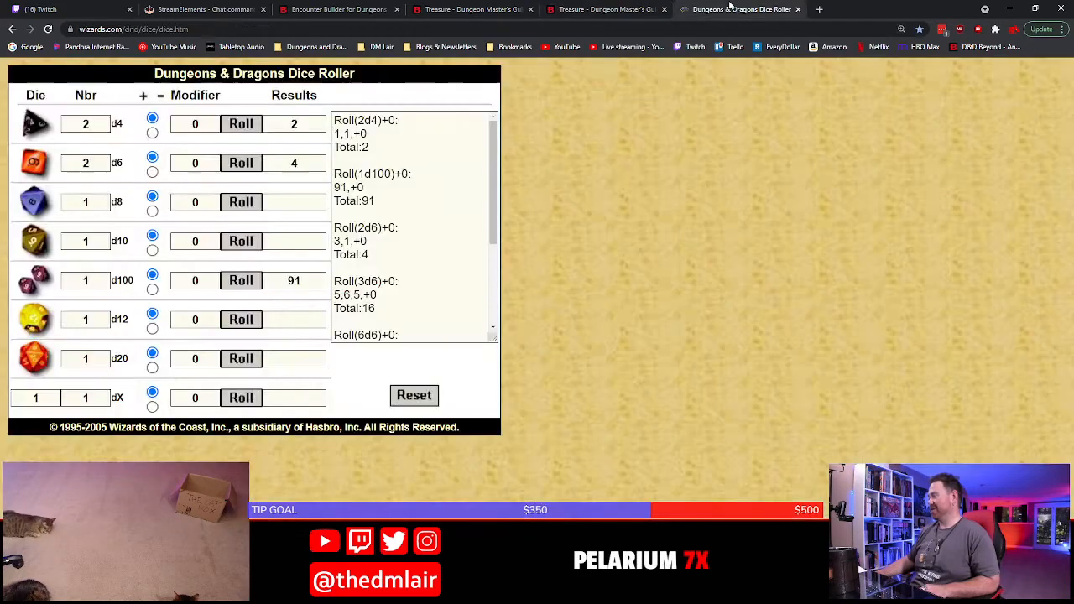
left_click(412, 394)
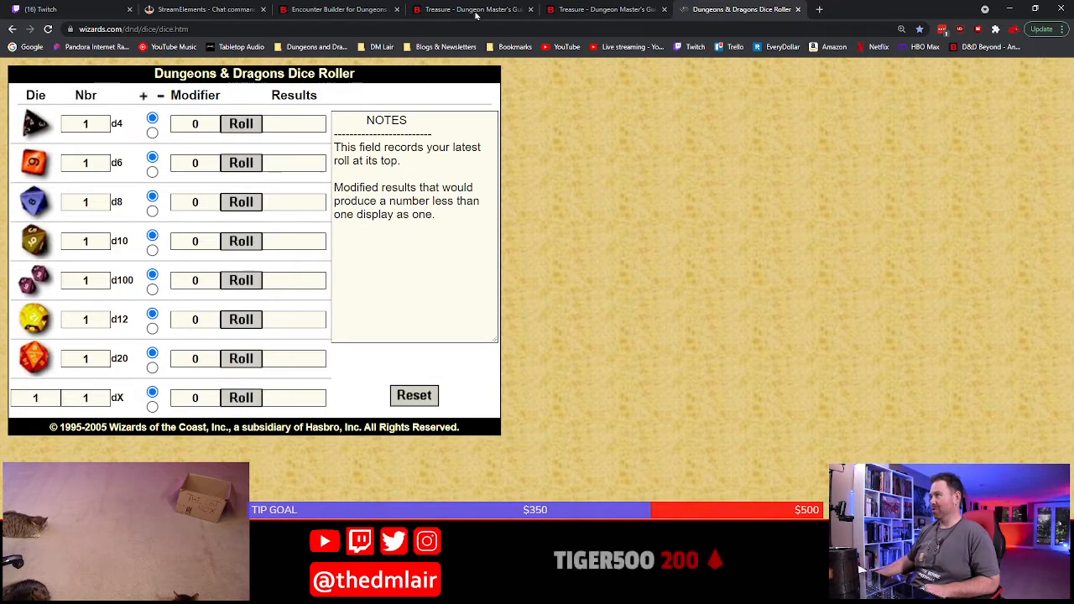
left_click(610, 9)
key("ctrl+shift+Tab")
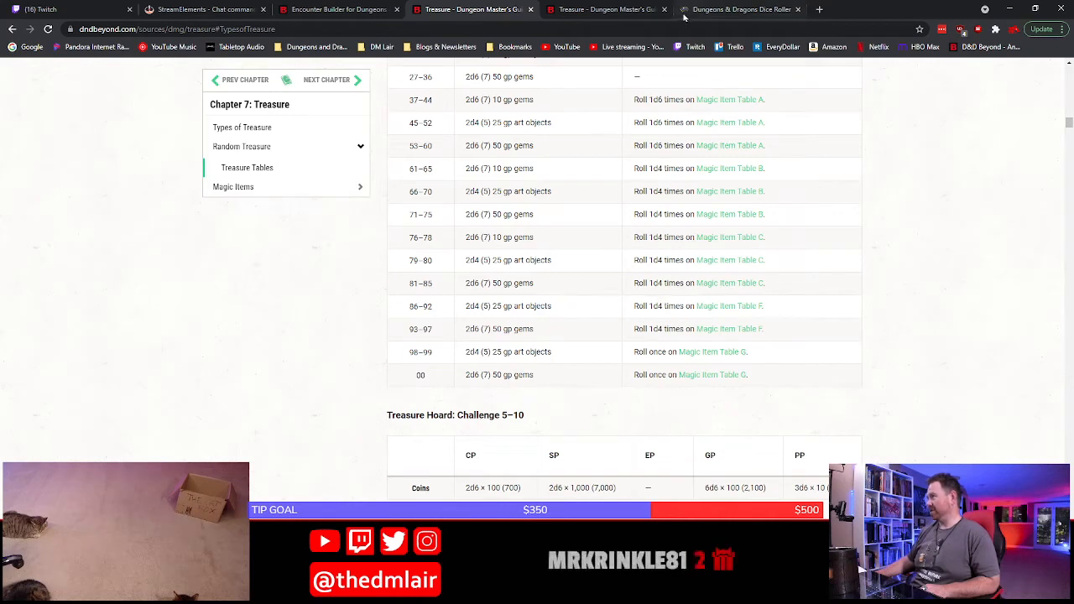
key("ctrl+Tab")
left_click(788, 8)
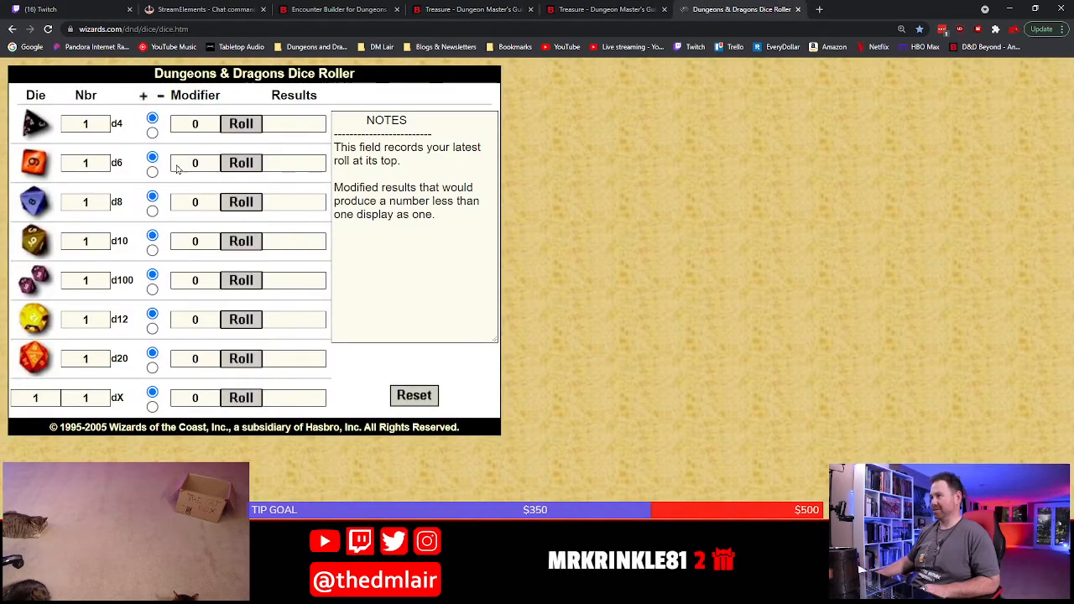
left_click(236, 125)
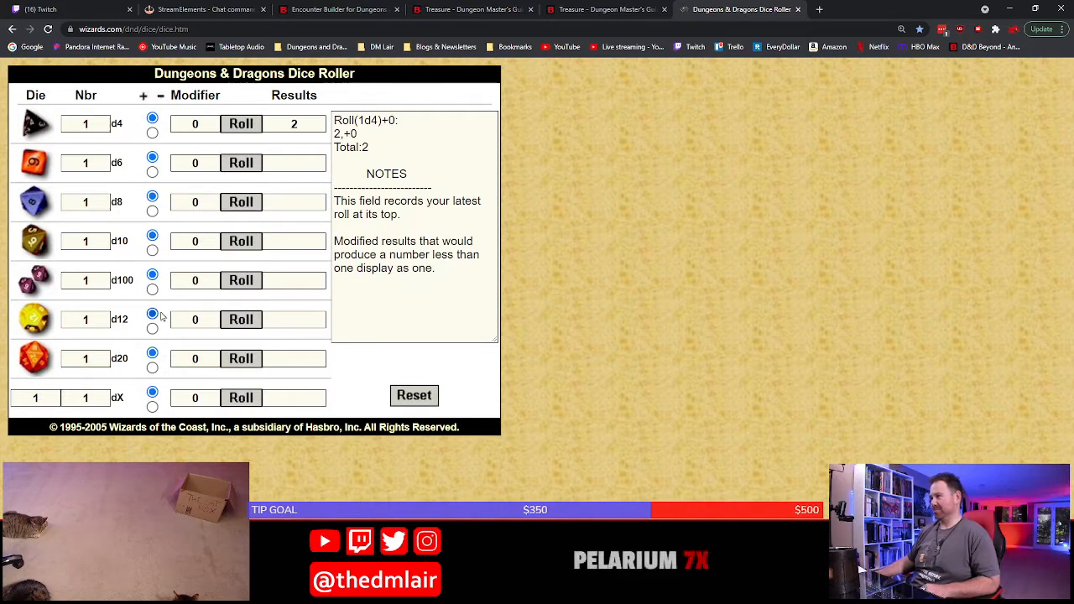
Roll 1d100 for the first magic item and look up the matching row in Magic Item Table F
left_click(228, 285)
left_click(590, 9)
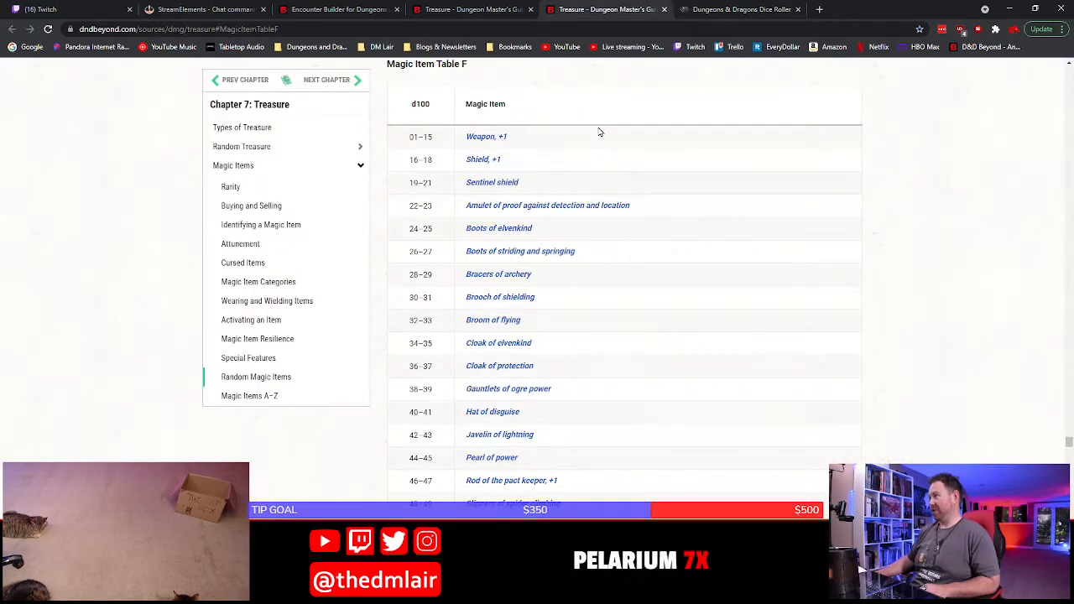
scroll(568, 300, "down", 10)
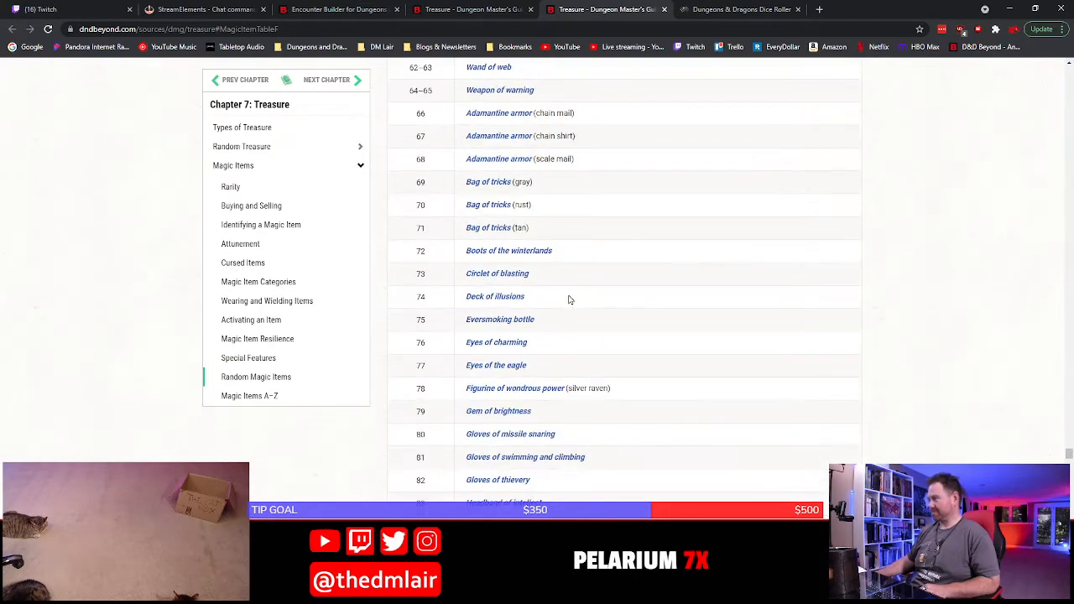
scroll(569, 300, "down", 2)
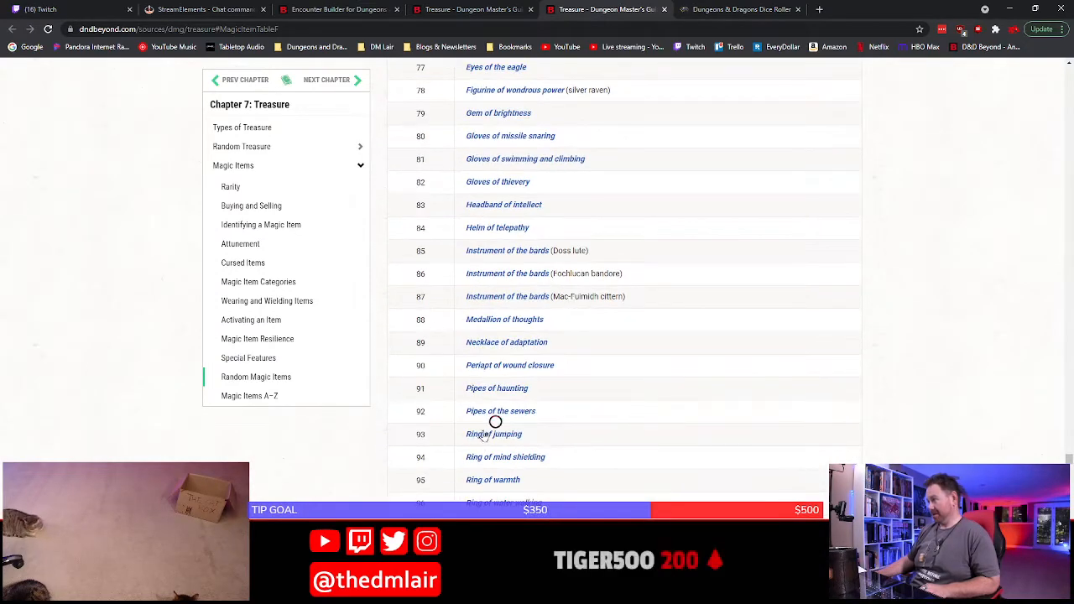
mouse_move(484, 436)
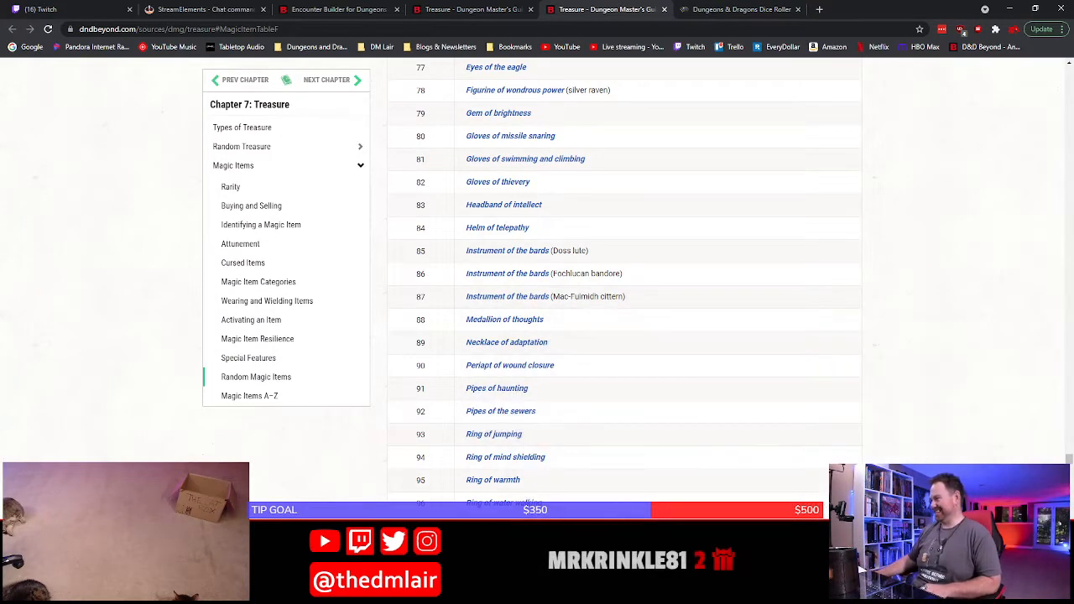
In Word, start a line below the coins and art objects in the Loot section with "Ring of jumping," in italics
left_click(489, 592)
key("Return")
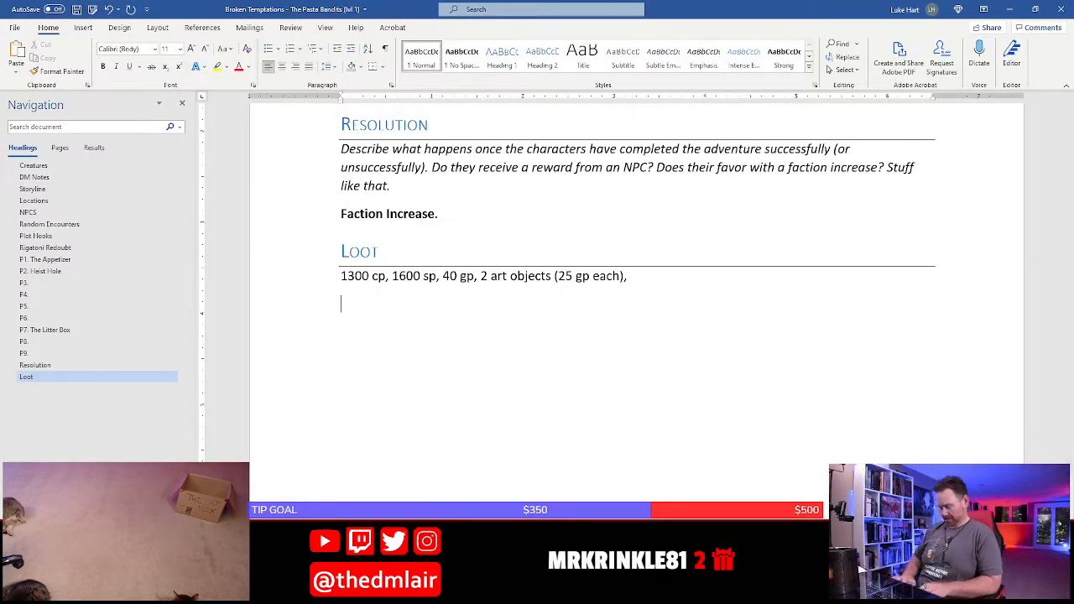
key("ctrl+i")
type("ring")
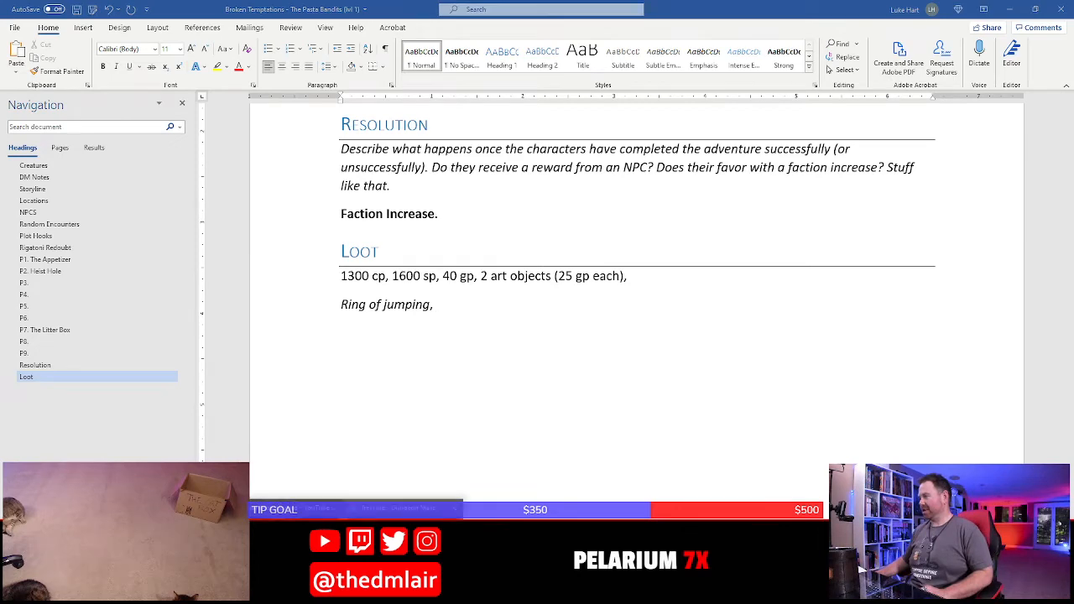
Back in the browser, roll 1d100 for the second magic item and look up the matching row in Magic Item Table F
key("alt+Tab")
left_click(700, 8)
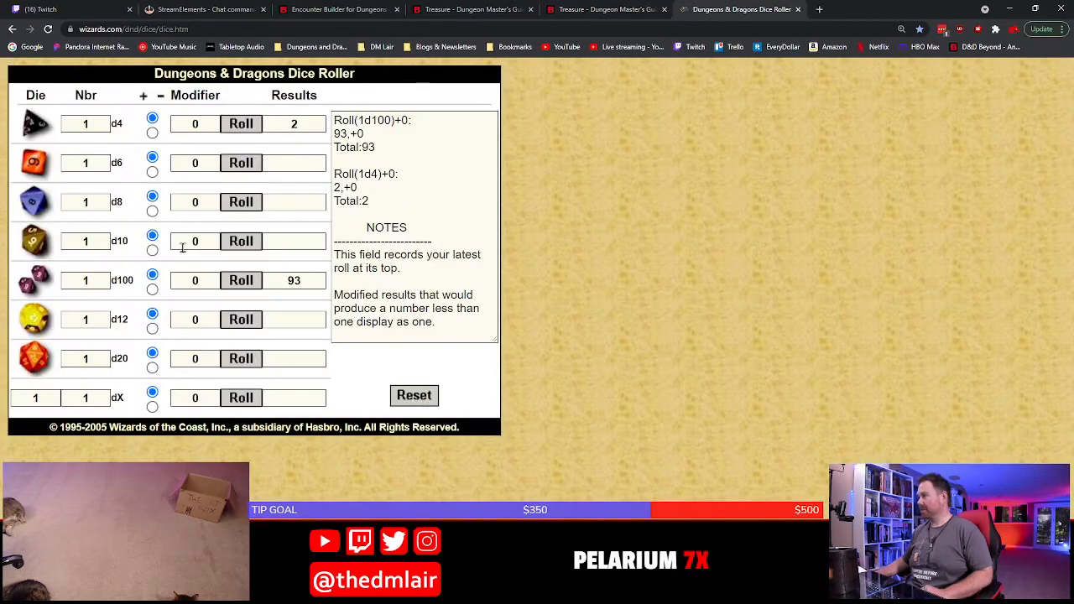
left_click(241, 280)
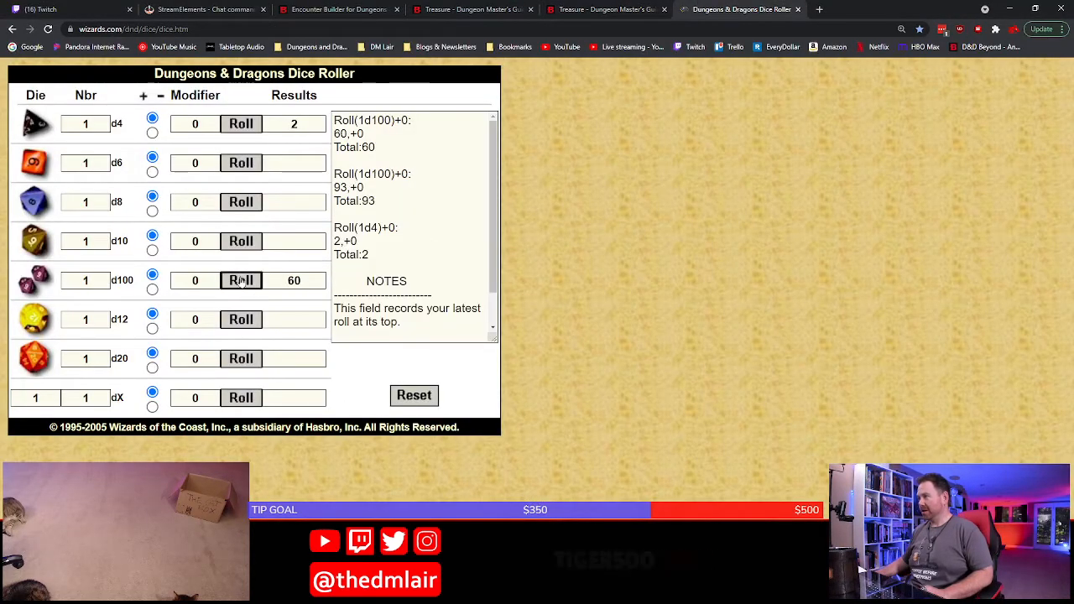
left_click(604, 8)
scroll(508, 352, "up", 6)
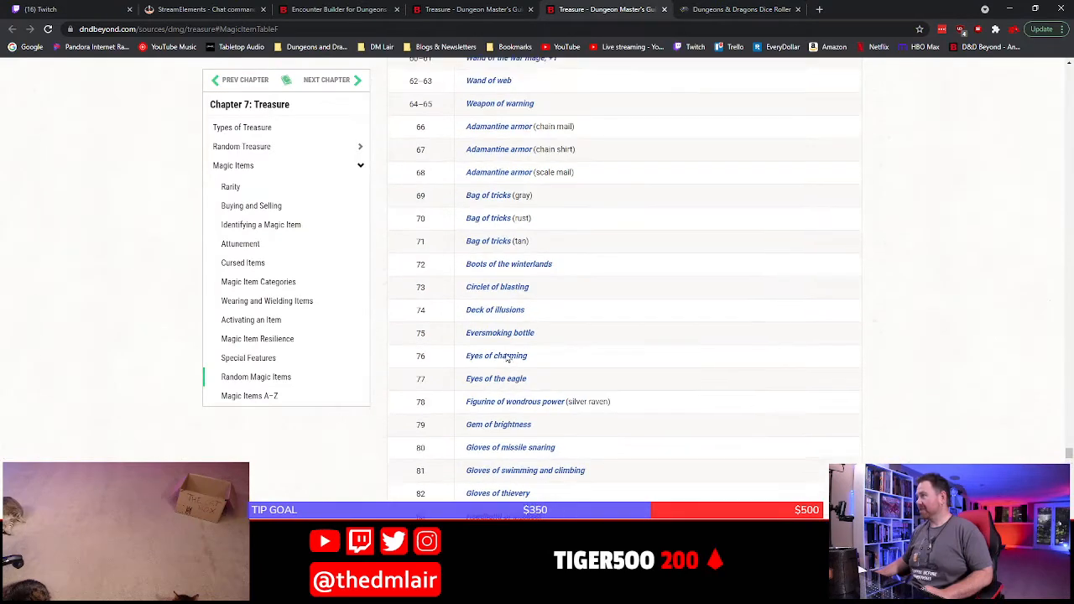
scroll(512, 357, "up", 2)
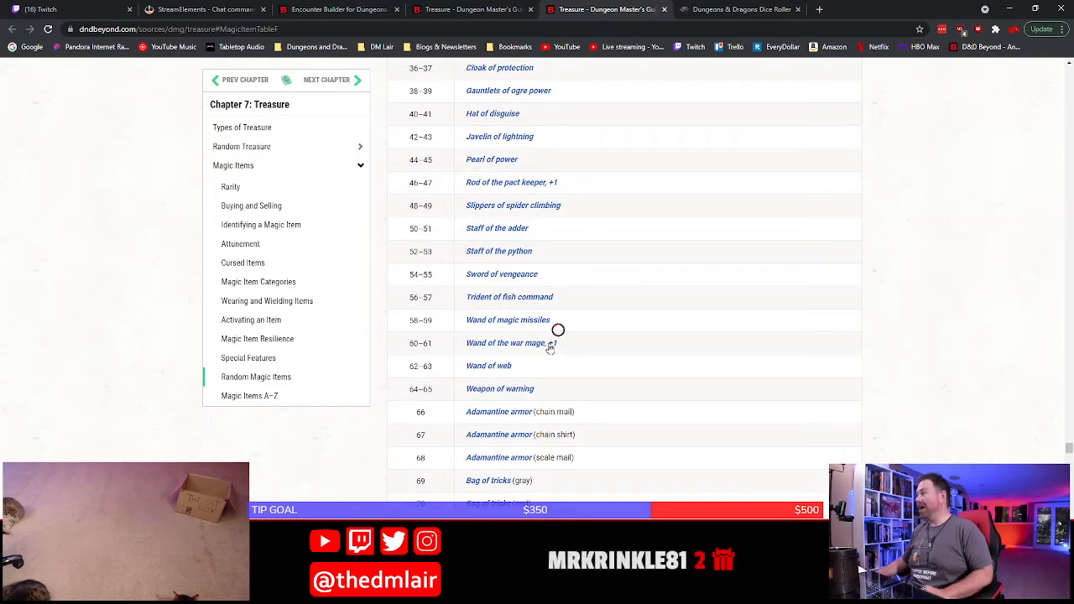
mouse_move(553, 346)
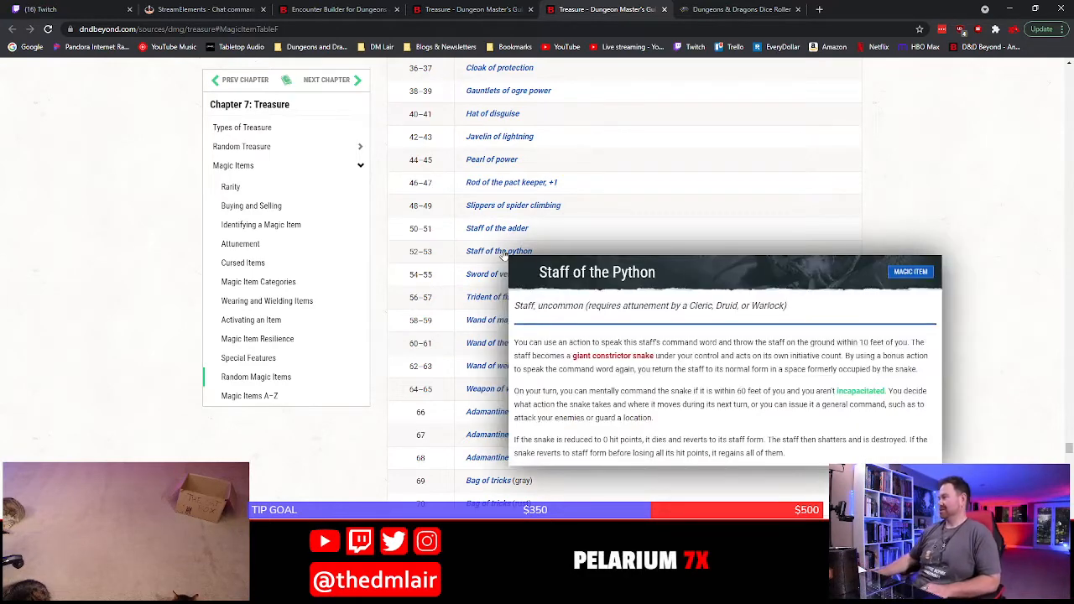
left_click(712, 7)
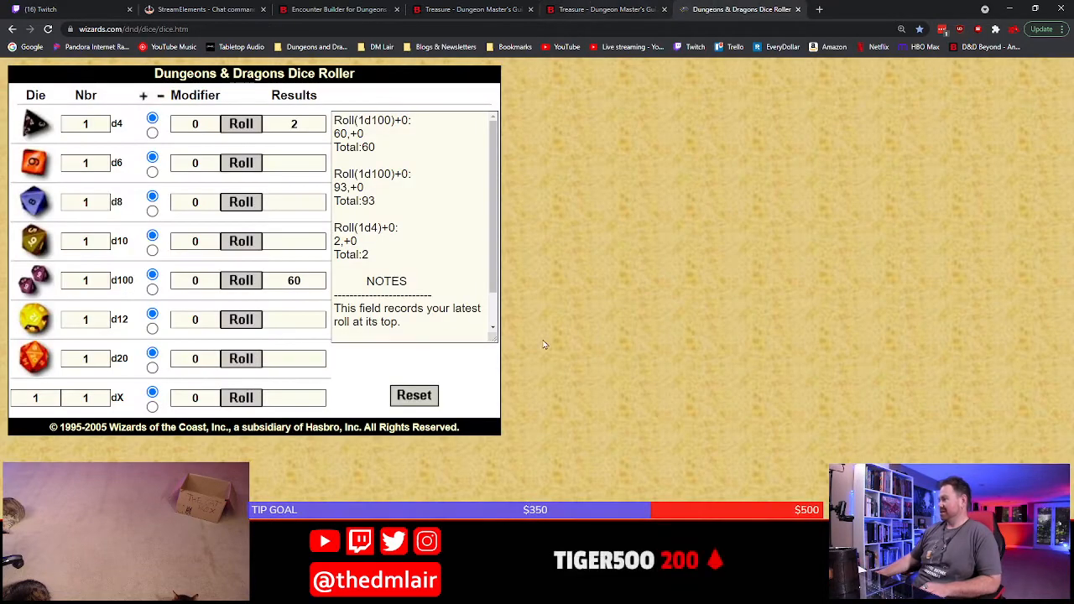
In Word, write "wand of the war mage +1" after the ring of jumping and cut that text out of the Loot section
key("alt+Tab")
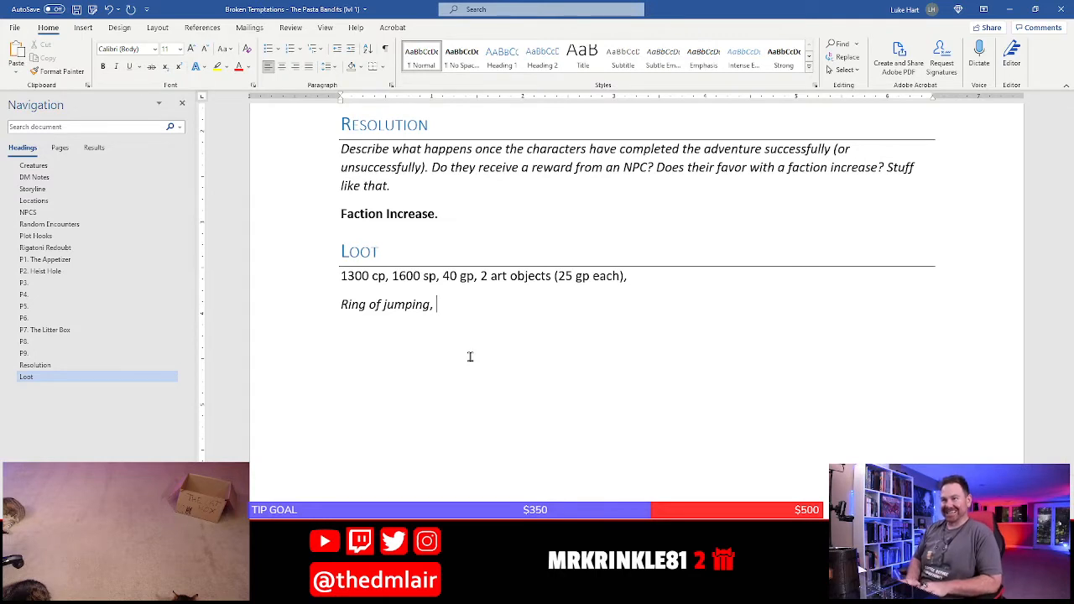
type("wand of the war mage +1")
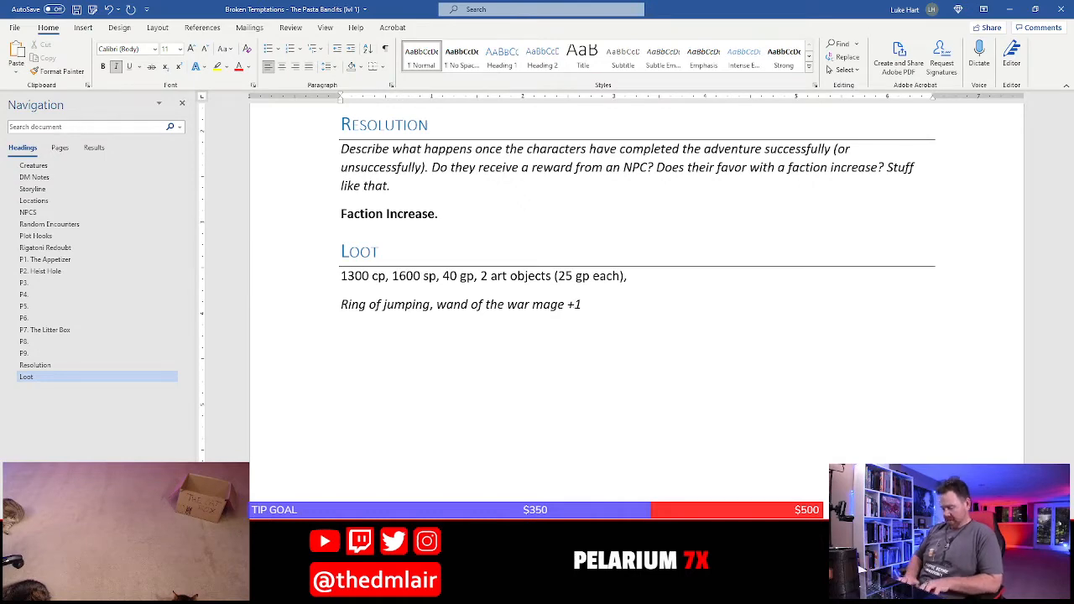
key("shift+Left")
key("shift+Left")
key("shift+Left")
key("shift+Left")
key("shift+Left")
key("shift+Left")
key("shift+Left")
key("shift+Left")
key("shift+Left")
key("shift+Left")
key("shift+Left")
key("shift+Left")
key("shift+Left")
key("shift+Left")
key("shift+Left")
key("shift+Left")
key("shift+Left")
key("shift+Left")
key("shift+Left")
key("shift+Left")
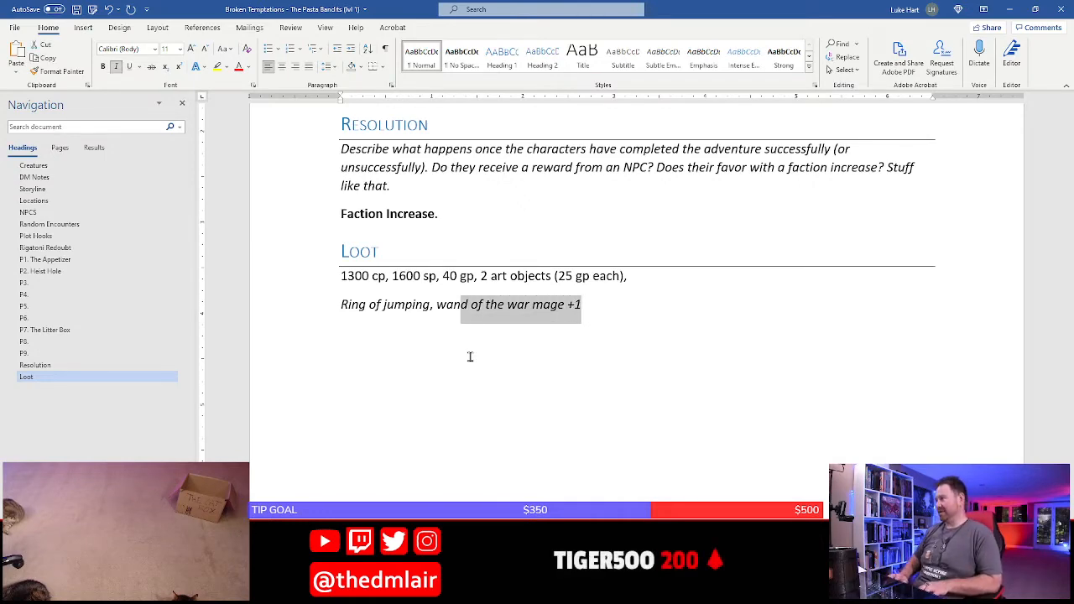
key("shift+Left")
key("shift+Left")
key("shift+Left")
key("ctrl+x")
Start an unbulleted paragraph below the Gnocchi and panthers bullet at the end of room P7, The Litter Box
scroll(470, 357, "up", 15)
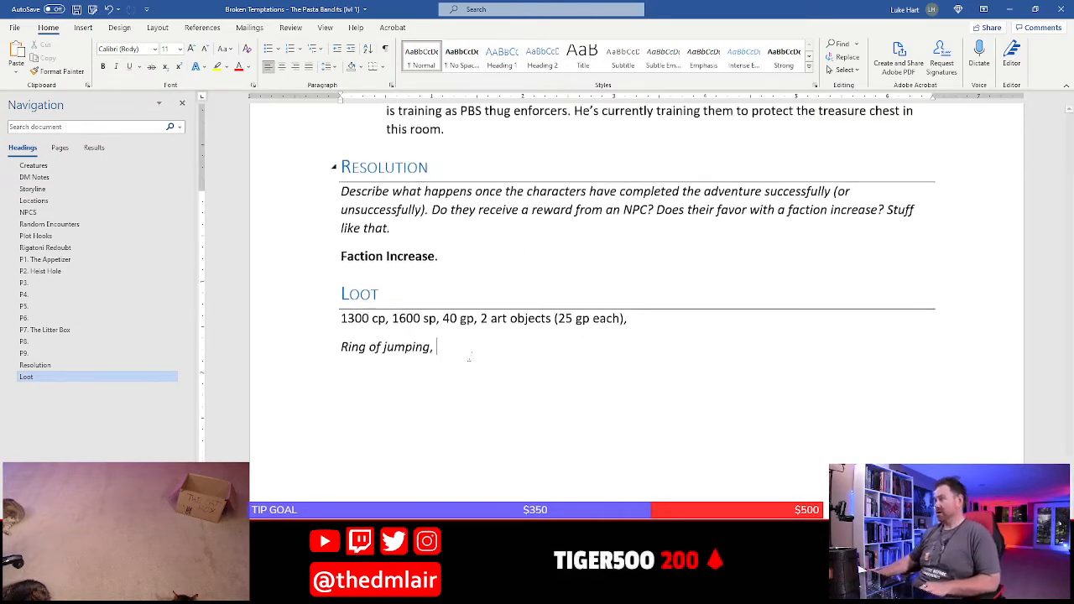
scroll(470, 357, "up", 3)
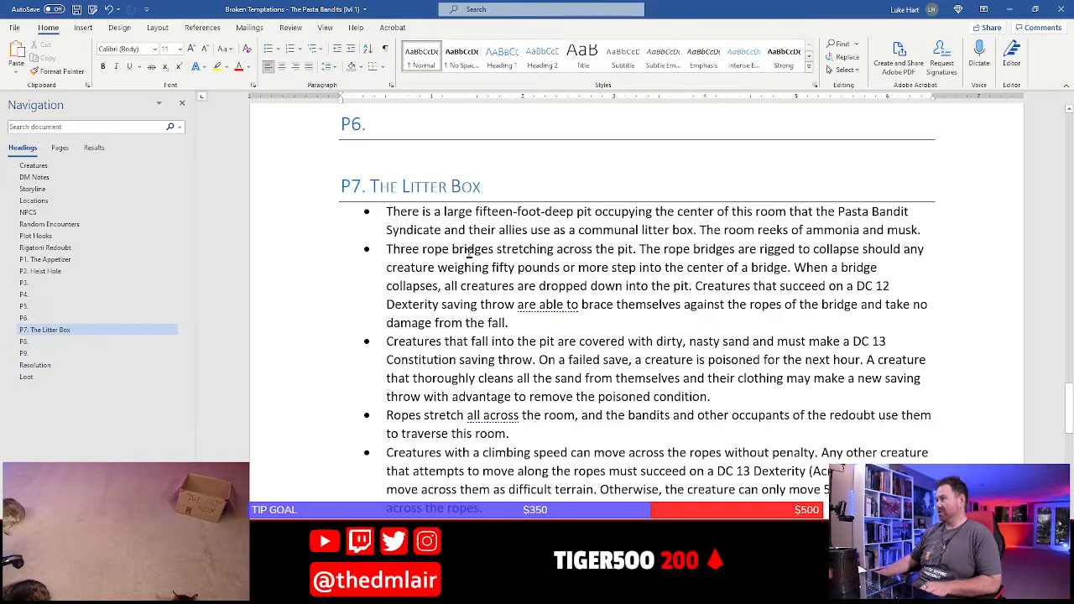
scroll(469, 251, "down", 4)
scroll(884, 336, "down", 2)
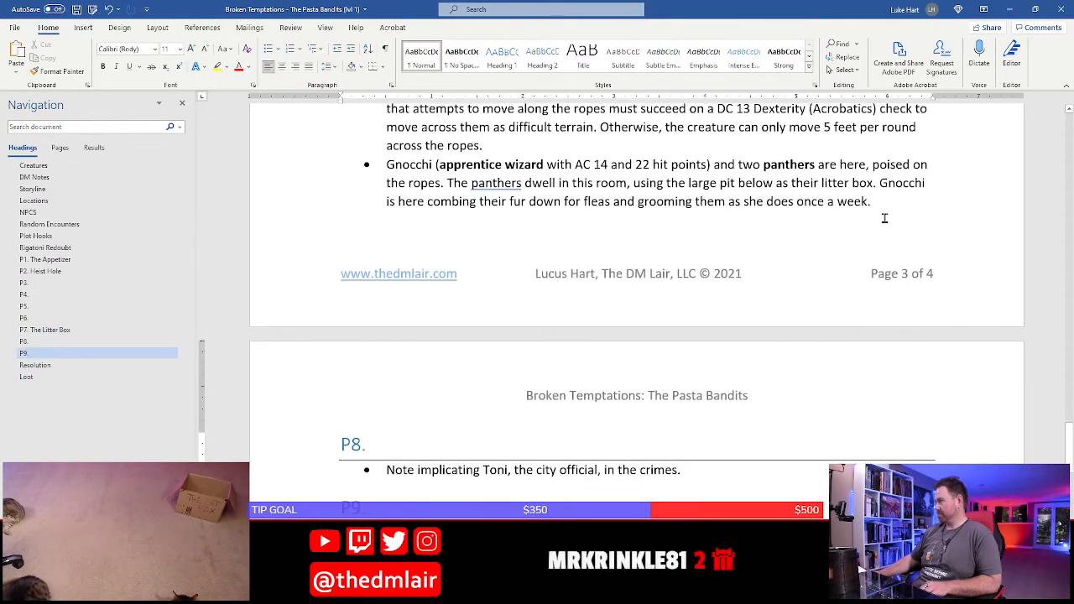
left_click(885, 218)
type("\\")
key("Return")
type("\\")
key("Return")
key("BackSpace")
key("BackSpace")
key("BackSpace")
key("BackSpace")
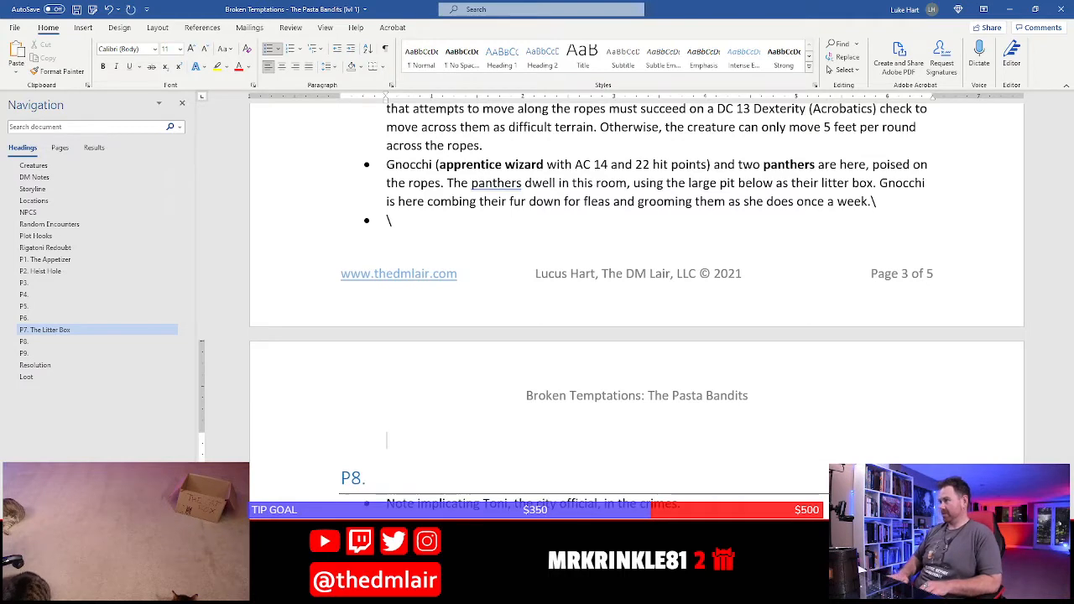
key("BackSpace")
key("BackSpace")
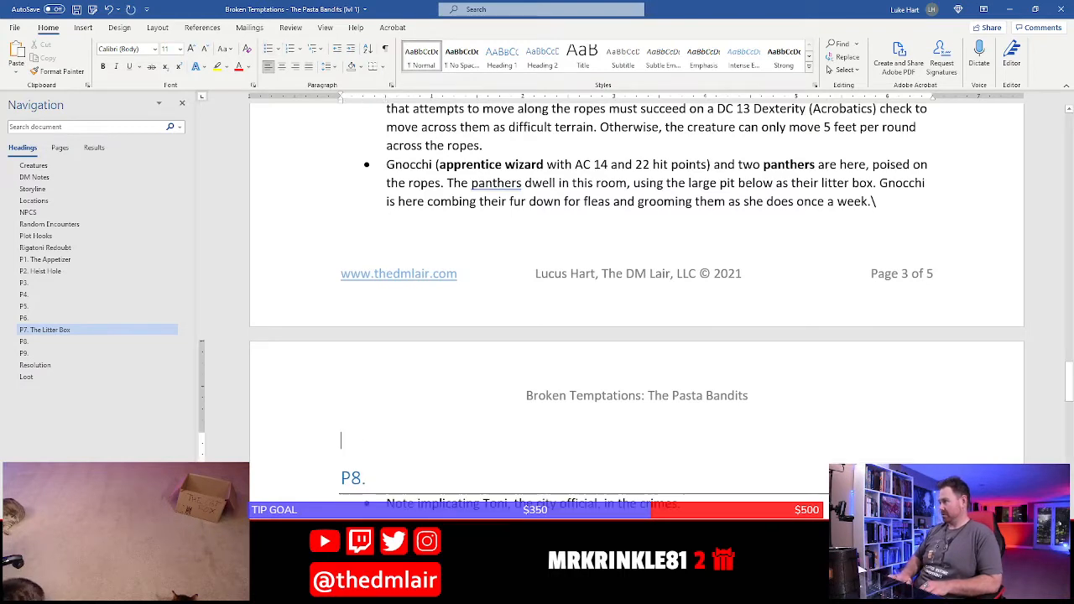
key("Return")
key("ctrl+Return")
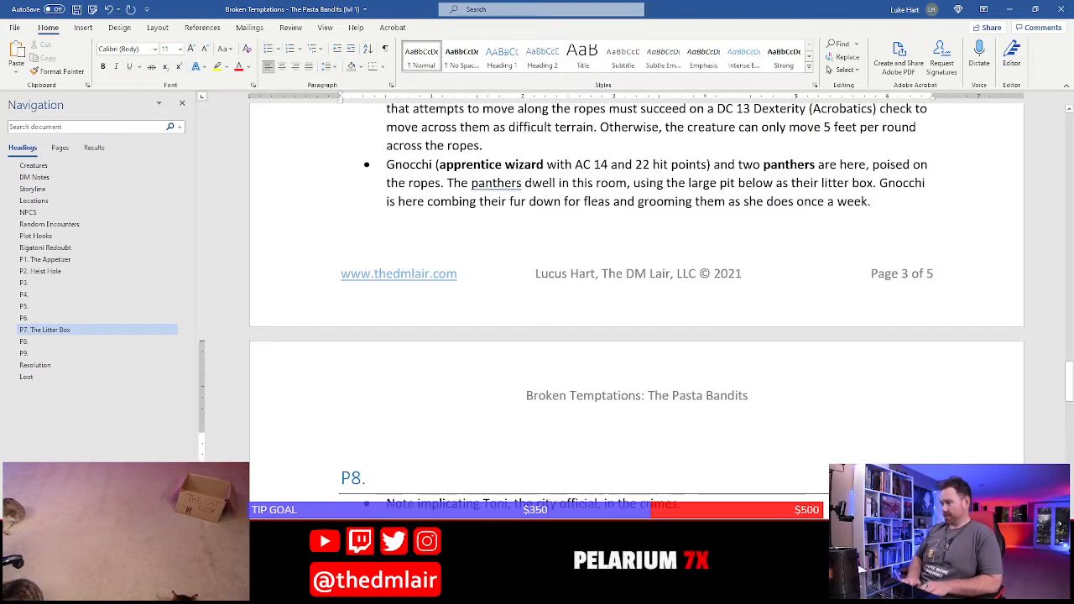
Write a bold "Loot." label followed by "Gnocchi is wielding a" and insert the cut "wand of the war mage +1" text
type("Loot. Gnoc")
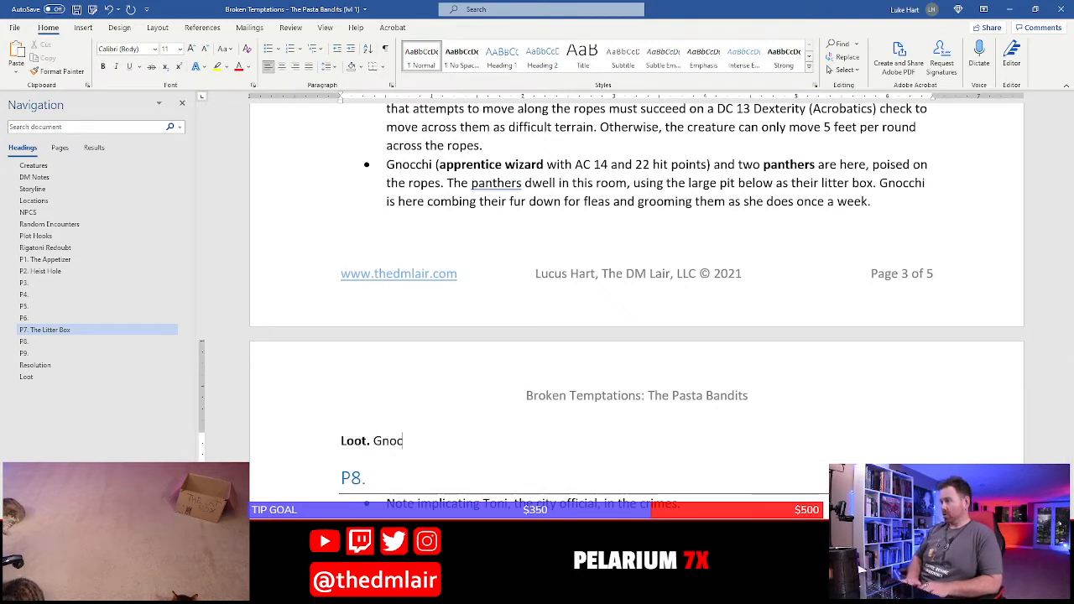
type("chi is wield")
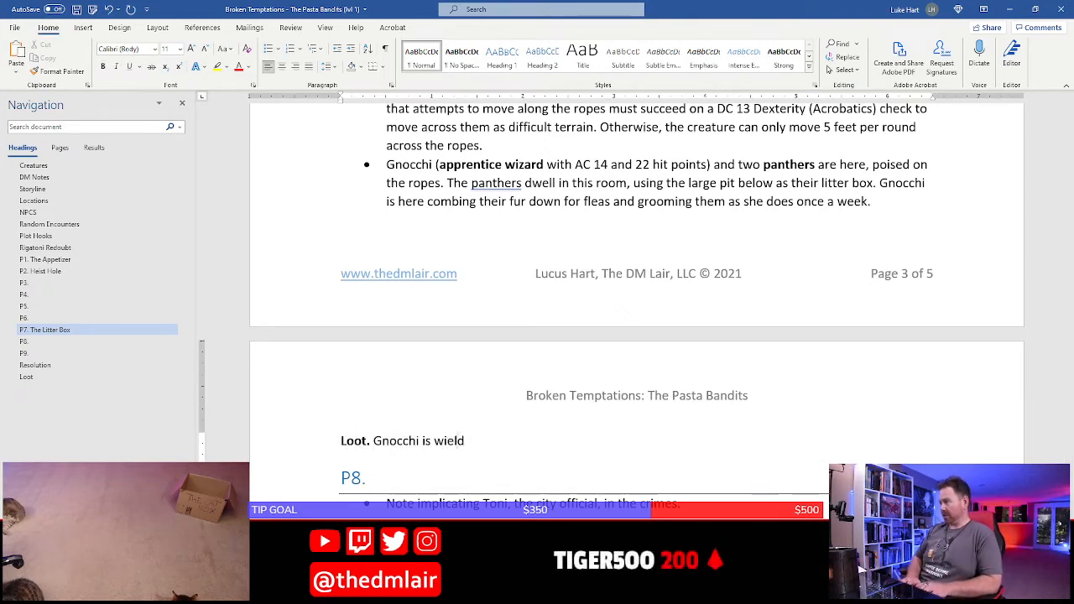
type("ing a")
key("ctrl+v")
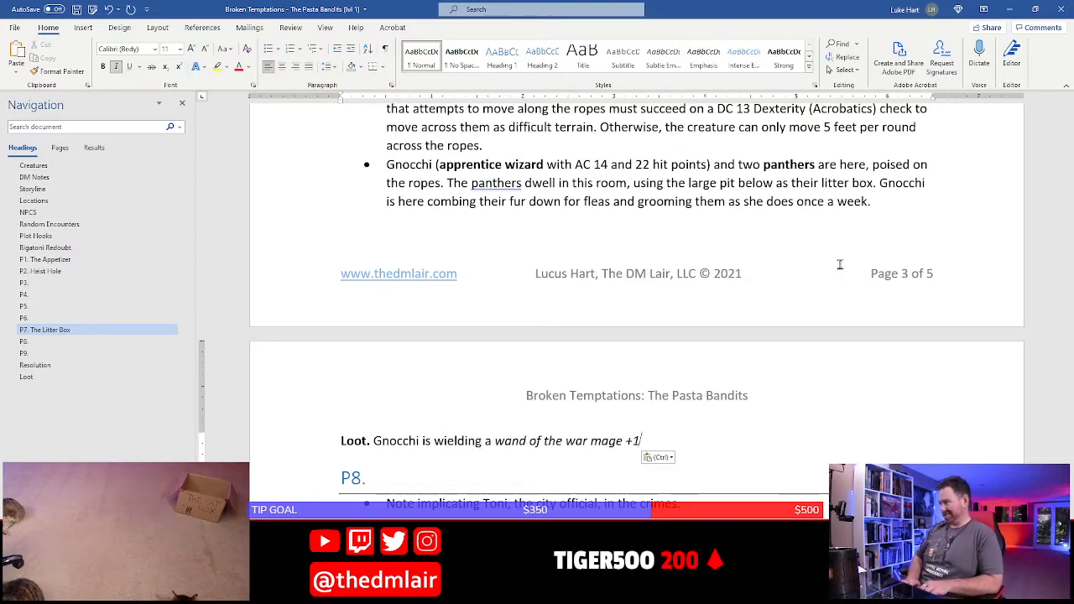
type(".")
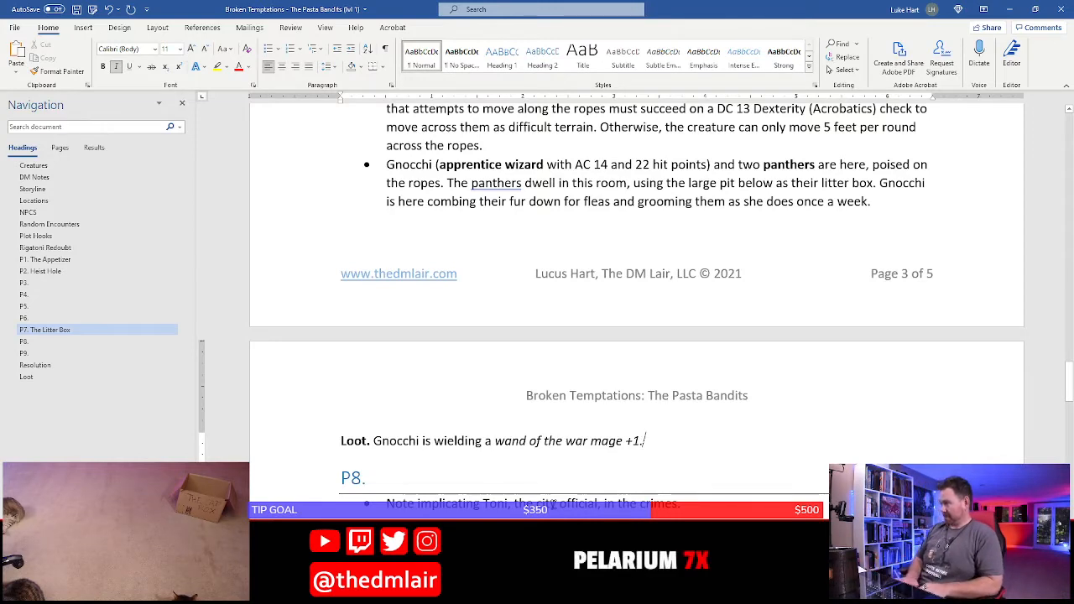
Continue the Gnocchi loot sentence in non-italic text with "and has a pouch filled with 50 sp and 15 gp."
key("BackSpace")
key("ctrl+i")
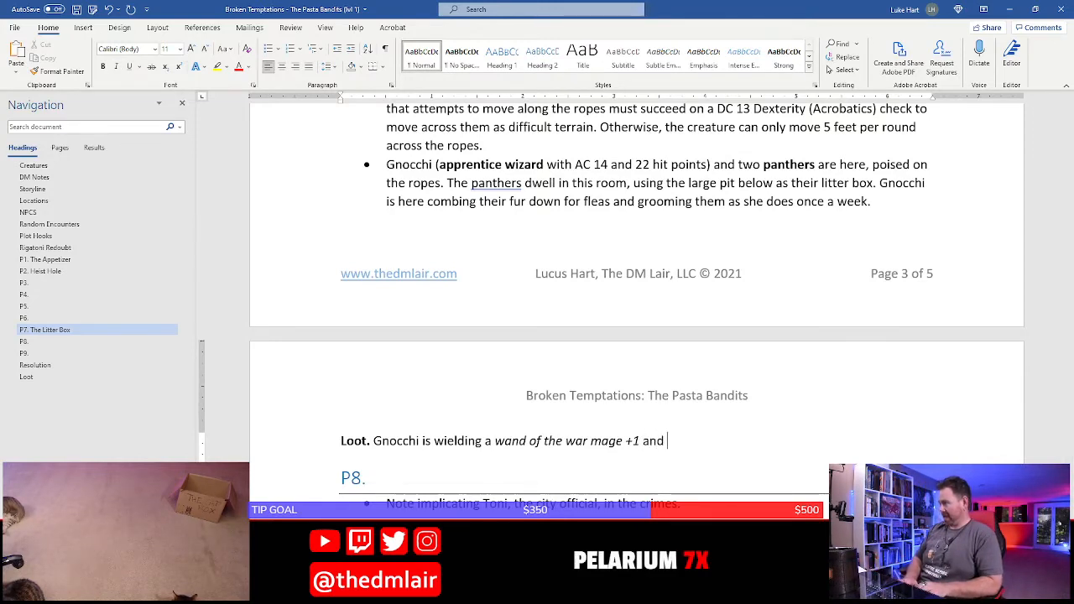
type("and has a pouc")
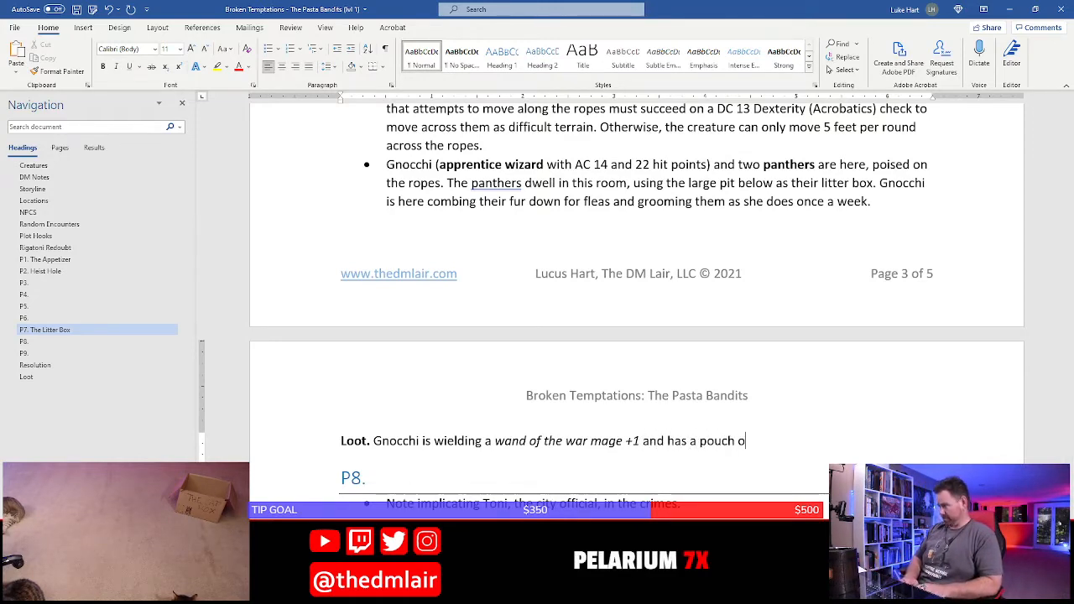
type("h o")
key("BackSpace")
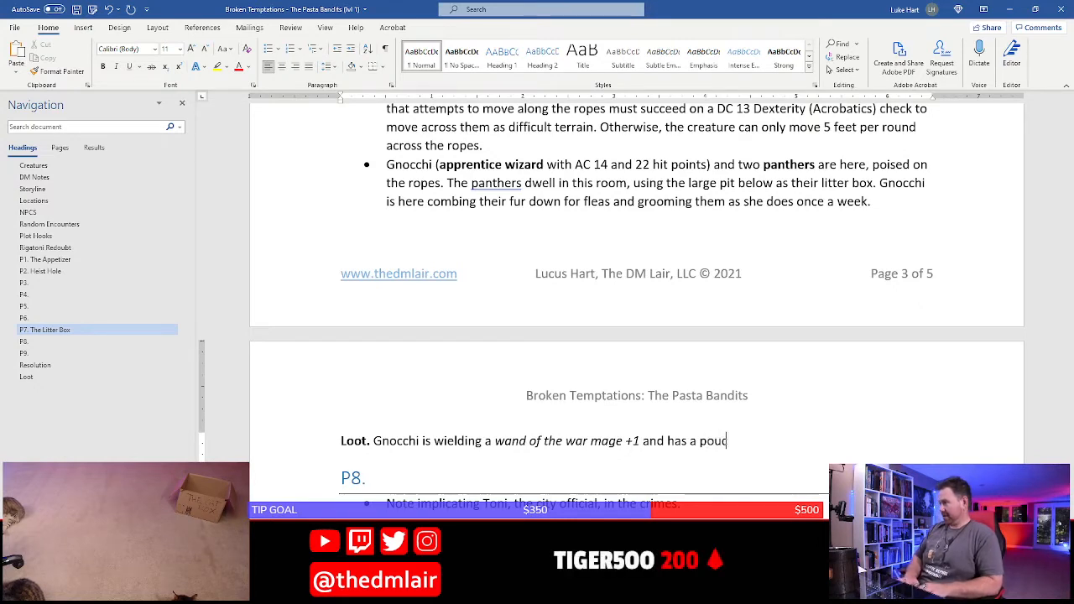
type("filled with")
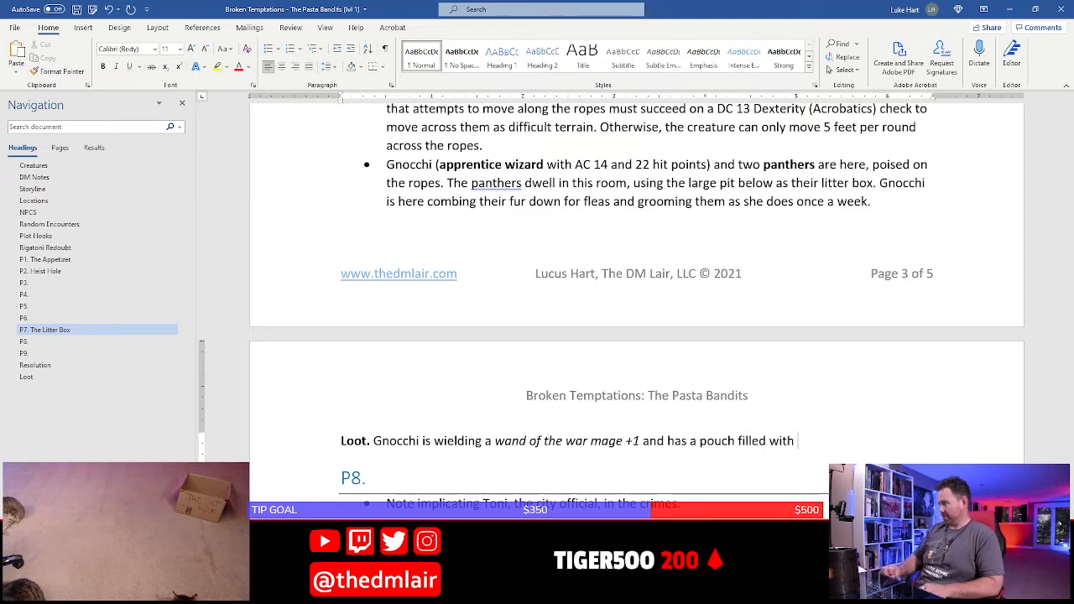
scroll(637, 300, "down", 3)
scroll(495, 479, "down", 6)
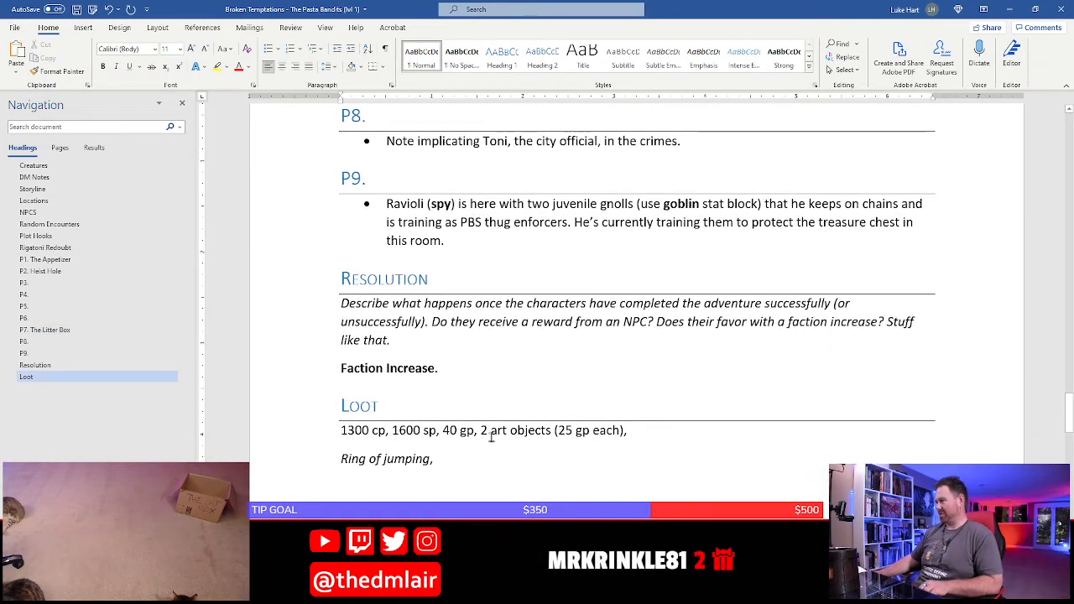
scroll(491, 436, "up", 6)
type("50")
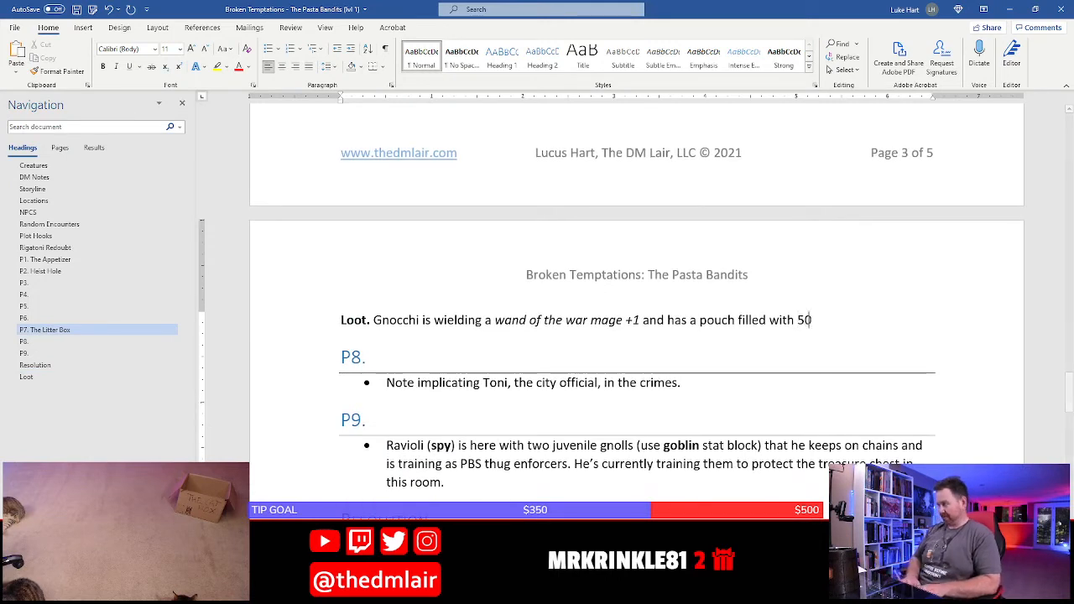
type(" sp and ")
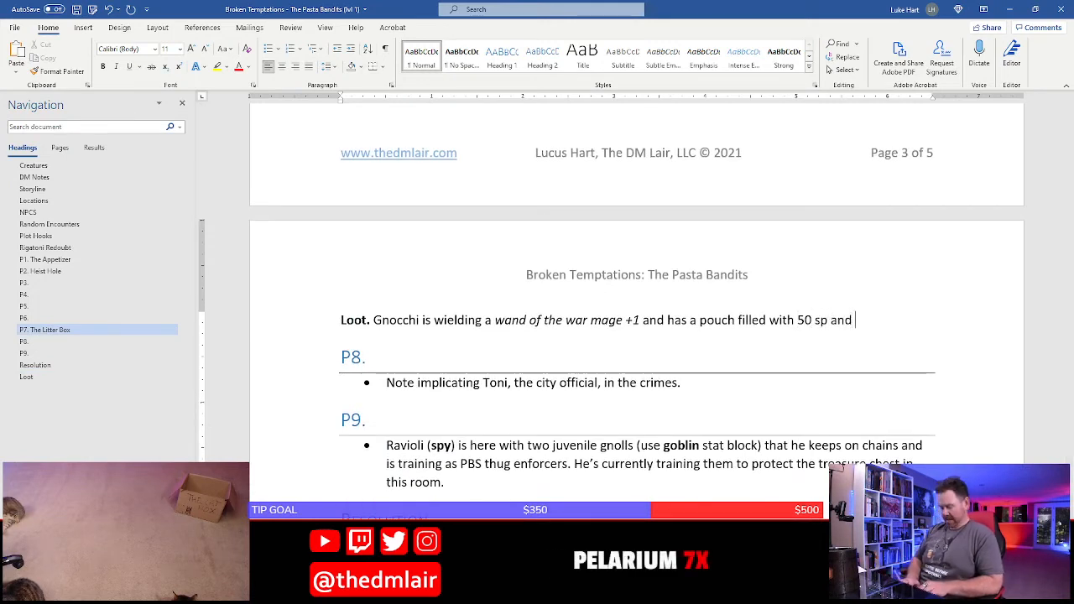
type("15 gp.")
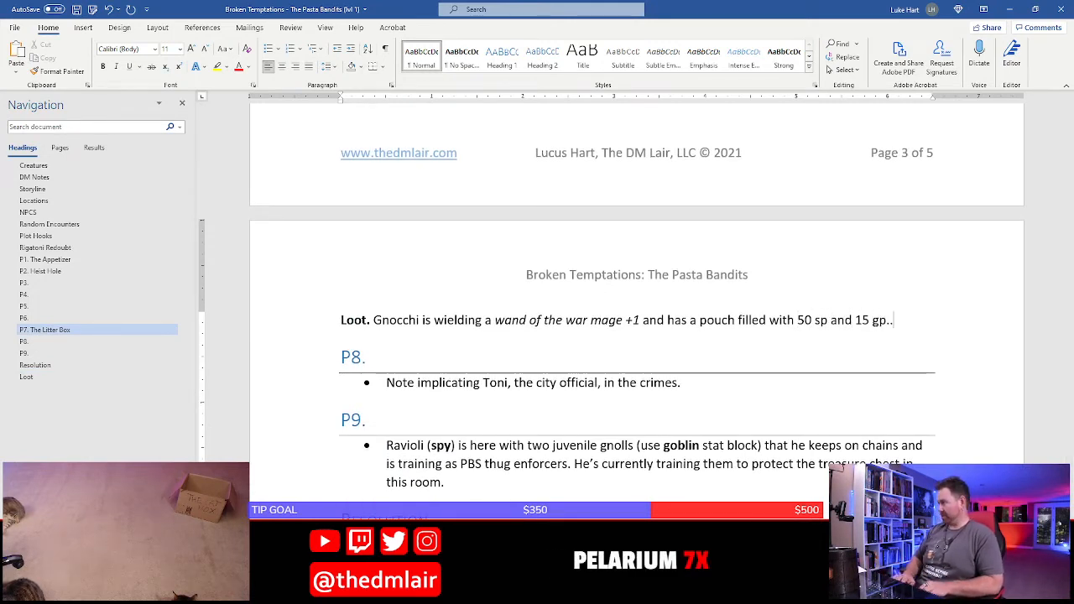
Set the remaining coins in the Loot section to 1550 sp and 25 gp, and save the document
scroll(374, 418, "down", 7)
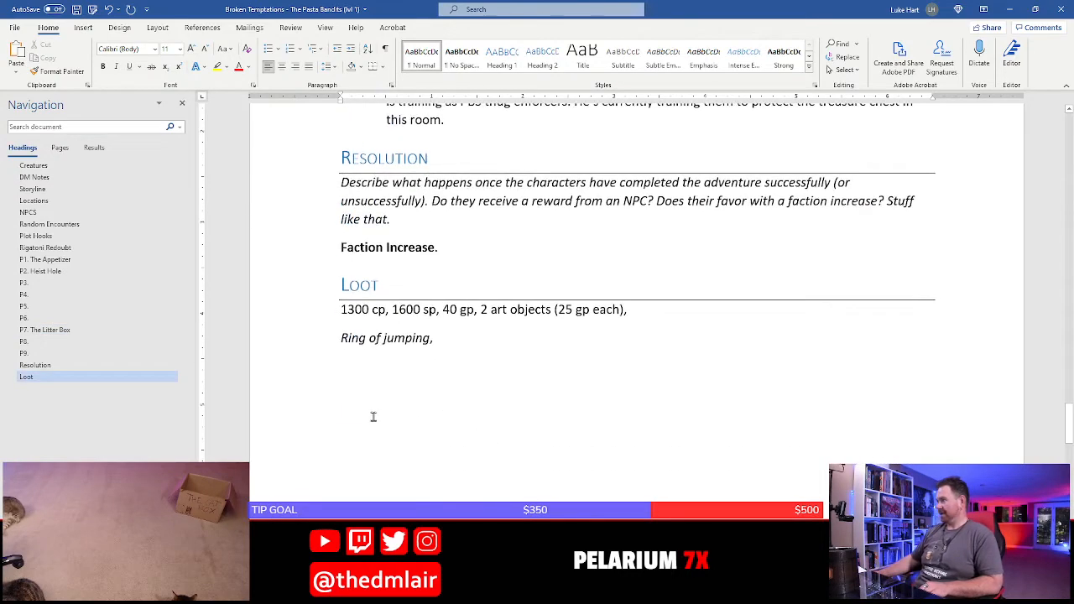
left_click(413, 310)
key("BackSpace")
key("BackSpace")
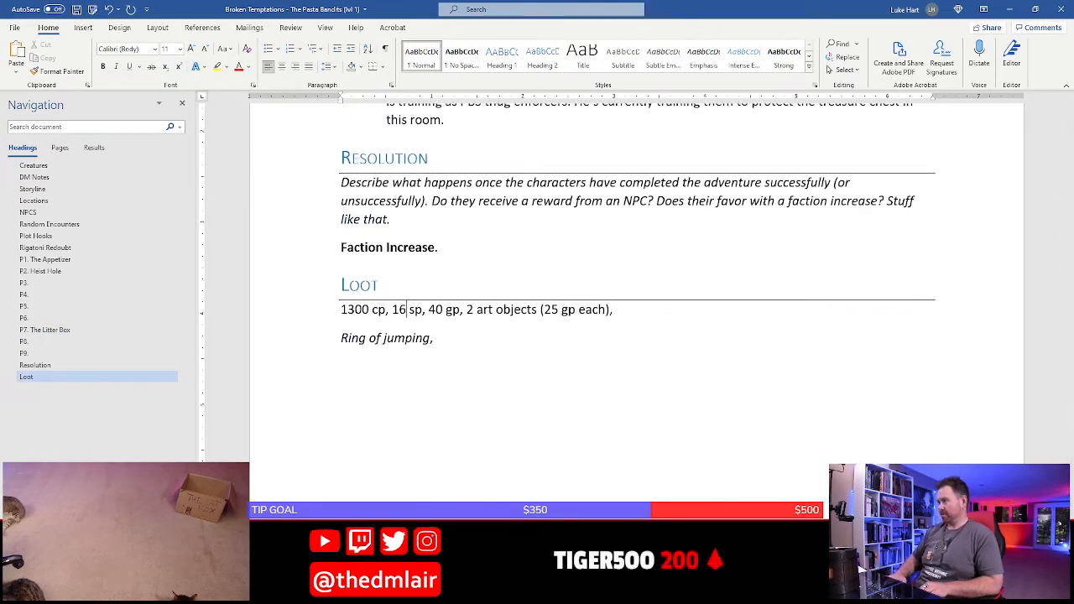
key("BackSpace")
type("550")
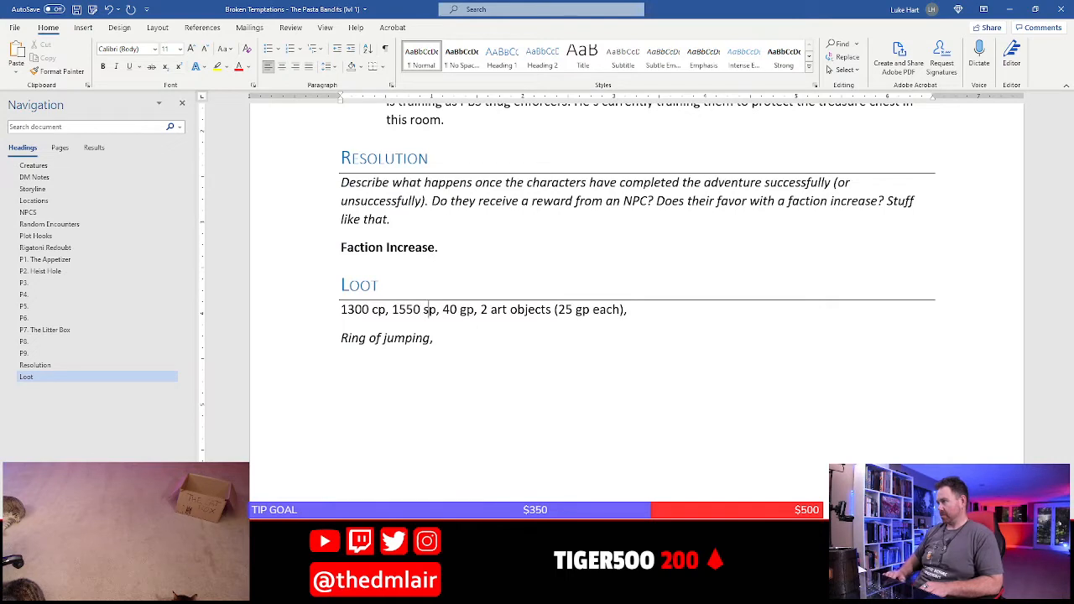
key("BackSpace")
key("BackSpace")
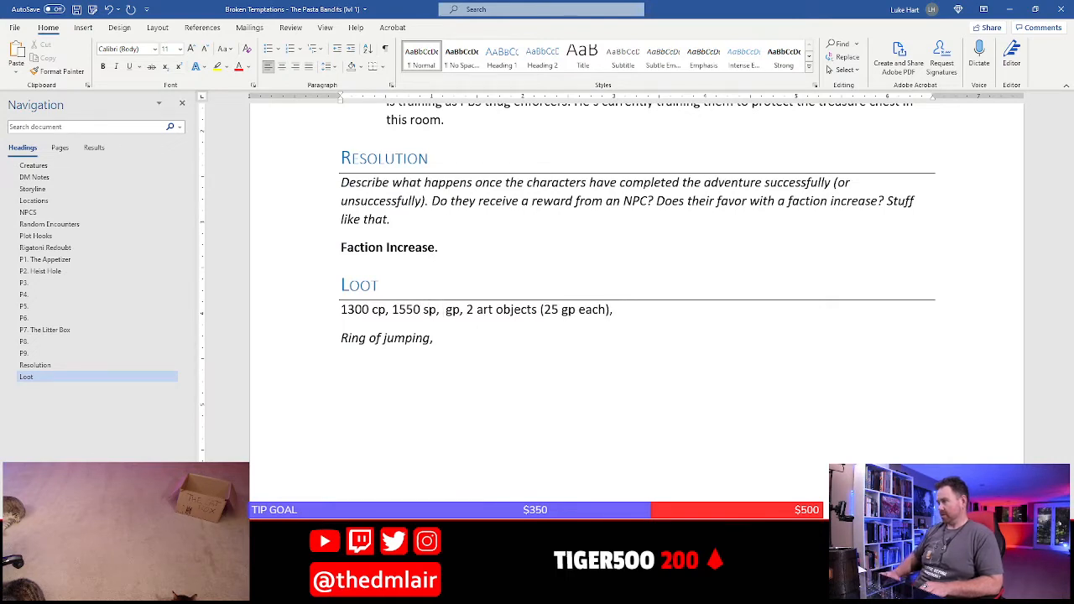
type("25")
left_click(436, 338)
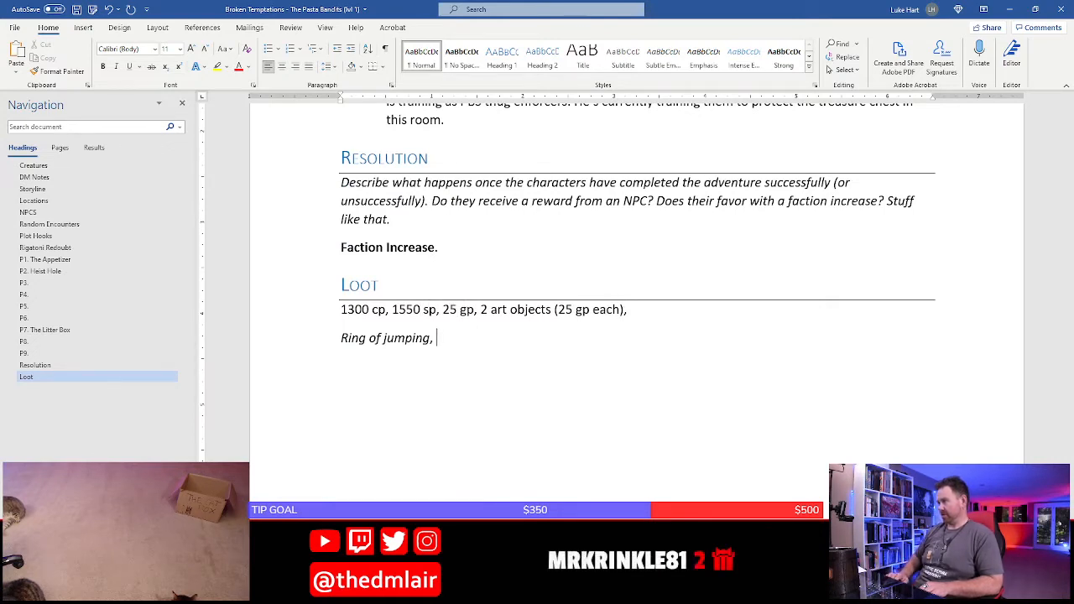
key("ctrl+s")
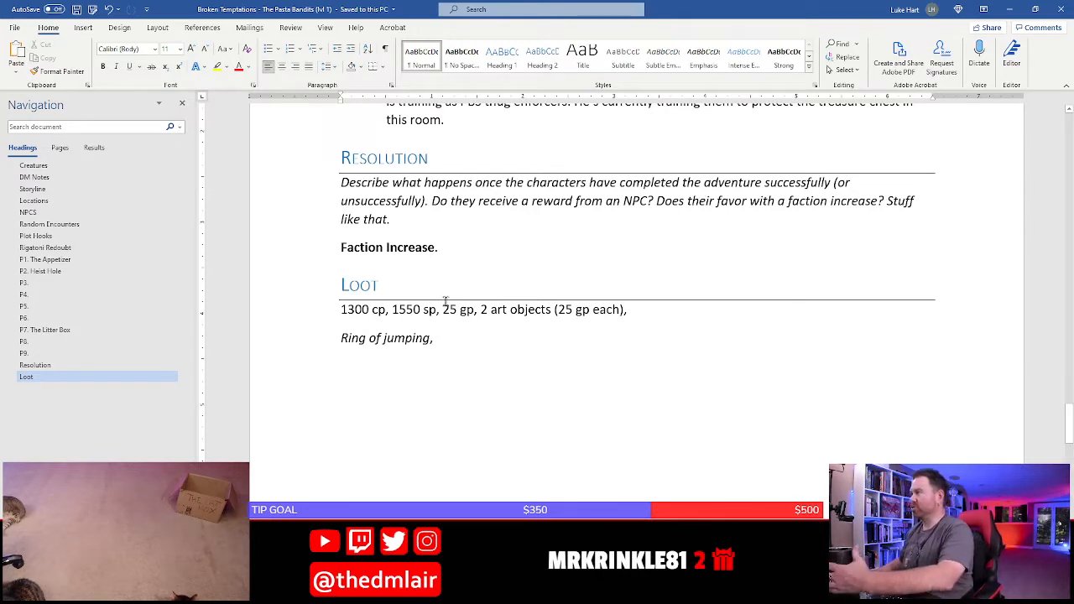
left_click_drag(304, 290, 294, 335)
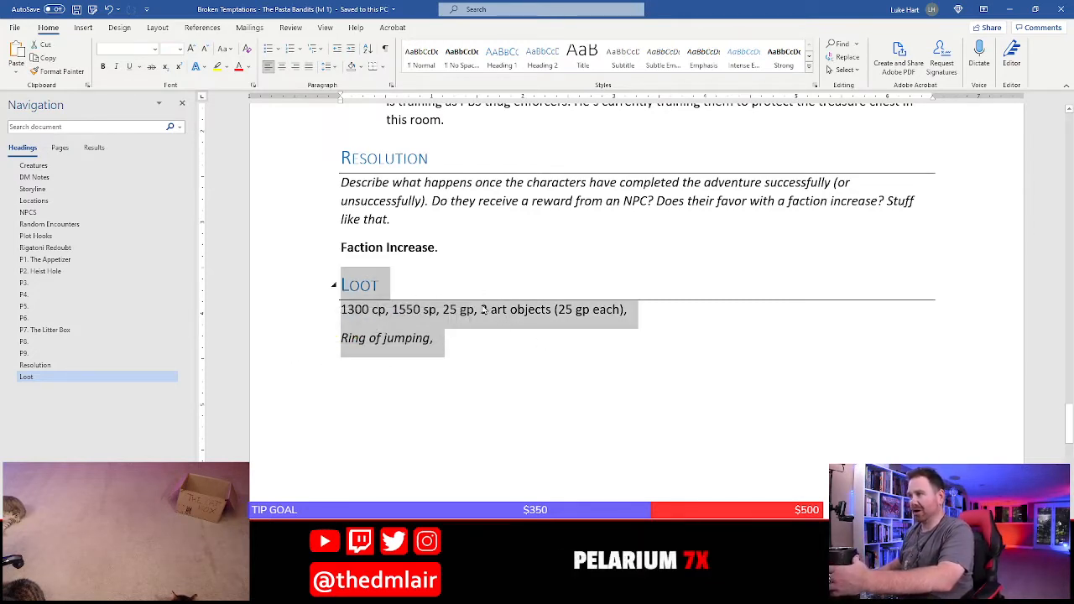
left_click(509, 338)
scroll(475, 311, "up", 3)
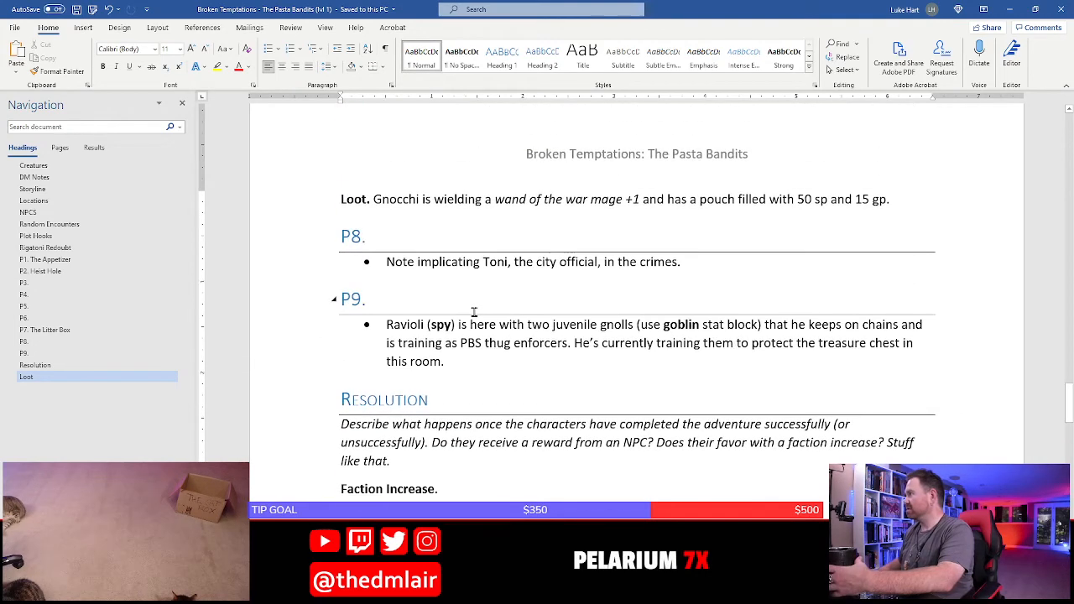
Start an unbulleted paragraph below the Ravioli bullet in room P9 with a bold "Loot." label
left_click(506, 377)
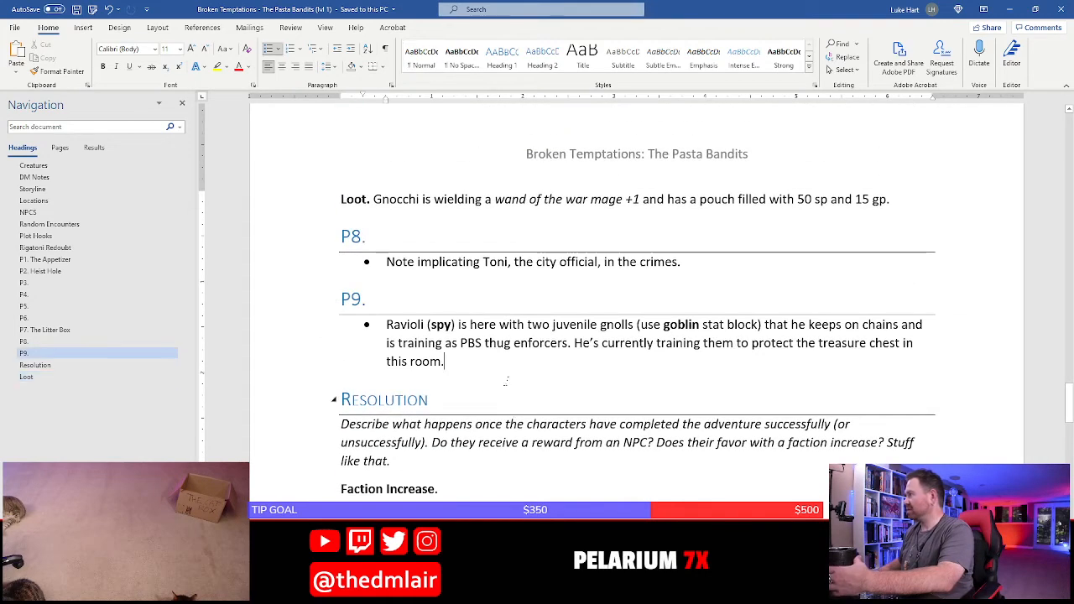
left_click(93, 10)
left_click(600, 376)
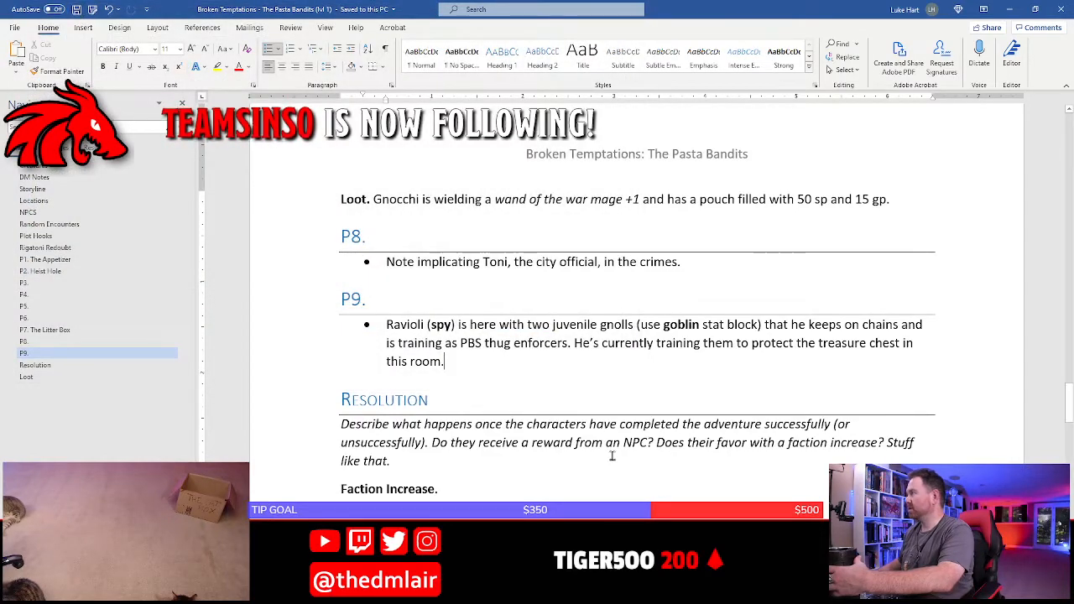
scroll(612, 454, "up", 3)
scroll(529, 359, "down", 6)
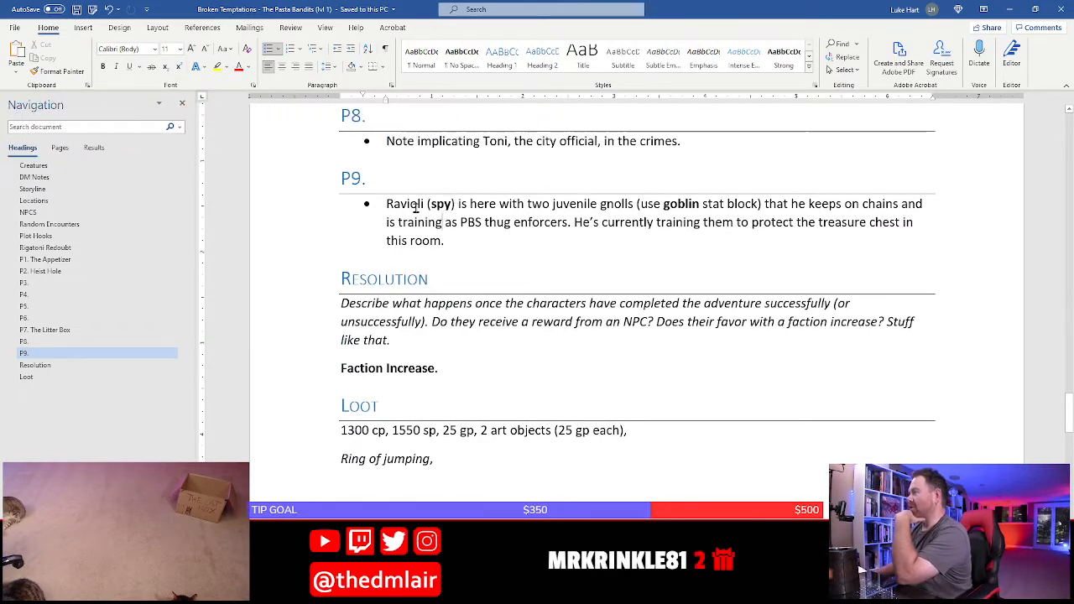
scroll(446, 271, "up", 3)
scroll(462, 252, "down", 3)
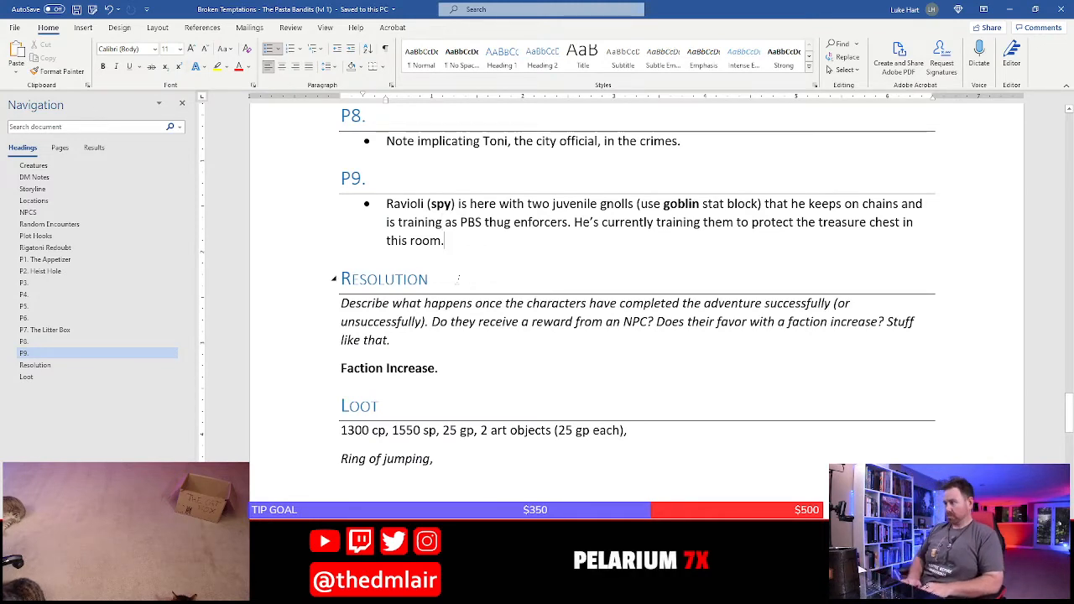
key("Return")
key("Return")
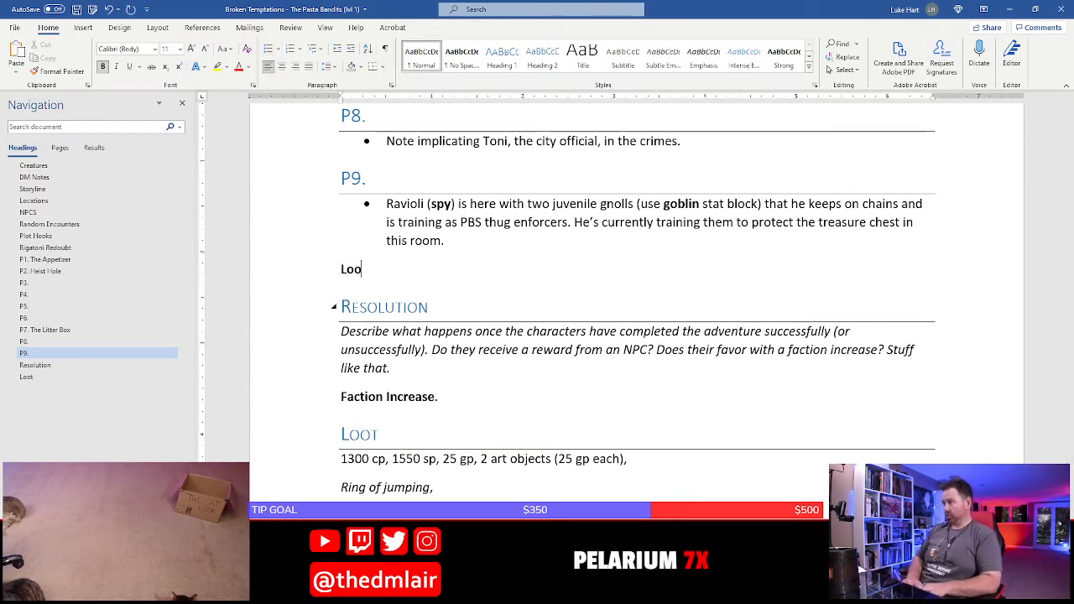
type("Loot.")
key("ctrl+b")
Write "Ravioli is wearing a ring of jumping." after the P9 loot label, with the item name in italics
type("Rav")
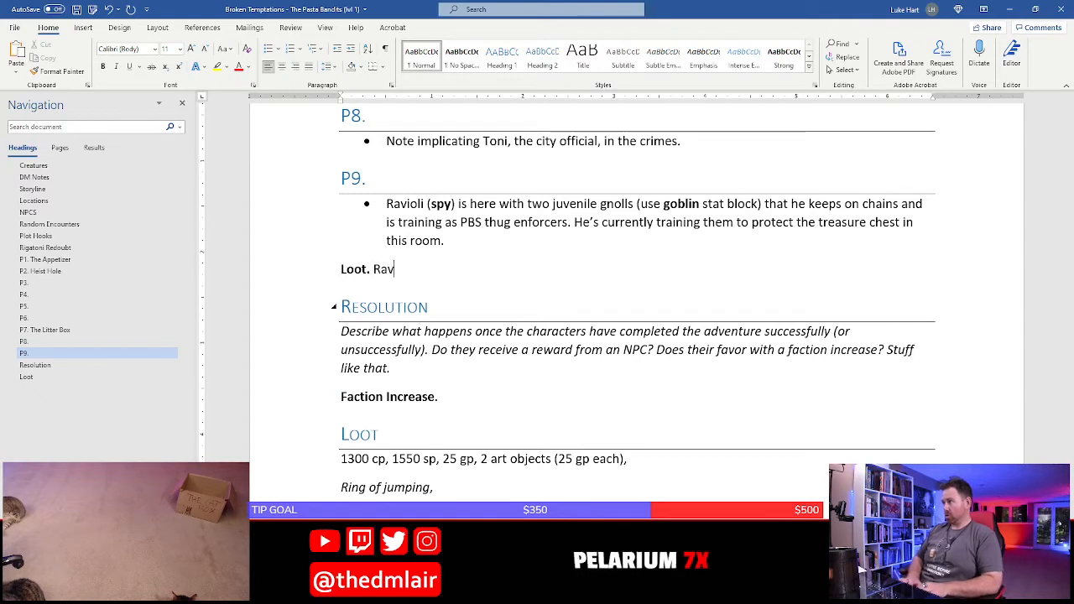
type("ioli is wearin")
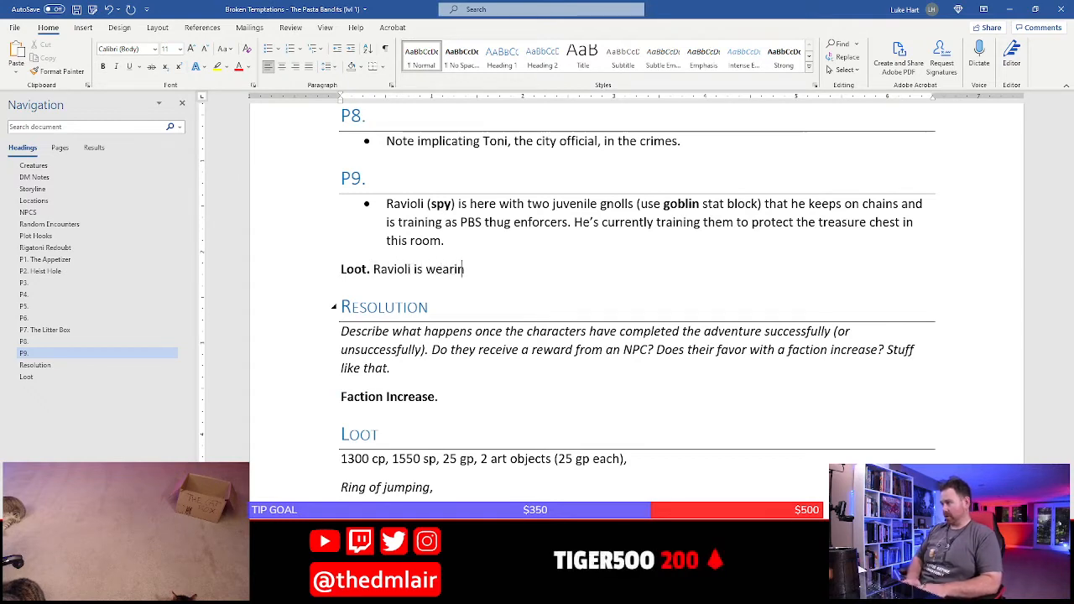
type("g a ring of jumping")
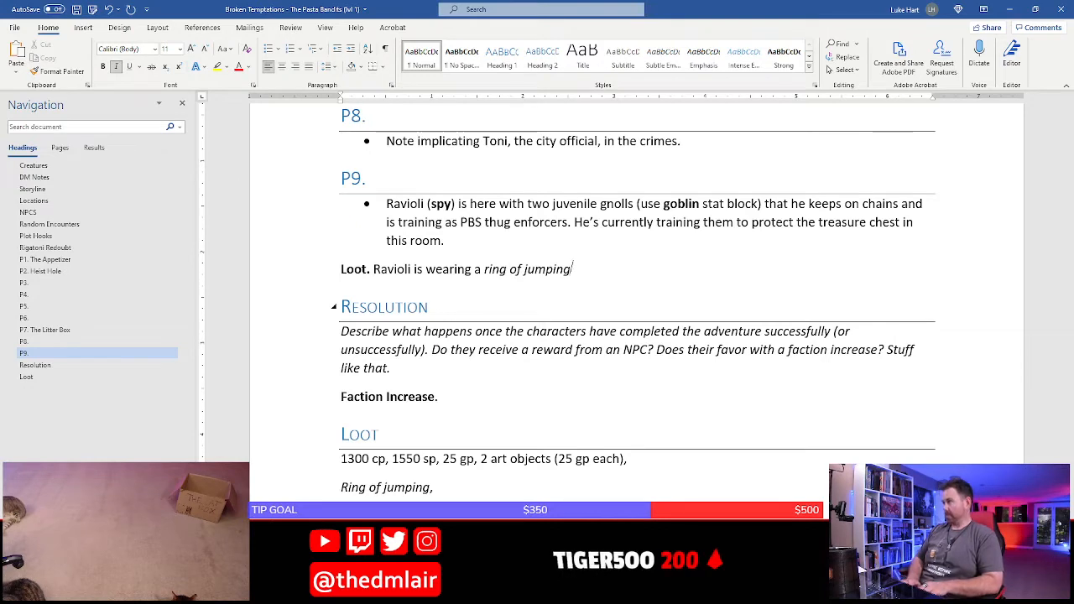
type(".")
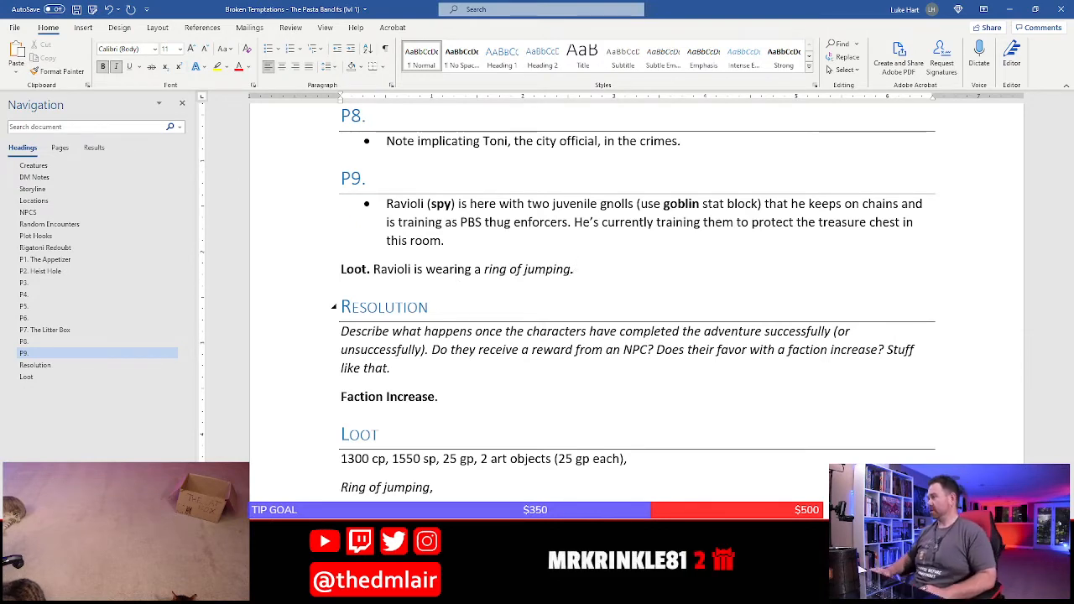
Delete the "Ring of jumping," line from the Loot section and save the document
left_click(298, 495)
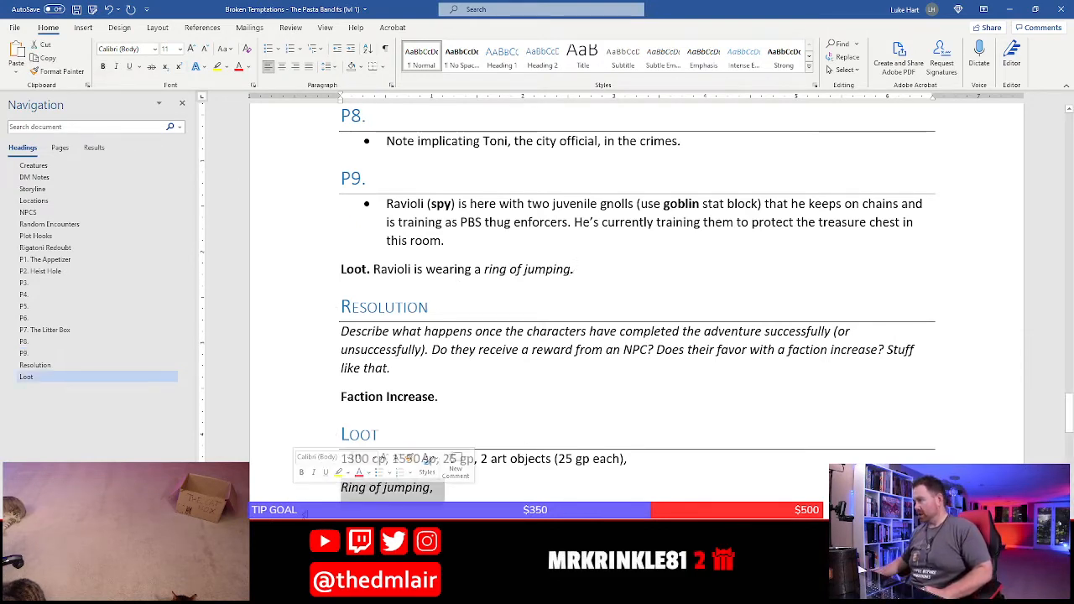
key("BackSpace")
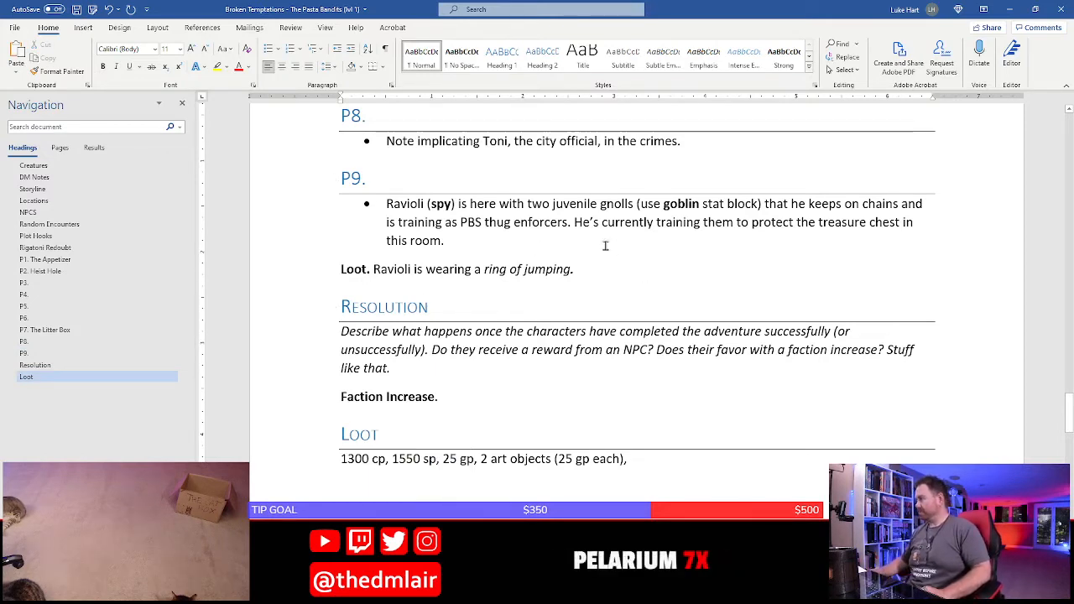
left_click(644, 269)
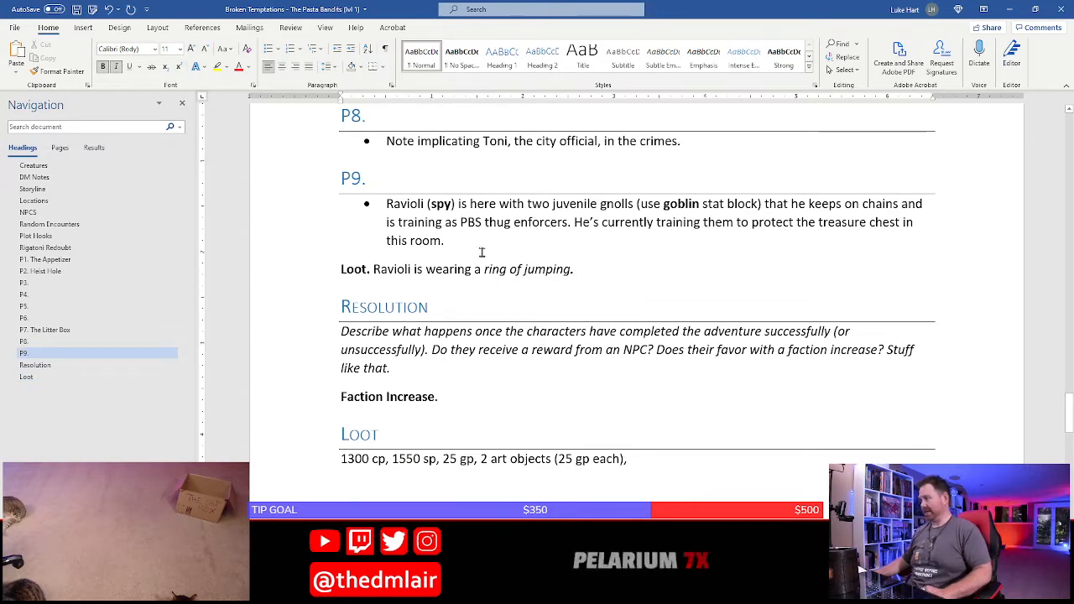
left_click(530, 439)
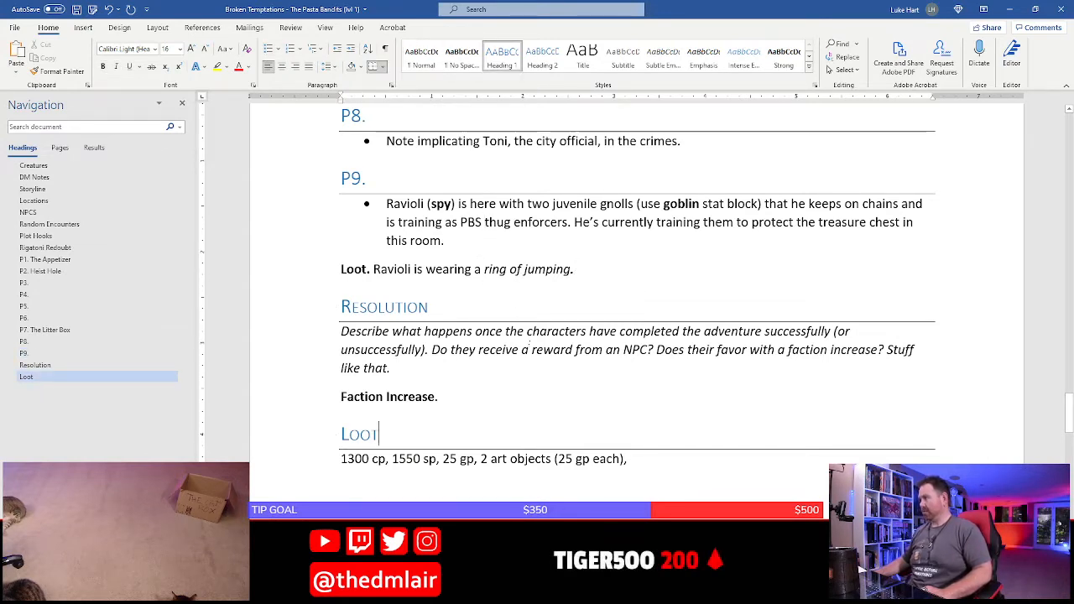
left_click(526, 289)
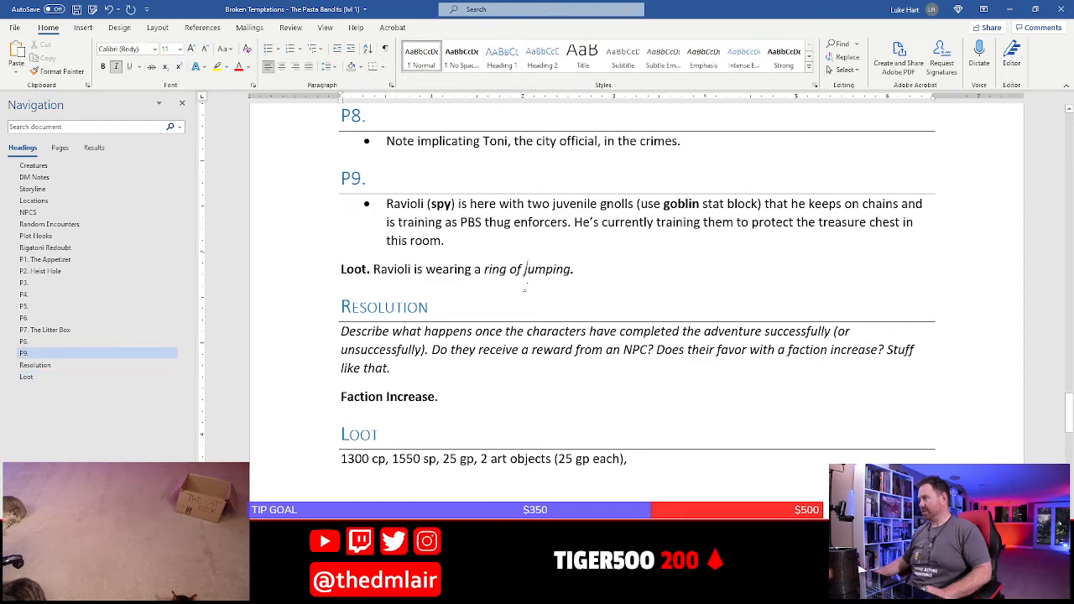
scroll(525, 288, "up", 15)
scroll(525, 288, "up", 5)
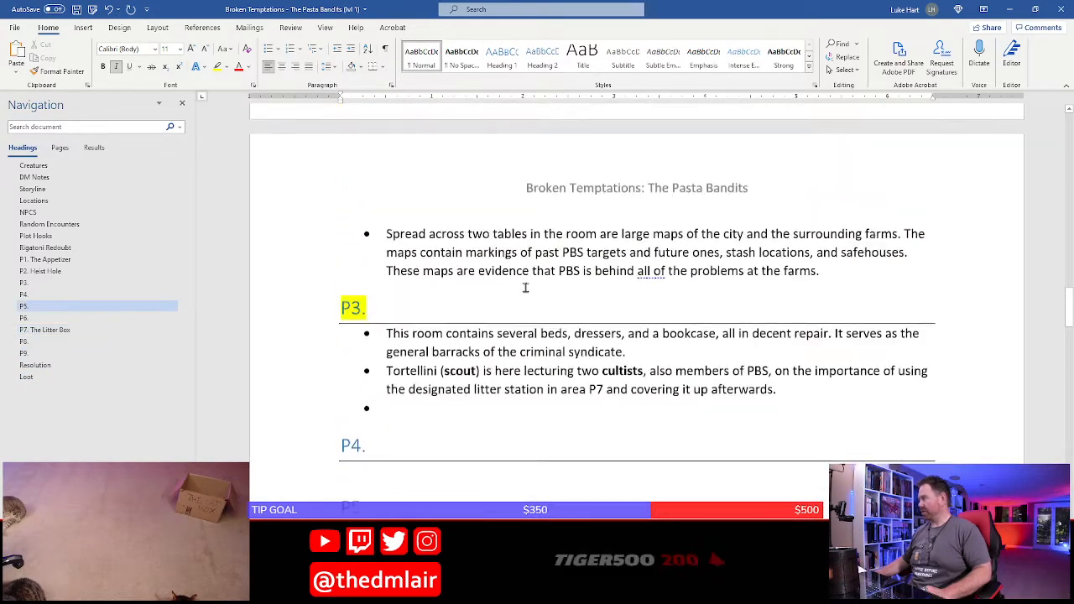
left_click(74, 8)
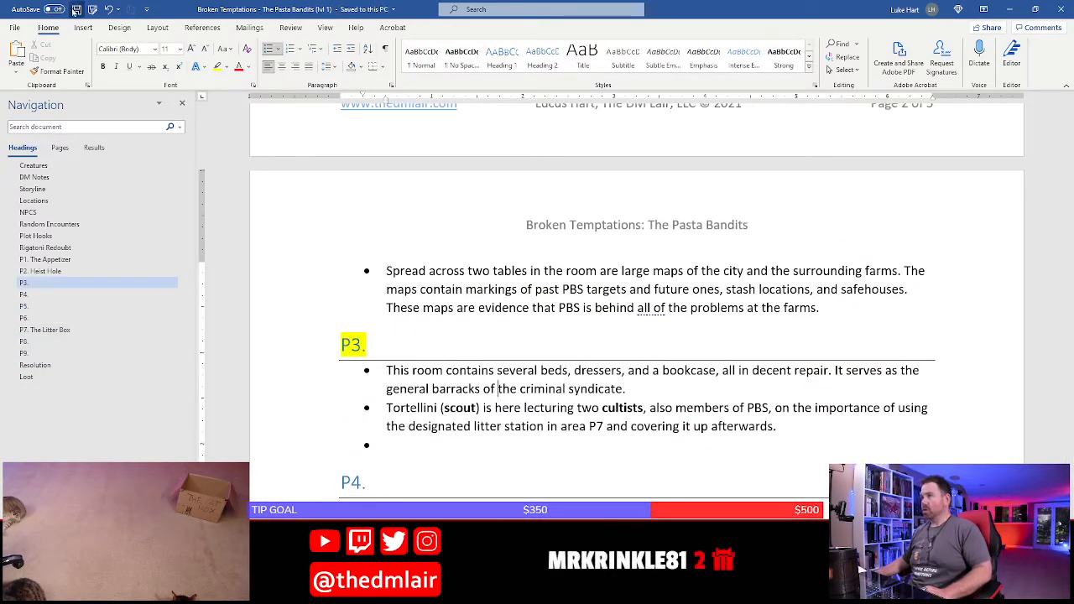
Compare the P3 room description with the room's layout on the hideout map in Photoshop
scroll(412, 434, "up", 5)
scroll(415, 395, "down", 7)
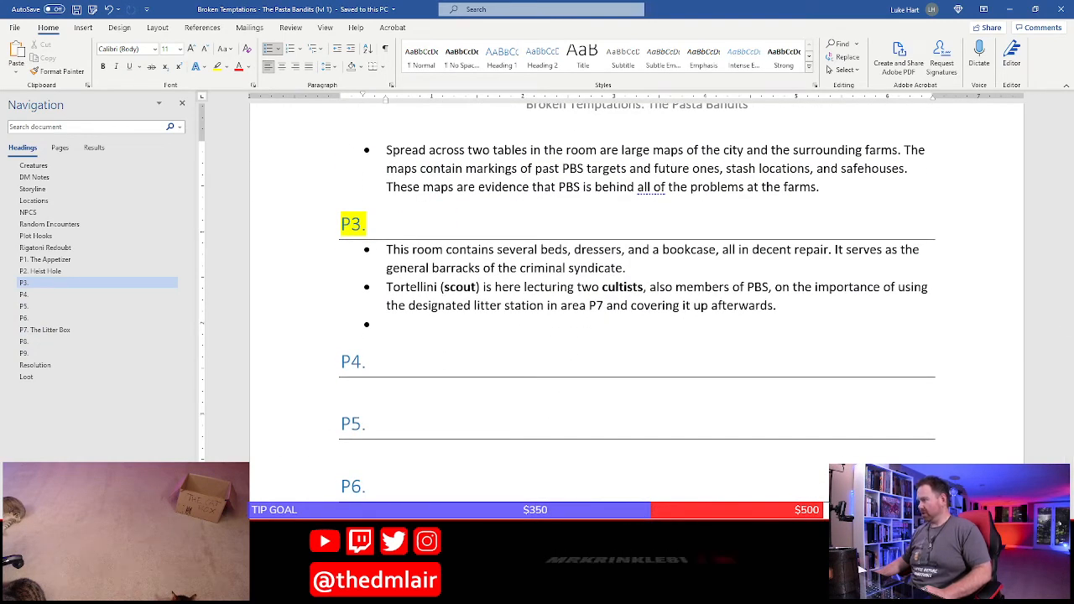
key("alt+Tab")
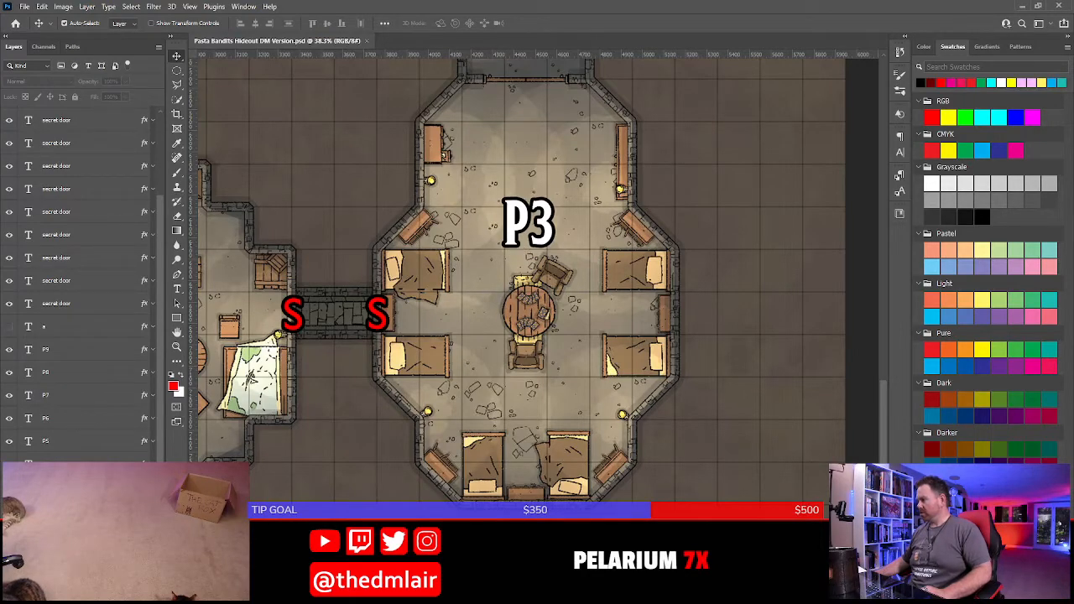
key("alt+Tab")
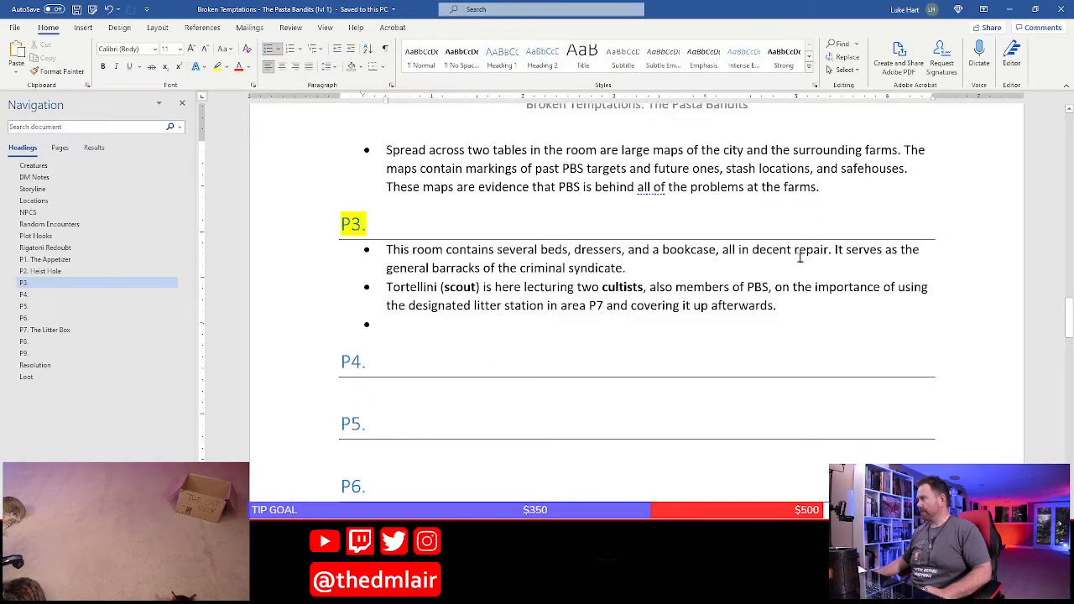
left_click(589, 306)
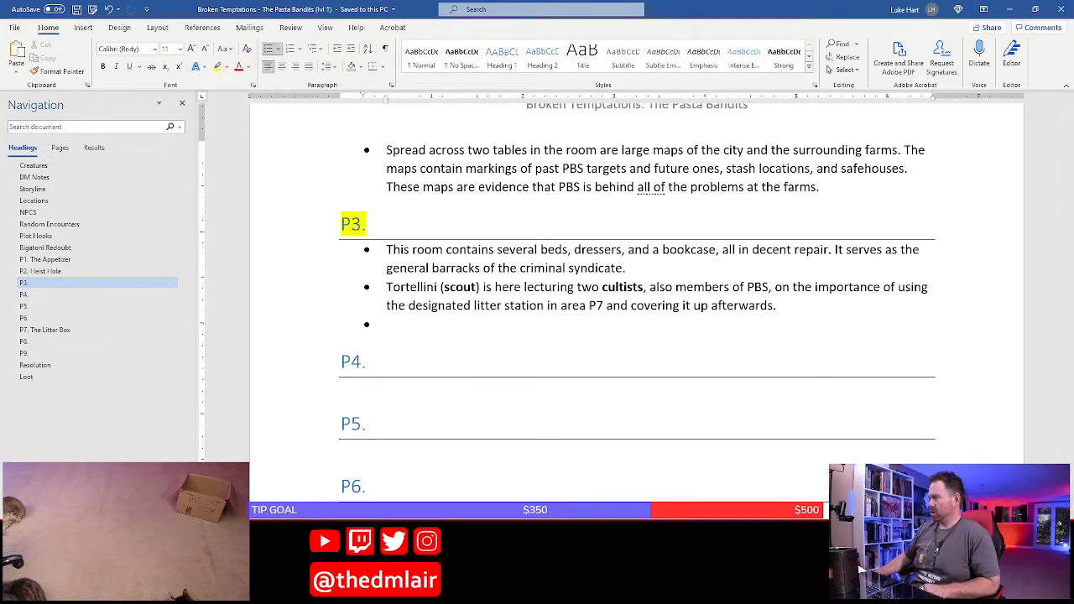
key("alt+Tab")
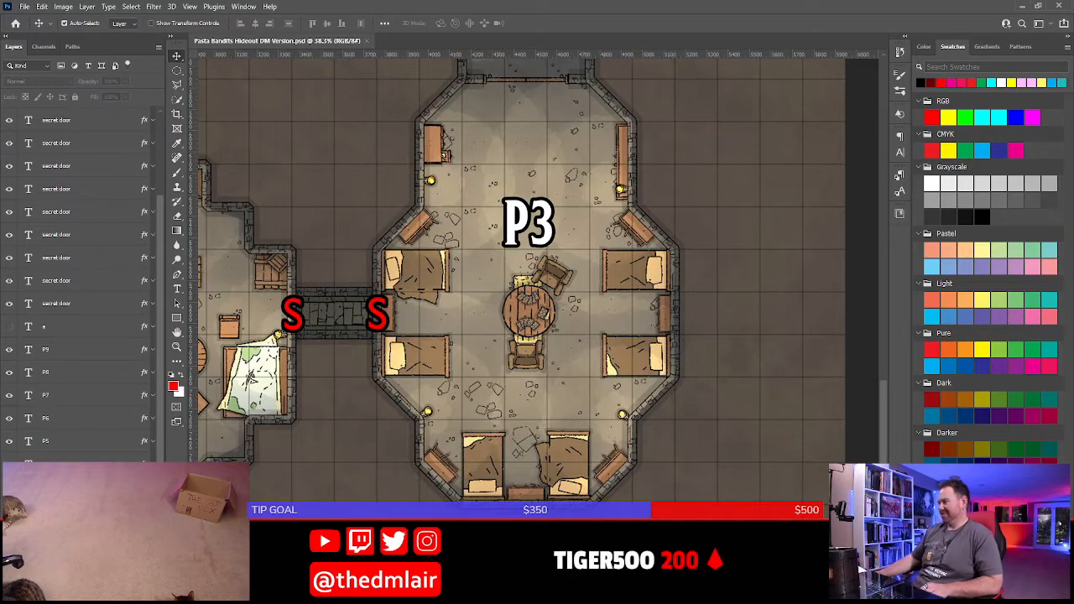
Back in Word, fill the empty bullet in room P3 with "Three of the mattress contains secret stashes of catnip."
left_click(476, 593)
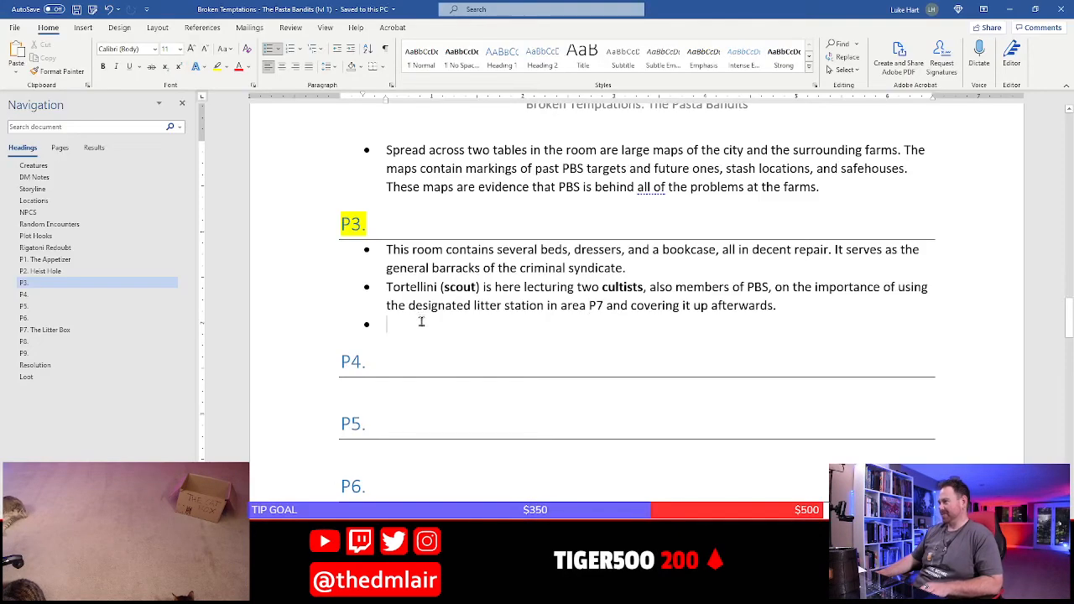
type("Three of")
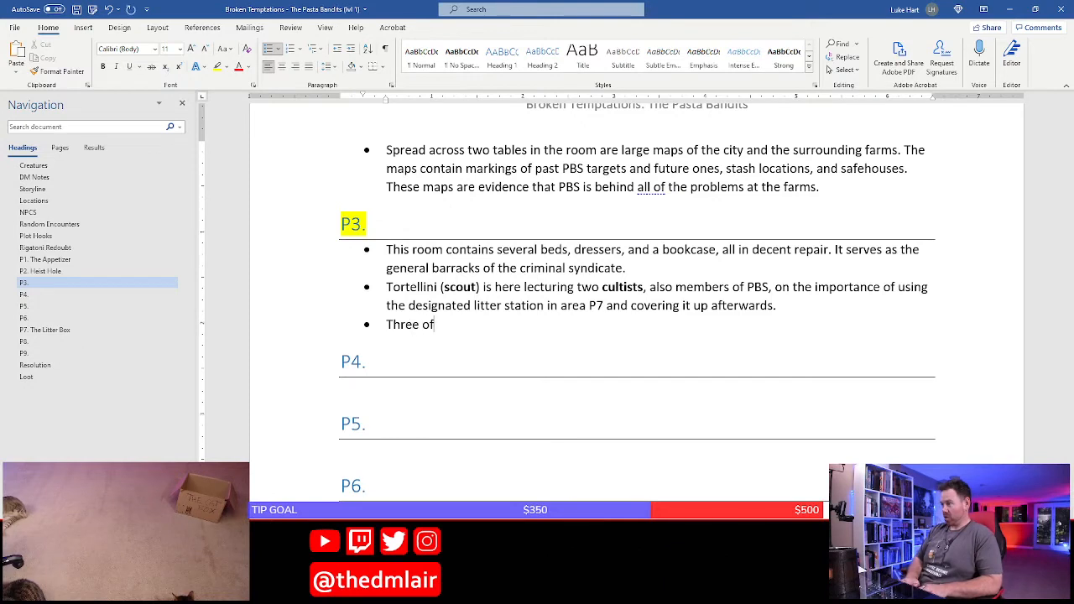
type(" the mattres")
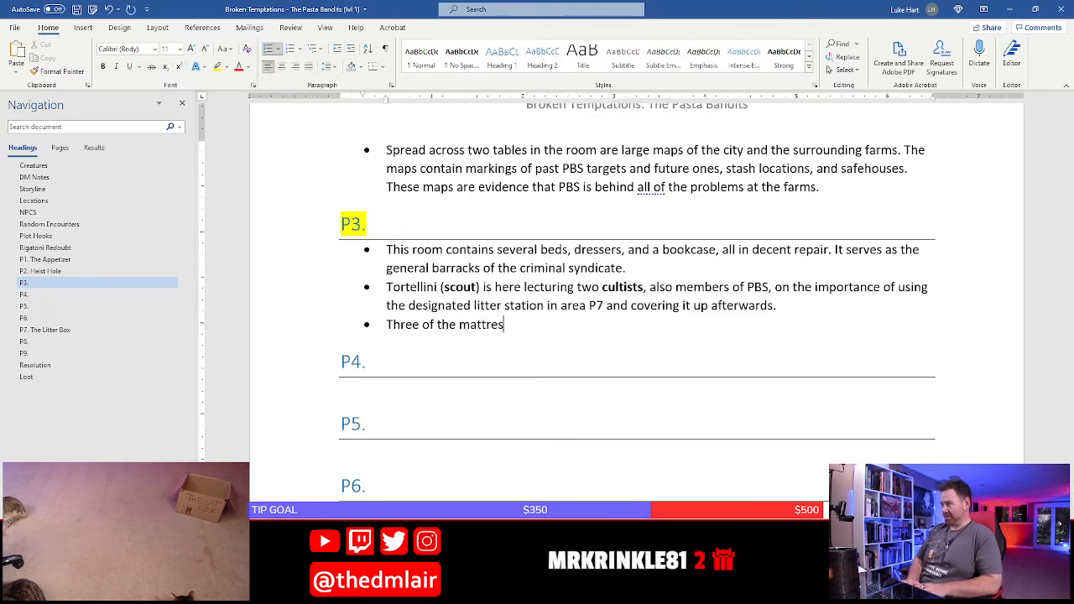
type("s contains s")
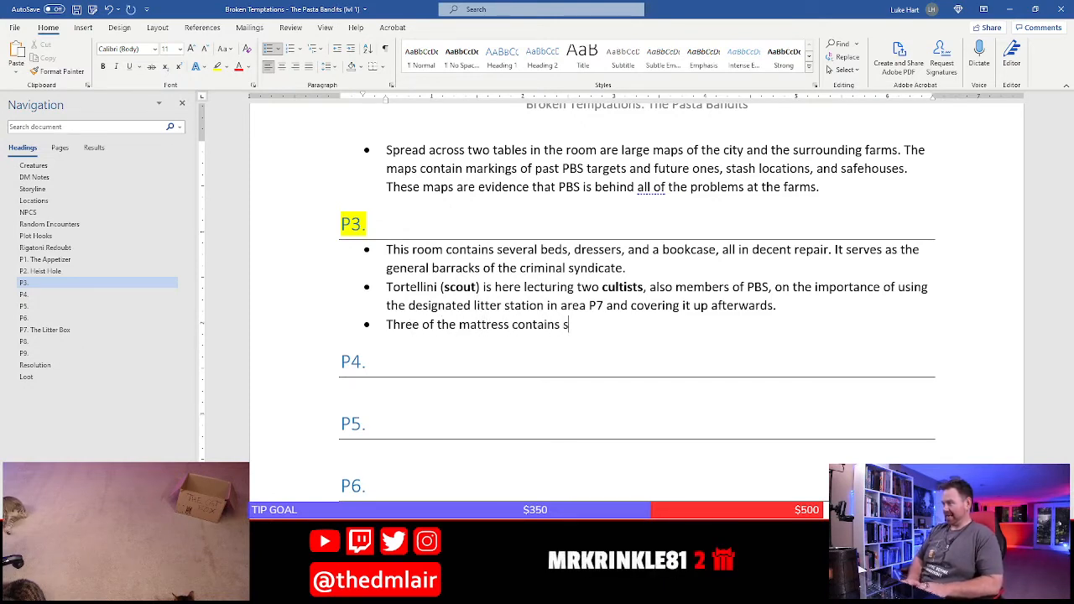
type("eceret")
key("BackSpace")
key("BackSpace")
key("BackSpace")
key("BackSpace")
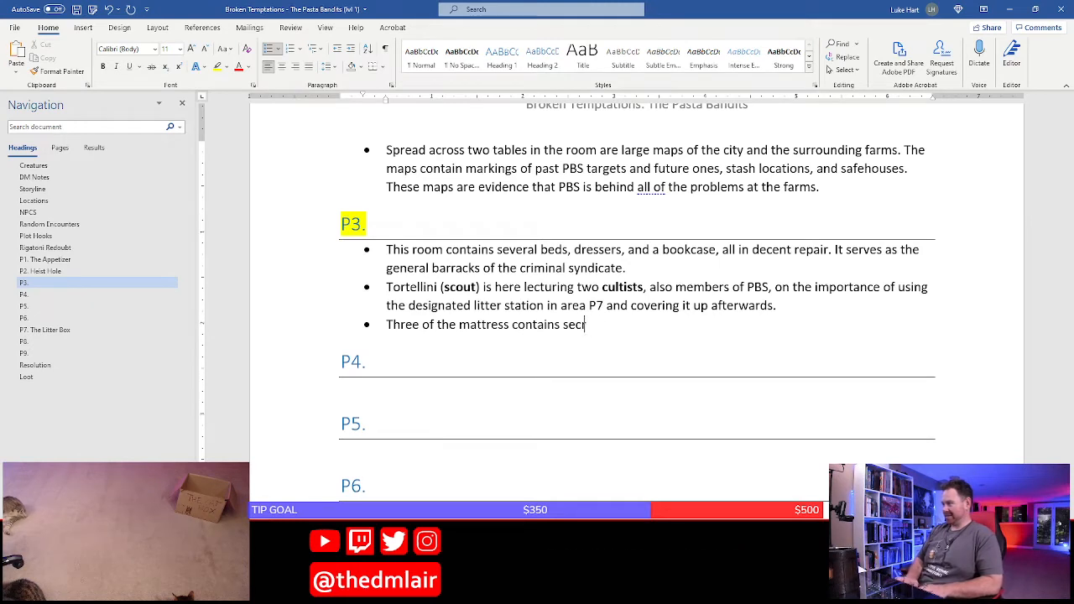
type("ret stashes of catnip")
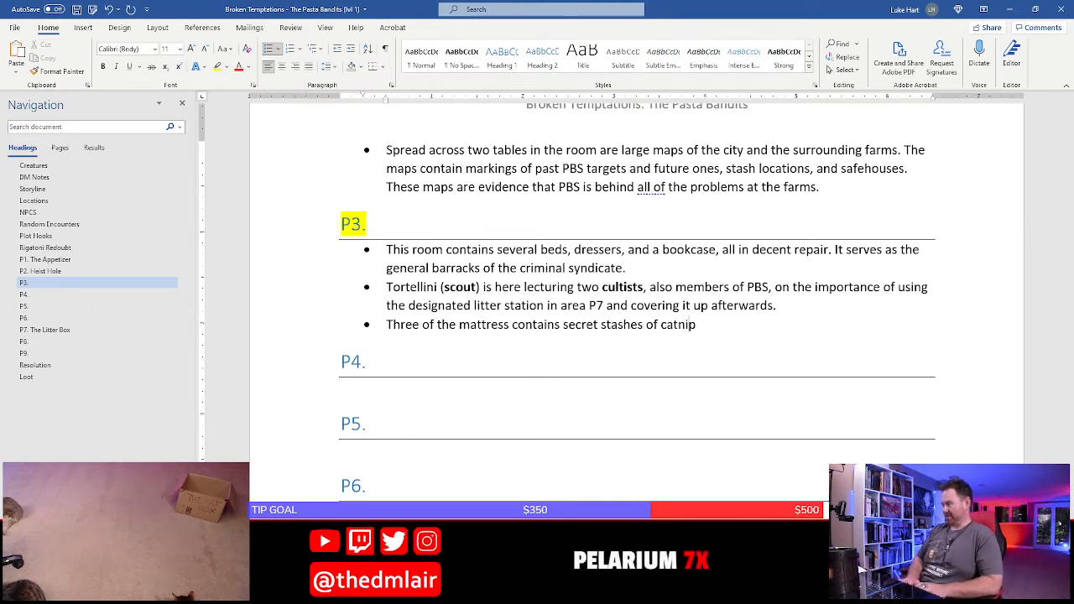
type(".")
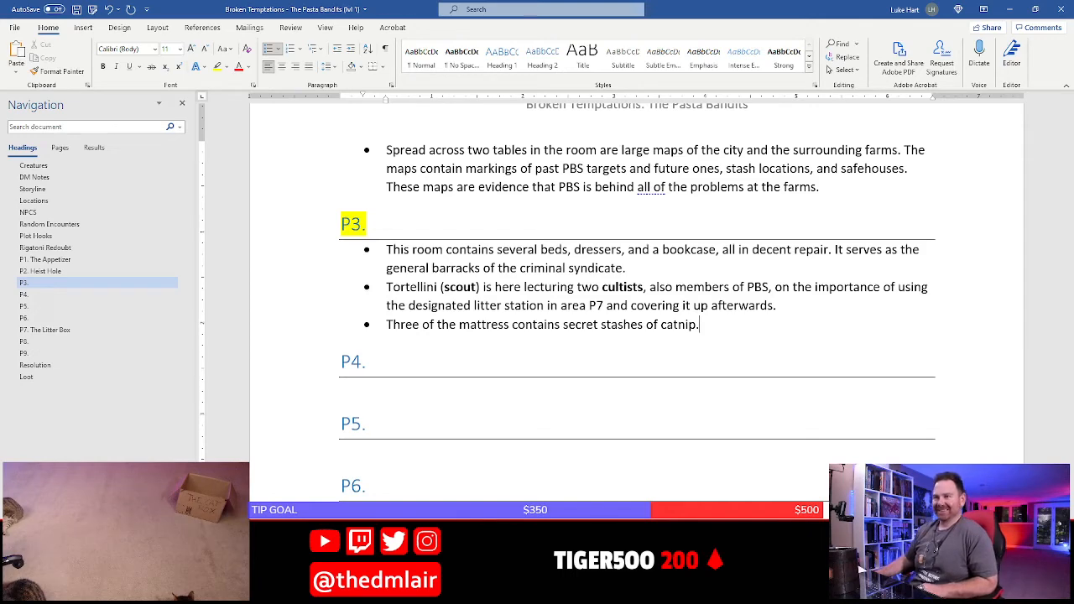
Add the title "The Cat House" to the P3 heading after checking the room on the Photoshop map
left_click(392, 231)
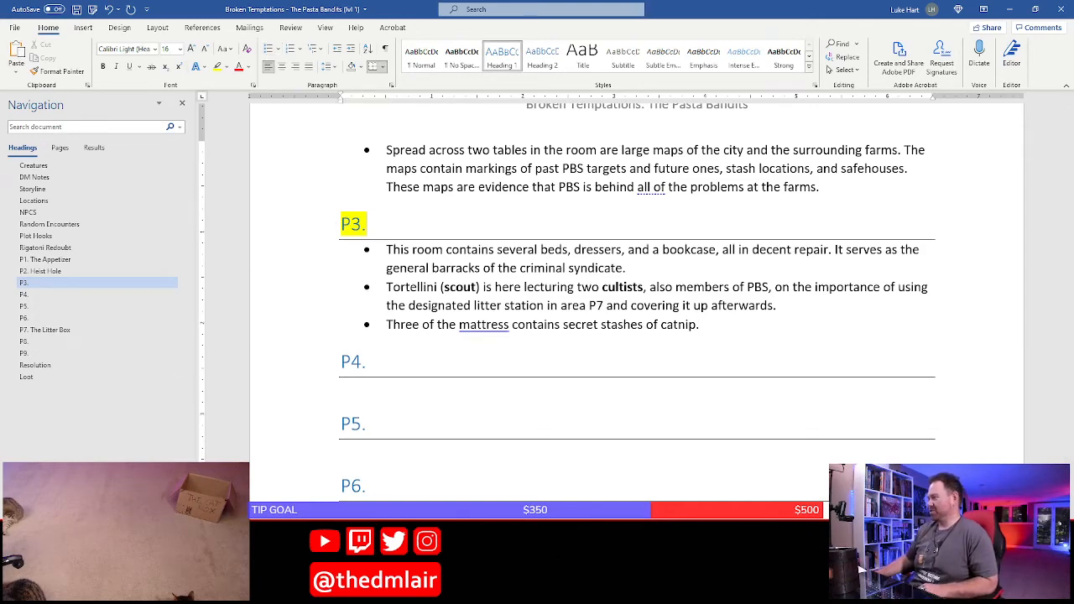
key("alt+Tab")
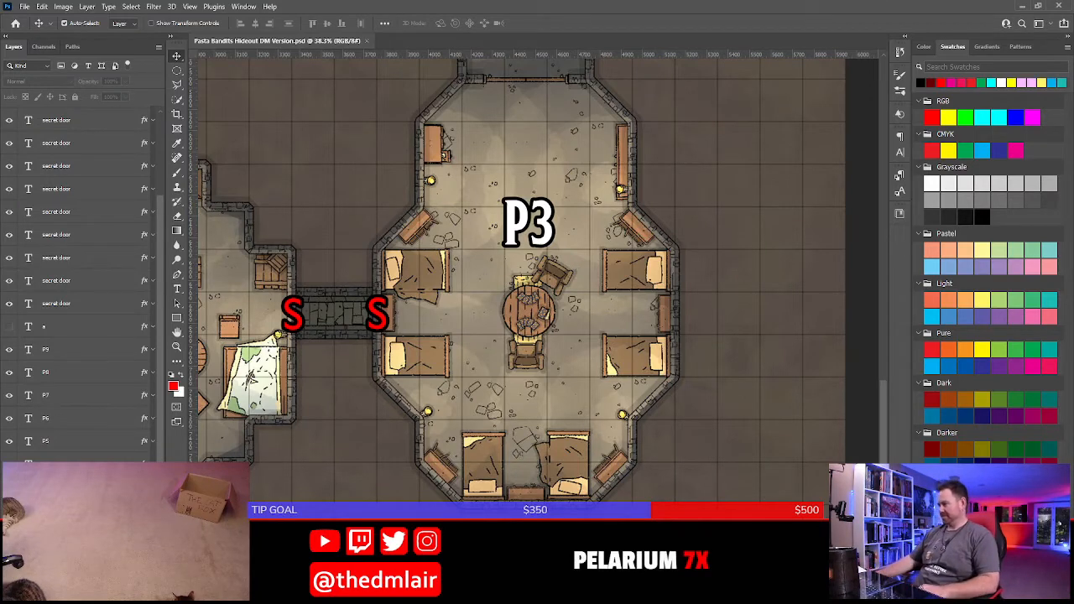
key("alt+Tab")
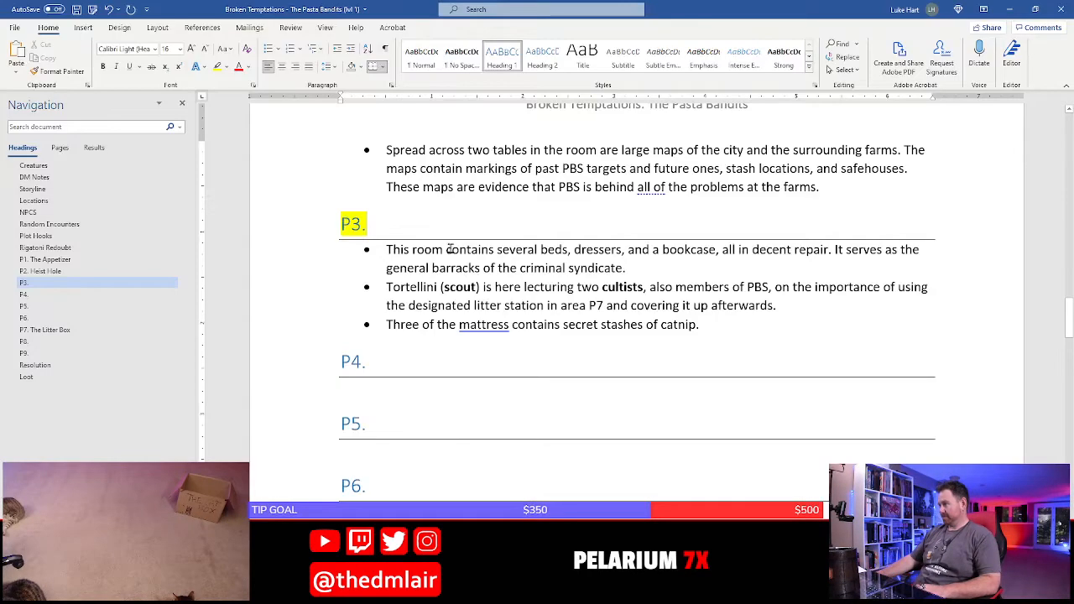
type("The Cat House")
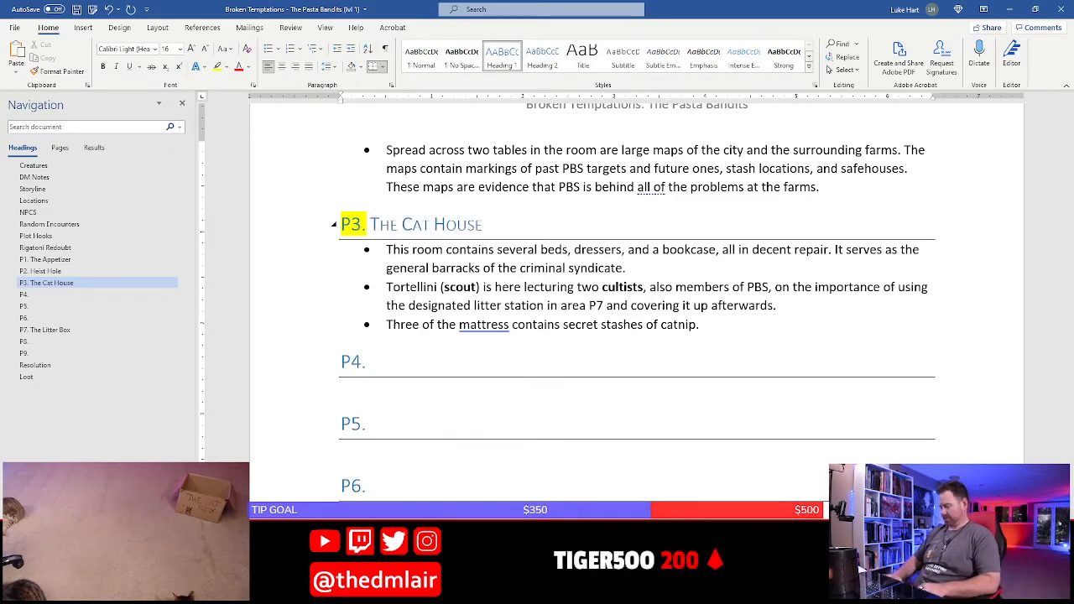
Remove the yellow highlight from the P3 heading and save the document
triple_click(424, 225)
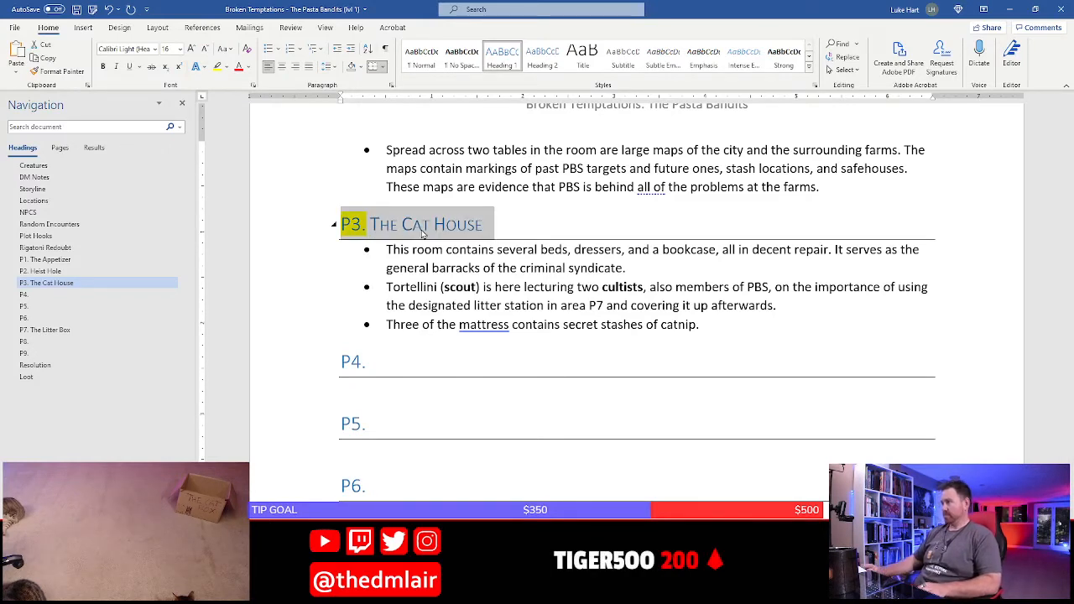
left_click(226, 69)
left_click(251, 136)
left_click(532, 277)
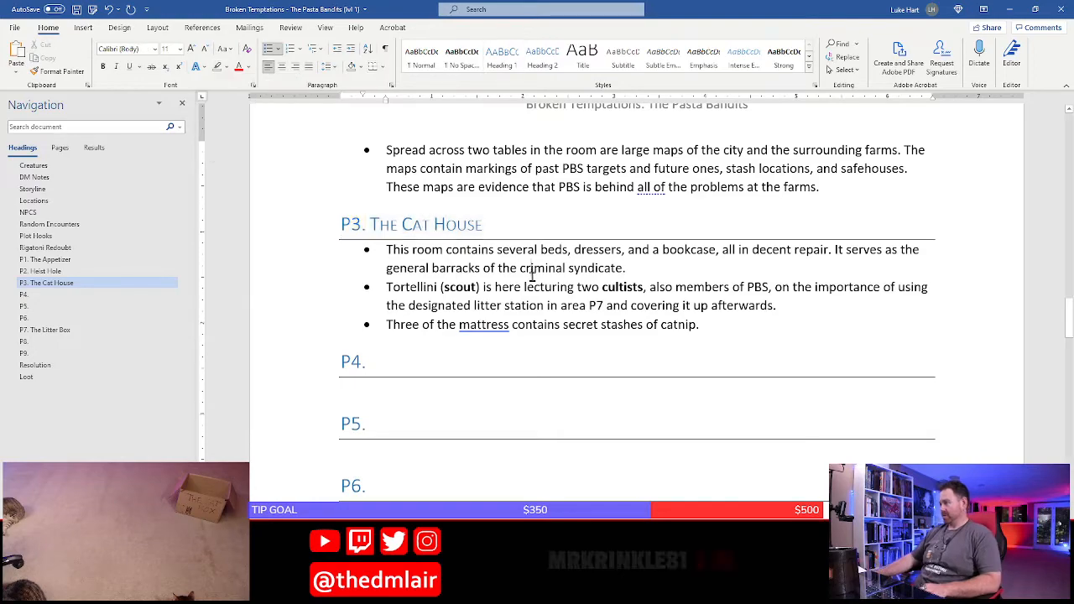
scroll(532, 277, "up", 6)
scroll(533, 277, "down", 6)
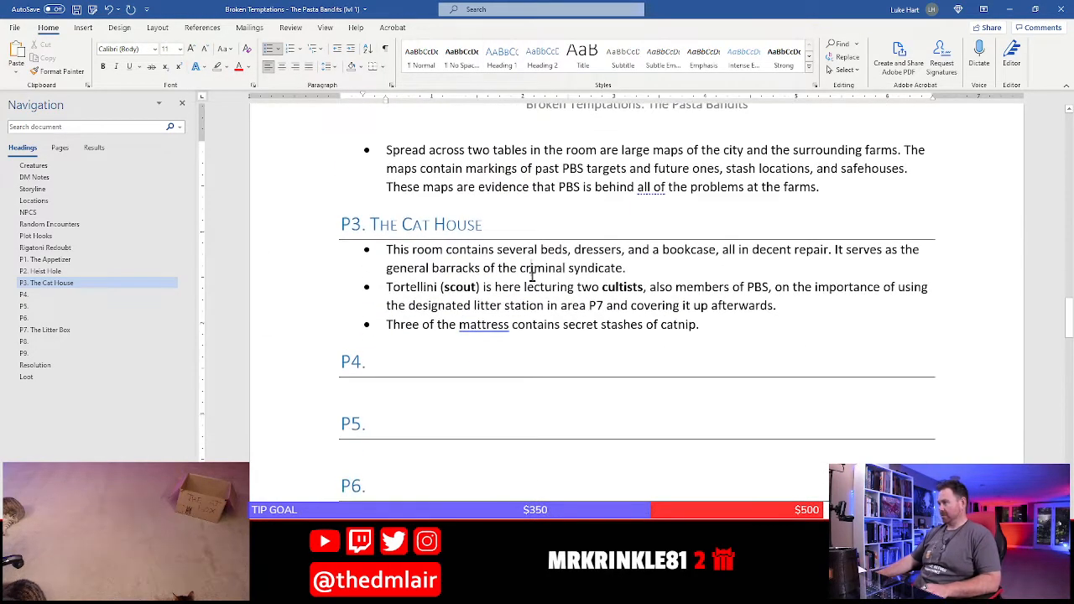
scroll(425, 265, "down", 3)
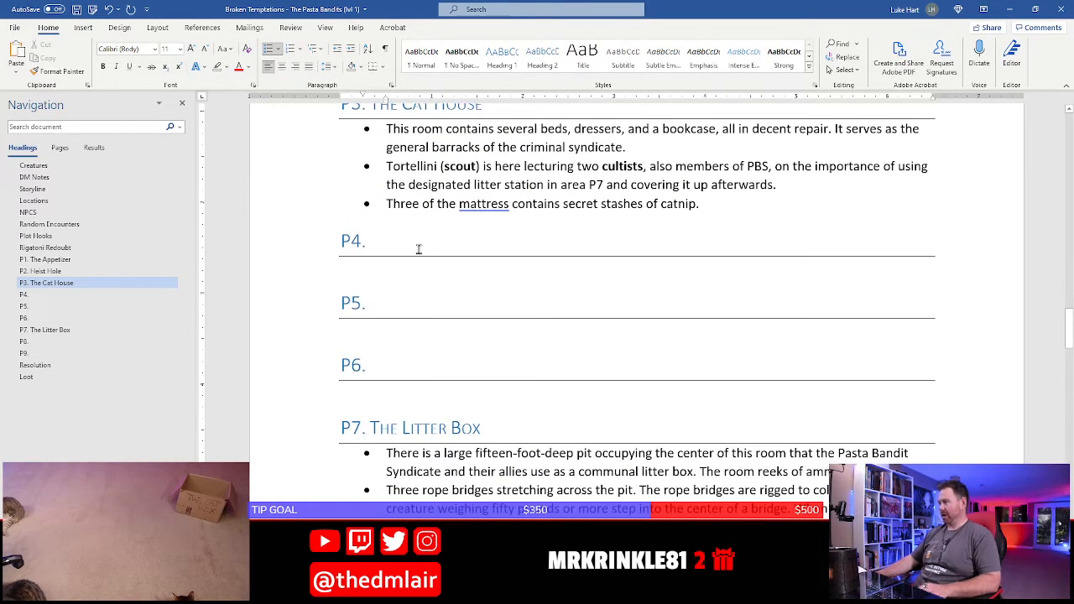
left_click(77, 9)
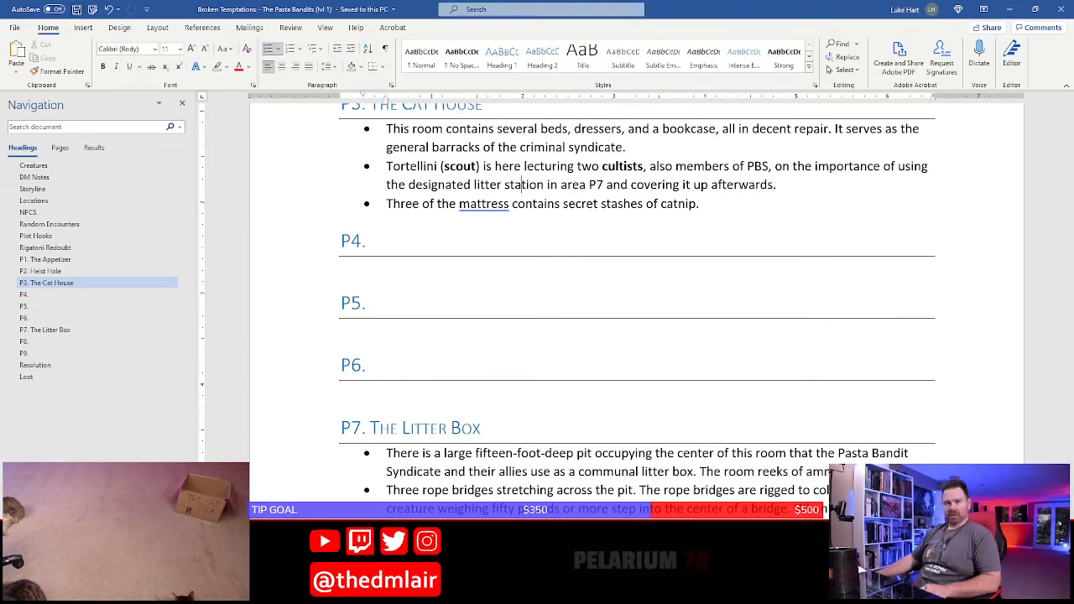
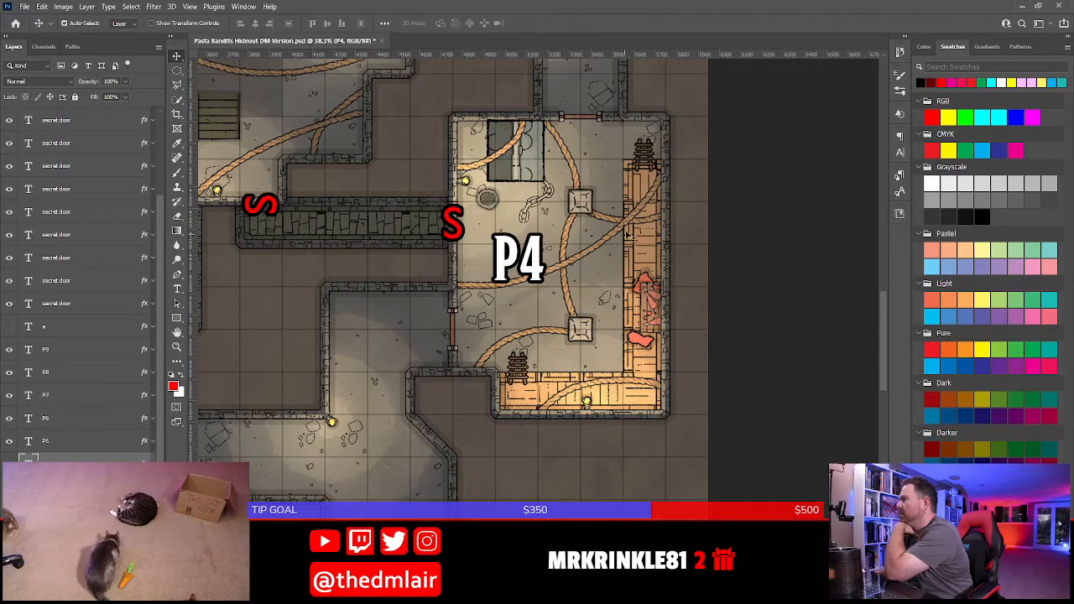
Switch from the Photoshop map to Word and start a bullet under P4 reading "This room functions as livestock storage for the Pasta Bandit Syndicate."
left_click(653, 248)
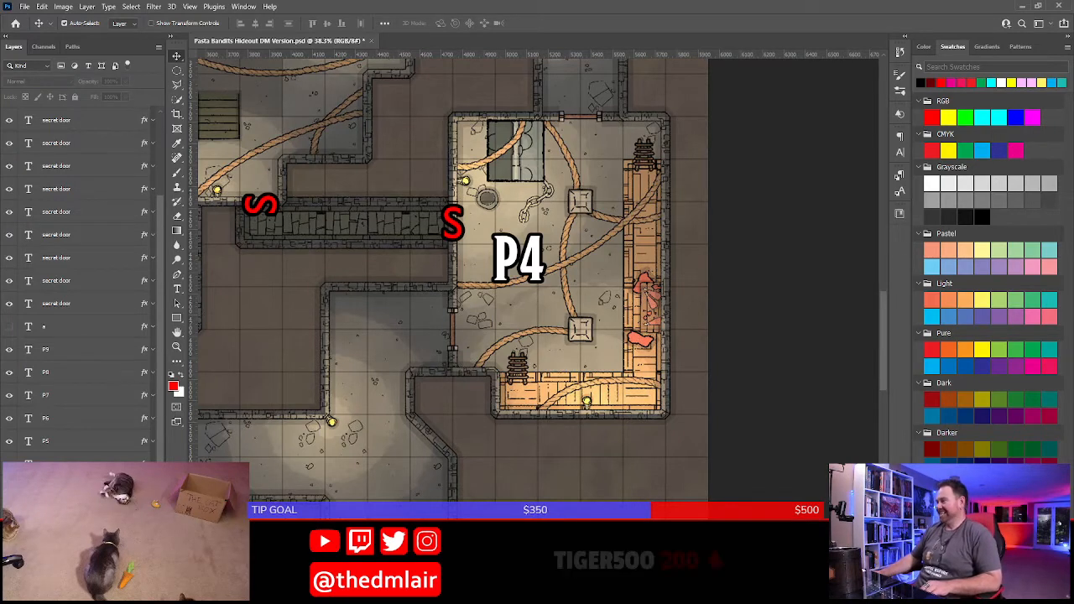
key("alt+Tab")
left_click(397, 277)
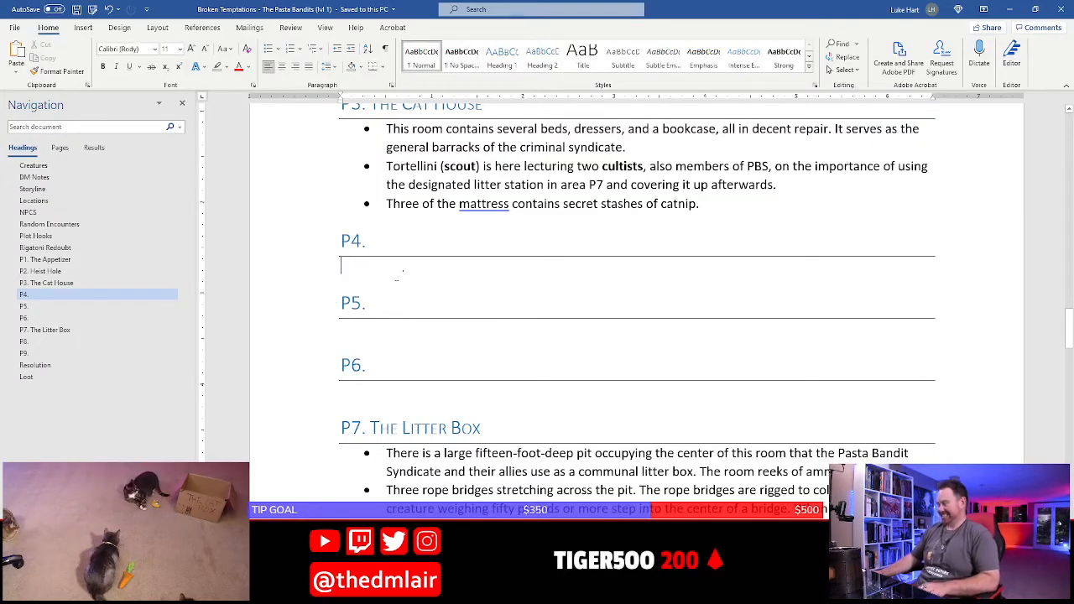
type("* Th")
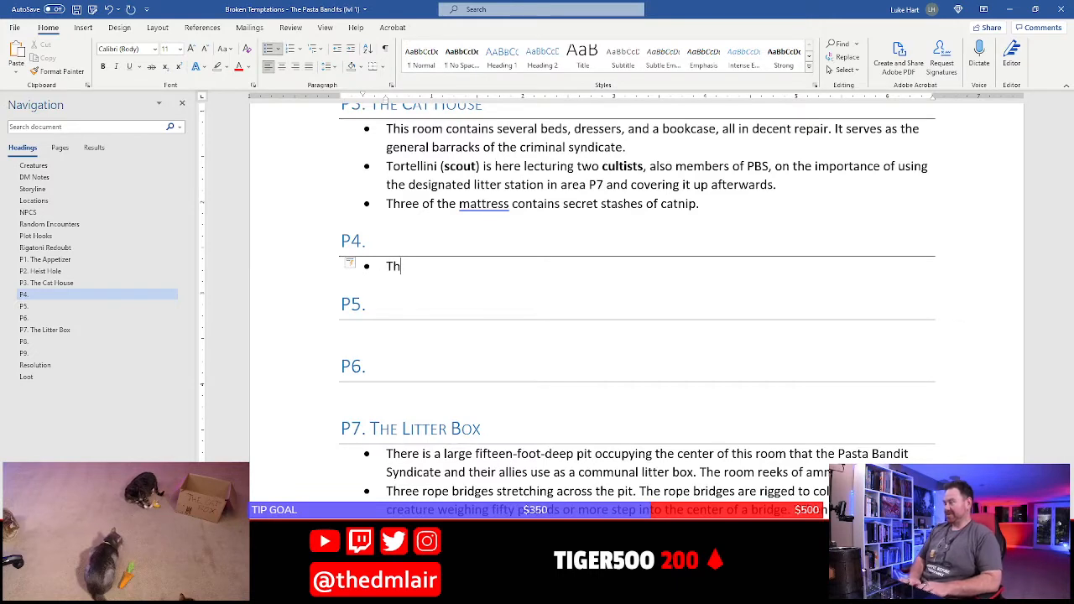
type("is room")
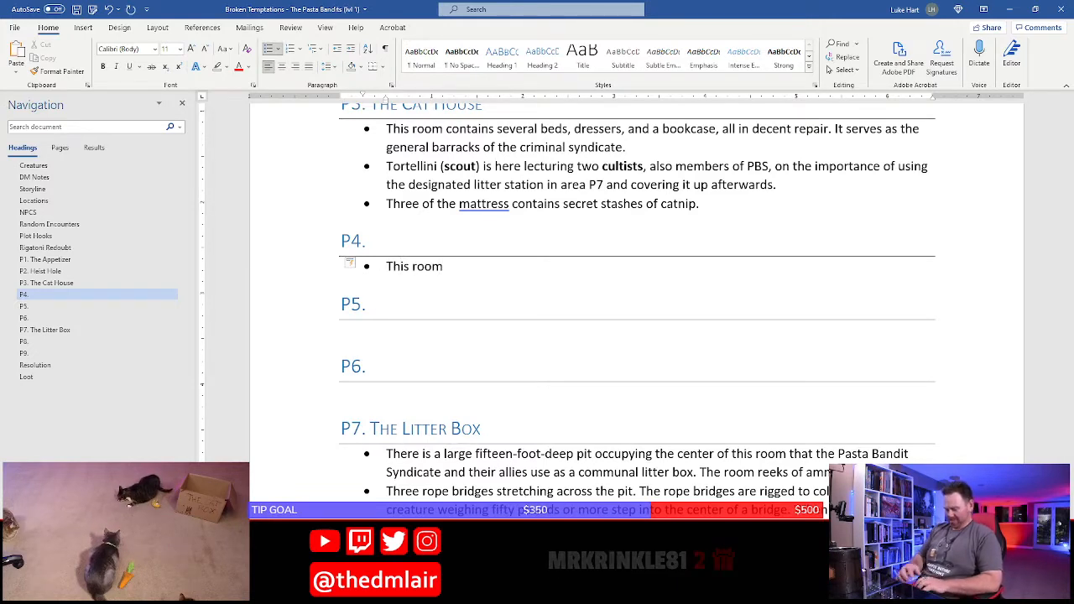
type(" fucnt")
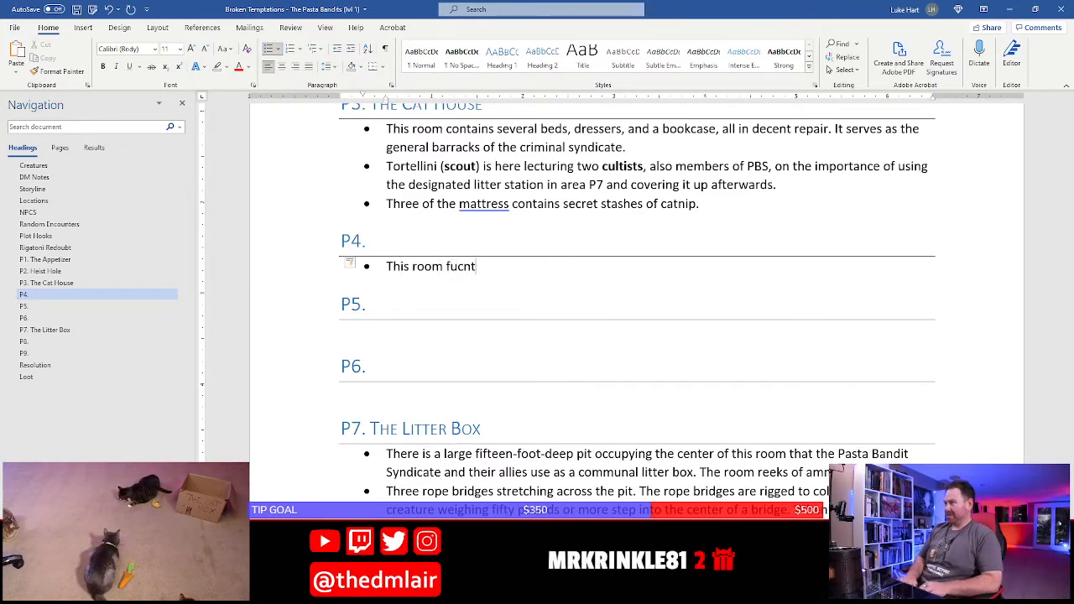
key("BackSpace")
key("BackSpace")
key("BackSpace")
type("nctions as ")
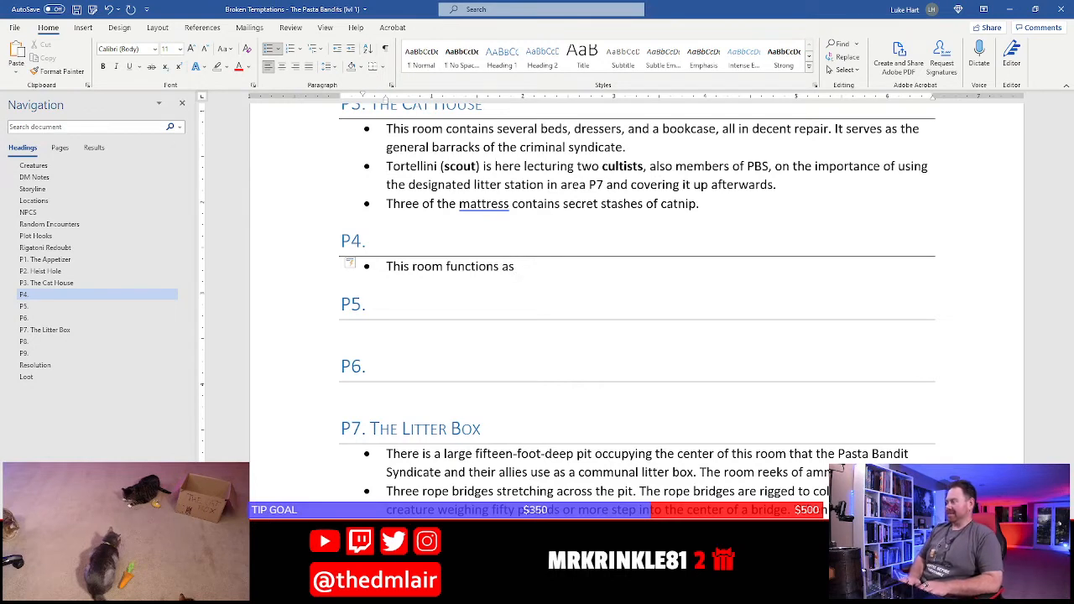
type("livestock")
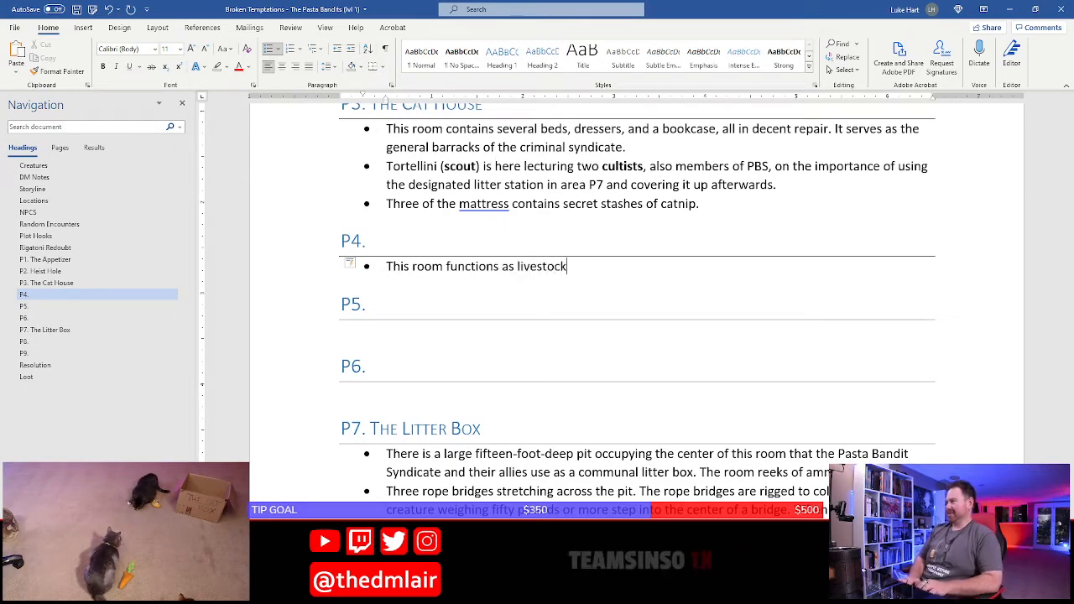
type(" storage fo")
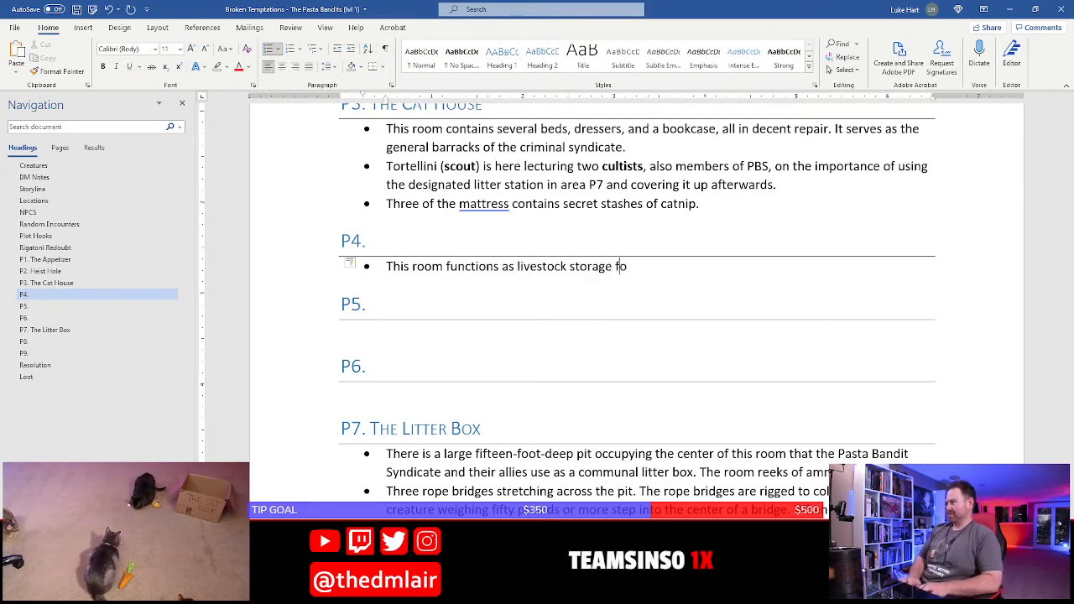
type("r the")
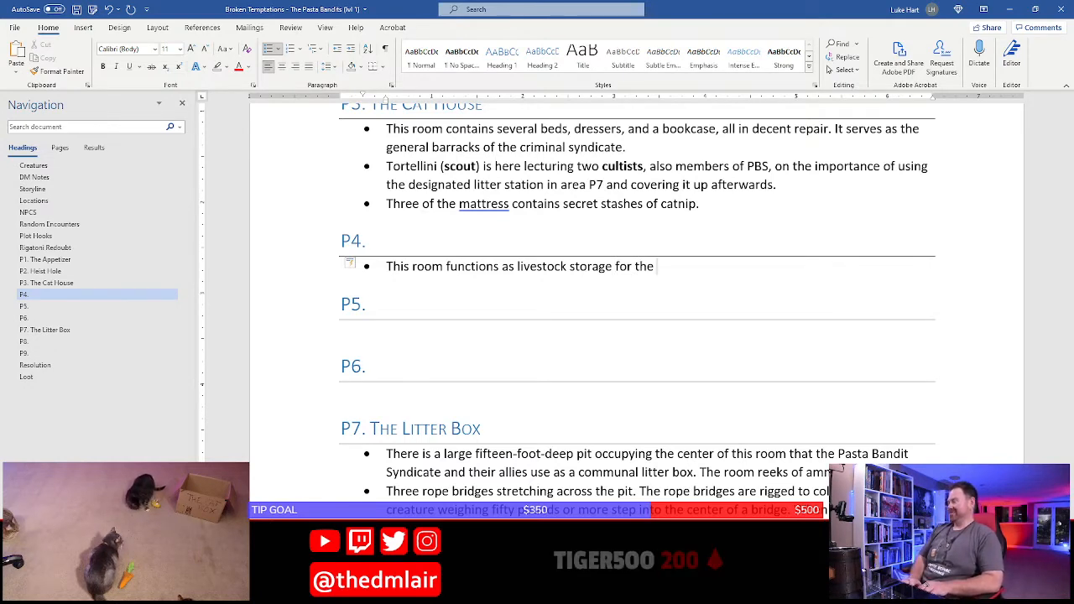
type(" Pasta ")
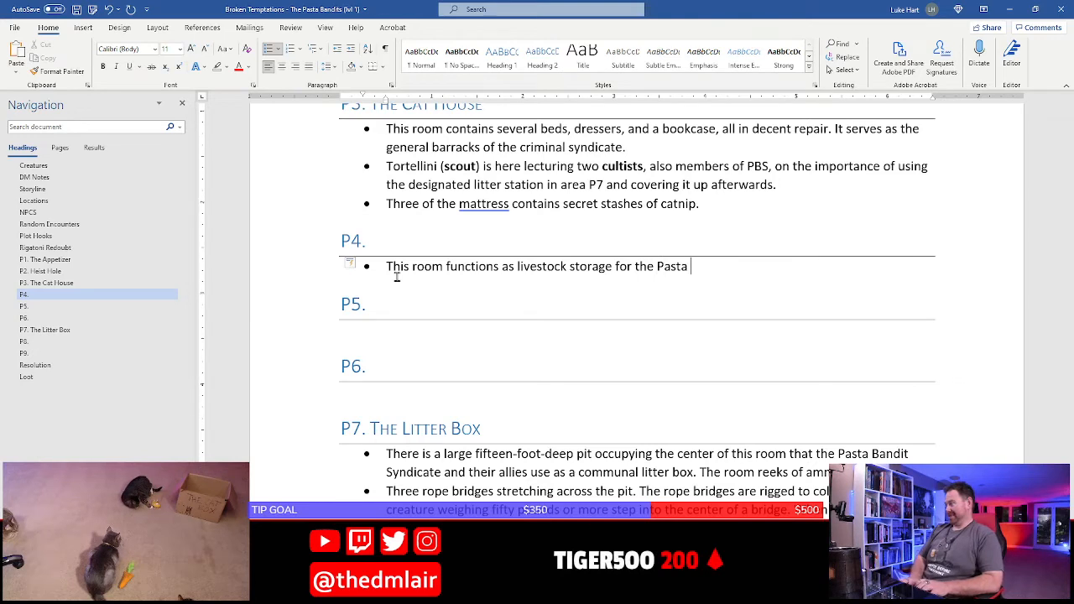
type("Bandit Syndic")
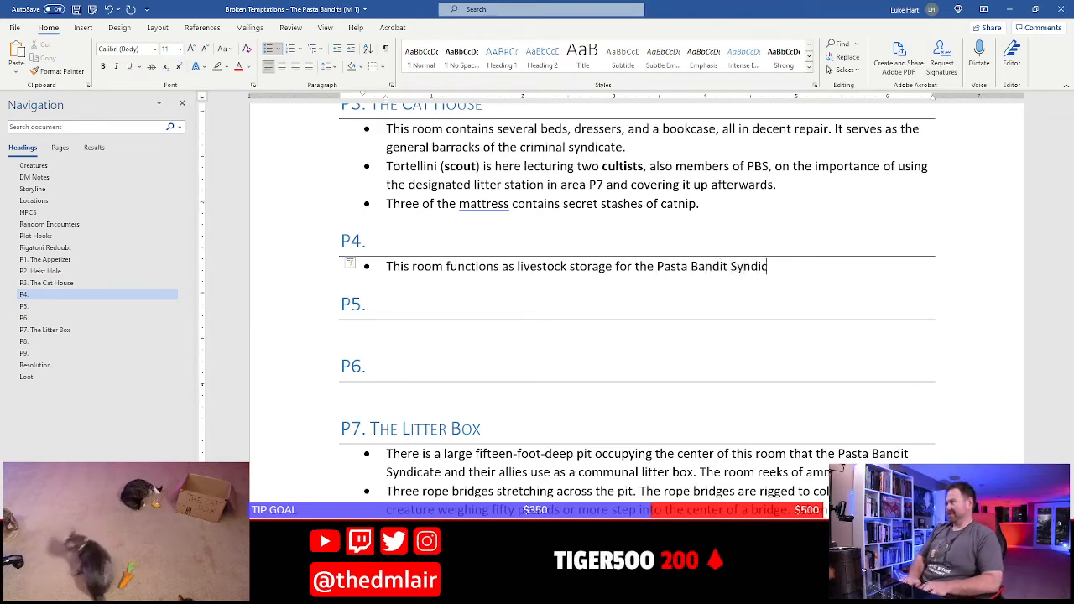
type("ate. Ther eis")
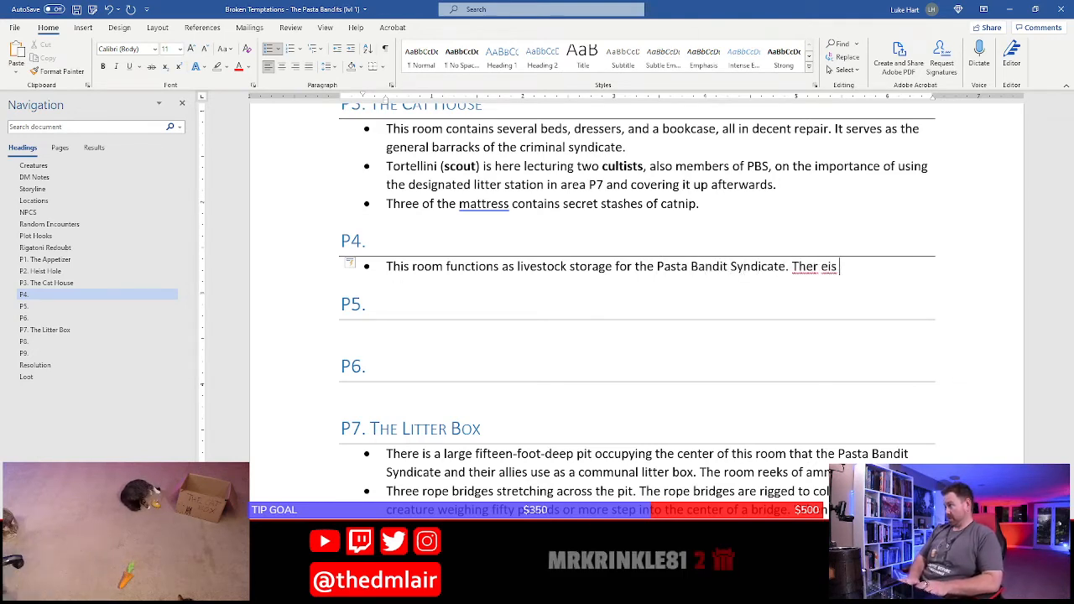
Continue the P4 bullet with "There is a large pit in the room covered by a metal, hinged lid, and"
key("BackSpace")
key("BackSpace")
key("BackSpace")
key("BackSpace")
key("BackSpace")
type("e pit in")
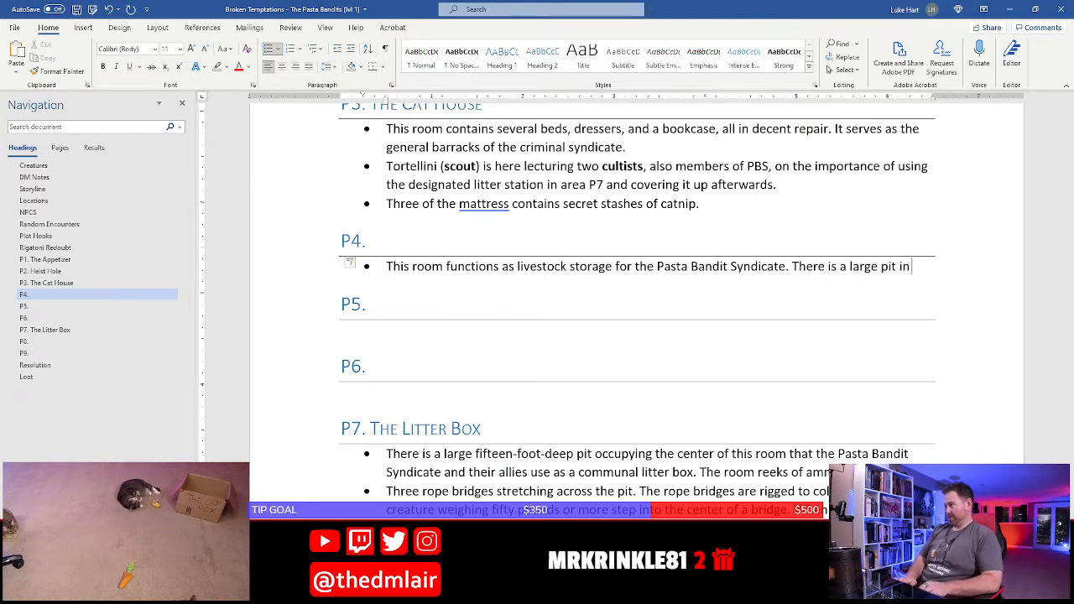
type(" the room covere")
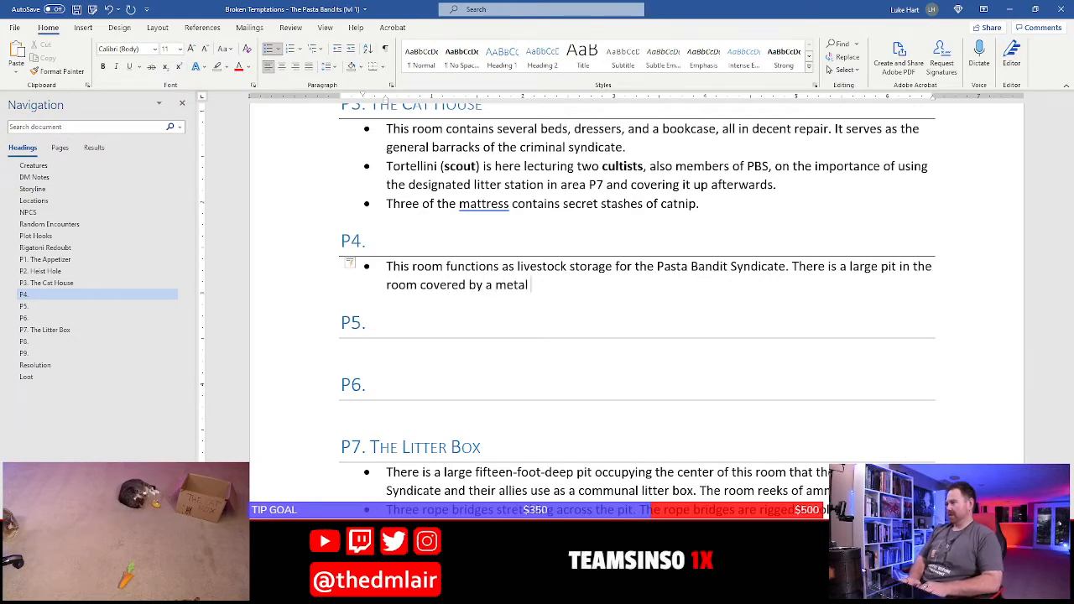
type("d by a metal=")
key("BackSpace")
type(", hinged lid")
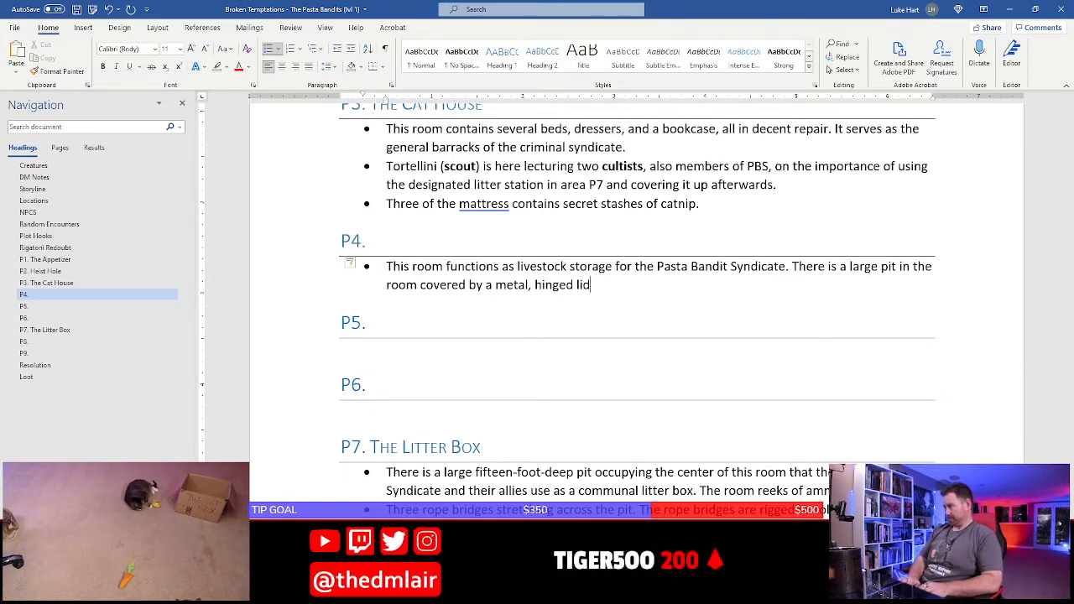
type(", and ")
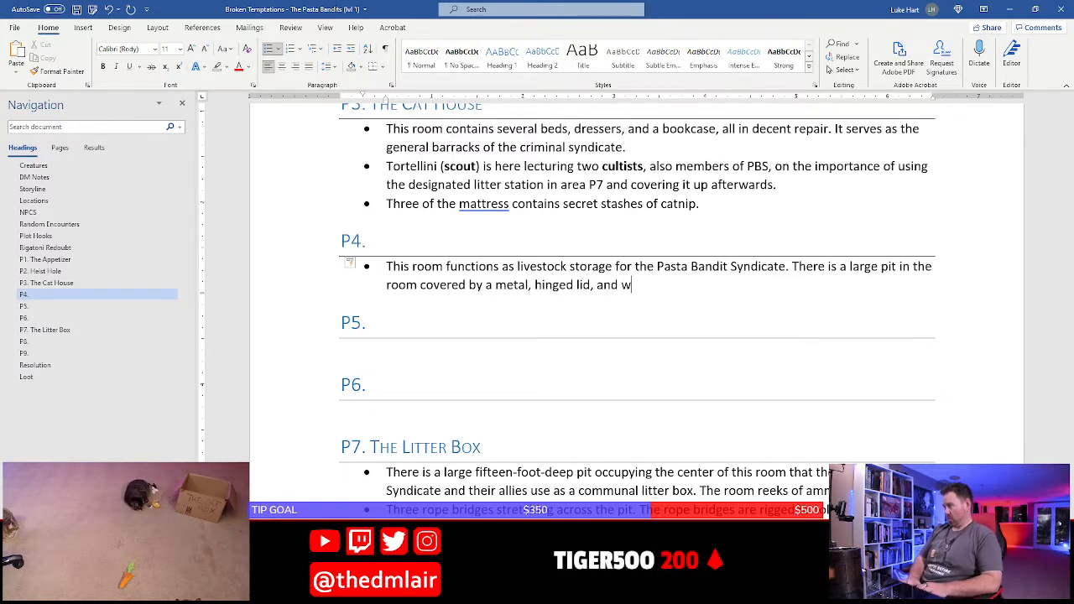
type("within h")
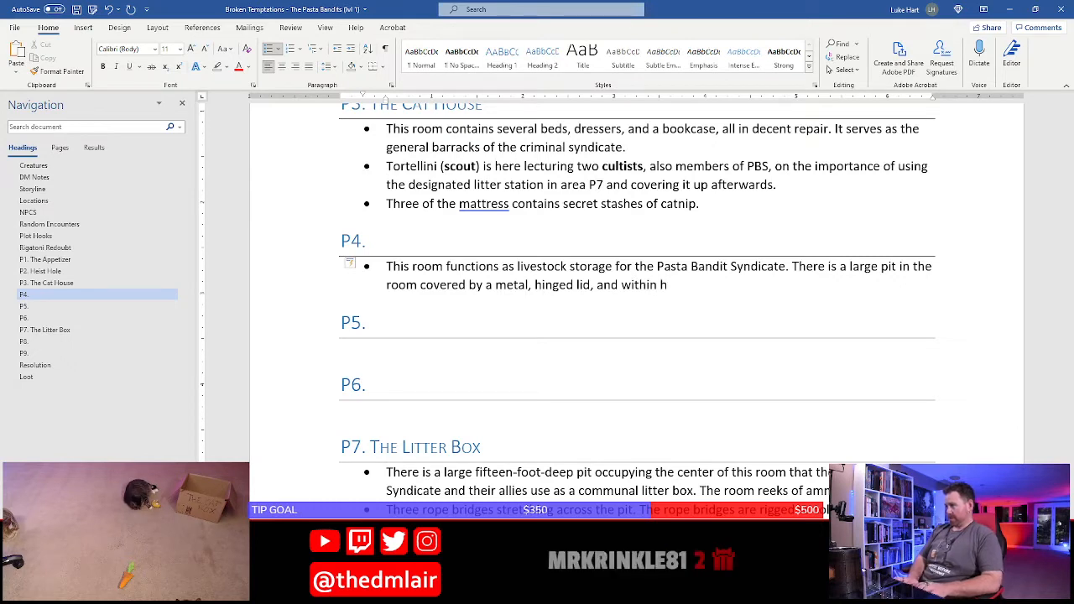
Complete the sentence about the P4 pit with "within the pit is a massive colony of rats."
key("BackSpace")
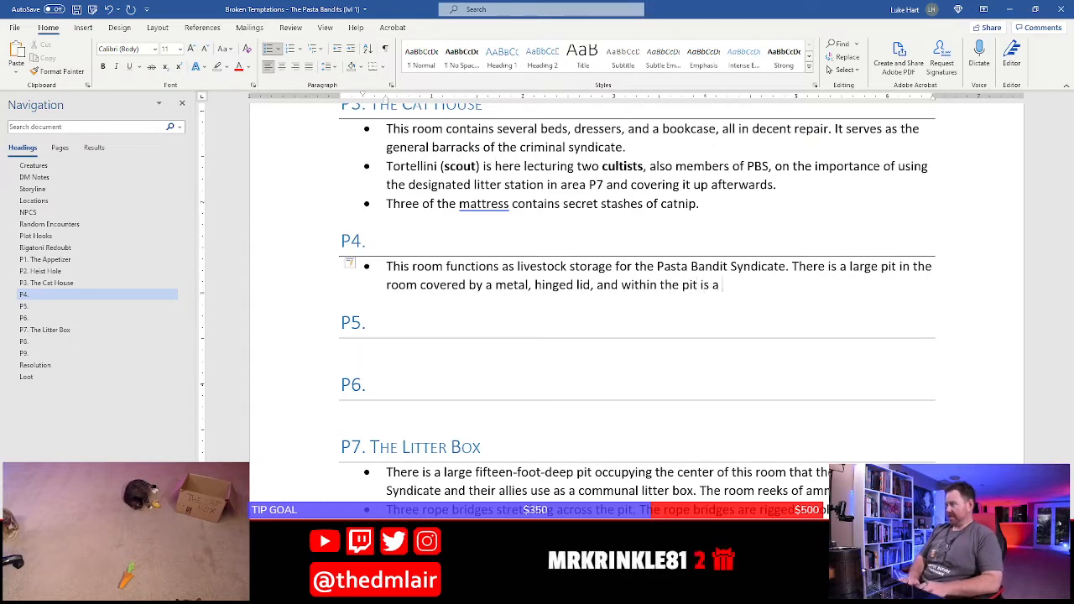
type("ive o")
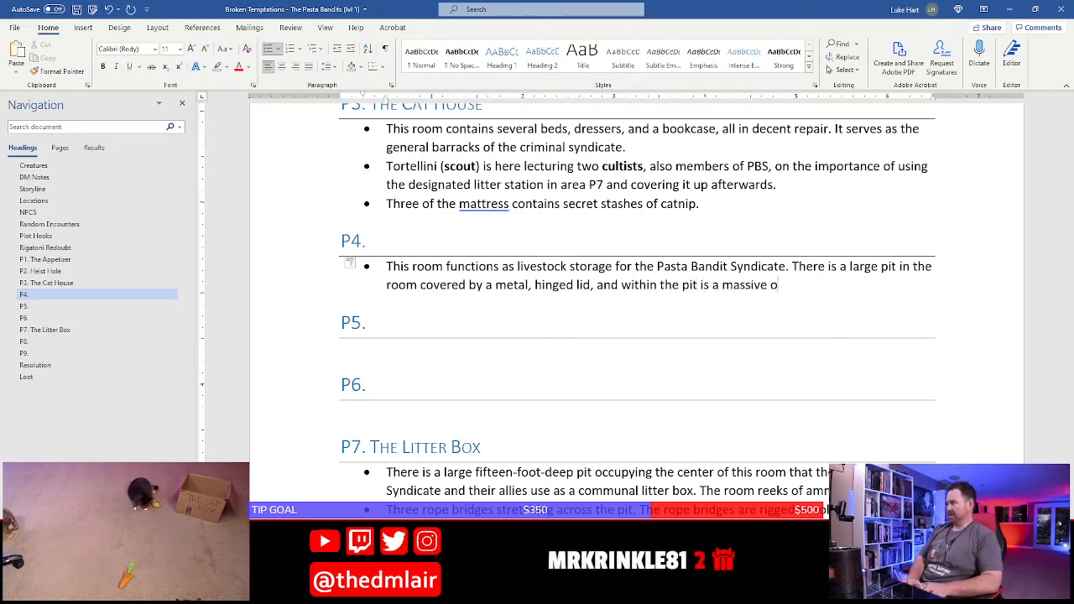
key("BackSpace")
type("colony of")
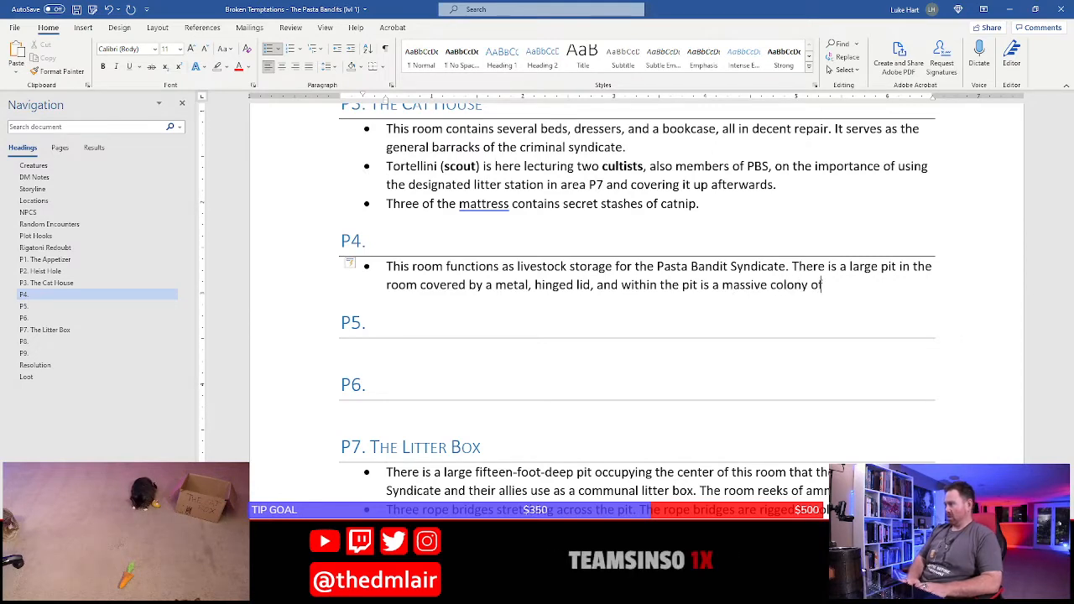
type(" rats.")
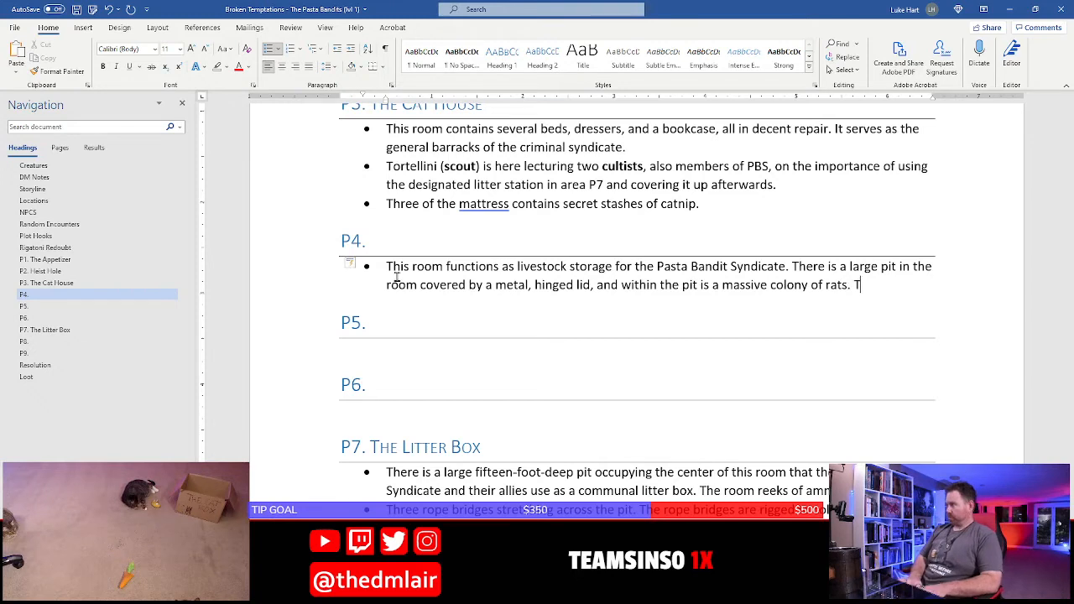
type(" The ban")
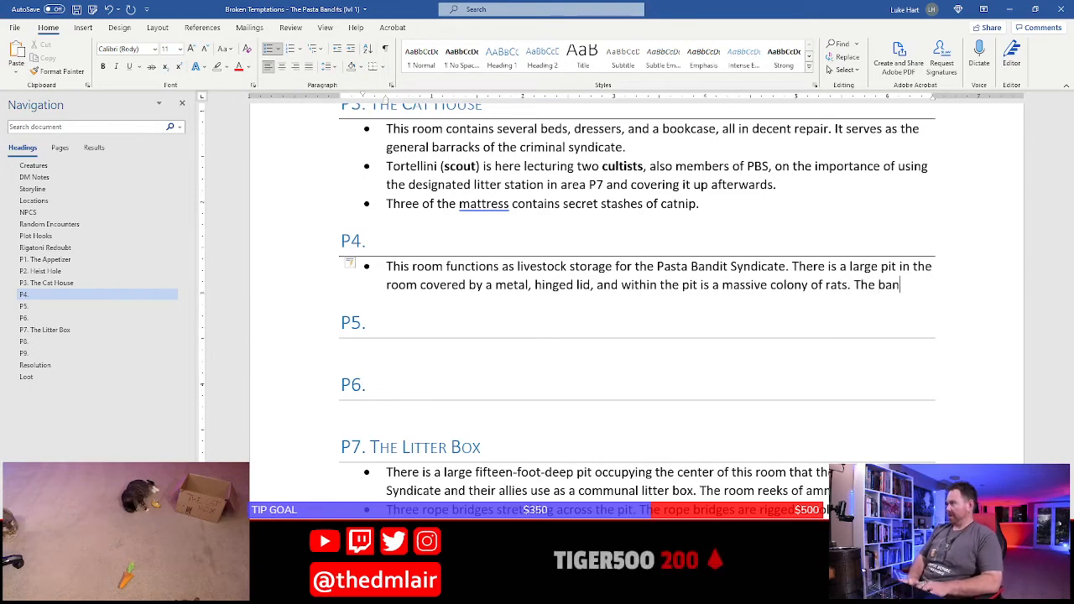
type("dits feed the")
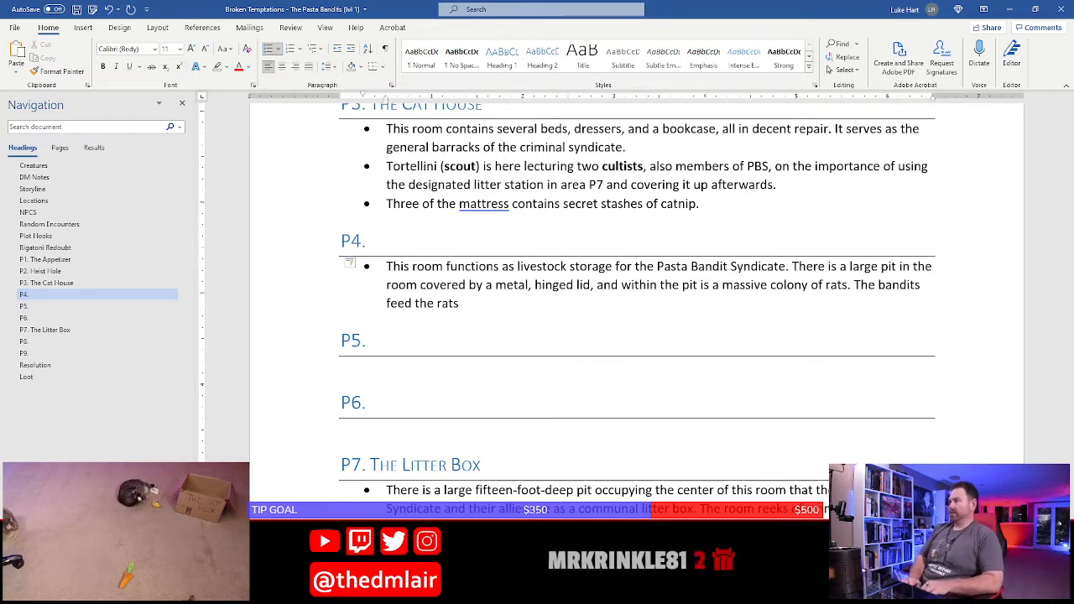
End the first P4 bullet with "The bandits feed the rats, get them plump, and then dine on them."
type("rats, ")
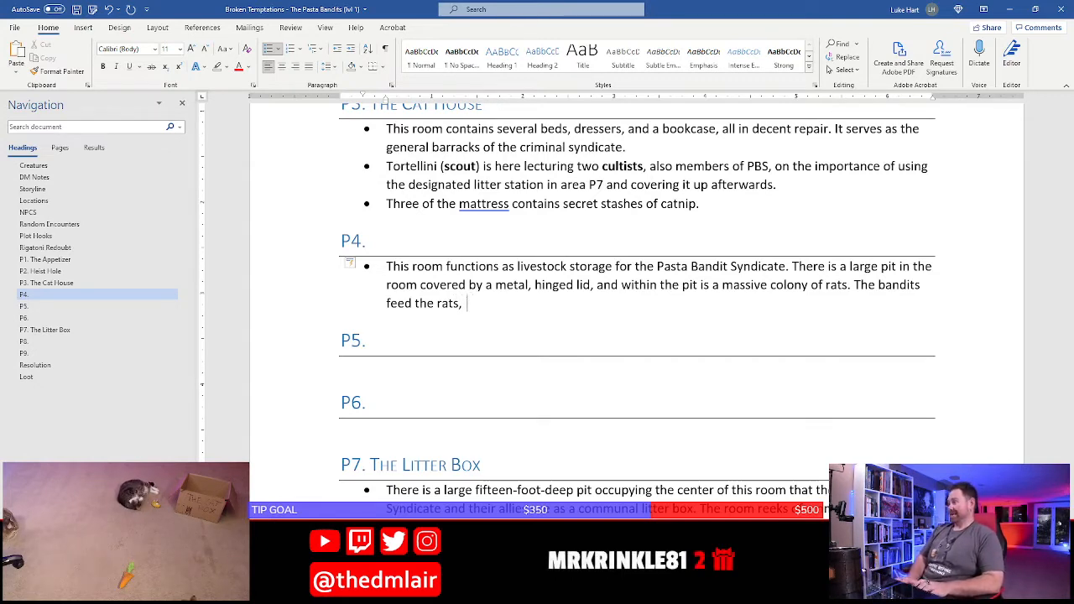
type("get them bplu")
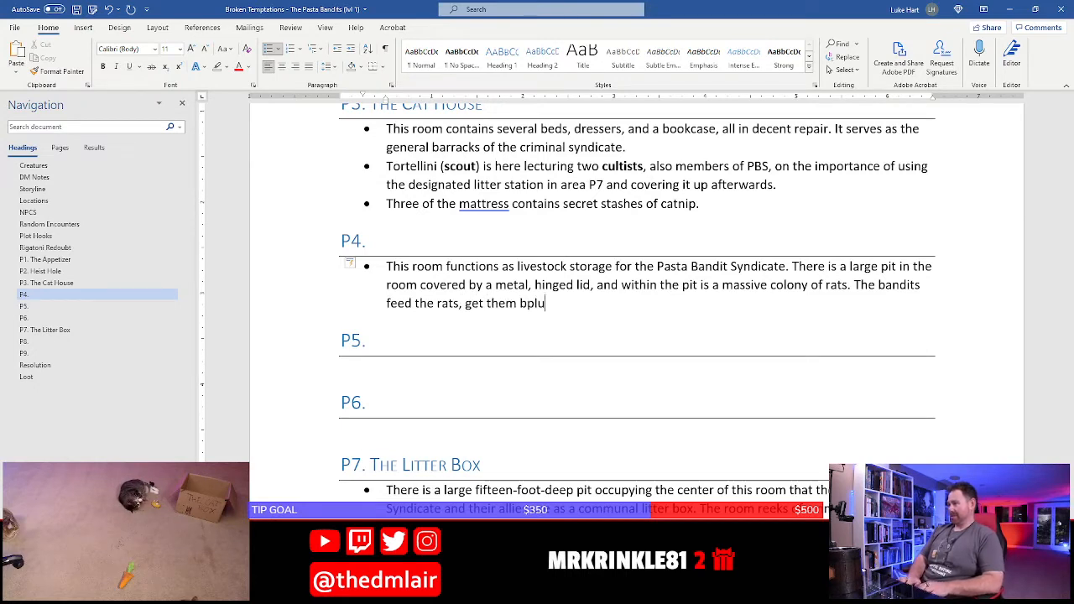
key("BackSpace")
type("pollu")
key("BackSpace")
key("BackSpace")
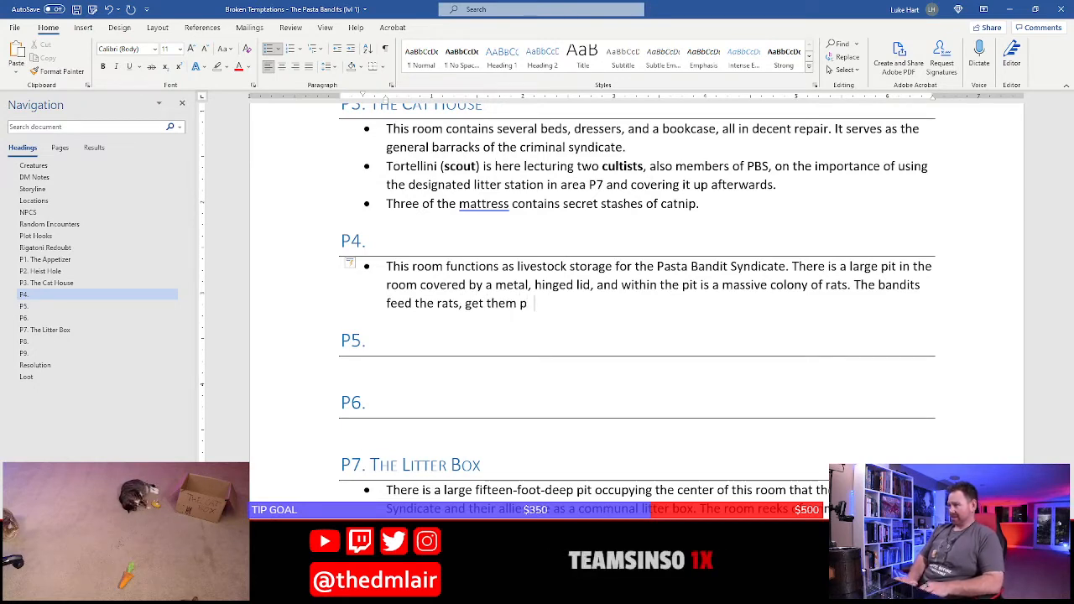
type("lump")
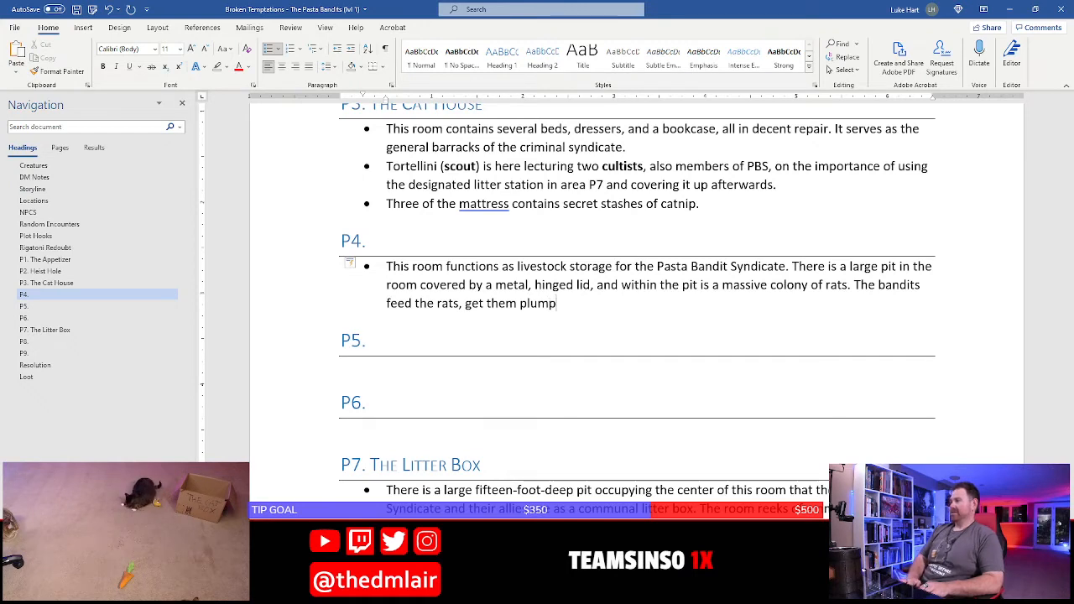
type("e ")
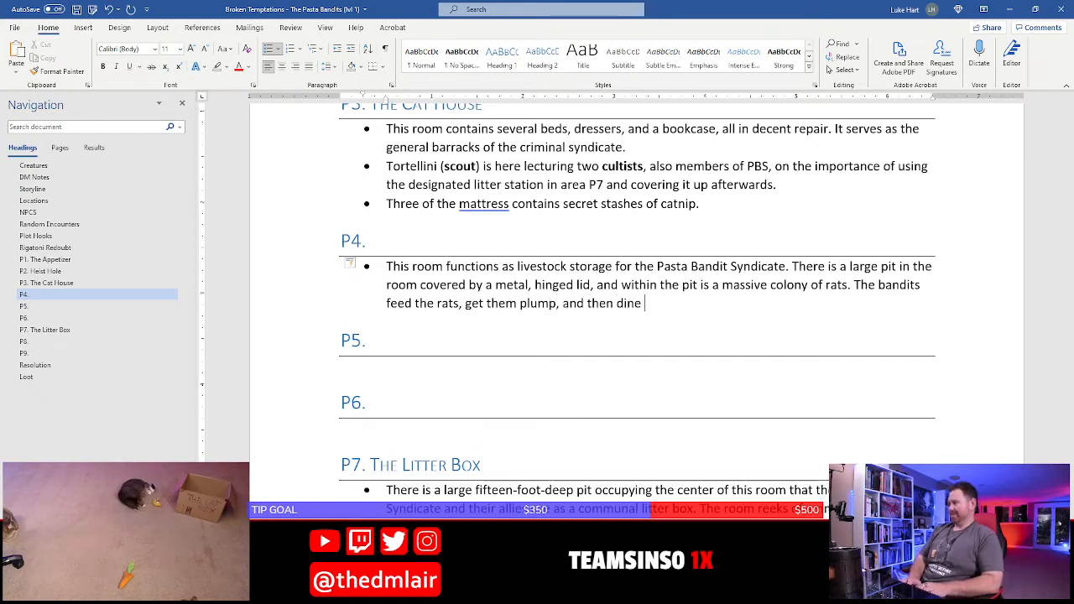
type("on them.")
Start a second bullet under P4 with "A raised platform along two walls in the room"
key("Return")
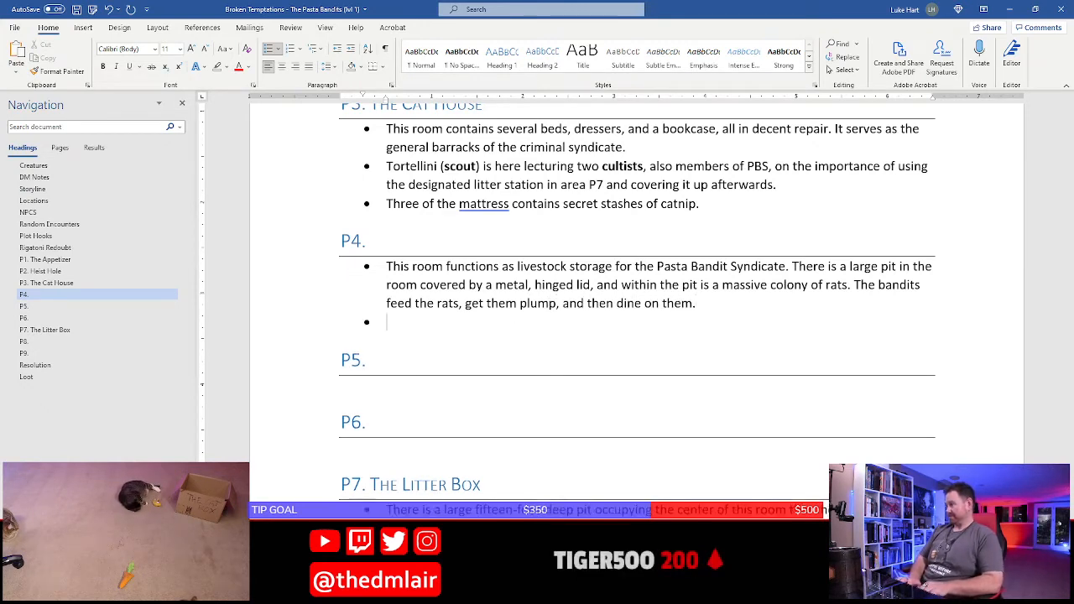
type("A raised pla")
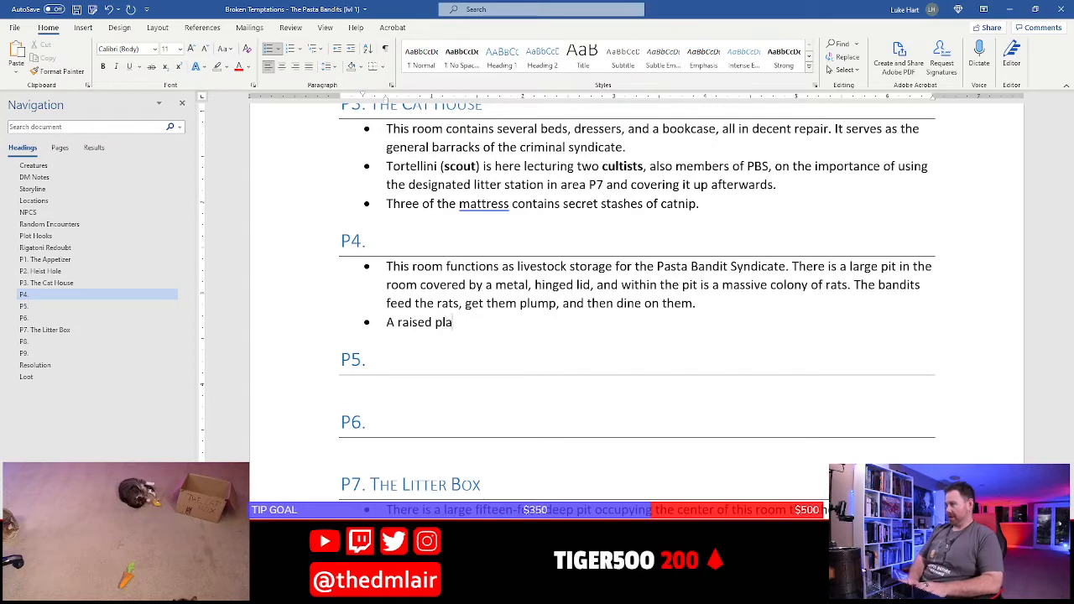
type("tform in th")
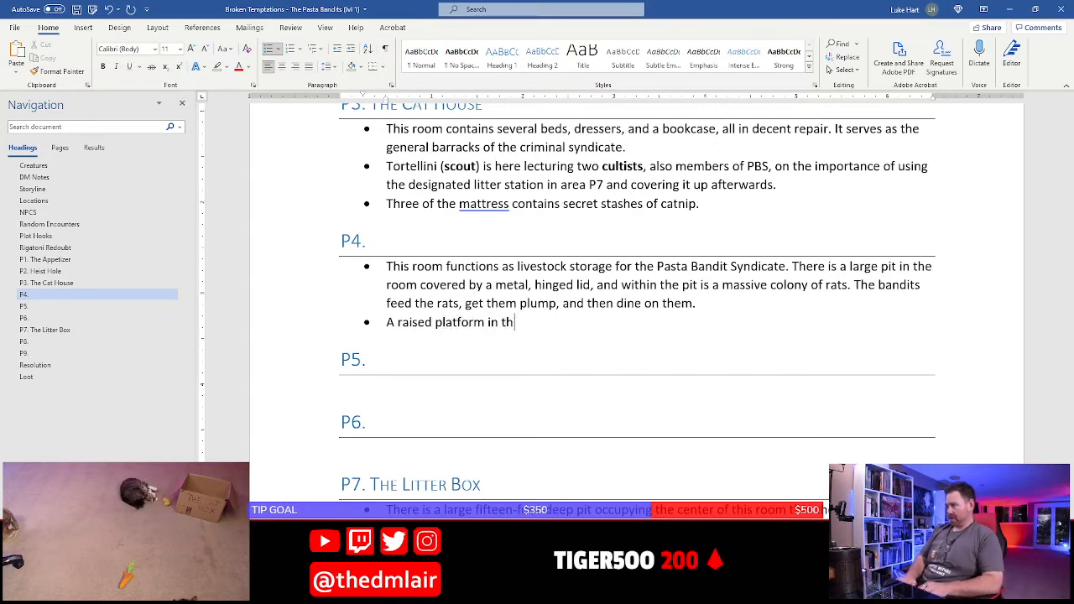
type("i")
key("BackSpace")
type("along two wa")
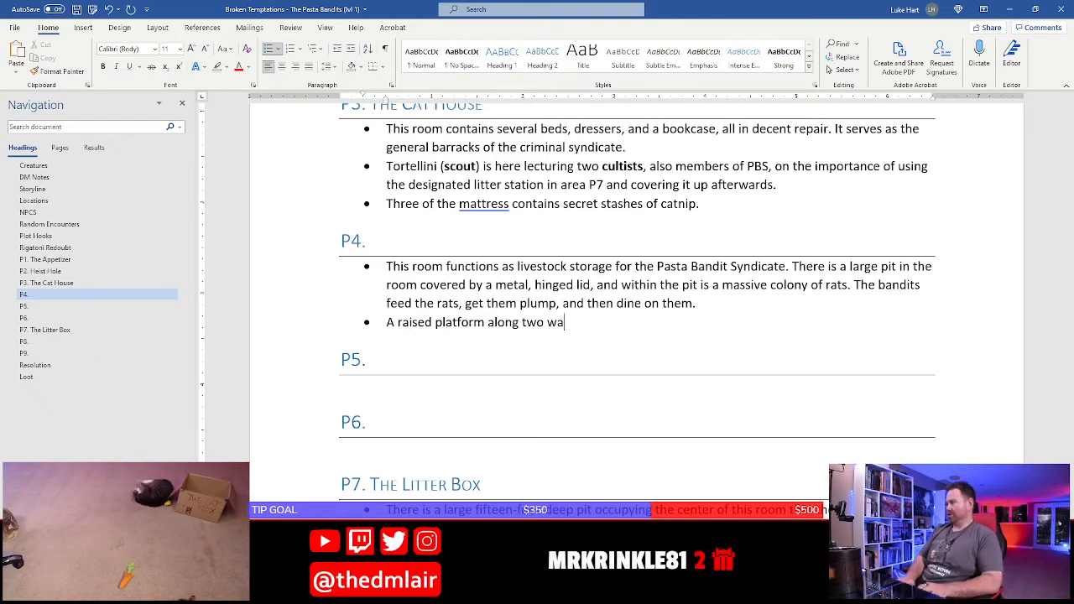
key("BackSpace")
type("alls ")
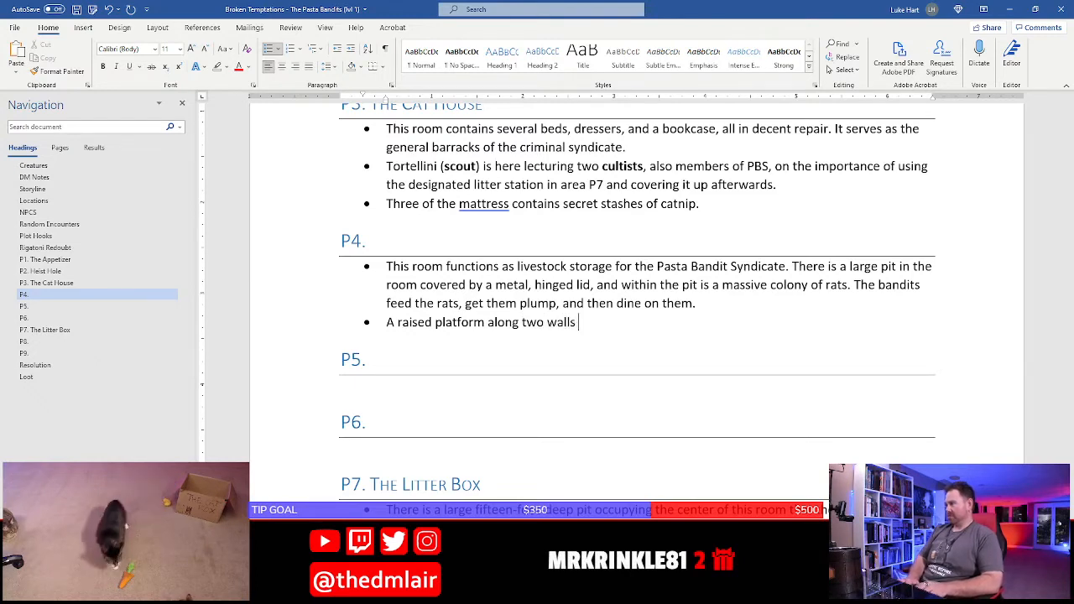
type("in the room")
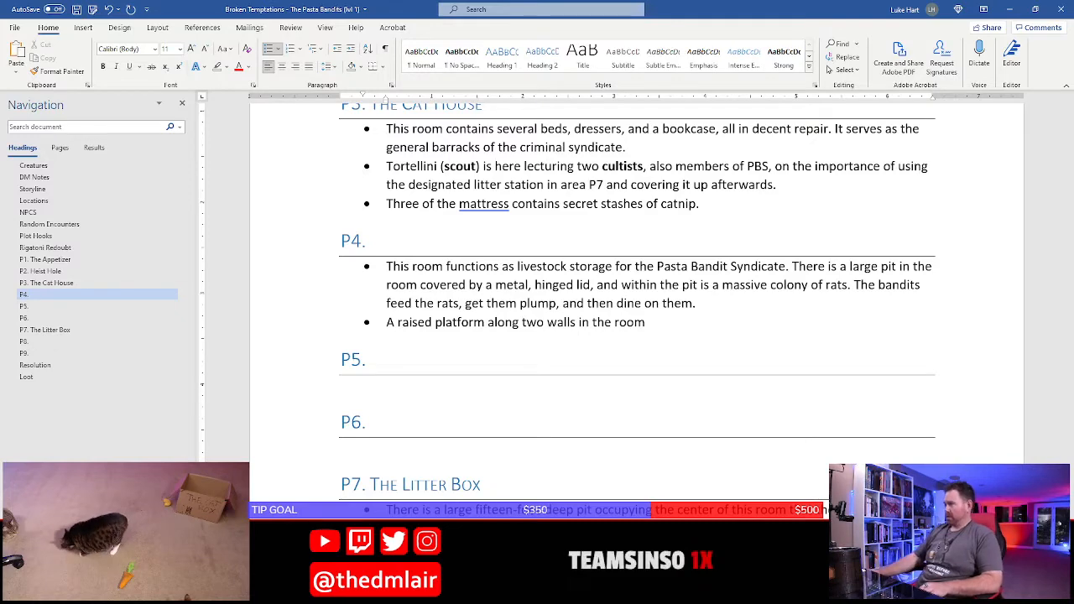
Check room P4 on the Photoshop map and continue the Word bullet with "where the bandits slaughter animals"
key("alt+Tab")
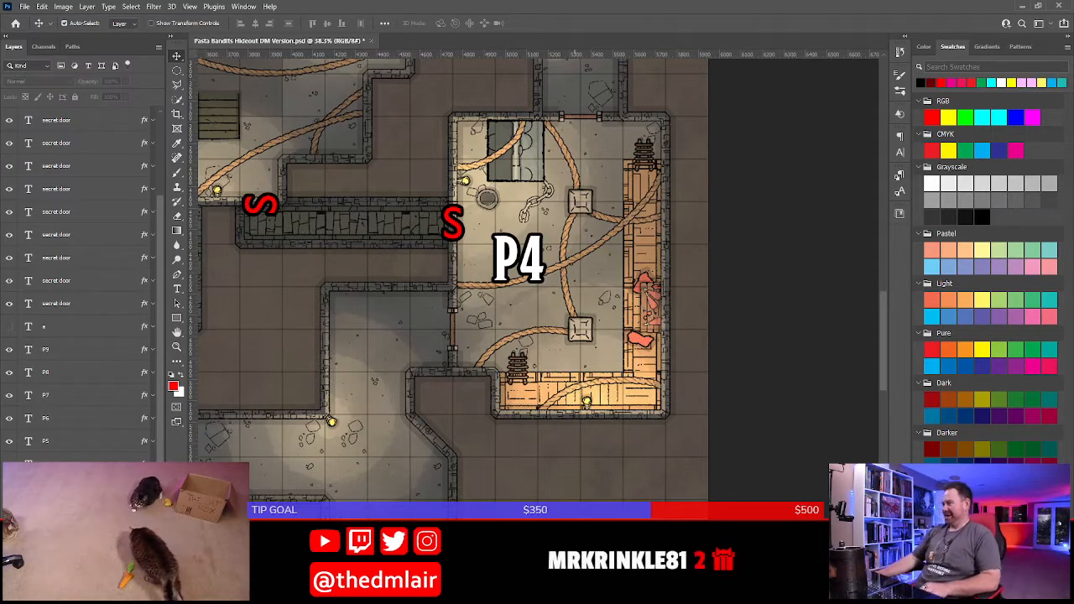
key("alt+Tab")
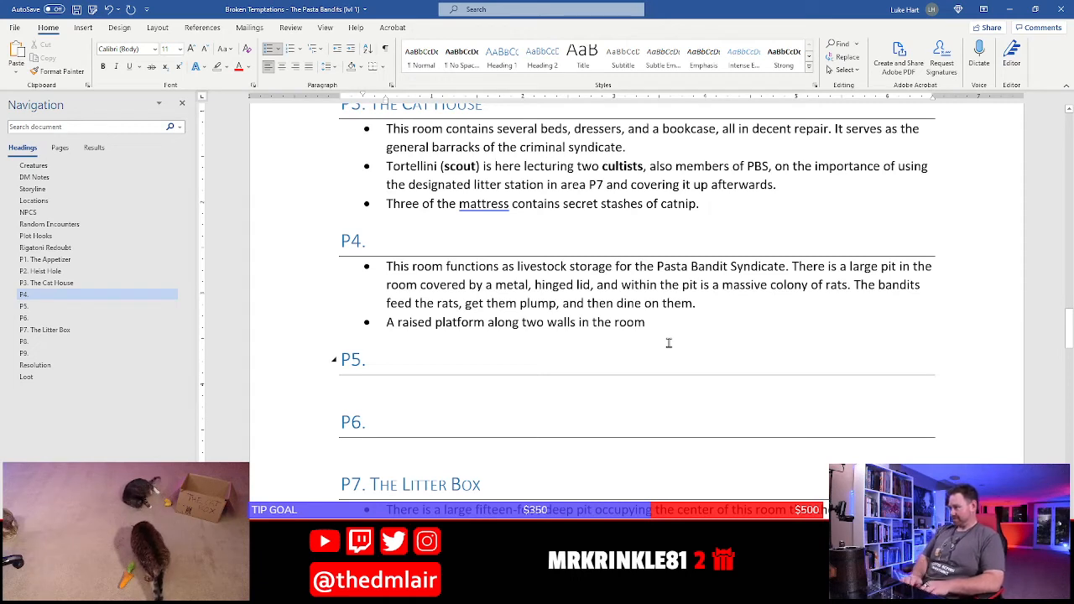
type("where the bandits slaught")
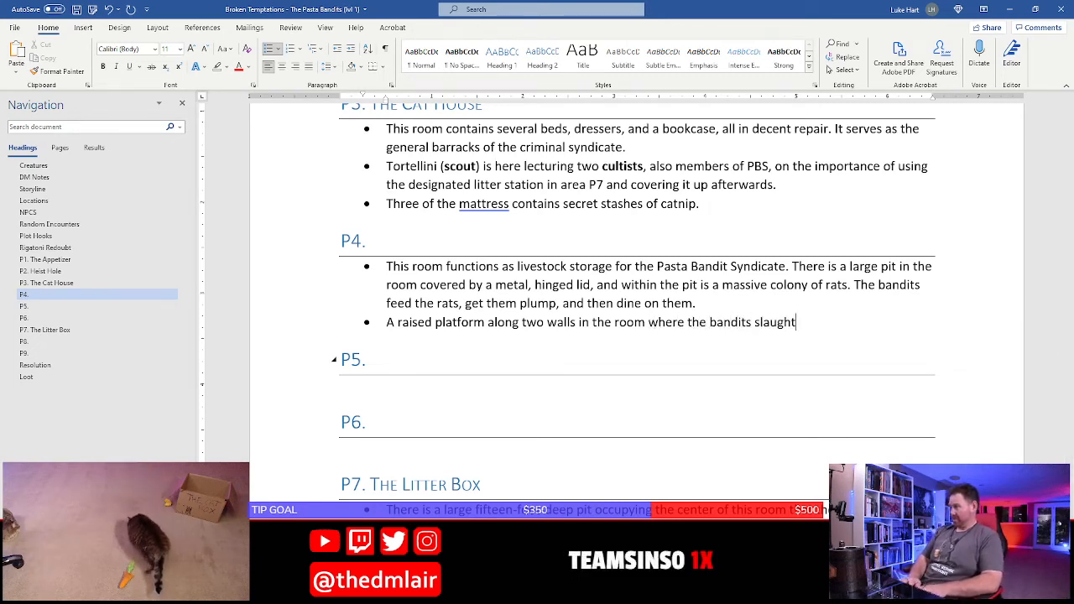
type("er ")
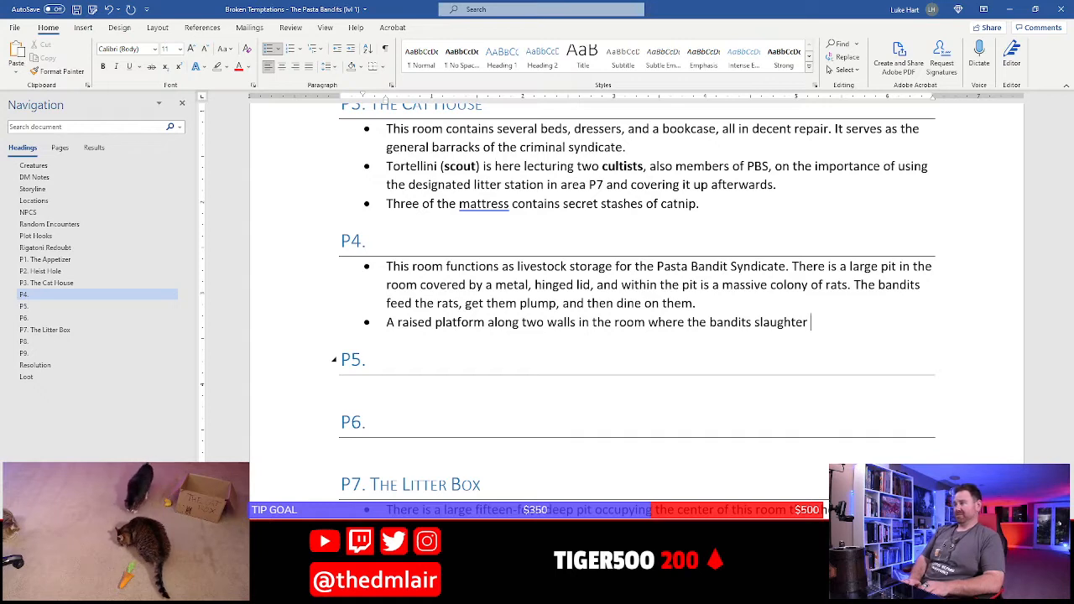
type("animal")
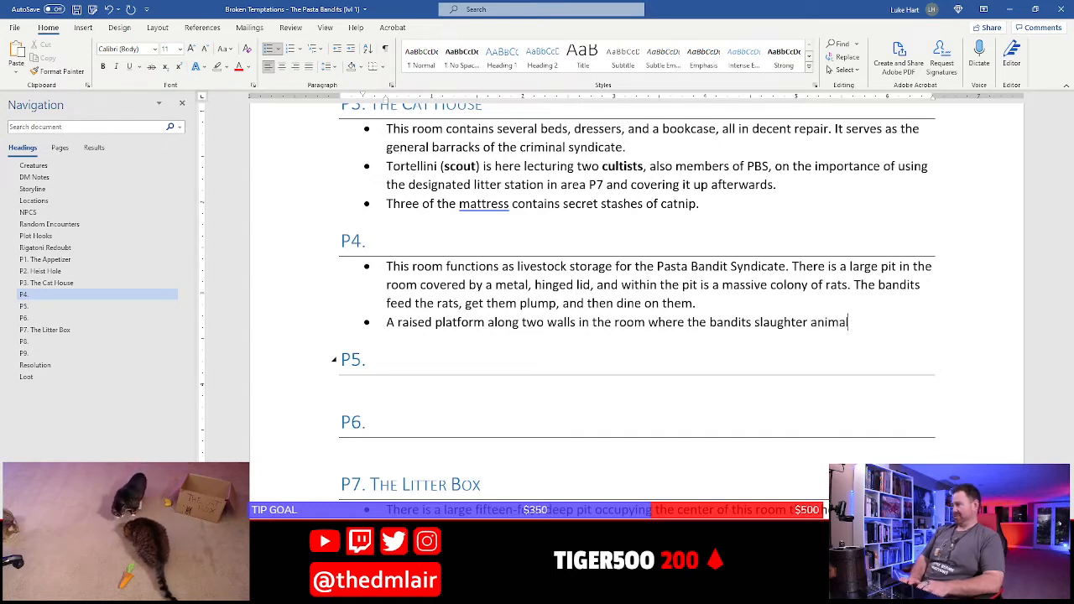
type("s before f")
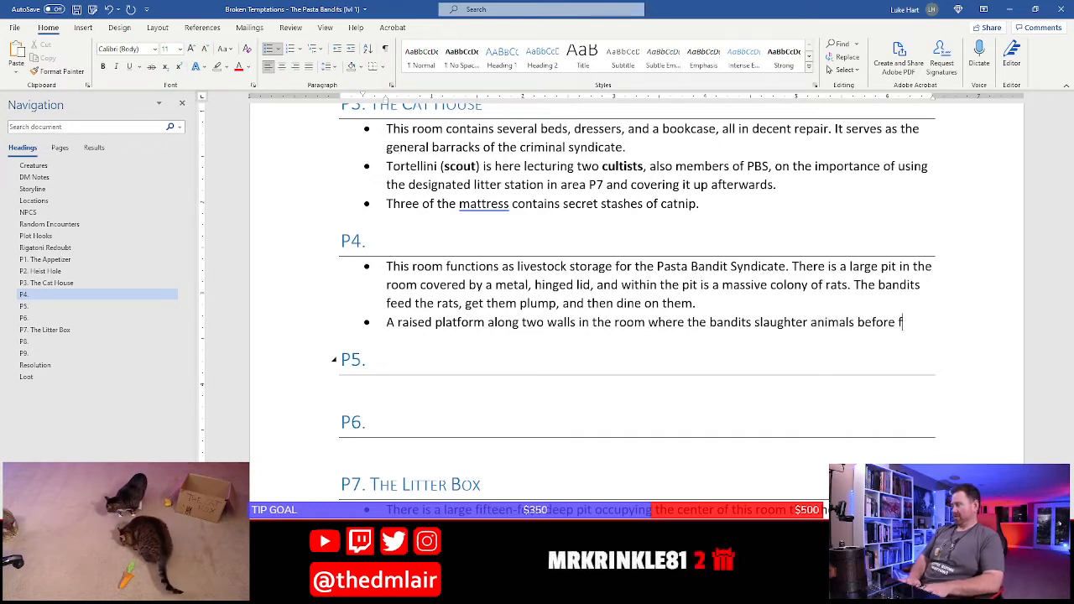
Finish the raised platform bullet under P4 with "before feeding them to the rats."
type("eeding them to the r")
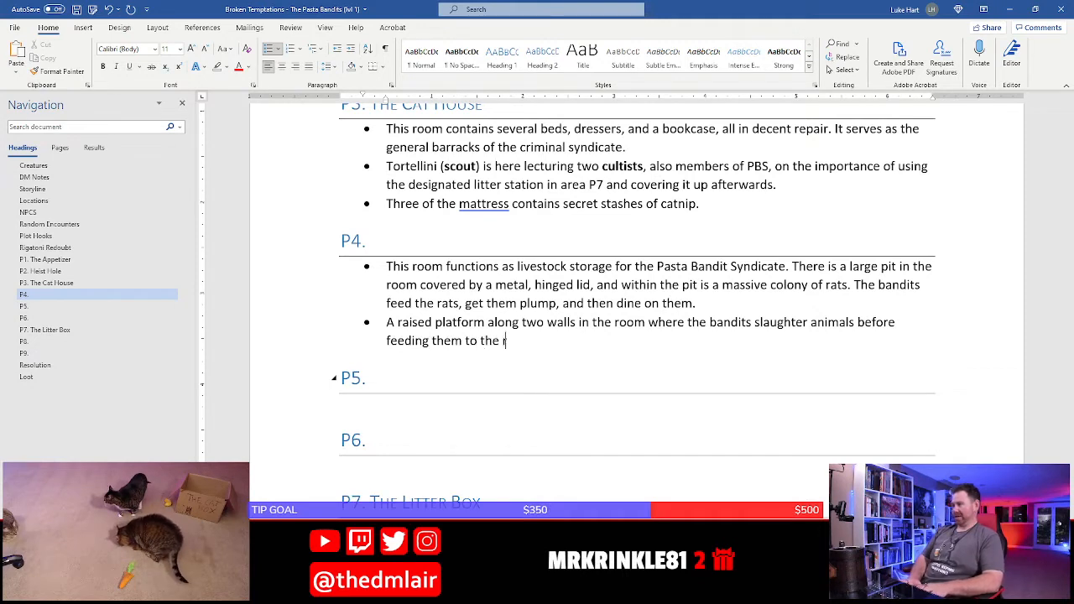
type("ats.")
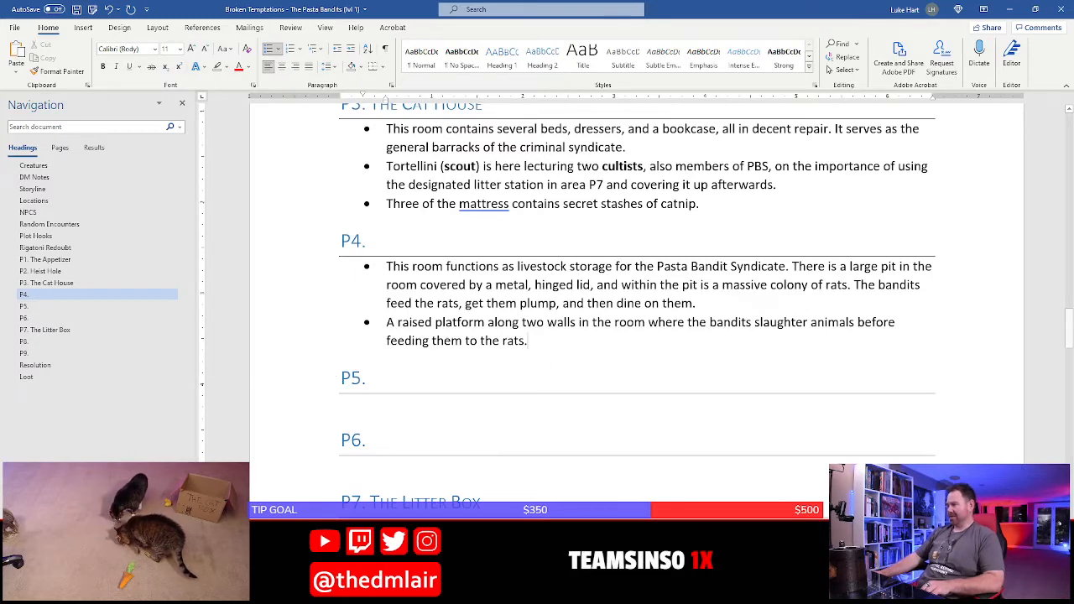
Switch to the D&D Beyond Encounter Builder in the browser and search the monsters for "swarm of rats"
key("alt+Tab")
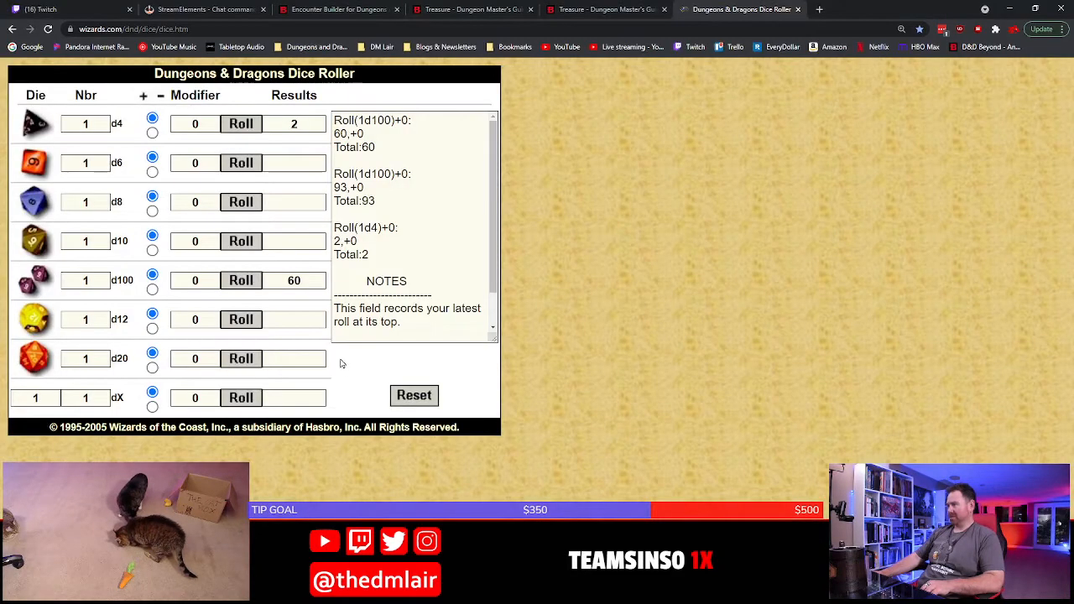
left_click(563, 8)
left_click(475, 9)
left_click(340, 8)
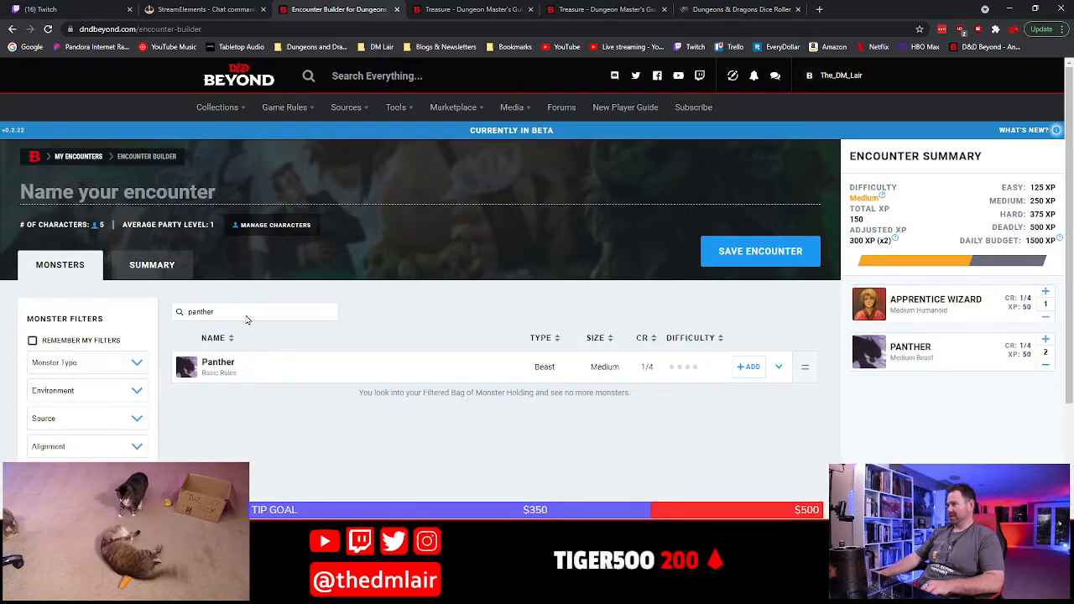
left_click_drag(247, 318, 177, 312)
type("swar")
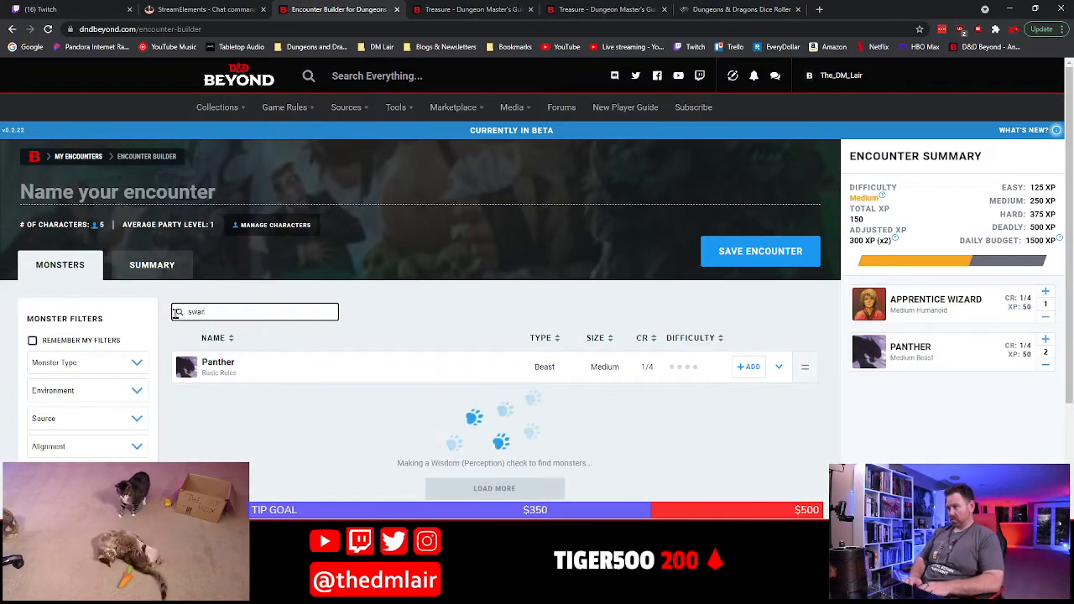
type("m of rats")
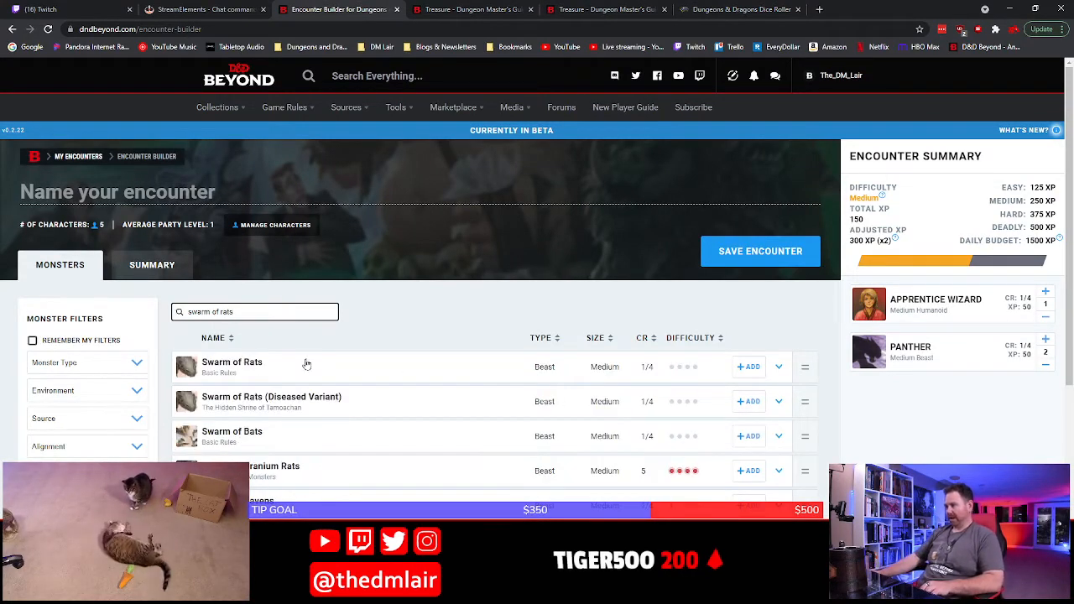
Replace the Apprentice Wizard and the Panthers in the encounter with Swarm of Rats, trying two swarms before settling on one
left_click(1046, 317)
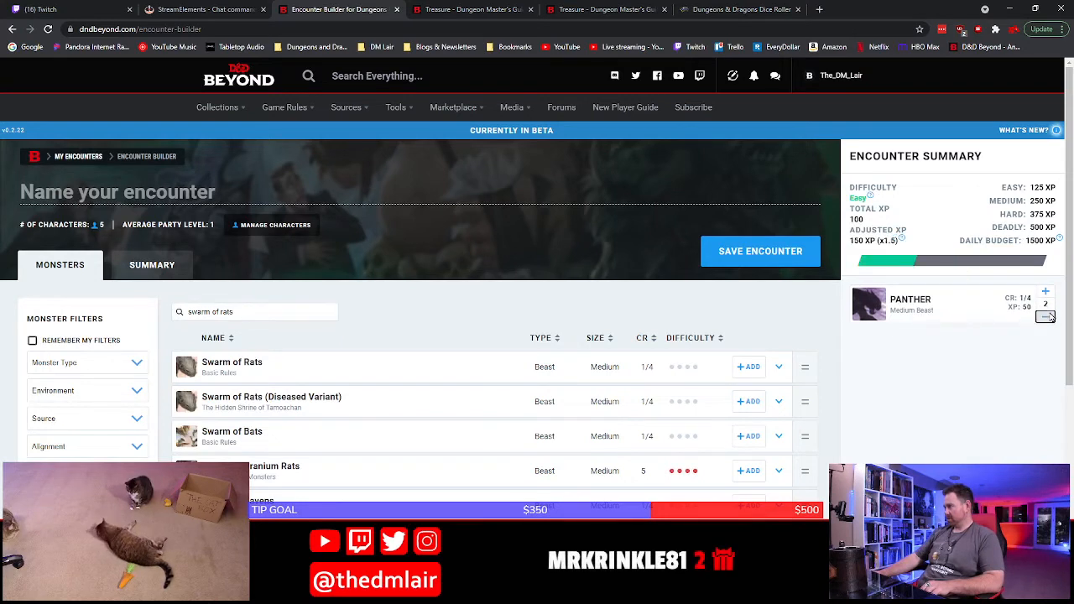
left_click(1046, 316)
left_click(747, 367)
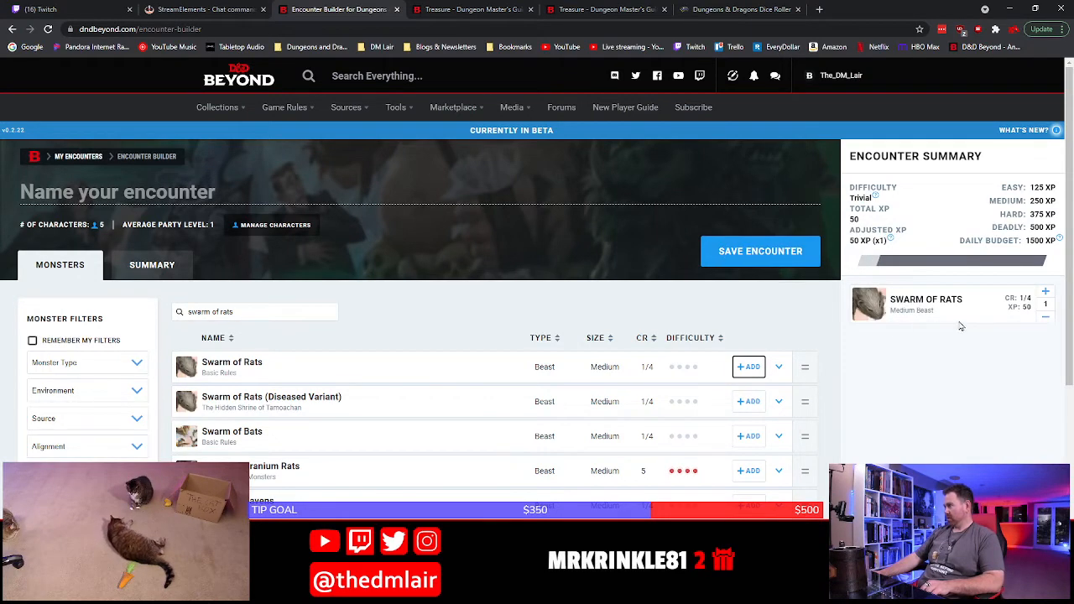
left_click(1046, 291)
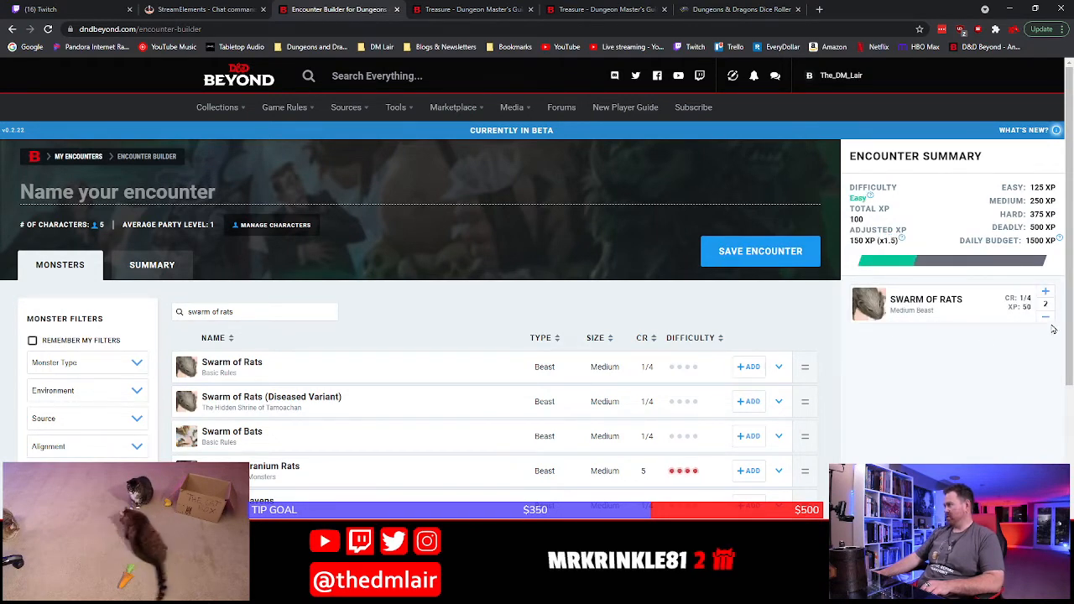
left_click(1046, 316)
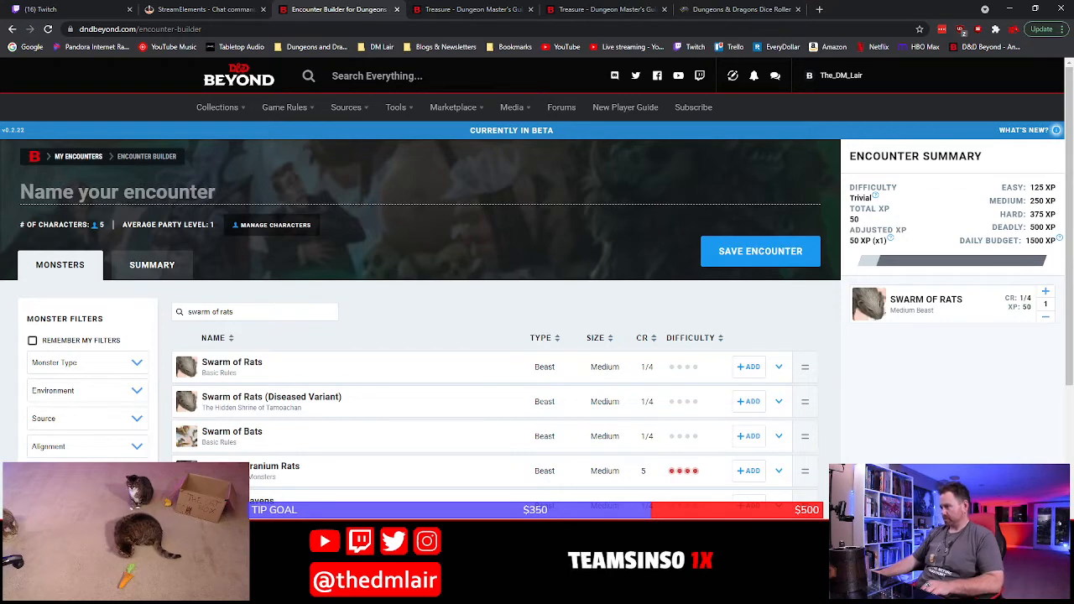
Switch to Word and add a P4 bullet reading "If the lid to the pit is opened, the rats begin to swarm upward."
key("alt+Tab")
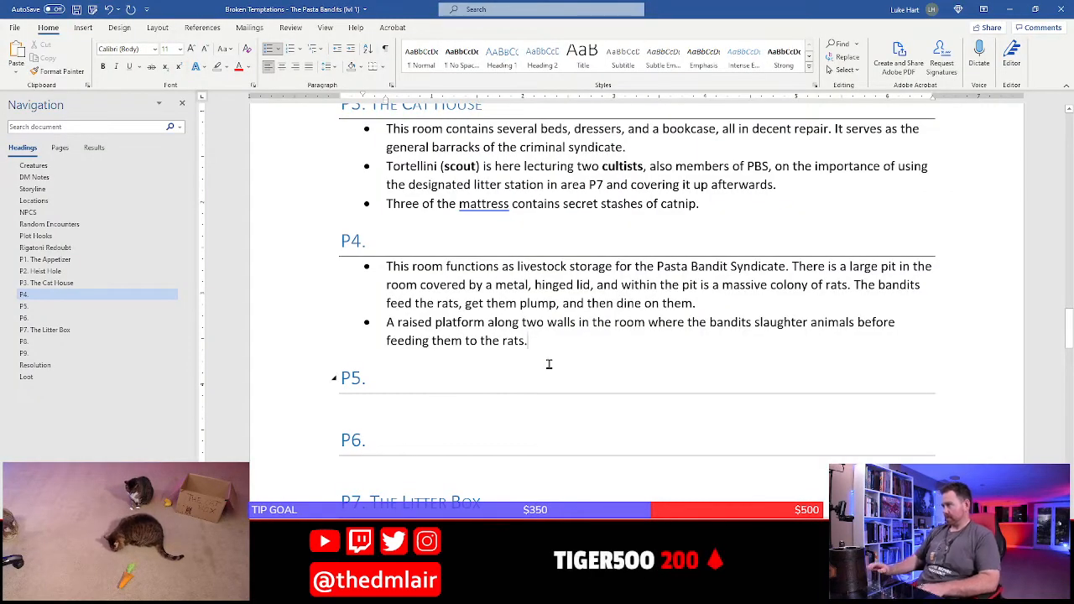
left_click(549, 364)
key("Return")
type("If the")
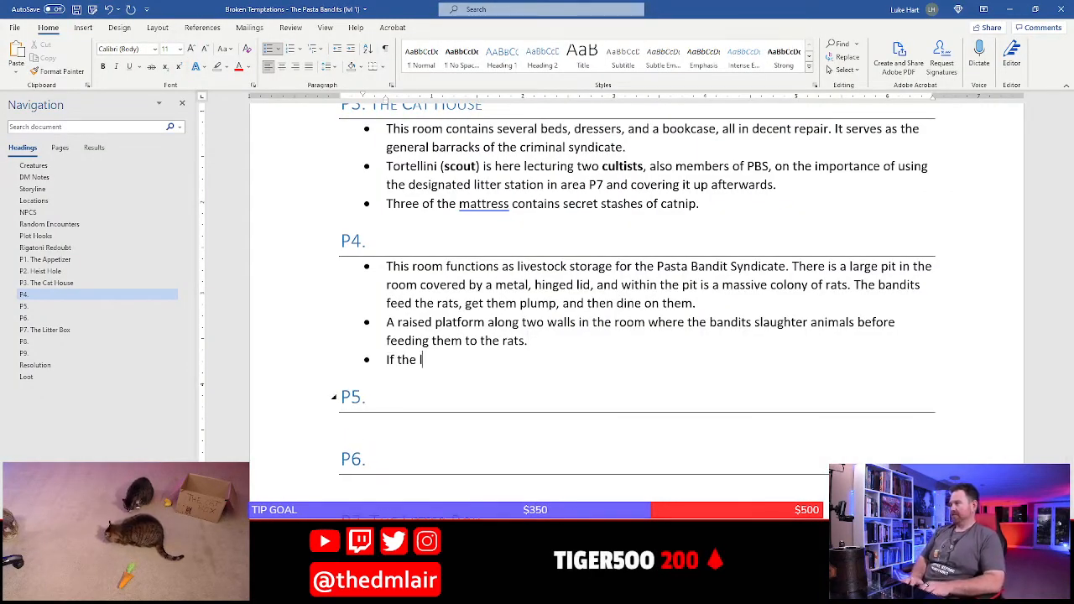
type(" lid to the pit is opened,")
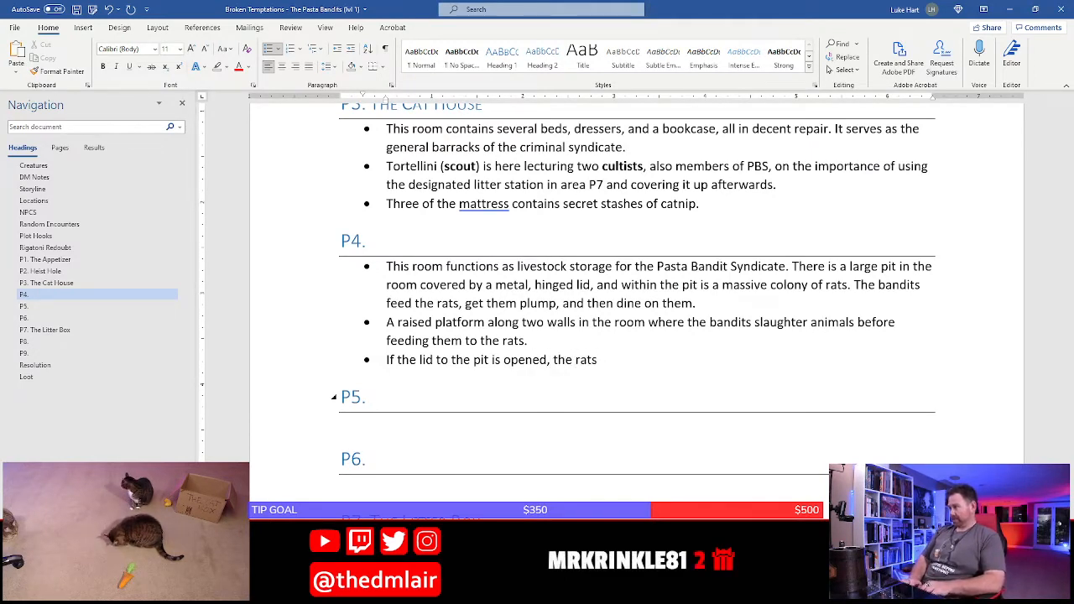
type("the rats begin to swarm upward")
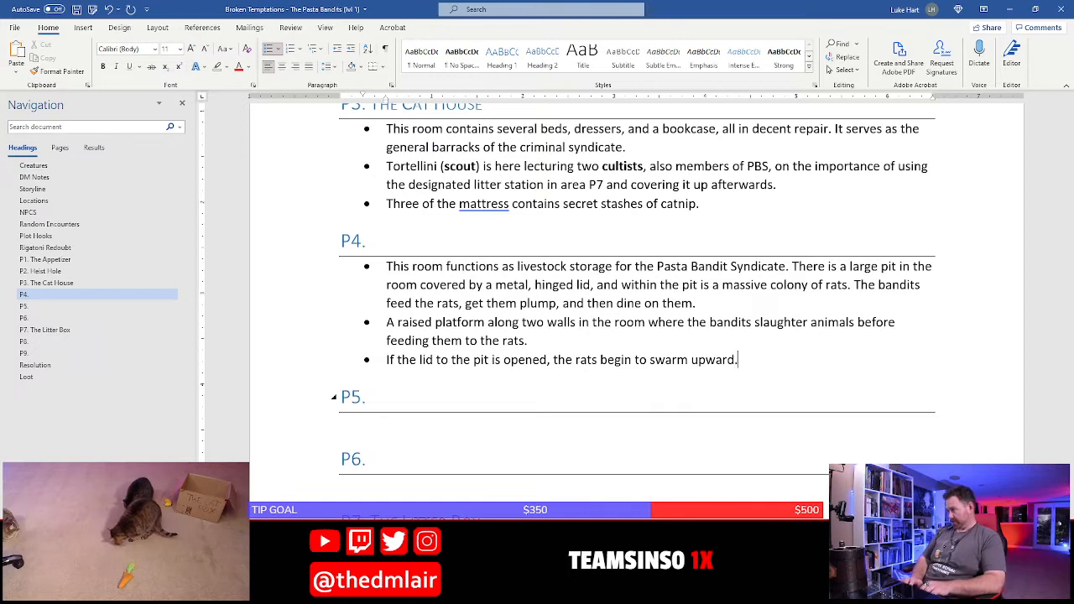
Continue the pit lid bullet with "Immediately closing the lid traps them back inside. However,"
type(". Immediately closing the lid")
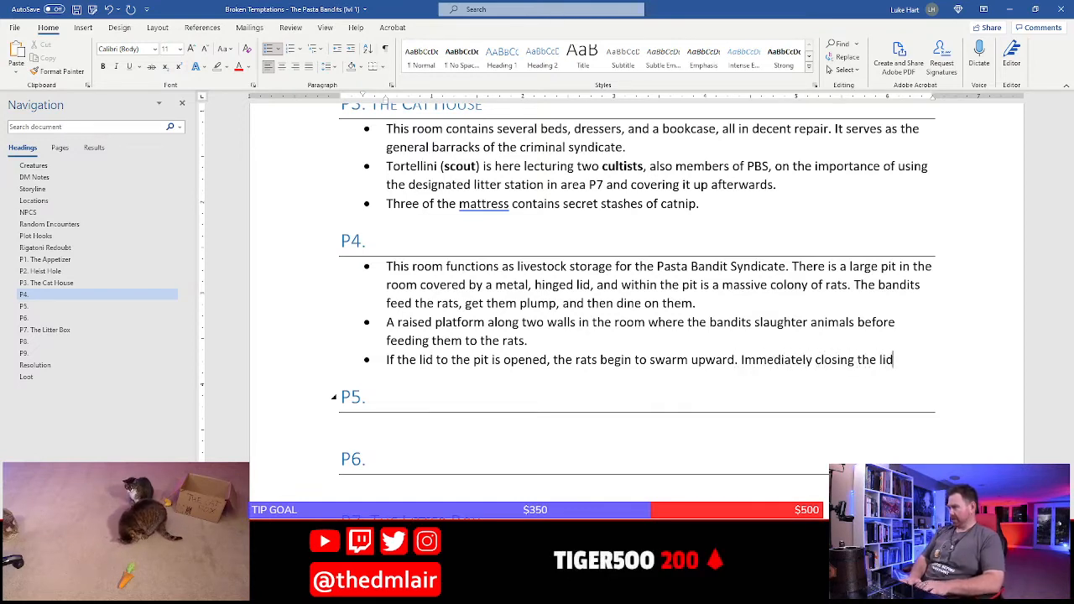
type(" traps the")
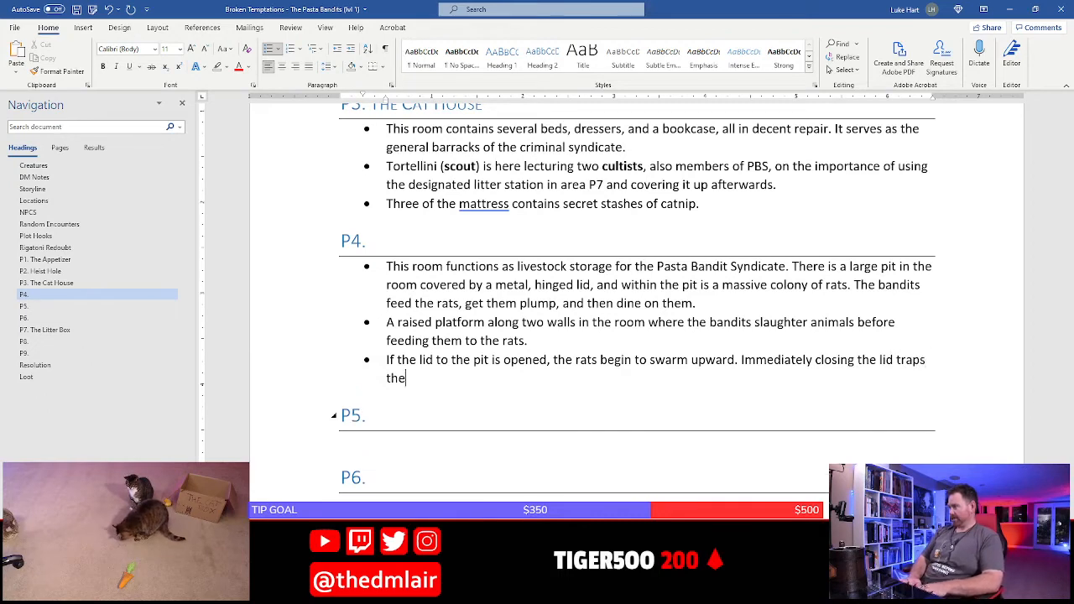
type("m back inside.  However, if the lid is left op")
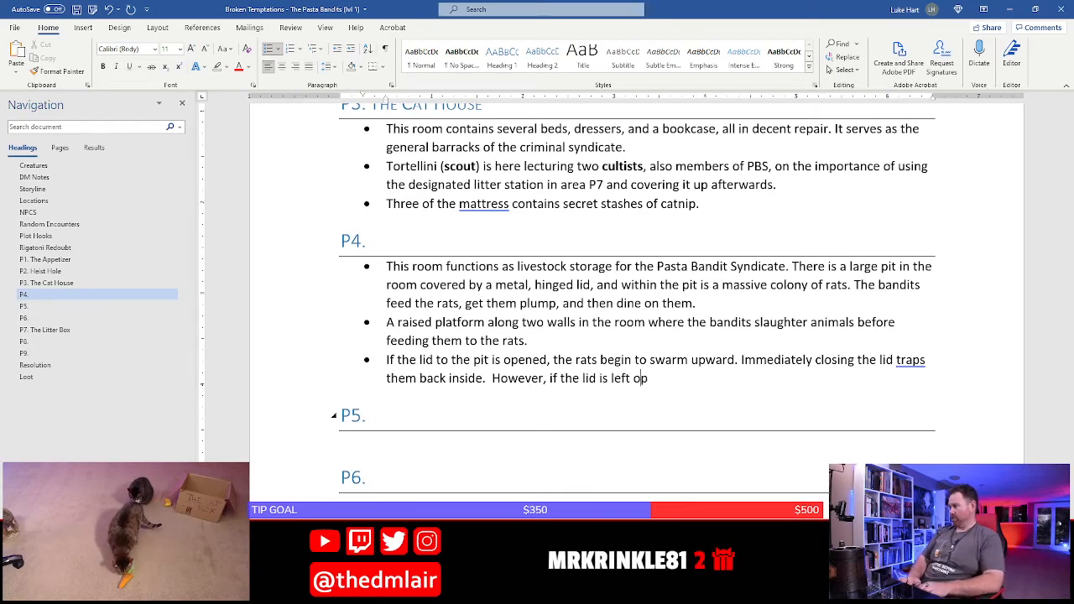
Complete the sentence with "if the lid is left open for too long, a swarm of rats emerges.", with "swarm of rats" in bold
key("BackSpace")
key("BackSpace")
key("BackSpace")
type("oo long, a swarm of rats")
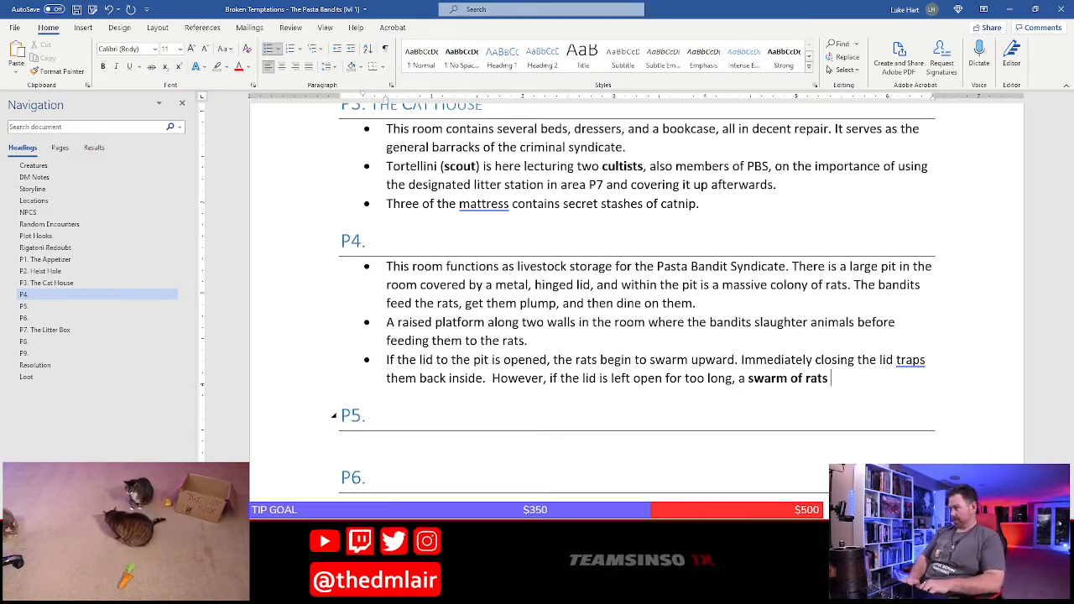
type("imer")
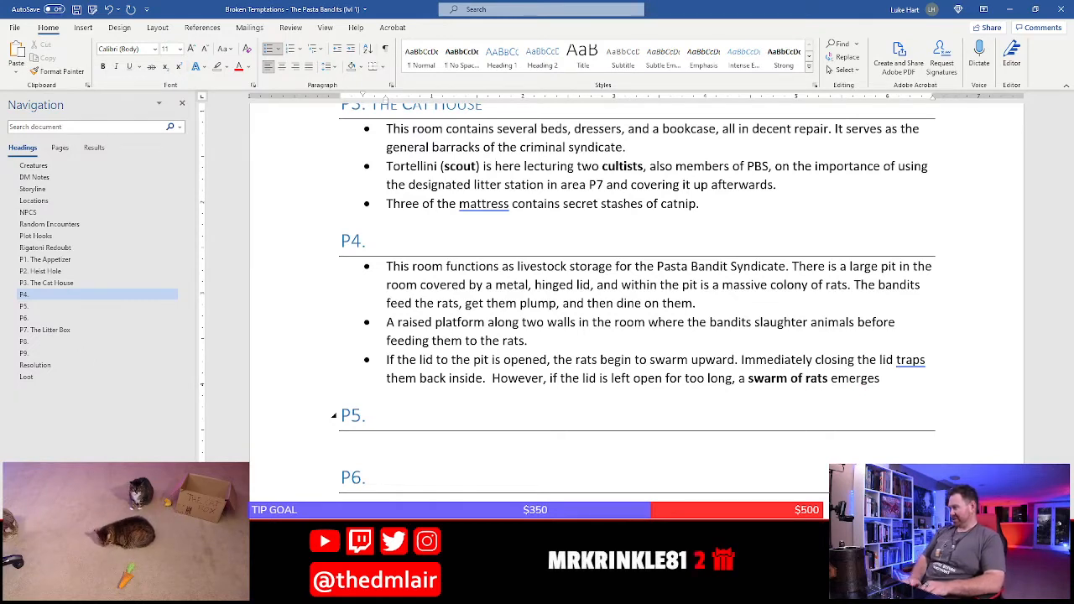
Add the sentence "The rats are hungry and race to the platform." to the pit lid bullet
type("The rats ar")
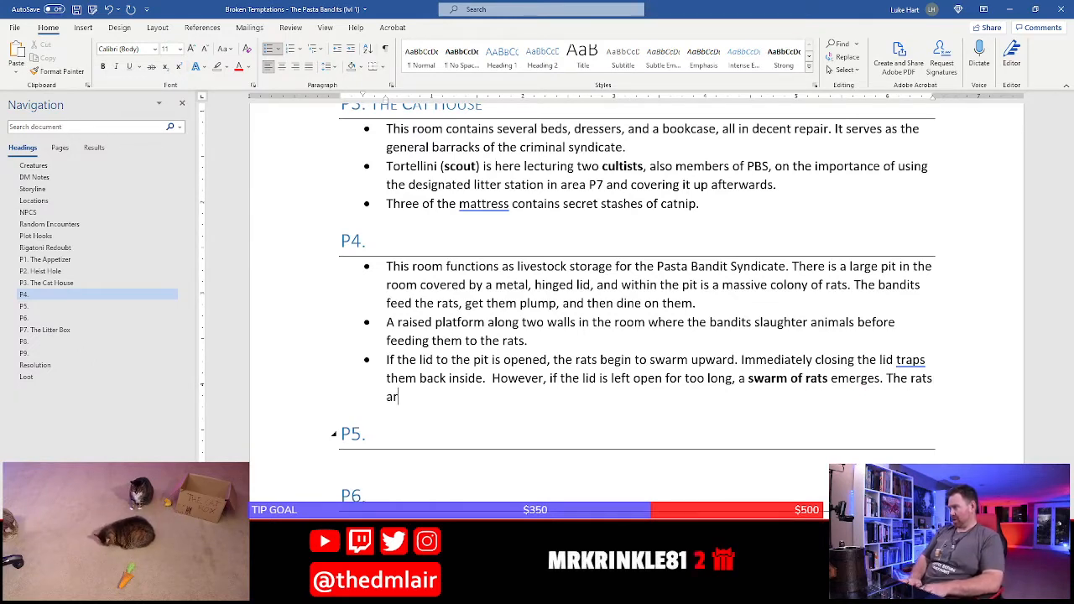
type("e hung")
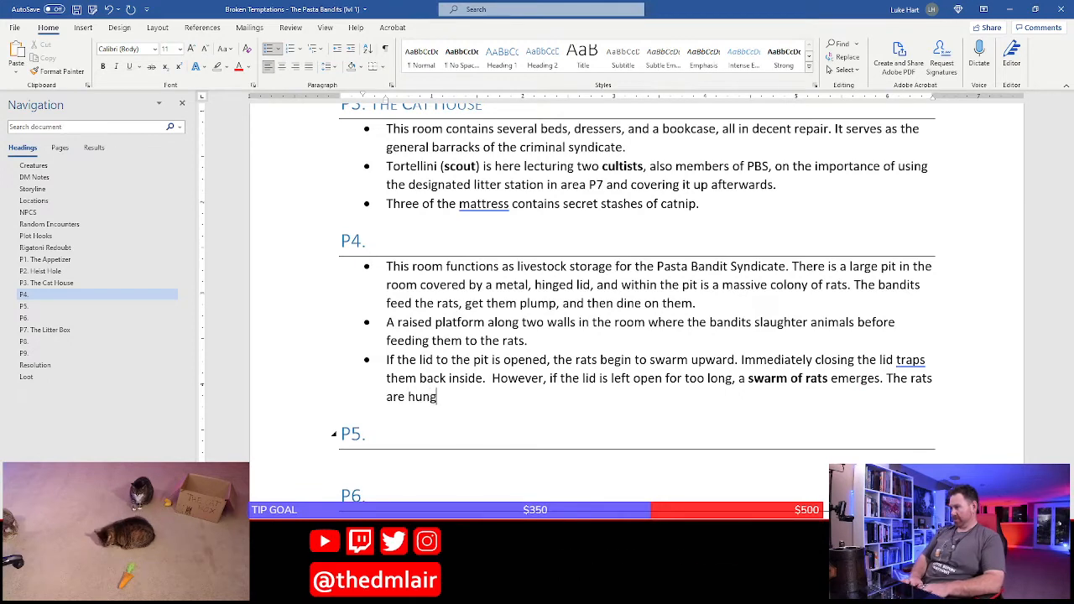
type("ry and ras")
type("e")
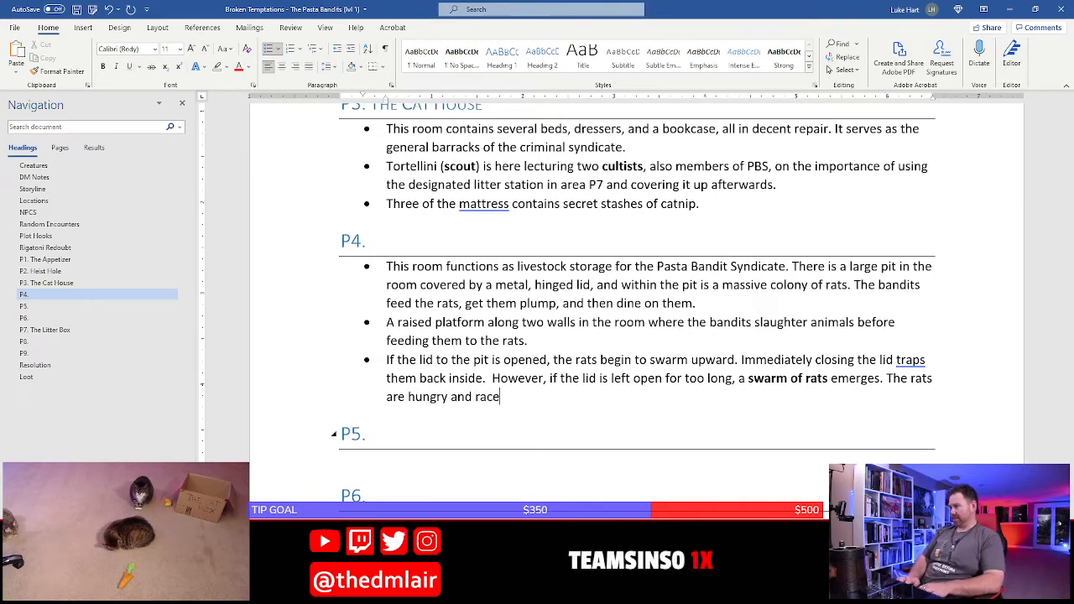
type(" to the platform.")
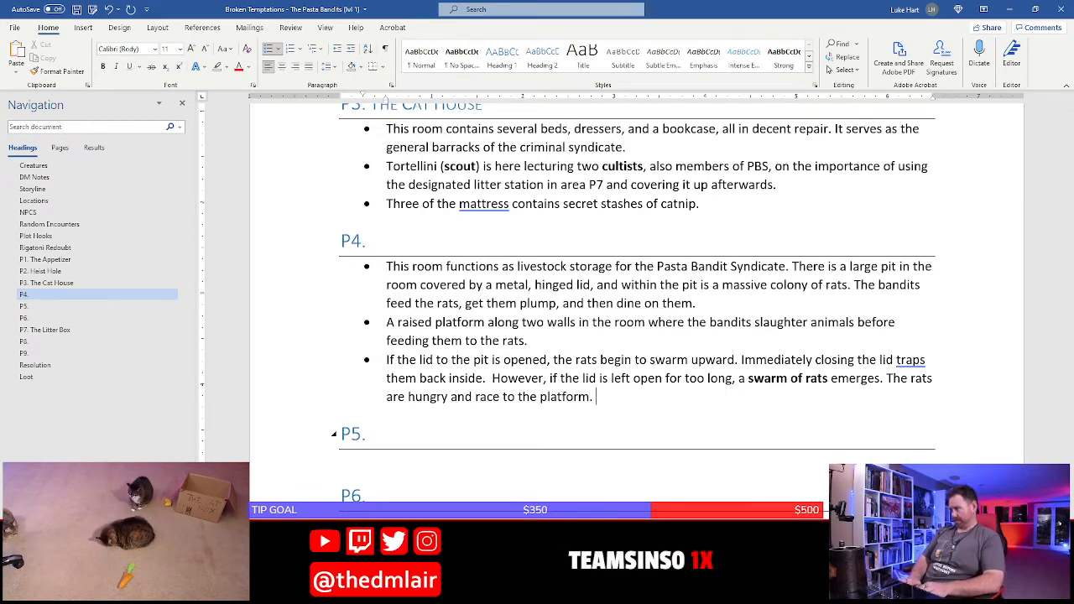
type(" If the")
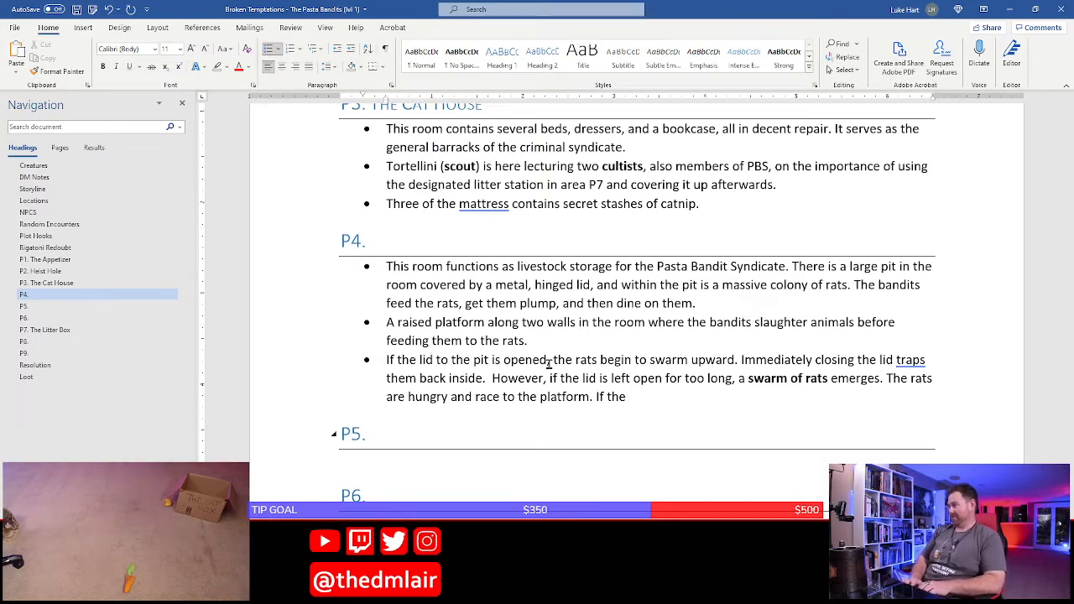
Add the sentence "If the characters do not disturb them, the rats leave them be." to the P4 pit lid bullet
type("characters do no")
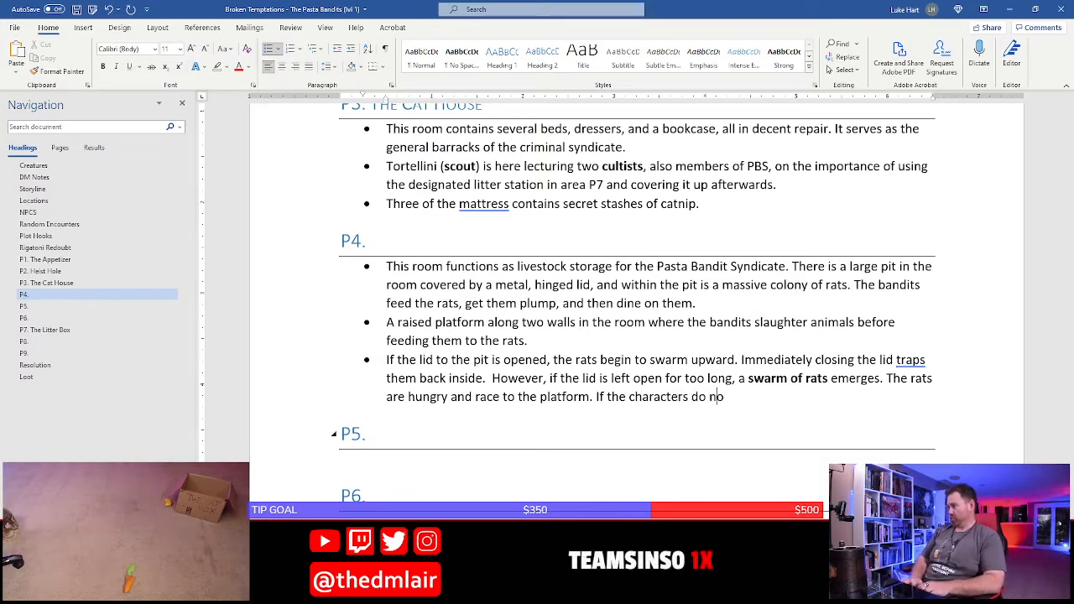
type("t distrube, the")
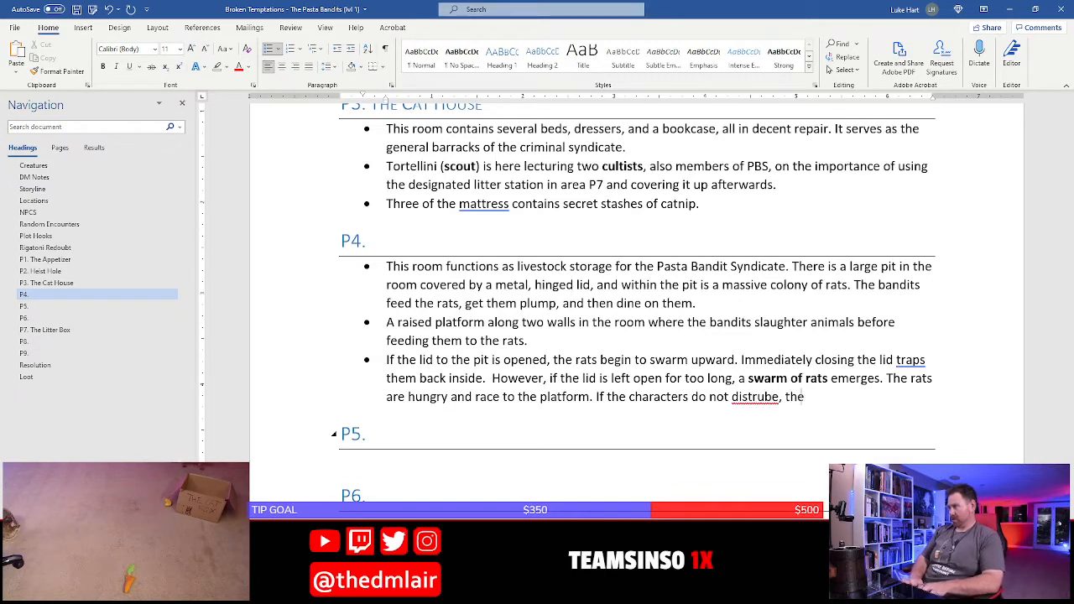
type(" ra")
key("BackSpace")
key("BackSpace")
key("BackSpace")
key("BackSpace")
key("BackSpace")
key("BackSpace")
key("BackSpace")
key("BackSpace")
key("BackSpace")
key("BackSpace")
key("BackSpace")
key("BackSpace")
type("urb the")
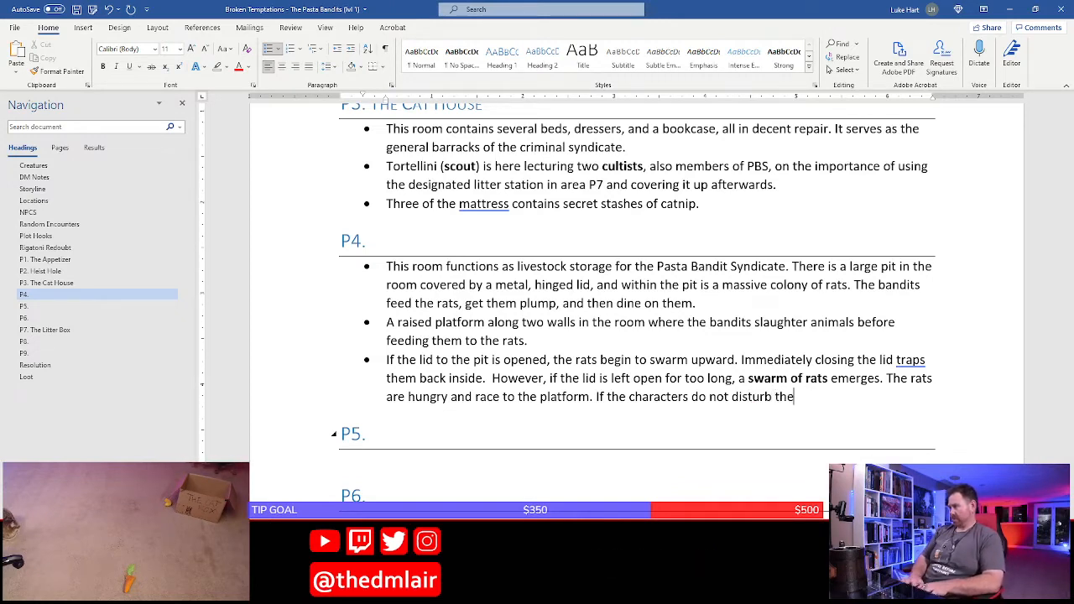
type("m, the rats ")
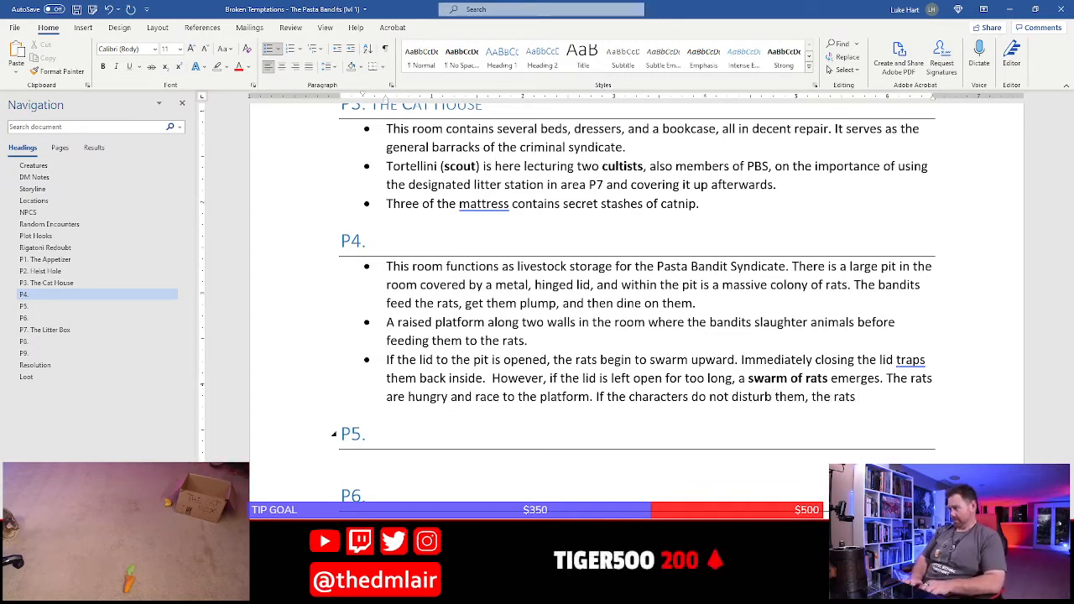
type("leave them b")
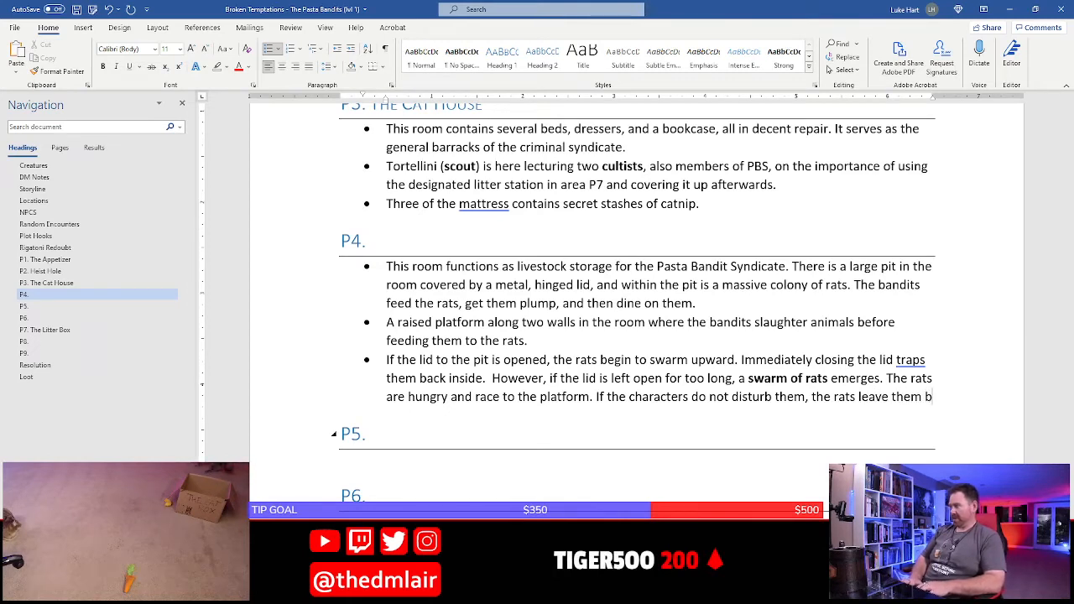
type("e. Otherw")
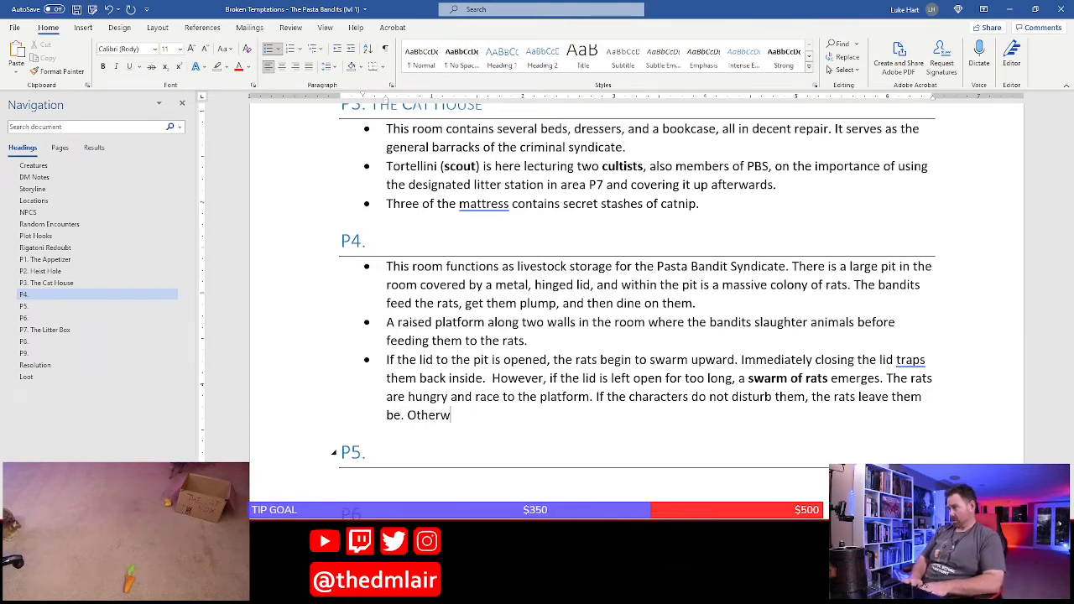
type("ise, the")
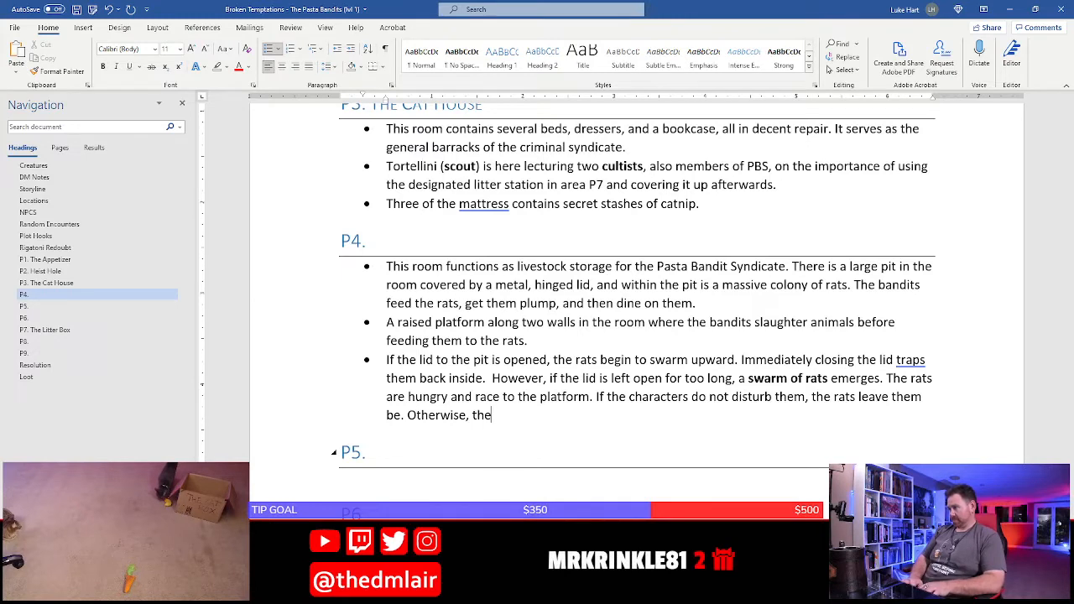
type(" rats wil")
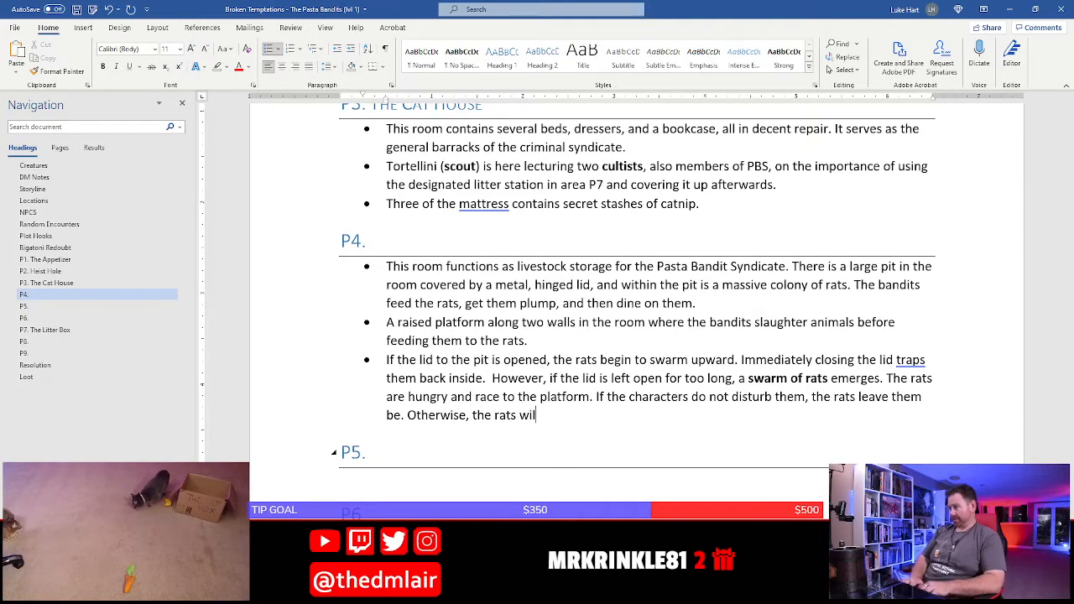
type("l attack.")
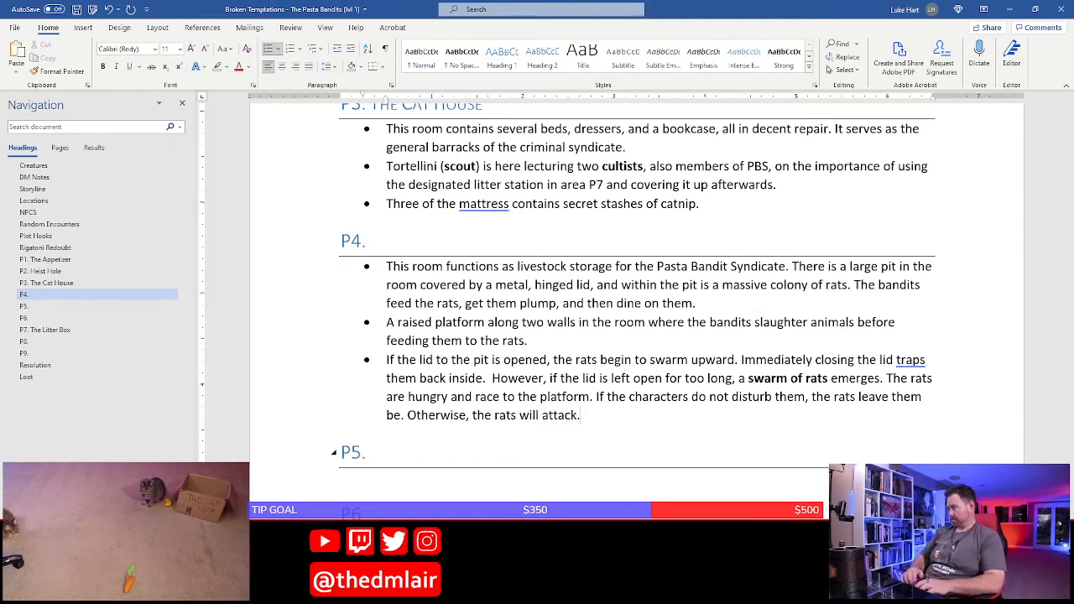
Insert "or prevent them from reaching the food" after "do not disturb them" in the pit lid bullet and save the document
left_click(923, 397)
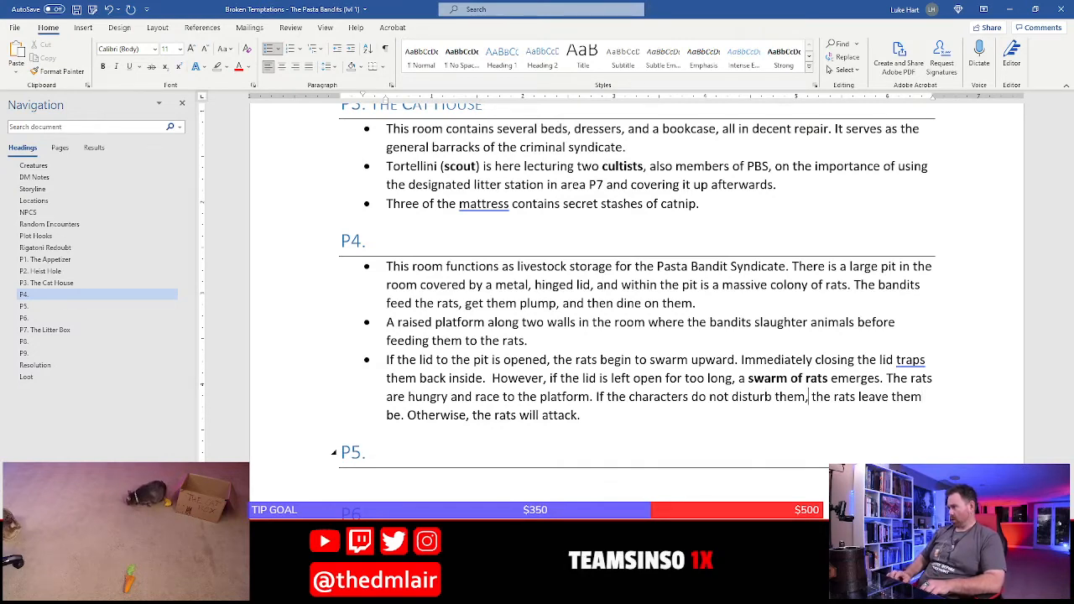
type("or prevent")
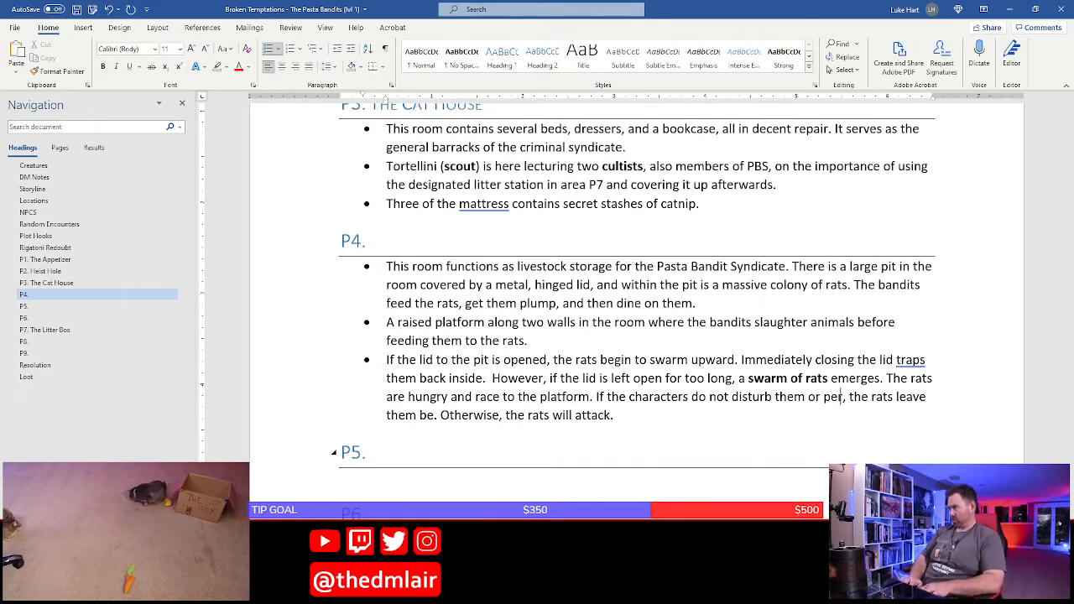
type(" them from reaching the")
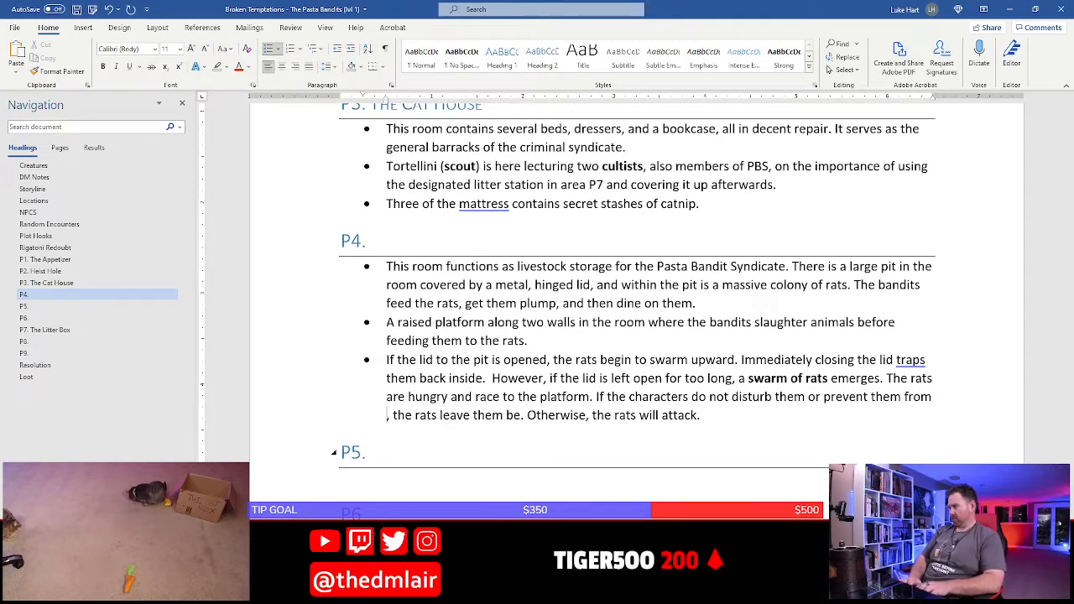
type(" food")
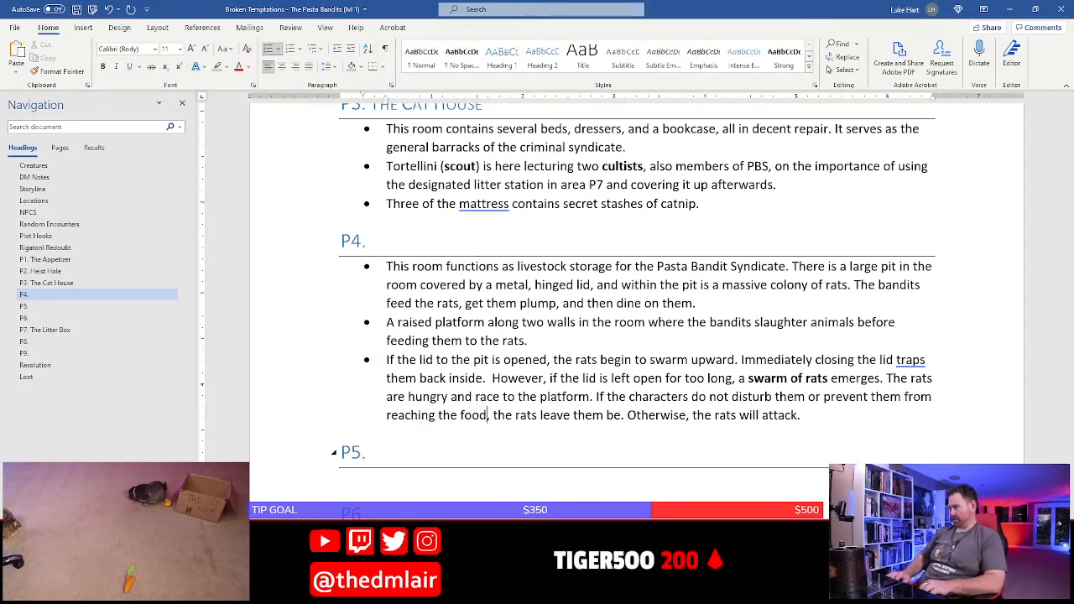
key("ctrl+s")
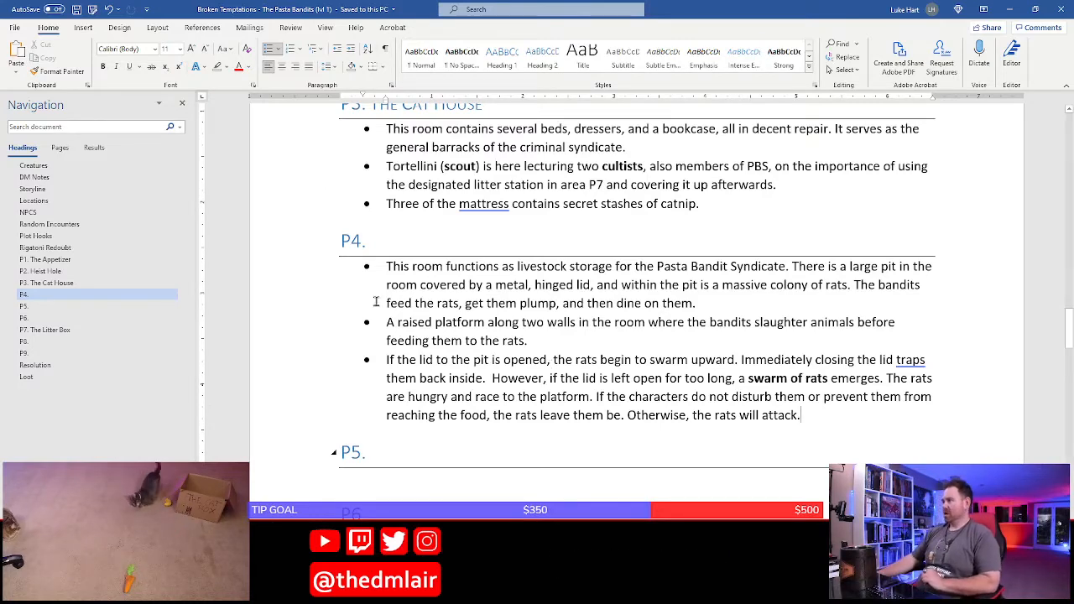
Title the P4 heading "The Rat's Den"
scroll(395, 297, "up", 1)
scroll(395, 296, "up", 1)
key("alt+Tab")
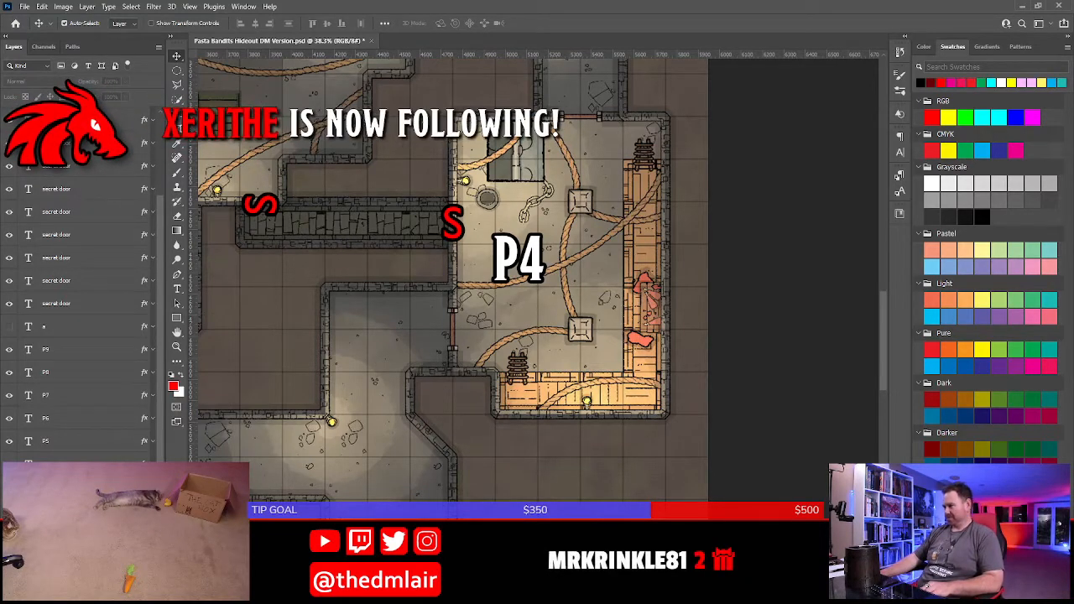
key("alt+Tab")
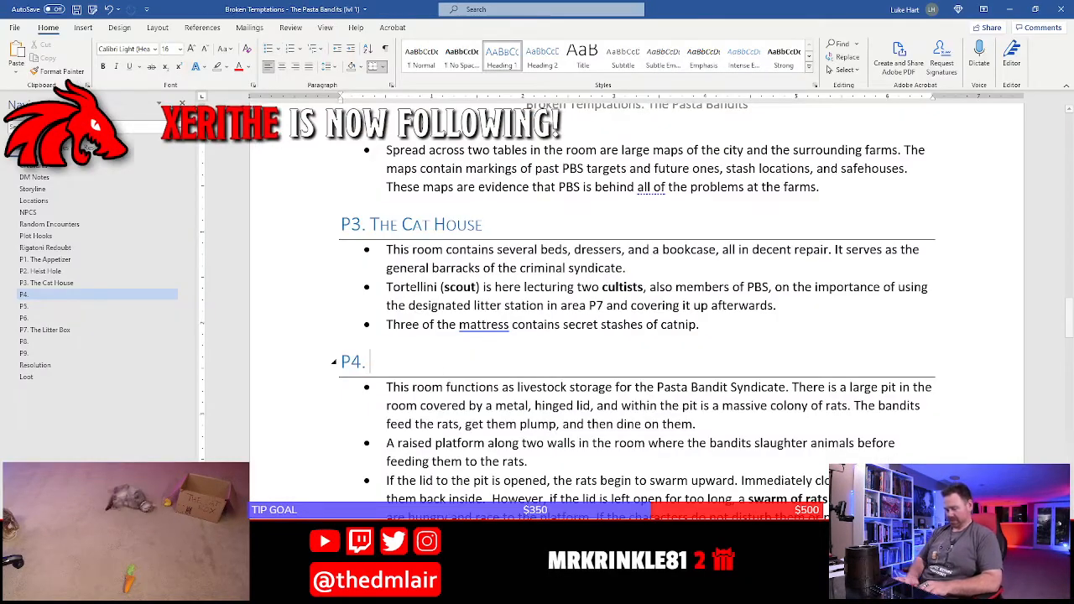
type("The Rat Den")
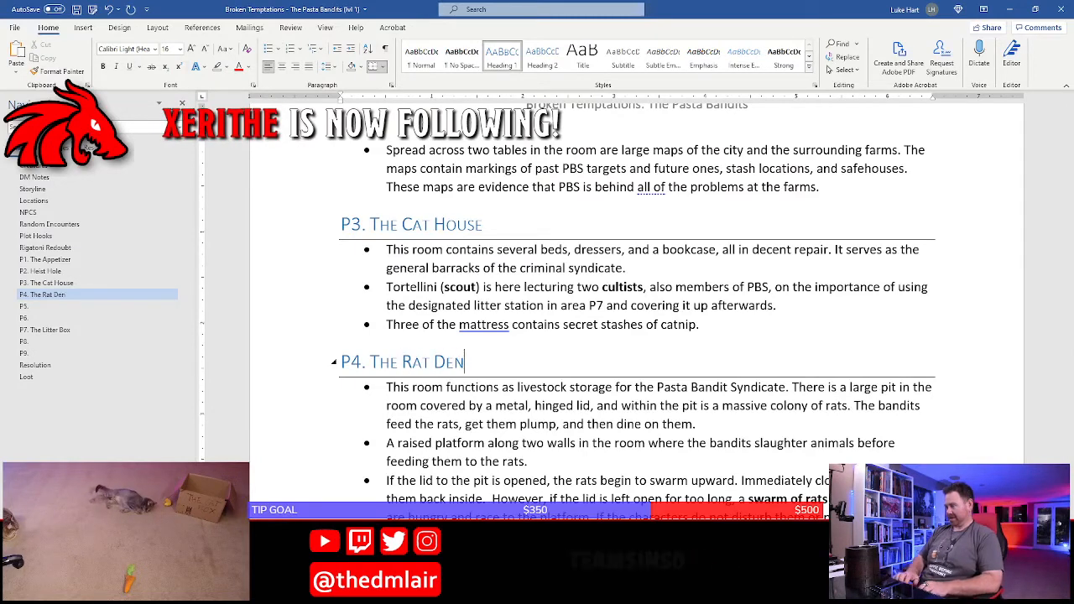
key("BackSpace")
key("BackSpace")
key("BackSpace")
type("'s De")
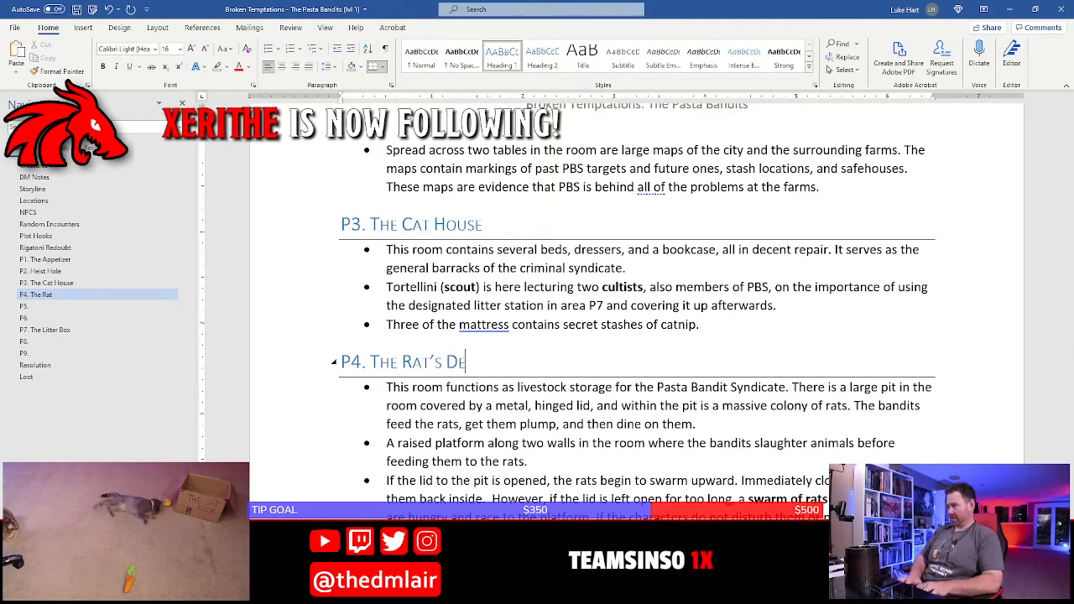
type("n")
Go to the P5 heading, switch to the Photoshop map and examine the furnishings of room P5
scroll(507, 268, "down", 2)
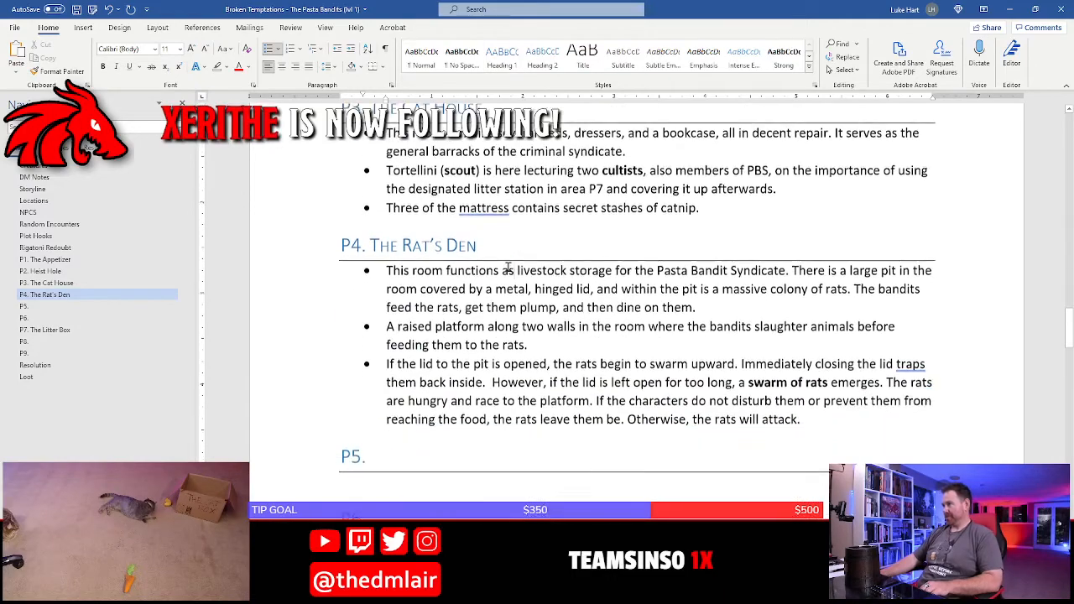
scroll(508, 269, "down", 2)
left_click(395, 331)
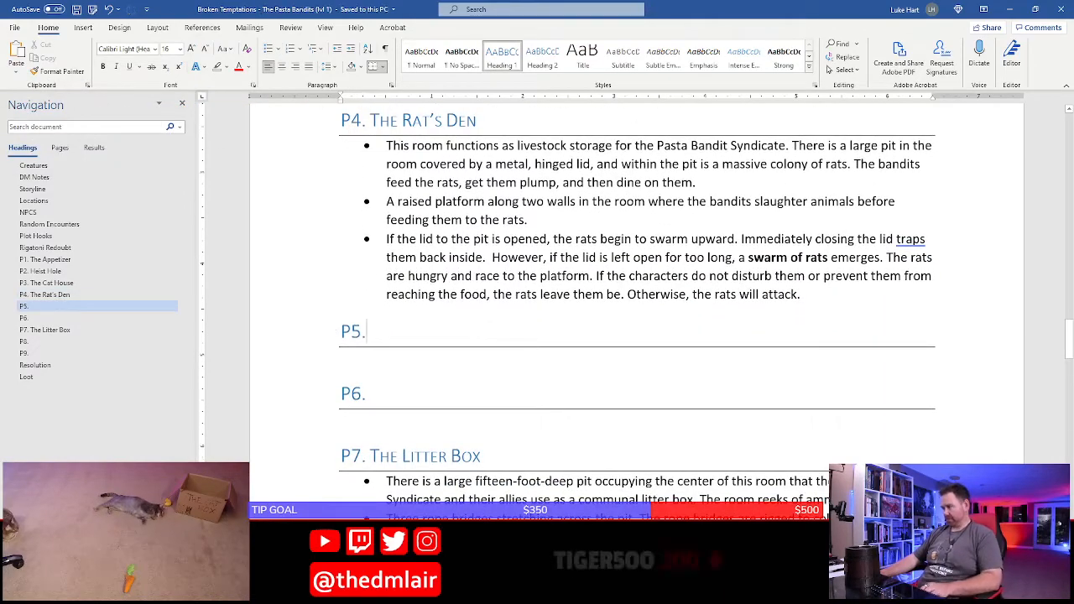
key("alt+Tab")
left_click_drag(408, 227, 646, 478)
left_click_drag(803, 206, 773, 453)
left_click_drag(683, 152, 877, 362)
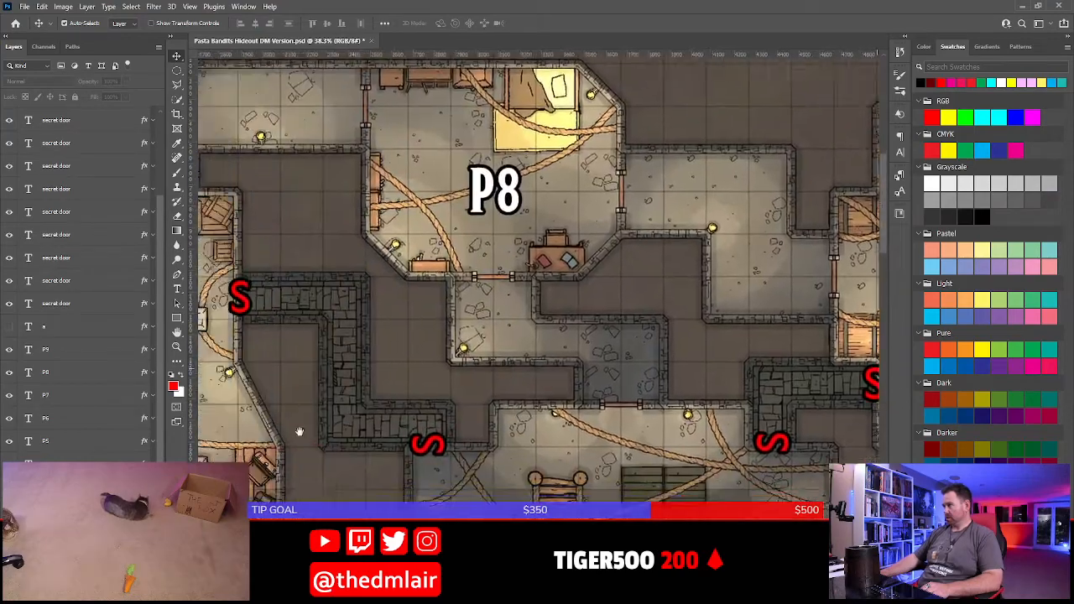
left_click_drag(300, 431, 604, 155)
left_click_drag(609, 419, 523, 171)
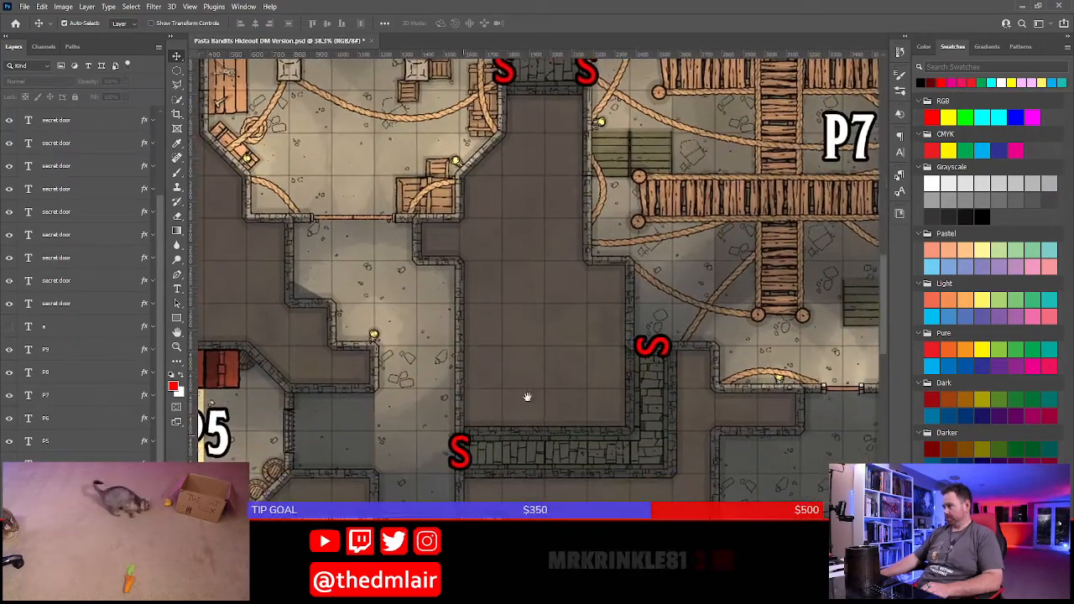
left_click_drag(465, 435, 657, 329)
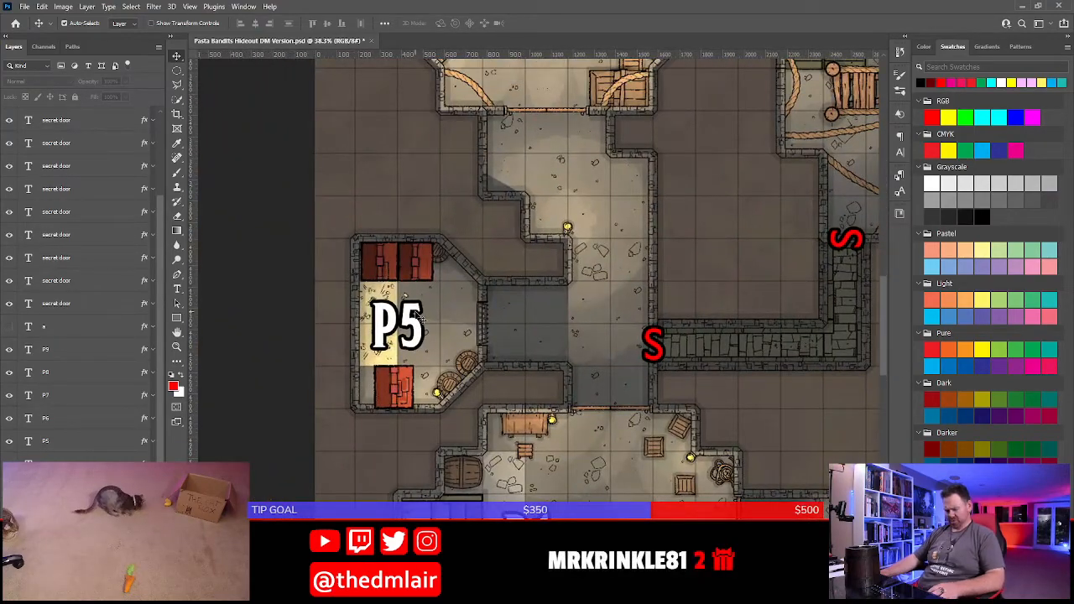
scroll(436, 324, "up", 3)
left_click_drag(417, 317, 447, 271)
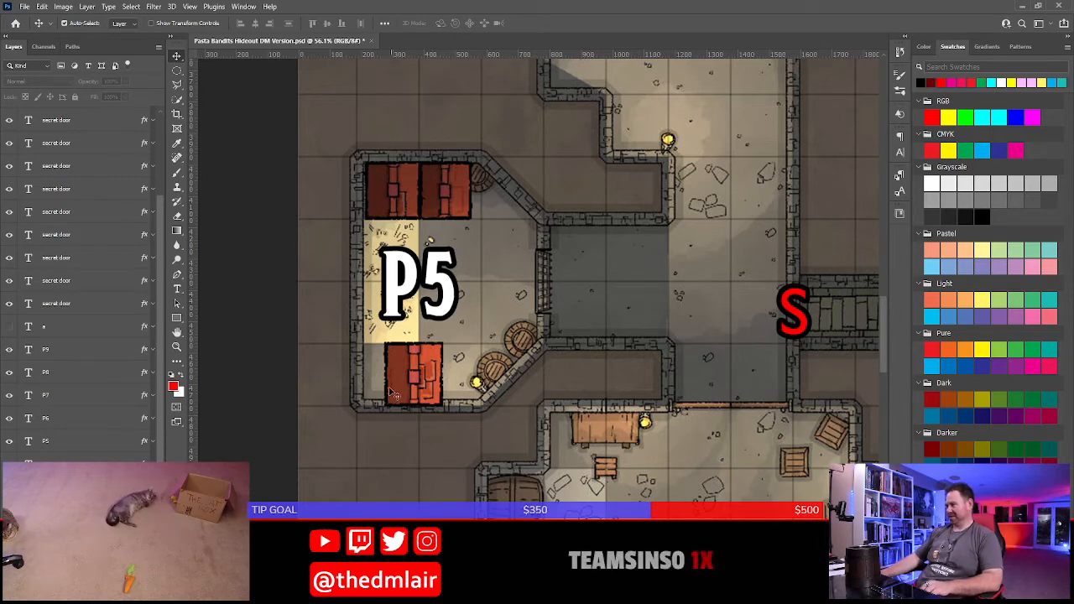
Switch to Word and start a bullet under P5 with "Three large distilleries occupy this room and"
key("alt+Tab")
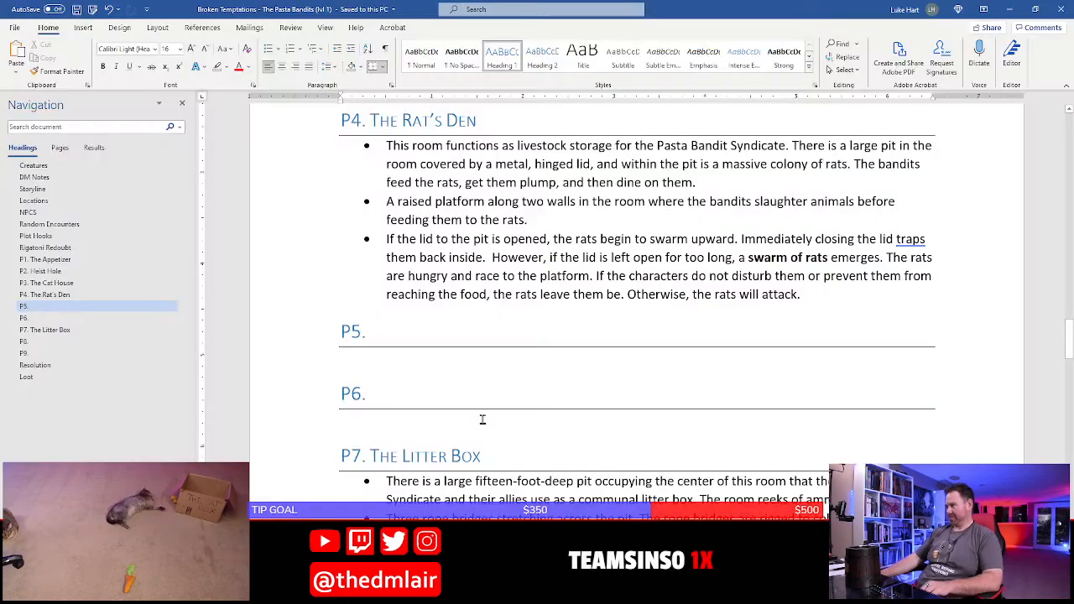
left_click(421, 367)
type("* Thre")
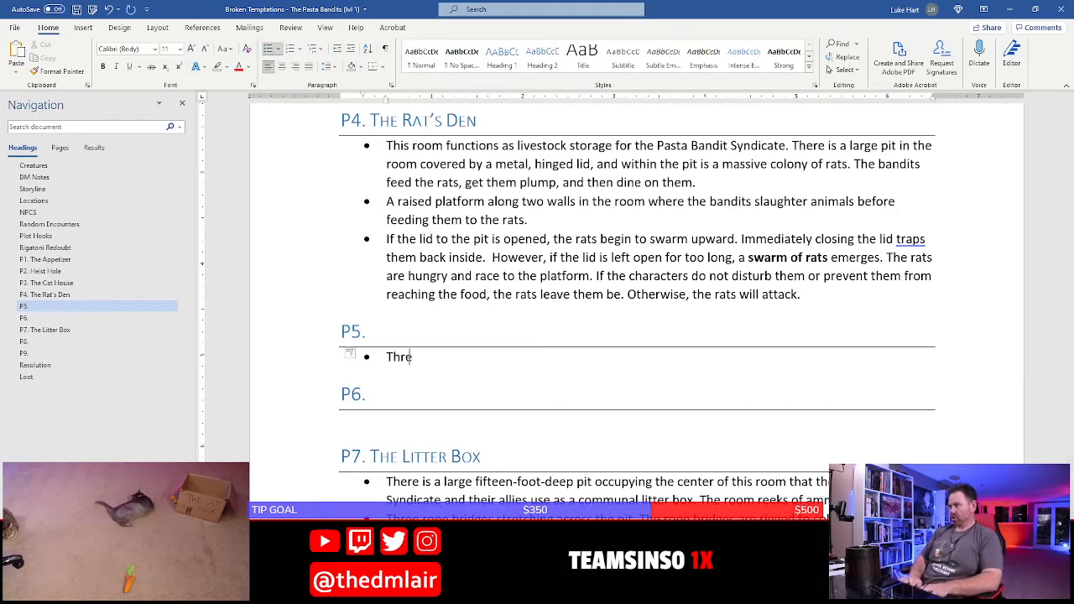
type("e large dist")
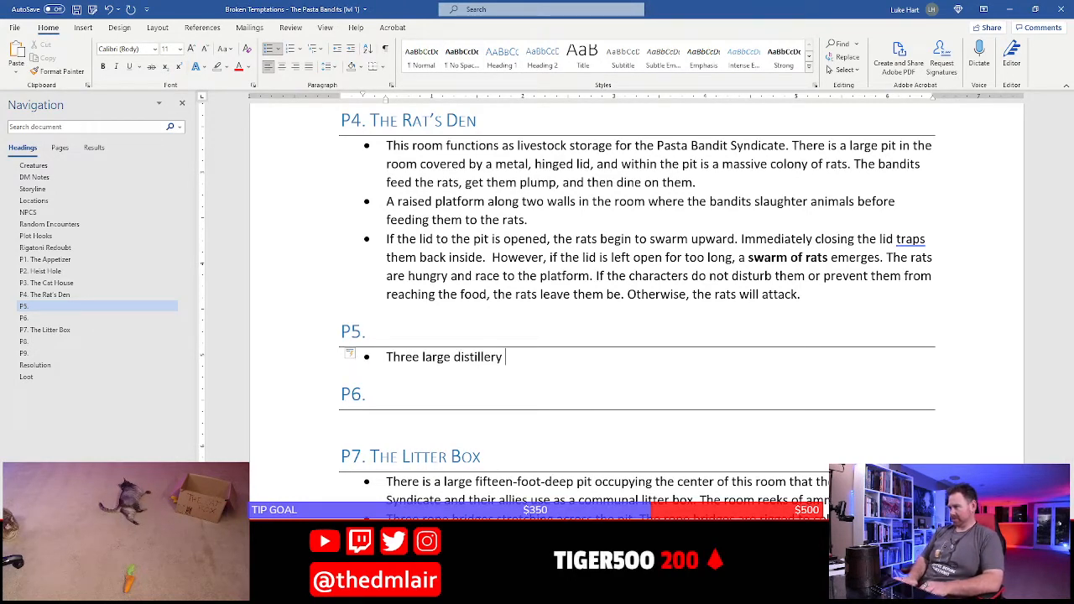
type("illeries occup")
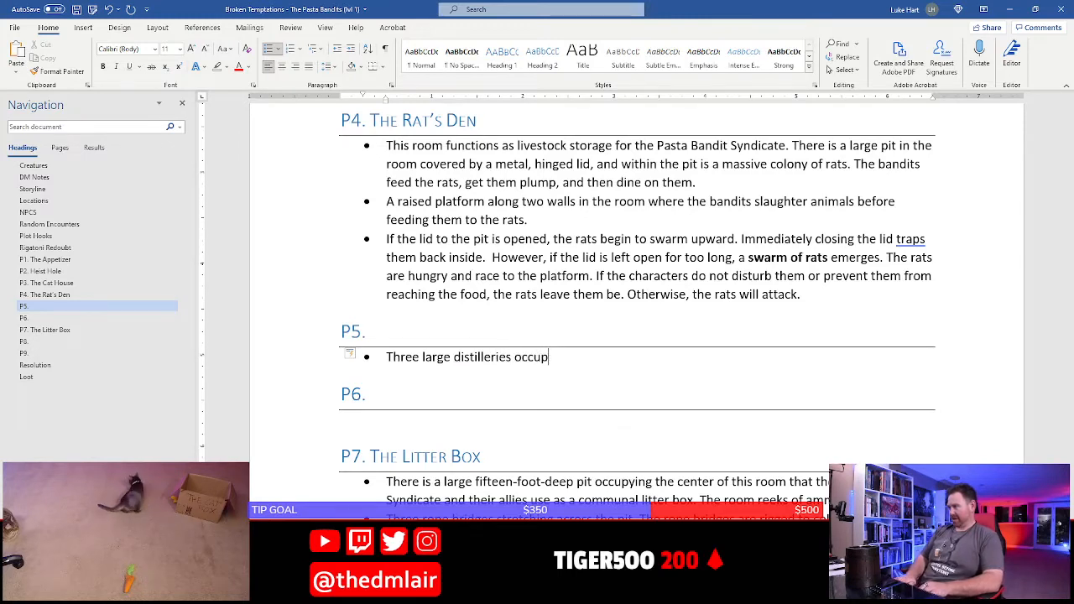
type("y this room and")
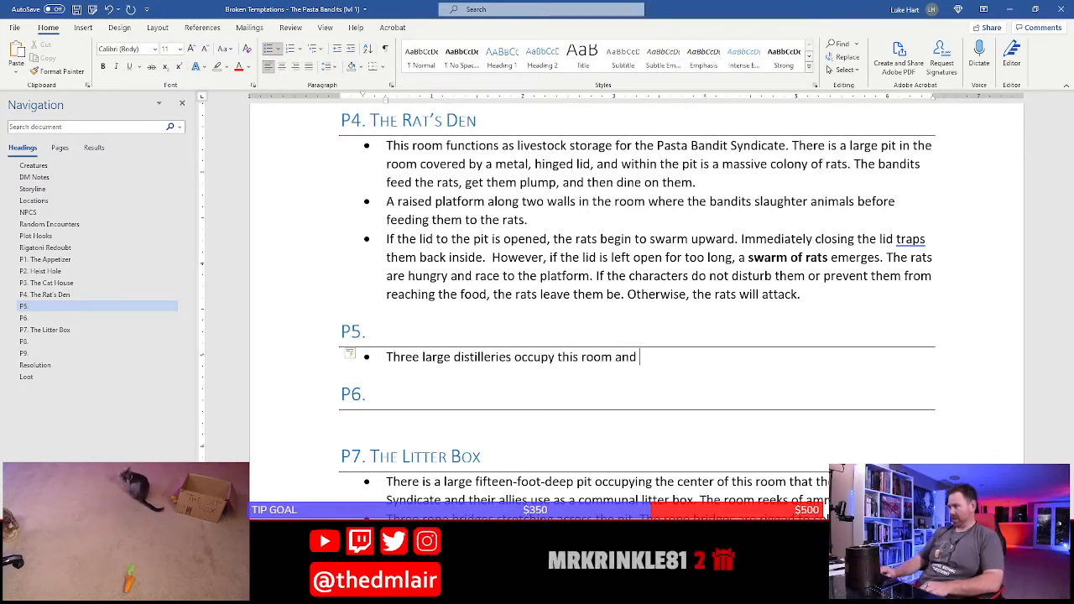
Check room P5 on the Photoshop map and complete the Word bullet with "three large barrels full of moonshine stand nearby."
key("alt+Tab")
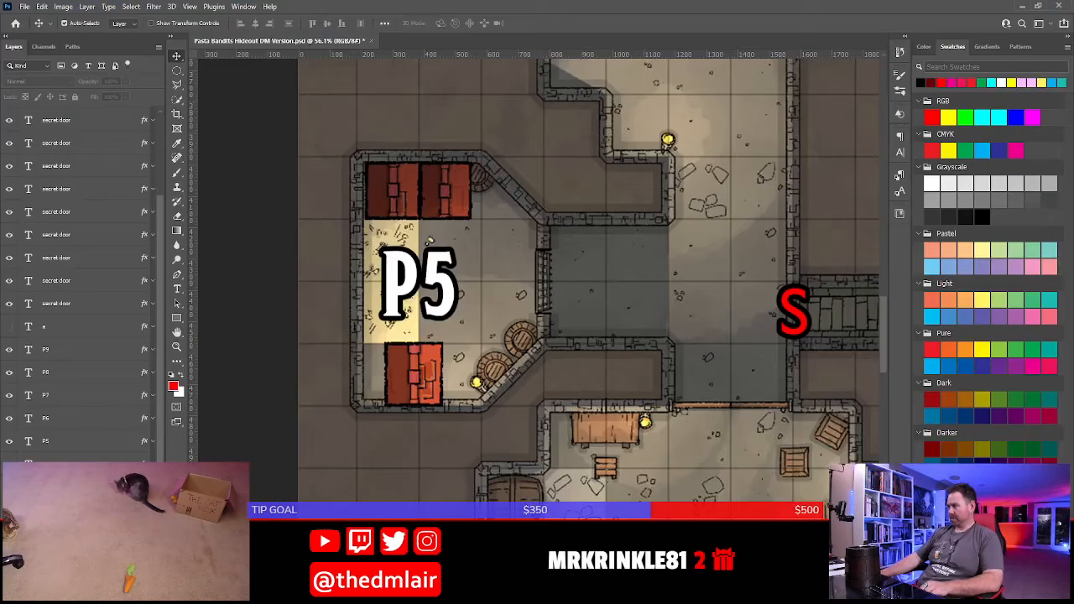
key("alt+Tab")
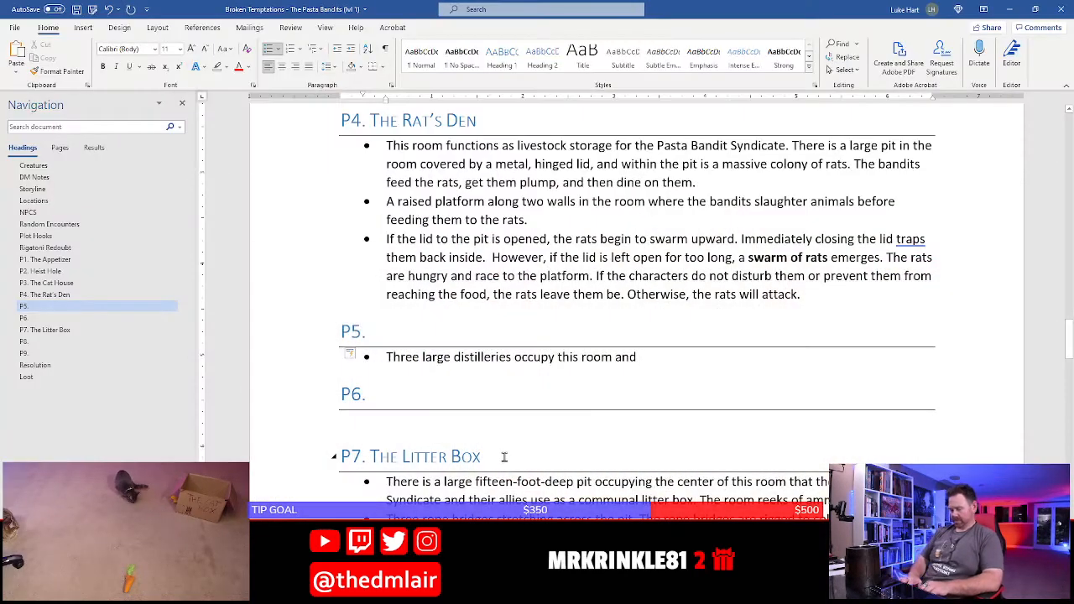
type("three large ba")
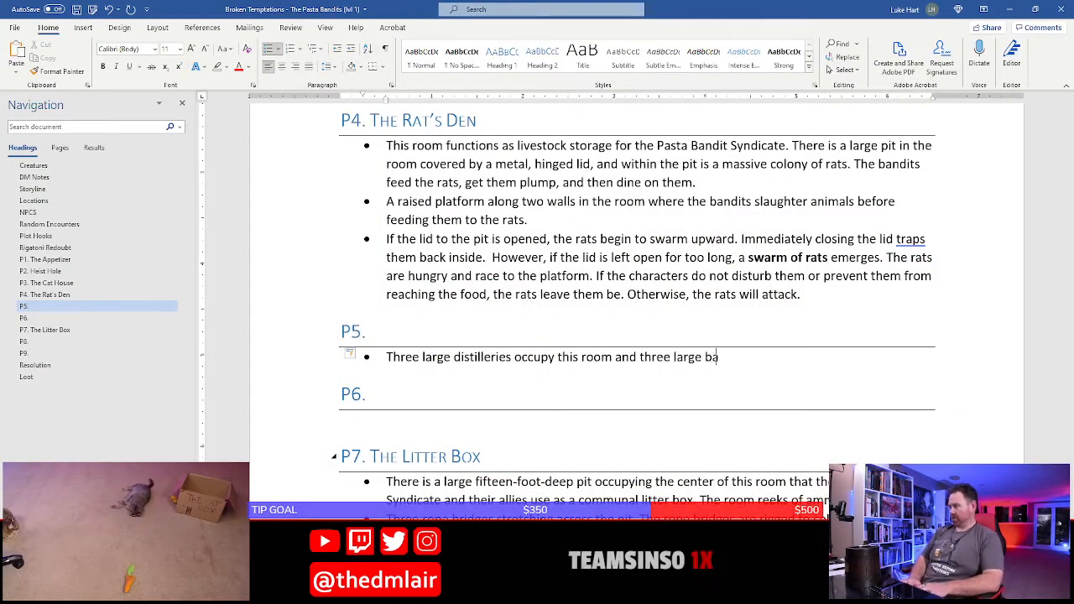
type("rrels full of moonshine stand")
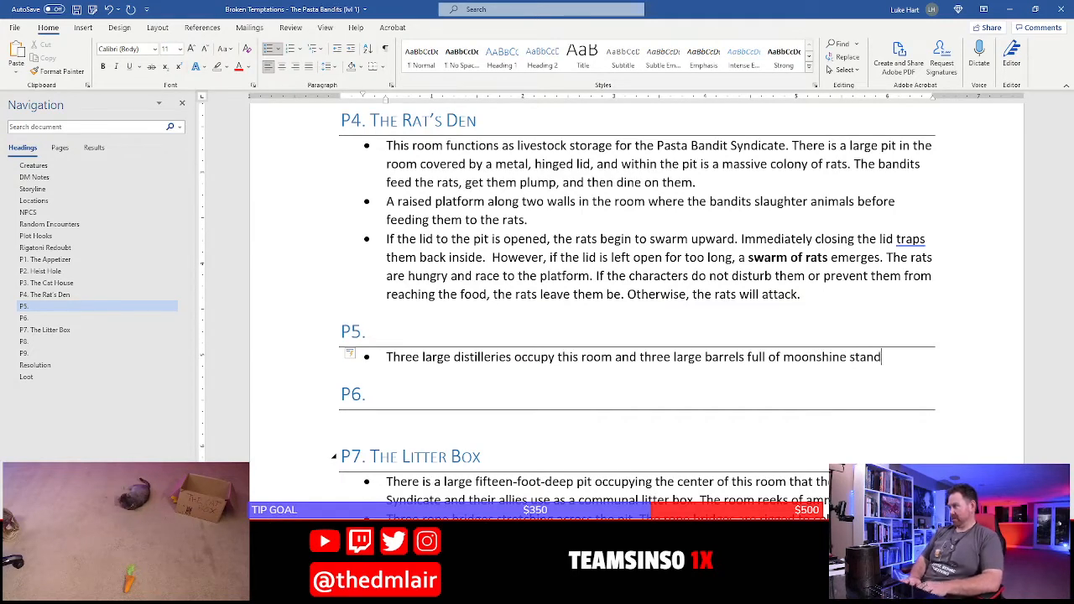
type(" nearby.")
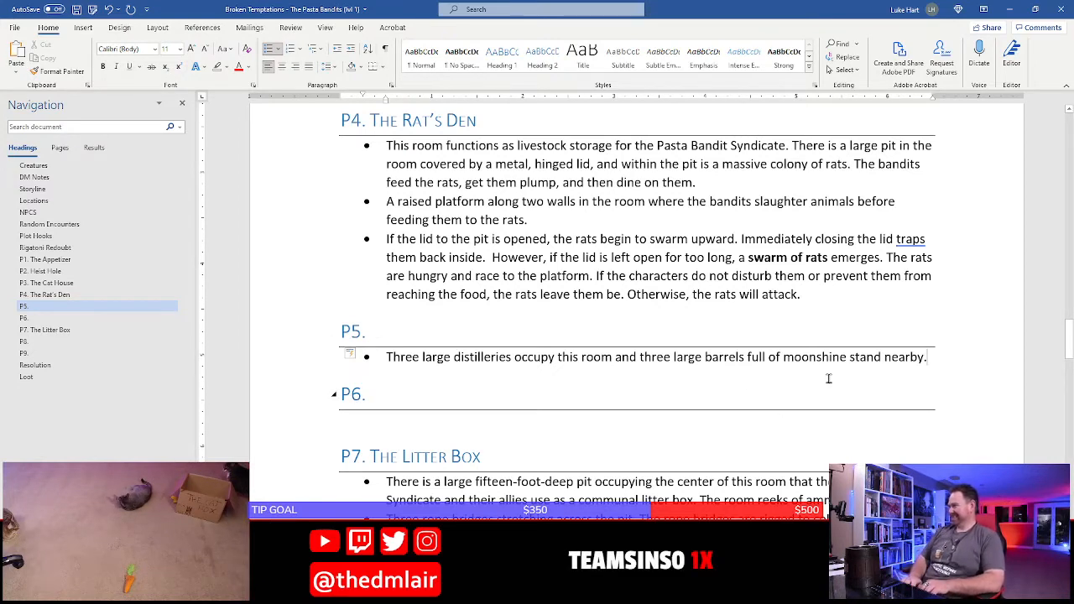
Add the sentence "The barrels are labeled “meownshine.”" to the P5 bullet, correct the spelling of "labeled", and save the document
type("The barrels a")
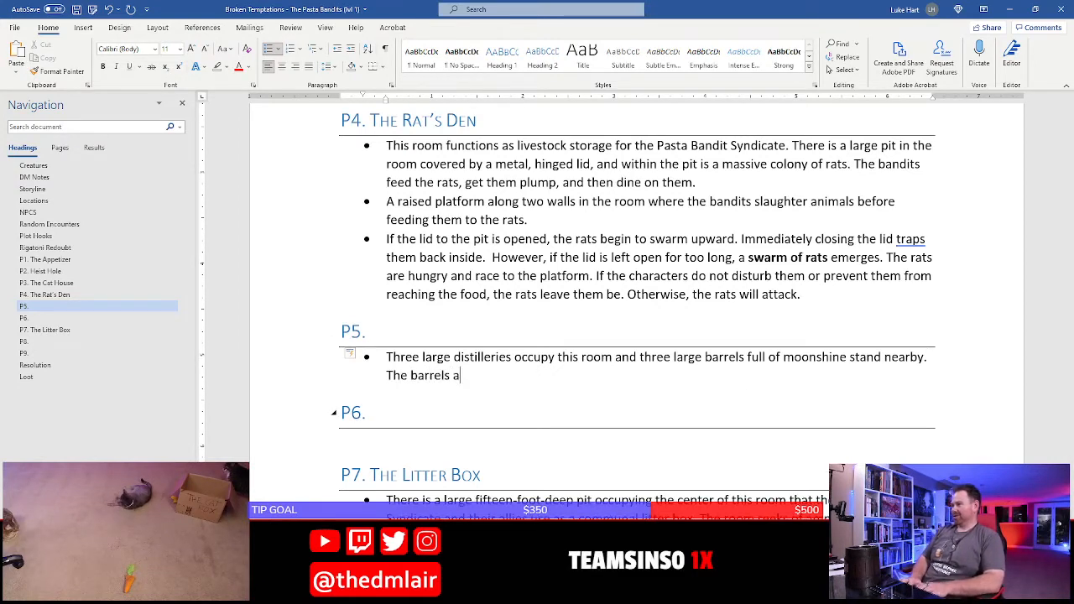
type("re l")
type("abled \"m")
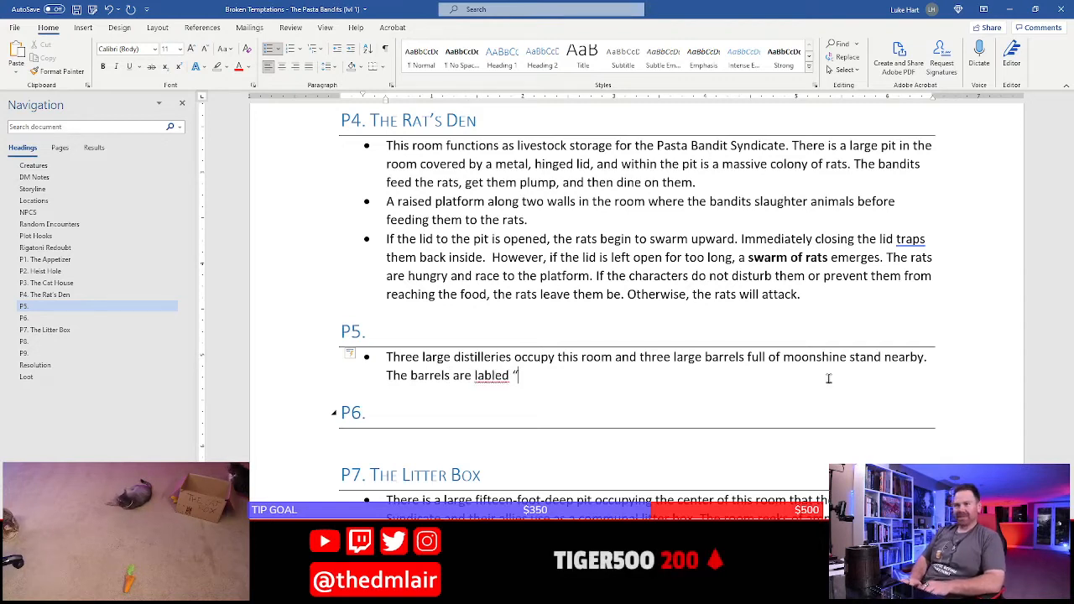
type("eow")
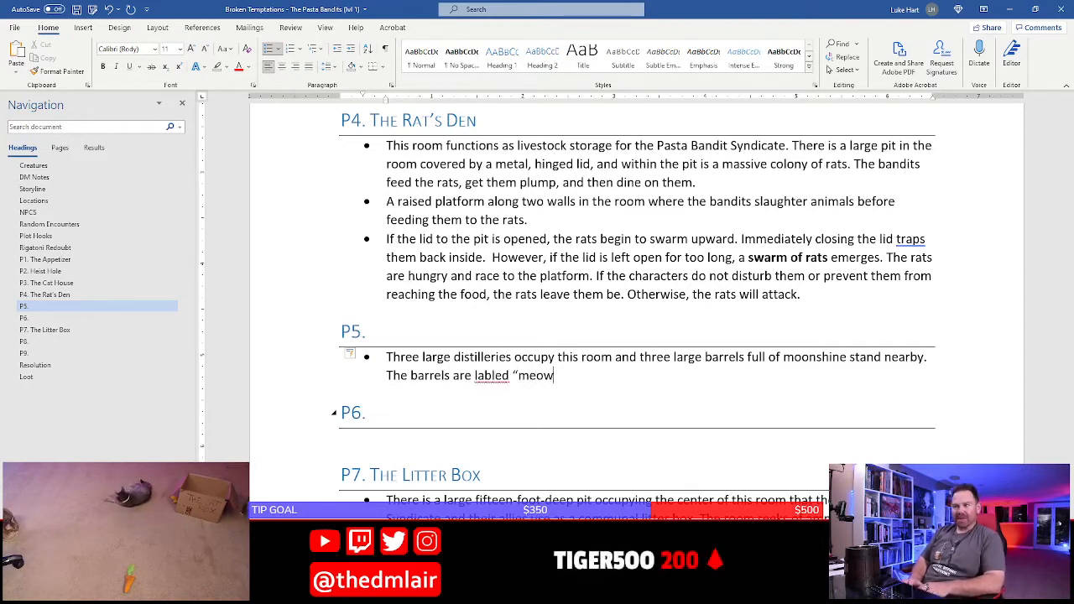
type("nshine")
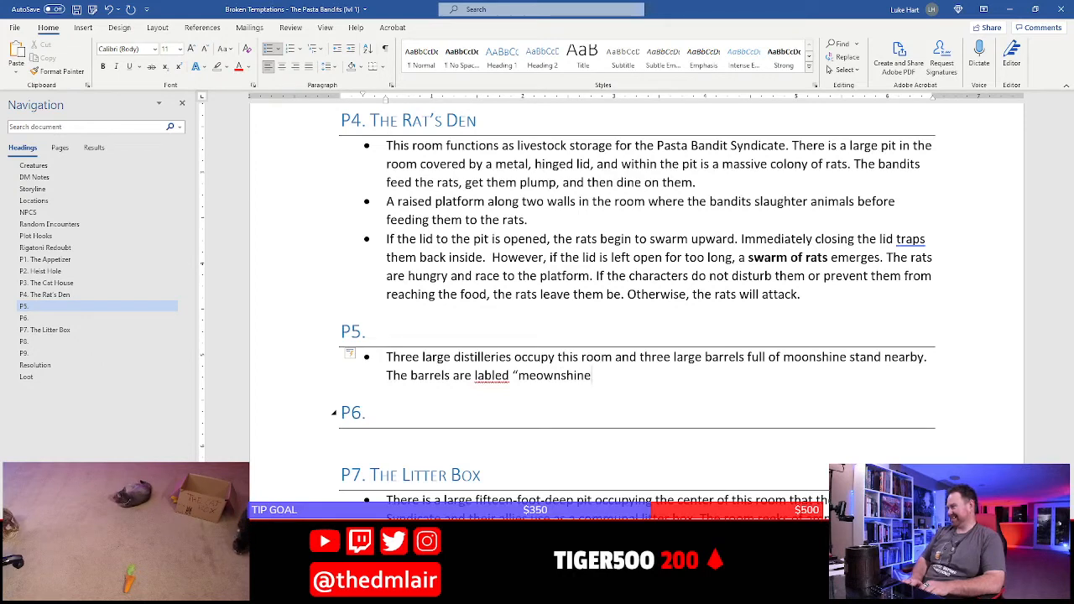
type(".\"")
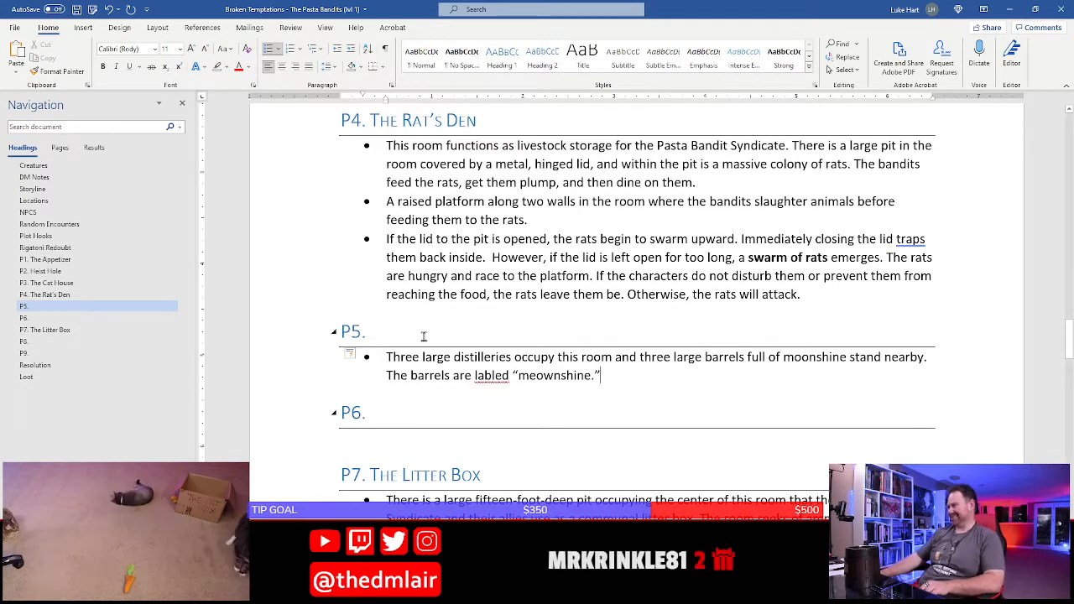
right_click(491, 376)
left_click(587, 389)
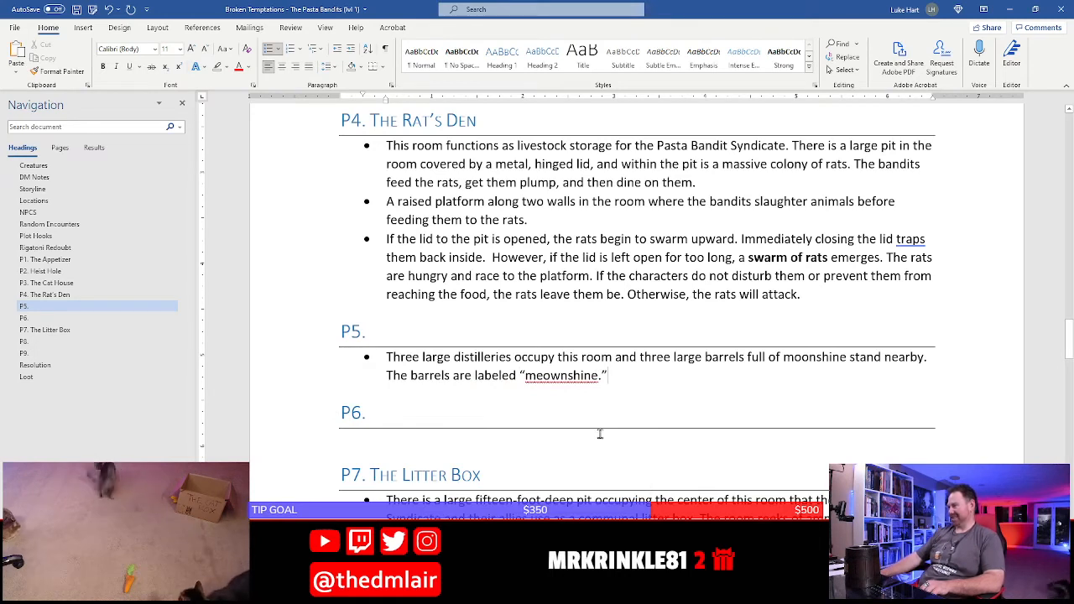
key("ctrl+s")
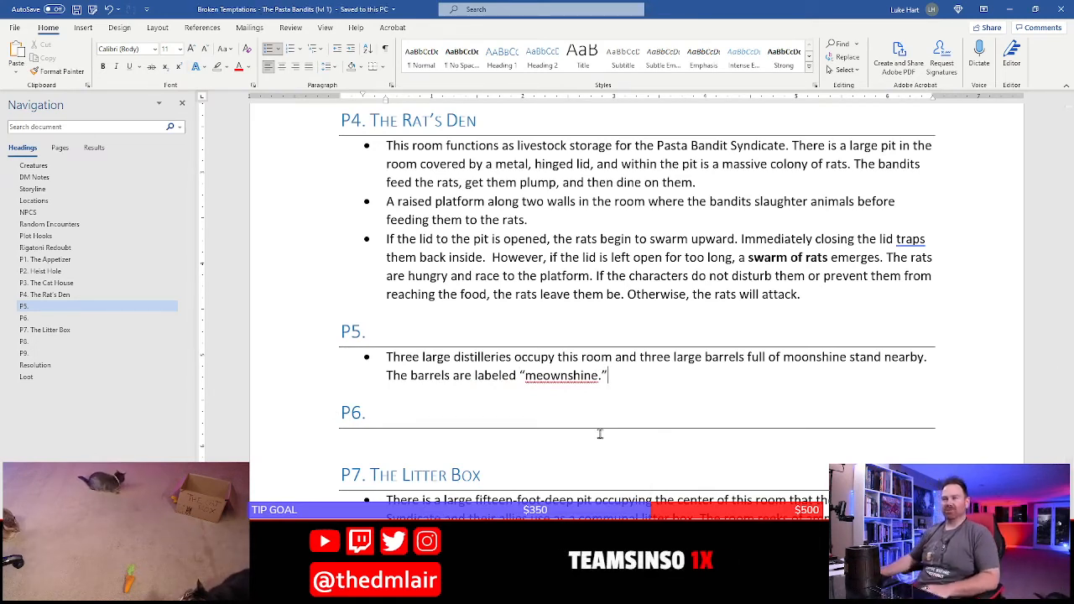
Title the P5 heading "The Meownshinery", go to the P6 heading and save the document
left_click(461, 335)
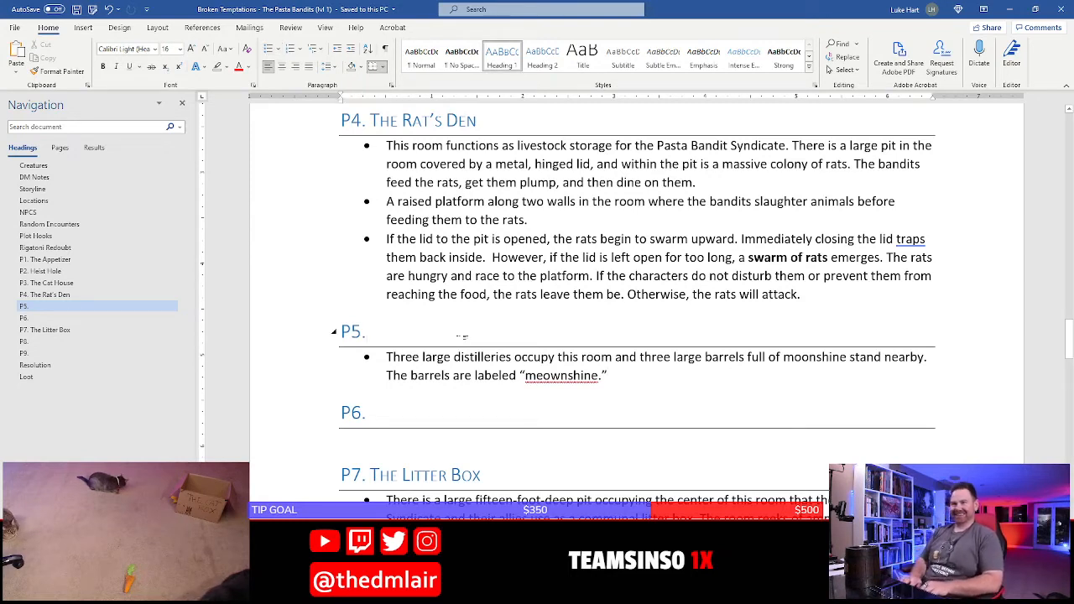
type("The M")
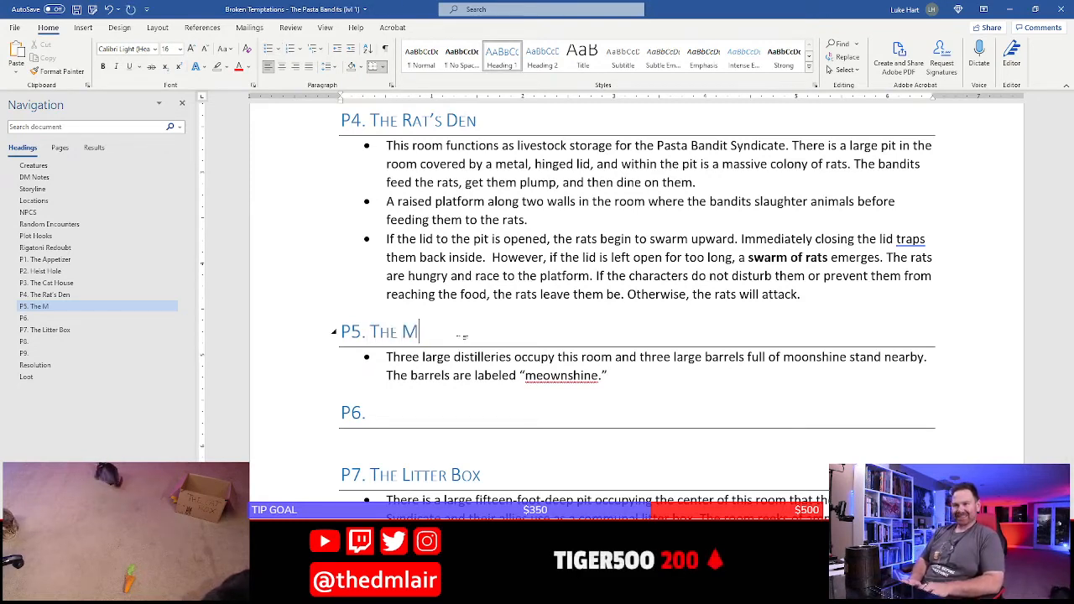
type("eownshinery")
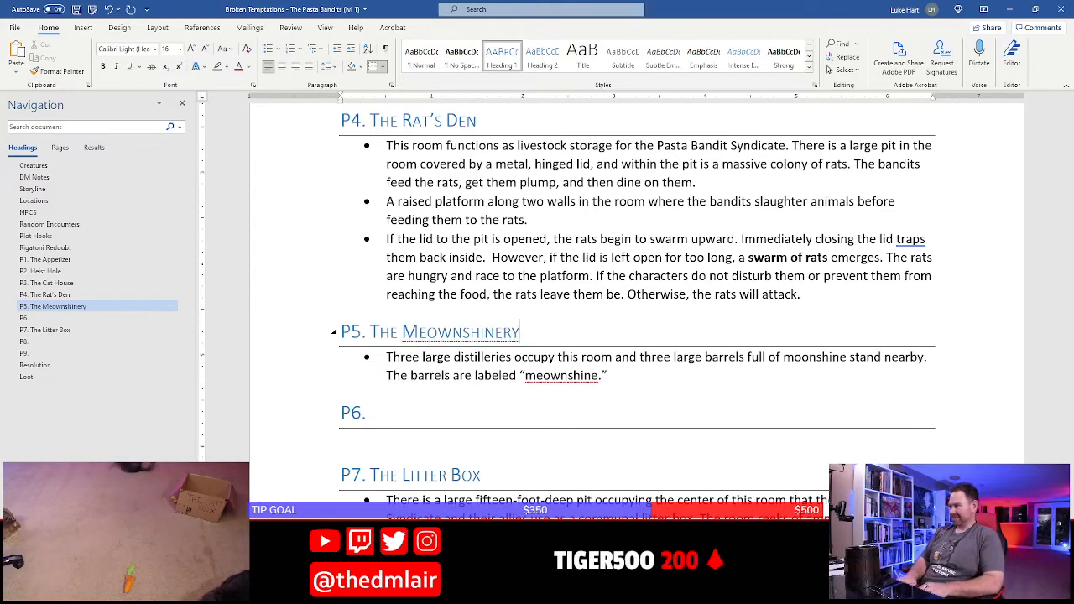
scroll(597, 237, "down", 3)
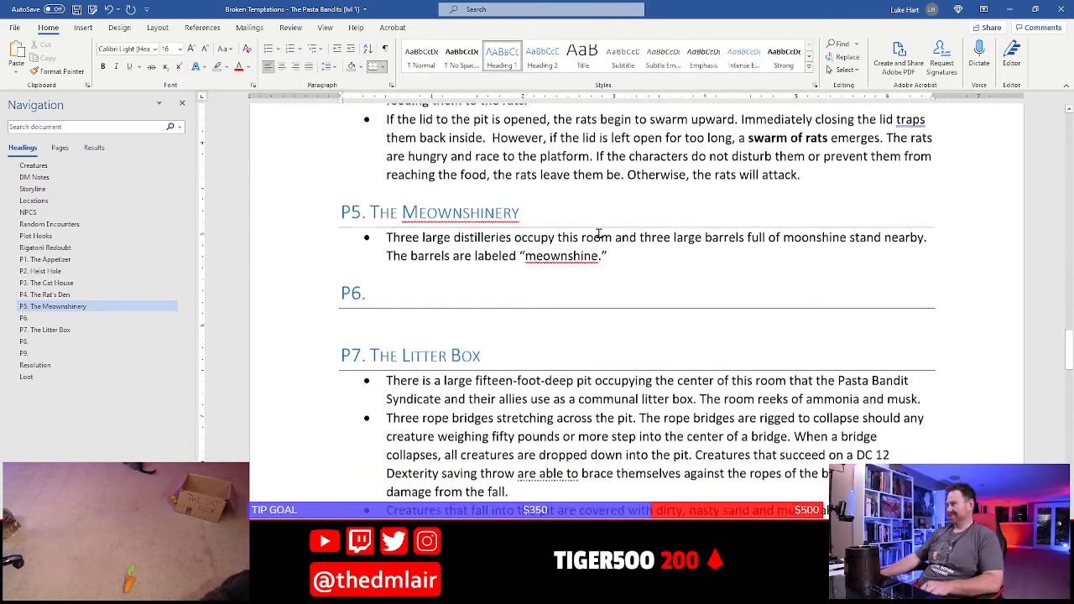
left_click(521, 255)
key("ctrl+s")
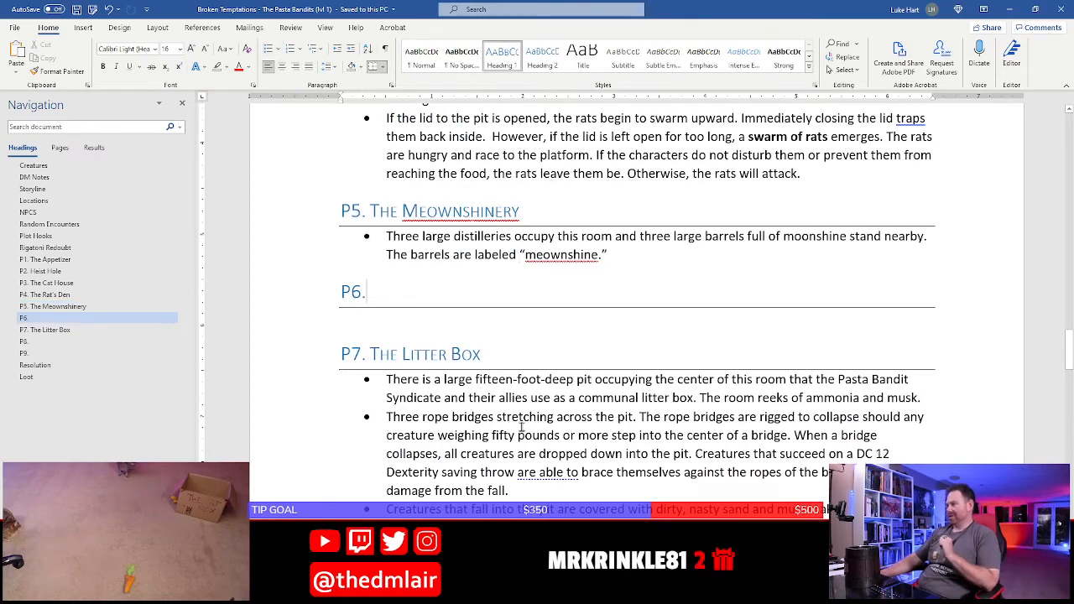
Switch to the Photoshop map and examine the layout and furnishings of room P6
key("alt+Tab")
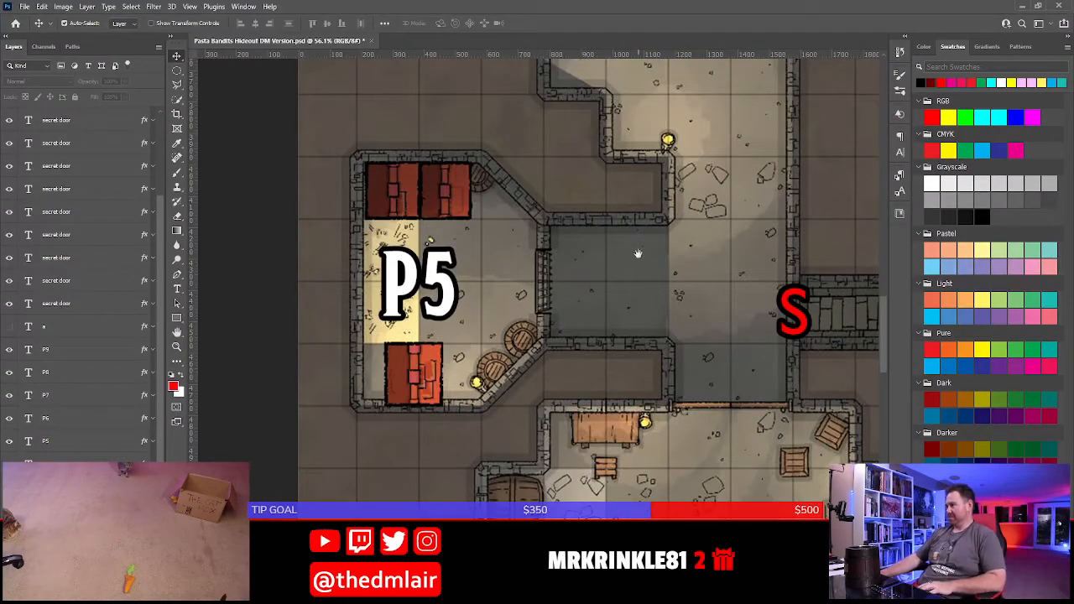
left_click_drag(638, 254, 532, 473)
left_click_drag(618, 141, 597, 430)
left_click_drag(570, 264, 593, 307)
scroll(592, 308, "down", 3)
mouse_move(617, 208)
left_mouse_down()
mouse_move(609, 245)
mouse_move(618, 221)
left_mouse_up()
scroll(610, 213, "down", 3)
scroll(611, 244, "down", 2)
scroll(614, 242, "down", 1)
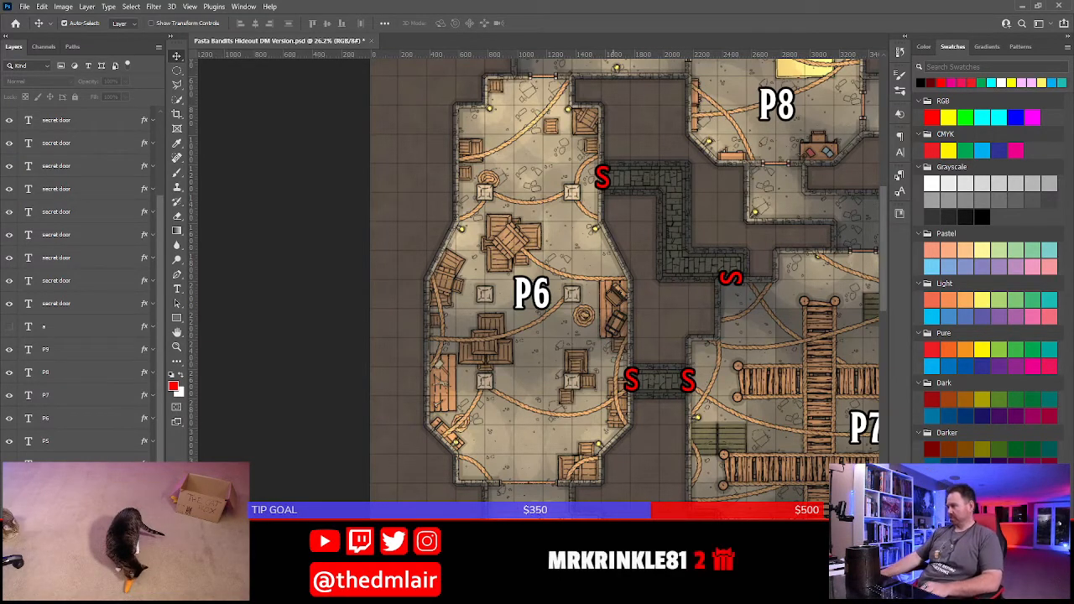
Switch to Word and extend the P5 bullet with "Each of the barrels is worth 10 gp."
key("alt+Tab")
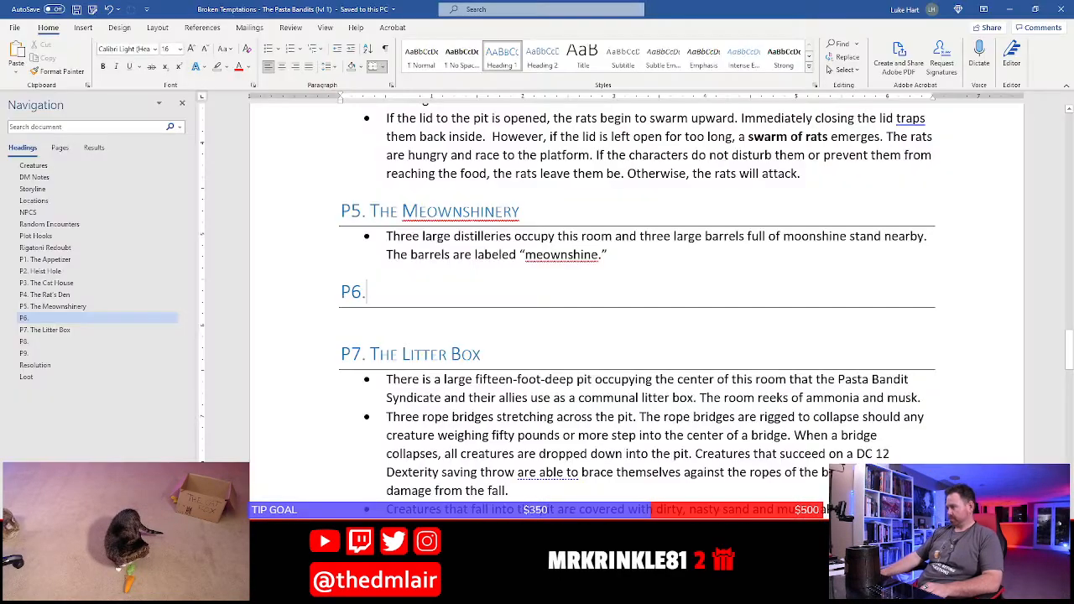
scroll(459, 353, "up", 2)
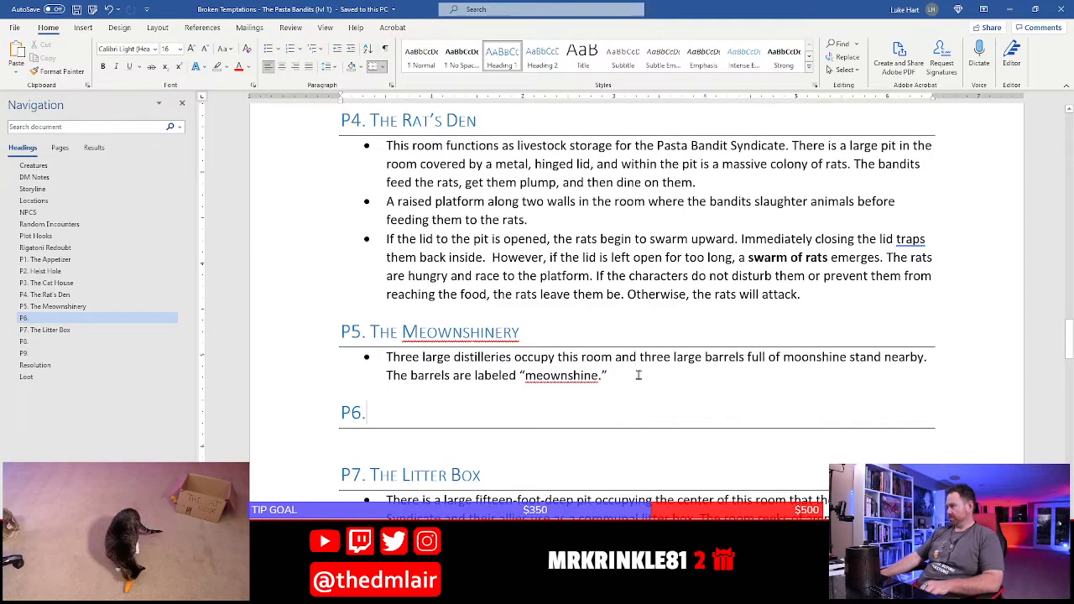
left_click(640, 377)
type("Each of the barrels")
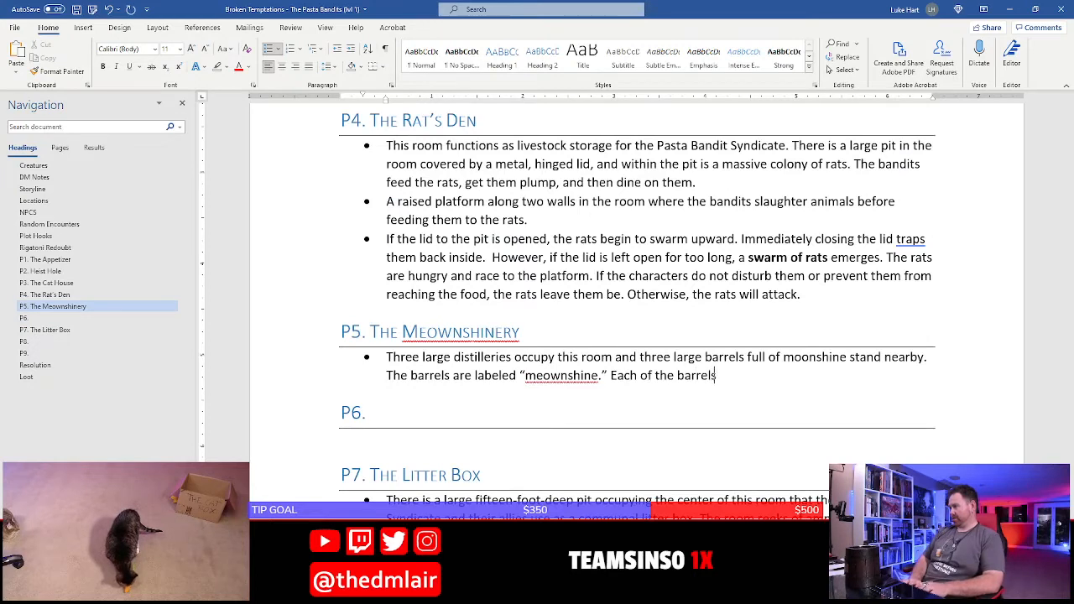
type(" is")
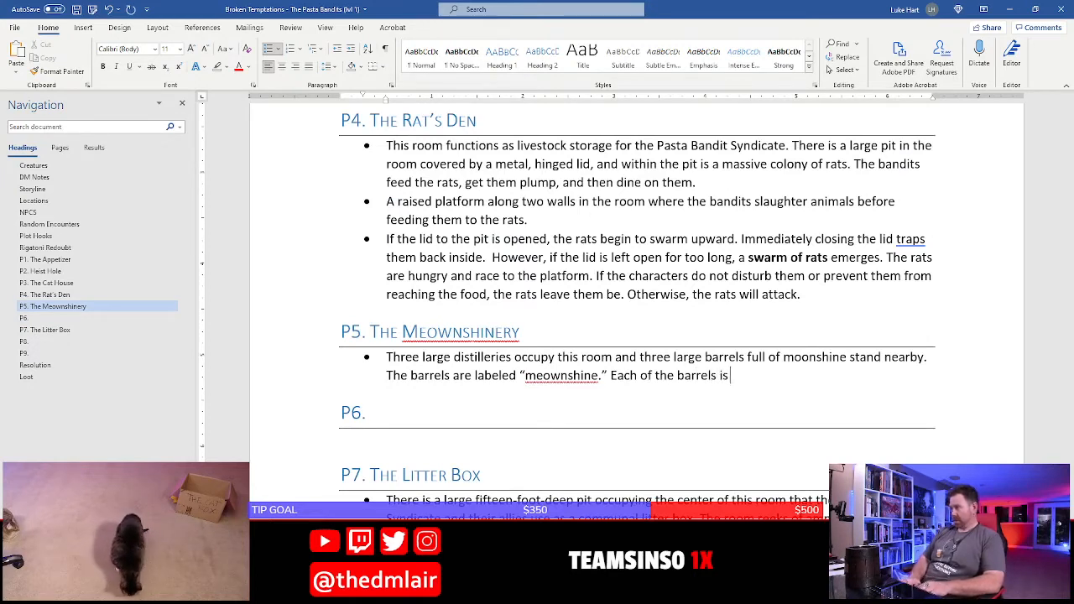
type(" worth 25")
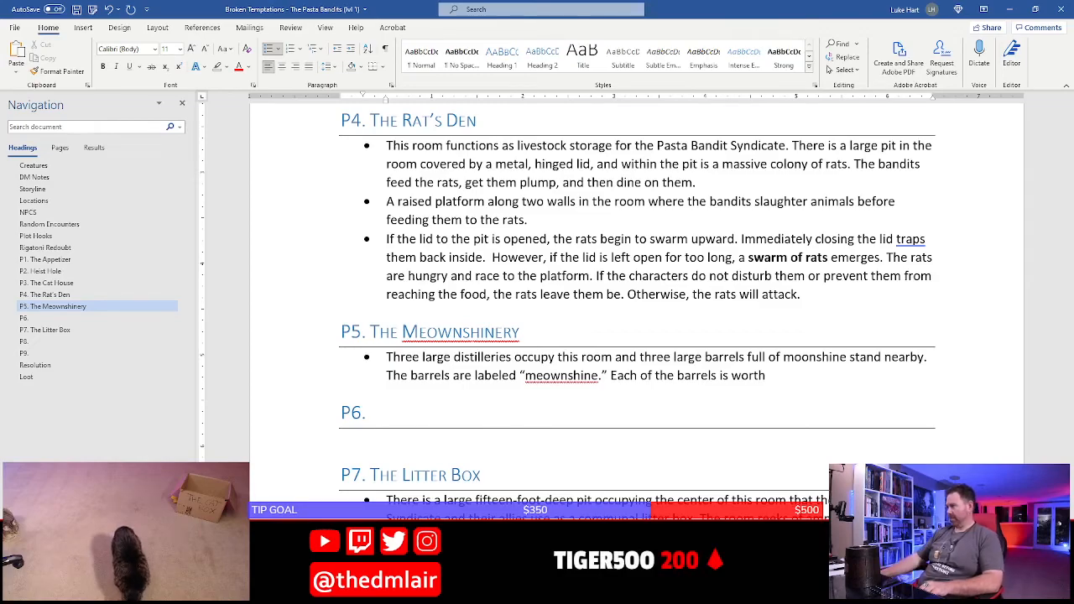
scroll(637, 286, "down", 15)
scroll(637, 285, "up", 9)
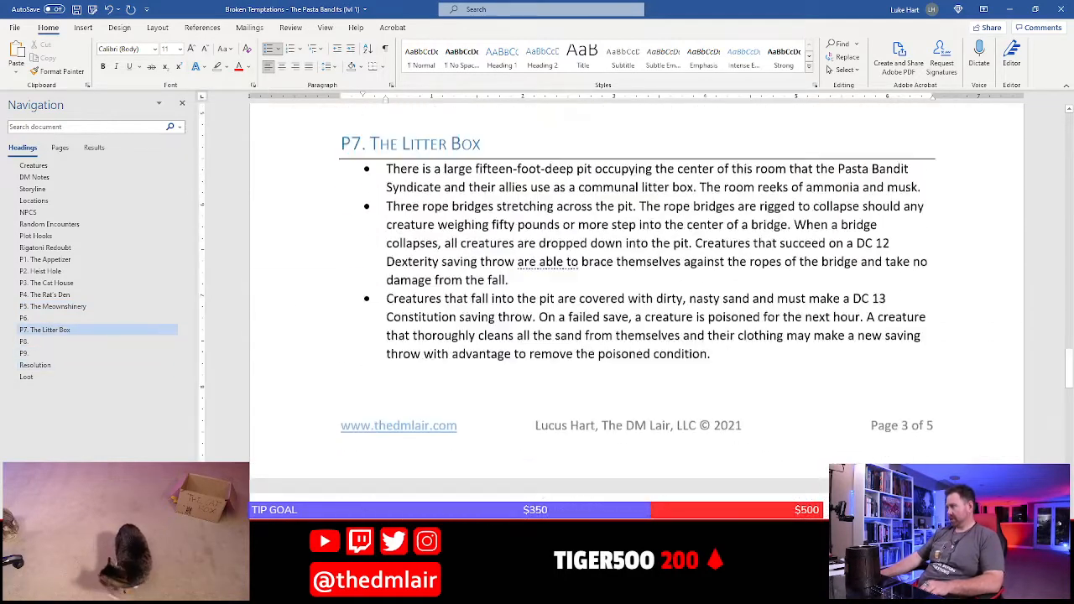
scroll(637, 285, "up", 5)
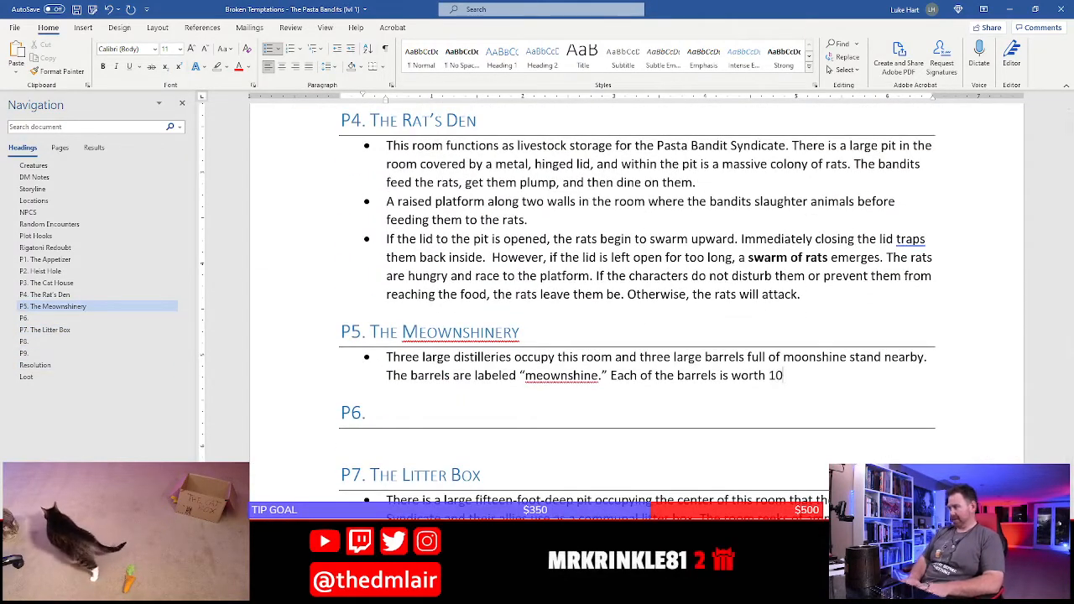
type("gp.")
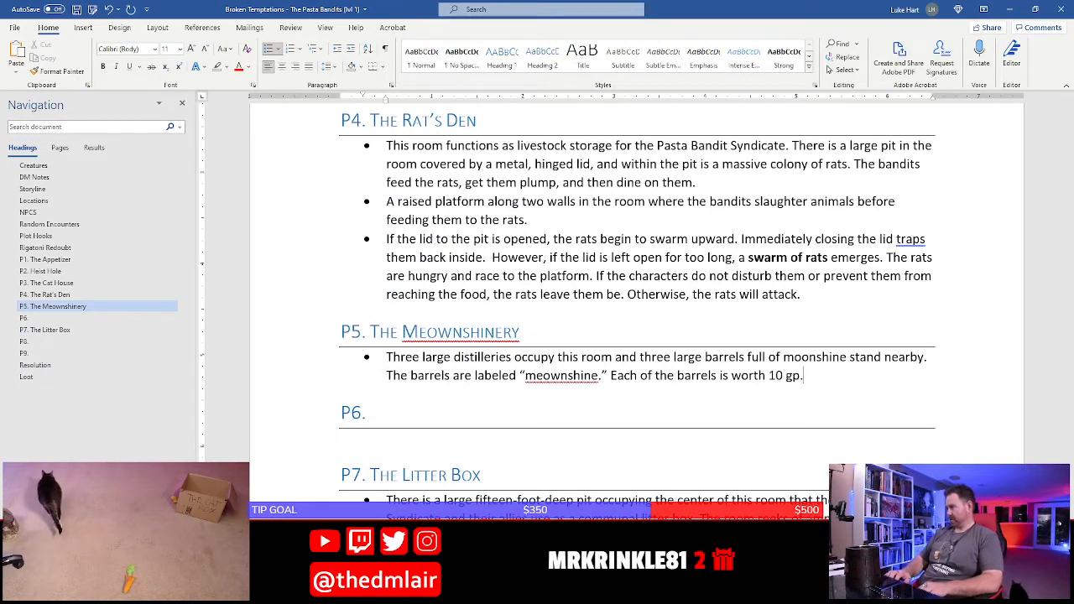
Insert "full of moonshine" after "Each of the barrels" in the last sentence of the P5 bullet
key("ctrl+Left")
key("ctrl+Left")
key("ctrl+Left")
key("ctrl+Left")
key("ctrl+Left")
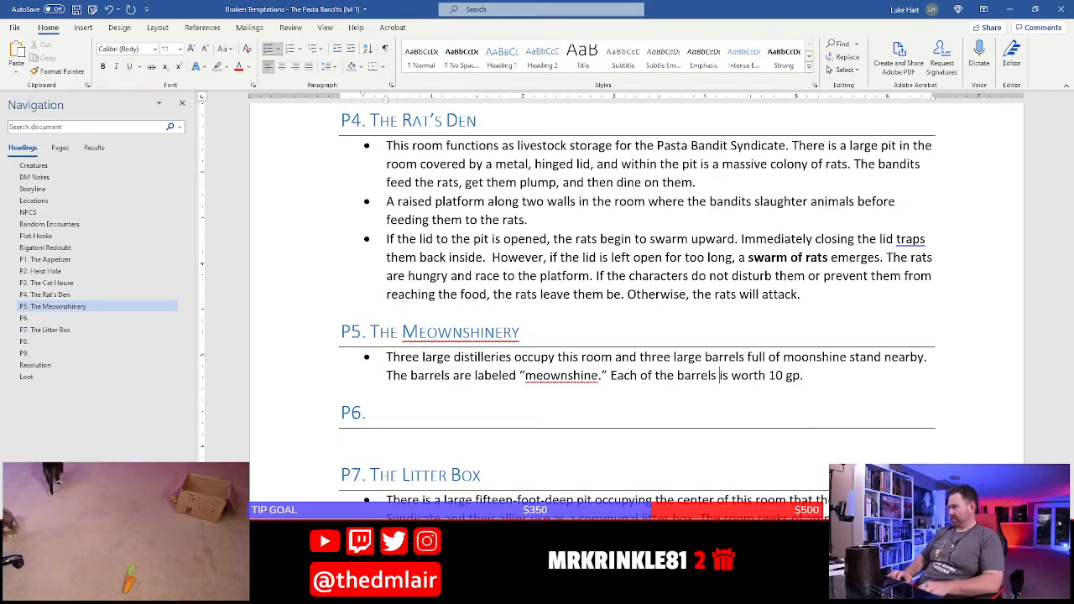
type("full of ")
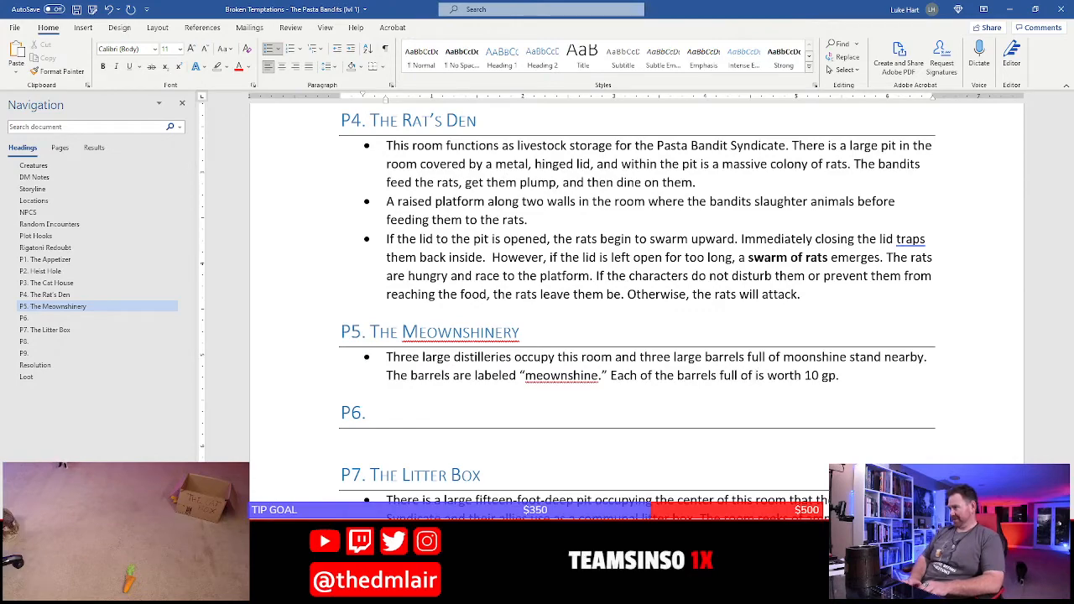
type("moonshine")
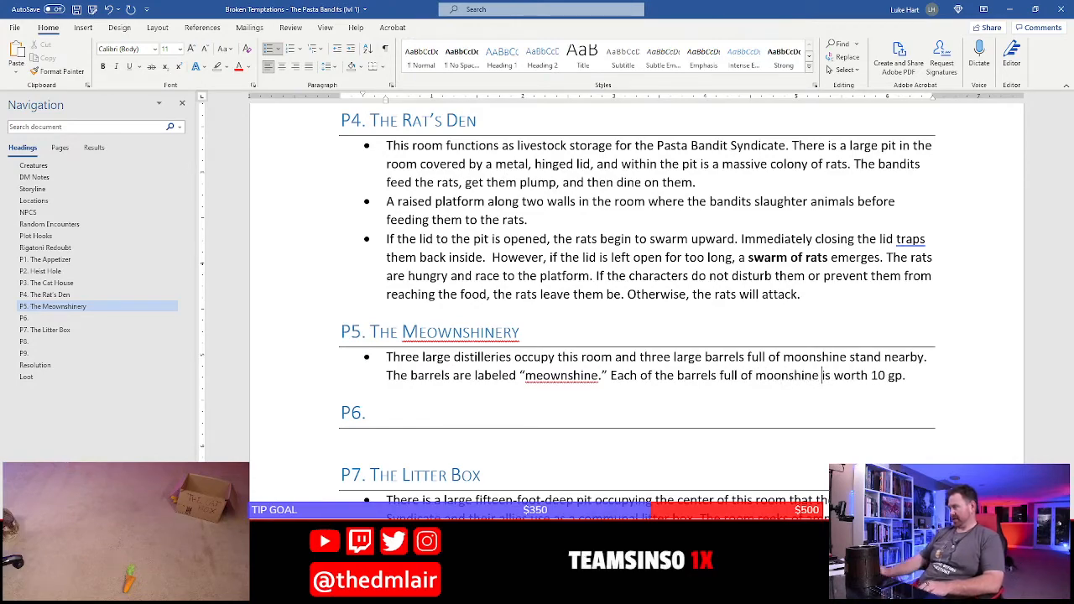
Set the silver amount in the Loot section to 1350 sp and save the document
scroll(433, 406, "down", 12)
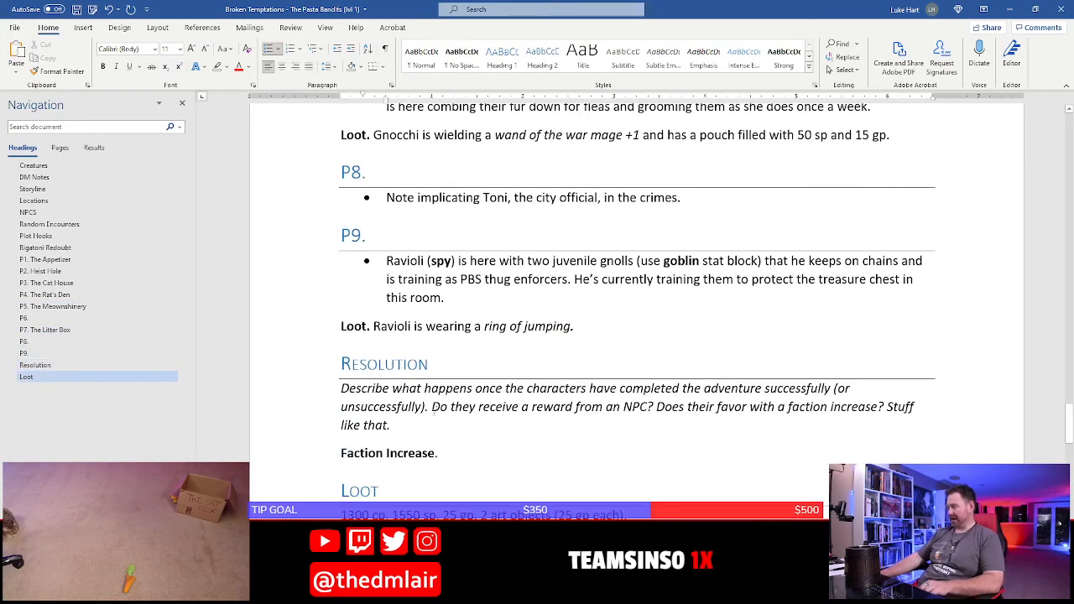
scroll(433, 406, "down", 3)
left_click(420, 394)
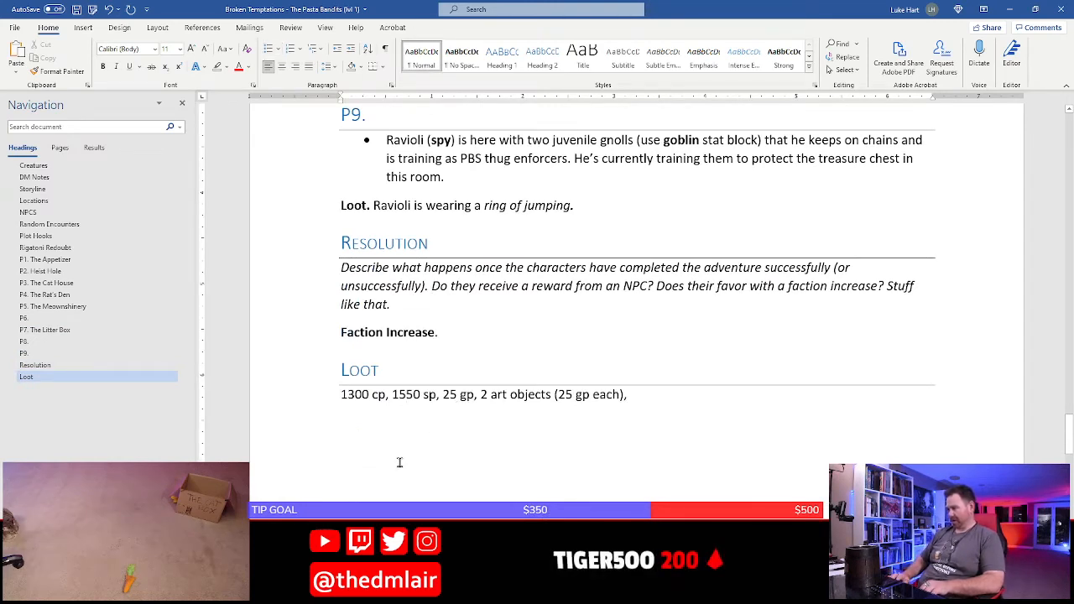
key("shift+Left")
key("Delete")
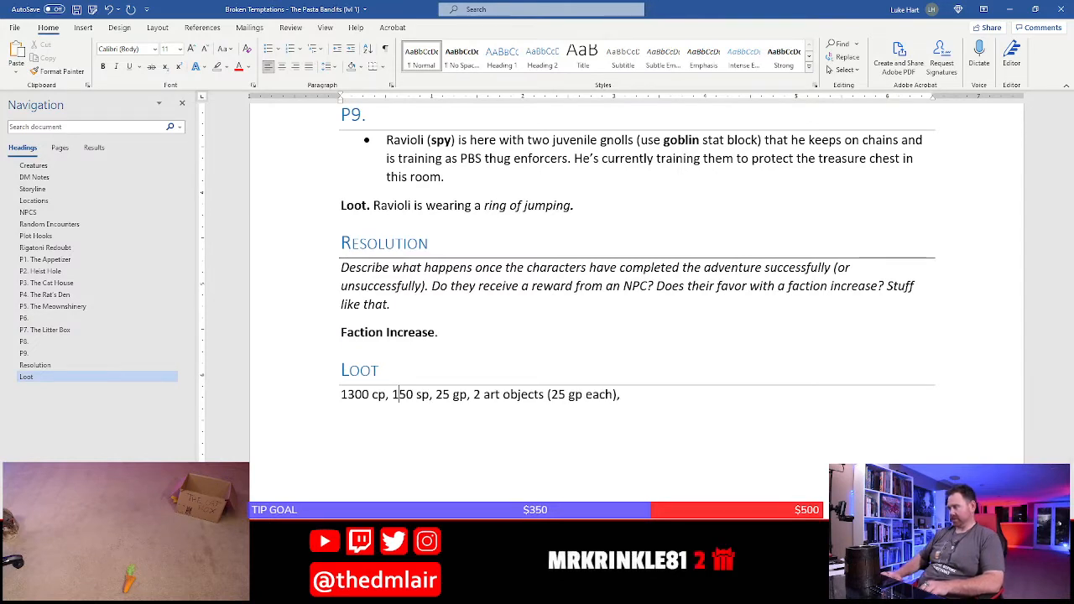
type("3")
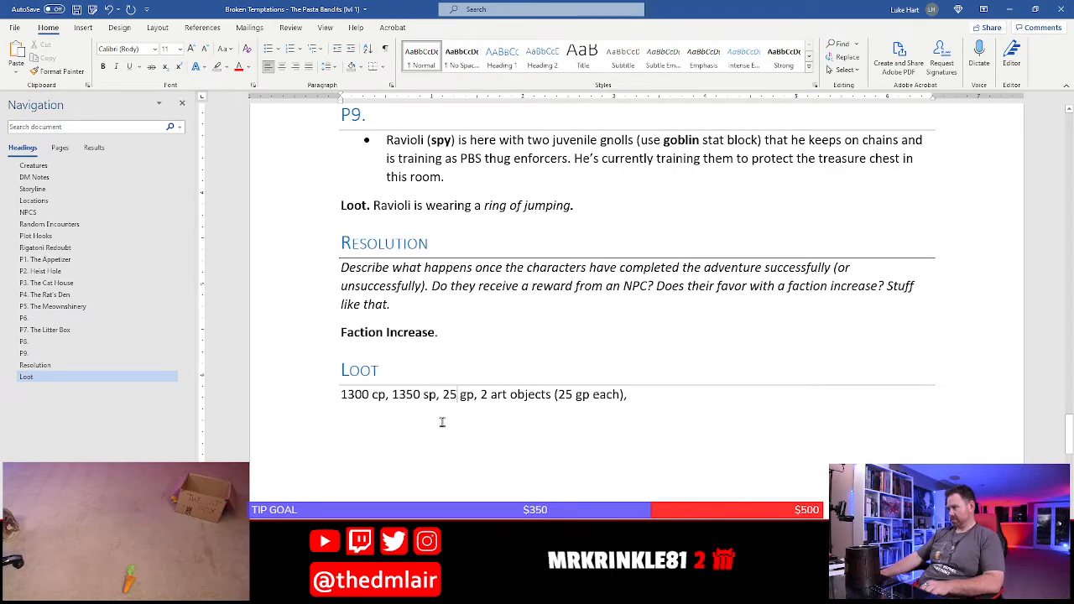
key("ctrl+s")
Switch to the Photoshop map and examine room P6 and its connections to neighbouring rooms P7 and P8
scroll(441, 422, "up", 2)
scroll(442, 423, "up", 10)
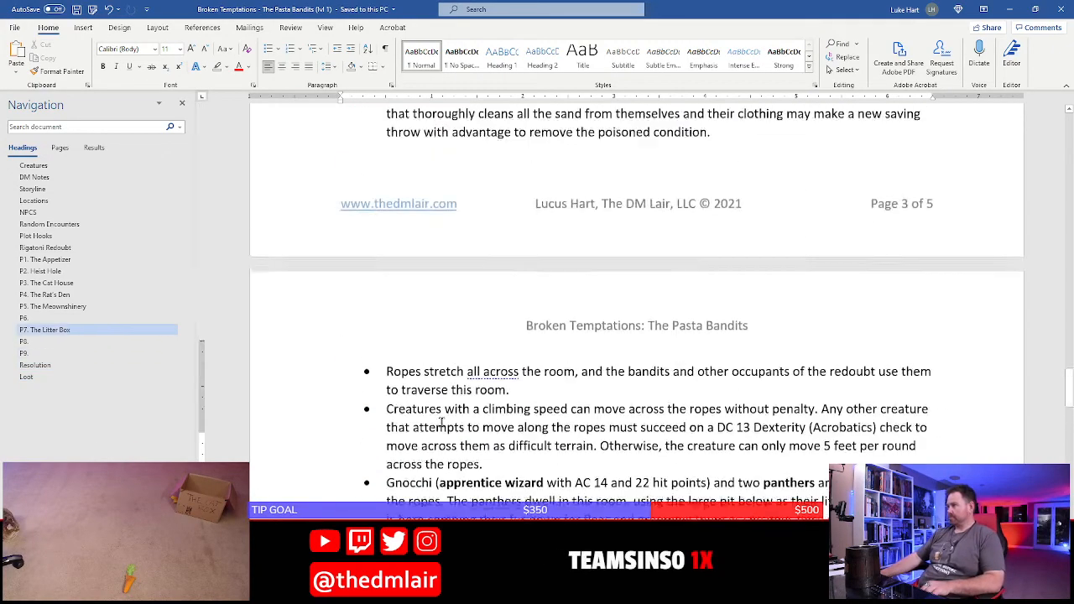
key("alt+Tab")
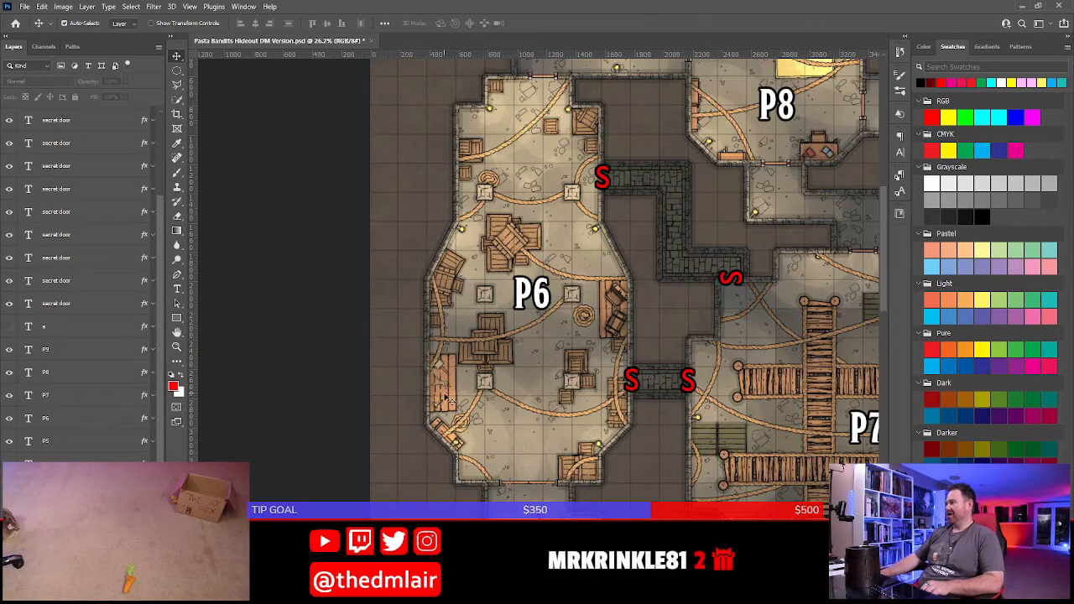
left_click_drag(774, 244, 498, 220)
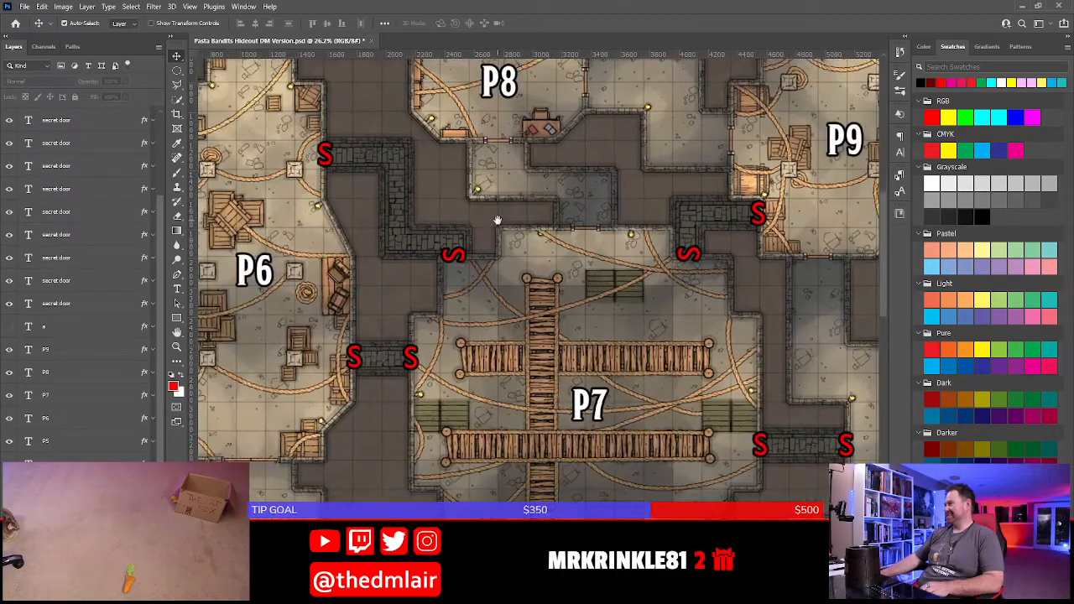
left_click_drag(381, 352, 554, 348)
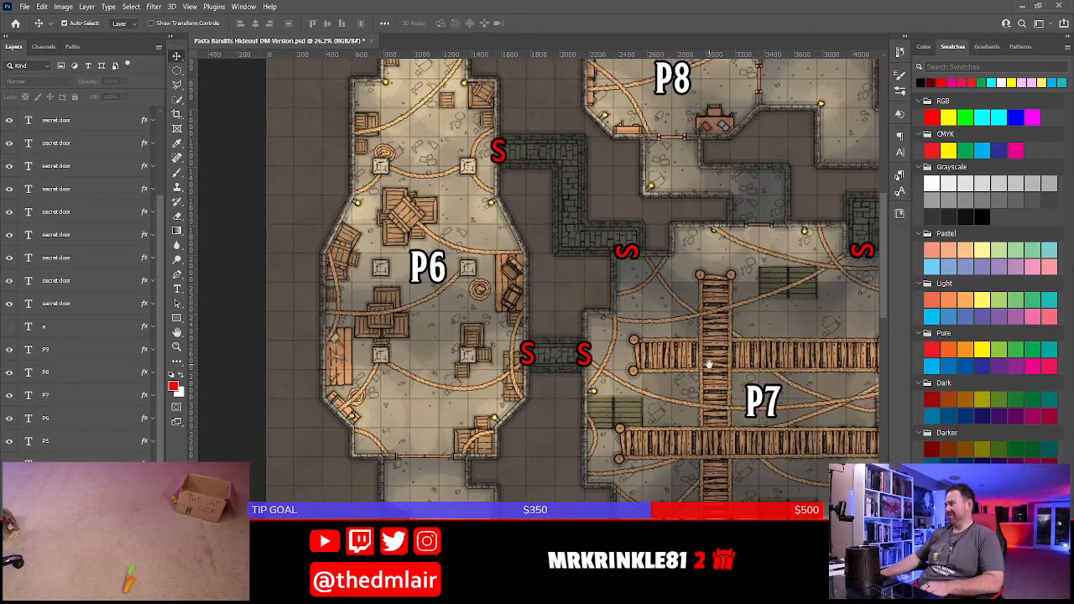
left_click_drag(711, 365, 665, 399)
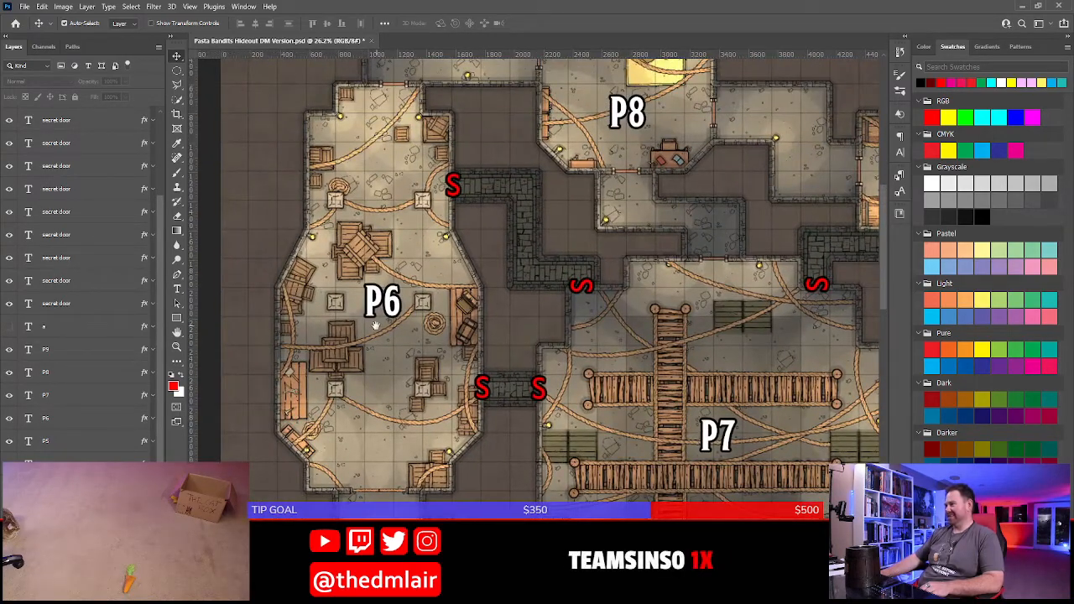
left_click_drag(378, 336, 431, 334)
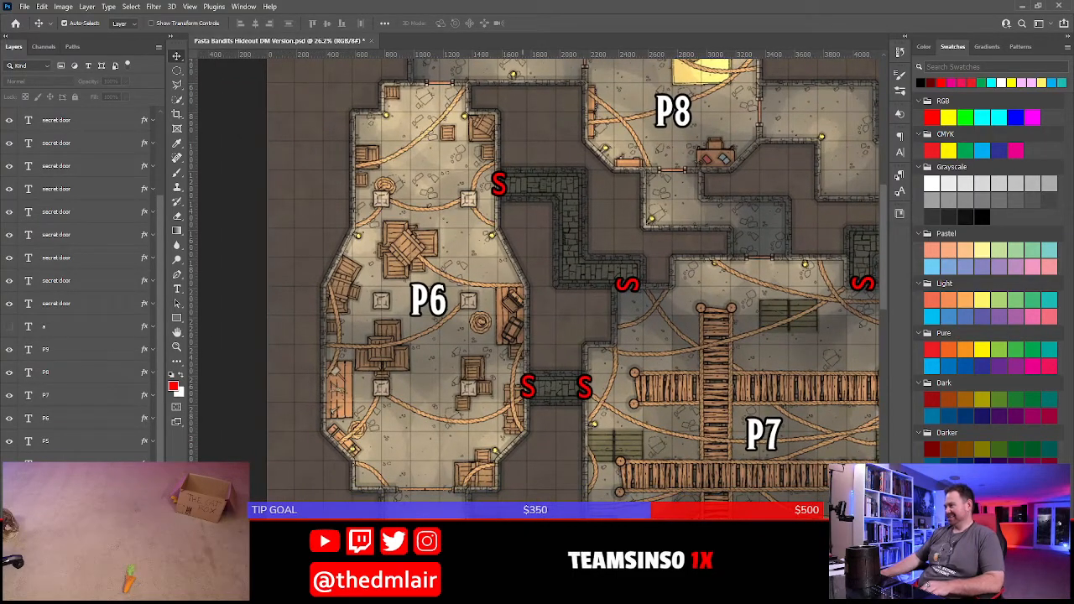
Switch to Word and begin a bullet under P6 with "The Pasta Bandit Syndicate uses this large room as a"
key("alt+Tab")
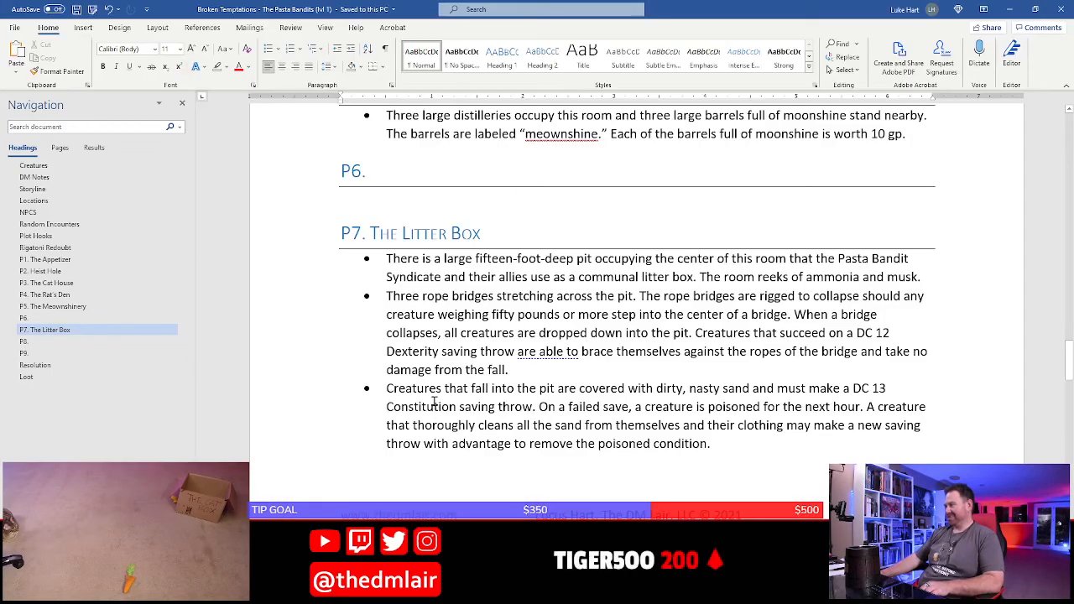
scroll(434, 401, "up", 4)
scroll(420, 336, "down", 2)
left_click(419, 320)
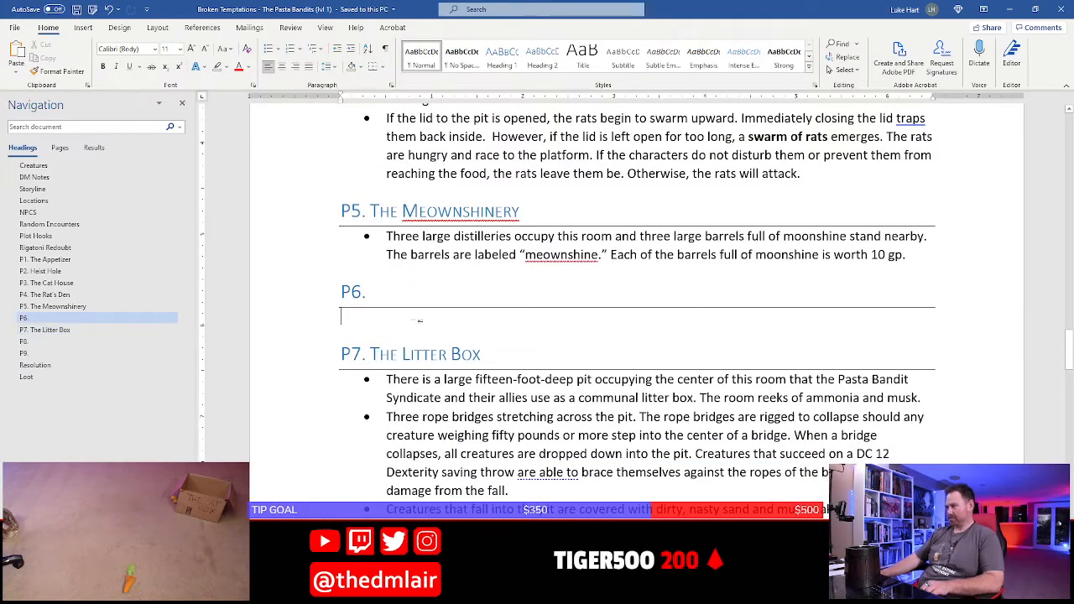
type("* The ")
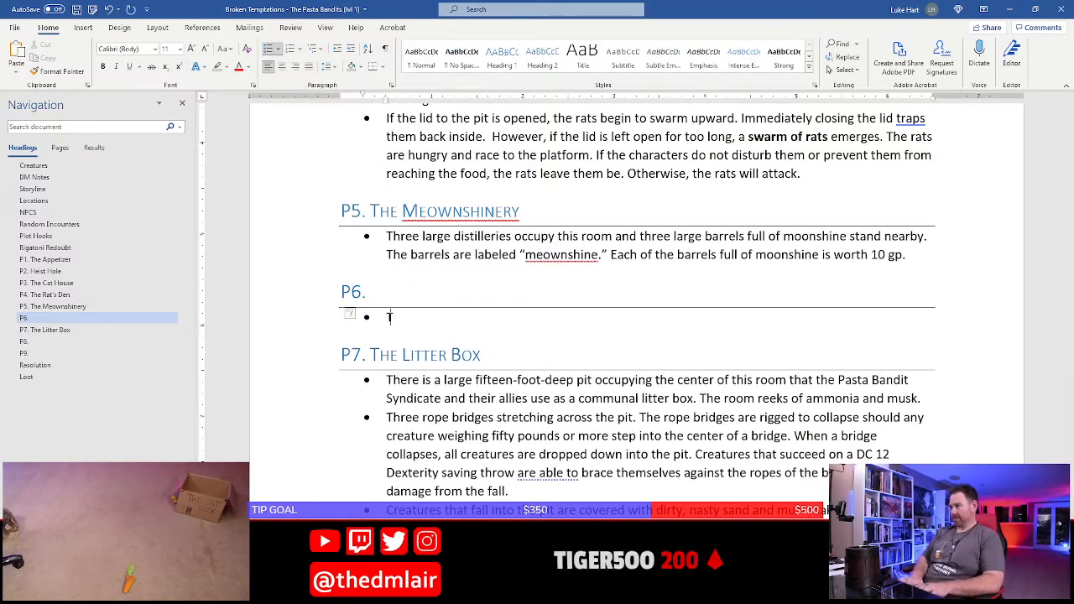
type("Pa")
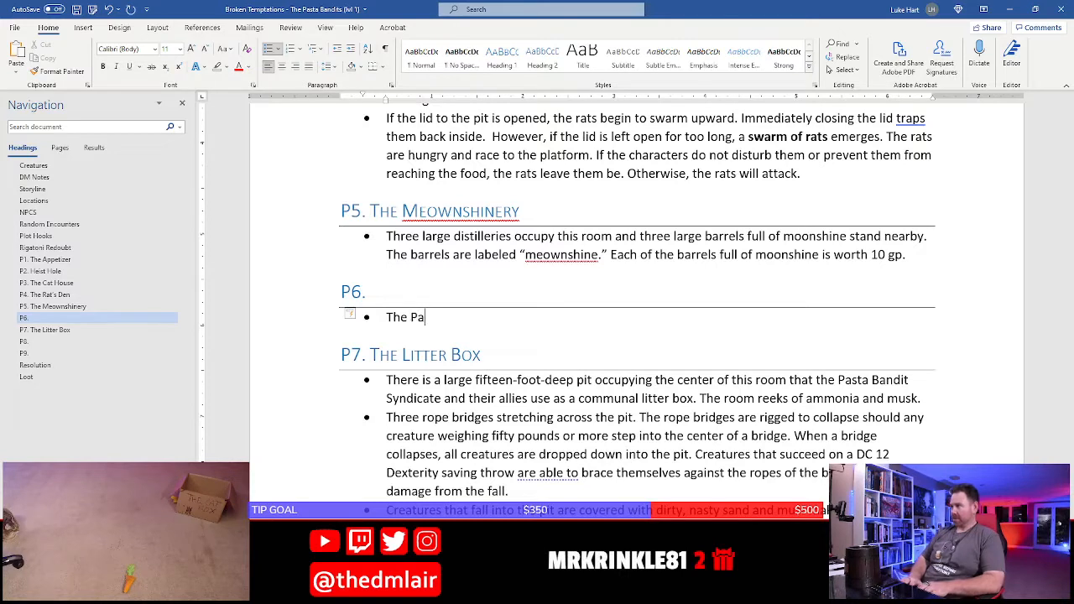
type("sta Bandit")
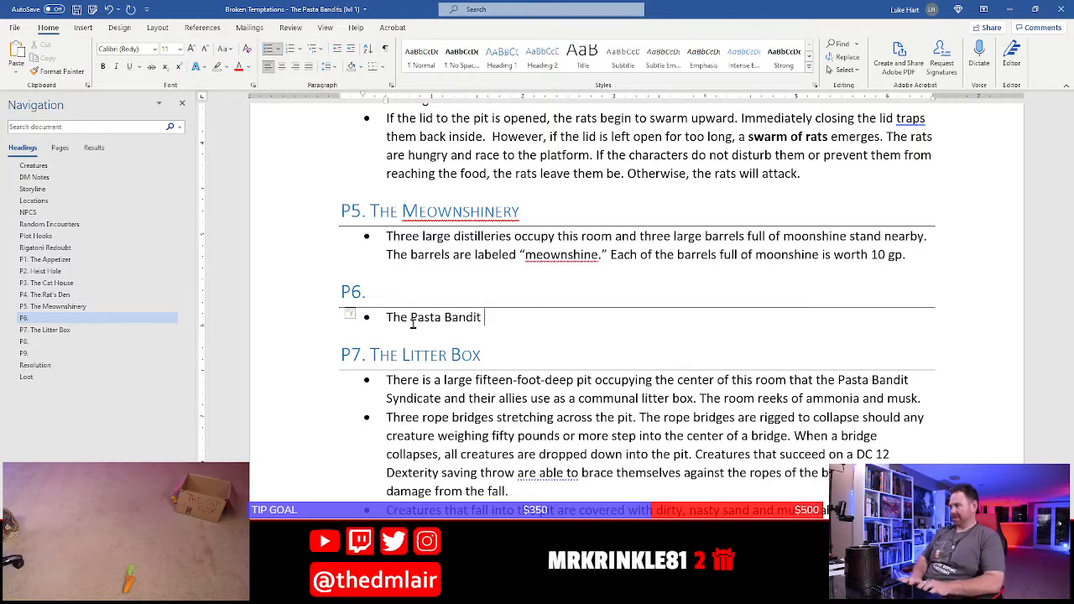
type(" Syncicate uses this ")
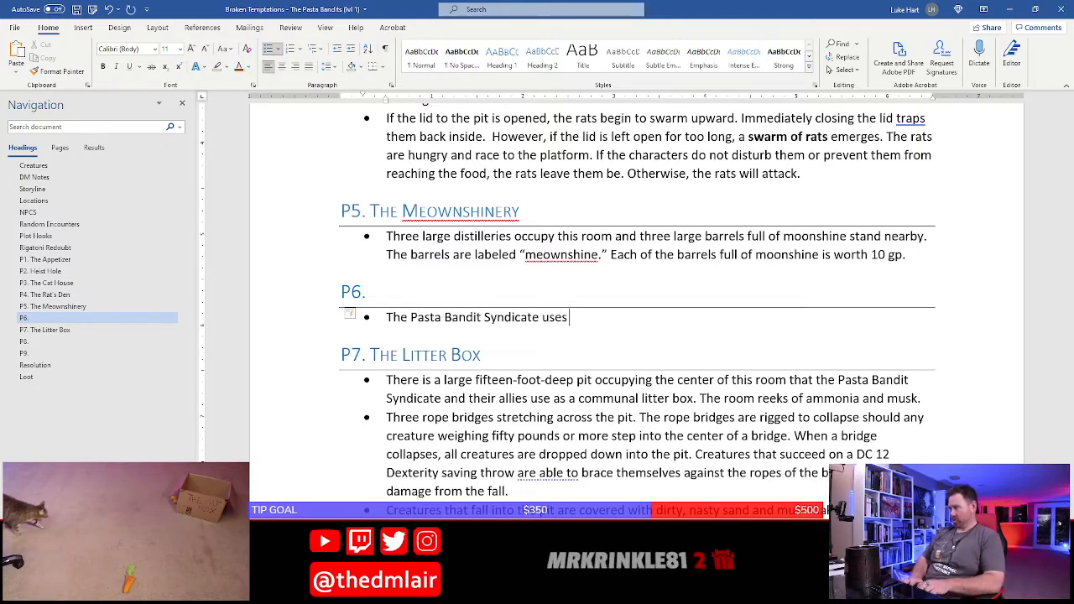
type("larg")
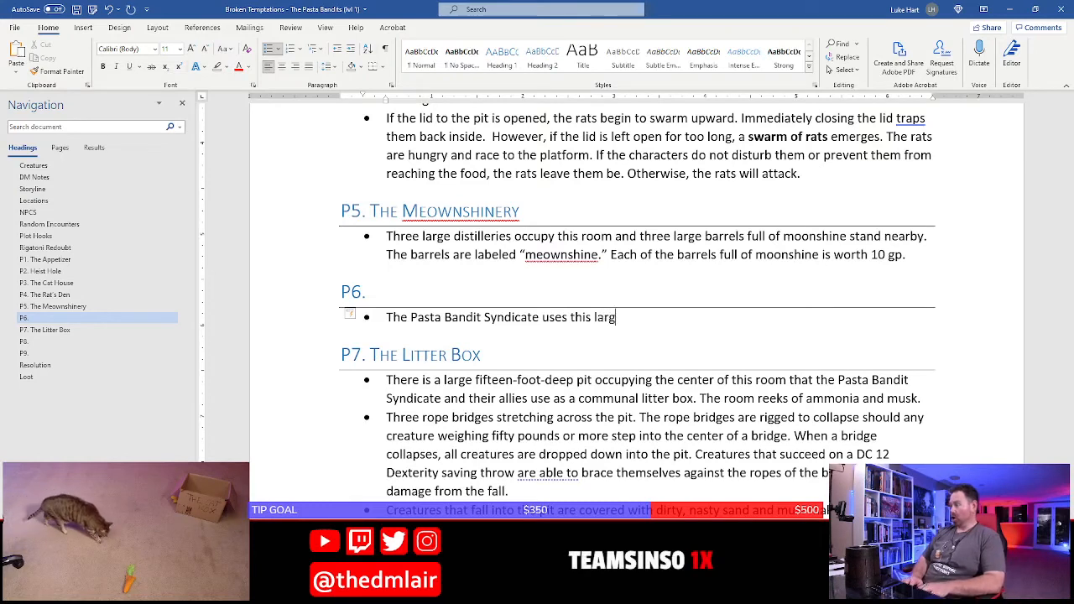
type("e room as a ")
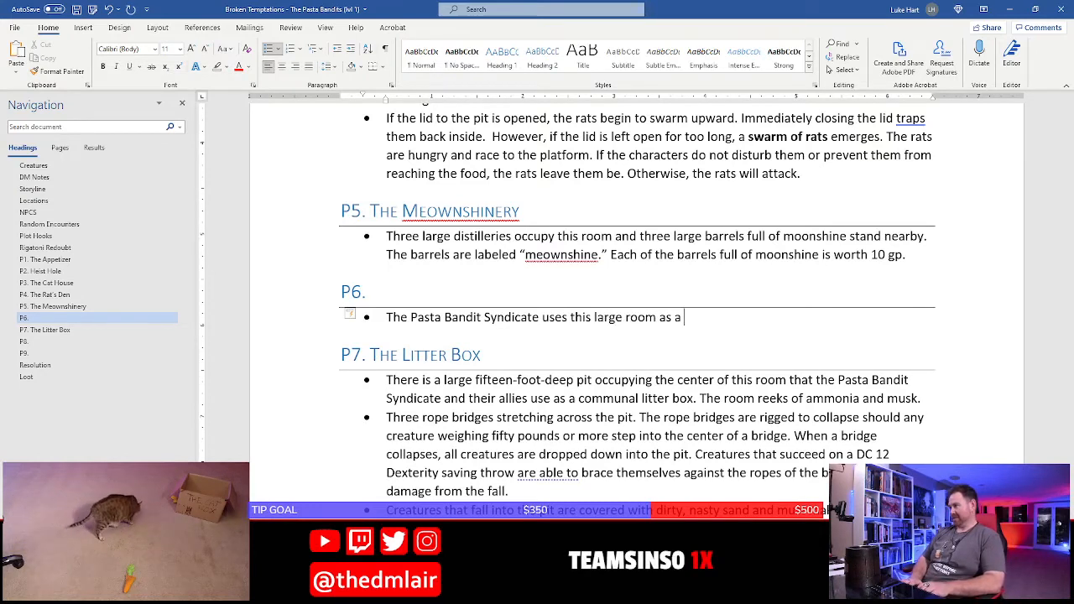
type("a wor")
key("BackSpace")
key("BackSpace")
key("BackSpace")
key("BackSpace")
key("BackSpace")
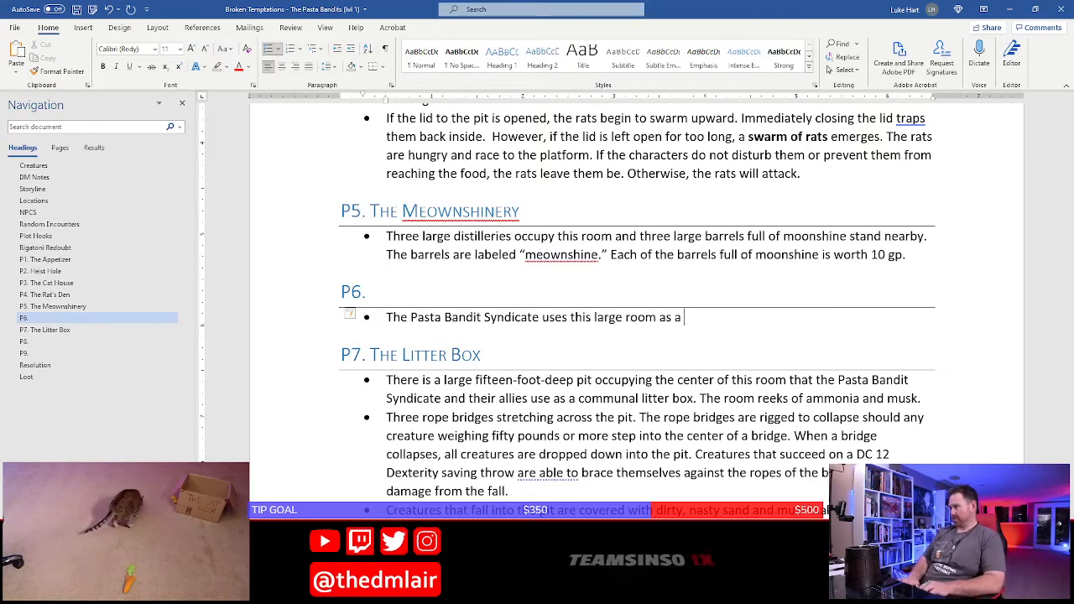
Continue the P6 bullet with "workshop where they create tools, traps, and spy gear for use on their heists"
type("workshop where t")
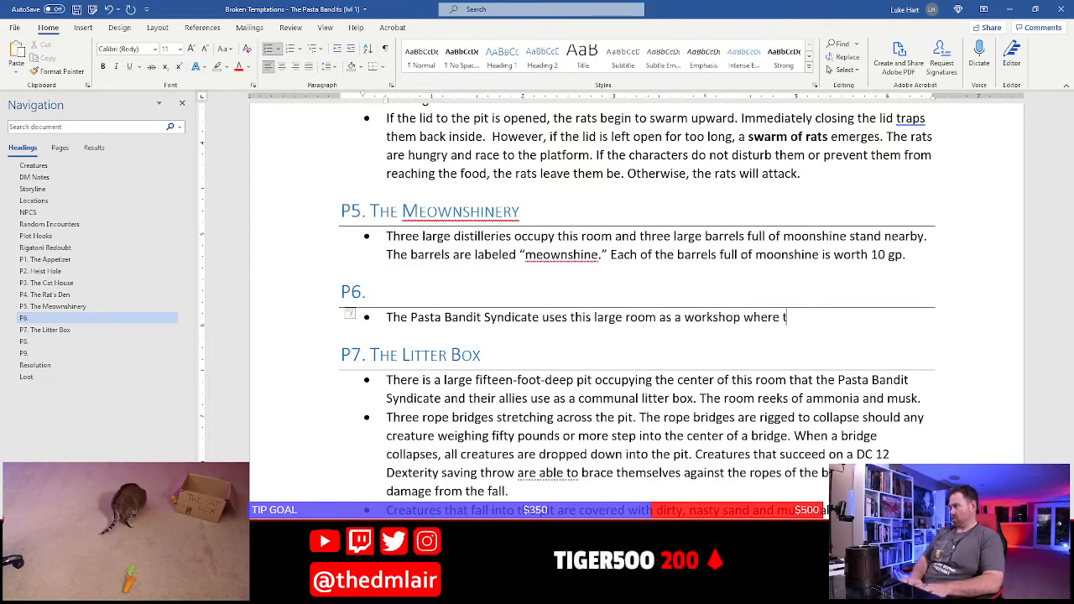
type("hey create ")
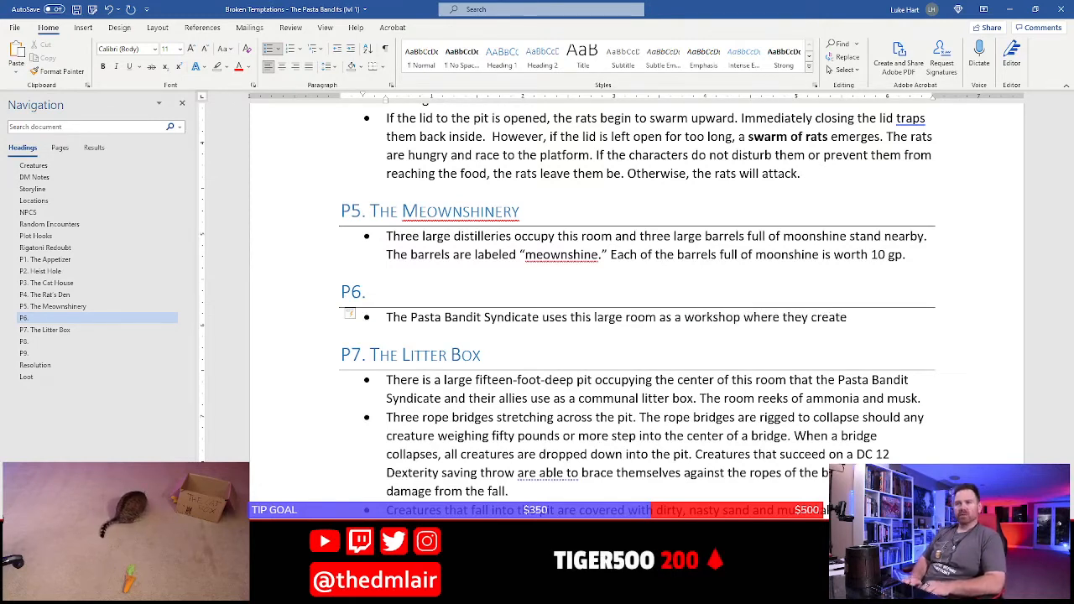
type("tools, trap")
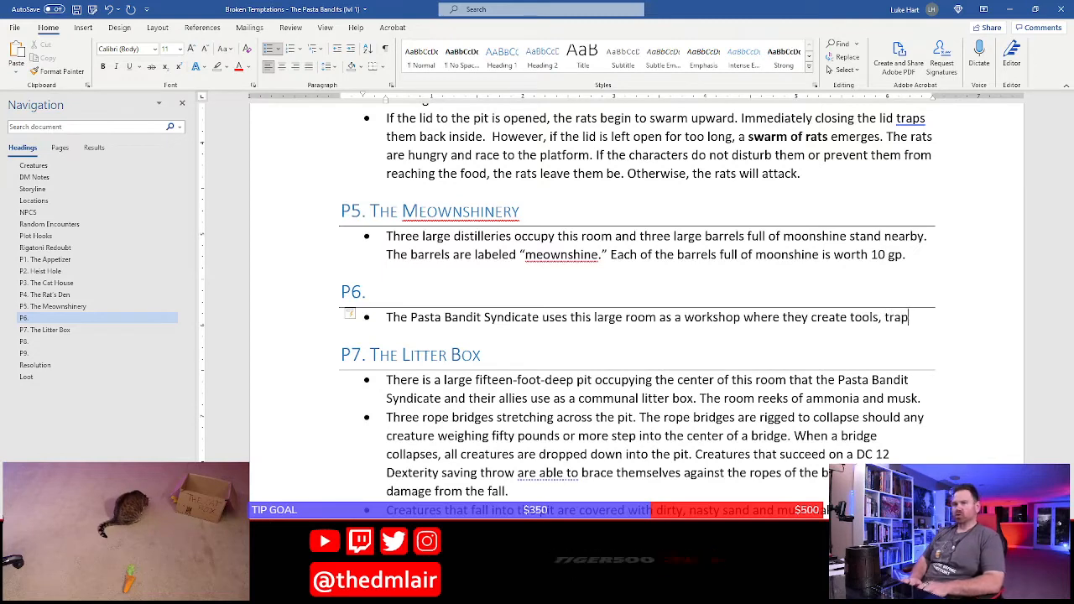
type("s, and spy gear for u")
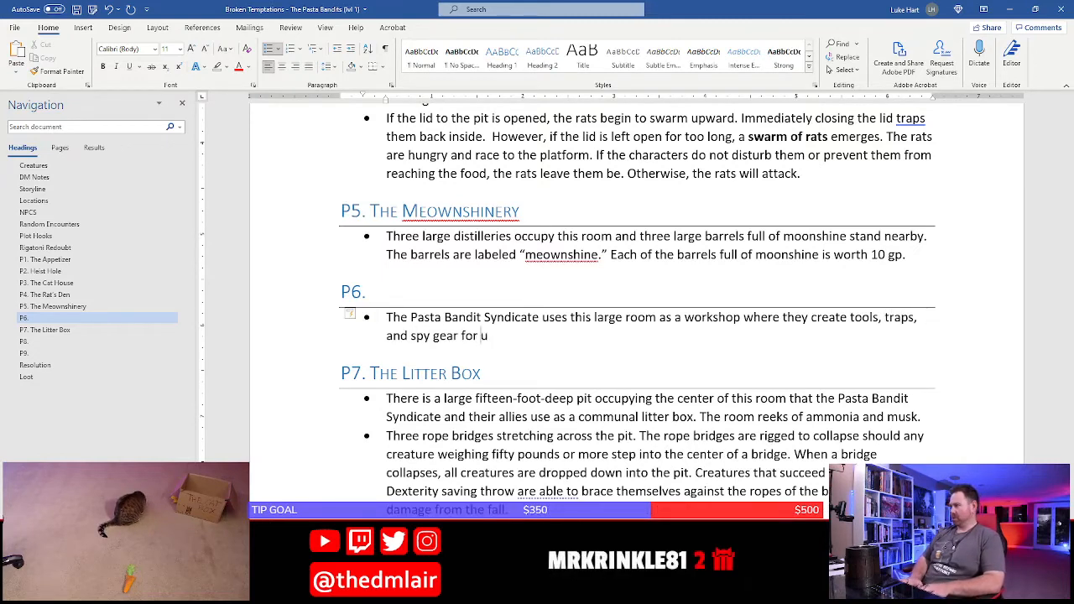
type("se on their heists")
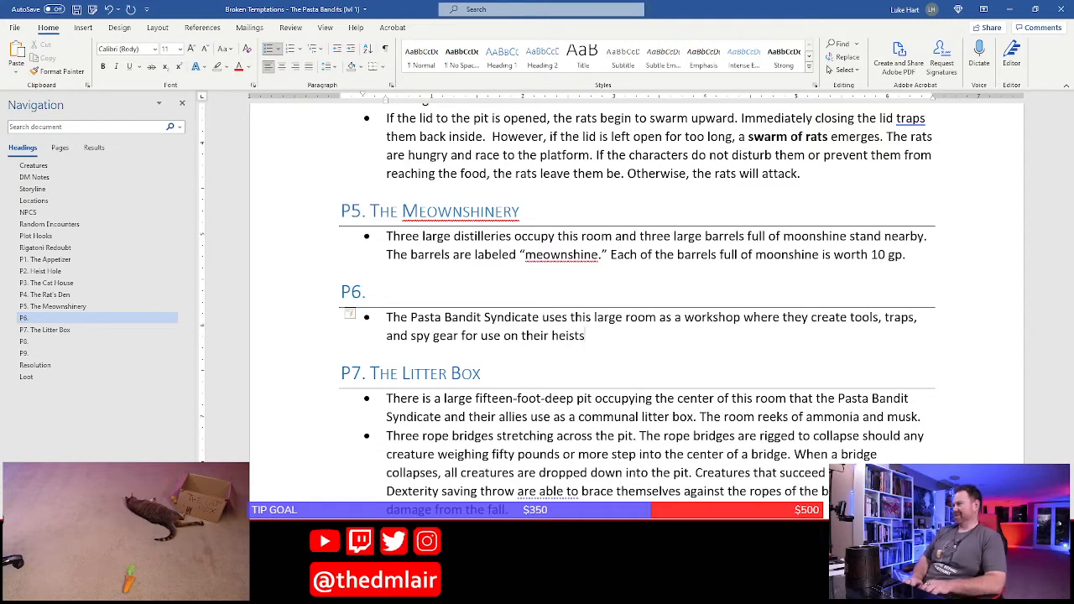
End the sentence and continue the P6 bullet with "There is also a dedicated area where they make fresh pasta"
type(". There i")
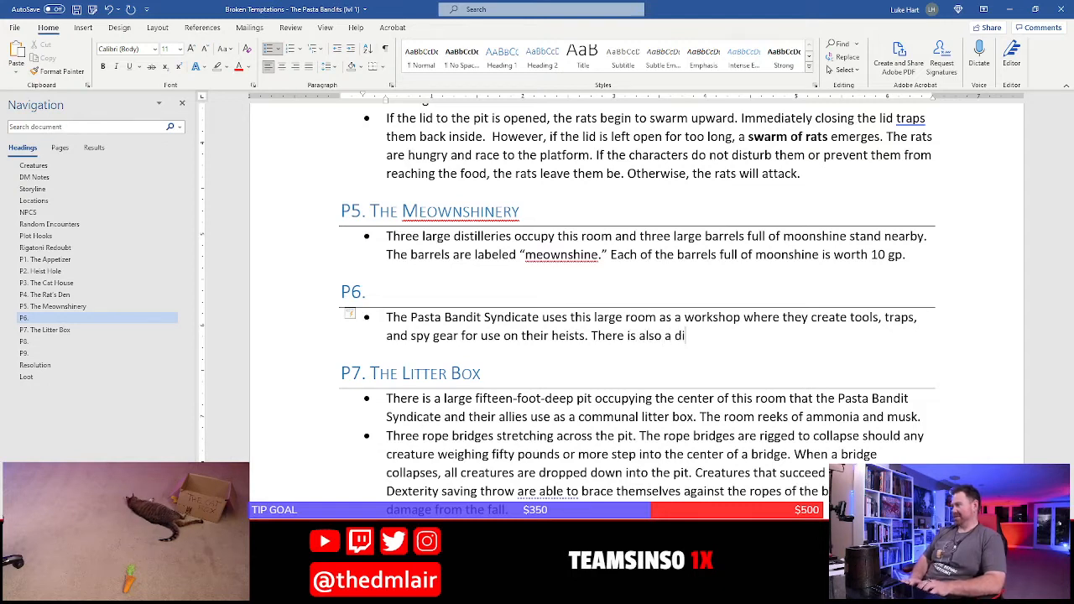
type("s also a dedicate d")
key("BackSpace")
key("BackSpace")
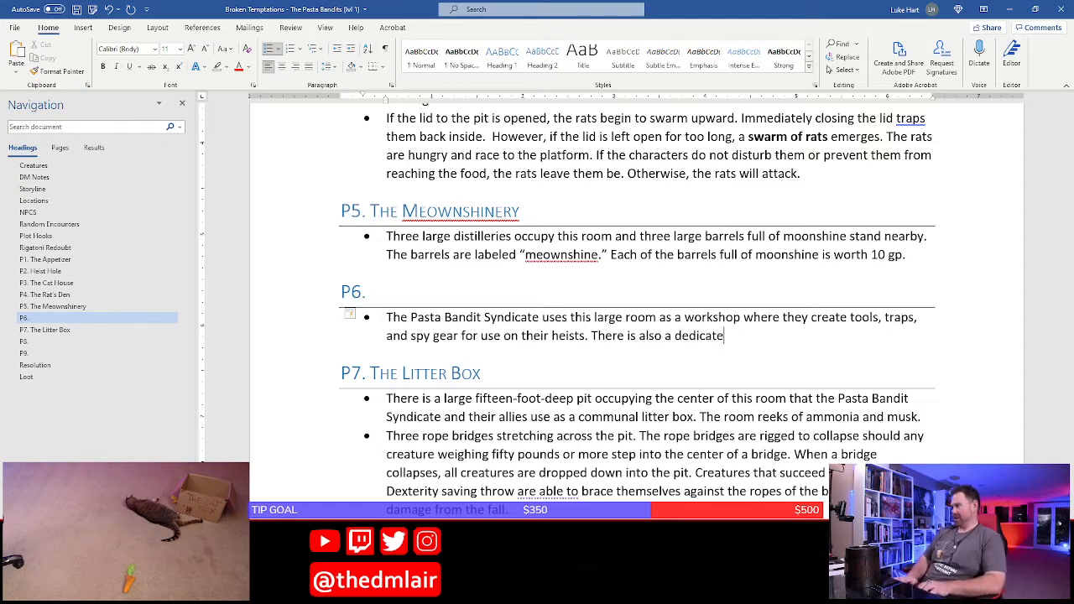
type("d area where the")
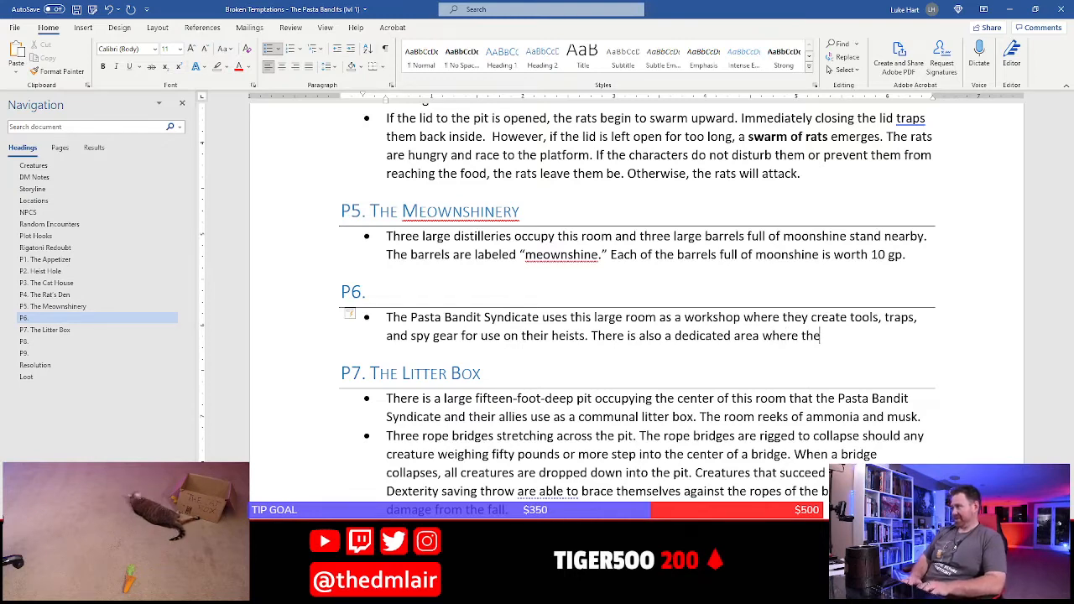
type("y make ")
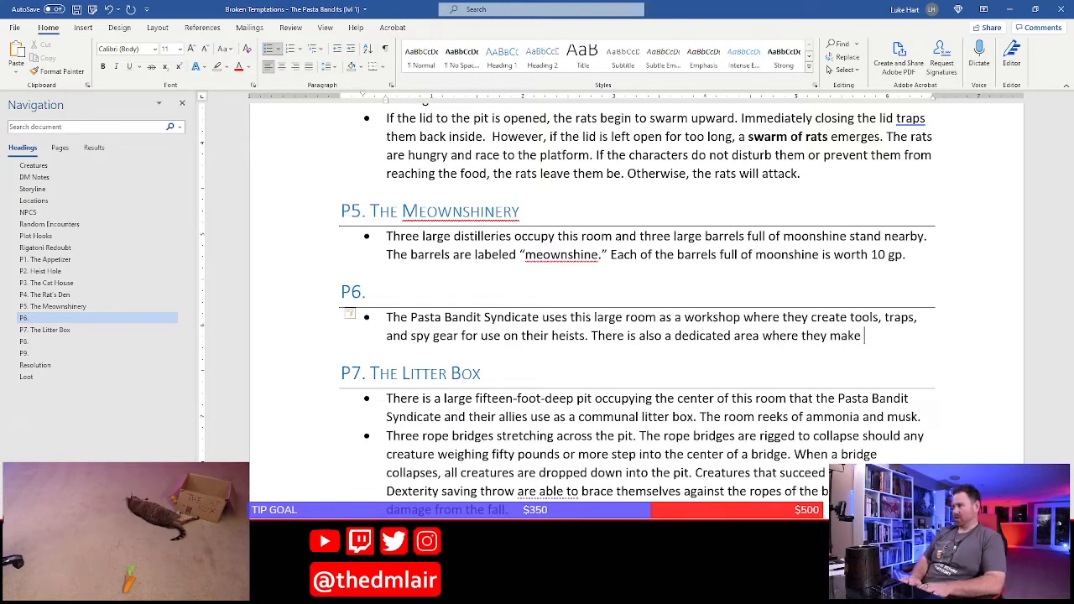
type("fresh pastsa")
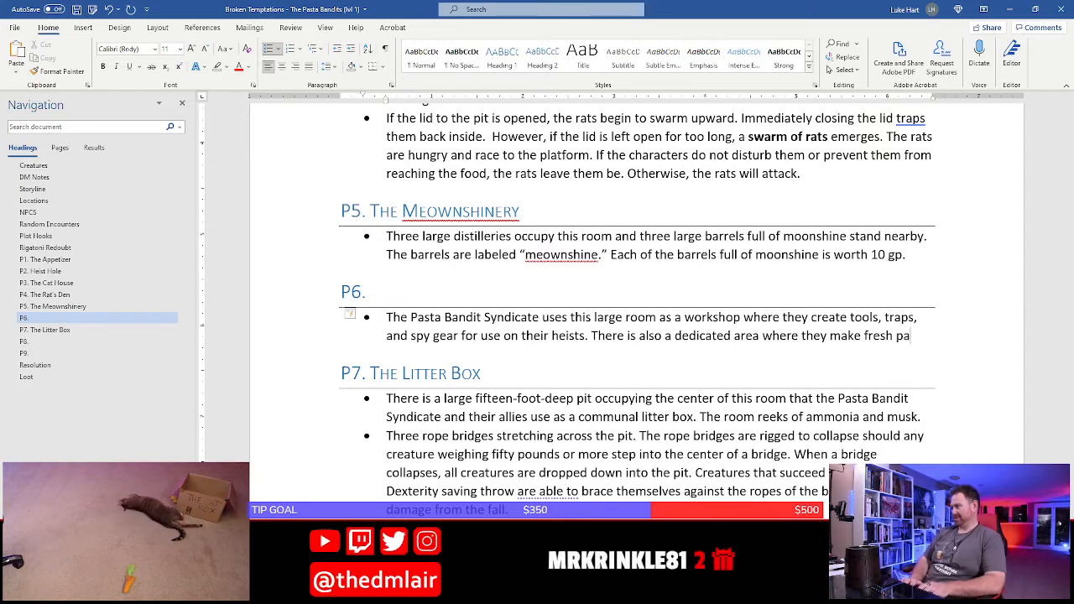
key("BackSpace")
key("BackSpace")
type("a ")
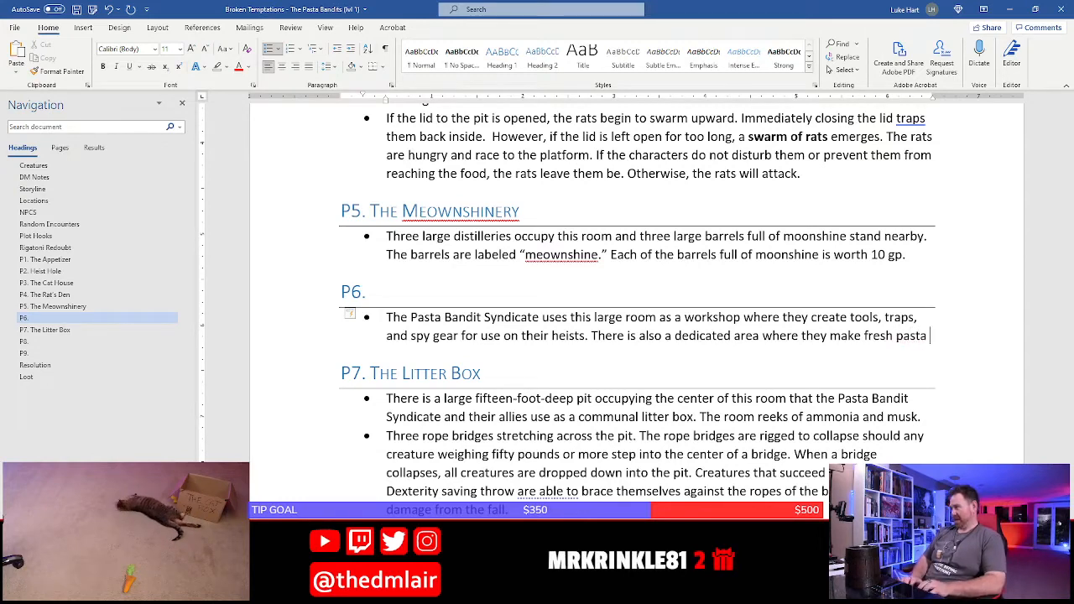
type("and sacuts")
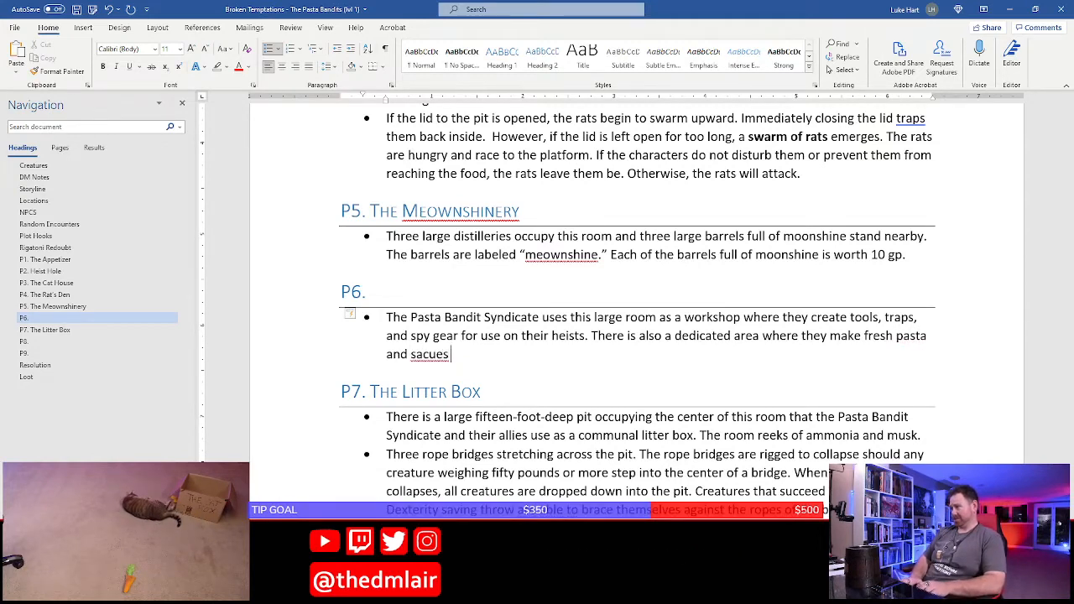
Finish the P6 sentence with "and various sauces." and start a second bullet below it
key("BackSpace")
key("BackSpace")
key("BackSpace")
key("BackSpace")
key("BackSpace")
type("uces")
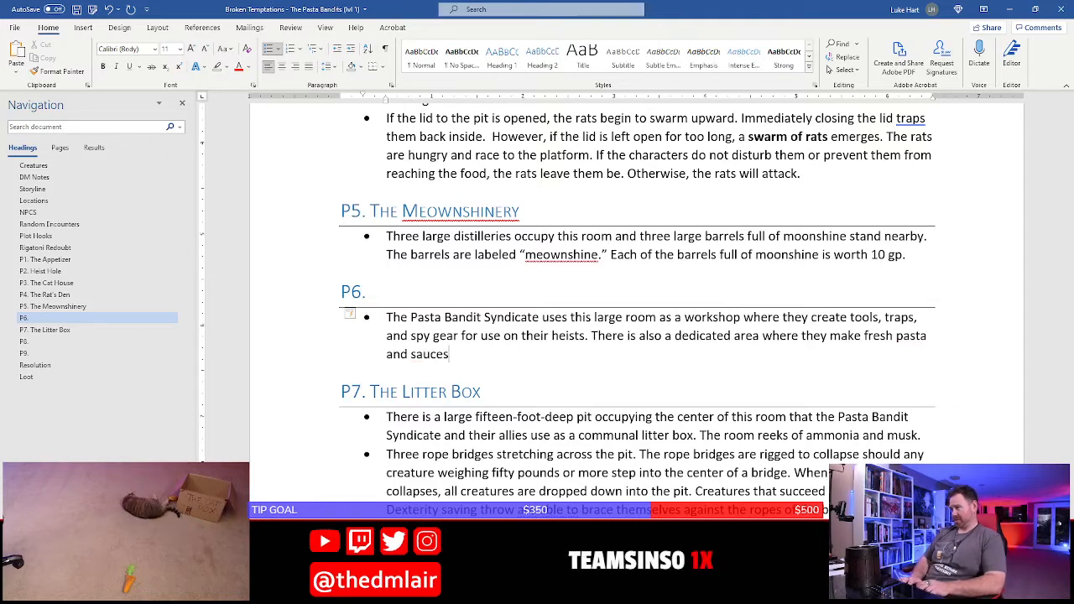
key("BackSpace")
key("BackSpace")
key("BackSpace")
key("BackSpace")
type("variou")
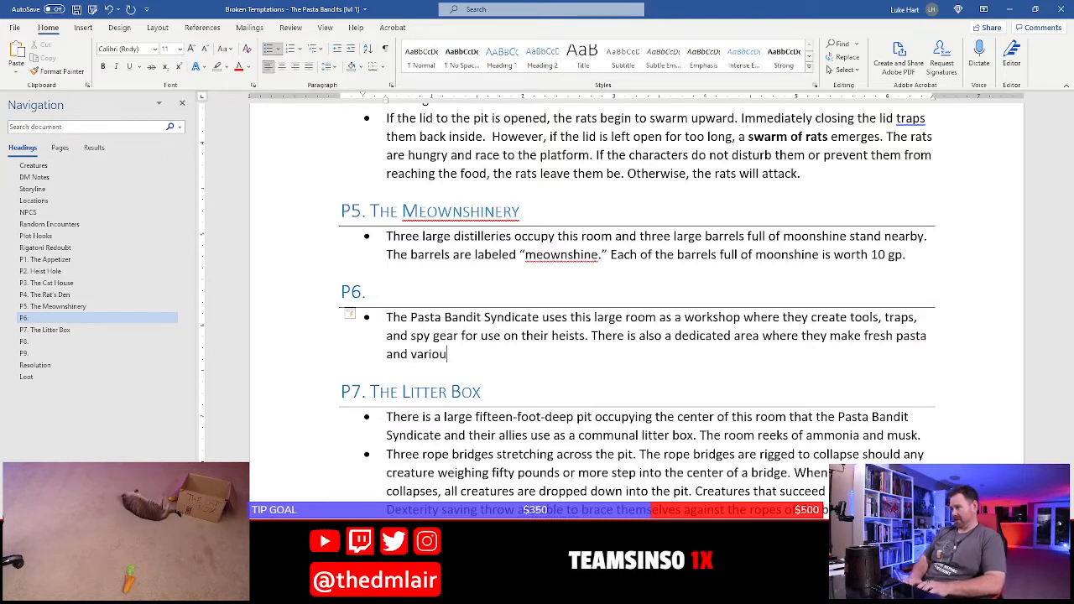
type("s sau")
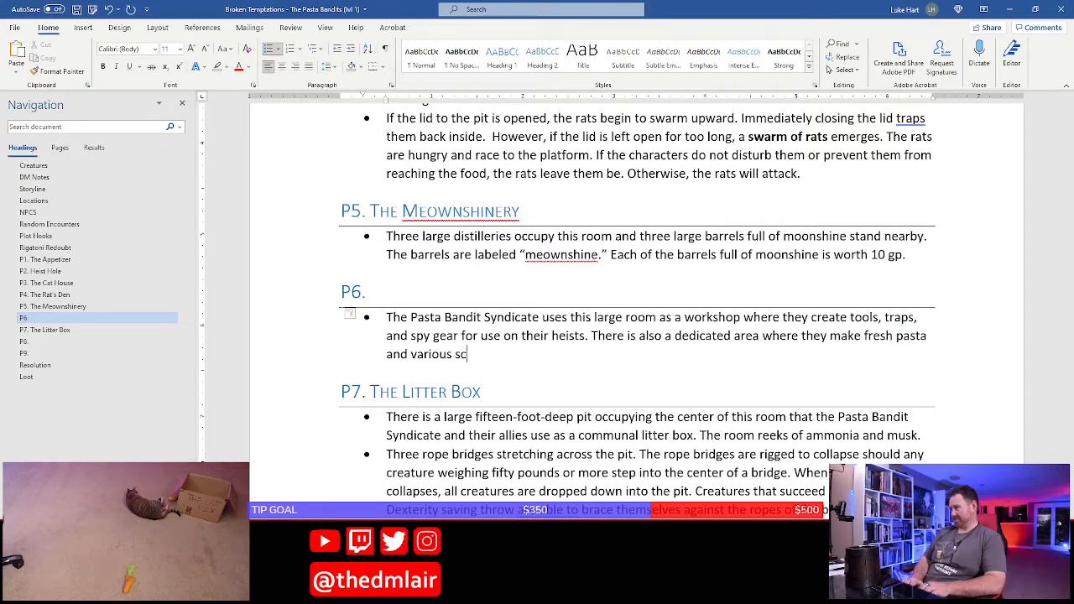
type("ces")
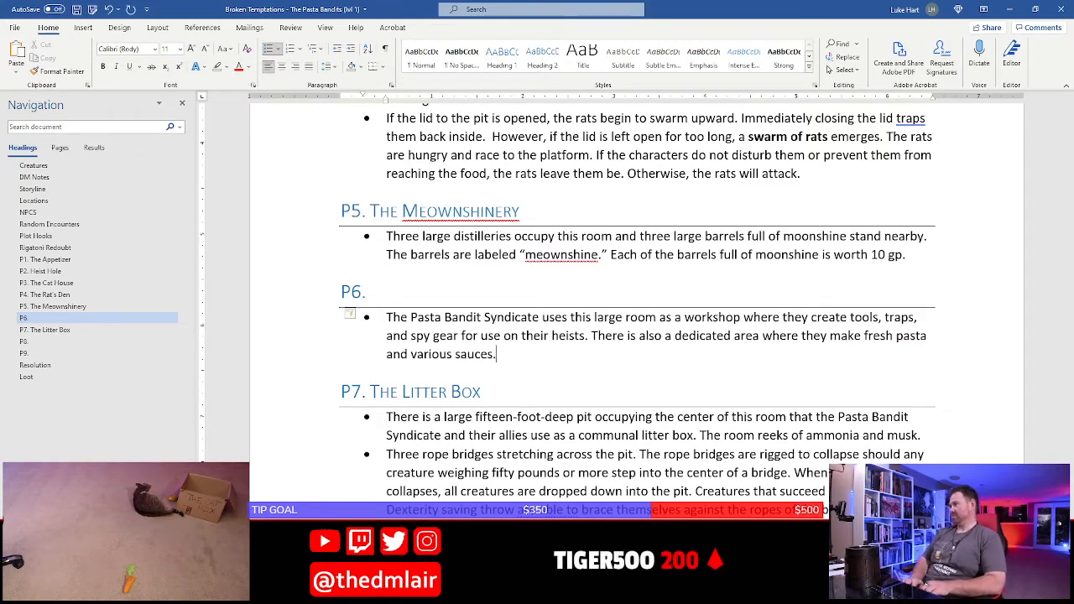
type(".")
key("Return")
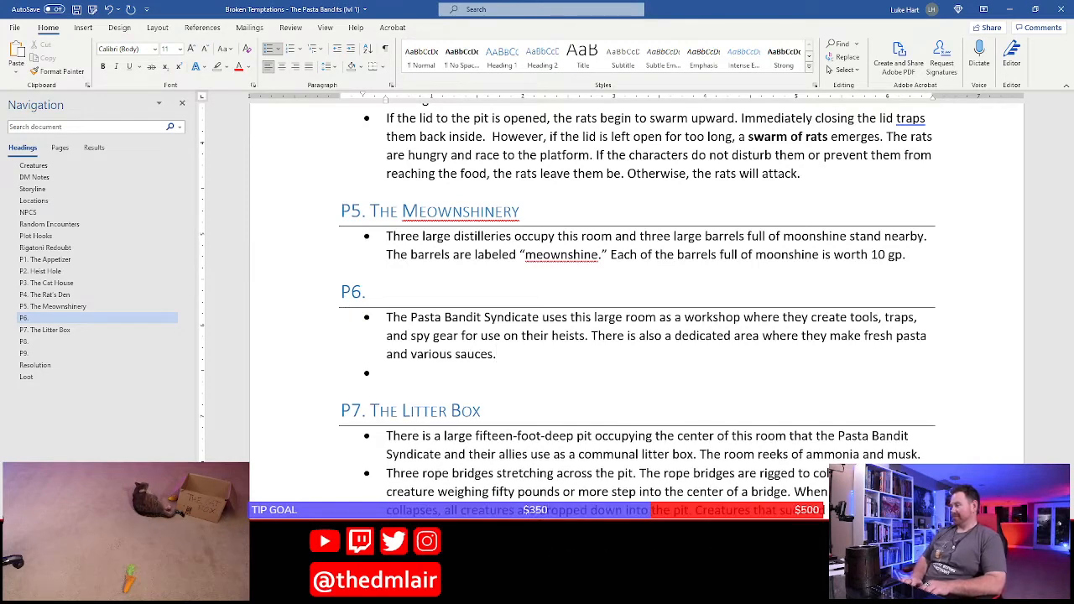
type("Several fo")
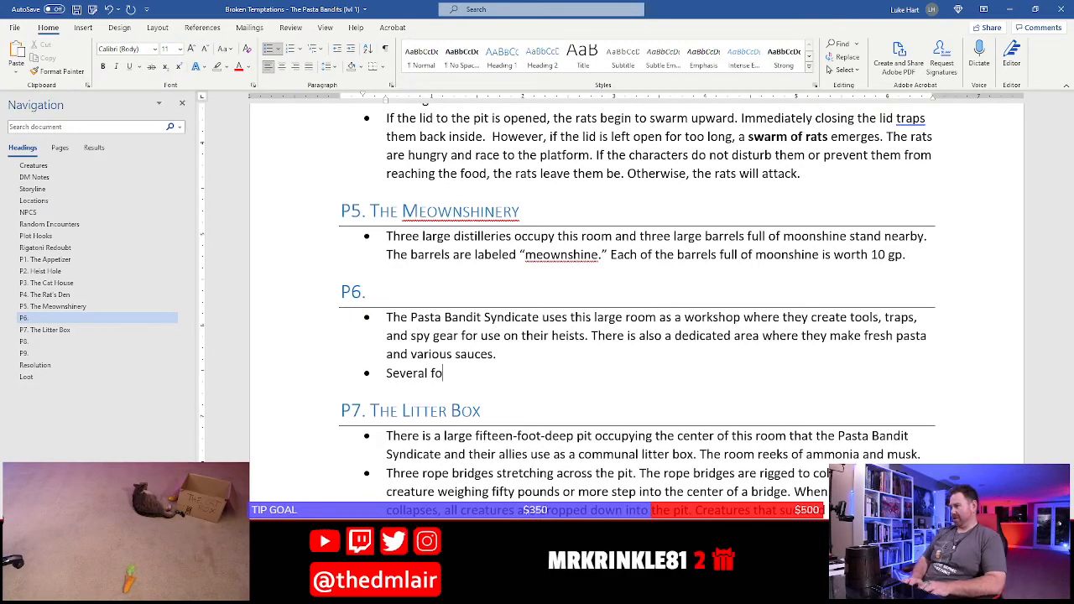
key("BackSpace")
key("BackSpace")
key("BackSpace")
key("BackSpace")
key("BackSpace")
key("BackSpace")
key("BackSpace")
key("BackSpace")
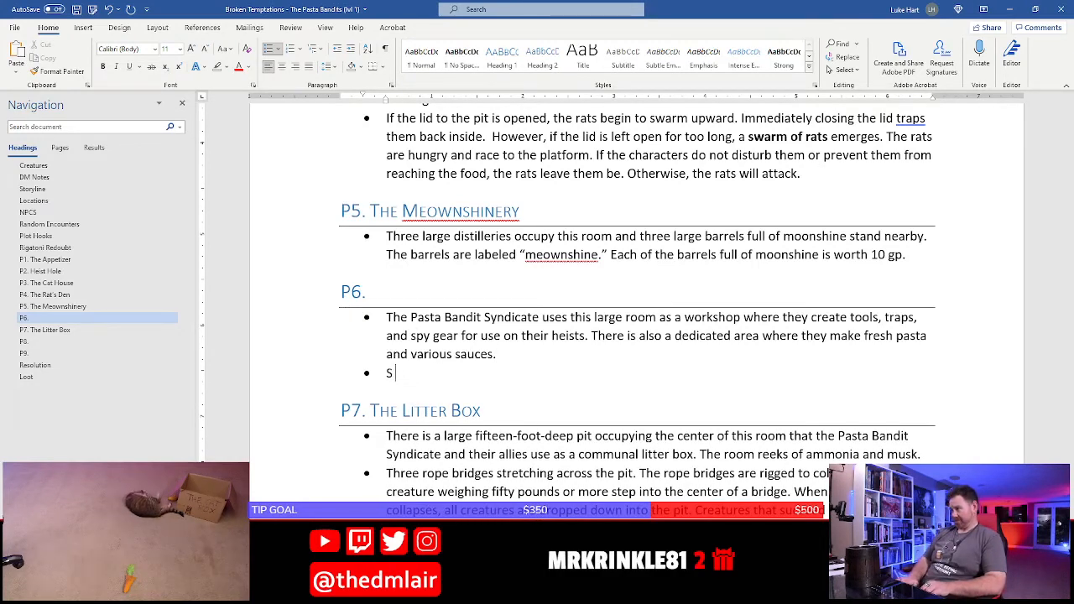
Write in the second P6 bullet "The room is full of crates that contain gear they use on their heists, and"
type("The room is full of cr")
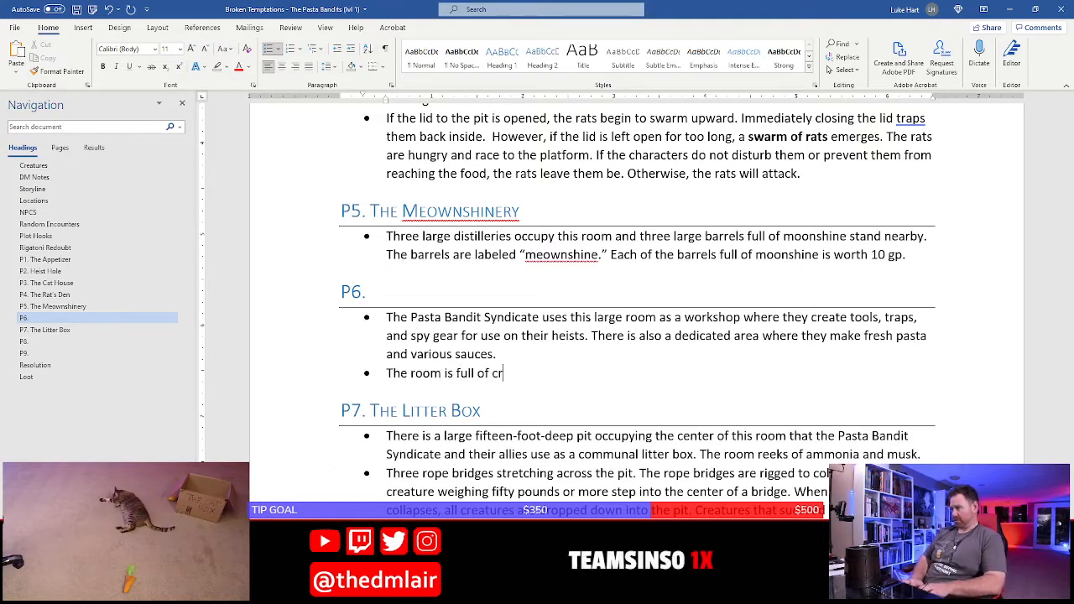
type("ates that")
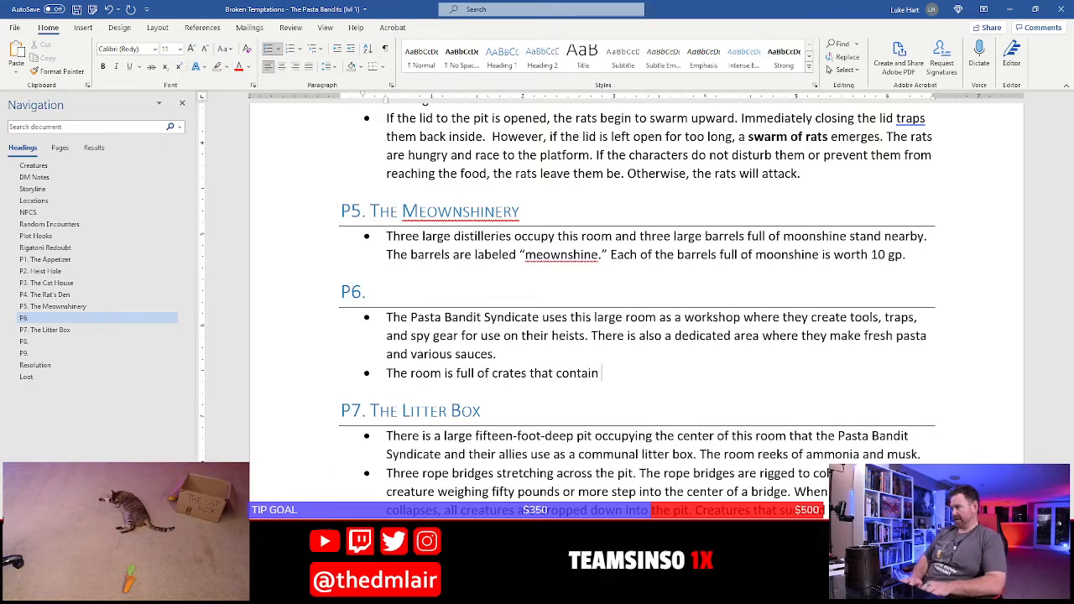
type(" contain")
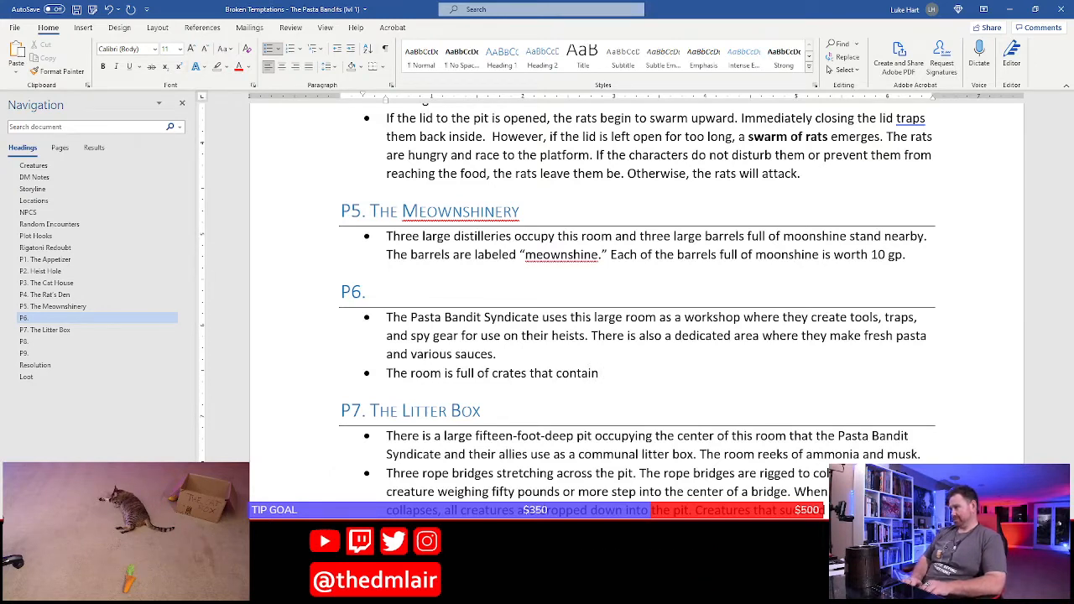
type(" gear they us")
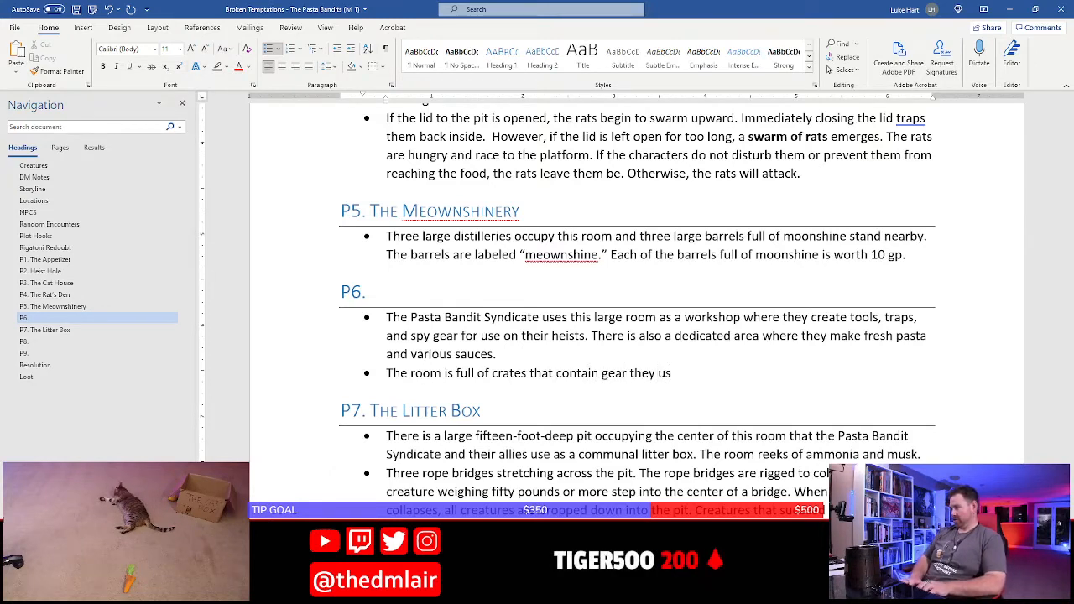
type("e on their s")
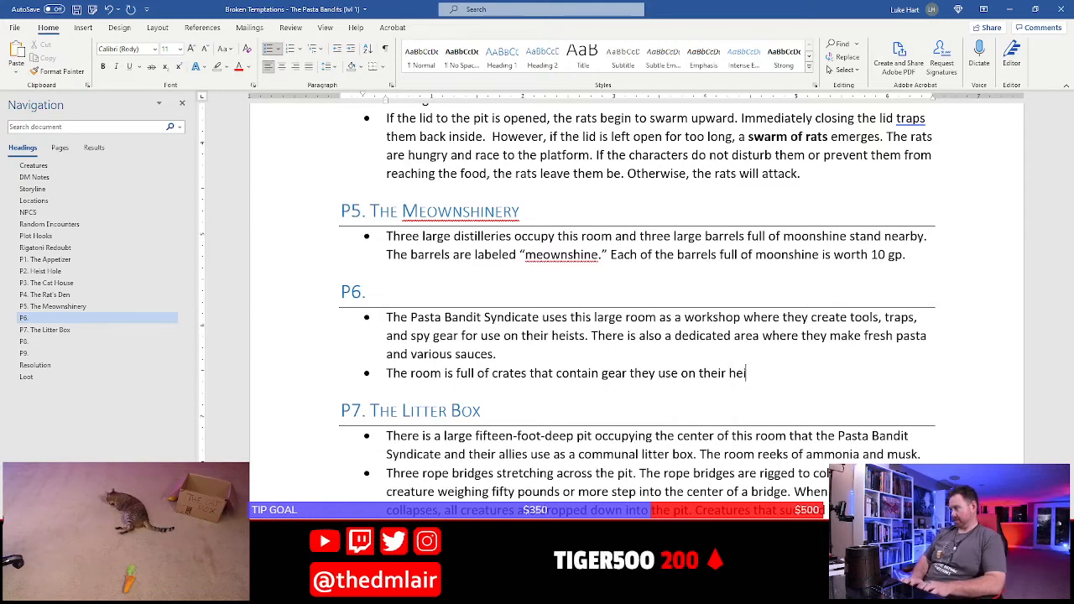
type("eists")
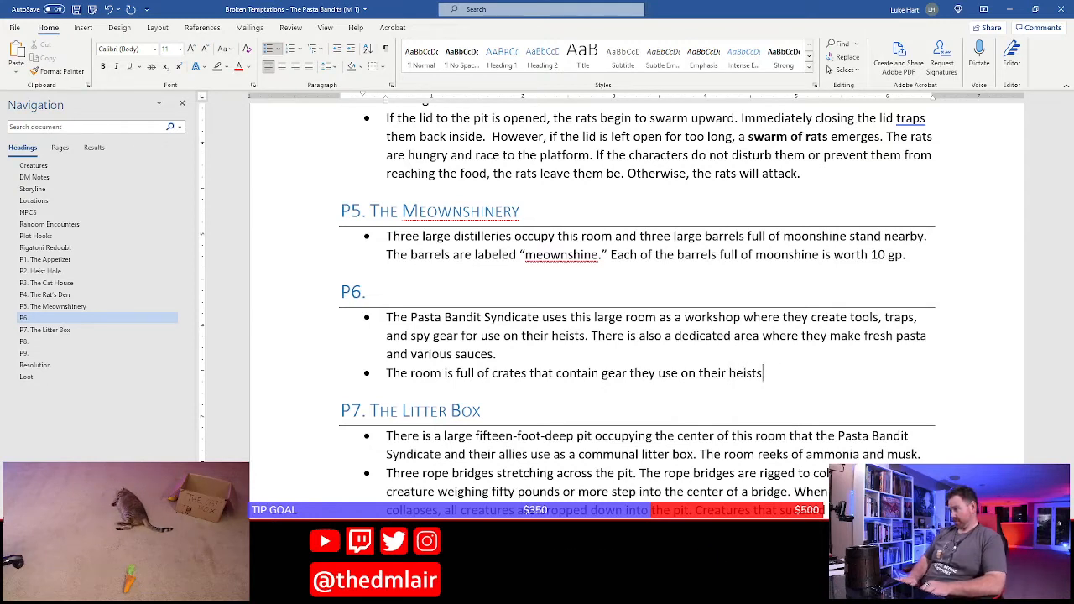
type(", and the crat")
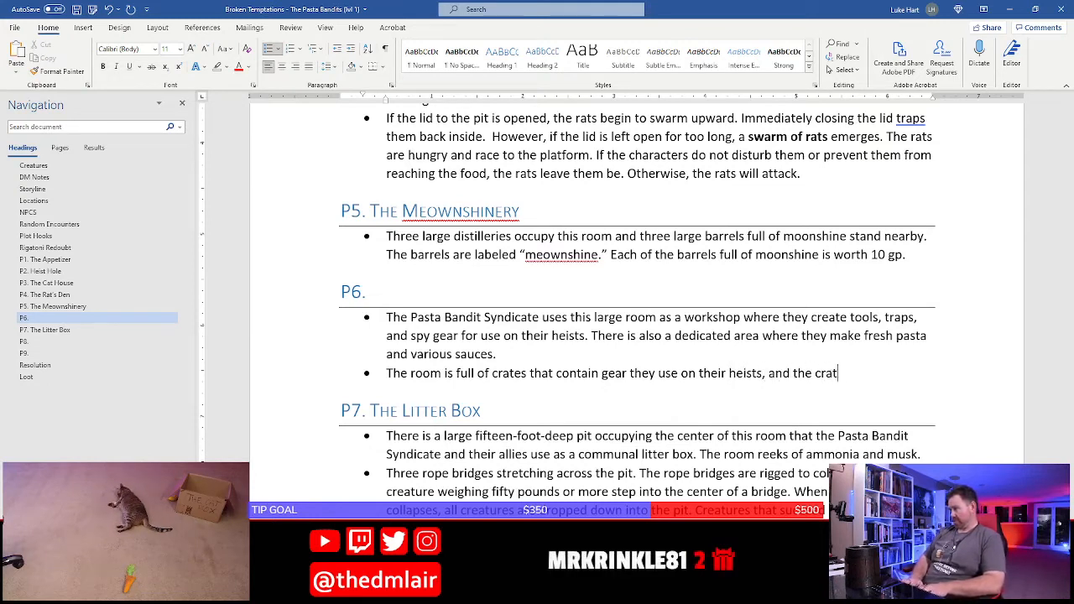
type("es near the pas")
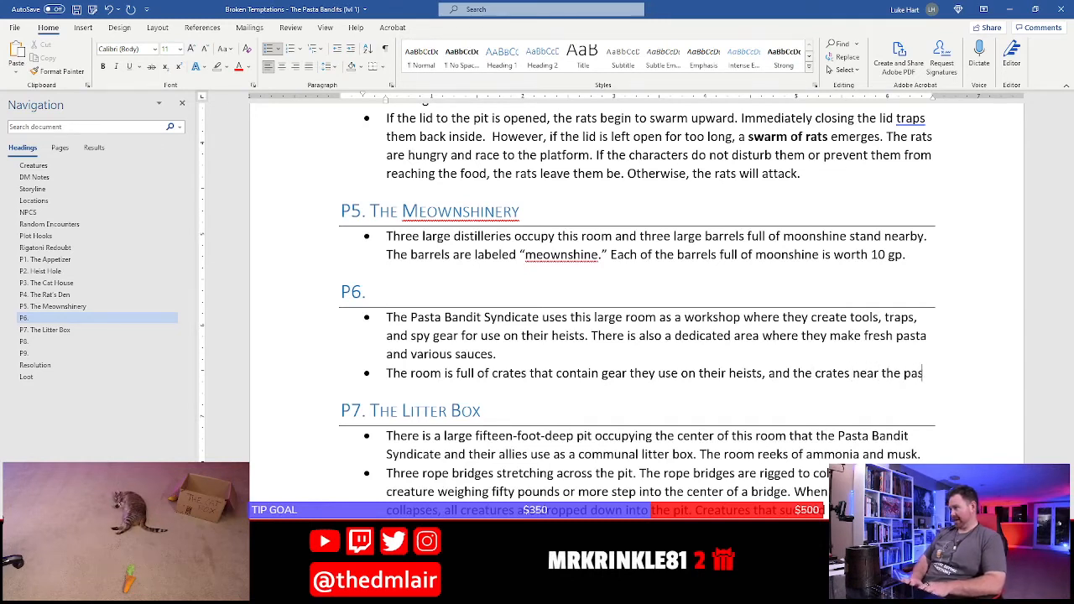
type("ta and s")
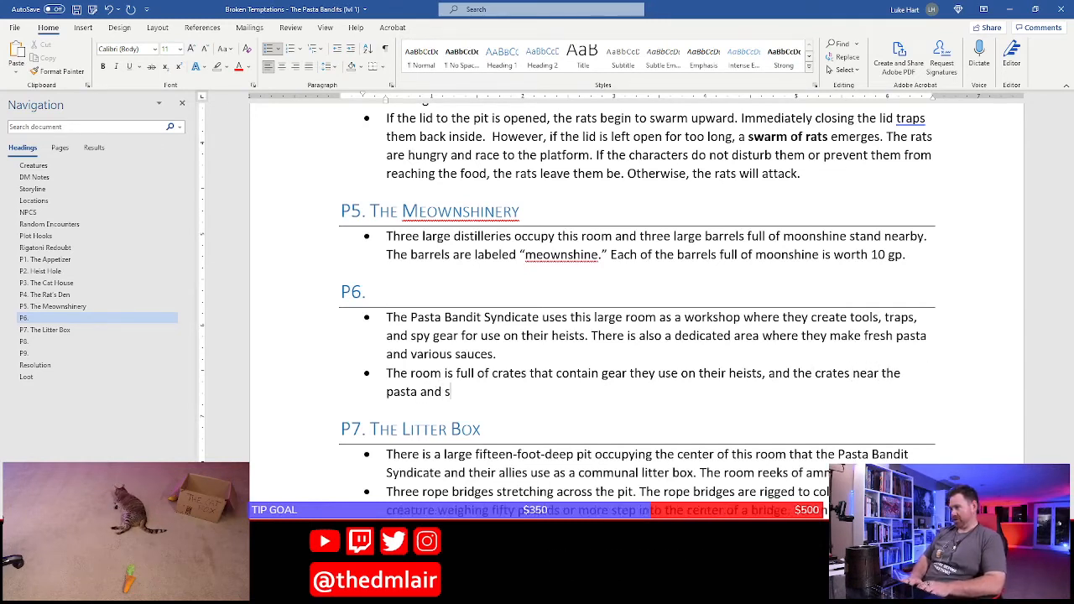
type("auce s")
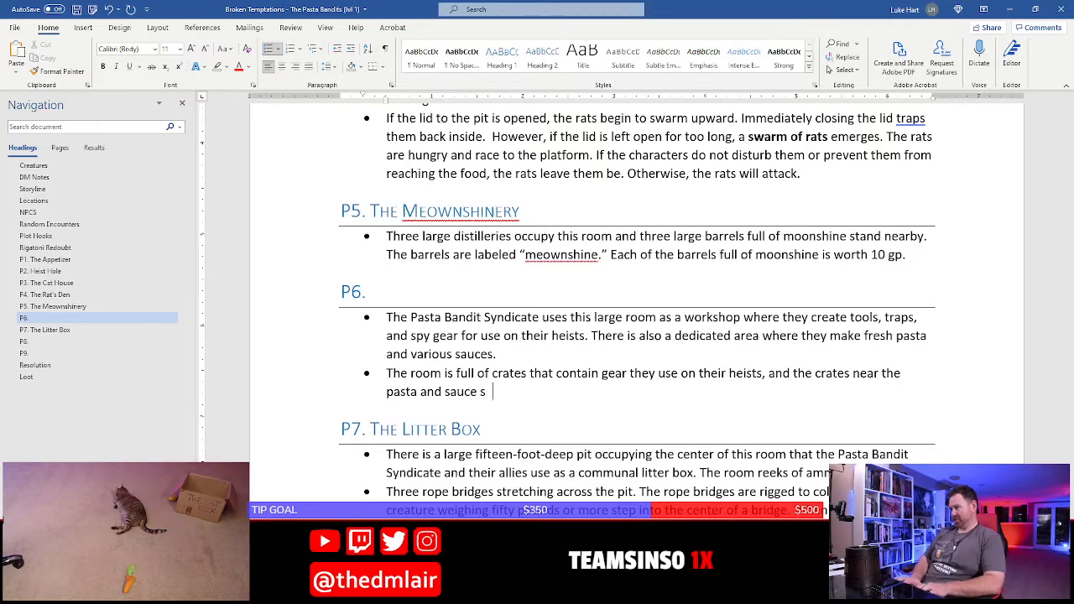
type("qtation contain bags o")
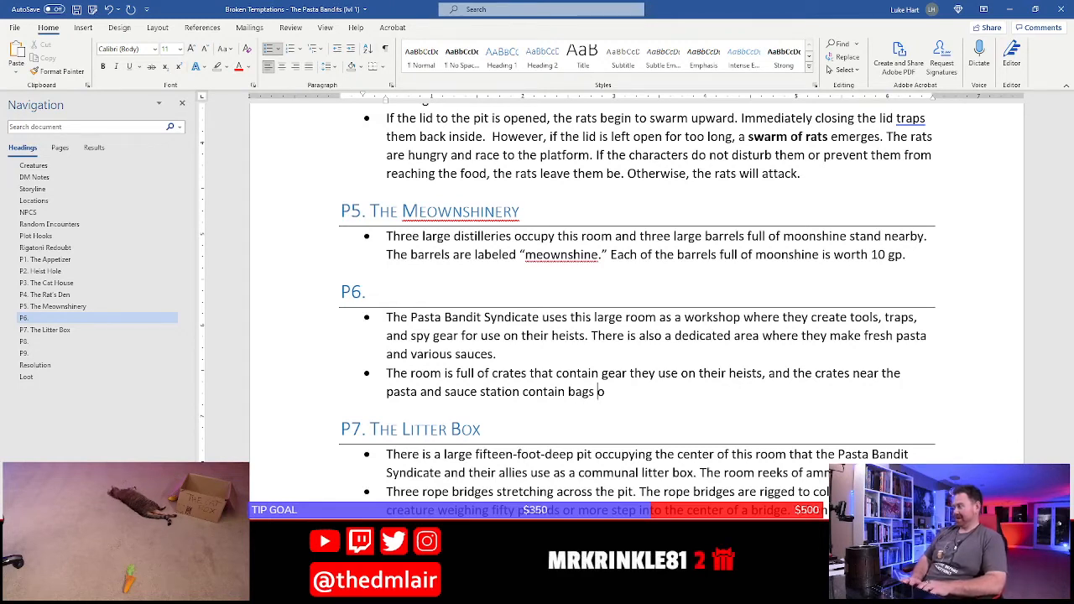
Finish the sentence with "the crates near the pasta and sauce station contain bags of pasta and jars of sauce." and save the document
type("f pasta ")
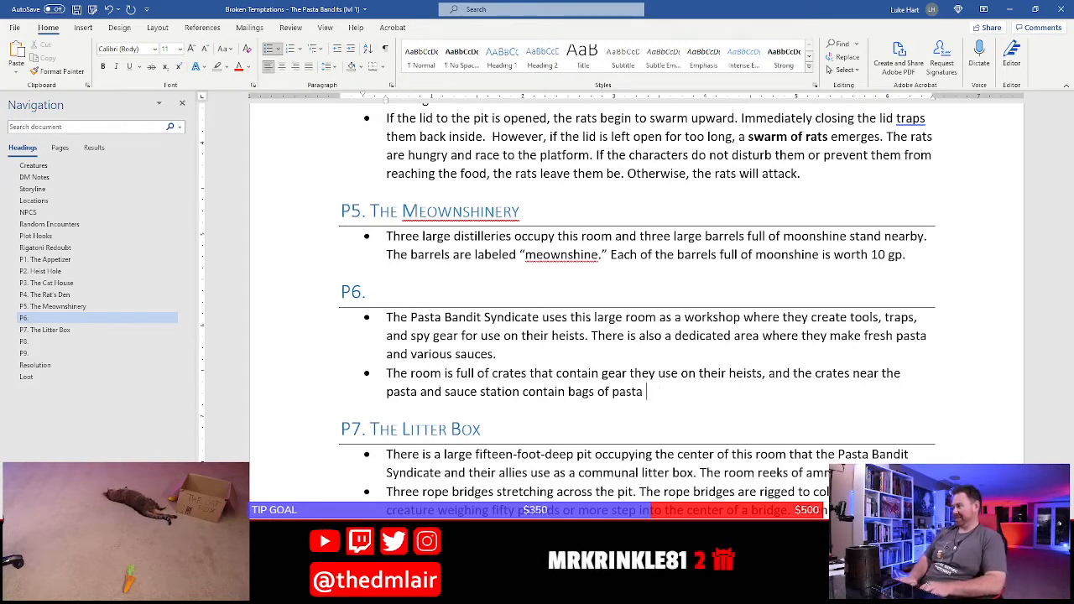
type("and jars of sauce.")
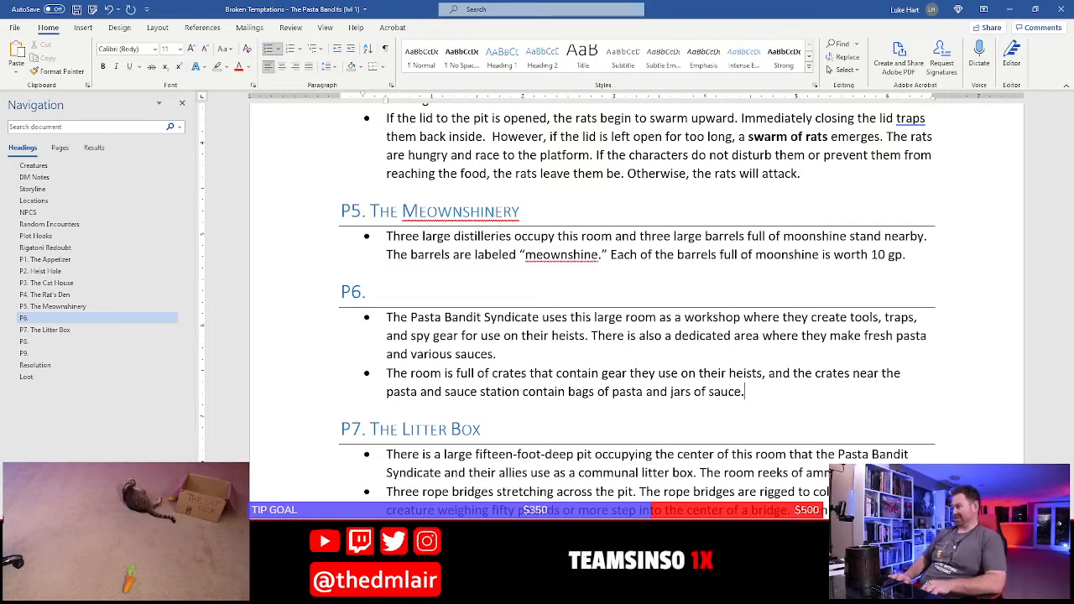
key("ctrl+s")
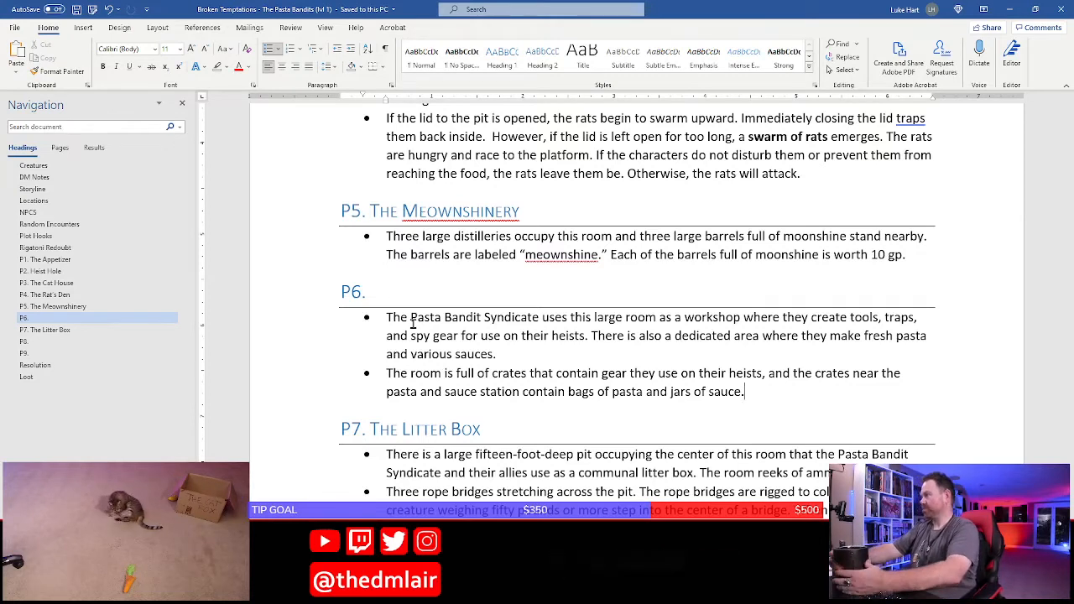
Add "Many of the sauces are made with ground rat meat." to the second P6 bullet and start a third bullet
type("Many")
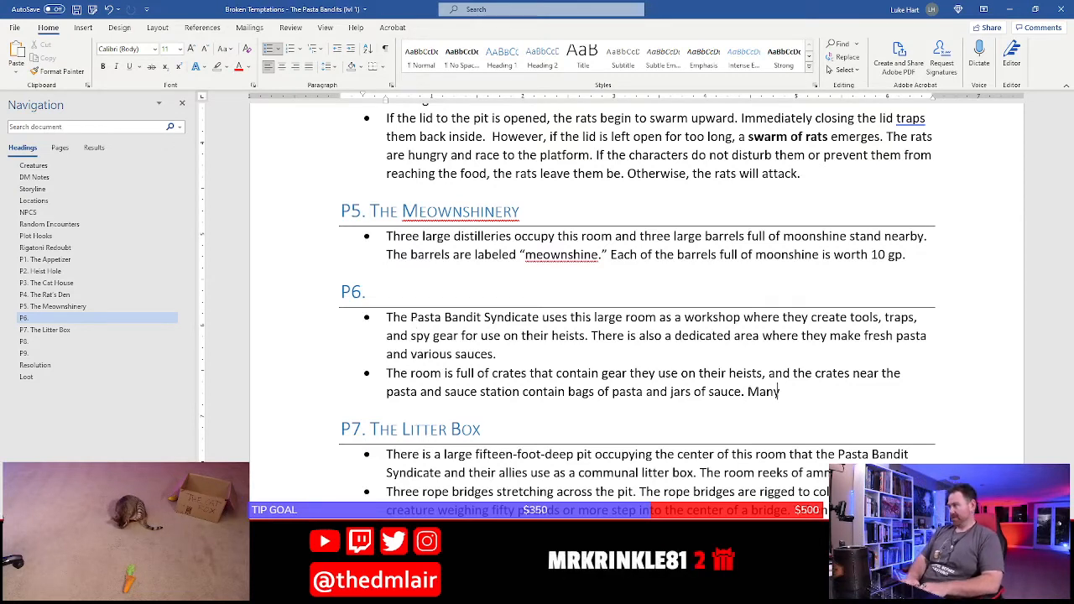
type(" of the sau")
key("BackSpace")
type("auces ar")
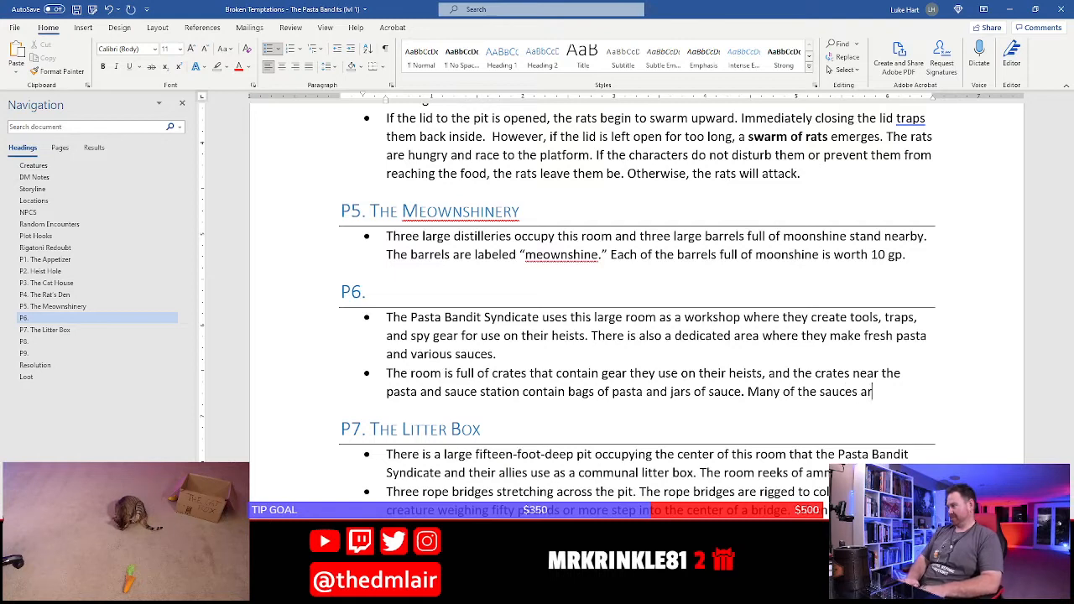
type("e made with b")
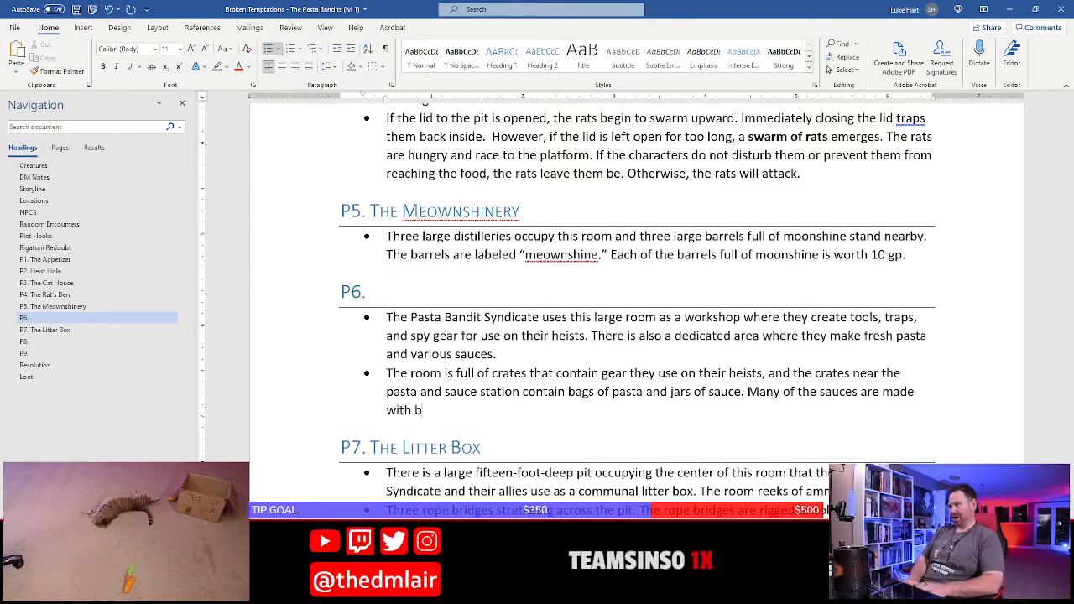
key("BackSpace")
type("ground rat ")
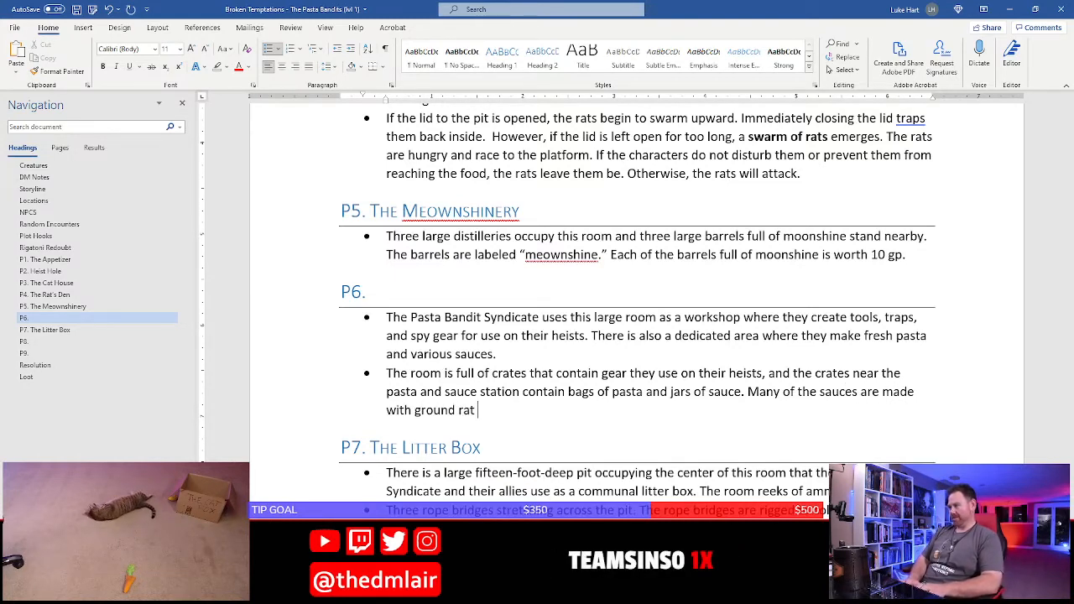
type("meat.")
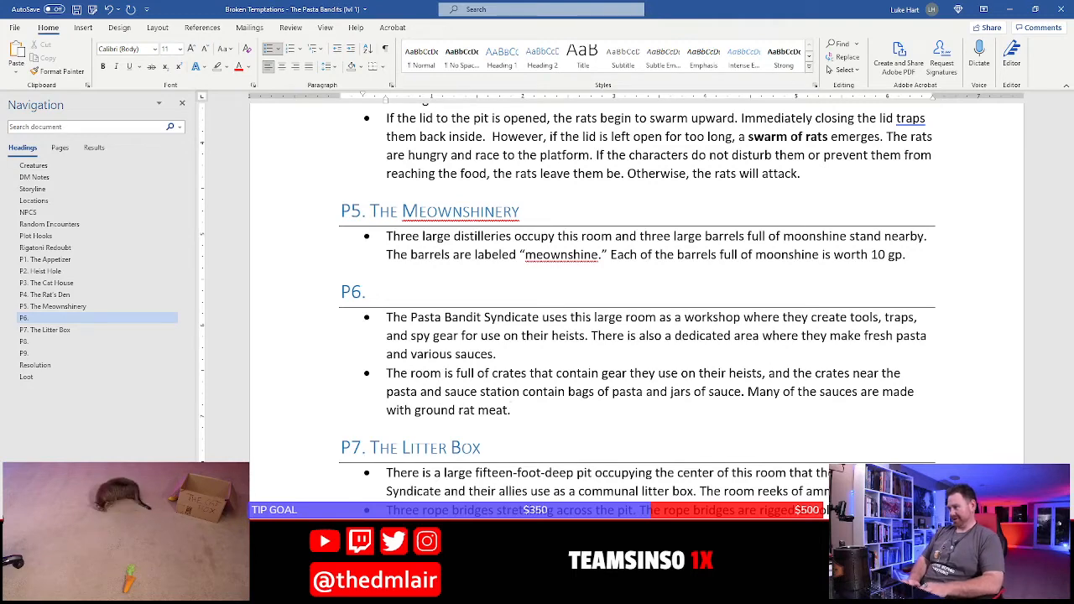
key("Return")
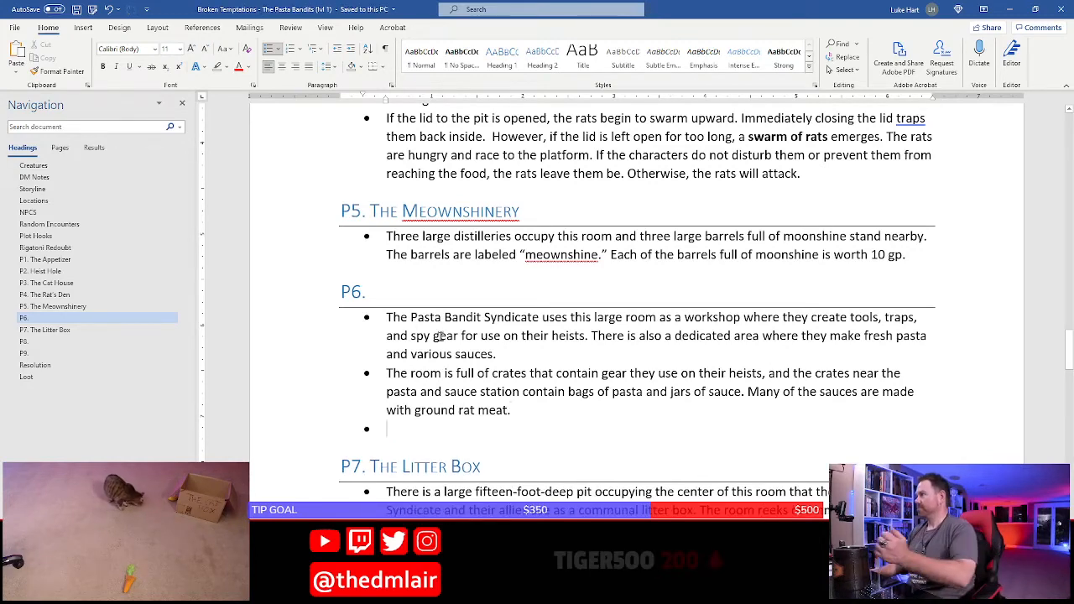
Check P6 on the Photoshop map, return to Word, and begin the third bullet with "One of the crates near the pasta and sauce station contains"
scroll(412, 400, "down", 6)
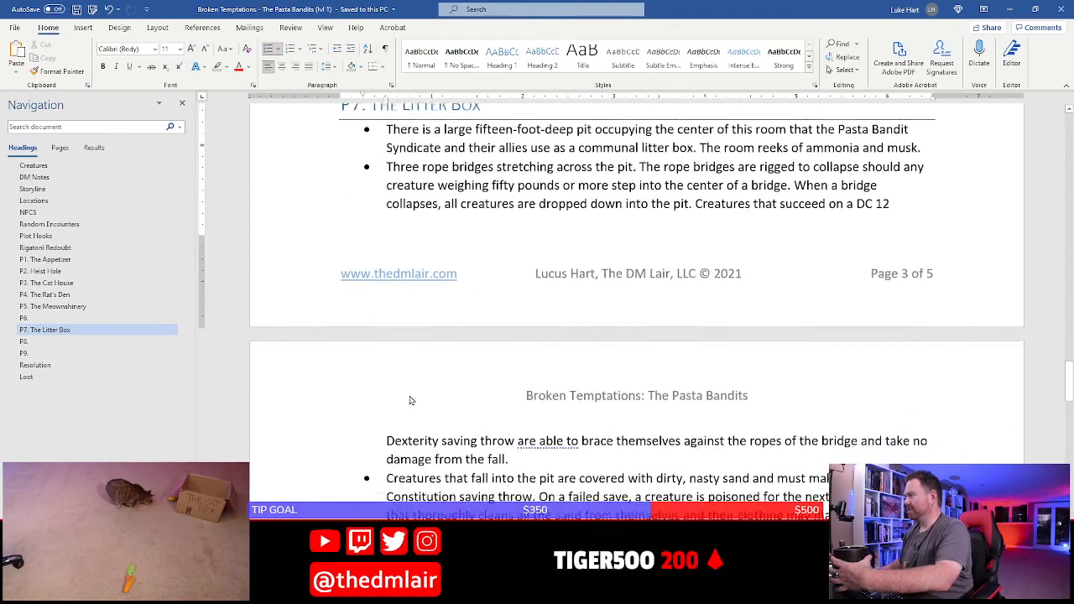
scroll(411, 400, "down", 8)
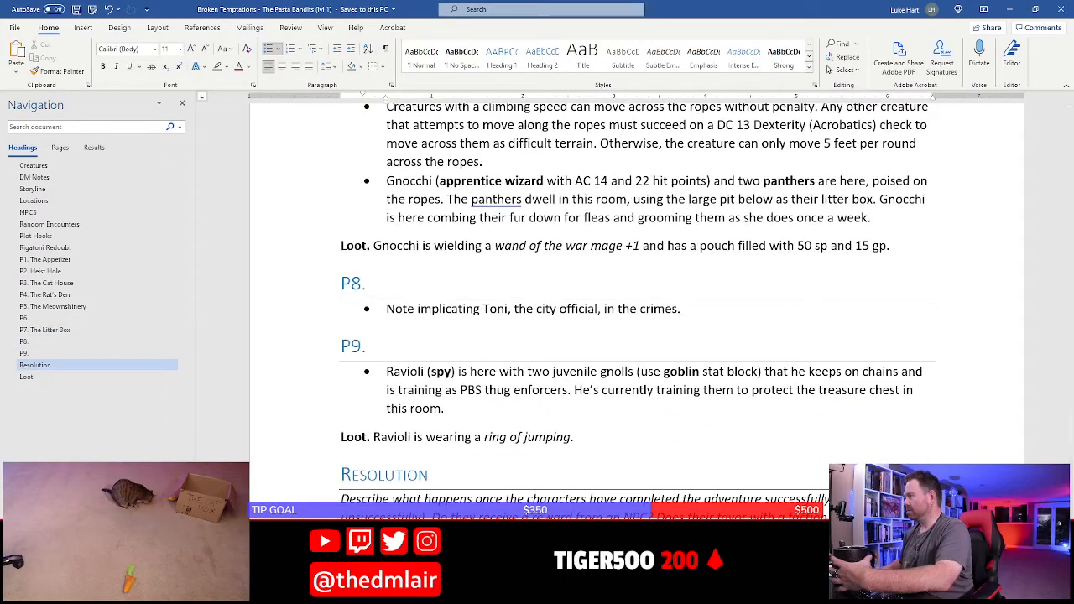
scroll(534, 383, "up", 15)
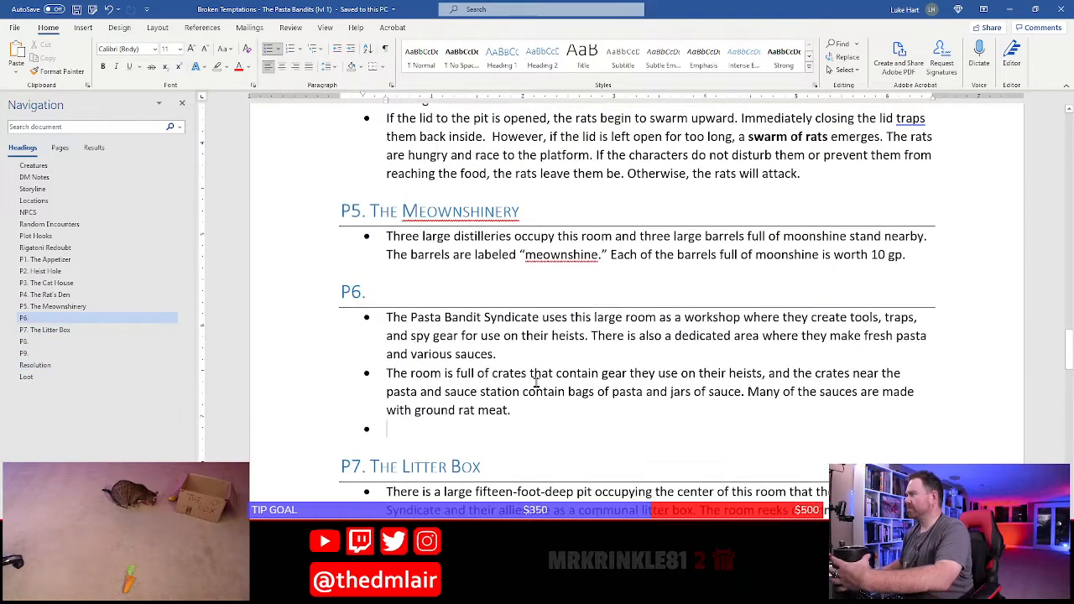
scroll(504, 369, "down", 2)
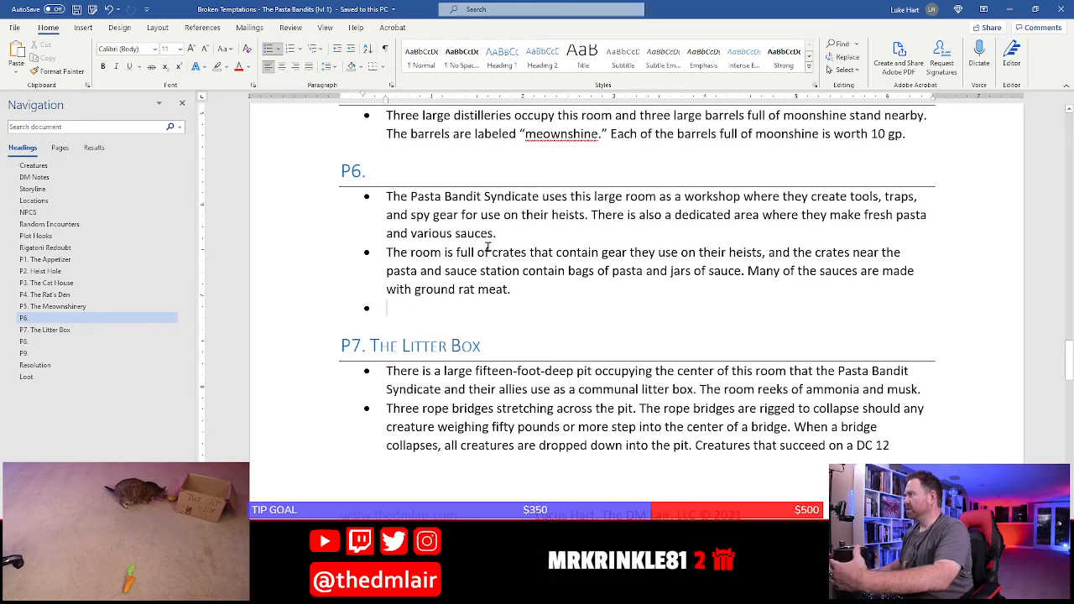
key("alt+Tab")
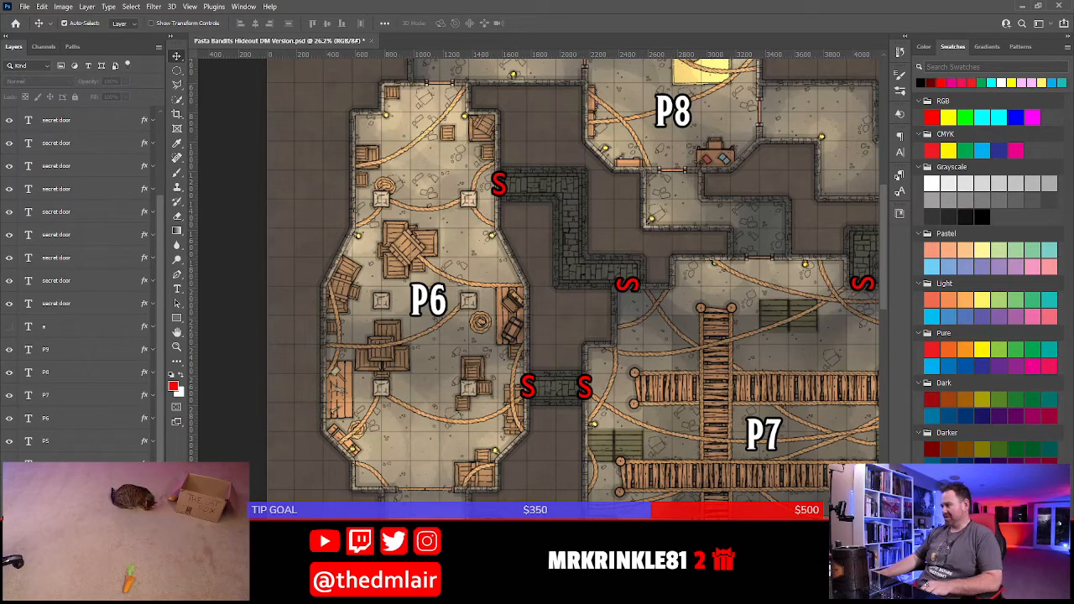
key("alt+Tab")
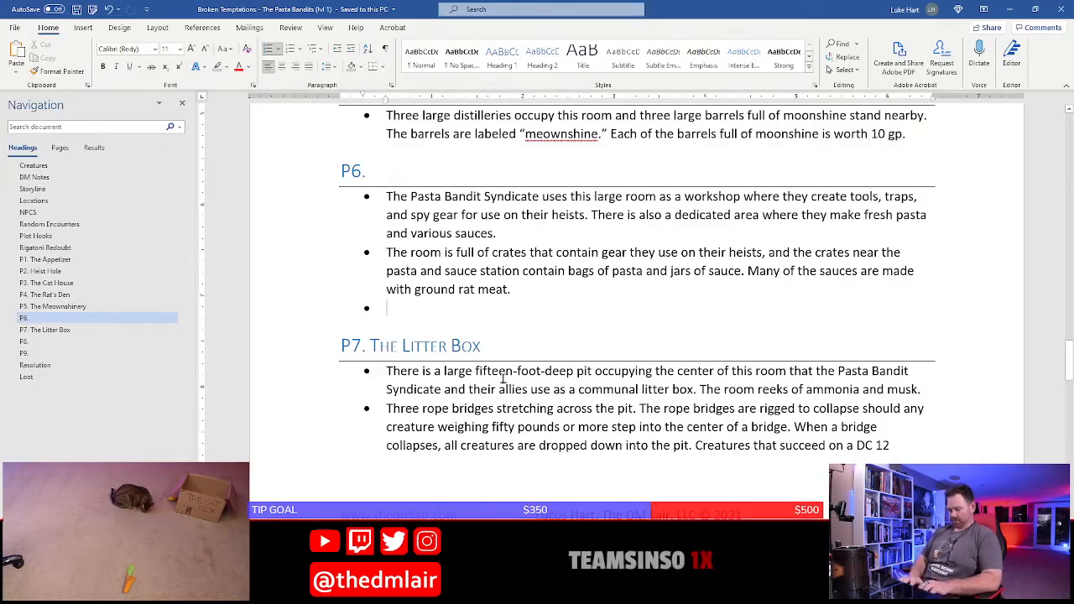
type("One of the ")
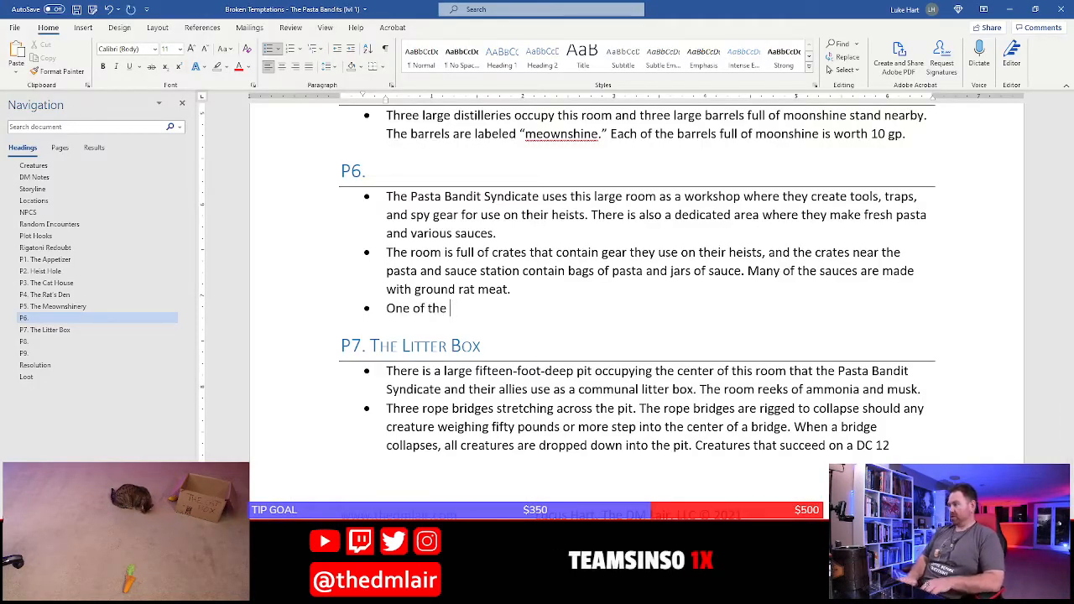
type("crates ne")
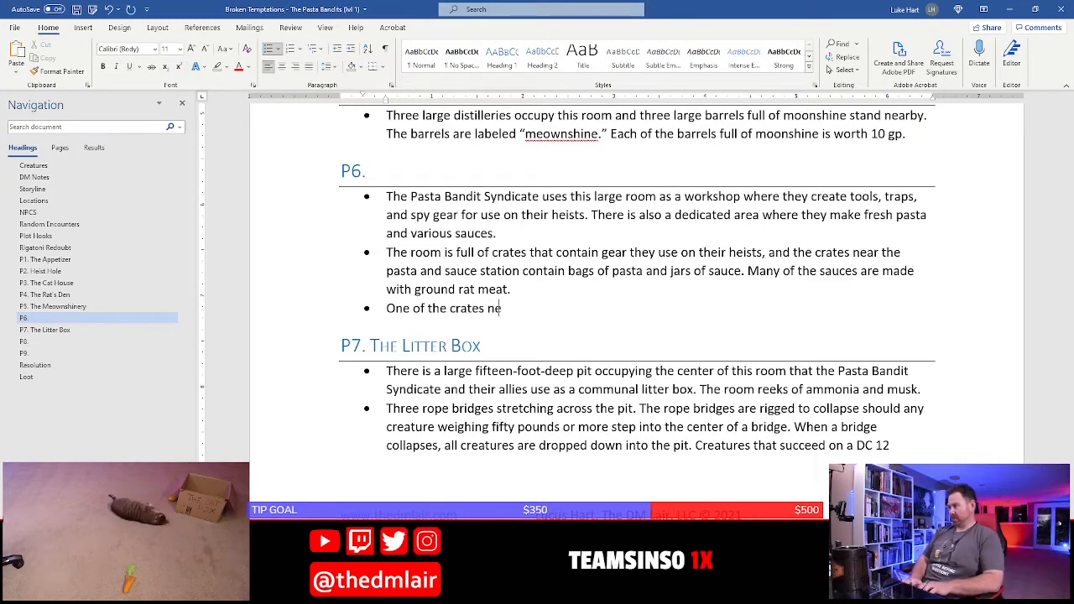
type("ar the pasta and sc")
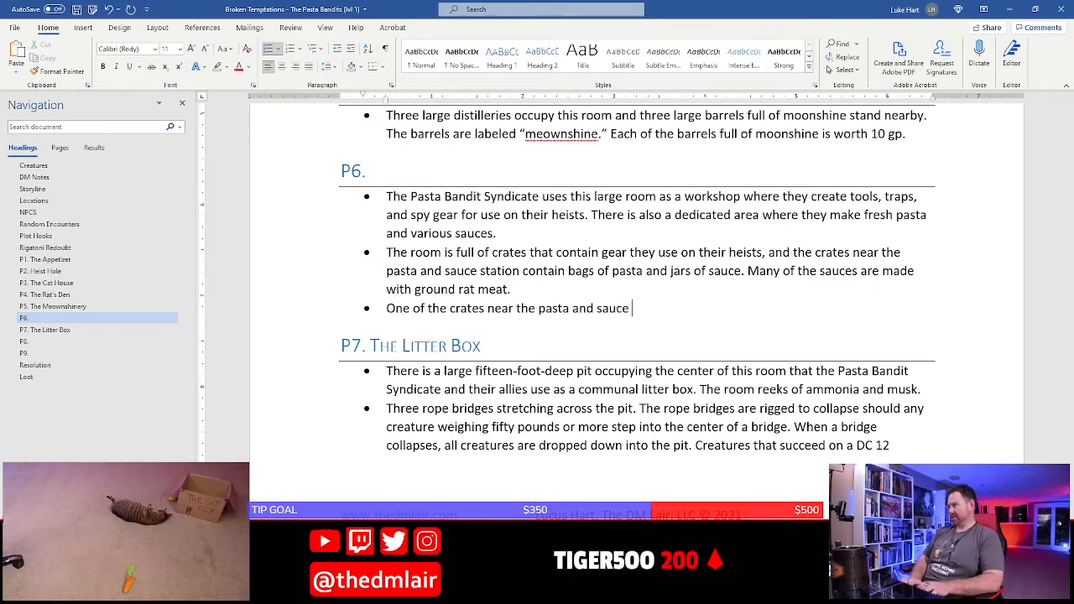
type("station contains ")
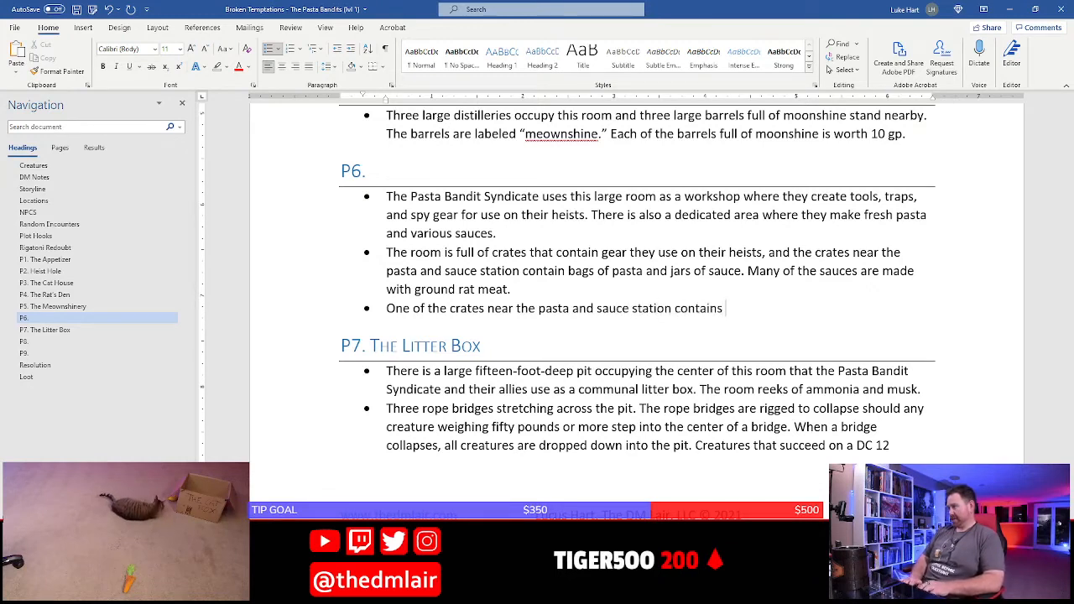
type("rare herbs and ")
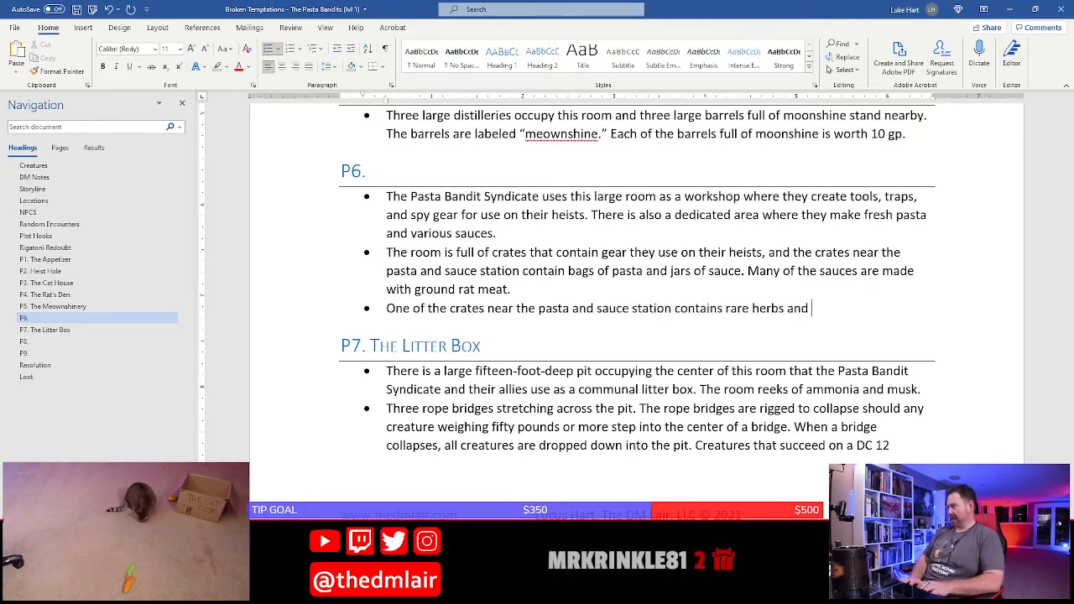
type("ingredia")
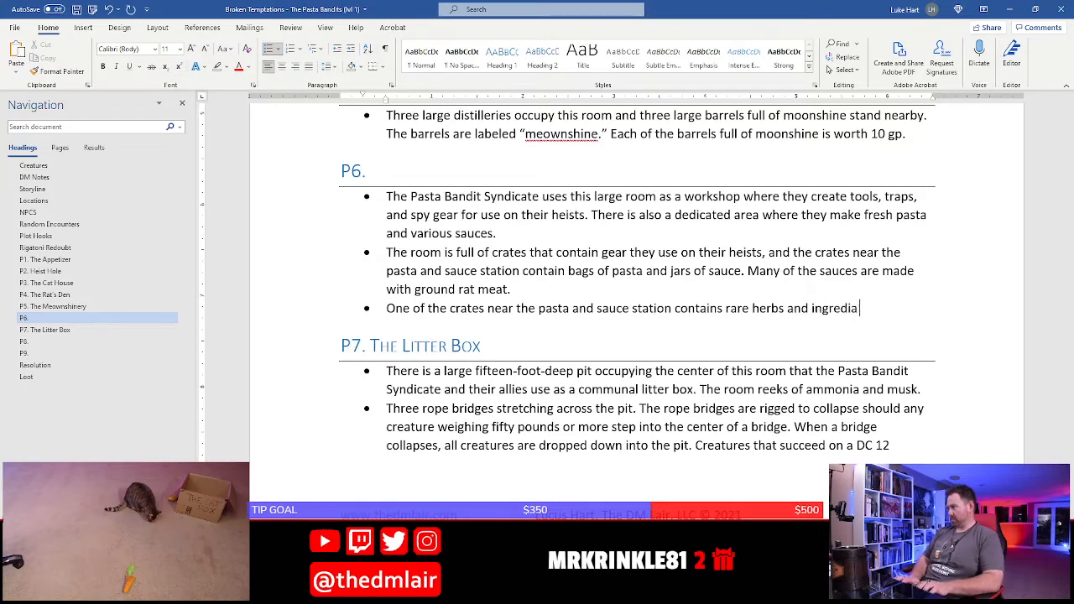
key("BackSpace")
type("ents. T")
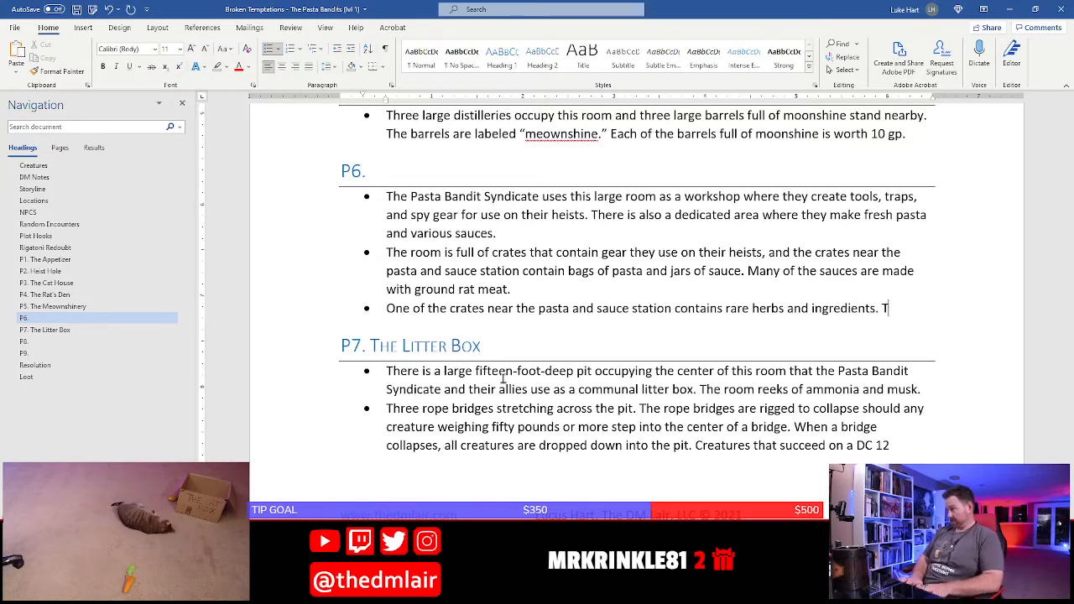
type("his crate is")
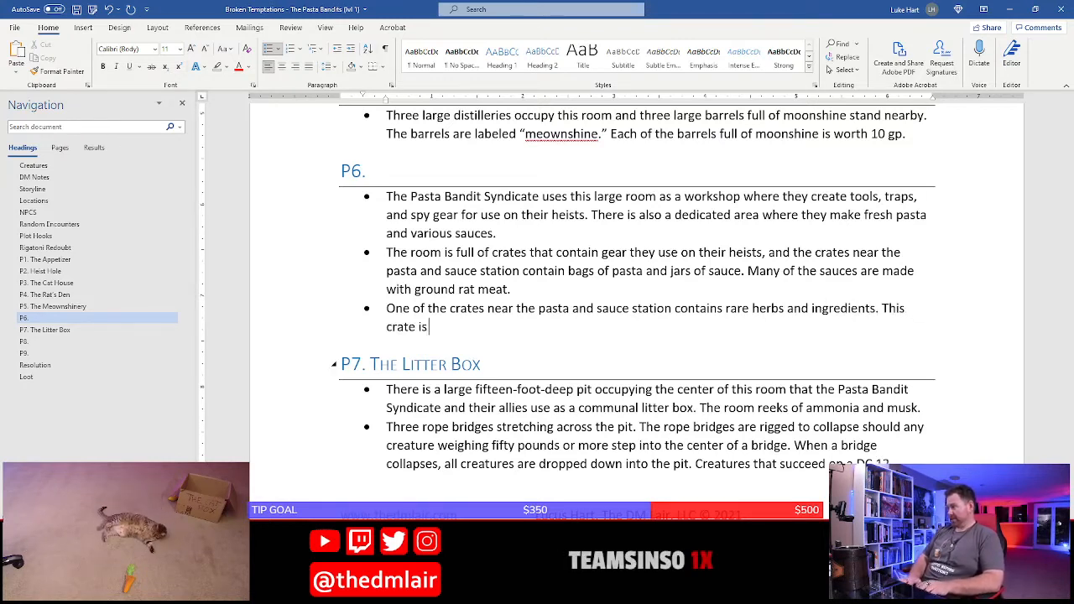
type(" heavily bound i")
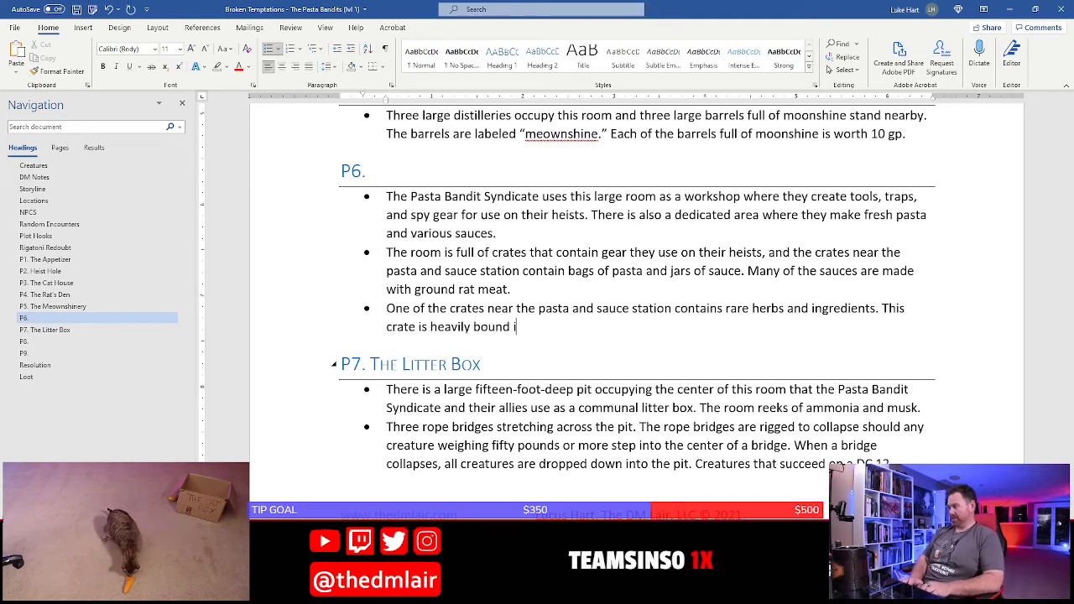
type("n iron")
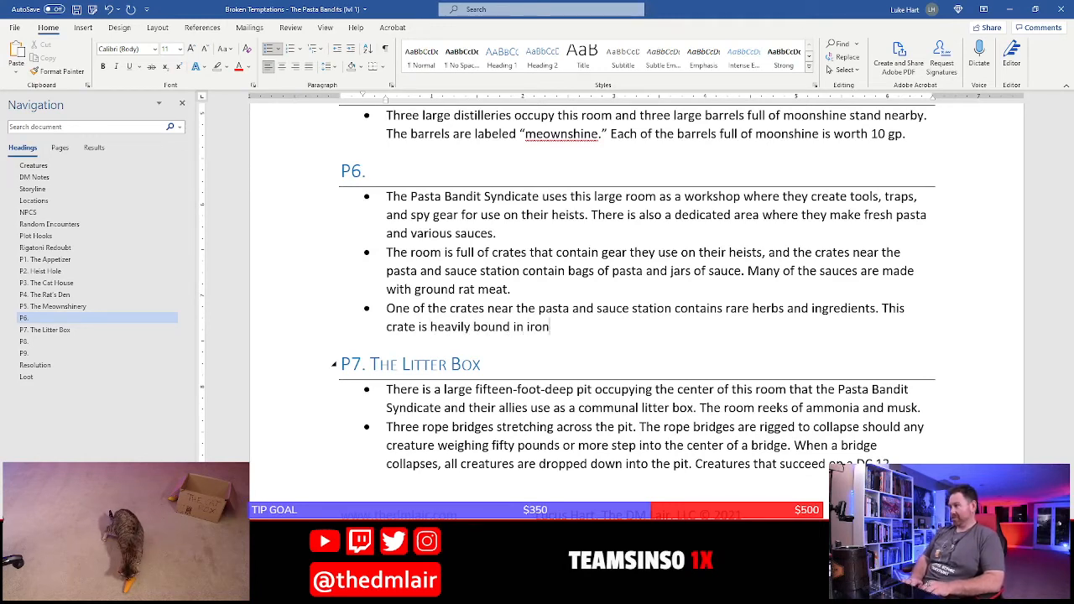
type(" nd")
End that sentence, add "This crate is heavily bound in iron and trapped." to the third P6 bullet, and save the document
key("BackSpace")
key("BackSpace")
type("and")
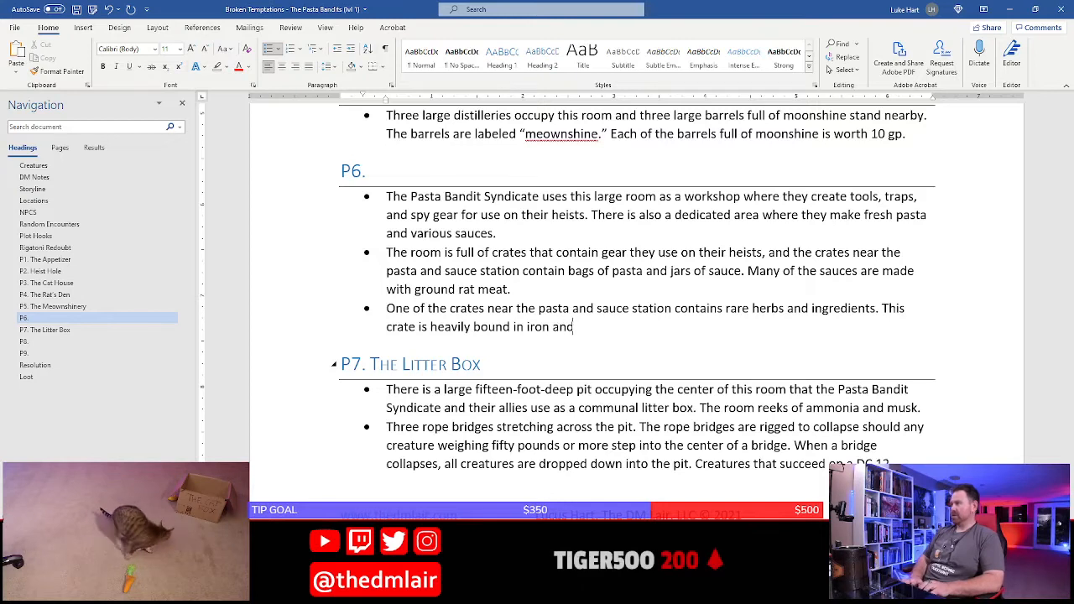
type(" trapped.")
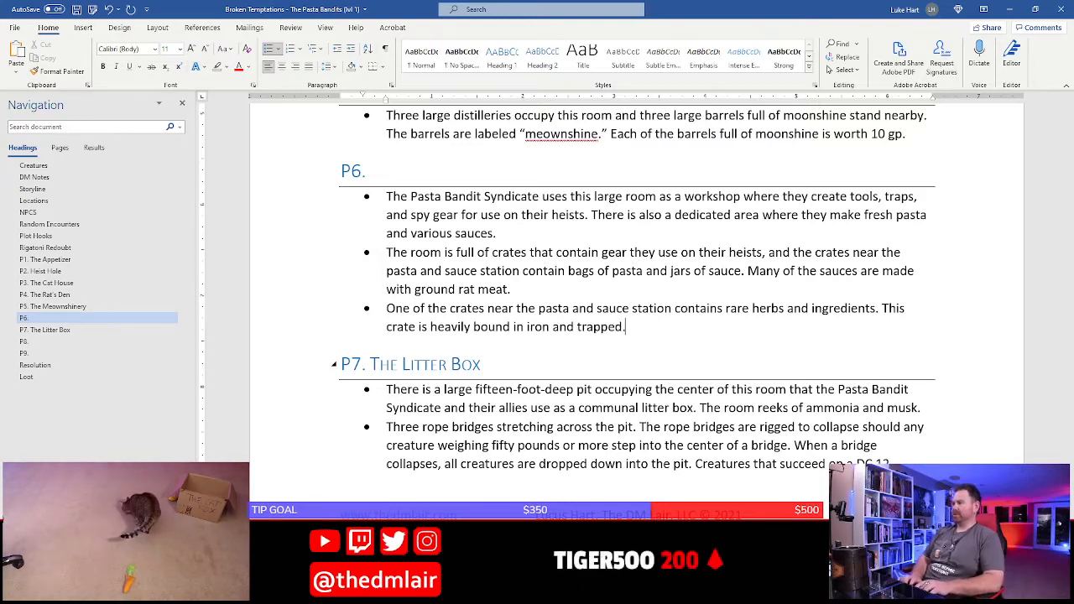
key("ctrl+s")
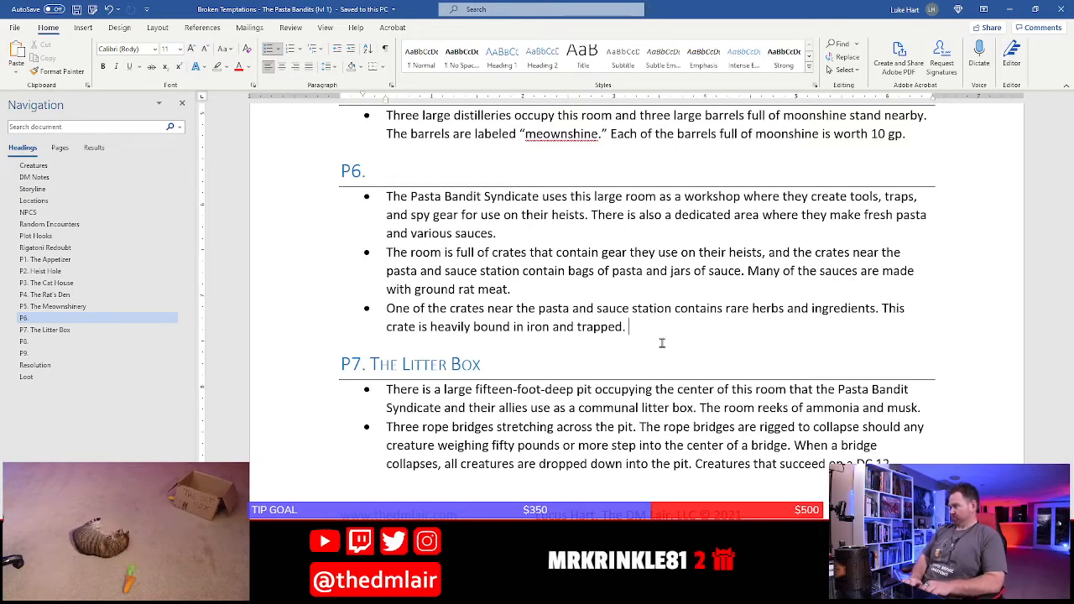
Begin another sentence in the third P6 bullet with "If the lid is removed without disarming the trap ("
type("If the lid is ")
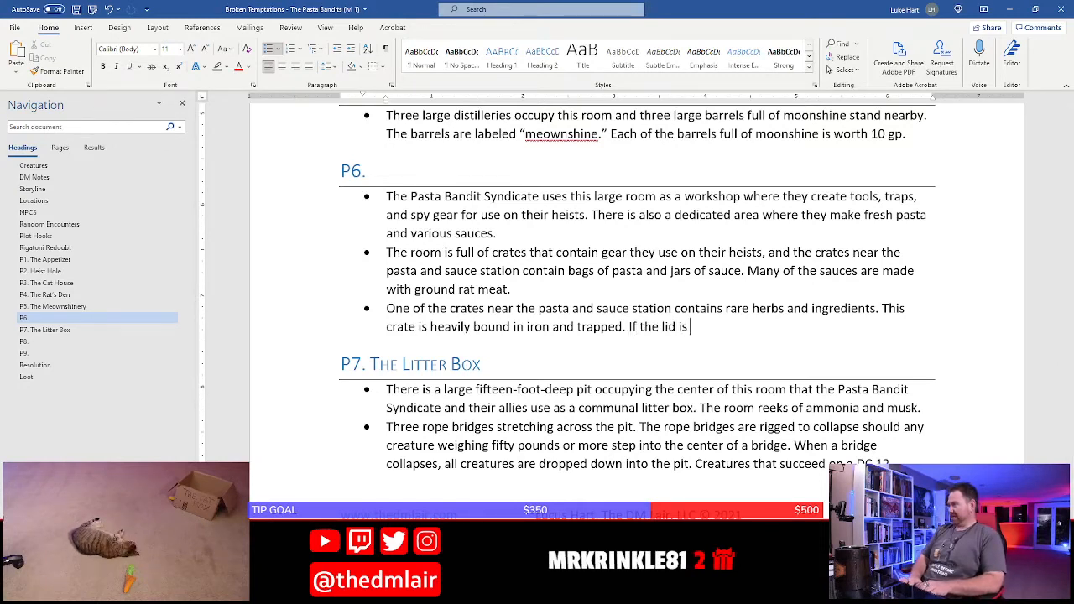
type("removed")
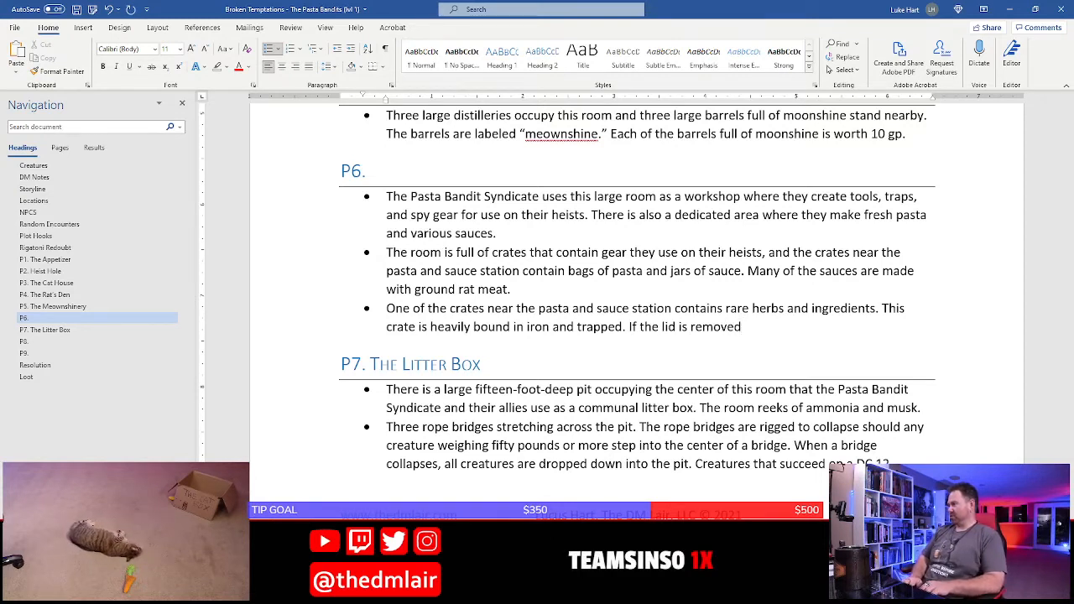
type(" without dis")
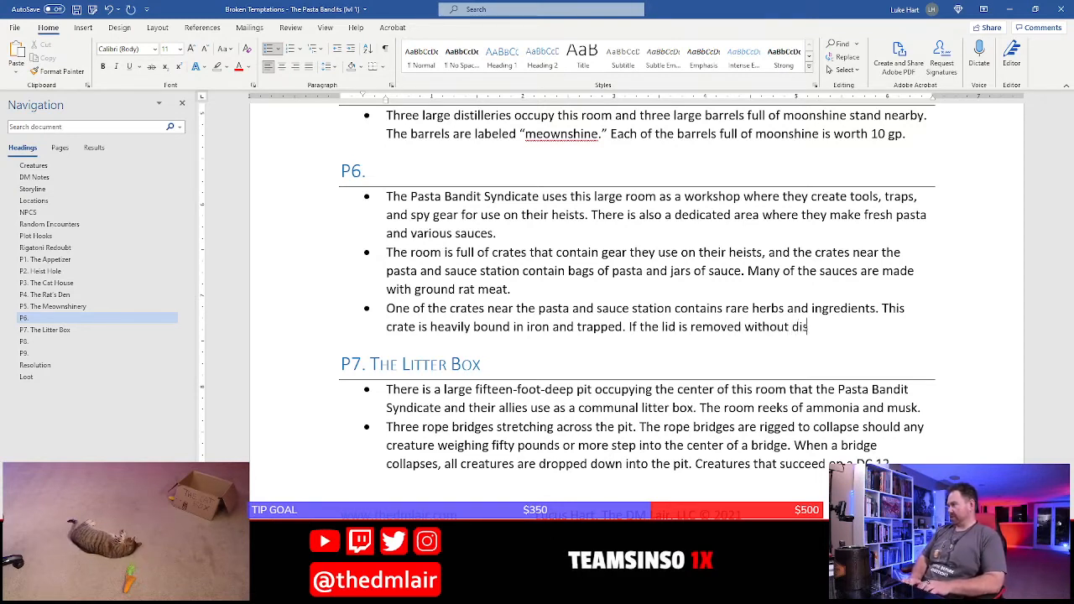
type("arming the trap (")
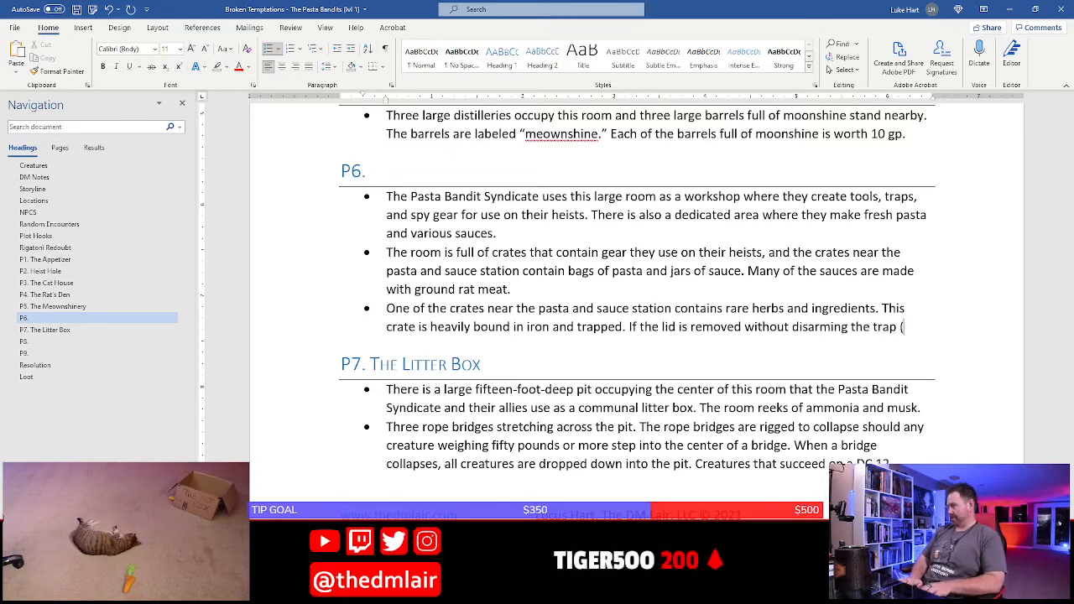
type("DC 13")
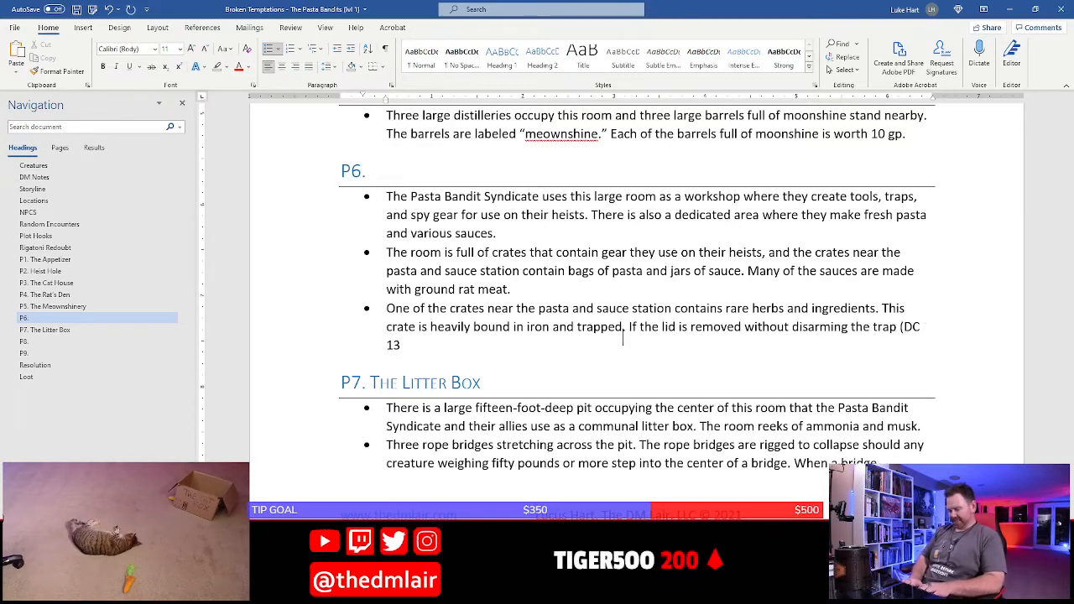
type(" Dextiery")
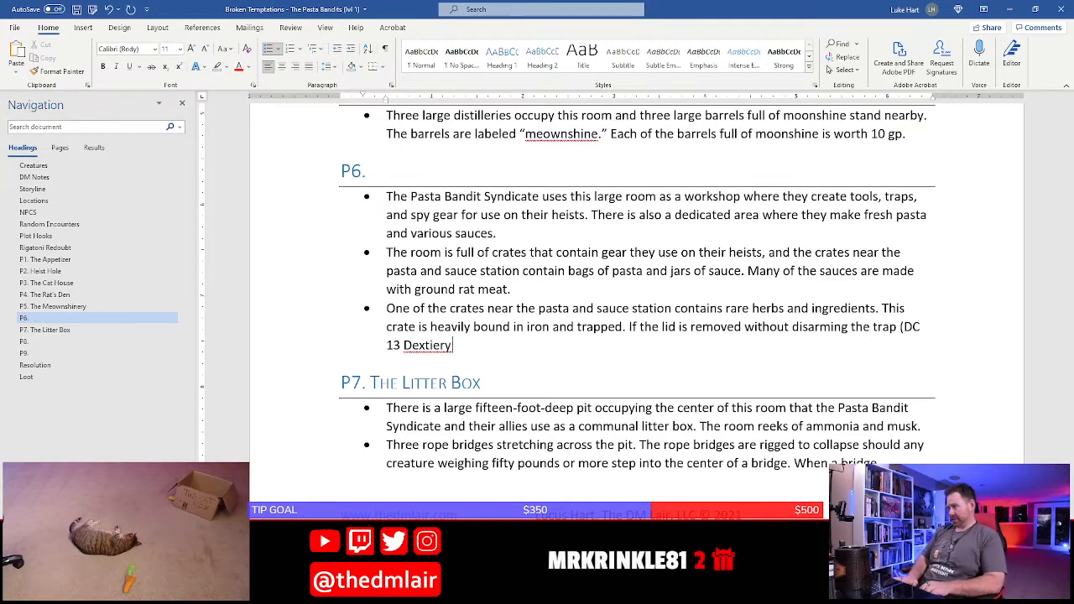
Complete the trap's parenthetical with "DC 13 Dexterity [Thieves' Tools] check)" followed by a comma
key("BackSpace")
key("BackSpace")
key("BackSpace")
key("BackSpace")
type("ery")
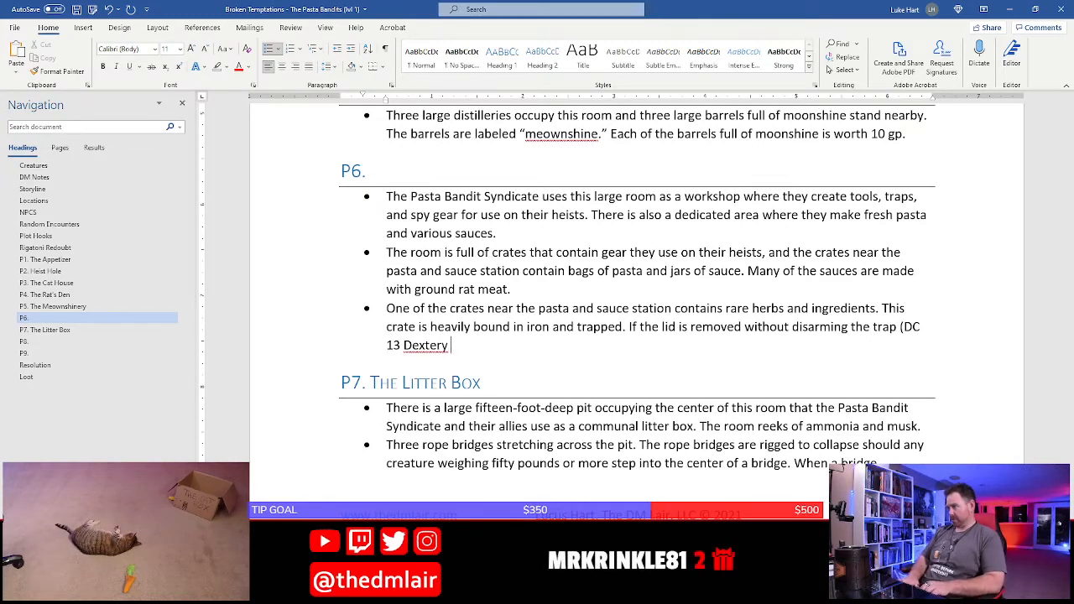
key("BackSpace")
key("BackSpace")
key("BackSpace")
key("BackSpace")
type("teri")
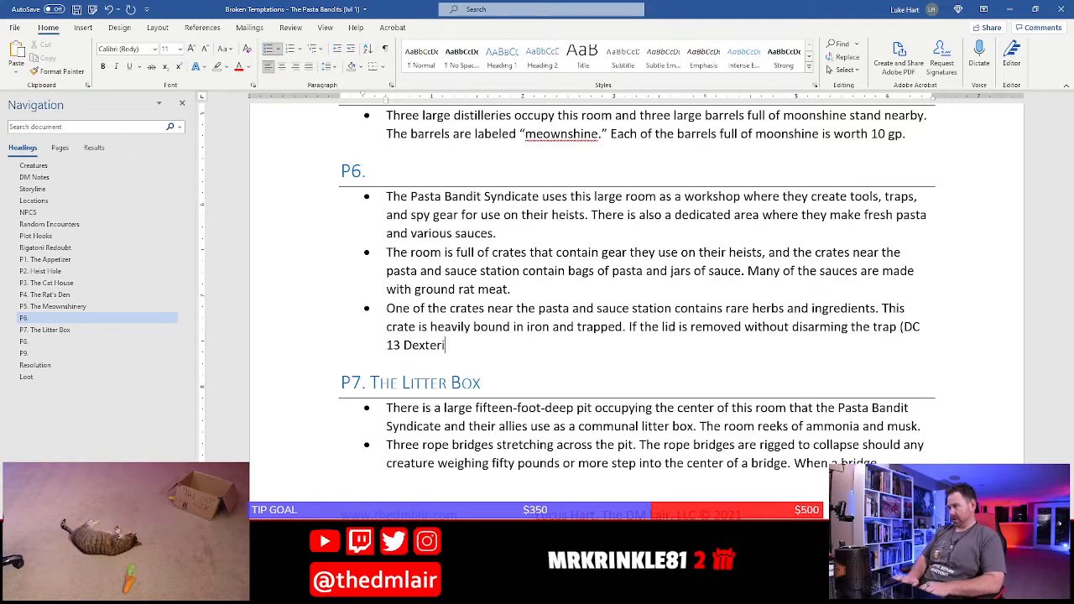
type("ty [Thei")
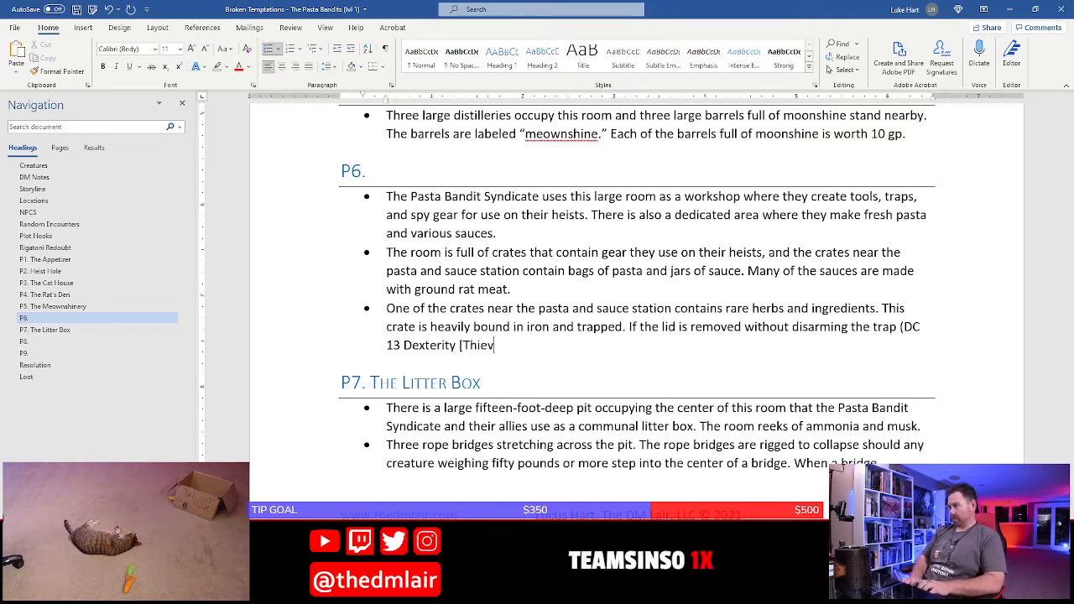
type("ves' Tools] ")
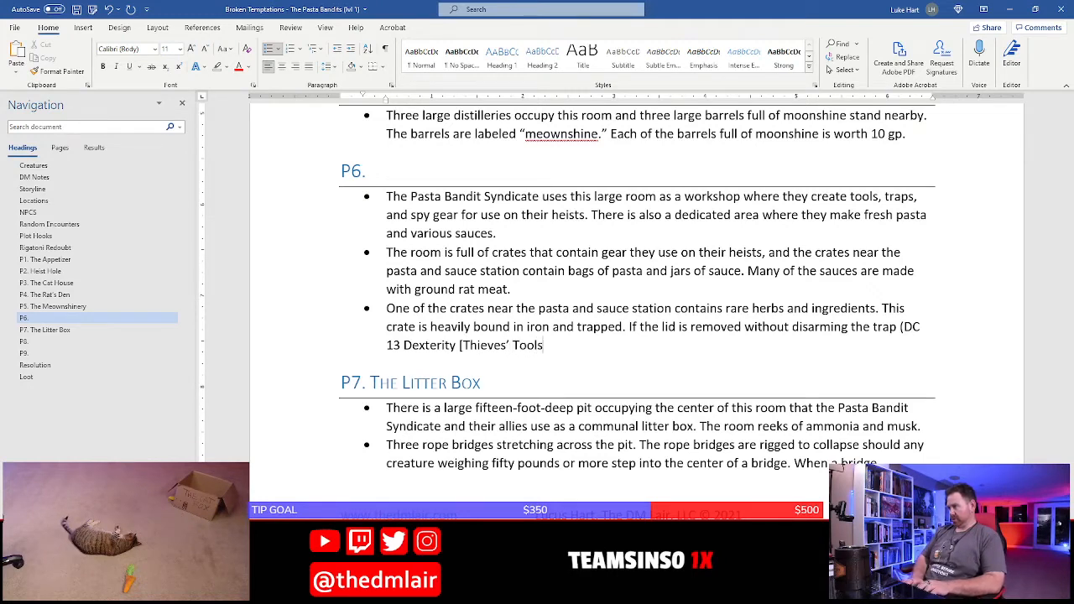
type("check")
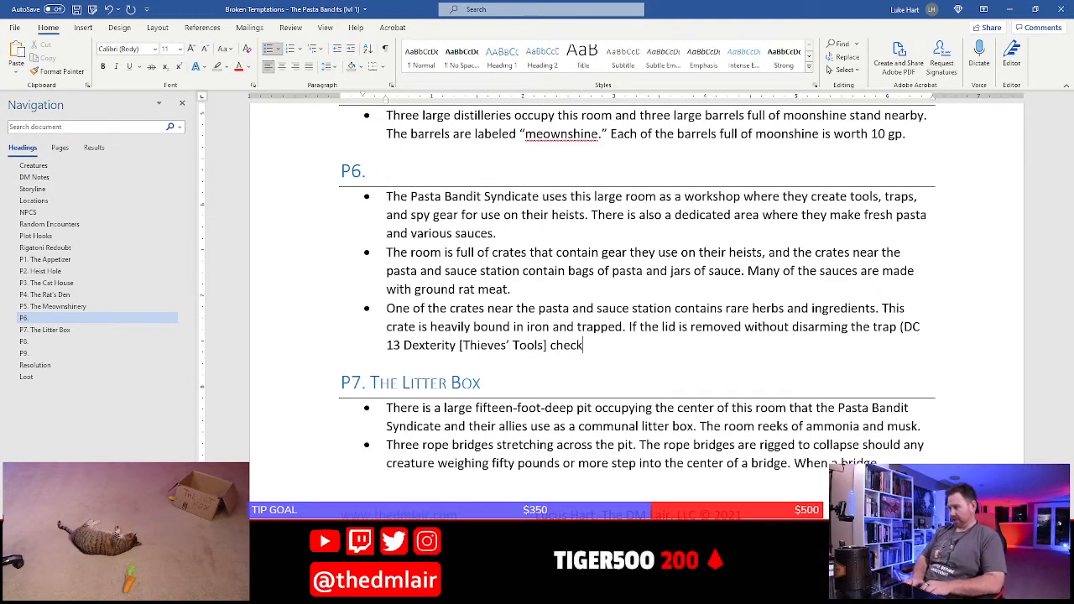
type("), ")
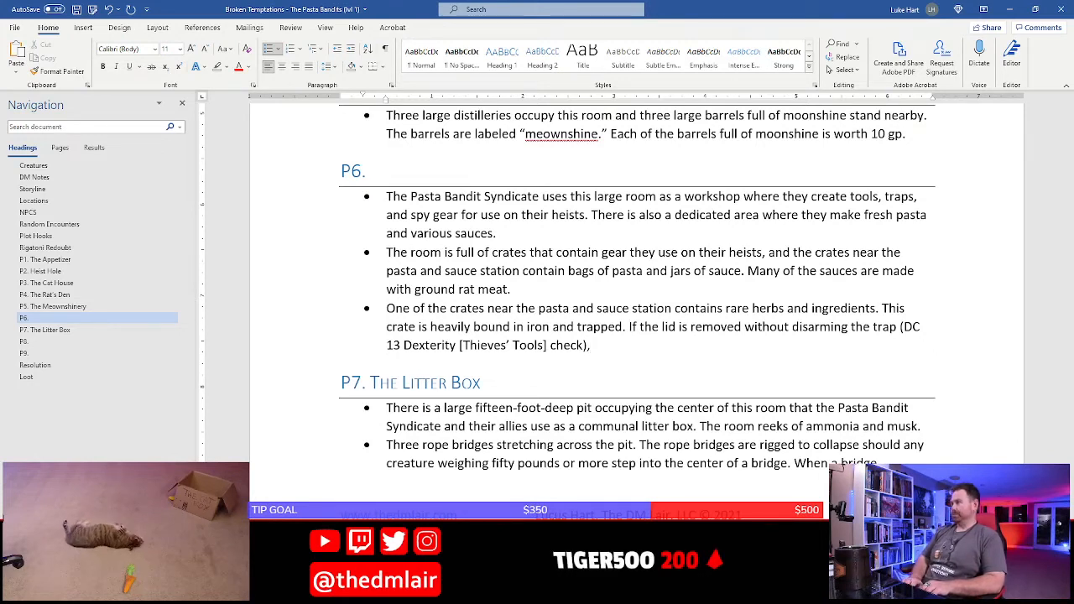
type("gas")
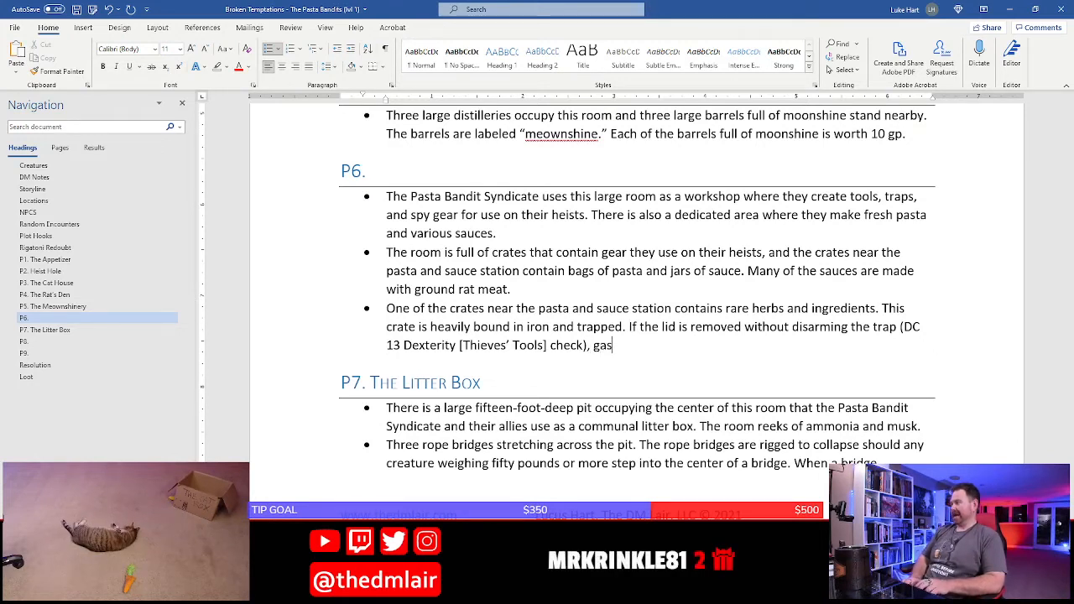
type(" exp")
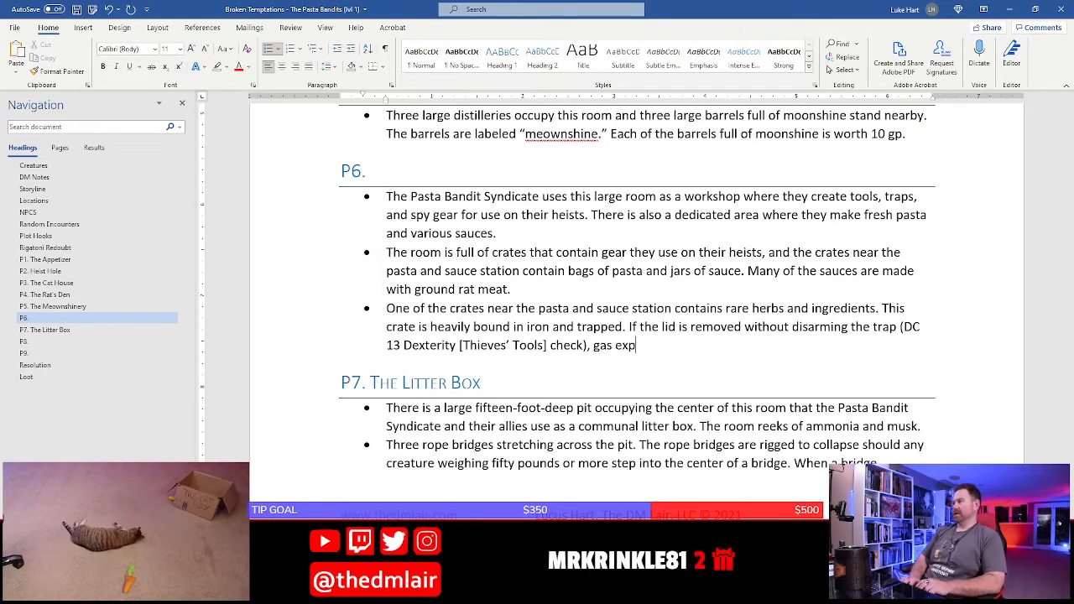
type("andso")
Describe the trap's effect by continuing the sentence with "gas expands out from crate in a thirty-foot radius"
key("BackSpace")
type("out from th")
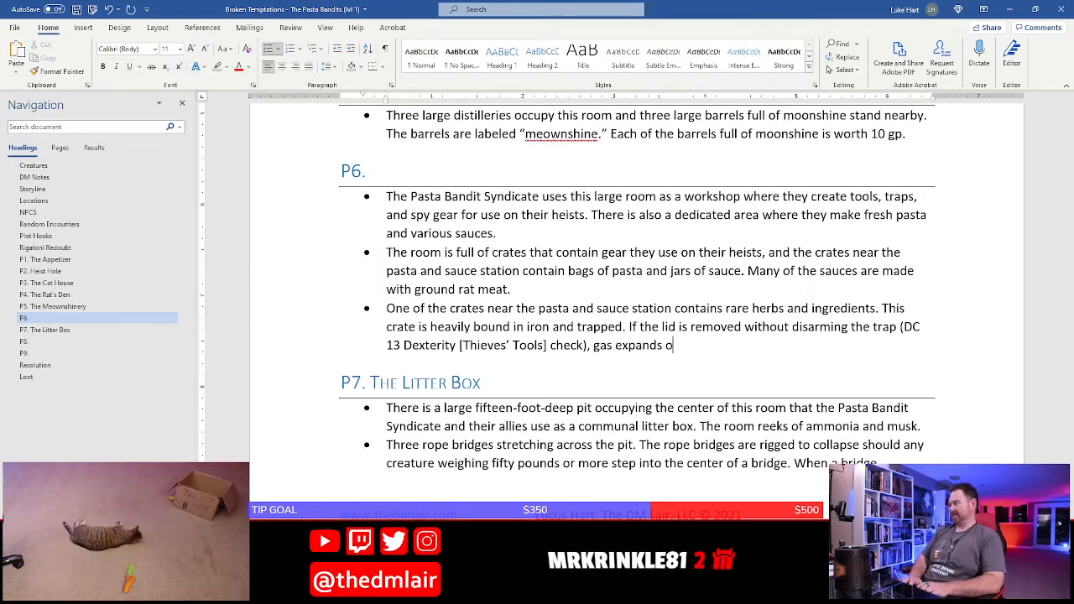
key("BackSpace")
key("BackSpace")
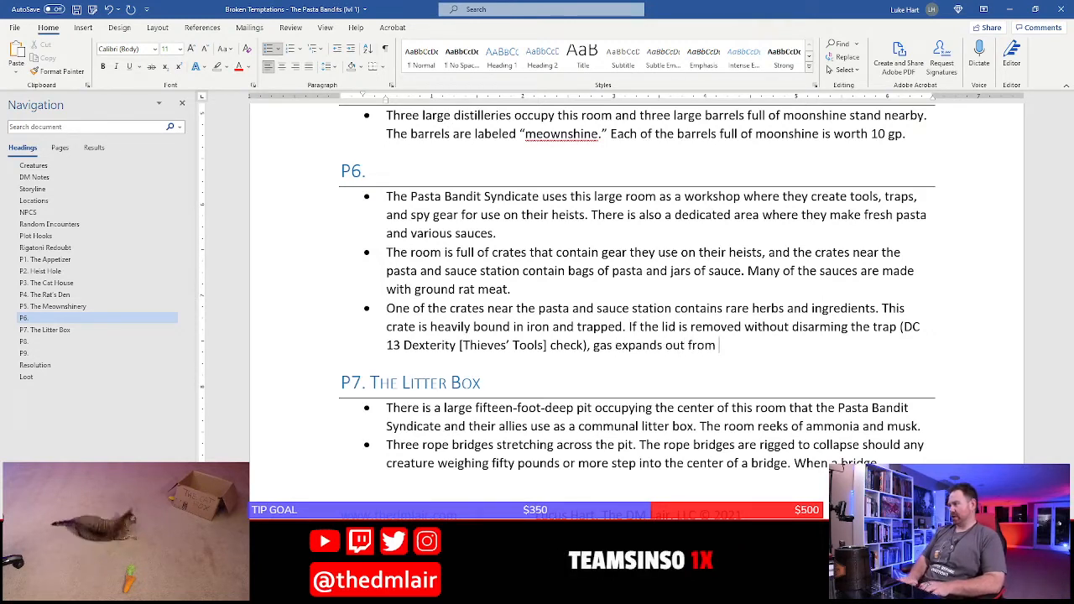
type("crate in a")
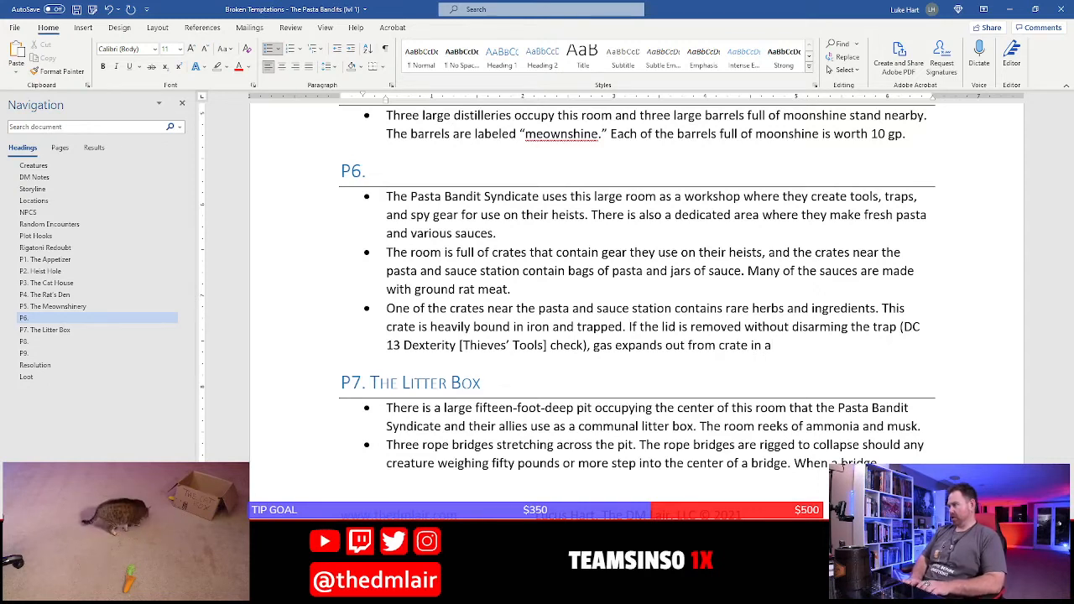
type(" thirty-foot")
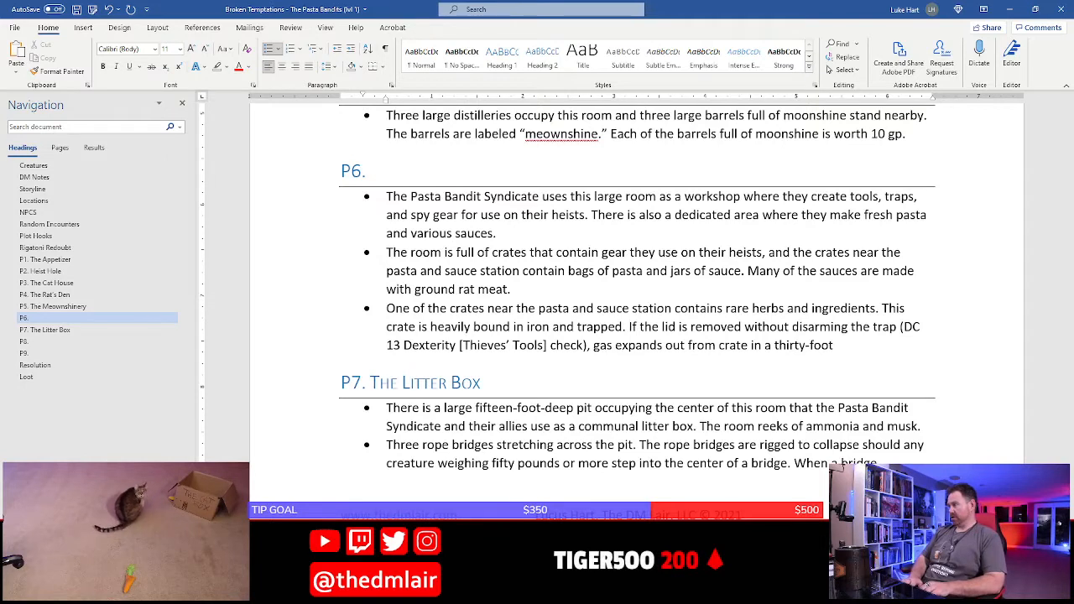
type(" radius")
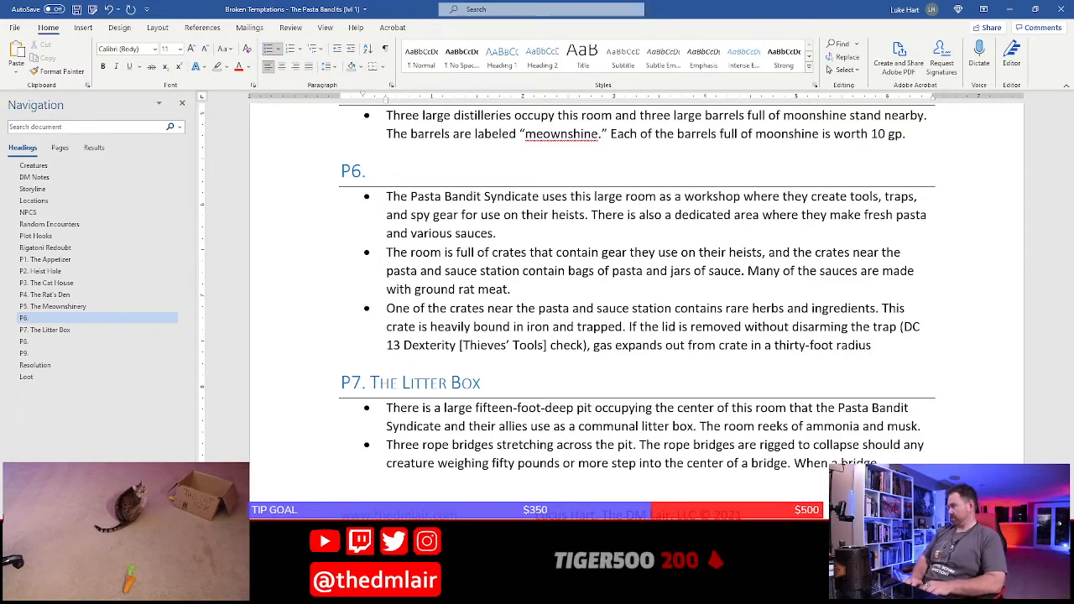
type(". Ever")
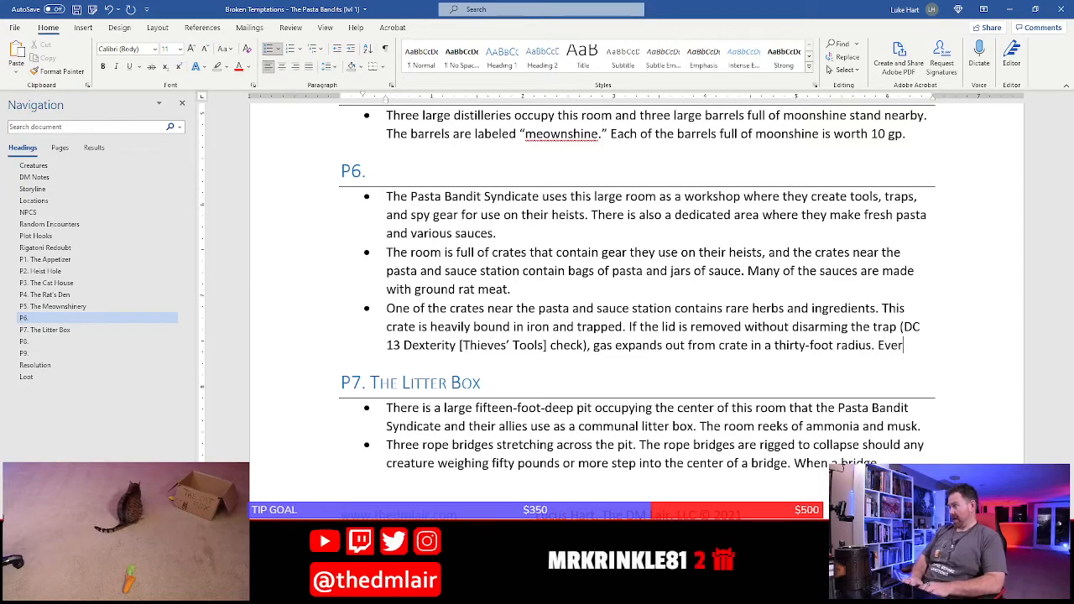
End the gas radius sentence and begin another in the third P6 bullet with "All non-catling creatures in the area of effect must make"
key("BackSpace")
key("BackSpace")
key("BackSpace")
key("BackSpace")
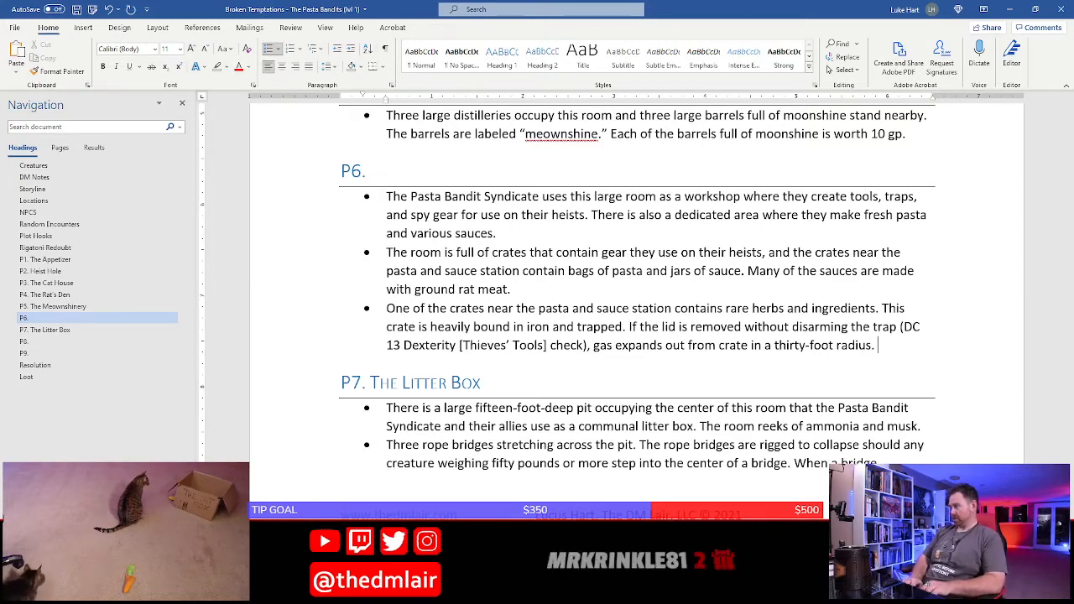
type("All non-cat")
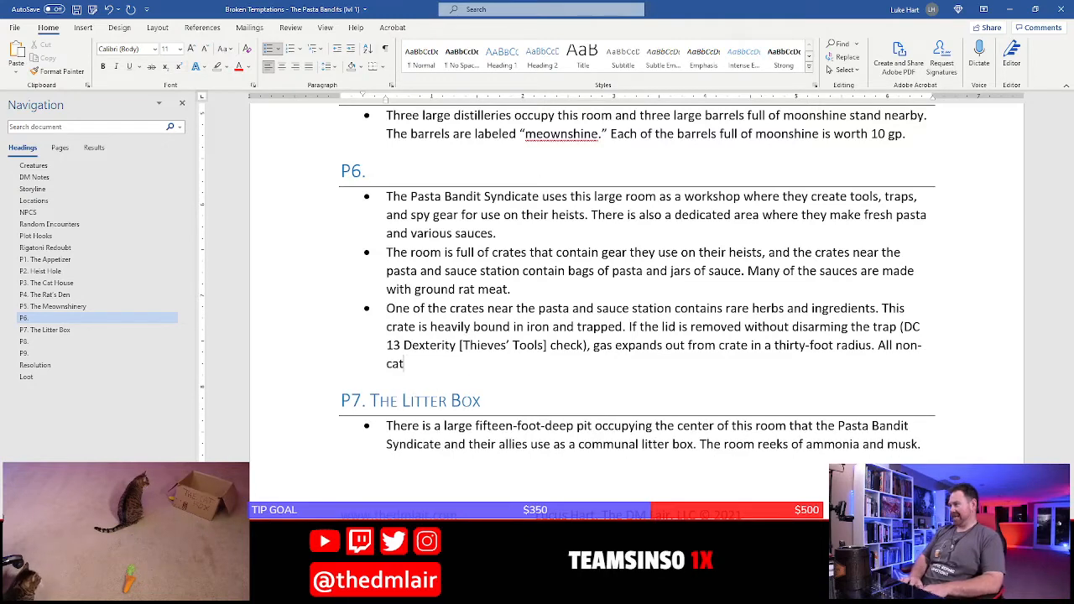
type("ling creatures in t")
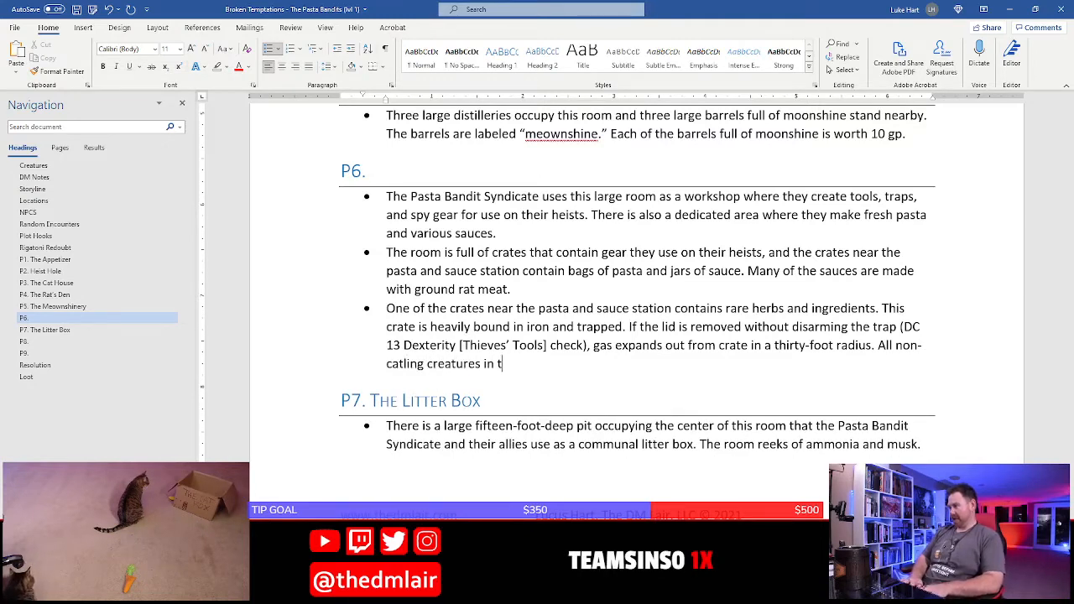
type("he area ")
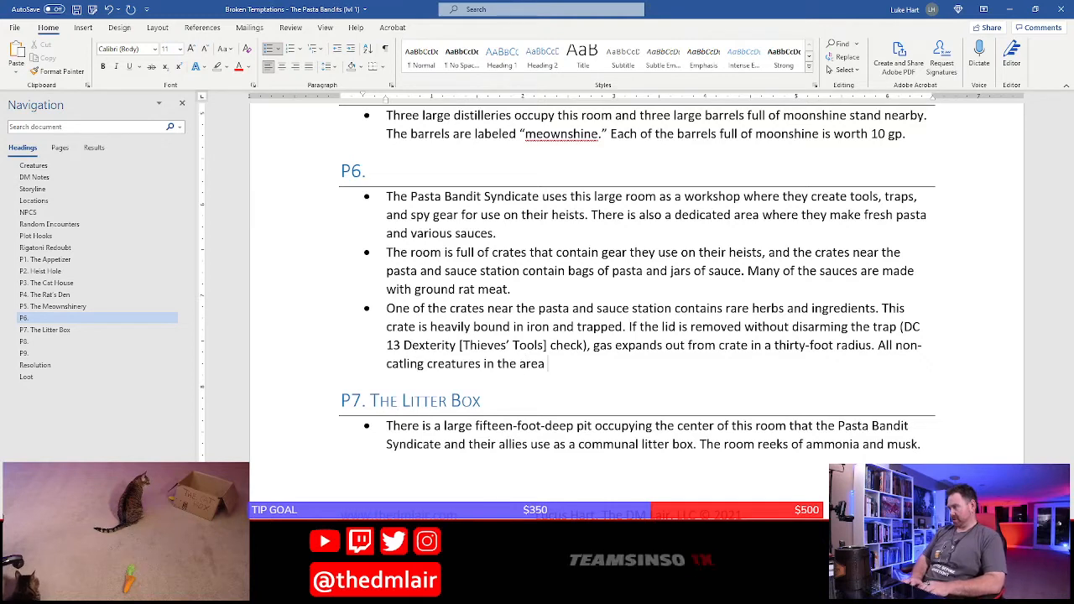
type("of effect must make a DC")
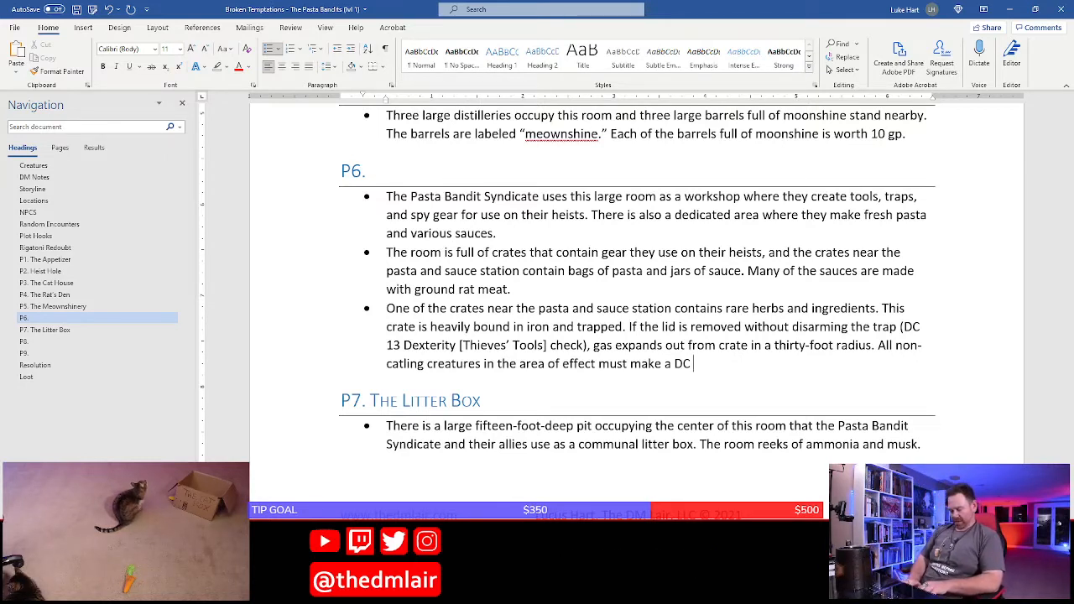
Complete the sentence with "a DC 12 Constitution saving throw or fall asleep for the next hour." and begin another with "Sleeping creatures can be"
type("12 Con")
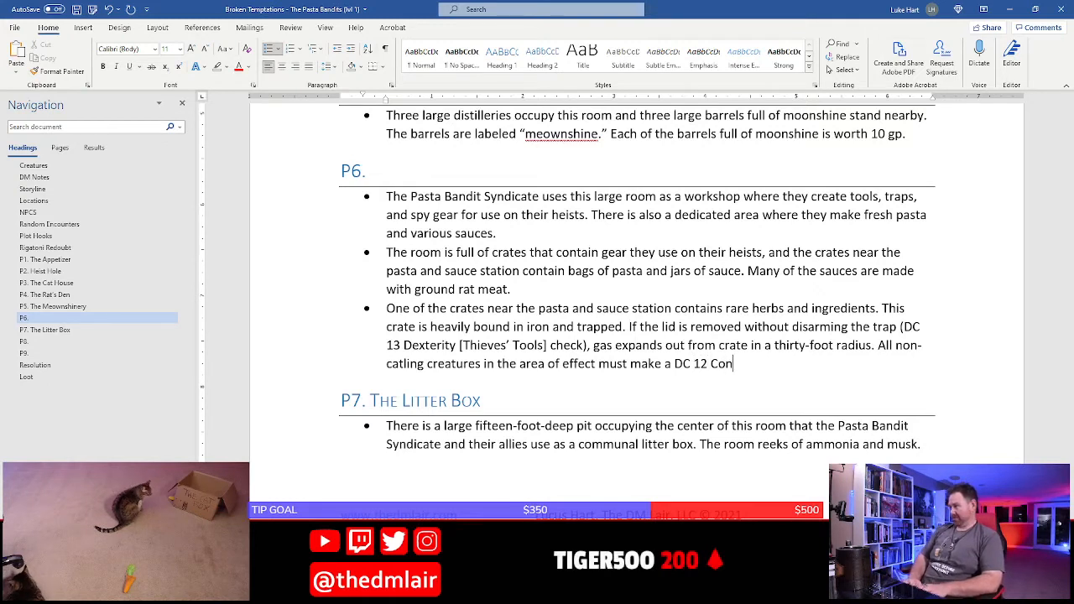
type("stitution saving thr")
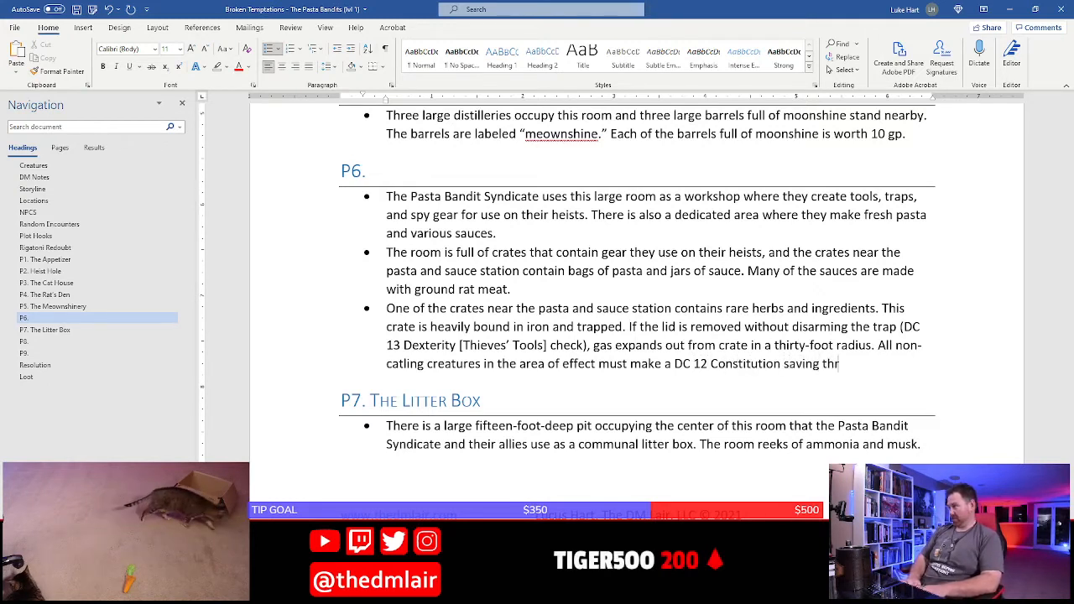
type("ow or fall asleep fro")
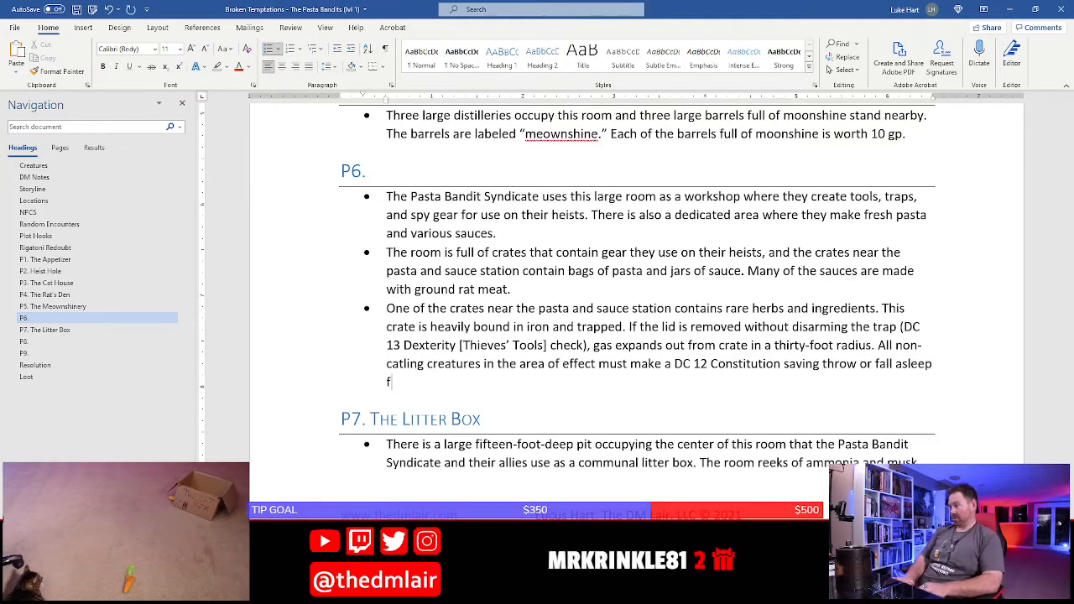
type(" the next hour. Sleep")
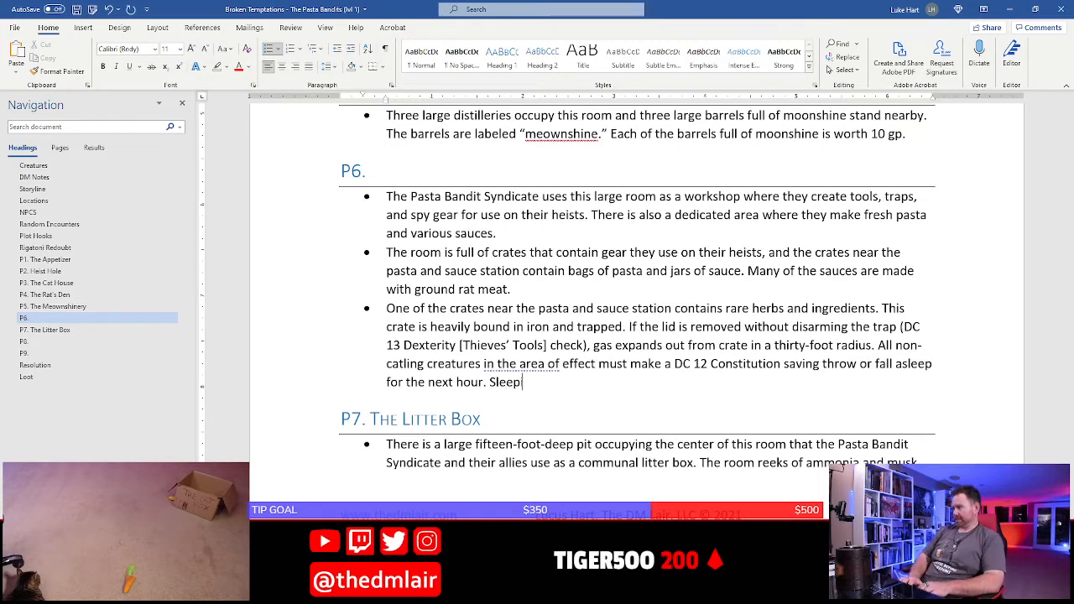
type("ing creatures can be w")
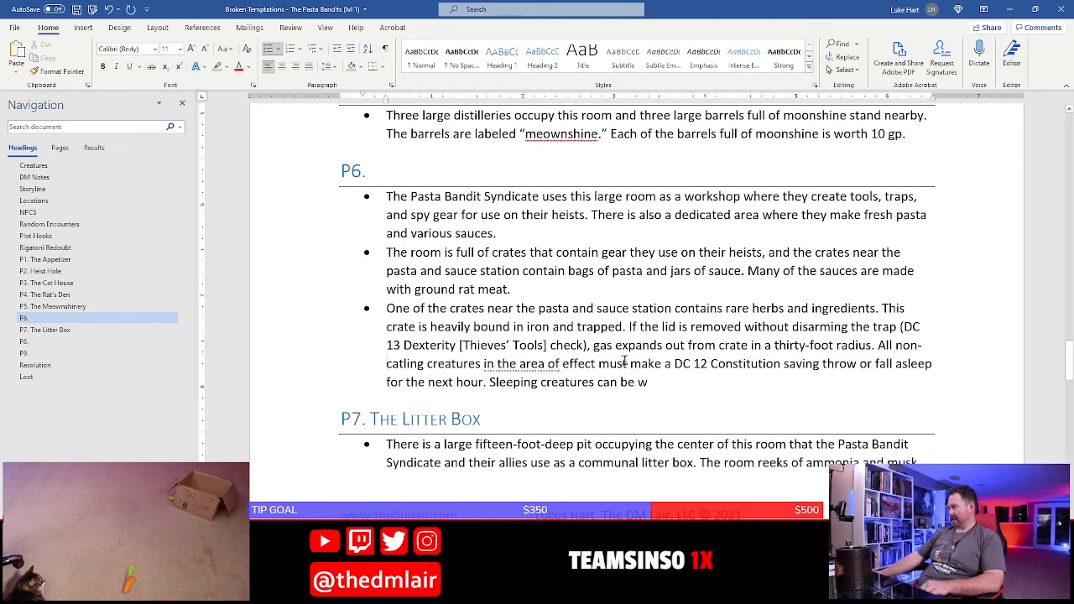
Insert "created from distilled catnip" after "gas" in the third P6 bullet's sentence about the trap's effect
type("created from dist")
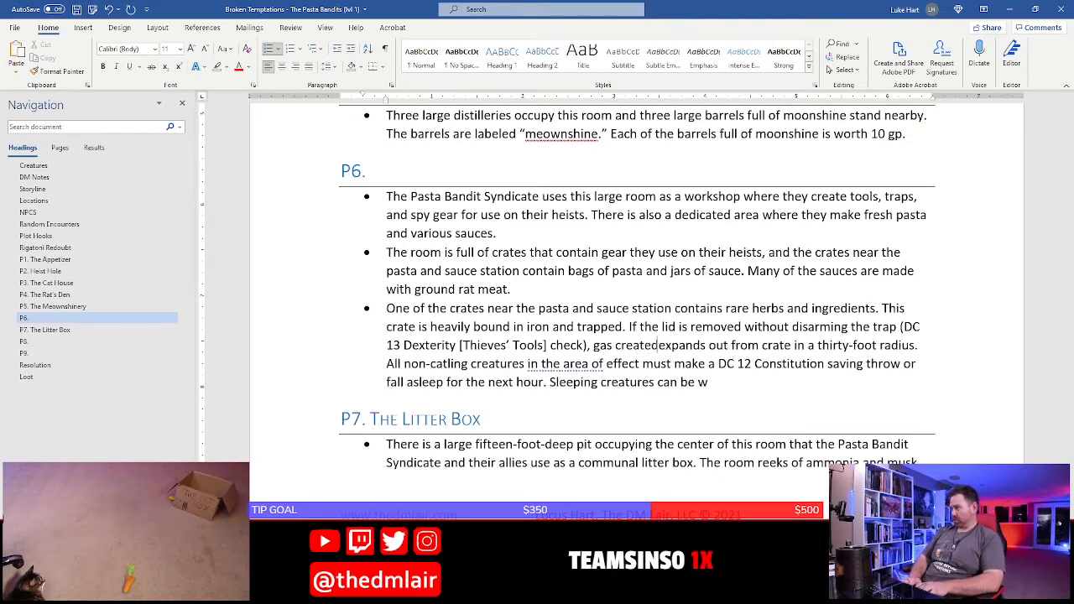
type("illed catnip")
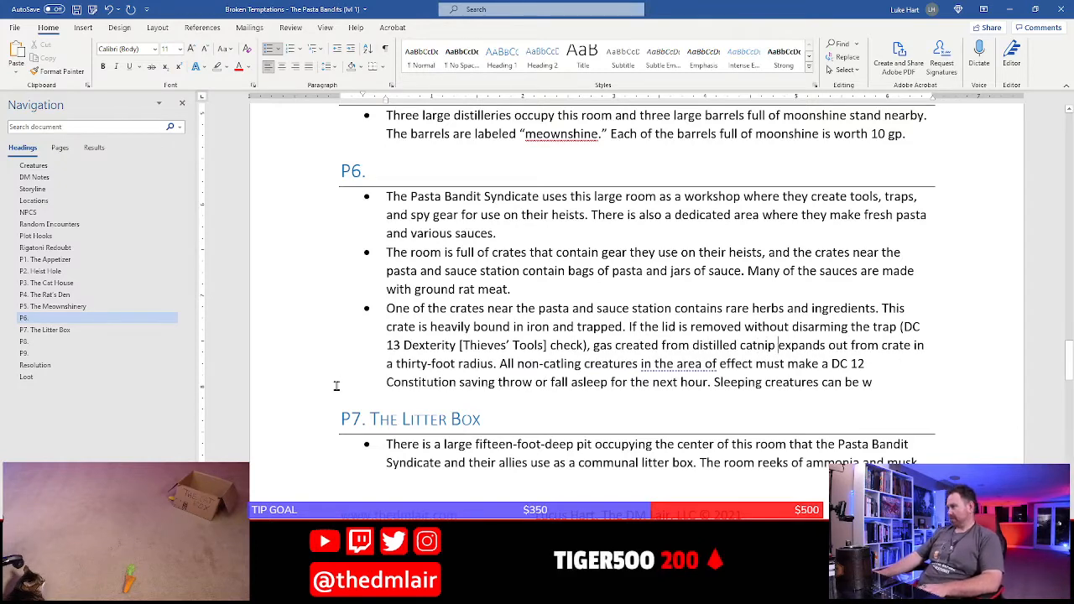
Delete the unfinished wording "can be w" after "Sleeping creatures" at the end of the third P6 bullet
left_click(873, 386)
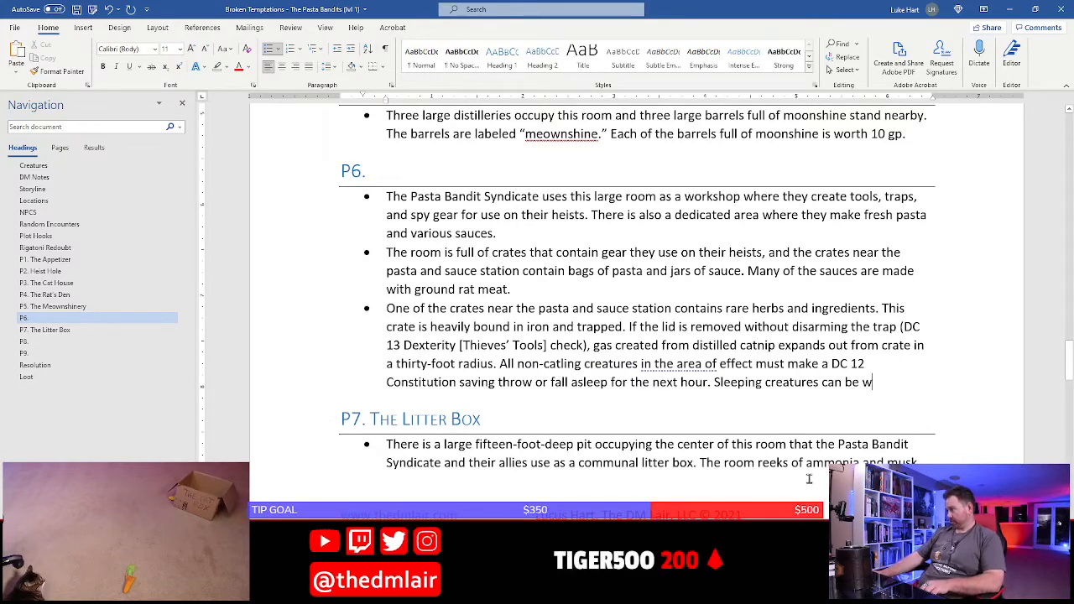
key("BackSpace")
key("BackSpace")
key("BackSpace")
key("BackSpace")
key("BackSpace")
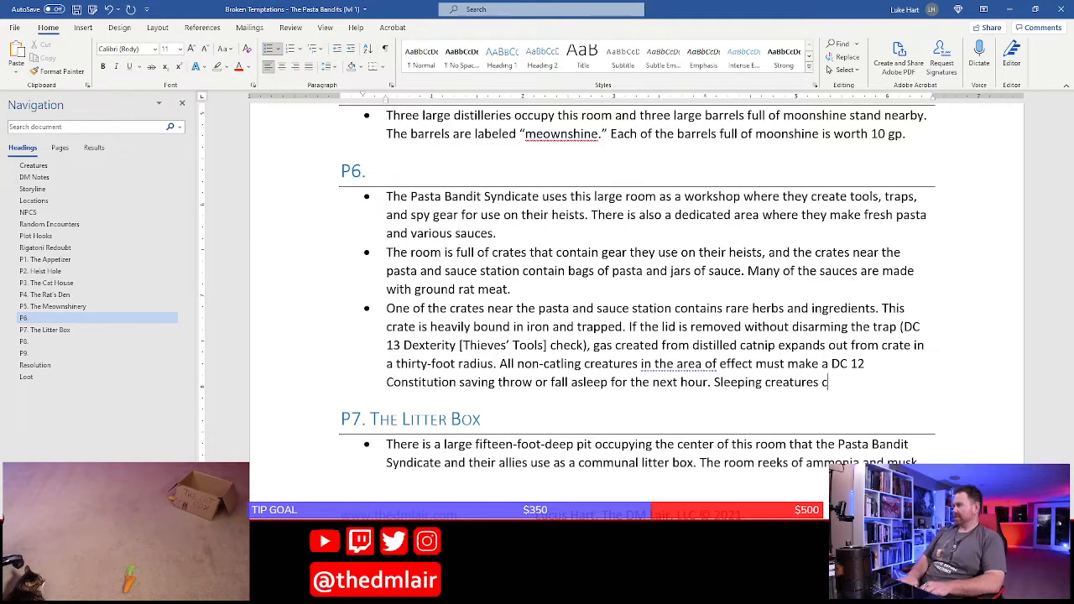
key("BackSpace")
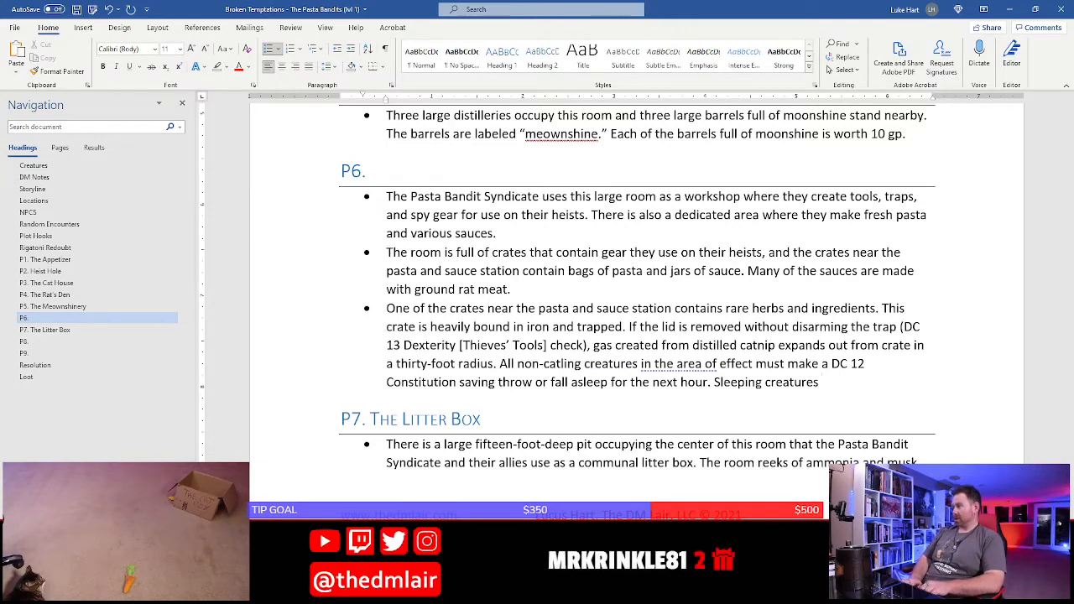
type("can only be w")
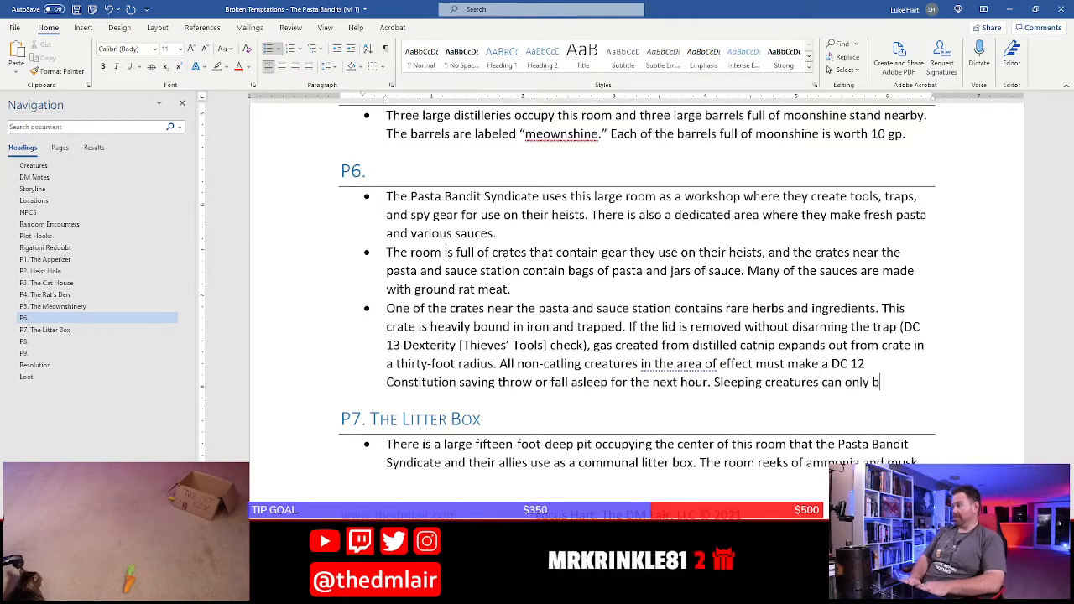
key("BackSpace")
key("BackSpace")
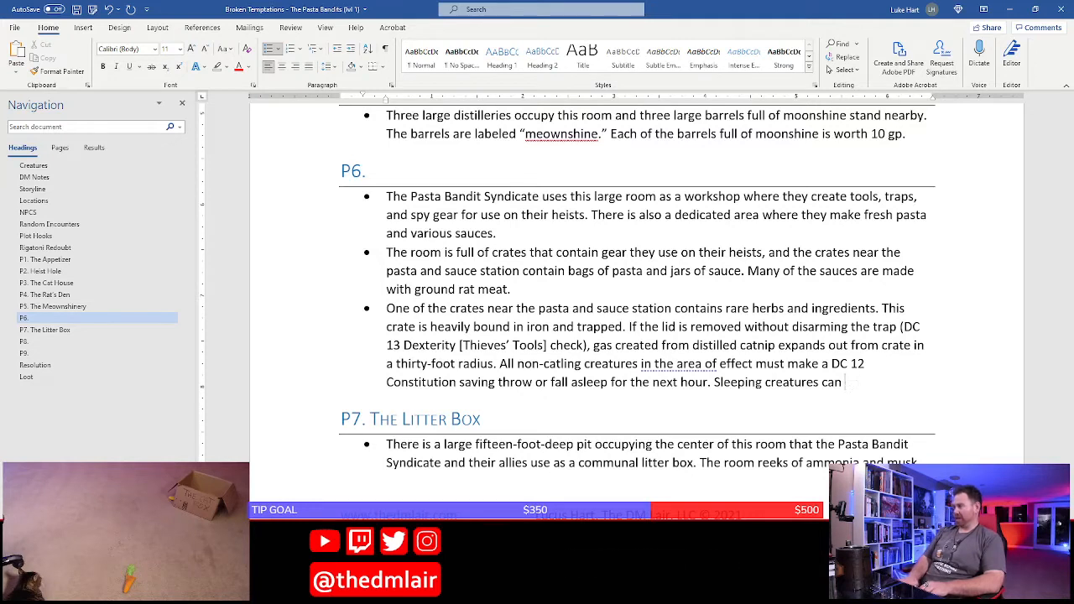
key("BackSpace")
key("BackSpace")
key("BackSpace")
type("wak")
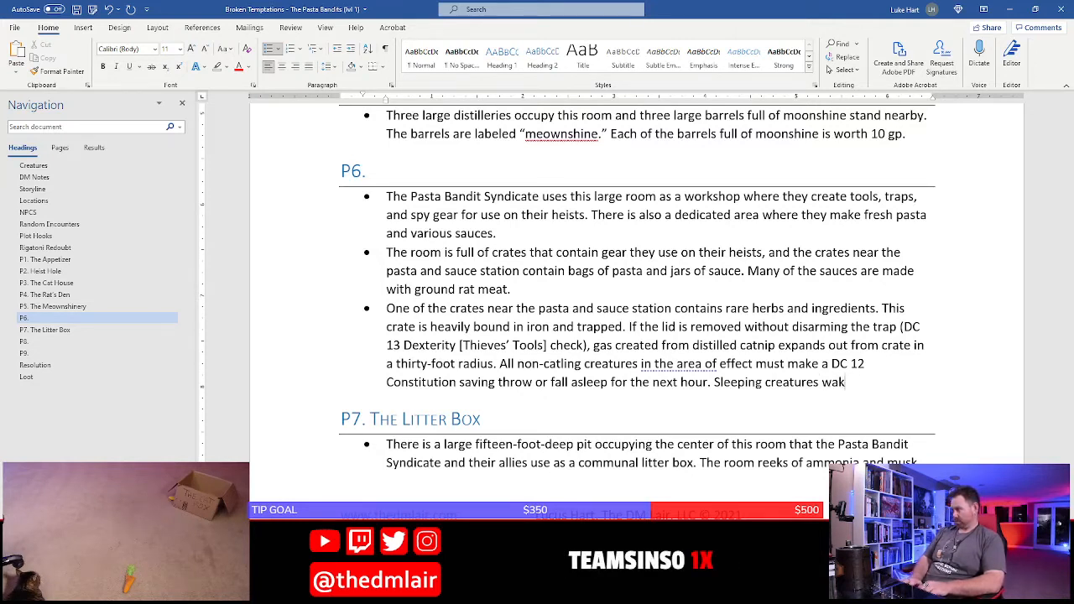
key("BackSpace")
key("BackSpace")
key("BackSpace")
type("can only ")
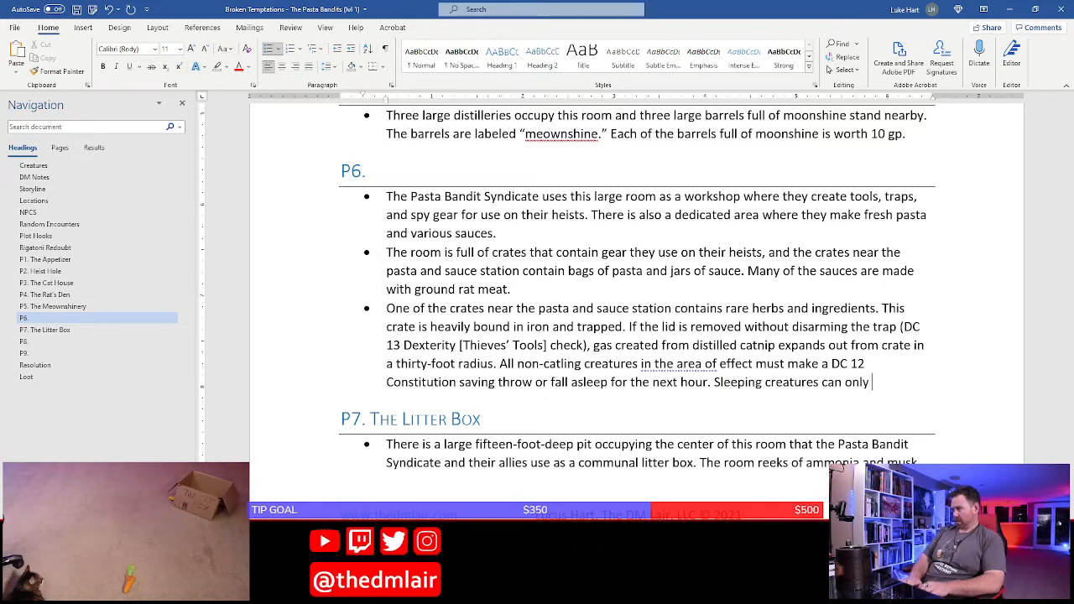
type("be woken up")
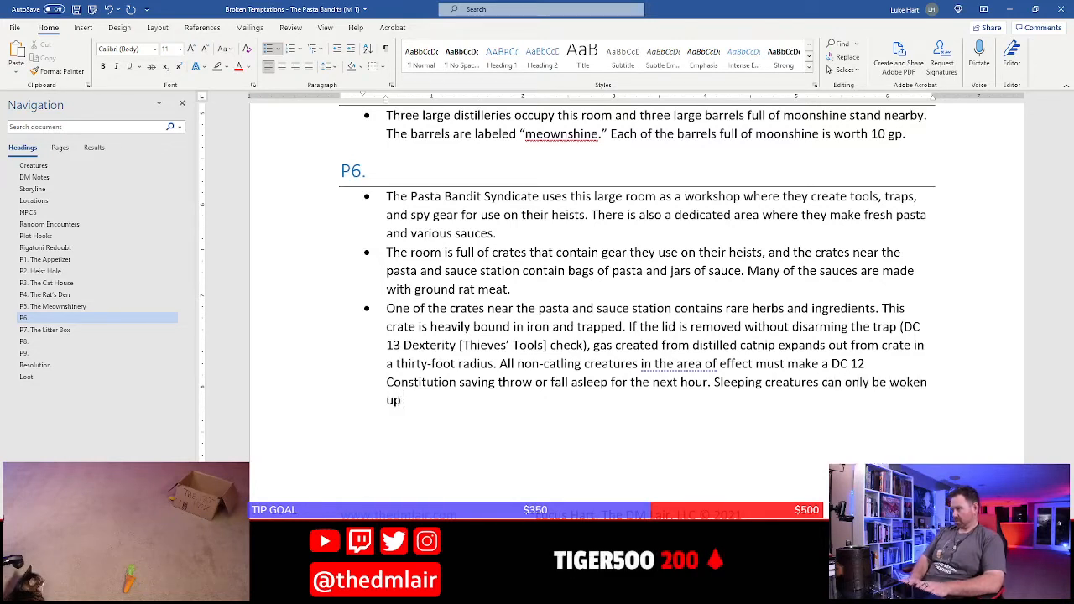
key("BackSpace")
key("BackSpace")
key("BackSpace")
key("BackSpace")
key("BackSpace")
key("BackSpace")
key("BackSpace")
key("BackSpace")
key("BackSpace")
key("BackSpace")
key("BackSpace")
key("BackSpace")
key("BackSpace")
key("BackSpace")
key("BackSpace")
key("BackSpace")
key("BackSpace")
key("BackSpace")
key("BackSpace")
key("BackSpace")
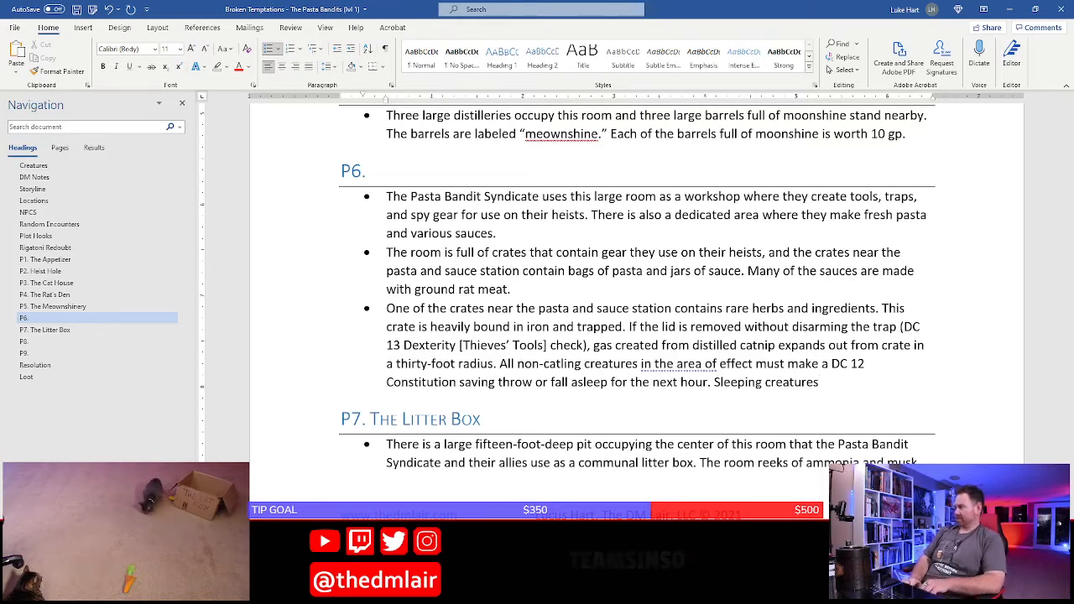
Continue the "Sleeping creatures" sentence with "only awaken if they receive at least 1 hit point of damage"
type("only ")
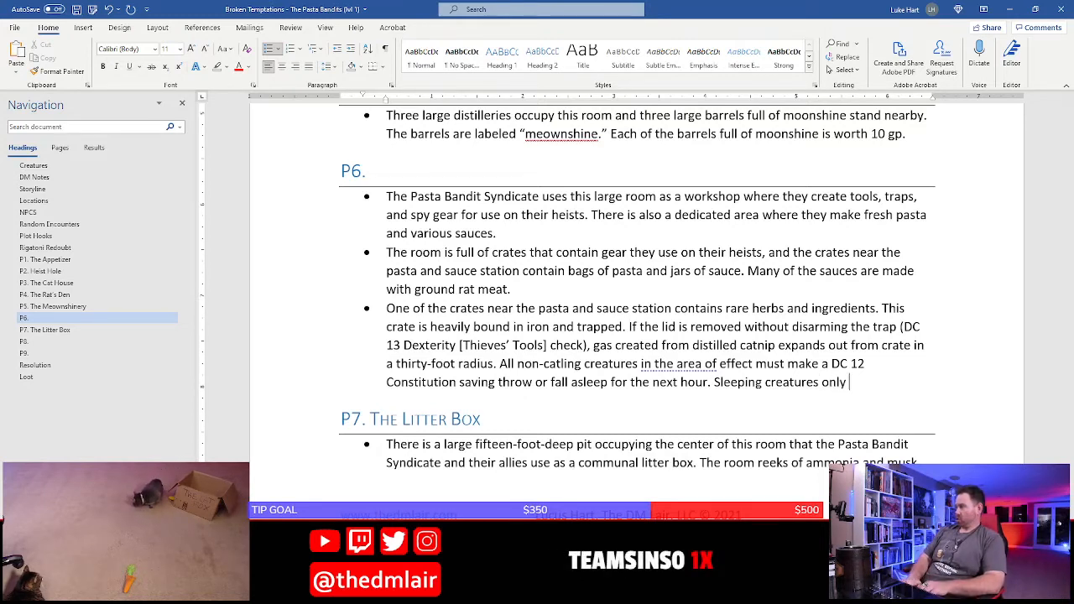
type("awaken if they")
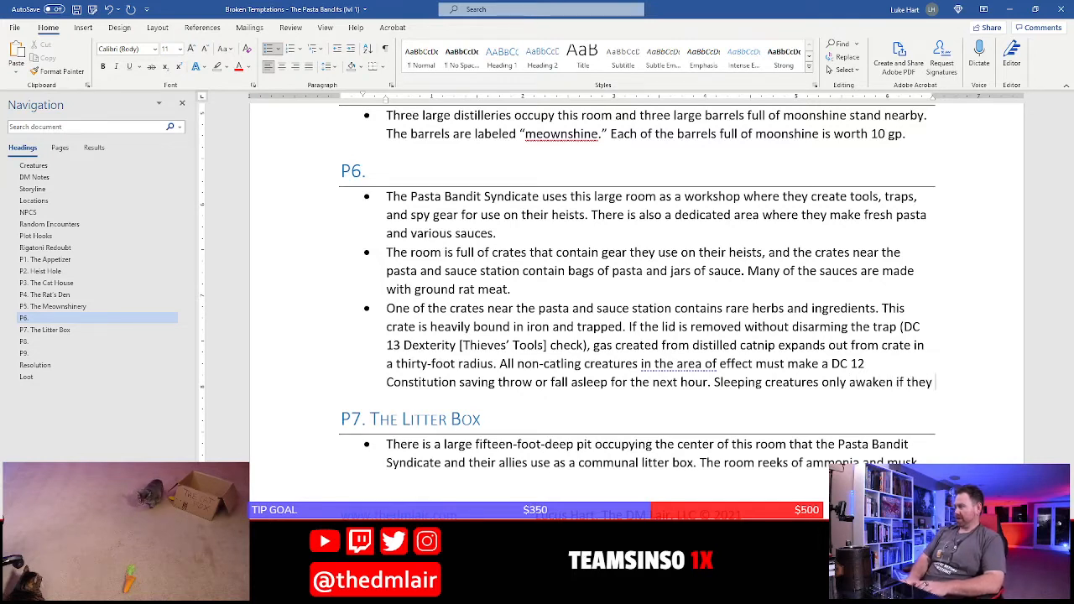
type(" receive at least 1")
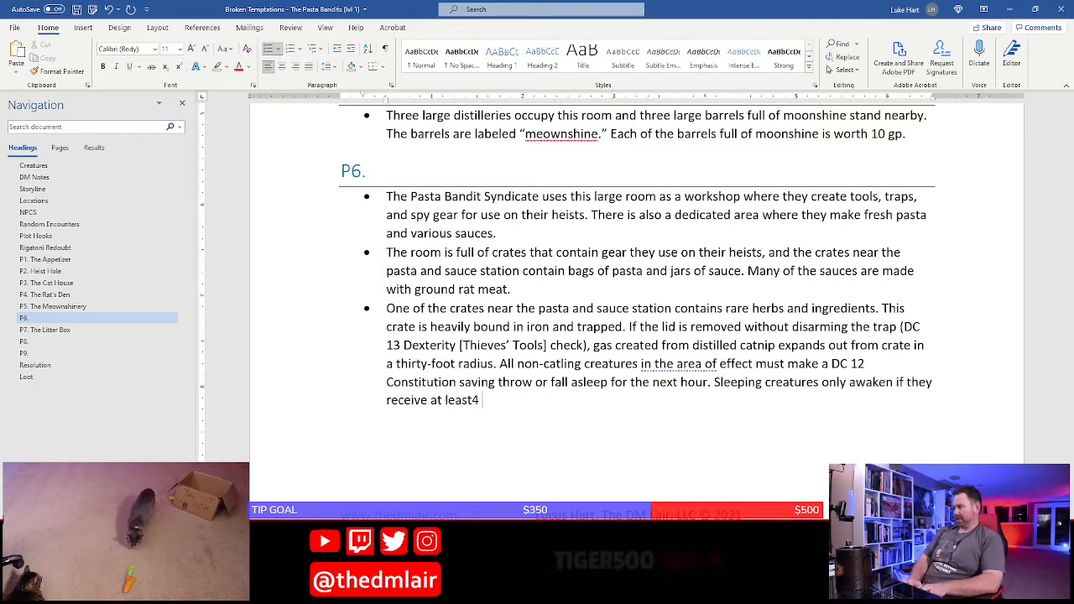
type(" h")
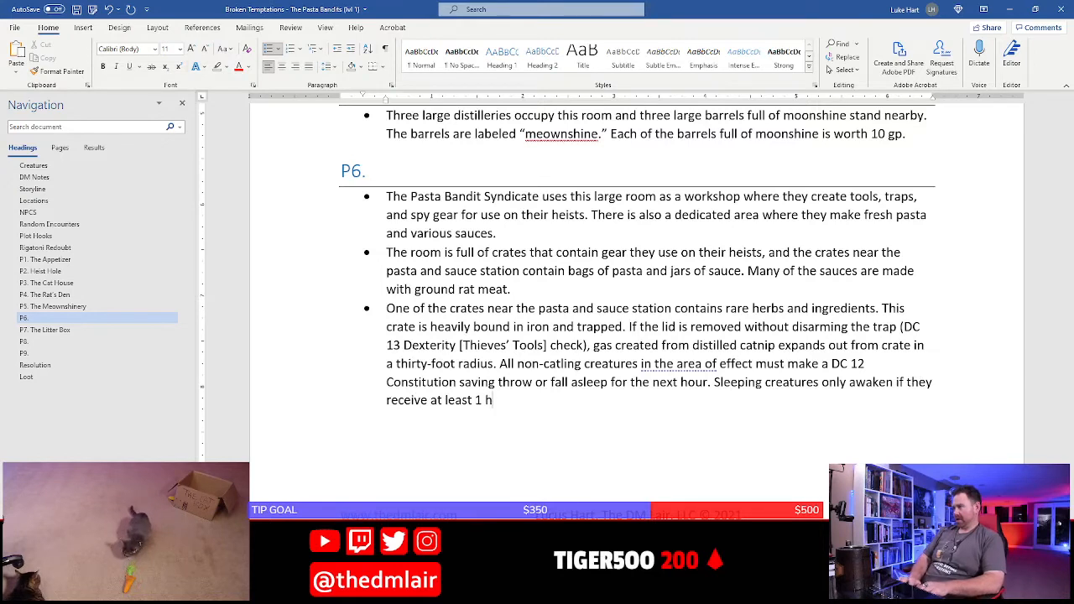
type("it point of damage")
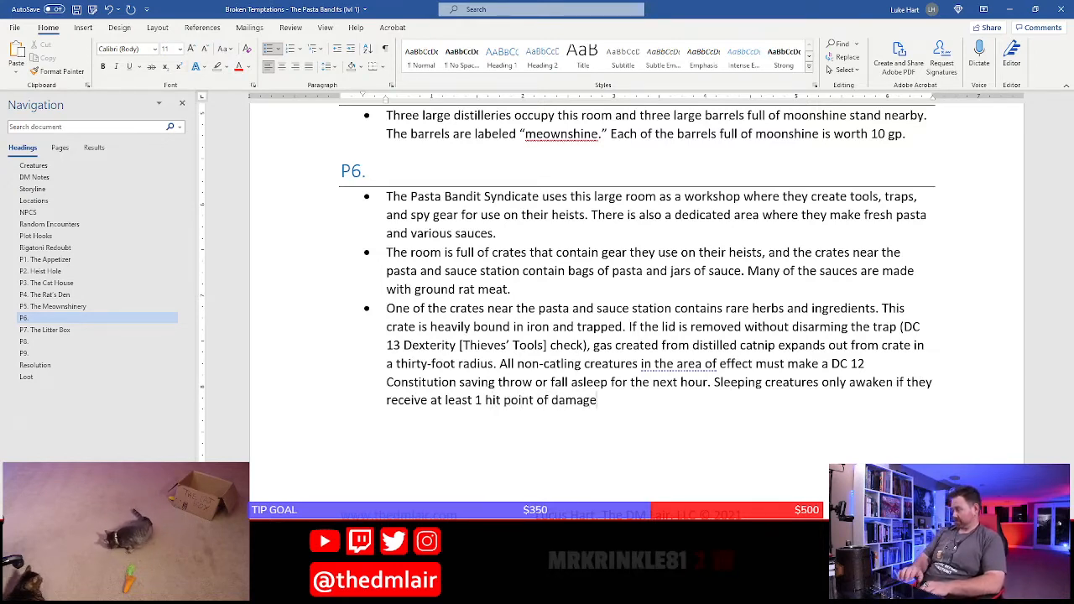
type(", and upon w")
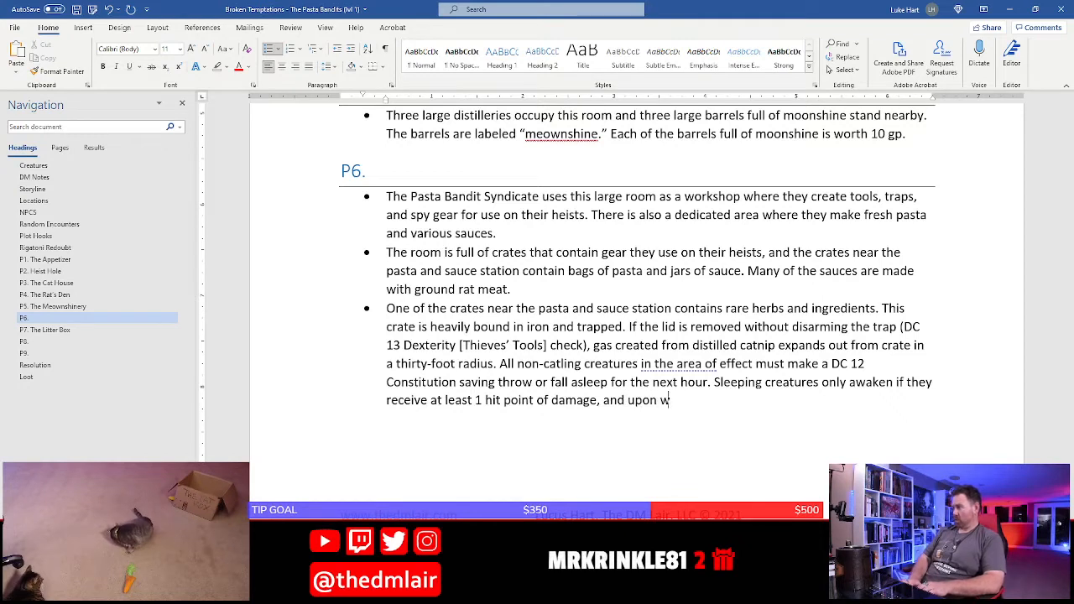
type("aking thei")
Extend the sentence about sleeping creatures with ", and upon waking they are groggy and suffer"
key("BackSpace")
type("y ")
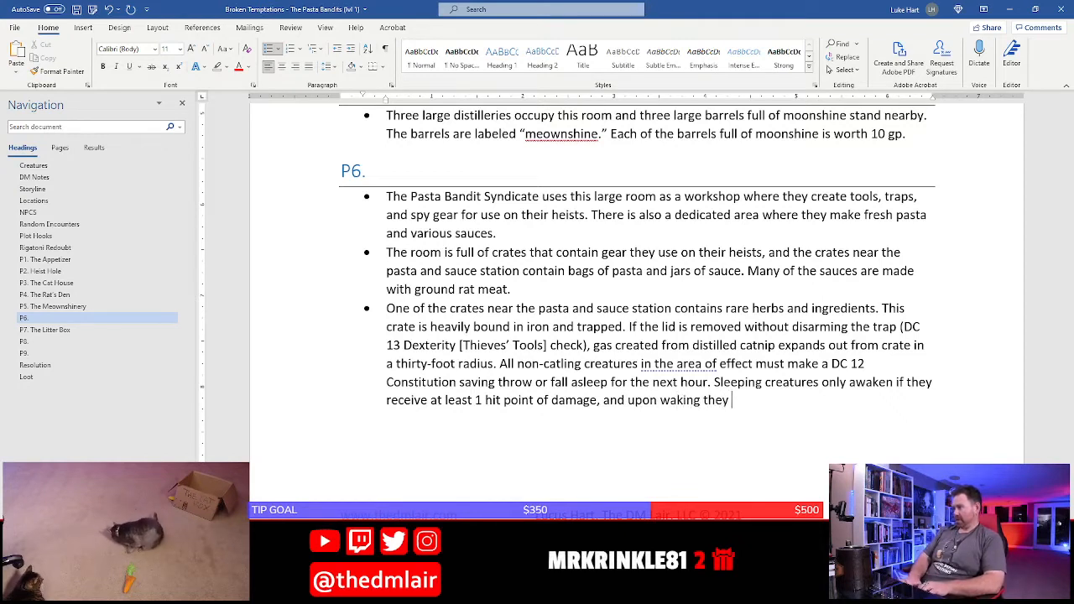
type("are groggy and suffer from th")
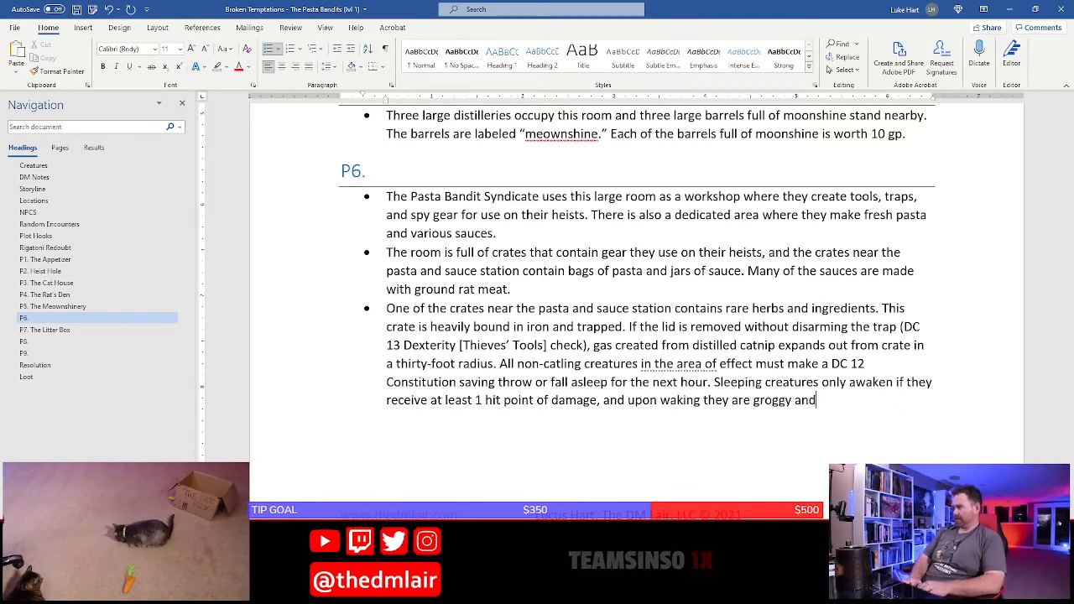
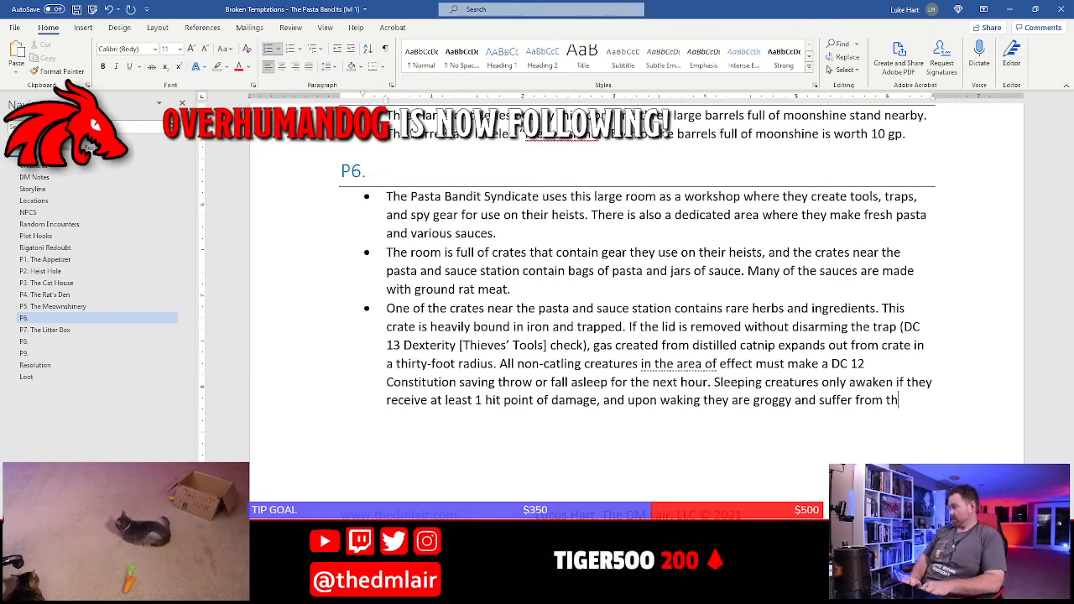
Replace the unfinished "suffer from th" after "groggy and" in the third P6 bullet with "are under the effects of"
key("BackSpace")
key("BackSpace")
key("BackSpace")
key("BackSpace")
key("BackSpace")
key("BackSpace")
key("BackSpace")
key("BackSpace")
key("BackSpace")
key("BackSpace")
key("BackSpace")
key("BackSpace")
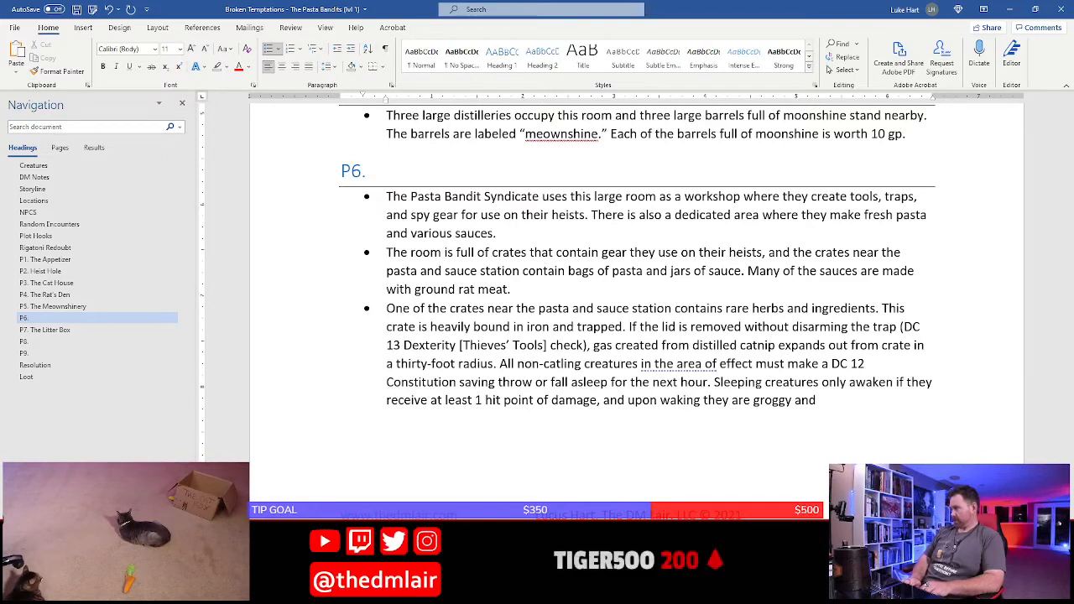
type("nder")
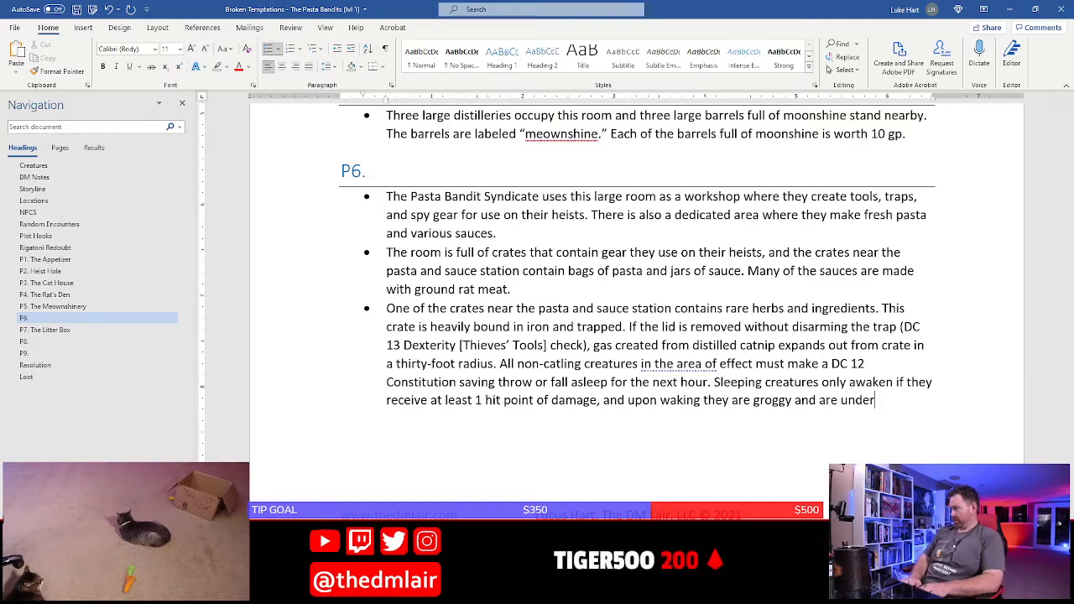
type(" the effects of")
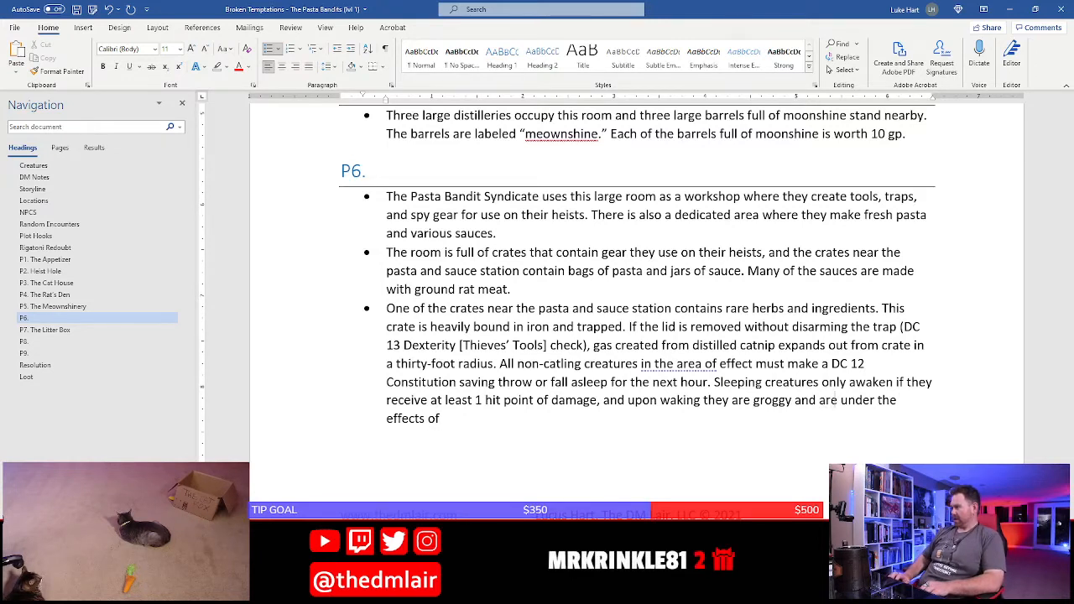
left_click(841, 400)
type("ef")
key("BackSpace")
key("BackSpace")
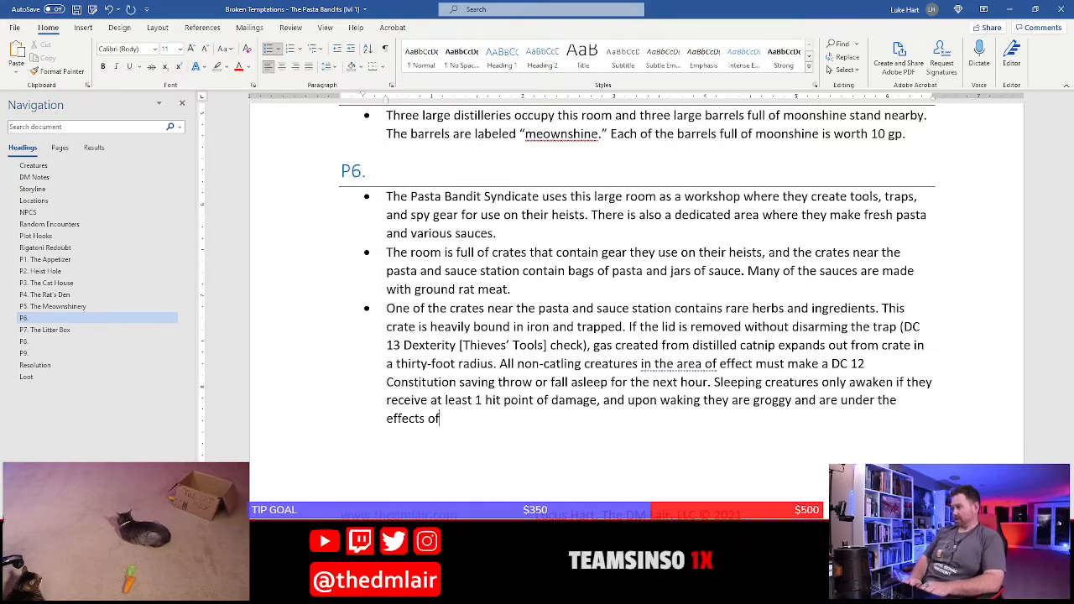
Continue the sentence about waking creatures with "the confusion spell for the next minute", with "confusion" in italics
type("the")
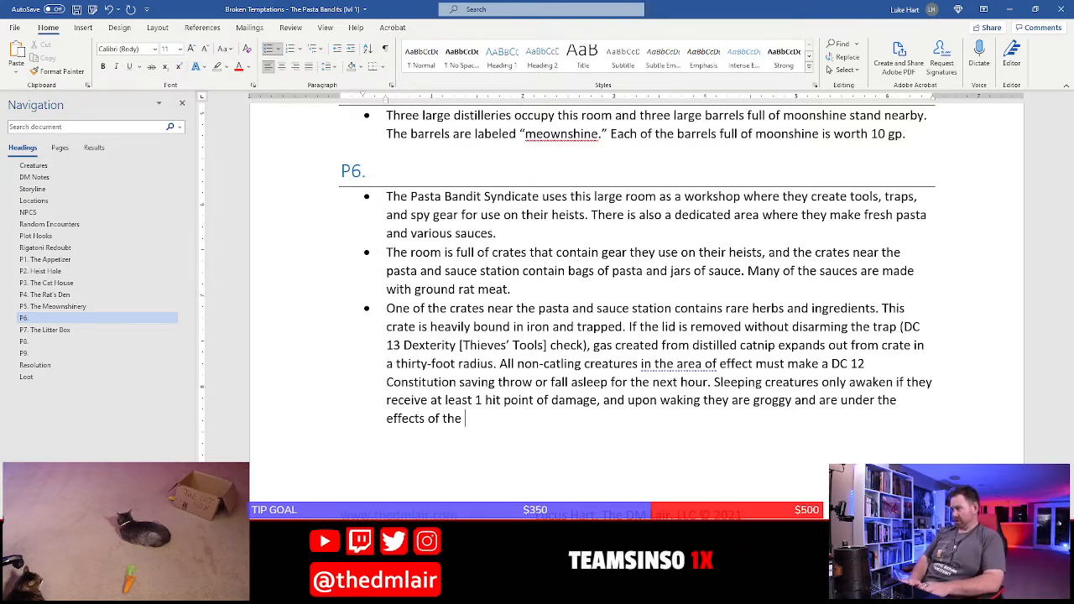
key("ctrl+i")
type("confusion")
key("ctrl+i")
type("spell for")
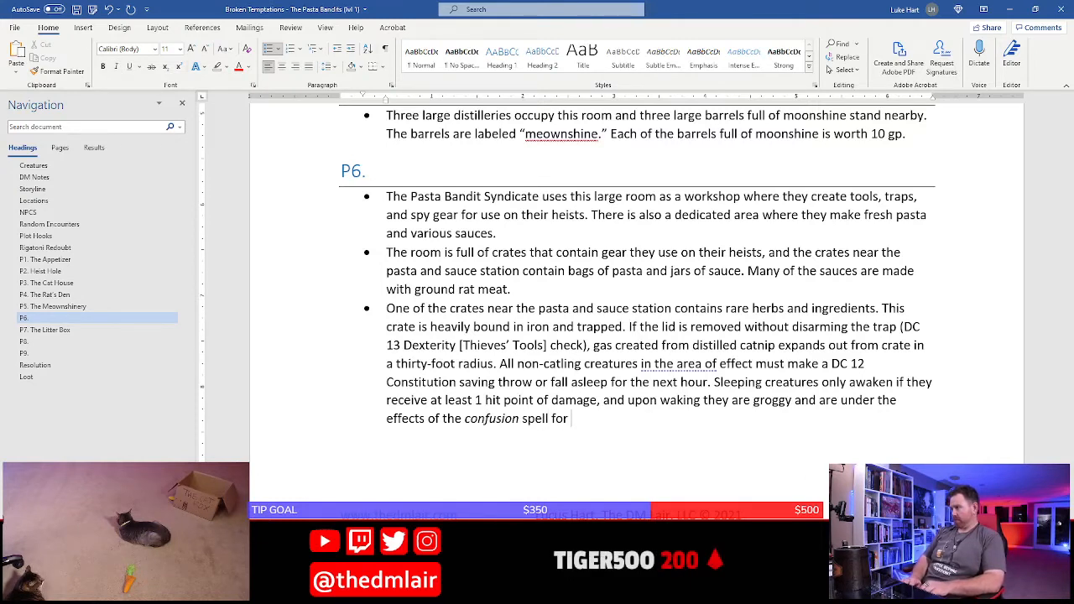
type(" 30 ")
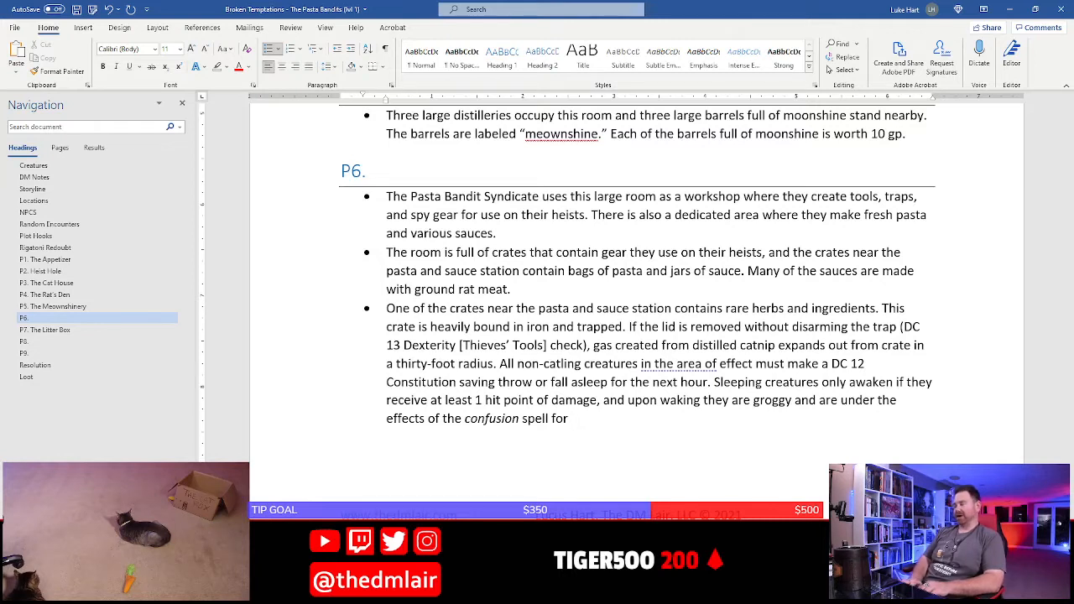
type(" the ne")
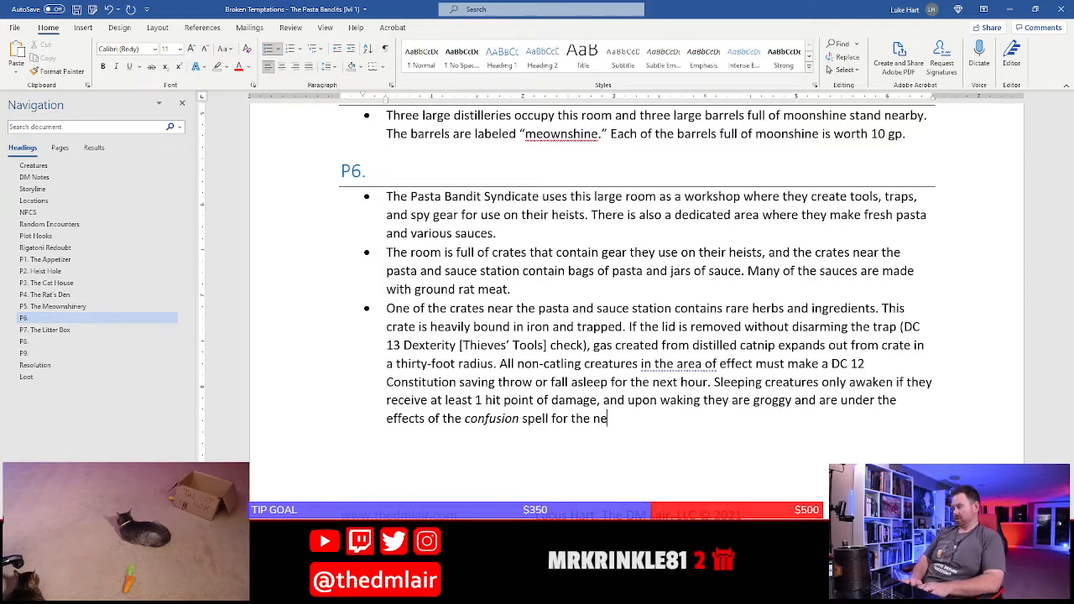
type("xt minute")
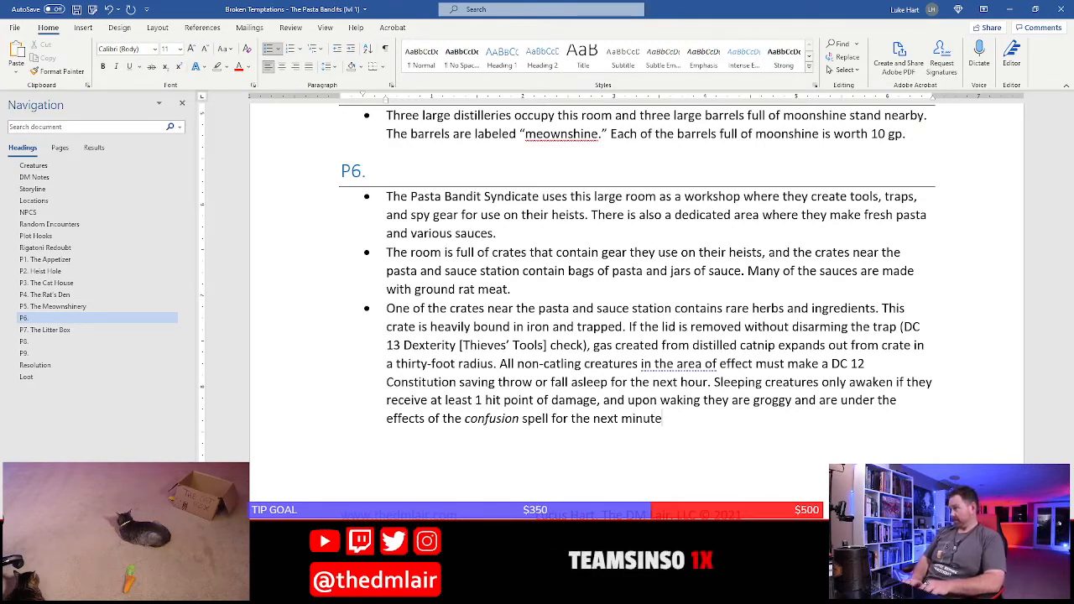
End the confusion sentence with a period and start a new one with "At the end of each of their turns,"
type(". They ")
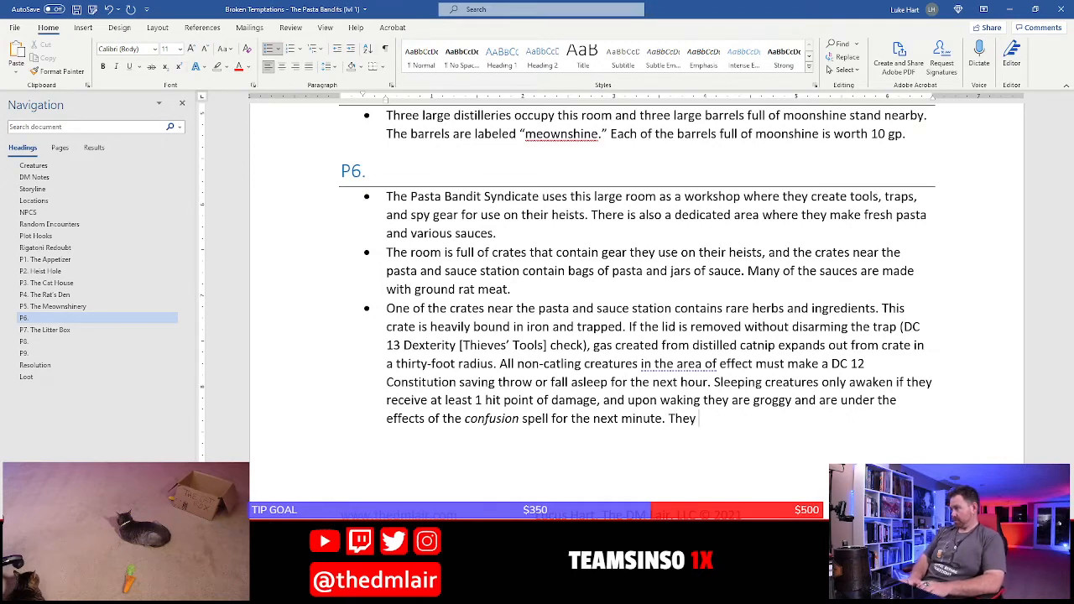
type("can")
key("BackSpace")
key("BackSpace")
key("BackSpace")
key("BackSpace")
key("BackSpace")
key("BackSpace")
key("BackSpace")
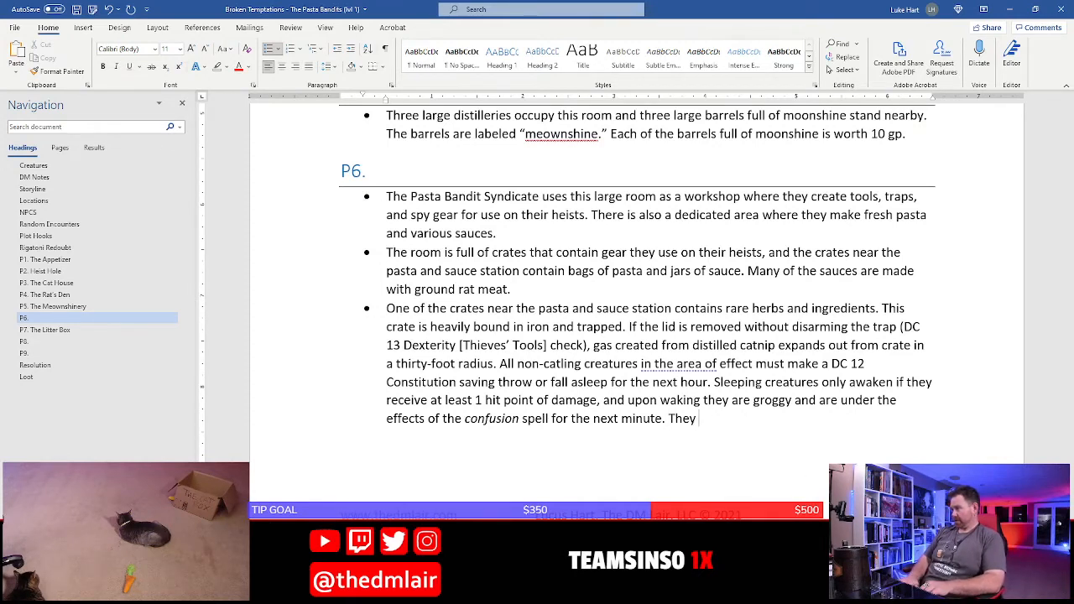
key("BackSpace")
type("At the ")
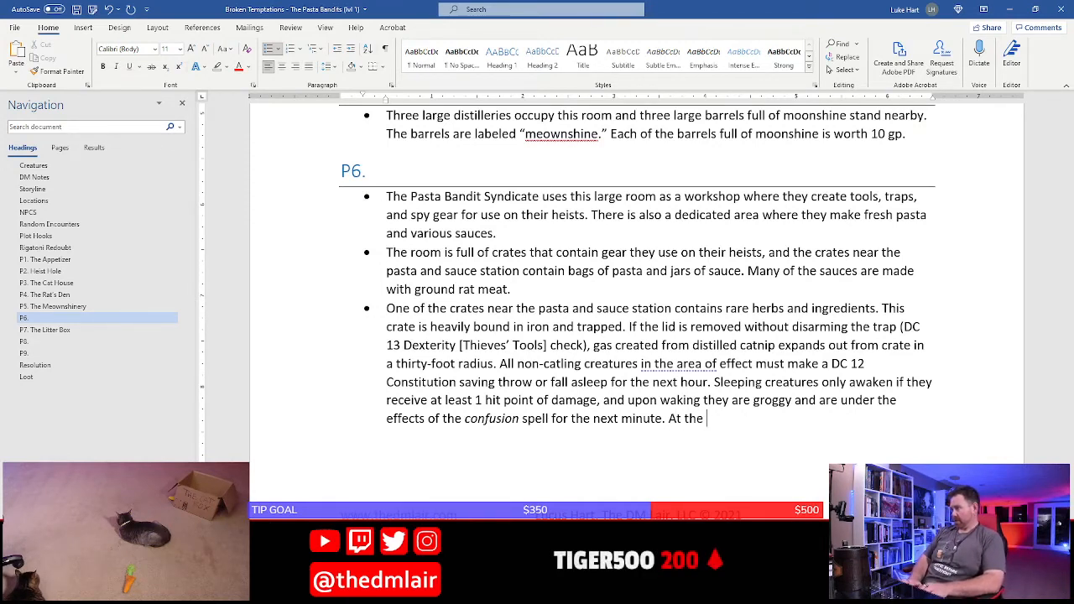
type("end of each of their tun")
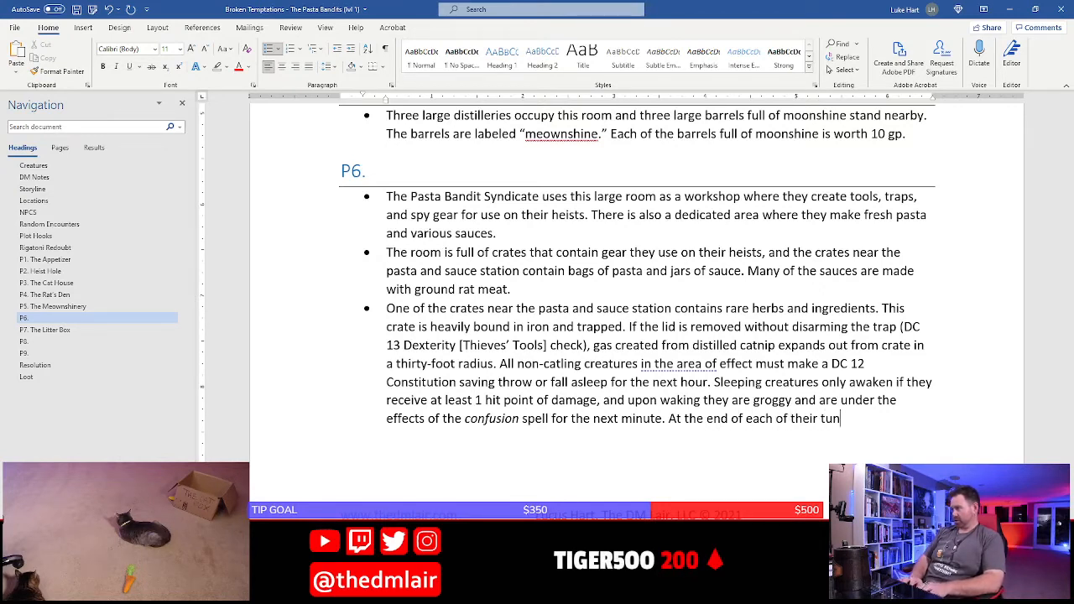
key("BackSpace")
type("rns, th")
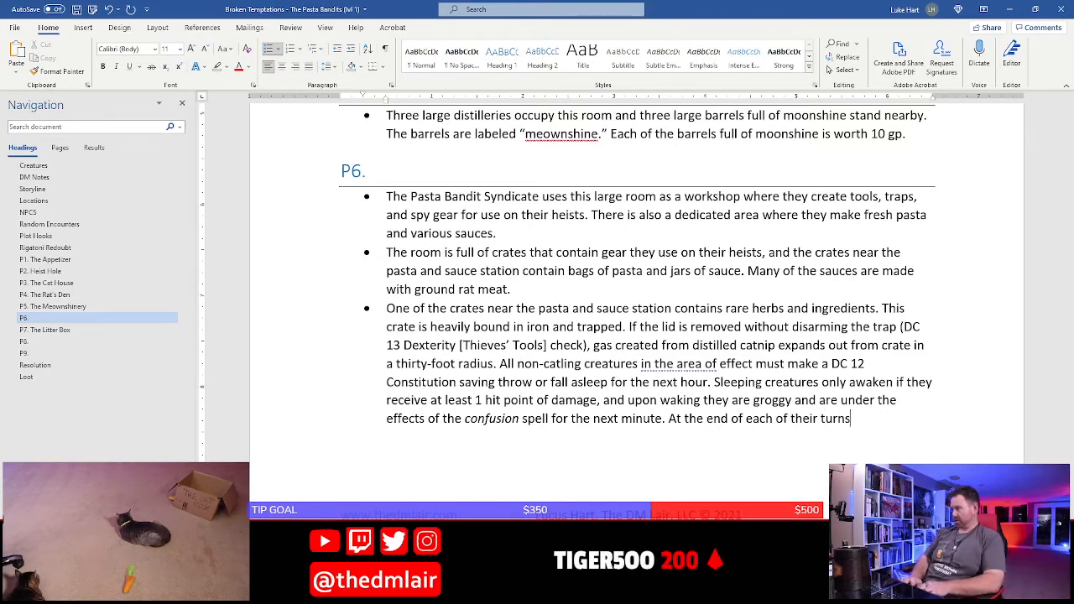
key("BackSpace")
key("BackSpace")
key("BackSpace")
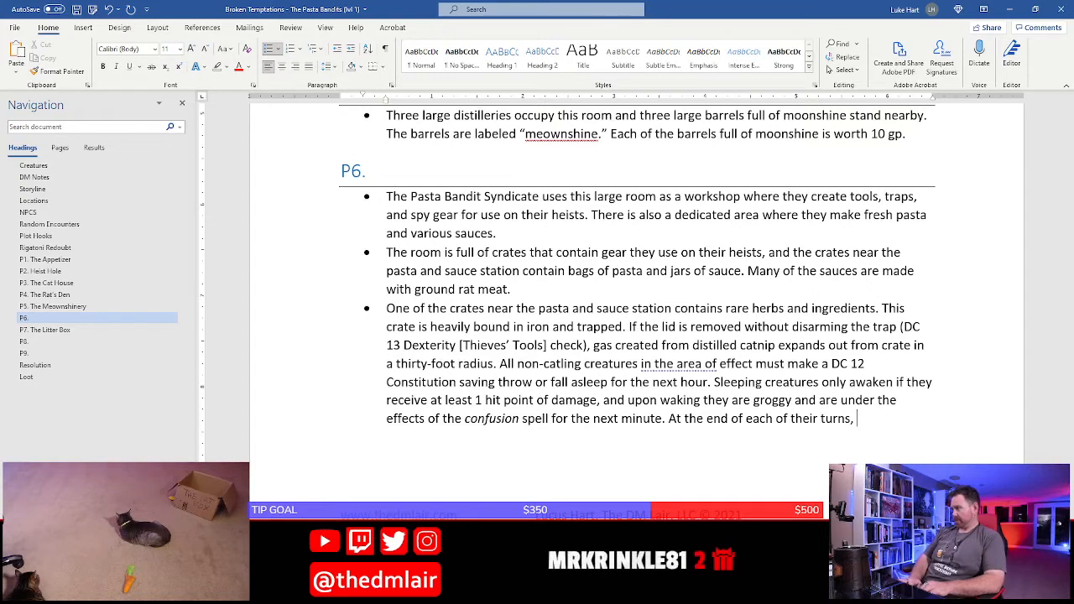
Continue the new sentence with "a creature can make a DC 12 Constitution saving throw"
type("a creature can")
type(" make")
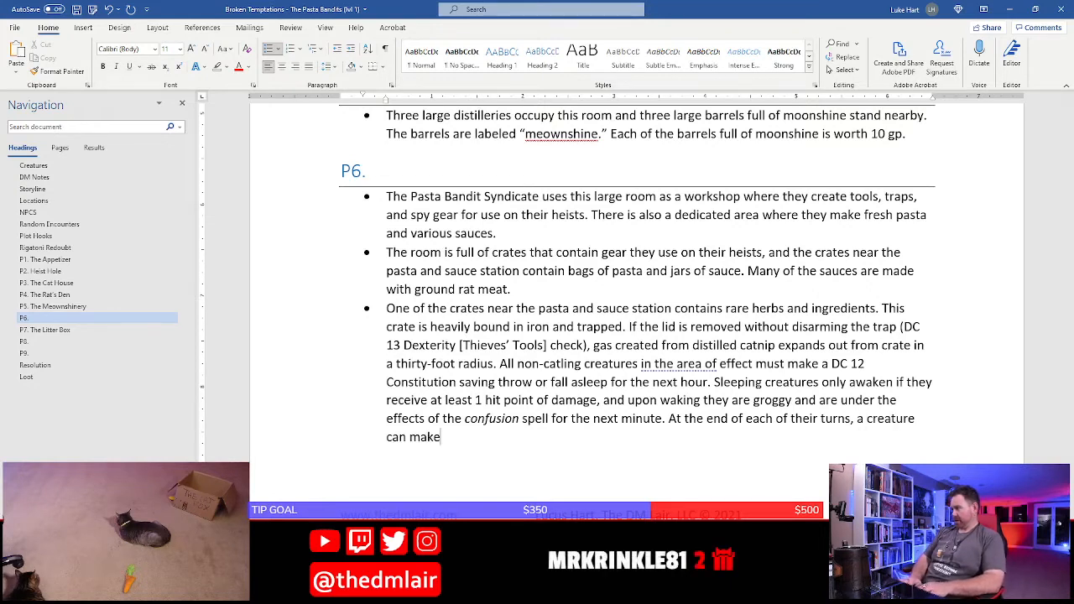
type(" a DC 1")
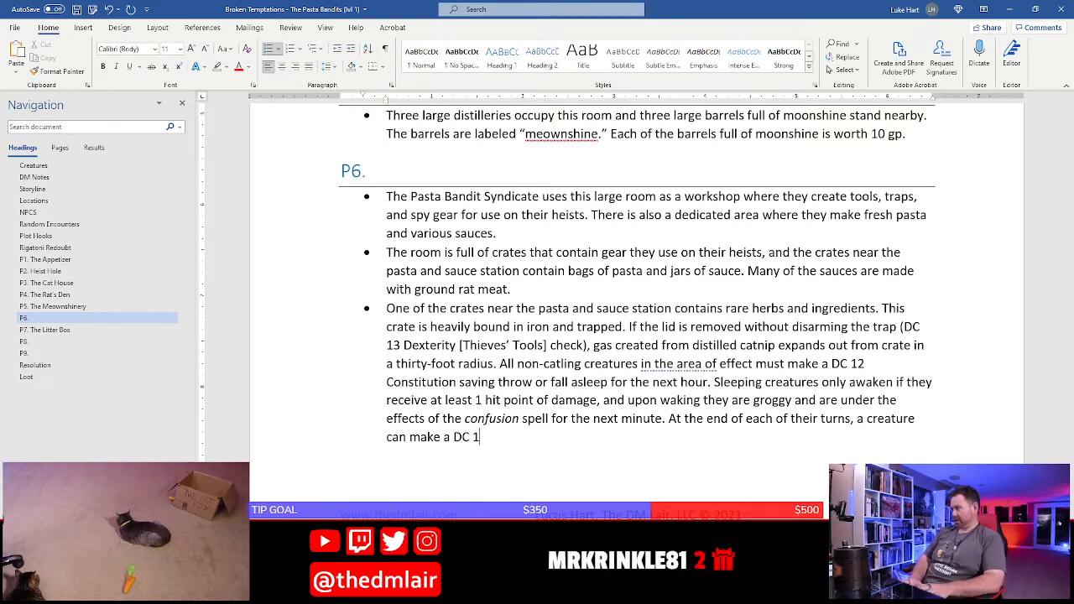
type("2 Constit")
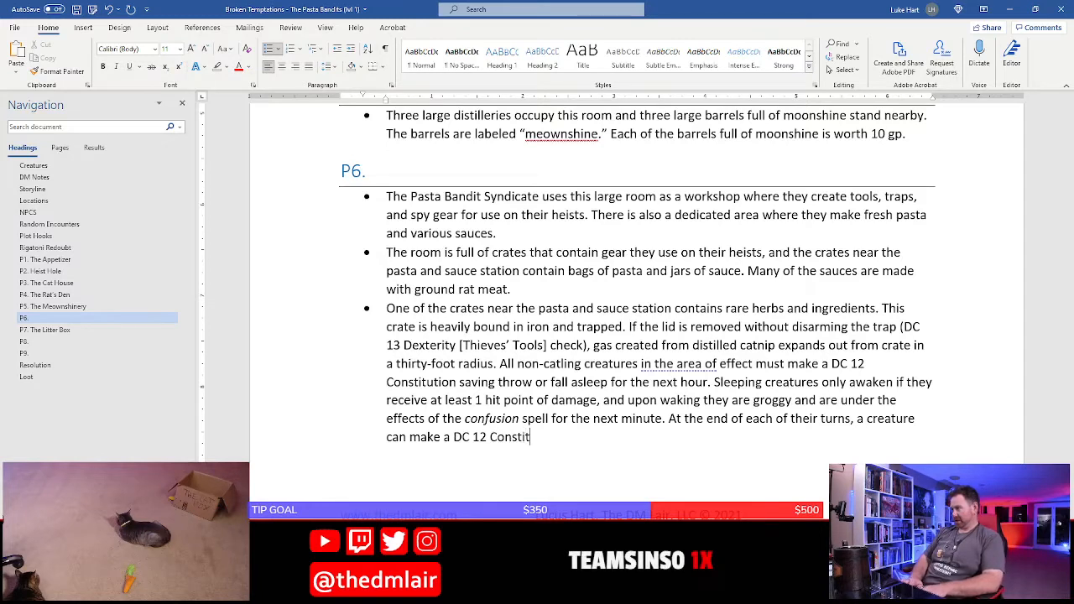
type("ution saving throw t")
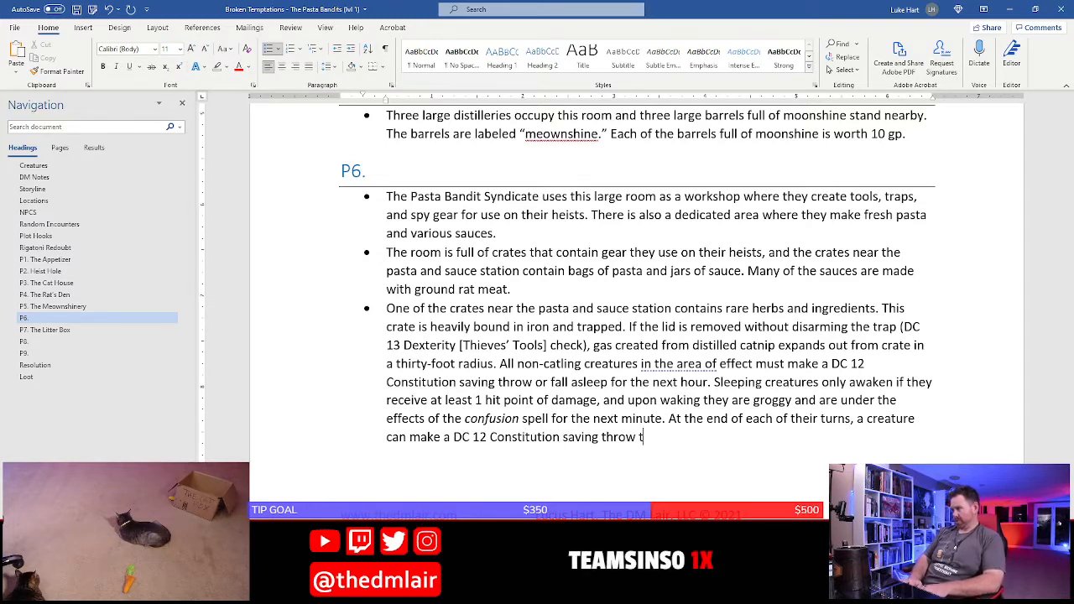
type("o end the eff")
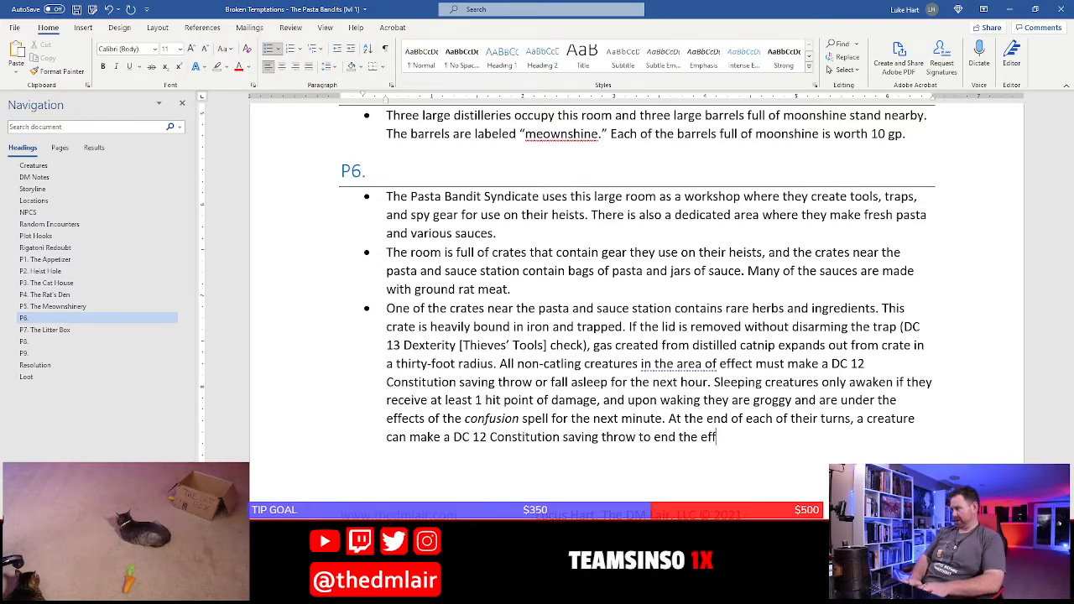
type("ect f")
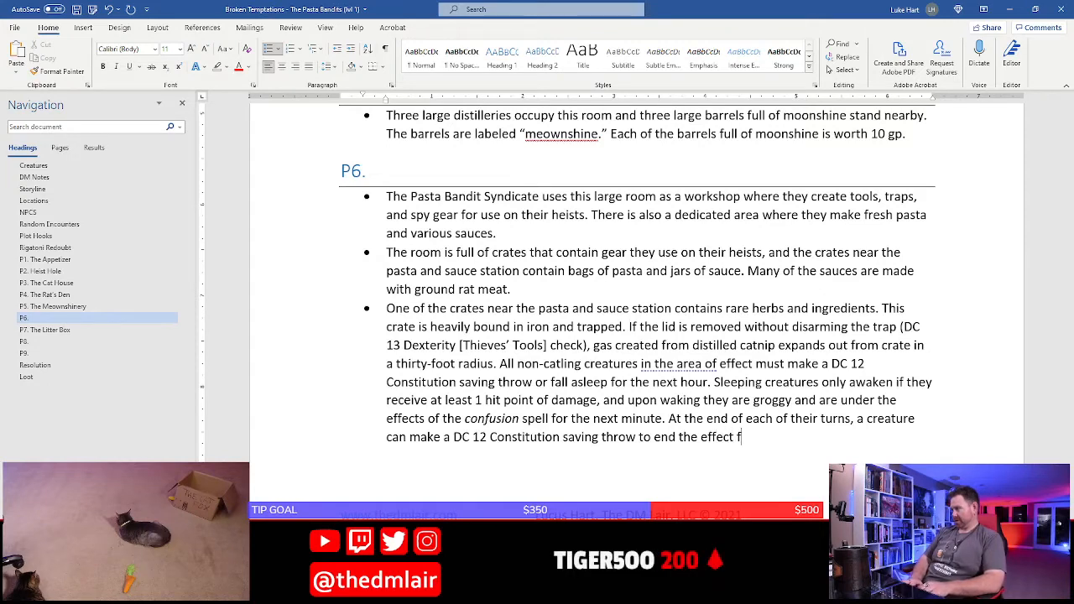
Finish the saving throw sentence with "to end the effect of their grogginess and confusion."
key("BackSpace")
type("of their")
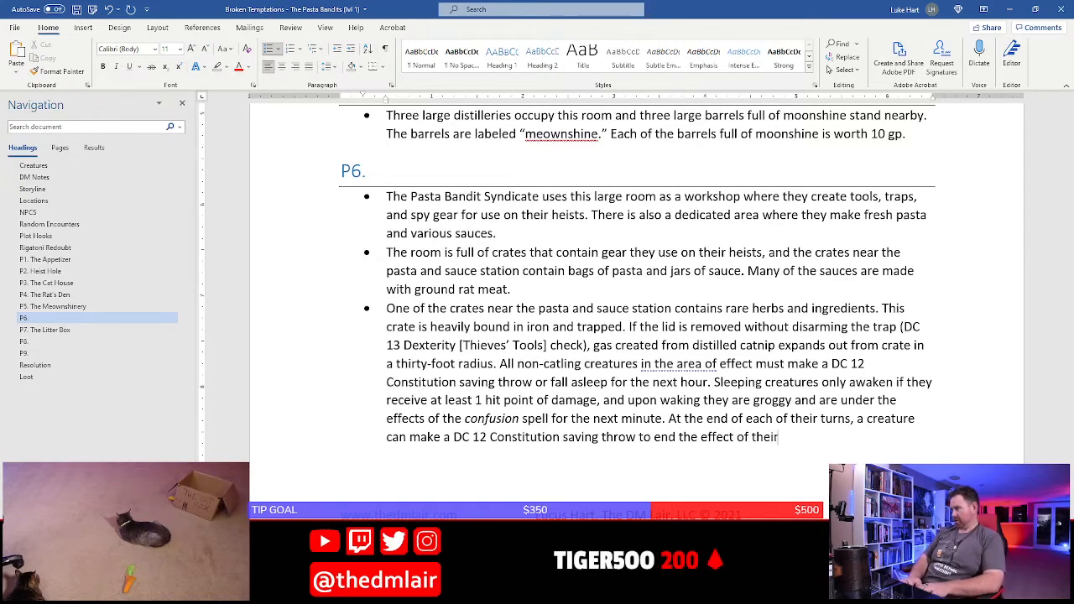
type(" grogginess.")
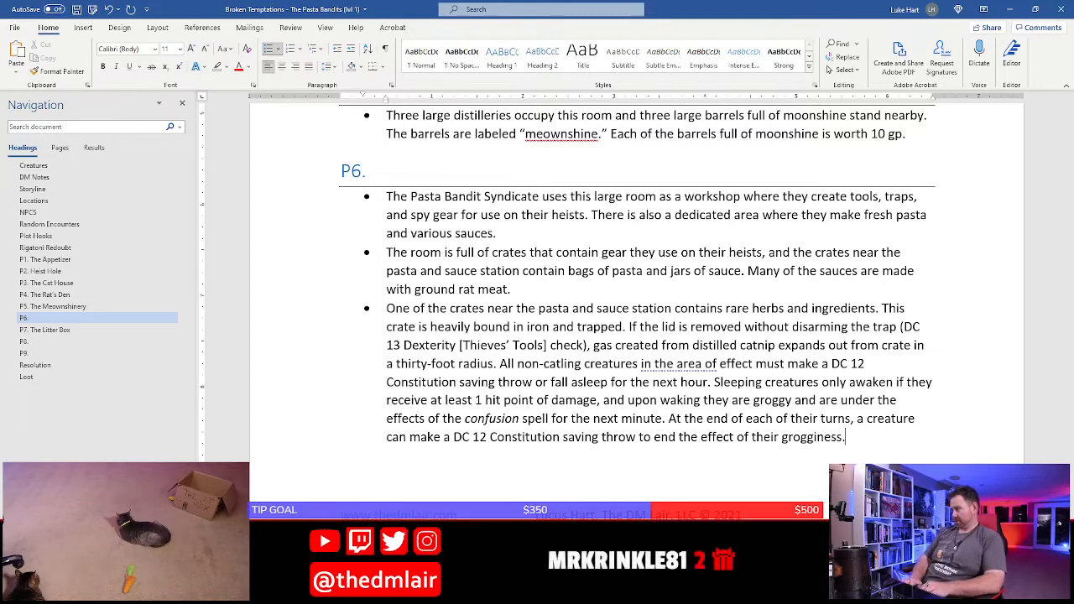
key("BackSpace")
type(" and confusion.")
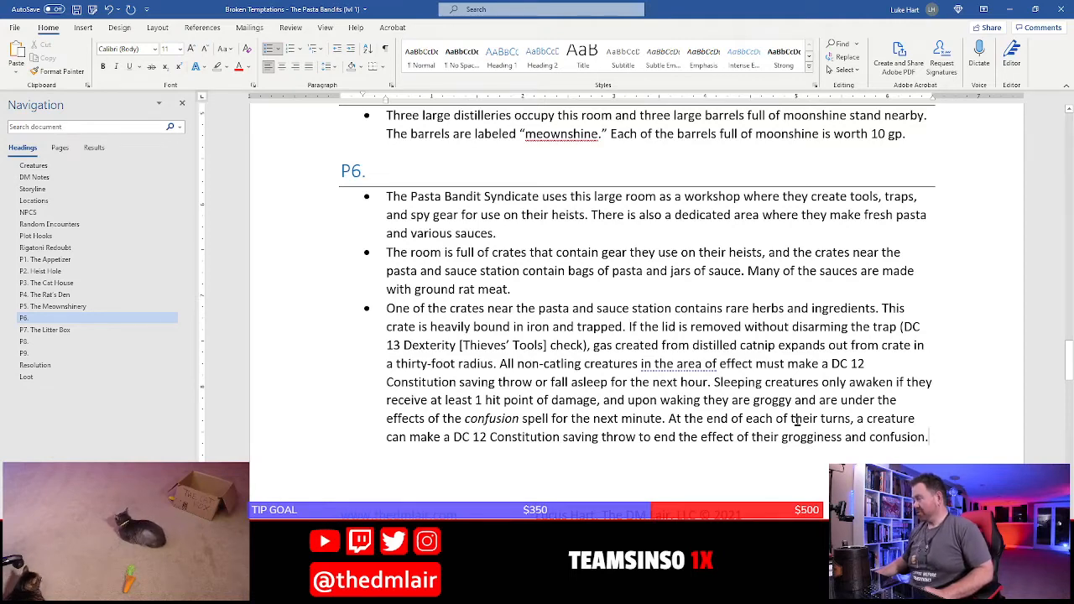
Add a fourth bullet under P6 beginning "Furthermore, when this trap is triggered,"
key("Return")
type("Fu")
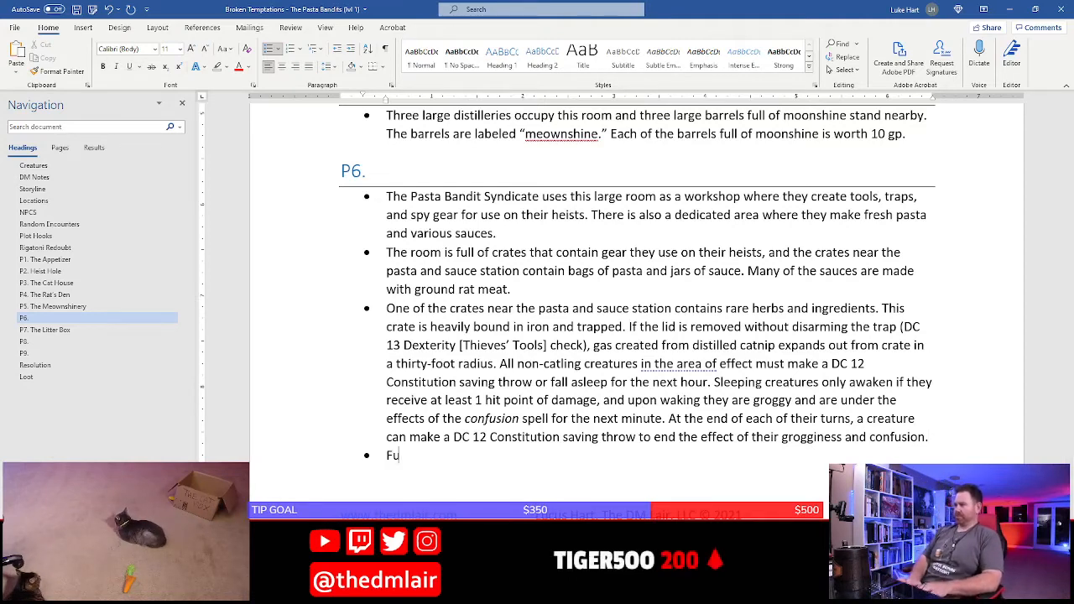
type("rhtermore")
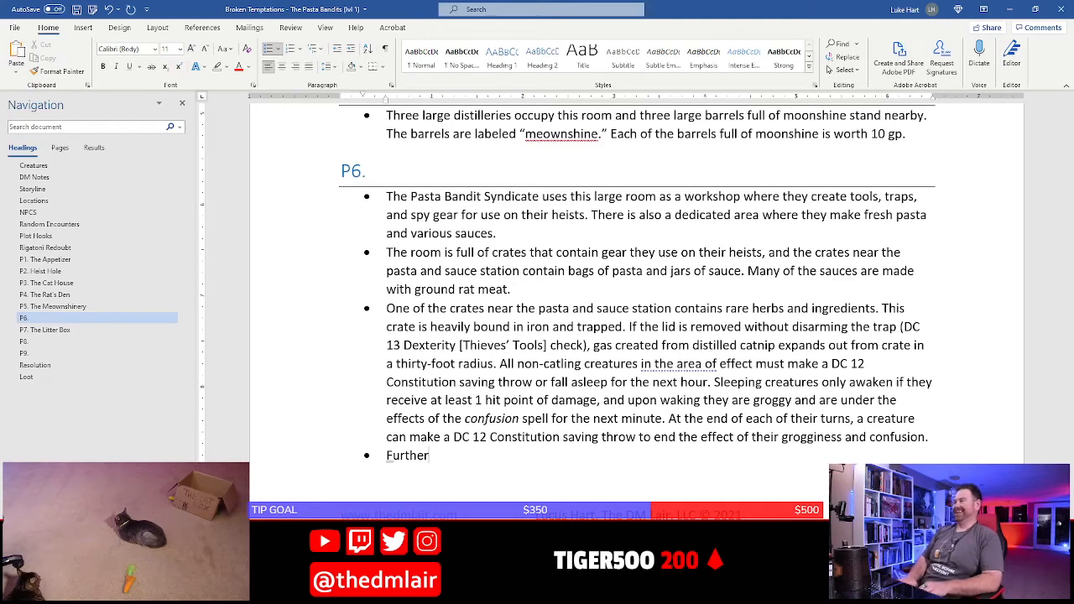
type("more,")
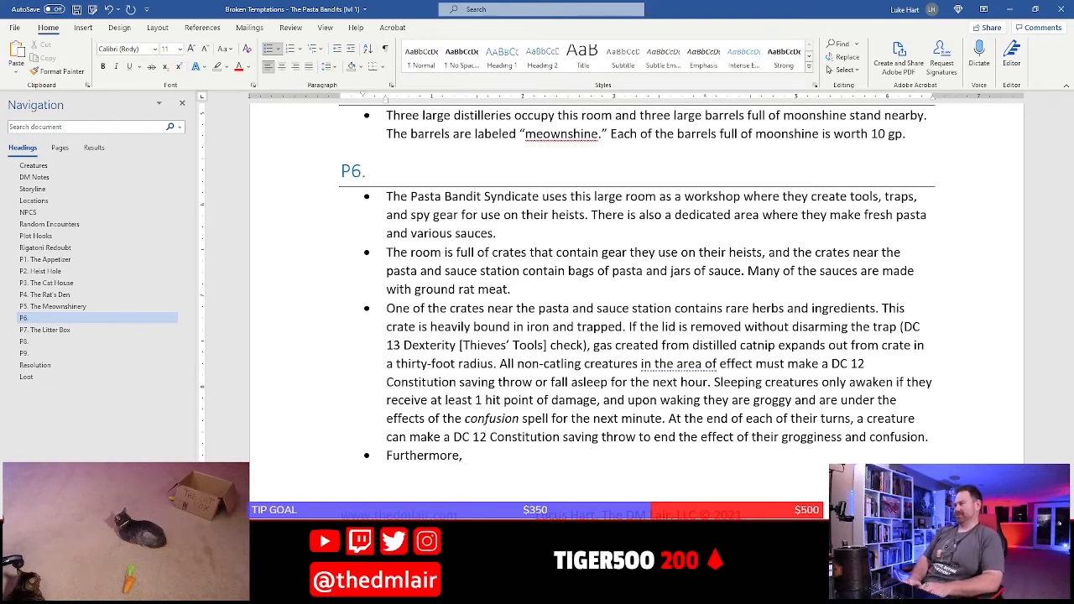
type(" when this trap is ")
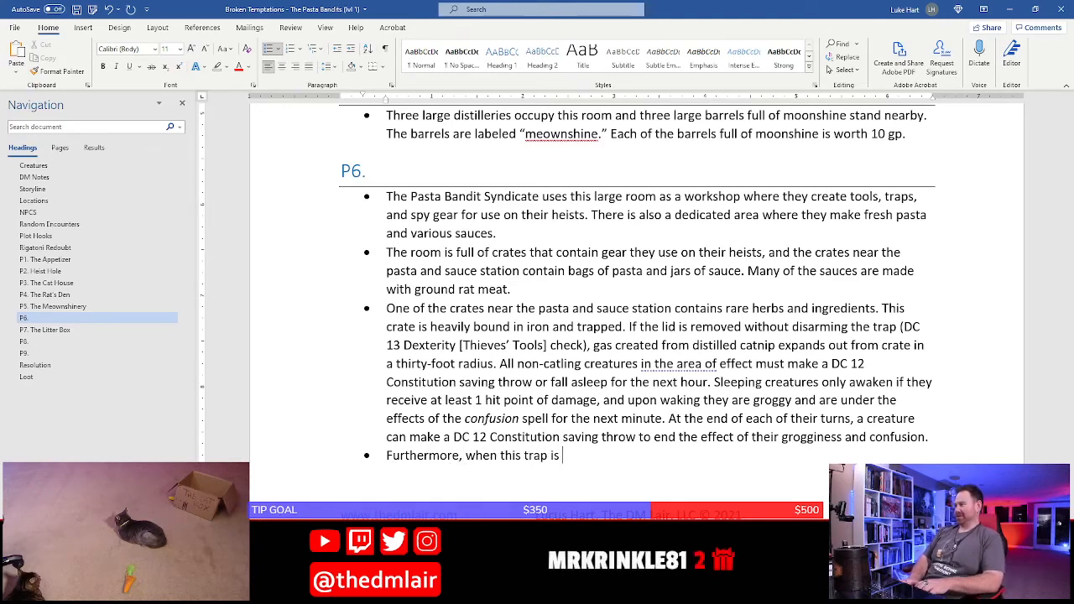
type("triggered, ")
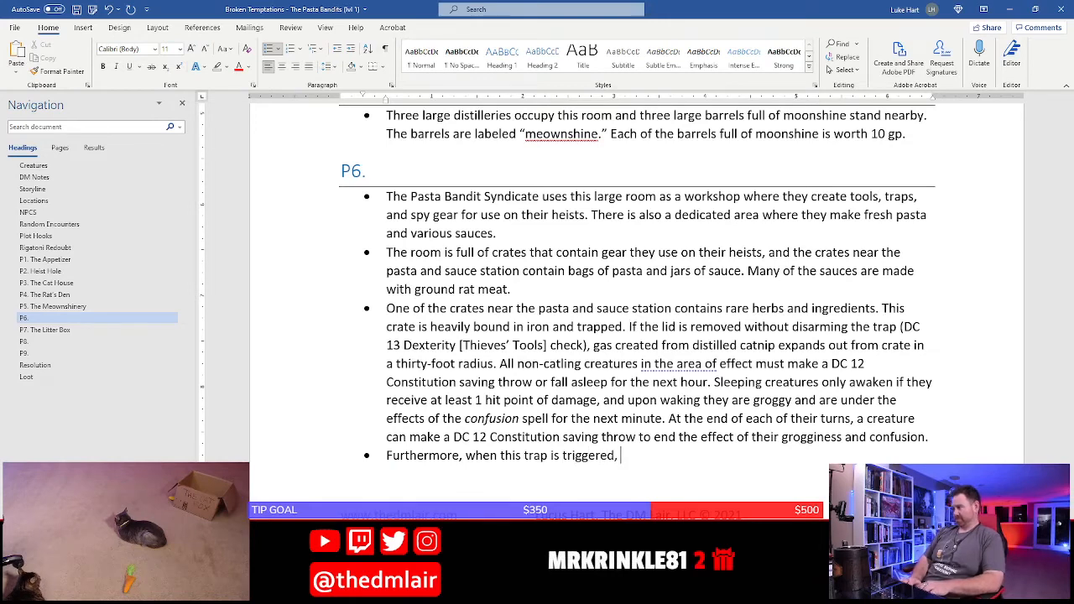
type("it alerts o")
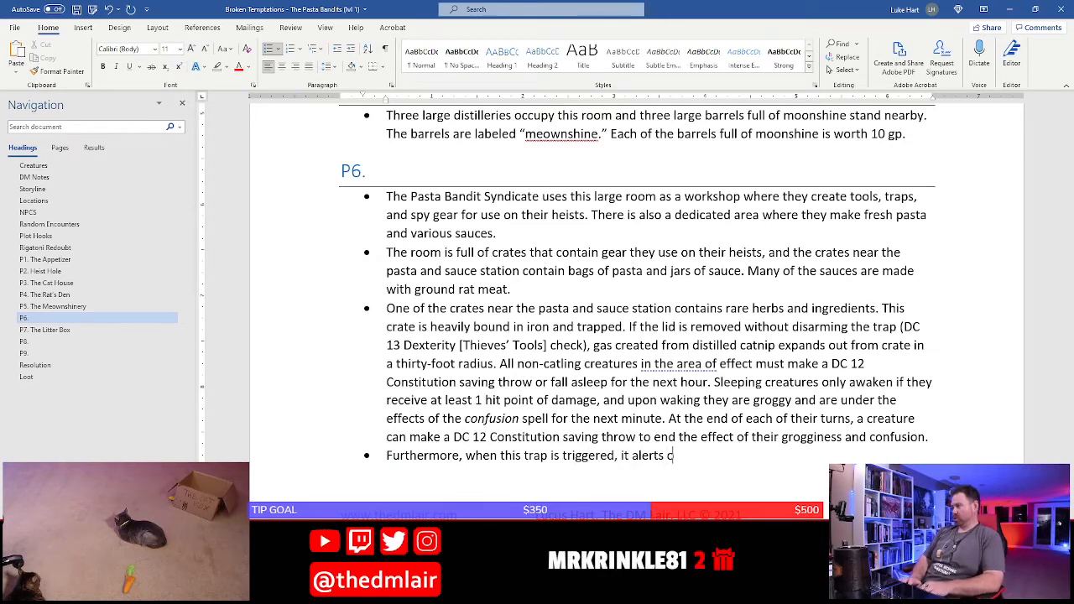
type("ne of the nearby ")
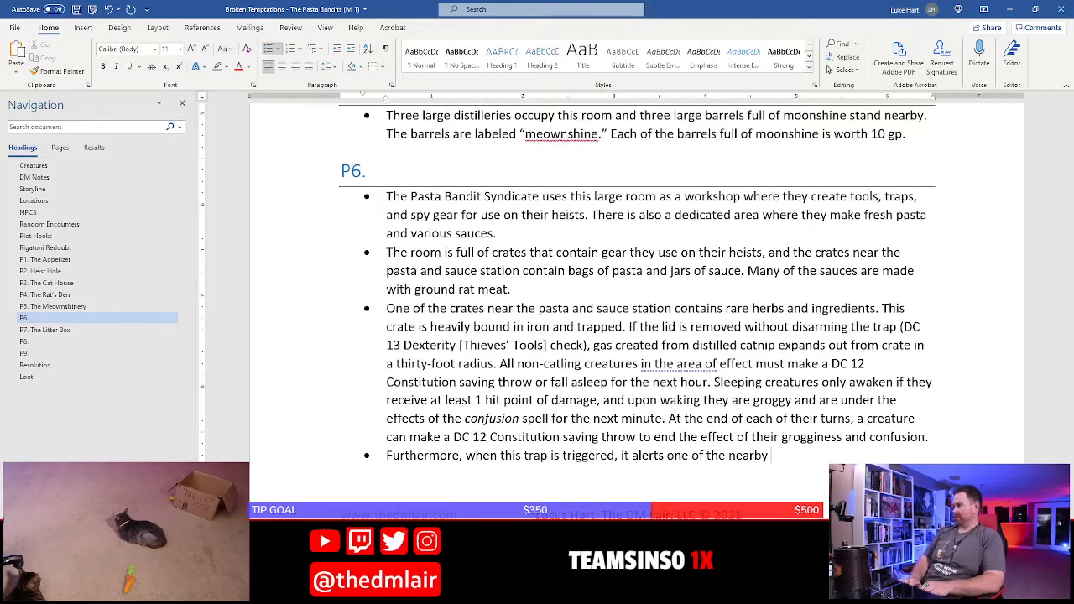
type("PB")
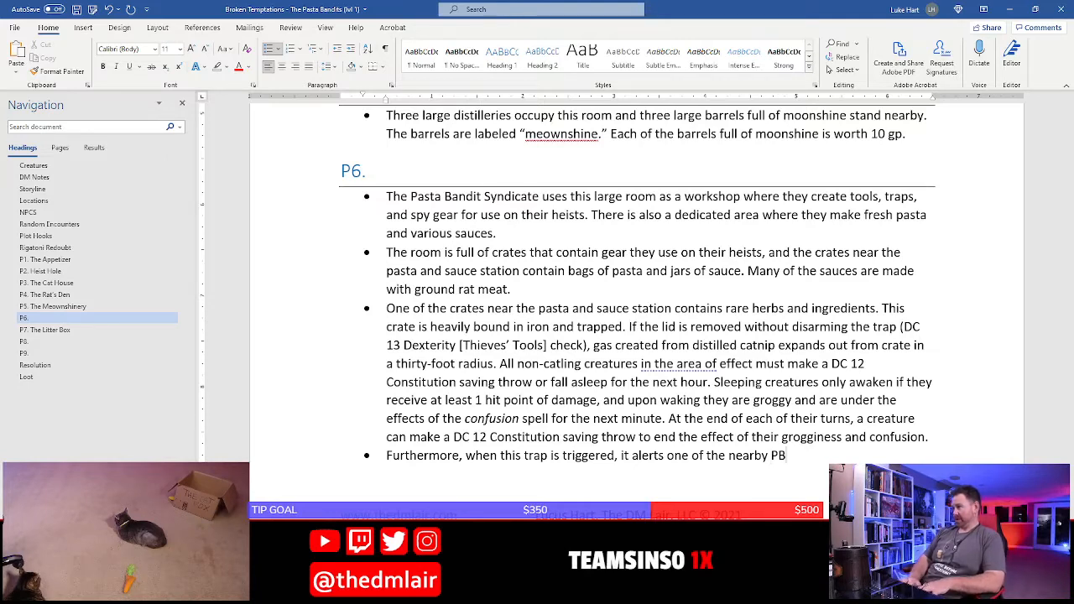
type("S dons")
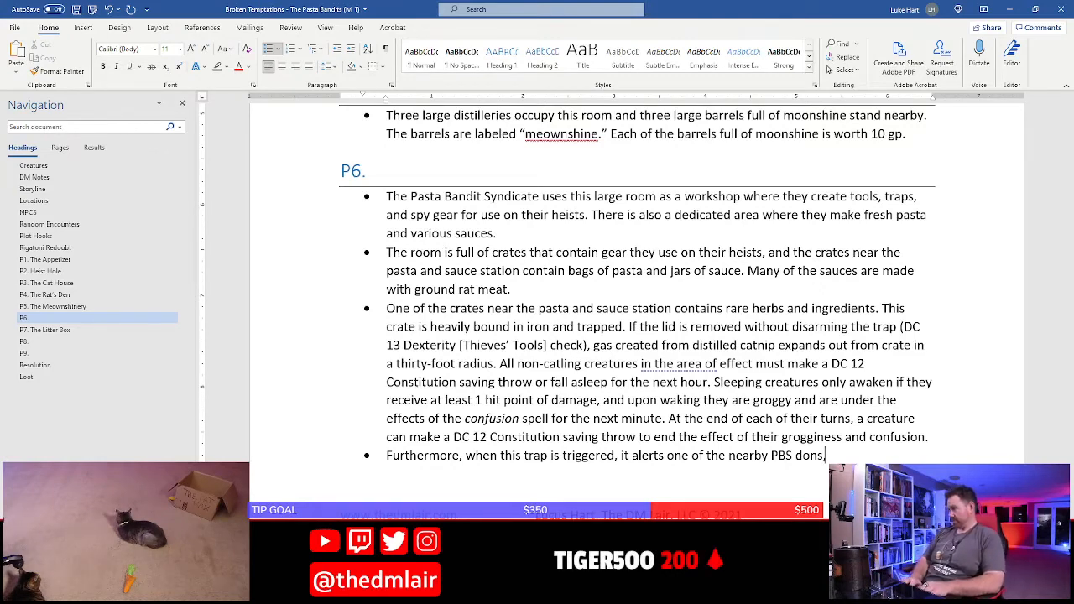
type(", either")
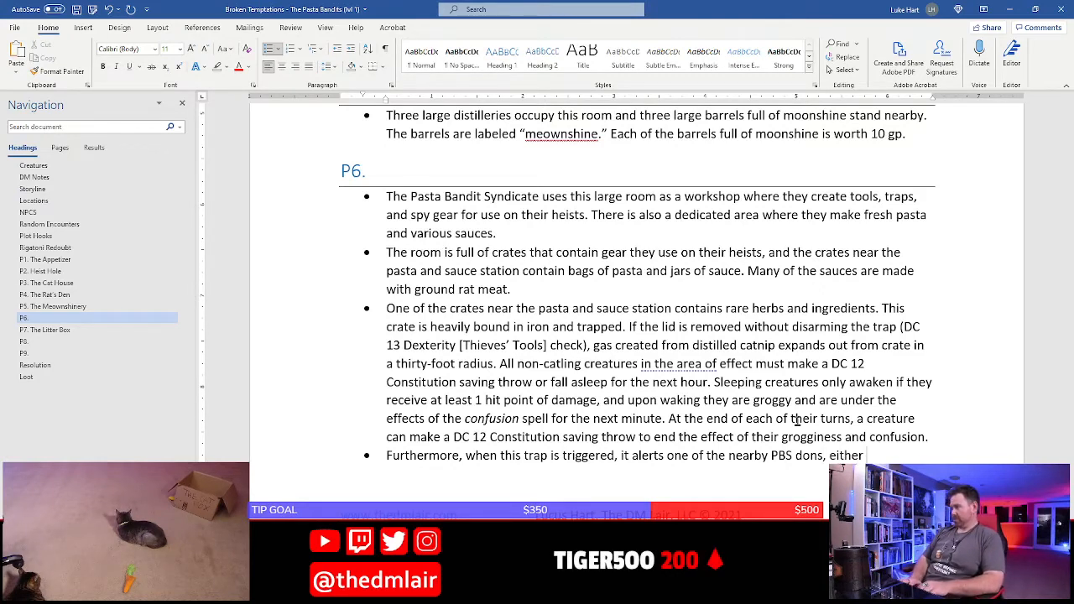
type(" Gnocchi")
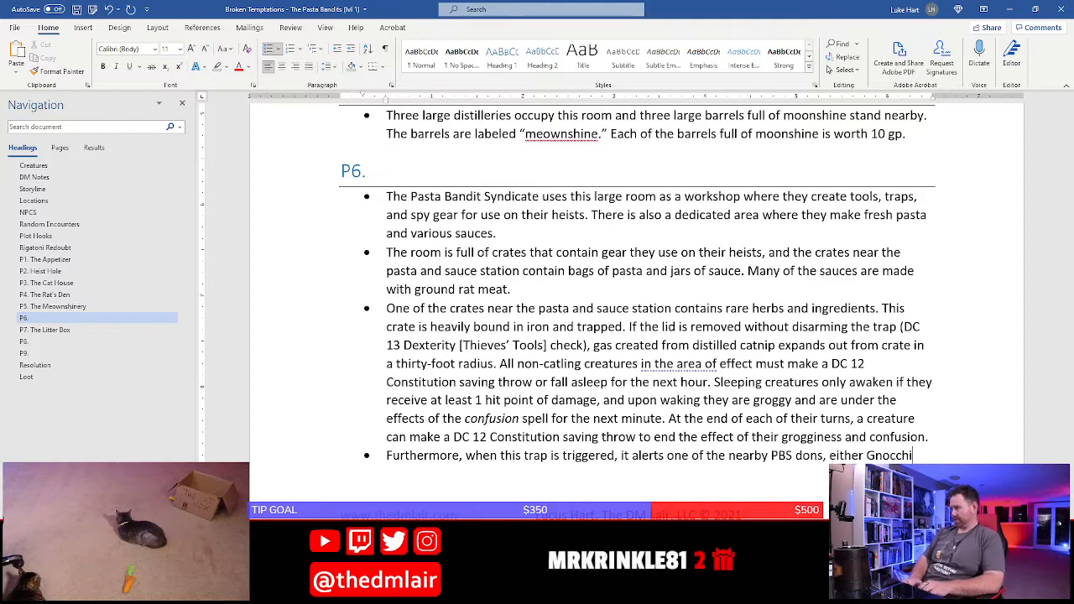
type(", Ra")
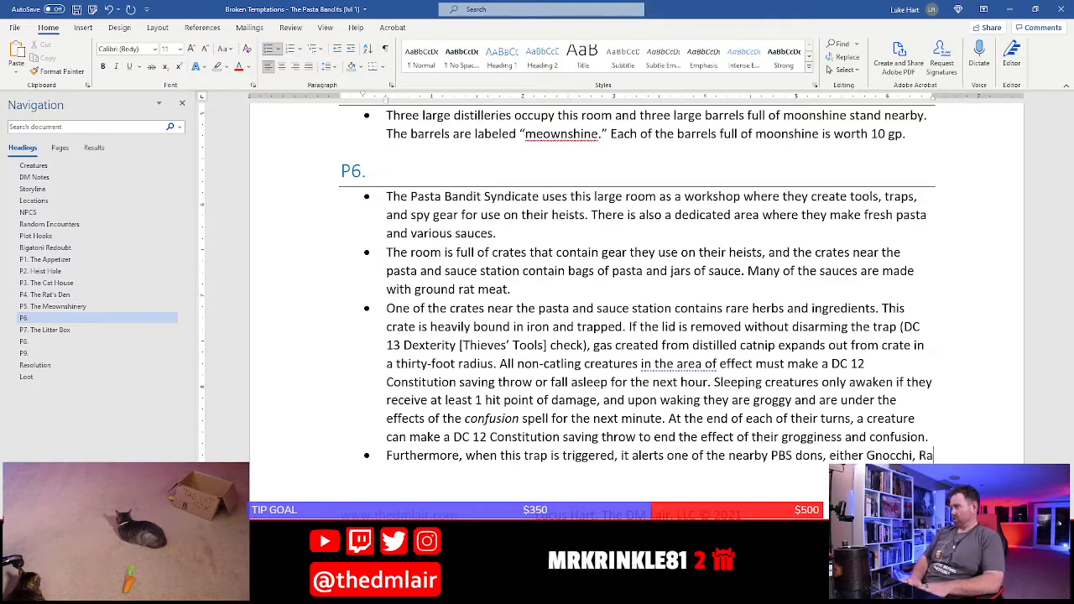
type("vi")
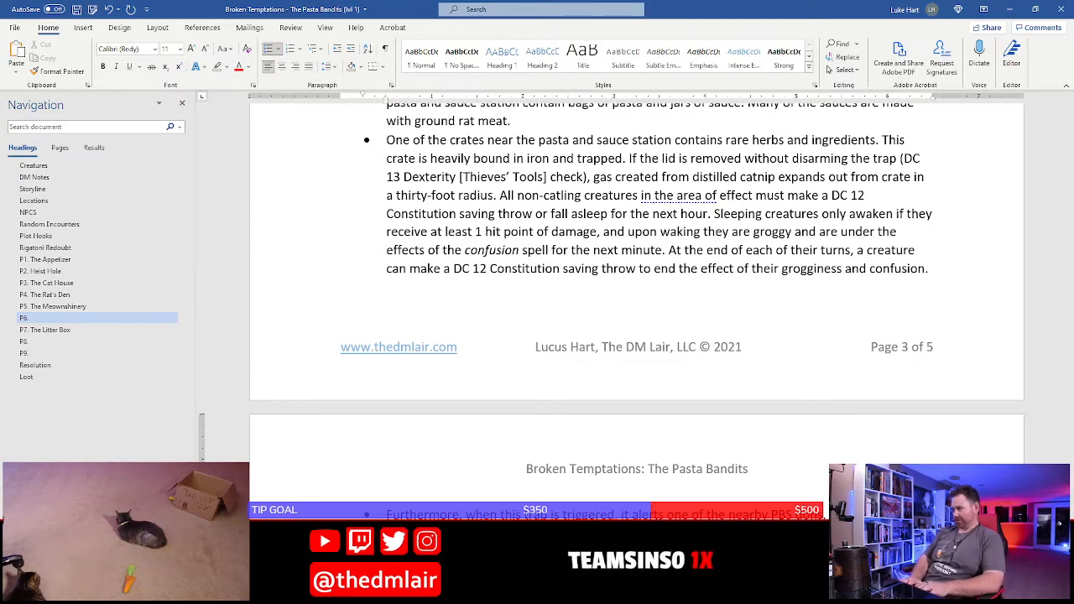
Correct the misspelled "Tortalini" to "Tortellini" in the trap alert bullet and save the document
scroll(331, 364, "down", 3)
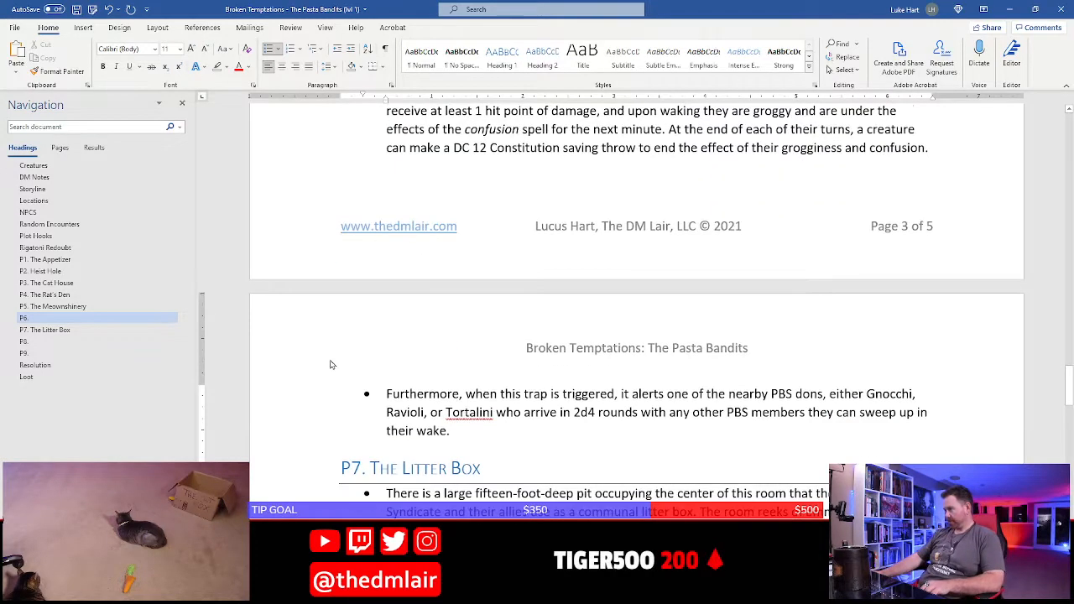
right_click(477, 412)
left_click(542, 434)
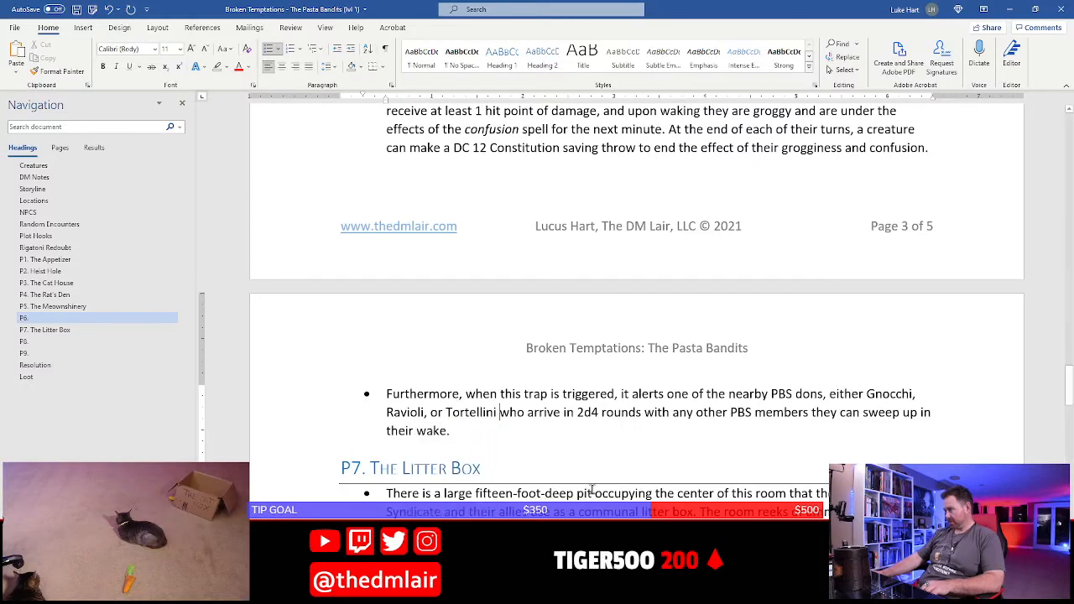
left_click(494, 430)
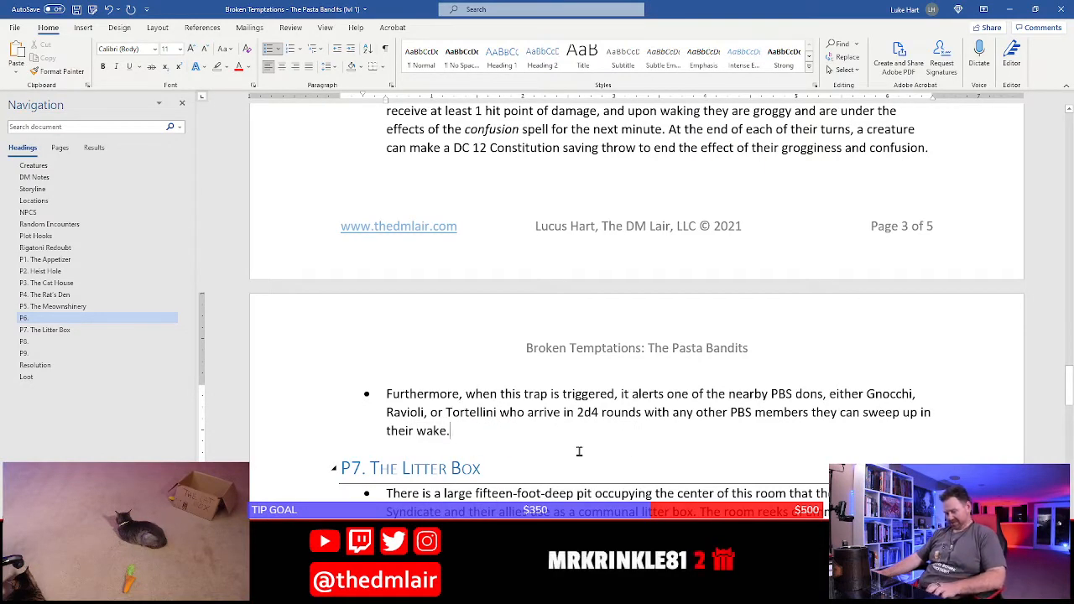
key("ctrl+s")
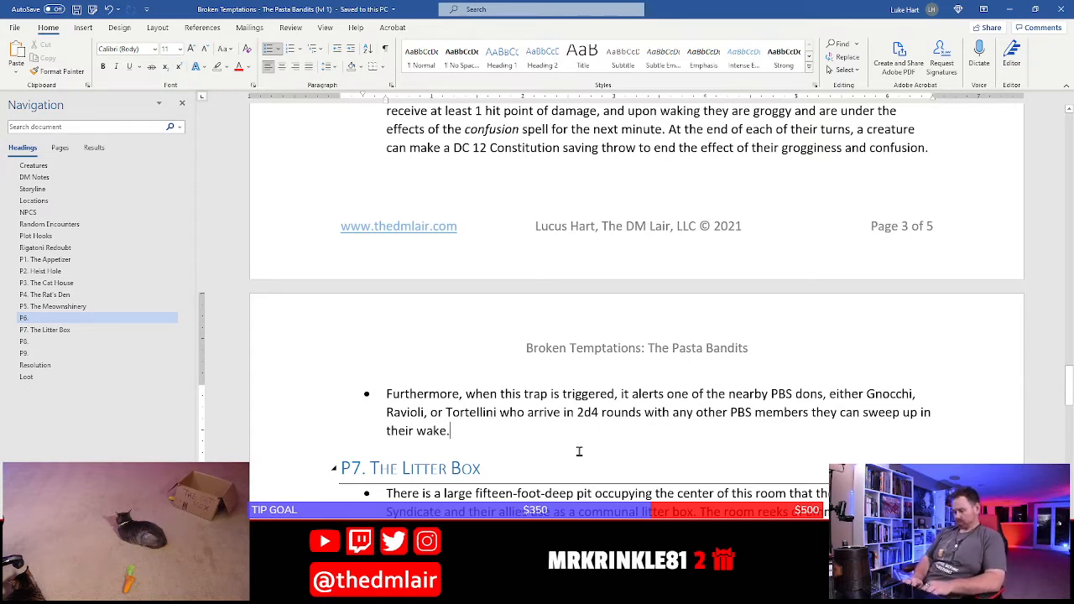
Add a sentence to the end of the alert bullet beginning "They will confront any intruders"
type("They w")
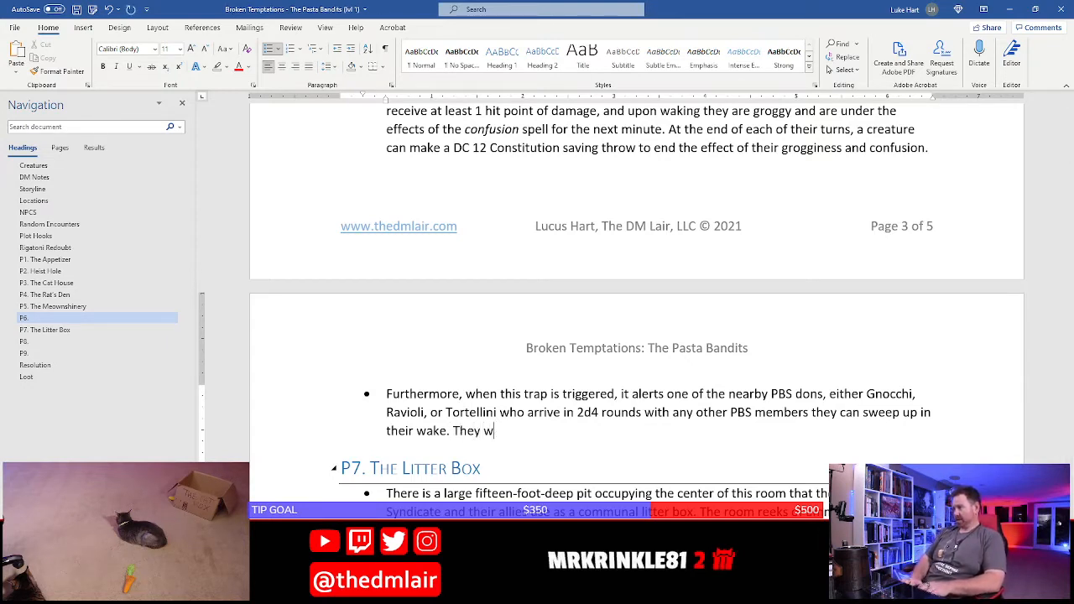
type("ill confront any int")
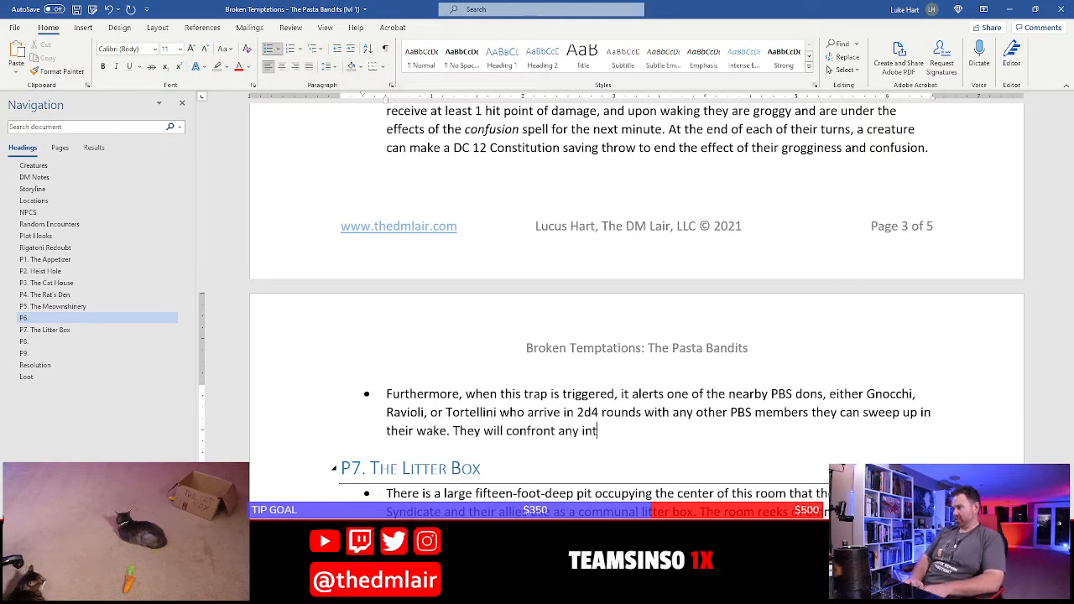
type("ruders")
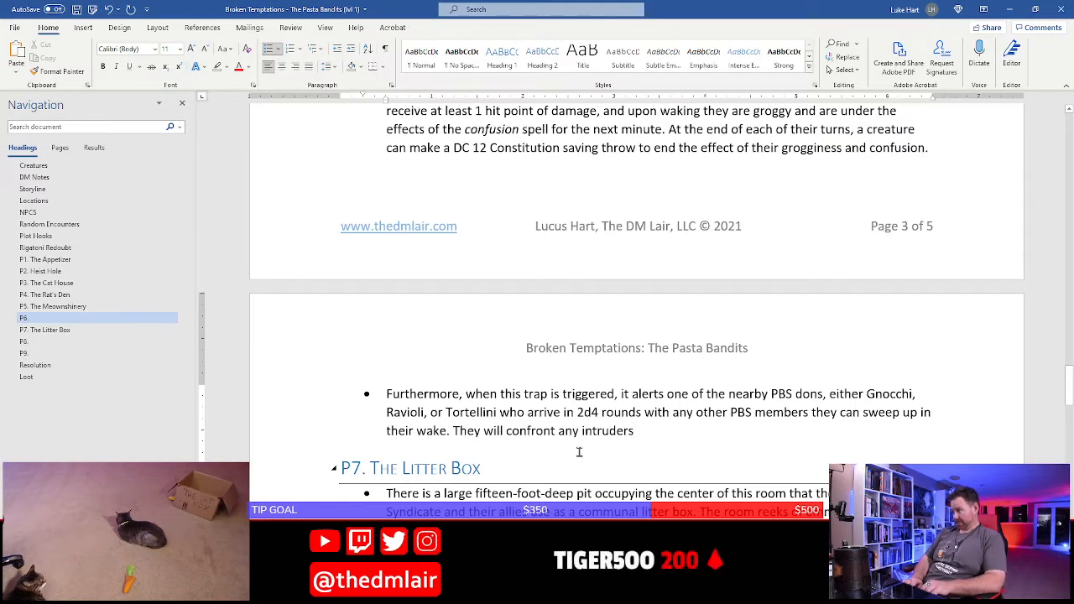
type(", and i")
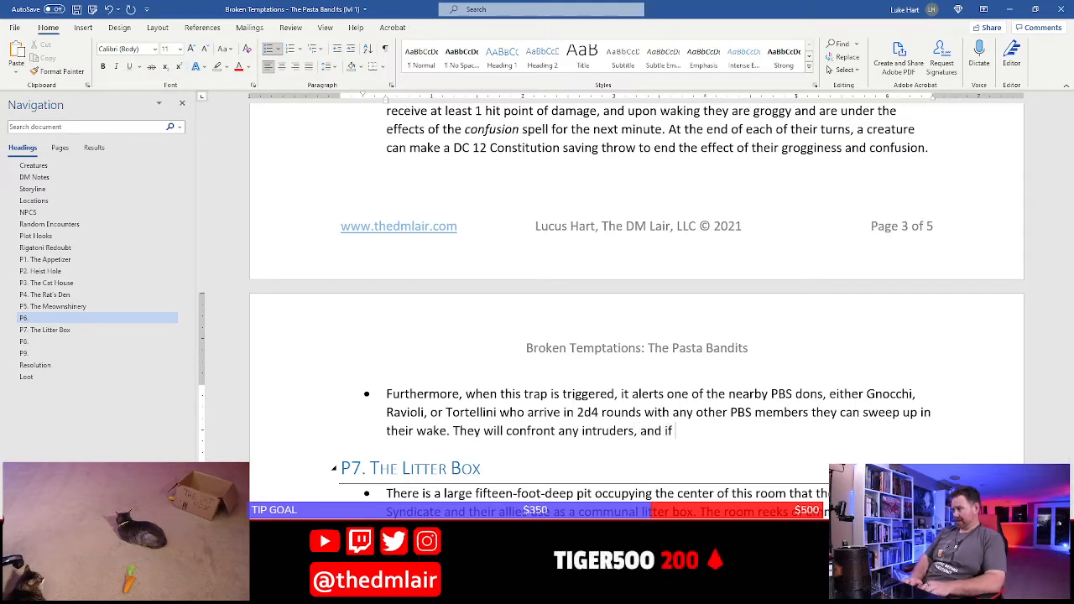
type("f")
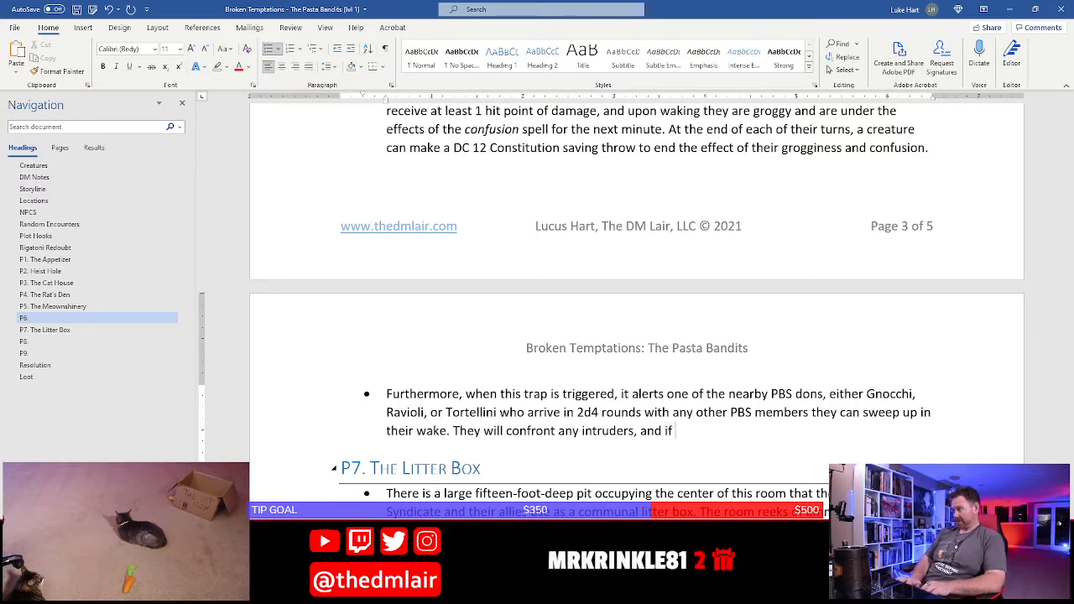
key("BackSpace")
key("BackSpace")
key("BackSpace")
key("BackSpace")
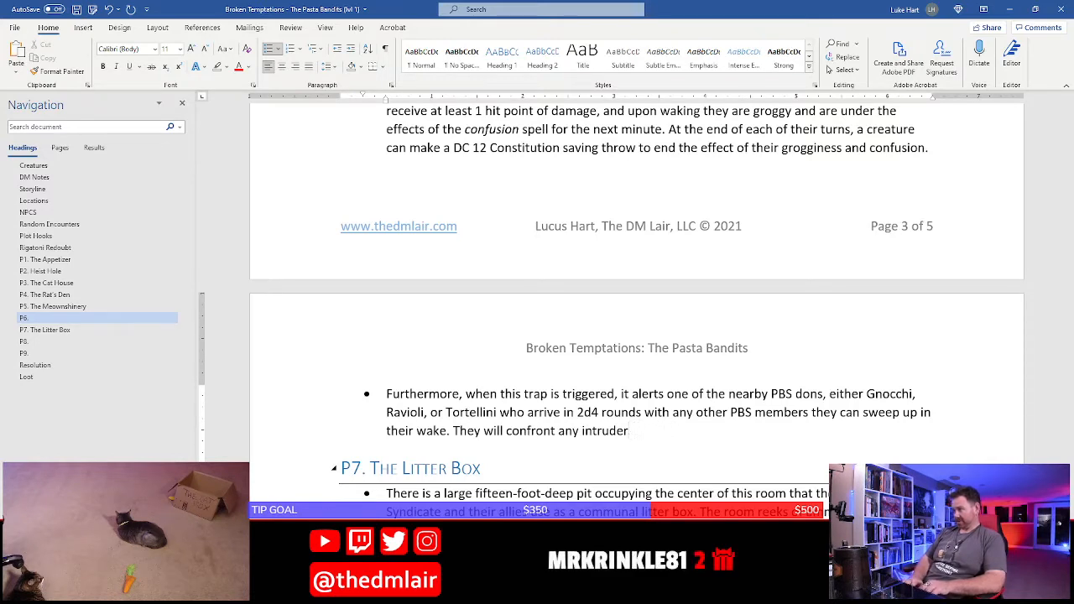
type("s,")
key("BackSpace")
key("BackSpace")
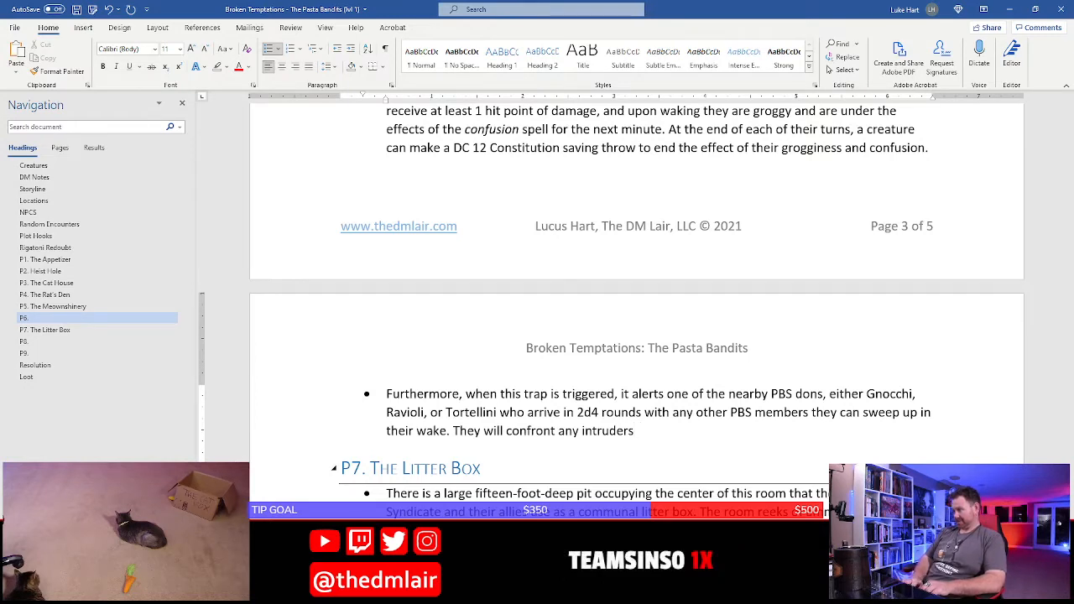
Finish the sentence about confronting intruders with "upon arriving."
type("upon arriving.")
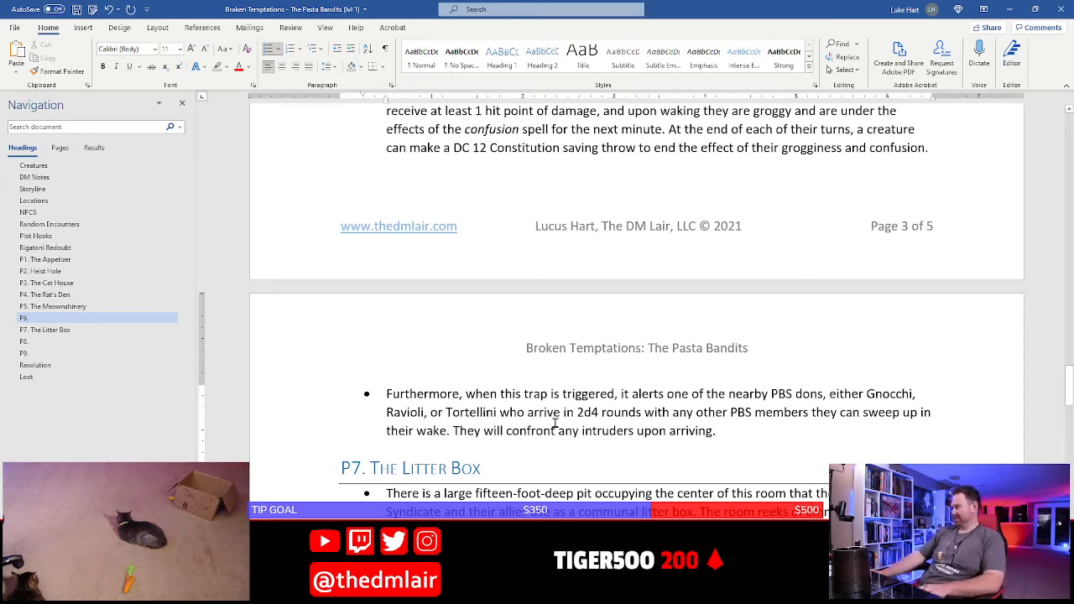
left_click(526, 395)
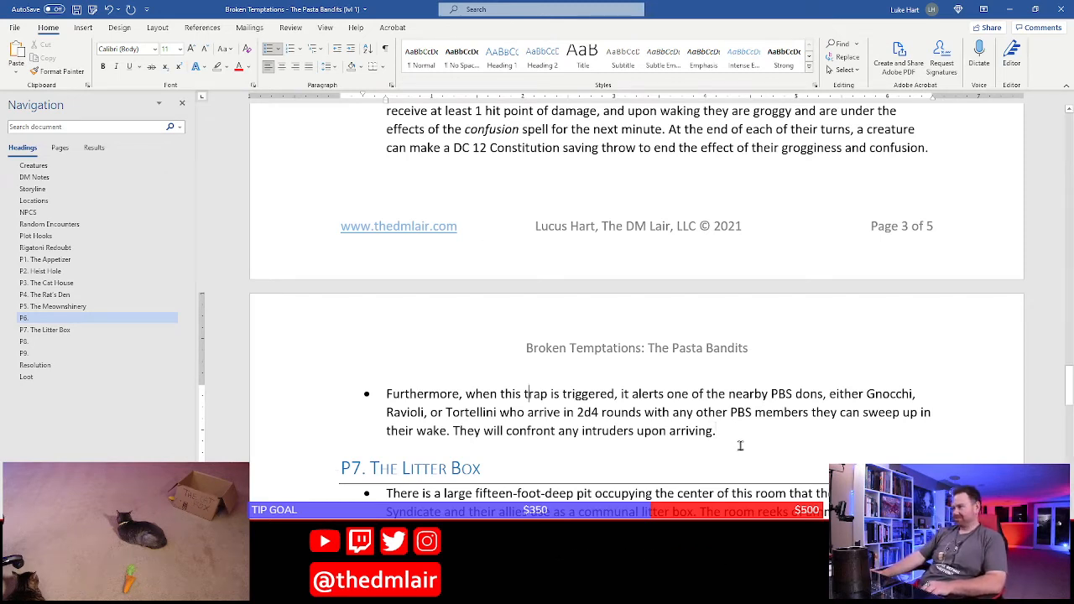
Start another sentence in the alert bullet: "If all the characters were put to sleep, they hang them up over the"
left_click(735, 429)
type("If ")
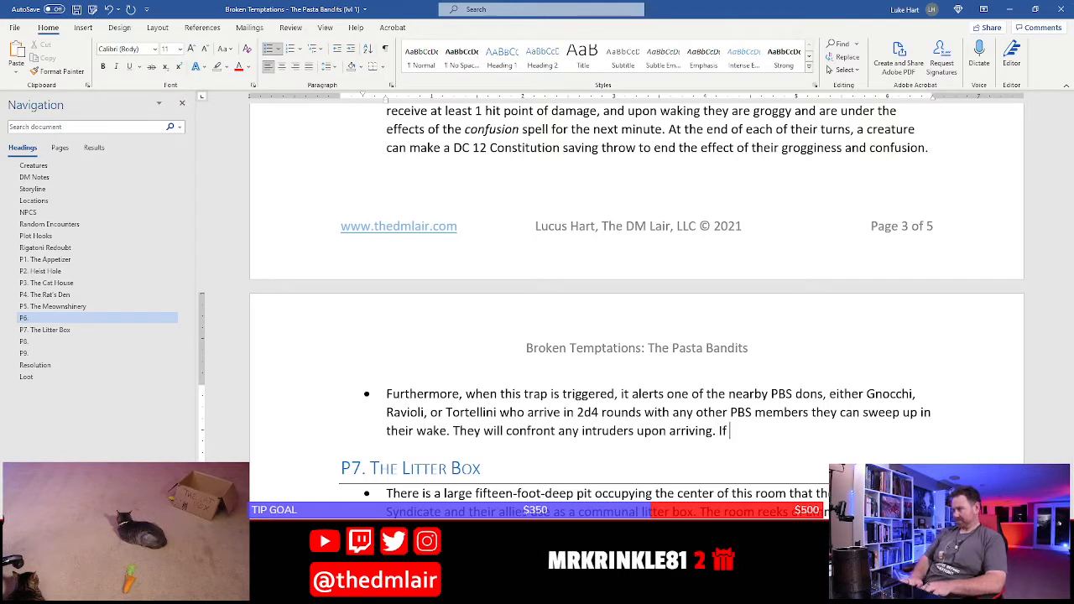
type("all the ")
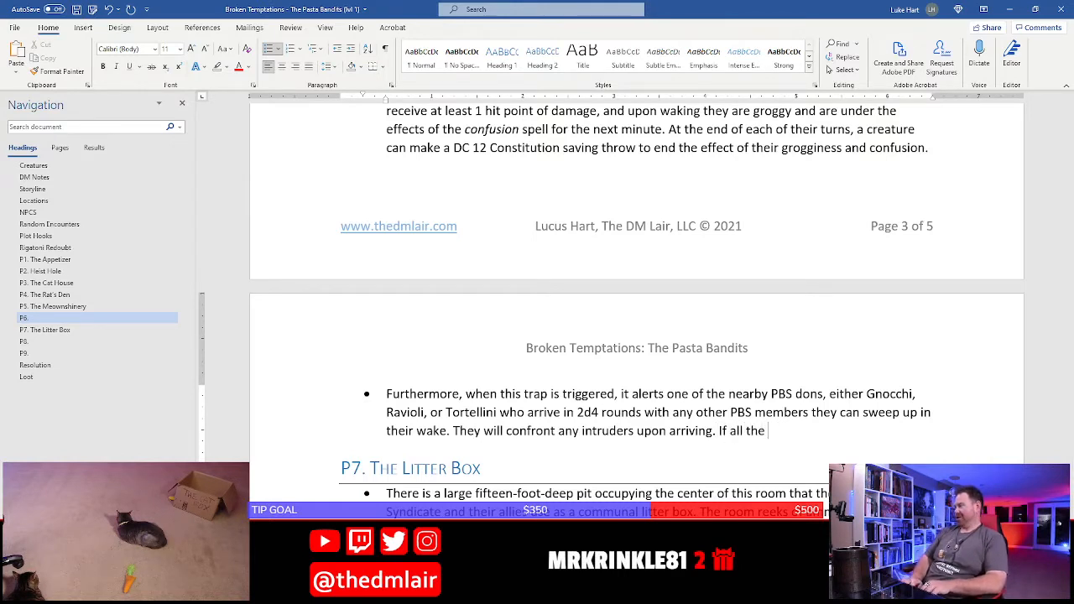
type("characters")
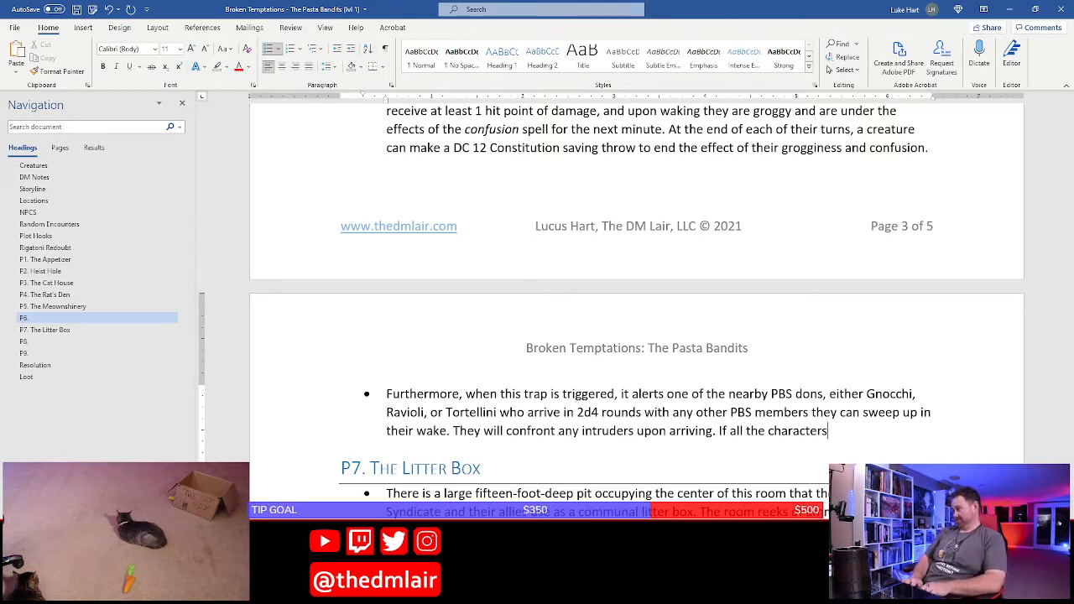
type(" were put to sleep")
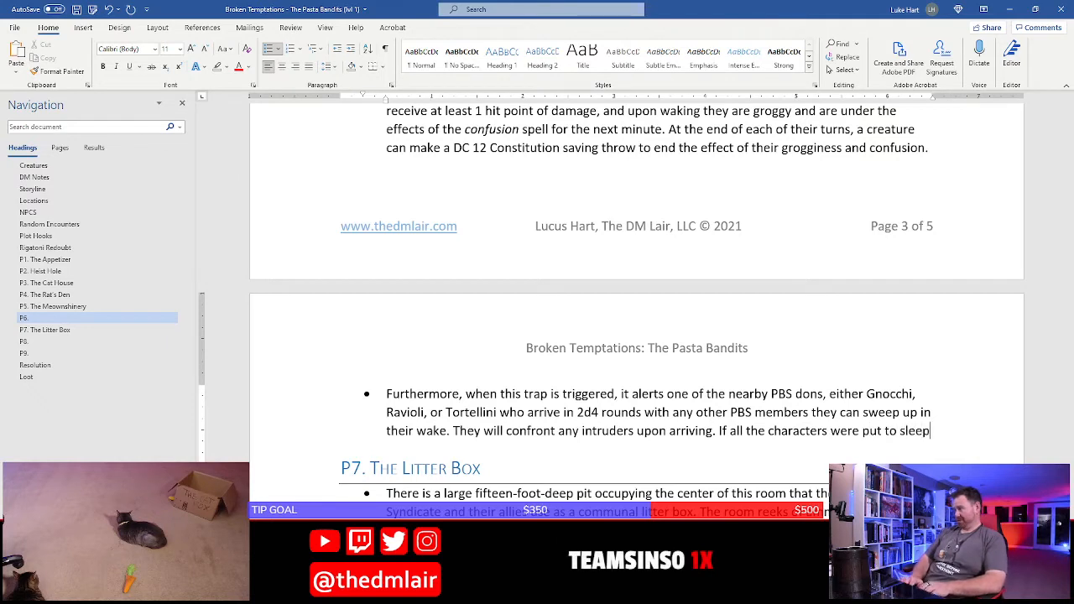
type(", they harg th")
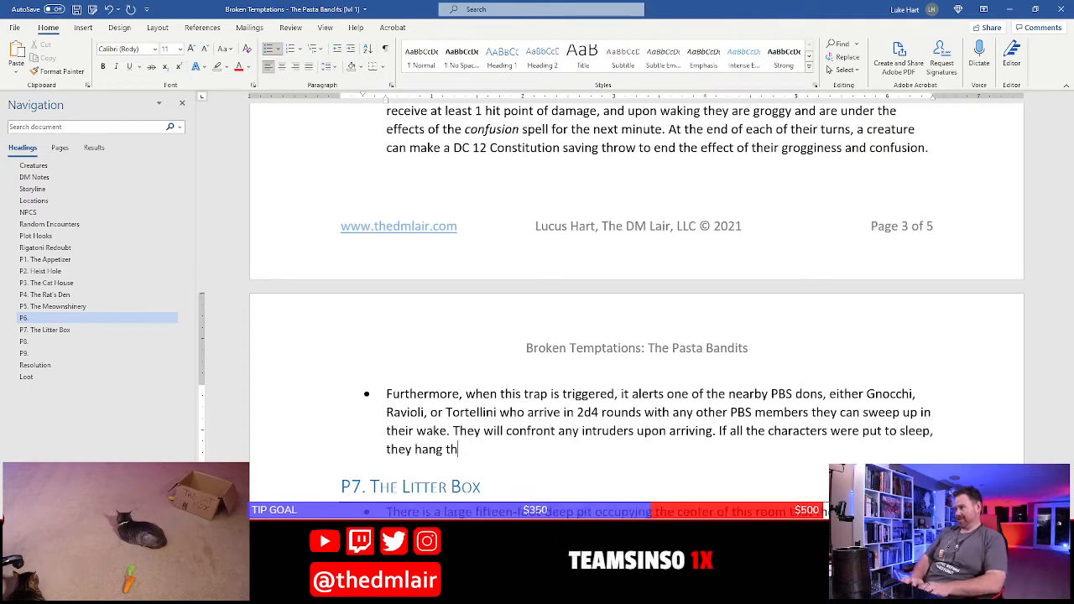
type("em up over the ")
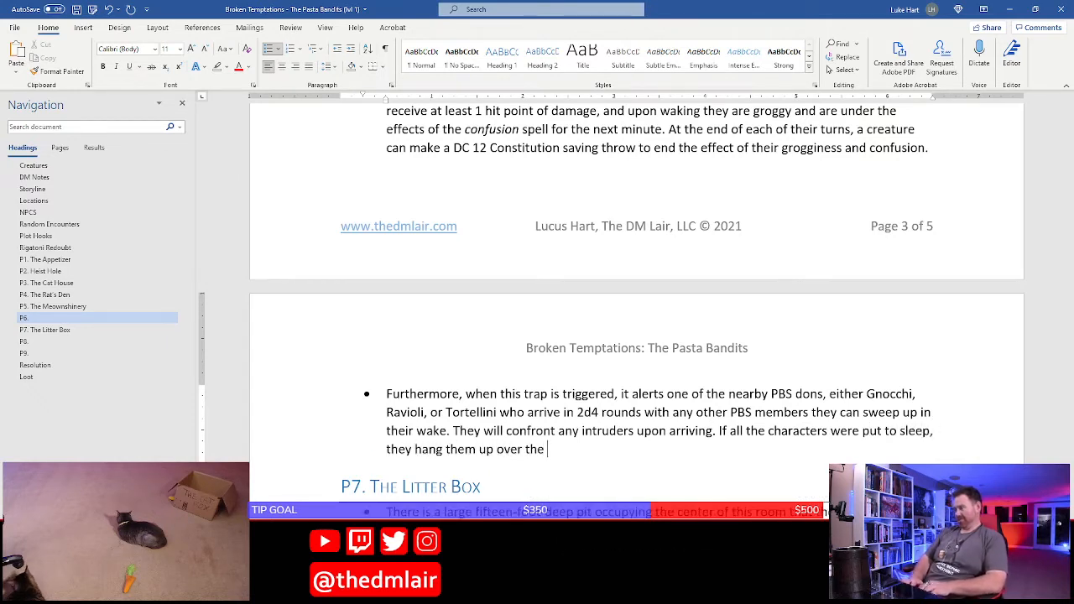
type("li")
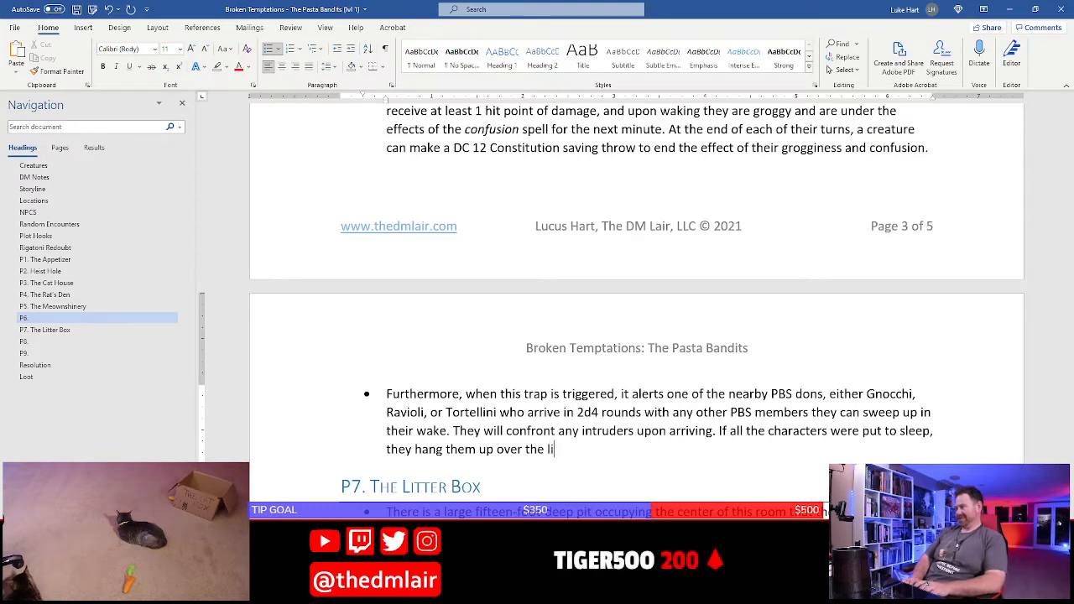
Complete the sleeping characters sentence with "litter box pit in area P7." and save the document
key("BackSpace")
type(",itt")
key("BackSpace")
key("BackSpace")
key("BackSpace")
key("BackSpace")
type("itt")
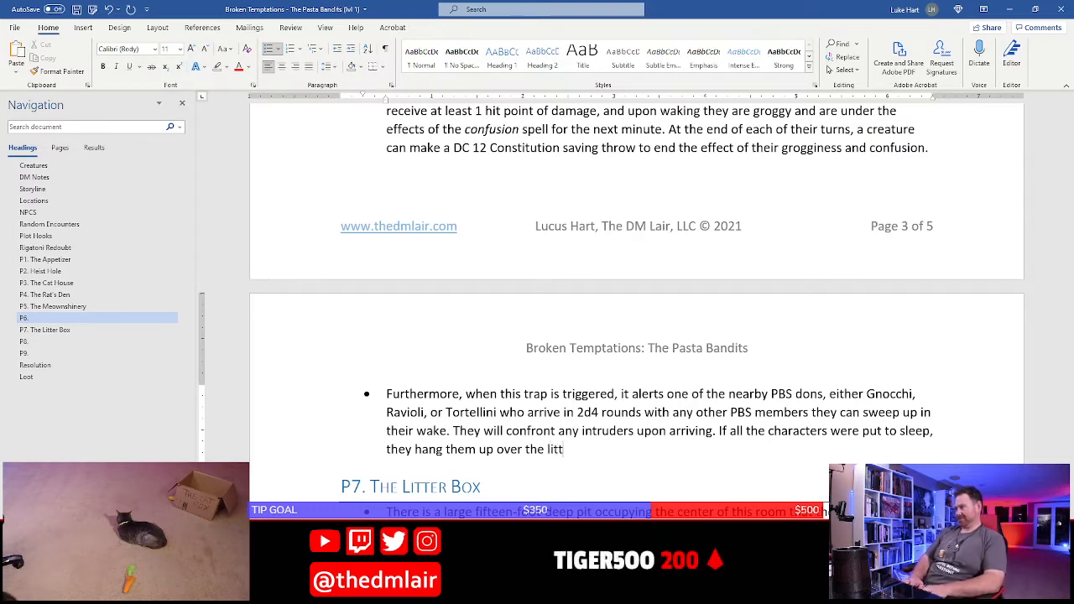
type("er box pit in area ")
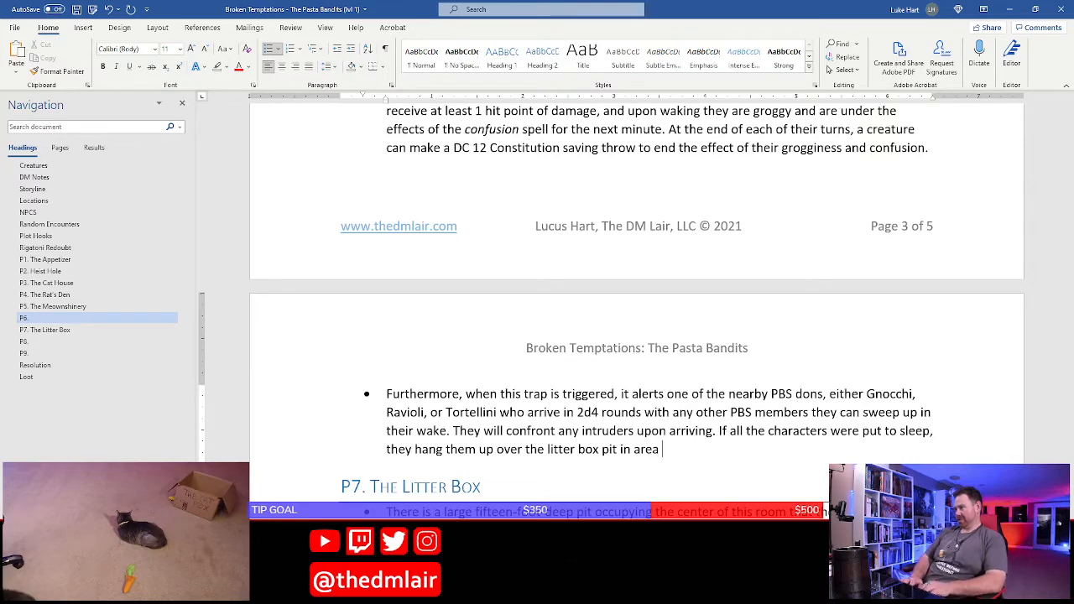
type("P7.")
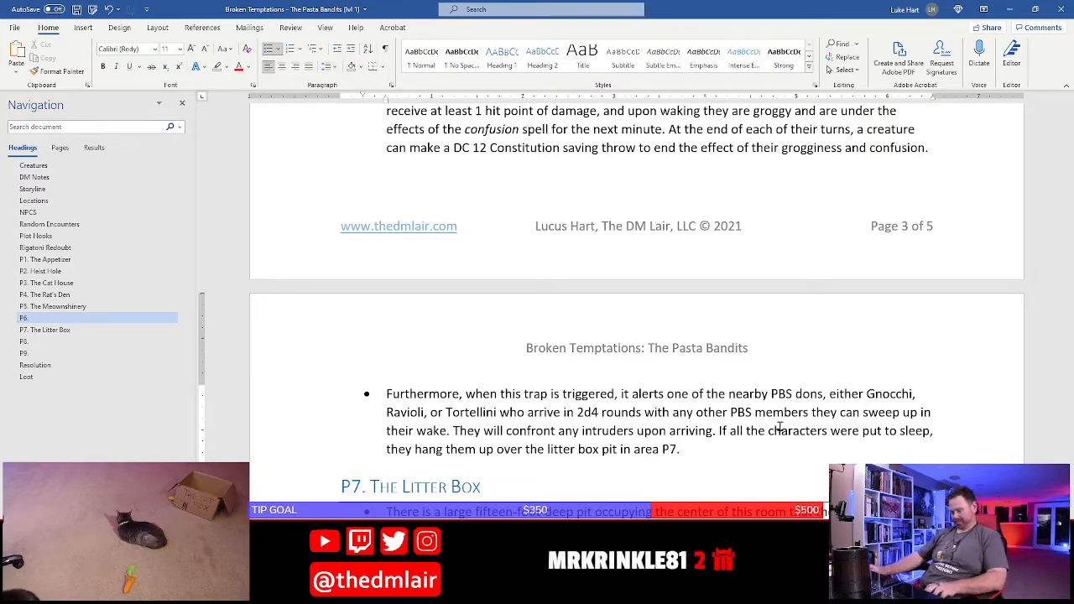
key("ctrl+s")
Add a line reading "100 gp" below the Loot section's treasure list and change the silver amount to 350 sp
scroll(519, 464, "up", 4)
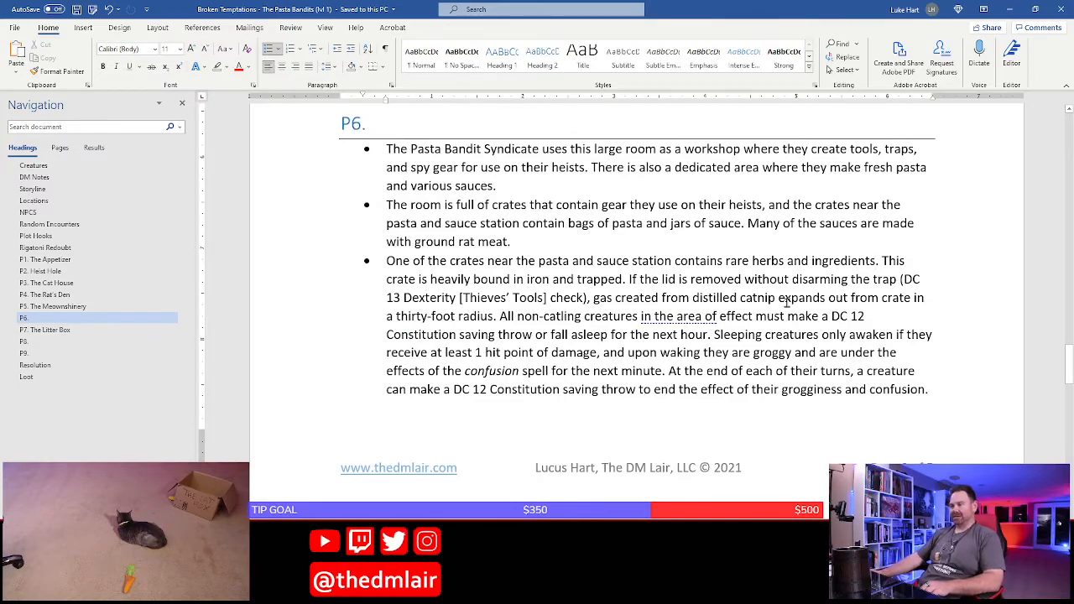
scroll(687, 368, "down", 15)
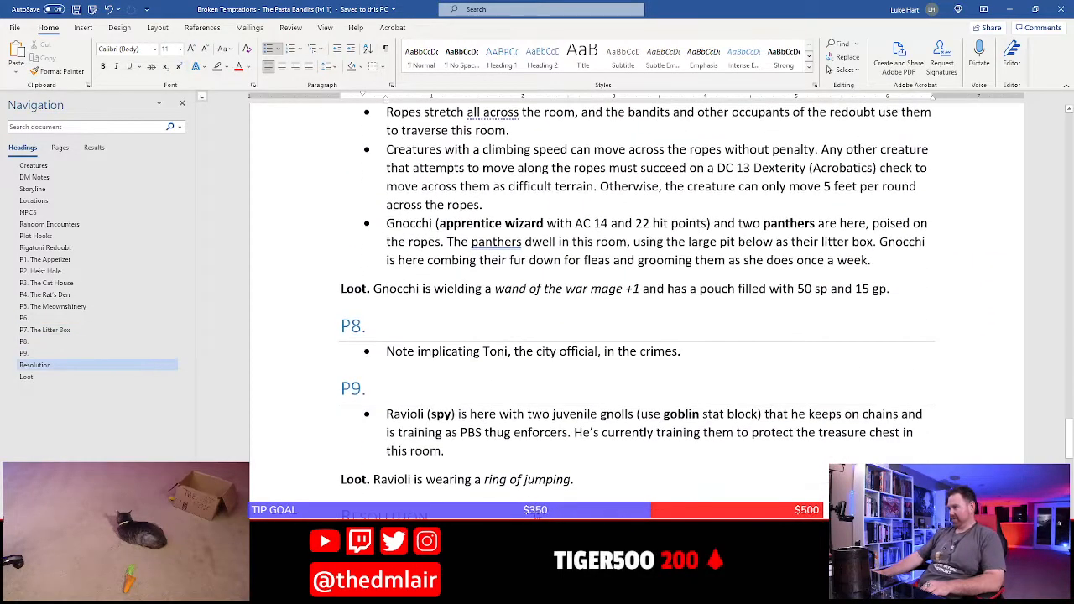
scroll(520, 453, "down", 10)
left_click(644, 423)
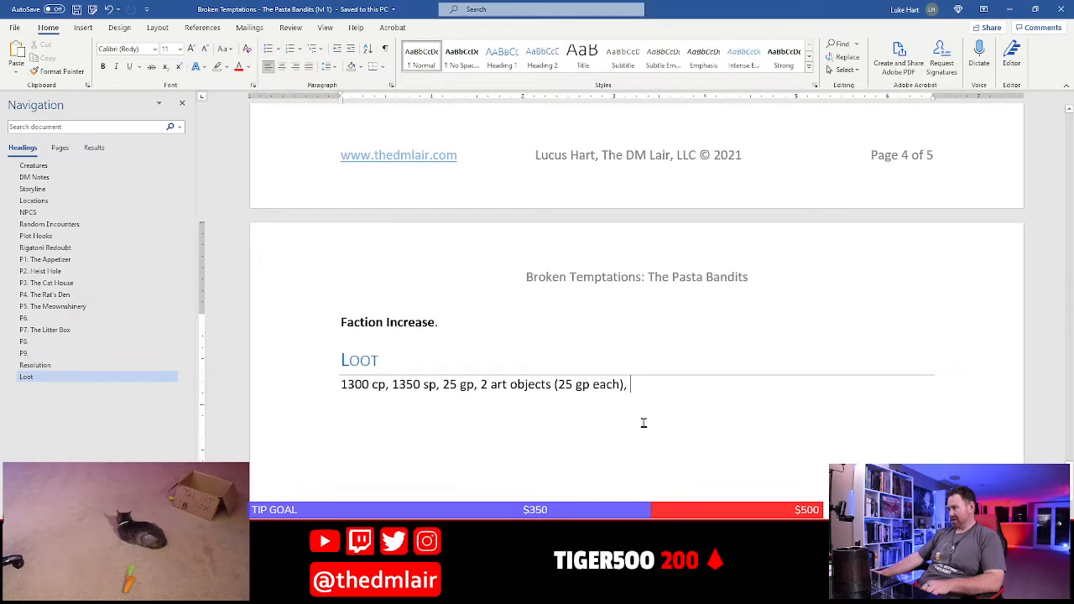
key("Return")
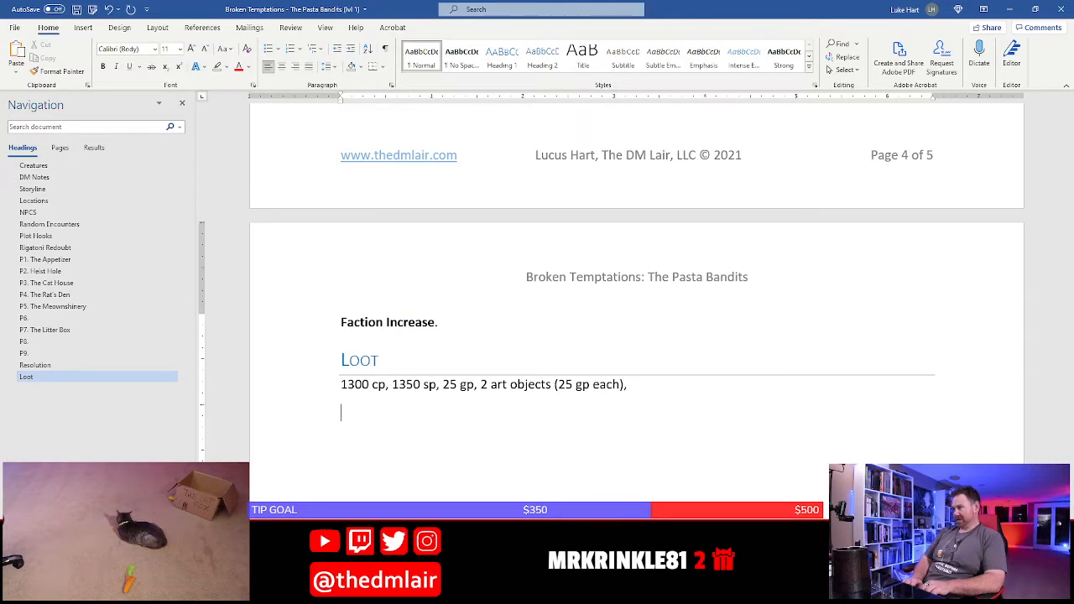
type("0 gp")
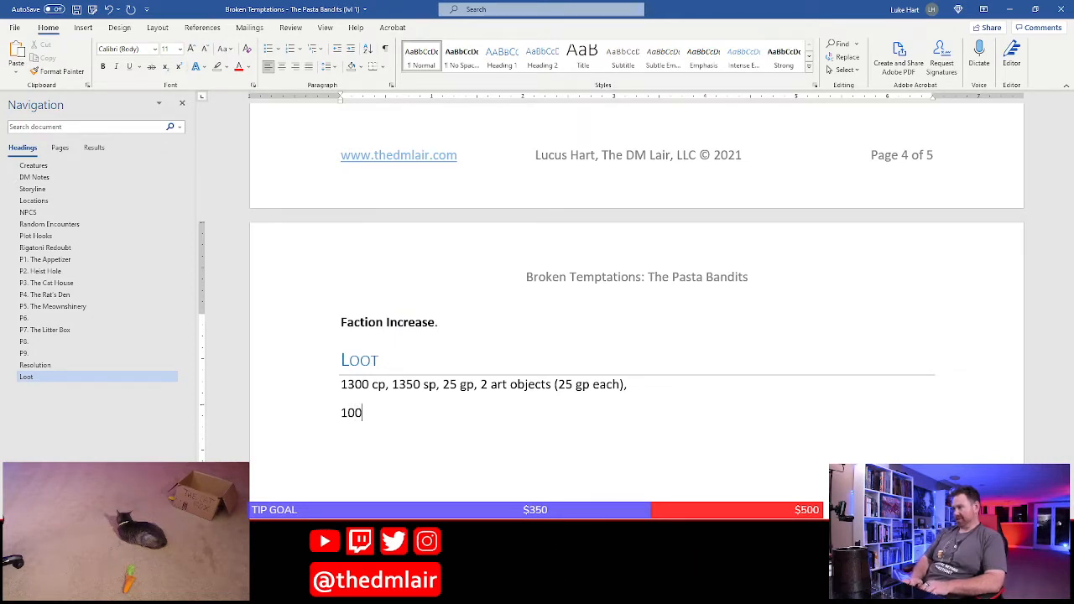
left_click(397, 384)
key("BackSpace")
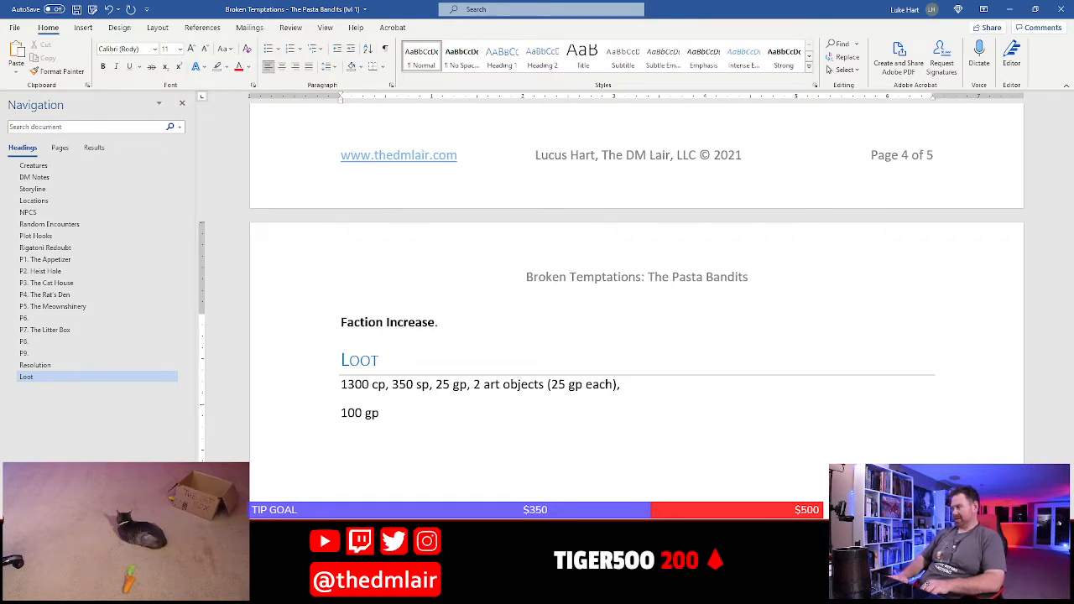
Cut the "100 gp" line from Loot and add "worth 100 gp" after "rare herbs and ingredients" in the P6 crate bullet
triple_click(644, 427)
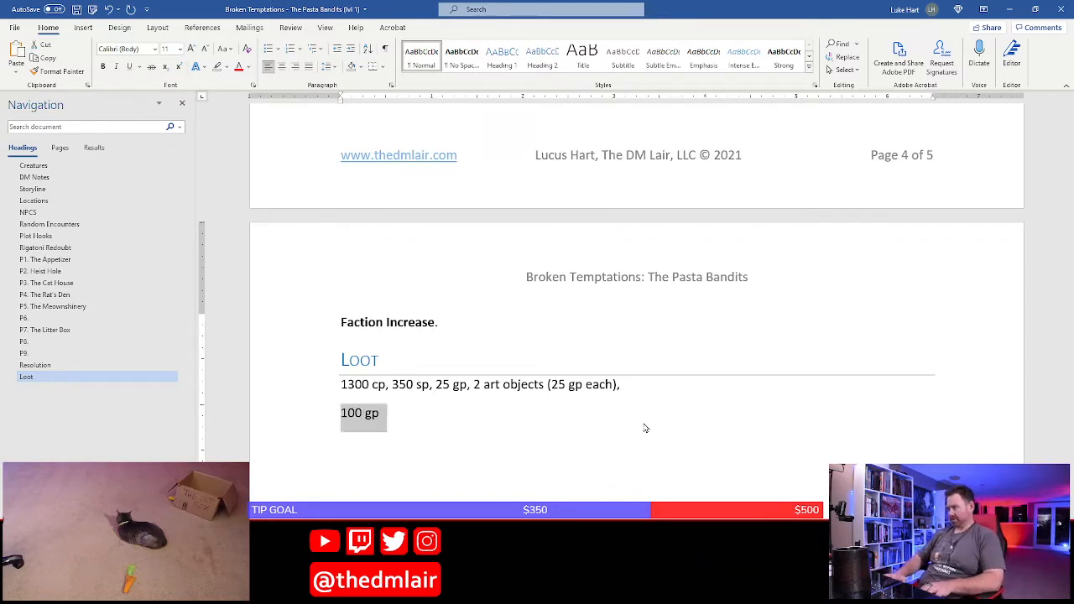
key("ctrl+x")
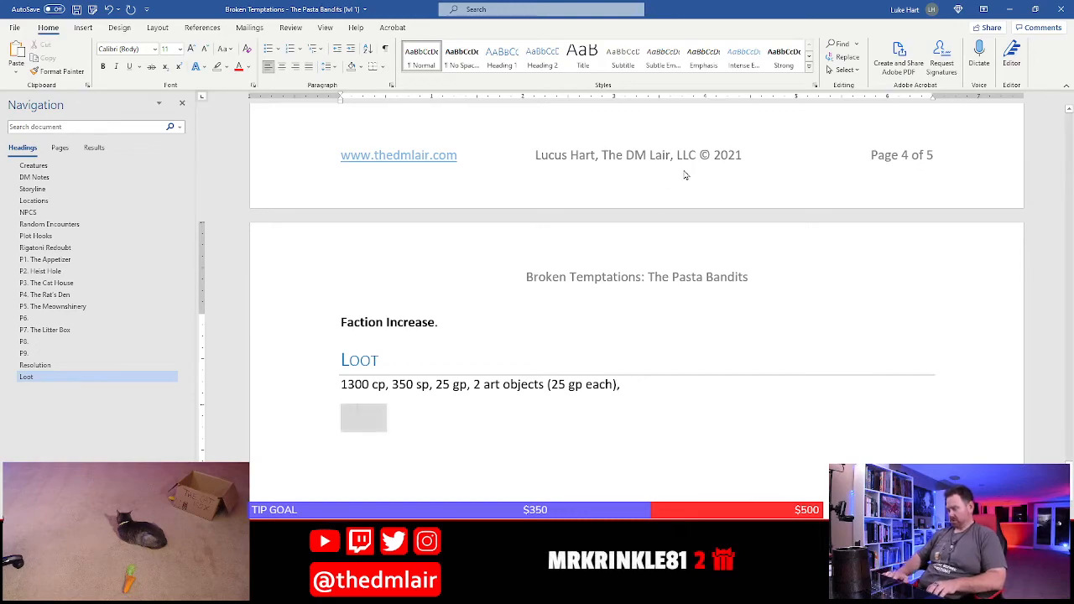
scroll(685, 171, "up", 10)
scroll(684, 170, "up", 10)
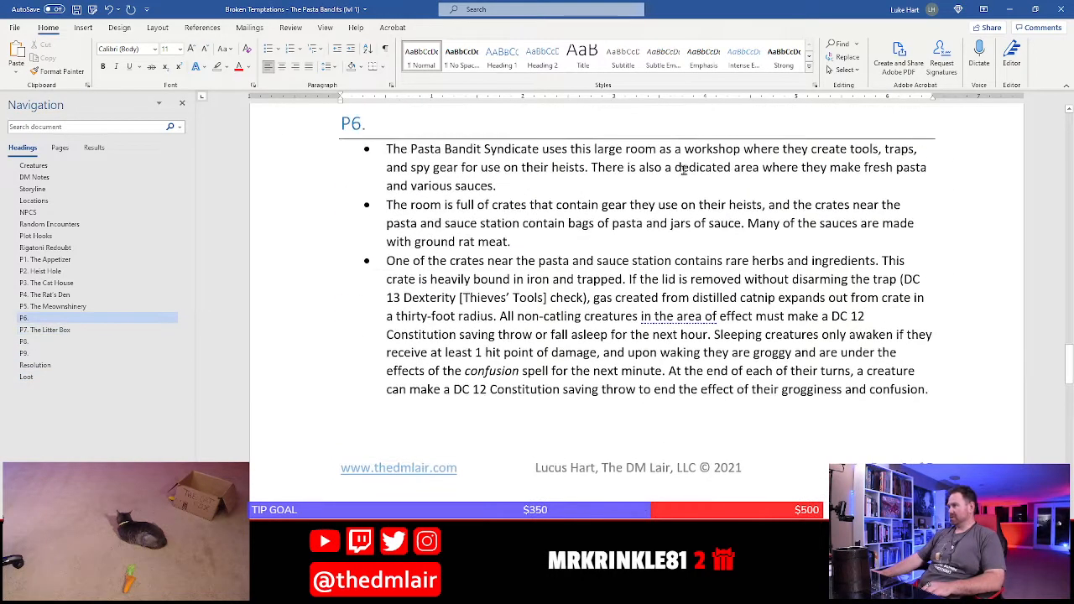
left_click(876, 279)
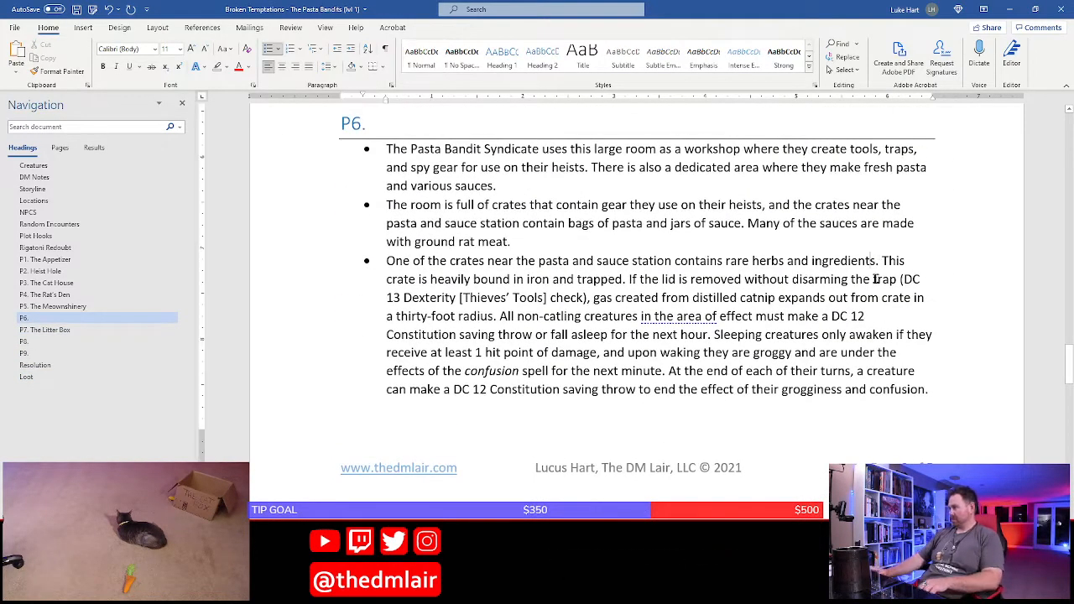
type("worth 100 gp")
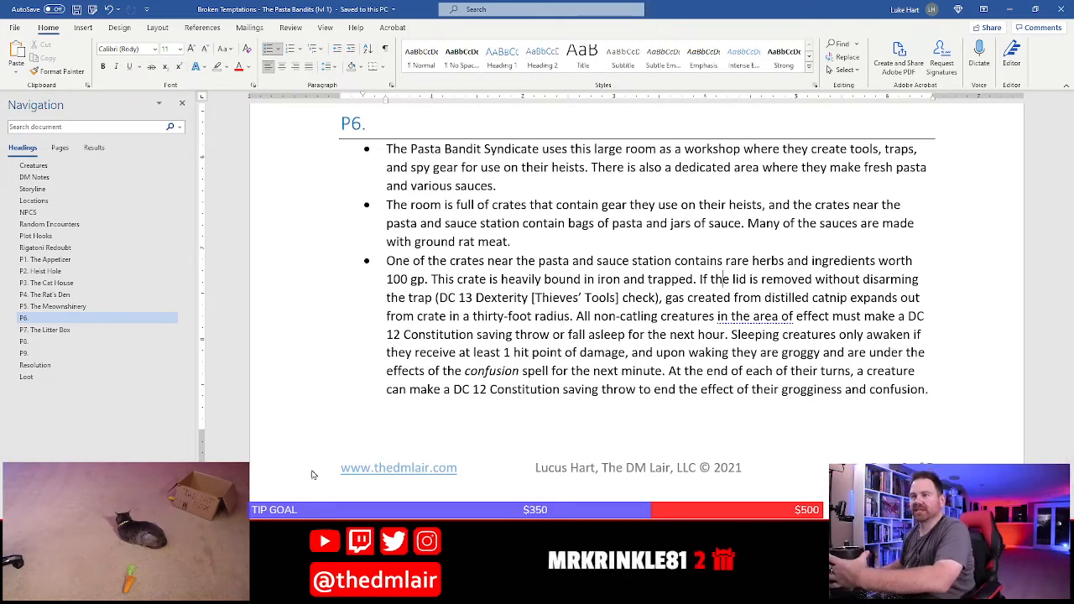
Check area P6 on the Photoshop map and complete the P6 heading in the Word document with the name "The Spice Rack"
key("alt+Tab")
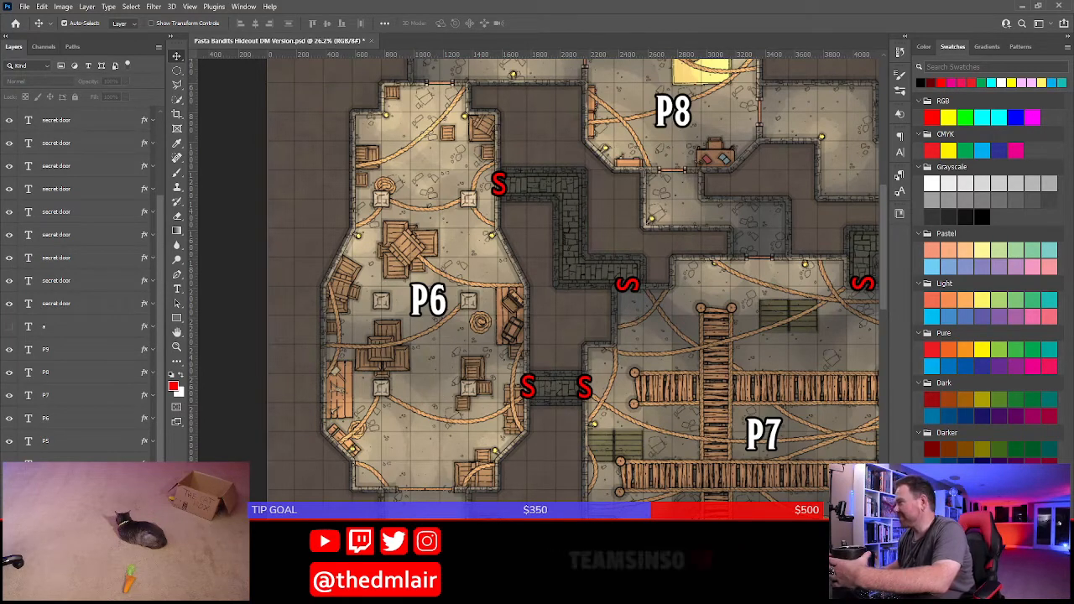
key("alt+Tab")
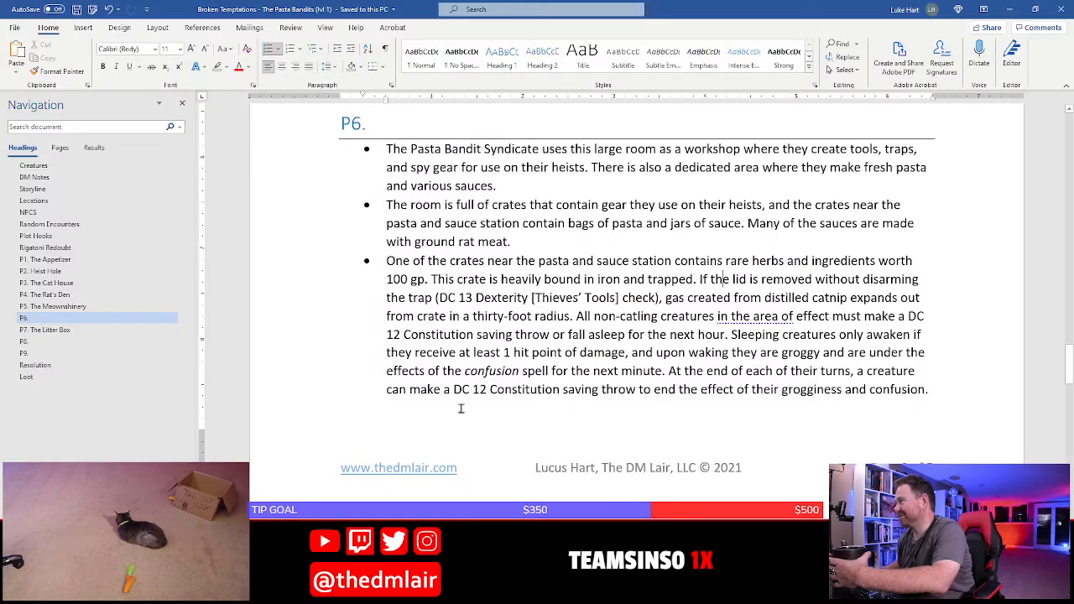
scroll(427, 306, "up", 3)
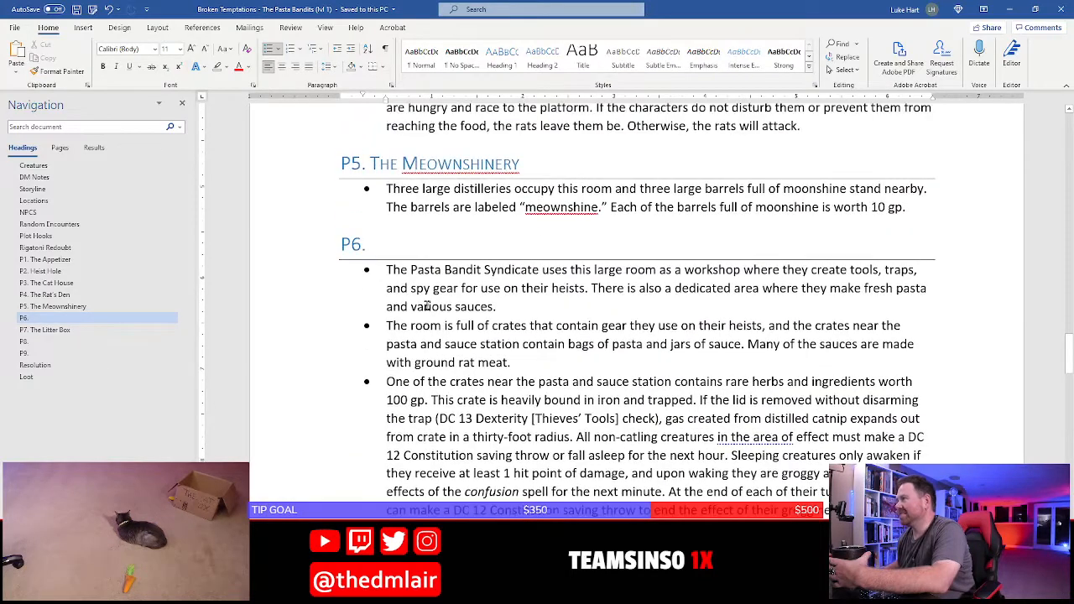
left_click(387, 241)
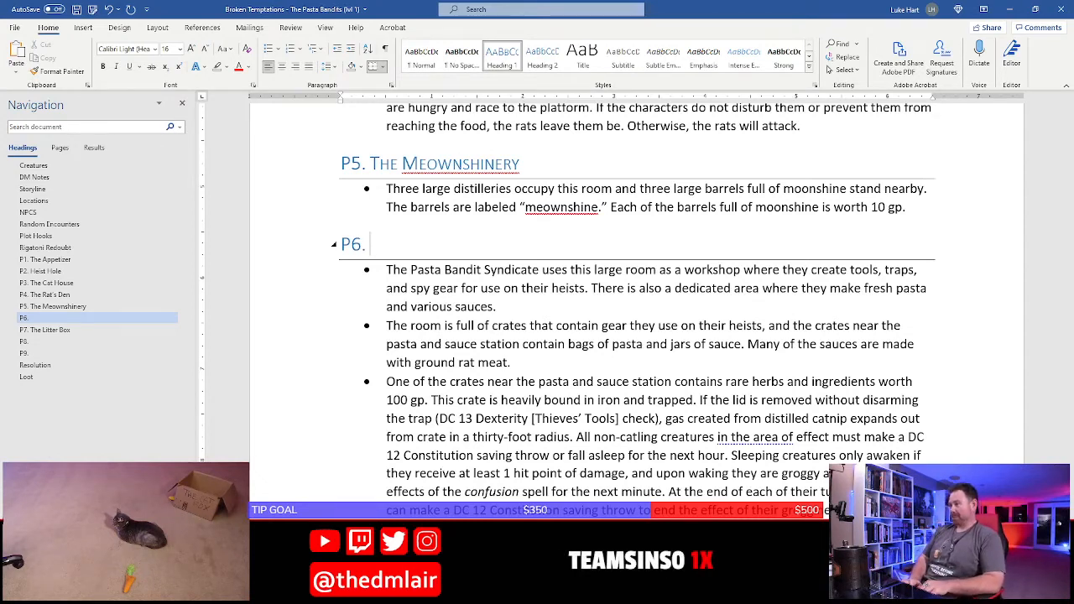
type("The Sp")
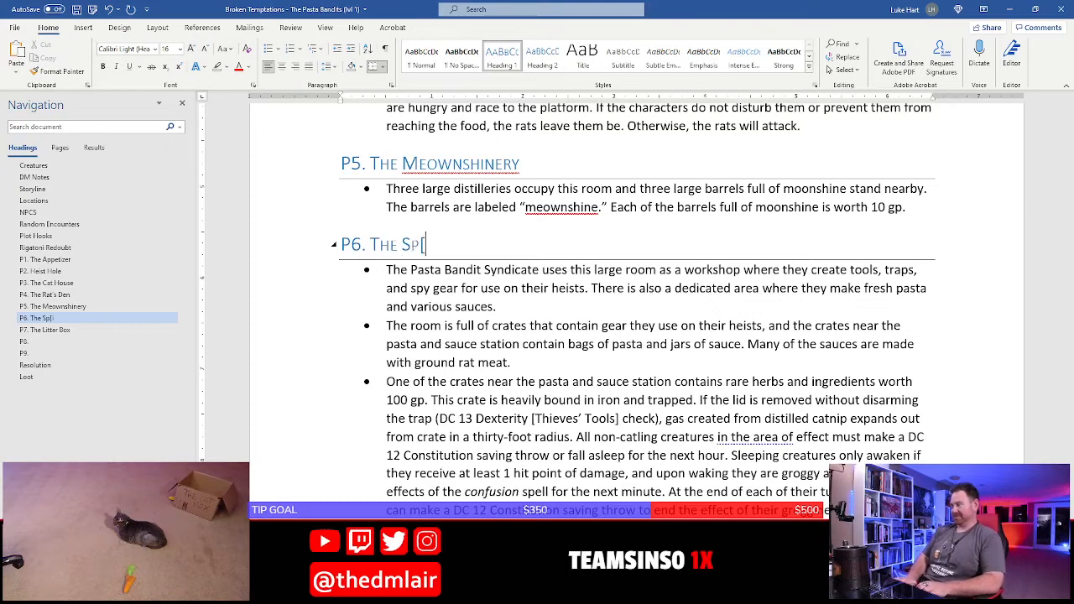
type("ice Rack")
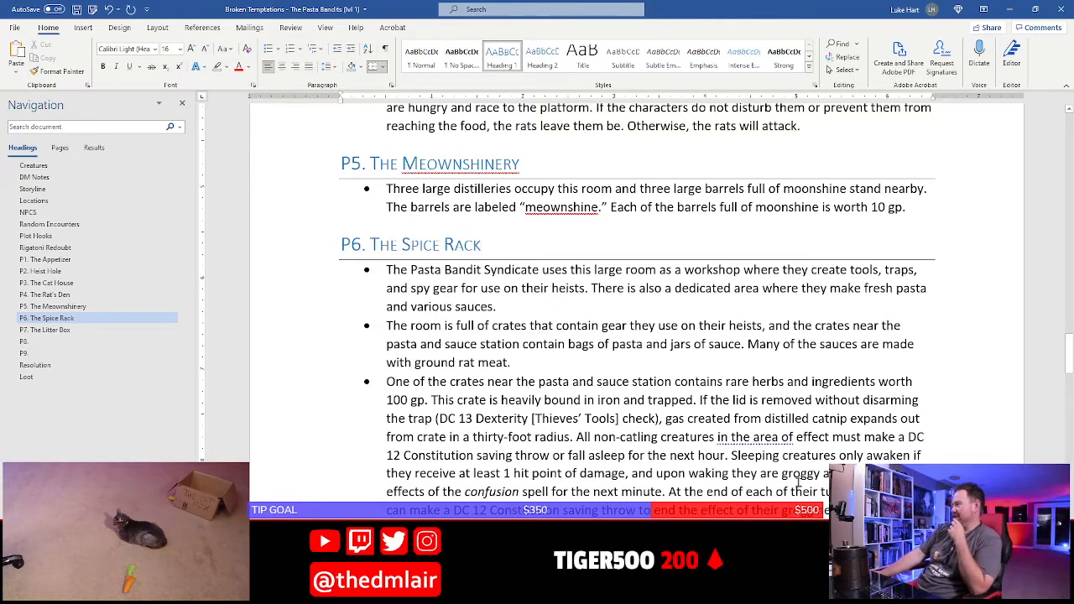
Set the Constitution saving throw against falling asleep in the P6 trap bullet to DC 10
scroll(550, 420, "down", 2)
scroll(550, 420, "down", 1)
left_click(777, 289)
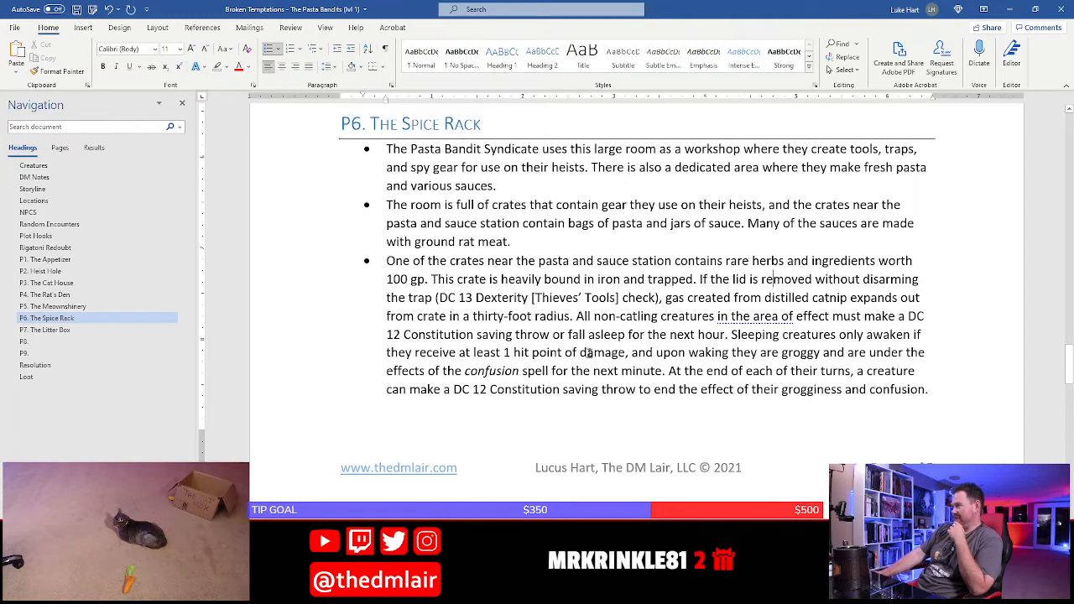
left_click(404, 334)
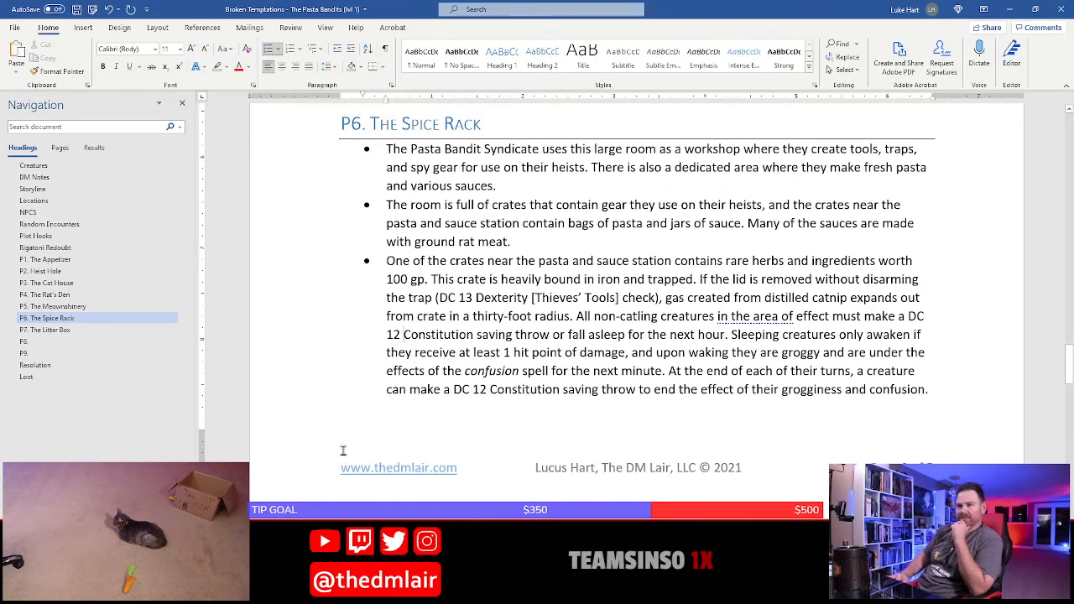
key("BackSpace")
key("BackSpace")
type("0")
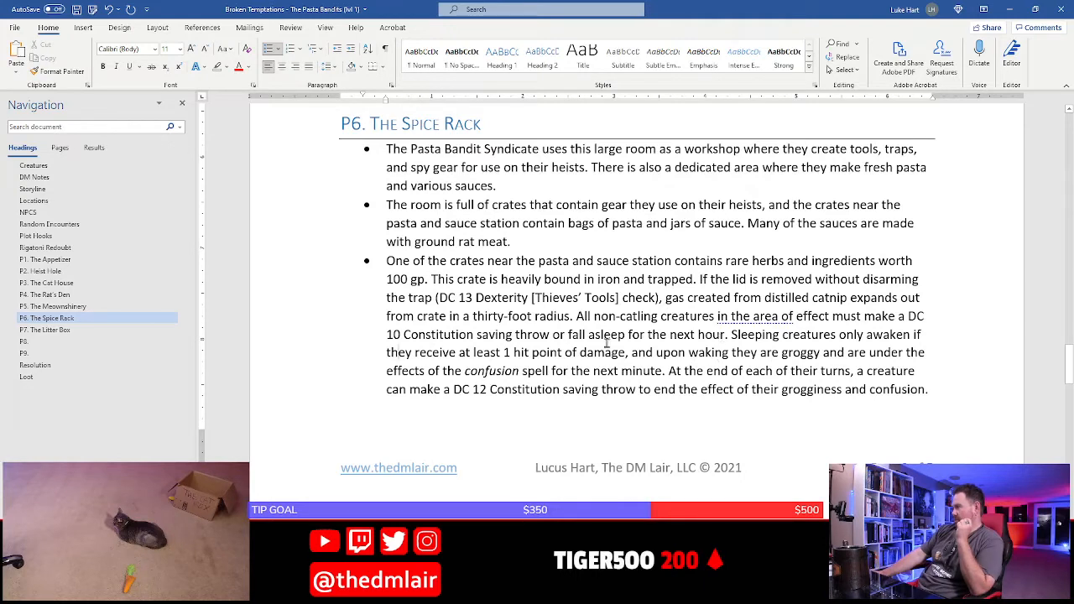
Insert "have disadvantage on initiative rolls for the next hour." after "upon waking they are groggy and" in the trap bullet
left_click(828, 355)
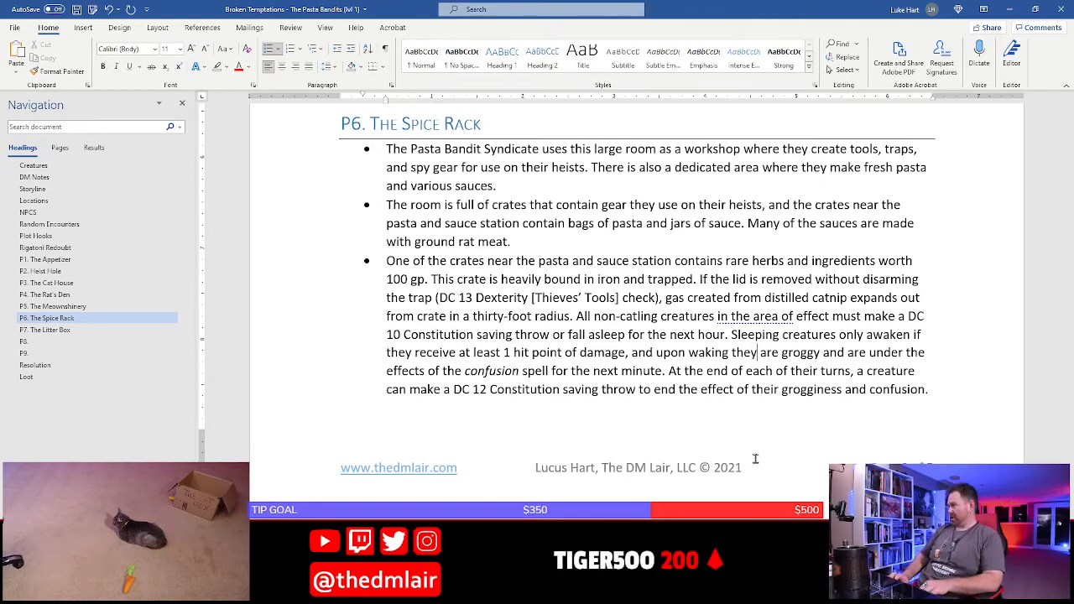
key("Right")
key("Right")
key("Right")
key("Right")
key("Right")
key("Right")
key("Right")
key("Right")
key("Right")
key("Right")
key("Right")
key("Right")
key("Right")
key("Right")
key("Right")
key("Right")
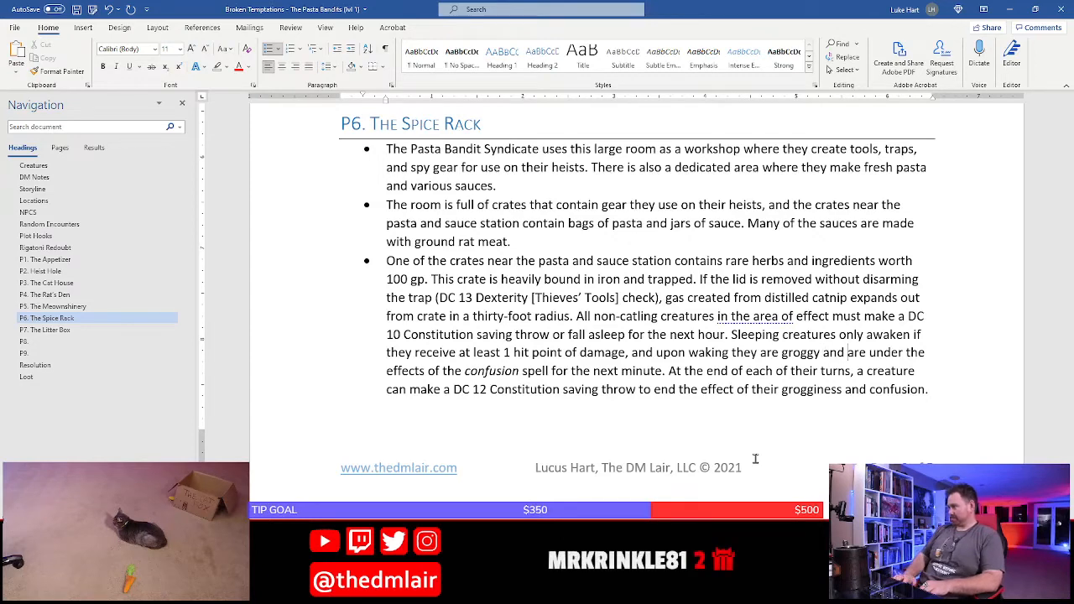
type("have disadva")
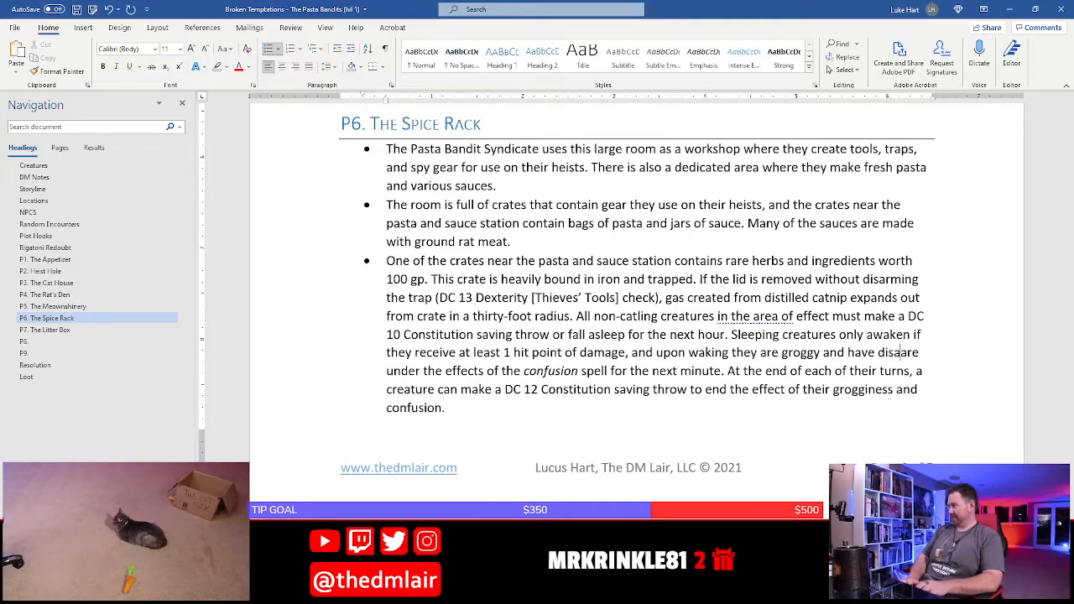
type("ntage on ")
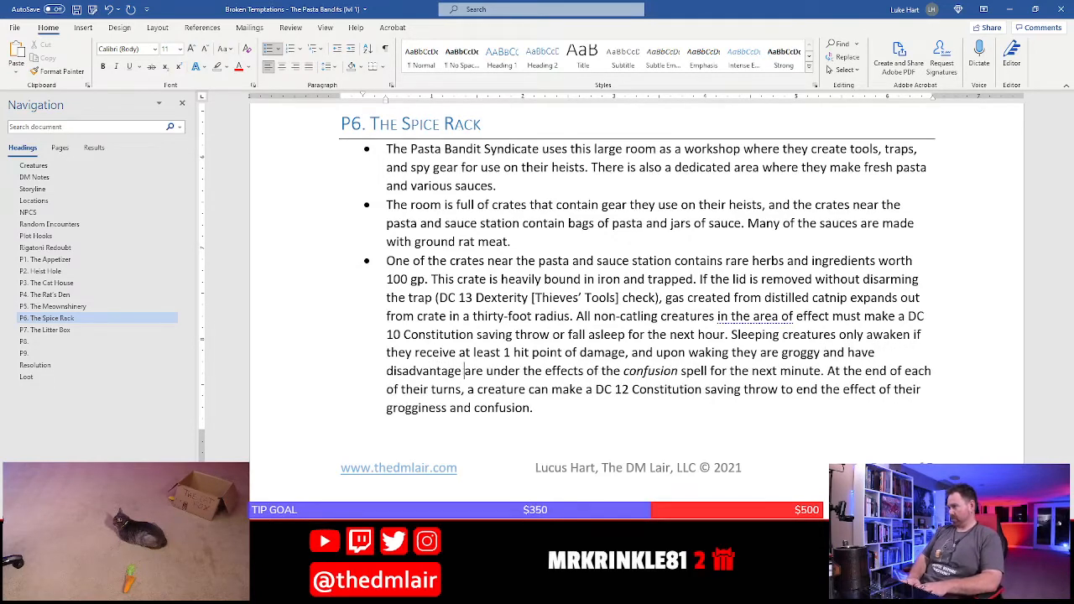
type("initiative rolls ")
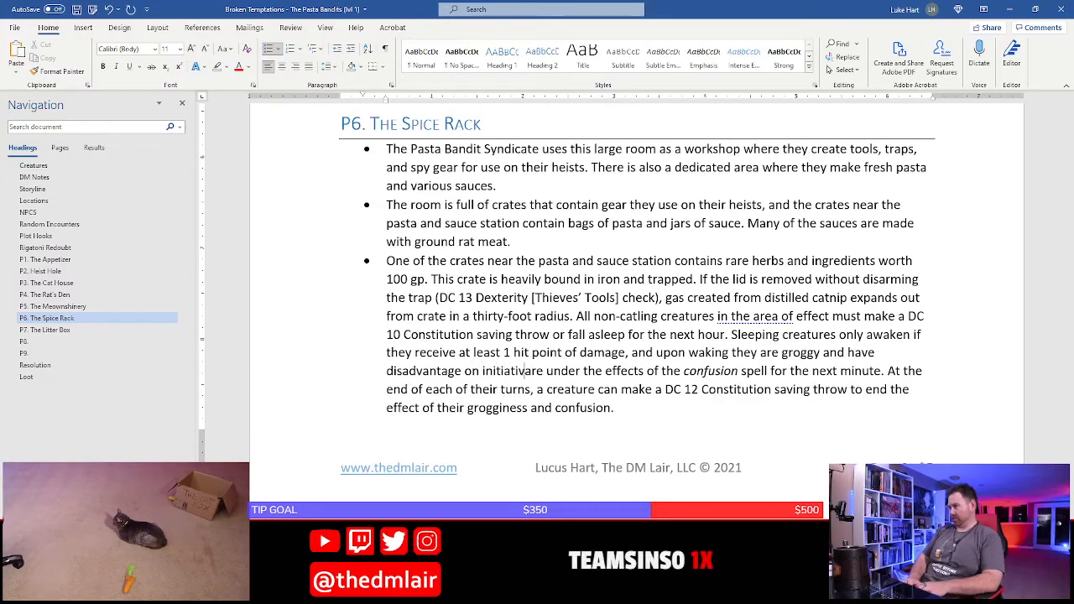
type("for the next ")
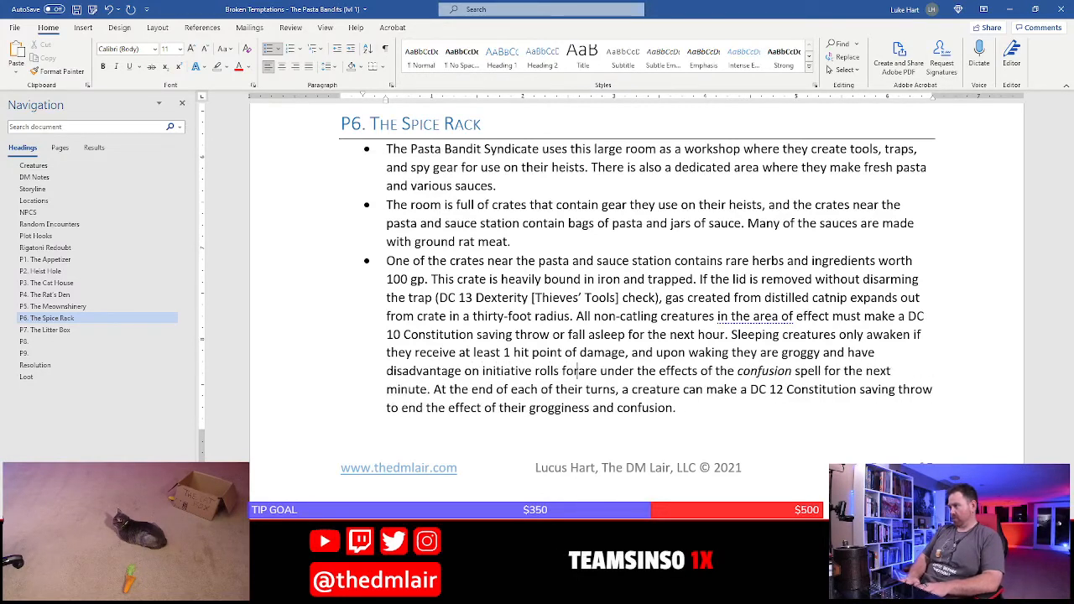
type("hour.")
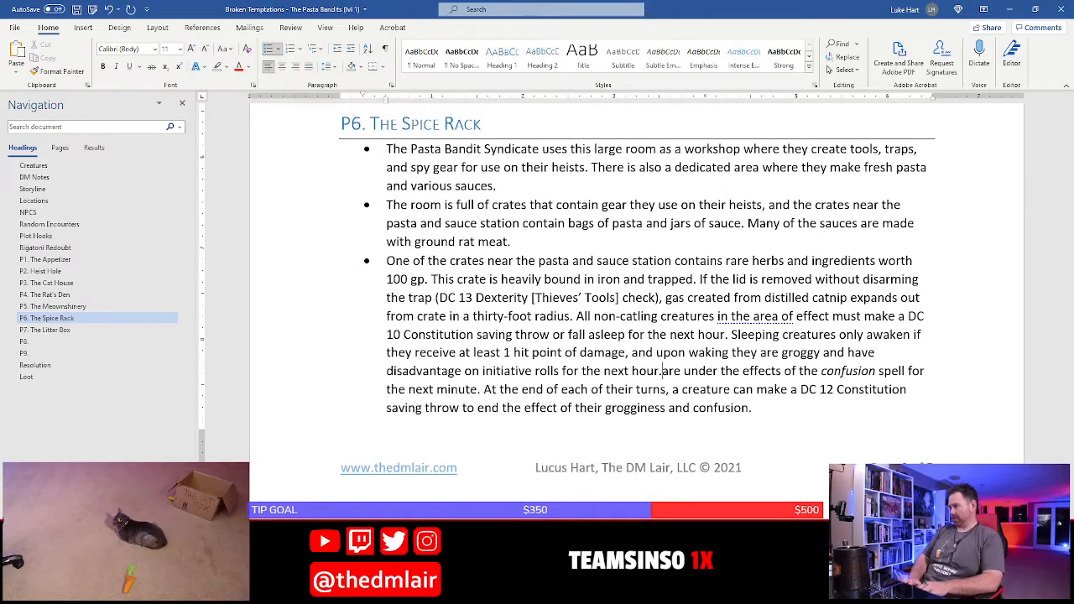
Delete the leftover text about the confusion spell and its saving throw from the end of the trap bullet
key("shift+Down")
key("shift+Down")
key("shift+End")
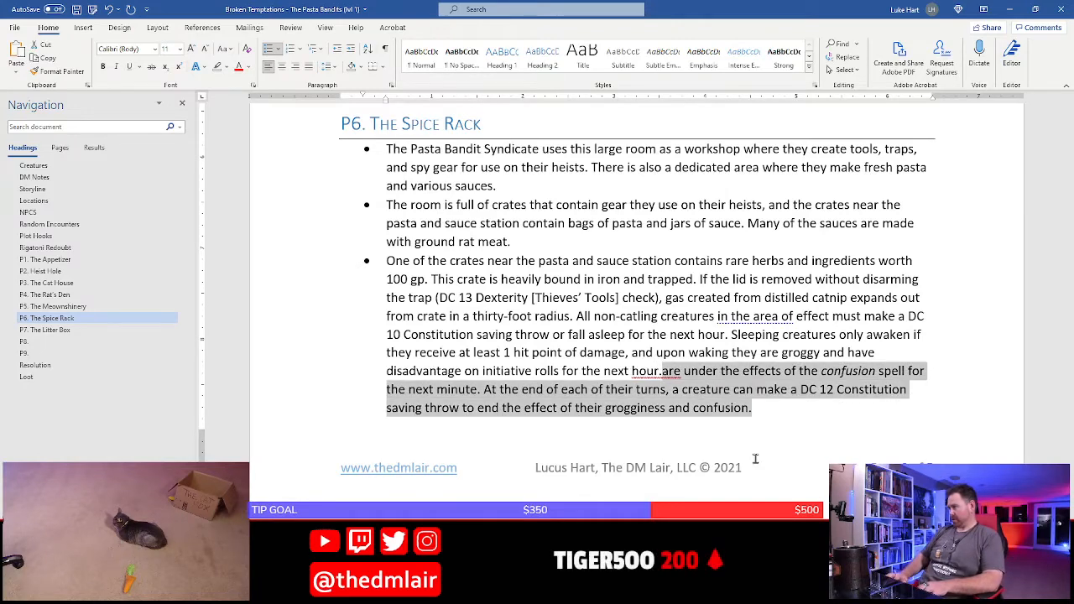
key("Delete")
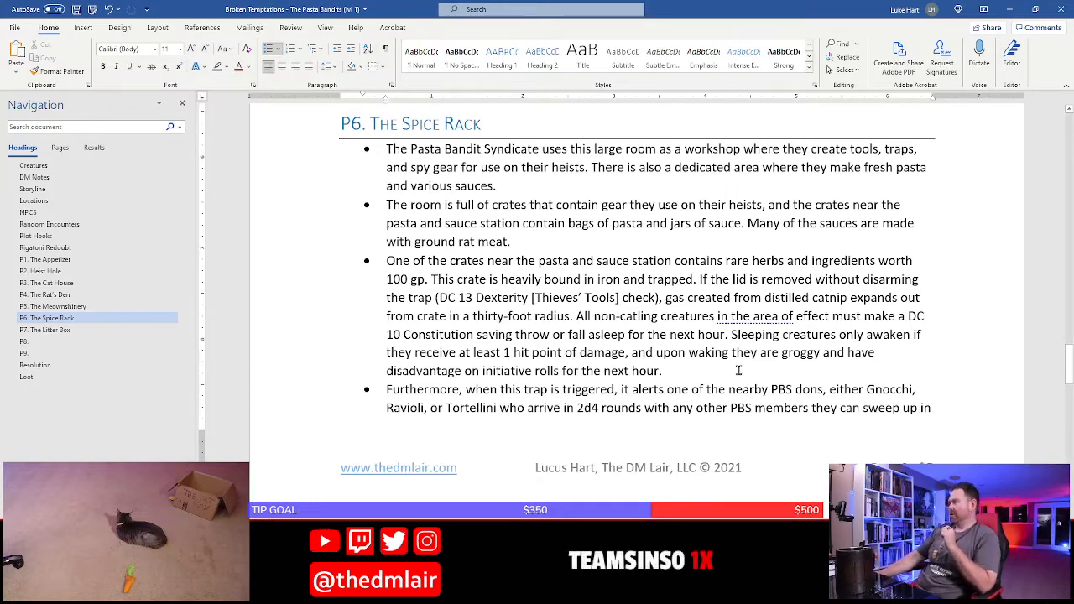
Change the PBS dons' arrival time in the "Furthermore" bullet to 2d4+2 rounds
scroll(738, 370, "down", 3)
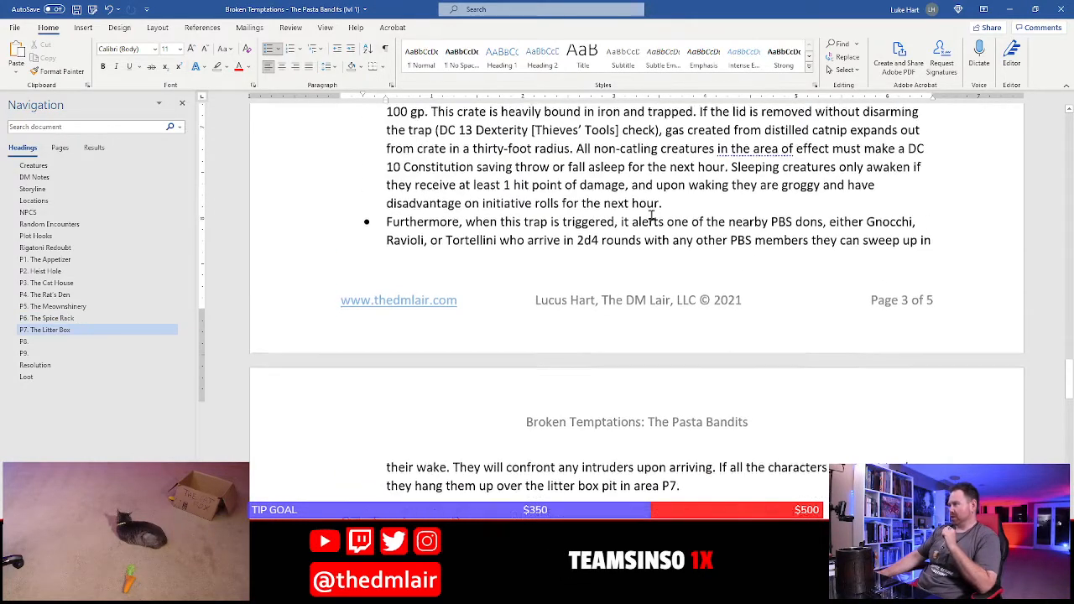
scroll(655, 293, "up", 1)
scroll(624, 270, "up", 3)
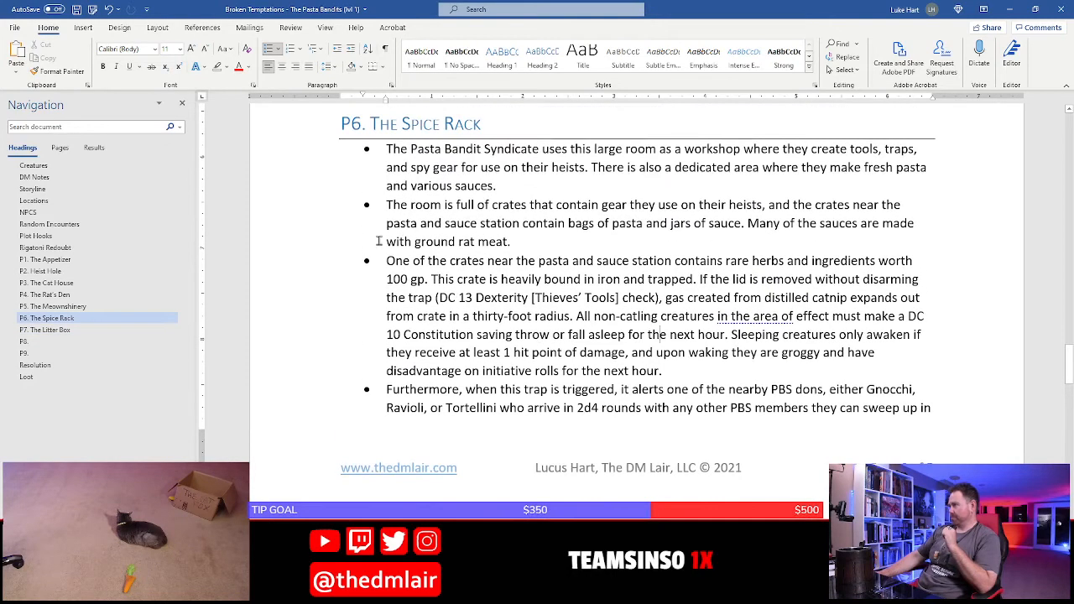
left_click(410, 279)
scroll(525, 277, "down", 3)
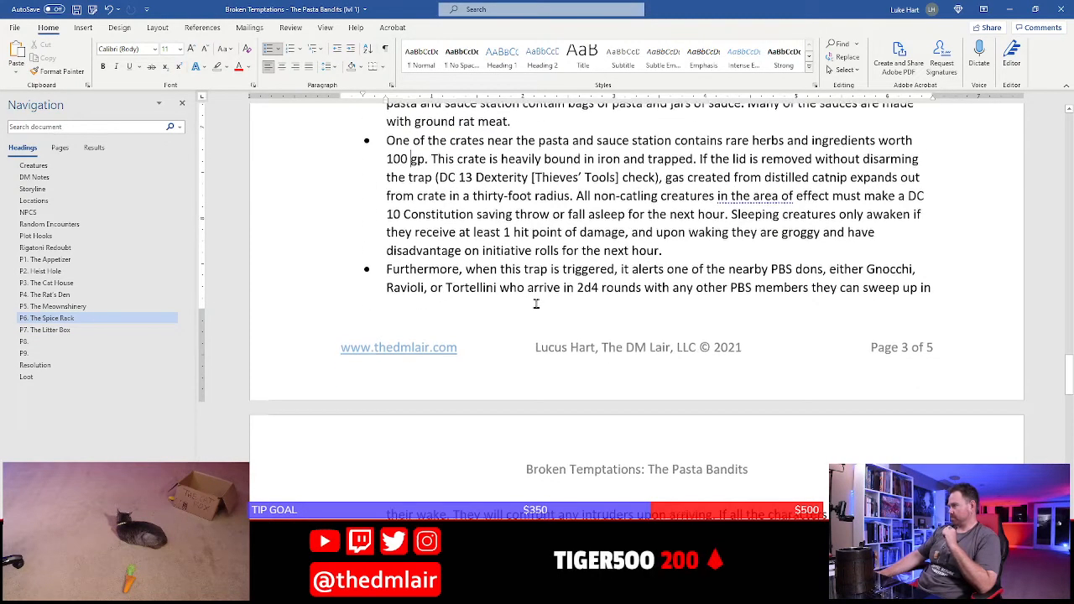
scroll(557, 237, "down", 3)
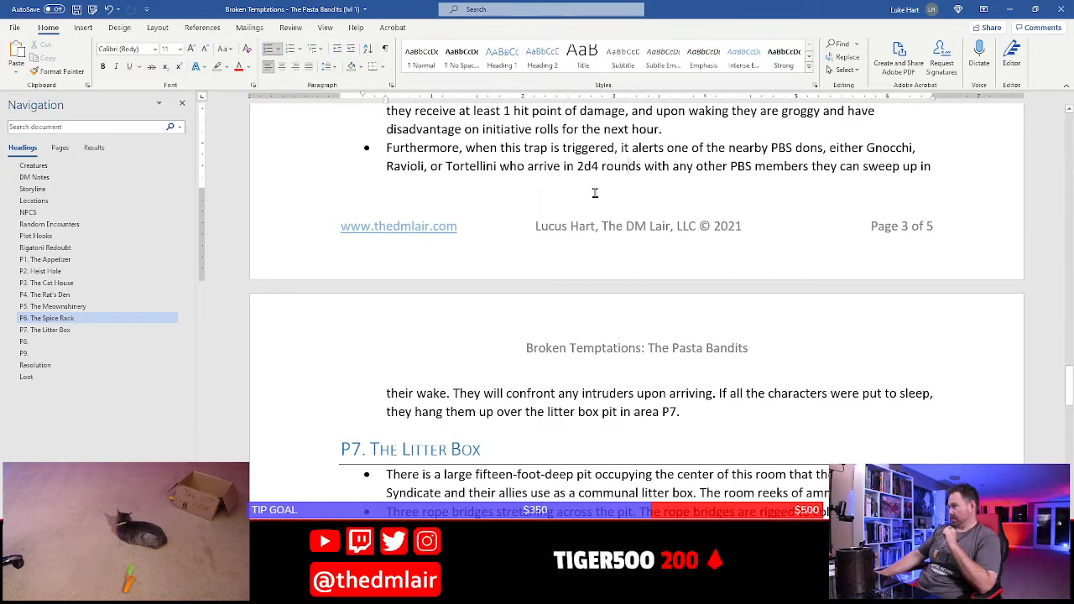
left_click(599, 166)
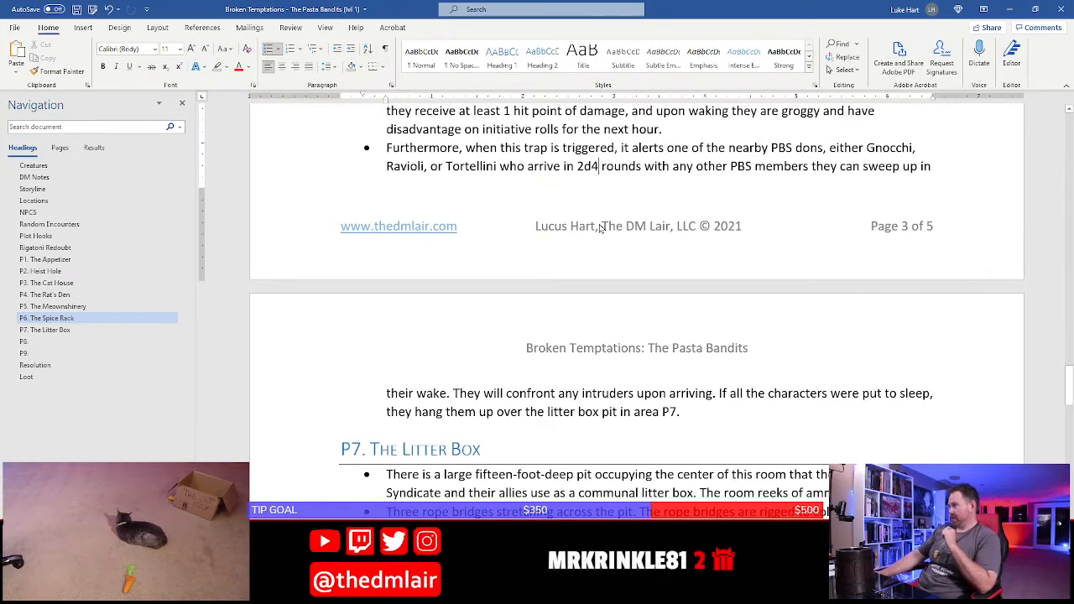
type("+2")
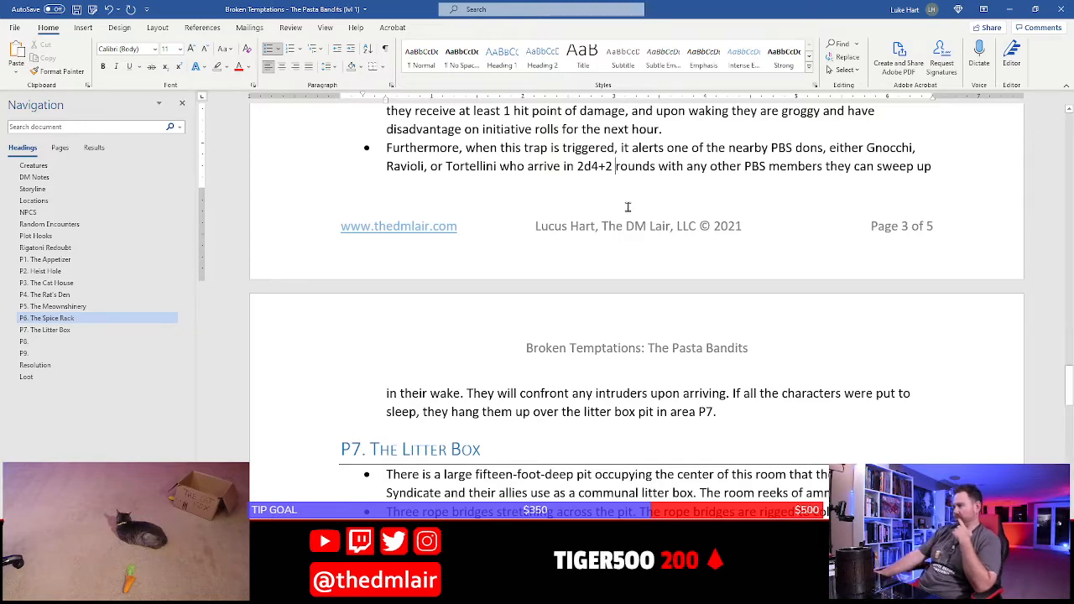
Read through the P6 Spice Rack section, and switch to Photoshop to examine rooms P6 and P7 on the hideout map
scroll(565, 314, "up", 1)
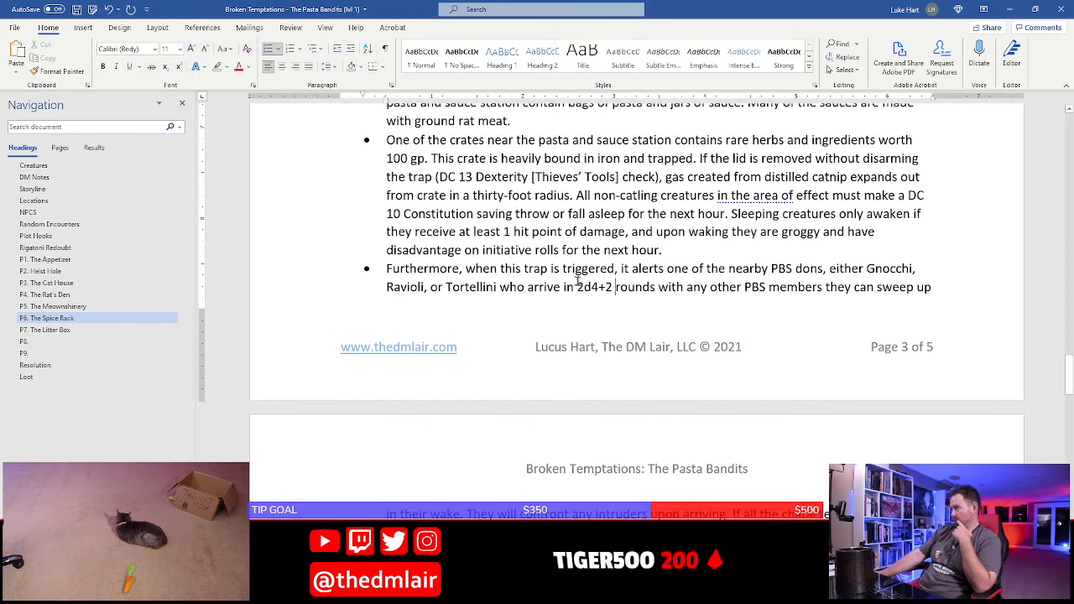
scroll(575, 275, "down", 1)
scroll(503, 281, "up", 8)
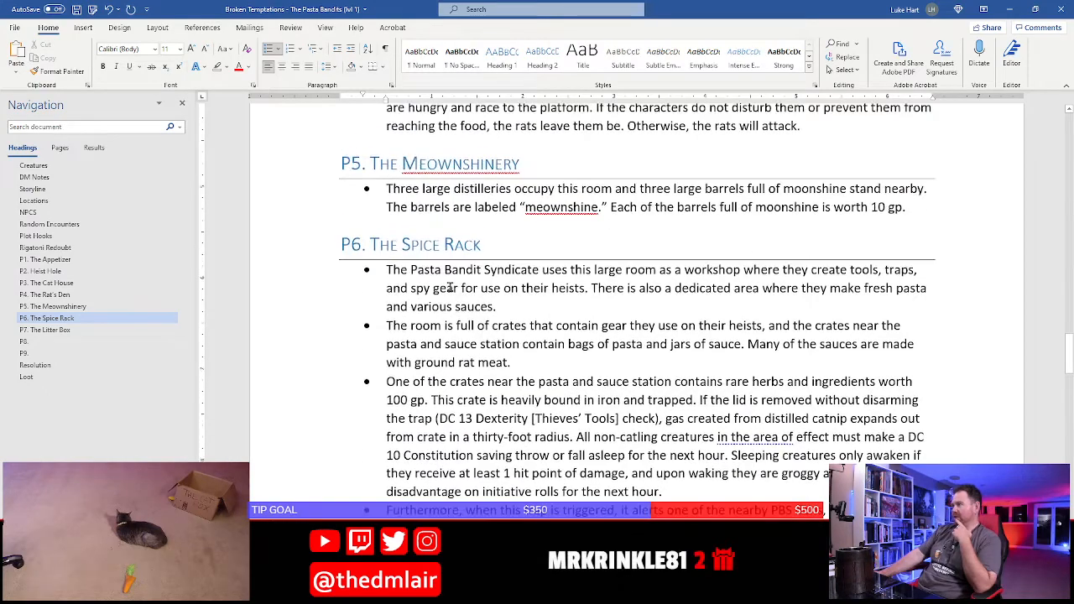
scroll(409, 231, "down", 3)
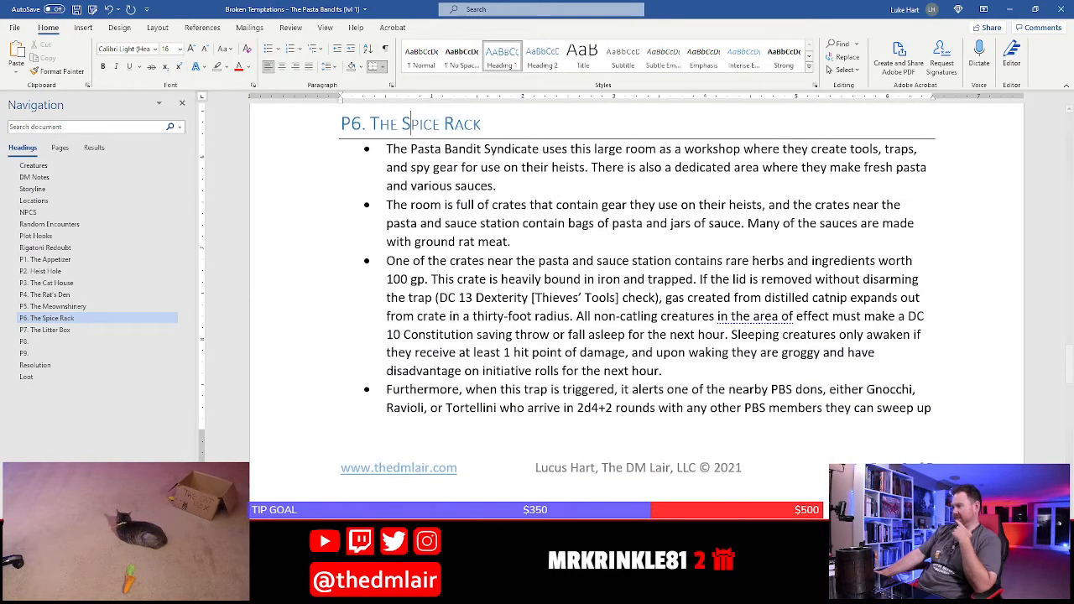
key("alt+Tab")
left_click_drag(613, 207, 399, 195)
left_click_drag(568, 354, 540, 241)
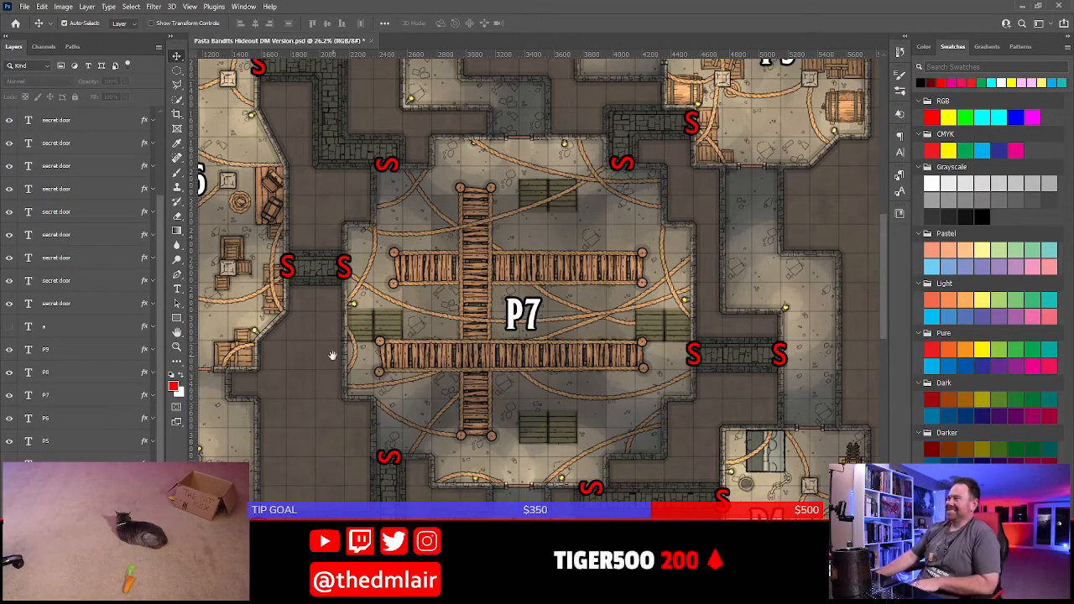
left_click_drag(330, 357, 489, 394)
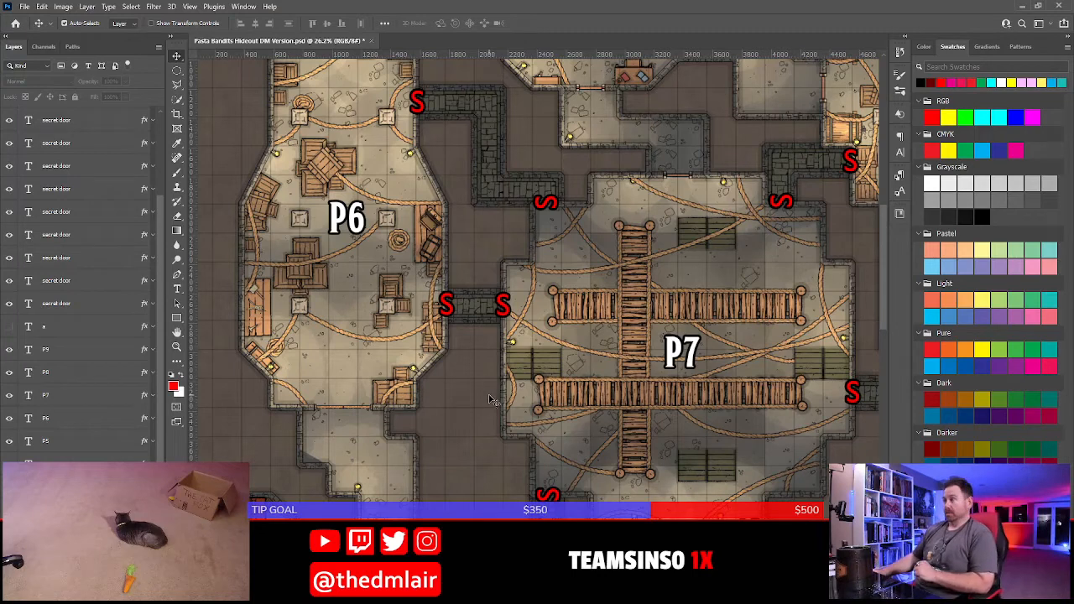
left_click_drag(582, 259, 533, 304)
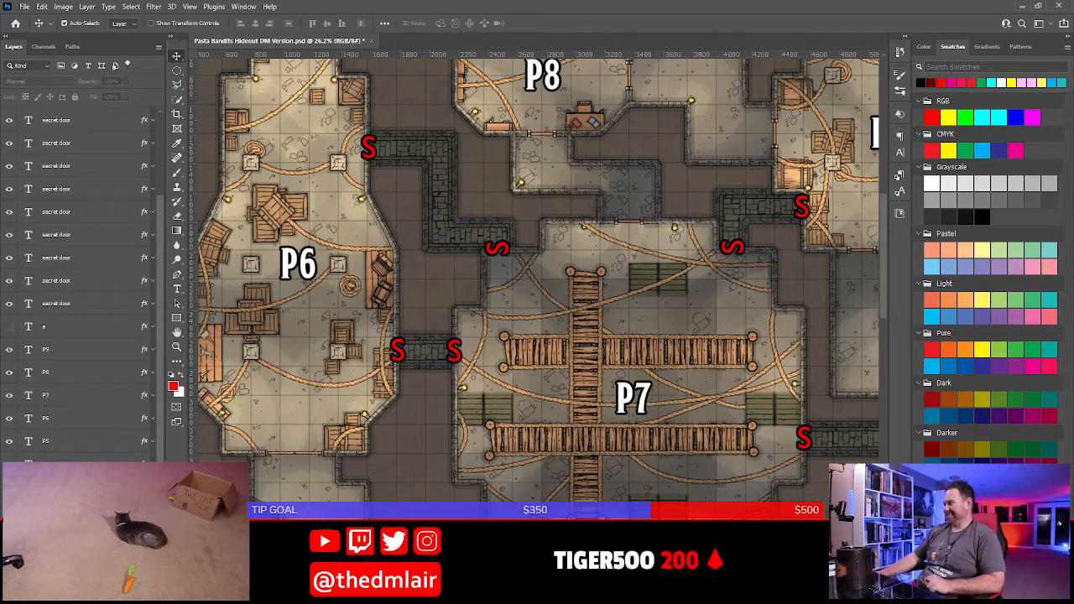
Locate the P8 heading in the Word document, and examine room P8's furniture and layout on the Photoshop map
key("alt+Tab")
scroll(480, 186, "down", 15)
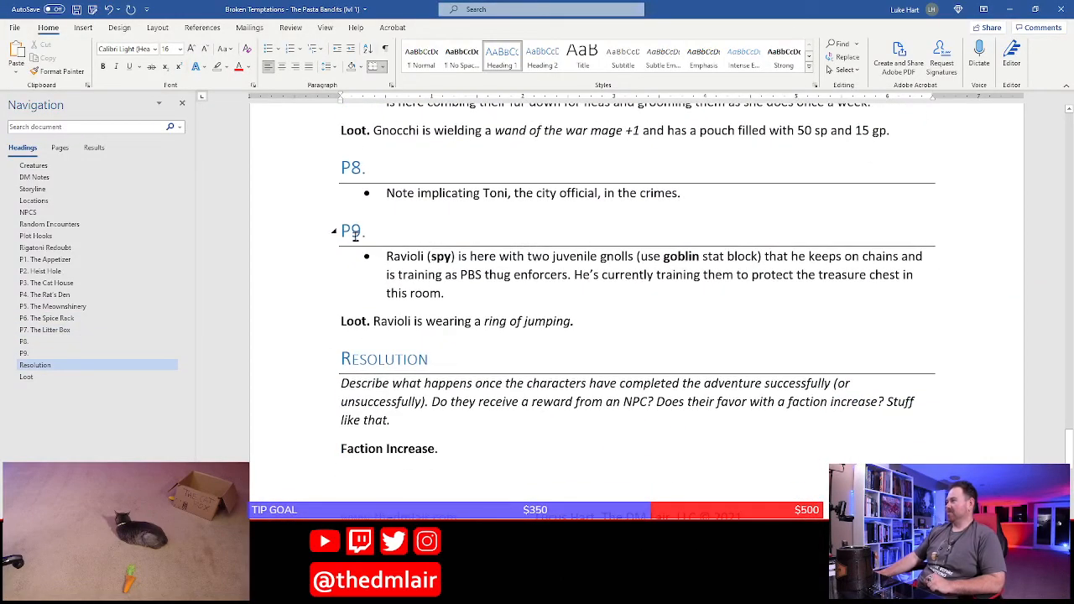
left_click(374, 168)
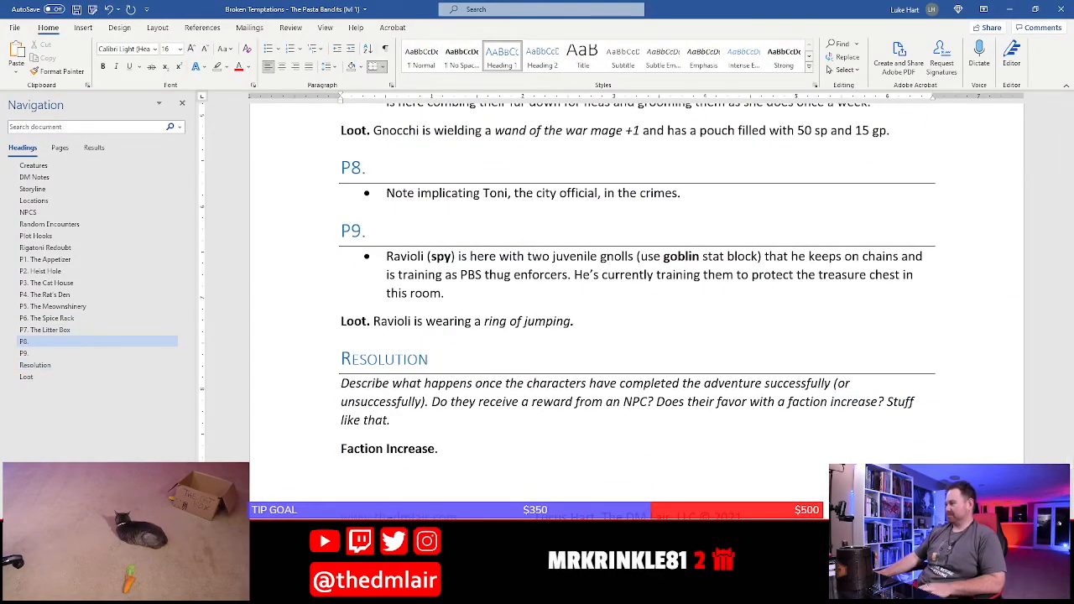
key("alt+Tab")
left_click_drag(678, 307, 514, 537)
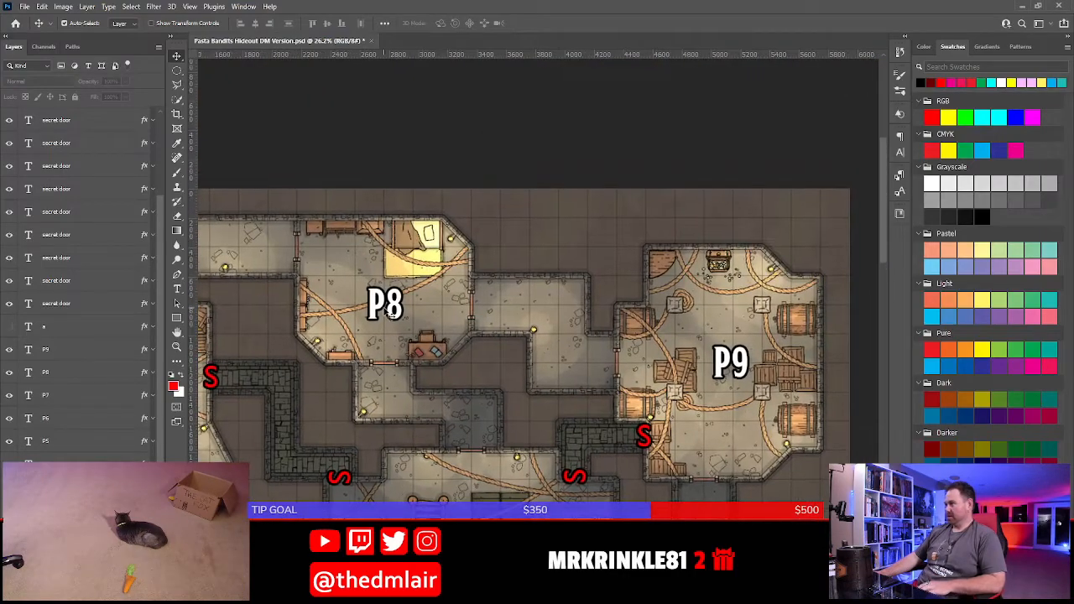
scroll(391, 312, "up", 3)
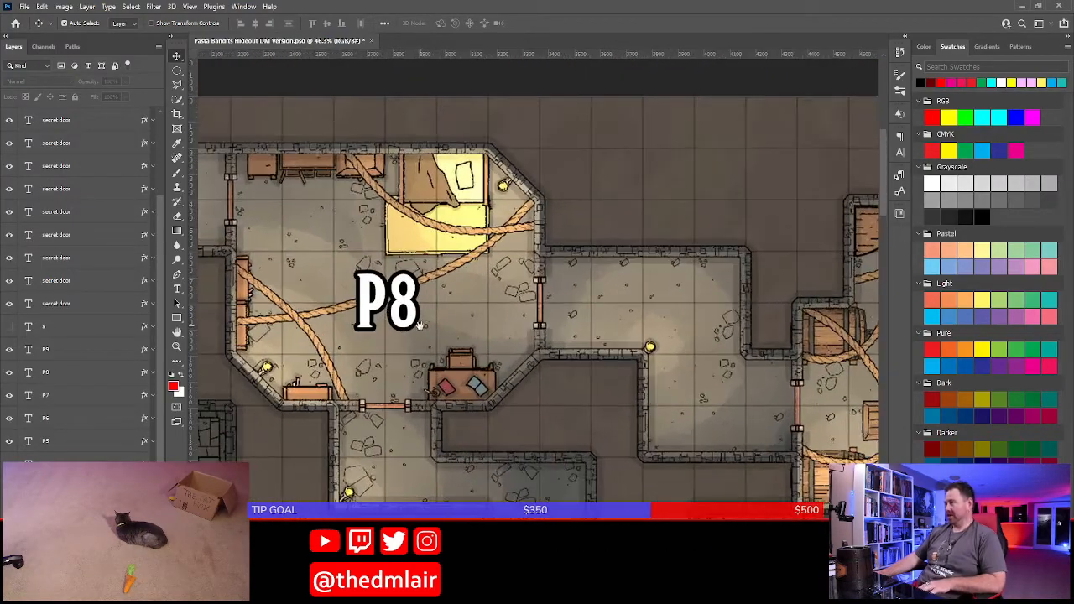
left_click_drag(433, 322, 508, 336)
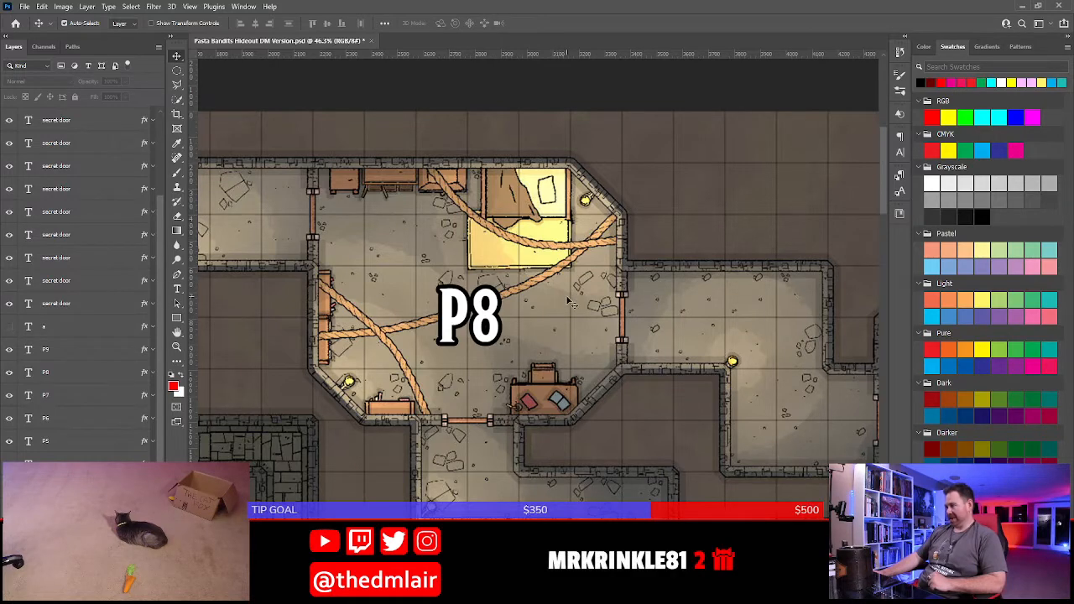
Back in Word, insert a first P8 bullet: "This room is well appointed and contains a large bed, dressers, bookcases, and a desk."
key("alt+Tab")
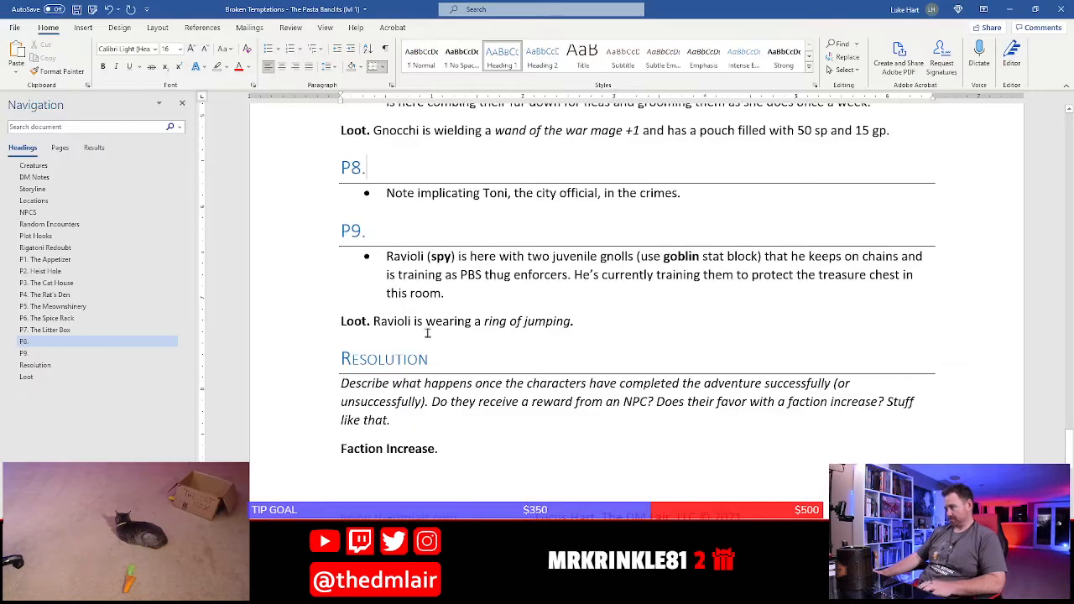
left_click(418, 192)
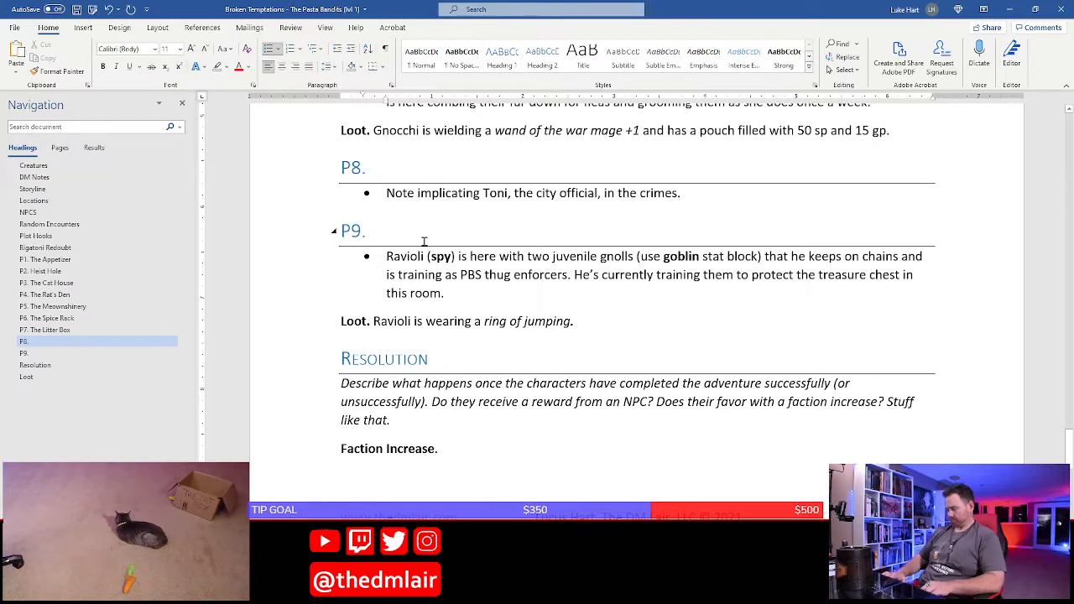
key("Home")
key("Return")
type("Th")
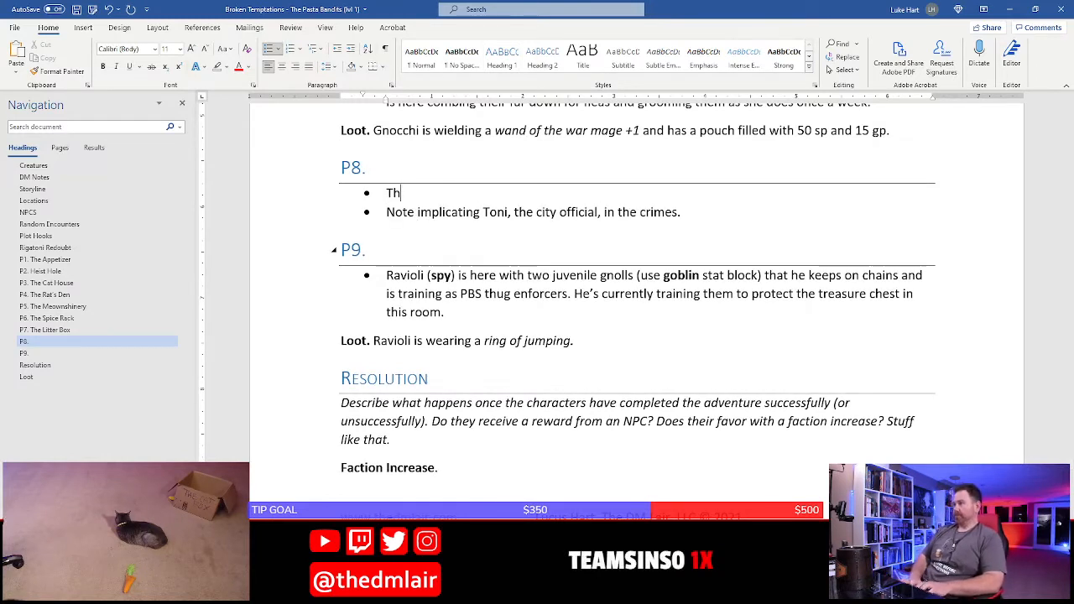
type("is room is ")
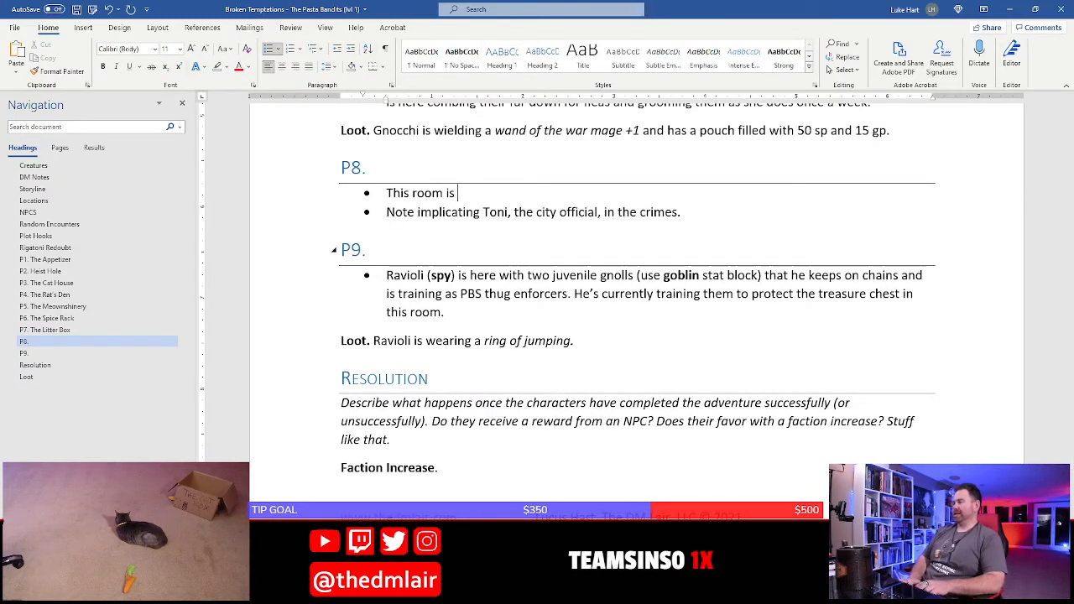
type("well appo")
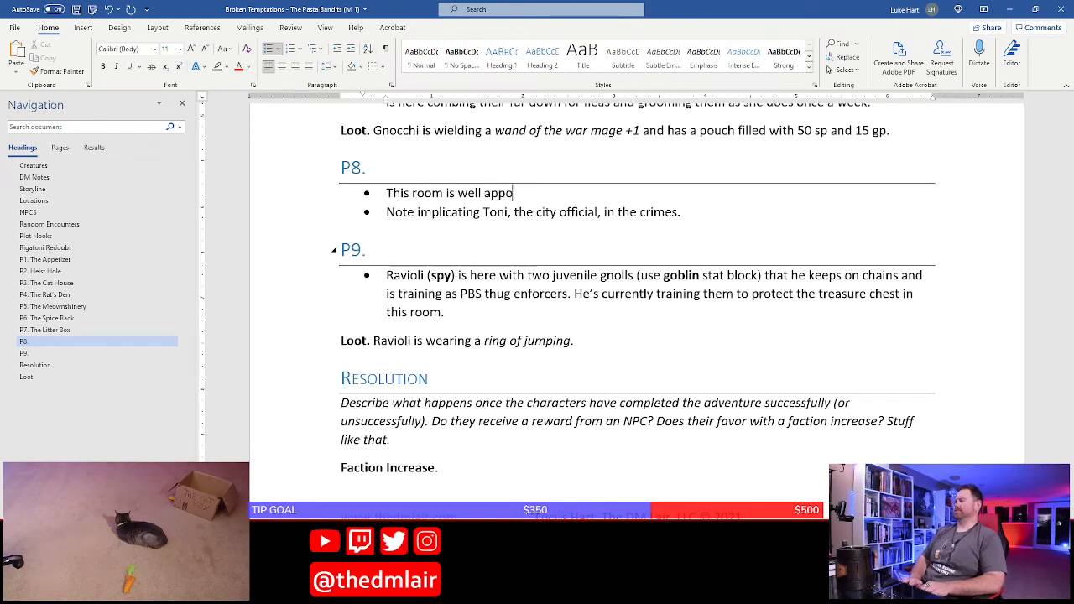
type("inted and")
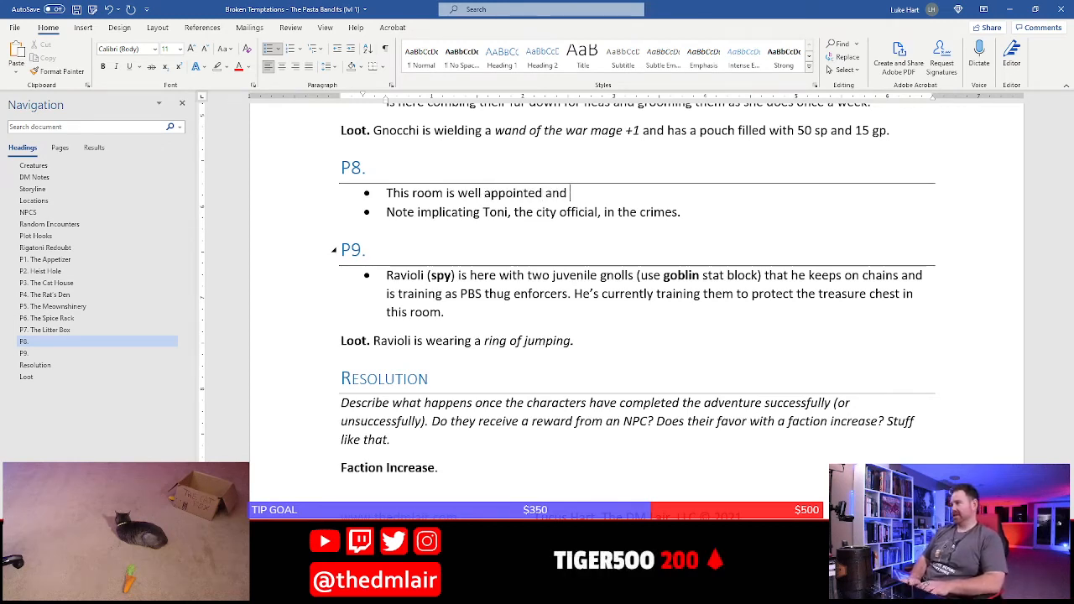
type(" contains a")
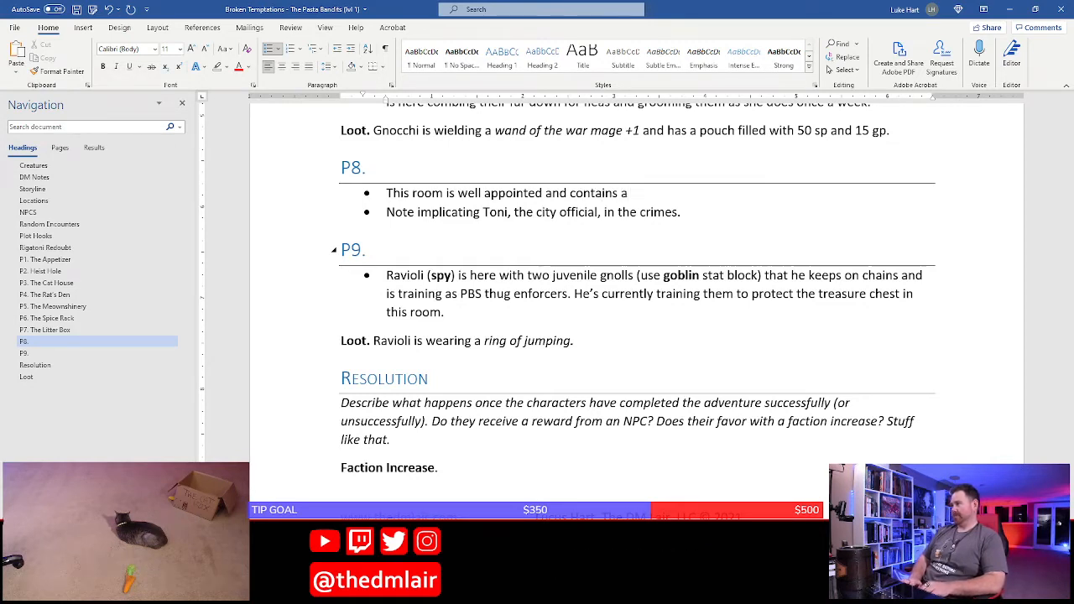
type(" large bed,")
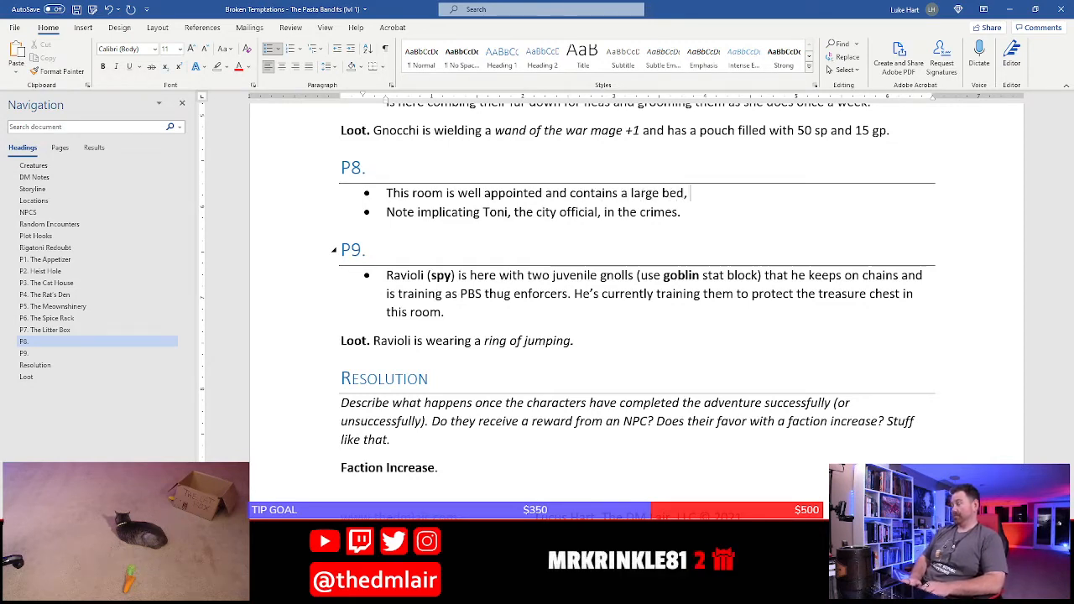
type(" dressers")
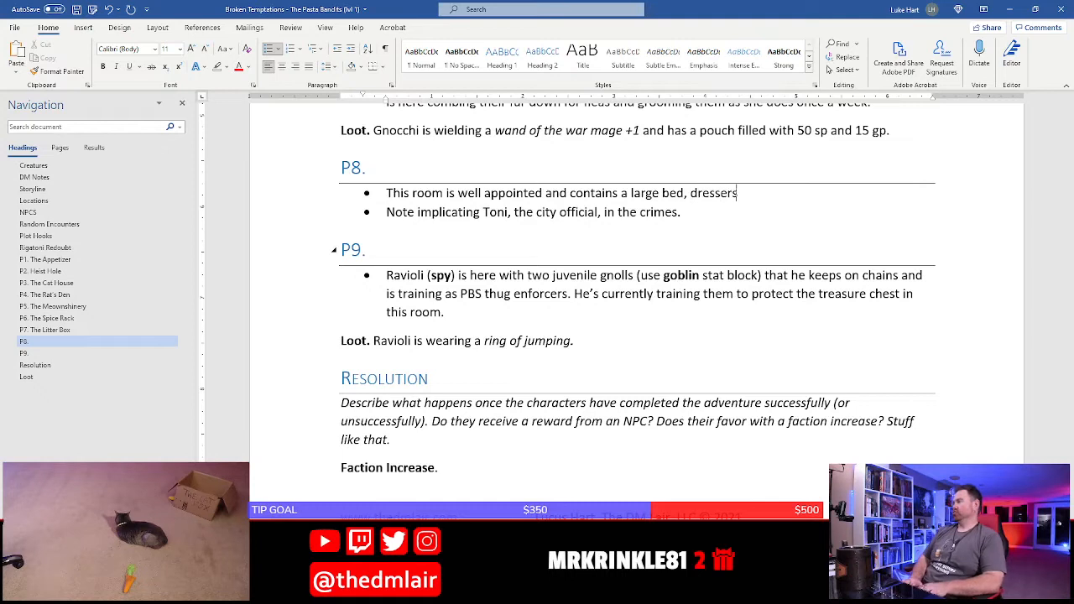
type(", book")
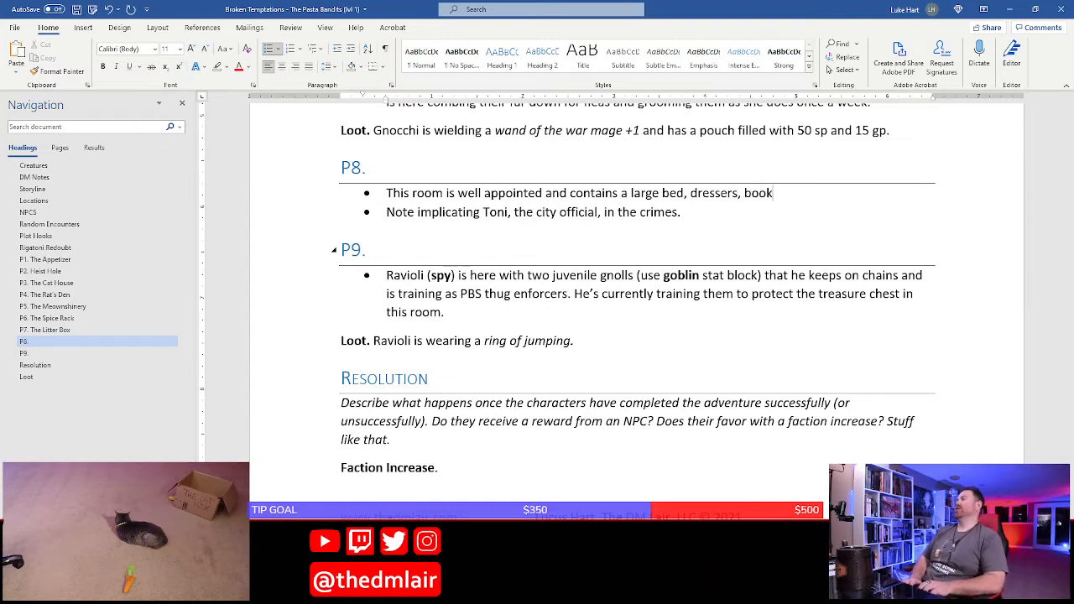
type("cases, and a desk")
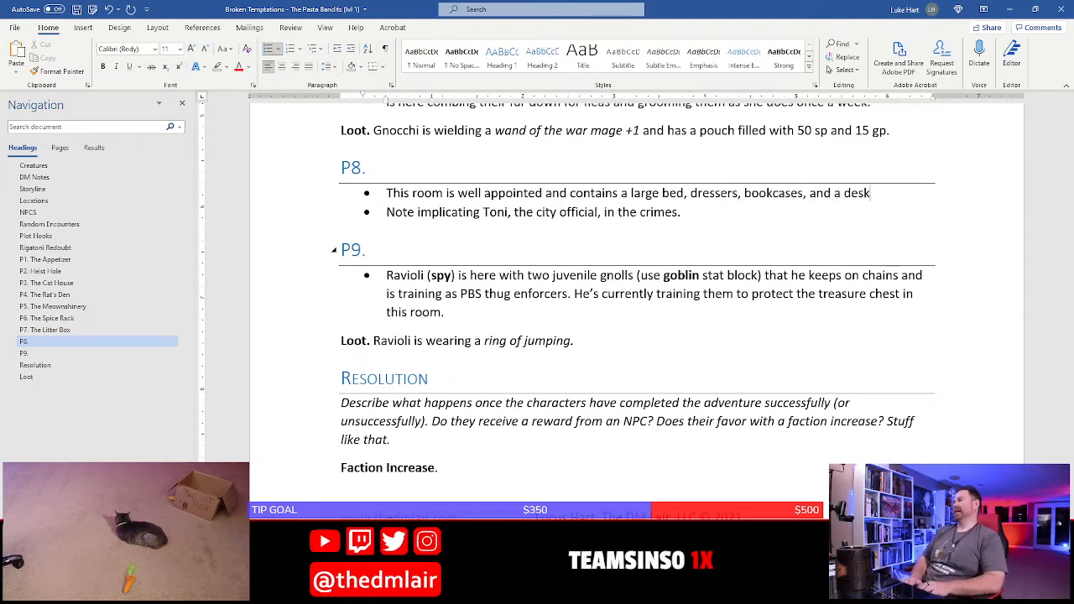
type(".")
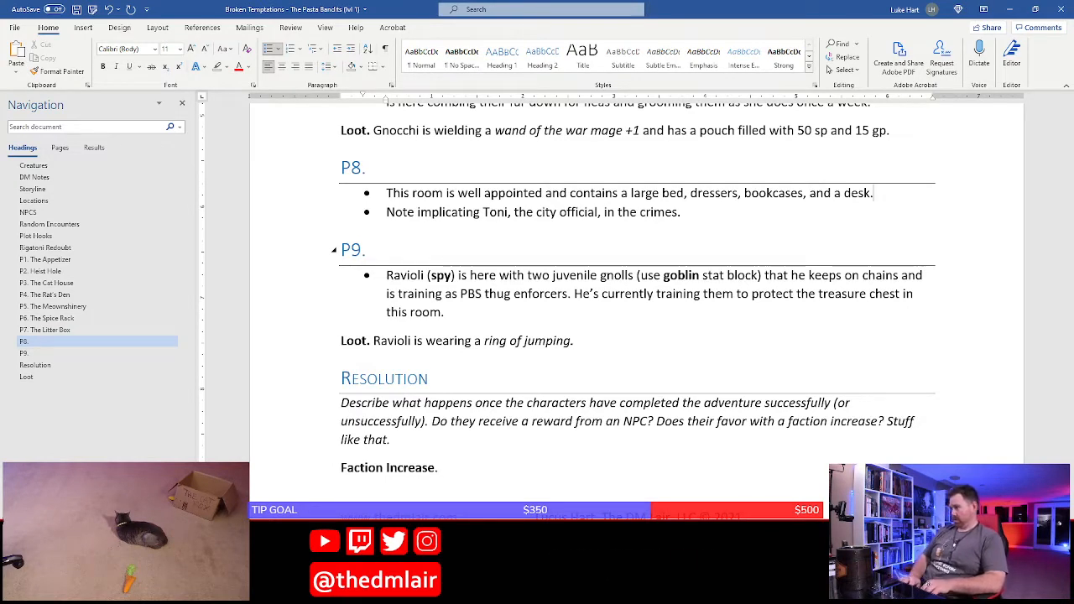
Append "This is the private quarters of the Pasta Bandit Syndicate dons." to the first P8 bullet
type("T")
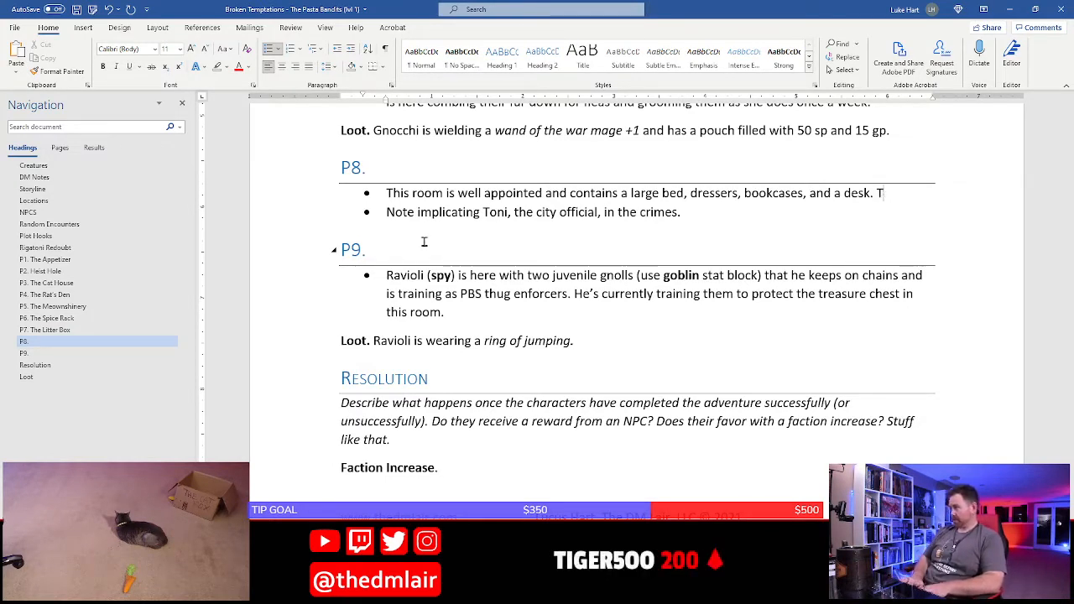
type("his is t")
key("BackSpace")
type("the")
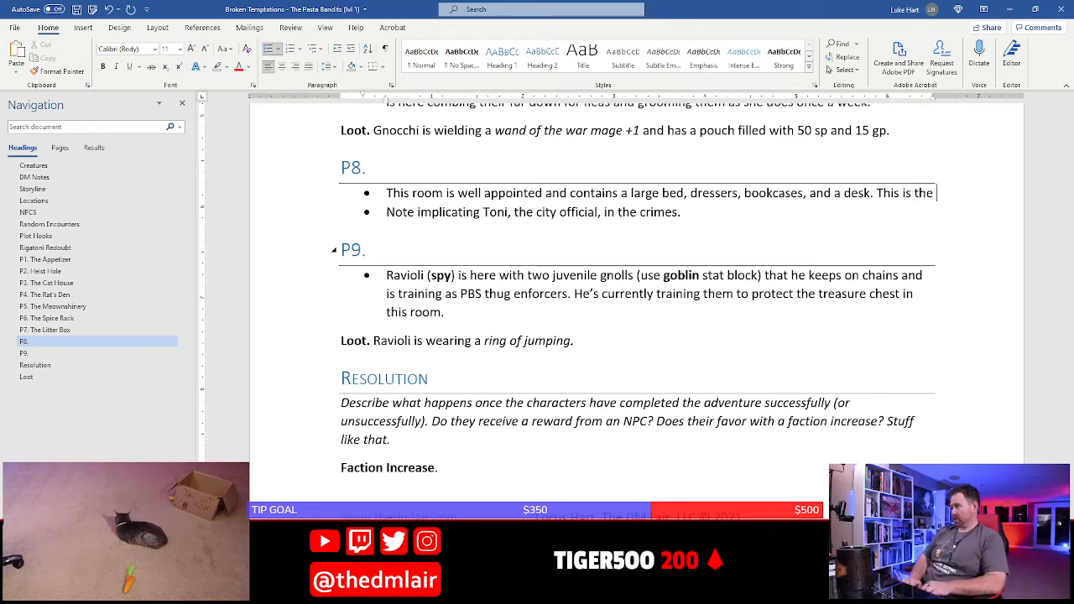
type(" private qu")
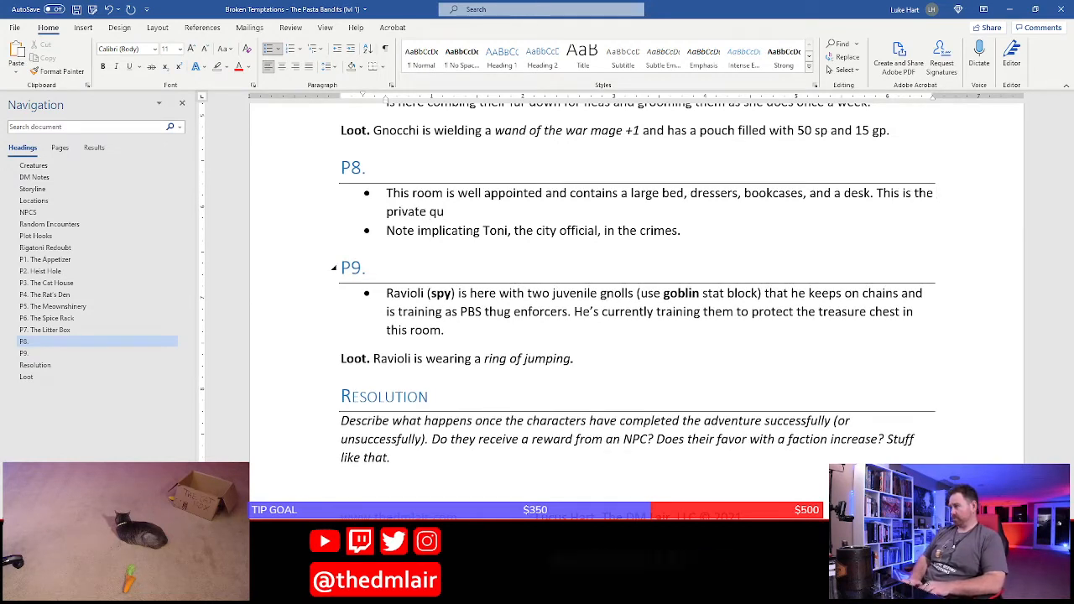
type("arters of the ")
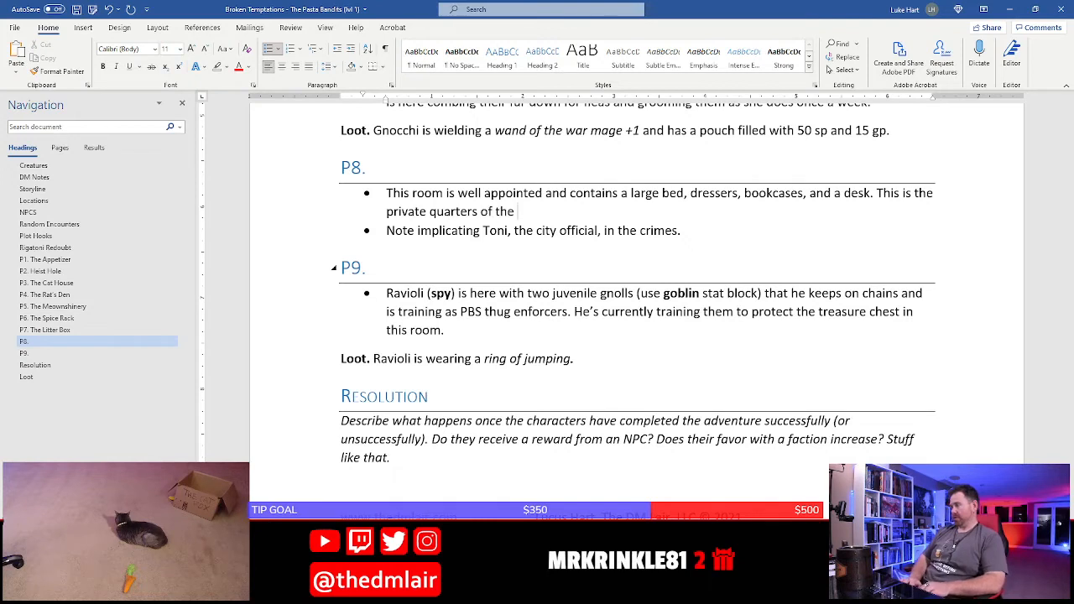
type("Pasta ")
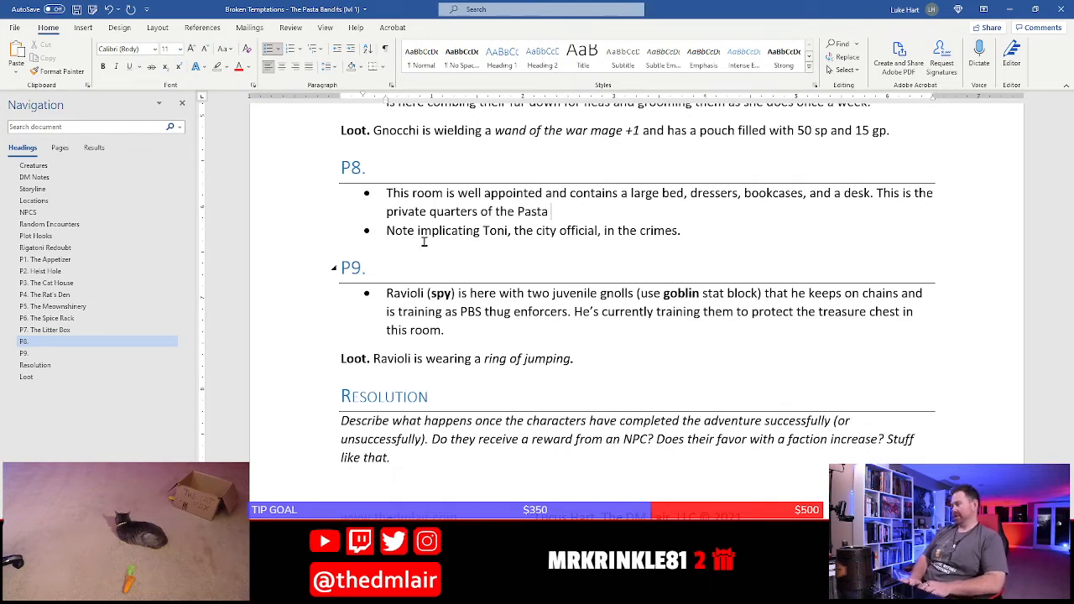
type("Bandit Syndic")
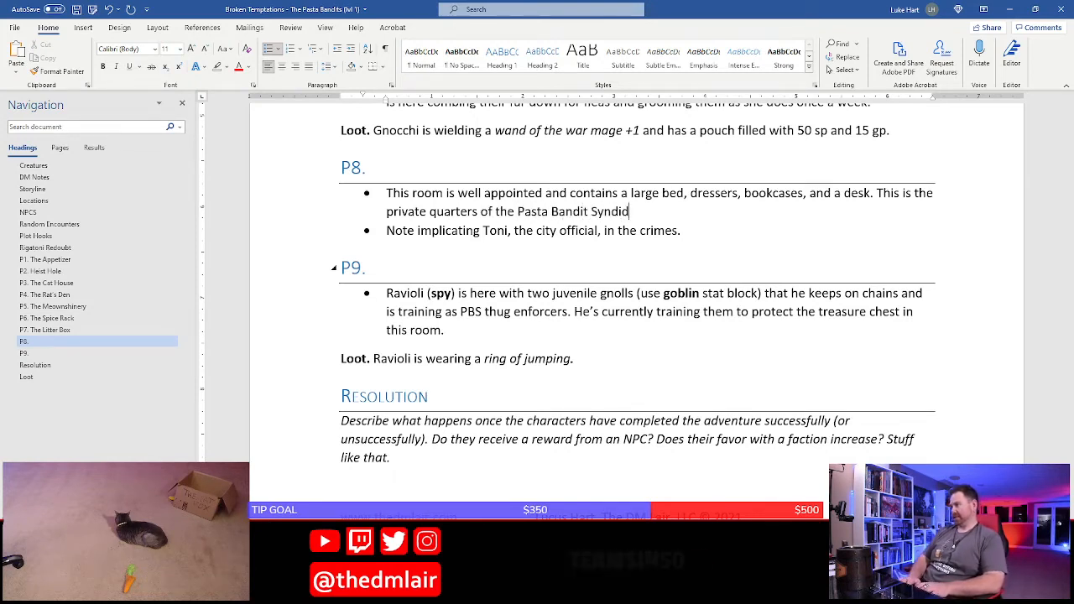
type("ate dons.")
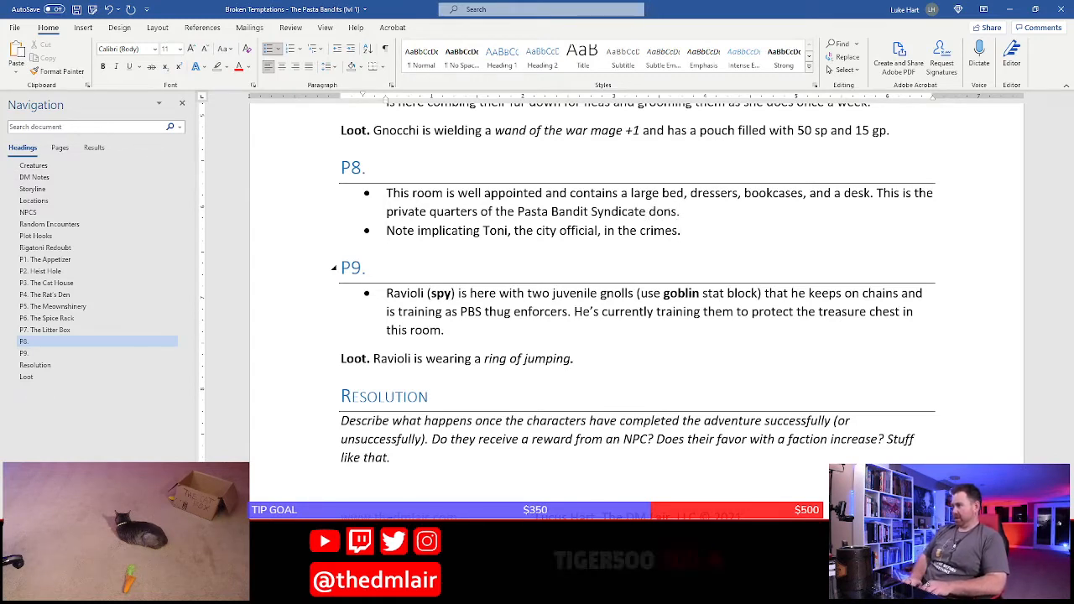
Begin the second P8 bullet, before the note text, with "In a locked drawer of the desk"
key("Home")
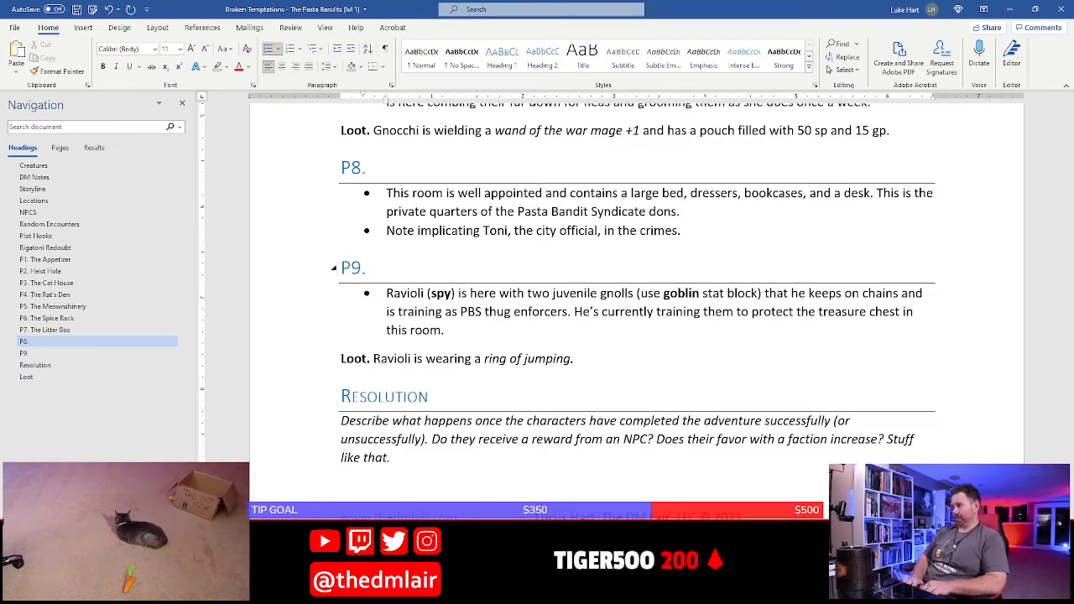
type("In a locke")
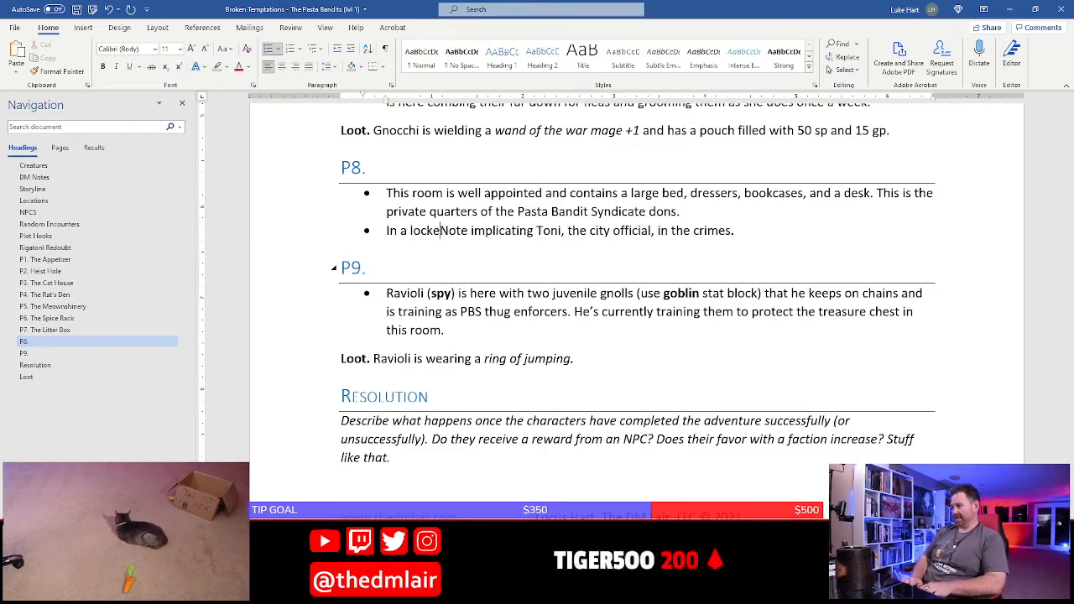
type("d drawer")
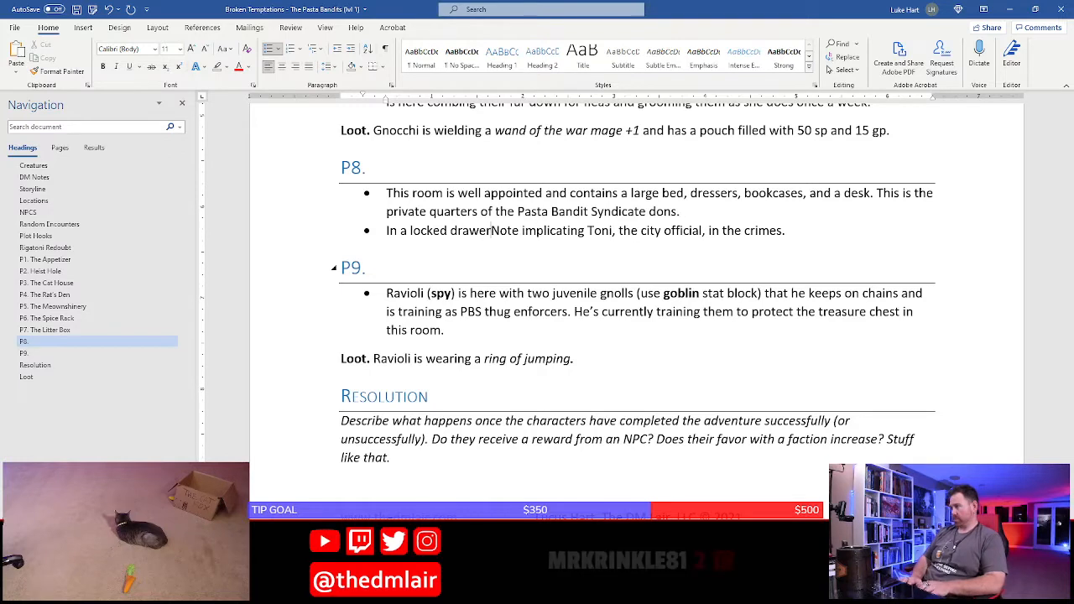
type(" of the desk (")
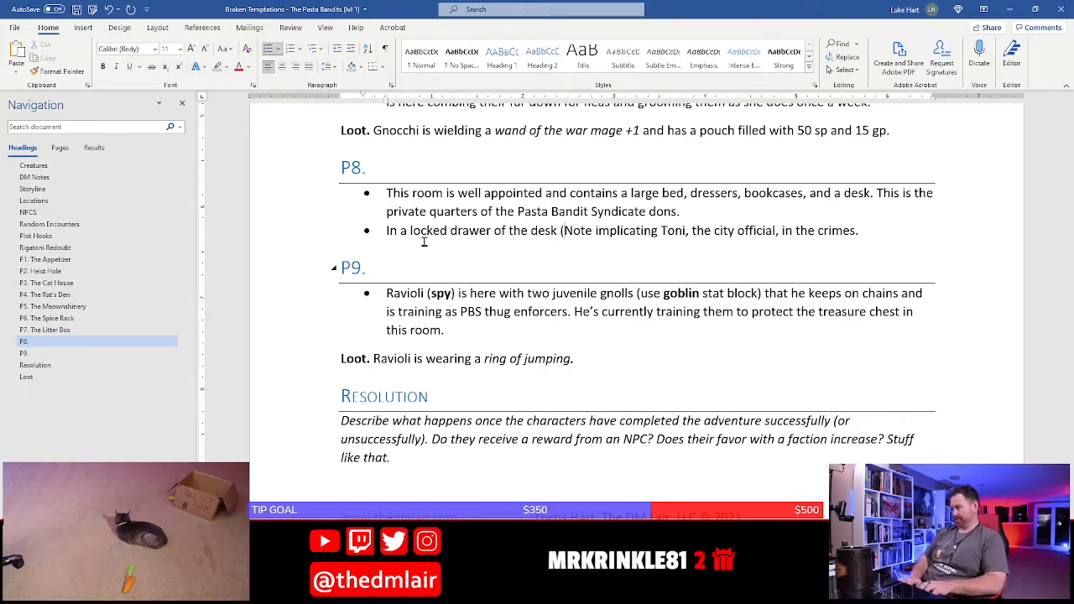
type("DC")
key("BackSpace")
key("BackSpace")
key("BackSpace")
key("BackSpace")
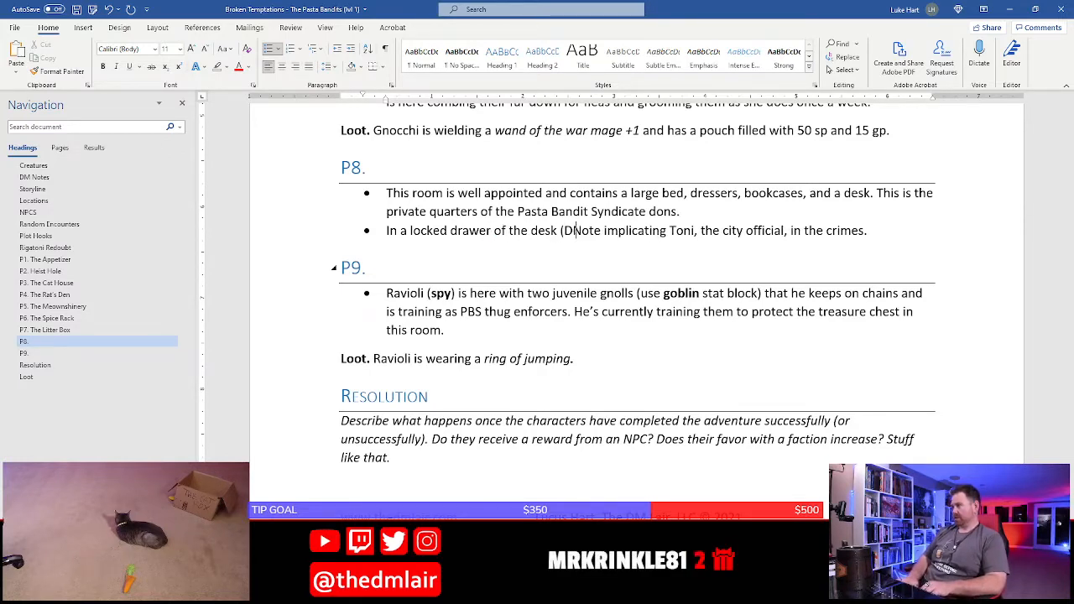
Reword the second P8 bullet's note text to start with "there is a note" and end with "being committed by PBS."
type("there is a")
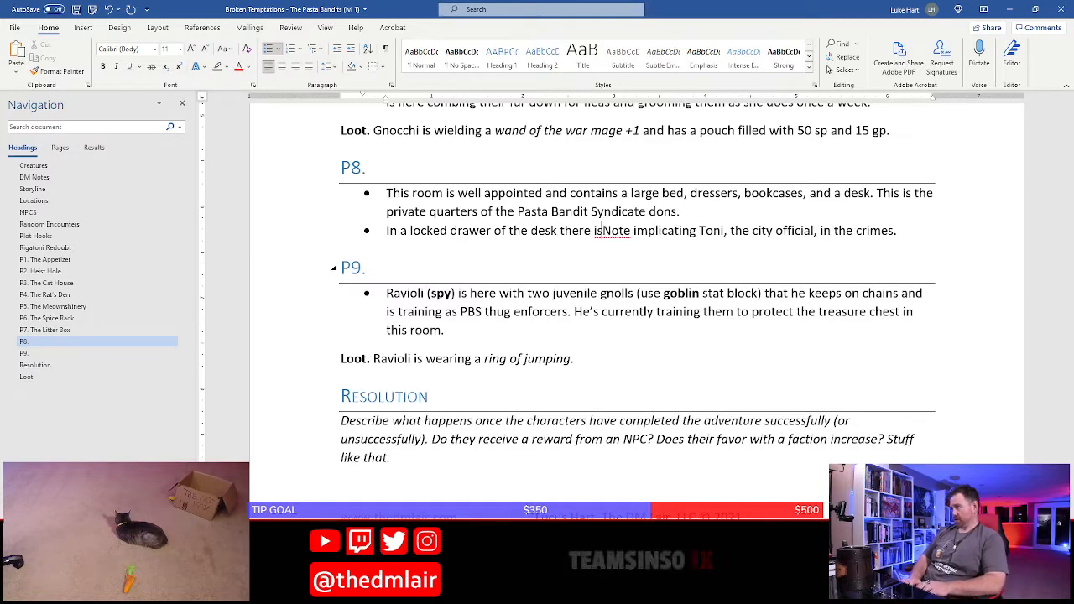
key("Delete")
type("n")
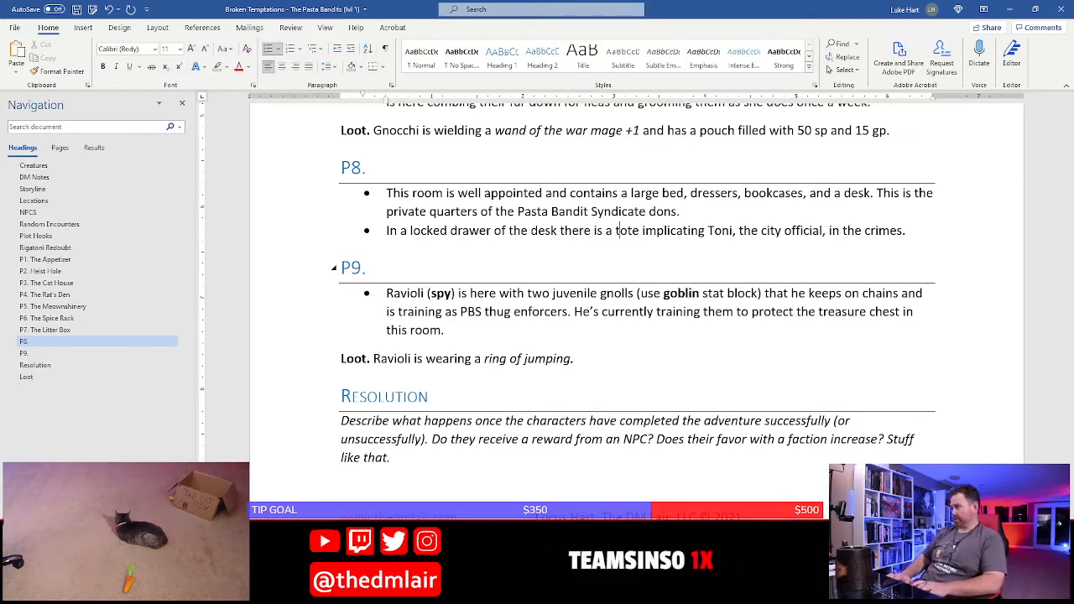
key("BackSpace")
type("n")
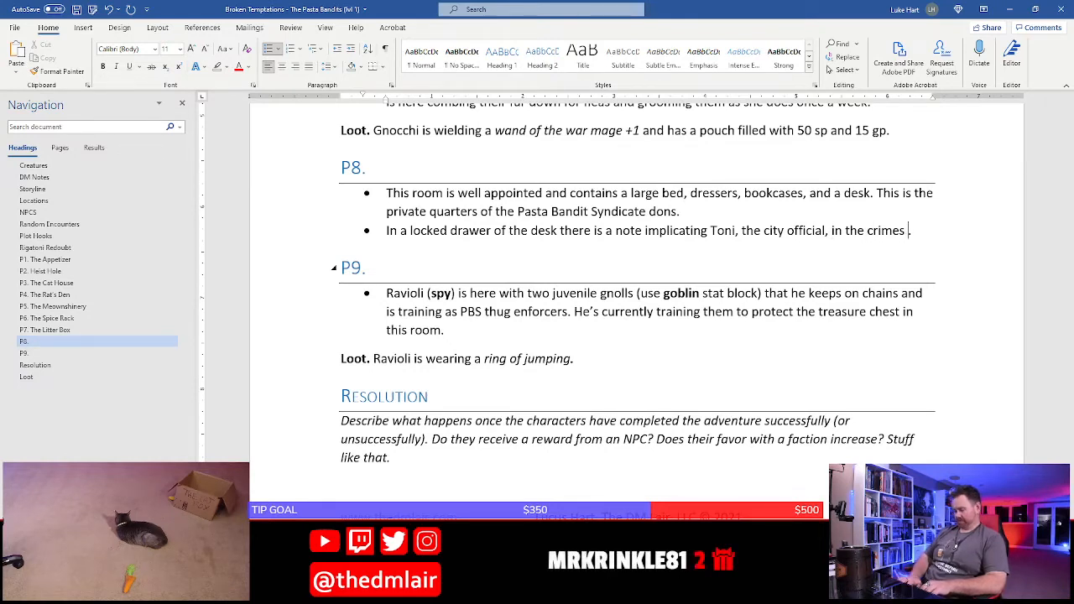
type("being committed")
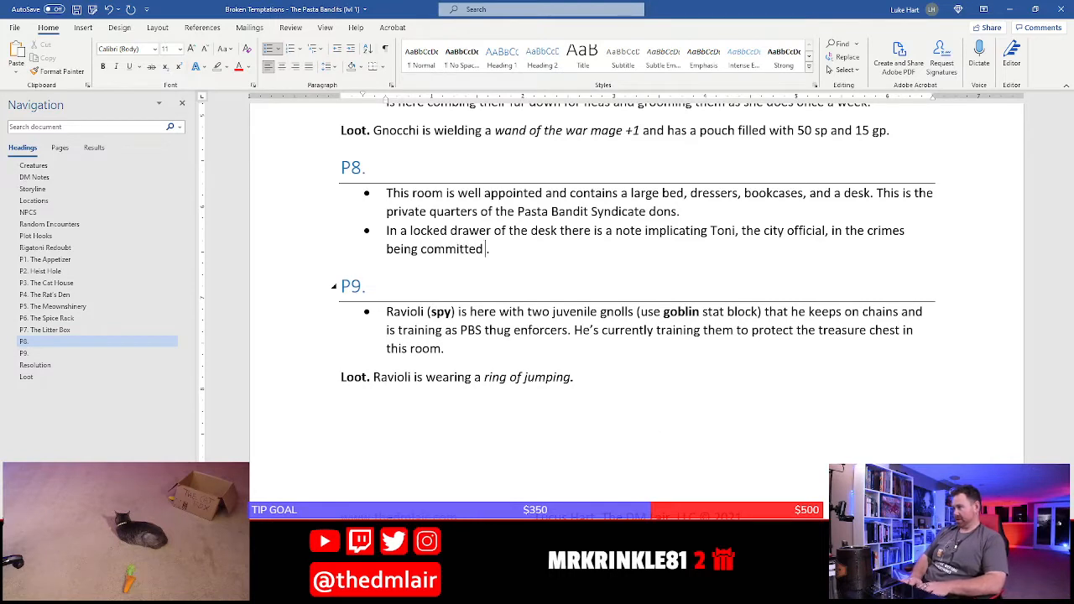
type(" by PBS.")
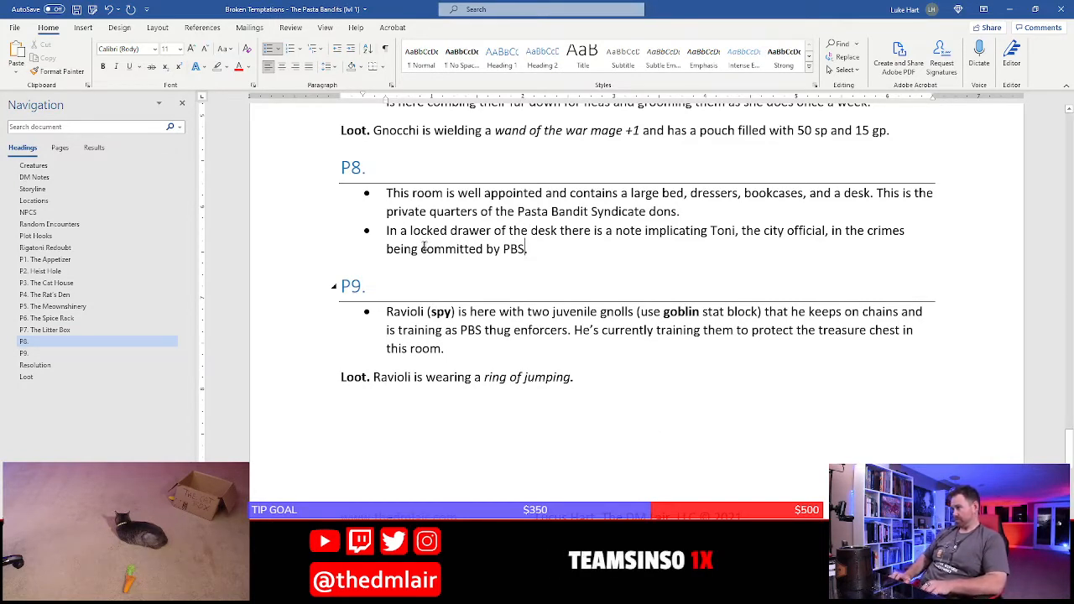
type(" The")
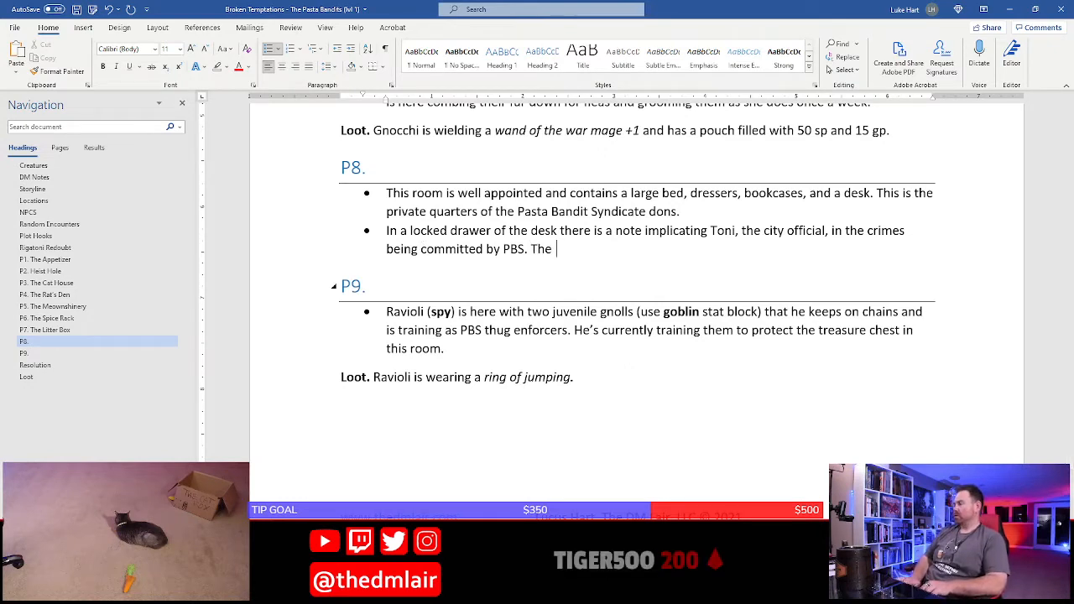
key("BackSpace")
key("BackSpace")
key("BackSpace")
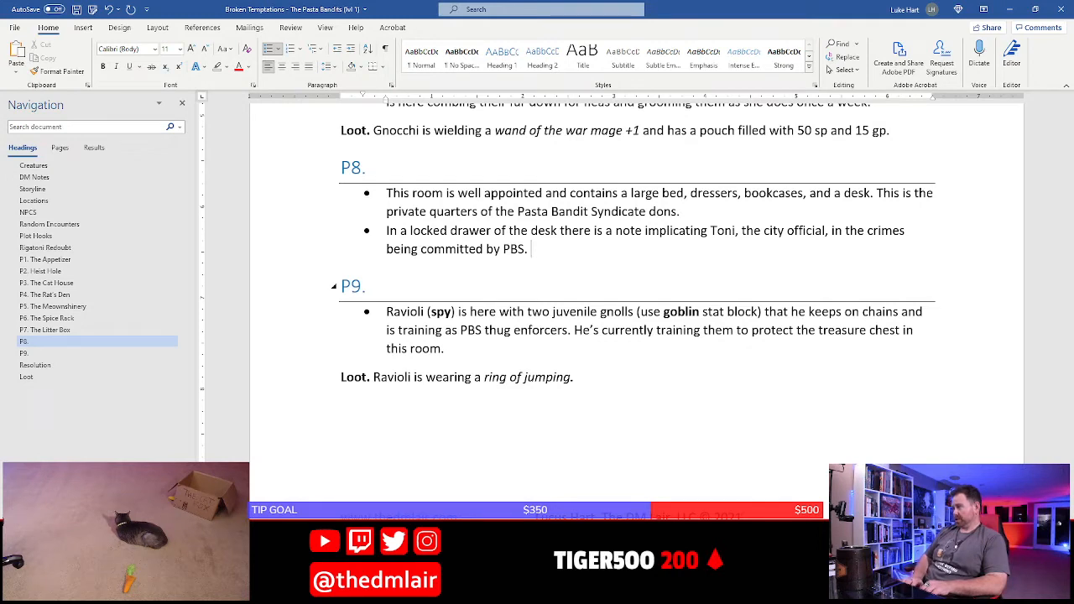
type("Gno")
type("cch")
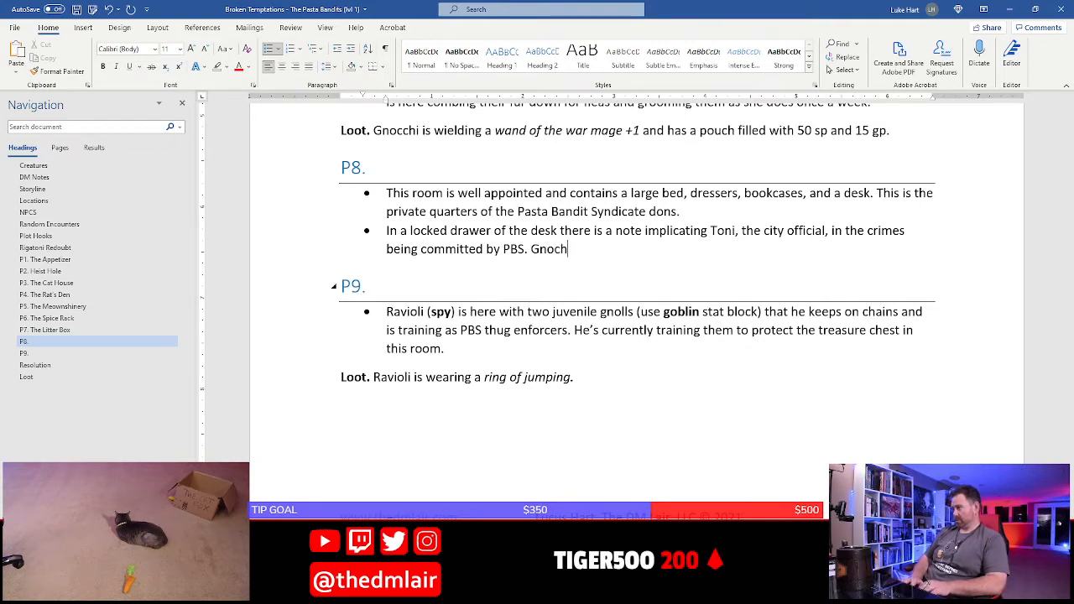
type("i has the k")
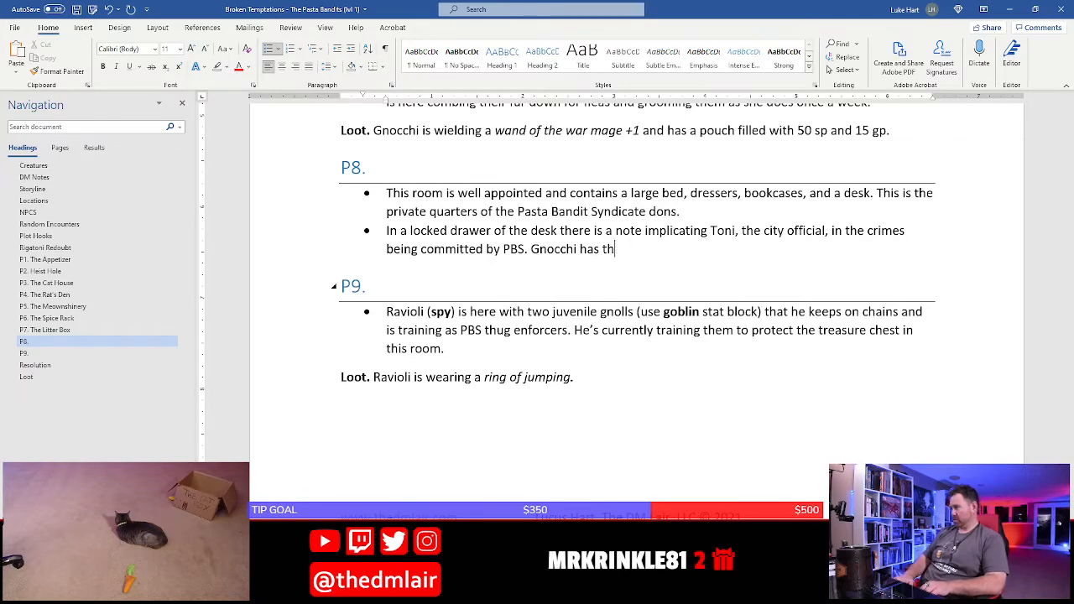
key("BackSpace")
key("BackSpace")
key("BackSpace")
key("BackSpace")
key("BackSpace")
key("BackSpace")
key("BackSpace")
key("BackSpace")
key("BackSpace")
key("BackSpace")
key("BackSpace")
key("BackSpace")
key("BackSpace")
key("BackSpace")
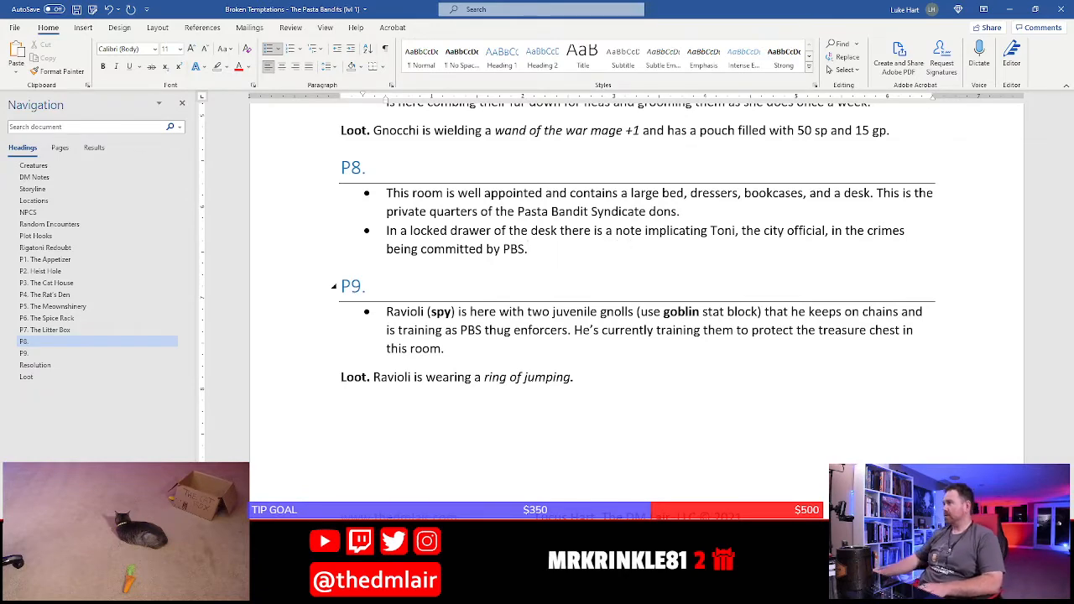
Append "She also has a key to the locked desk drawer in area P8." to Gnocchi's loot paragraph in P7
scroll(698, 382, "up", 5)
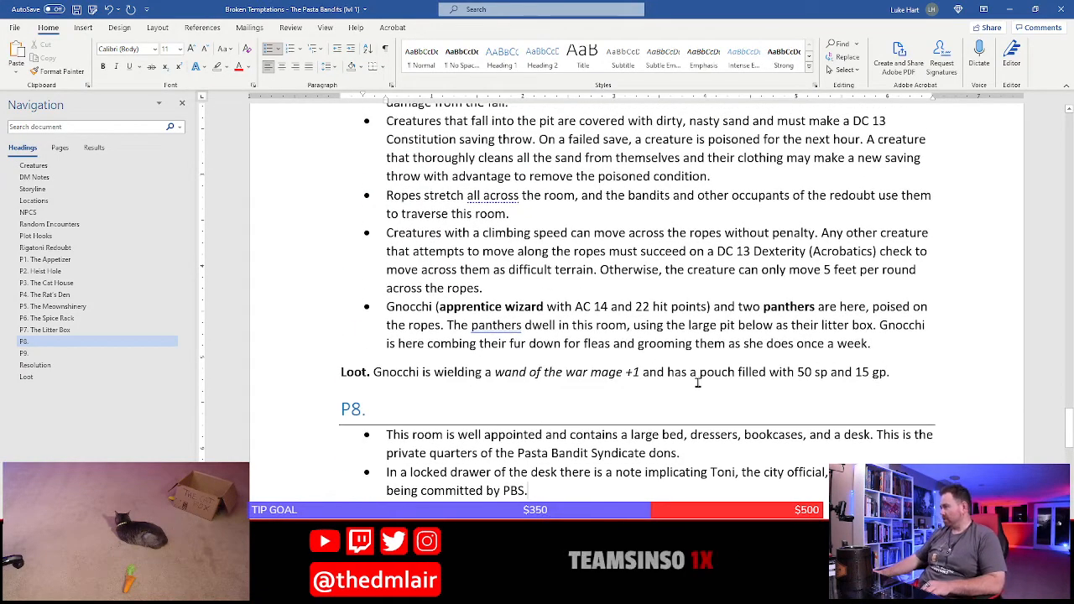
left_click(893, 374)
type("She ")
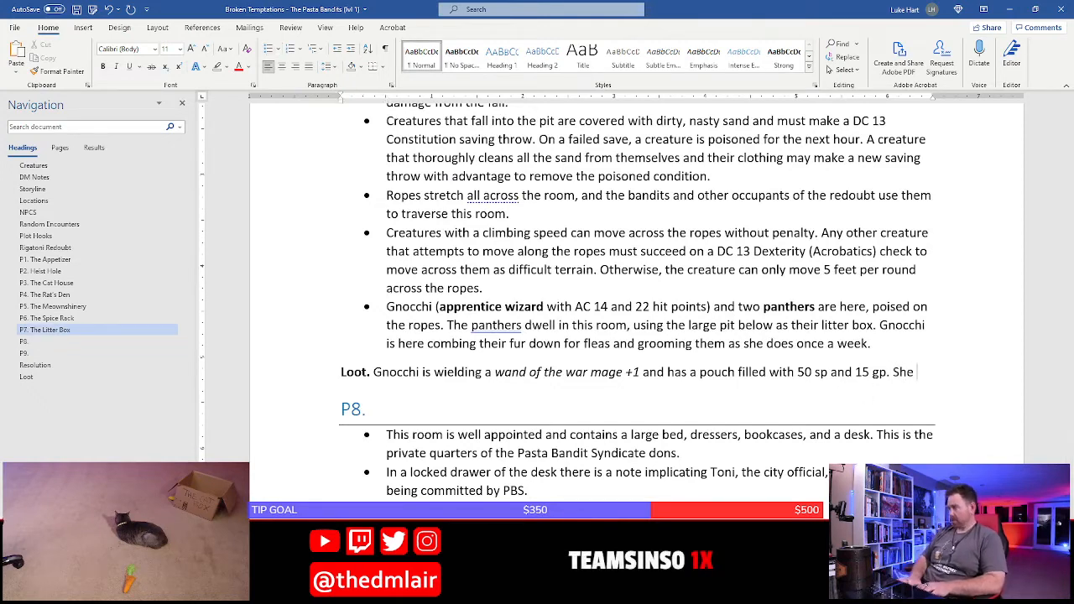
type("also has a key to")
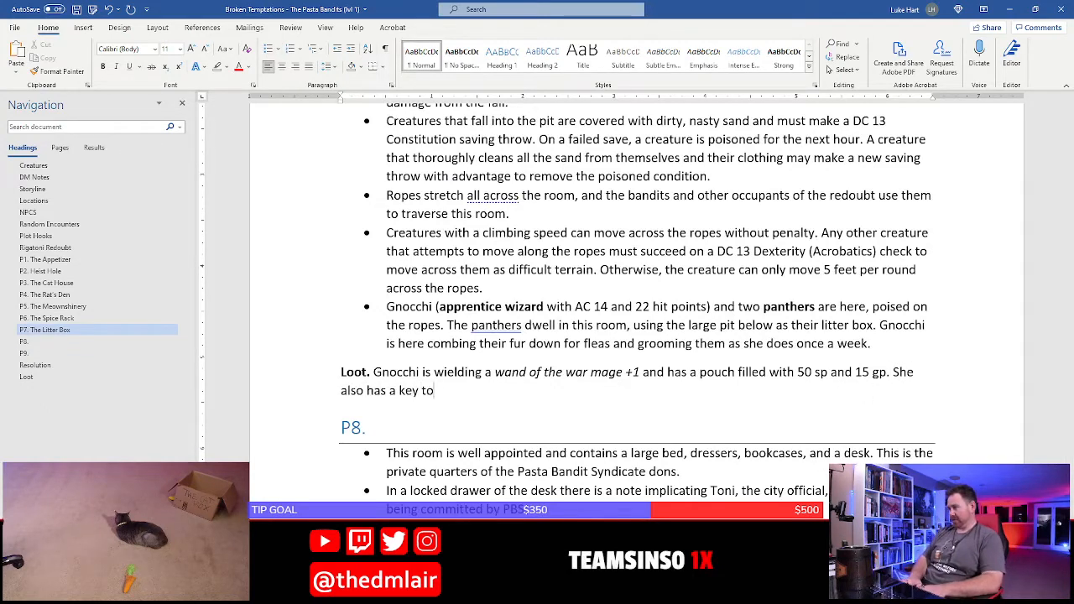
type(" the locke")
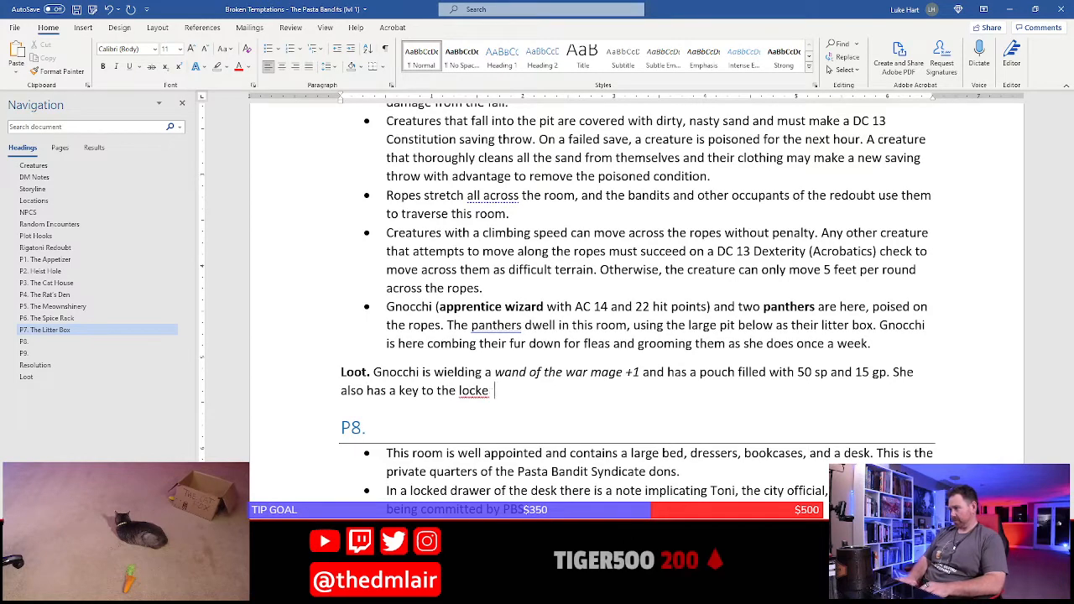
key("BackSpace")
type("d des")
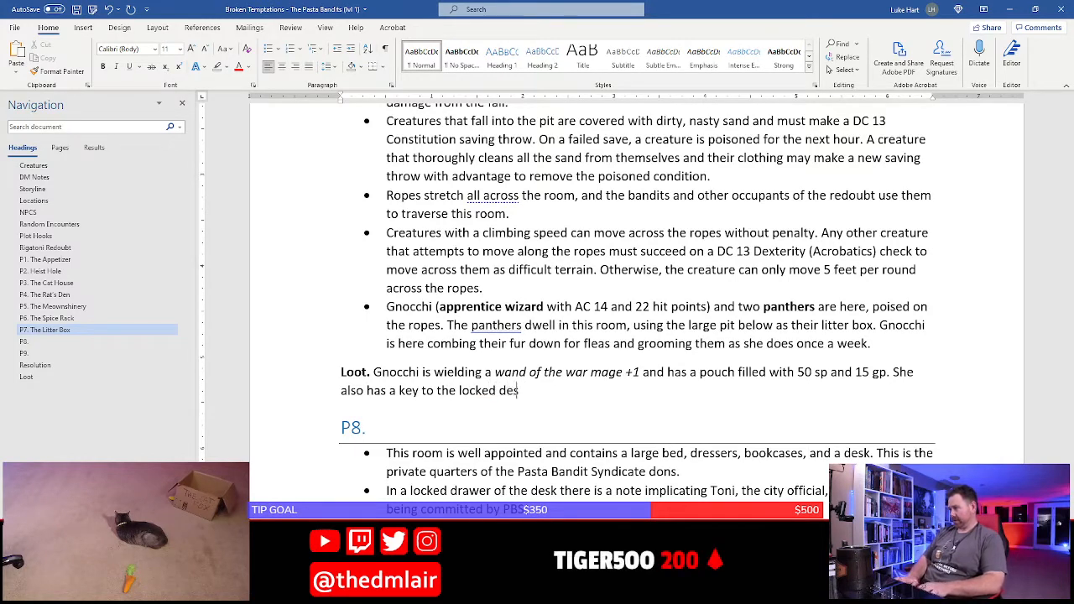
type("k drawin a")
key("BackSpace")
type("in")
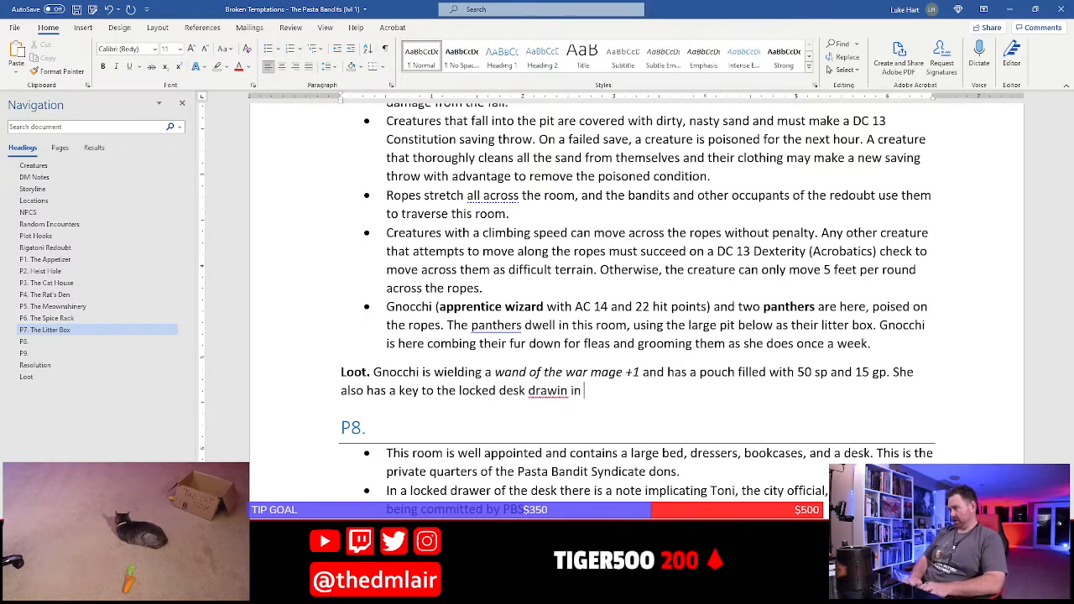
key("BackSpace")
key("BackSpace")
key("BackSpace")
key("BackSpace")
type("er in are aP")
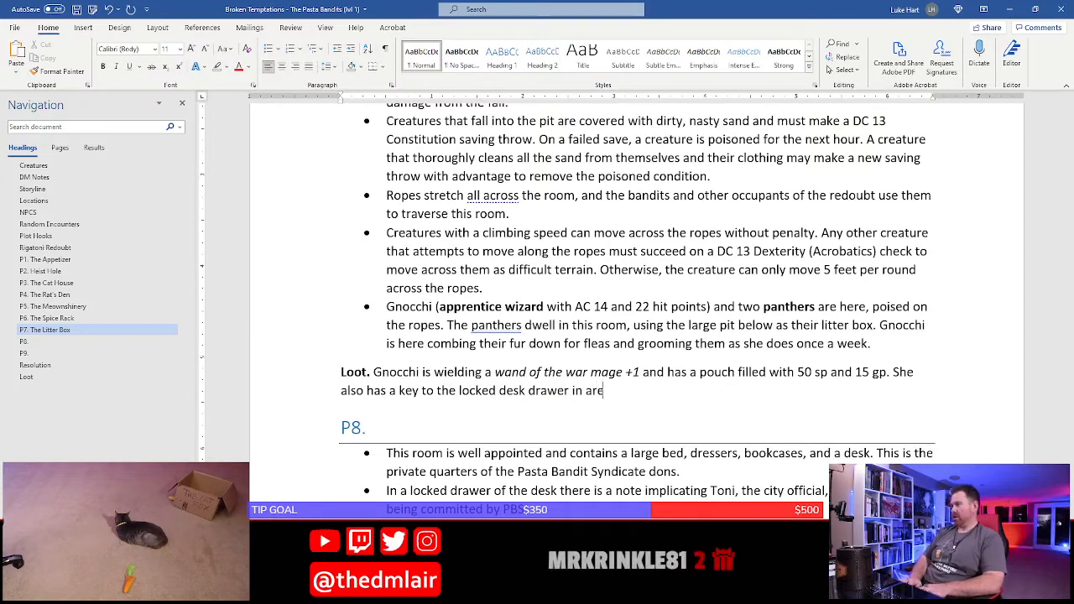
key("BackSpace")
key("BackSpace")
key("BackSpace")
type("a ")
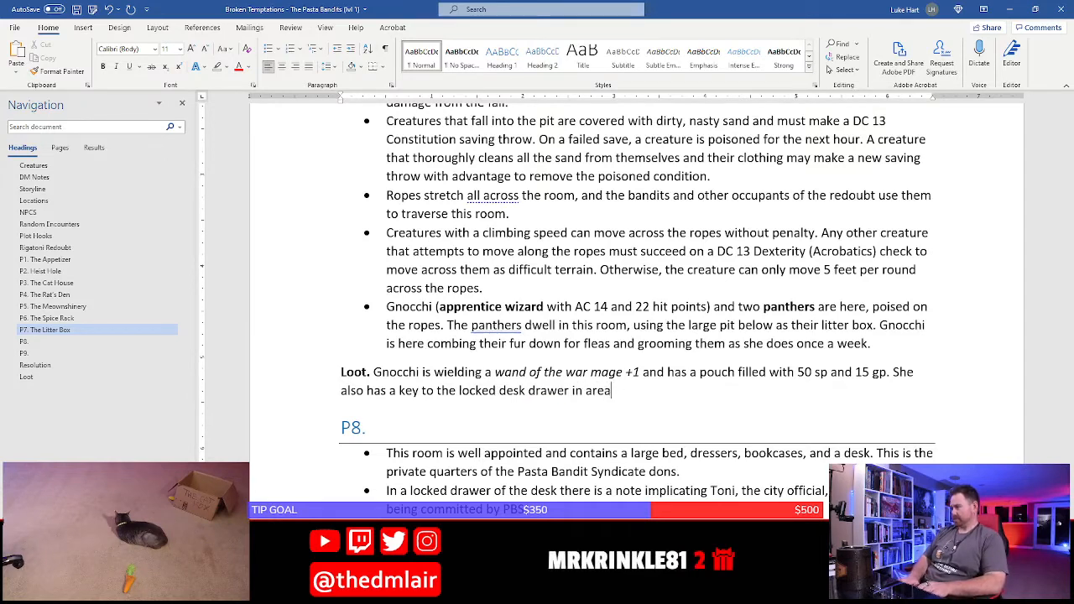
type("P8.")
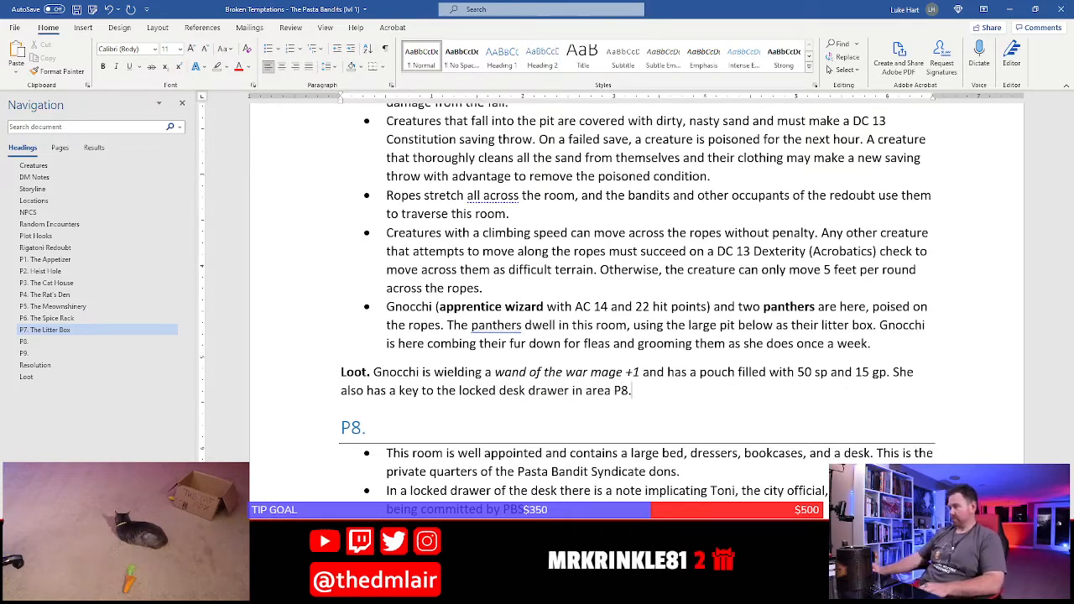
Append "The drawer can be opened with the key Gnocchi has or with a" to the end of the second P8 bullet
scroll(559, 247, "down", 4)
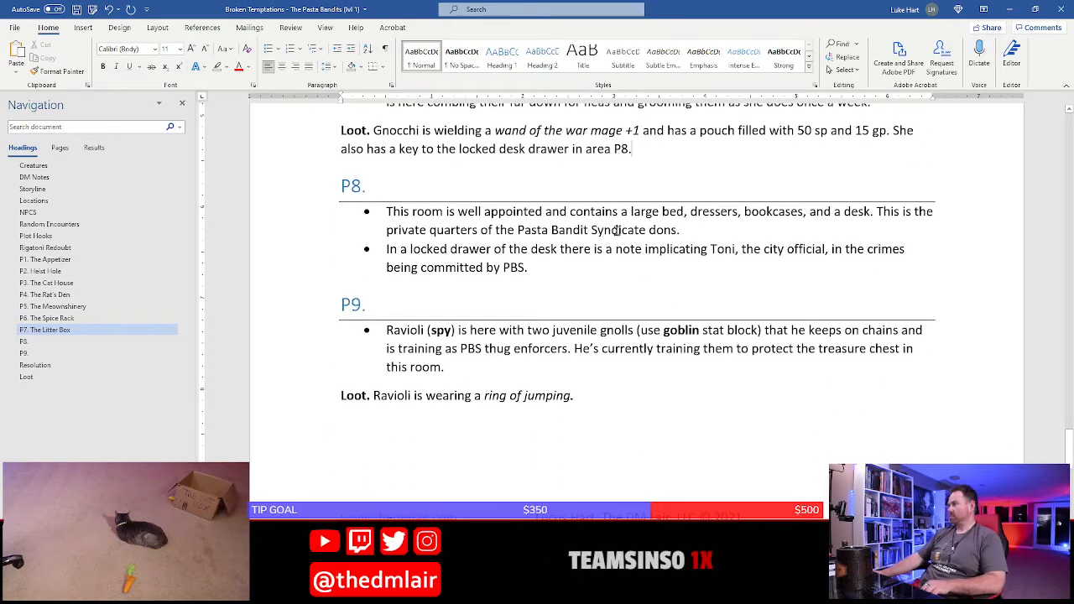
left_click(559, 247)
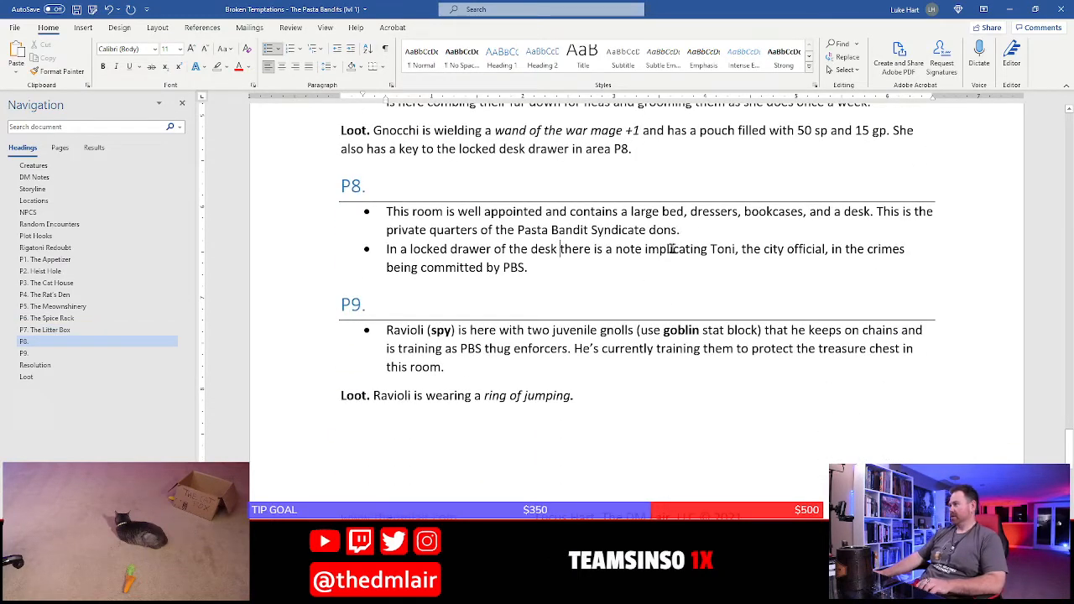
left_click(615, 264)
type("The drawer c")
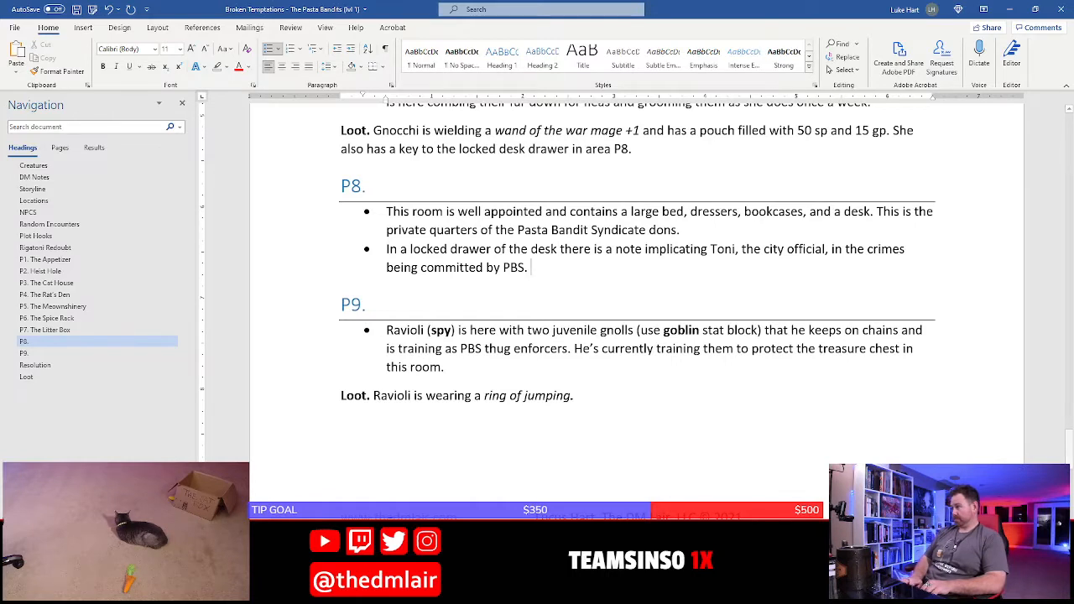
type("an b")
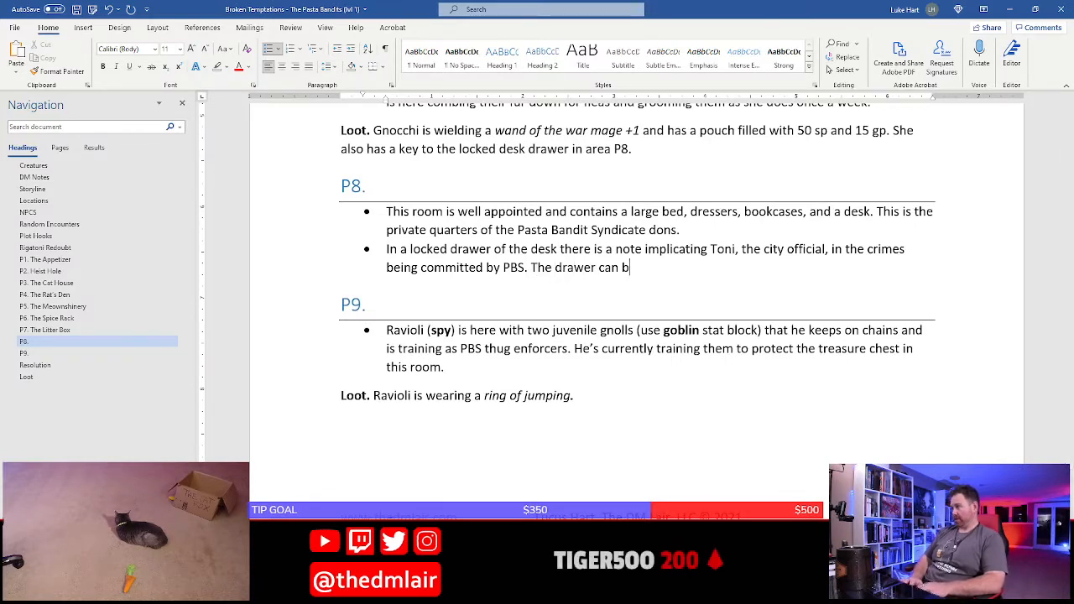
type("e opened with the")
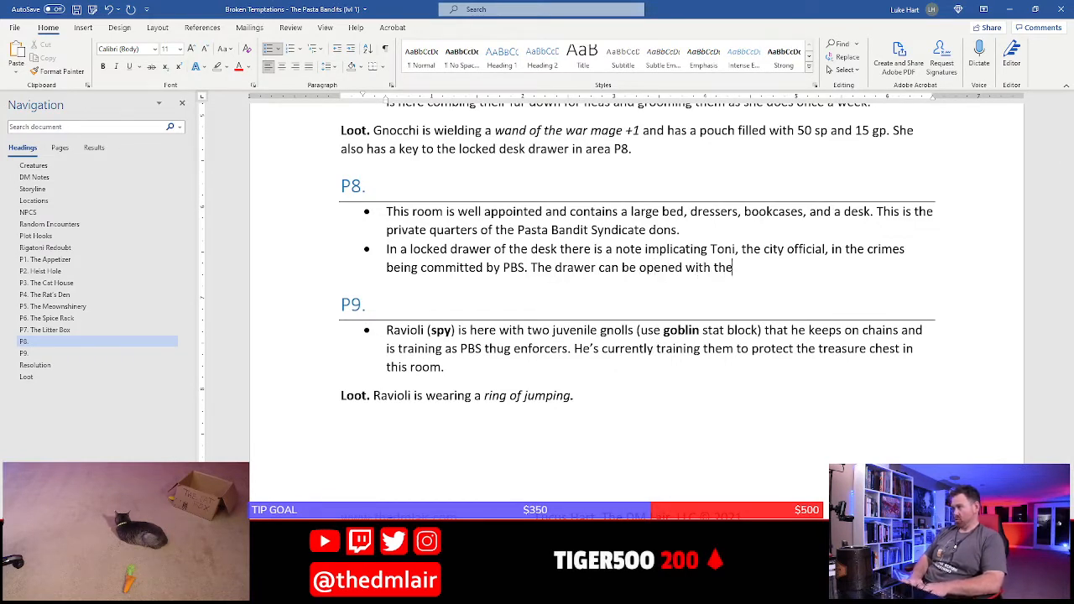
type(" key ")
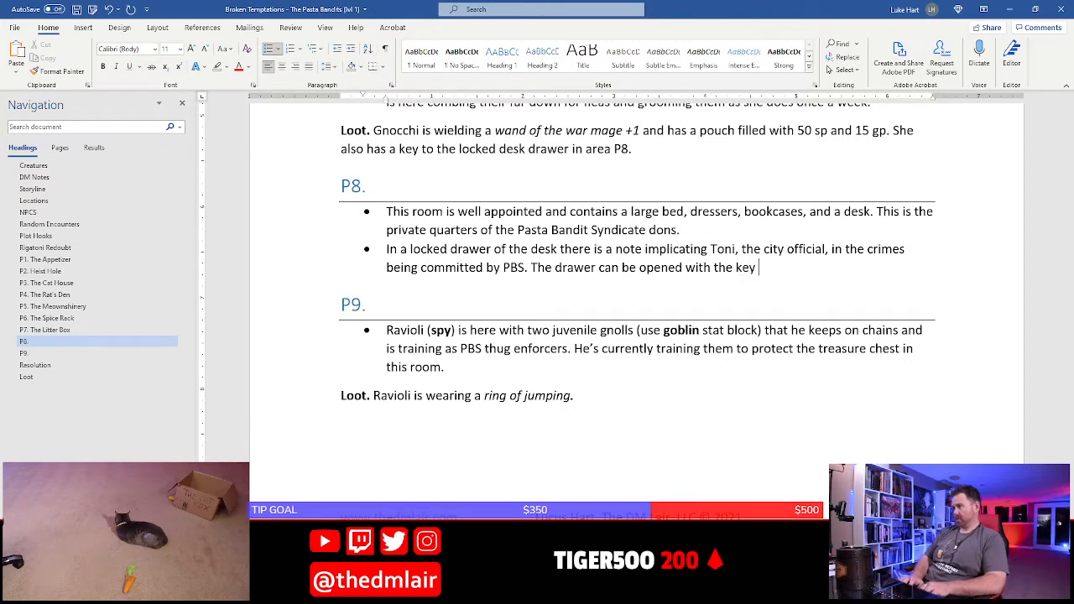
type("Gnocchi h")
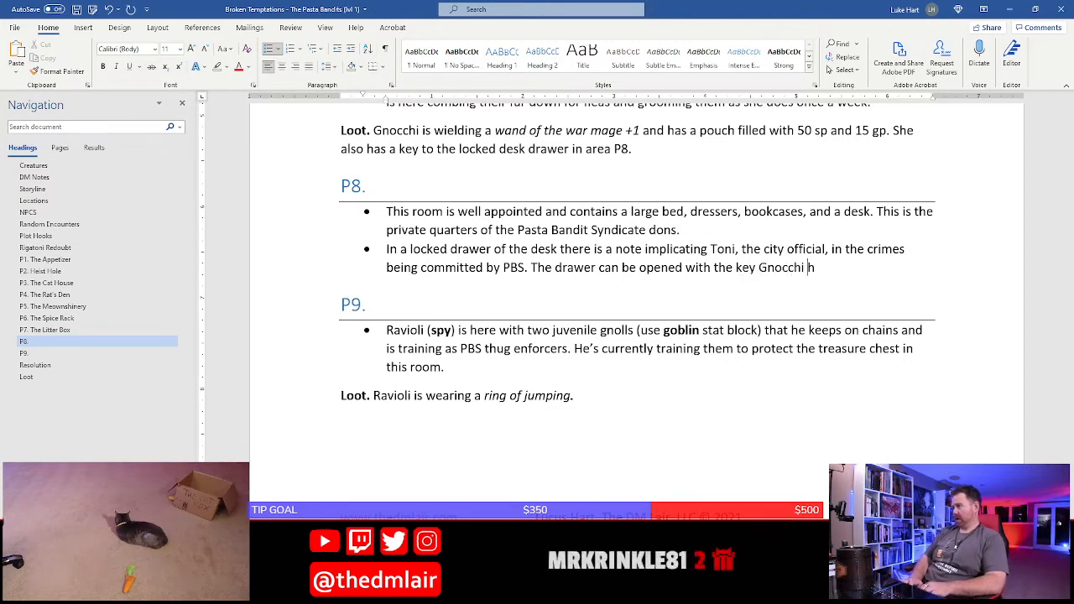
type("as or with a d")
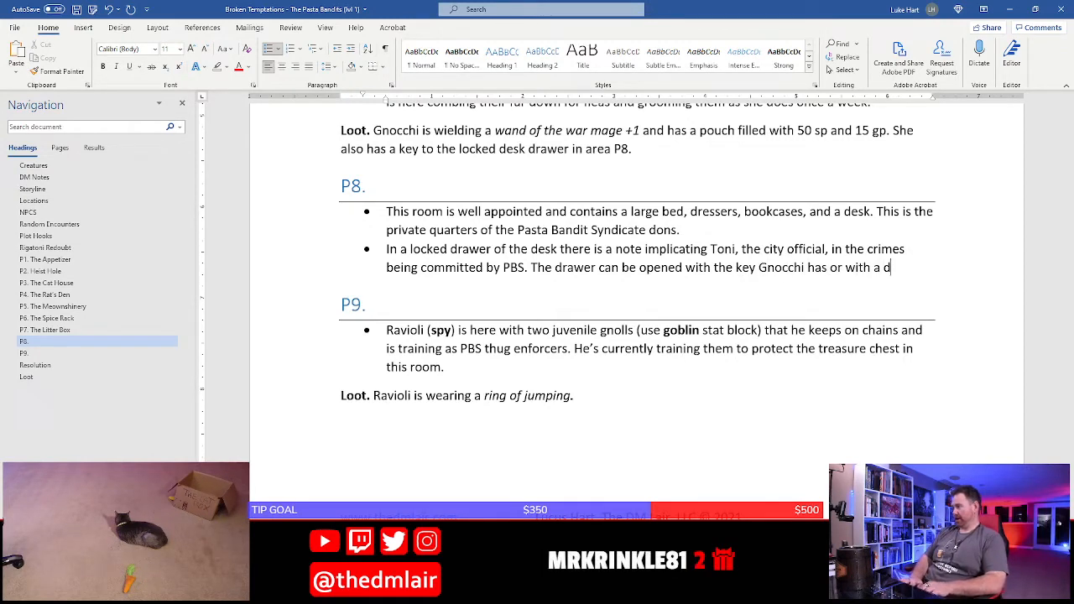
Continue the drawer sentence in the second P8 bullet with "DC 12 Dexterity (Thieves' Tools) check or"
key("BackSpace")
type("DC 1")
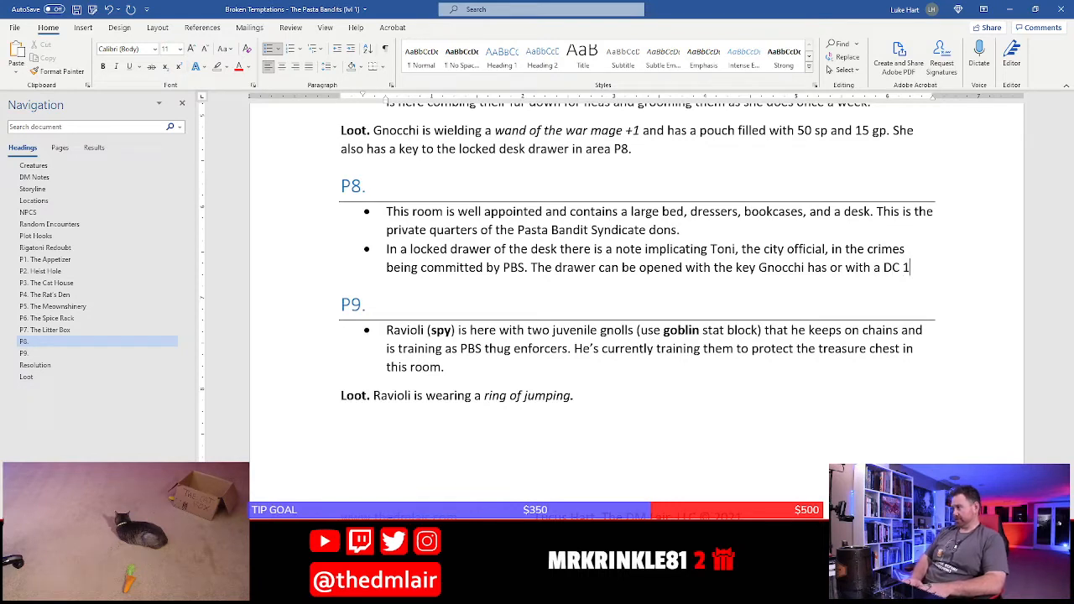
type("2 Dext")
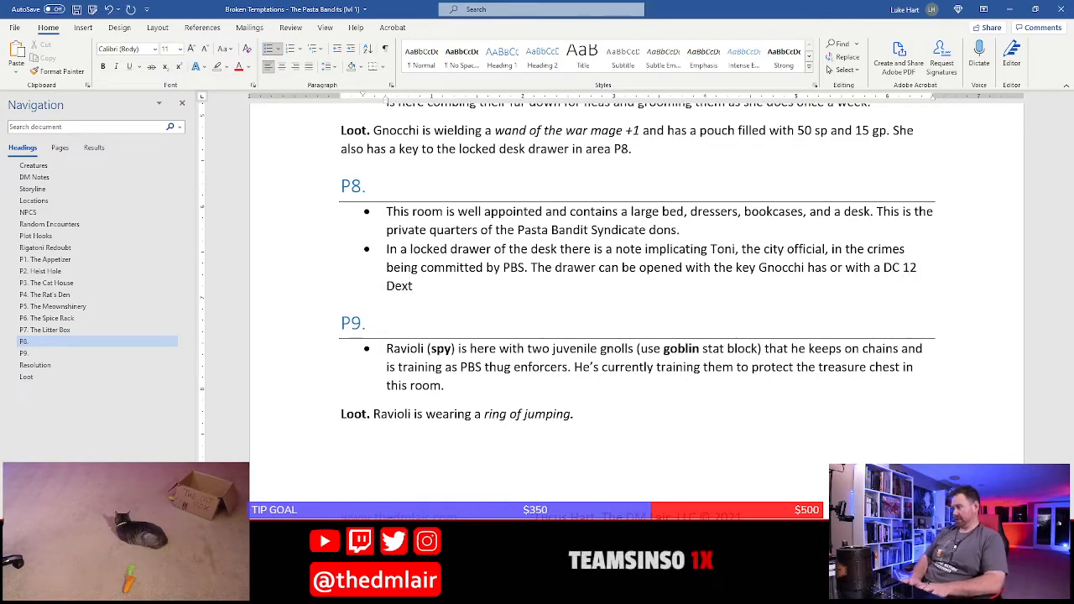
type("erity (Thieves'")
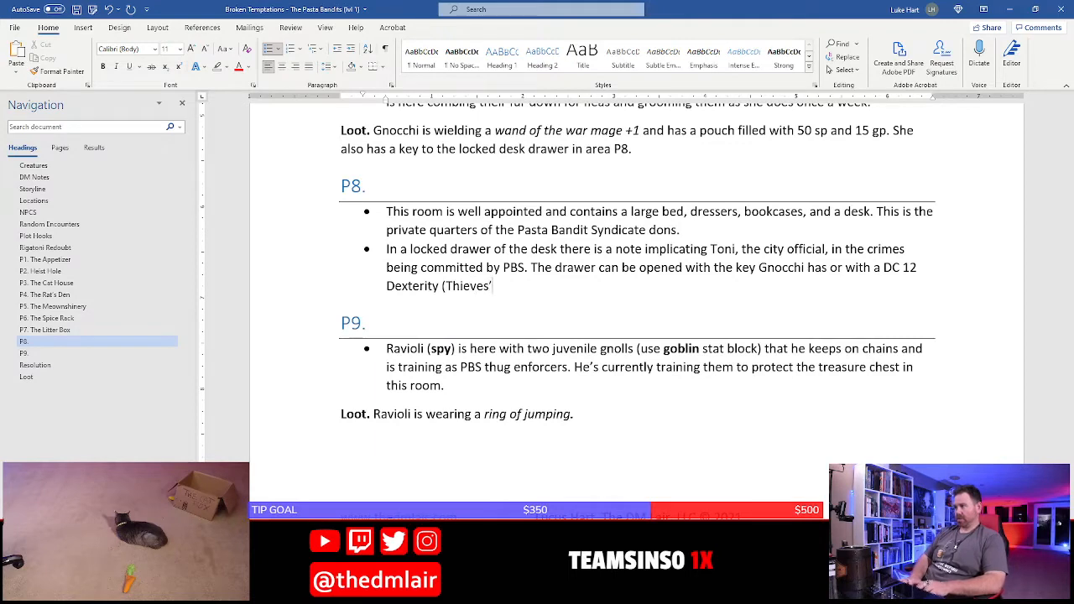
type(" Tools) ")
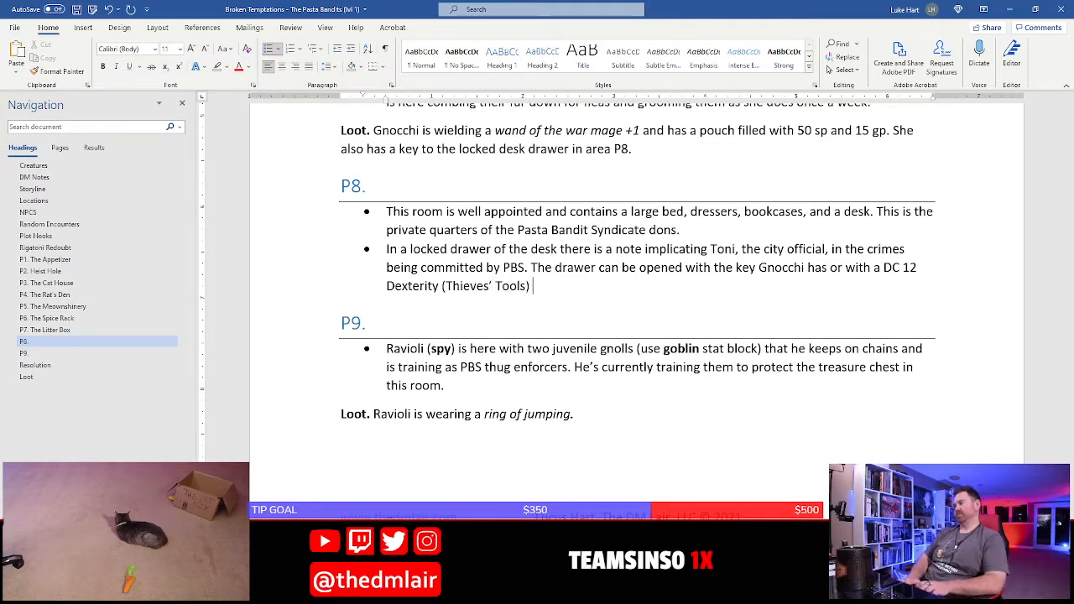
type("check or")
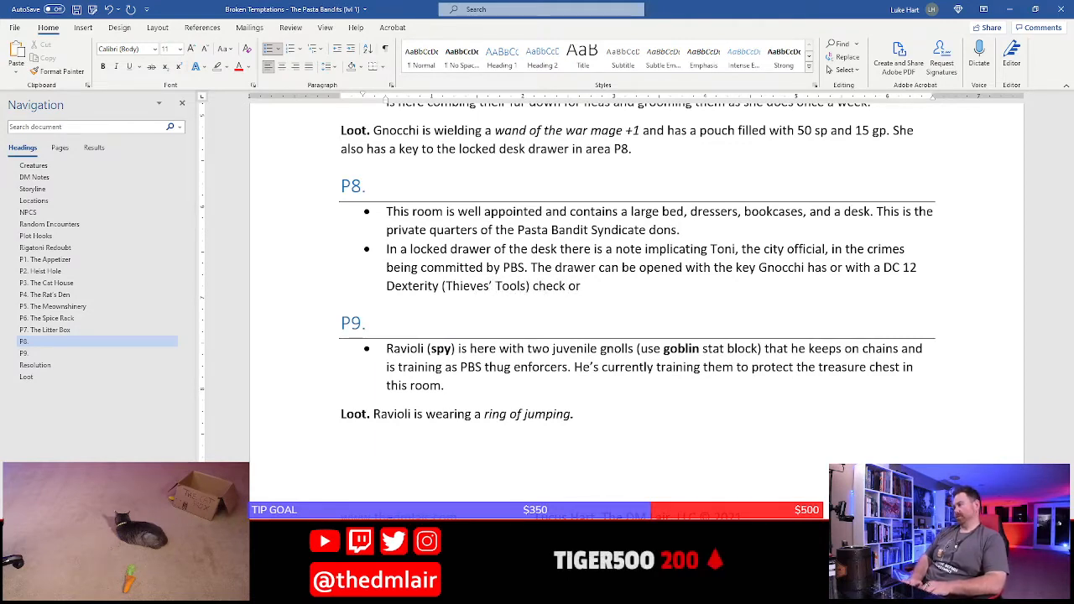
type(" DC")
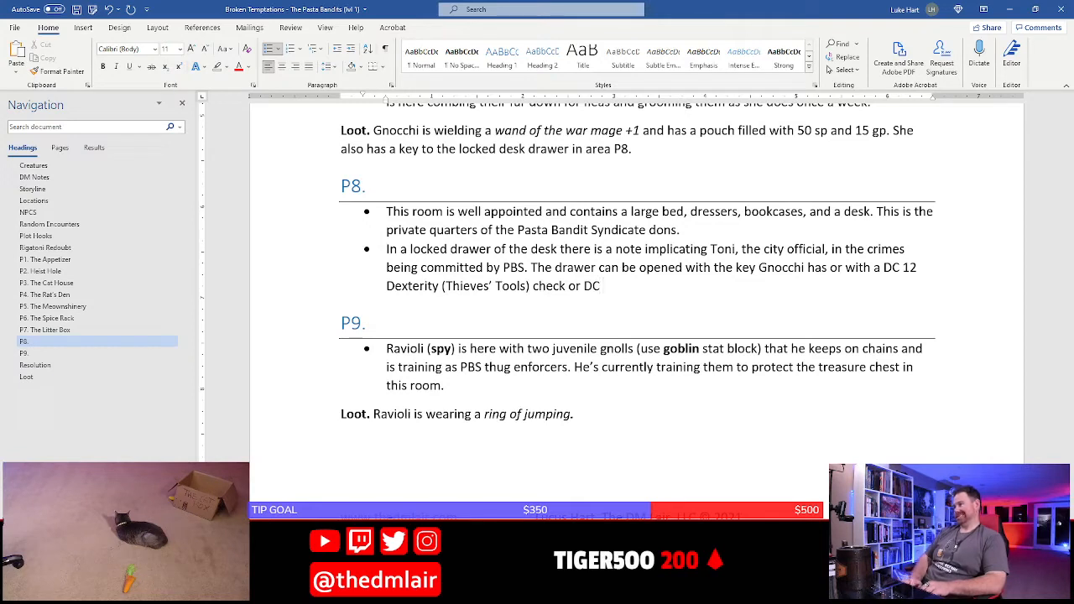
type(" 13")
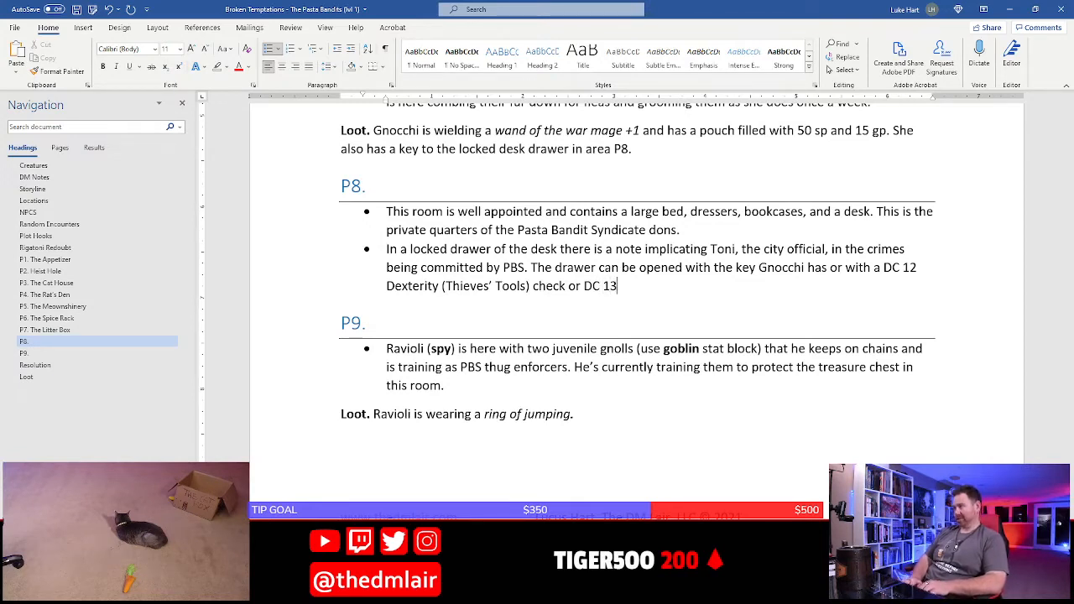
type(" Stren")
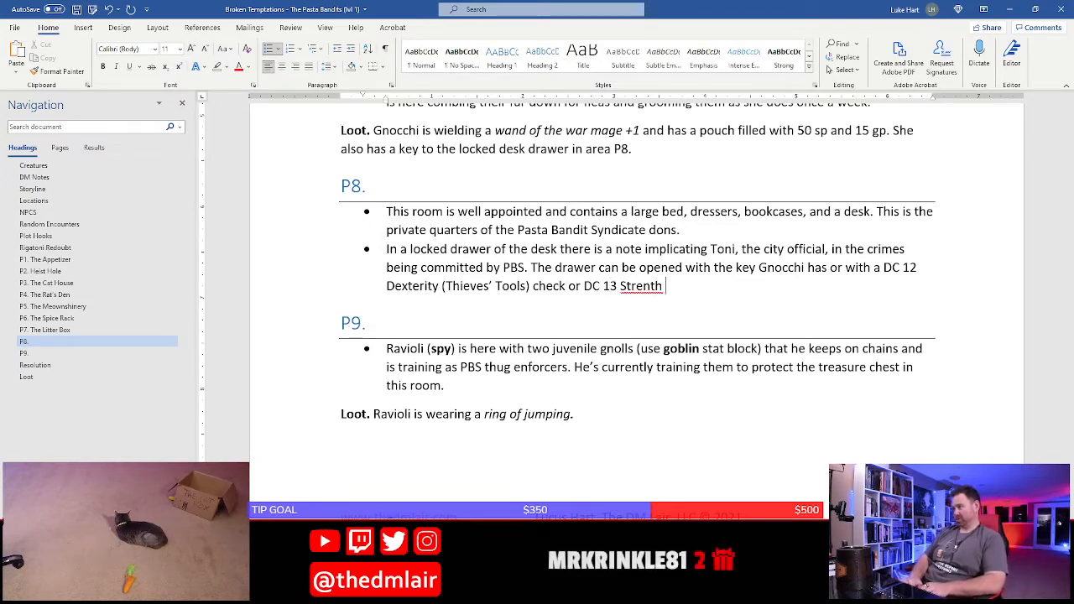
type("gth (")
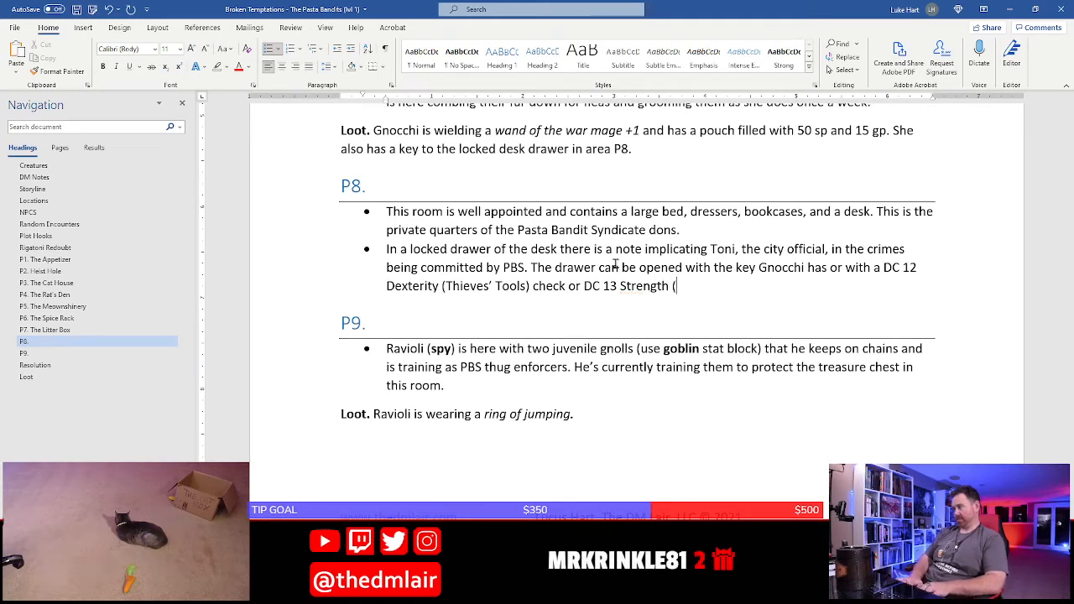
type("Athletics")
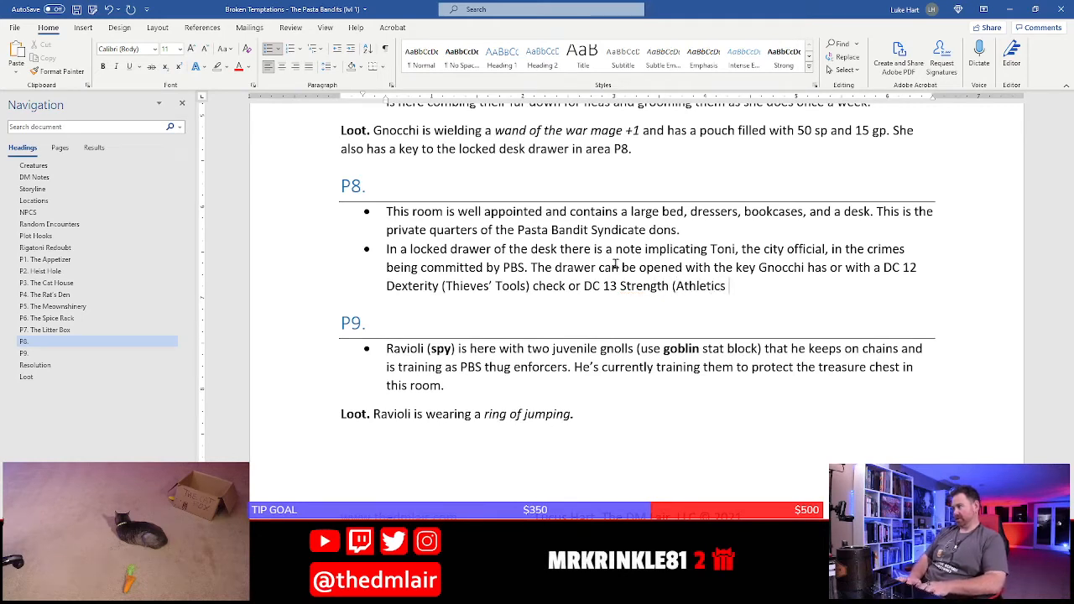
type(") check.")
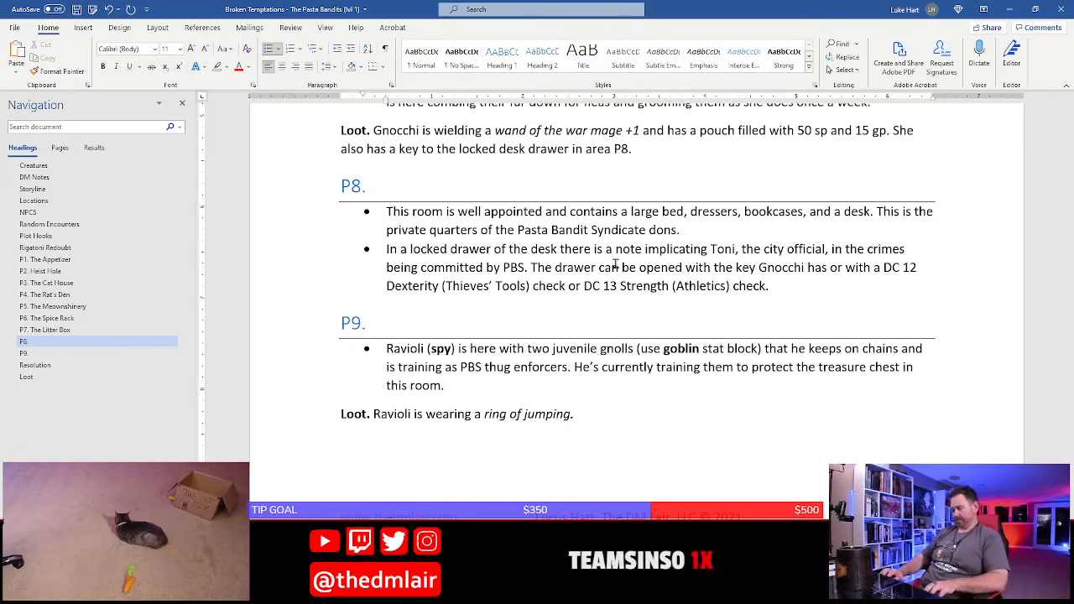
Finish the second P8 bullet with "DC 13 Strength (Athletics) check." and save the document
key("ctrl+s")
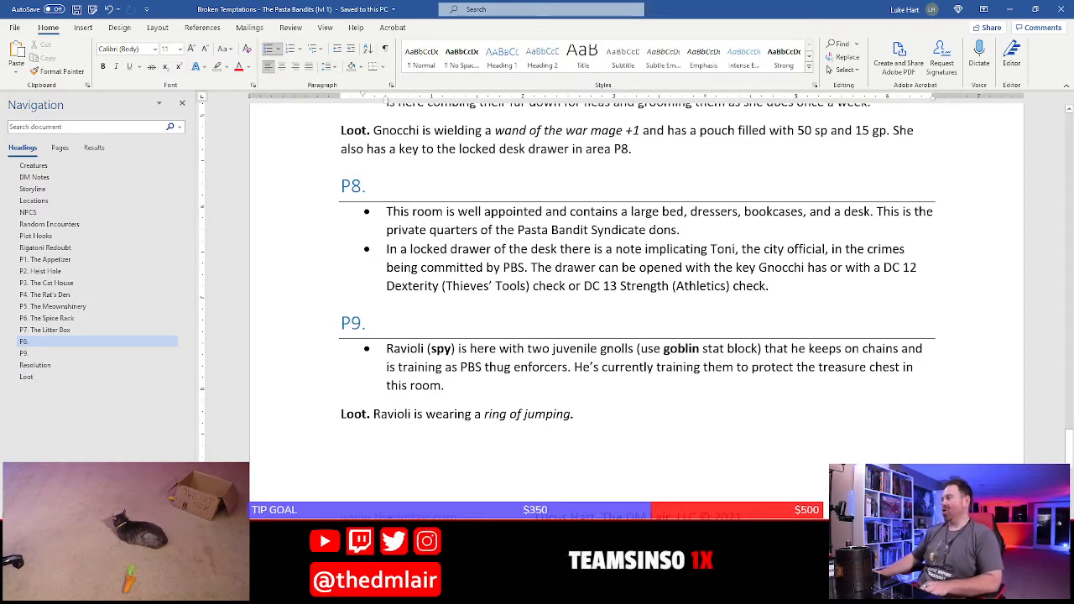
Check room P8 on the Photoshop map, and start a third P8 bullet in Word with "One of the dressers is all scratched up"
key("alt+Tab")
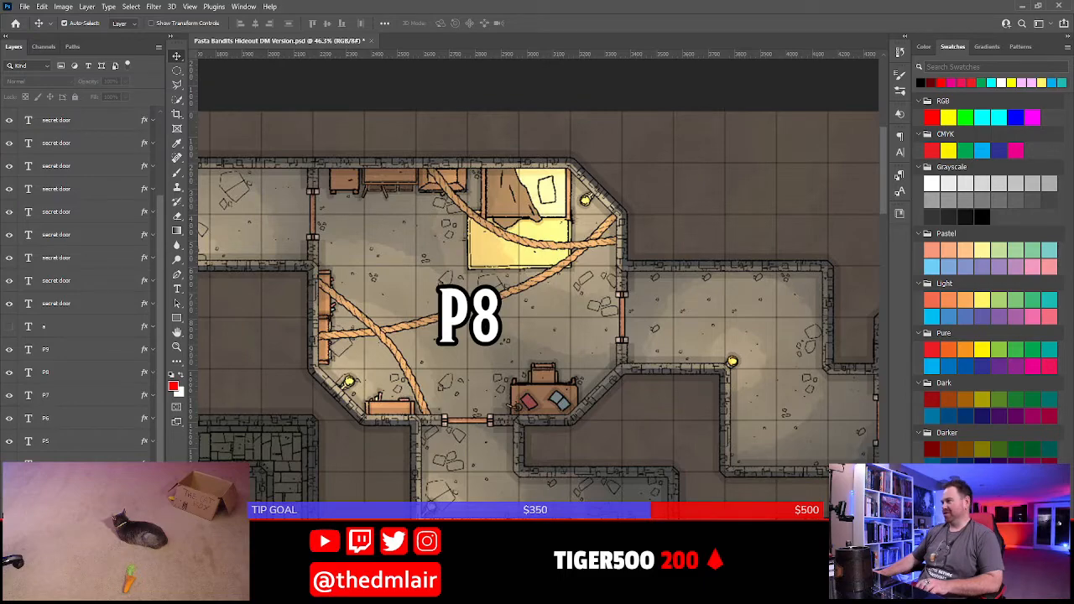
key("alt+Tab")
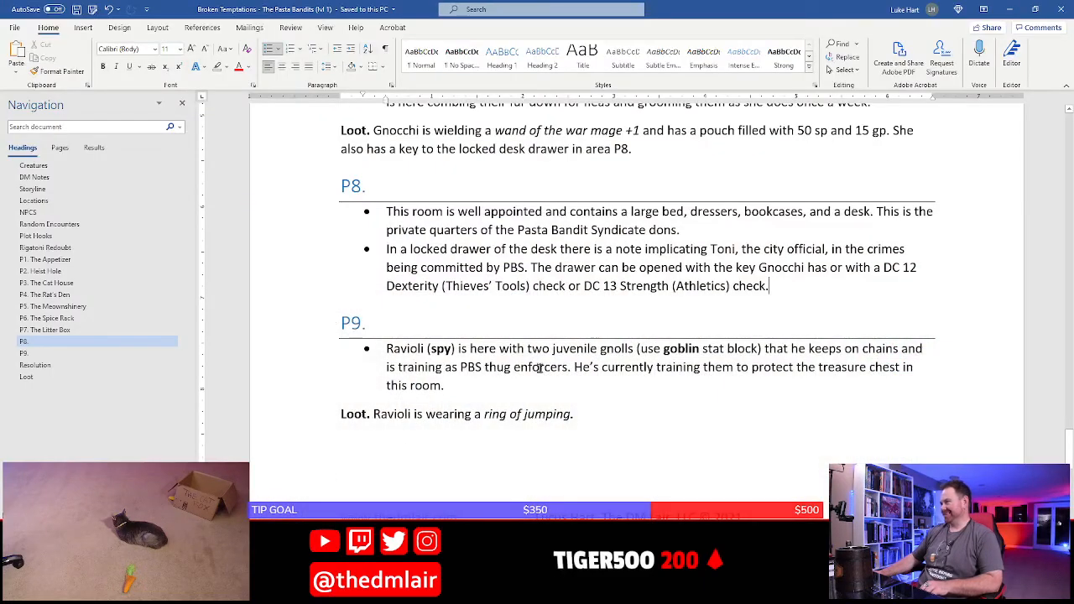
scroll(639, 377, "up", 3)
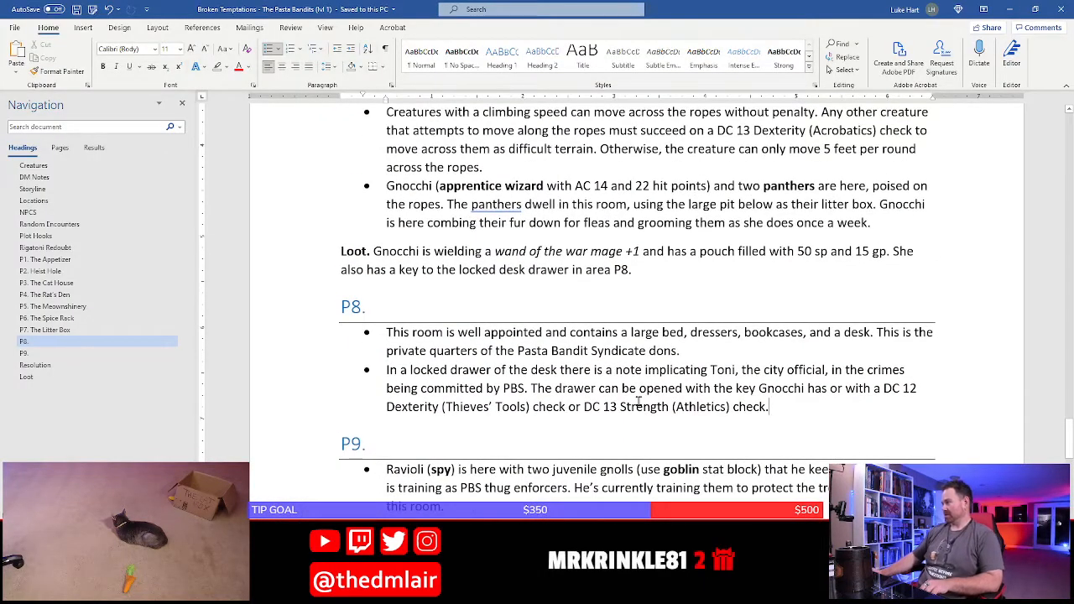
key("Return")
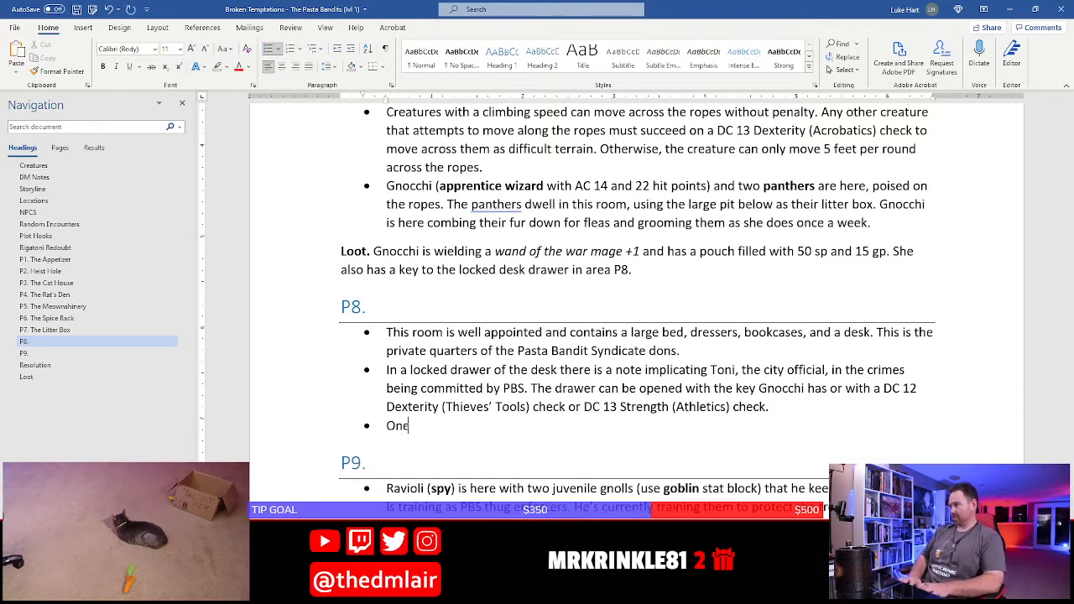
type("One of the dressers is a")
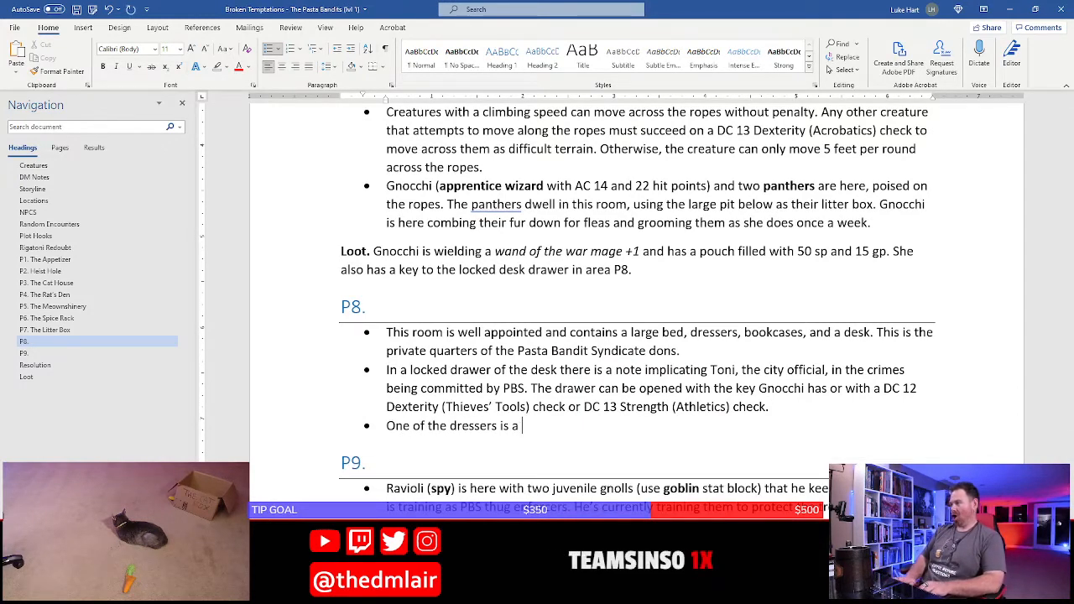
key("BackSpace")
type("ll scratched up")
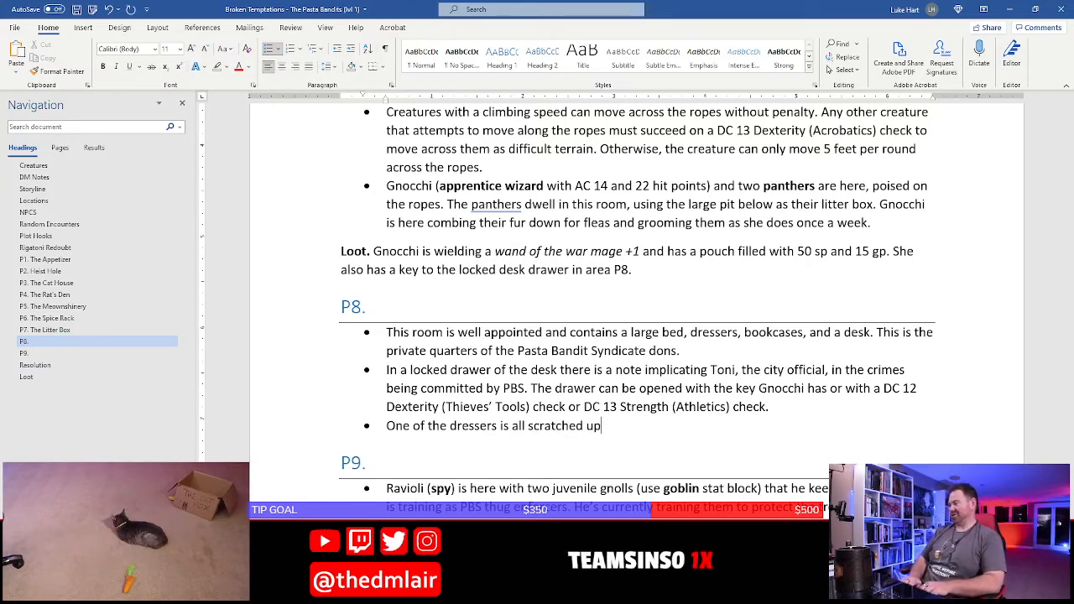
Continue the third P8 bullet with "and stinks of feline musk"
type("and stinks of")
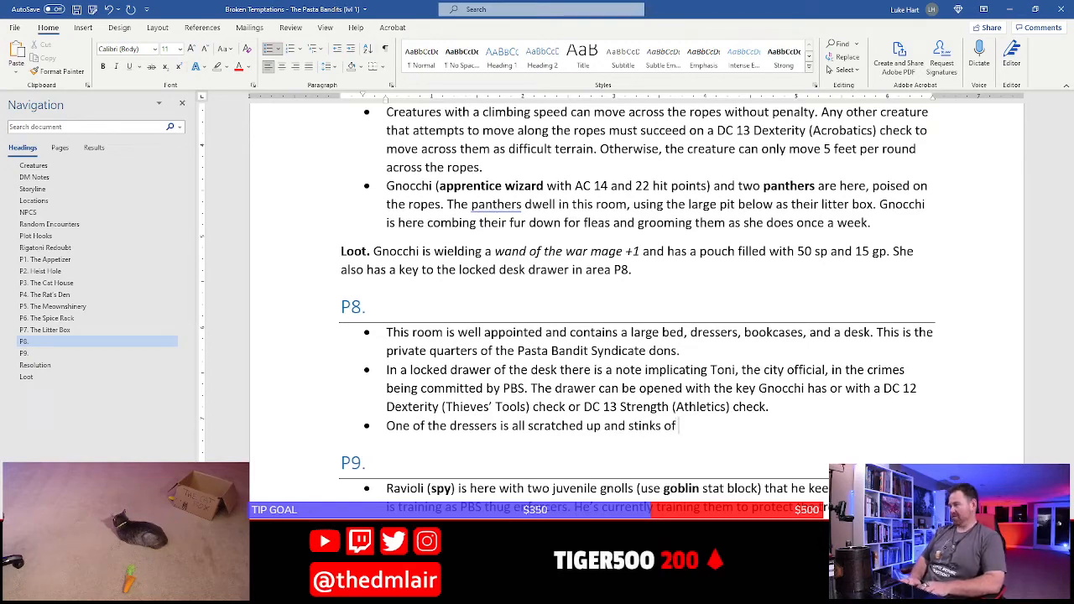
type(" must")
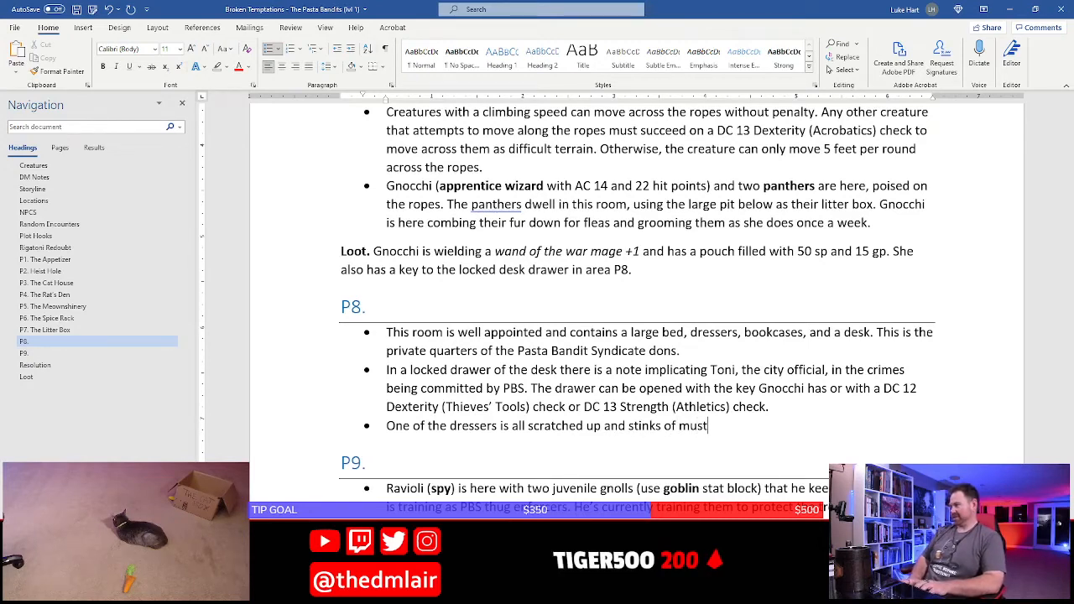
key("BackSpace")
key("BackSpace")
key("BackSpace")
type("feline ms")
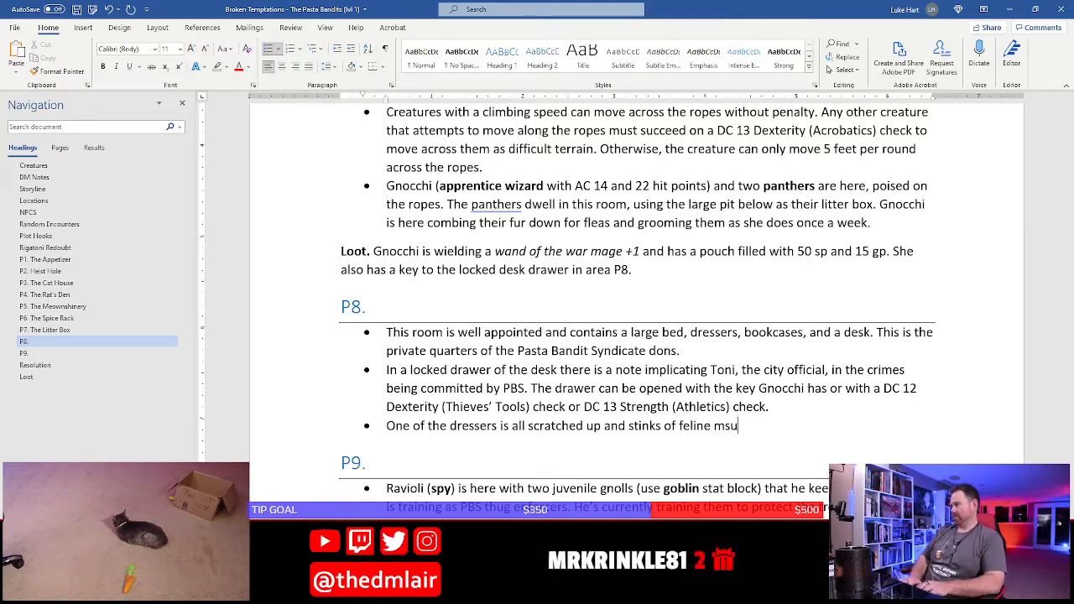
type("u")
key("BackSpace")
key("BackSpace")
type("usk")
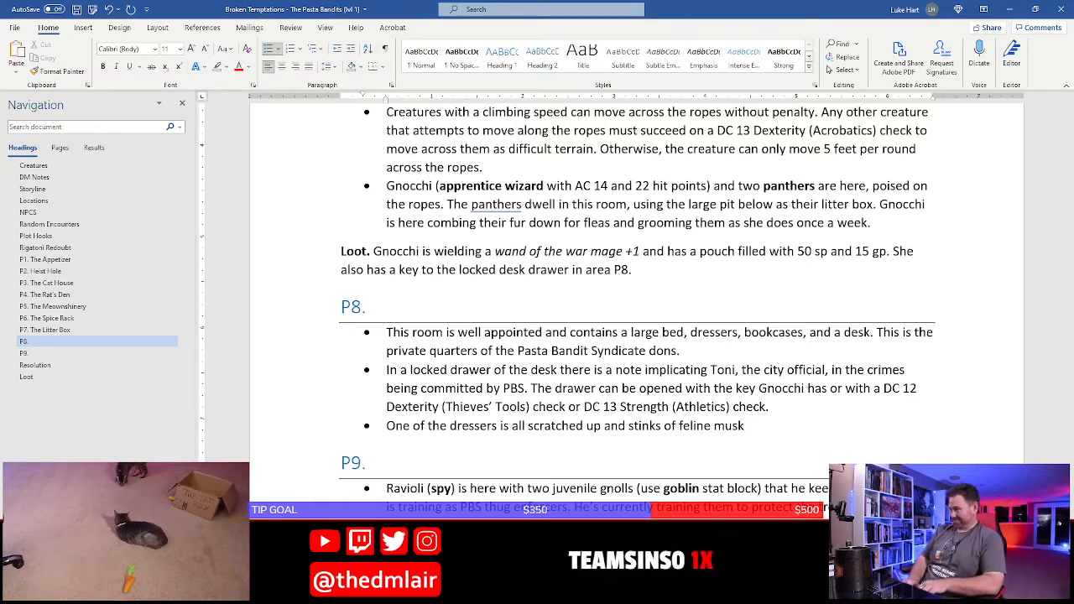
Append "The rug in front of the bed is covered in cat hair from Ravioli rolling all around on it." to the third P8 bullet and save
type(". The ")
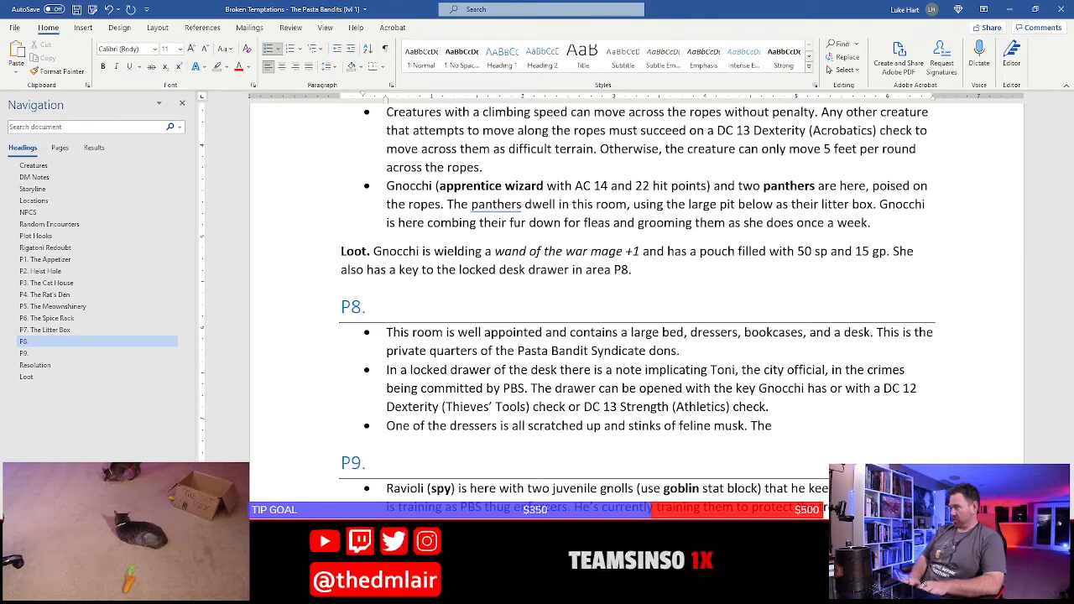
type("rug inf")
key("BackSpace")
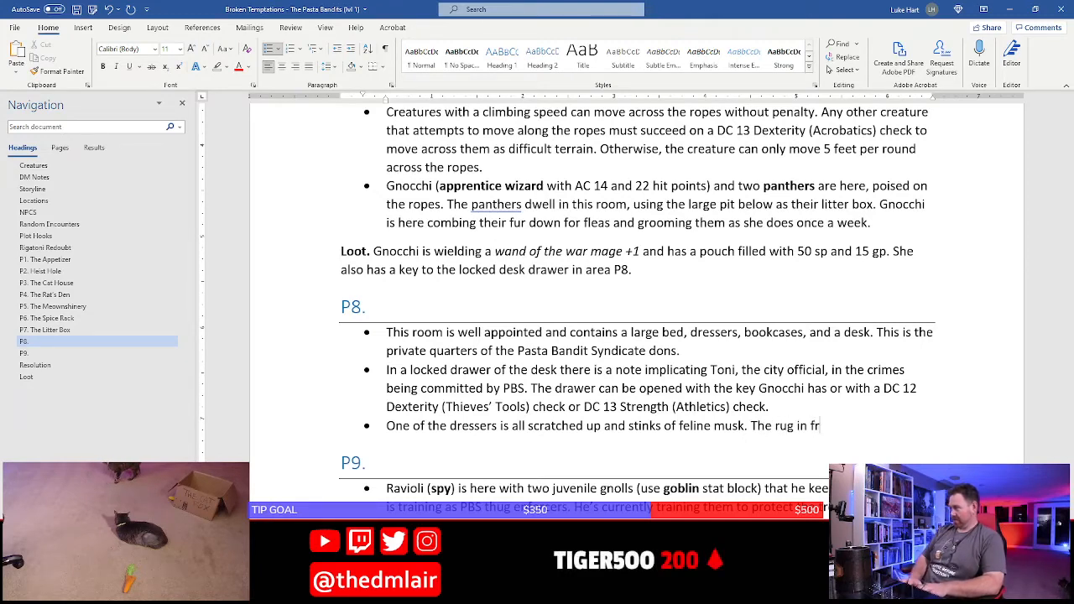
type("front of the bed")
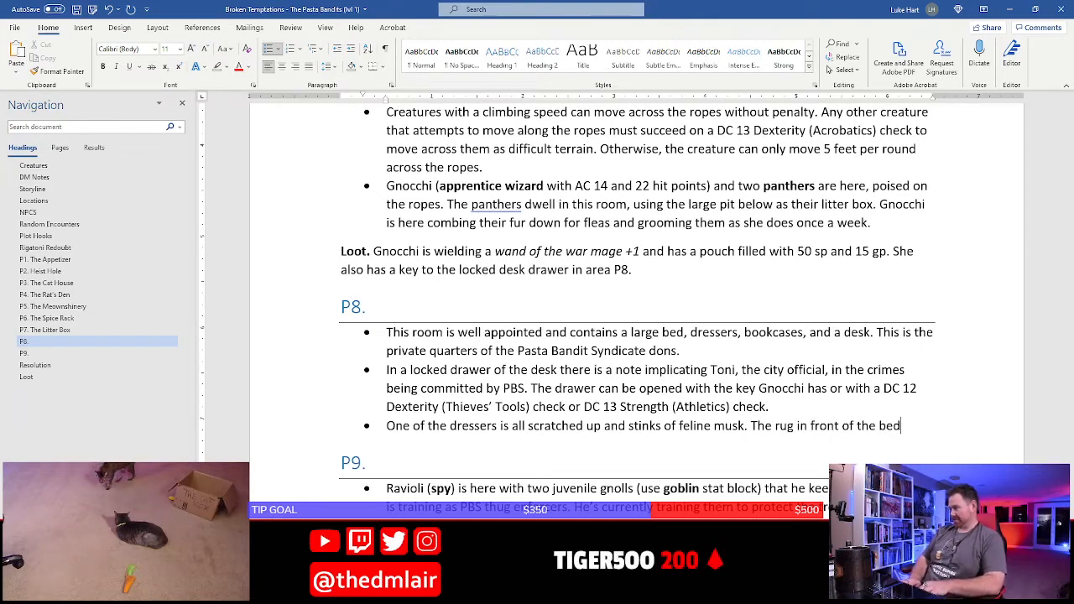
type(" is covered in ")
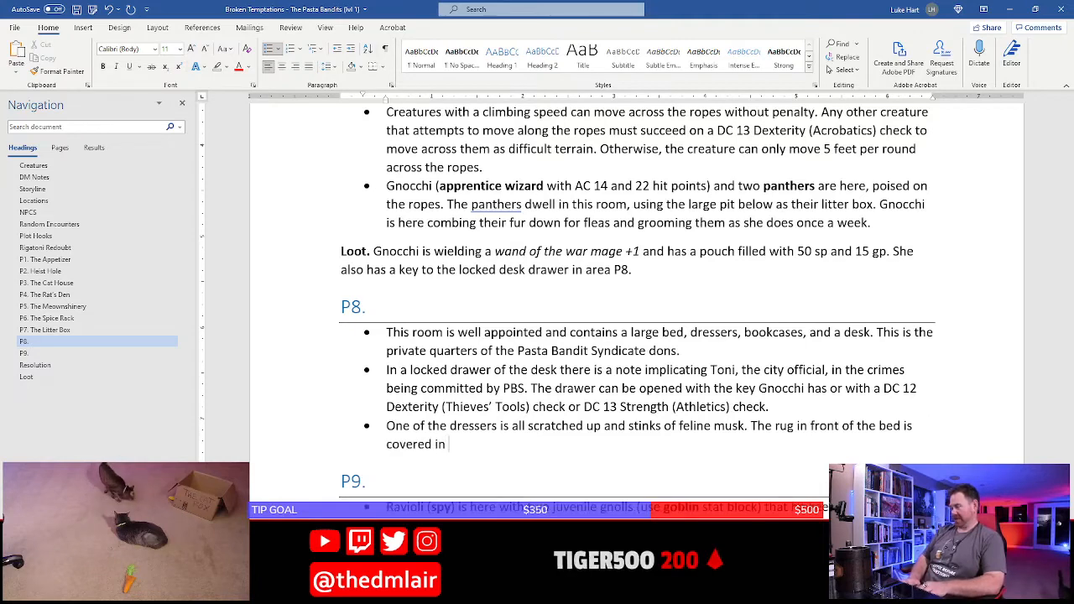
type("cat hair from Rav")
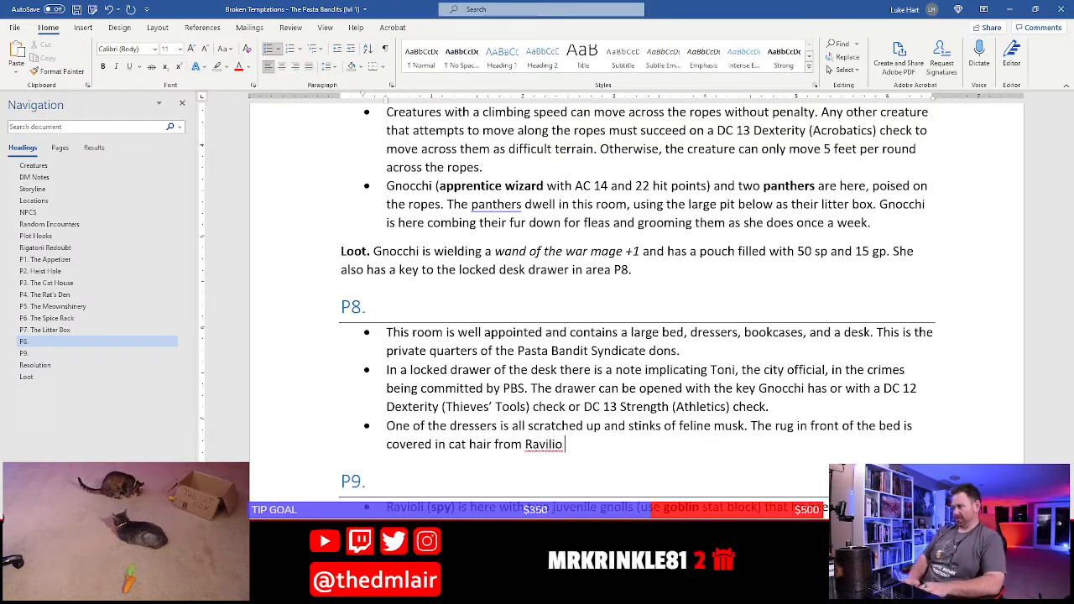
type("iloi rolling all around on it.")
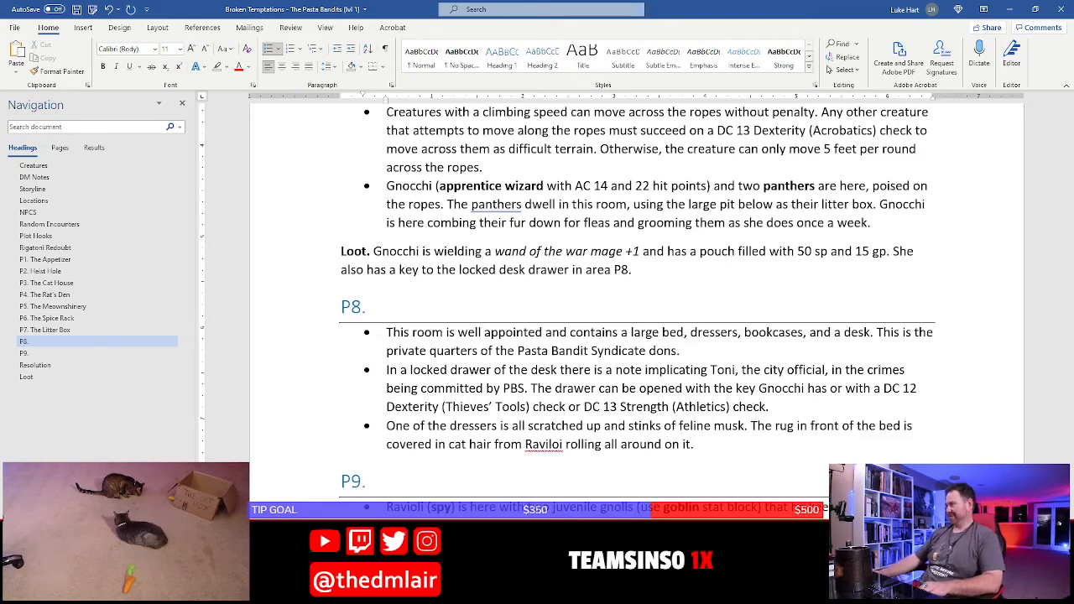
right_click(544, 454)
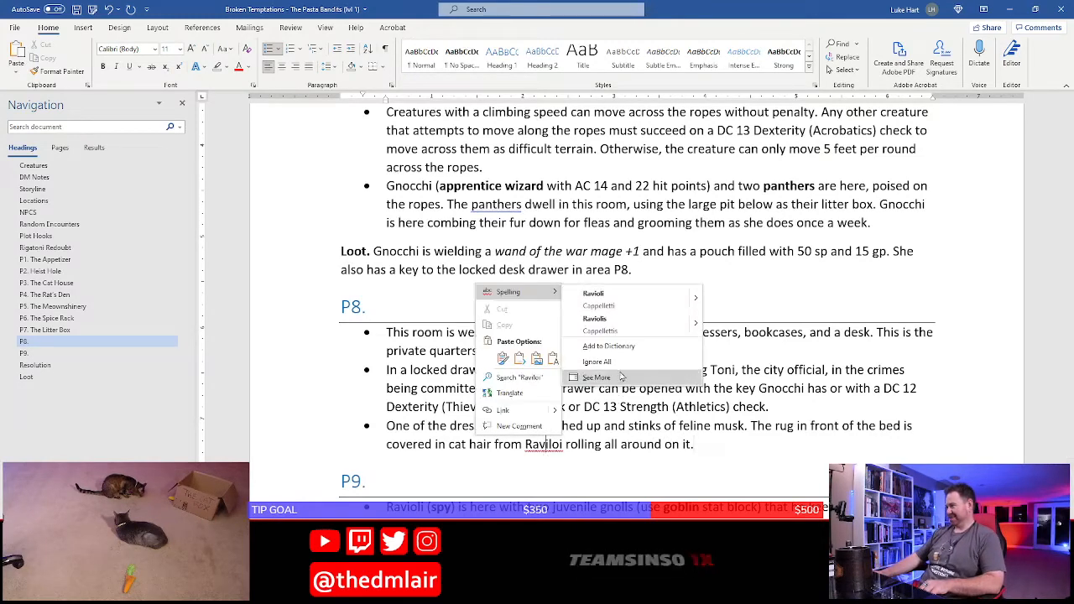
left_click(587, 294)
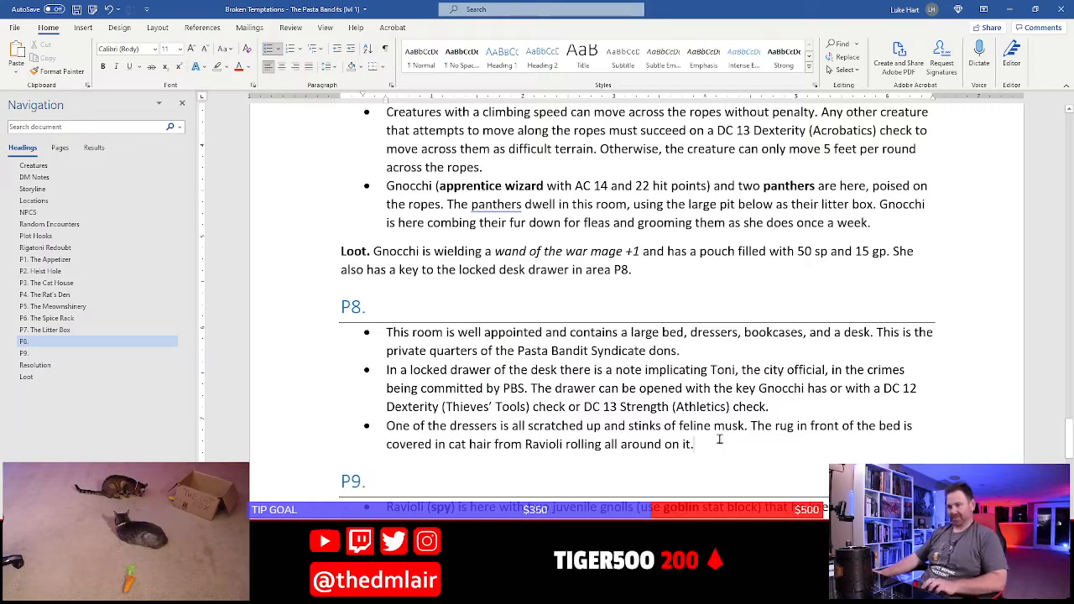
key("ctrl+s")
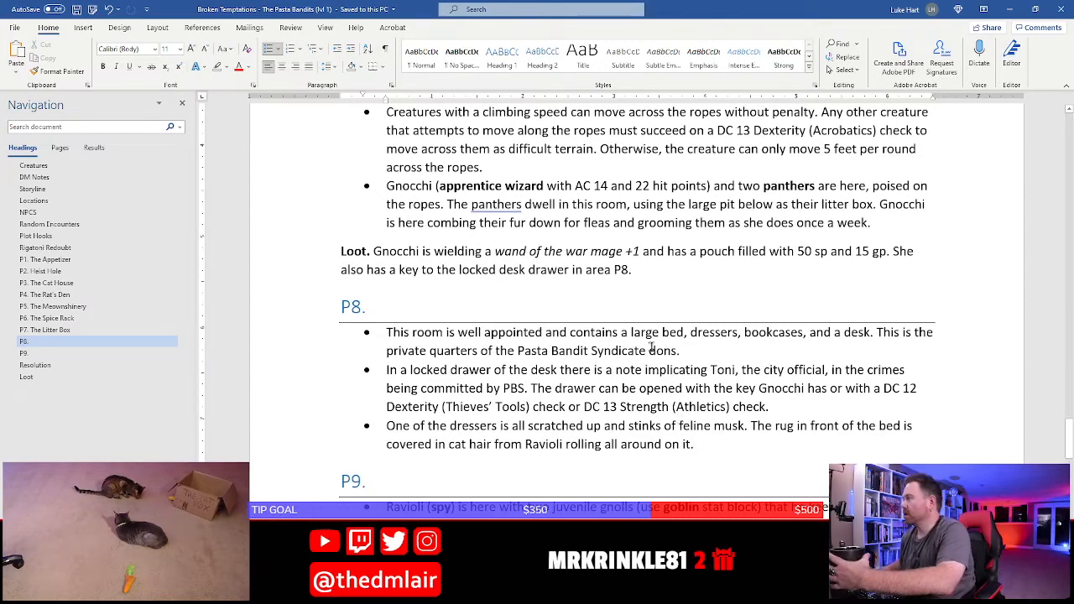
Complete the P8 heading in Word with the title "The Don's Den" and save the document
scroll(625, 370, "down", 3)
left_click(388, 198)
scroll(469, 245, "up", 2)
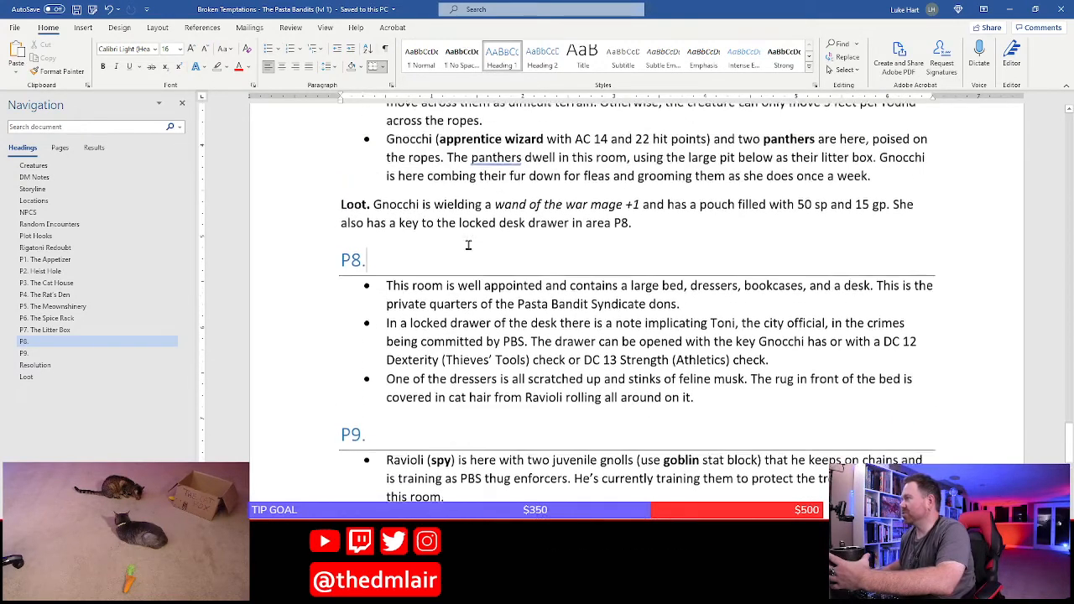
scroll(469, 245, "up", 1)
key("alt+Tab")
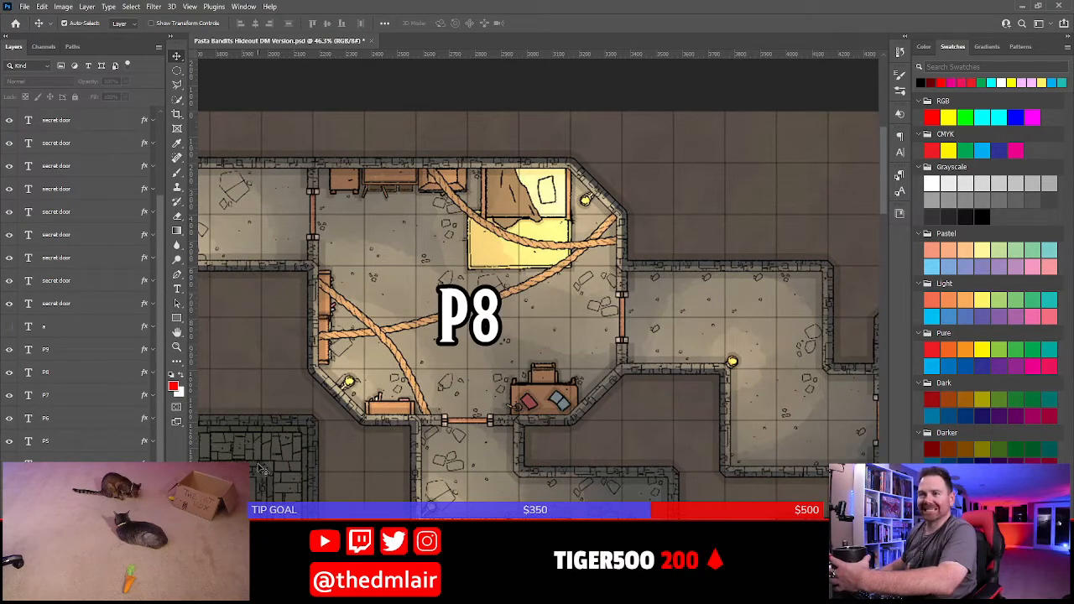
key("alt+Tab")
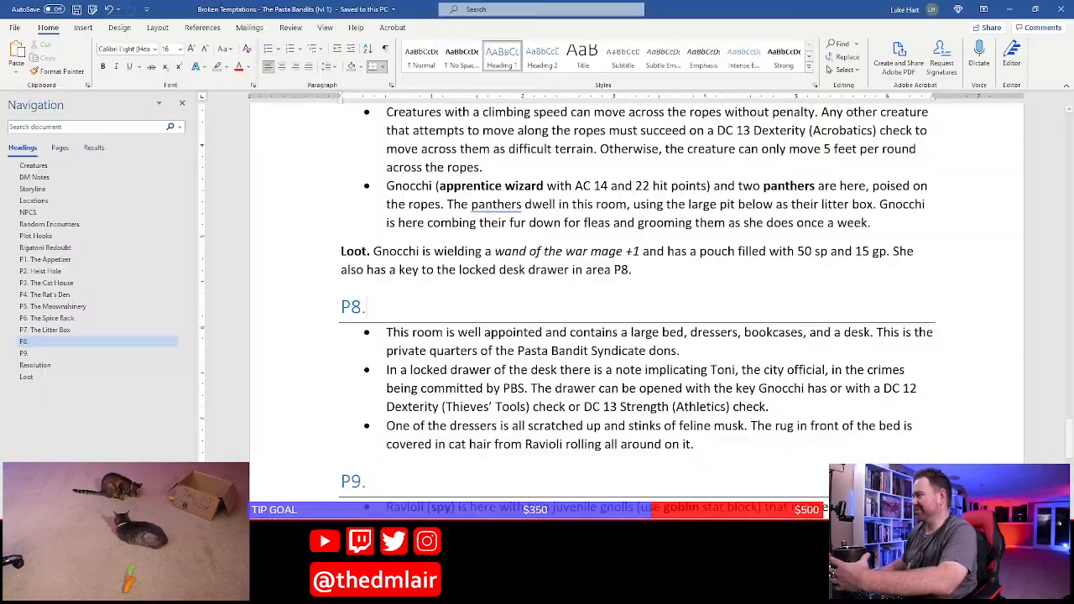
type("The Don's Den")
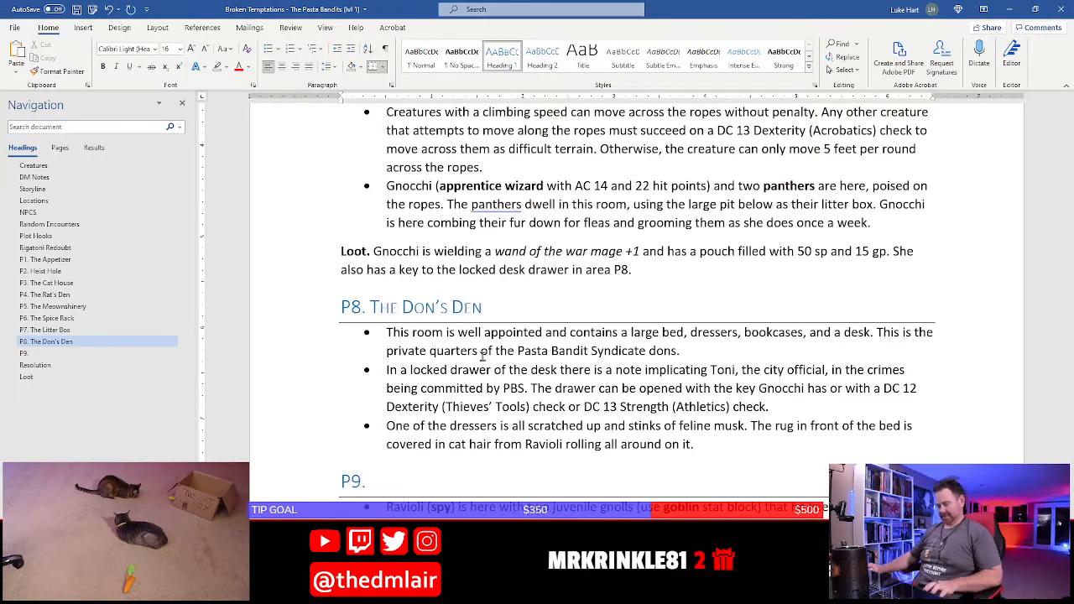
key("ctrl+s")
Check room P9 on the Photoshop map, and insert "and other loot" after "treasure chest" in the P9 bullet in Word
scroll(484, 361, "down", 6)
scroll(482, 357, "up", 3)
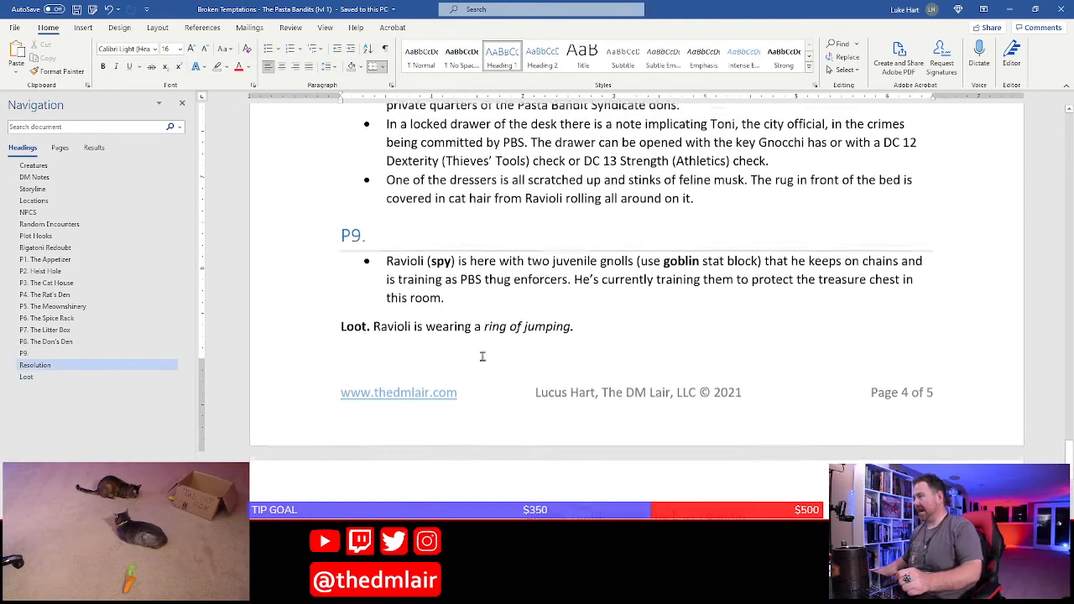
scroll(461, 302, "up", 2)
scroll(456, 294, "up", 1)
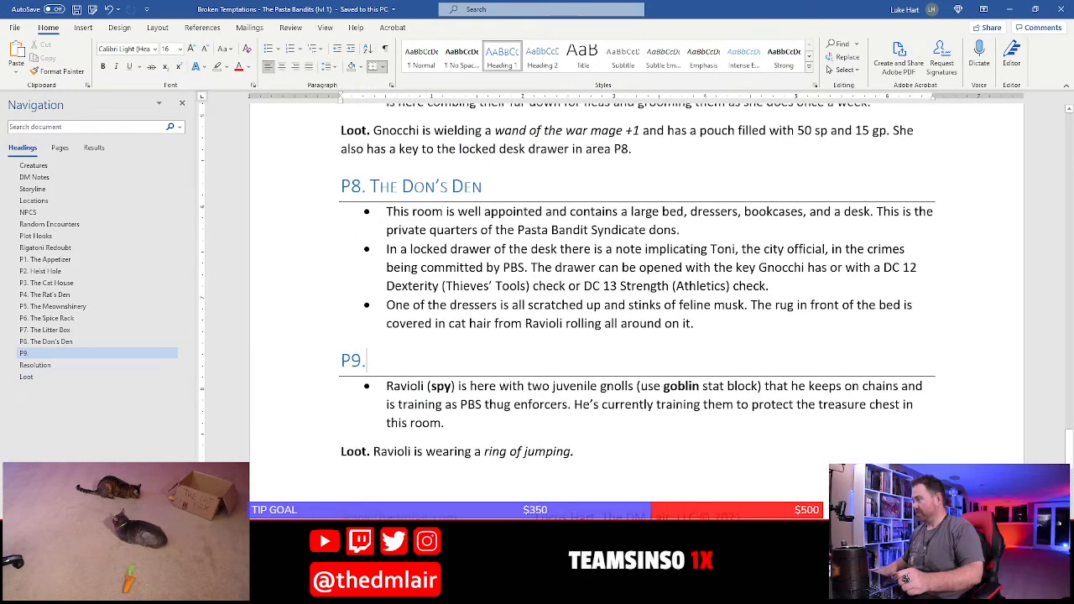
key("alt+Tab")
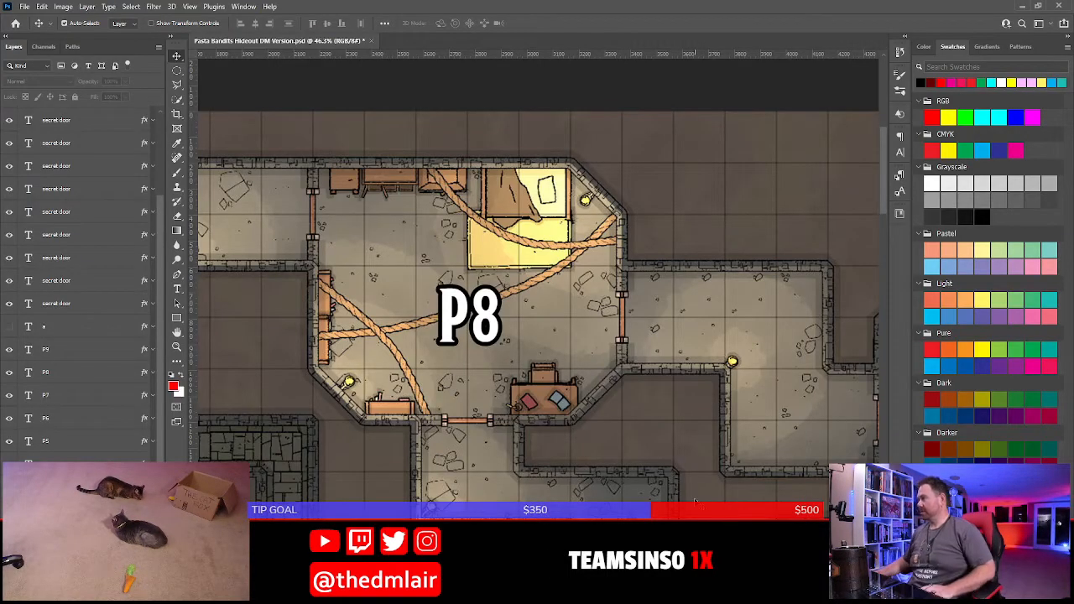
left_click_drag(696, 470, 531, 256)
left_click_drag(623, 313, 346, 335)
left_click_drag(718, 191, 637, 257)
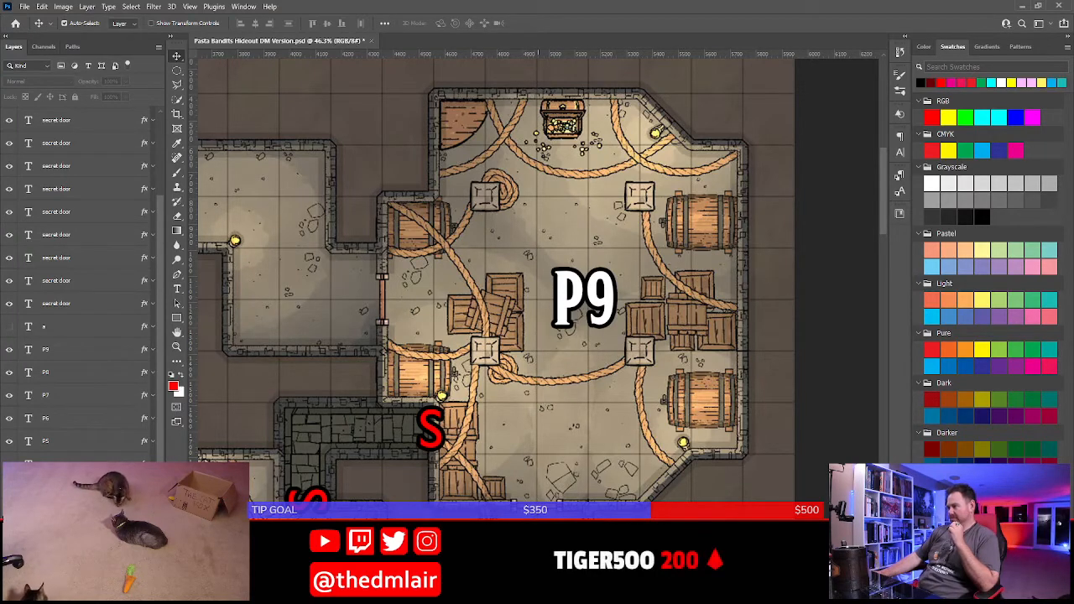
key("alt+Tab")
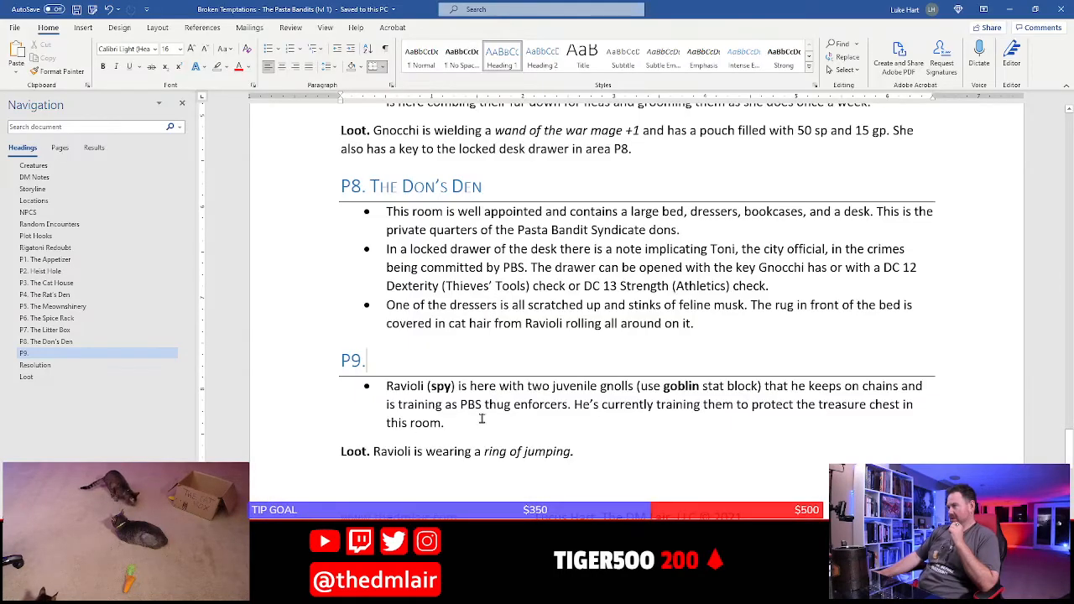
left_click(457, 403)
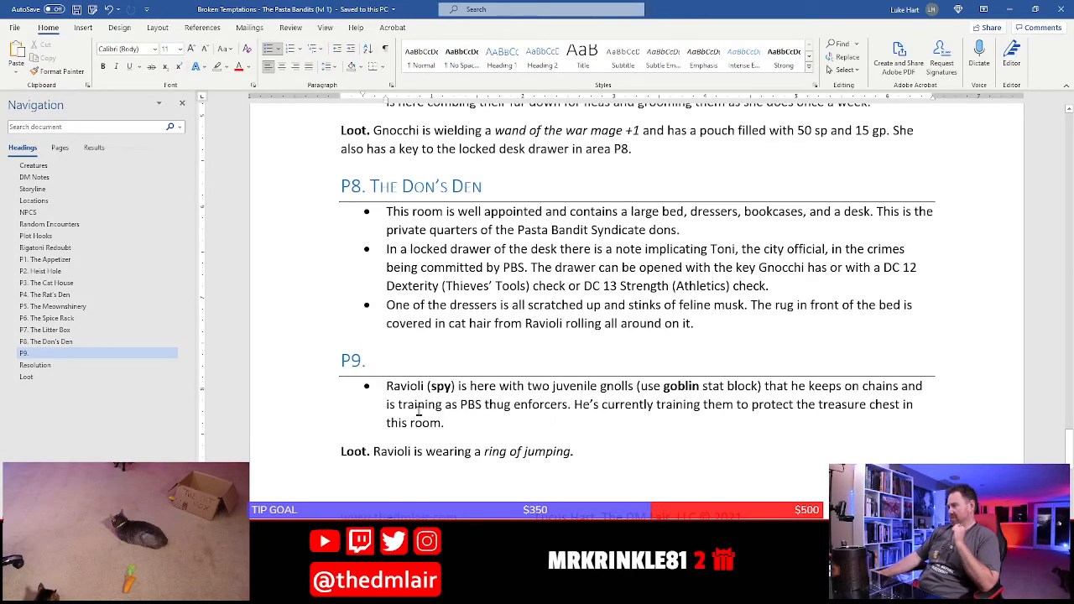
left_click(896, 409)
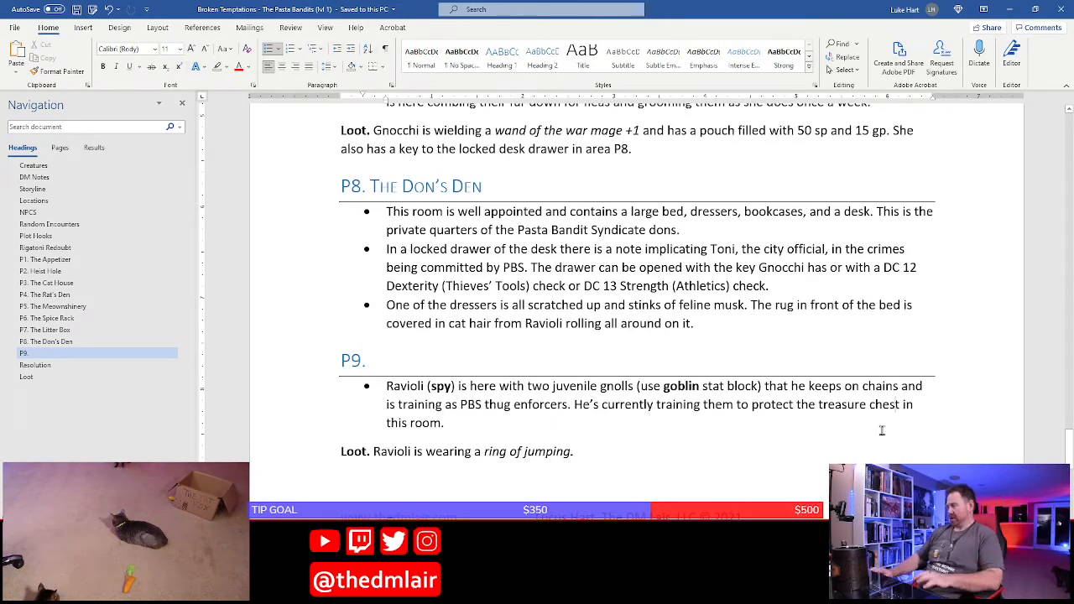
type("and other loot")
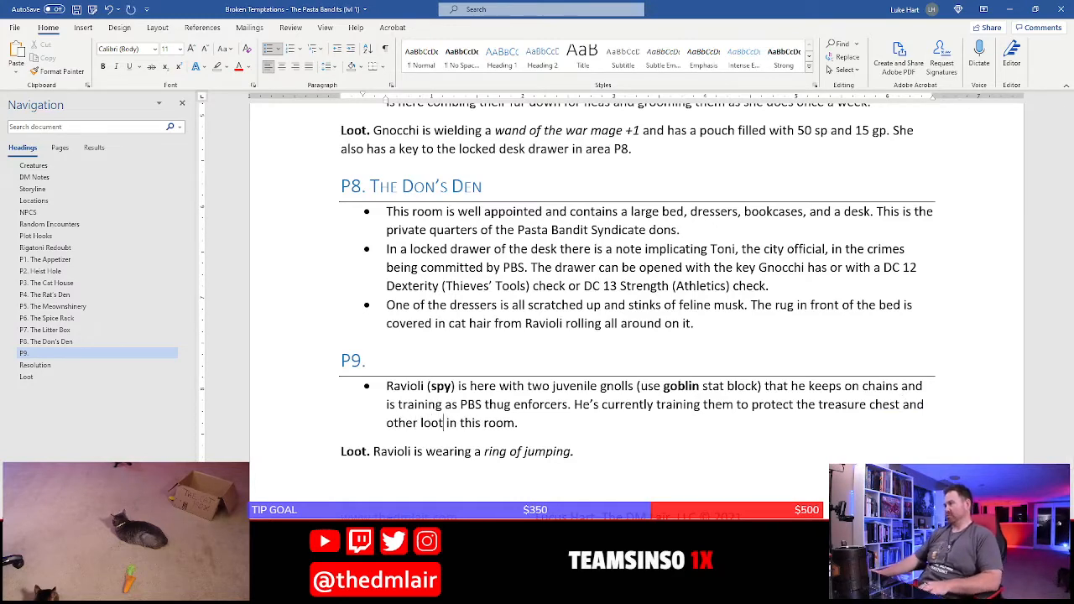
Add a new bullet above the Ravioli bullet in P9, starting with "This room contains several crats,"
key("Up")
key("Up")
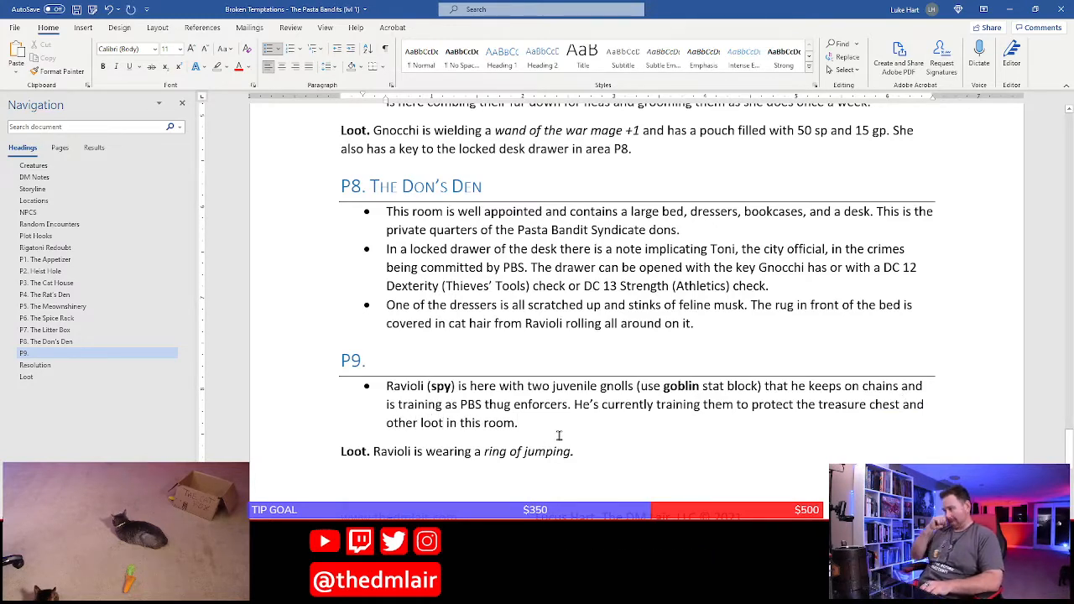
key("Home")
key("Return")
key("Up")
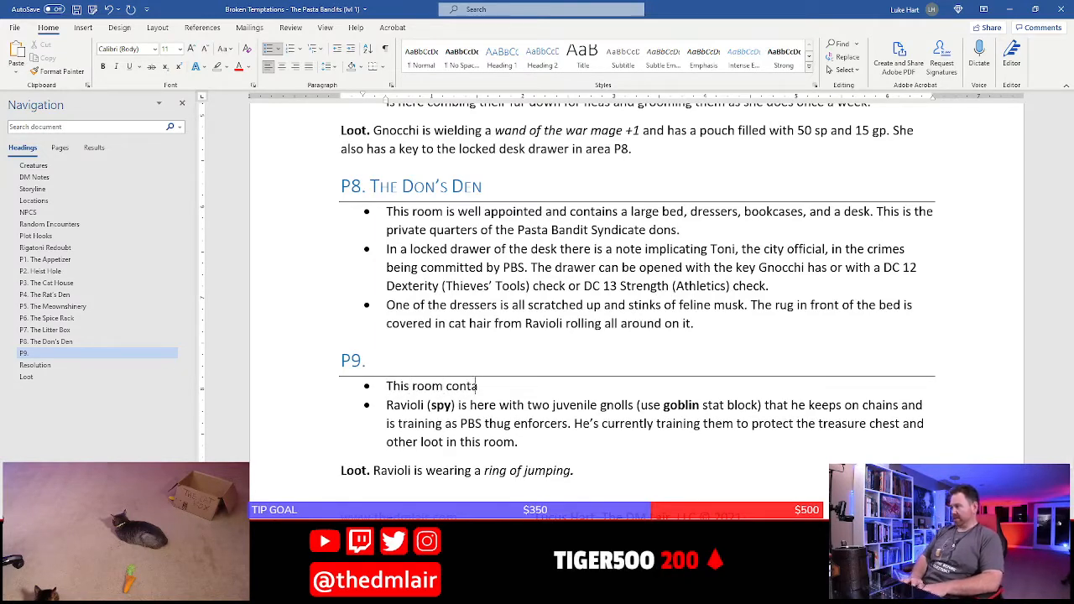
type("This room contains several crats,")
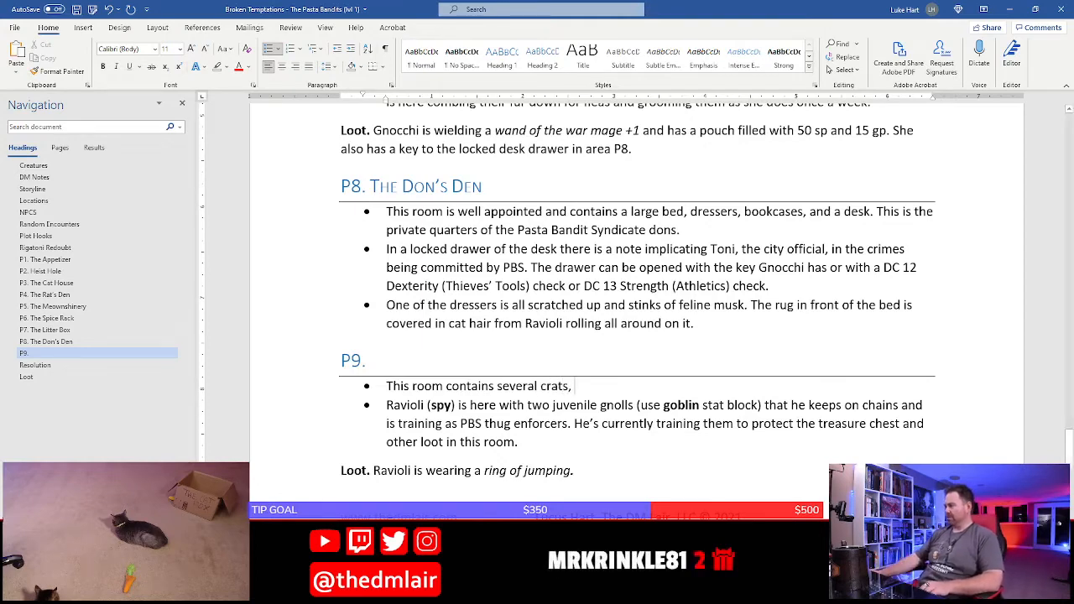
Recheck room P9's contents on the Photoshop map, and continue the new P9 bullet in Word with "four massive tuns"
key("alt+Tab")
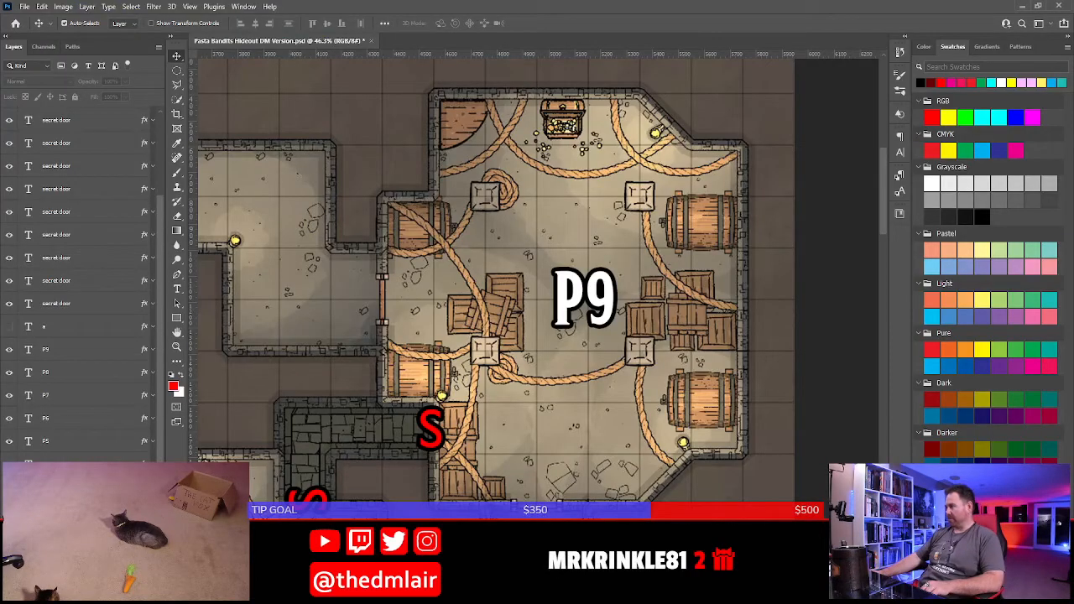
key("alt+Tab")
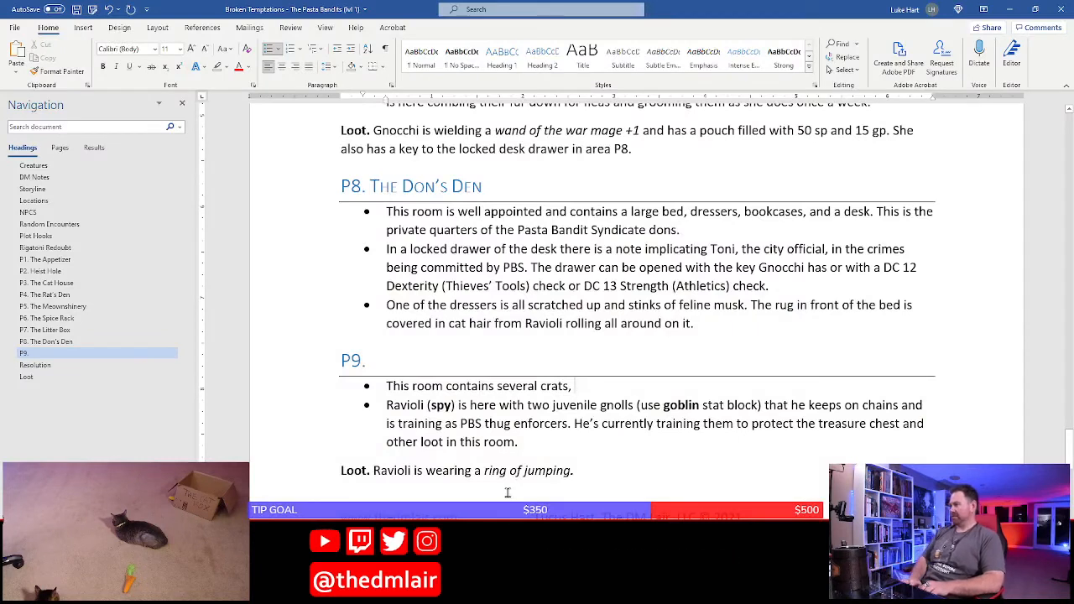
type("four massive")
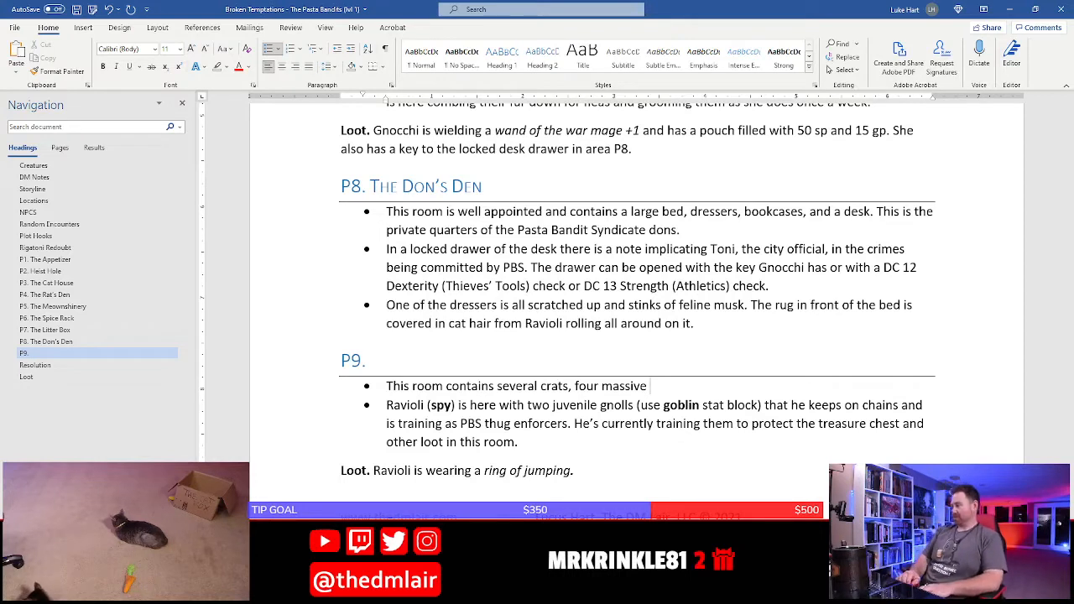
type("tusn")
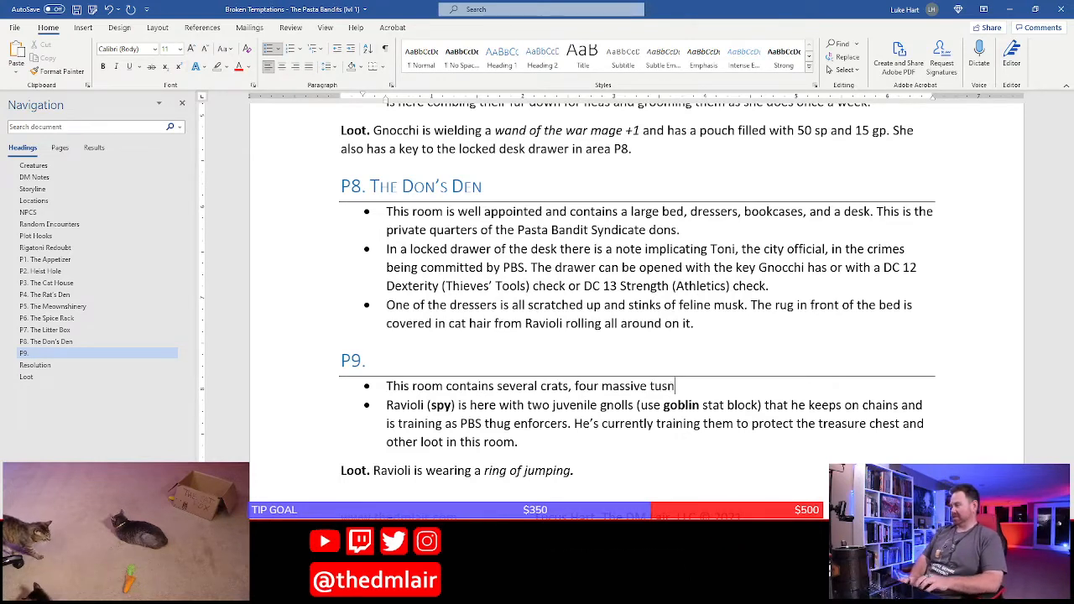
key("BackSpace")
key("BackSpace")
type("ns")
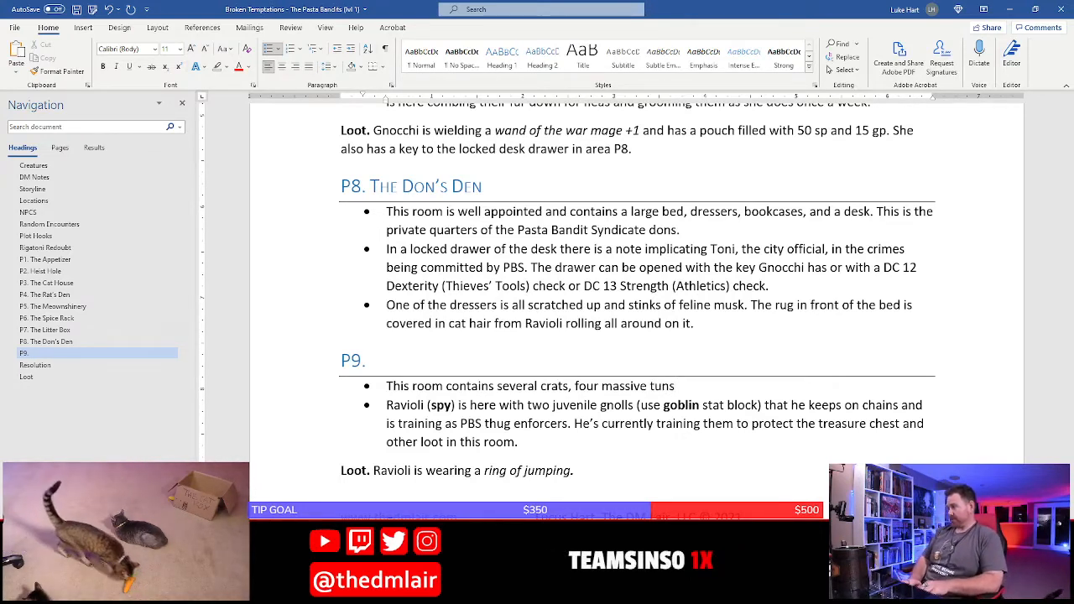
Correct "crats" to "crates" in the first P9 bullet and finish its sentence with ", and a iron-bound chest."
key("Left")
key("Left")
key("Left")
key("Left")
key("Left")
key("Left")
key("Left")
key("Left")
key("Left")
key("Left")
key("Left")
key("Left")
key("Left")
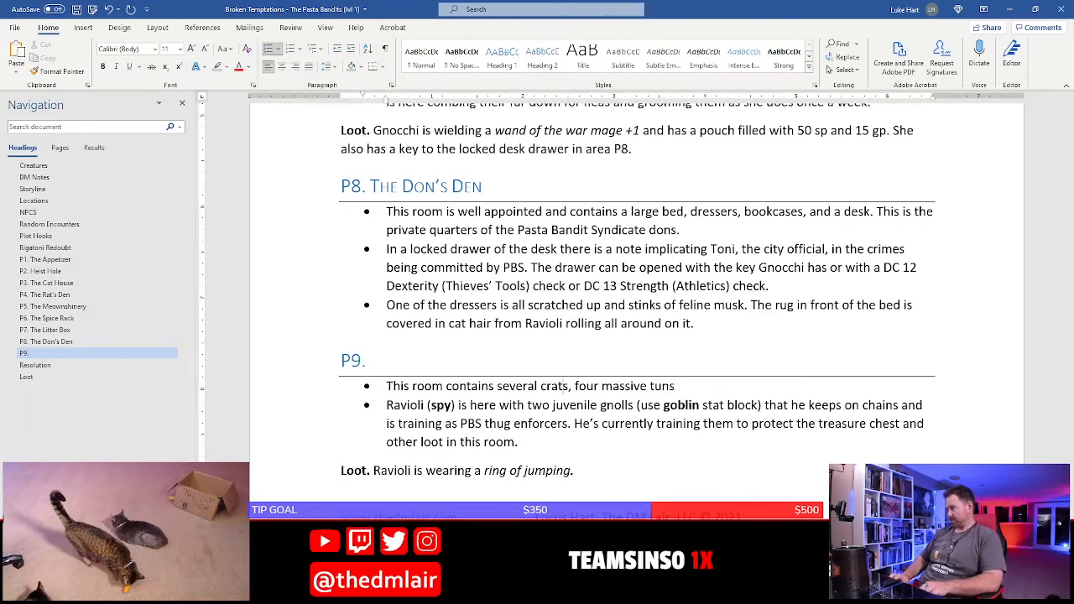
type("e")
key("End")
type(", an")
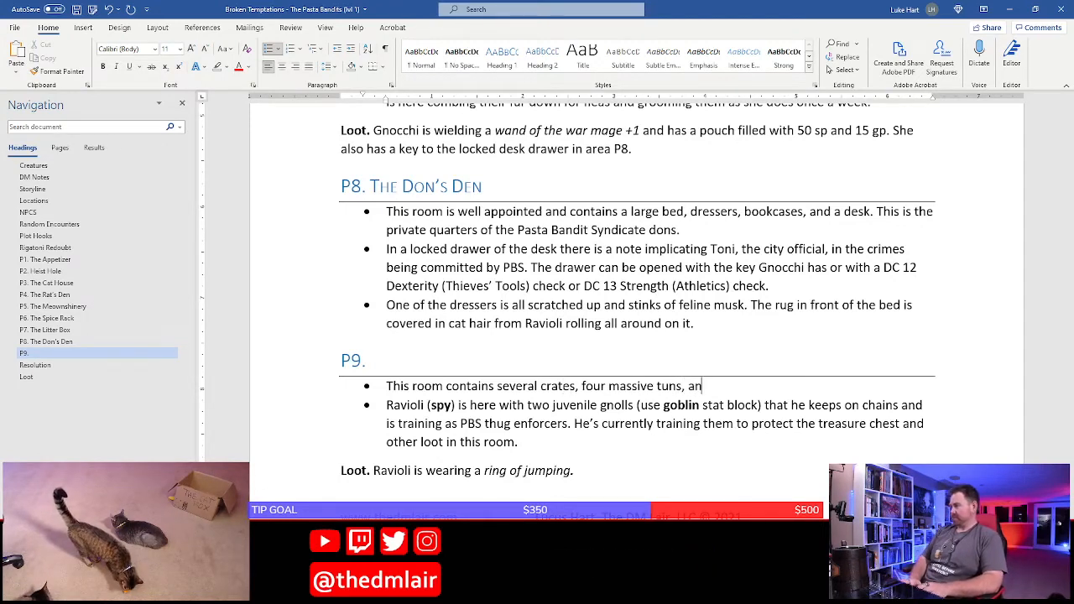
type("d a iron-bound chest.")
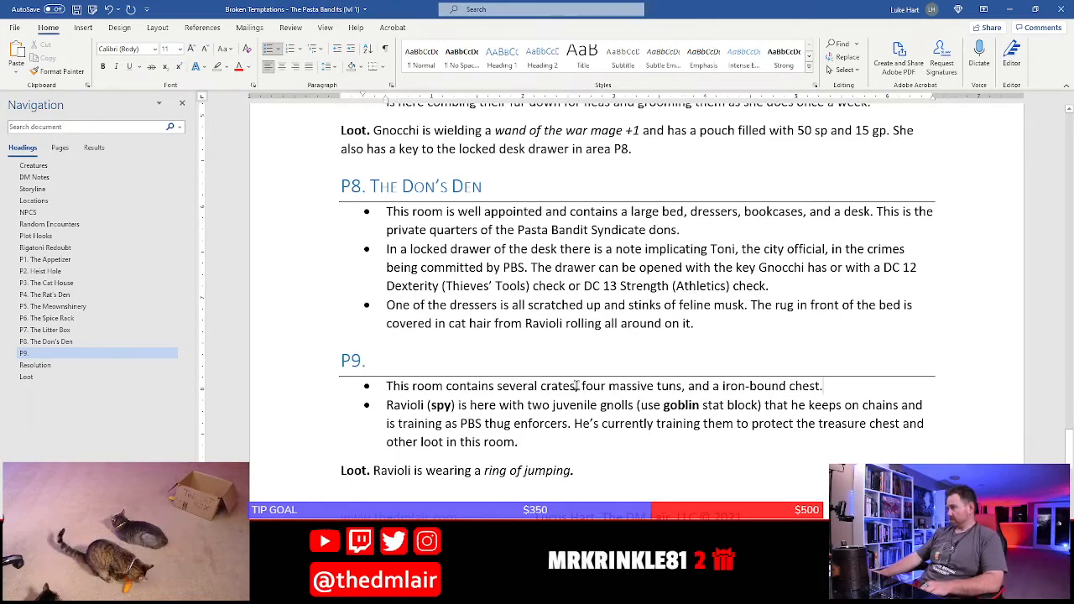
type("fi")
key("BackSpace")
key("BackSpace")
key("BackSpace")
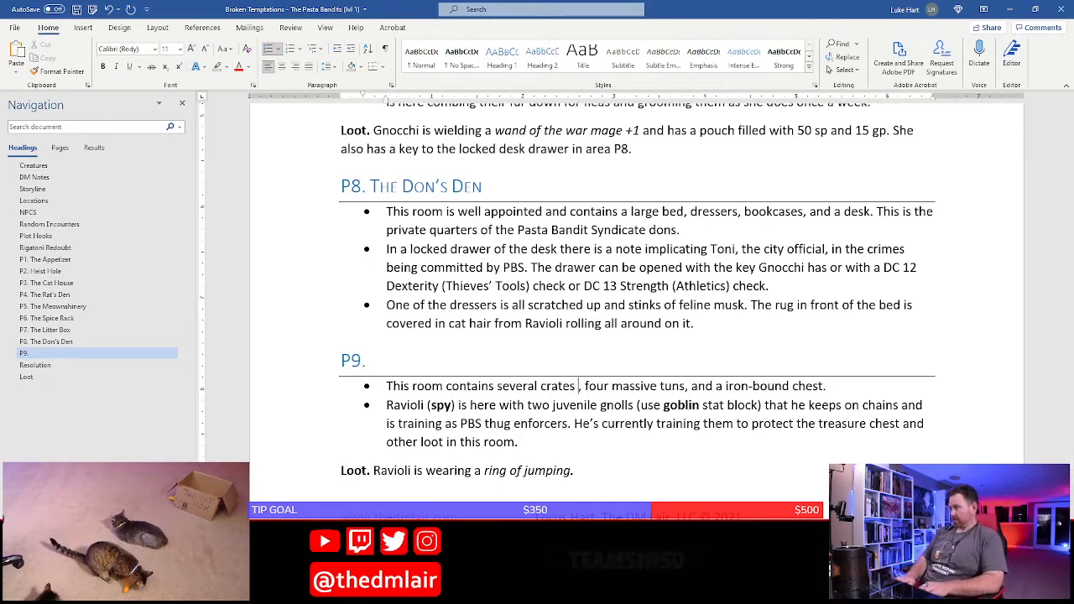
Append "The tuns contain choice wines, both reds and whites," to the first P9 bullet
key("End")
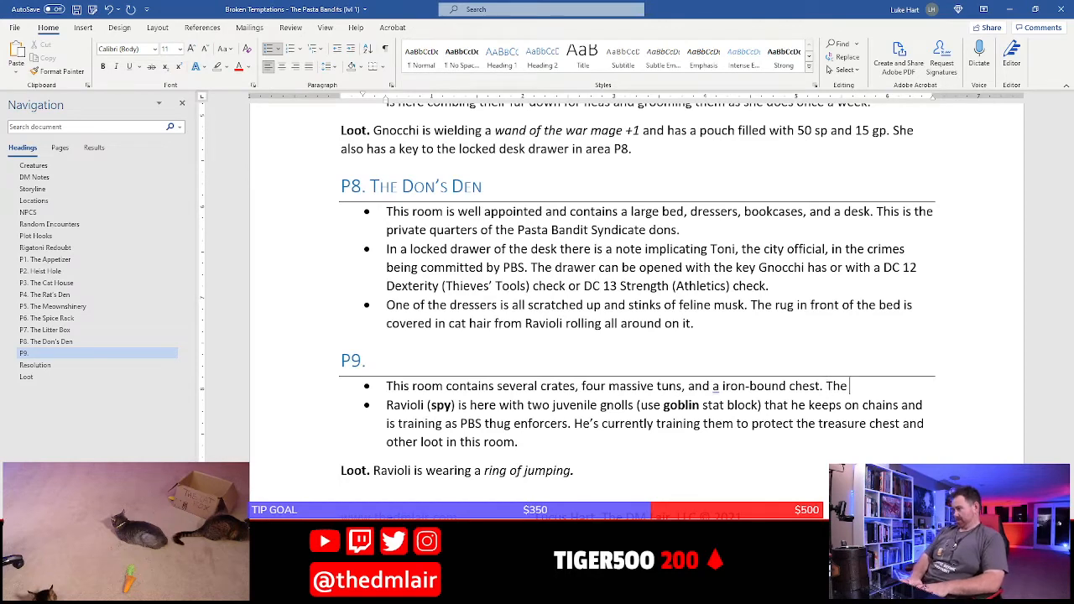
type("tuns con")
type("tain choice")
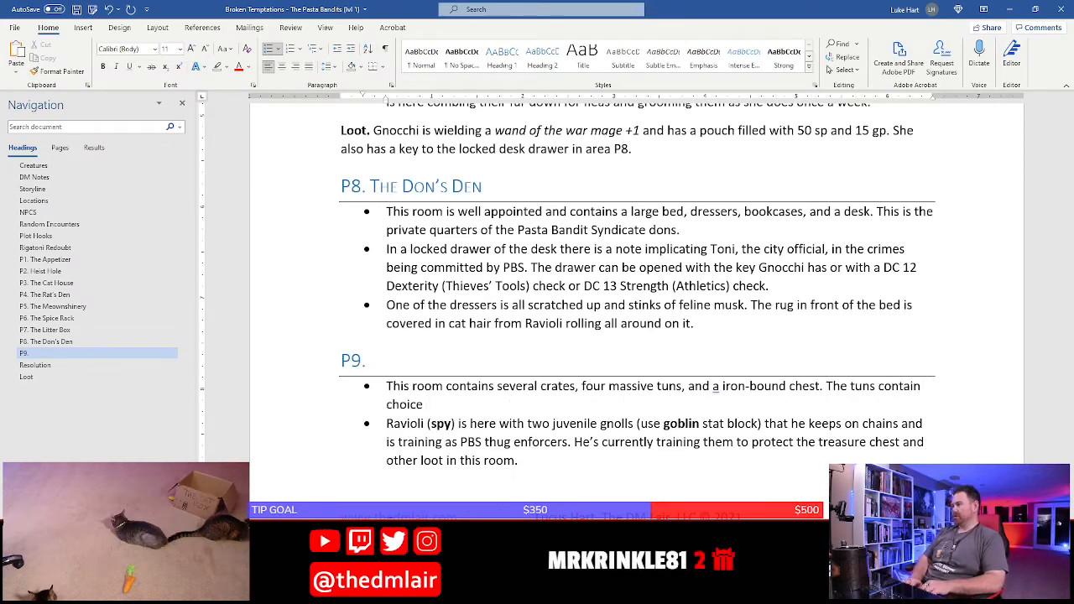
type(" wines, b")
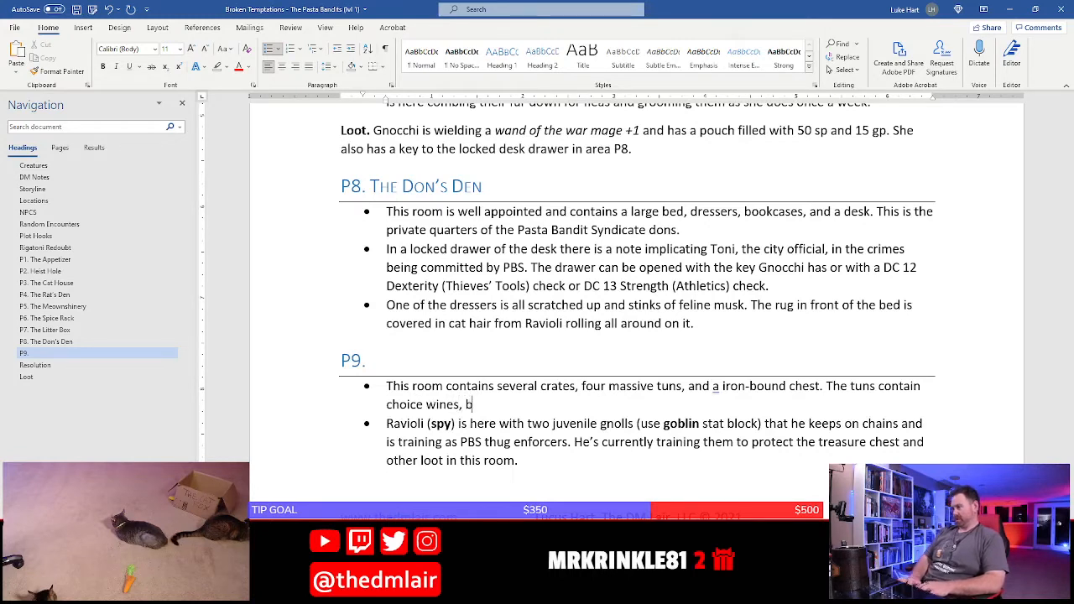
type("oth reds and w")
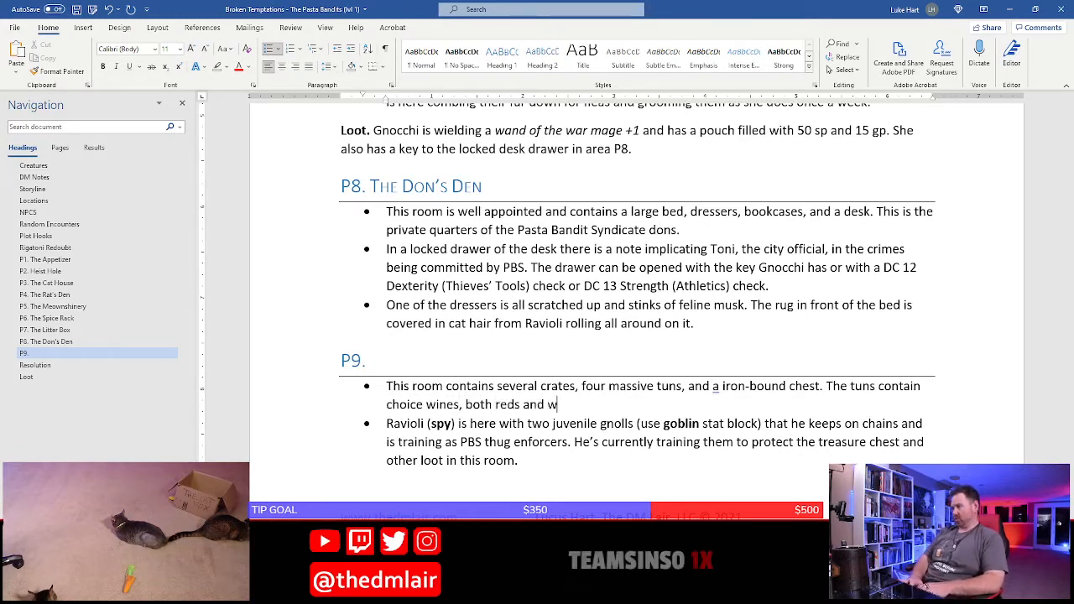
type("hites,")
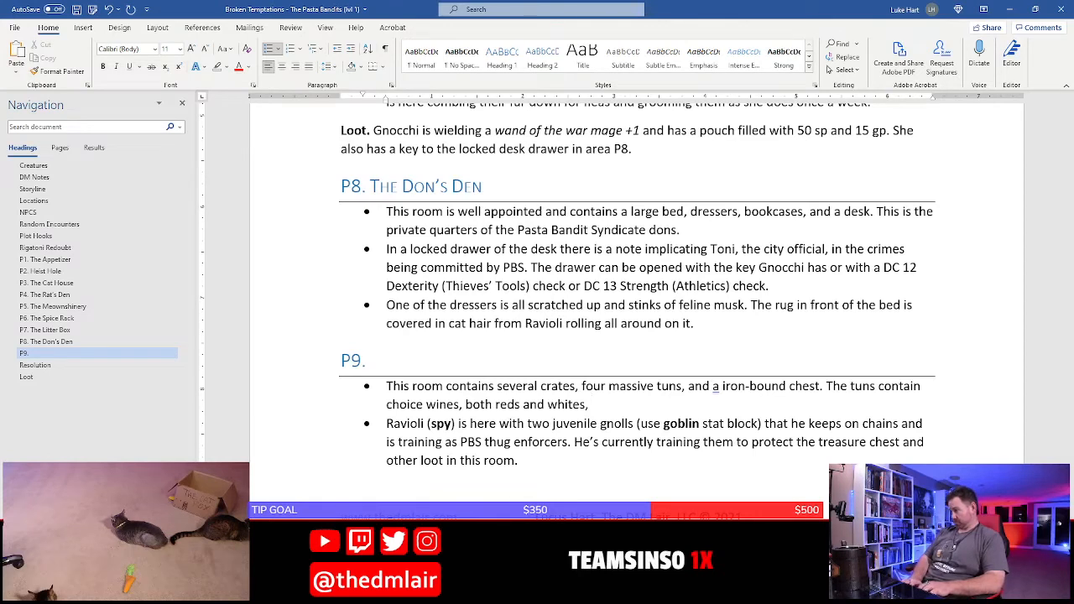
type(" with each tun w")
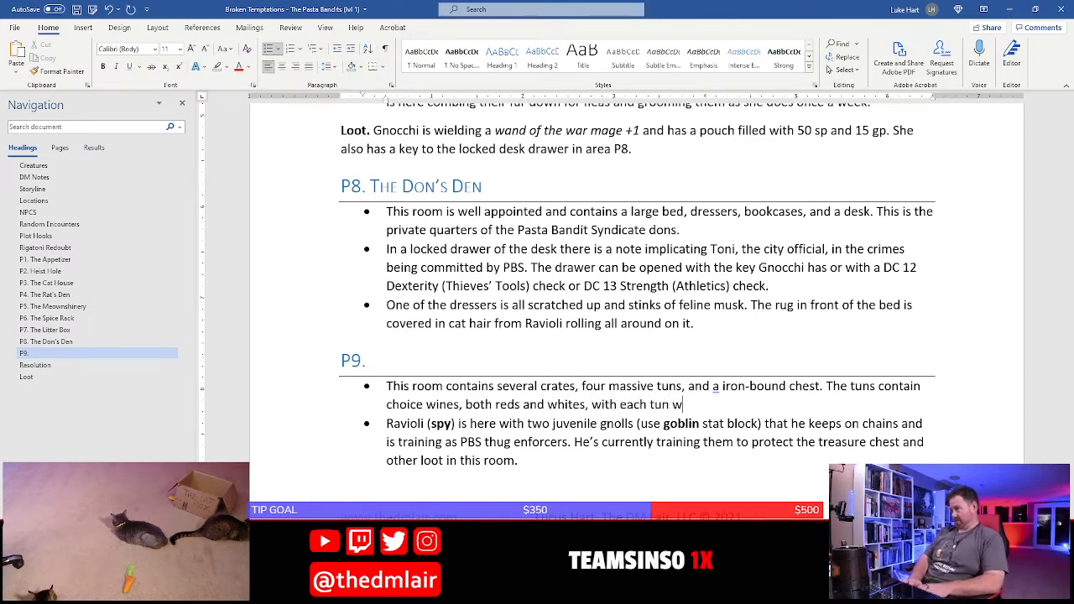
type("eight")
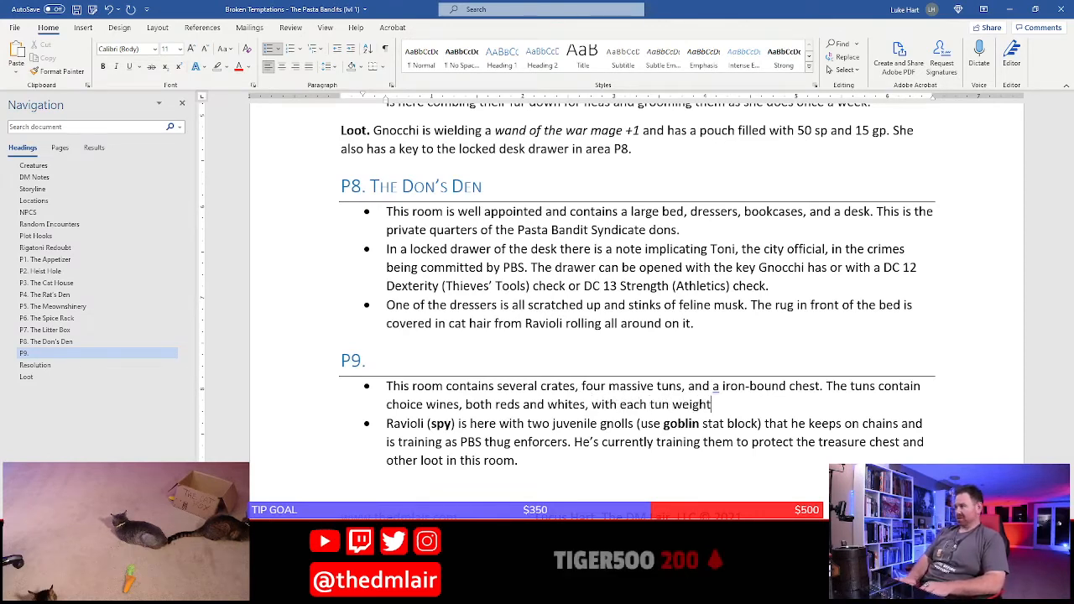
Continue the first P9 bullet with "with each tun weighing several hundreds pounds and worth"
key("BackSpace")
type("ing several hun")
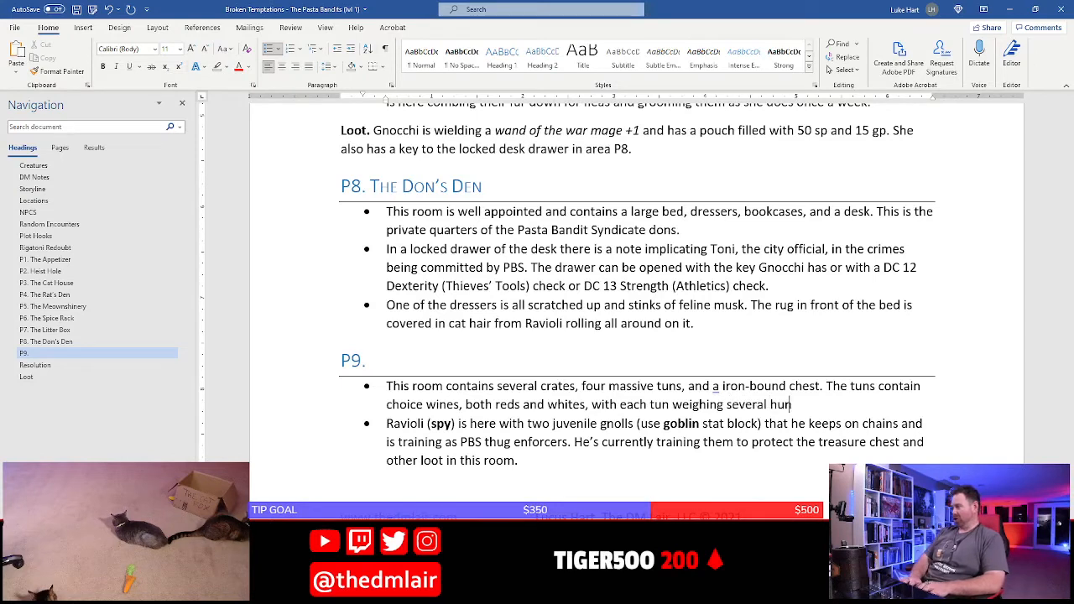
type("dreds poin")
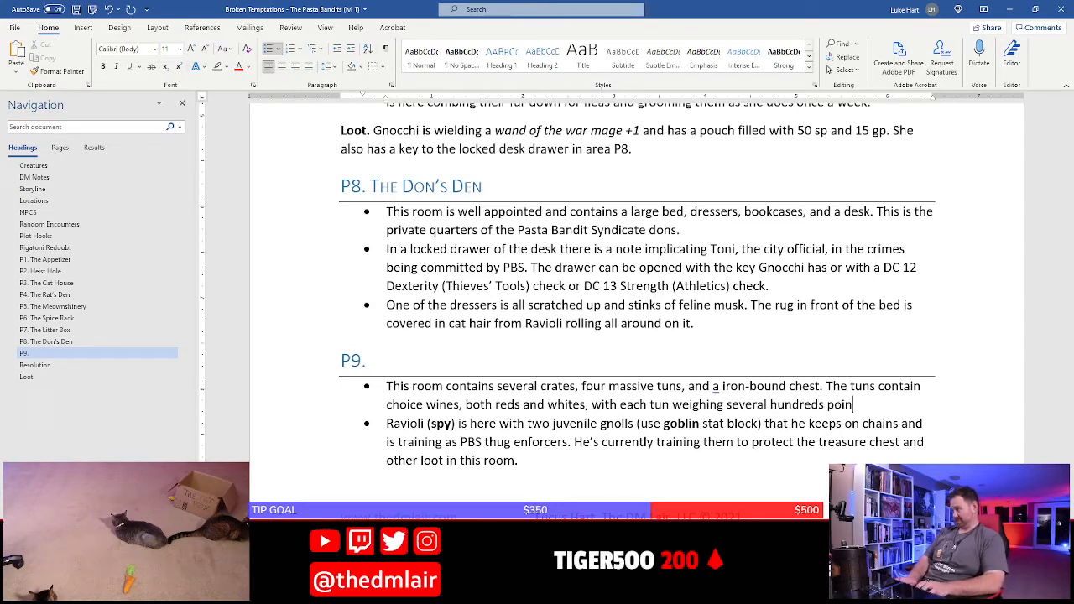
key("BackSpace")
key("BackSpace")
type("unds a")
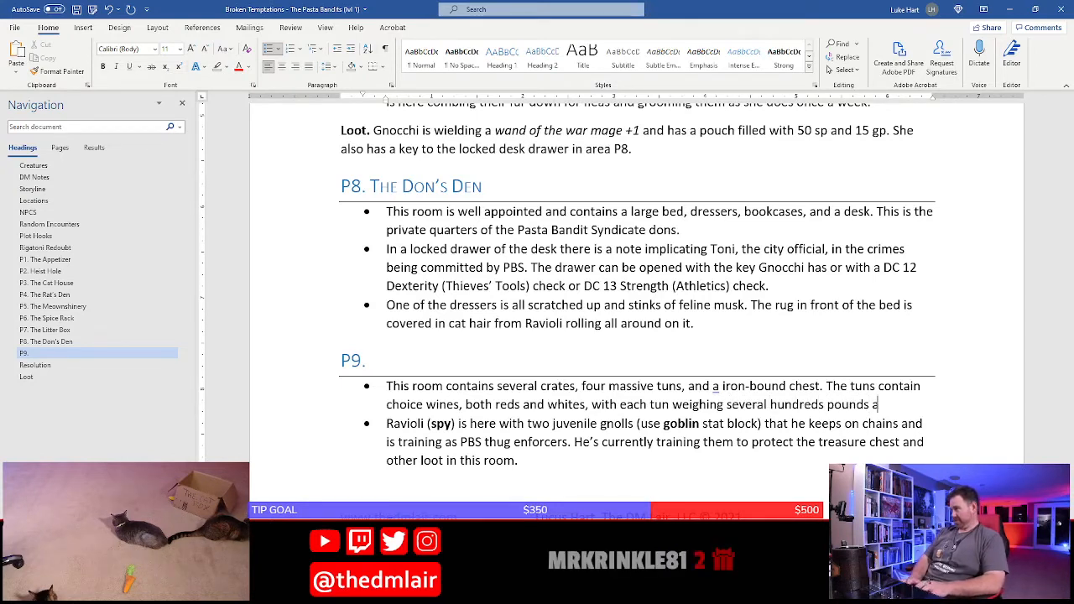
type("nd worth")
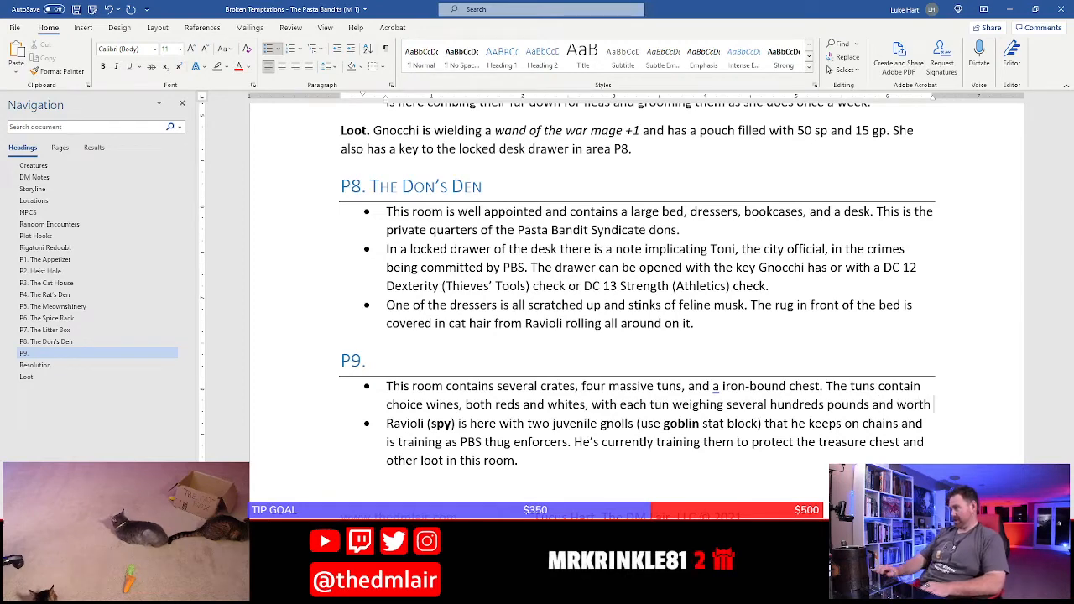
Delete "25 gp, 2 art objects (25 gp each)," from the treasure list under the final Loot heading
scroll(638, 293, "down", 4)
scroll(638, 294, "down", 1)
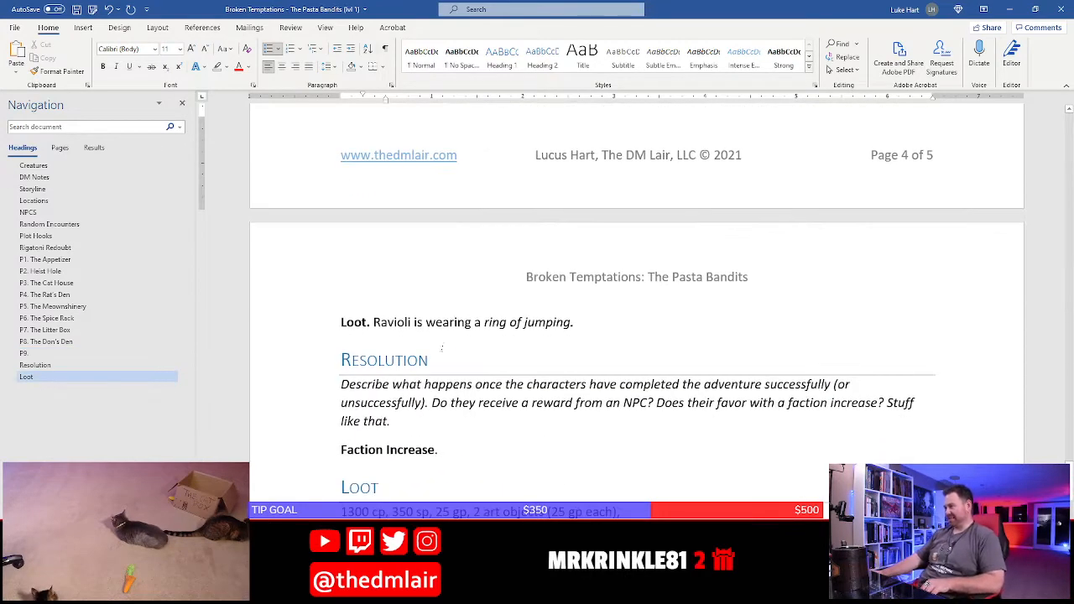
scroll(404, 464, "down", 3)
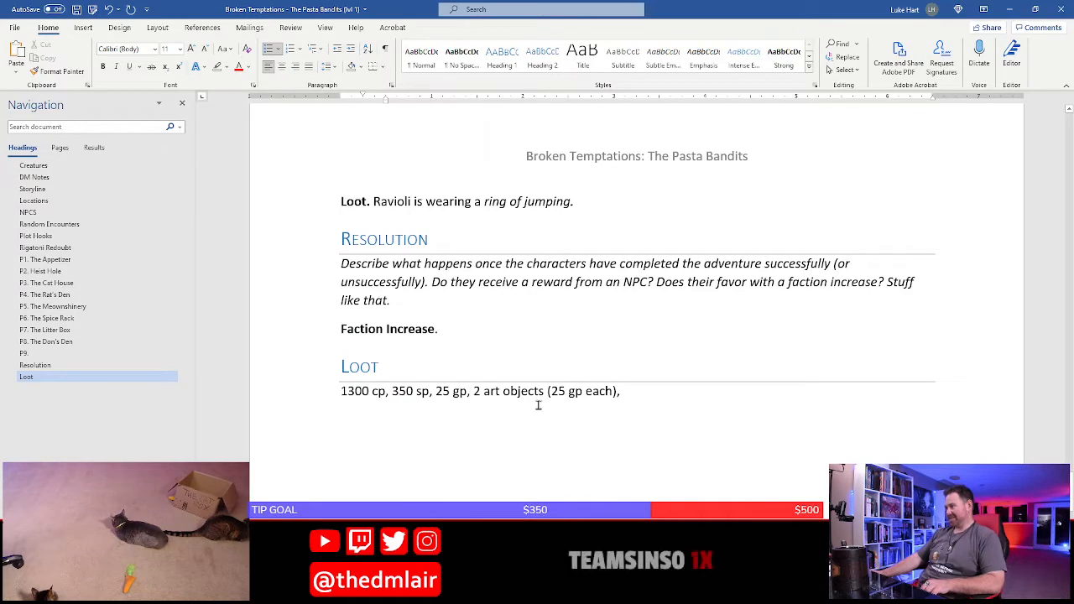
left_click(437, 390)
key("shift+End")
key("Delete")
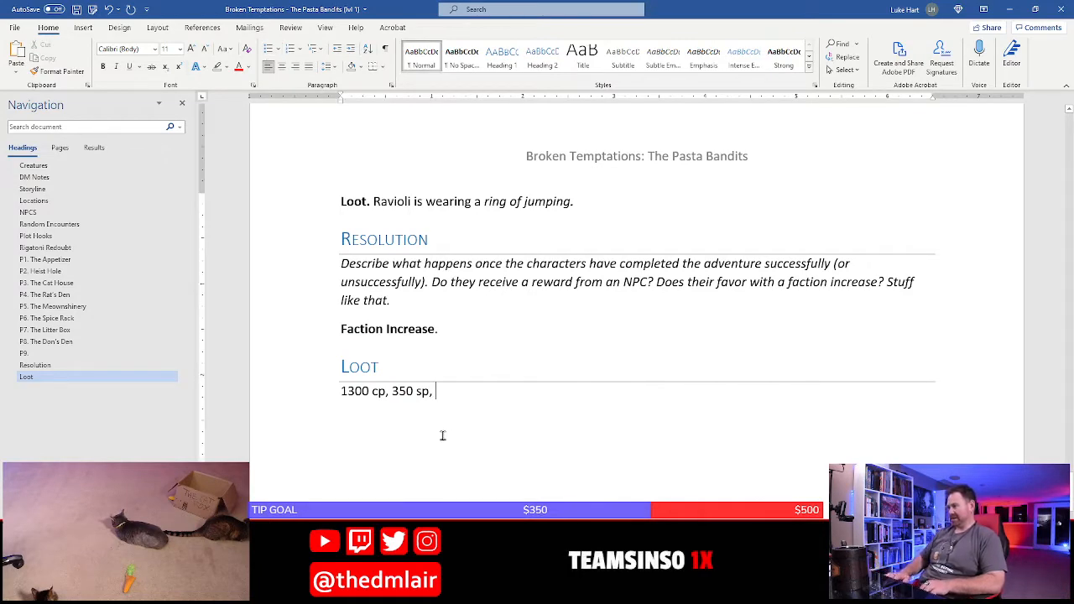
scroll(474, 400, "up", 9)
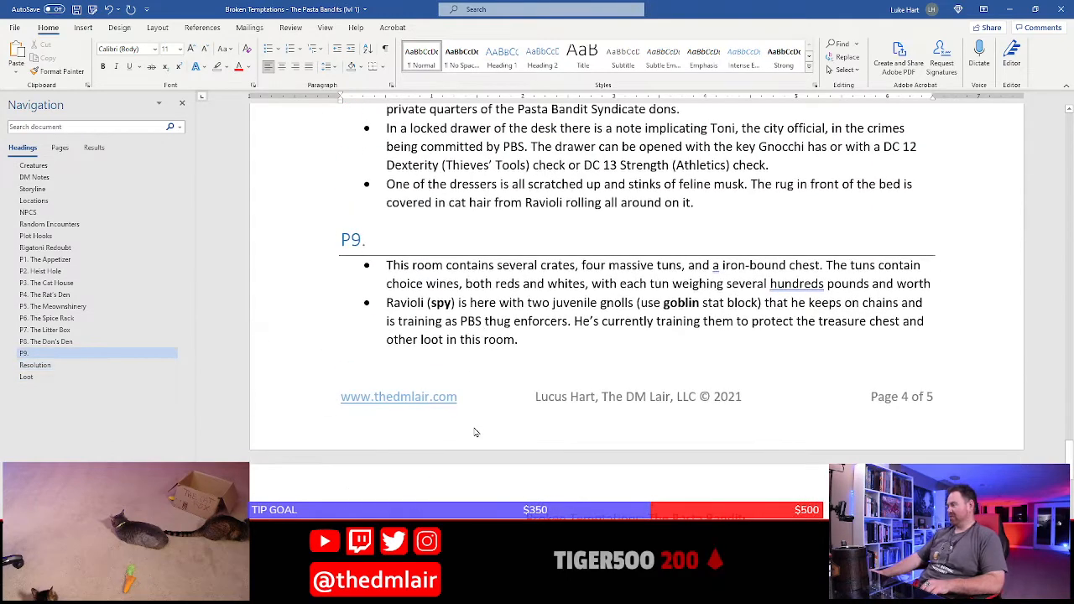
scroll(475, 400, "down", 9)
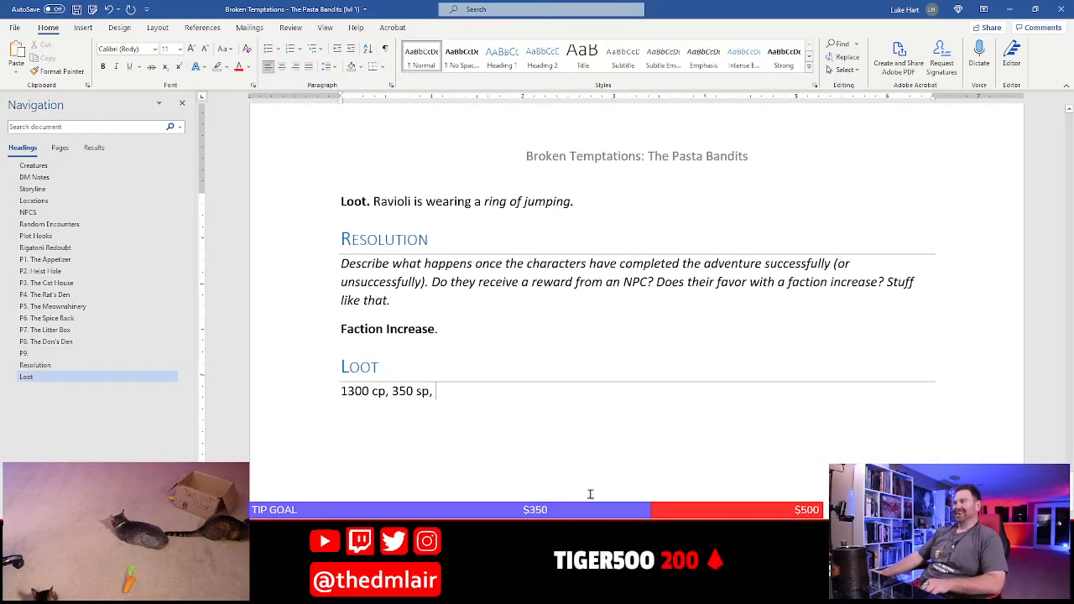
scroll(552, 391, "up", 9)
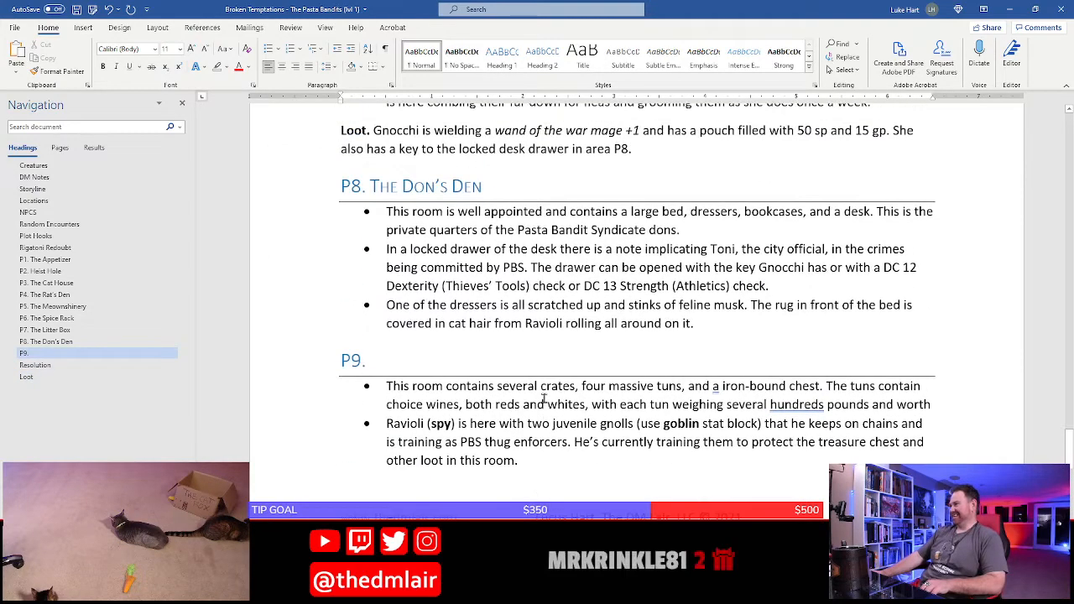
scroll(543, 400, "up", 2)
scroll(543, 399, "down", 10)
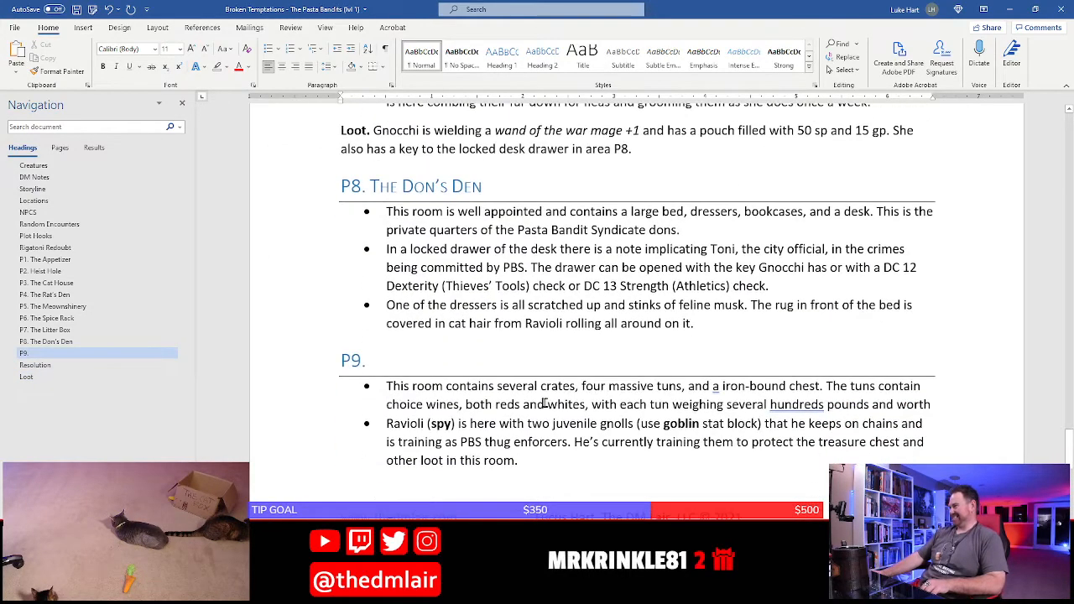
scroll(521, 369, "down", 2)
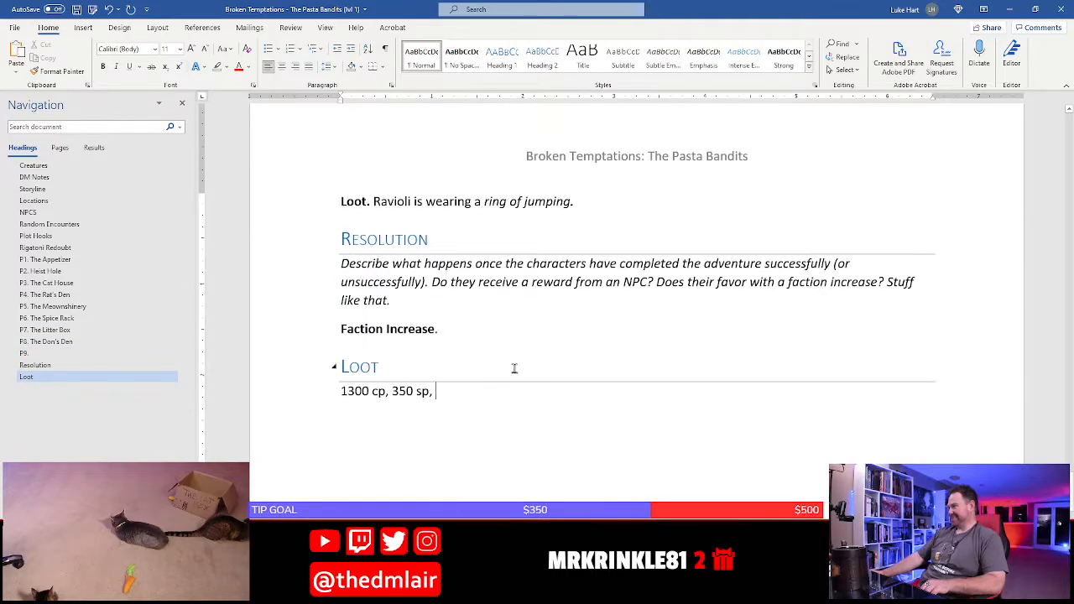
Replace the trailing "worth" in the first P9 bullet with "the wine each contains worth 25 gp each."
scroll(461, 350, "up", 6)
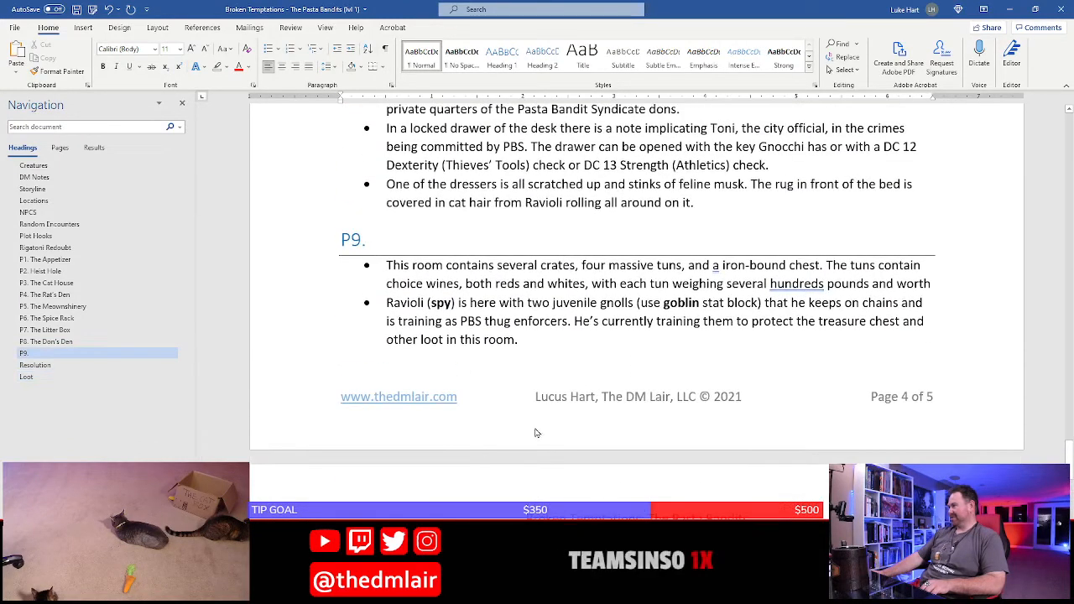
left_click(820, 284)
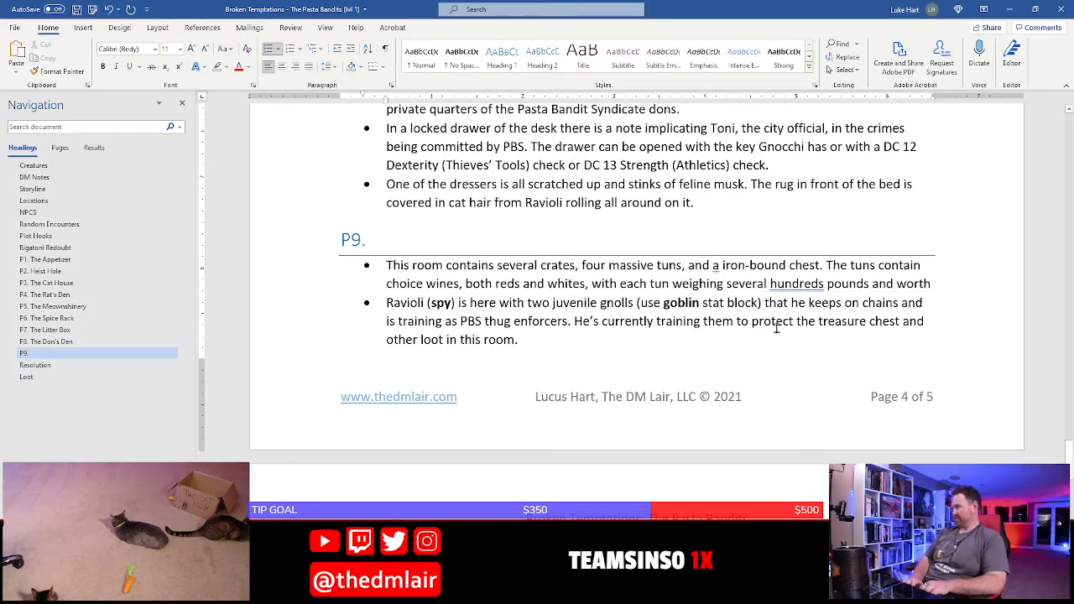
key("BackSpace")
key("BackSpace")
key("BackSpace")
key("BackSpace")
key("BackSpace")
type("the wind")
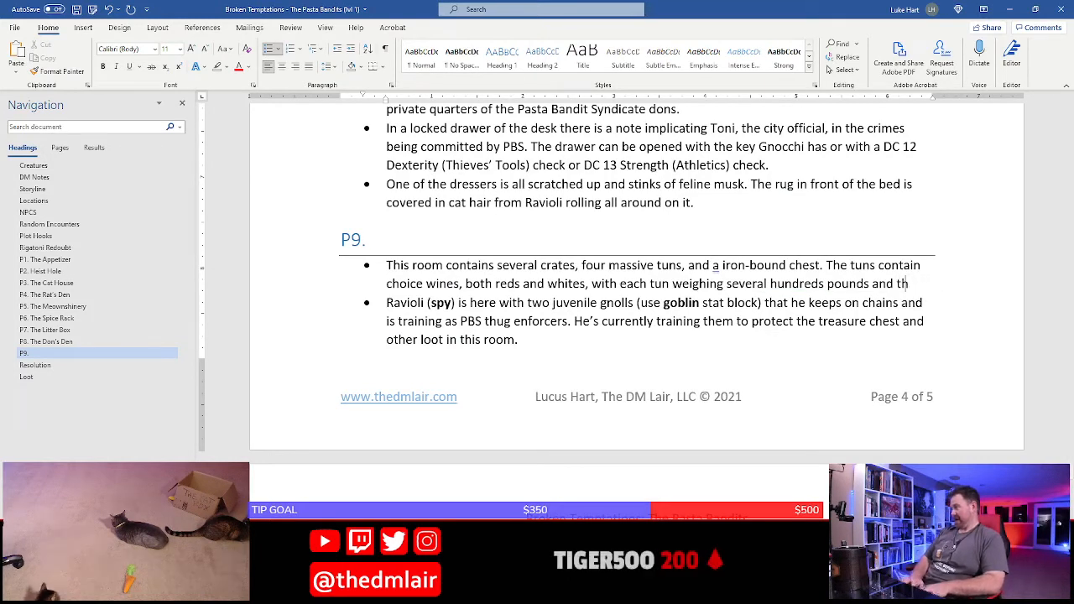
key("BackSpace")
type("each con")
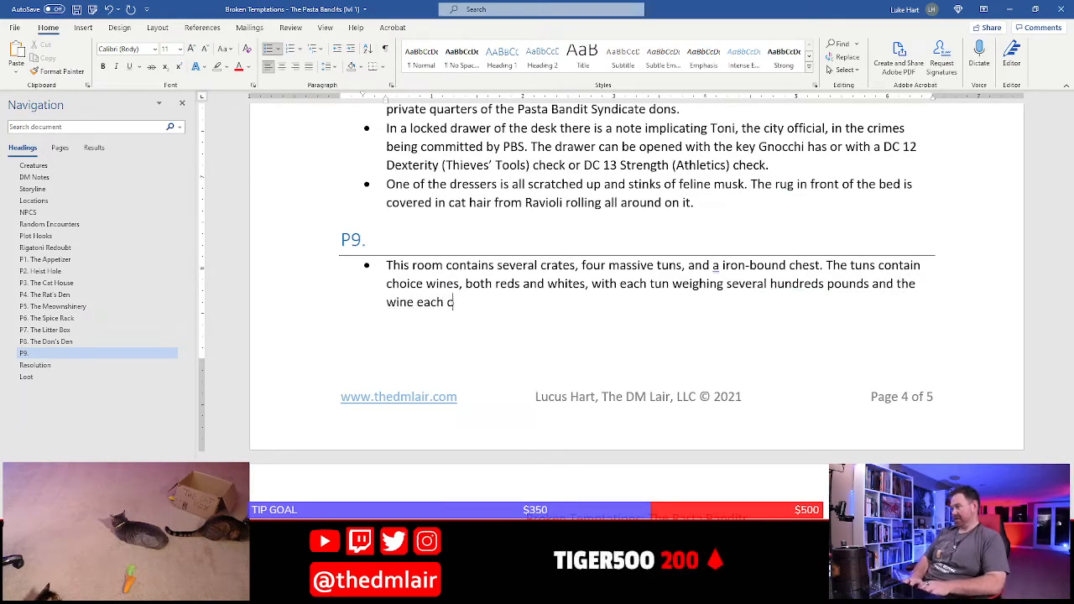
key("BackSpace")
key("BackSpace")
type("contains wo")
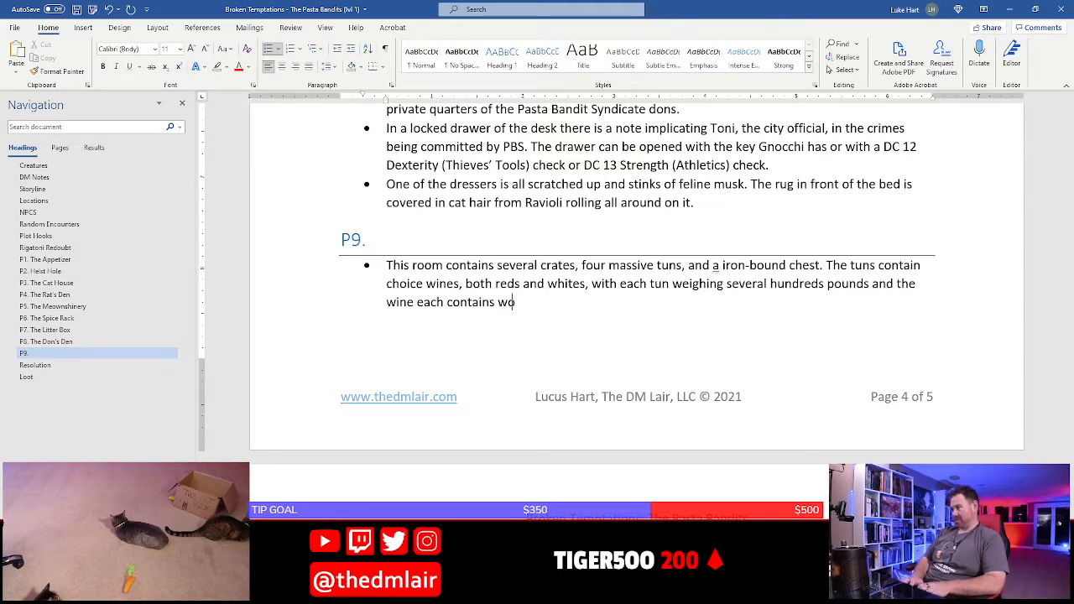
type("rth 25 gp each.")
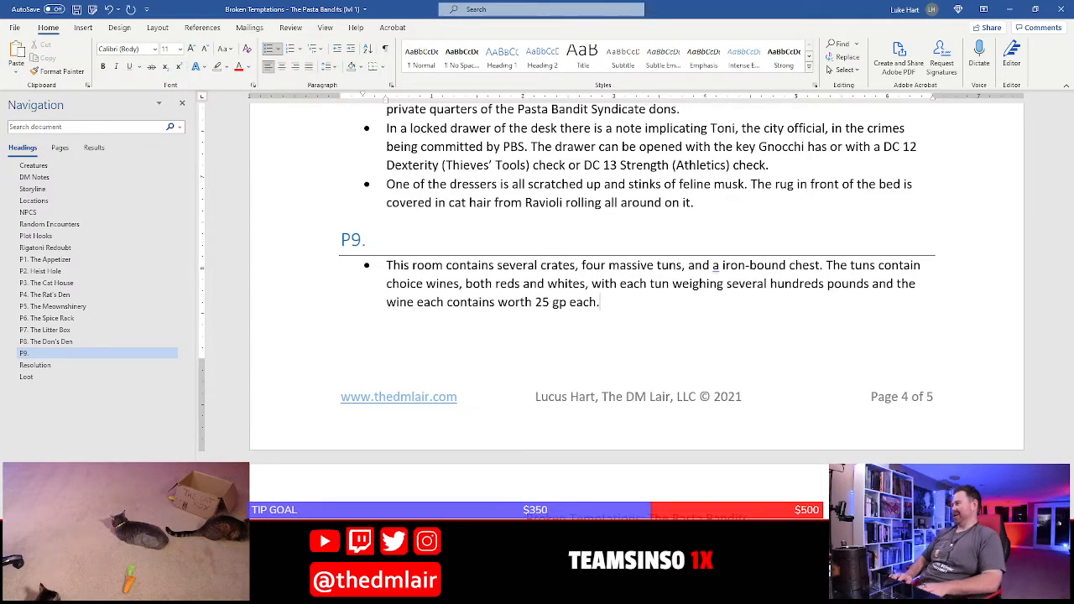
Correct "a" to "an" before "iron-bound chest" in the first P9 bullet and save the document
left_click(718, 264)
type("n")
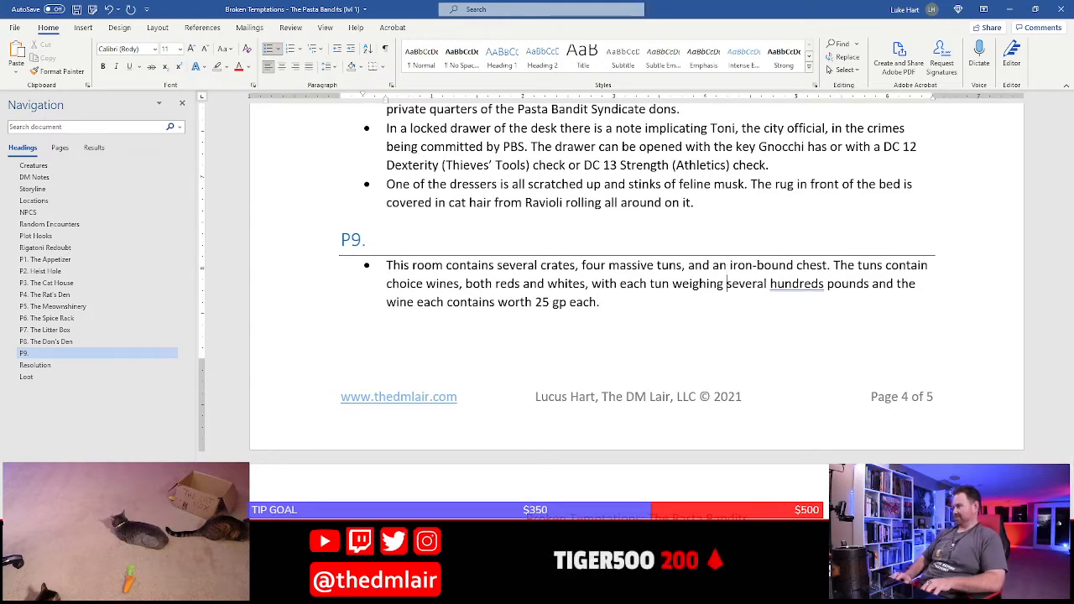
key("ctrl+s")
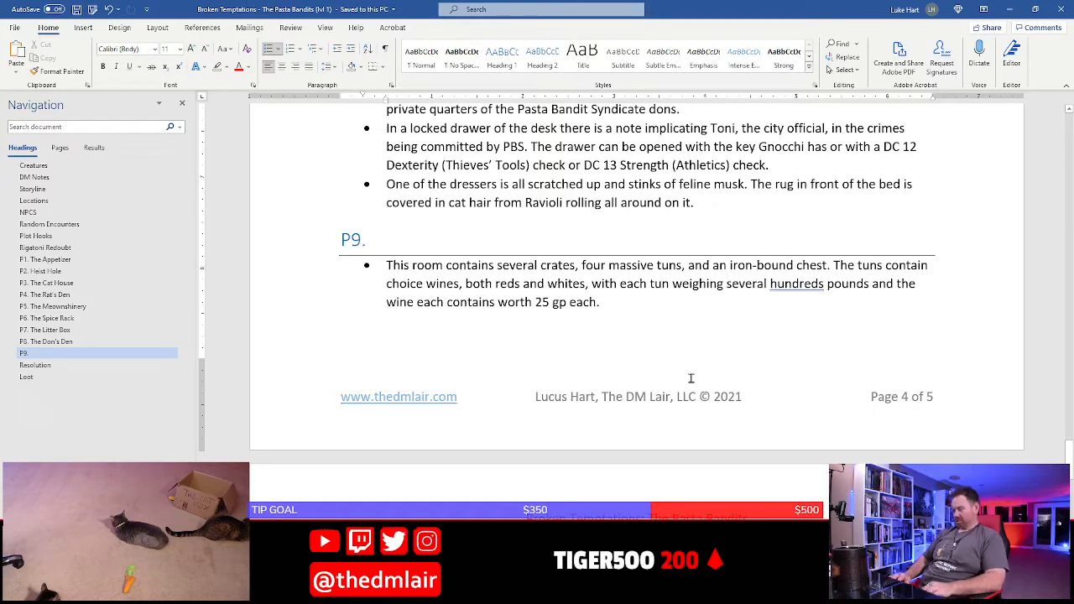
Replace "several hundreds" with "two thousand" in the description of the tuns' weight in P9
key("shift+Right")
key("shift+Right")
key("shift+Right")
key("shift+Right")
key("shift+Right")
key("shift+Right")
key("shift+Right")
key("shift+Right")
key("shift+Right")
key("shift+Right")
key("shift+Right")
key("shift+Right")
key("shift+Right")
key("shift+Right")
key("shift+Right")
key("shift+Right")
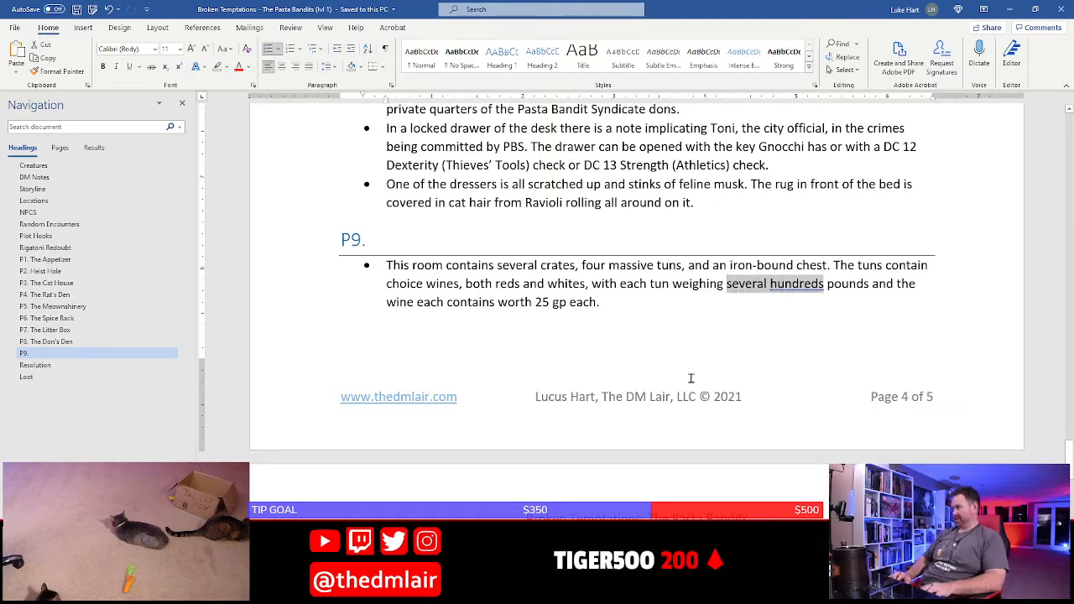
type("two thou")
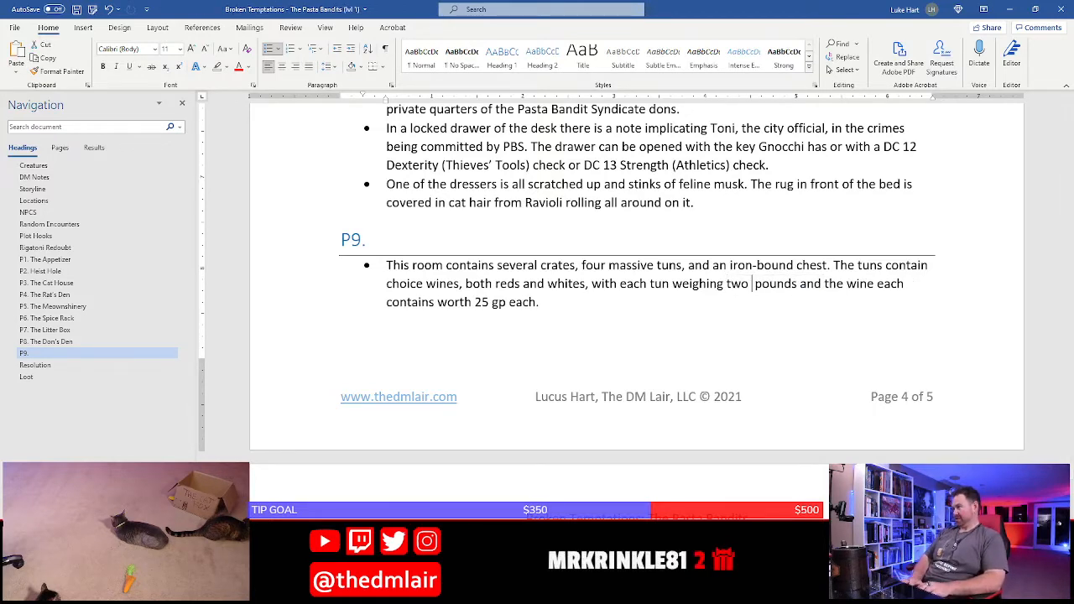
type("sand")
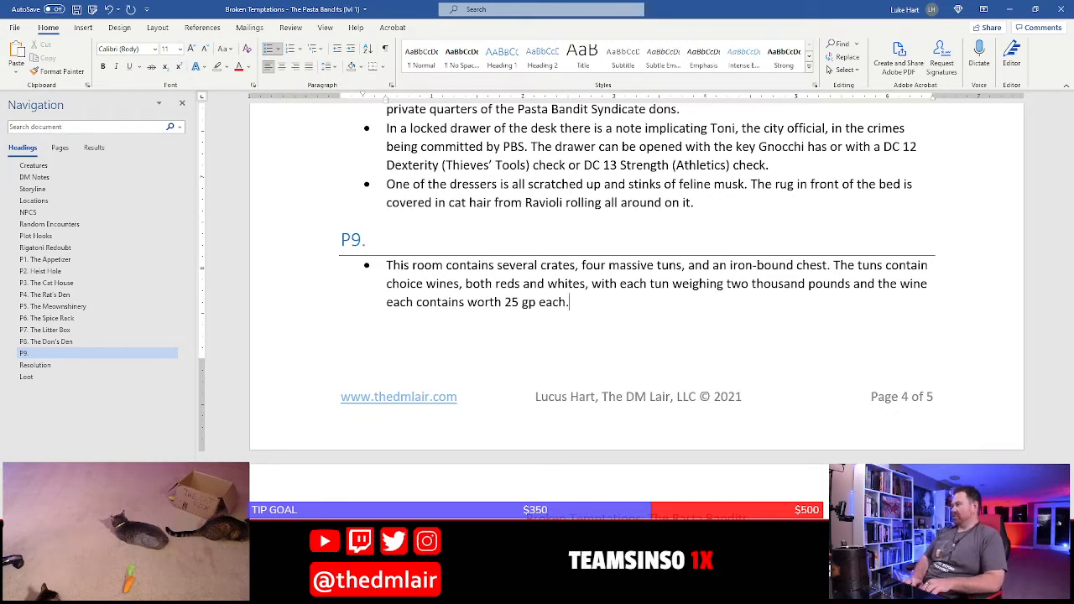
Split the tuns sentence into its own P9 bullet and add a bullet below it reading "The chest is locked"
left_click(834, 267)
key("BackSpace")
key("Return")
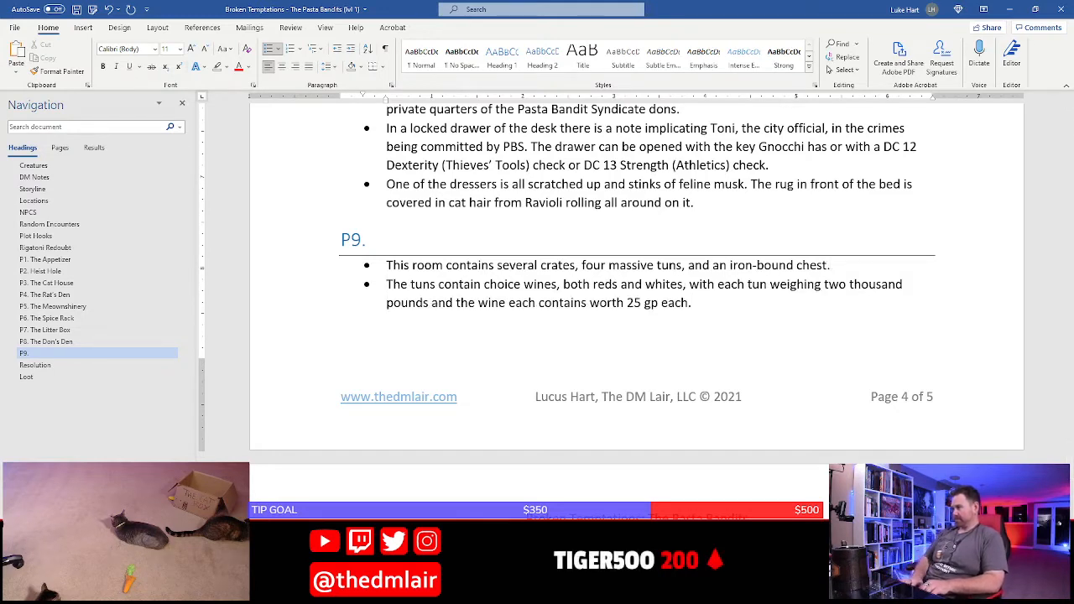
key("Return")
type("The chest")
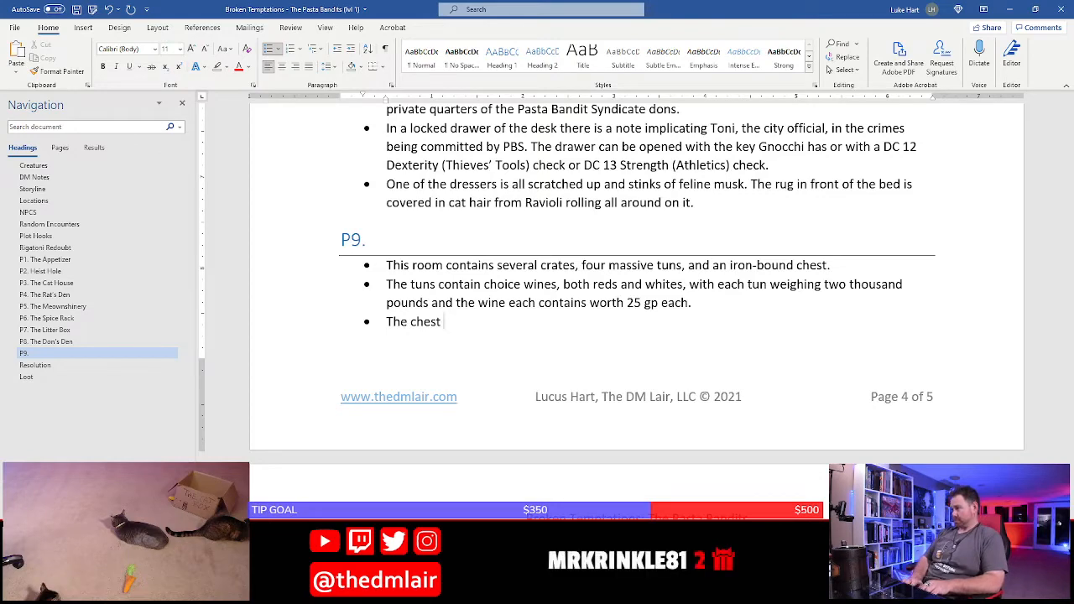
type(" is locked")
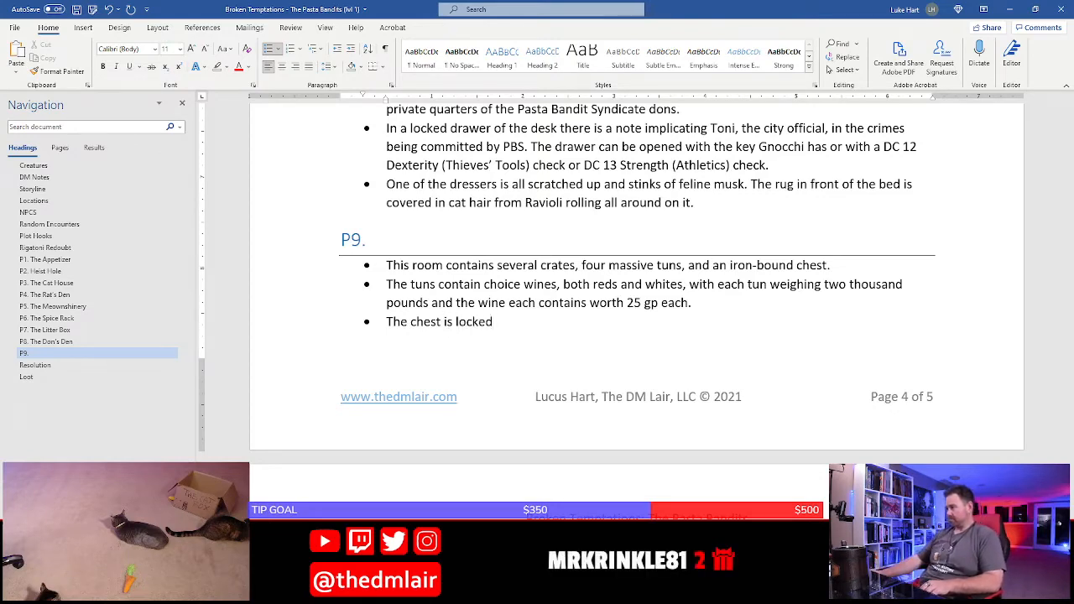
Extend P9's Loot line after "ring of jumping" with unbolded text "and carries the key to the chest in this room."
scroll(884, 309, "down", 4)
left_click(600, 393)
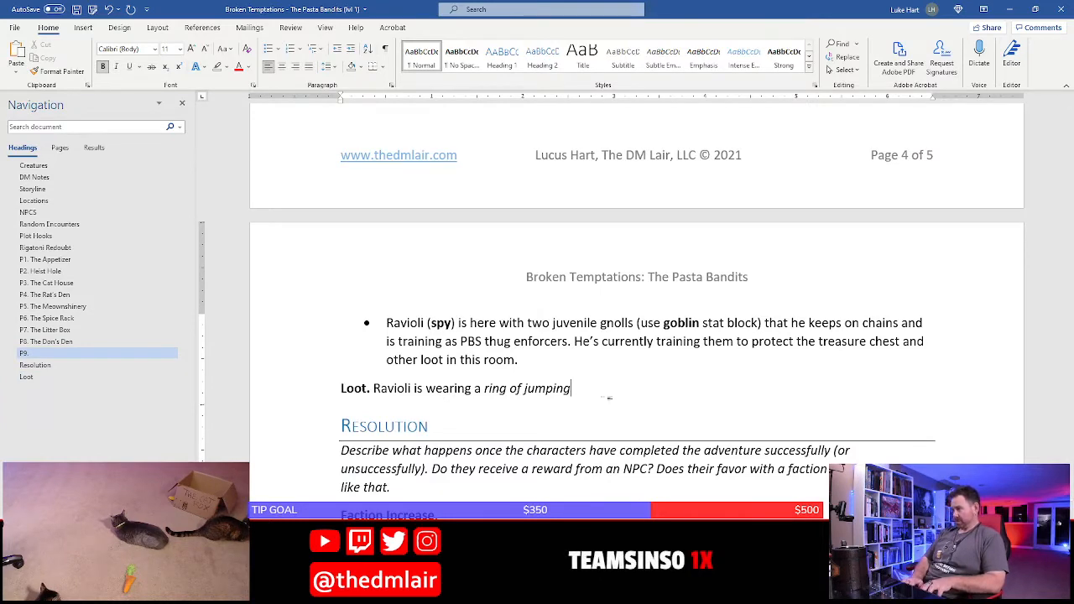
type("and c")
key("BackSpace")
key("BackSpace")
key("BackSpace")
key("BackSpace")
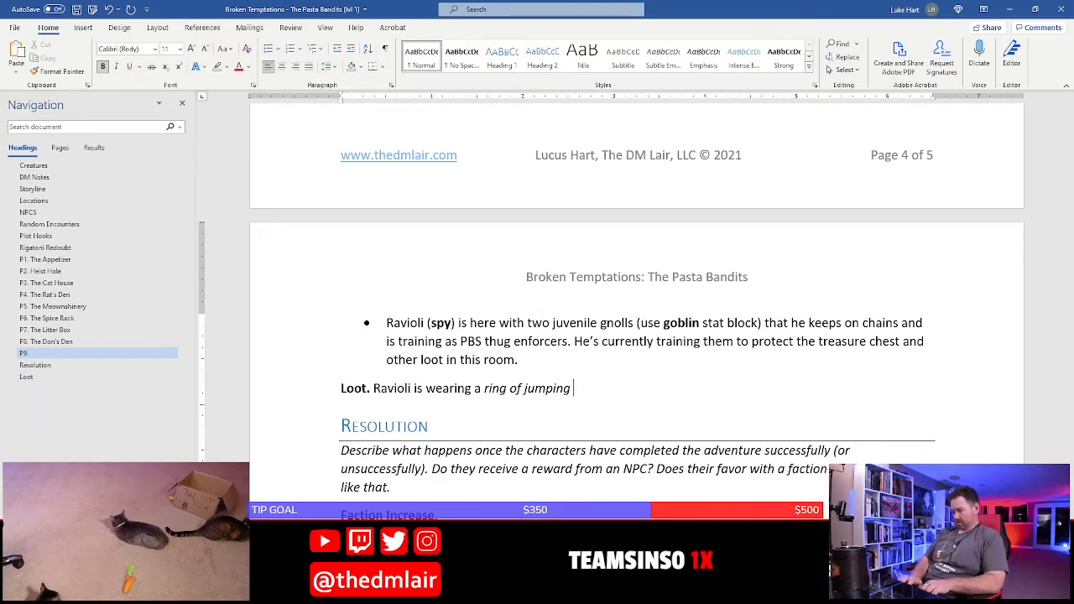
key("ctrl+b")
type("nd ")
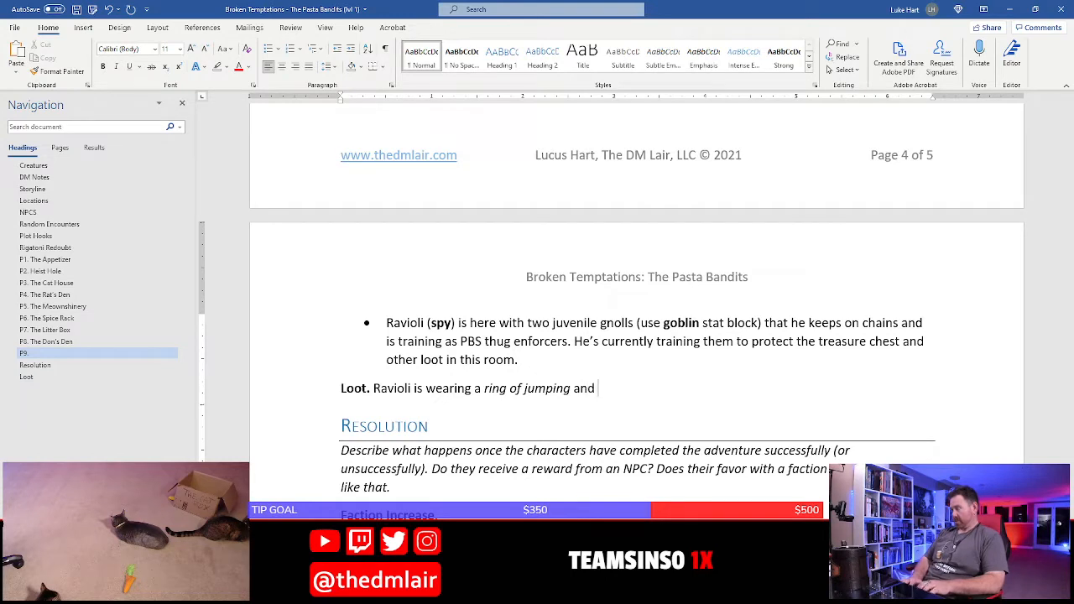
type("carries a")
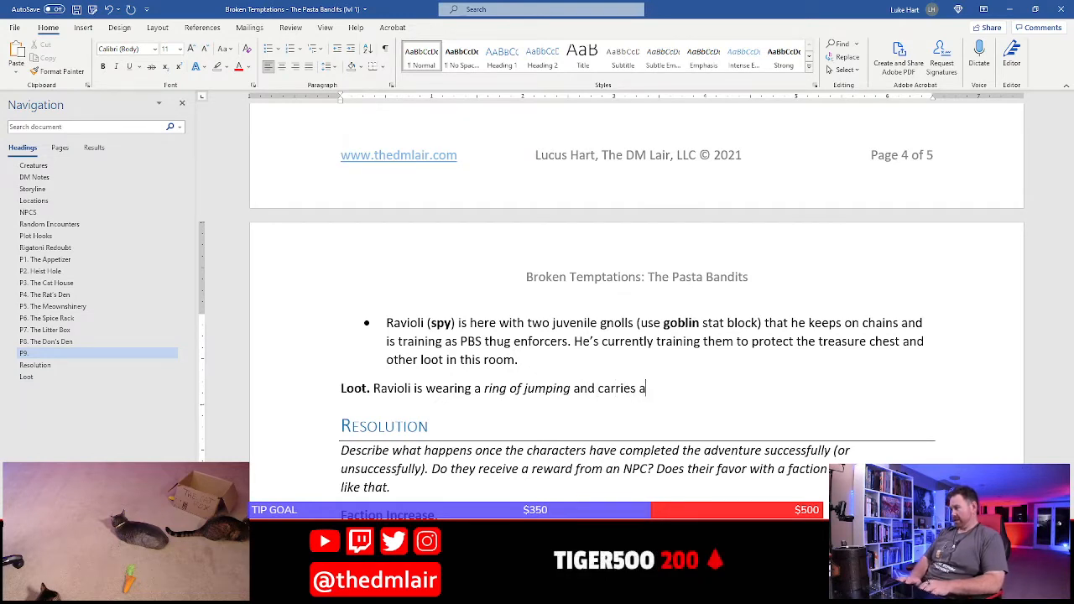
key("BackSpace")
type("the key to the ho")
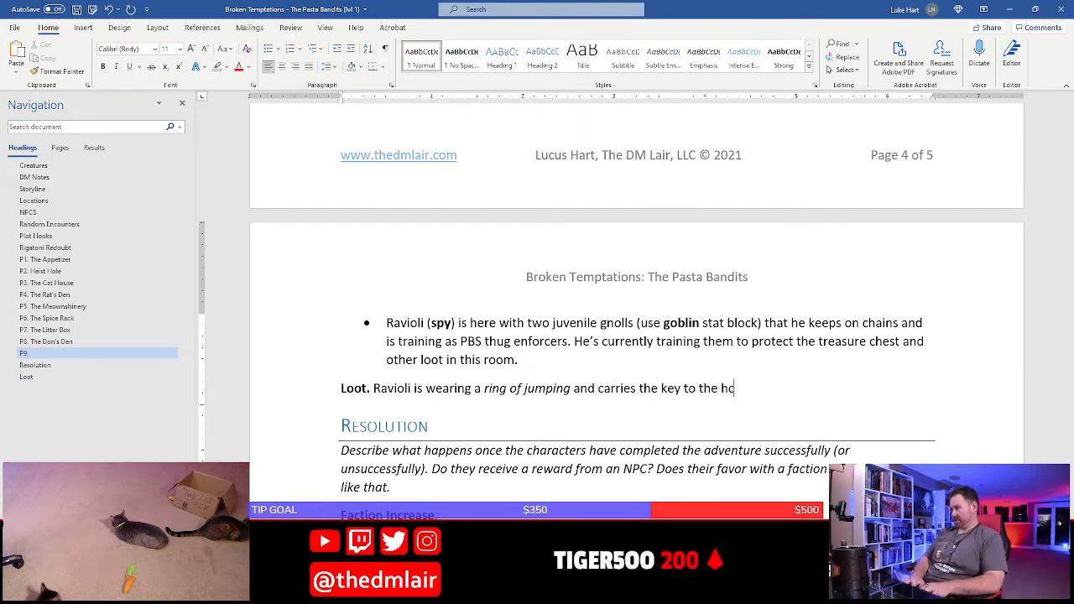
type("chest in this room.")
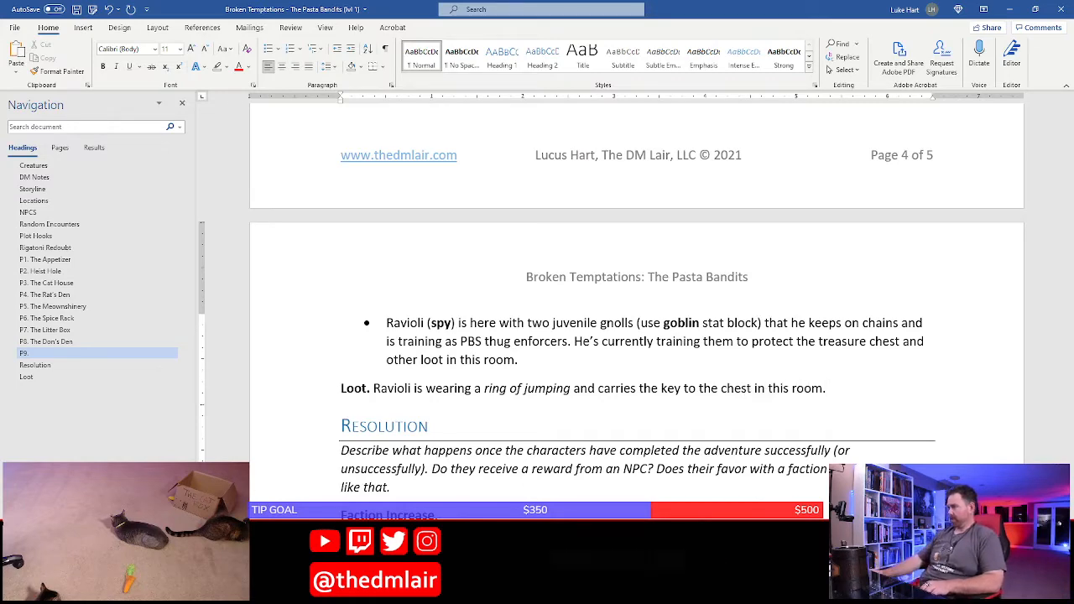
scroll(591, 403, "up", 6)
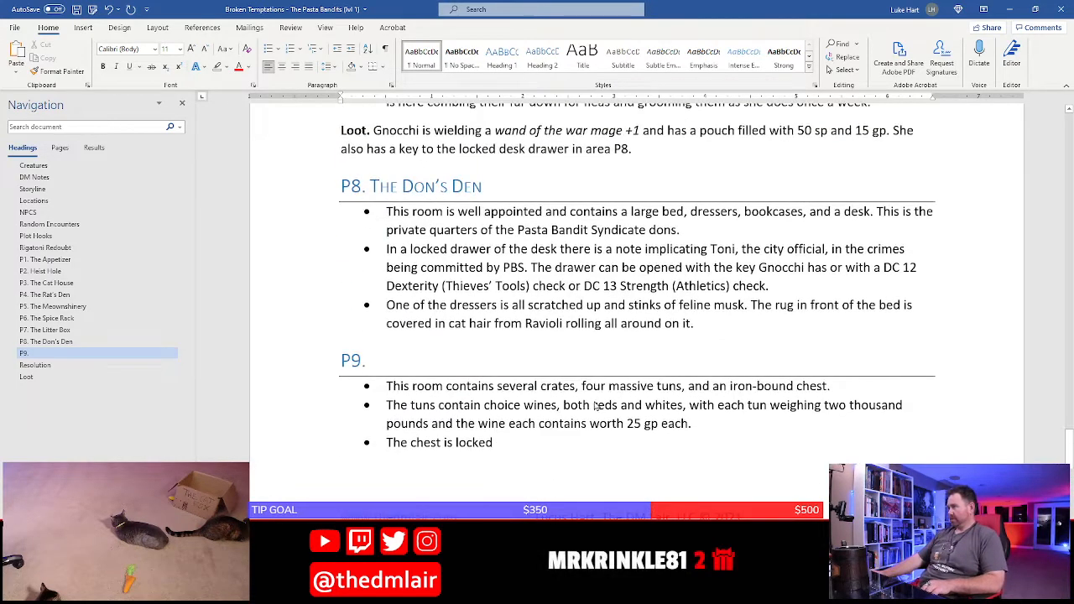
Check the remaining coins under the Loot heading while extending P9's "The chest is locked" bullet with "and contains several dead birds"
scroll(579, 377, "down", 2)
left_click(540, 328)
type("and ")
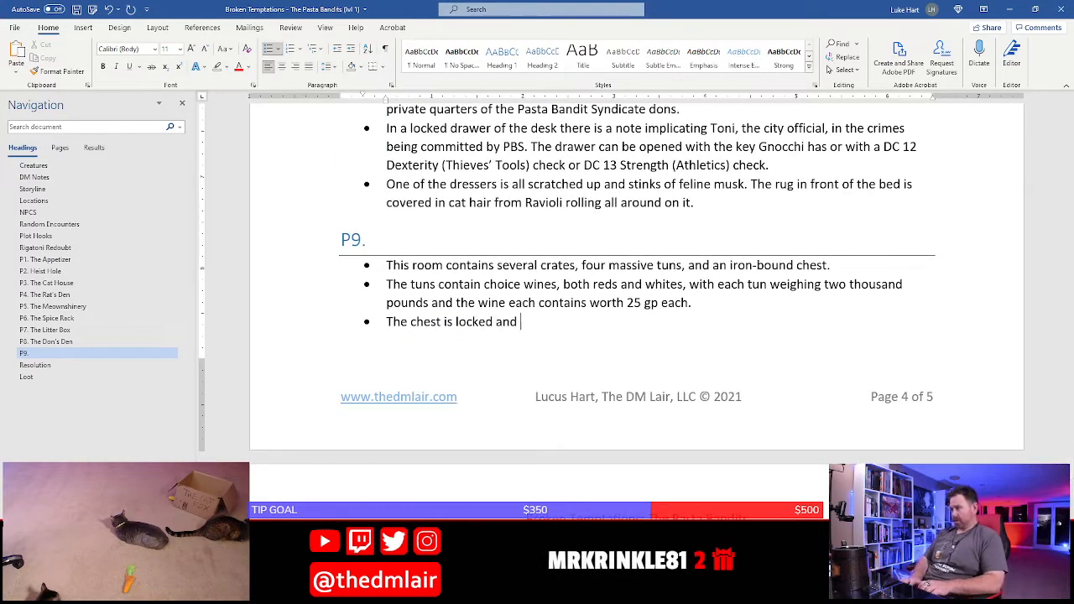
type("contains")
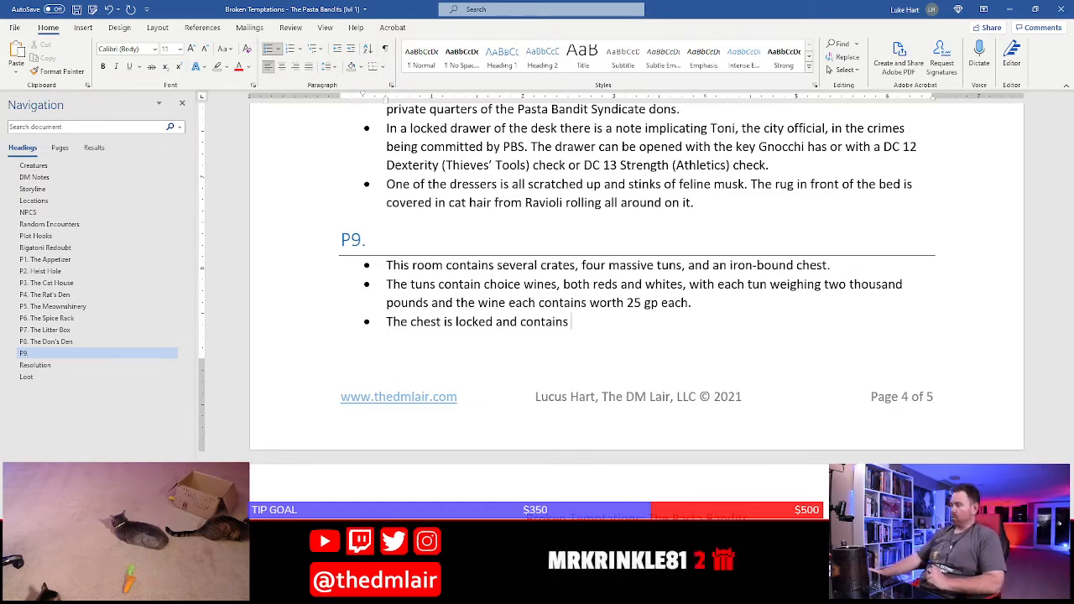
scroll(432, 239, "down", 10)
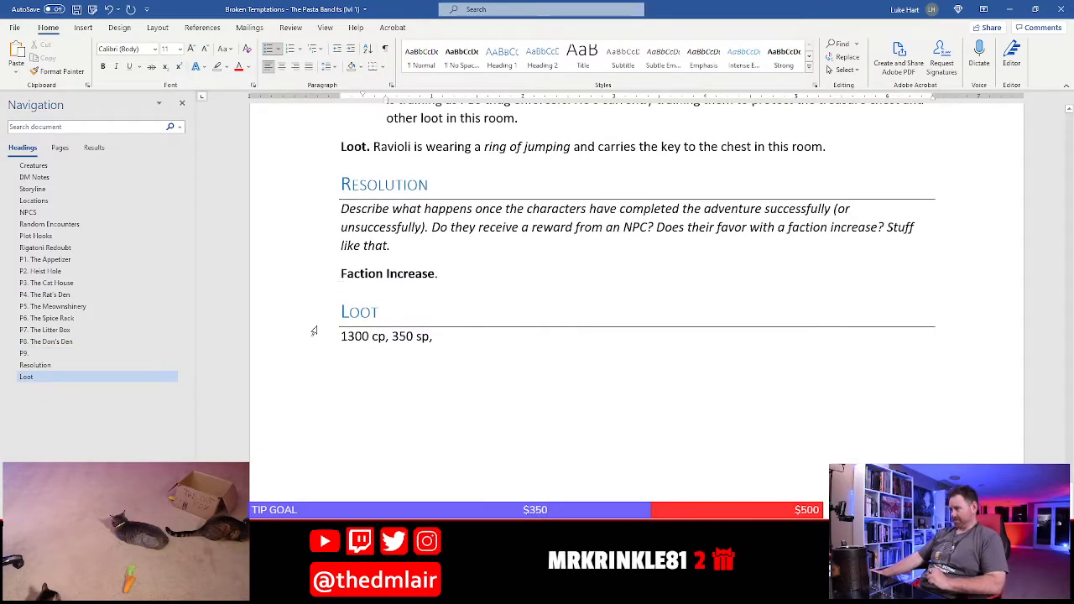
left_click(312, 334)
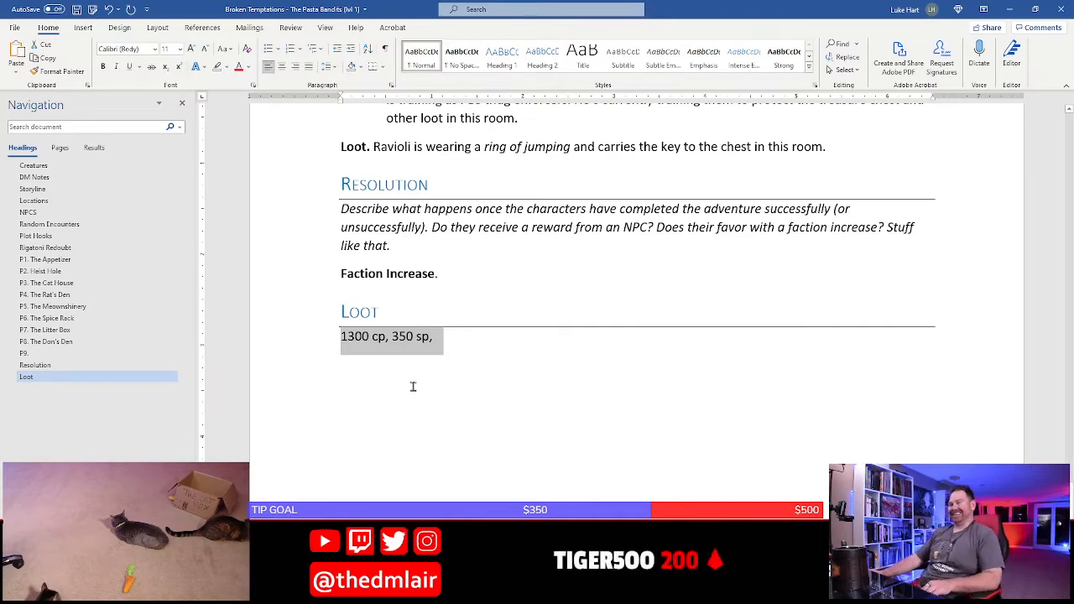
scroll(413, 386, "up", 3)
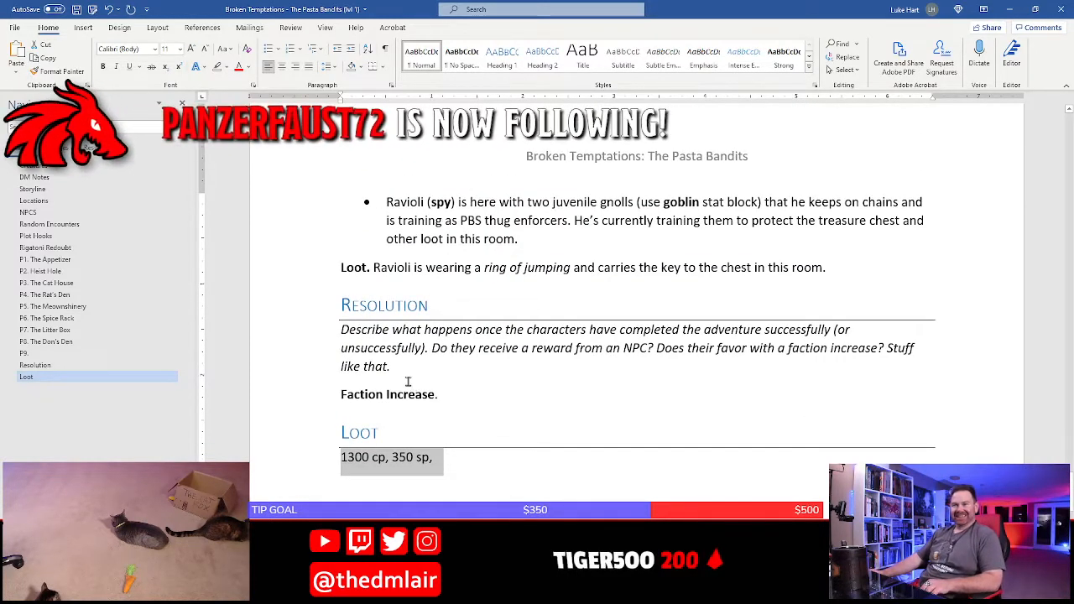
scroll(408, 382, "up", 6)
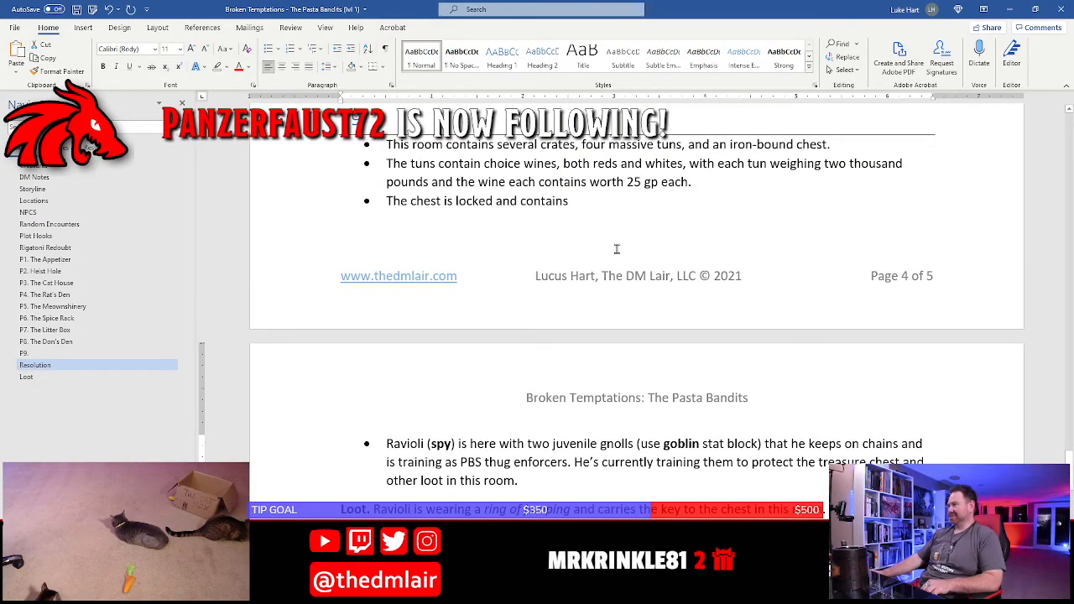
left_click(659, 209)
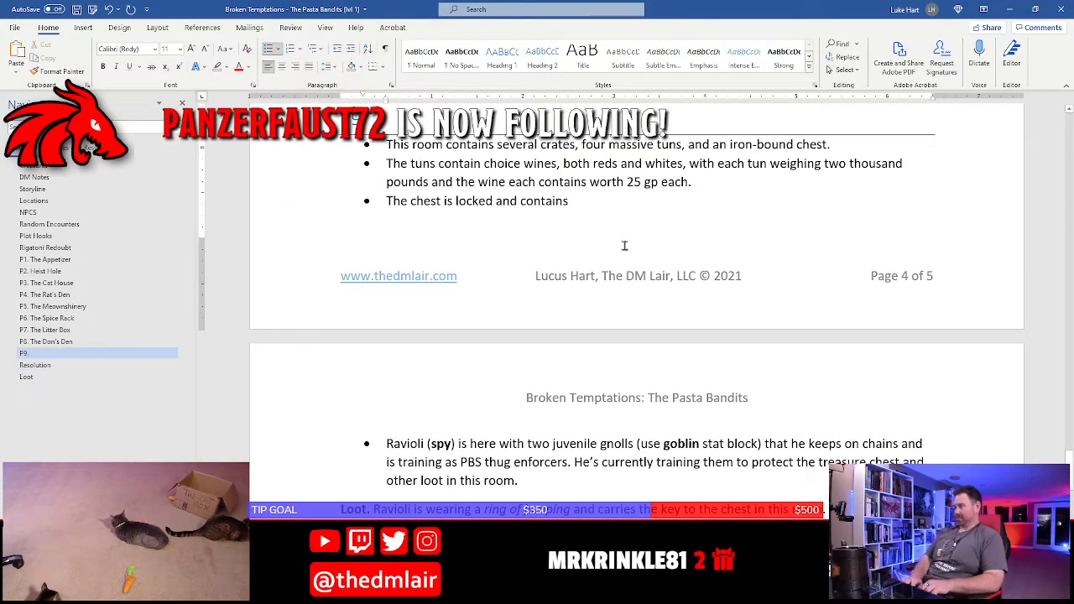
type("several dead ")
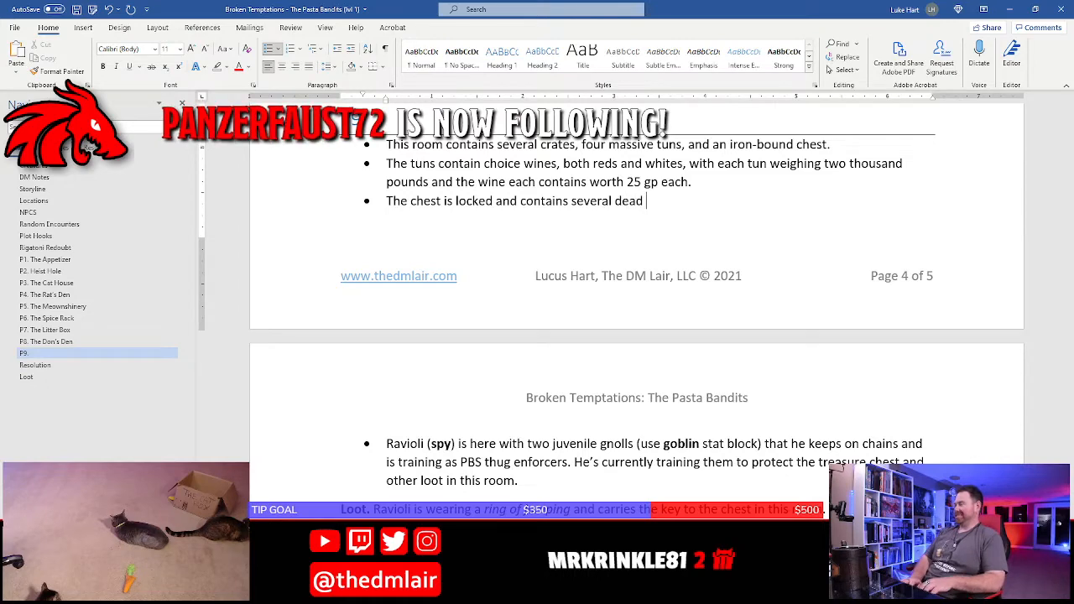
type("birds")
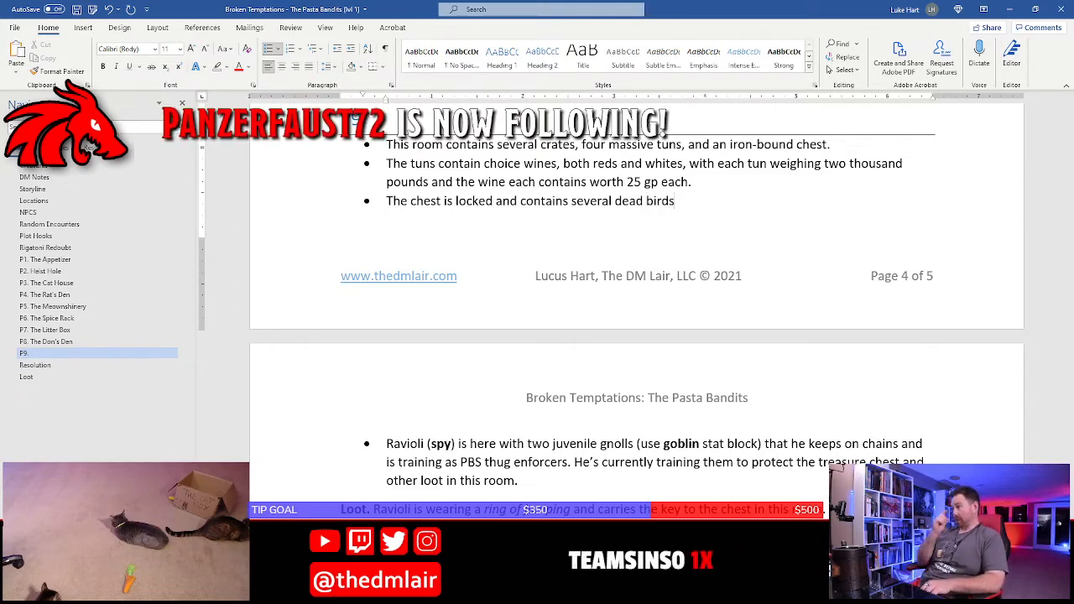
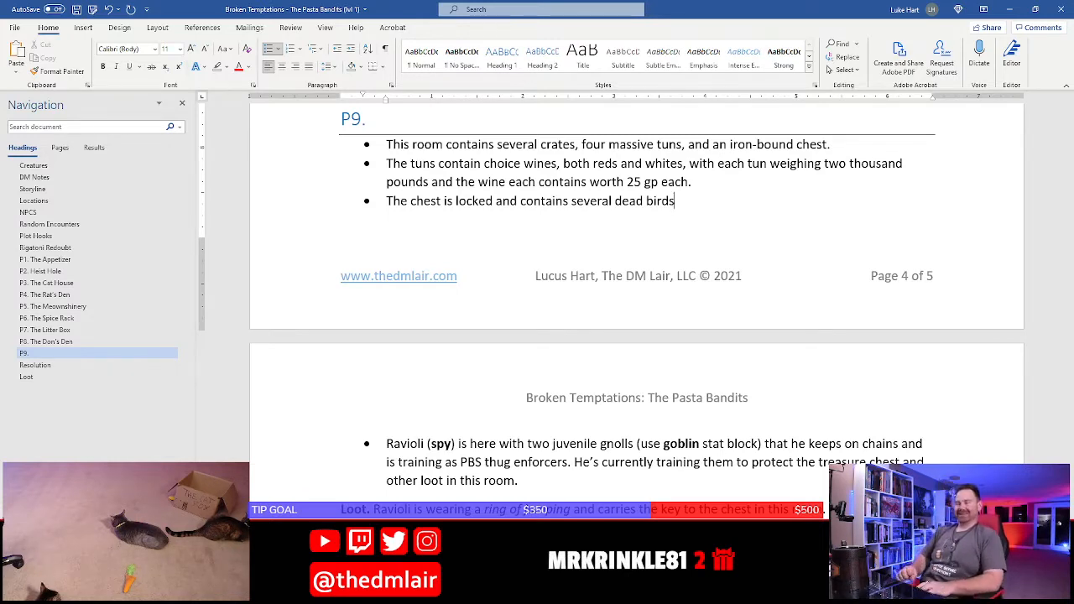
Change "dead birds" at the end of the P9 locked-chest bullet to "stuffed dead birds,"
key("BackSpace")
key("BackSpace")
key("BackSpace")
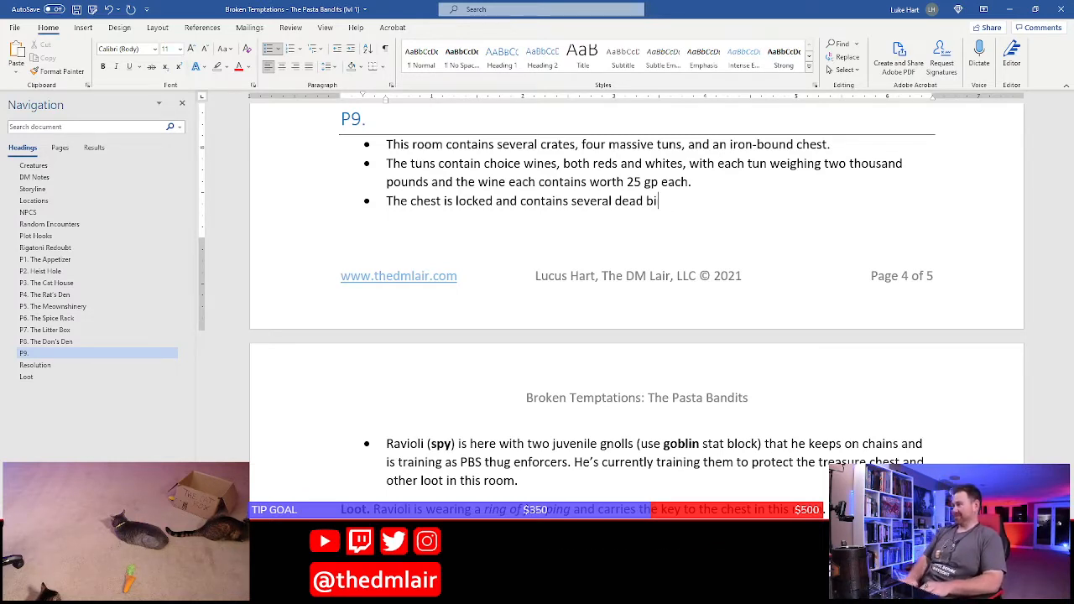
key("BackSpace")
key("BackSpace")
key("BackSpace")
type("stuffed ")
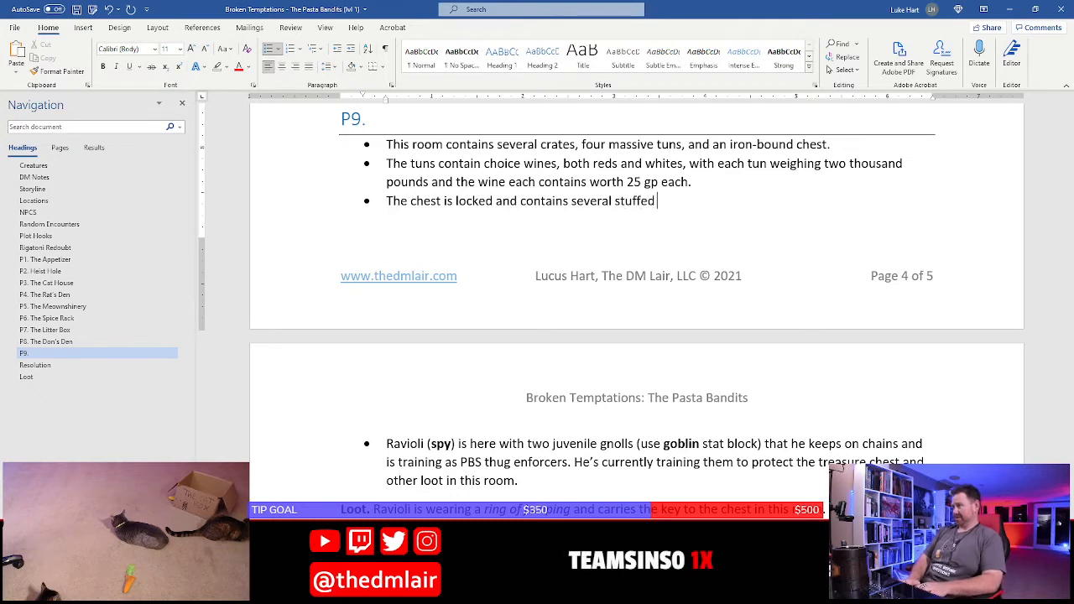
type("ded birds t")
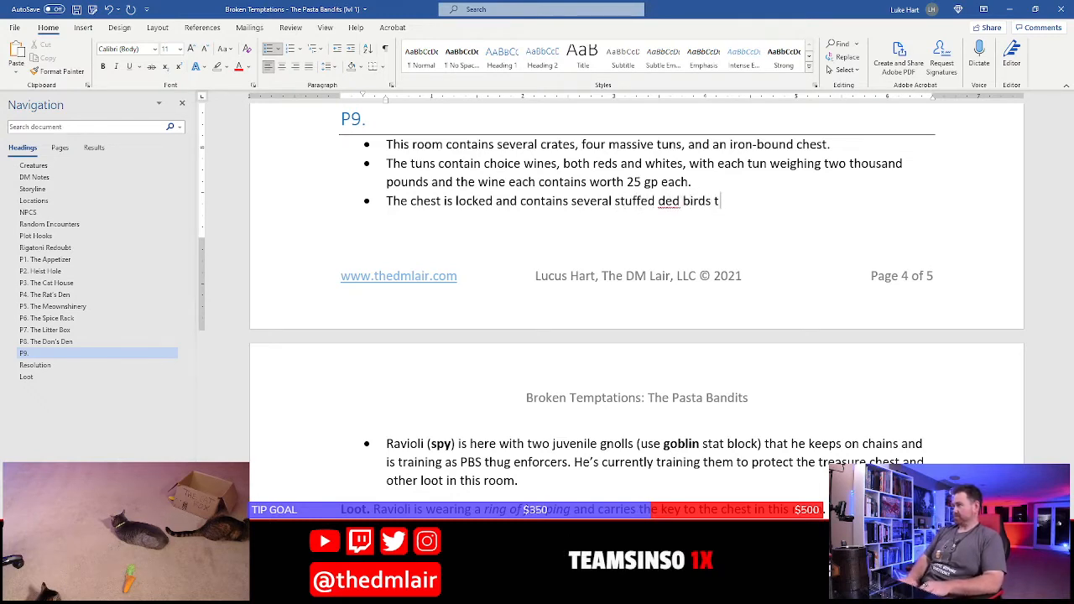
key("BackSpace")
key("BackSpace")
key("BackSpace")
type("dead bir")
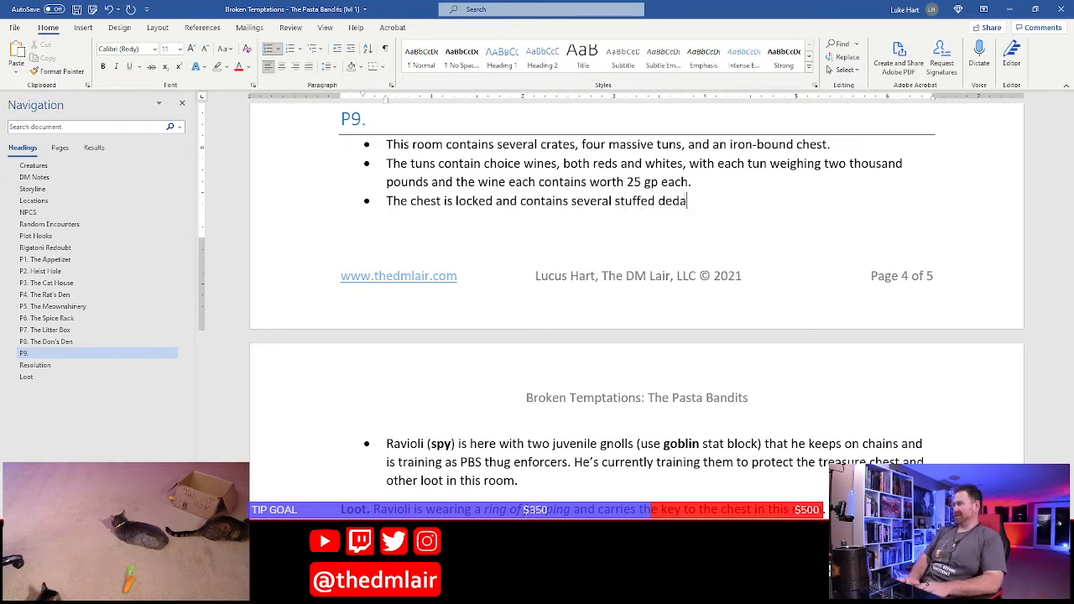
type("ds,")
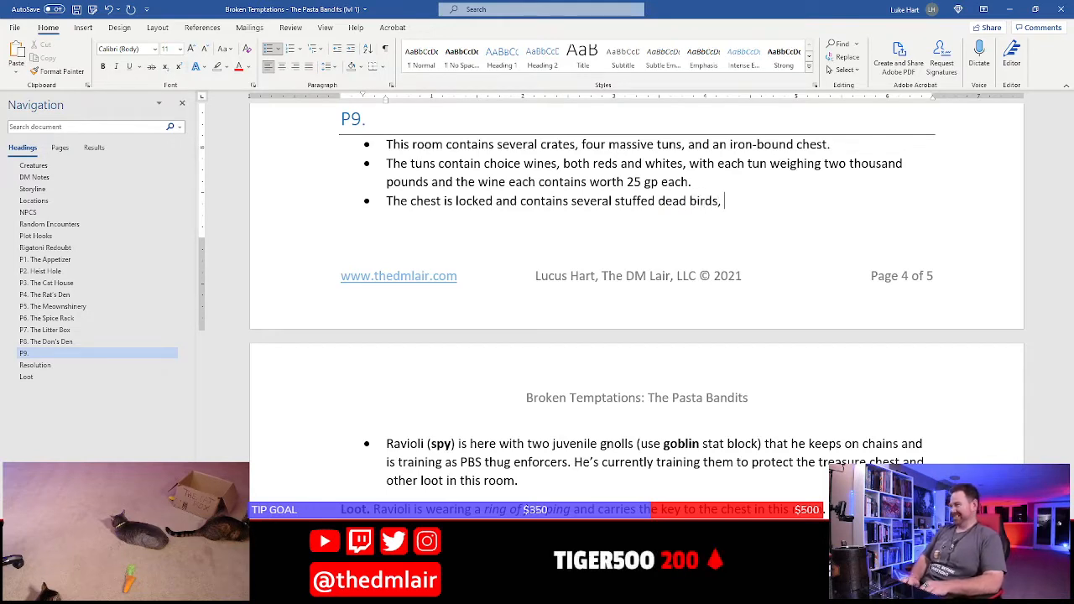
type(" stuffed mice")
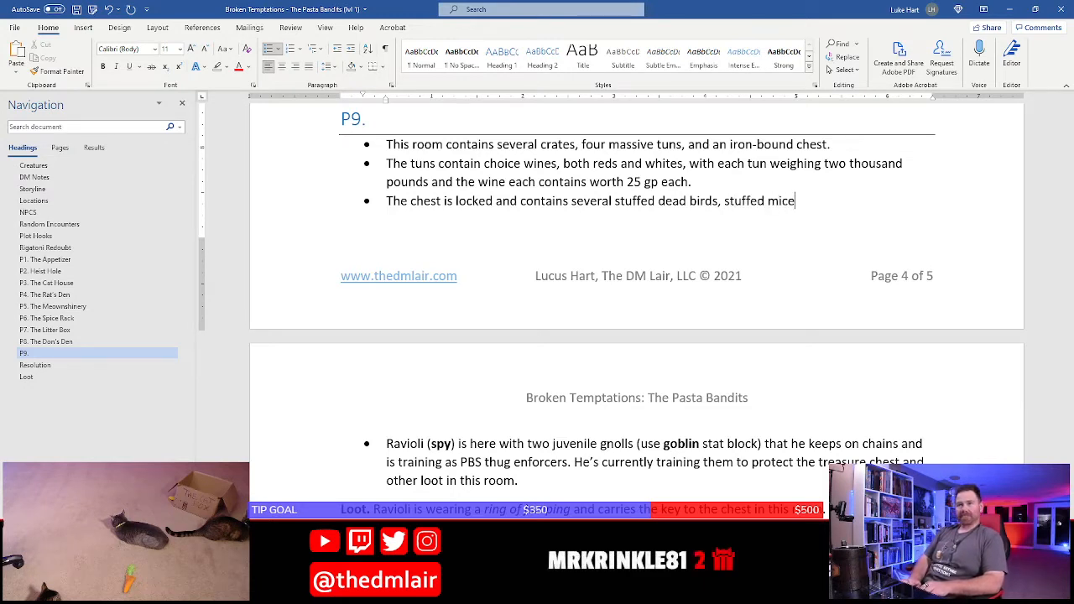
type(", ball")
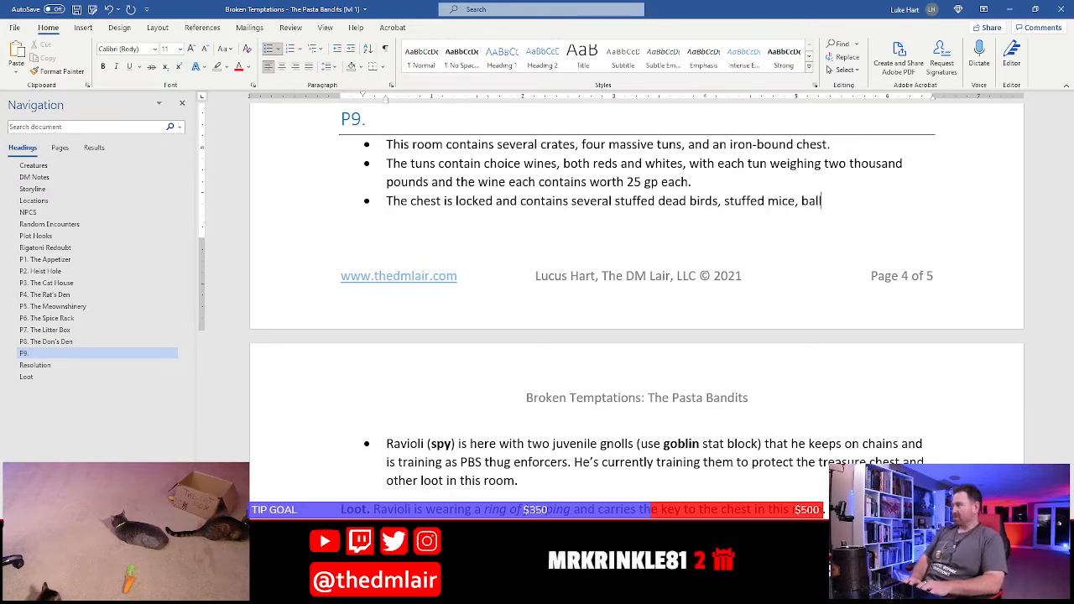
type("s with feathers ")
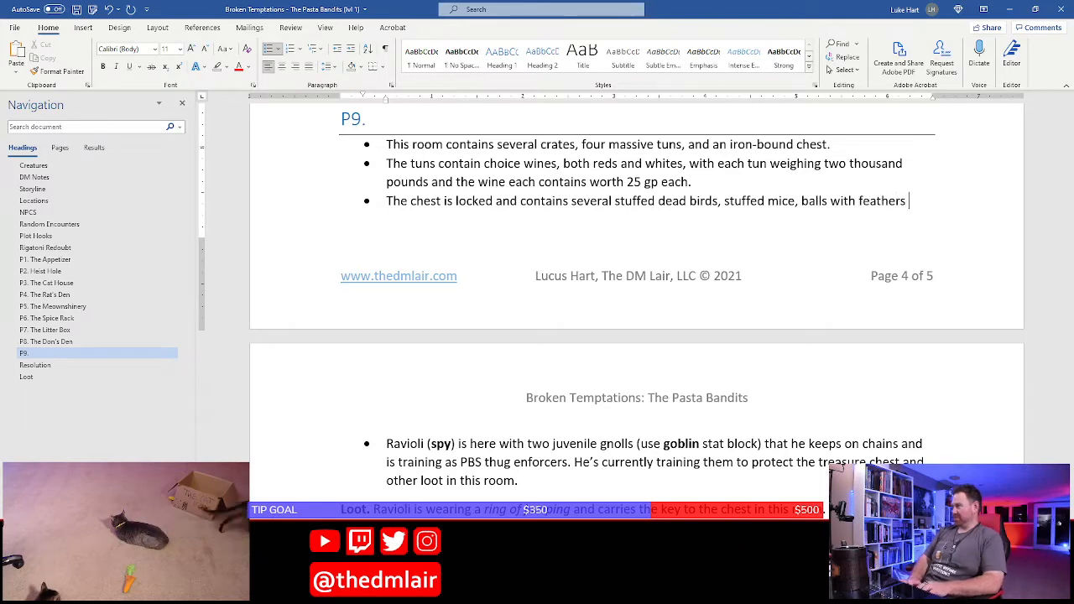
type("attached to them")
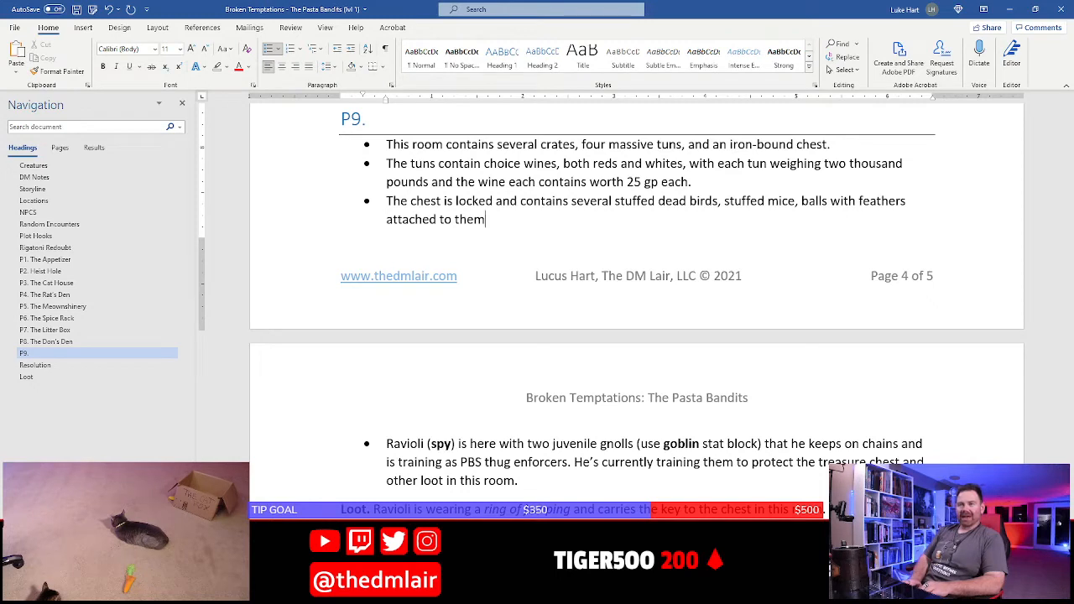
Add ", a stuffed “happy carrot,”" to the chest's contents list
type(",")
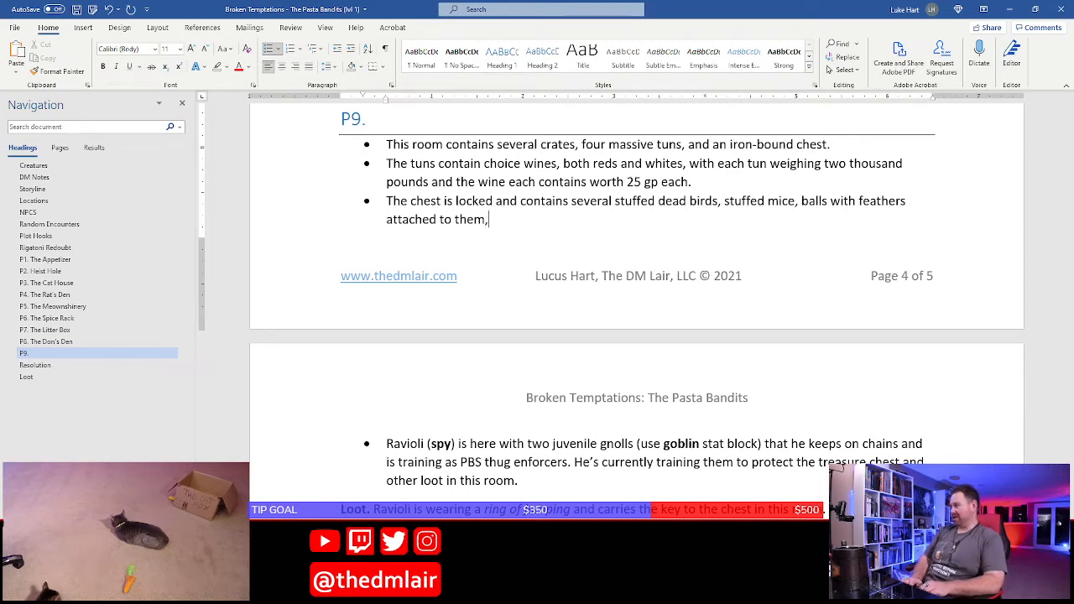
type(" a stuffed")
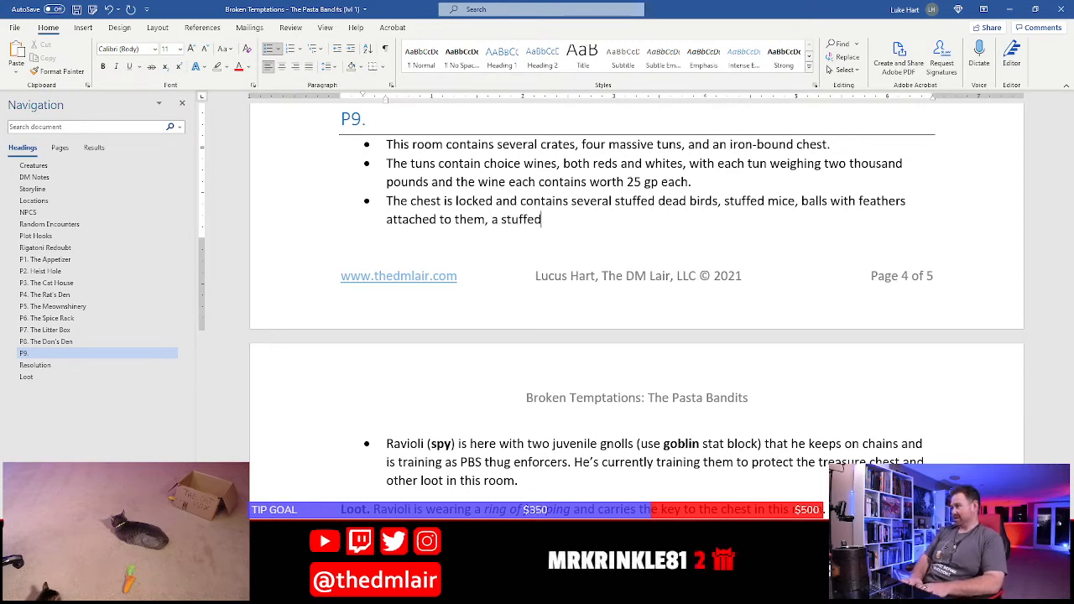
type(" \"happy car")
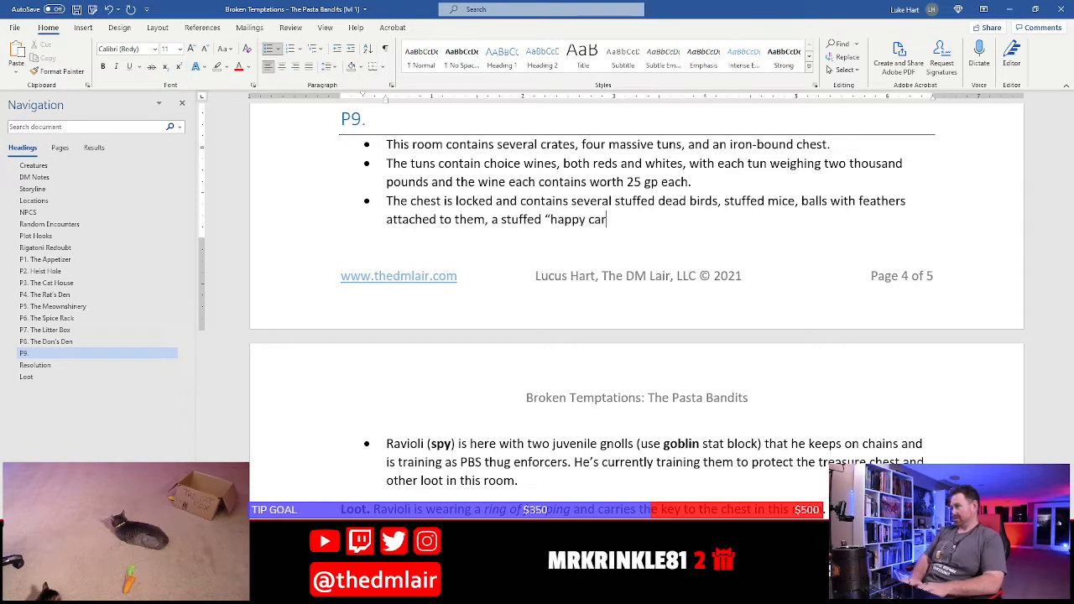
type("rot")
type(",\"")
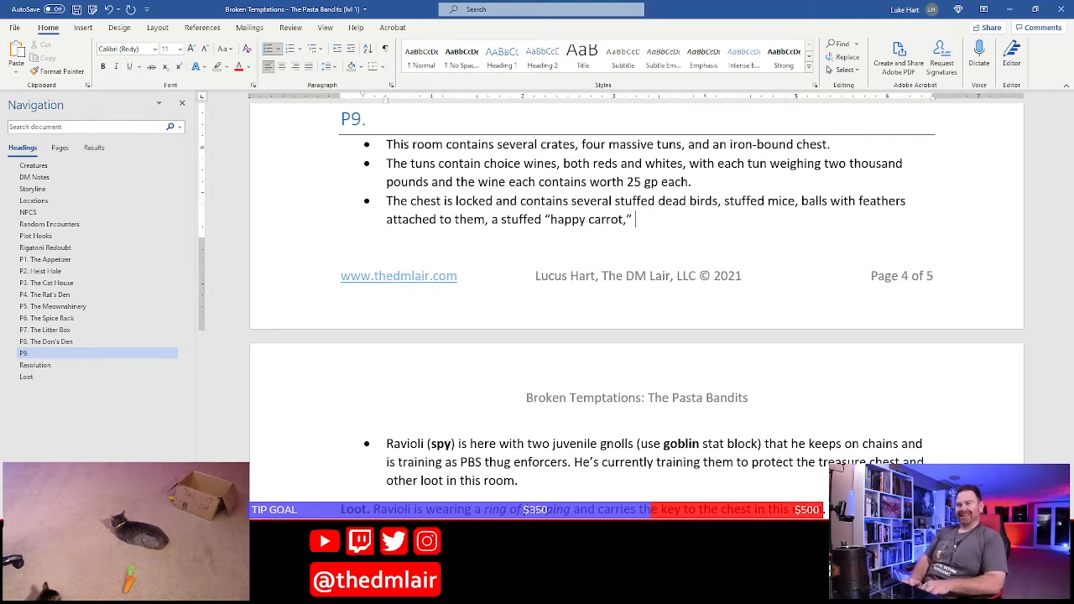
Finish the chest bullet with "and a plush banana with bells attached to it."
type("and a")
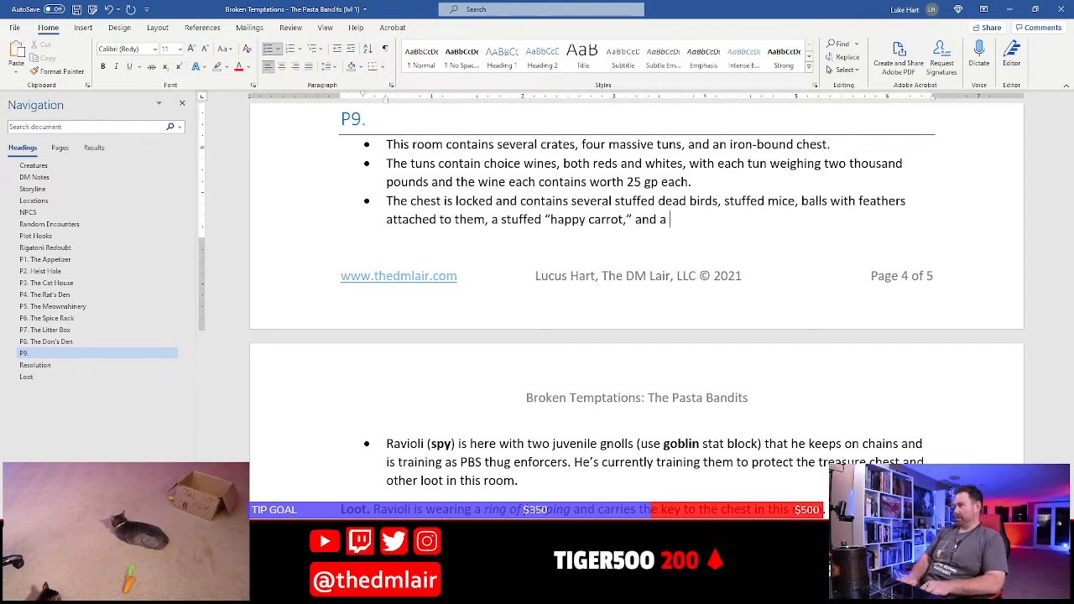
type(" plush ")
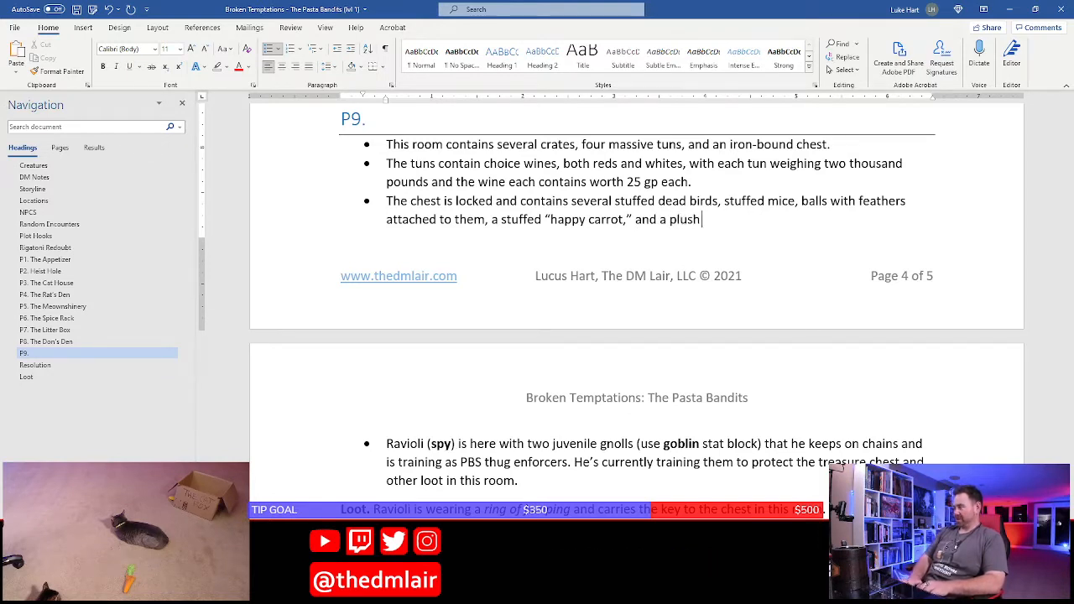
type("bana")
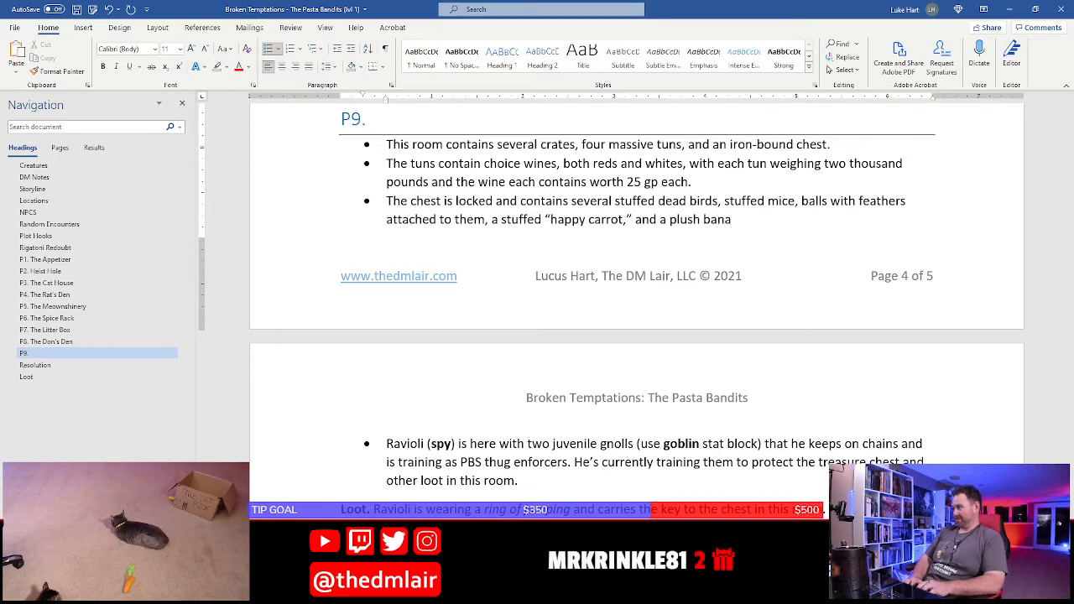
type("na with b")
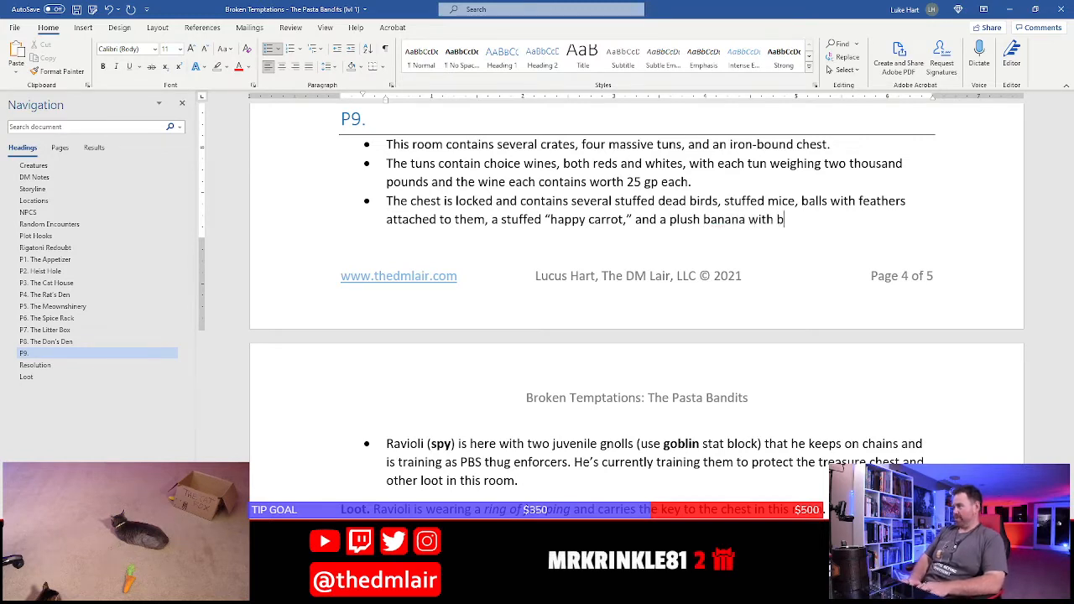
type("ells attached to ")
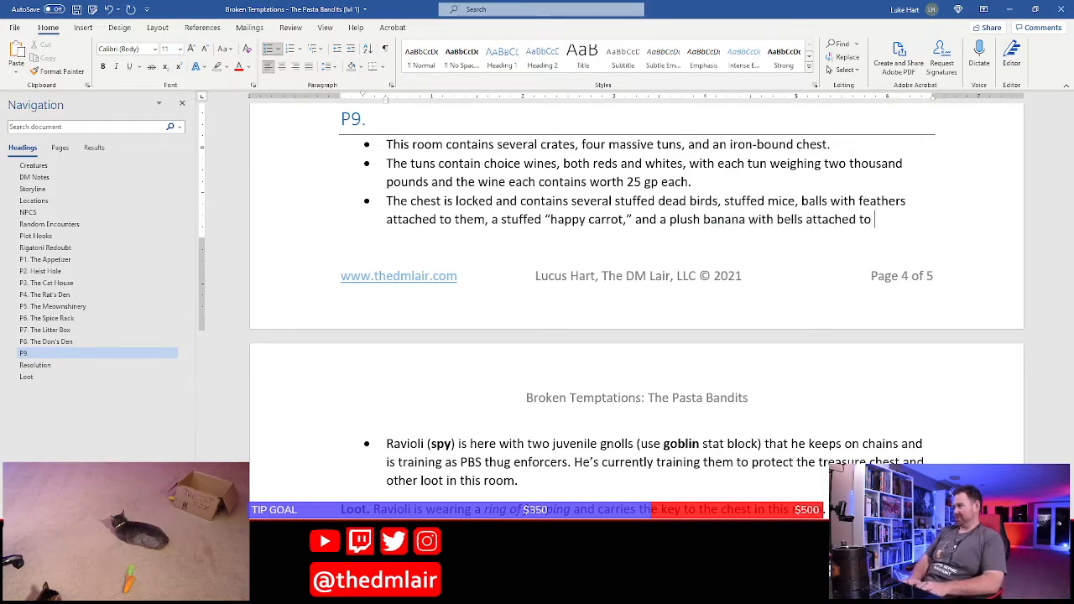
type("it.")
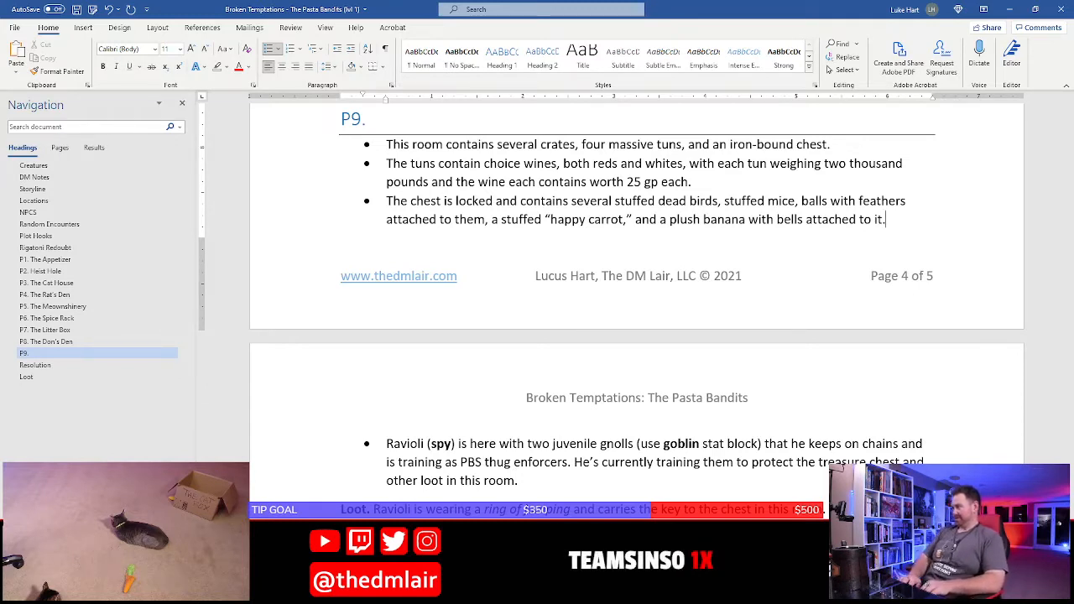
type(" Th")
key("BackSpace")
key("BackSpace")
key("BackSpace")
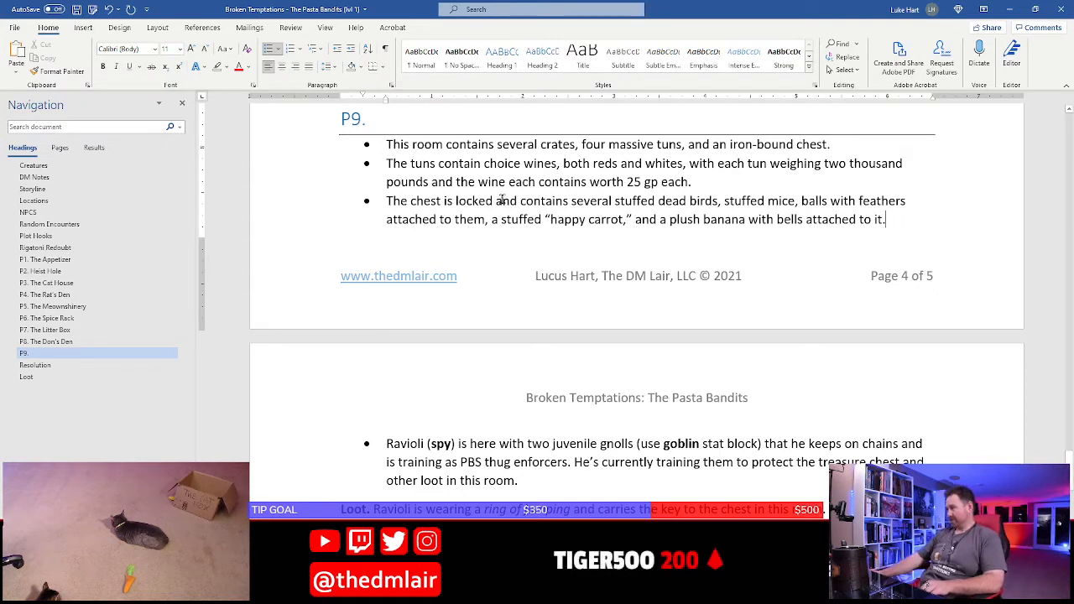
type("(D")
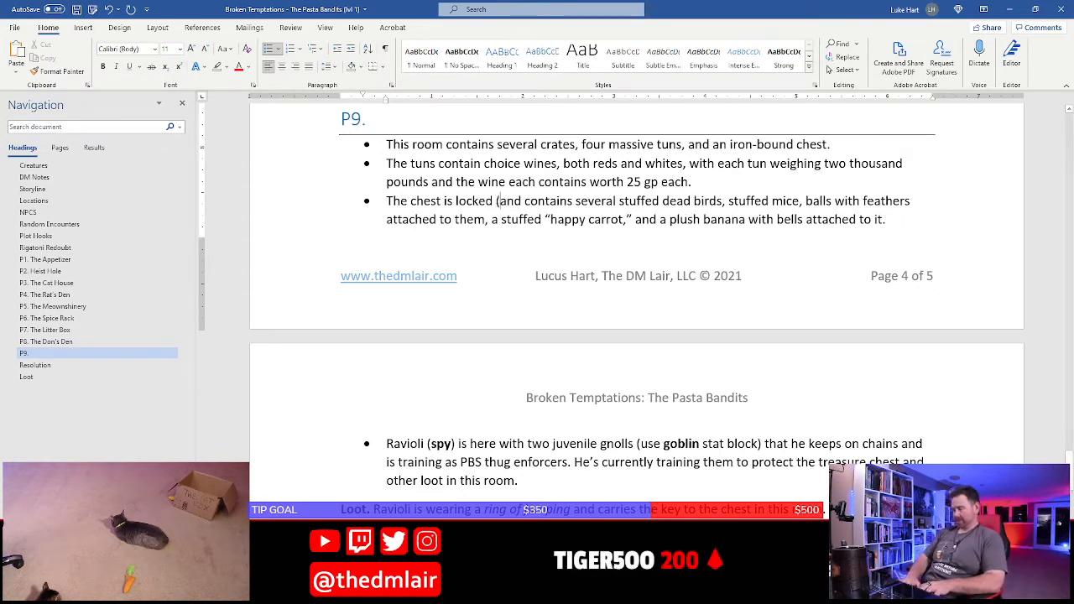
key("BackSpace")
key("BackSpace")
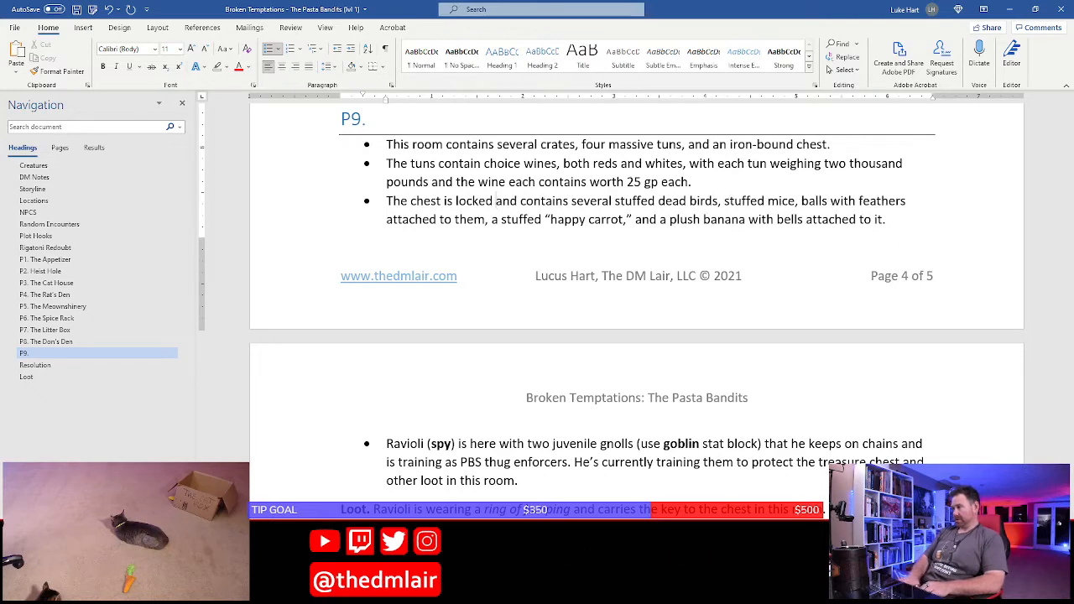
Insert "– DC 13 Dexterity" after "The chest is locked" in the chest bullet
type("-- D")
type("C ")
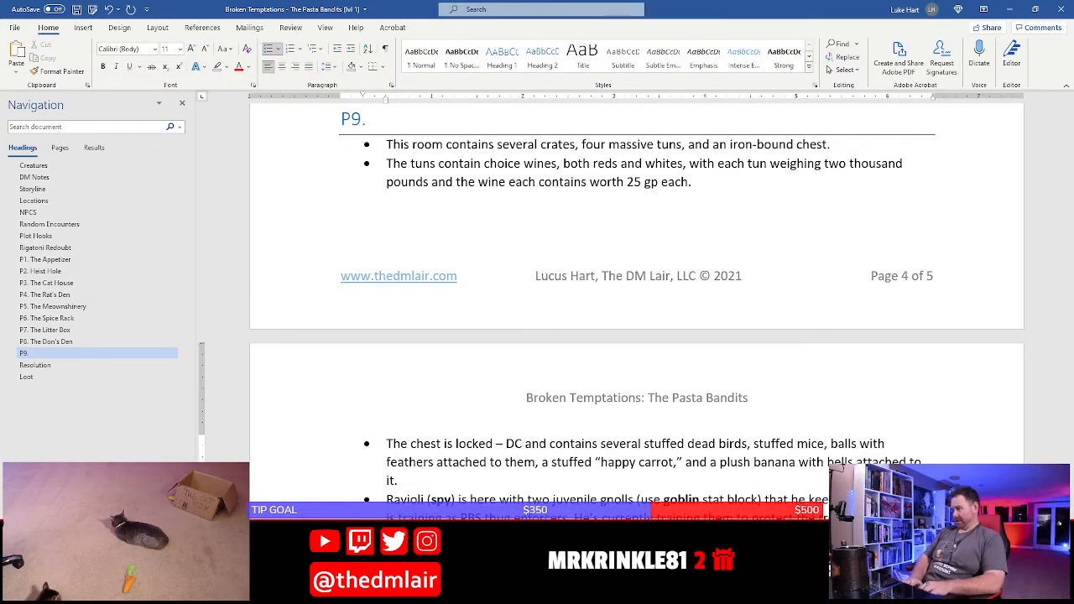
type("13 ")
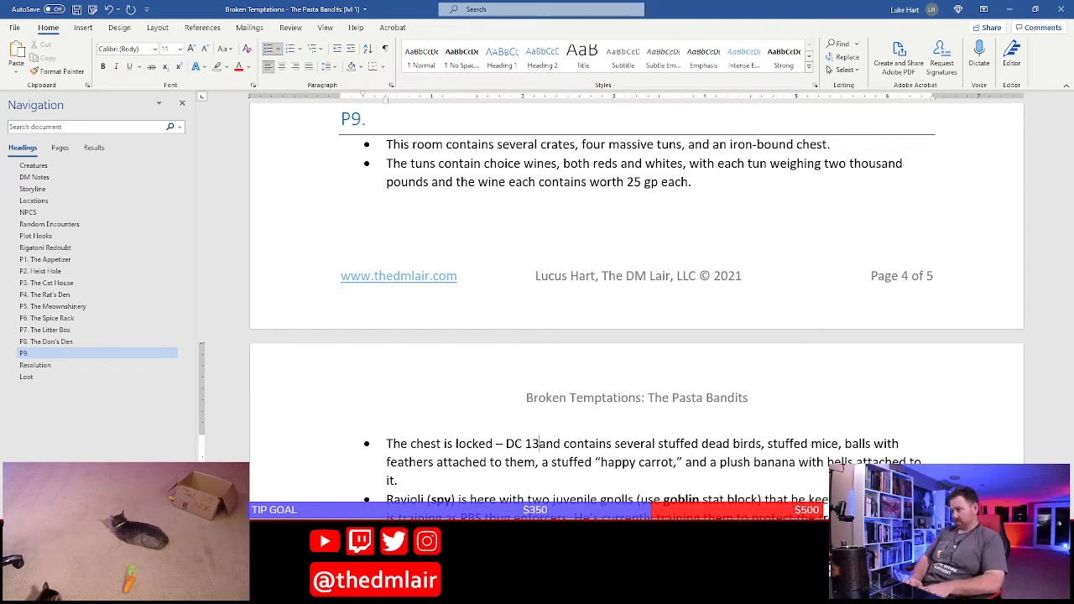
type("Destier")
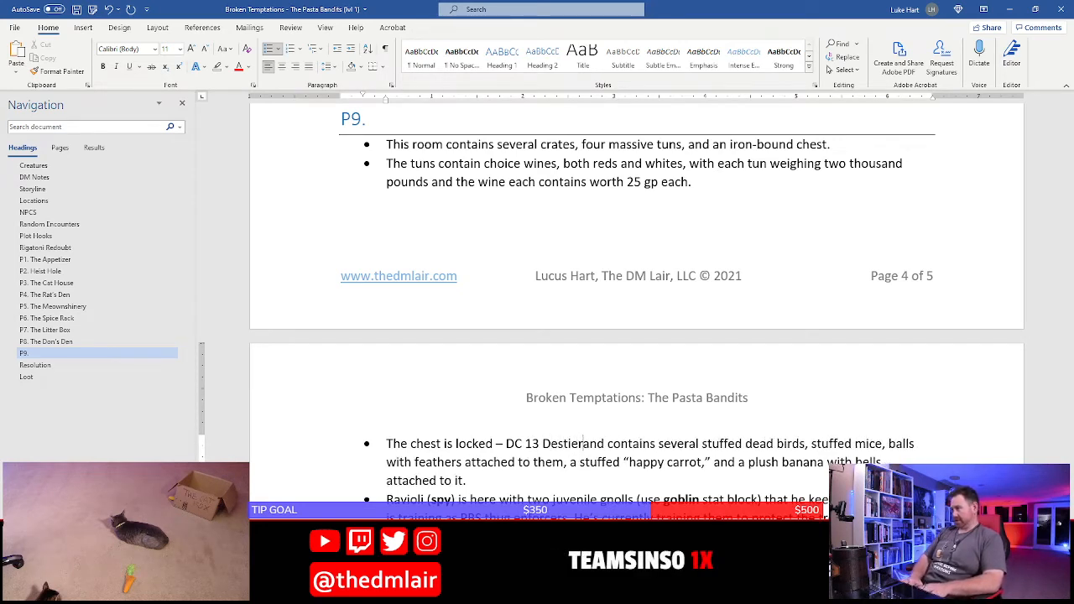
key("BackSpace")
key("BackSpace")
type("xterity ")
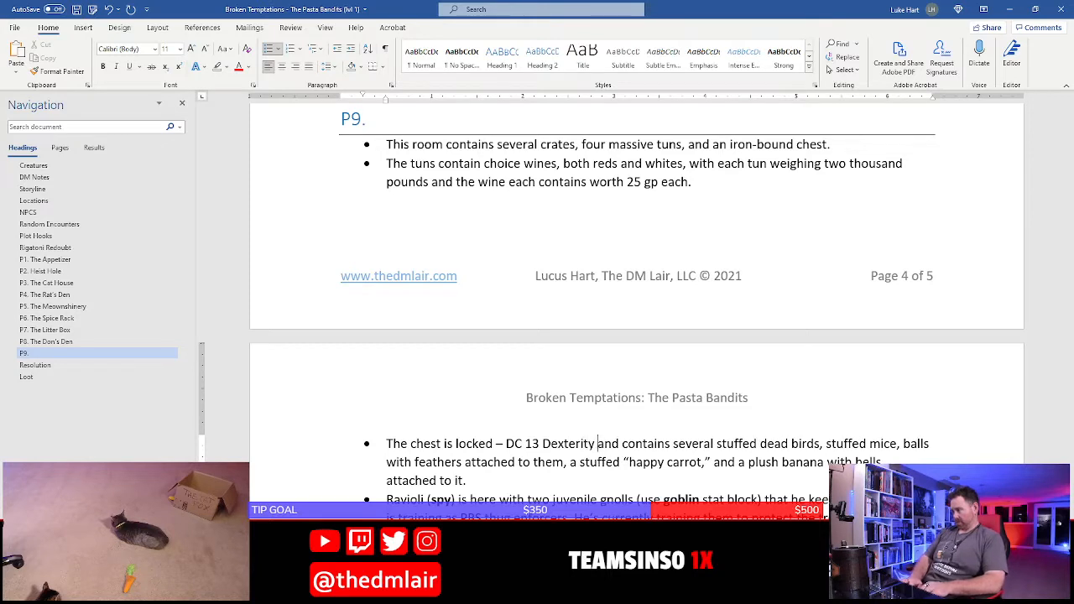
type("(Thieves' ")
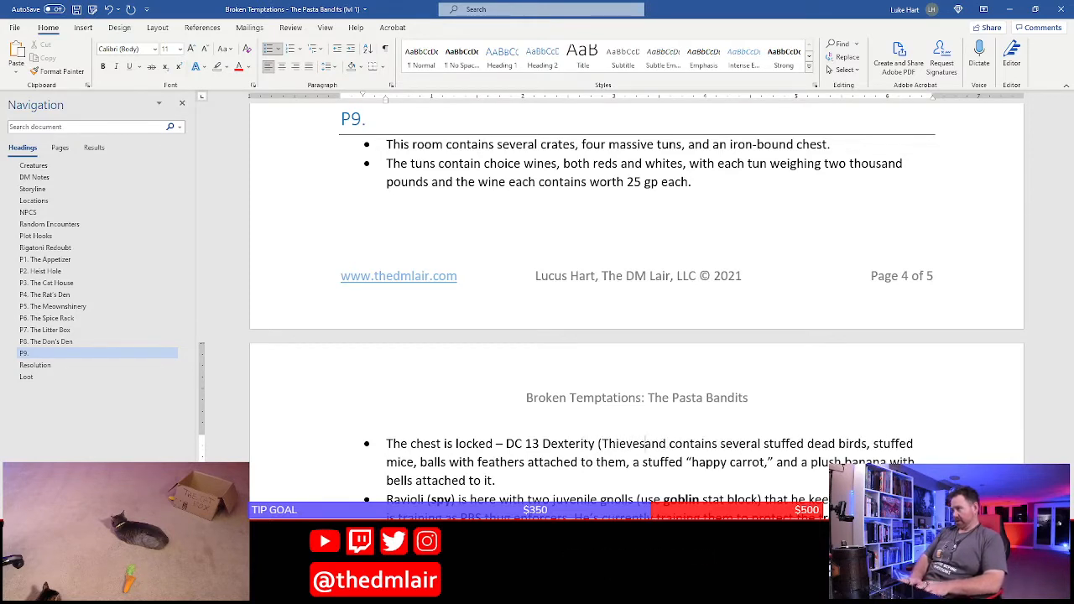
type("Tools) ce")
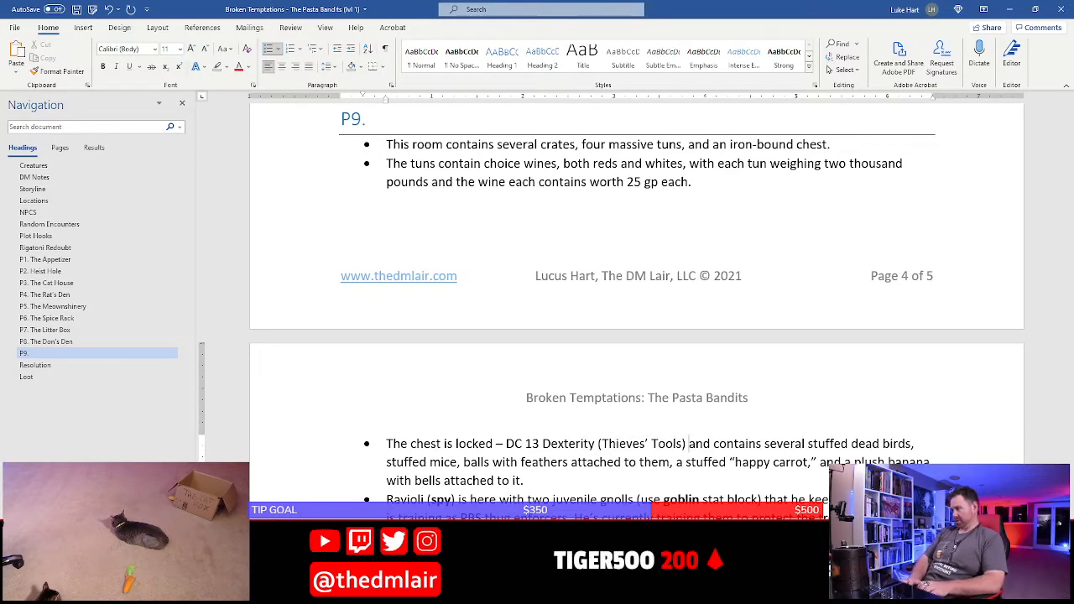
type("h")
Complete the lock note with "(Thieves’ Tools) check to open –" before "and contains", and save the document
key("BackSpace")
key("BackSpace")
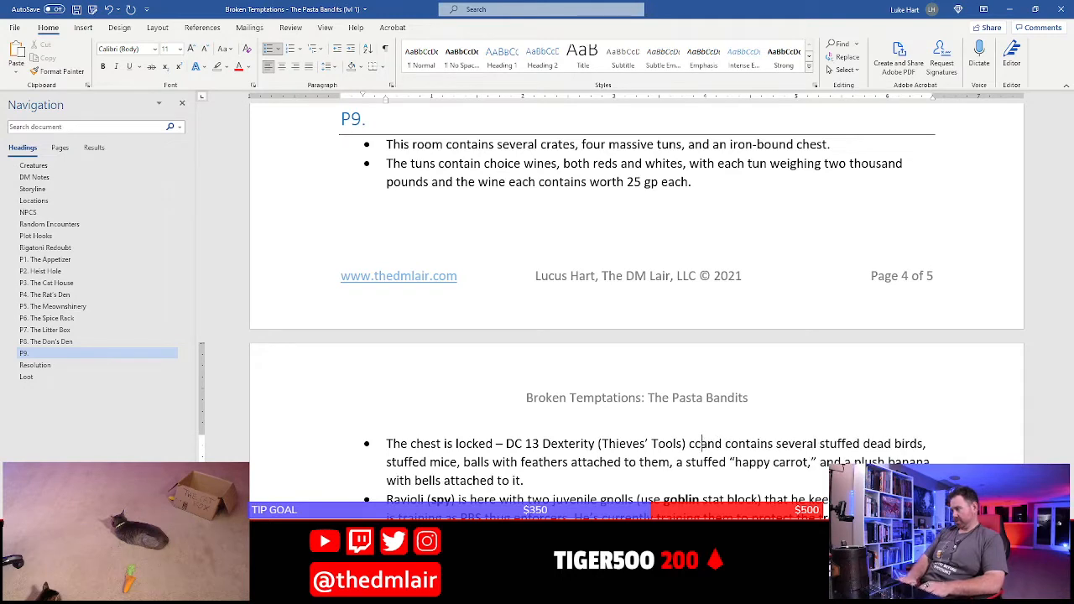
type("heck to open")
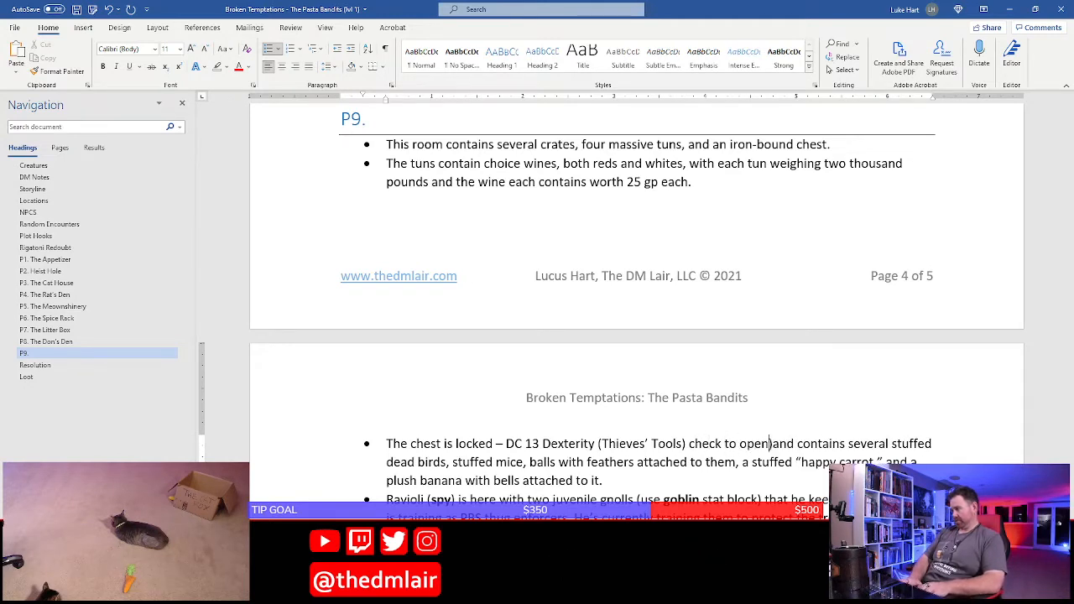
type(" --")
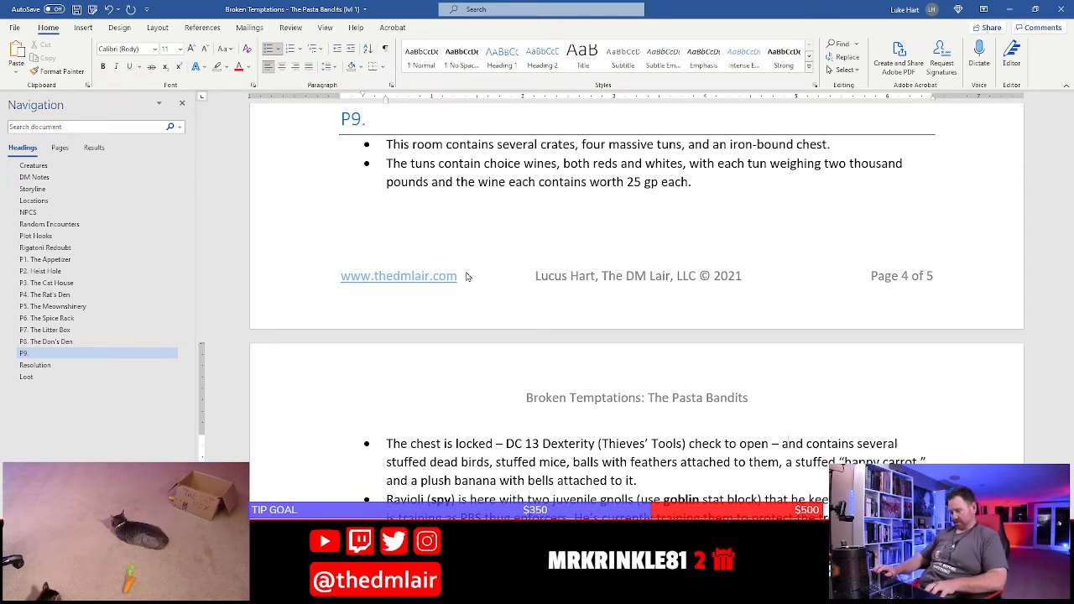
key("ctrl+s")
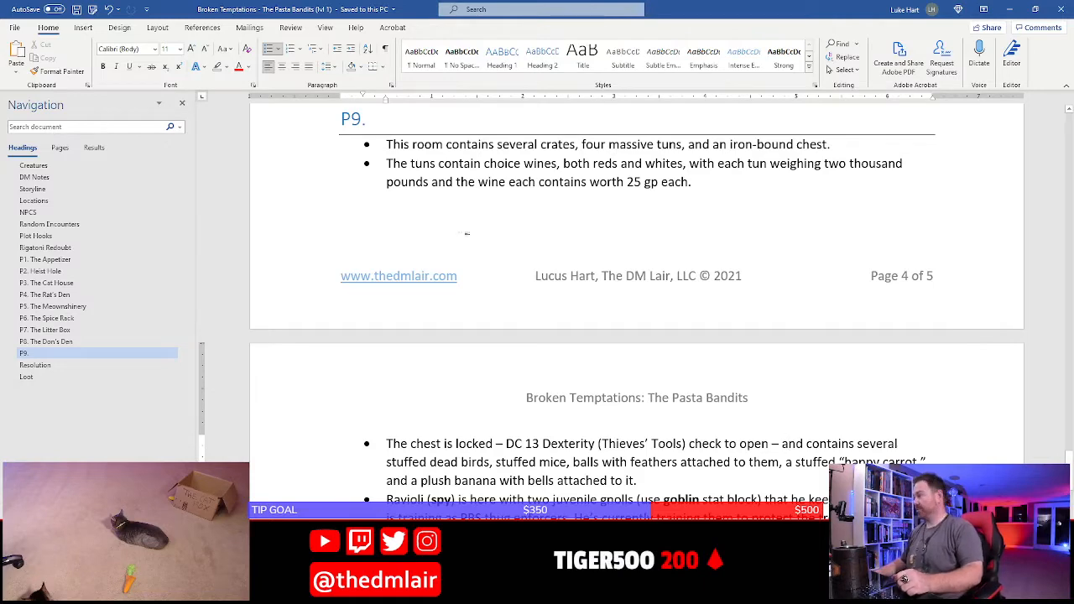
Delete the separate Loot section that follows the Faction Increase line under Resolution
scroll(439, 241, "up", 2)
scroll(439, 241, "down", 2)
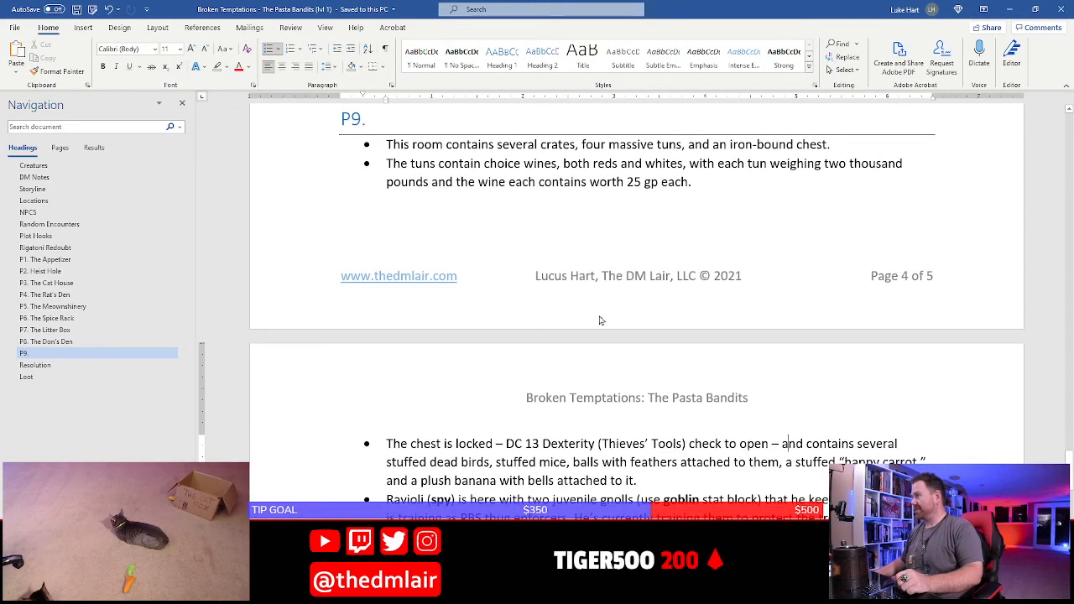
scroll(526, 391, "down", 2)
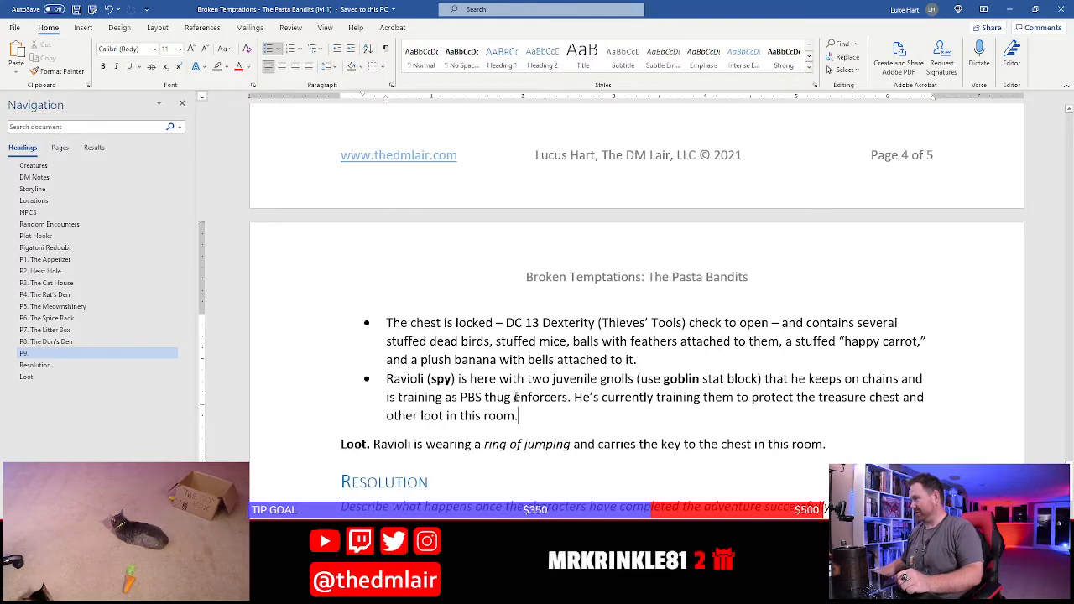
scroll(515, 397, "down", 5)
left_click_drag(296, 388, 291, 420)
key("Delete")
key("BackSpace")
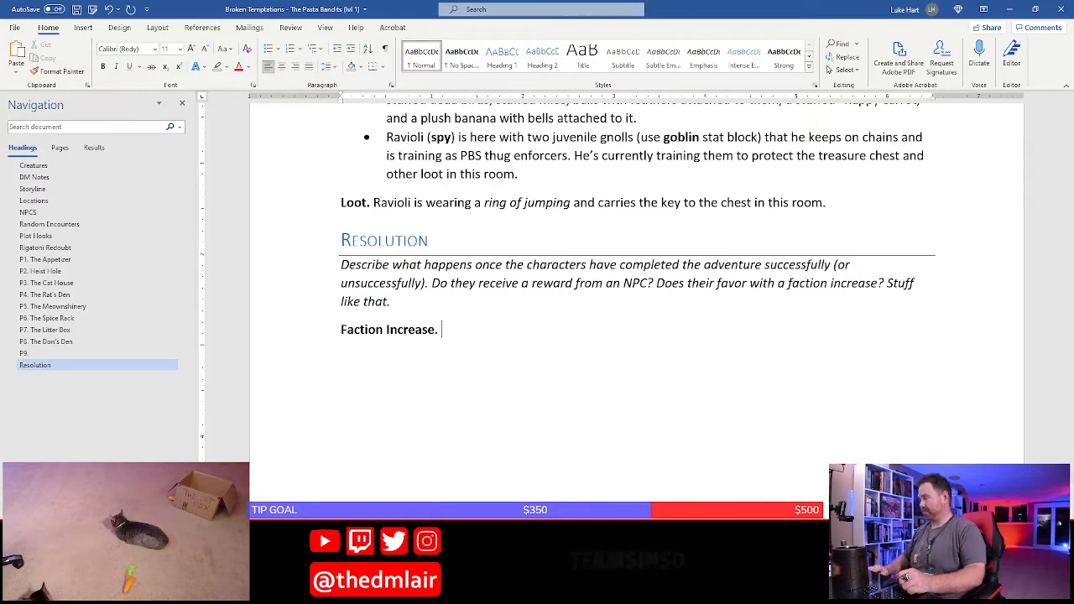
Delete the Faction Increase line under Resolution
left_click(292, 419)
key("Delete")
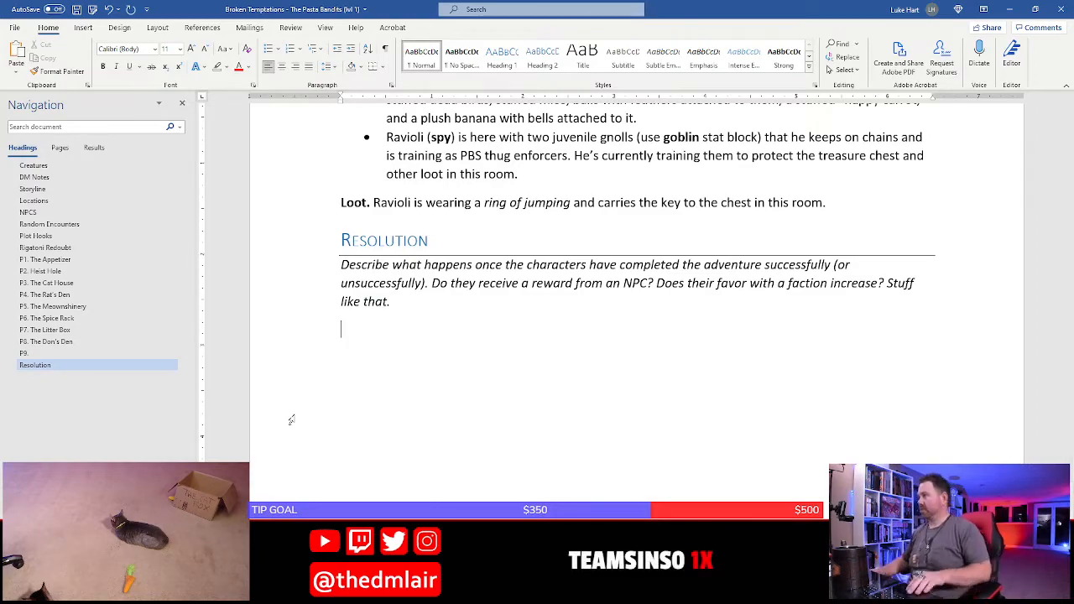
Check room P9 on the hideout map in Photoshop, and title the P9 heading in the Word document "Tuns of Treasure"
scroll(295, 419, "up", 7)
scroll(296, 412, "up", 2)
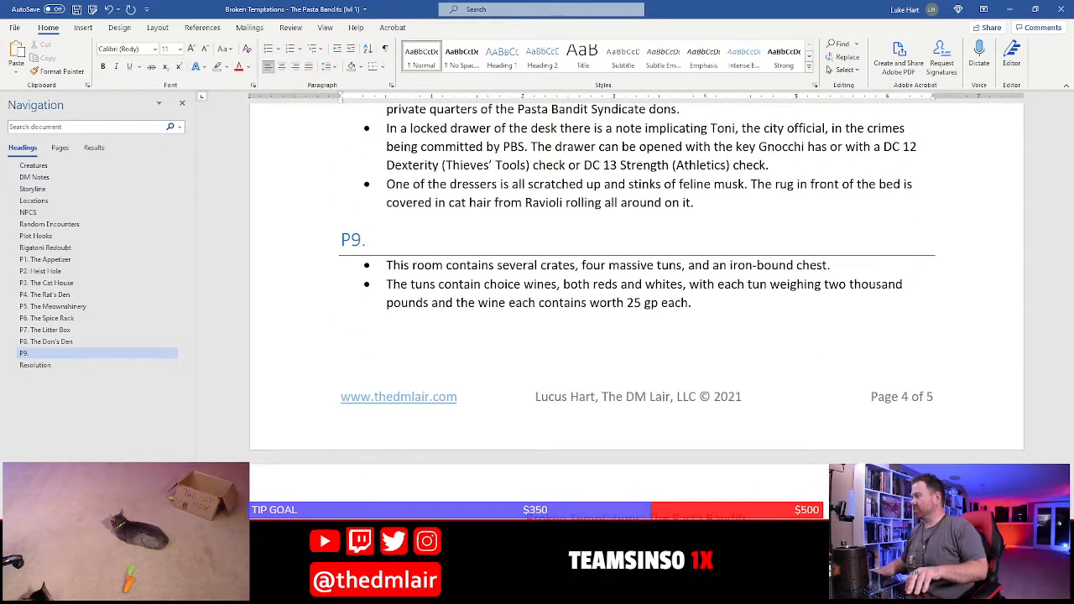
key("alt+Tab")
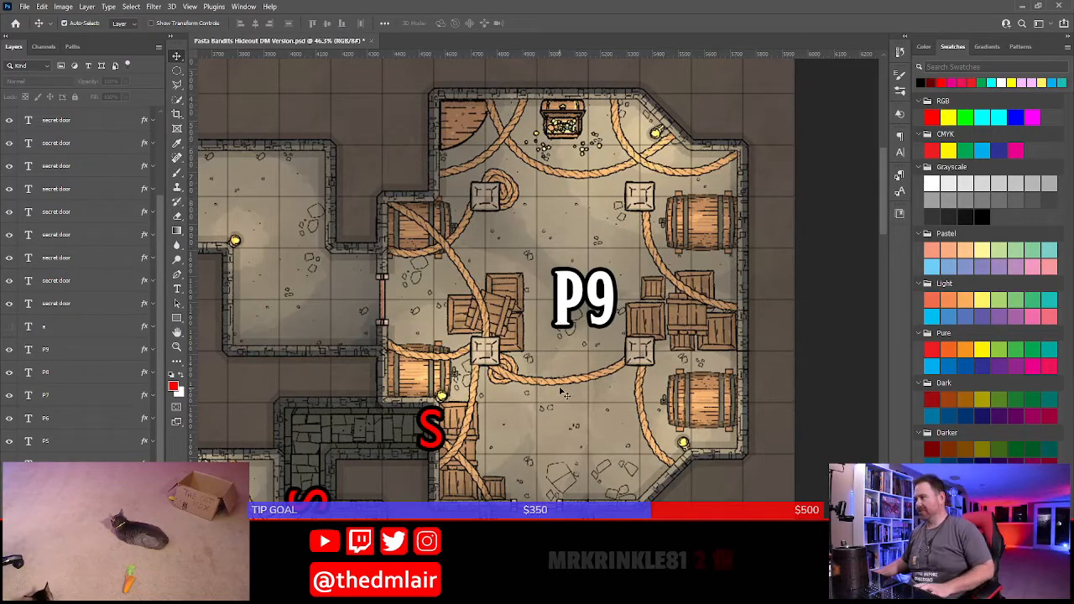
mouse_move(563, 367)
left_mouse_down()
mouse_move(569, 351)
mouse_move(554, 358)
left_mouse_up()
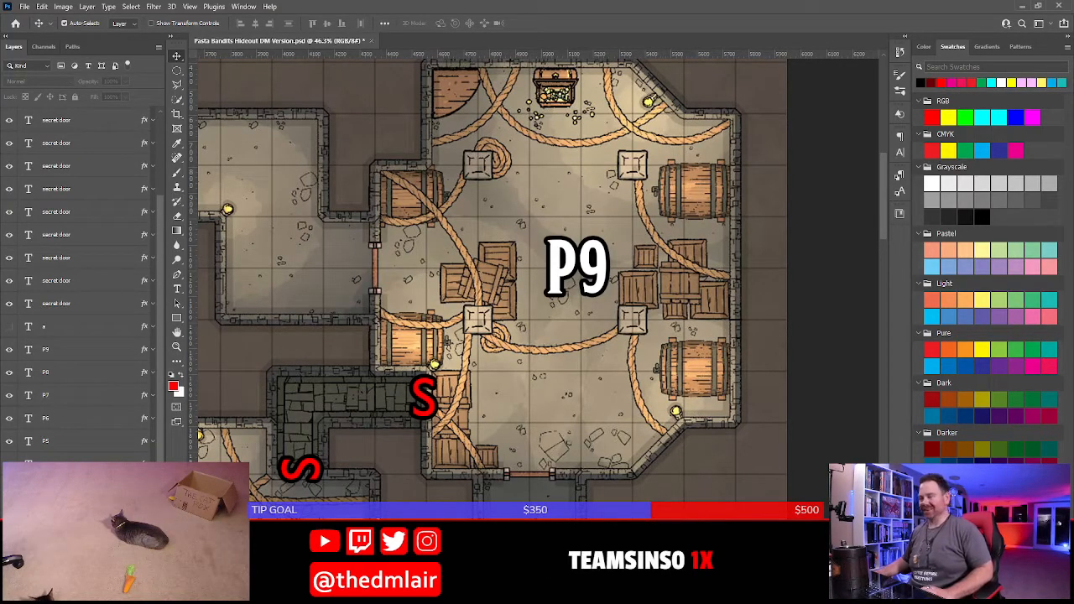
key("alt+Tab")
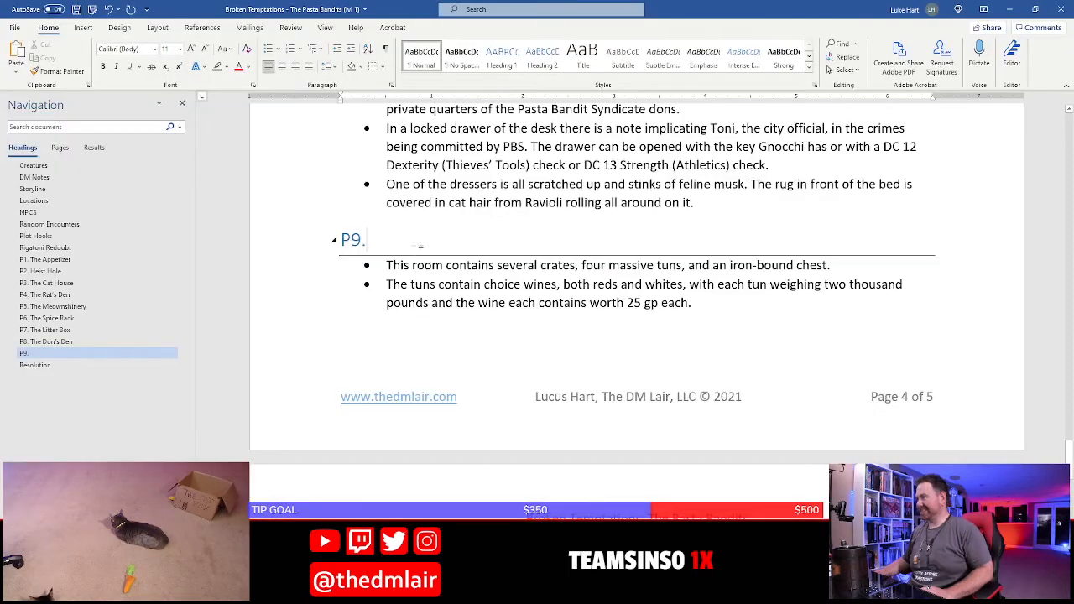
type("Tuns ope")
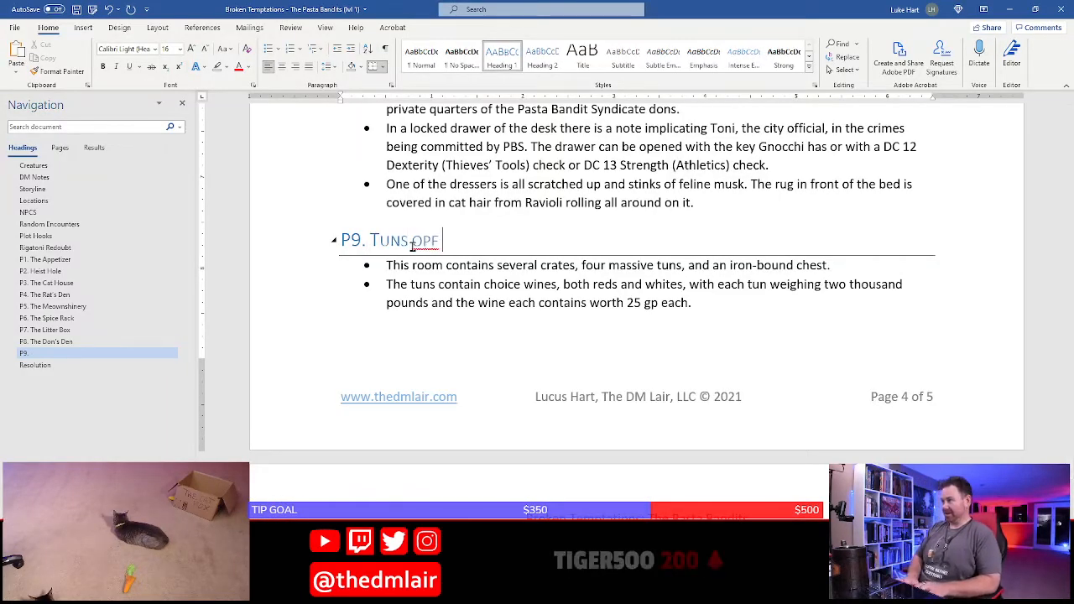
key("BackSpace")
key("BackSpace")
type("f Trea")
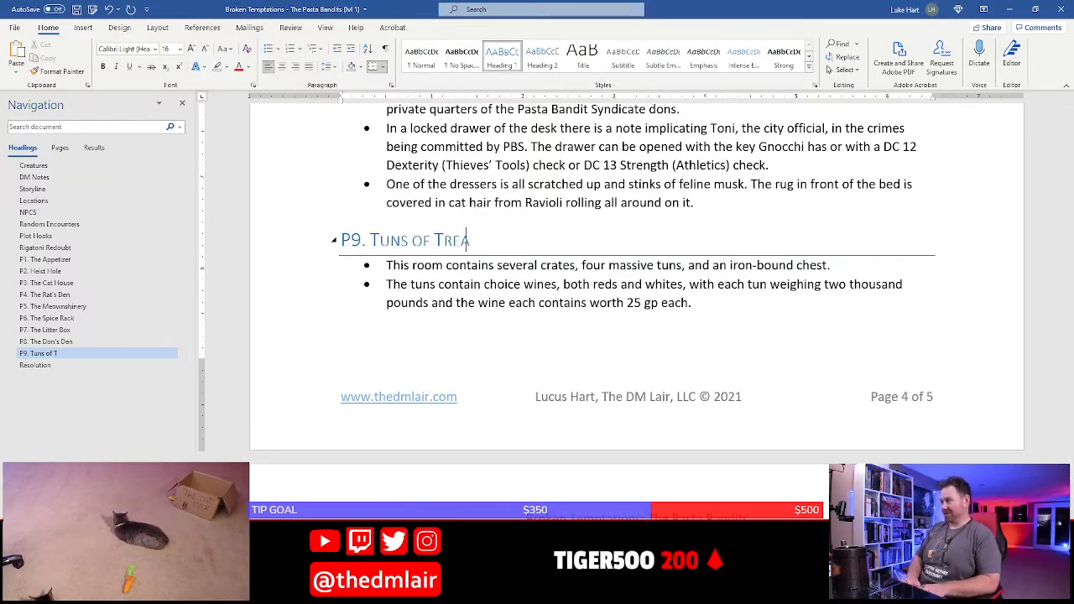
type("sure")
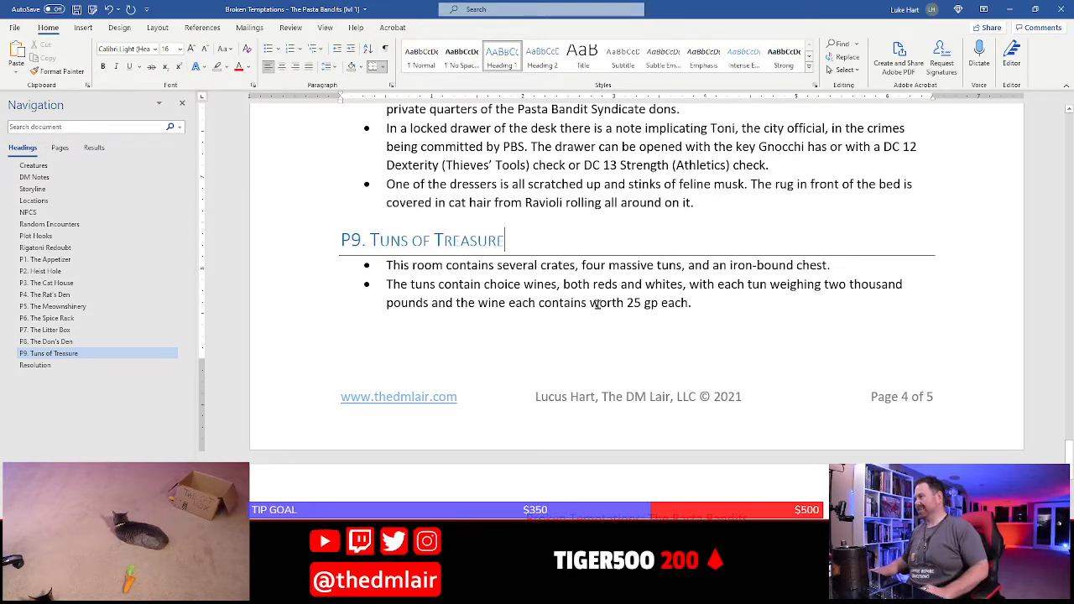
Extend the P9 heading with "and a Toybox!" after "Tuns of Treasure"
scroll(396, 288, "down", 3)
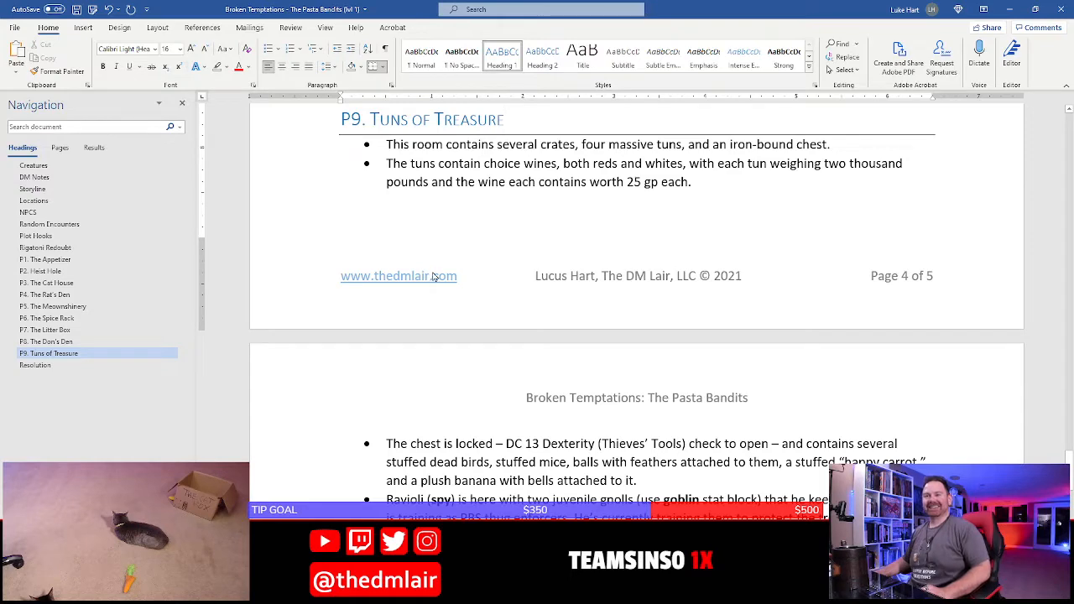
scroll(433, 277, "up", 5)
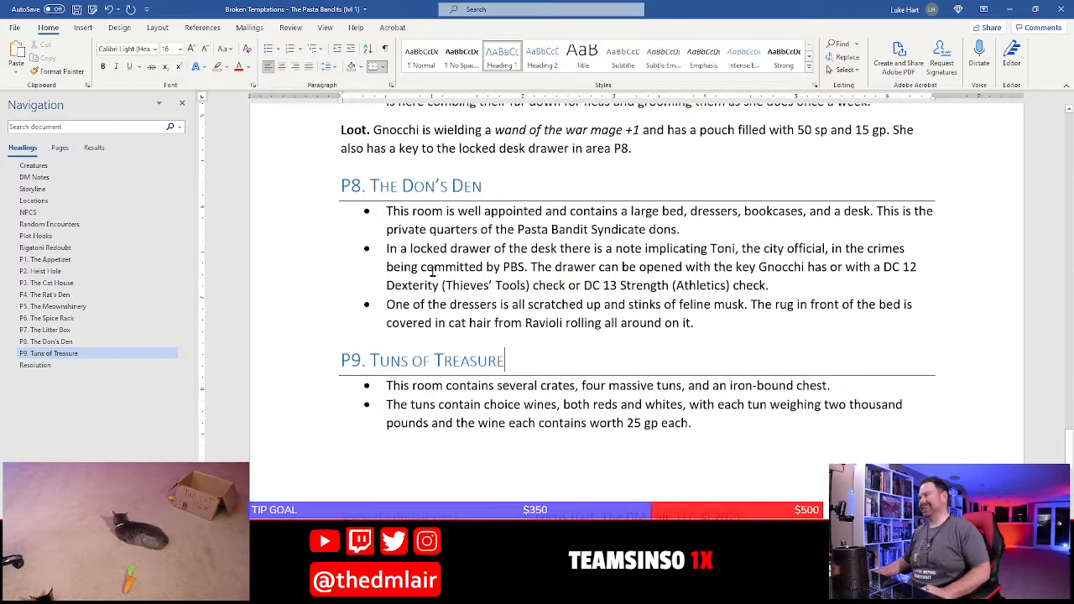
scroll(455, 375, "down", 3)
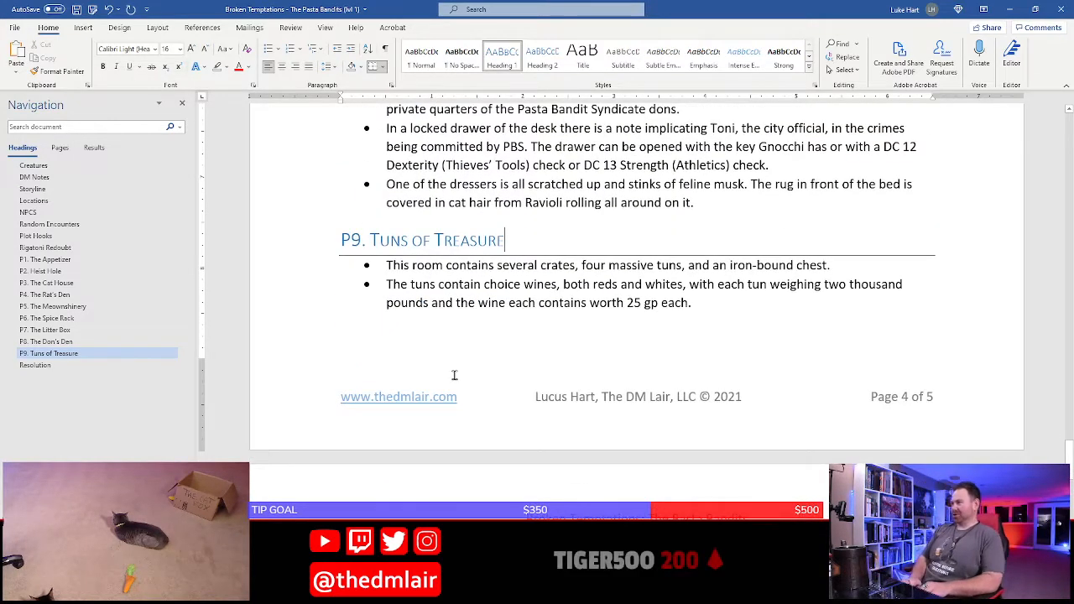
type("and a Toy")
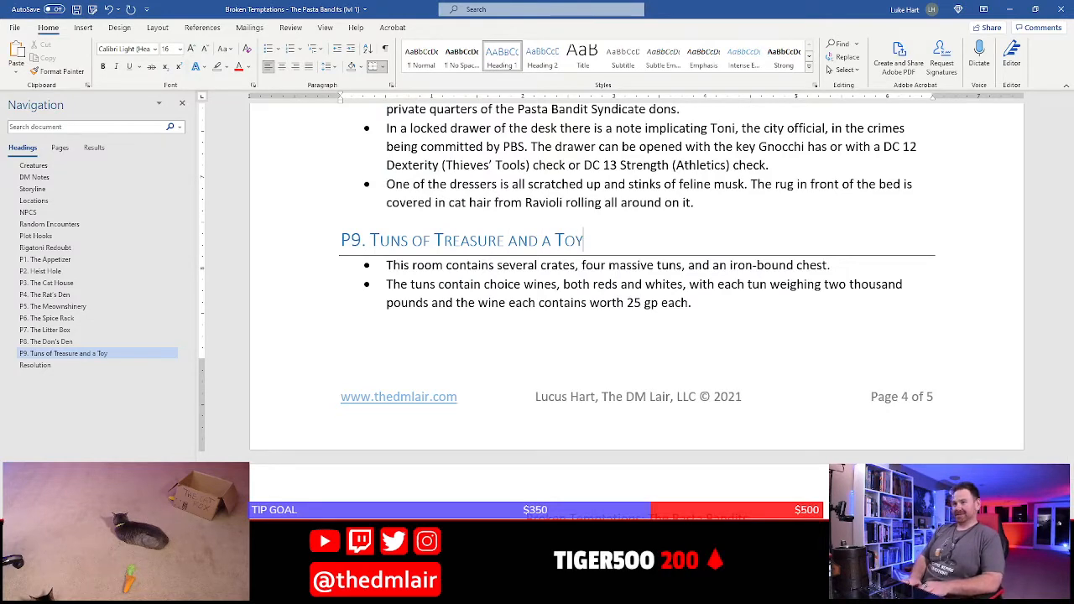
type("box!")
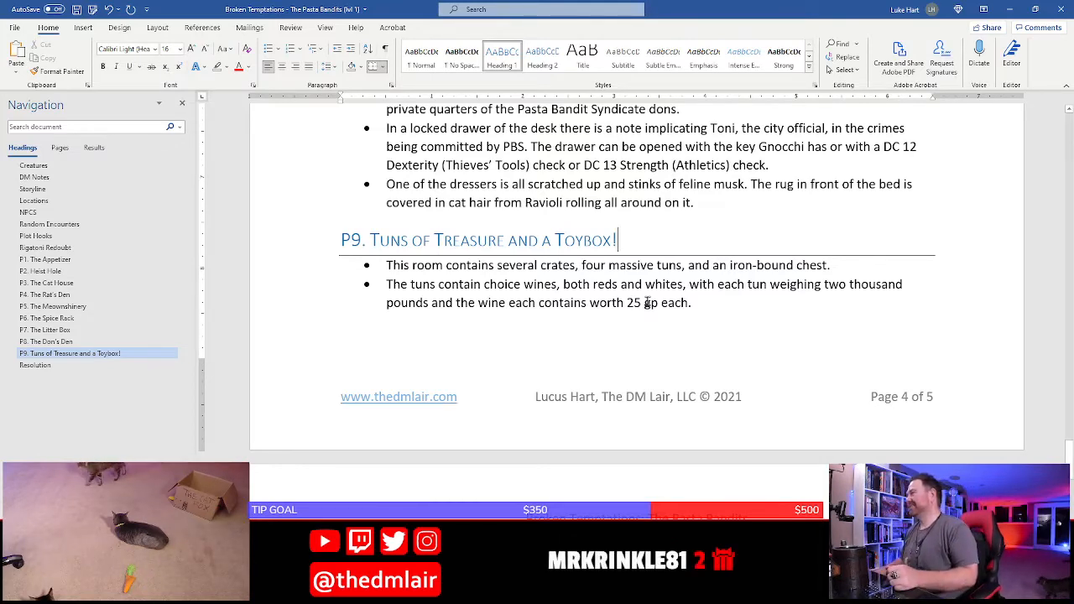
left_click(442, 283)
scroll(434, 267, "down", 2)
scroll(434, 266, "down", 5)
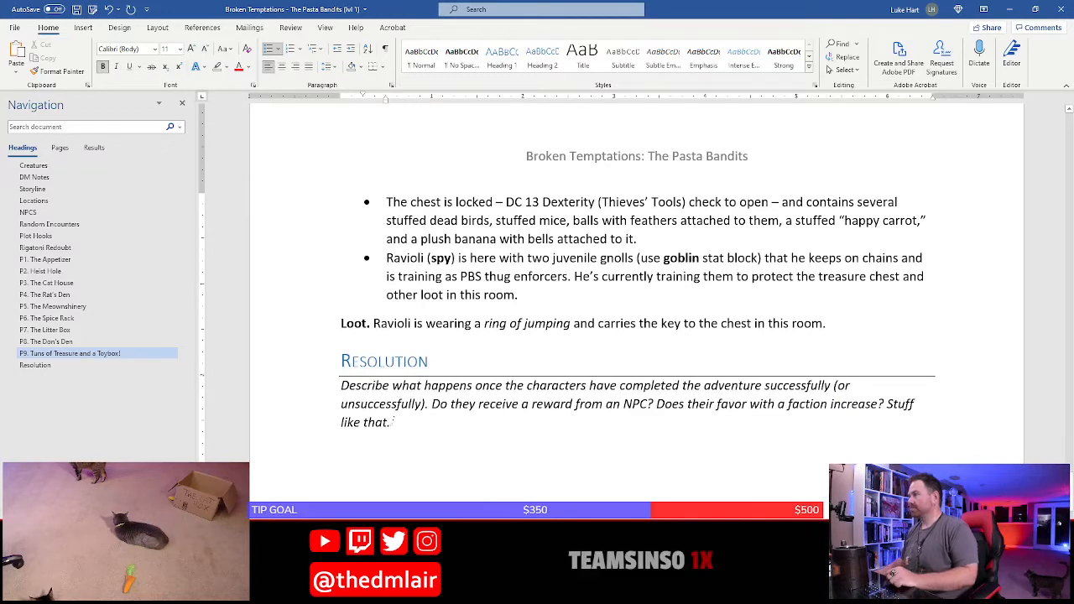
left_click(411, 430)
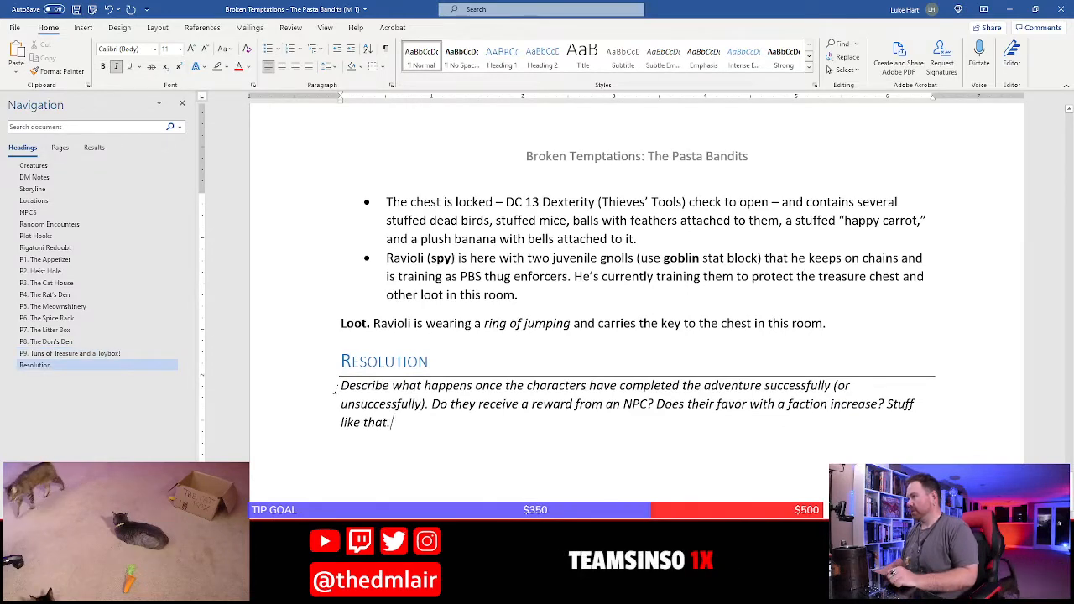
left_click_drag(342, 387, 389, 432)
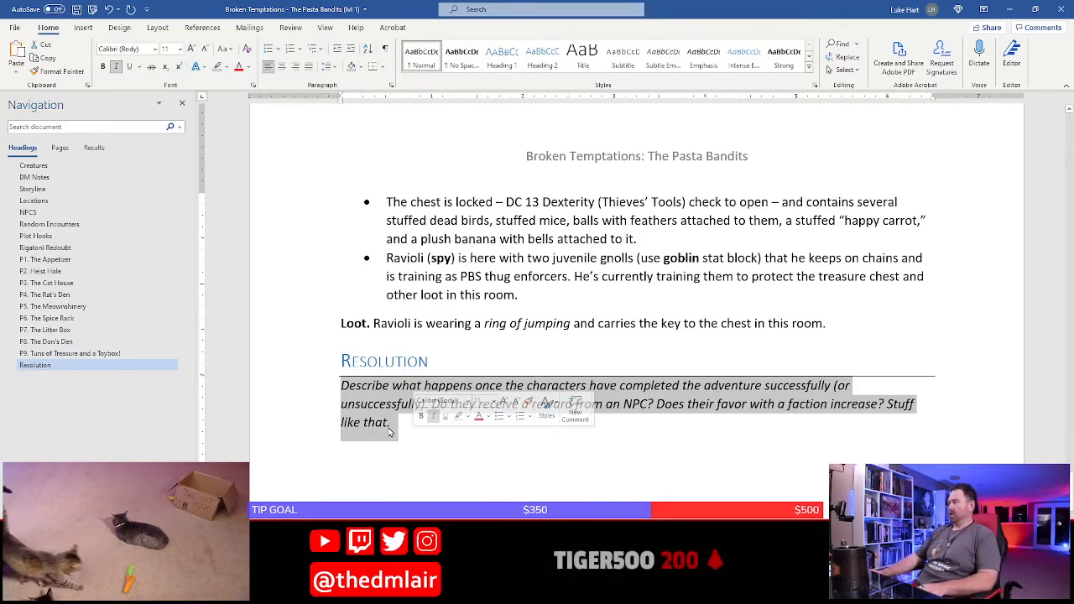
Insert "(1000 cp and a large ruby worth 10 gp)" after "life savings" in the Mission Impastable plot hook
scroll(389, 432, "up", 10)
scroll(389, 433, "up", 15)
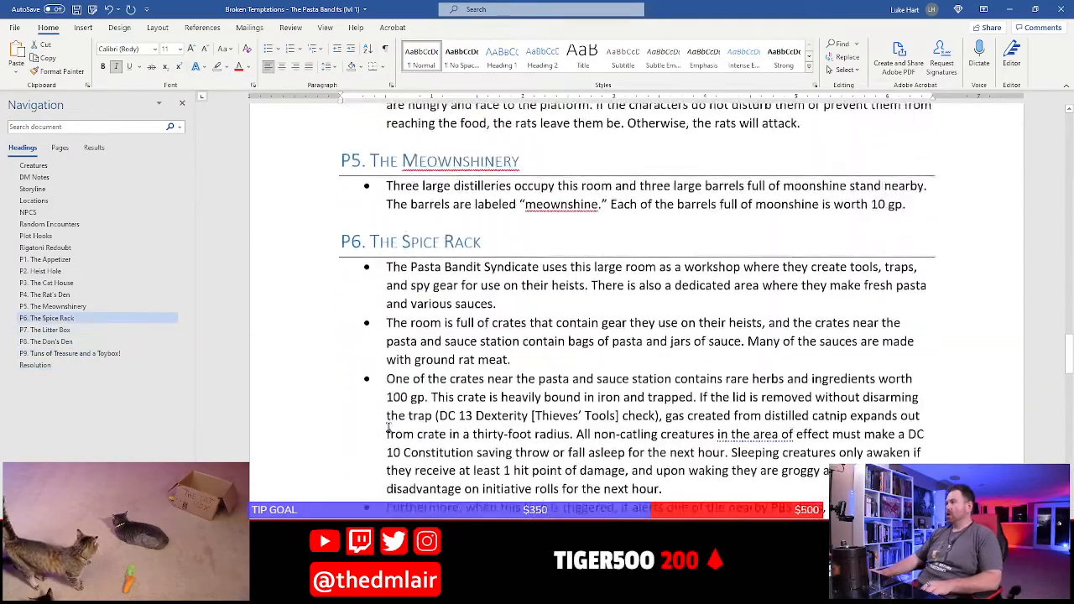
left_click(46, 247)
scroll(487, 336, "up", 3)
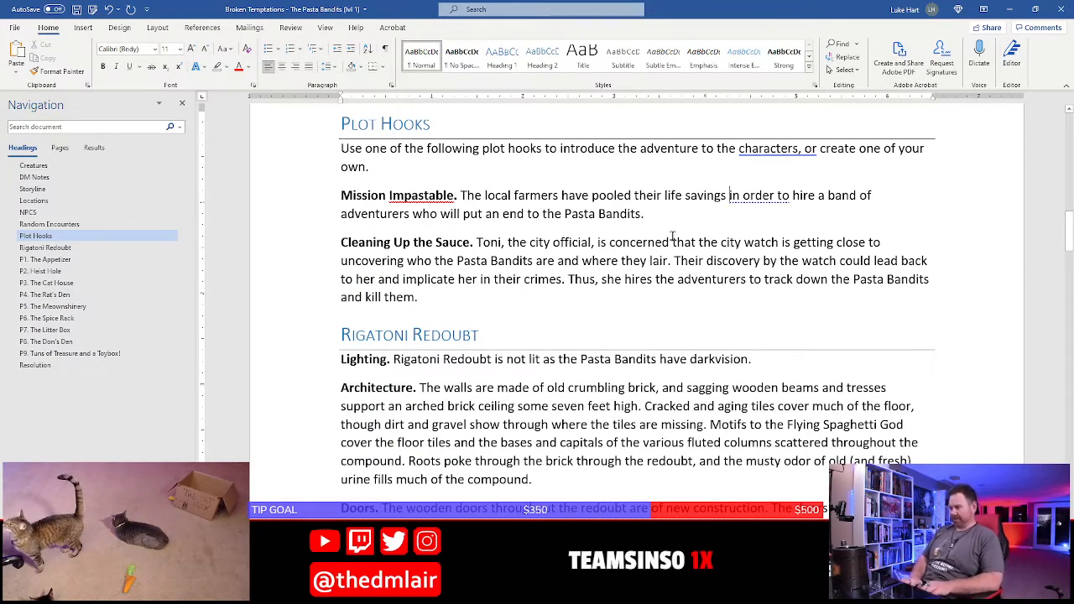
left_click(729, 195)
type("( 1000 cp")
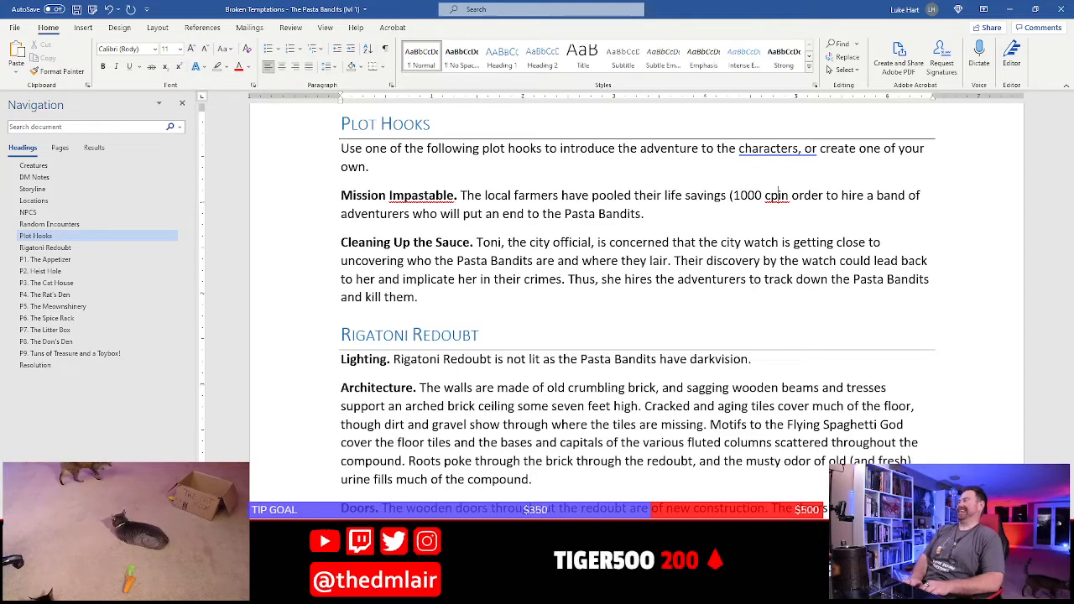
type(" and a large ")
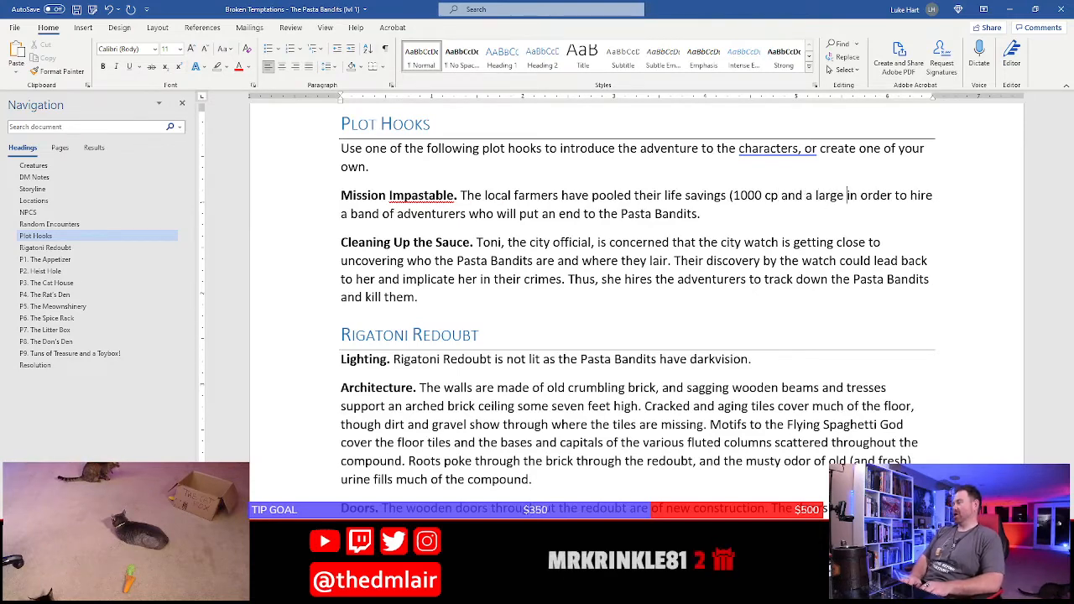
type("r")
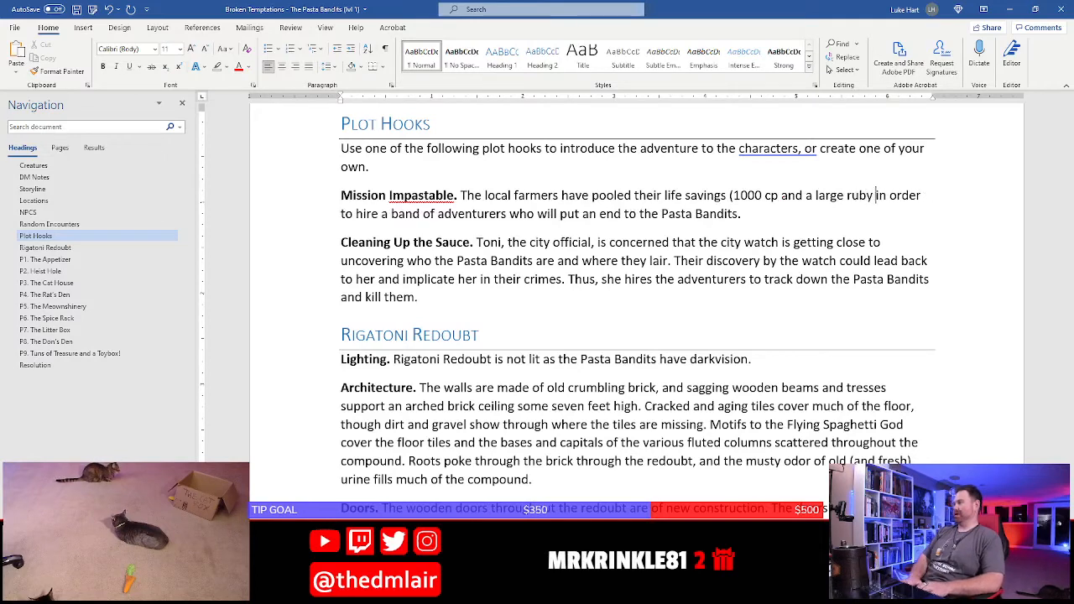
type("uby worth 10 gp)")
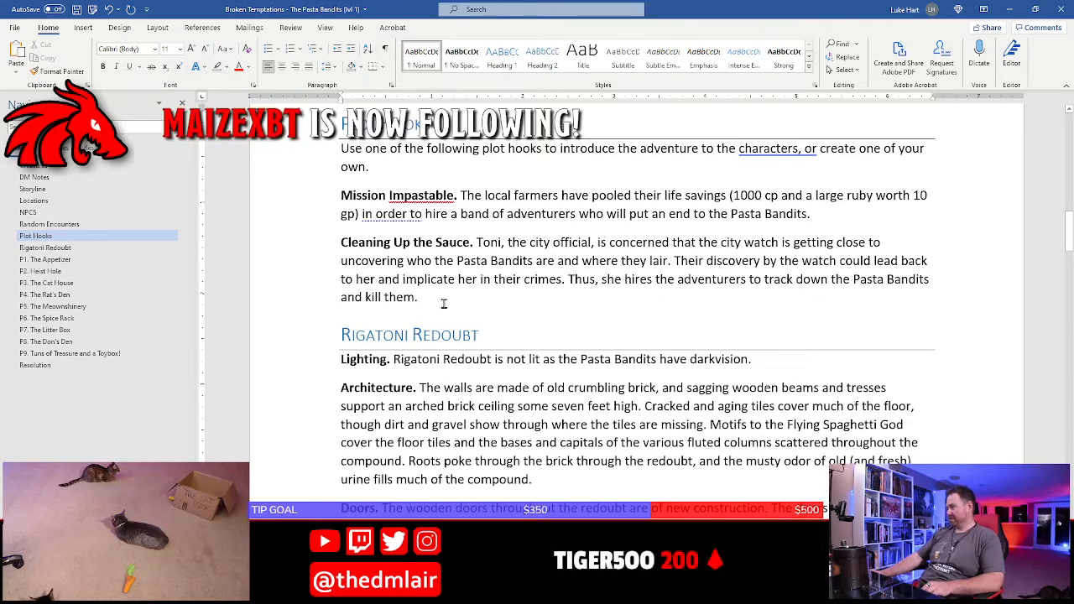
Add "She promises them 100 gp to do the job," to the end of the Cleaning Up the Sauce plot hook
type("She")
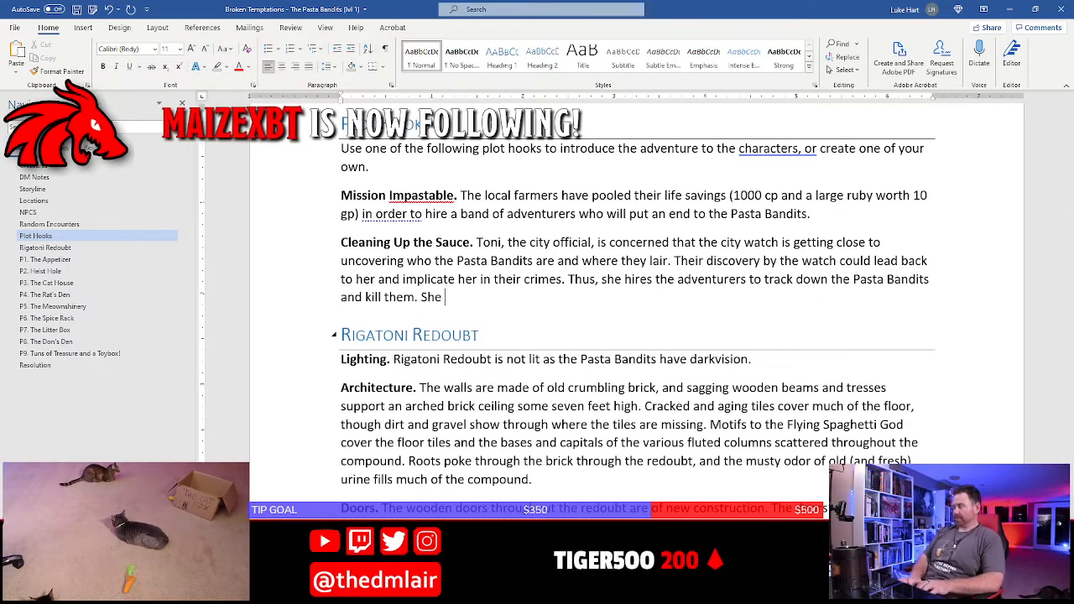
type(" promises them ")
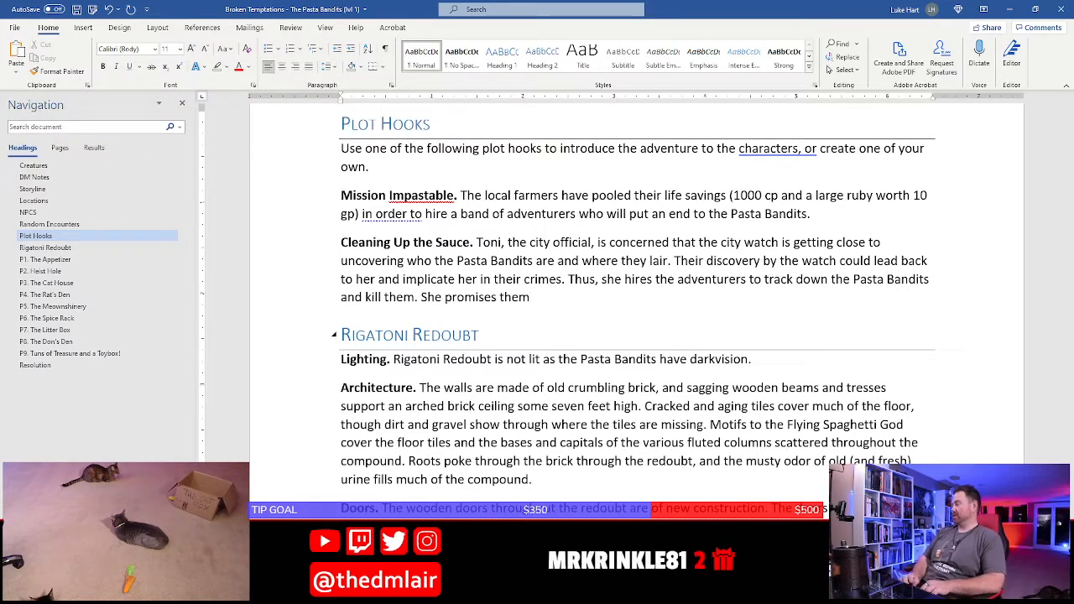
type("2")
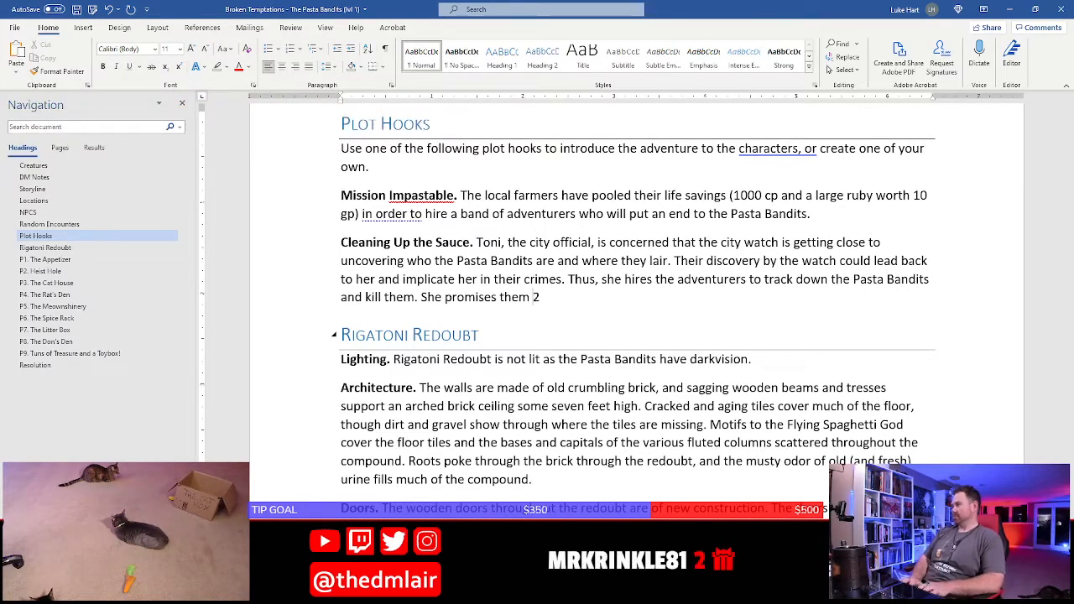
type("0 gp")
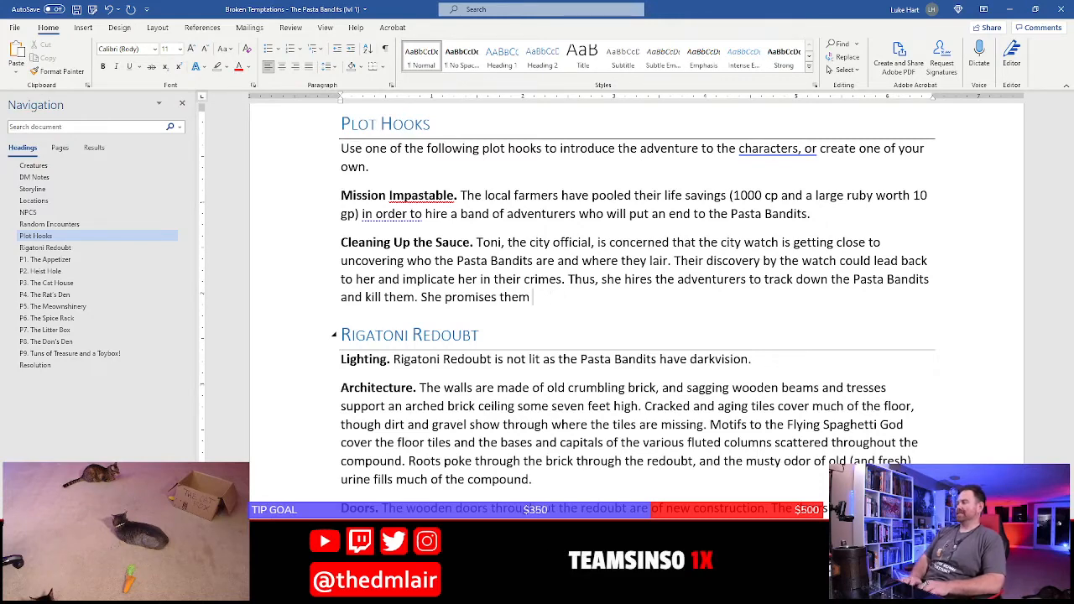
type("100")
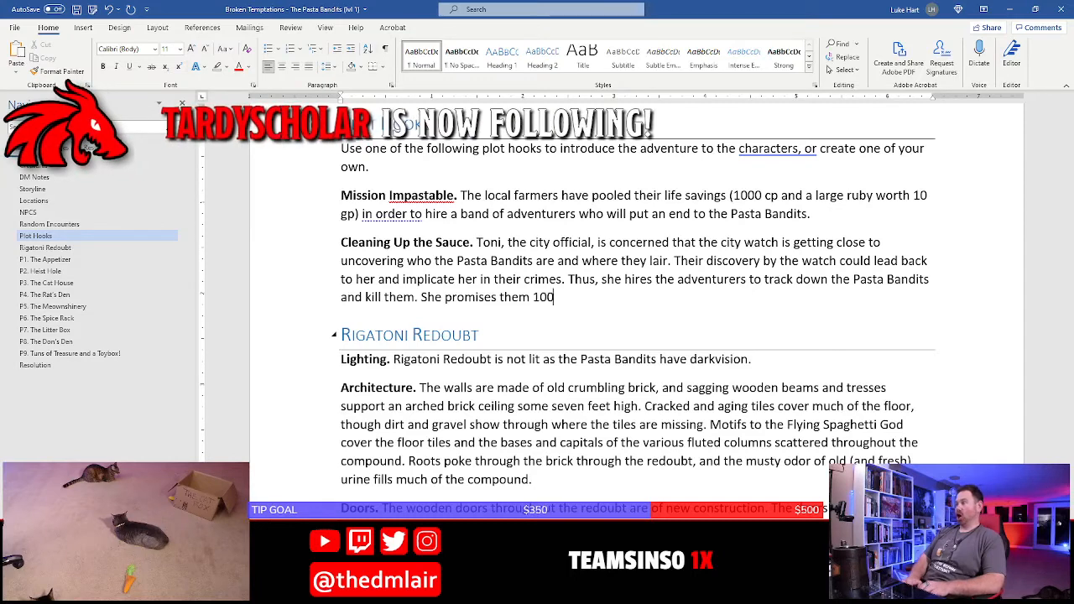
type(" gp ")
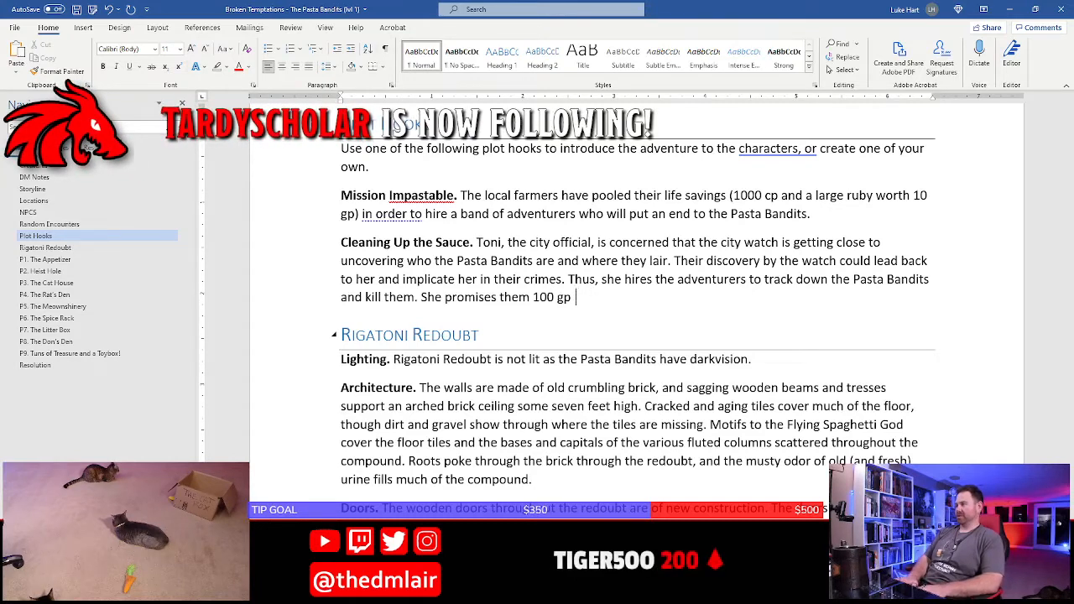
type("to do the ")
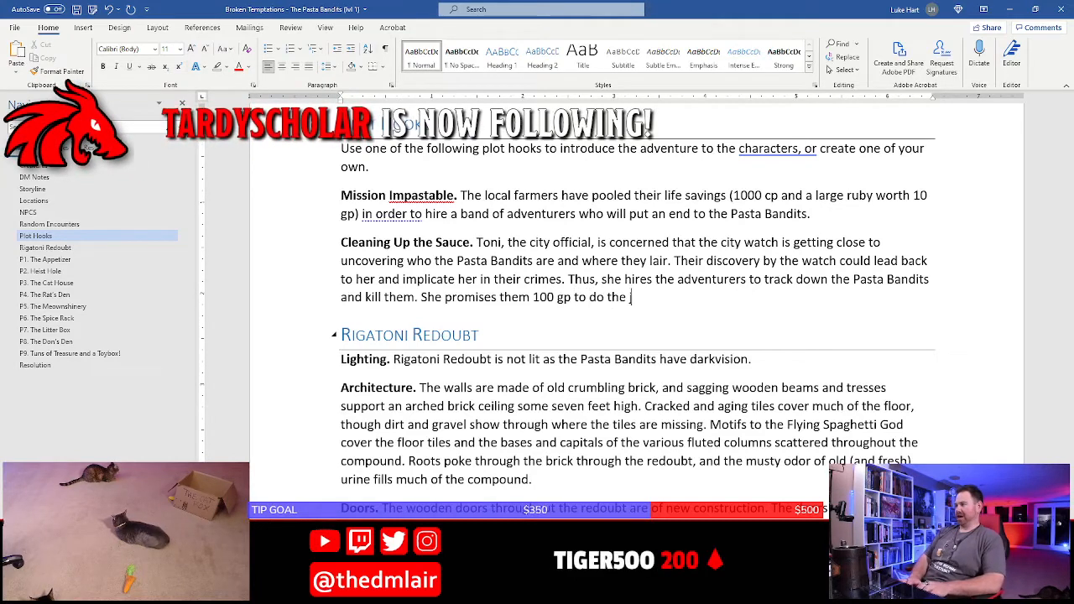
type("job, but only g")
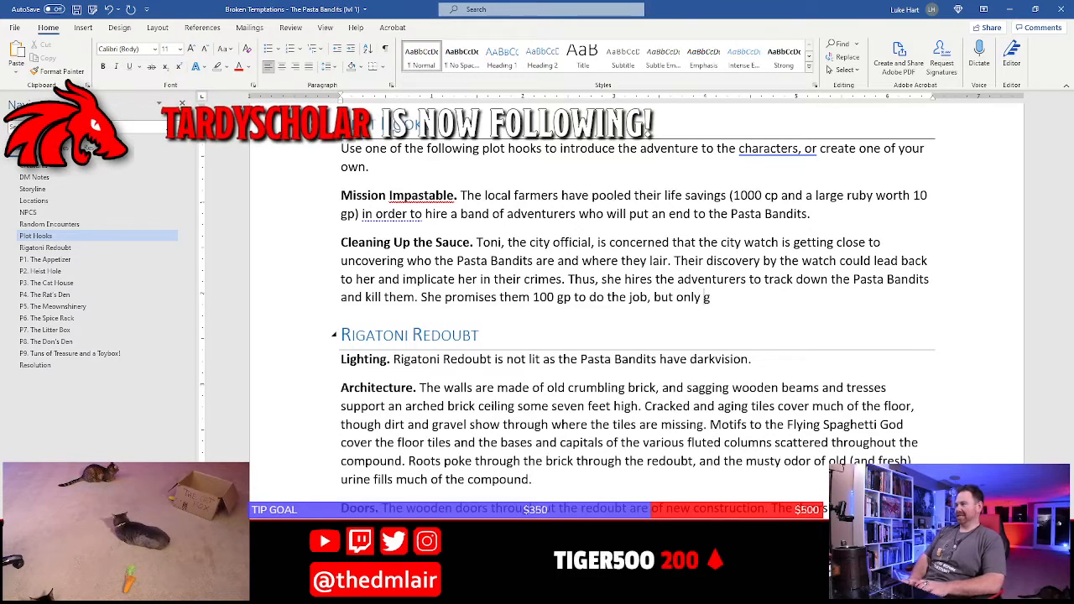
type("ives them 2")
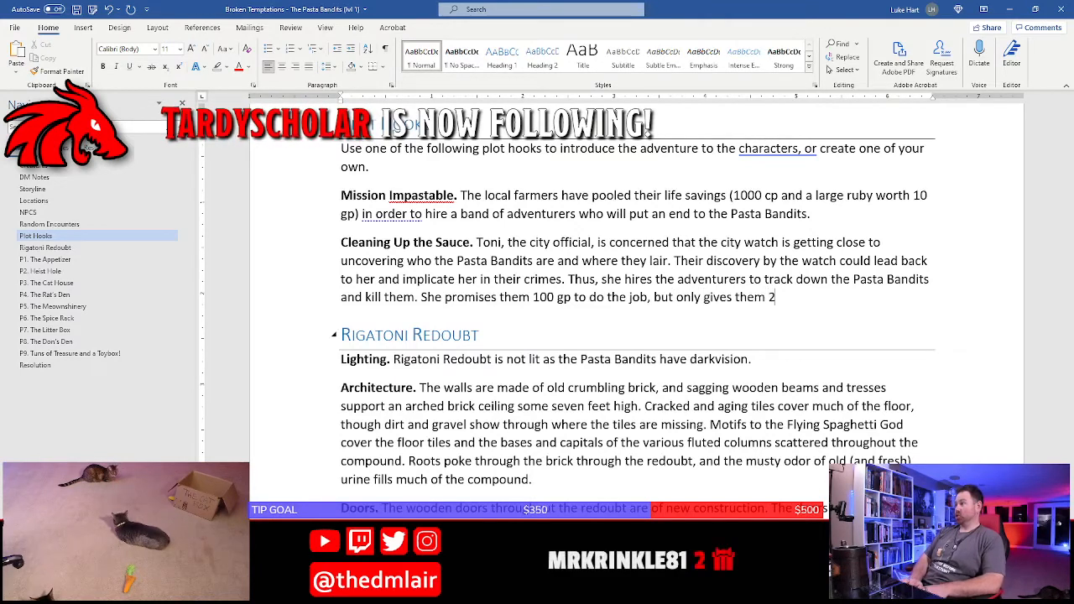
type("0 gp upon")
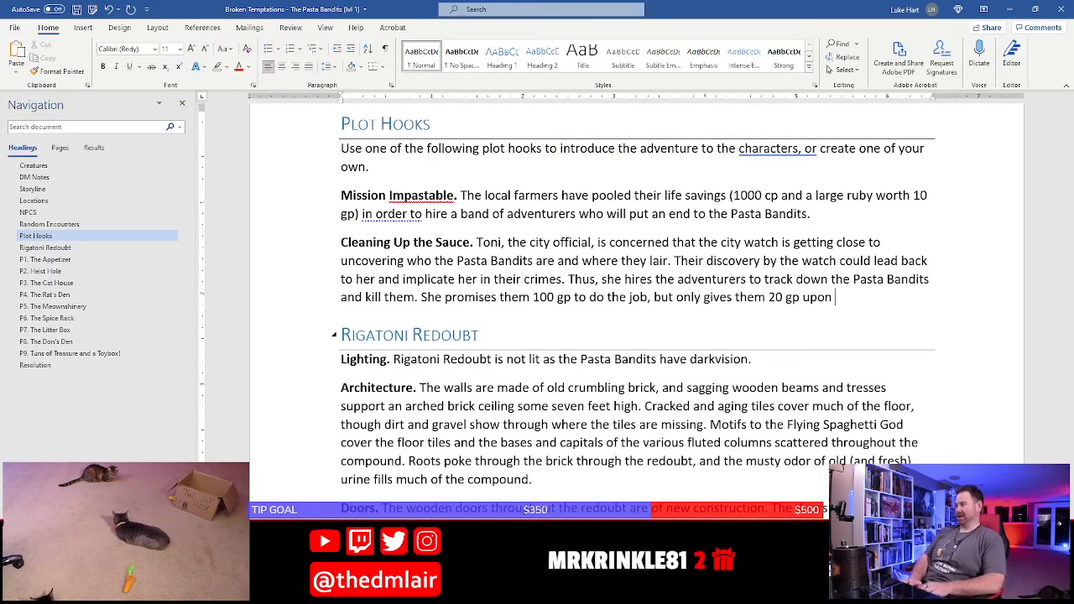
type(" completion.")
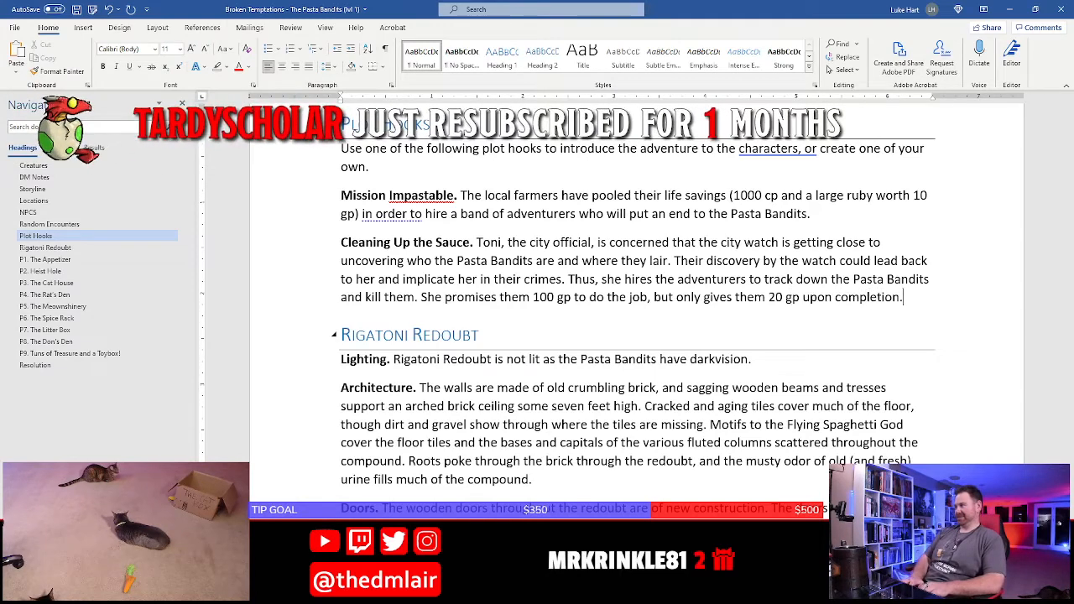
Finish the Cleaning Up the Sauce sentence with "but only gives them 20 gp upon completion." and save the document
key("ctrl+s")
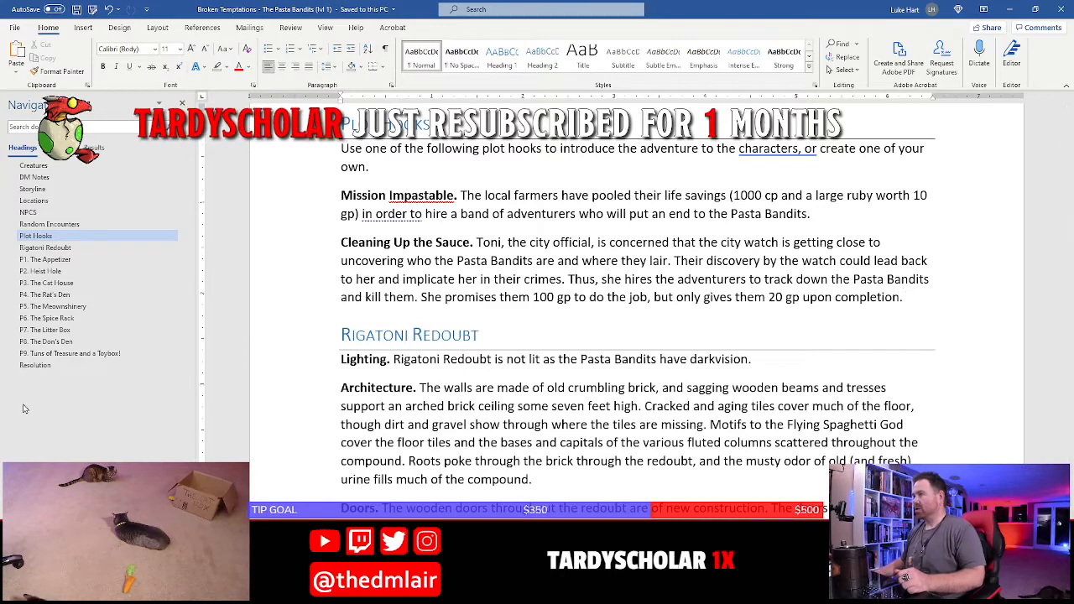
Replace the placeholder instructions under the Resolution heading with the non-italic opening "The g"
left_click(35, 365)
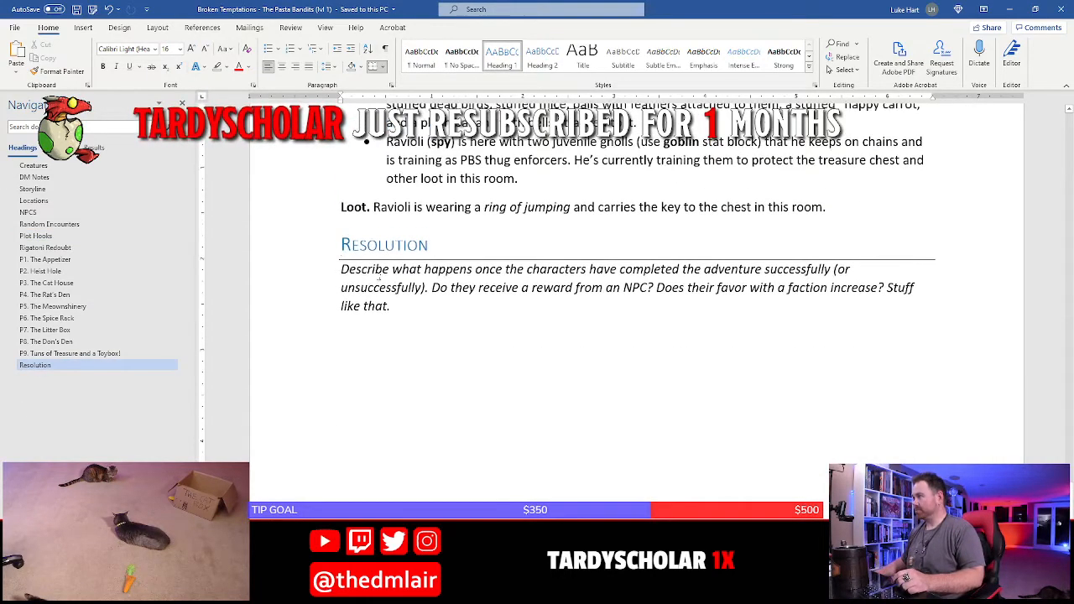
left_click_drag(337, 272, 422, 302)
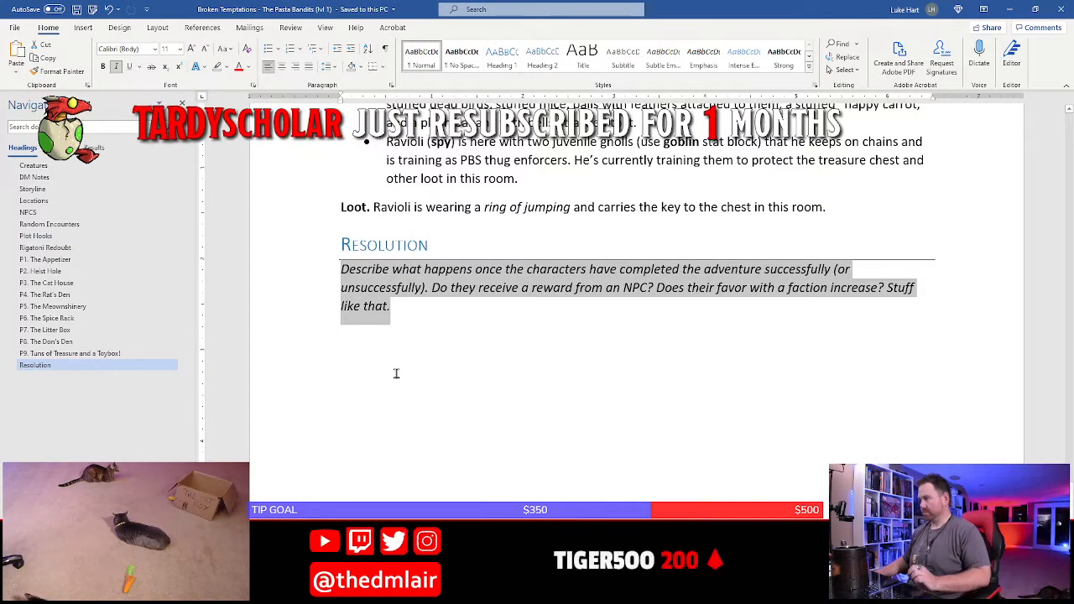
type("The g")
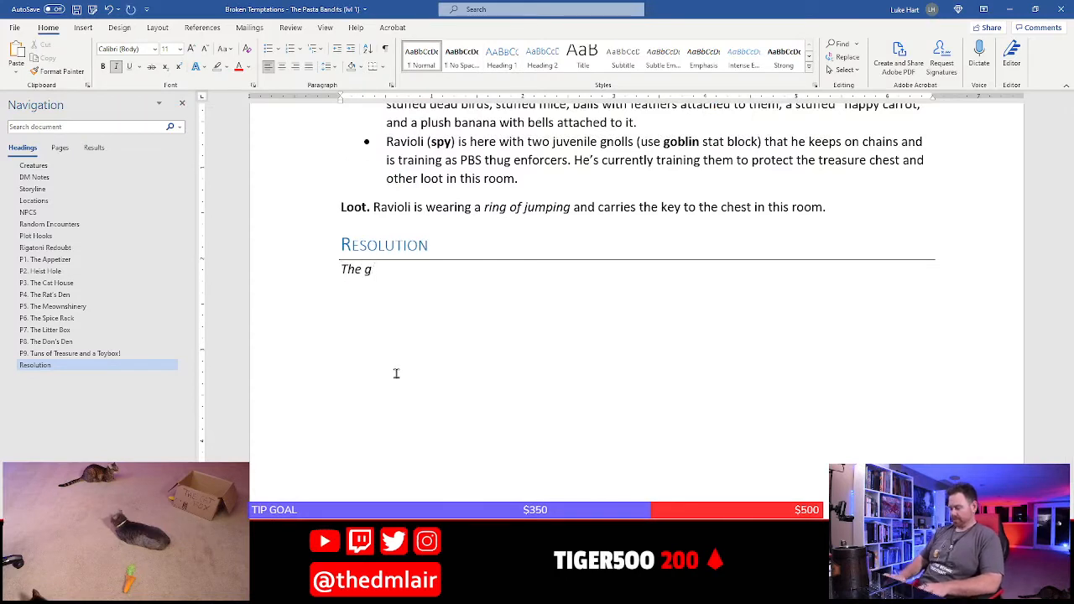
key("shift+Home")
left_click(396, 373)
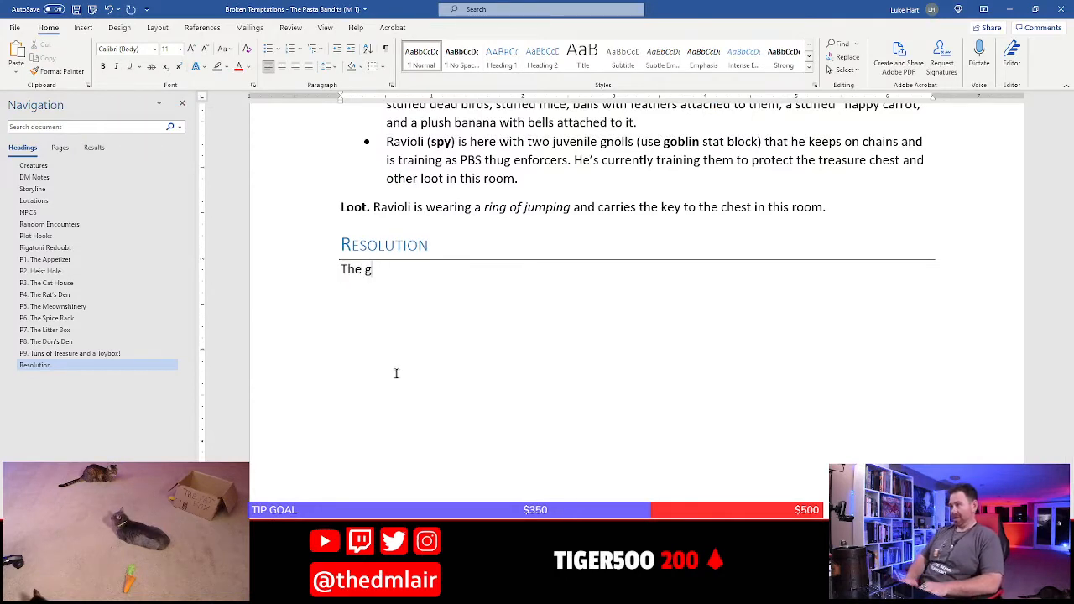
Continue the Resolution opening so it reads "The group receive the reward that was promised to them"
type("rouip")
key("BackSpace")
key("BackSpace")
key("BackSpace")
type("p receive the reward")
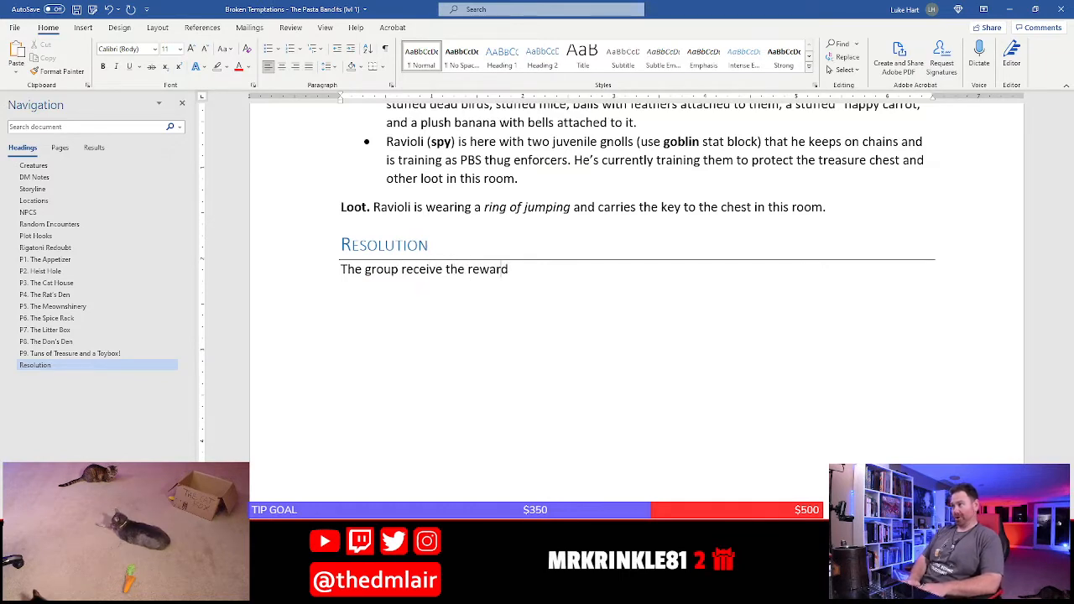
type(" that was promise")
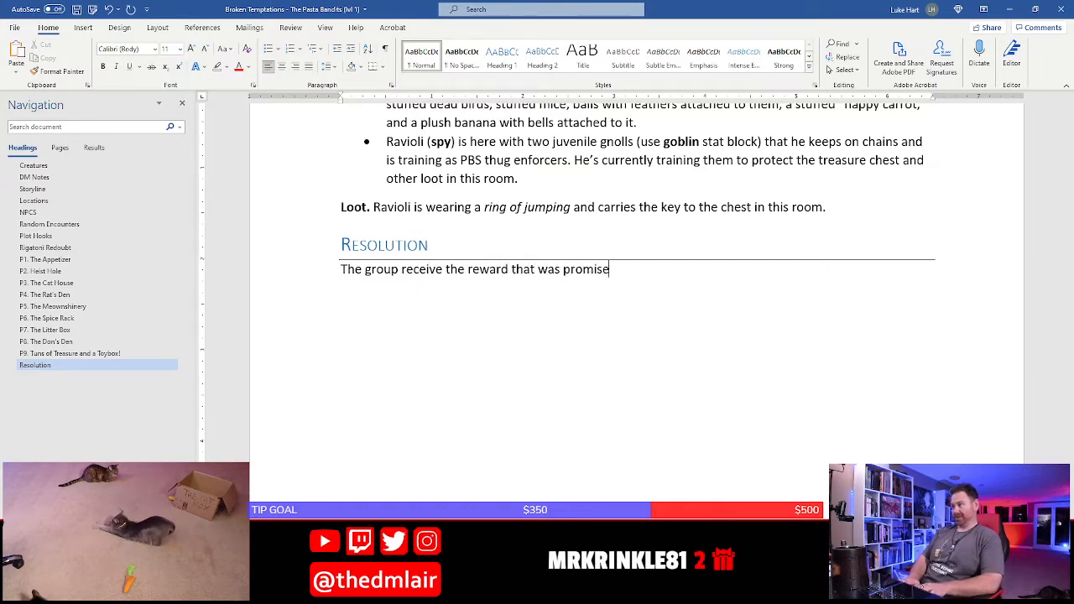
type("d to them p")
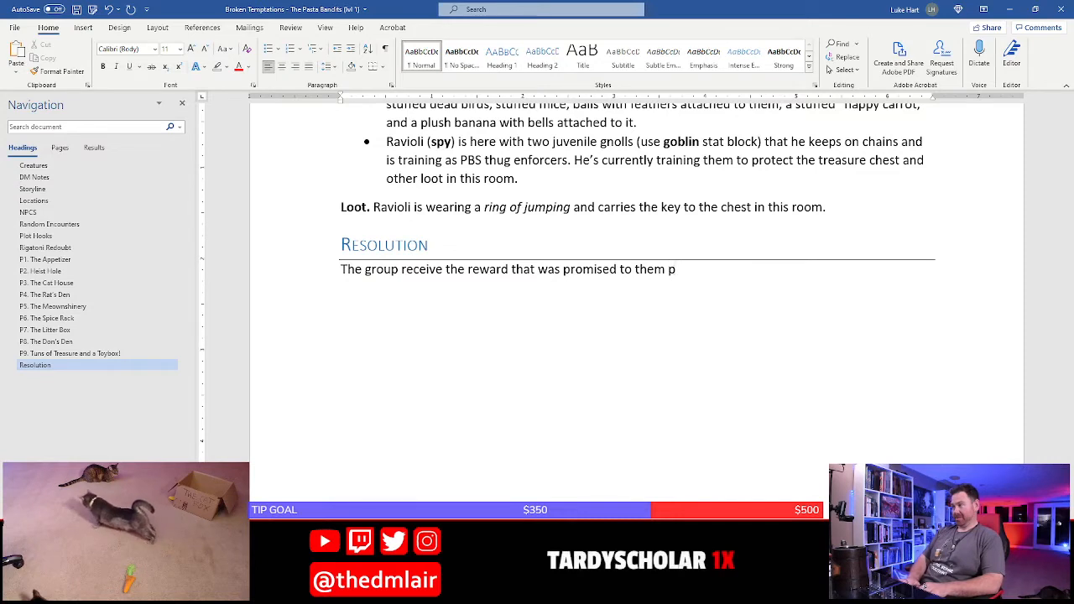
type("er")
Finish the Resolution sentence with "based on the plot hook used."
key("BackSpace")
key("BackSpace")
key("BackSpace")
type("base")
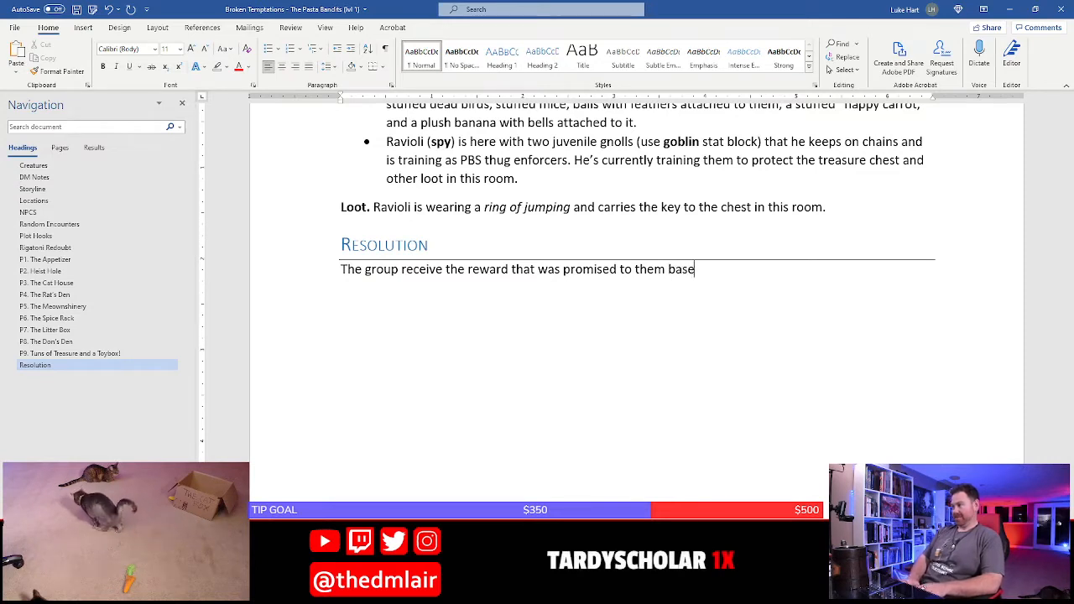
type("d on the plot hook ")
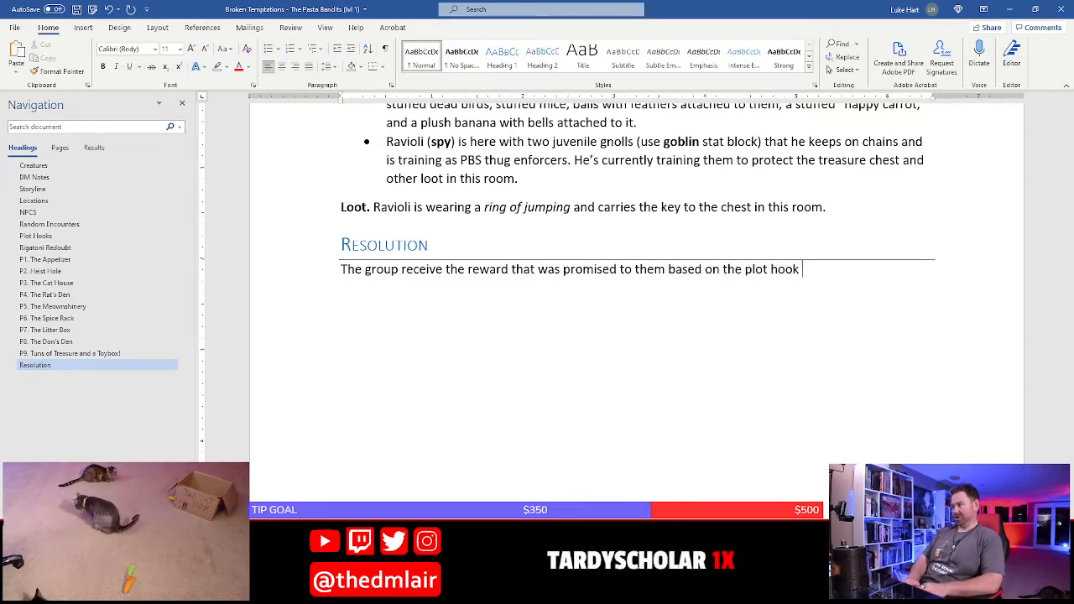
type("used.")
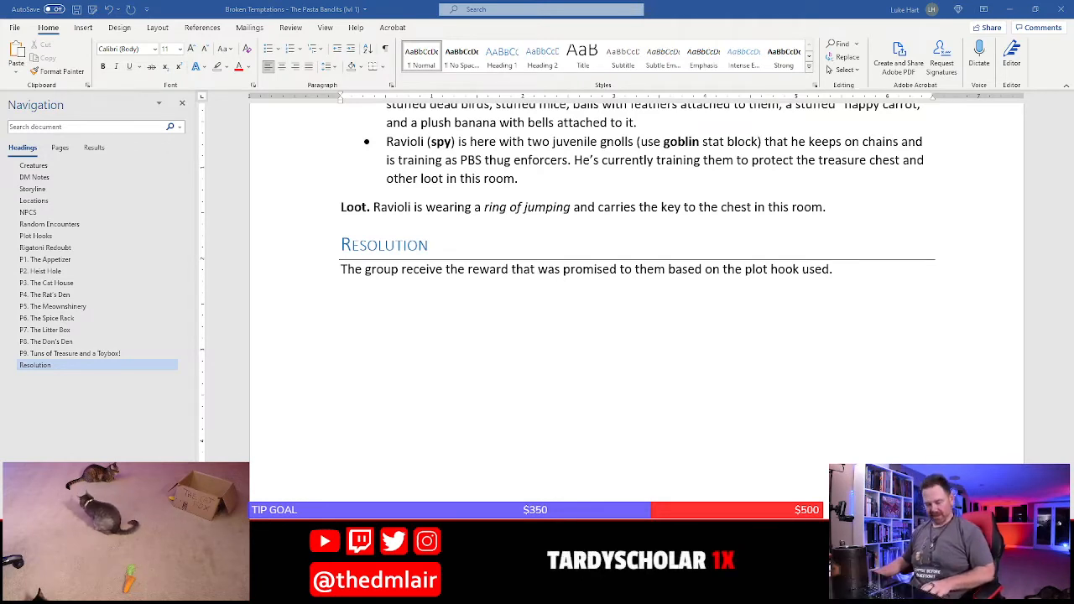
Paste the copied paragraph about killing all the pasta bandits below the Resolution sentence and correct the misspelled "kill"
left_click(784, 282)
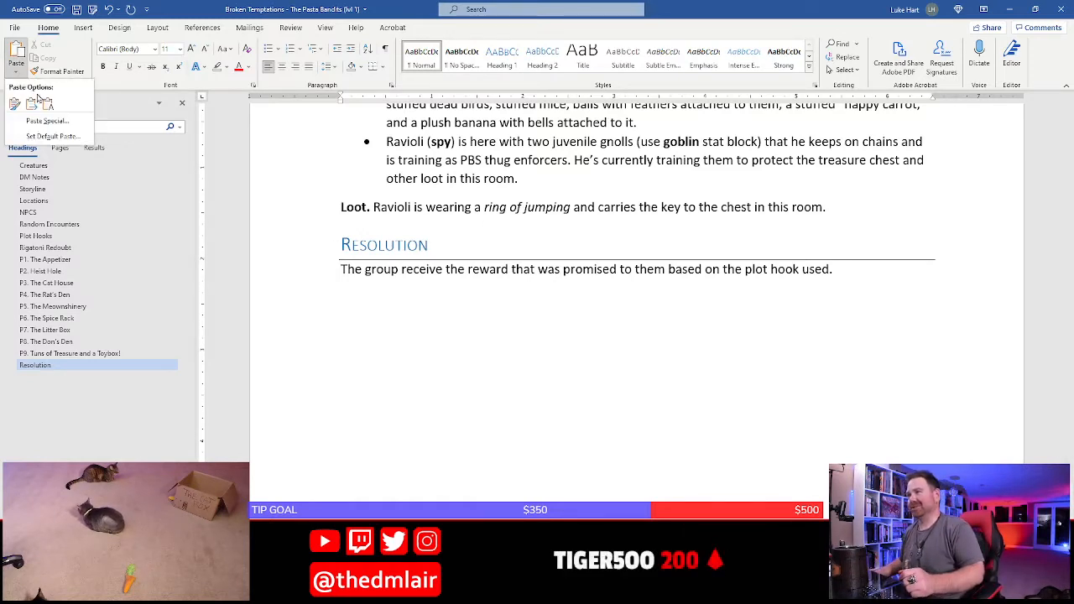
left_click(42, 108)
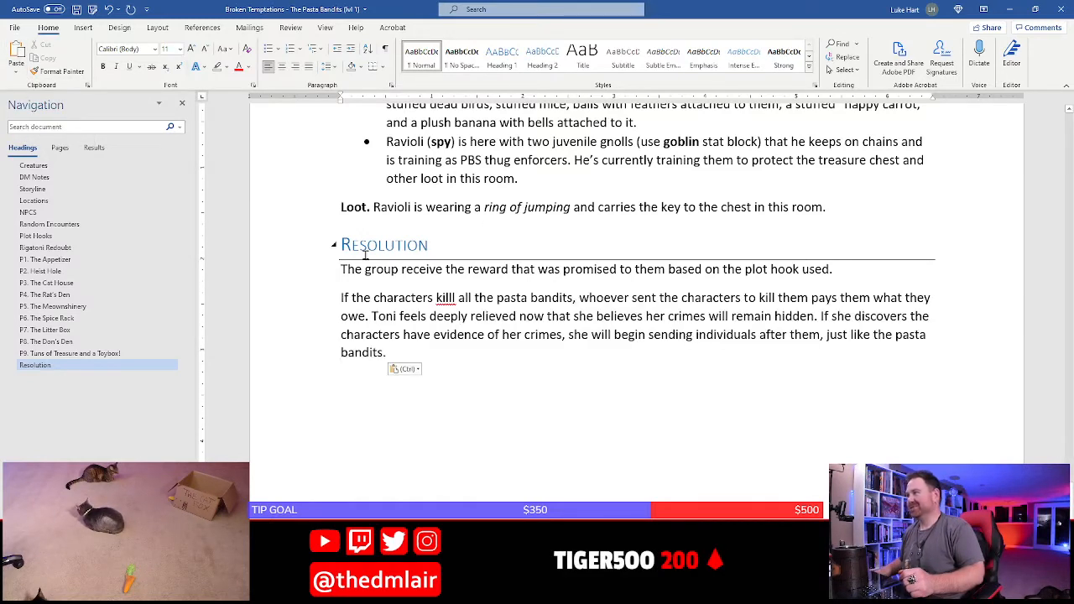
left_click(454, 298)
key("BackSpace")
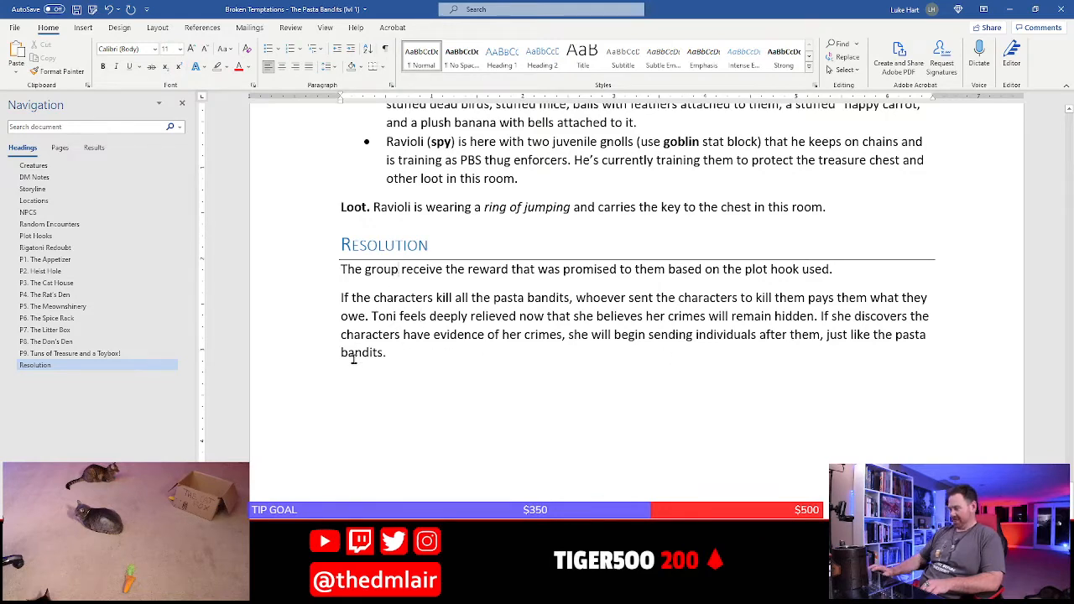
Delete the sentence about the group receiving the promised reward from the start of the Resolution section
key("shift+Down")
key("Delete")
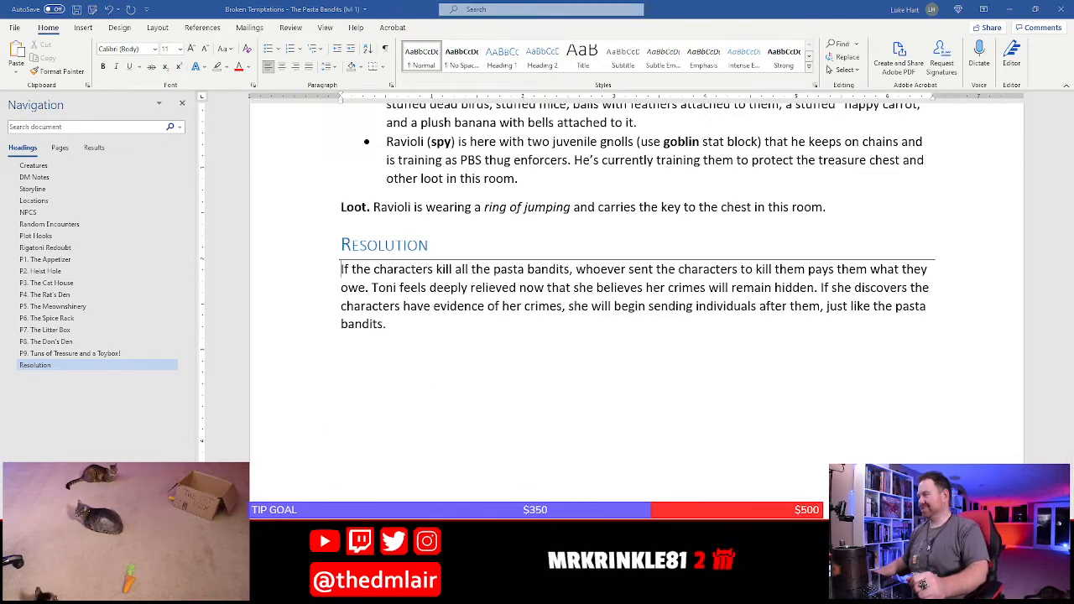
Switch to Photoshop, look over the hideout map's rooms, and save Pasta Bandits Hideout DM Version.psd
key("alt+Tab")
scroll(491, 412, "down", 5)
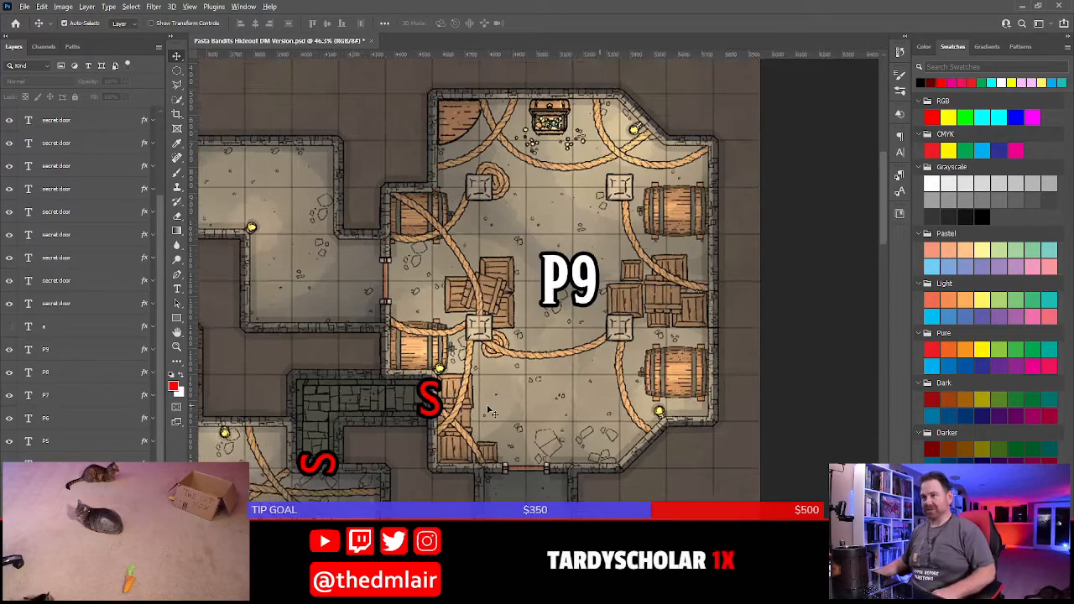
left_click_drag(464, 497, 613, 312)
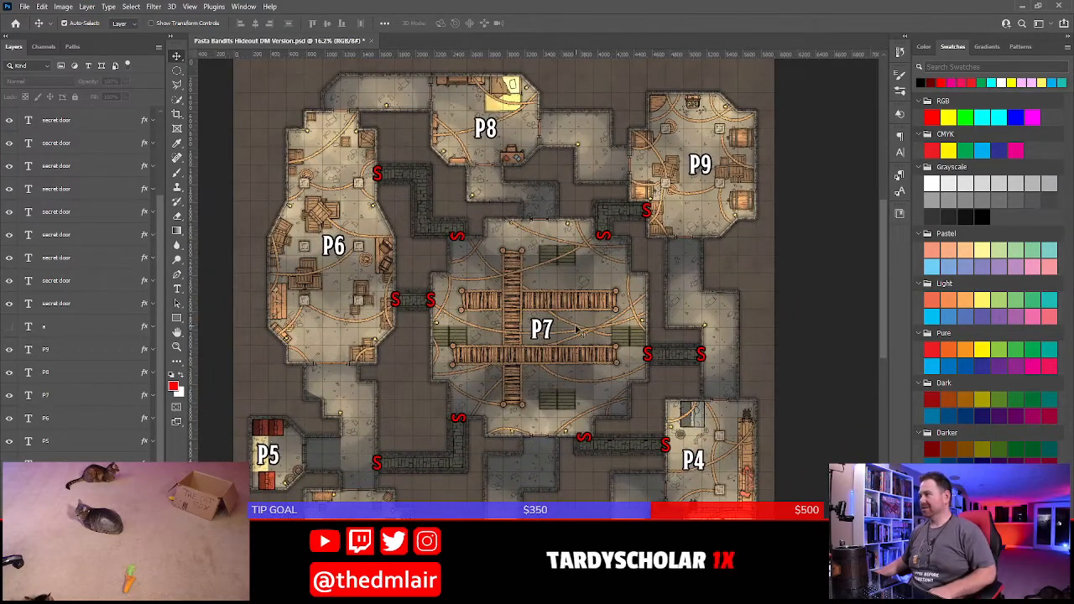
left_click_drag(516, 517, 550, 330)
left_click_drag(554, 216, 541, 316)
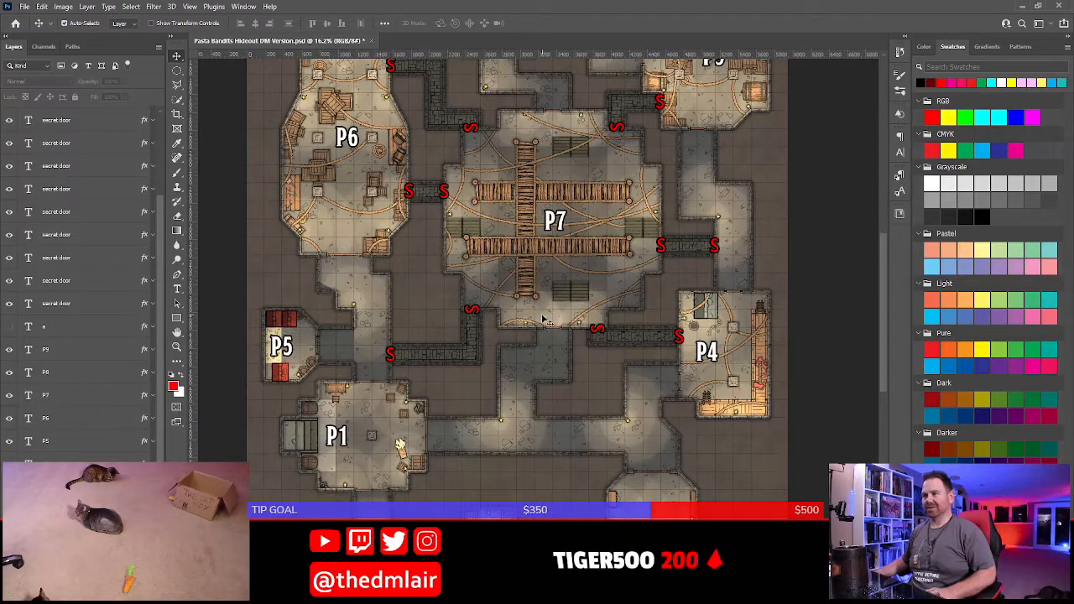
key("ctrl+s")
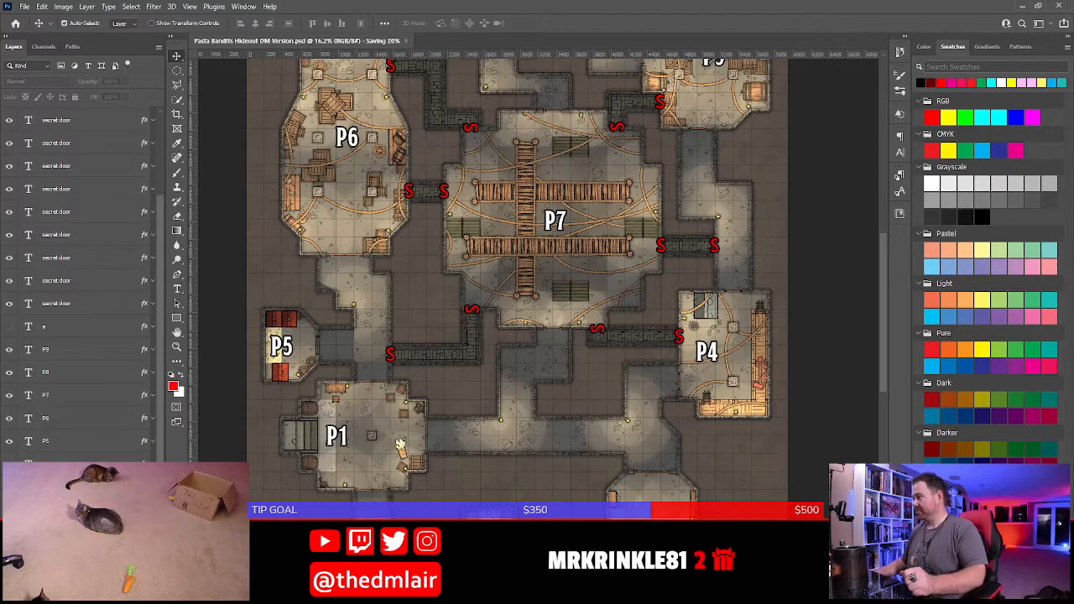
Switch back to Word and place the cursor in the empty bullet of the Random Encounters section
key("alt+Tab")
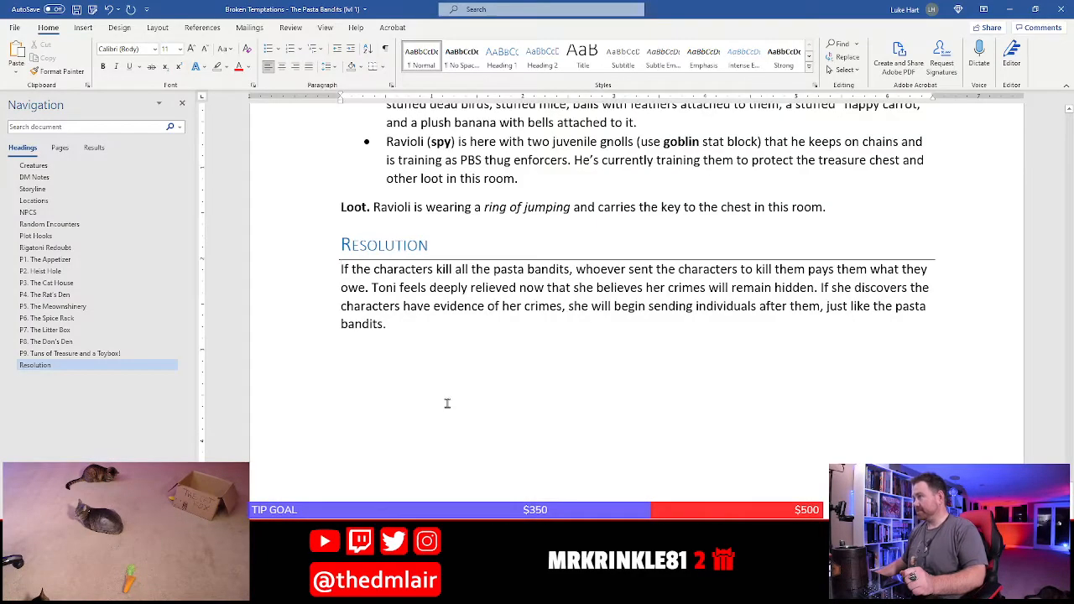
scroll(448, 404, "up", 10)
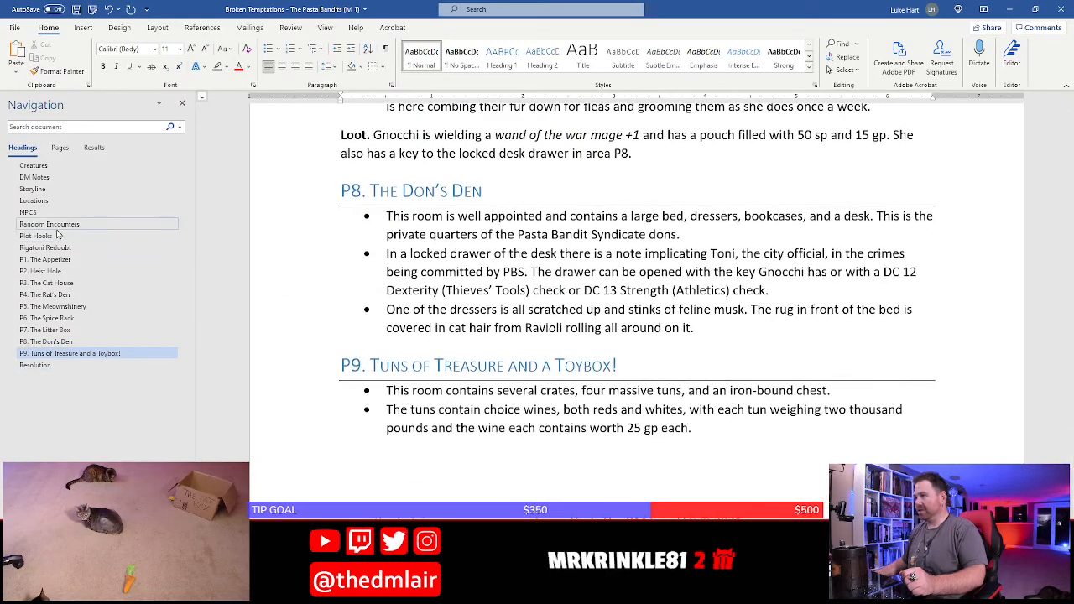
left_click(57, 229)
scroll(374, 340, "up", 3)
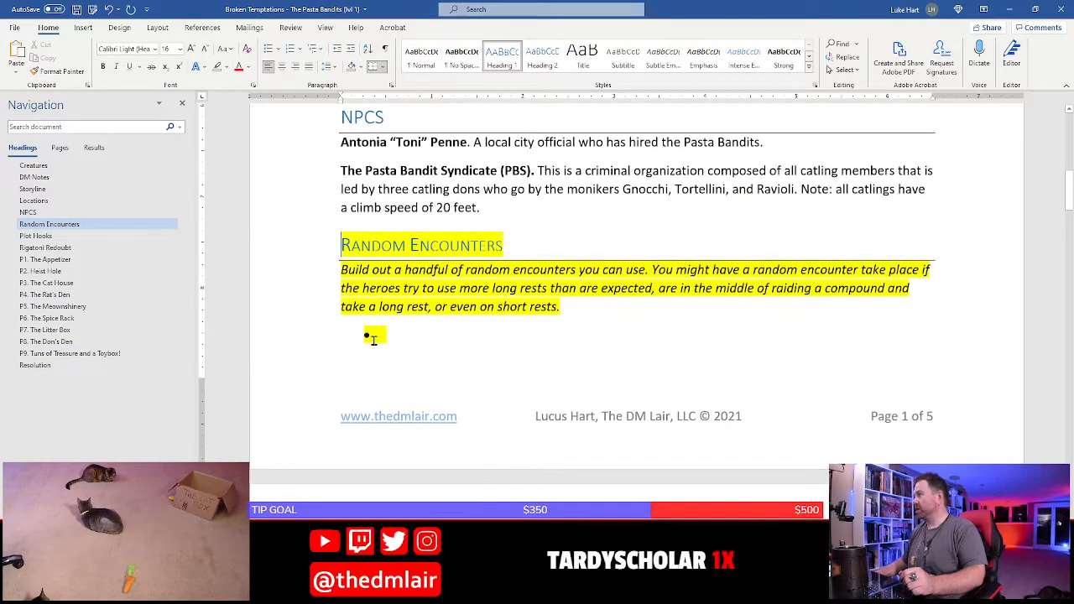
left_click(403, 333)
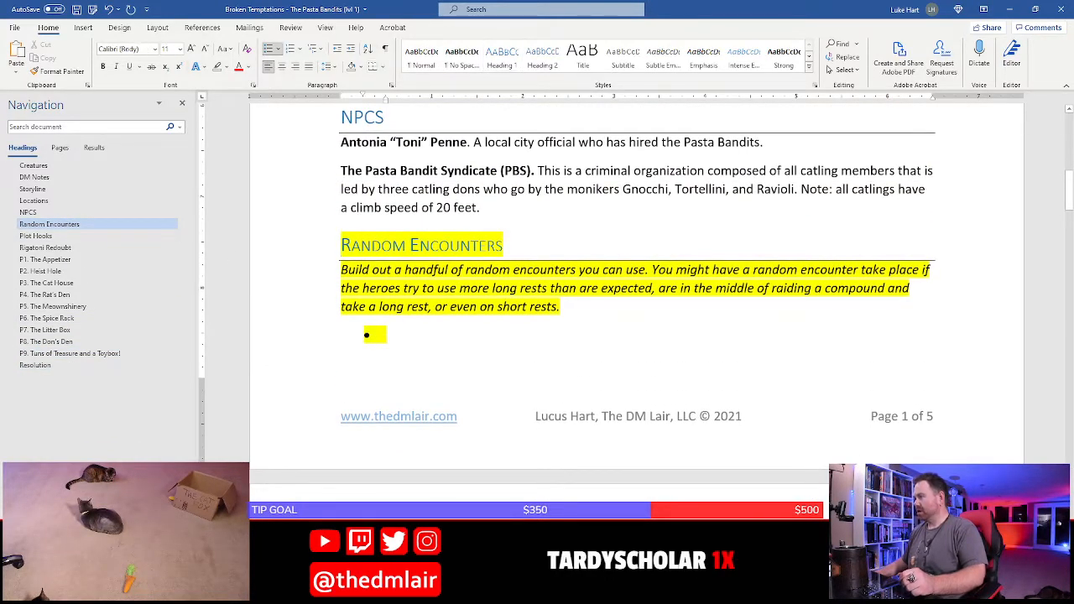
Check the difficulty of an encounter with two Swarms of Rats in the D&D Beyond Encounter Builder
left_click(342, 479)
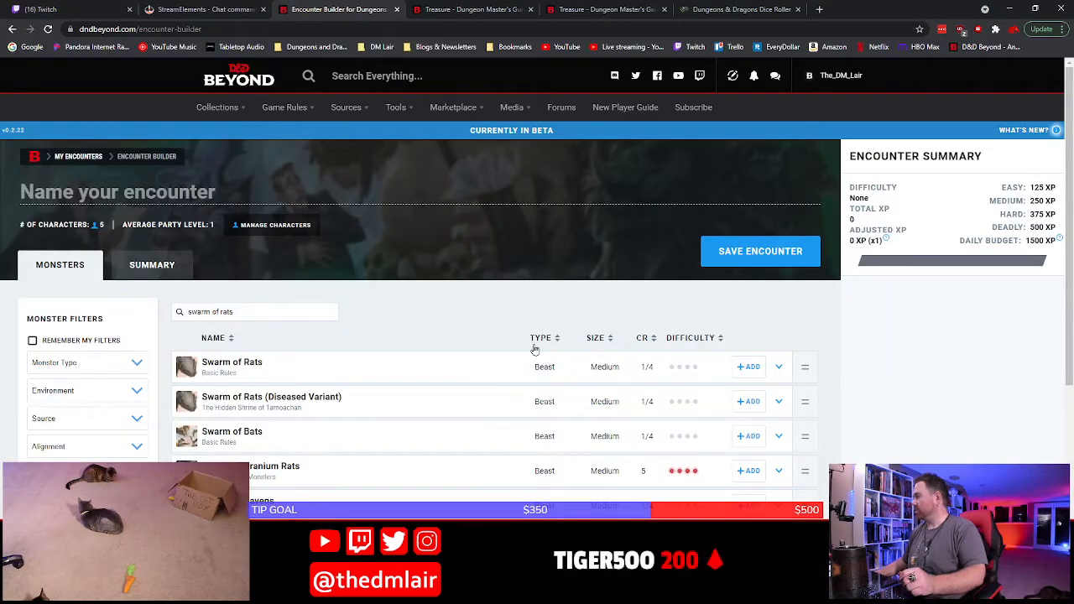
left_click(749, 367)
left_click(1045, 293)
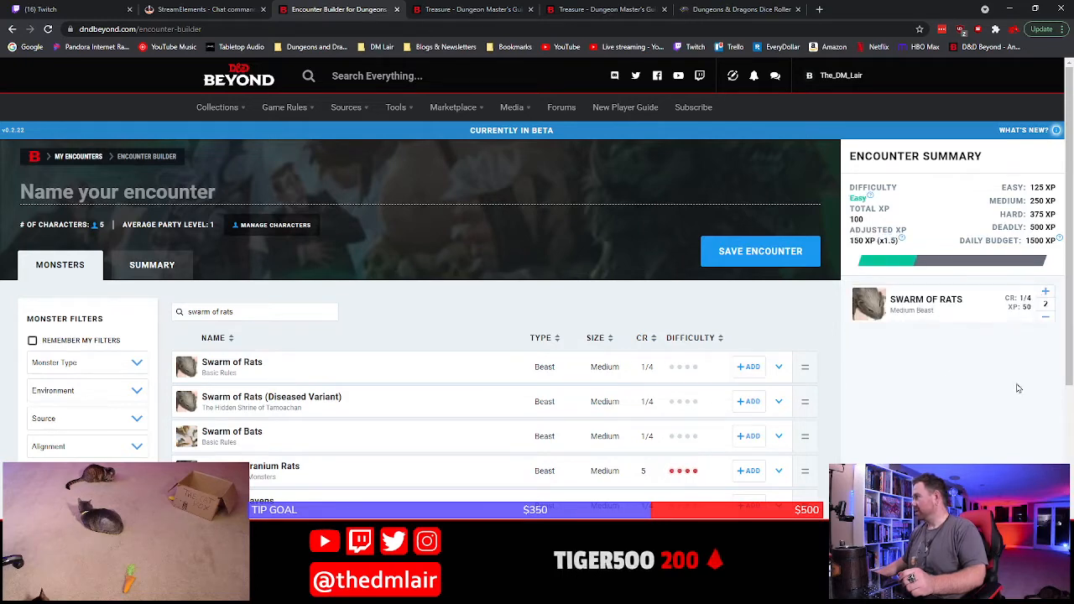
Switch back to Word and enter "2 swarms of rats" as the first random encounter, with the creature name bold, and add another bullet
left_click(451, 592)
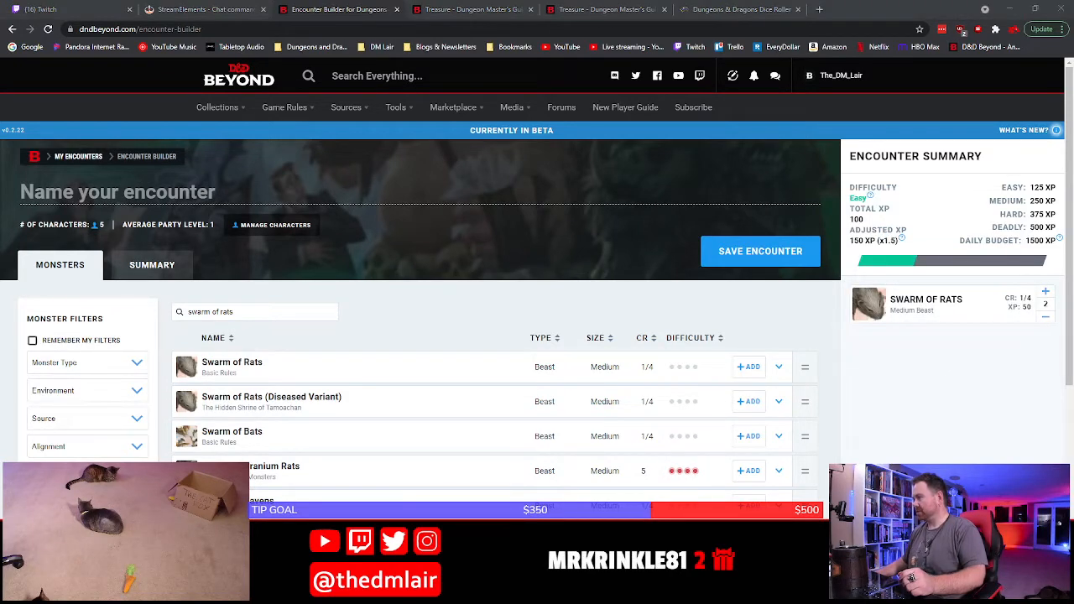
type("2")
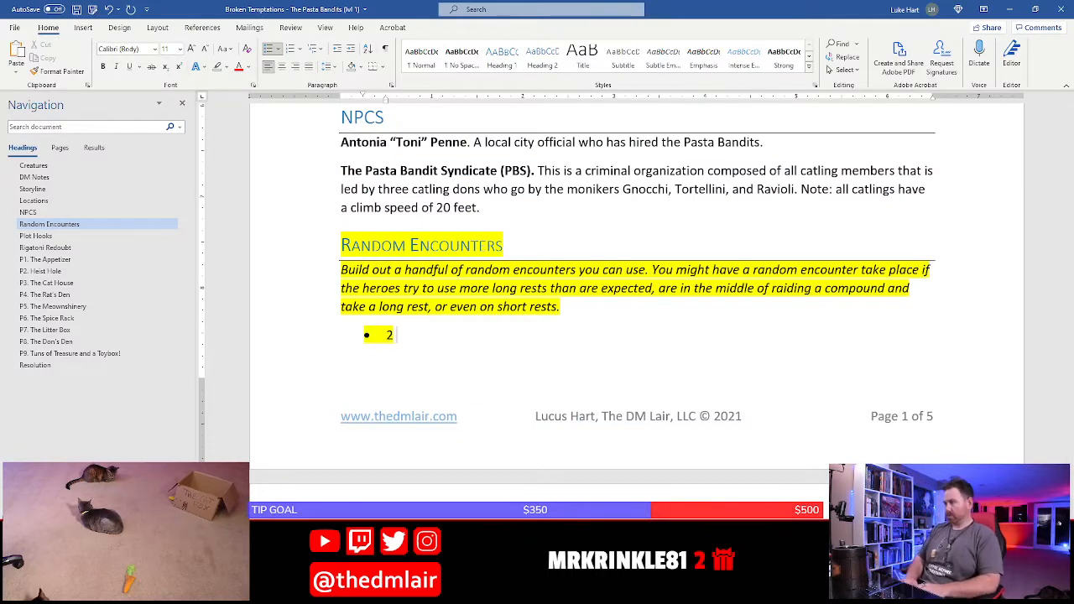
key("ctrl+b")
type("swarm")
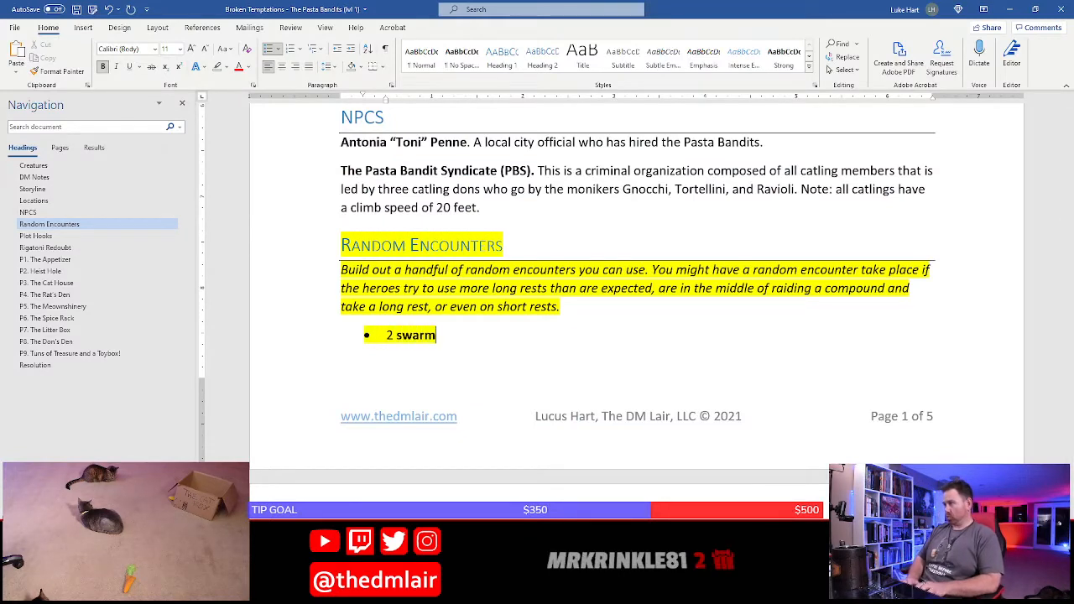
type("s of rats")
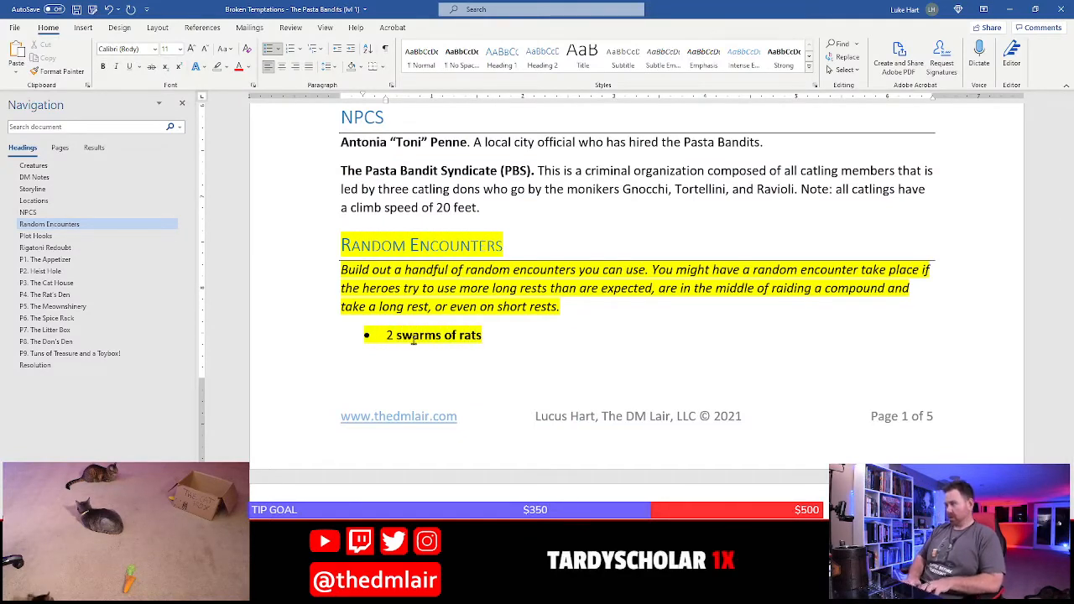
key("Return")
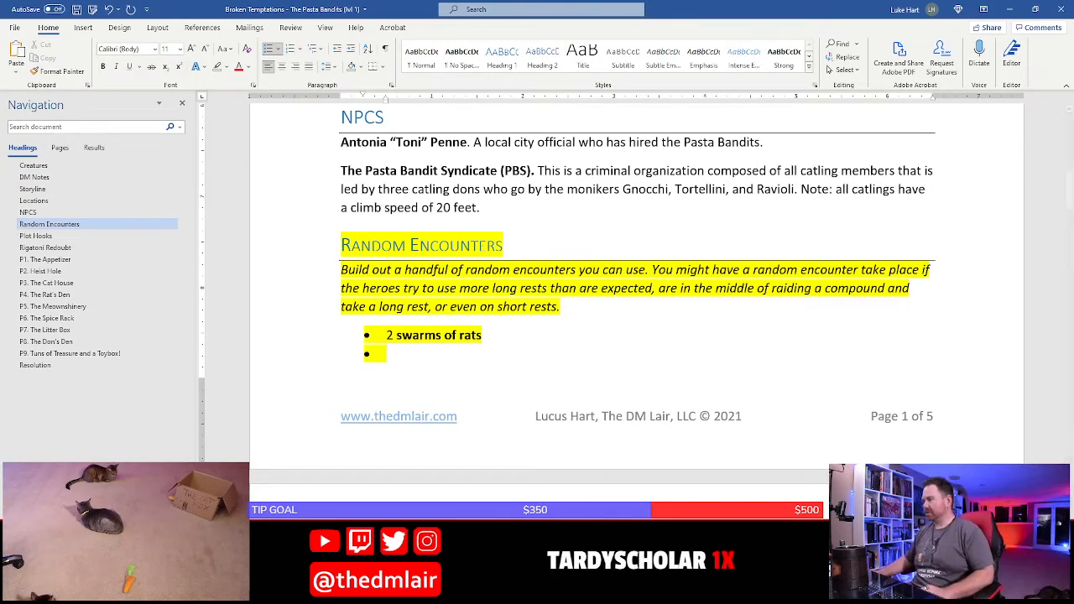
Switch to the D&D Beyond Encounter Builder, remove both Swarms of Rats from the encounter, and search the monsters for "bandit"
key("alt+Tab")
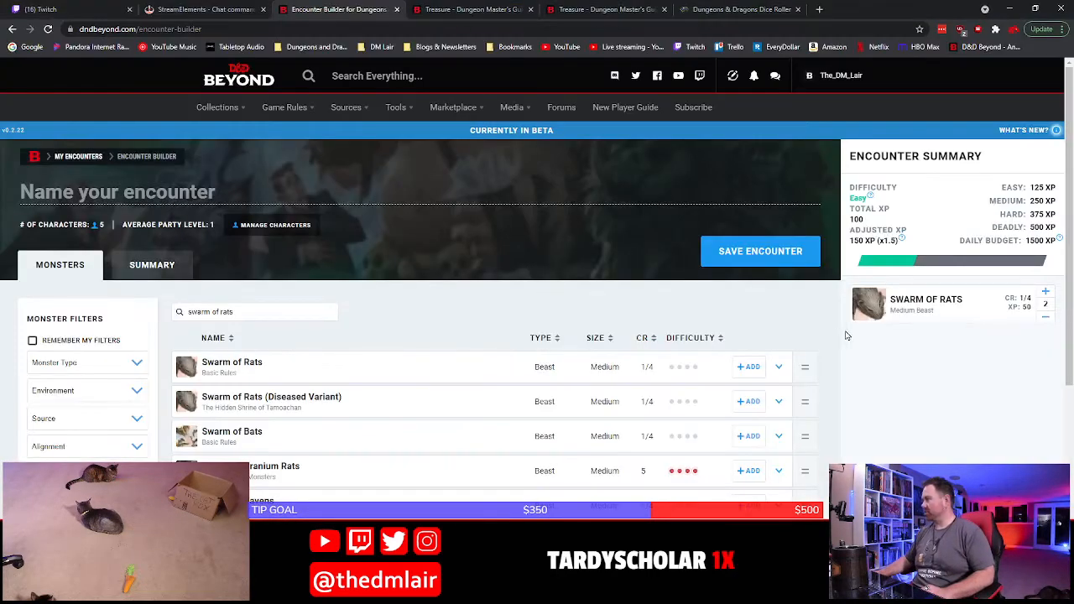
left_click(1046, 317)
left_click(1046, 317)
left_click_drag(273, 312, 103, 308)
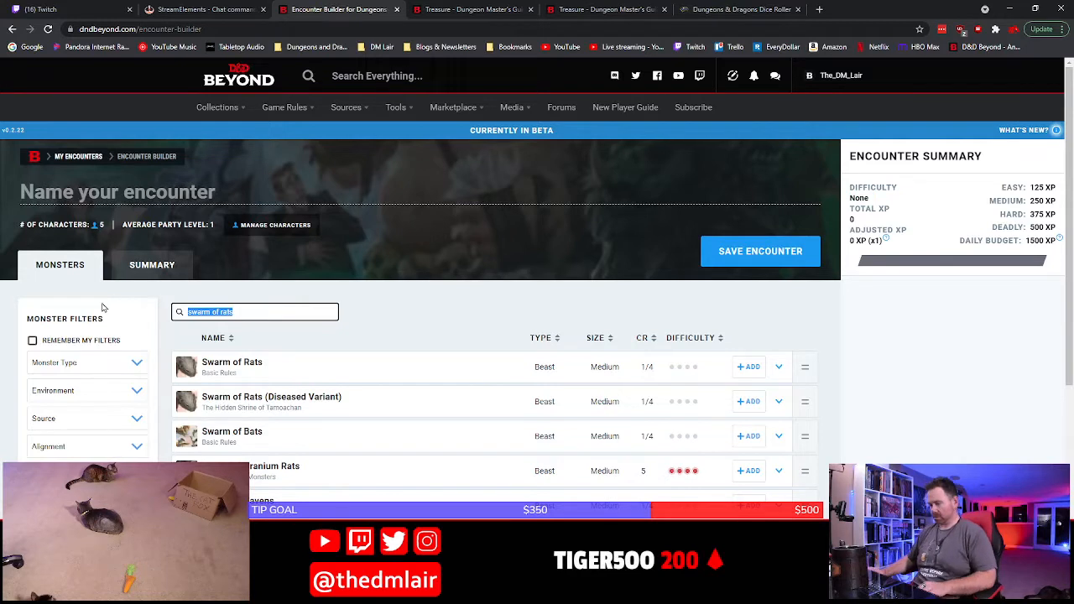
type("bandit")
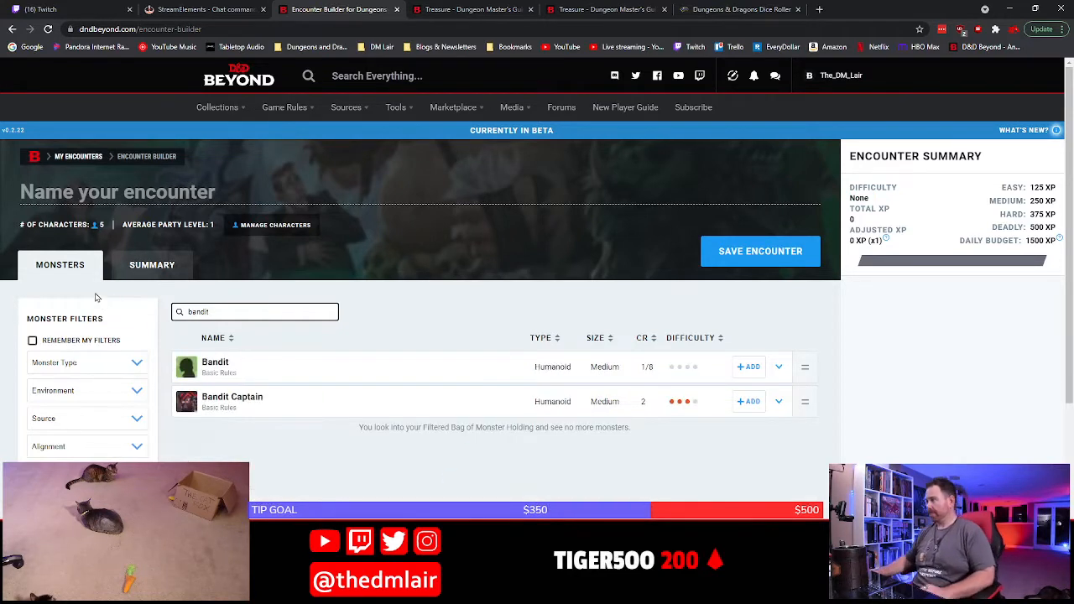
Add four Bandits to the encounter to gauge its difficulty and reduce their number to two
left_click(750, 366)
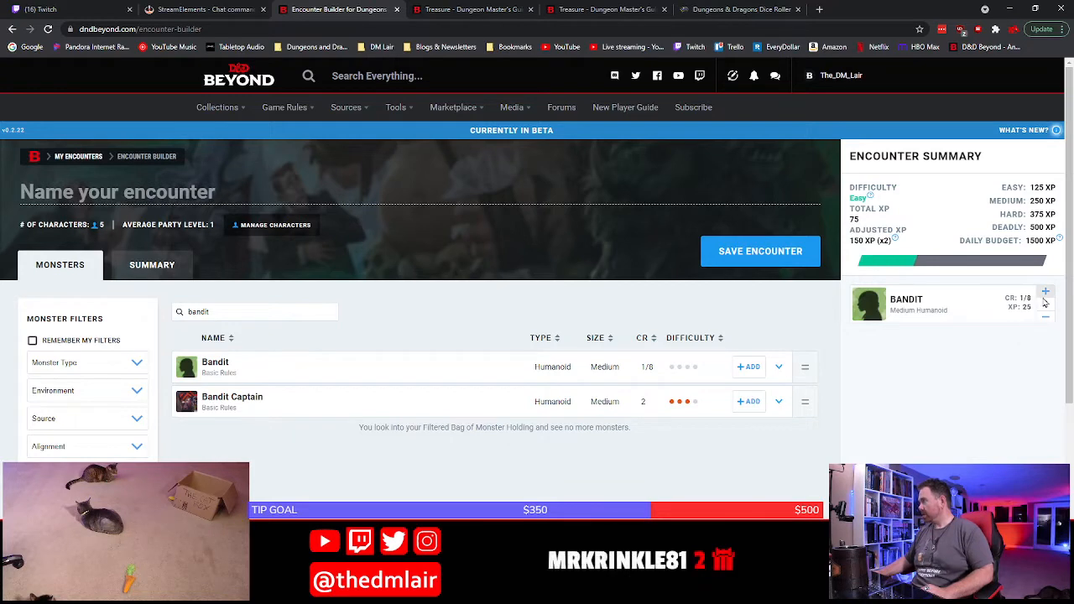
left_click(1047, 293)
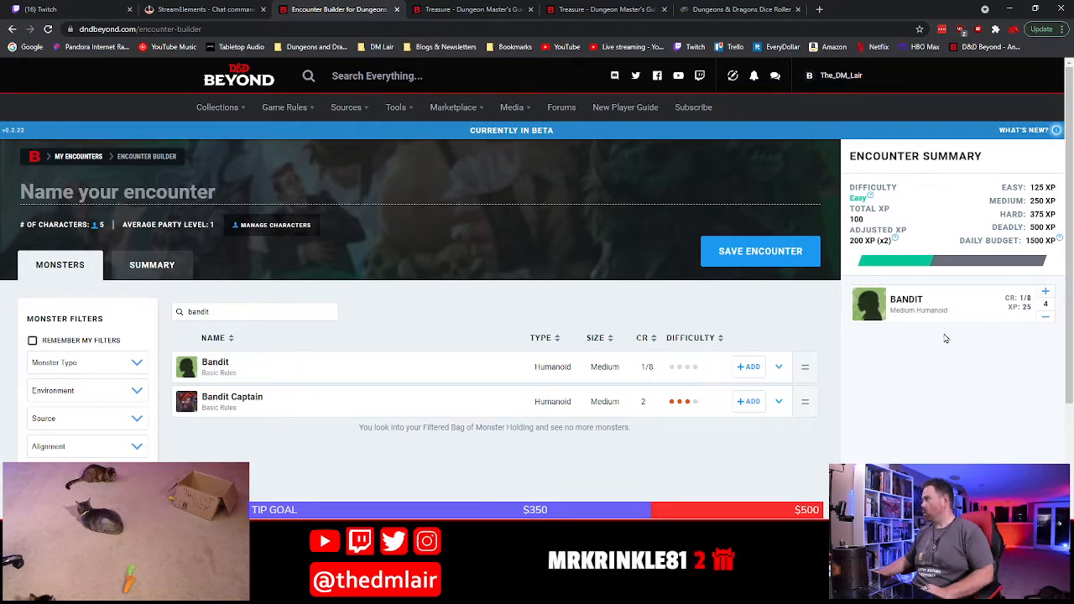
left_click(1047, 292)
left_click(1046, 321)
left_click(1047, 321)
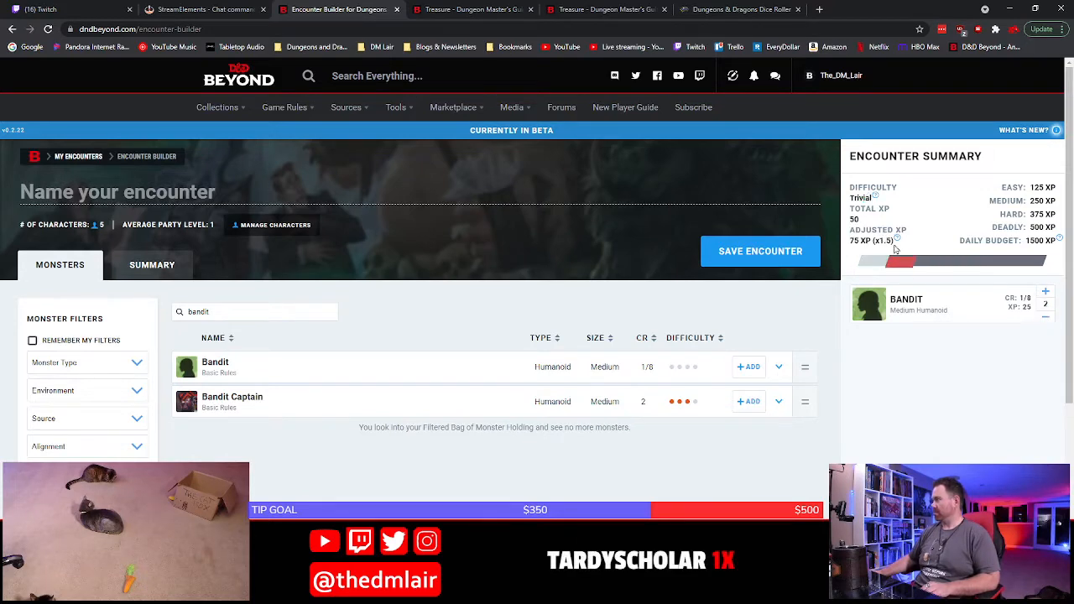
Switch back to Word and enter "1d4+2 catling bandits" as the second random encounter, with "bandits" in bold
left_click(1046, 322)
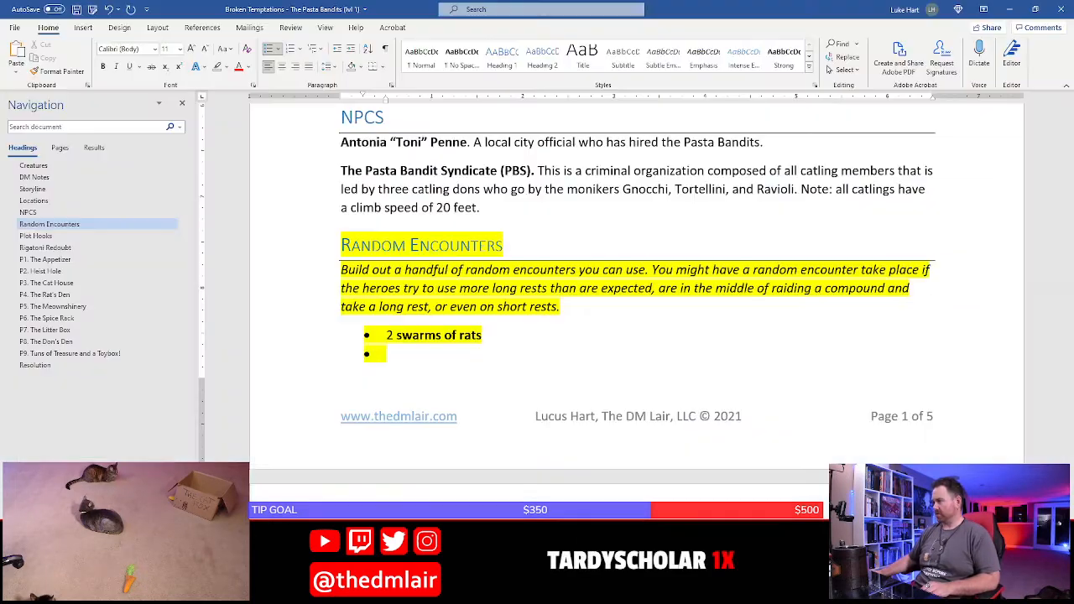
left_click(328, 593)
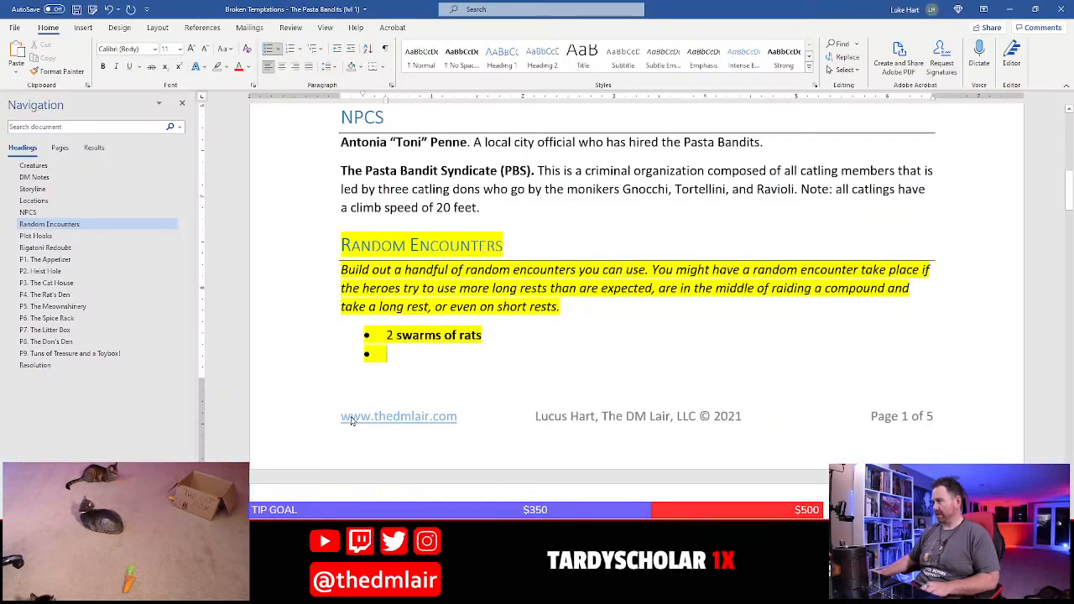
type("1d4+")
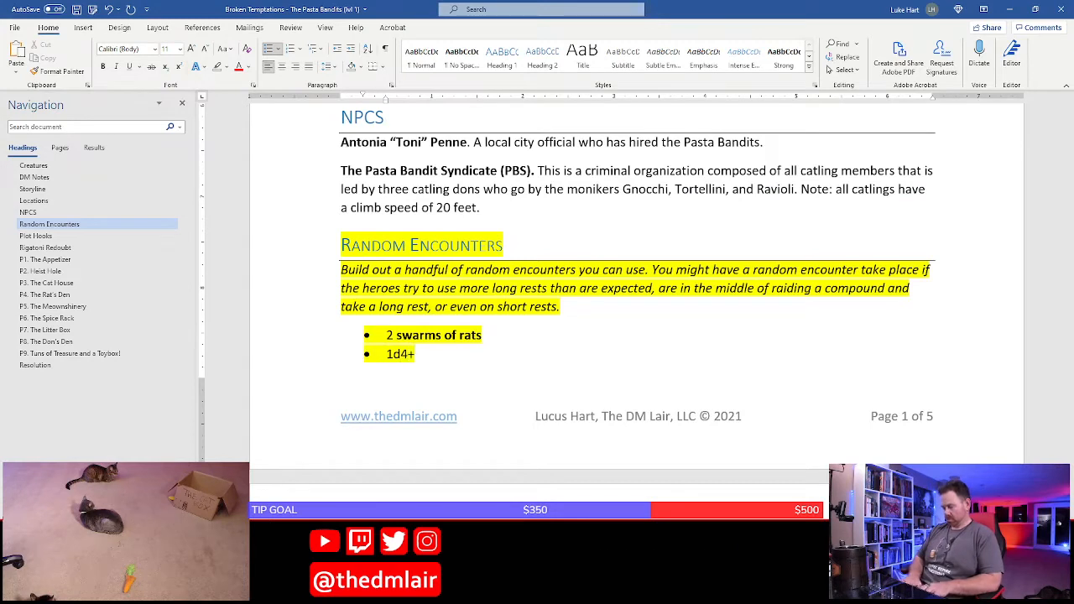
type("2 catl")
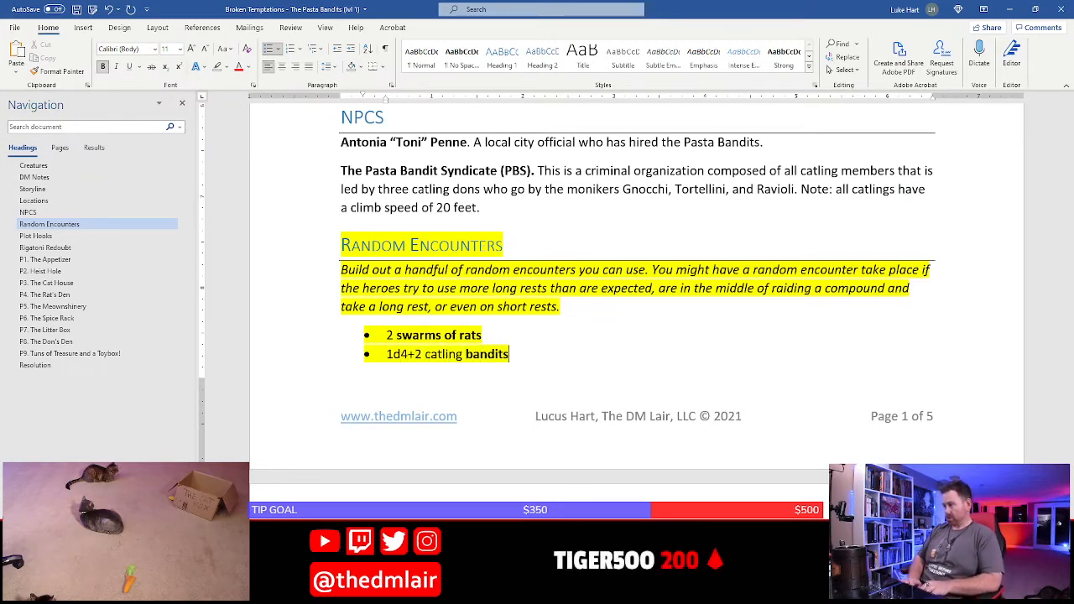
type("ing bandits")
key("ctrl+n")
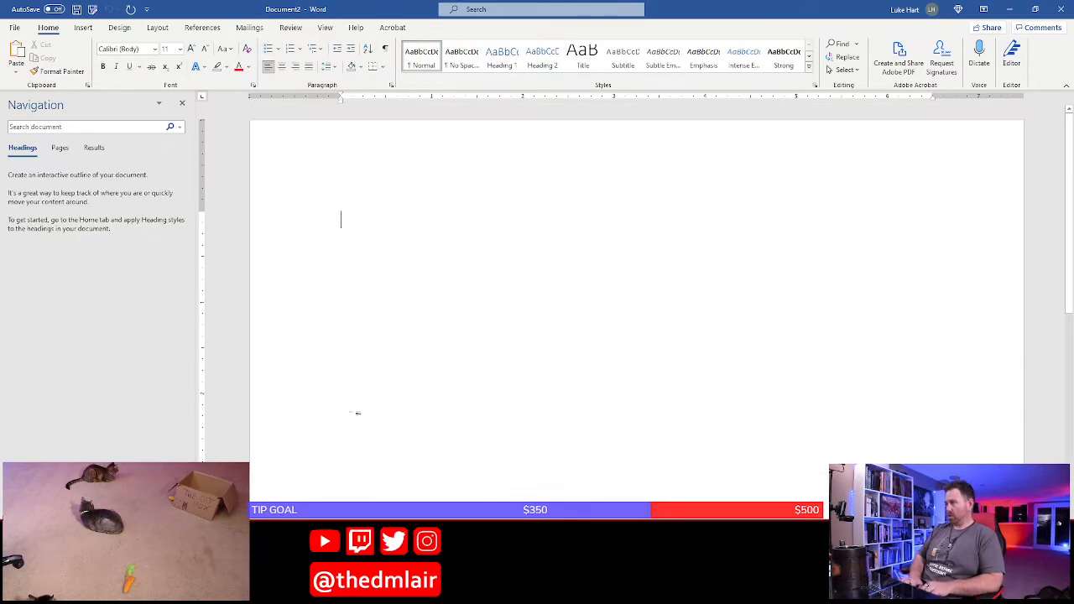
key("ctrl+w")
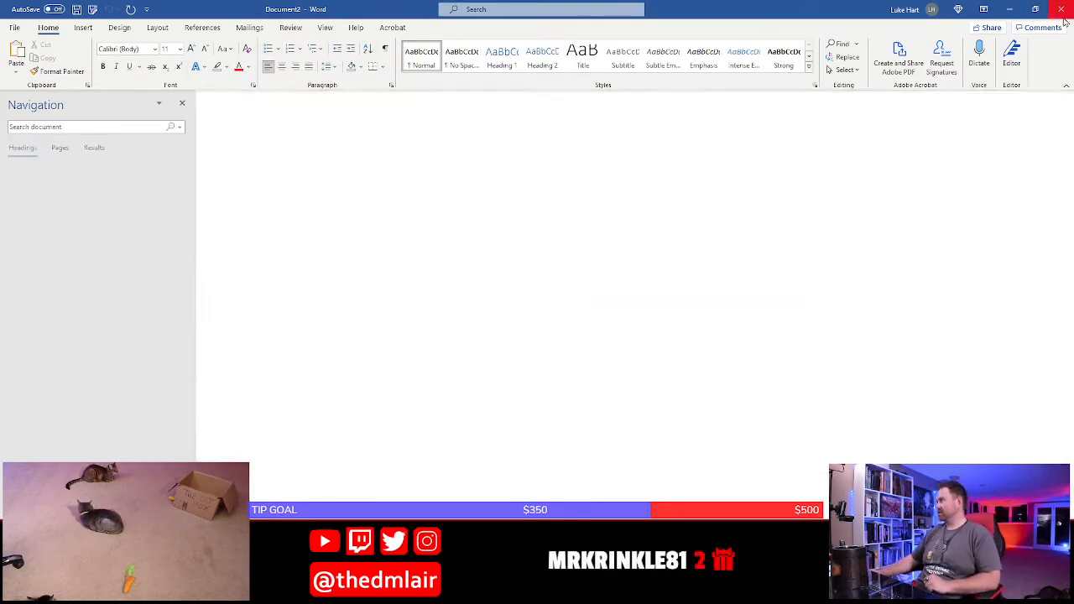
Save the adventure and remove the yellow highlighting from the Random Encounters heading, introduction and bullets
scroll(656, 283, "down", 1)
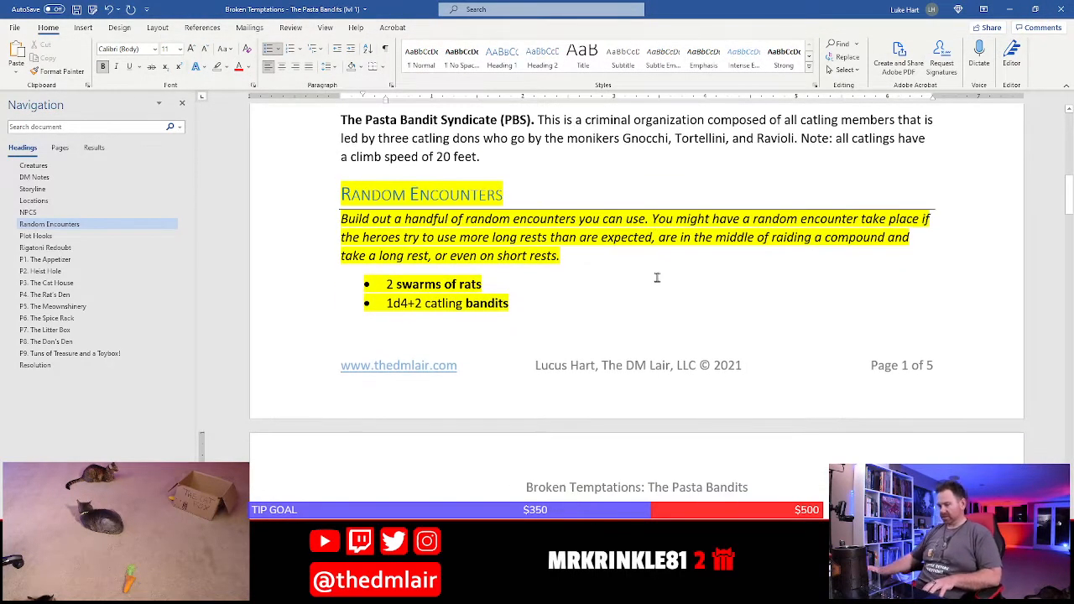
key("ctrl+s")
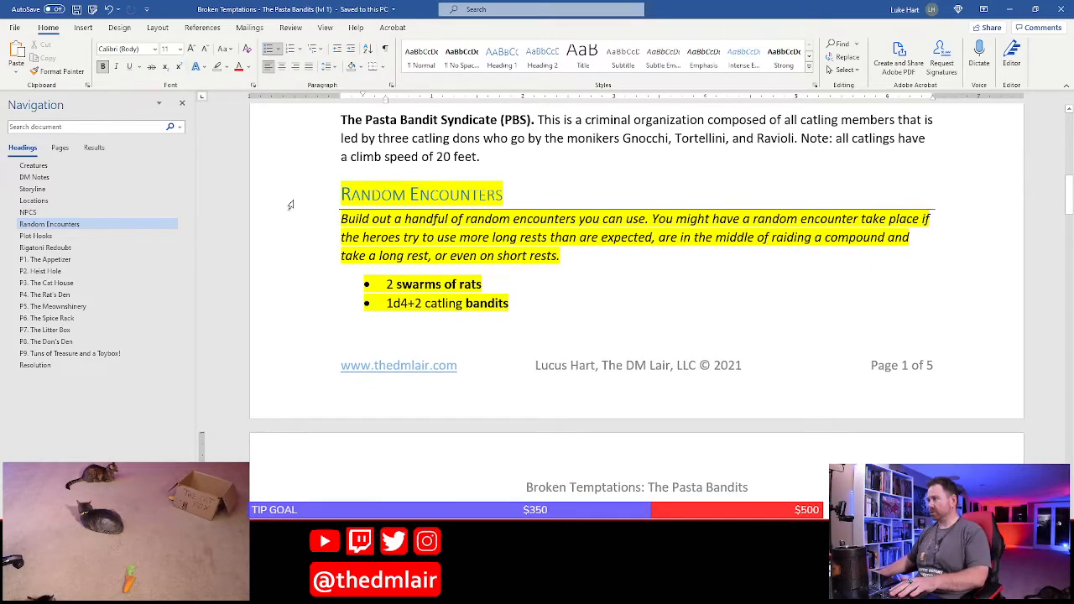
left_click_drag(289, 201, 294, 303)
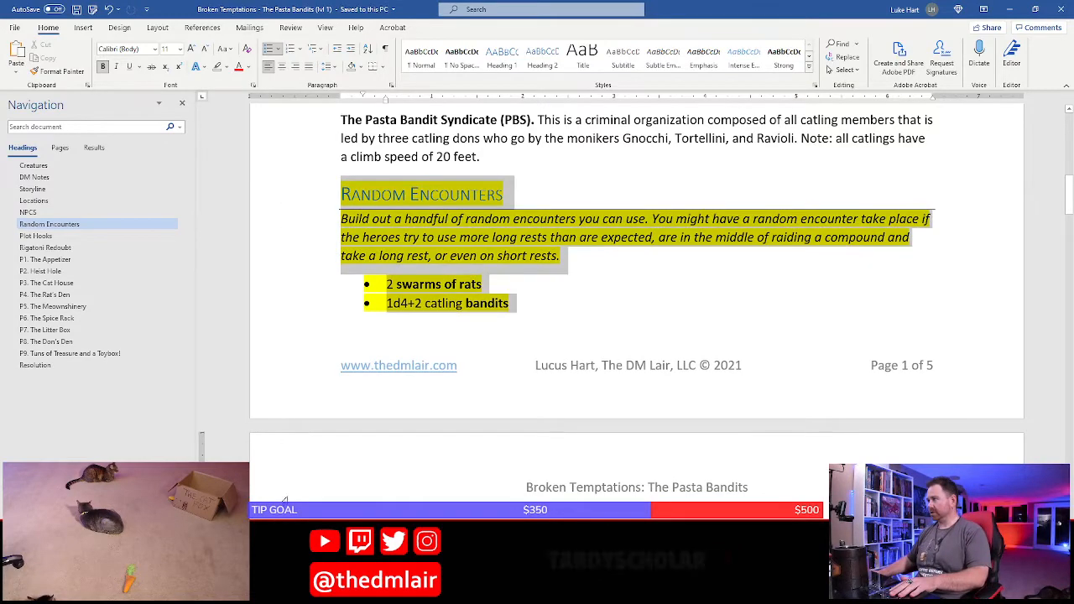
left_click(216, 67)
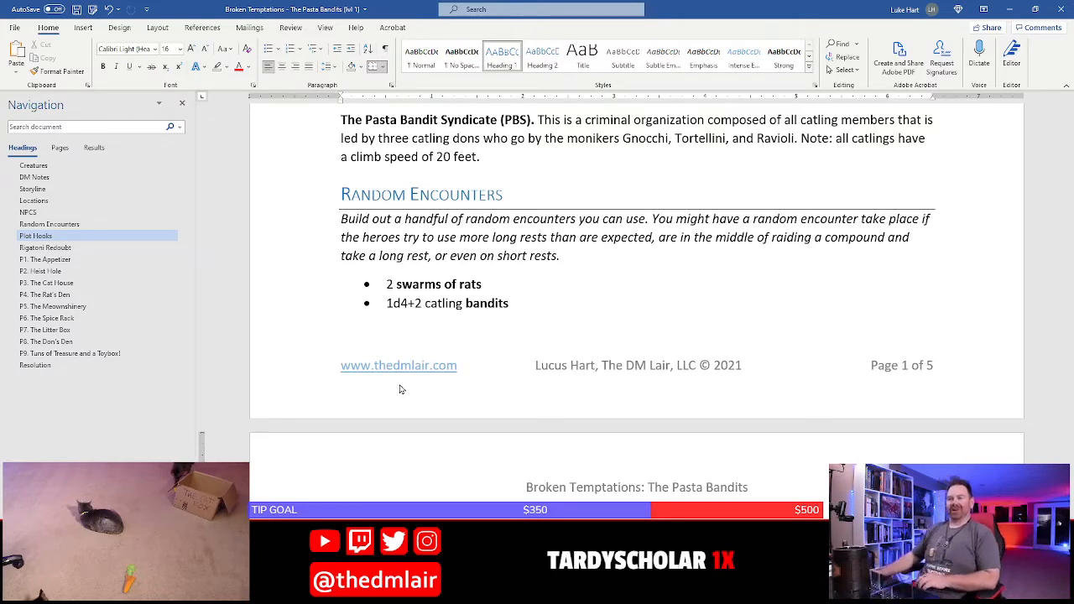
Add a third random encounter bullet beginning "1 black cat wandering aimlessly. When it sees the character it approaches, meowing loudly,"
left_click(409, 532)
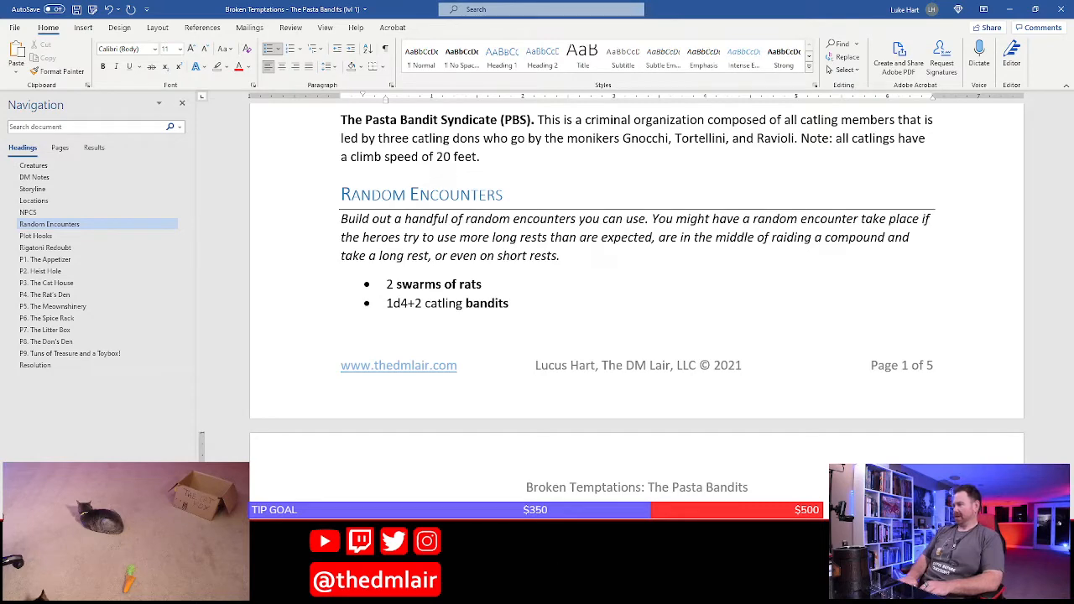
scroll(636, 310, "down", 5)
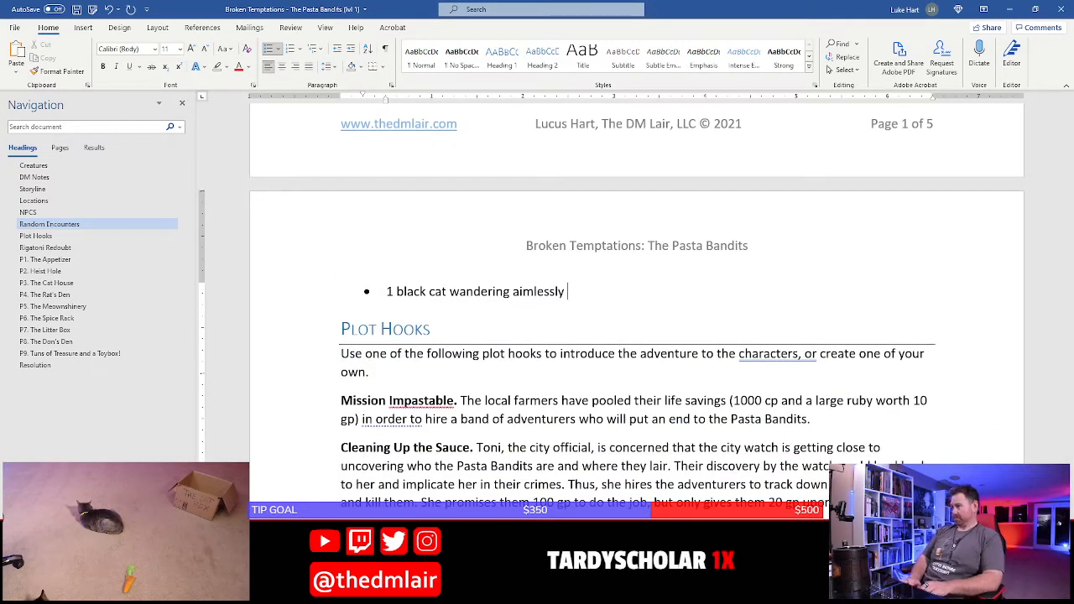
key("BackSpace")
type(". W")
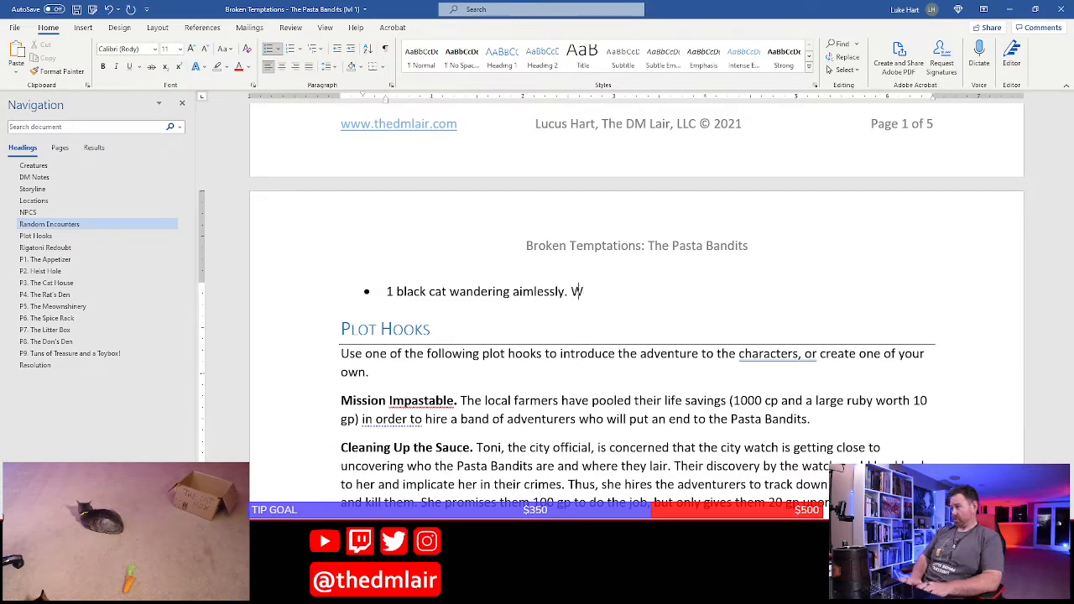
type("hen it sees the chara")
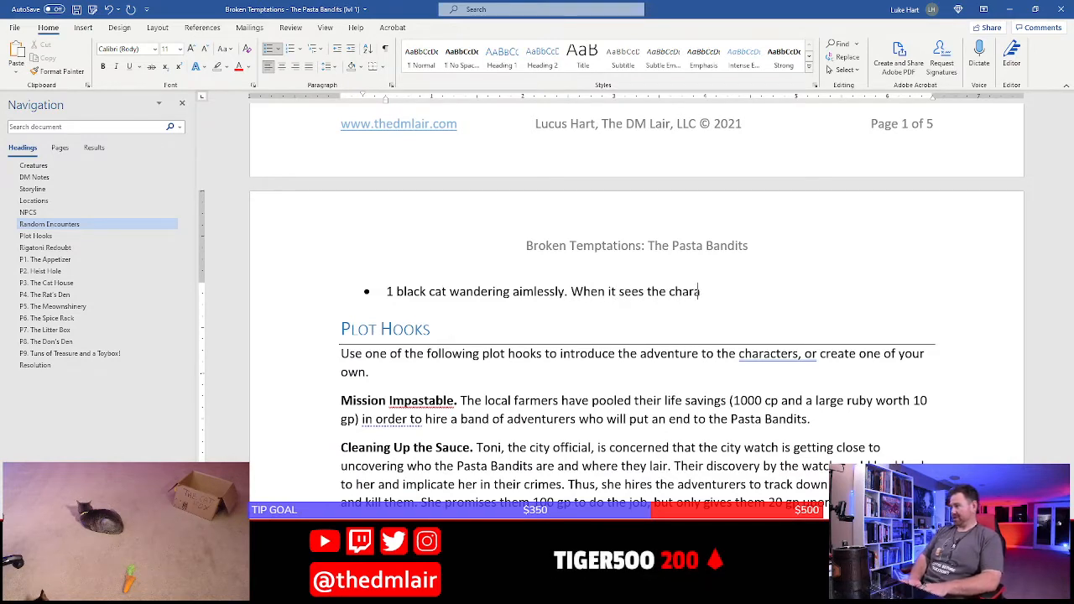
type("cter ")
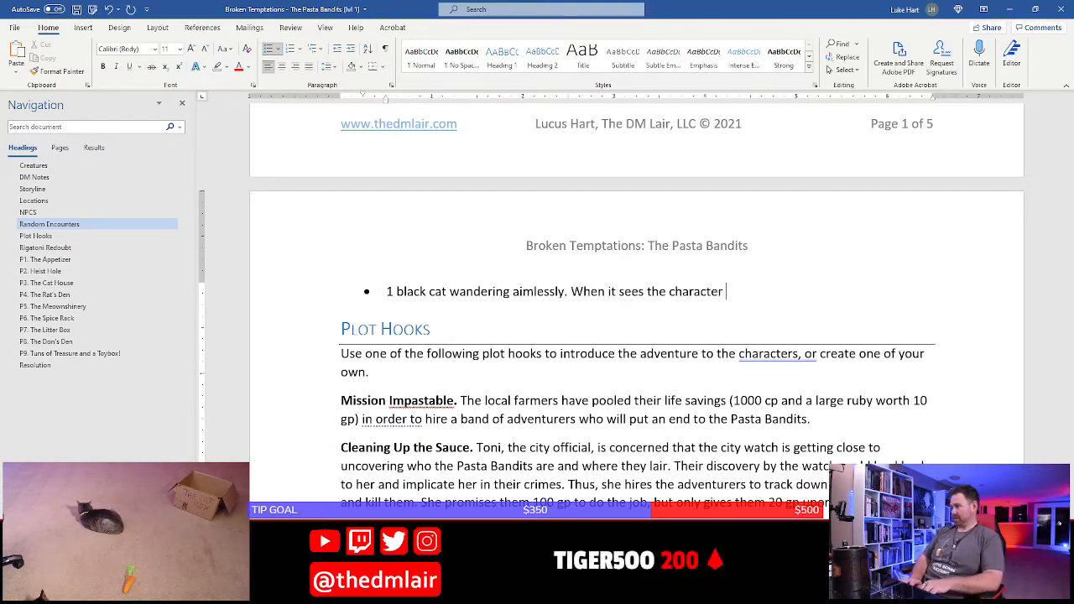
type("is approach")
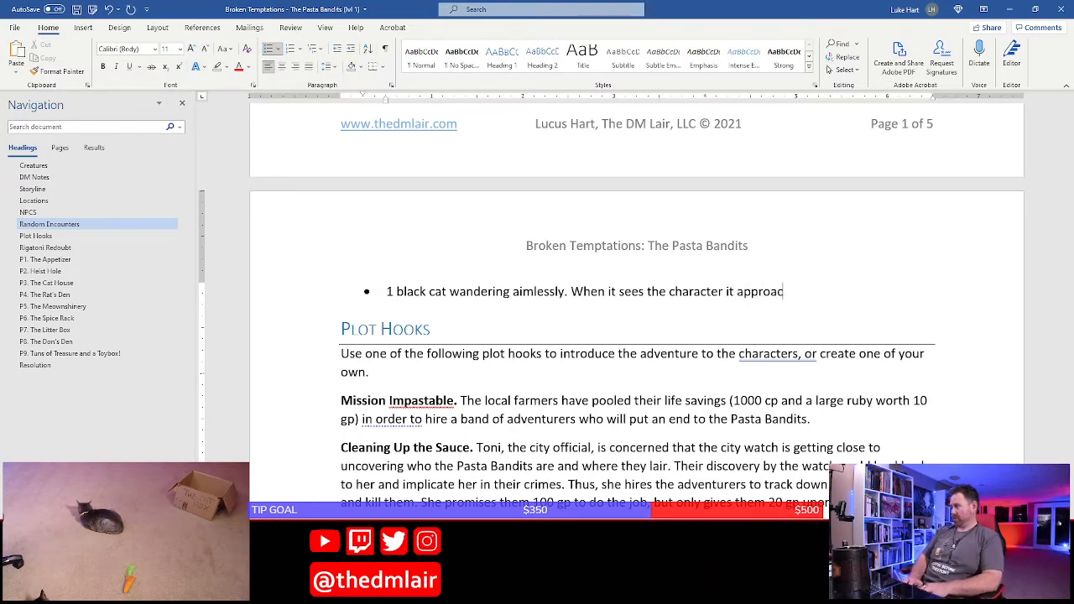
type("es, me")
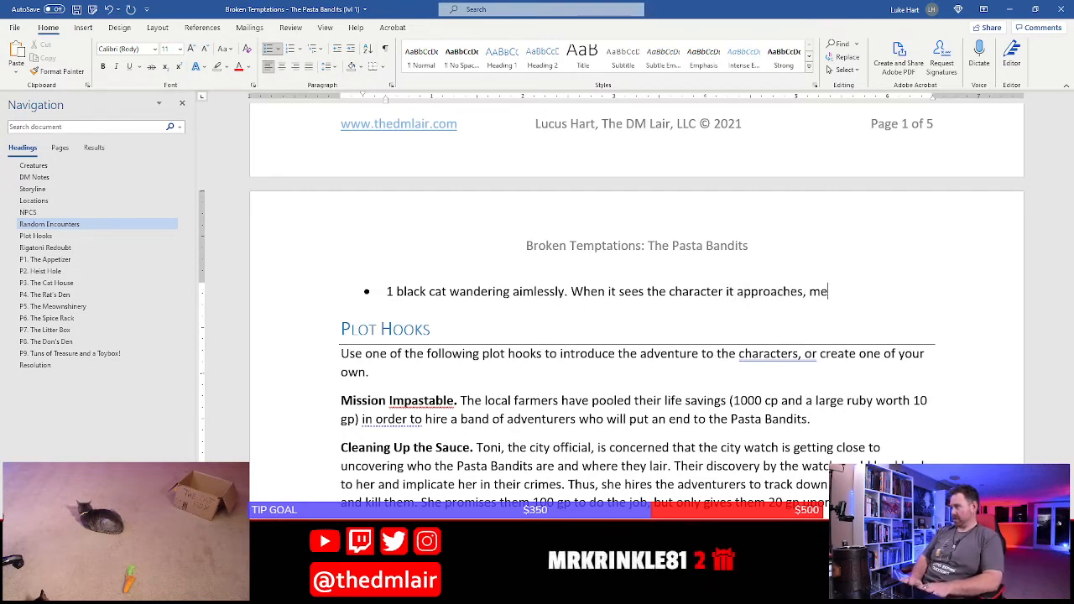
type("owing loudly, an")
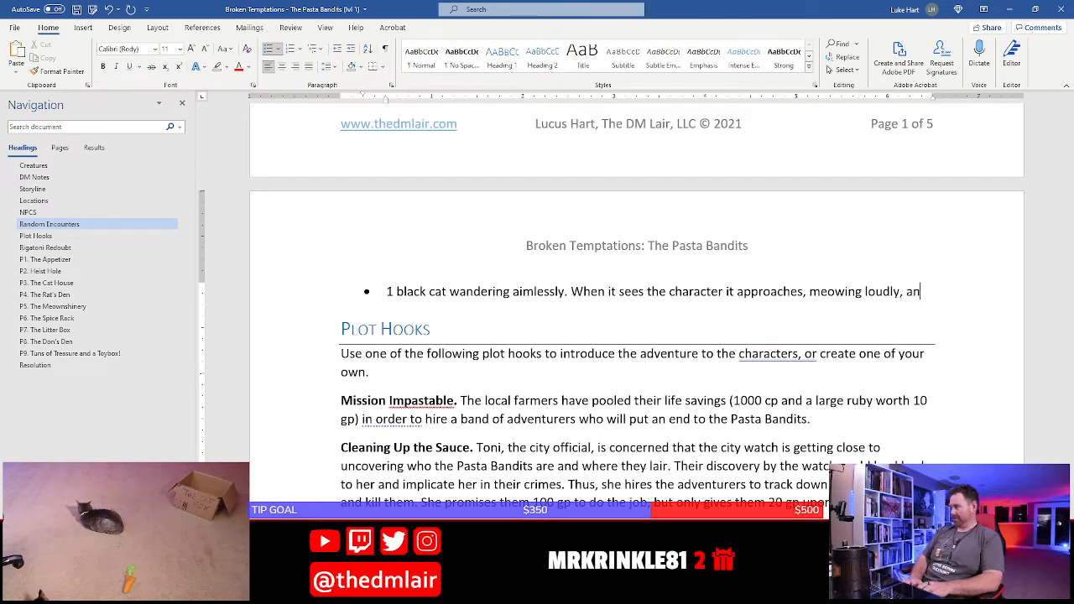
type("d ru")
type("b")
Finish the black cat encounter with "and begins rubbing against their shins."
key("BackSpace")
key("BackSpace")
key("BackSpace")
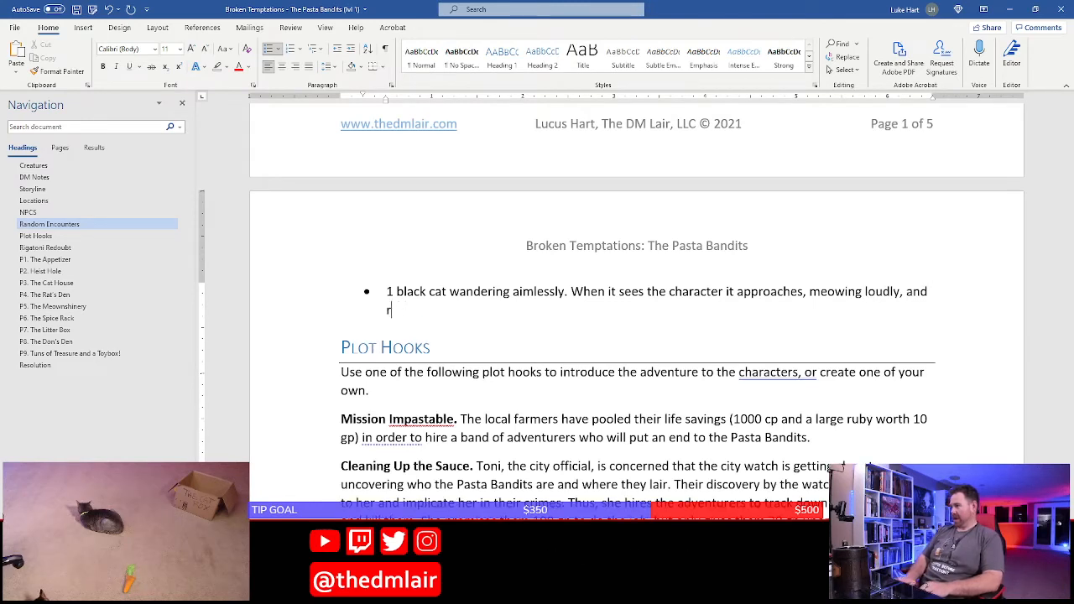
type("begins rubbing ")
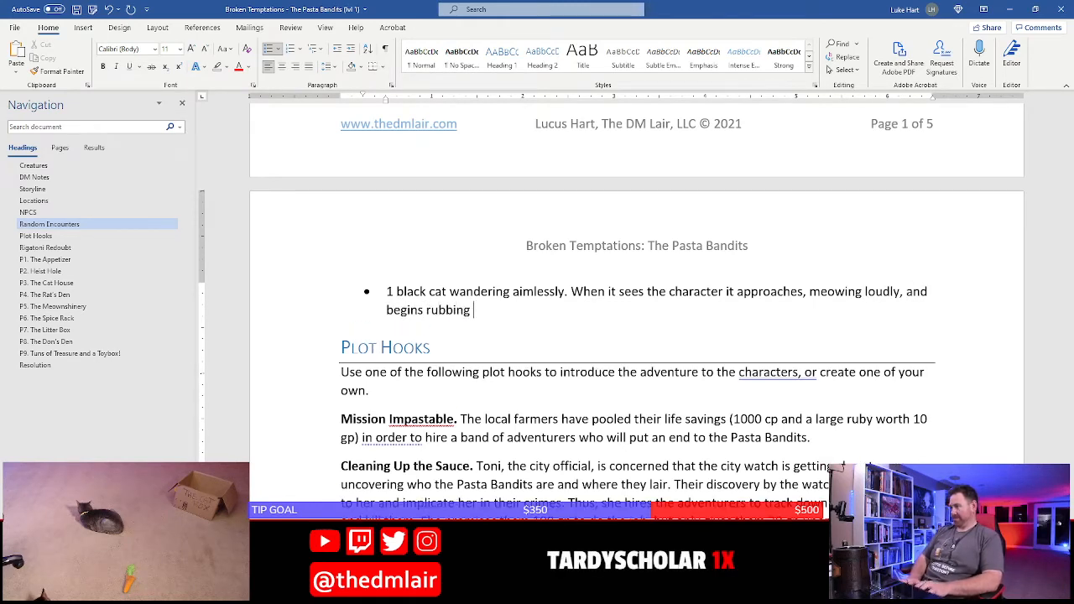
type("against their shins.")
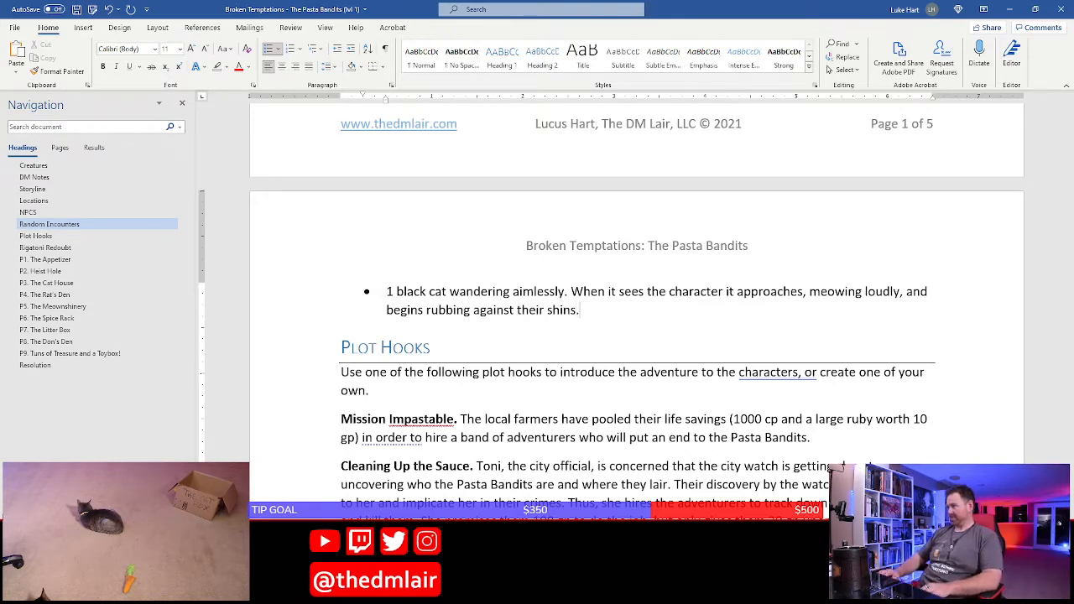
Make the word "cat" bold in the black cat encounter and save the document
left_click(387, 293)
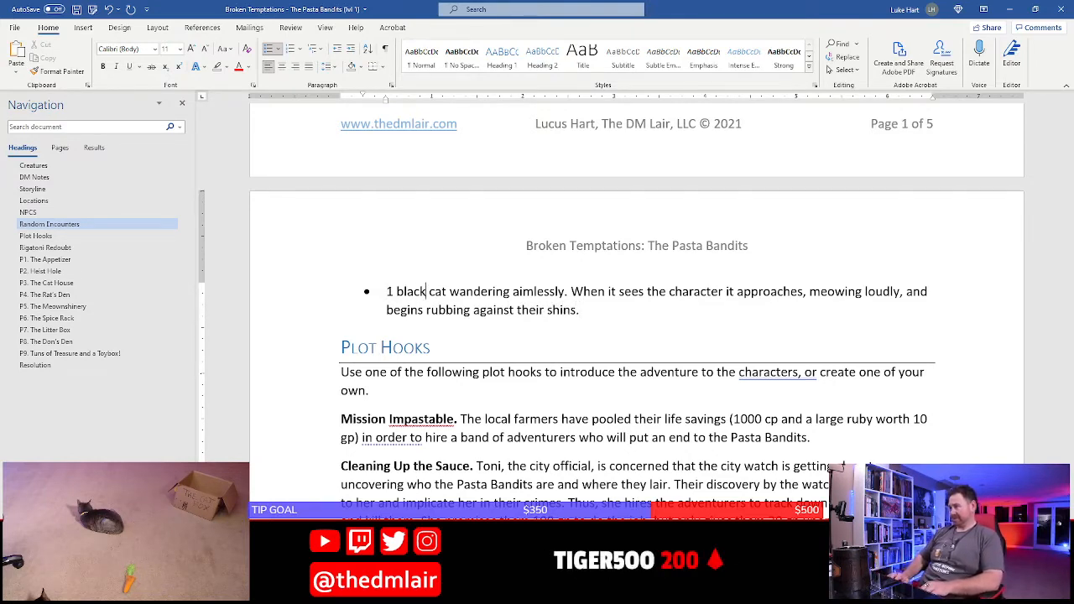
key("shift+Right")
key("shift+Right")
key("ctrl+b")
left_click(446, 309)
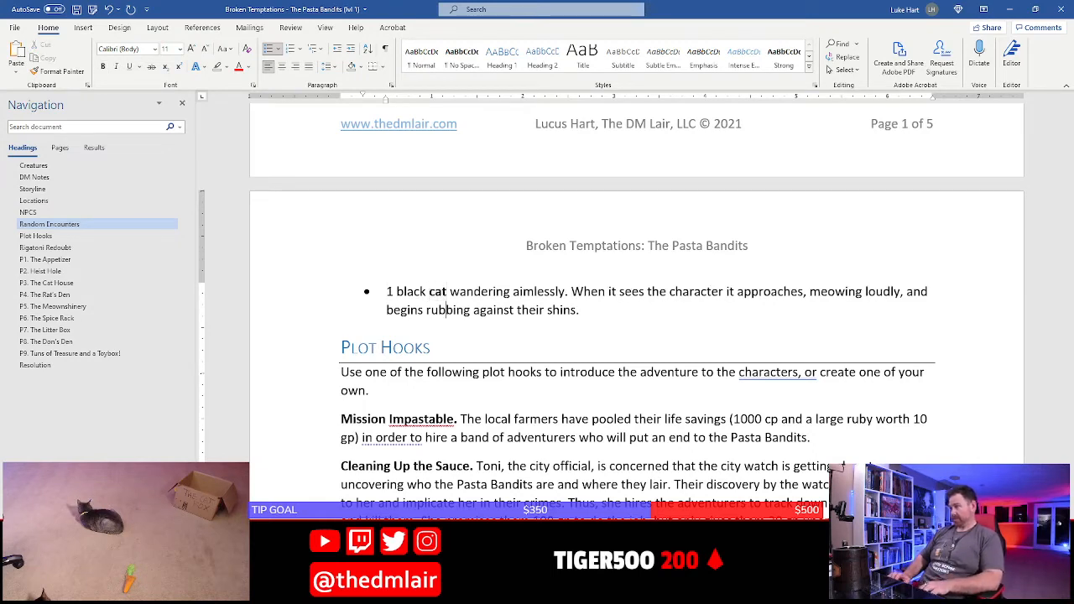
key("ctrl+s")
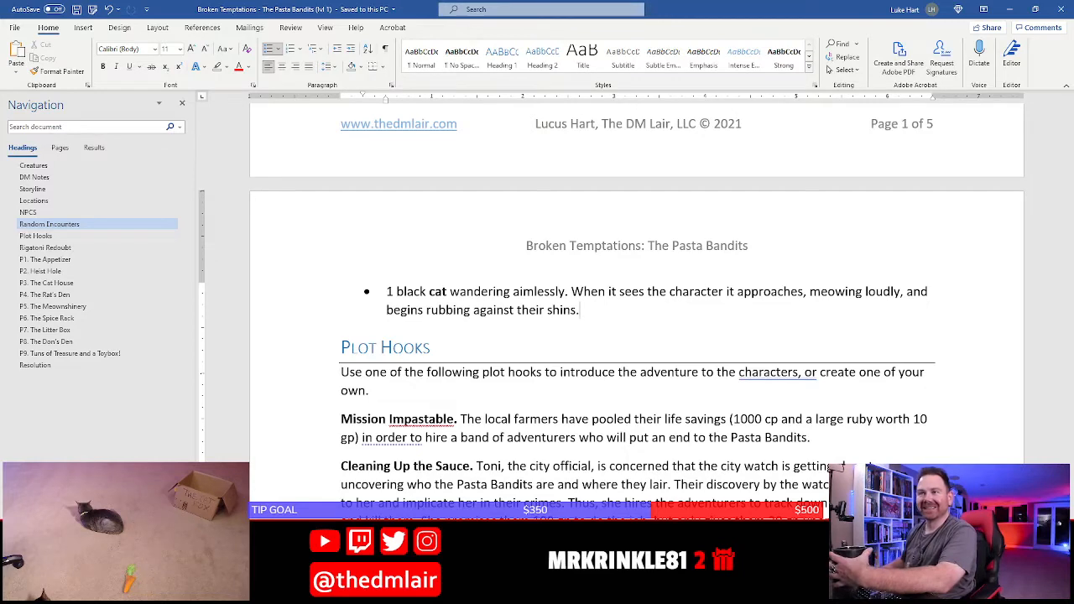
Delete the sentence "Build out a handful of random encounters you can use." from the Random Encounters introduction
scroll(755, 325, "up", 5)
scroll(410, 241, "down", 3)
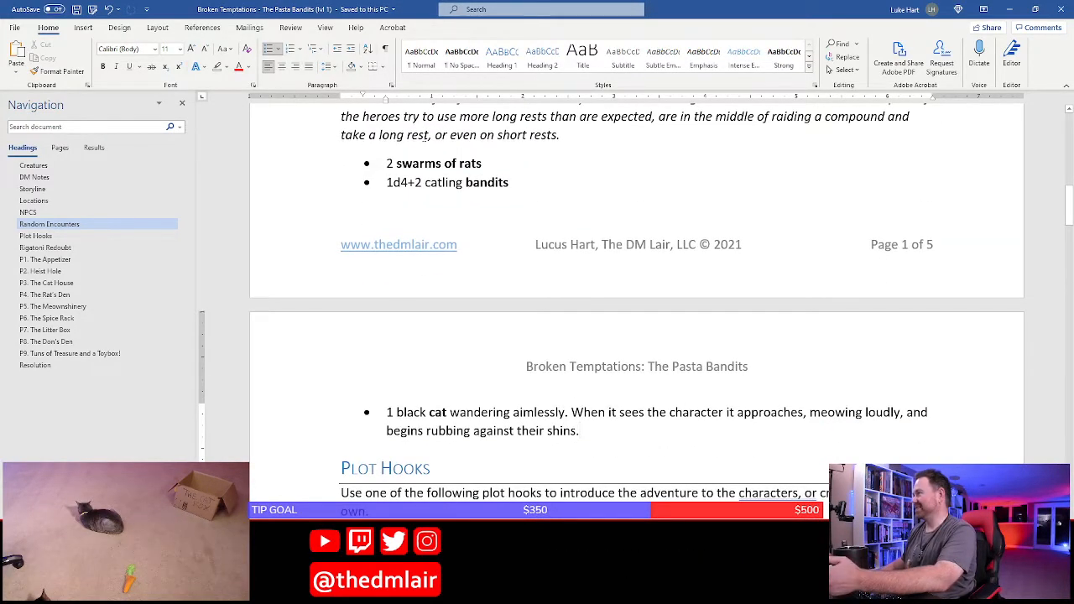
scroll(434, 237, "up", 3)
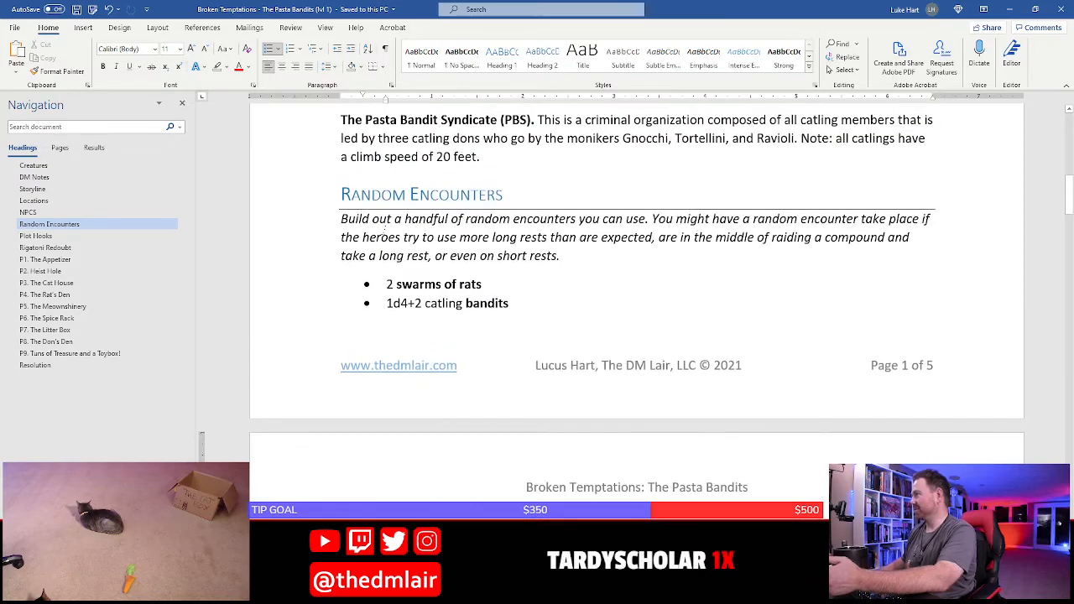
left_click(362, 237)
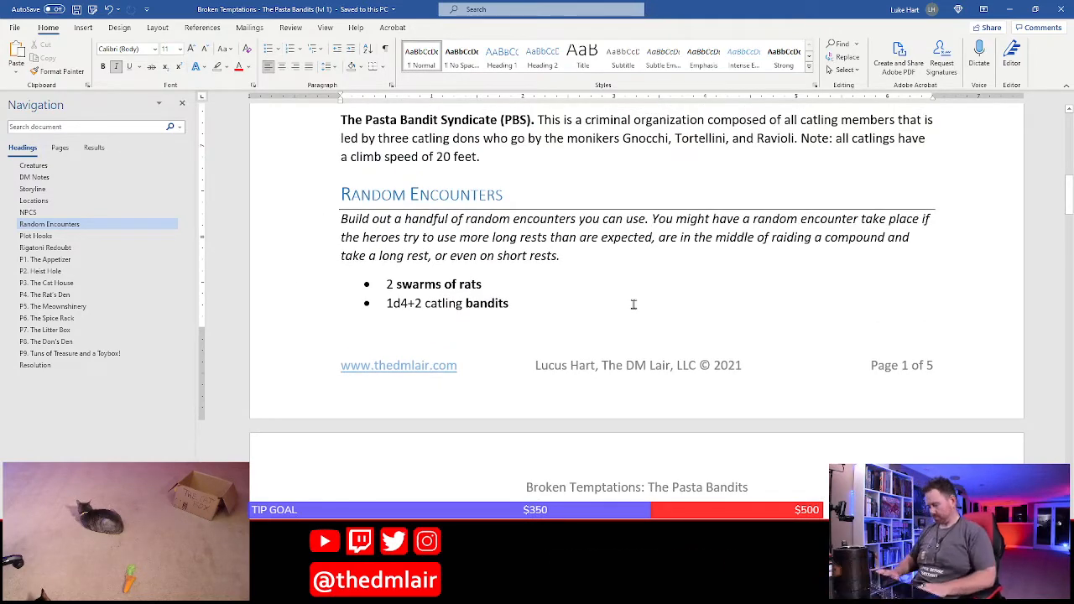
key("shift+Home")
key("BackSpace")
Replace "You" at the start of the Random Encounters introduction with "These random"
key("shift+Right")
key("shift+Right")
key("shift+Right")
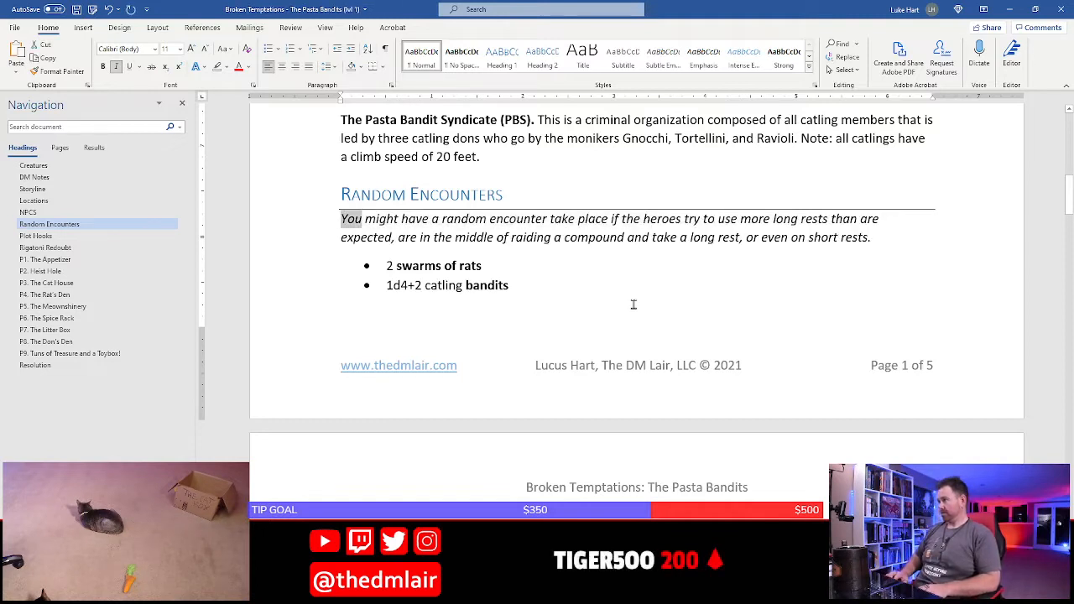
type("These rand")
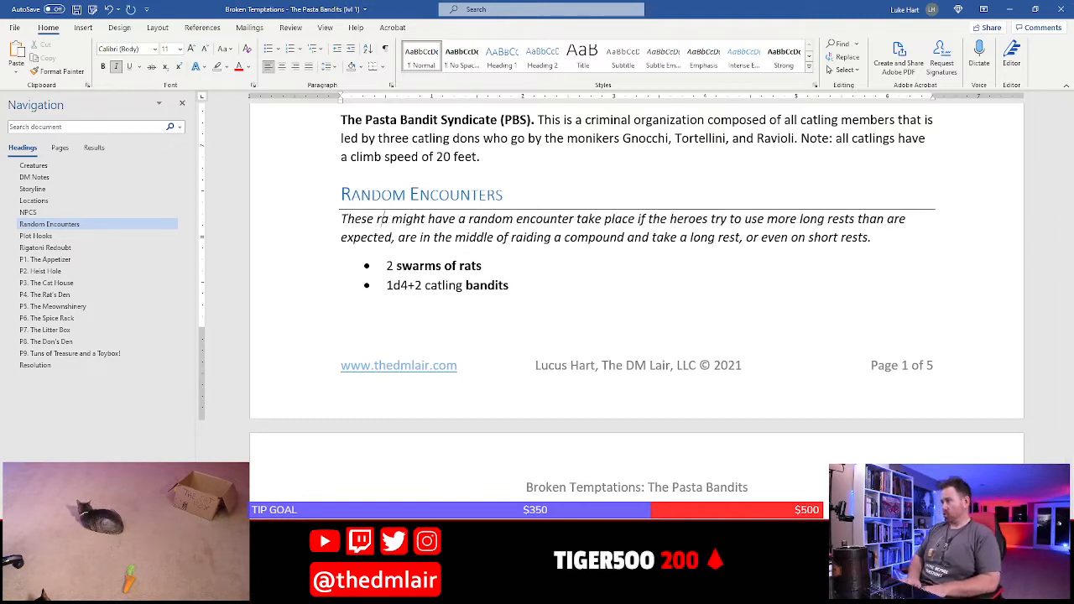
type("om ecnounters")
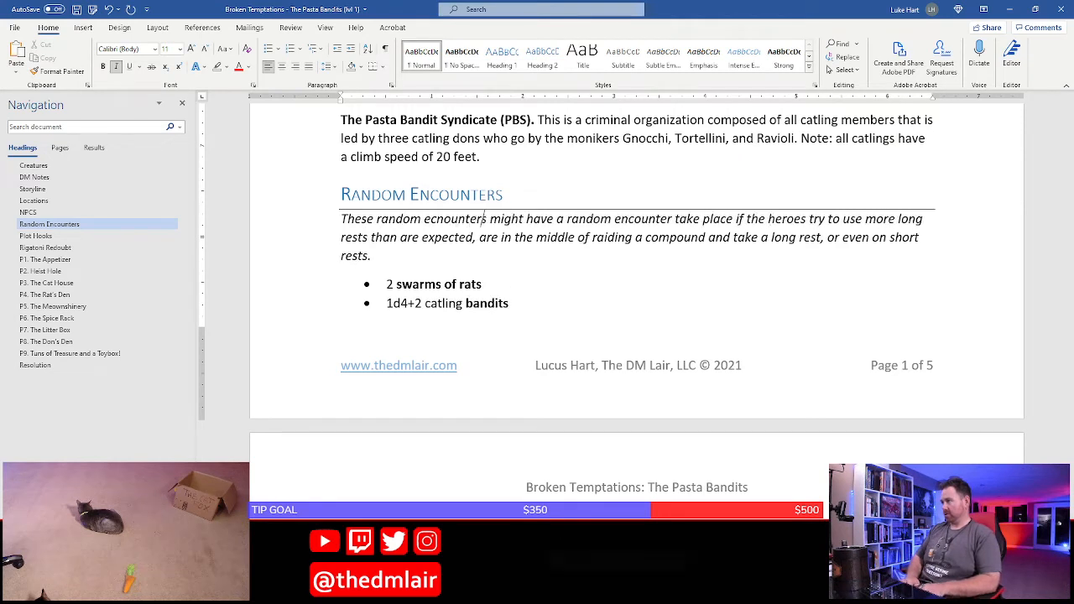
key("BackSpace")
key("BackSpace")
key("BackSpace")
key("BackSpace")
key("BackSpace")
key("BackSpace")
key("BackSpace")
key("BackSpace")
key("BackSpace")
key("BackSpace")
key("BackSpace")
key("BackSpace")
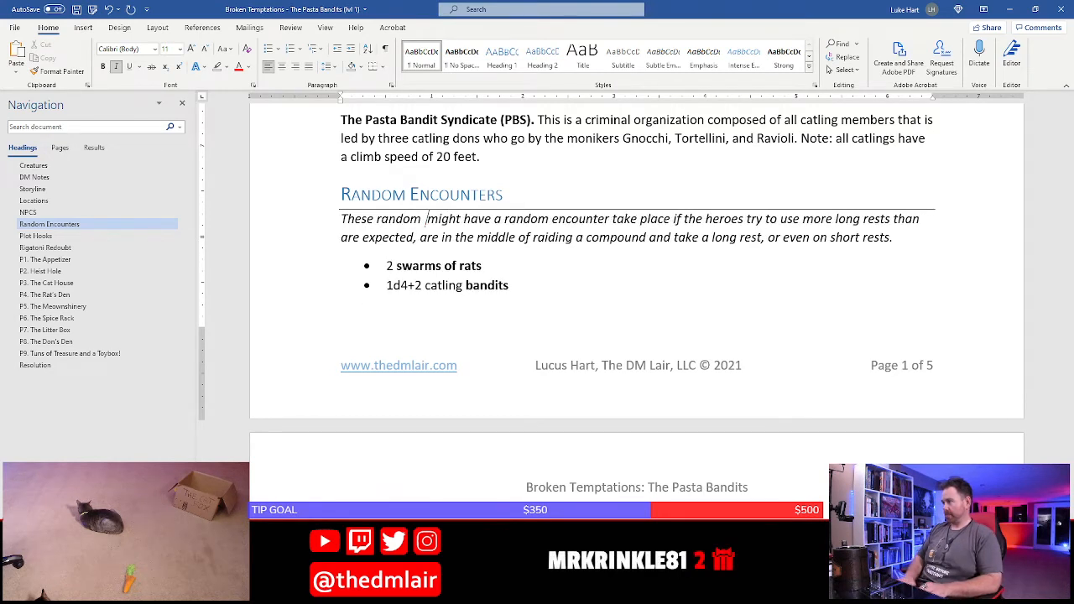
Remove the duplicate "might have a random" and insert "might" so the introduction begins "These random encounter might take place"
key("shift+Right")
key("shift+Right")
key("shift+Right")
key("shift+Right")
key("shift+Right")
key("shift+Right")
key("shift+Right")
key("shift+Right")
key("shift+Right")
key("shift+Right")
key("shift+Right")
key("shift+Right")
key("shift+Right")
key("shift+Right")
key("shift+Right")
key("shift+Right")
key("shift+Right")
key("shift+Right")
key("shift+Right")
key("shift+Right")
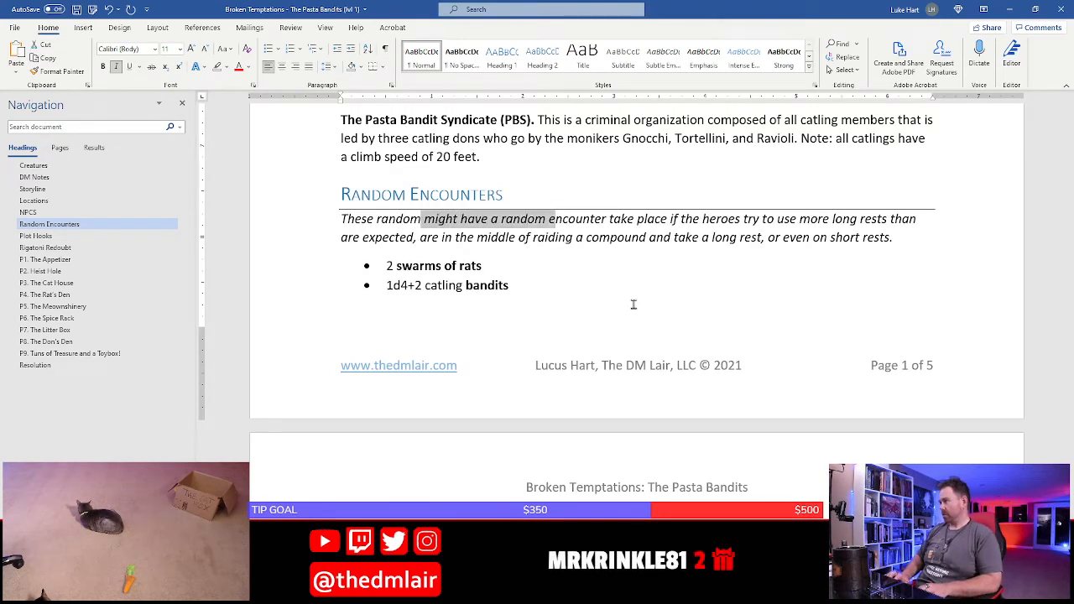
key("shift+Left")
key("BackSpace")
key("Right")
key("Right")
key("Right")
key("Right")
key("Right")
key("Right")
key("Right")
key("Right")
key("Right")
key("Right")
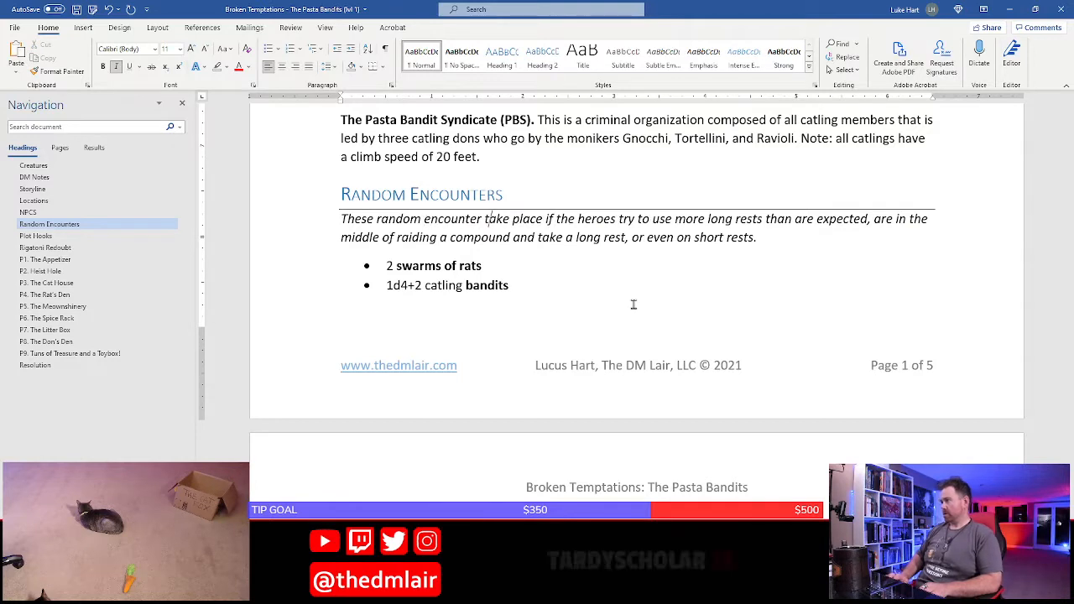
type("might")
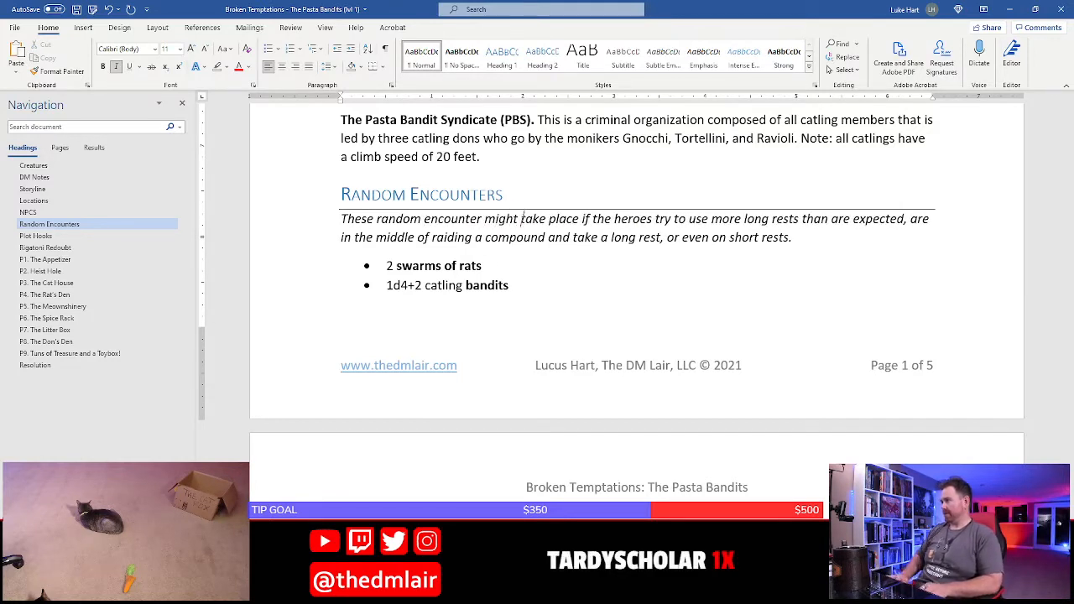
Remove the italics from the Random Encounters introduction and correct "These random encounter" to "These random encounters"
key("Home")
key("shift+End")
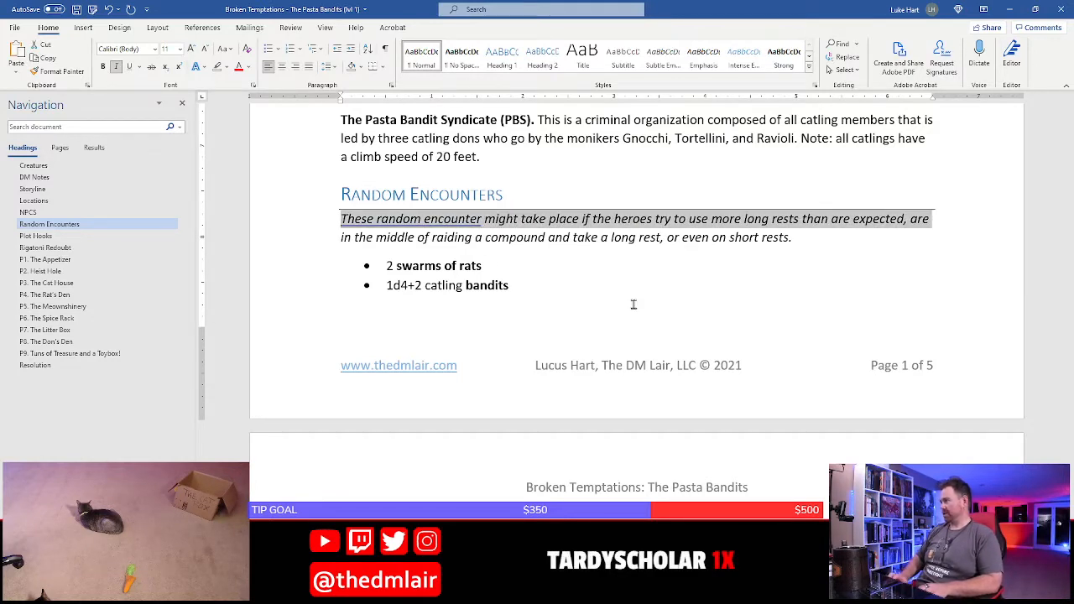
key("shift+Down")
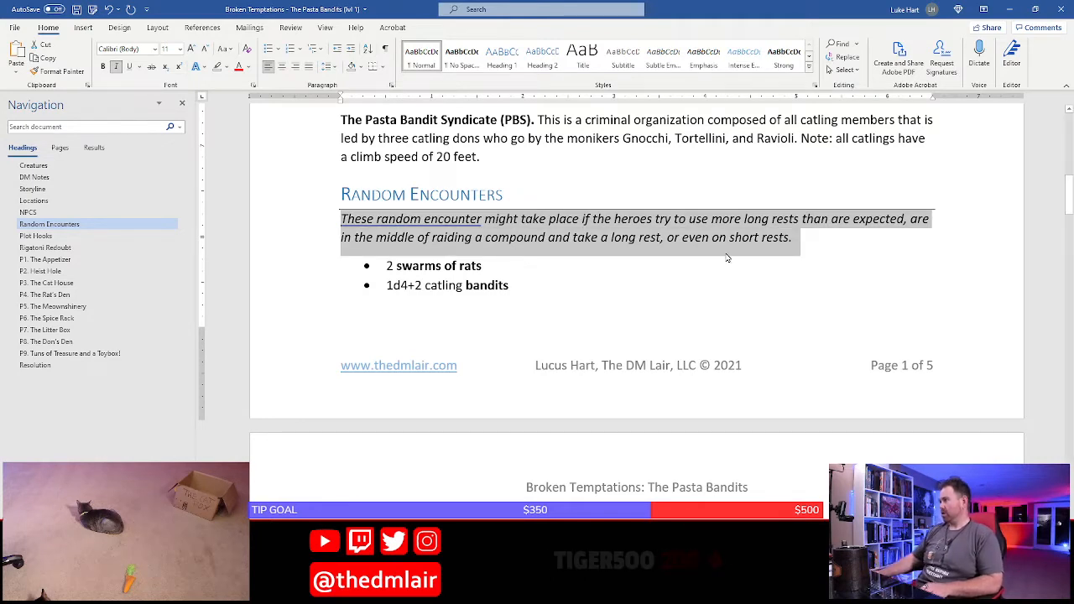
left_click(117, 73)
left_click(520, 238)
right_click(448, 220)
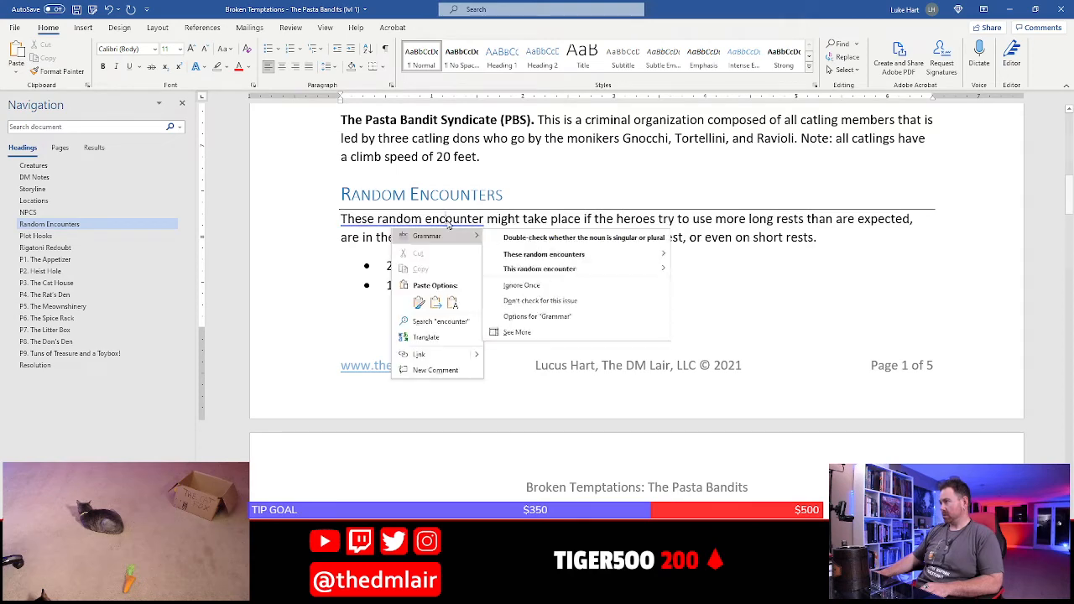
left_click(505, 258)
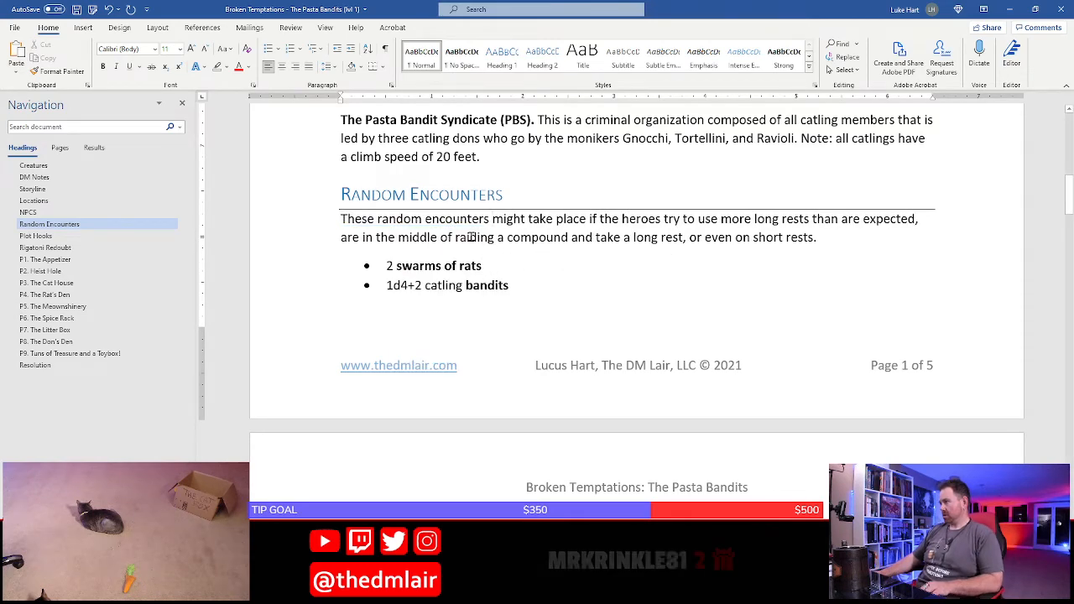
Insert "A couple short rests are expected during this adventure; no long rests should be needed." before the highlighted rest placeholder in DM Notes
scroll(447, 288, "down", 3)
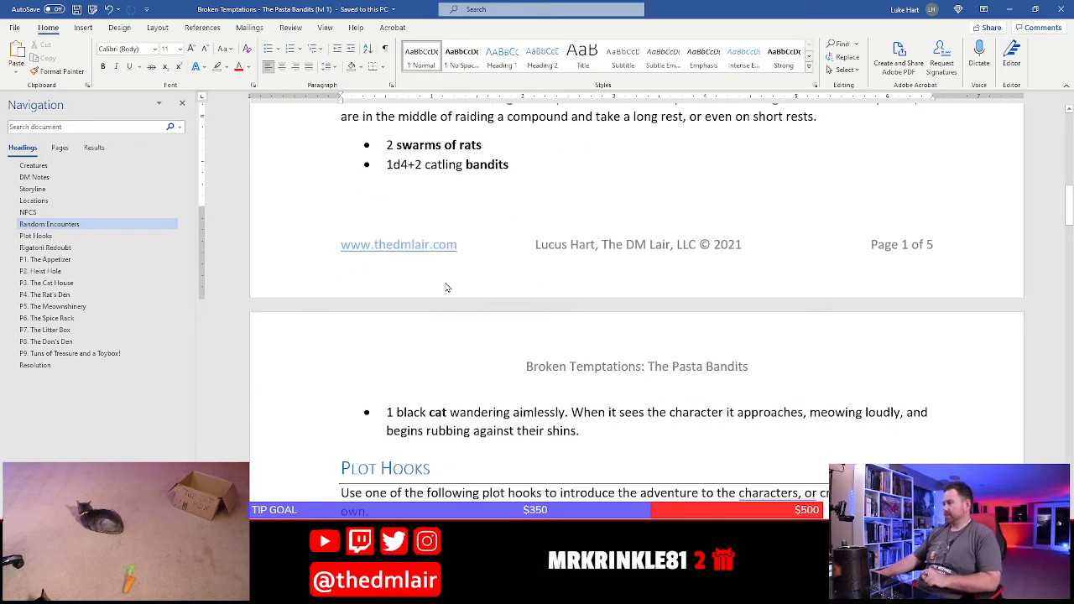
scroll(447, 288, "up", 9)
scroll(445, 283, "up", 13)
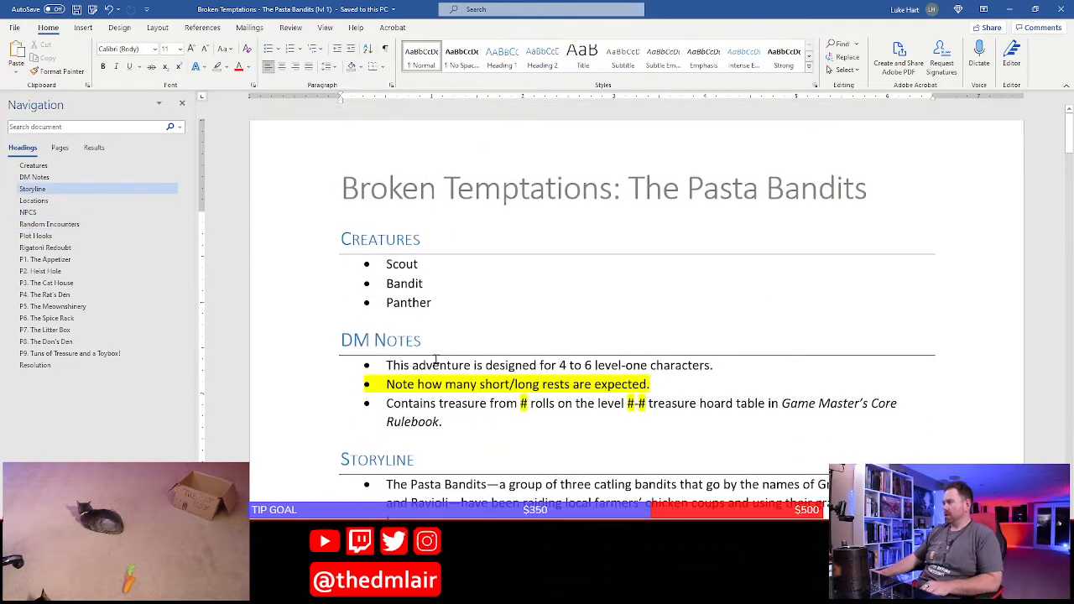
left_click(388, 390)
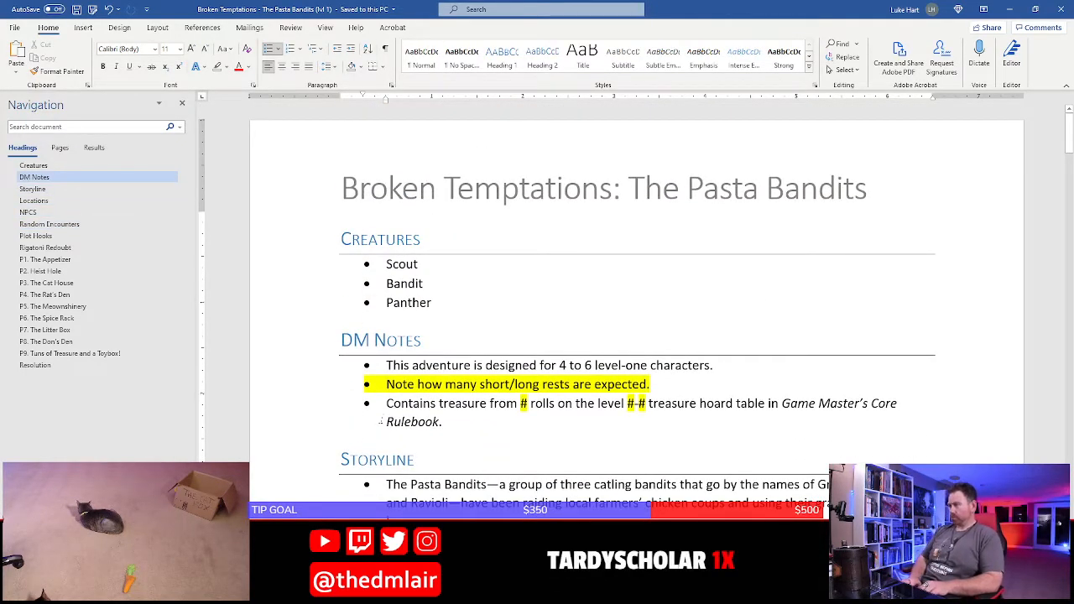
type("A couple short")
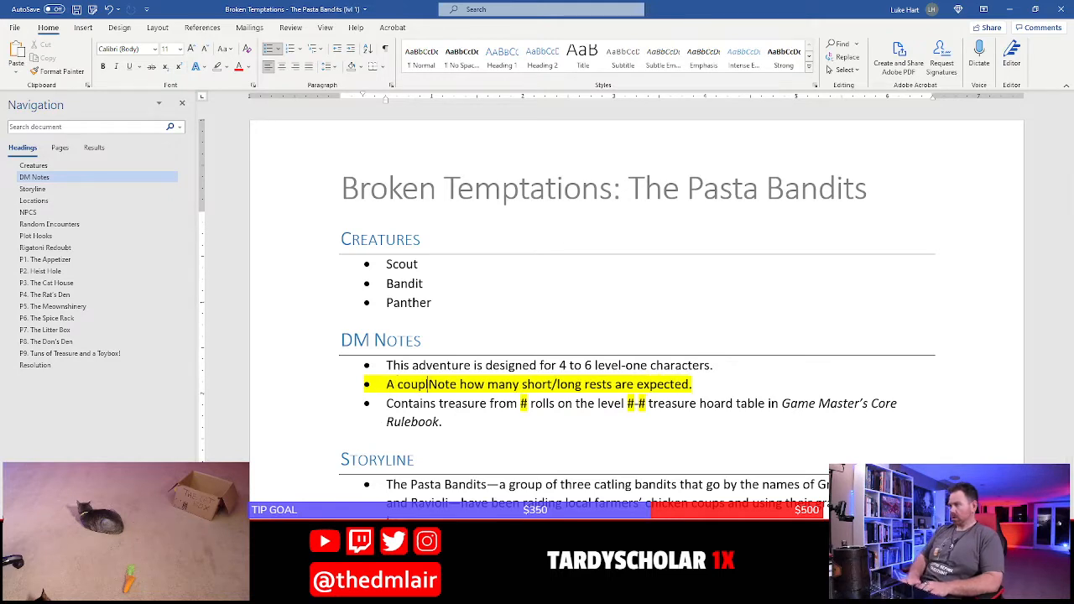
type(" rests are expe")
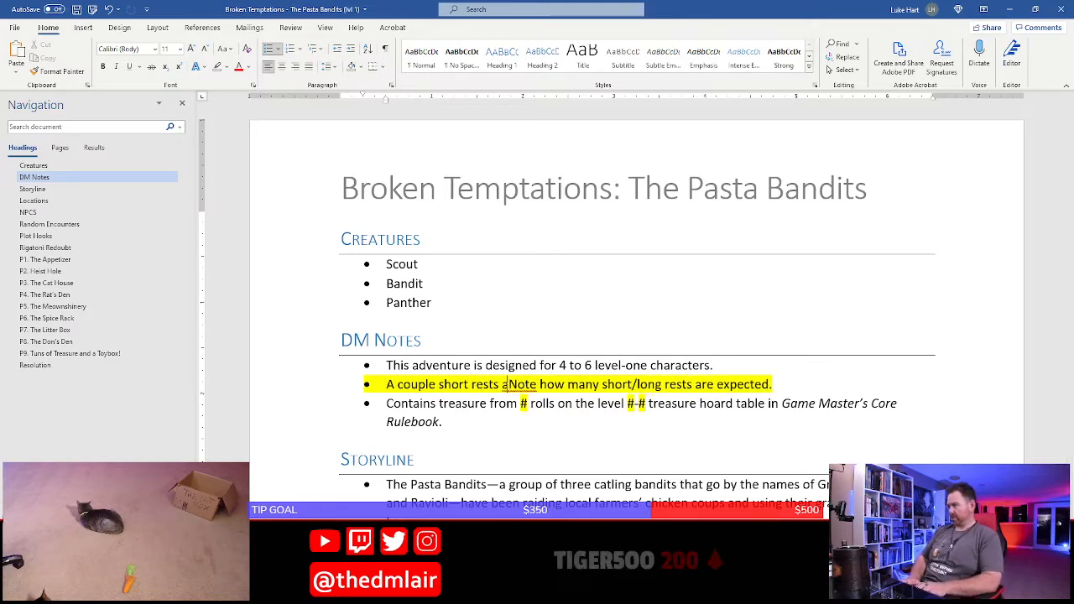
type("cted;")
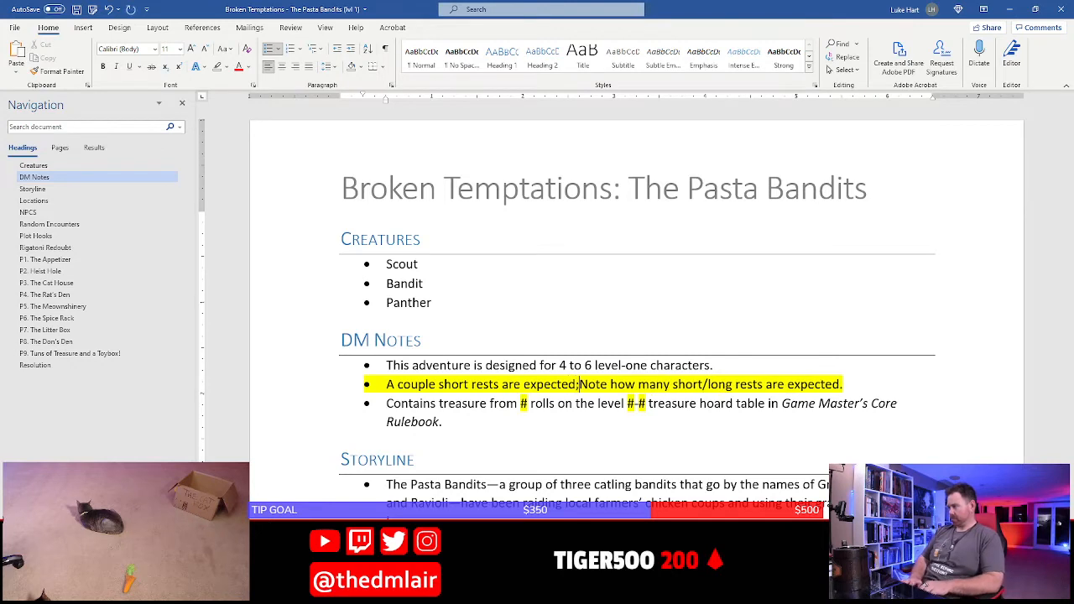
key("BackSpace")
key("BackSpace")
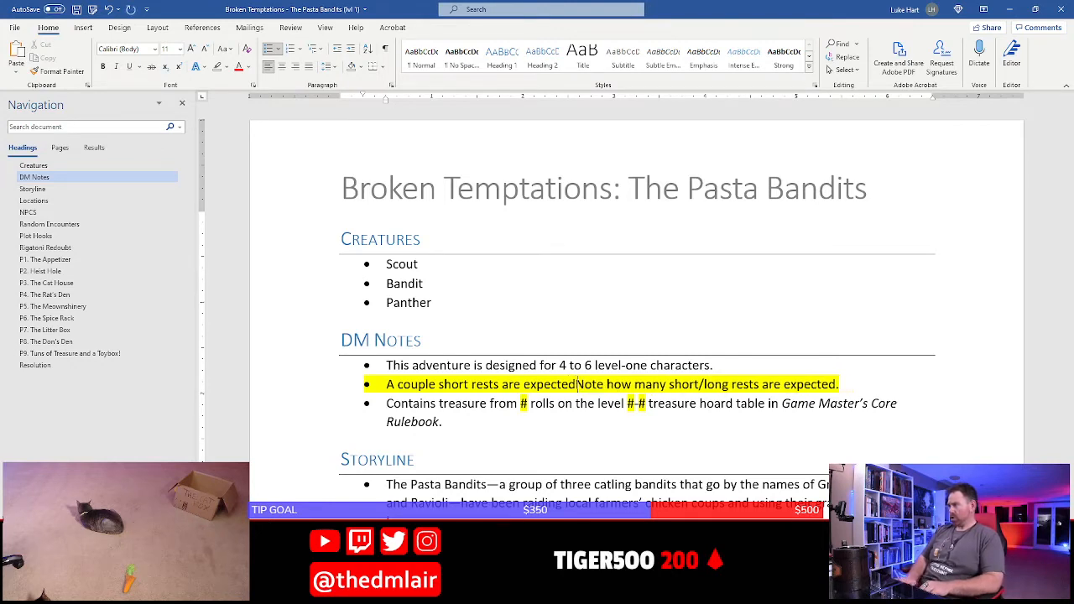
type("during this ad")
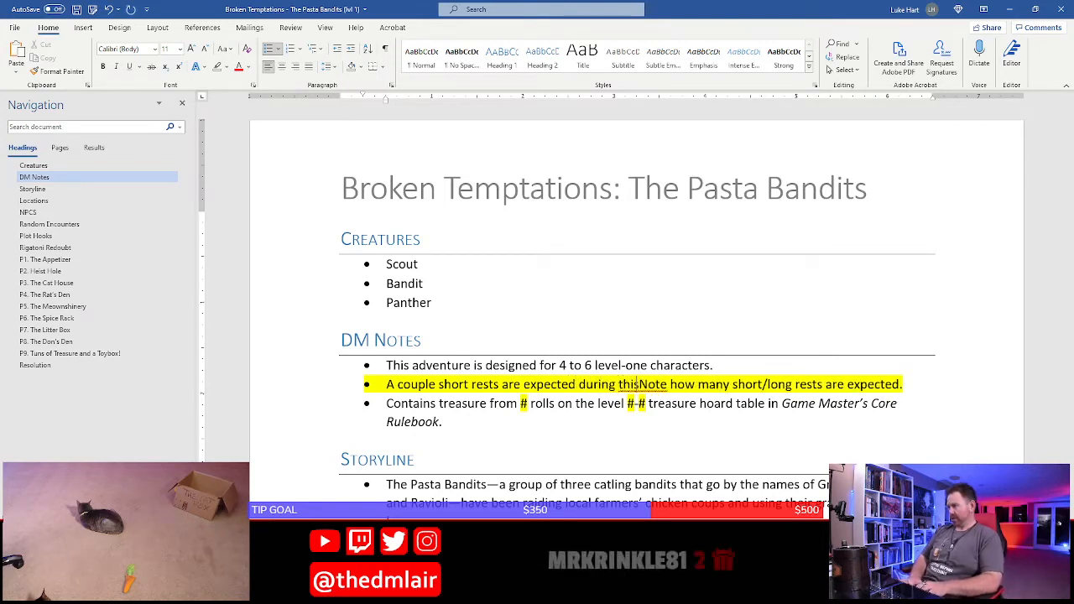
type("venture; no lon")
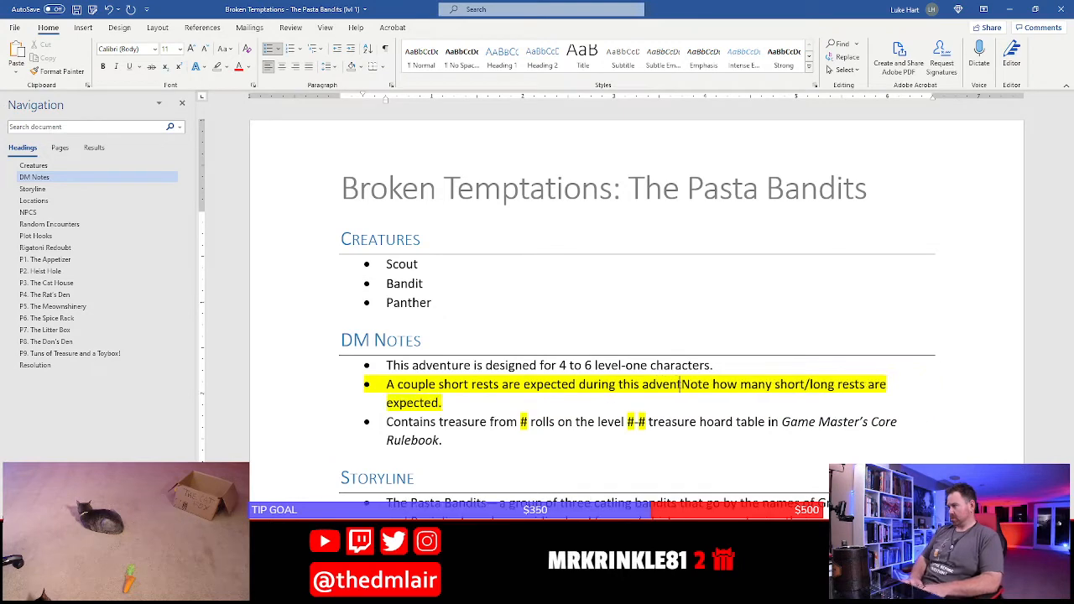
type("g rests should be ")
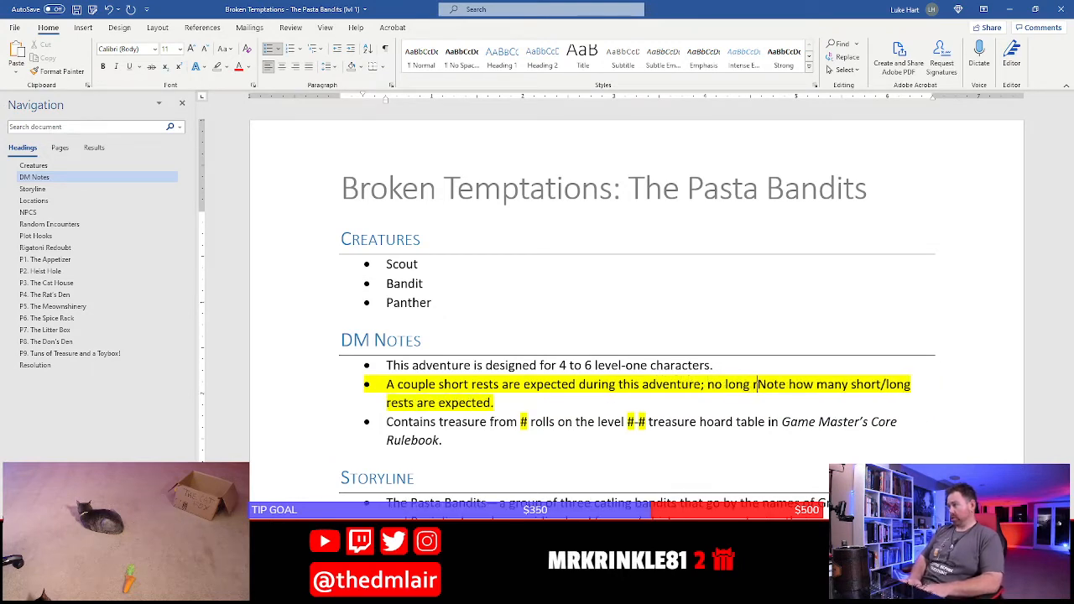
type("needed.")
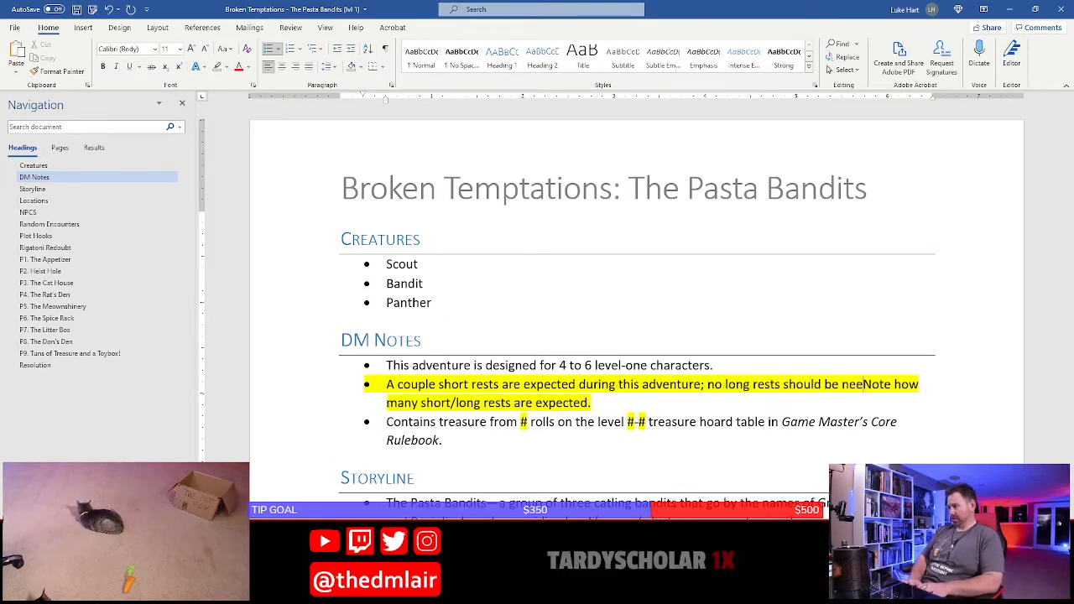
Delete the placeholder "Note how many short/long rests are expected." and remove the yellow highlight from the new rest note
left_click(382, 420, "shift")
key("BackSpace")
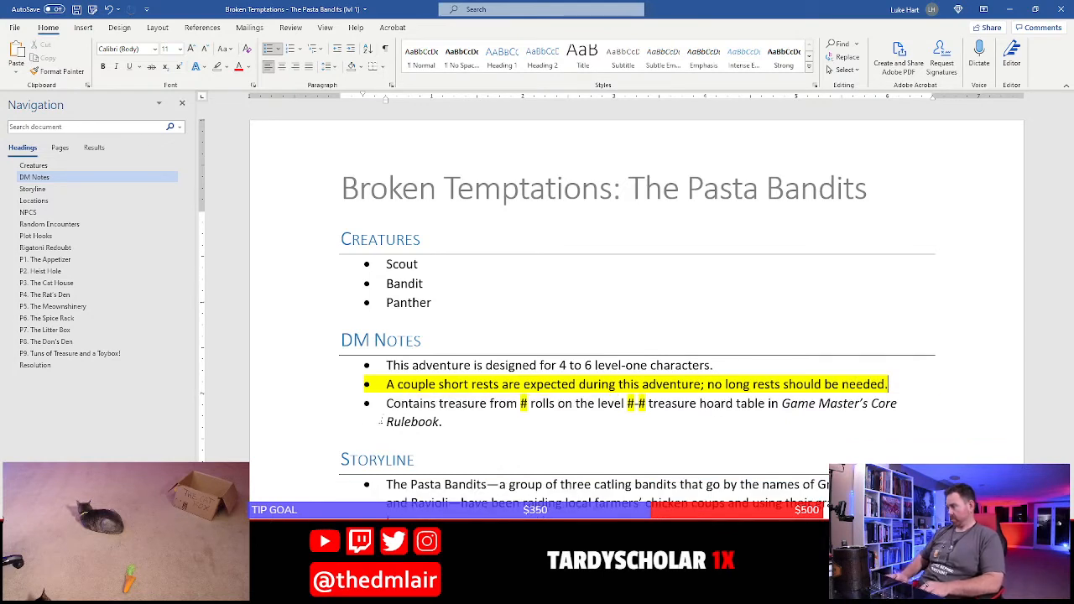
left_click(219, 67)
Replace the placeholders in the DM Notes treasure bullet with 1 for the number of rolls and 0-4 for the level range
double_click(521, 403)
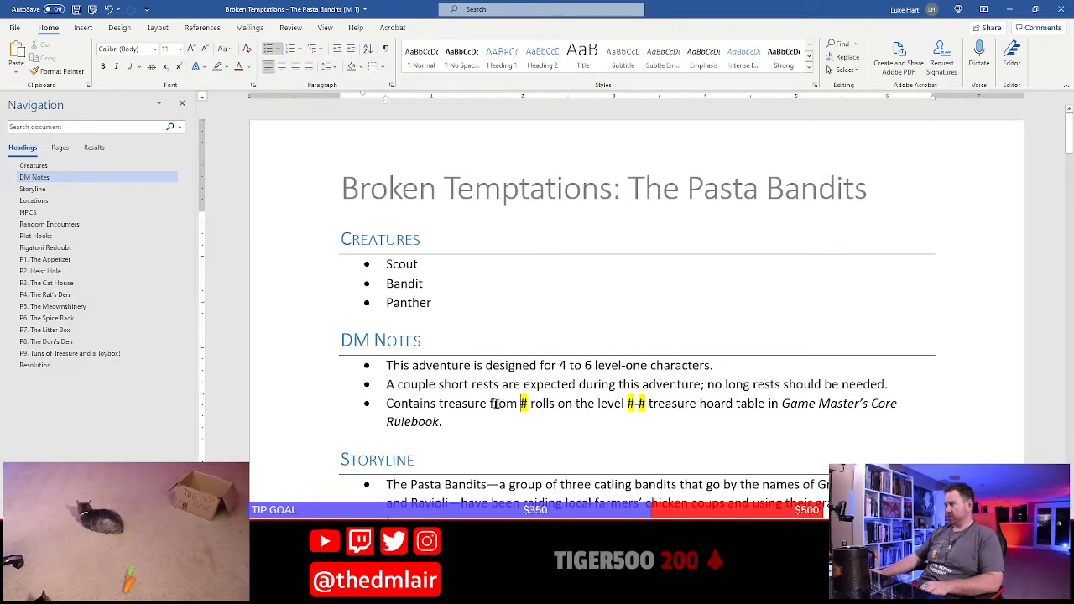
type("1")
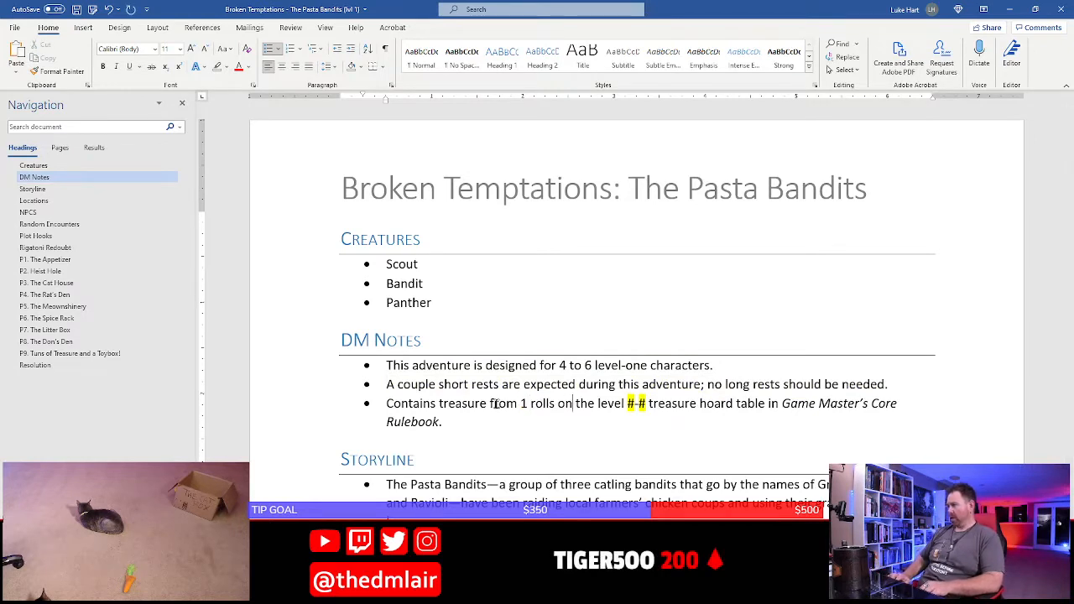
key("shift+Right")
key("shift+Right")
key("shift+Right")
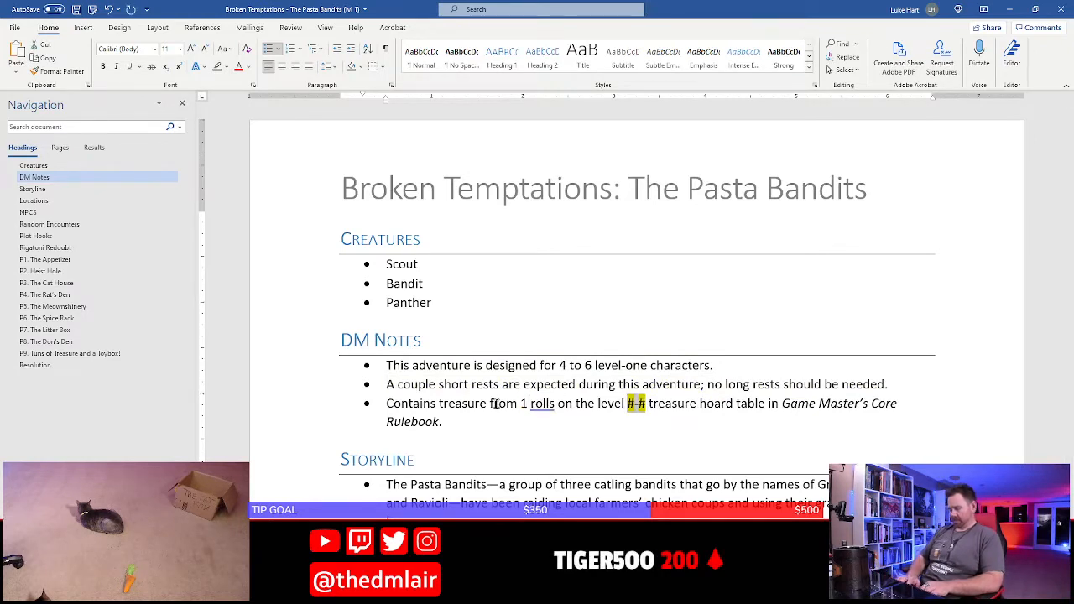
type("0-4")
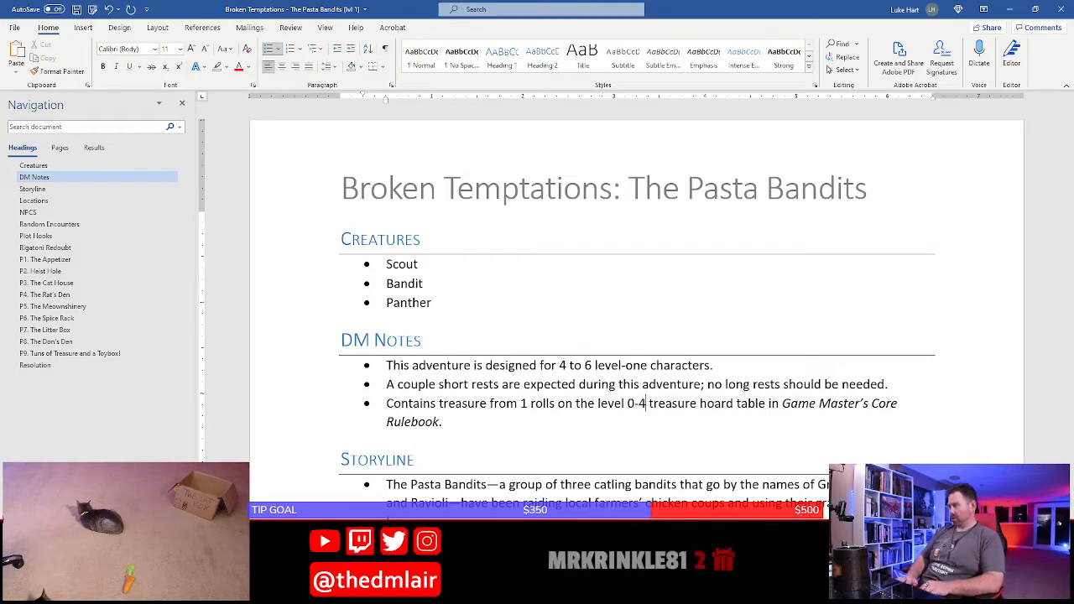
key("Left")
key("Left")
key("BackSpace")
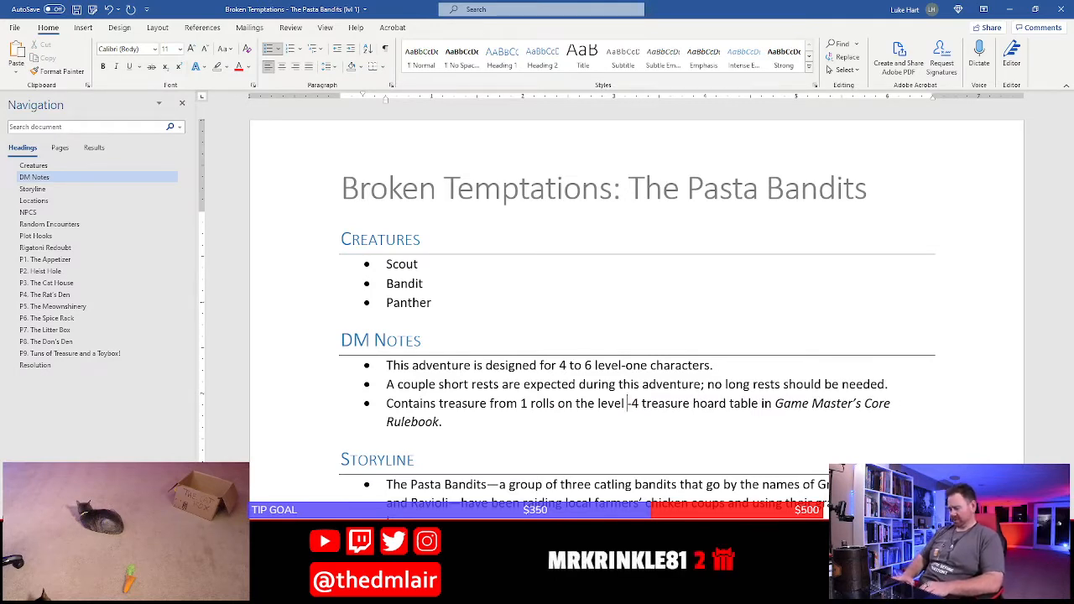
type("0")
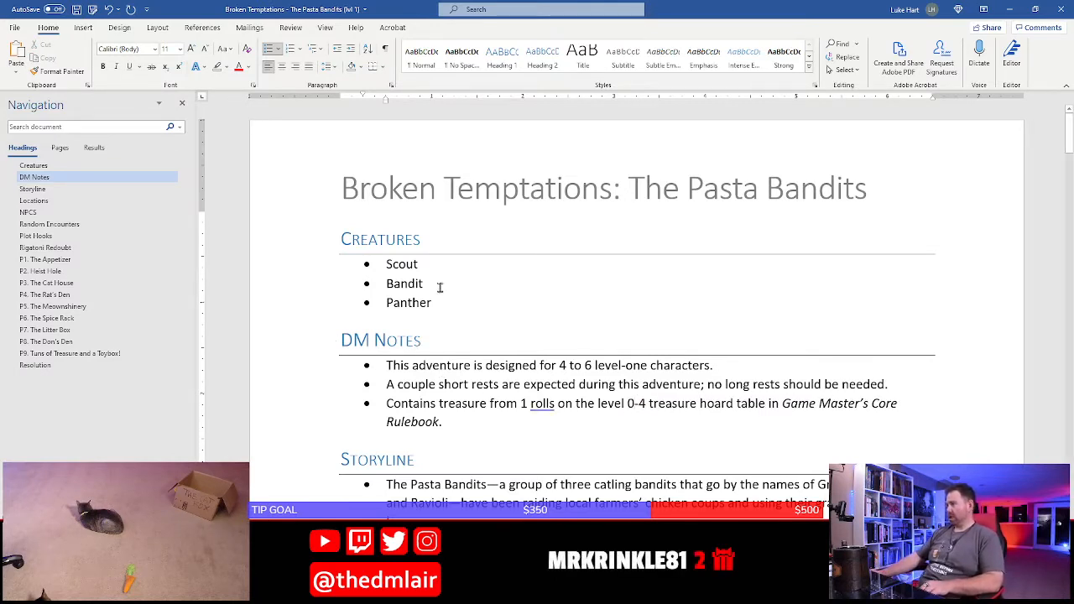
Add Swarm of Rats, Apprentice Wizard and Cultist as bullets below Panther in the Creatures list
left_click(445, 301)
key("Return")
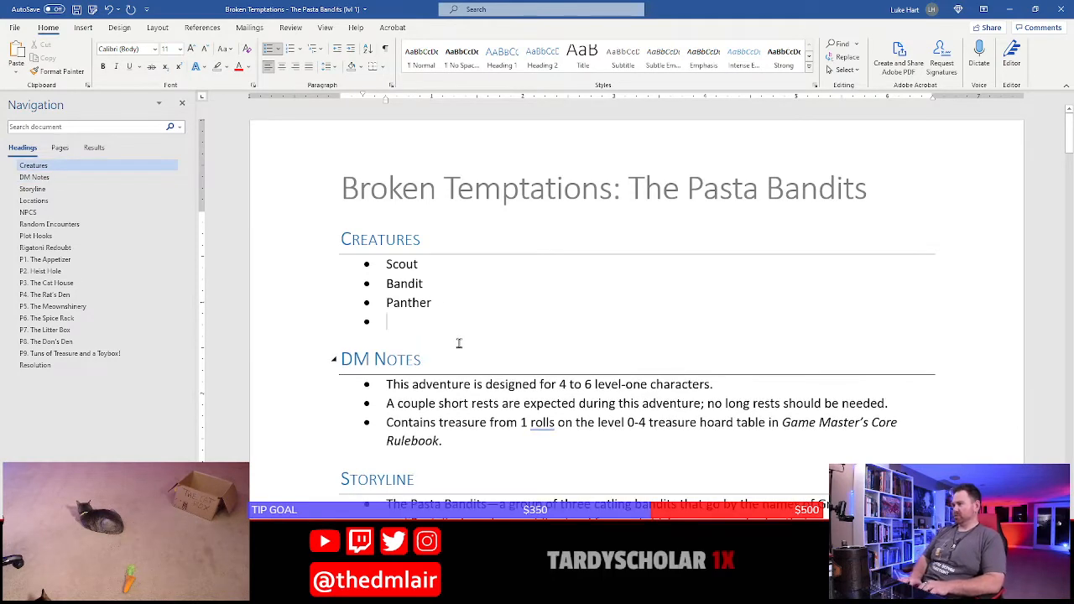
type("Swarm o")
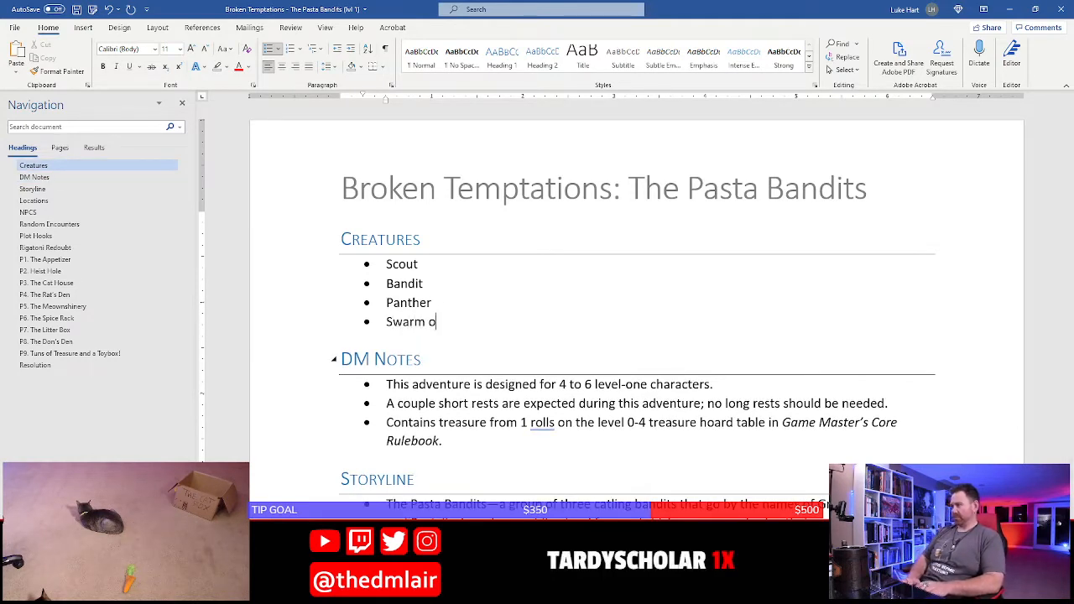
type("f Rats")
key("Return")
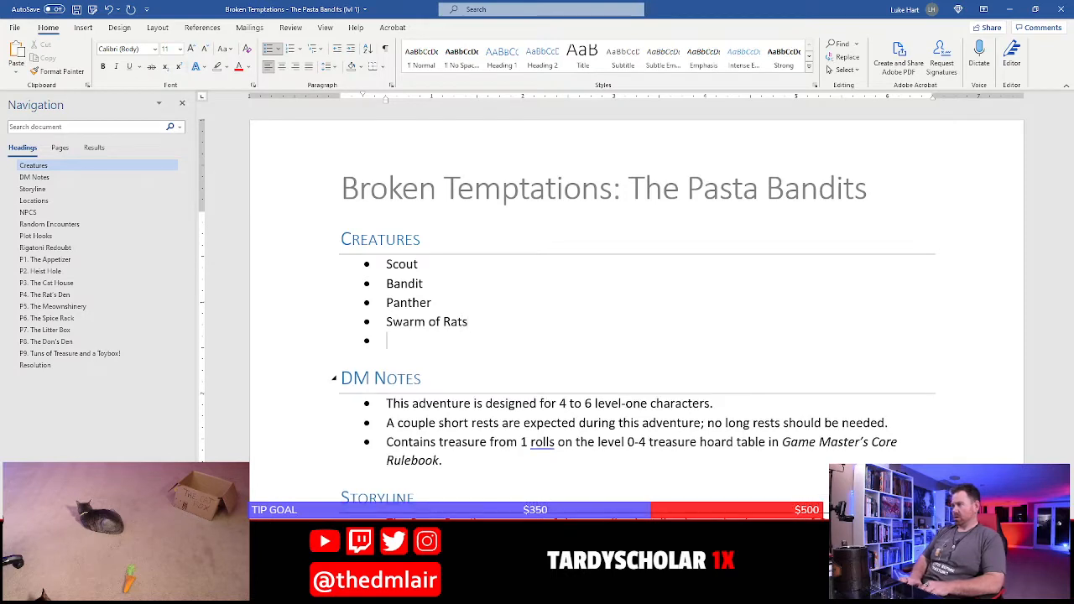
type("A")
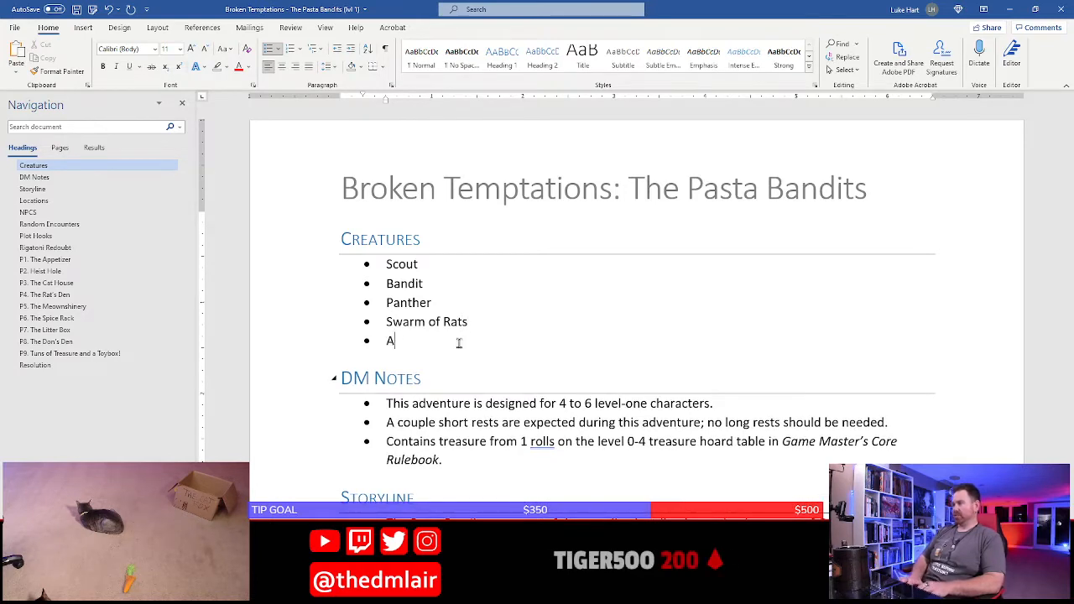
type("pprentice Wizar")
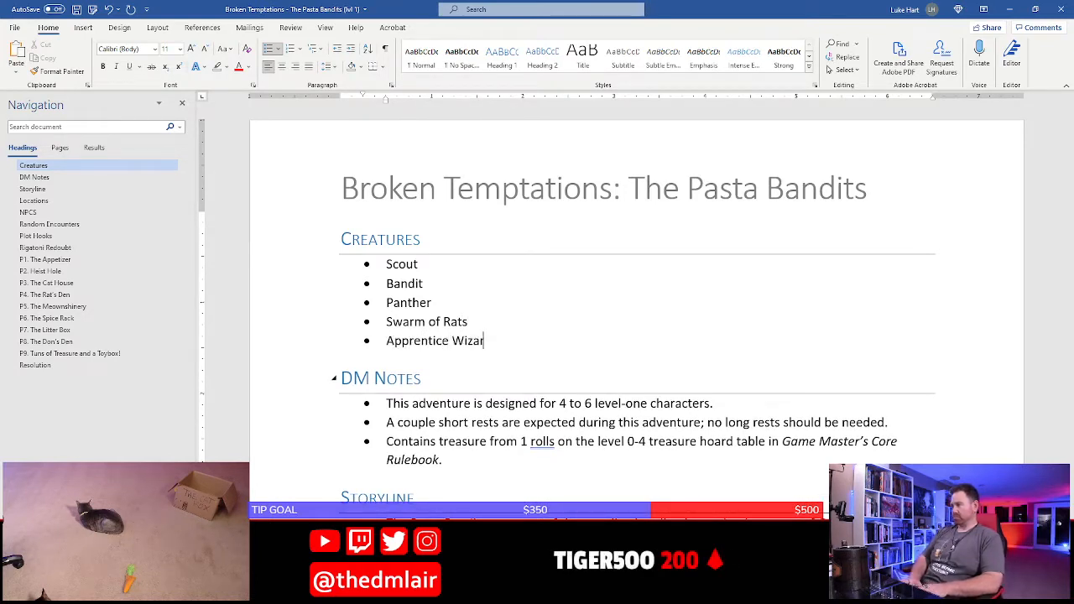
type("d")
key("Return")
type("Cult")
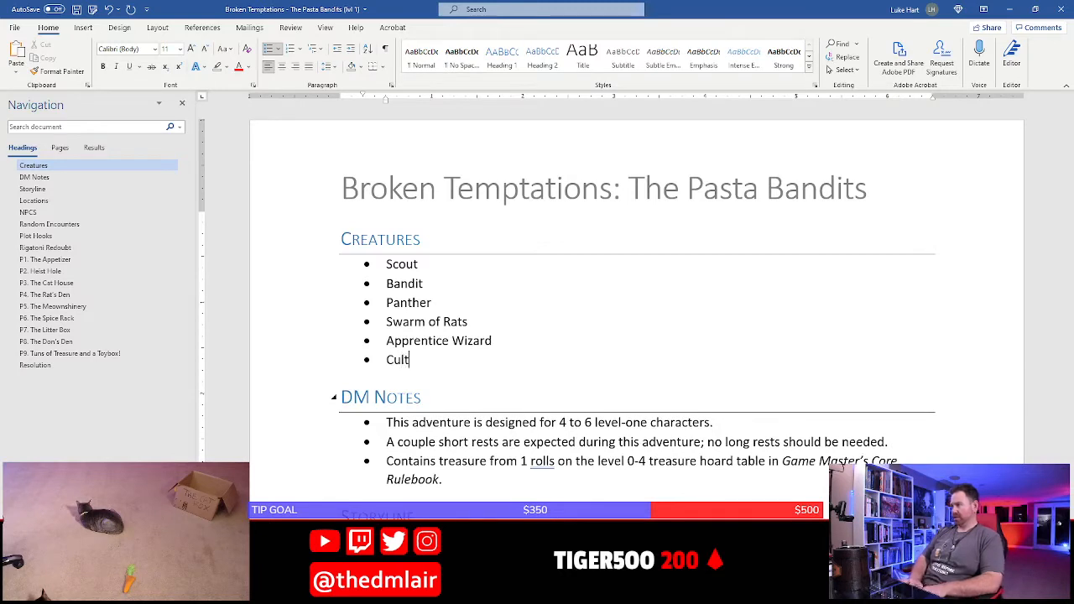
type("ist")
Extend the Creatures list with bullets for Spy, Goblin and Cat below Cultist
key("Return")
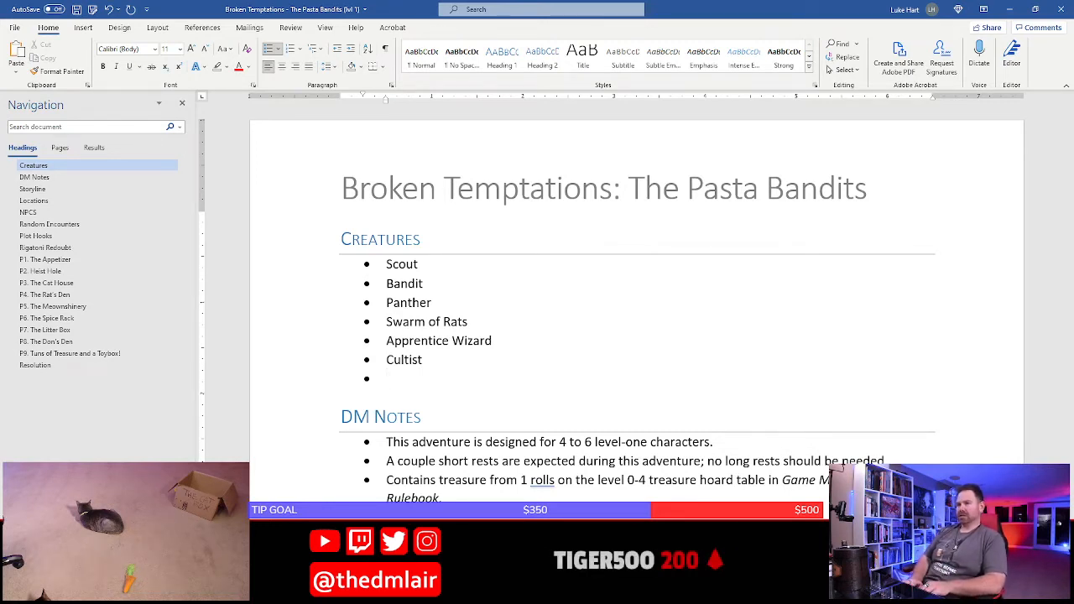
type("Spy")
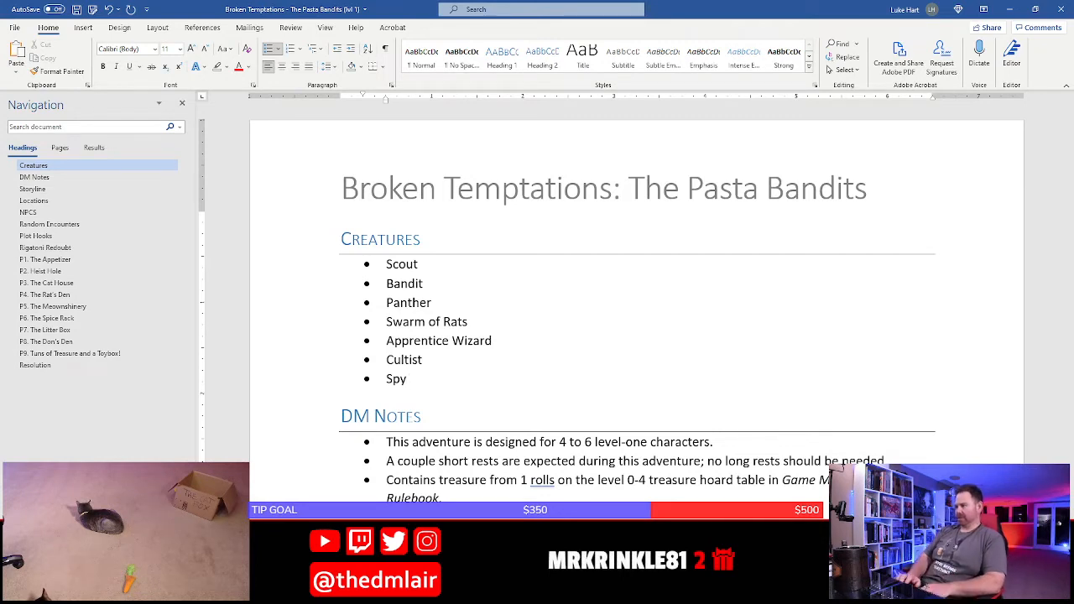
key("Return")
type("Gobli")
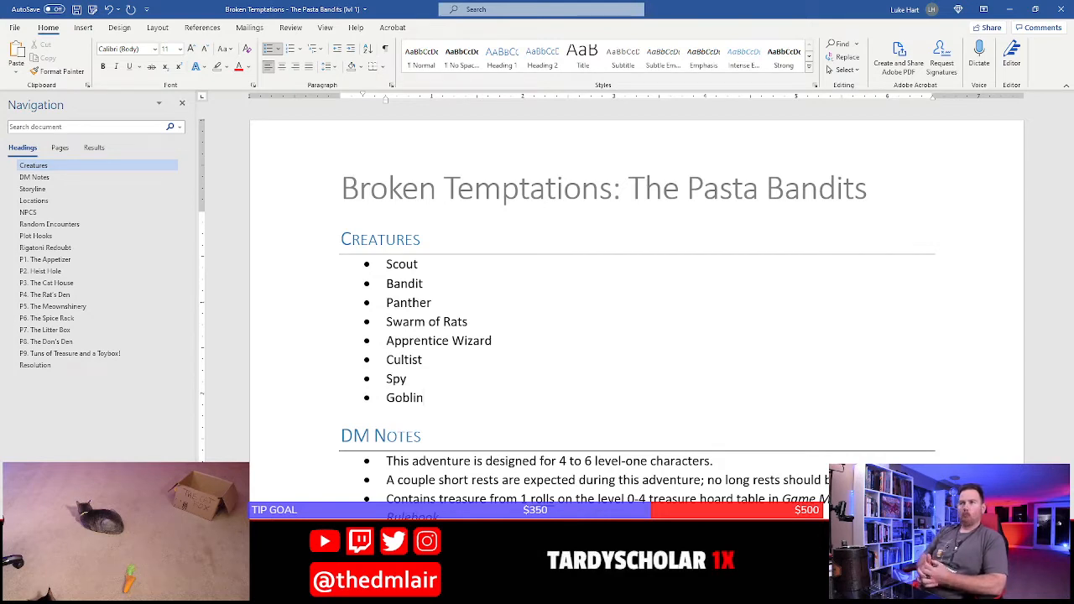
type("n")
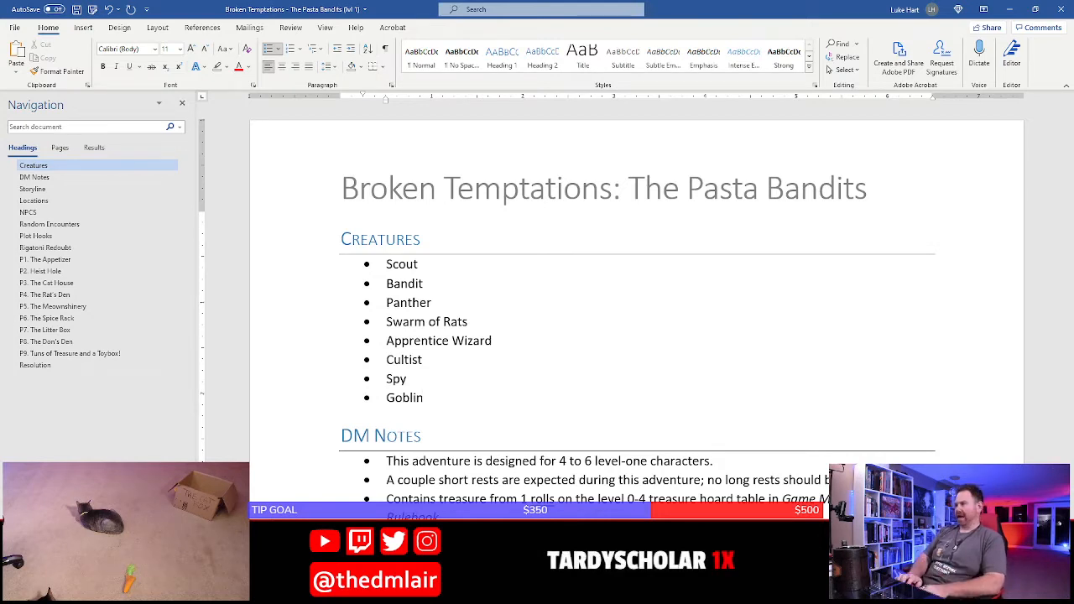
key("Return")
type("Cat")
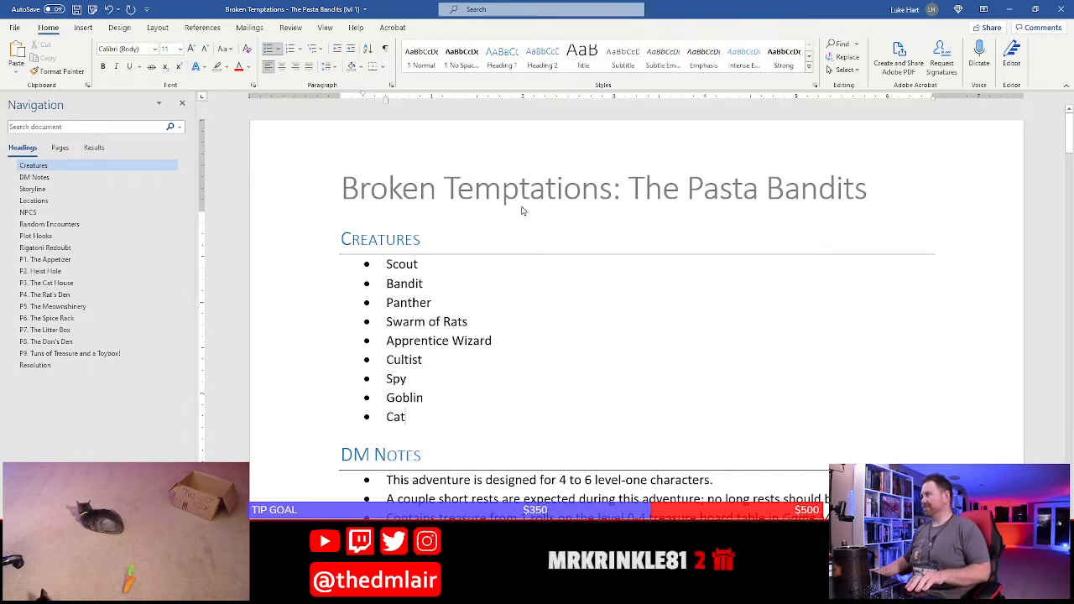
left_click(547, 195)
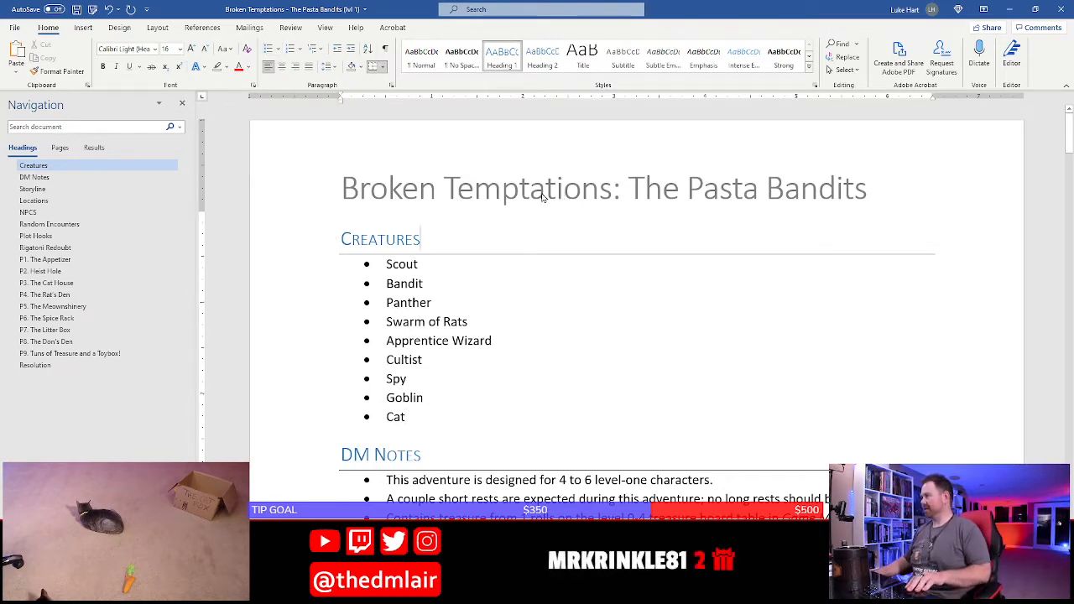
triple_click(545, 195)
left_click(546, 196)
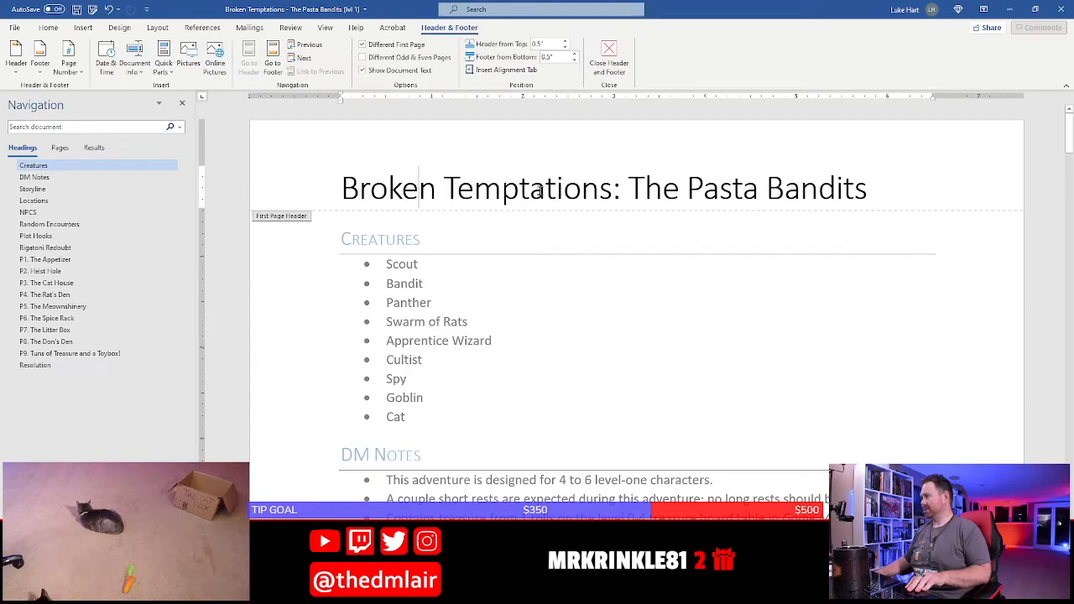
left_click(610, 55)
Review the adventure text from the Creatures list through the Resolution section, and switch to the Pasta Bandits hideout DM map in Photoshop
scroll(509, 247, "down", 3)
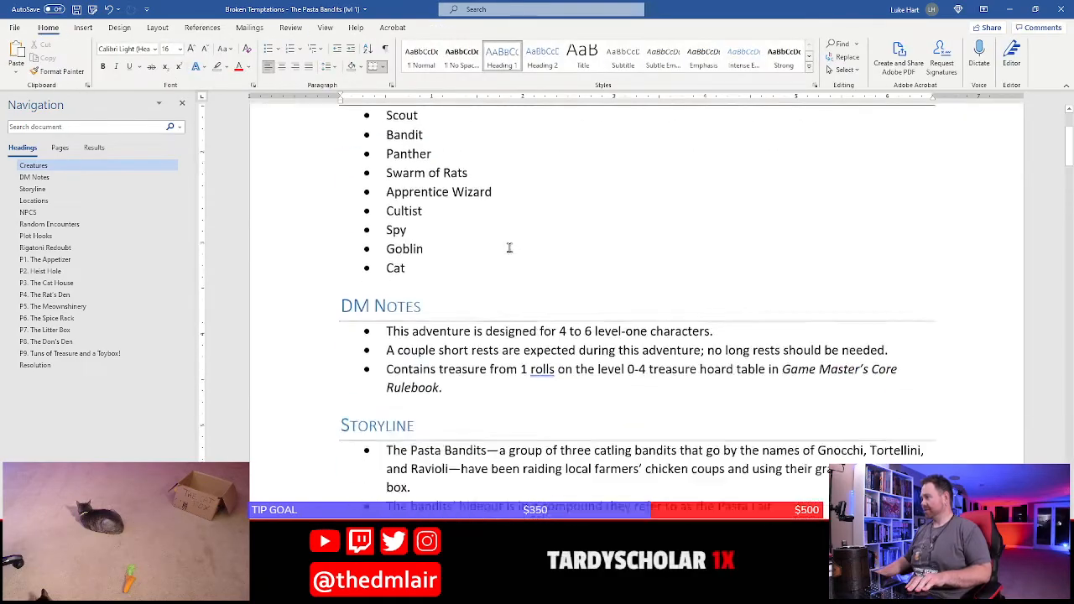
scroll(508, 248, "down", 20)
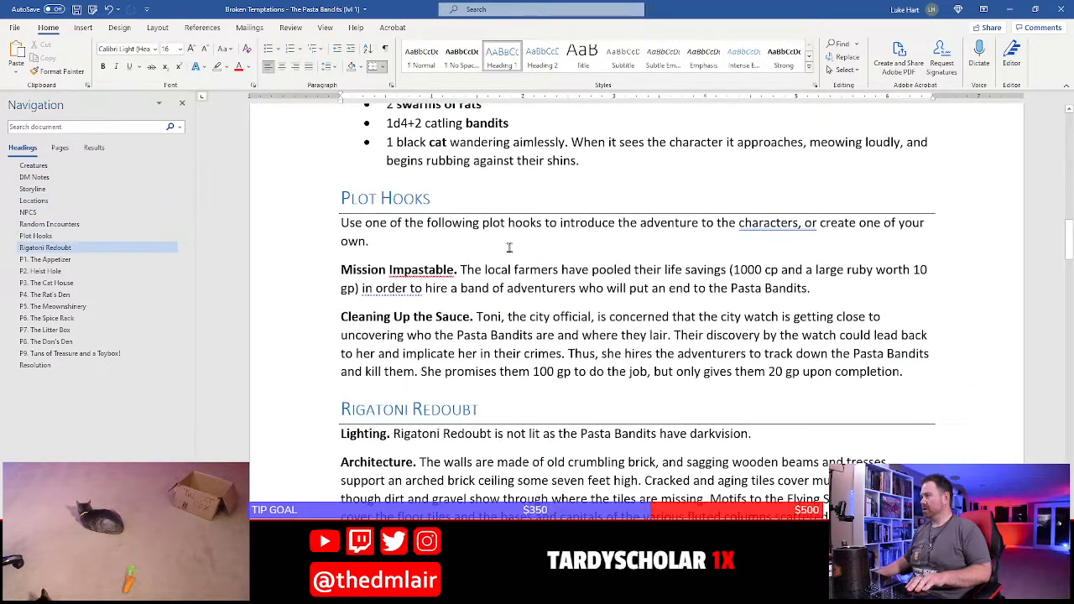
scroll(509, 247, "down", 20)
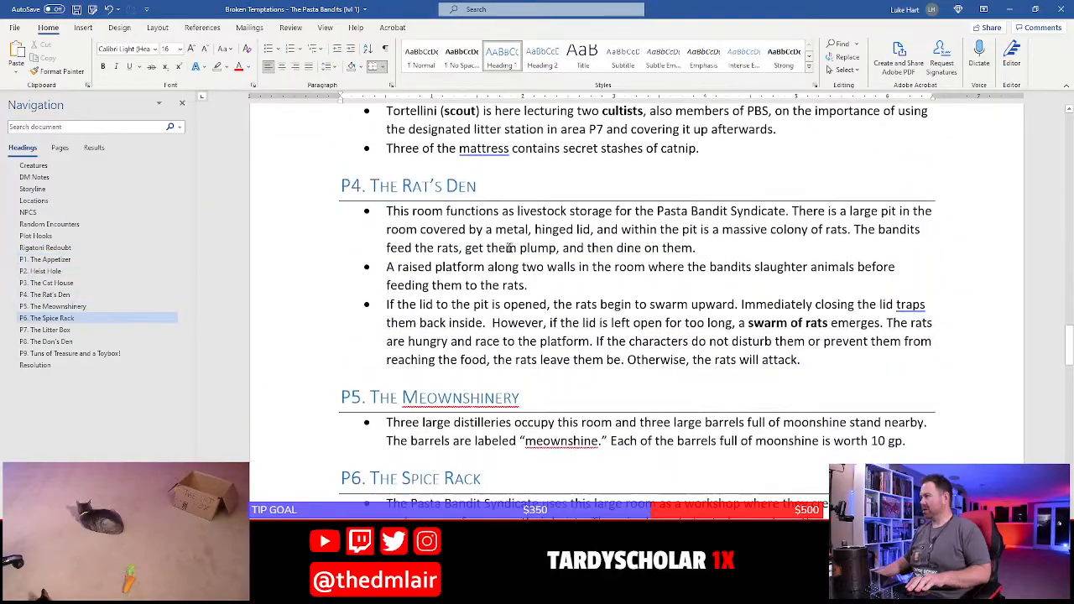
scroll(509, 248, "up", 20)
scroll(508, 246, "down", 15)
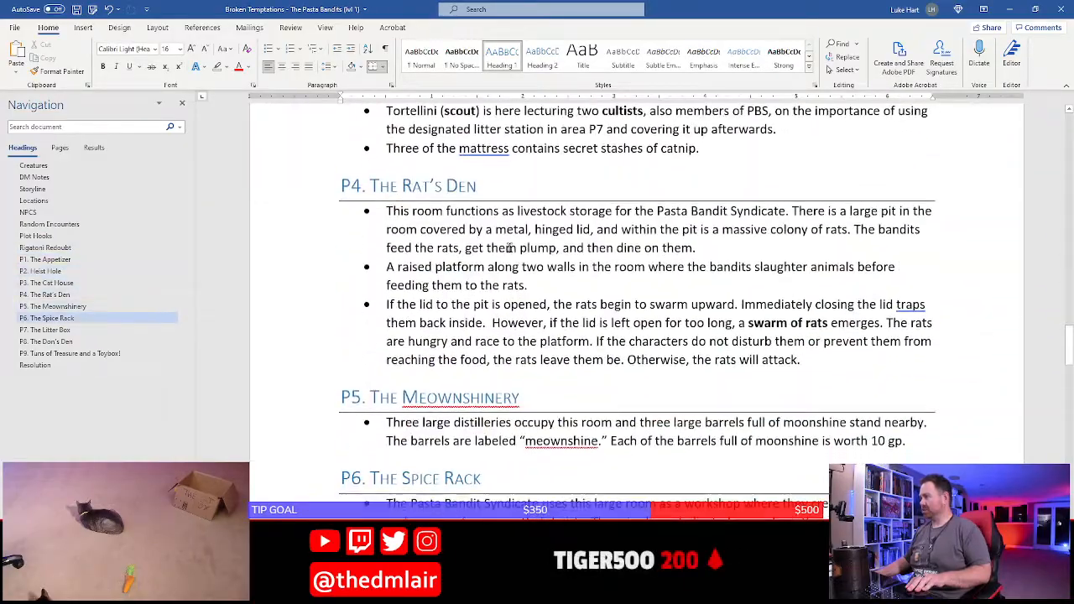
scroll(509, 247, "down", 15)
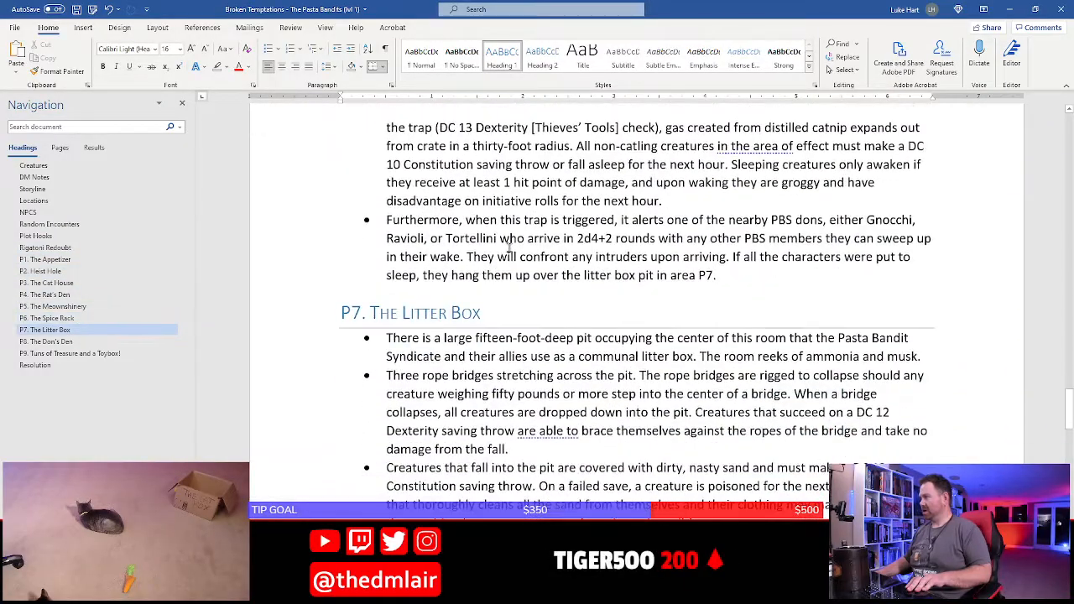
scroll(510, 250, "down", 10)
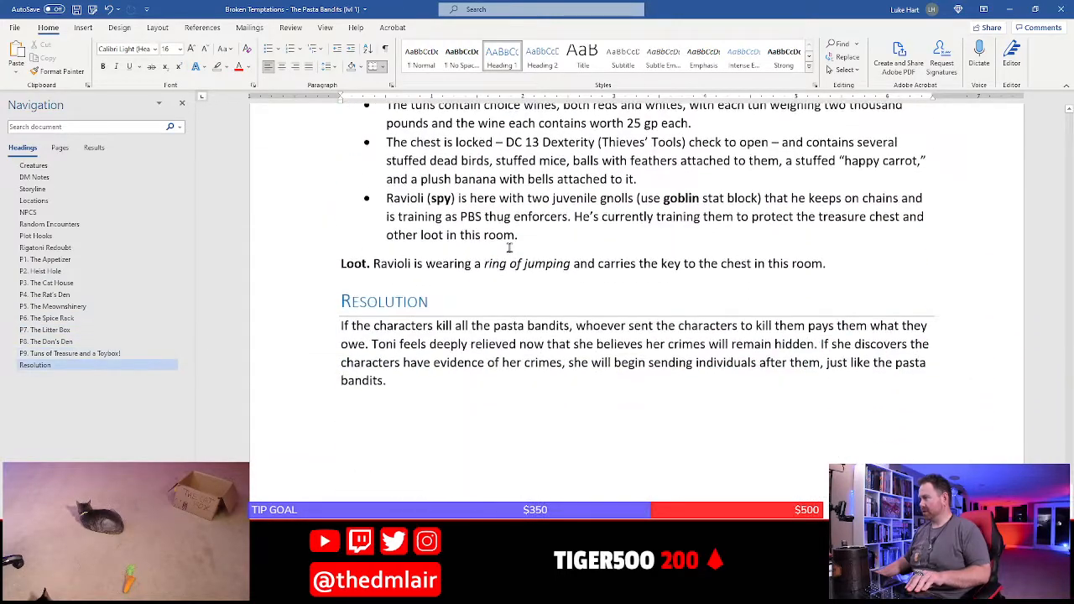
key("alt+Tab")
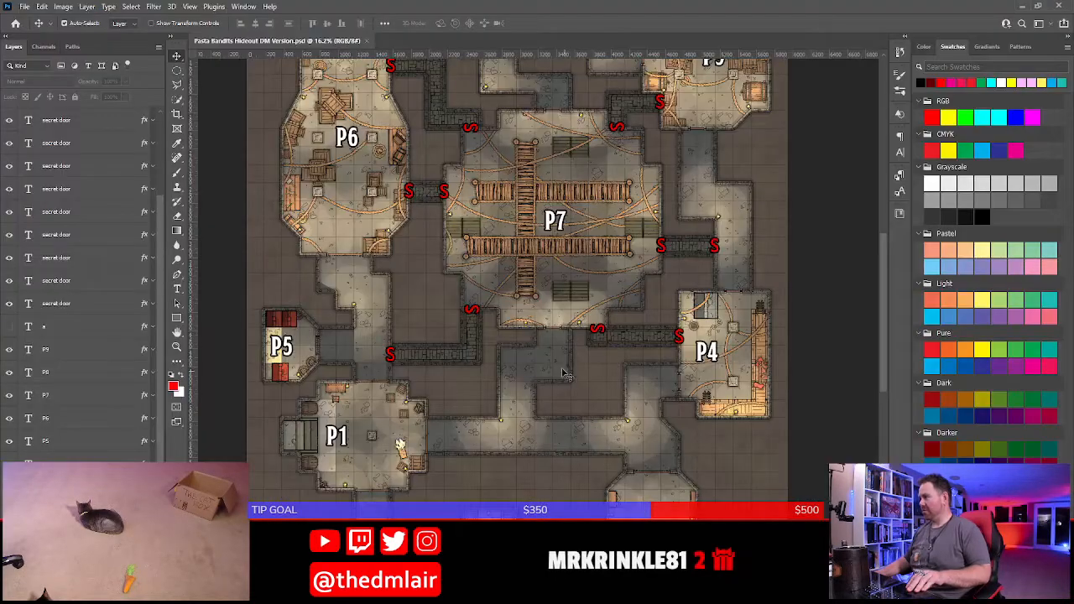